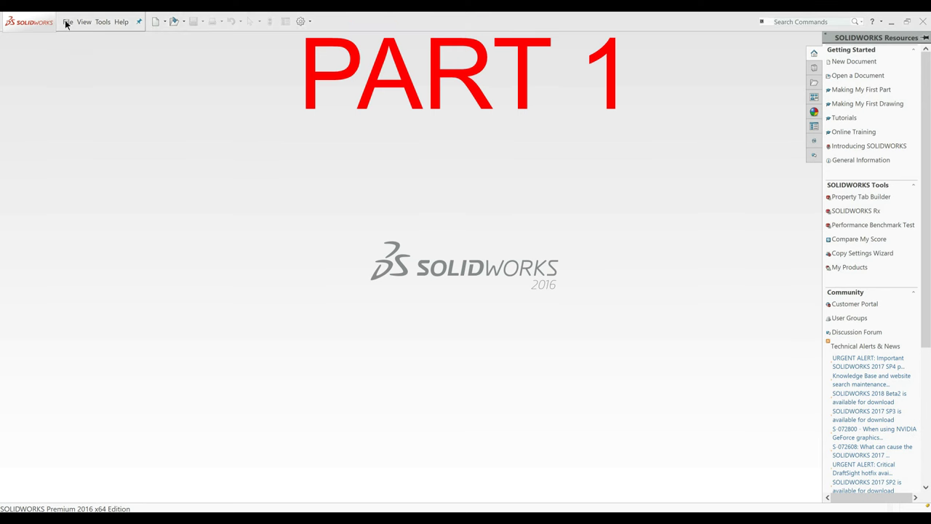
Create a new blank part document and set its units to MMGS (millimetre, gram, second).
click(67, 22)
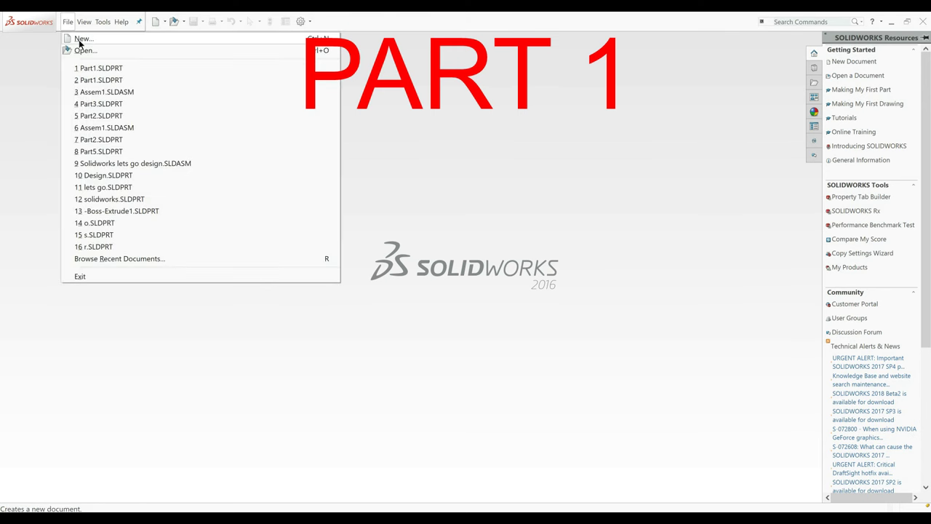
click(80, 41)
click(137, 187)
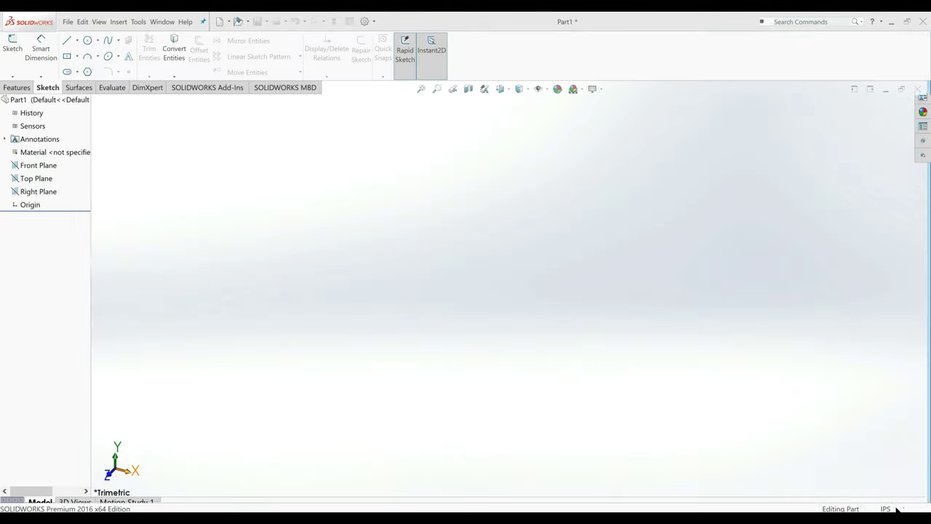
click(886, 508)
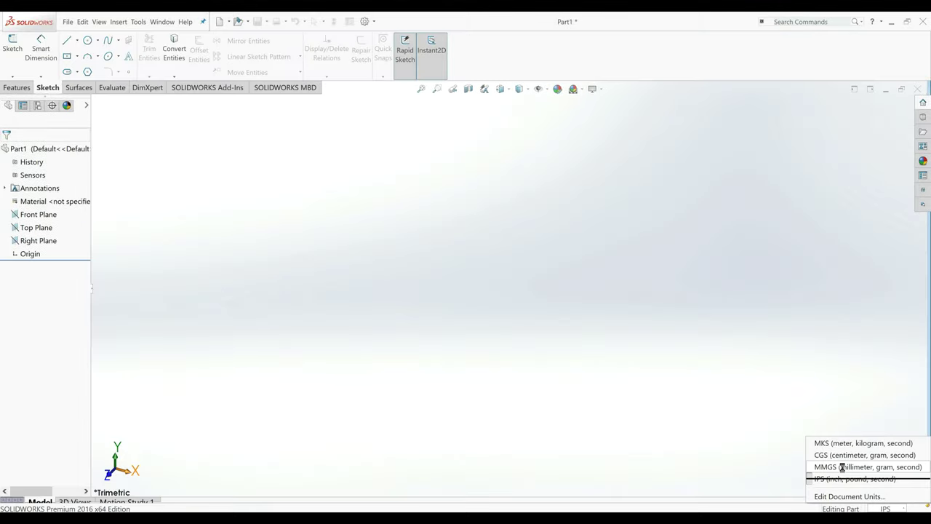
click(842, 467)
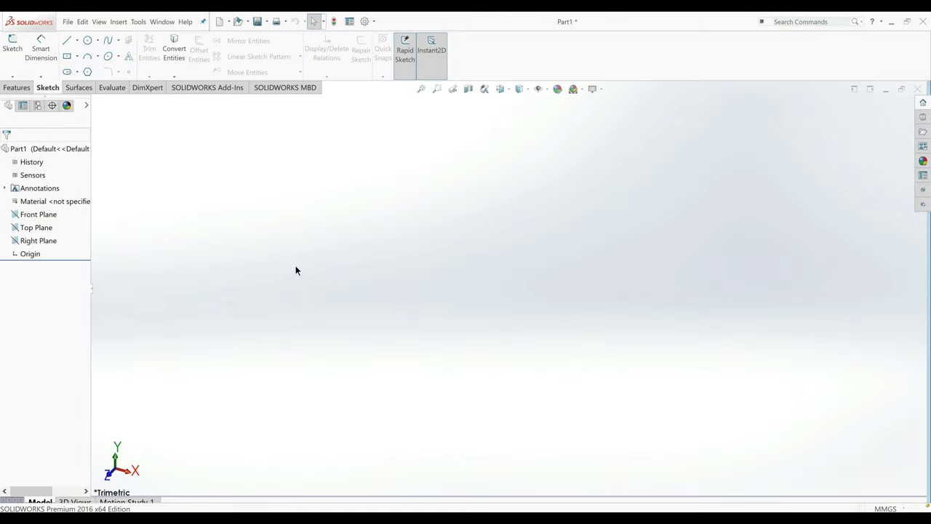
On the Right Plane, sketch a straight spline from the origin up and to the left.
click(42, 215)
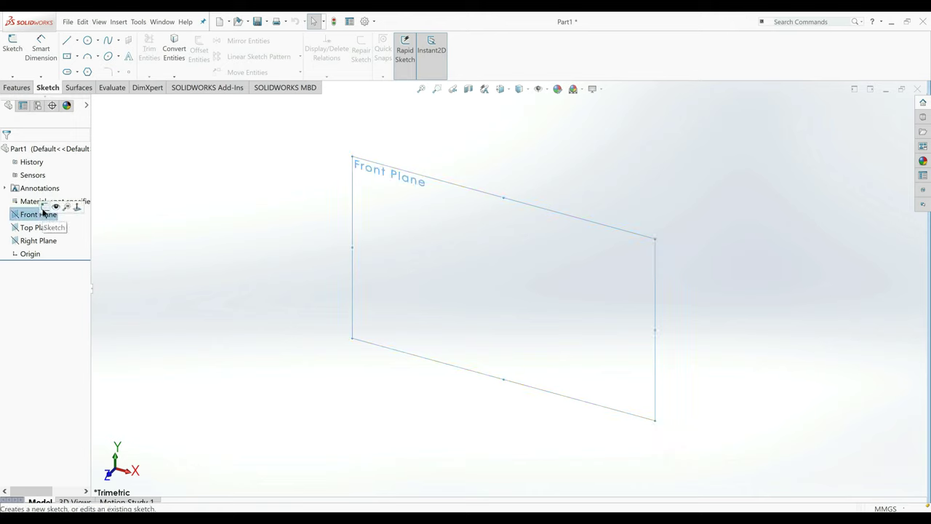
click(40, 241)
click(77, 234)
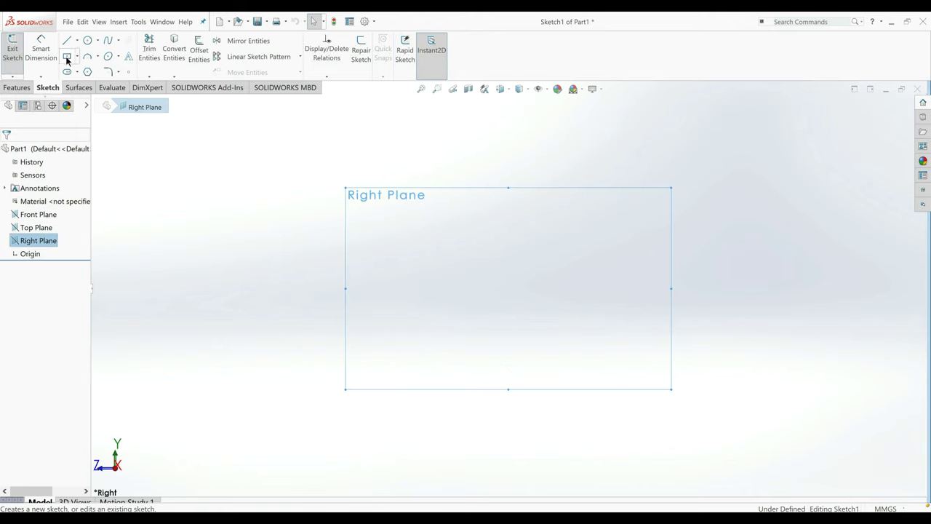
click(110, 40)
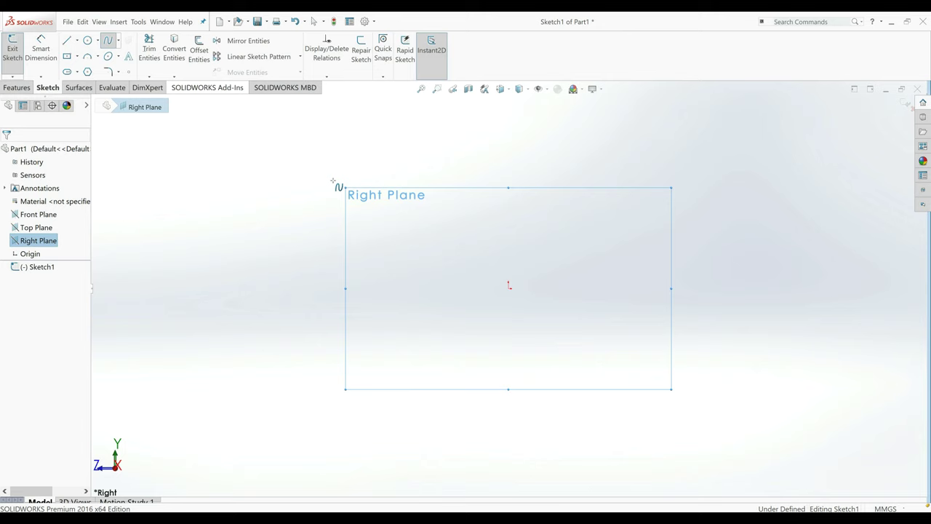
click(508, 288)
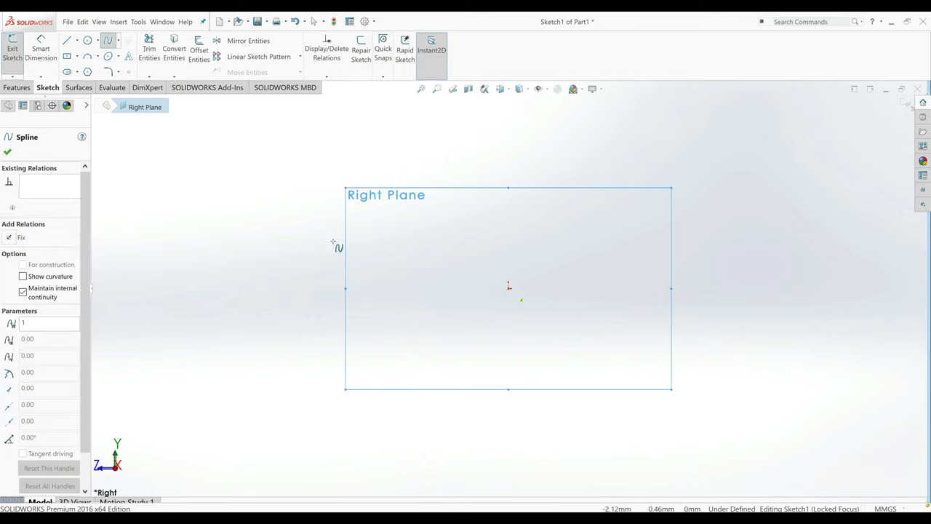
click(279, 218)
Dimension the spline 165 mm horizontally and 45 mm vertically from the origin.
click(54, 57)
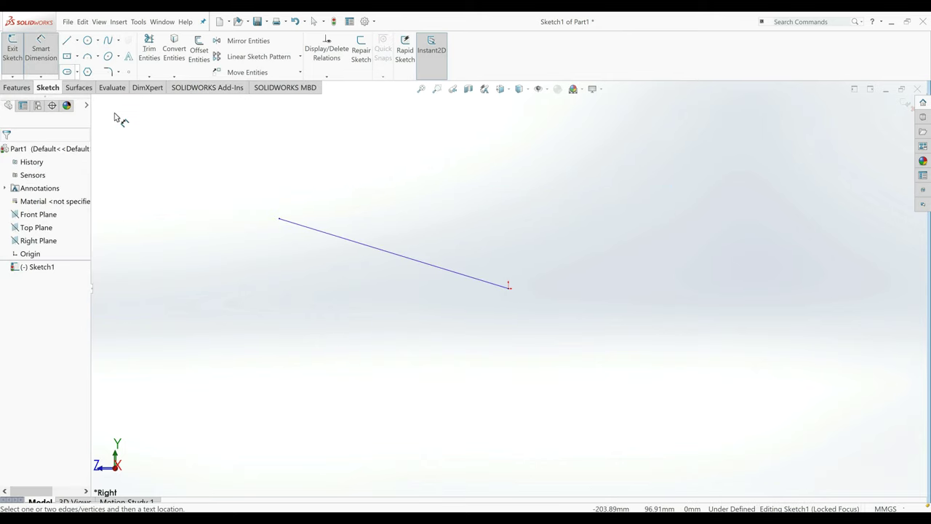
click(280, 219)
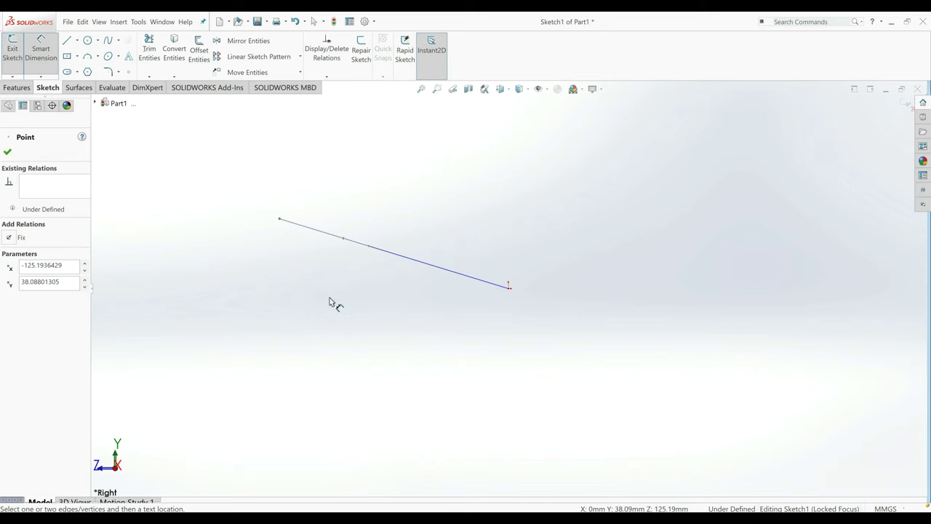
click(509, 289)
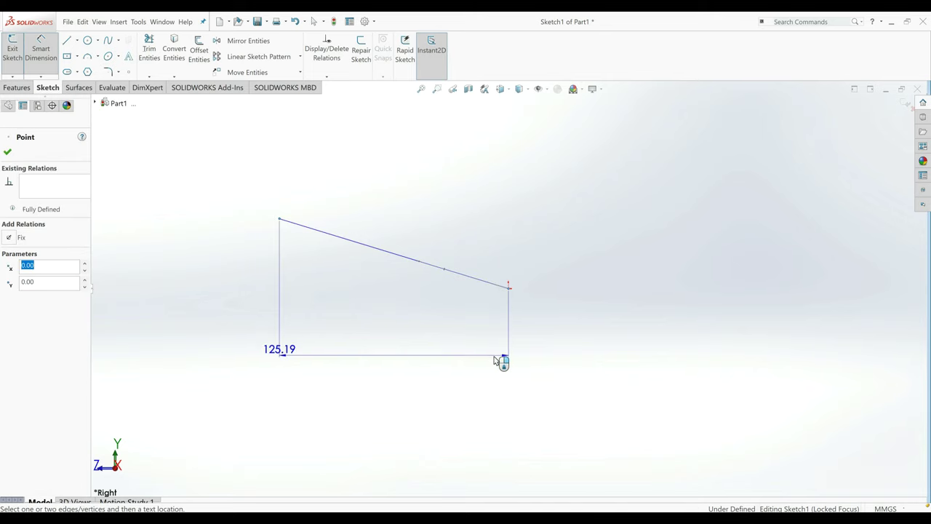
click(499, 362)
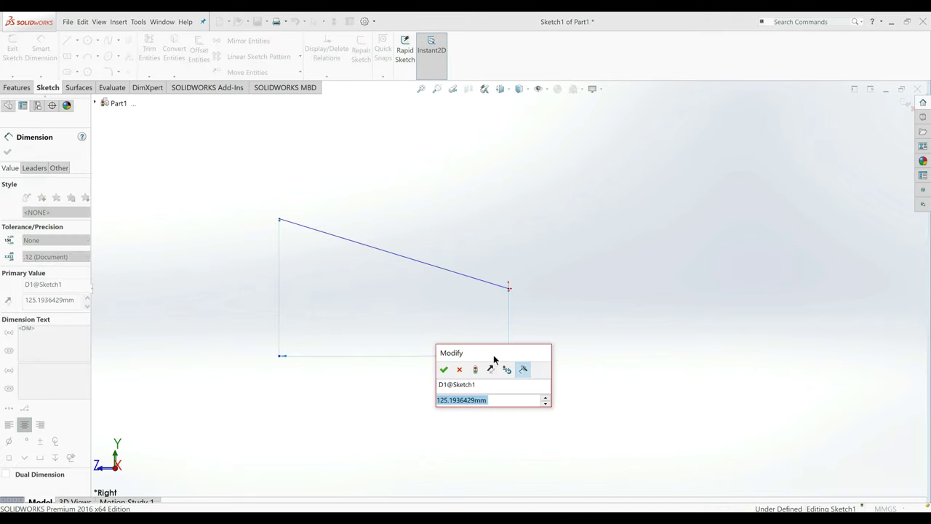
text(165)
key(Return)
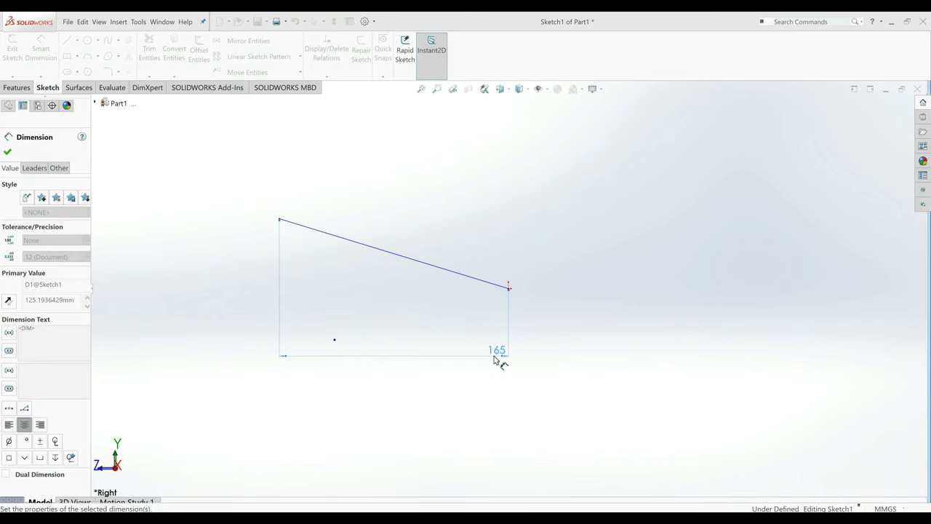
click(280, 219)
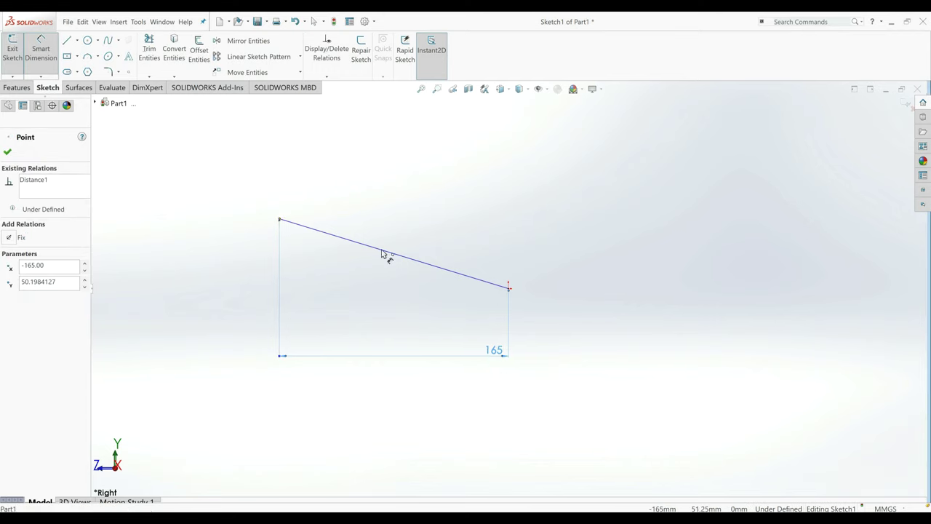
click(509, 287)
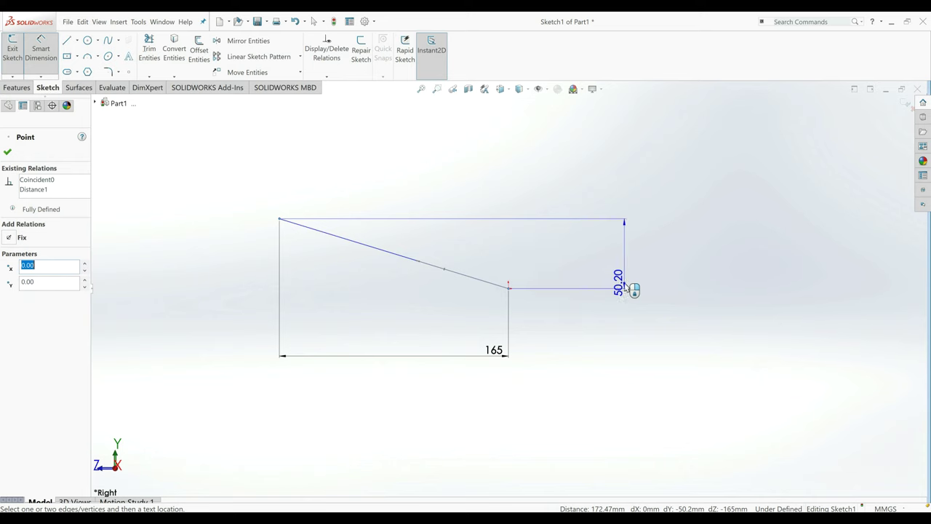
click(624, 286)
text(45)
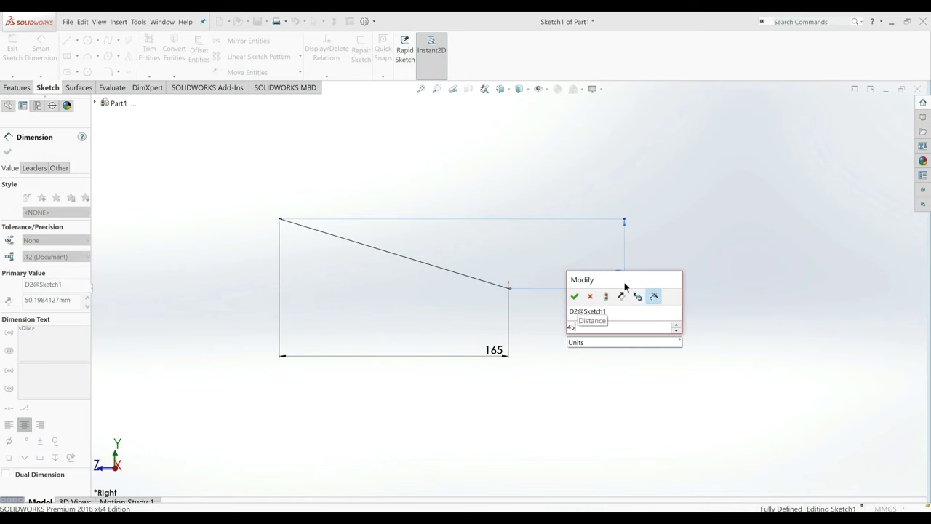
key(Return)
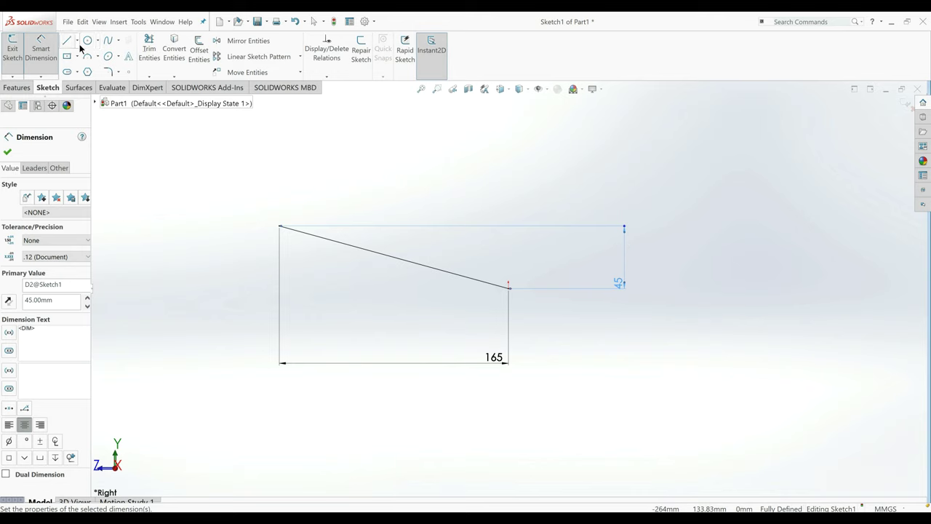
Draw a vertical construction centerline ending at the origin.
click(77, 41)
click(81, 64)
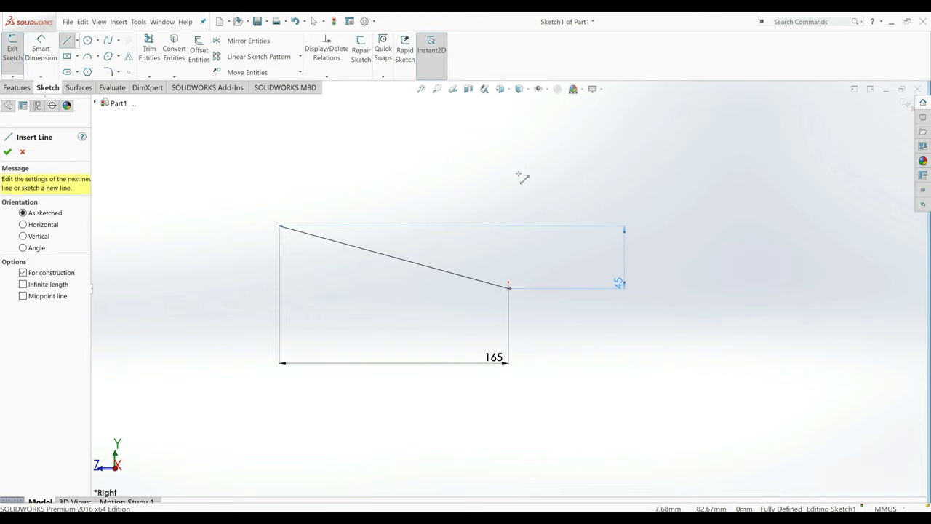
click(508, 177)
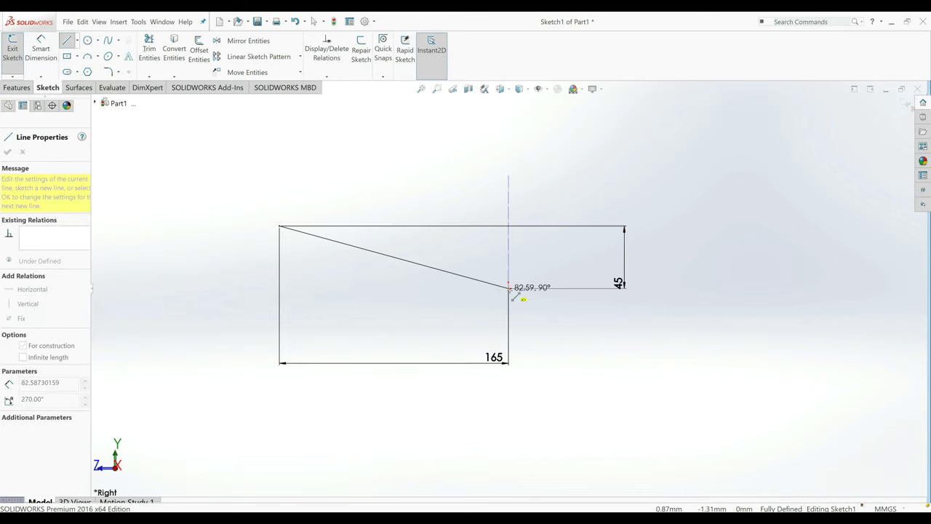
click(508, 288)
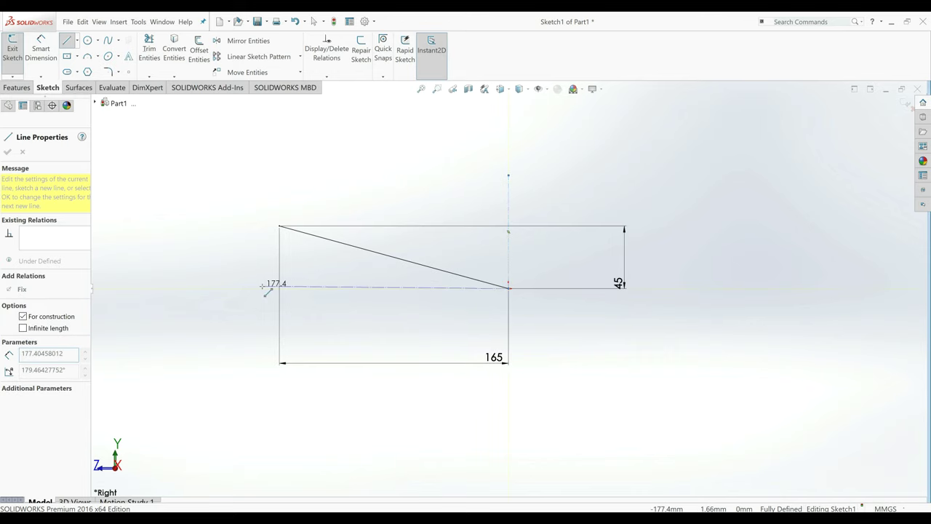
right_click(260, 193)
click(262, 196)
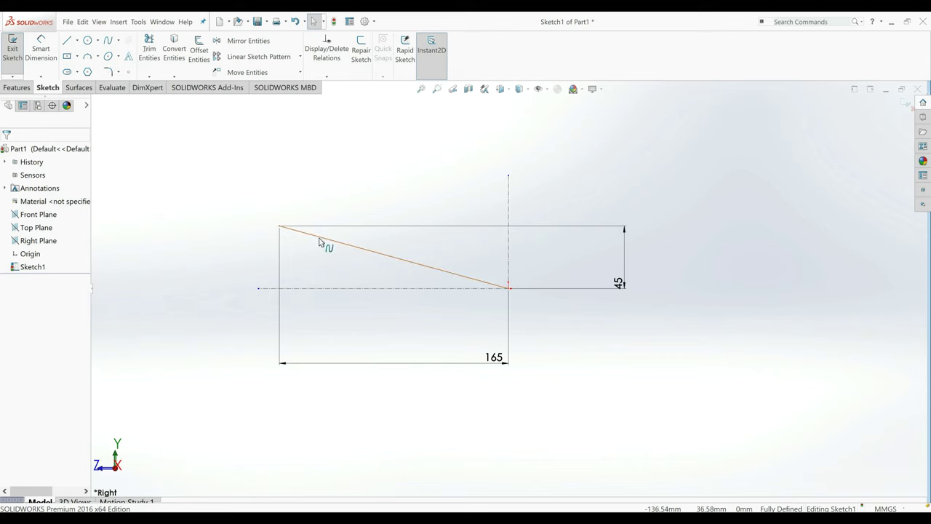
Bend the spline into a sagging curve and set its tangent angle to 50° from the vertical centerline.
click(320, 243)
drag(343, 243, 313, 263)
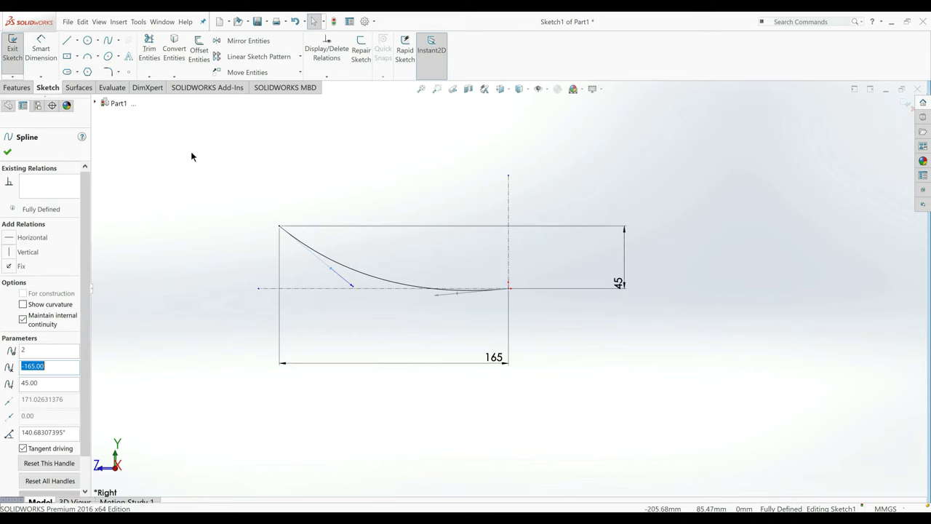
key(Escape)
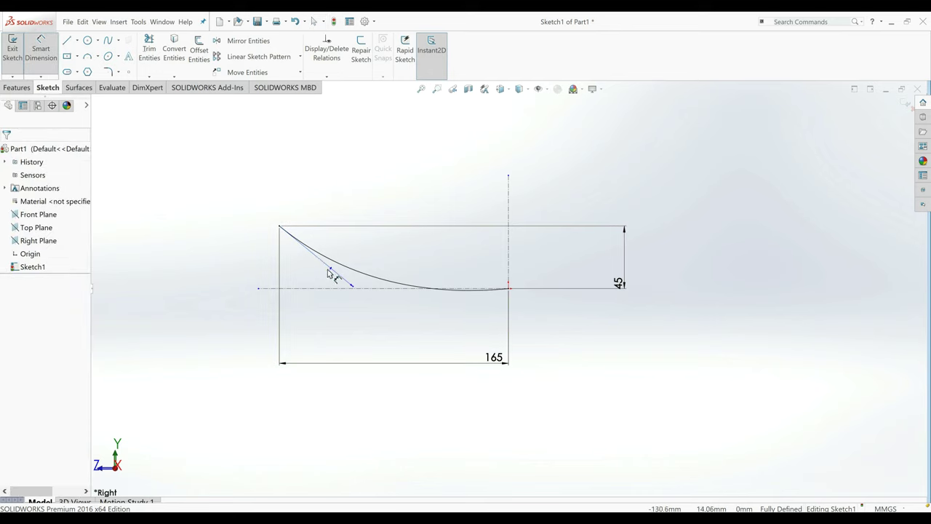
click(329, 272)
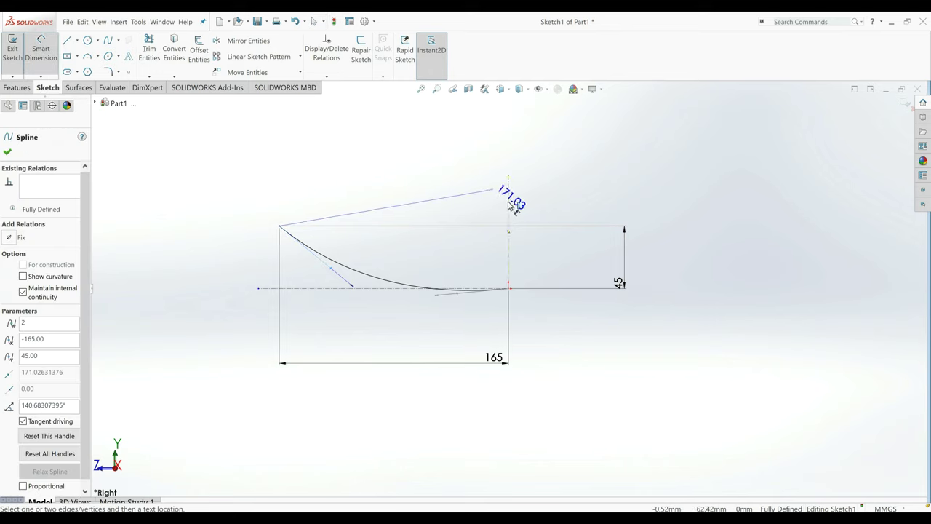
click(508, 205)
click(445, 204)
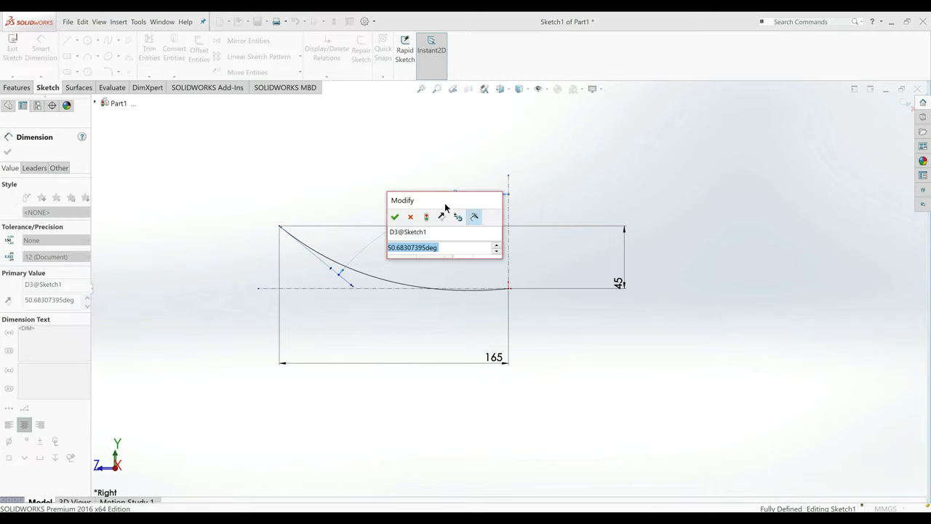
text(50)
key(Return)
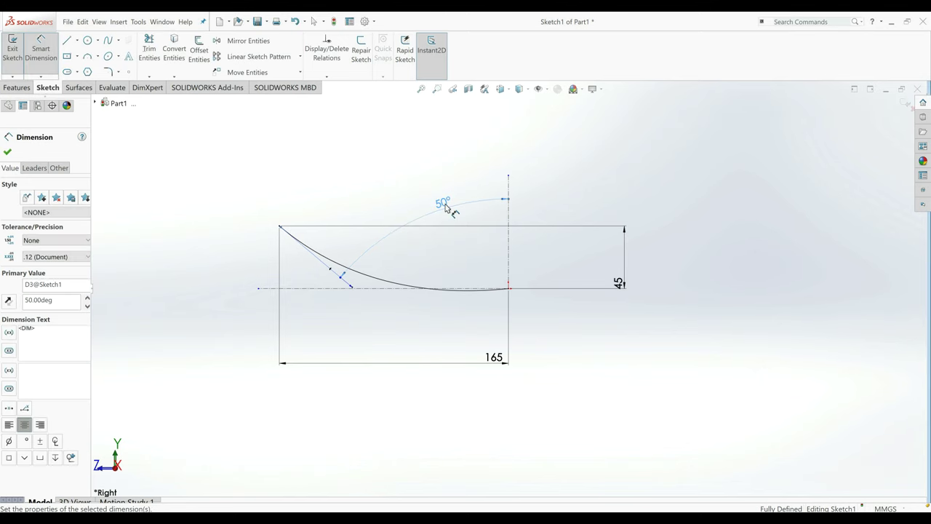
Set the other end's tangent angle to 2.30° against the horizontal centerline.
click(477, 290)
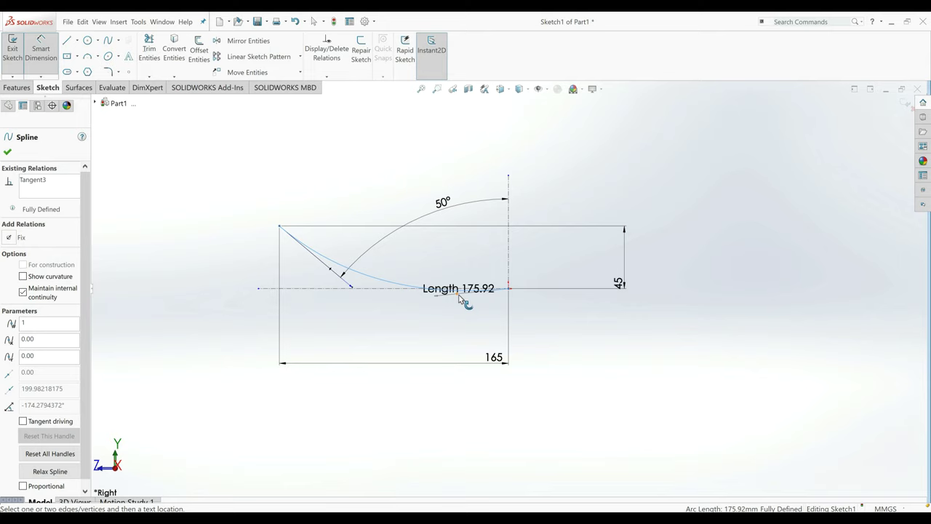
click(397, 288)
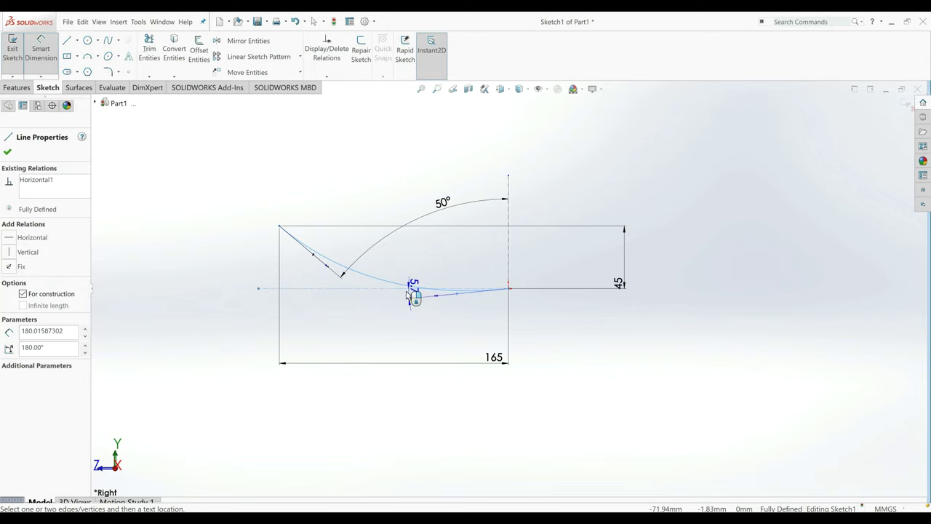
click(317, 298)
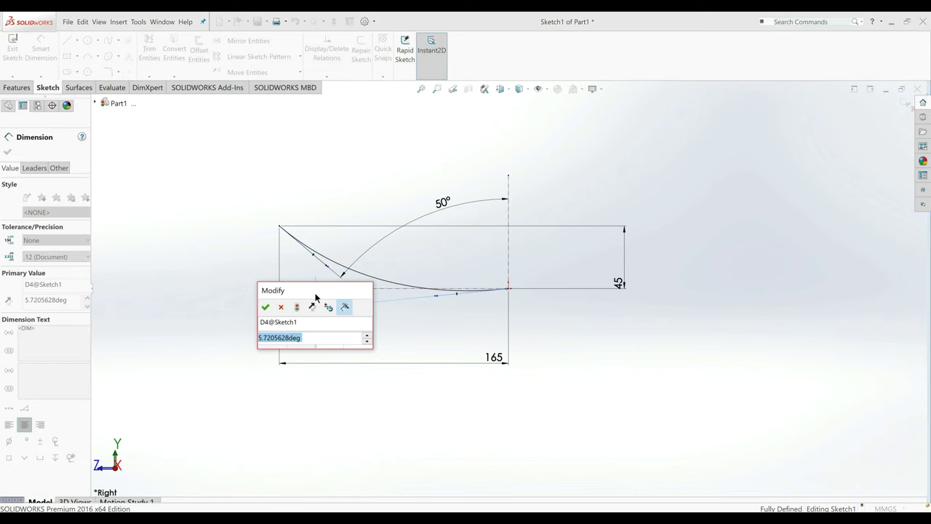
text(2.3)
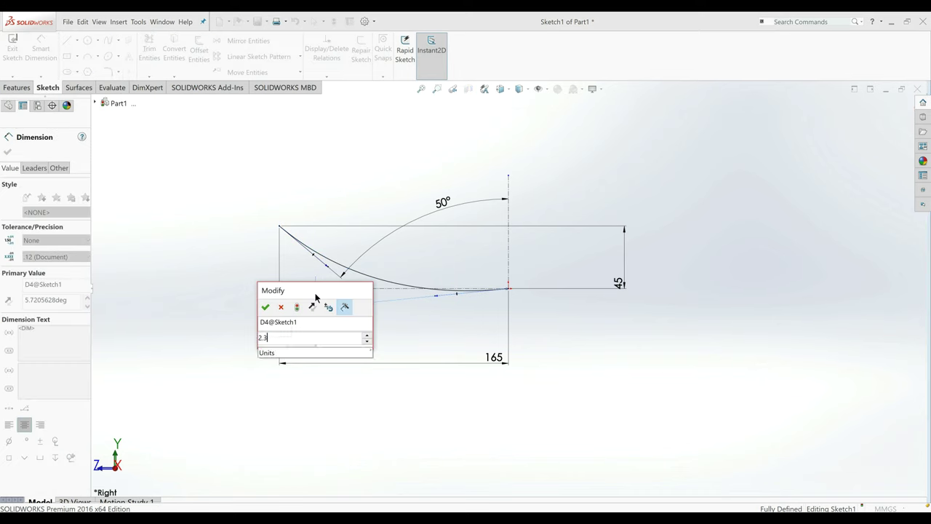
key(Return)
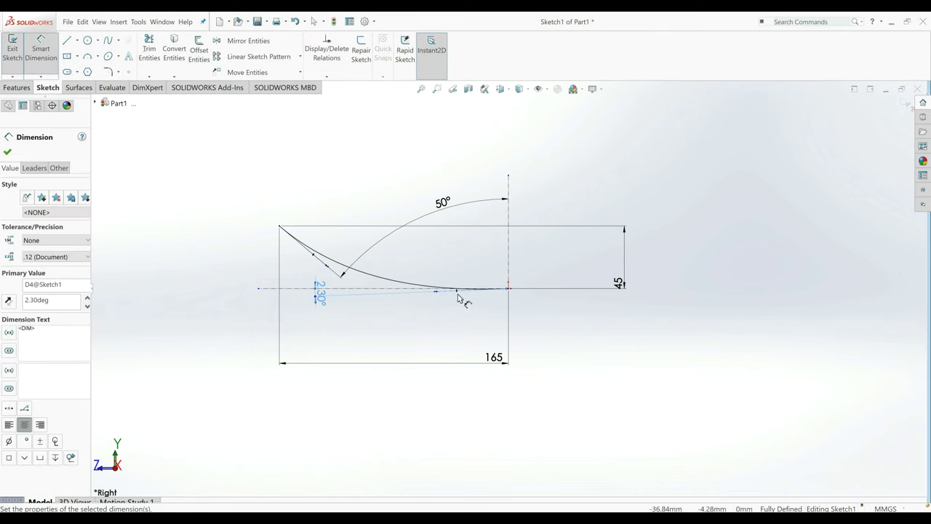
Dimension the tangent handle lengths to 210 and 163 mm, then exit Sketch1.
click(458, 291)
click(554, 352)
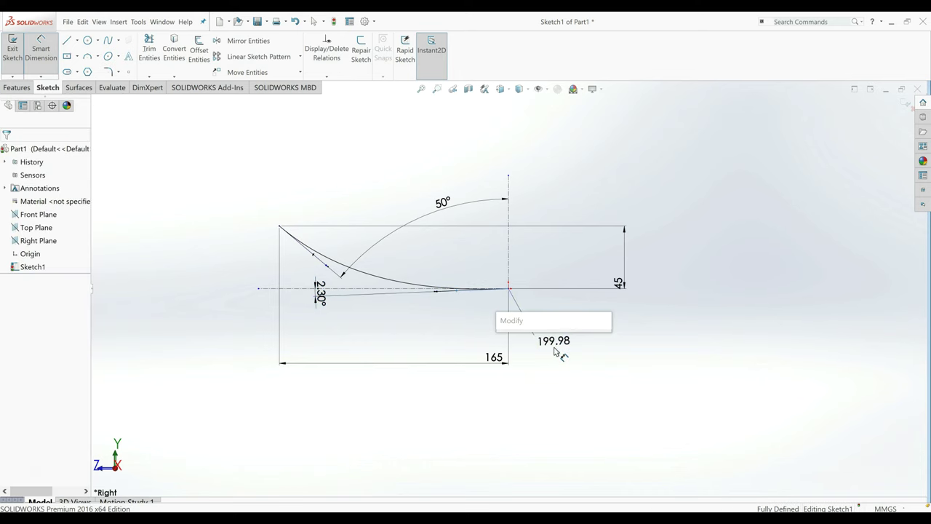
key(Escape)
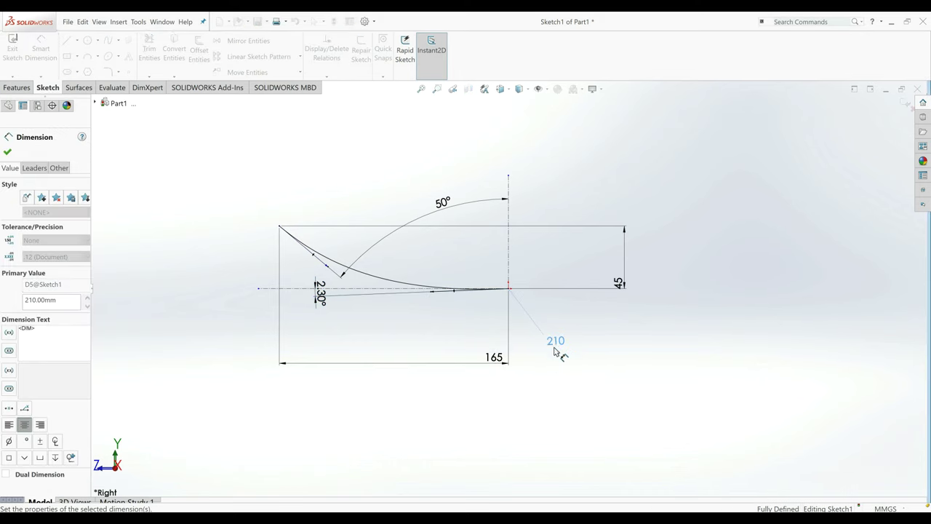
click(316, 262)
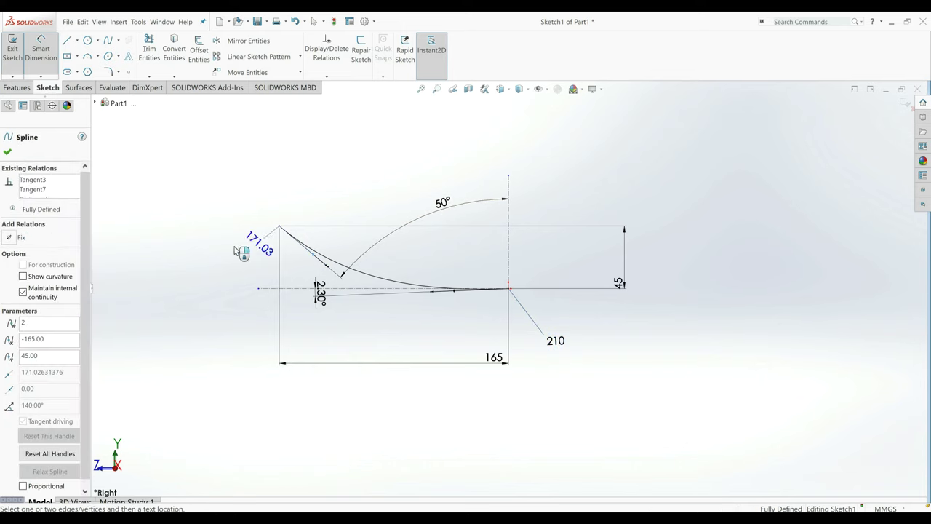
click(206, 244)
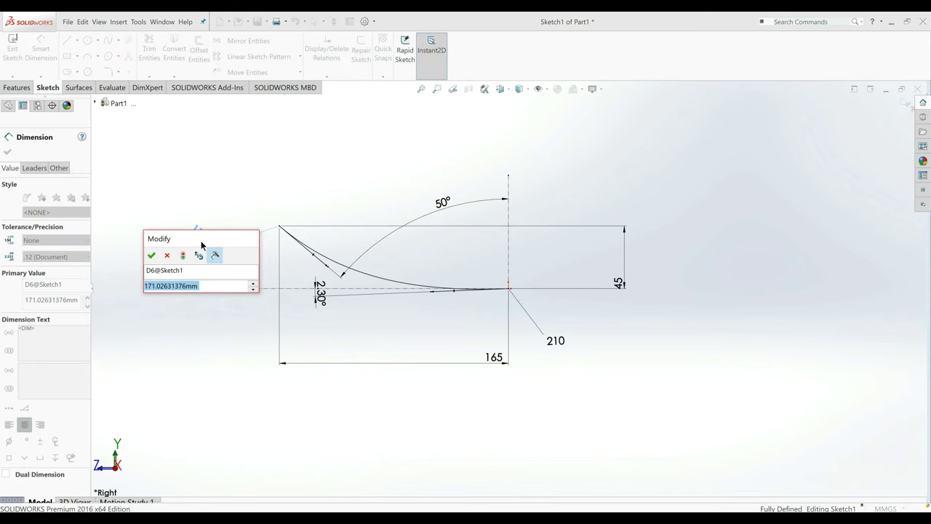
text(163)
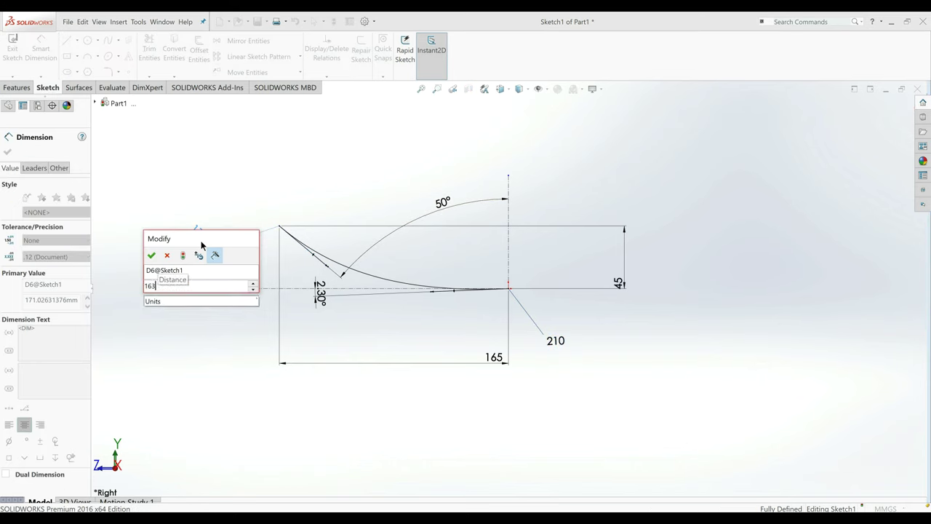
key(Return)
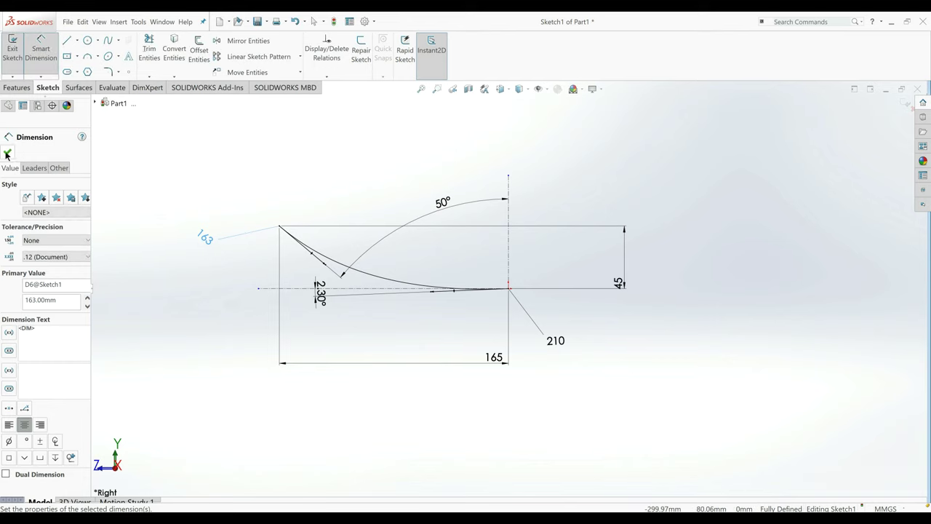
click(7, 153)
click(12, 51)
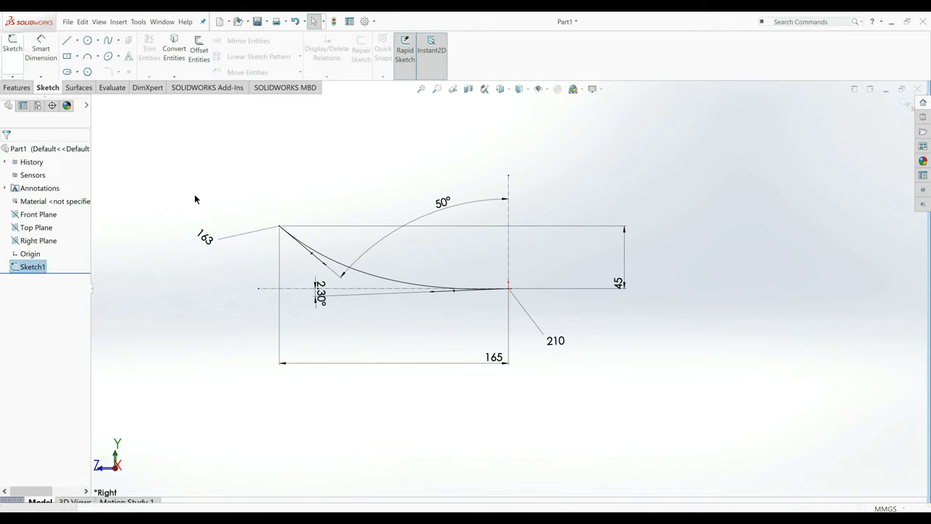
Start a new sketch on the Top Plane, viewed normal to it.
middle_drag(194, 195, 268, 196)
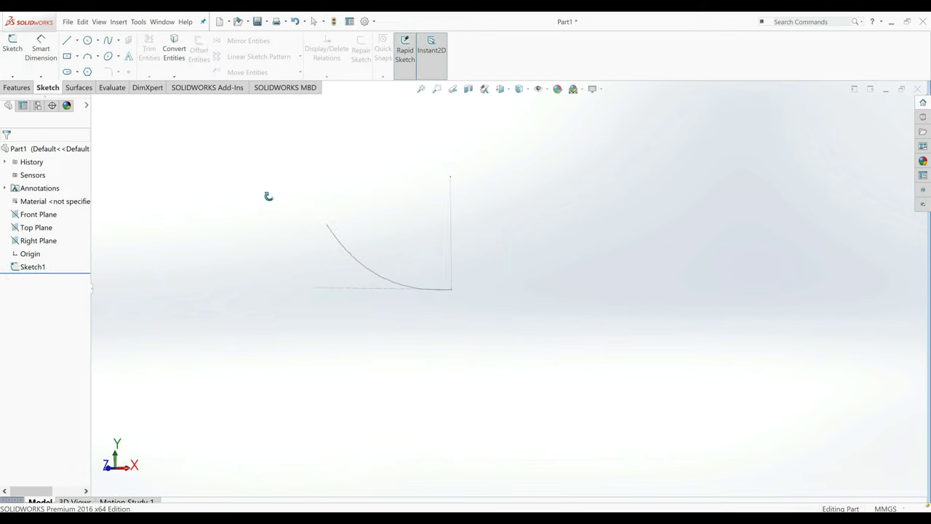
click(43, 228)
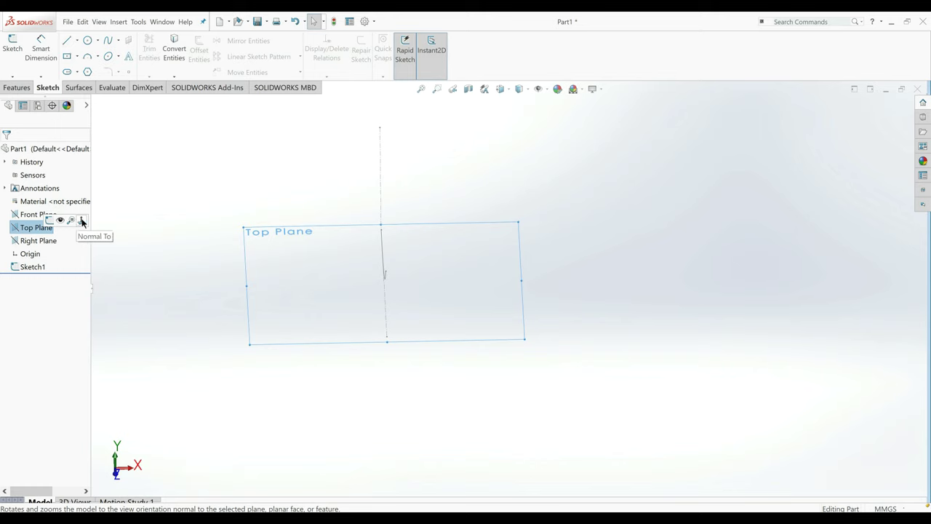
click(81, 220)
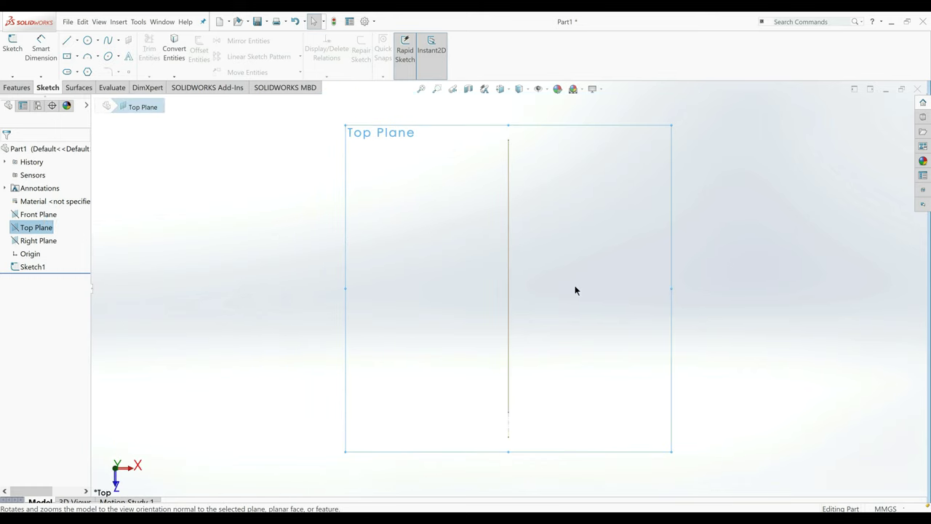
click(13, 45)
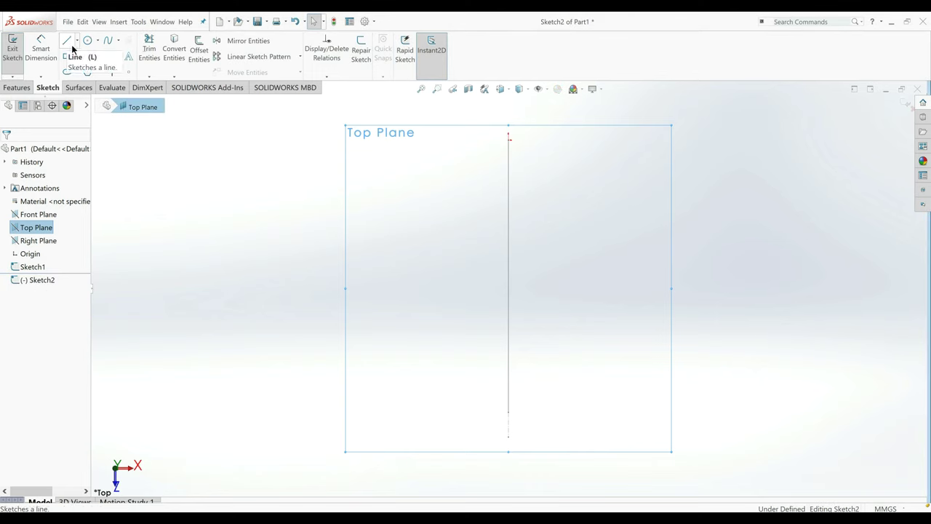
Draw a closed egg-shaped spline through four points around the vertical line.
click(108, 40)
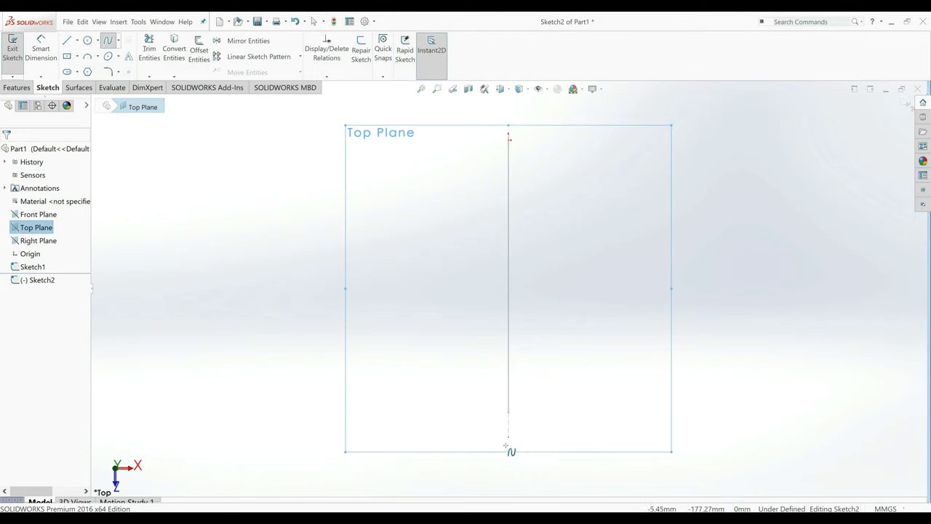
click(508, 467)
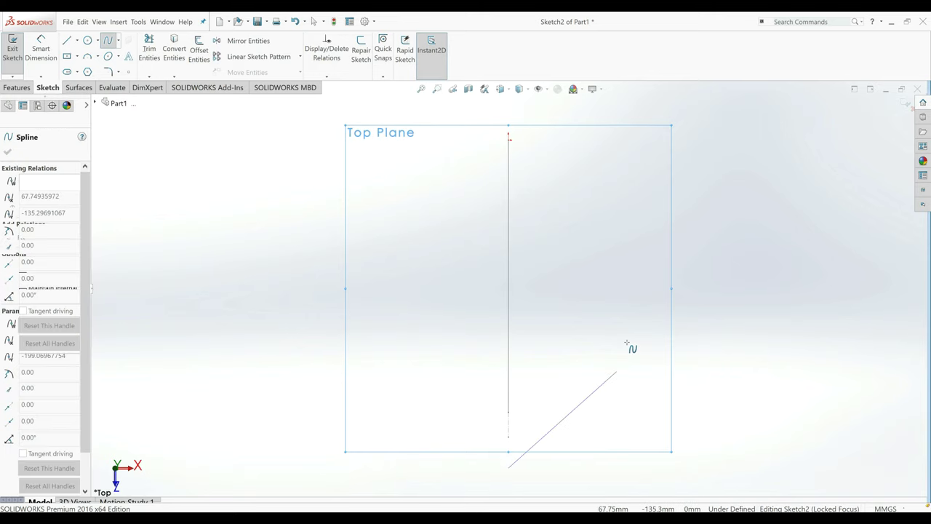
click(653, 274)
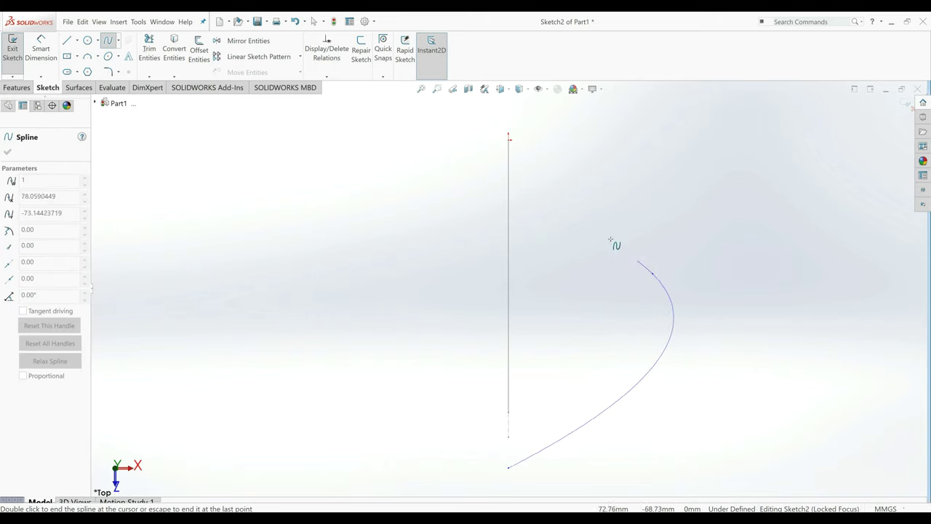
click(508, 147)
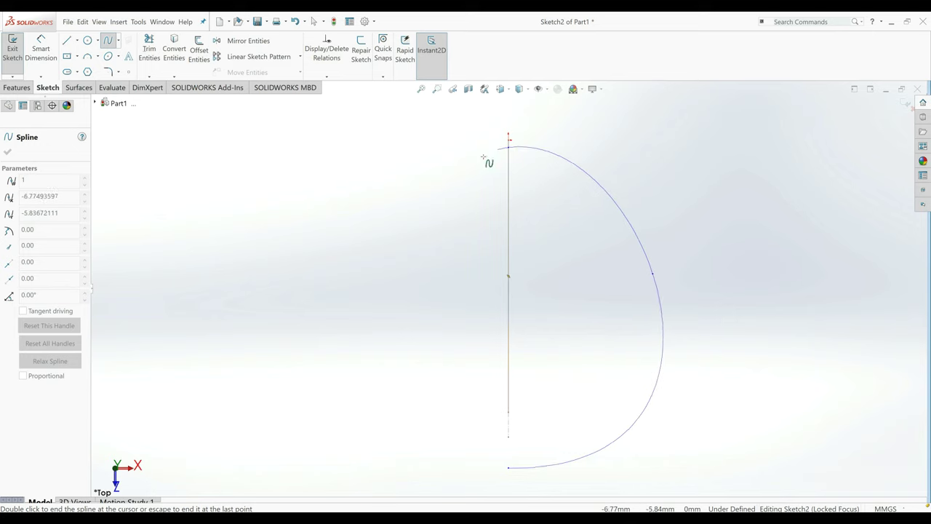
click(384, 333)
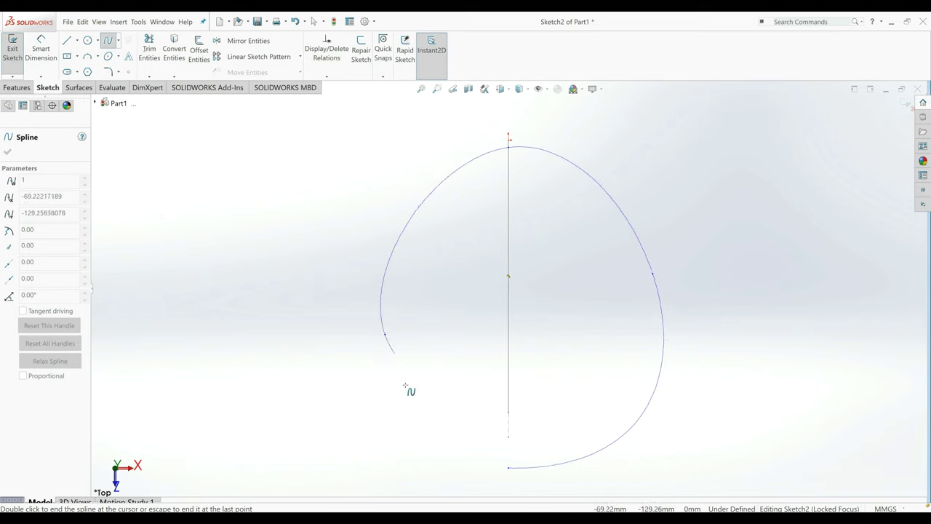
click(509, 469)
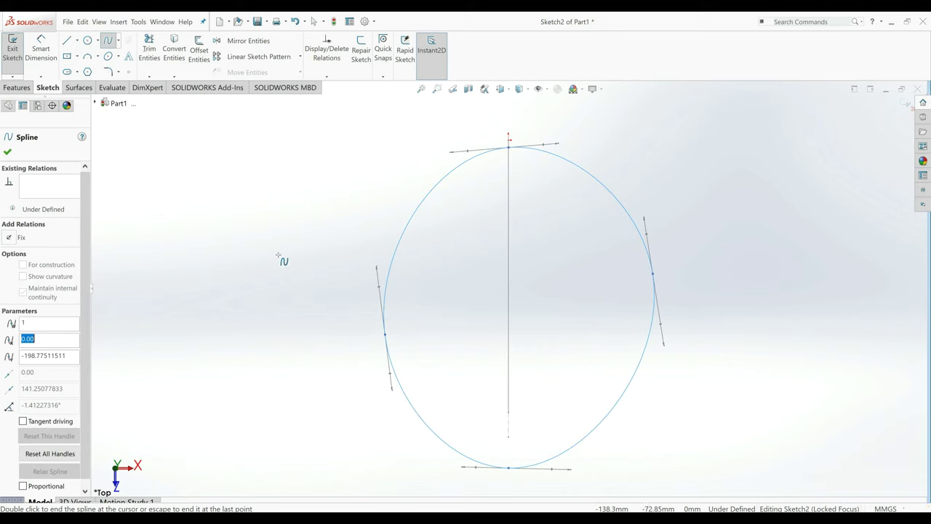
click(46, 56)
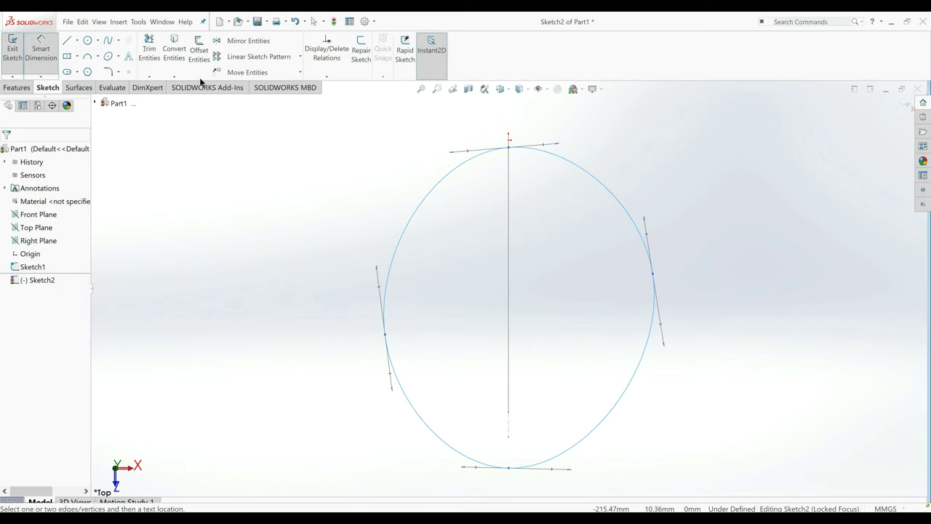
Dimension the top point 0.5 mm from the line's end and the right point 70 mm above the bottom.
click(509, 149)
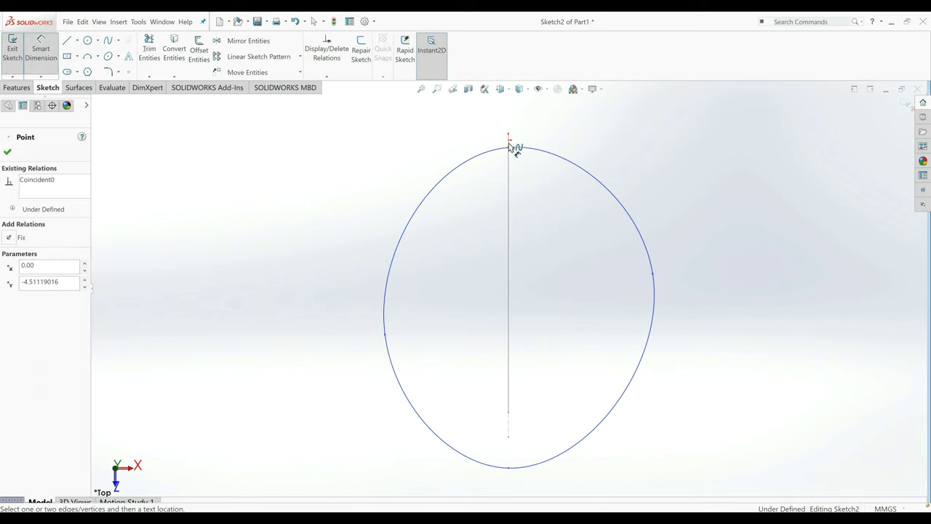
click(509, 139)
click(344, 139)
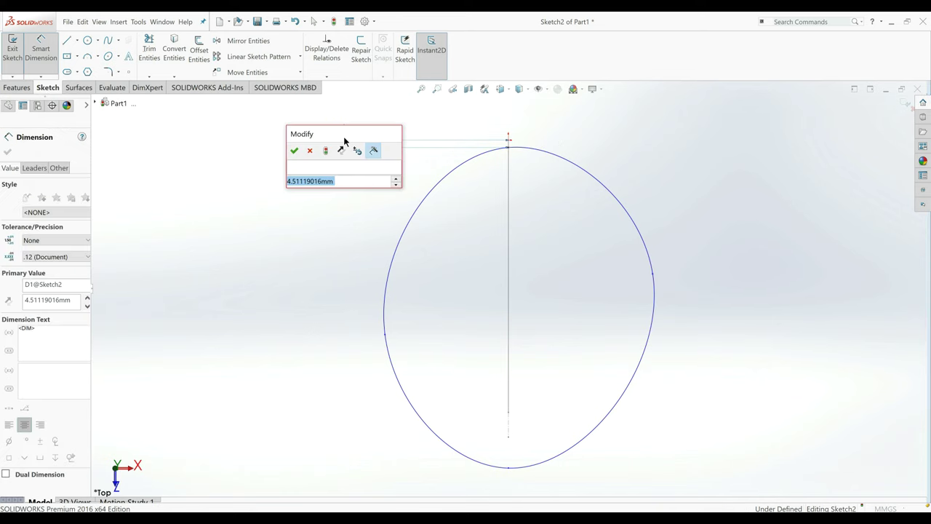
text(0.5)
key(Return)
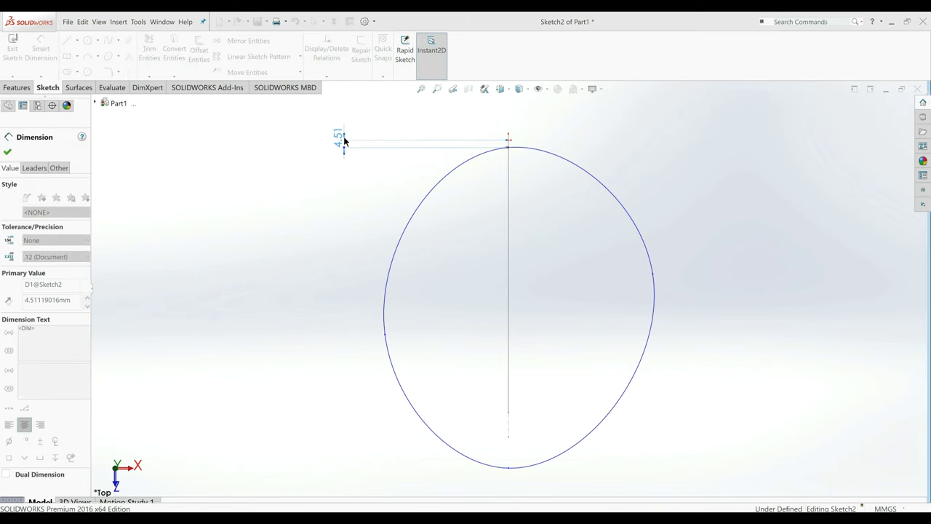
click(653, 273)
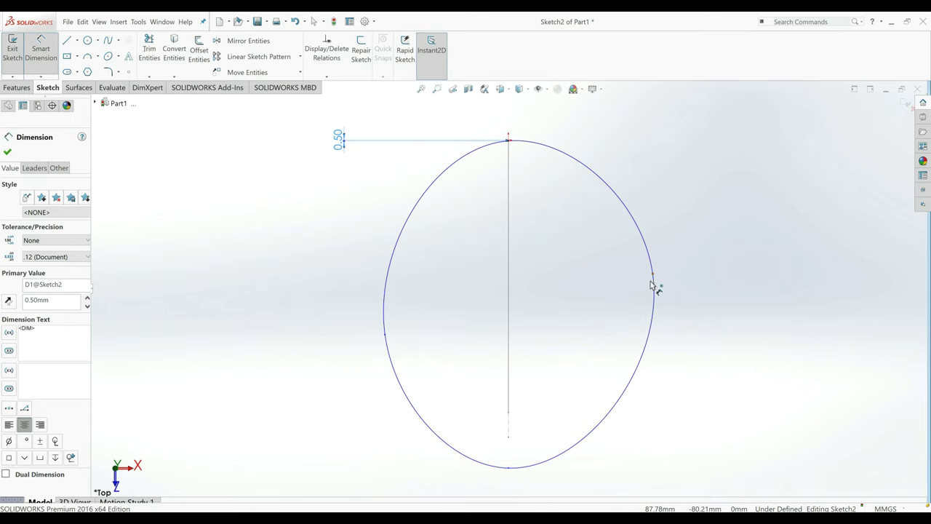
click(509, 467)
click(736, 408)
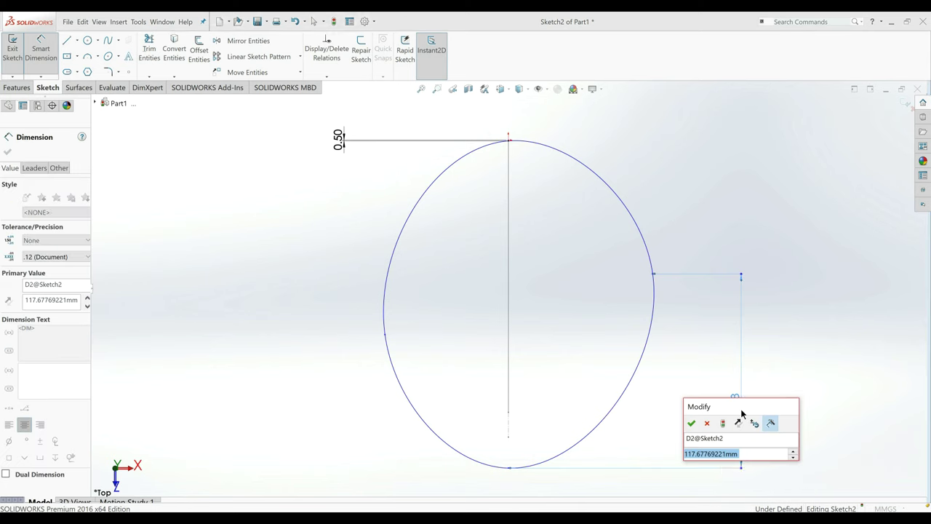
text(70)
key(Return)
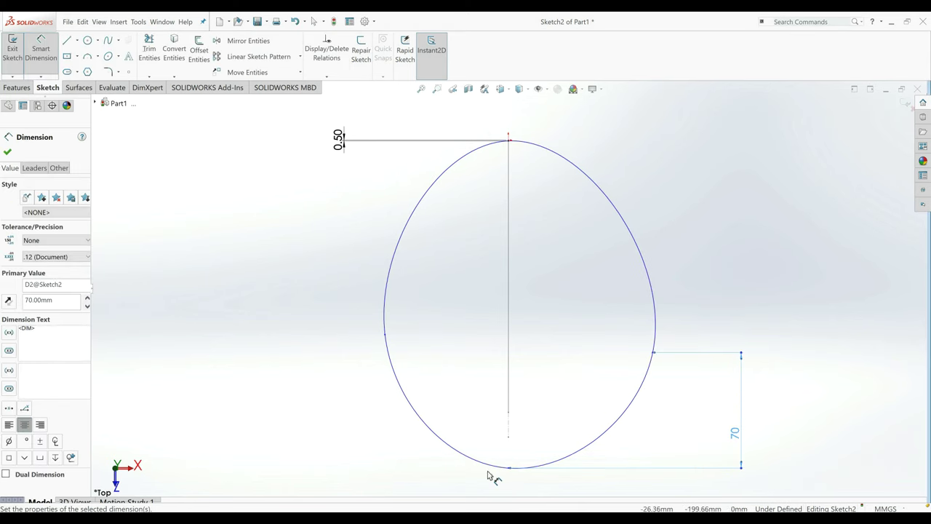
Set the outline's overall length from bottom to top point to 160 mm.
click(509, 468)
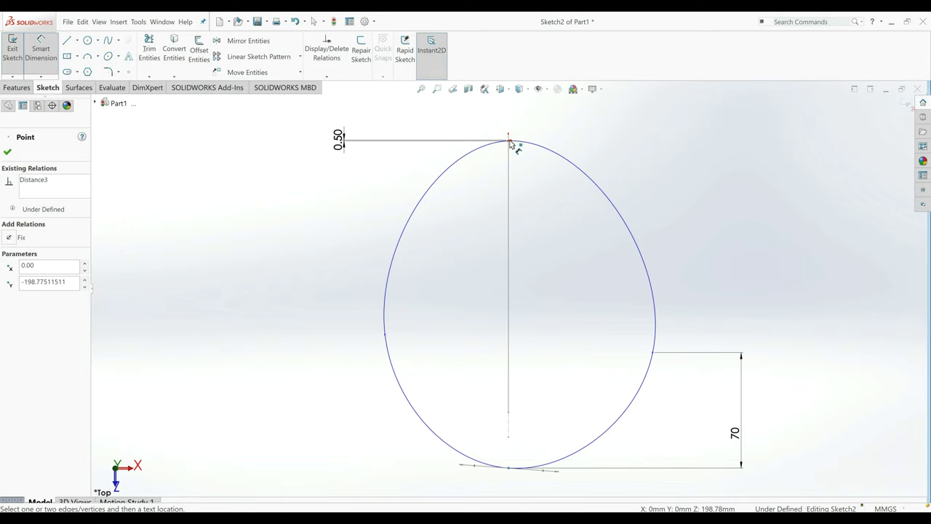
click(510, 142)
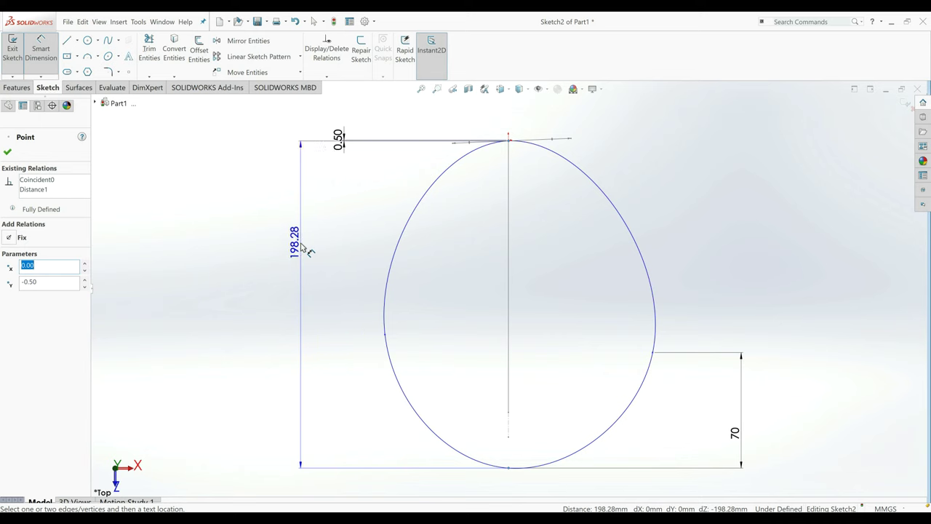
click(304, 249)
text(160)
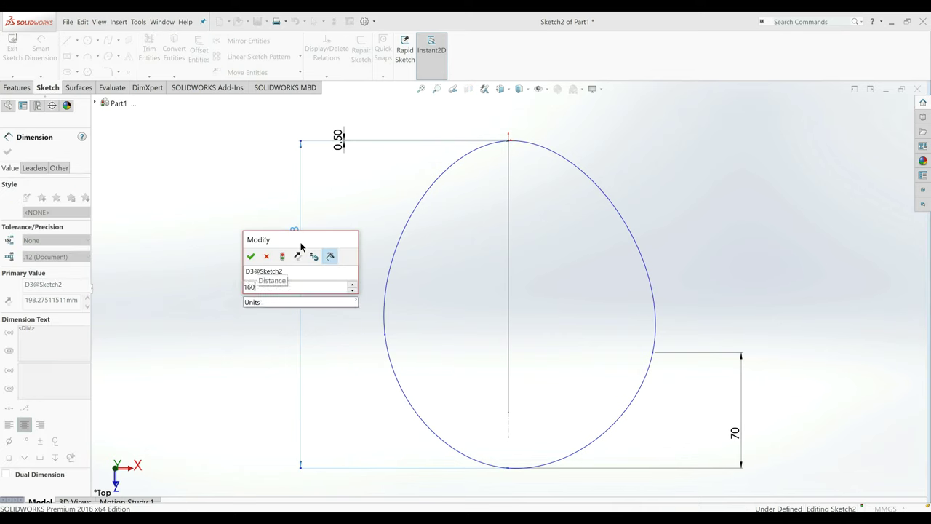
key(Return)
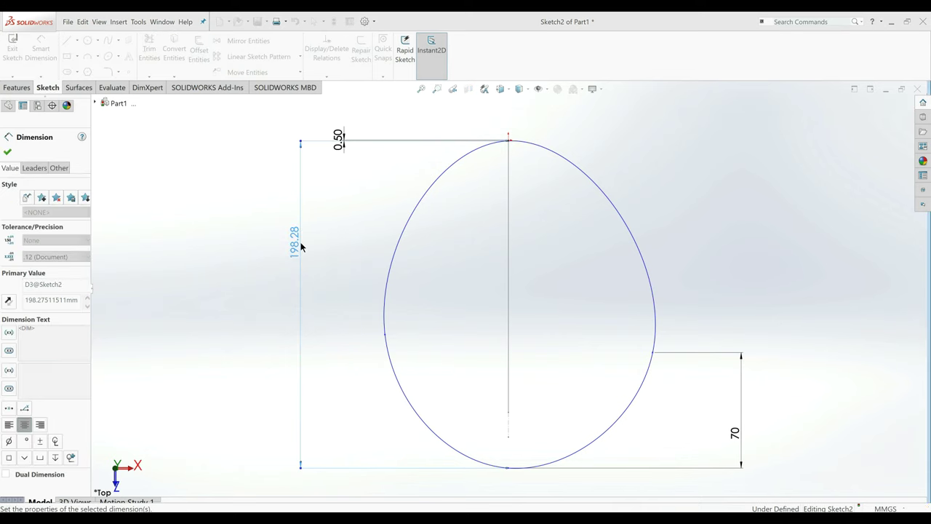
click(510, 320)
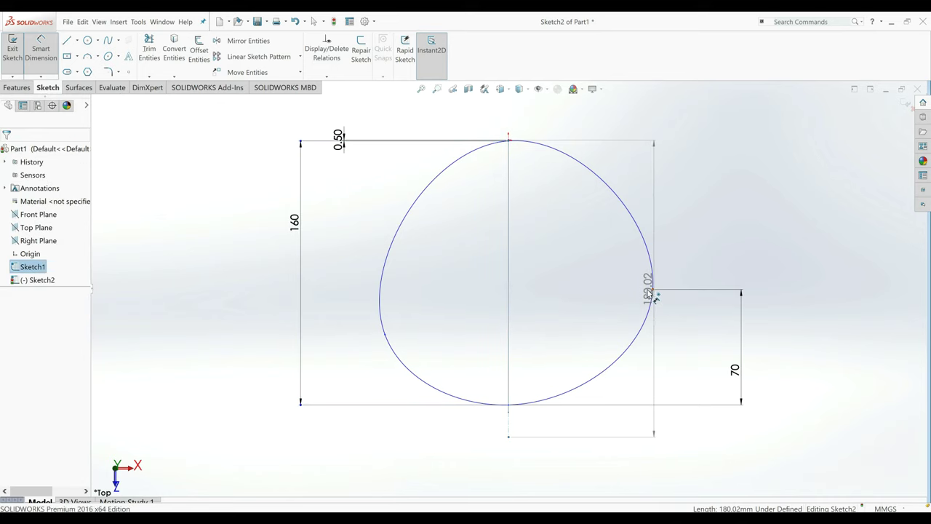
Dimension the right point 50 mm and the left point 32 mm from the centreline.
click(655, 294)
click(623, 296)
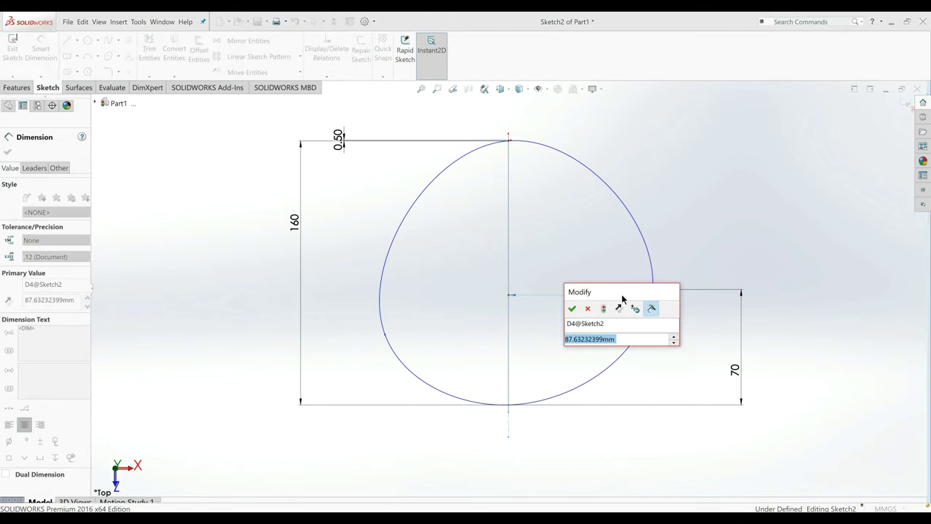
text(50)
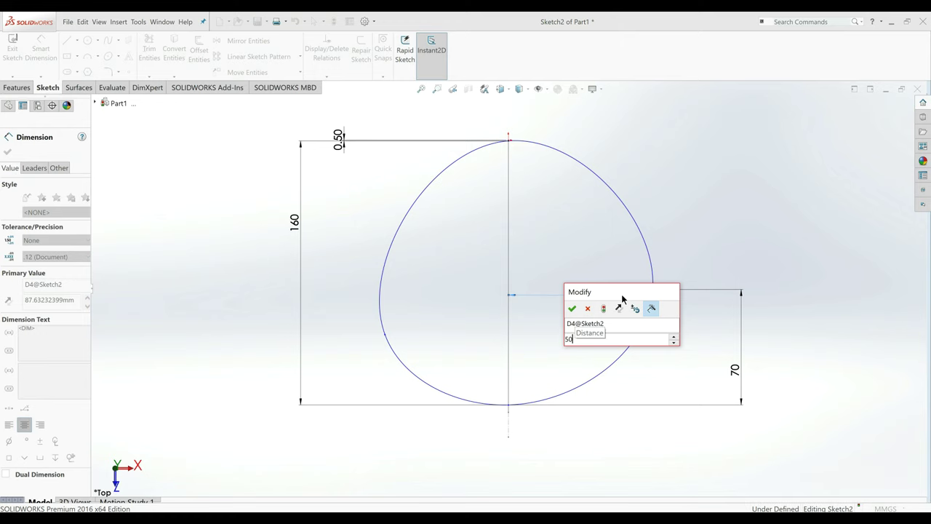
key(Return)
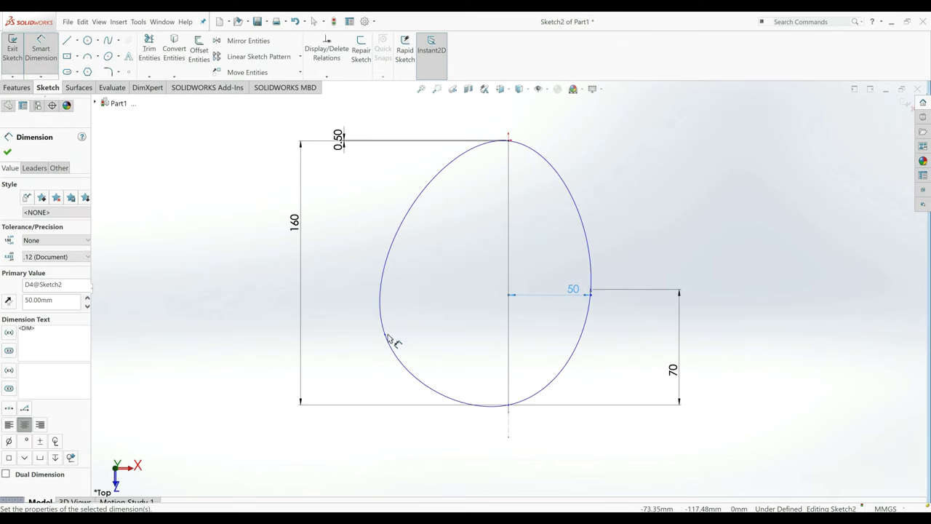
click(385, 334)
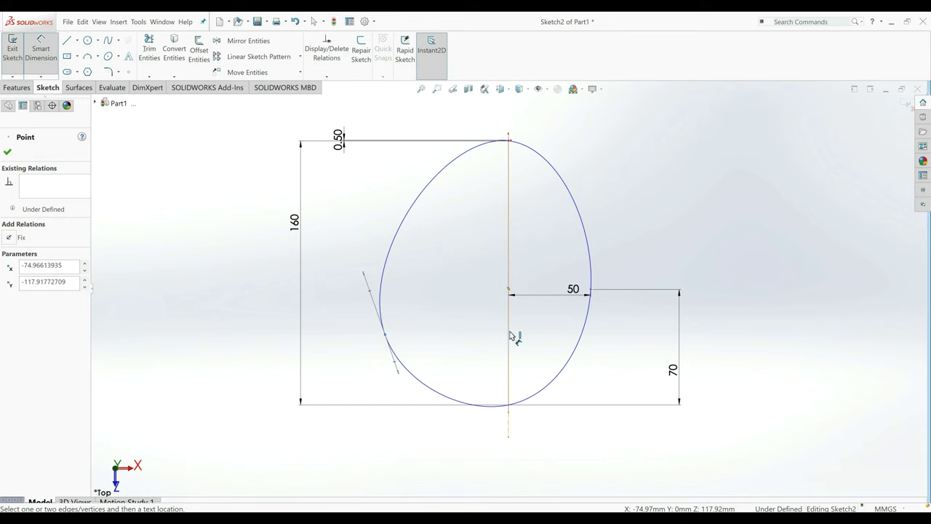
click(509, 334)
click(484, 322)
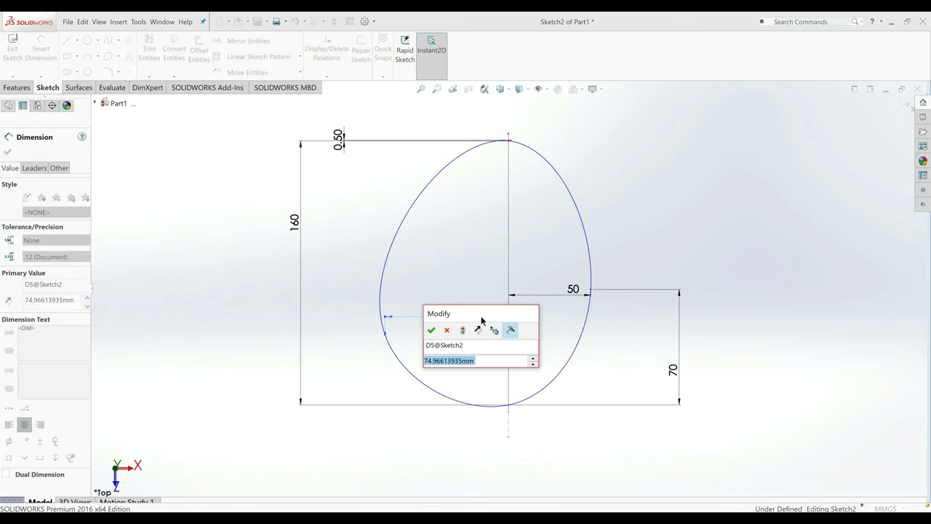
text(32)
key(Return)
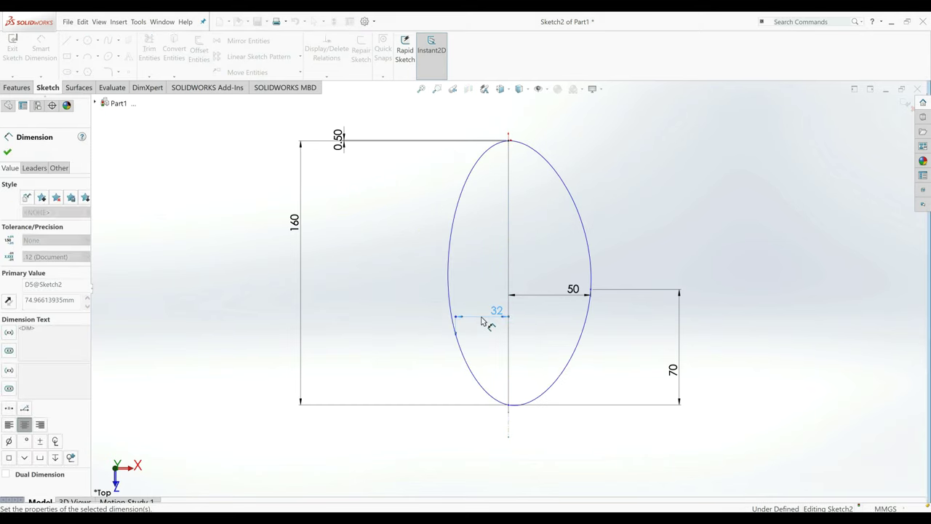
Set the left point 30 mm above the outline's bottom point.
click(456, 336)
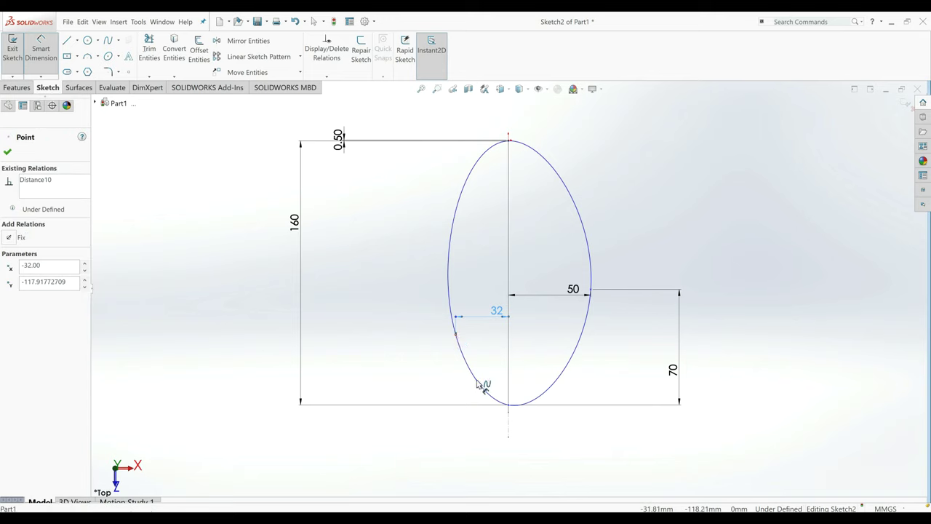
click(509, 405)
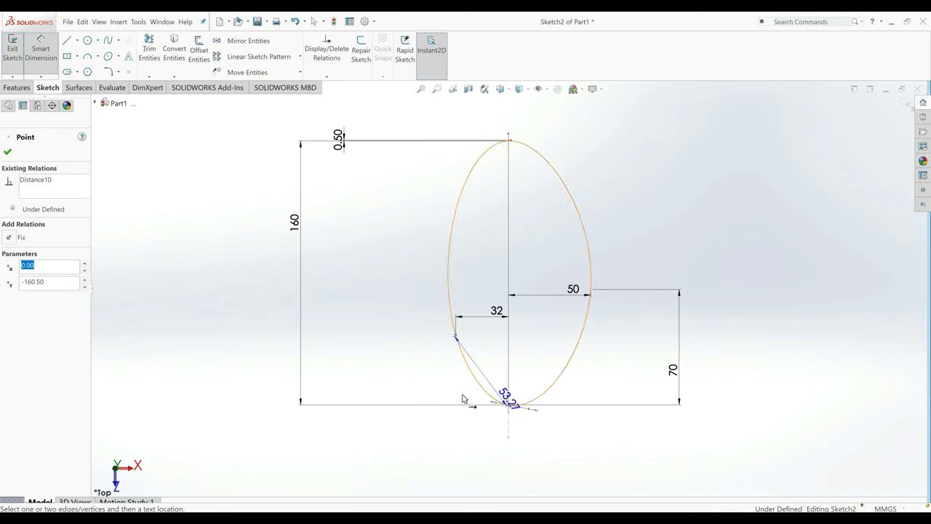
click(405, 384)
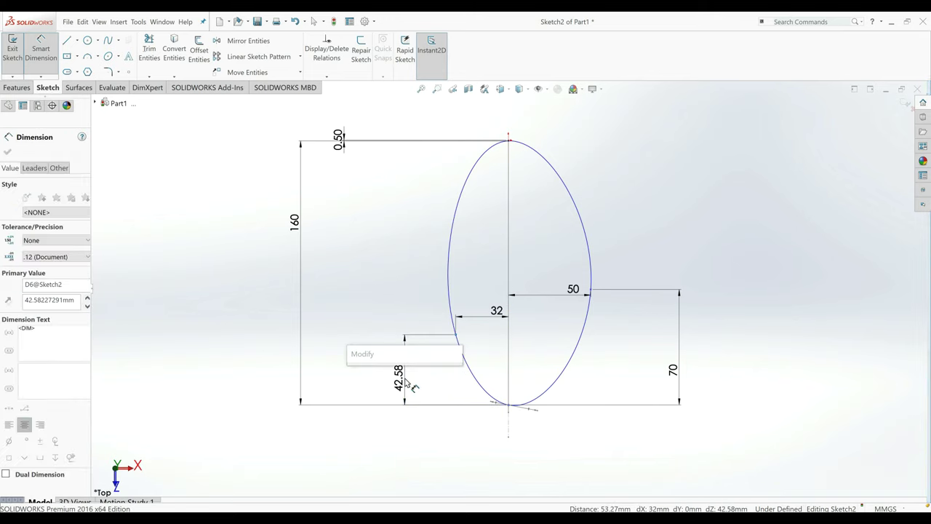
text(30)
key(Return)
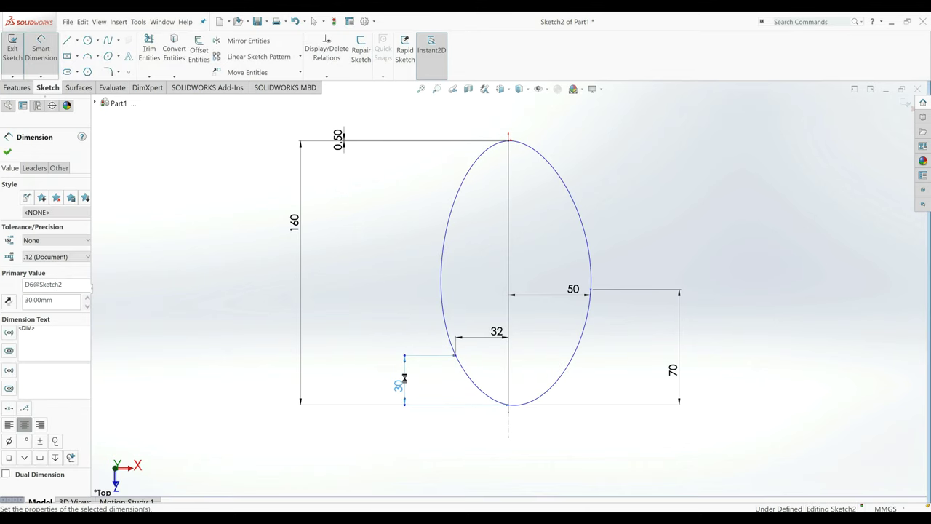
click(7, 150)
click(77, 42)
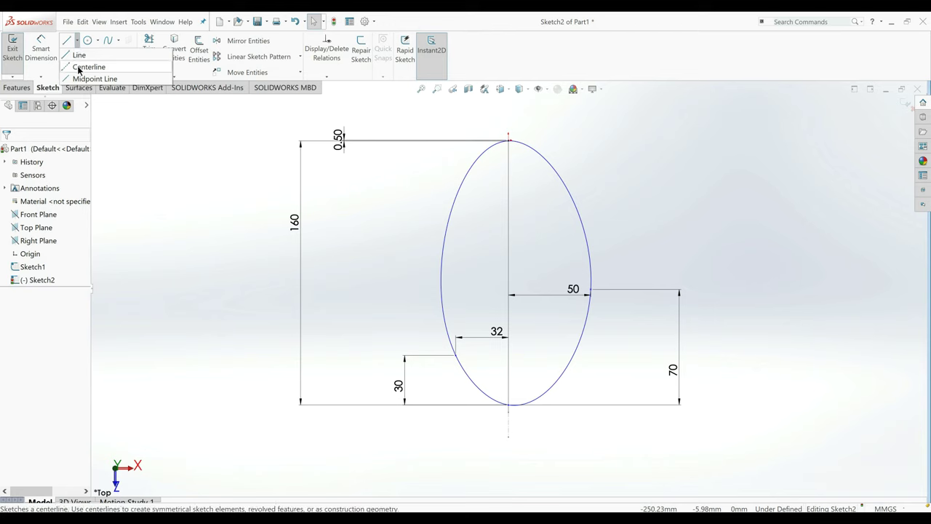
Draw a vertical construction centreline from the outline's top point down past the bottom.
click(89, 66)
key(z)
scroll(508, 216, down, 10)
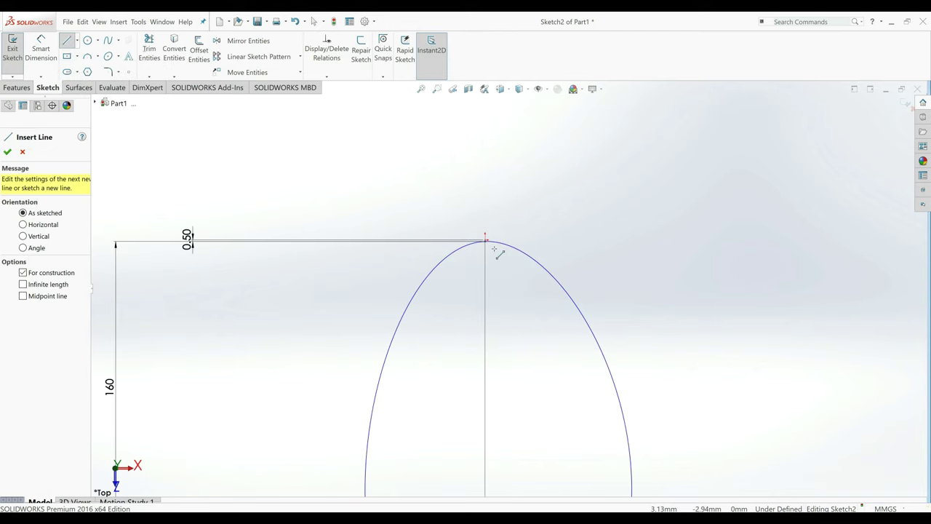
click(486, 251)
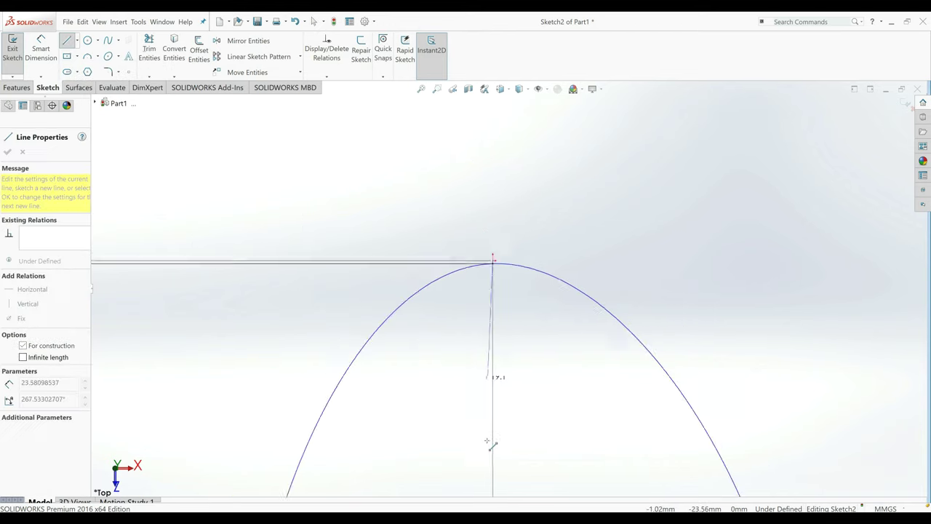
scroll(492, 442, up, 6)
scroll(502, 361, down, 3)
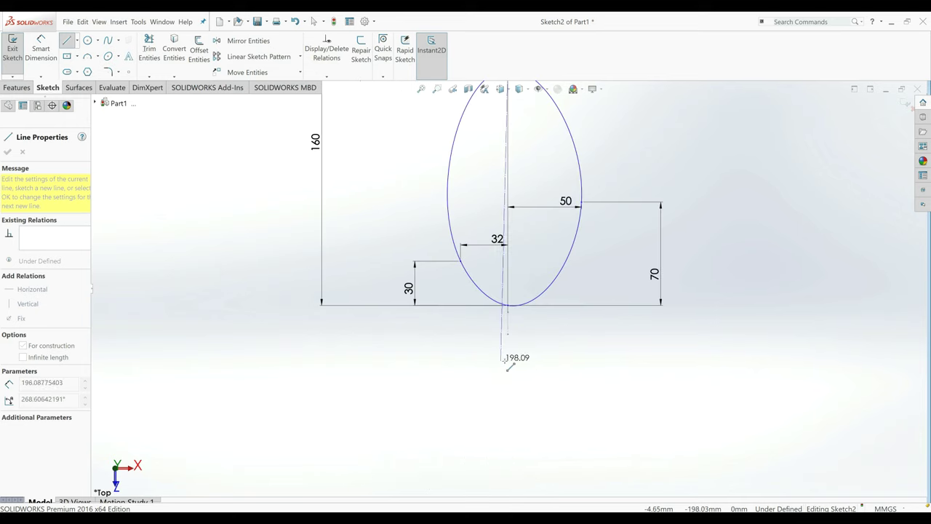
click(507, 358)
right_click(463, 354)
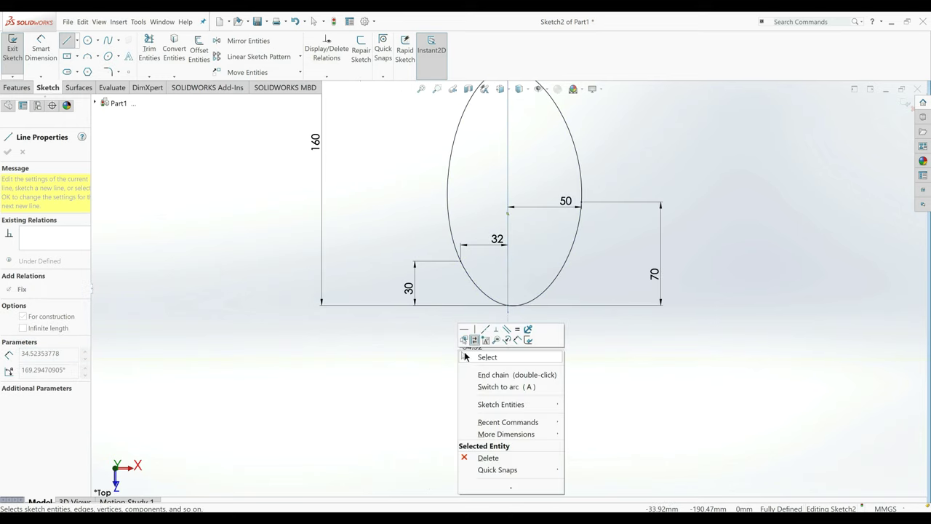
click(486, 357)
scroll(506, 360, up, 2)
scroll(517, 200, down, 5)
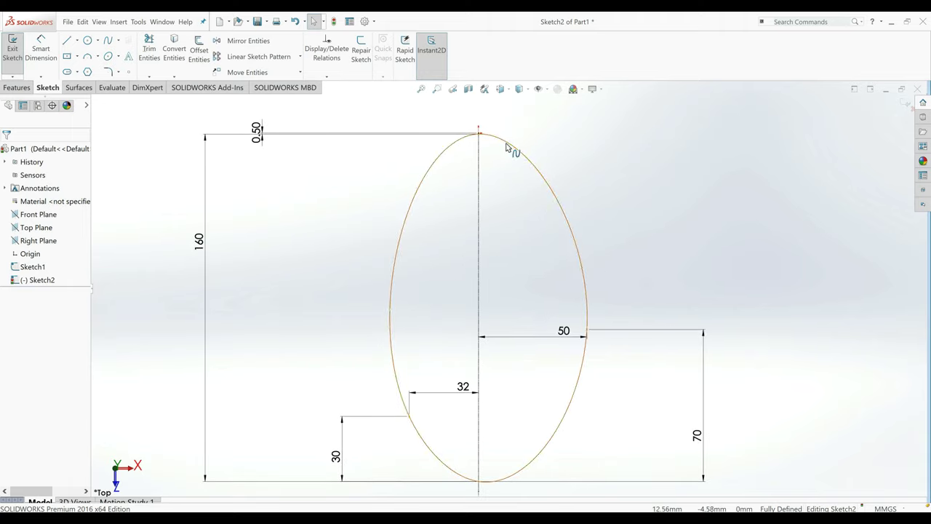
Add a short horizontal construction centreline near the outline's top.
click(78, 42)
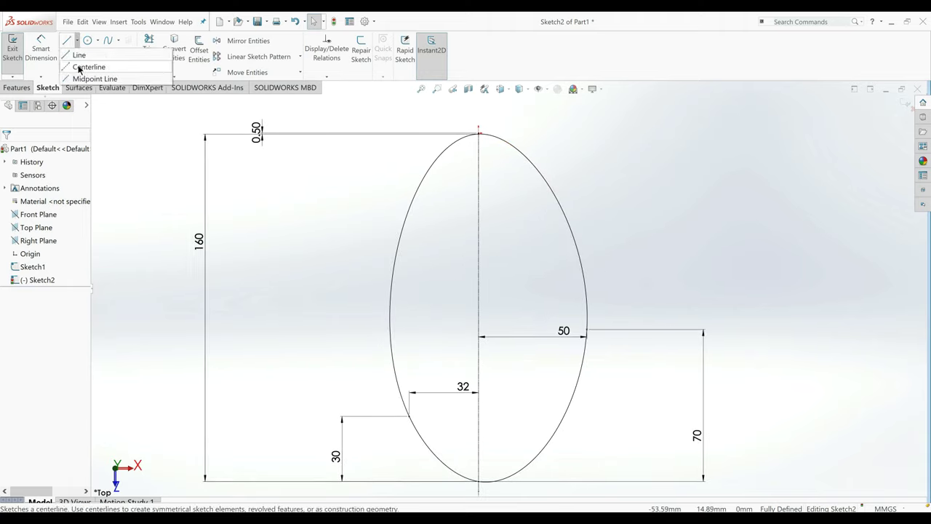
click(85, 66)
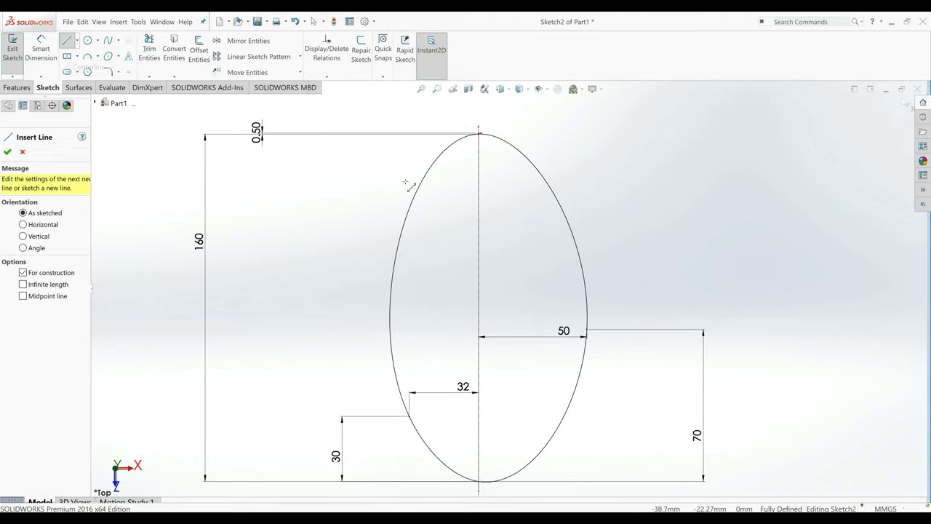
click(478, 175)
click(618, 174)
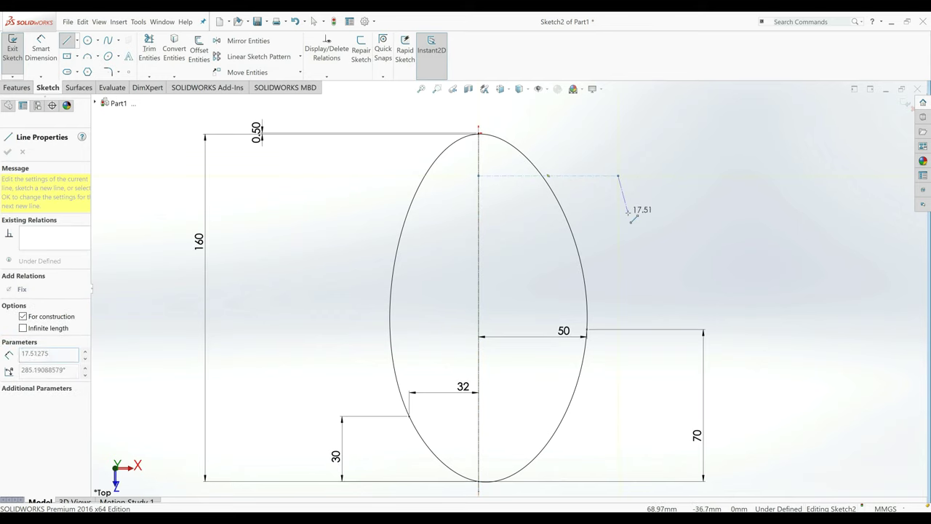
right_click(627, 186)
click(628, 226)
key(Escape)
scroll(516, 313, up, 3)
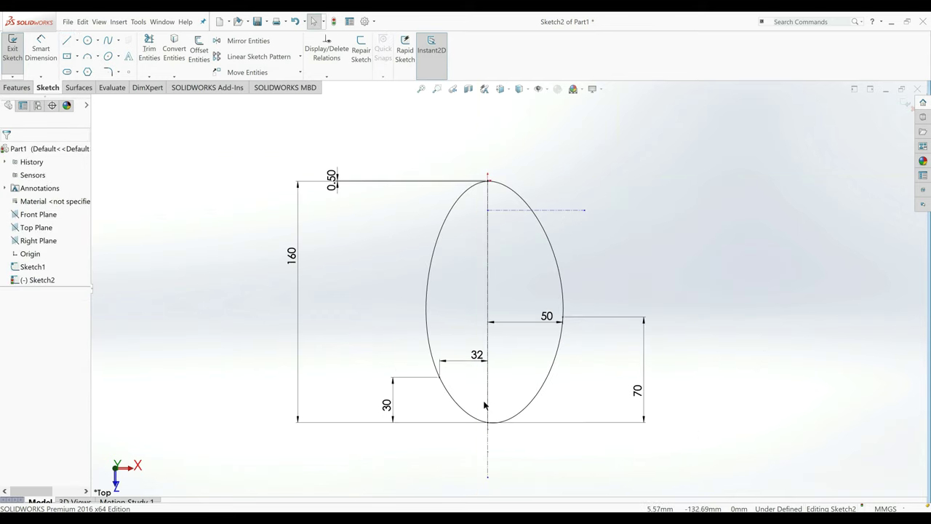
scroll(497, 382, down, 2)
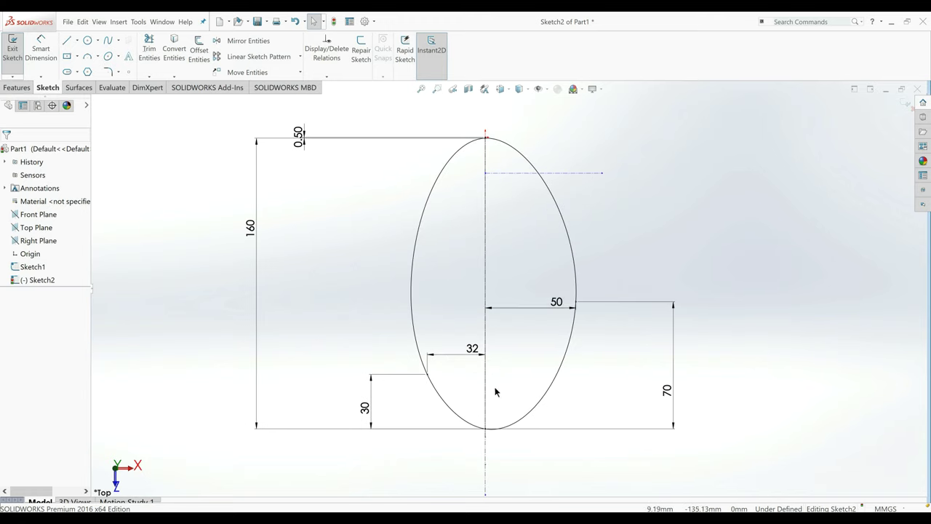
Reshape the outline spline by dragging its left side, top, heel and lower-right tangent handles.
click(471, 426)
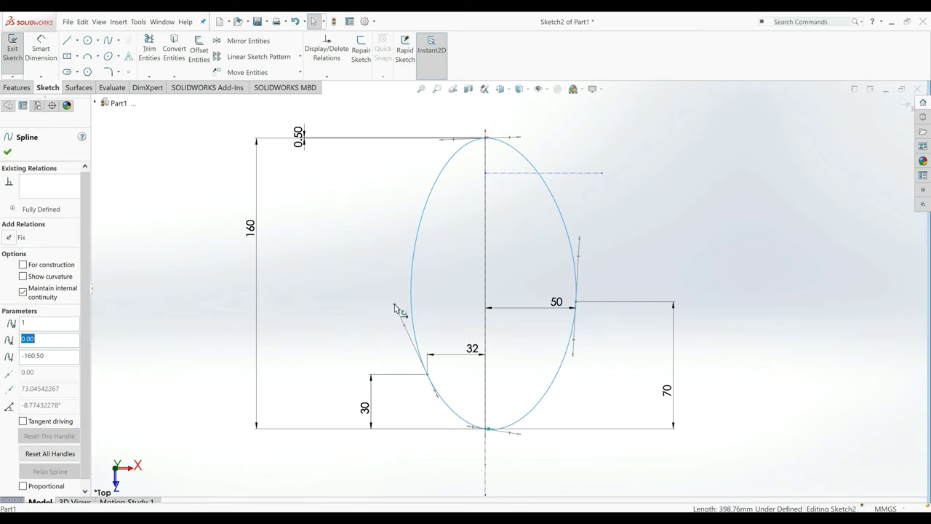
drag(395, 305, 417, 299)
click(515, 140)
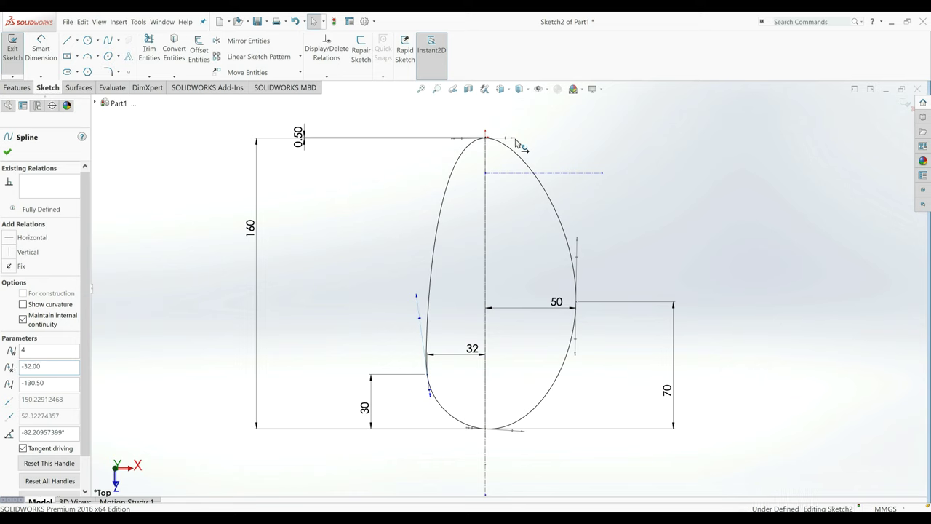
drag(517, 141, 536, 141)
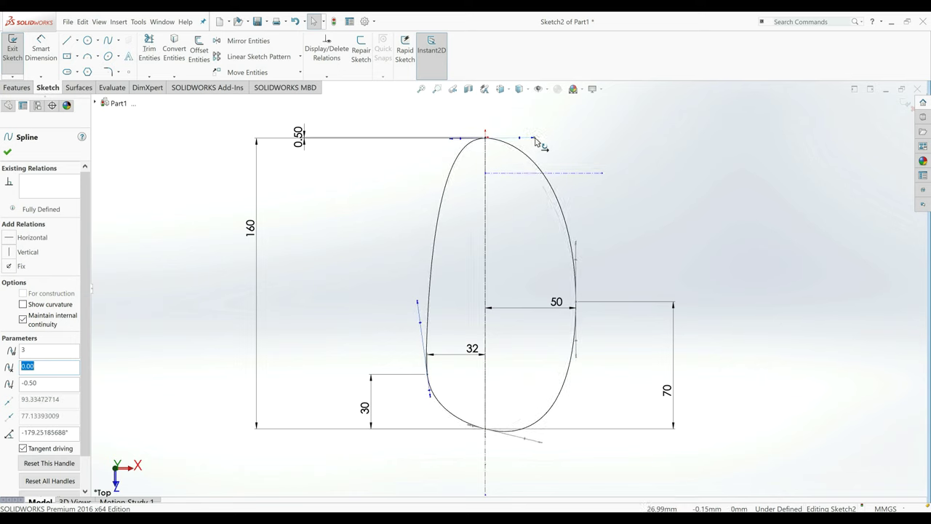
click(542, 446)
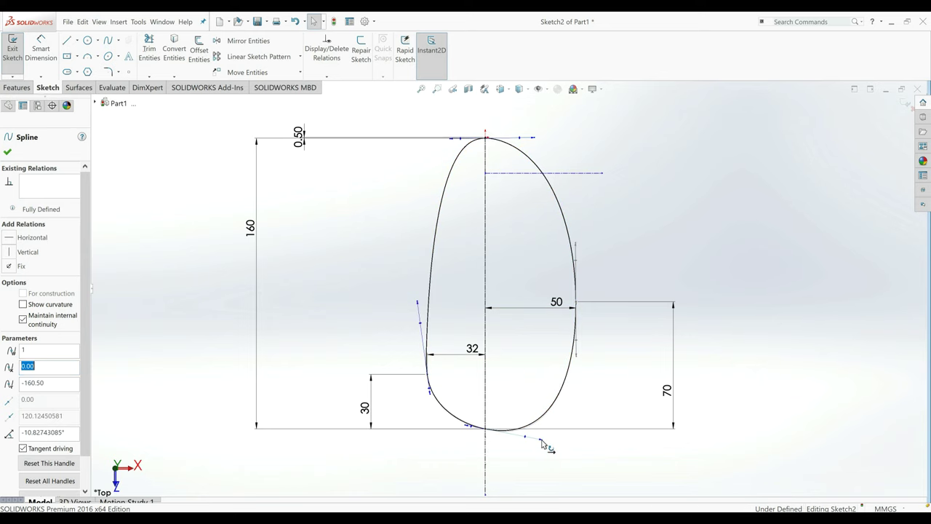
drag(542, 445, 539, 422)
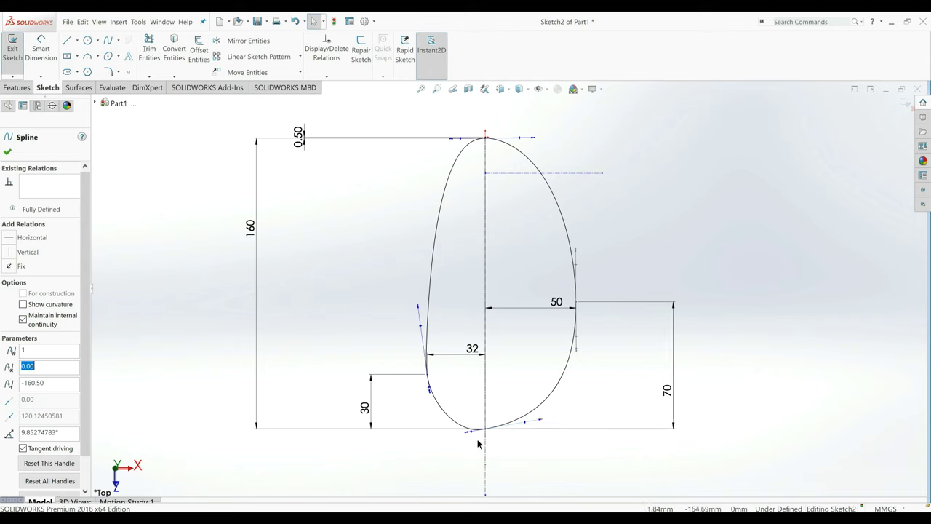
drag(465, 436, 463, 436)
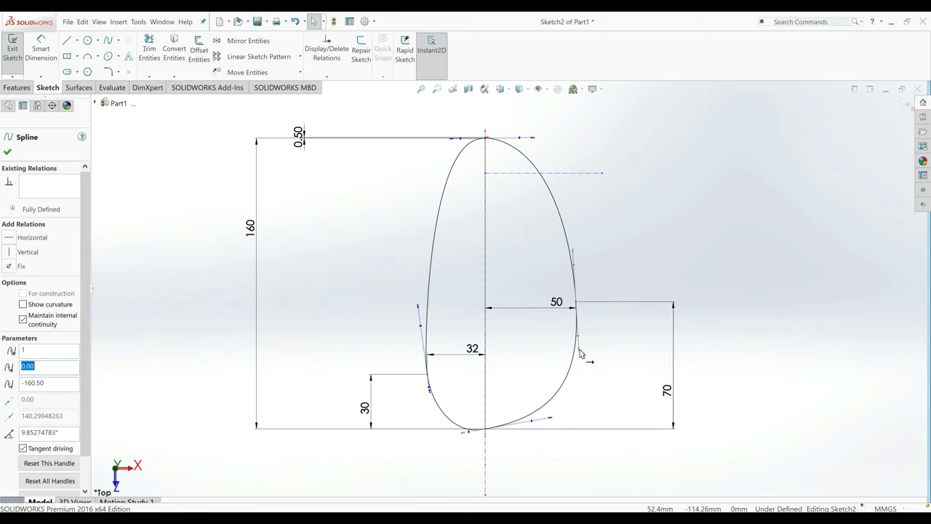
drag(579, 354, 578, 341)
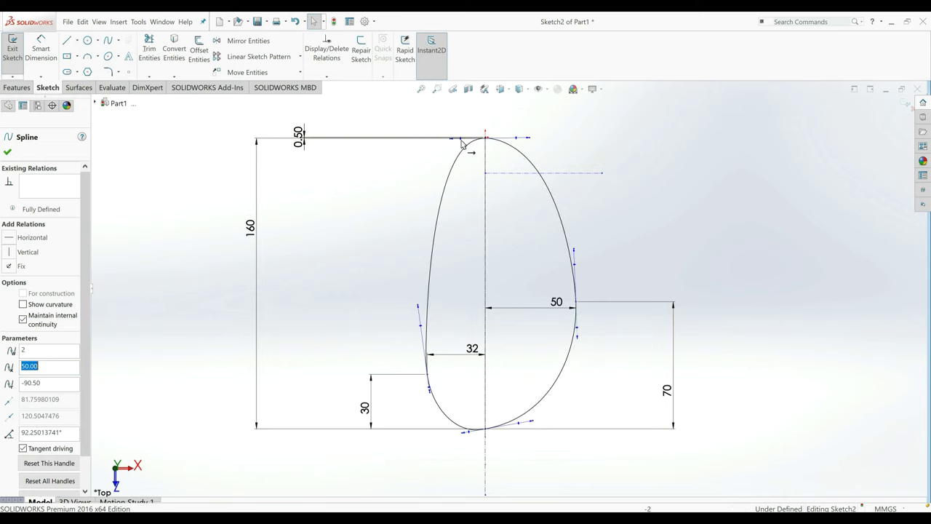
Begin an angle dimension on the top point's tangent handle.
click(530, 138)
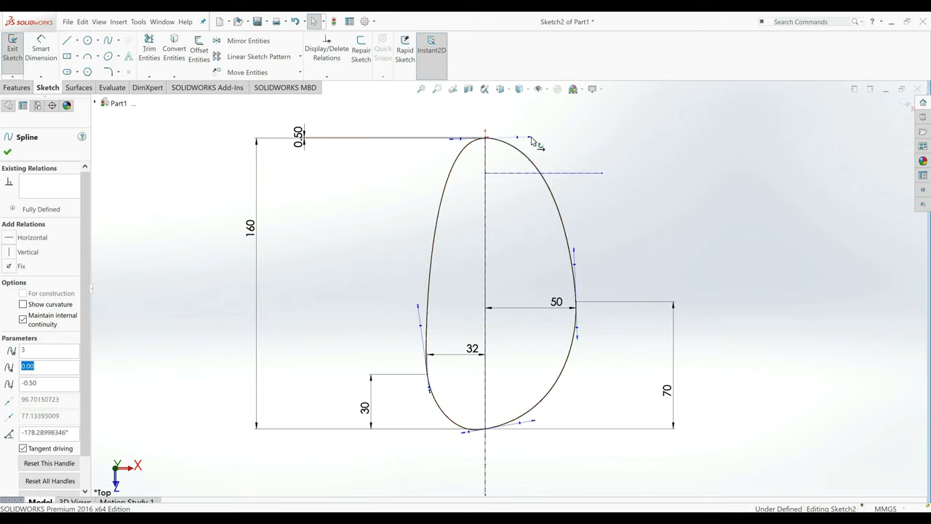
click(53, 64)
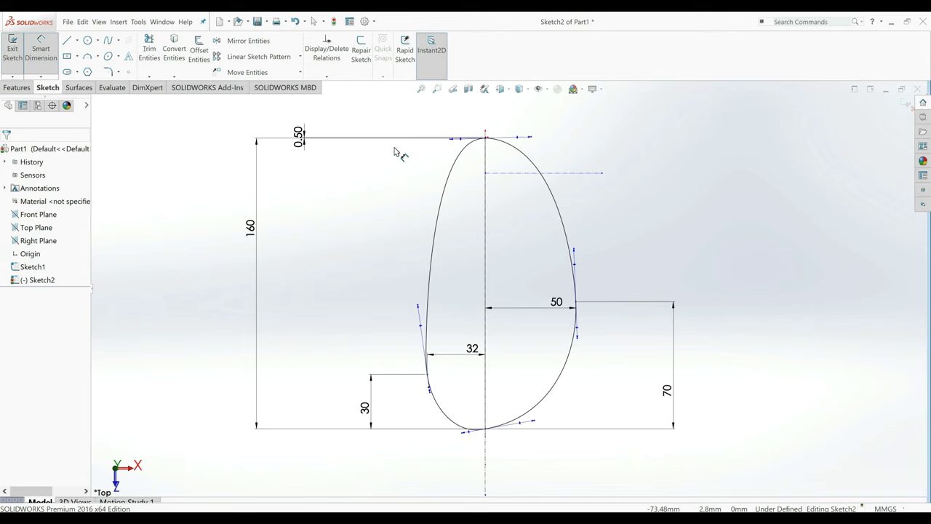
click(466, 139)
Dimension the top and right-side spline tangent angles at 2° each.
click(527, 173)
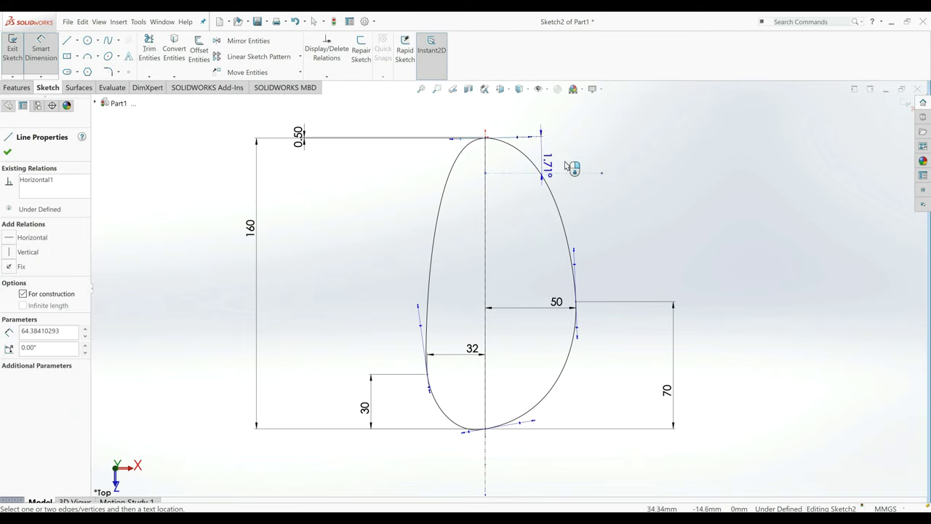
click(580, 161)
text(2)
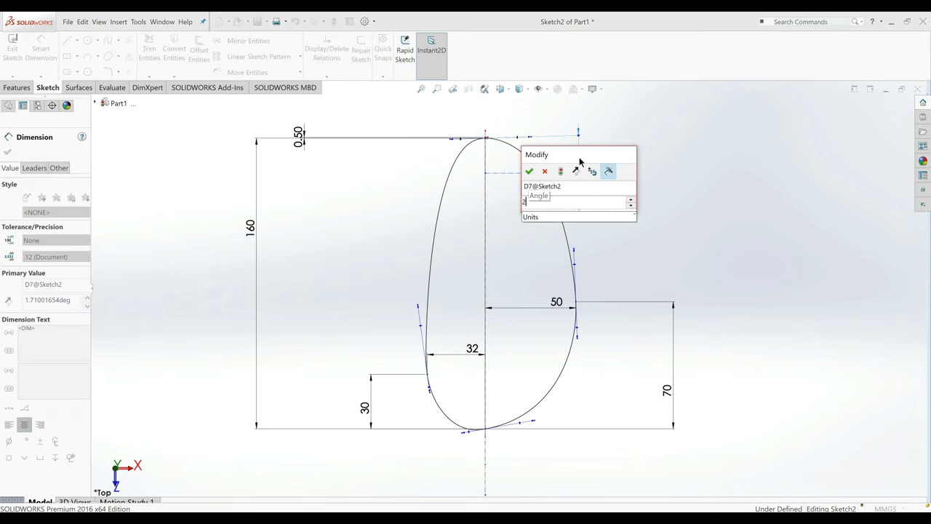
key(Return)
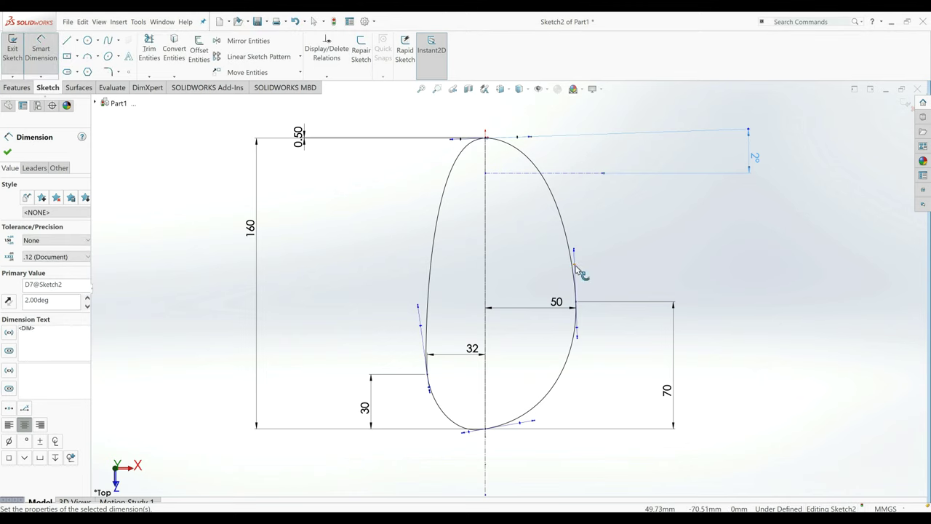
click(576, 266)
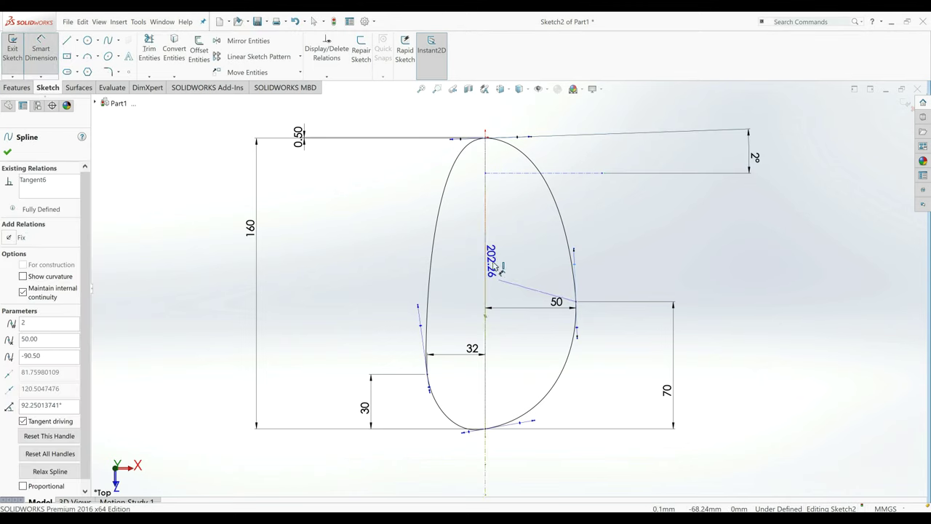
click(486, 268)
click(514, 264)
text(2.25013741deg)
key(Return)
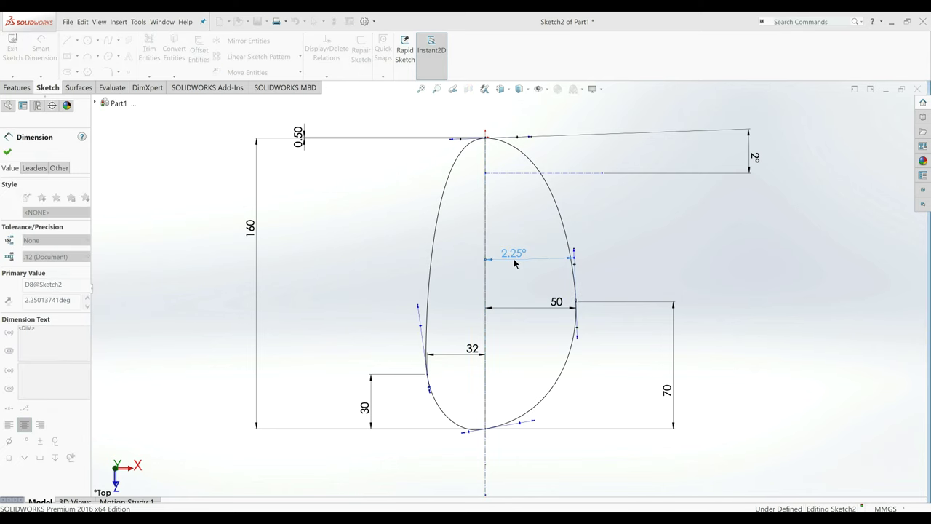
Move the 2° angle dimension label down onto the sketch.
scroll(513, 240, up, 2)
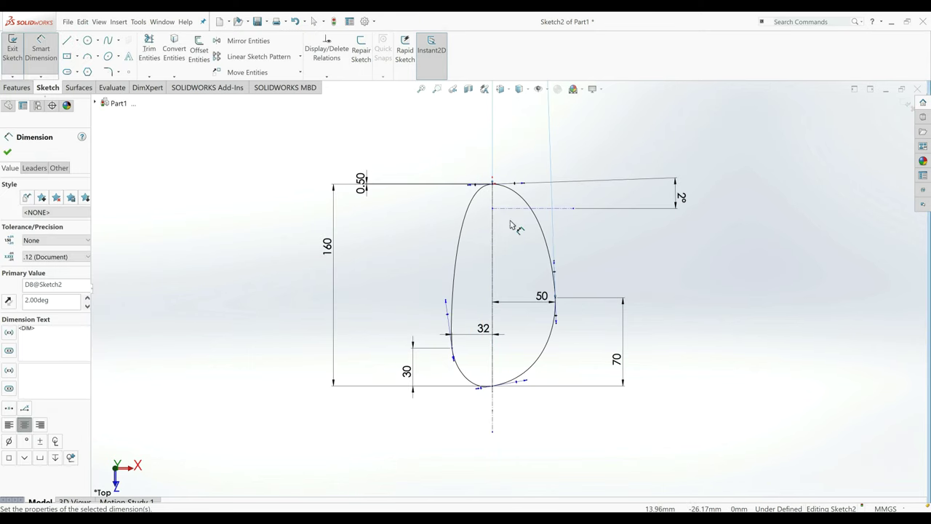
scroll(513, 280, down, 1)
scroll(539, 259, up, 3)
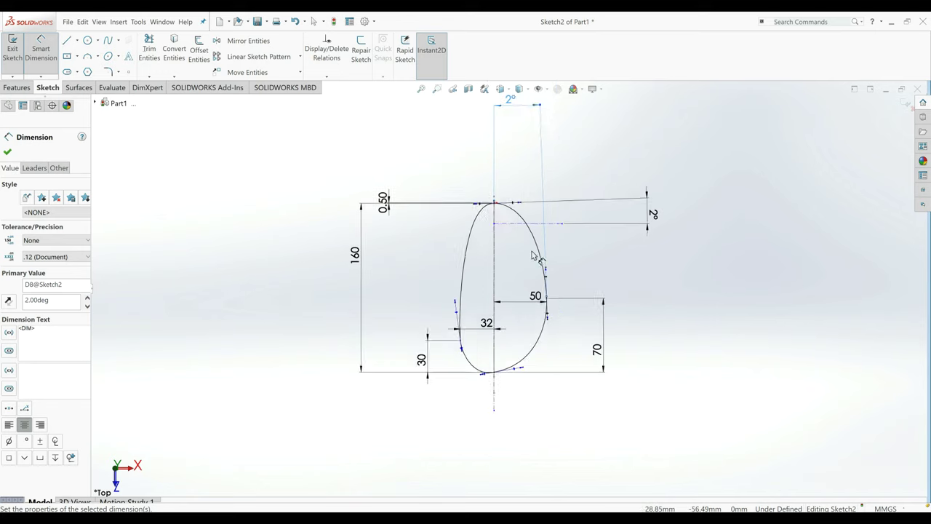
scroll(402, 229, down, 1)
click(7, 152)
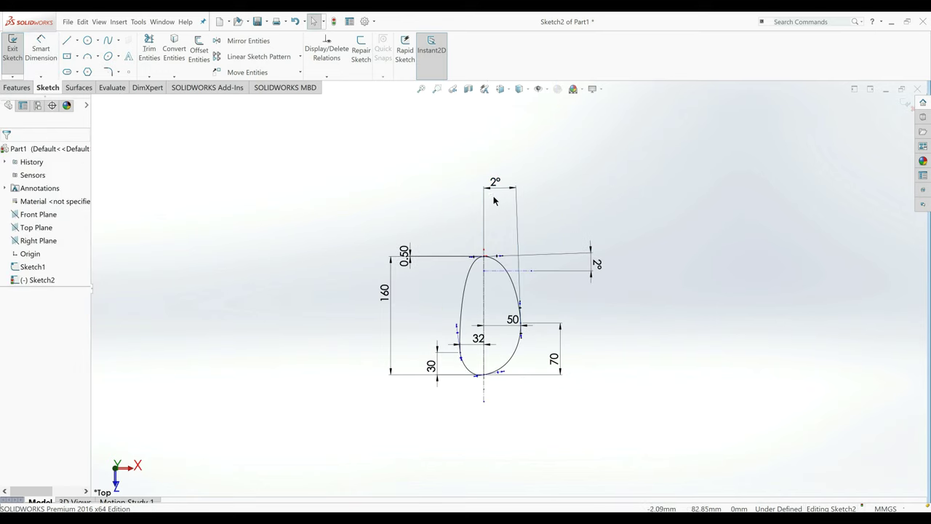
drag(501, 187, 504, 270)
click(507, 294)
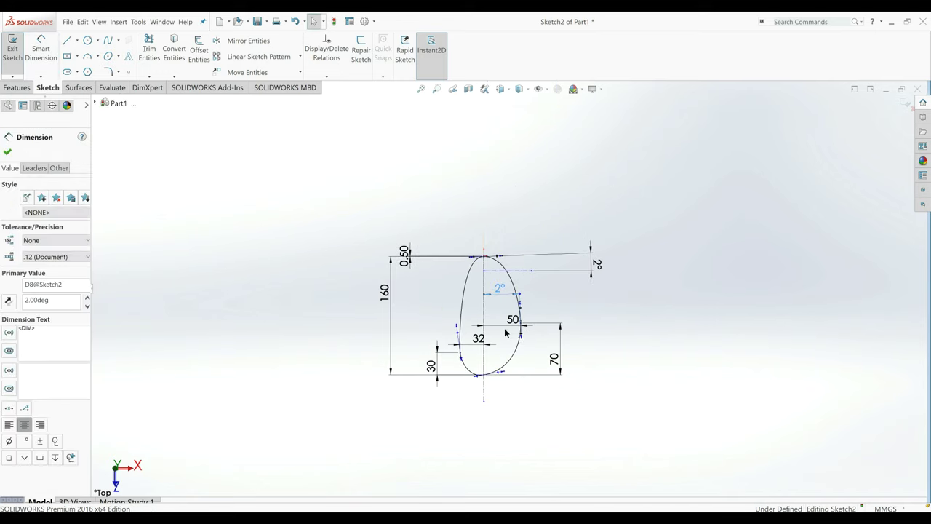
scroll(504, 327, down, 4)
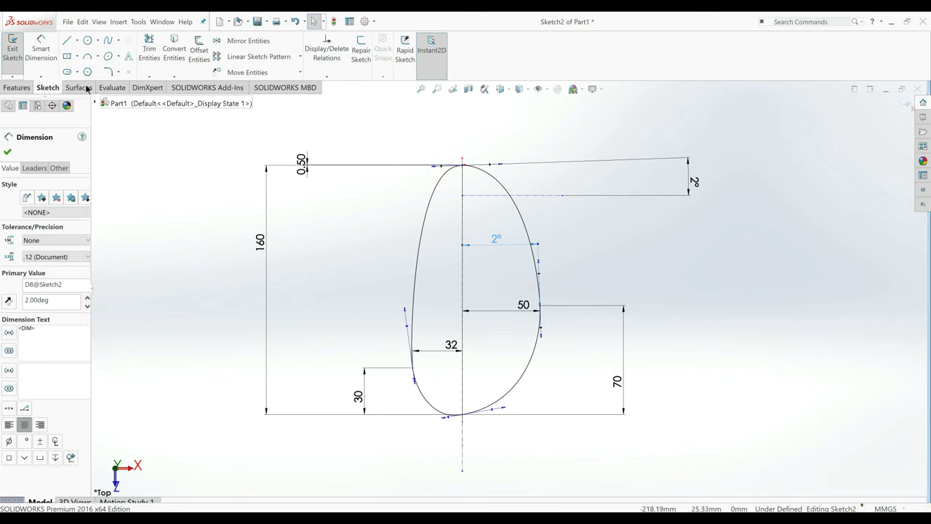
click(199, 191)
Dimension the left and bottom tangent angles against the centerline at 8° and 80°.
click(42, 56)
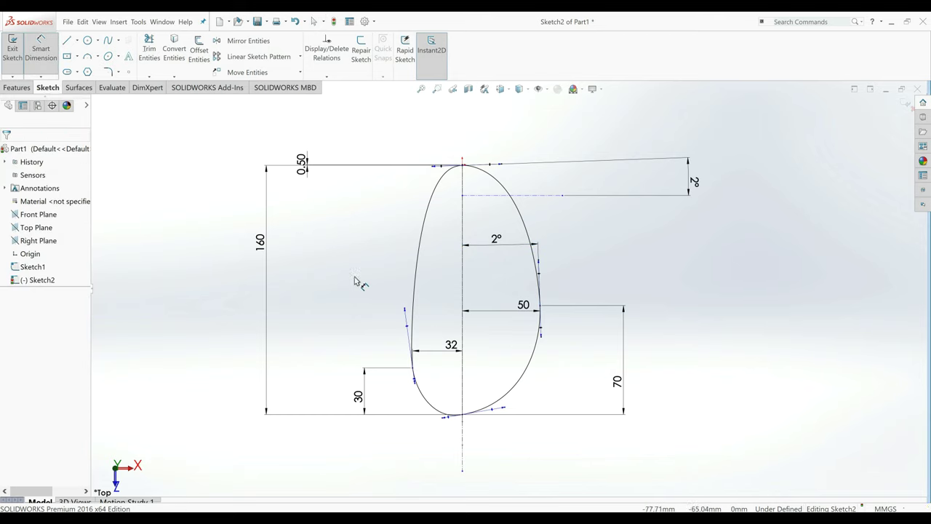
click(408, 330)
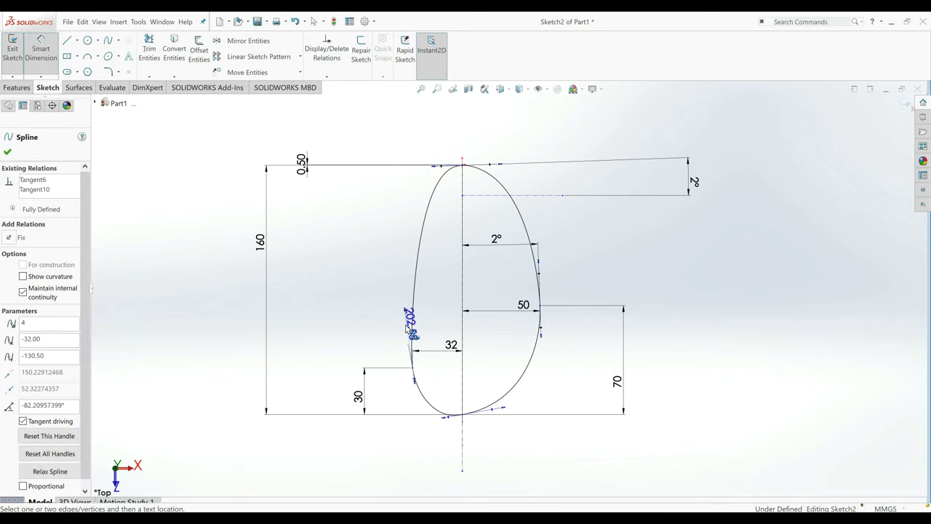
click(463, 289)
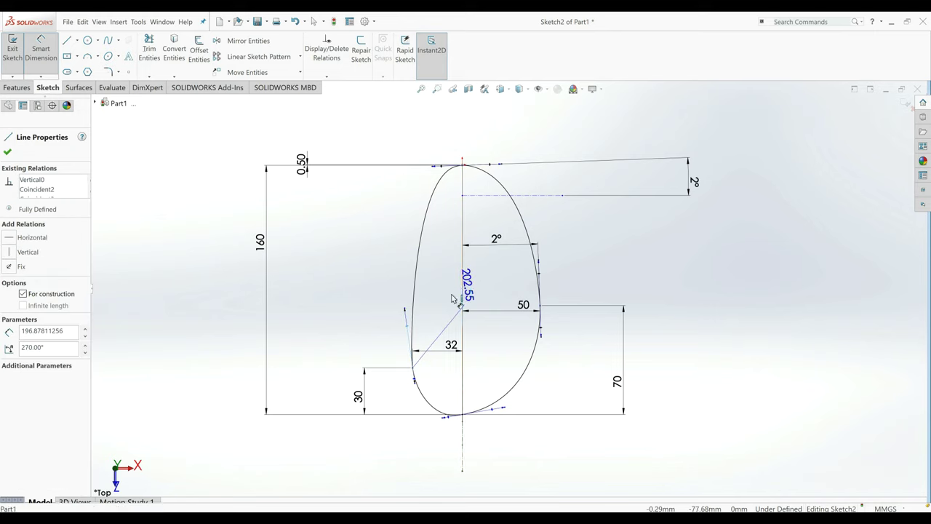
click(451, 298)
text(8)
key(Return)
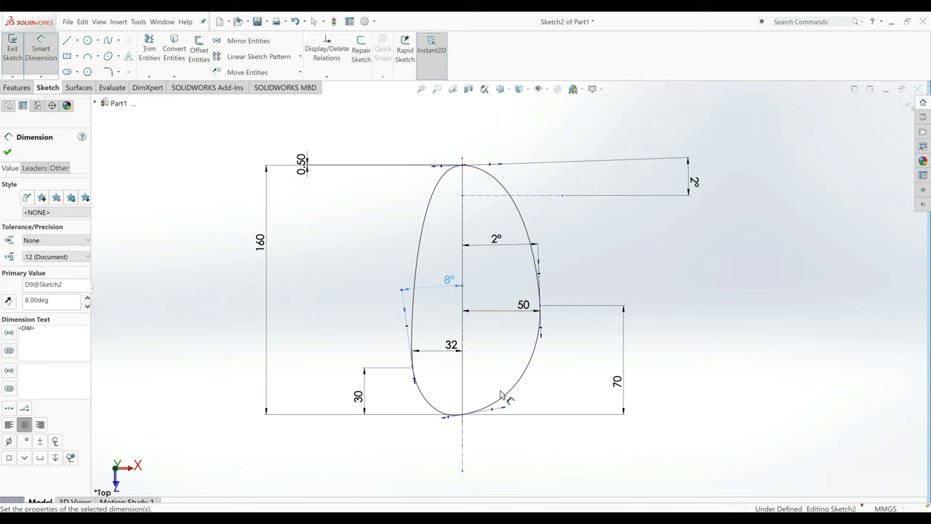
click(494, 413)
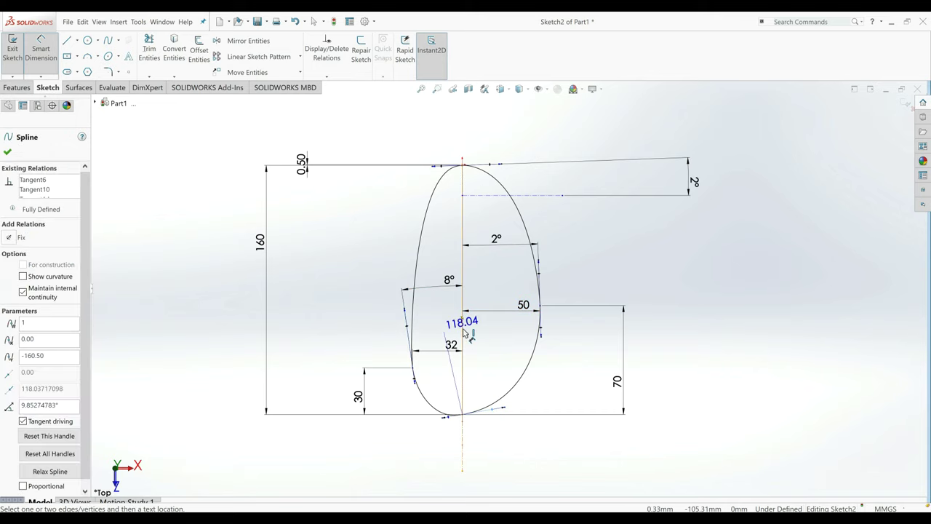
click(463, 357)
click(473, 366)
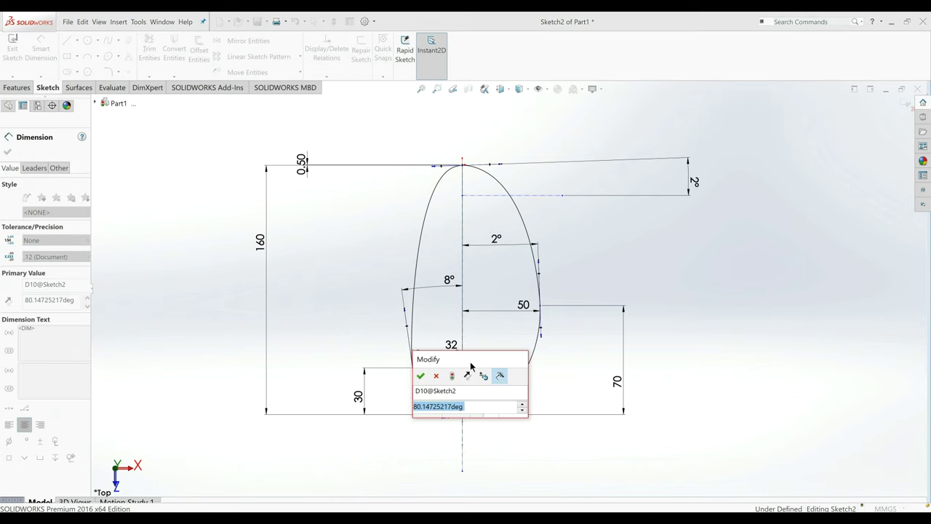
text(80)
key(Return)
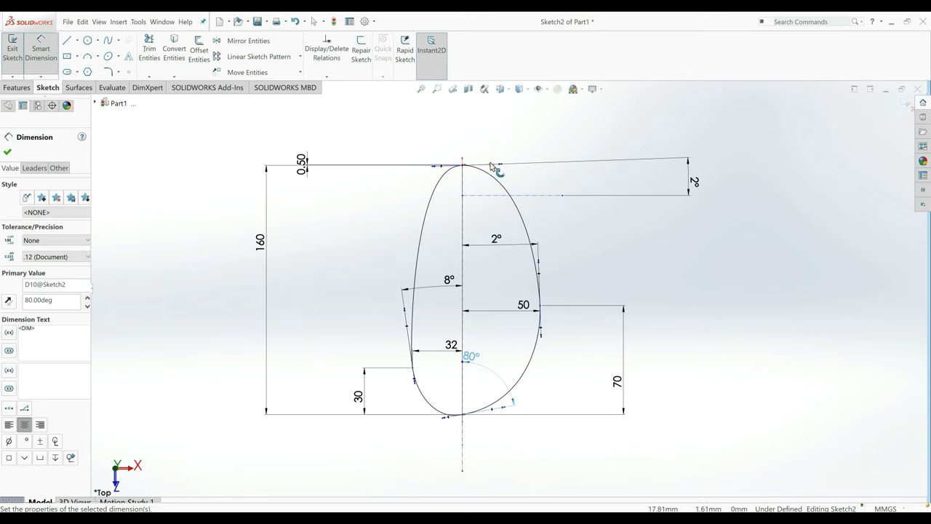
Dimension the top and left tangent handle lengths to 160 and 230.
click(492, 163)
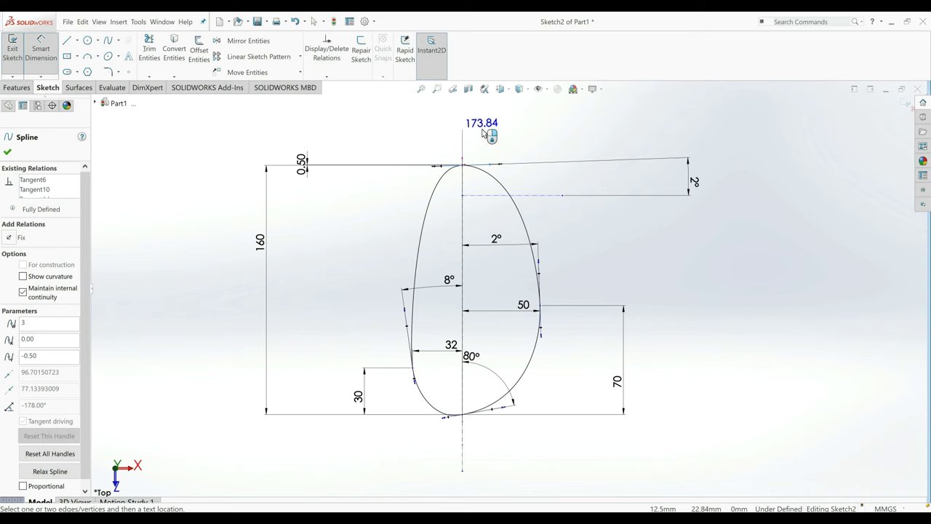
click(482, 133)
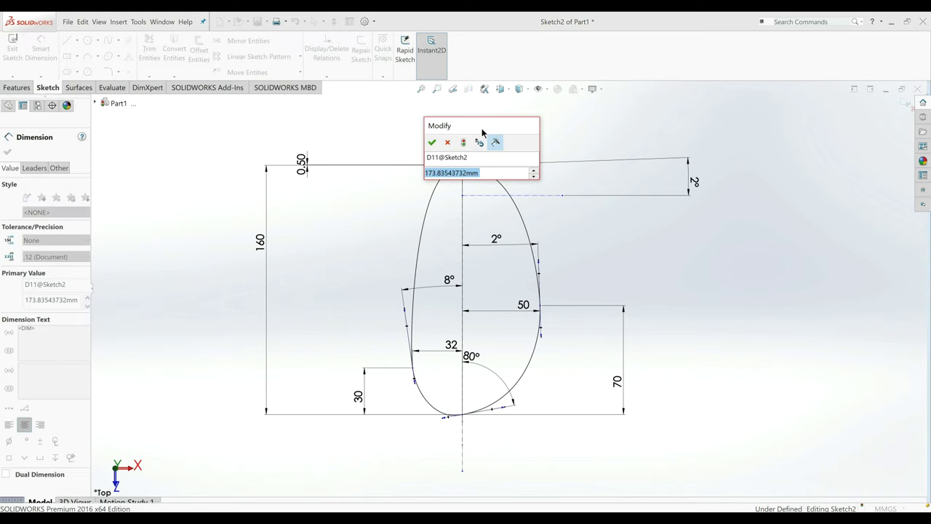
text(160)
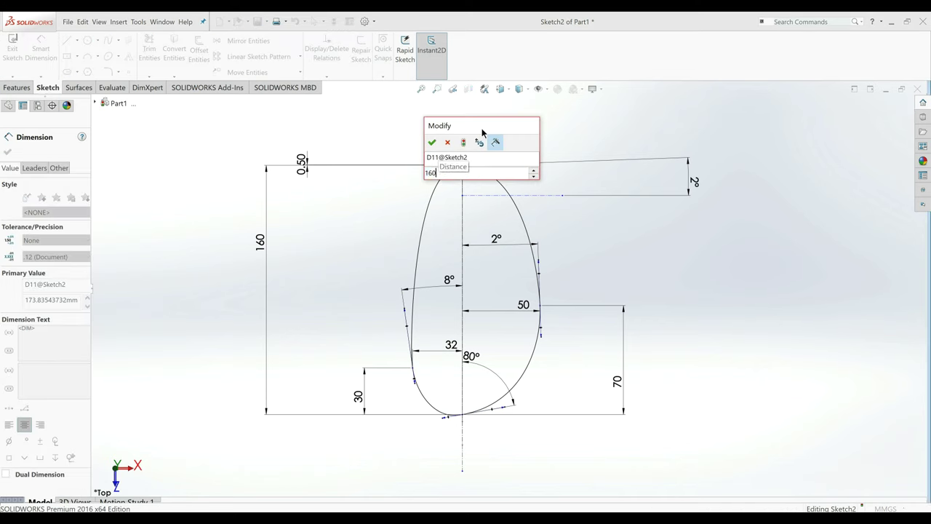
key(Return)
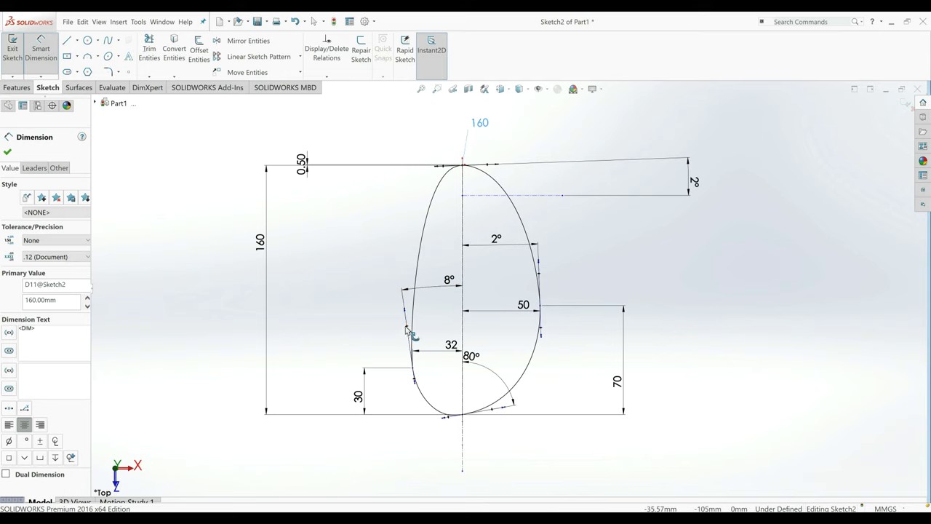
click(408, 331)
click(336, 303)
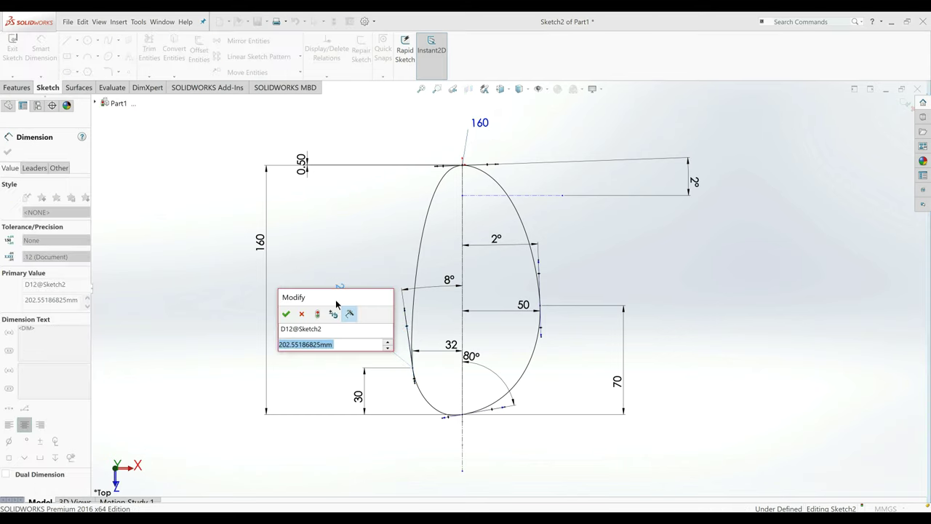
text(230)
key(Return)
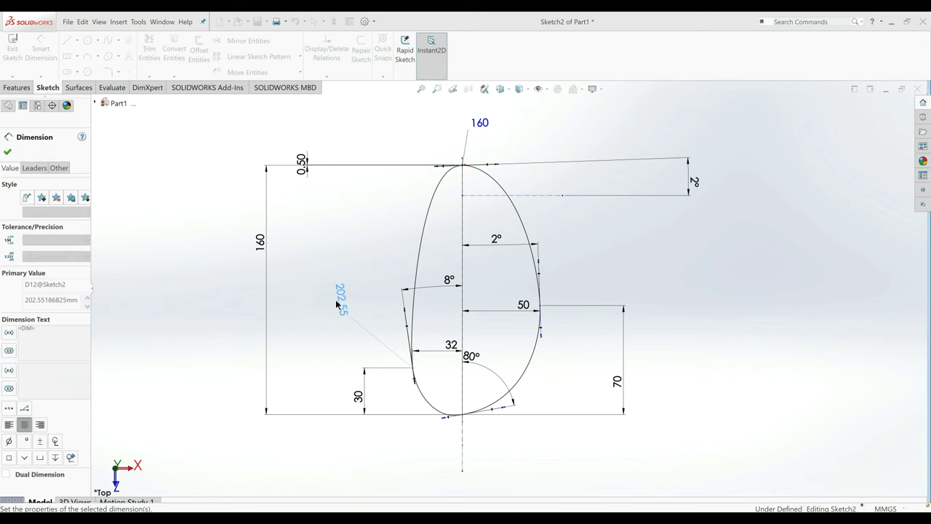
Dimension the right handle at 340 and change the bottom handle from 118.04 to 80.
click(540, 276)
click(592, 258)
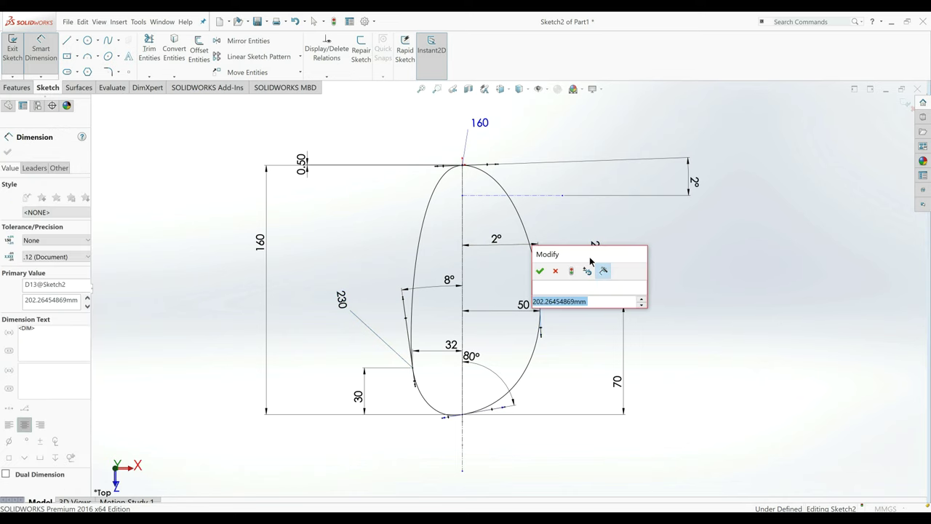
key(Escape)
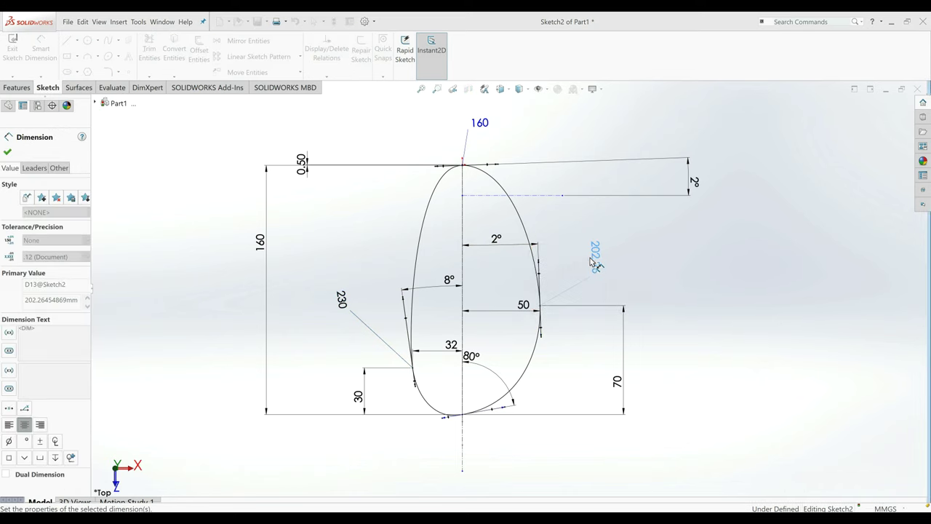
click(493, 412)
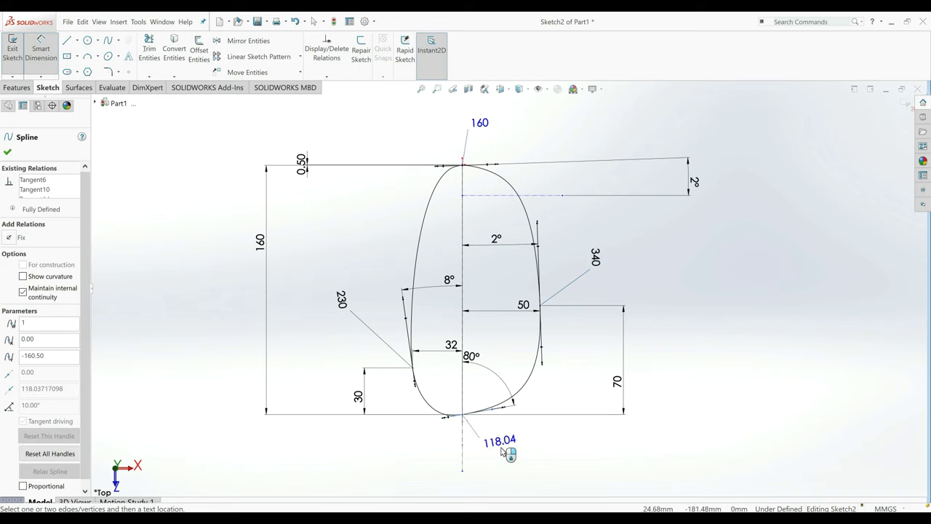
click(501, 449)
text(80)
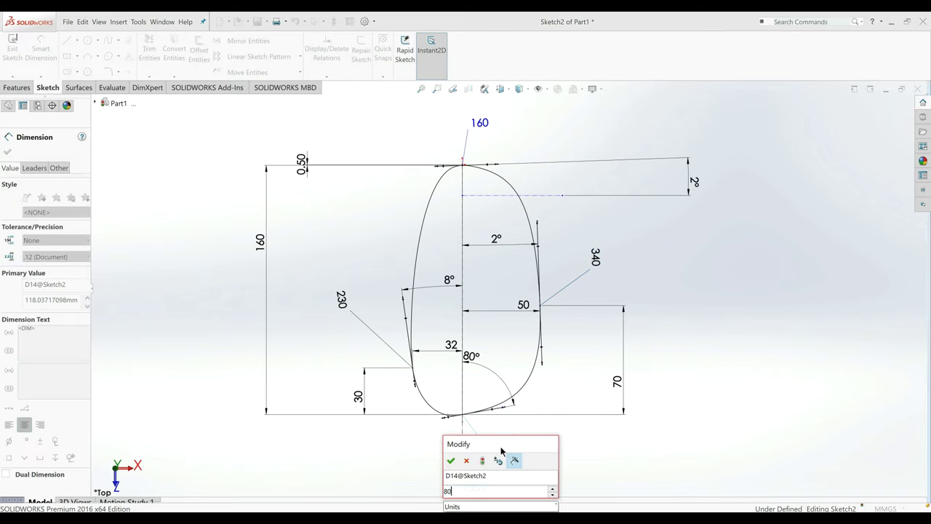
key(Return)
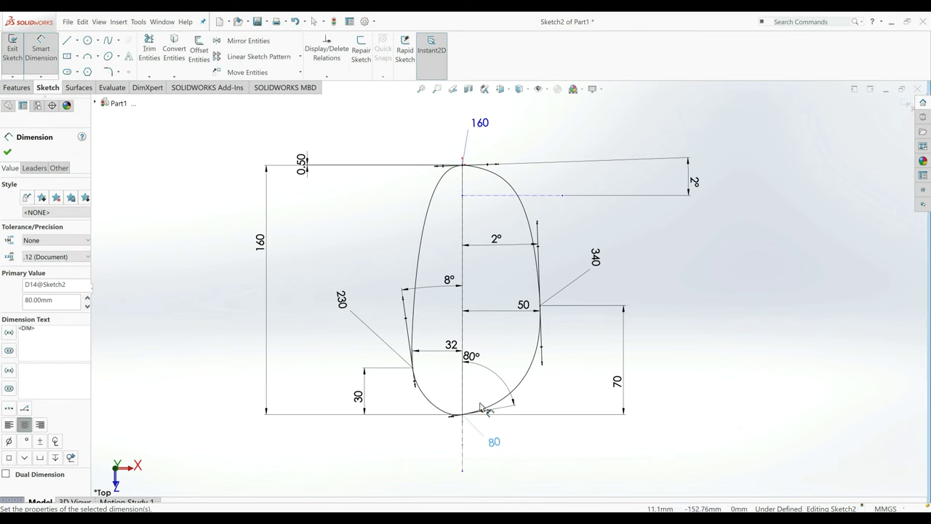
click(9, 152)
scroll(544, 314, up, 3)
scroll(535, 302, down, 3)
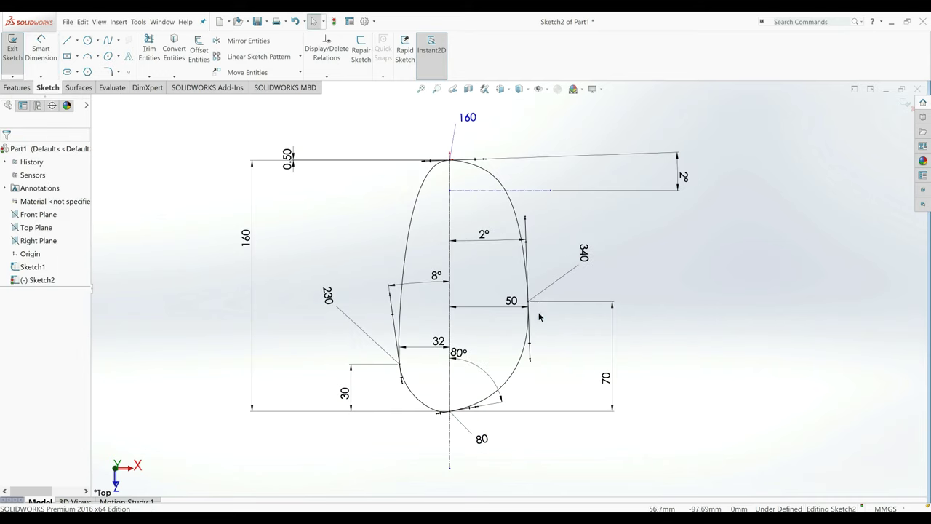
scroll(524, 331, up, 2)
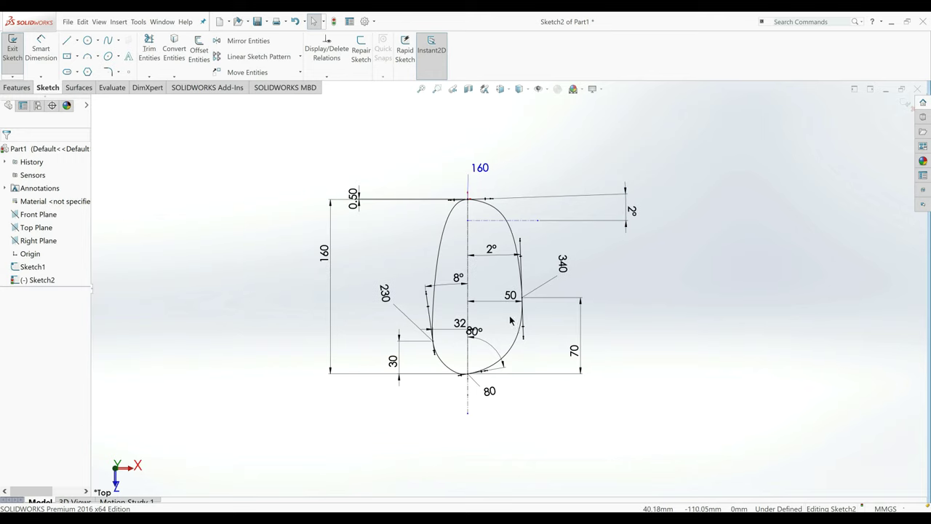
Exit the outline sketch and orbit to view both sketches in 3D.
click(14, 51)
click(395, 366)
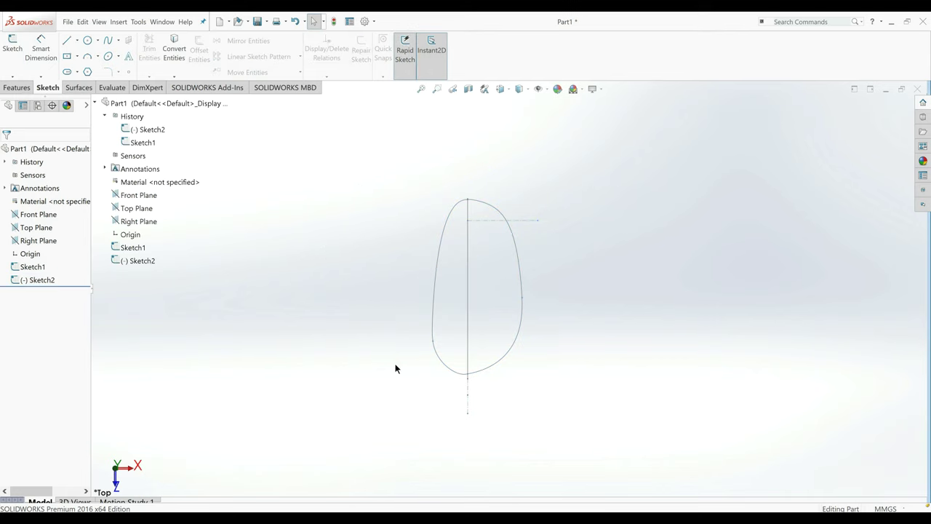
mouse_move(396, 366)
middle_down()
mouse_move(385, 252)
mouse_move(339, 195)
mouse_move(297, 224)
mouse_move(291, 270)
mouse_move(304, 294)
middle_up()
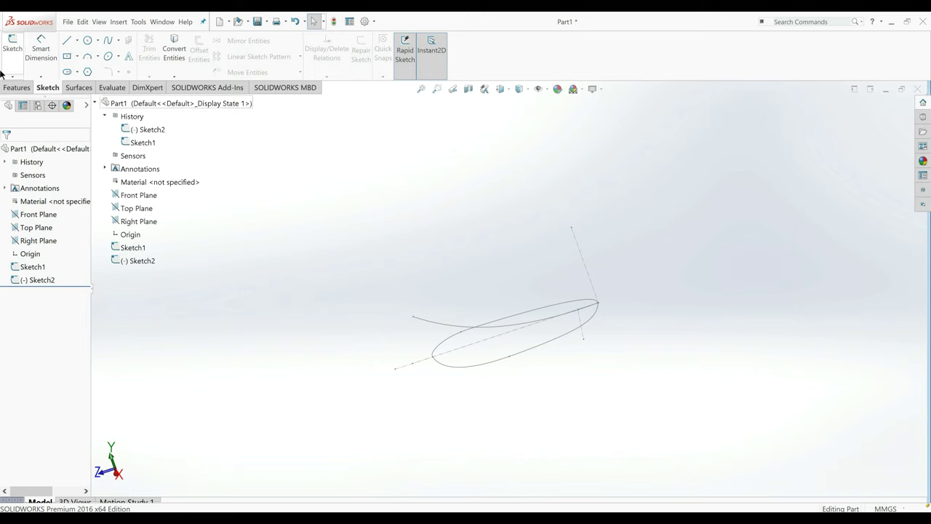
Create projected curve Curve1 from Sketch1 and Sketch2 using Sketch on sketch.
click(16, 87)
click(447, 59)
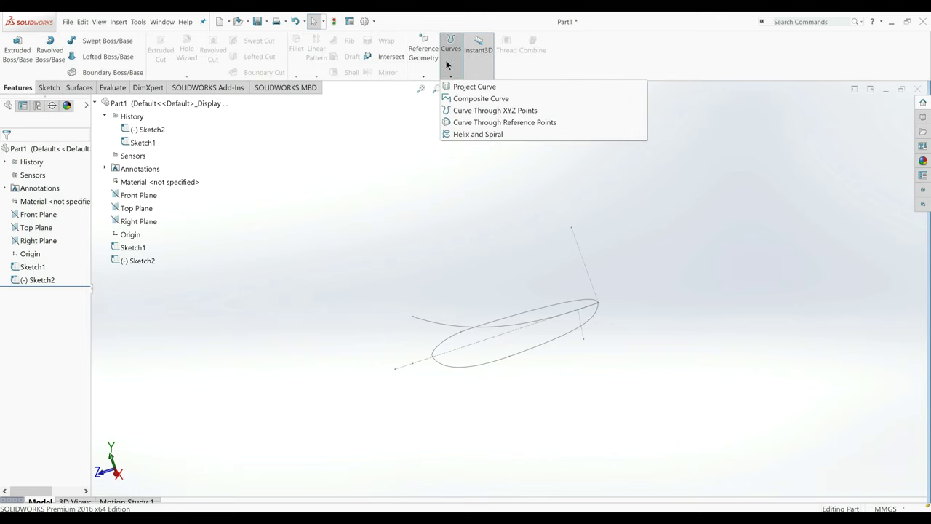
click(460, 86)
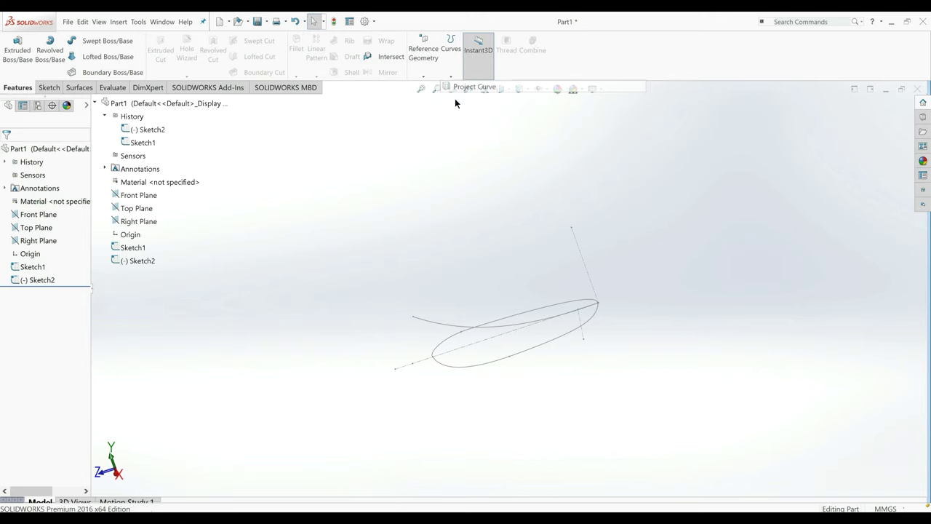
click(476, 328)
click(481, 365)
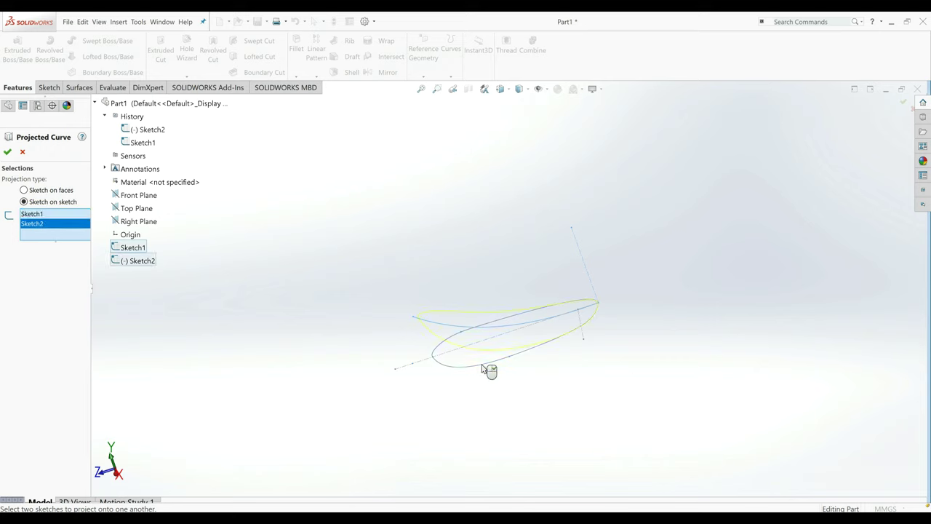
click(7, 153)
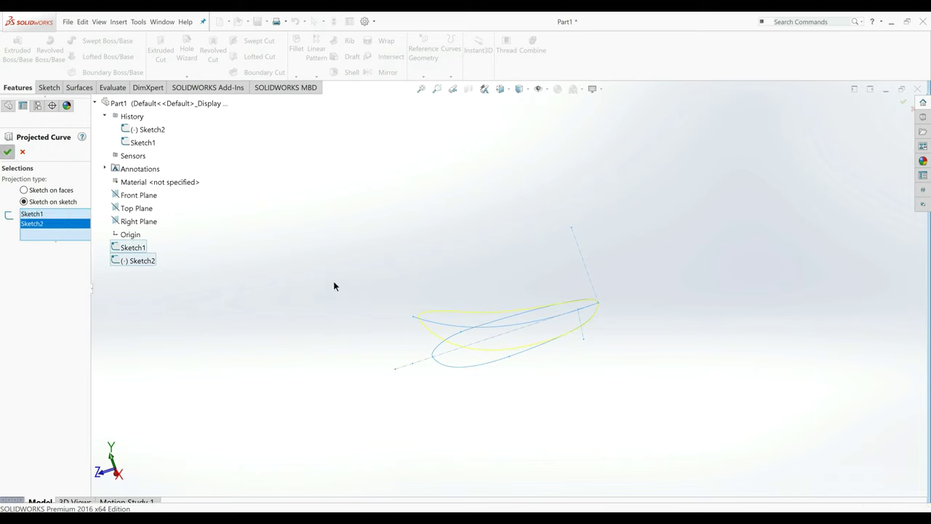
mouse_move(354, 293)
middle_down()
mouse_move(374, 260)
mouse_move(420, 255)
mouse_move(522, 326)
mouse_move(513, 323)
mouse_move(514, 332)
mouse_move(512, 318)
middle_up()
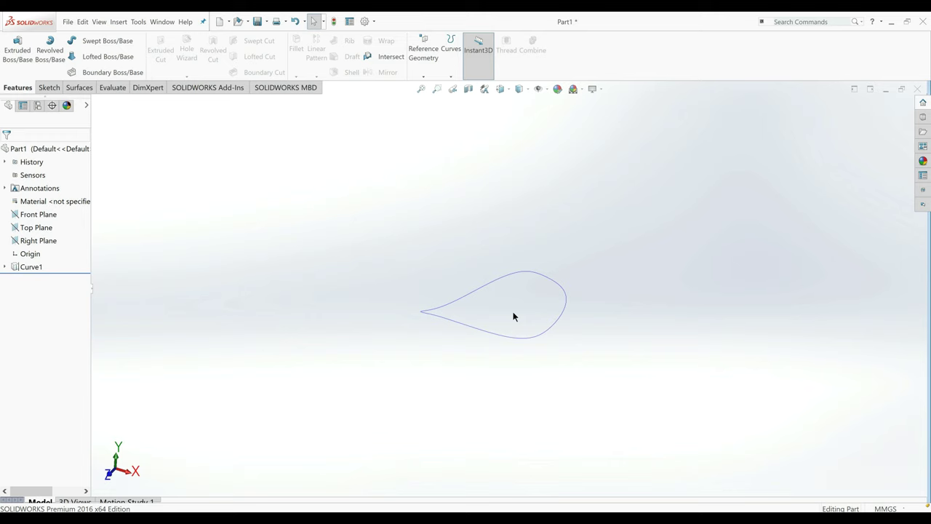
Start a new sketch on the Right Plane, viewed normal to it.
click(32, 241)
click(61, 236)
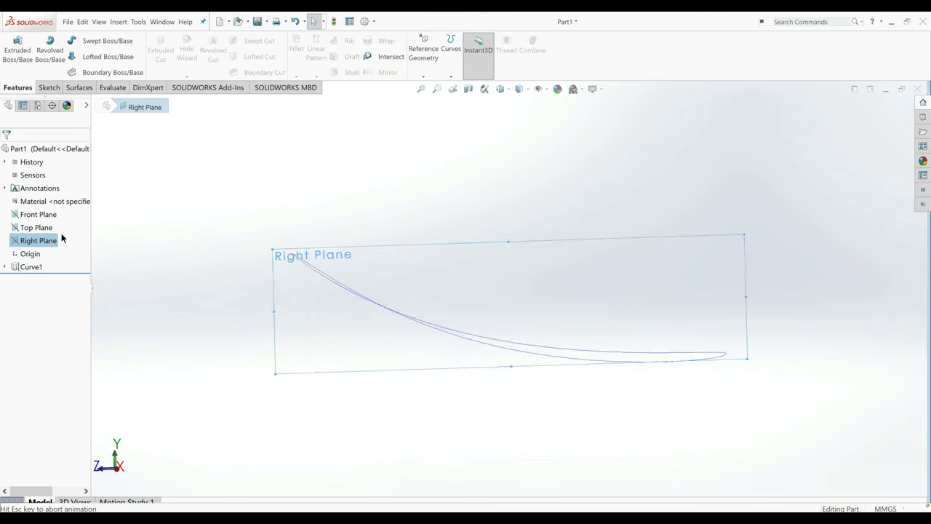
click(49, 87)
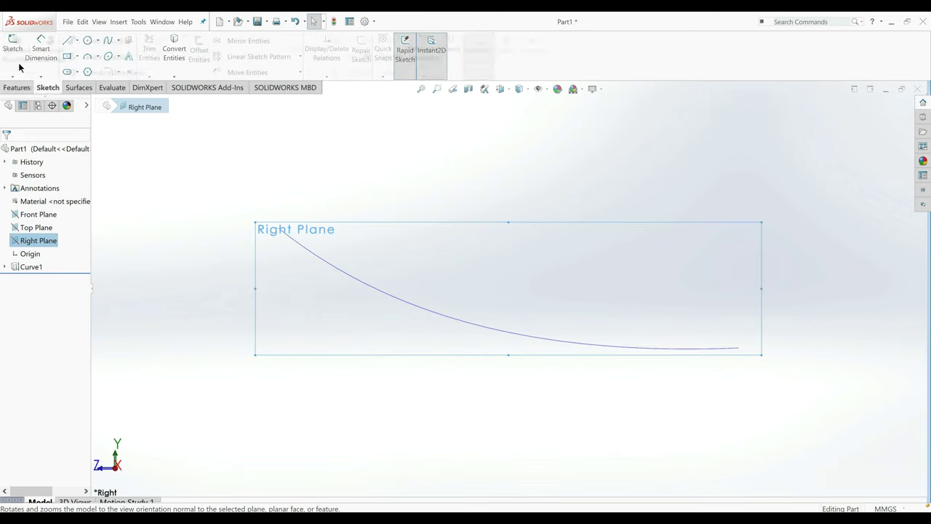
click(13, 47)
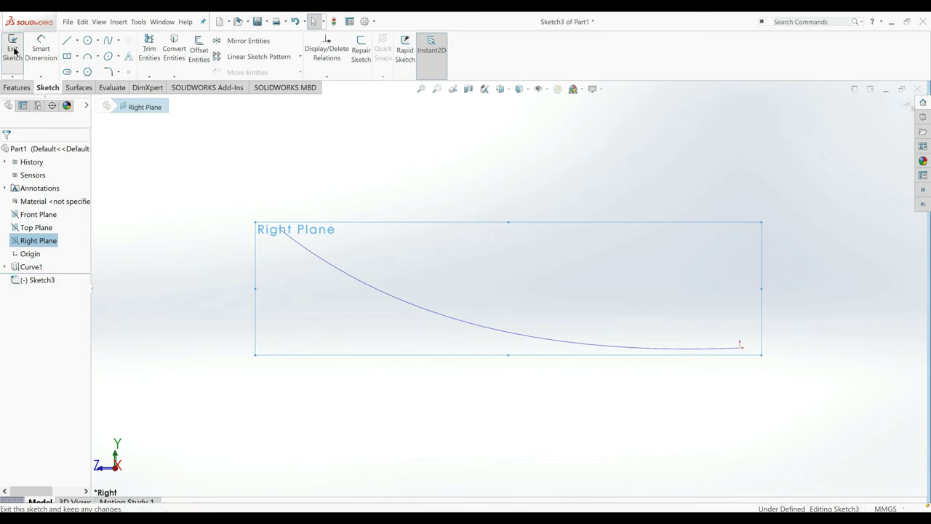
Draw a two-point spline from near Curve1's end to the left.
click(107, 41)
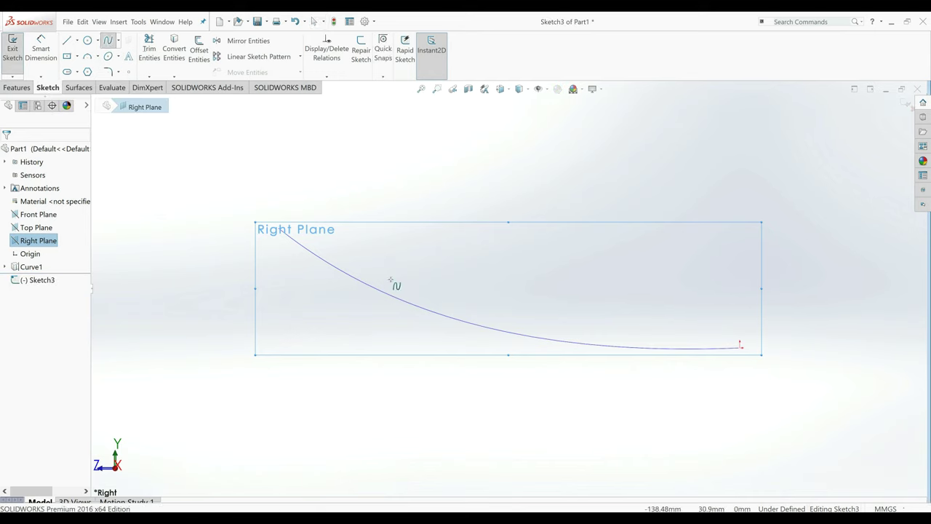
click(758, 388)
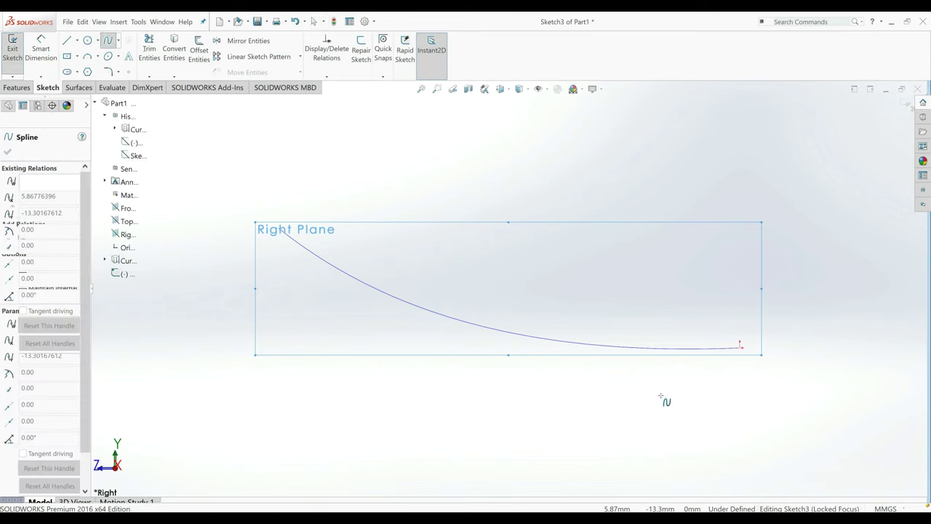
key(z)
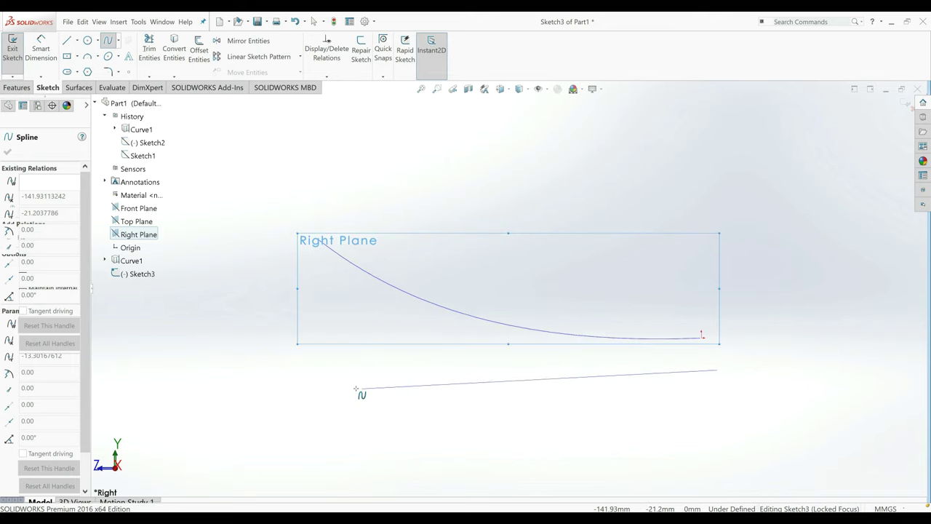
click(241, 294)
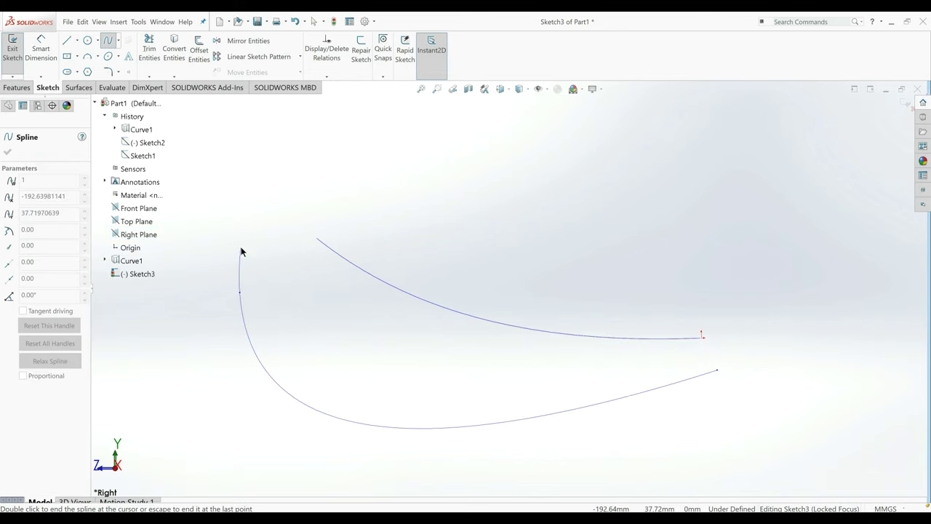
right_click(240, 246)
click(265, 253)
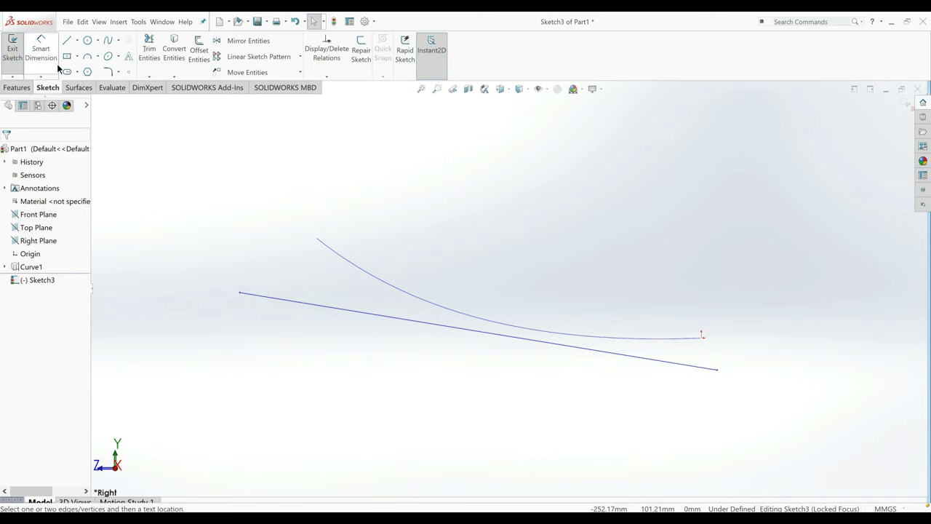
Add a 14.94 distance dimension between spline and curve endpoints, then delete it.
click(41, 51)
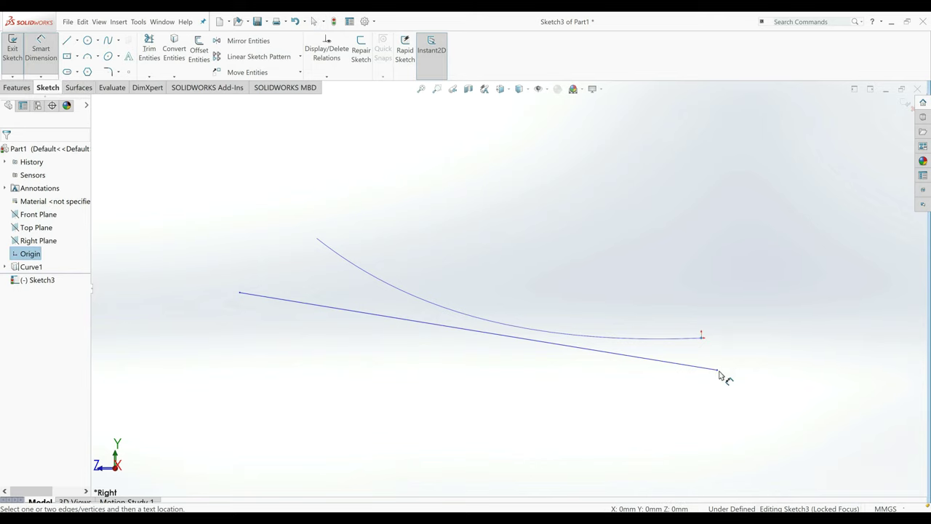
click(717, 371)
click(702, 336)
click(703, 303)
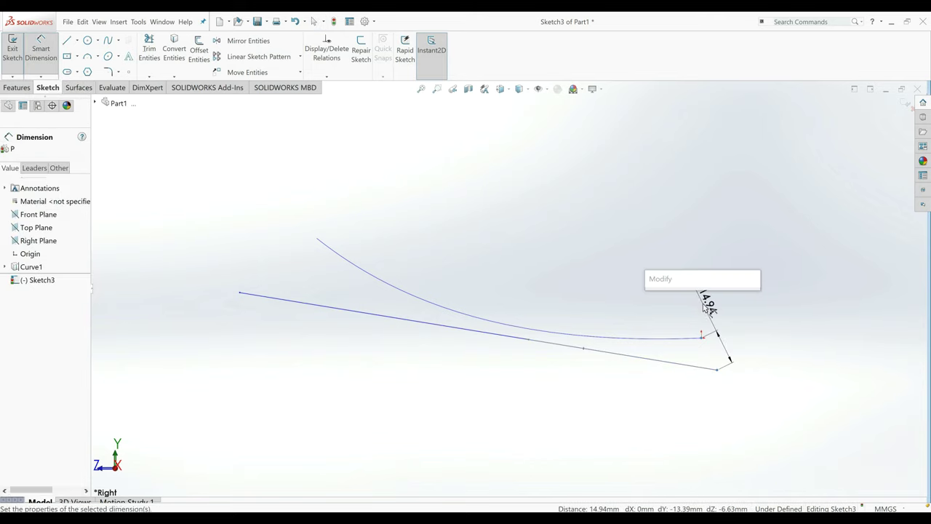
click(654, 316)
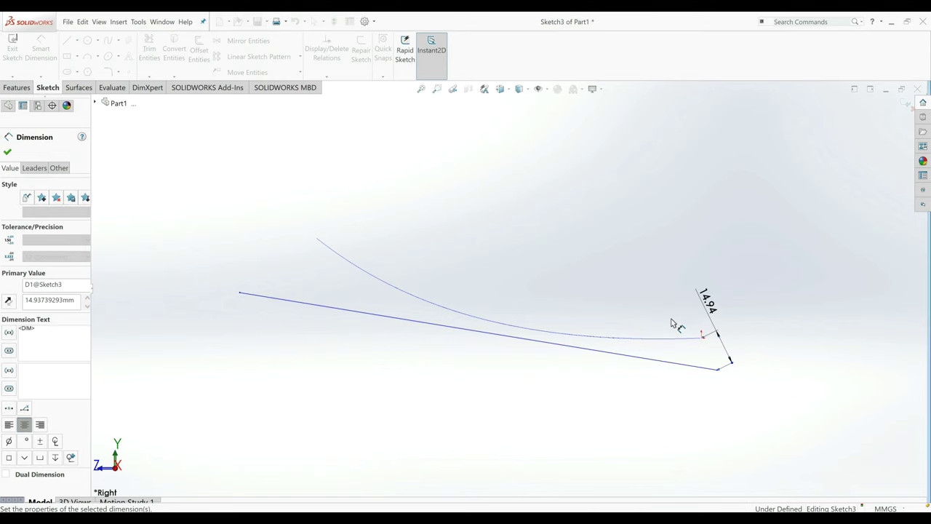
key(Delete)
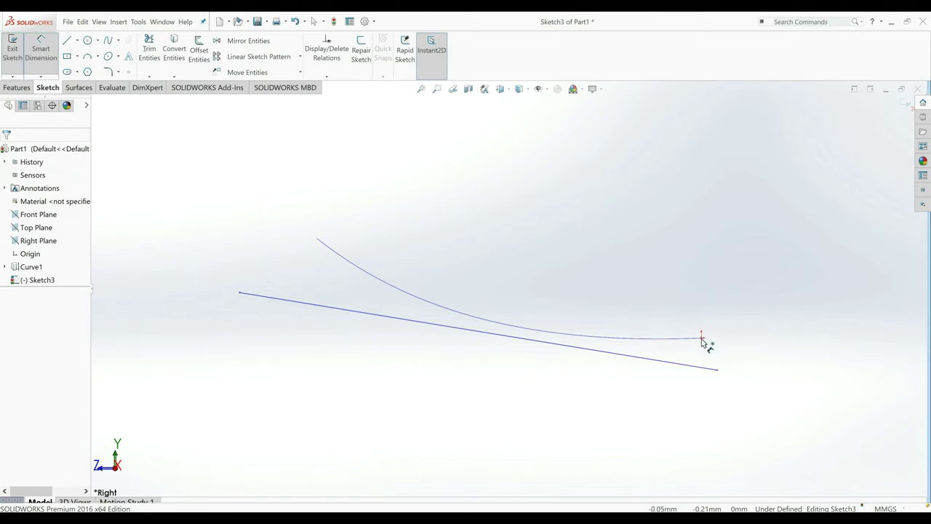
Set the spline end's horizontal offset from the curve end to 4 mm.
click(718, 371)
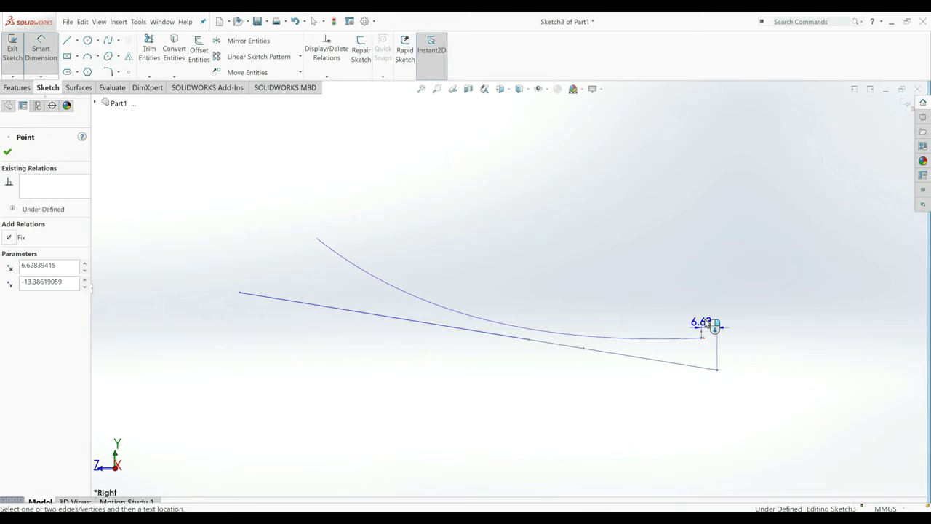
click(703, 312)
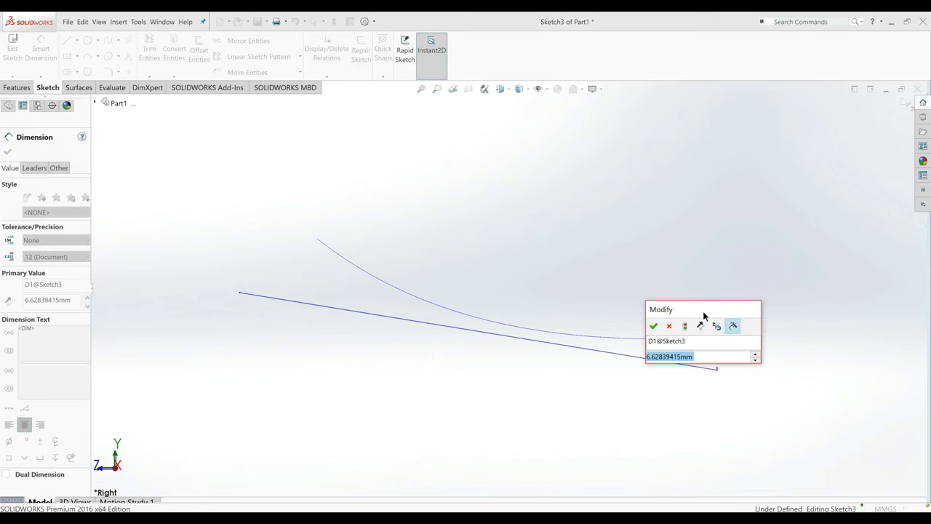
text(4)
key(Return)
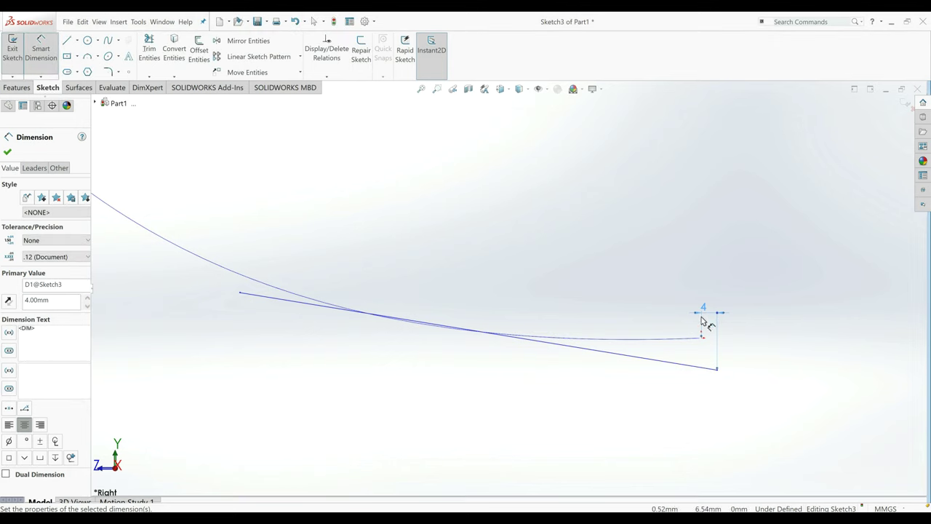
key(Escape)
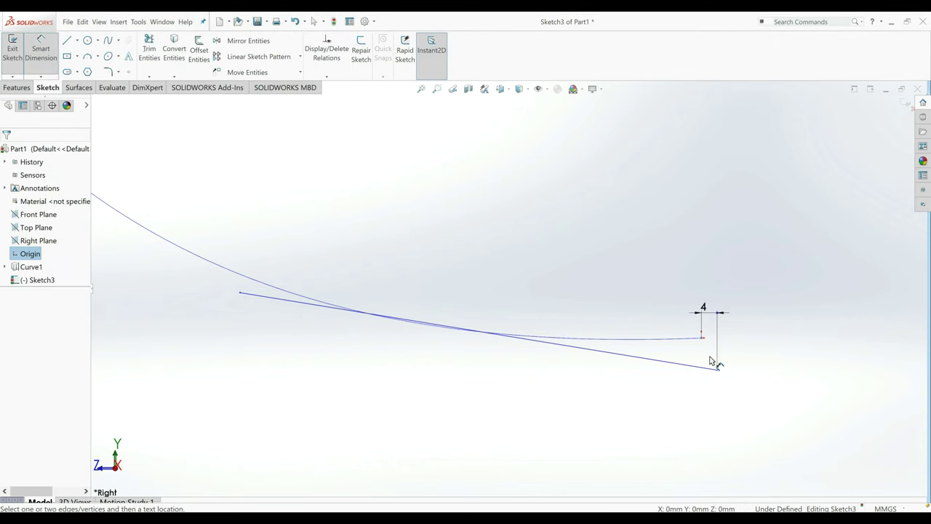
Set the 17 mm vertical drop and begin a span dimension between the line's ends.
click(718, 371)
scroll(713, 372, up, 2)
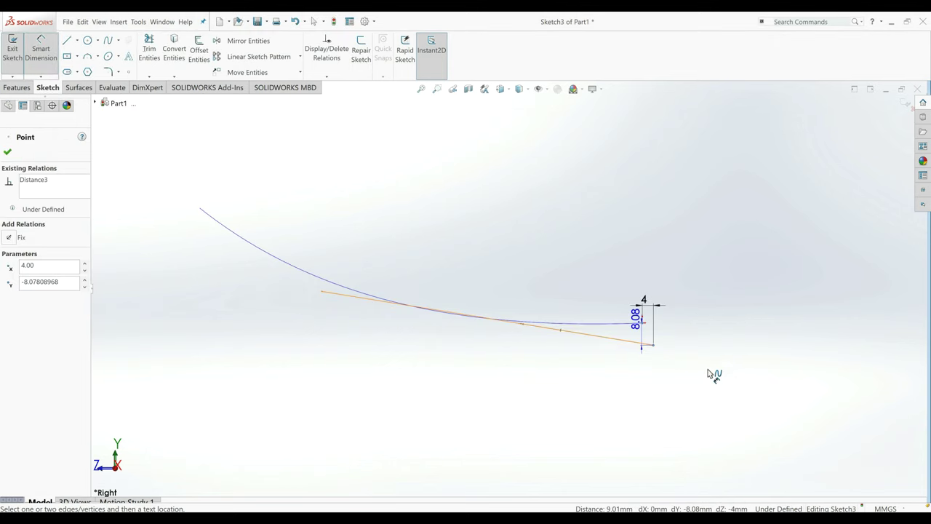
click(680, 334)
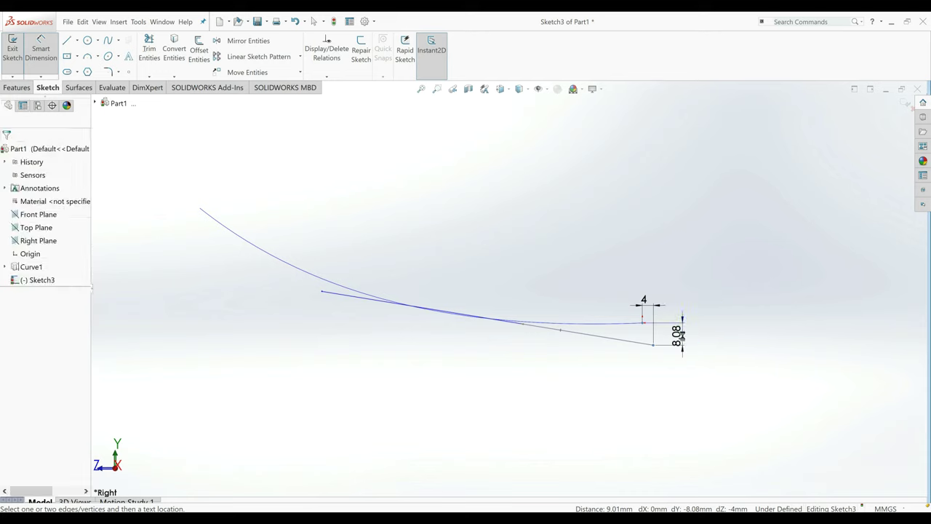
text(2)
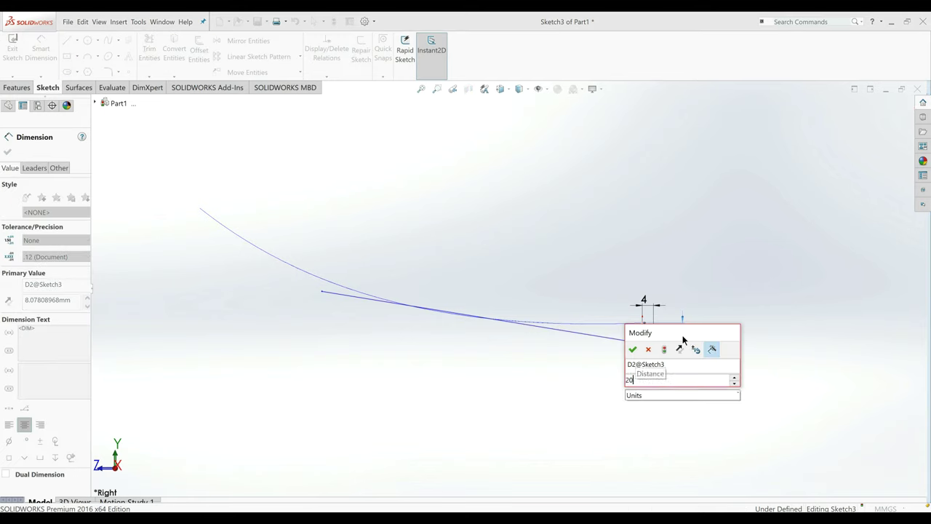
text(0)
key(BackSpace)
key(BackSpace)
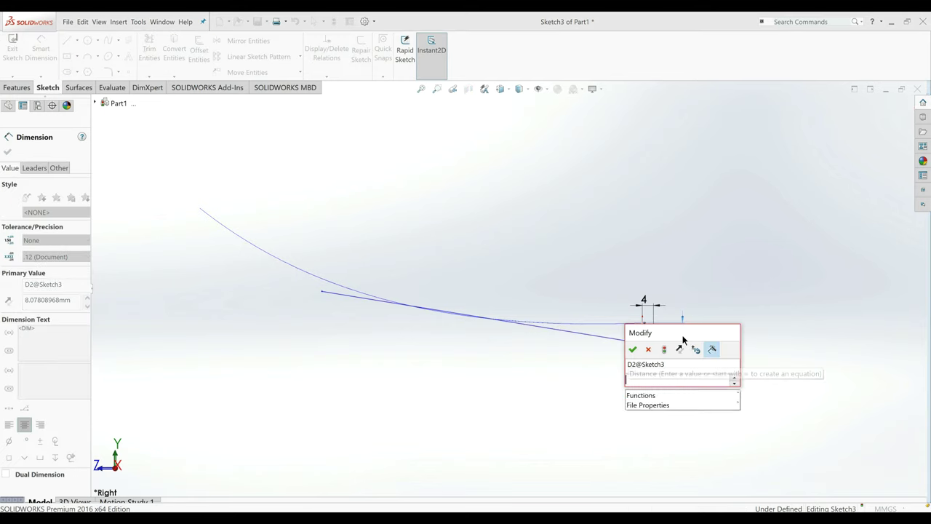
text(17)
key(Return)
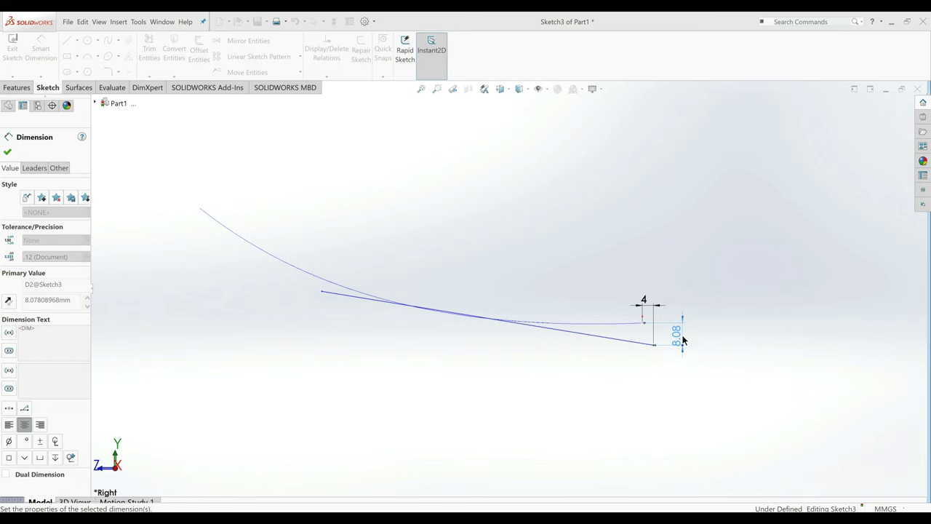
click(322, 292)
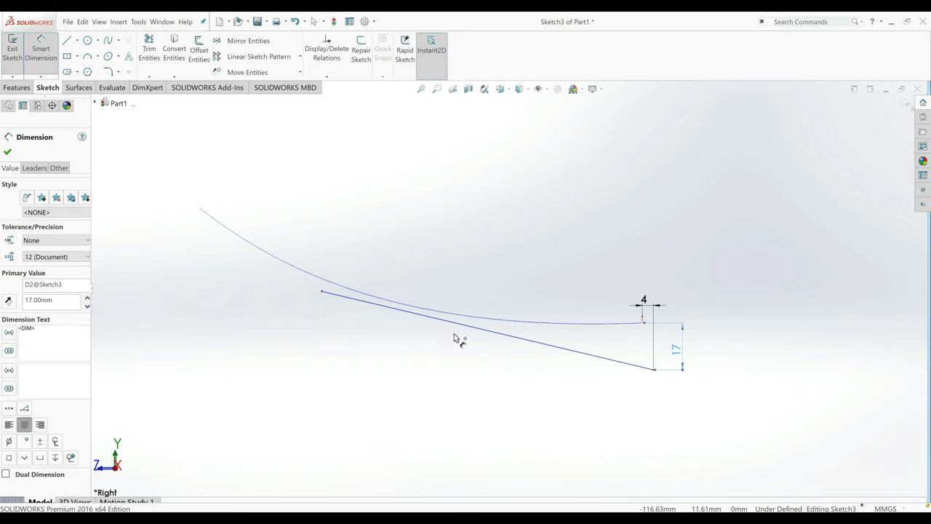
click(654, 369)
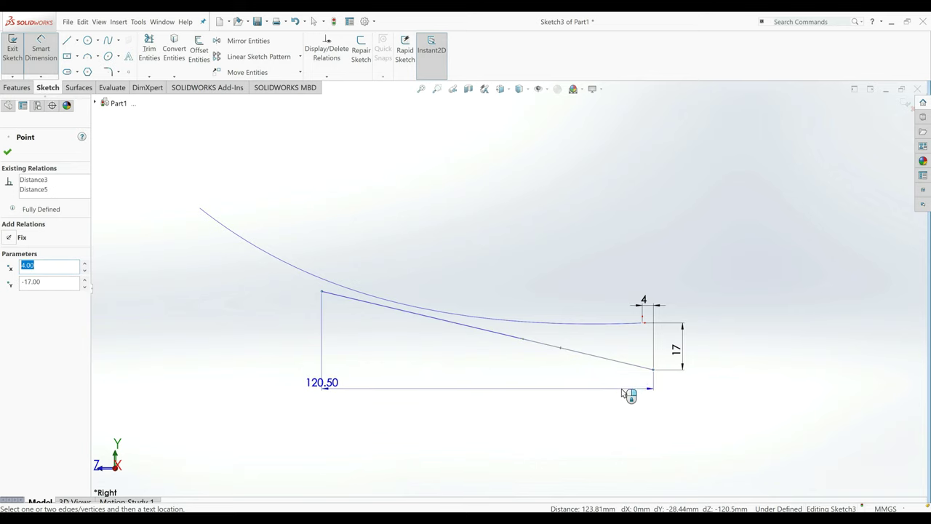
scroll(601, 391, up, 2)
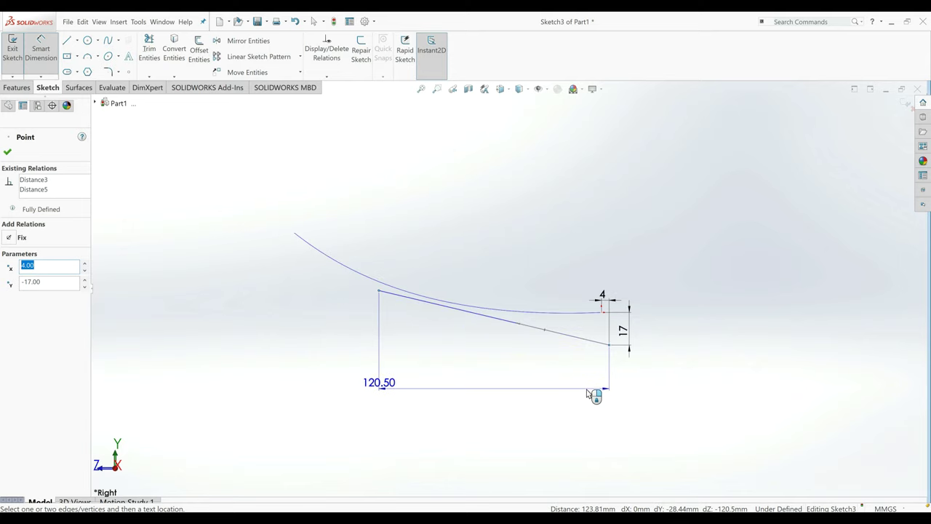
Dimension the line's left end 305 mm horizontally from the origin.
click(40, 51)
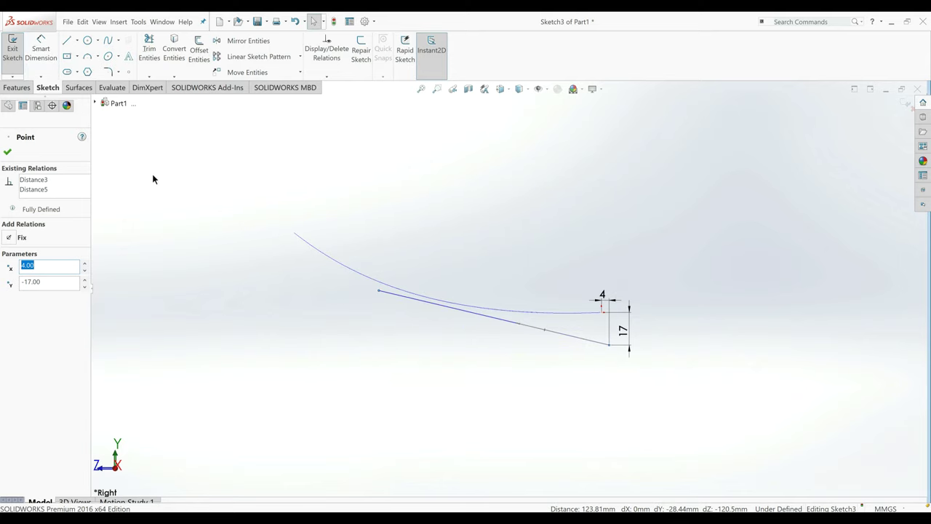
click(194, 195)
click(41, 51)
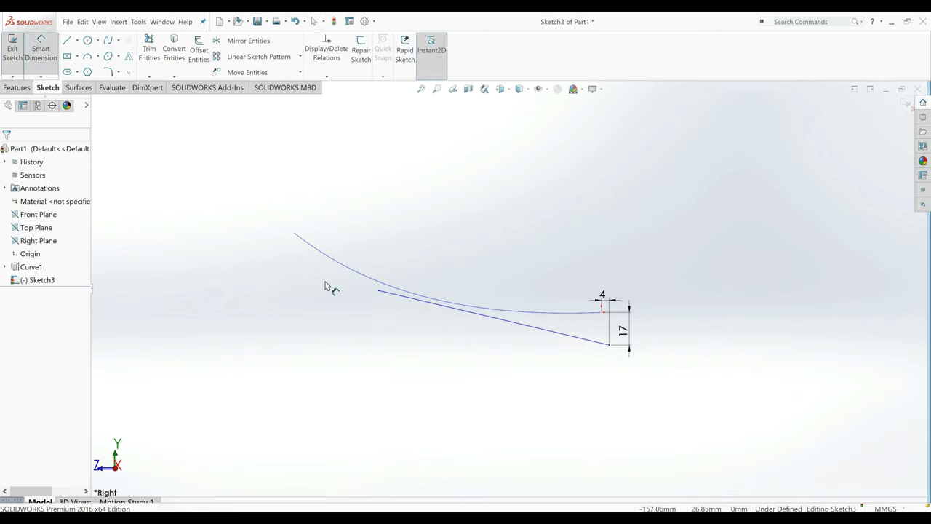
click(379, 291)
click(602, 314)
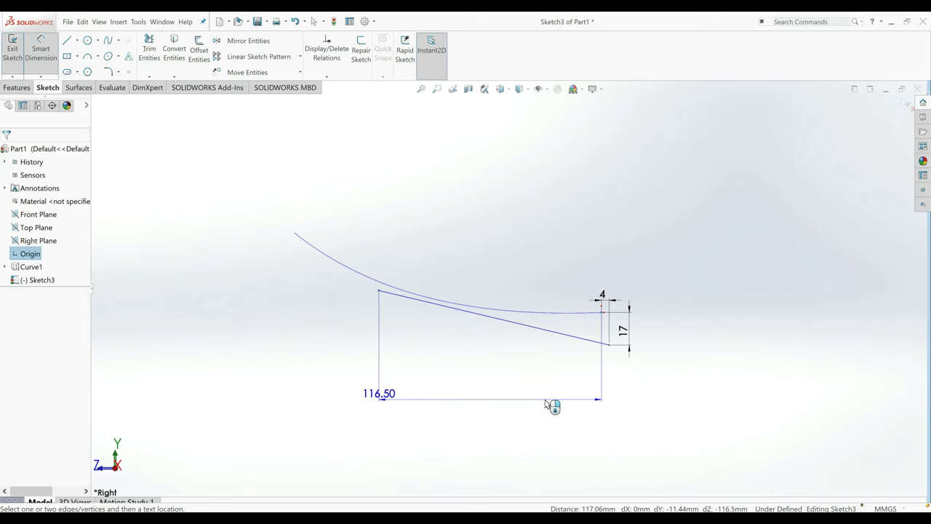
click(552, 402)
text(30)
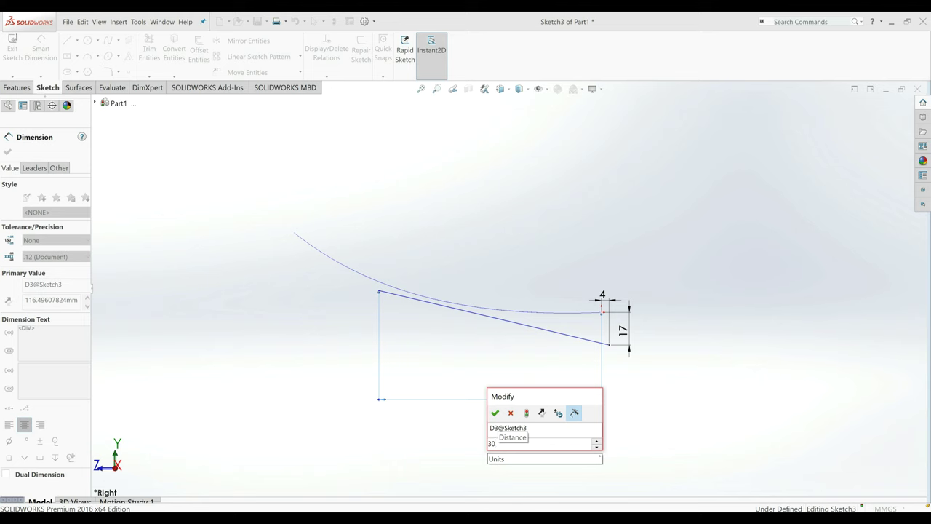
text(5)
key(Return)
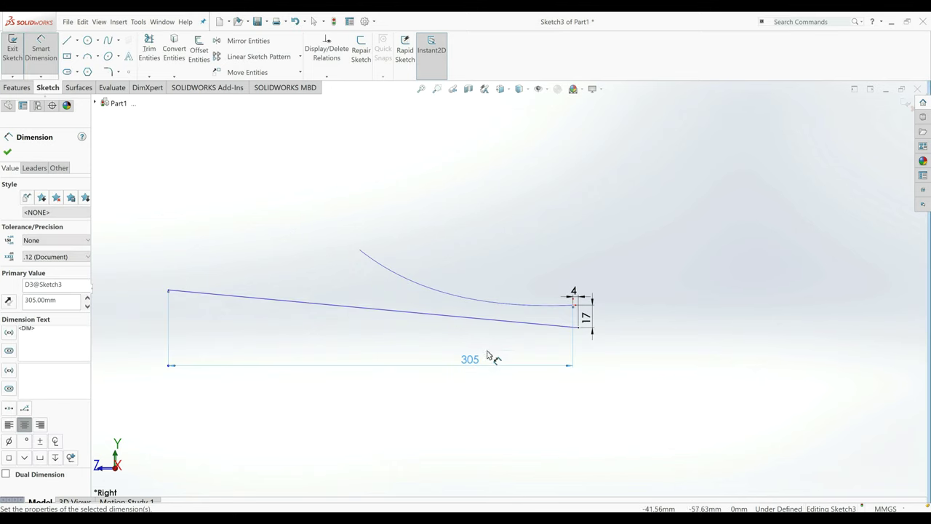
click(4, 153)
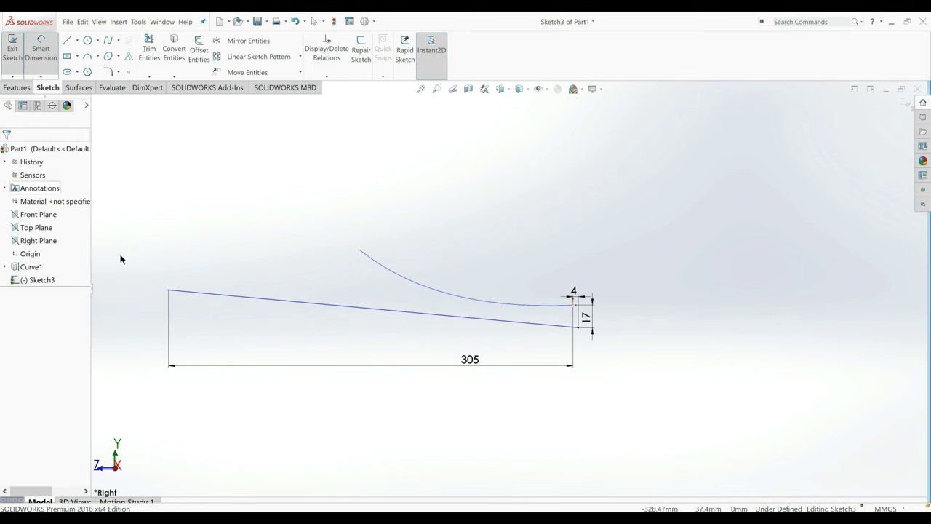
Raise the left endpoint and dimension it 4 mm vertically from the origin.
drag(170, 292, 168, 267)
click(41, 51)
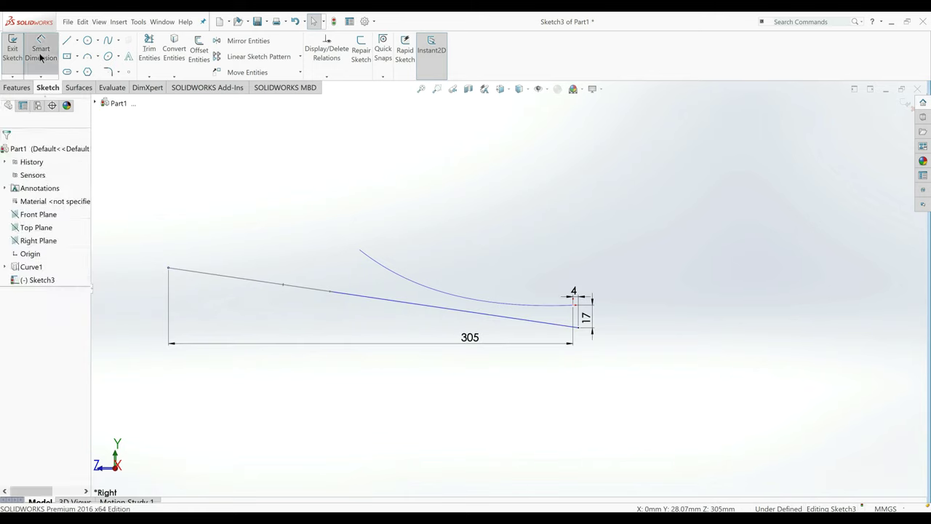
click(574, 306)
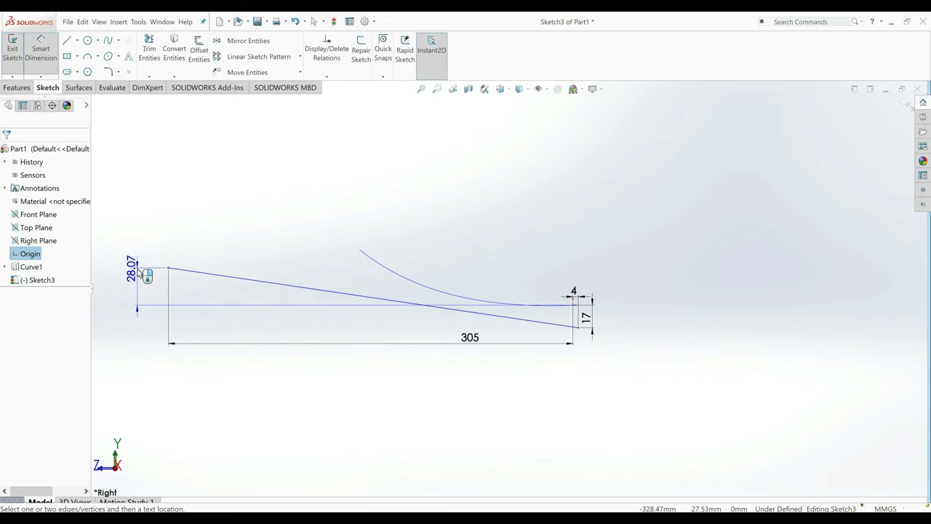
click(139, 272)
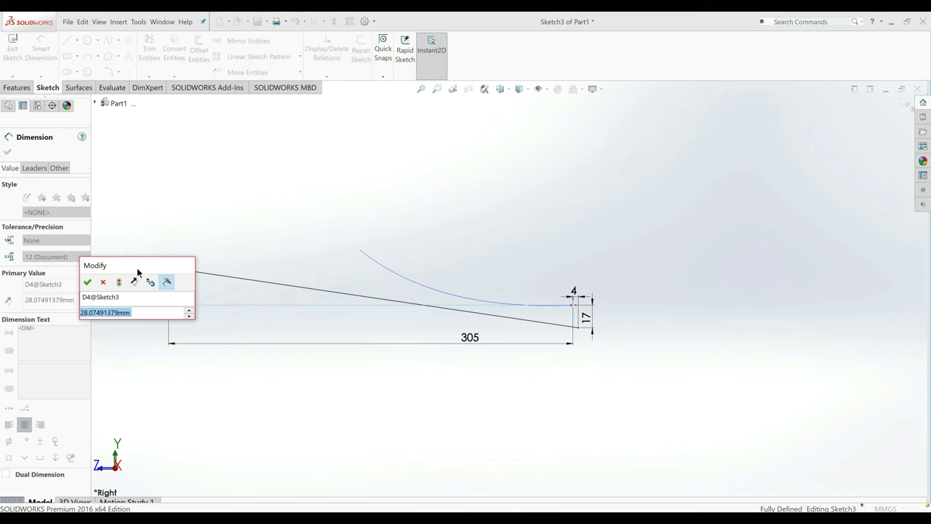
text(4)
key(Return)
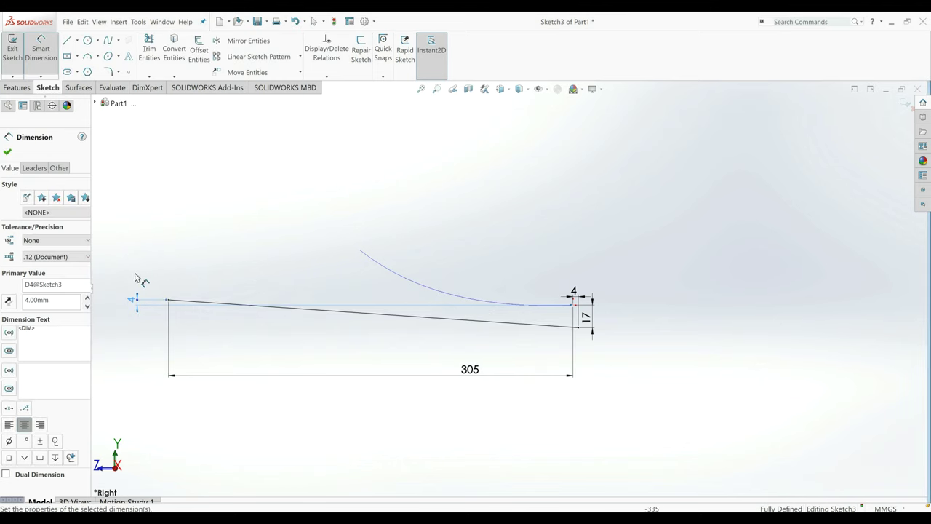
click(8, 152)
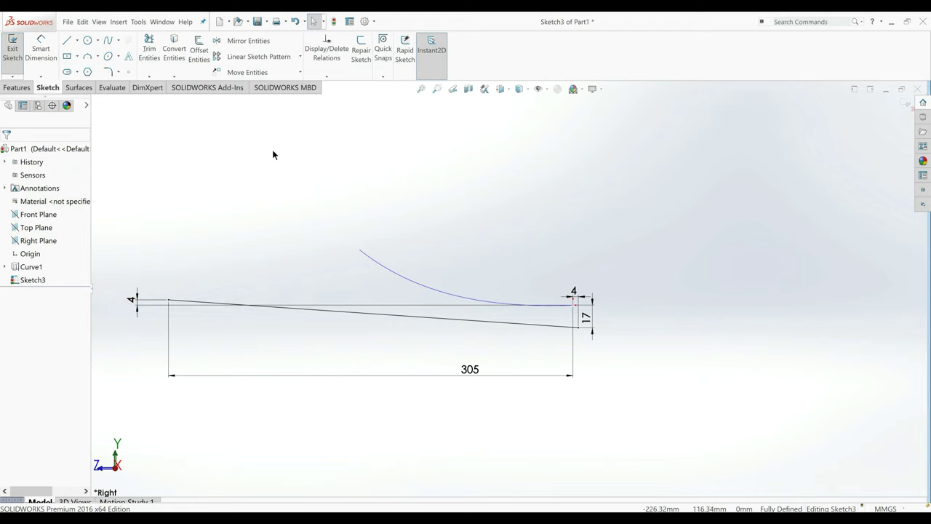
Draw a vertical and a horizontal centerline at the curve's end as angle references.
click(78, 42)
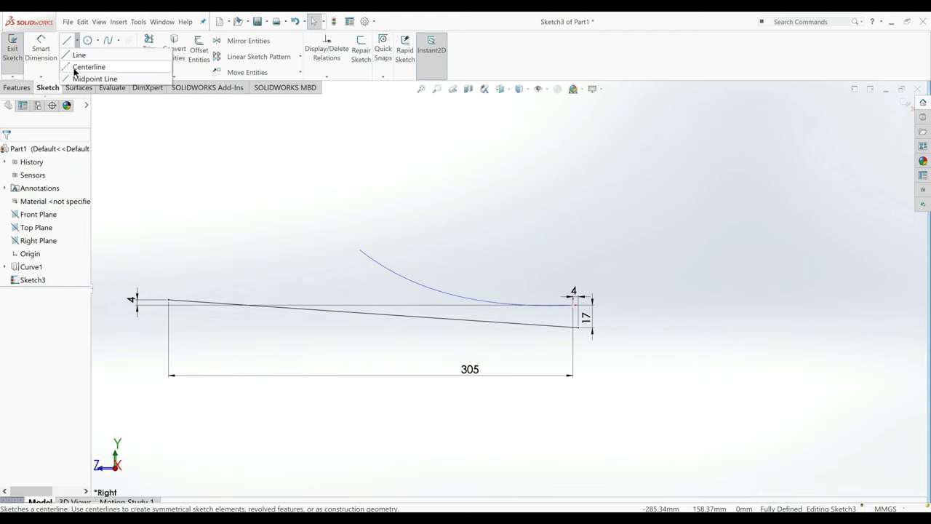
click(88, 72)
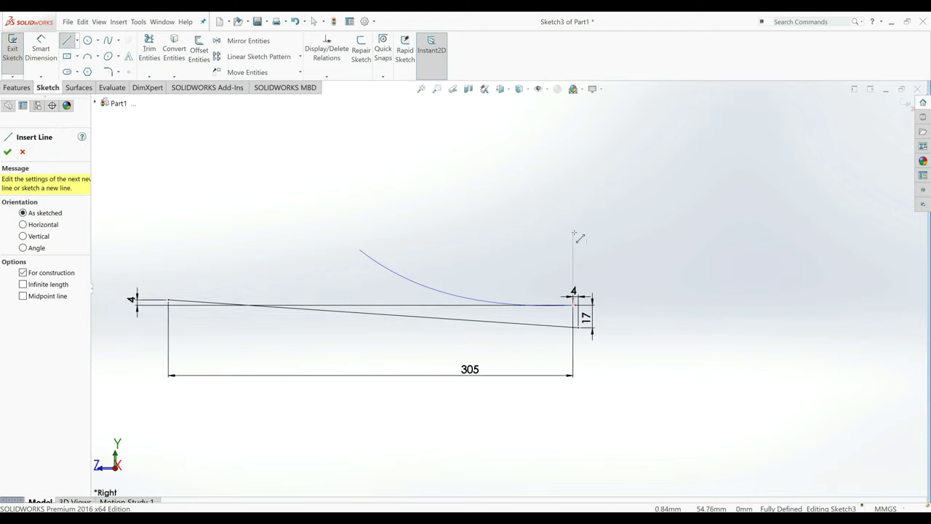
click(573, 235)
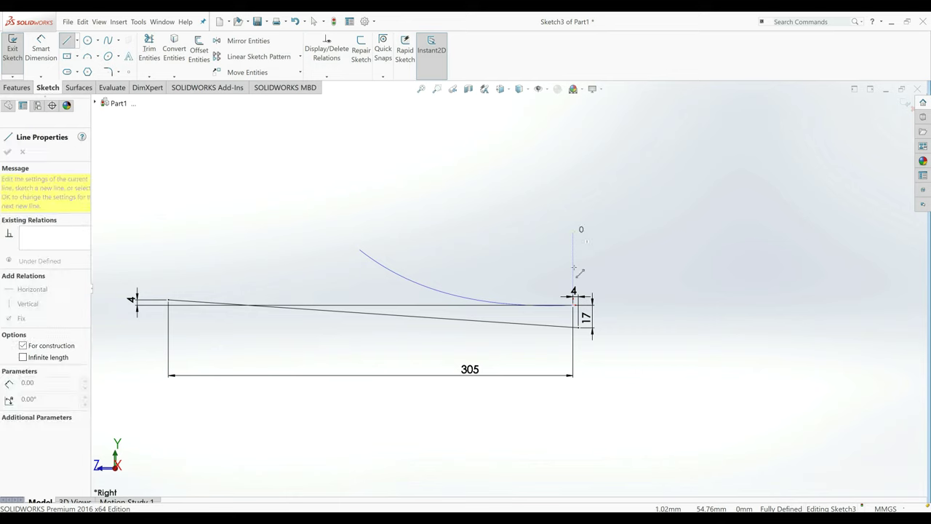
click(573, 304)
click(641, 304)
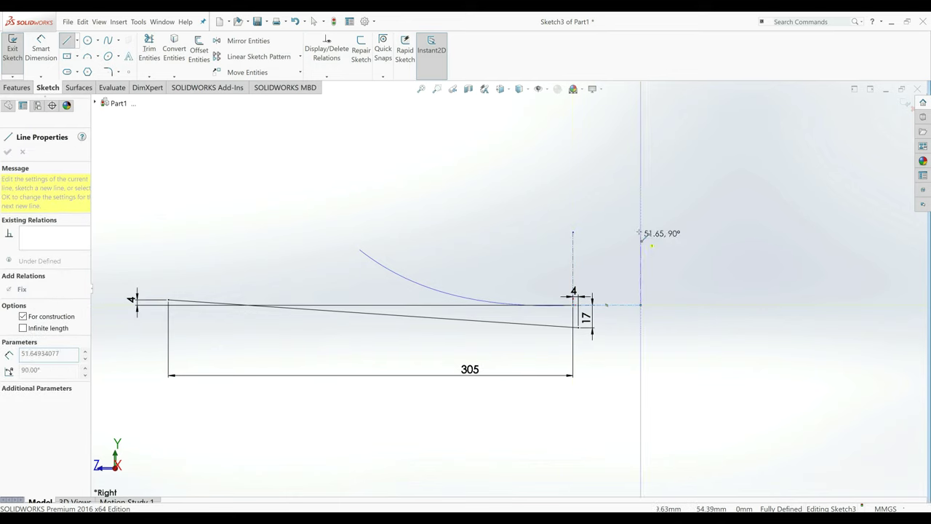
right_click(642, 211)
click(651, 241)
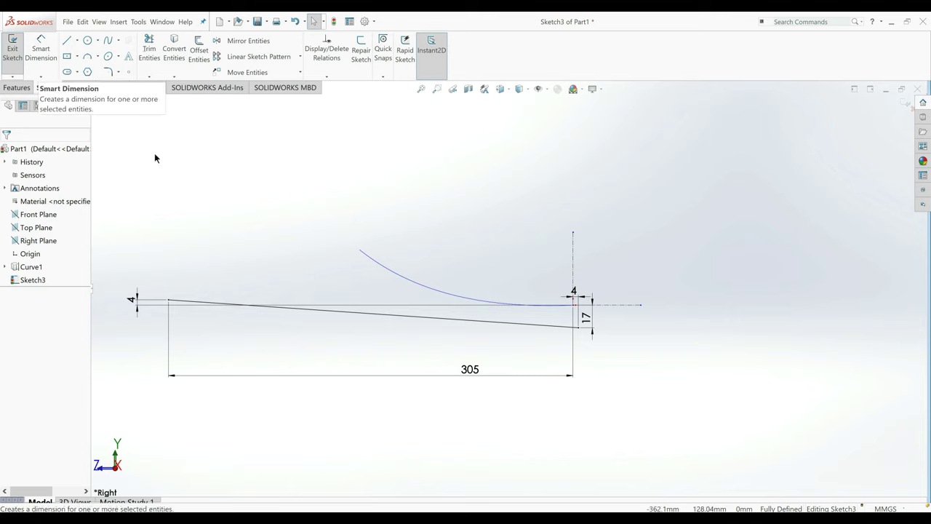
Bend the spline's left tangent and dimension it at 60° to the vertical centerline.
click(293, 309)
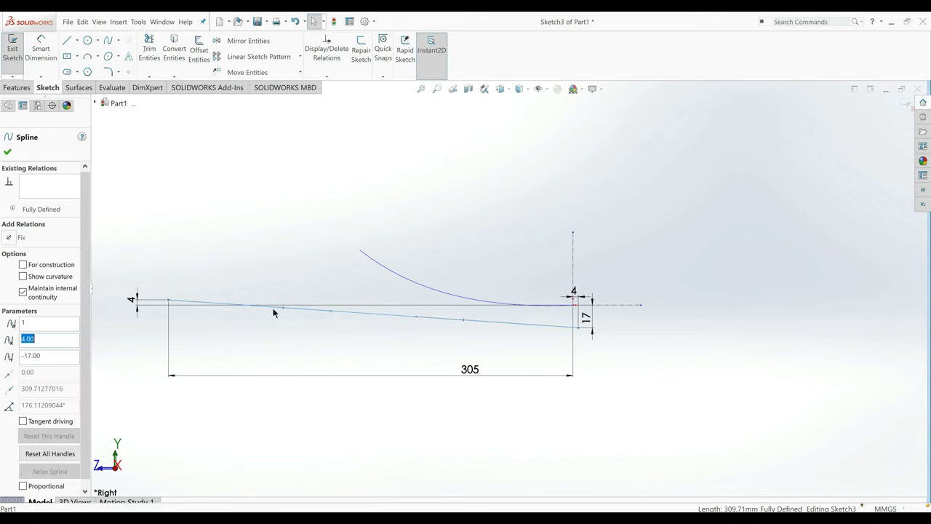
drag(282, 310, 284, 318)
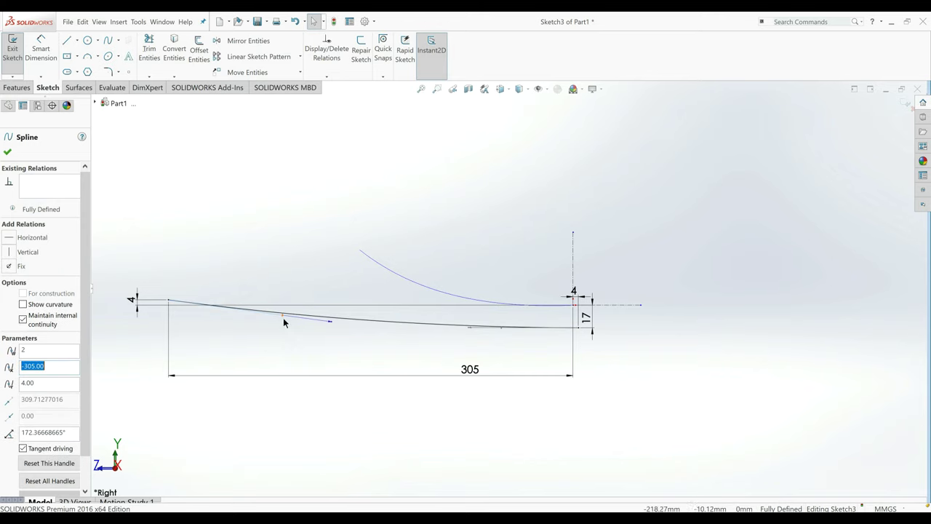
key(Escape)
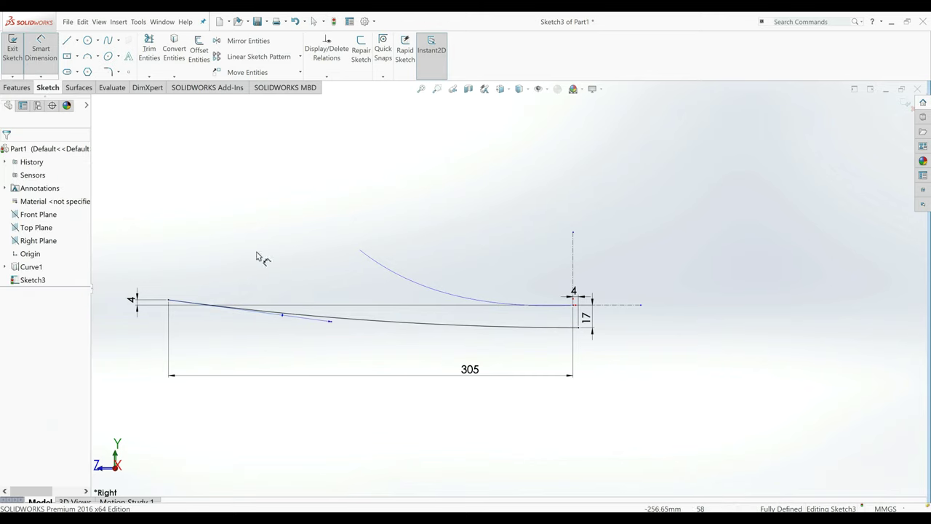
click(284, 316)
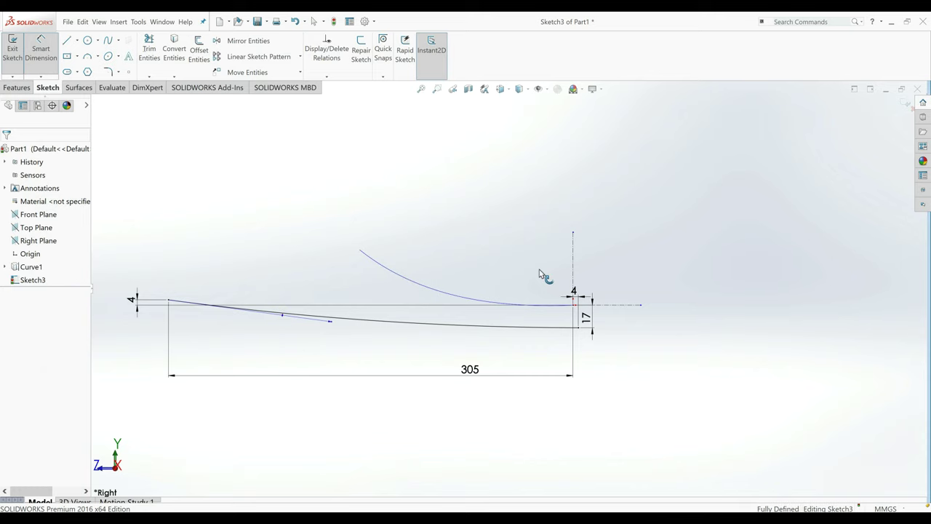
click(574, 266)
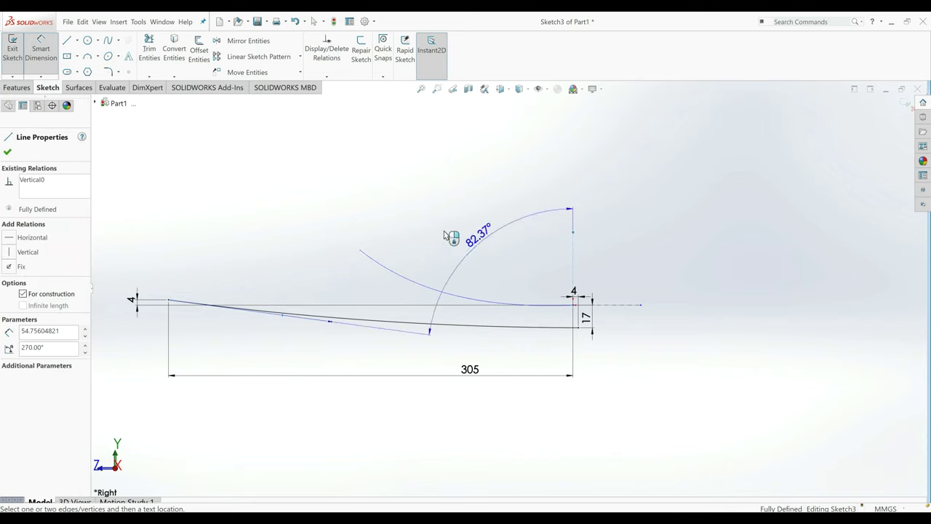
click(336, 209)
text(60)
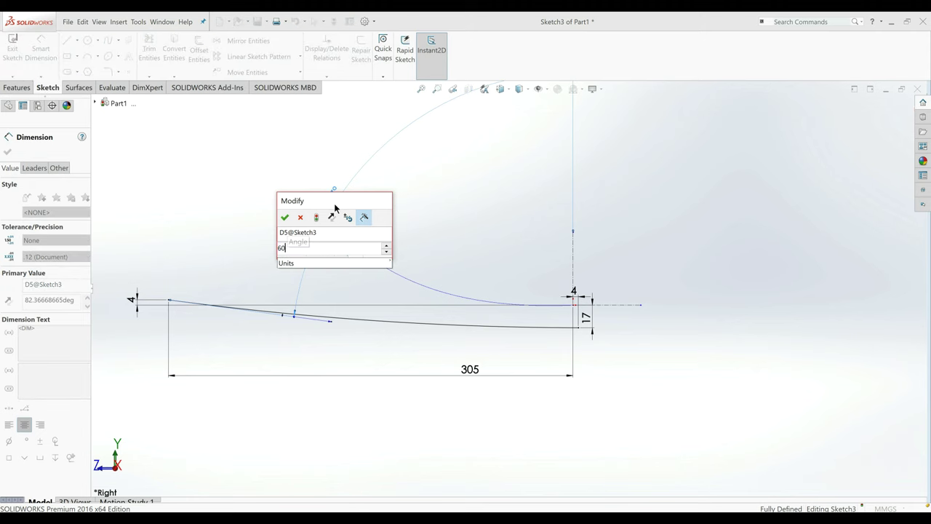
key(Return)
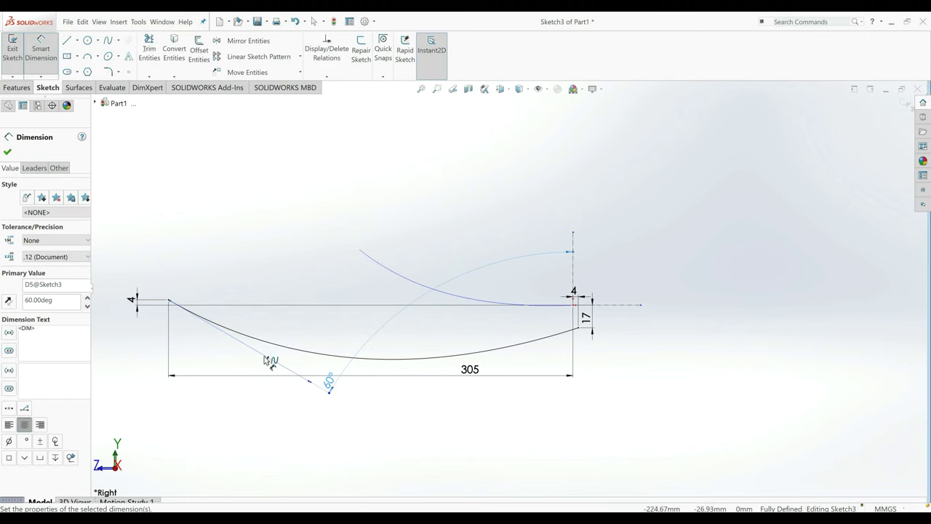
Dimension the left tangent handle length to 200 mm.
click(268, 362)
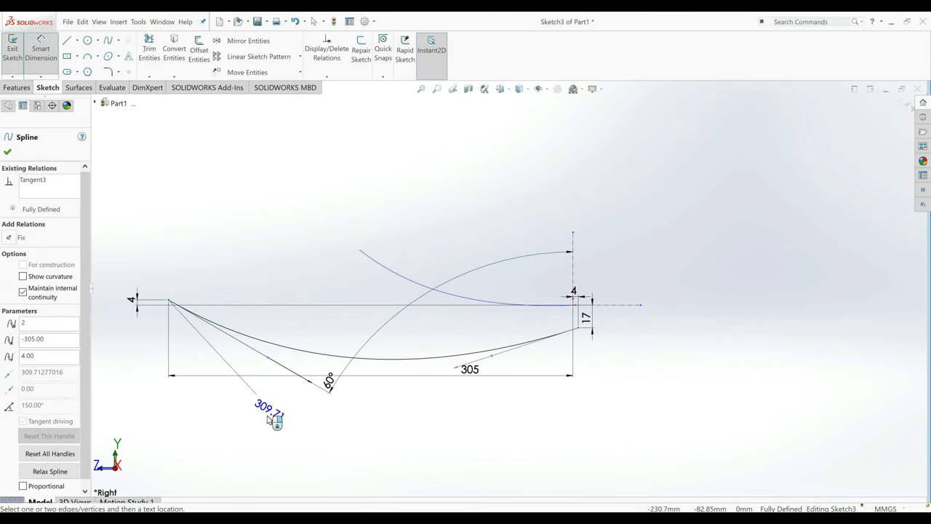
click(270, 420)
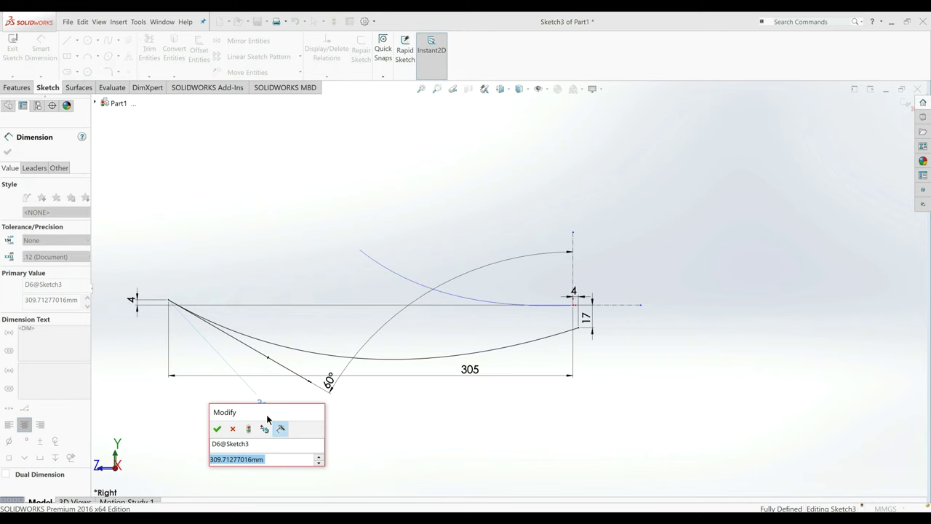
text(309.71)
key(Return)
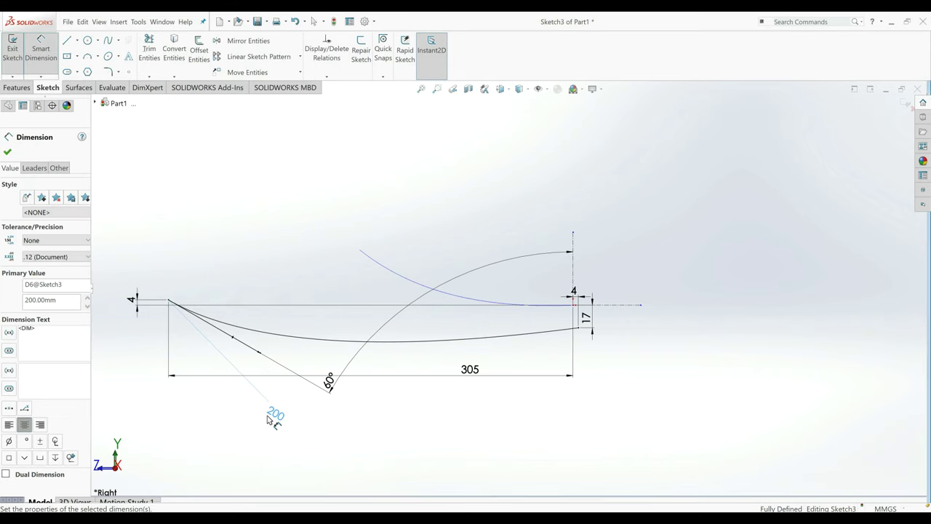
click(8, 153)
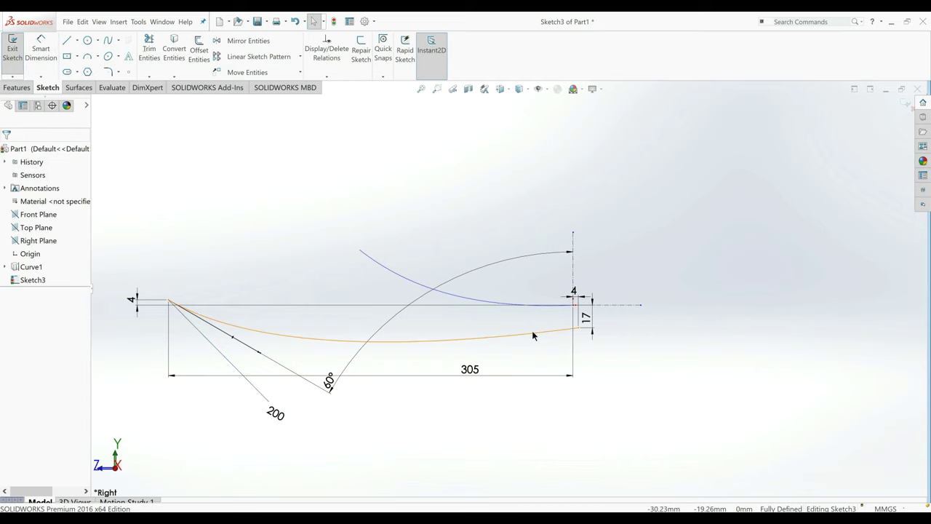
Level the right-end tangent and dimension its angle at 1°.
click(533, 333)
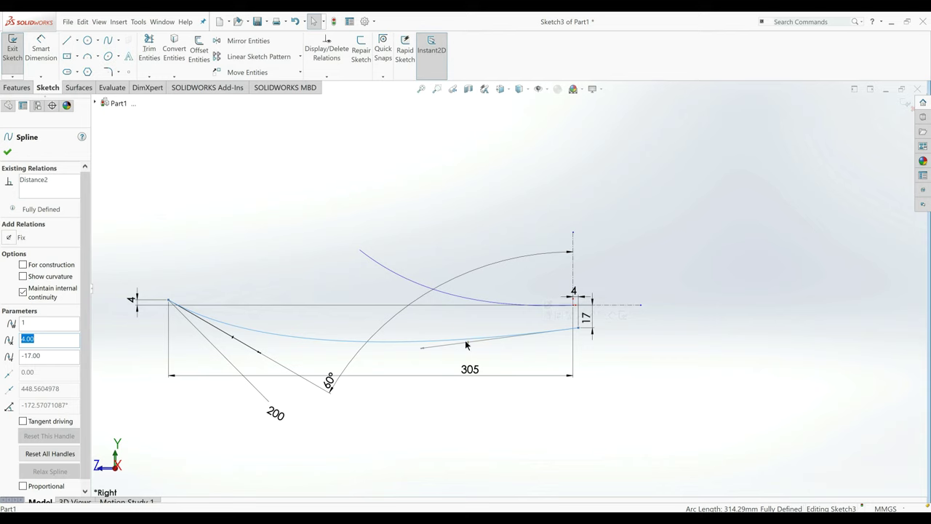
drag(467, 342, 467, 324)
click(41, 51)
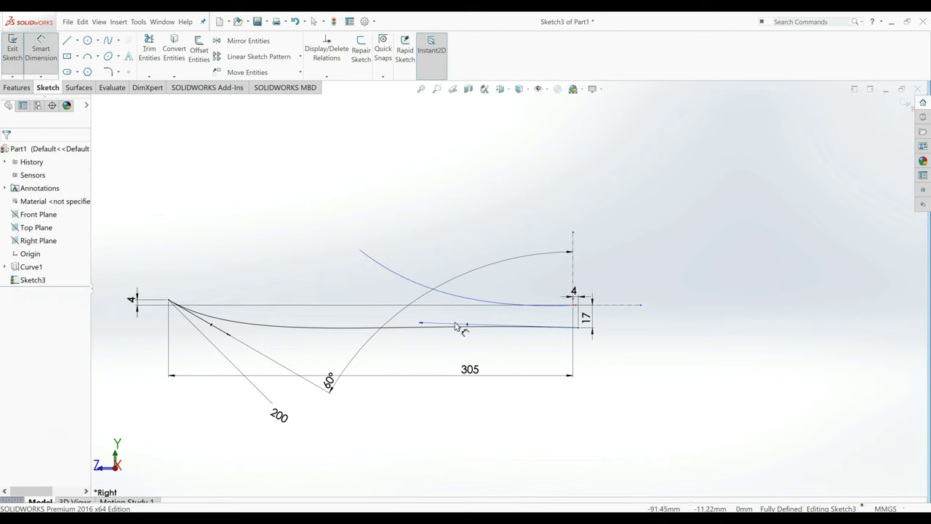
click(465, 324)
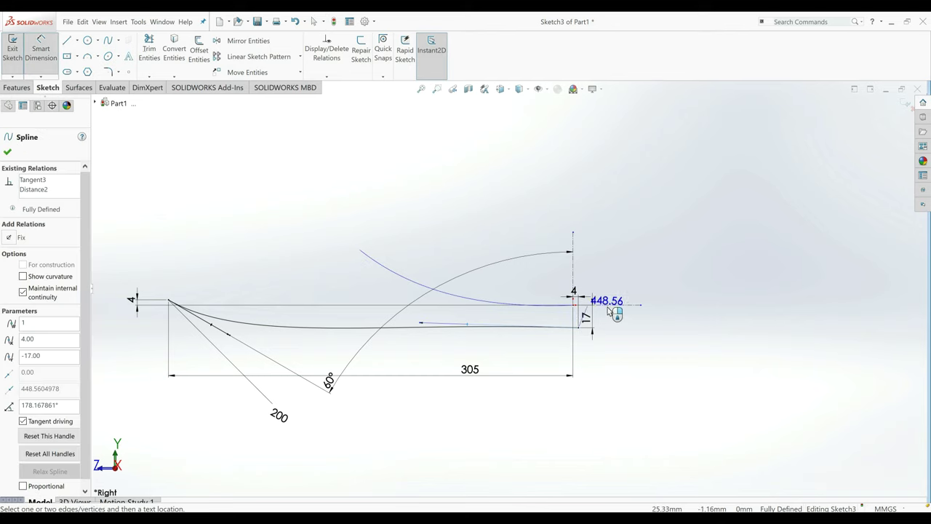
click(621, 305)
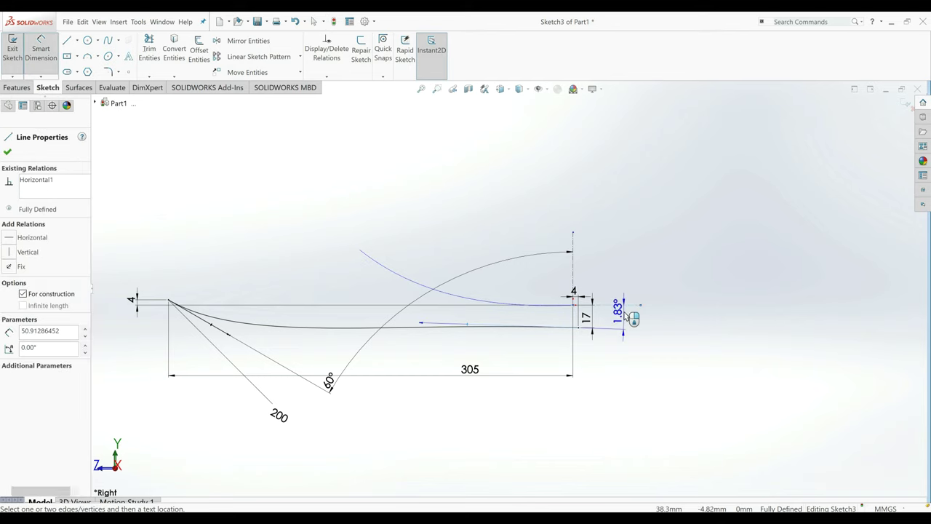
click(624, 313)
text(1.00deg)
key(Return)
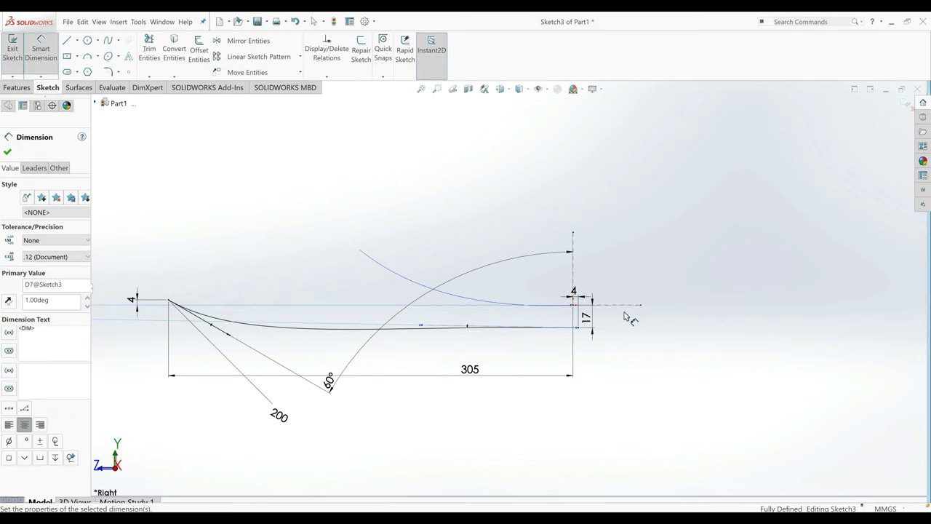
Dimension the right tangent handle length at 350 mm and move the 60° label aside.
click(466, 327)
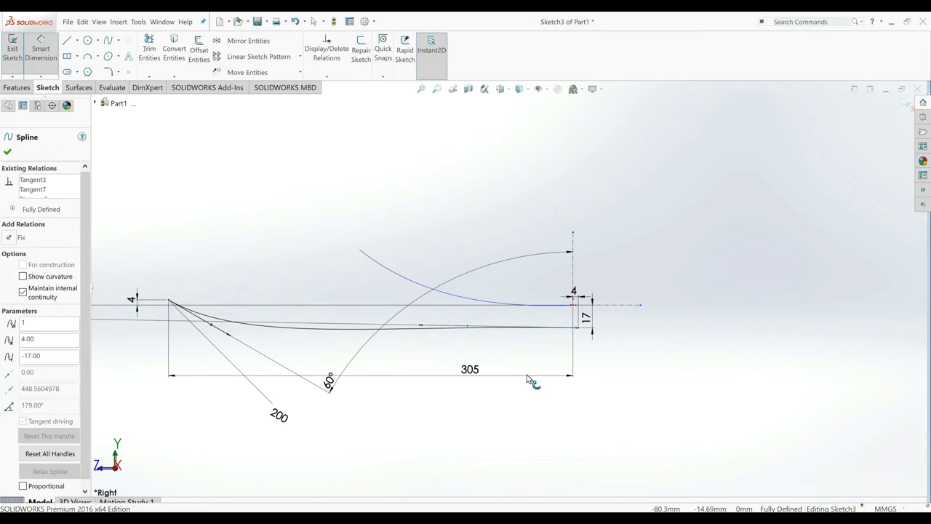
click(624, 412)
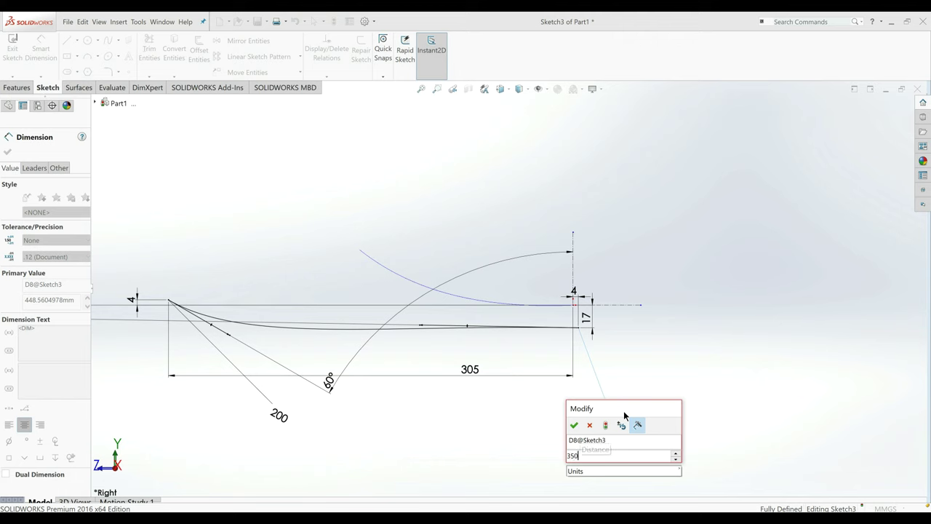
key(Return)
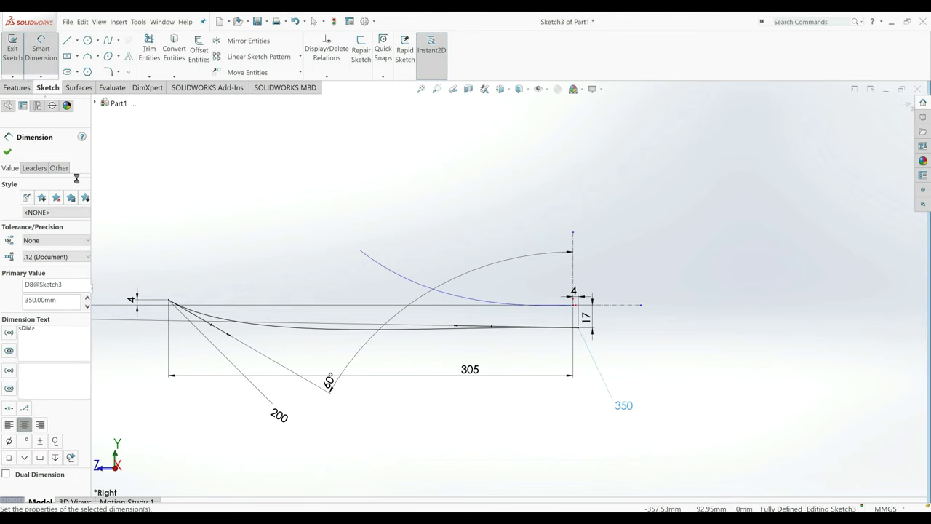
click(8, 154)
ctrl+middle_drag(415, 353, 440, 320)
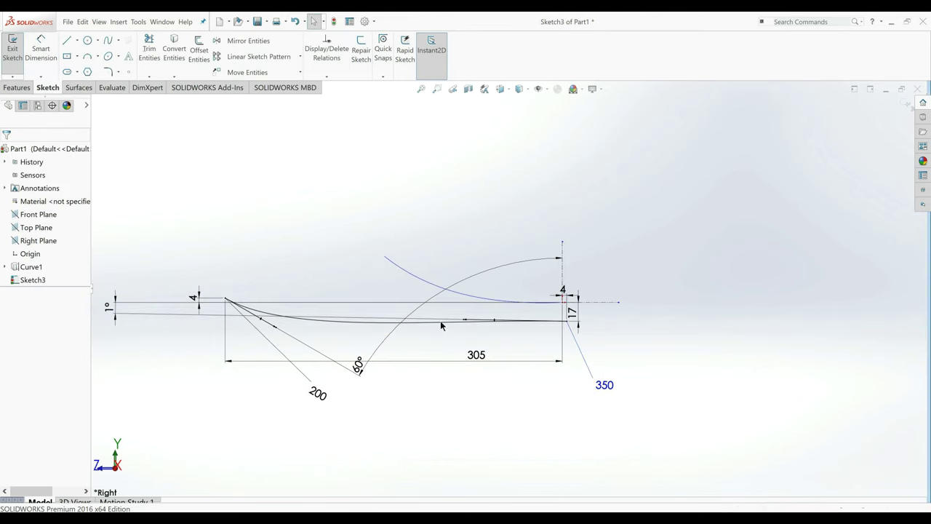
drag(308, 298, 245, 200)
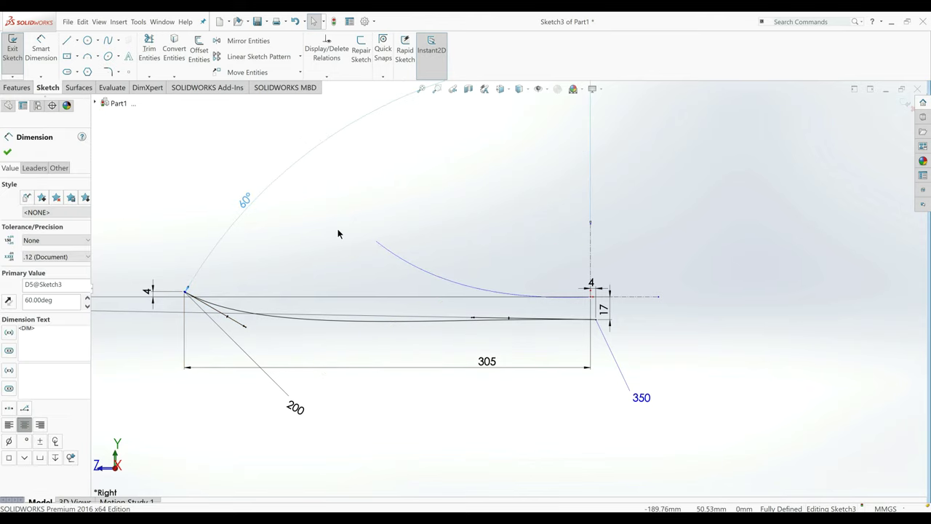
click(337, 234)
Insert a new point on the right half of the spline.
right_click(449, 321)
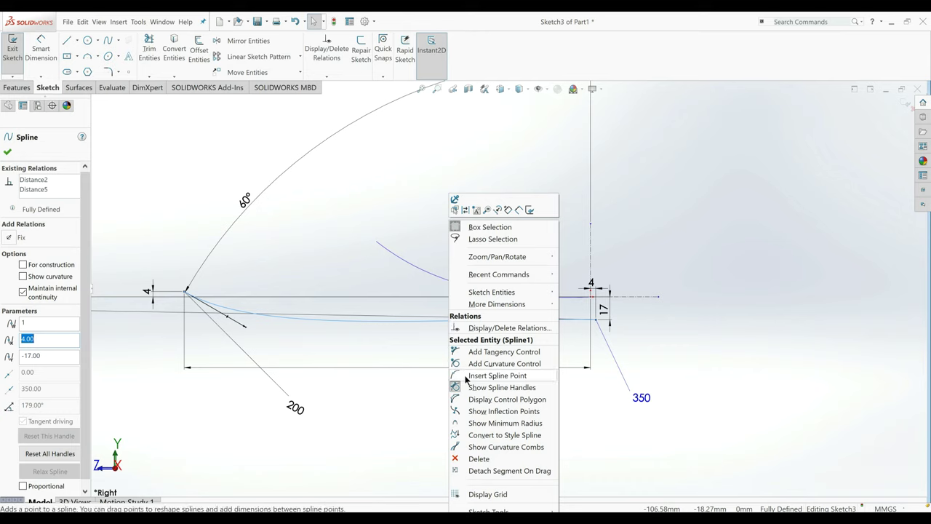
click(465, 377)
click(440, 321)
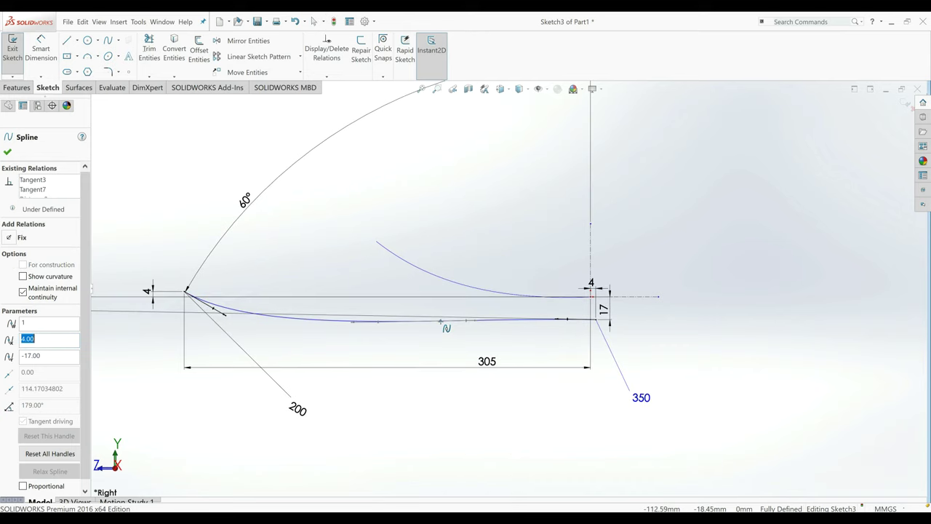
right_click(446, 352)
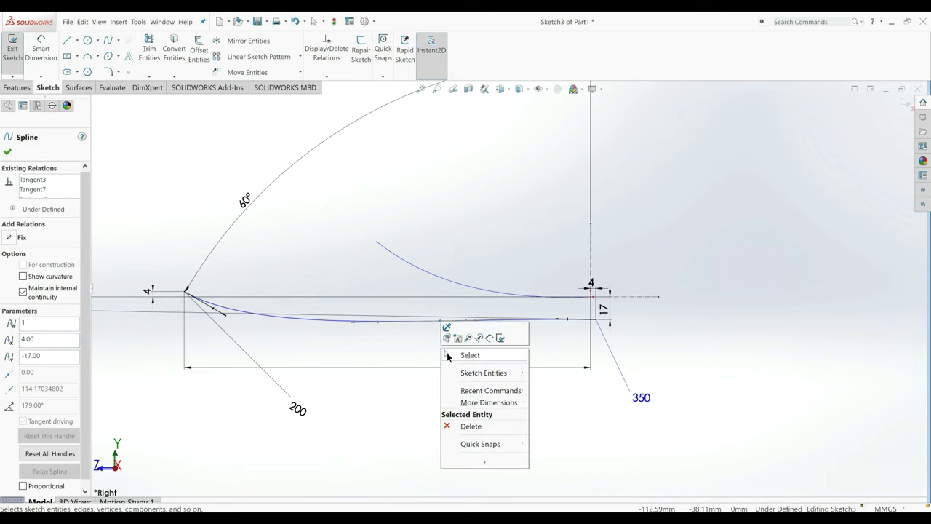
click(448, 358)
Dimension the new spline point 120 from the spline's right end.
key(d)
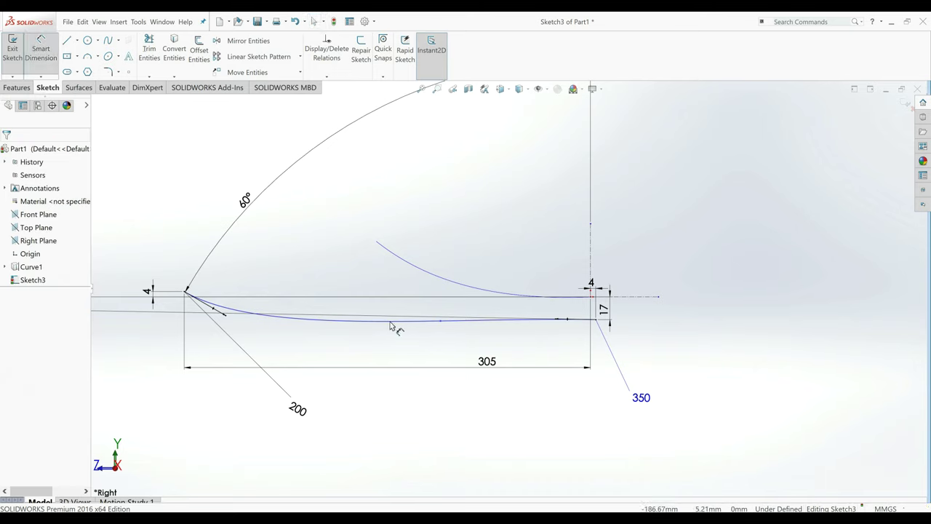
click(440, 321)
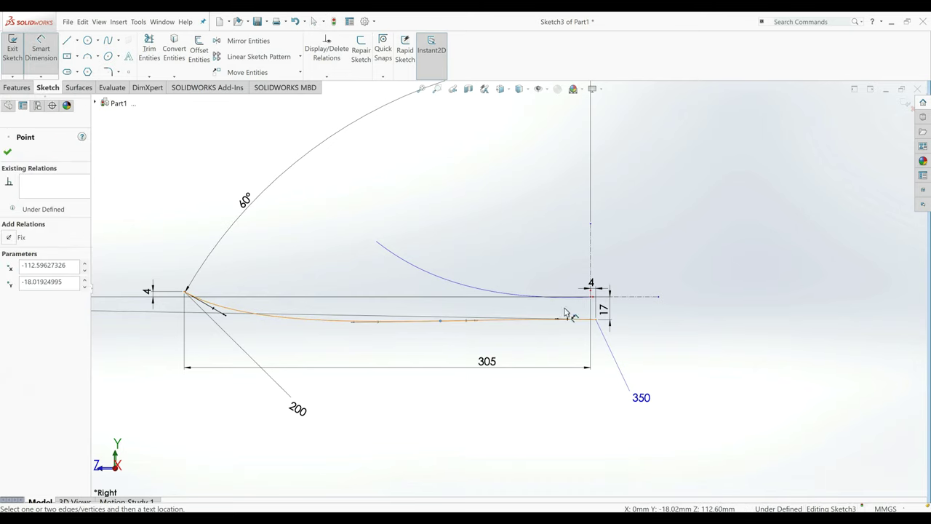
click(591, 298)
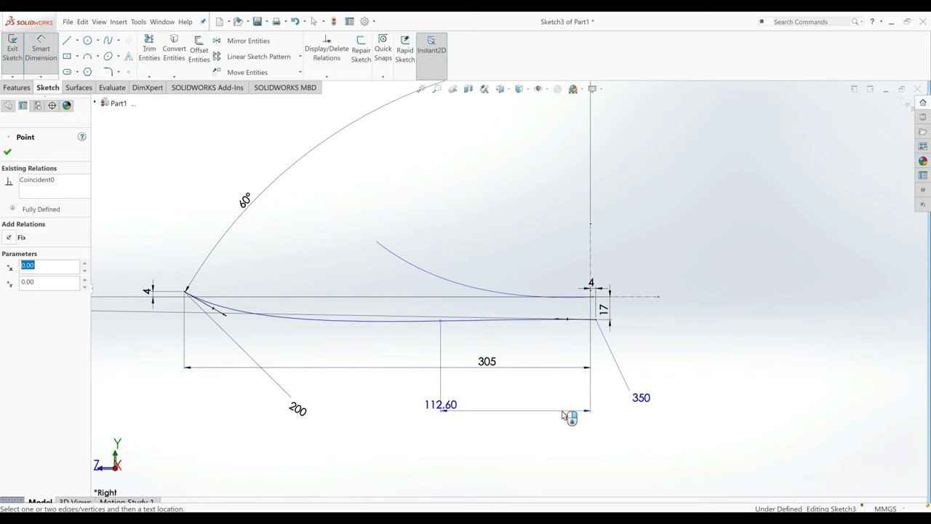
click(568, 414)
text(120)
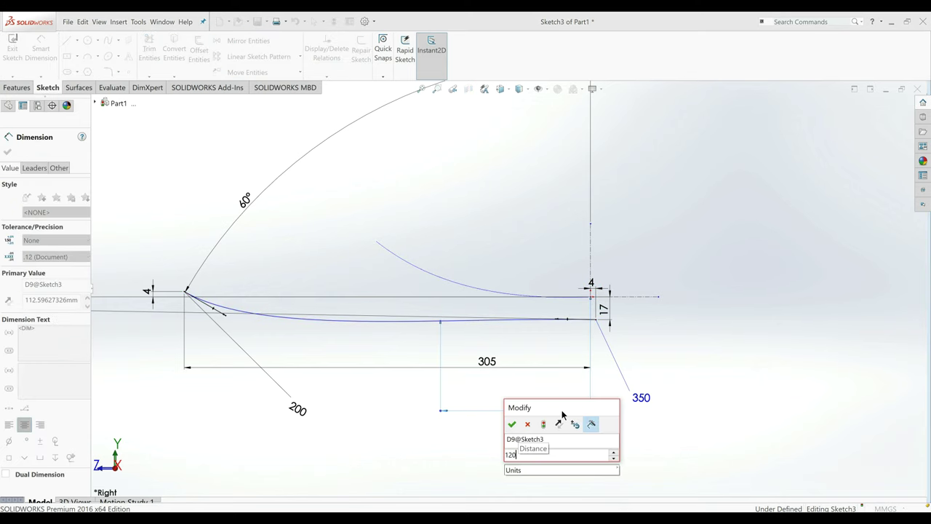
key(Return)
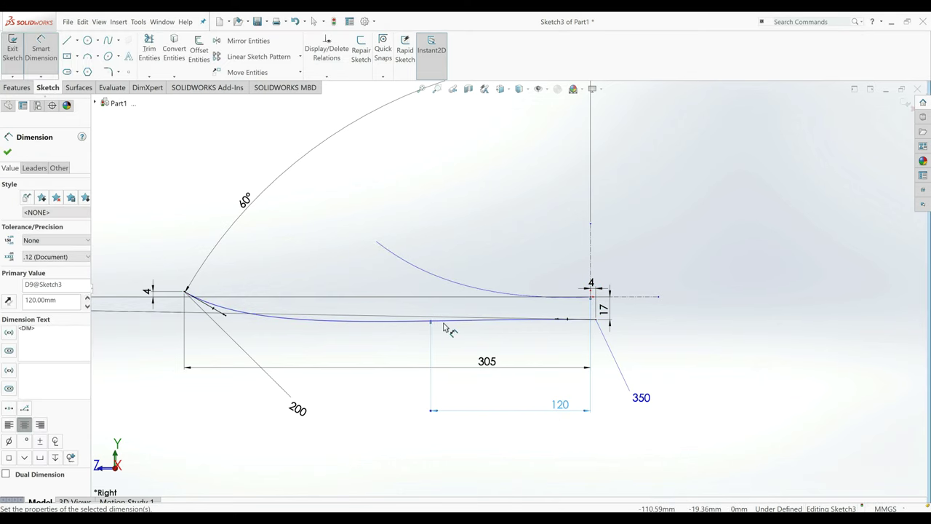
Give the new point's tangent a 91° angle to the vertical line and a 300 tangent length.
click(445, 321)
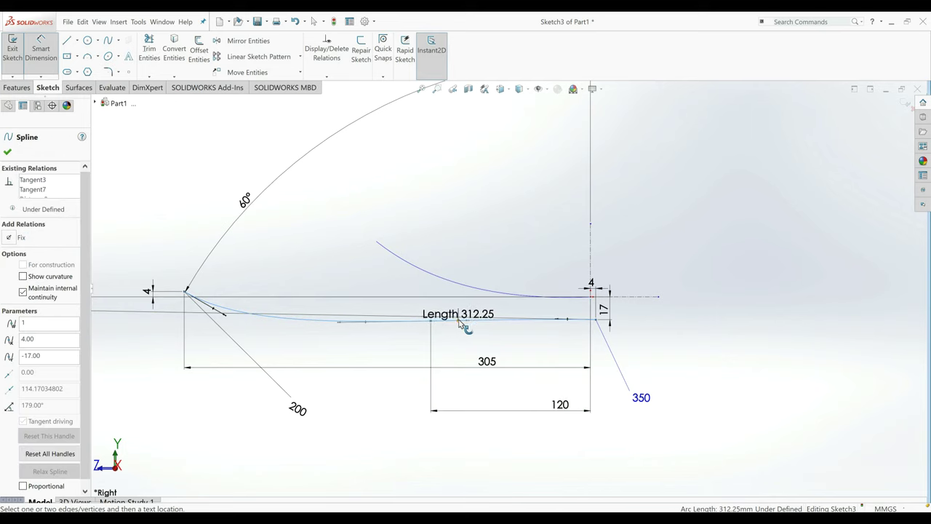
click(459, 321)
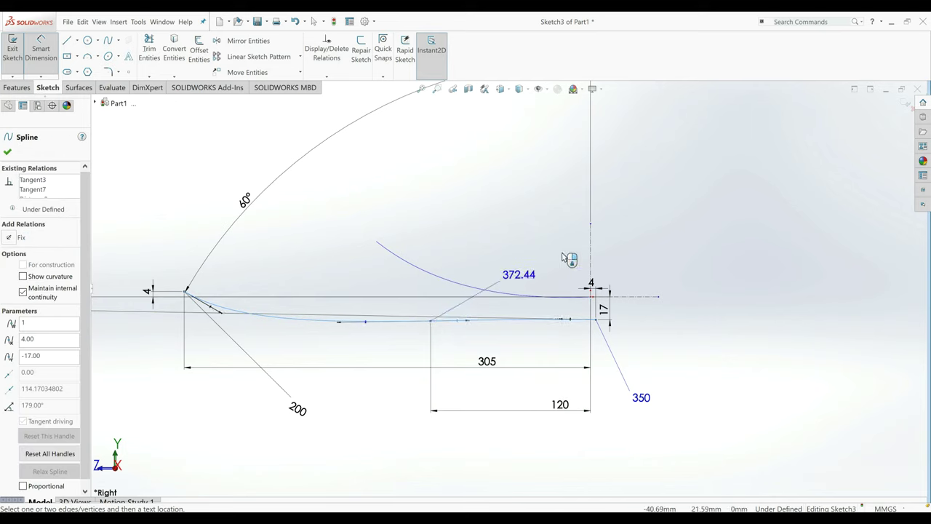
click(591, 256)
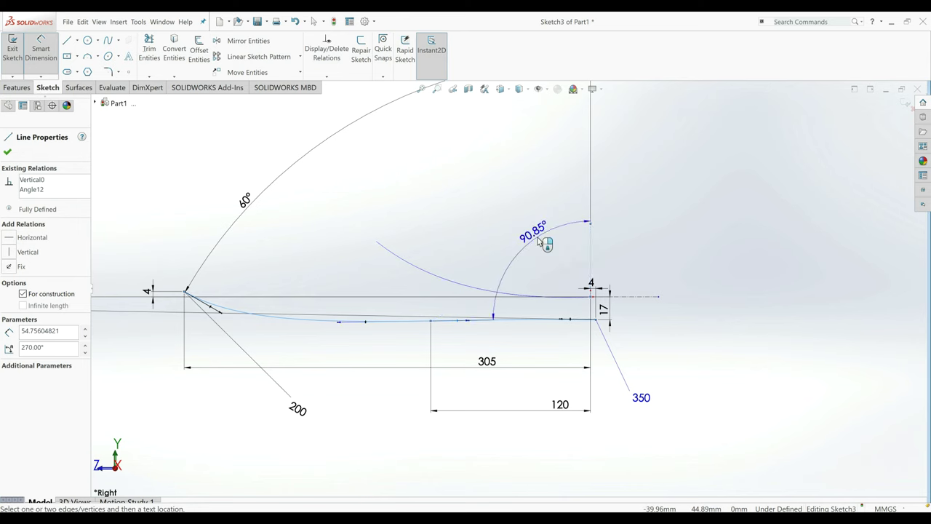
click(543, 243)
text(91)
key(Return)
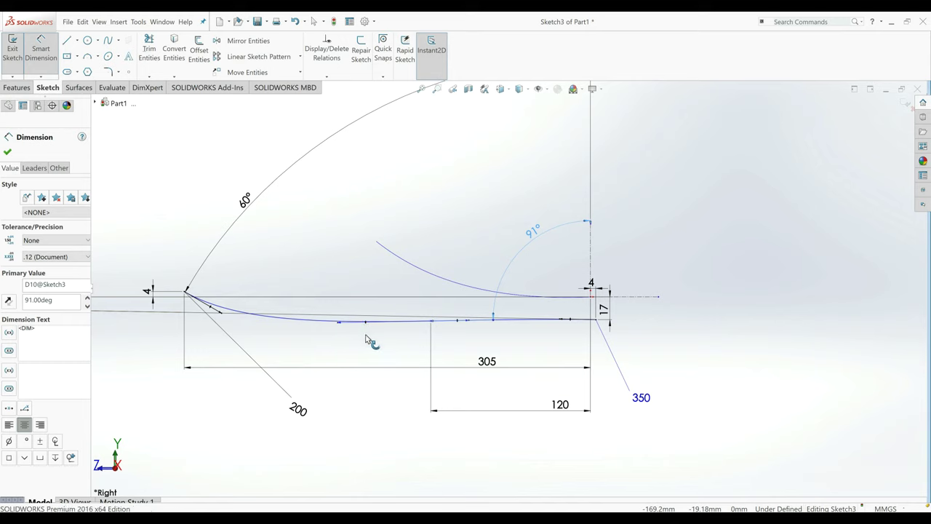
click(366, 326)
click(383, 398)
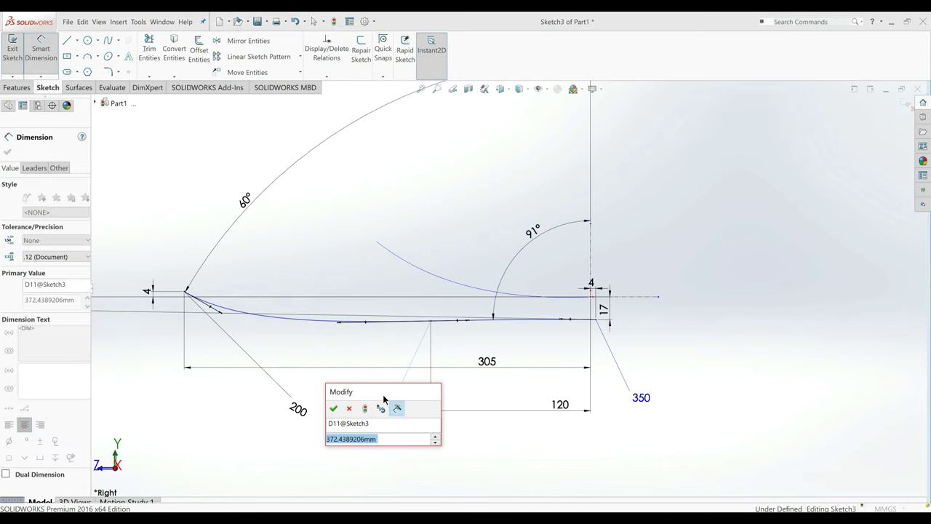
text(300)
key(Return)
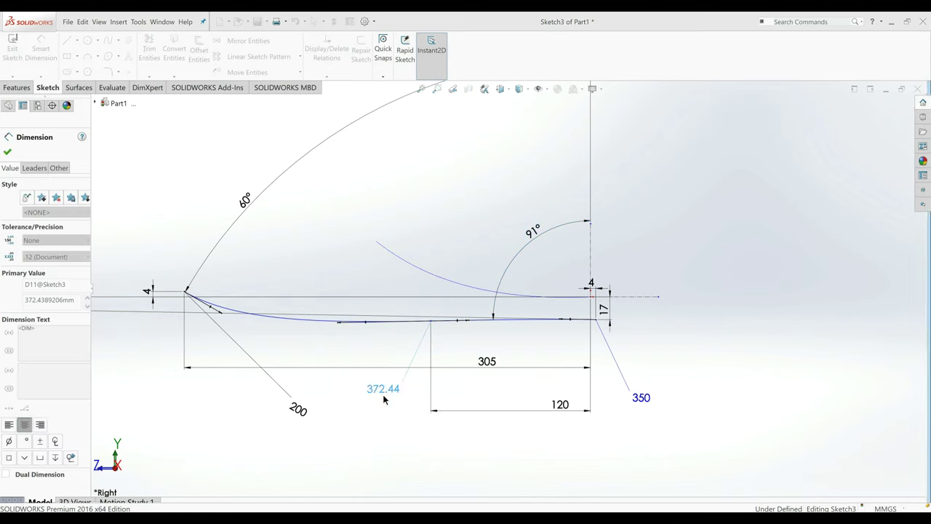
Dimension the inserted point 20 mm vertically from the origin, fully defining Sketch3.
click(433, 325)
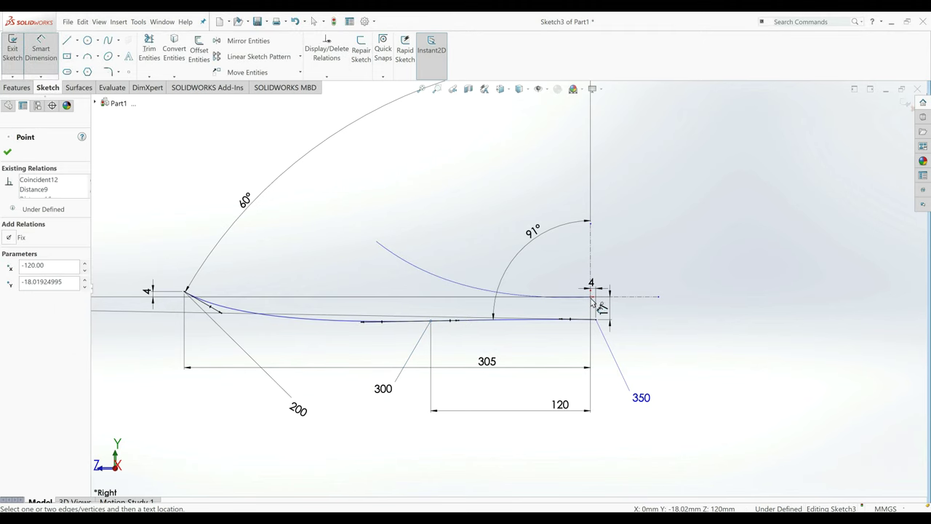
click(593, 300)
click(610, 314)
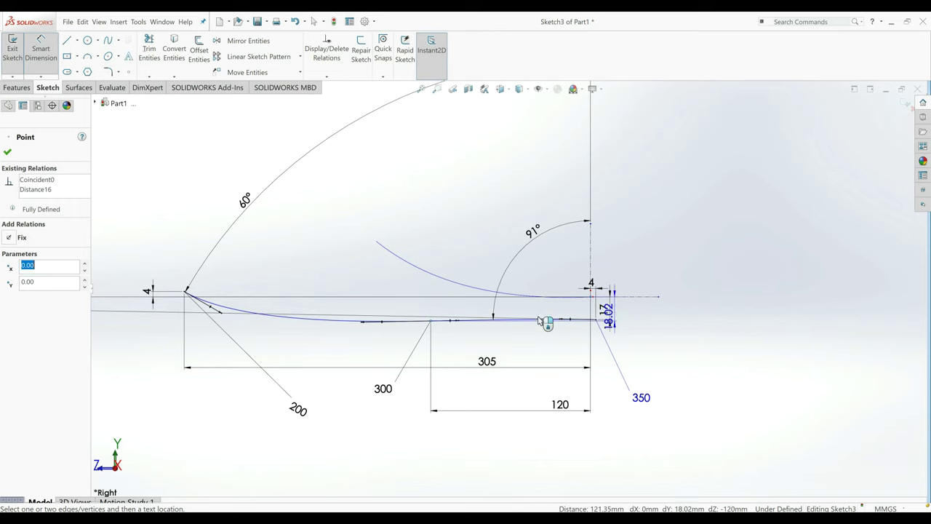
click(411, 313)
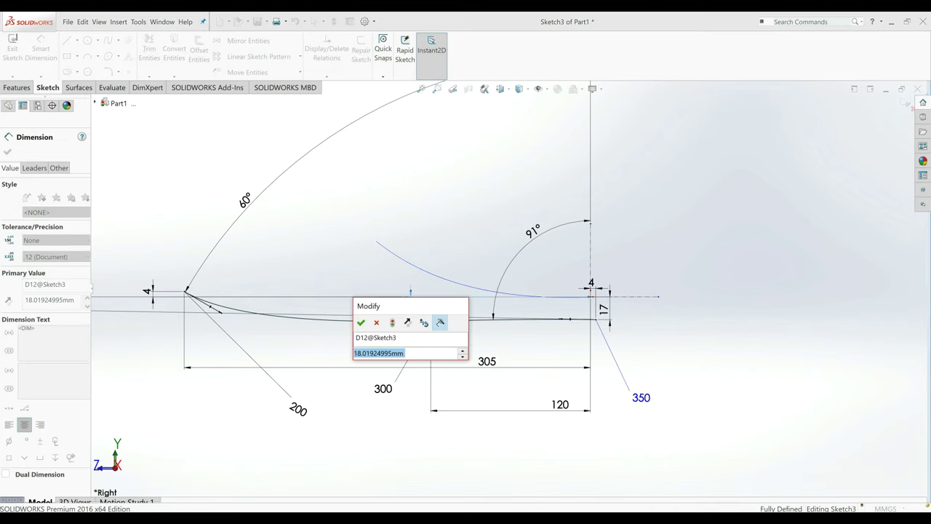
text(20)
key(Return)
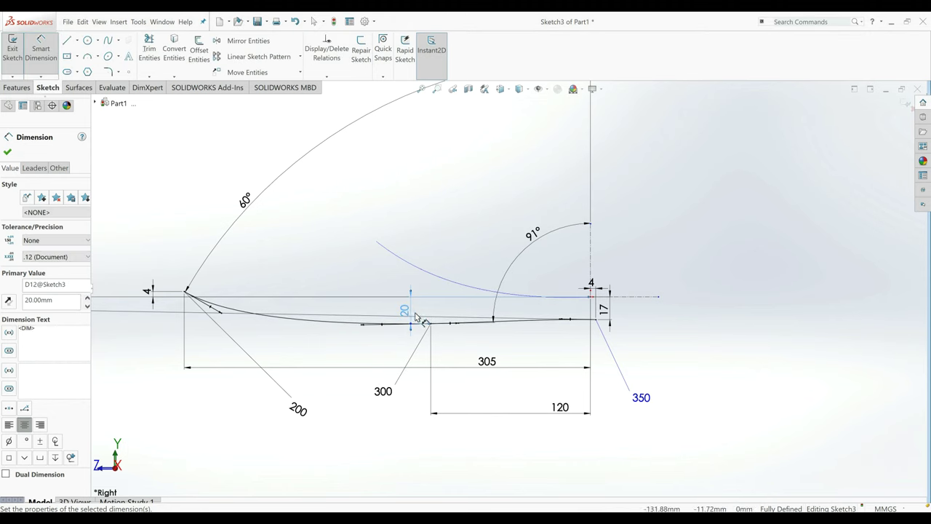
click(7, 153)
Exit Sketch3 and orbit the view to see its spline alongside Curve1 in 3D.
key(f)
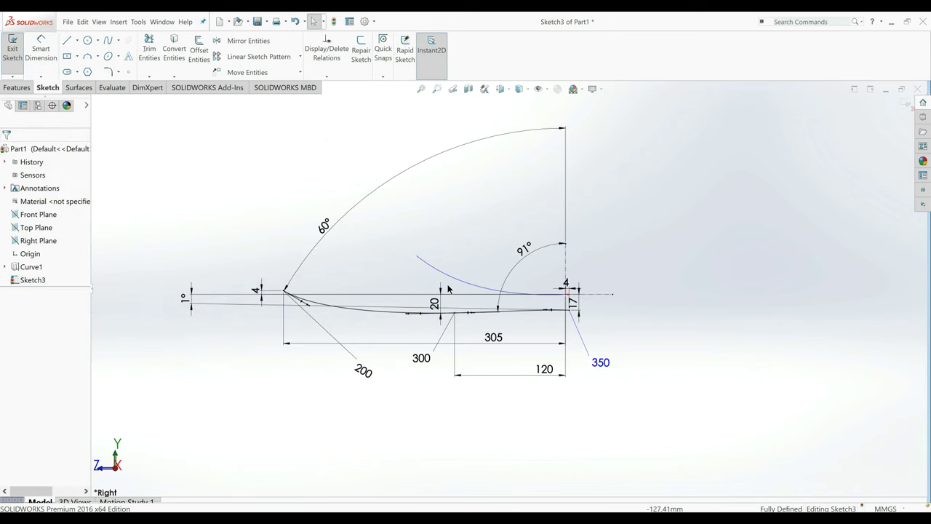
scroll(521, 312, down, 2)
scroll(478, 311, down, 2)
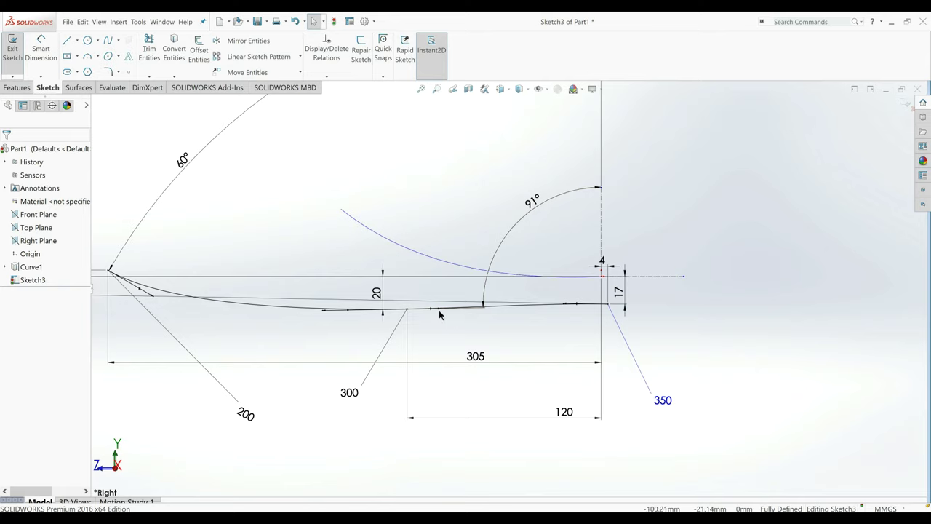
scroll(439, 310, up, 3)
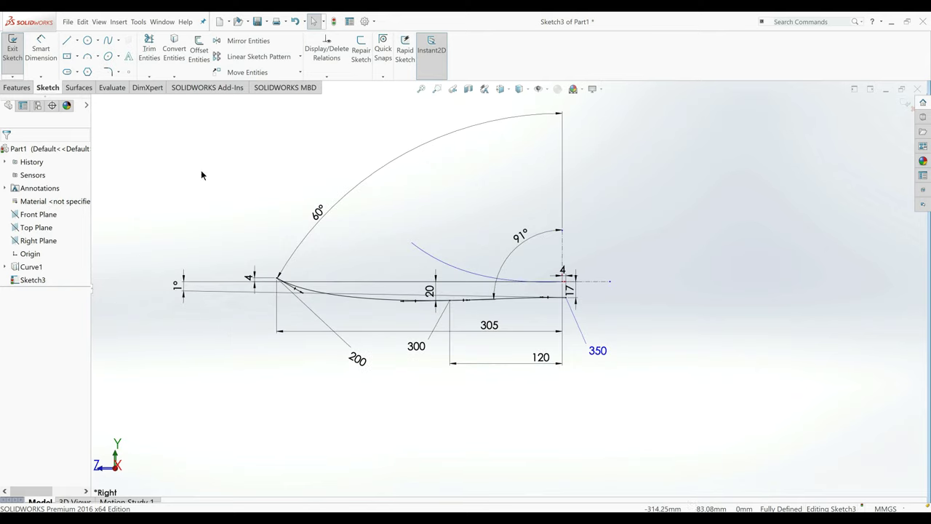
click(12, 52)
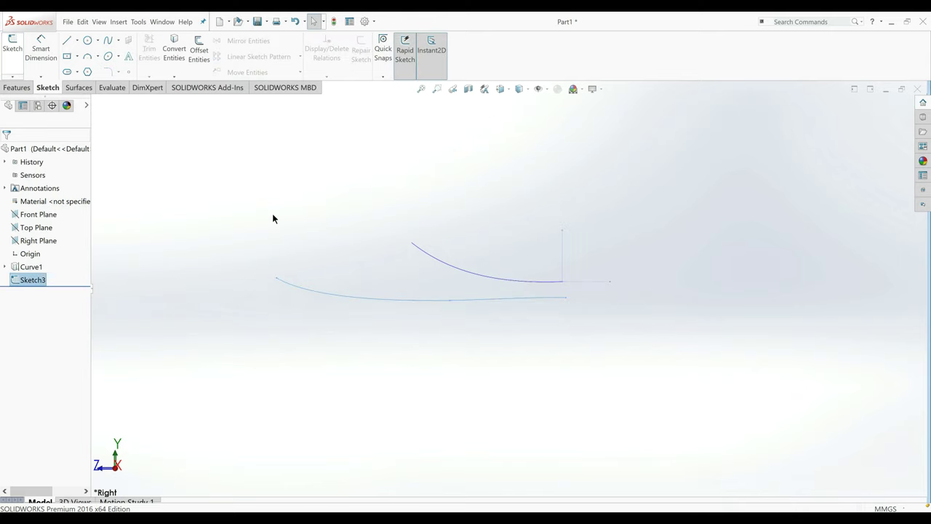
click(273, 215)
mouse_move(290, 230)
middle_down()
mouse_move(310, 274)
mouse_move(287, 235)
mouse_move(302, 219)
mouse_move(327, 233)
mouse_move(329, 251)
middle_up()
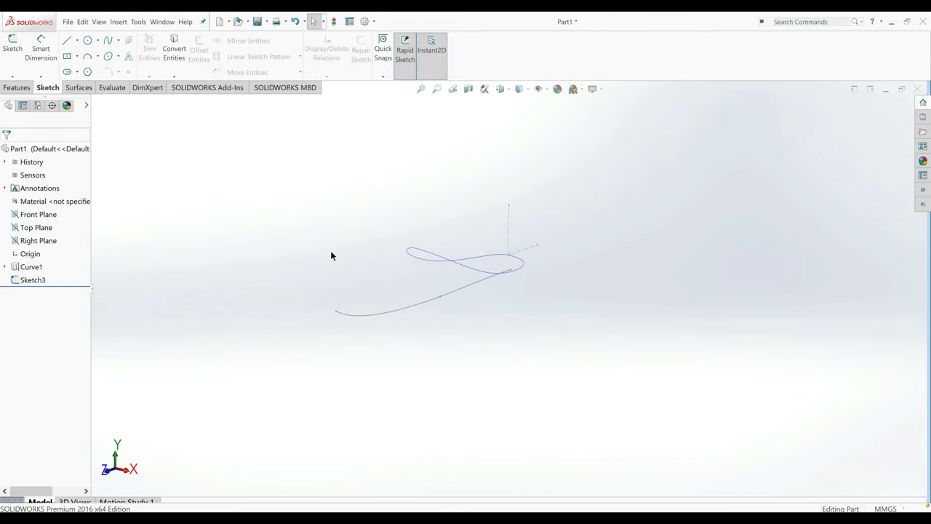
Start a new sketch on Top Plane, viewed normal to it.
click(44, 227)
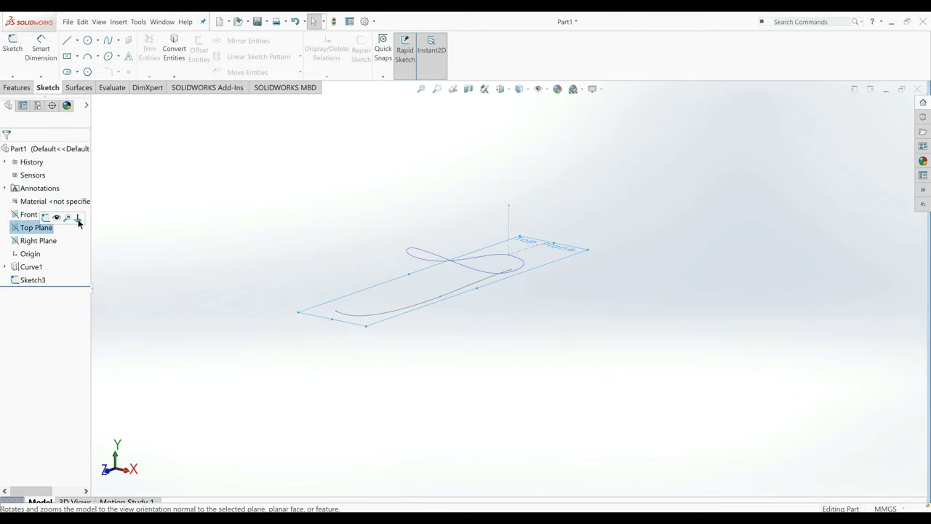
click(78, 219)
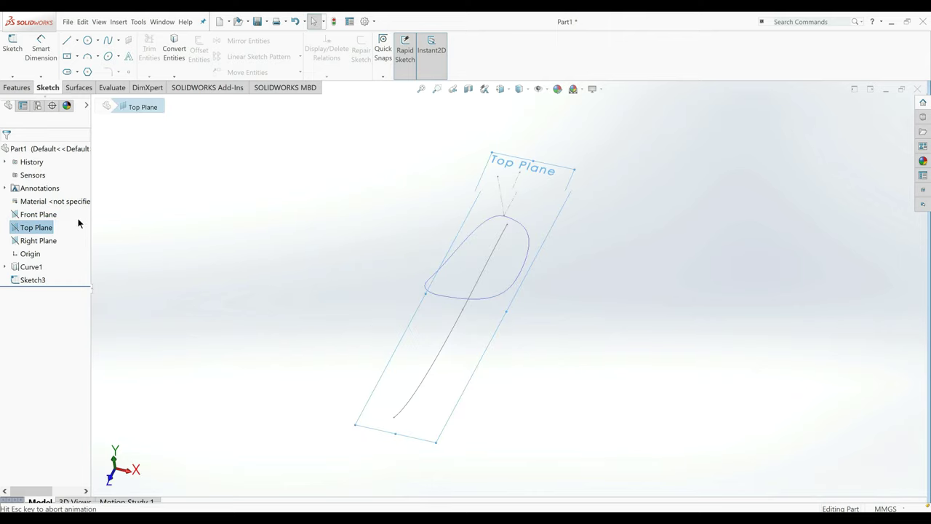
click(12, 45)
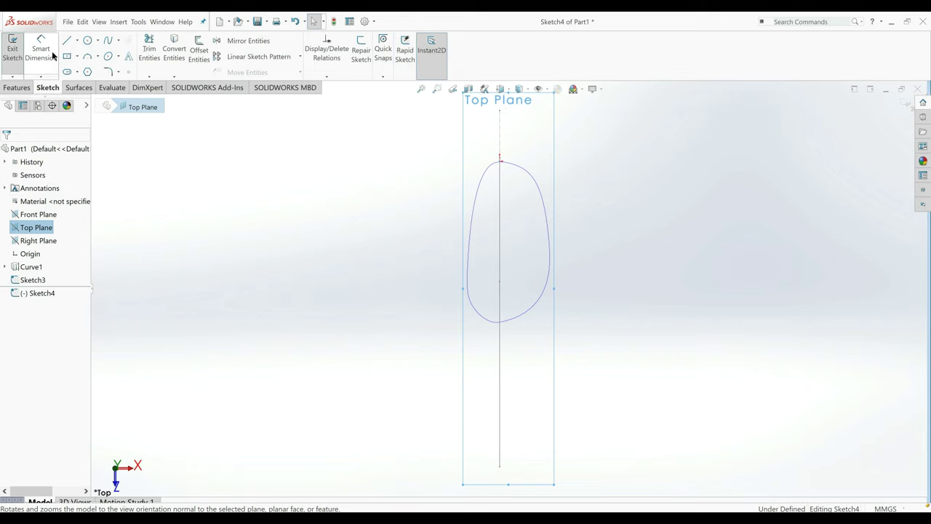
Draw a closed egg-shaped spline through four points around the existing outline.
click(109, 41)
scroll(521, 171, down, 2)
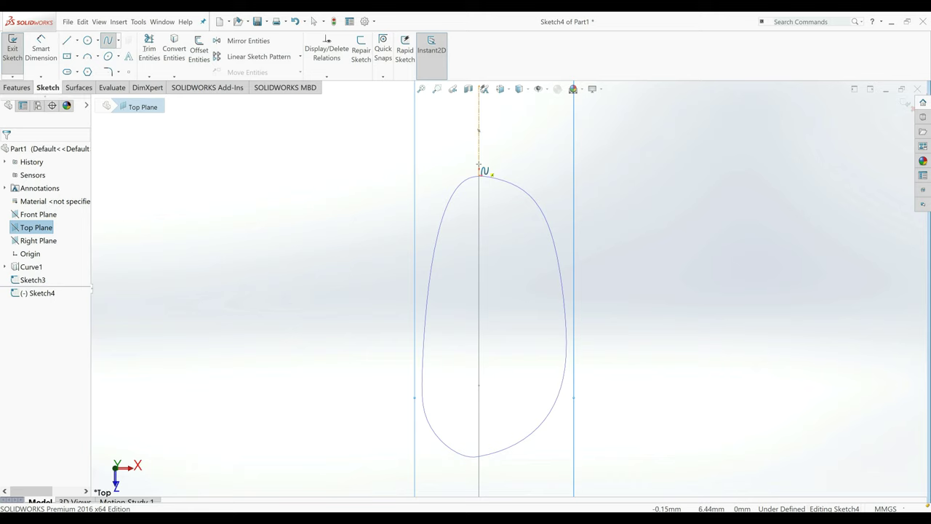
scroll(436, 341, up, 5)
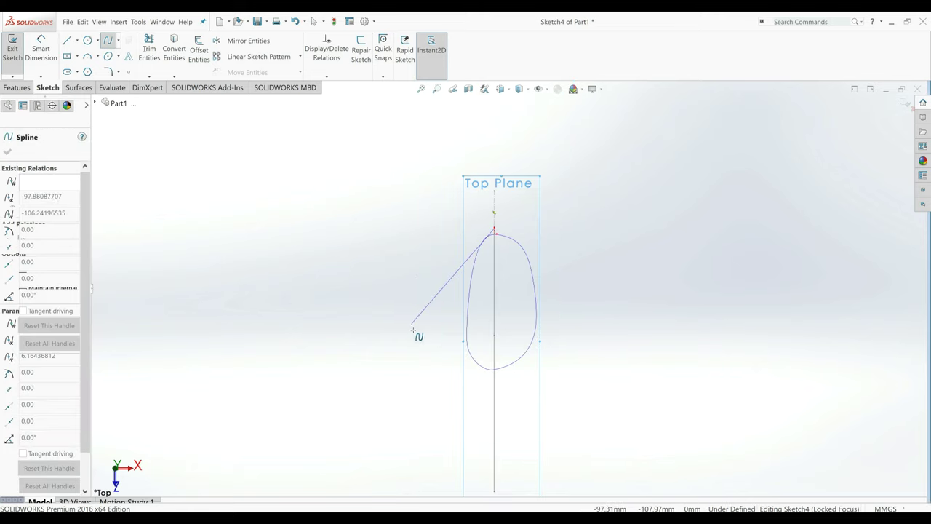
click(462, 370)
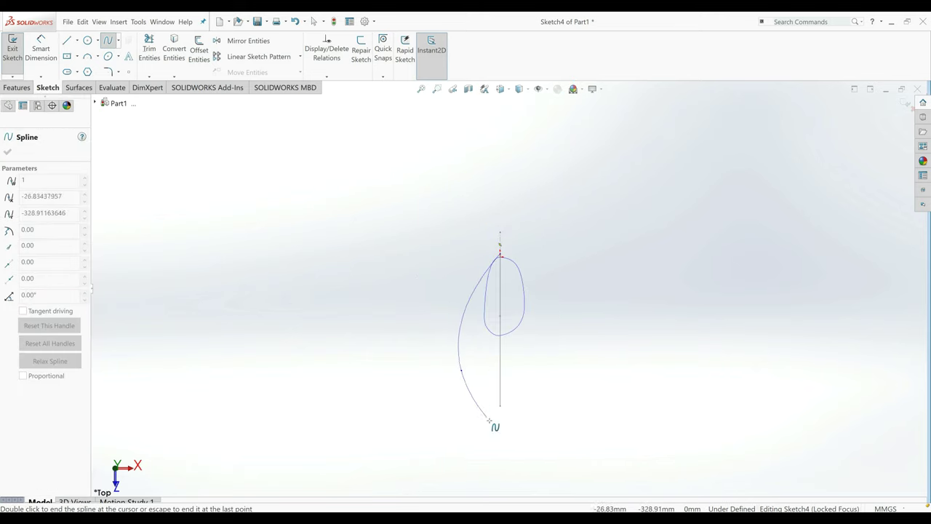
click(500, 421)
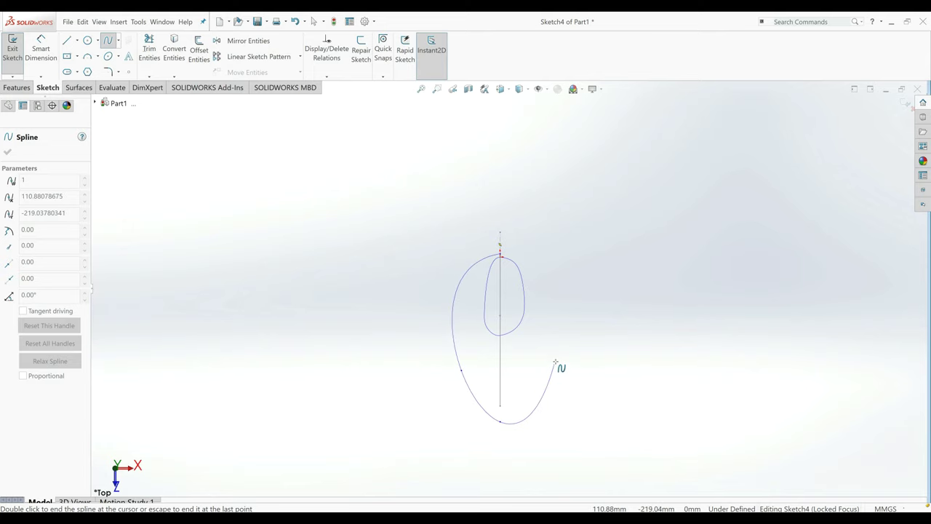
click(557, 357)
click(500, 255)
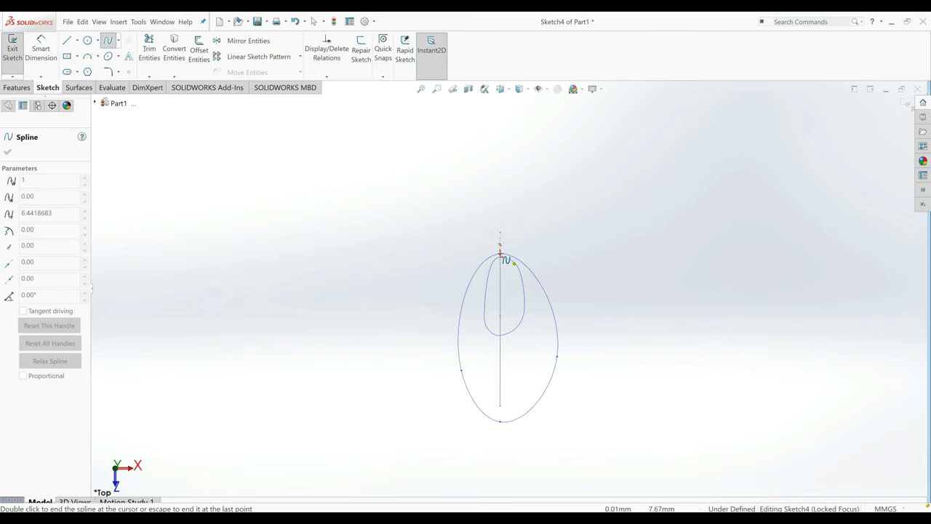
click(40, 51)
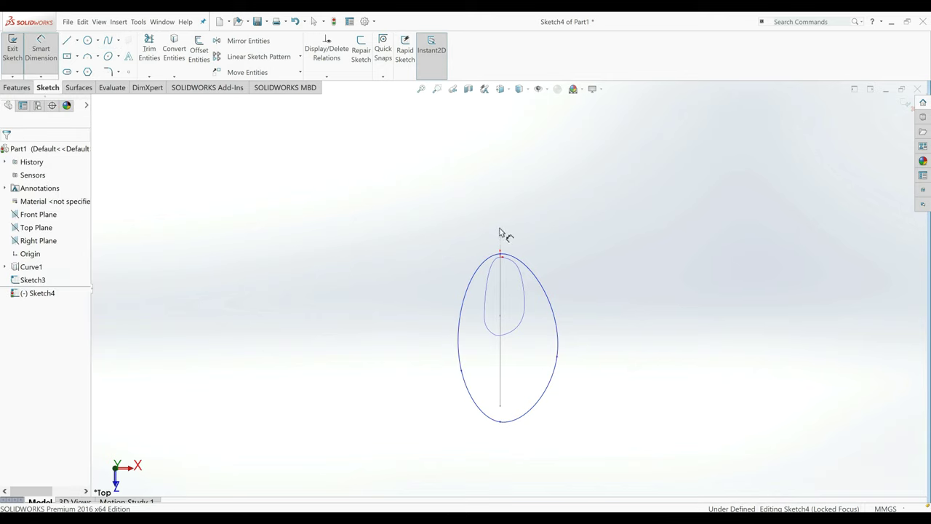
Dimension the egg spline's apex 3 mm from the origin.
scroll(507, 268, down, 3)
scroll(485, 271, down, 2)
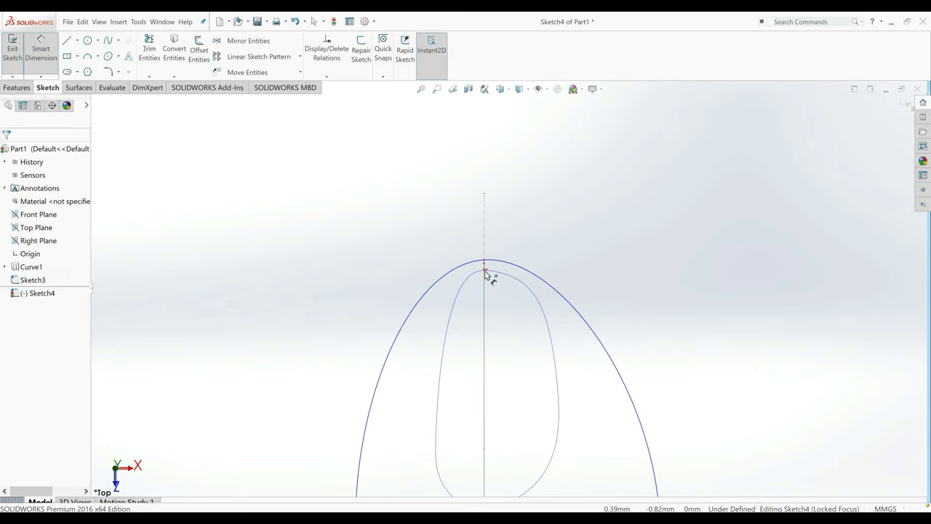
click(484, 269)
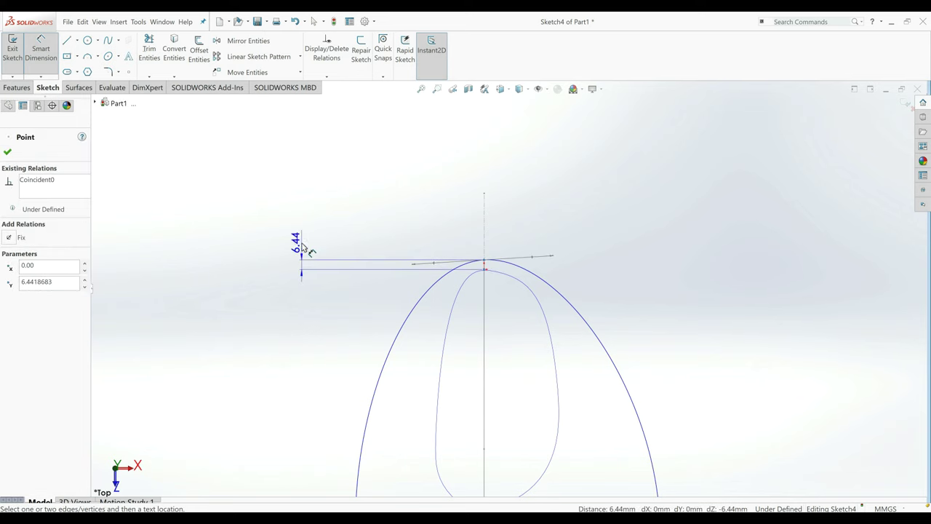
click(302, 248)
text(3)
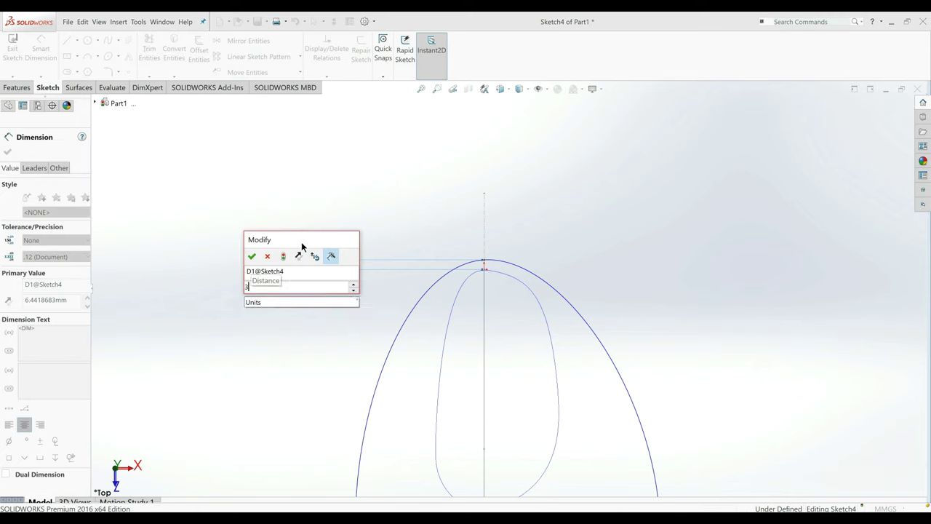
key(Return)
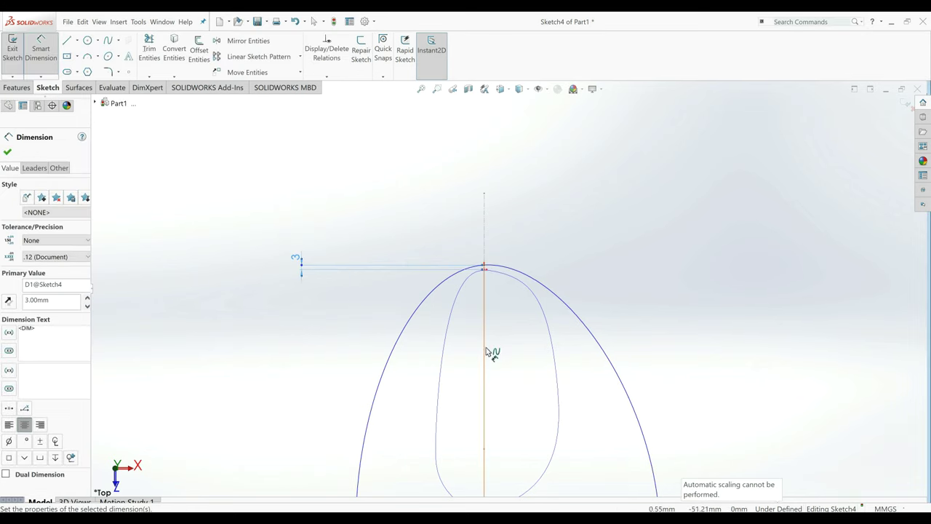
Set the apex-to-bottom-point length of the outline to 300 mm.
click(485, 266)
scroll(516, 378, up, 3)
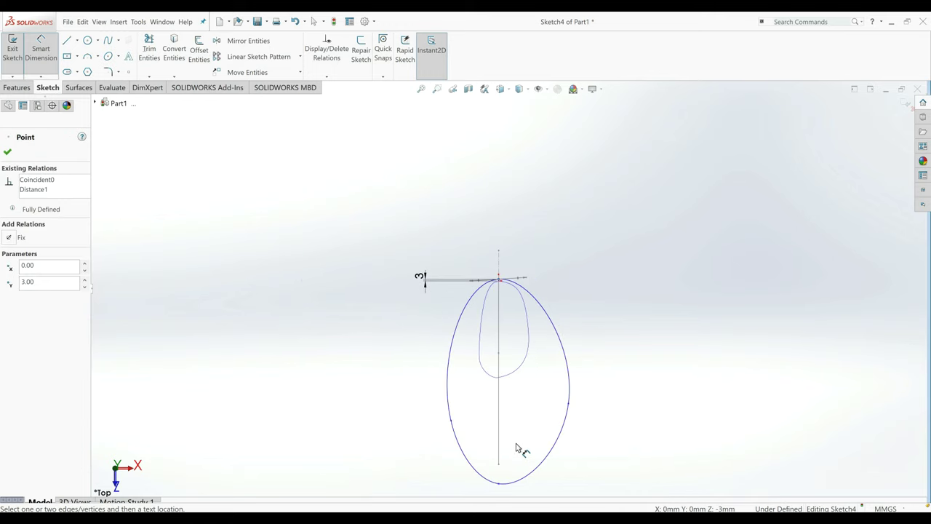
click(498, 483)
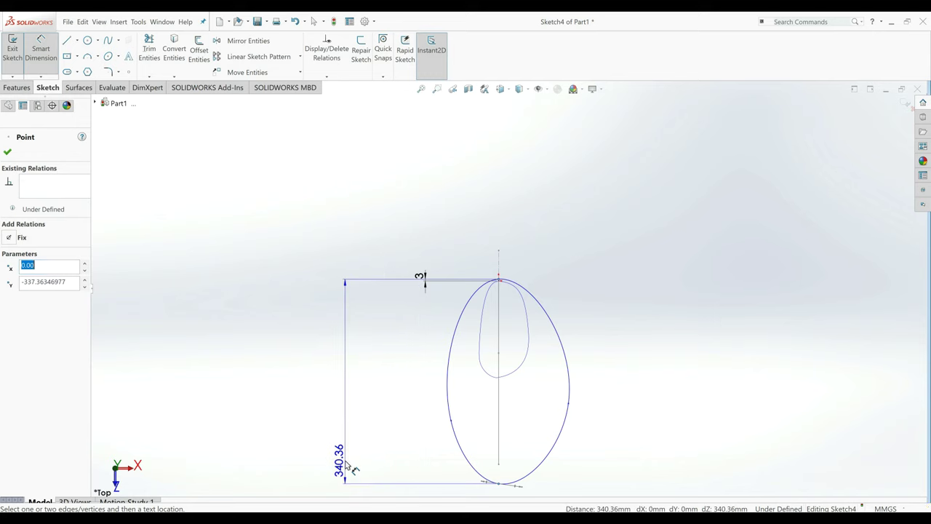
click(346, 466)
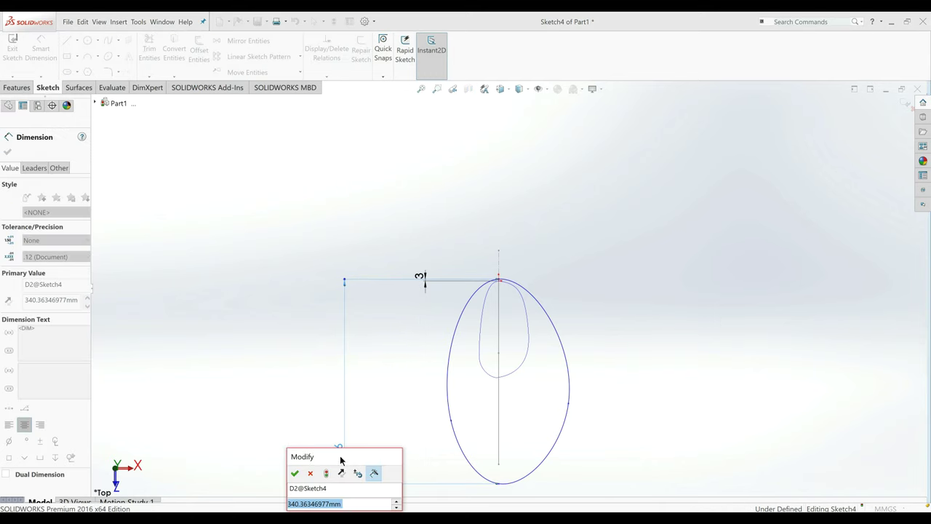
text(300)
key(Return)
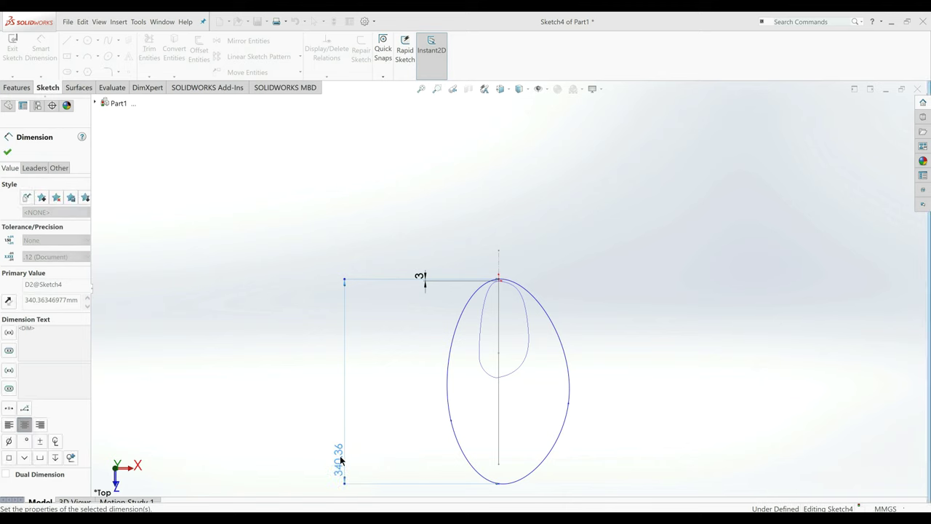
scroll(519, 402, down, 1)
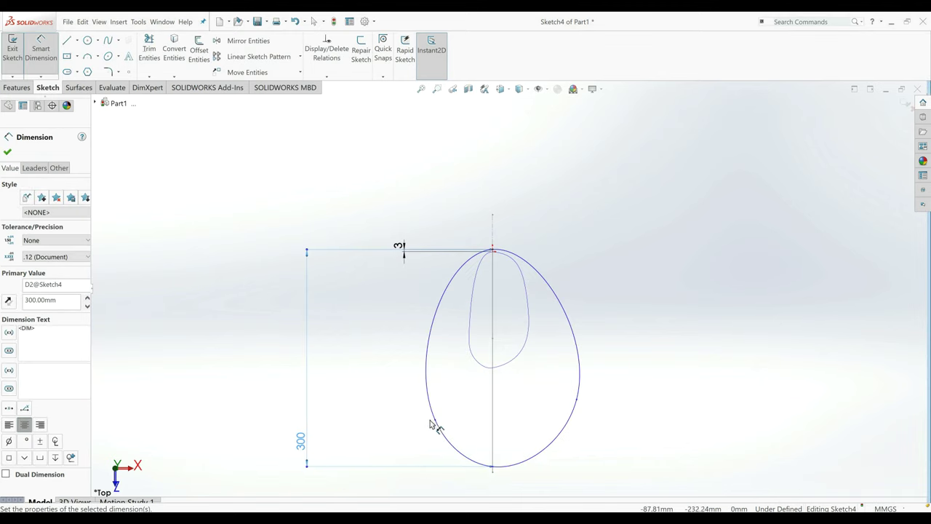
Dimension the lower-left spline point 37 mm from the centreline and 30 mm above the bottom.
click(434, 423)
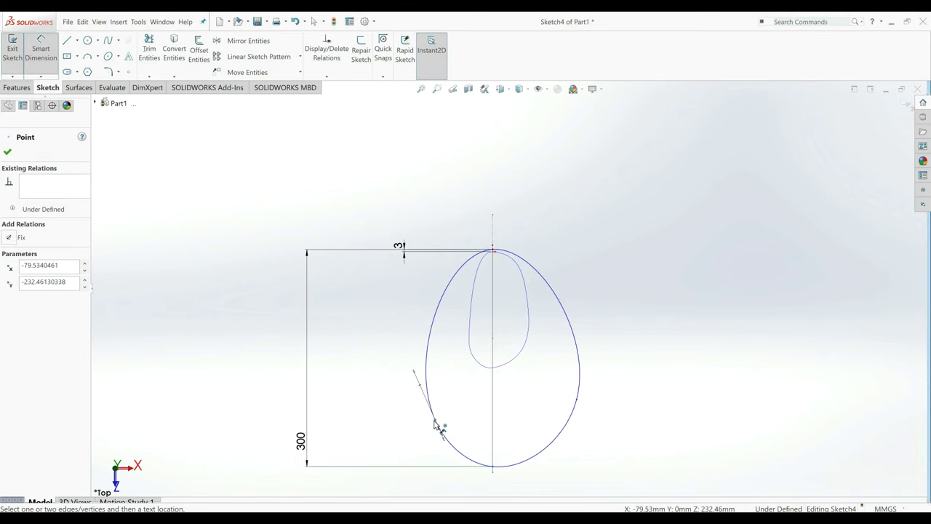
click(492, 423)
click(484, 414)
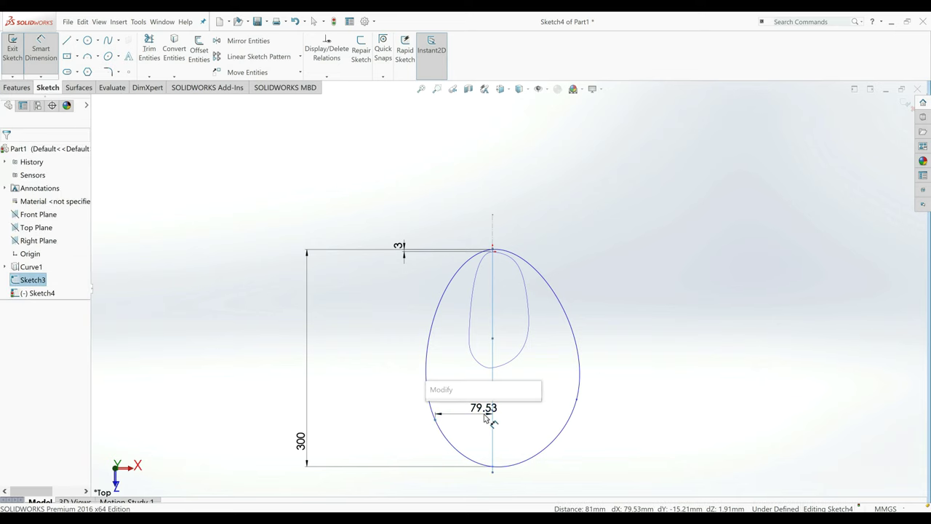
text(37)
key(Return)
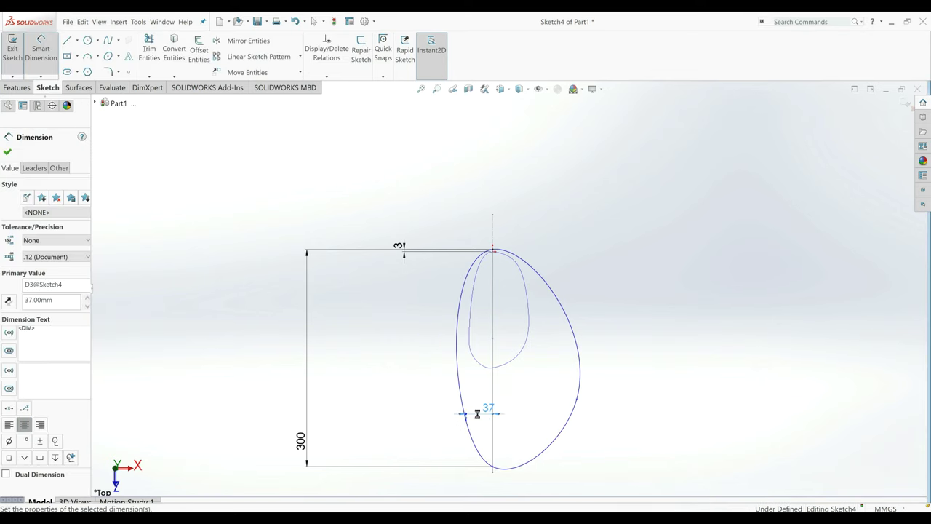
click(470, 427)
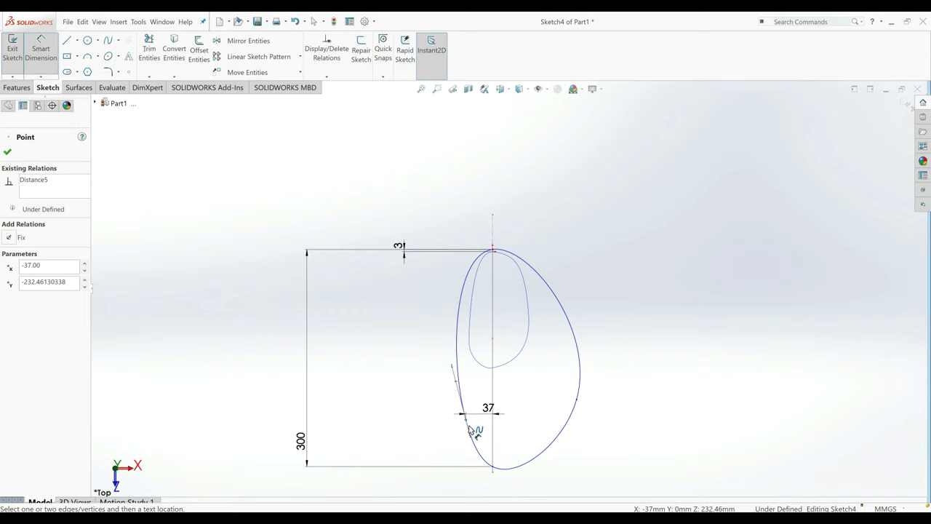
click(492, 466)
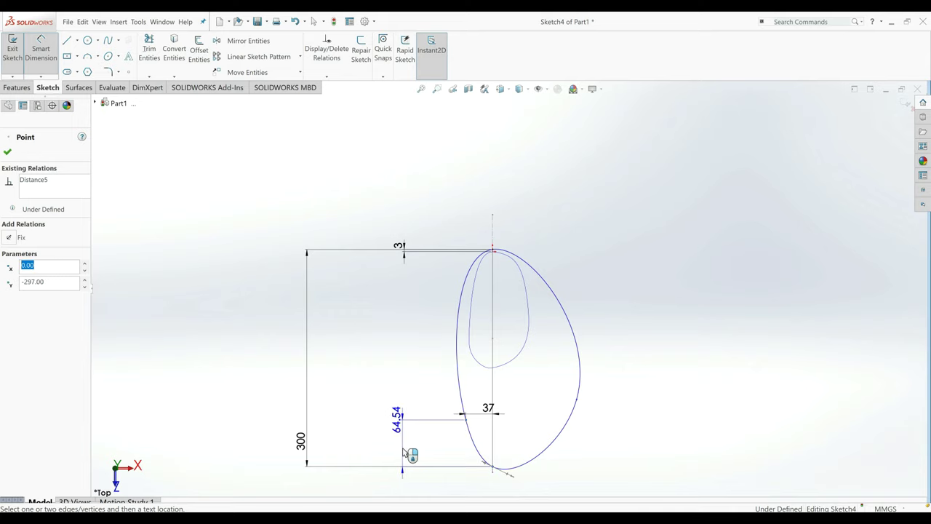
click(406, 451)
text(30)
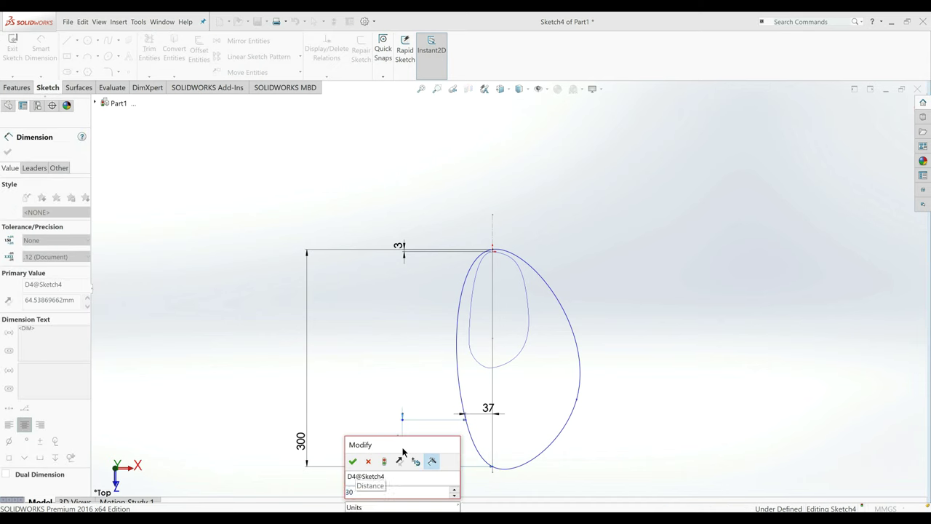
key(Return)
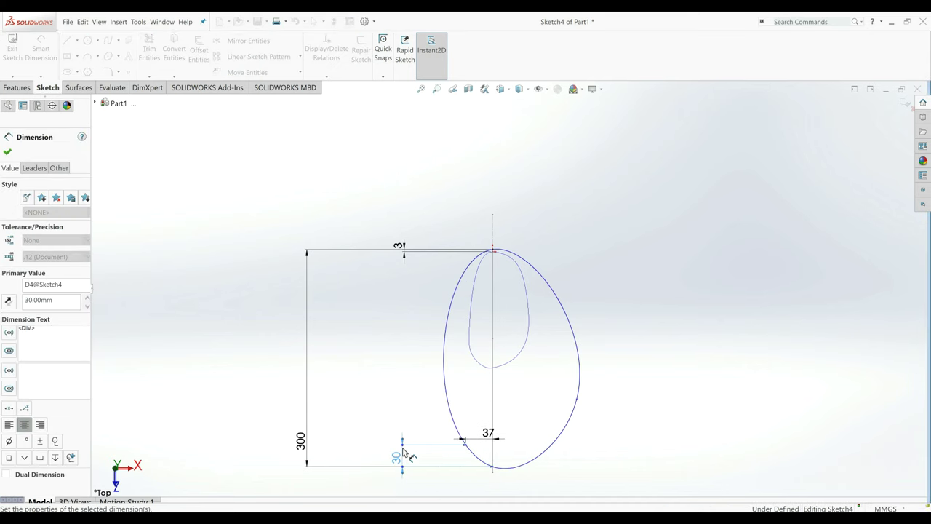
Dimension the right spline point 59 mm from the centreline and 80 mm above the bottom.
click(578, 402)
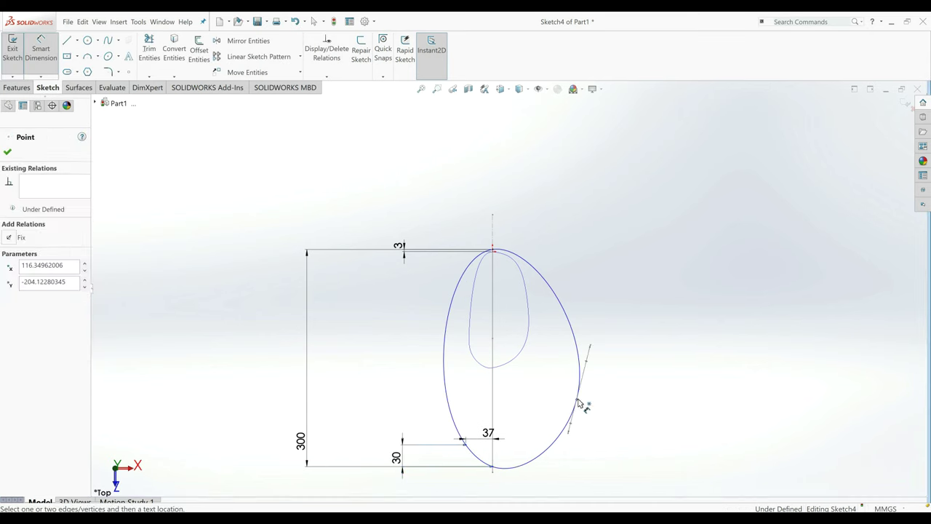
click(493, 407)
click(507, 407)
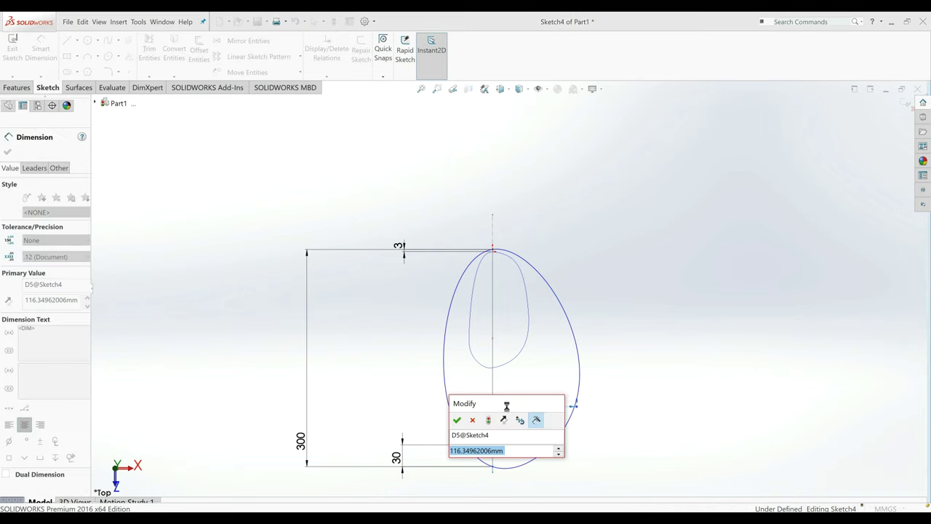
text(59)
key(Return)
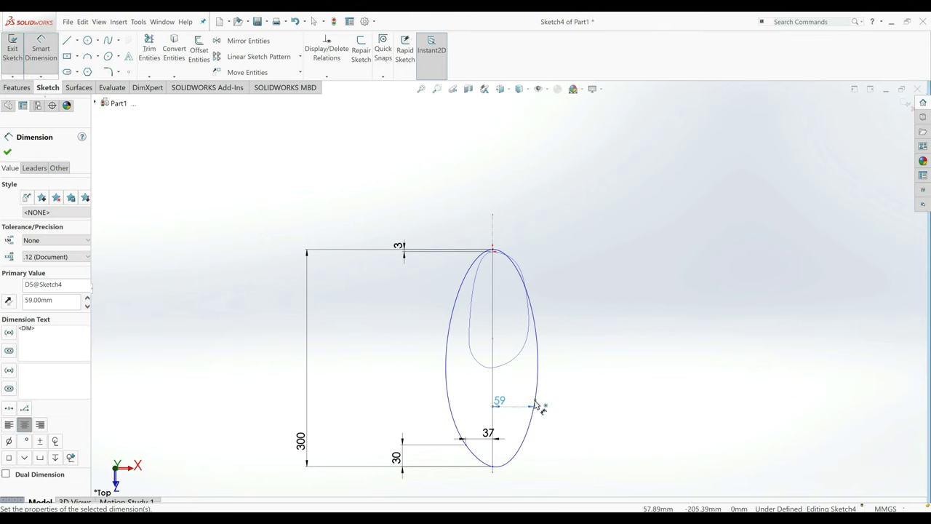
click(536, 406)
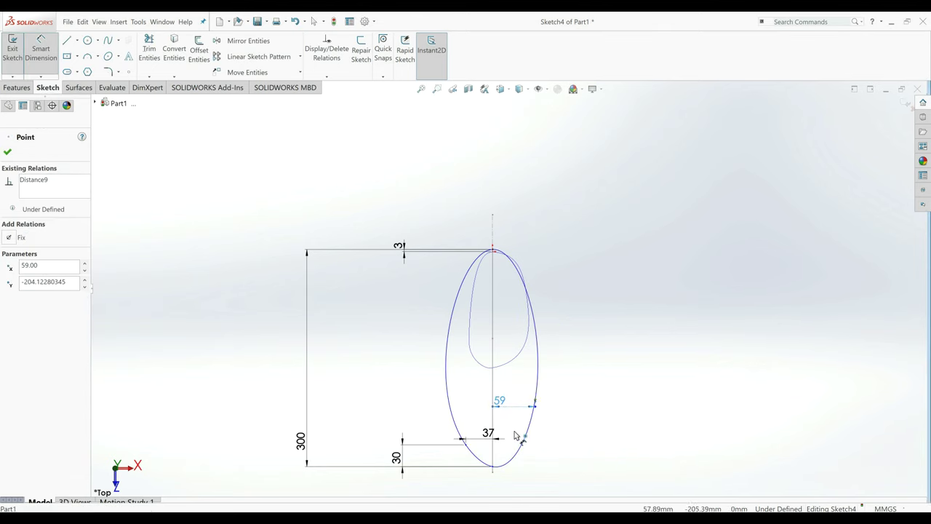
click(493, 468)
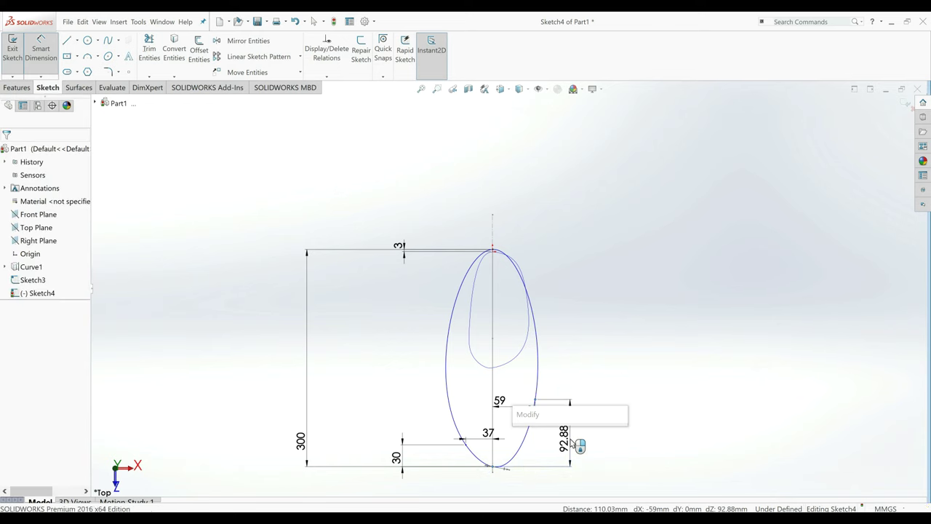
click(569, 437)
text(80)
key(Return)
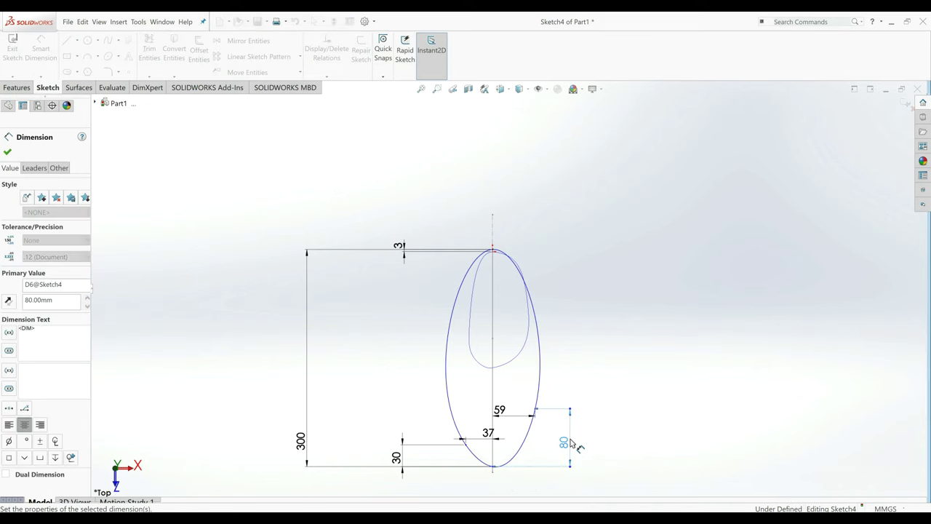
Drag the spline's top tangent handle outward to widen the top of the outline.
click(9, 153)
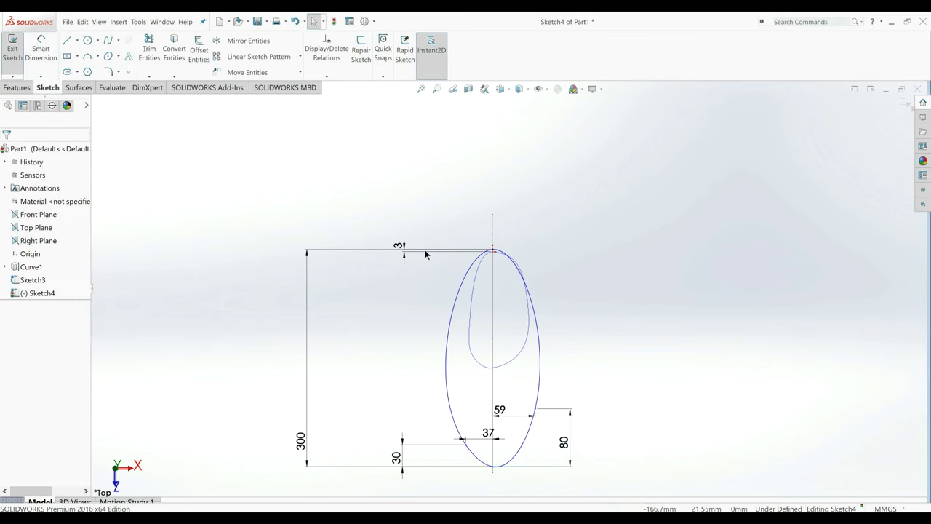
click(513, 262)
scroll(507, 256, down, 3)
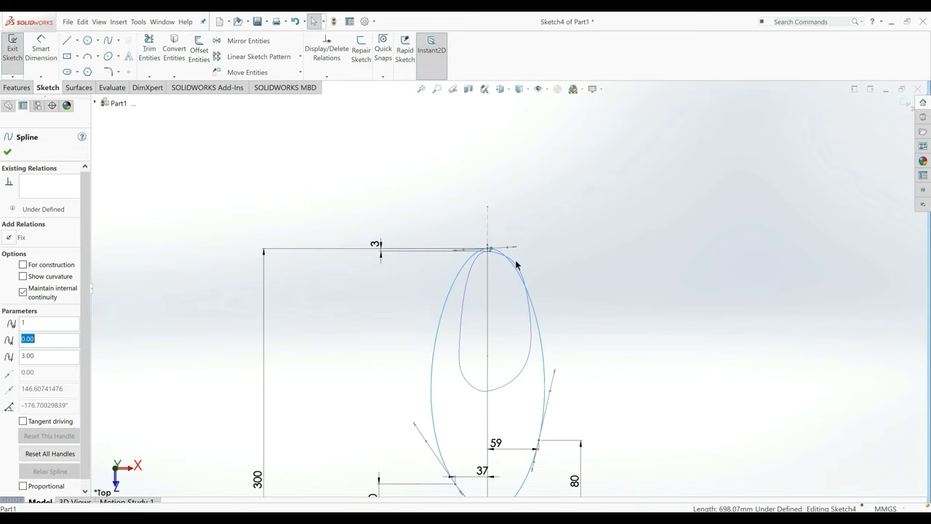
drag(515, 248, 532, 248)
scroll(545, 315, up, 3)
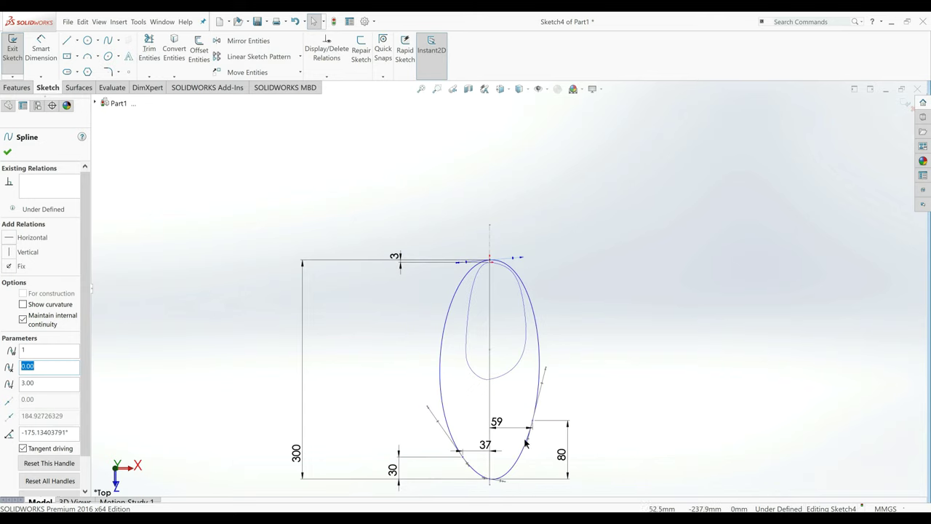
click(510, 399)
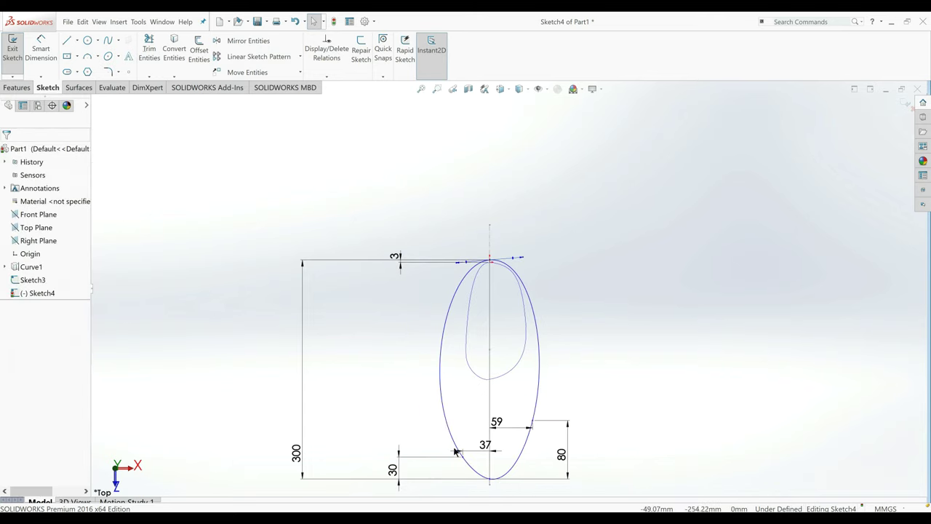
Drag the lower-left tangent handle to bend that side of the outline inward.
scroll(459, 422, down, 2)
click(471, 395)
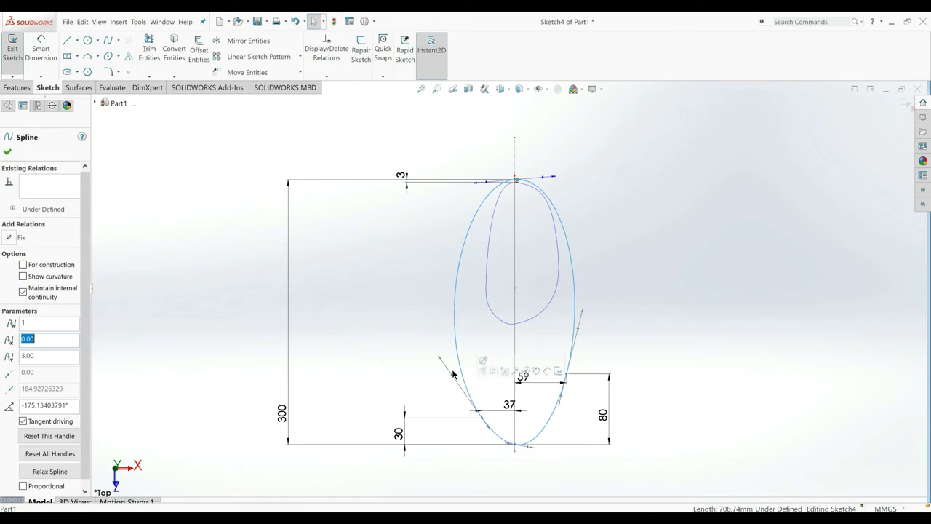
drag(439, 358, 467, 362)
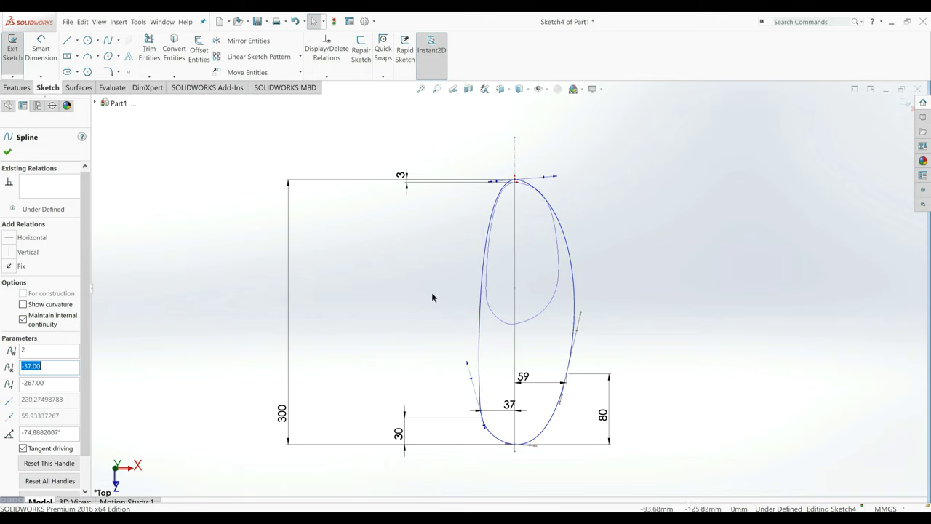
click(432, 298)
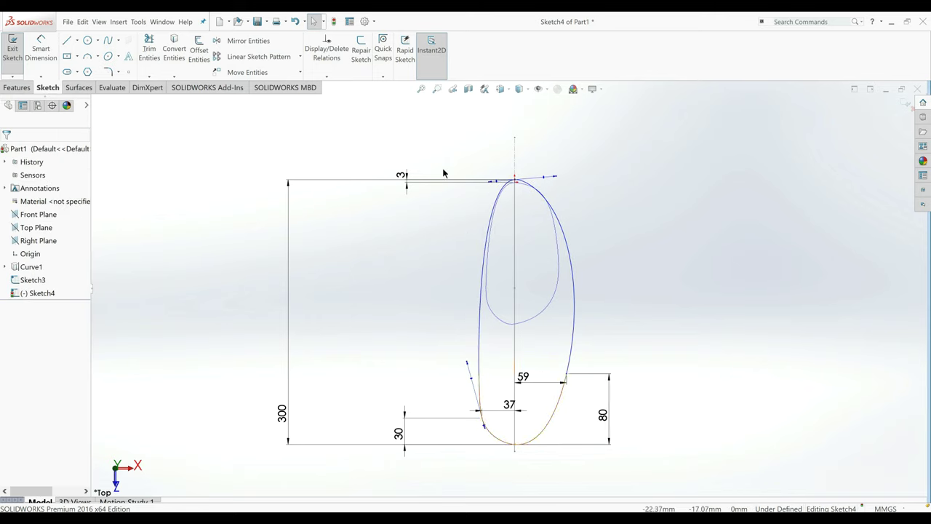
click(77, 40)
Draw a vertical centerline from the egg's apex straight down past its bottom.
click(87, 66)
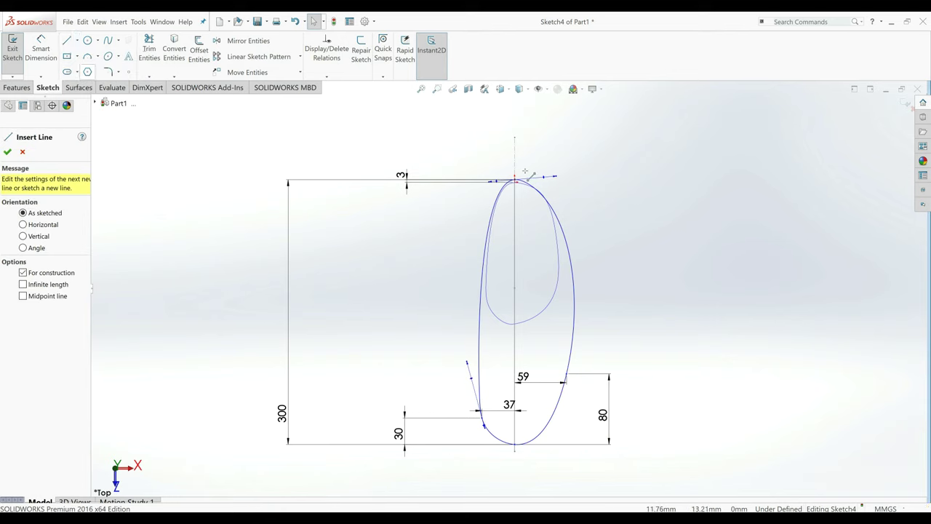
scroll(522, 188, down, 5)
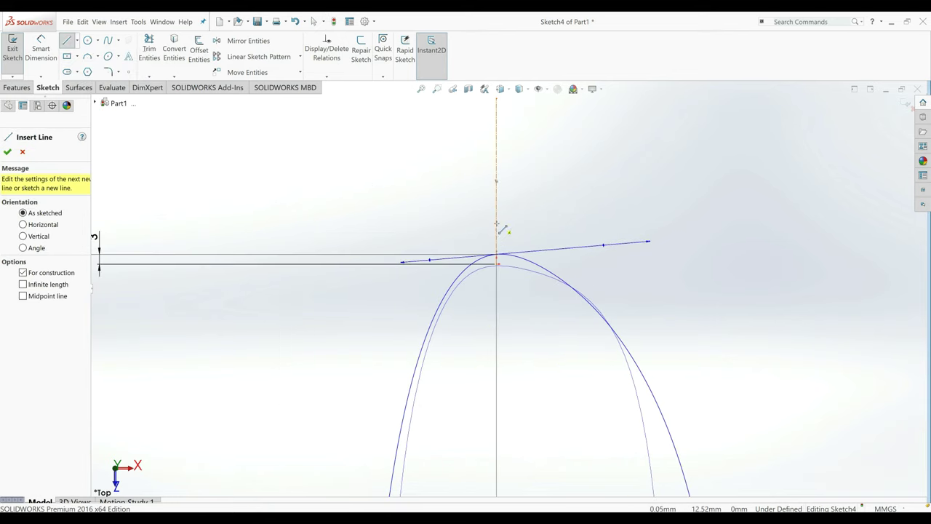
click(497, 255)
scroll(509, 327, up, 5)
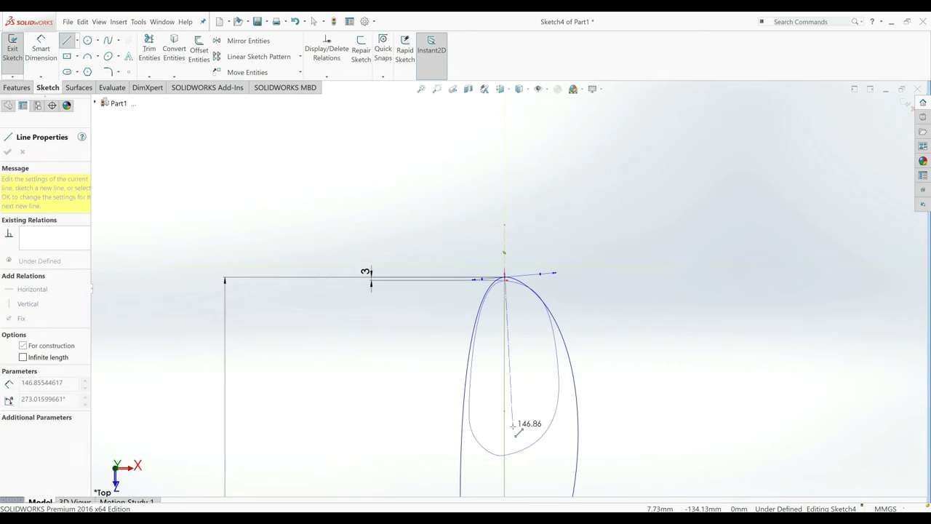
click(506, 461)
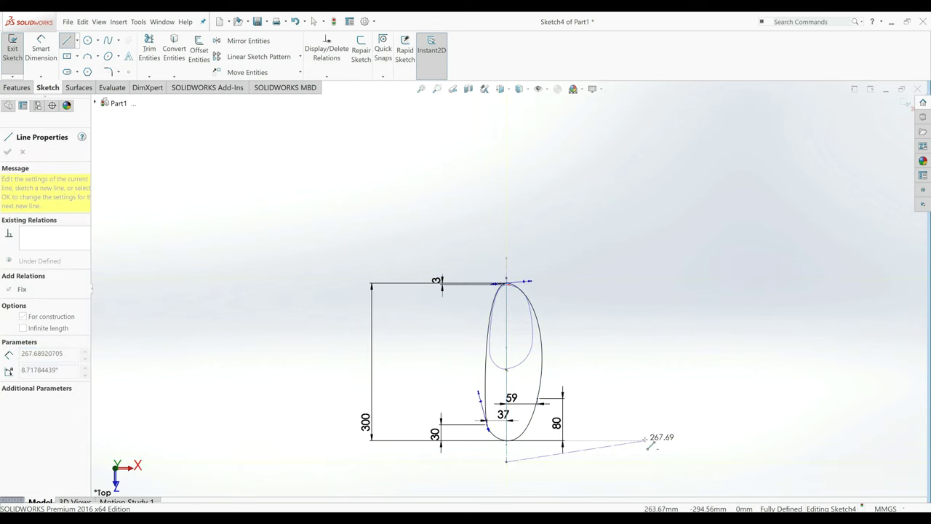
right_click(652, 395)
click(675, 397)
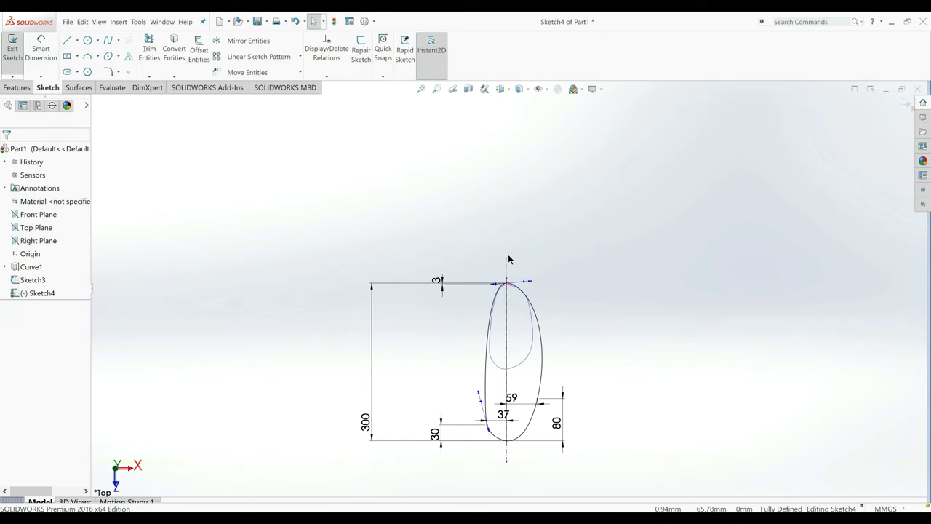
scroll(508, 251, down, 3)
scroll(514, 394, up, 3)
scroll(494, 381, down, 3)
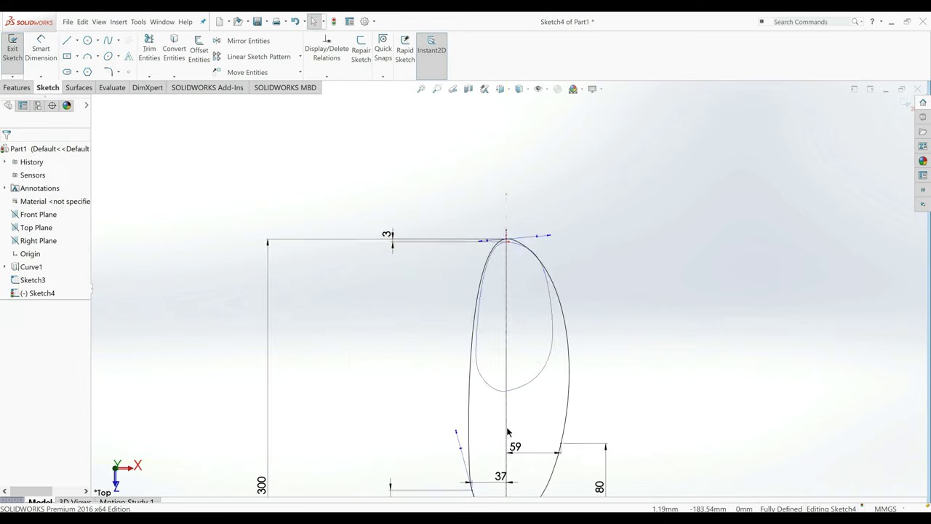
scroll(502, 436, down, 2)
scroll(503, 447, up, 2)
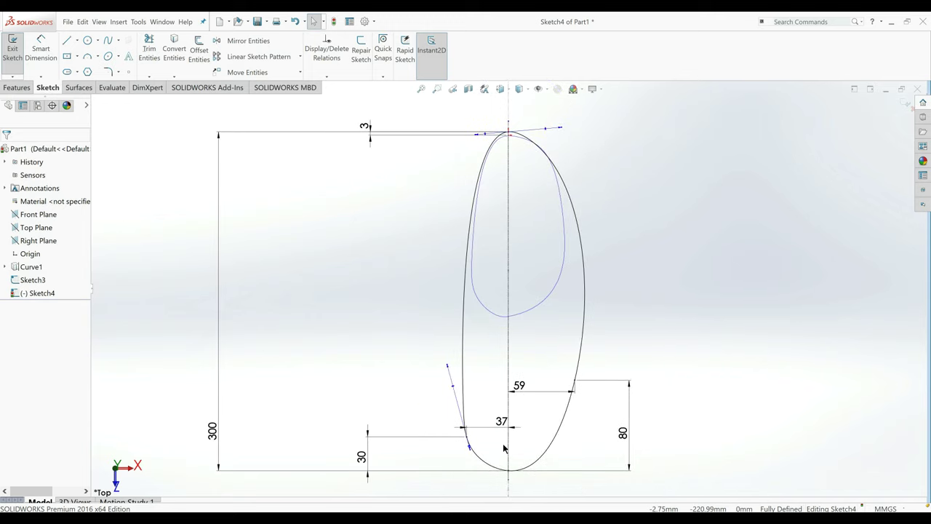
Add a 10° angle dimension between the lower-left spline tangent and the vertical centerline.
click(46, 58)
click(451, 391)
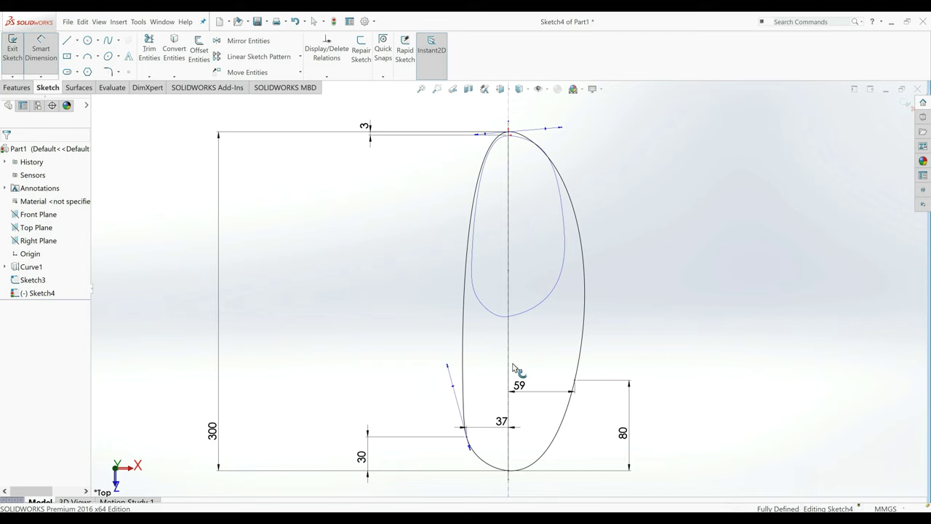
click(508, 369)
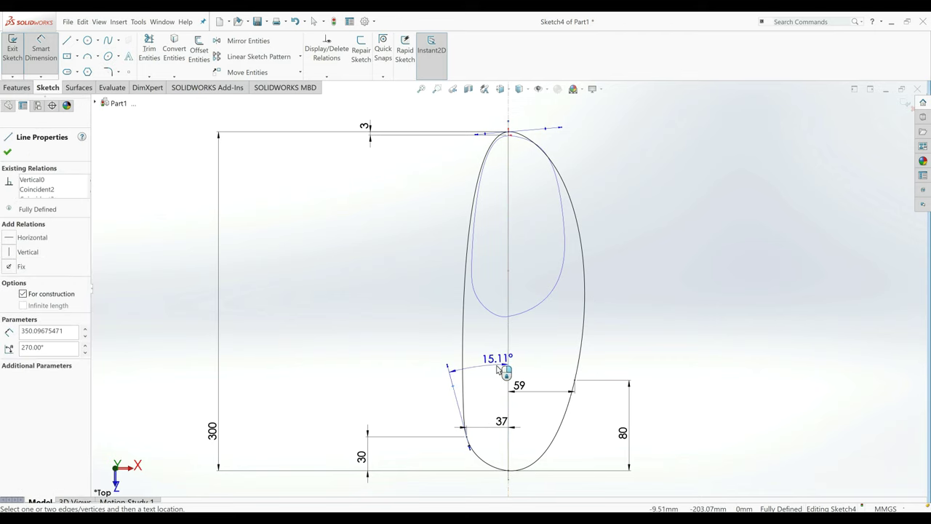
click(500, 364)
text(10)
key(Return)
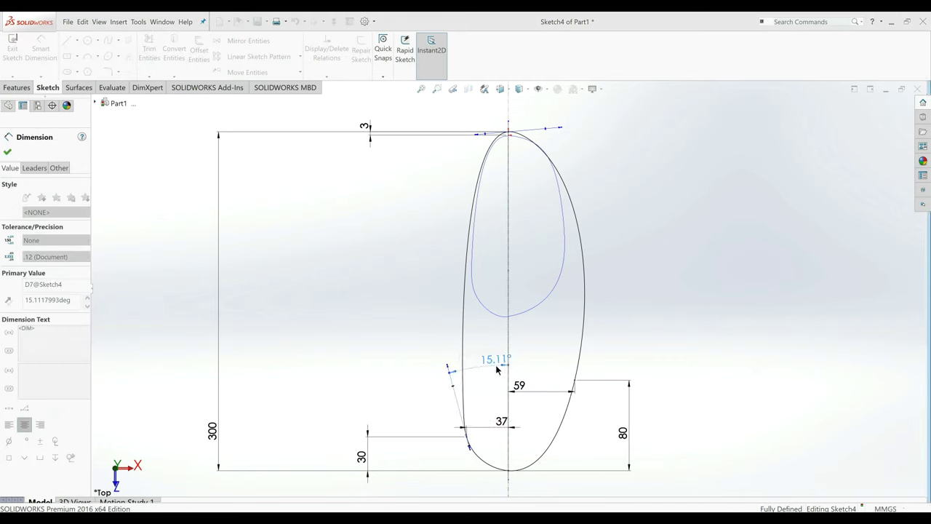
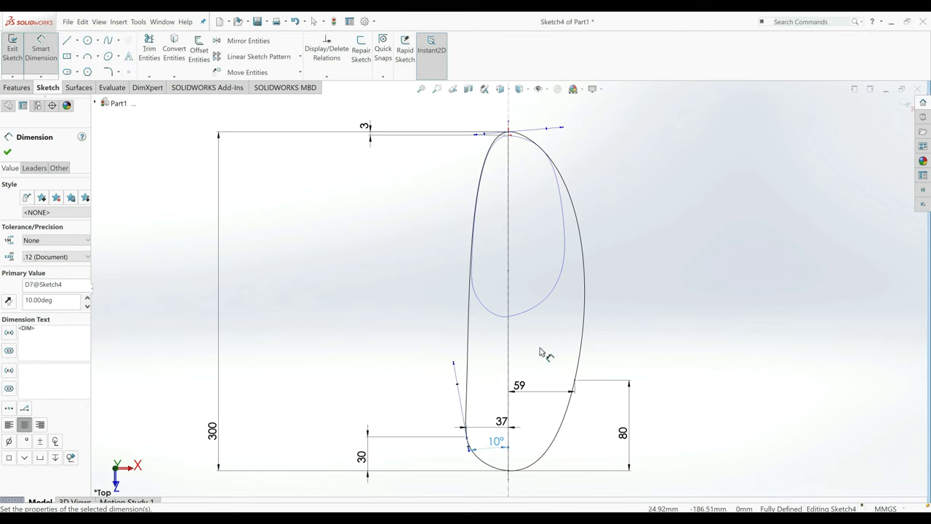
Draw a horizontal centerline rightward from the insole outline's top point.
click(77, 44)
click(81, 65)
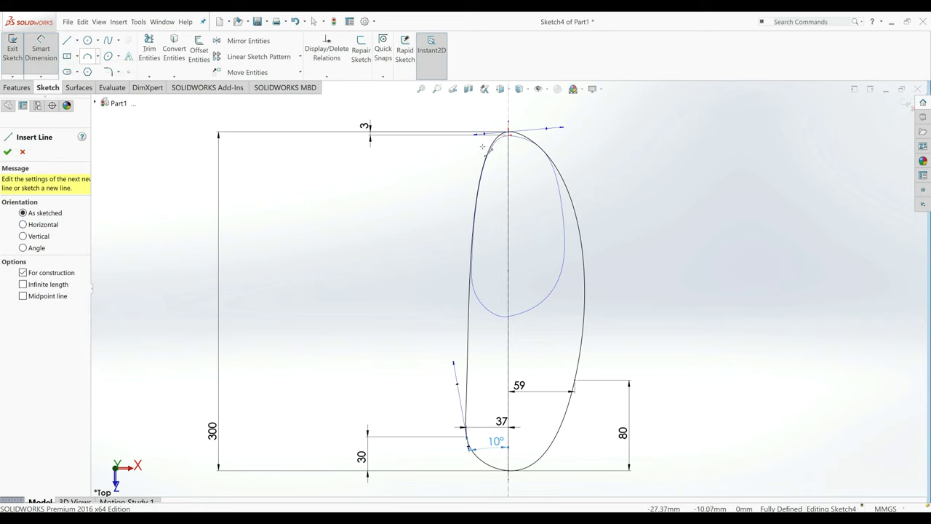
scroll(535, 156, down, 3)
click(535, 153)
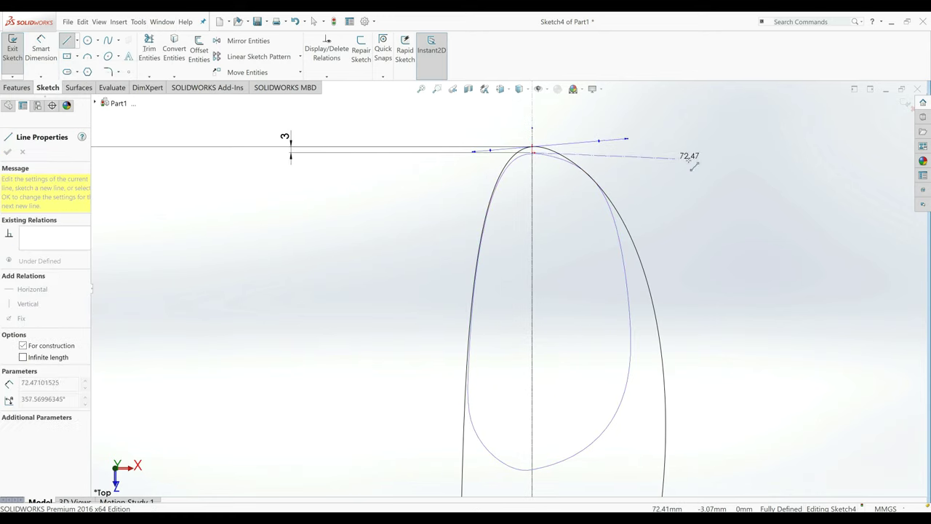
click(712, 152)
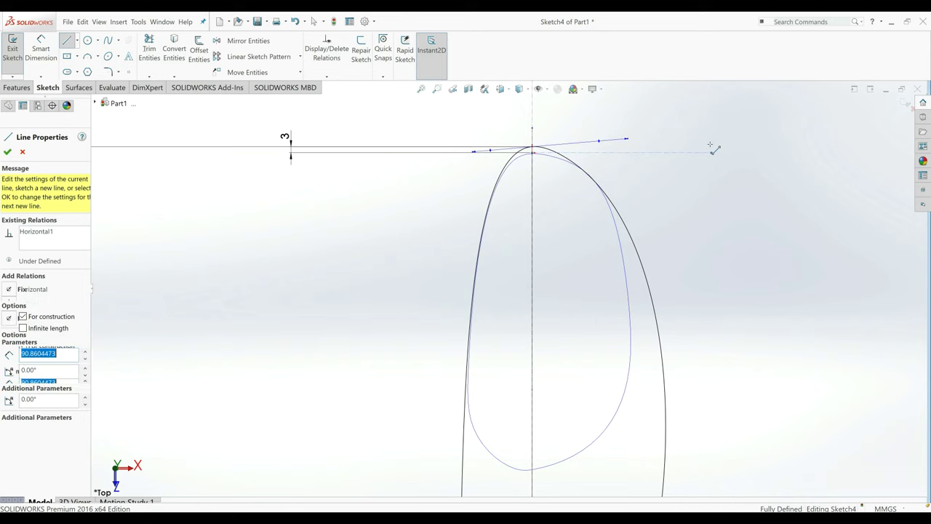
right_click(716, 135)
click(716, 136)
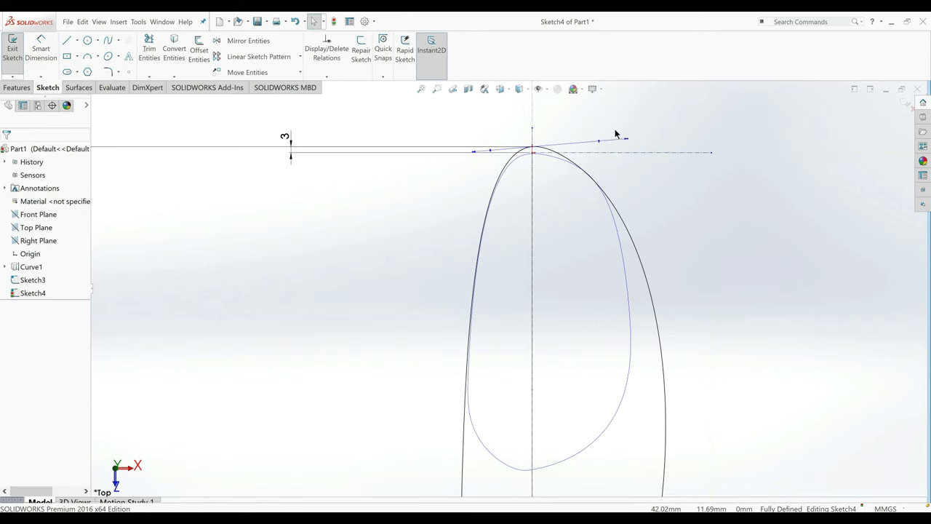
Dimension the top tangent handle at 3° to the new horizontal centerline.
click(59, 55)
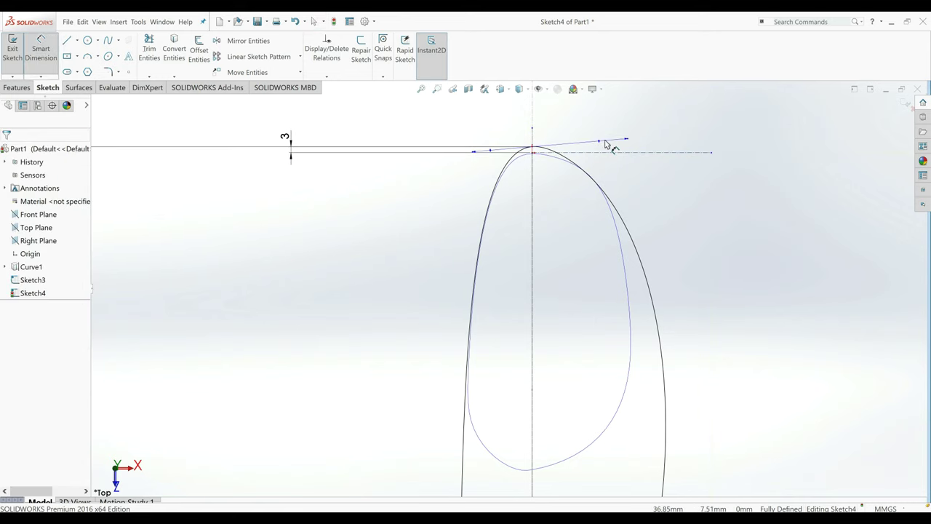
click(618, 143)
click(630, 152)
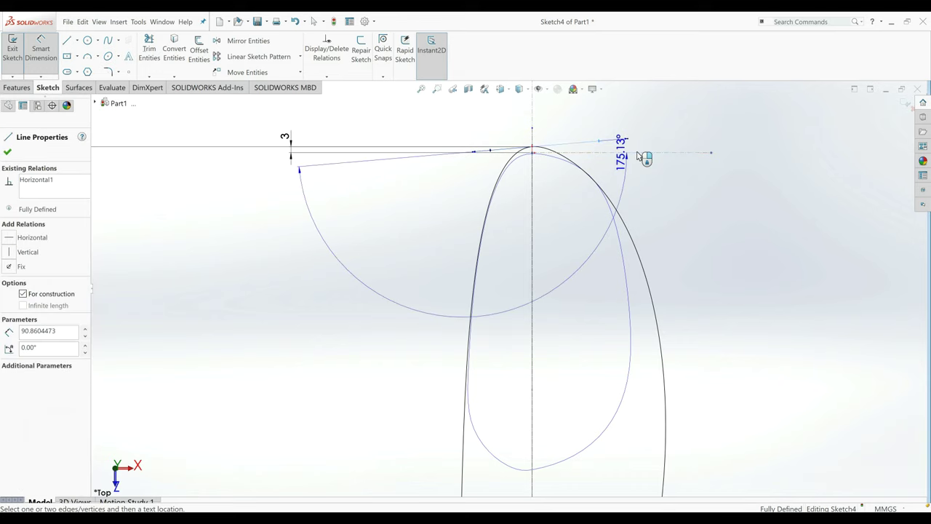
click(658, 150)
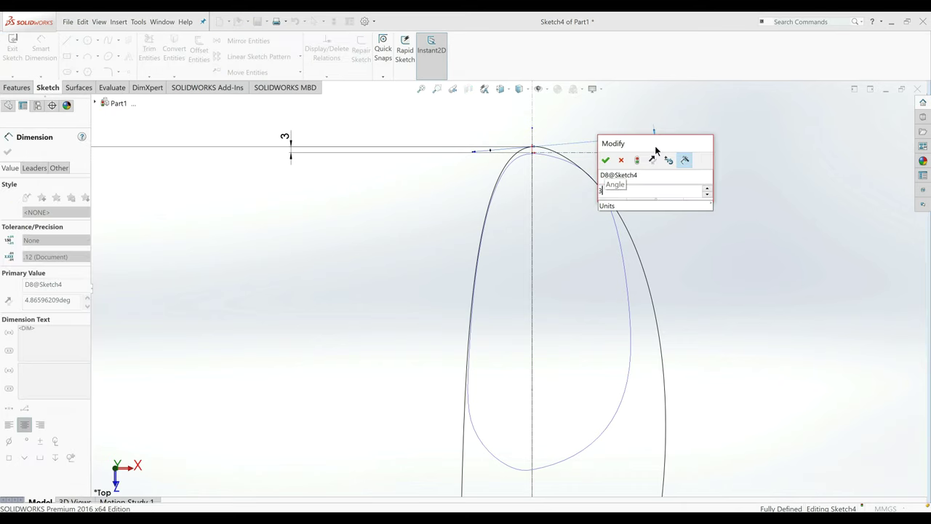
key(Return)
key(f)
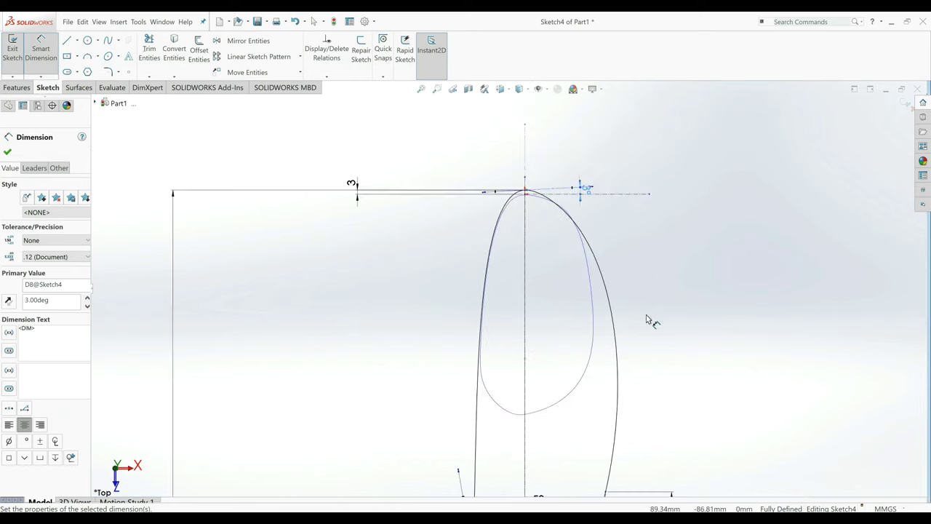
scroll(582, 421, down, 2)
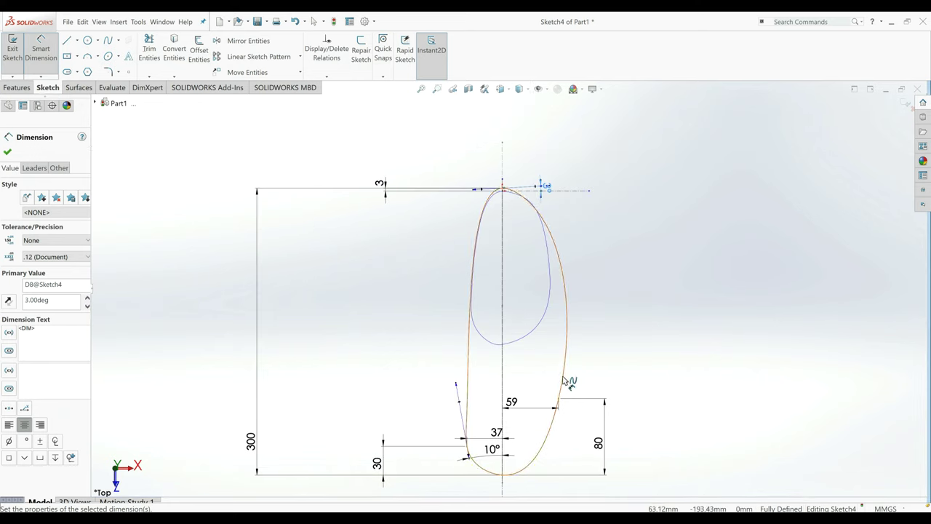
Fix the right-side tangent handle at 8° from the vertical centerline.
click(562, 378)
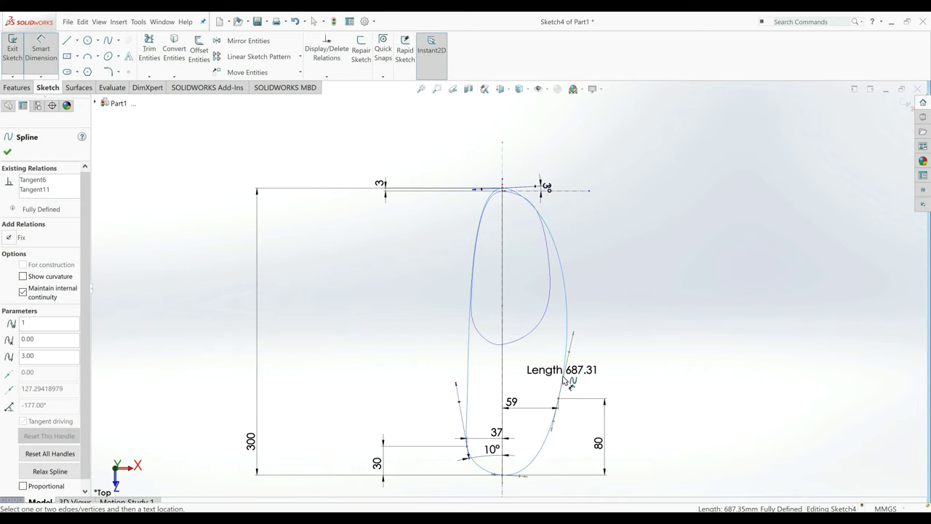
click(567, 348)
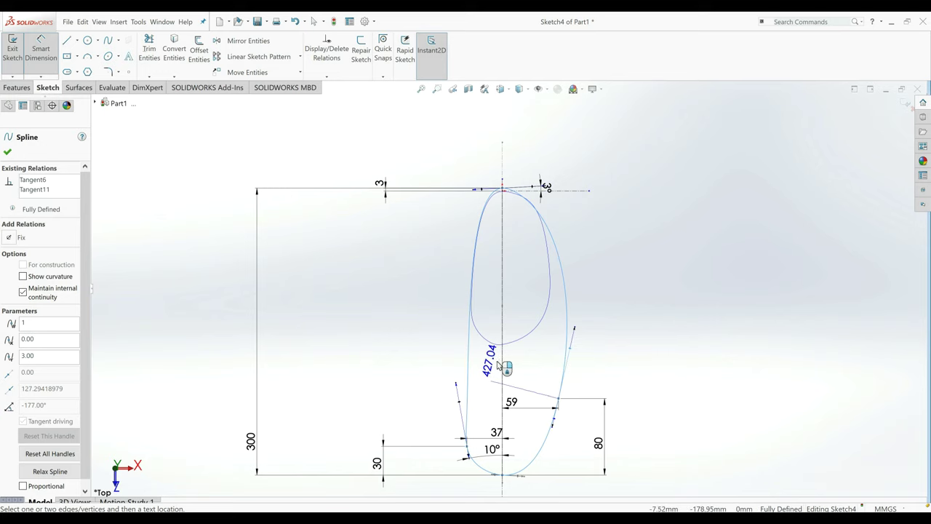
click(502, 362)
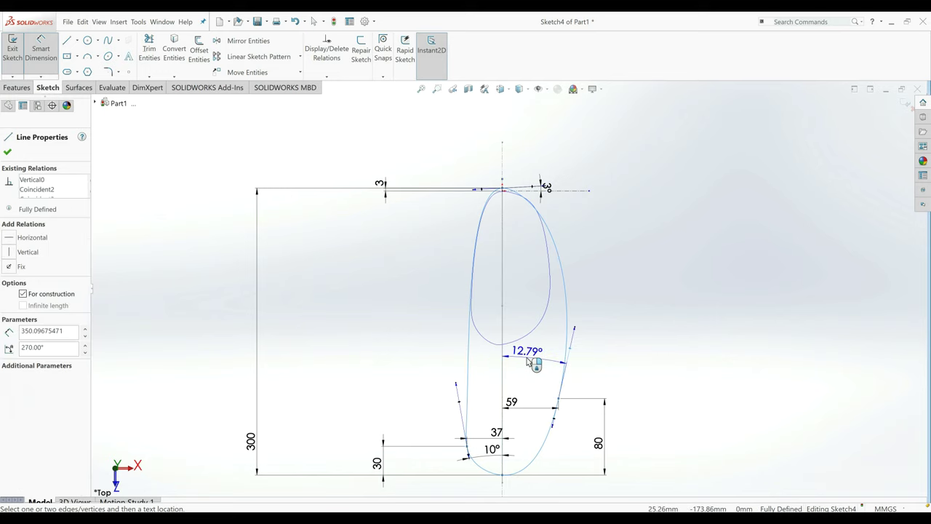
click(528, 359)
text(8)
key(Return)
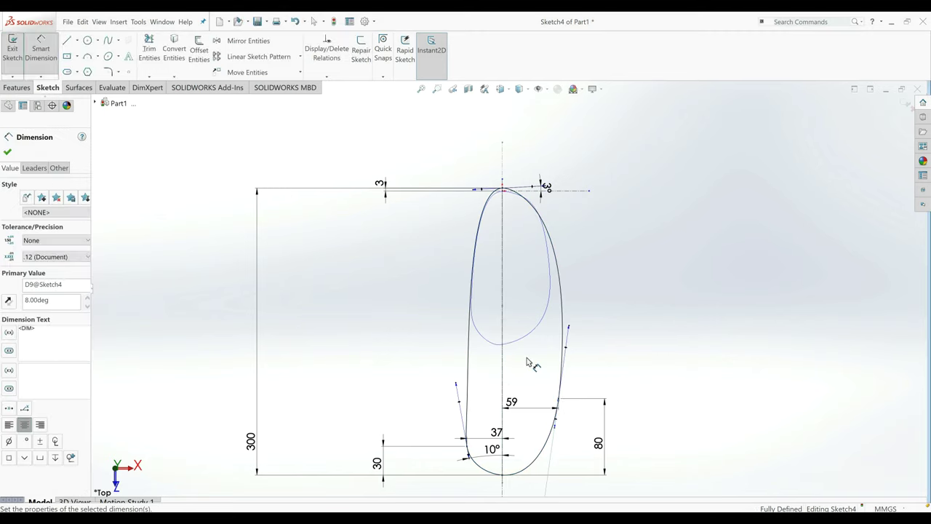
Drag the bottom point's tangent handle slightly upward to reshape the curve.
click(523, 470)
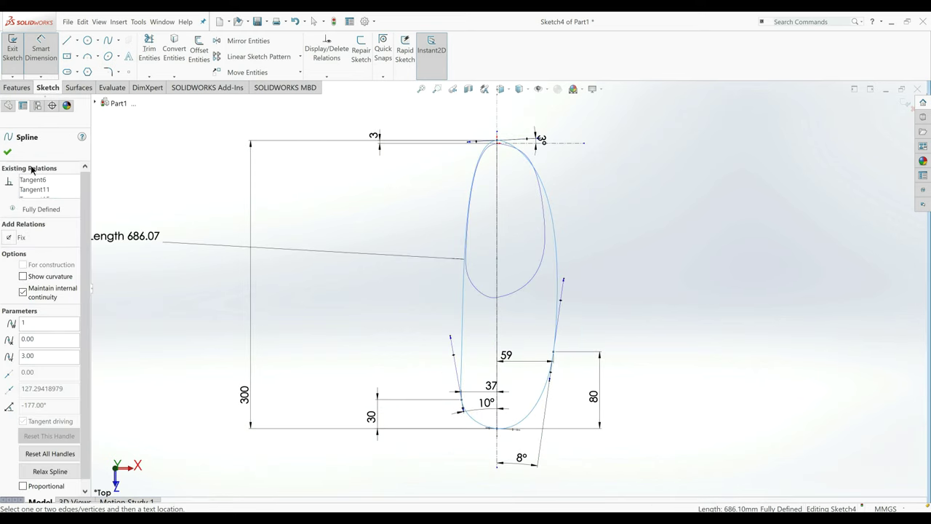
key(Escape)
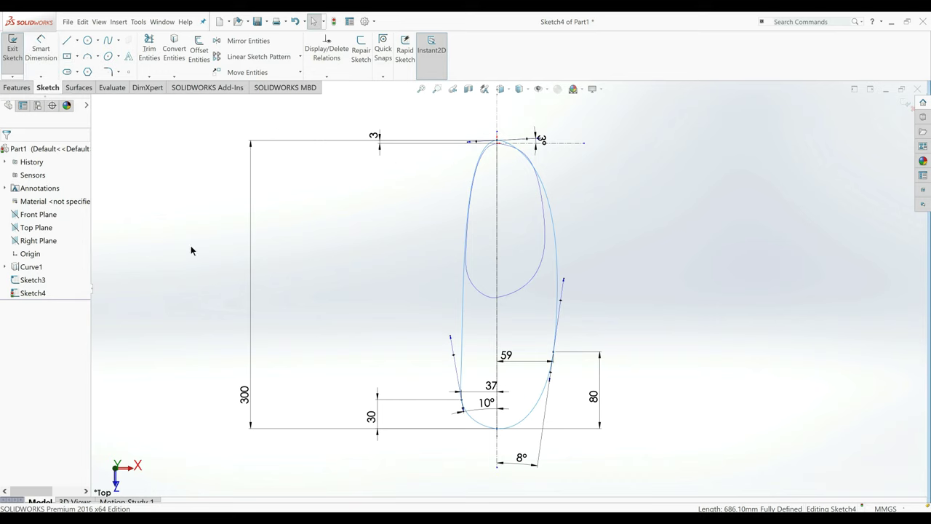
click(522, 432)
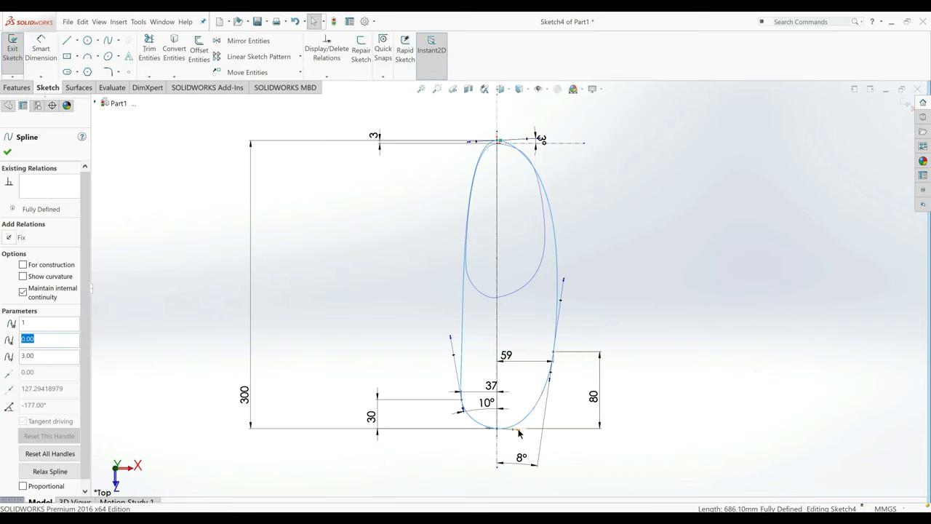
click(518, 430)
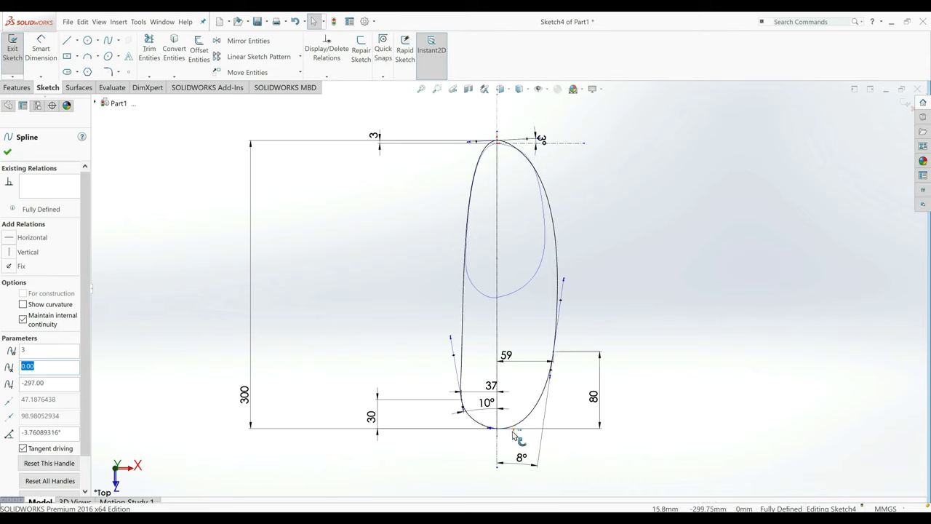
drag(518, 430, 520, 424)
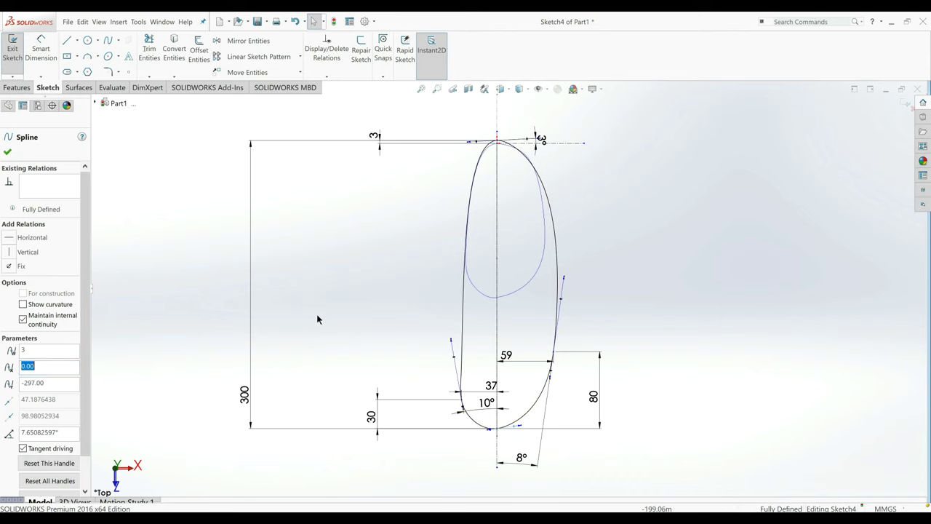
Dimension the bottom tangent handle at 80° from the vertical centerline.
click(212, 163)
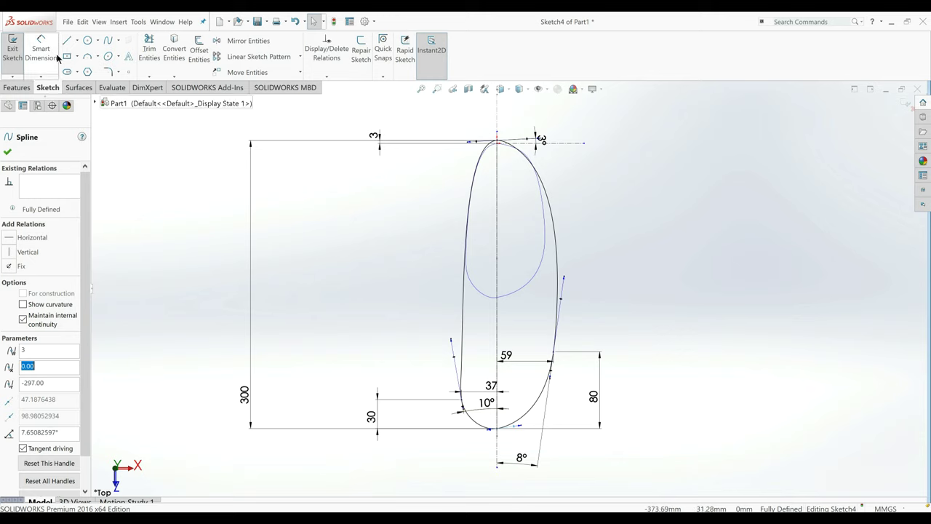
click(518, 427)
click(497, 379)
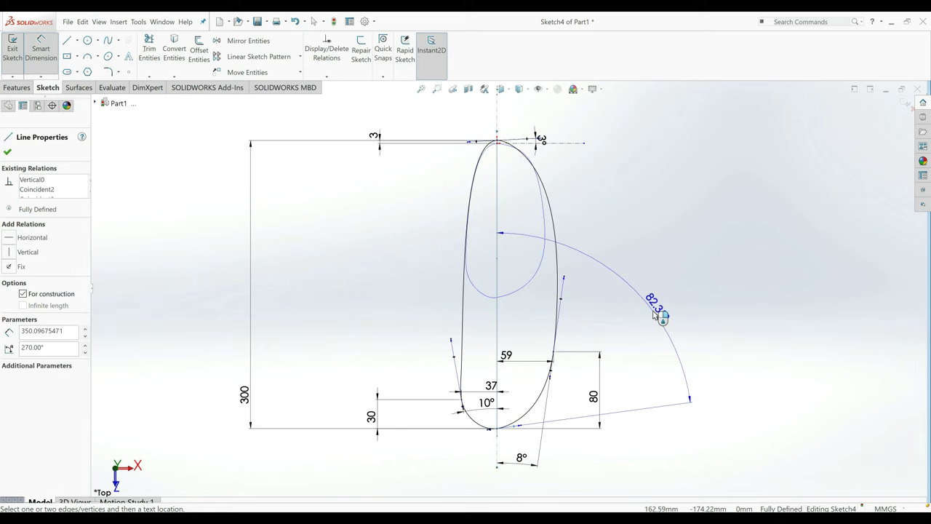
click(653, 313)
text(80)
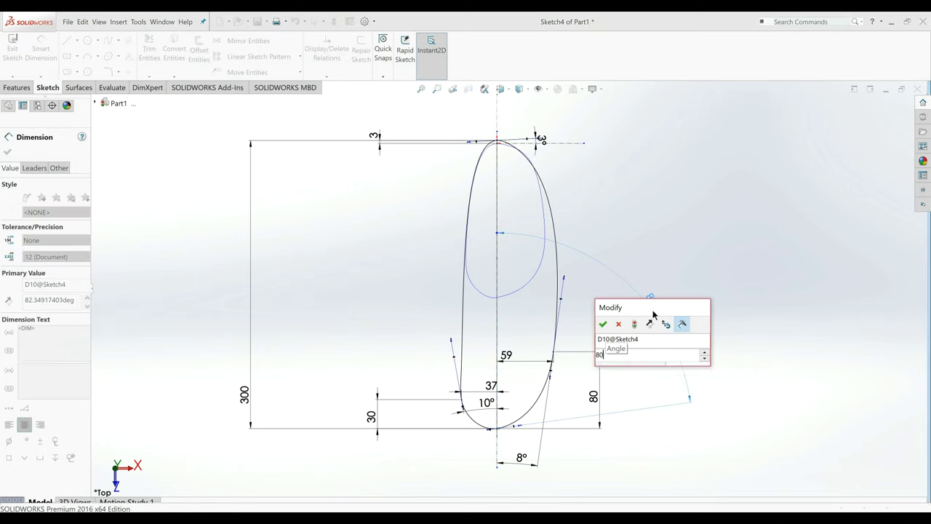
key(Return)
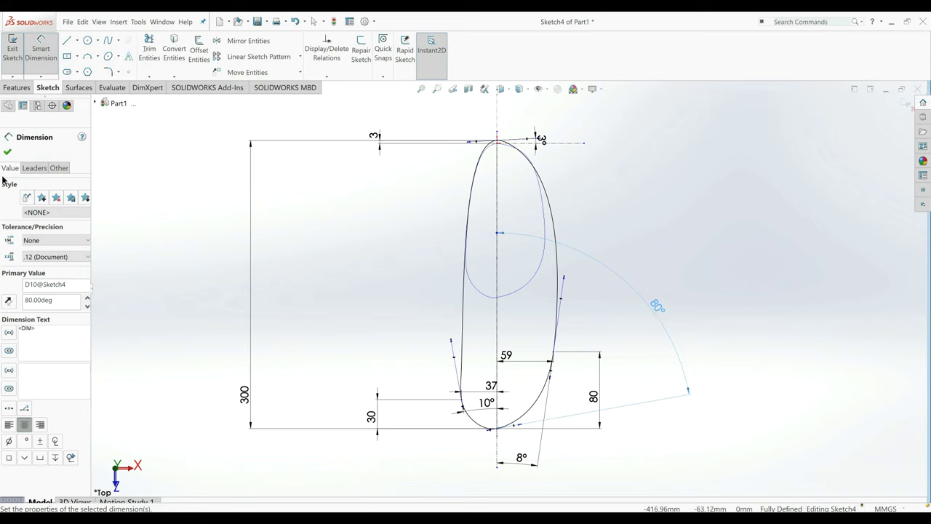
click(7, 153)
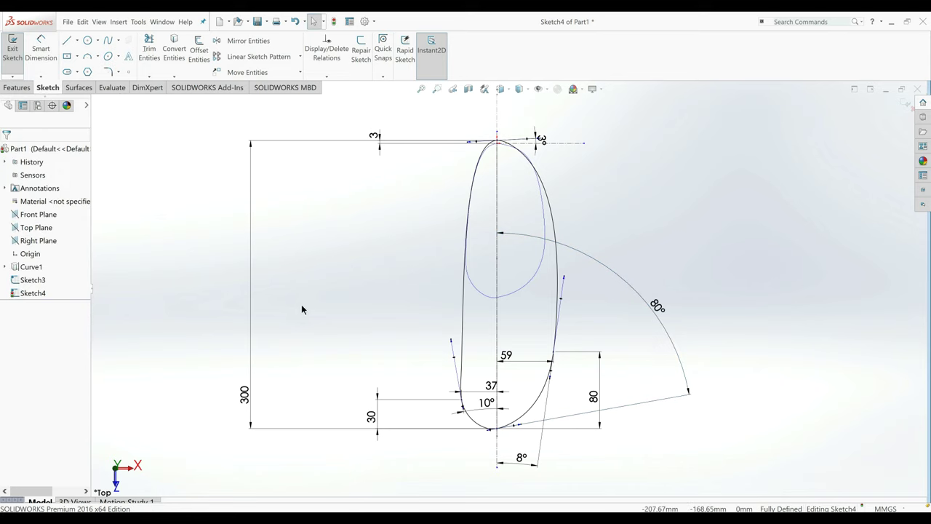
scroll(446, 207, down, 1)
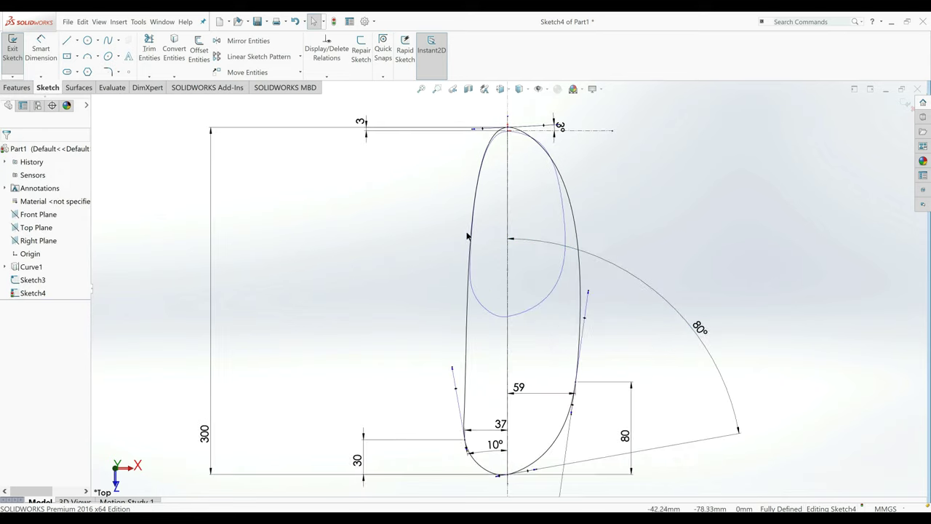
Insert a new point on the left side of the insole spline.
right_click(468, 288)
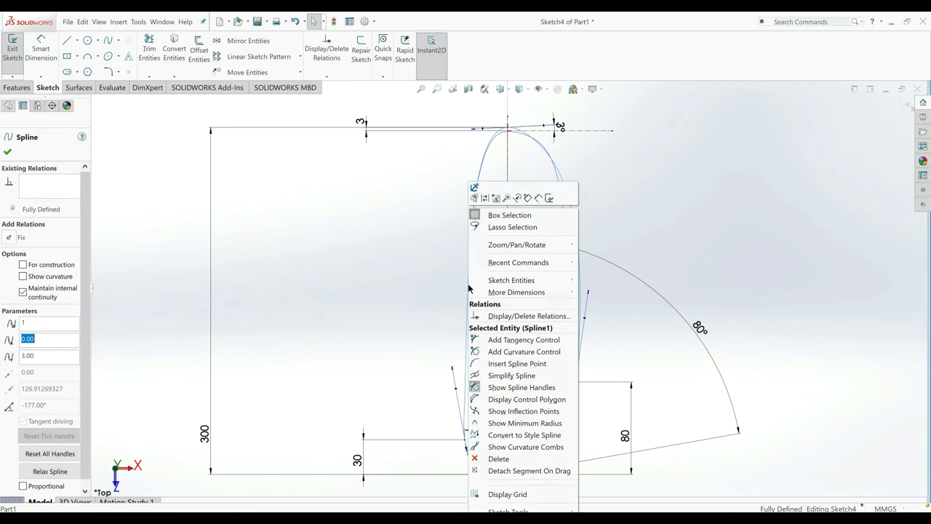
click(492, 363)
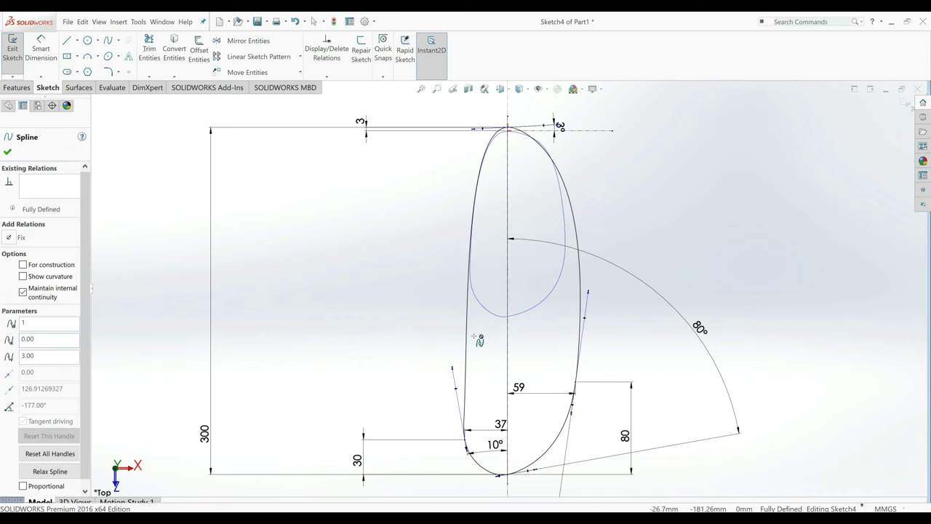
click(469, 292)
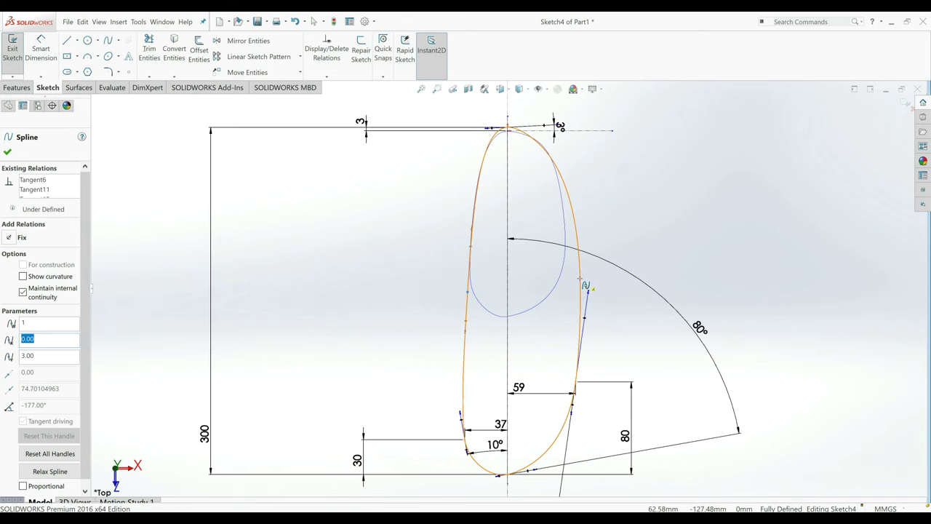
right_click(646, 224)
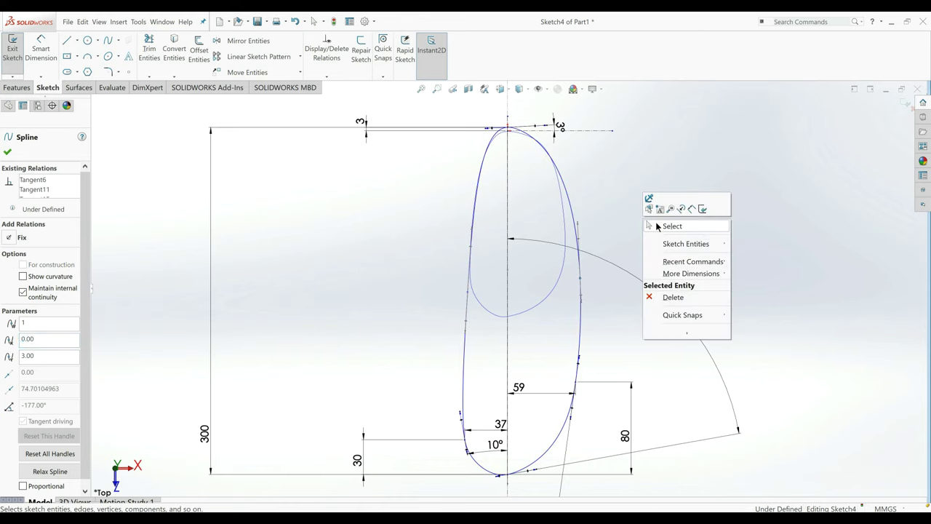
click(658, 226)
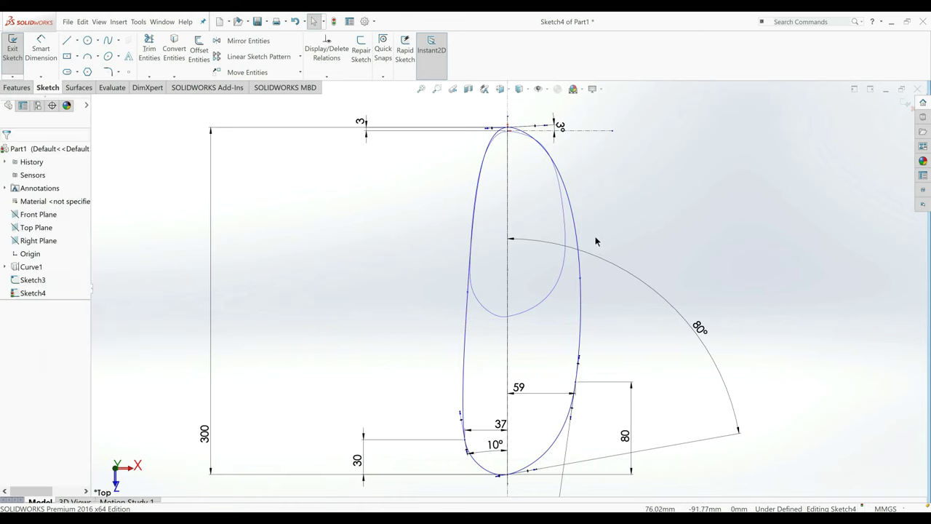
Dimension the new spline point 37 mm horizontally from the vertical centerline.
click(41, 53)
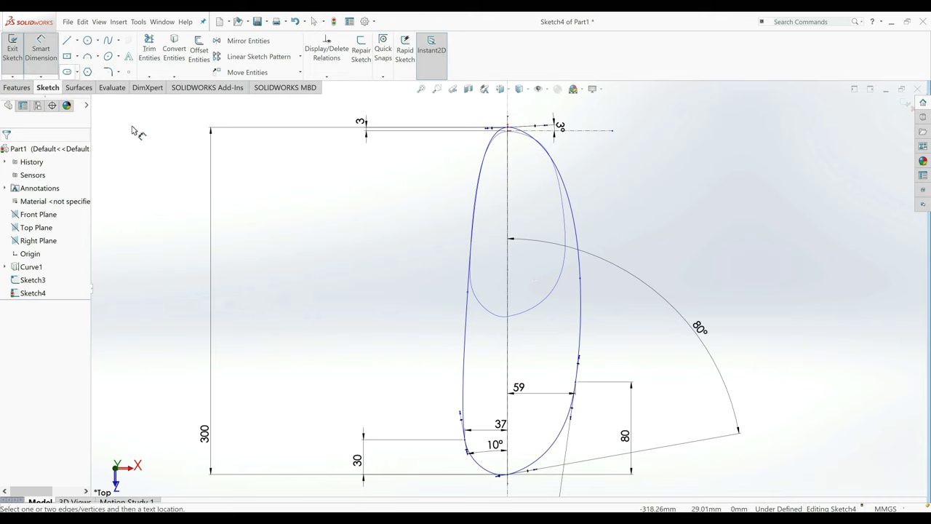
click(471, 296)
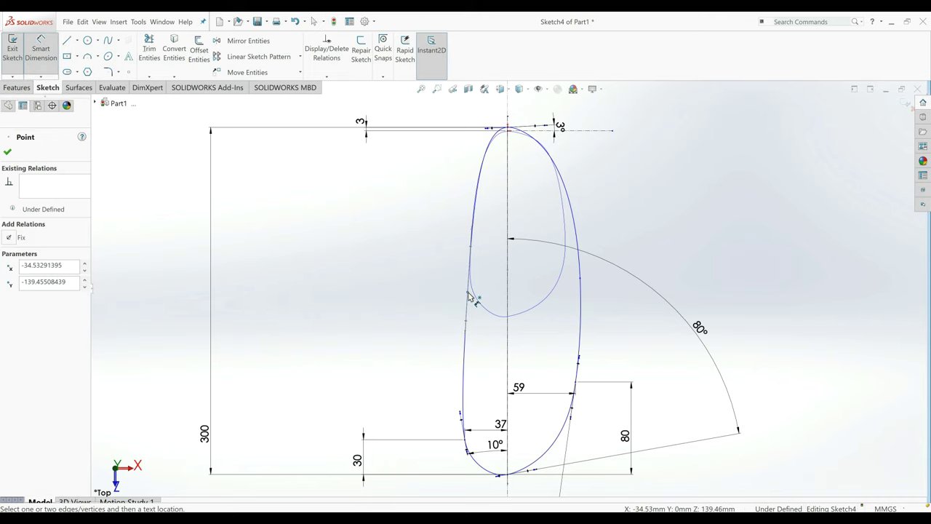
click(507, 287)
click(493, 324)
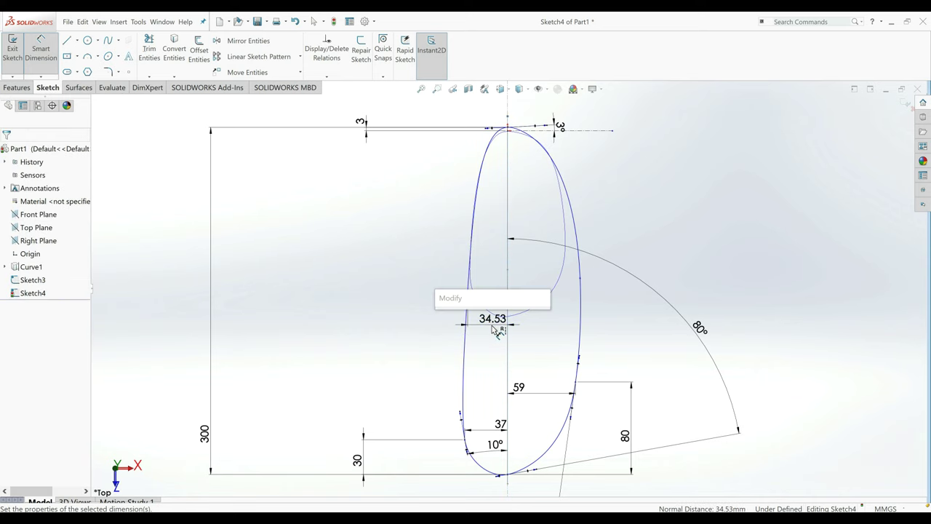
text(37)
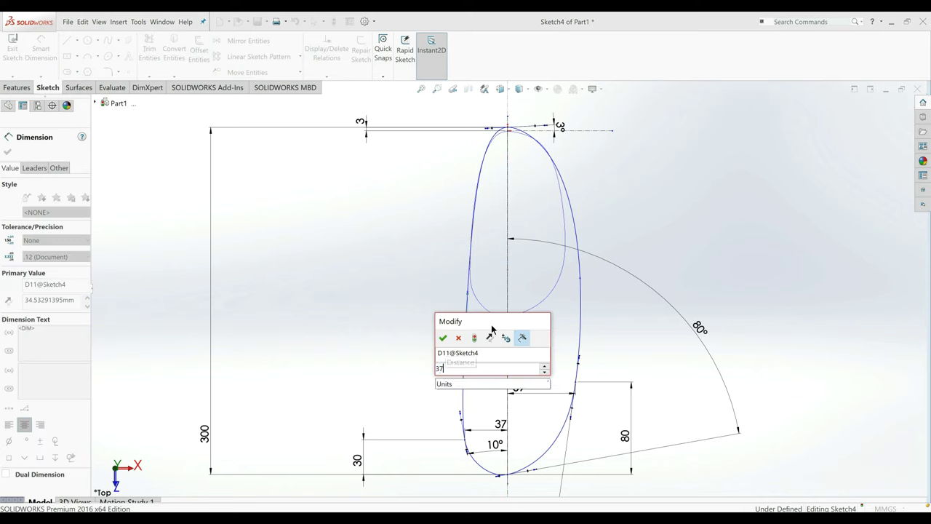
key(Return)
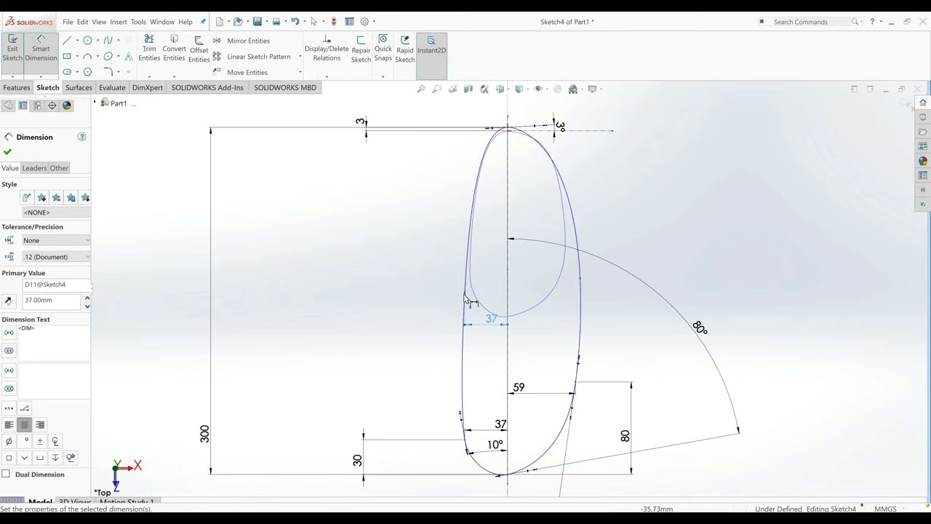
click(467, 298)
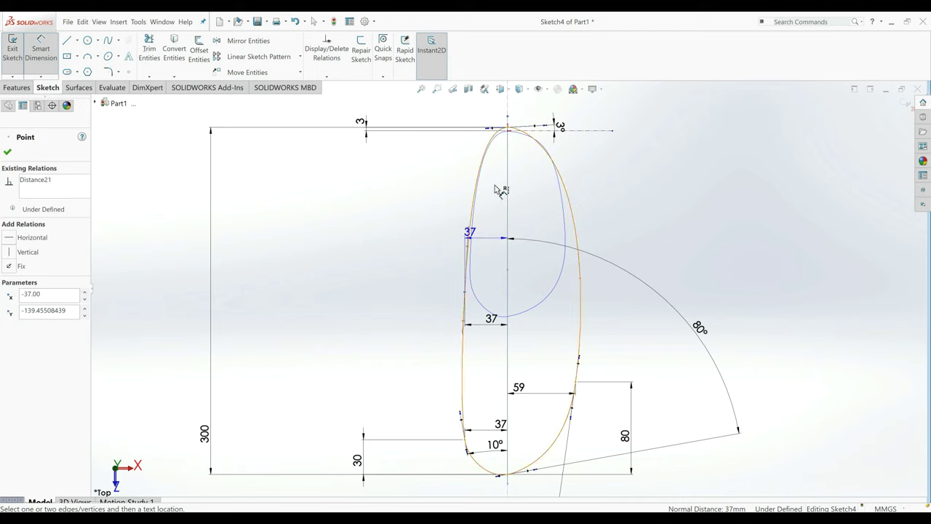
Dimension the inner curve's left point 120 mm below the top point.
click(508, 129)
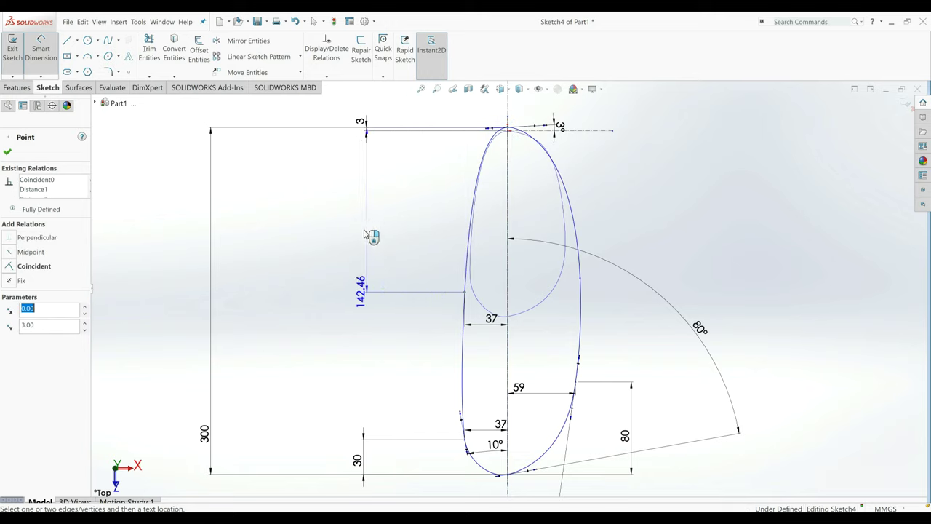
click(329, 245)
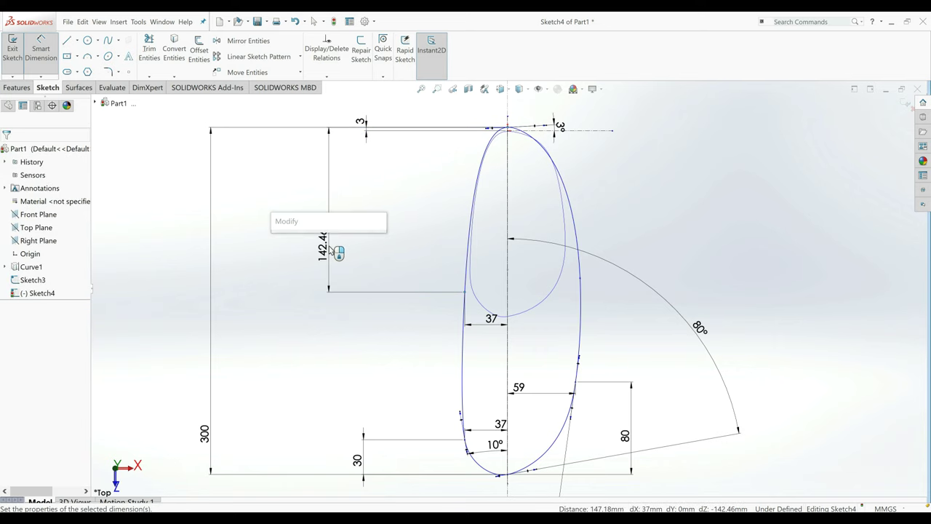
text(120)
key(Return)
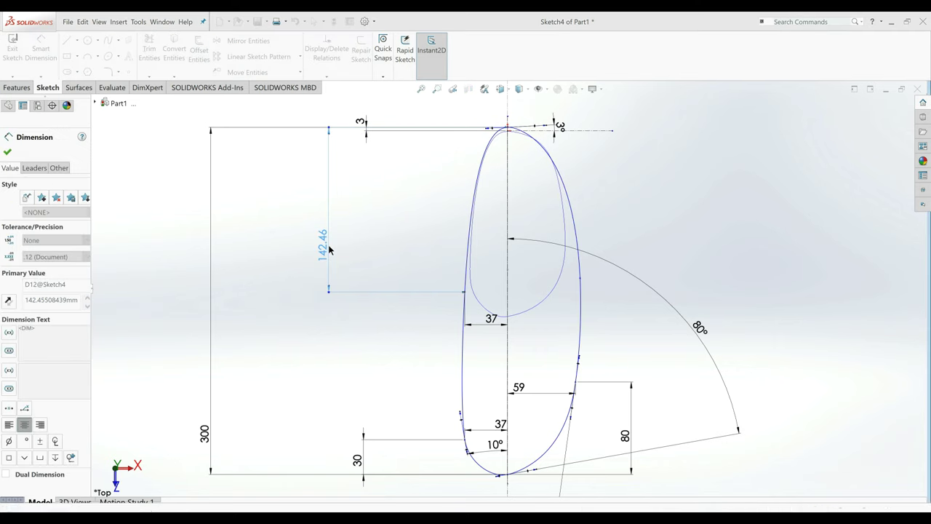
Set the curve's right-side point 55.50 mm from the centreline.
click(581, 283)
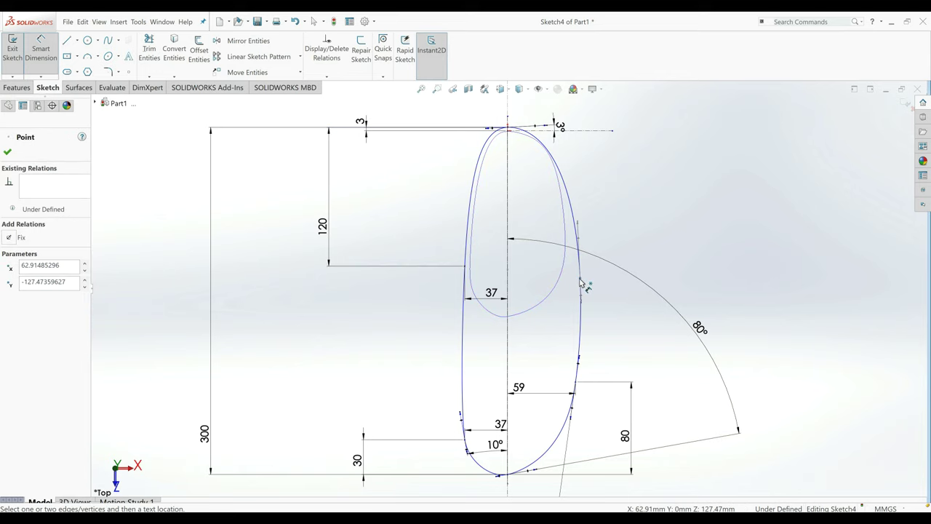
click(509, 284)
click(561, 308)
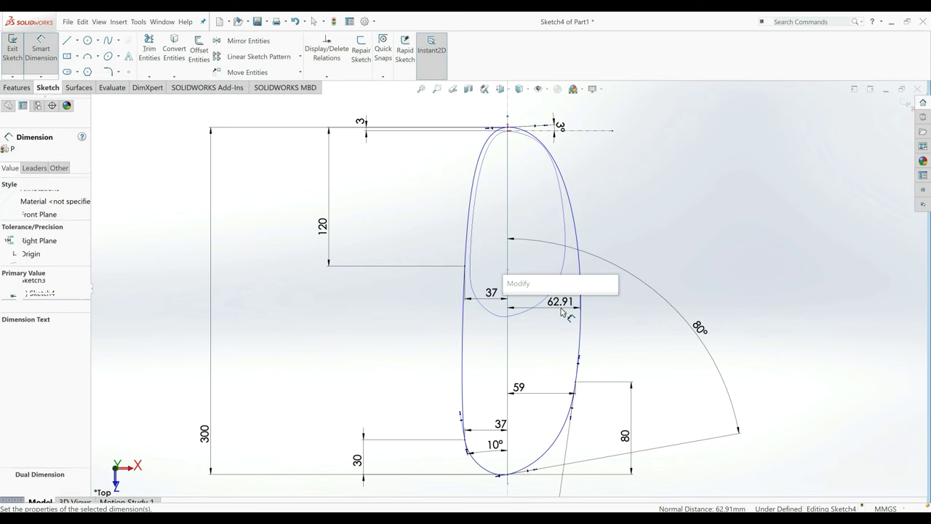
key(Return)
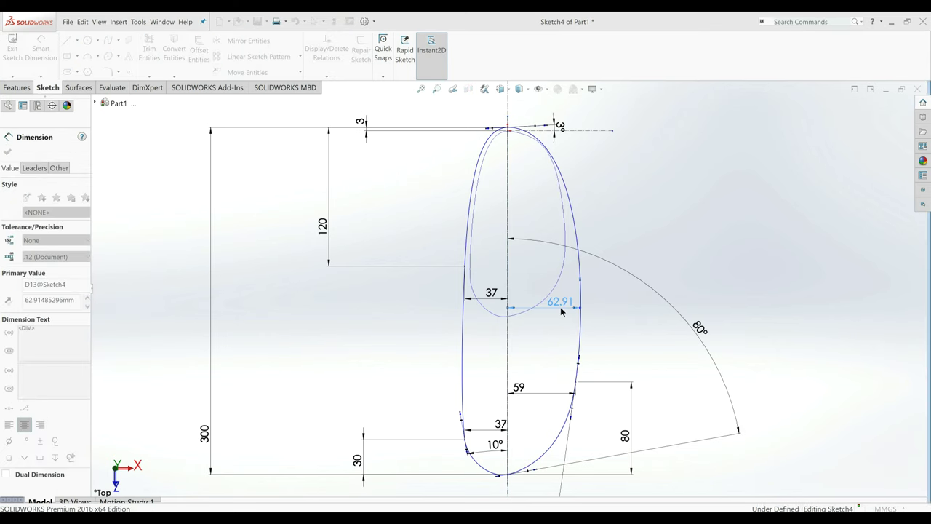
drag(581, 278, 573, 284)
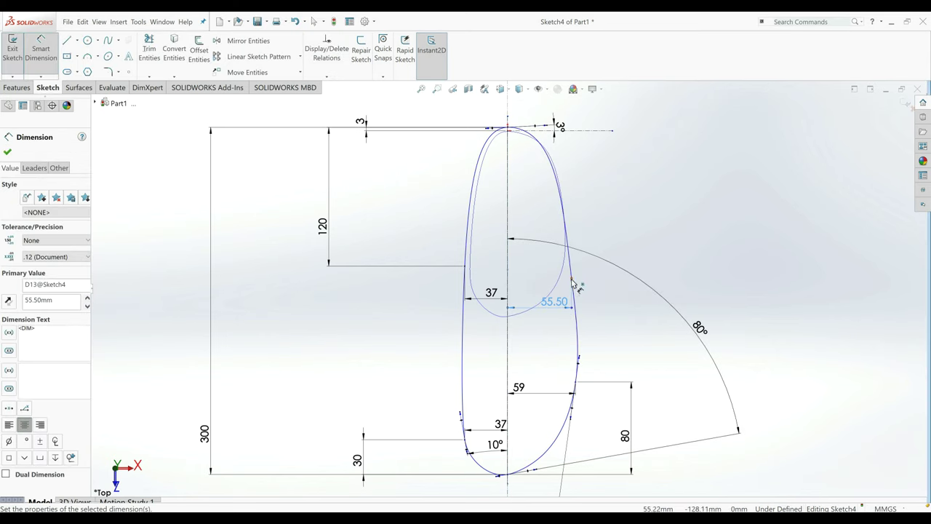
Dimension the right-side curve point 125 mm below the top point.
click(572, 283)
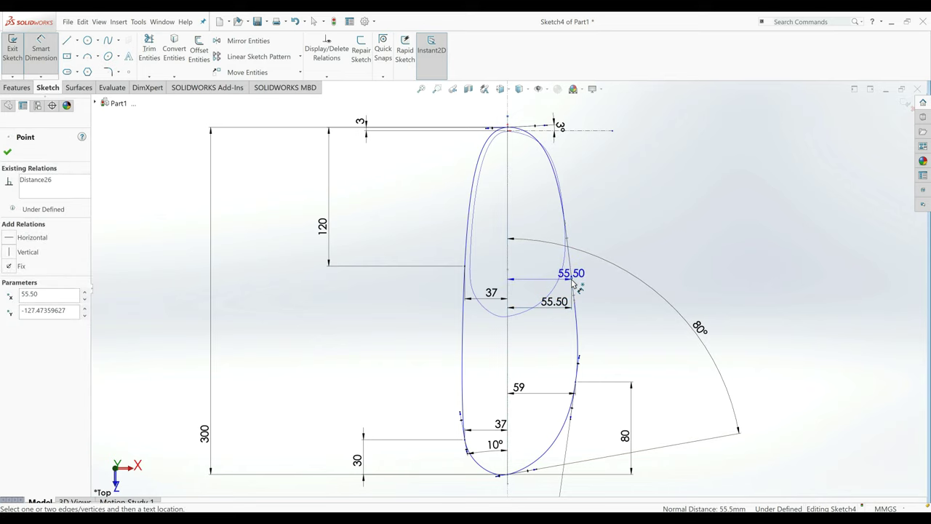
click(507, 130)
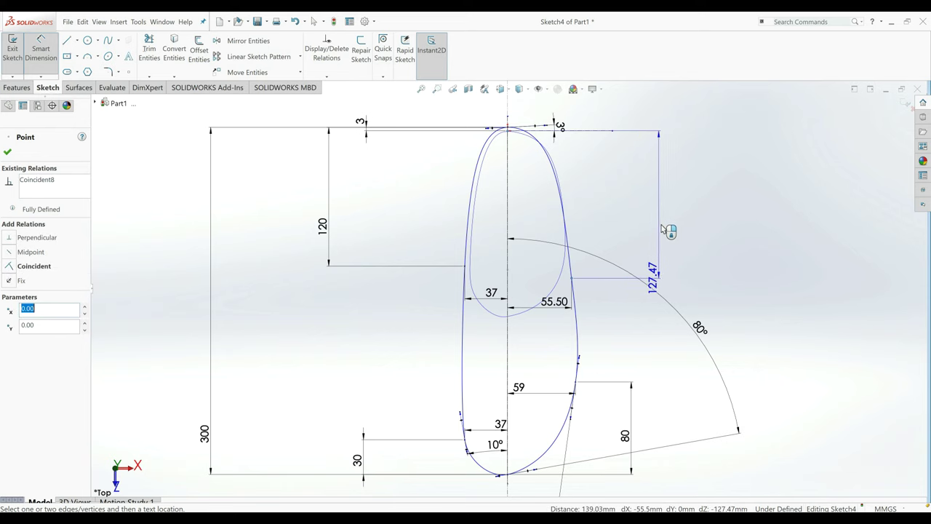
click(664, 231)
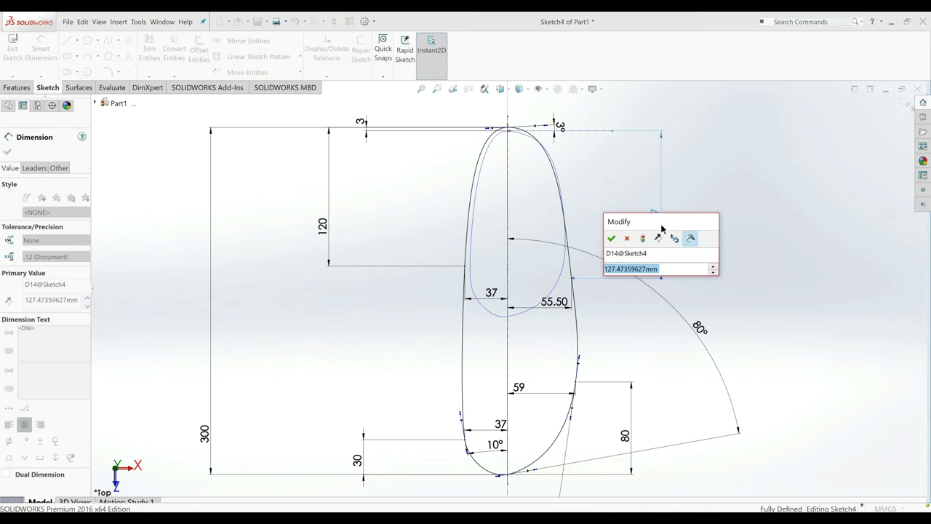
text(125)
key(Return)
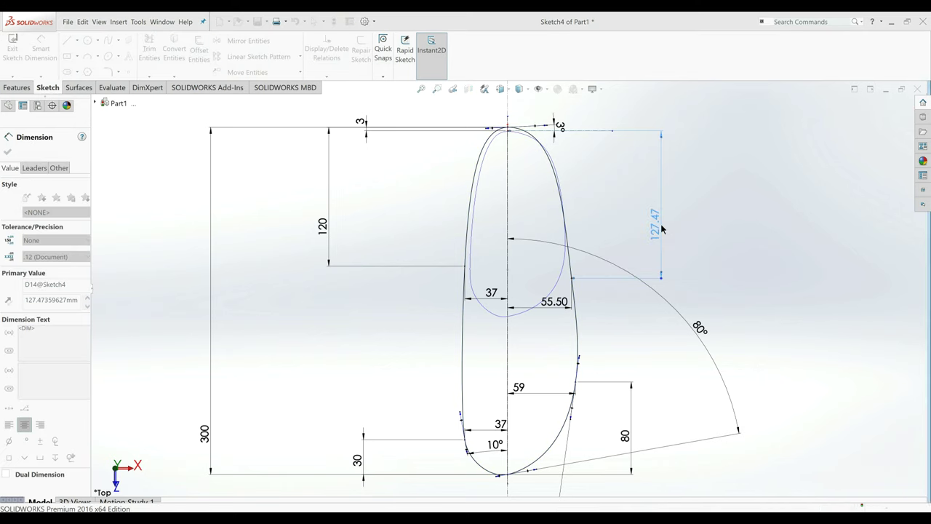
scroll(605, 333, up, 2)
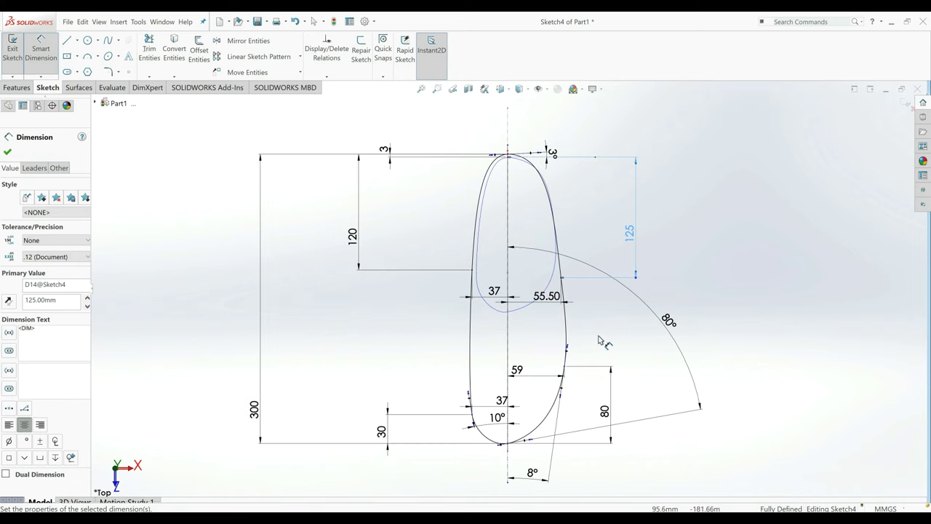
scroll(560, 350, down, 2)
click(8, 153)
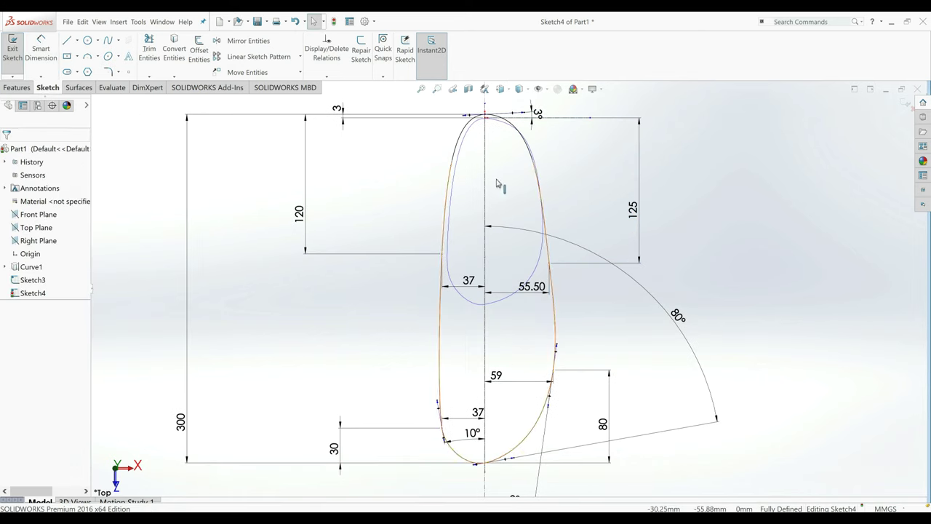
Fit the sketch in view and begin dimensioning the spline's top tangent handle.
key(f)
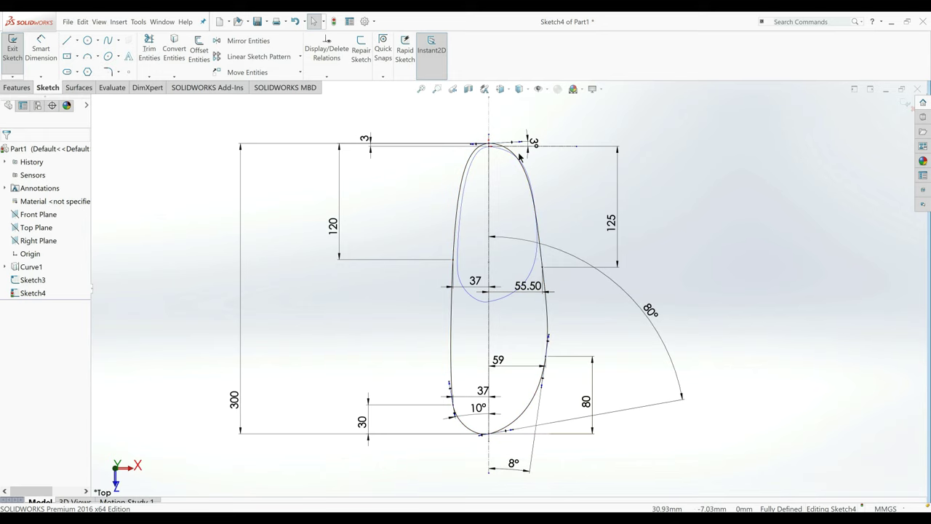
scroll(518, 88, down, 1)
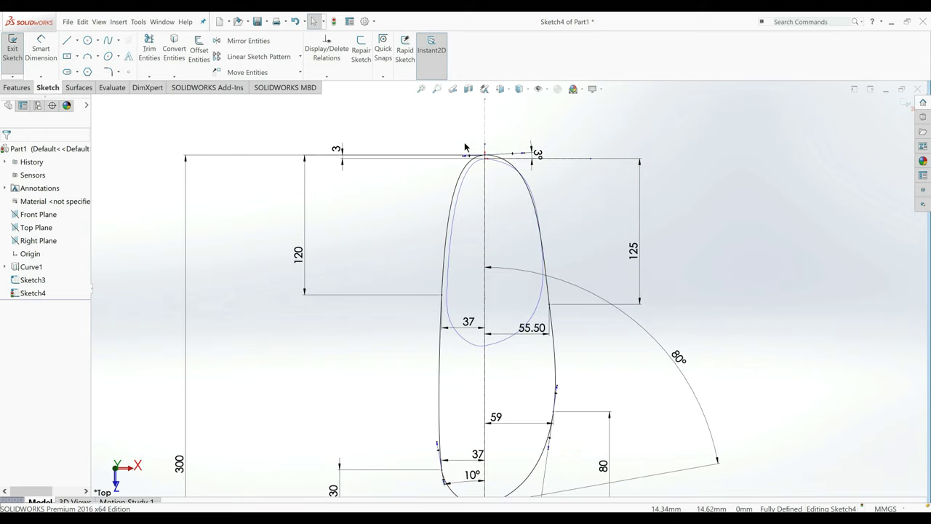
click(41, 51)
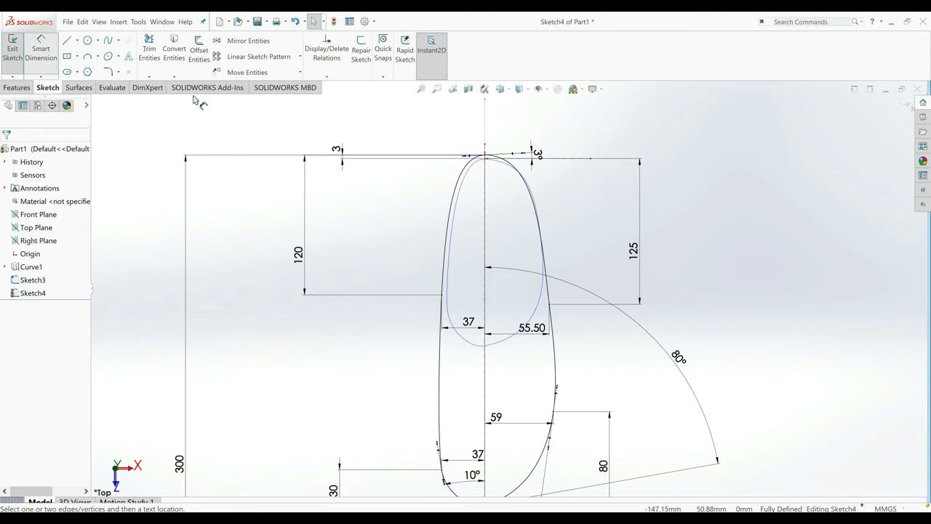
click(514, 155)
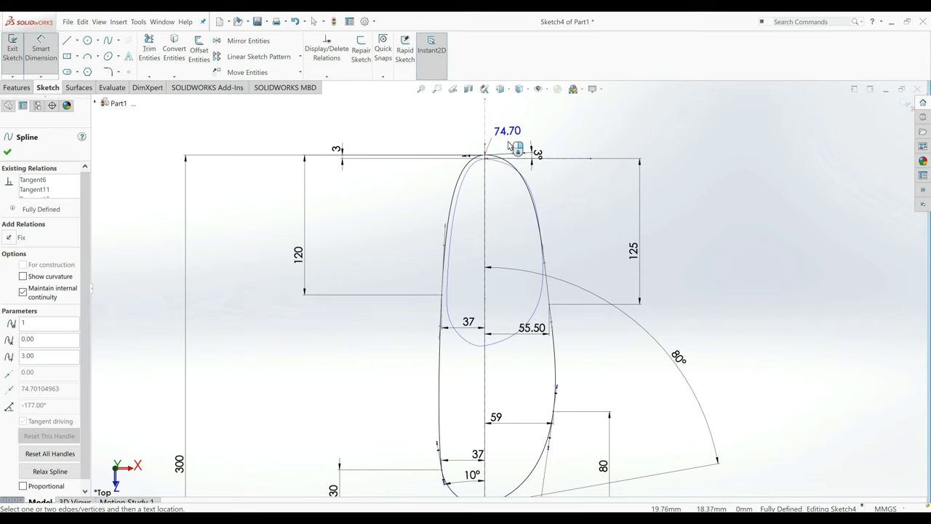
Try 130 for the top tangent handle dimension, then undo back to 74.70.
click(509, 134)
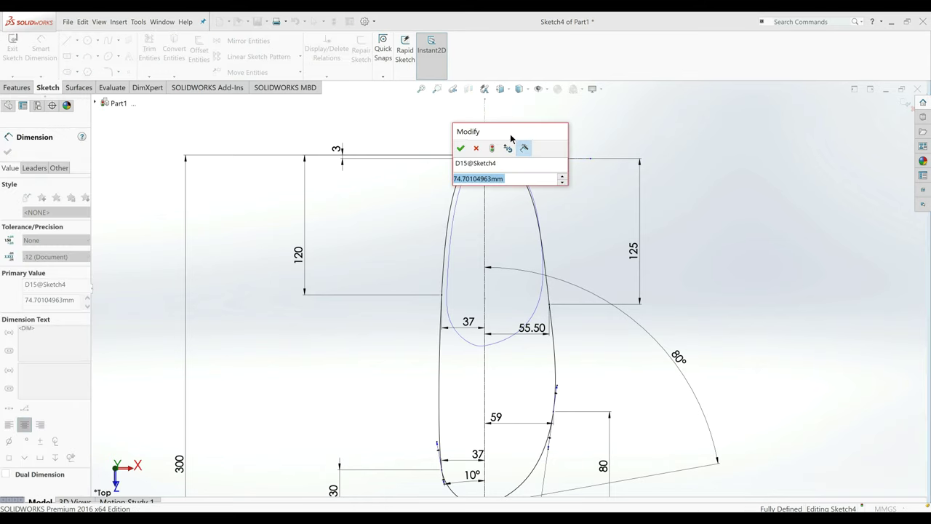
text(130)
key(Return)
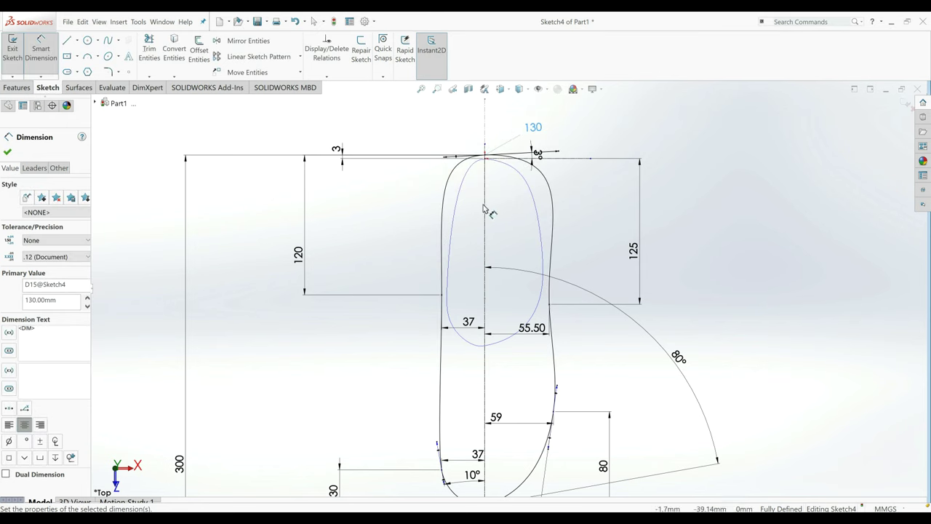
click(295, 22)
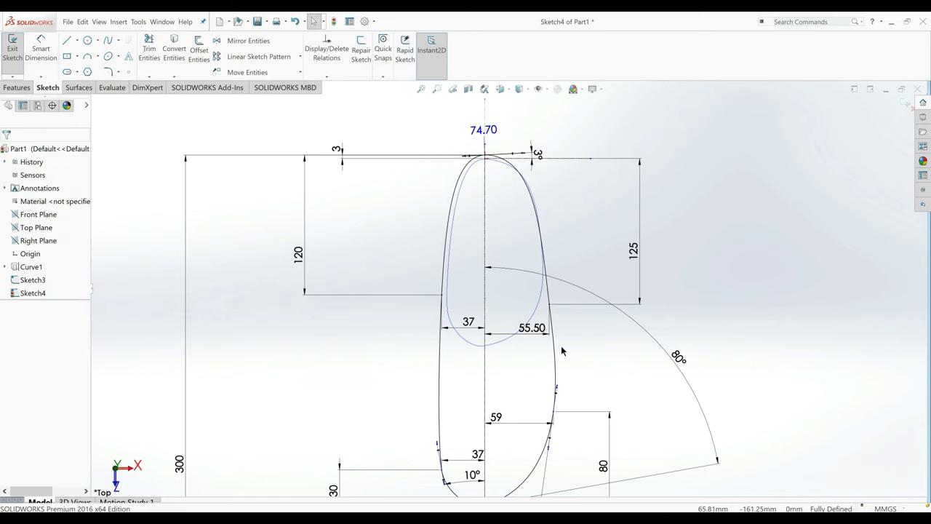
scroll(542, 294, up, 1)
Reselect the outer spline and pick its right side for a new dimension.
click(542, 295)
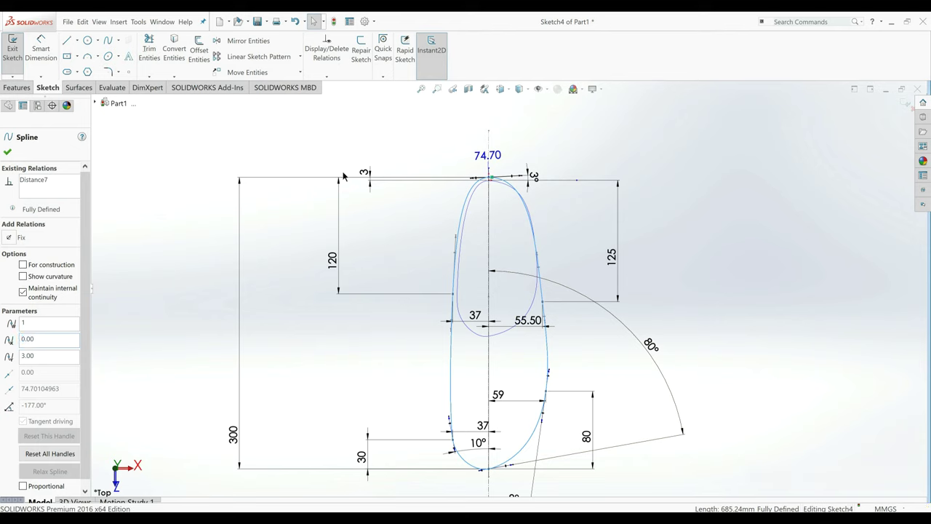
key(Escape)
click(41, 51)
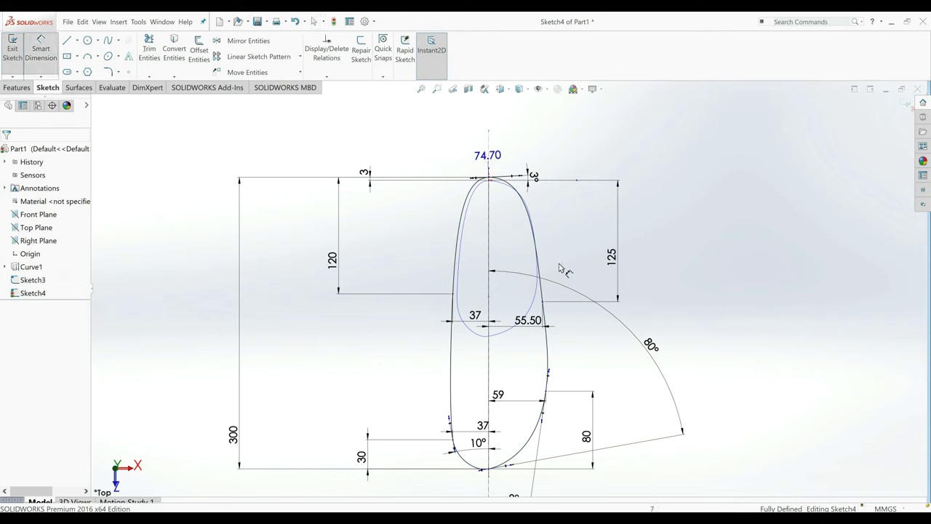
click(542, 280)
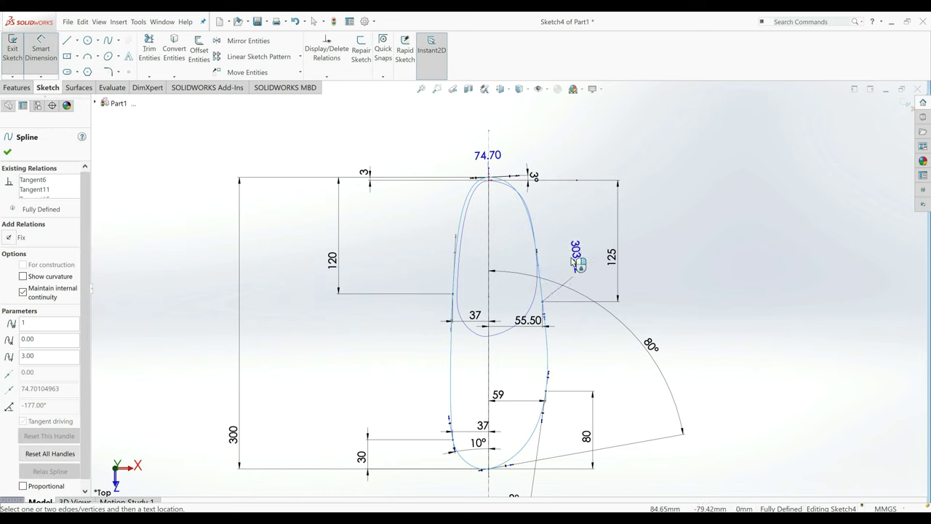
Dimension the right spline handle to 250 and the left spline handle to 350.
click(574, 262)
text(250)
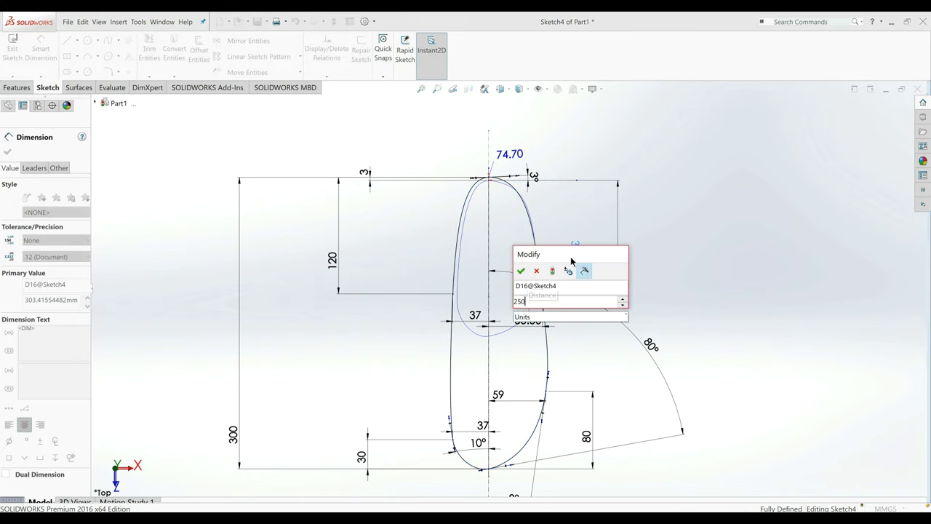
key(Return)
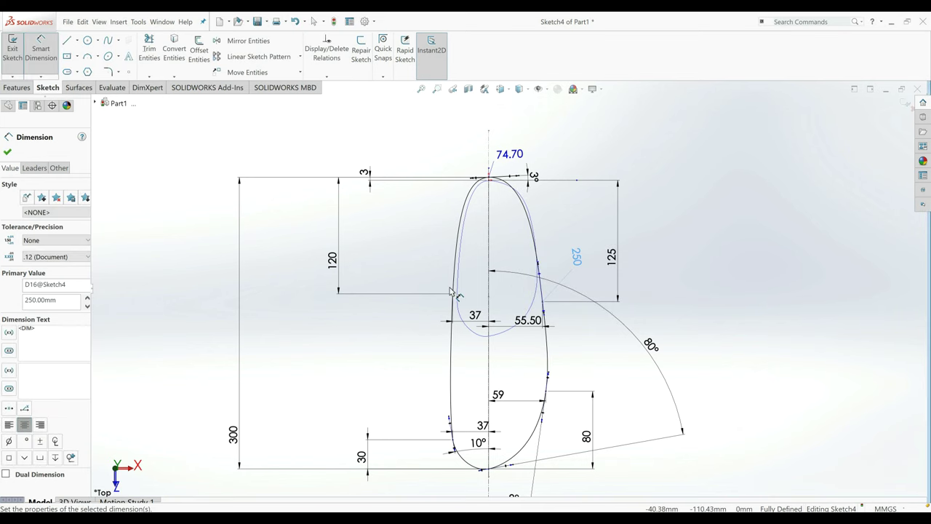
click(452, 288)
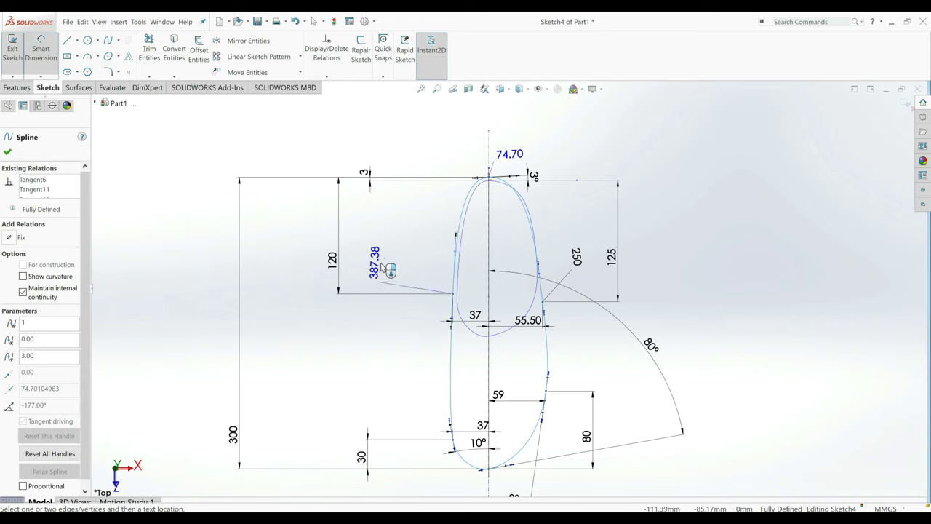
click(381, 267)
text(350)
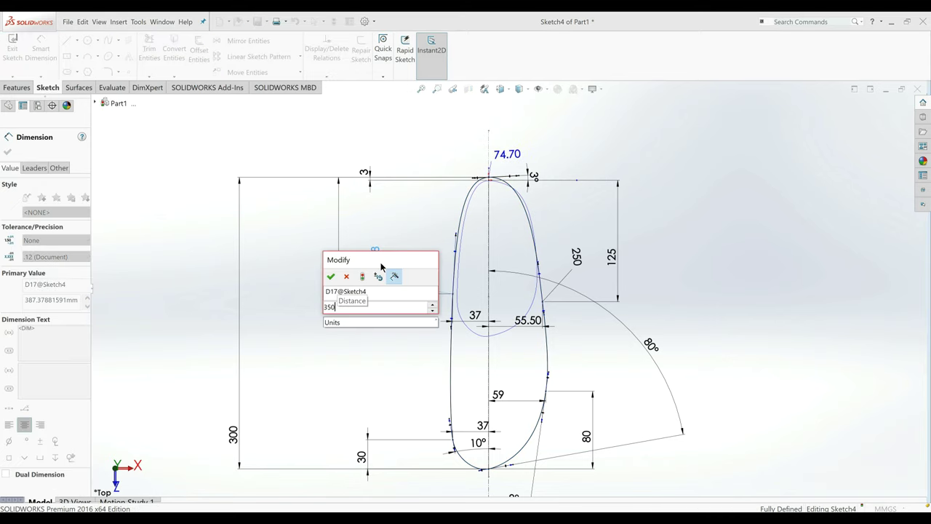
key(Return)
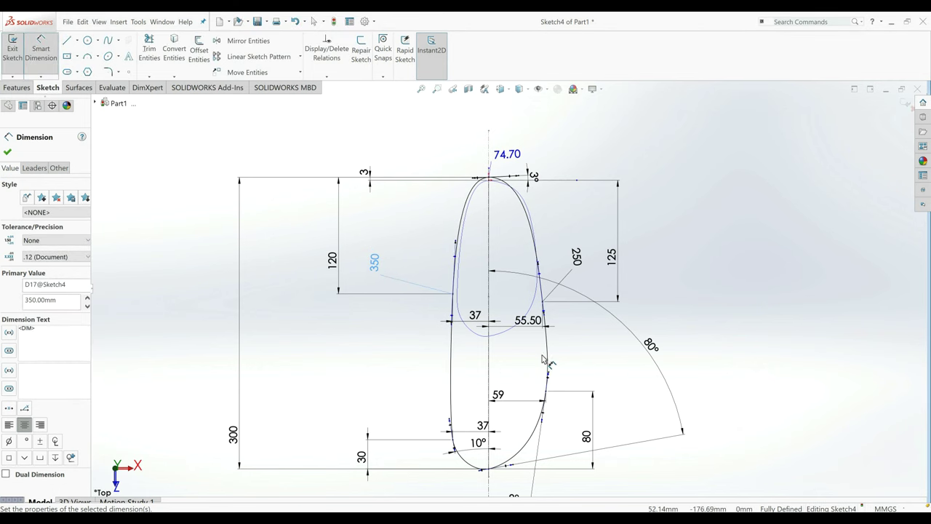
scroll(541, 359, down, 2)
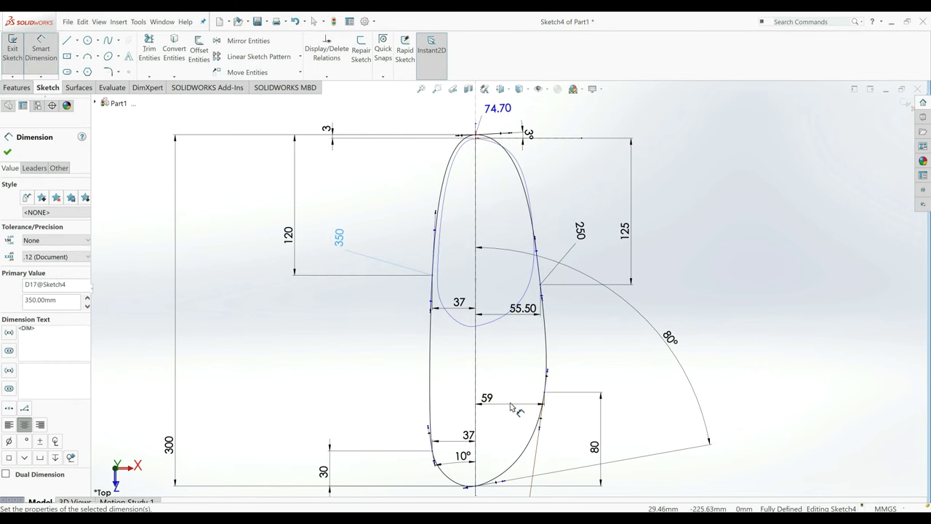
scroll(460, 369, up, 2)
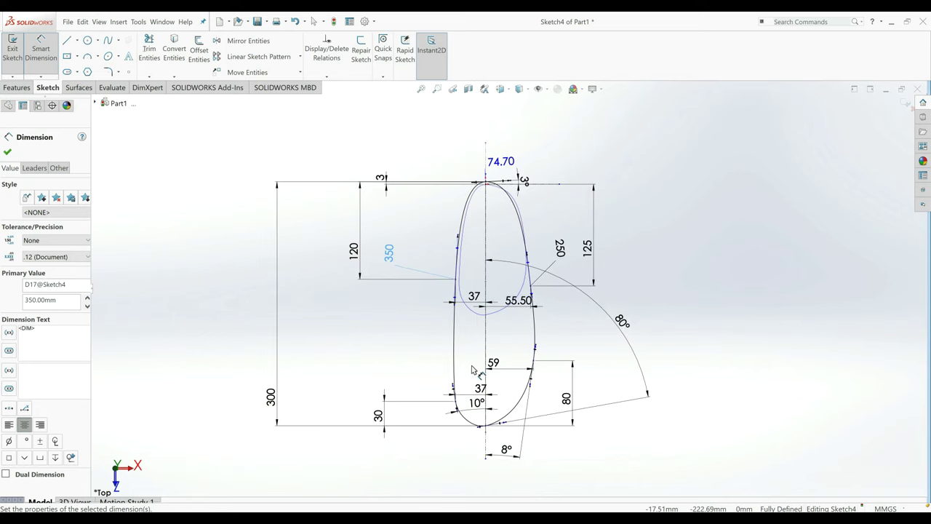
scroll(458, 270, down, 1)
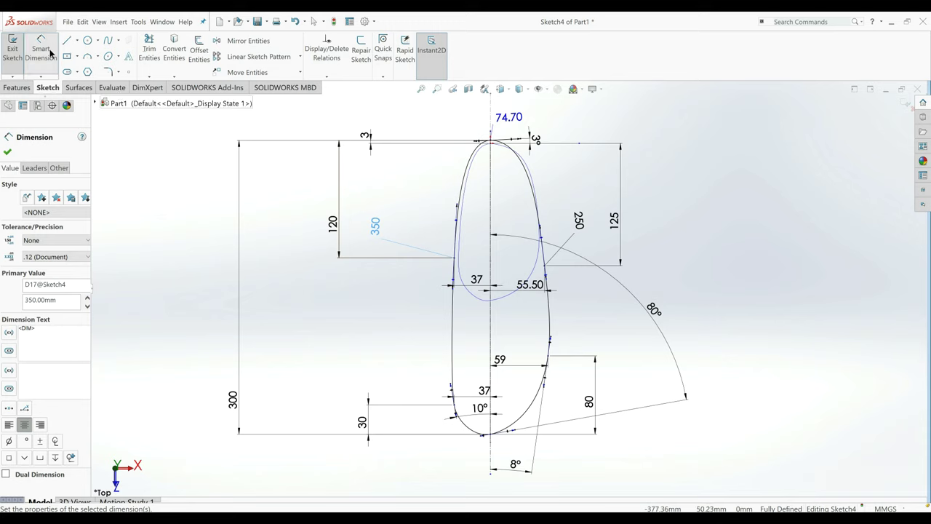
Dimension the toe tangent handle at 0.20° from the vertical centerline.
click(458, 227)
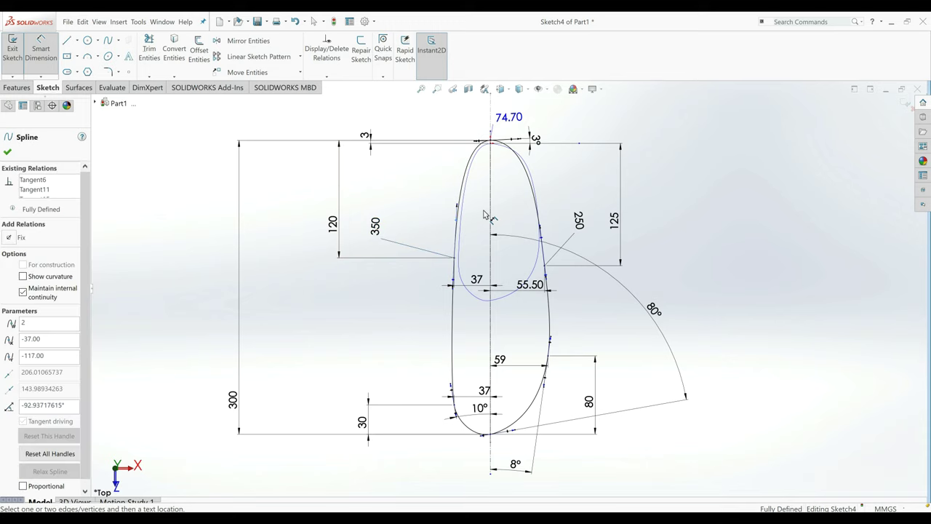
click(491, 217)
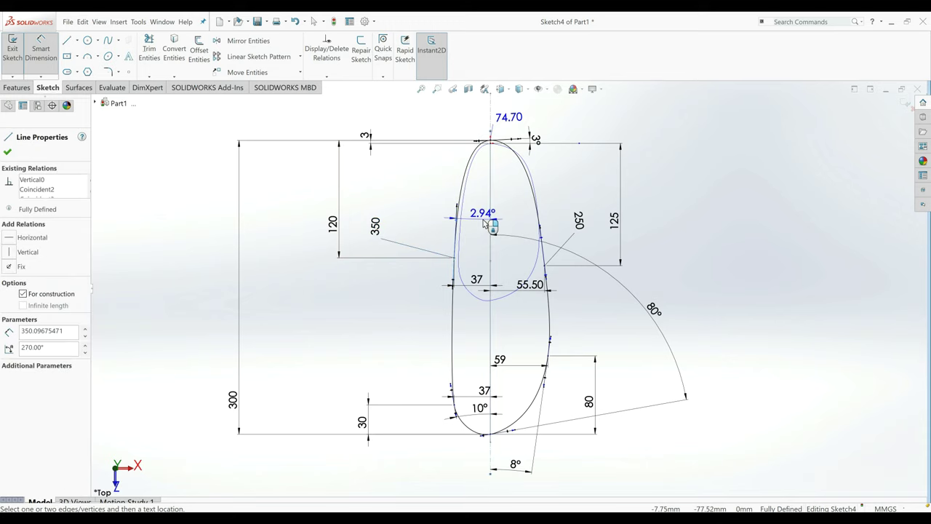
click(483, 222)
text(2)
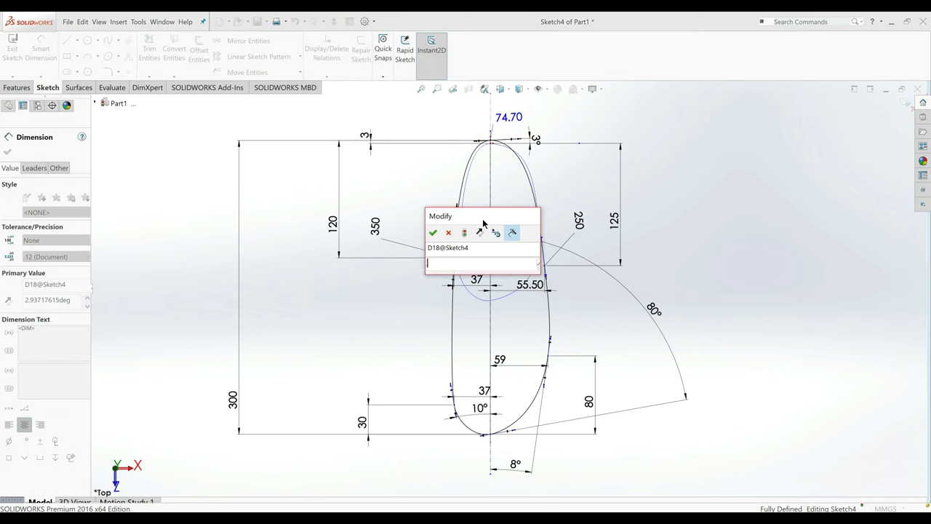
key(Return)
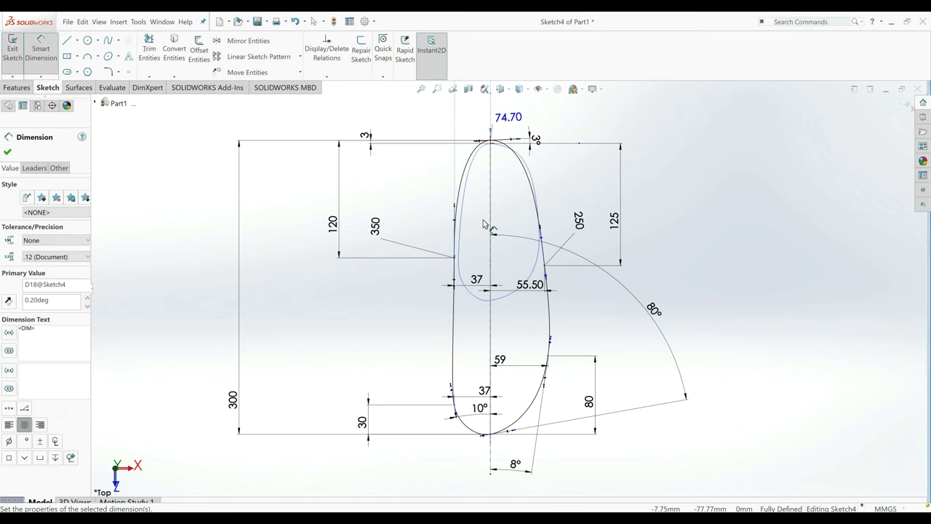
scroll(502, 218, down, 3)
scroll(515, 212, down, 5)
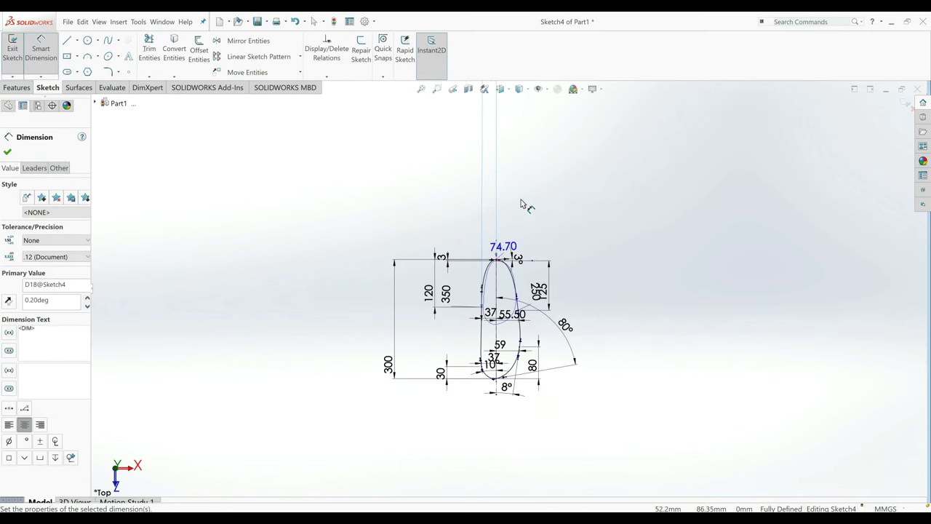
scroll(518, 213, down, 4)
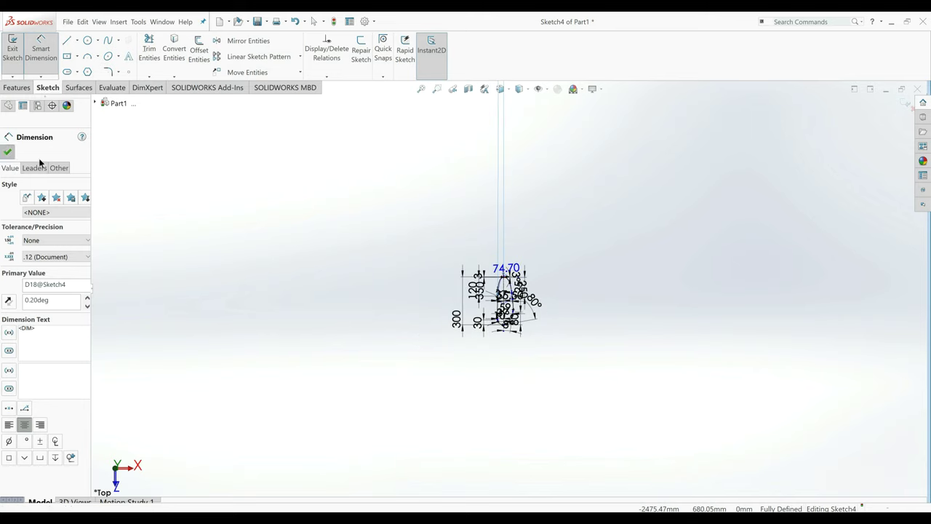
click(7, 151)
Move the 0.20° label down to sit just above the profile.
scroll(499, 174, down, 5)
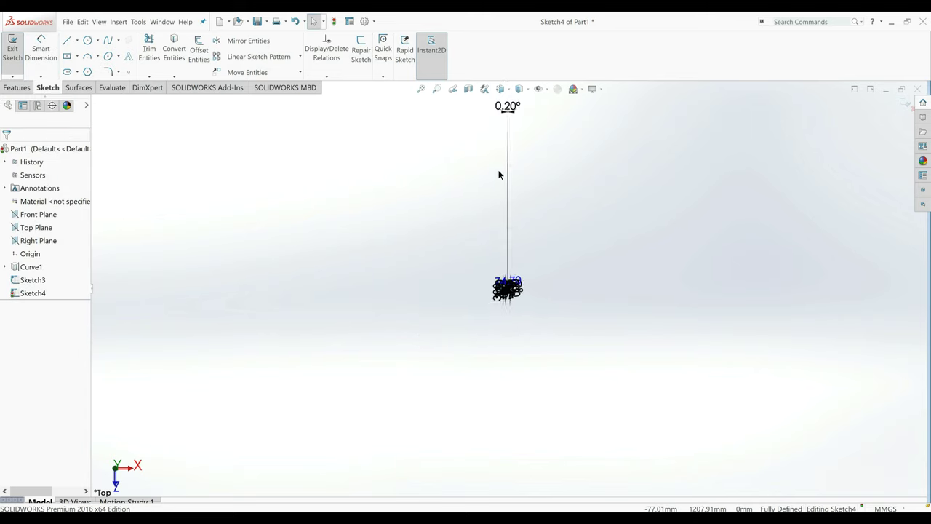
drag(514, 189, 517, 285)
scroll(516, 285, up, 2)
scroll(492, 347, up, 3)
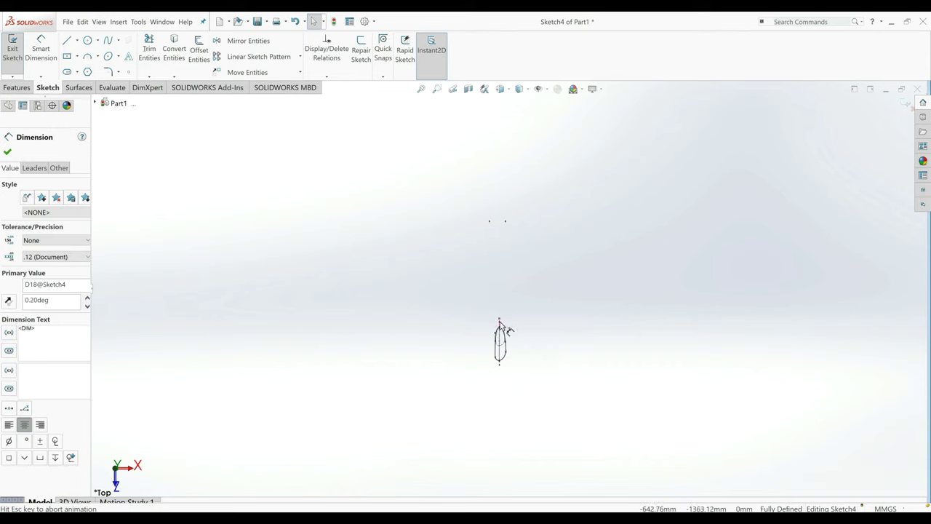
mouse_move(548, 160)
mouse_down()
mouse_move(538, 262)
mouse_move(506, 332)
mouse_up()
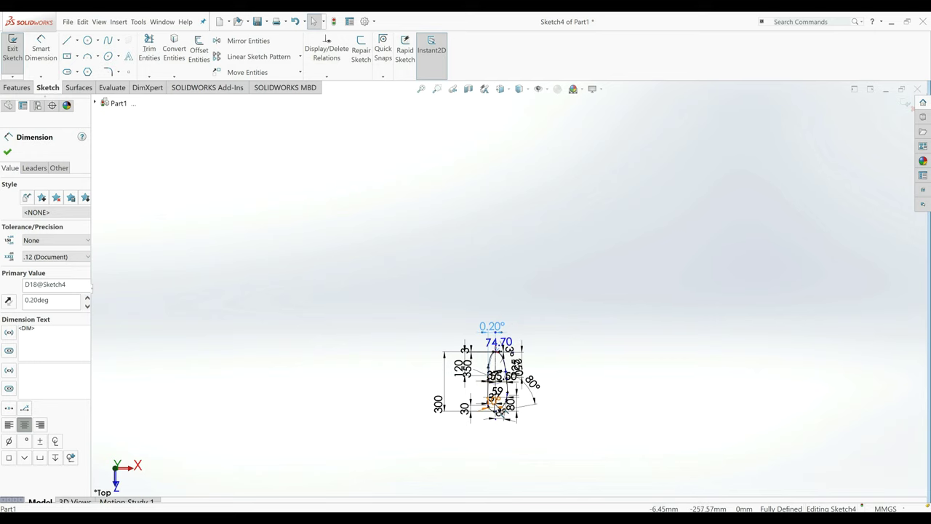
scroll(488, 413, up, 6)
scroll(560, 175, down, 2)
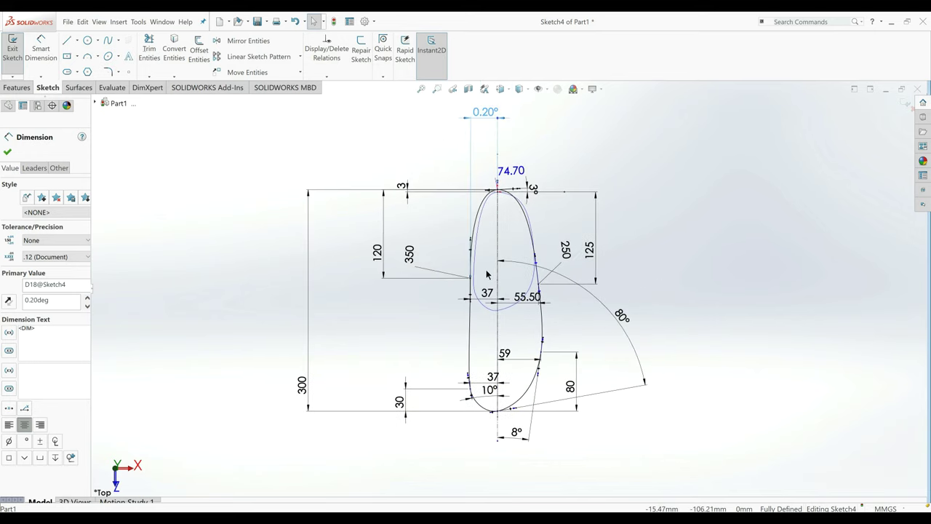
Add a 4° angle between another spline handle and the vertical centerline, label beside 0.20°.
key(d)
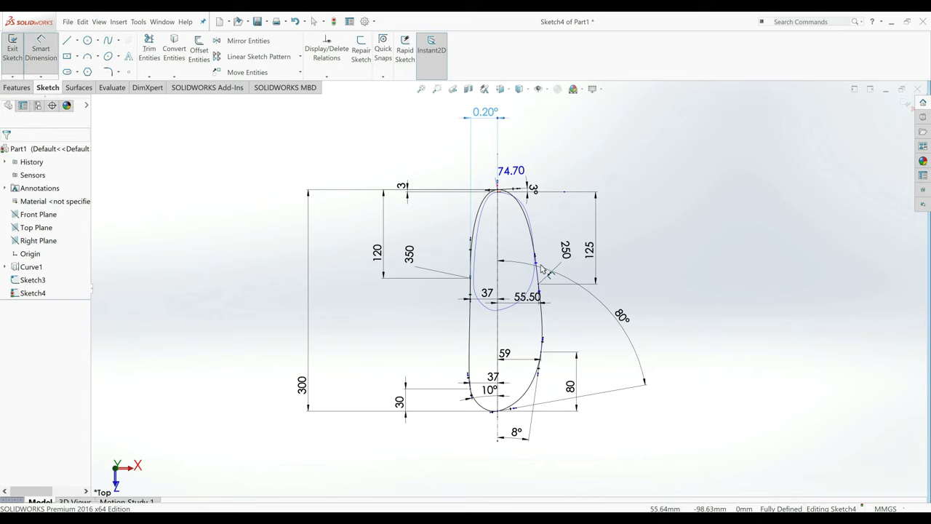
click(538, 266)
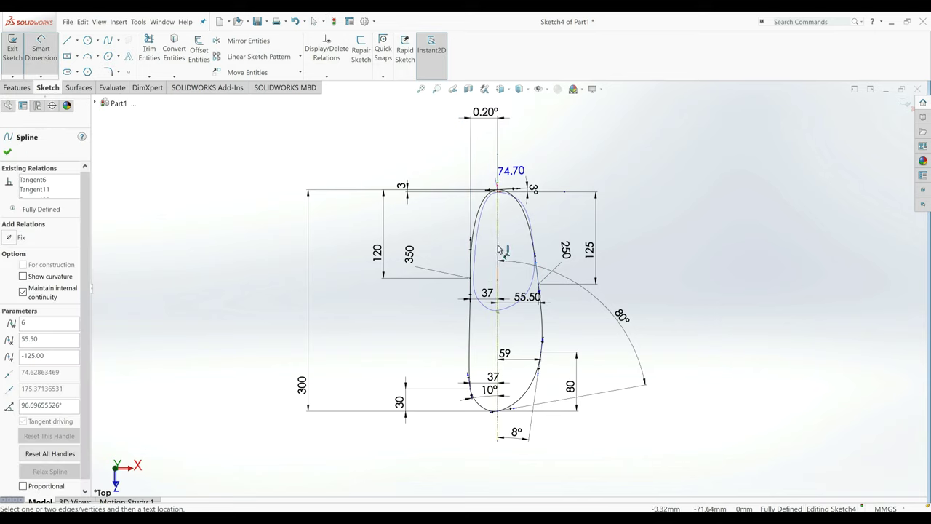
click(499, 249)
click(512, 251)
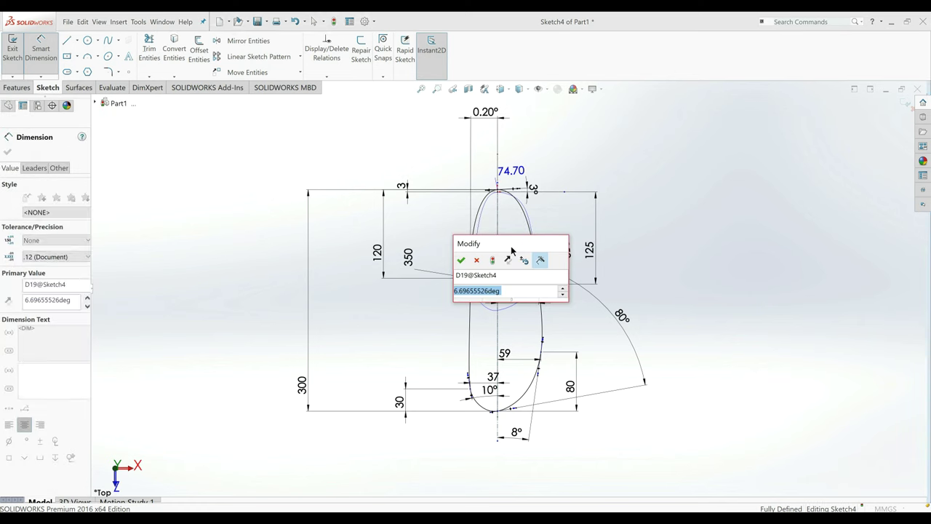
text(4)
key(Escape)
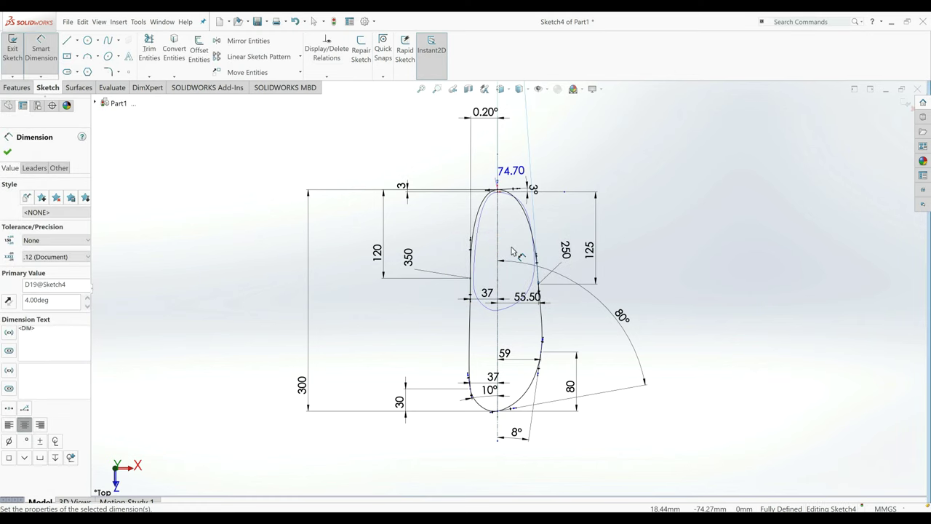
scroll(512, 251, up, 3)
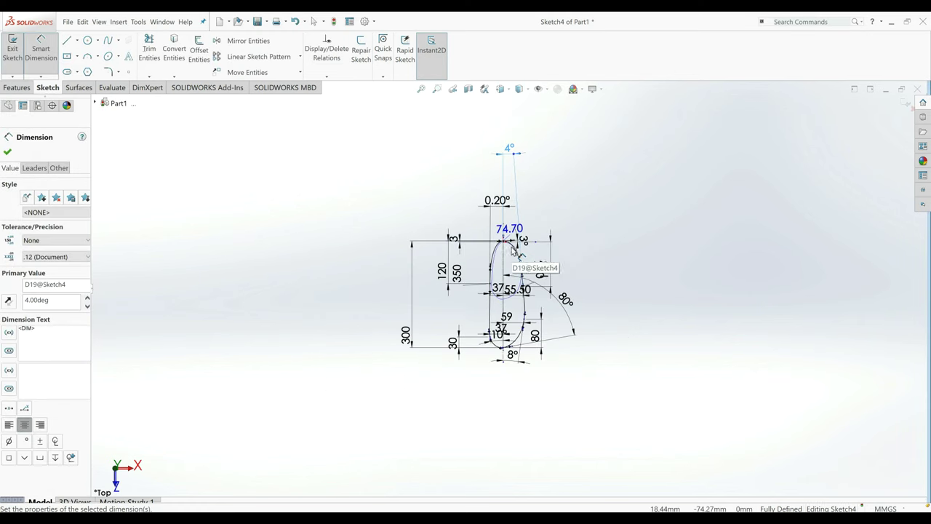
click(12, 151)
drag(508, 132, 516, 200)
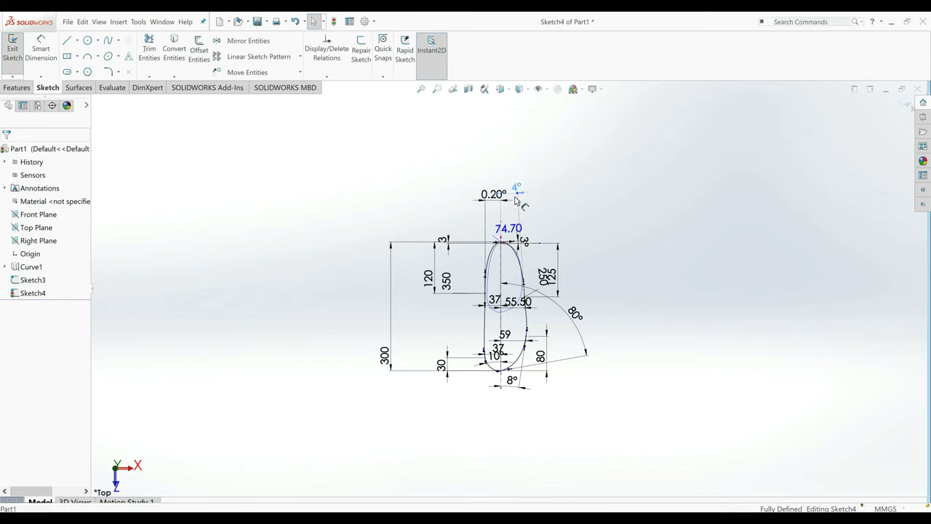
click(518, 209)
scroll(528, 306, up, 5)
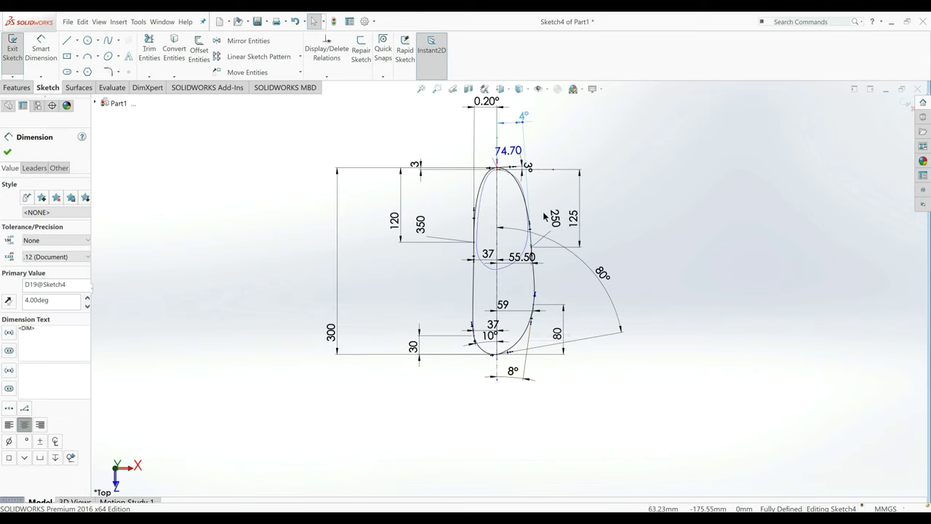
click(7, 151)
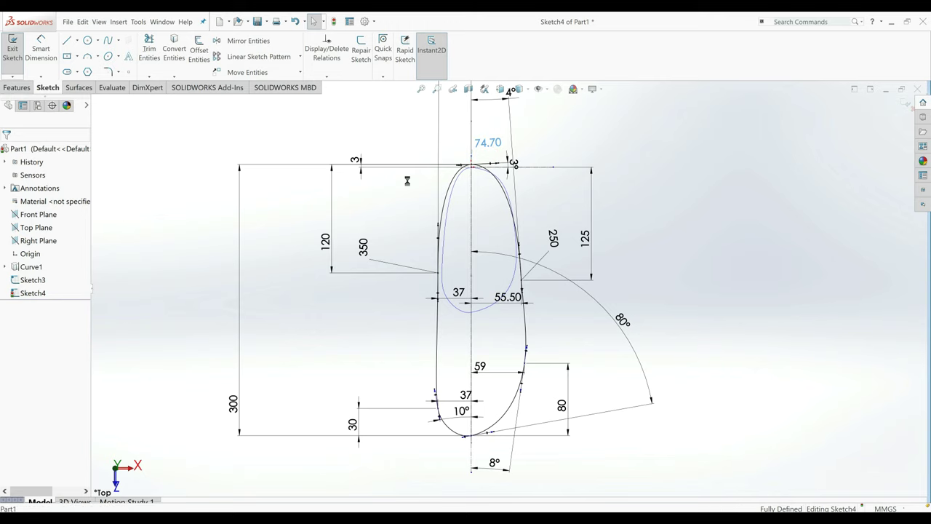
Dimension two spline points at distances of 170 mm and 180 mm.
ctrl+middle_drag(518, 437, 509, 378)
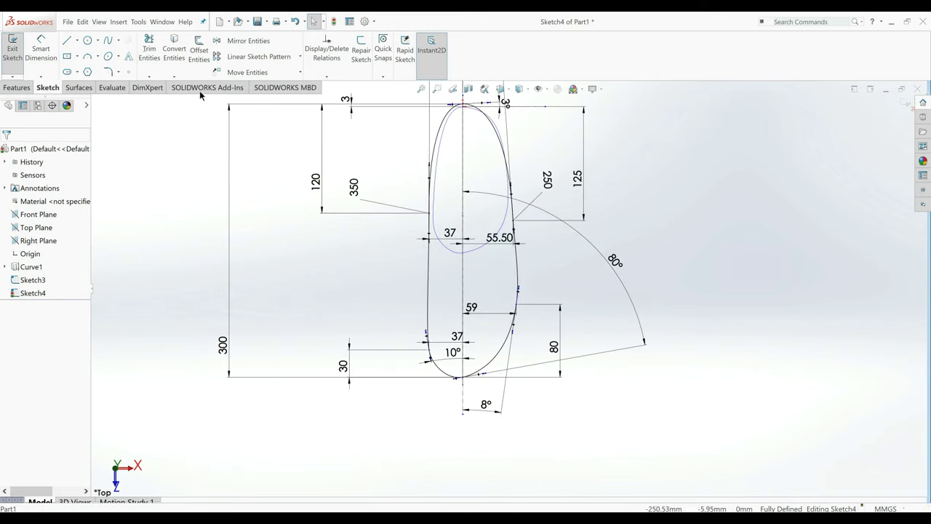
click(53, 58)
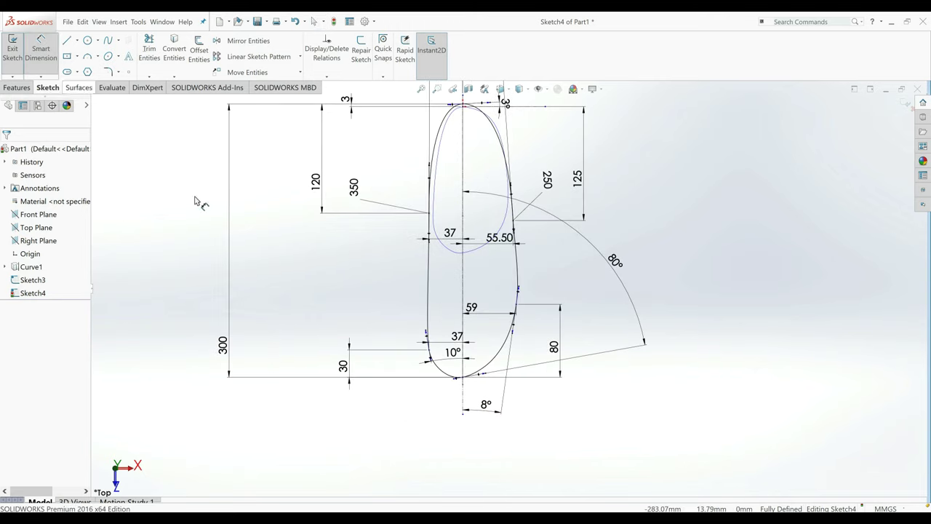
click(431, 342)
click(363, 308)
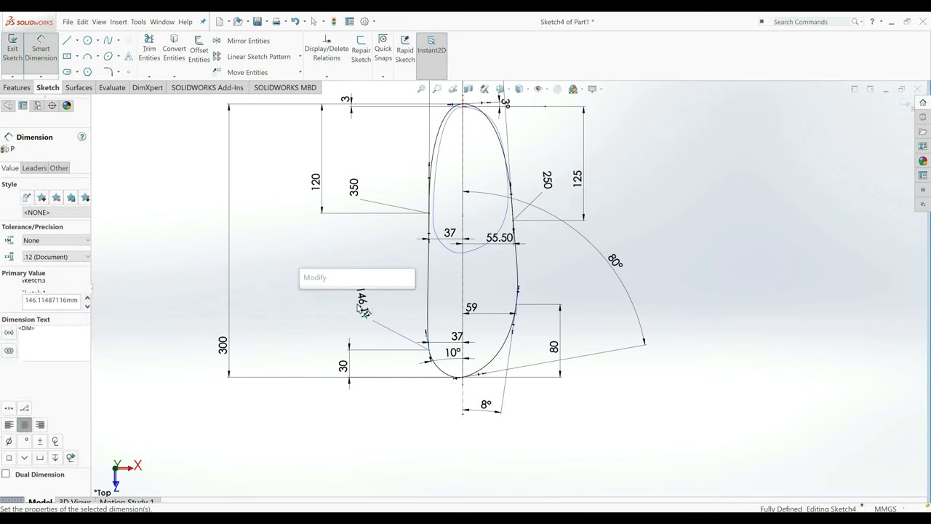
text(170)
key(Return)
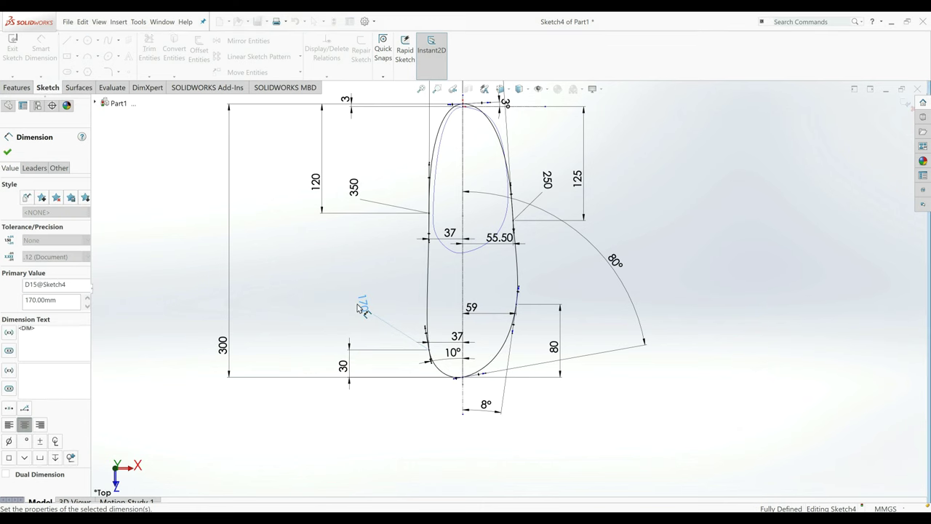
click(481, 375)
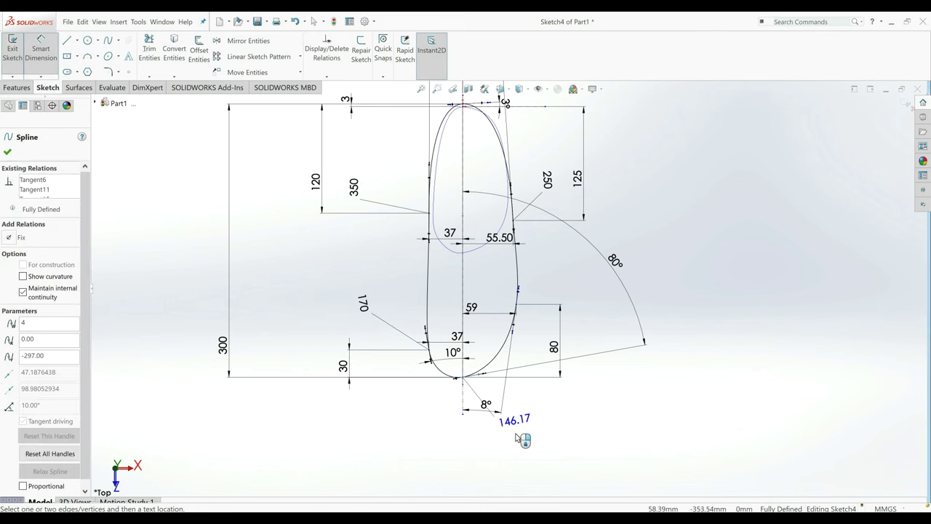
click(512, 441)
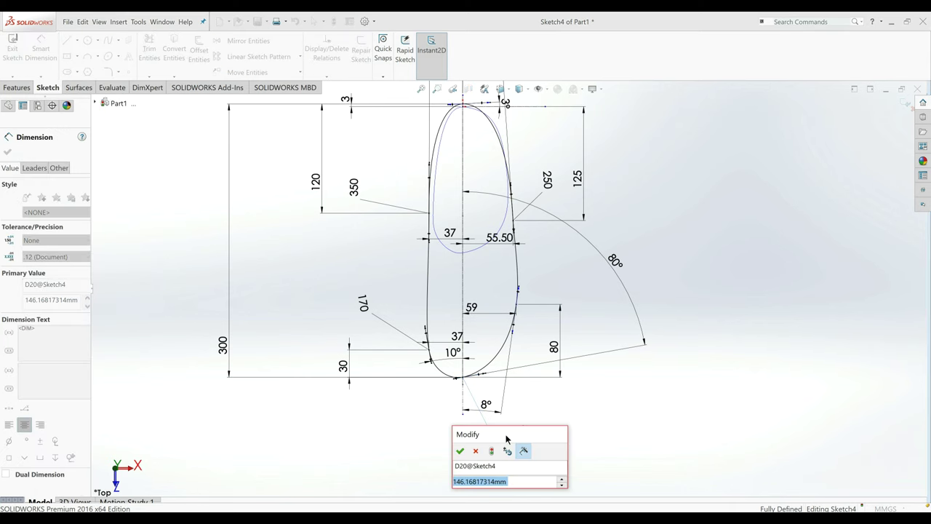
text(180)
key(Return)
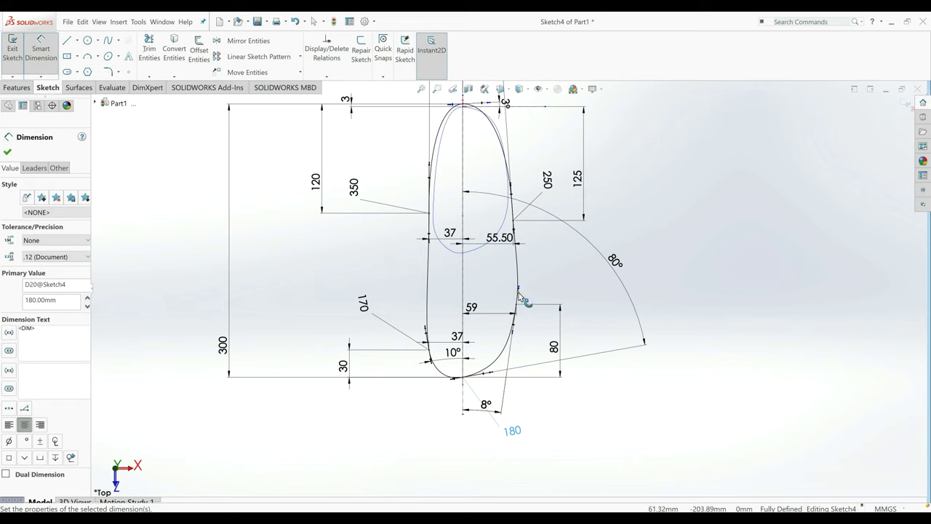
Shorten the spline's lower-right tangent handle by dragging it inward.
click(519, 292)
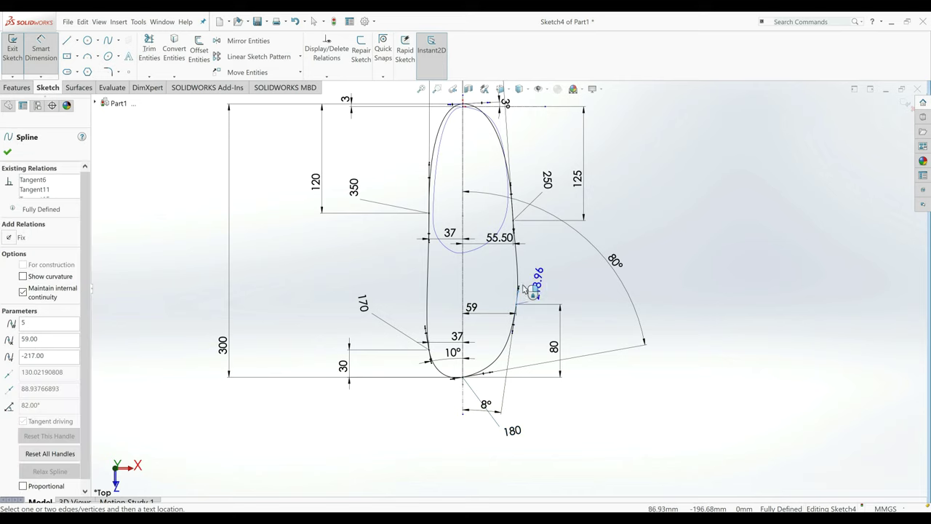
click(55, 70)
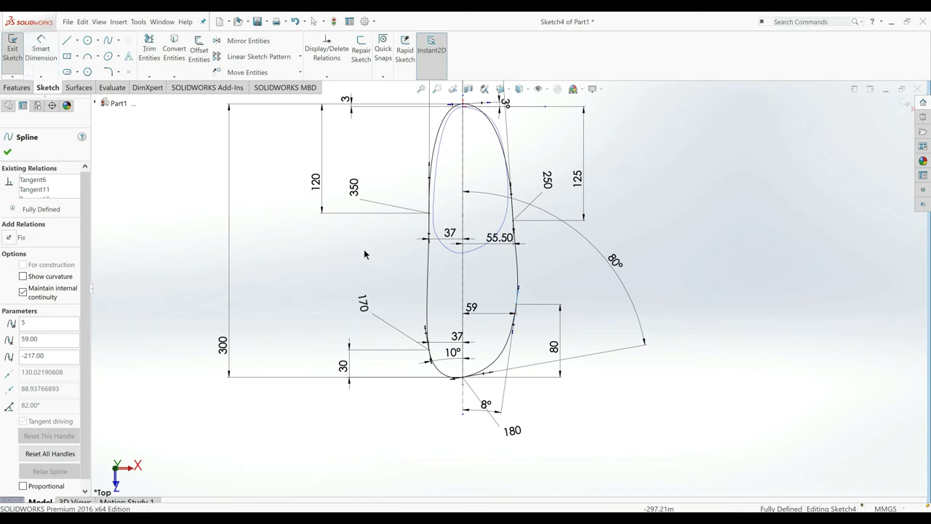
click(548, 328)
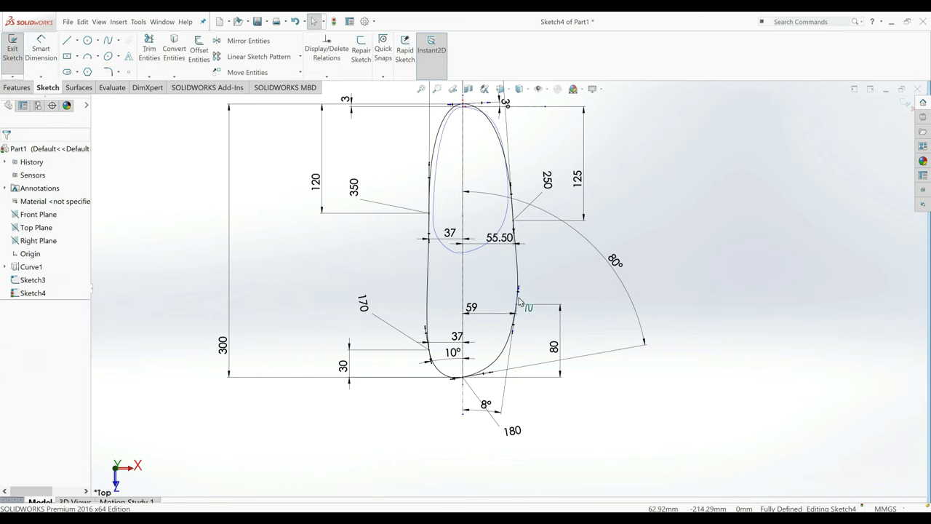
click(514, 337)
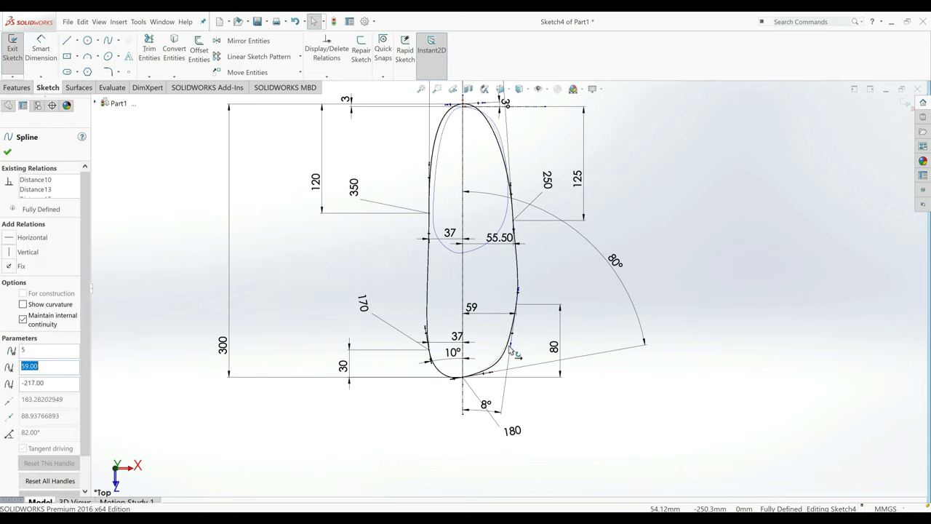
drag(512, 349, 492, 317)
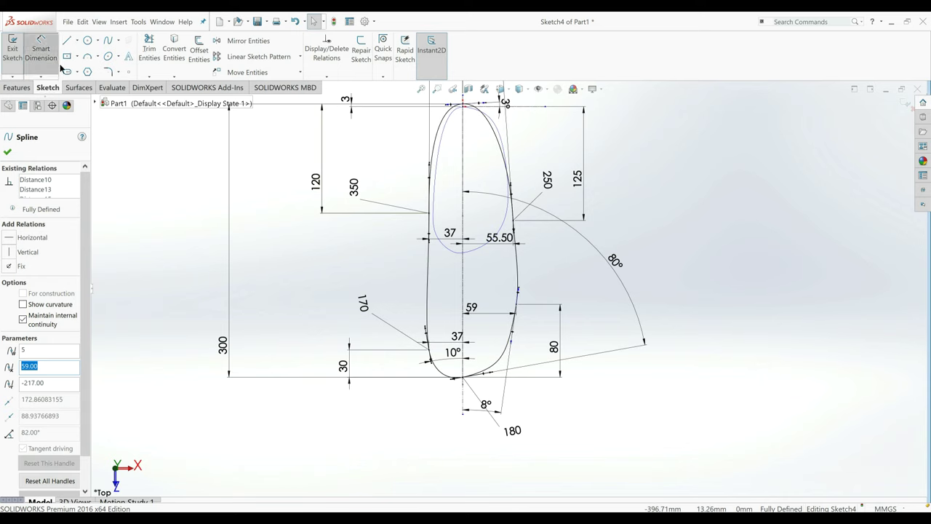
key(Escape)
Dimension the lower-right tangent handle length at 180 mm.
click(514, 337)
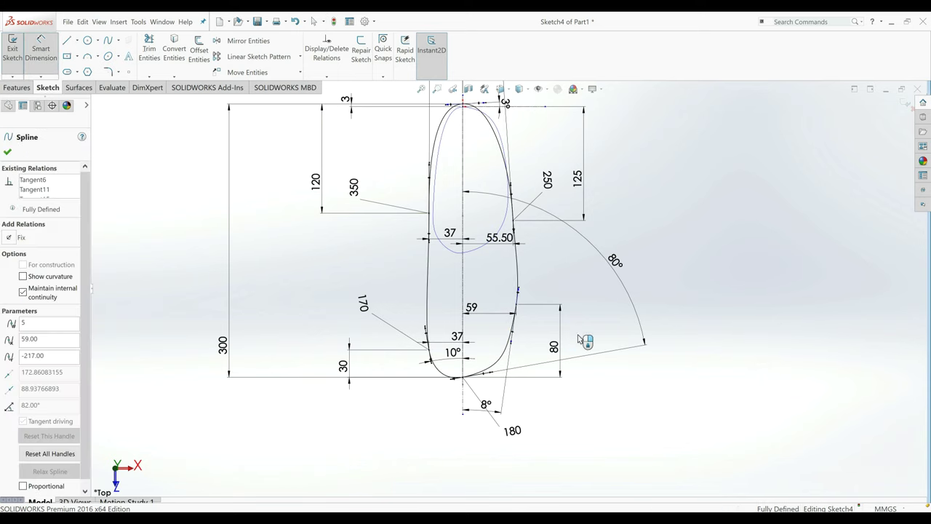
click(591, 297)
text(180)
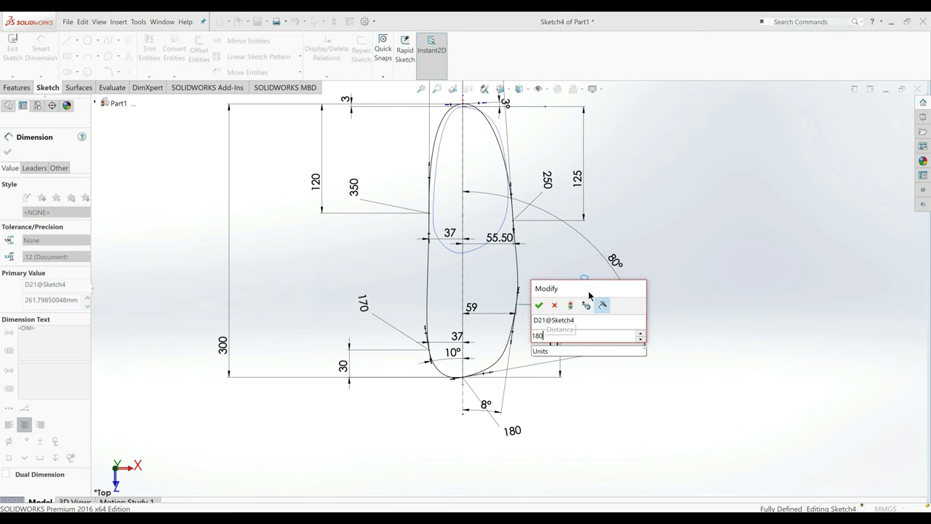
key(Return)
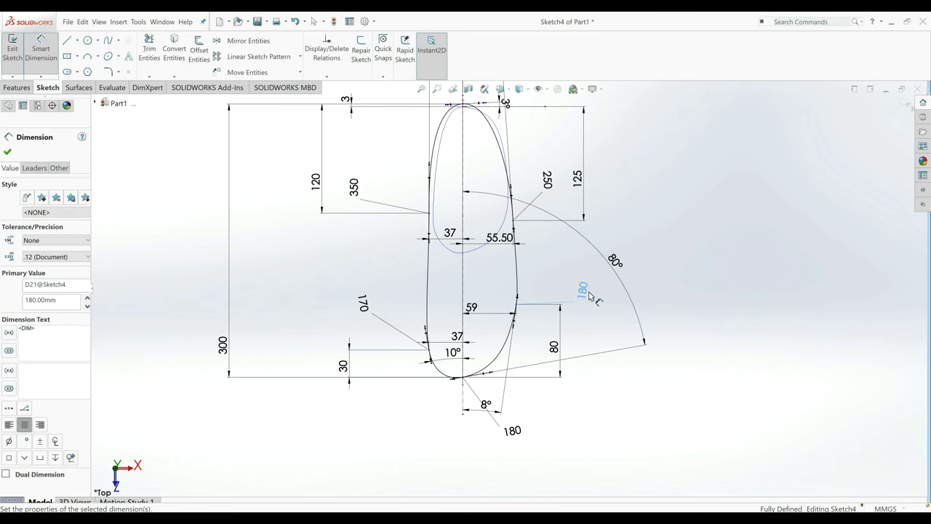
Set the spline's top tangent handle length to 100.
scroll(507, 151, down, 2)
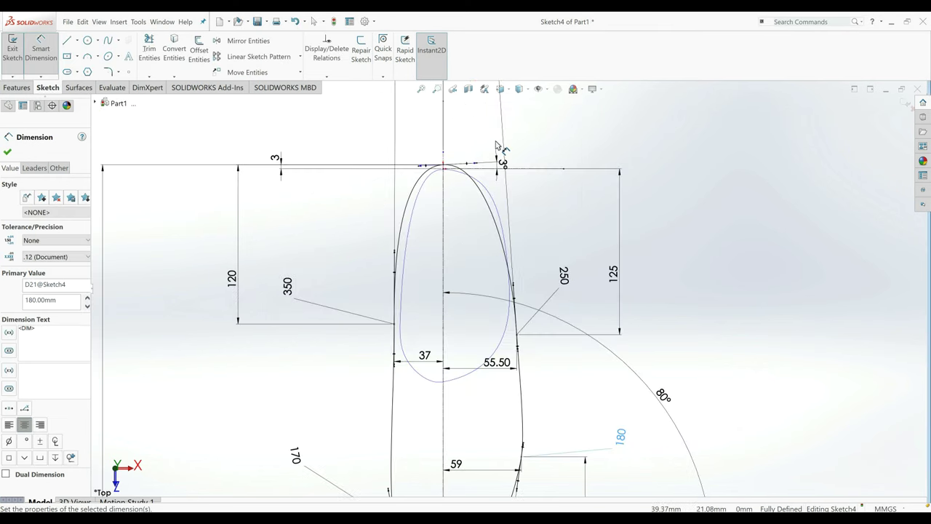
scroll(480, 171, up, 2)
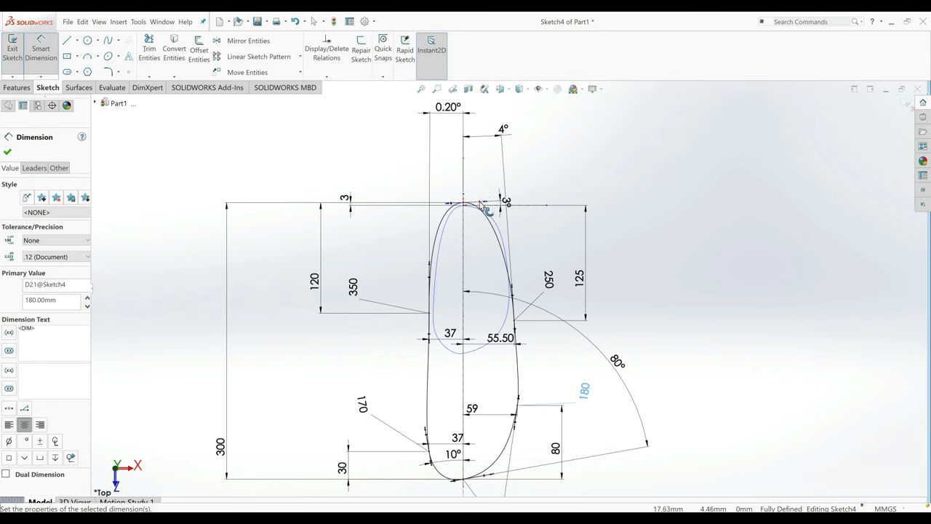
click(484, 208)
double_click(483, 180)
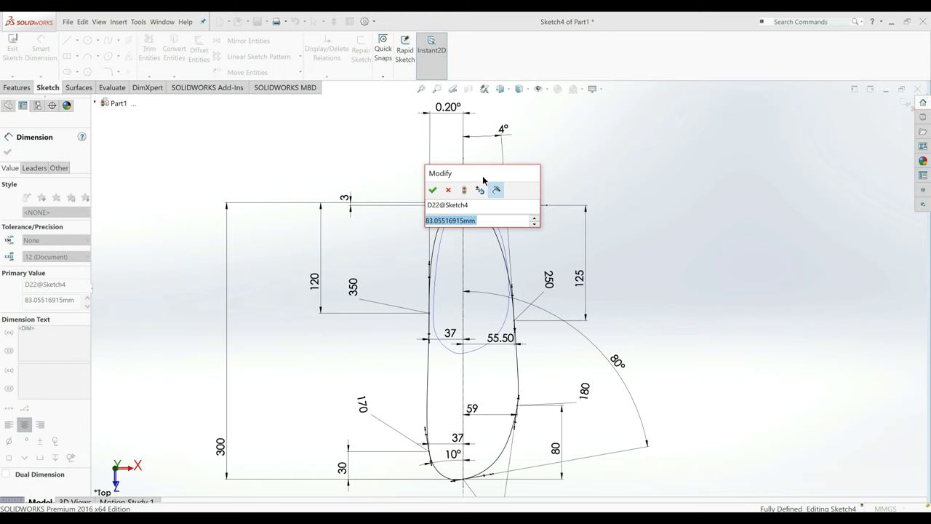
text(100)
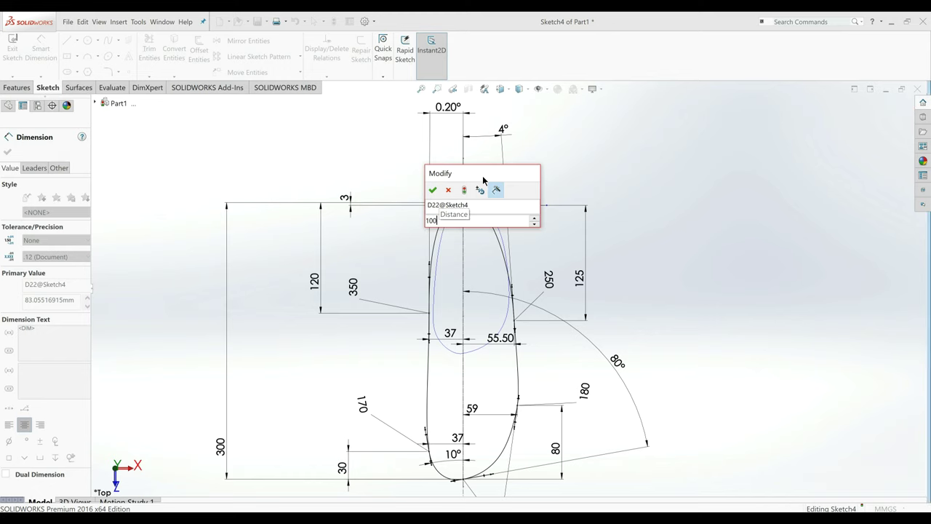
key(Return)
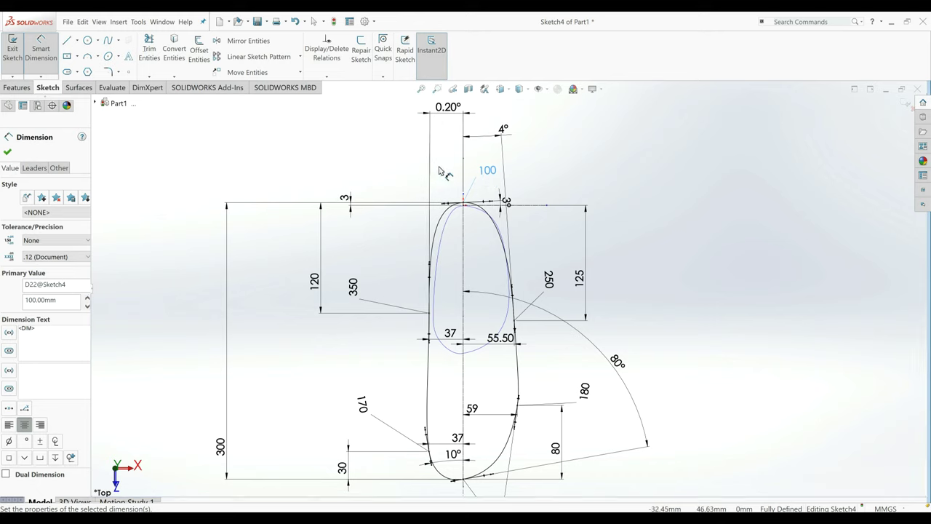
click(476, 178)
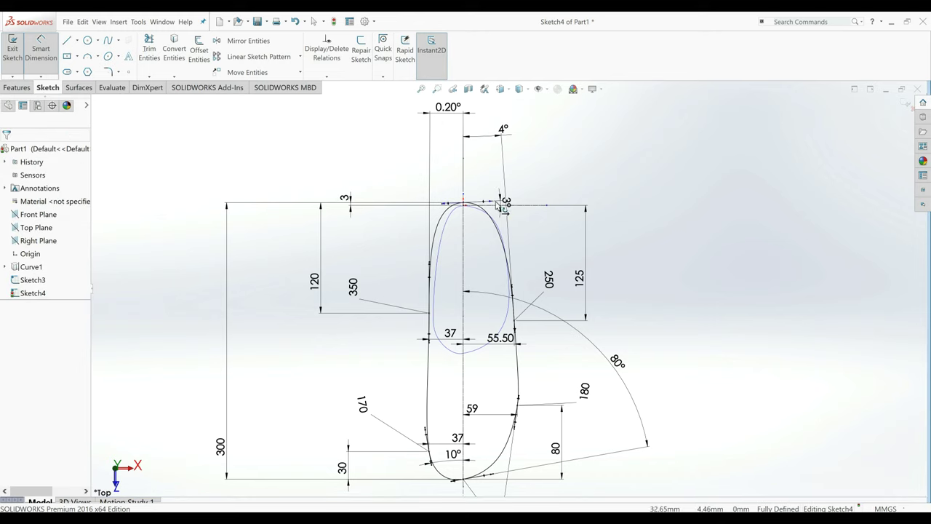
Add a 3° angle dimension to the top handle, then drag the handle outward to widen the toe.
click(500, 205)
drag(501, 206, 323, 108)
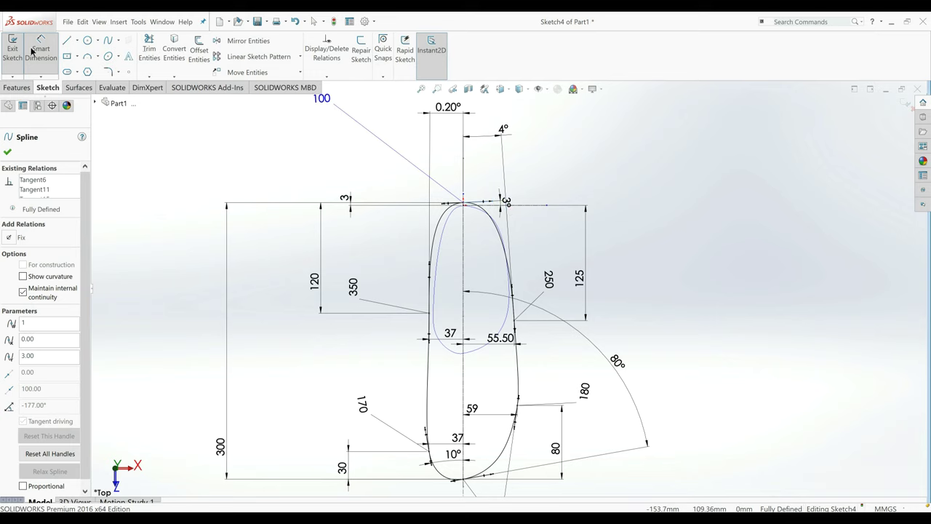
click(212, 131)
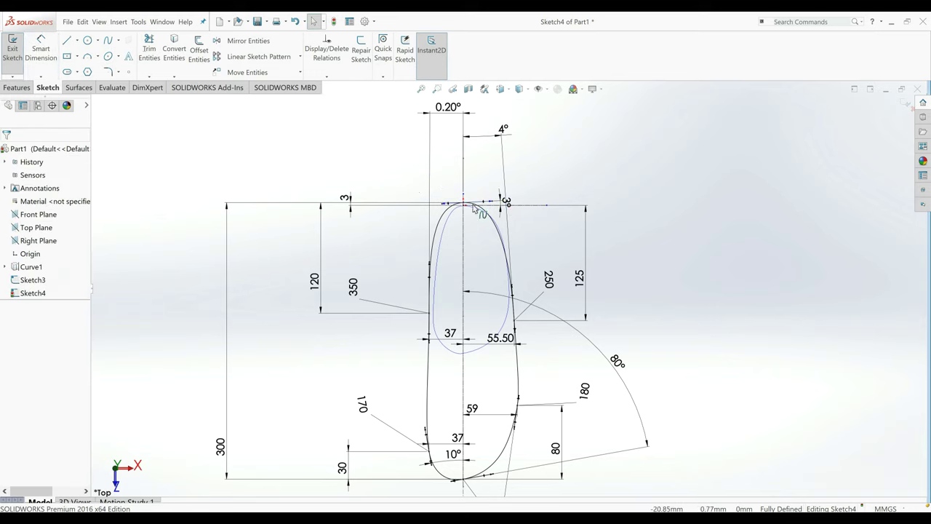
click(499, 205)
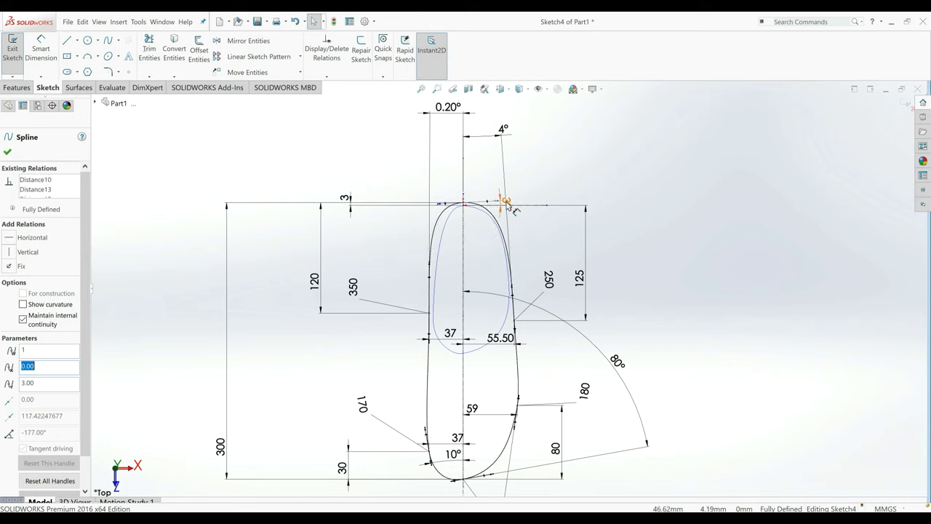
drag(504, 203, 622, 201)
click(620, 196)
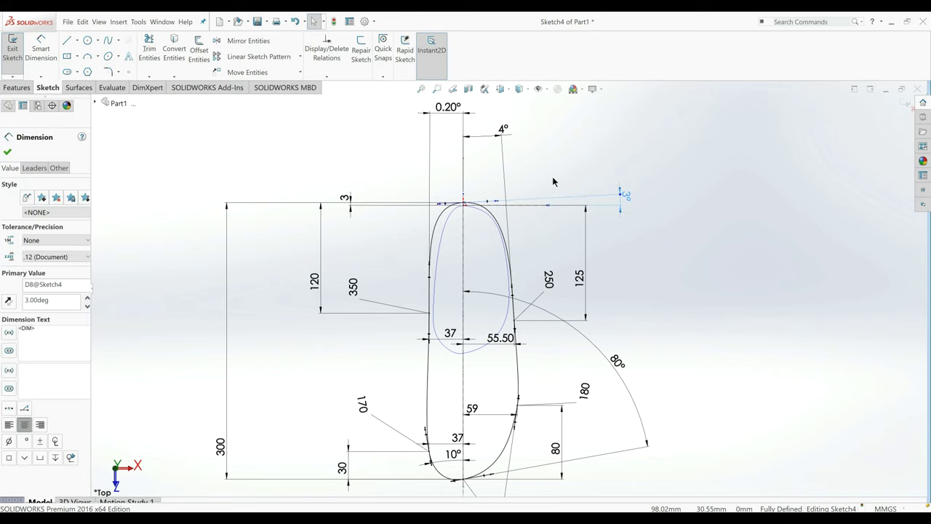
click(555, 179)
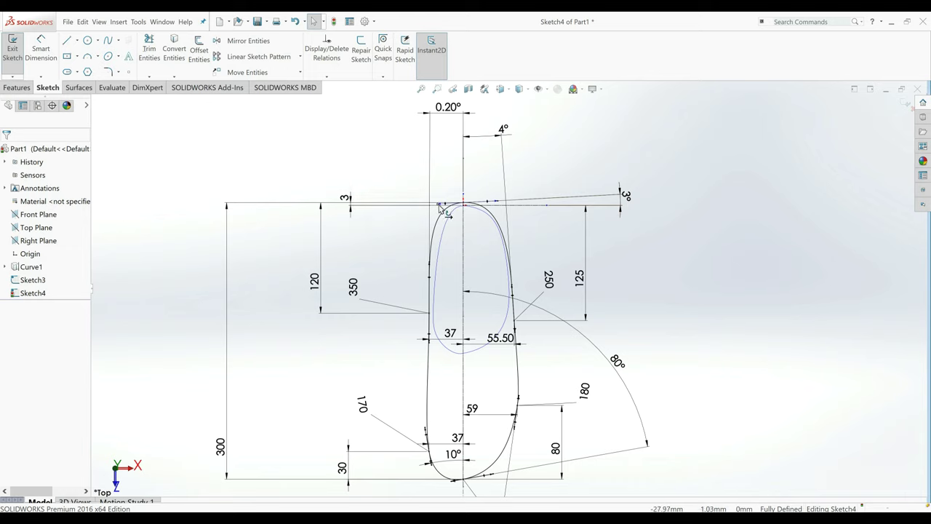
click(442, 209)
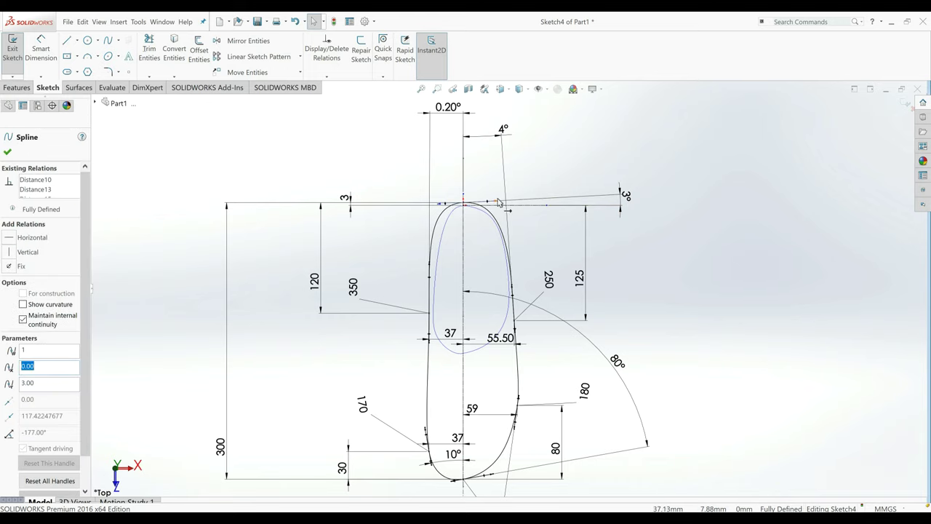
drag(499, 203, 509, 207)
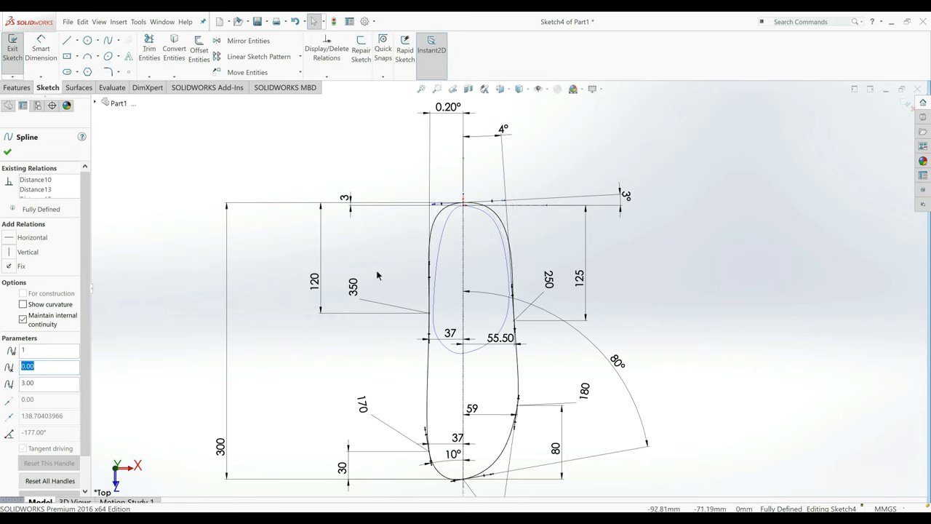
Delete the 350 dimension from the sketch.
key(Escape)
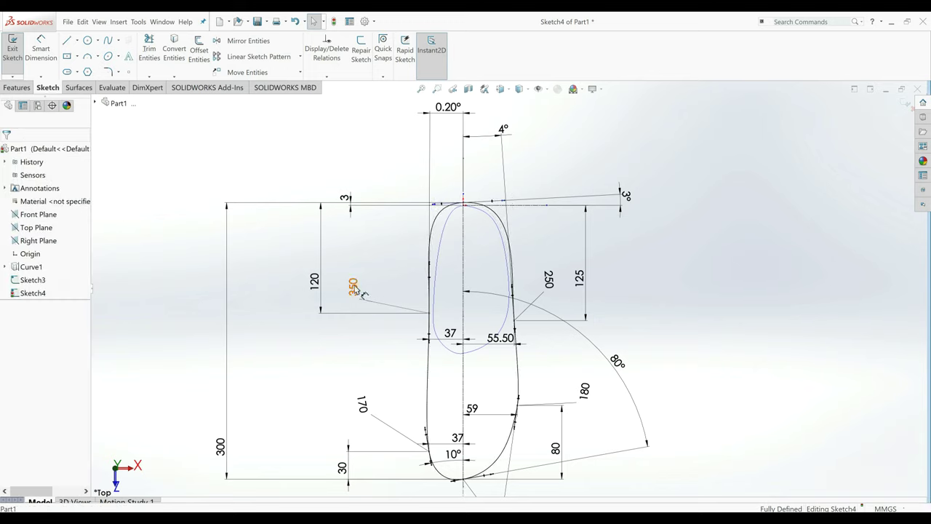
click(354, 288)
key(Delete)
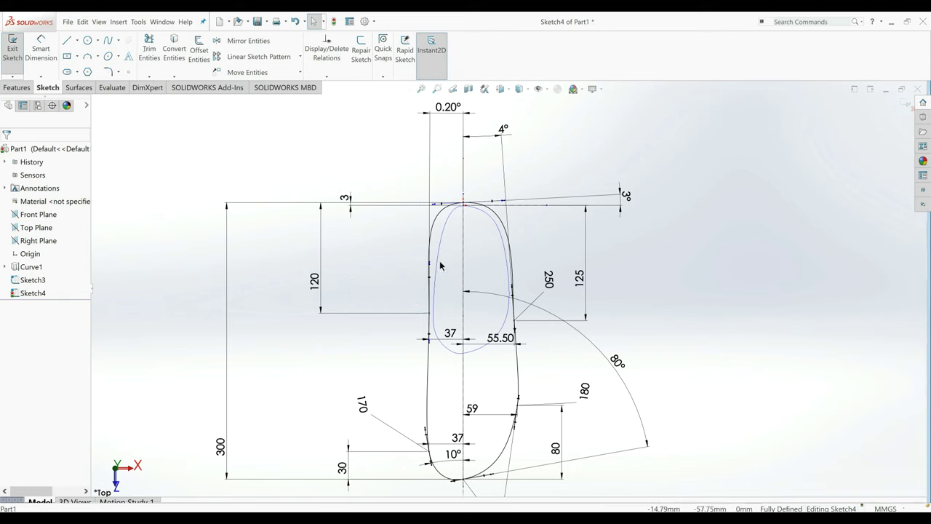
Reshape the spline by moving its left point and adjusting the top and right tangent handles.
click(429, 275)
drag(431, 275, 436, 289)
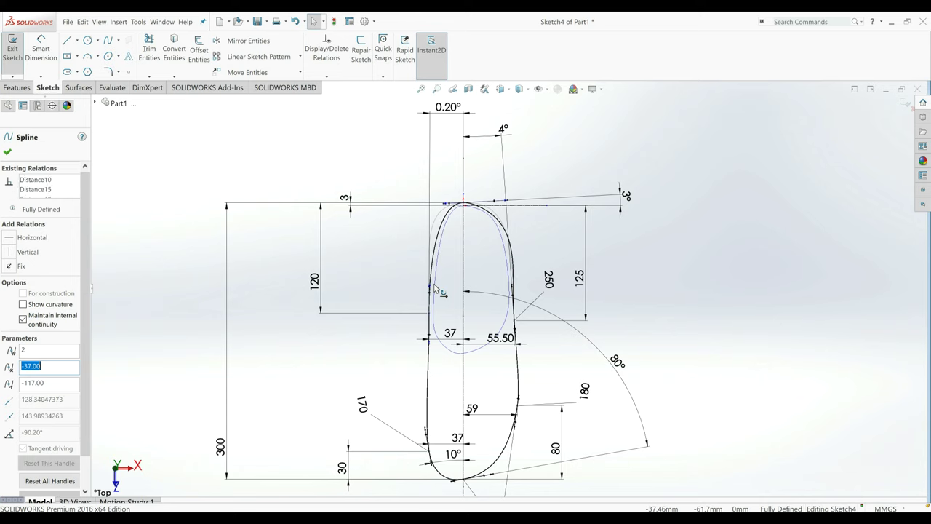
click(506, 205)
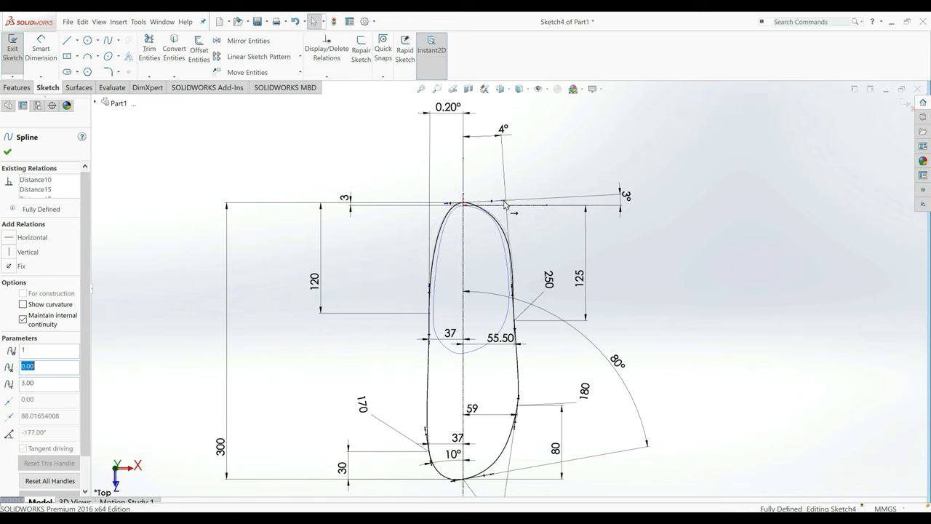
drag(507, 202, 507, 203)
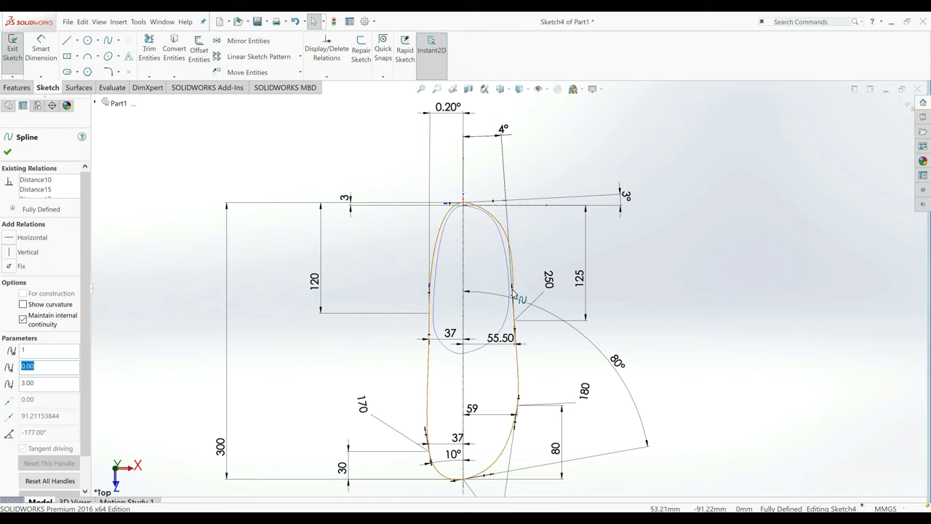
key(Escape)
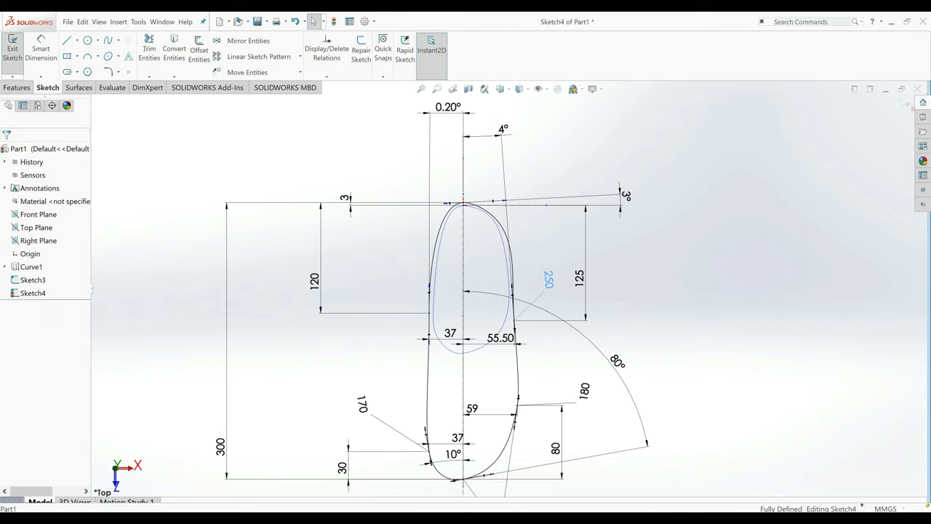
click(515, 293)
drag(515, 294, 516, 294)
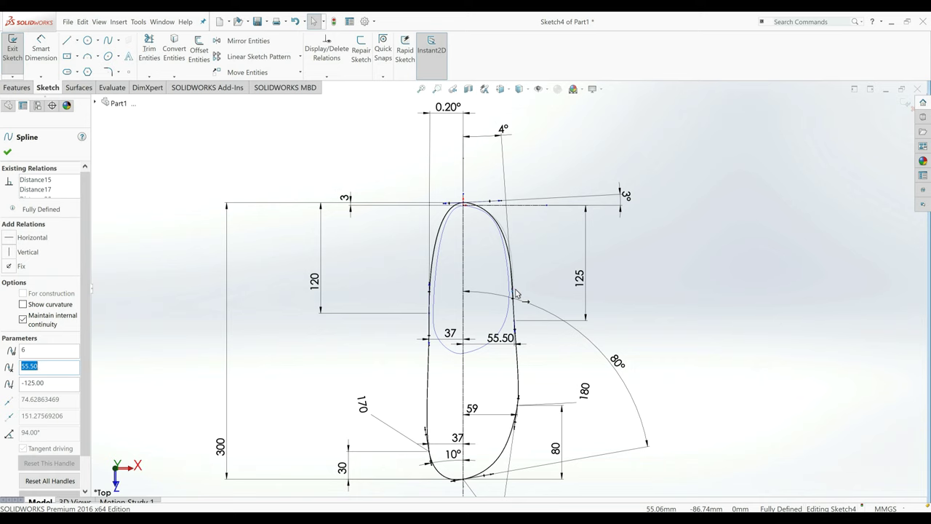
click(501, 201)
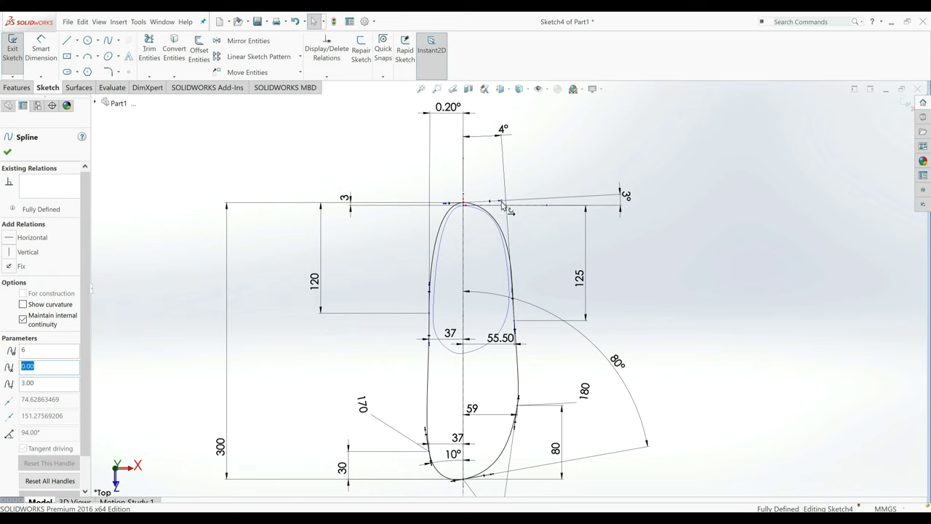
click(477, 212)
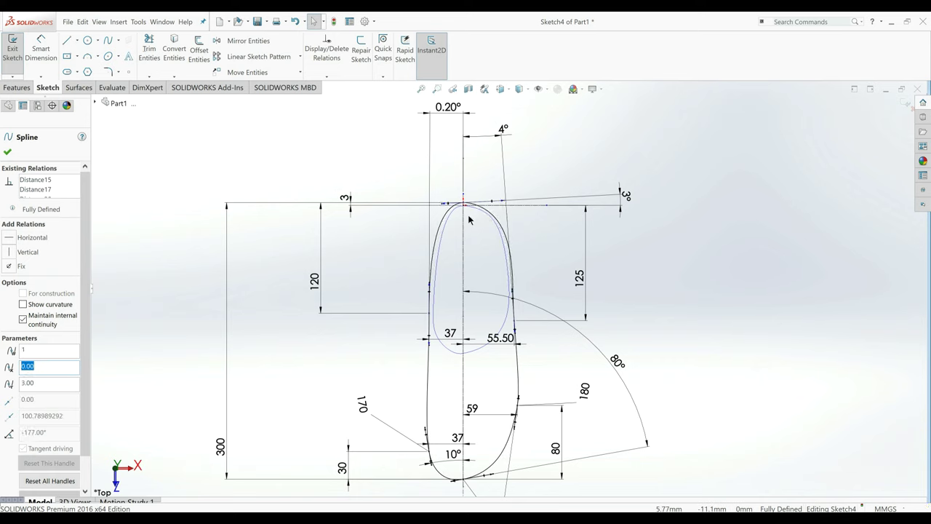
key(Escape)
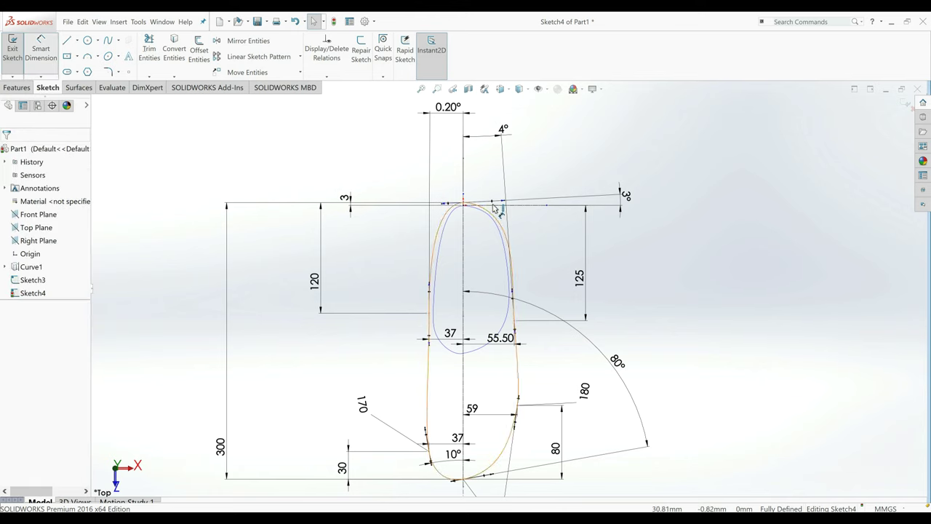
Set the top handle length back to 100 and dimension the right-side handle at 225.
click(499, 204)
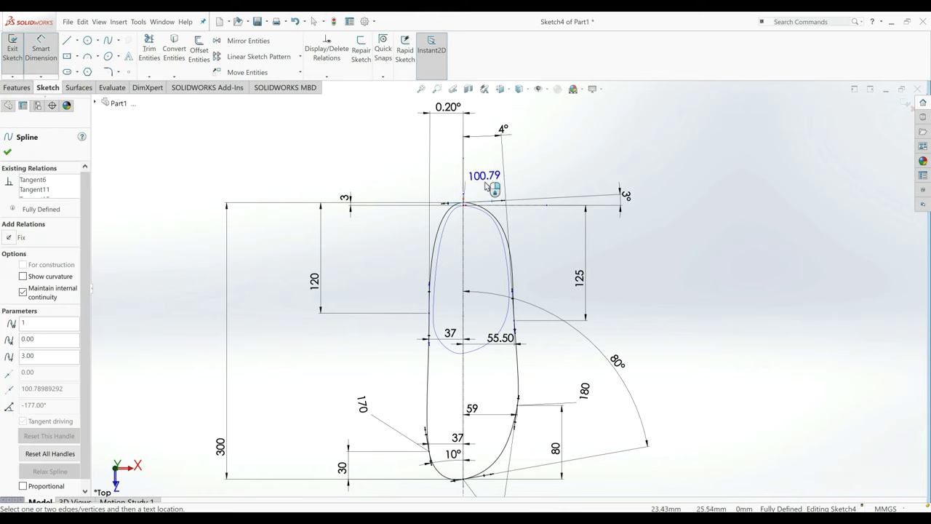
double_click(486, 186)
text(100)
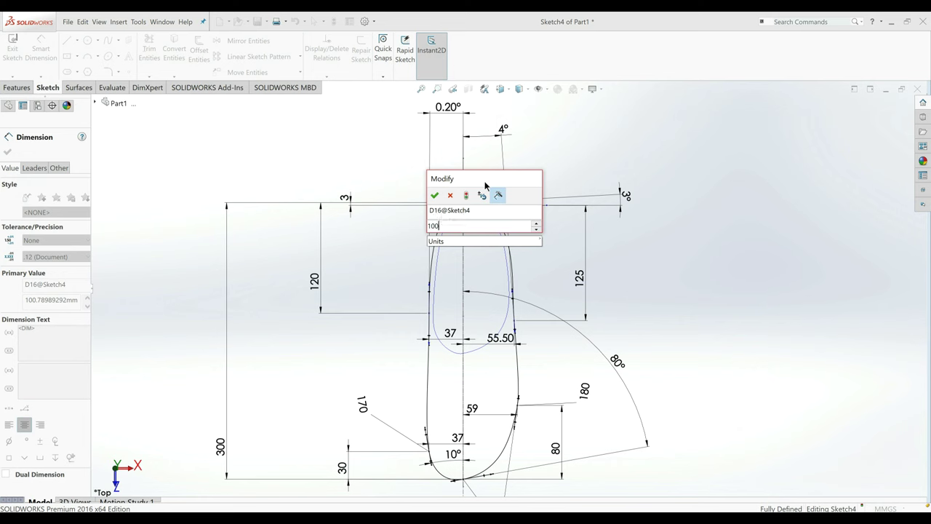
key(Return)
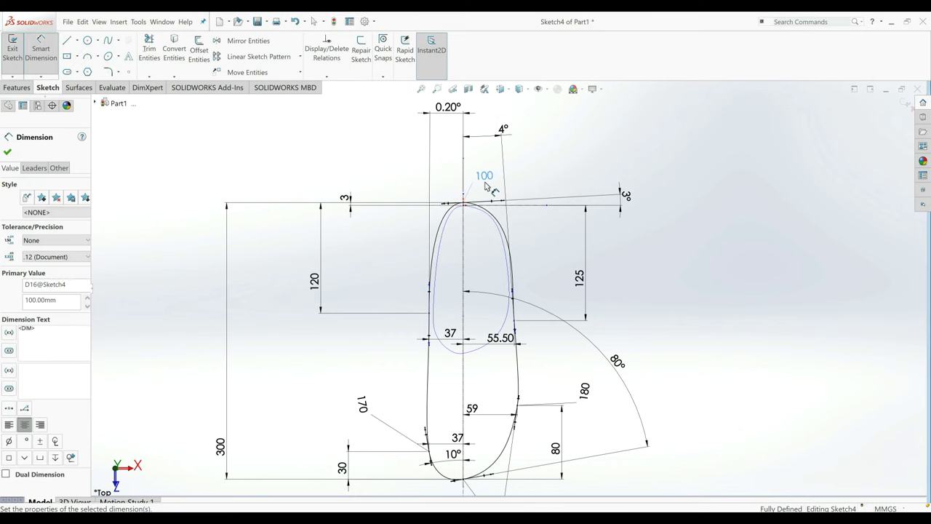
click(514, 304)
click(550, 269)
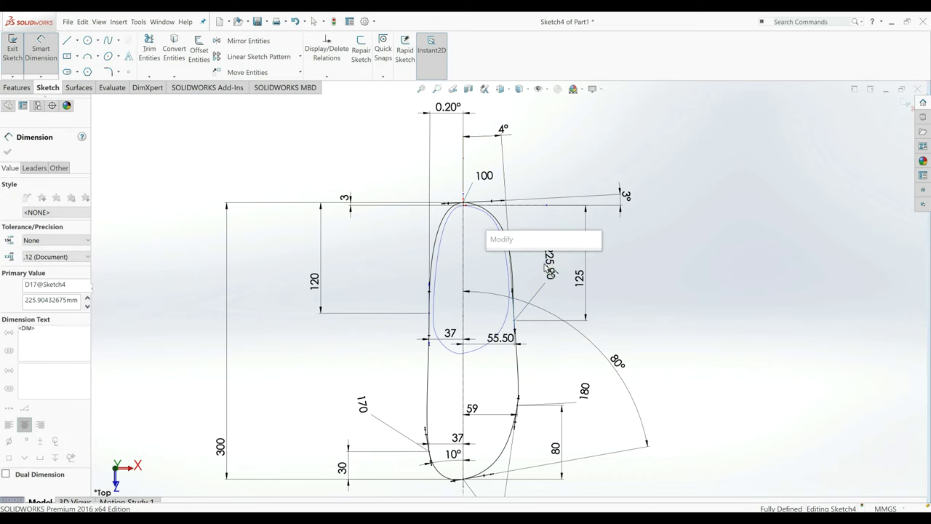
text(225)
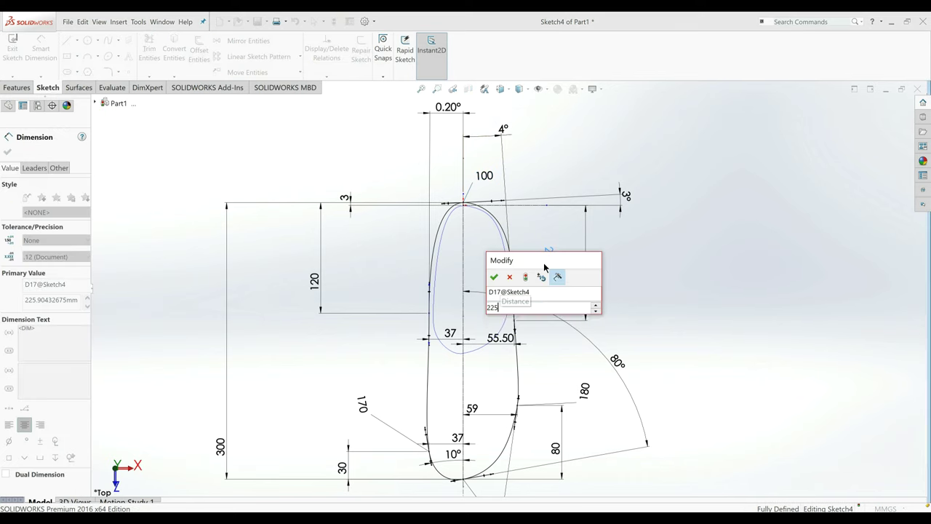
key(Return)
Dimension the inner spline's length at 270.
double_click(51, 300)
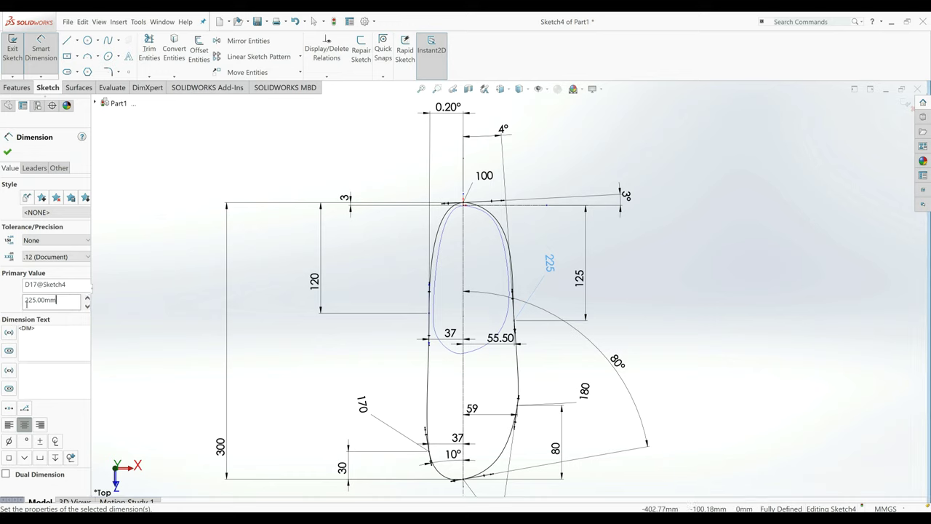
text(2)
click(418, 286)
click(382, 249)
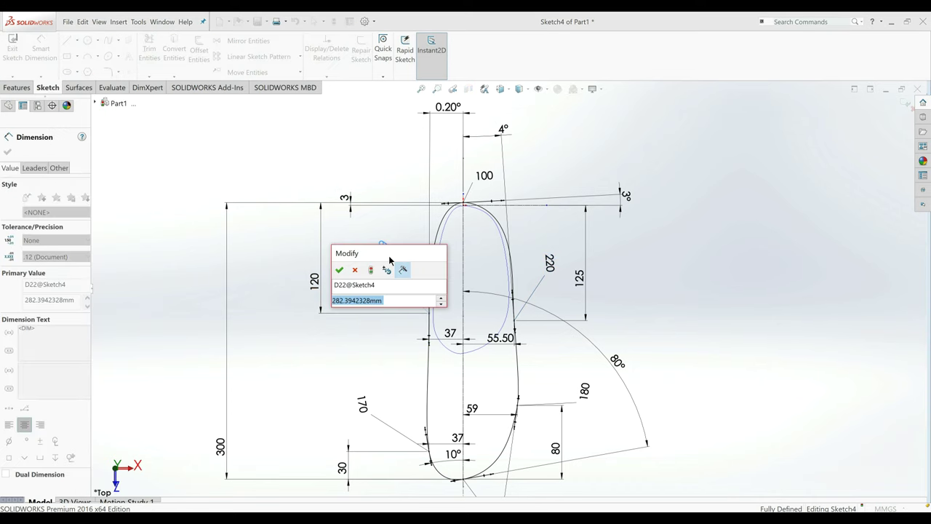
text(270)
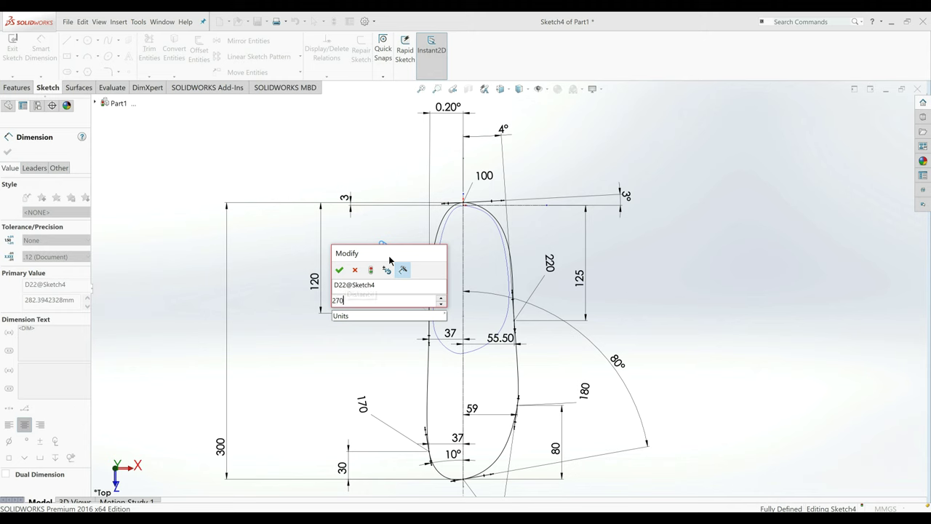
key(Return)
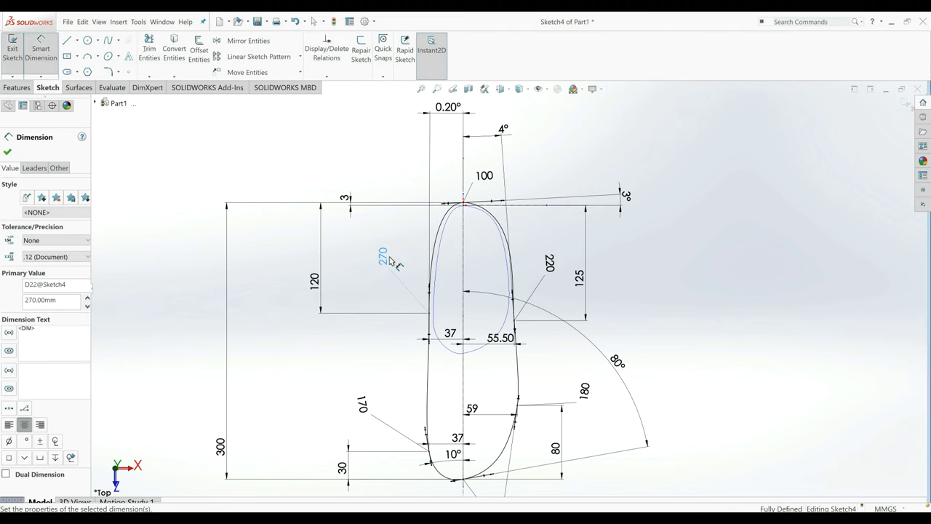
click(9, 152)
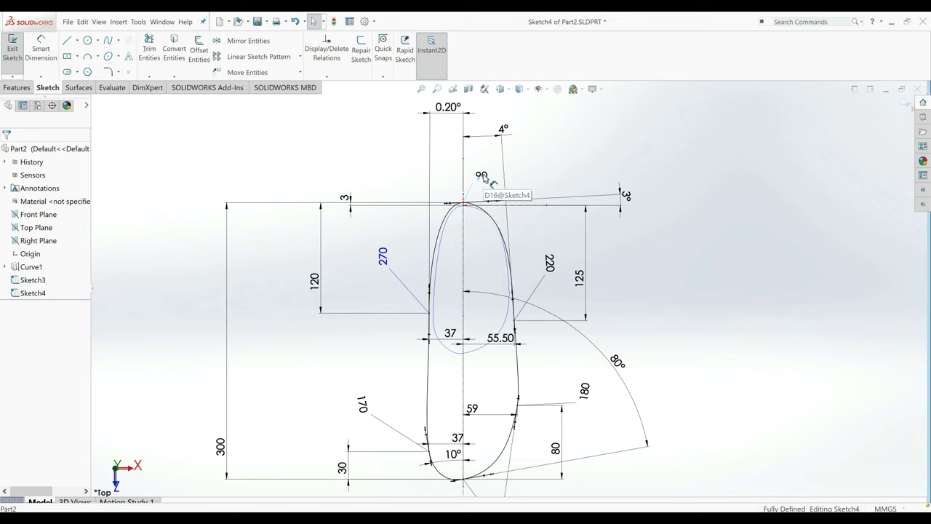
Revise the side, top and spline dimensions so the top reads 92 and both spline lengths 250.
key(z)
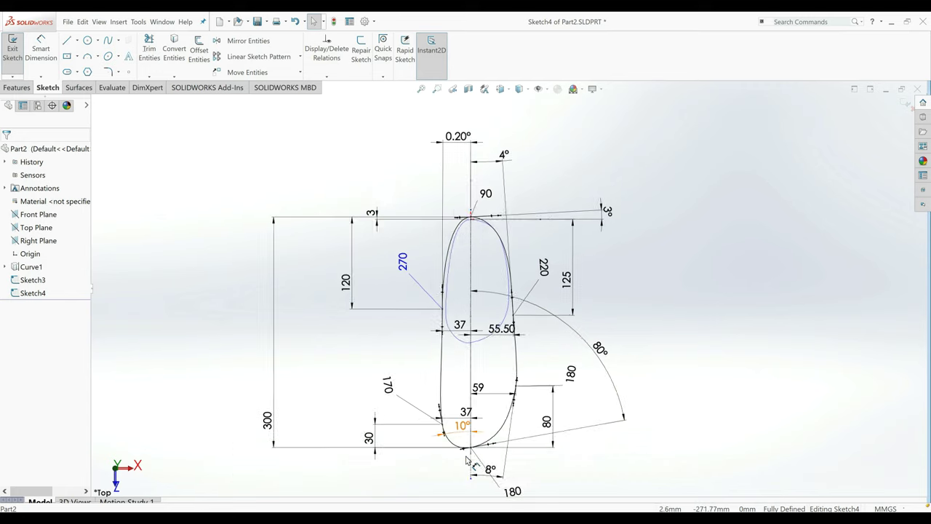
scroll(480, 218, down, 3)
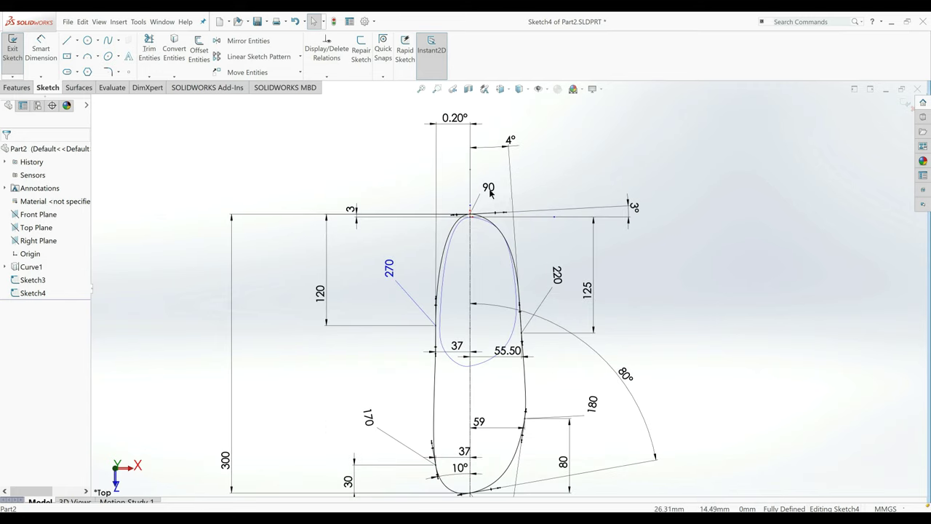
click(557, 275)
click(384, 355)
click(557, 275)
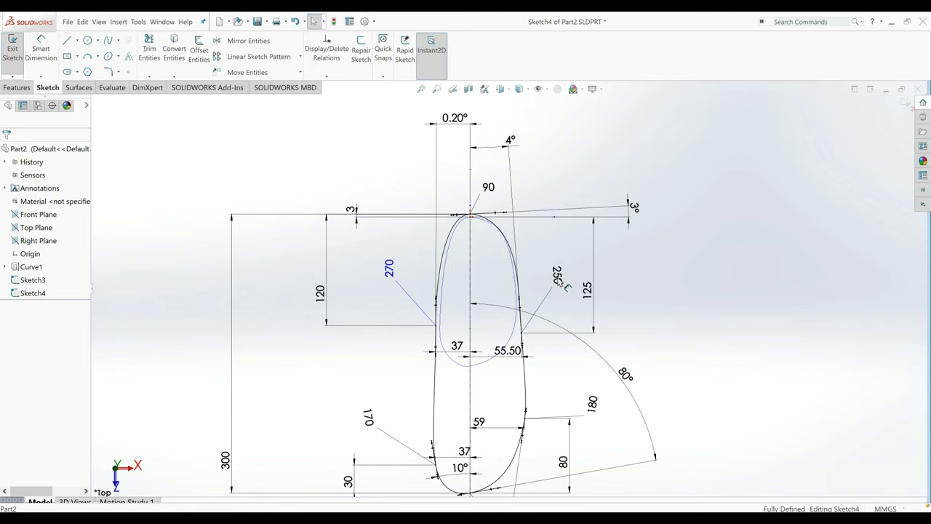
scroll(538, 269, down, 4)
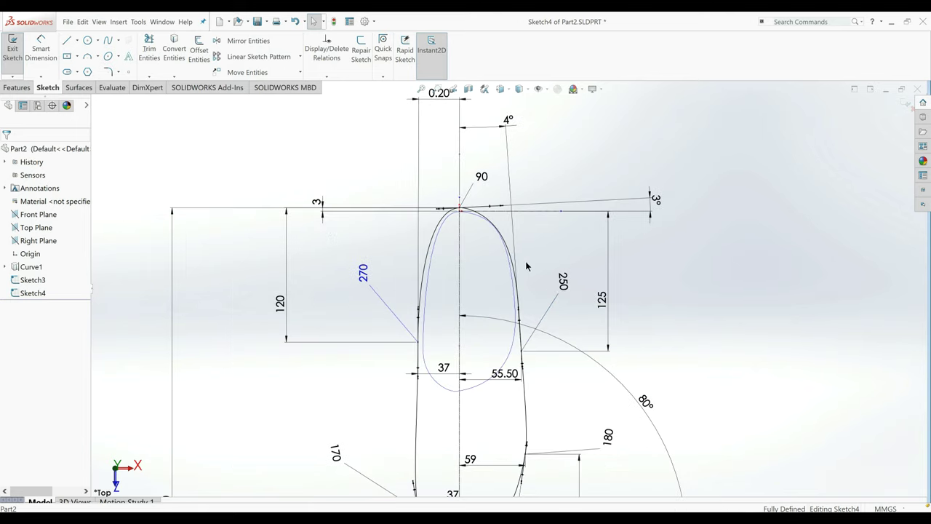
click(470, 165)
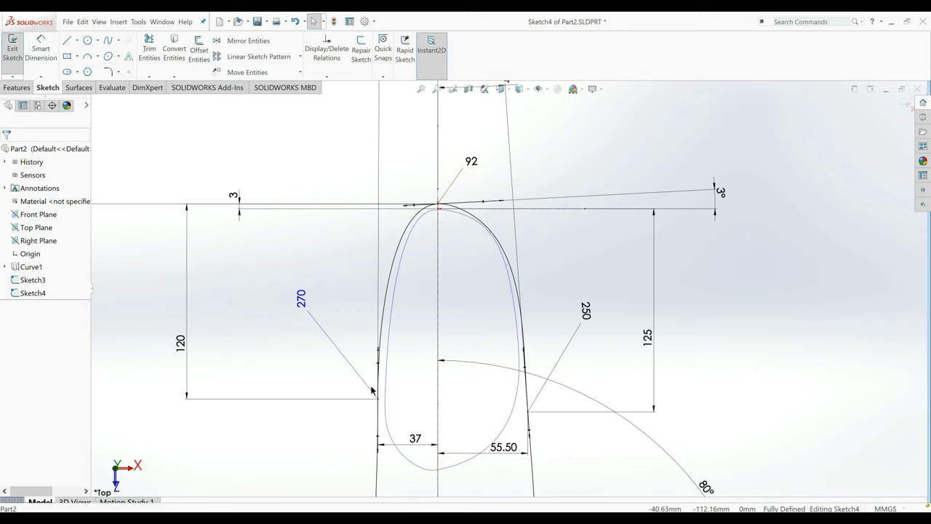
click(301, 299)
scroll(456, 343, up, 3)
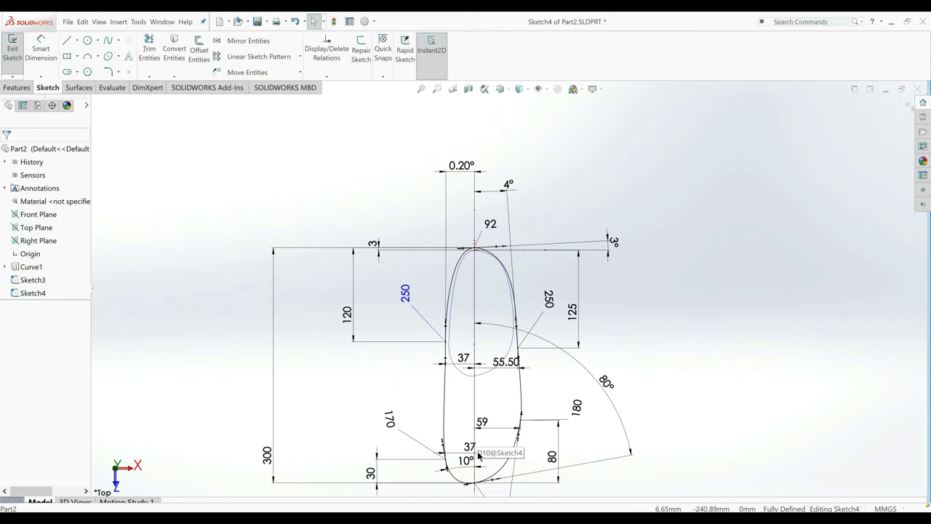
Change the lower-left 170 dimension to 180 and the bottom 180 dimension to 185.
scroll(479, 455, down, 5)
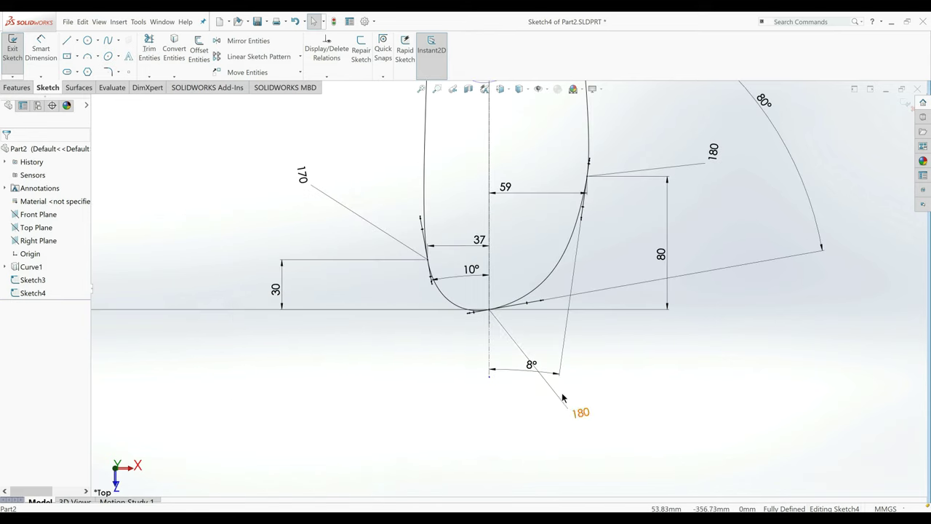
click(301, 176)
click(333, 275)
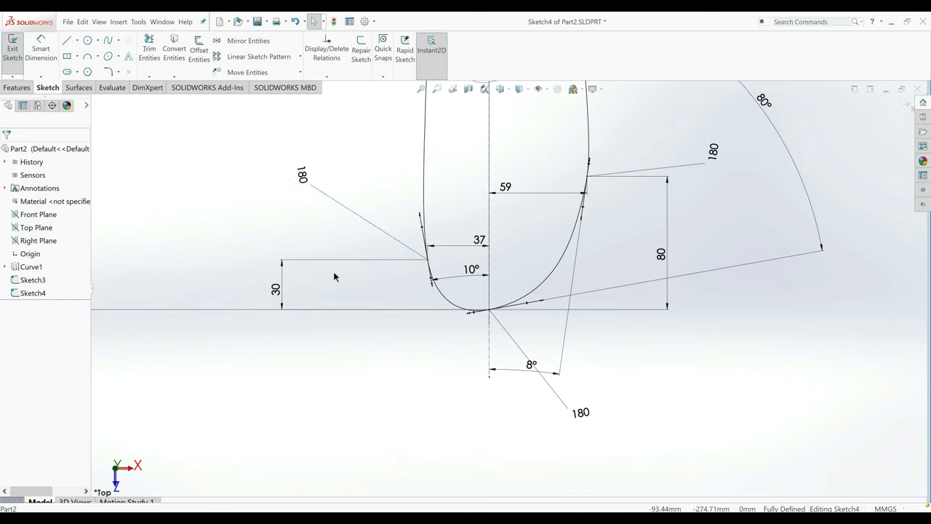
click(580, 413)
click(580, 421)
scroll(580, 420, up, 6)
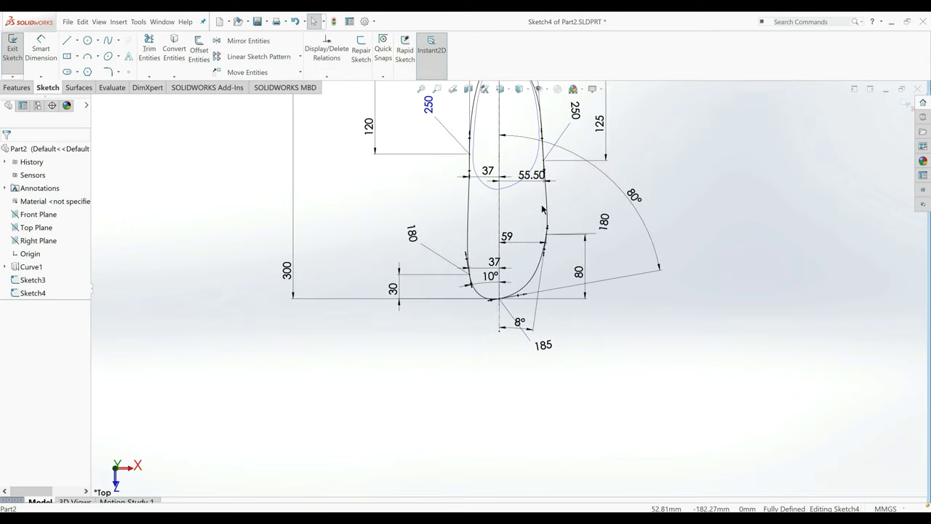
scroll(528, 200, down, 5)
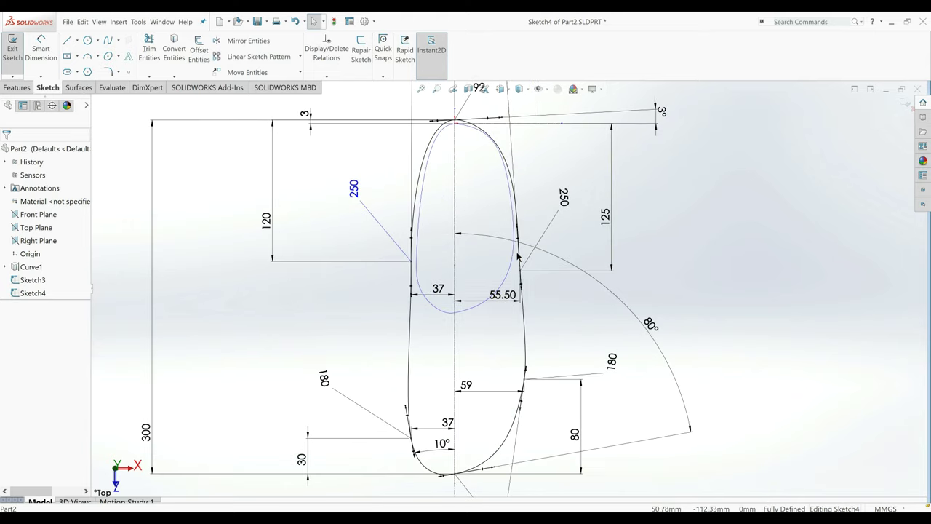
scroll(523, 248, up, 3)
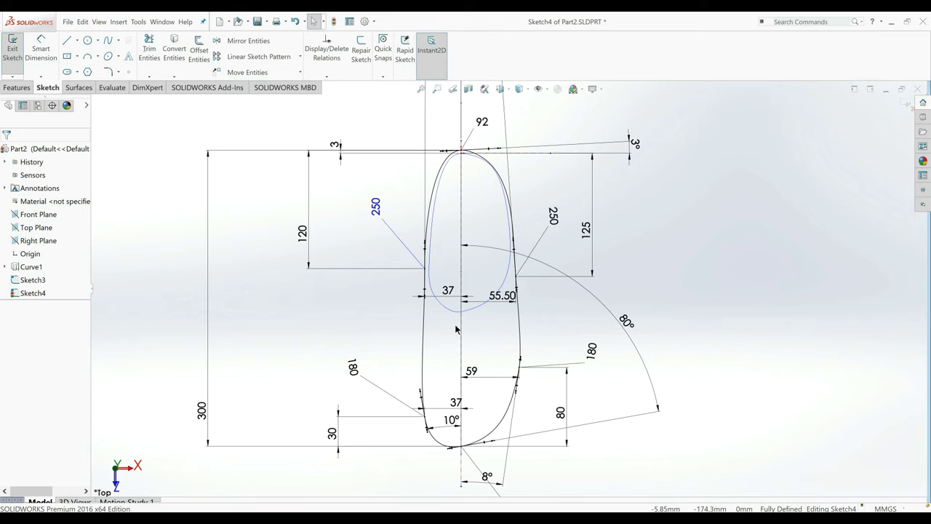
Set the right width to 54.50, undoing an accidental drag, and the left spline length to 270.
click(502, 296)
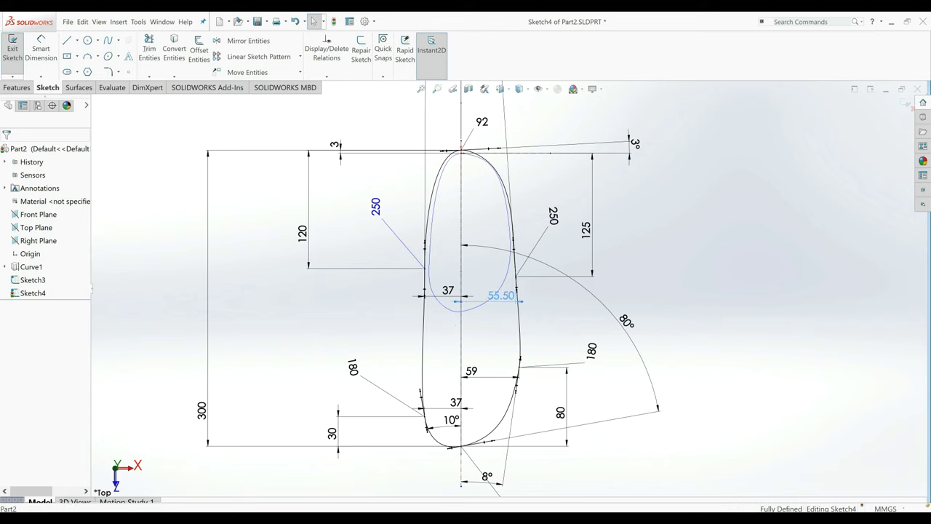
click(469, 308)
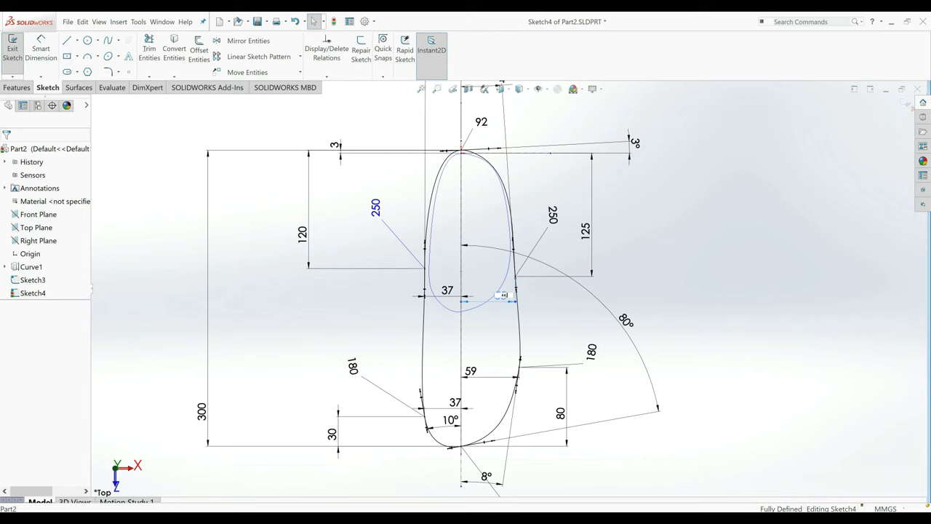
drag(503, 296, 509, 303)
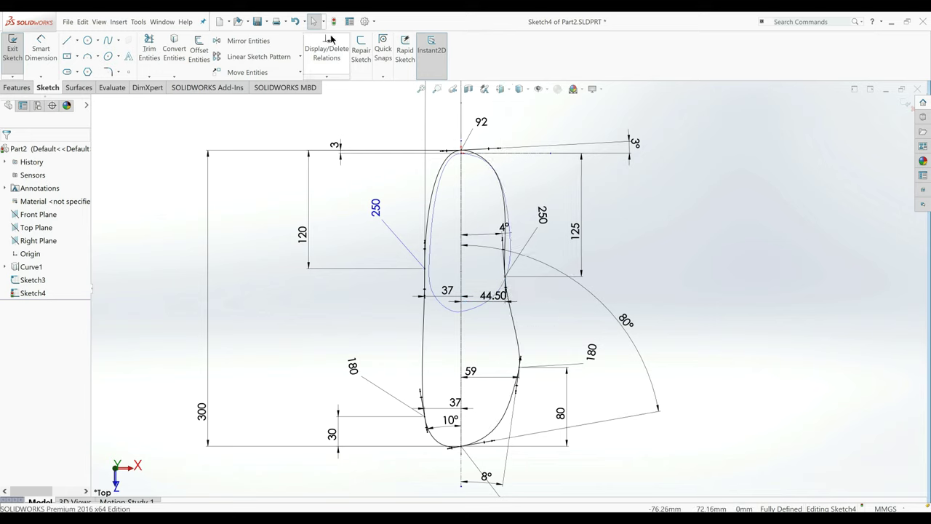
click(294, 21)
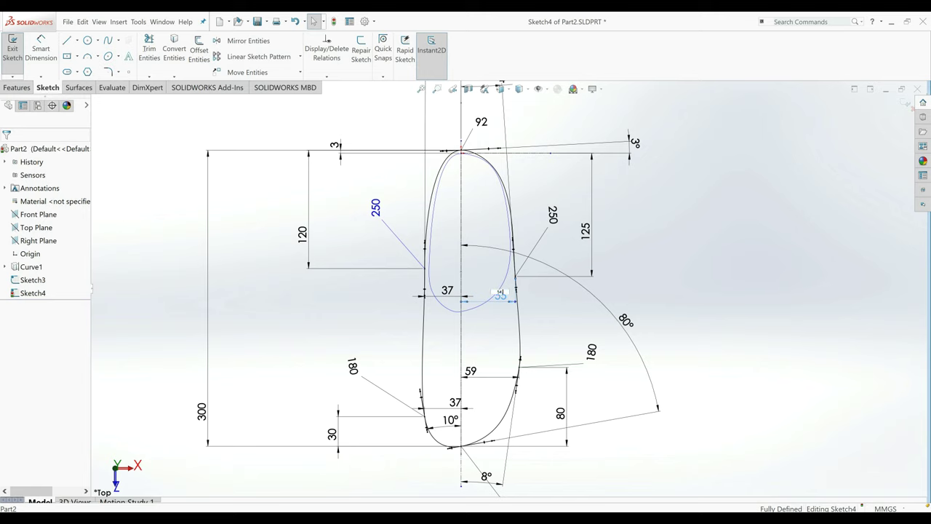
click(501, 295)
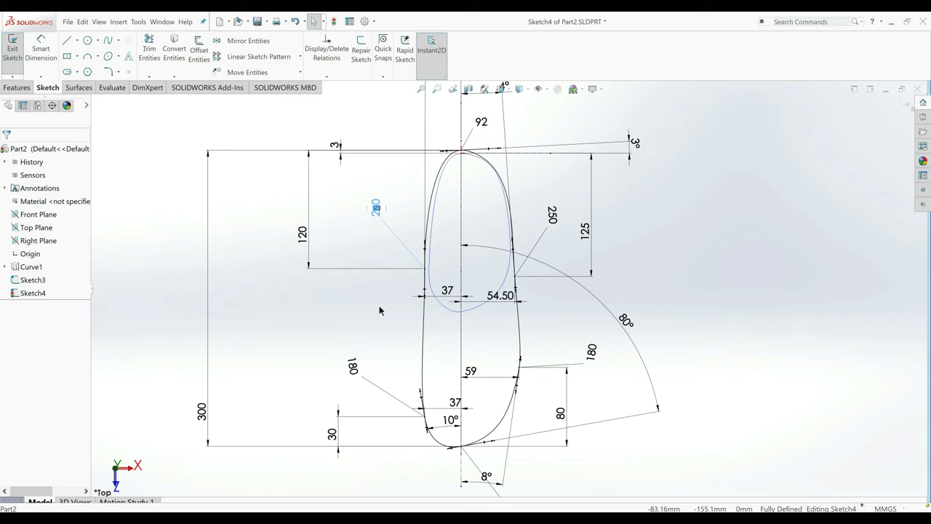
key(Return)
Change the left width from 37 to 36.50 and exit Sketch4.
click(447, 290)
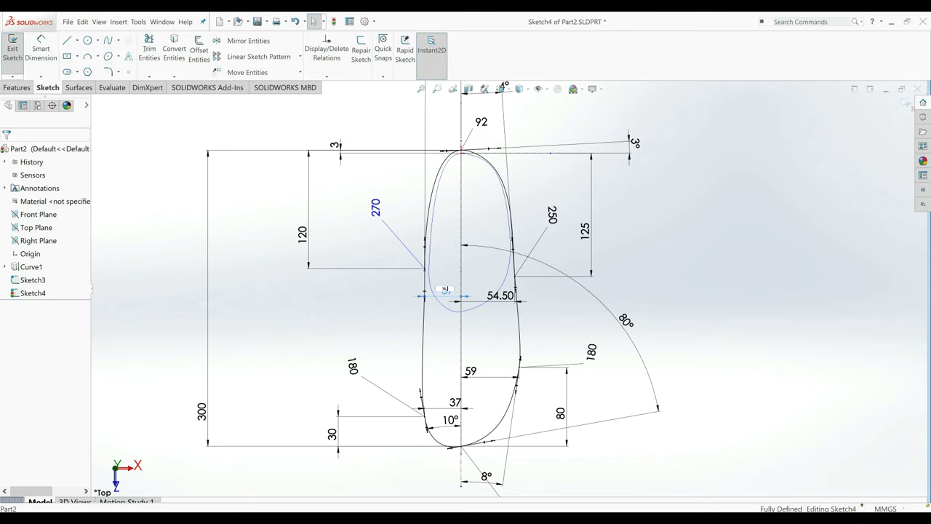
key(Return)
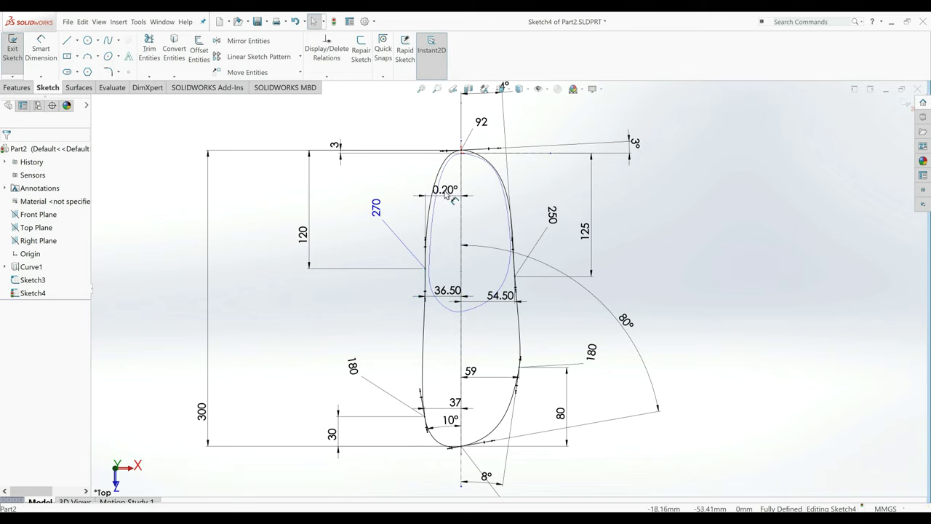
scroll(455, 153, down, 2)
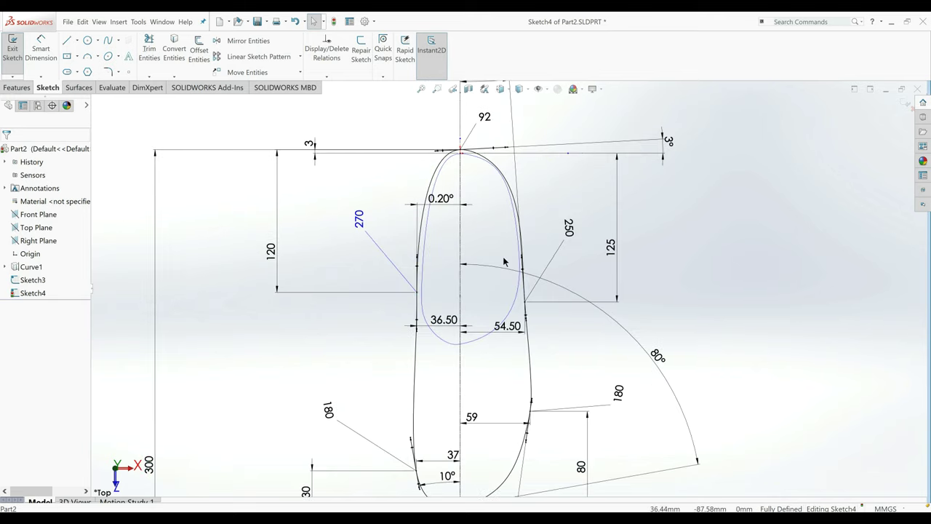
scroll(504, 262, up, 1)
click(12, 53)
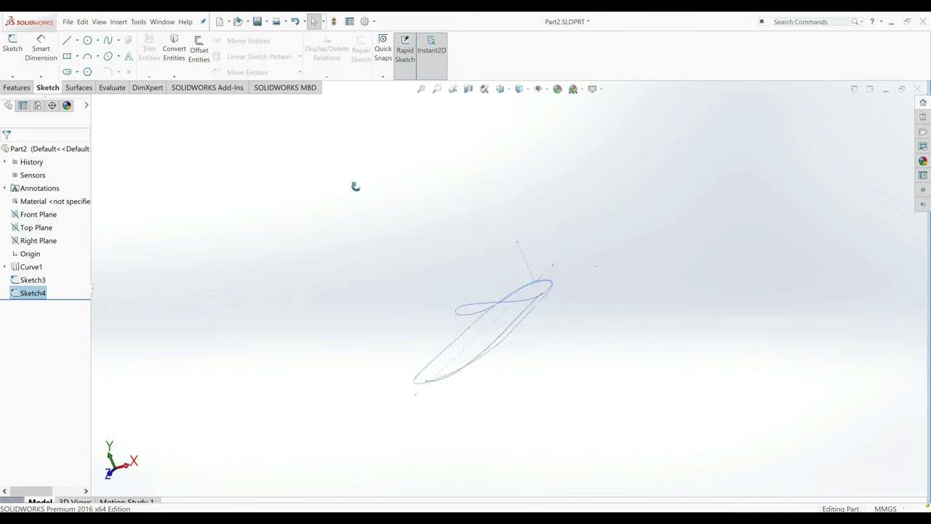
Project Sketch4 onto Sketch3 to create Curve2, then orbit to inspect both 3D curves.
mouse_move(455, 402)
middle_down()
mouse_move(513, 370)
mouse_move(516, 329)
mouse_move(493, 337)
mouse_move(480, 399)
middle_up()
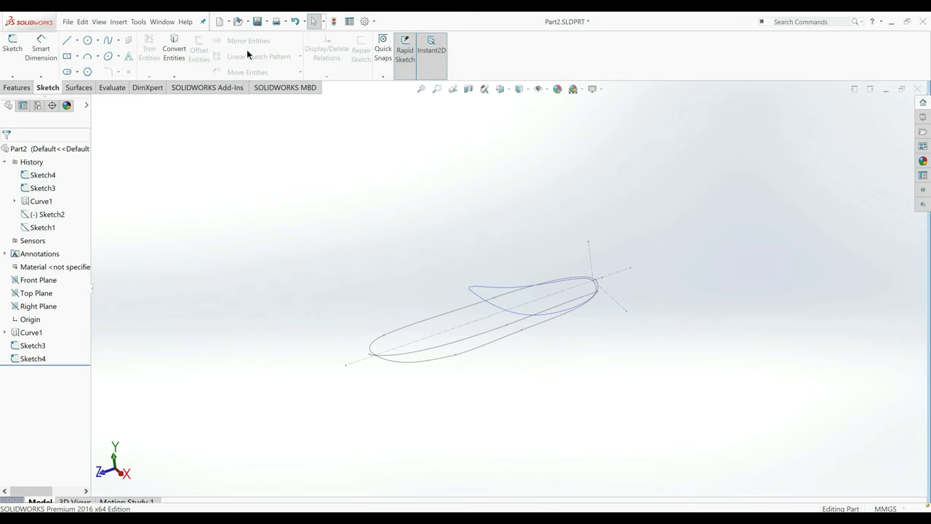
click(17, 87)
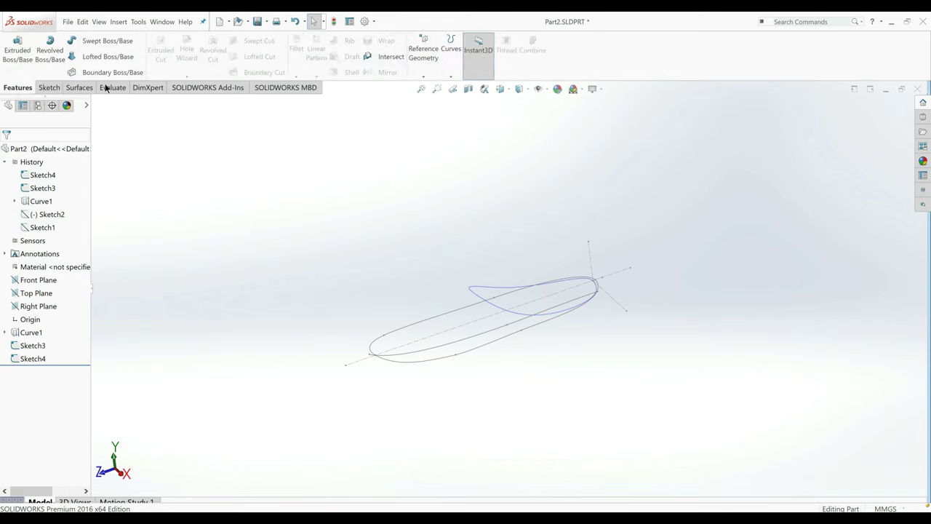
click(444, 58)
click(473, 86)
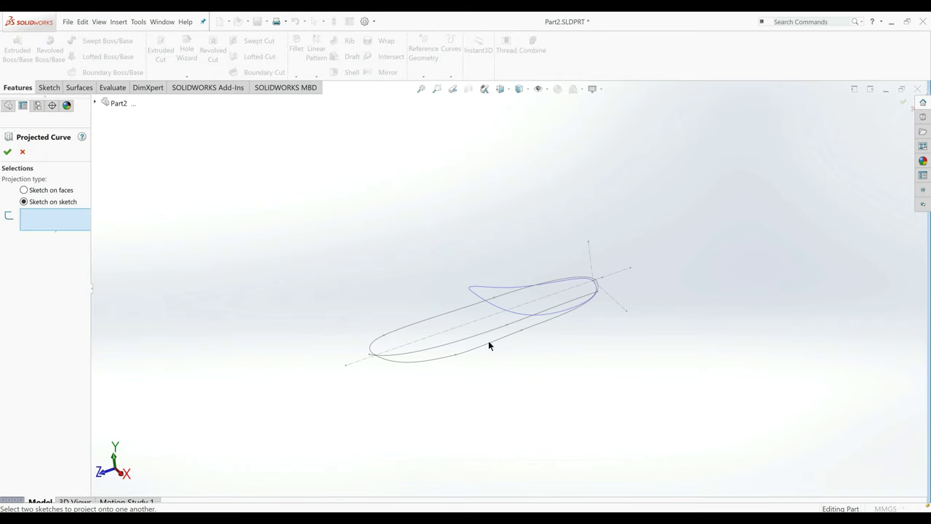
click(489, 344)
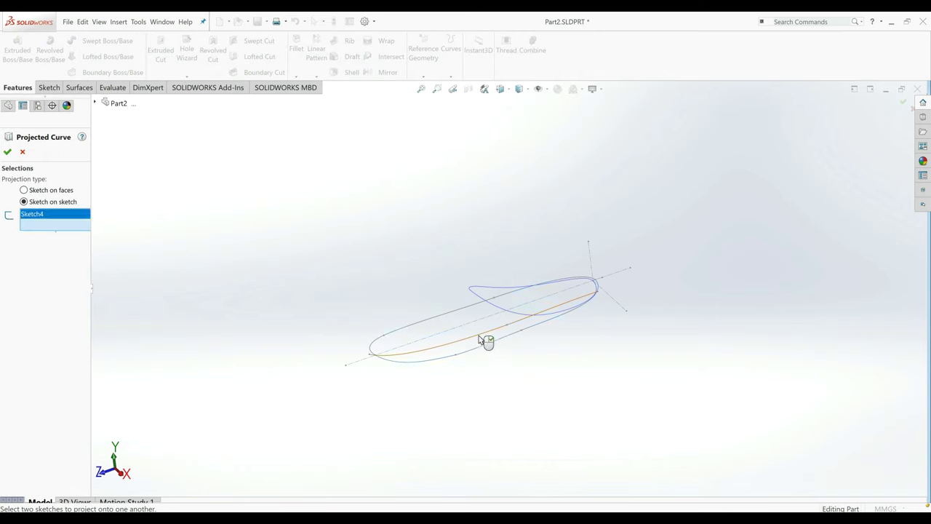
click(479, 335)
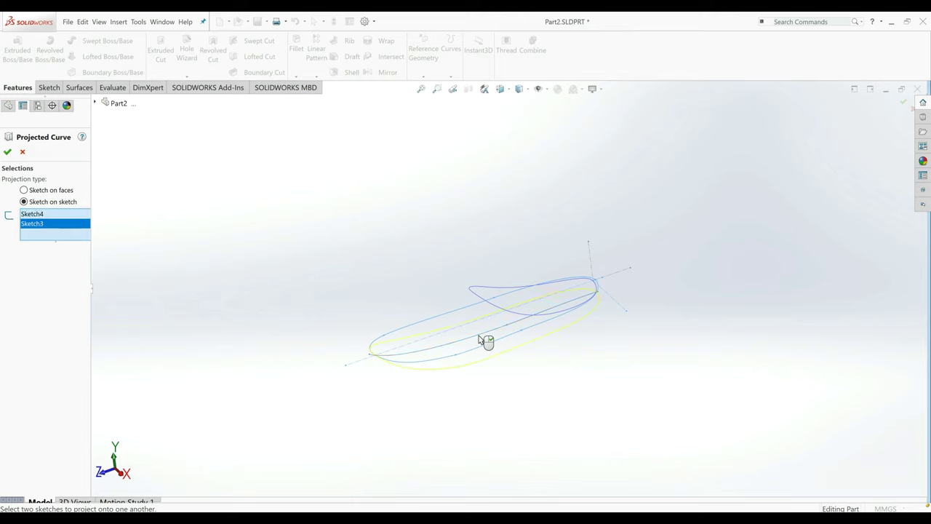
click(6, 154)
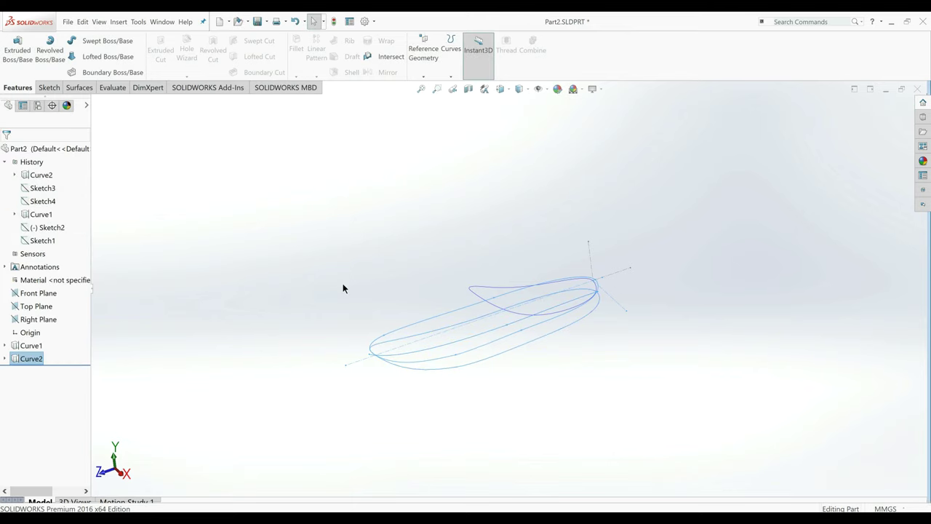
middle_drag(345, 289, 378, 340)
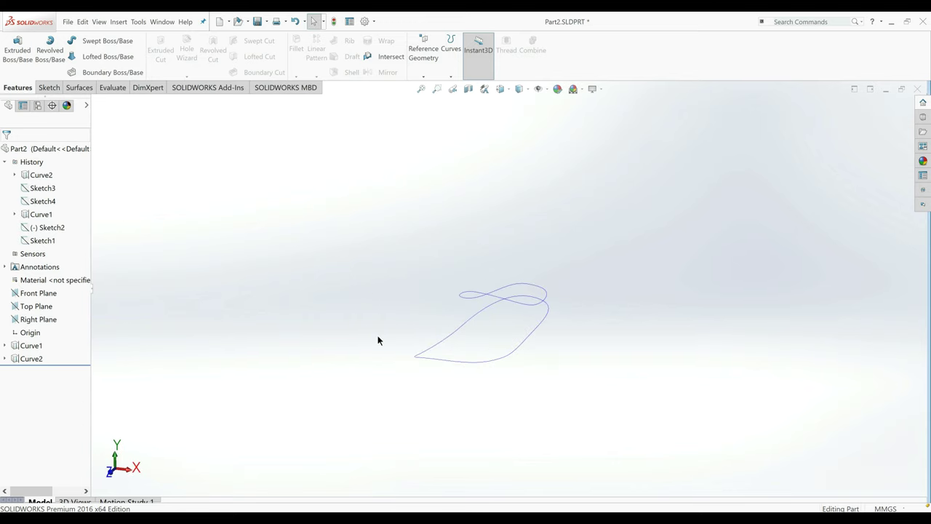
On Right Plane, draw a spline linking the top curve's end to the bottom curve's end.
click(73, 241)
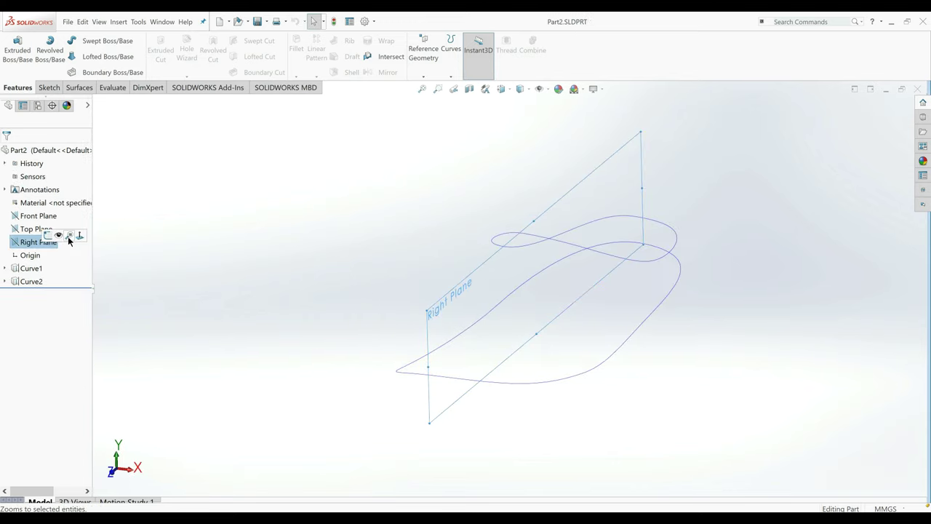
click(83, 240)
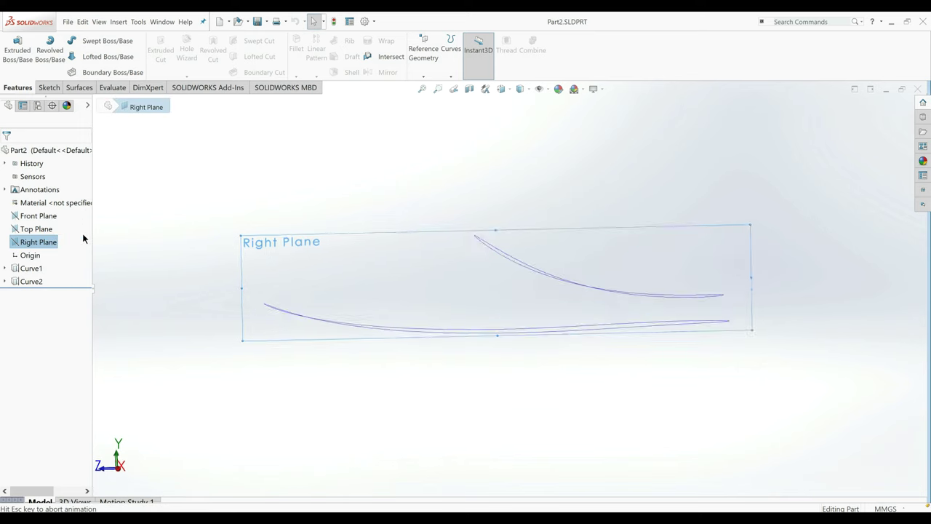
click(48, 88)
click(12, 45)
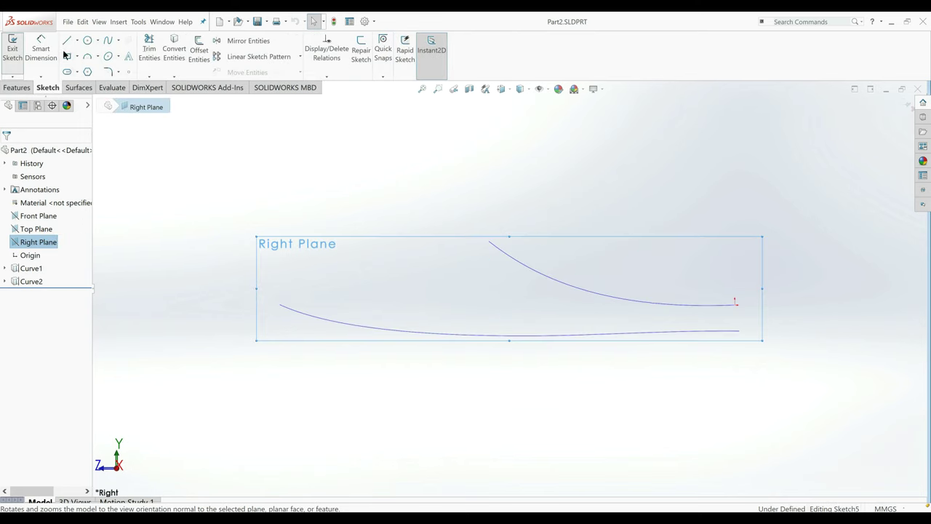
click(109, 42)
scroll(723, 331, down, 5)
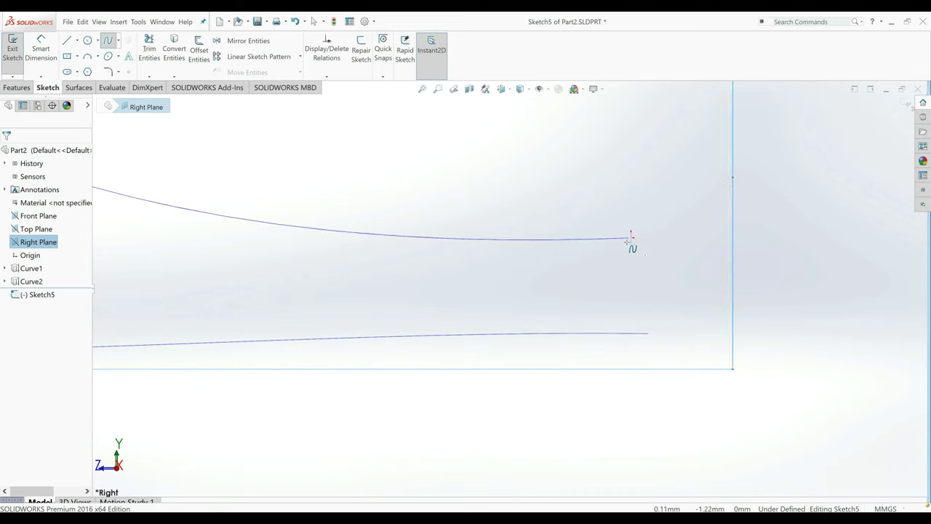
click(626, 238)
double_click(646, 333)
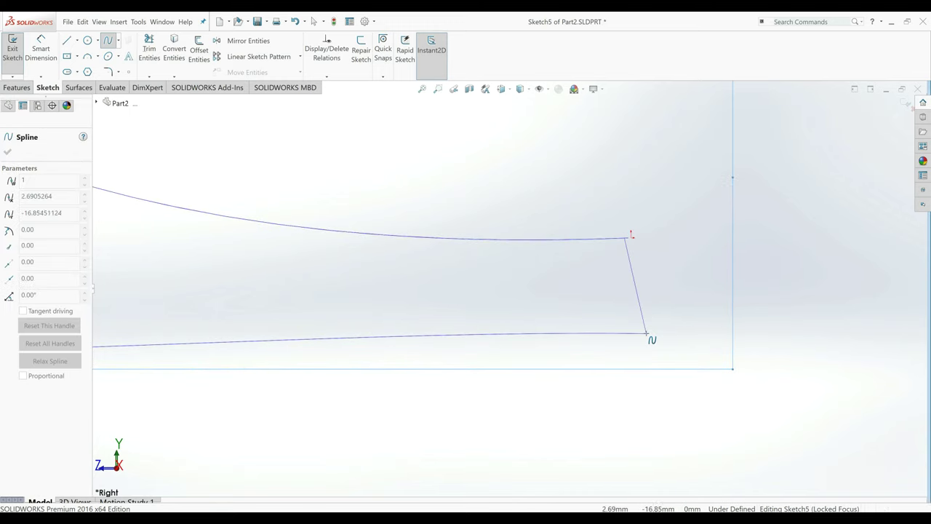
right_click(676, 273)
click(703, 302)
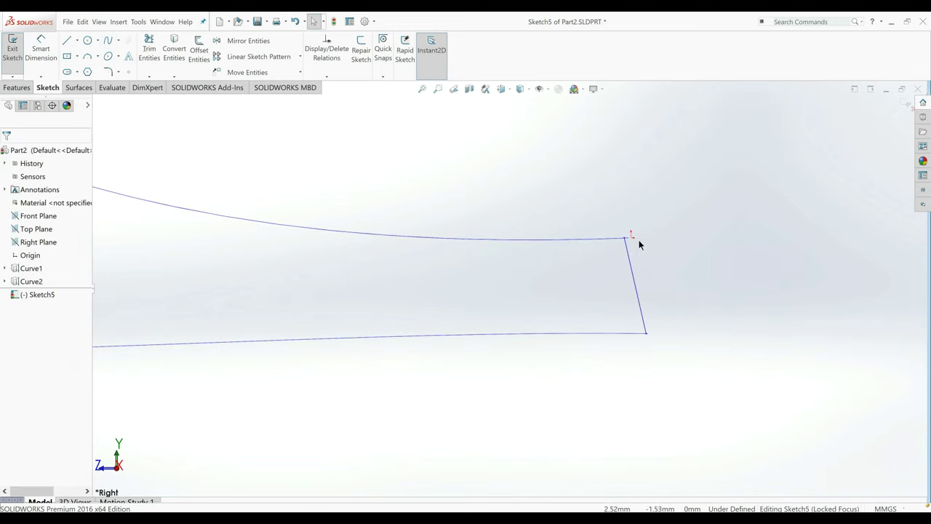
Pierce the spline's upper and lower endpoints onto the top and bottom curves.
click(625, 239)
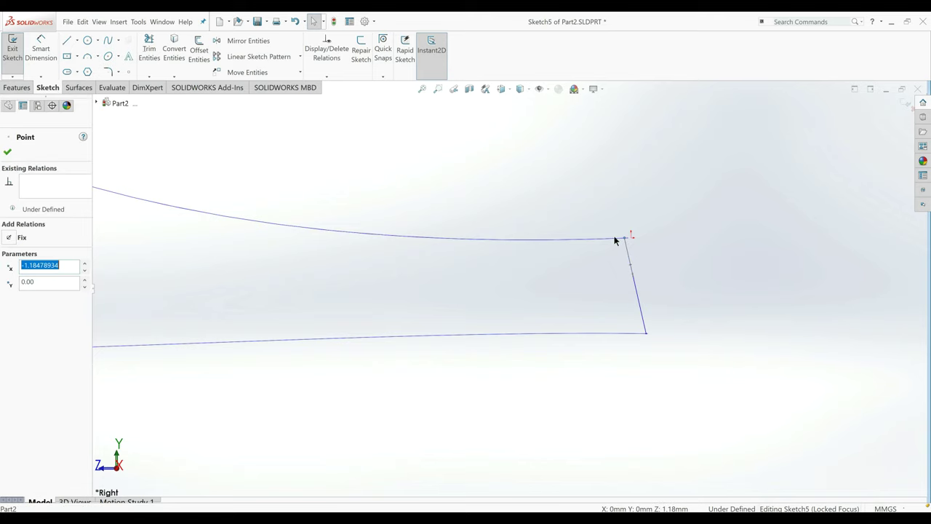
ctrl+click(601, 240)
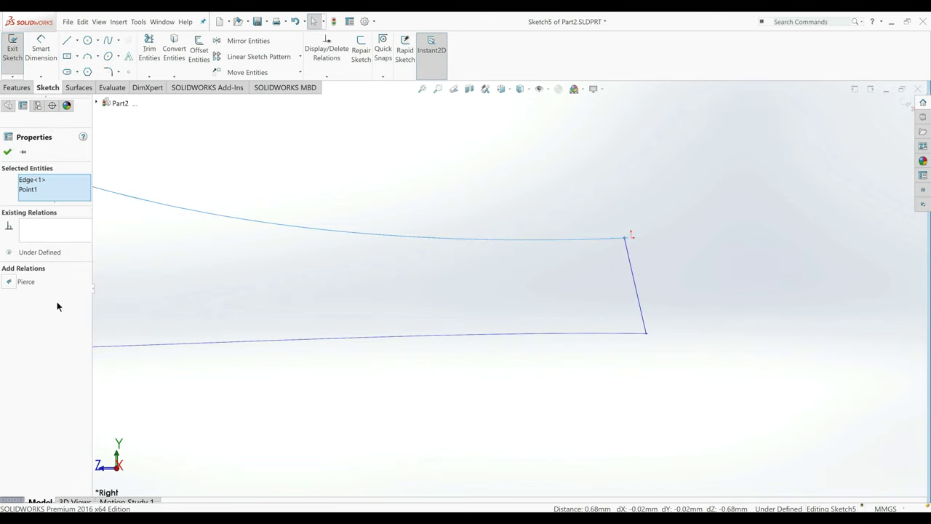
click(8, 282)
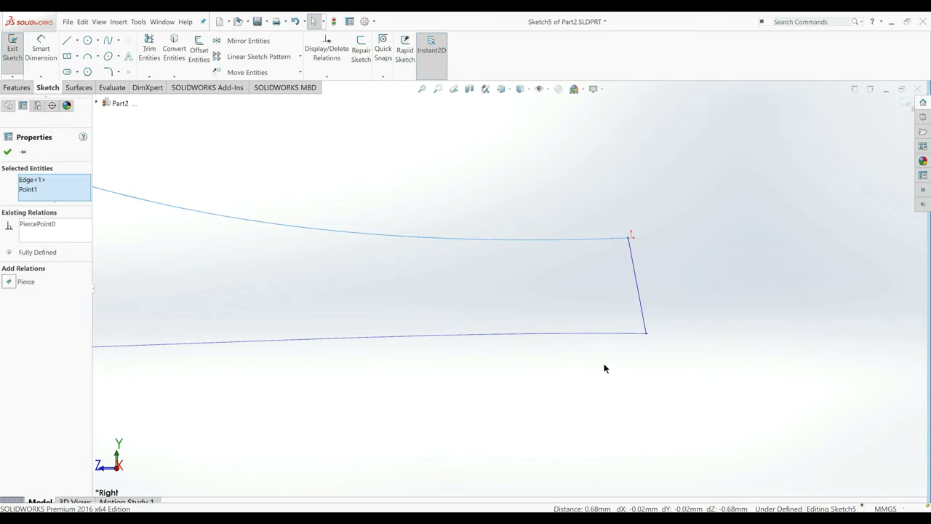
click(7, 151)
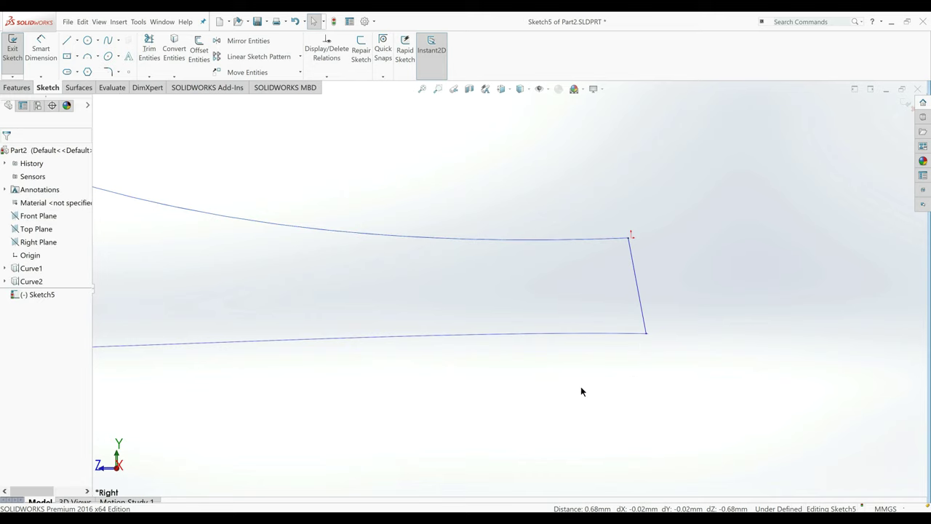
click(638, 336)
ctrl+click(634, 337)
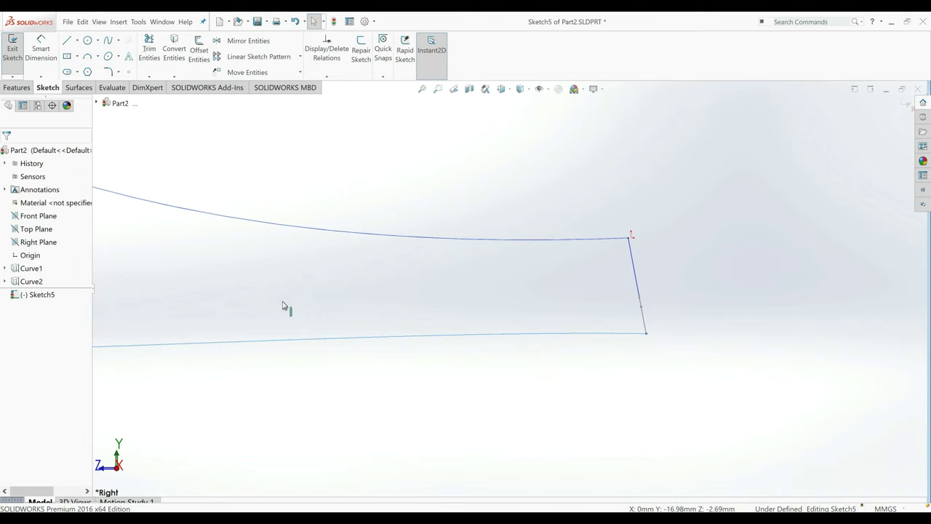
click(9, 283)
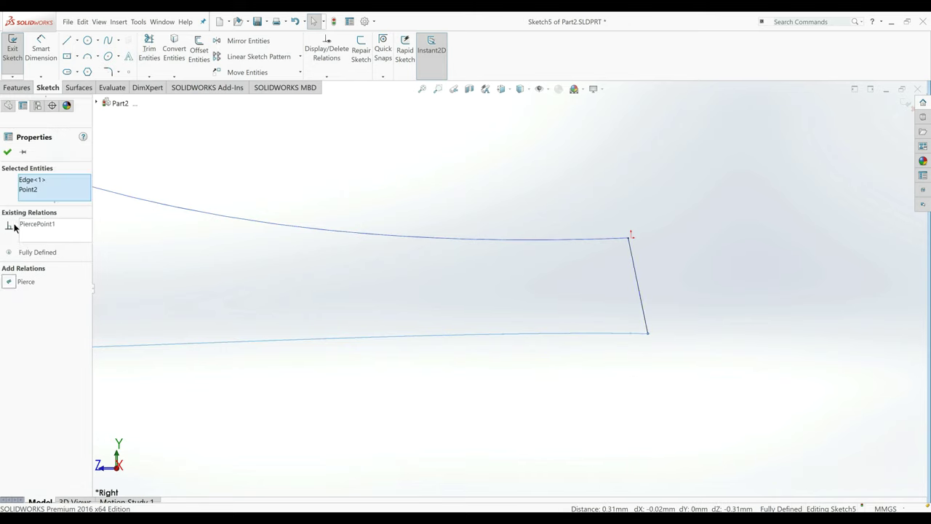
click(7, 151)
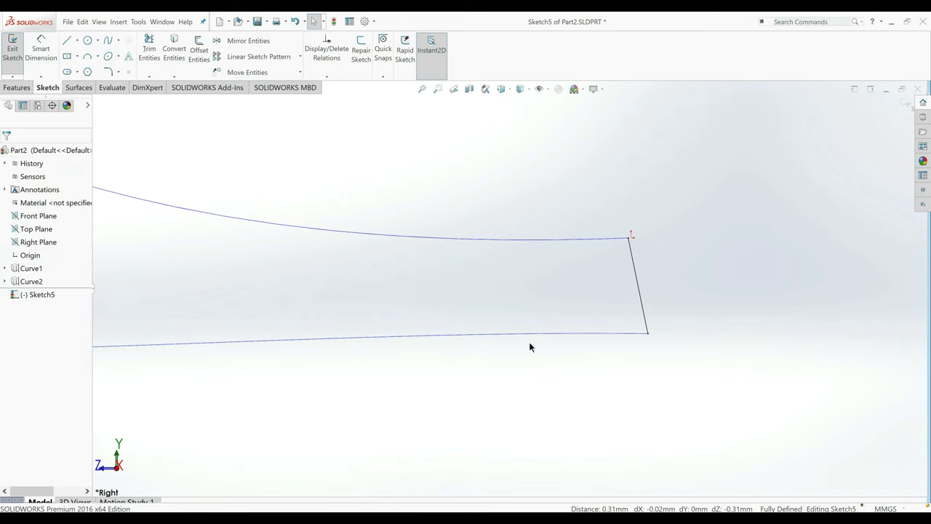
Dimension both spline tangent handles at 10 mm and bend the spline near each end.
click(645, 314)
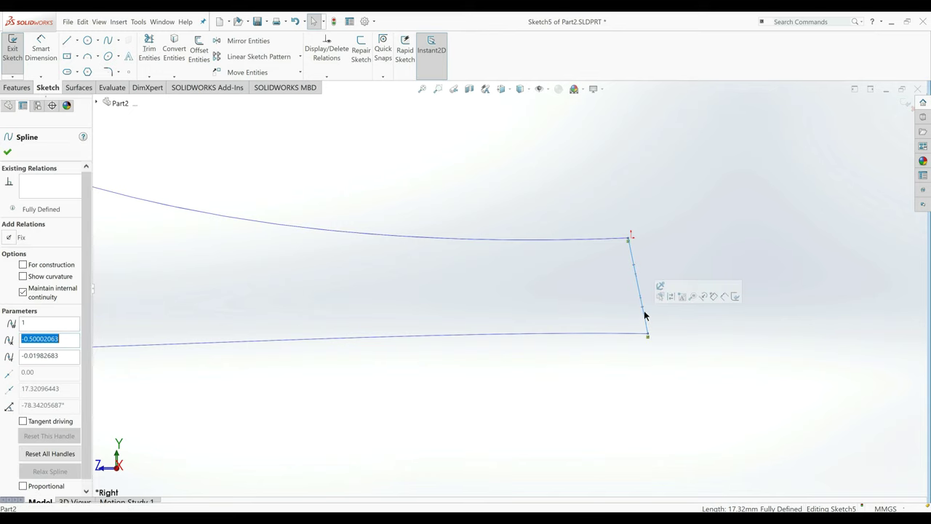
drag(645, 310, 648, 309)
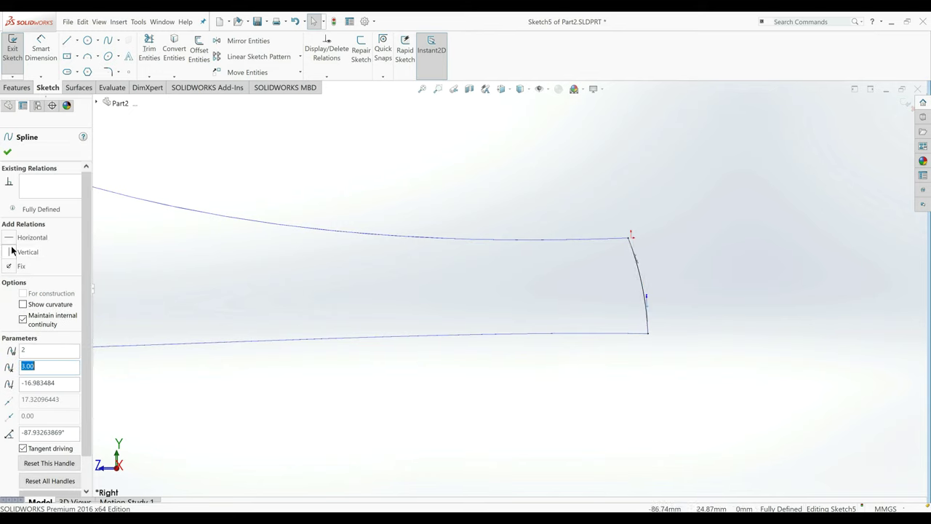
click(40, 51)
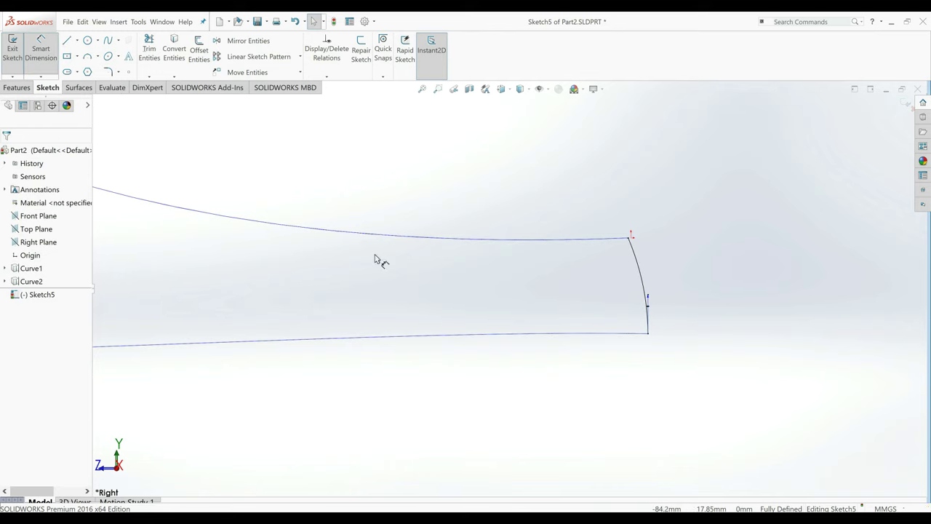
click(648, 313)
click(690, 314)
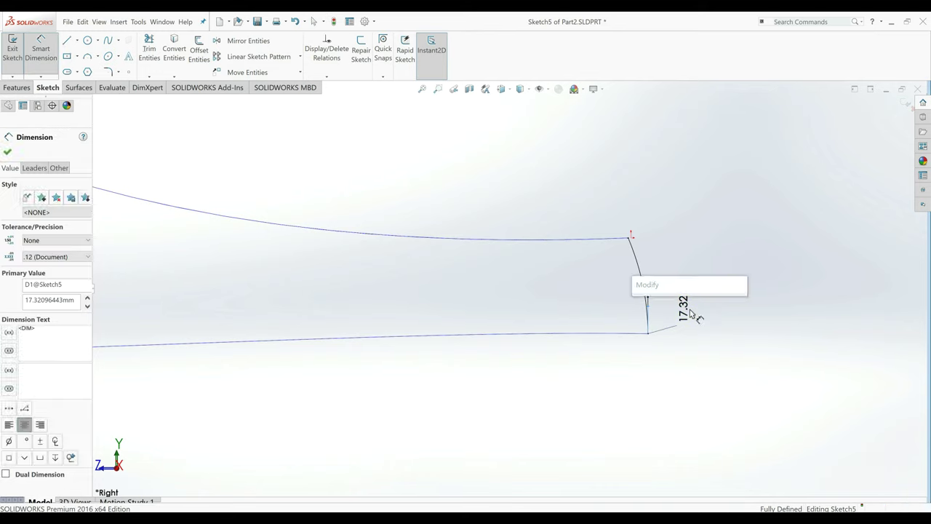
text(10)
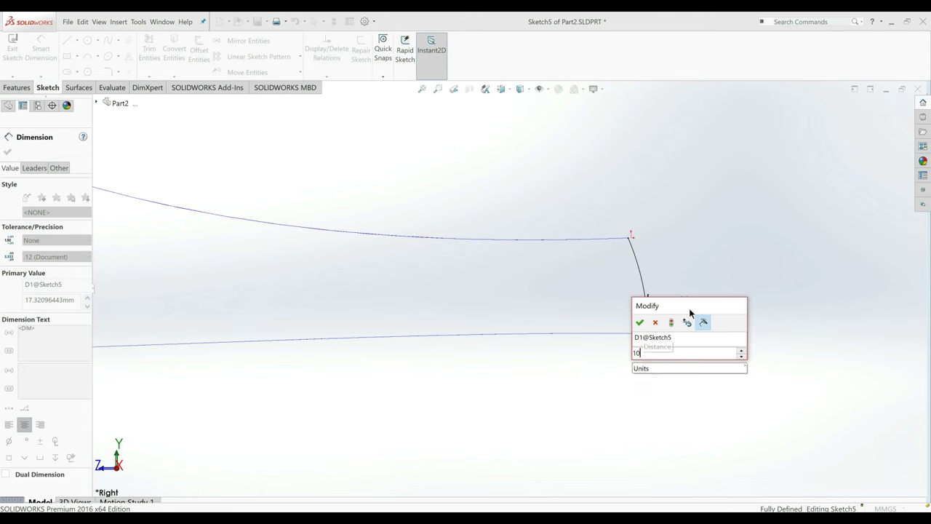
key(Return)
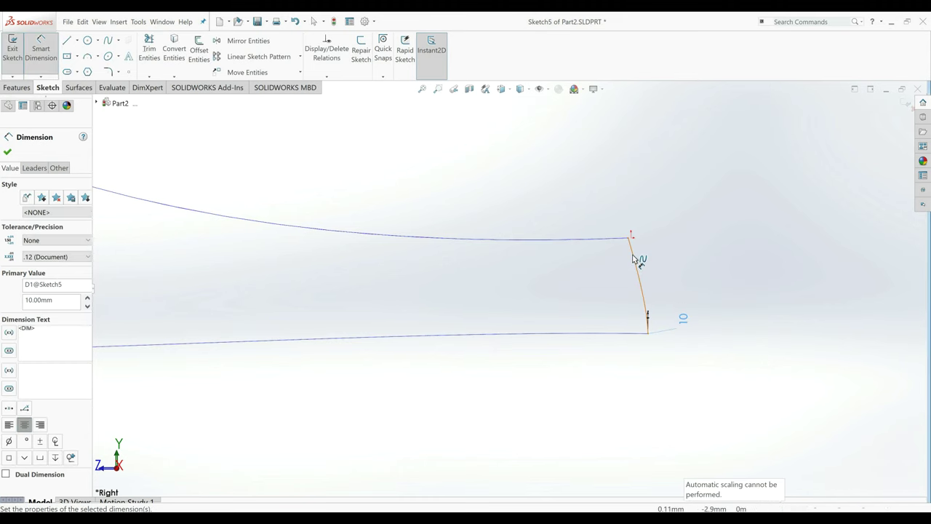
click(639, 264)
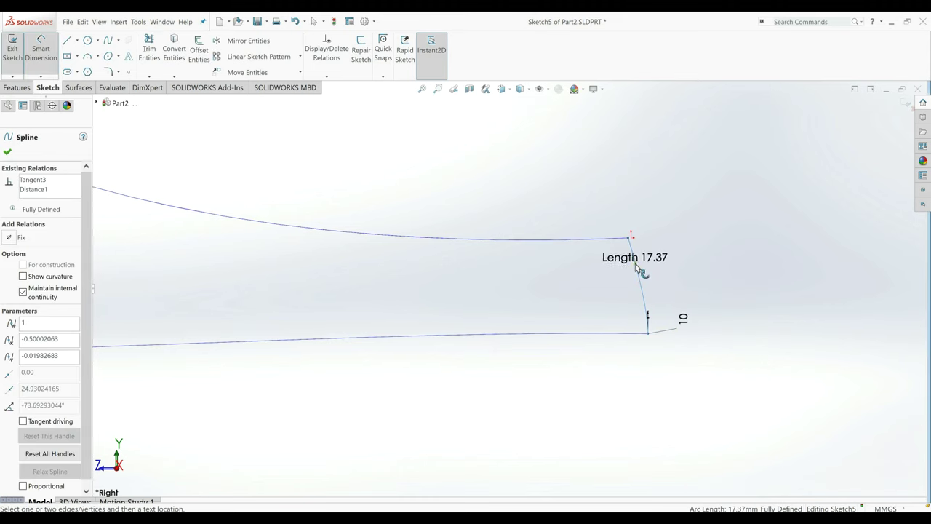
click(669, 252)
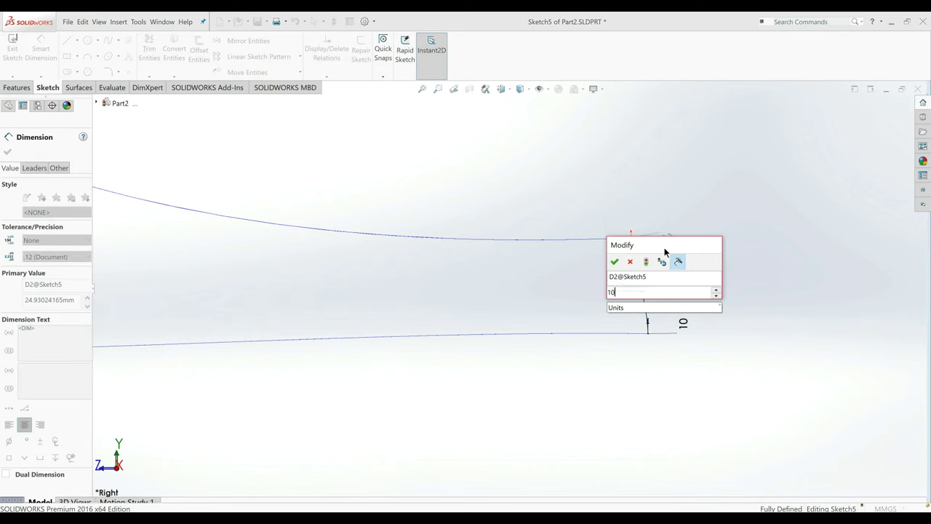
text(10)
key(Return)
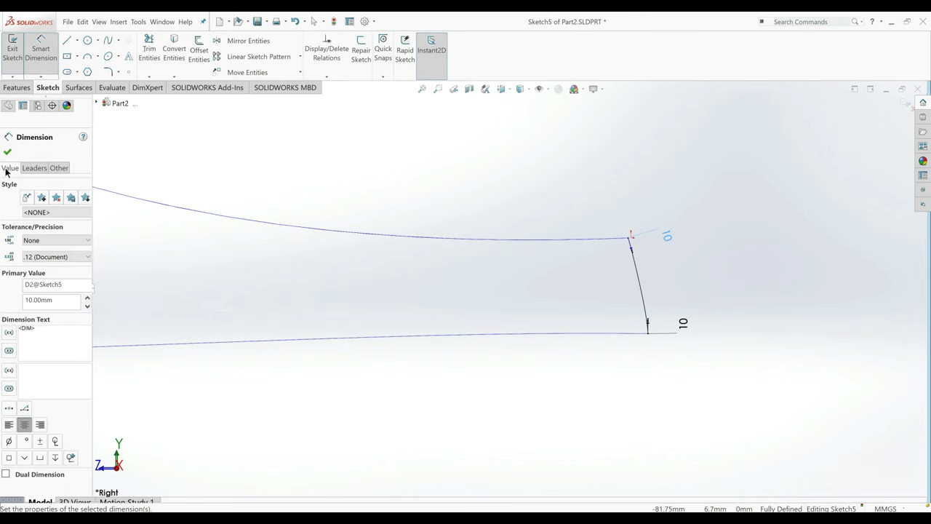
click(7, 152)
drag(633, 255, 636, 252)
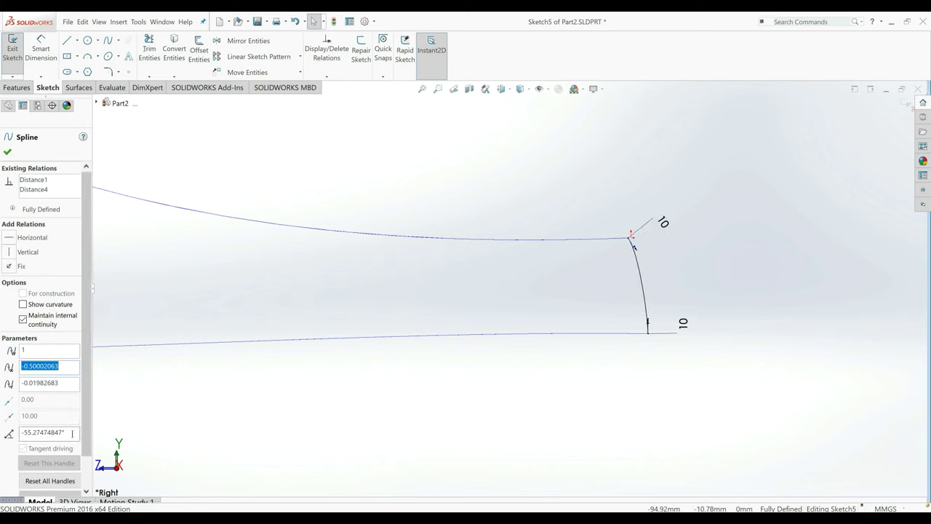
Set the spline's top tangent angle to -55°.
drag(65, 433, 47, 434)
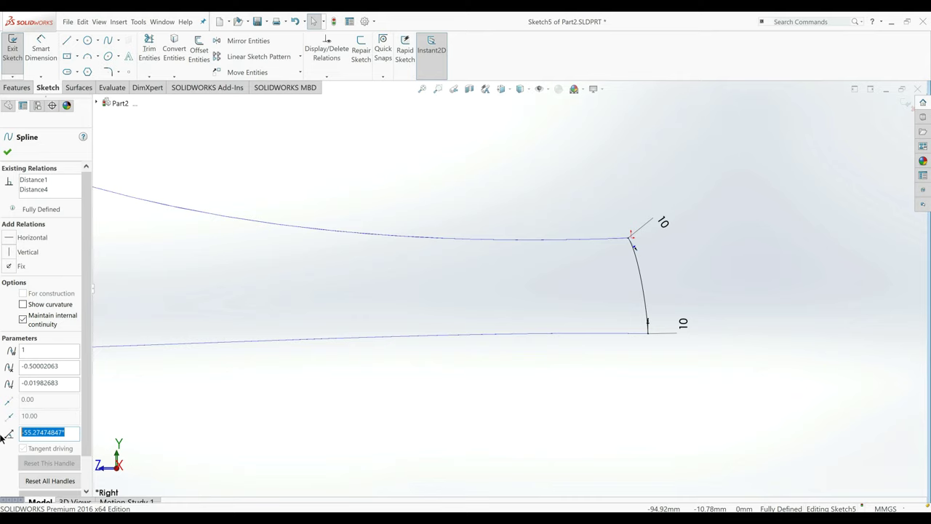
text(-55.00)
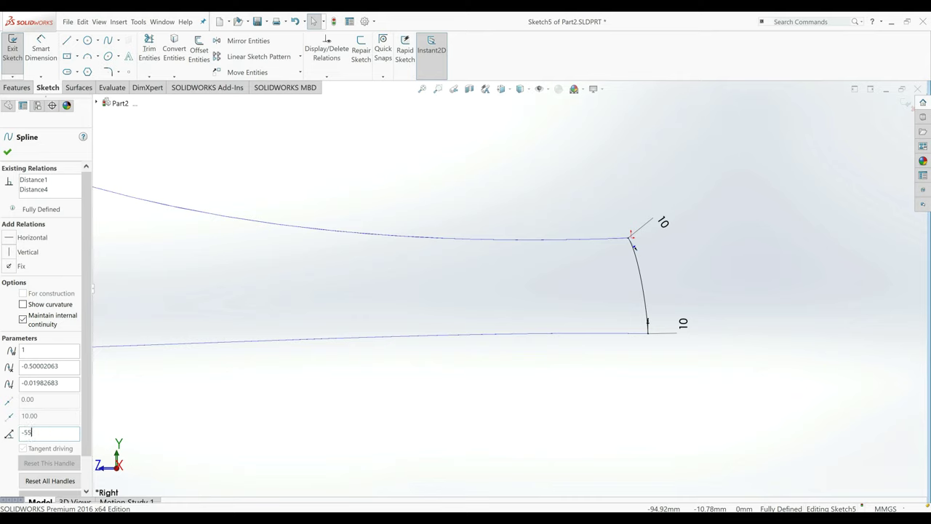
click(8, 153)
Draw a vertical construction centerline straight up from the spline's top end.
click(328, 77)
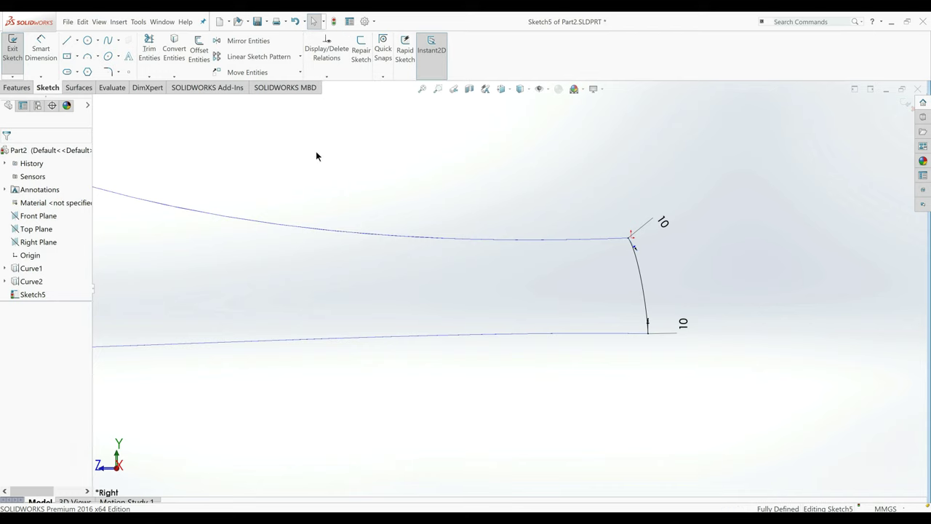
click(78, 42)
click(89, 65)
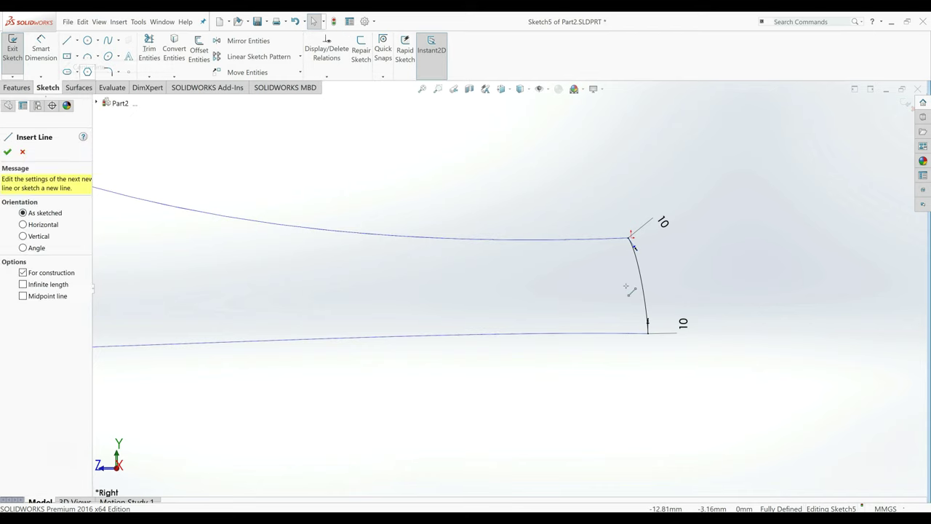
click(631, 238)
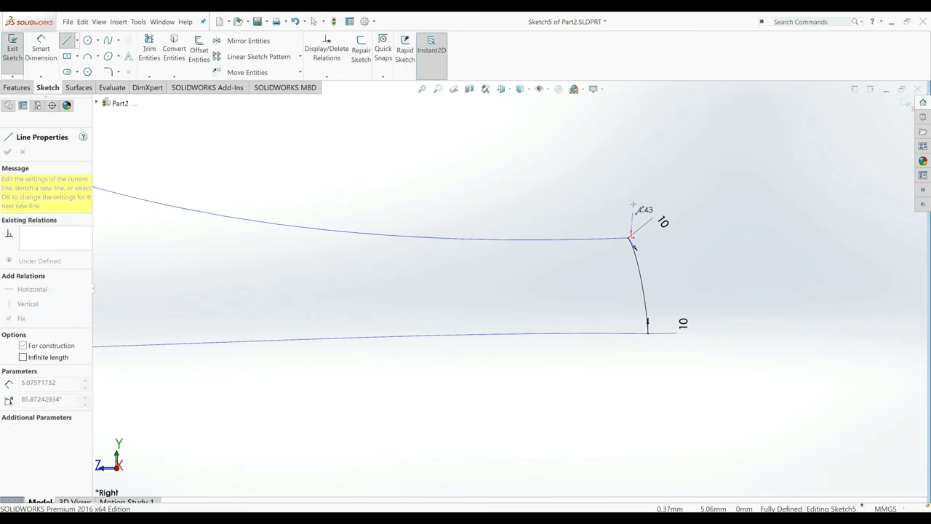
click(631, 196)
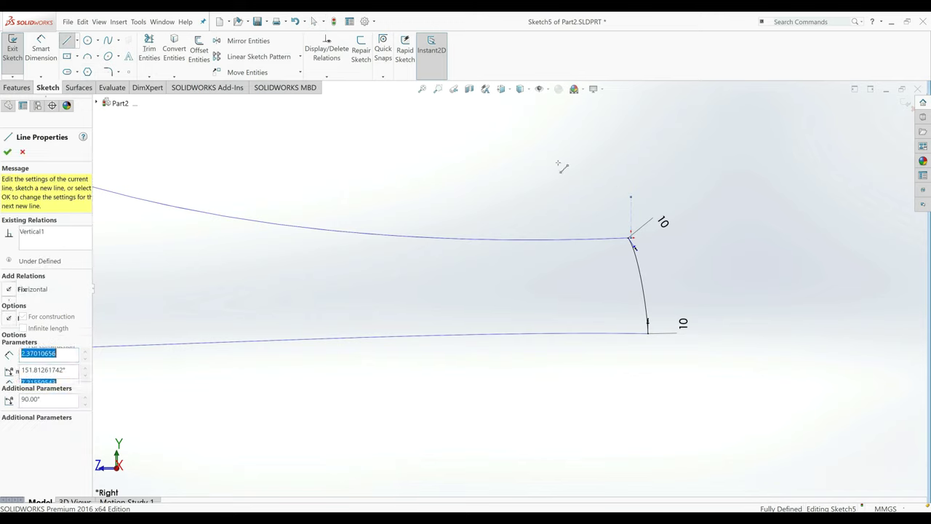
click(66, 56)
Dimension the top tangent handle at 145° to the centerline and exit Sketch5.
click(45, 54)
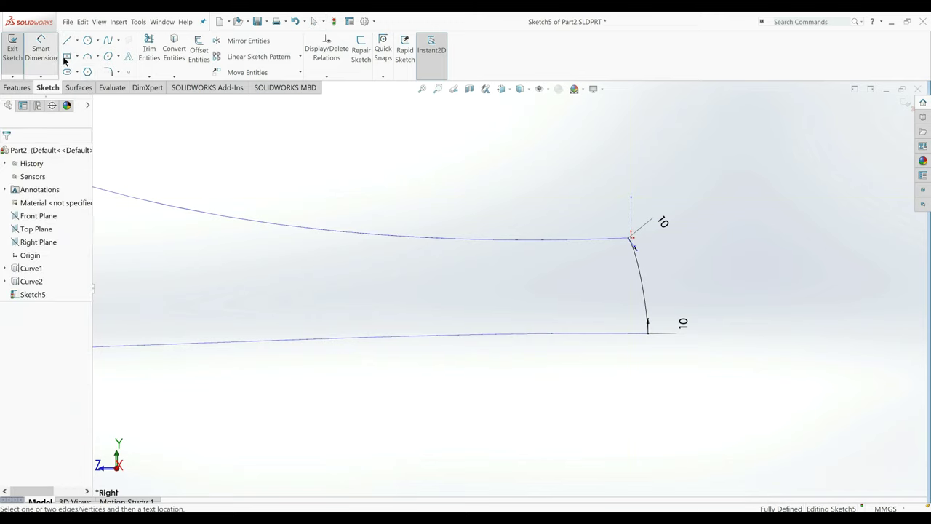
click(634, 247)
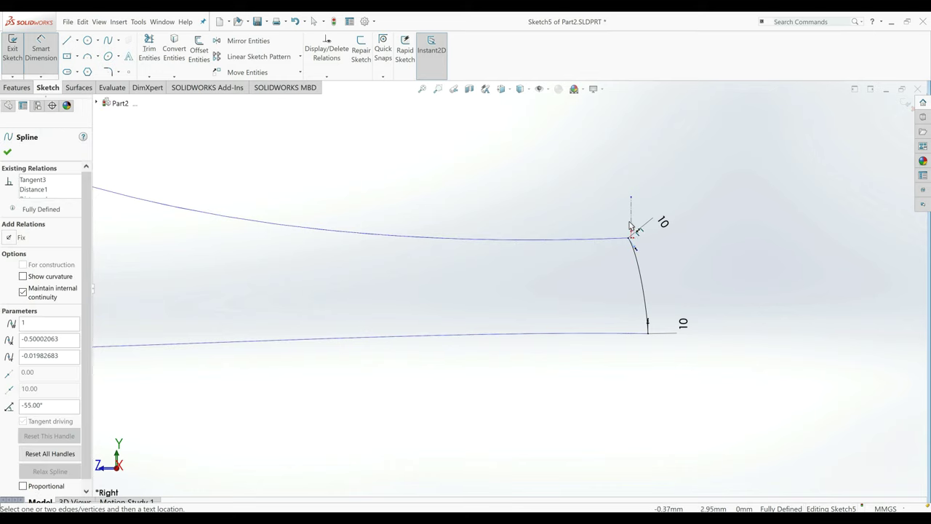
click(631, 226)
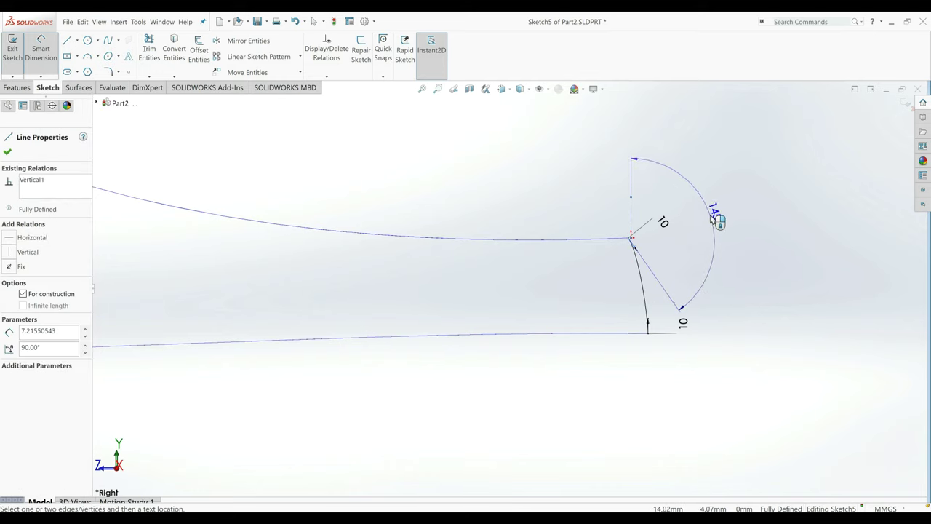
click(709, 226)
click(658, 226)
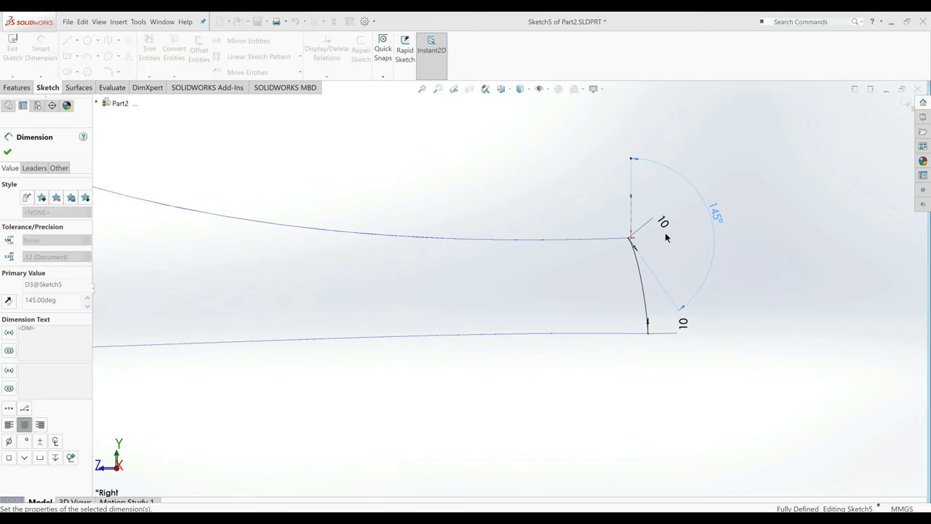
scroll(507, 275, up, 2)
click(13, 51)
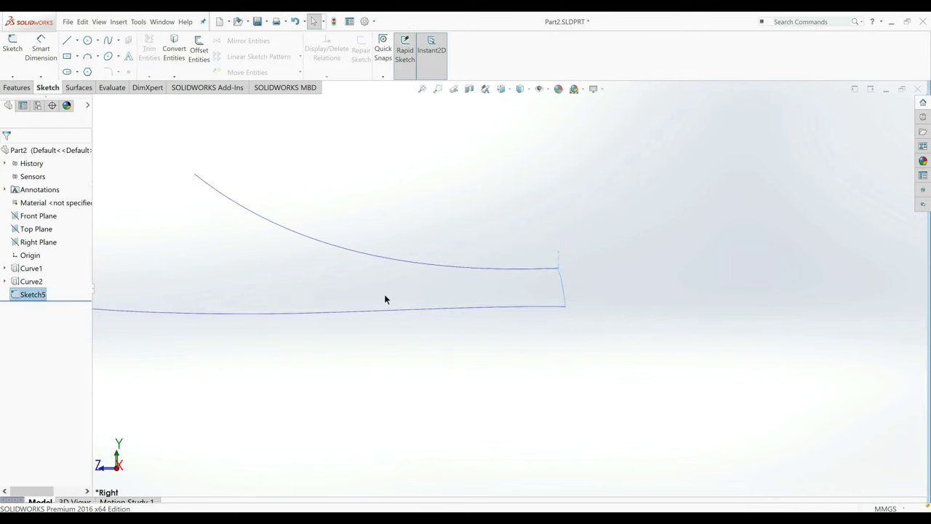
Create Plane1 offset 100 mm from Front Plane and view it normal-to.
middle_drag(326, 254, 347, 279)
click(347, 279)
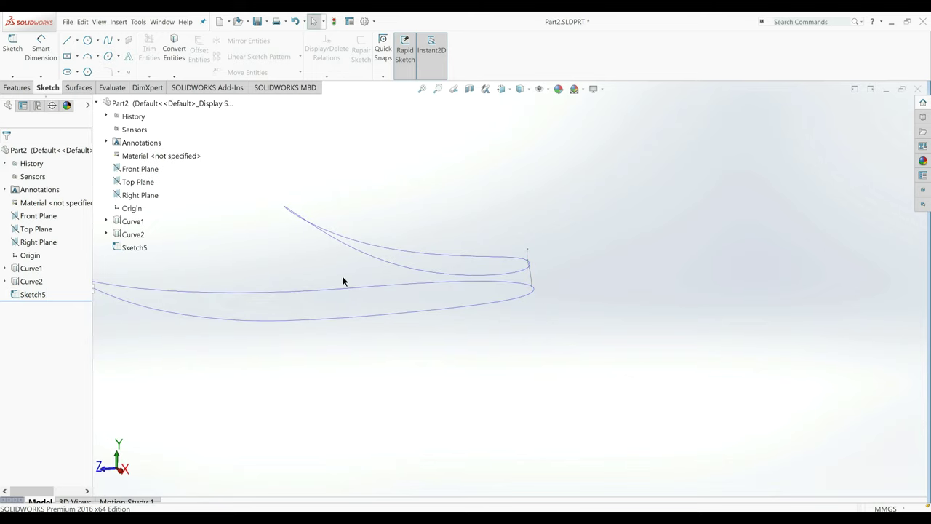
click(32, 215)
click(15, 87)
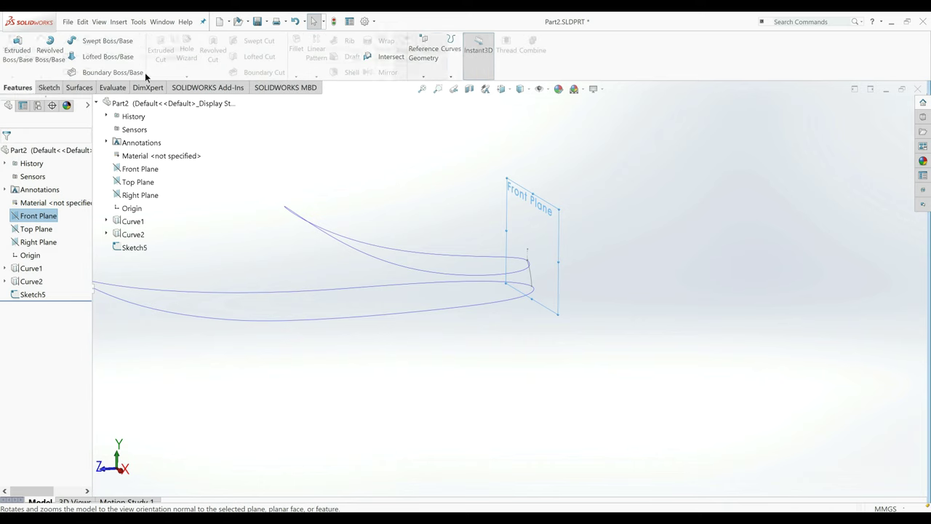
click(423, 58)
click(427, 85)
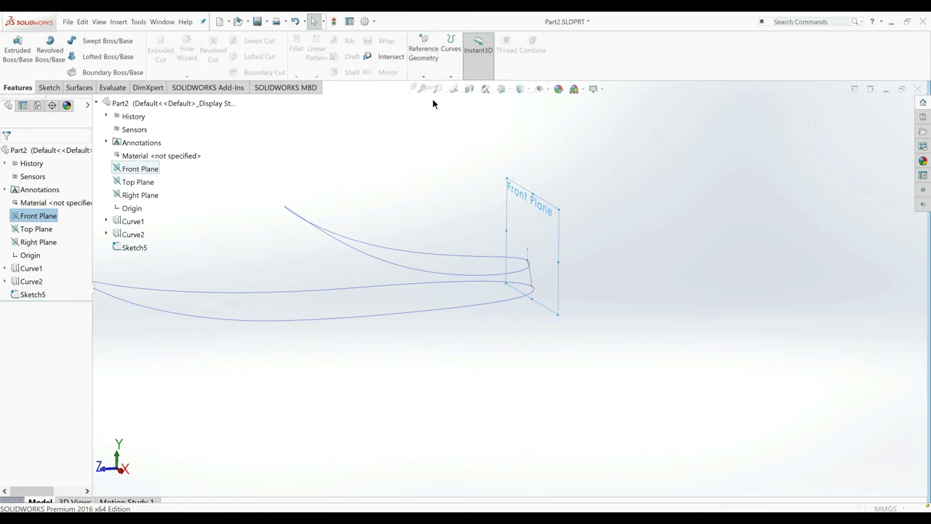
drag(93, 287, 2, 318)
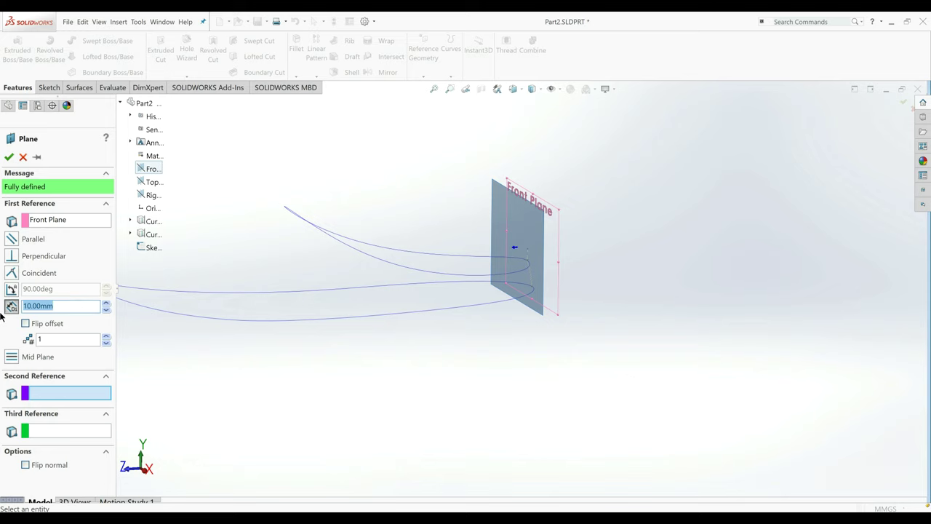
text(100)
key(Return)
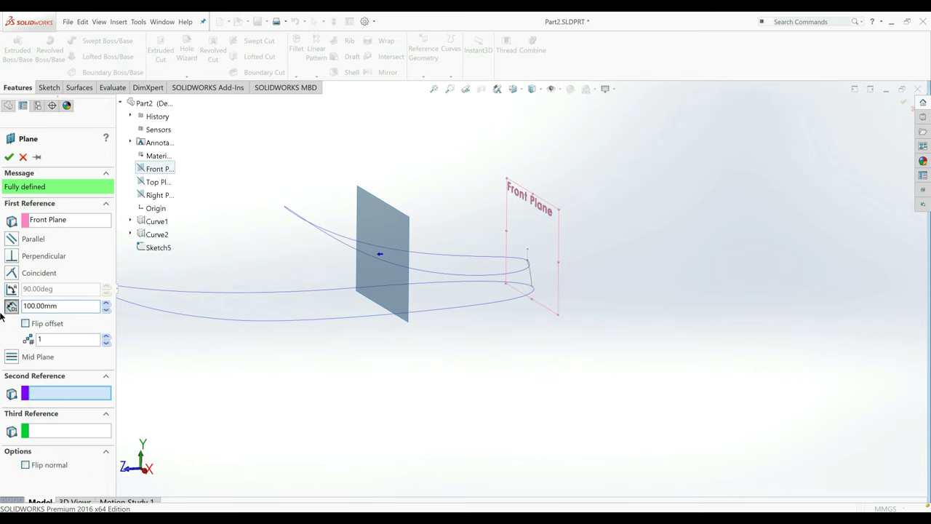
click(9, 157)
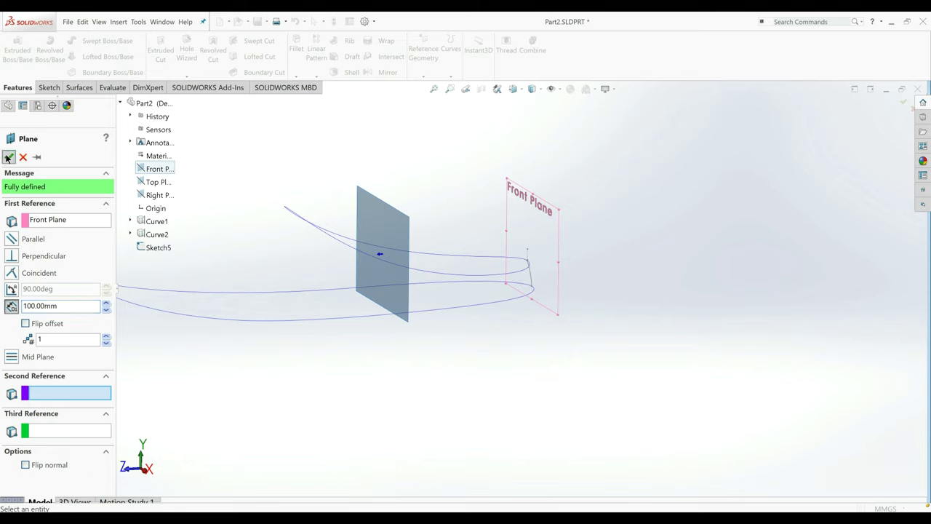
right_click(387, 229)
click(434, 216)
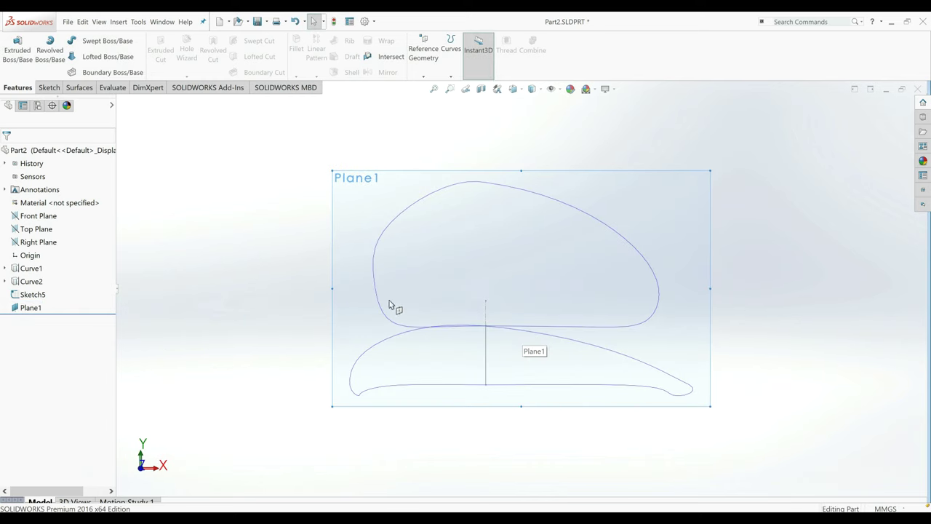
Start a sketch on Plane1 and draw the right spline from the upper curve to the lower curve.
click(49, 87)
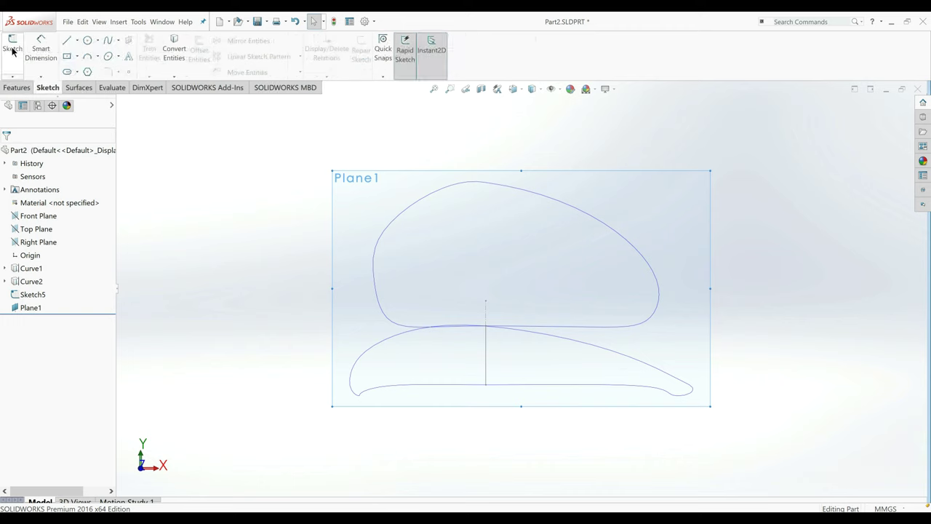
click(12, 48)
click(107, 40)
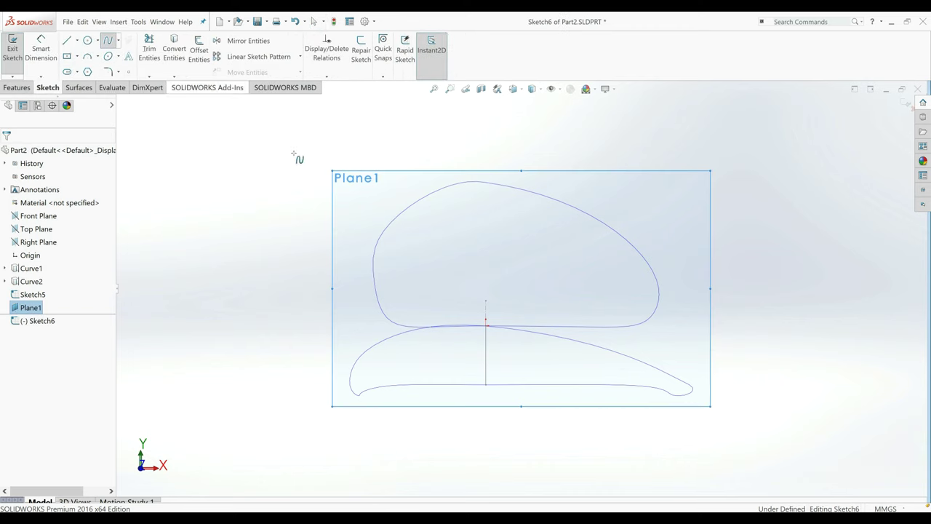
click(655, 312)
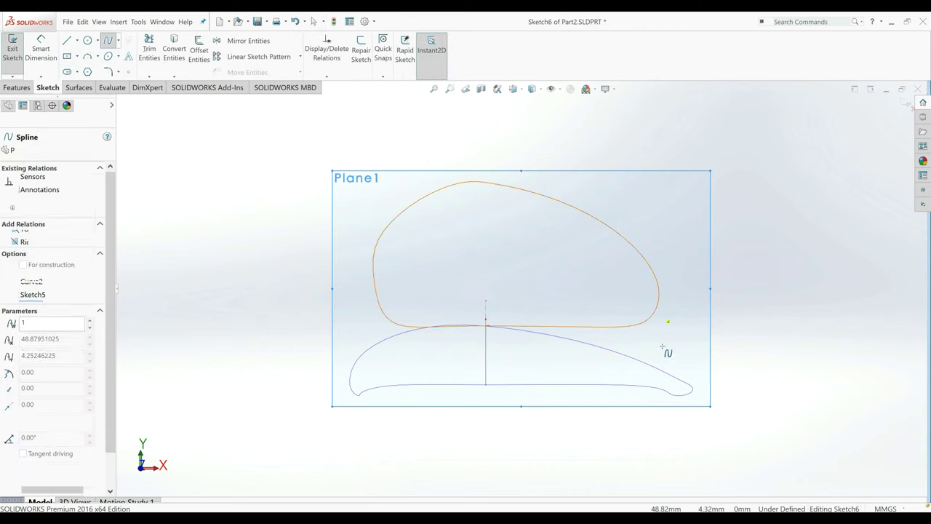
click(681, 394)
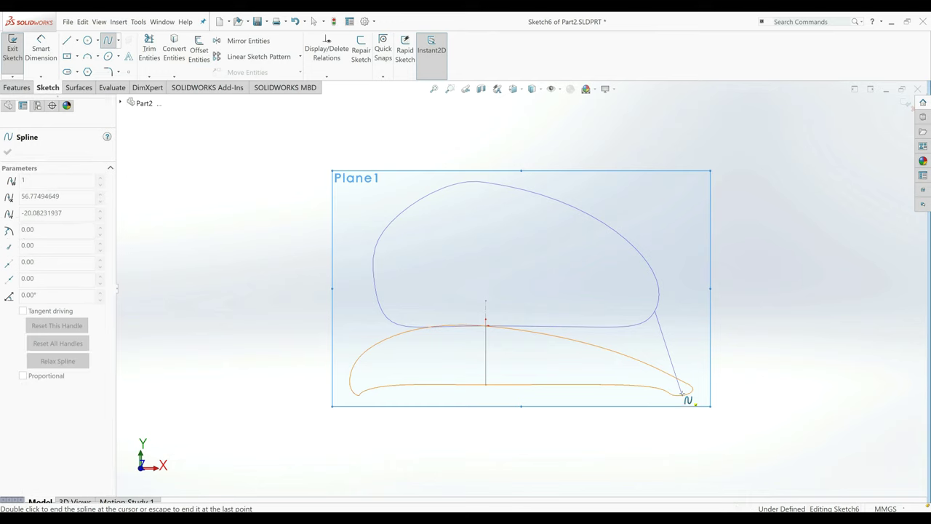
right_click(683, 305)
click(697, 309)
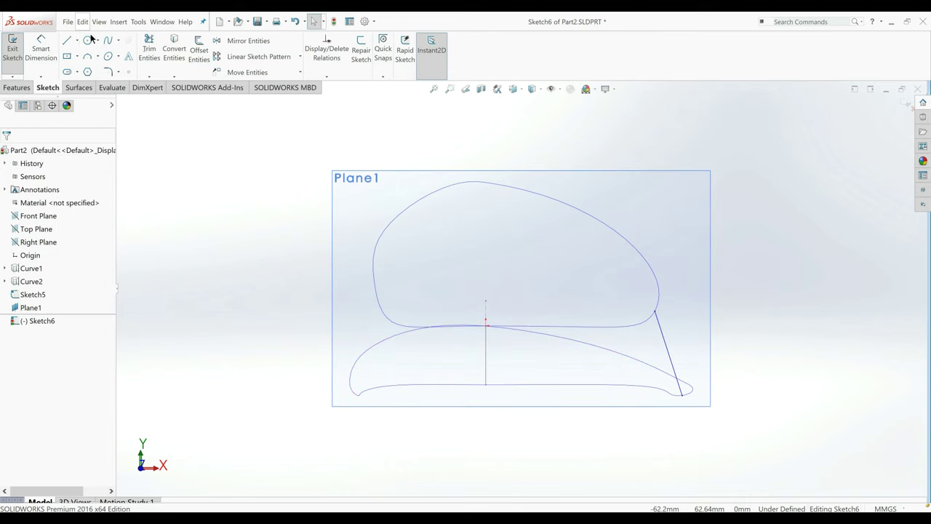
Draw the left spline from the upper curve down to the lower curve's left end.
click(109, 44)
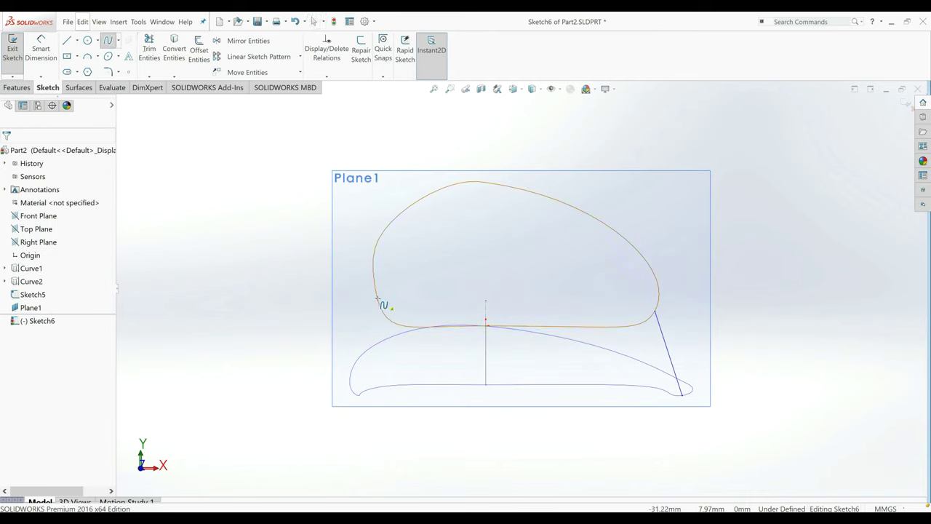
click(376, 299)
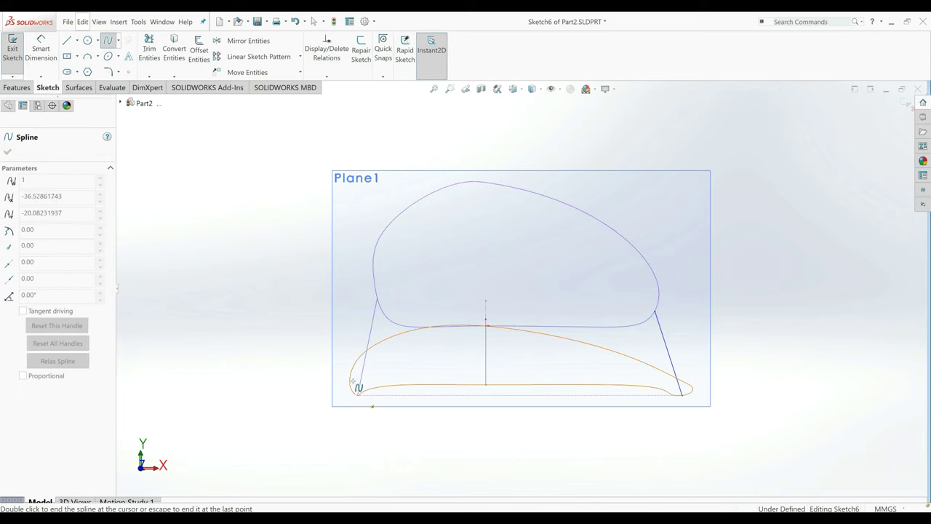
click(357, 395)
right_click(325, 284)
click(347, 284)
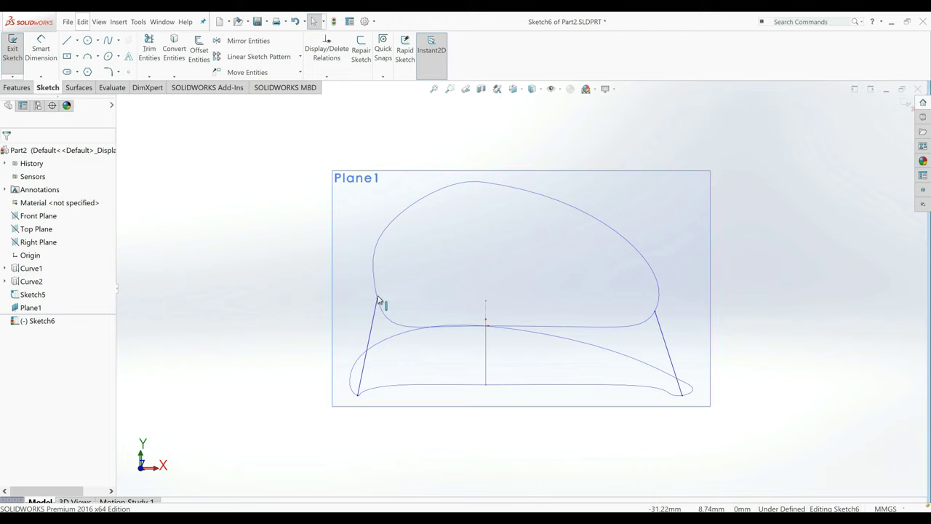
Pierce the left spline's top endpoint to the upper curve and its bottom endpoint to the lower curve.
click(377, 300)
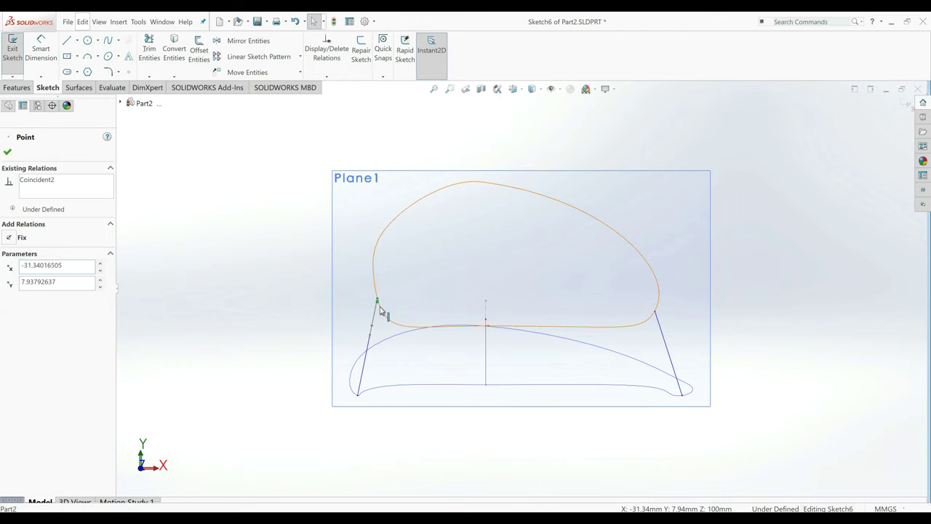
ctrl+click(380, 305)
click(14, 296)
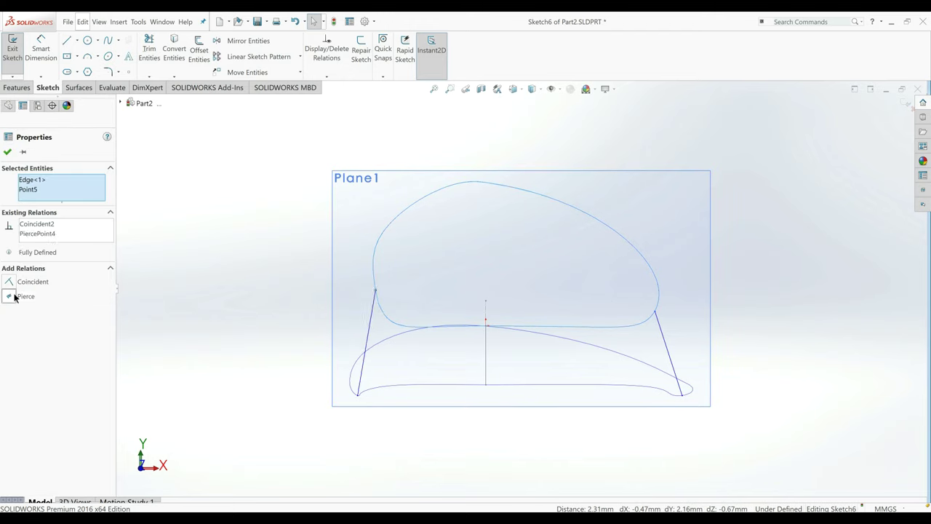
click(7, 153)
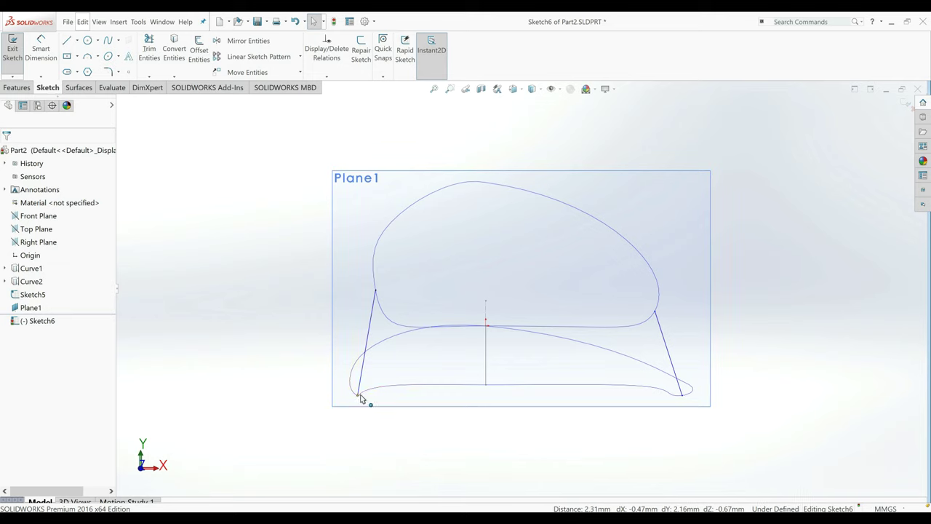
click(359, 397)
ctrl+click(357, 390)
click(8, 297)
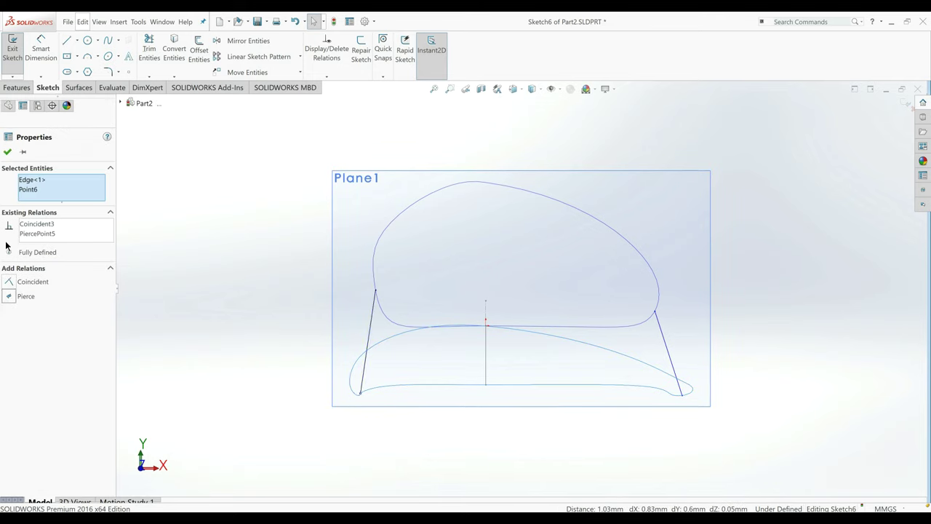
click(7, 153)
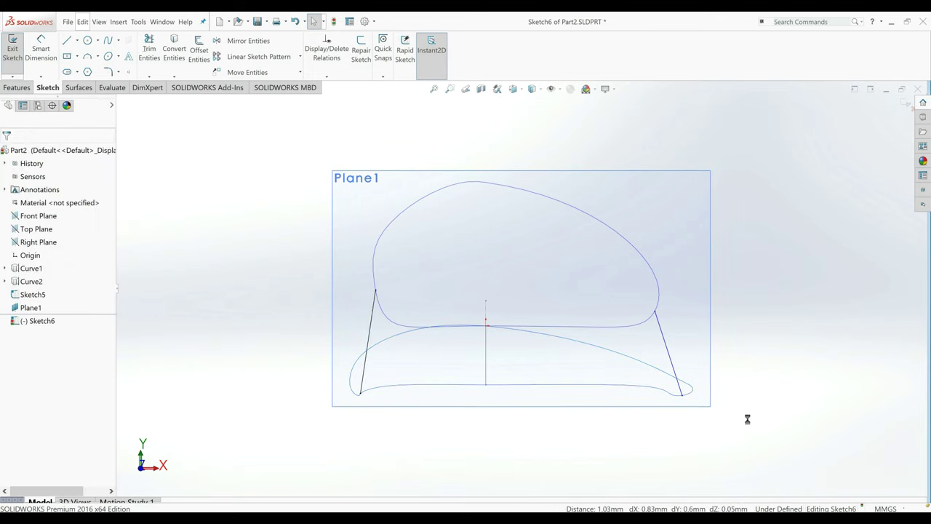
Pierce the right spline's ends onto the upper and lower curves, fully defining the sketch.
click(655, 313)
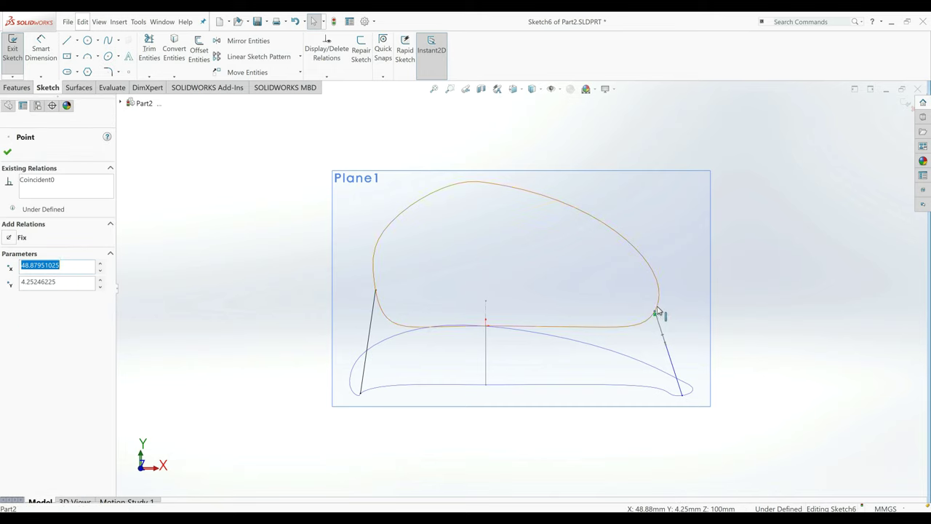
ctrl+click(657, 313)
click(9, 297)
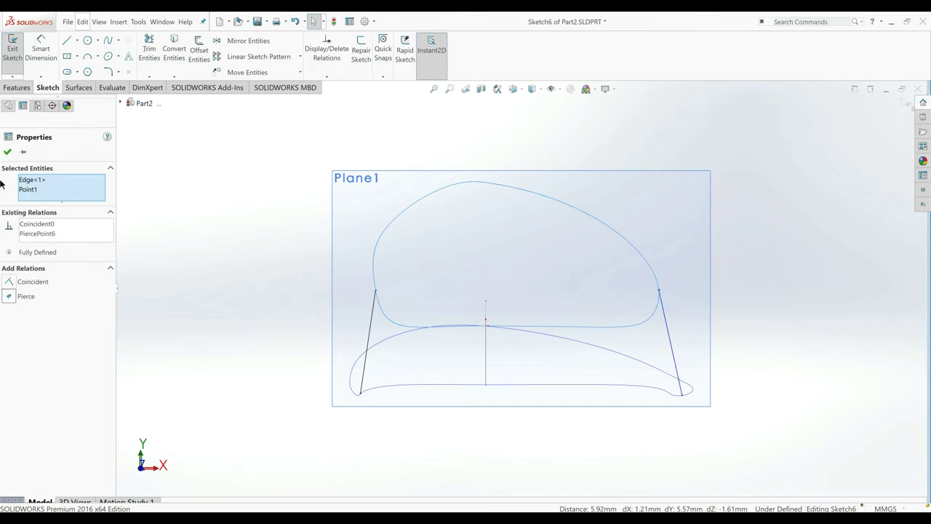
click(7, 153)
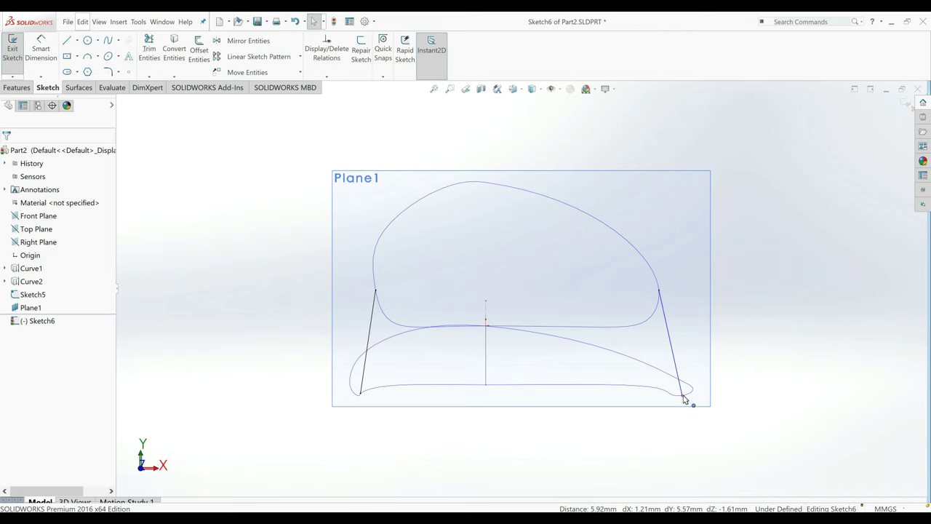
click(683, 397)
ctrl+click(687, 398)
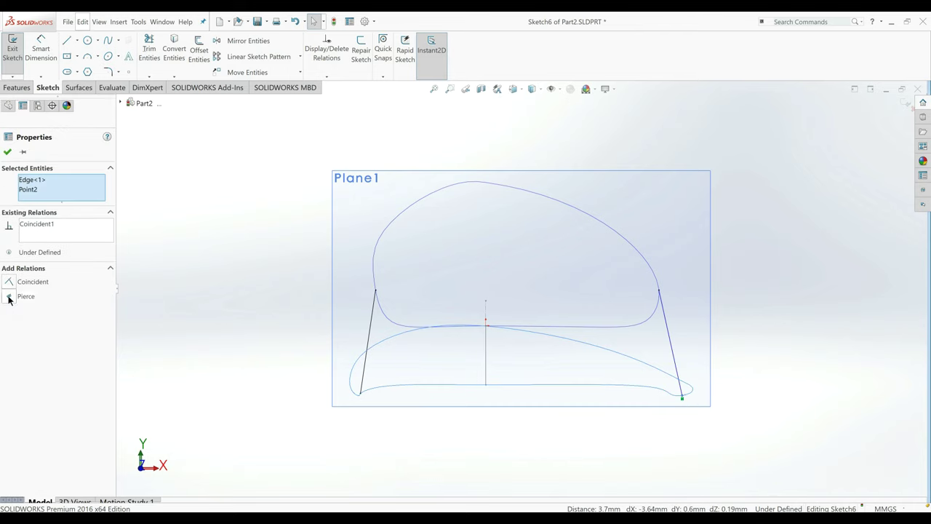
click(9, 297)
click(7, 153)
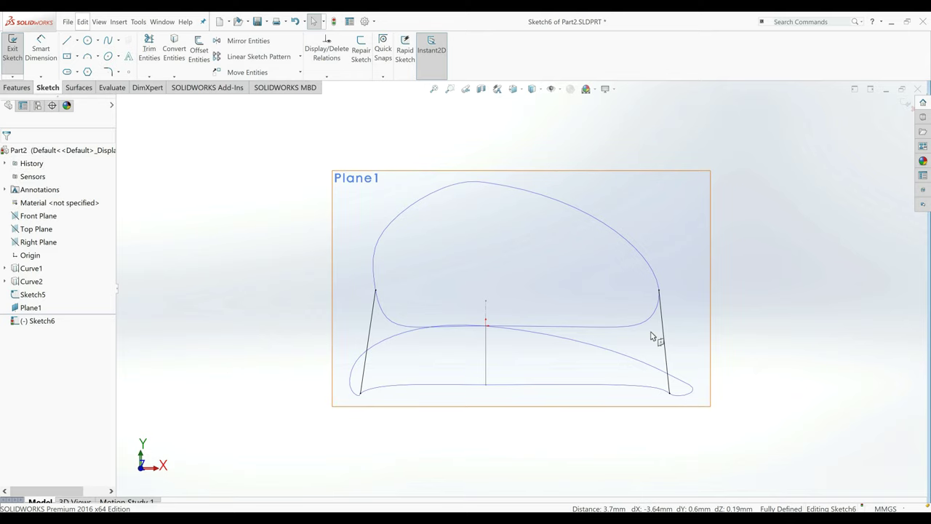
Make both side splines' middle points tangent-driven and tilt the left spline's middle tangent slightly.
key(z)
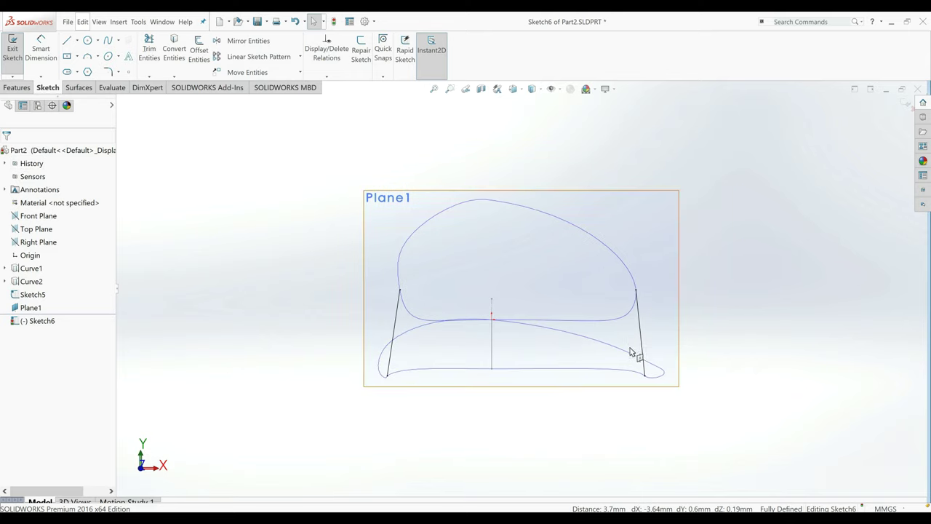
click(644, 361)
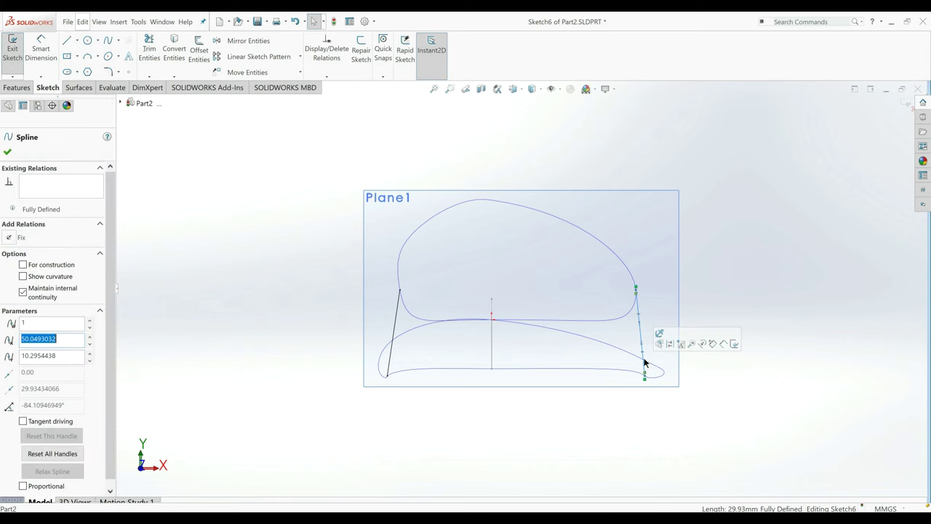
click(643, 355)
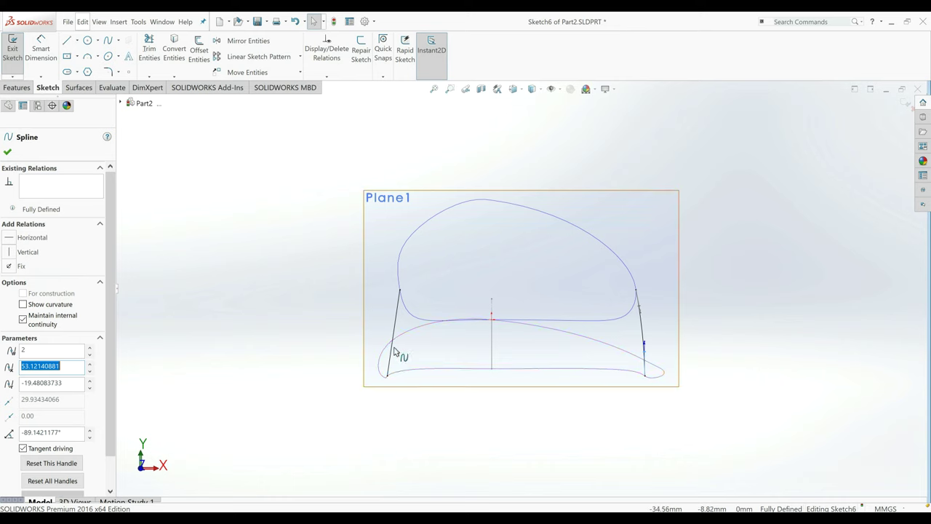
click(392, 353)
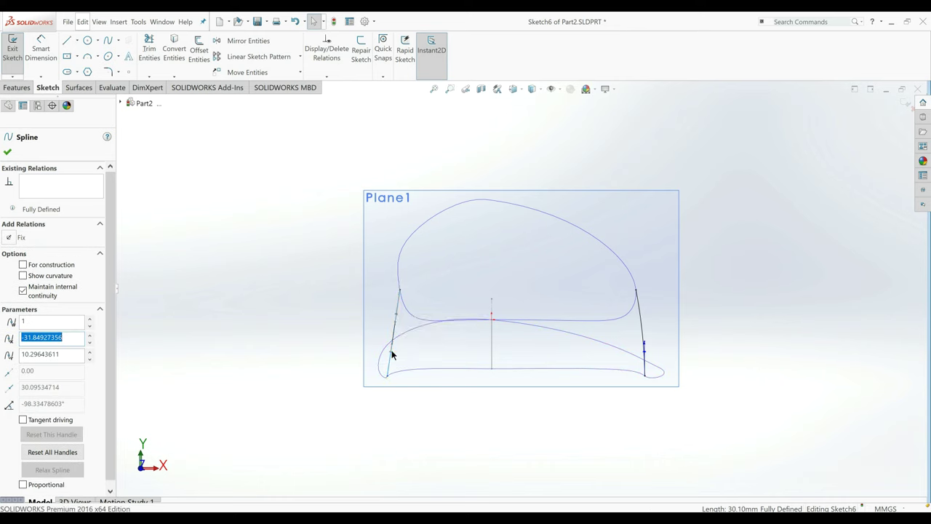
click(389, 353)
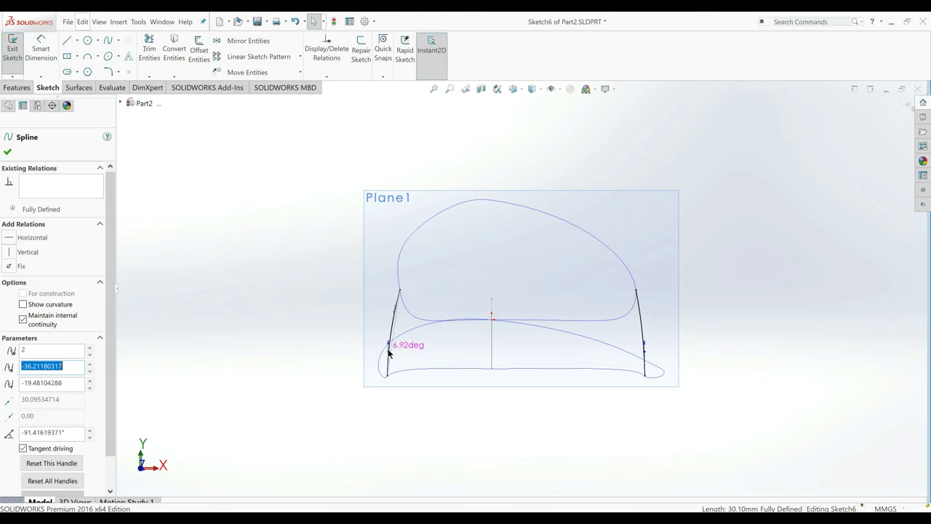
drag(389, 351, 388, 348)
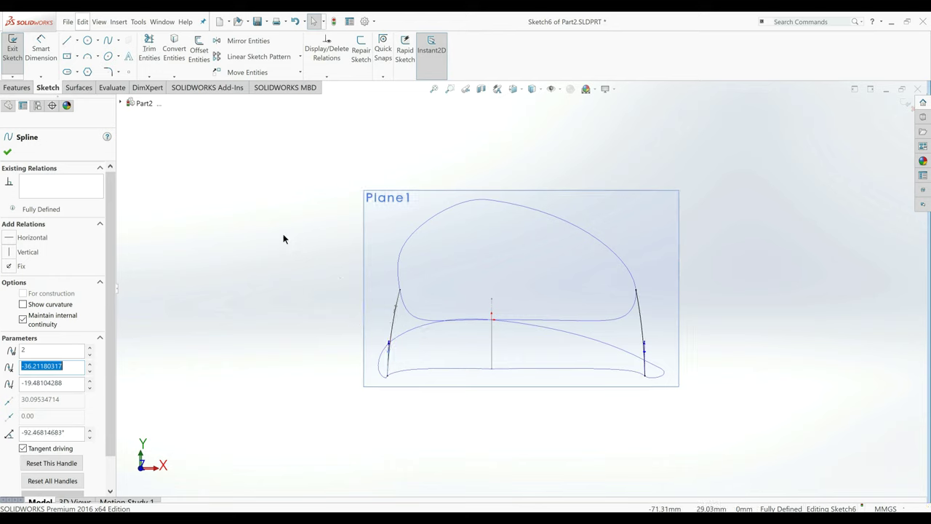
click(41, 51)
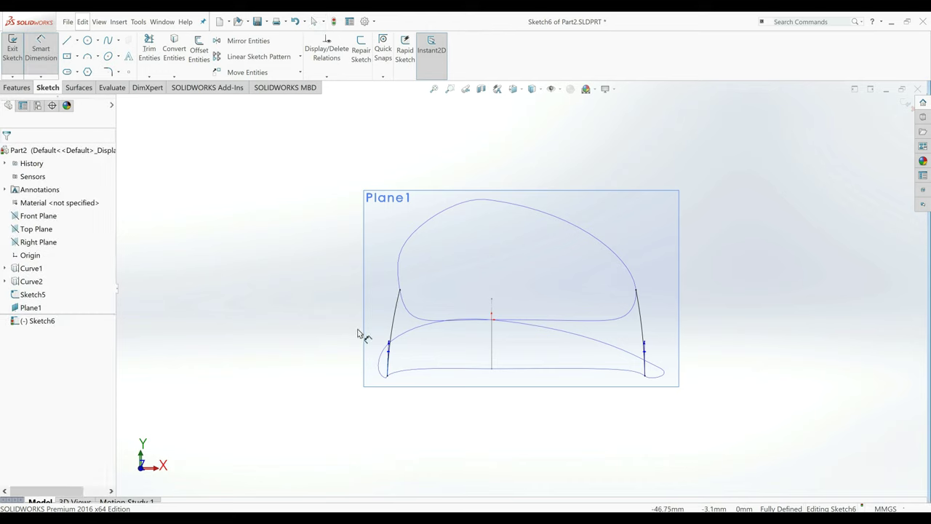
Draw a vertical centreline upward from the profile's middle point.
click(77, 41)
click(83, 65)
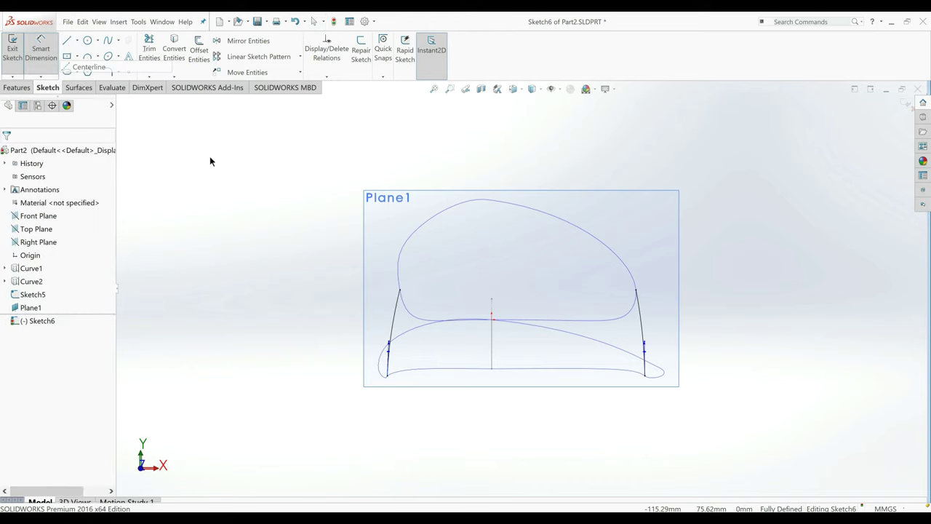
click(493, 318)
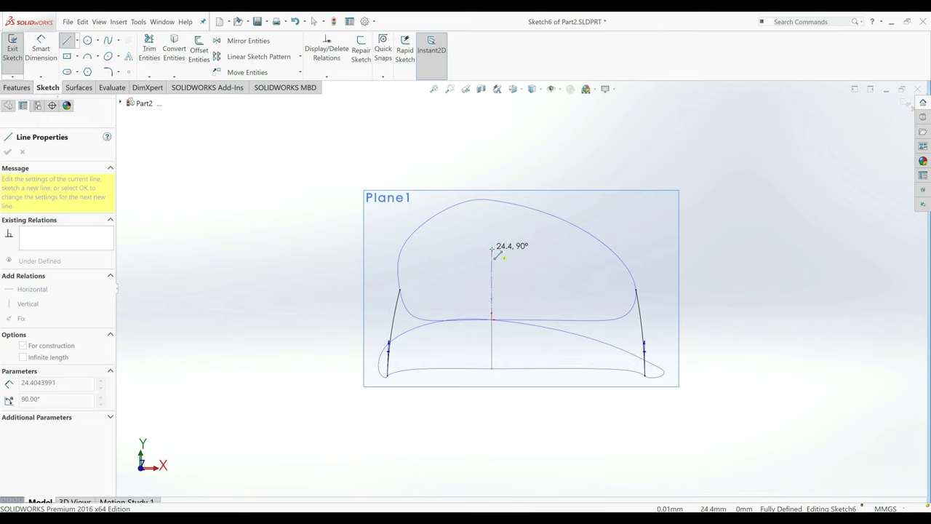
click(492, 249)
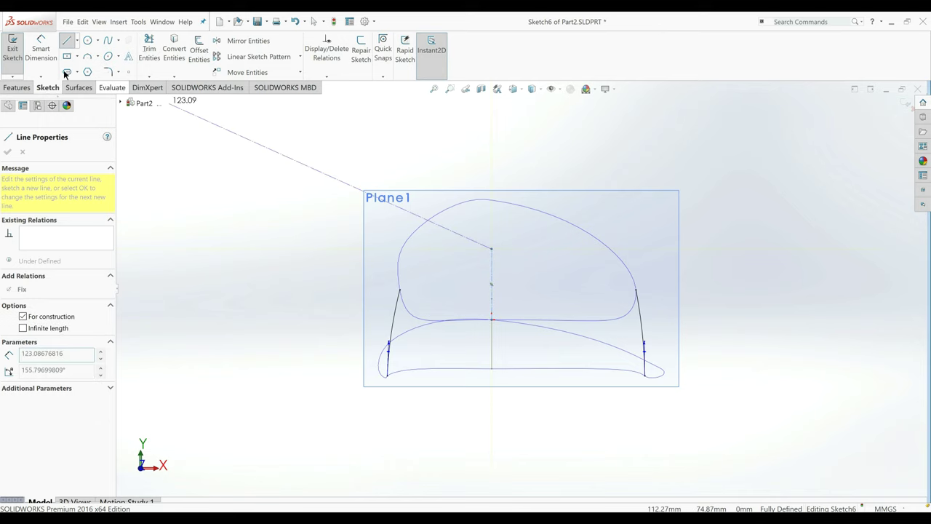
Dimension the right spline's angle to the centreline as 0.80° and move the dimension closer.
click(649, 359)
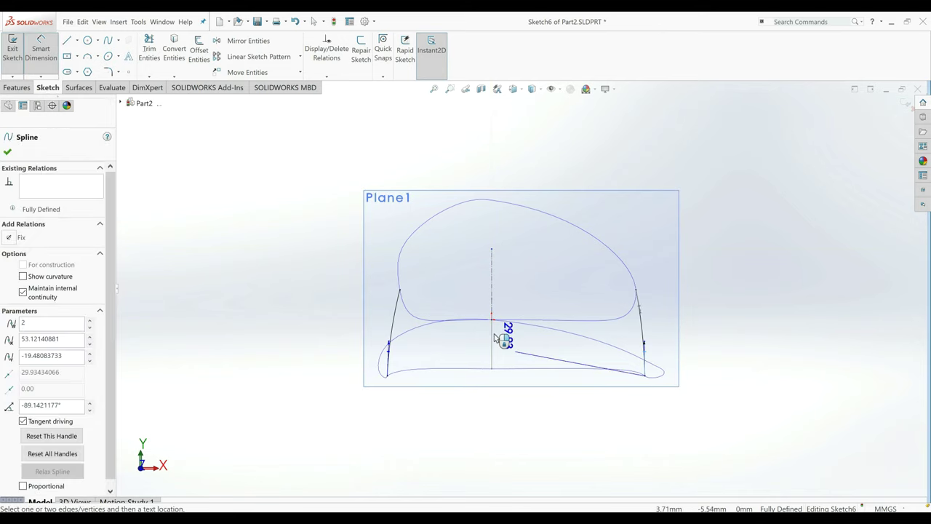
click(493, 295)
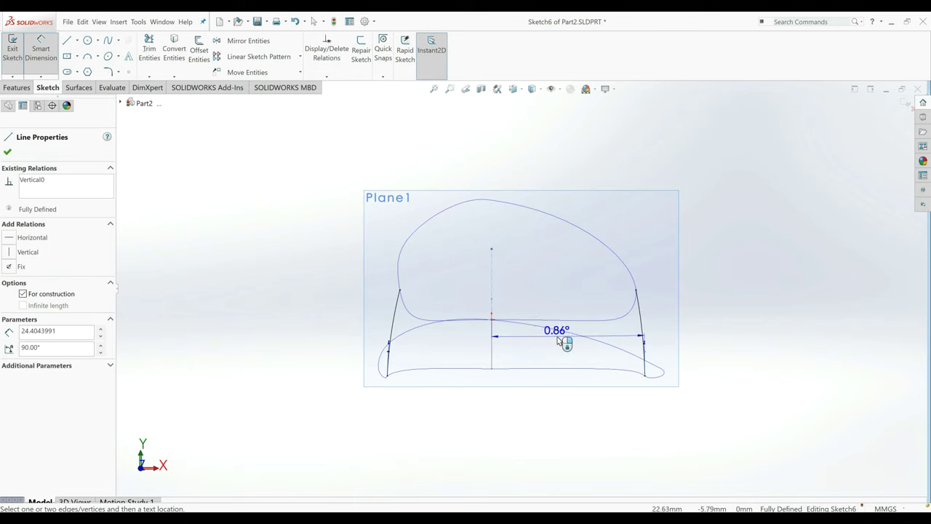
click(557, 340)
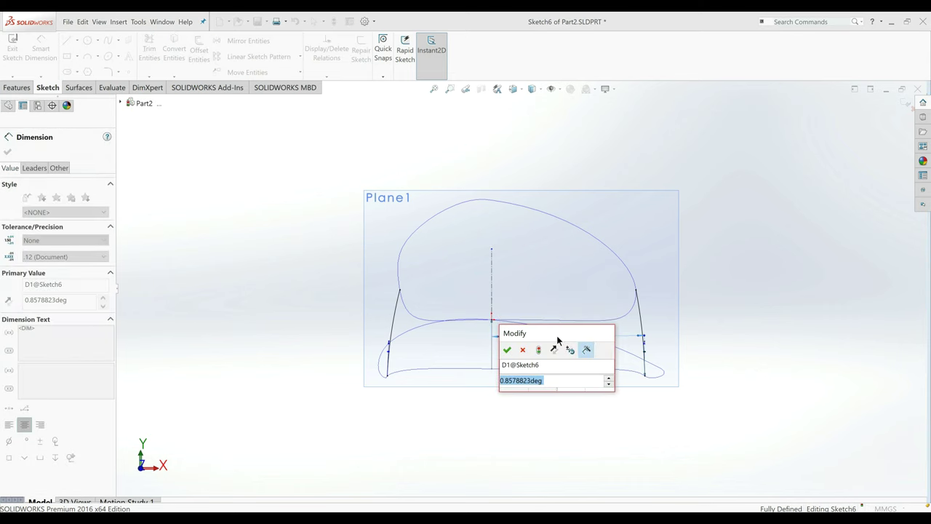
key(BackSpace)
text(0.8)
key(Return)
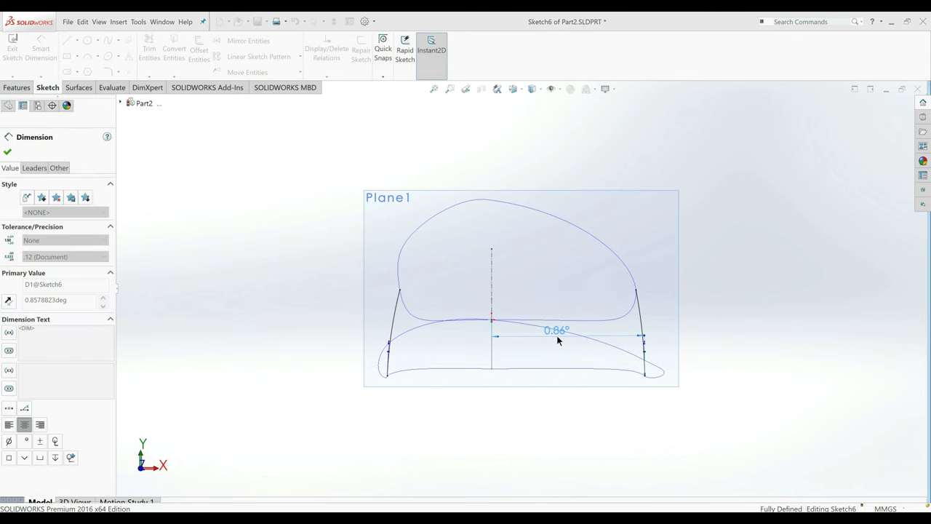
key(f)
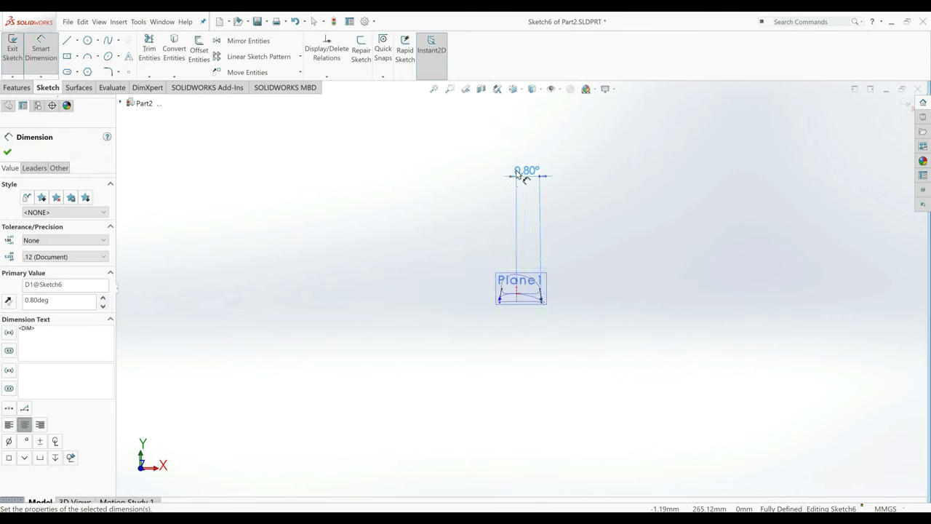
scroll(535, 212, down, 5)
scroll(549, 383, down, 3)
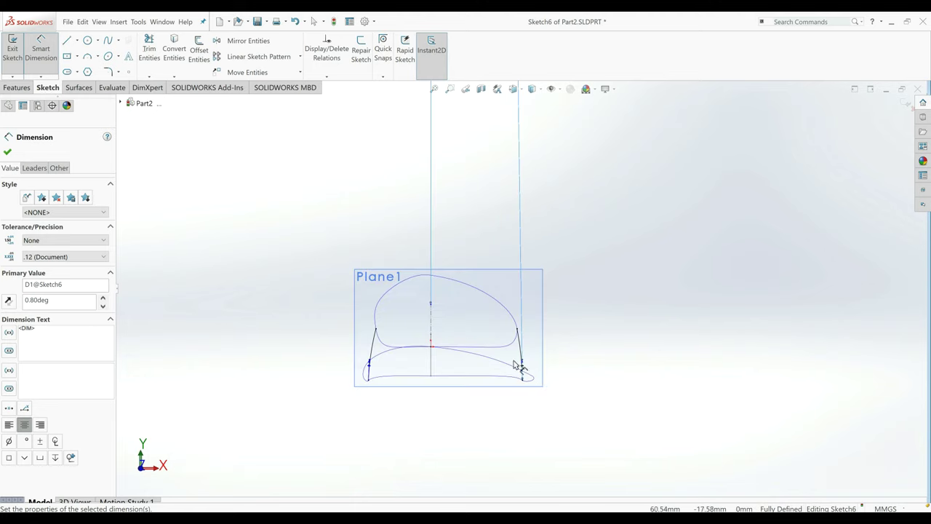
scroll(531, 311, up, 2)
click(9, 152)
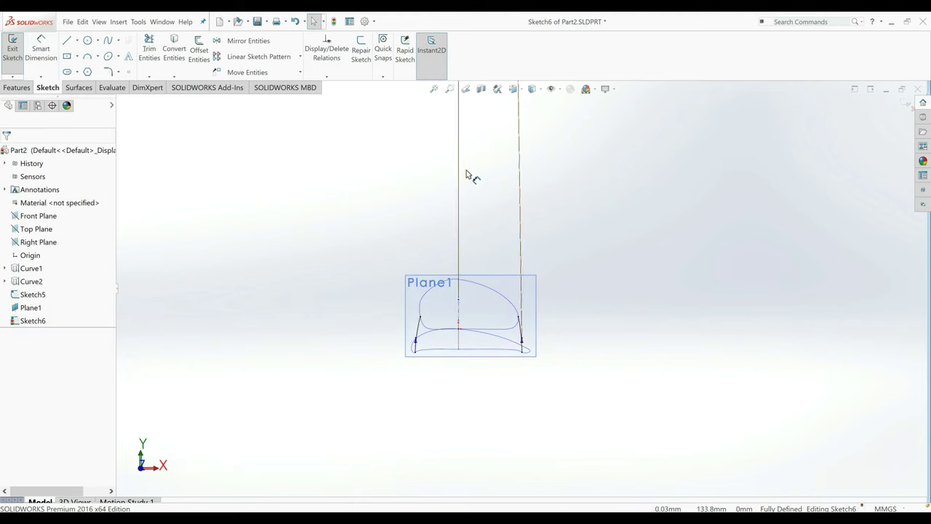
scroll(501, 157, up, 2)
drag(502, 140, 522, 269)
scroll(530, 322, down, 5)
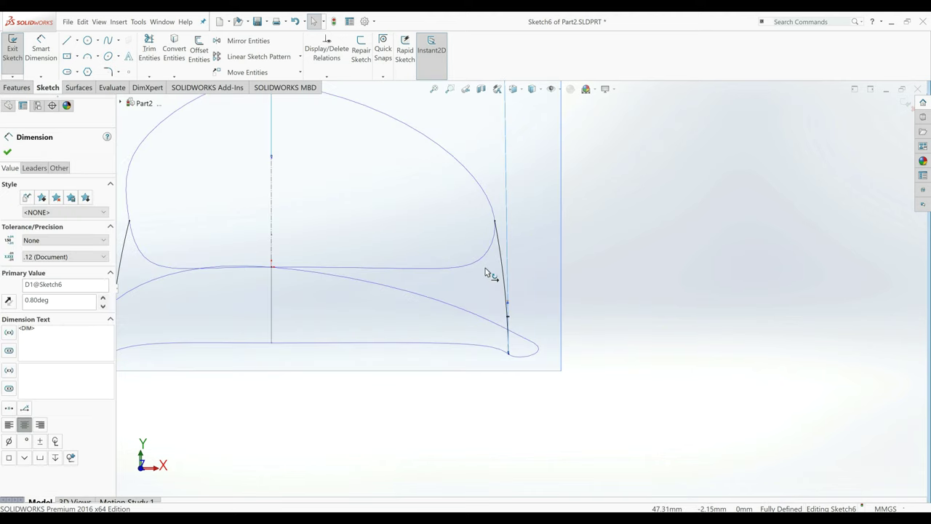
Set the right spline's upper tangent angle to the centreline at 10°.
click(500, 263)
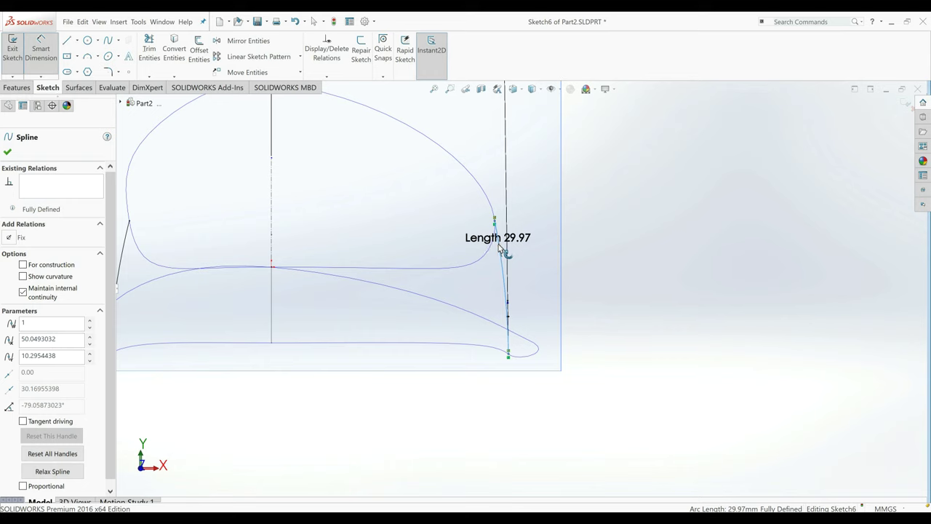
click(274, 269)
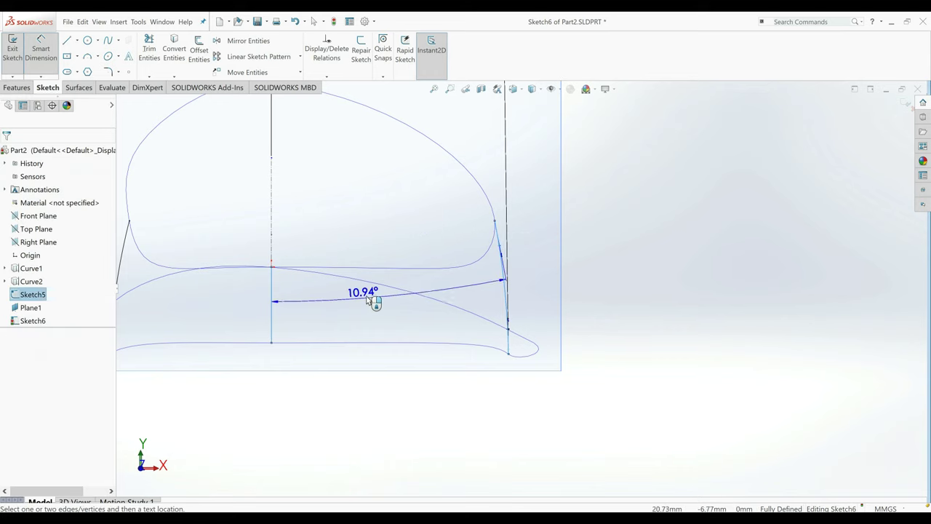
click(369, 300)
text(10)
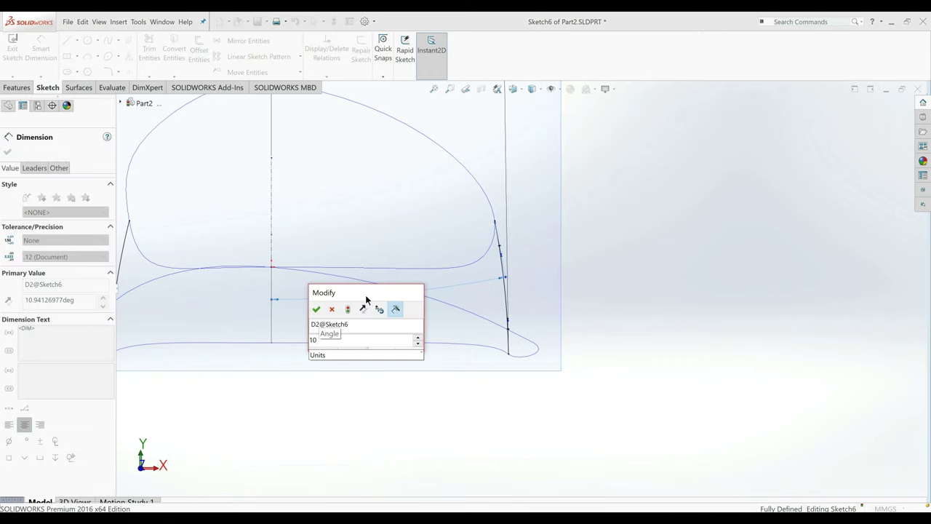
key(Return)
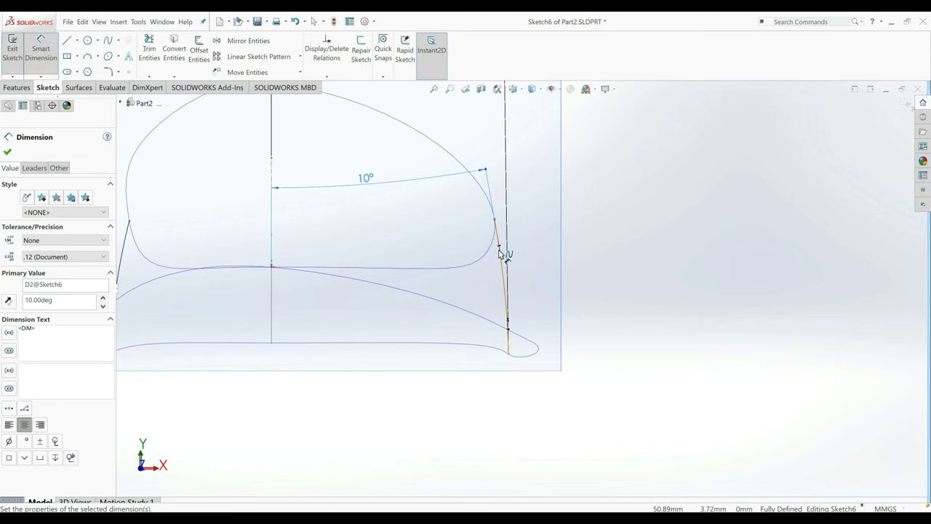
Set both of the right spline's tangent handle lengths to 30 mm.
click(501, 252)
click(649, 263)
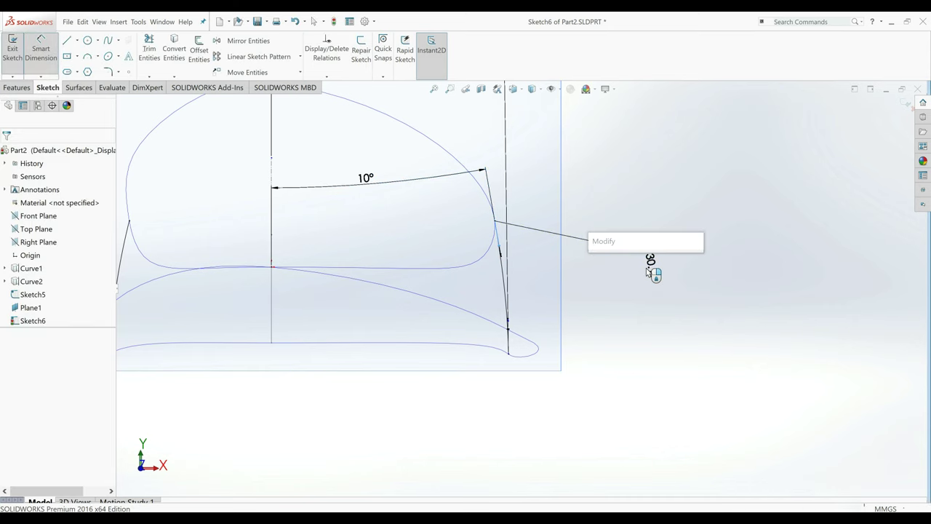
text(30)
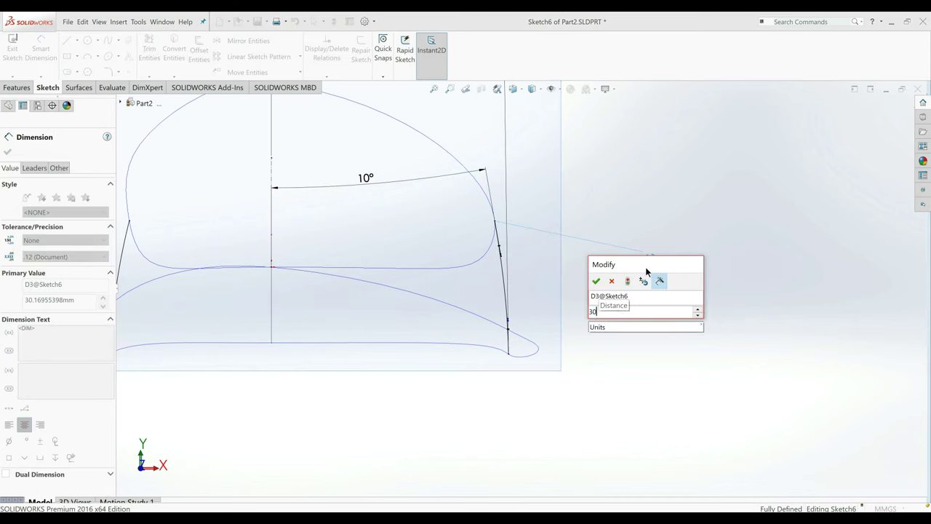
key(Return)
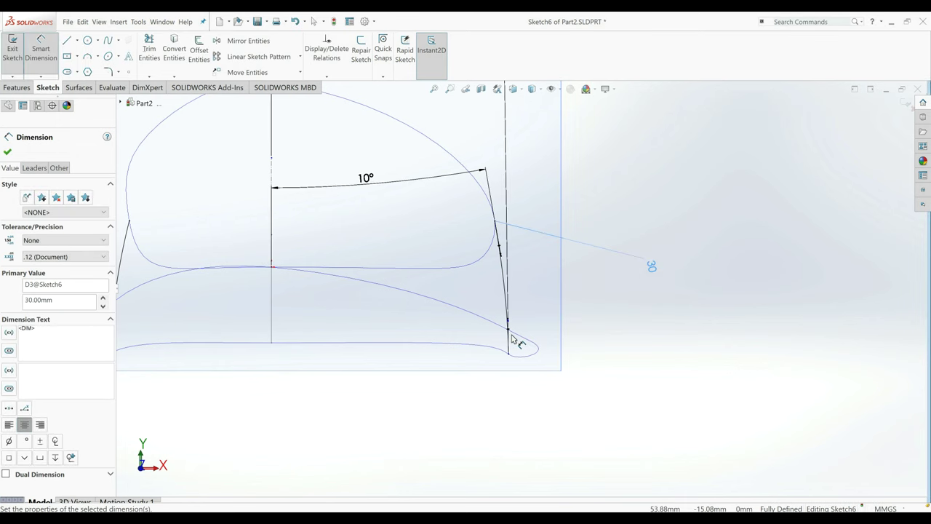
click(517, 331)
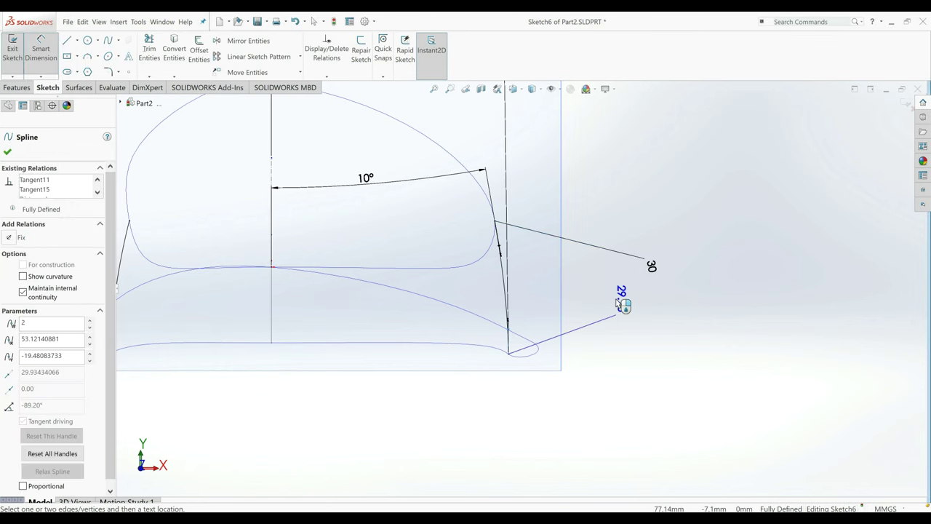
click(621, 304)
text(30)
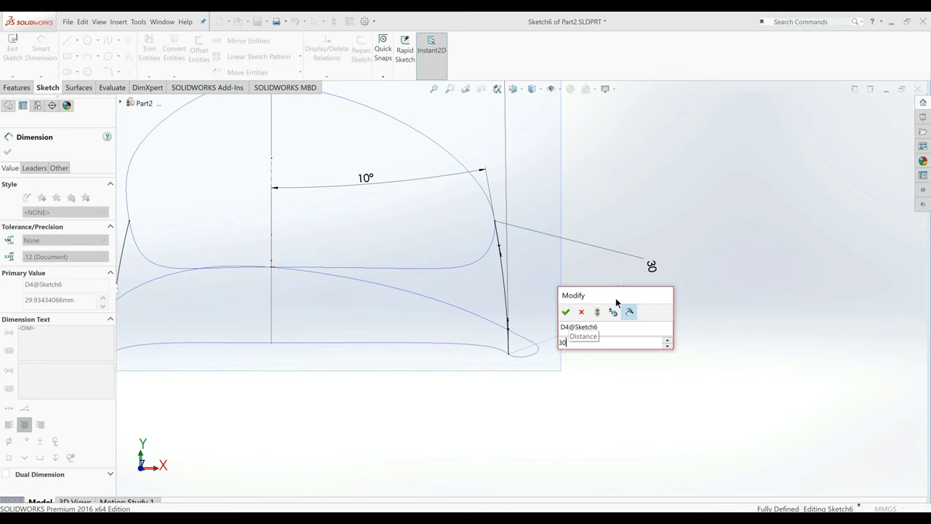
key(Return)
scroll(384, 277, up, 3)
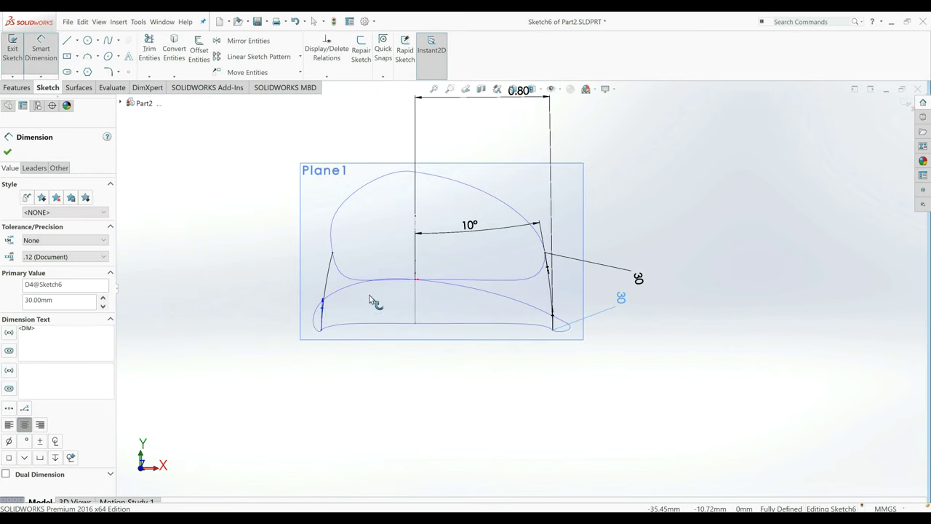
Dimension the left spline's tangent angles to the centreline at 2° and 15°.
click(407, 279)
click(415, 261)
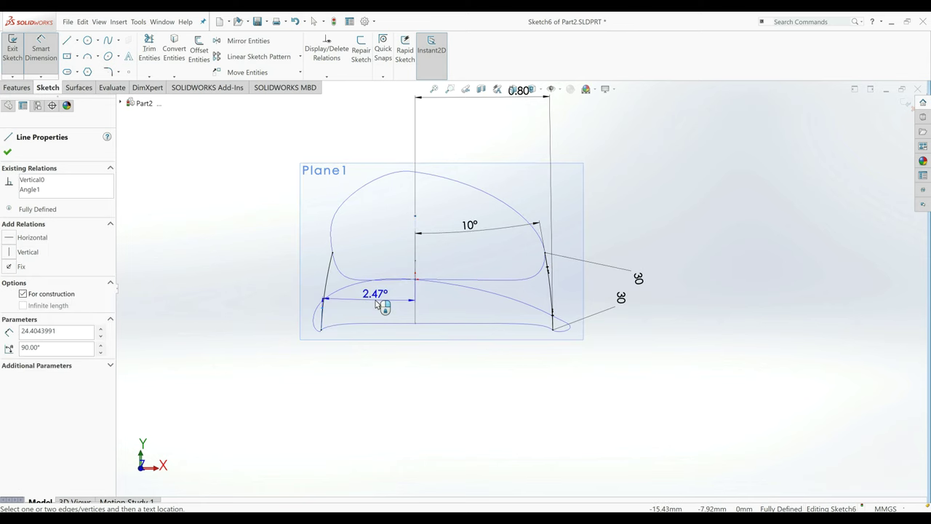
click(376, 304)
key(Return)
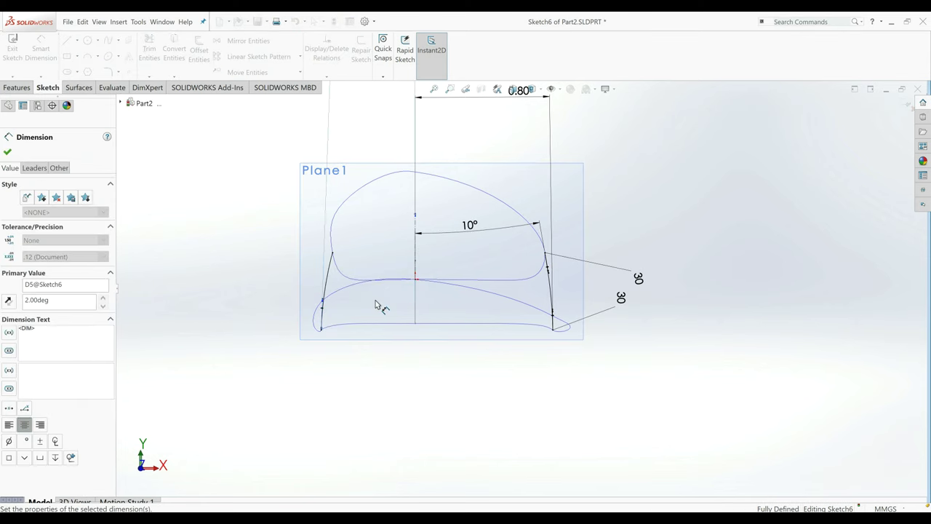
click(331, 271)
click(330, 268)
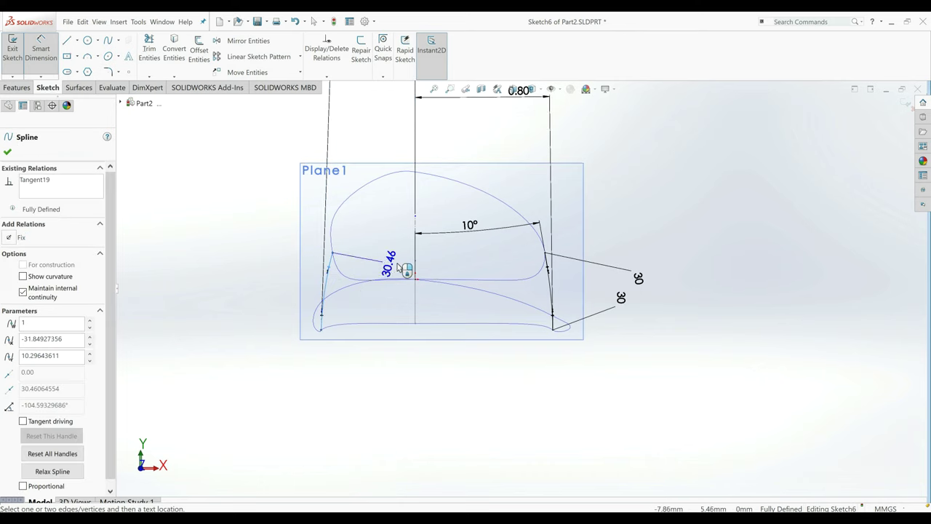
click(415, 246)
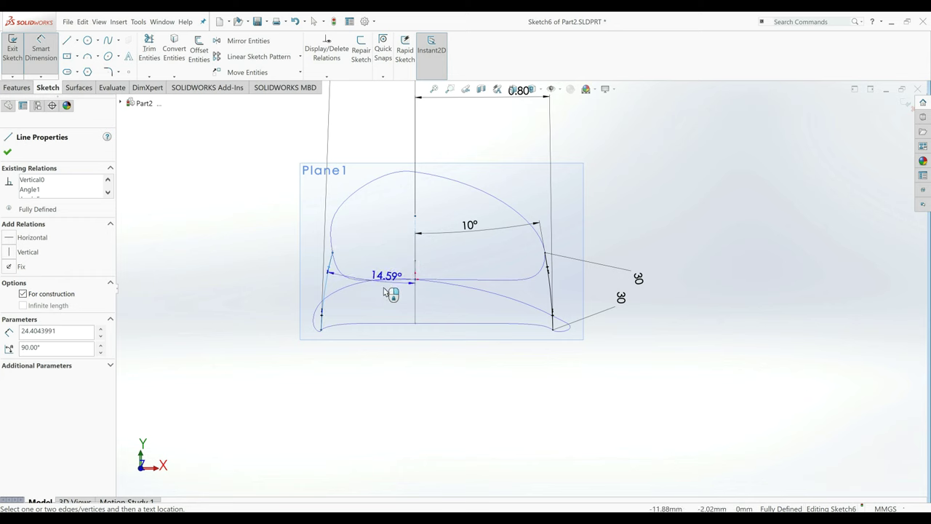
click(383, 287)
text(15)
key(Return)
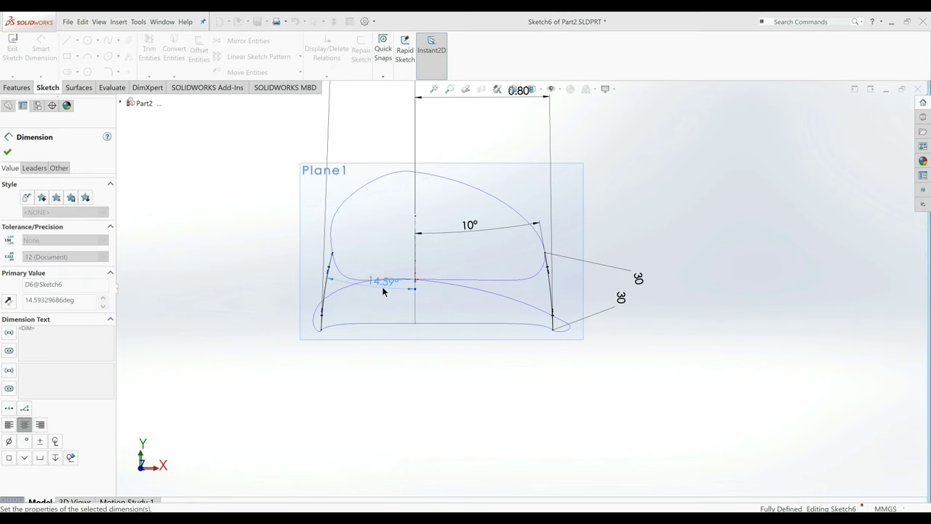
Set both of the left spline's handle lengths to 30 mm.
click(323, 322)
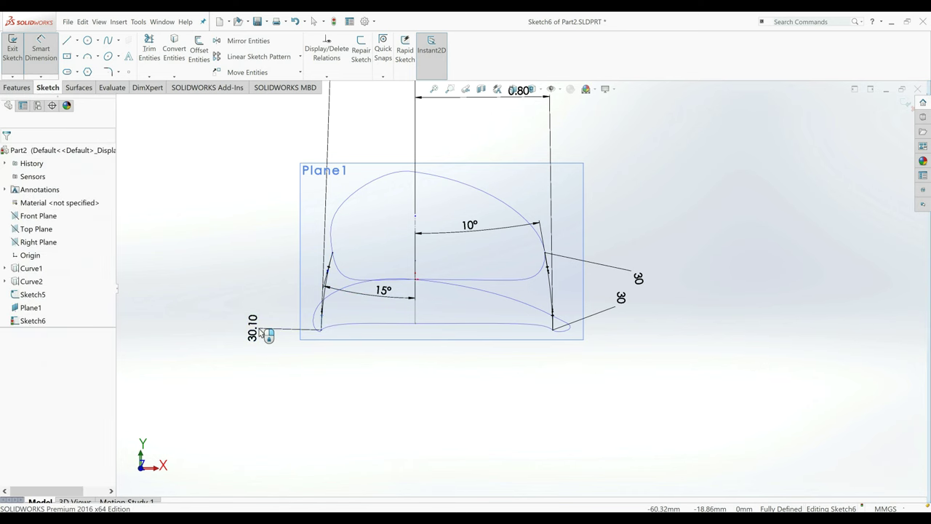
click(255, 330)
text(30)
key(Return)
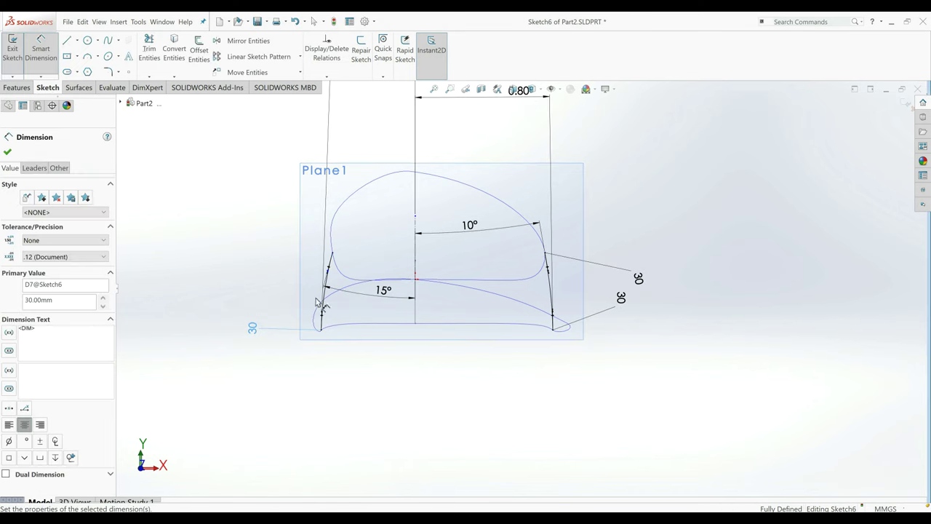
click(331, 254)
click(243, 241)
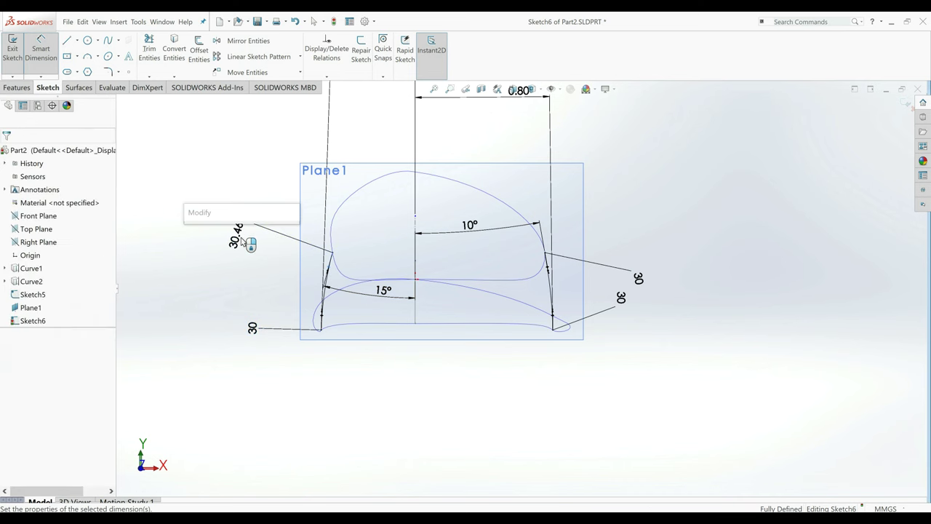
text(30)
key(Return)
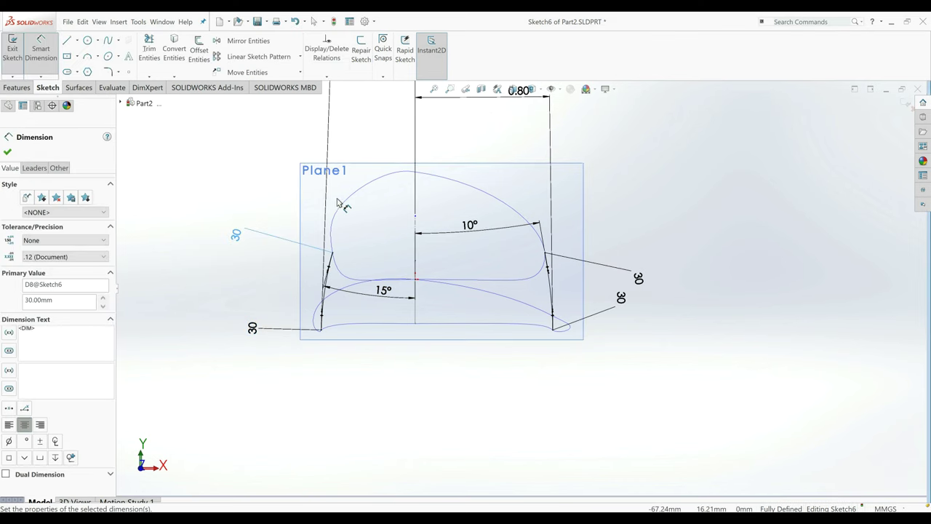
Move the 2° dimension closer to the sketch and exit the Plane1 sketch.
scroll(337, 202, up, 5)
key(Escape)
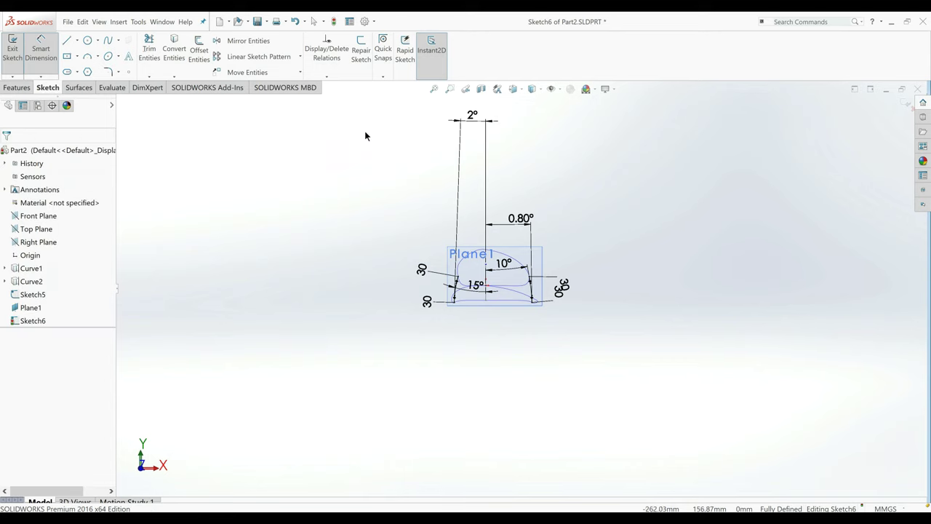
drag(472, 115, 478, 214)
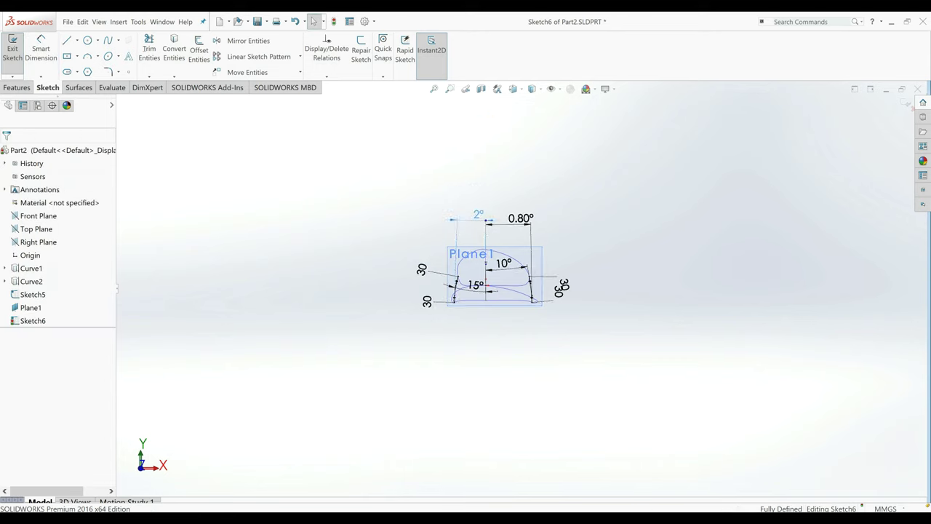
key(Escape)
scroll(495, 283, down, 3)
scroll(543, 262, down, 2)
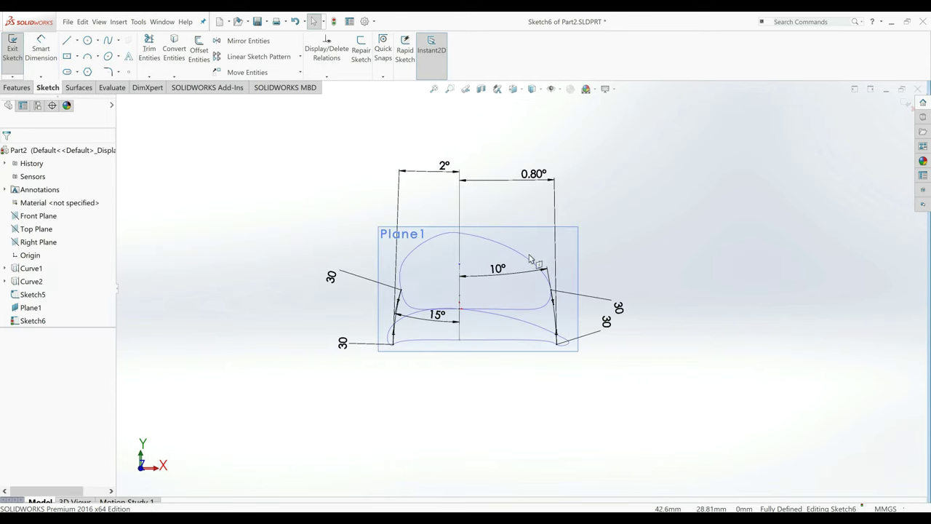
click(19, 67)
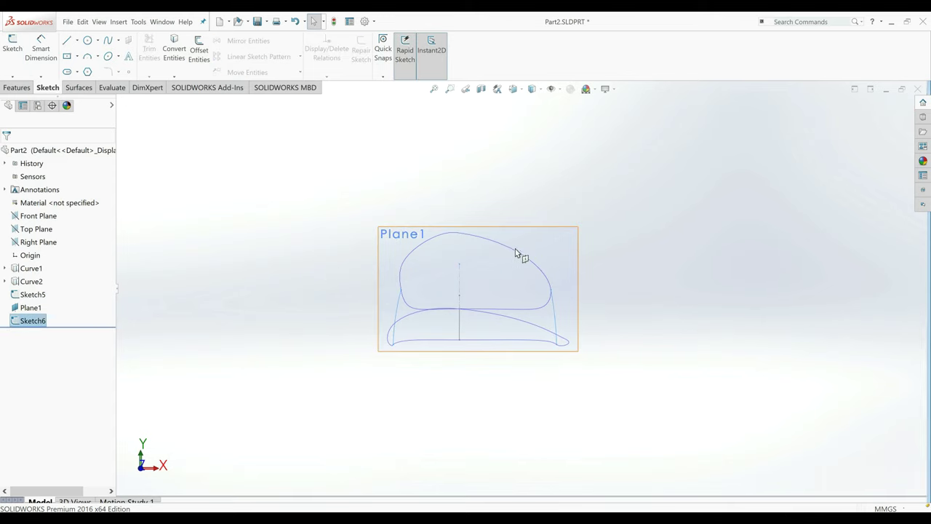
Hide Plane1.
mouse_move(400, 210)
middle_down()
mouse_move(418, 203)
mouse_move(360, 220)
mouse_move(358, 240)
middle_up()
scroll(501, 256, up, 3)
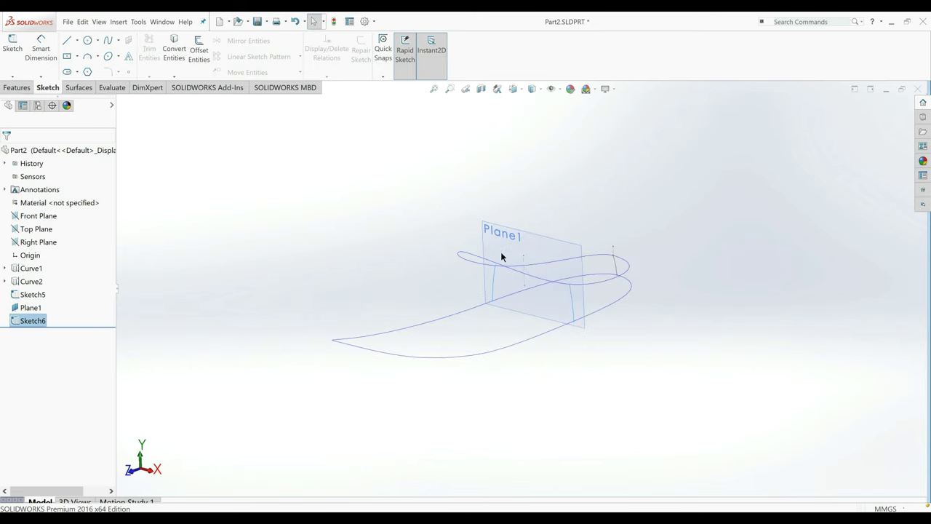
right_click(551, 248)
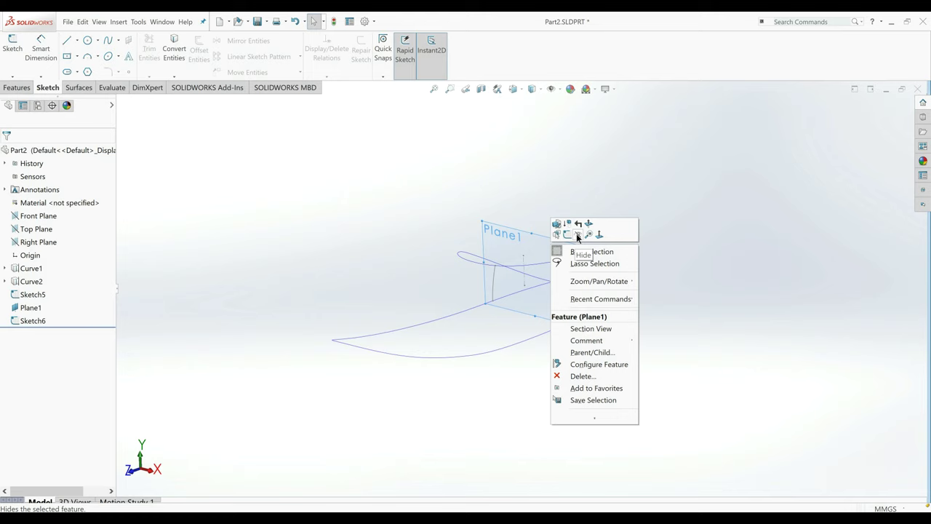
click(576, 233)
View the model normal to the Right Plane.
mouse_move(464, 313)
middle_down()
mouse_move(466, 286)
mouse_move(467, 298)
middle_up()
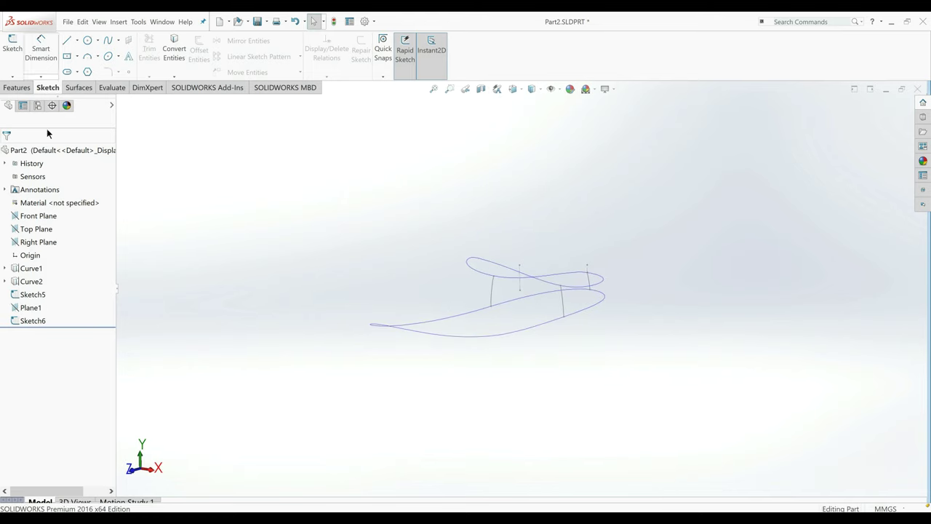
click(40, 243)
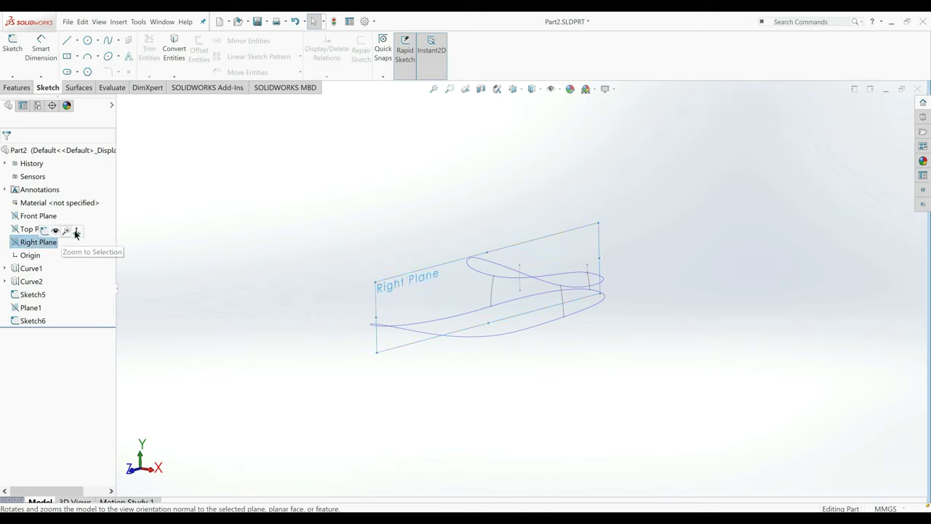
click(74, 233)
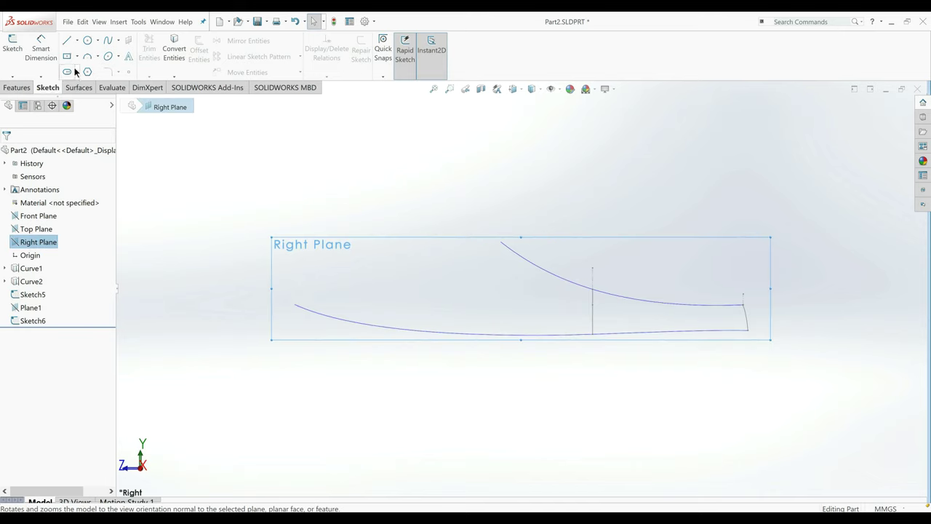
Start a sketch on the Right Plane and draw a two-point spline from the lower curve's left end.
click(22, 48)
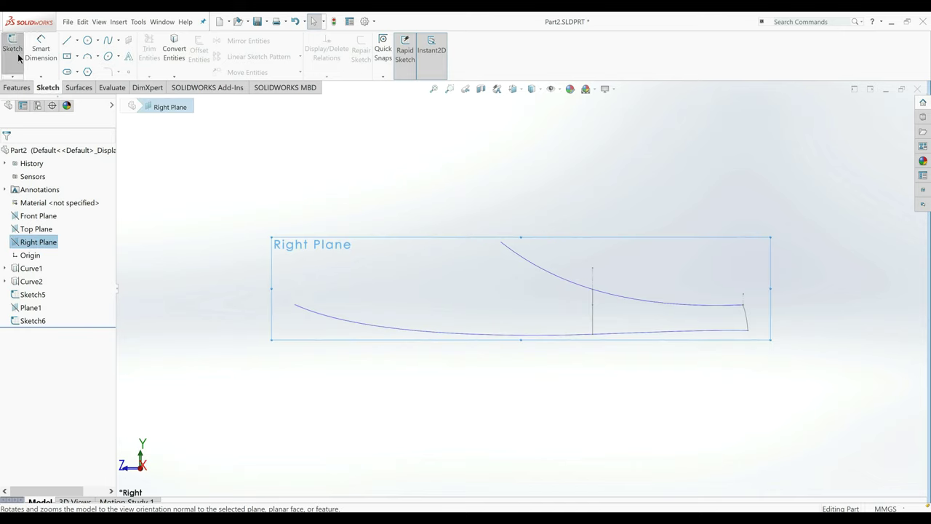
click(109, 41)
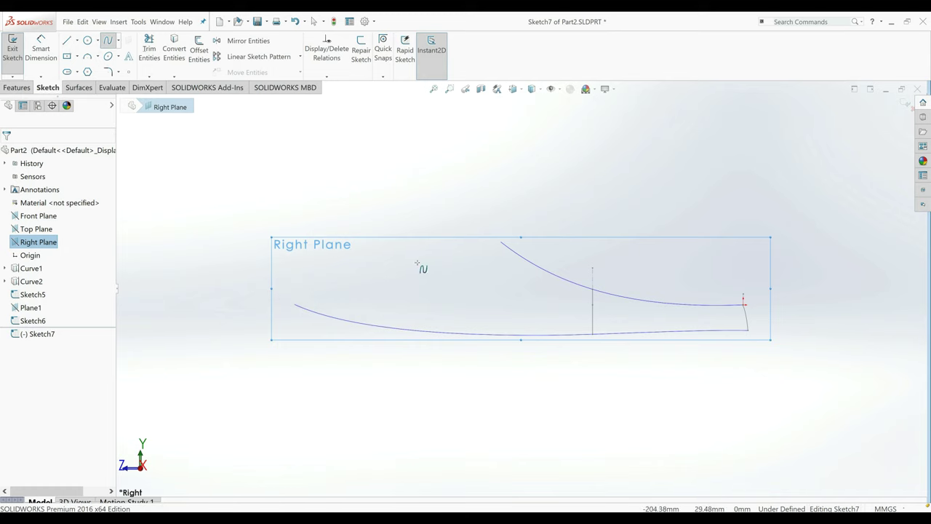
click(297, 296)
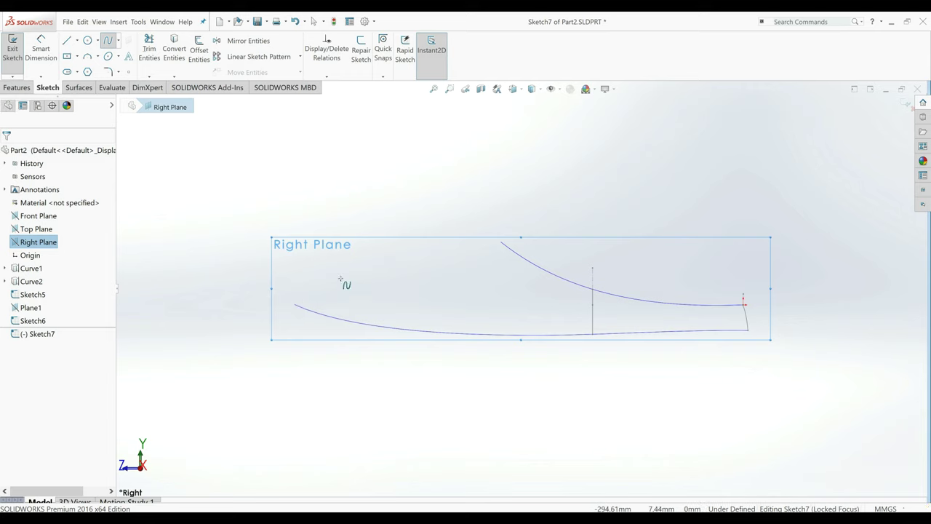
click(414, 250)
right_click(422, 198)
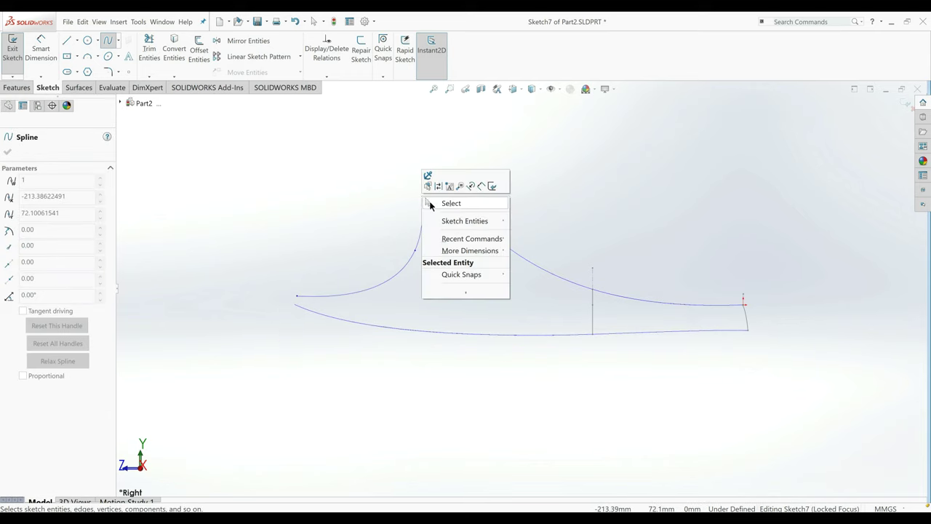
click(436, 203)
Add pierce relations tying the spline's endpoints to Curve1 and Curve2.
click(509, 251)
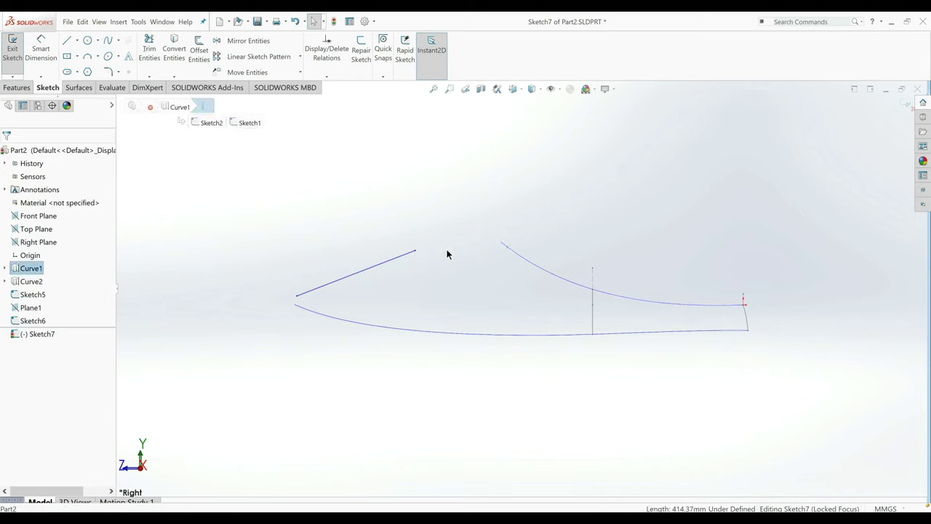
ctrl+click(415, 251)
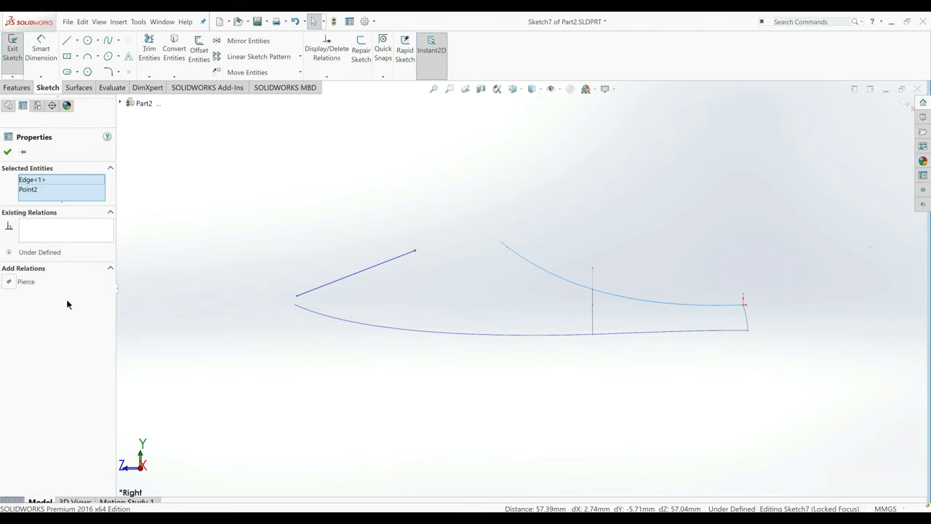
click(10, 281)
click(8, 152)
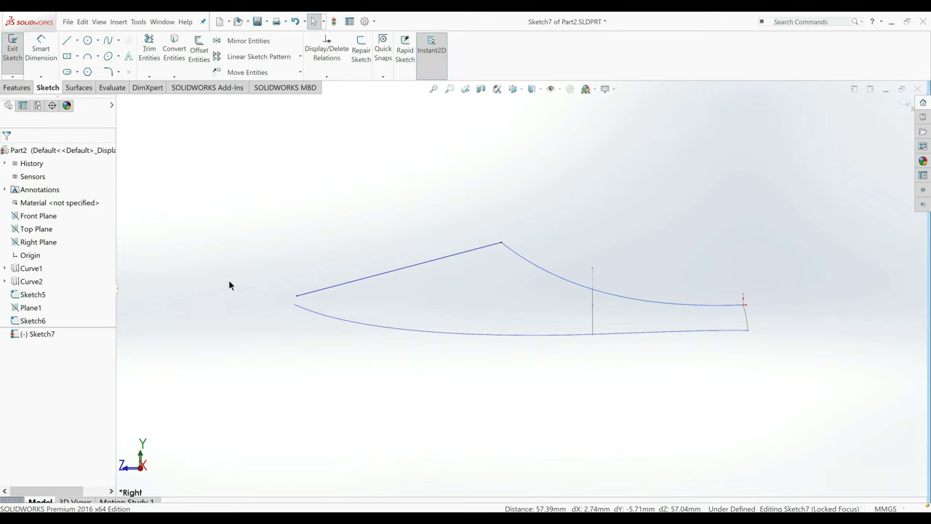
click(303, 311)
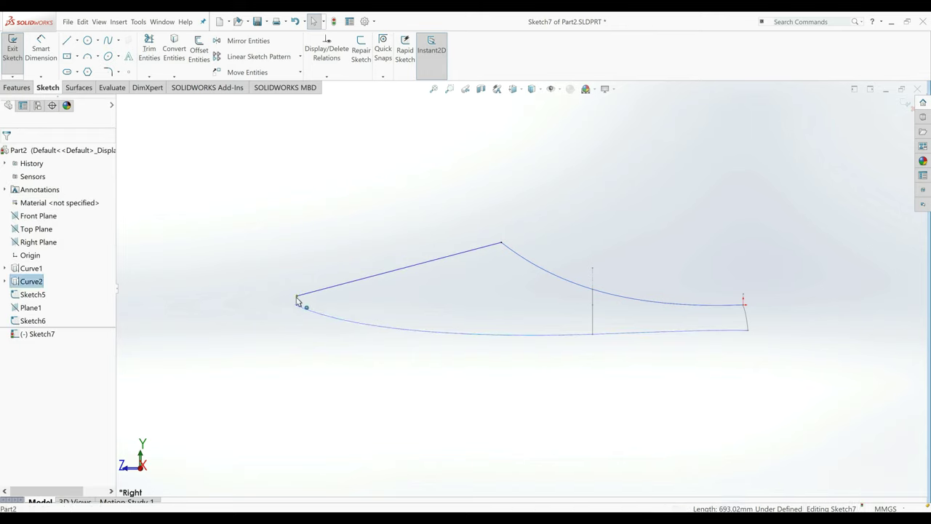
ctrl+click(297, 300)
click(10, 281)
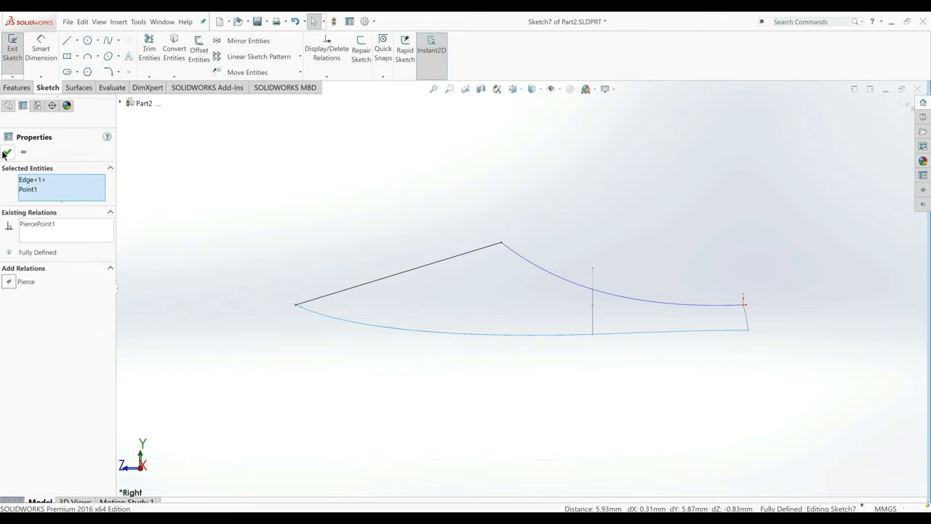
click(6, 152)
Draw vertical and horizontal construction centerlines at the upper curve's right end.
click(77, 42)
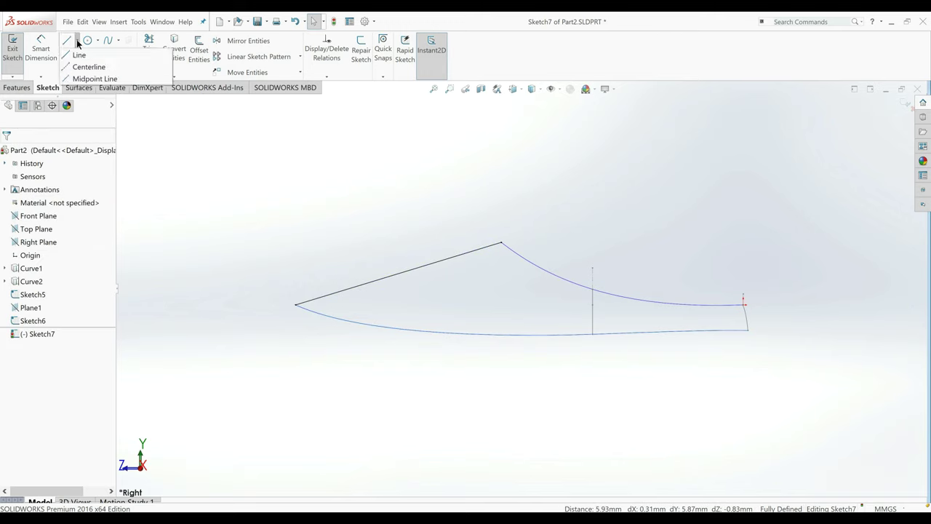
click(86, 66)
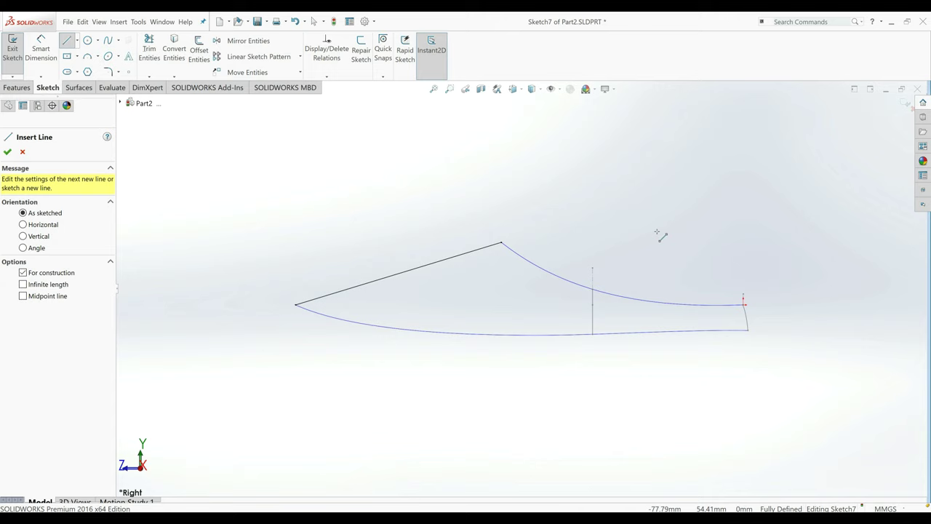
click(742, 259)
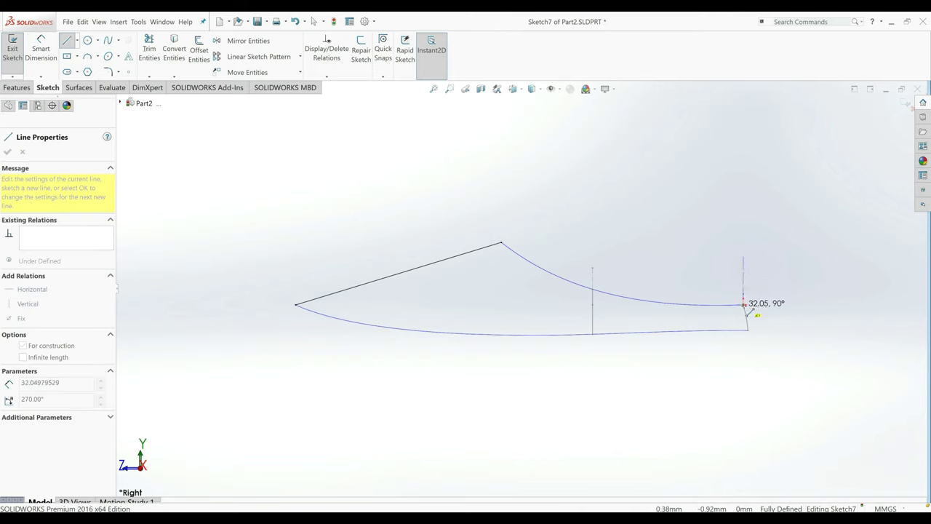
click(743, 304)
click(800, 304)
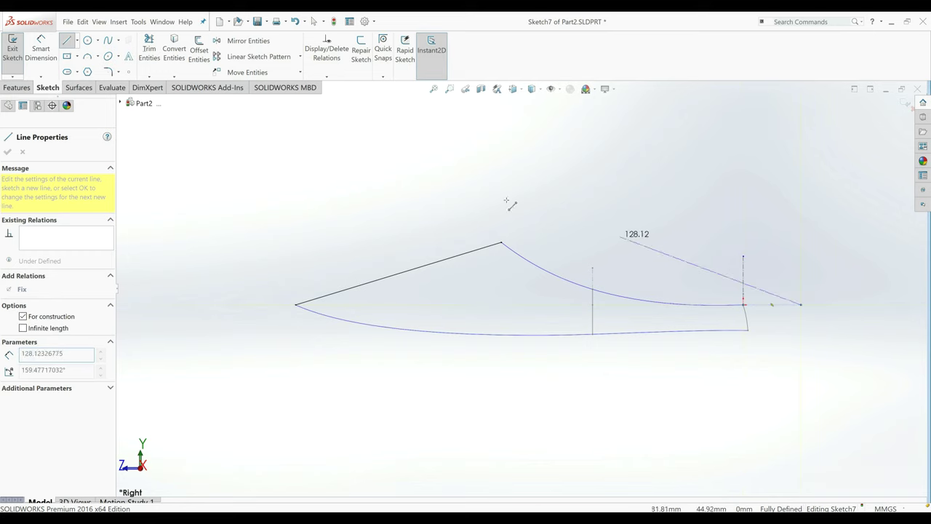
right_click(220, 190)
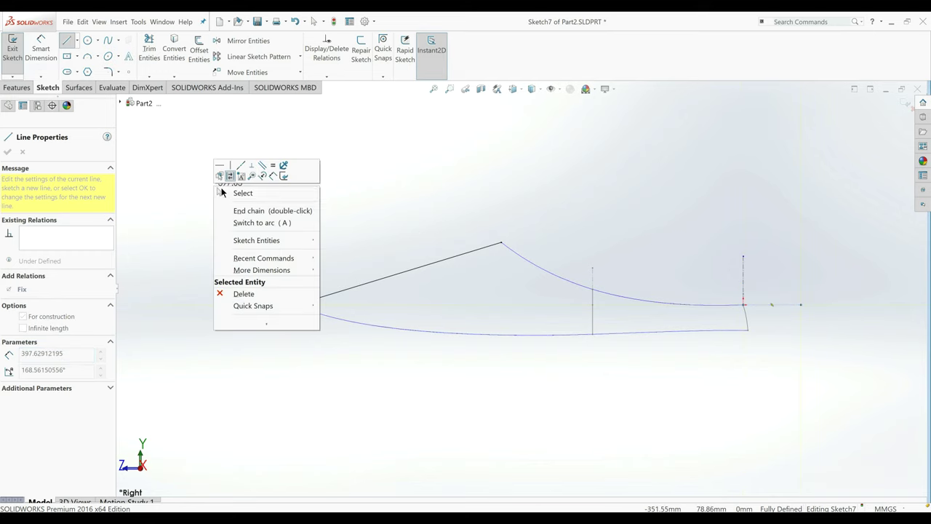
click(243, 193)
Drag the upper front spline's tangent handles to form an S-curve.
click(344, 291)
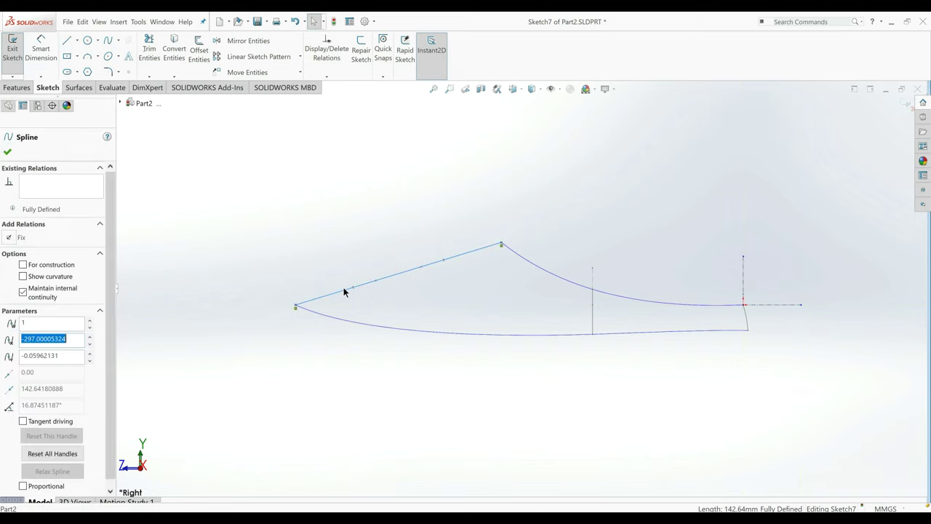
drag(353, 288, 352, 240)
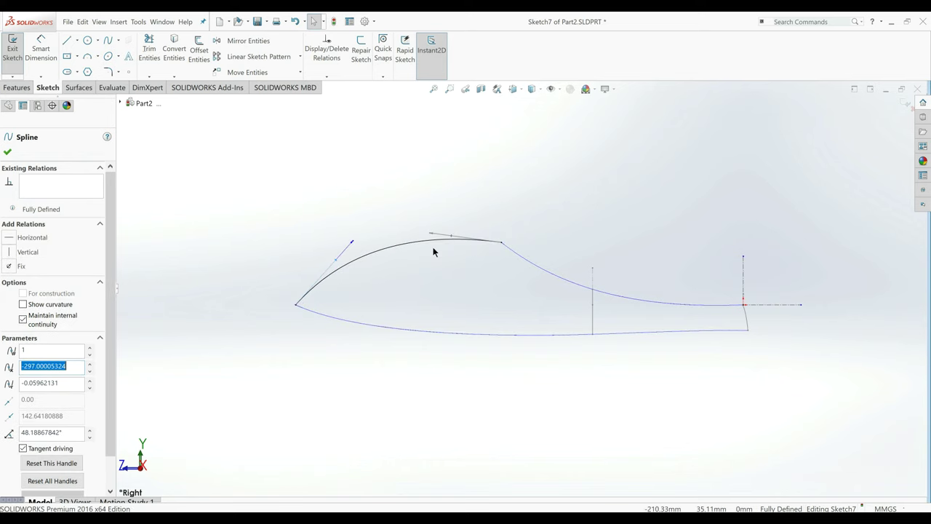
drag(447, 235, 429, 291)
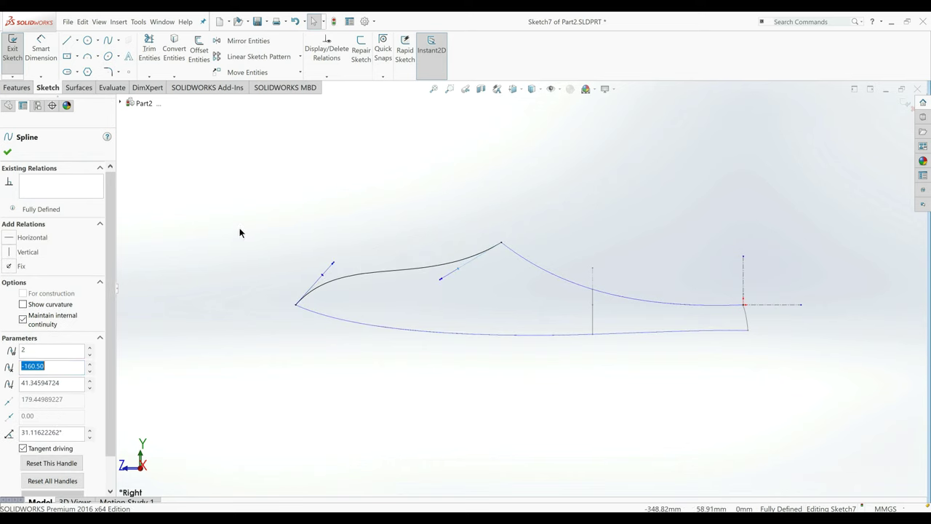
Fix one spline tangent handle at 50° to the vertical line.
click(49, 57)
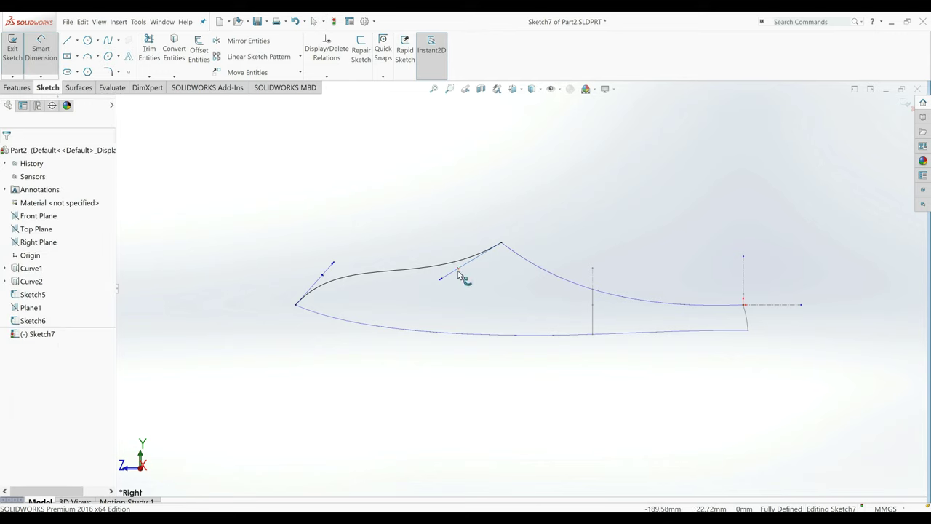
click(458, 271)
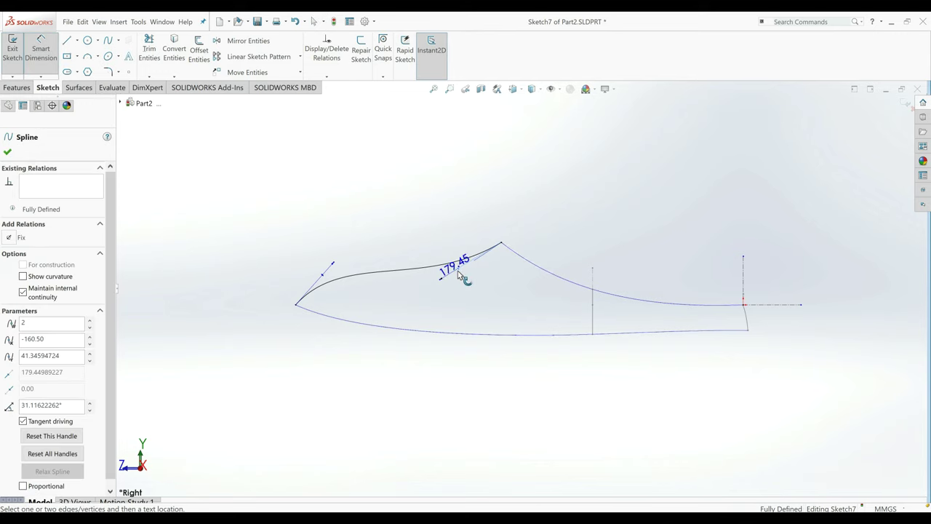
click(742, 291)
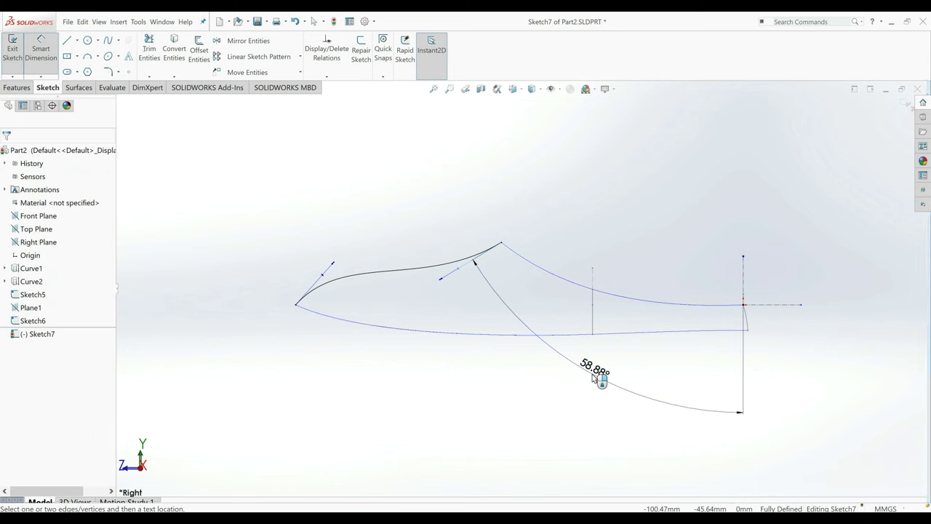
click(593, 377)
text(50)
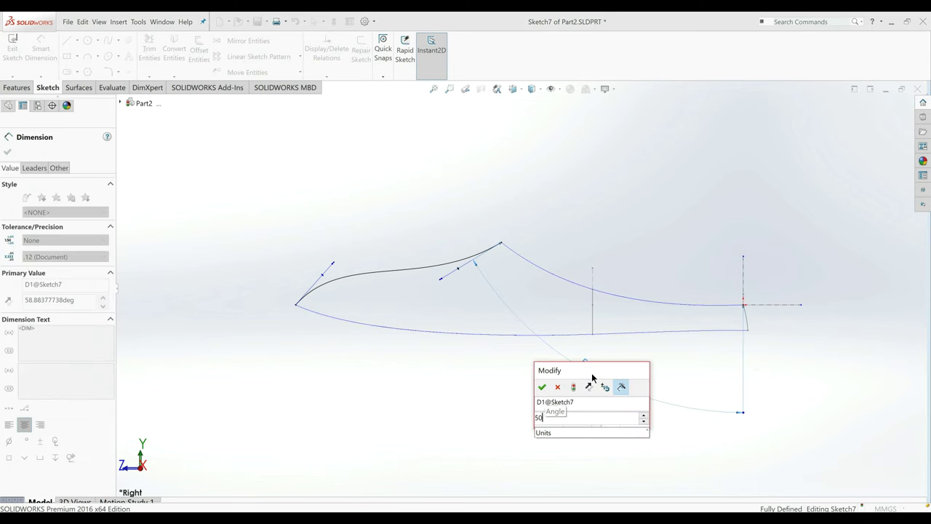
key(Return)
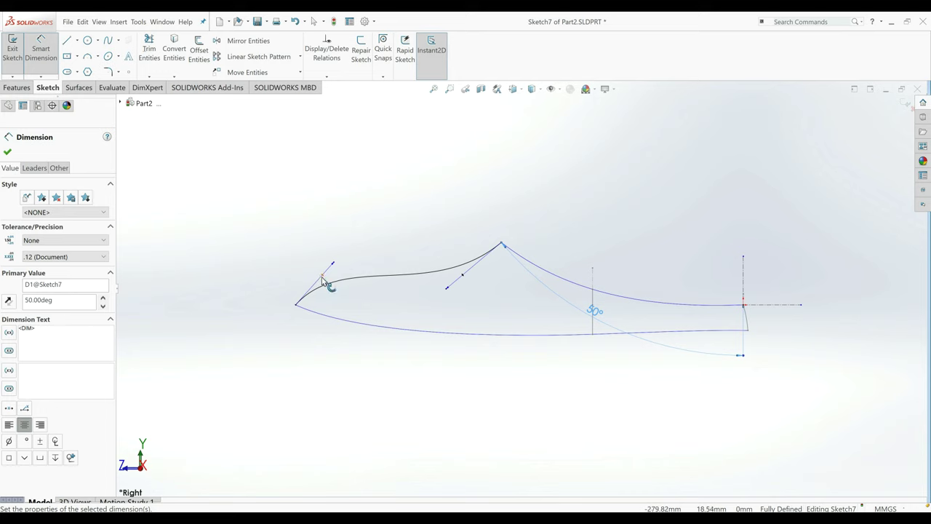
Fix the front tangent handle at 8° against the reference line.
click(324, 282)
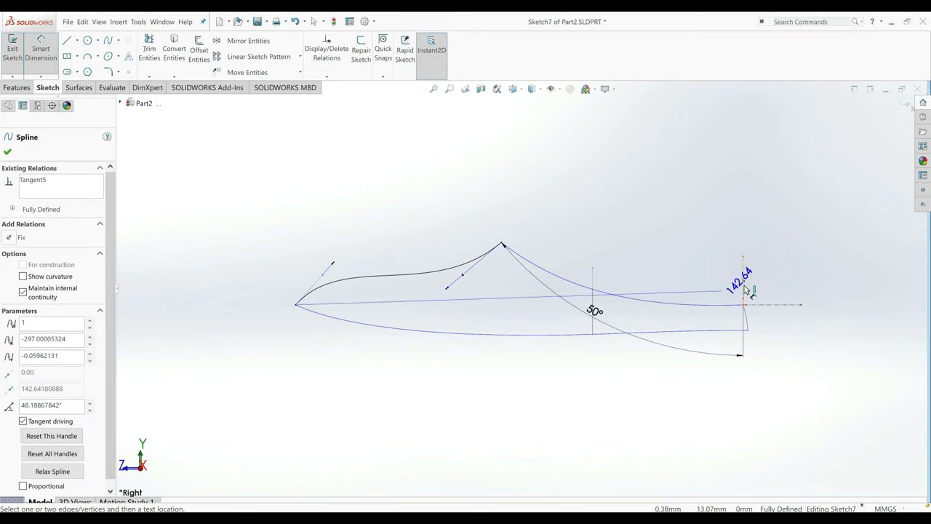
click(720, 292)
click(665, 259)
text(8)
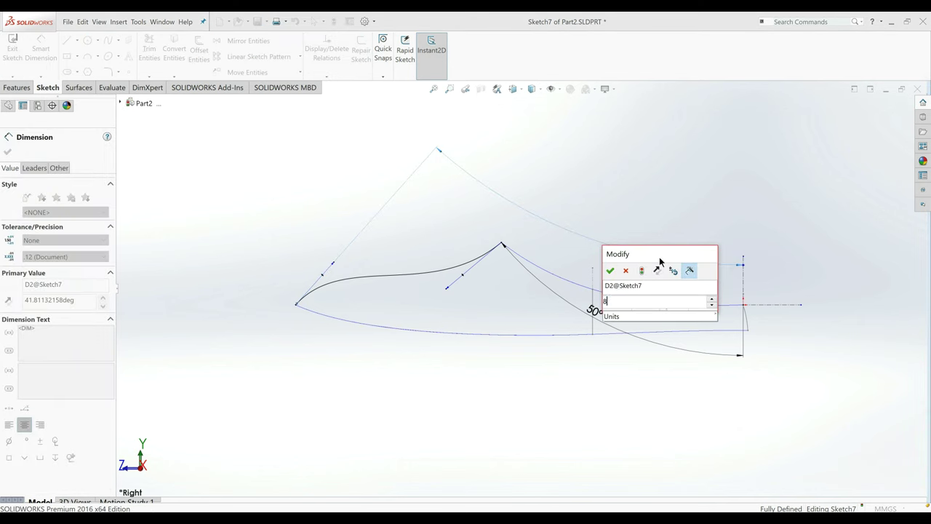
key(Return)
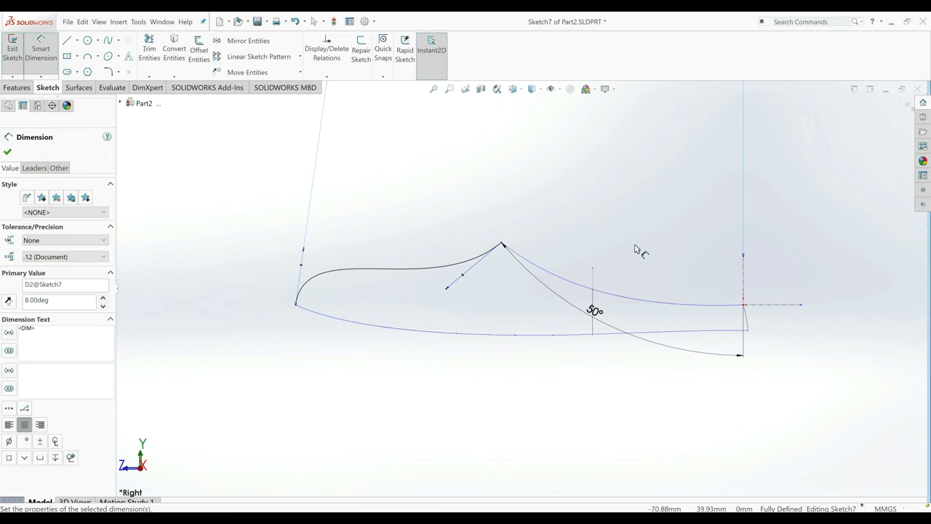
scroll(580, 215, up, 5)
scroll(551, 212, up, 5)
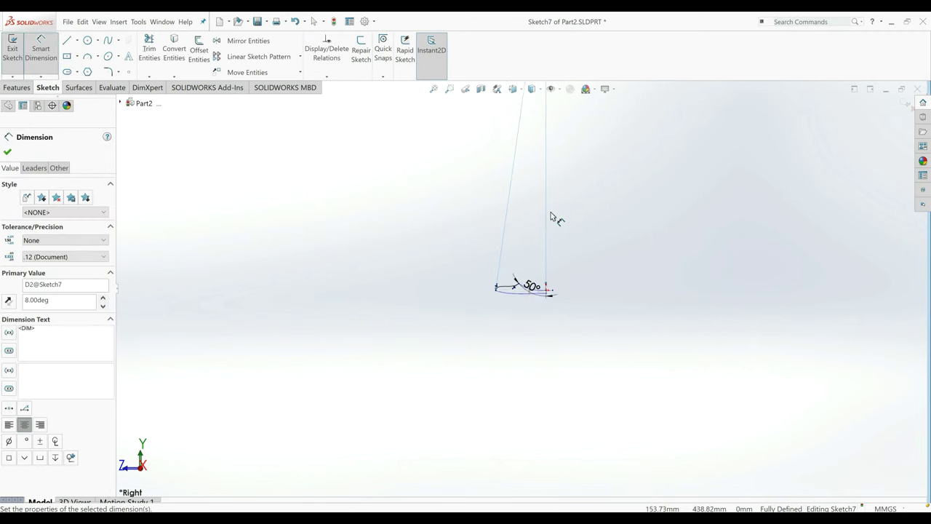
click(8, 152)
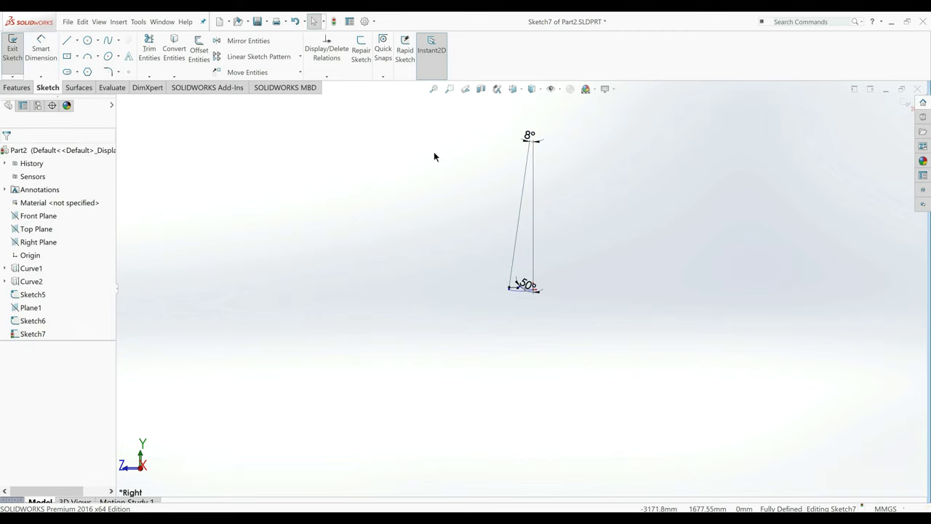
click(541, 268)
scroll(524, 291, down, 5)
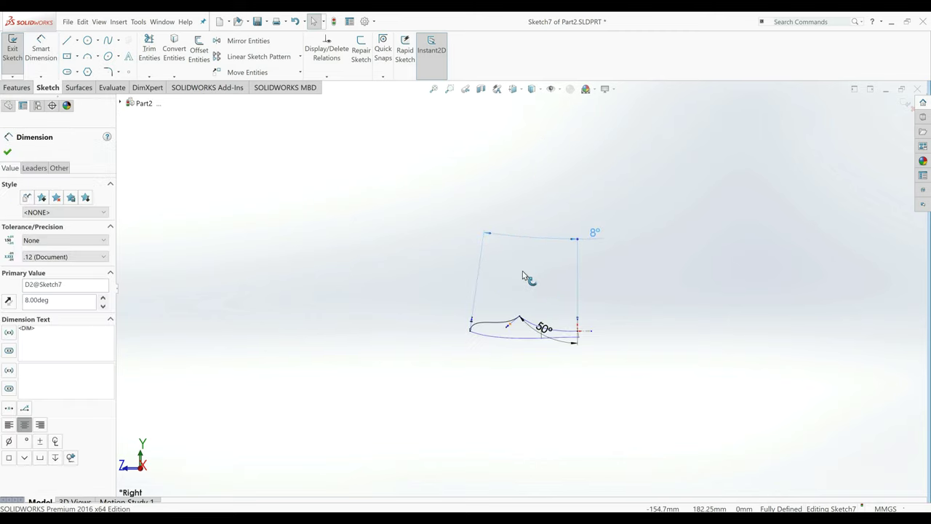
scroll(530, 328, down, 2)
scroll(524, 226, down, 2)
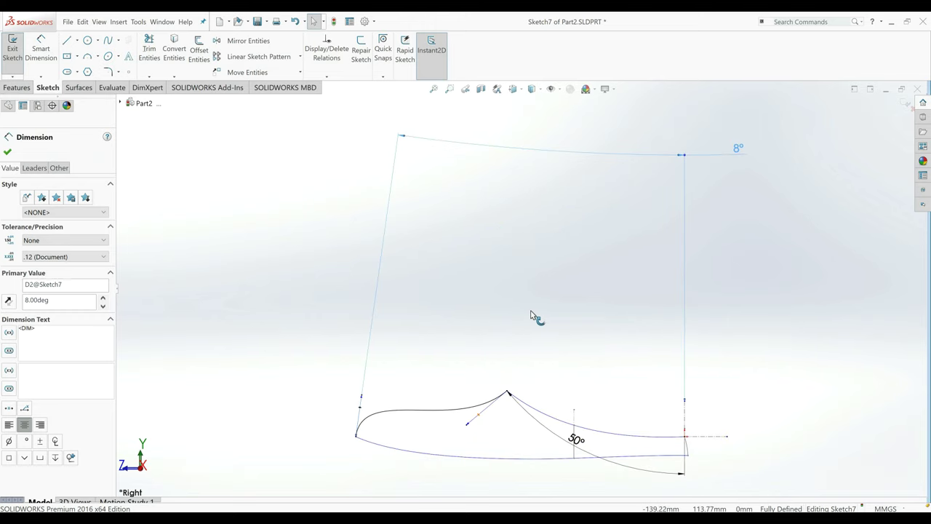
click(235, 266)
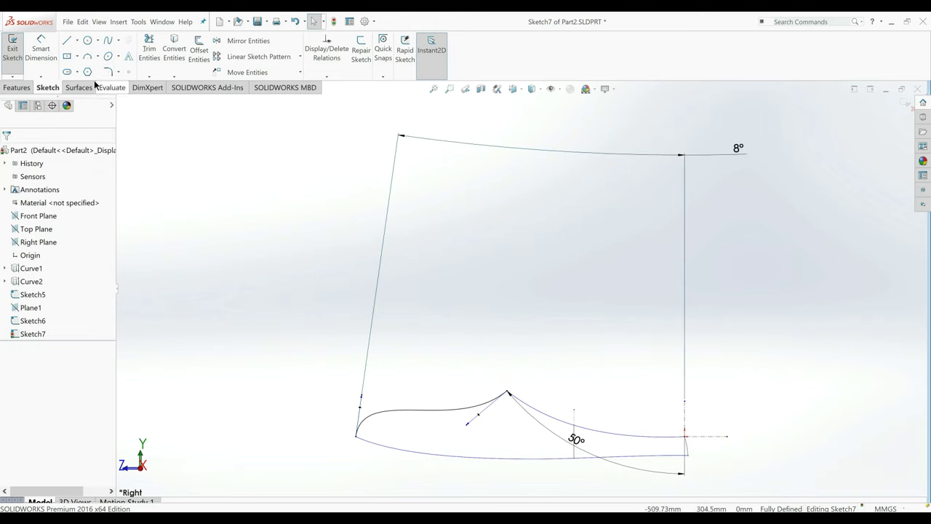
Set the spline's handle lengths to 140 mm at the front and 320 mm at the peak.
click(40, 52)
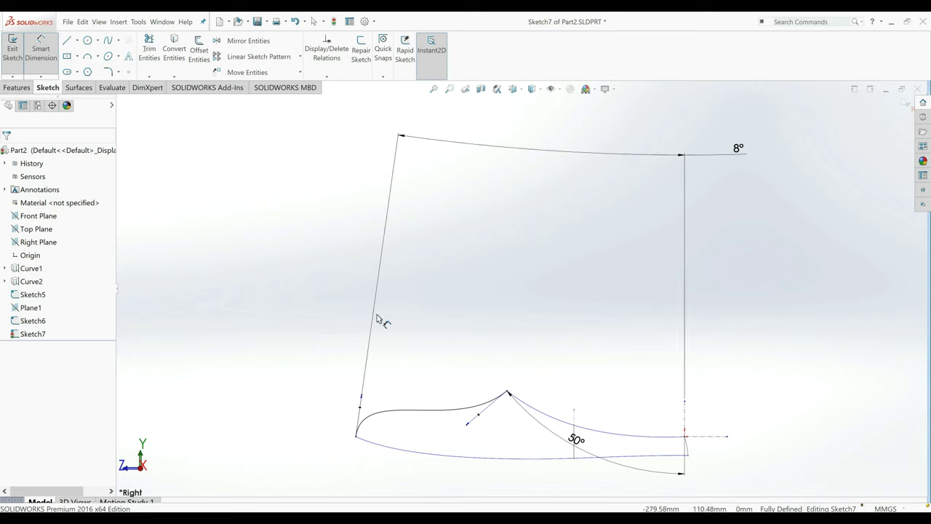
click(362, 406)
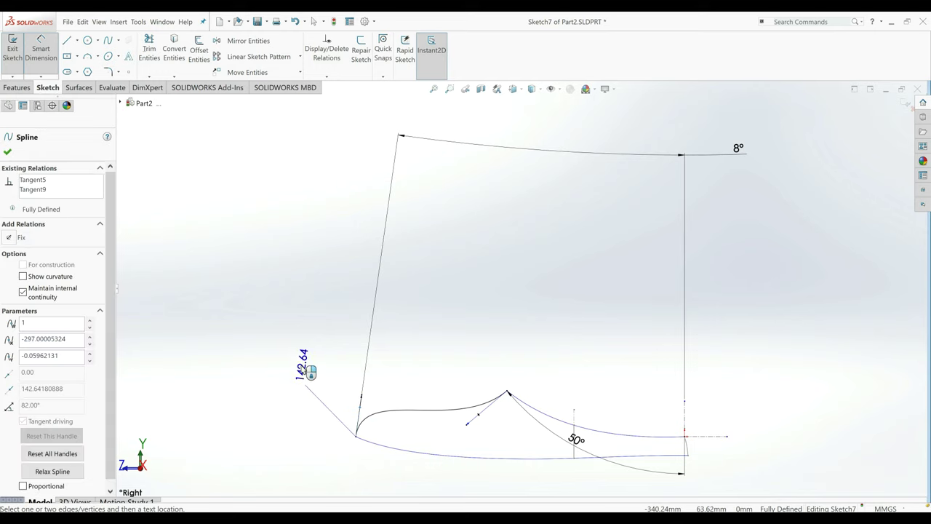
click(302, 356)
text(140)
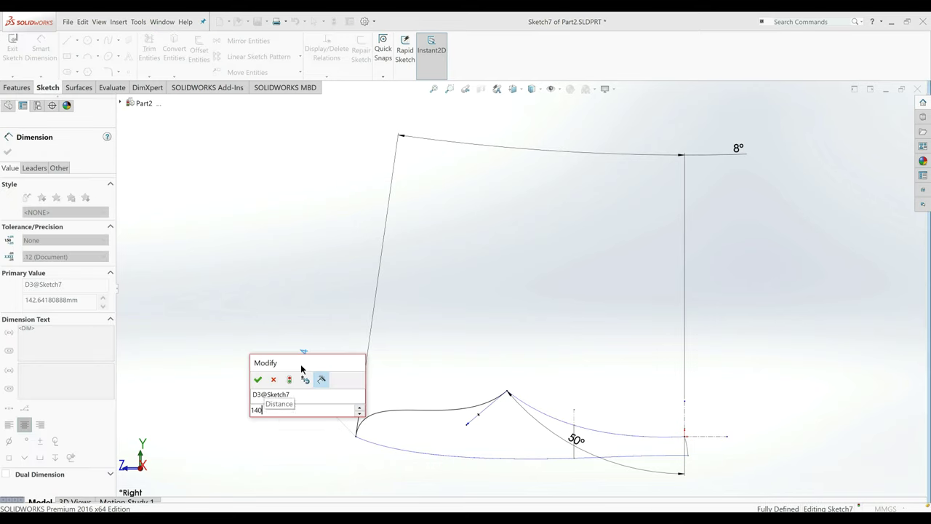
key(Return)
click(478, 418)
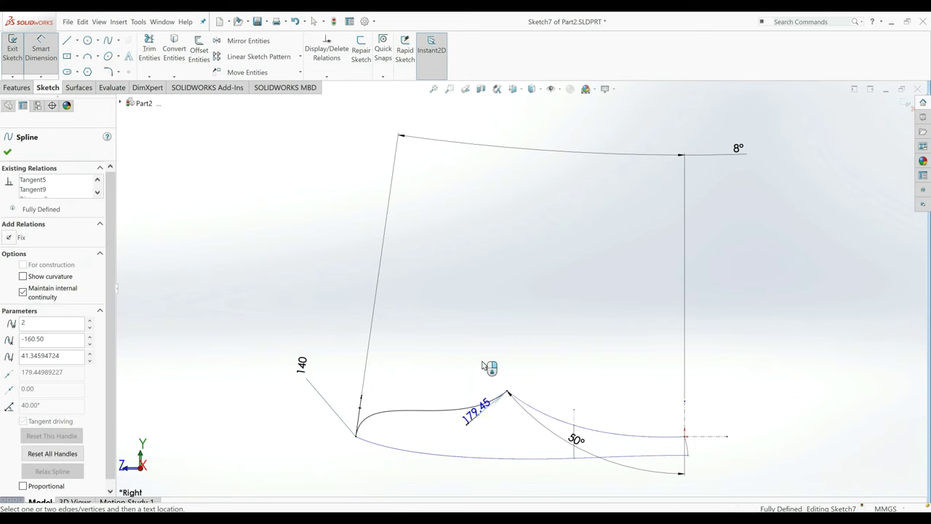
click(487, 339)
text(45)
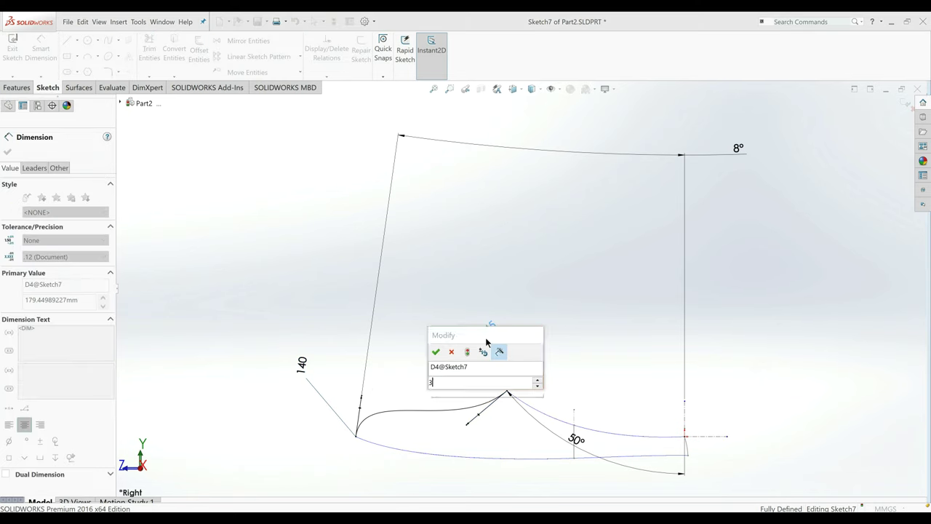
key(Escape)
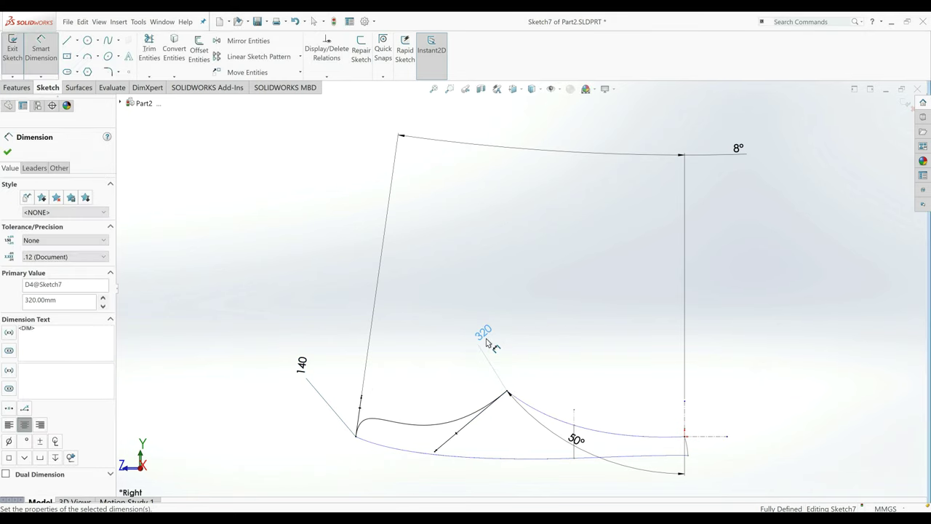
scroll(492, 385, up, 2)
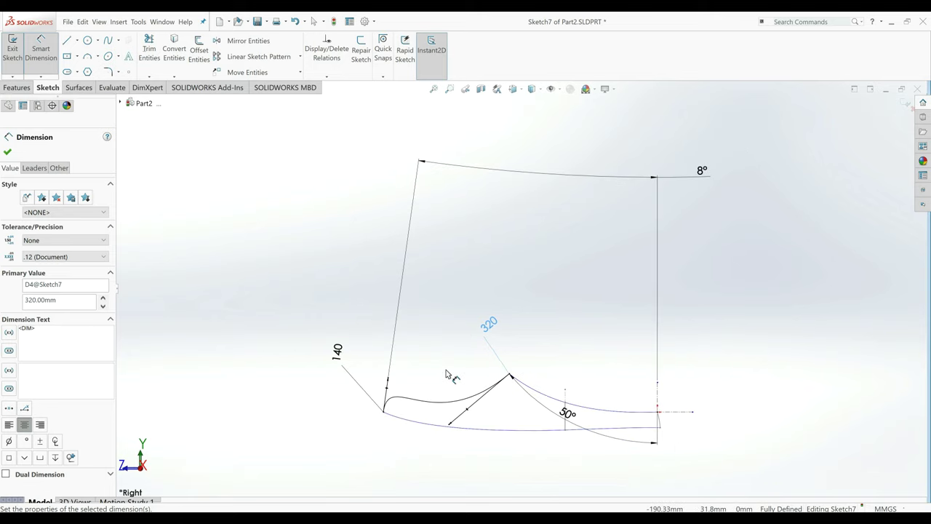
click(7, 153)
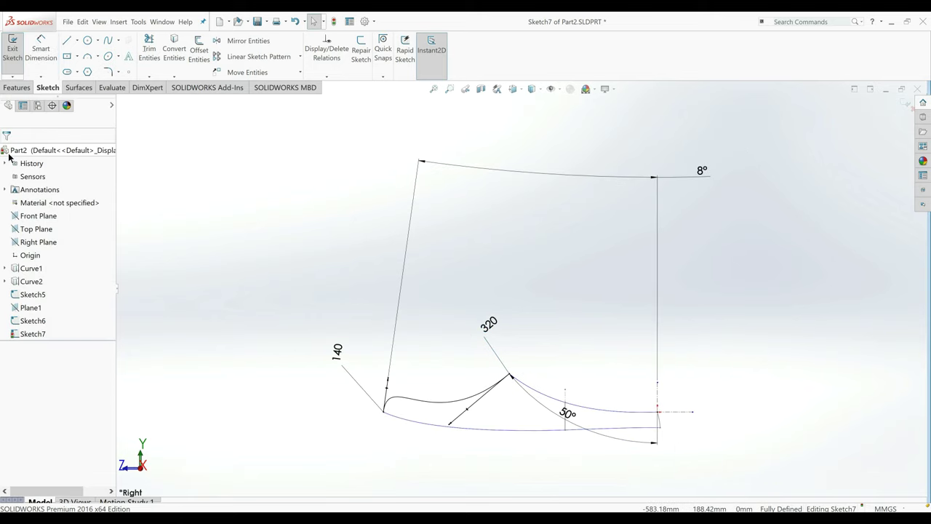
Exit the side-profile sketch and orbit the wireframe to inspect the curves in 3D.
click(13, 47)
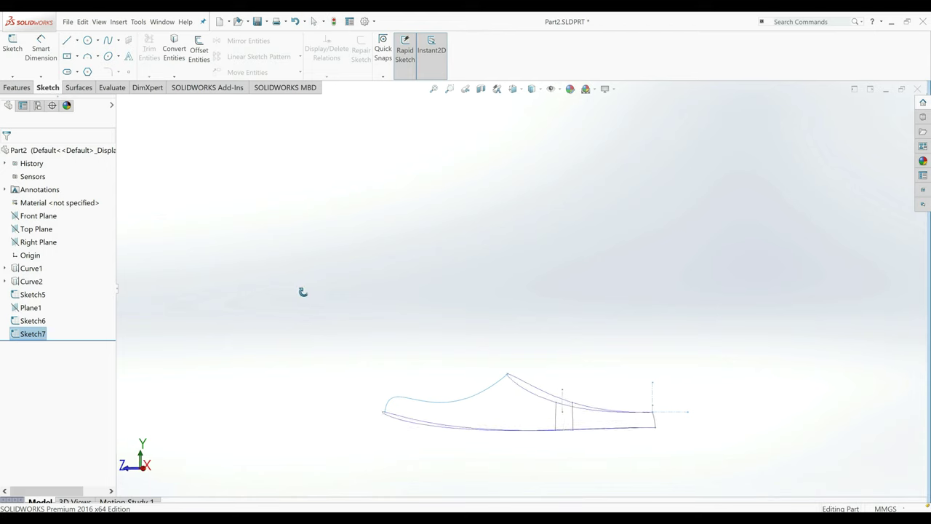
click(329, 362)
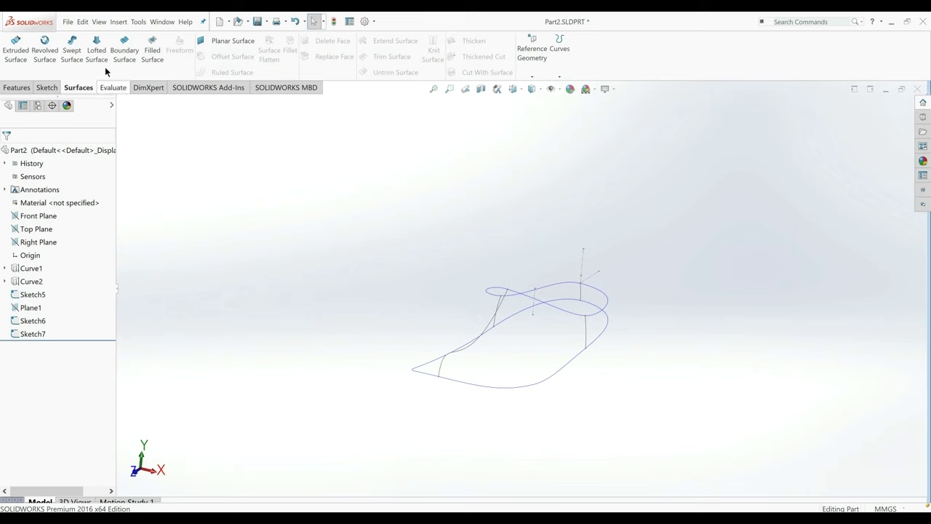
click(9, 90)
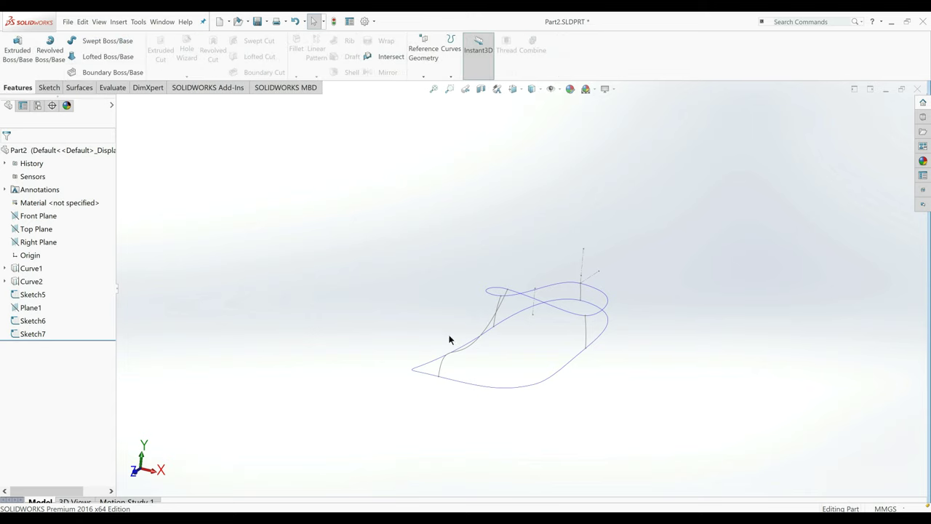
middle_drag(449, 340, 509, 349)
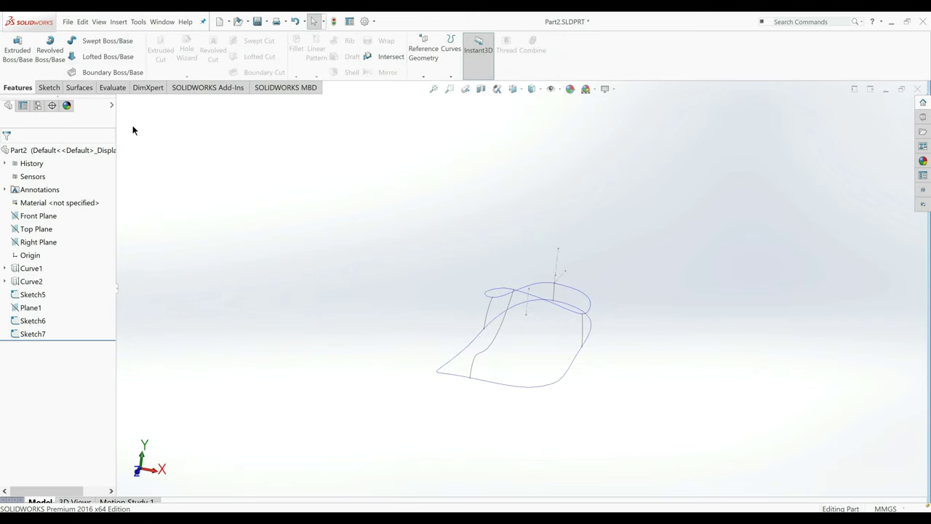
Start a lofted surface using Curve1 and Curve2 as the profiles.
click(81, 87)
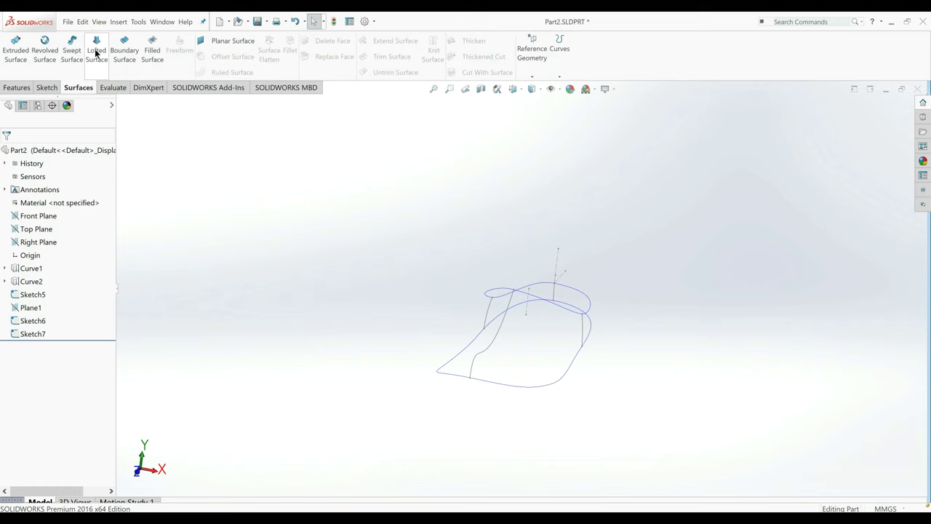
click(96, 52)
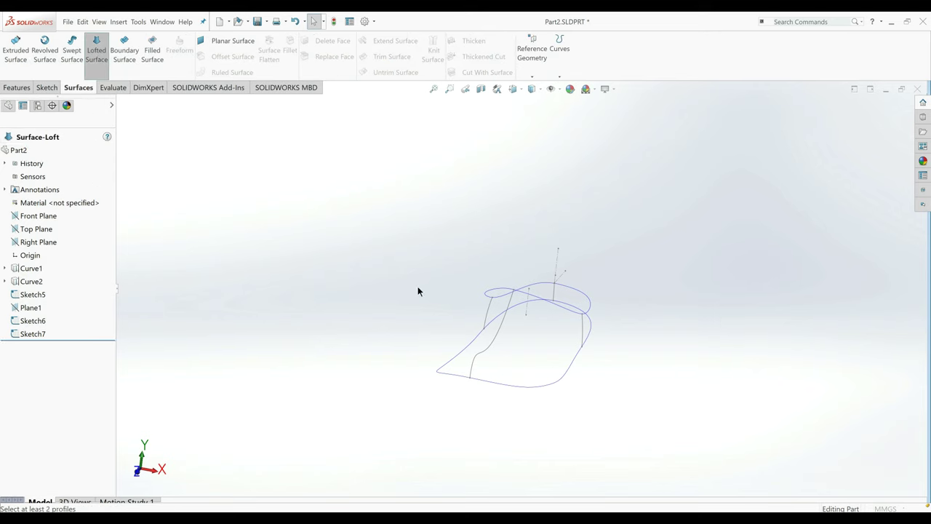
click(559, 310)
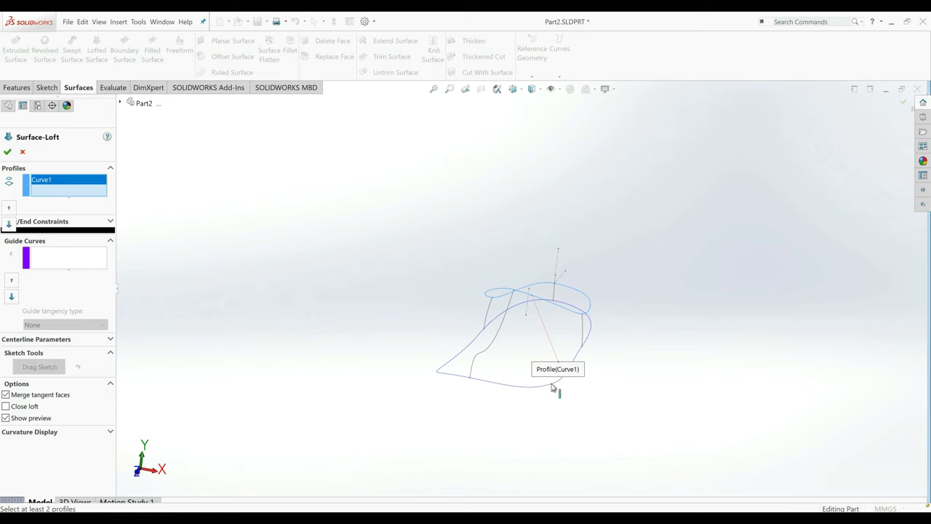
click(551, 388)
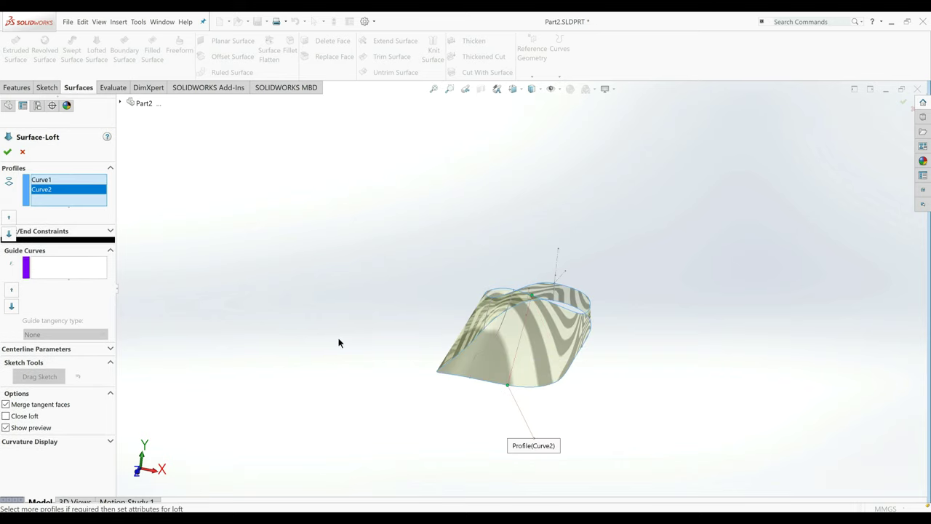
middle_drag(338, 342, 175, 308)
Guide the loft with Sketch7, two side-edge open loops and Sketch5, then accept it.
click(70, 266)
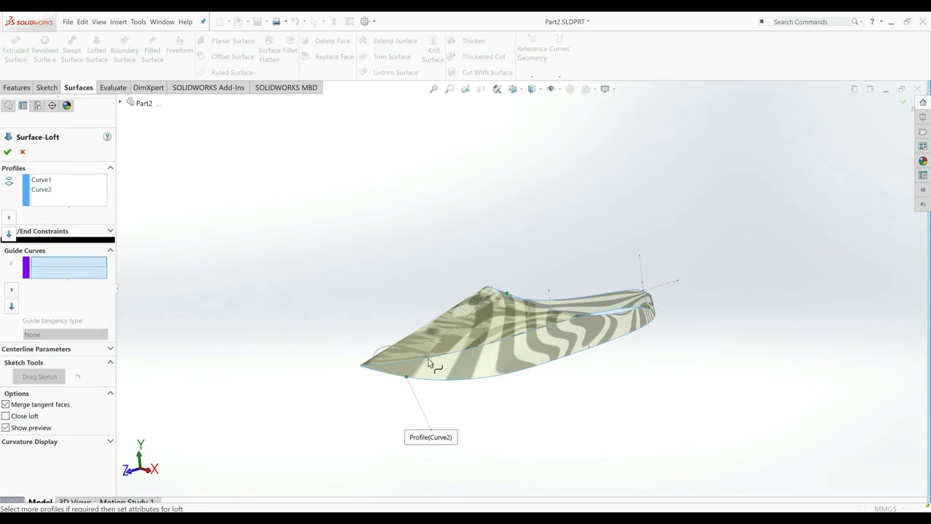
click(386, 353)
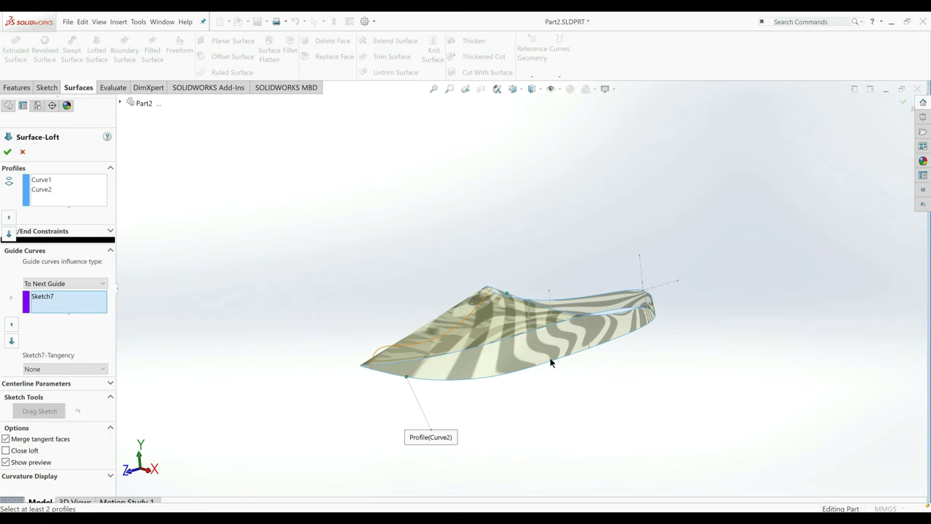
click(589, 344)
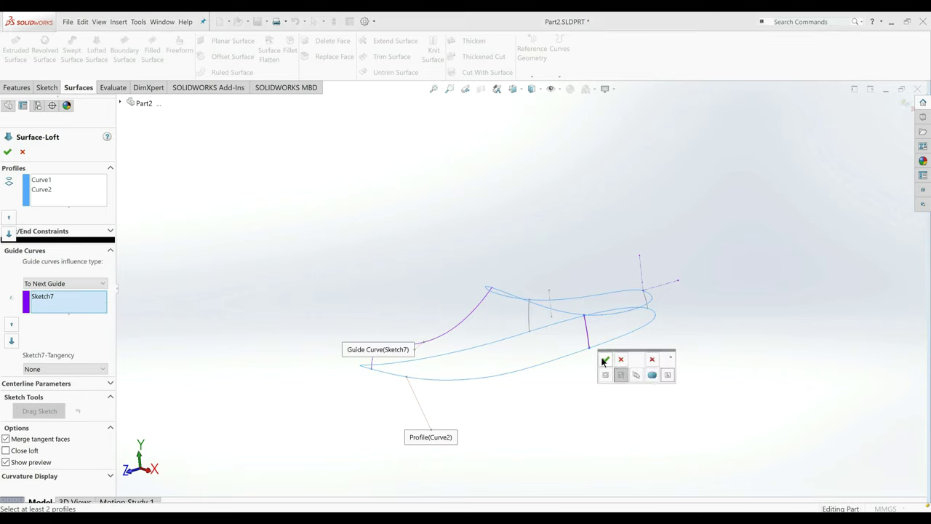
click(605, 361)
click(530, 325)
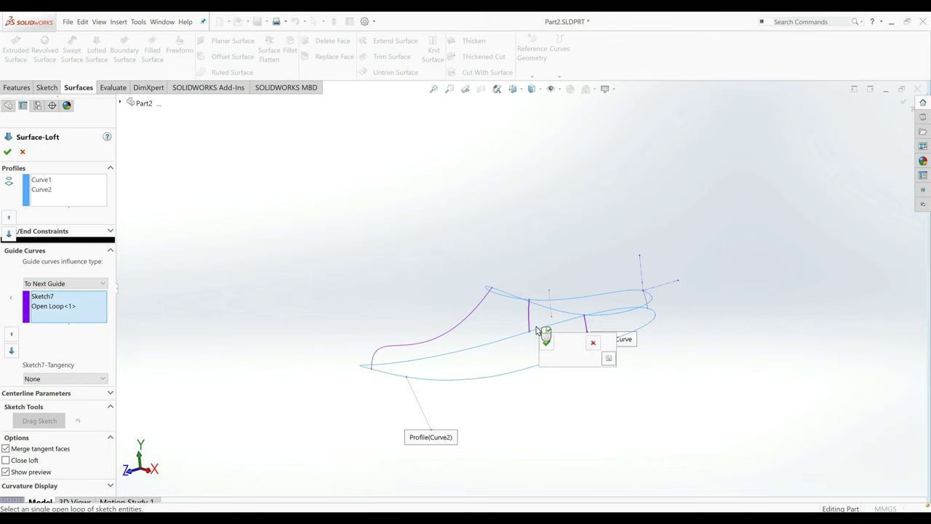
click(549, 341)
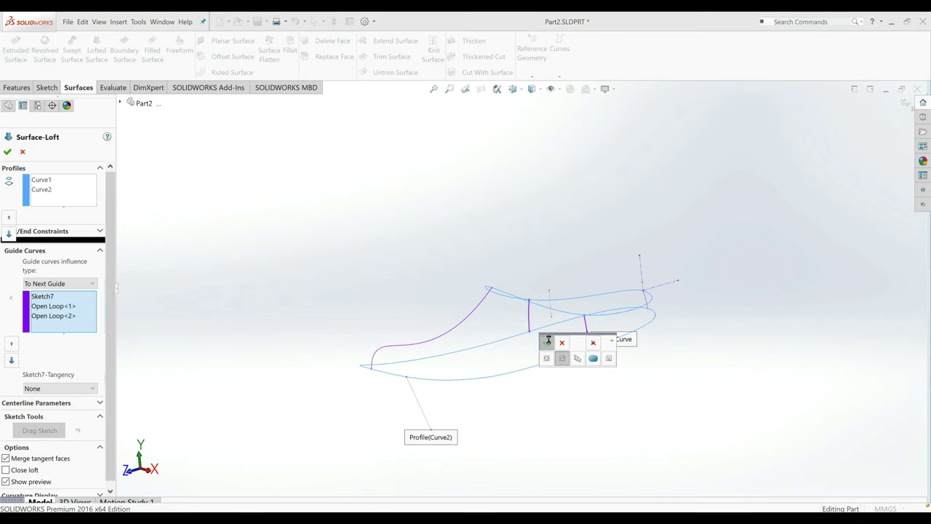
click(648, 304)
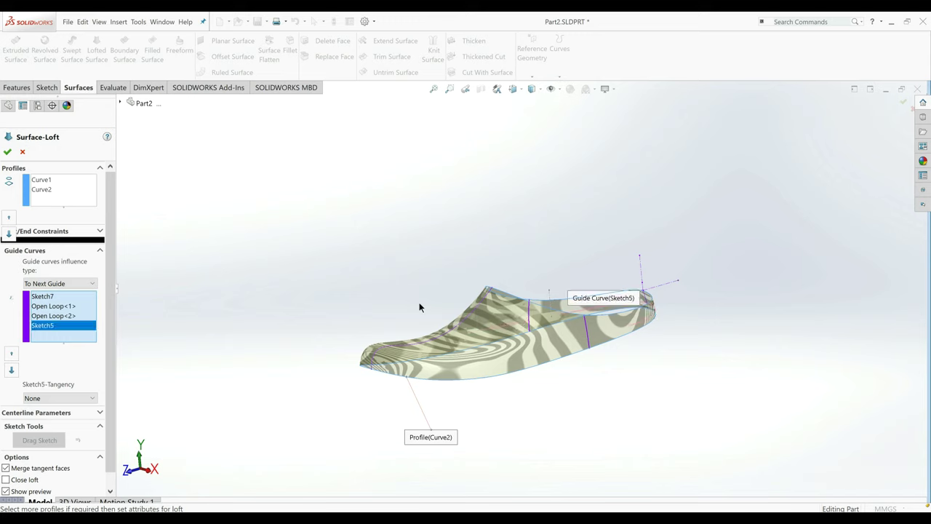
click(8, 151)
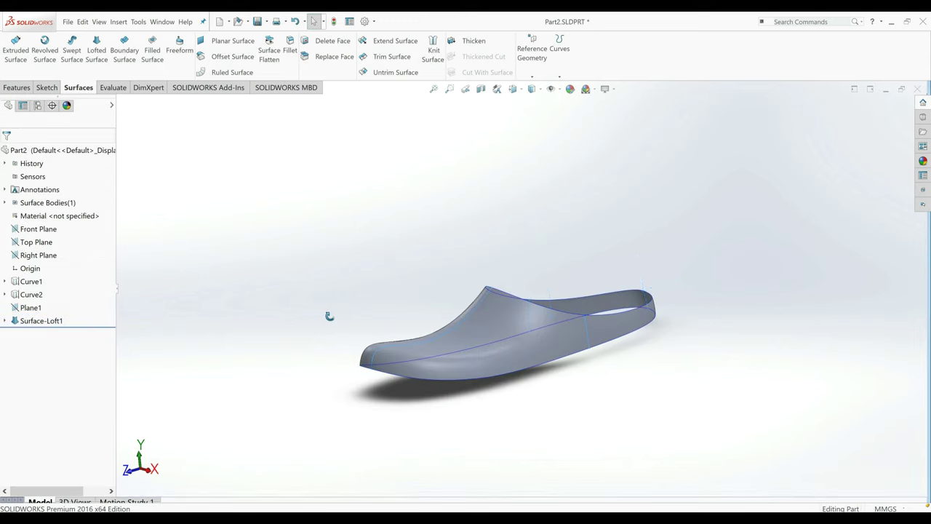
middle_drag(328, 315, 393, 369)
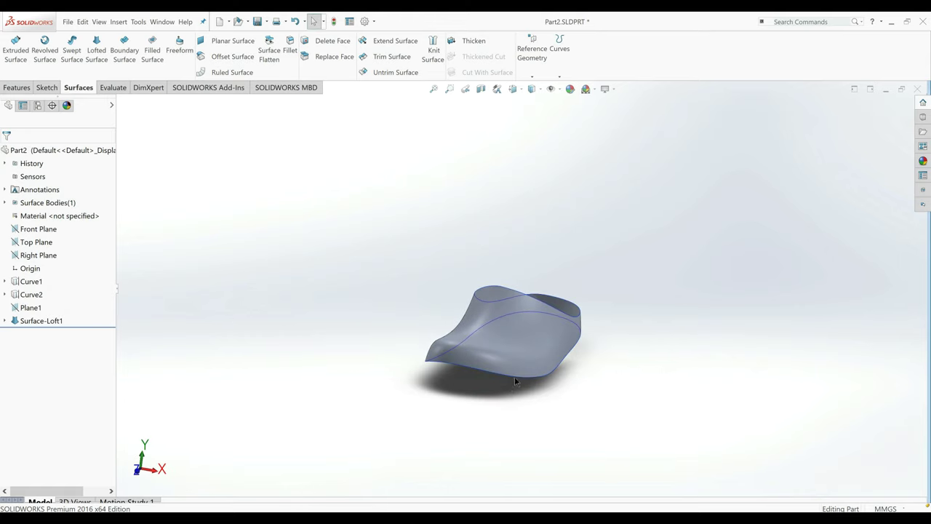
middle_drag(514, 379, 505, 359)
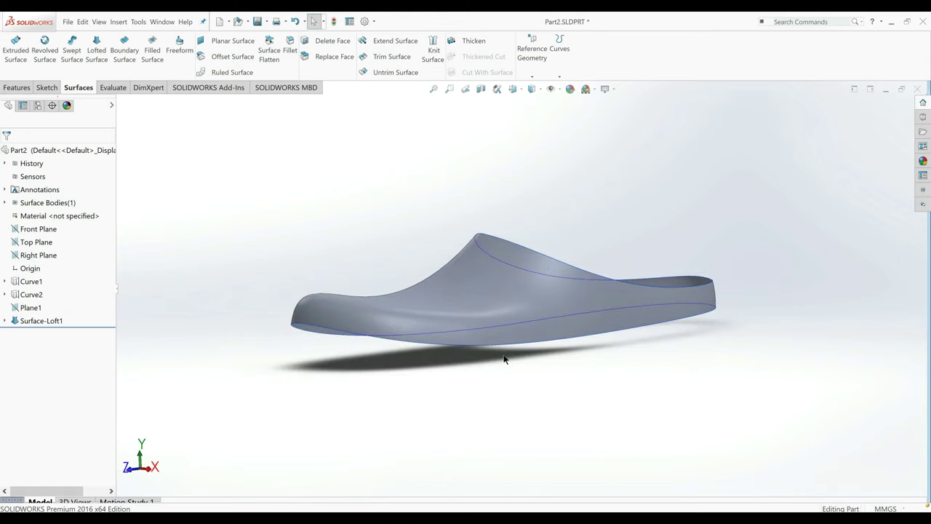
Cap the shoe bottom with a filled surface bounded by the Curve2 edge.
middle_drag(472, 403, 473, 327)
click(156, 58)
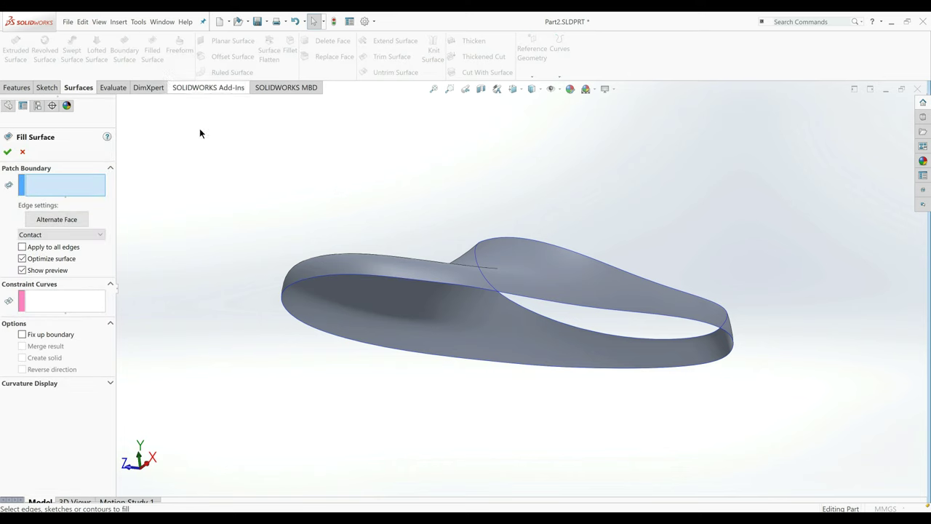
click(327, 280)
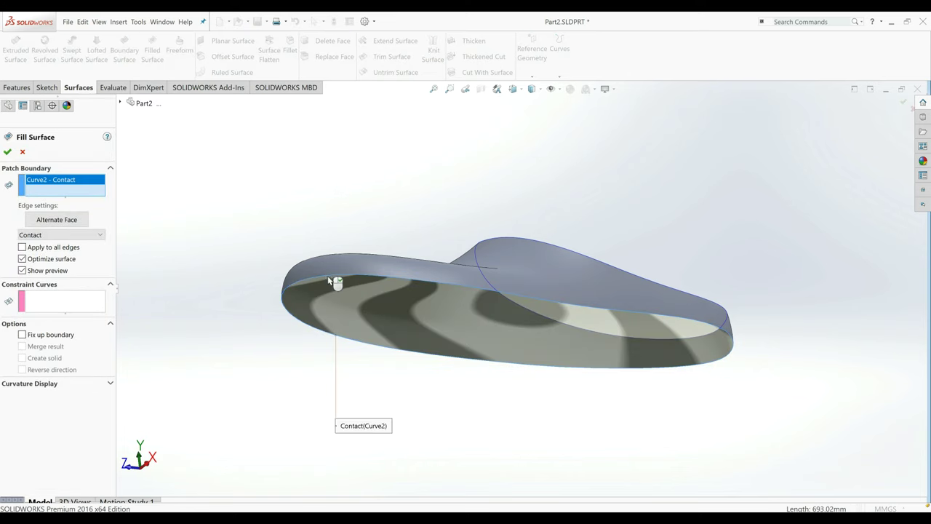
middle_drag(329, 282, 290, 280)
click(8, 153)
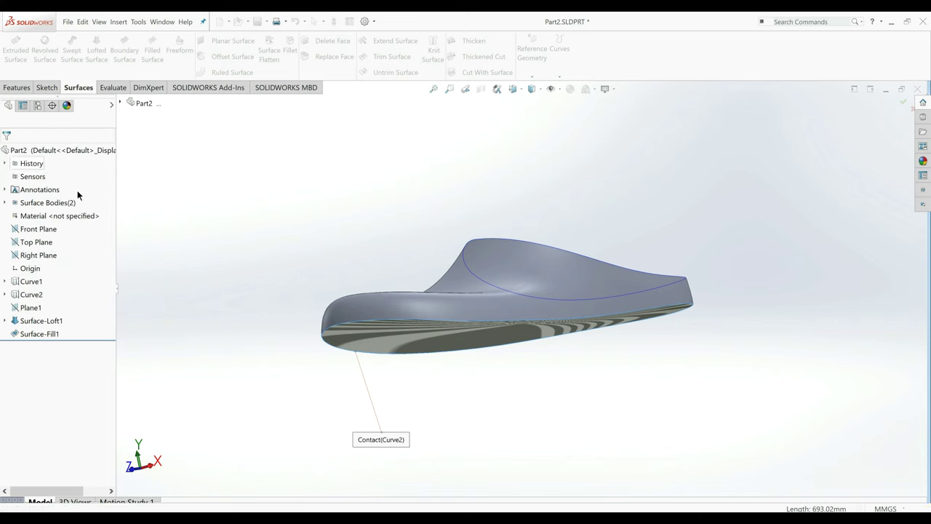
mouse_move(286, 289)
middle_down()
mouse_move(269, 297)
mouse_move(282, 311)
middle_up()
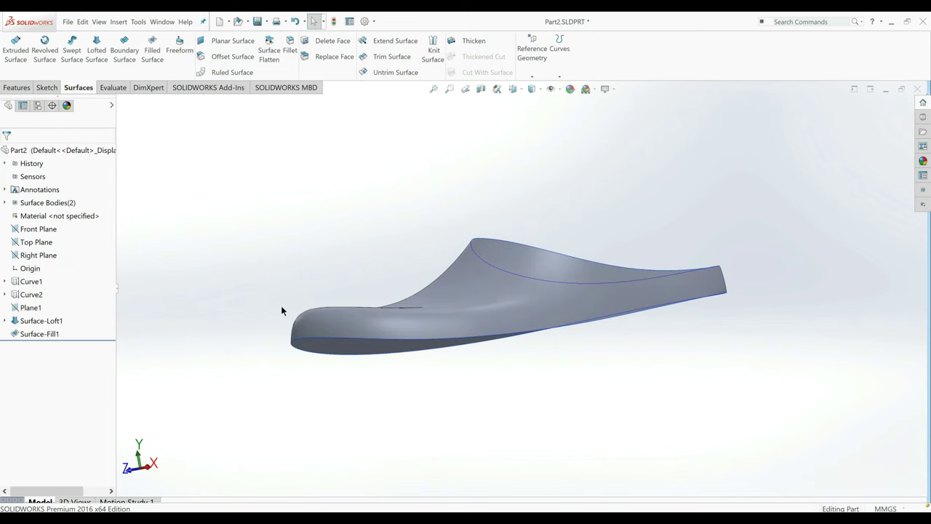
Knit Surface-Loft1 and Surface-Fill1 into a single surface.
click(430, 58)
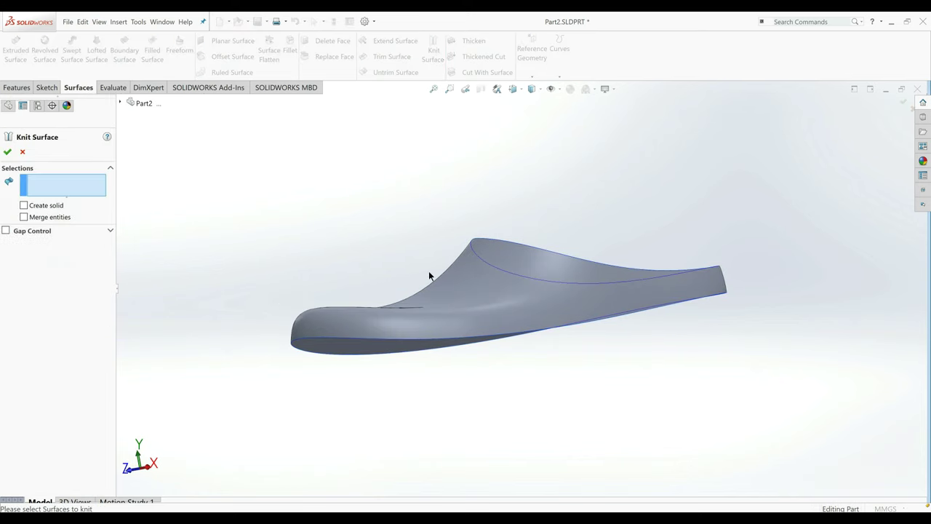
click(429, 309)
click(384, 350)
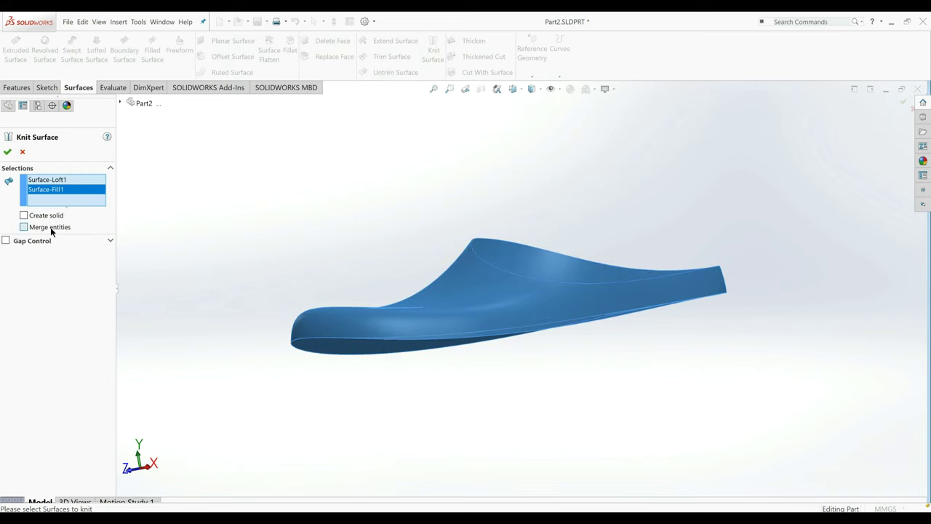
click(6, 153)
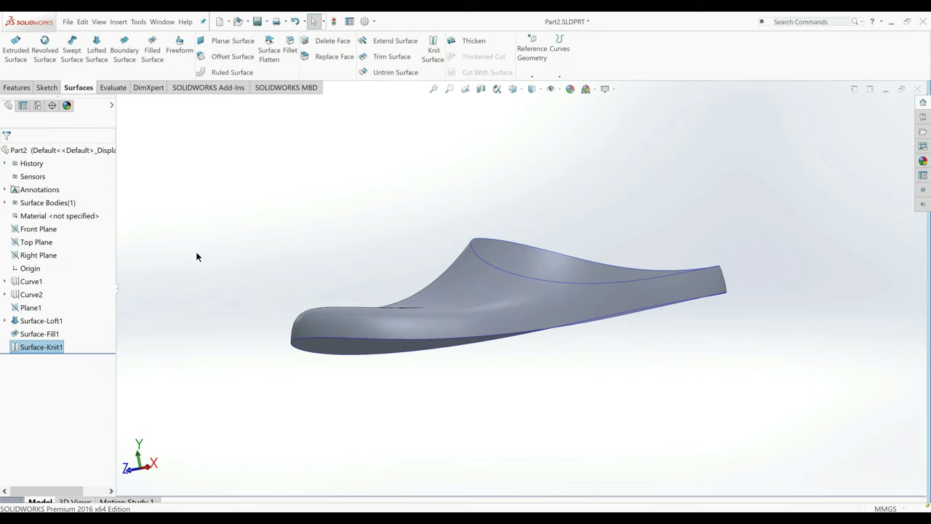
Thicken Surface-Knit1 by 4.00 mm to form a solid shoe shell.
middle_drag(335, 260, 452, 271)
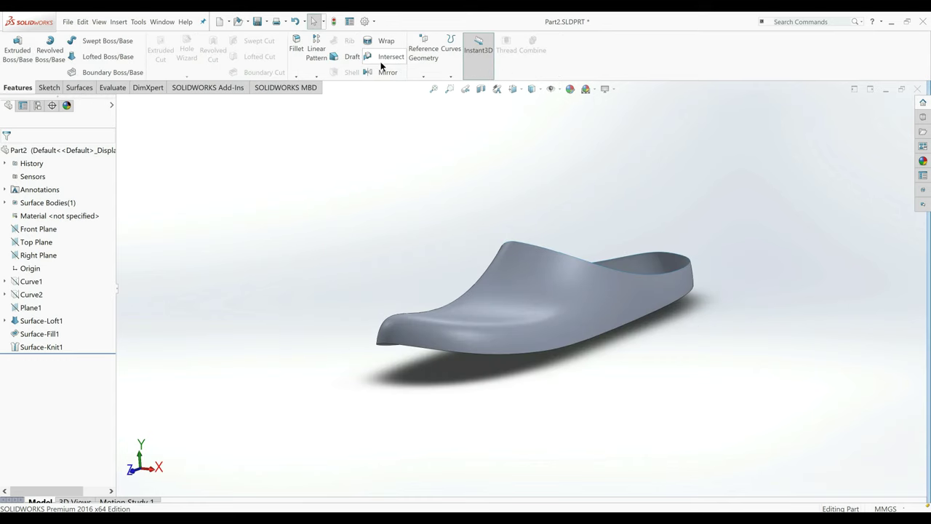
click(88, 88)
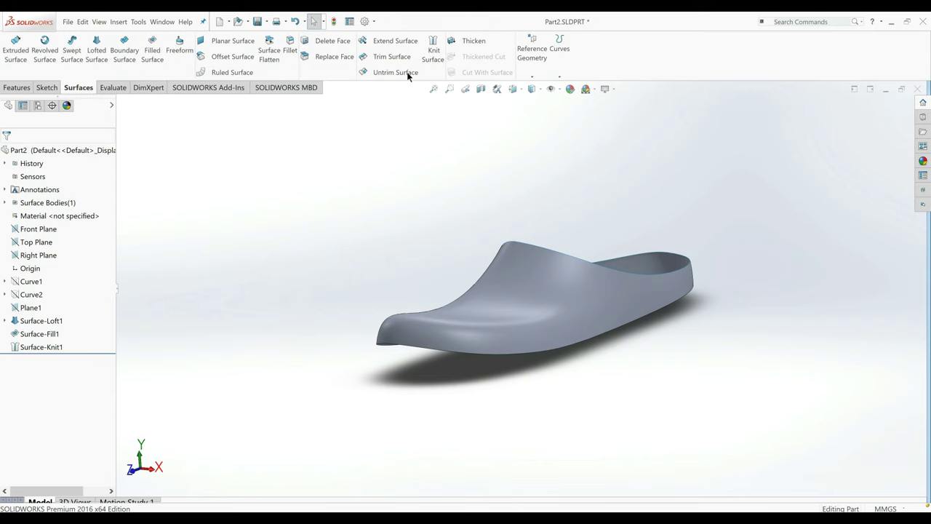
click(469, 42)
click(504, 278)
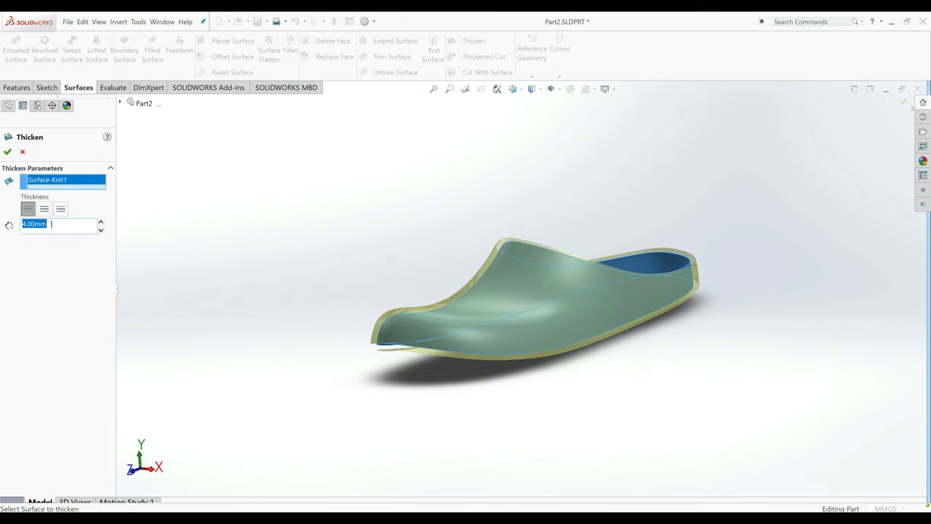
click(7, 152)
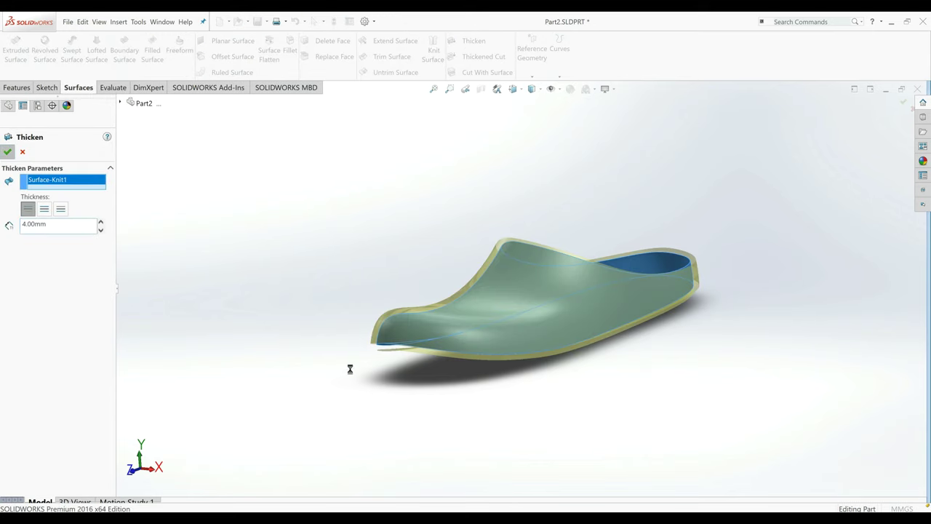
middle_drag(431, 369, 357, 416)
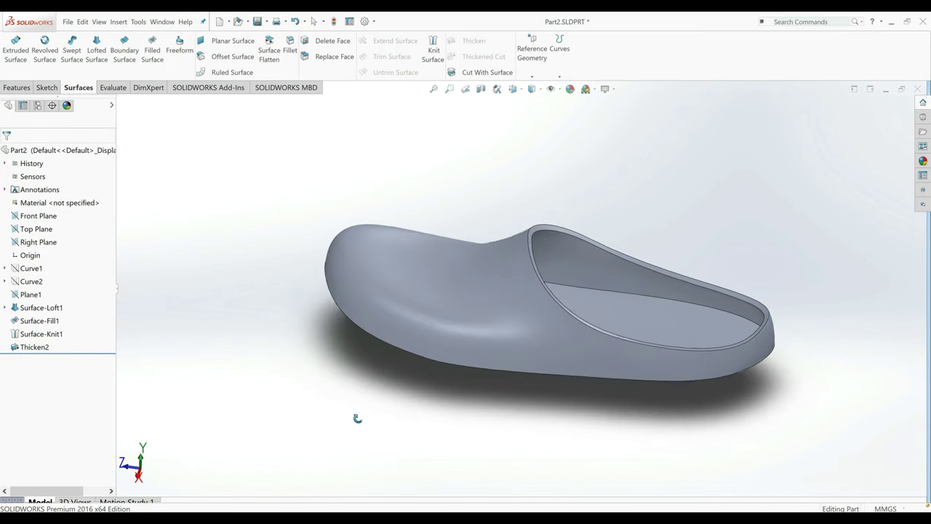
Open a new sketch on the Top Plane, viewed straight down.
click(19, 229)
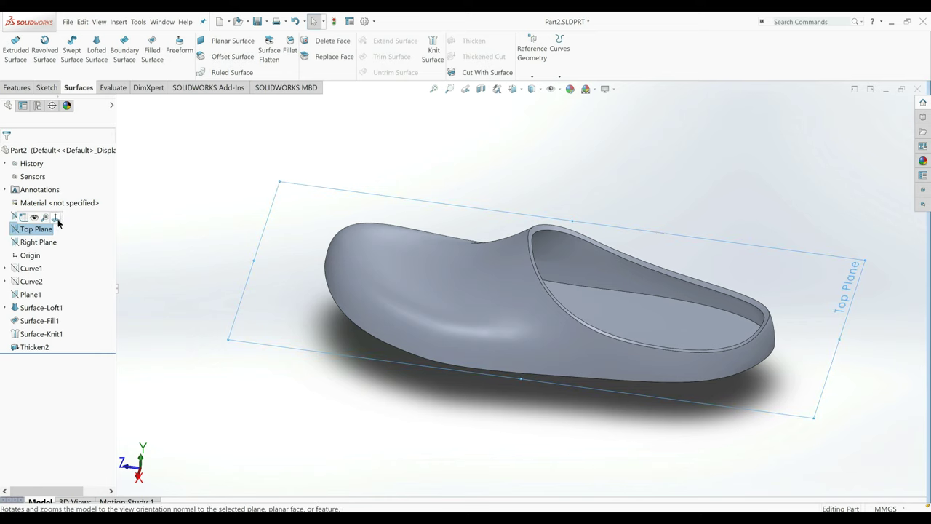
click(58, 220)
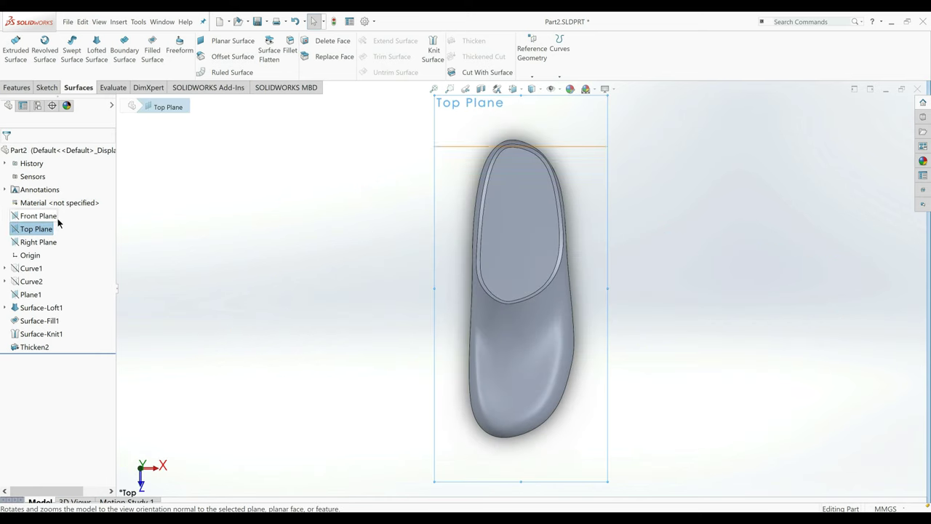
click(54, 90)
click(13, 47)
Draw two lines across the shoe at the toe and the middle.
click(67, 40)
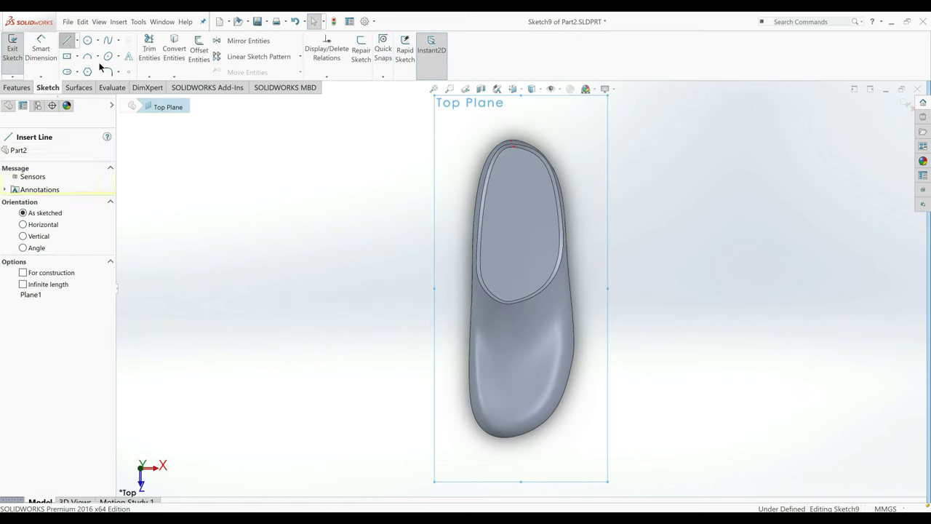
click(440, 175)
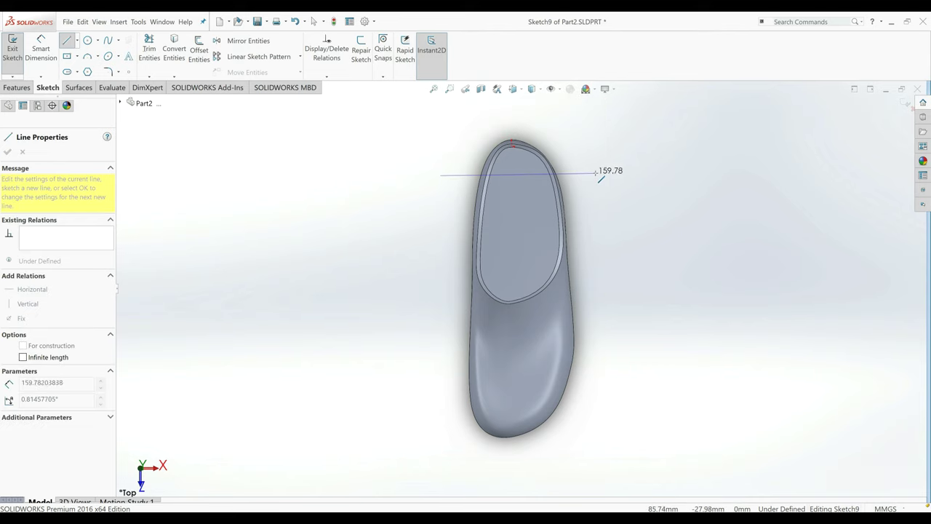
click(598, 175)
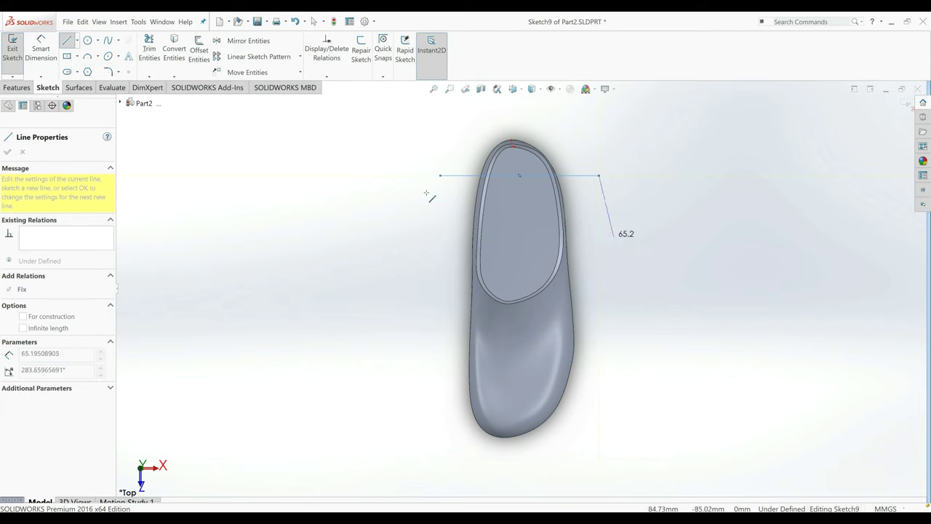
right_click(285, 257)
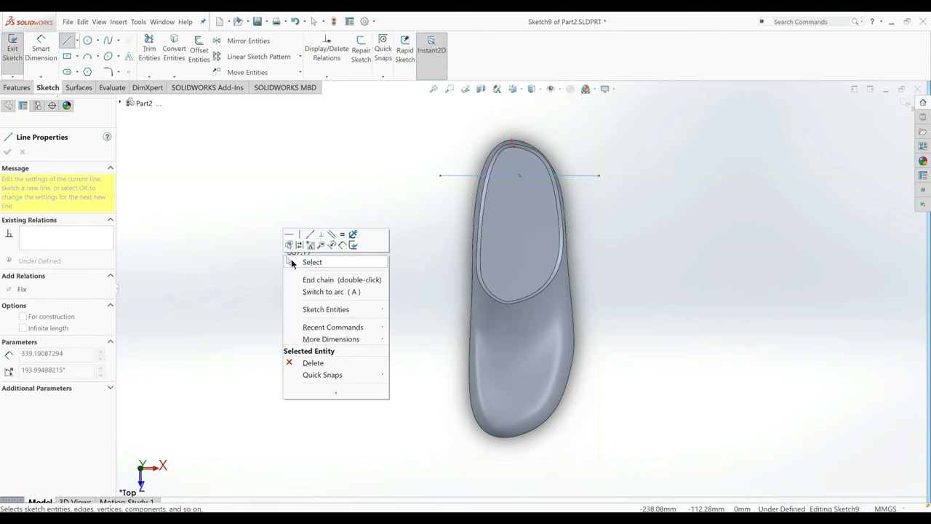
click(312, 262)
key(l)
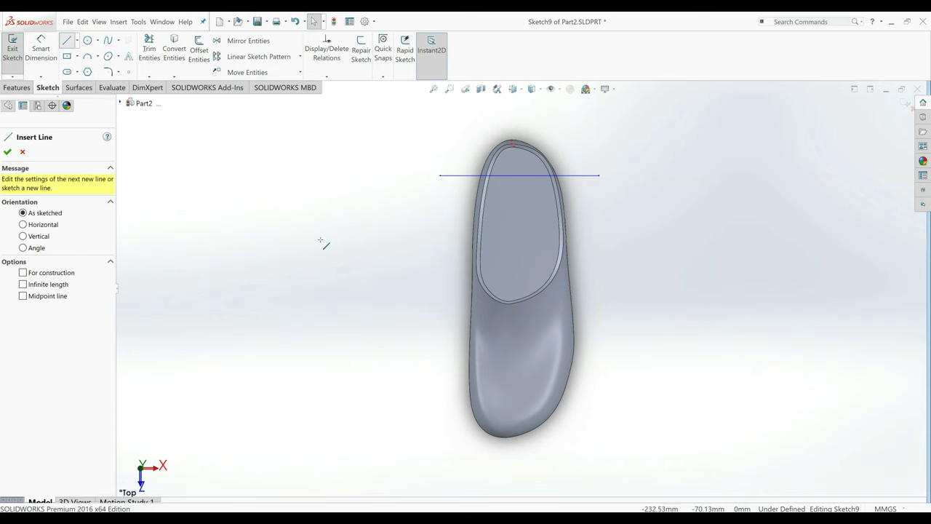
click(430, 274)
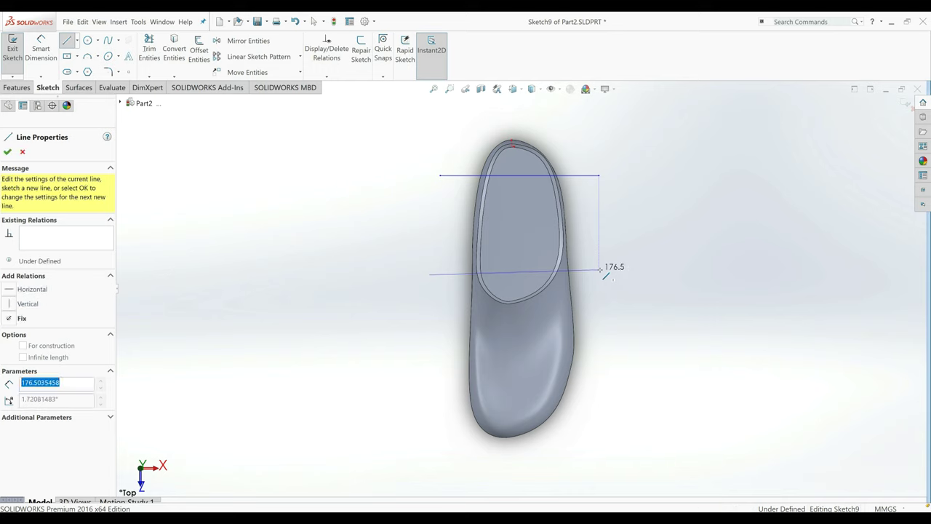
click(599, 269)
right_click(308, 212)
click(315, 217)
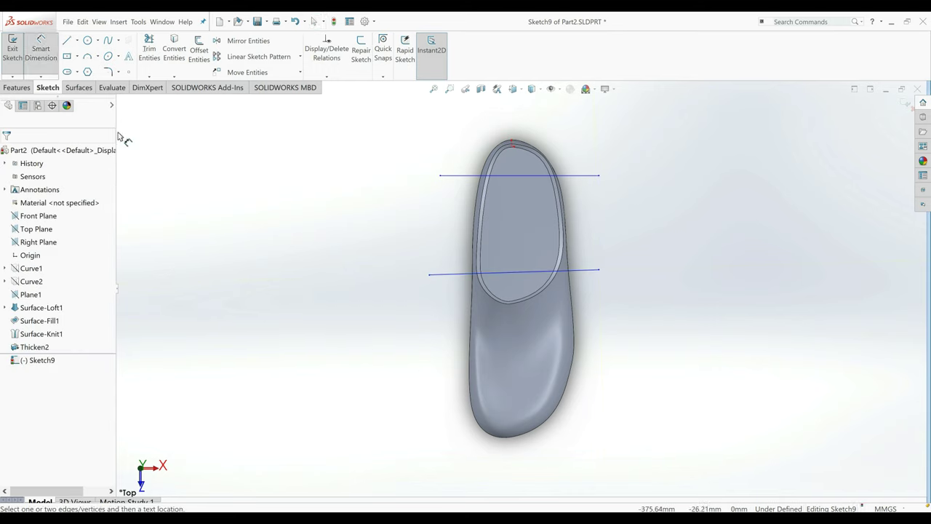
Draw the heel line across the shoe and make the middle line horizontal.
click(70, 42)
click(418, 372)
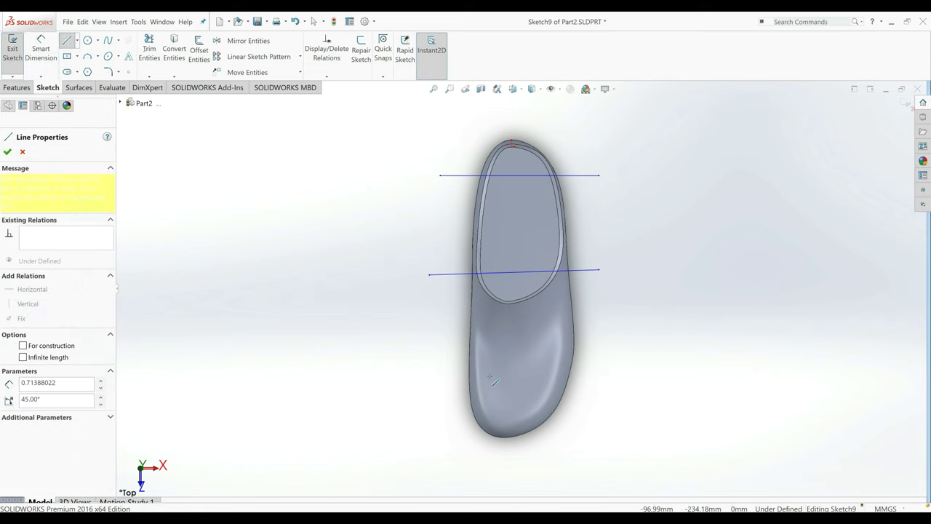
click(593, 372)
right_click(615, 358)
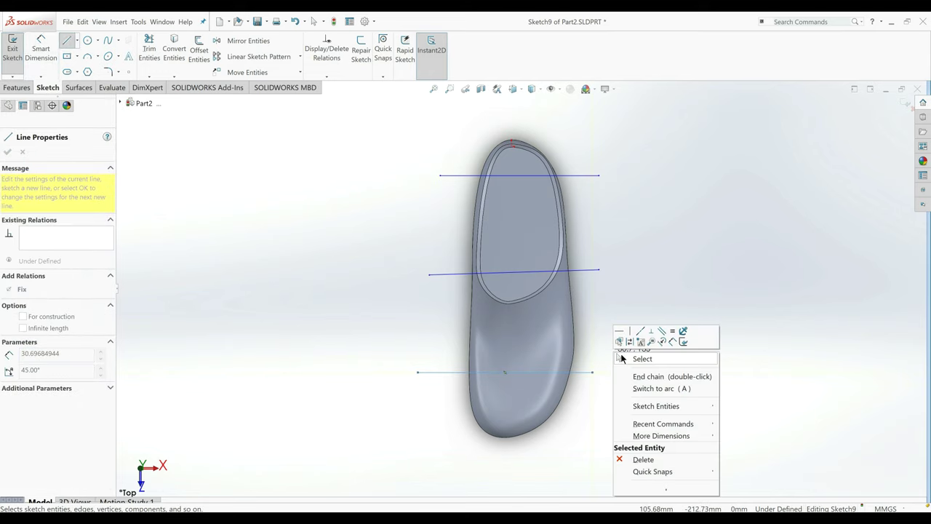
click(624, 359)
click(587, 272)
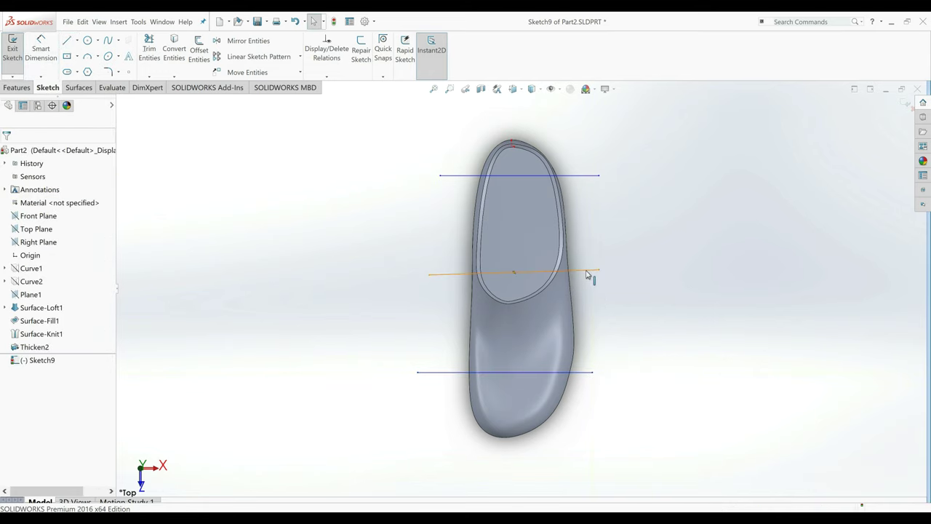
click(9, 237)
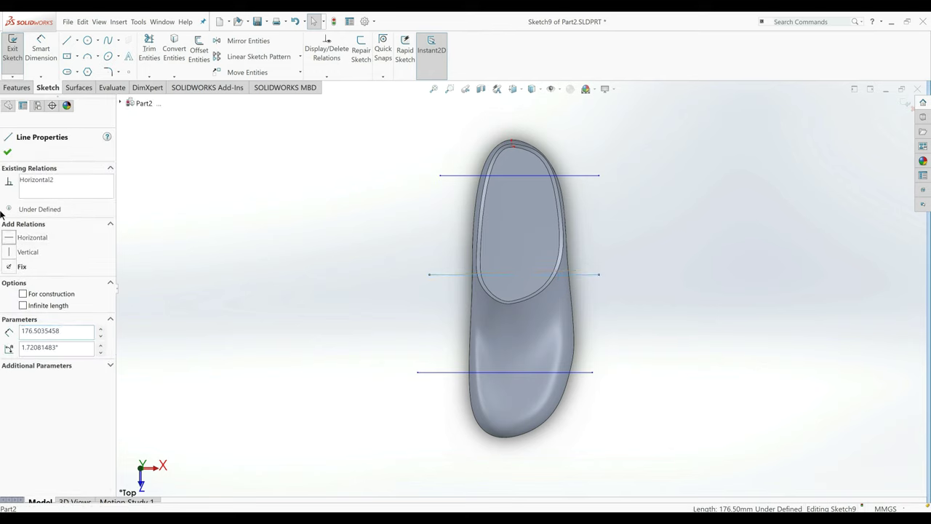
Dimension the top line 25 mm from the toe tip.
click(7, 152)
click(31, 52)
click(465, 275)
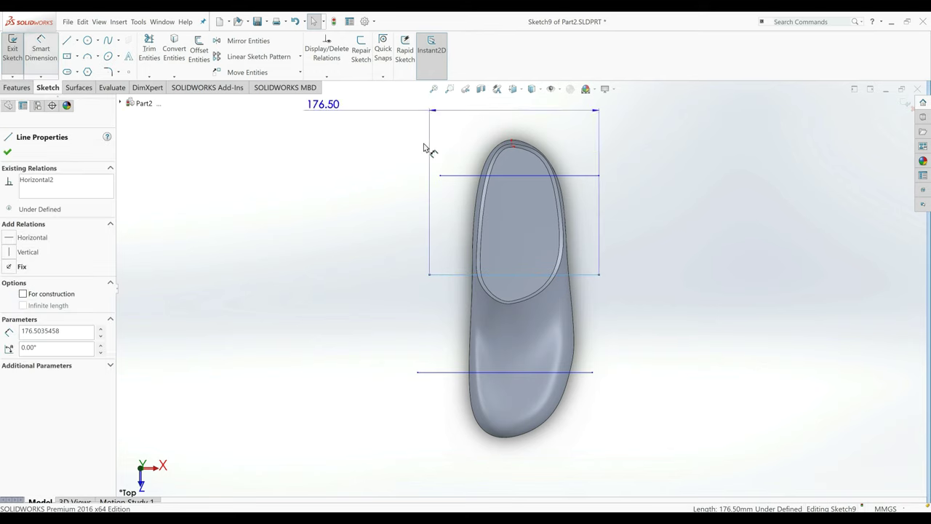
click(41, 53)
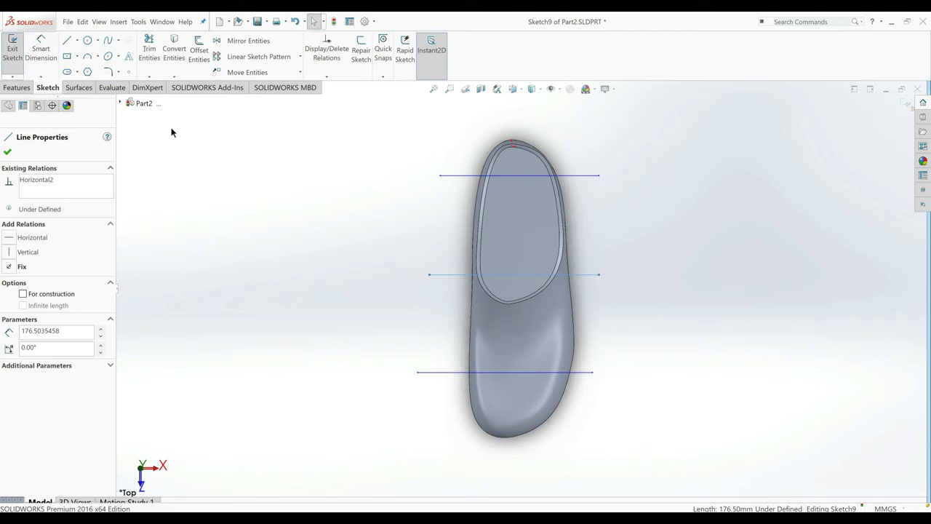
click(40, 58)
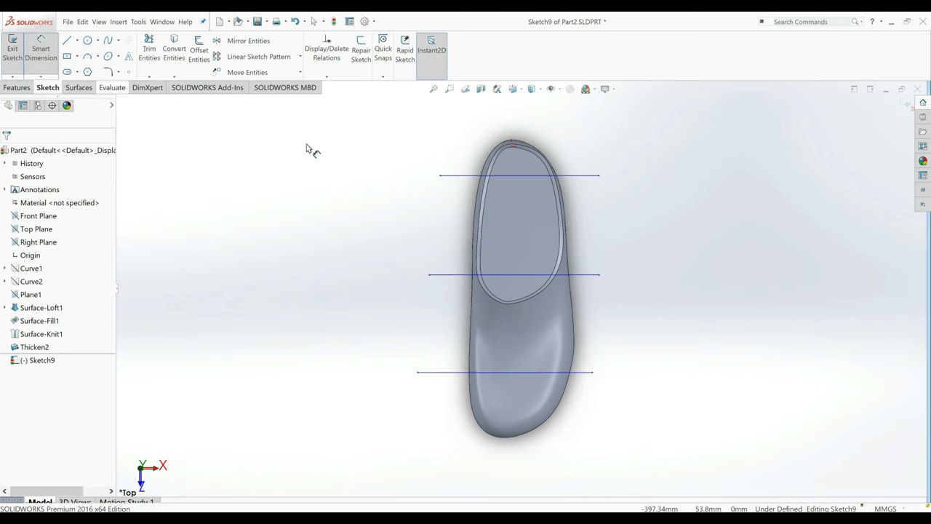
click(498, 177)
click(511, 145)
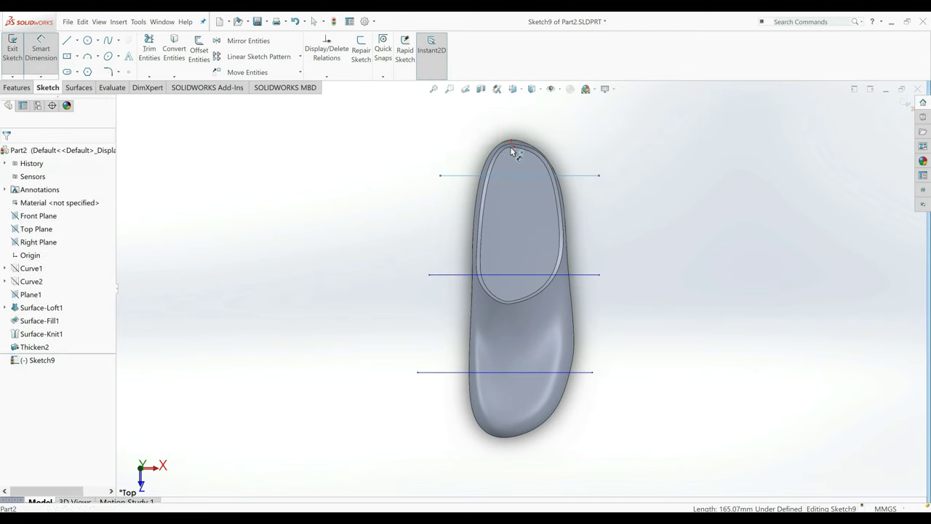
click(456, 157)
key(Return)
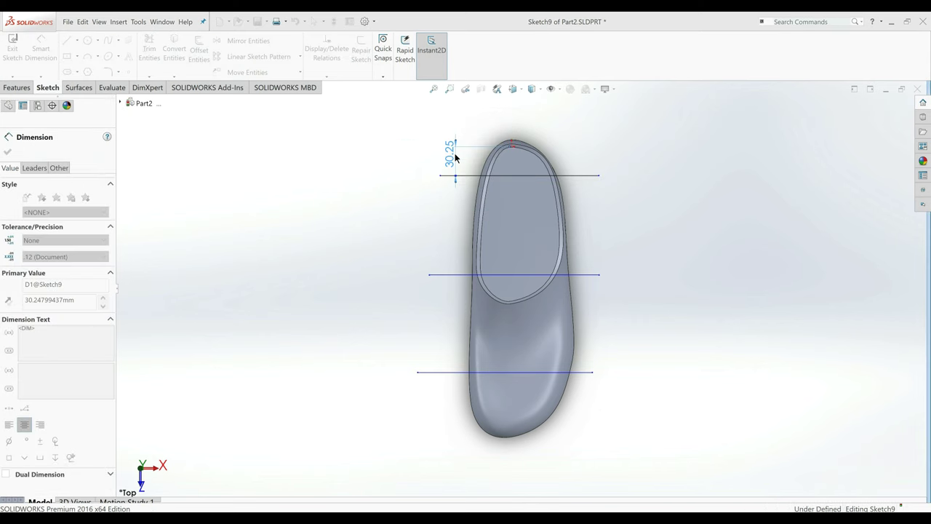
Dimension the middle and heel lines 115 mm and 250 mm from the toe tip, then exit the sketch.
click(517, 275)
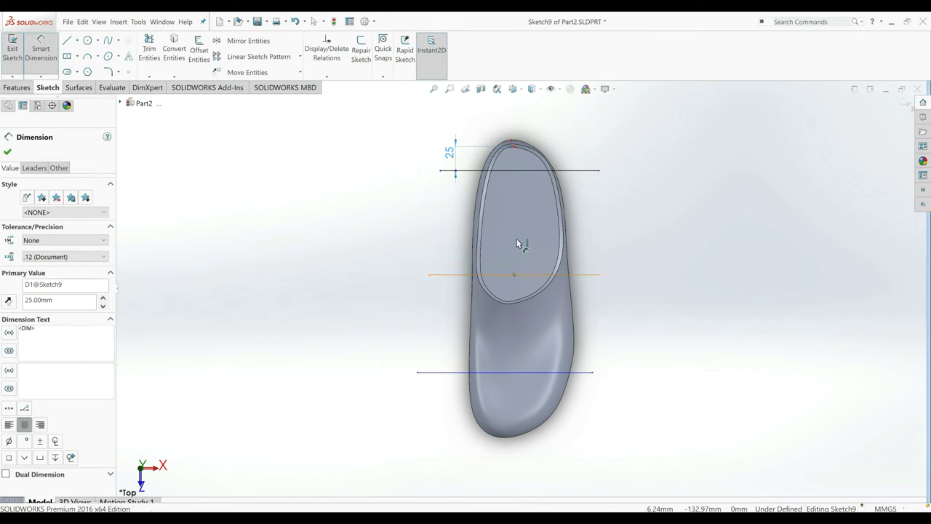
click(512, 145)
click(356, 149)
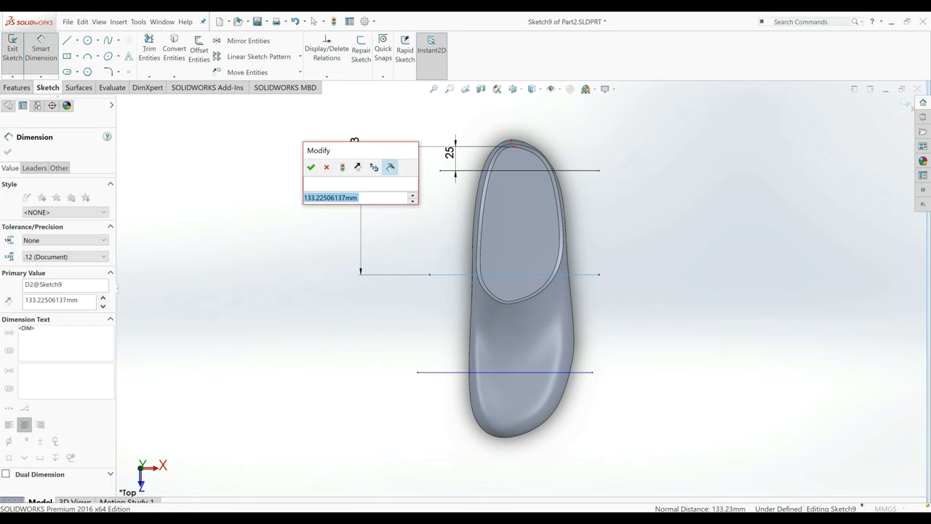
text(115)
key(Return)
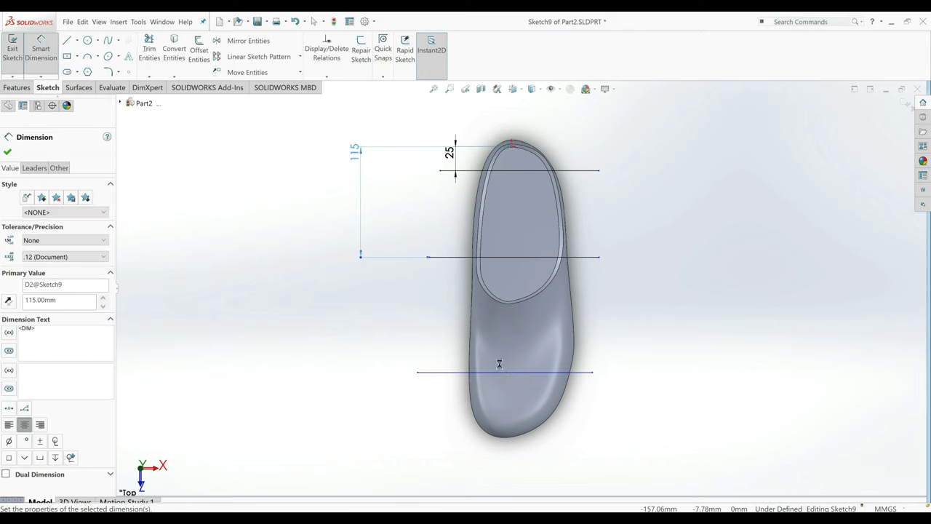
click(503, 373)
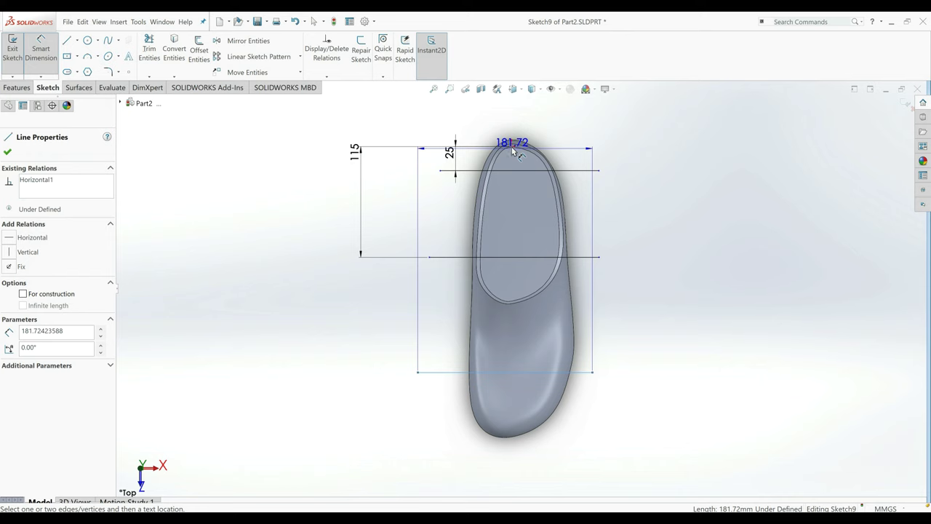
click(511, 146)
click(278, 211)
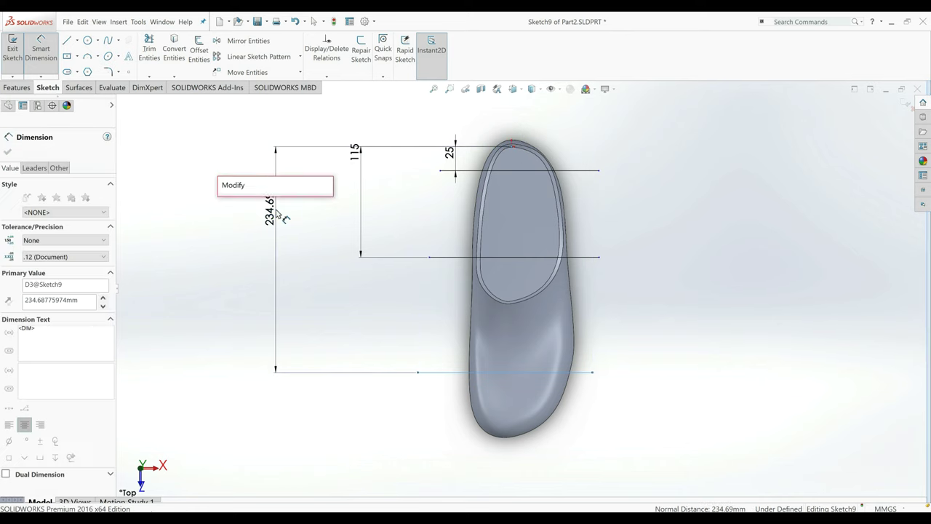
text(250)
key(Return)
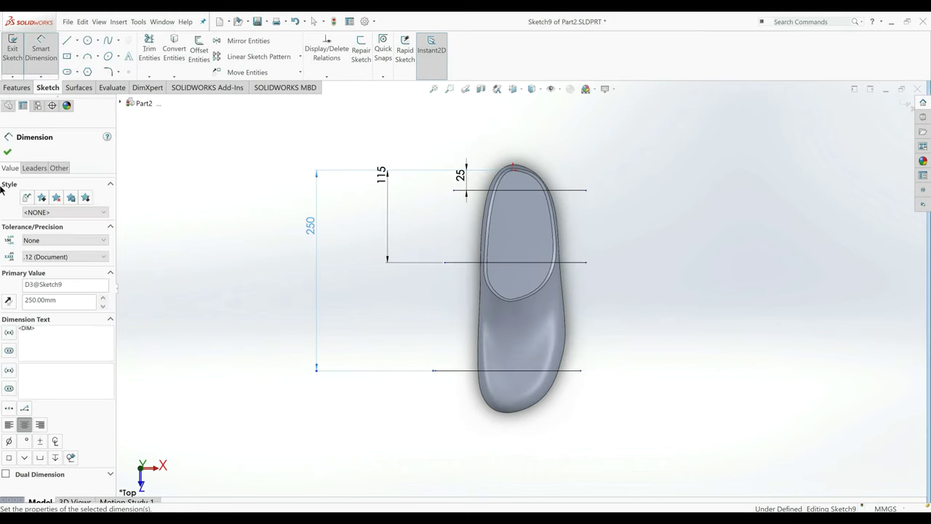
click(5, 155)
click(12, 48)
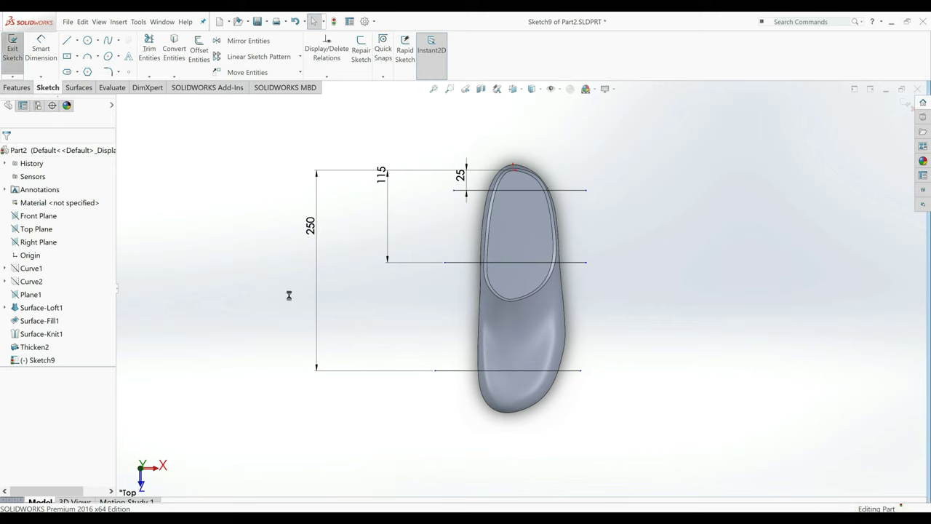
Project Sketch9 onto the inner footbed face with the Split Line tool.
click(19, 87)
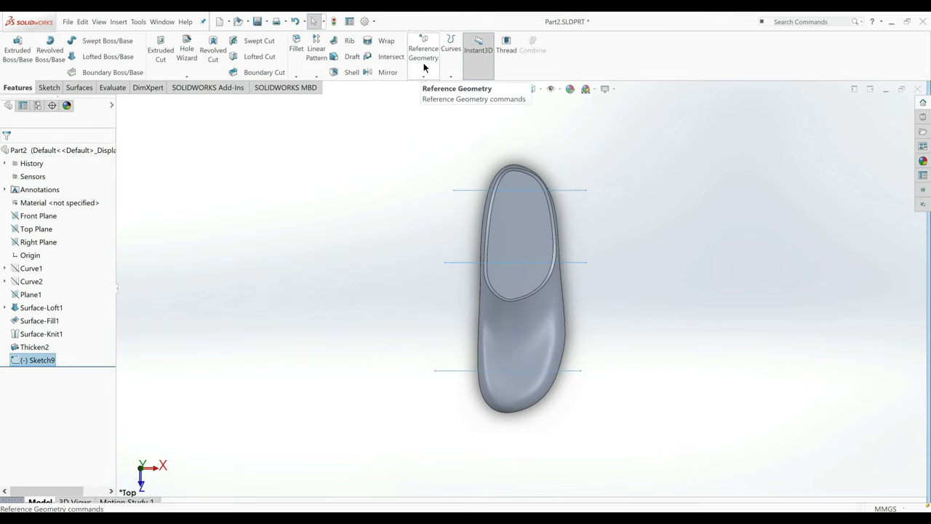
click(450, 67)
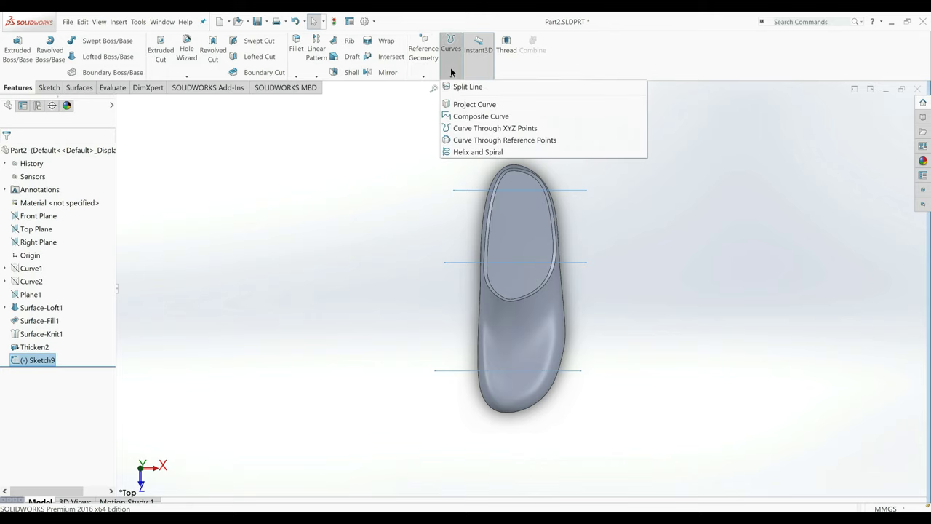
click(466, 85)
click(527, 219)
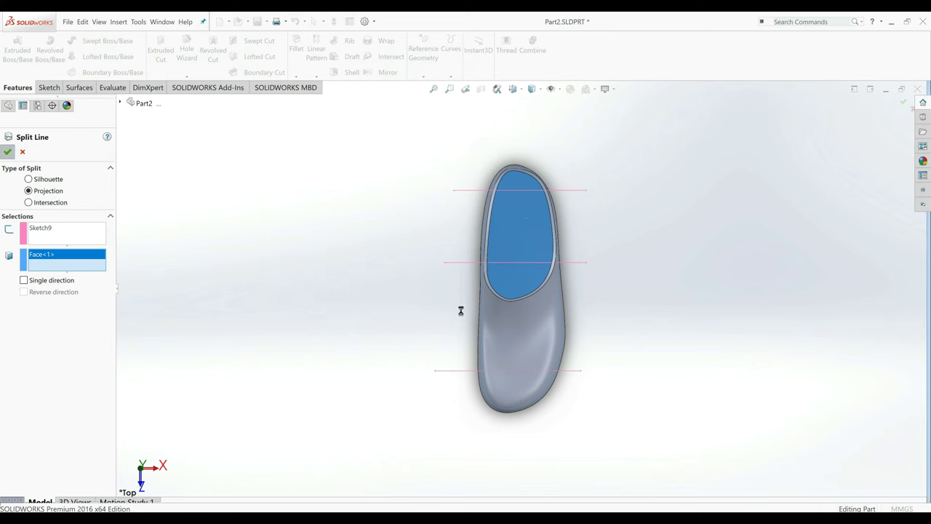
right_click(434, 305)
middle_drag(435, 309, 307, 229)
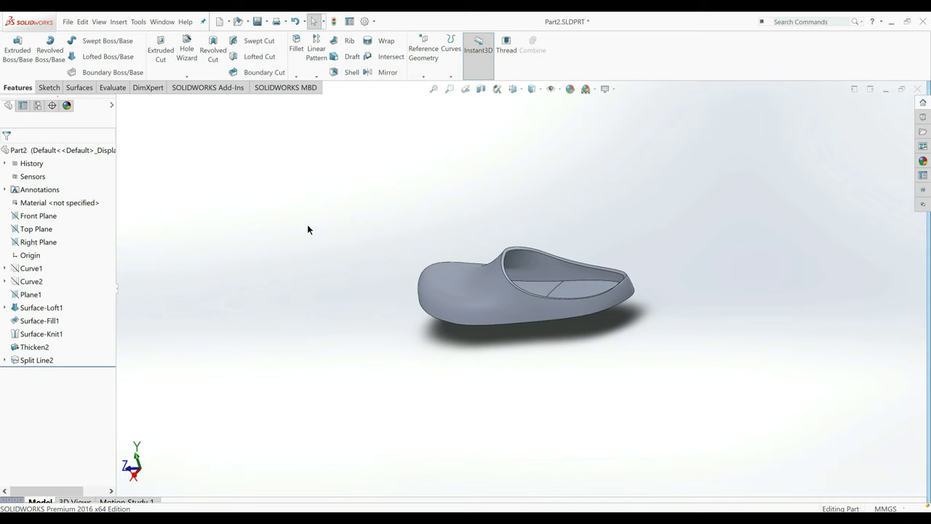
Start an asymmetric variable-size fillet.
key(f)
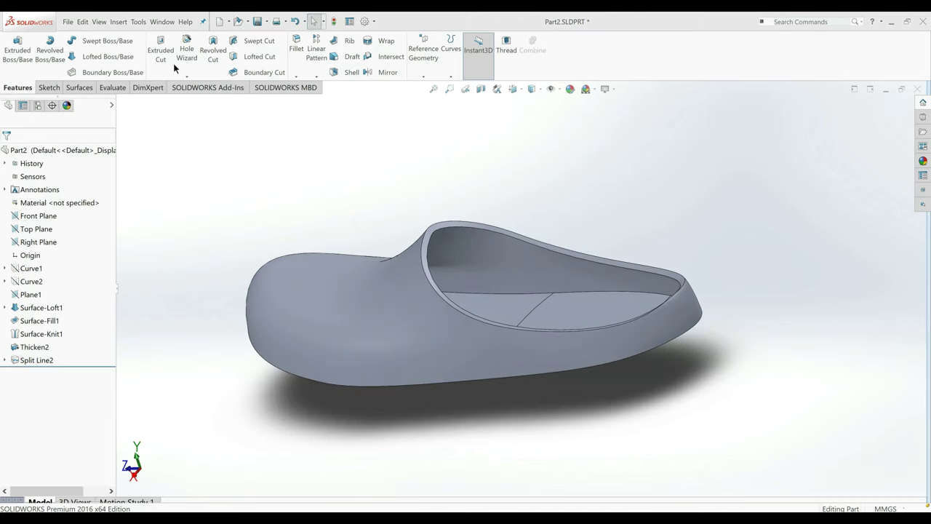
click(296, 42)
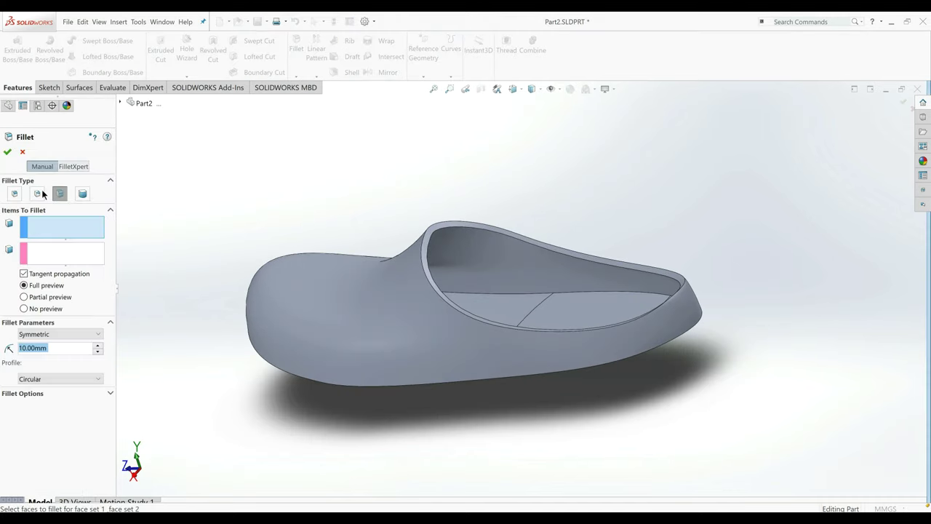
click(37, 193)
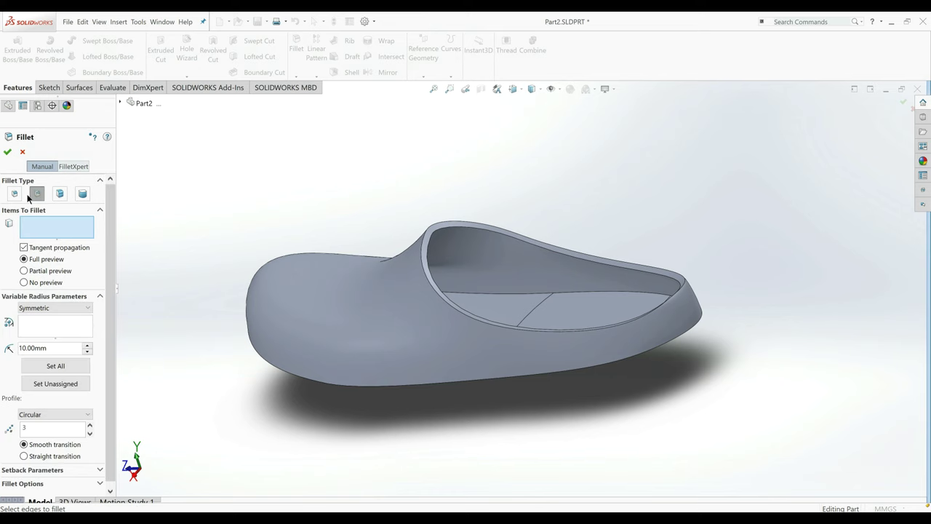
click(42, 308)
click(38, 327)
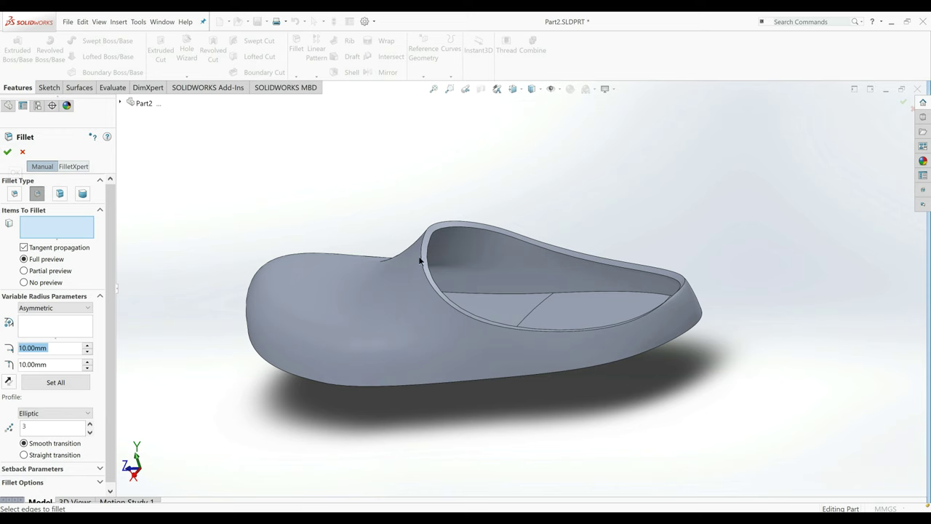
Select two sole rim edges for the fillet.
click(626, 298)
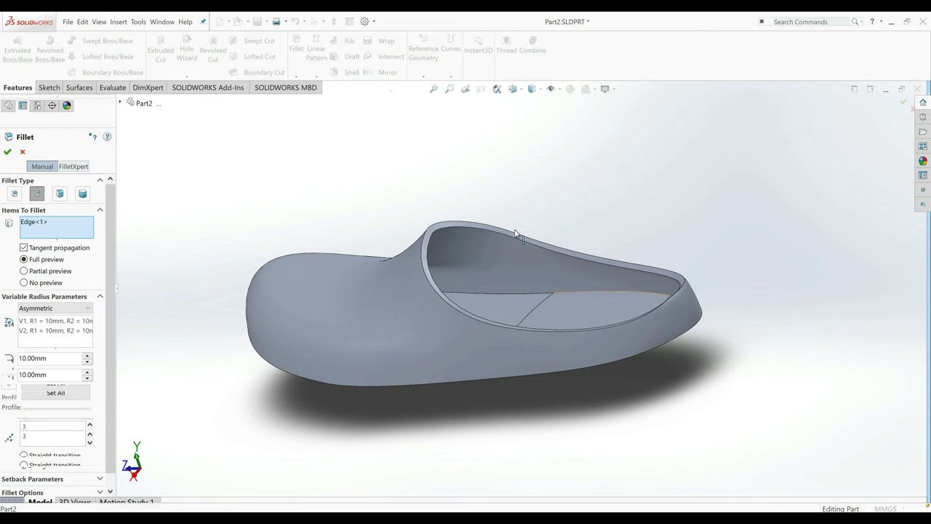
middle_drag(592, 219, 671, 283)
click(670, 282)
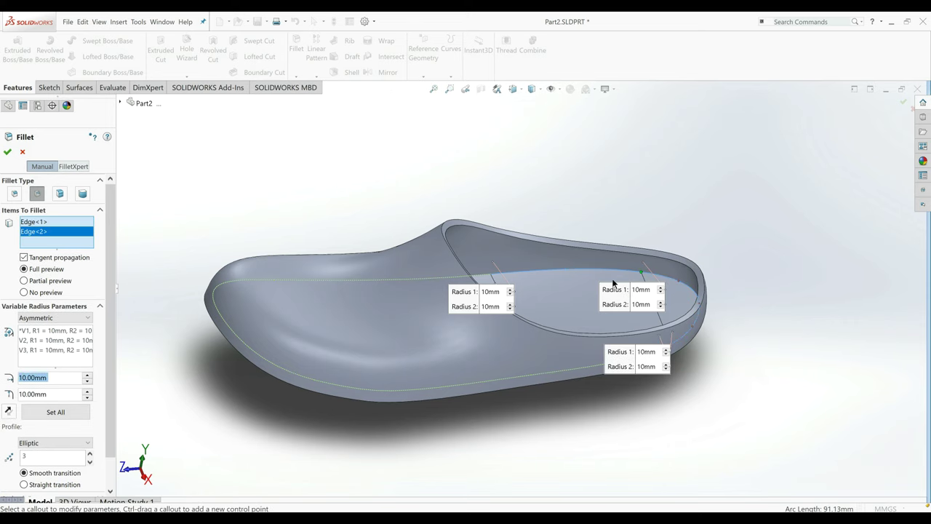
middle_drag(613, 284, 534, 270)
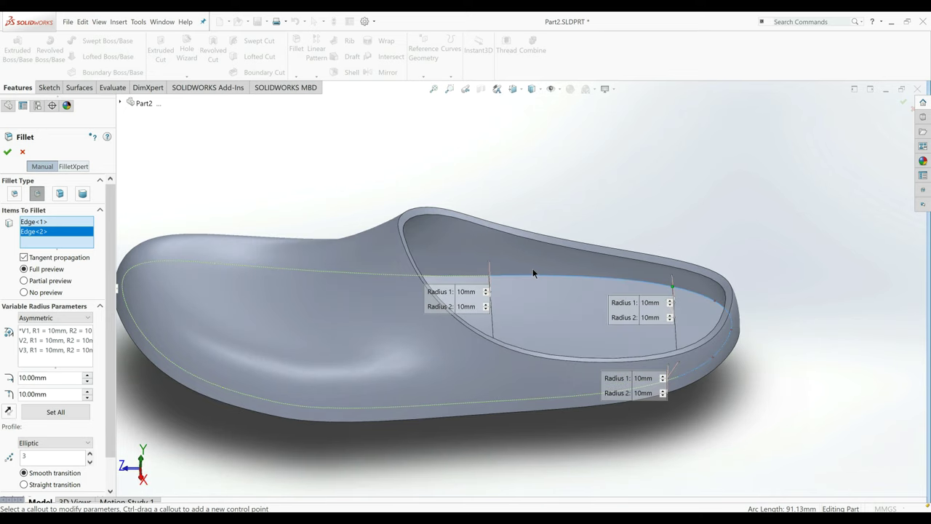
Set both radii to 5 mm at the first control point and apply them to all points.
click(670, 306)
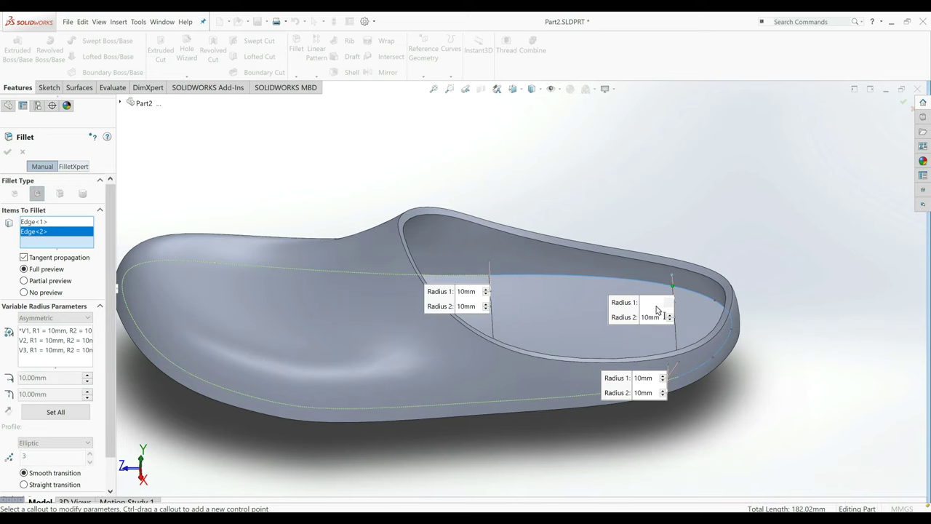
click(656, 305)
text(5)
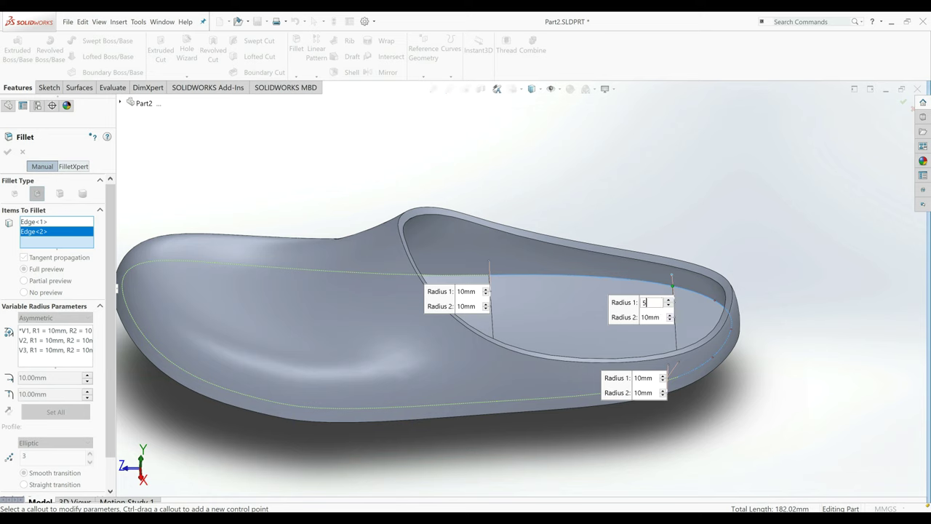
key(Return)
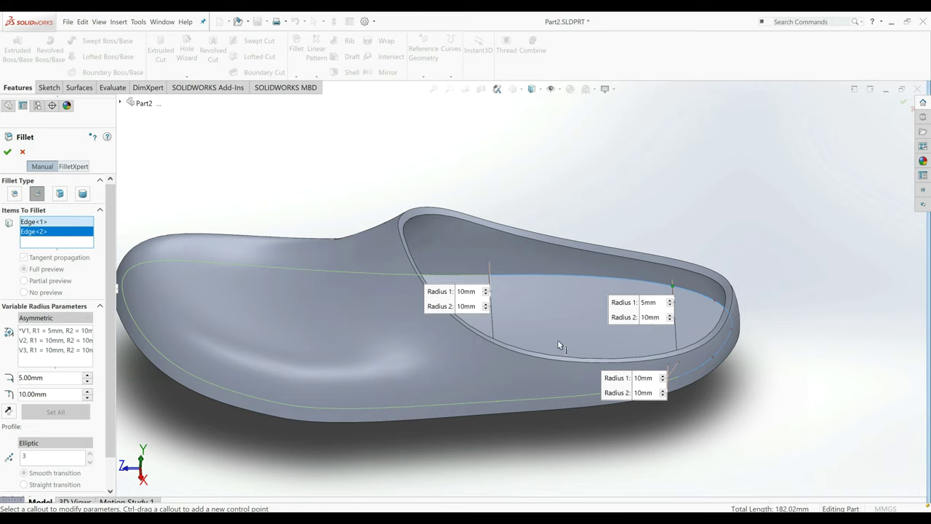
click(657, 323)
click(657, 323)
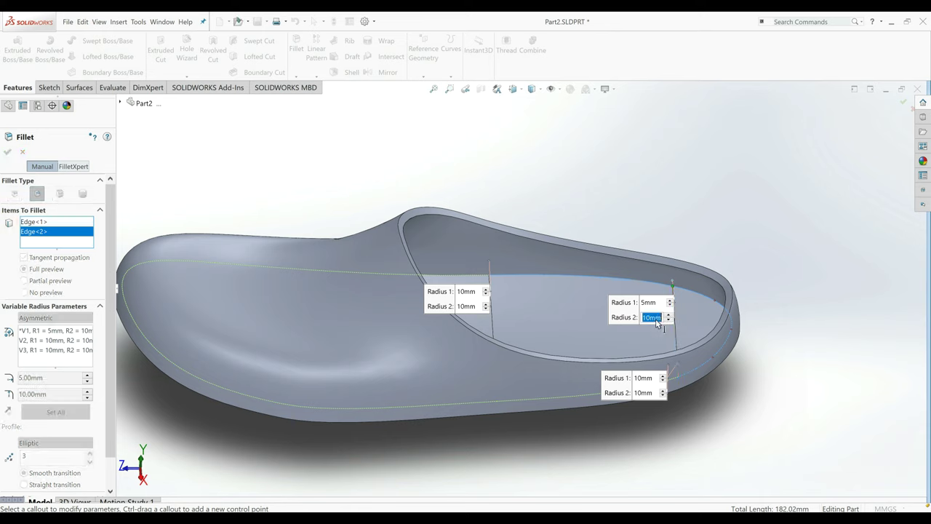
text(5)
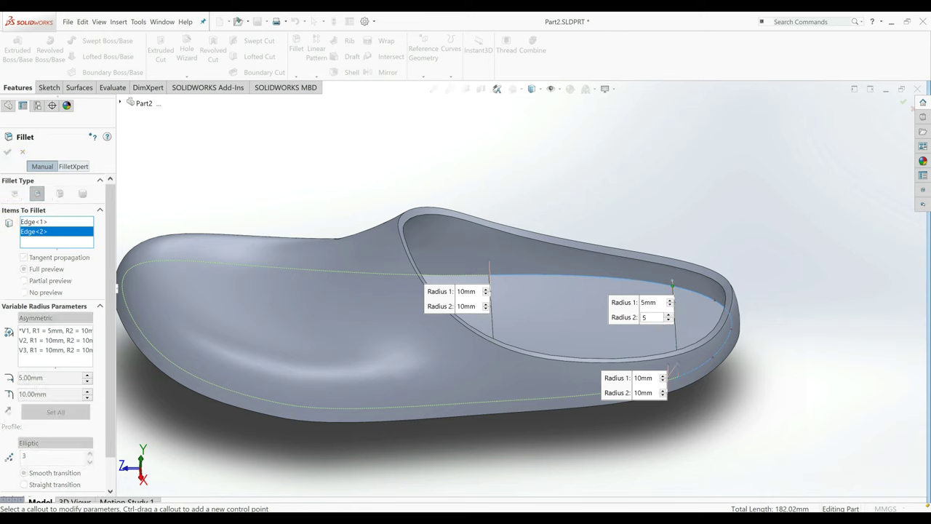
key(Return)
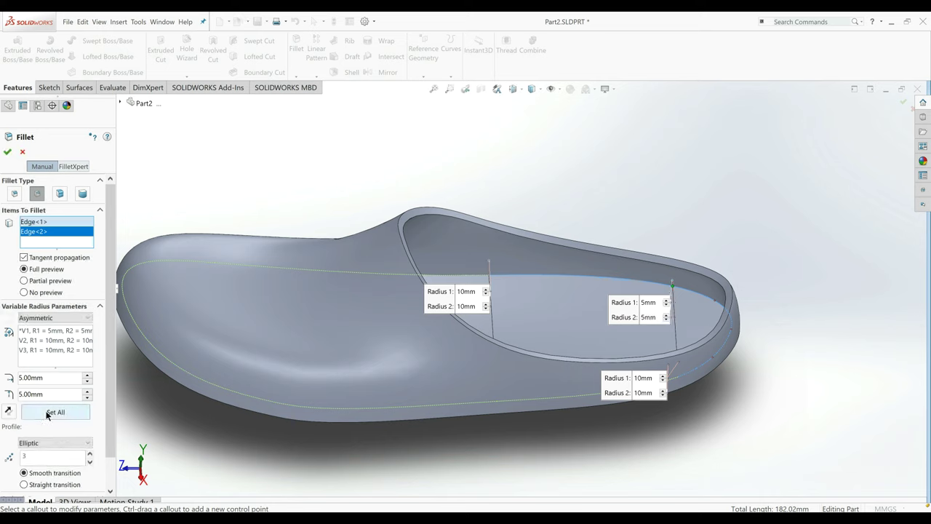
click(48, 412)
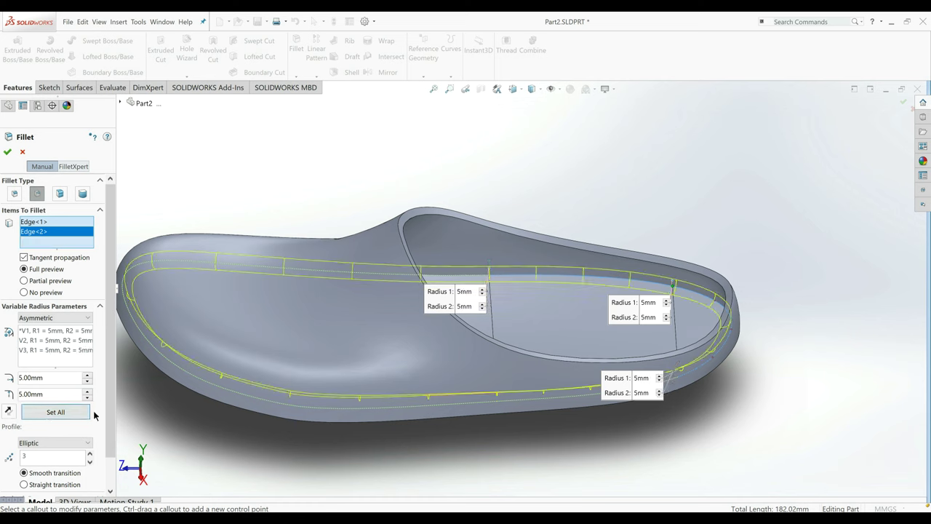
Add four more sole and front bottom edges to the variable fillet.
click(471, 277)
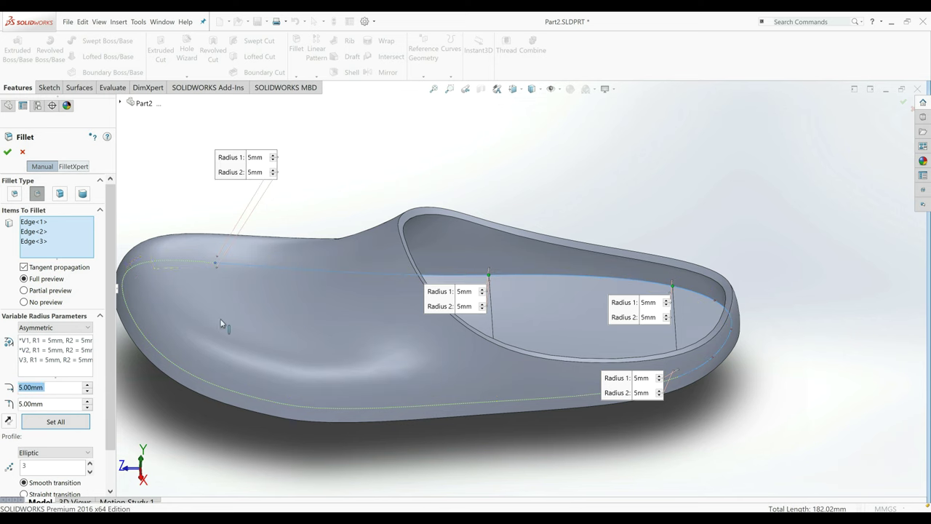
click(189, 264)
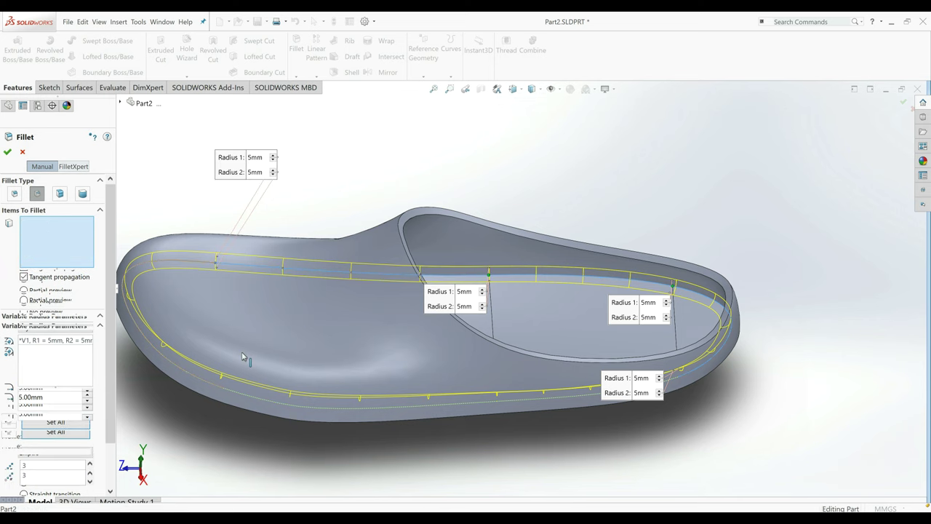
click(252, 400)
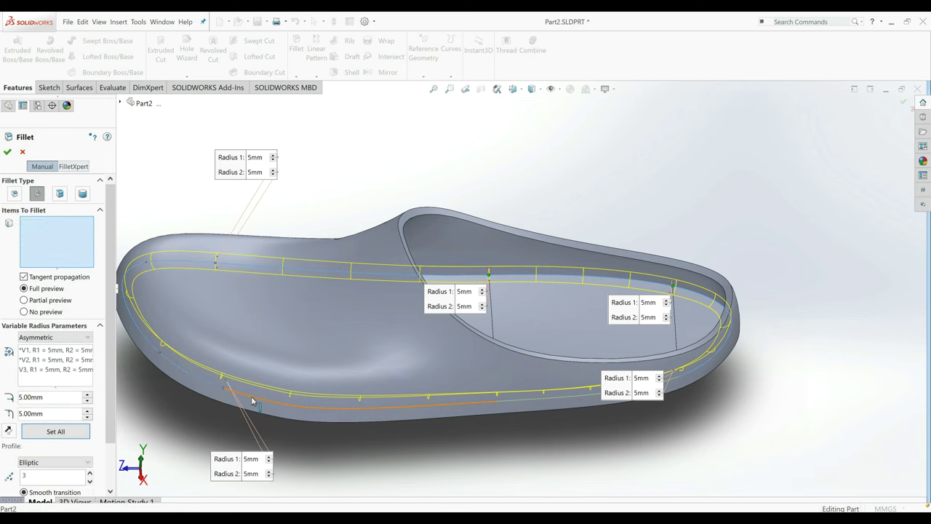
click(561, 400)
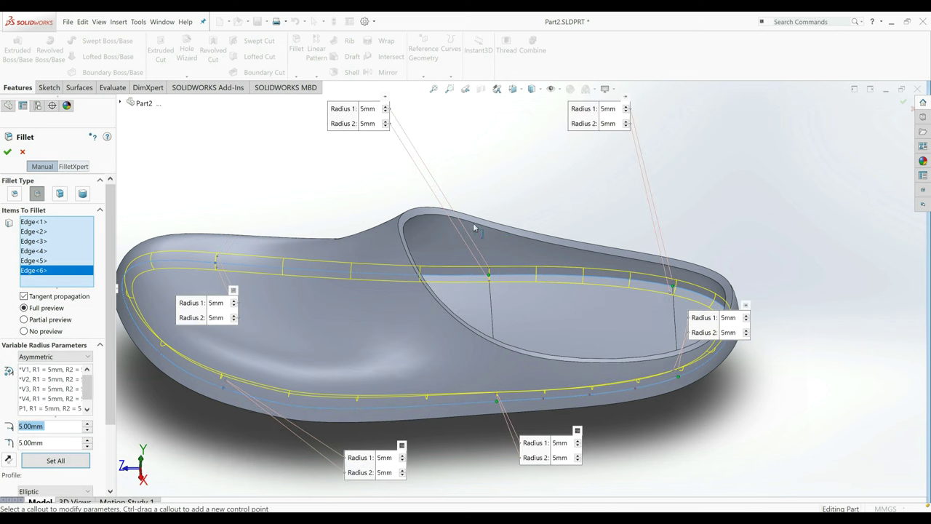
Give the upper heel control point a 12 mm first radius and 20 mm second radius.
click(370, 113)
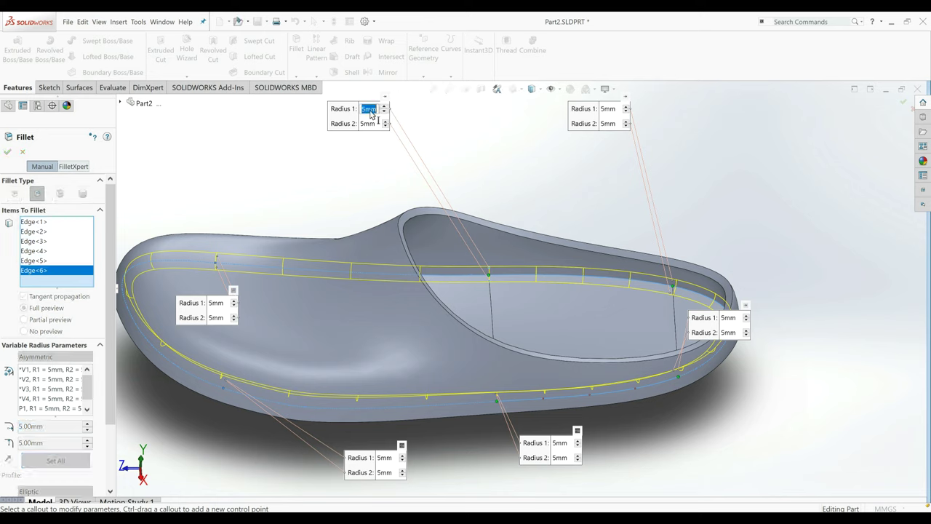
text(12)
key(Return)
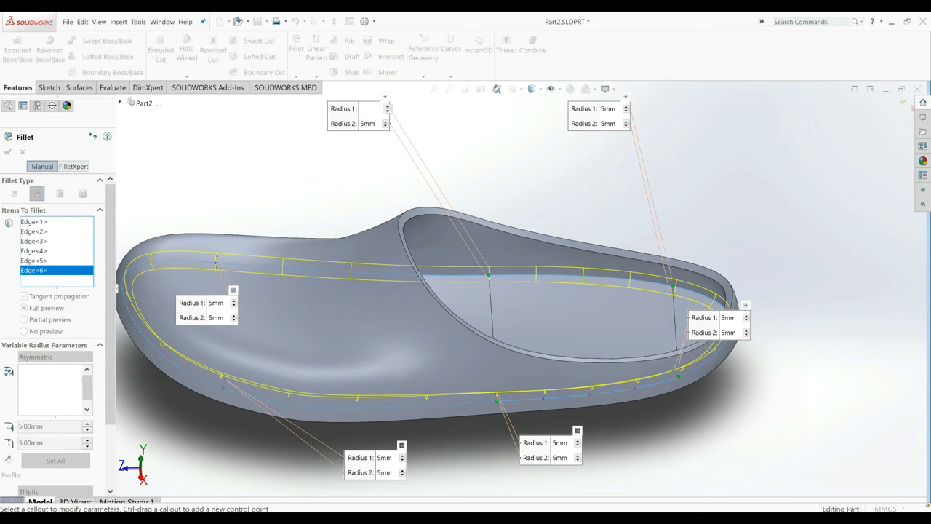
click(368, 124)
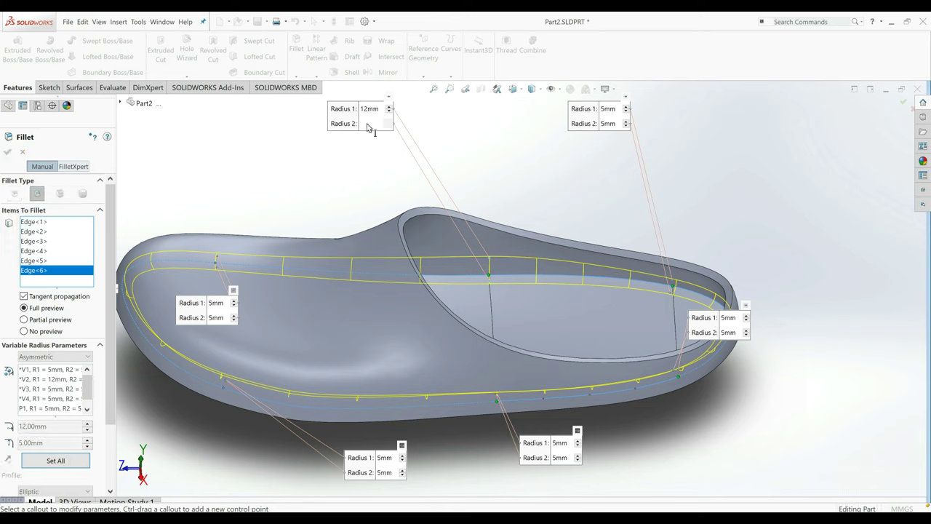
text(3)
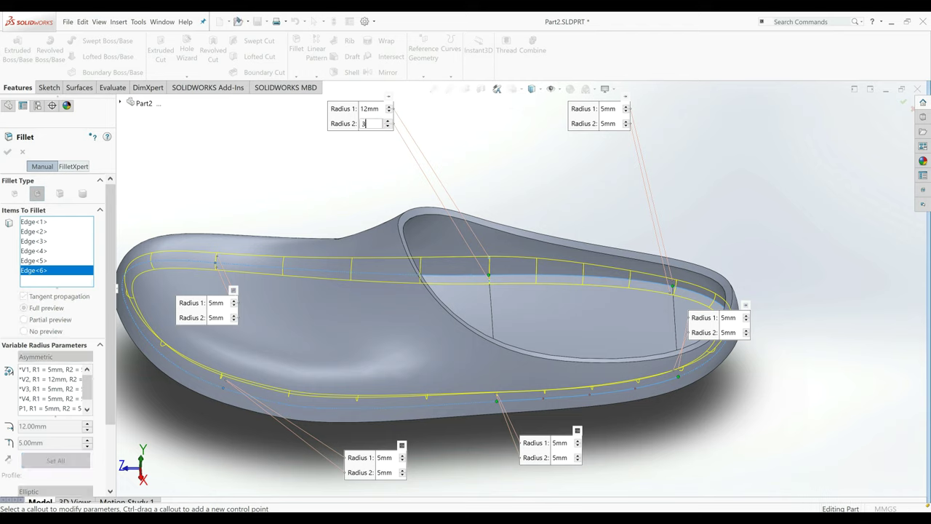
text(5)
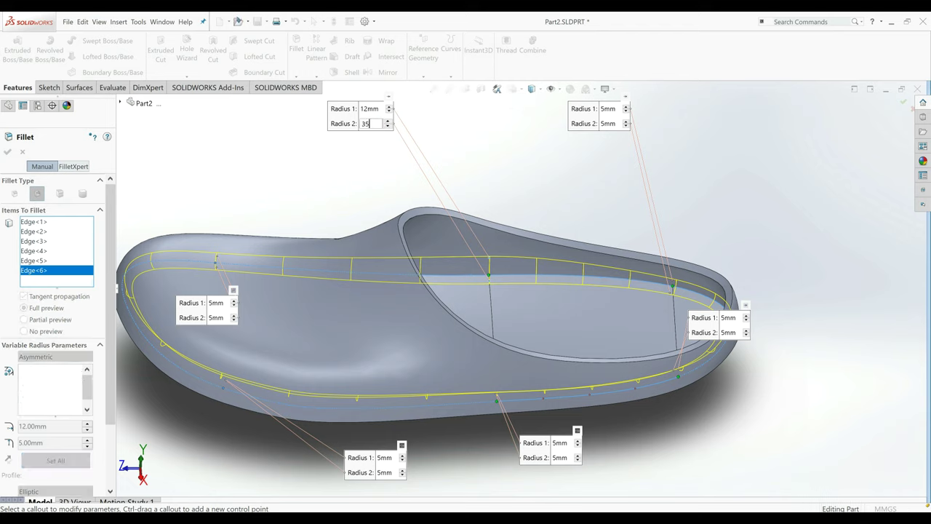
key(Return)
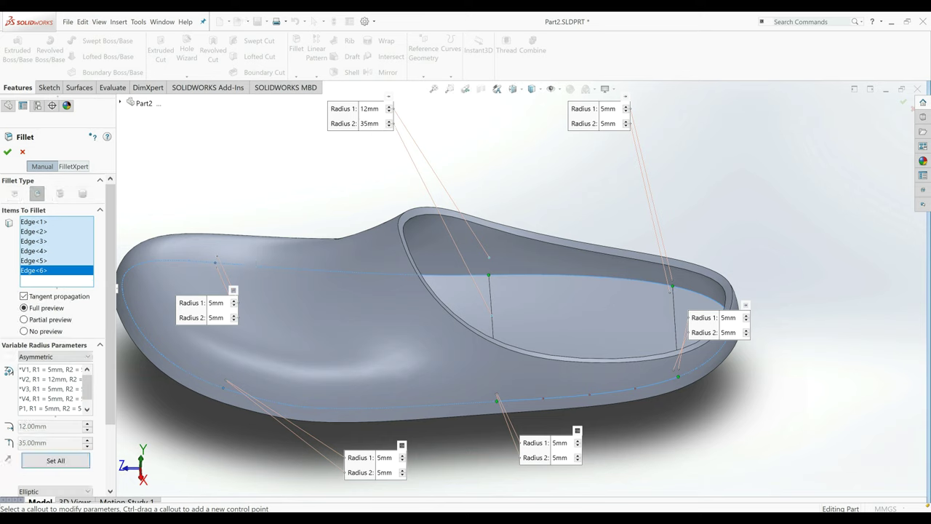
click(377, 125)
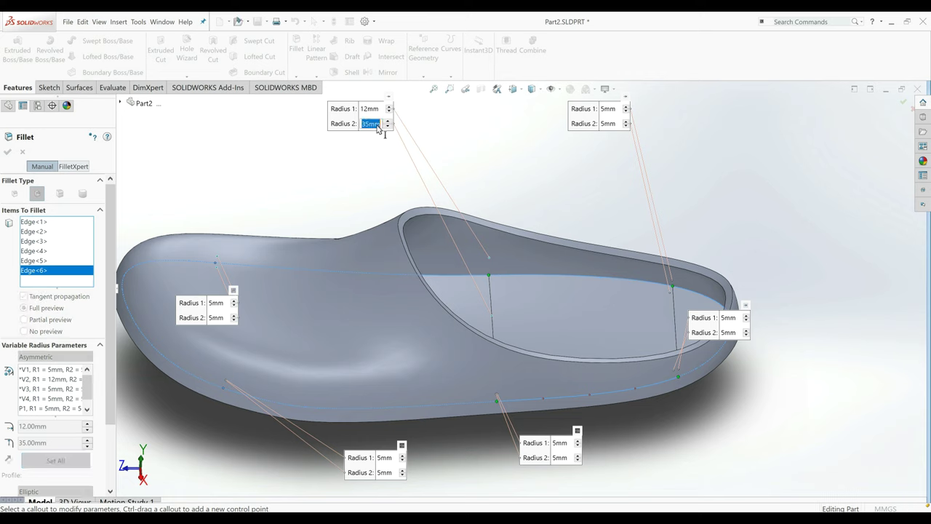
text(20)
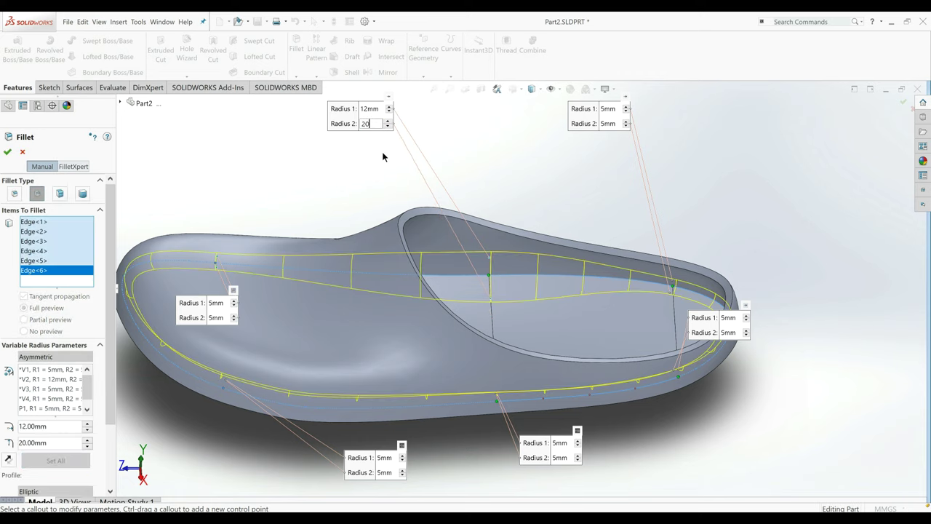
Set both radii at the left-side control point to 3 mm.
click(218, 303)
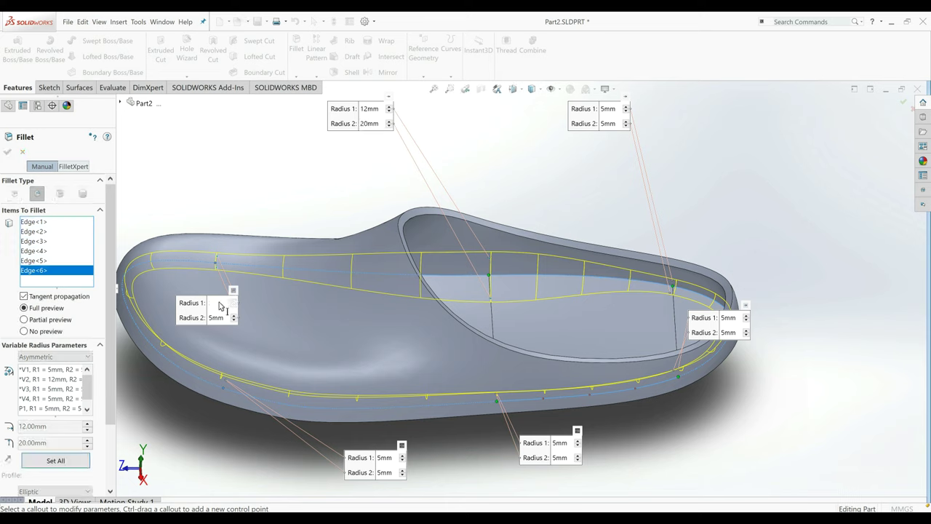
click(219, 303)
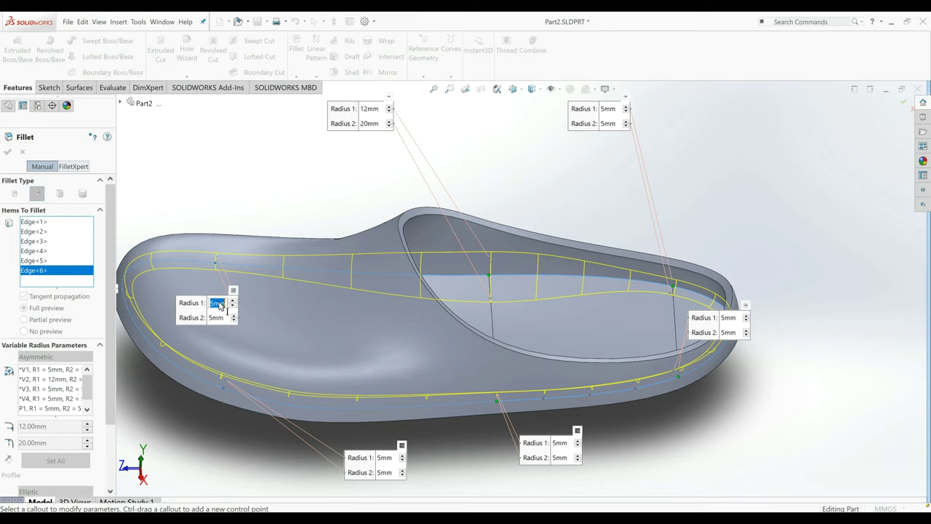
text(3)
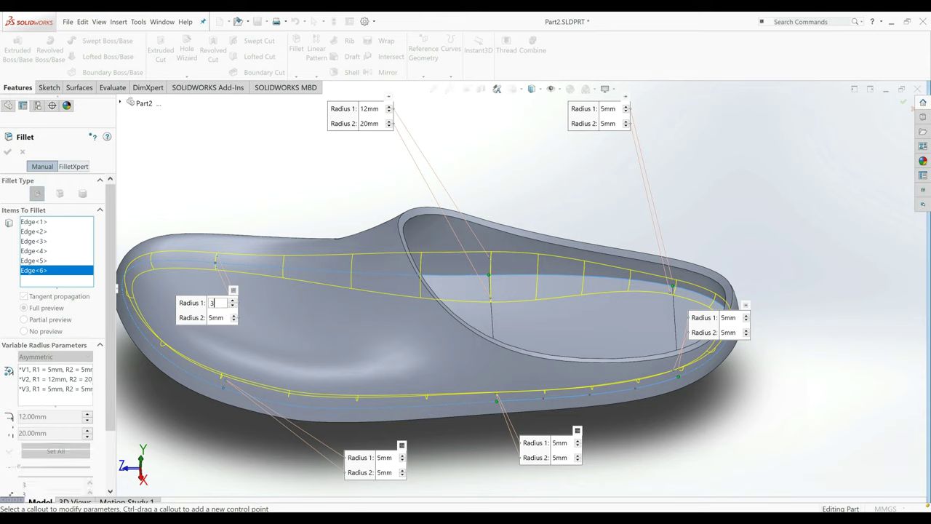
key(Return)
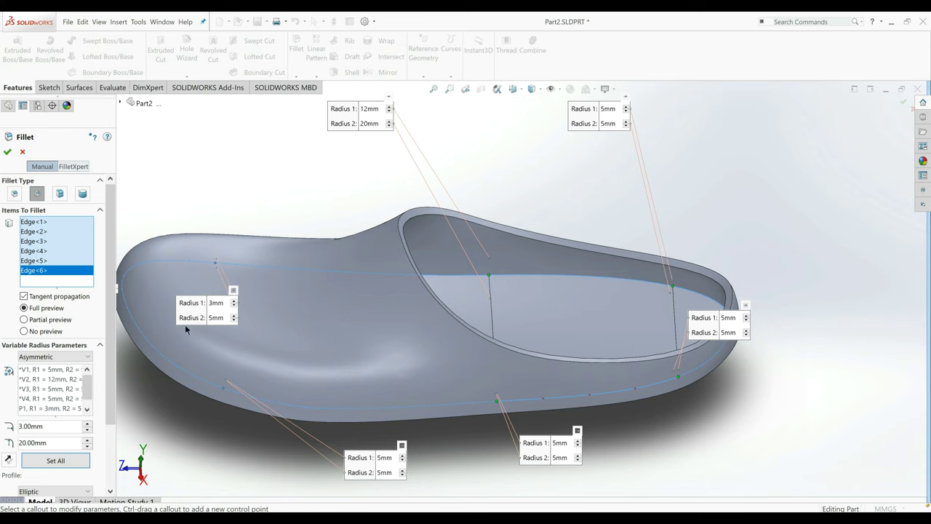
click(233, 320)
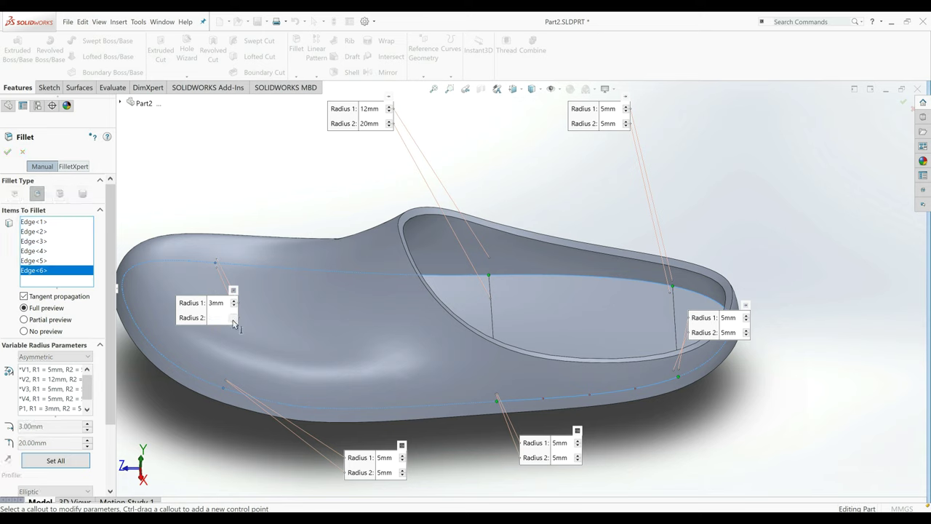
click(219, 318)
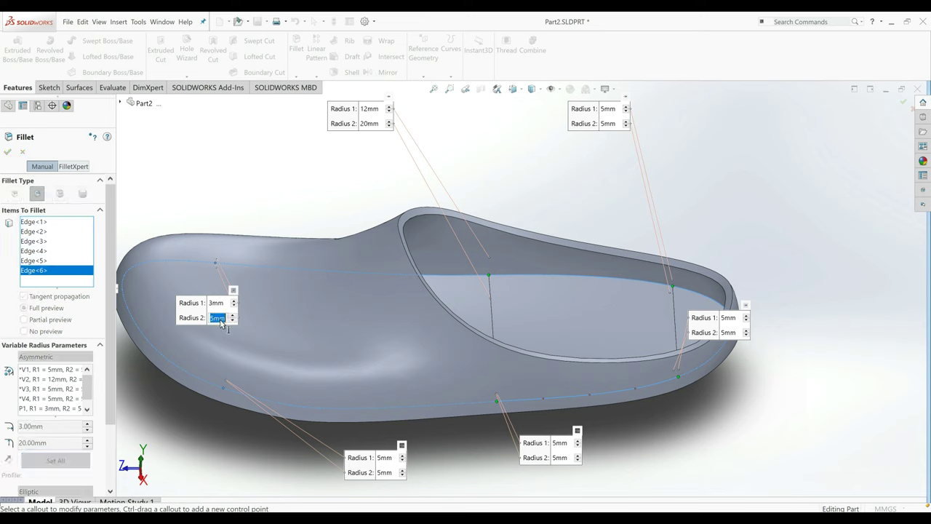
key(BackSpace)
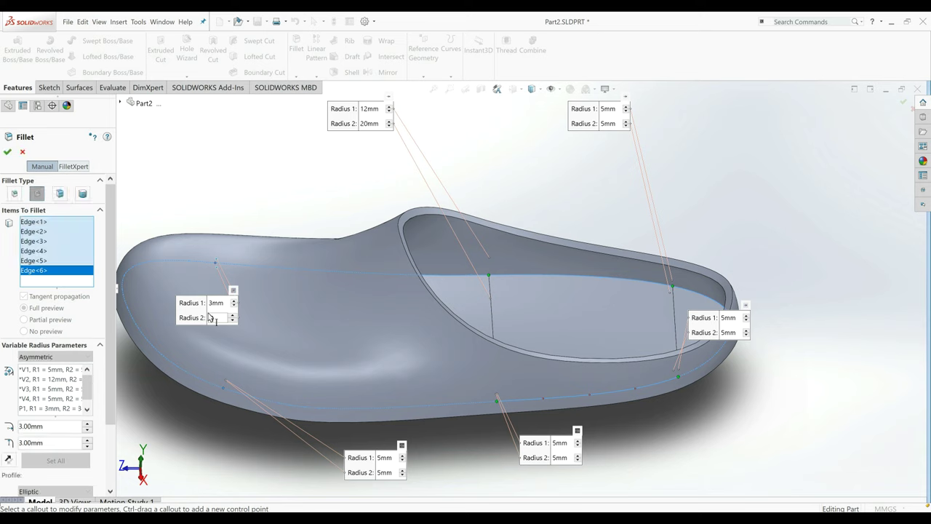
text(3mm)
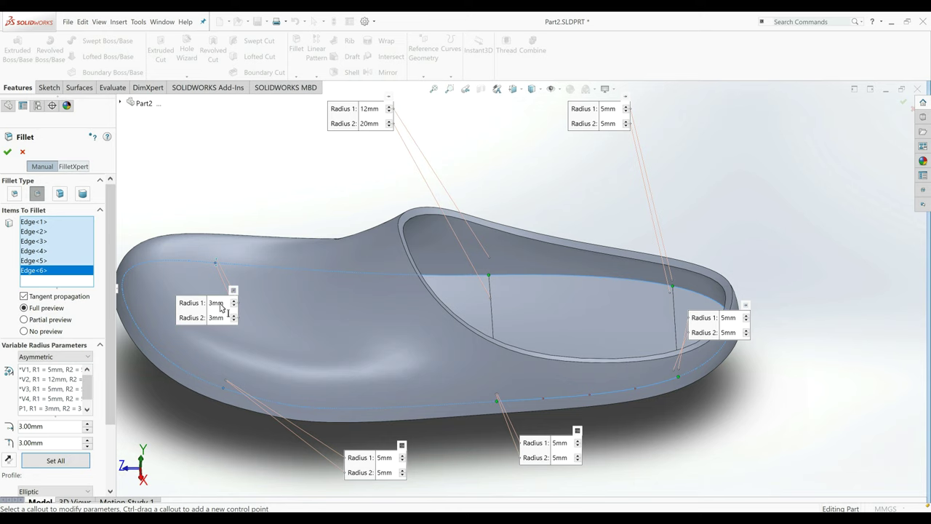
Change both radii at that toe-side control point back to 5 mm.
click(220, 303)
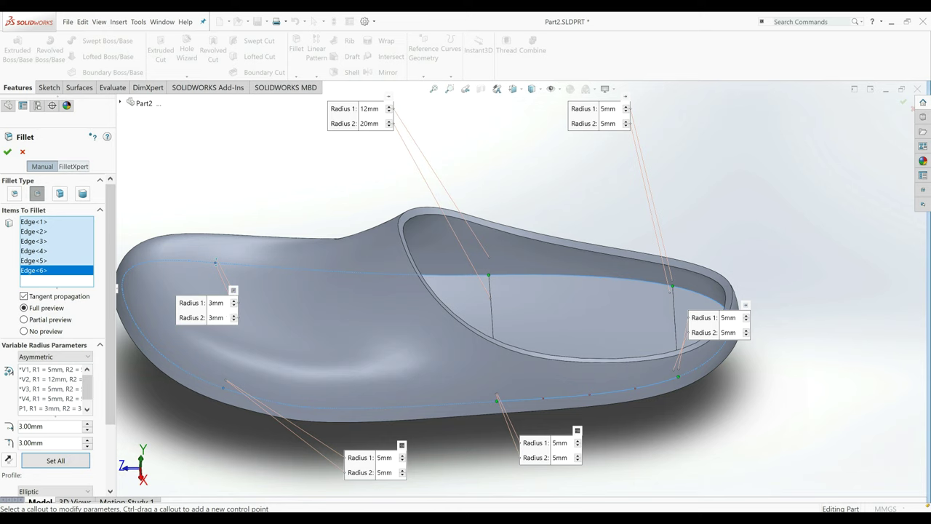
click(221, 303)
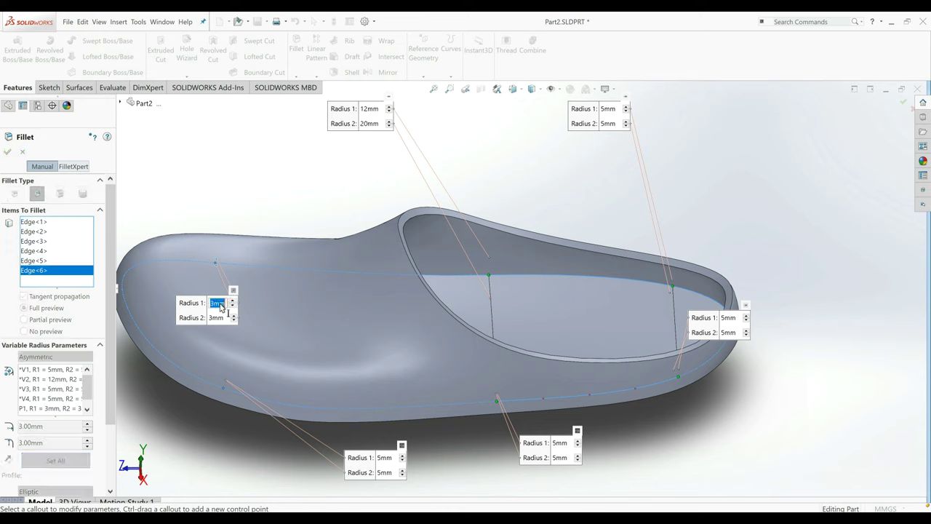
text(5)
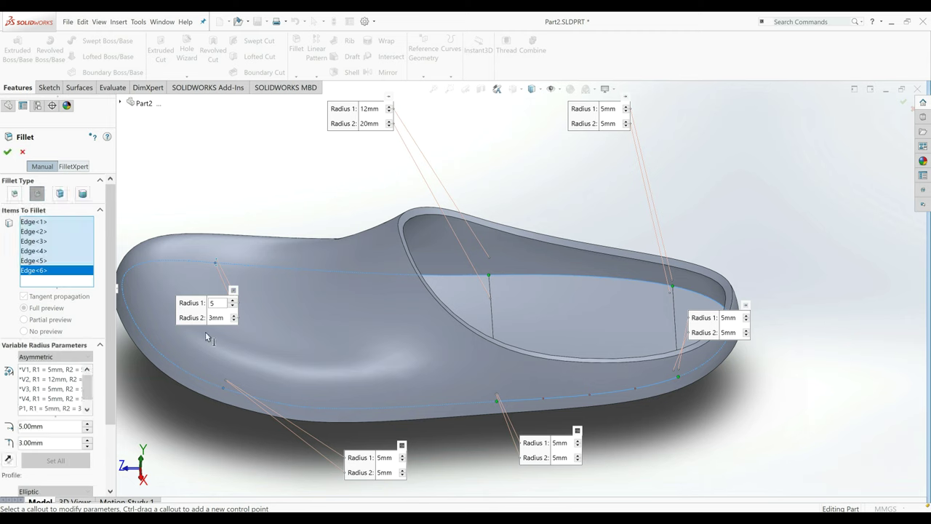
key(Return)
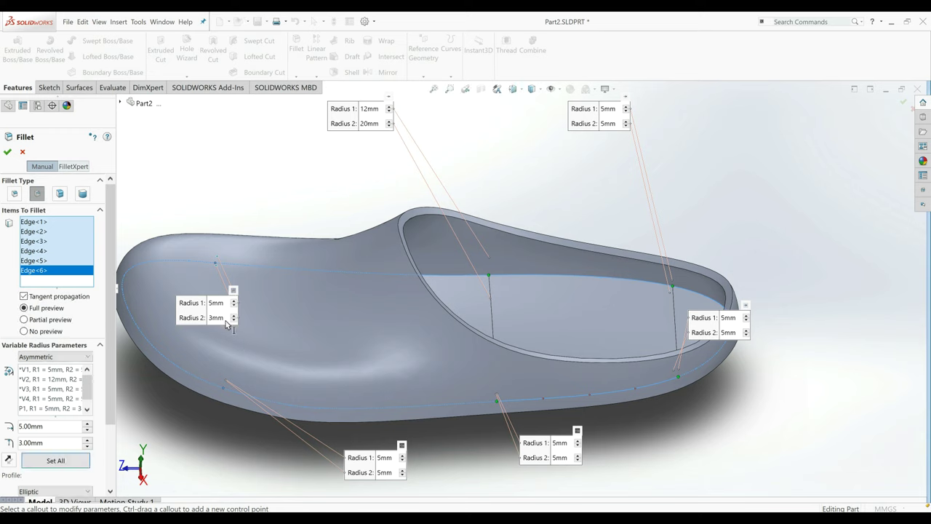
click(226, 320)
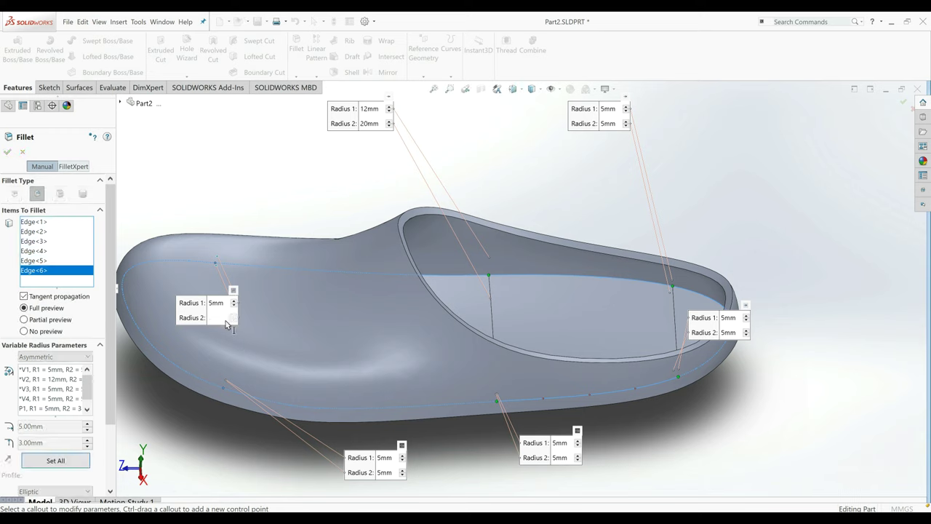
click(225, 321)
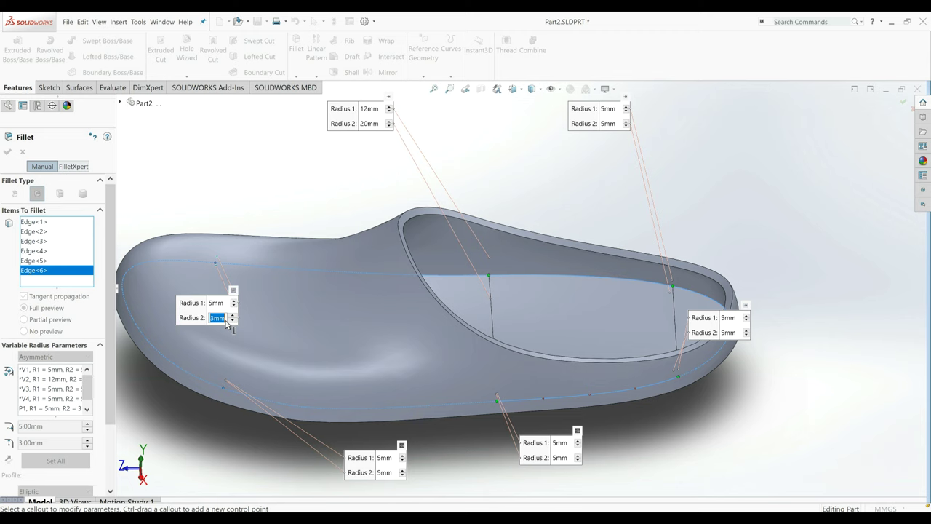
text(5)
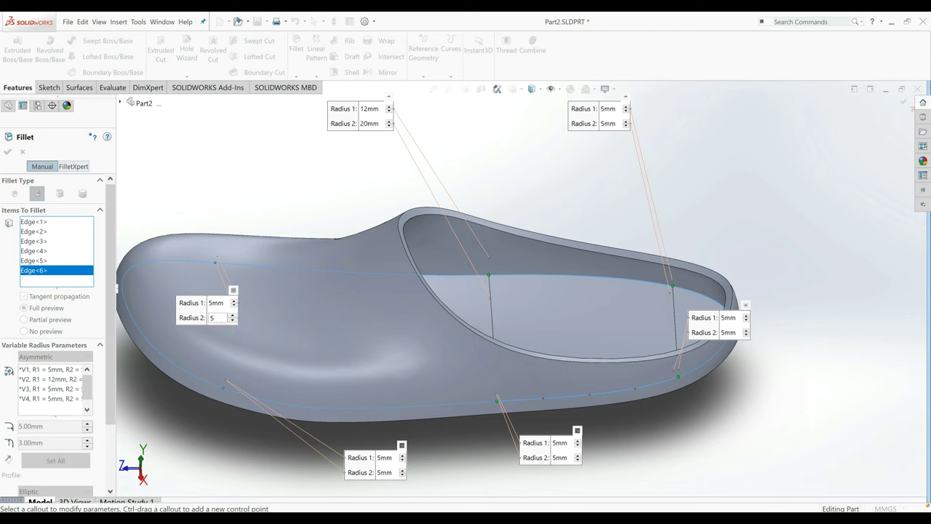
key(Return)
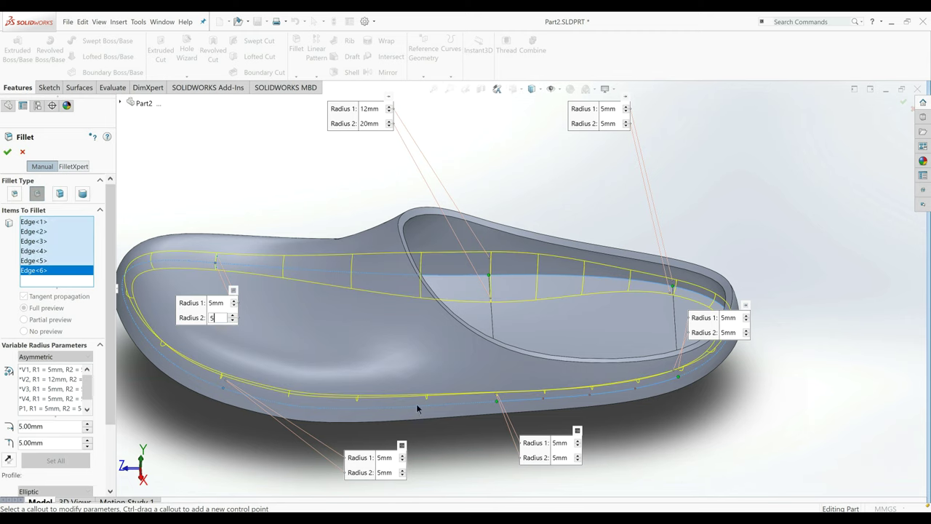
Set the first radius of the fillet's upper control points V1 and V3 to 11 mm.
middle_drag(456, 389, 529, 367)
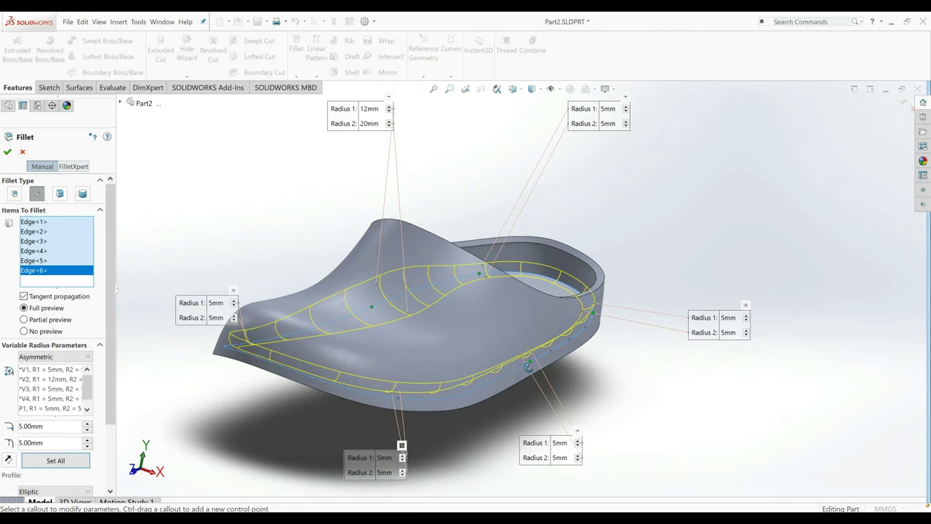
click(556, 158)
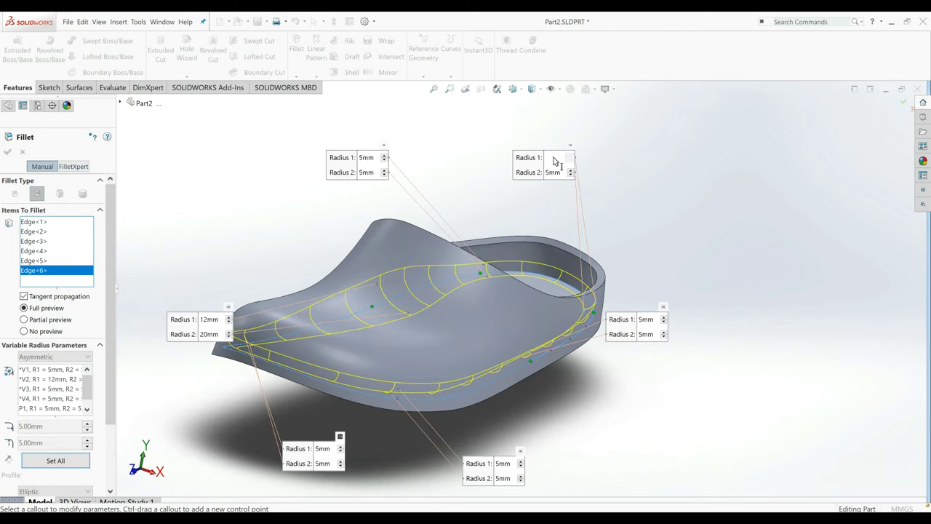
text(11)
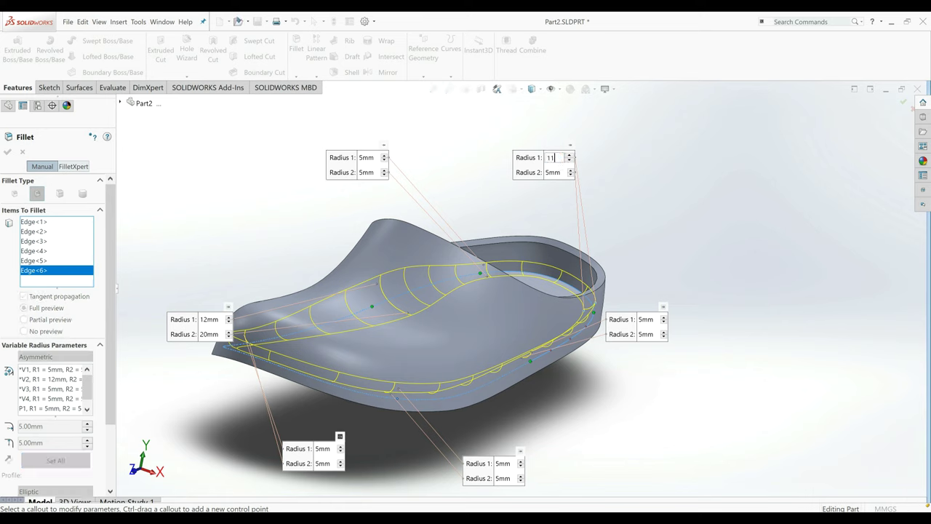
key(Return)
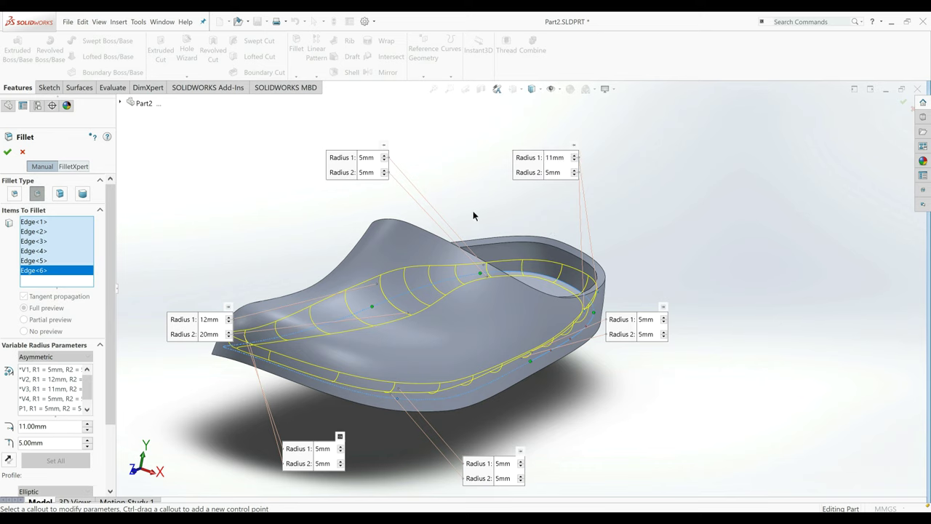
click(366, 151)
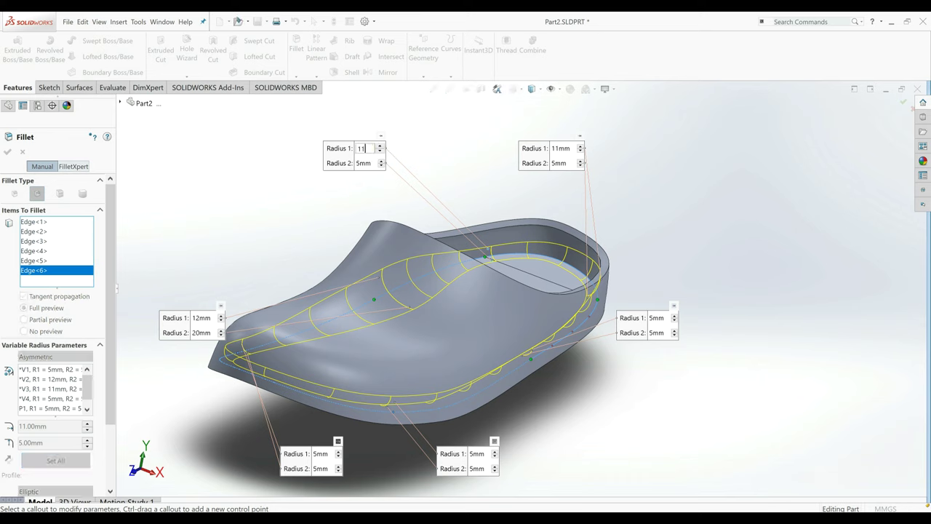
key(BackSpace)
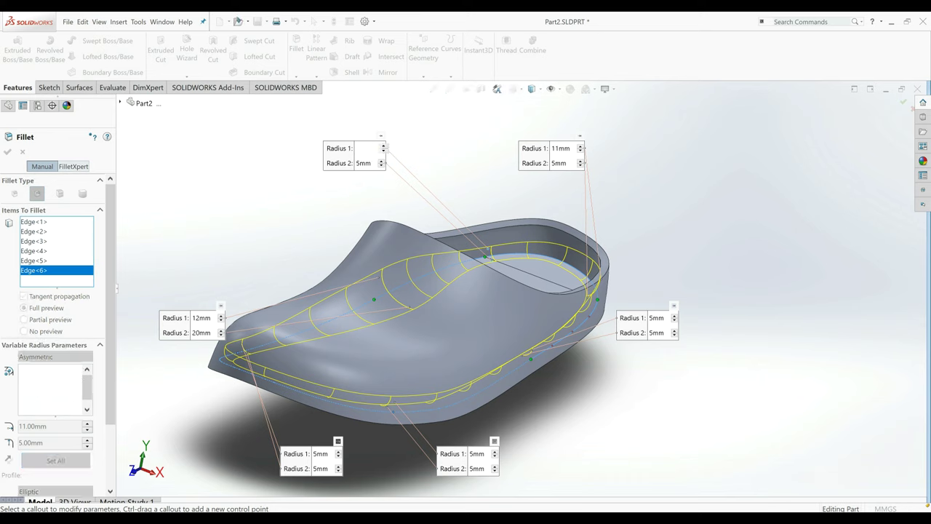
text(11)
key(Return)
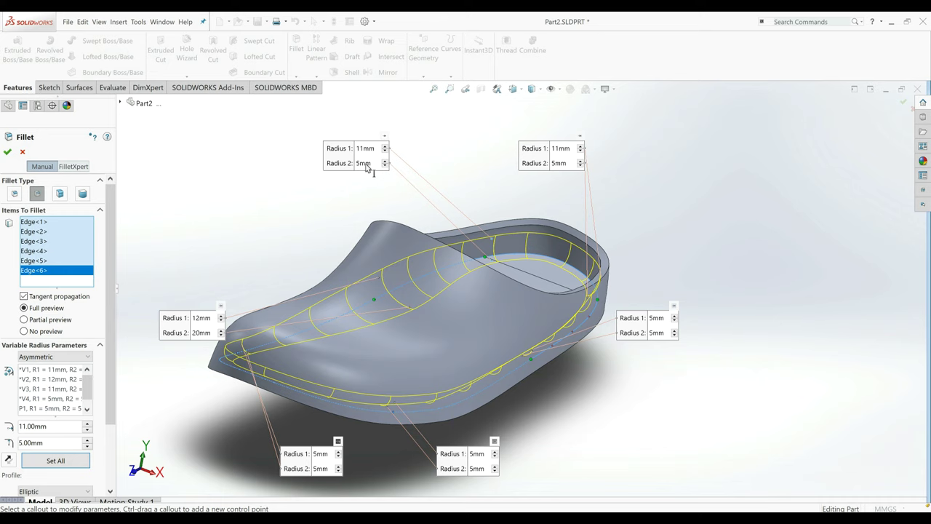
Raise two second-radius callouts from 5 mm to 9 mm, including the side point's.
click(364, 163)
click(366, 164)
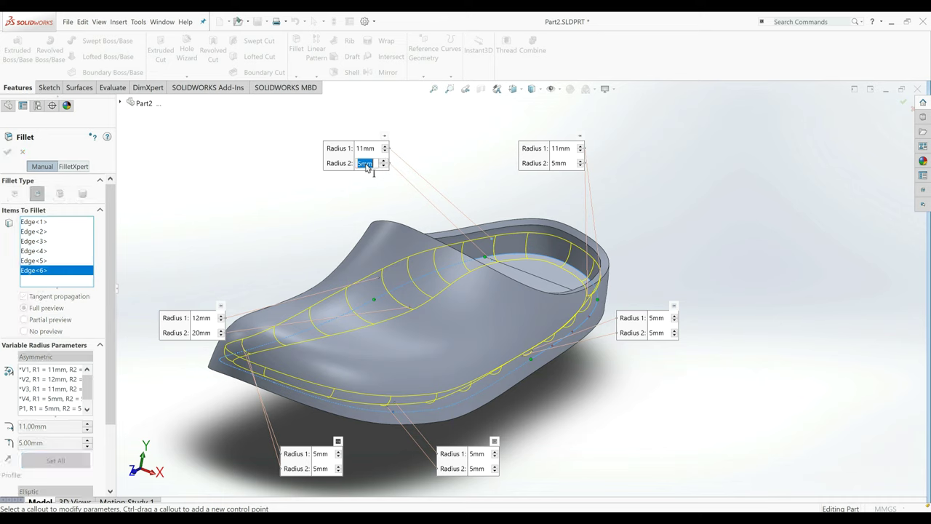
text(9)
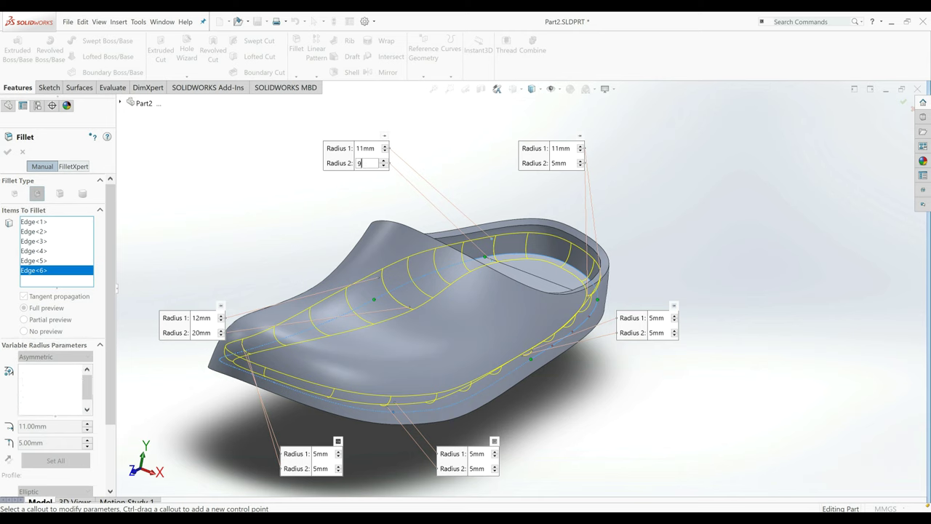
key(Return)
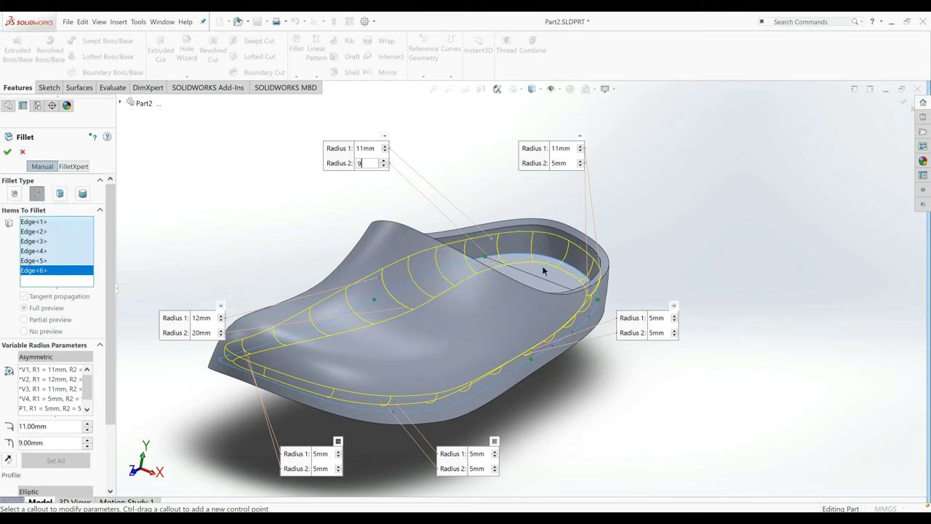
click(660, 335)
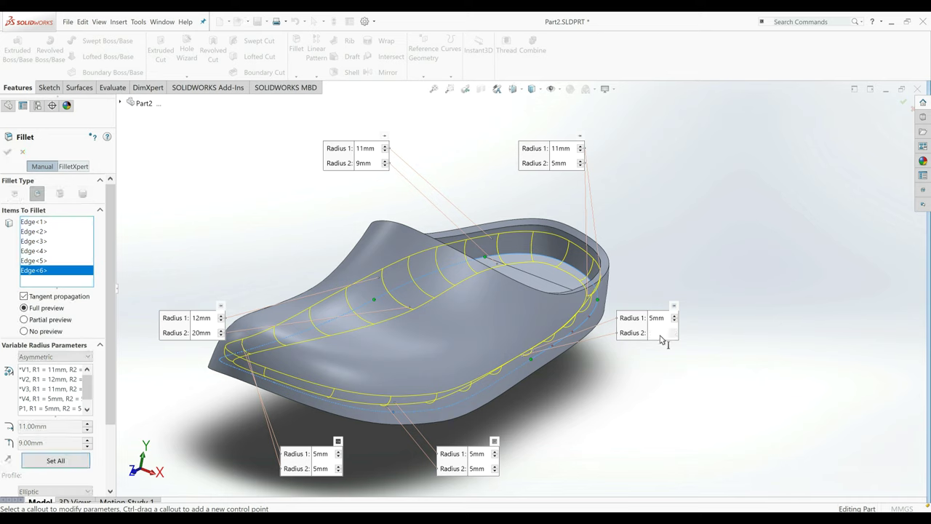
click(660, 335)
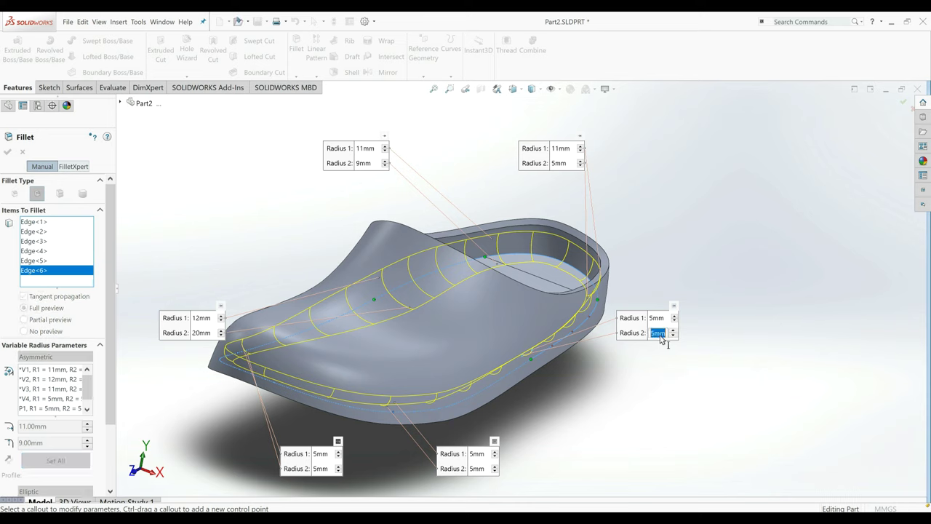
text(9)
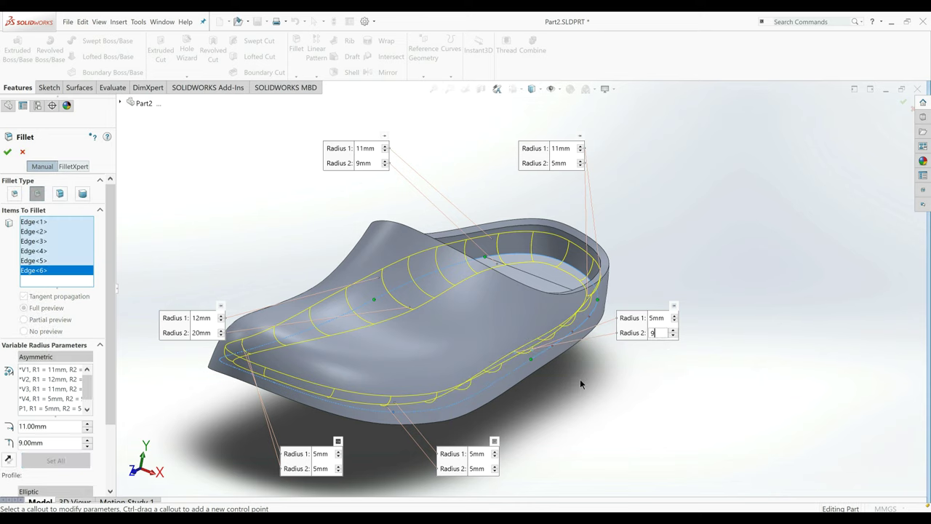
key(Return)
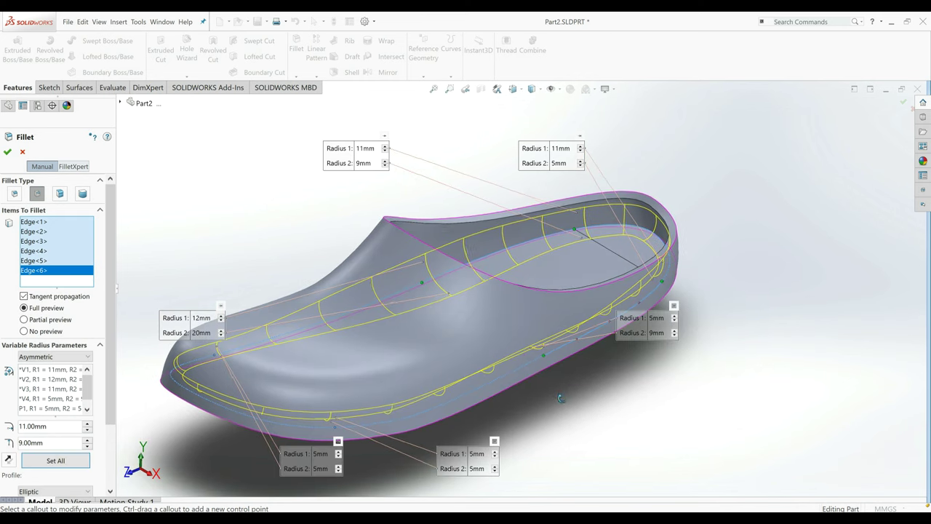
Change the right control point's second radius from 9 mm to 25 mm, then to 20 mm.
middle_drag(562, 399, 618, 125)
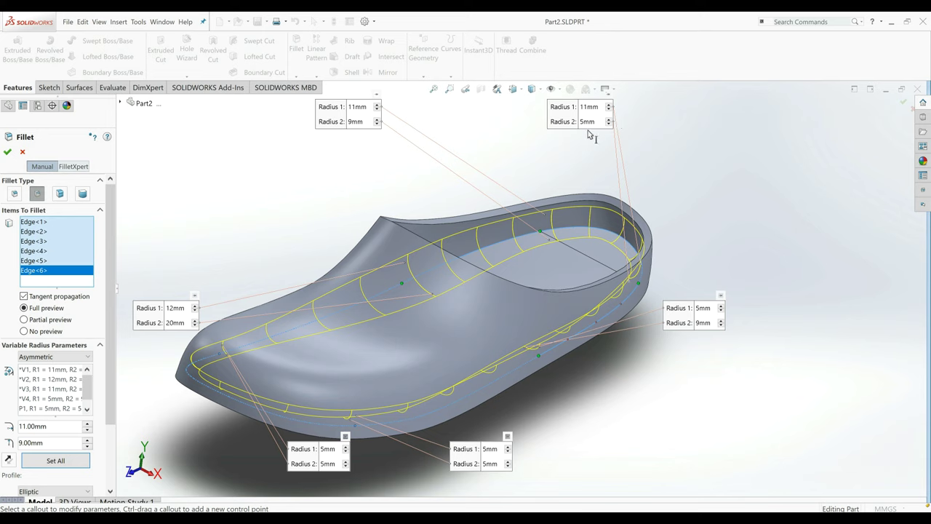
click(703, 323)
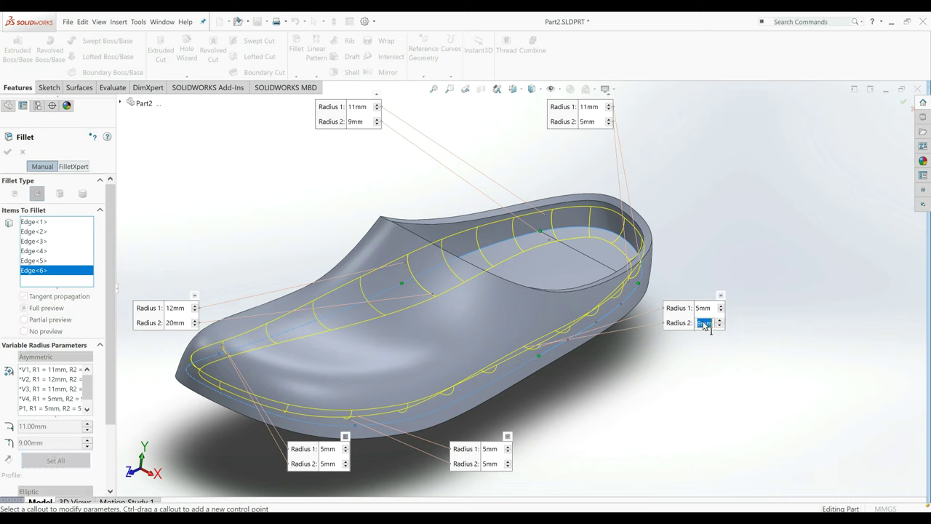
text(25)
key(Return)
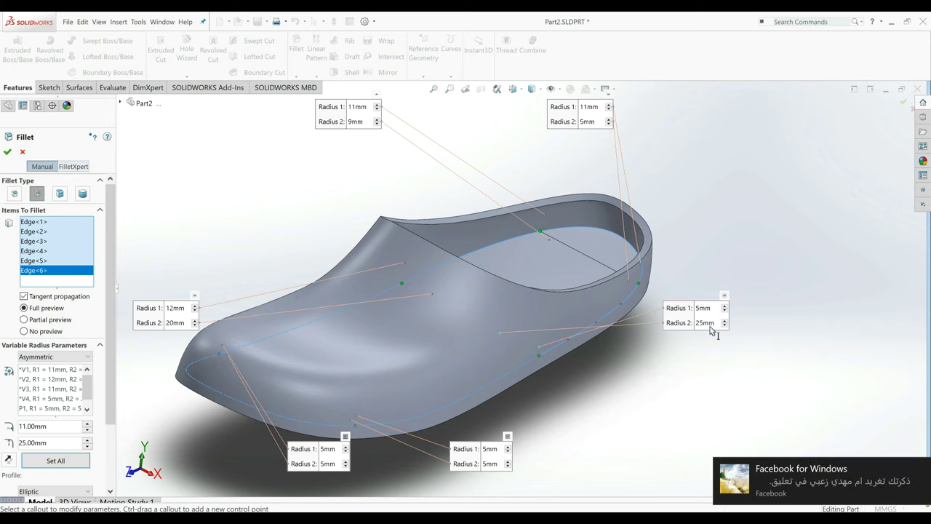
double_click(714, 324)
key(BackSpace)
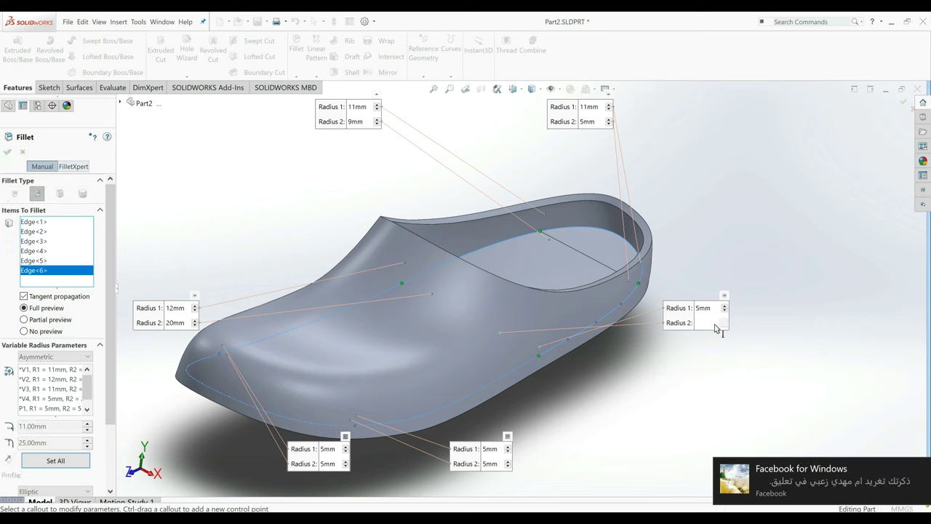
double_click(706, 323)
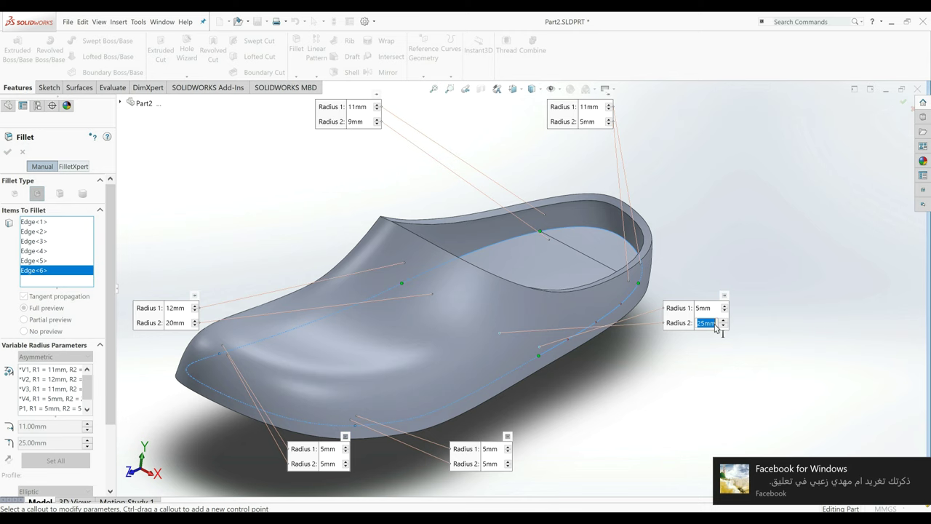
text(20)
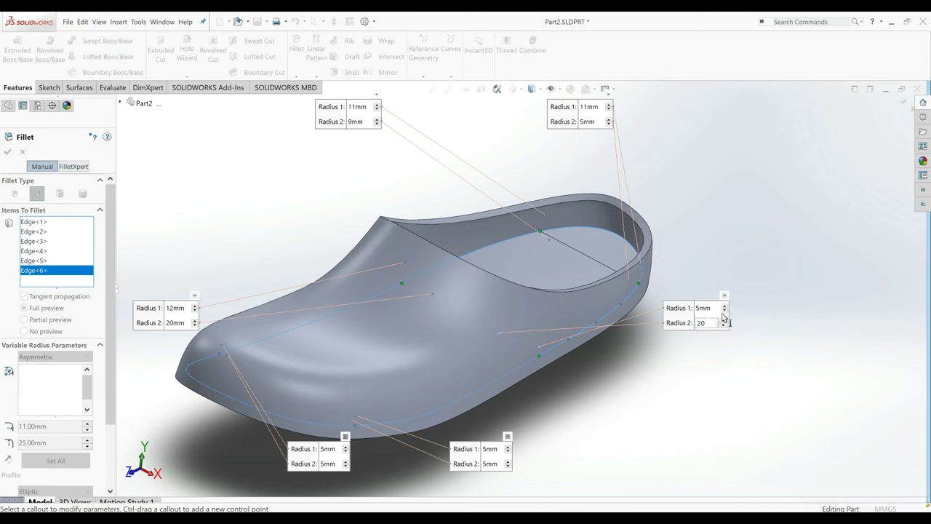
key(Return)
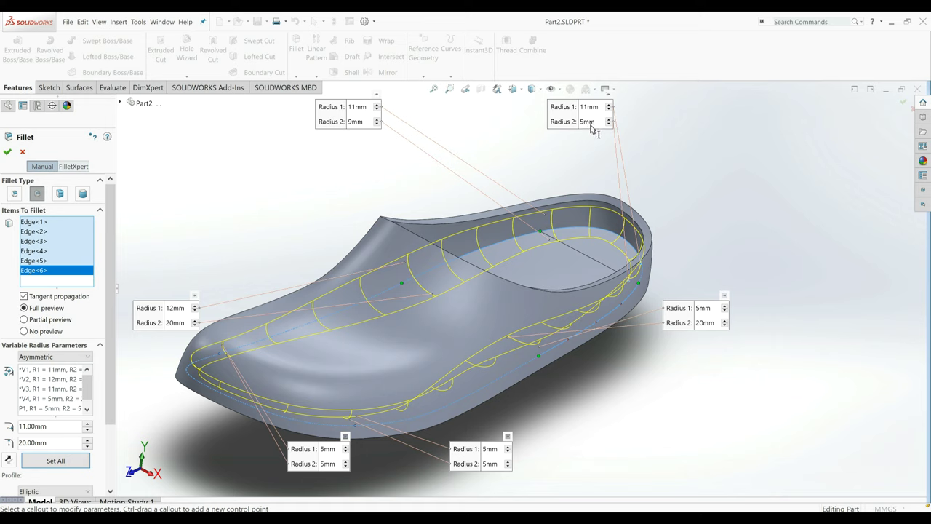
Edit another vertex's 5 mm second radius, entering 9.
double_click(589, 122)
key(BackSpace)
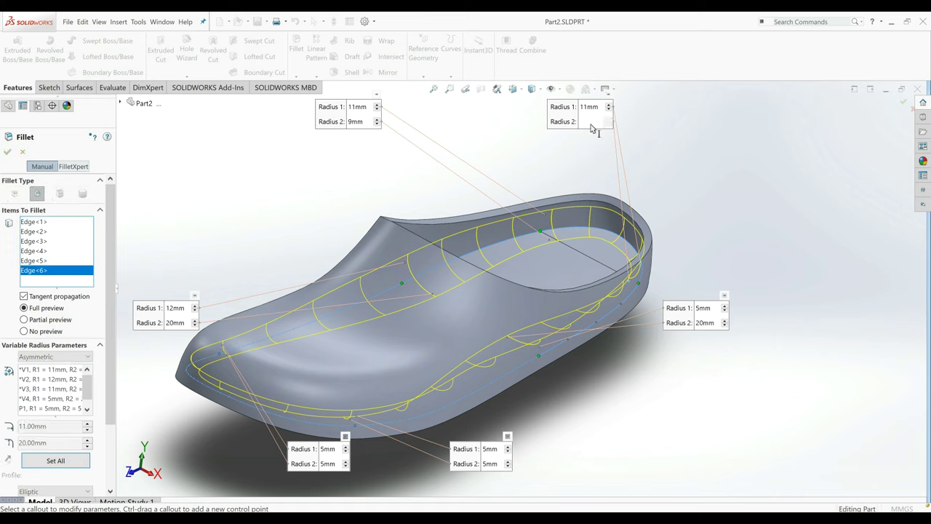
key(ctrl+z)
text(9mm)
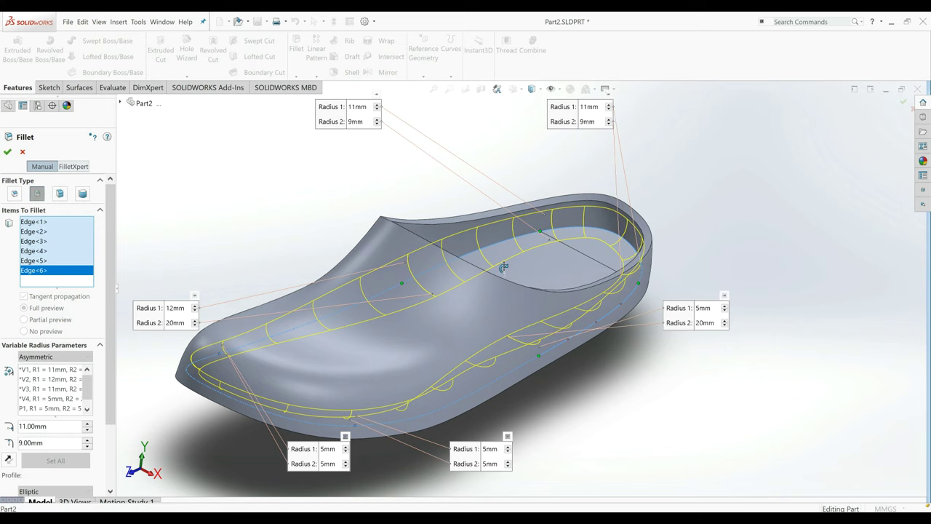
middle_drag(507, 218, 582, 226)
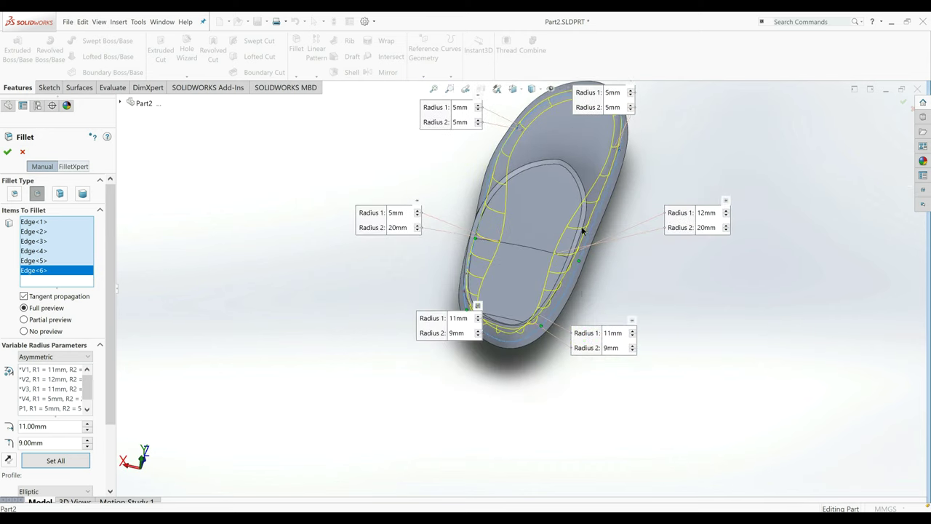
Set the right point's second radius to 25 mm, try 28 mm, then return to 25 mm.
click(705, 228)
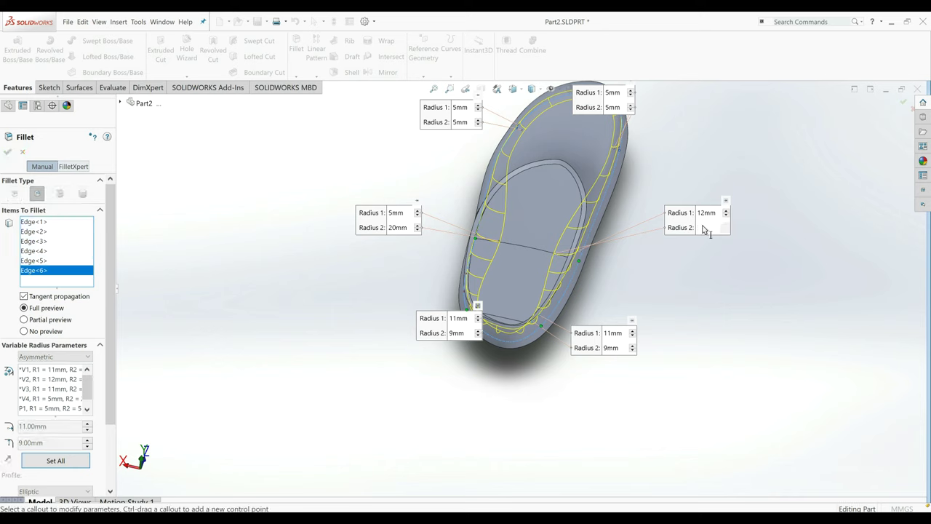
text(25)
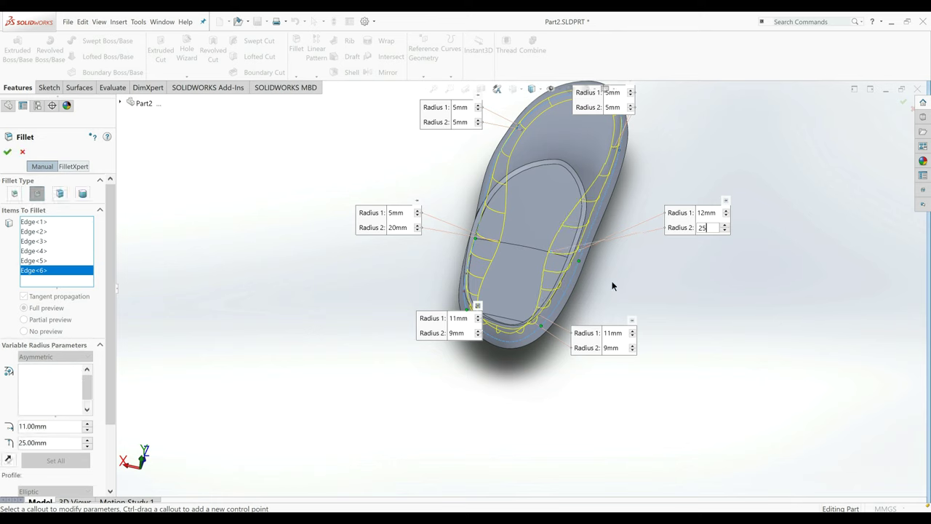
key(Return)
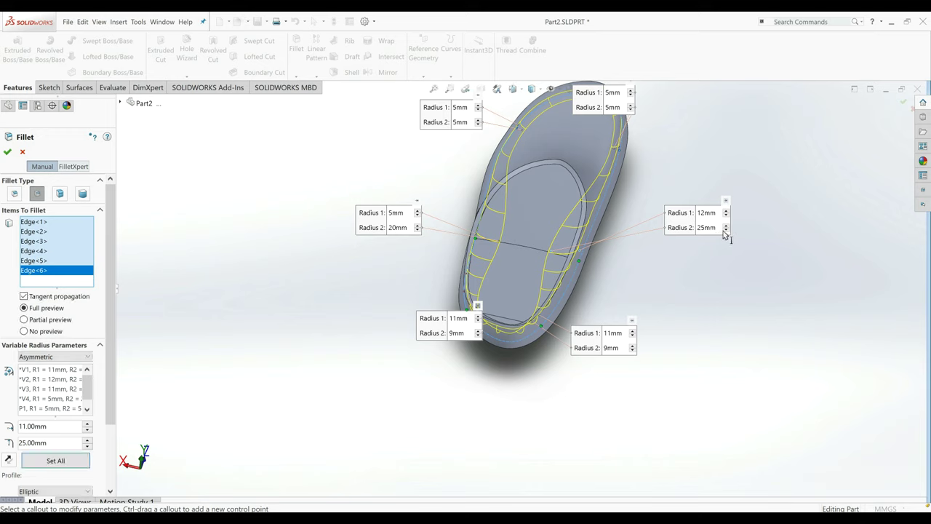
click(726, 230)
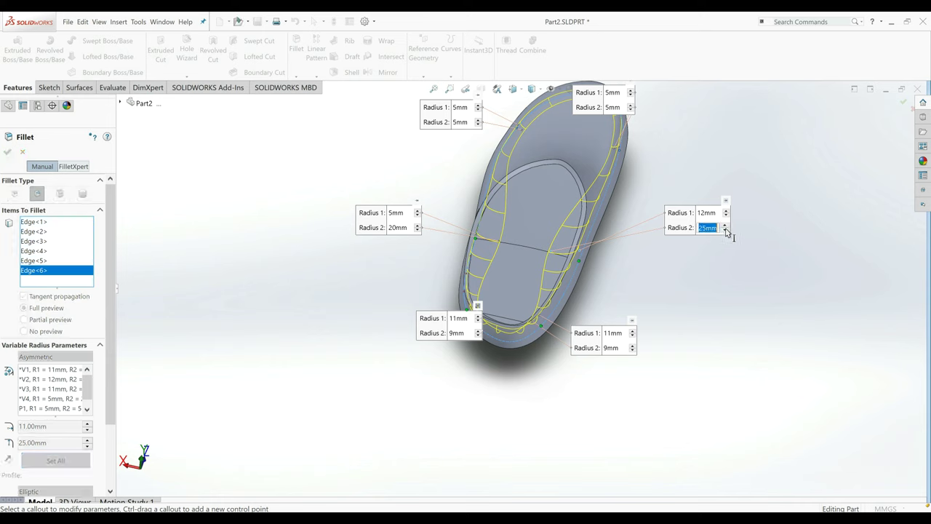
text(28)
key(Return)
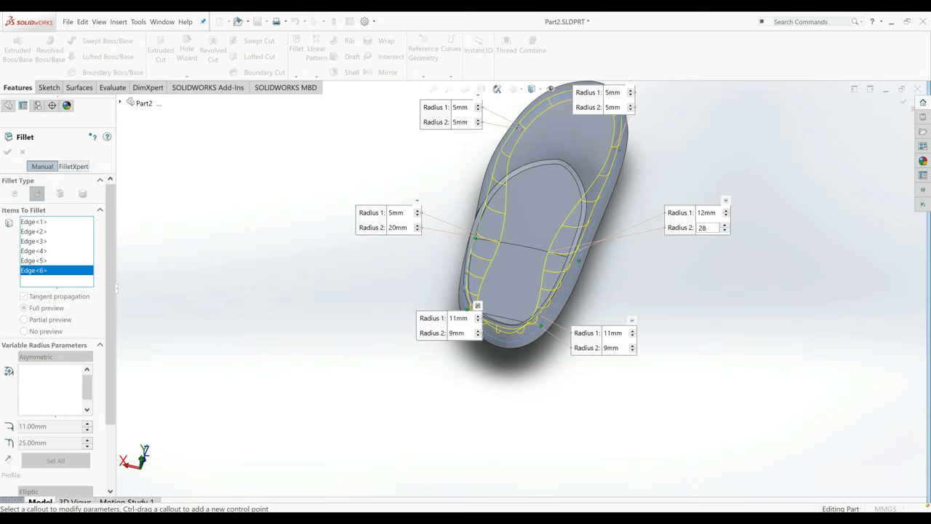
click(710, 235)
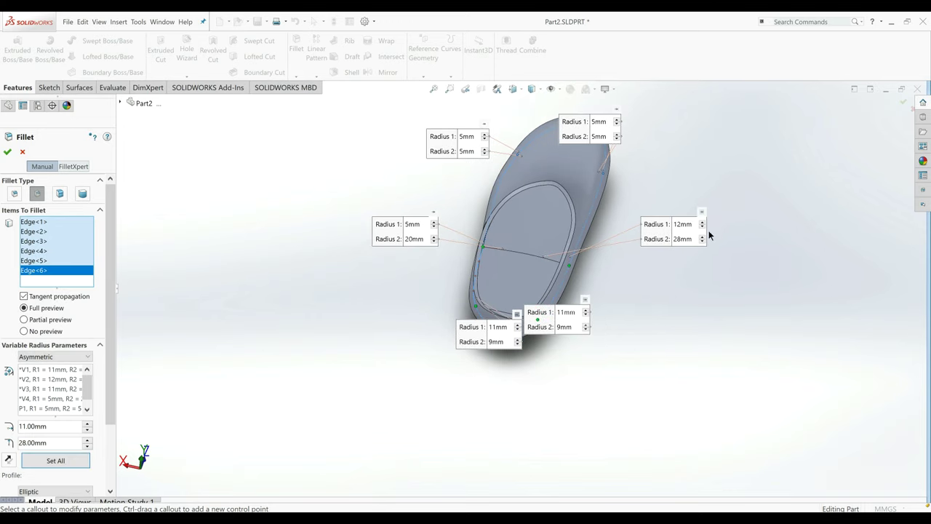
click(702, 244)
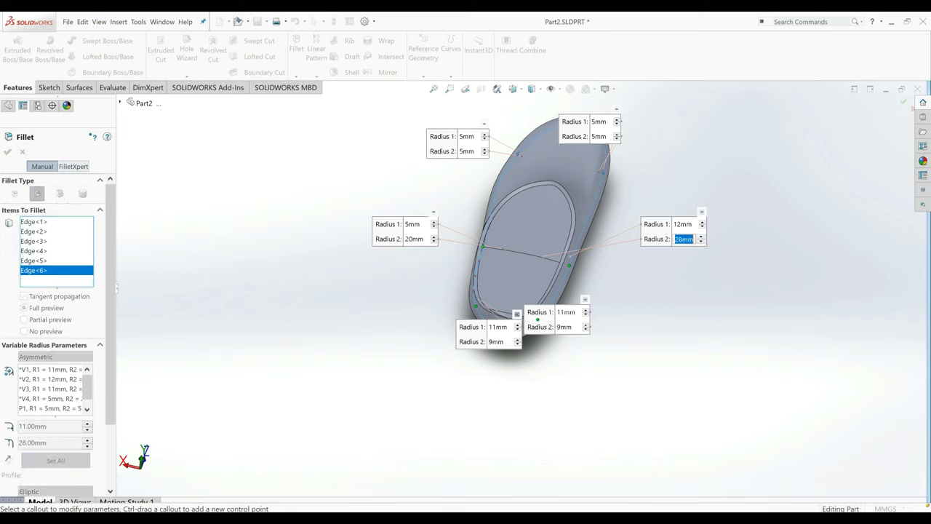
text(25)
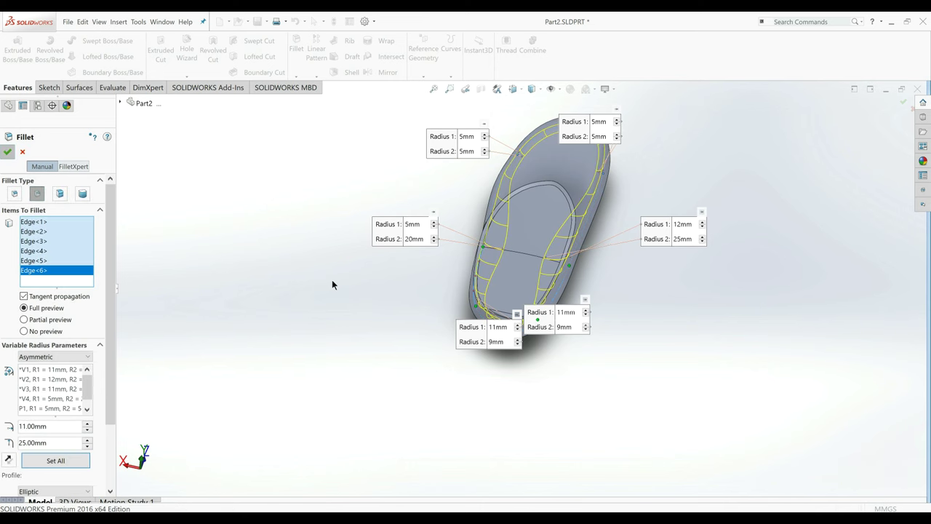
Accept VarFillet1 and inspect the filleted shoe, fitting it to the view.
key(Return)
middle_drag(415, 312, 559, 346)
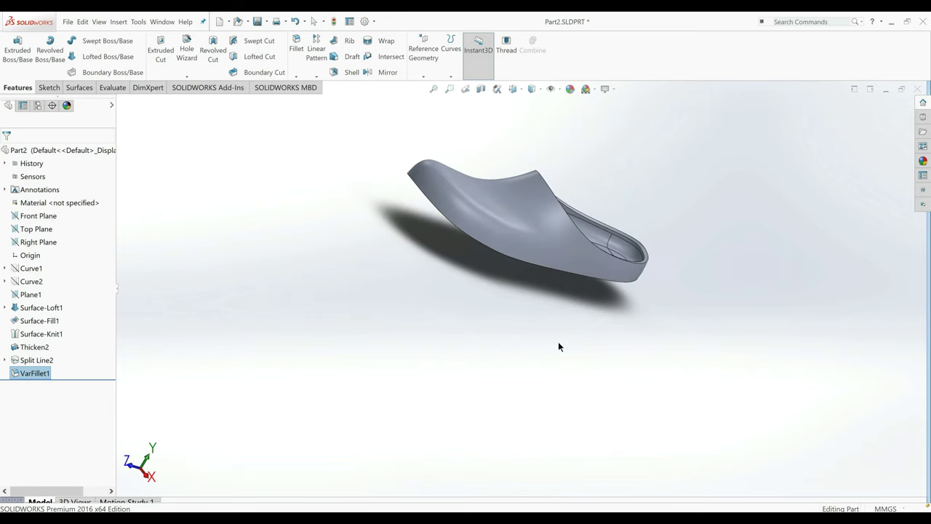
scroll(651, 233, down, 6)
middle_drag(615, 267, 247, 85)
key(f)
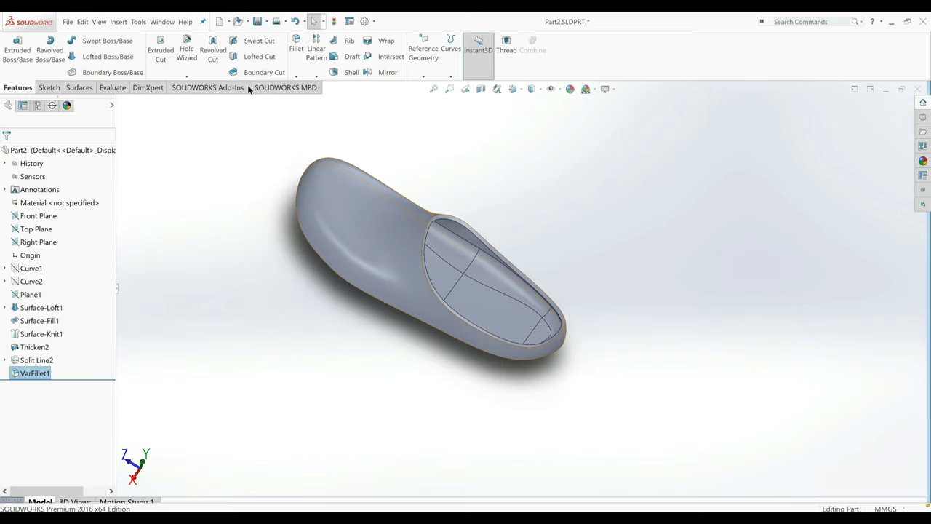
Add a full-round fillet on the opening rim using outer face, rim face and inner face.
click(299, 54)
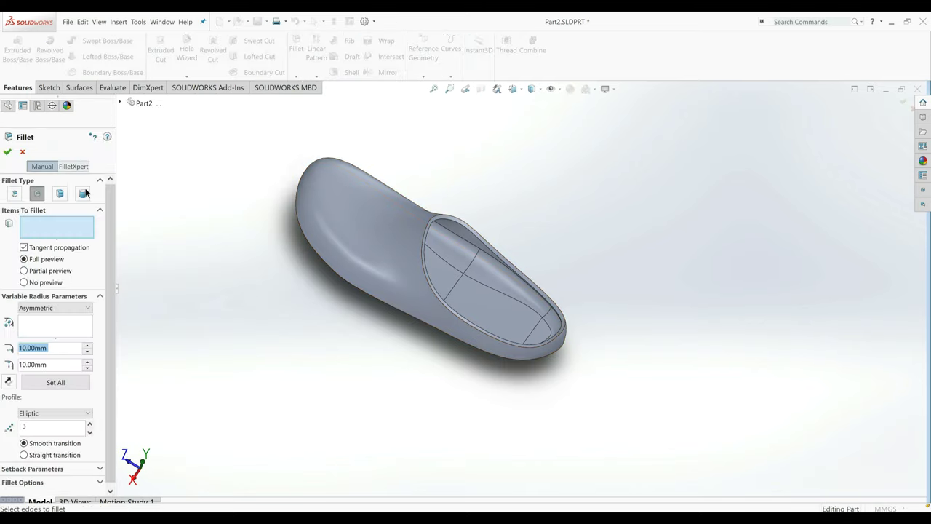
click(400, 273)
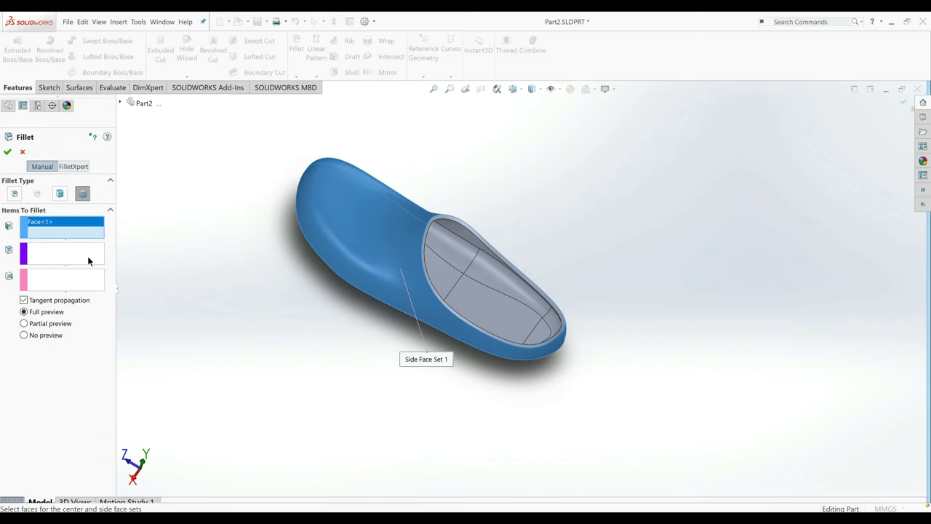
click(90, 256)
click(447, 276)
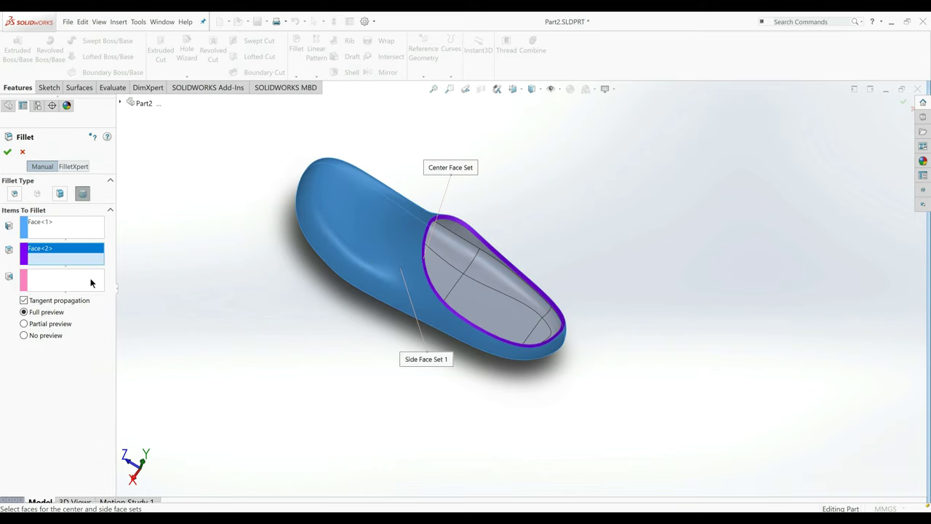
click(479, 245)
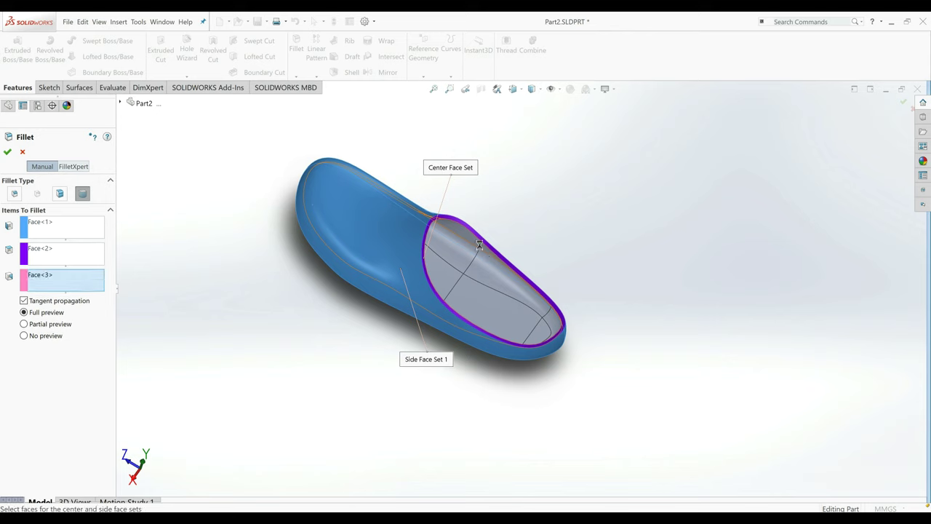
middle_drag(482, 395, 444, 341)
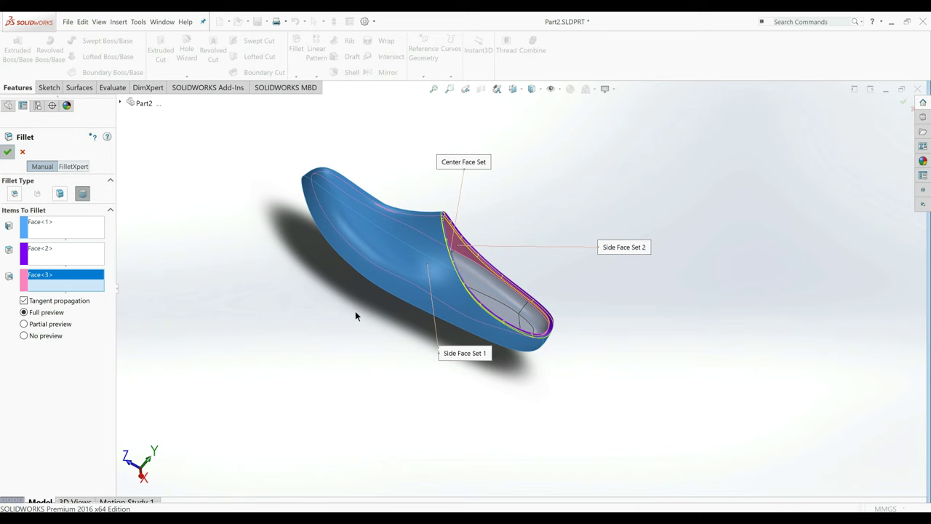
key(Return)
middle_drag(423, 320, 538, 239)
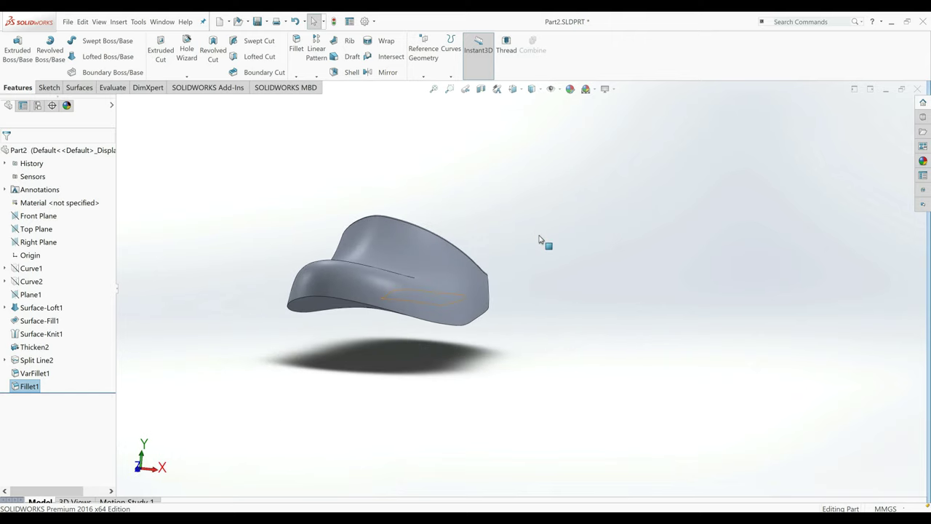
Start a new sketch on the Right Plane, viewed normal to it.
key(ctrl+4)
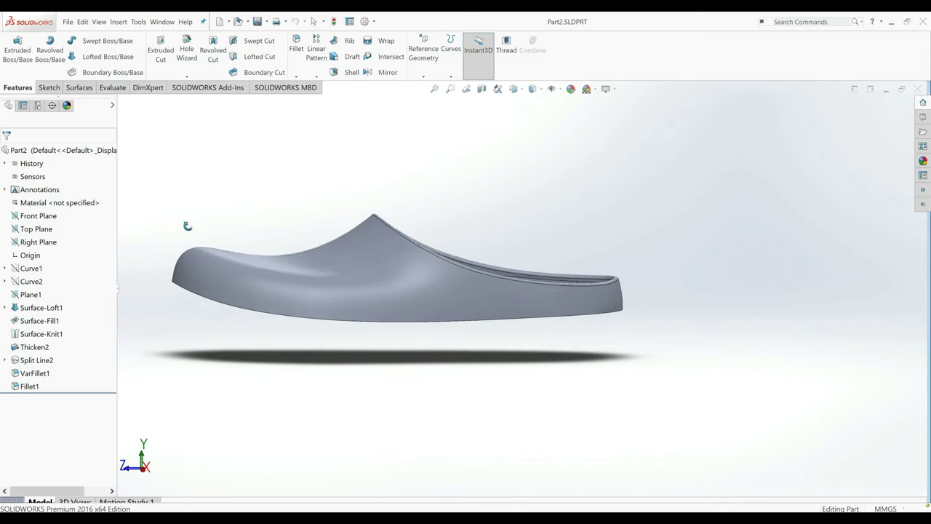
click(42, 242)
click(71, 234)
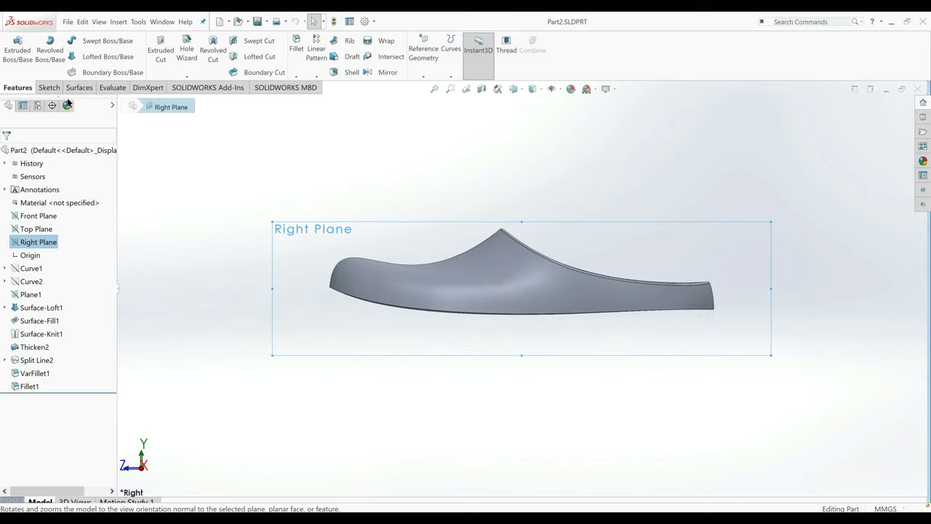
click(55, 91)
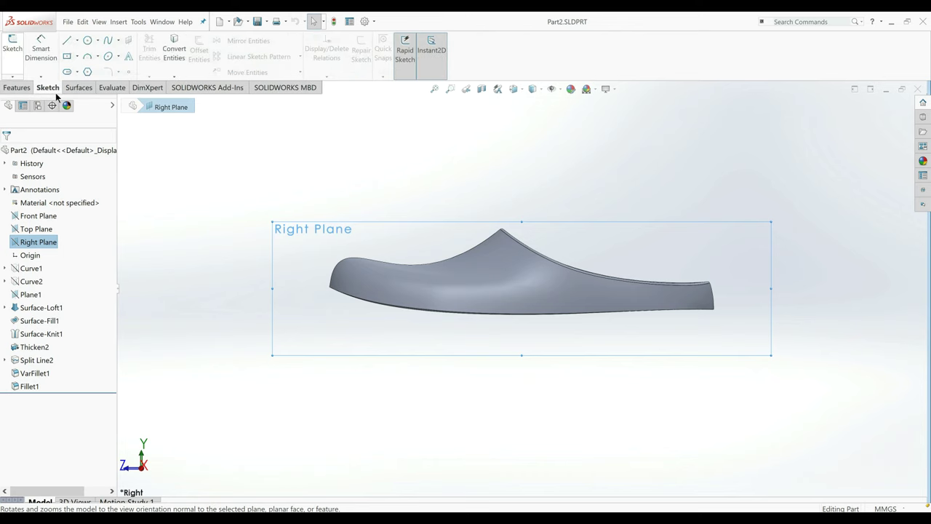
click(12, 48)
scroll(544, 292, down, 2)
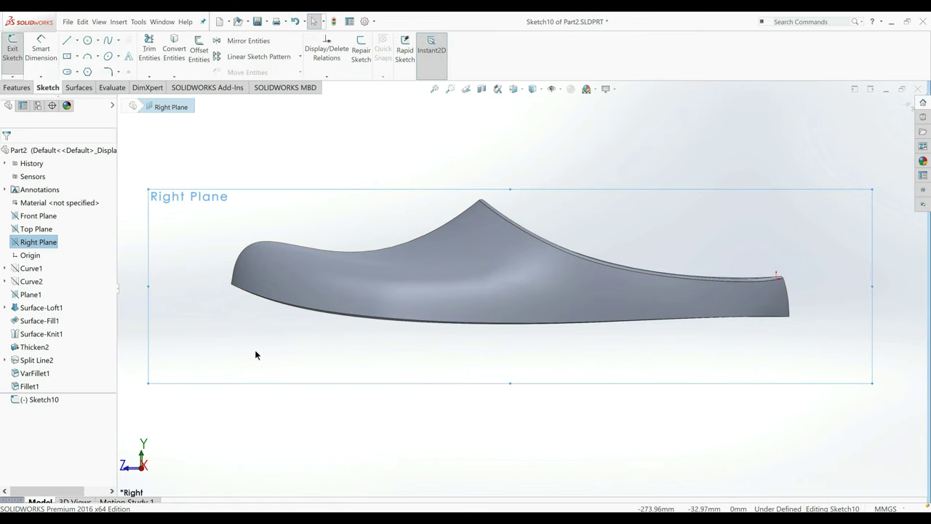
Browse the Surface-Loft1, Curve1 and Curve2 sketches and select Sketch3.
click(5, 307)
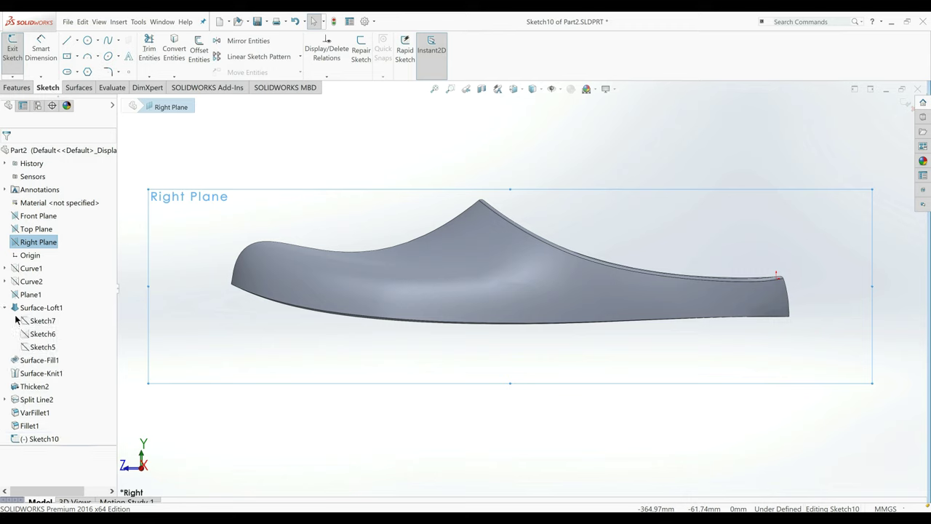
click(4, 308)
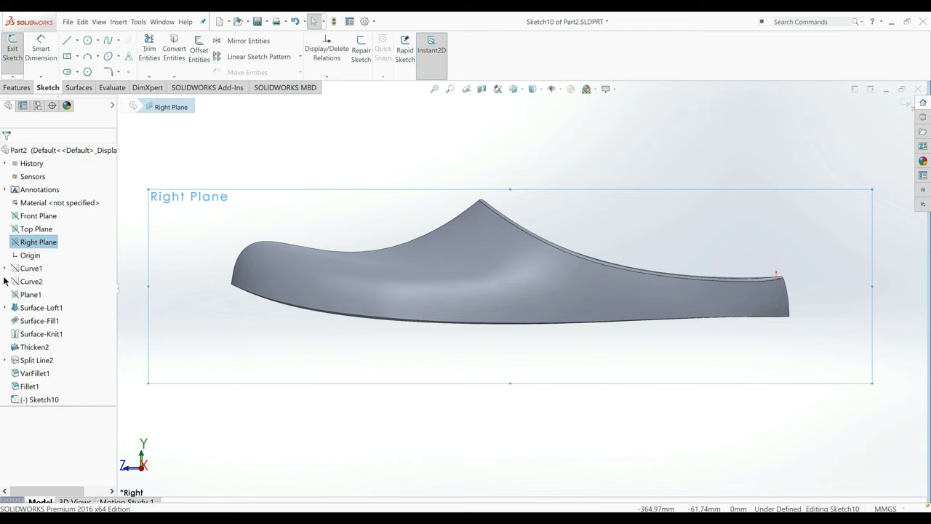
click(4, 268)
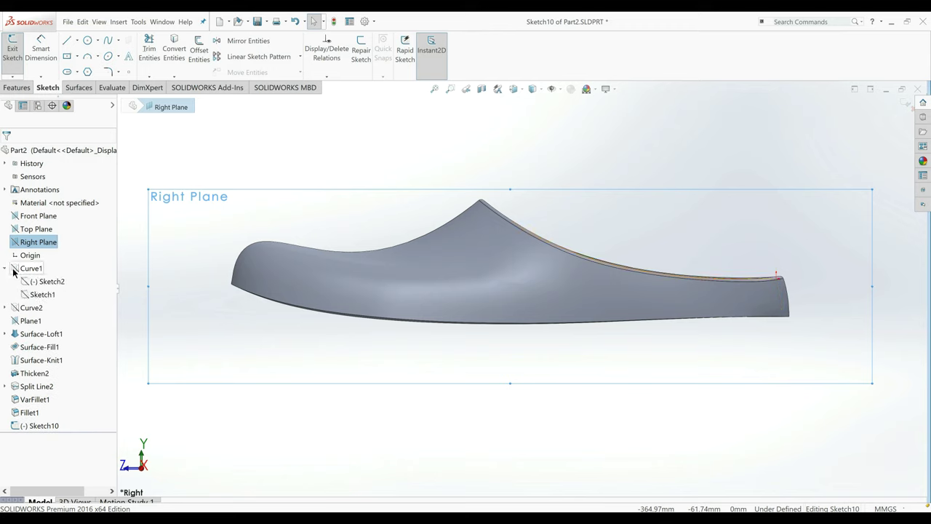
click(4, 269)
click(5, 282)
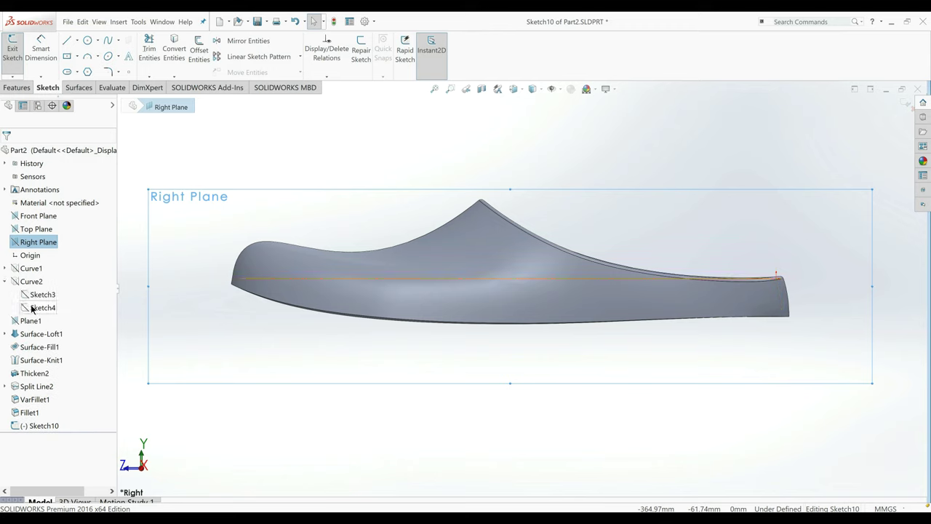
click(33, 296)
right_click(32, 297)
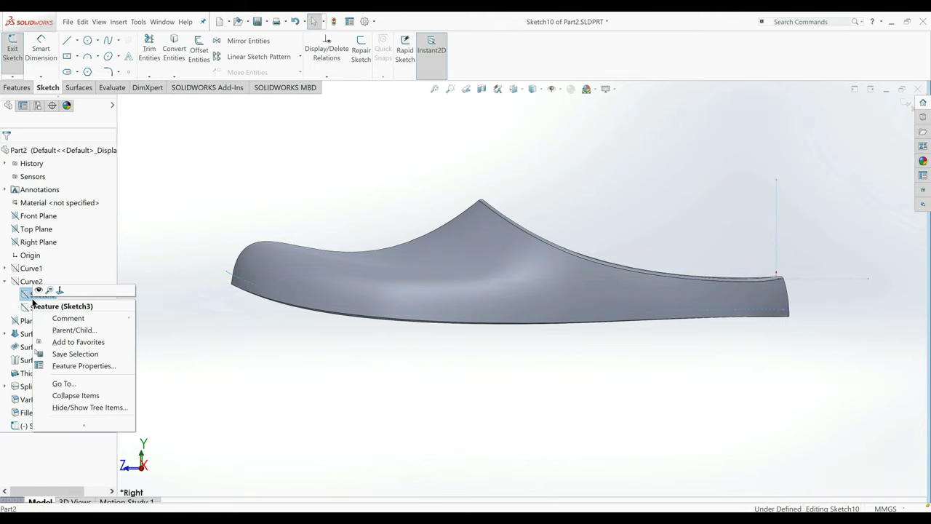
click(44, 291)
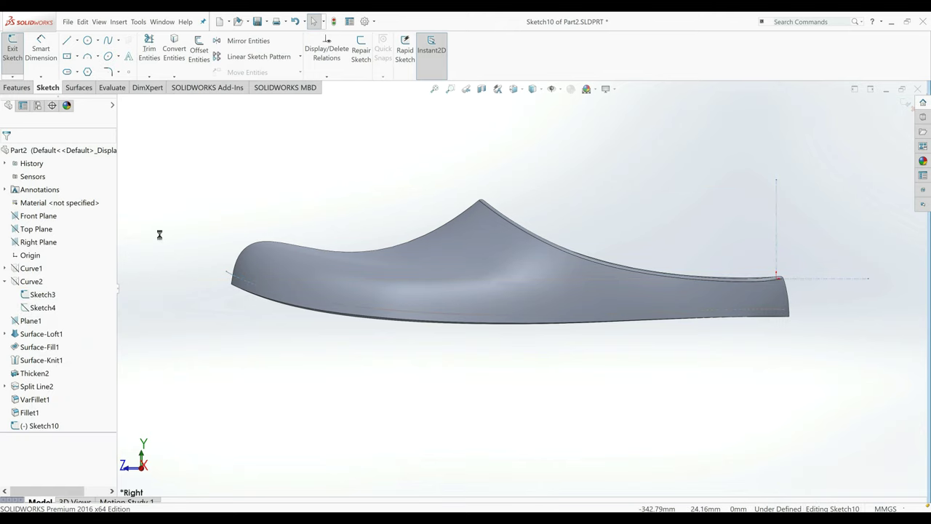
Offset the sole edge chain by 10 mm and stretch both curve ends past the shoe.
click(198, 49)
click(272, 290)
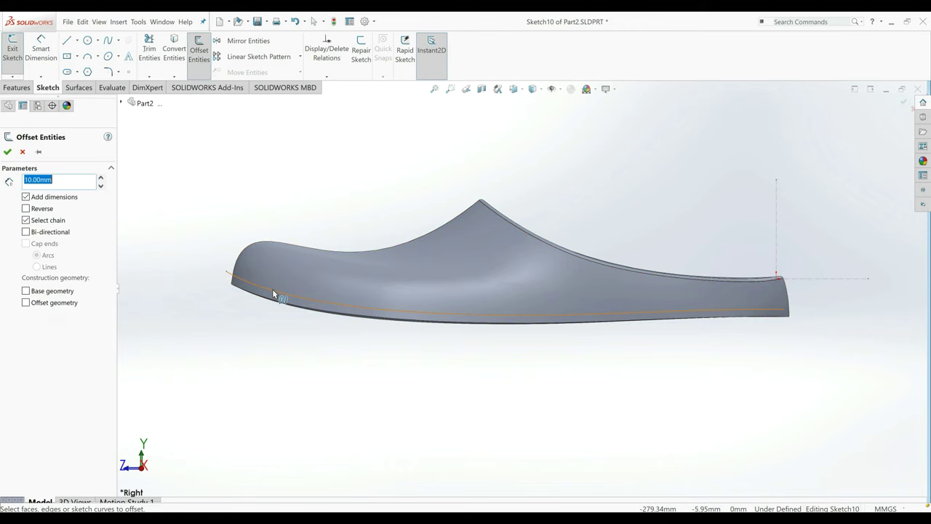
click(272, 288)
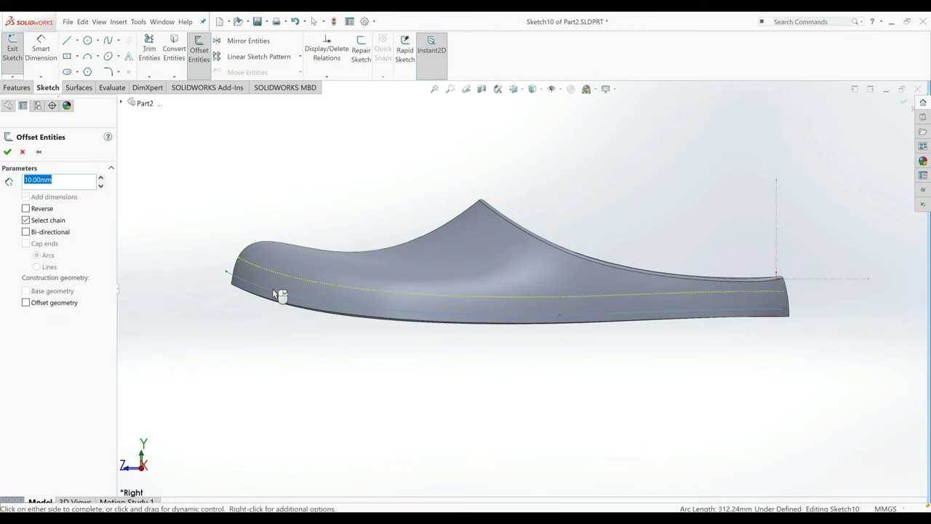
click(7, 151)
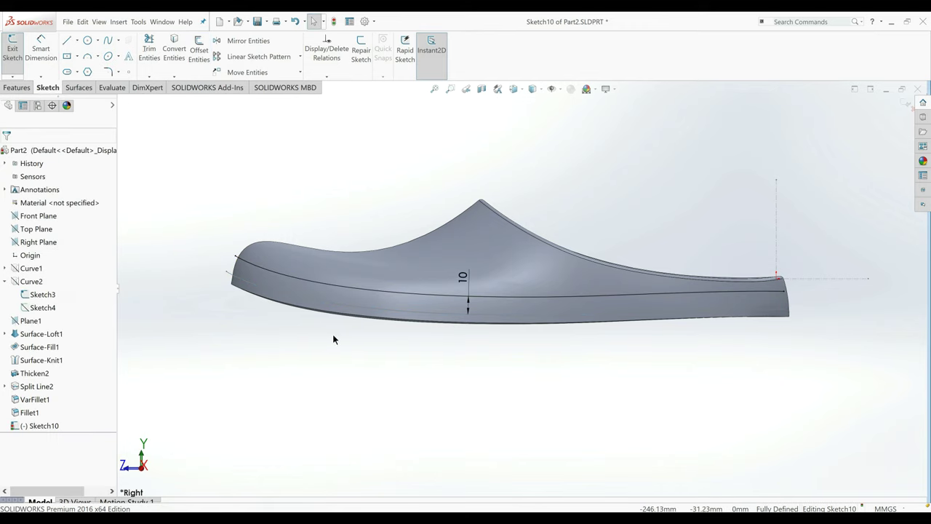
click(800, 292)
drag(801, 291, 818, 291)
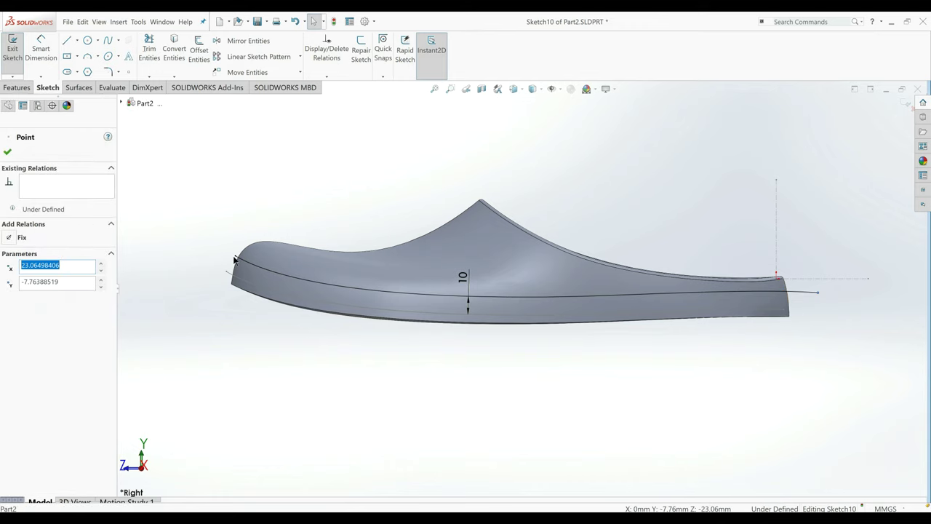
drag(237, 259, 211, 231)
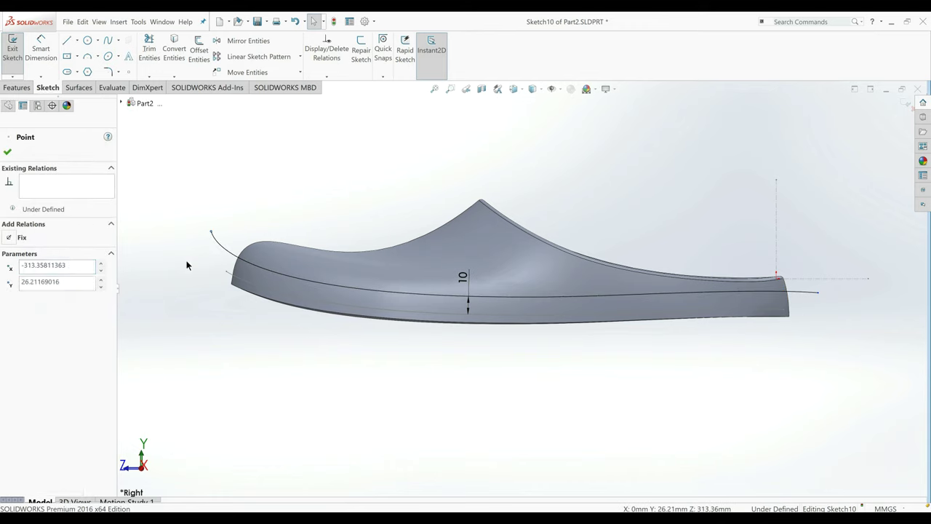
key(Escape)
click(13, 50)
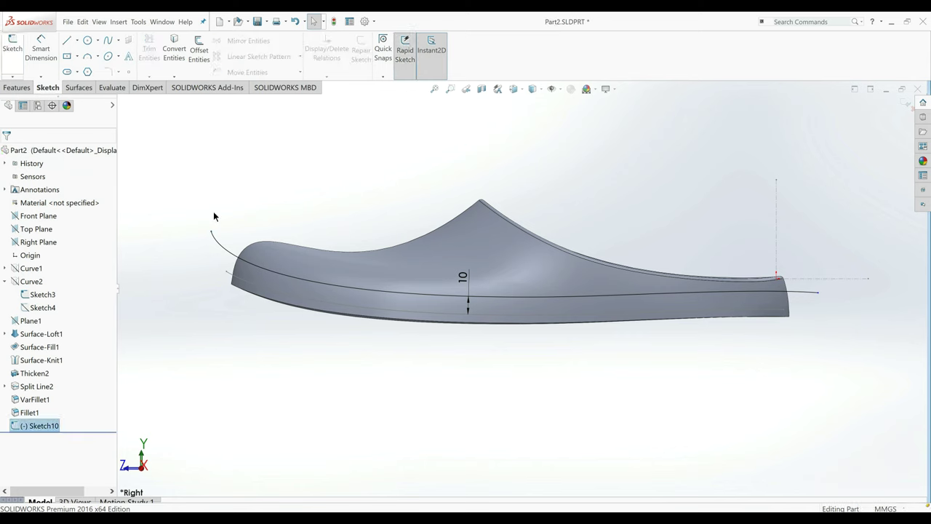
Hide the Sketch3 curve from the model.
middle_drag(213, 216, 254, 250)
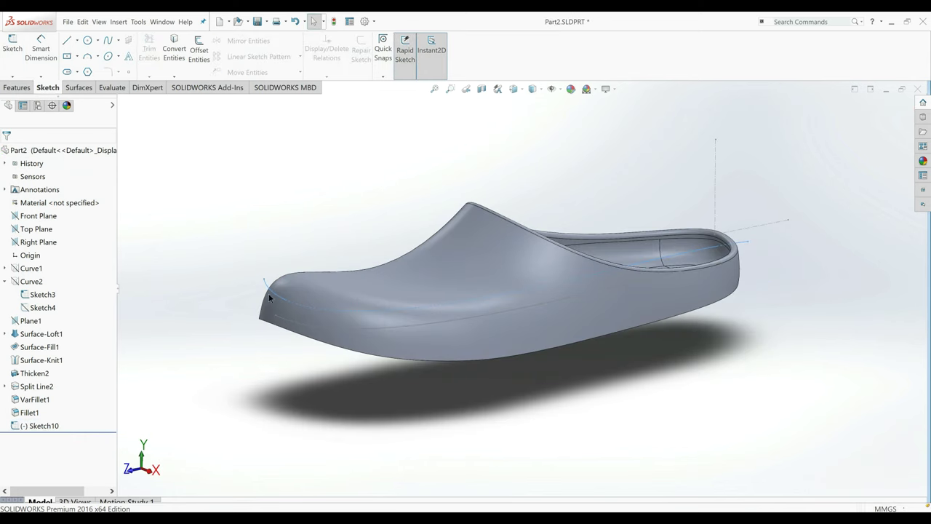
right_click(289, 324)
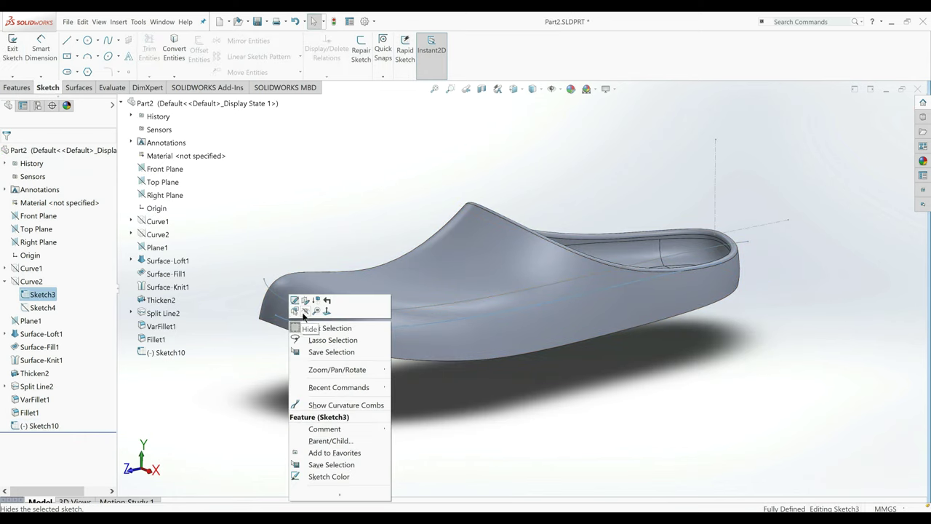
click(235, 268)
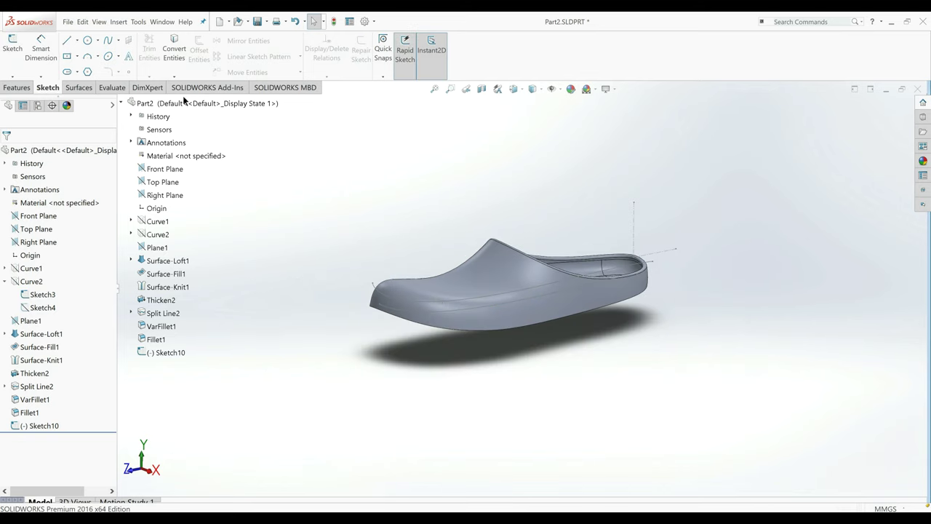
Create a projection split line from Sketch10 on the shoe's outer face.
click(22, 88)
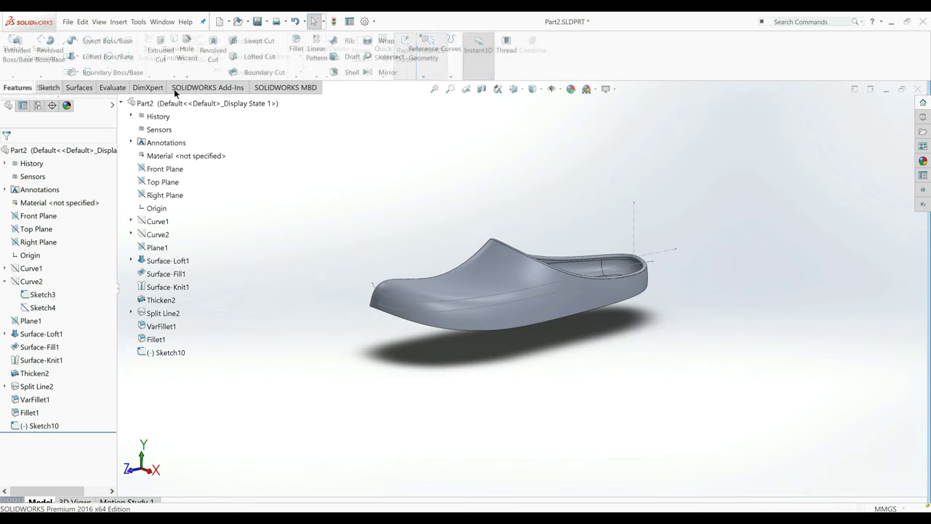
click(448, 60)
click(466, 87)
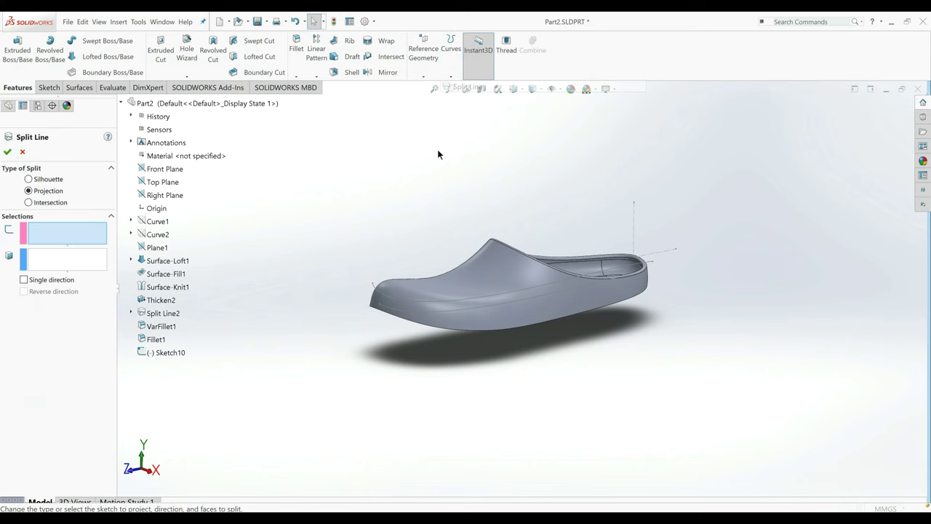
click(433, 293)
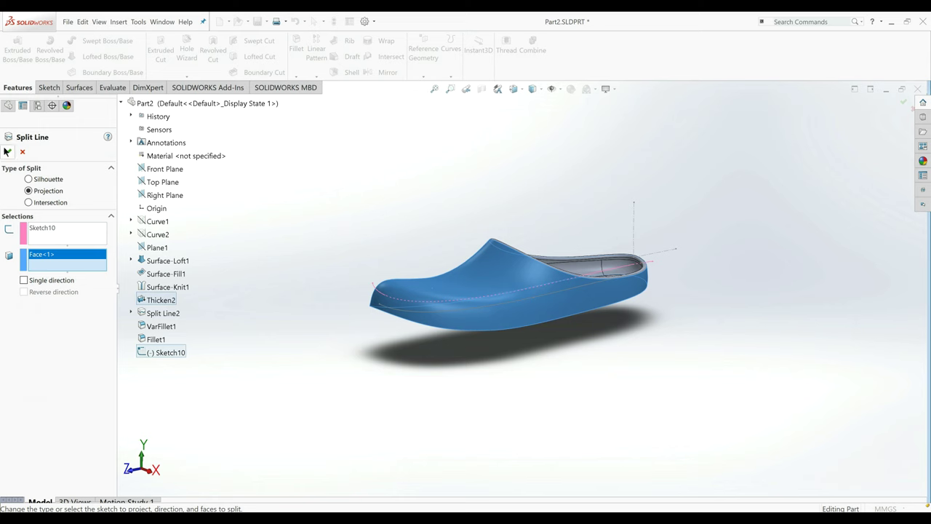
key(Return)
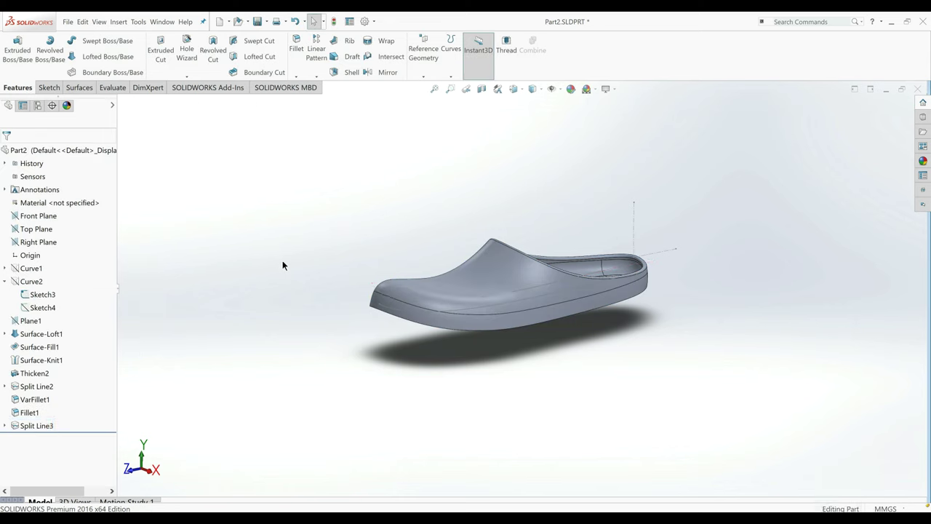
Orbit the shoe to view it from behind and bring up the Surfaces tools.
middle_drag(283, 264, 338, 157)
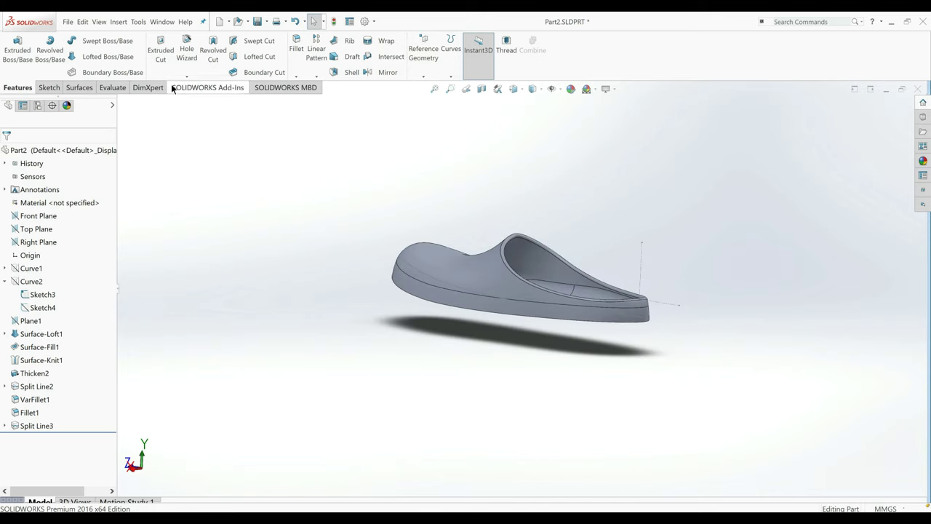
click(47, 88)
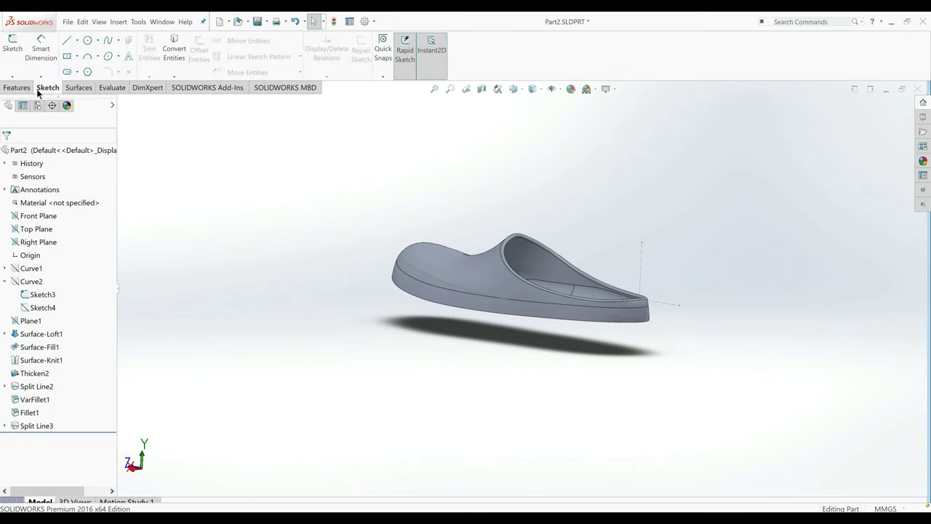
click(16, 88)
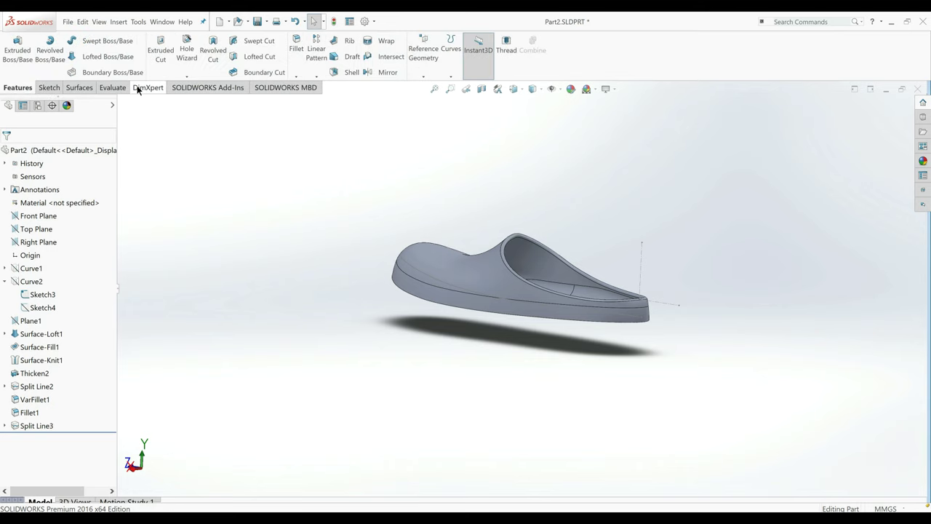
click(79, 88)
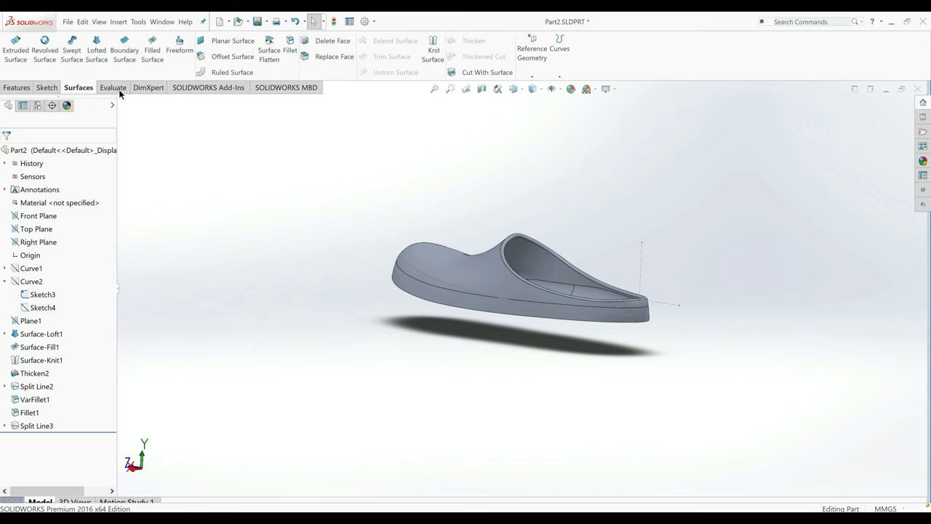
Knit the sole's lower side band below the split line into Surface-Knit2.
click(433, 51)
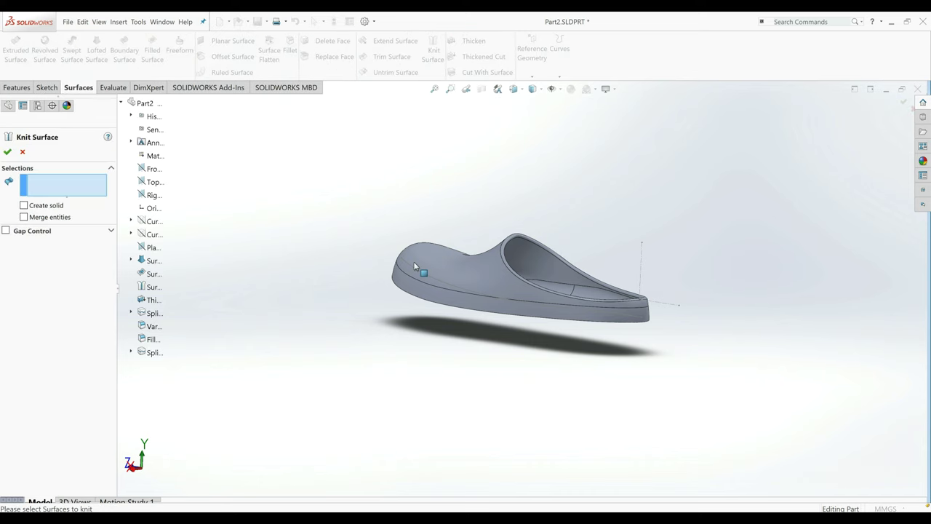
click(417, 289)
scroll(482, 251, down, 3)
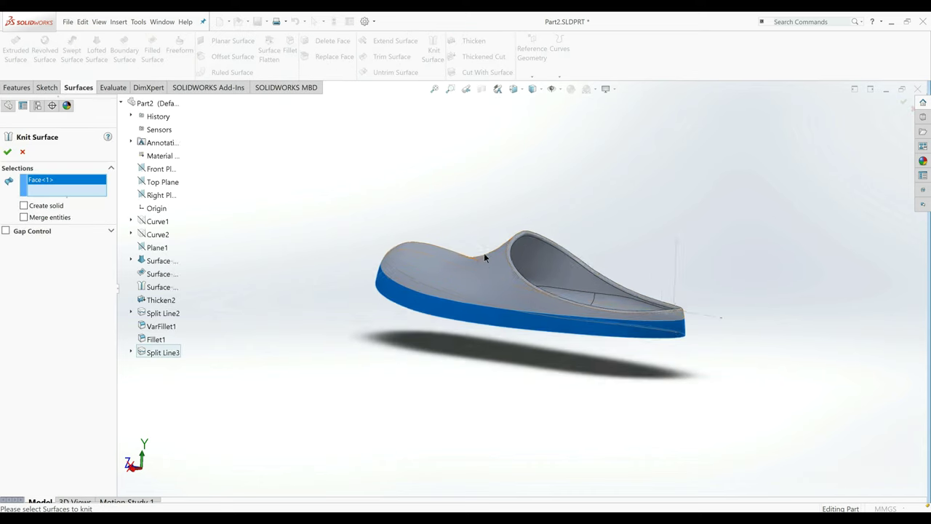
click(6, 152)
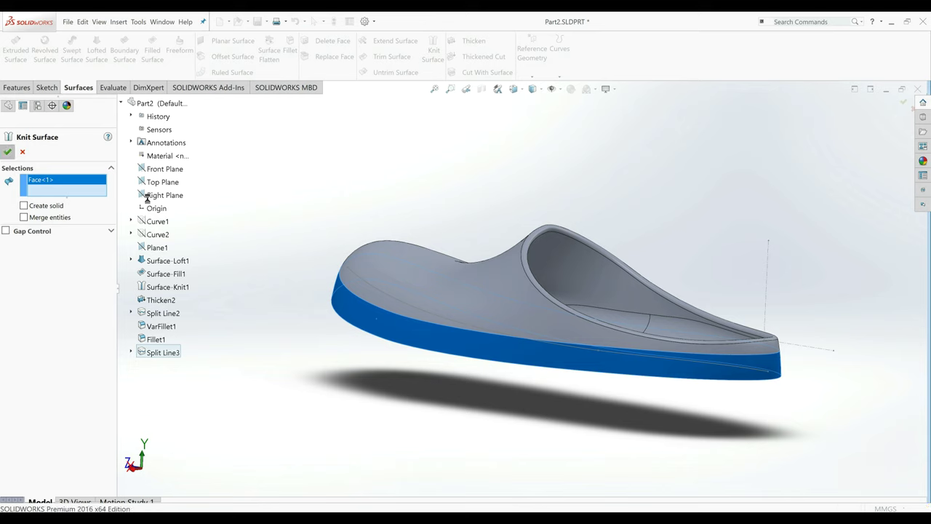
Thicken Surface-Knit2 by 1 mm, merged into the shoe.
click(476, 41)
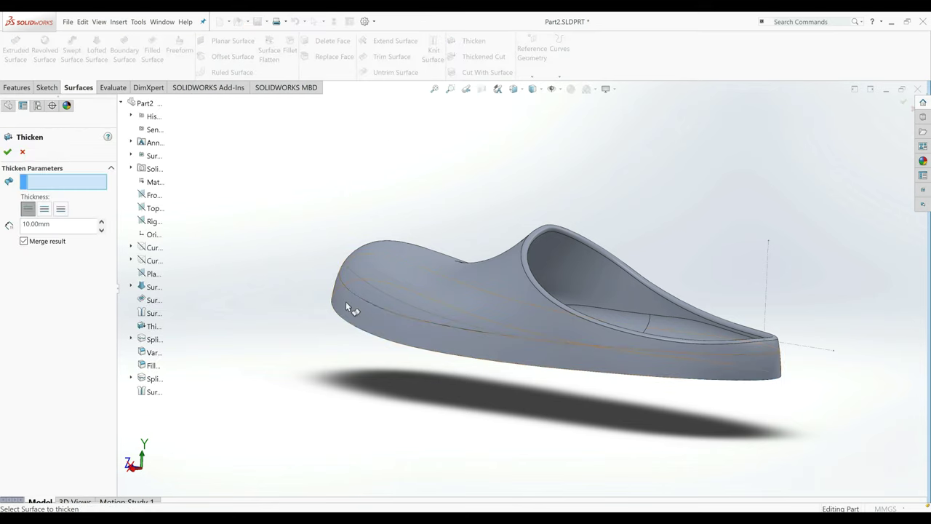
click(345, 301)
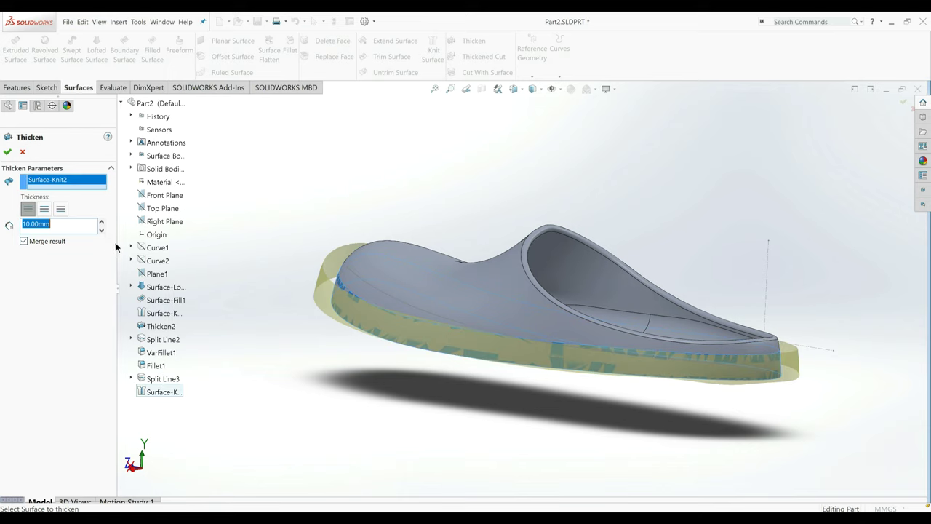
text(1)
key(Return)
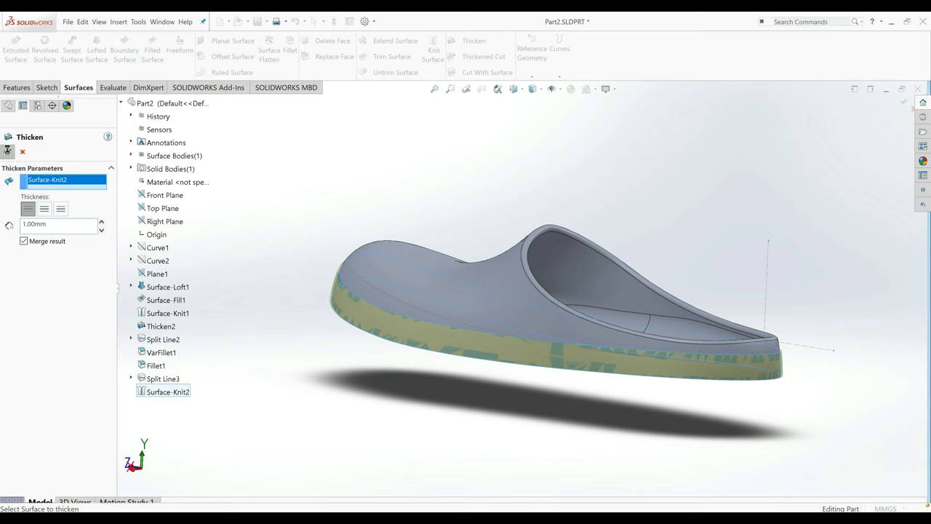
key(Return)
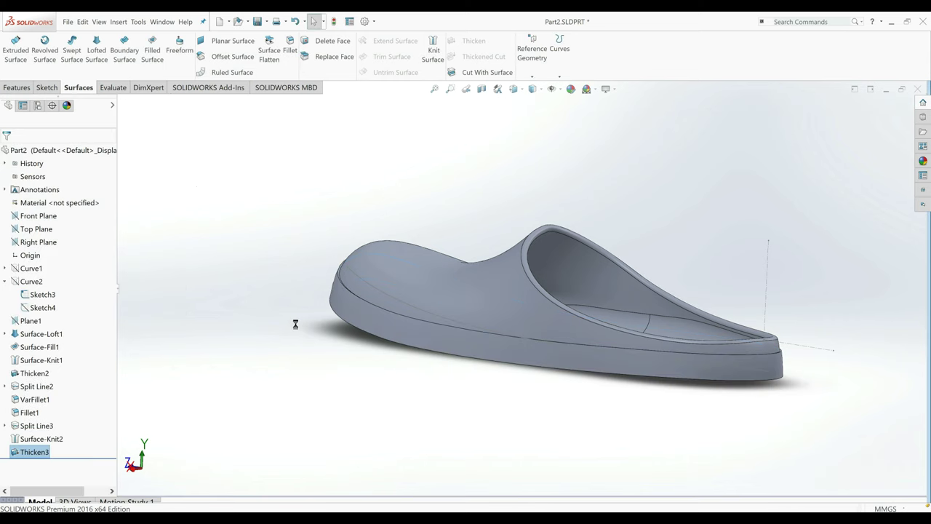
Knit the shoe's bottom sole face into Surface-Knit3.
middle_drag(362, 397, 386, 302)
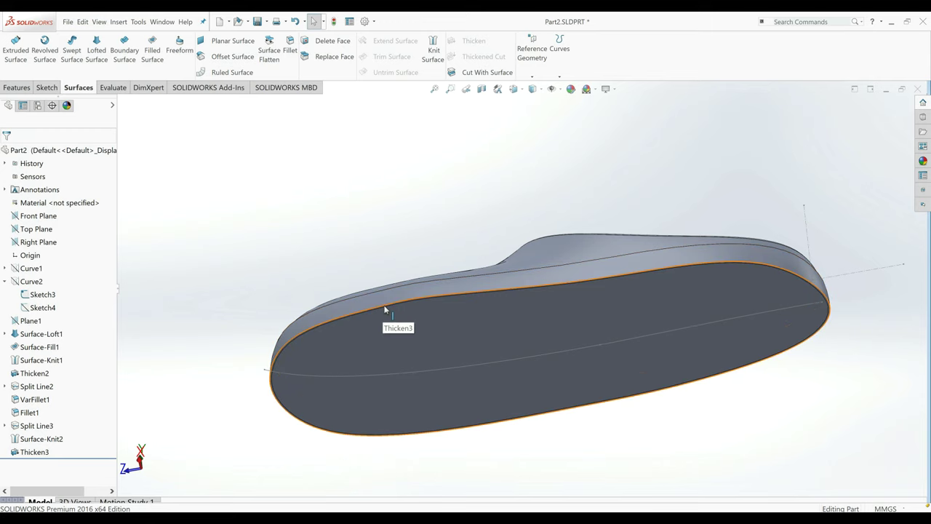
scroll(300, 370, down, 5)
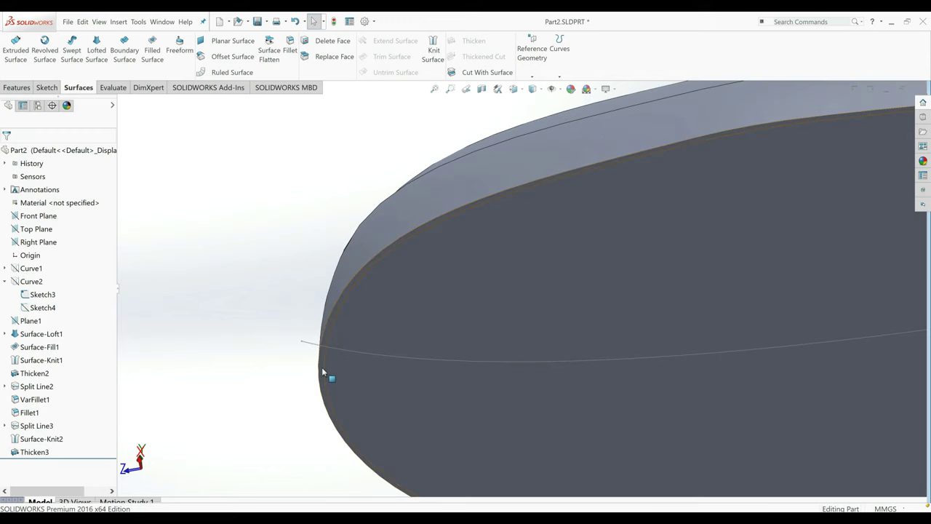
click(323, 372)
scroll(354, 306, up, 5)
middle_drag(349, 276, 498, 169)
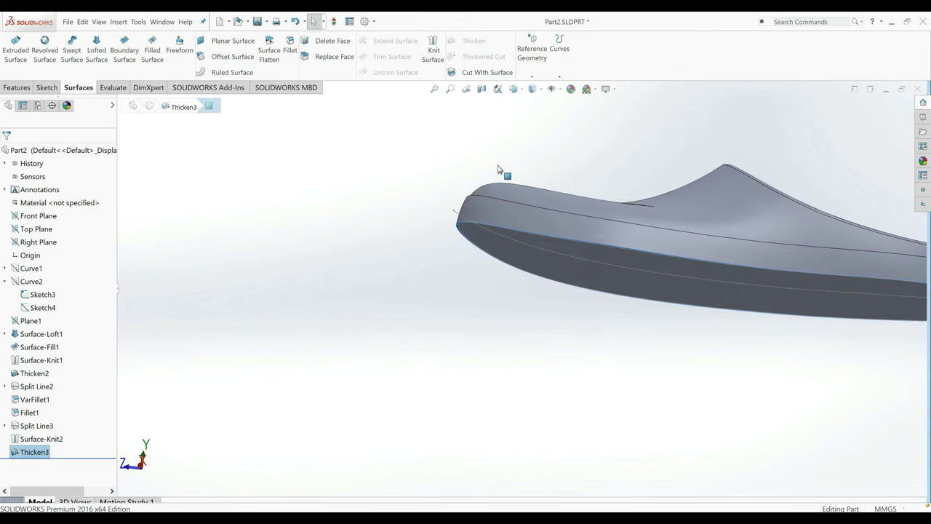
click(432, 51)
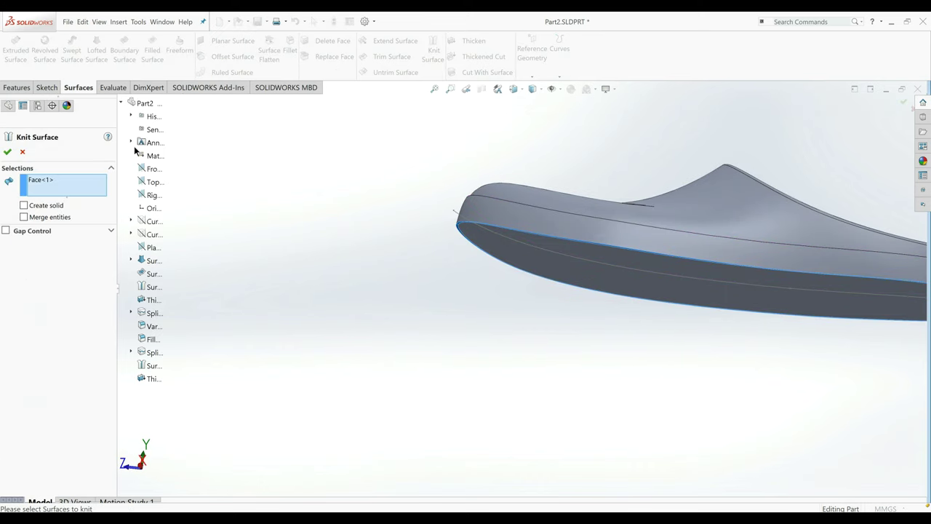
click(9, 152)
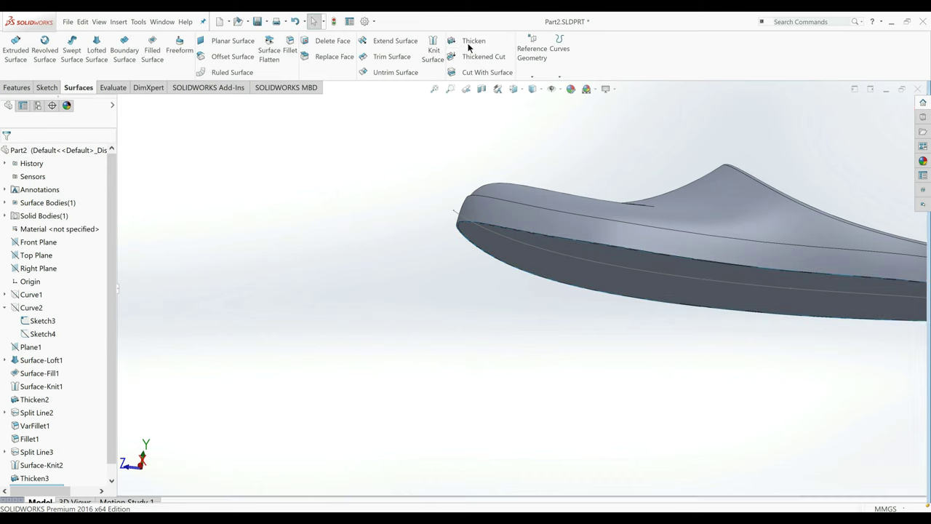
Thicken Surface-Knit3 by 10.00 mm as a merged extra sole layer.
click(469, 42)
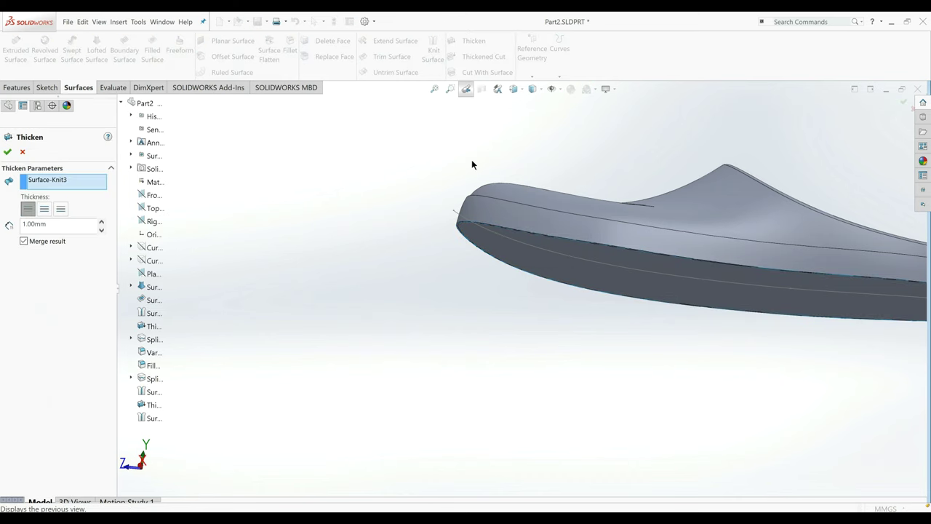
click(458, 232)
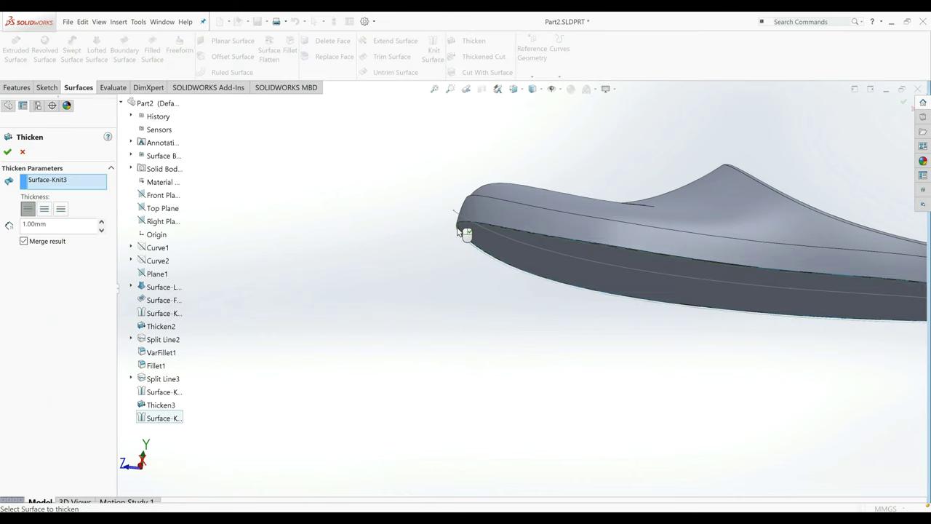
middle_drag(448, 221, 486, 240)
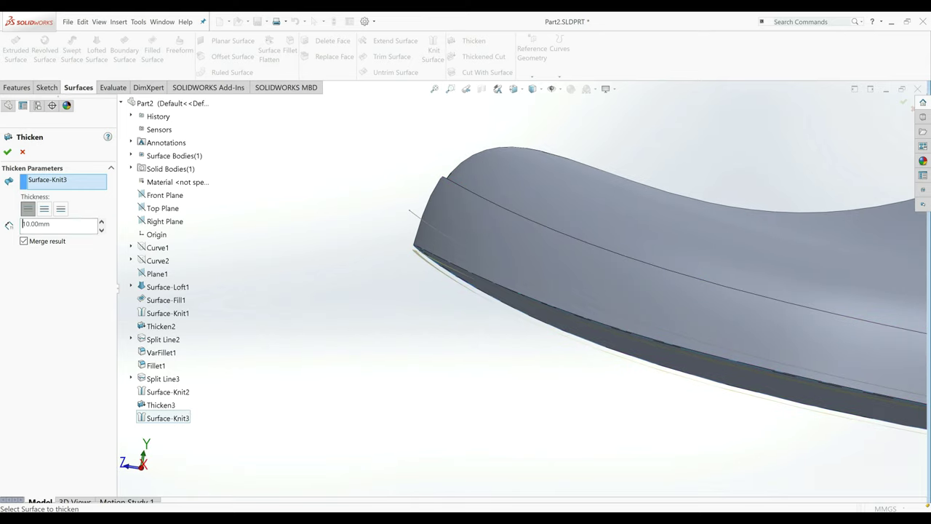
scroll(527, 269, up, 5)
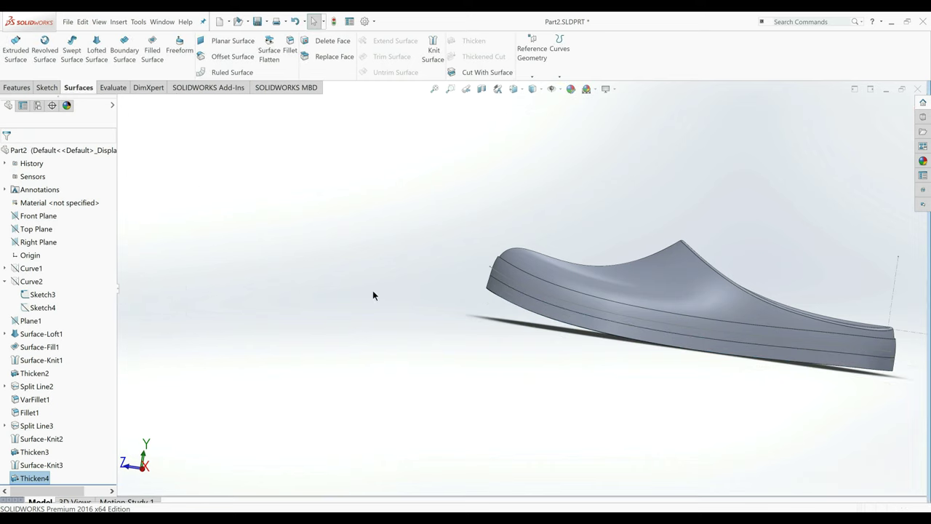
mouse_move(741, 385)
middle_down()
mouse_move(696, 366)
mouse_move(637, 363)
mouse_move(703, 357)
mouse_move(792, 380)
mouse_move(846, 409)
mouse_move(744, 378)
mouse_move(734, 389)
middle_up()
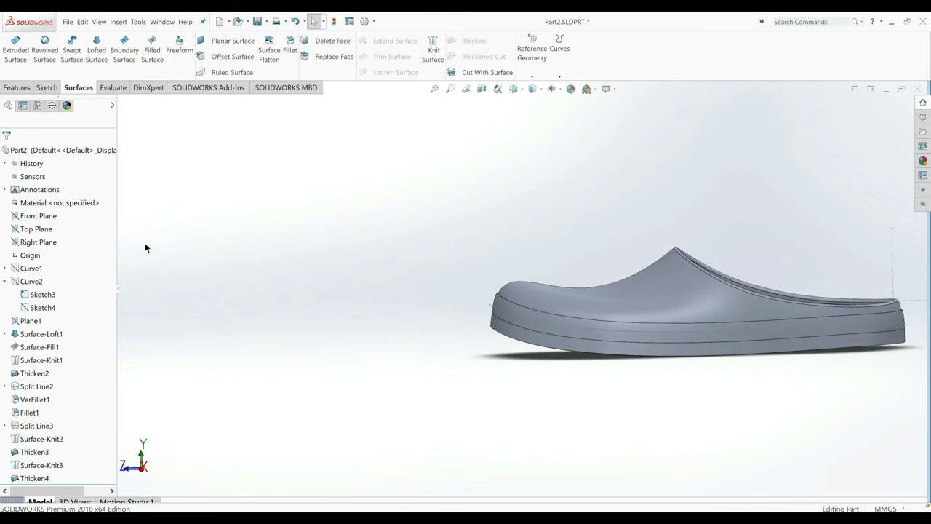
Sketch on the Right Plane, converting the existing Sketch3 side curve into it.
click(36, 241)
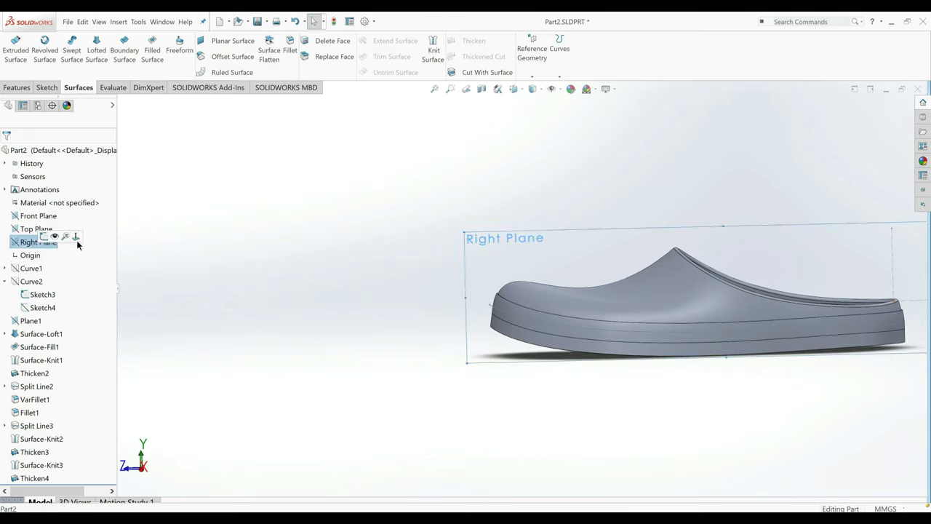
click(76, 237)
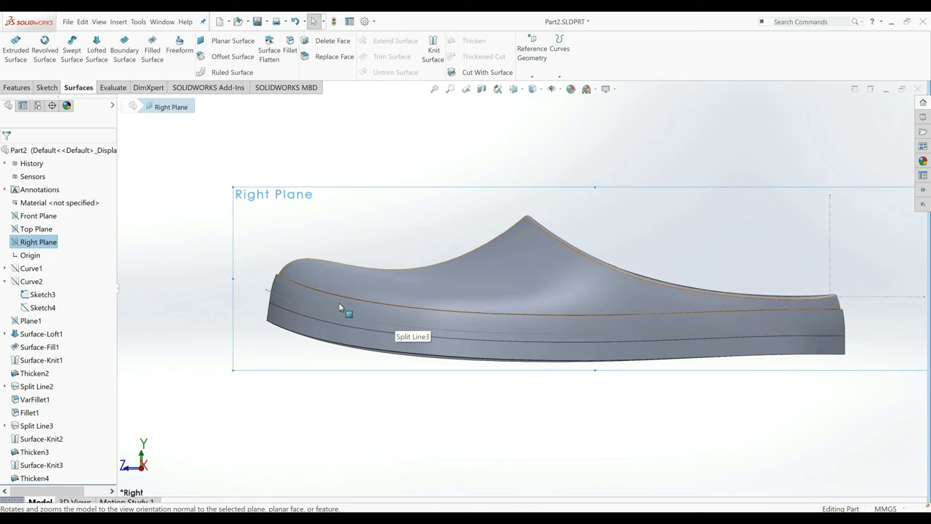
click(47, 87)
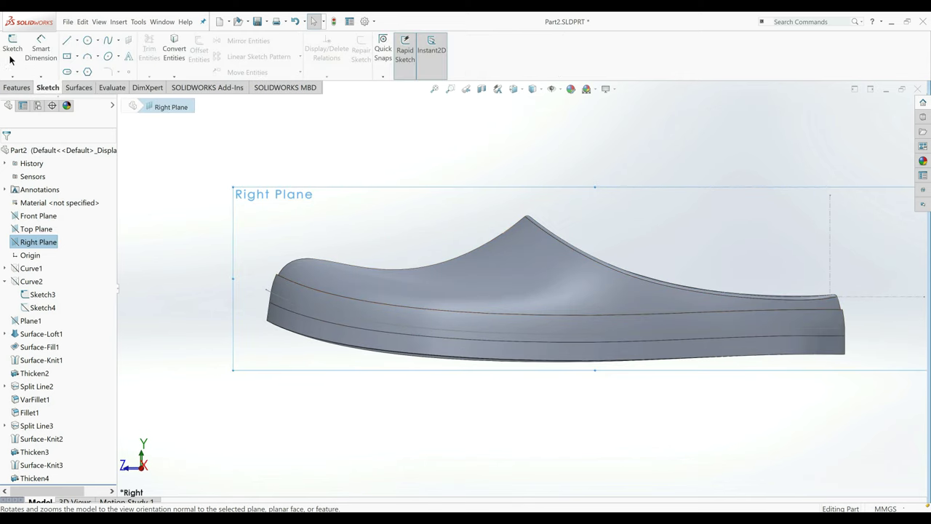
click(12, 51)
click(282, 298)
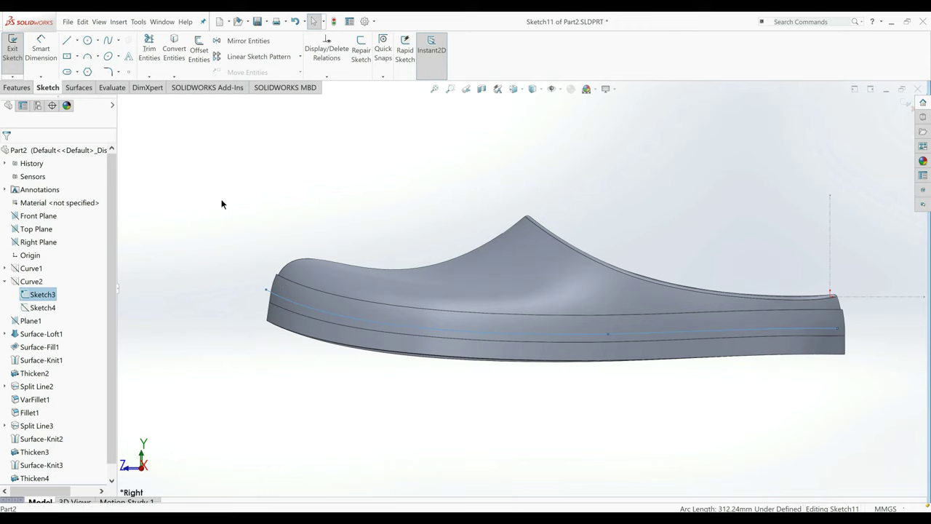
click(174, 50)
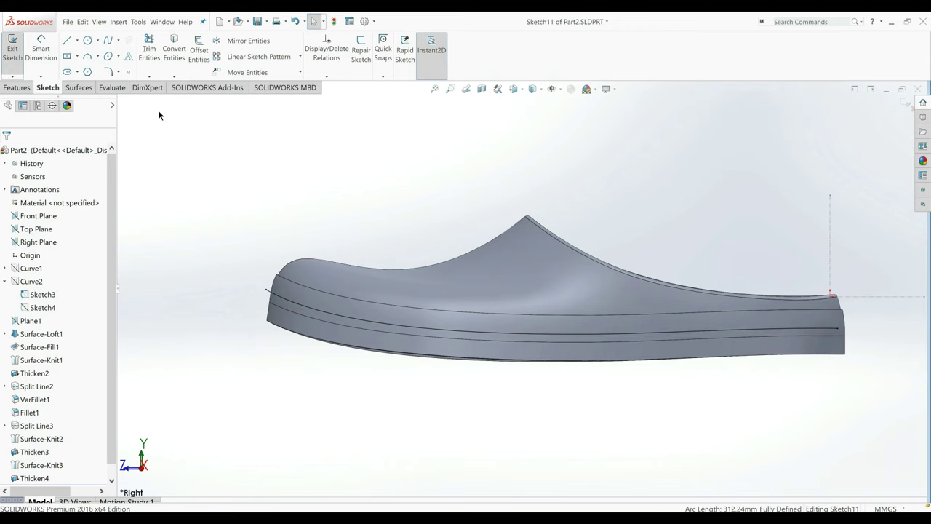
click(14, 55)
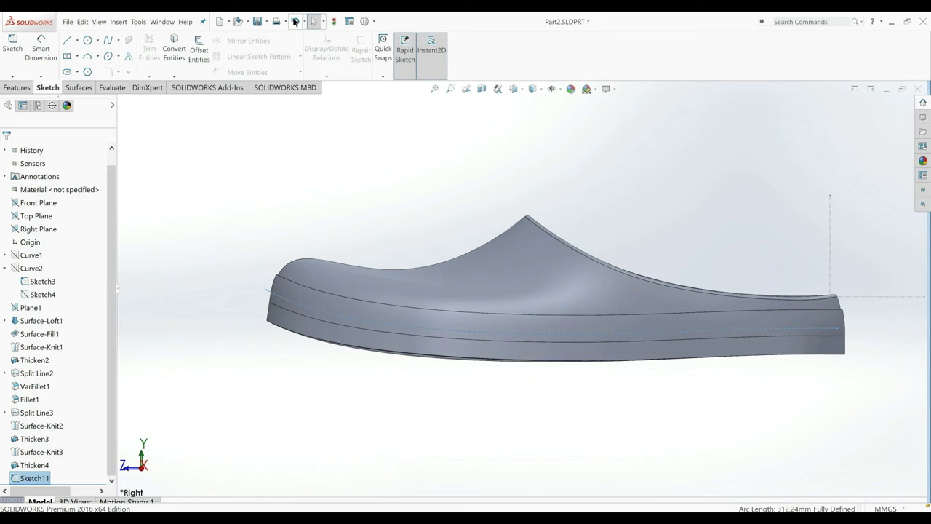
Extend the copied curve's heel and toe ends past the shoe in Sketch11.
click(294, 22)
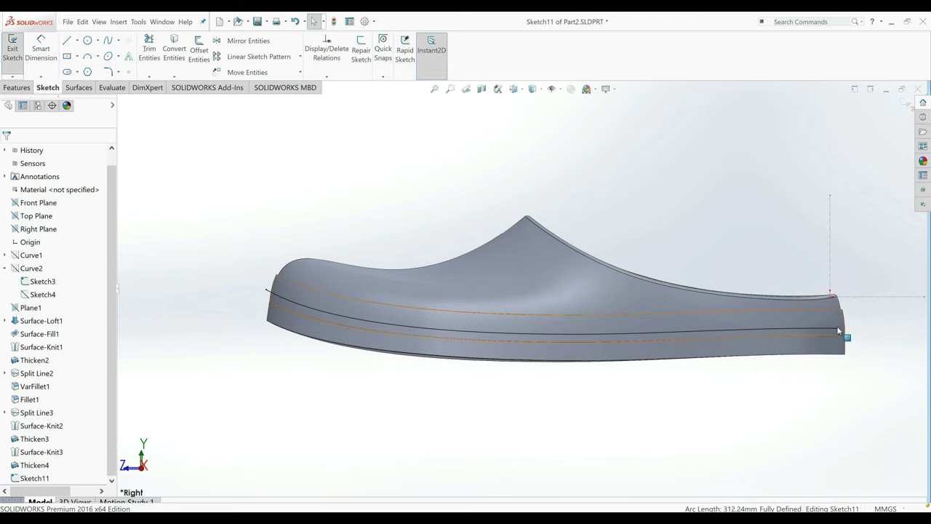
drag(836, 327, 871, 329)
click(264, 294)
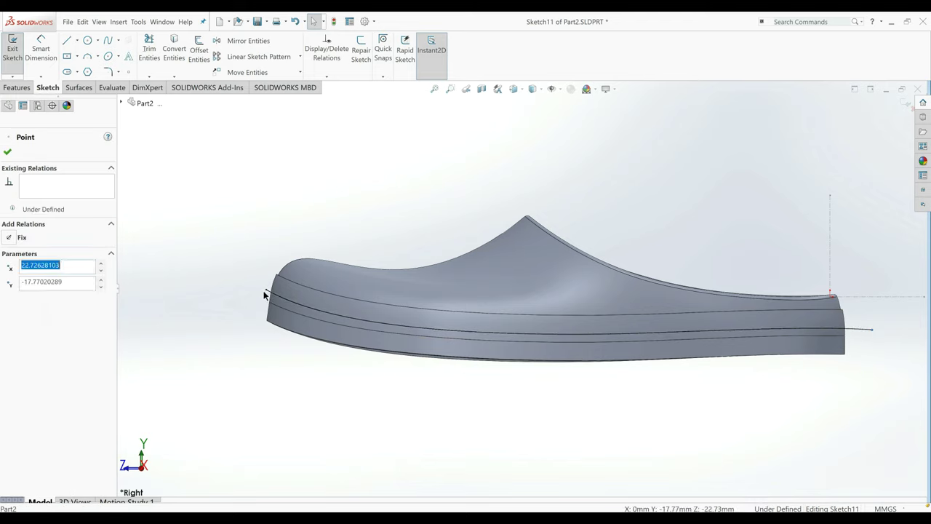
drag(267, 293, 253, 281)
click(13, 51)
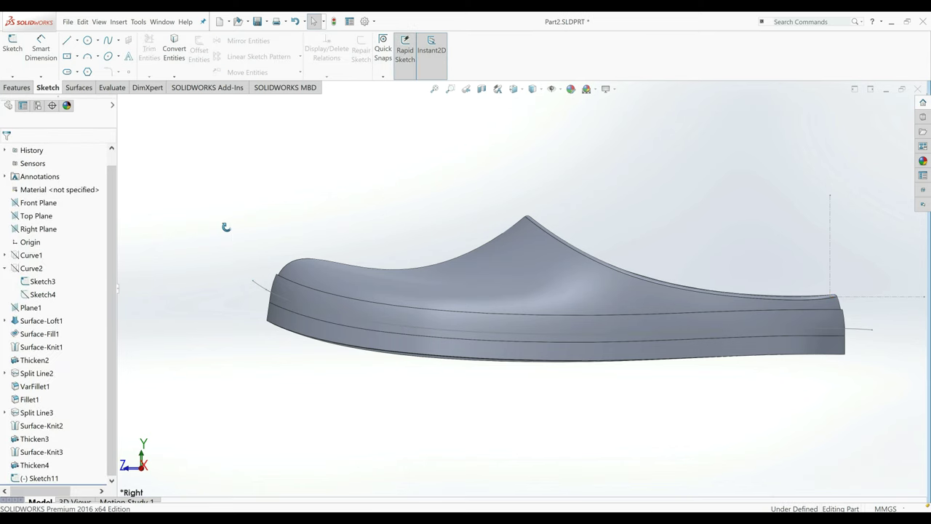
Project Sketch11 onto the sole's side face as Split Line4.
mouse_move(225, 224)
middle_down()
mouse_move(255, 260)
mouse_move(65, 284)
middle_up()
right_click(40, 282)
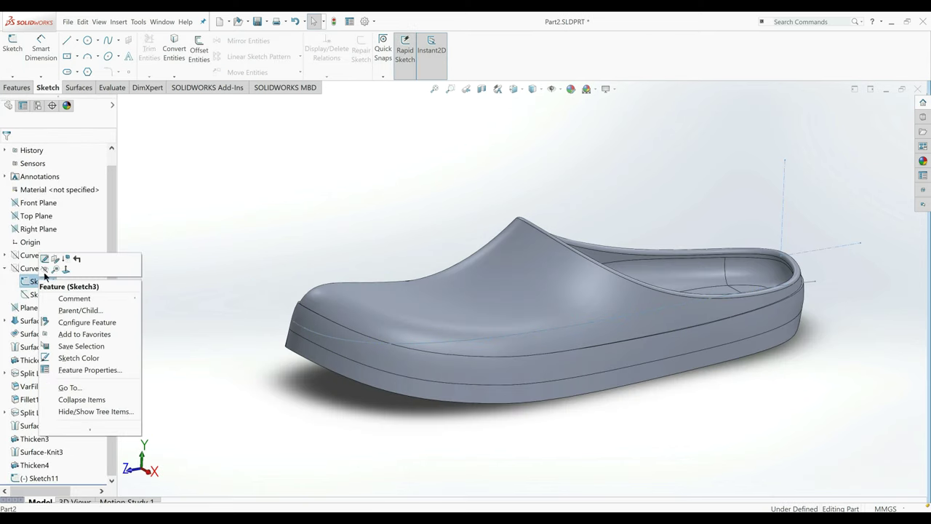
click(147, 251)
key(f)
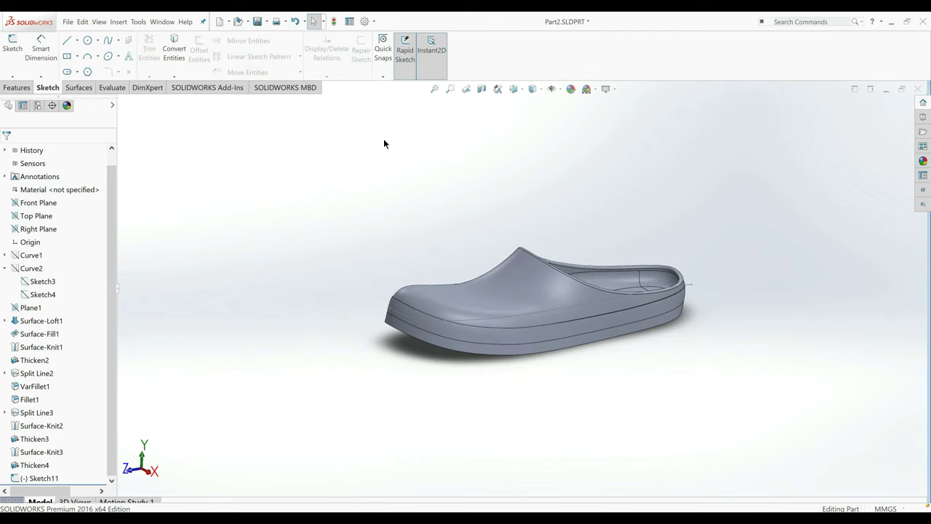
click(17, 87)
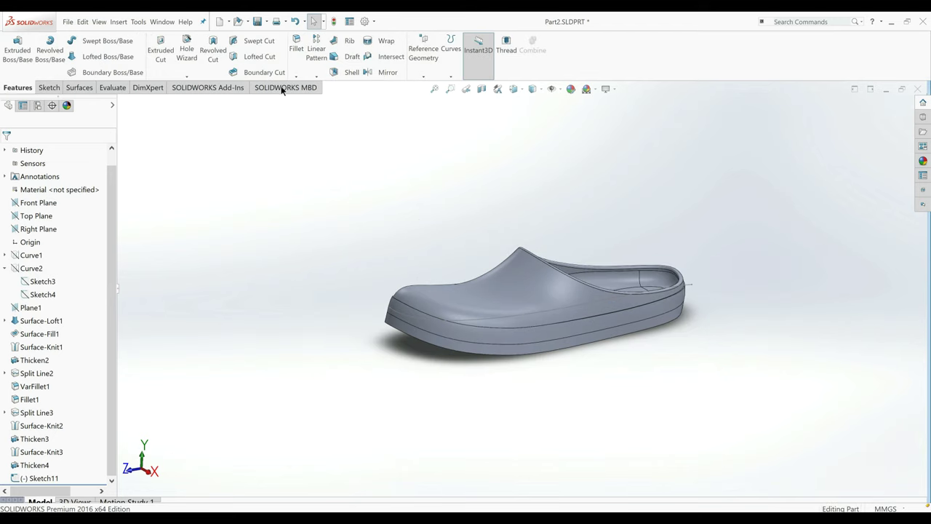
click(449, 65)
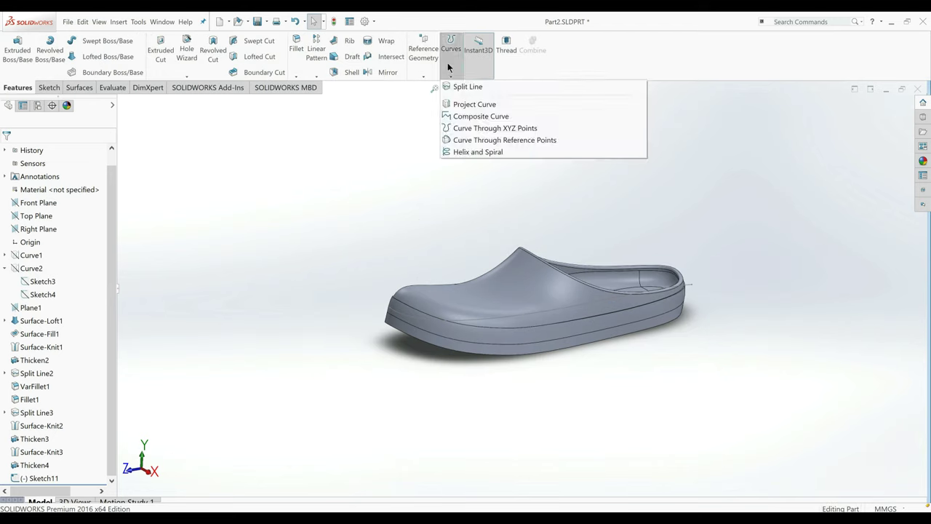
click(460, 86)
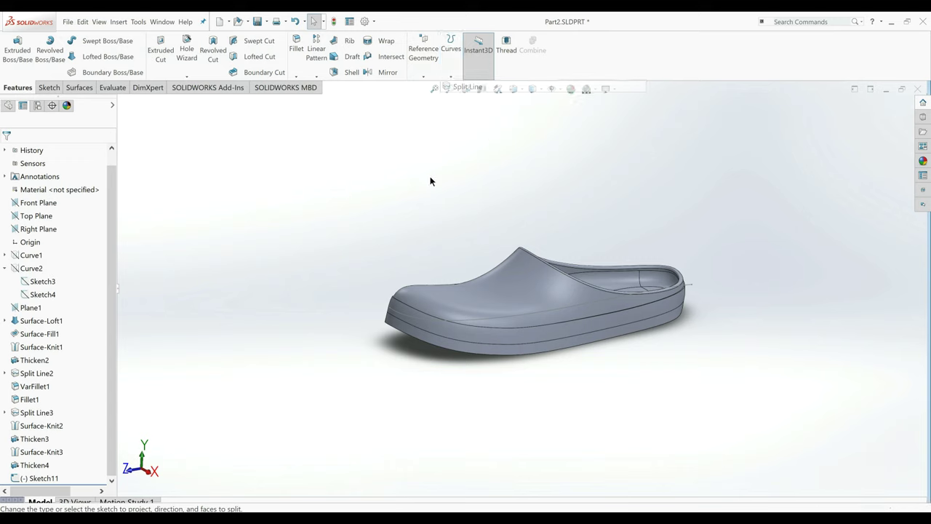
click(395, 316)
click(435, 329)
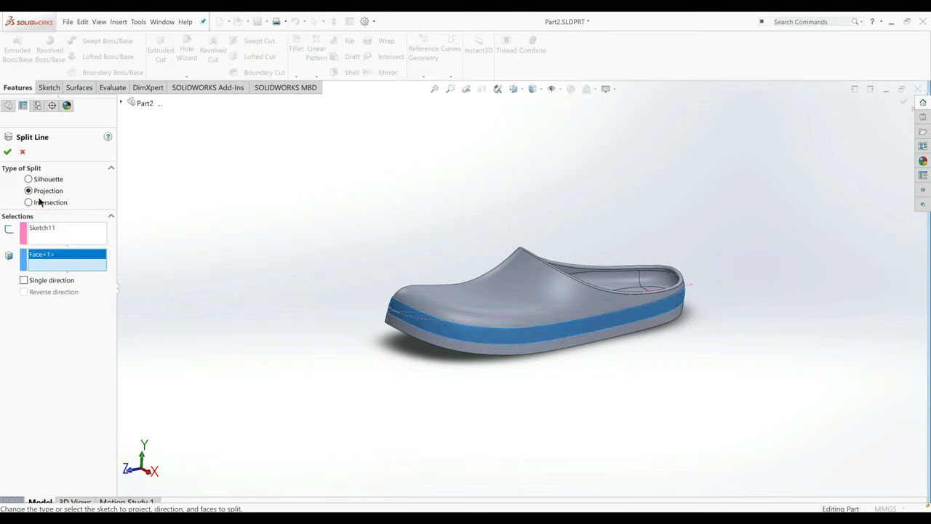
click(7, 152)
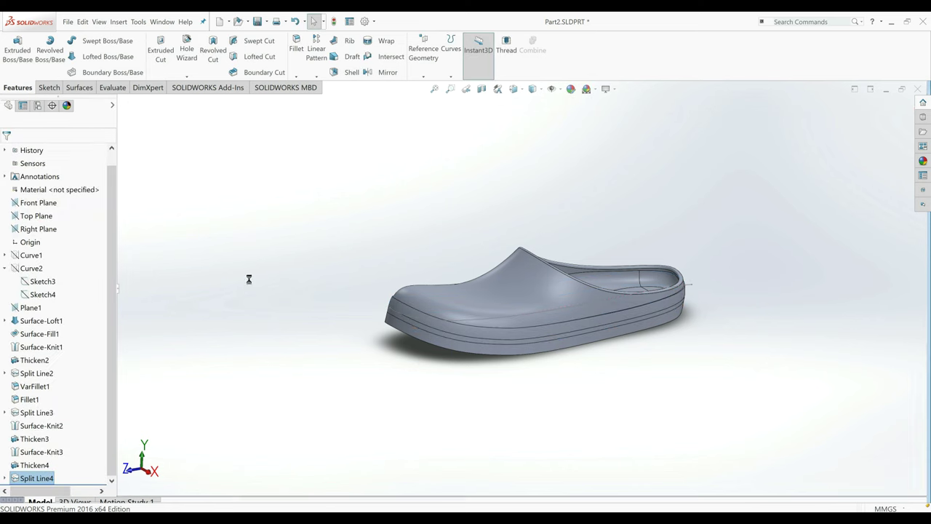
View the shoe normal to the Top Plane, then orbit to an oblique side view.
middle_drag(524, 368, 553, 459)
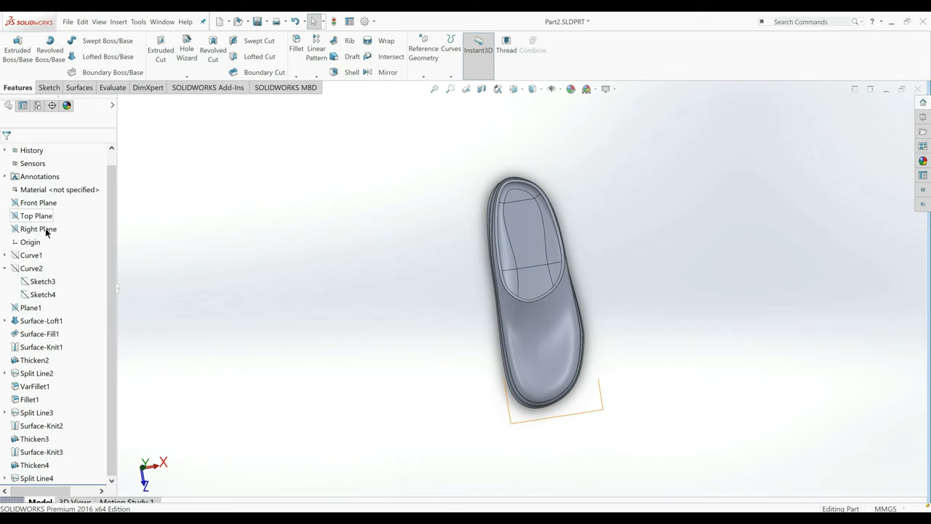
click(36, 215)
click(73, 218)
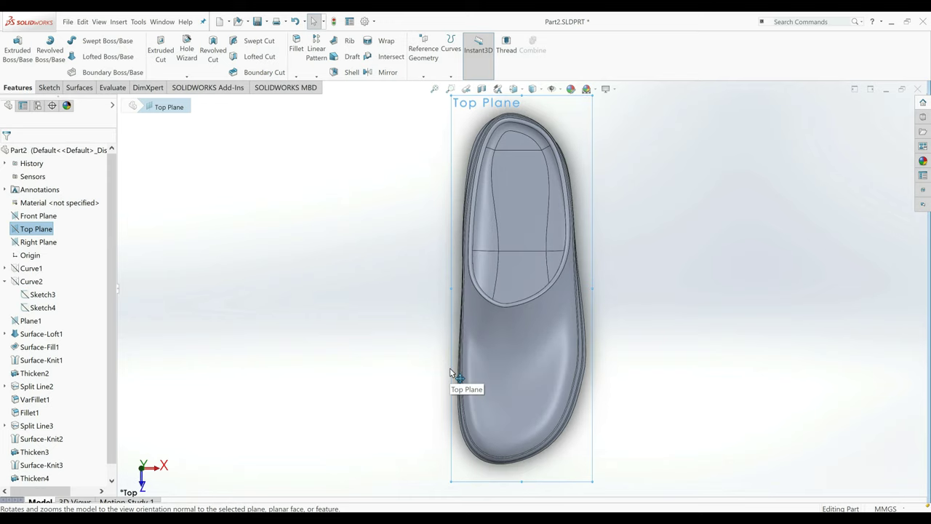
click(403, 347)
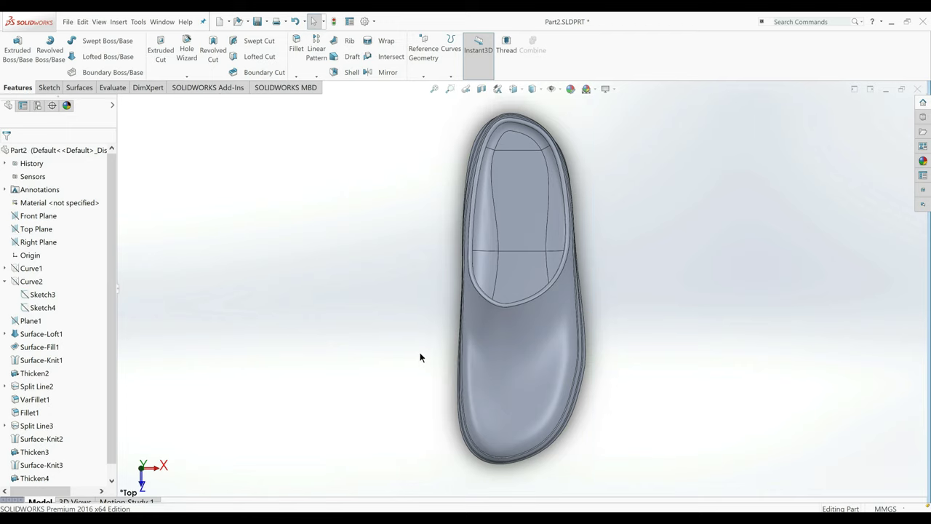
middle_drag(448, 385, 535, 142)
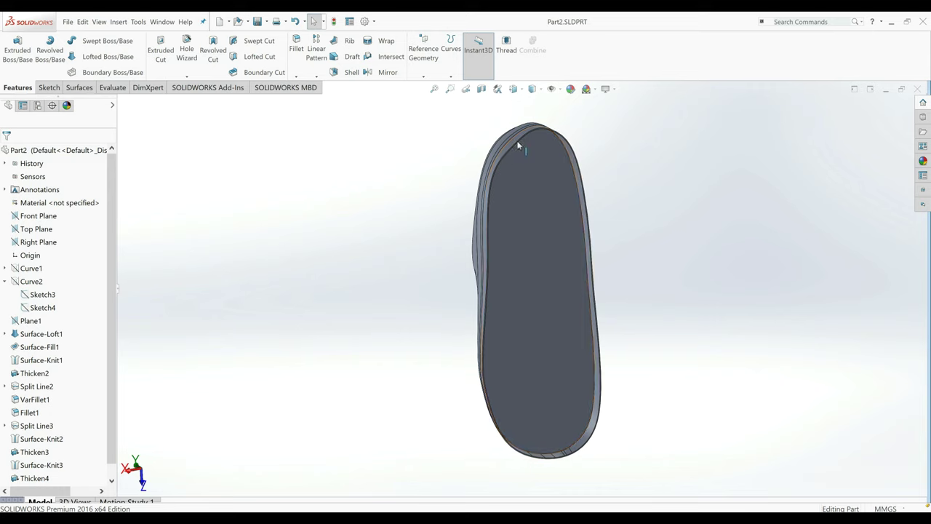
Open Sketch4, the shoe outline under Curve2, for editing.
click(42, 307)
right_click(42, 307)
click(54, 289)
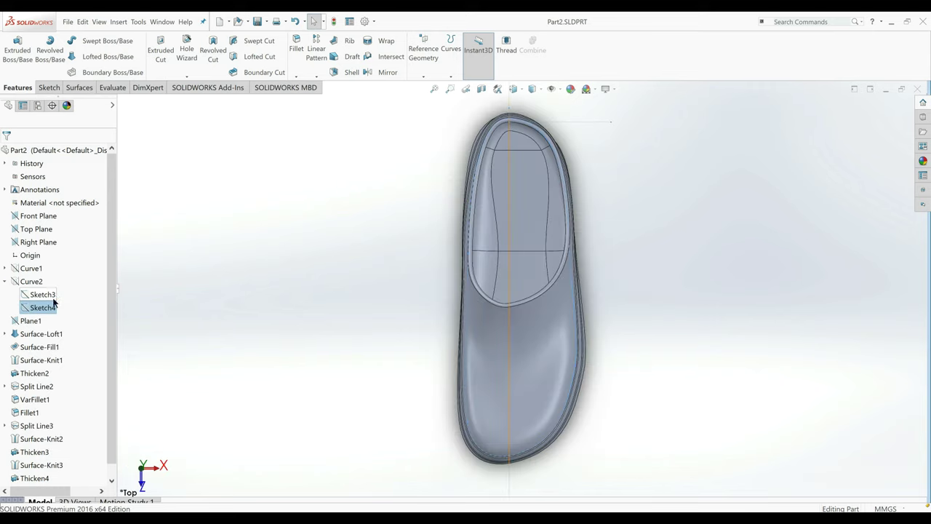
right_click(46, 309)
click(58, 282)
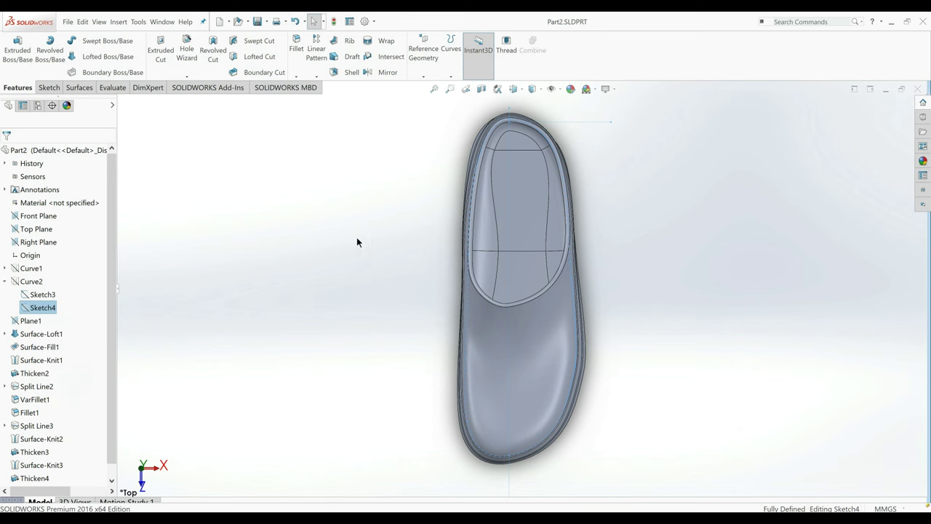
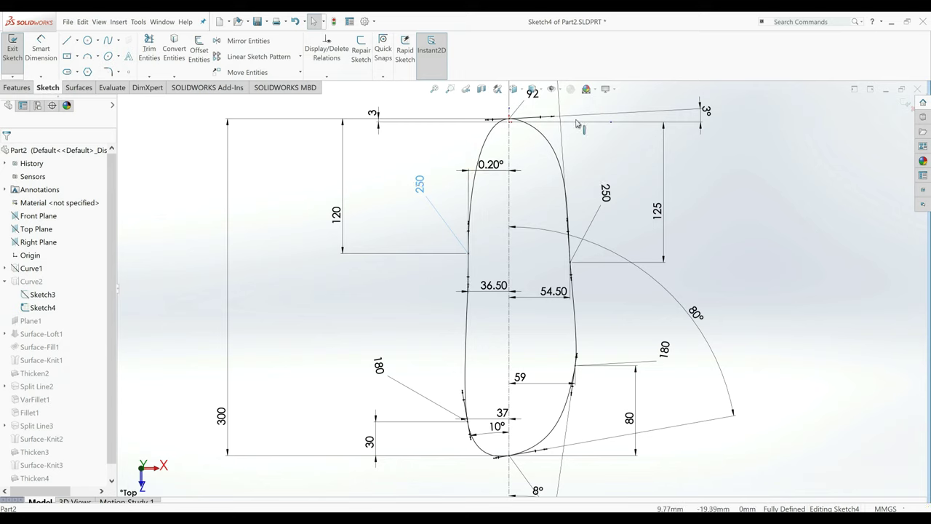
Select the 3° dimension, then zoom to fit the whole sole outline sketch and zoom out slightly.
click(690, 120)
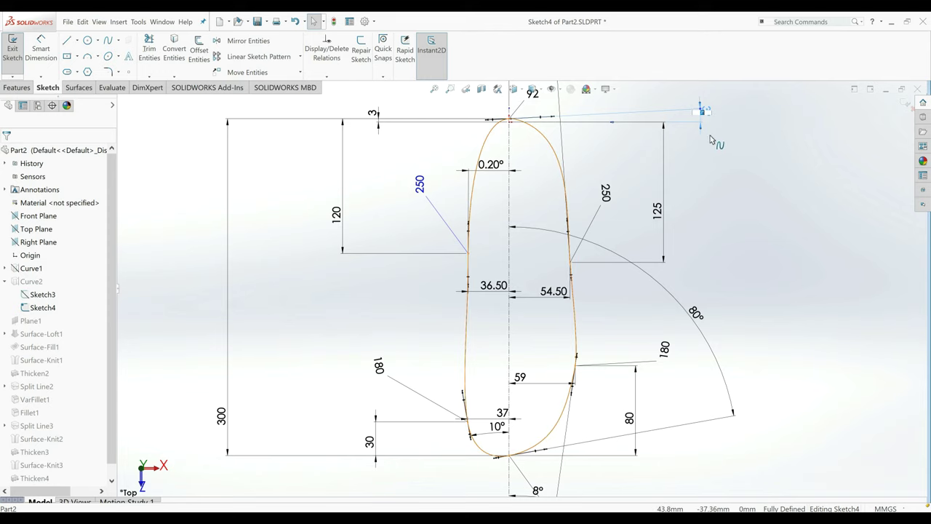
key(f)
key(z)
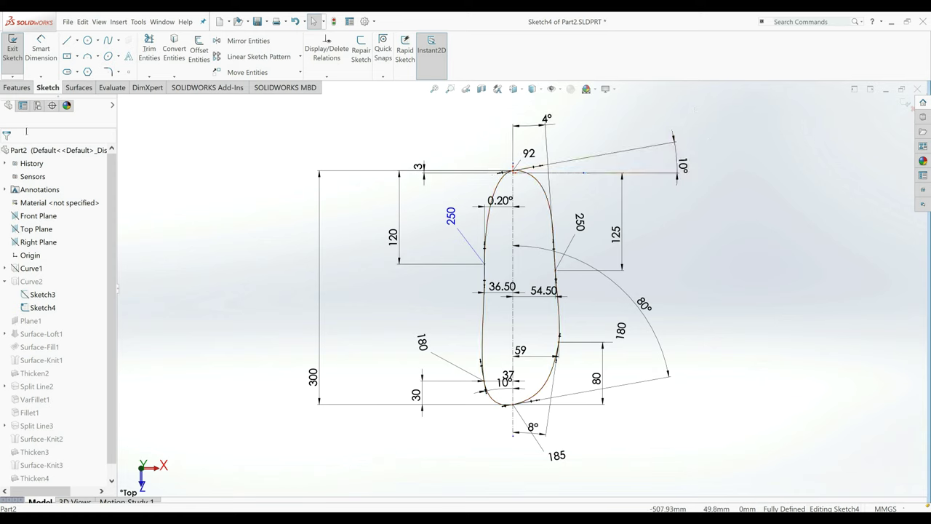
Exit Sketch4 and turn the clog to view normal to the Right Plane.
click(12, 51)
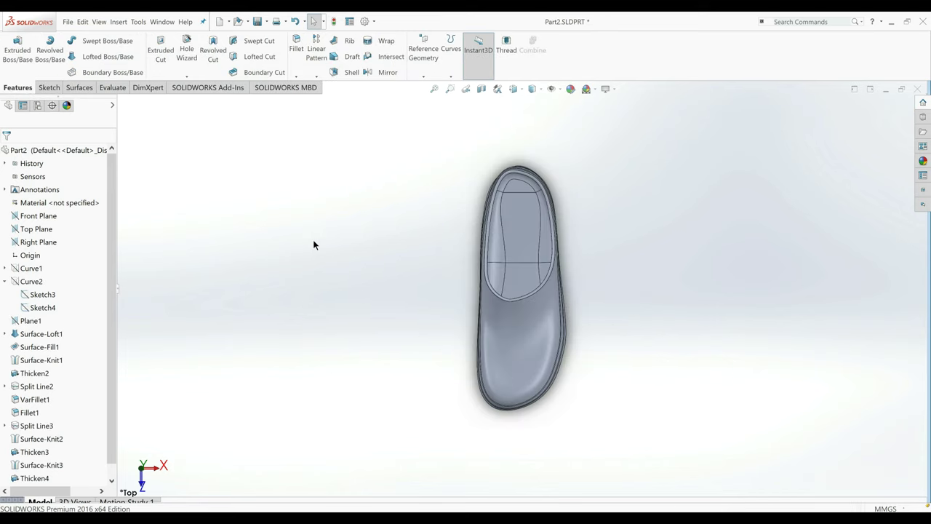
middle_drag(644, 231, 611, 233)
scroll(531, 279, down, 3)
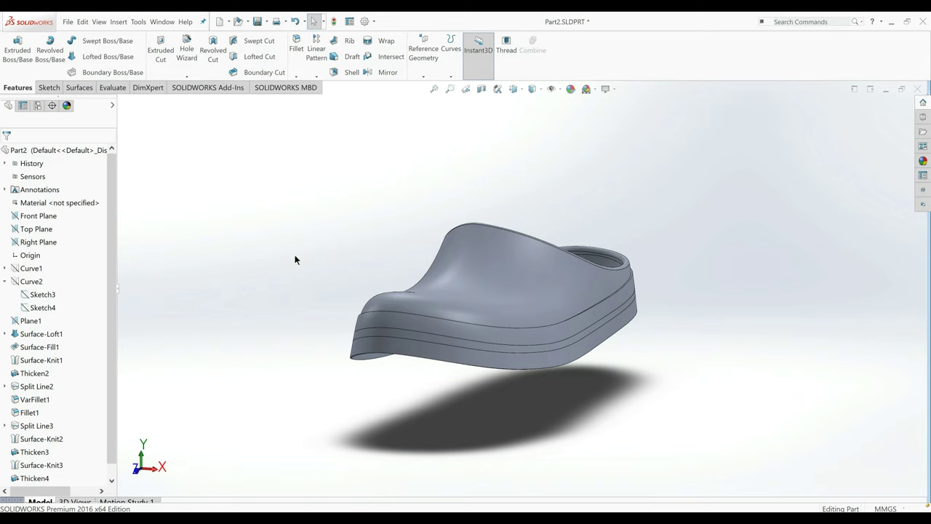
click(36, 241)
click(76, 233)
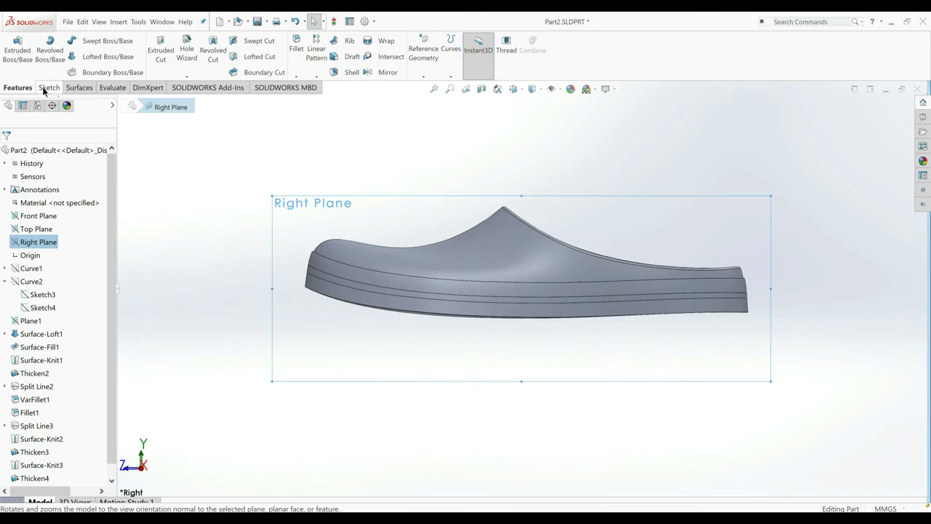
Start a new sketch on the Right Plane.
click(44, 88)
click(10, 46)
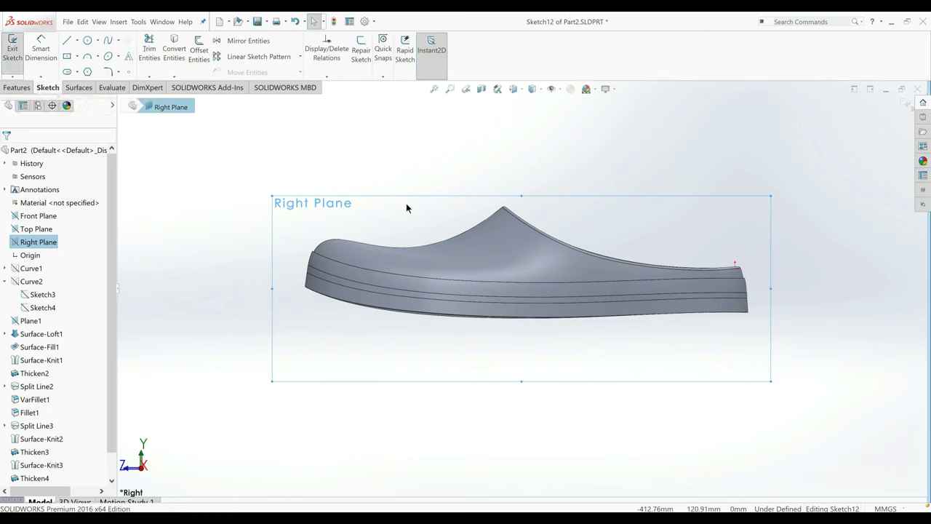
scroll(715, 322, down, 2)
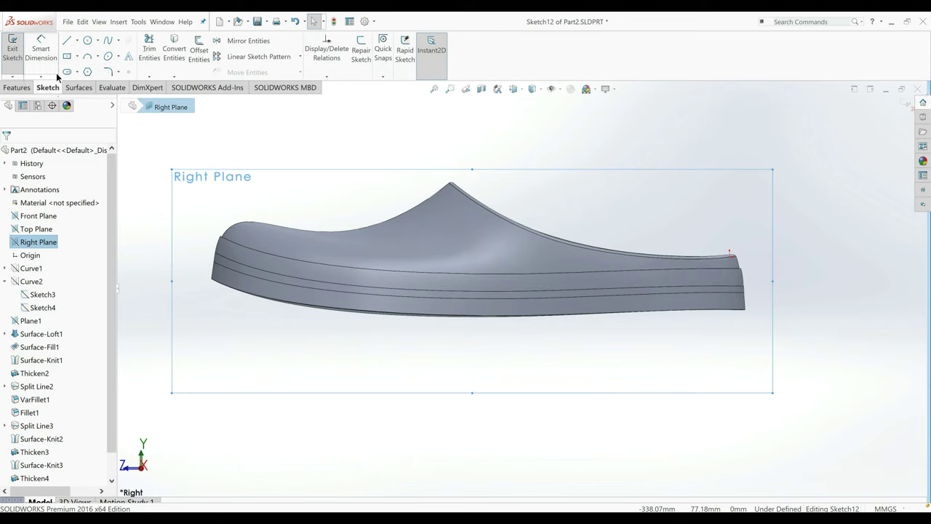
Draw a two-point spline beneath the sole and bend it downward into a gentle curve.
click(108, 40)
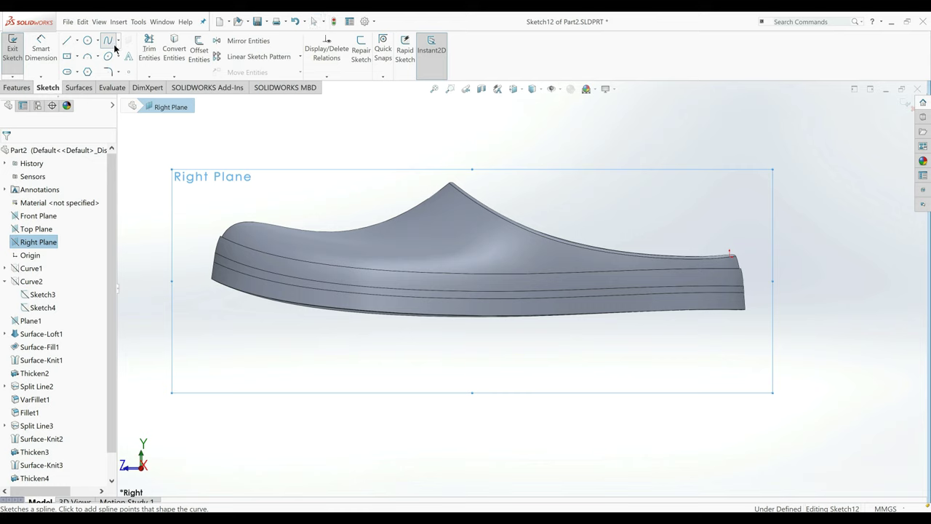
click(754, 327)
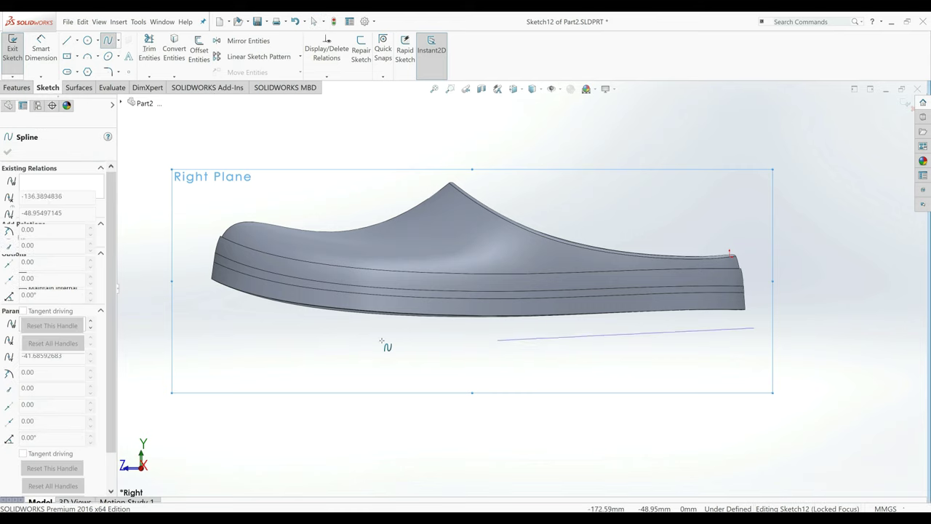
click(189, 285)
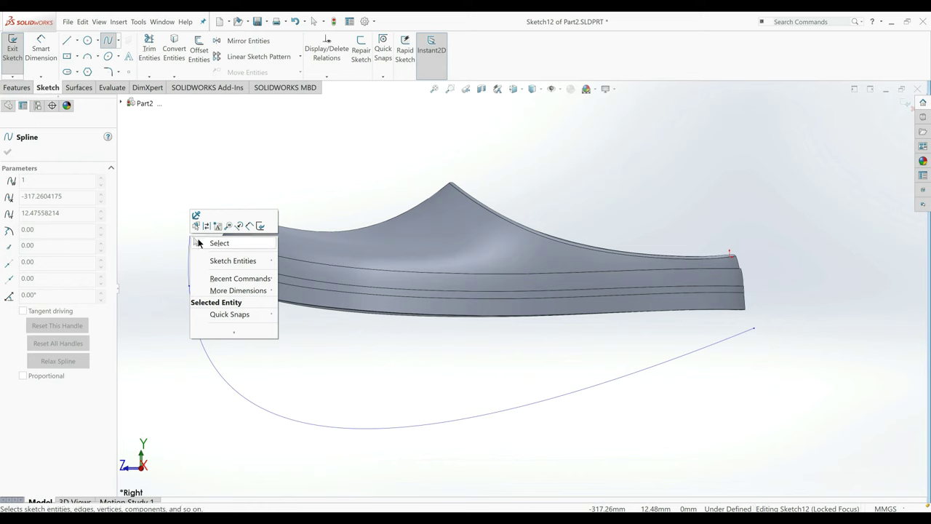
click(219, 242)
click(226, 288)
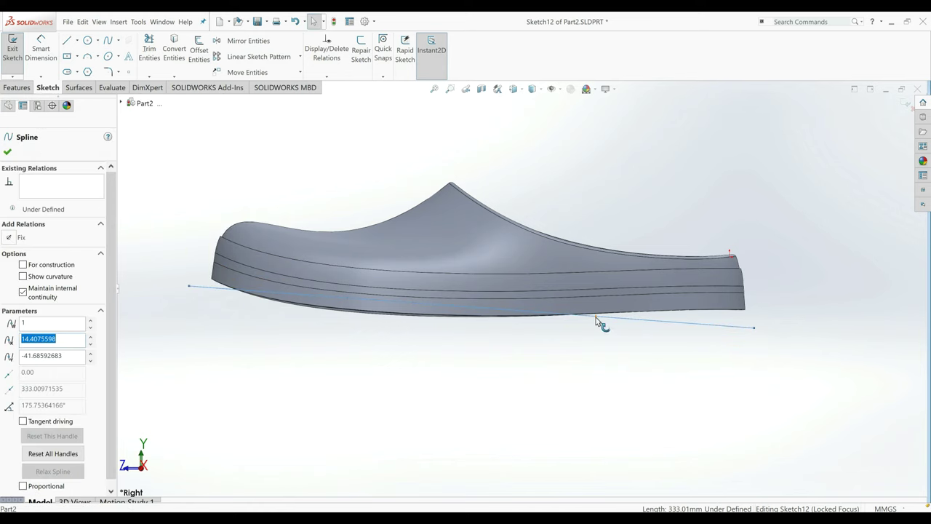
drag(595, 317, 595, 347)
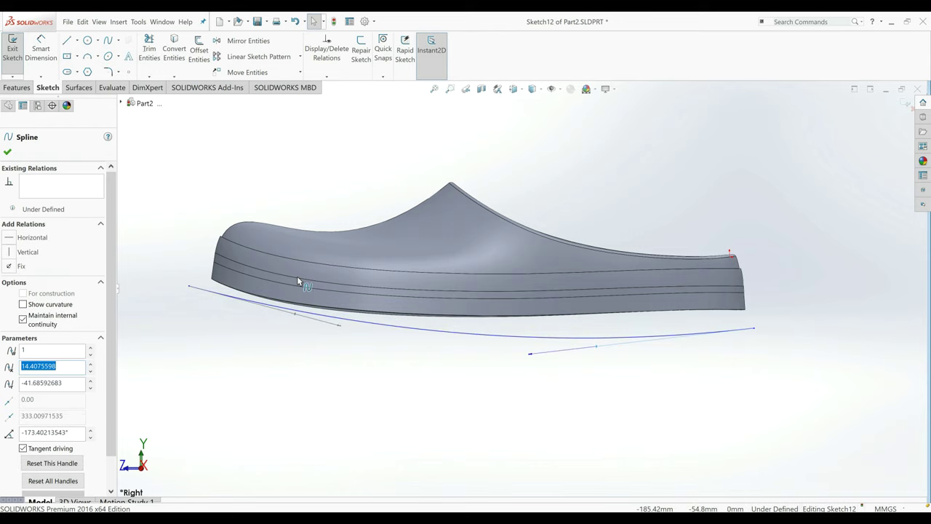
Dimension the spline's right endpoint from the origin: 13 horizontally and 37 vertically.
click(215, 133)
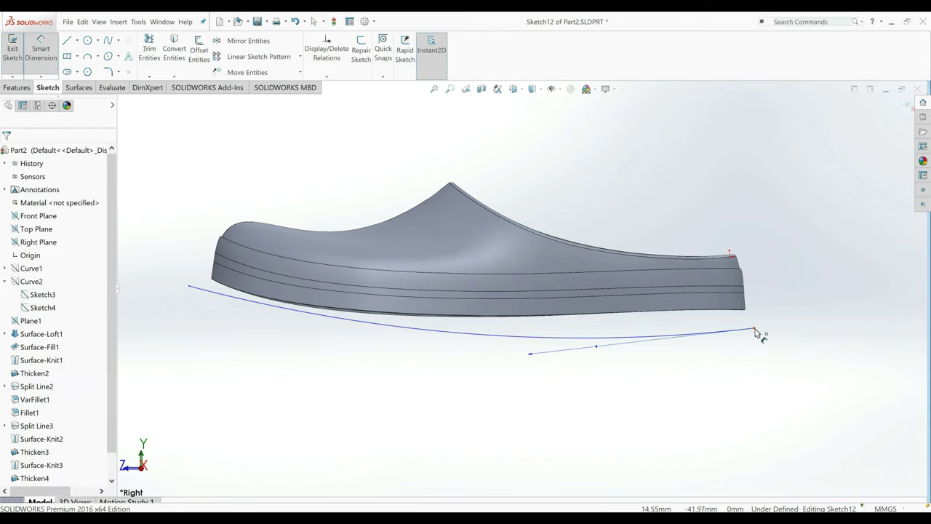
click(731, 255)
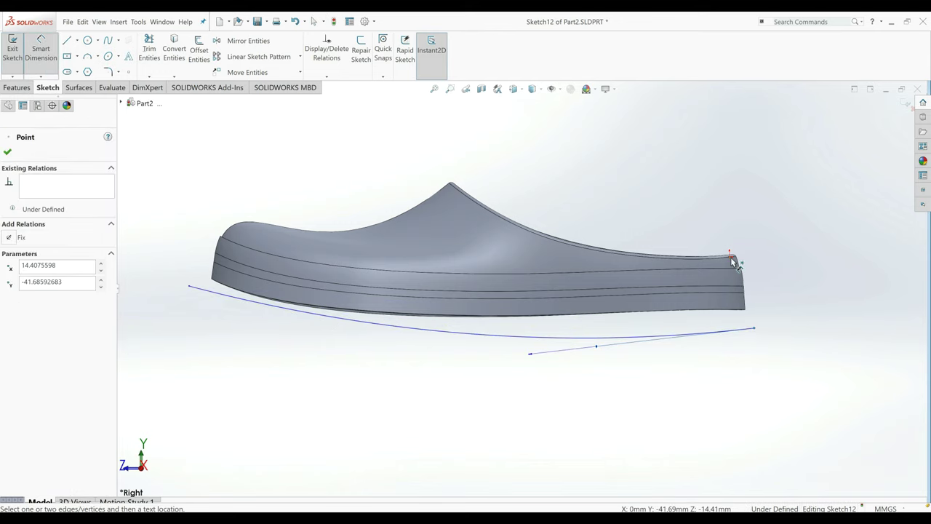
click(731, 256)
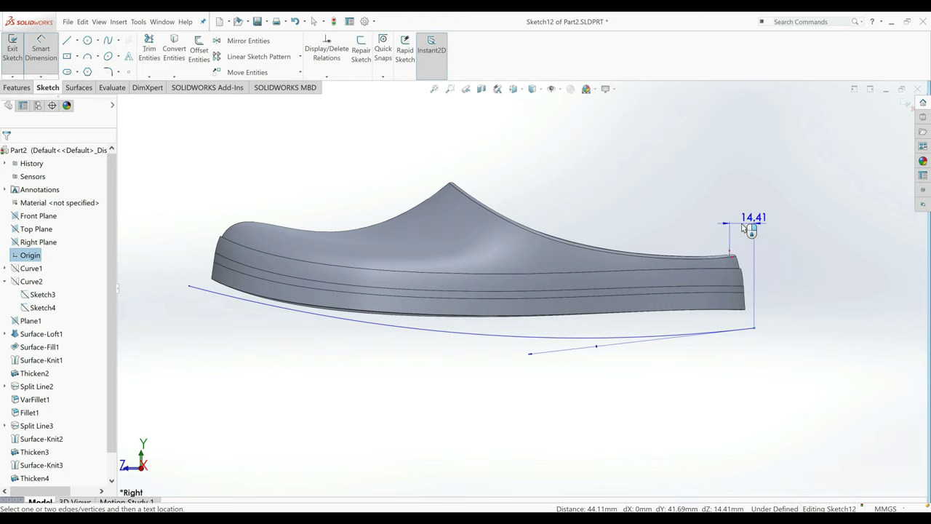
click(742, 228)
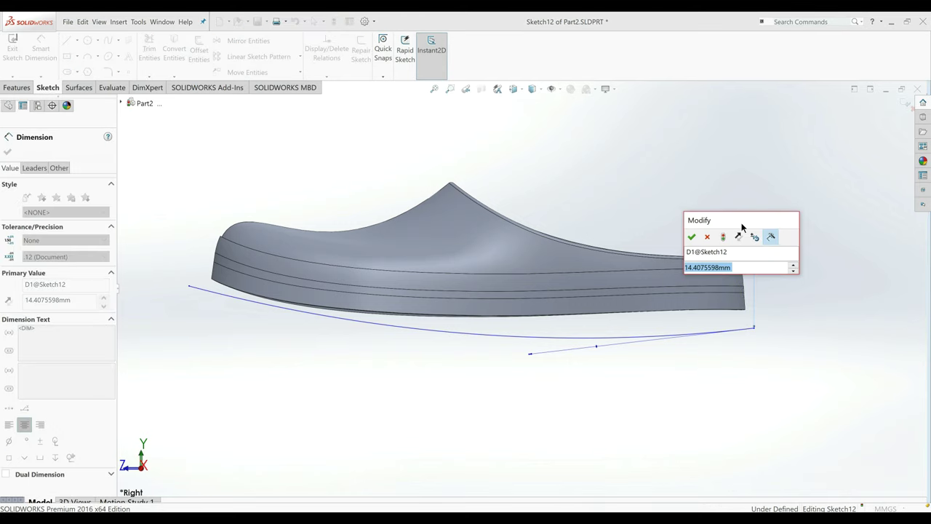
text(13)
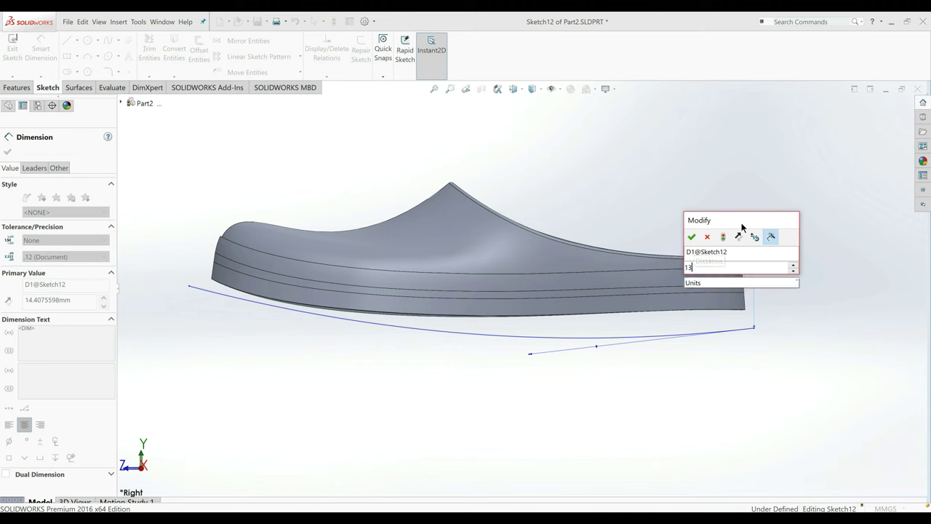
key(Return)
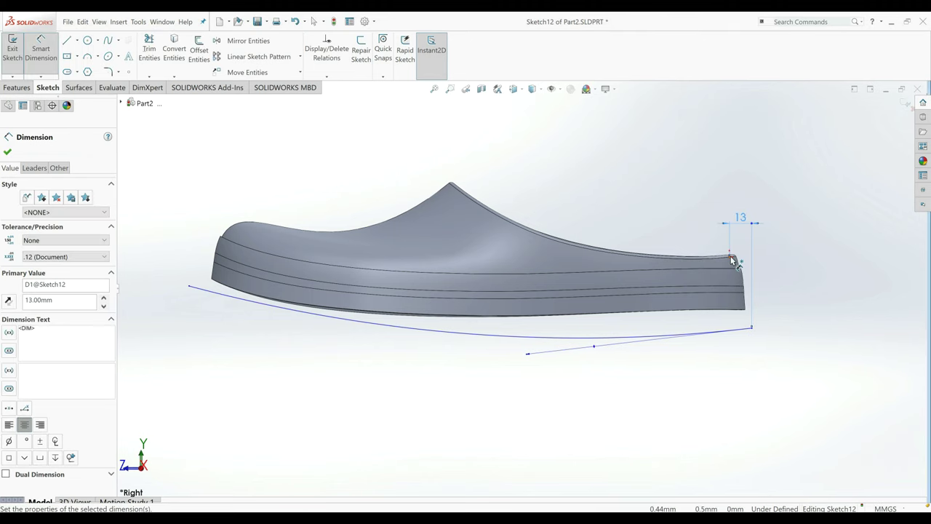
key(Escape)
click(753, 331)
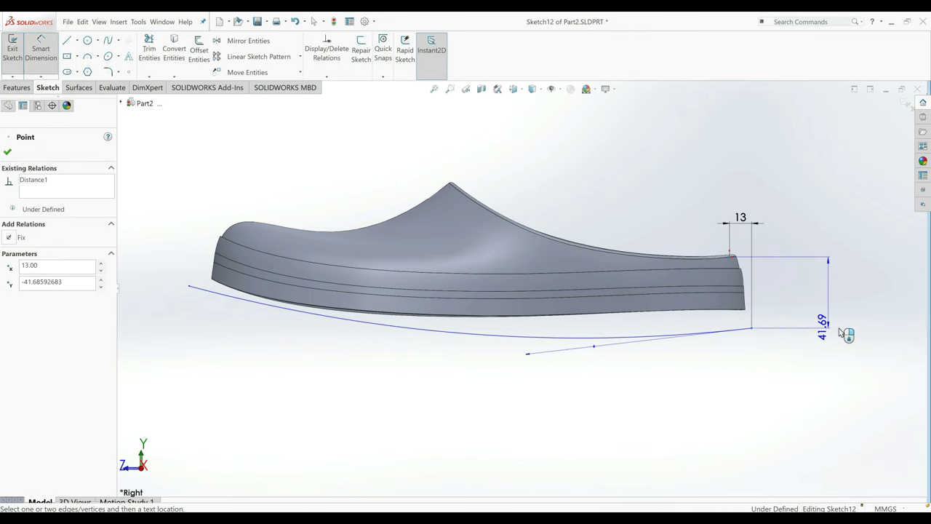
click(839, 331)
text(37)
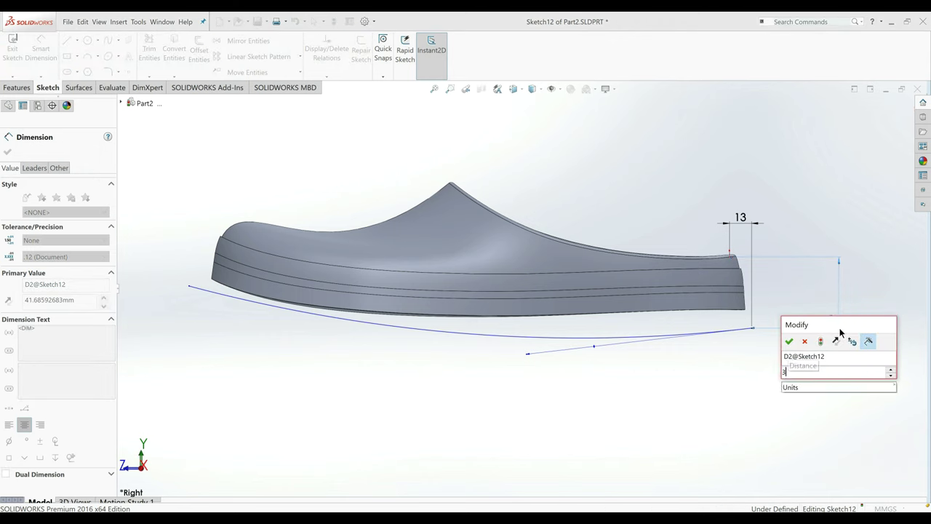
key(Return)
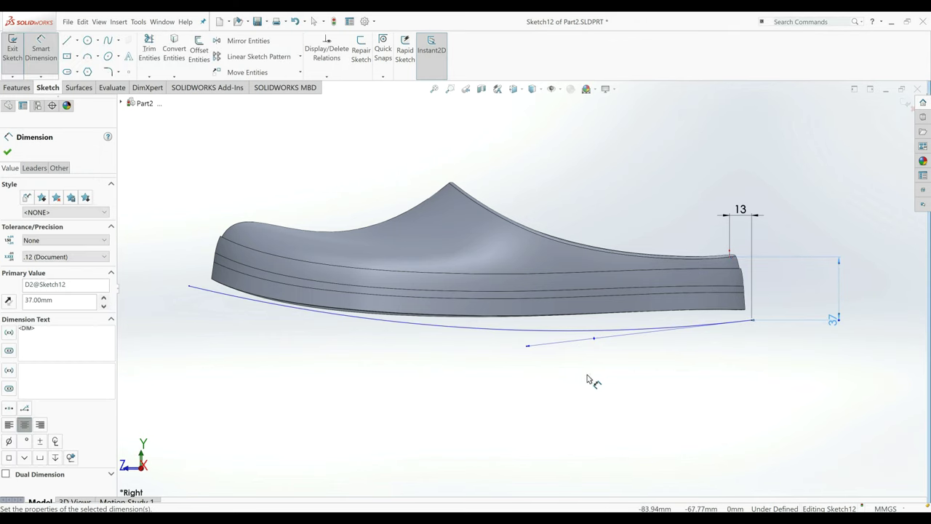
Dimension the spline's left endpoint from the origin: 14 vertically and 312 horizontally.
click(190, 288)
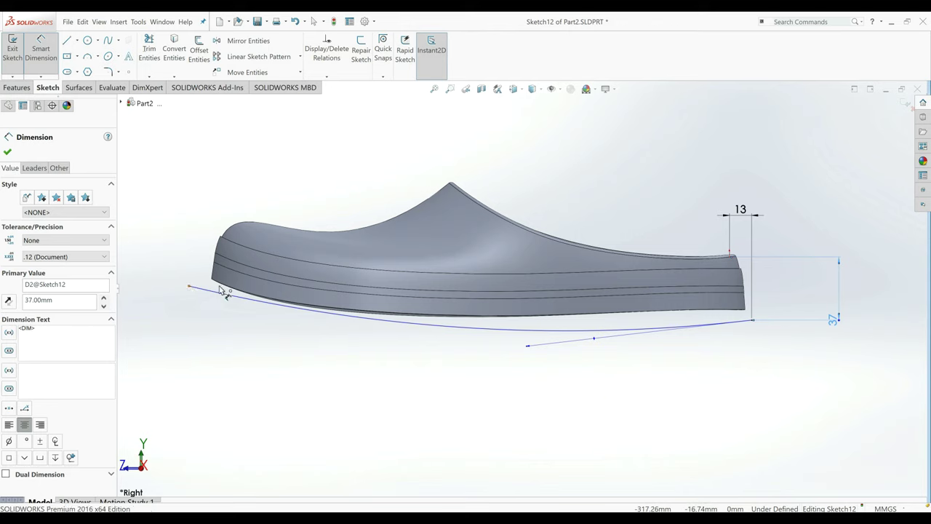
click(731, 263)
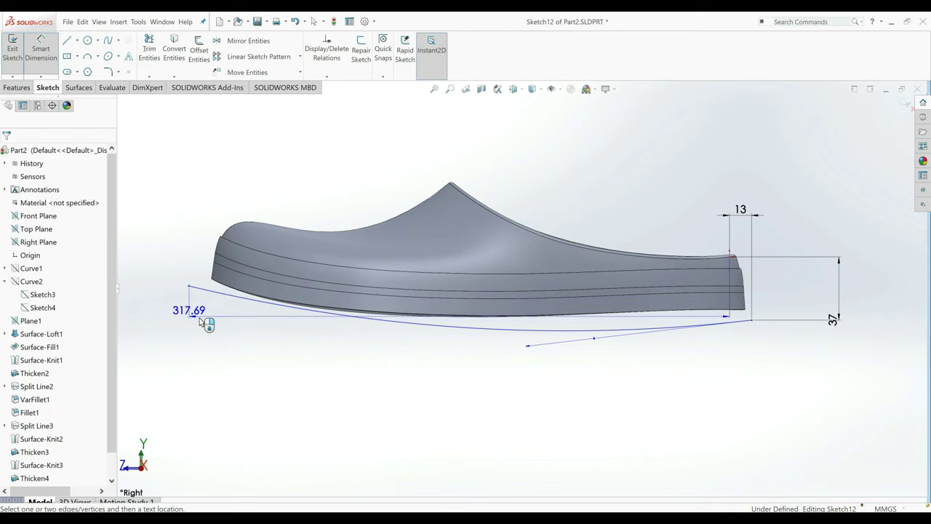
click(169, 273)
text(14)
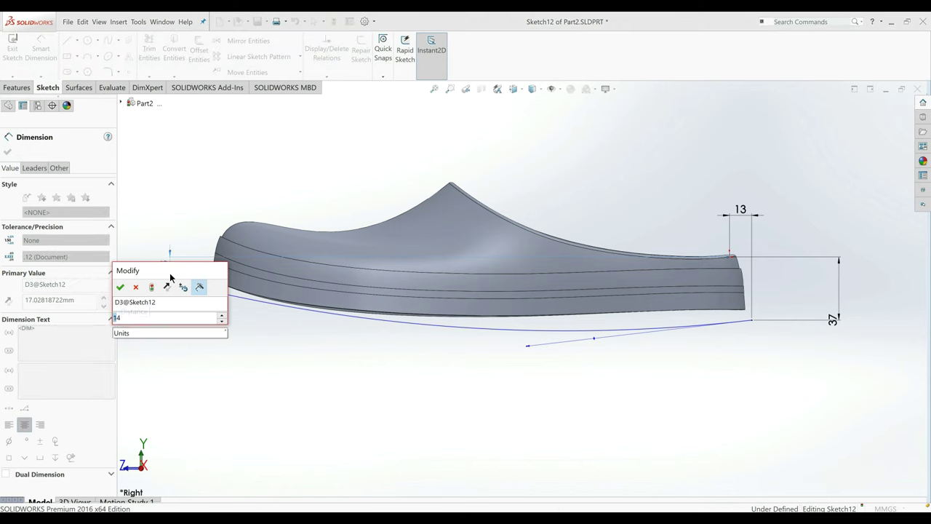
key(Return)
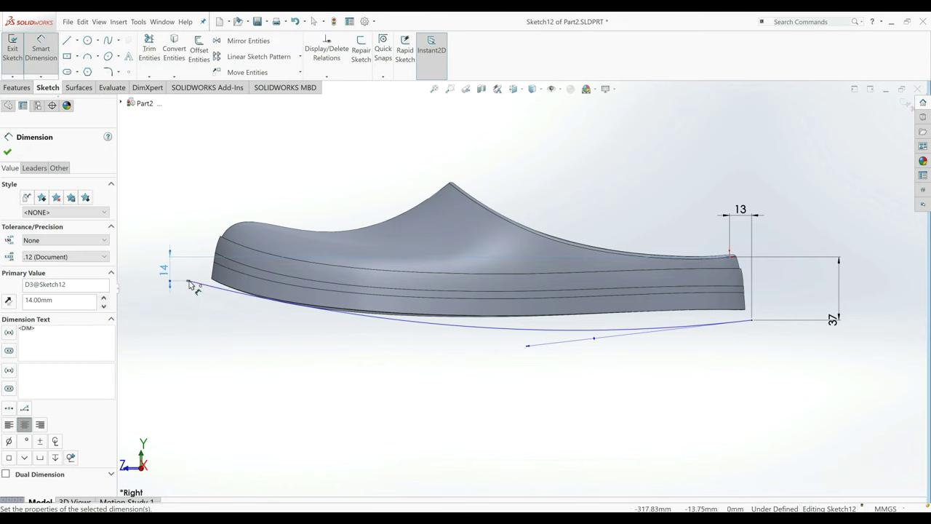
click(189, 282)
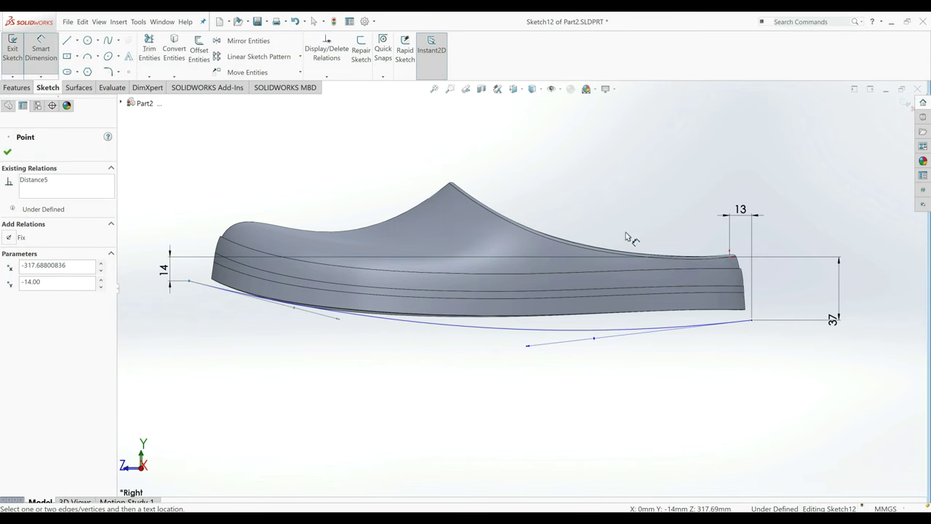
click(732, 260)
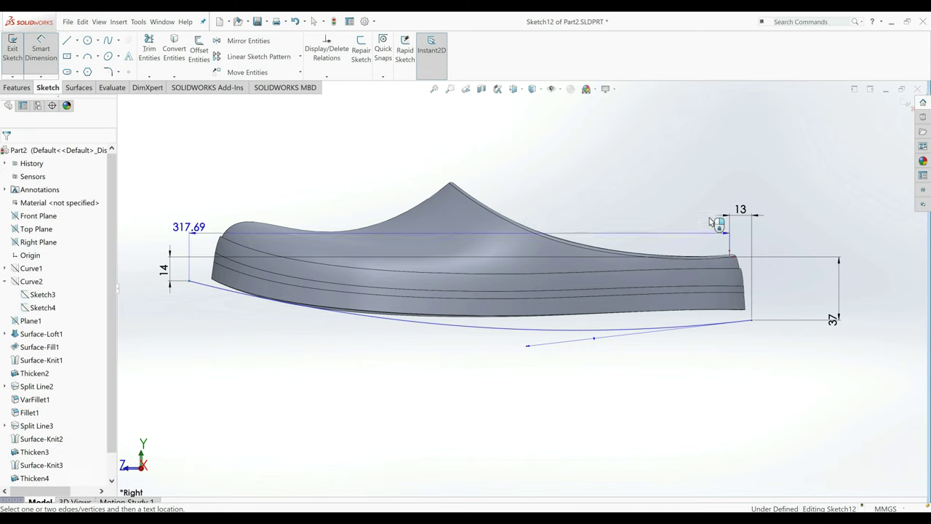
click(695, 166)
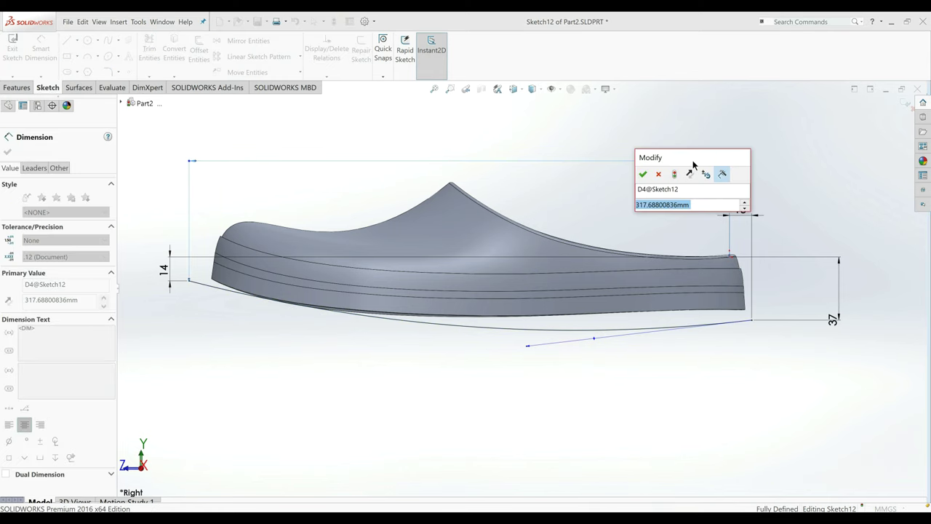
text(312)
key(Return)
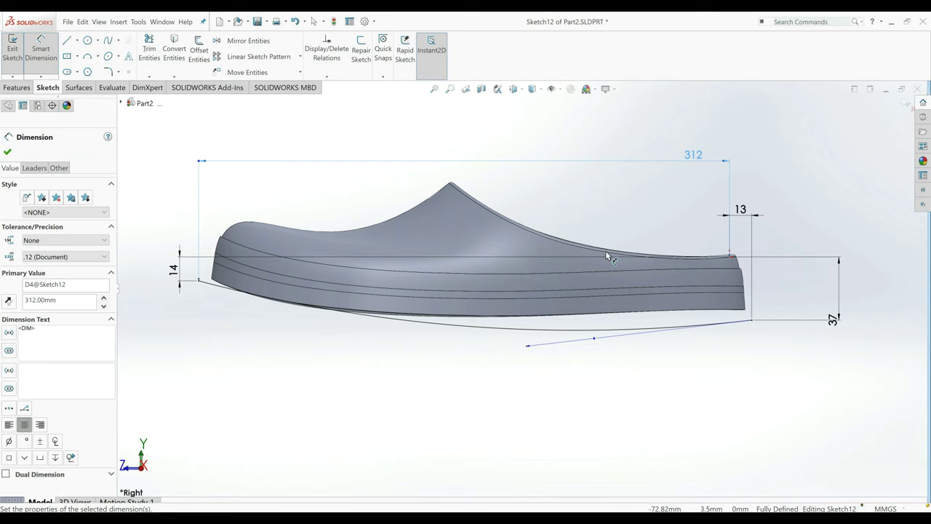
click(7, 153)
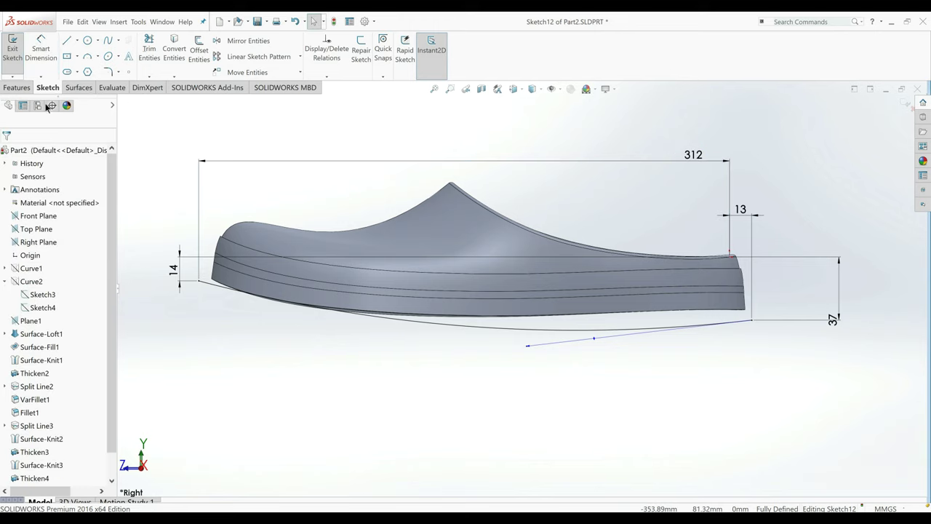
Draw vertical and horizontal construction centerlines at the toe.
click(77, 42)
click(95, 64)
click(731, 182)
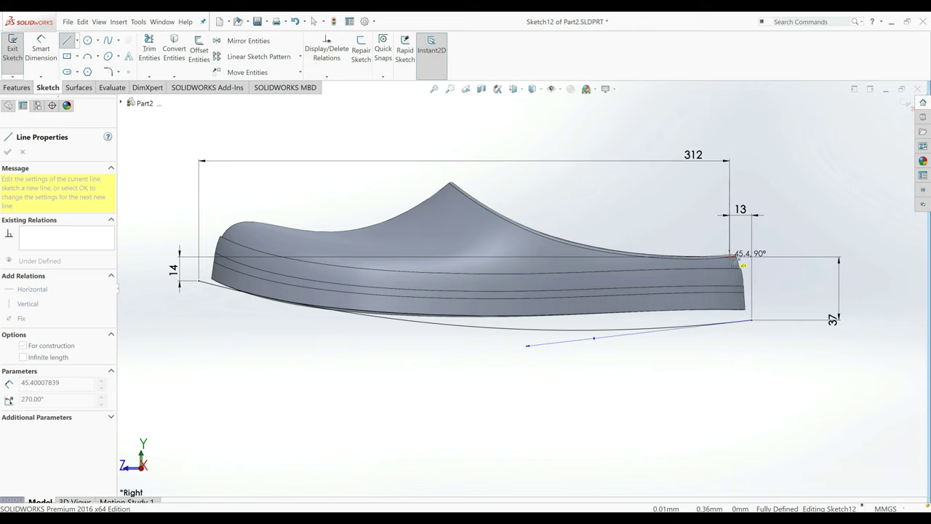
click(731, 257)
click(821, 257)
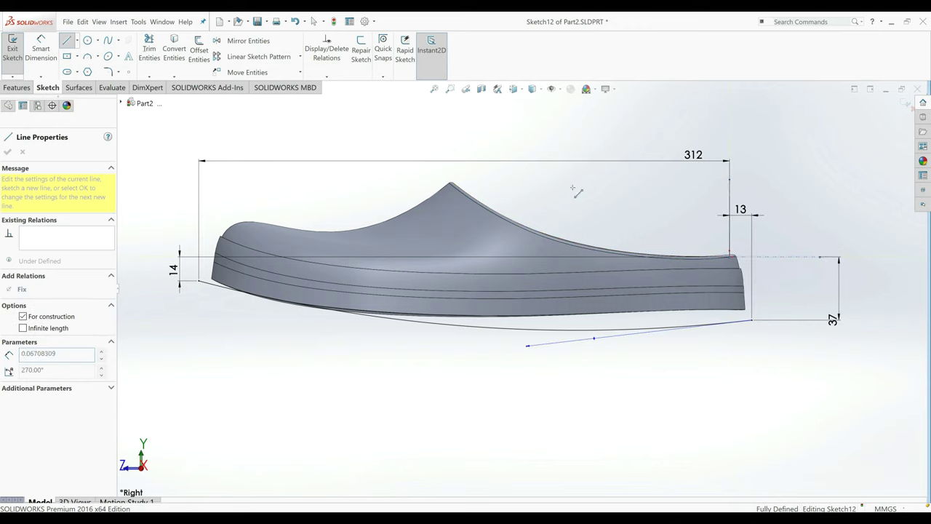
key(Escape)
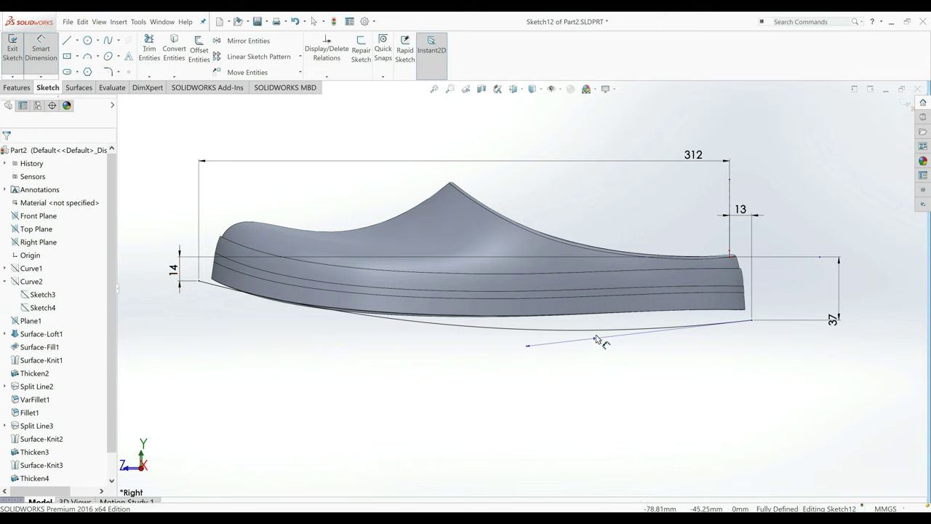
Set the spline tangent angles to 70° and 91.50° against the vertical centerline.
click(234, 294)
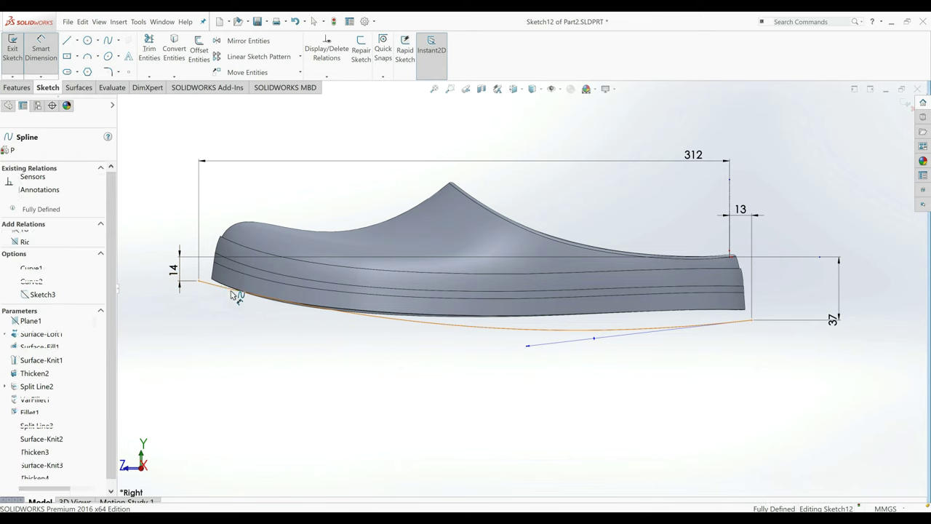
key(d)
click(299, 307)
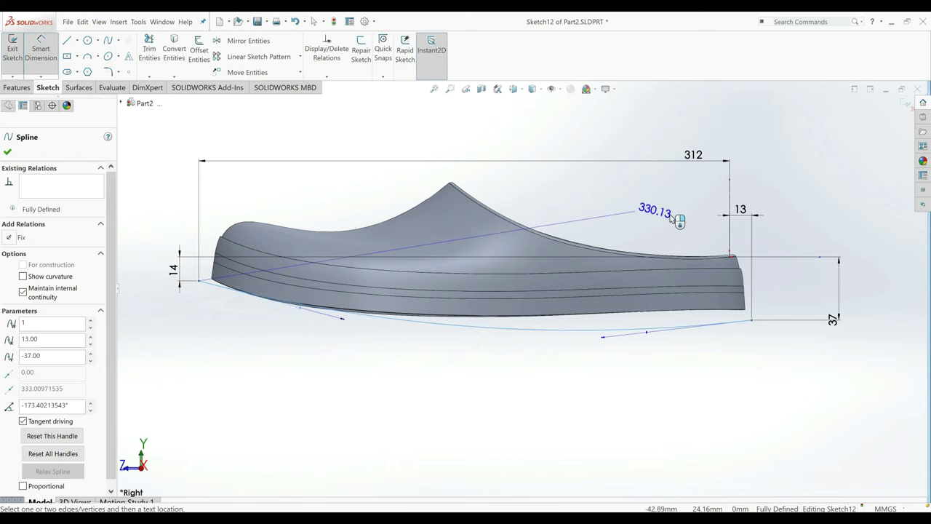
click(730, 206)
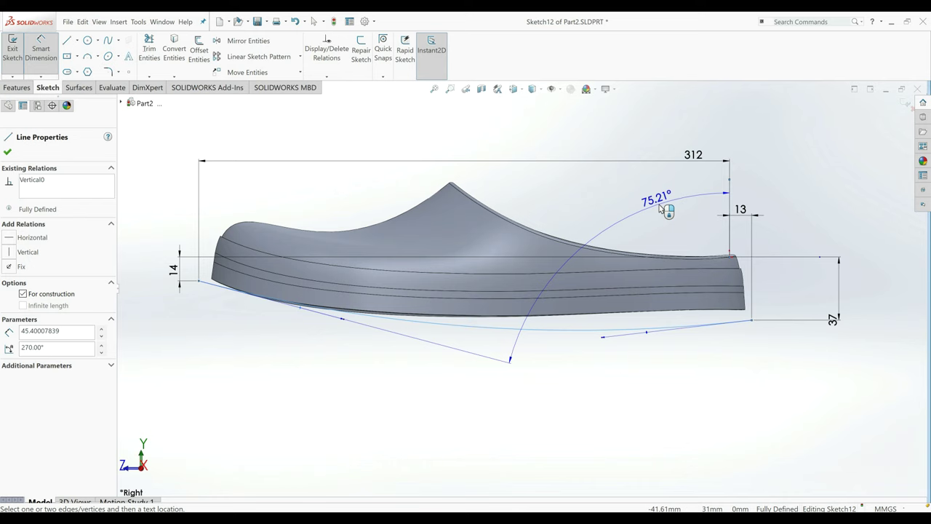
click(660, 209)
text(7)
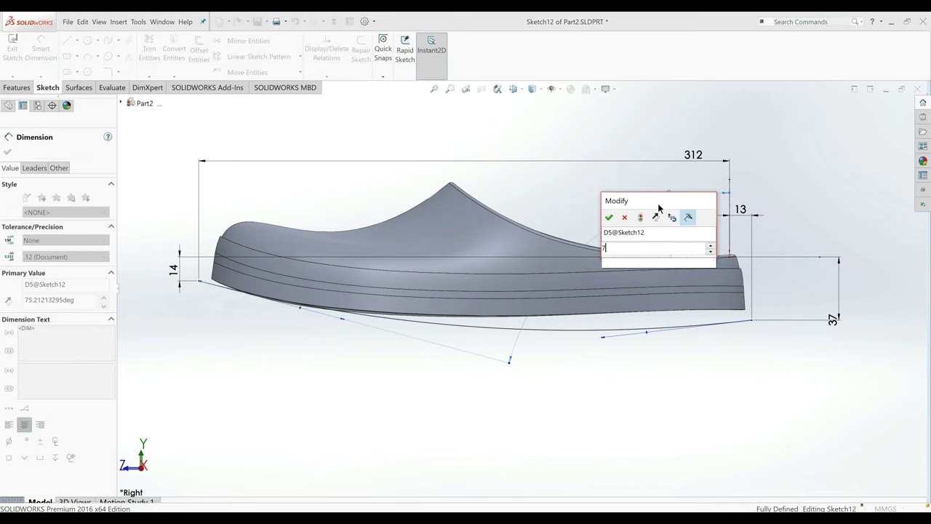
text(0)
key(Return)
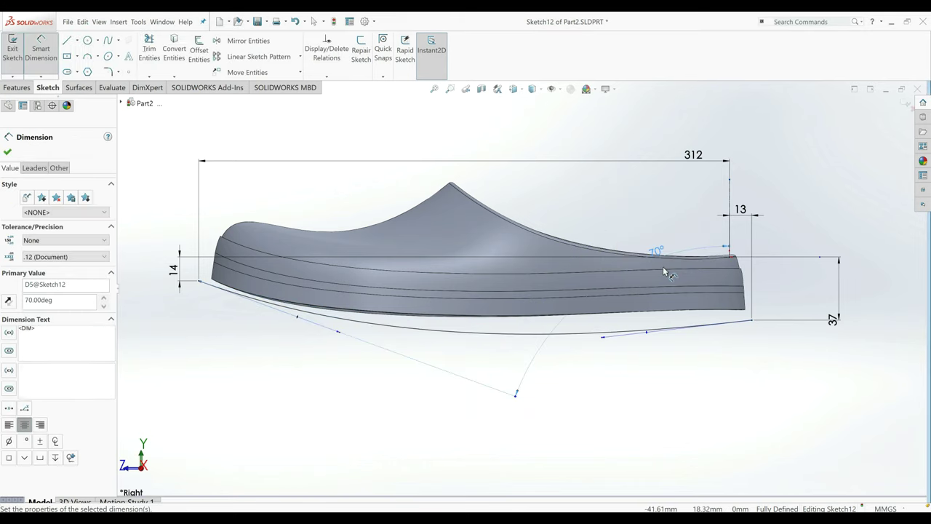
click(646, 333)
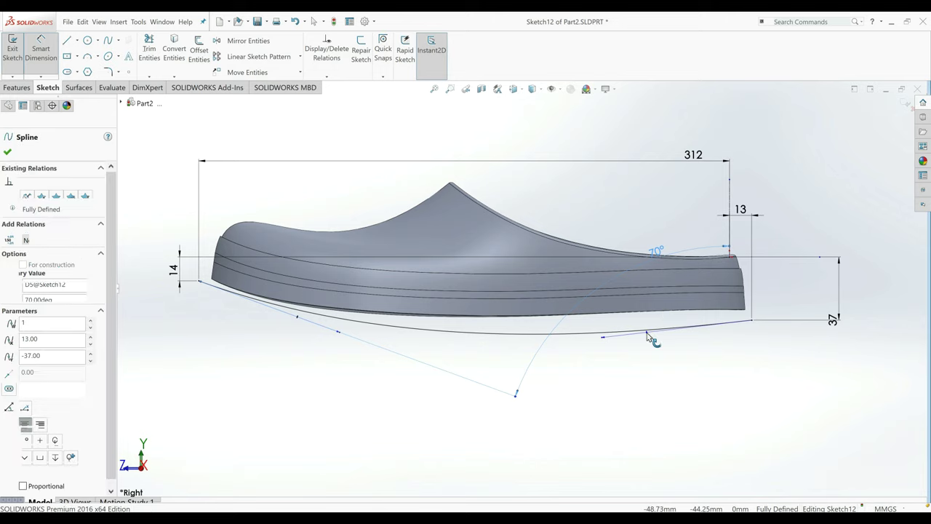
click(729, 206)
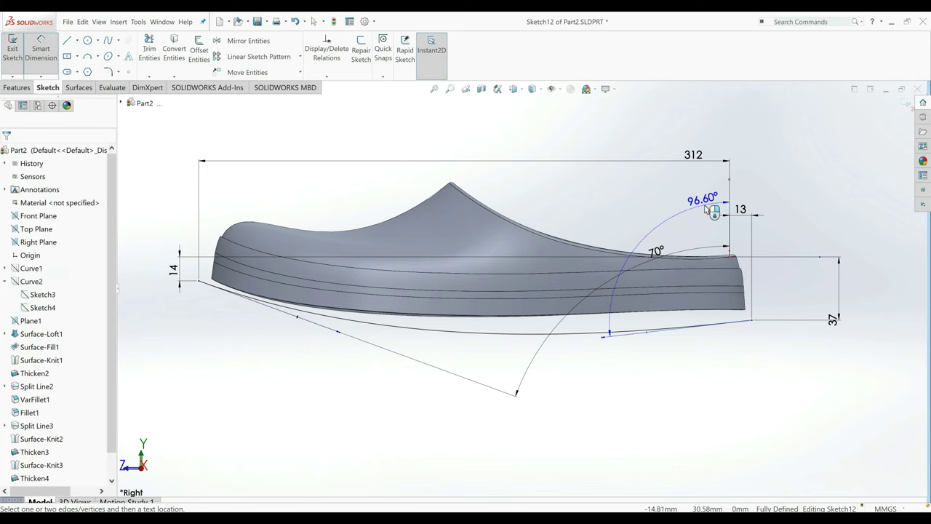
click(704, 209)
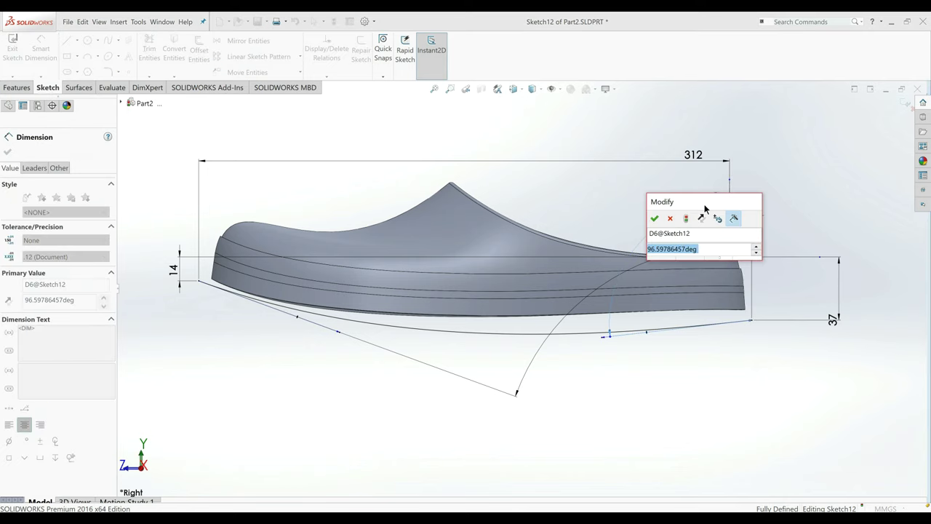
text(91)
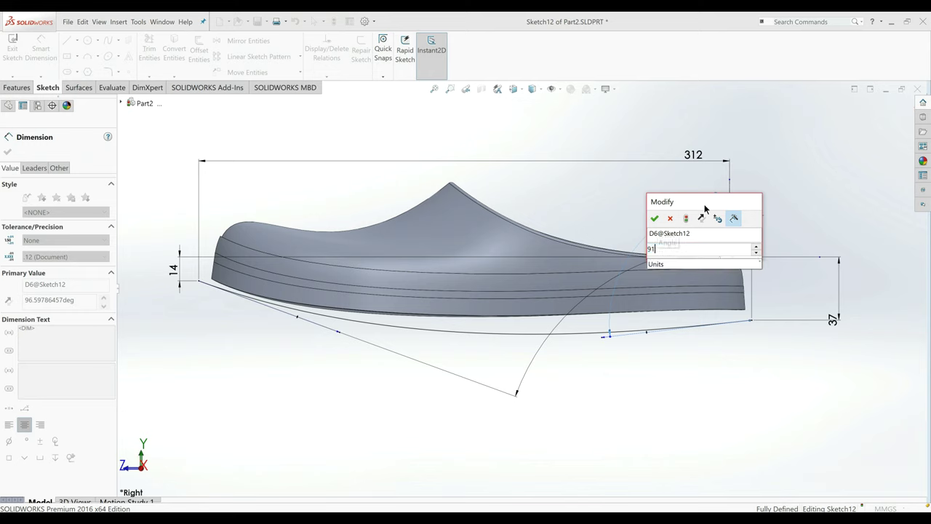
text(.5)
key(Return)
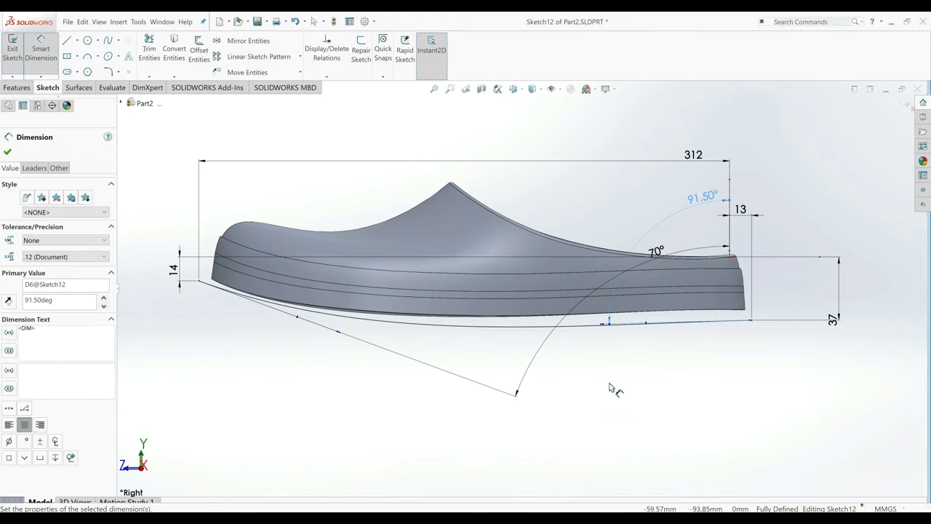
Set the spline handle lengths to 700 at the toe and 180 at the heel.
click(651, 329)
click(627, 391)
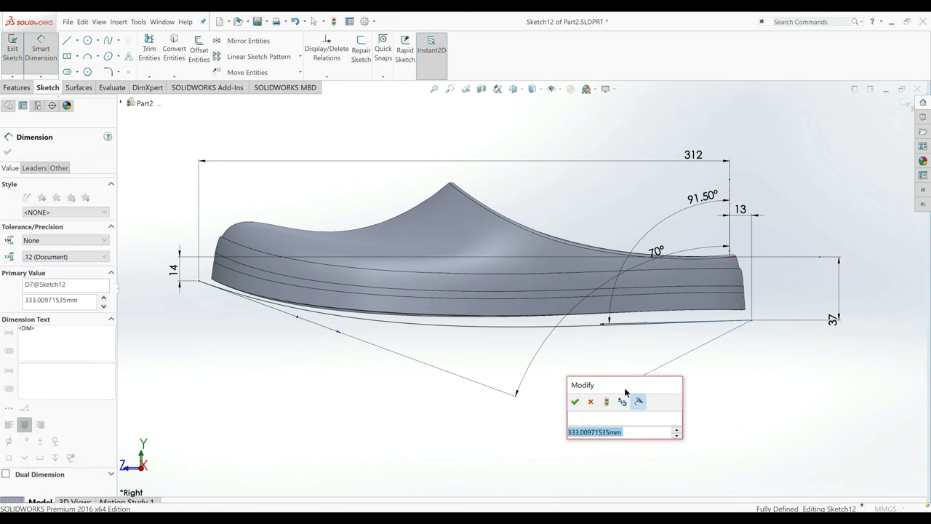
text(700)
key(Return)
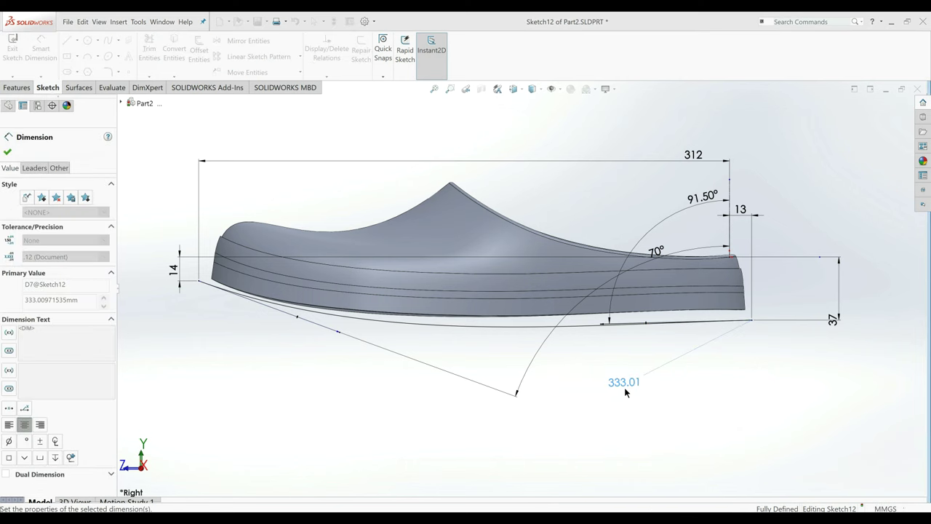
click(297, 320)
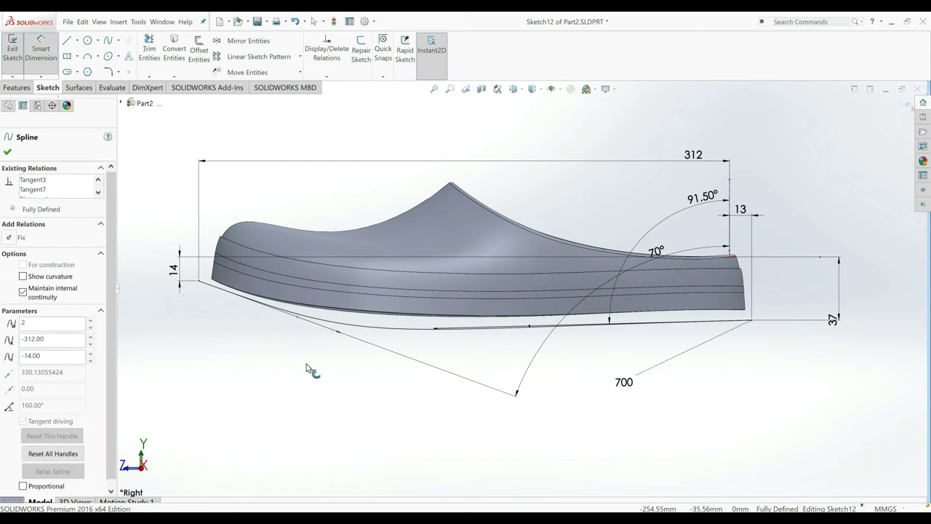
click(310, 393)
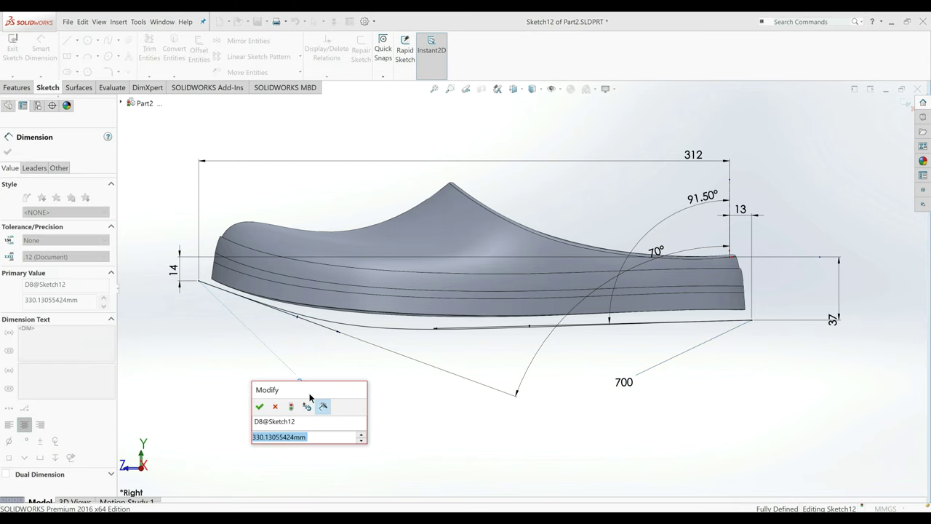
text(180)
key(Return)
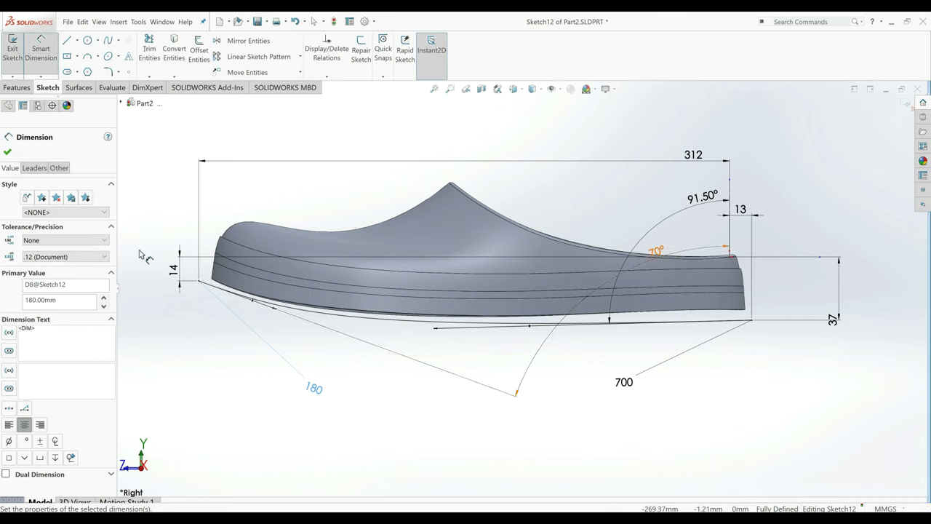
click(9, 152)
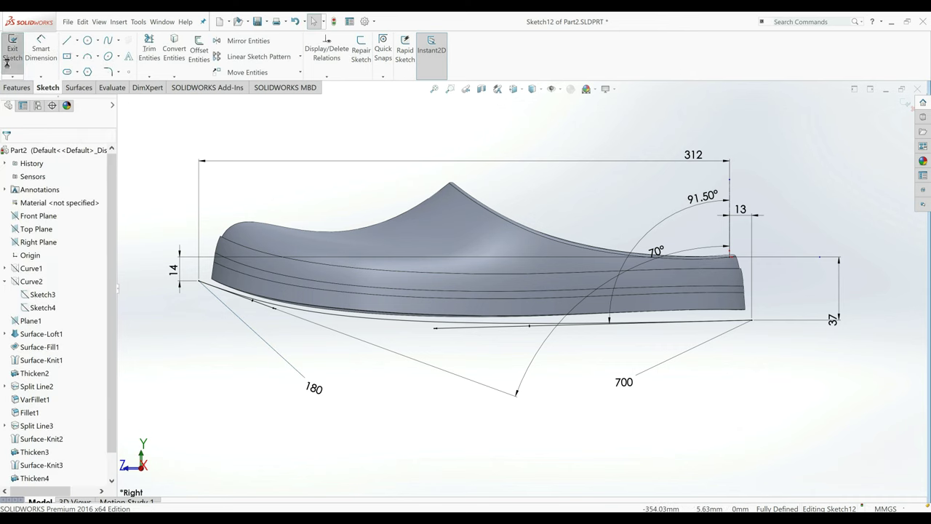
Exit the spline sketch and inspect Curve2, Sketch3 and Sketch4 in the feature tree.
key(ctrl+b)
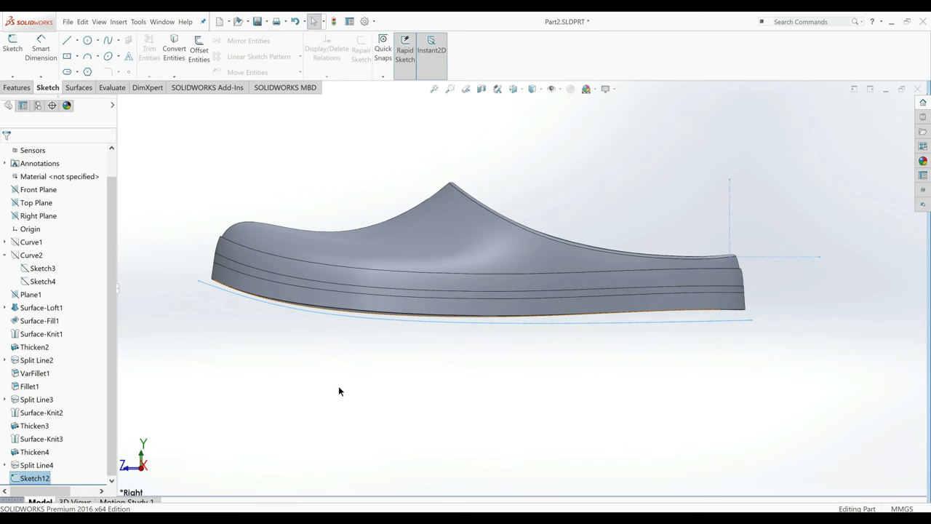
middle_drag(363, 406, 436, 335)
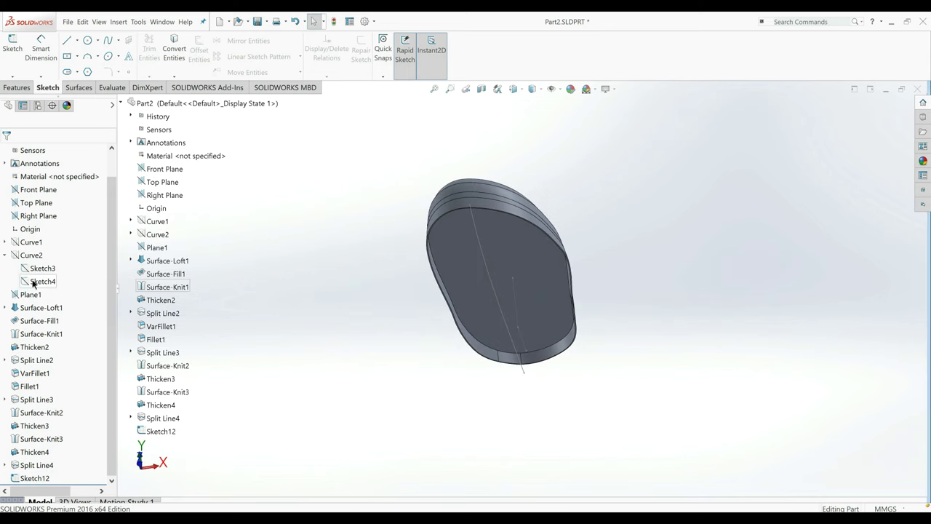
right_click(31, 255)
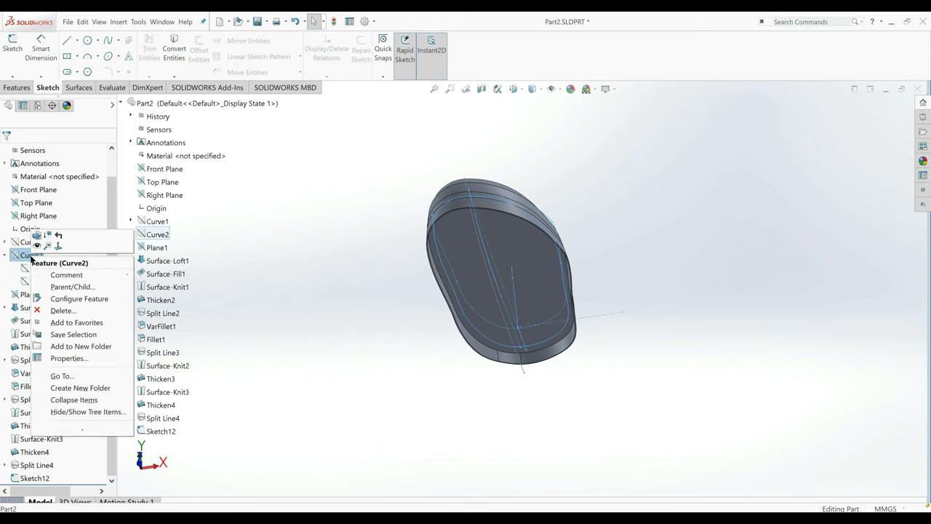
right_click(26, 269)
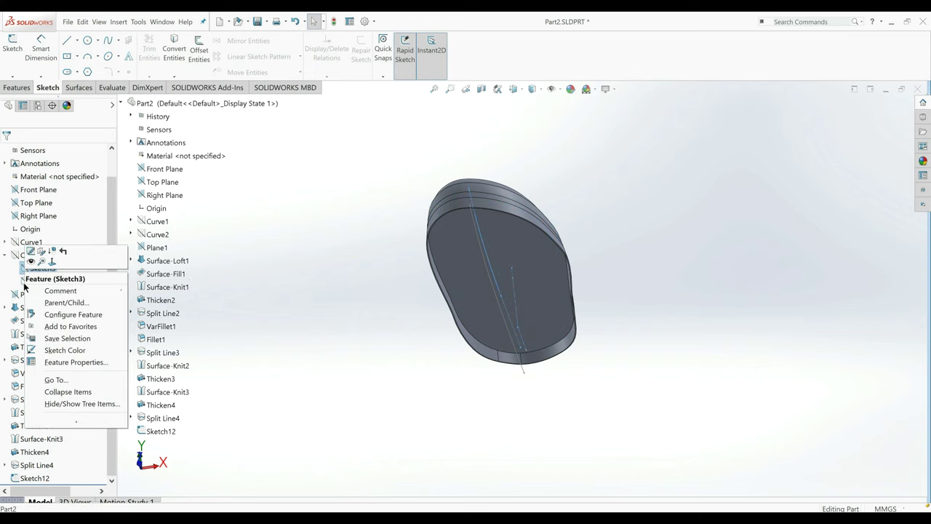
right_click(24, 288)
click(249, 297)
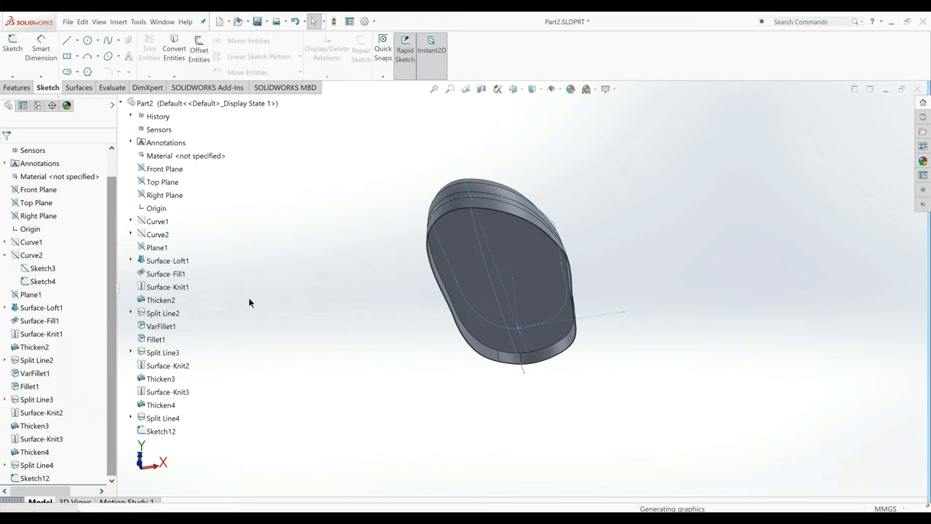
View the clog normal to the Top Plane, flipped to show the sole outline.
click(26, 202)
click(63, 190)
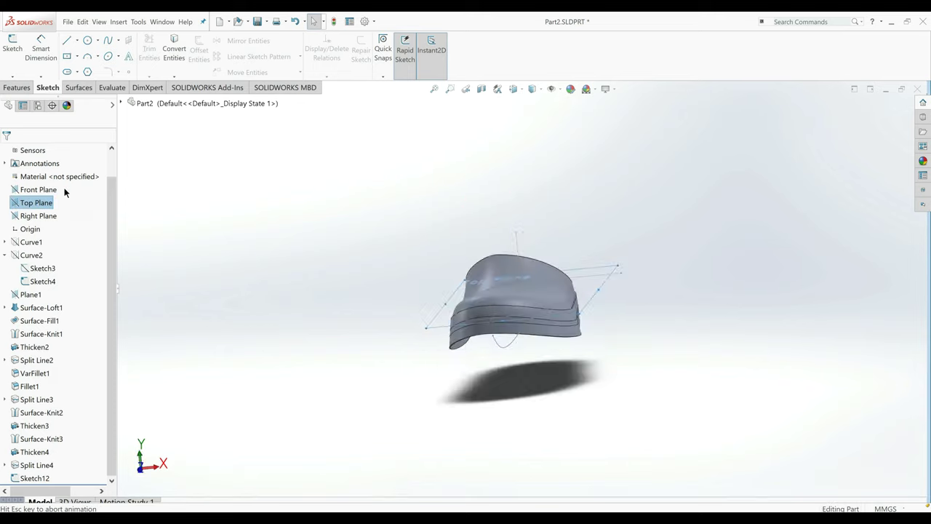
key(ctrl+8)
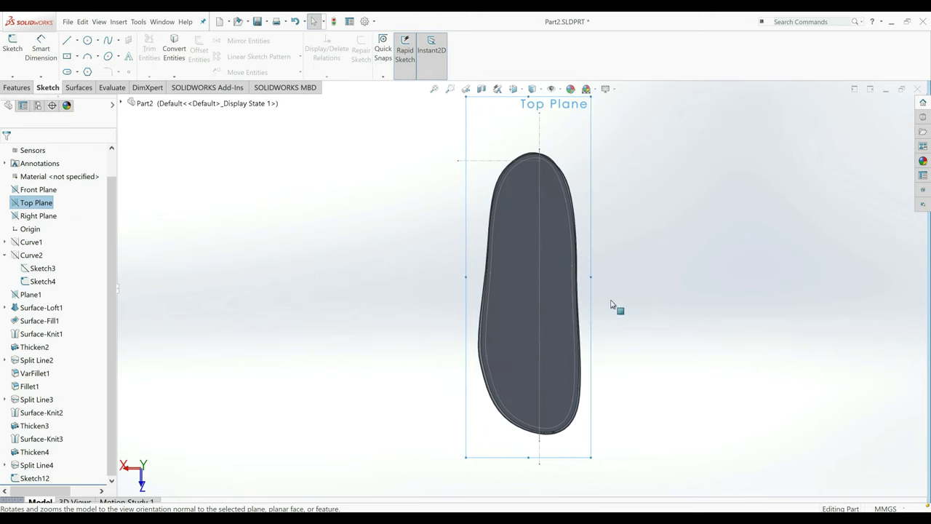
scroll(578, 286, down, 2)
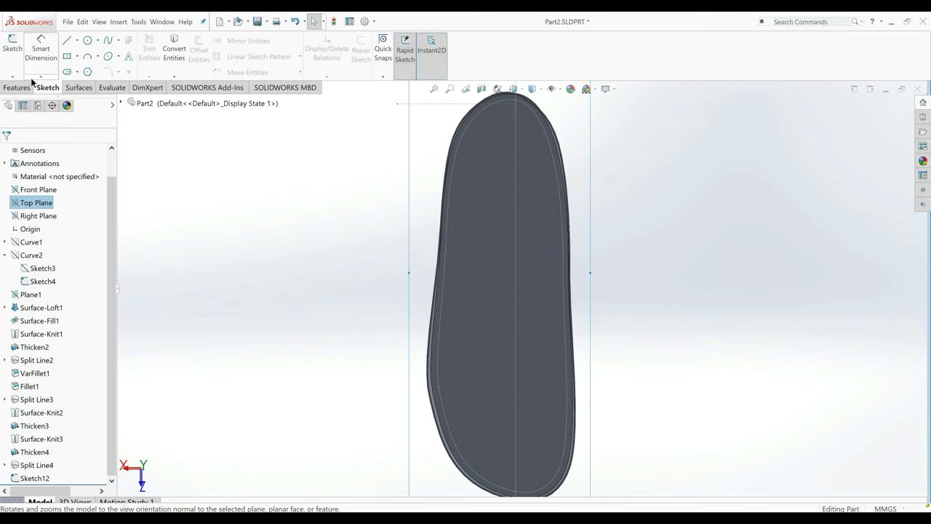
In a new Top Plane sketch, offset the sole outline inward by 2 mm.
click(13, 48)
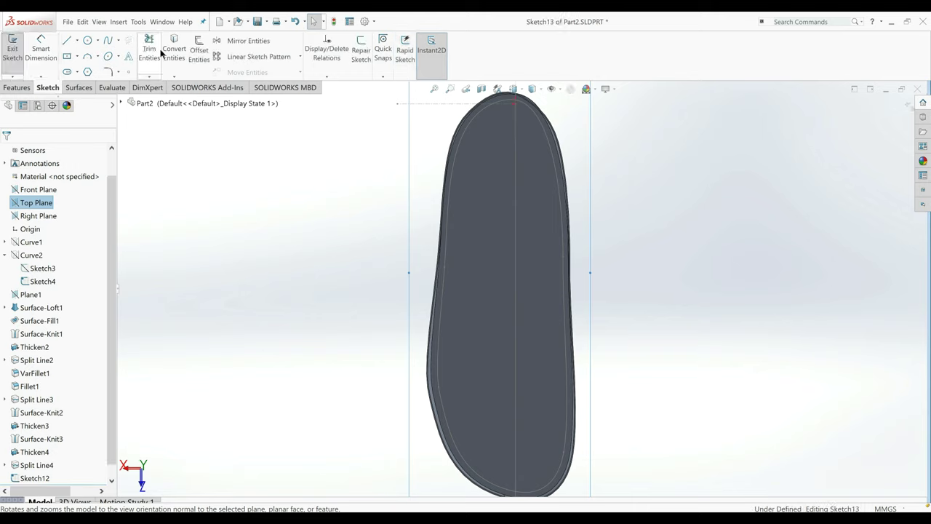
click(198, 50)
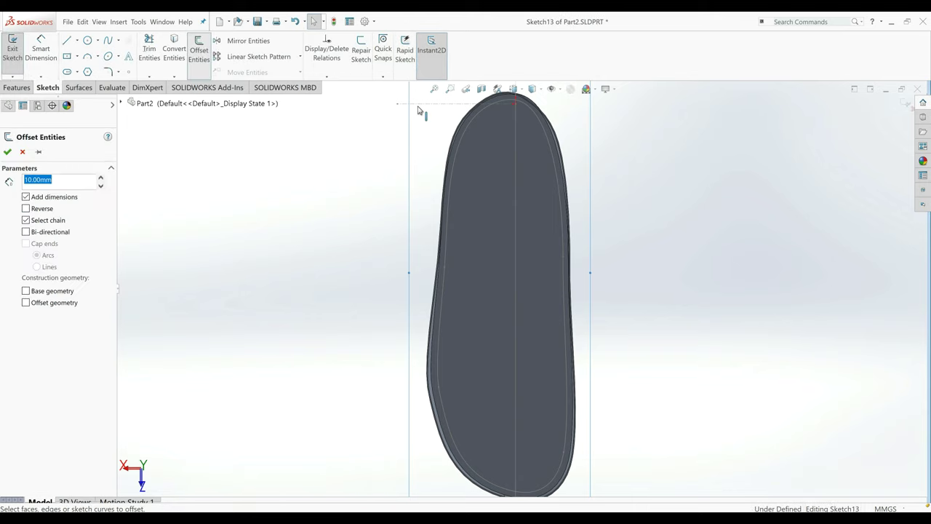
click(471, 122)
text(2)
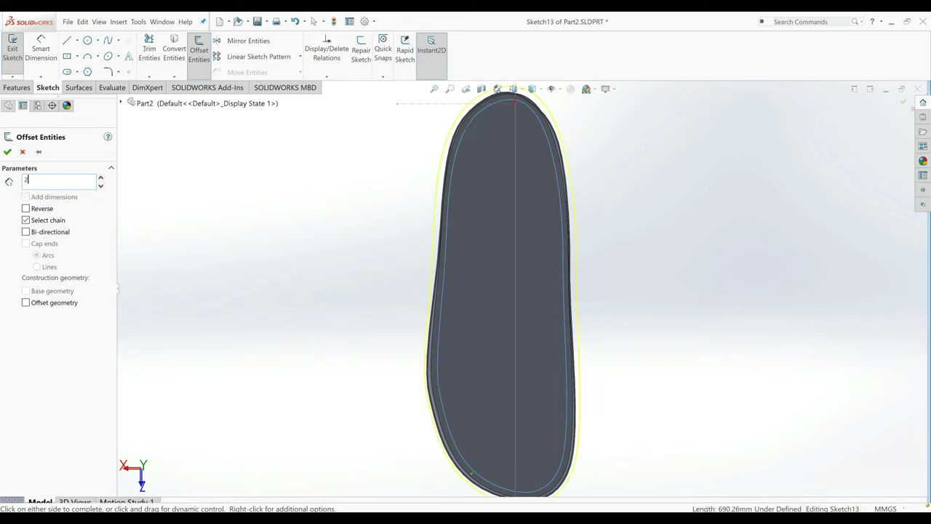
key(Return)
scroll(514, 146, down, 2)
scroll(513, 142, down, 1)
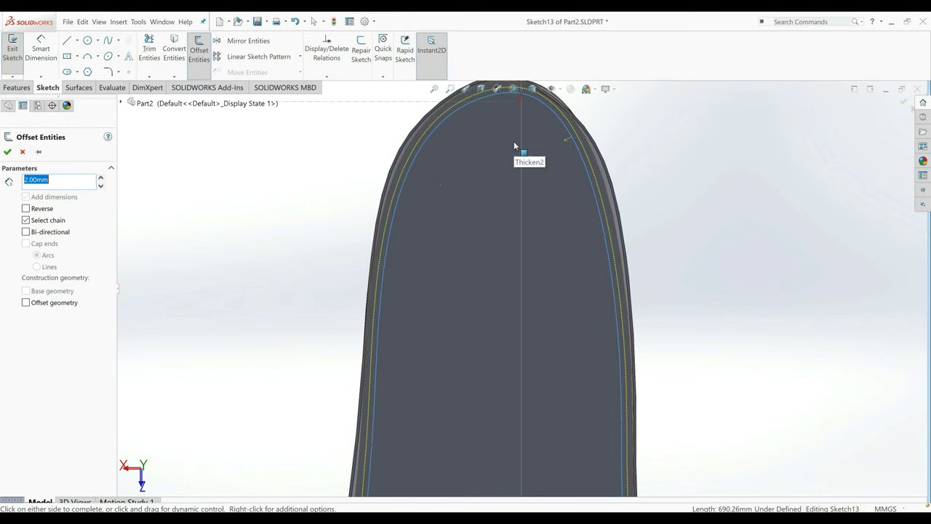
scroll(392, 339, up, 1)
scroll(437, 376, up, 3)
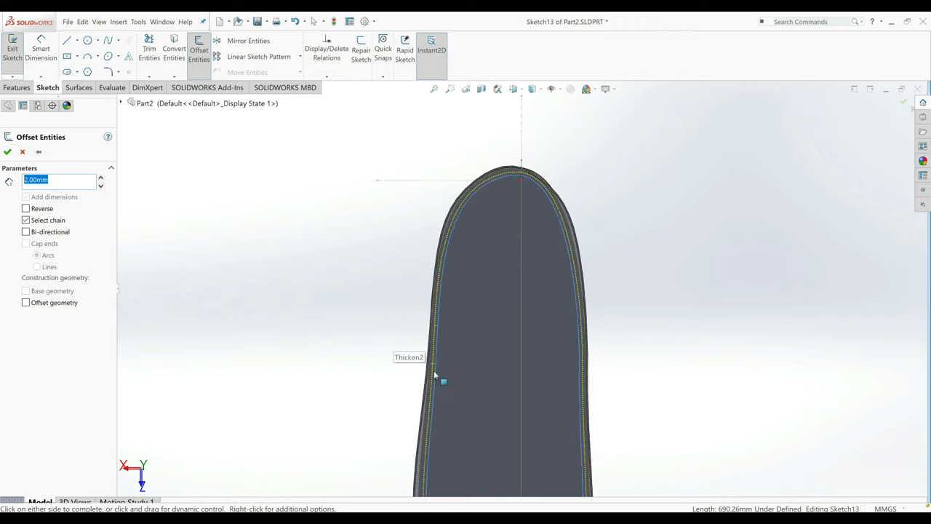
scroll(508, 395, down, 3)
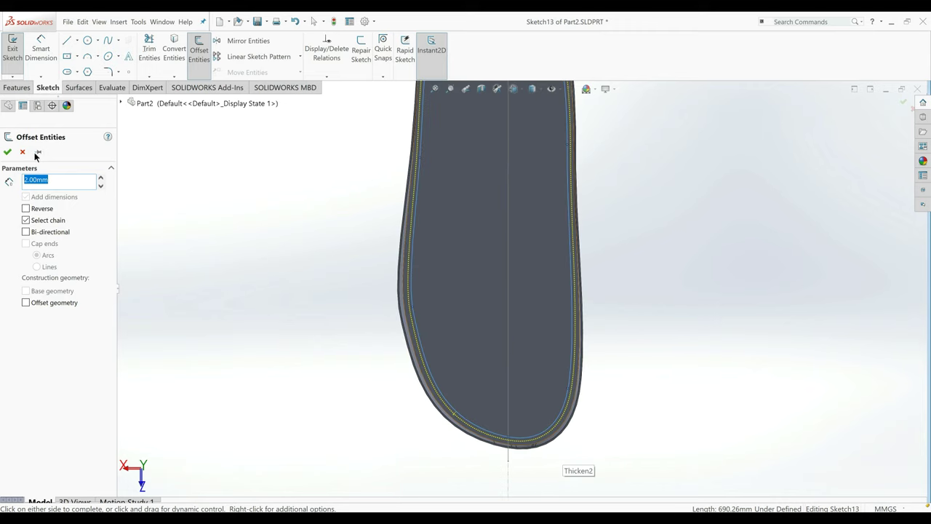
click(8, 151)
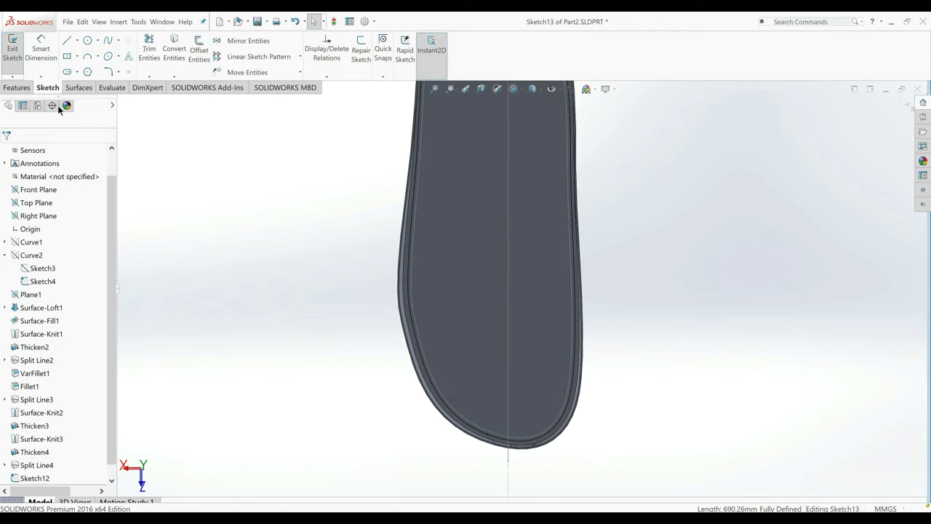
Exit Sketch13 and hide Sketch4.
click(13, 49)
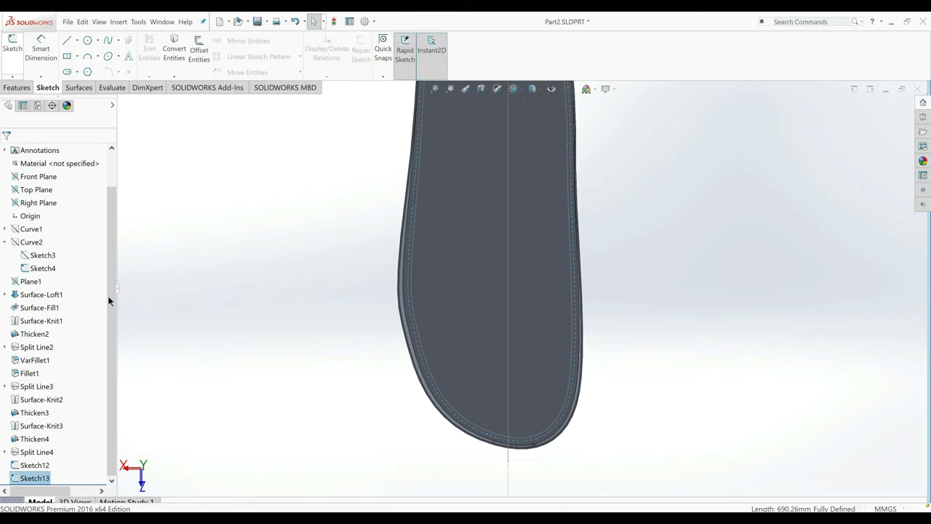
right_click(32, 269)
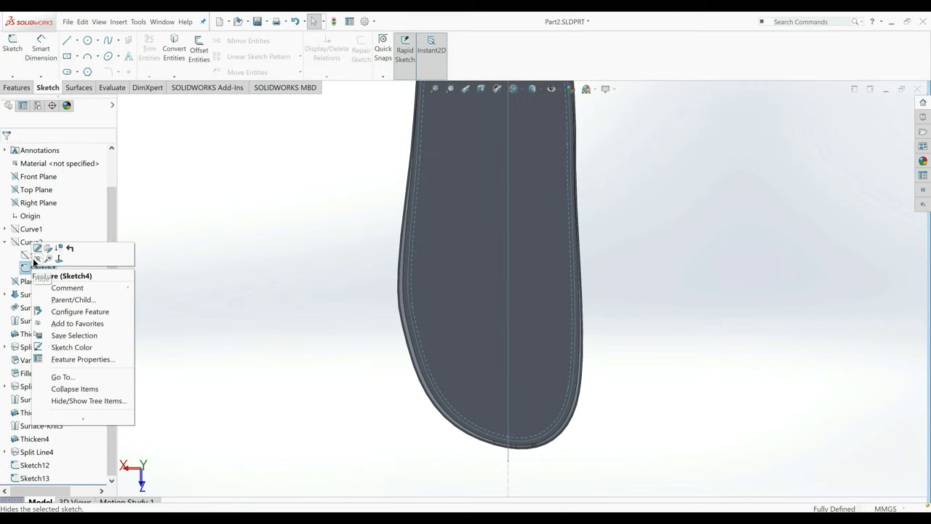
click(40, 251)
middle_drag(274, 278, 353, 411)
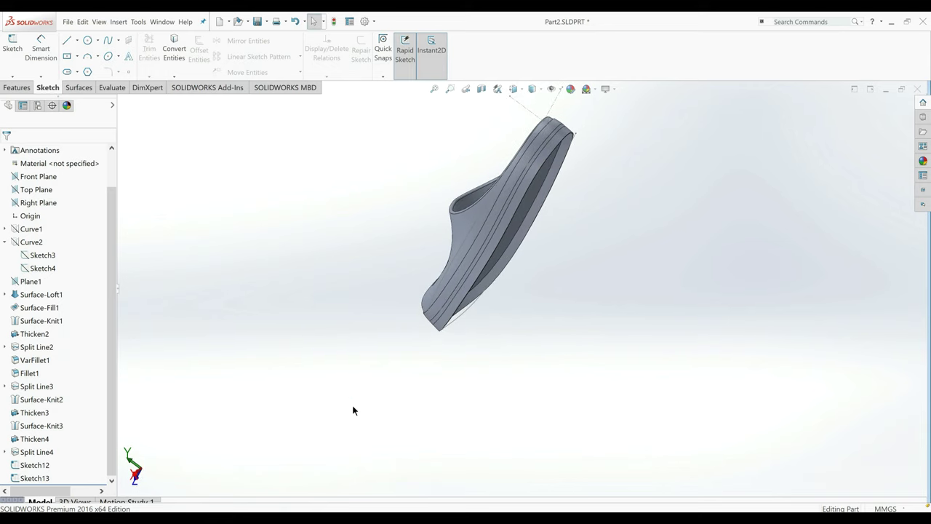
Create Curve3 by projecting Sketch12 and Sketch13 onto each other with a Project Curve.
click(16, 87)
click(446, 67)
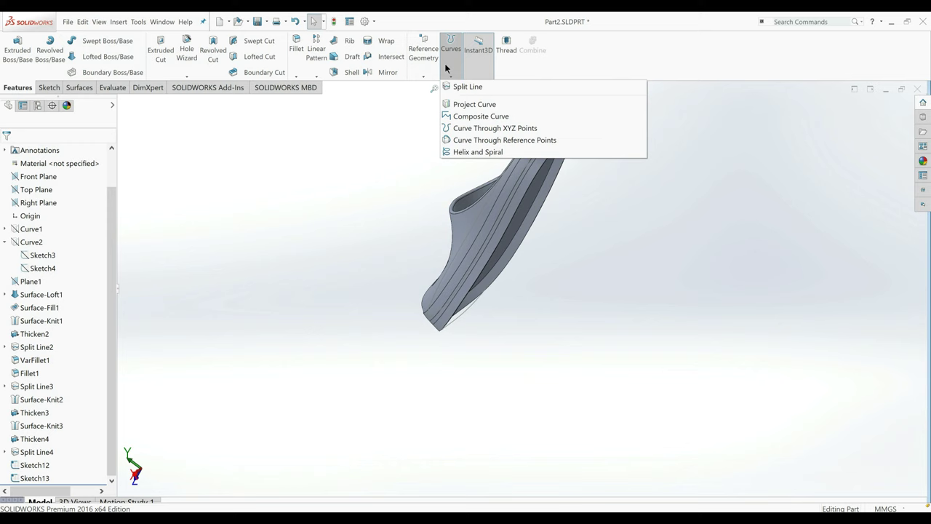
click(458, 104)
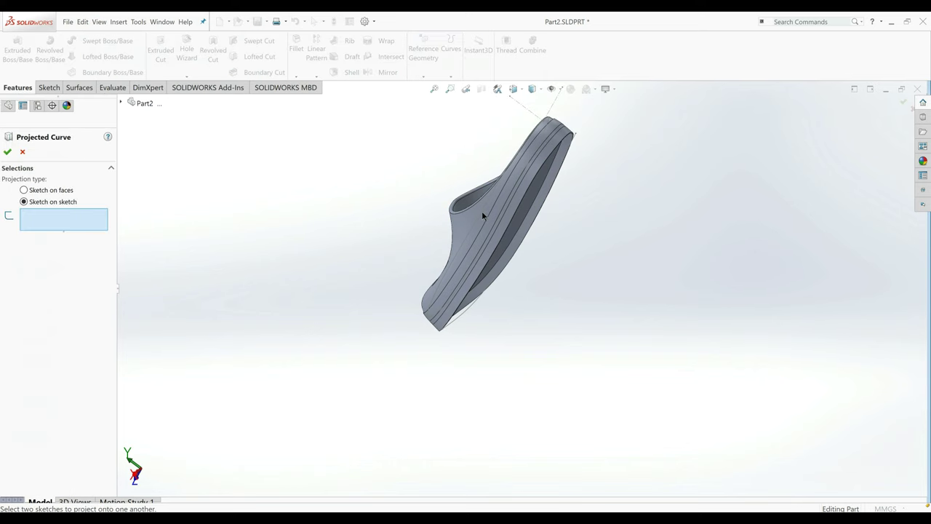
scroll(524, 229, down, 5)
middle_drag(373, 275, 459, 196)
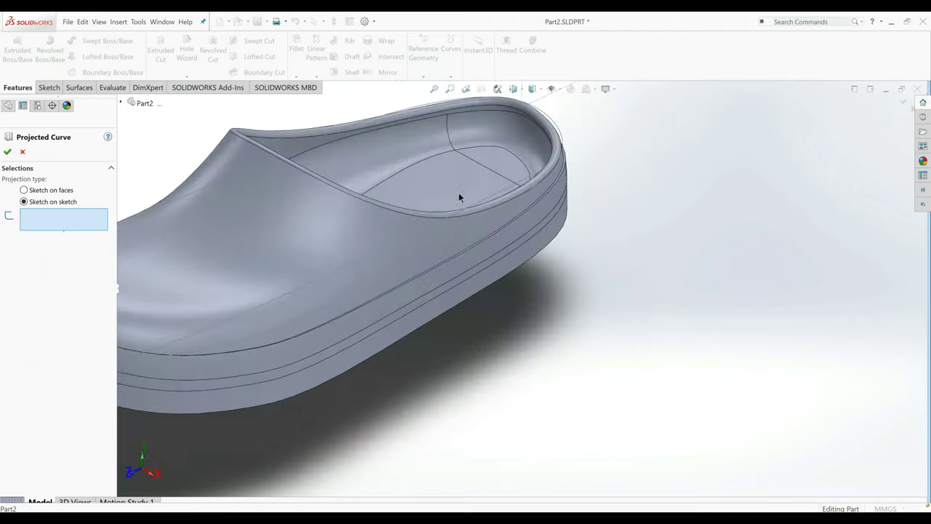
click(313, 283)
scroll(312, 305, up, 5)
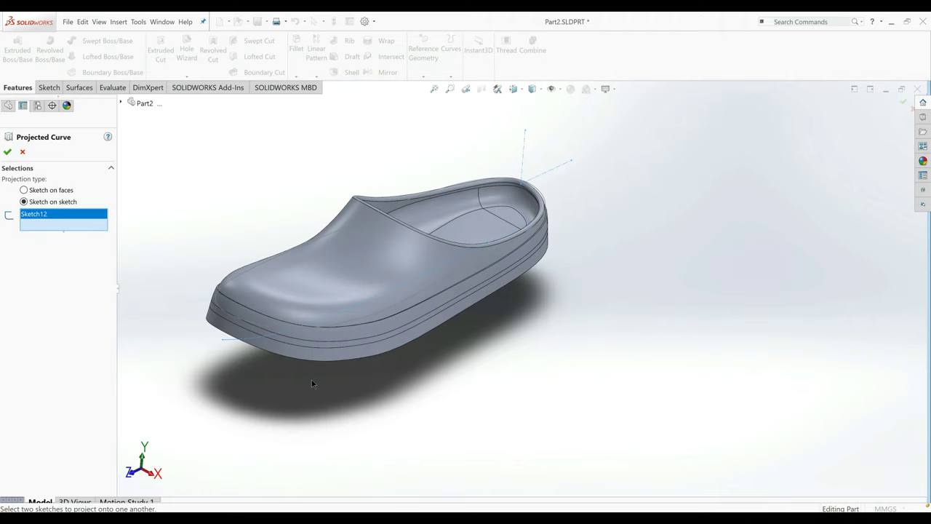
middle_drag(311, 381, 304, 234)
click(304, 239)
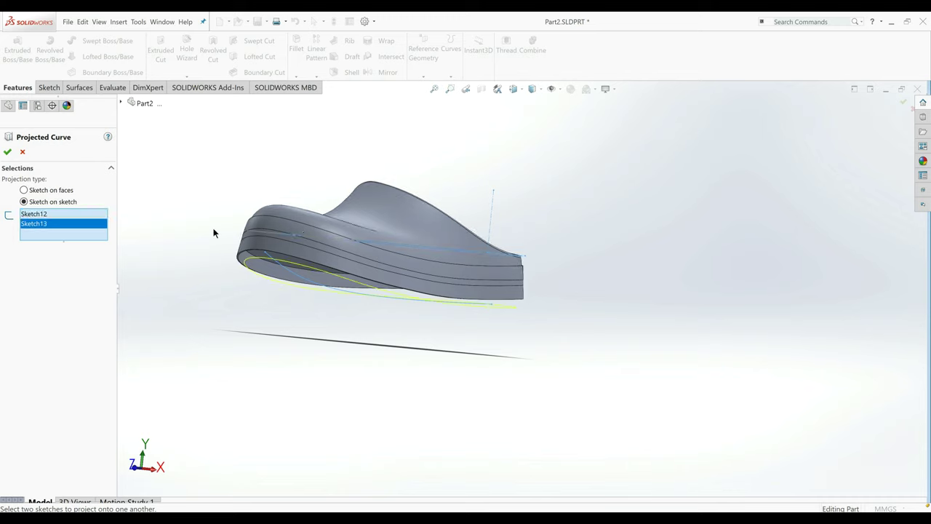
click(7, 153)
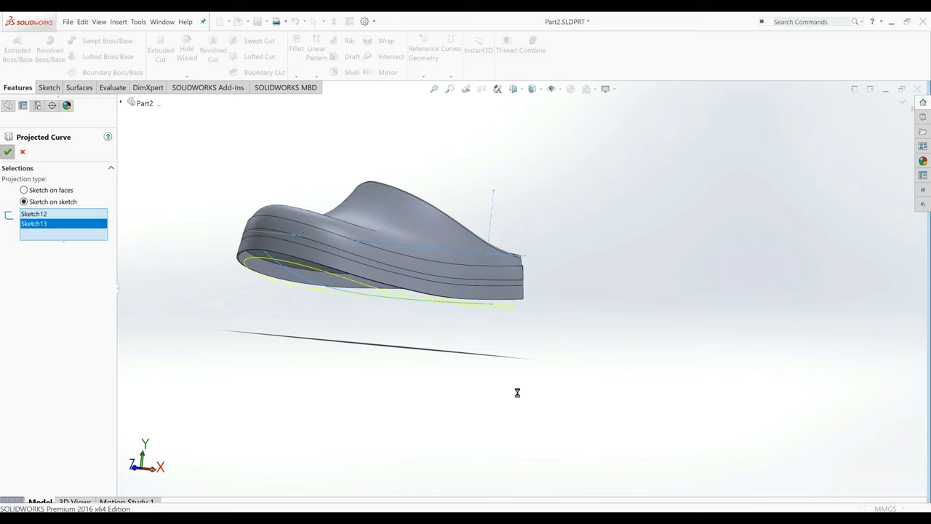
Deselect Curve3 and orbit down onto the sole to inspect it.
click(519, 375)
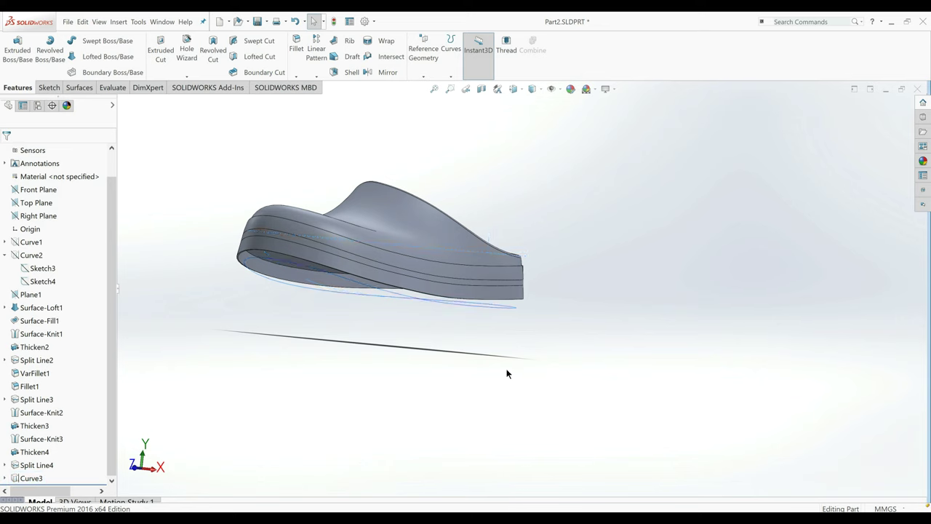
middle_drag(507, 372, 575, 367)
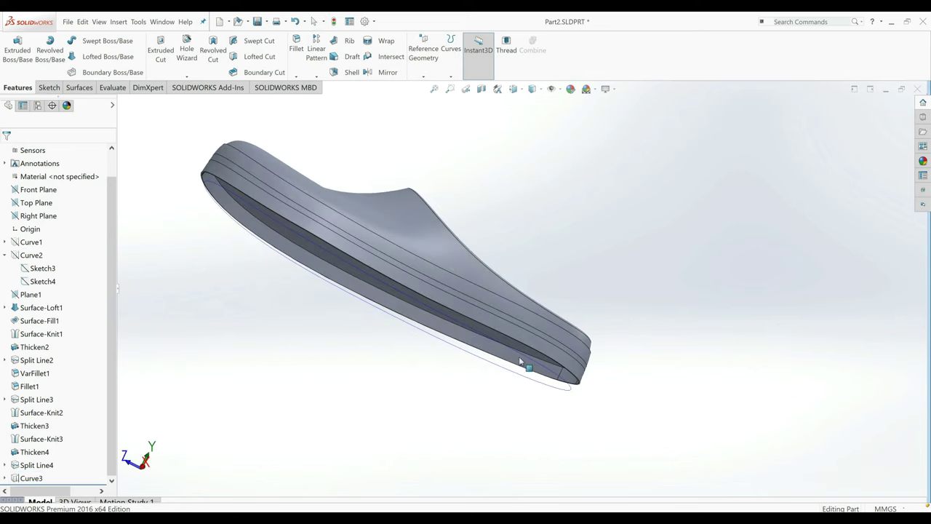
scroll(575, 368, down, 5)
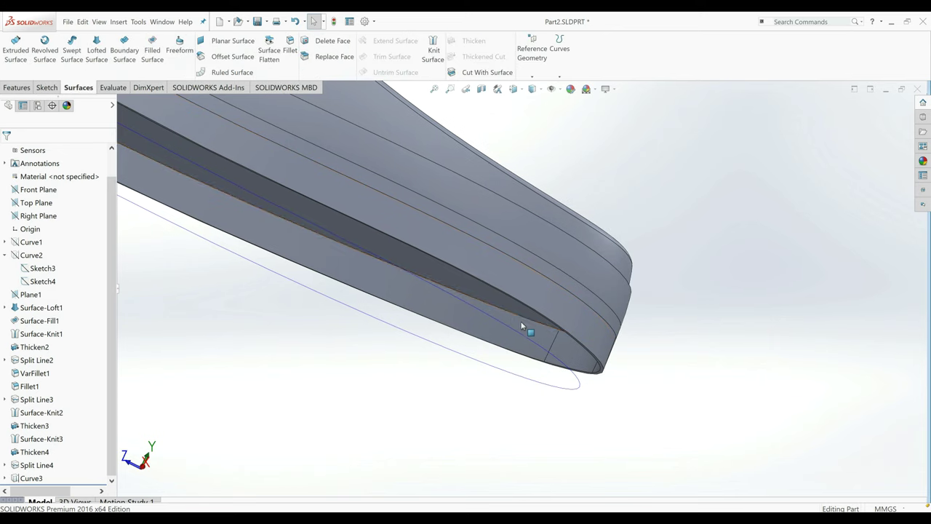
scroll(509, 312, up, 5)
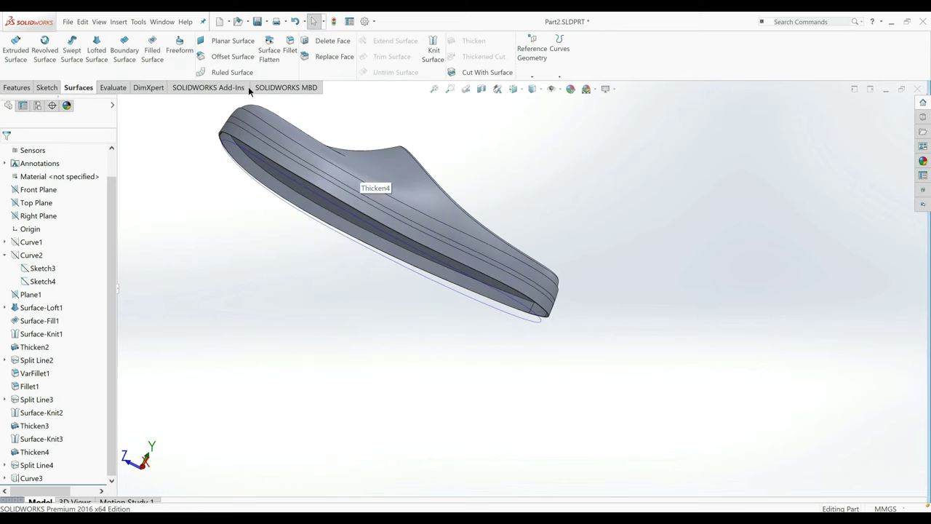
Start a lofted surface with the sole's bottom edge and Curve3 as profiles.
click(15, 88)
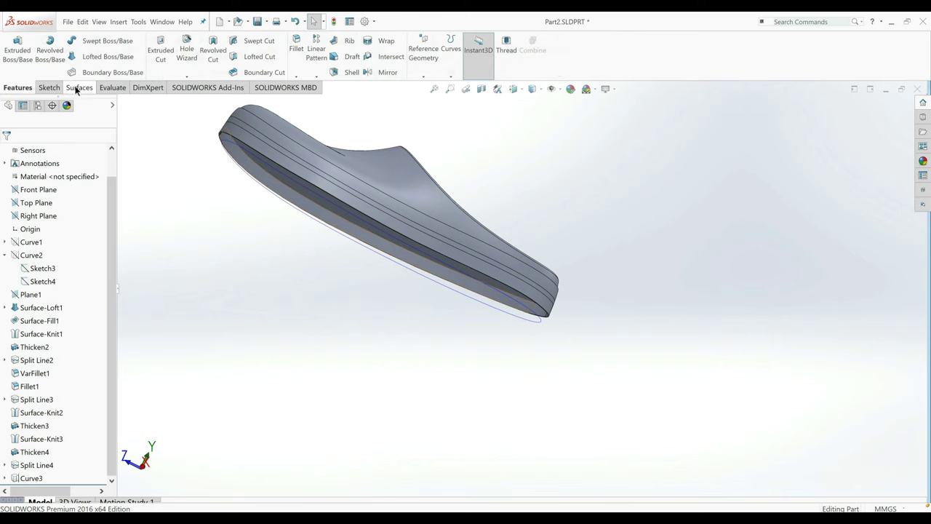
click(76, 89)
click(97, 51)
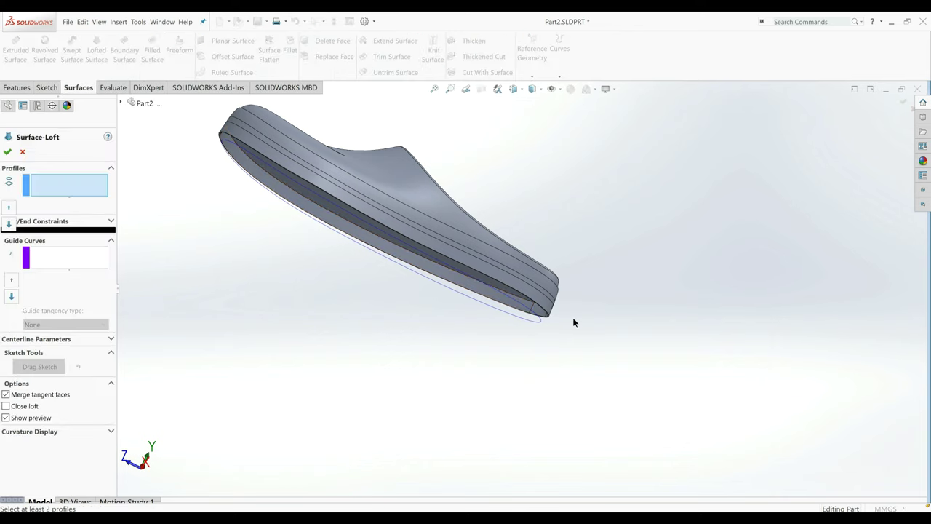
scroll(553, 316, down, 5)
click(521, 306)
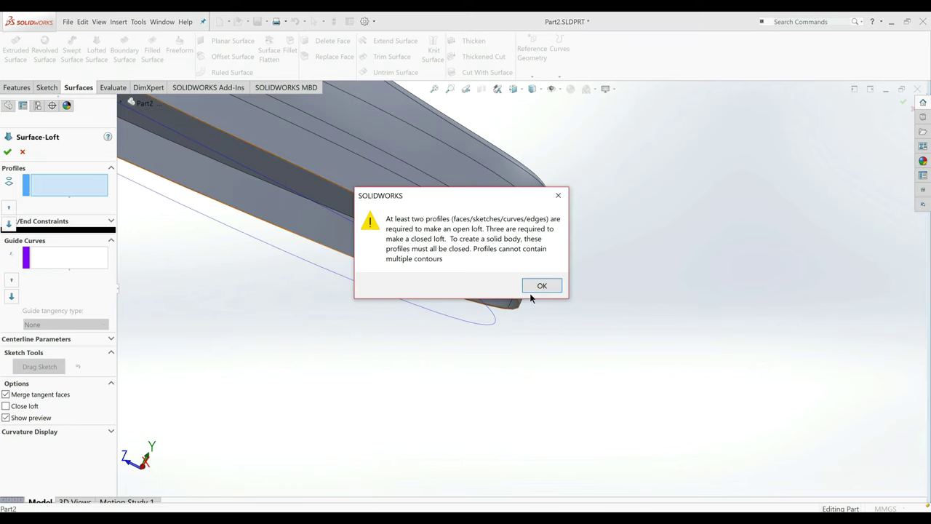
click(542, 286)
click(520, 306)
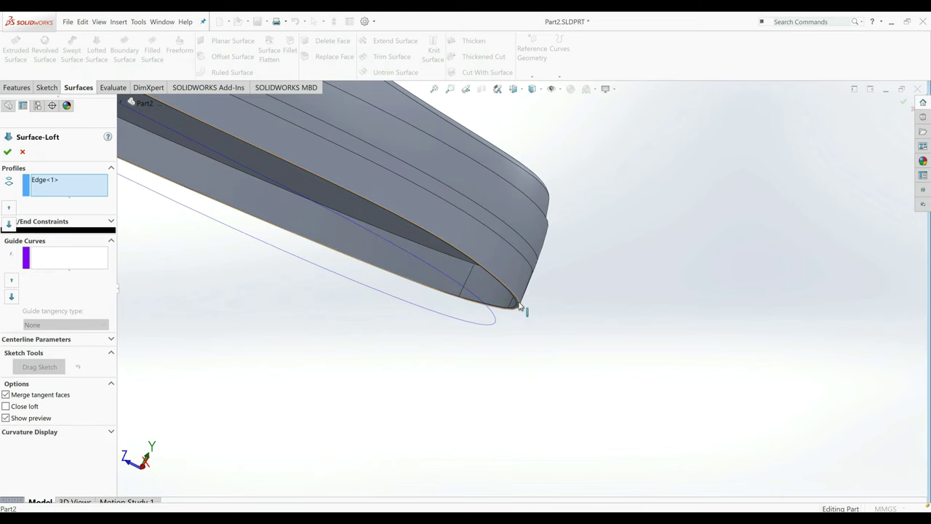
click(496, 320)
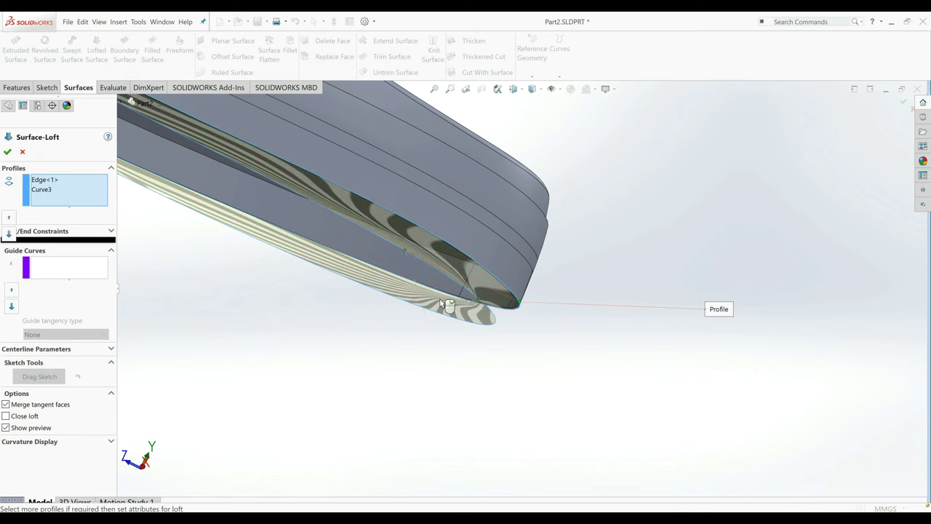
Shift the loft connector point to reduce twist and accept the lofted surface.
middle_drag(441, 303, 320, 267)
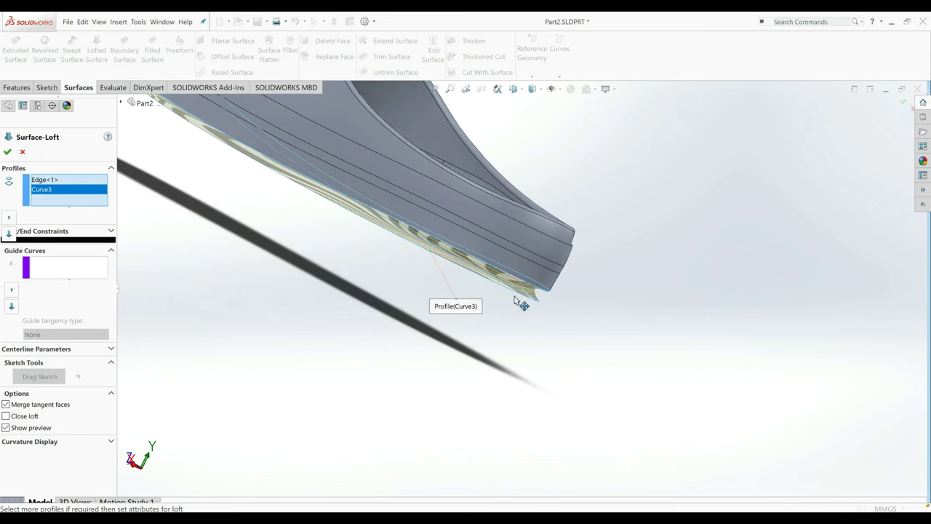
middle_drag(499, 339, 519, 292)
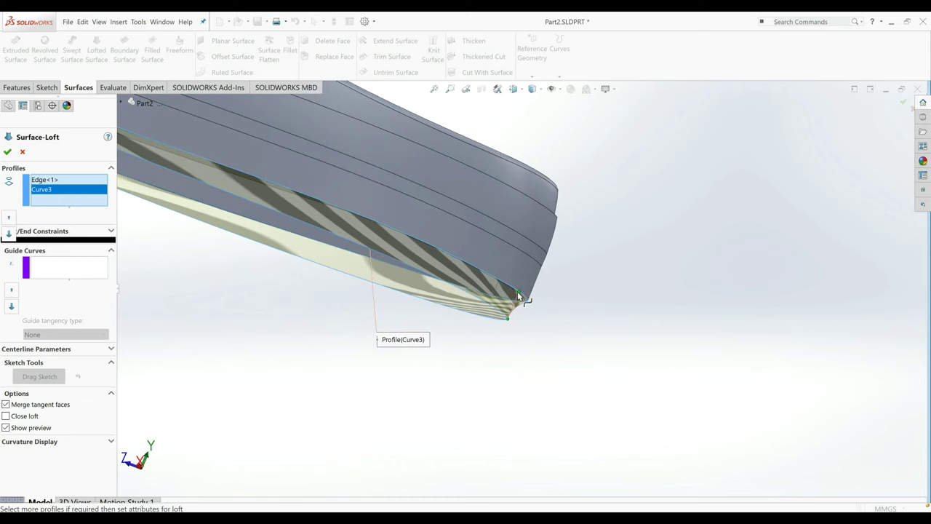
drag(518, 291, 525, 298)
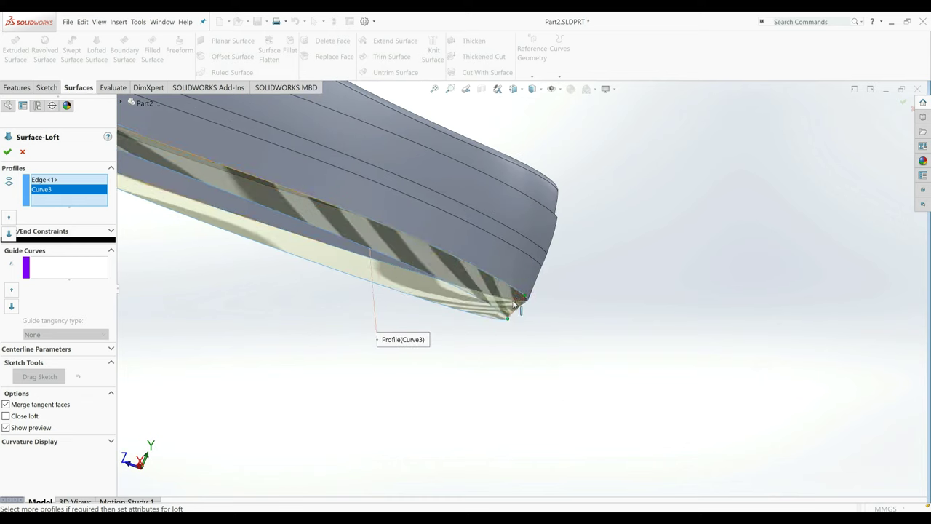
middle_drag(288, 306, 229, 206)
click(7, 152)
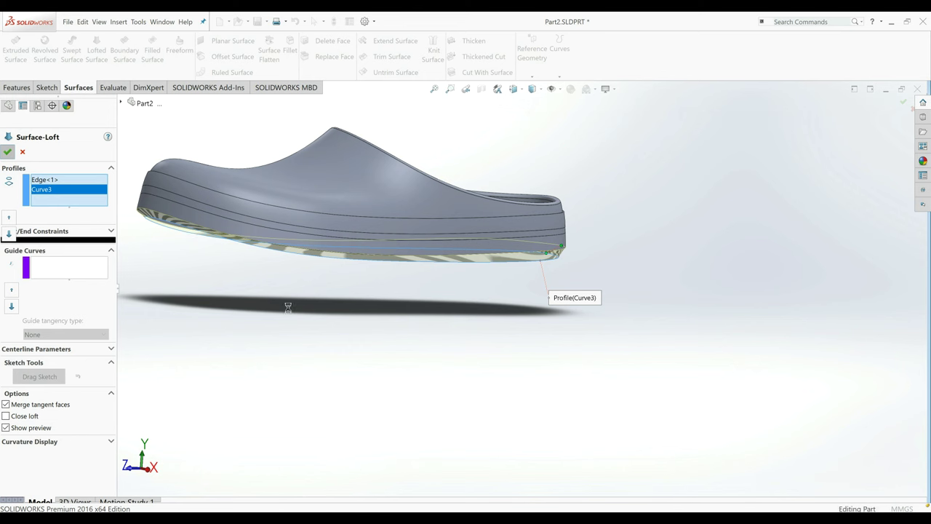
Hide Curve3 and orbit around the clog to inspect the lofted underside band.
middle_drag(294, 301, 349, 280)
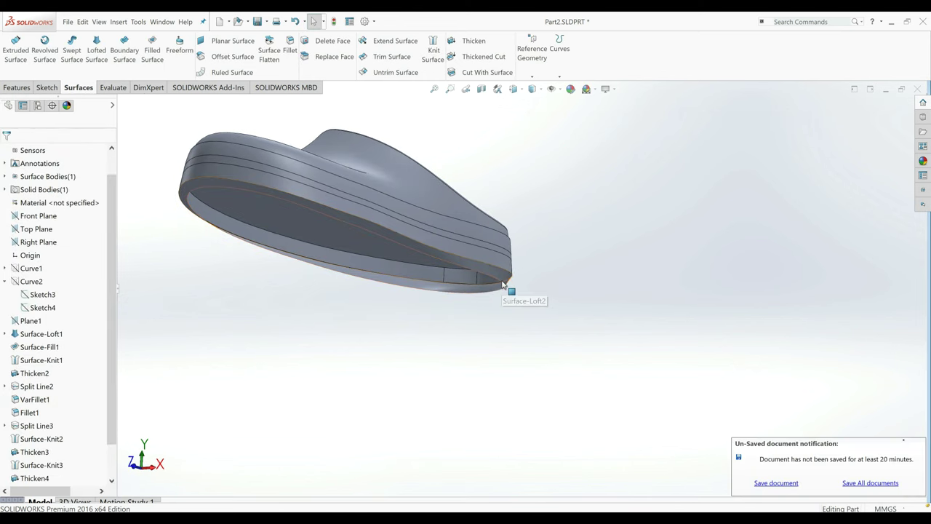
right_click(502, 283)
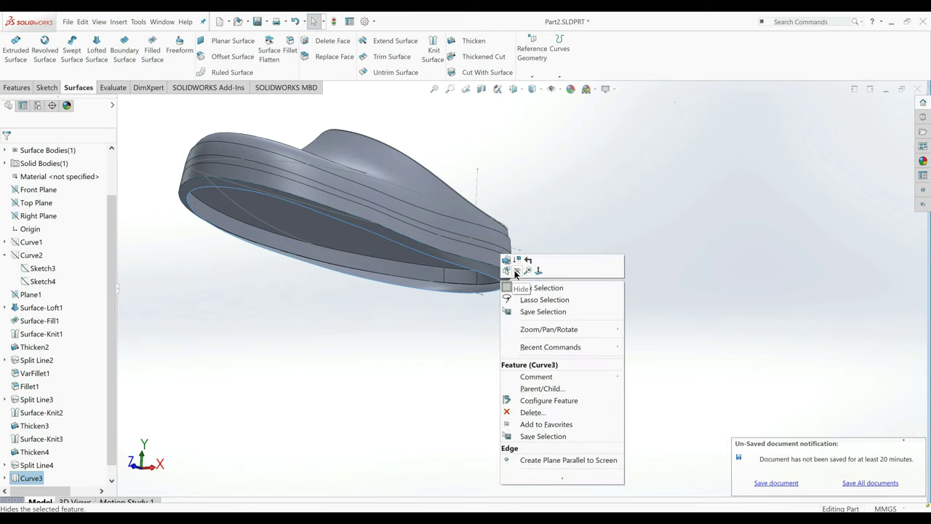
click(515, 271)
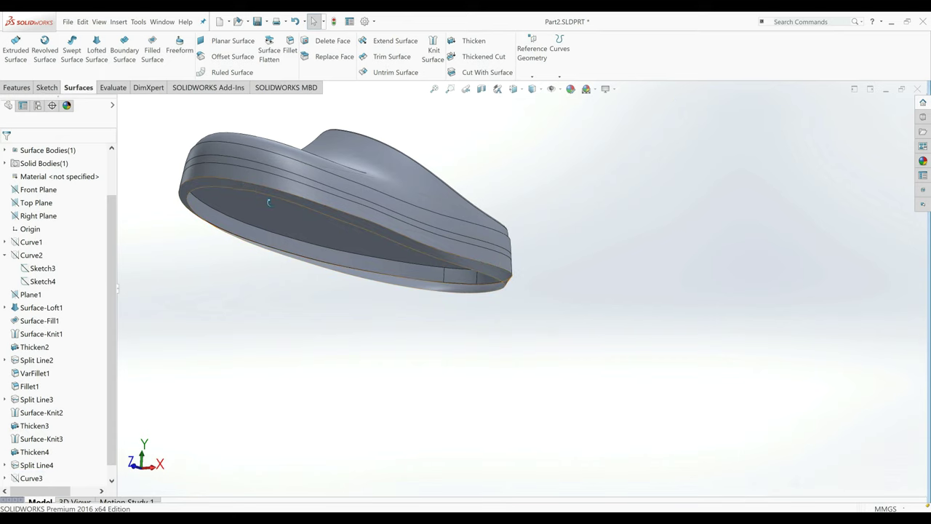
middle_drag(502, 308, 280, 223)
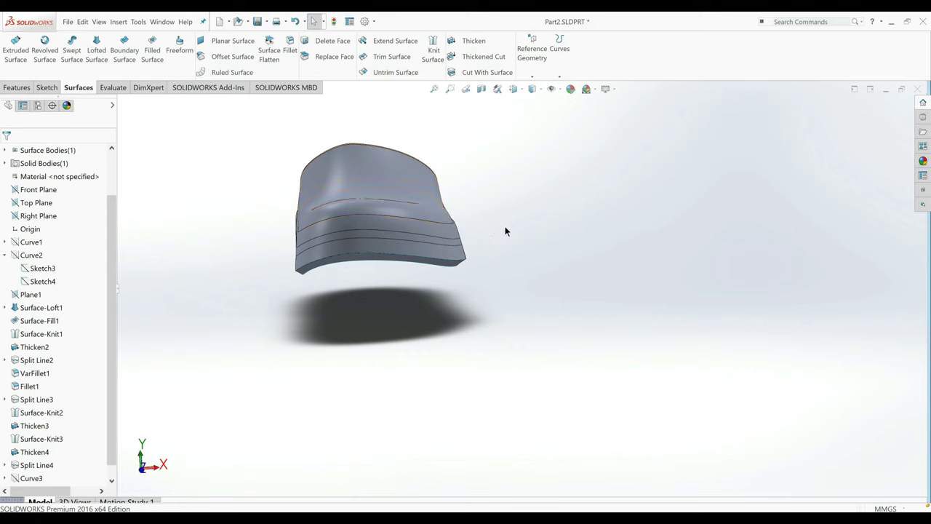
middle_drag(484, 240, 230, 269)
scroll(485, 175, down, 3)
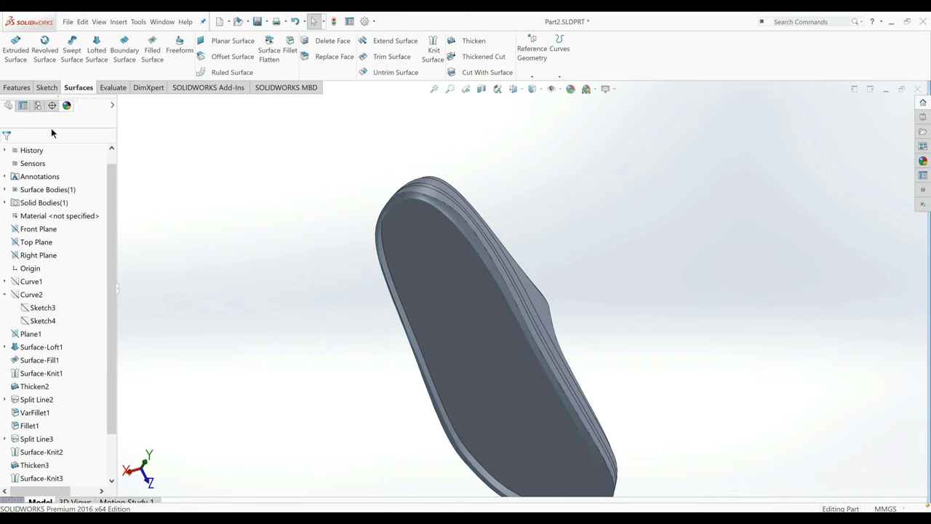
Create reference plane Plane2, offset 200 mm from the Front Plane.
click(37, 229)
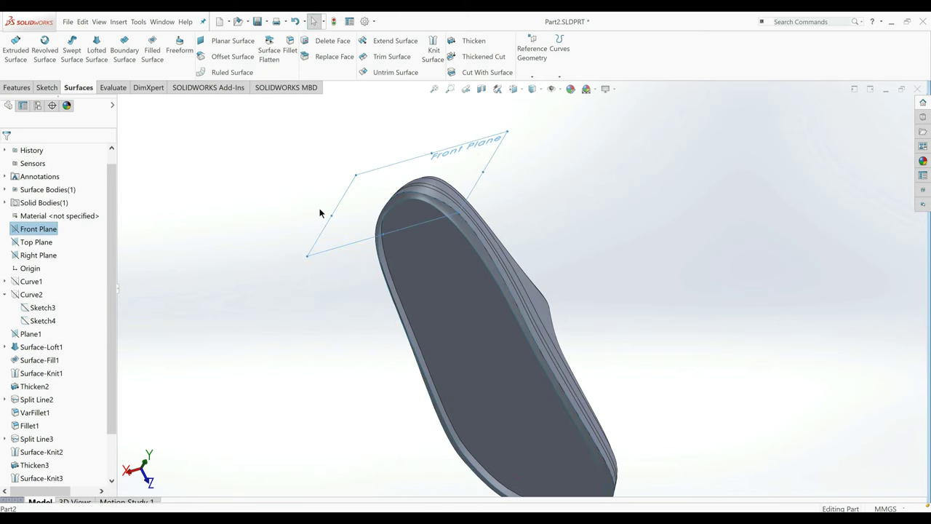
middle_drag(320, 212, 277, 240)
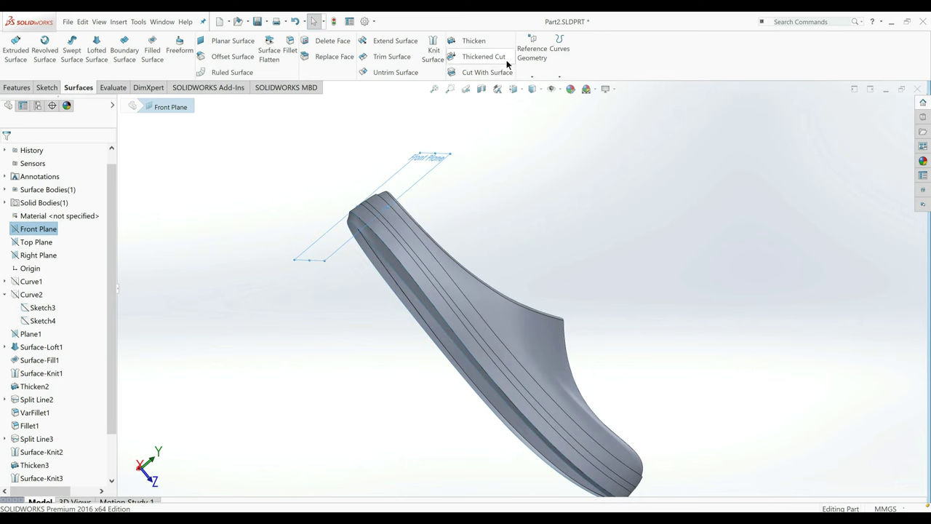
click(535, 48)
click(537, 95)
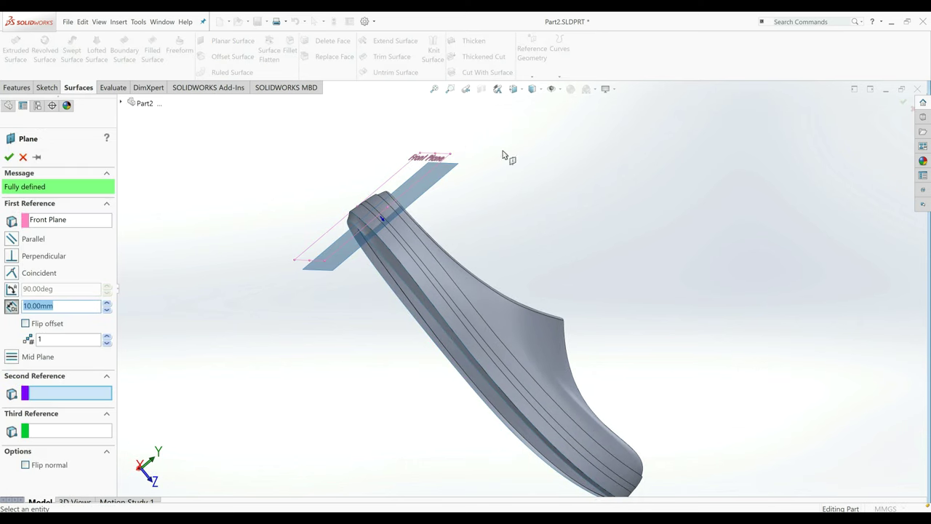
text(200)
key(Return)
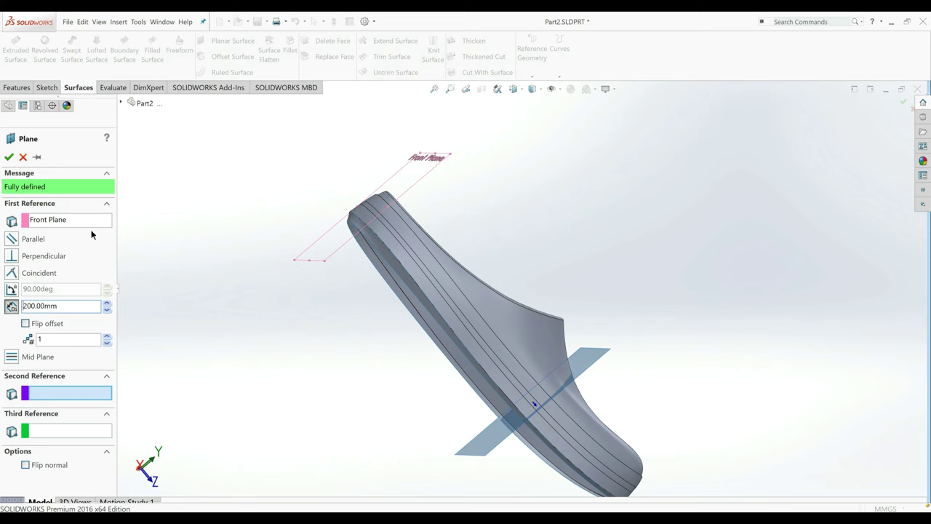
click(10, 158)
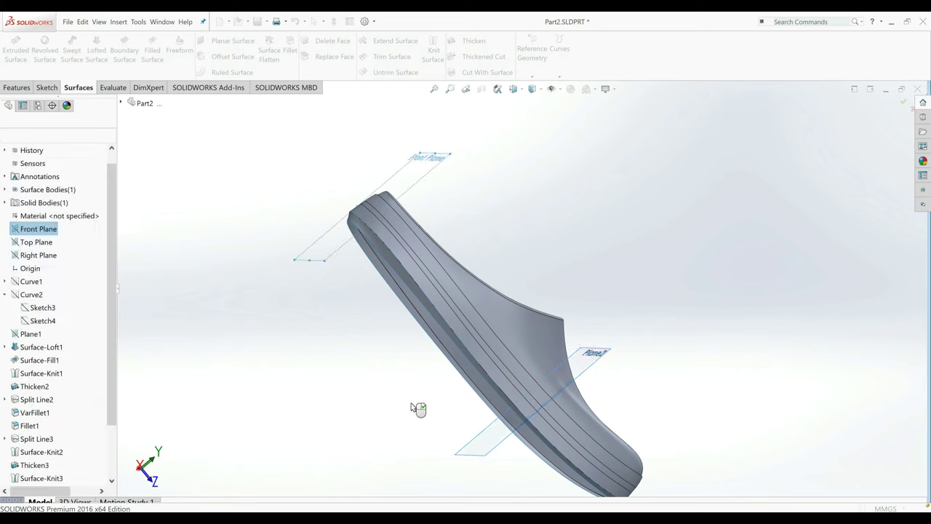
Turn the view normal to Plane2.
middle_drag(424, 419, 466, 408)
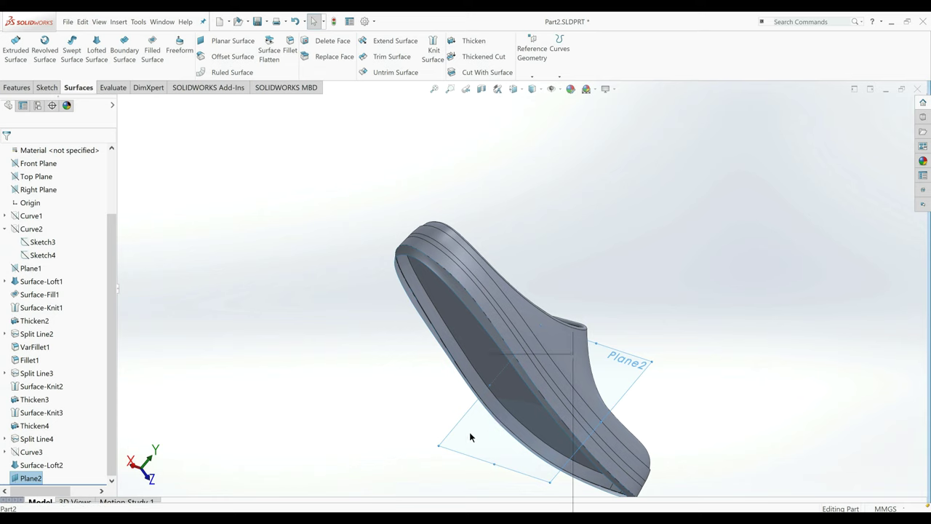
right_click(486, 333)
click(533, 347)
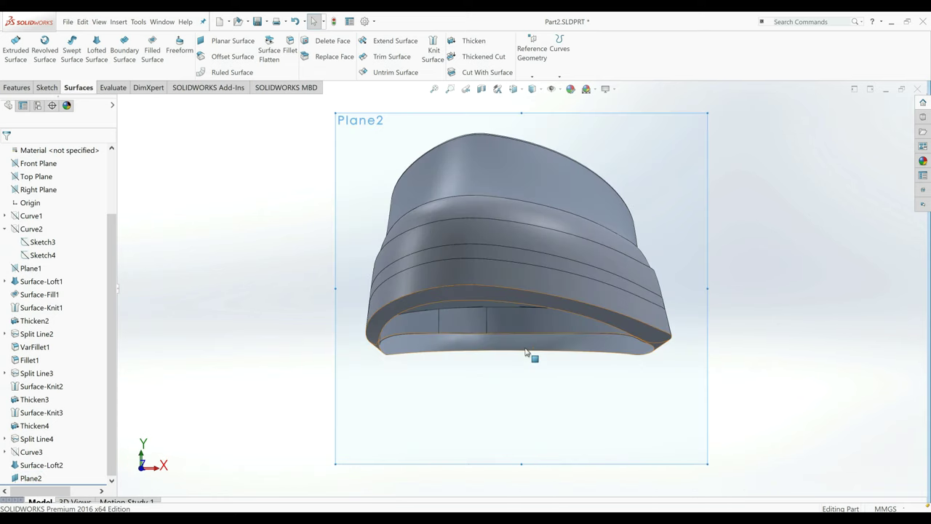
click(46, 87)
Start a sketch on Plane2 and draw a spline along the shoe's bottom edge.
click(12, 48)
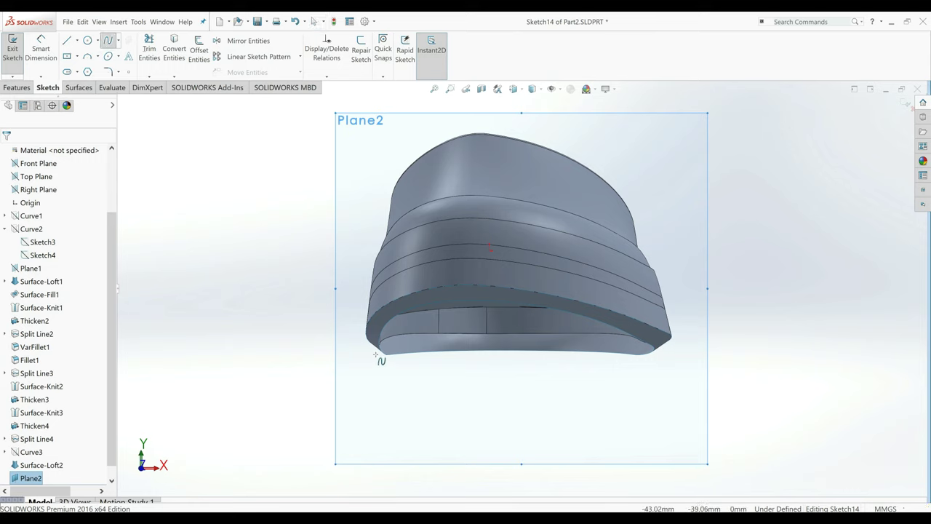
click(466, 374)
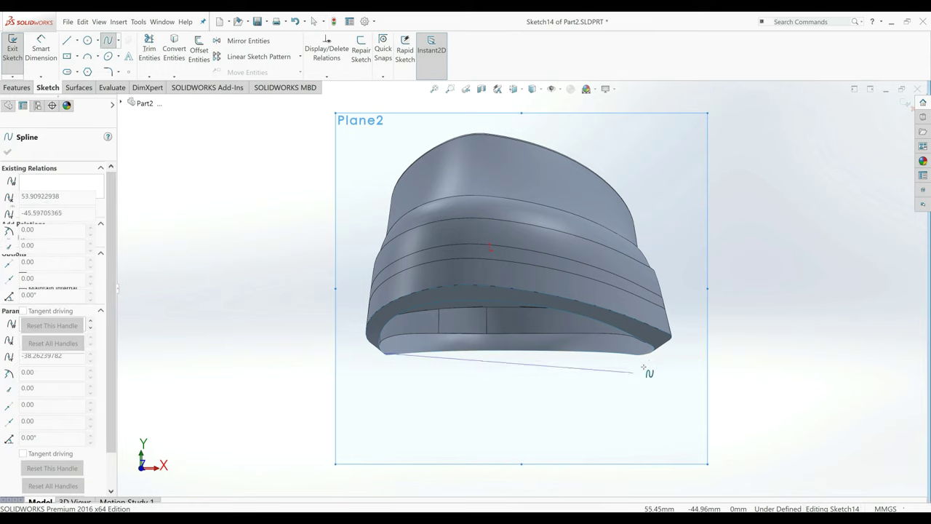
right_click(520, 353)
click(528, 384)
scroll(492, 328, down, 2)
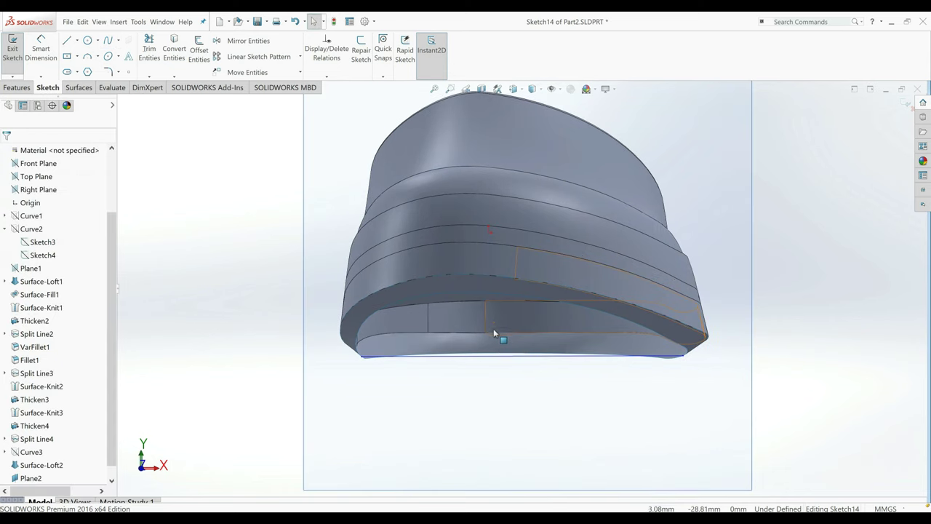
Draw a vertical construction centerline above the spline.
click(76, 41)
click(87, 64)
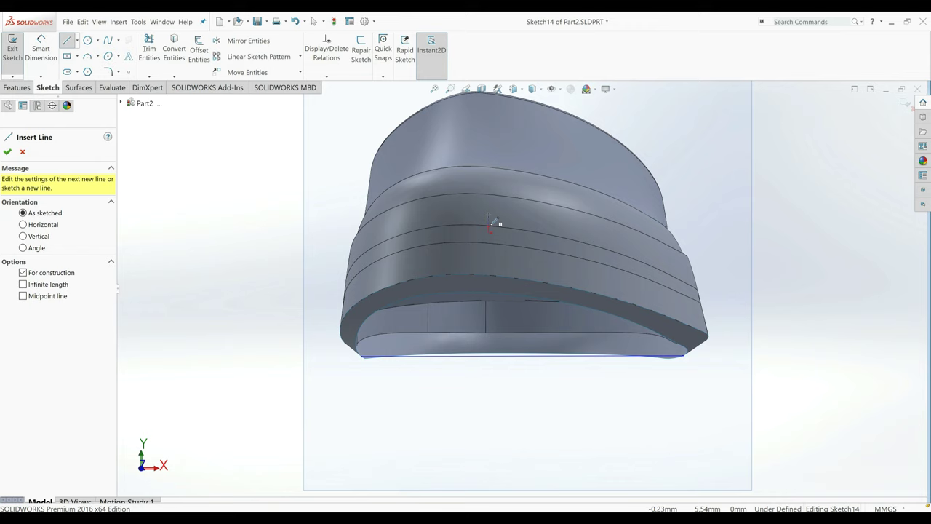
click(491, 173)
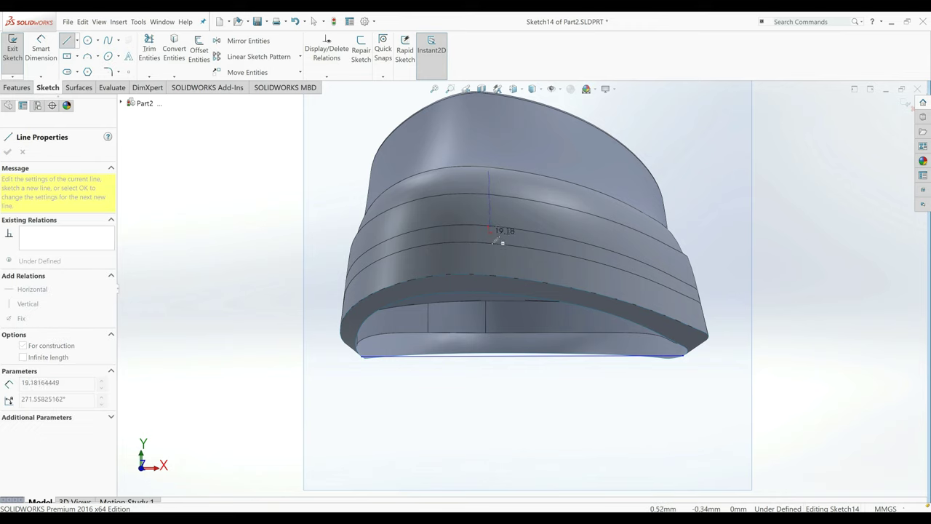
click(489, 232)
right_click(245, 202)
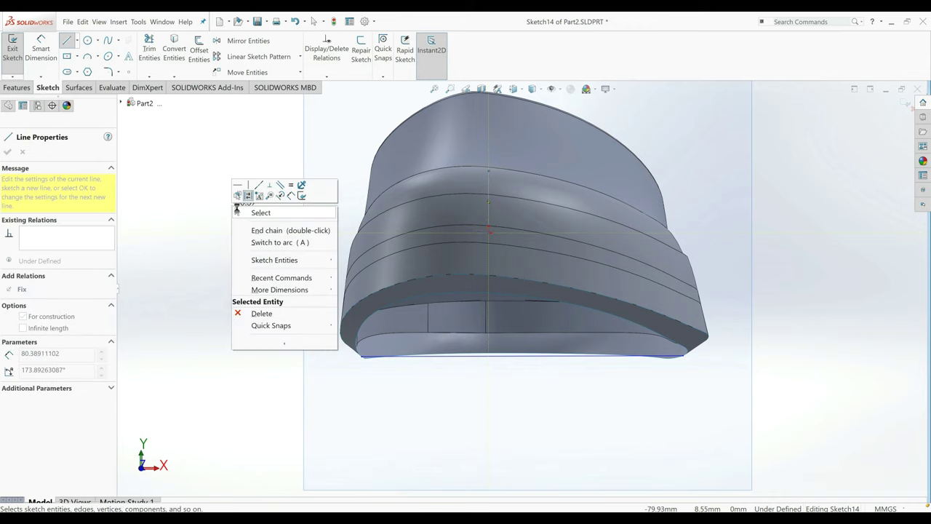
click(260, 210)
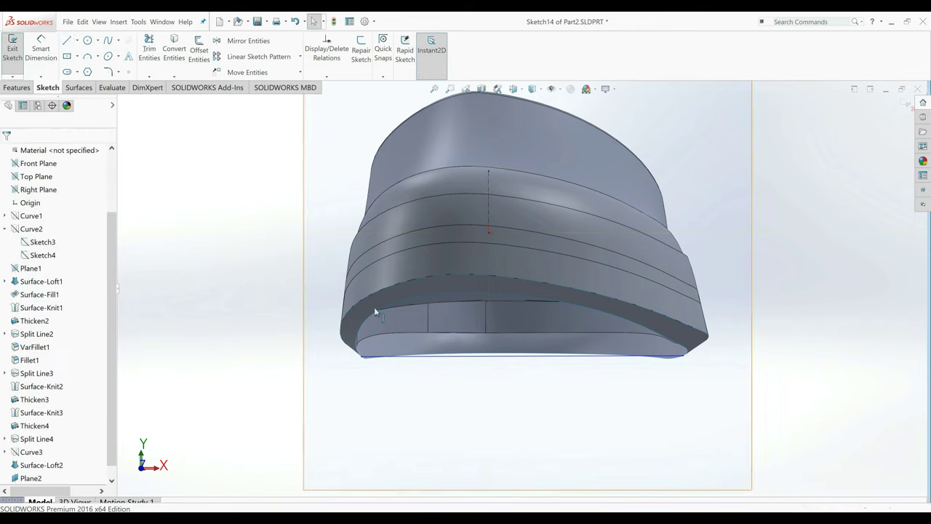
Pierce the spline's left endpoint onto the model's curved edge.
click(415, 357)
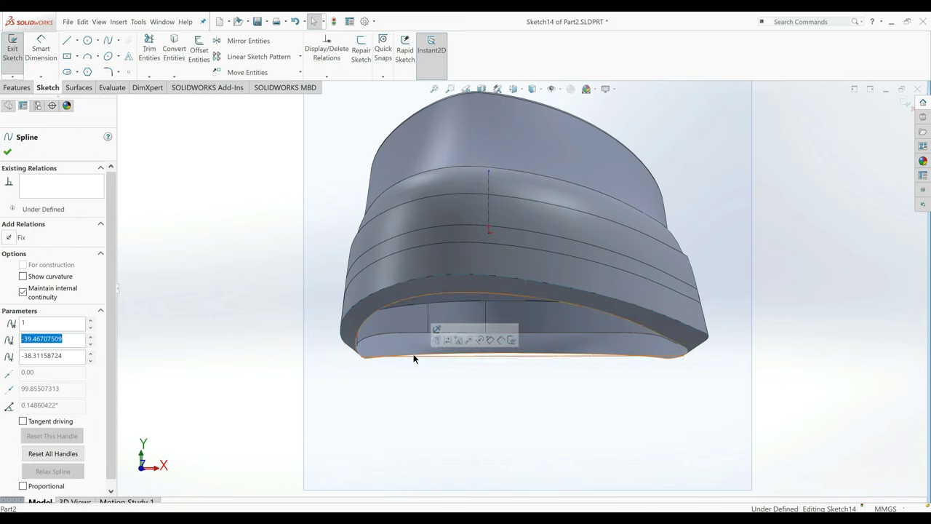
click(381, 379)
click(365, 363)
ctrl+click(364, 360)
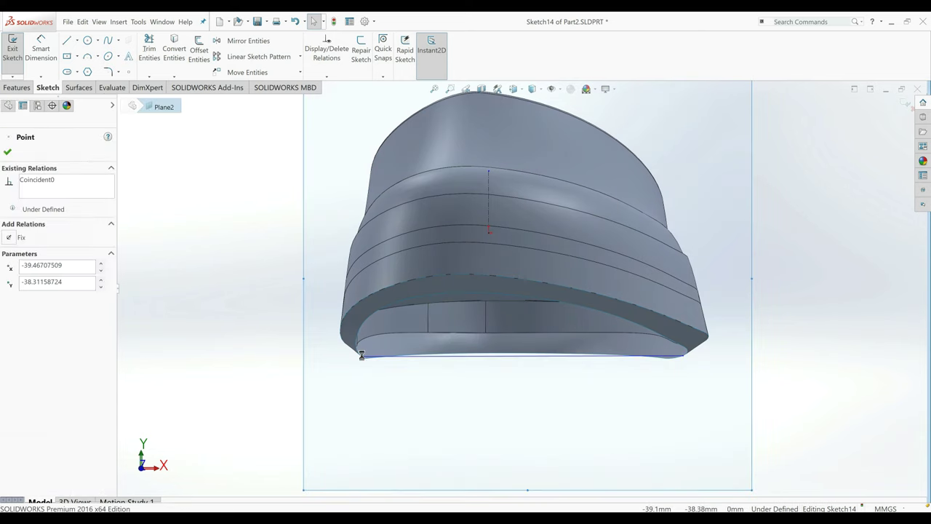
ctrl+click(362, 356)
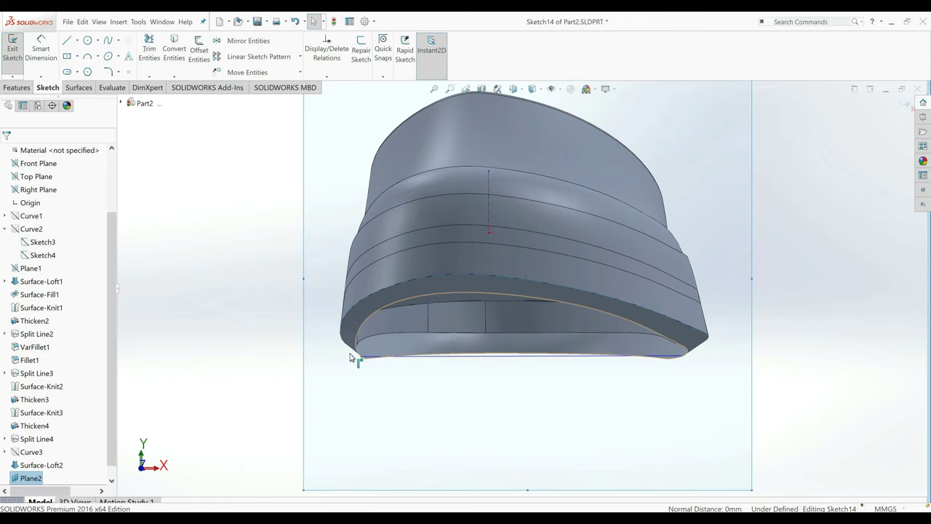
click(17, 294)
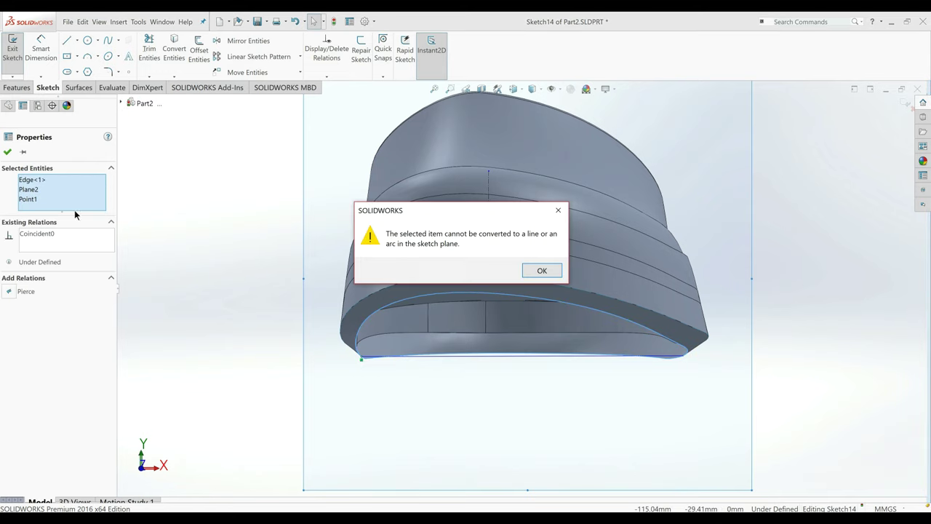
click(541, 271)
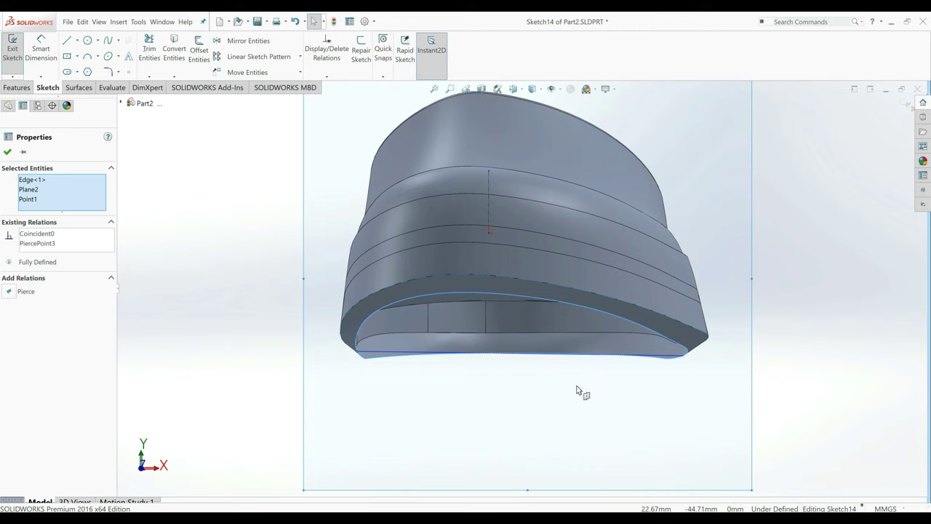
click(8, 153)
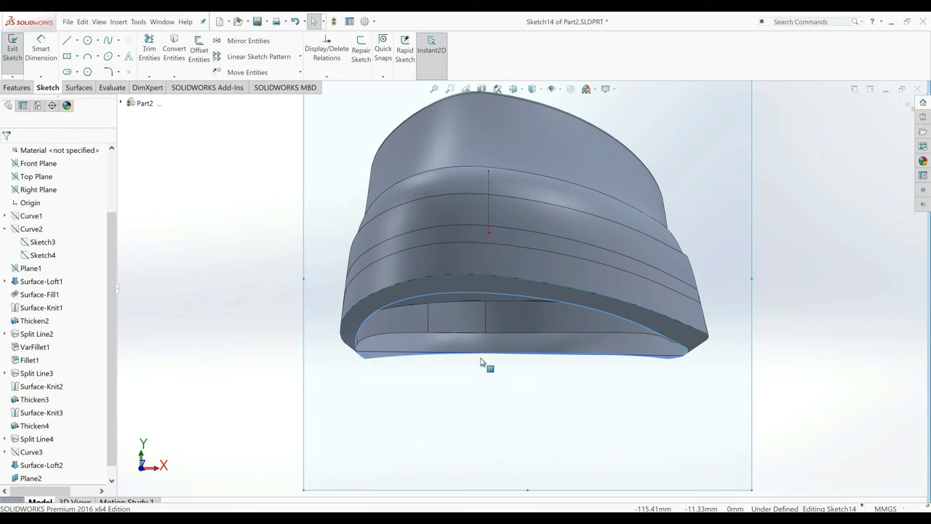
Pierce the spline's right endpoint onto the model edge.
click(683, 359)
ctrl+click(683, 359)
key(Escape)
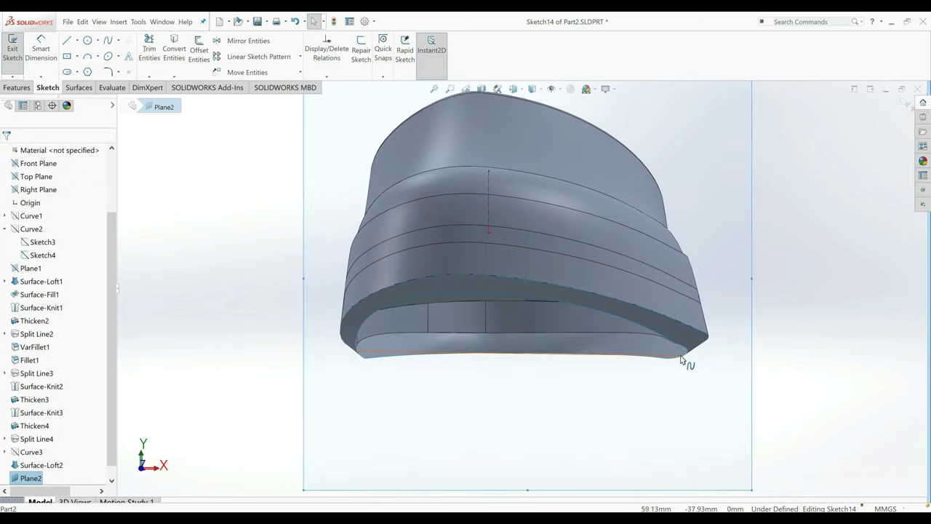
click(684, 358)
ctrl+click(687, 357)
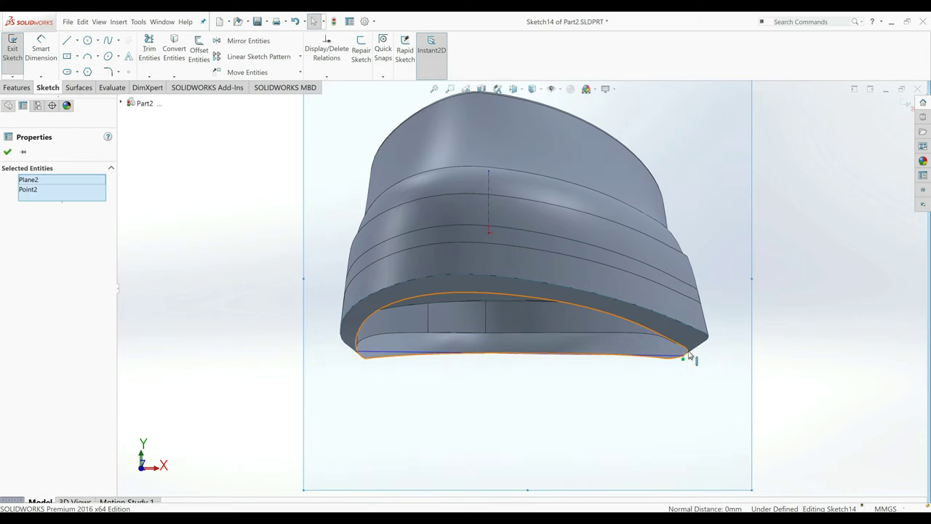
ctrl+click(688, 356)
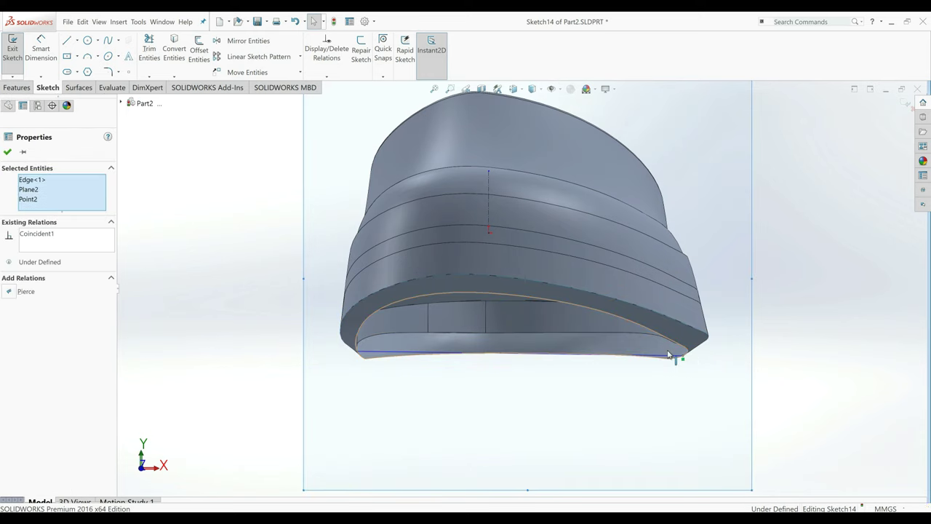
click(17, 292)
click(544, 272)
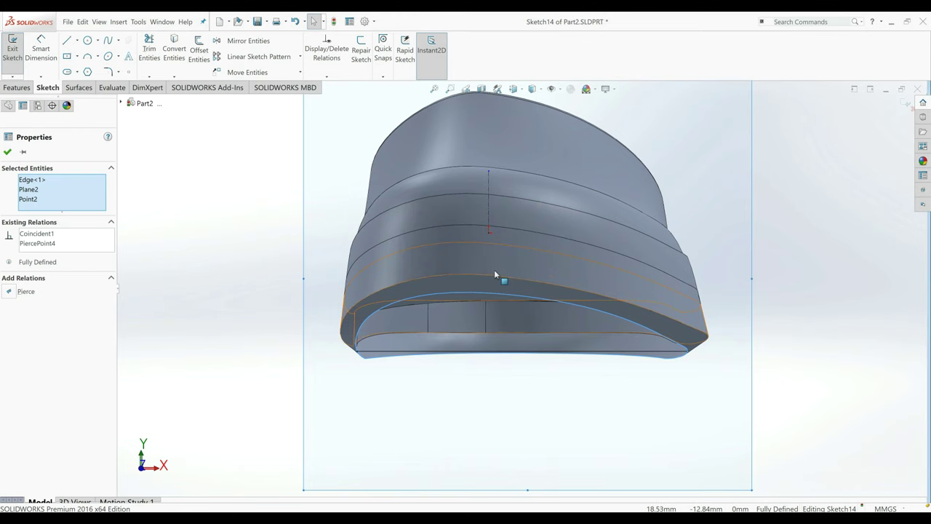
key(Escape)
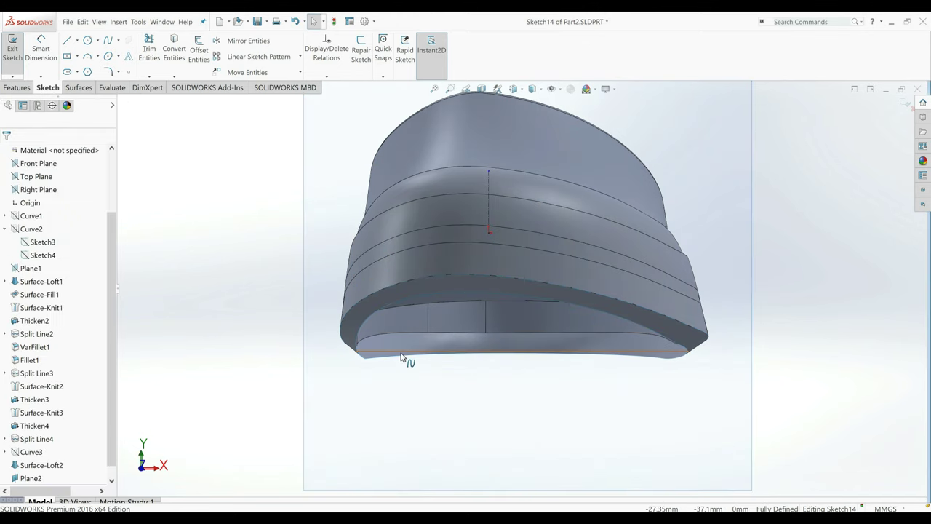
click(403, 354)
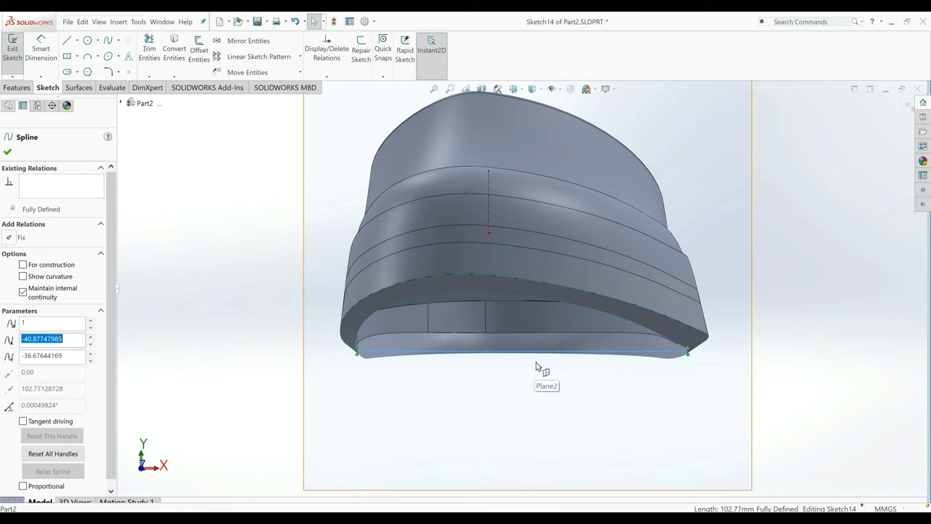
Bend the spline downward and dimension its angle to the centerline at 78.36°.
key(z)
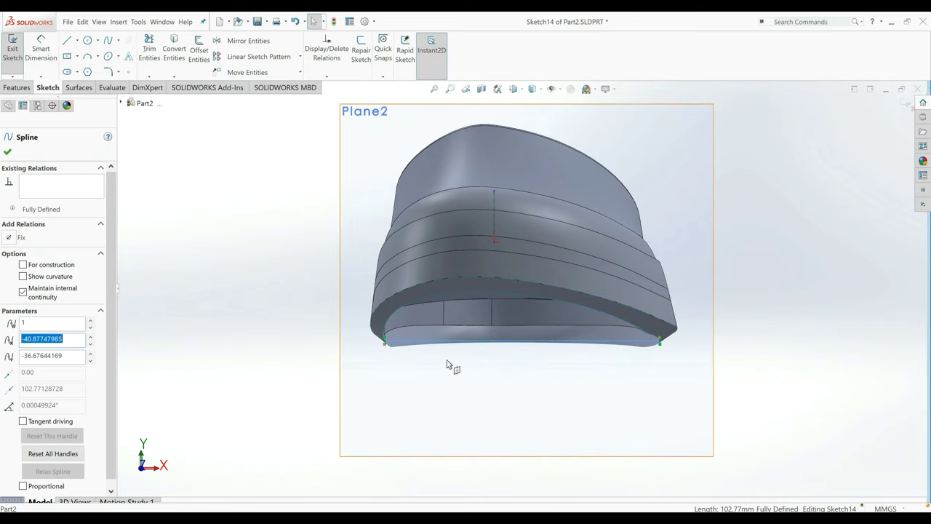
drag(461, 352, 446, 347)
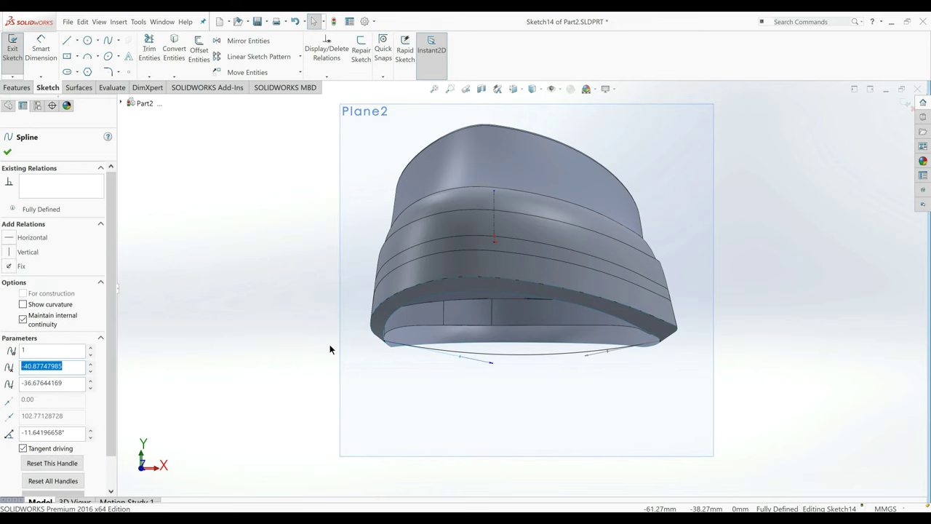
click(305, 273)
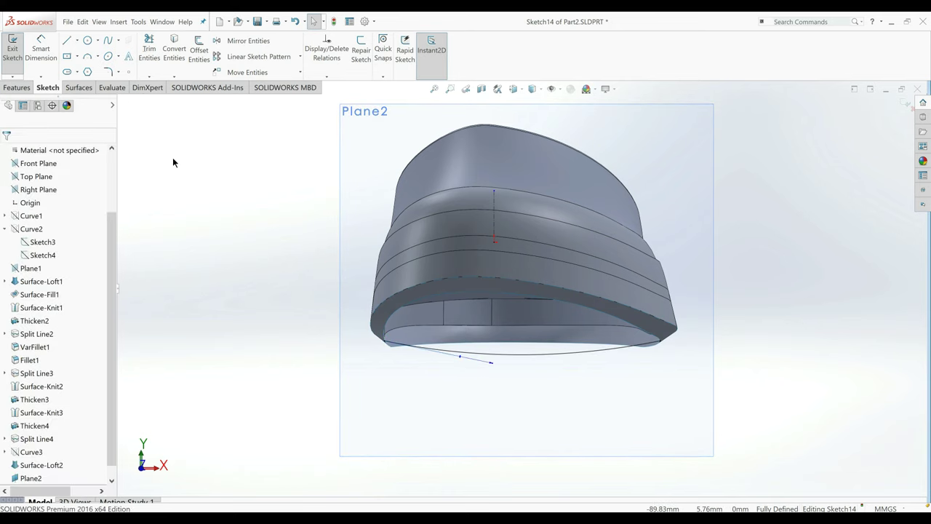
click(461, 361)
click(486, 238)
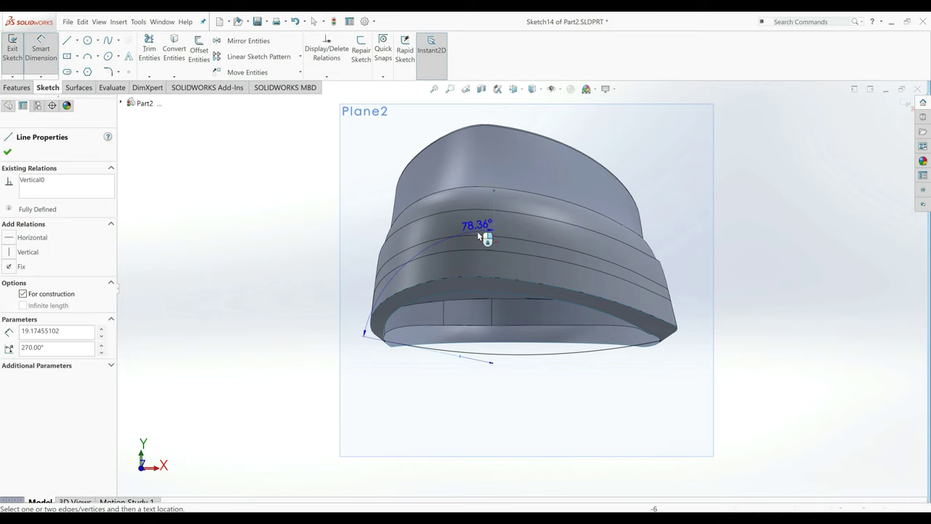
click(328, 238)
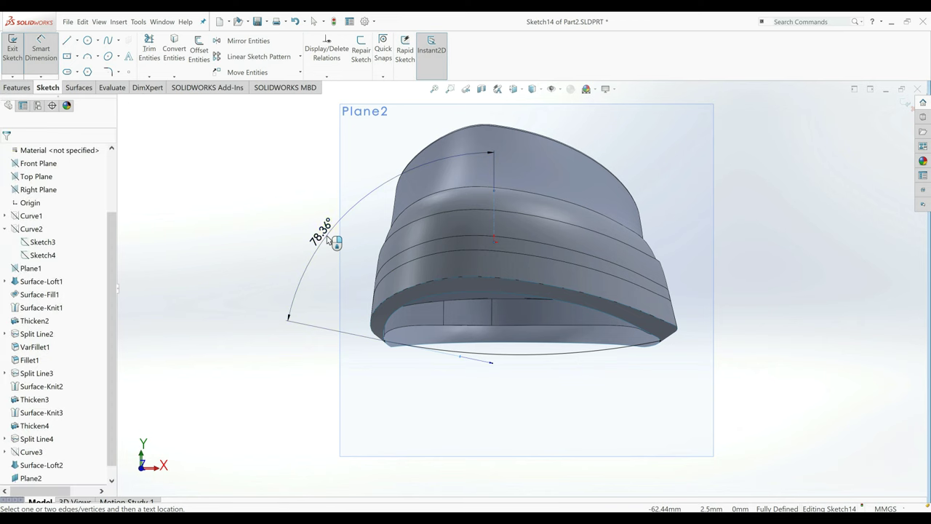
click(328, 240)
key(Return)
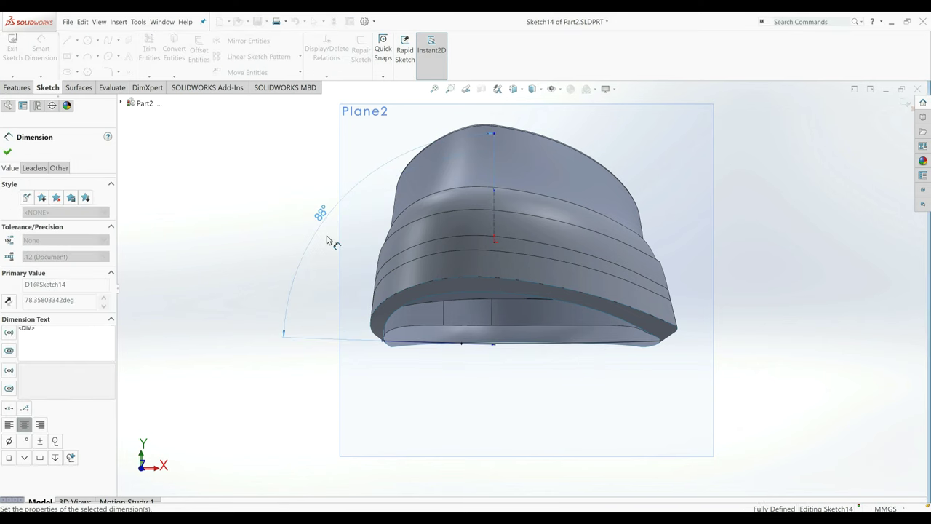
Dimension the spline's other end angle to the vertical centerline as 88°.
click(618, 344)
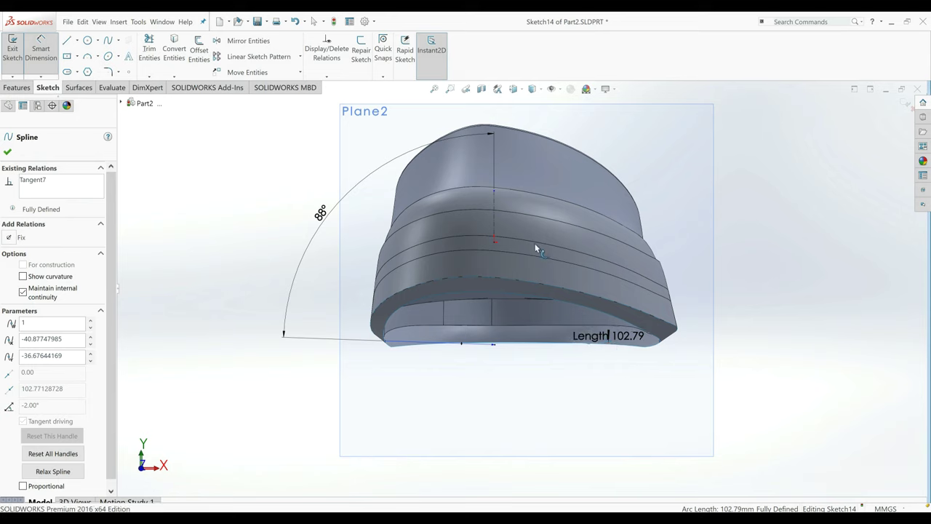
click(494, 198)
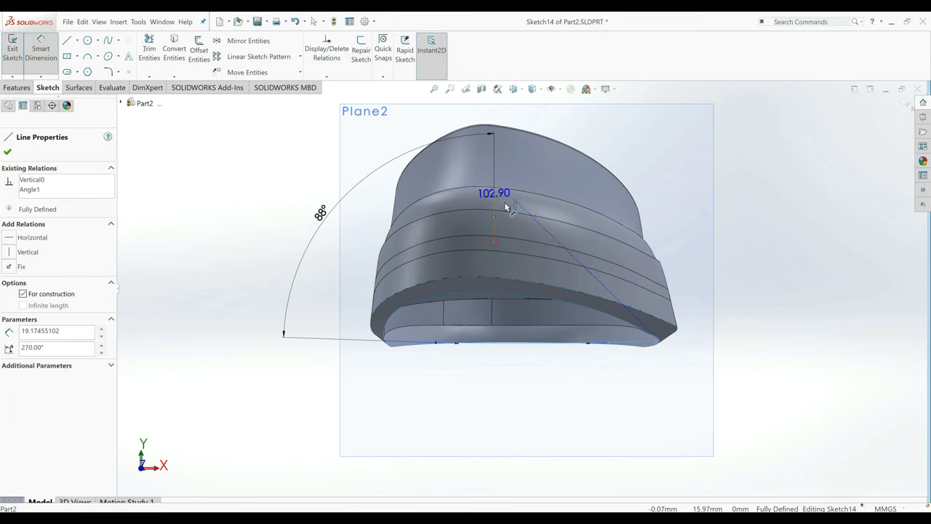
click(558, 215)
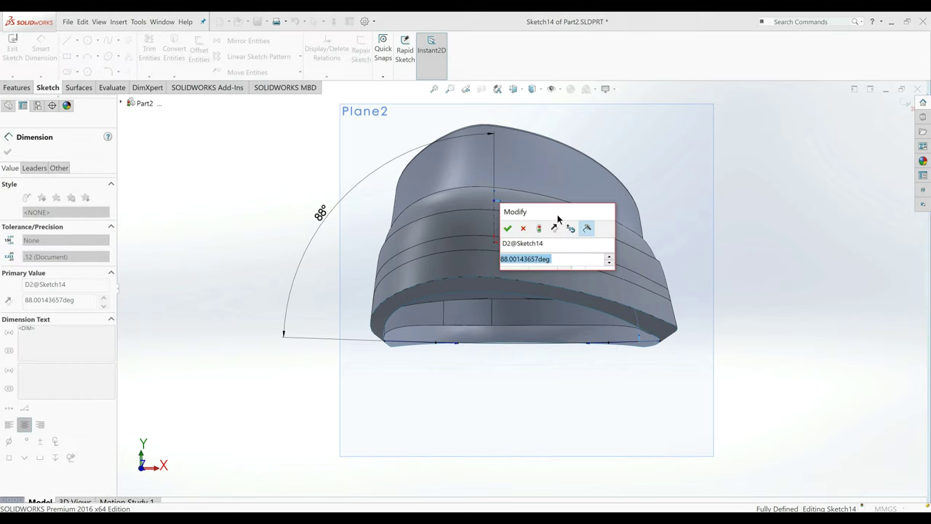
text(88)
key(Return)
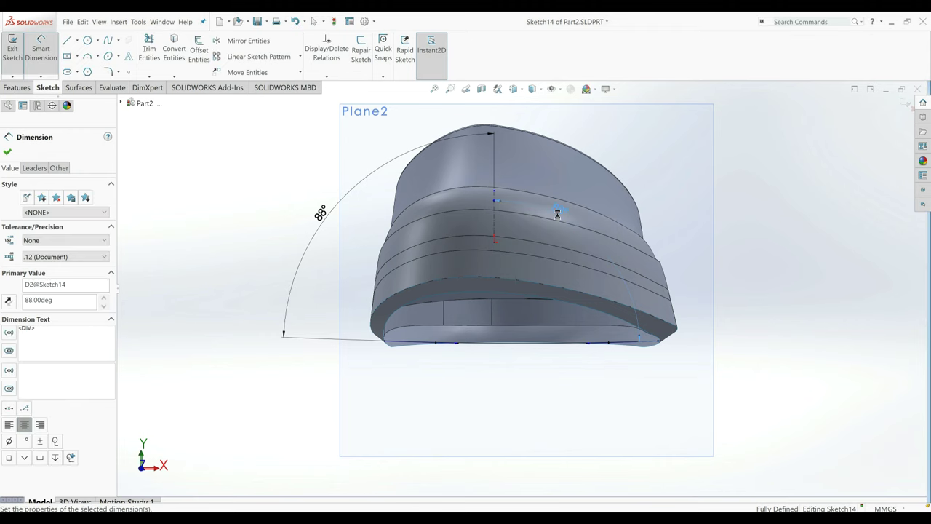
Set both spline lengths to 120 mm and exit the sketch.
click(445, 349)
click(329, 408)
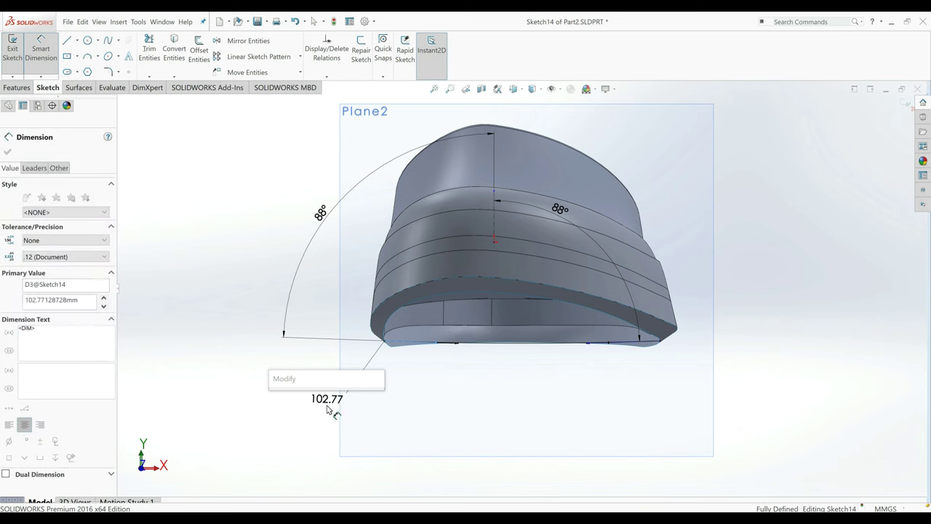
text(120)
key(Return)
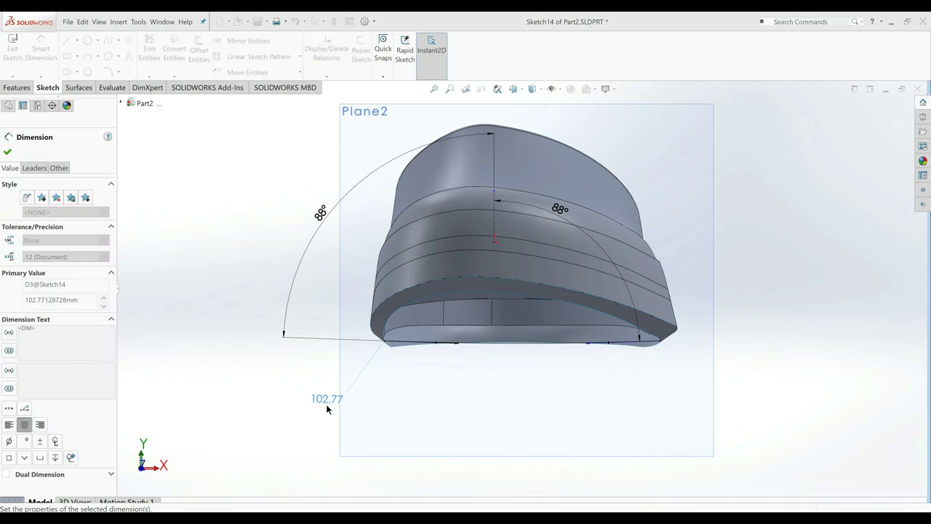
click(613, 349)
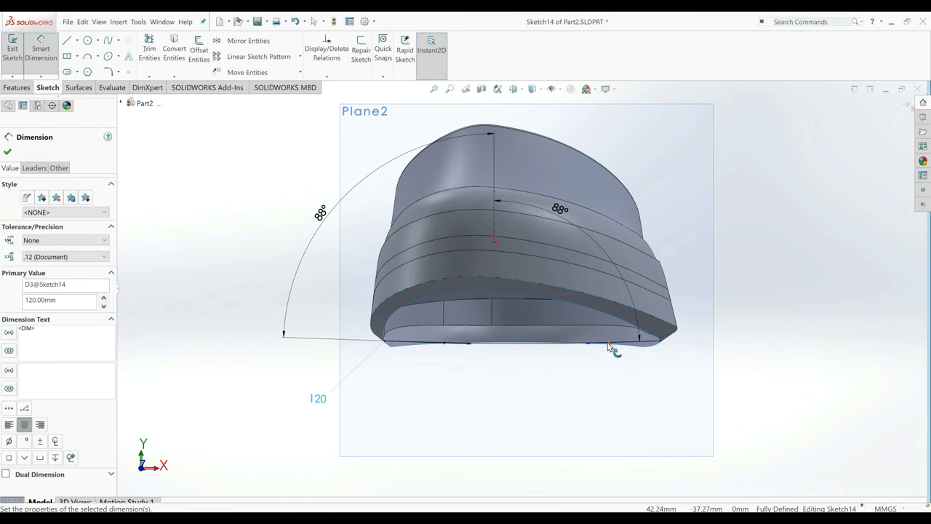
click(754, 375)
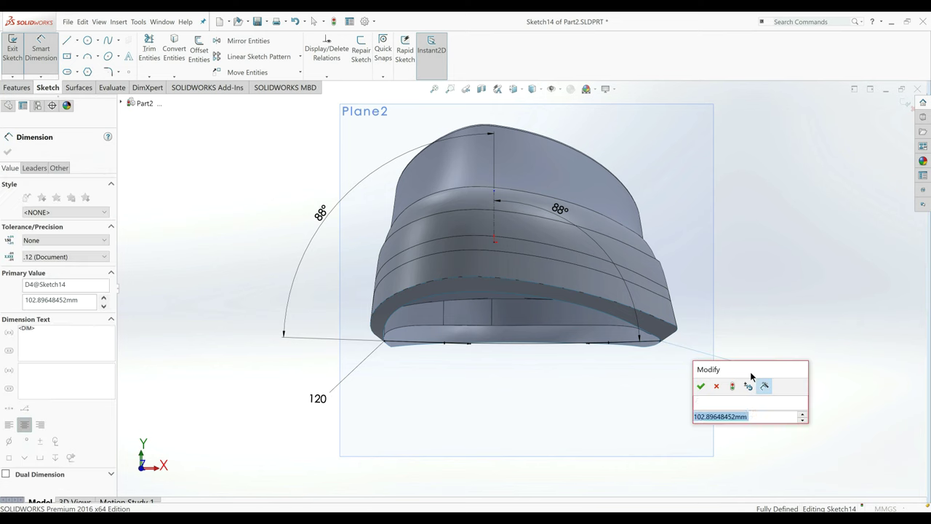
text(120)
key(Return)
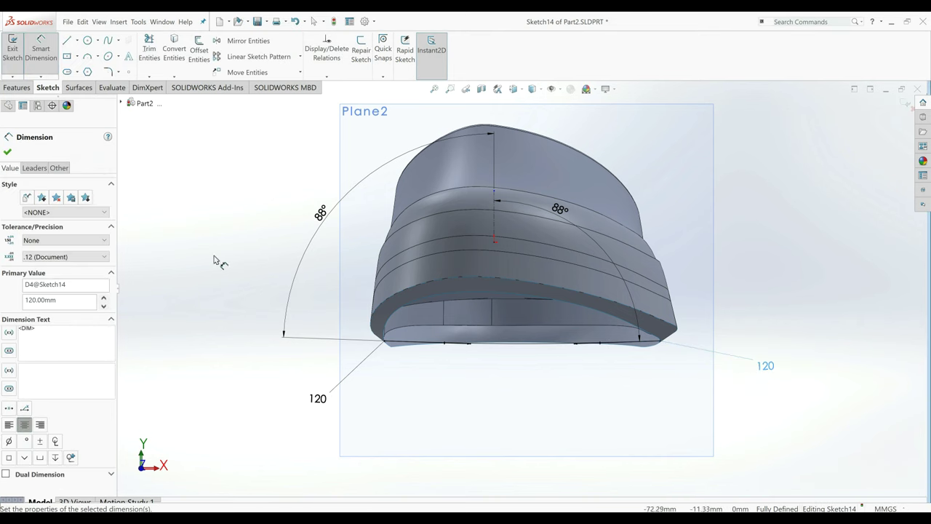
click(8, 152)
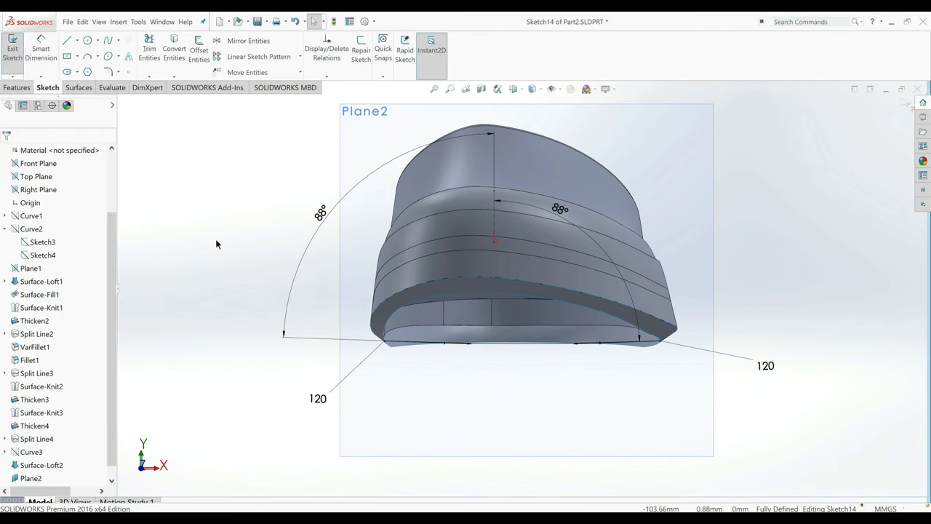
right_click(359, 131)
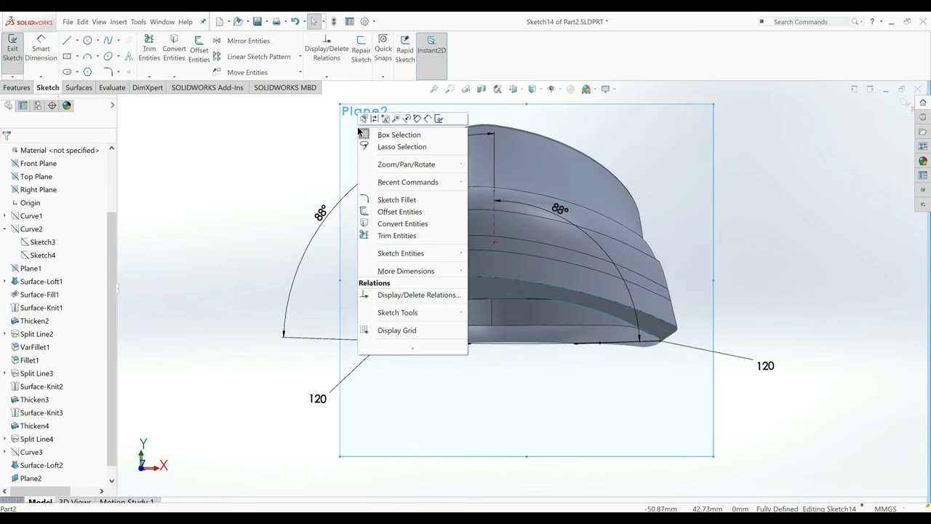
click(12, 48)
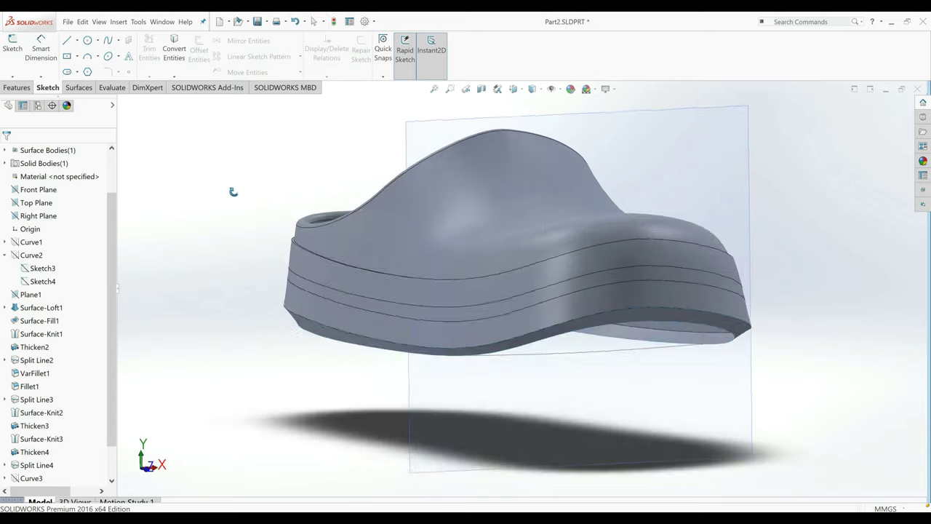
Hide Plane2.
right_click(696, 125)
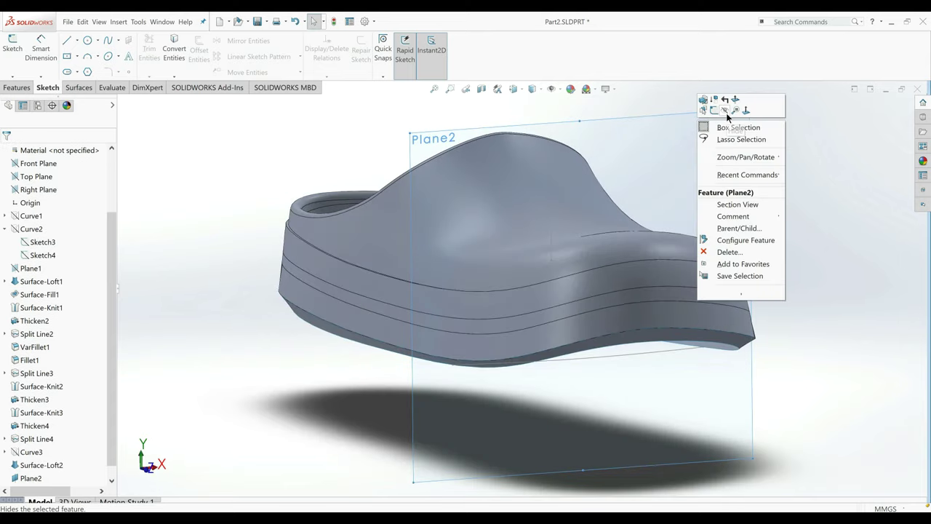
click(725, 110)
scroll(537, 397, up, 3)
middle_drag(536, 396, 507, 369)
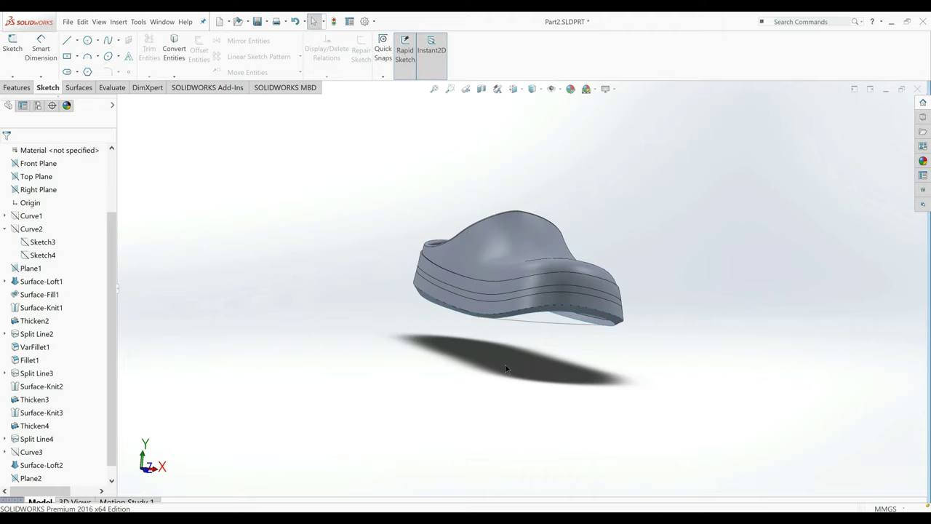
Create a Filled Surface bounded by the sole's bottom edge, constrained by Sketch14.
click(78, 87)
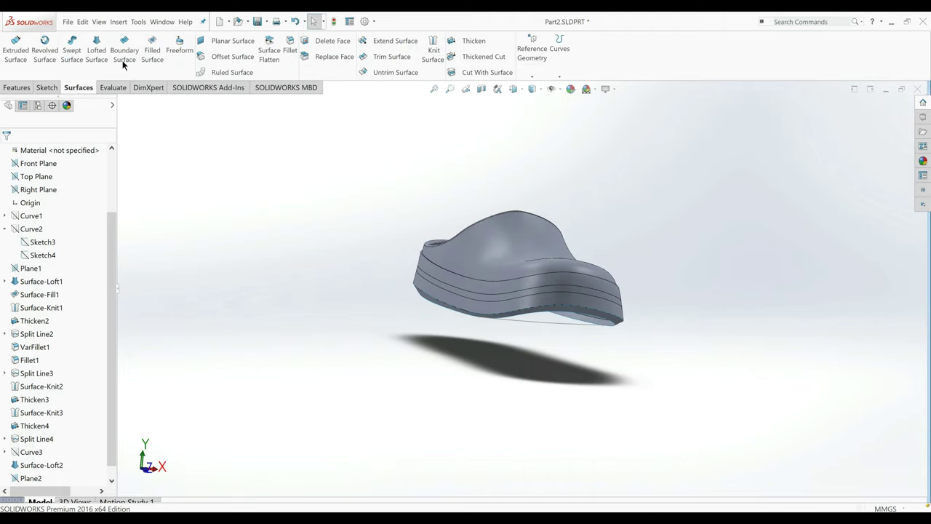
click(152, 51)
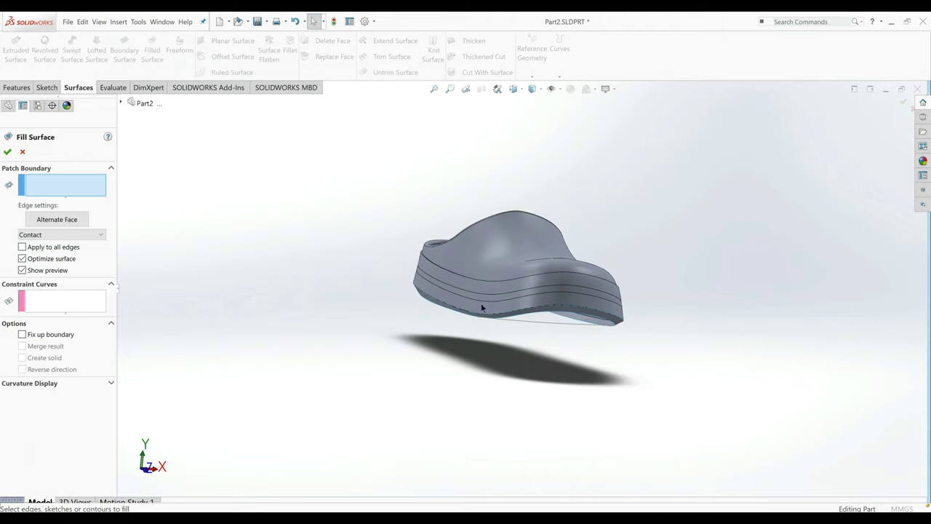
click(524, 318)
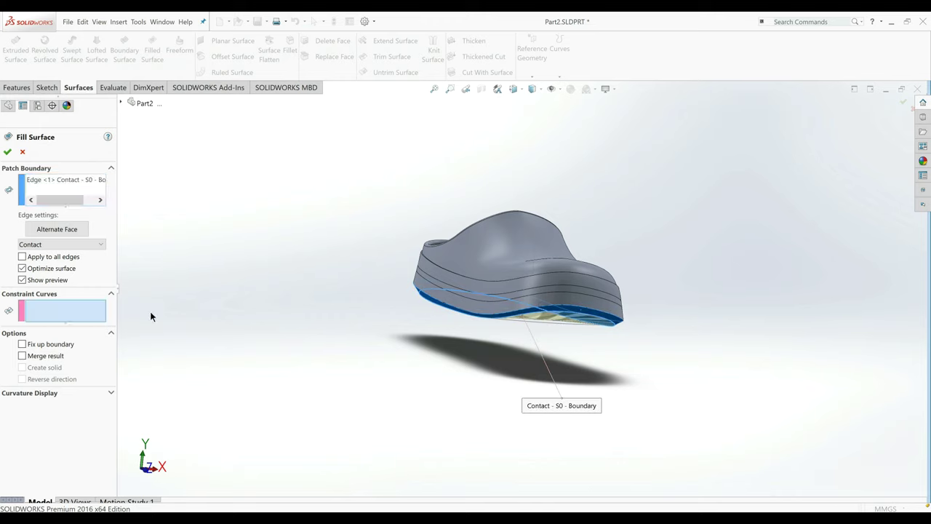
click(551, 322)
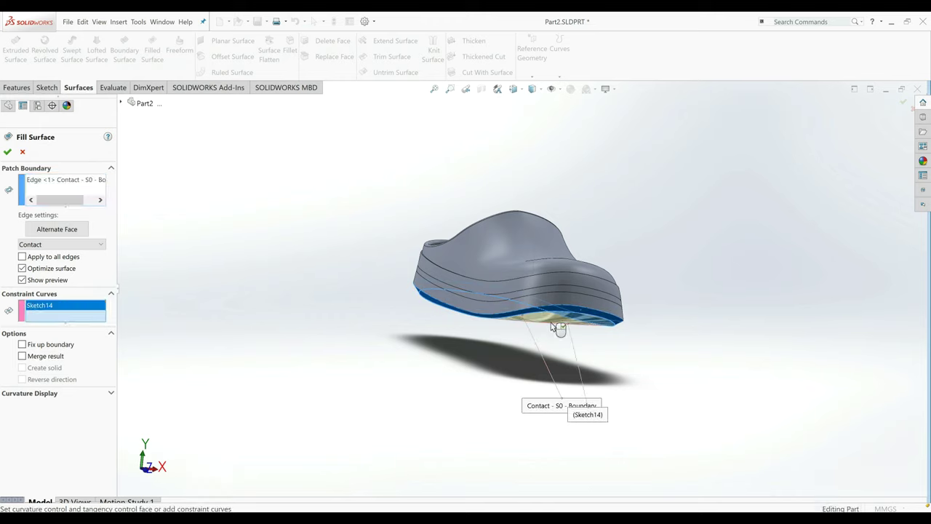
mouse_move(498, 347)
middle_down()
mouse_move(509, 326)
mouse_move(546, 317)
mouse_move(613, 322)
mouse_move(577, 347)
middle_up()
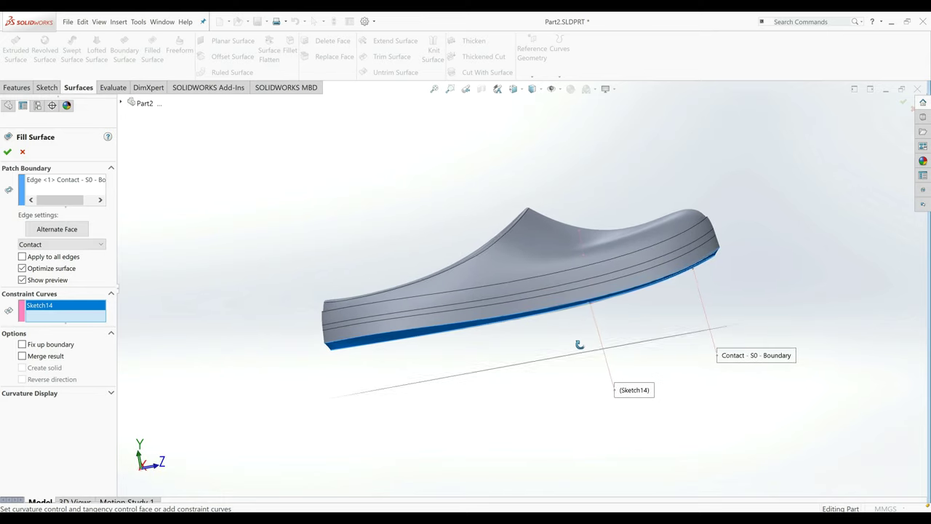
click(7, 152)
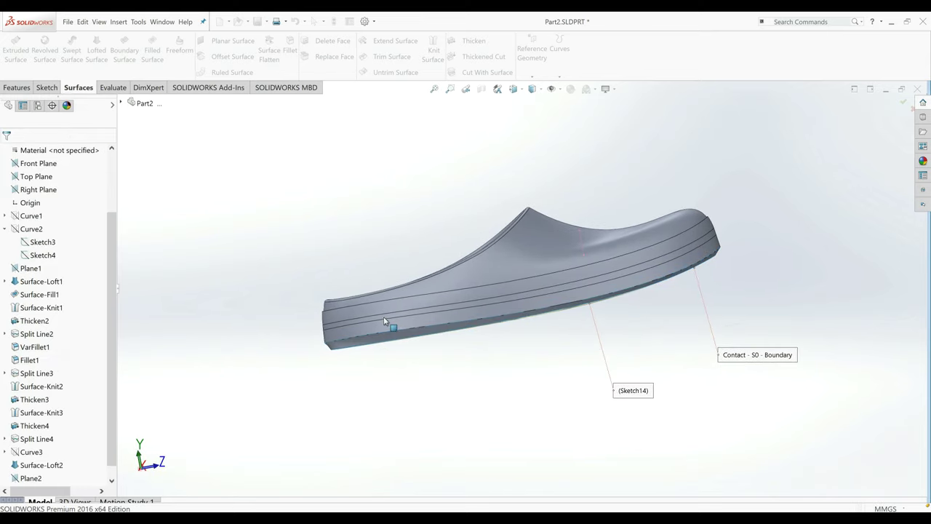
middle_drag(415, 328, 413, 440)
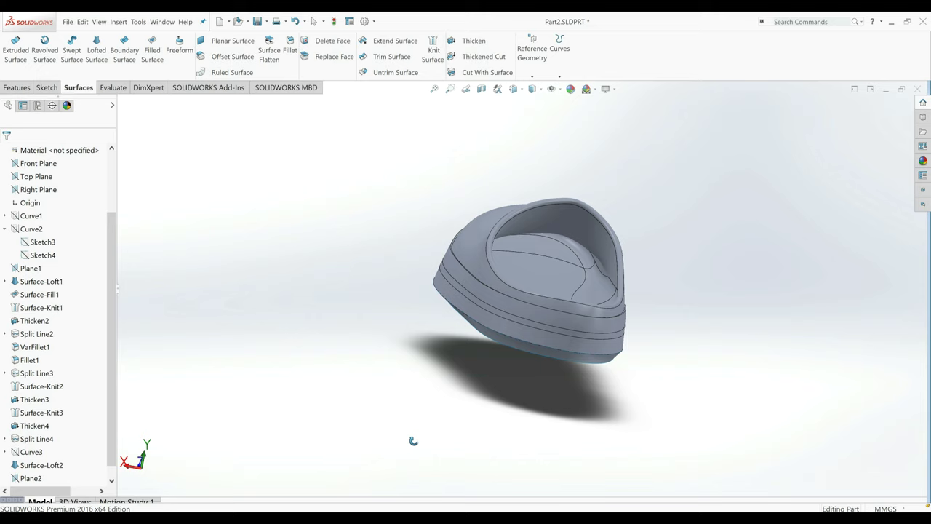
middle_drag(413, 440, 412, 360)
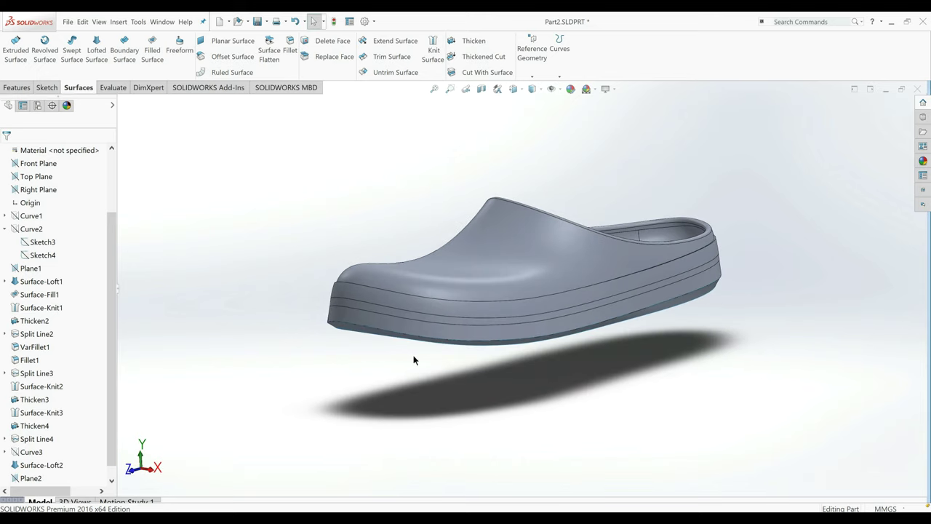
middle_drag(422, 366, 351, 64)
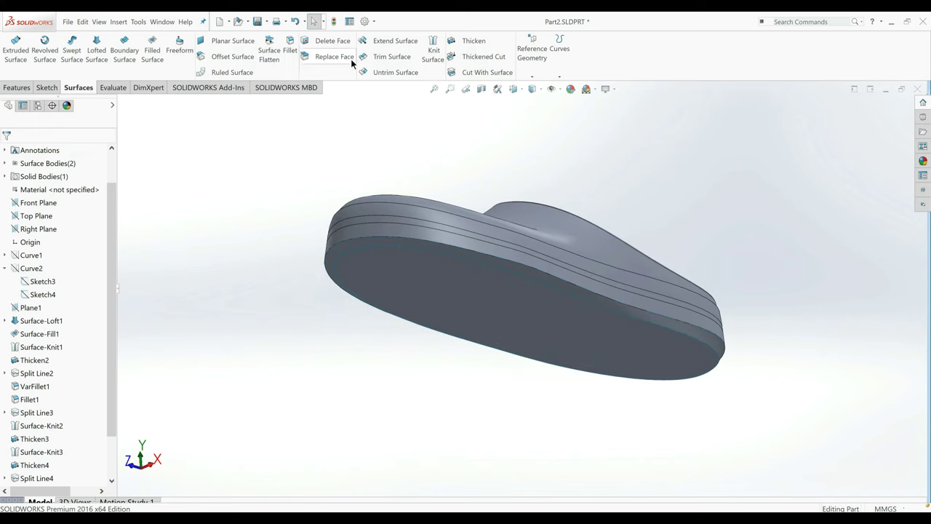
click(433, 51)
click(357, 273)
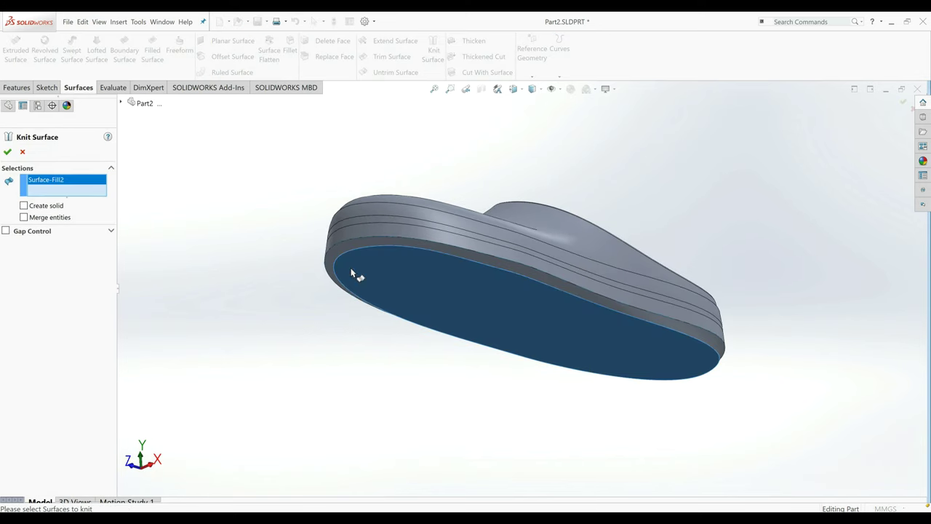
click(10, 154)
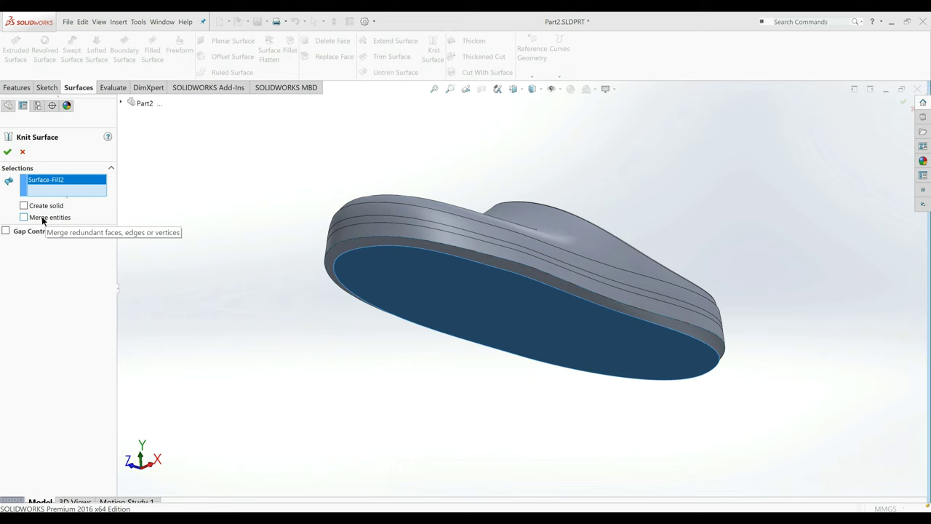
click(43, 218)
click(7, 154)
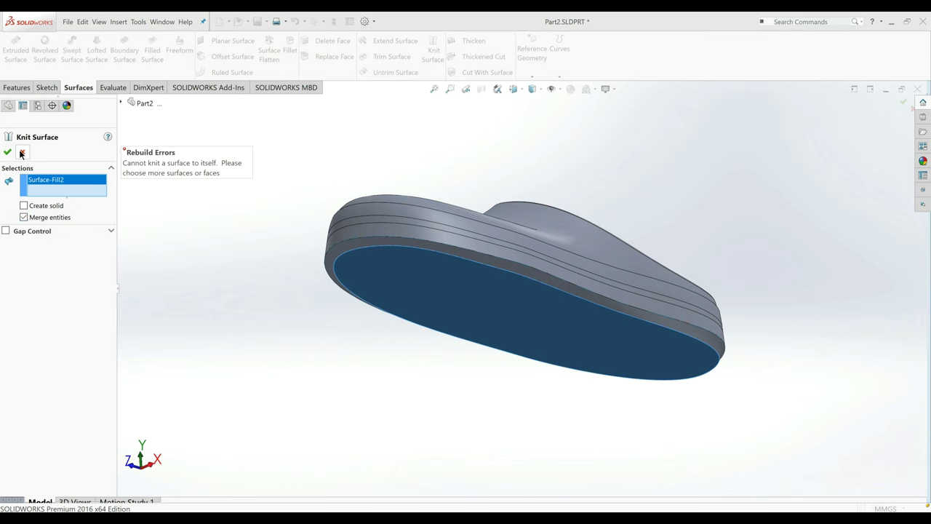
click(21, 153)
key(f)
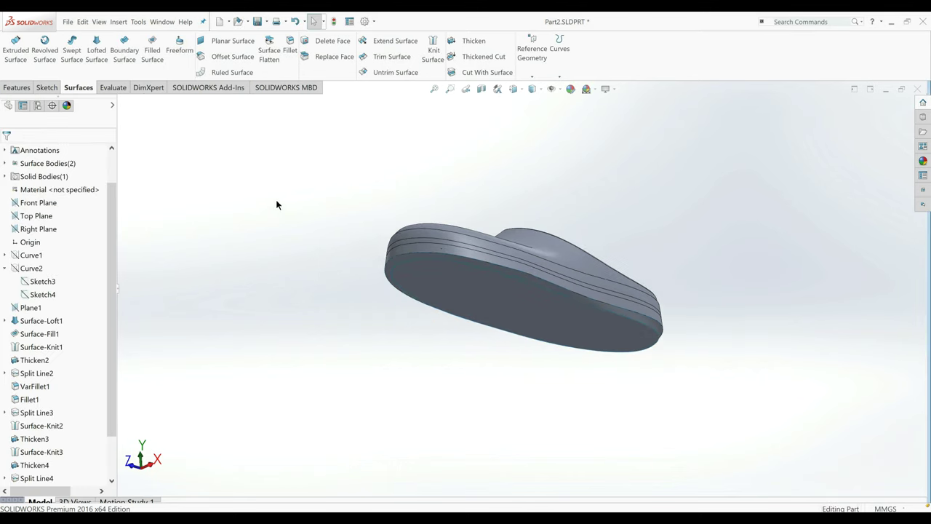
scroll(515, 168, down, 2)
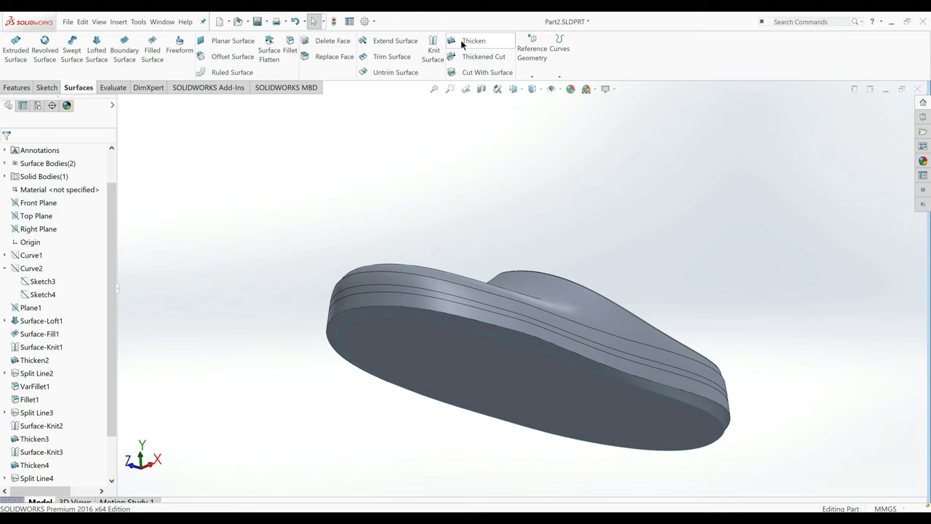
Thicken the filled sole surface by 2.30 mm toward the chosen side.
click(472, 41)
click(406, 339)
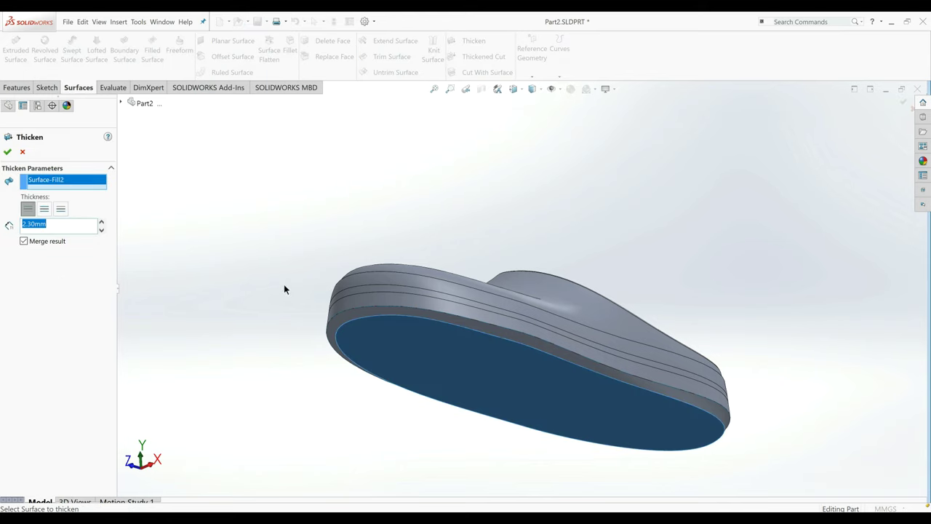
middle_drag(228, 265, 219, 291)
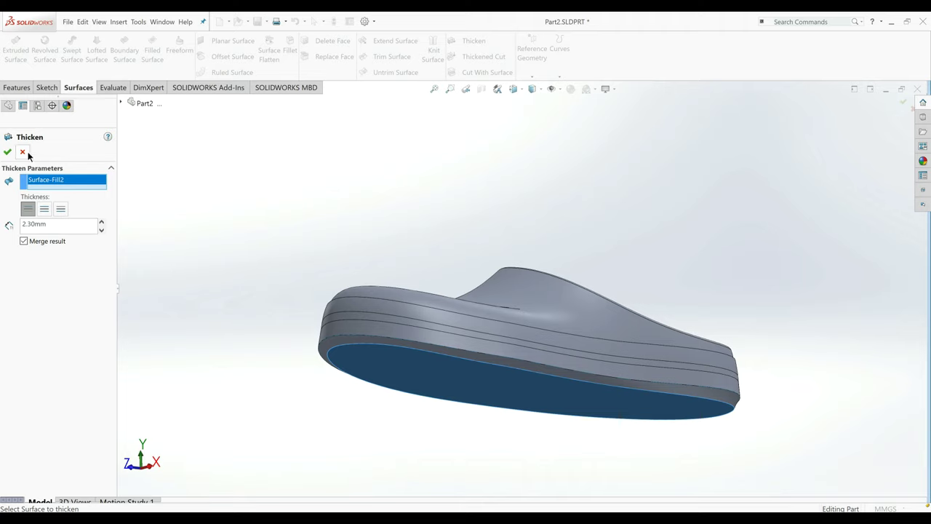
click(61, 211)
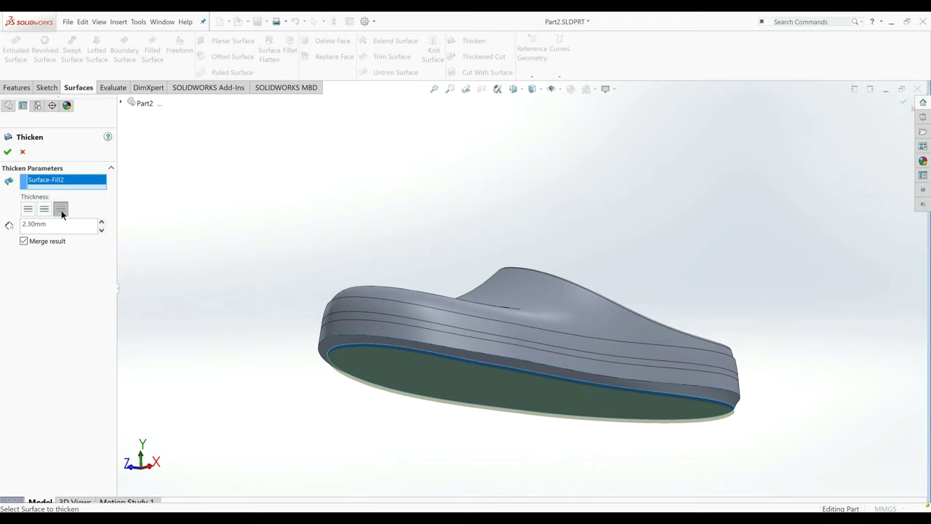
click(48, 208)
middle_drag(343, 363, 353, 377)
scroll(353, 377, down, 3)
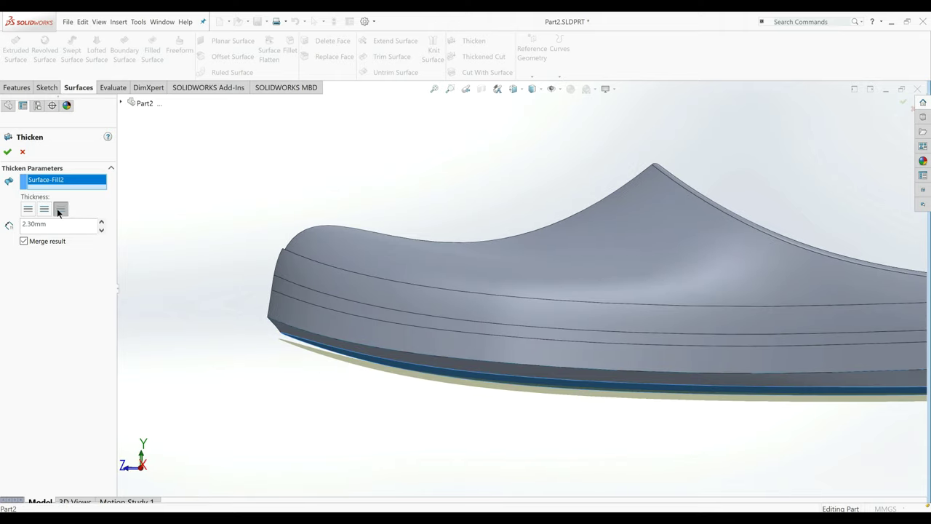
scroll(305, 342, up, 5)
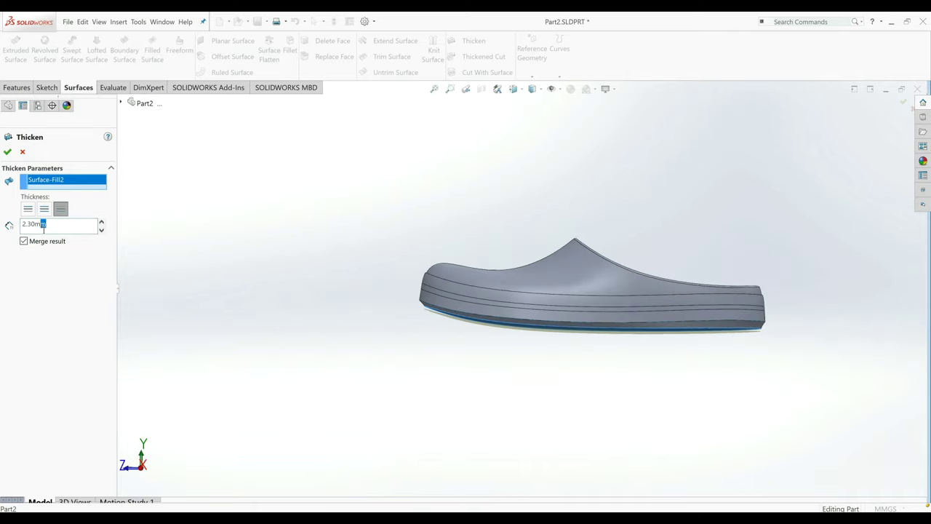
click(8, 151)
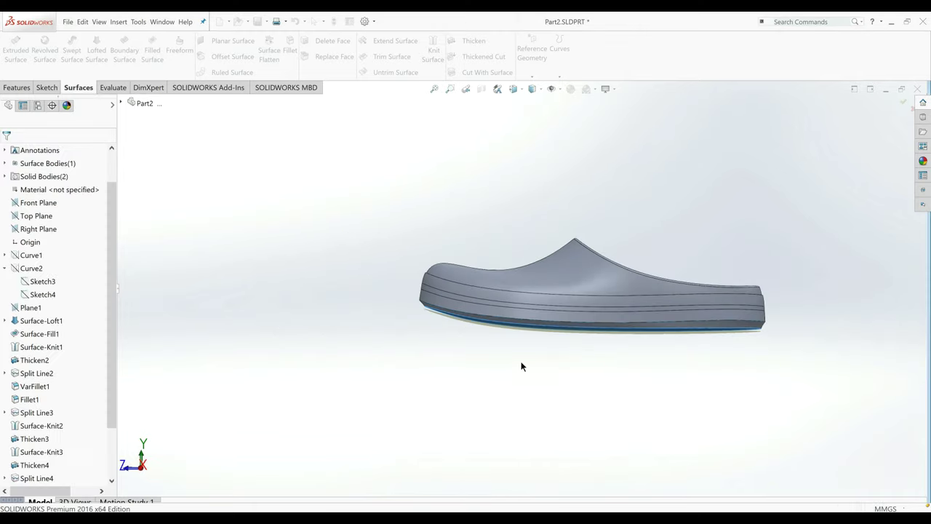
View the model normal to Top Plane, then rotate until the sole faces the viewer.
middle_drag(507, 354, 575, 256)
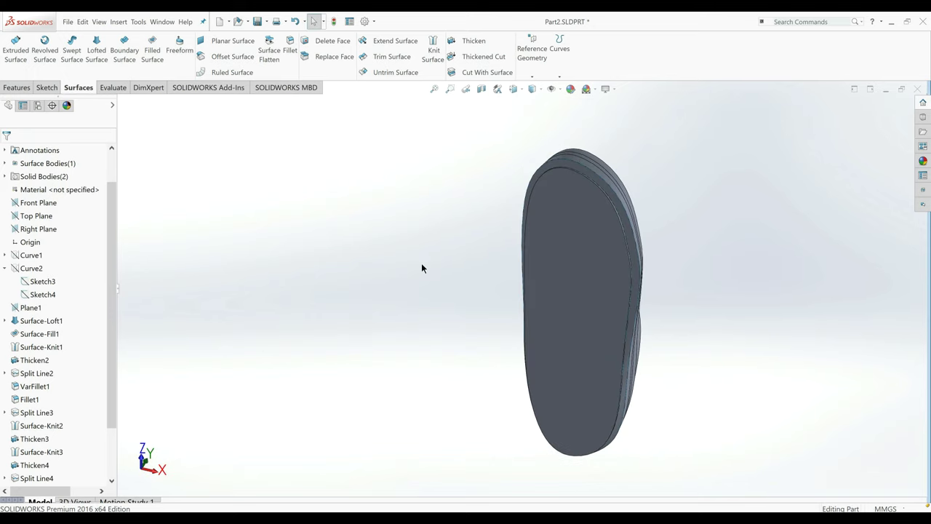
scroll(453, 248, down, 2)
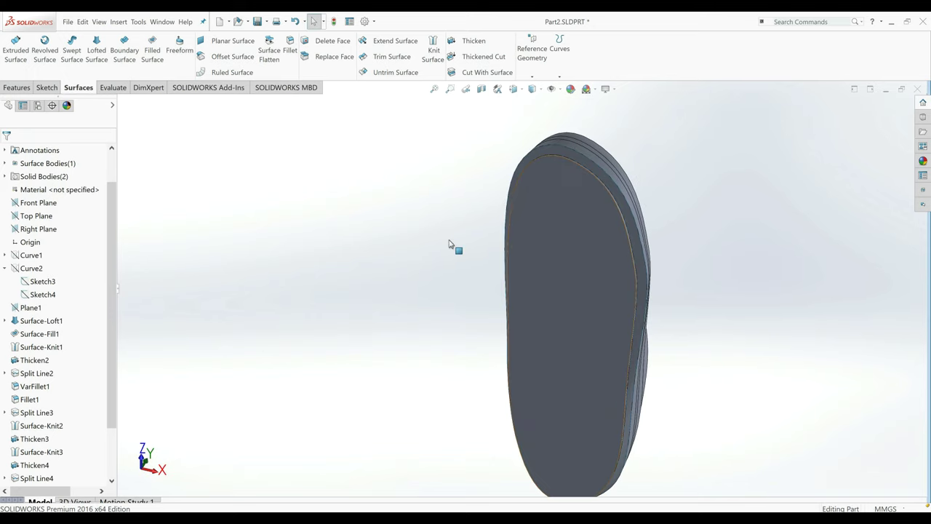
click(40, 214)
click(74, 203)
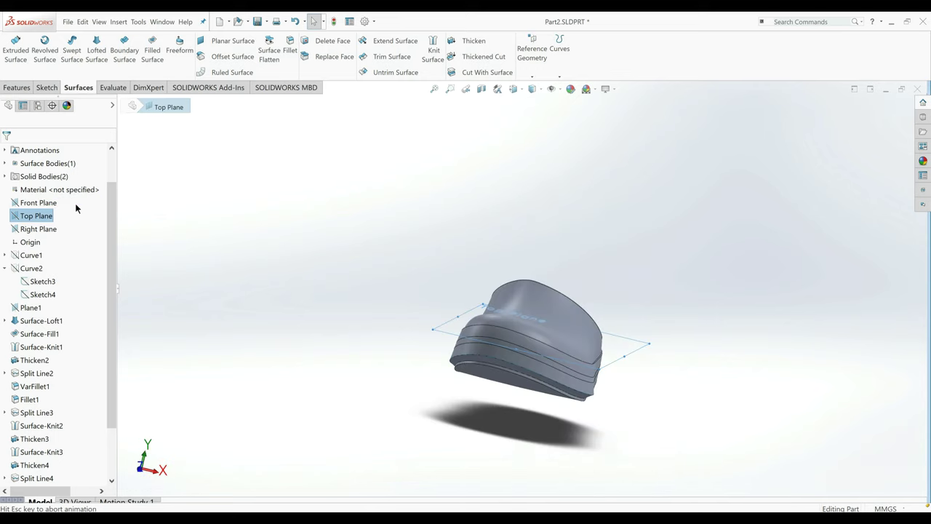
click(282, 256)
key(Left)
key(Left)
key(Left)
key(Left)
key(Left)
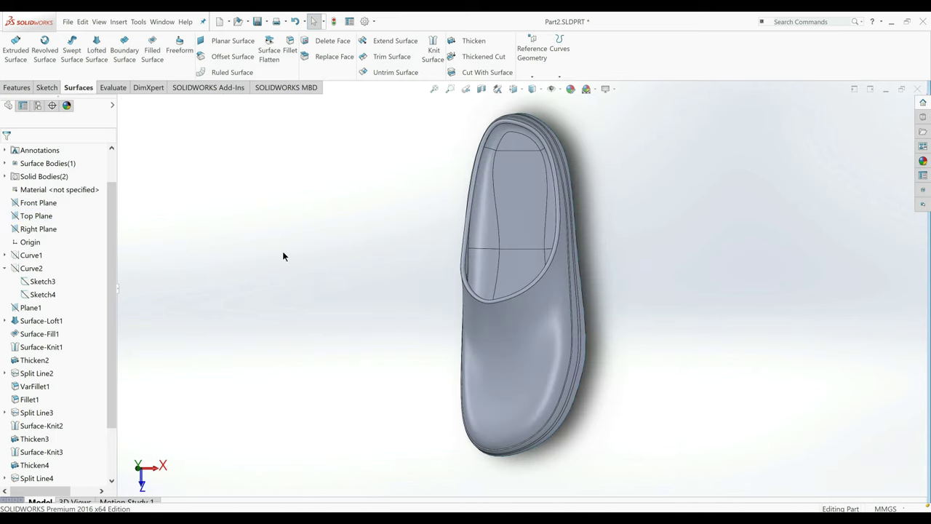
key(Left)
key(Left)
key(Left)
key(Left)
key(Left)
key(Left)
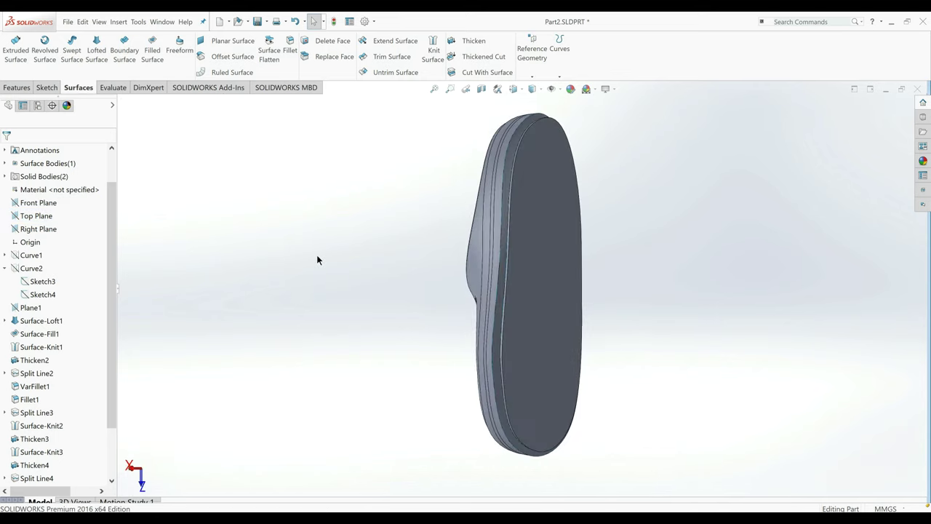
key(Left)
key(Left)
key(Left)
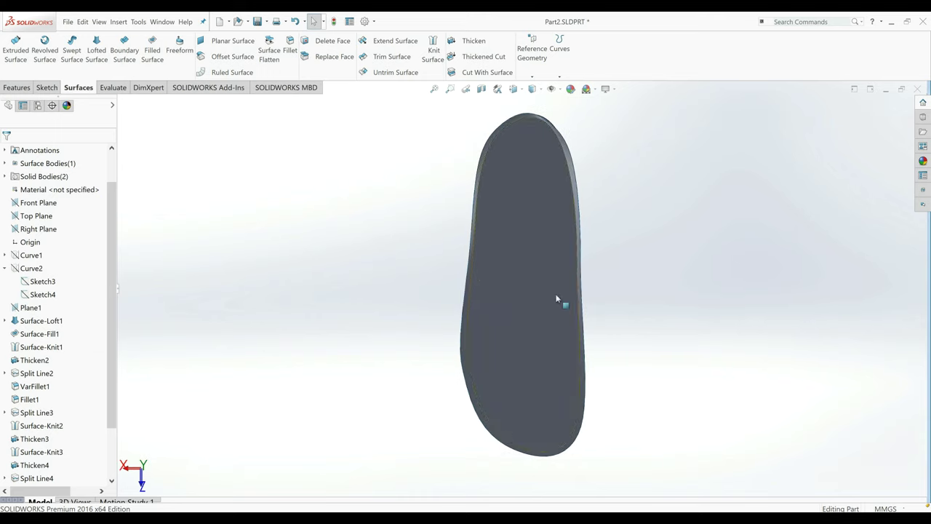
Apply the Plain White scene background.
click(614, 89)
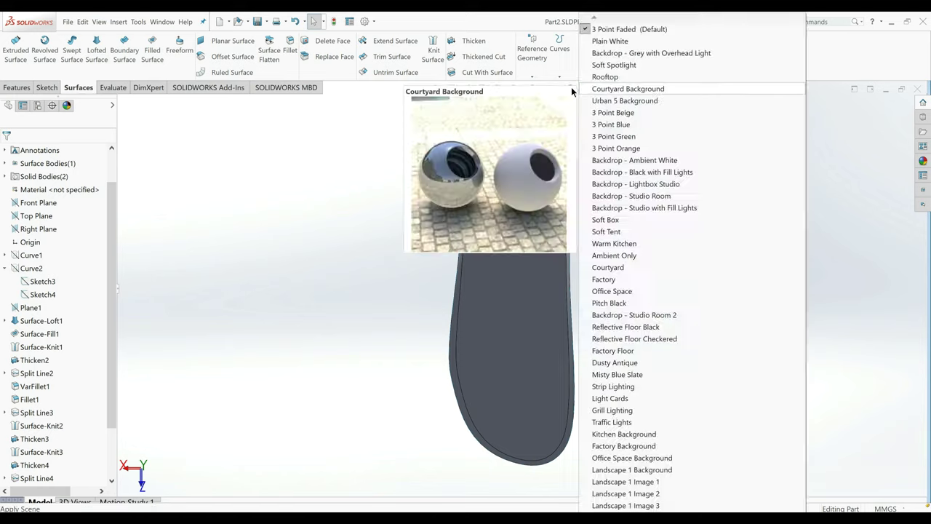
mouse_move(587, 89)
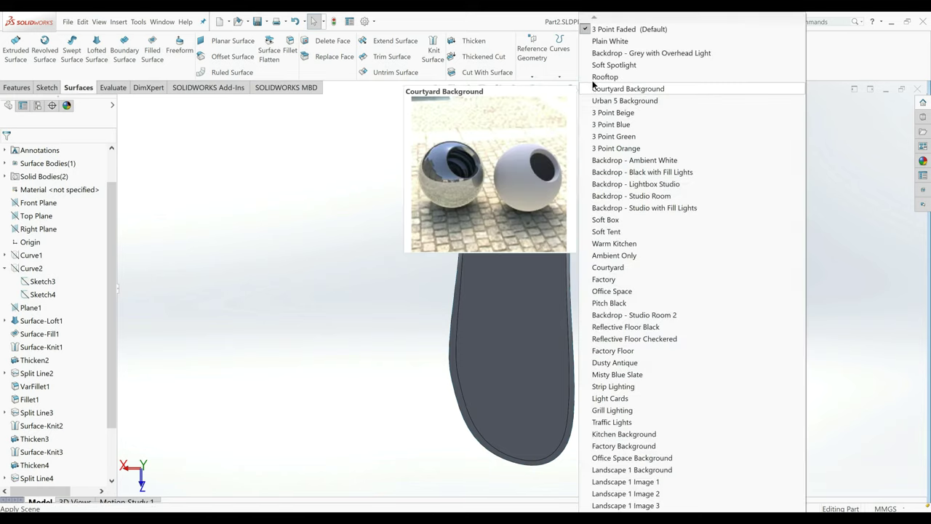
click(604, 41)
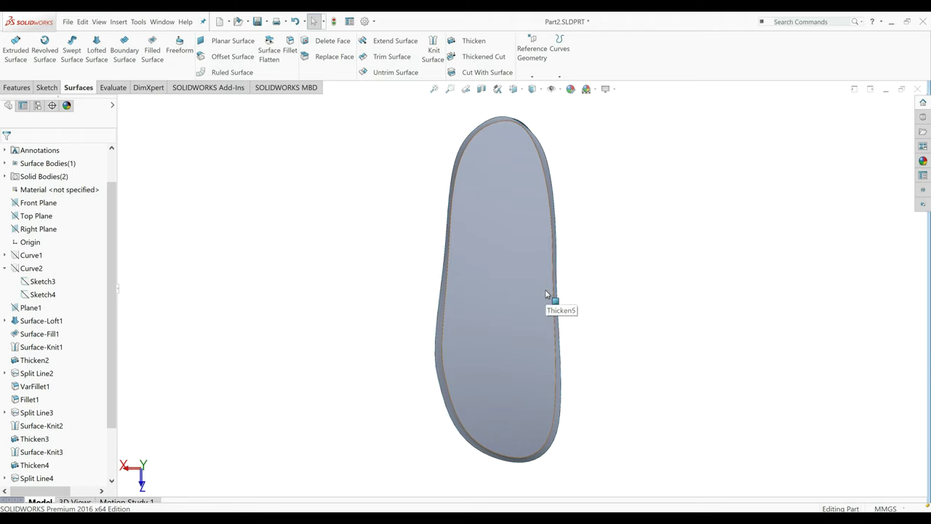
Rotate the model with the arrow keys to face the sole outline, then select Top Plane.
key(Up)
key(Up)
key(Up)
key(Up)
key(Up)
key(Up)
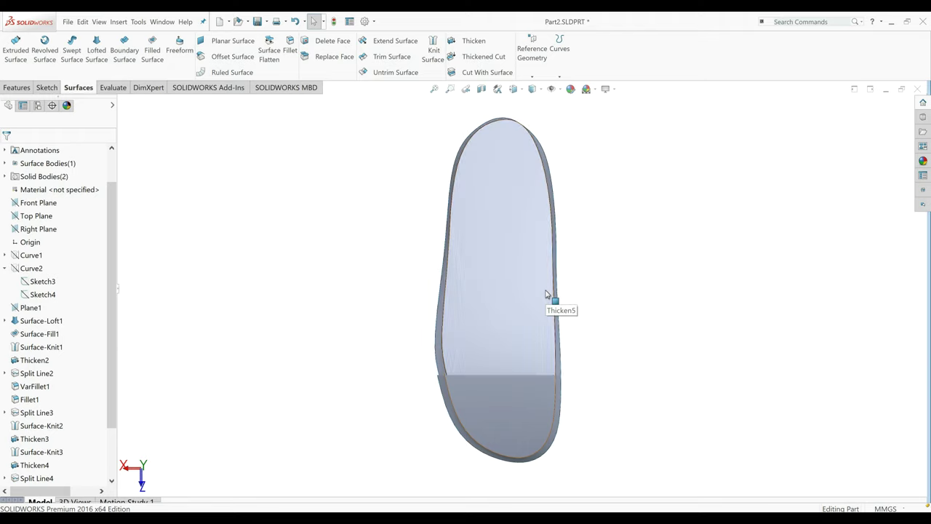
key(Right)
key(Right)
key(Right)
key(Right)
key(Right)
key(Right)
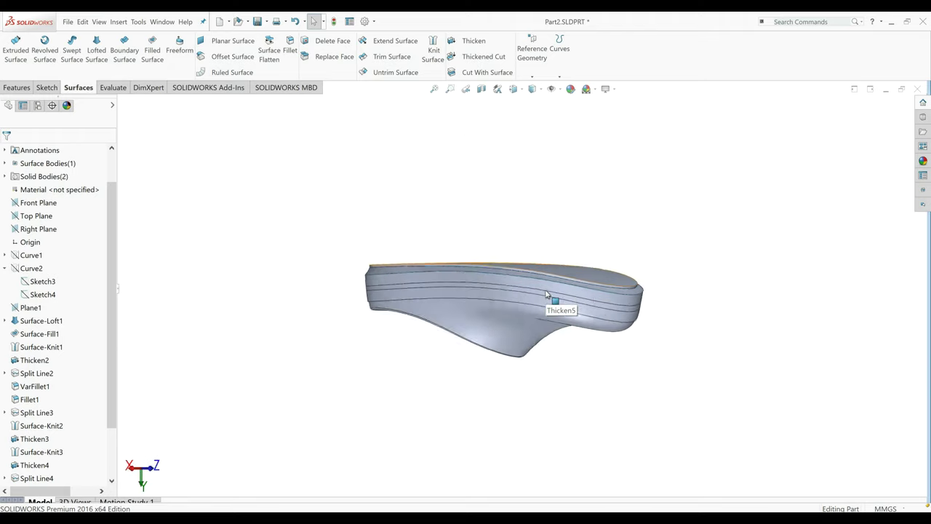
key(Down)
key(Down)
key(Down)
key(Down)
key(Down)
key(Down)
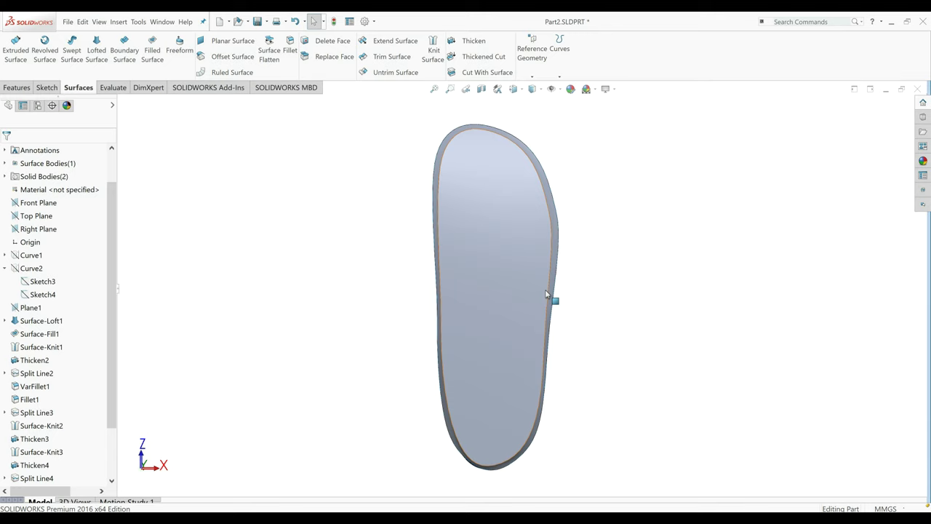
click(34, 218)
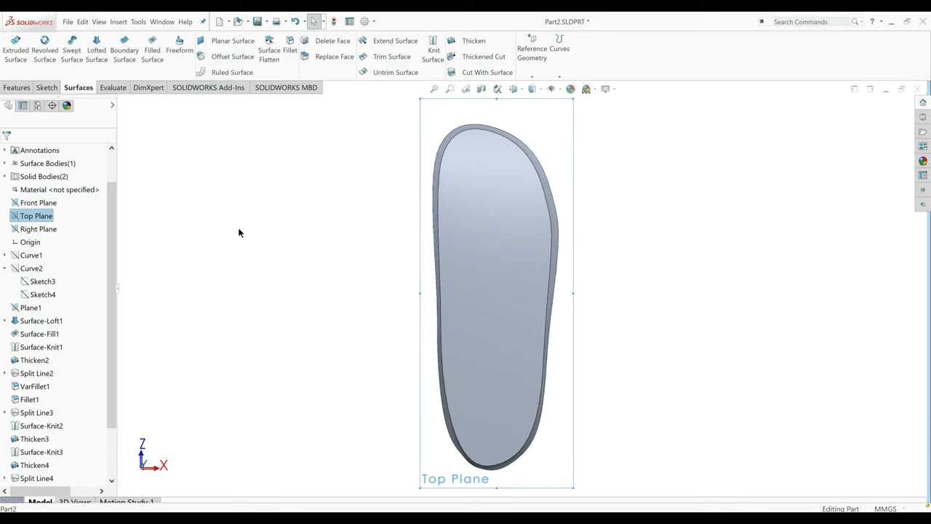
Start a sketch on Top Plane and convert the sole's edge into it.
right_click(38, 213)
click(72, 212)
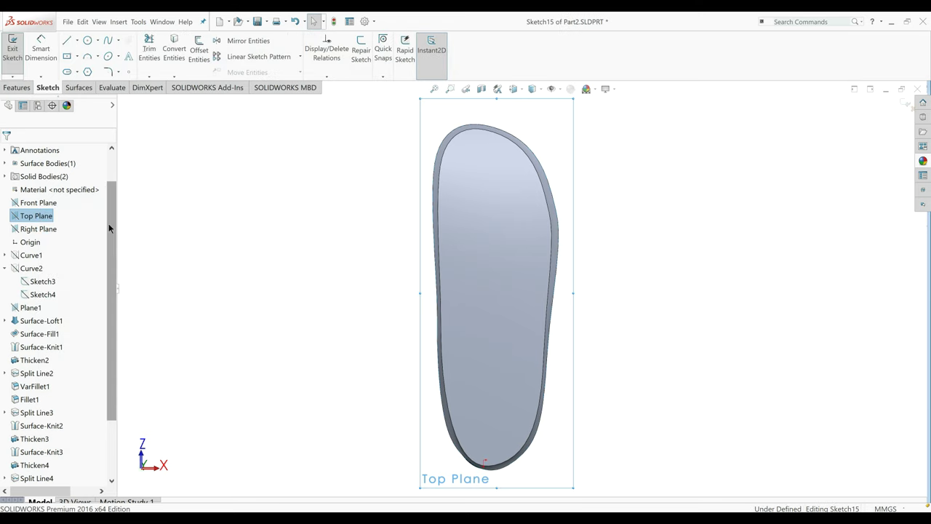
click(175, 48)
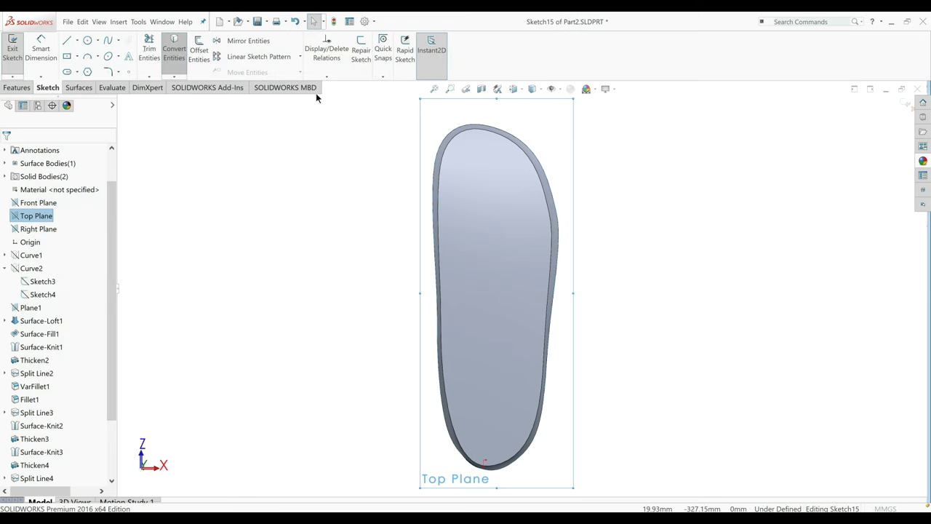
click(464, 136)
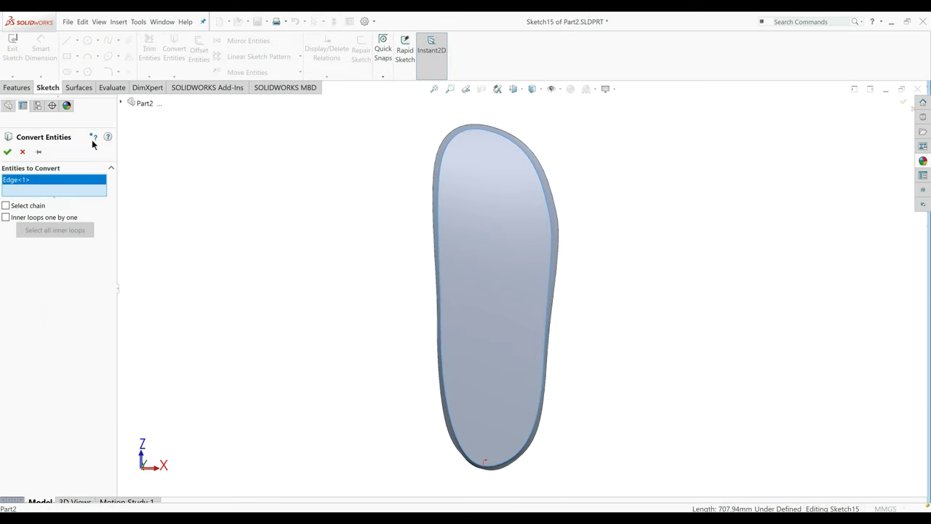
click(7, 153)
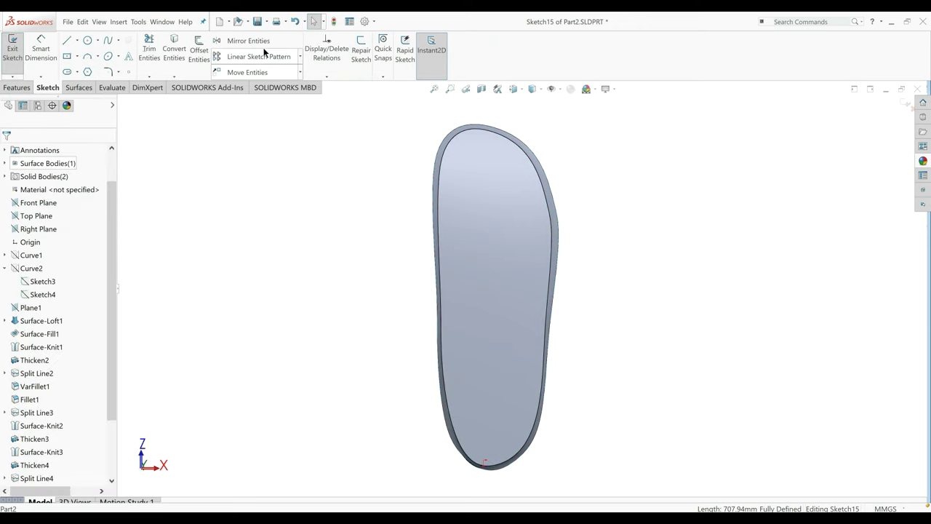
Offset the sole outline inward twice, by 7 mm and 9 mm.
click(198, 49)
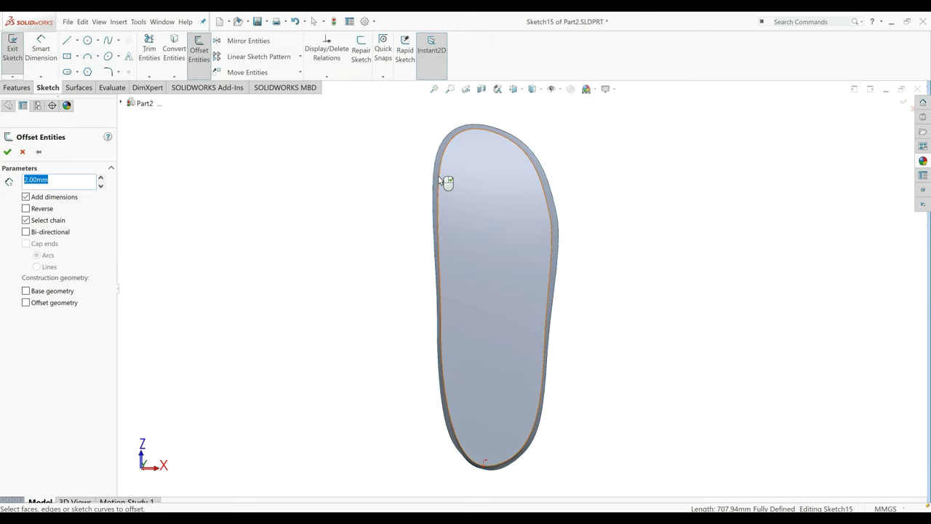
click(440, 181)
click(32, 208)
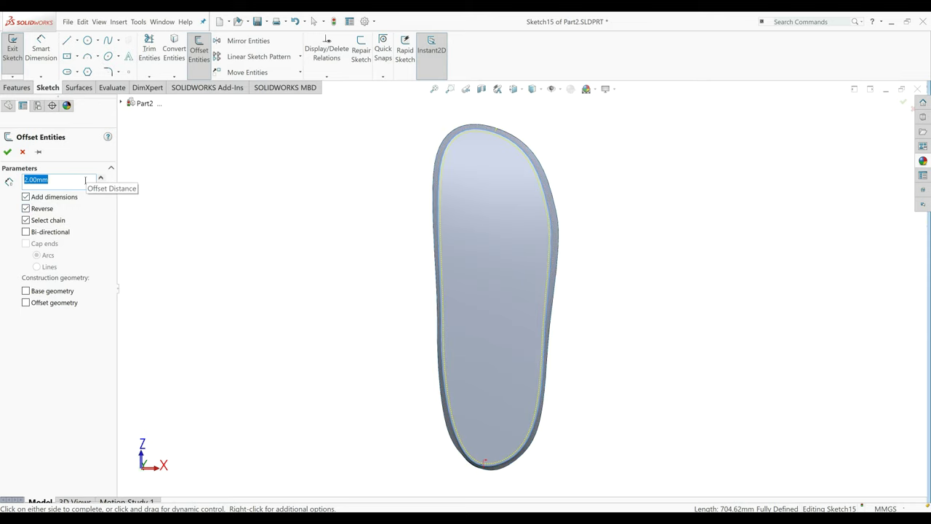
key(Return)
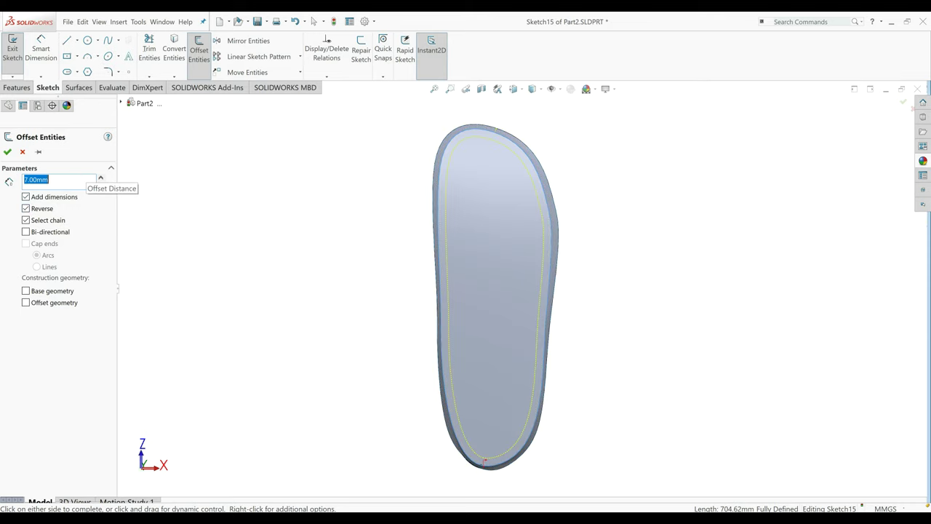
click(7, 151)
click(193, 51)
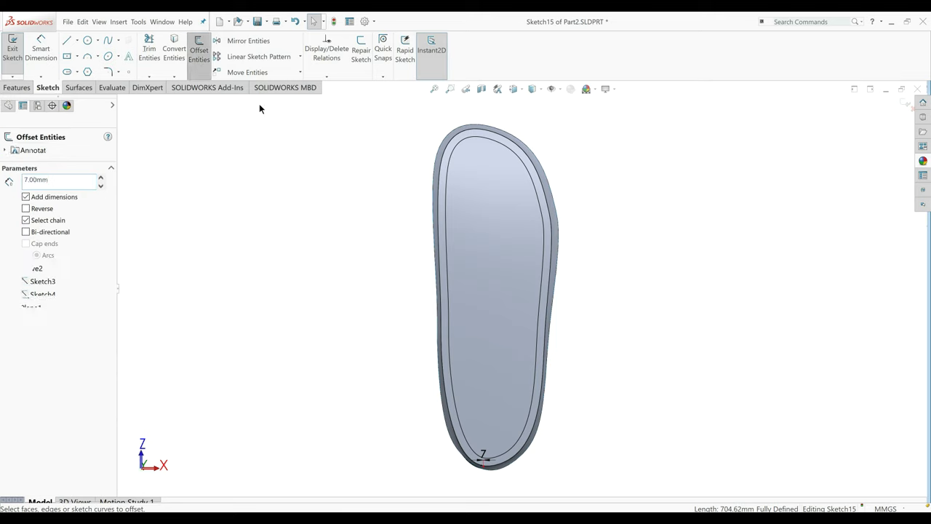
click(439, 217)
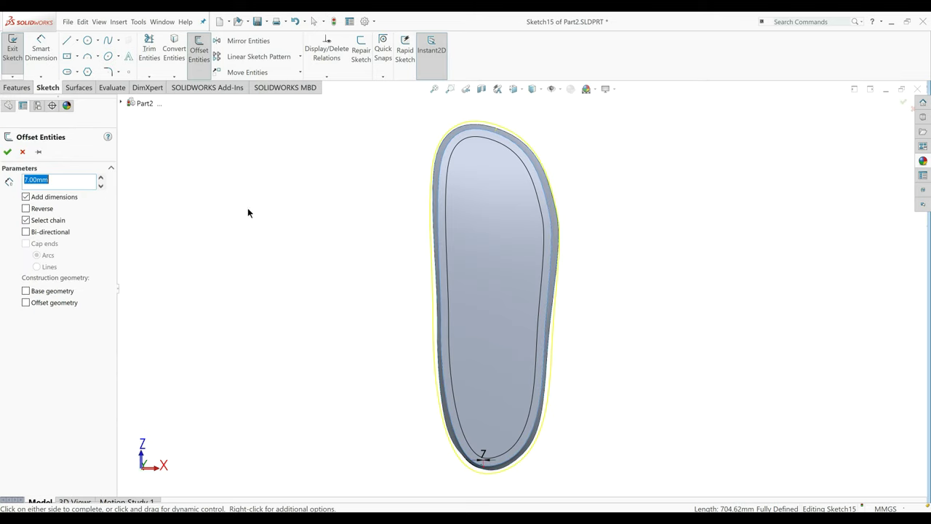
click(28, 208)
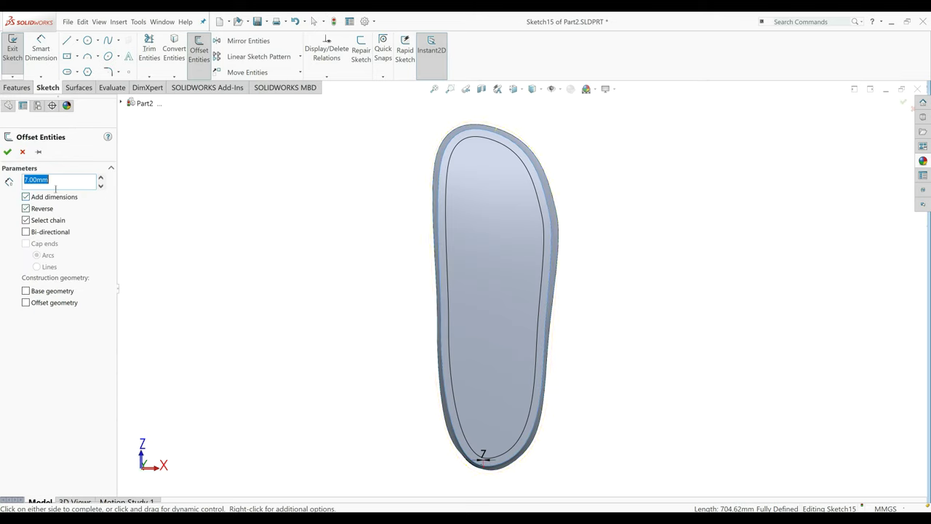
text(9)
key(Return)
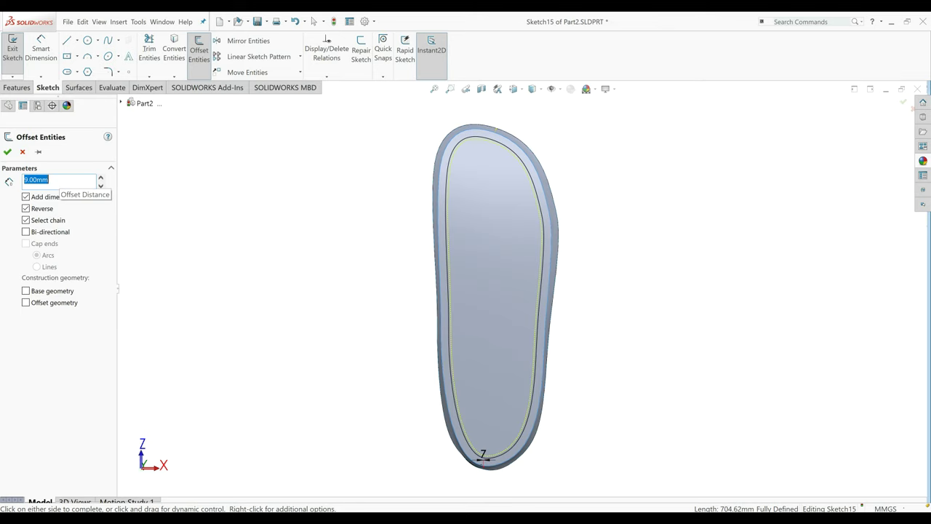
click(7, 151)
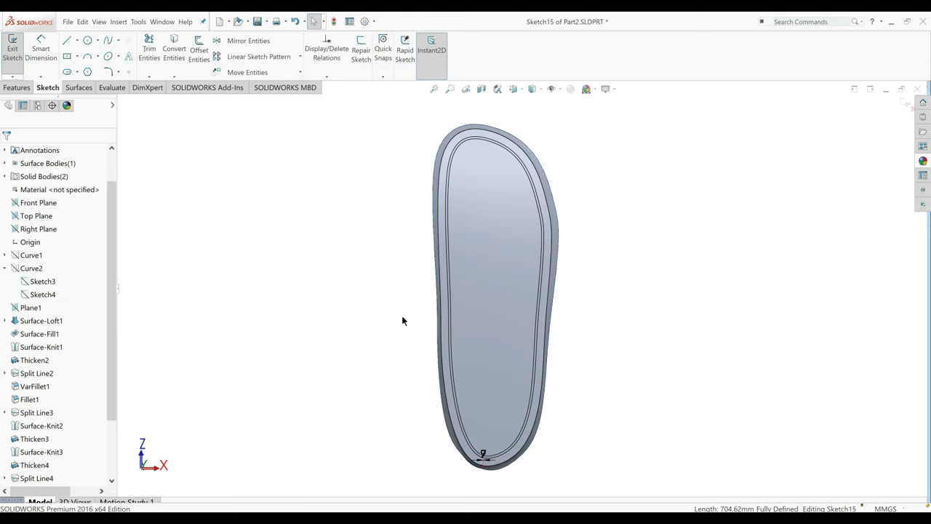
Draw a spline from the sole's left edge to its right edge.
click(111, 44)
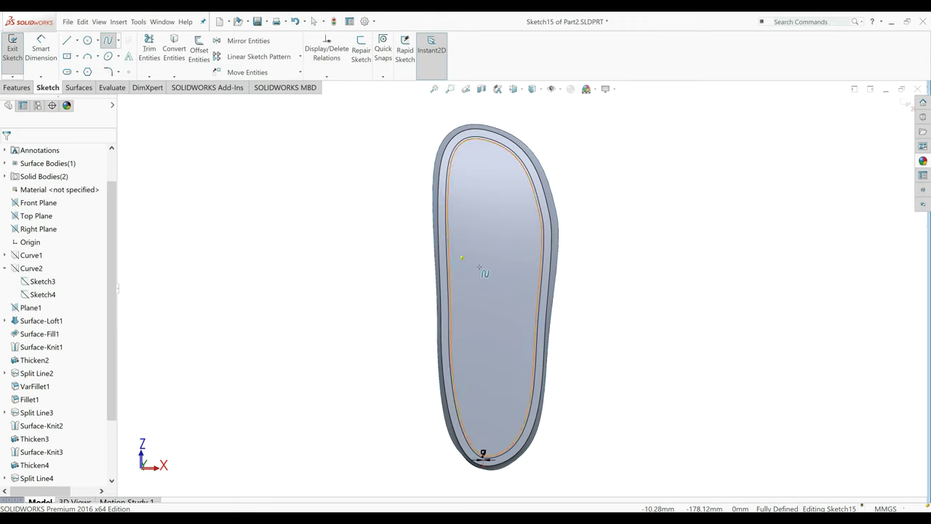
scroll(486, 280, down, 2)
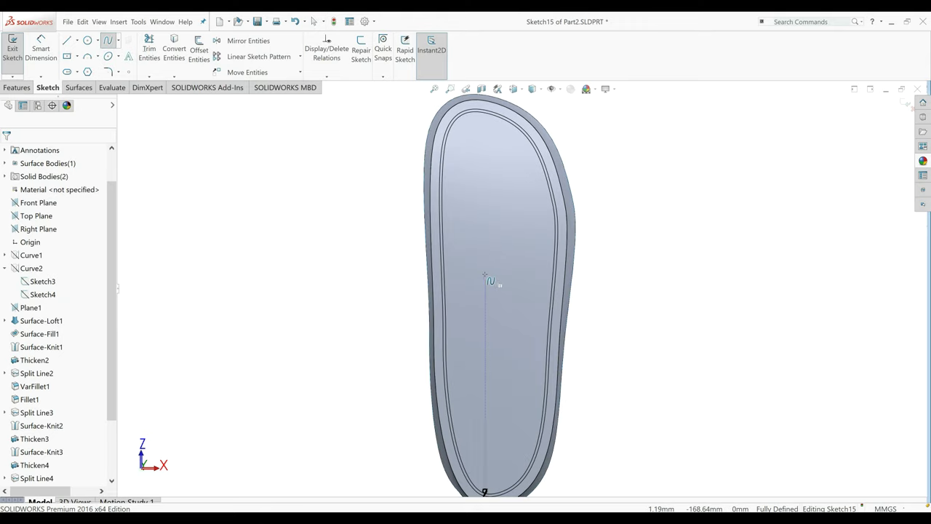
click(432, 236)
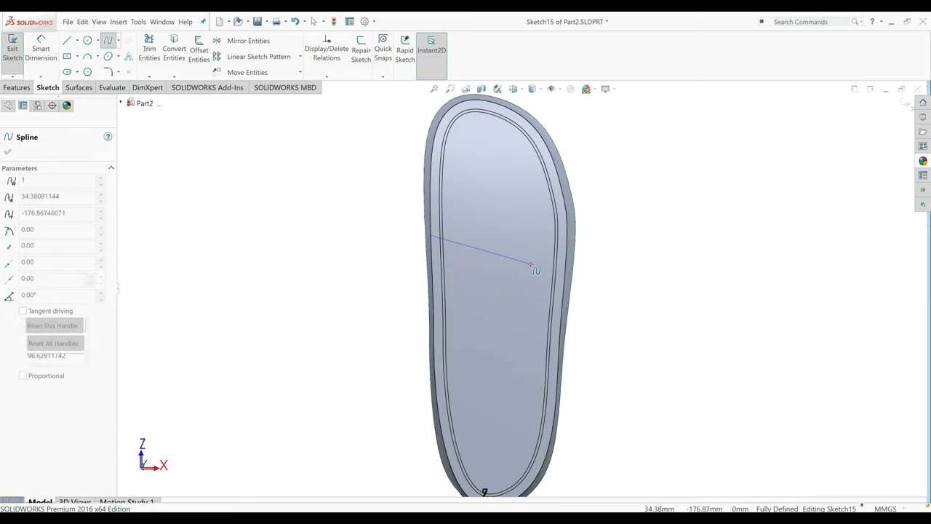
scroll(536, 267, down, 2)
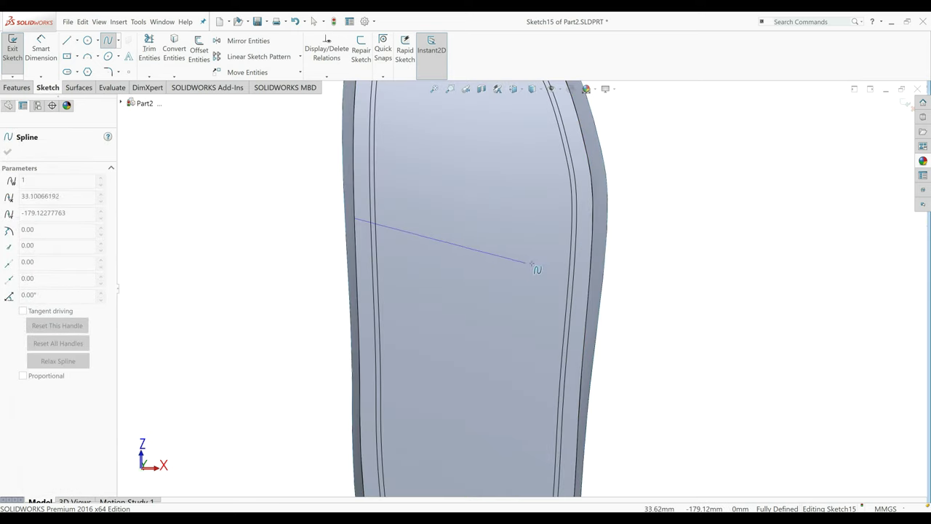
click(594, 234)
right_click(719, 190)
click(742, 198)
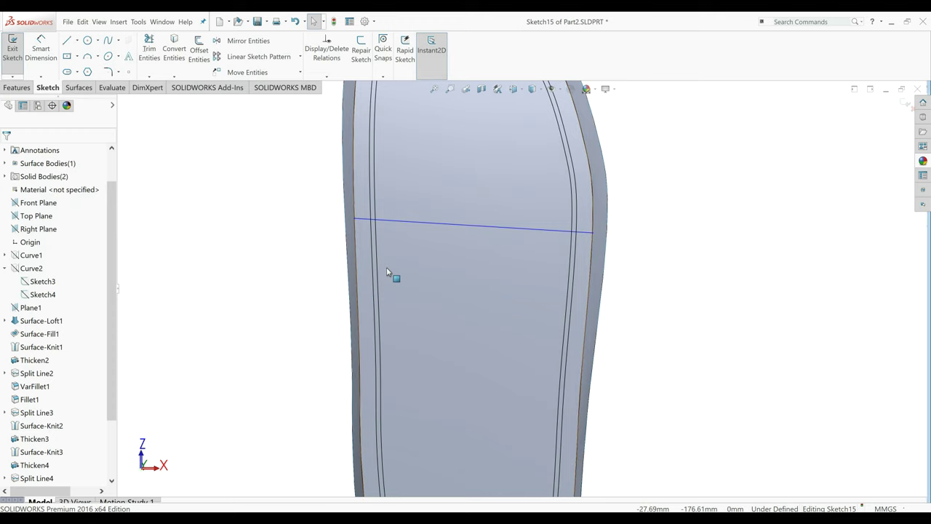
scroll(409, 257, up, 2)
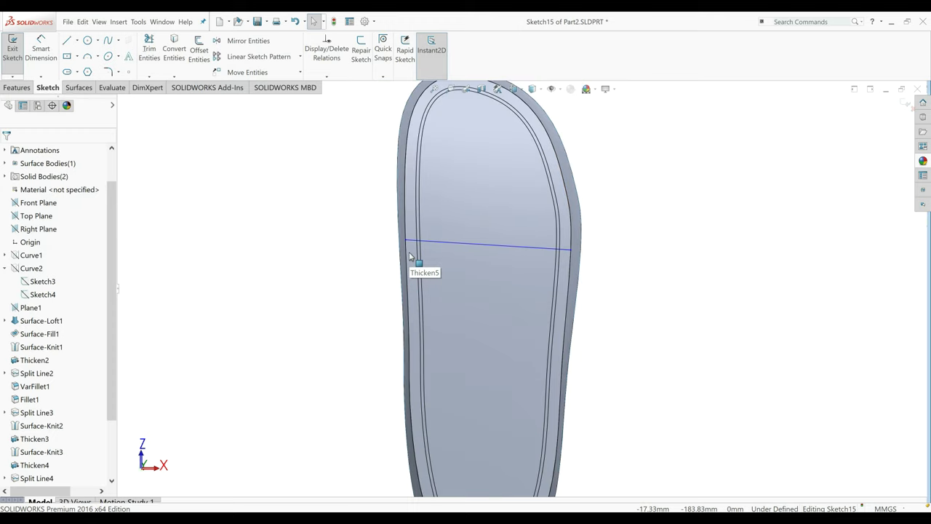
Drag the spline's handle to bend it into a downward-sagging curve.
click(488, 246)
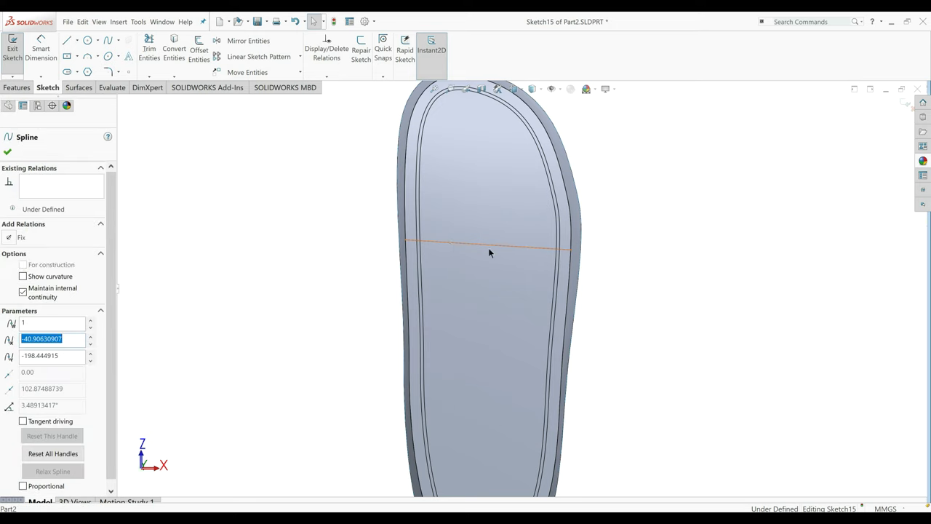
drag(453, 244, 455, 278)
scroll(407, 285, up, 1)
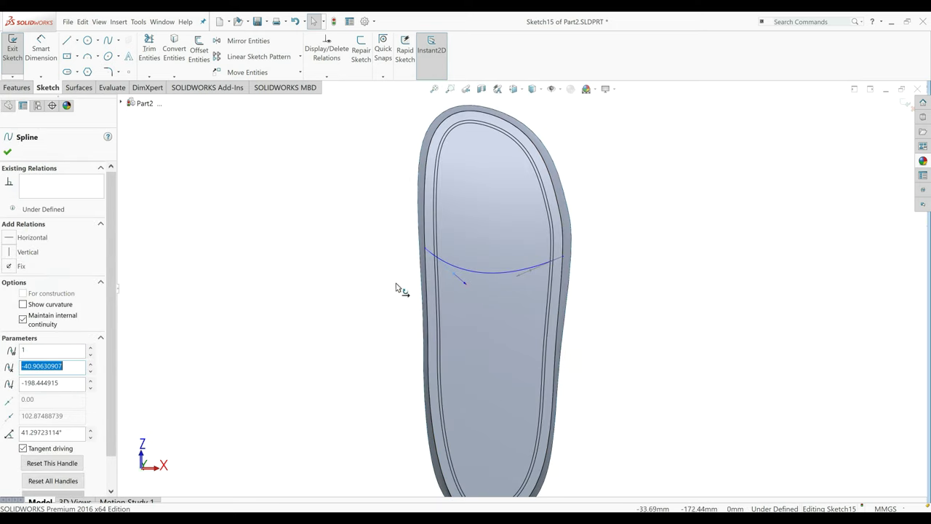
click(383, 293)
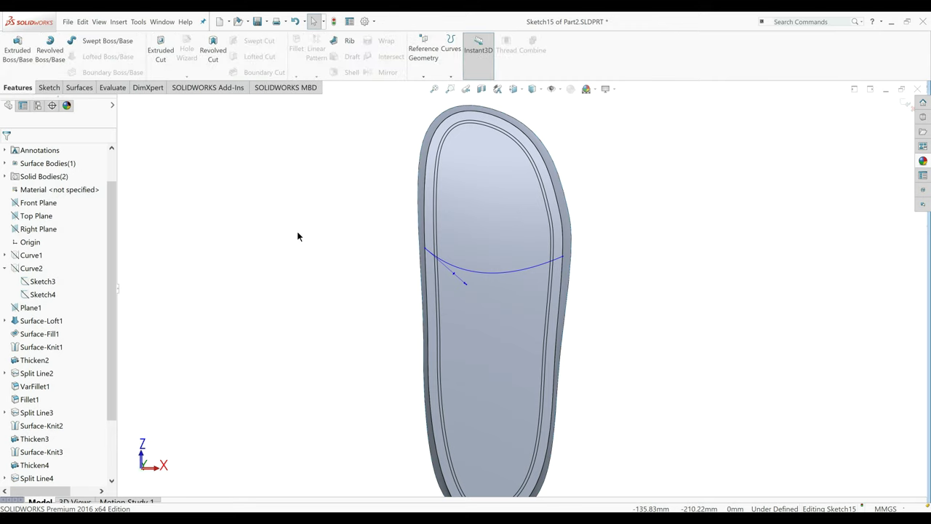
click(79, 87)
click(49, 87)
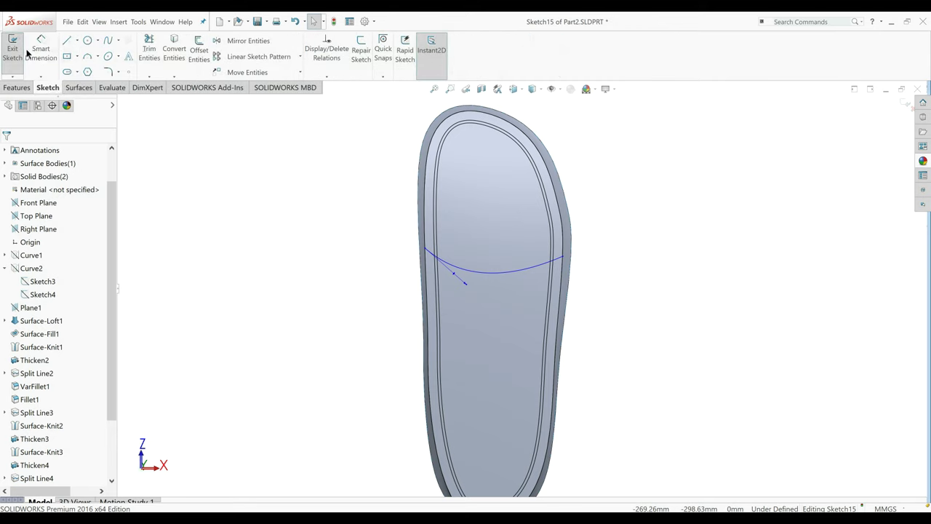
Try dimensioning the spline's left endpoint, then inspect the small dimension near the sole's tip.
click(51, 52)
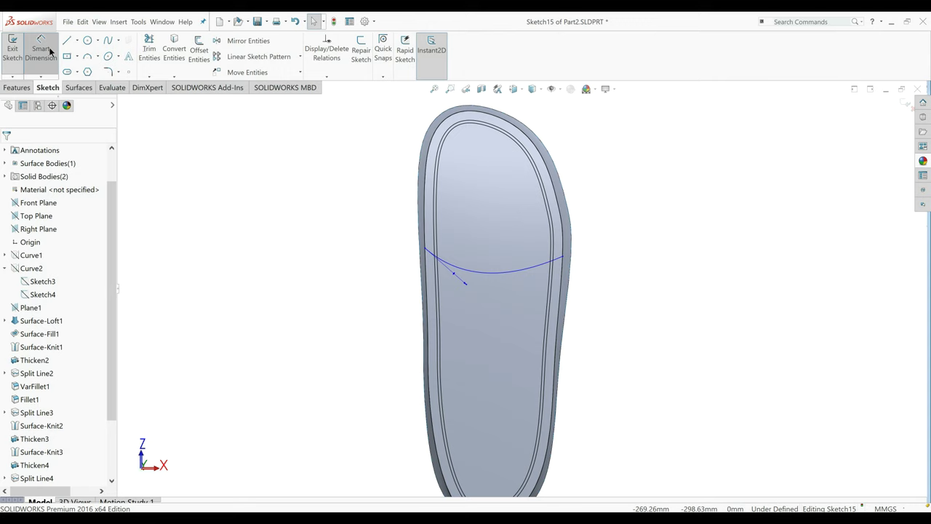
click(428, 252)
scroll(485, 347, up, 2)
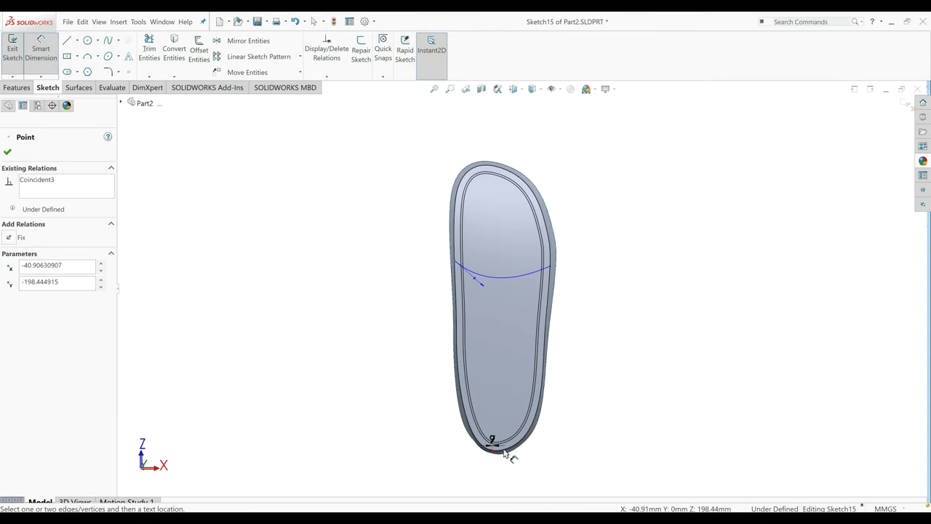
scroll(499, 449, down, 4)
scroll(491, 412, down, 5)
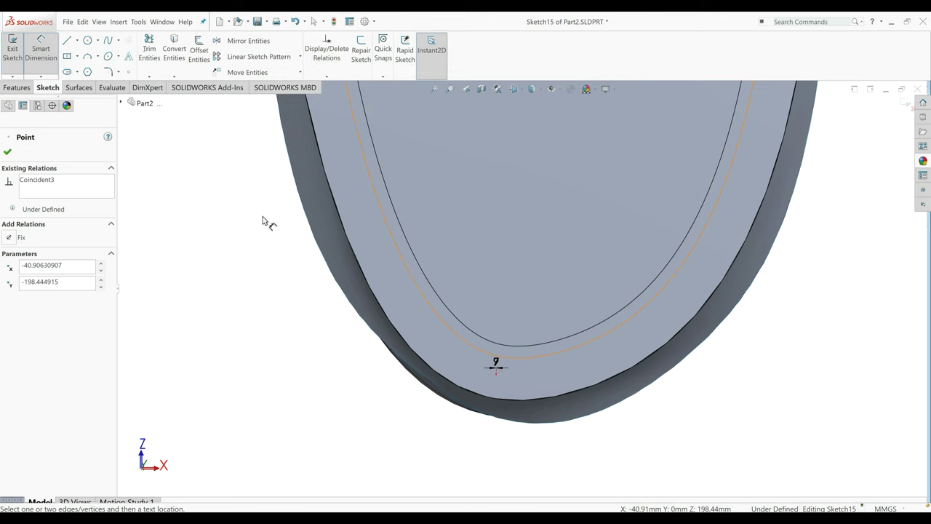
click(46, 51)
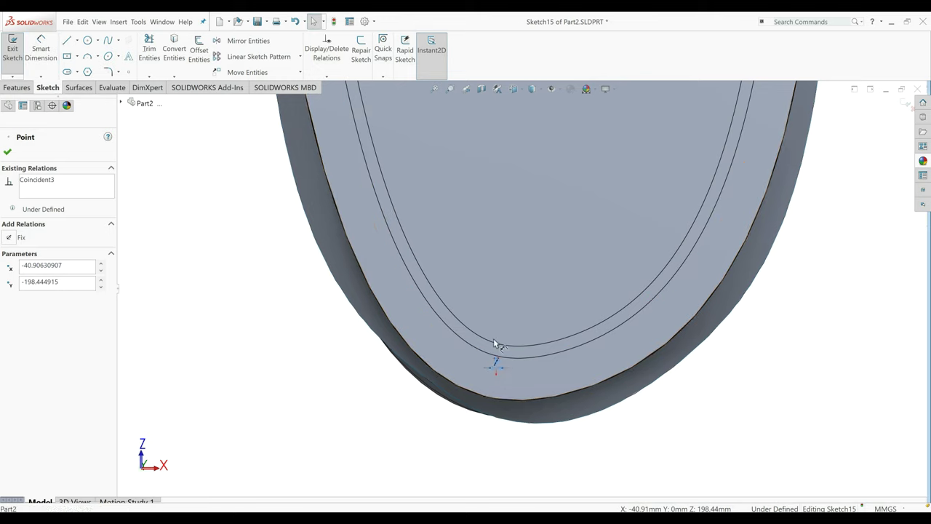
click(495, 363)
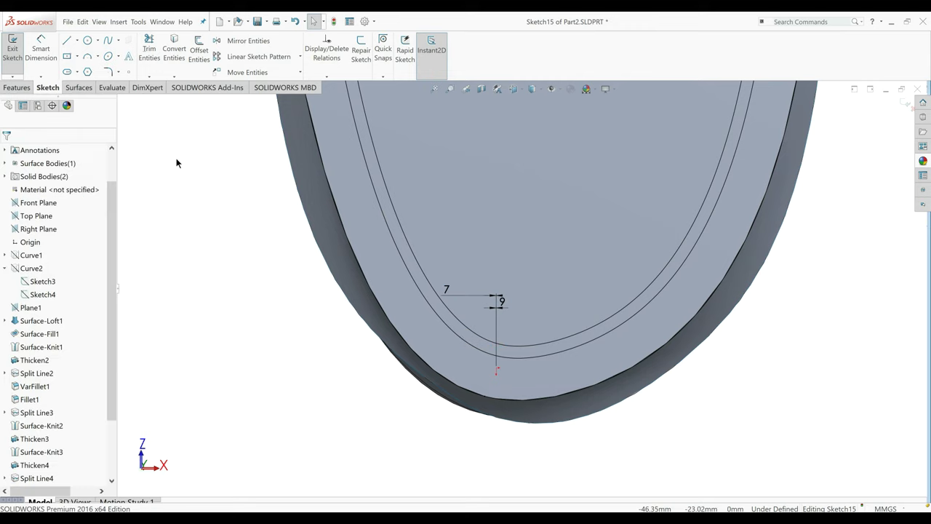
click(210, 207)
Dimension the spline's left end 180 mm vertically above the sole's bottom point.
click(45, 58)
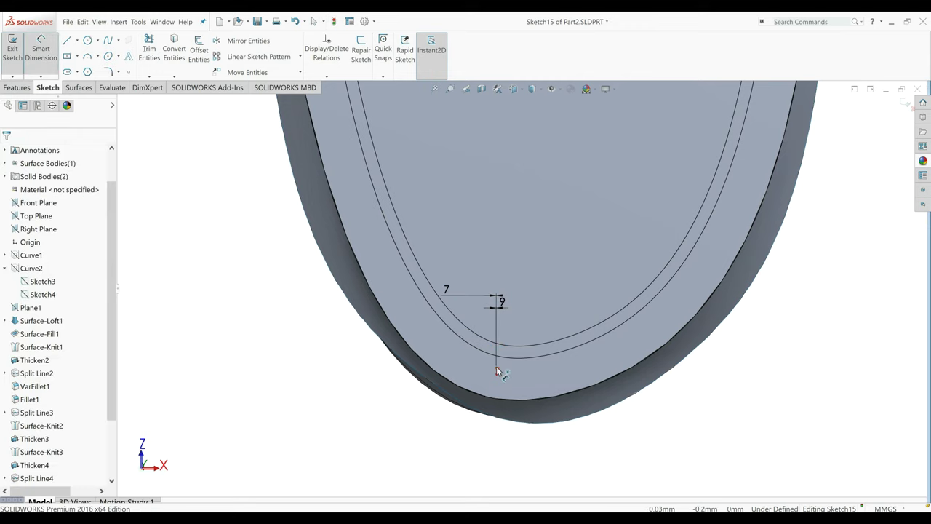
scroll(495, 372, up, 10)
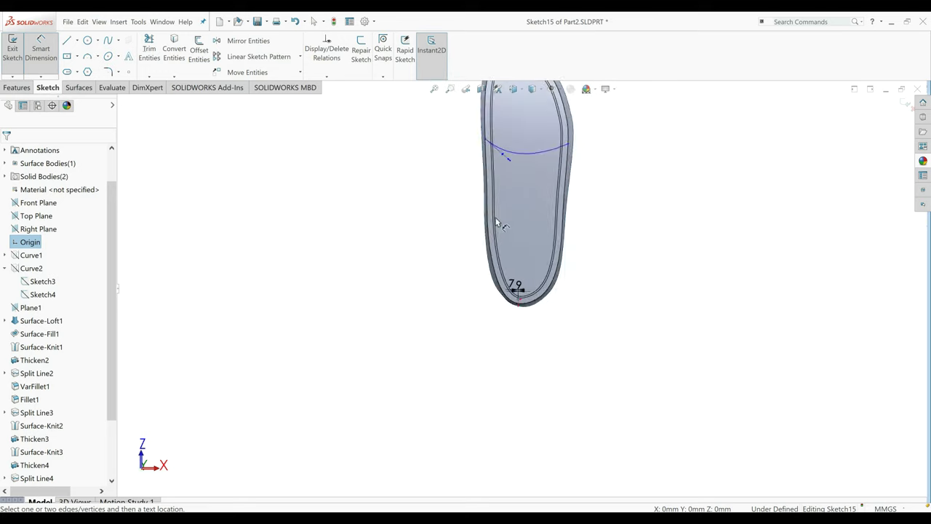
scroll(500, 200, down, 2)
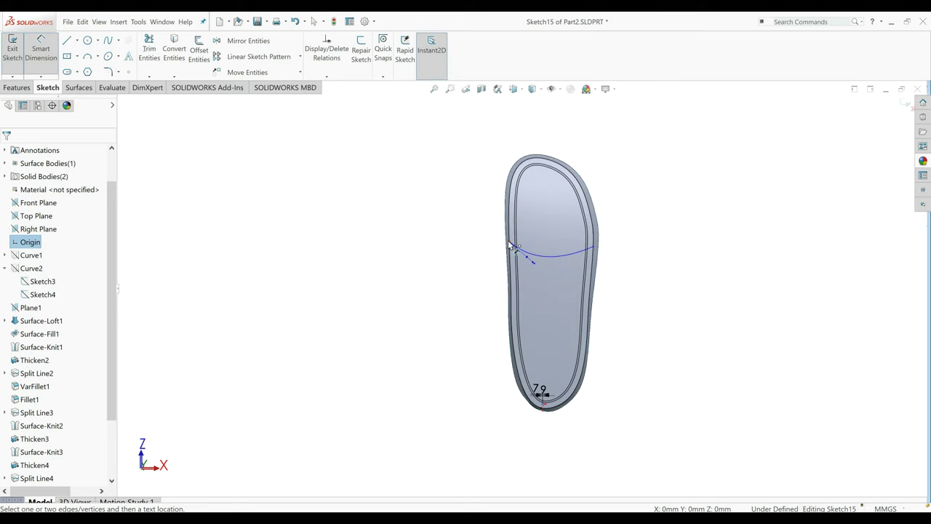
click(511, 246)
click(408, 262)
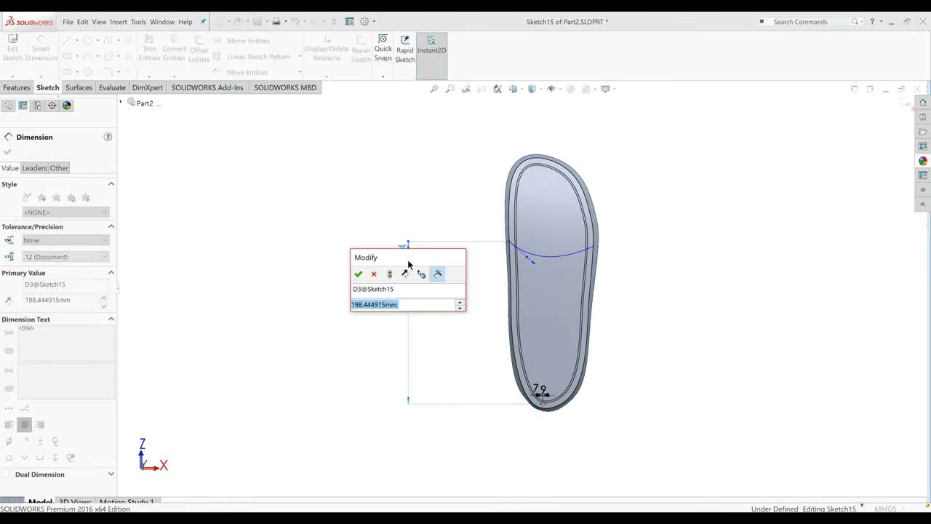
text(180)
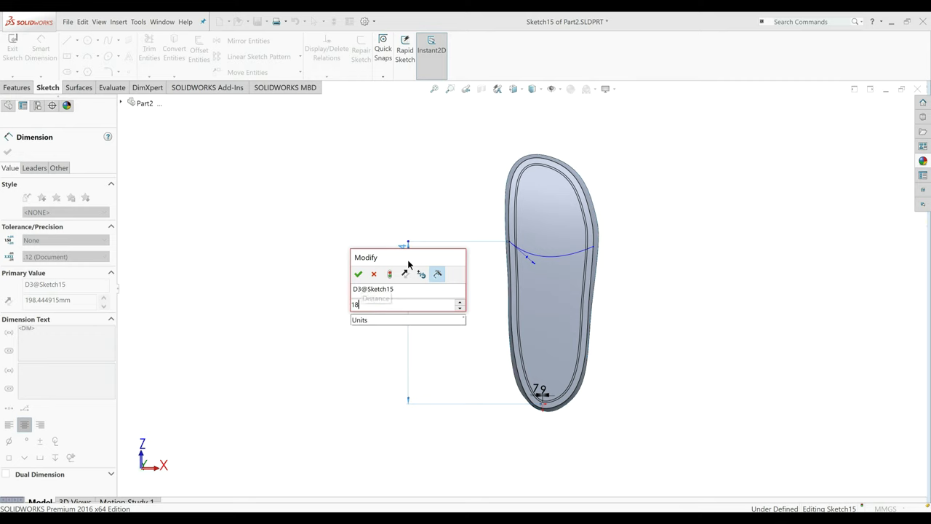
key(Return)
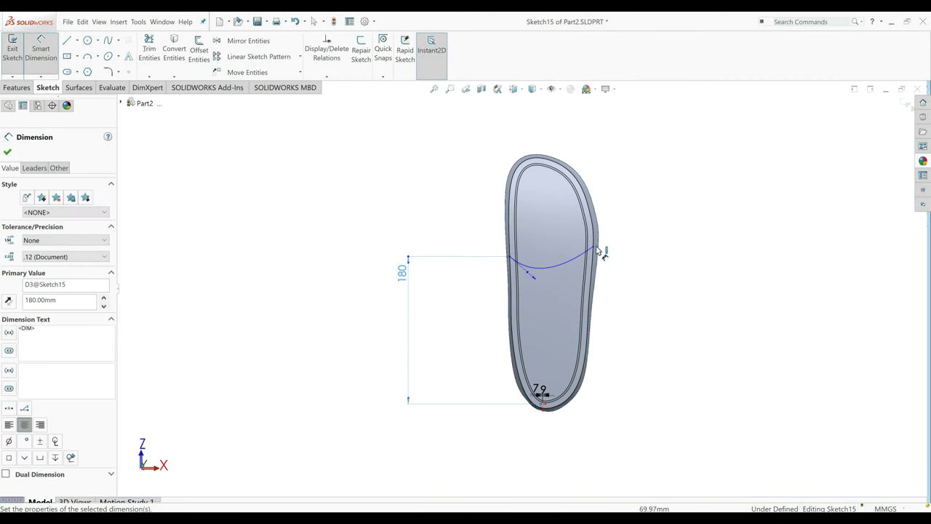
Dimension the spline's right end 165 mm above the bottom point, then begin a centerline mid-sole.
click(549, 406)
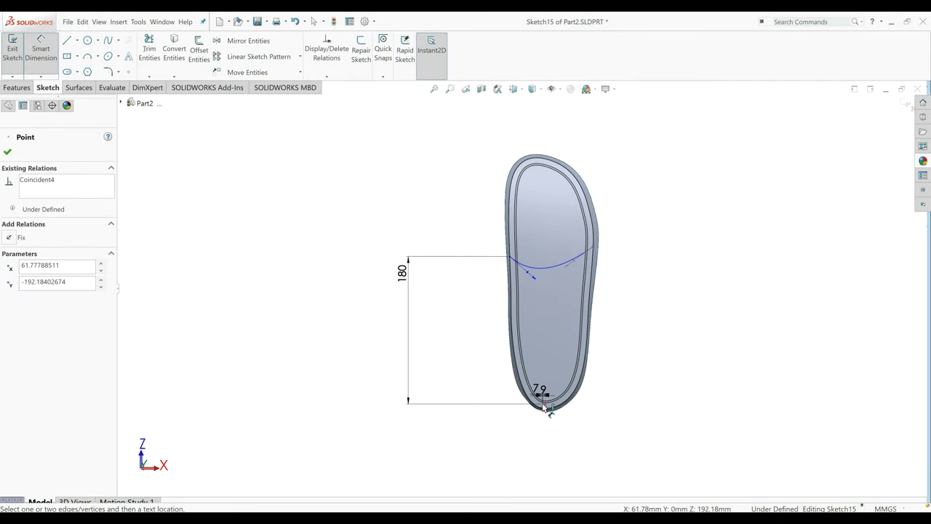
scroll(544, 407, down, 3)
click(540, 388)
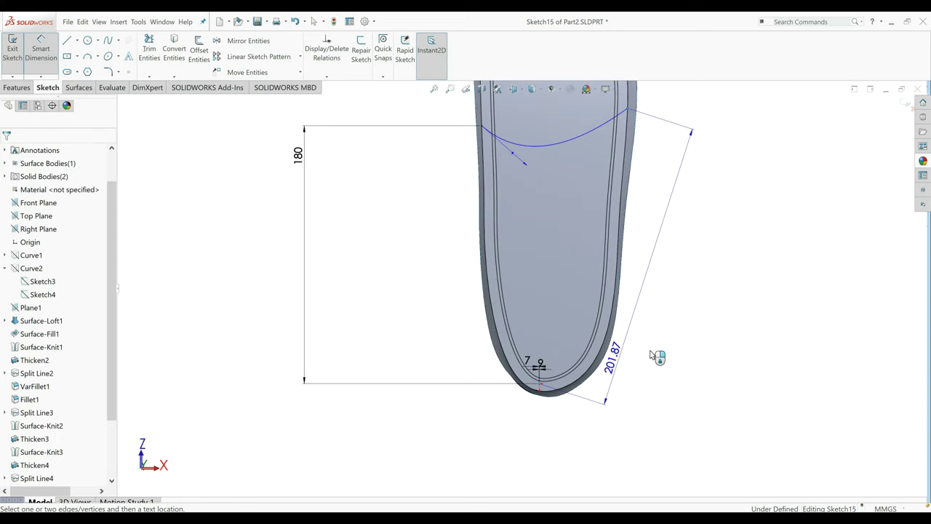
click(706, 260)
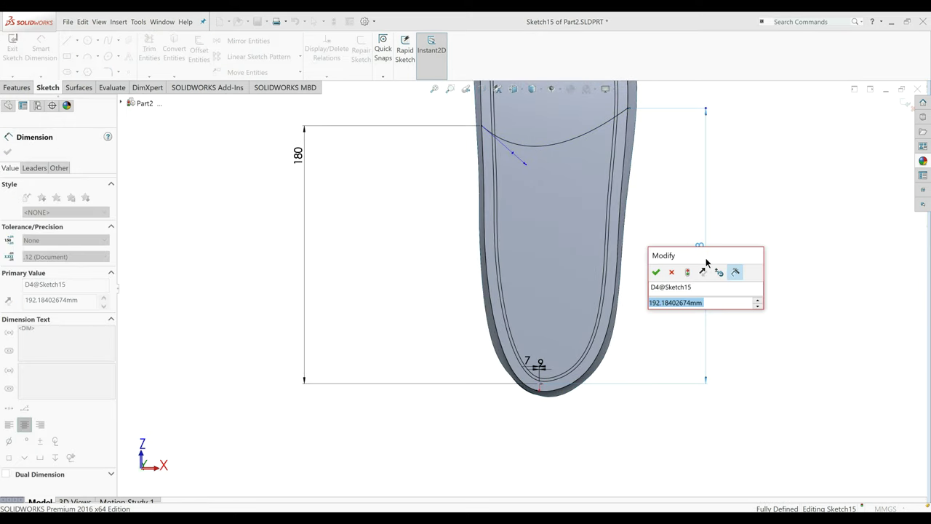
text(165)
key(Return)
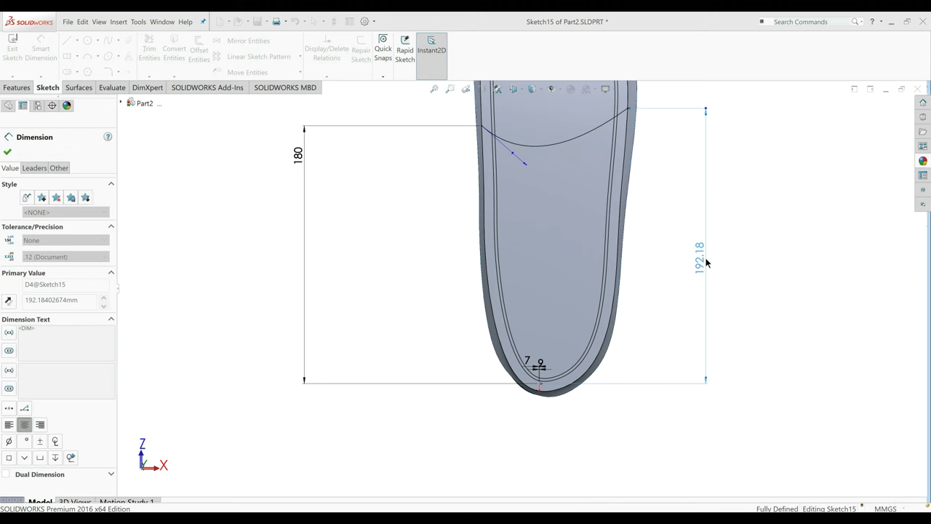
click(9, 150)
click(77, 40)
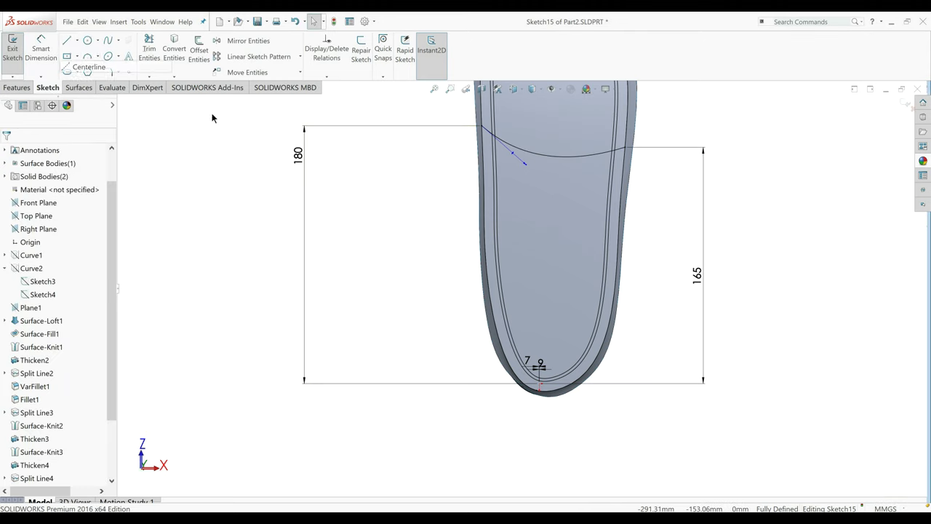
click(541, 249)
Finish the vertical centerline at the sole's tip and return to selection mode.
click(540, 384)
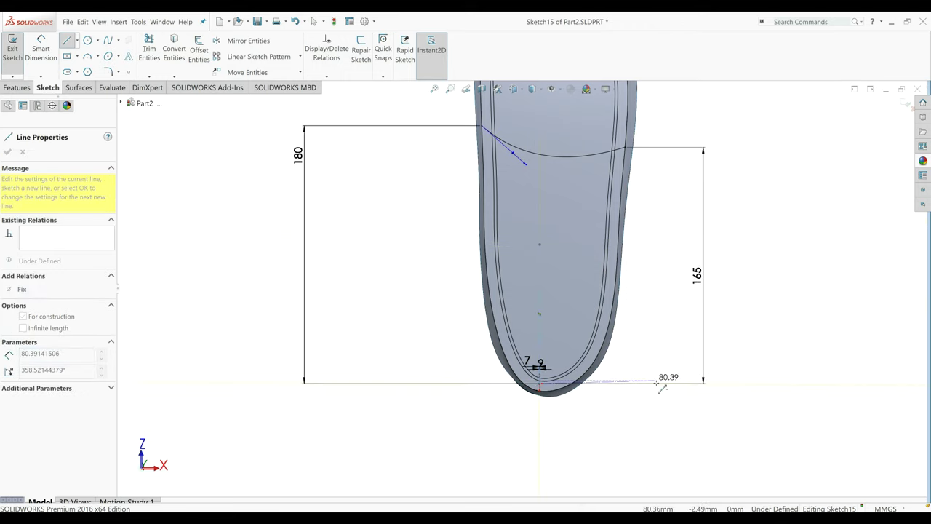
key(Escape)
right_click(381, 292)
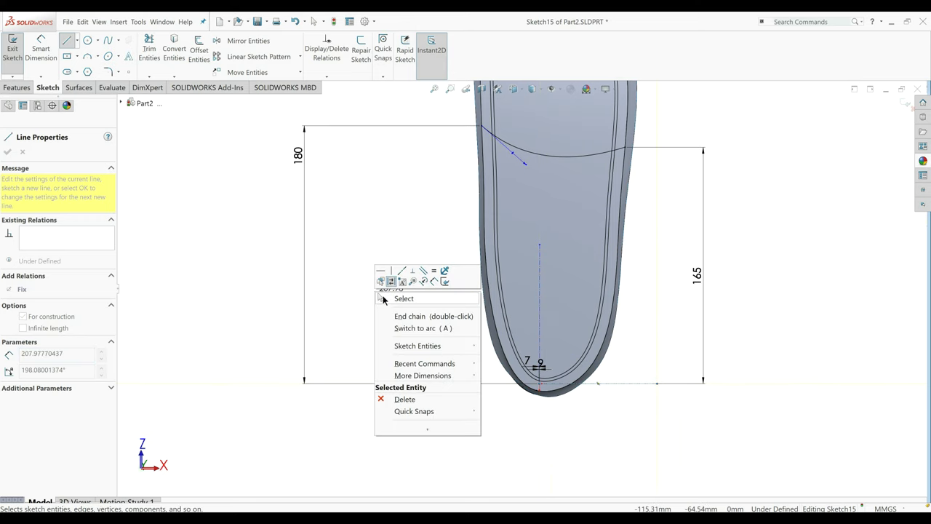
click(396, 297)
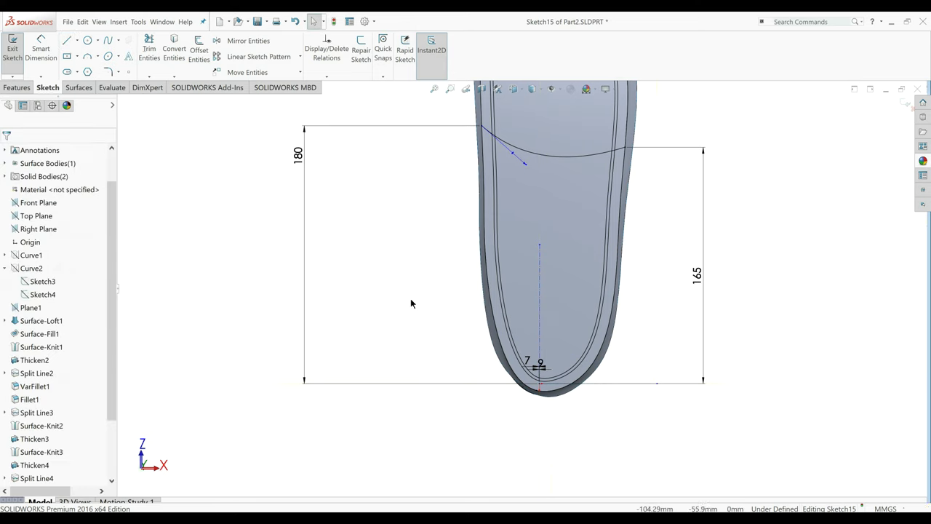
Reshape the cross-sole spline by dragging its curve and end tangent handles.
click(598, 154)
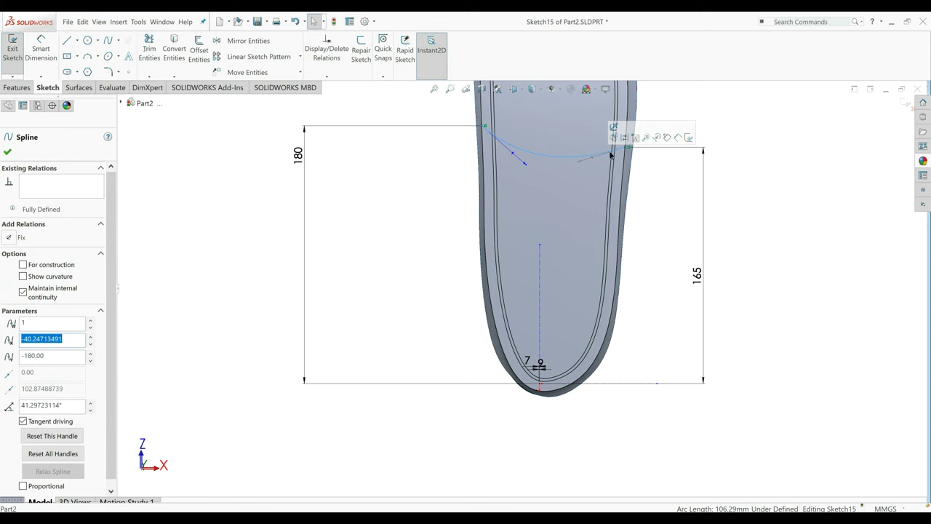
drag(602, 154, 595, 184)
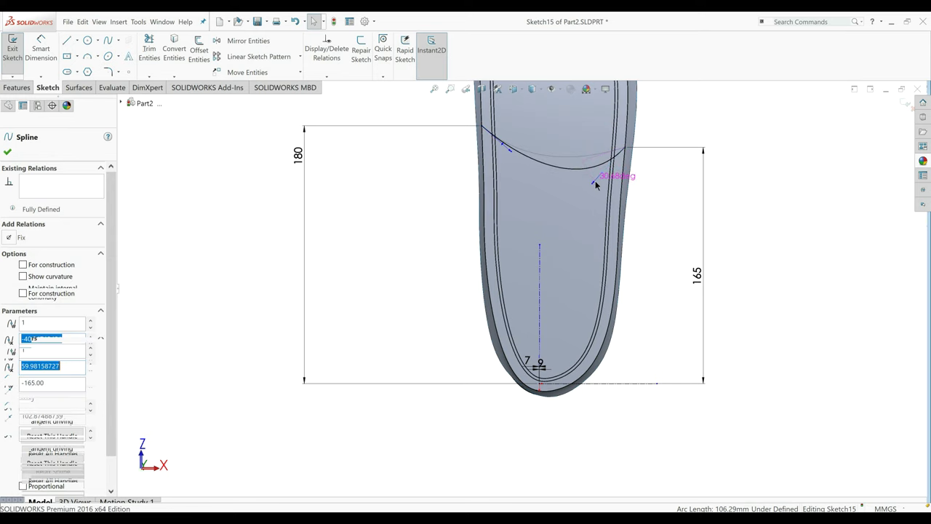
drag(505, 145, 497, 160)
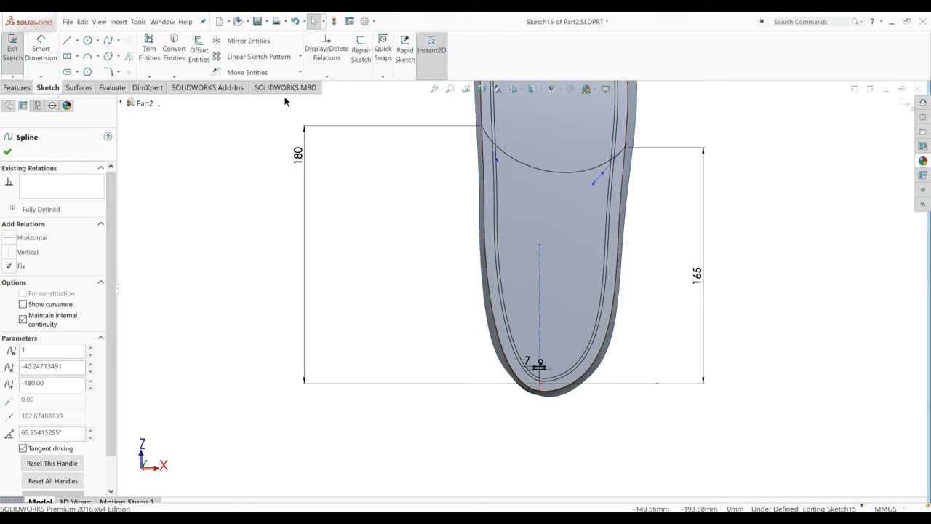
drag(591, 188, 609, 166)
drag(496, 162, 512, 192)
scroll(549, 210, up, 3)
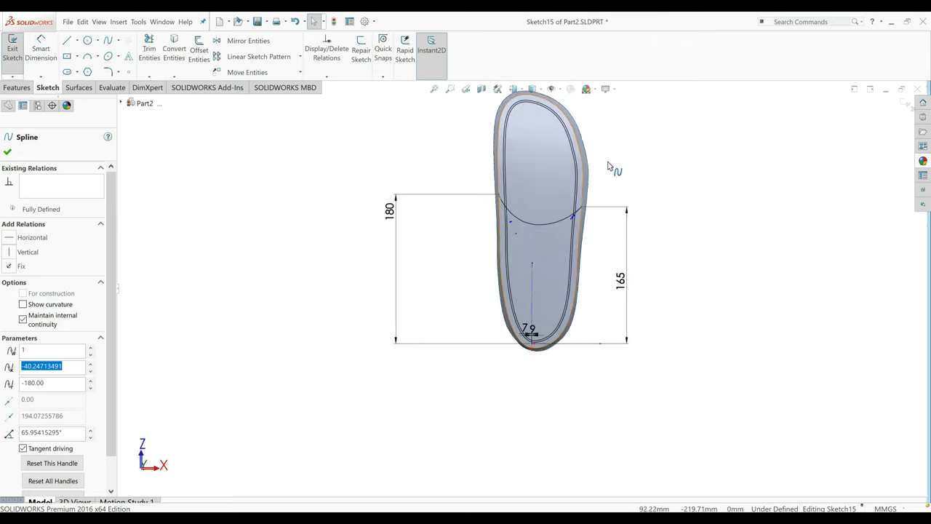
scroll(427, 199, down, 2)
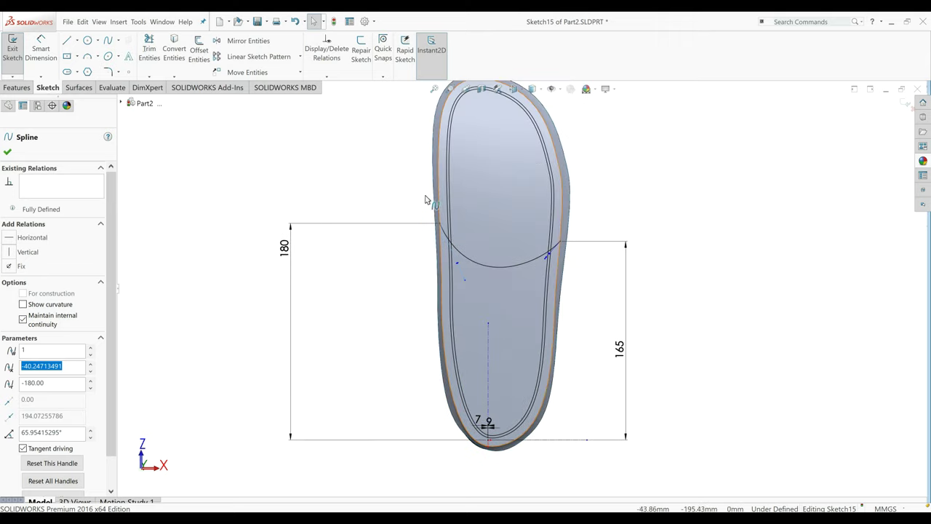
Dimension the spline's left tangent handle at 158° to the centerline.
click(40, 53)
click(455, 264)
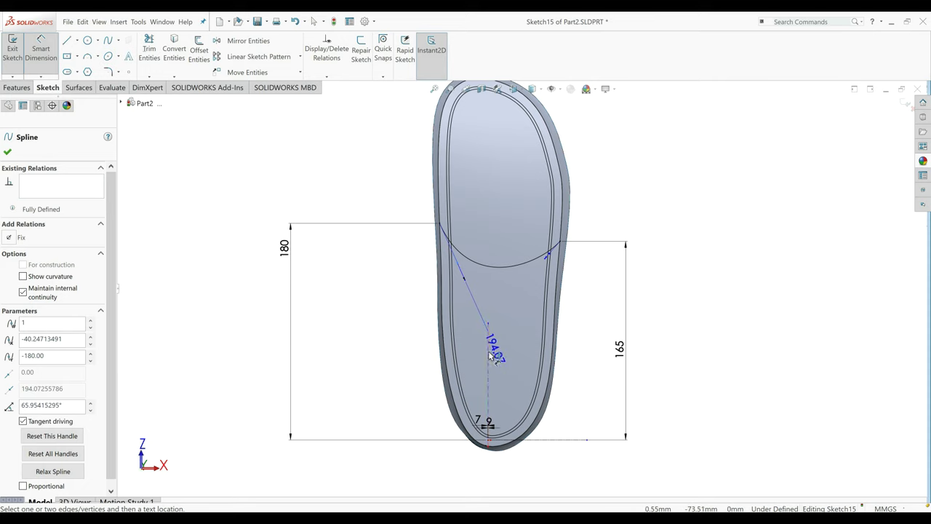
click(486, 353)
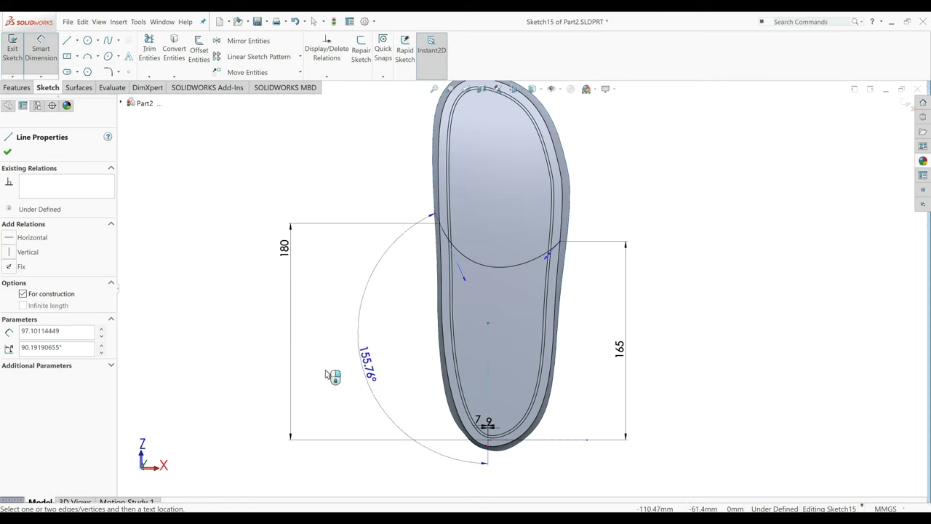
click(246, 331)
text(150)
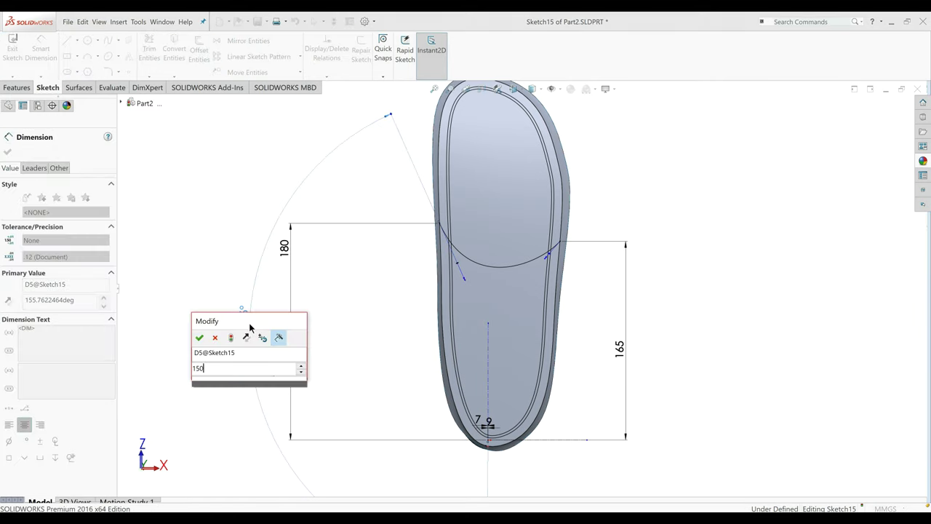
key(Return)
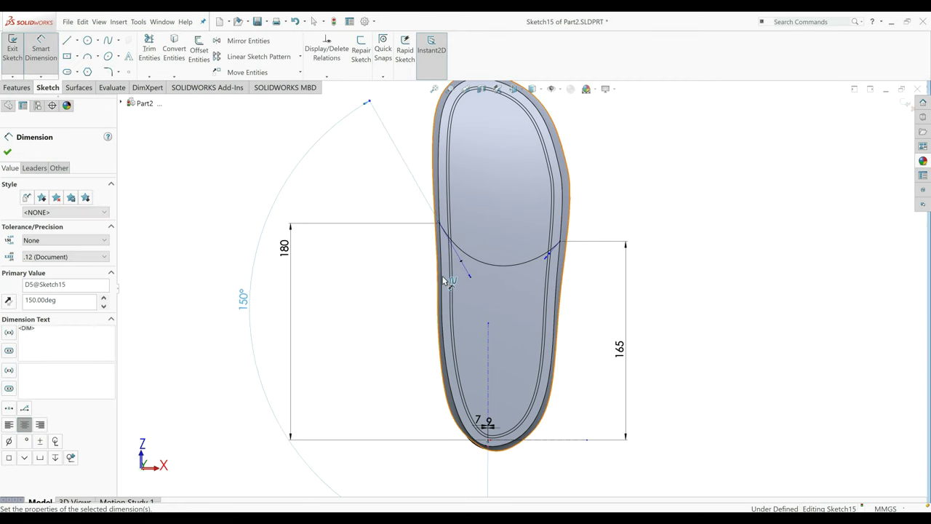
double_click(36, 300)
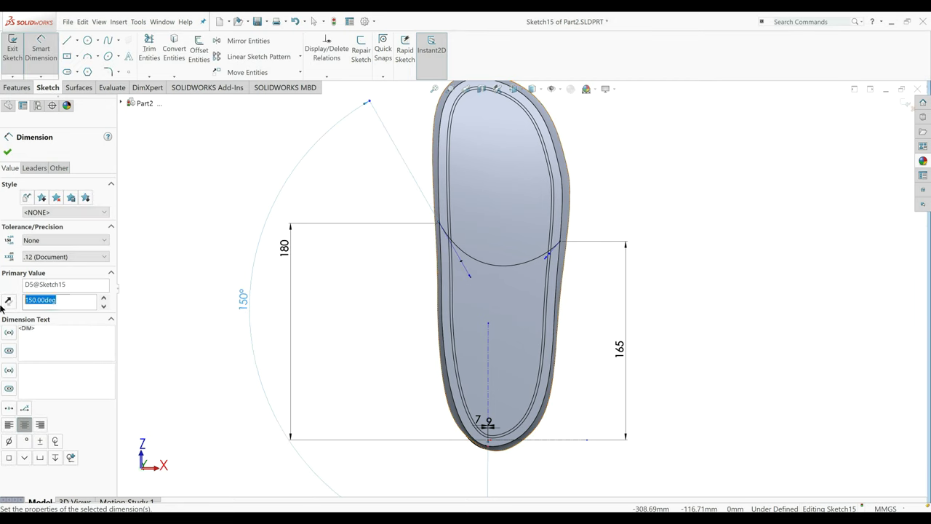
text(158)
key(Return)
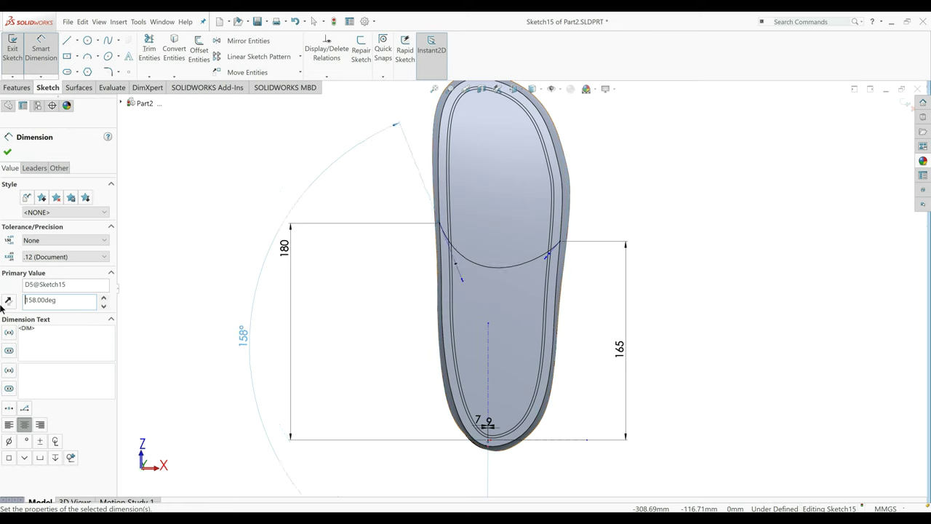
Dimension the spline's right tangent handle at 150° to the centerline.
click(551, 266)
click(493, 354)
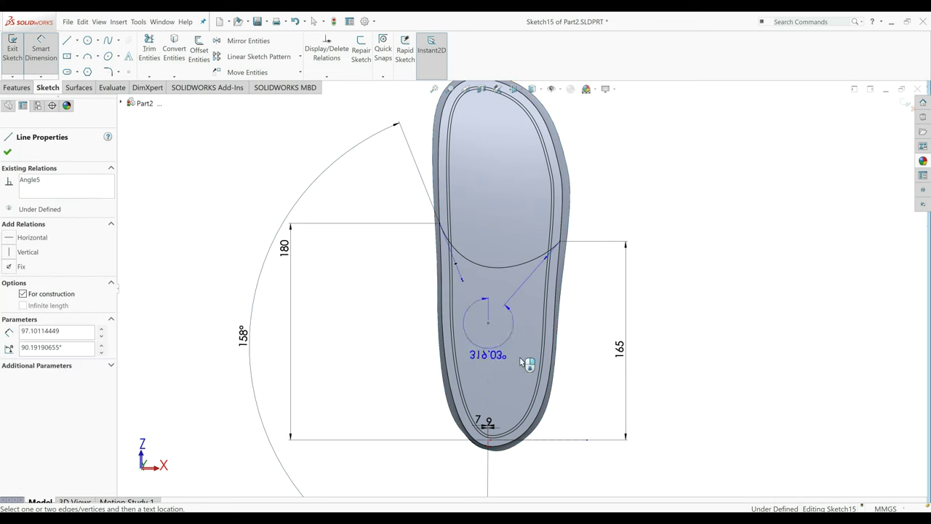
click(577, 348)
text(1)
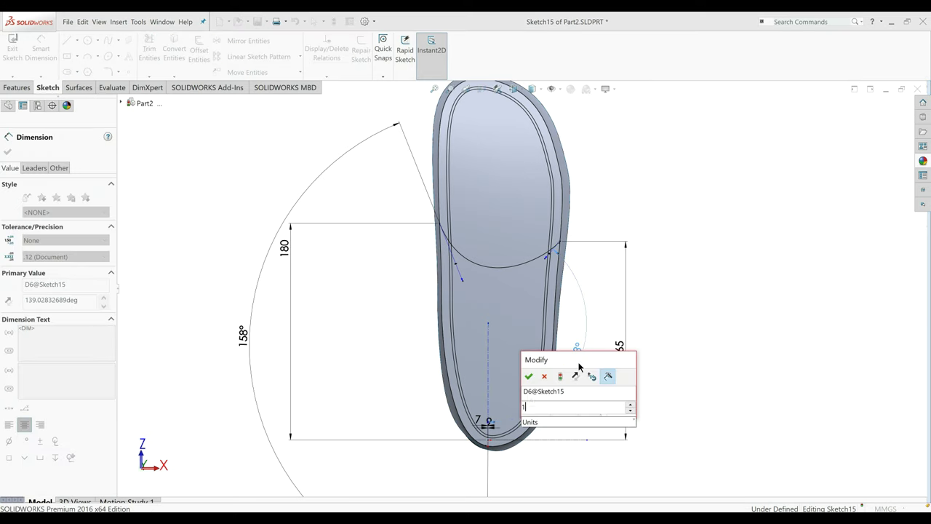
text(435)
key(Return)
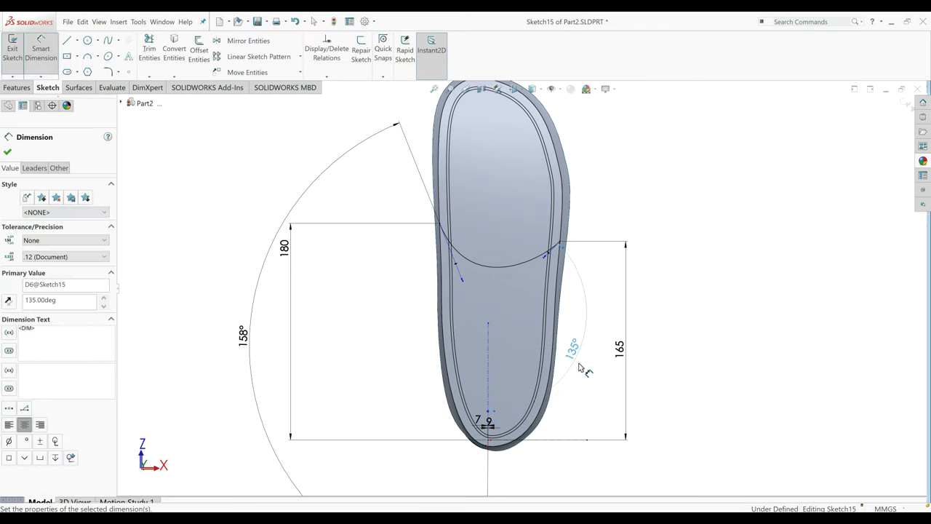
click(102, 308)
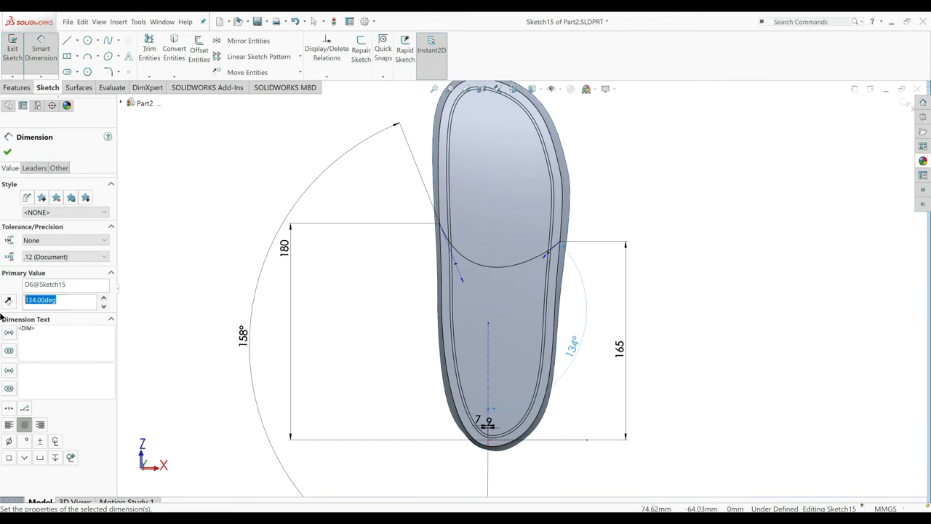
text(125)
key(Return)
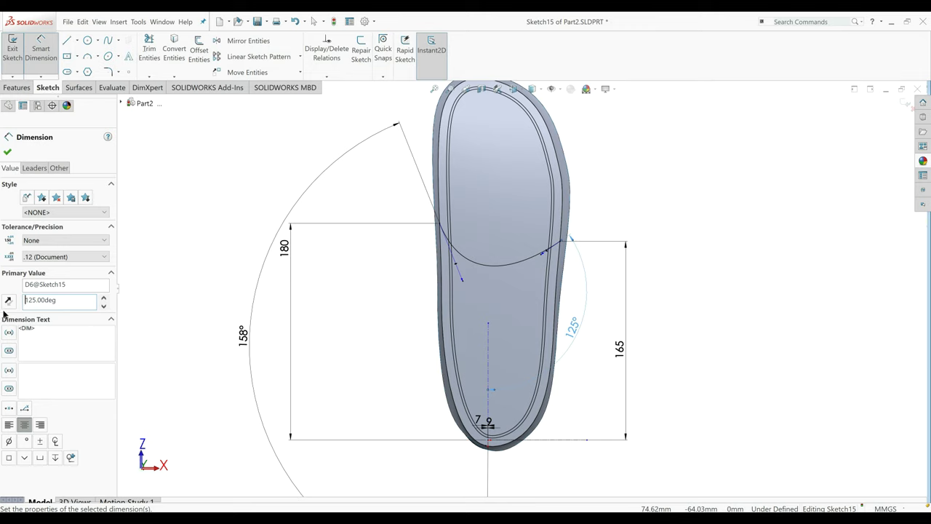
text(150)
key(Return)
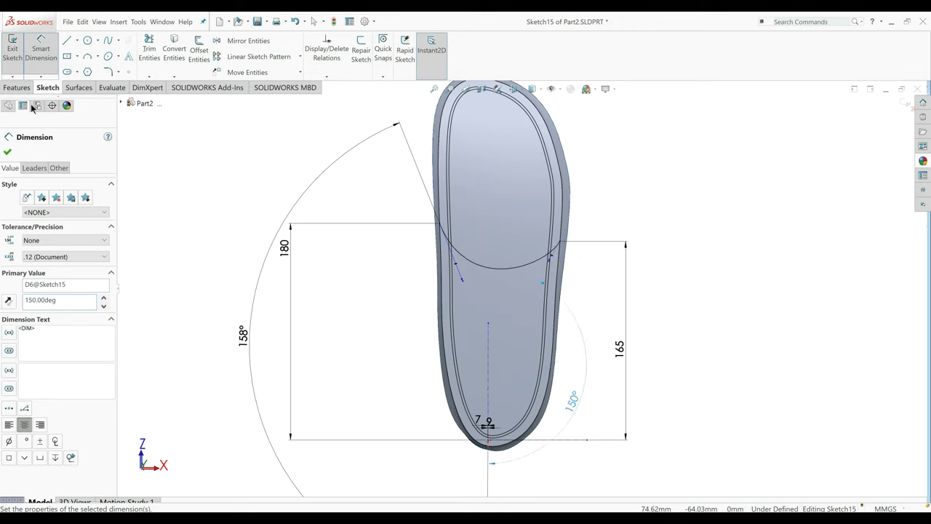
Set the left handle length to 200 and the right handle length to 65.
click(429, 309)
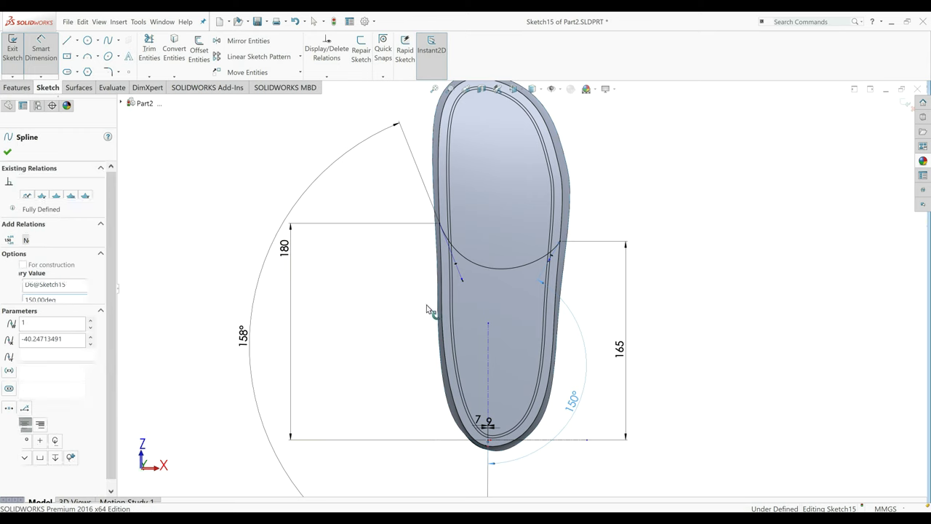
scroll(429, 313, up, 3)
key(d)
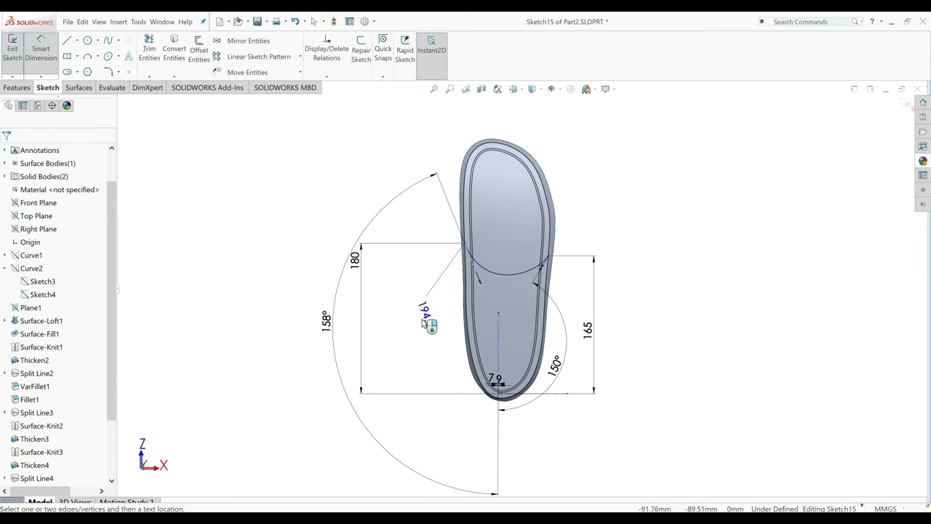
click(425, 321)
text(200)
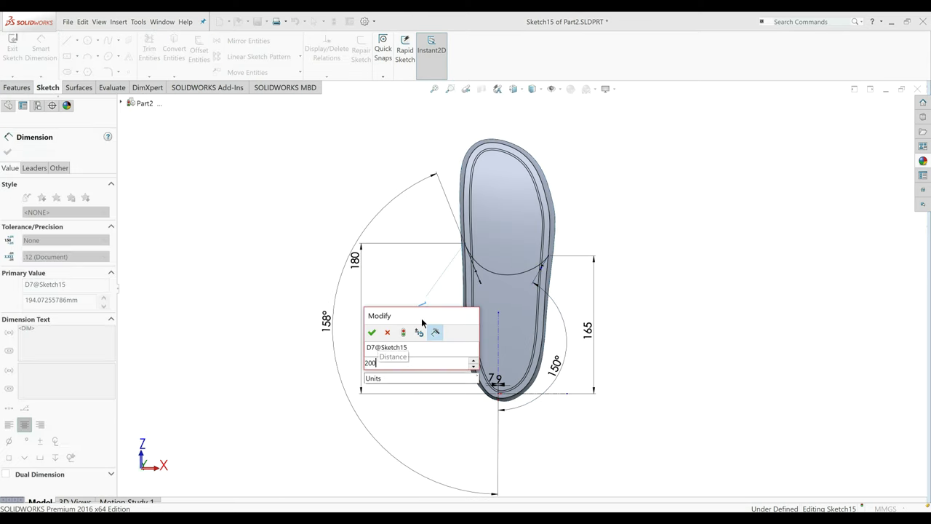
key(Return)
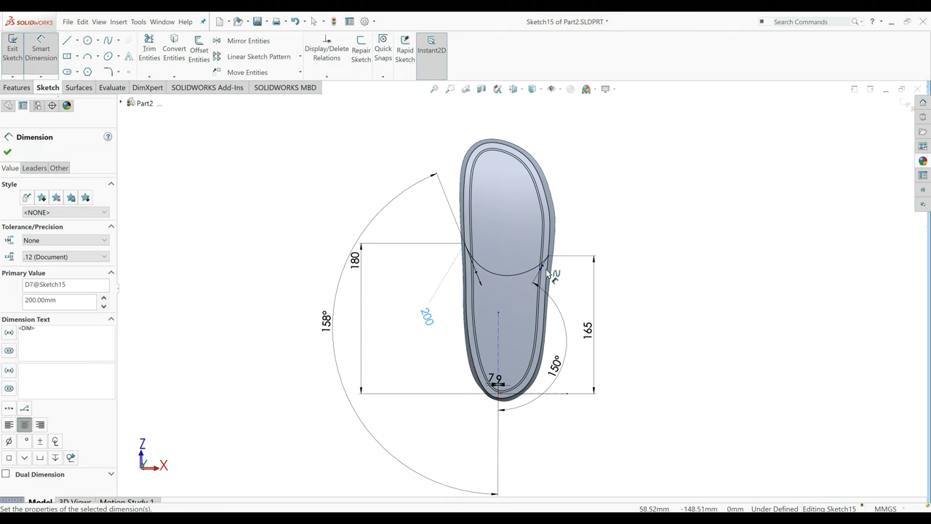
click(545, 270)
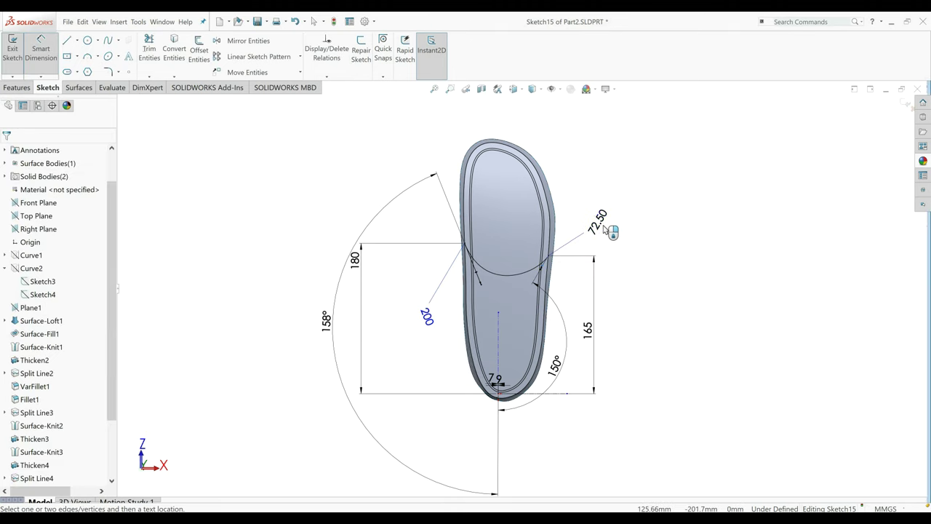
click(602, 229)
text(65)
key(Return)
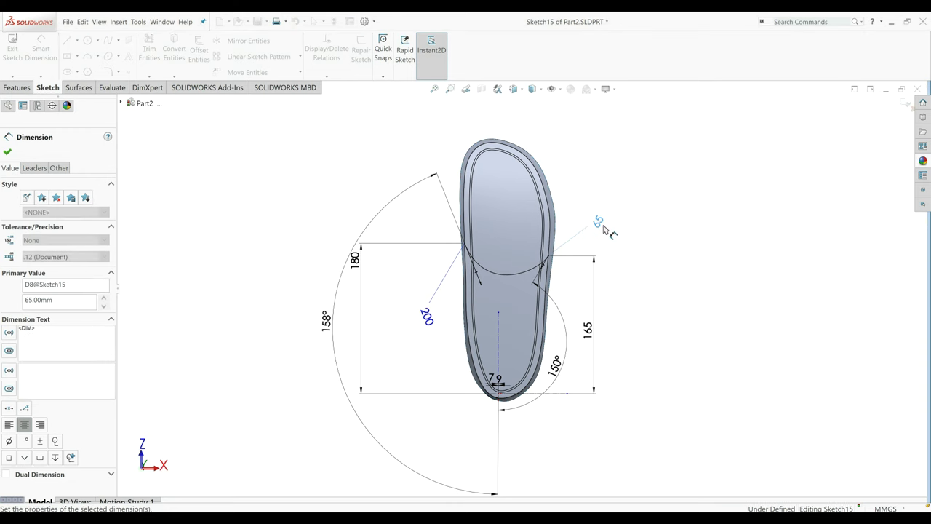
scroll(584, 282, down, 1)
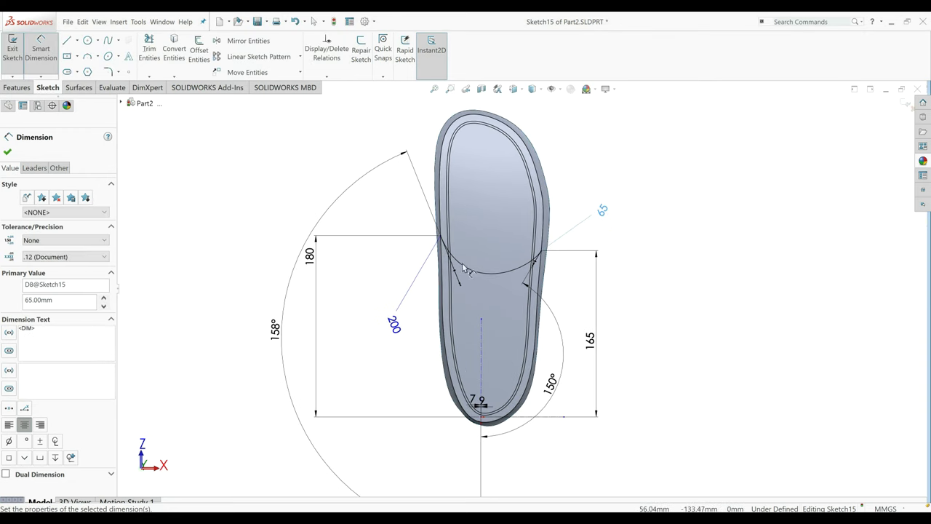
click(9, 154)
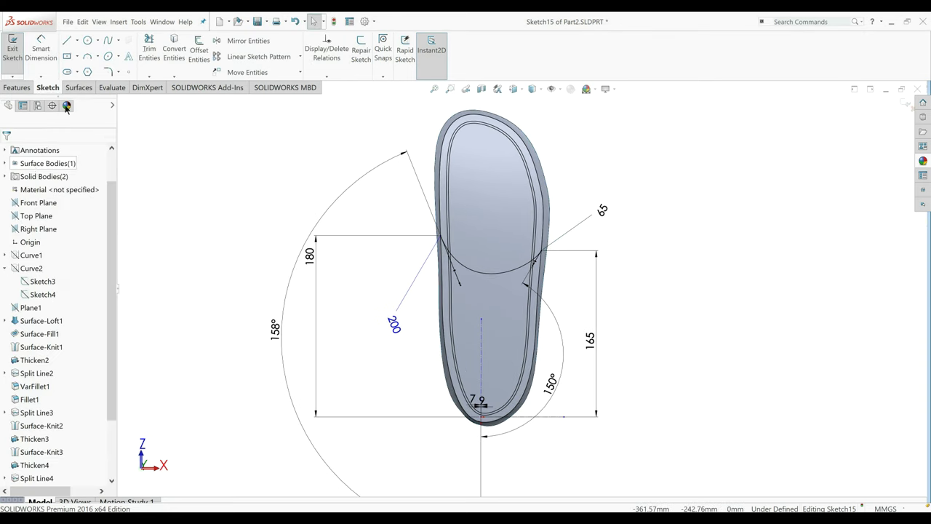
Offset the cross-sole spline twice, creating two parallel 2.00 mm copies.
click(198, 49)
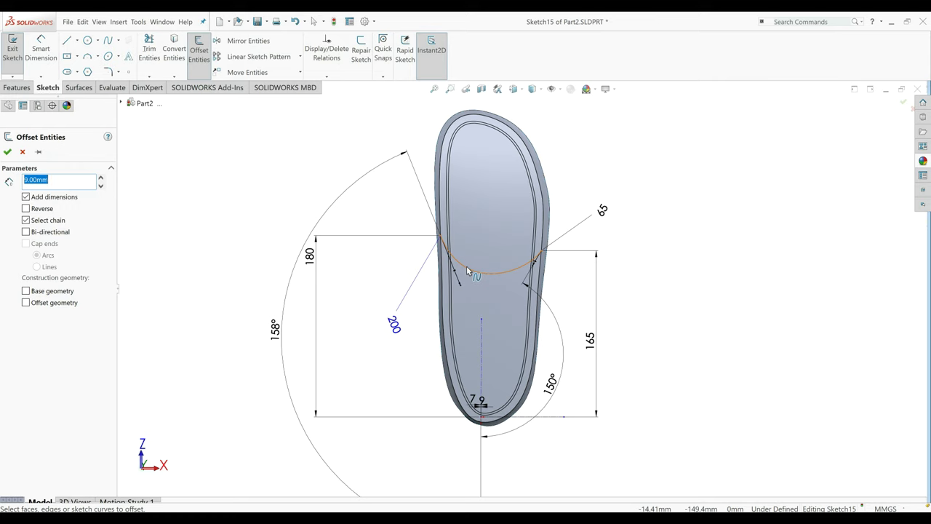
click(467, 268)
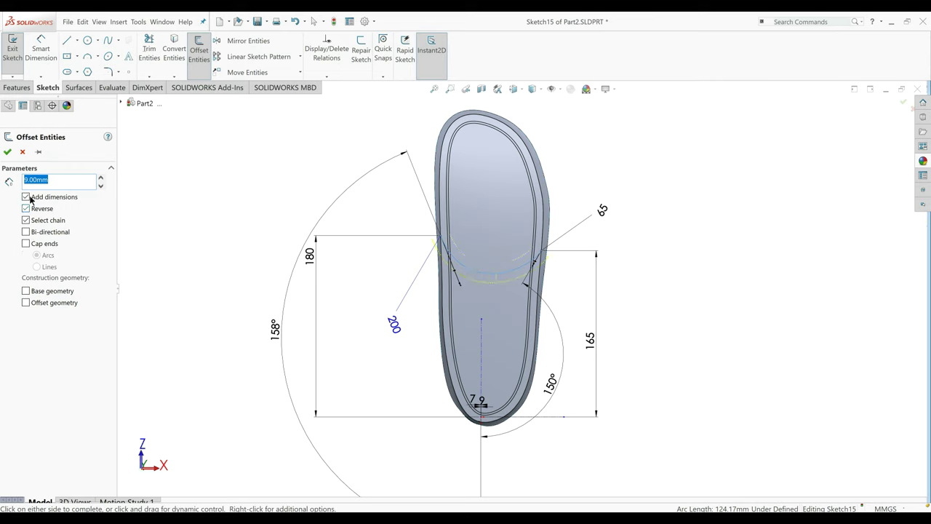
click(6, 153)
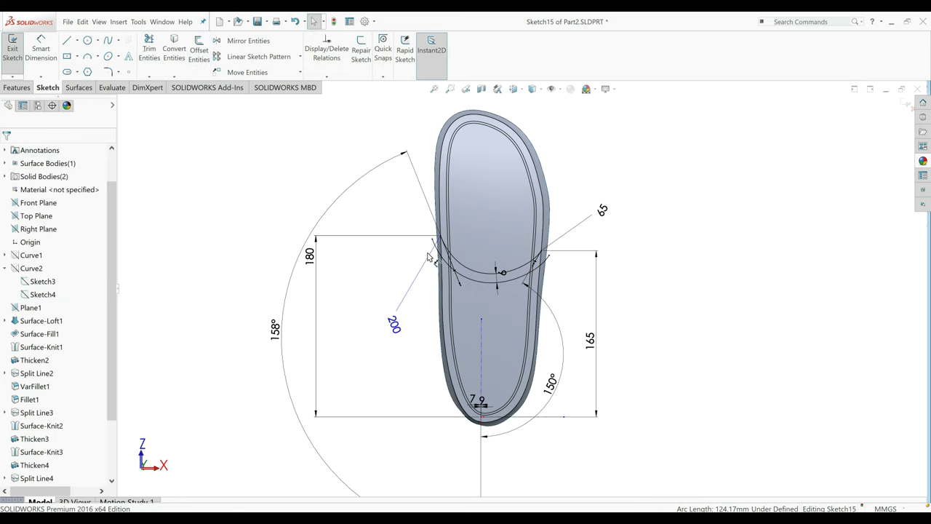
click(466, 269)
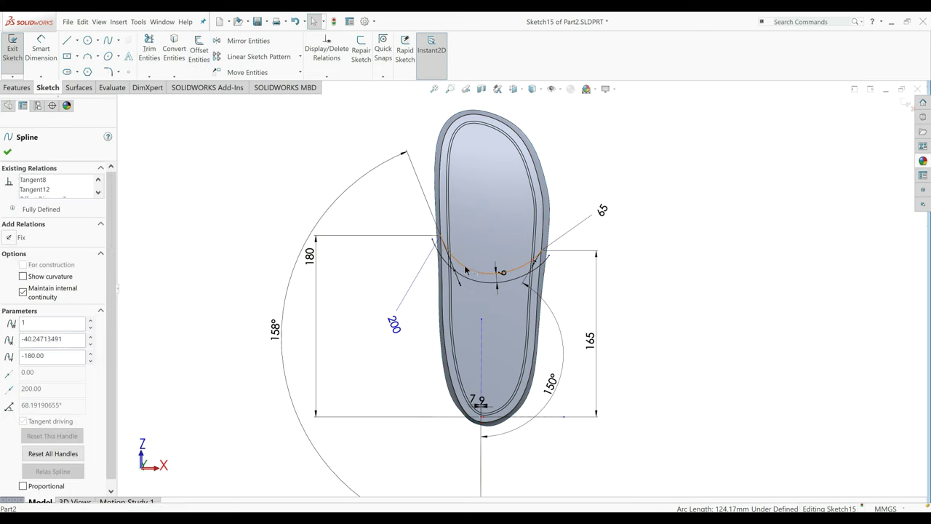
click(198, 53)
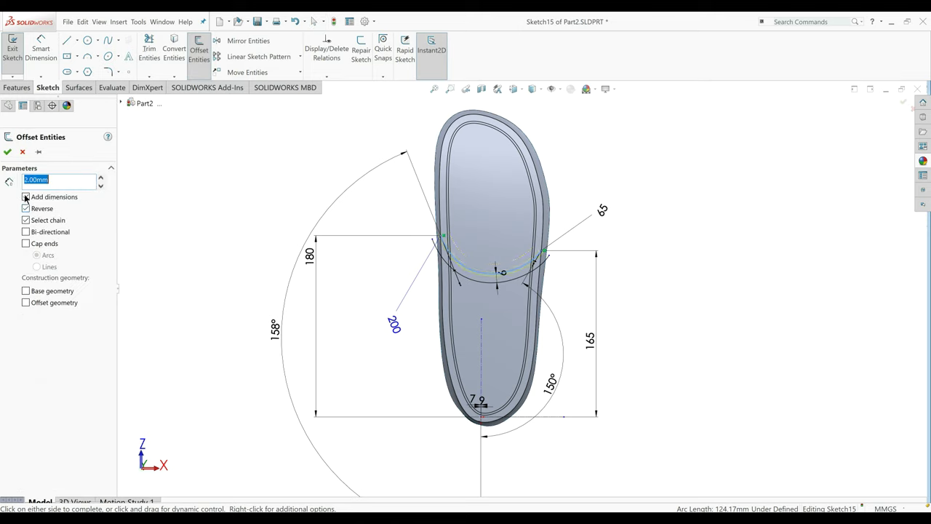
click(6, 151)
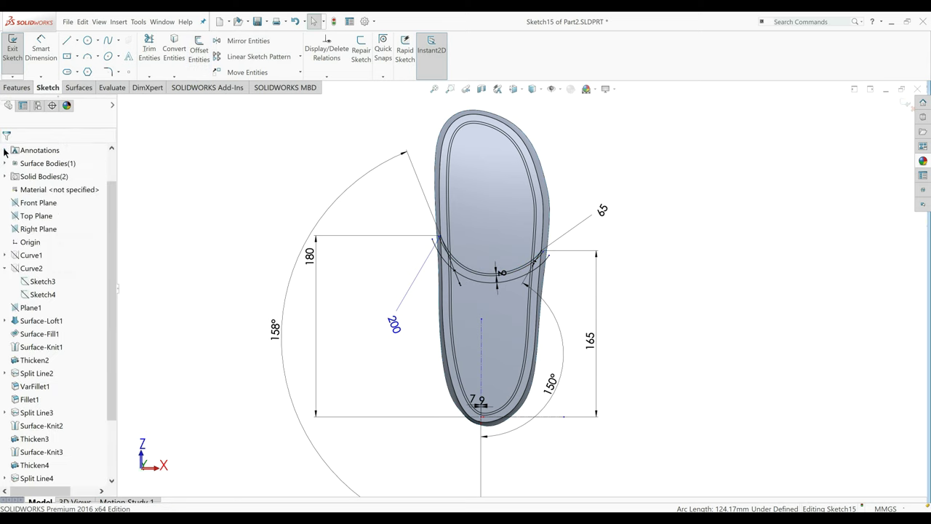
scroll(491, 325, down, 3)
scroll(521, 329, down, 2)
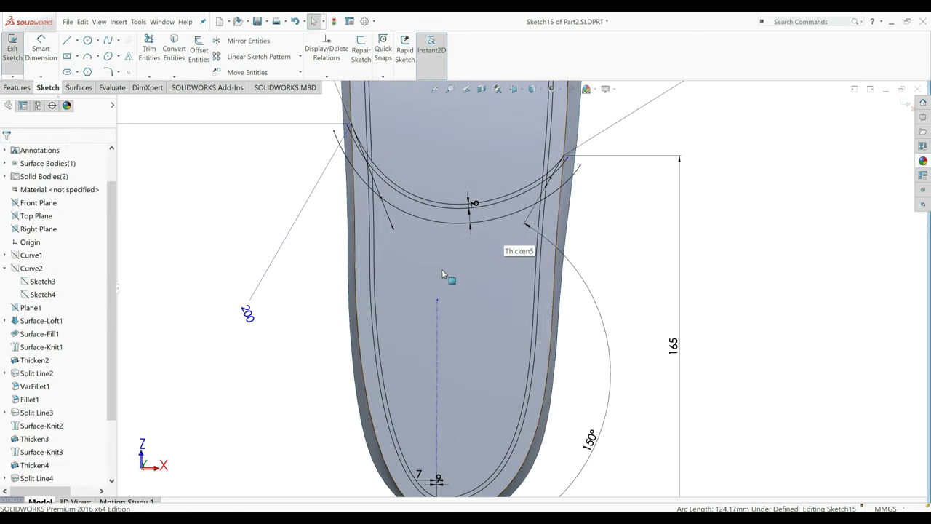
scroll(441, 273, up, 2)
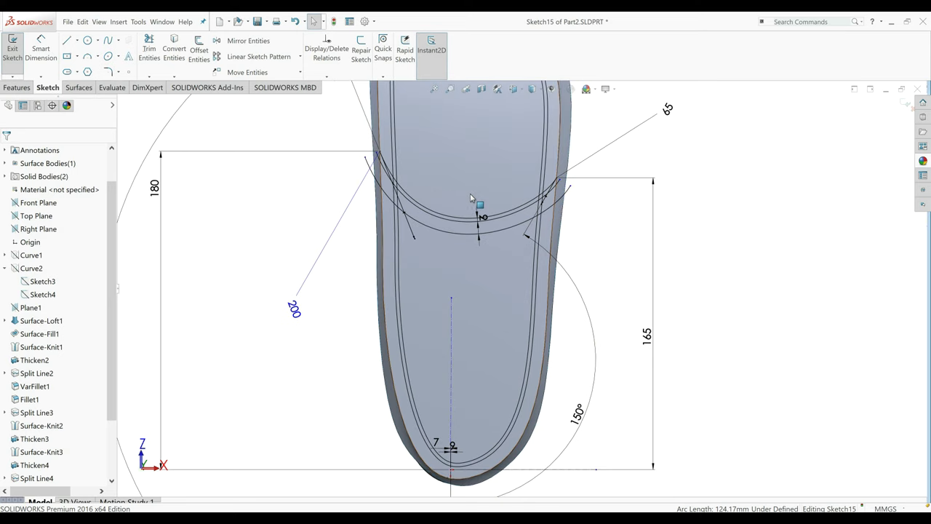
scroll(498, 343, up, 1)
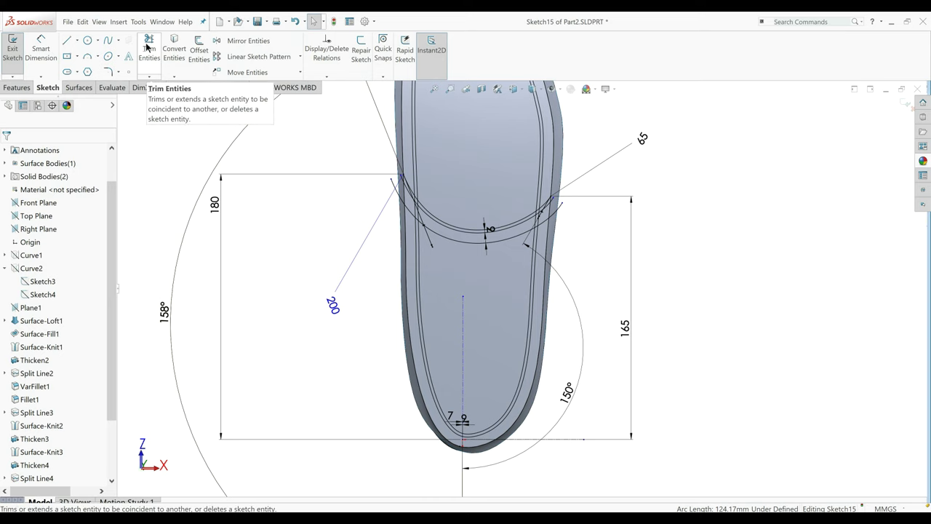
click(108, 40)
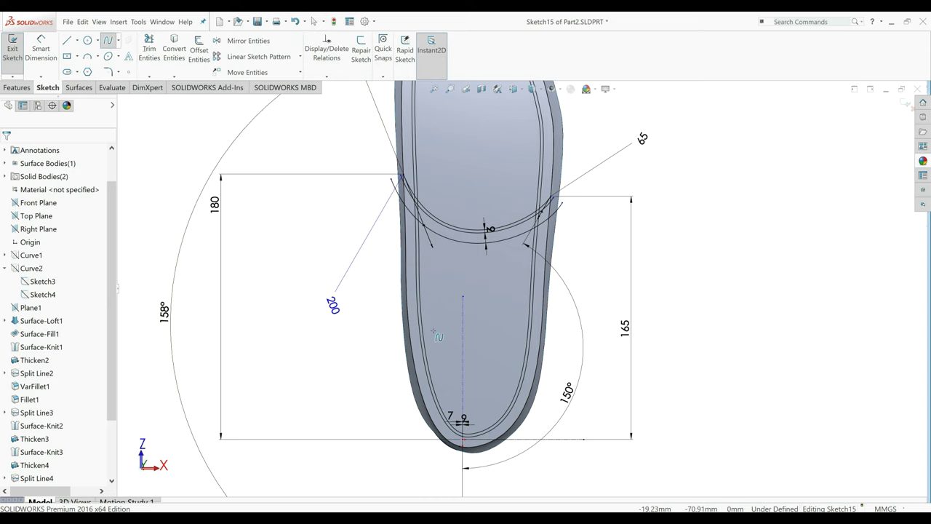
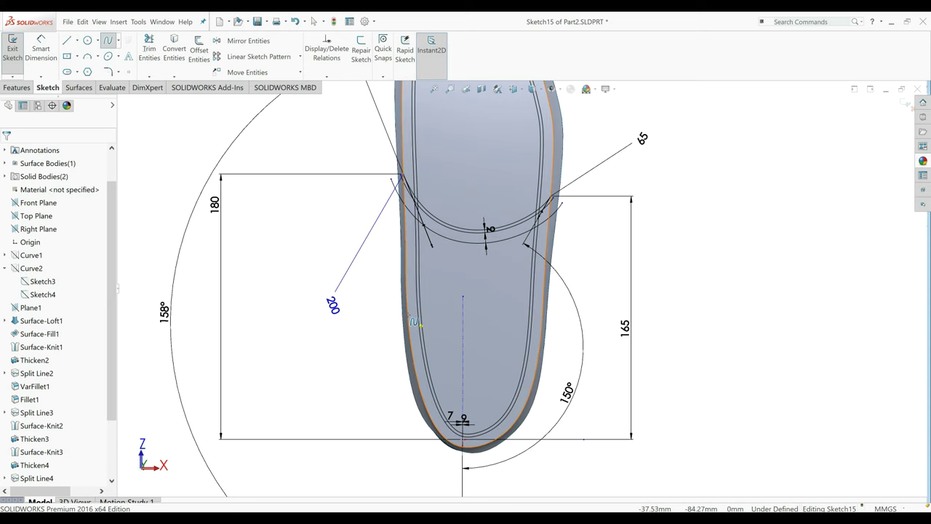
Draw a two-point spline across the rear of the sole and make its endpoints horizontal.
click(412, 315)
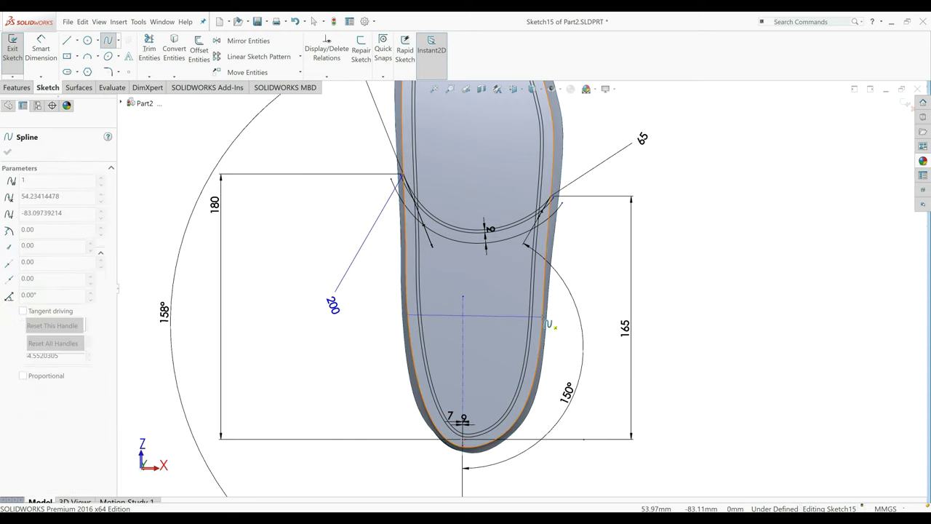
click(544, 318)
right_click(373, 264)
click(380, 296)
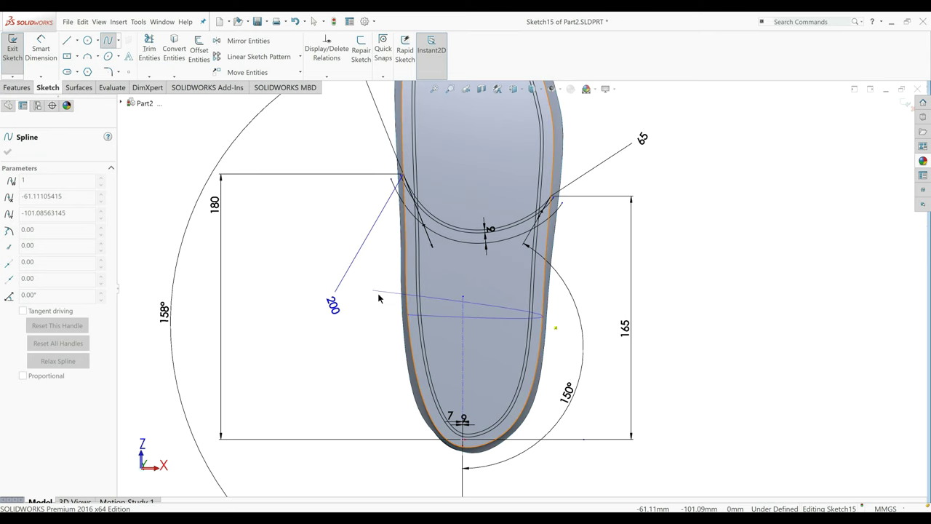
click(409, 315)
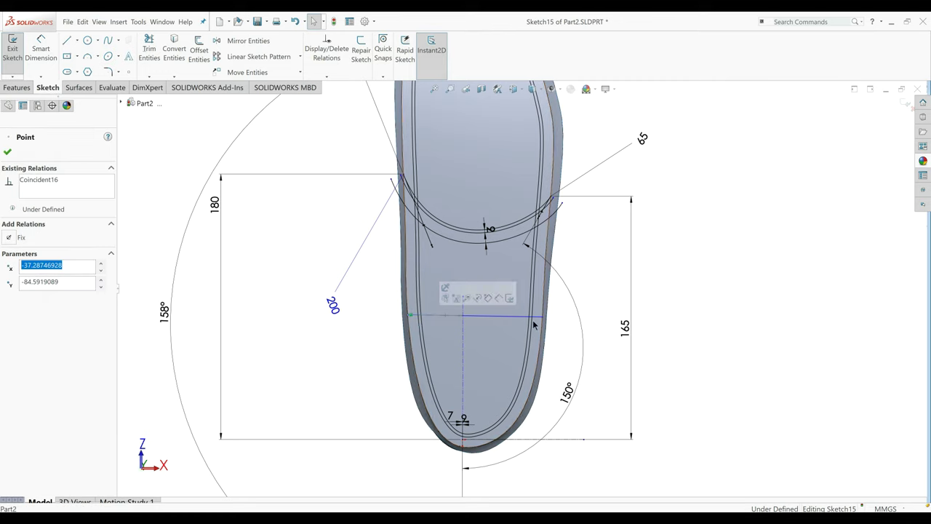
ctrl+click(544, 320)
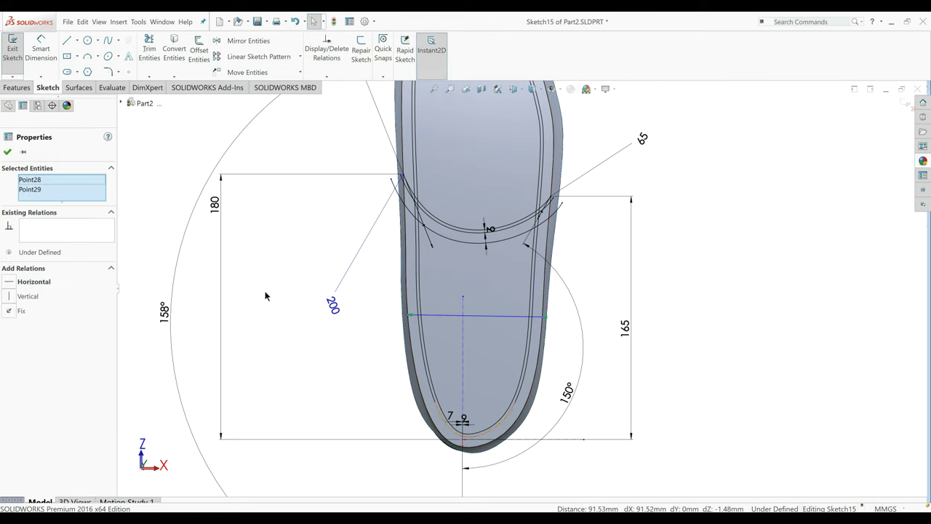
click(29, 282)
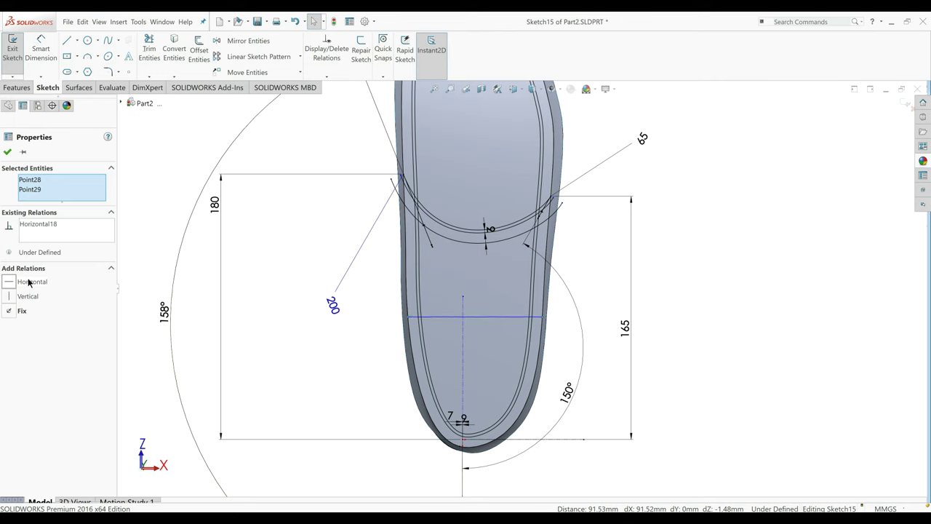
Dimension the spline 80 mm above the sole's bottom point.
click(41, 52)
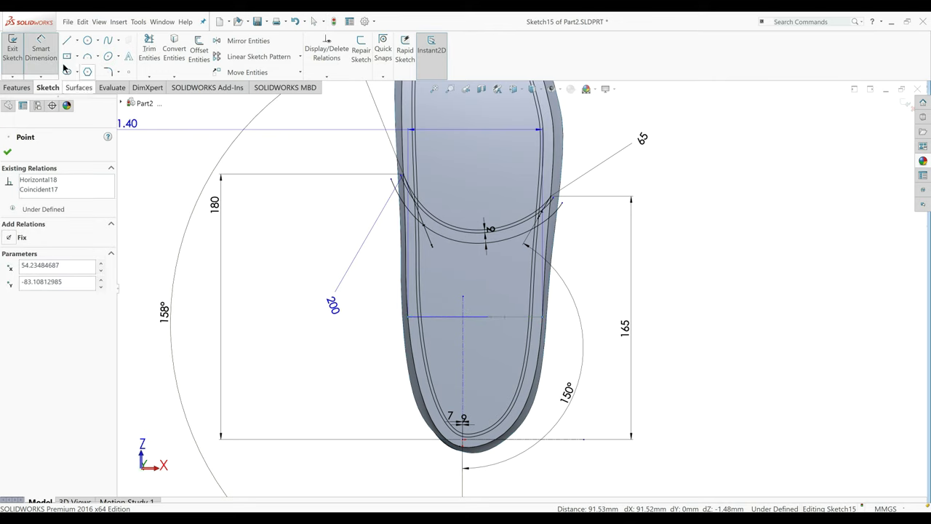
click(40, 52)
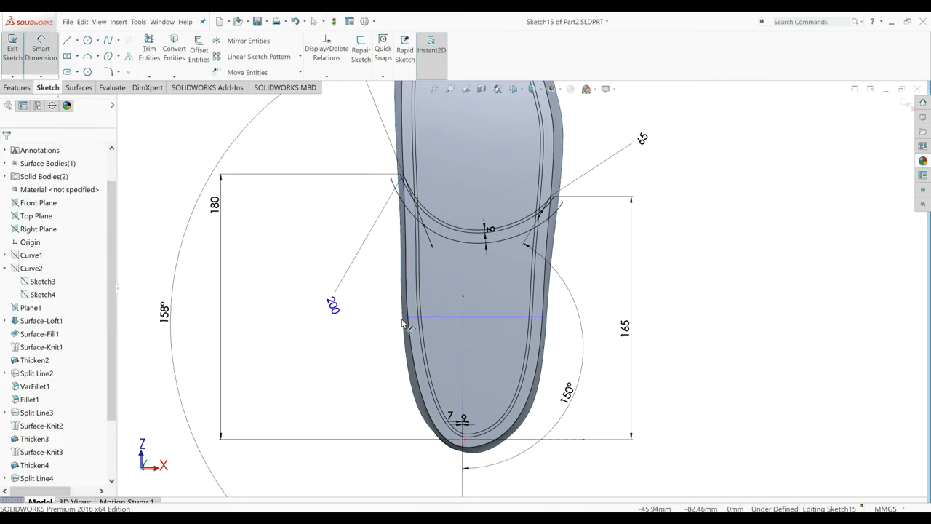
click(471, 433)
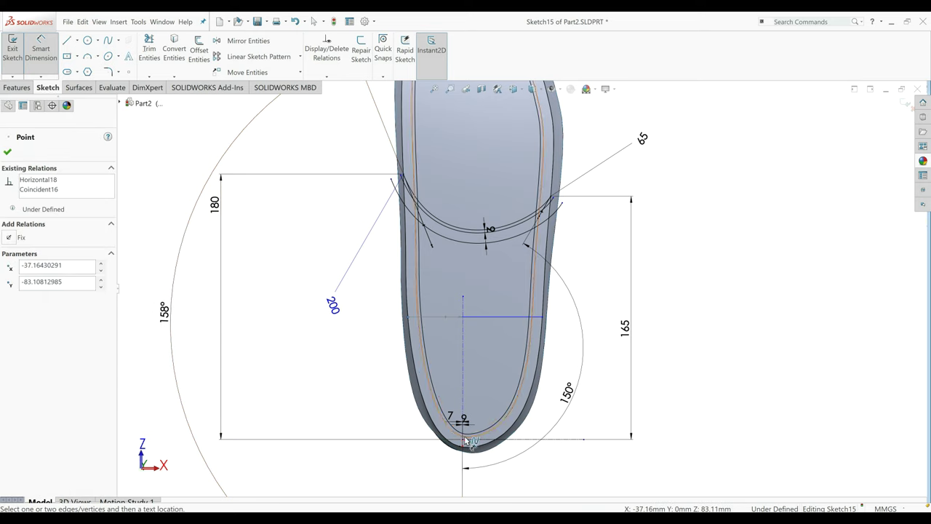
click(358, 418)
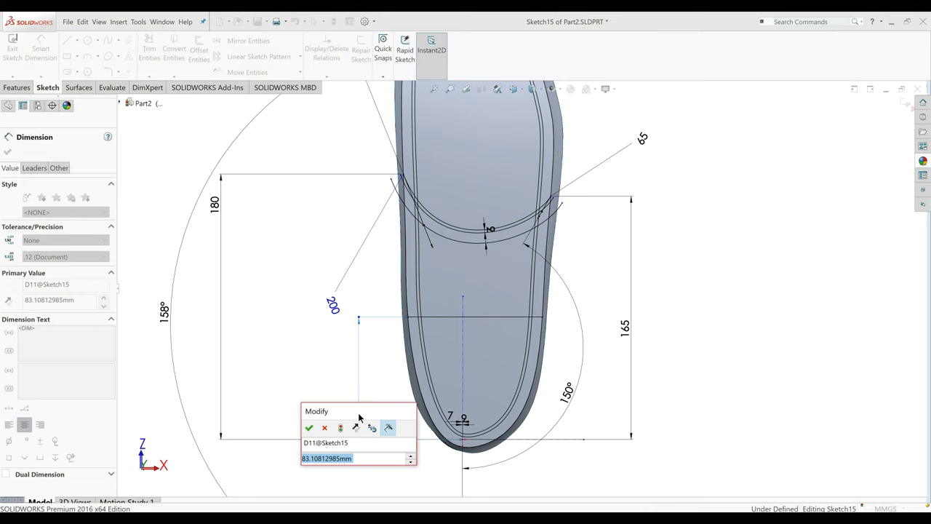
text(80)
key(Return)
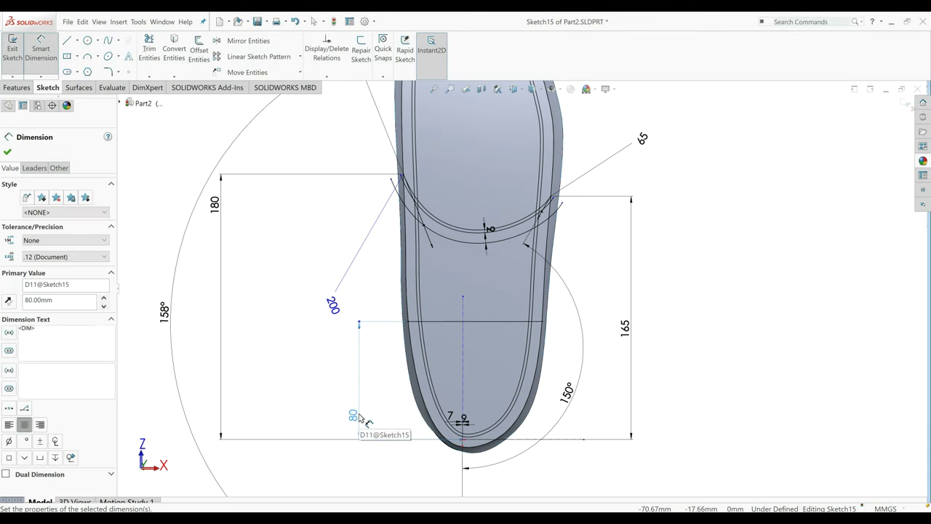
click(8, 152)
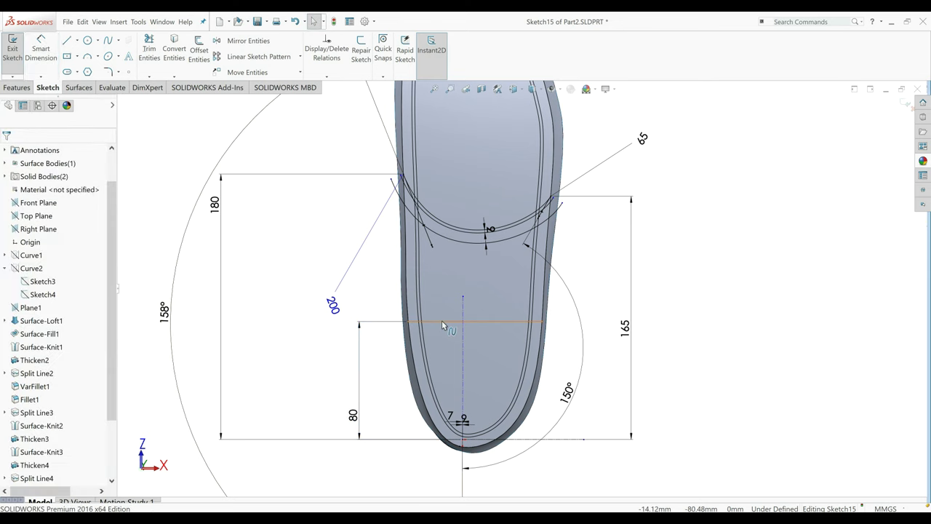
Bend the spline downward and set both end tangent angles to 105° from the centerline.
click(442, 321)
drag(445, 322, 441, 335)
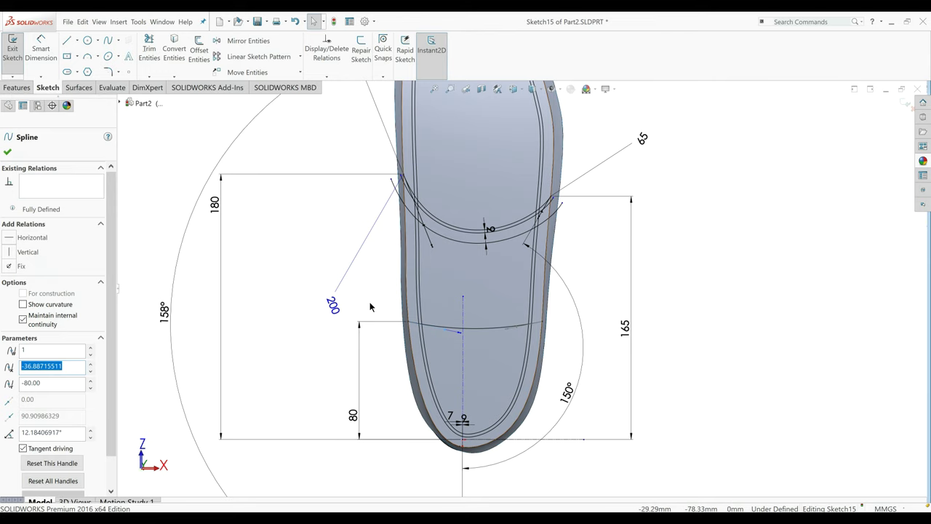
click(41, 48)
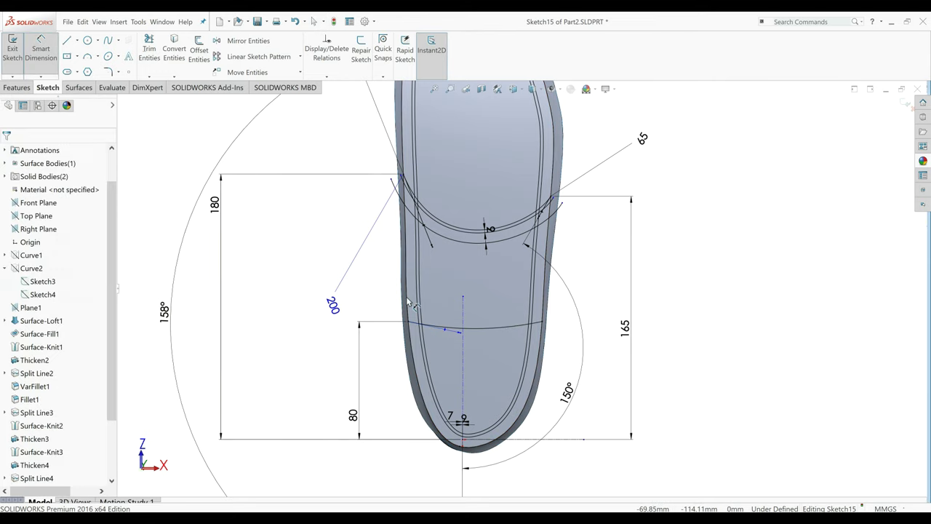
click(451, 331)
click(462, 352)
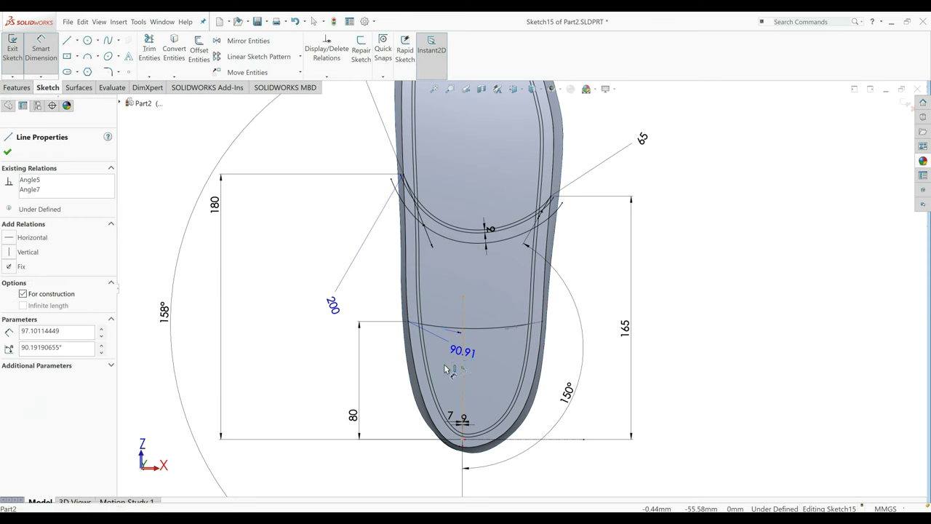
key(z)
click(359, 383)
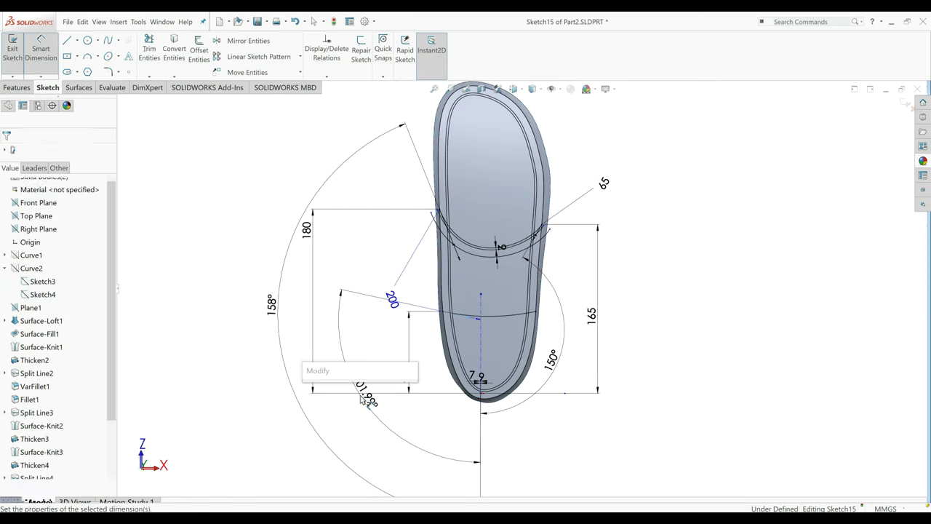
text(105)
key(Return)
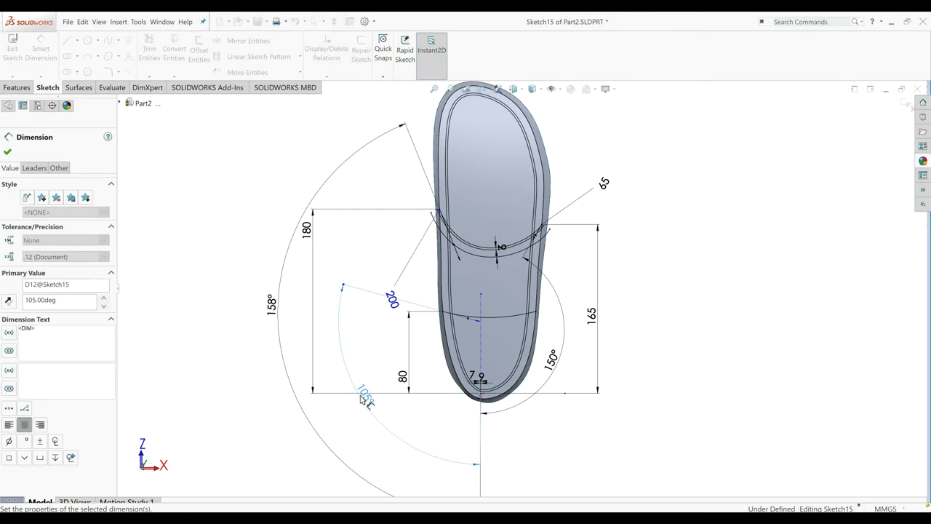
click(518, 320)
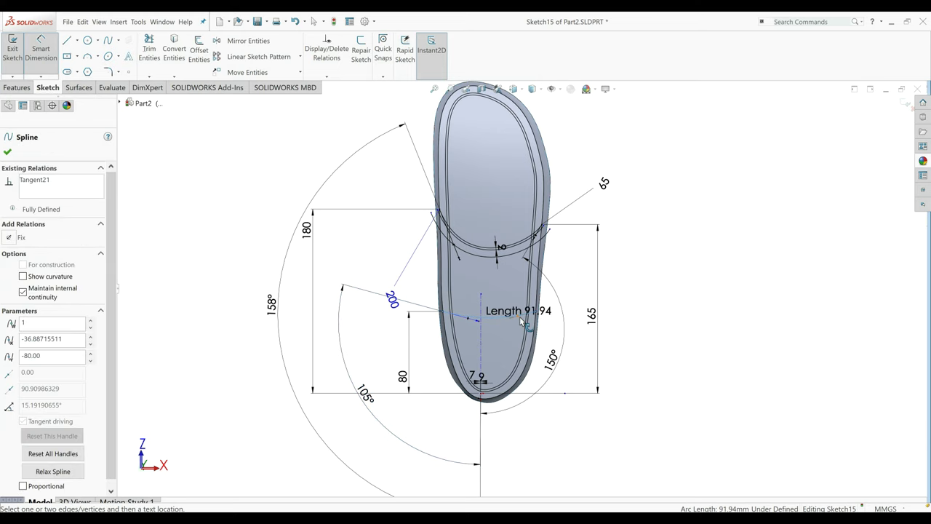
click(481, 364)
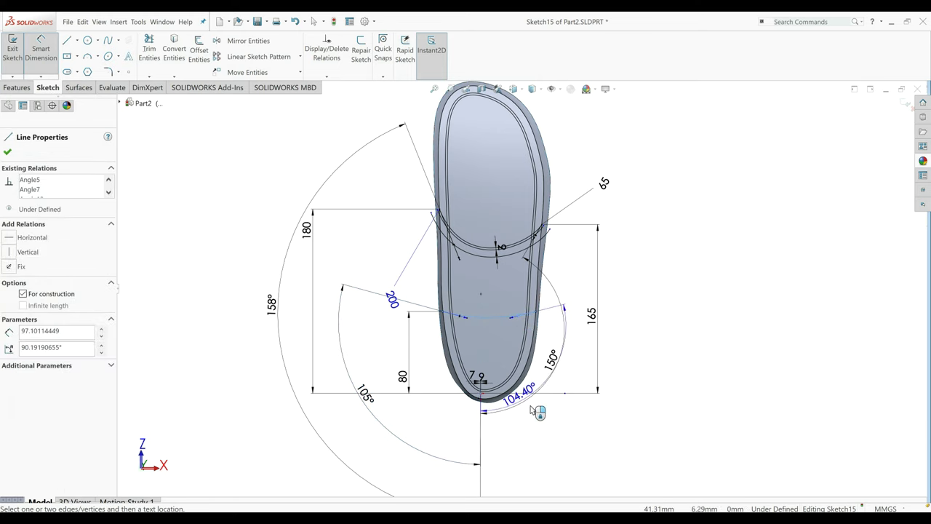
click(593, 431)
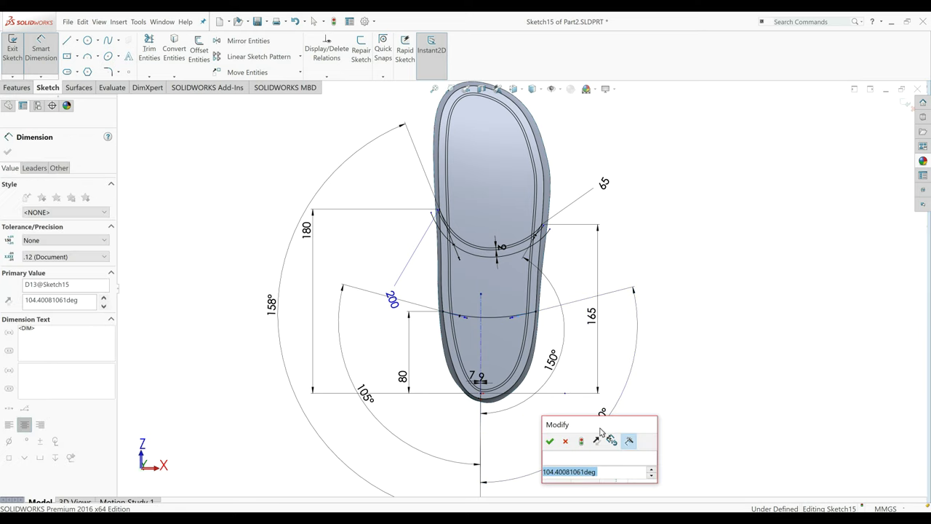
text(105)
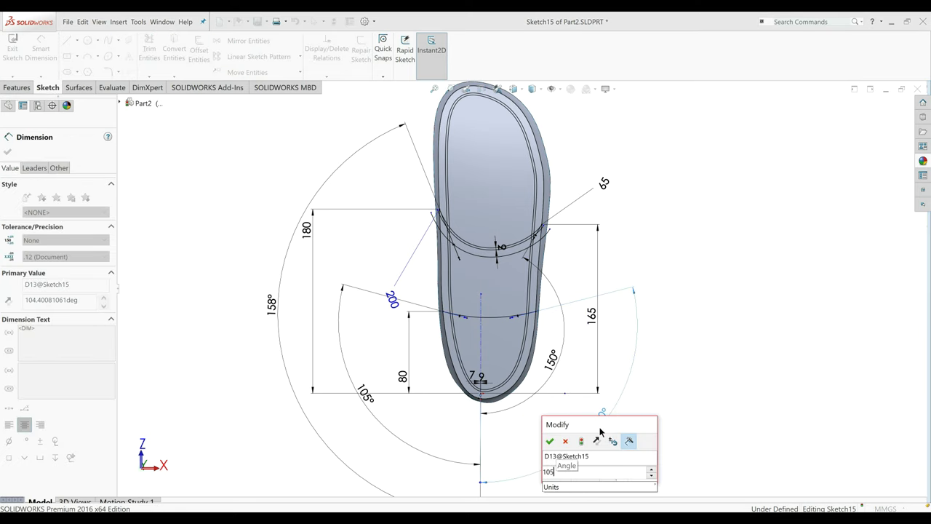
key(Return)
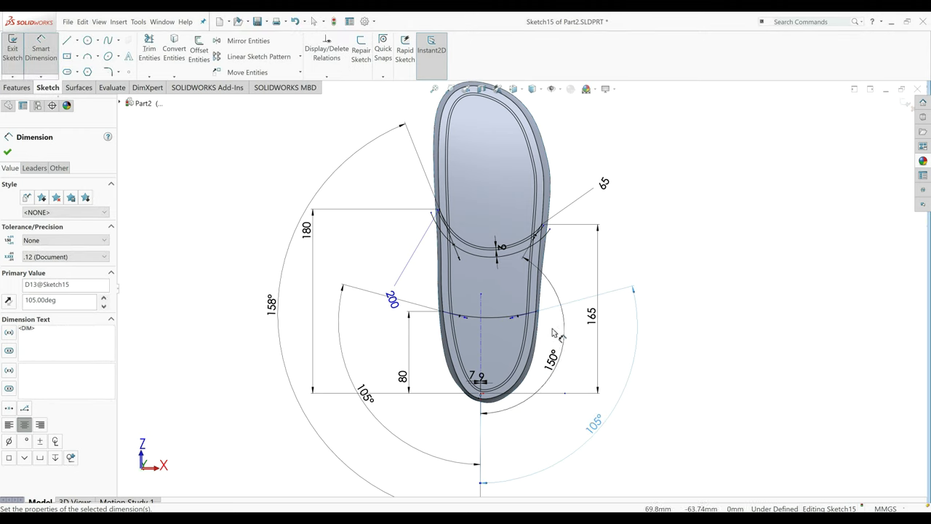
Set both spline tangent handle lengths to 95 mm.
click(521, 322)
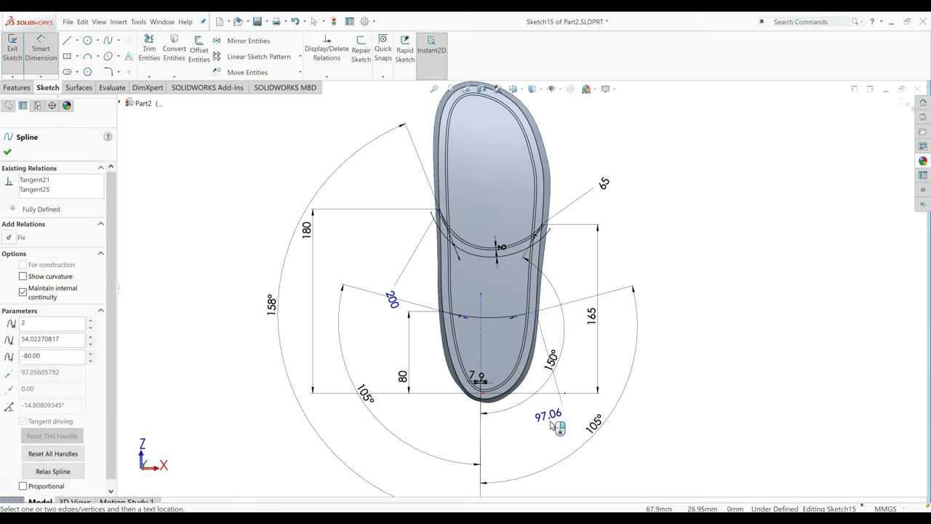
click(552, 422)
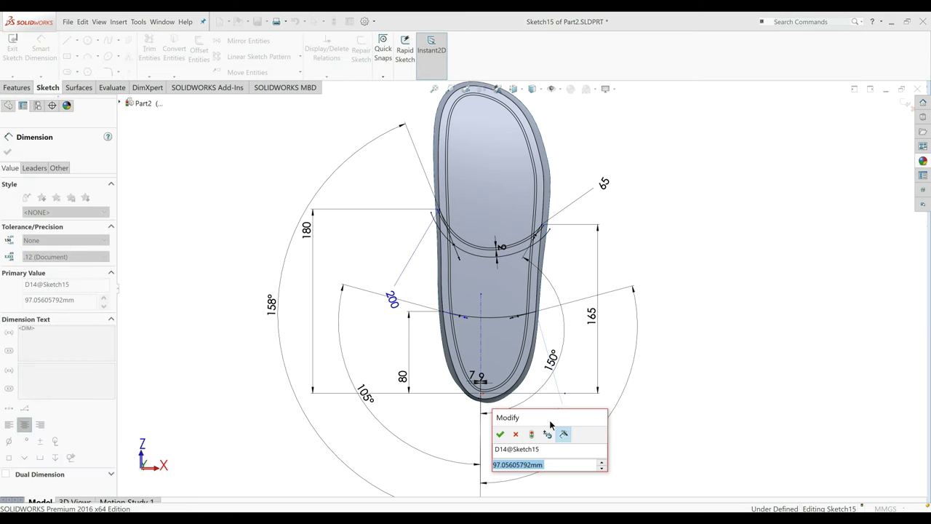
text(95)
key(Return)
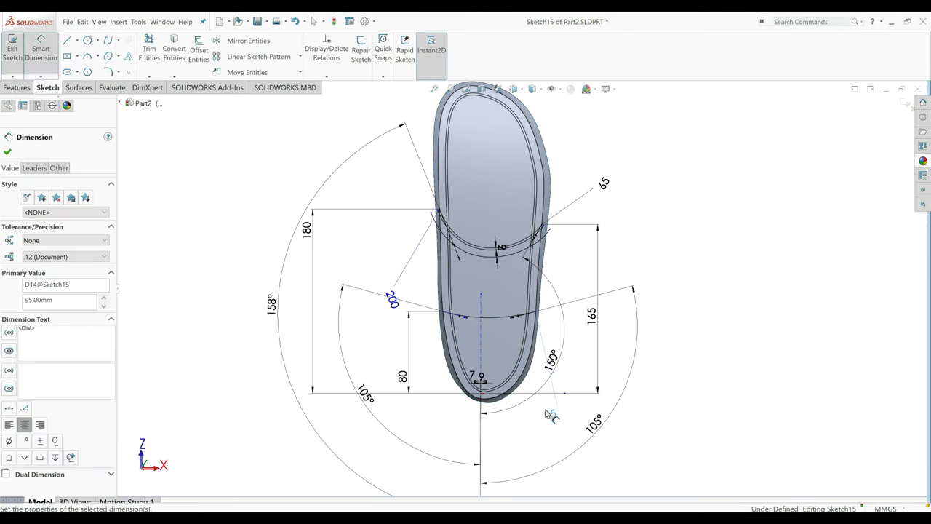
click(459, 321)
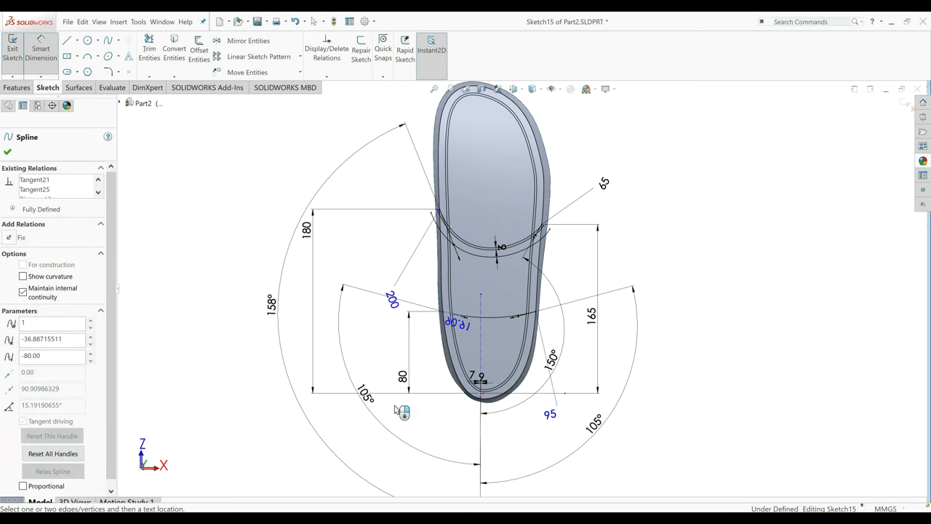
click(353, 422)
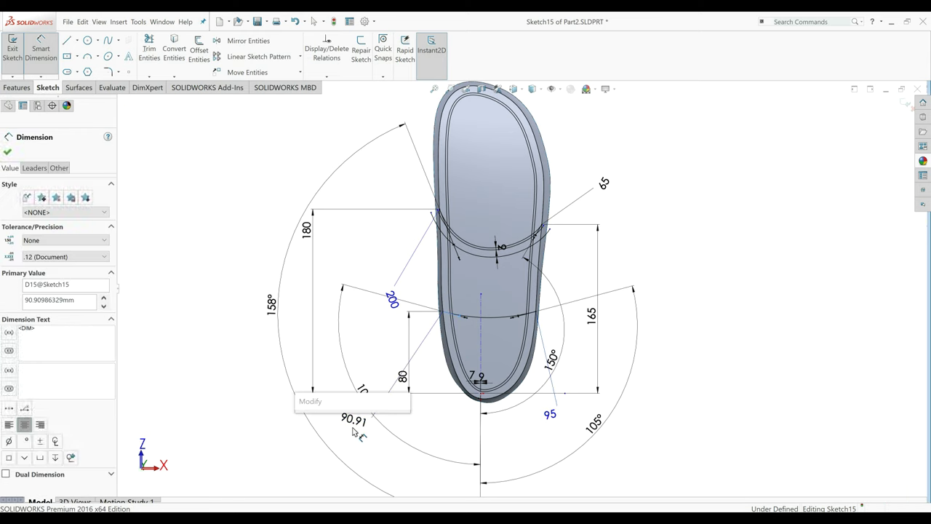
text(95)
key(Return)
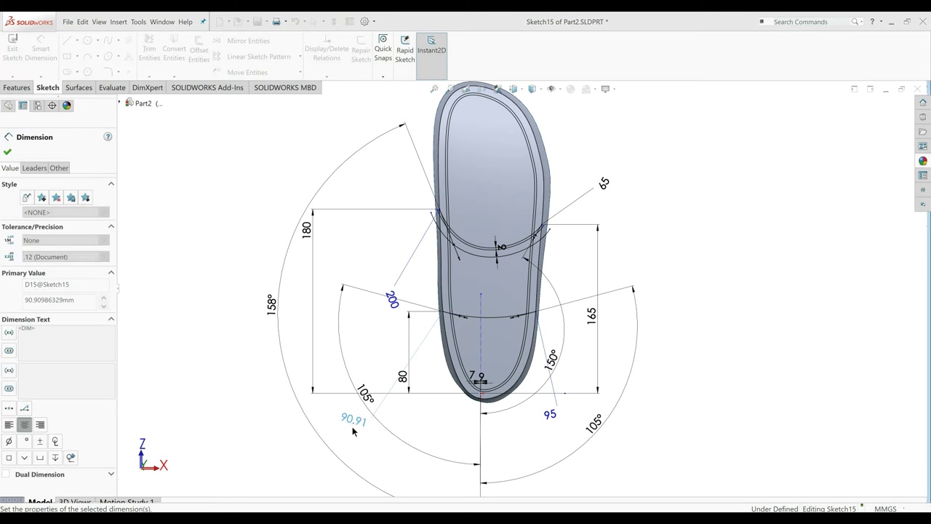
click(8, 152)
scroll(527, 317, down, 2)
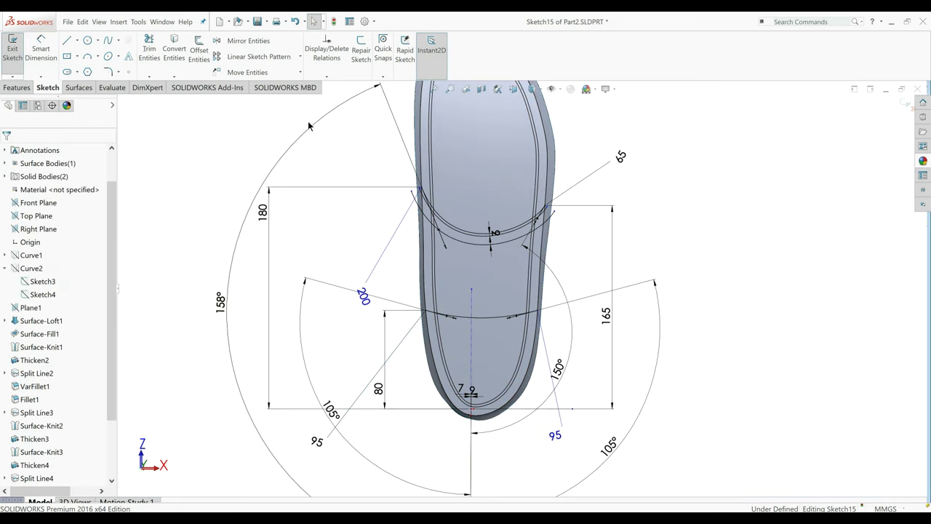
click(198, 49)
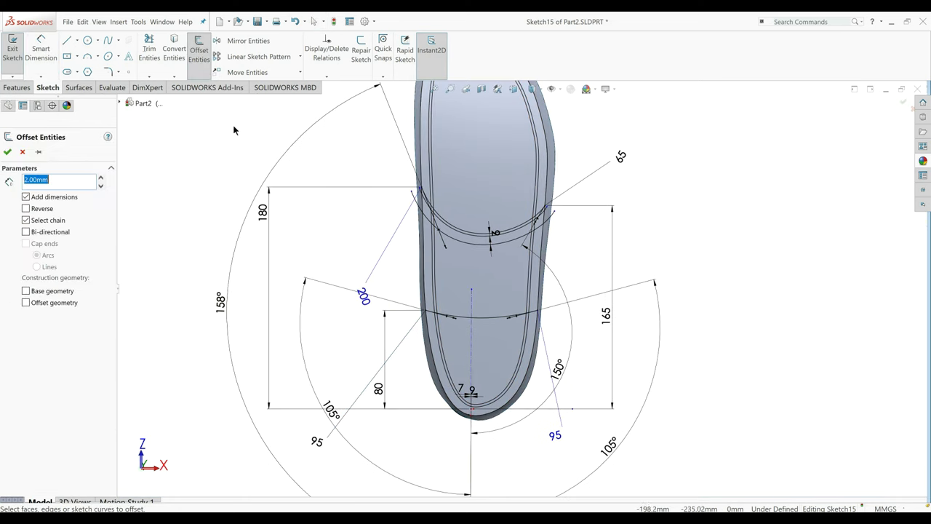
click(493, 316)
scroll(494, 320, down, 3)
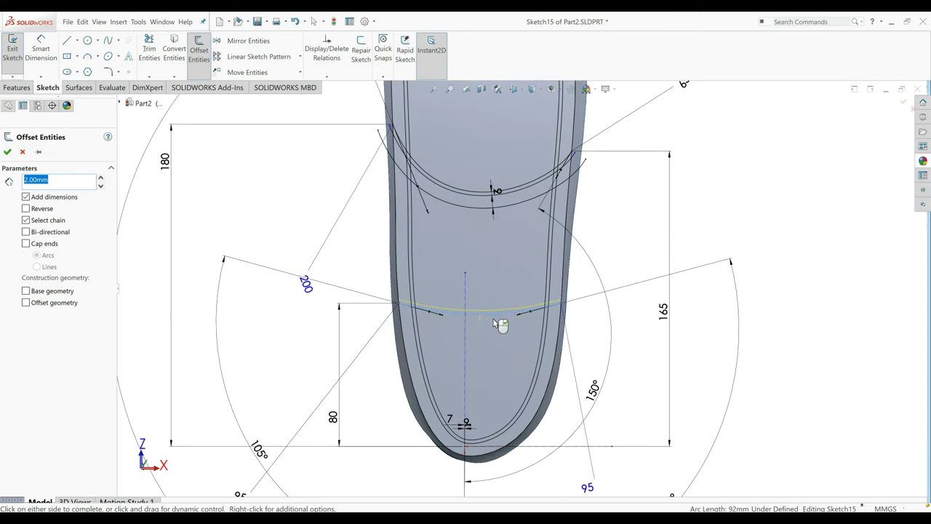
click(32, 210)
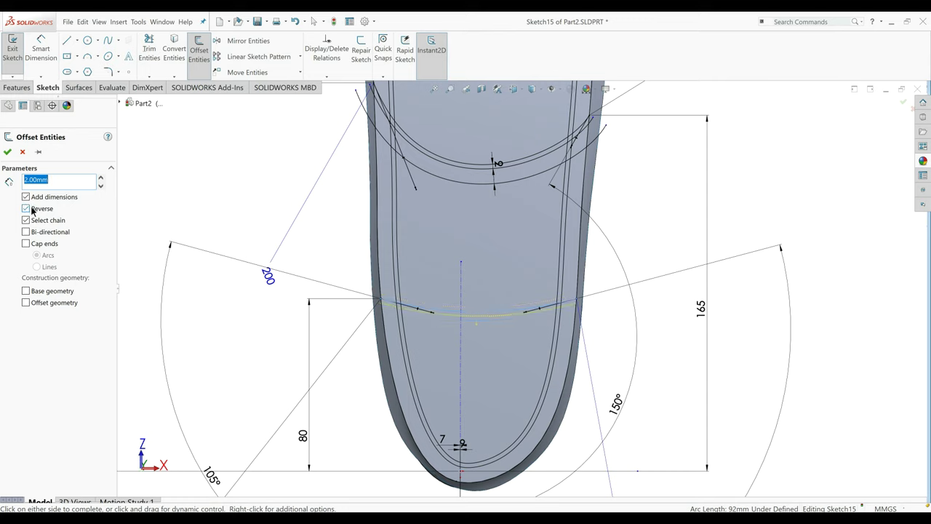
text(9)
key(Return)
click(7, 152)
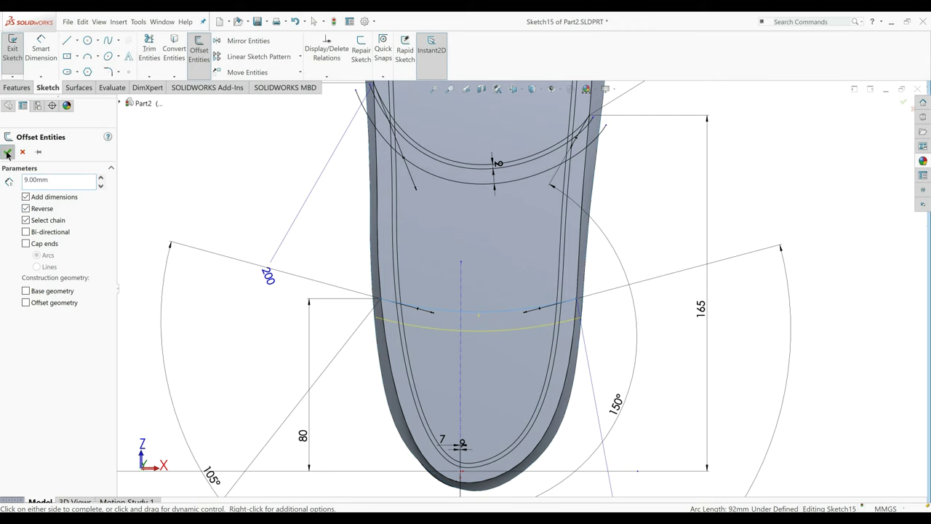
click(198, 49)
click(436, 310)
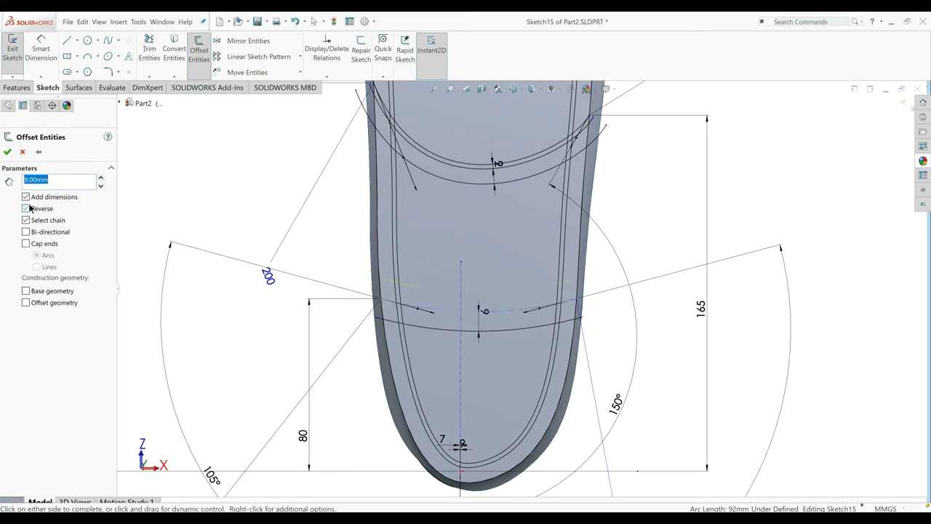
click(22, 152)
scroll(417, 293, up, 2)
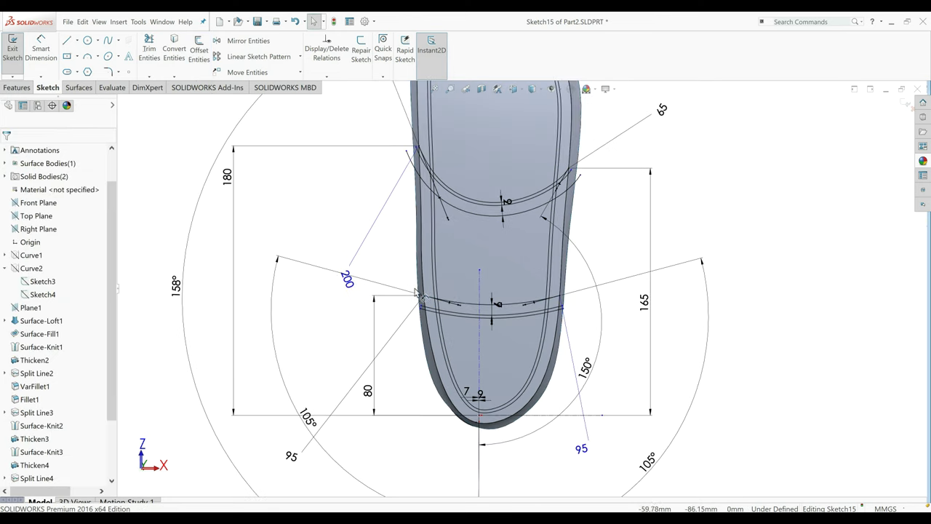
scroll(509, 277, up, 3)
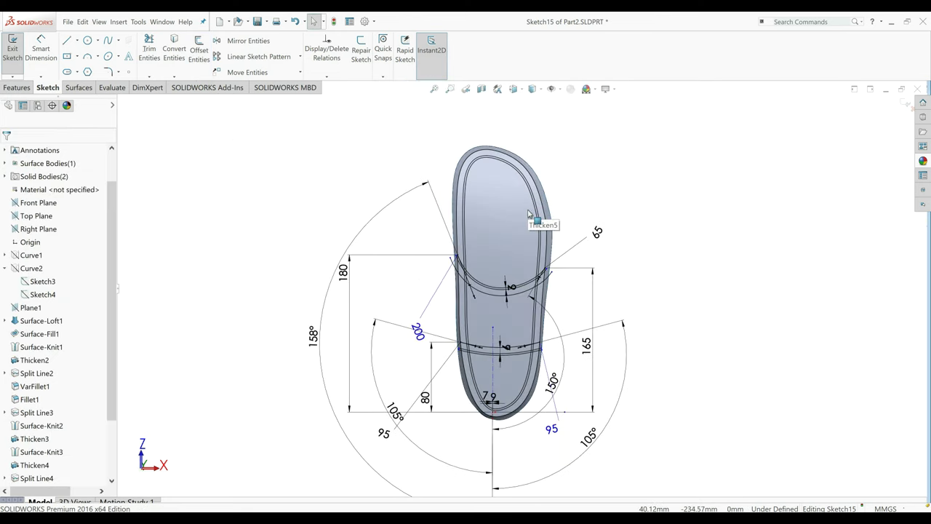
Draw a three-point arc from the toe down to the forefoot tread arc.
scroll(529, 213, down, 1)
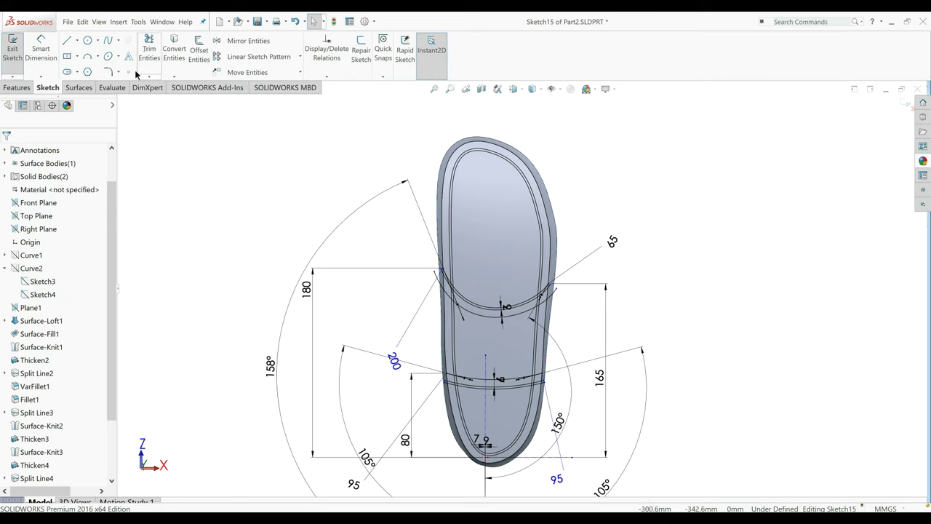
click(90, 59)
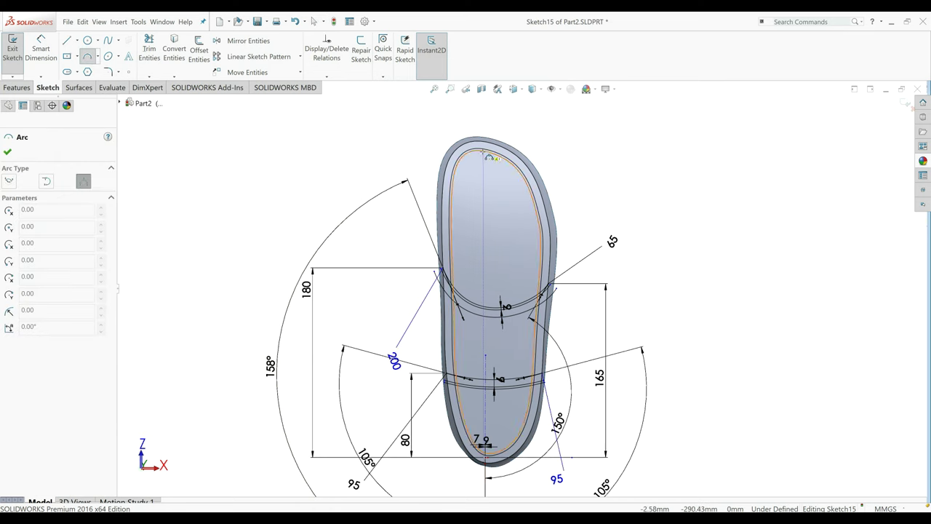
click(486, 154)
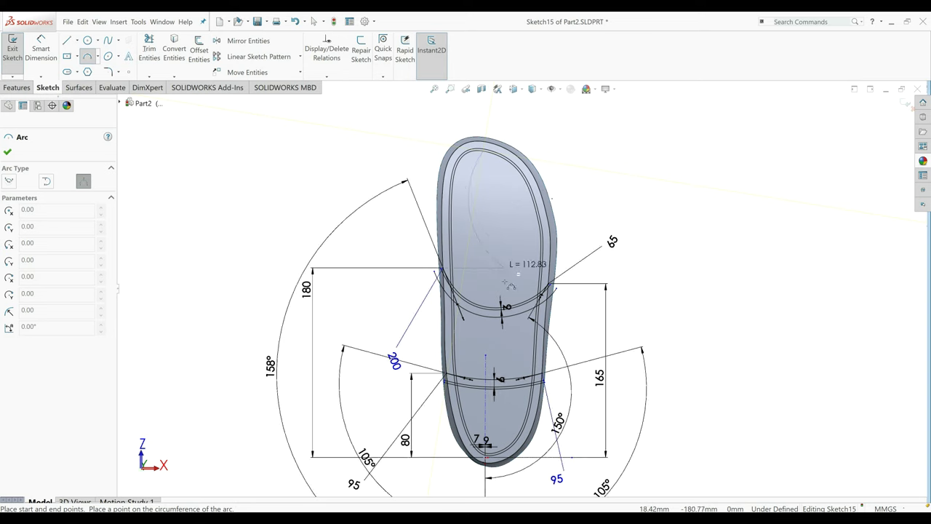
click(504, 306)
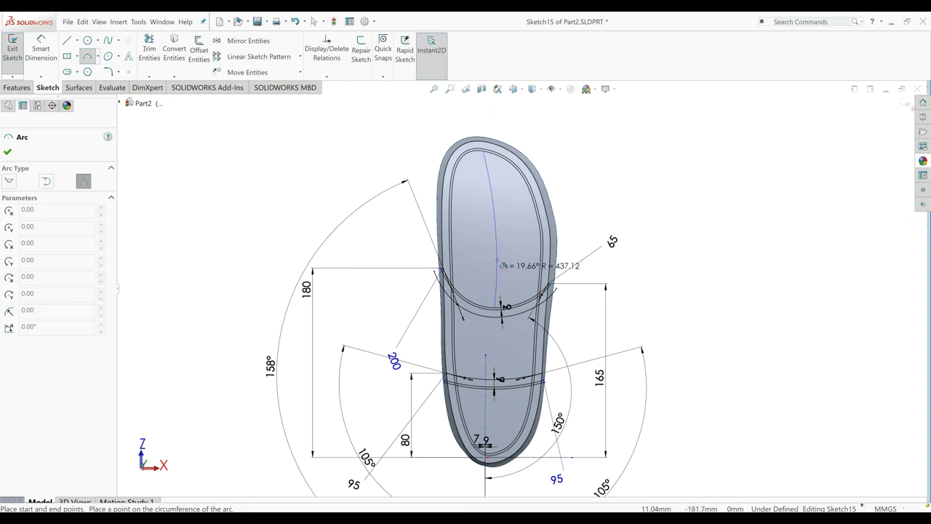
click(503, 228)
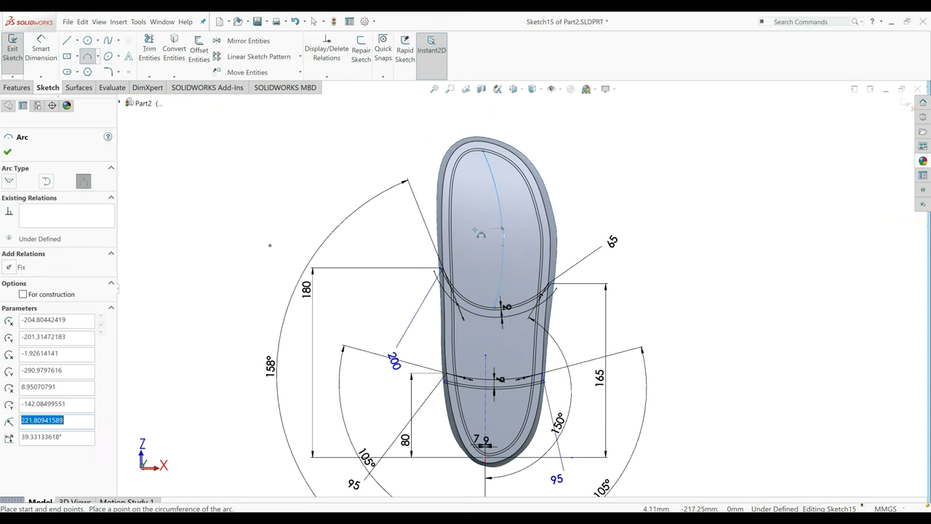
right_click(237, 157)
click(240, 160)
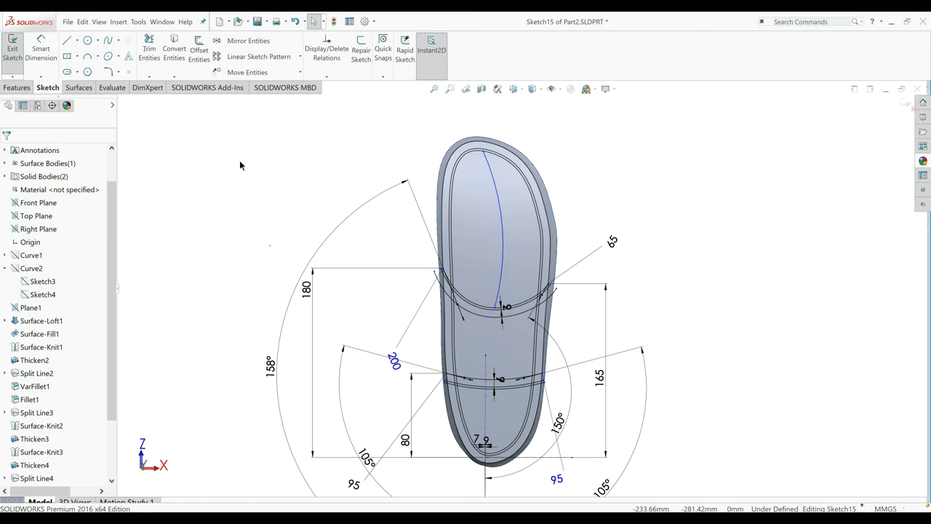
Dimension the new arc's radius to 350 mm.
click(41, 49)
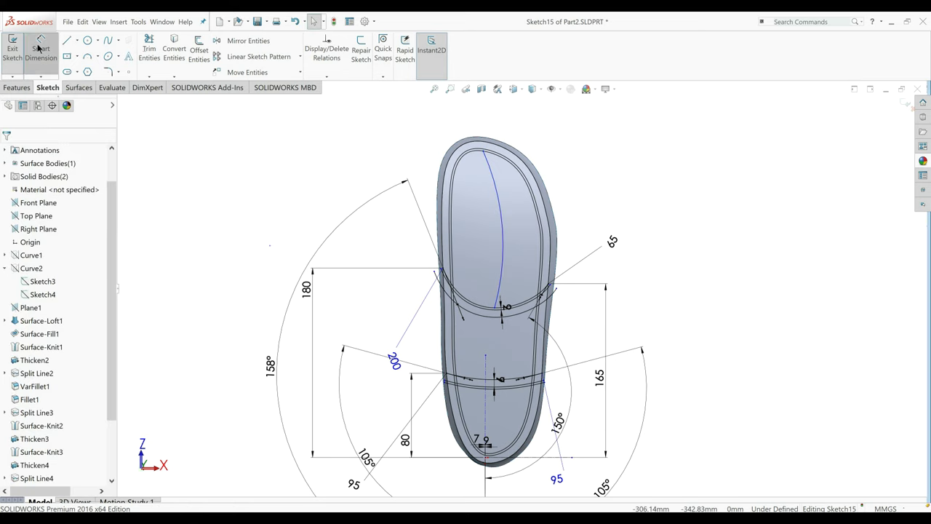
click(501, 216)
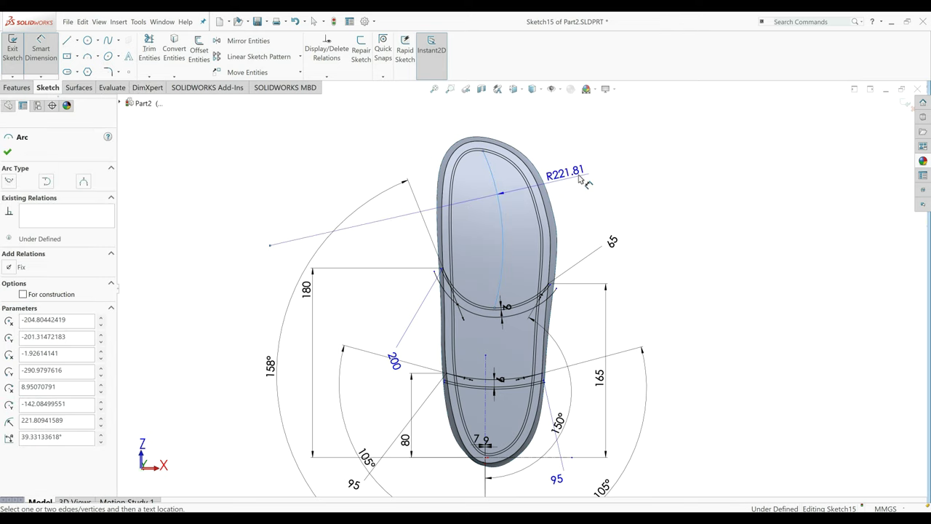
click(609, 170)
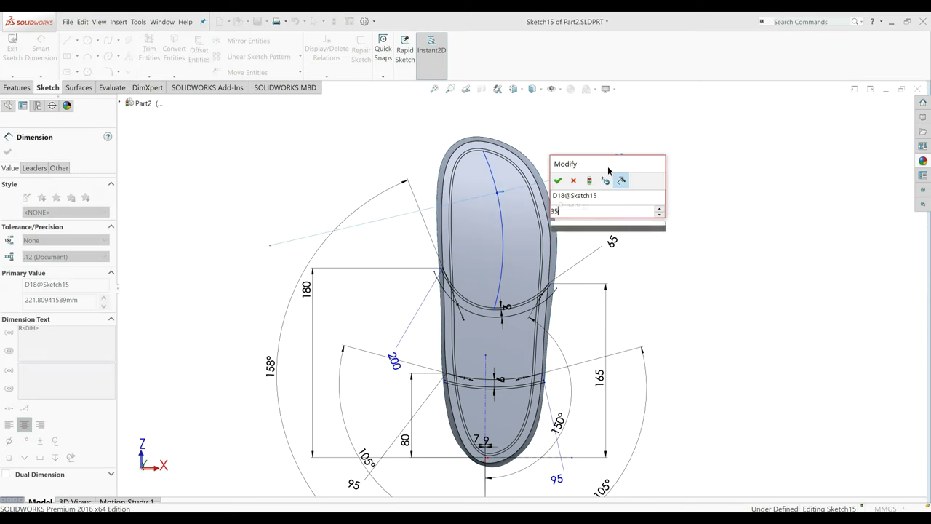
key(Return)
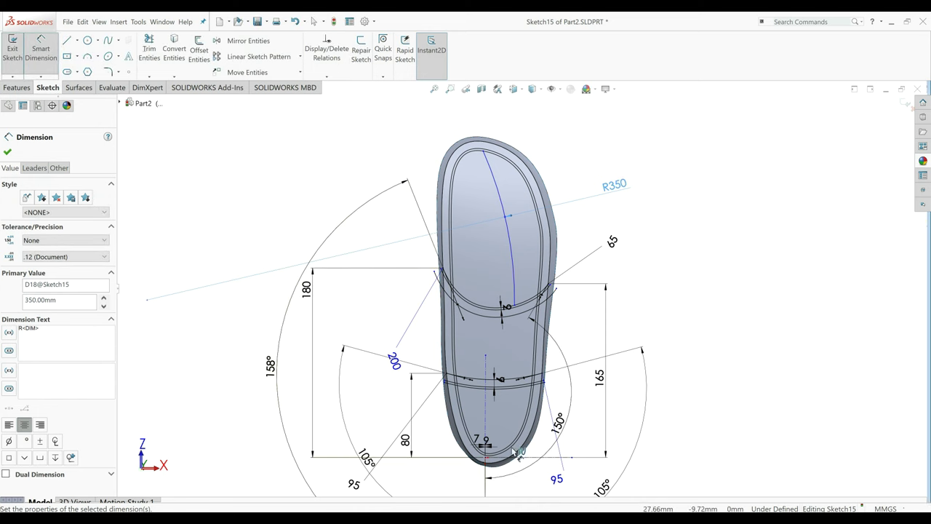
click(484, 456)
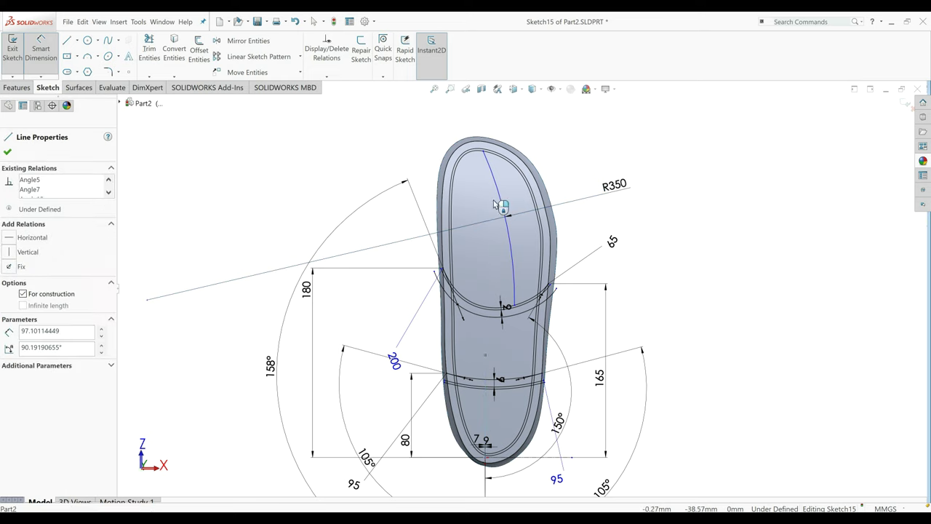
Place the curve's toe end 7 mm from the vertical centre line.
double_click(486, 146)
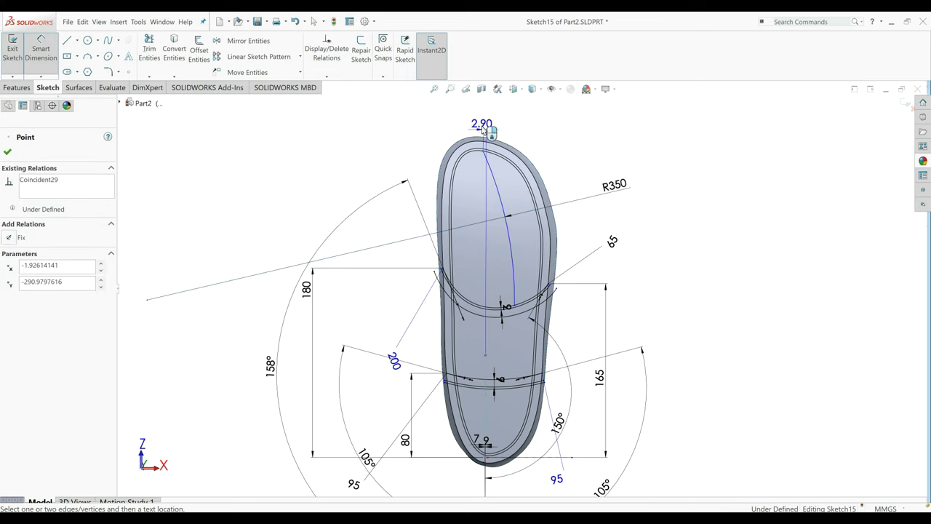
double_click(481, 125)
text(7.00mm)
key(Return)
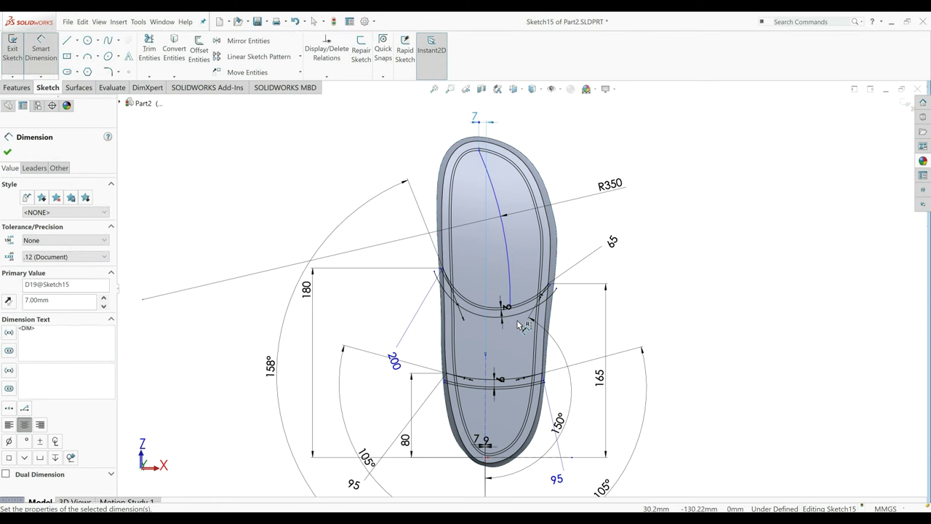
Place the curve's lower end 7 mm from the vertical centre line.
scroll(521, 345, down, 3)
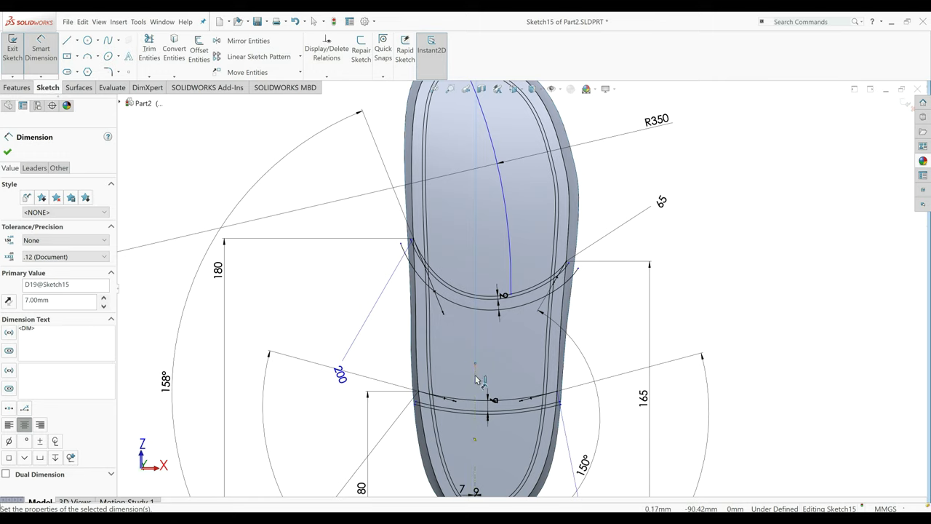
click(477, 379)
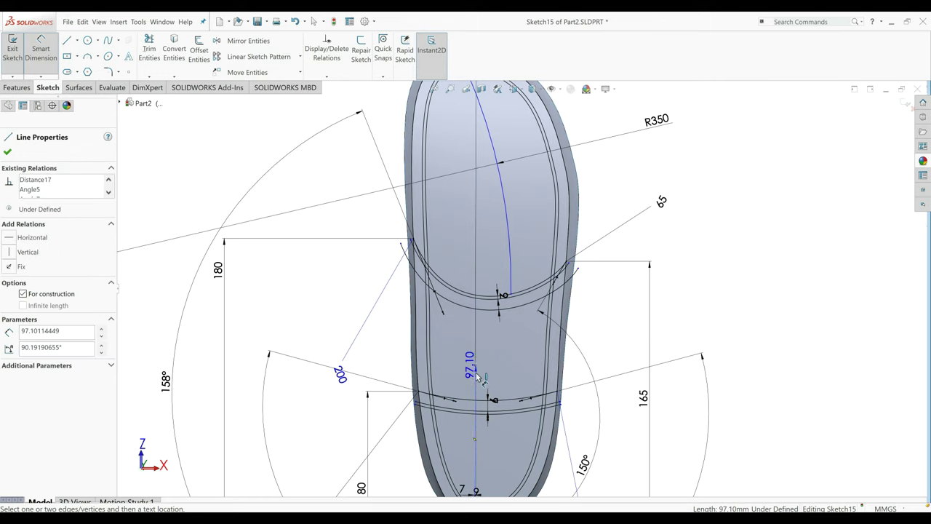
drag(478, 376, 512, 297)
click(511, 297)
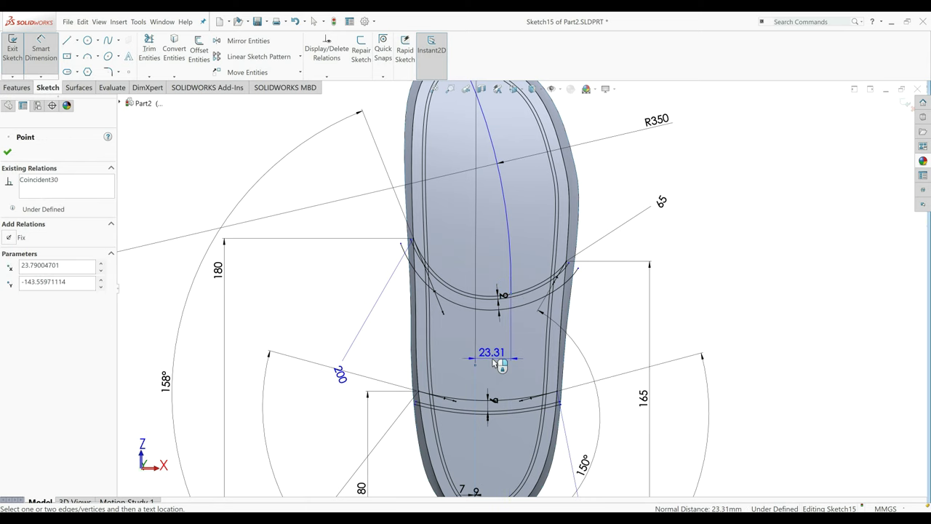
click(493, 358)
text(7)
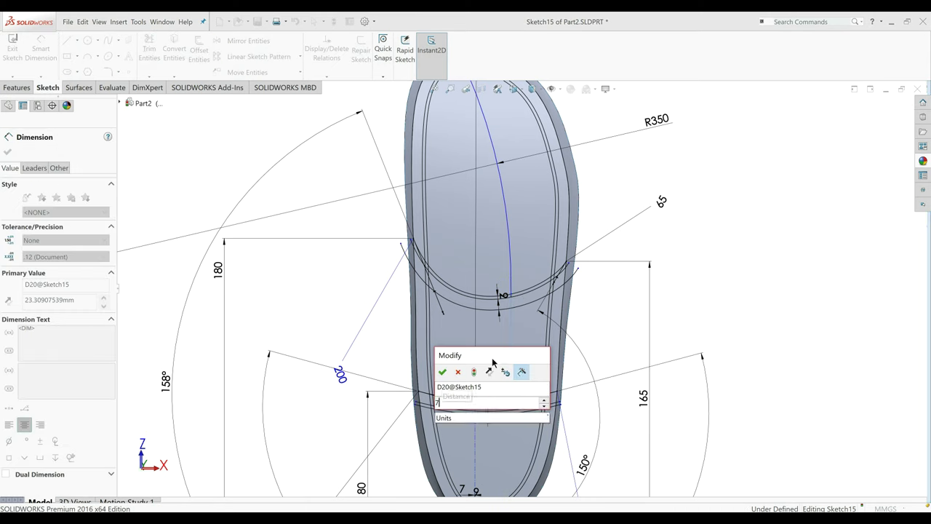
key(Return)
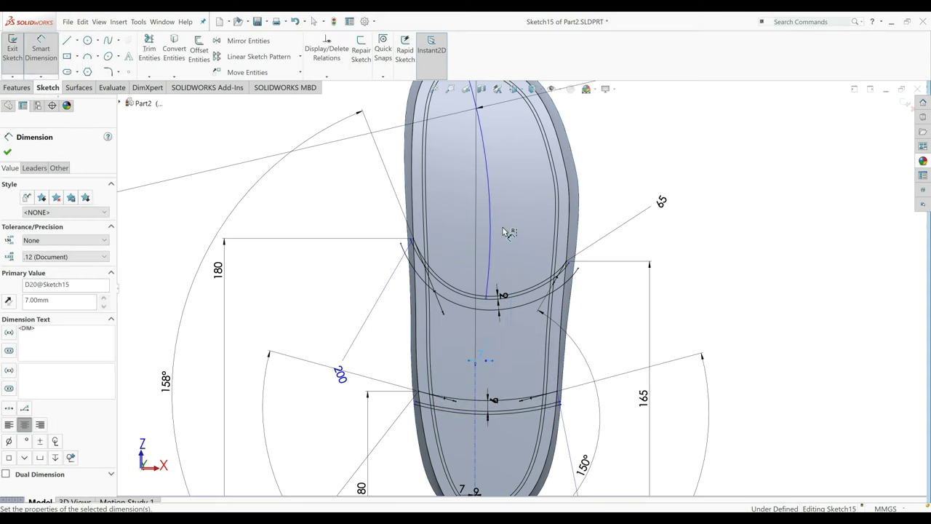
scroll(507, 200, up, 2)
scroll(507, 201, up, 1)
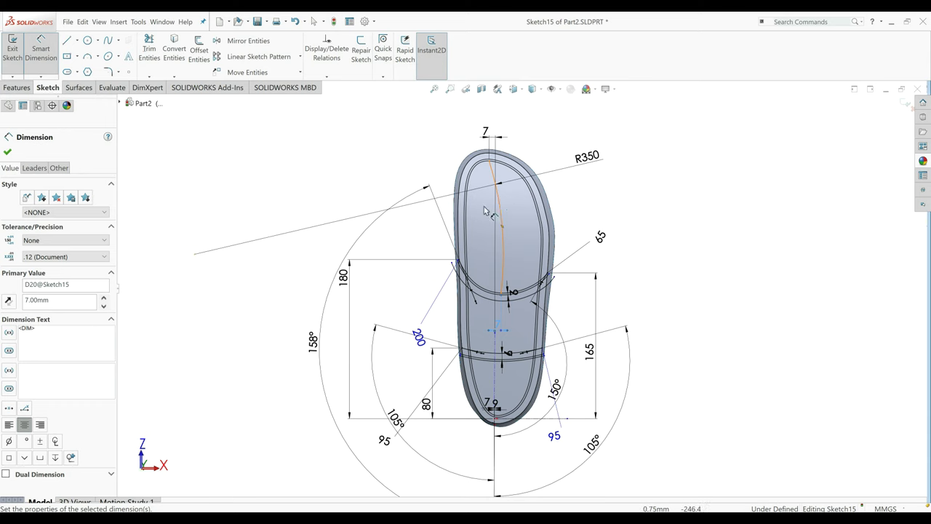
Finish dimensioning and inspect the R350 toe curve.
click(7, 152)
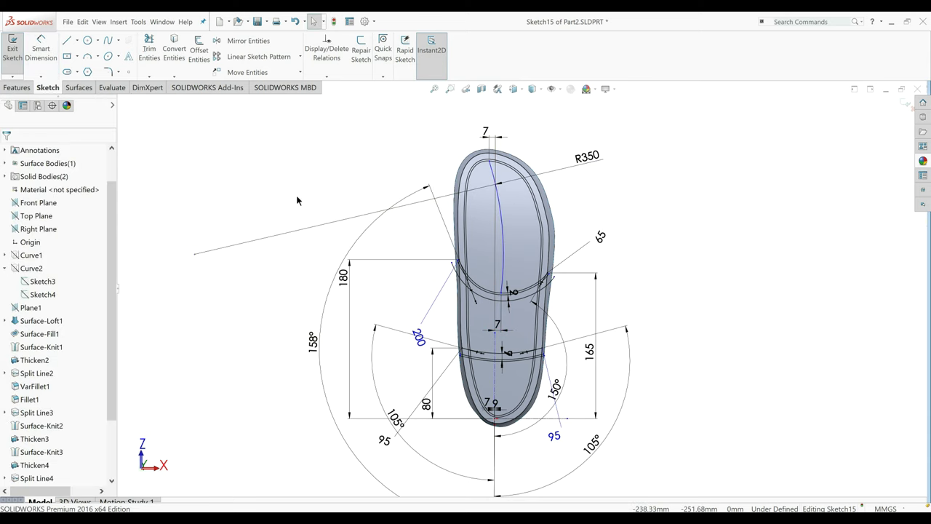
scroll(507, 234, down, 1)
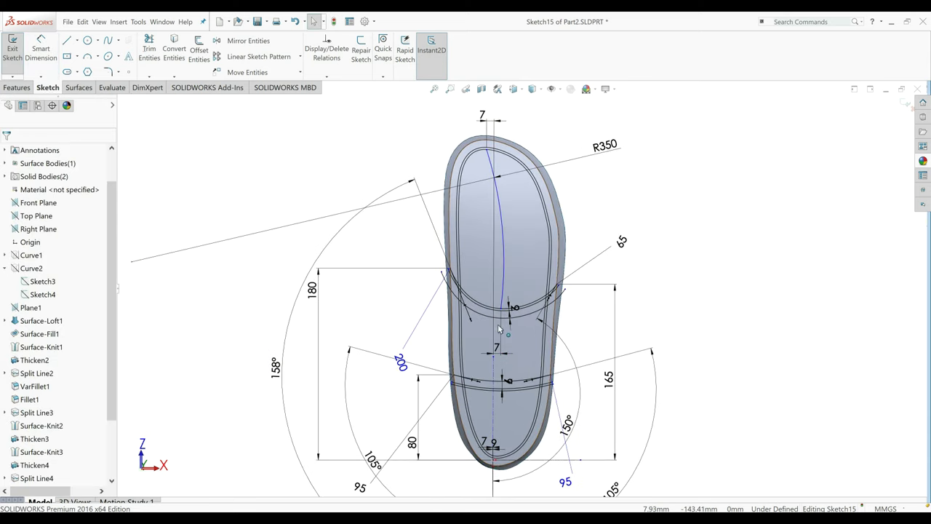
scroll(502, 249, down, 2)
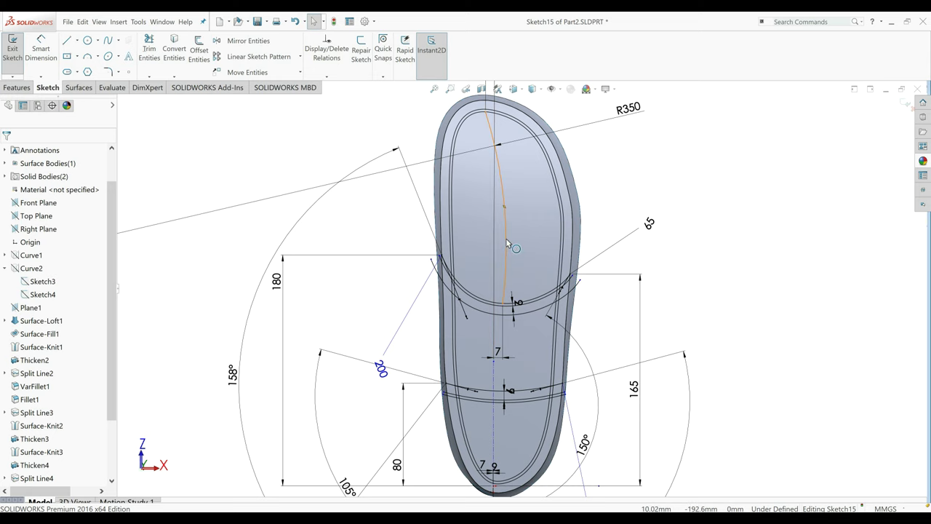
scroll(507, 243, up, 2)
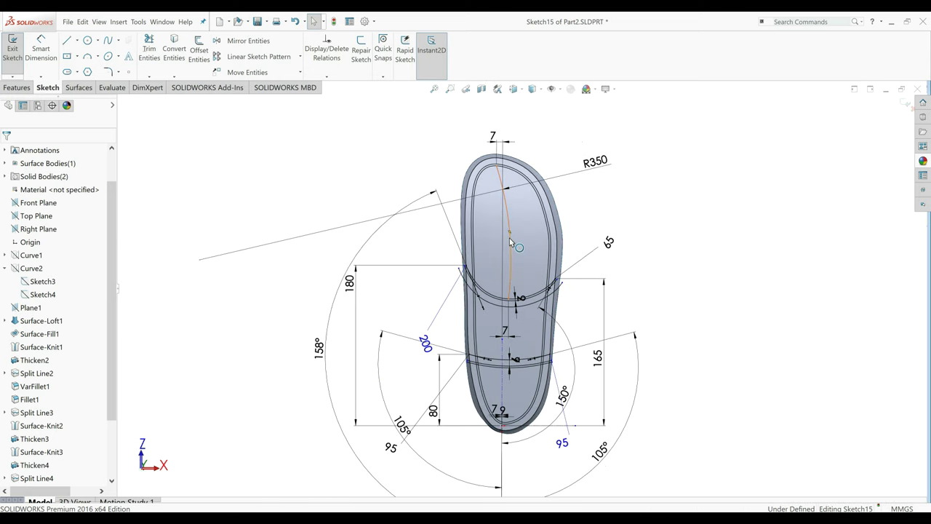
click(507, 243)
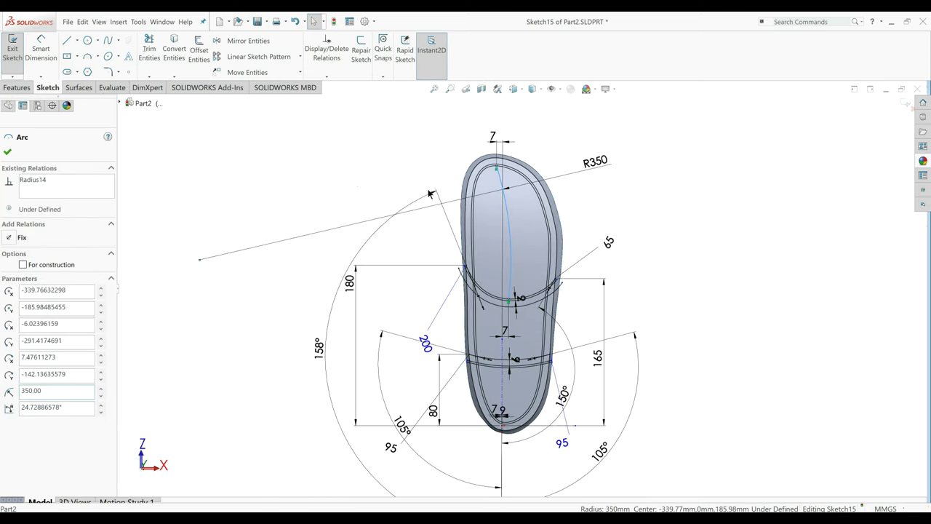
key(Escape)
scroll(512, 312, down, 4)
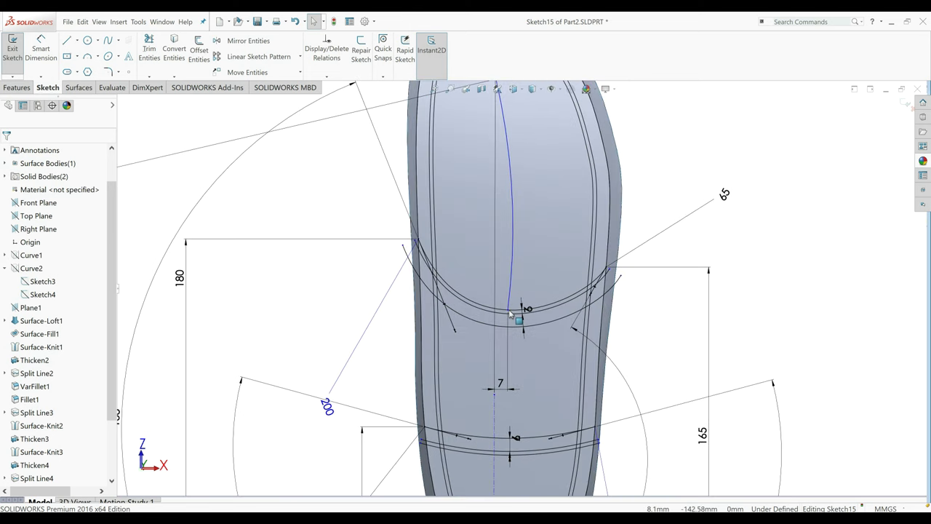
Add a vertical relation to the construction centre line so Sketch15 is fully defined.
click(511, 314)
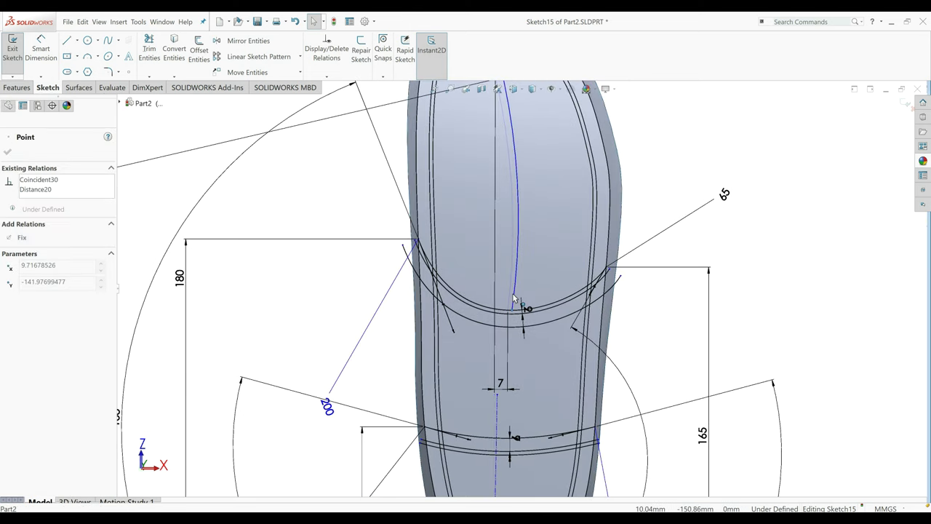
scroll(513, 300, up, 3)
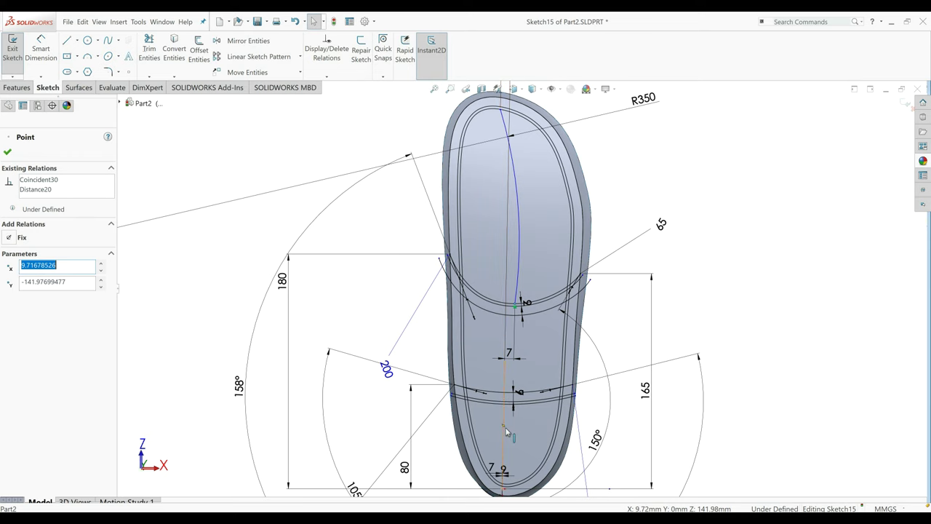
click(506, 430)
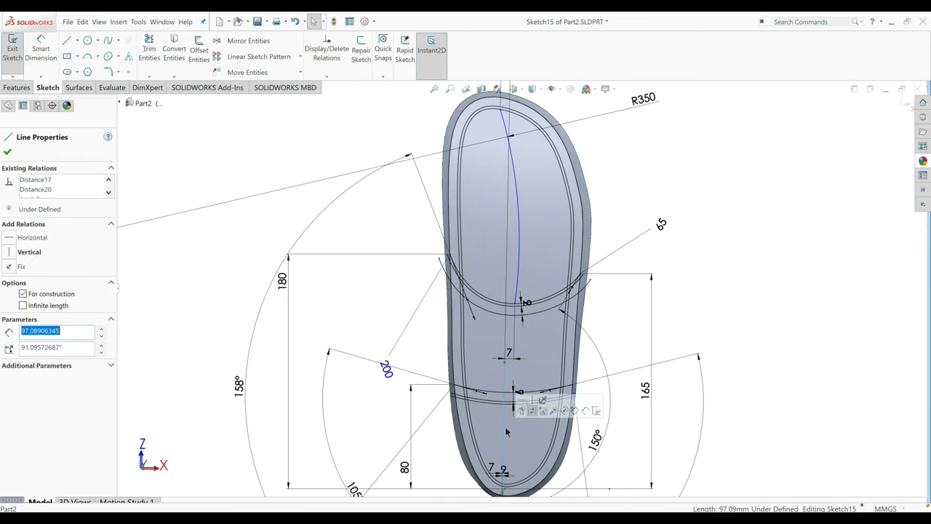
click(9, 251)
key(Escape)
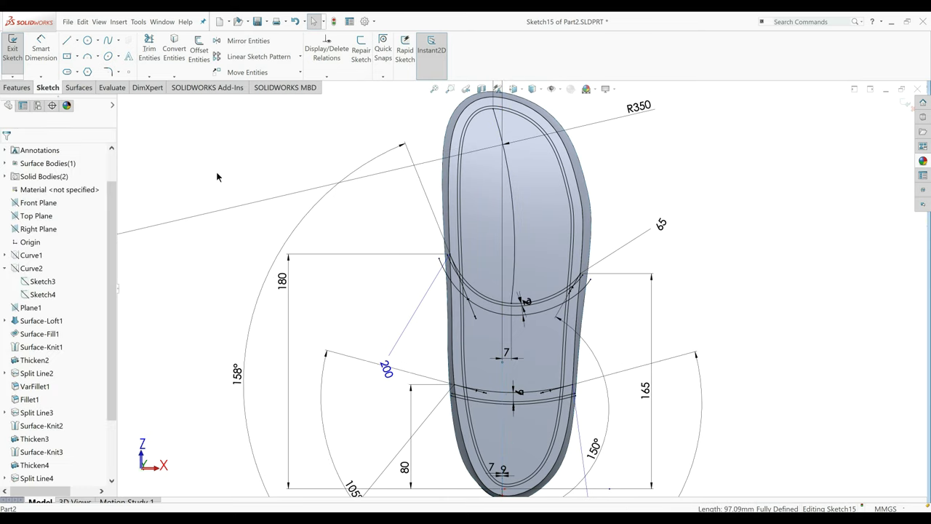
scroll(521, 238, up, 3)
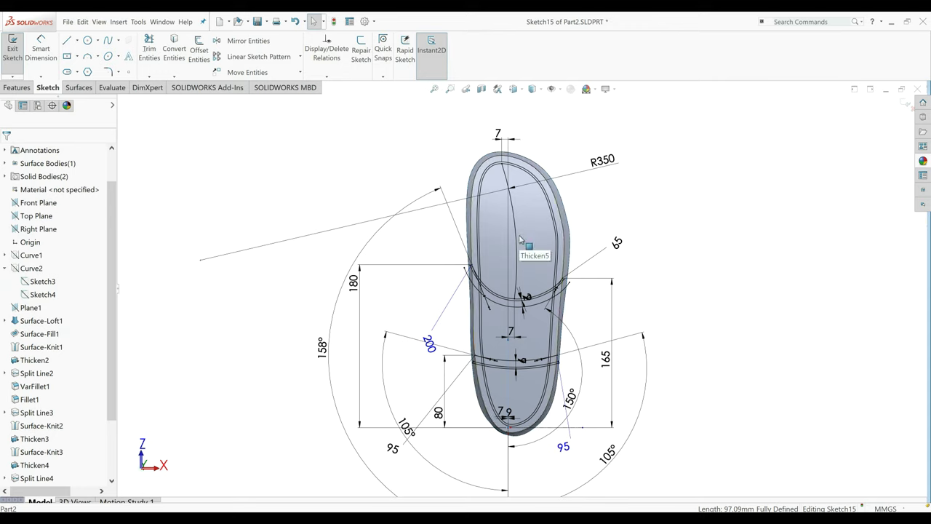
Offset the R350 toe curve by 3.00 mm.
click(199, 51)
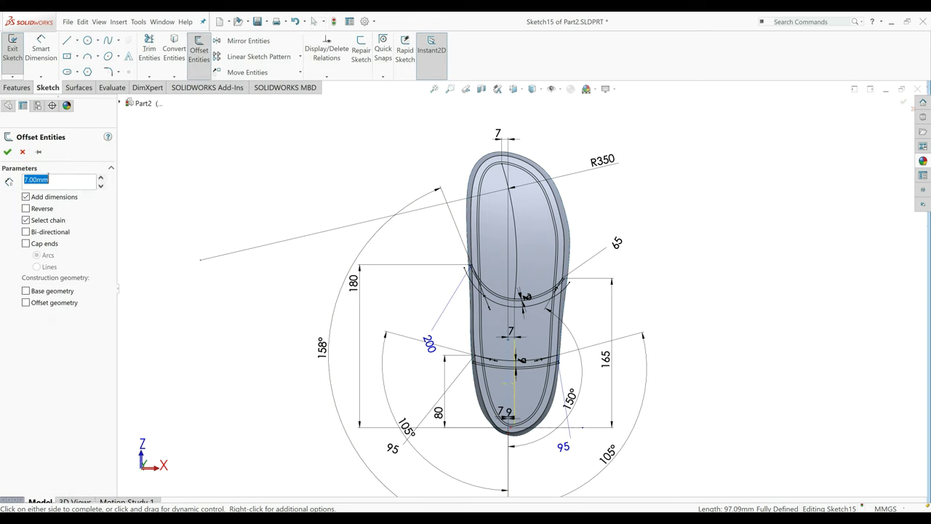
click(21, 152)
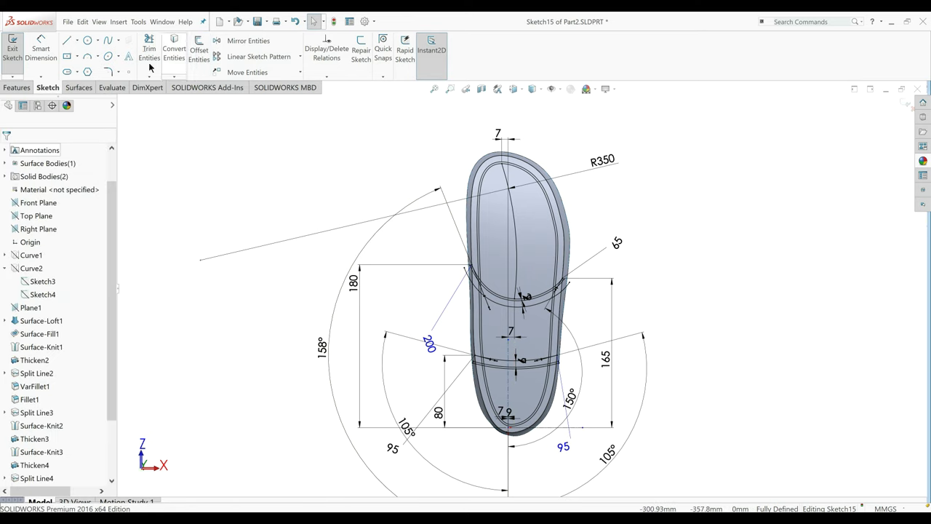
click(199, 51)
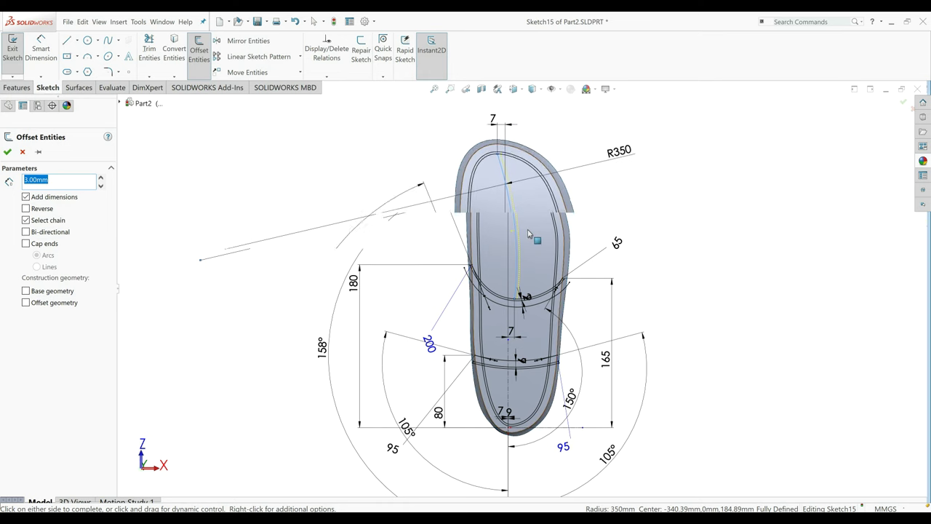
scroll(521, 209, down, 2)
click(6, 153)
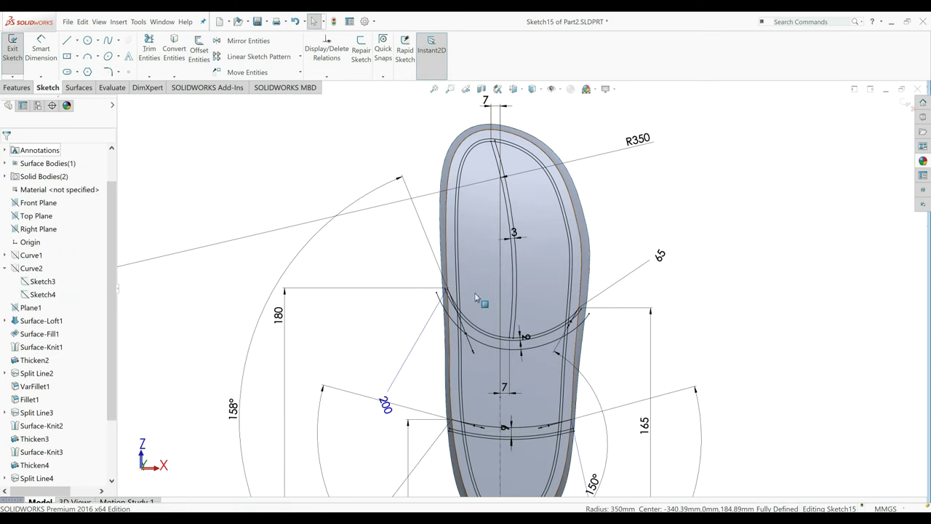
scroll(531, 313, down, 2)
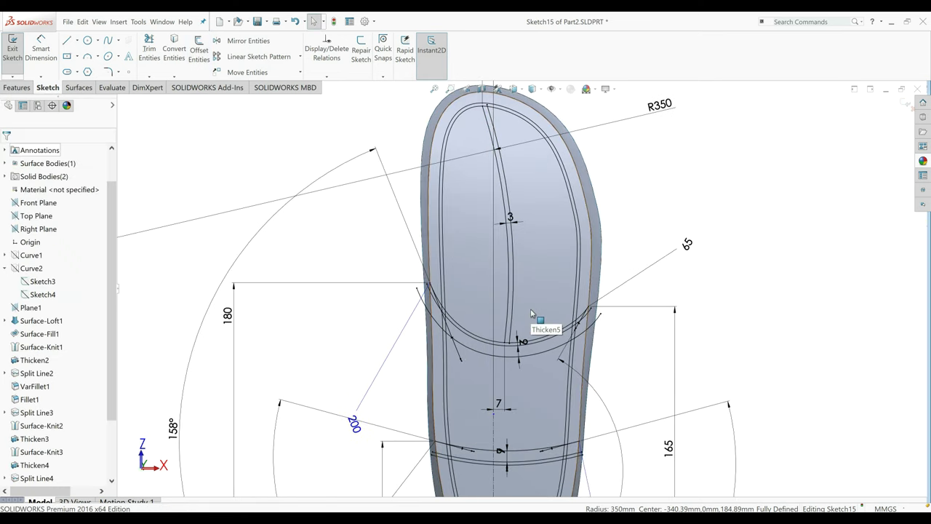
Draw a two-segment angled tread line starting on the forefoot arc.
click(67, 40)
scroll(495, 330, down, 2)
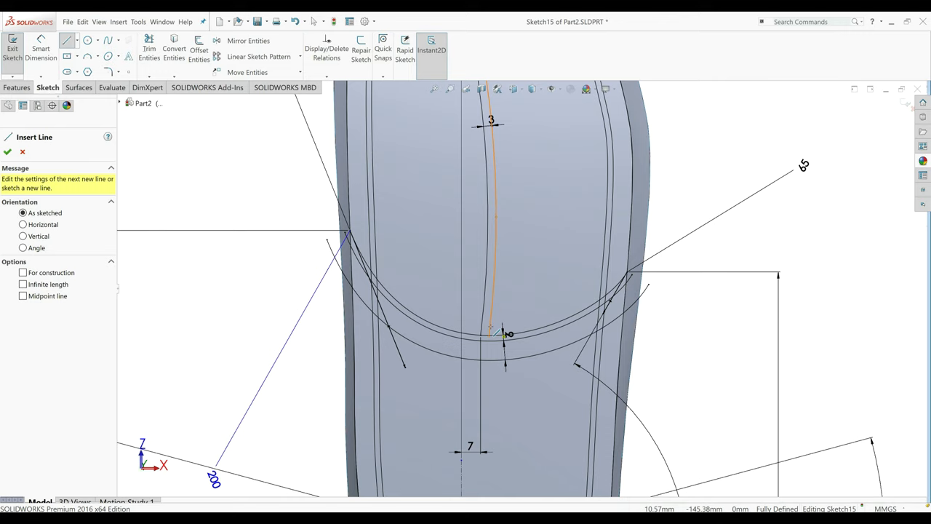
click(503, 336)
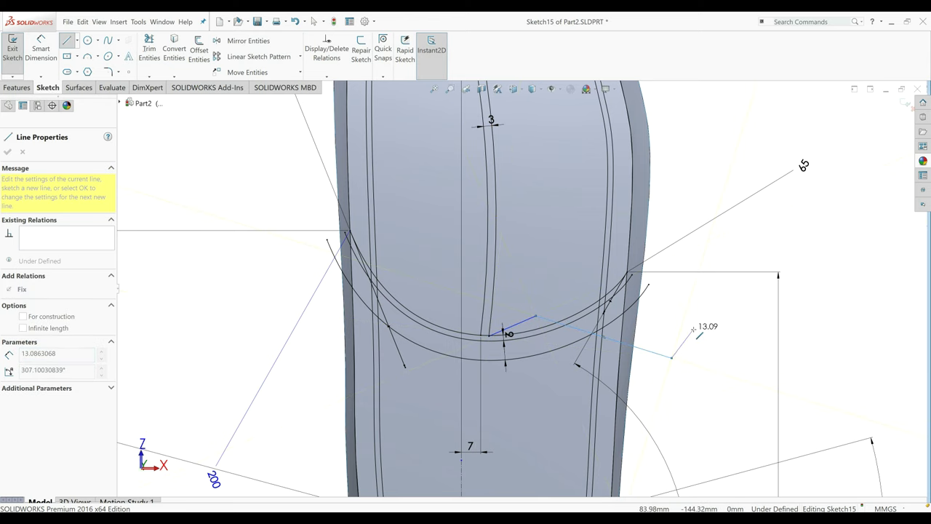
right_click(700, 336)
click(700, 336)
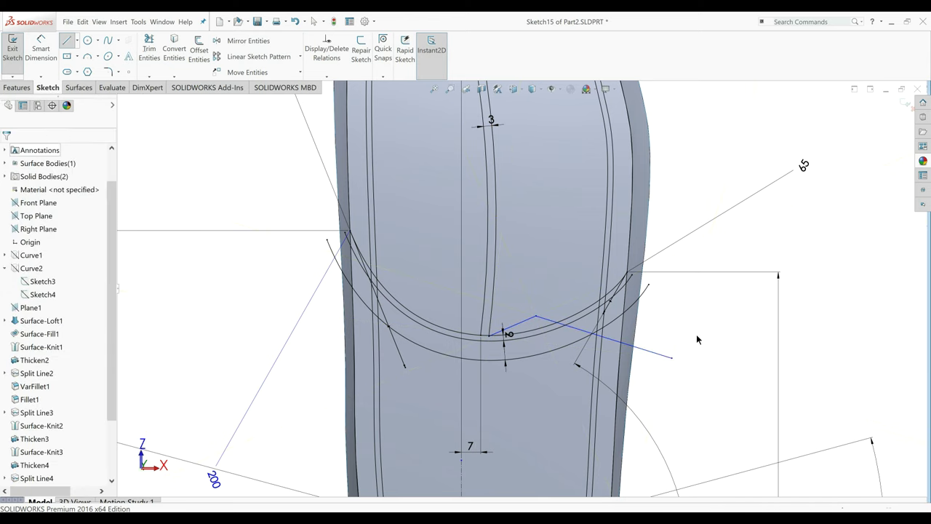
Dimension the short tread segment to 20 mm and the long one to 50 mm.
click(41, 49)
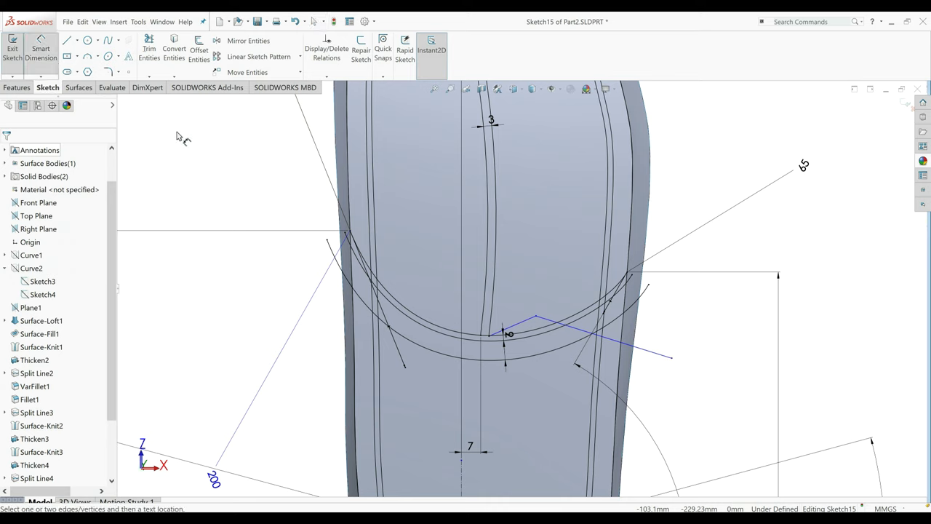
click(533, 320)
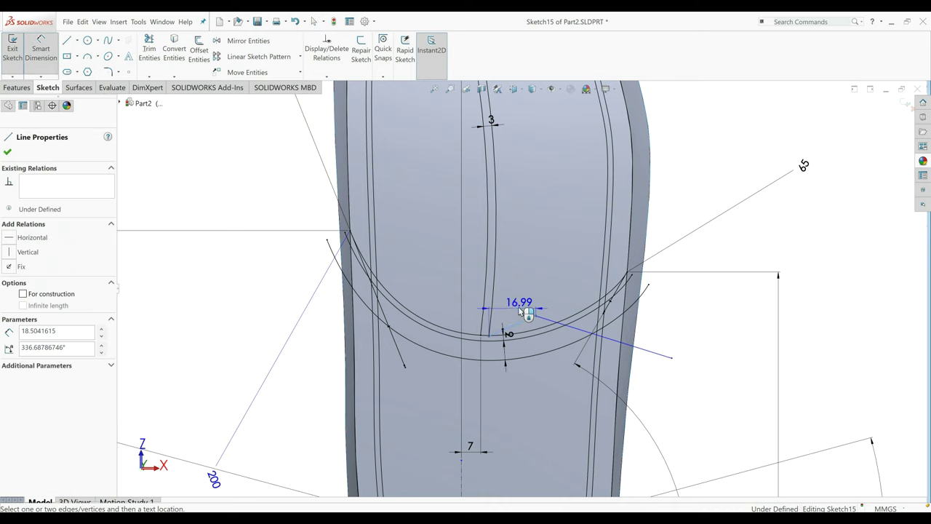
click(466, 306)
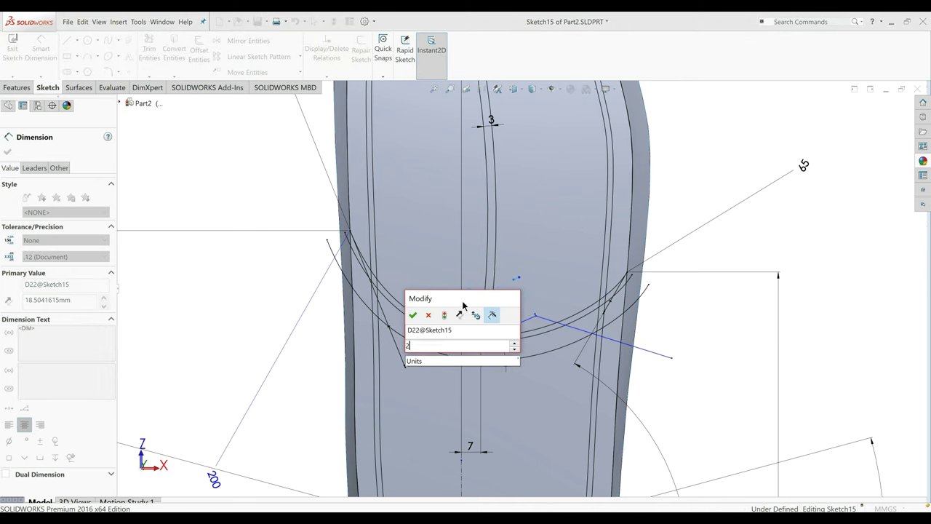
text(20)
key(Return)
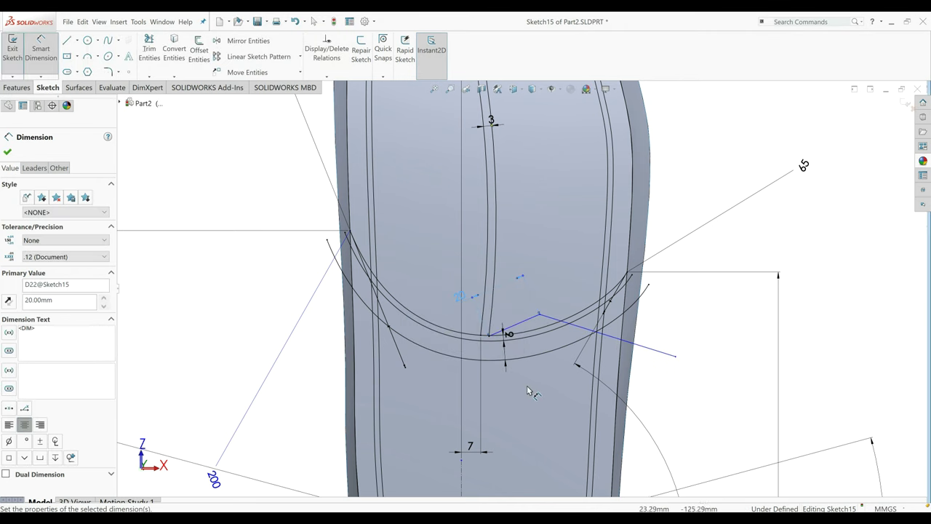
scroll(526, 385, up, 1)
scroll(526, 386, down, 1)
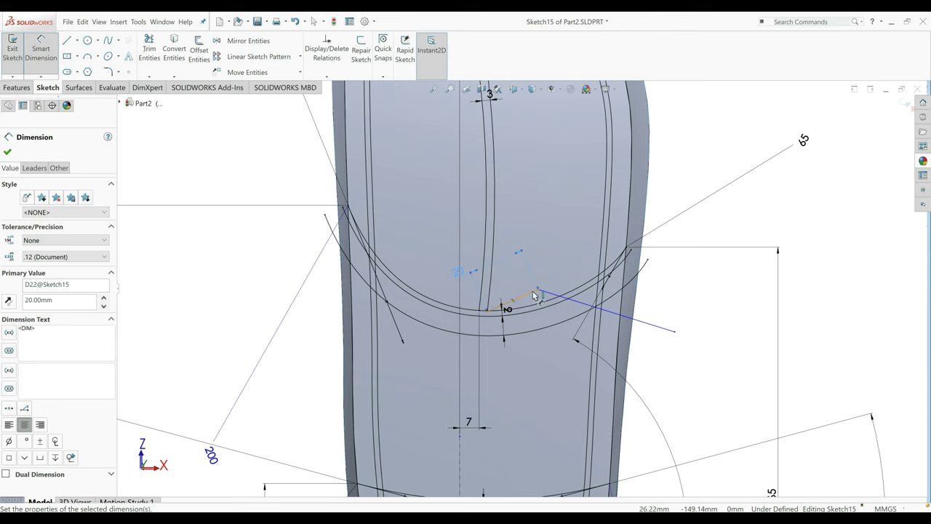
click(590, 307)
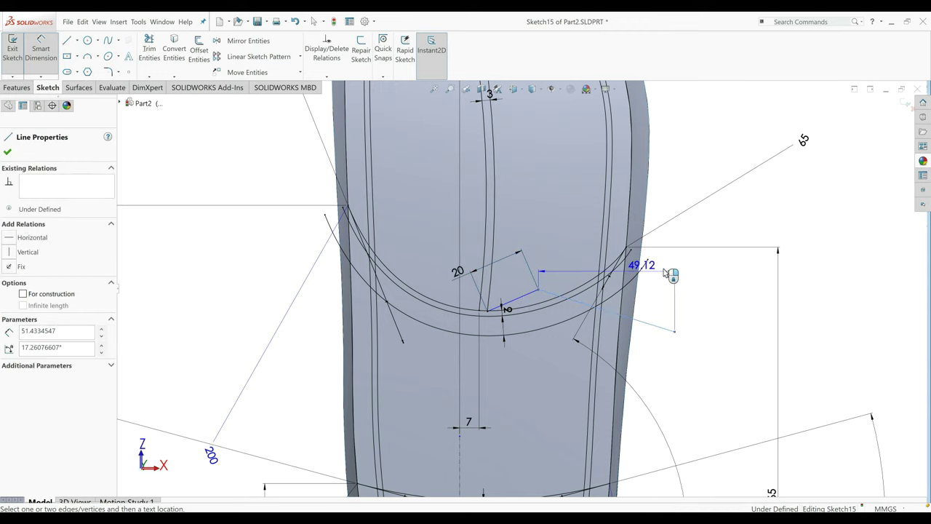
click(712, 279)
text(50)
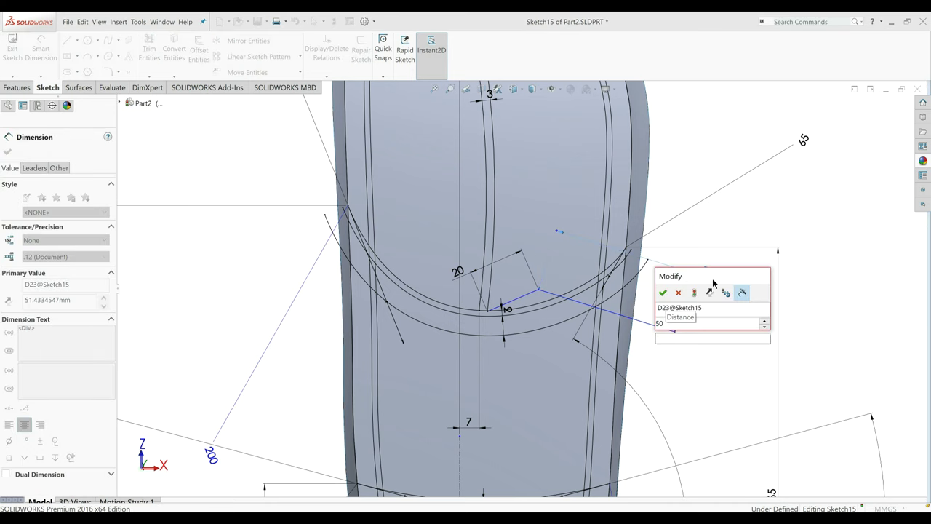
key(Return)
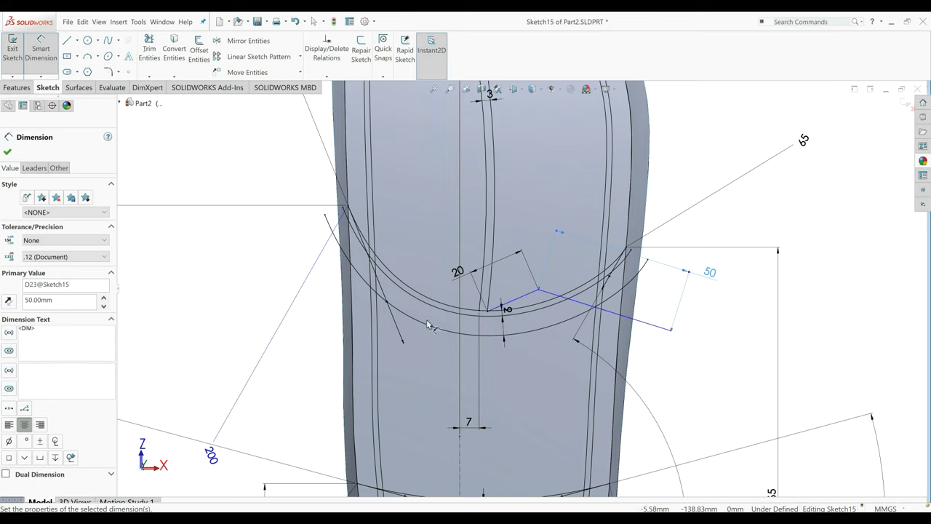
click(7, 155)
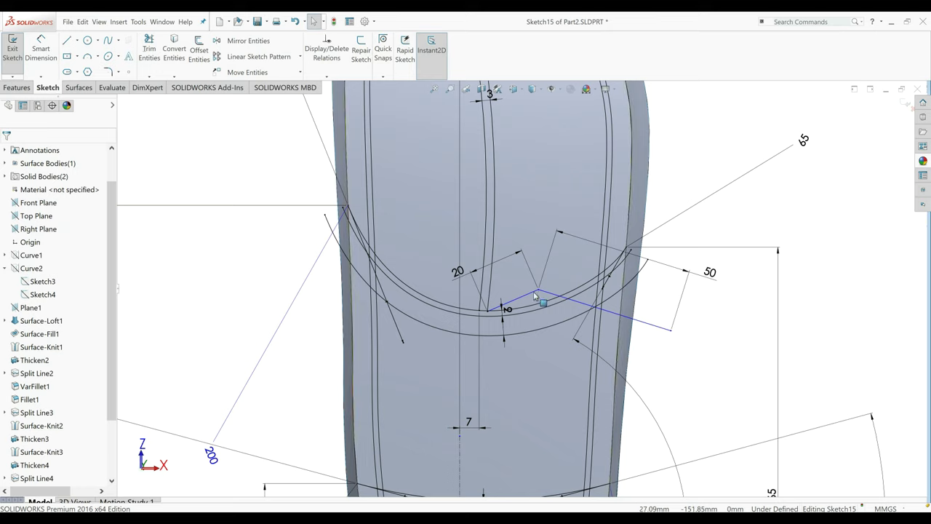
Rework the small dimension below the forefoot arc.
click(460, 319)
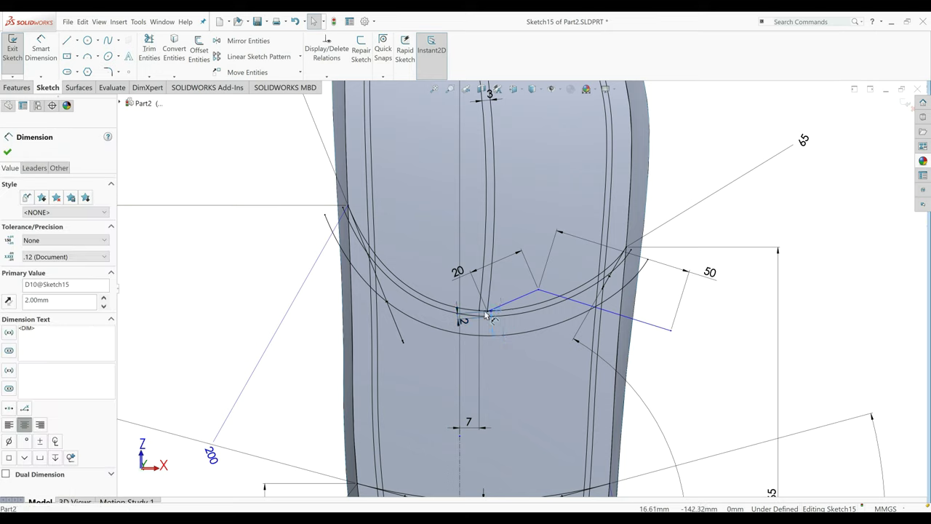
click(437, 315)
click(424, 353)
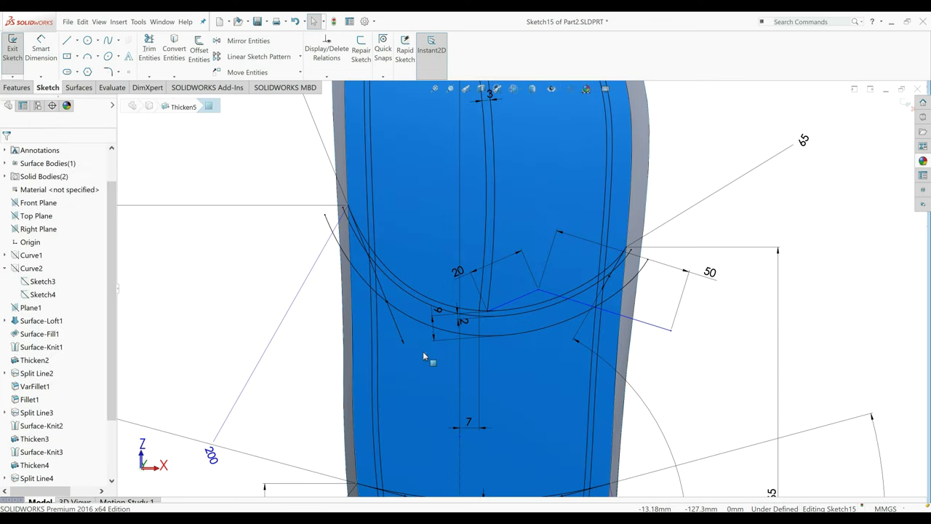
click(247, 295)
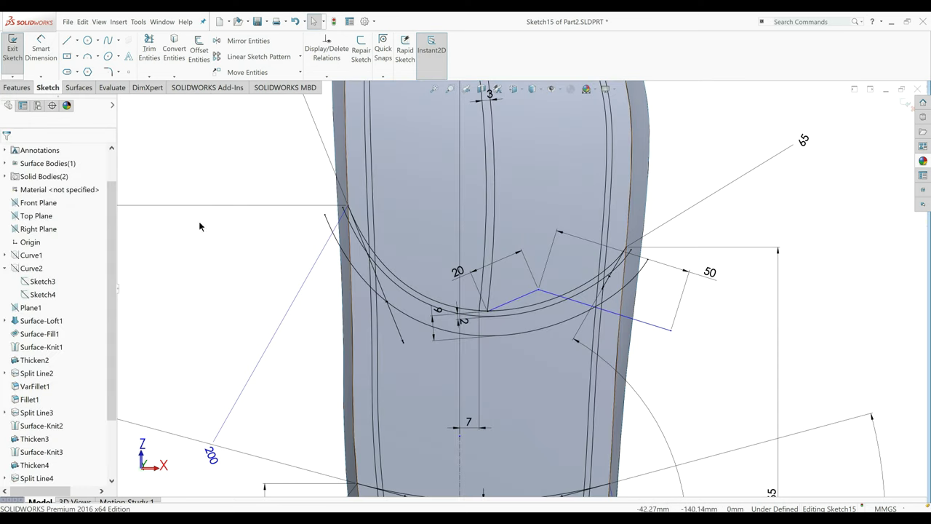
Draw a horizontal construction centerline and move it up toward the arc.
click(78, 41)
click(91, 67)
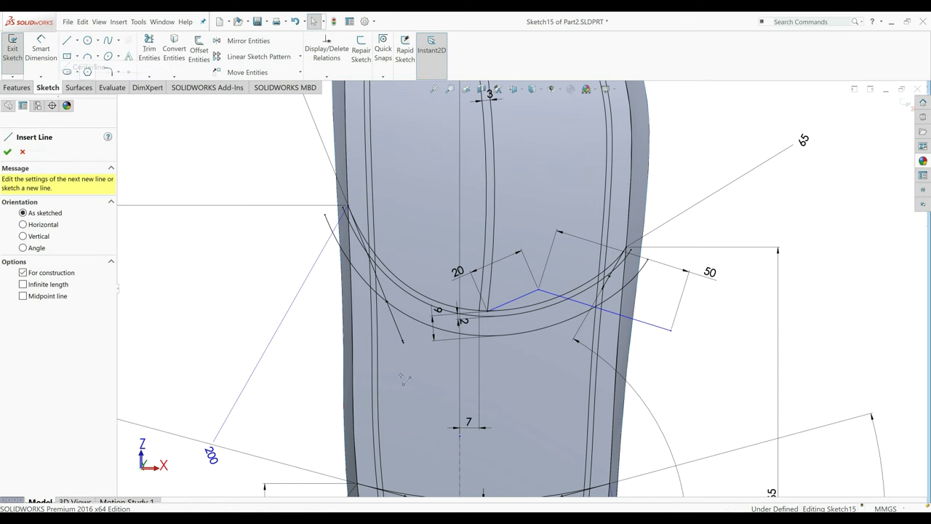
click(459, 435)
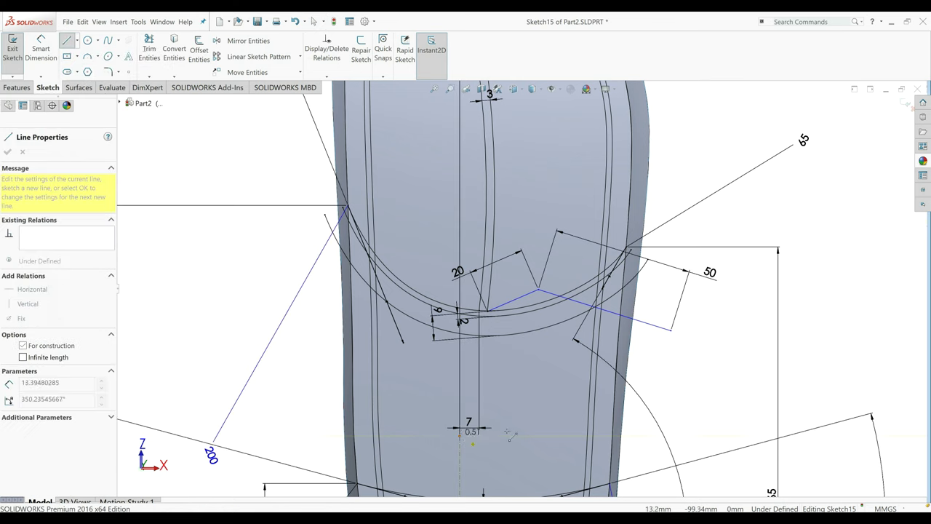
right_click(227, 297)
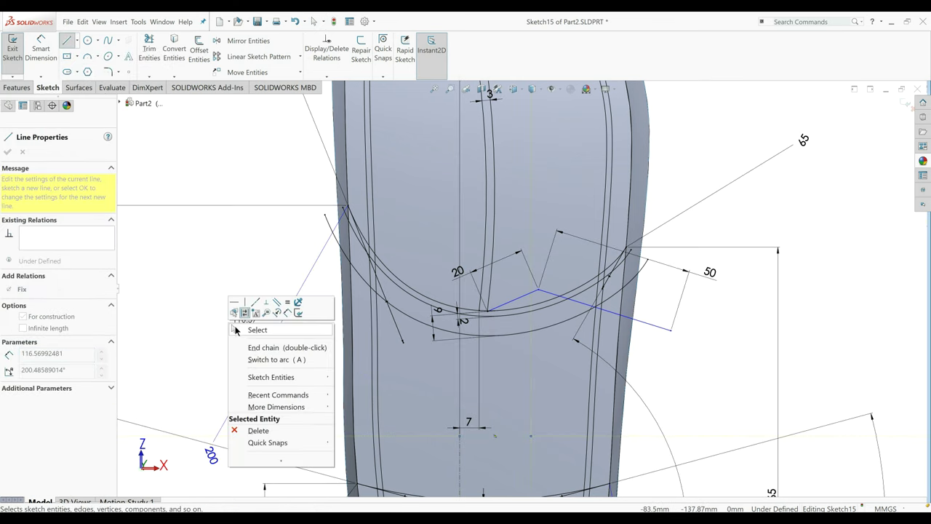
click(255, 326)
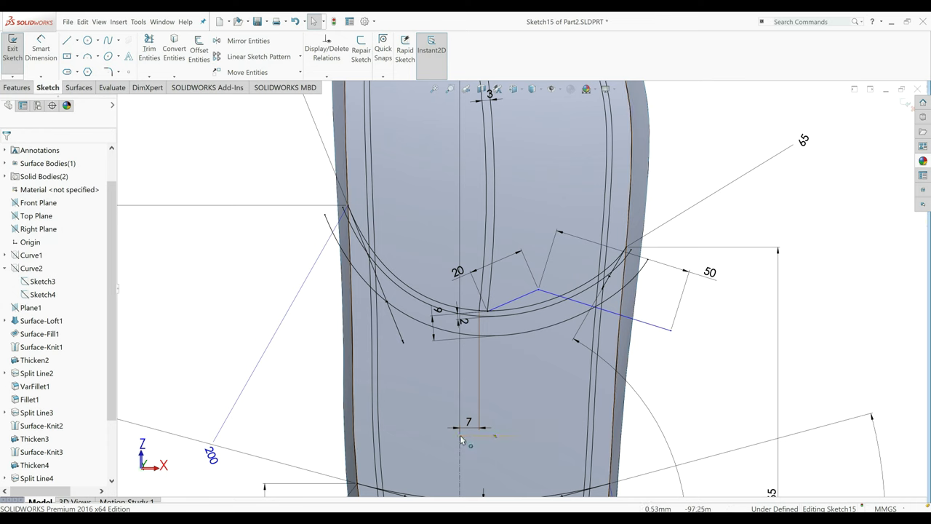
drag(460, 436, 439, 358)
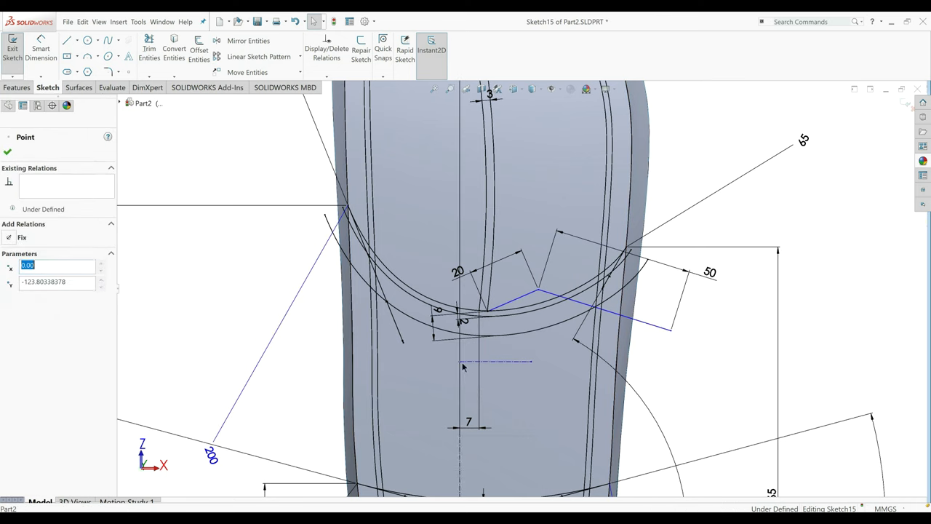
click(236, 239)
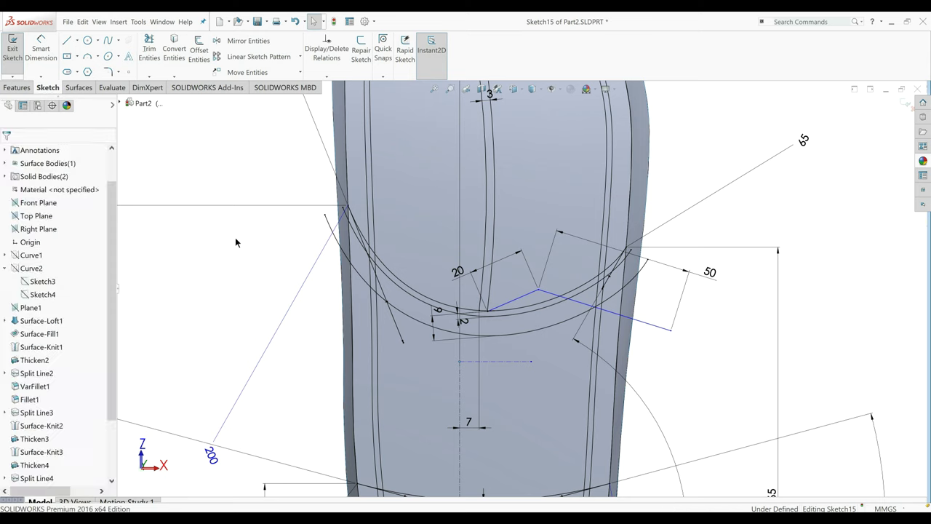
Dimension the short tread line at 105° from the vertical construction line.
click(40, 52)
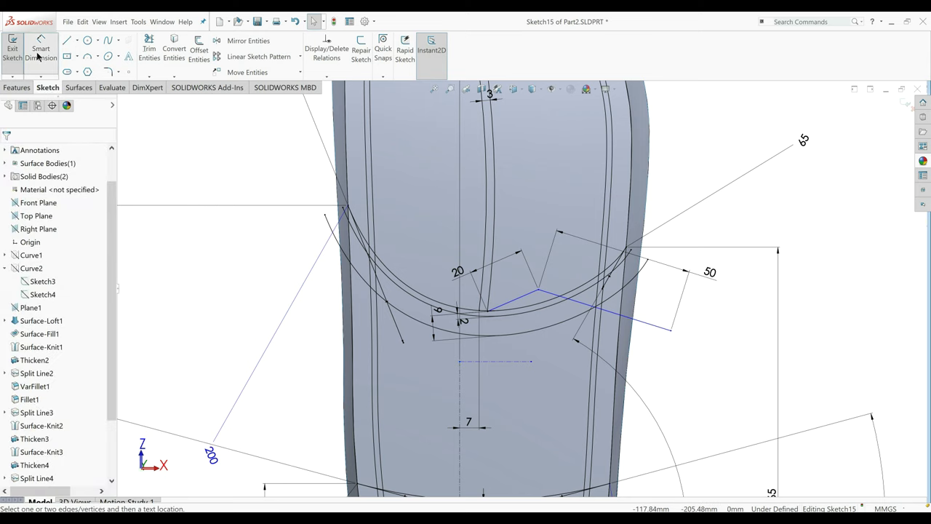
click(521, 301)
click(522, 362)
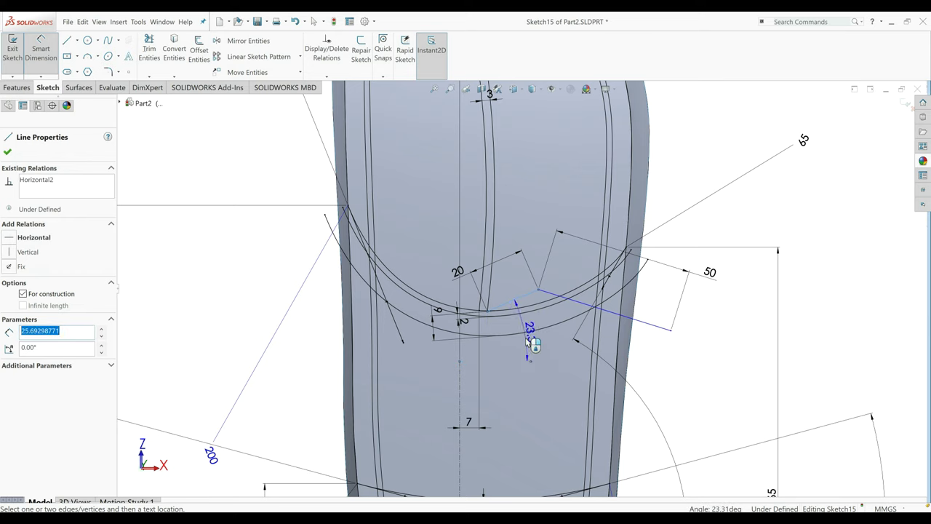
click(47, 63)
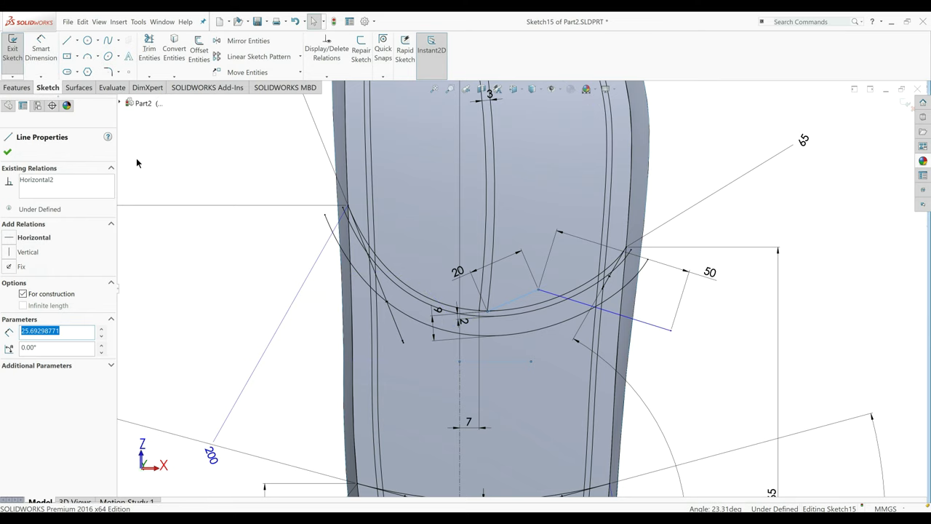
click(48, 63)
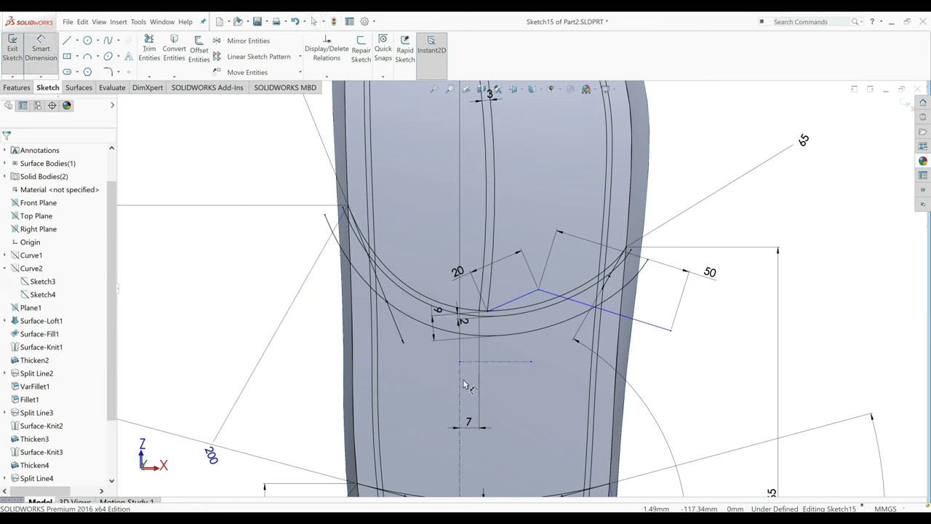
click(503, 389)
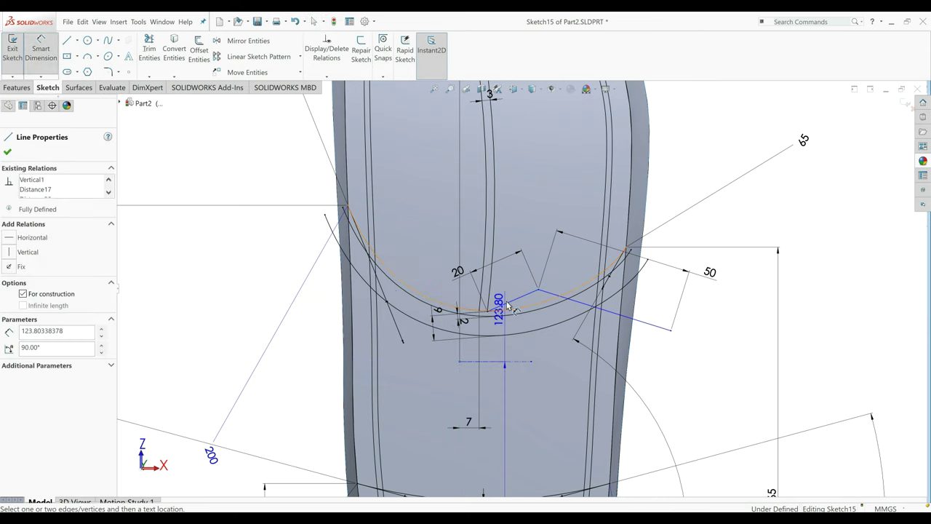
click(510, 304)
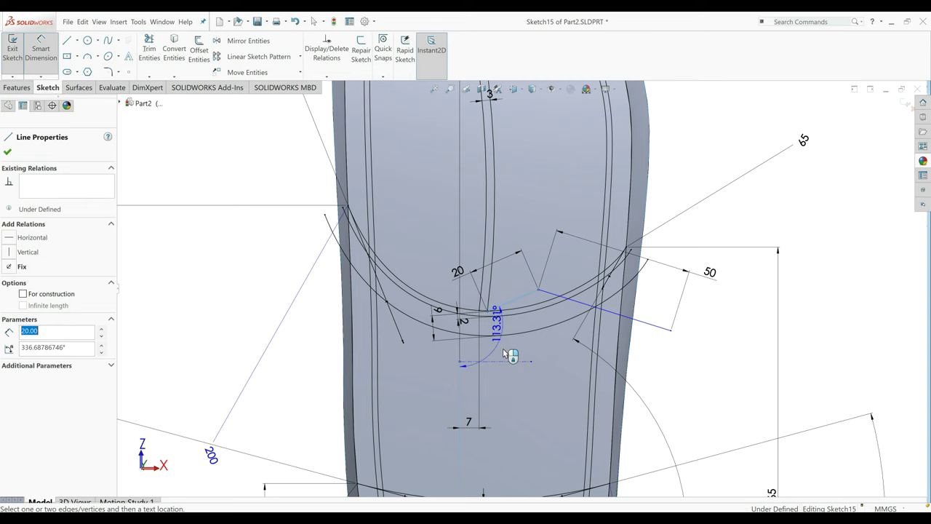
click(518, 384)
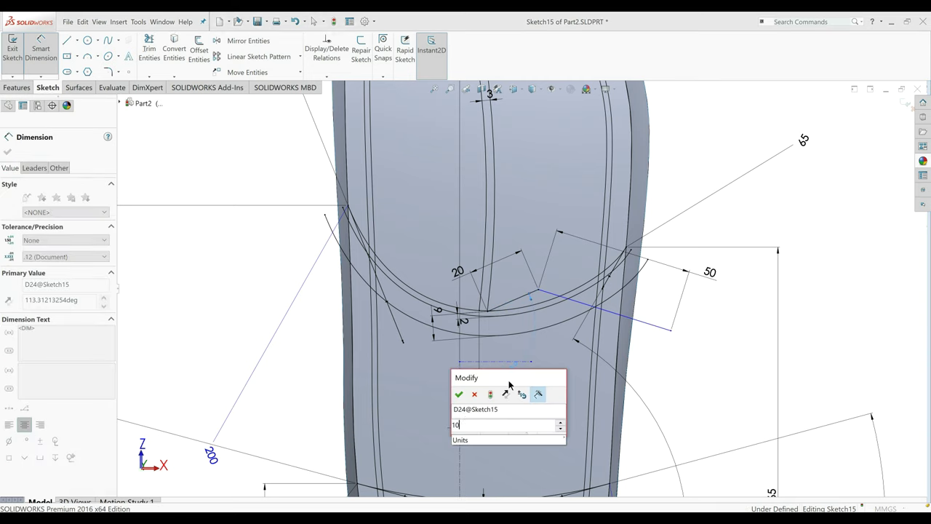
key(Return)
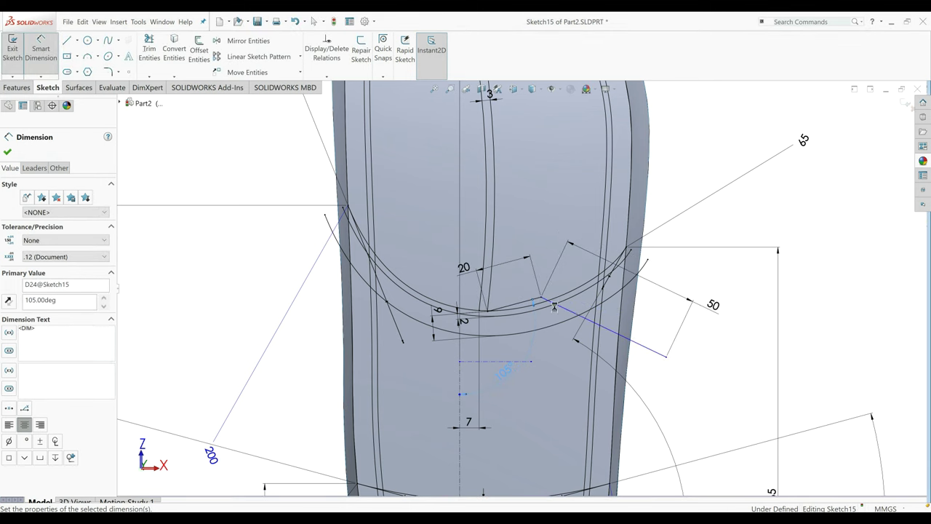
Set the angle between the short tread line and the adjoining angled line to 140°.
click(529, 304)
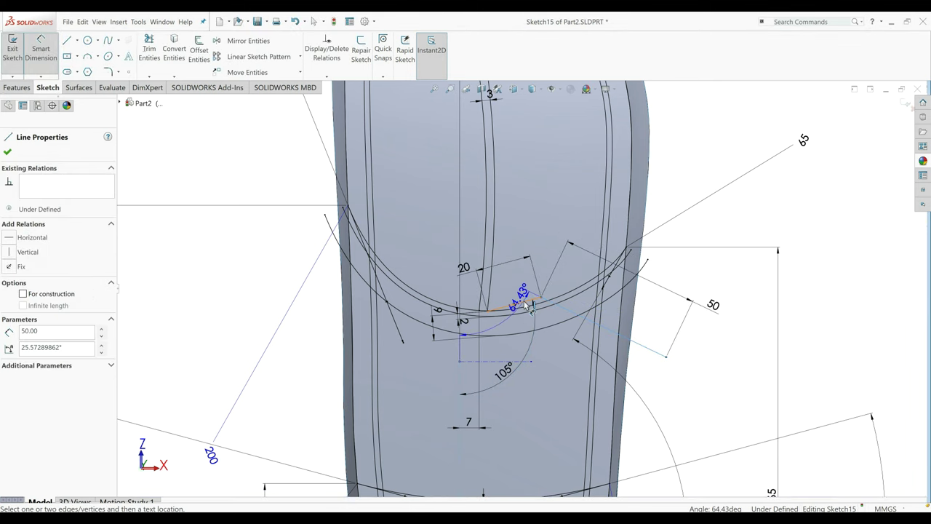
click(536, 309)
click(545, 333)
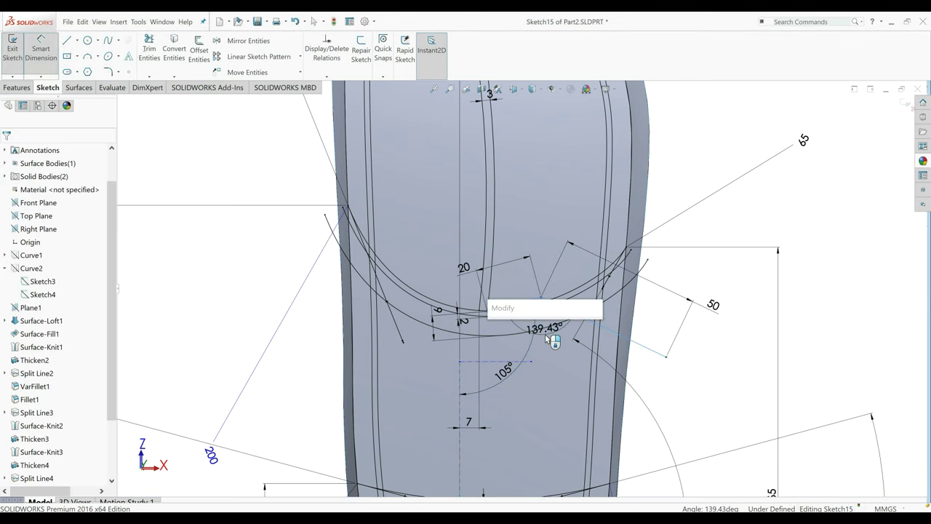
text(140)
key(Return)
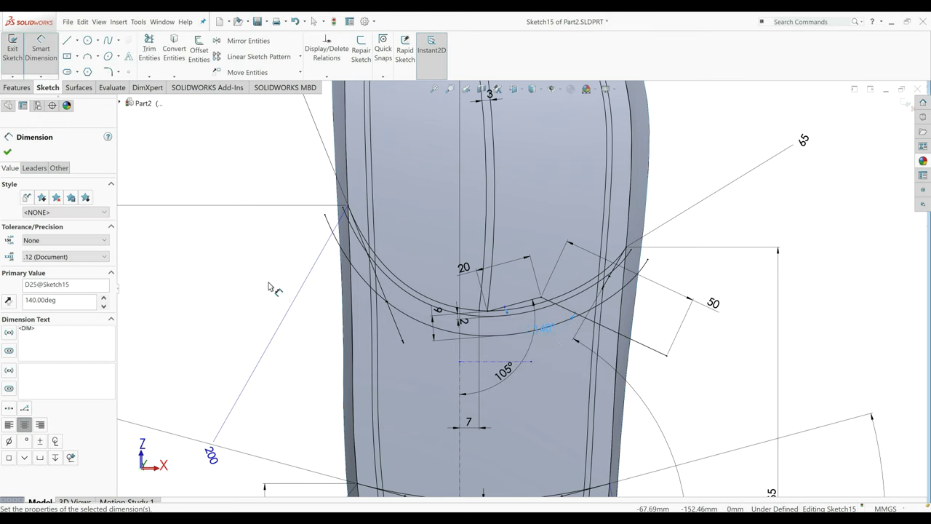
key(Escape)
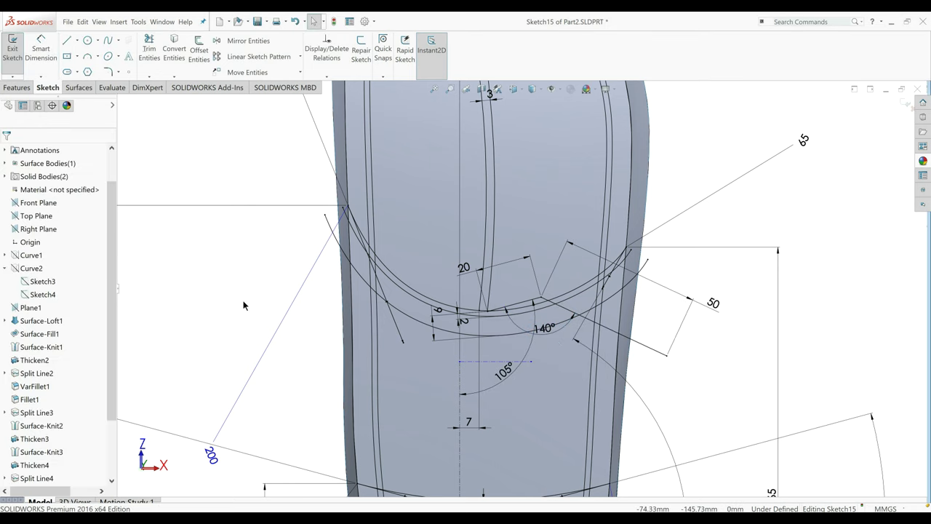
Delete the short 20 mm chevron line, confirming removal despite its dimensions.
scroll(538, 298, down, 6)
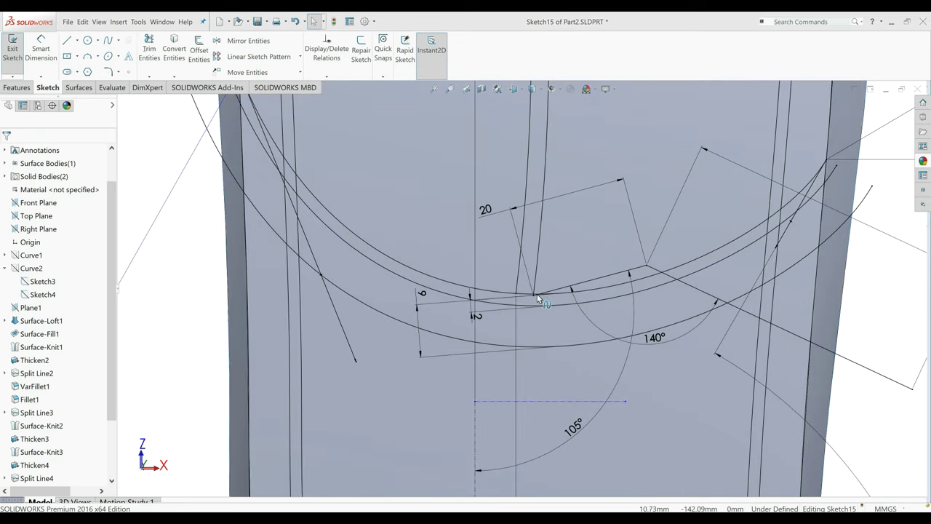
scroll(530, 296, down, 1)
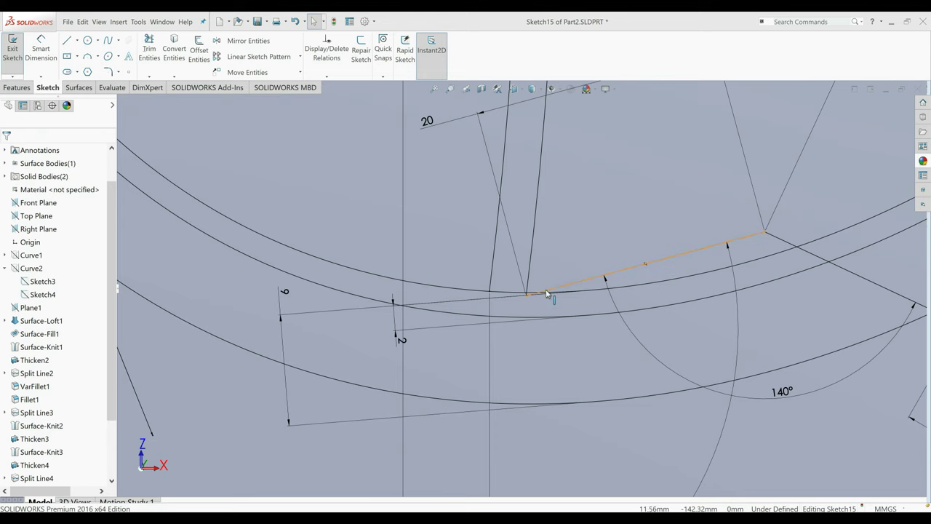
click(546, 290)
key(Delete)
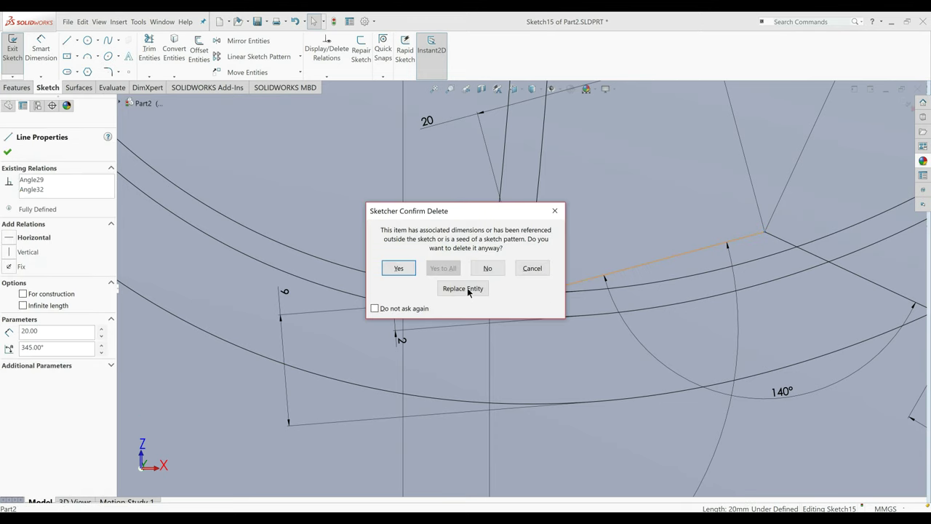
click(399, 267)
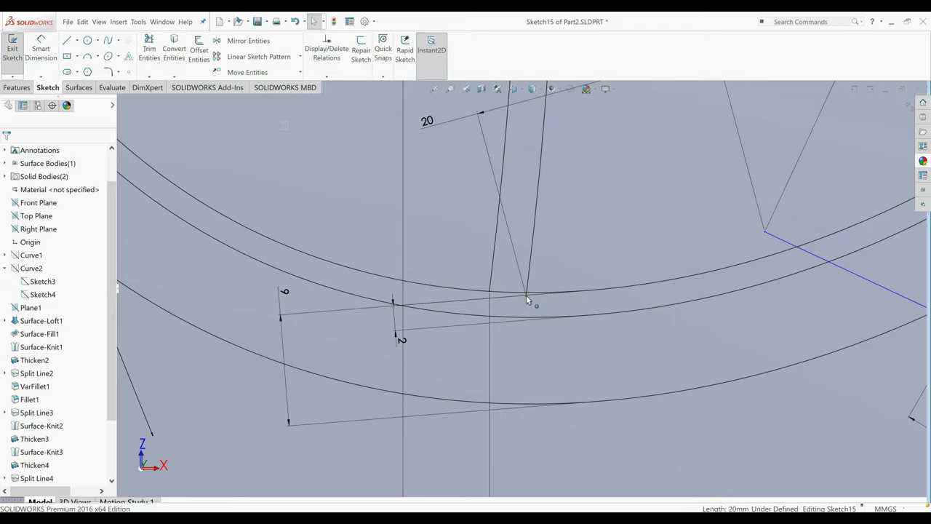
Trim away the leftover line segment and its dimension.
click(149, 51)
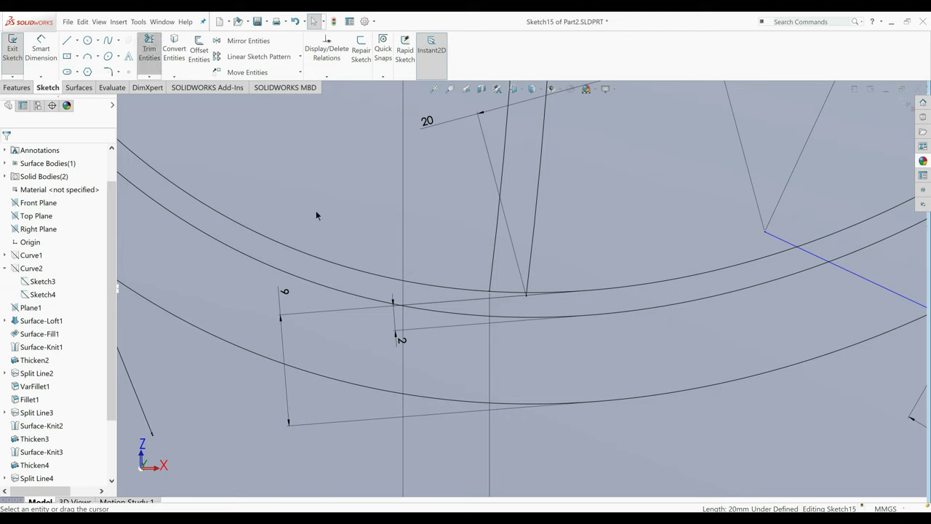
click(527, 296)
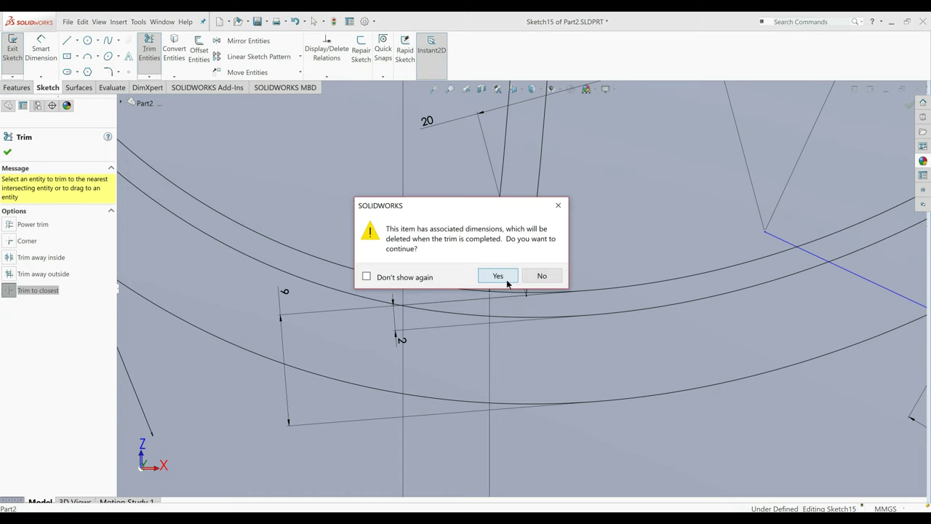
click(497, 277)
click(7, 153)
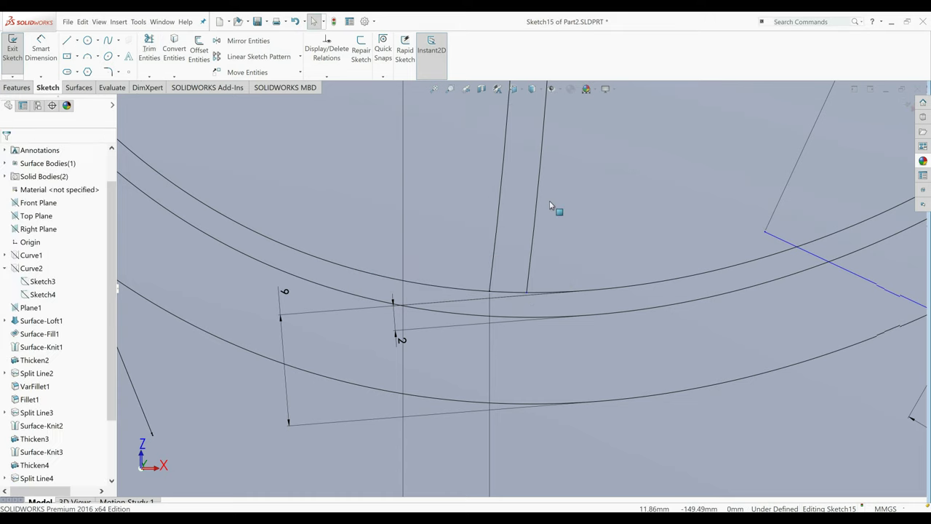
Make the tread line's loose endpoint coincident with the forefoot spline.
scroll(547, 203, up, 3)
scroll(515, 177, up, 5)
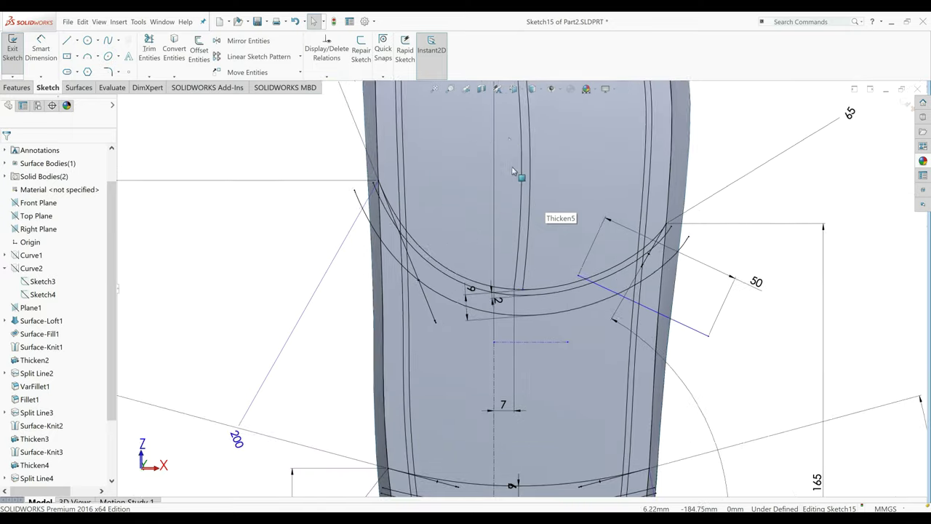
scroll(525, 326, down, 5)
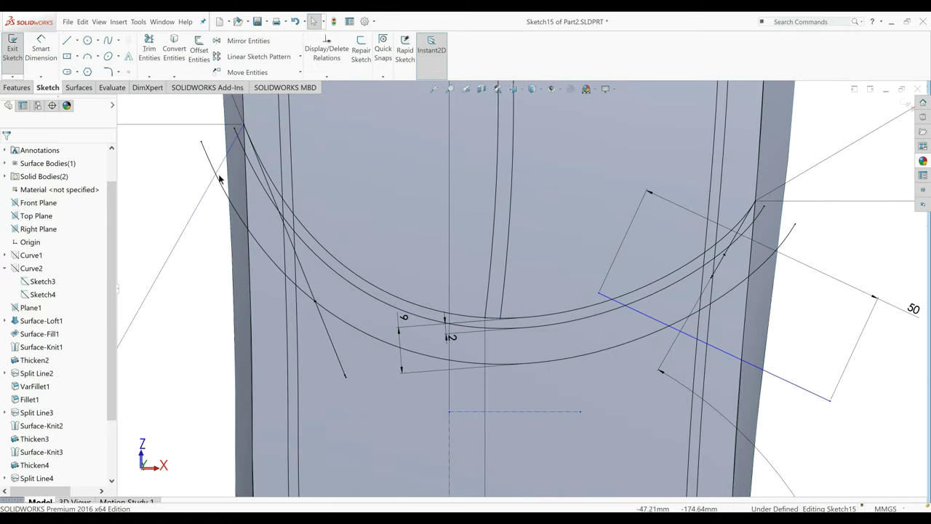
scroll(498, 313, down, 2)
click(496, 310)
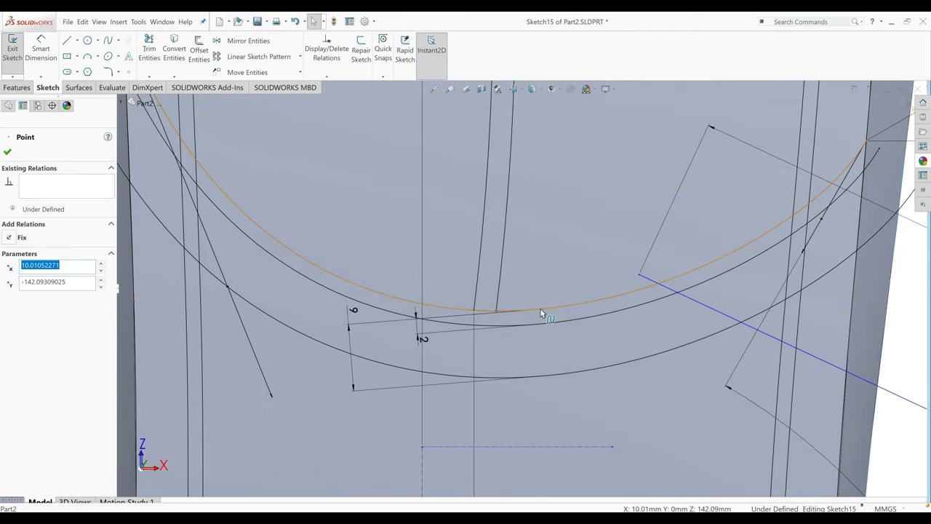
ctrl+click(540, 310)
click(13, 284)
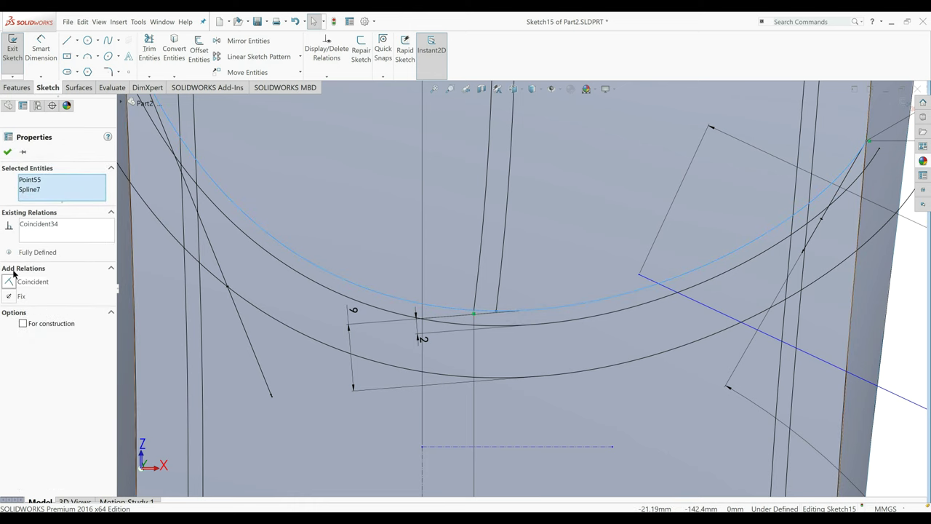
click(7, 151)
scroll(303, 305, up, 2)
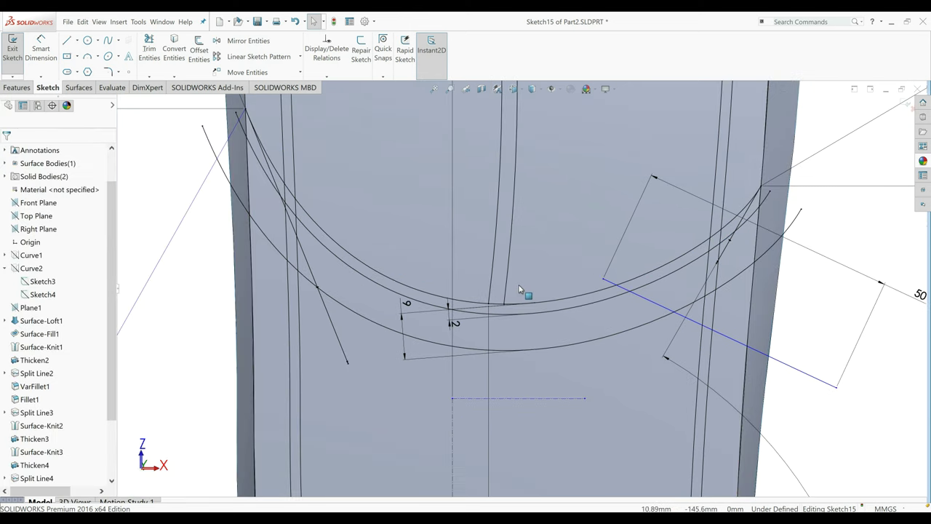
click(66, 40)
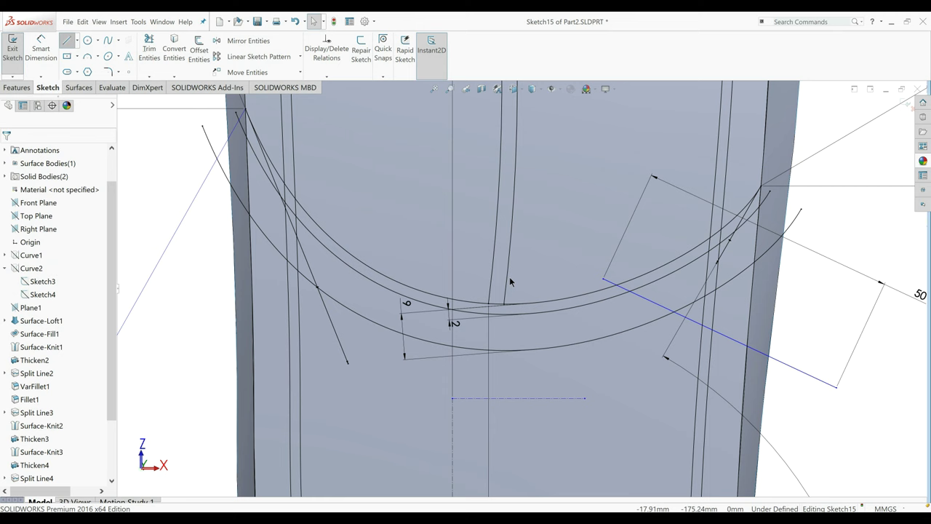
Redraw the short chevron segment from the curve endpoint to the corner and dimension it 20 mm.
click(603, 278)
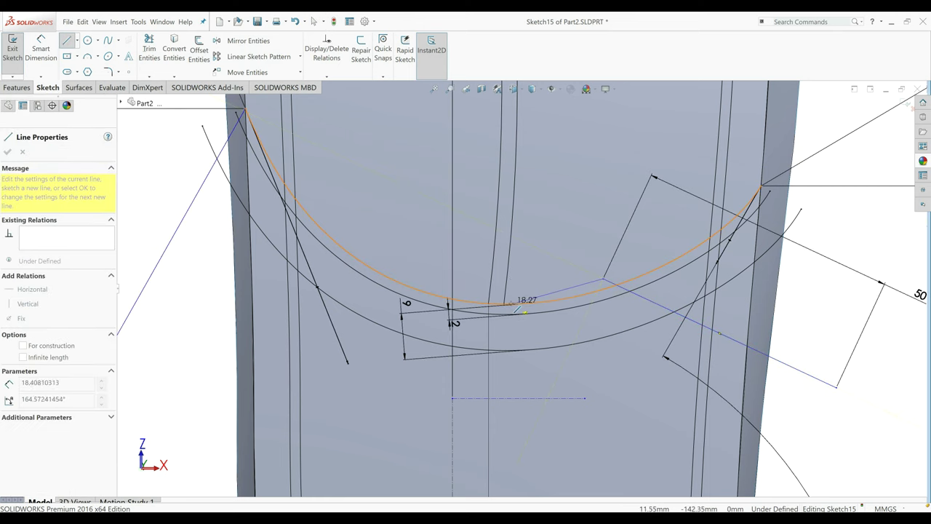
click(505, 303)
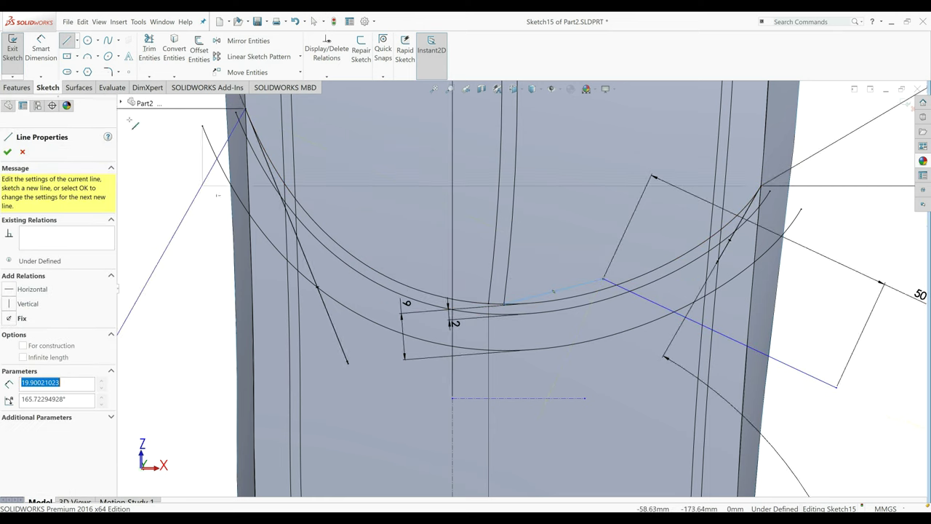
click(54, 61)
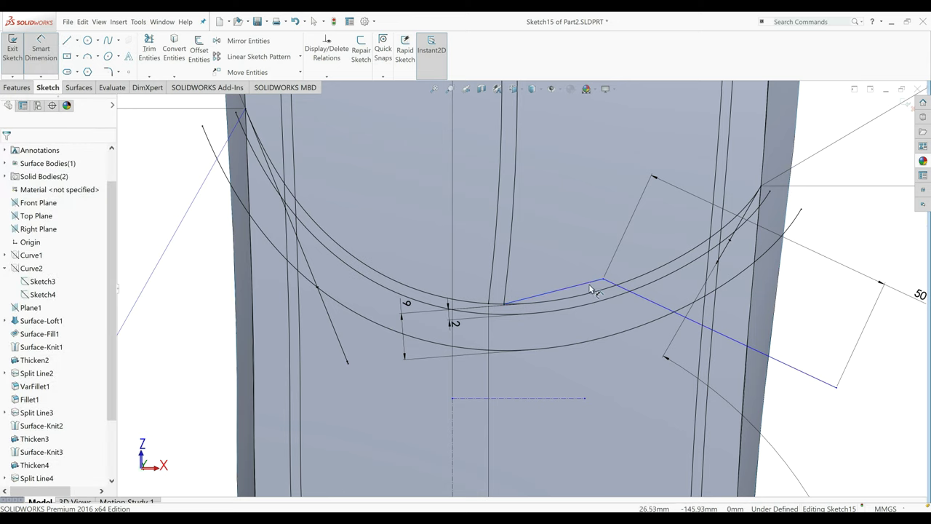
click(567, 287)
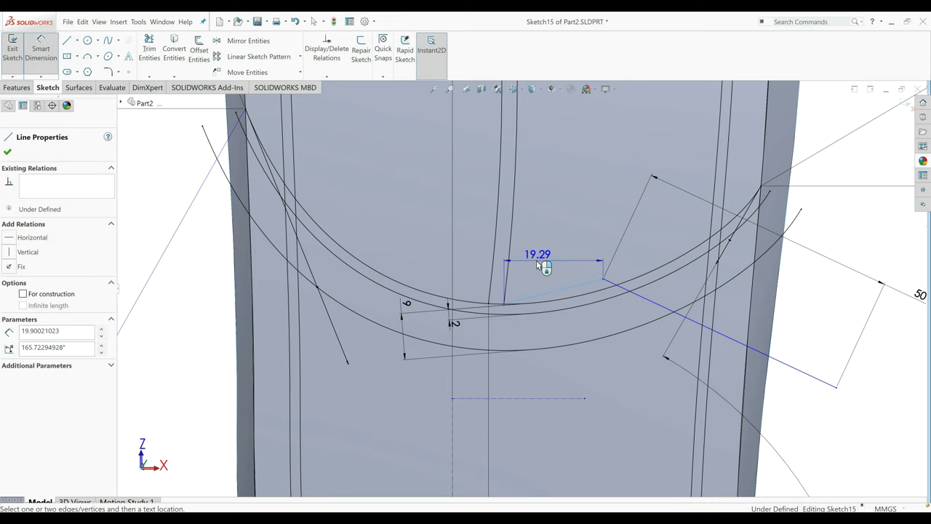
click(496, 273)
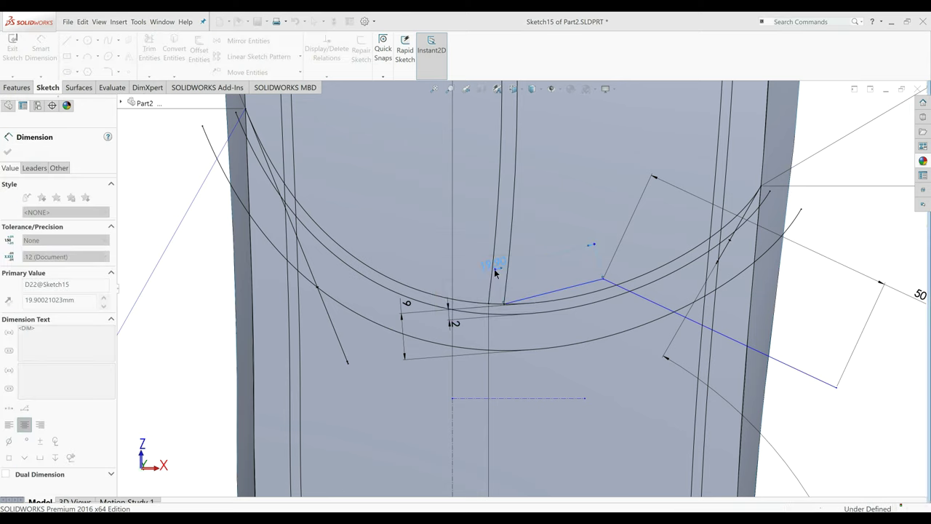
text(20)
key(Return)
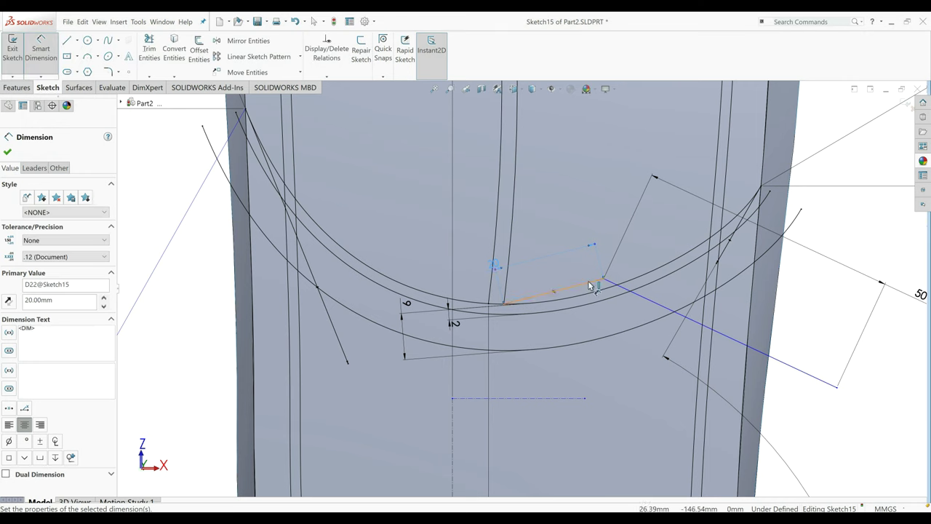
Dimension the angle between the new segment and the long leg as 140°.
click(591, 286)
click(613, 285)
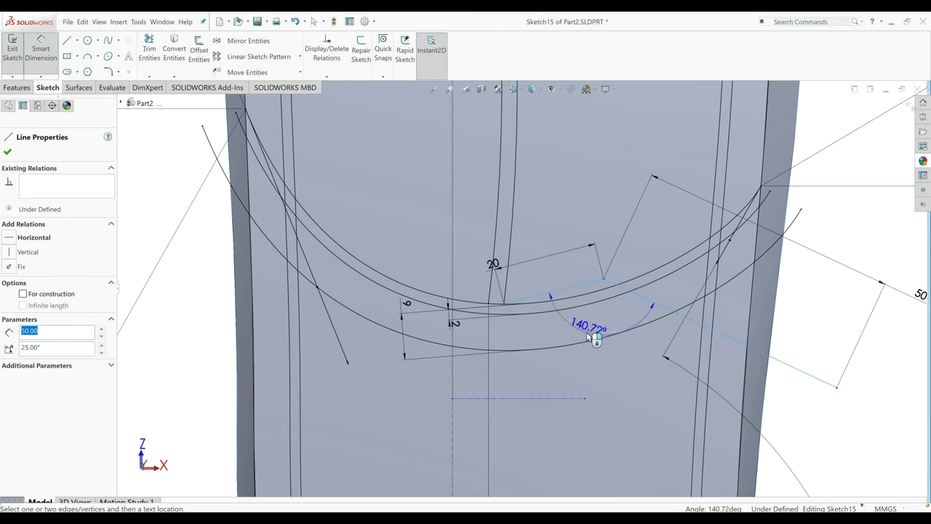
click(594, 320)
text(14)
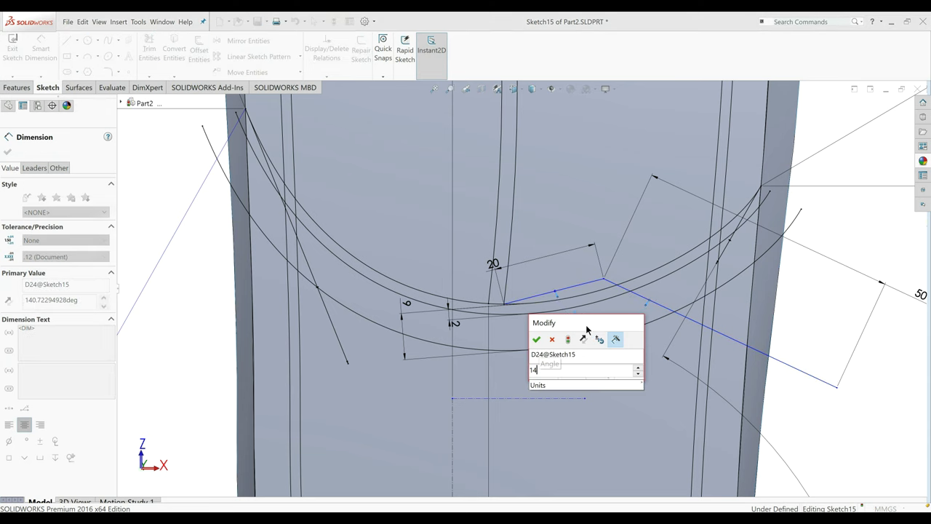
text(0)
key(Return)
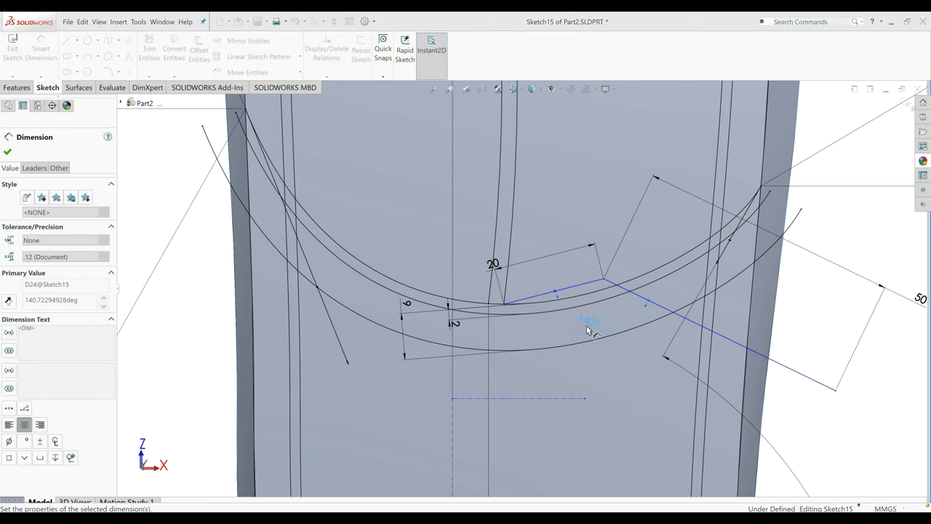
Dimension the new segment's angle to the vertical centre line as 105°.
click(575, 390)
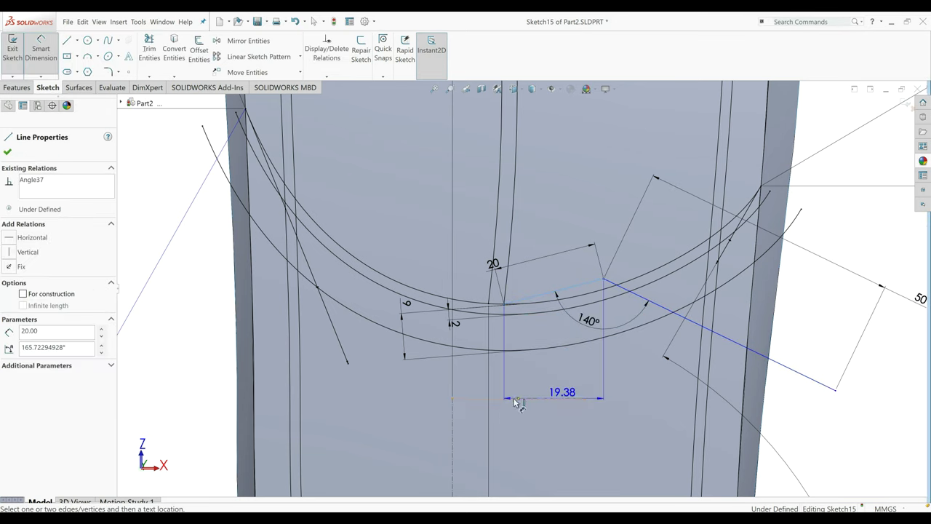
click(452, 427)
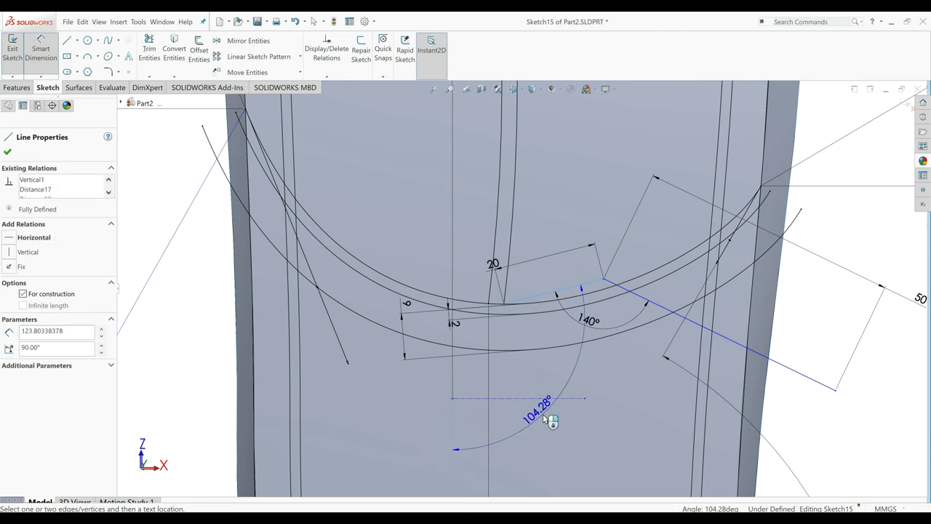
click(545, 401)
text(10)
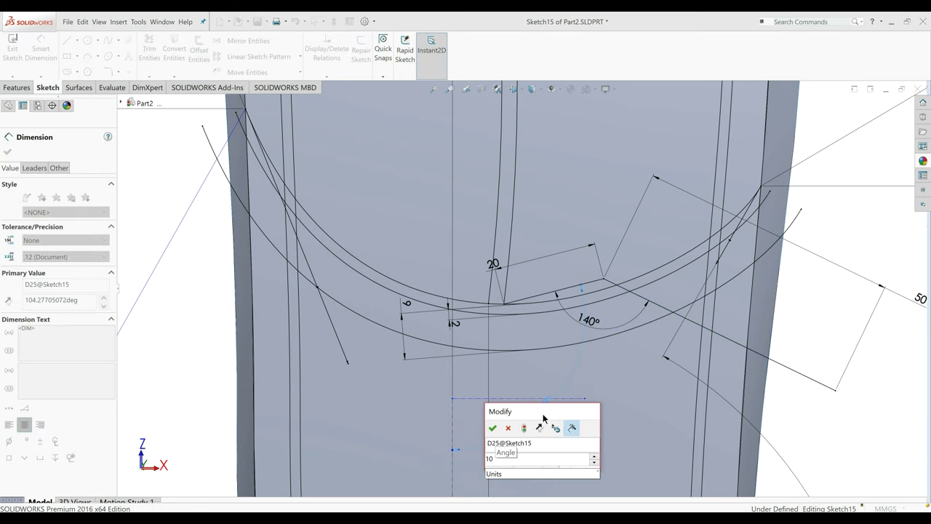
text(5)
key(Return)
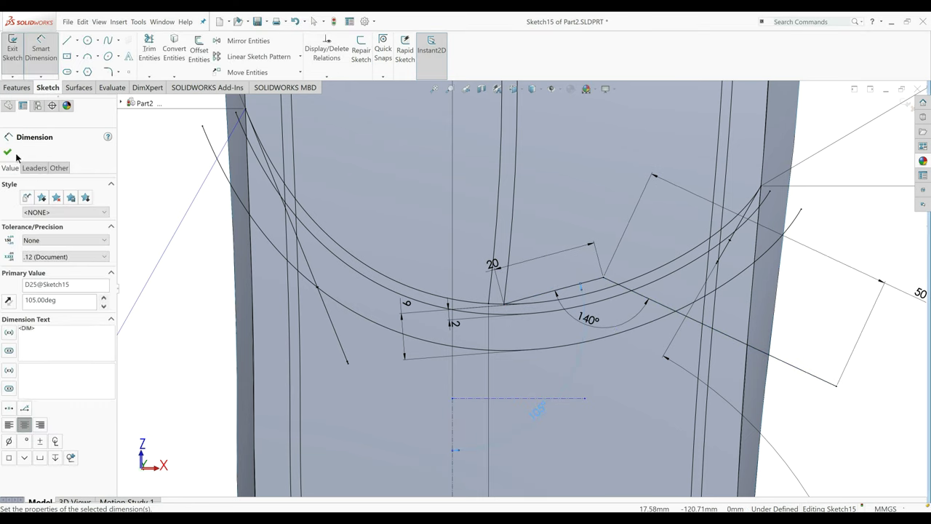
click(10, 153)
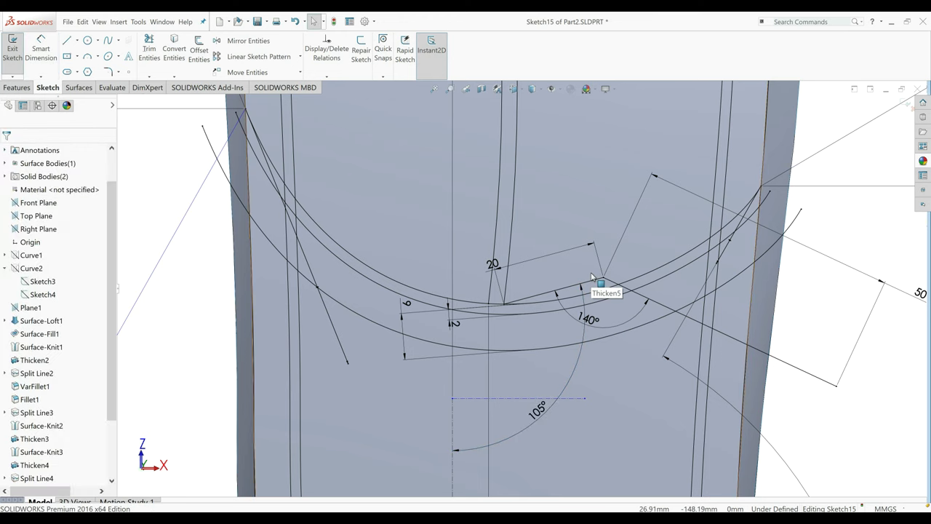
Sketch a new two-segment chevron line beside the first and place a small offset dimension at its start.
click(69, 45)
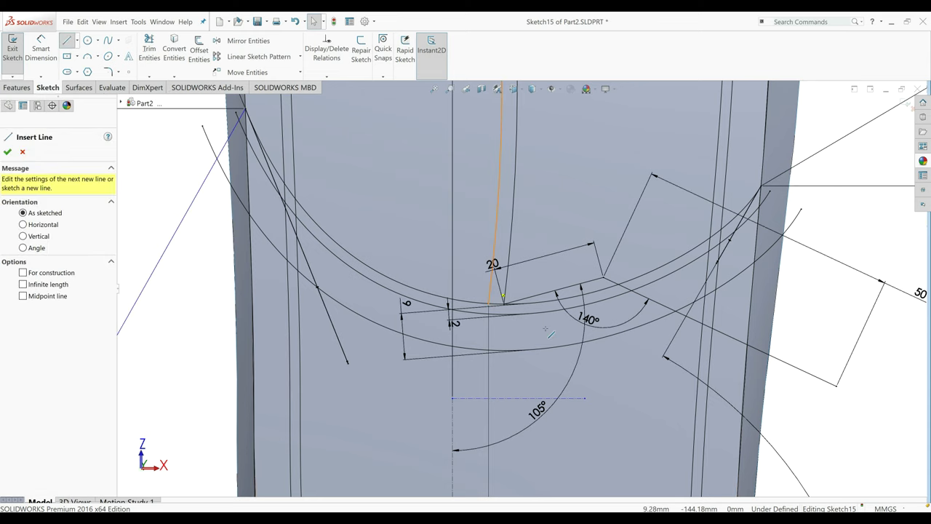
click(513, 289)
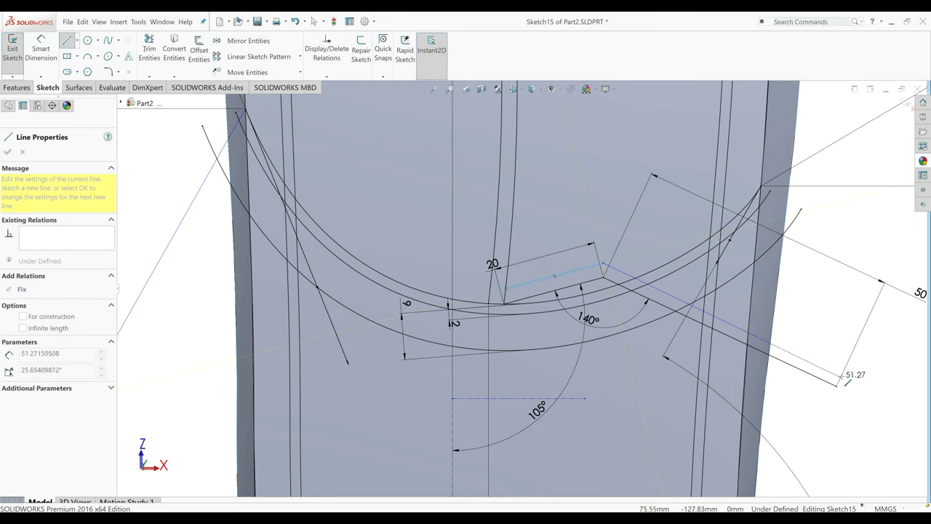
right_click(825, 313)
click(829, 318)
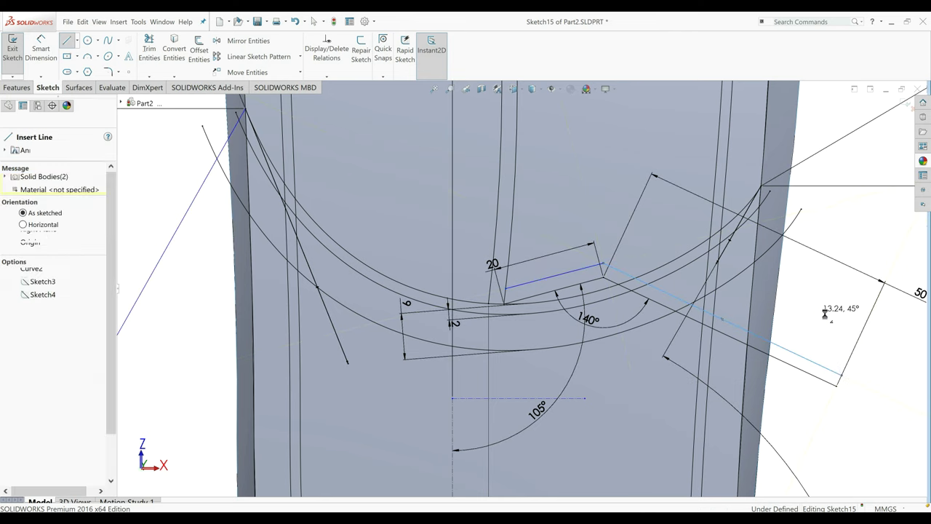
click(41, 51)
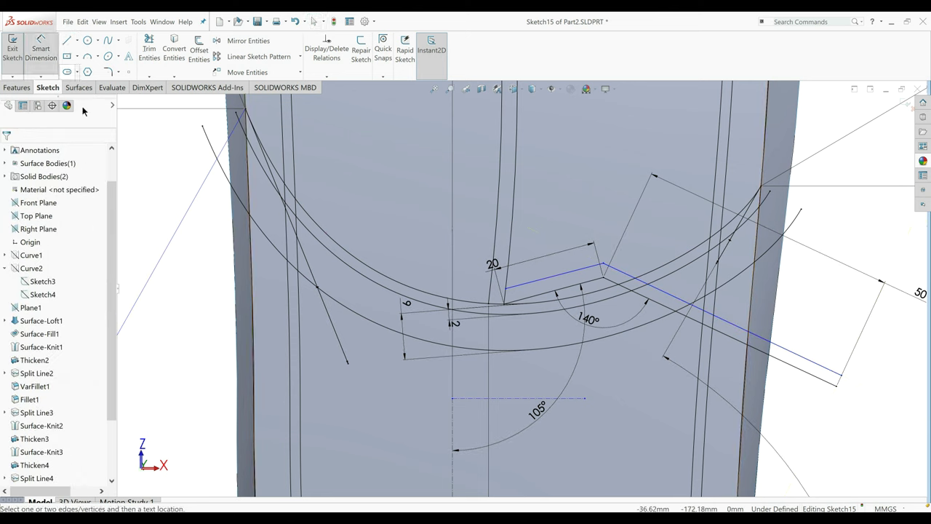
click(523, 298)
click(531, 296)
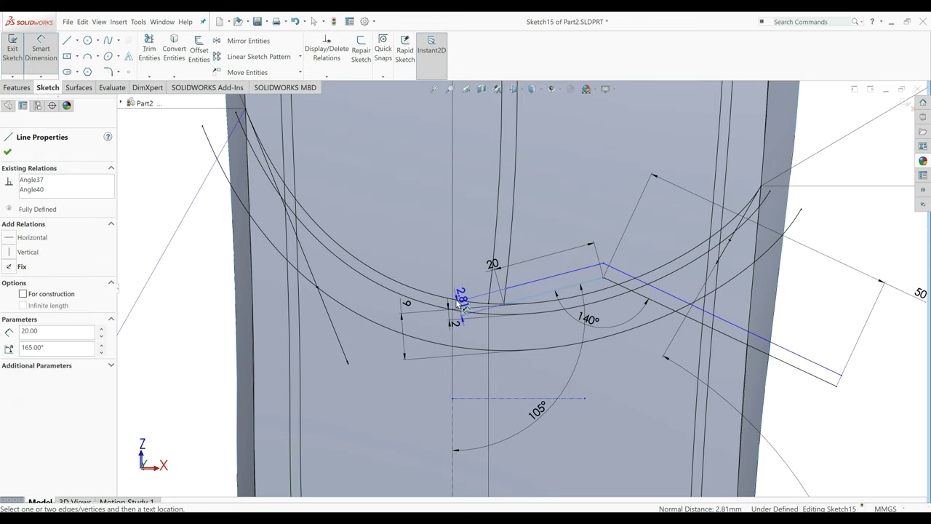
click(467, 289)
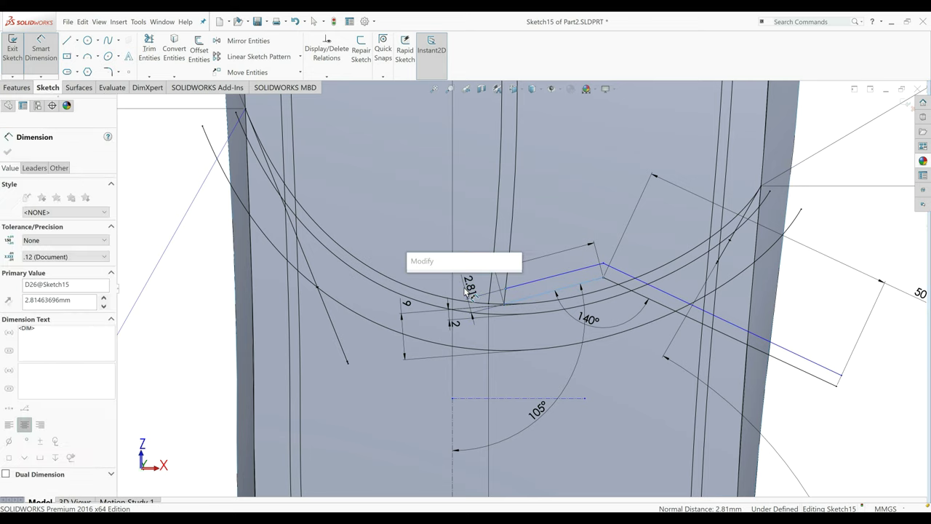
click(674, 305)
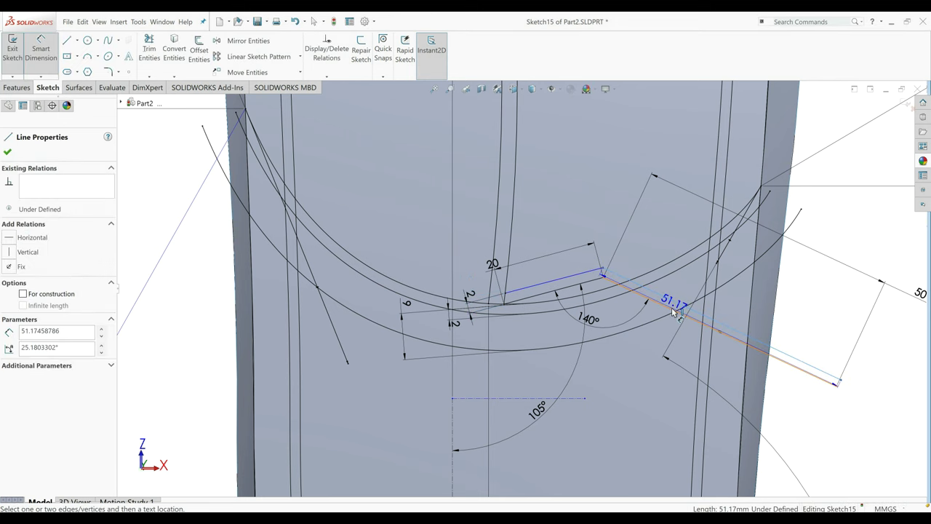
click(41, 48)
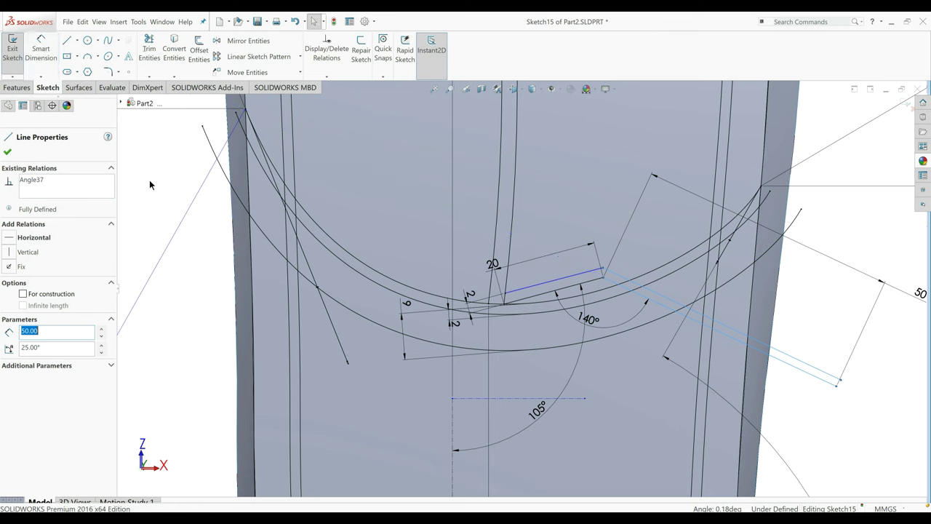
Make the new short and long legs parallel to the existing chevron legs.
click(595, 275)
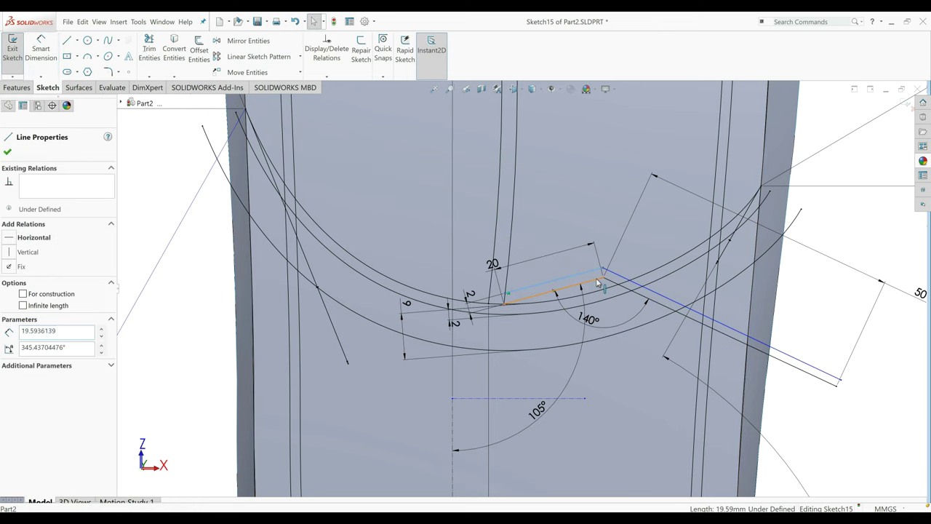
ctrl+click(615, 275)
click(13, 342)
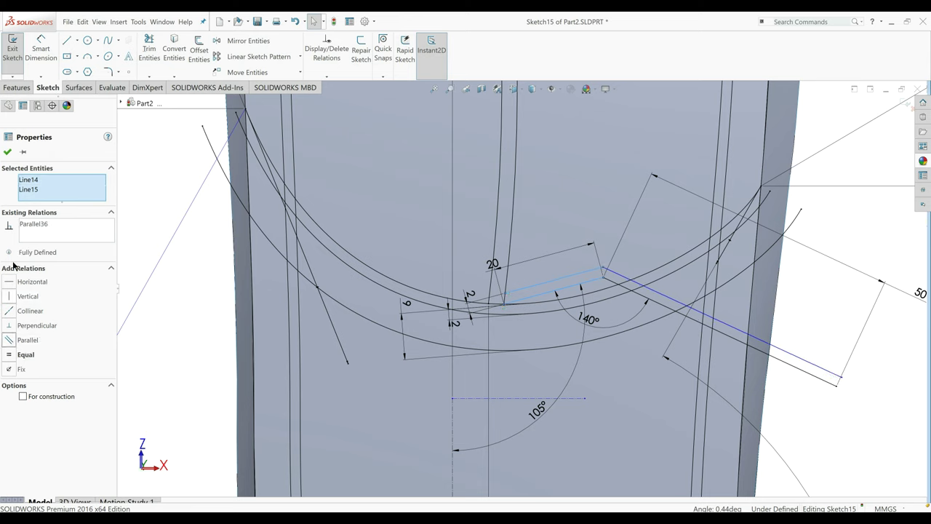
click(7, 152)
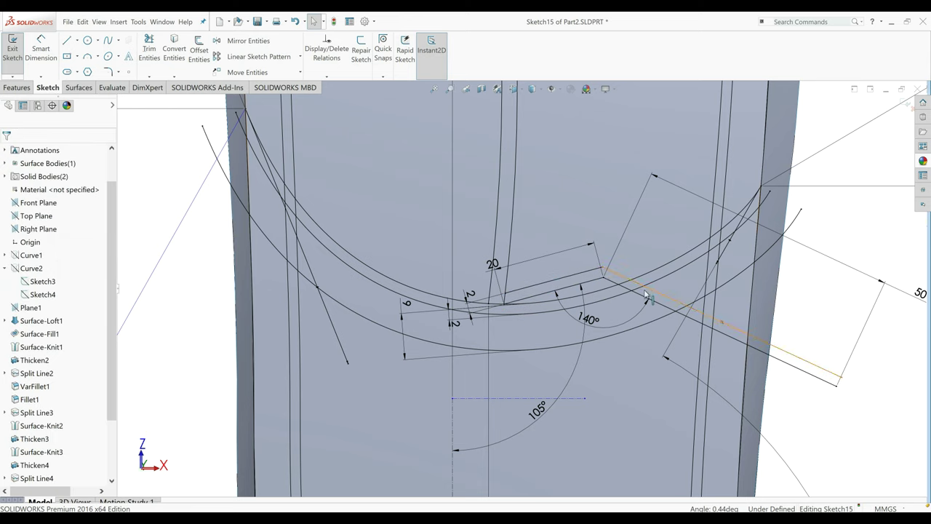
click(642, 296)
ctrl+click(645, 294)
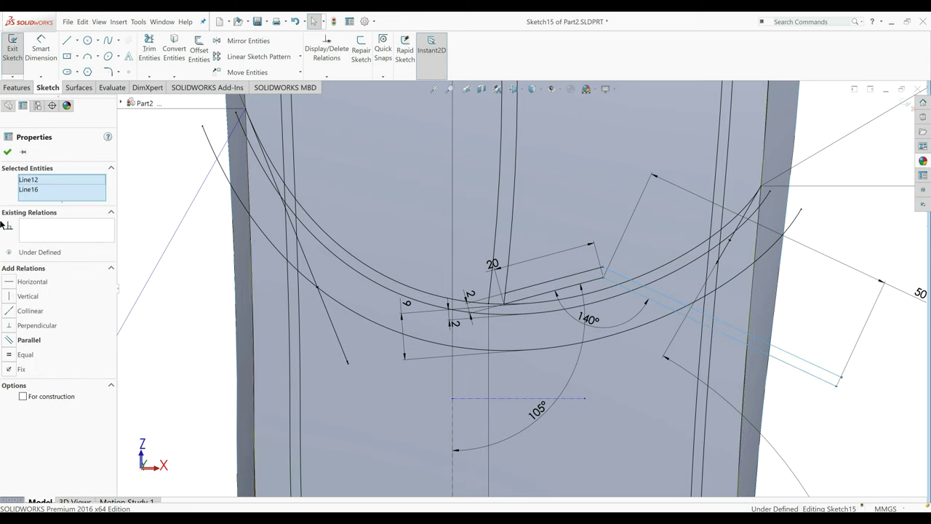
click(13, 342)
click(8, 152)
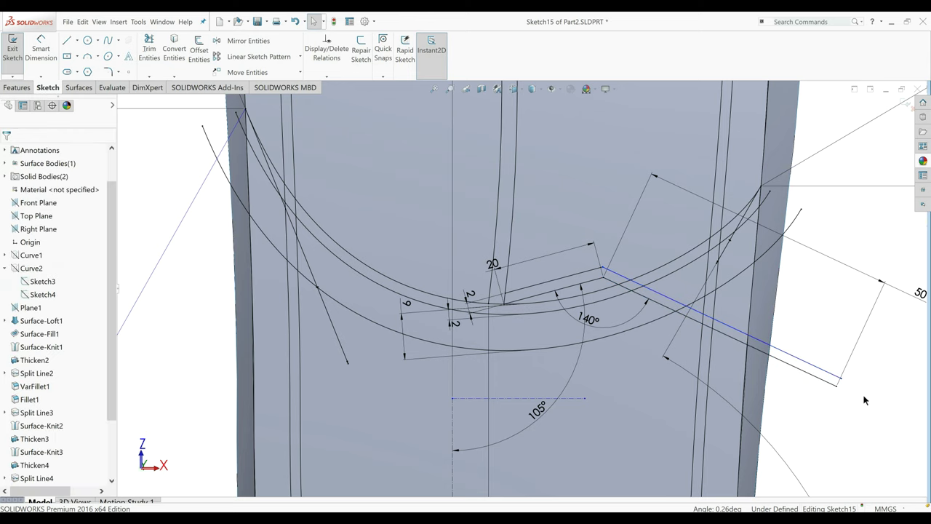
Undo an unwanted vertical endpoint relation and dimension the new long leg to 50 mm.
click(841, 380)
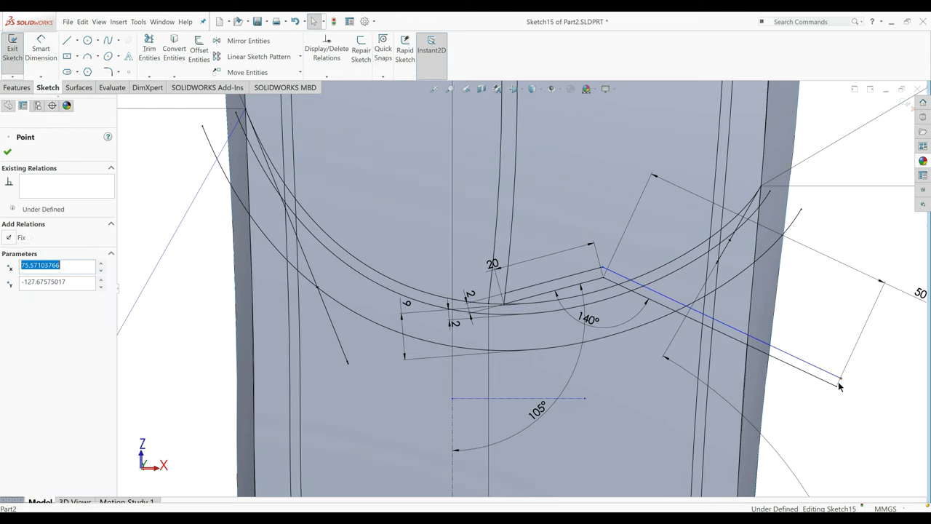
ctrl+click(837, 387)
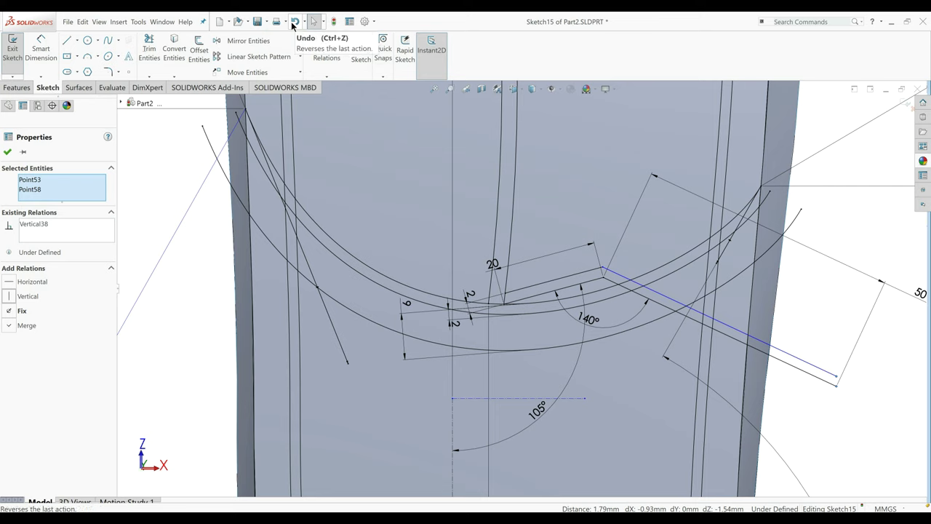
click(294, 22)
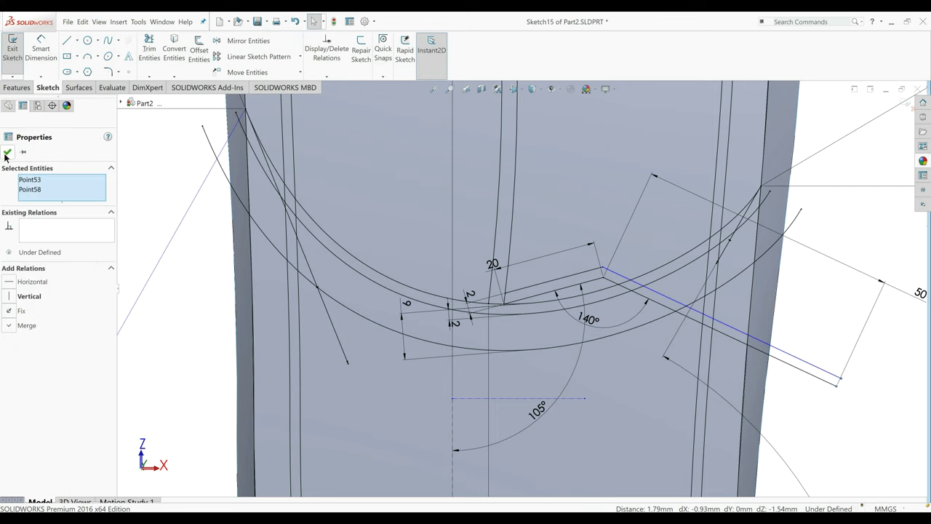
click(7, 152)
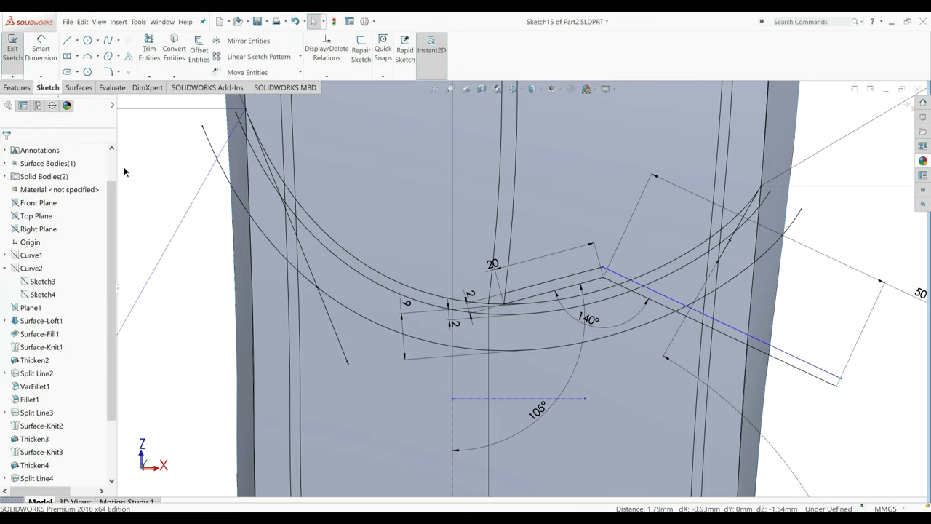
click(771, 349)
click(819, 327)
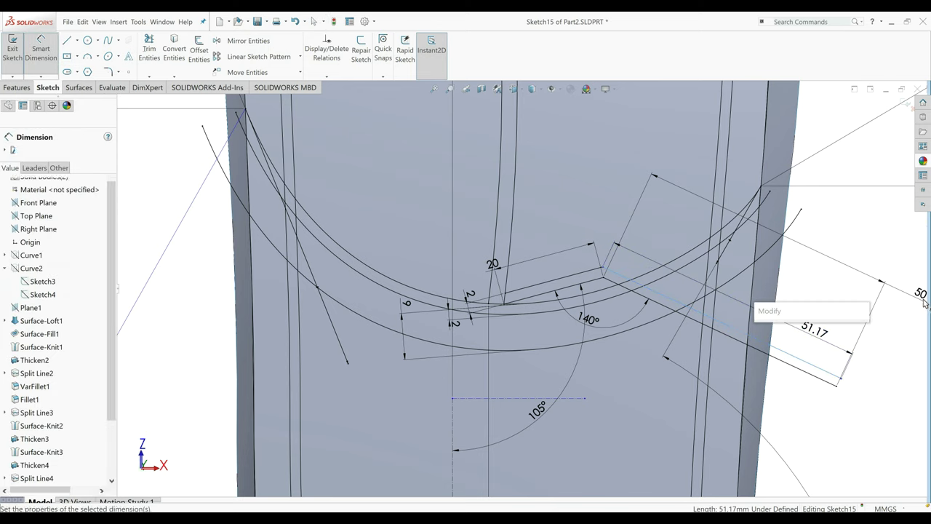
text(50.00mm)
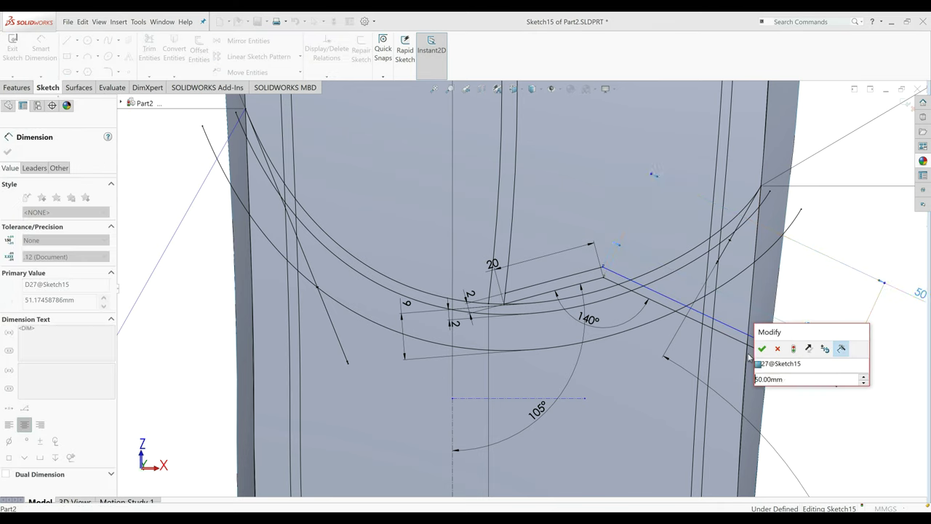
key(Return)
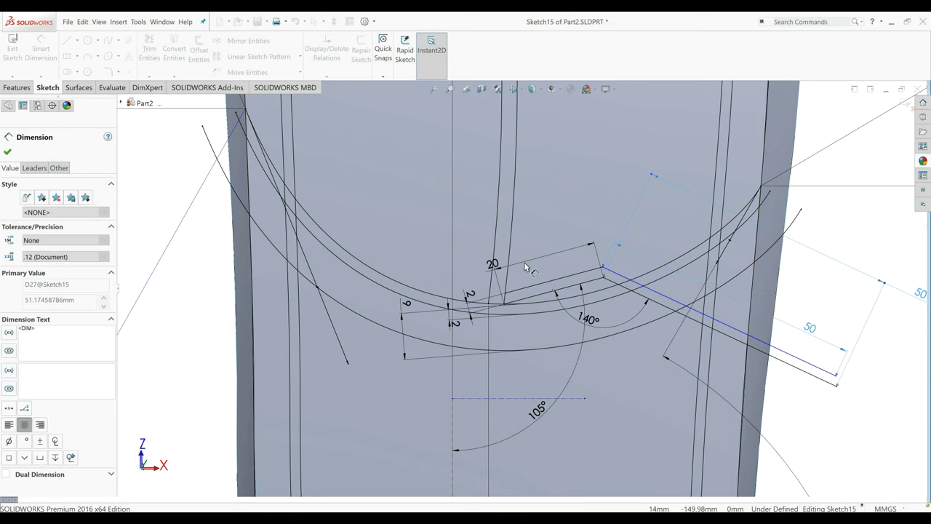
click(7, 153)
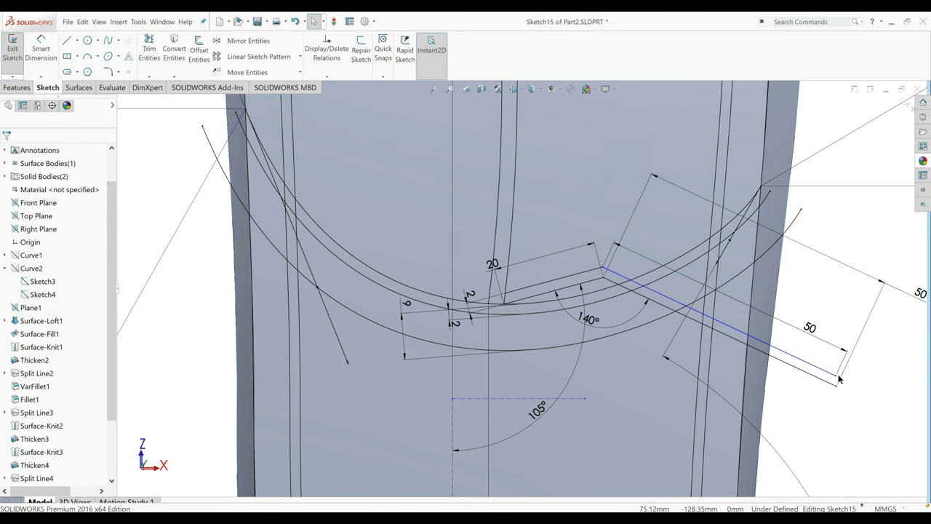
Set a 2 mm gap between the two parallel long tread lines.
click(41, 51)
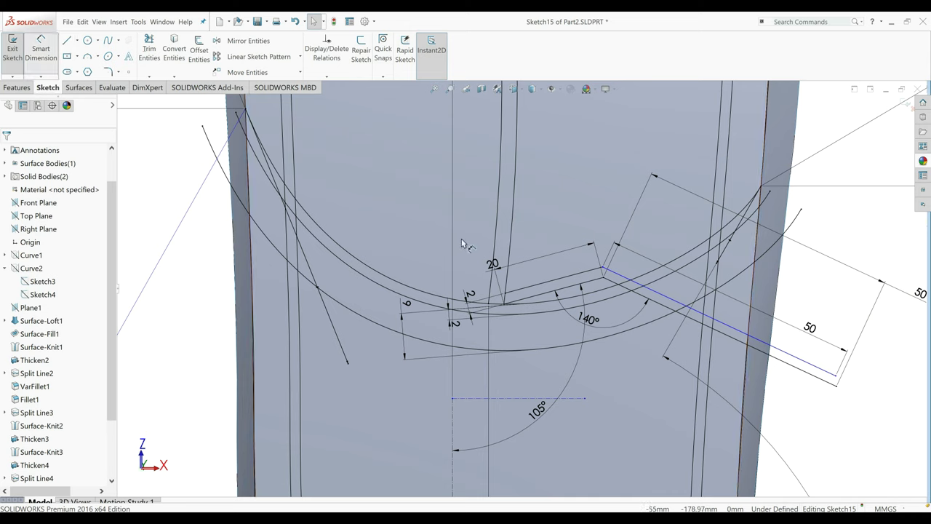
click(805, 365)
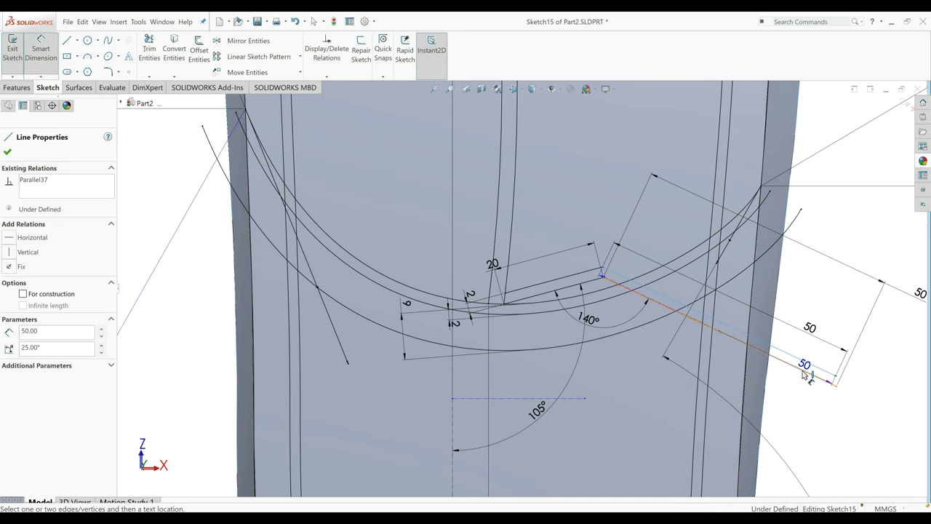
click(813, 364)
click(849, 383)
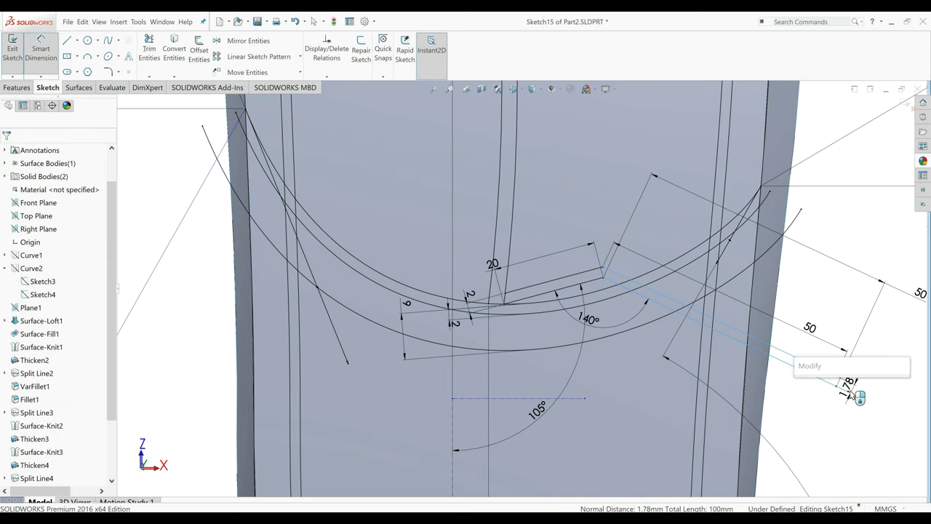
text(2)
key(Return)
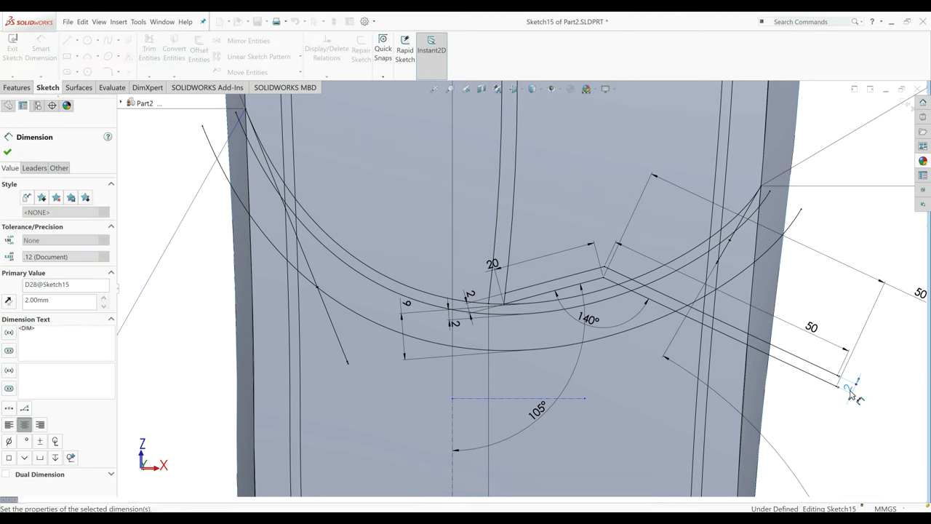
click(6, 153)
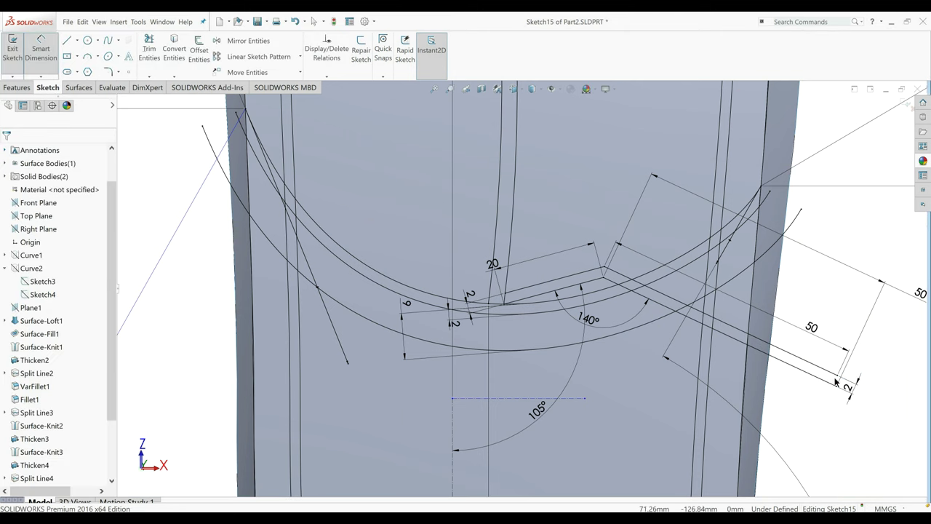
middle_drag(509, 240, 528, 225)
scroll(528, 225, down, 2)
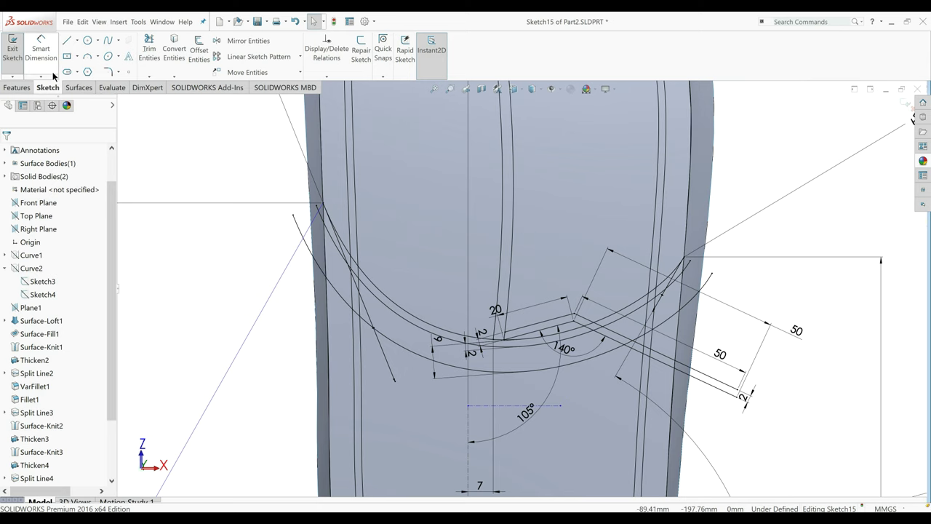
Sketch two connected line segments for the left chevron arm.
click(67, 40)
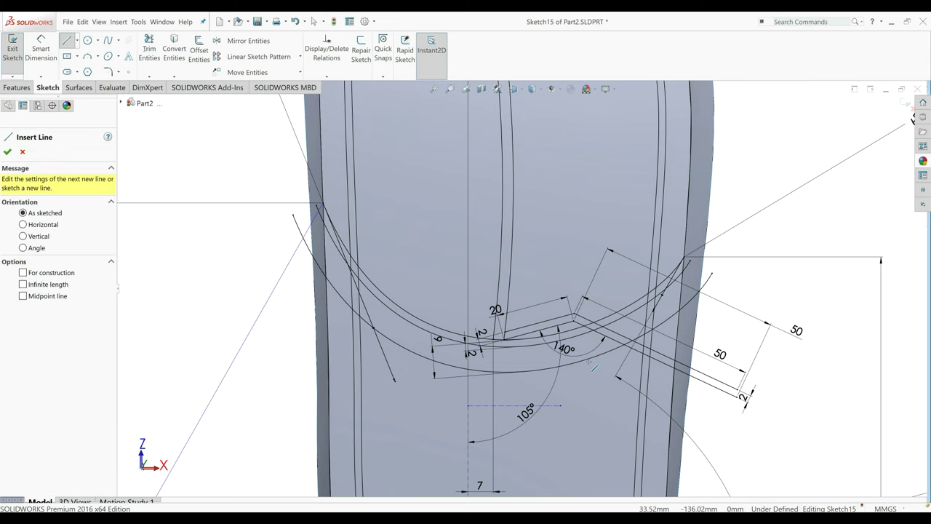
scroll(561, 356, down, 5)
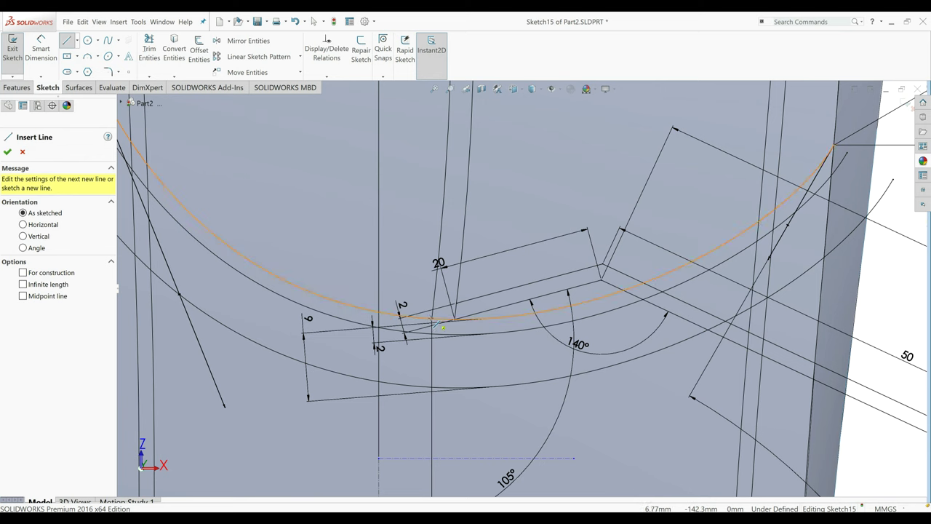
click(433, 320)
key(z)
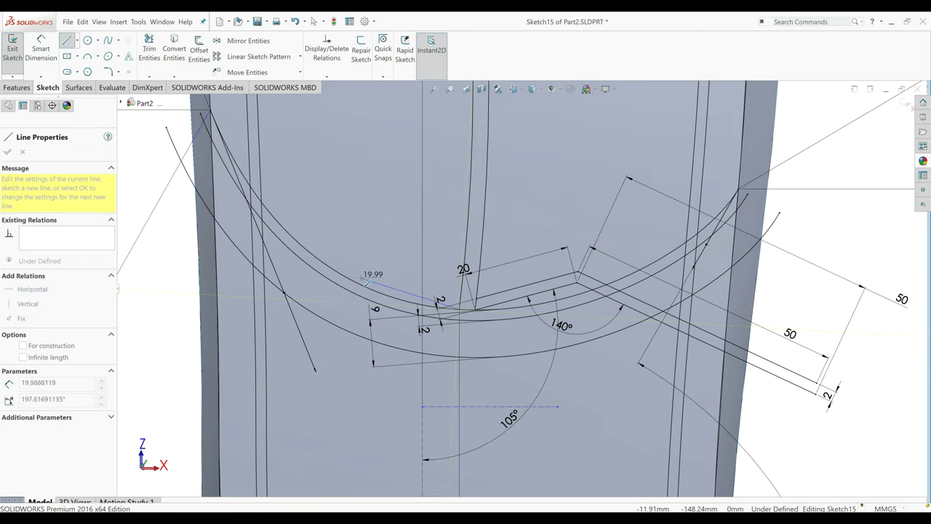
click(367, 276)
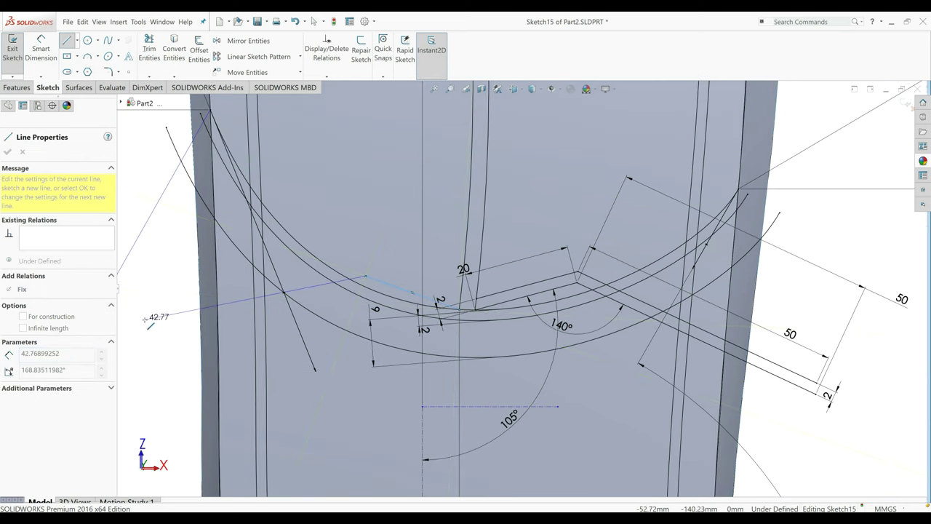
key(Return)
Dimension the left arm's short segment to 20 mm and long segment to 50 mm.
click(40, 51)
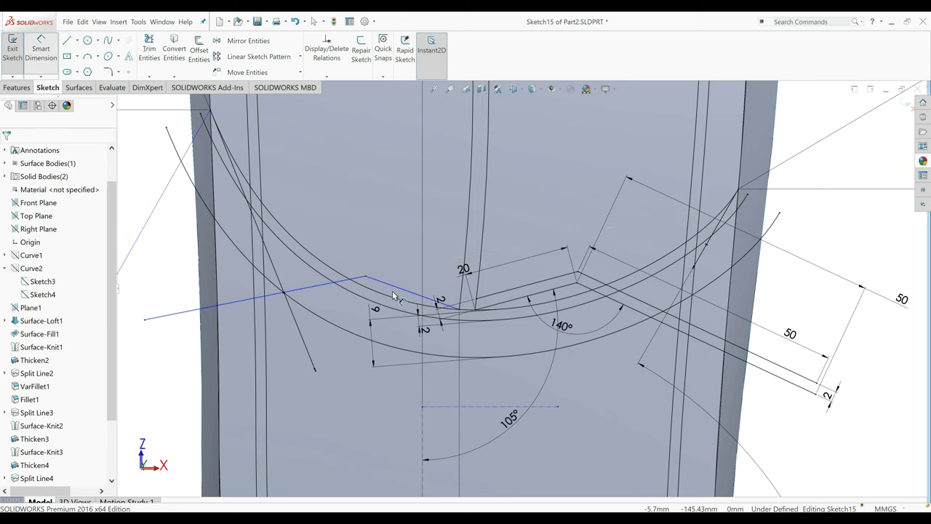
click(393, 289)
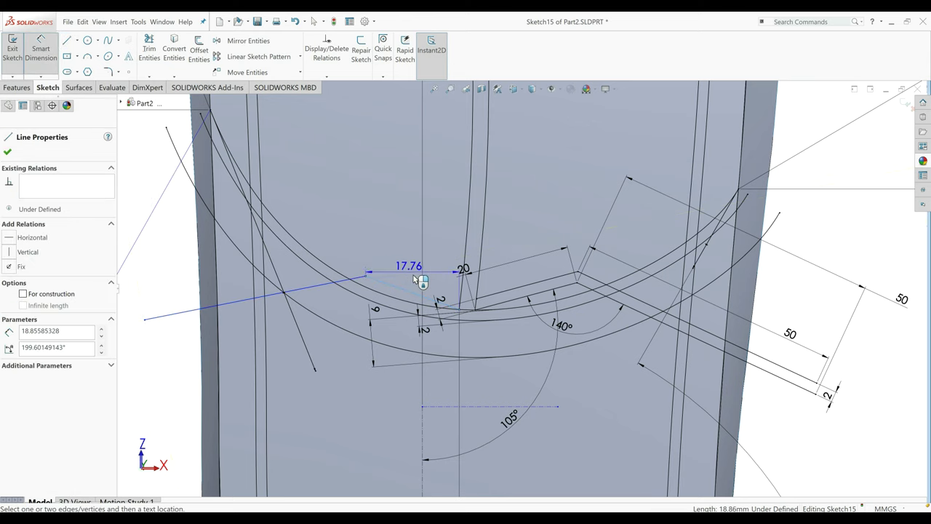
click(436, 288)
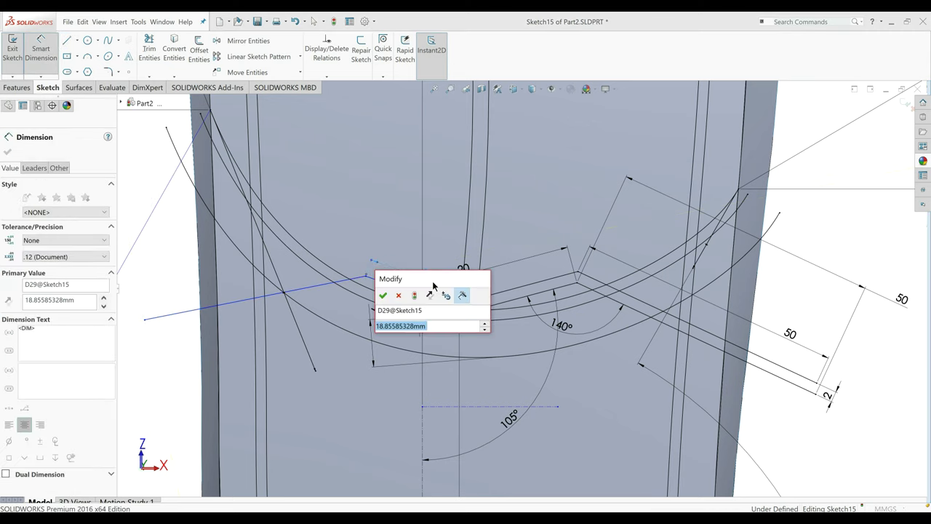
text(20)
key(Return)
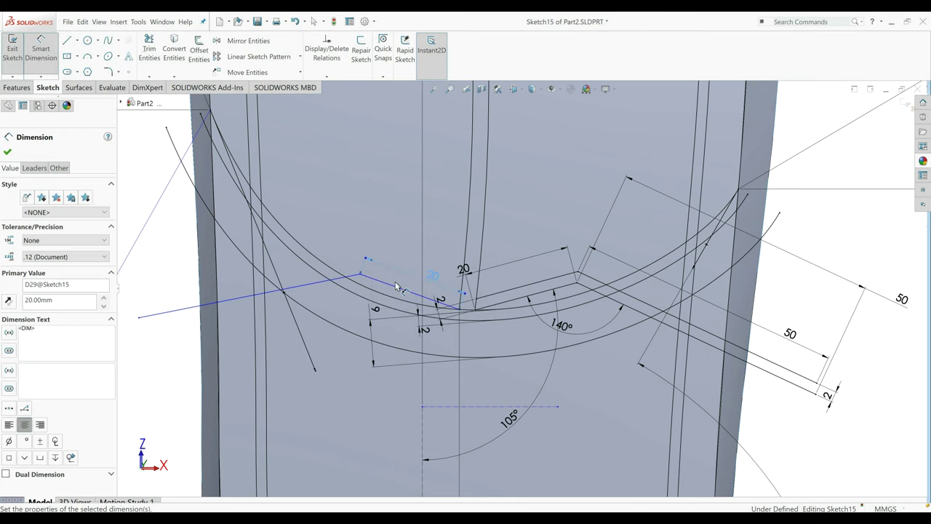
key(z)
key(z)
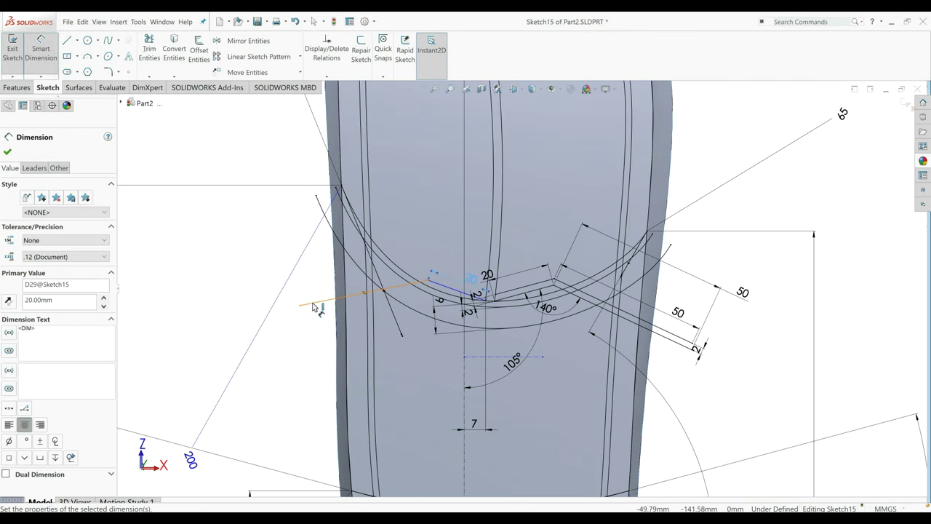
click(311, 298)
click(312, 291)
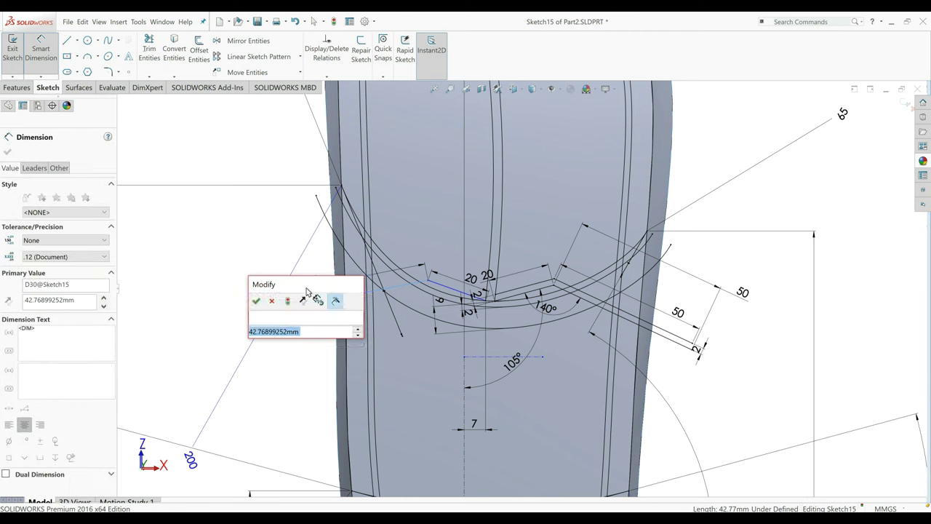
text(4)
key(Return)
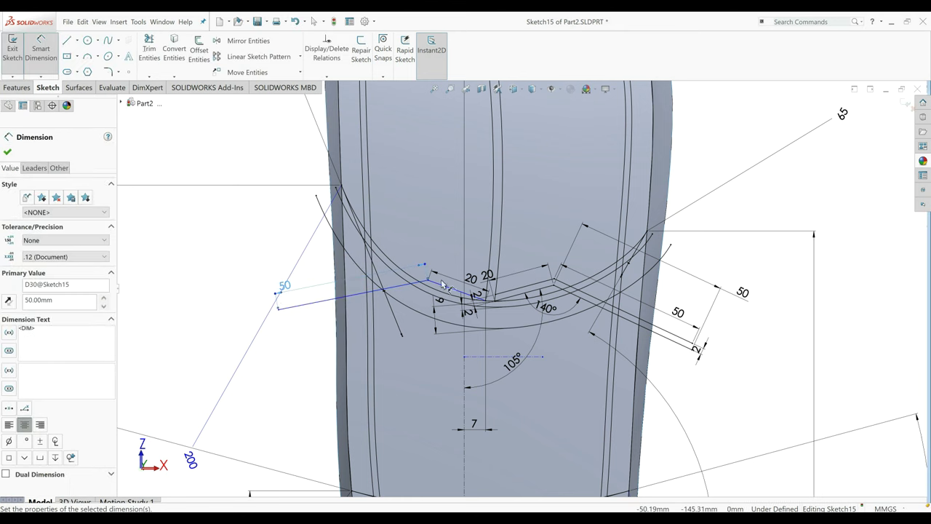
Set the left arm's angle to the centre line to 109.6° and its bend to 140°.
scroll(466, 302, down, 2)
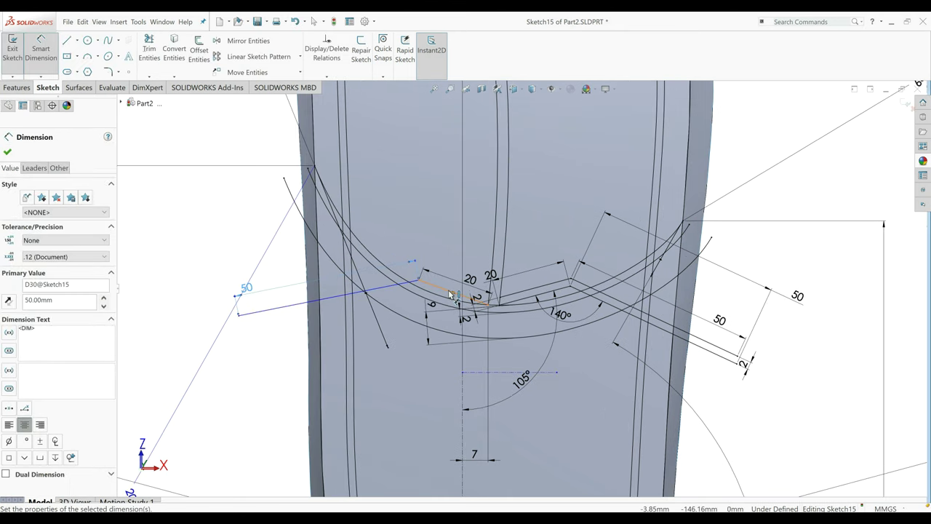
click(451, 295)
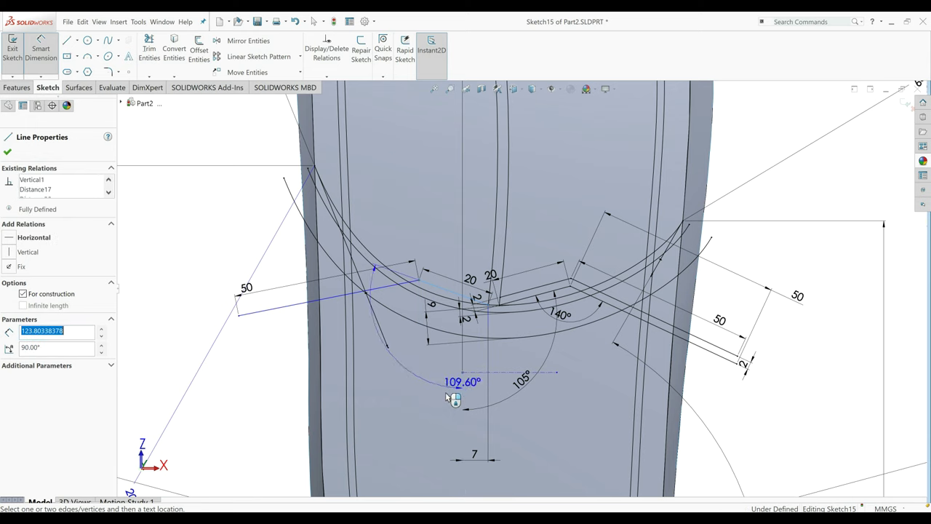
click(438, 394)
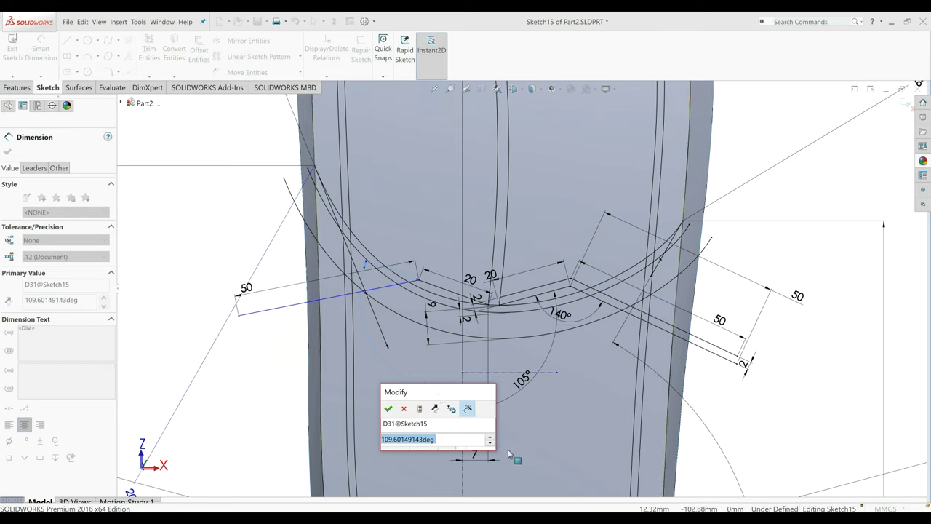
text(109.6)
key(Return)
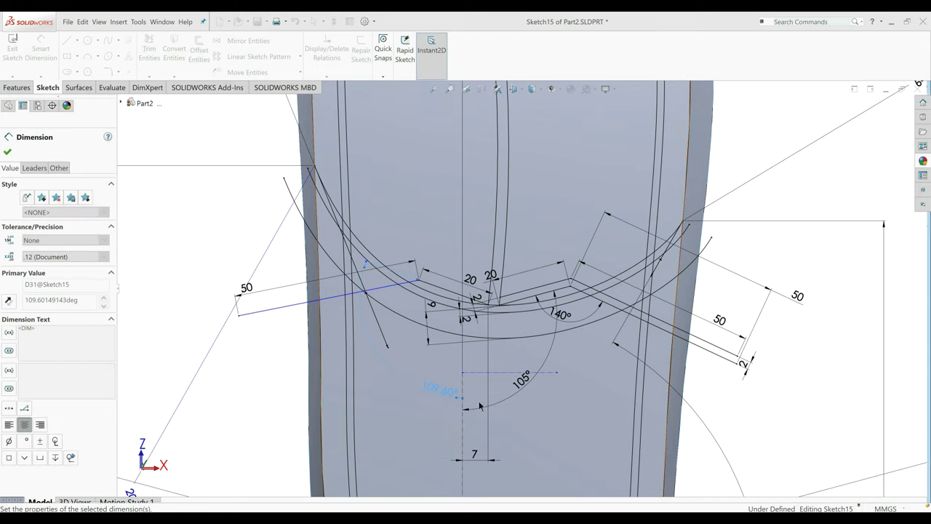
click(397, 296)
click(413, 288)
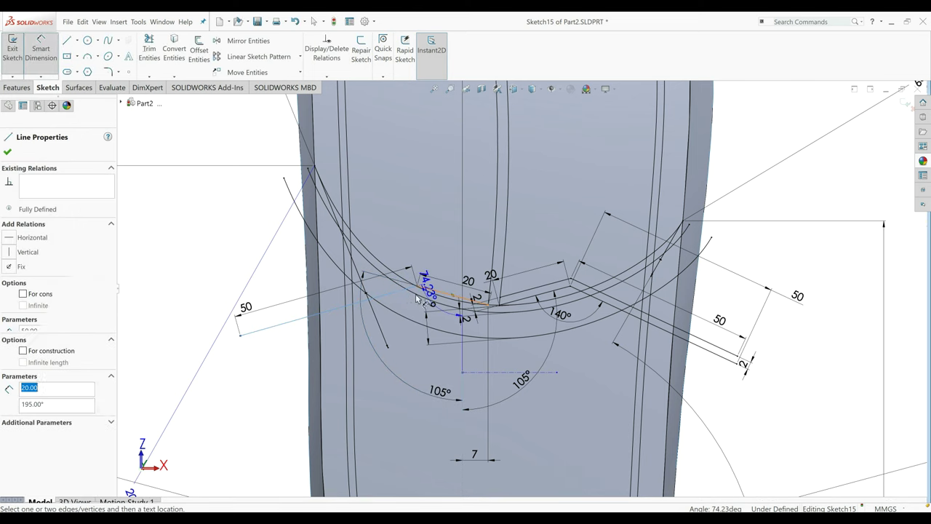
click(416, 336)
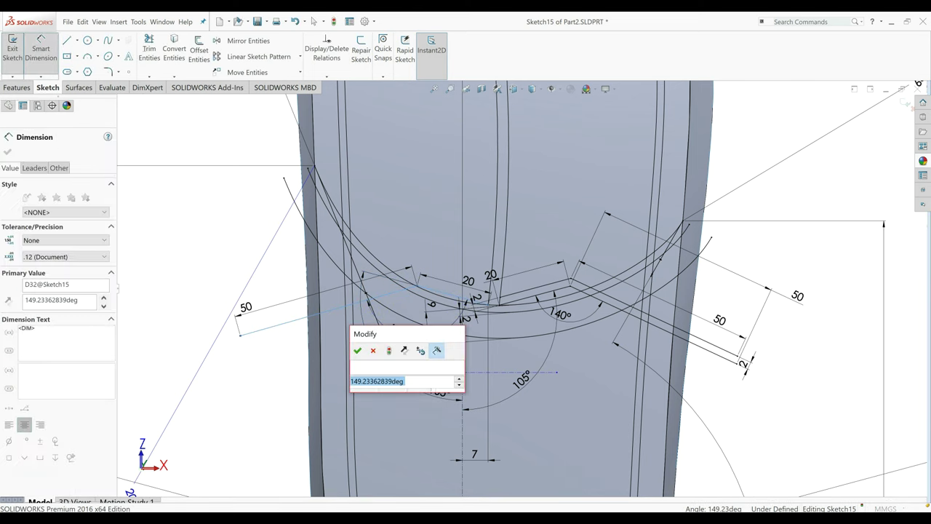
text(140)
key(Return)
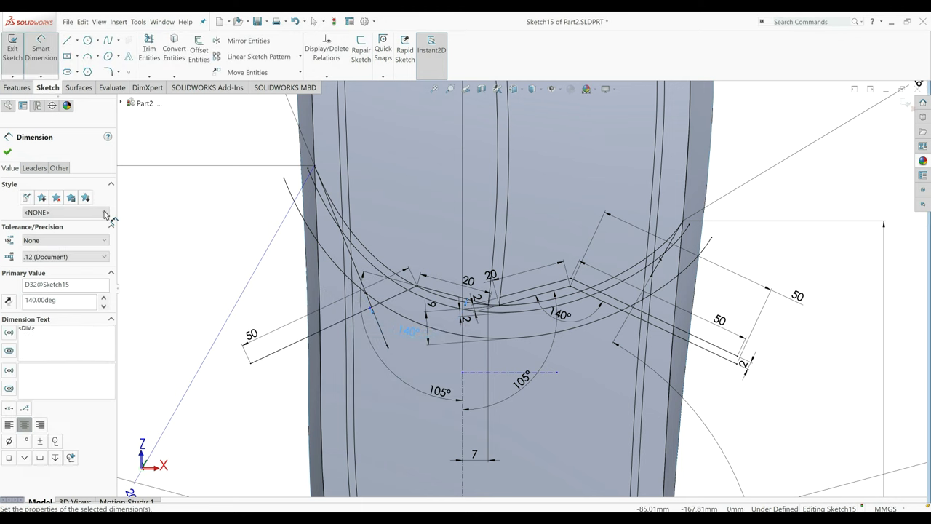
click(7, 152)
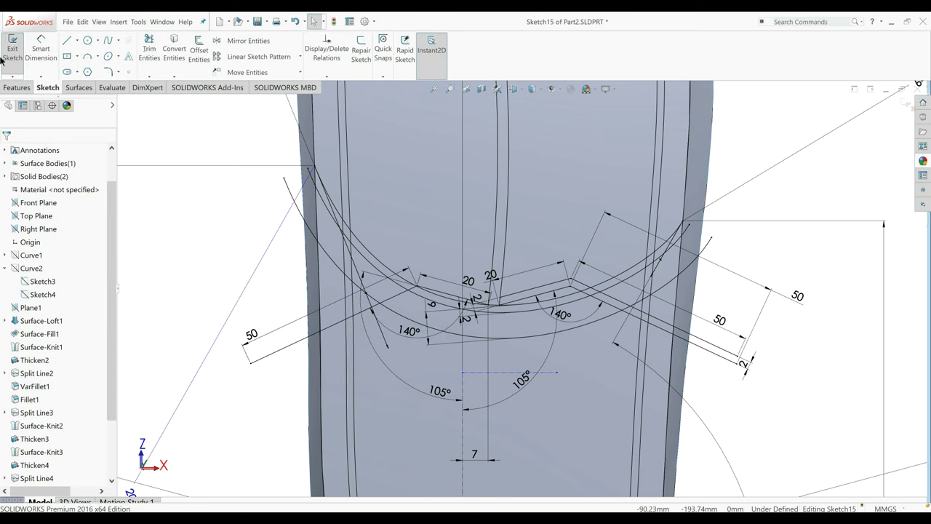
scroll(462, 269, down, 3)
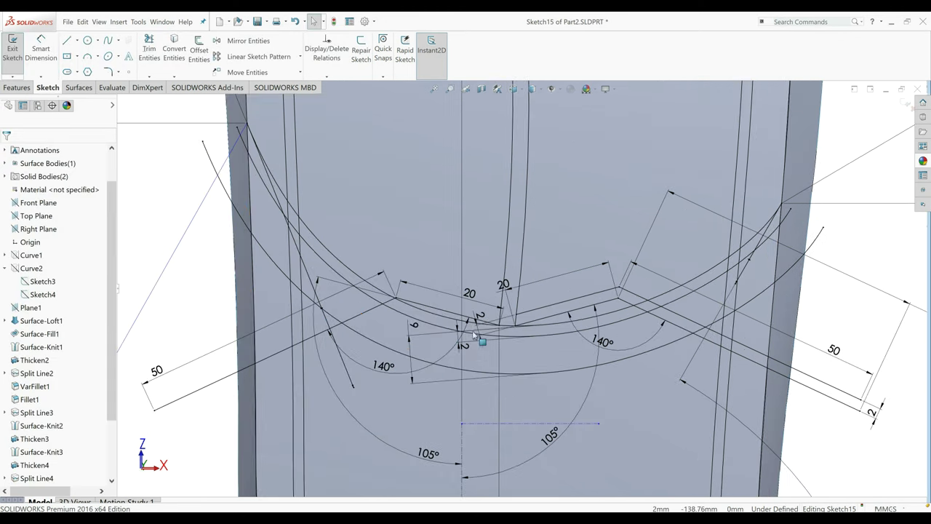
Sketch a second two-segment line beside the left chevron arm.
click(66, 40)
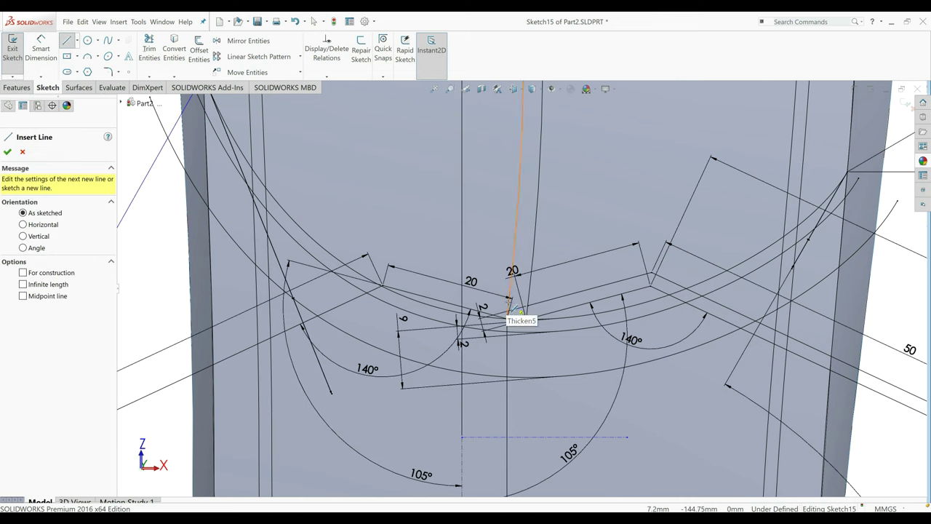
click(509, 297)
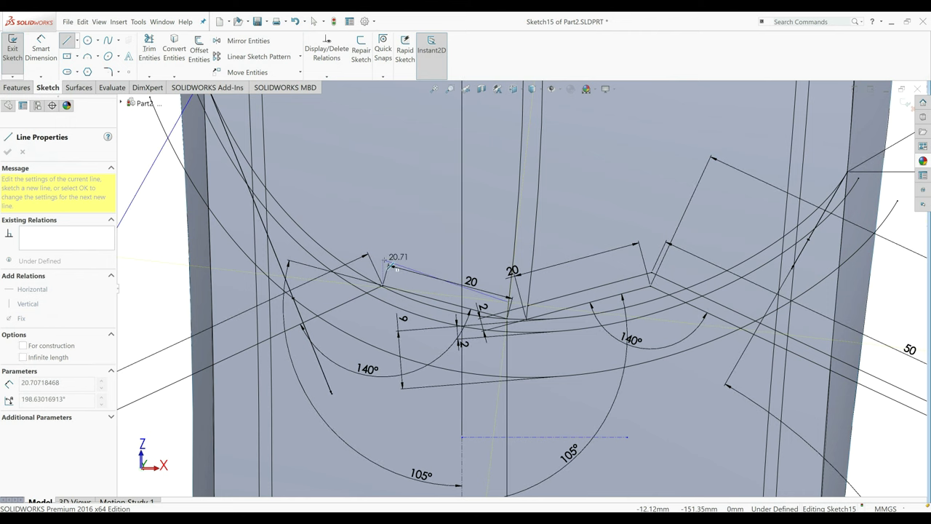
click(390, 266)
scroll(522, 281, up, 4)
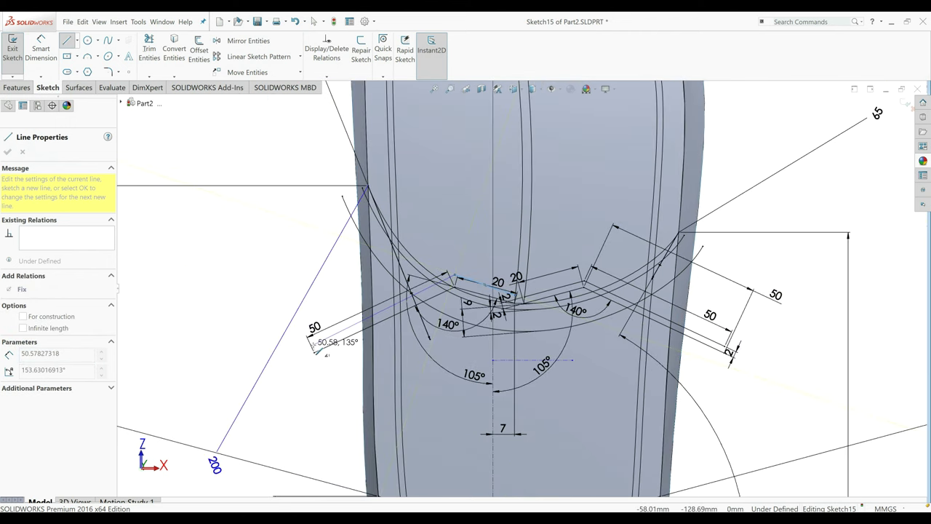
right_click(317, 350)
click(299, 318)
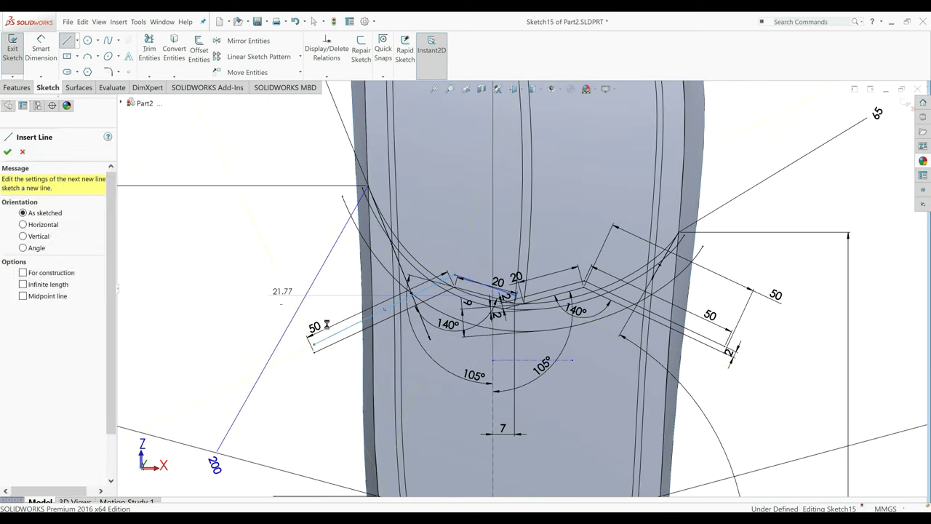
key(Escape)
scroll(320, 346, down, 2)
Make the new long and short segments parallel to the matching chevron segments.
click(336, 346)
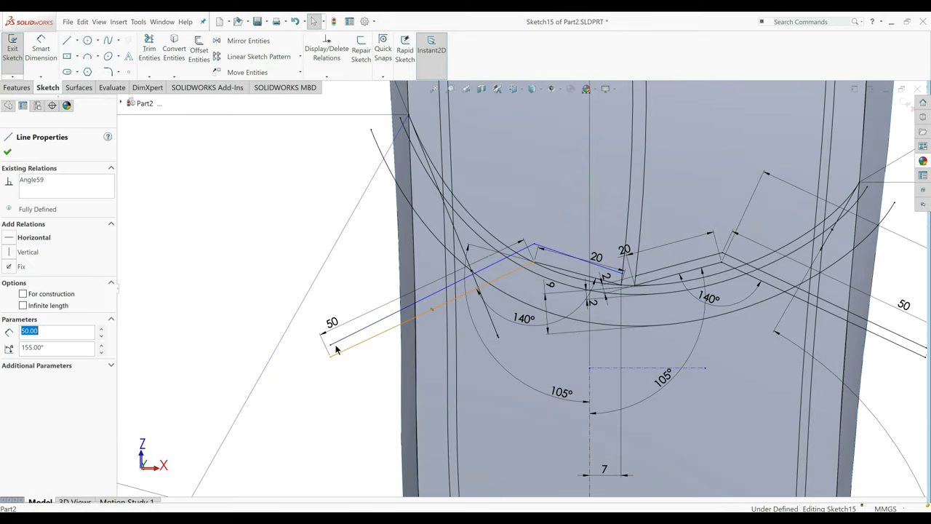
ctrl+click(318, 346)
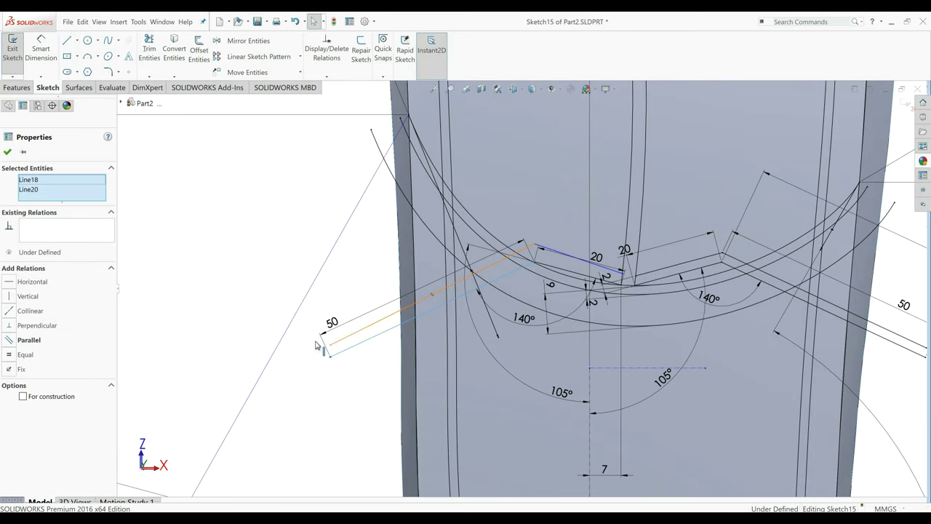
click(11, 340)
click(7, 152)
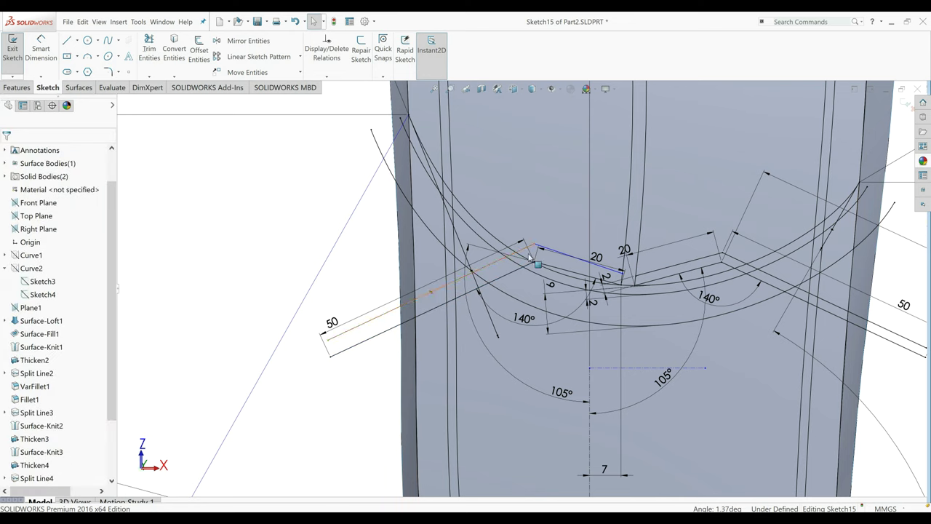
click(555, 255)
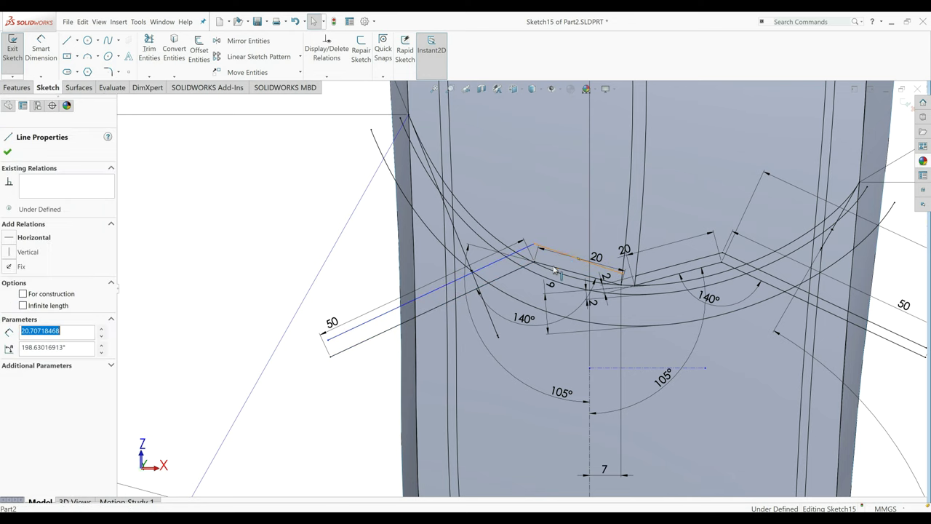
ctrl+click(551, 263)
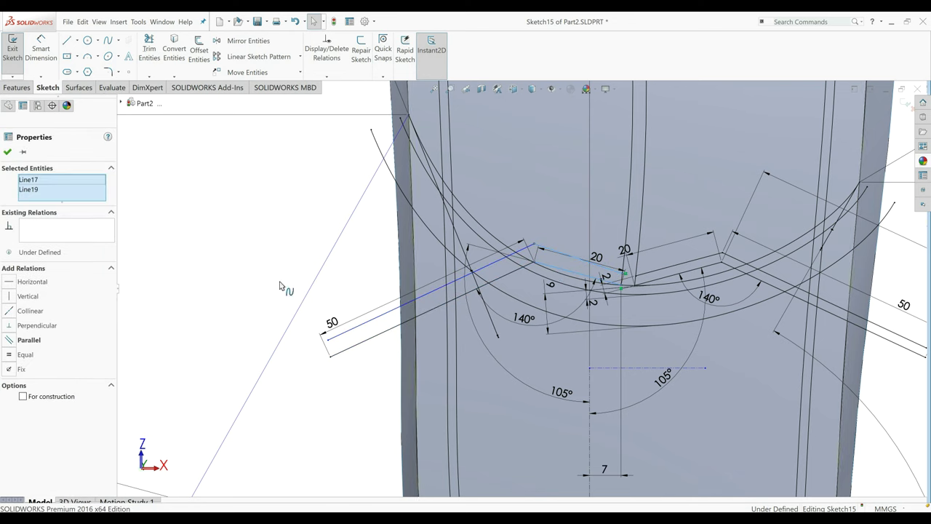
click(11, 339)
click(8, 151)
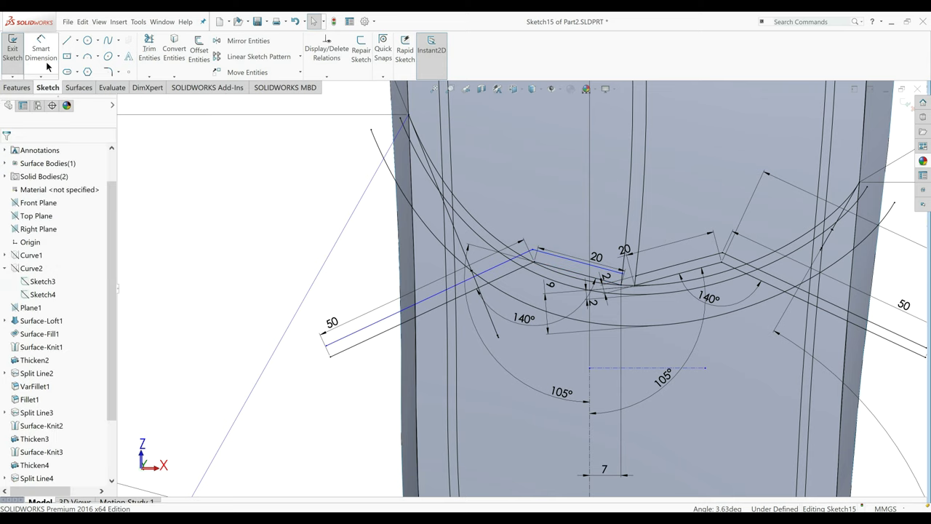
click(47, 66)
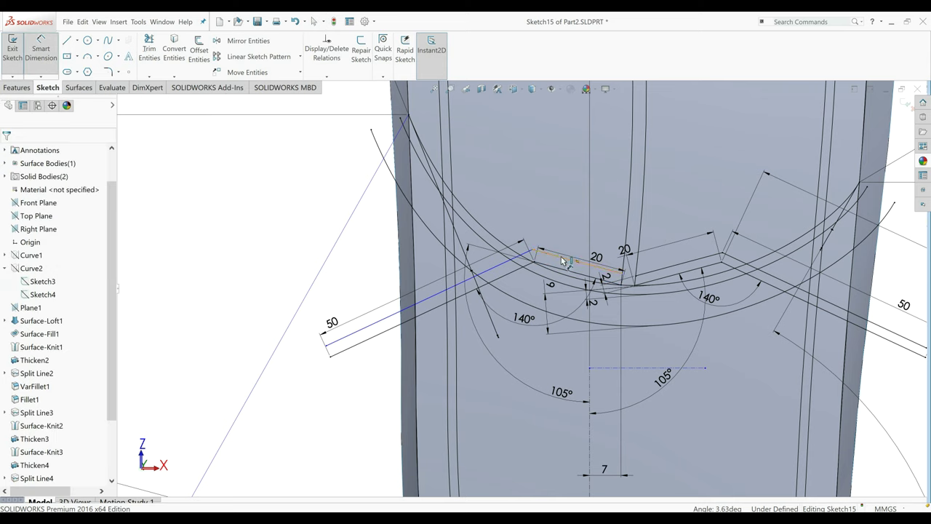
Dimension both spacings between the parallel left tread lines to 2 mm.
click(562, 262)
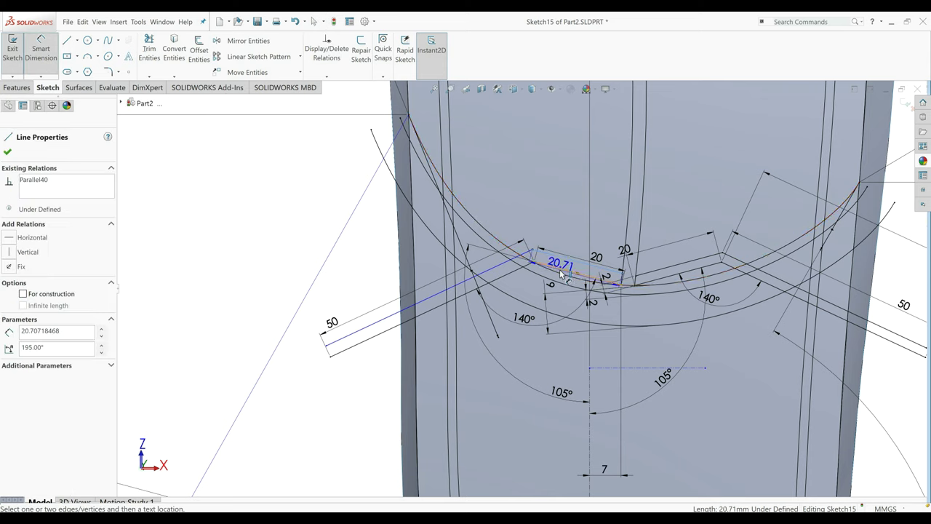
click(554, 267)
click(557, 263)
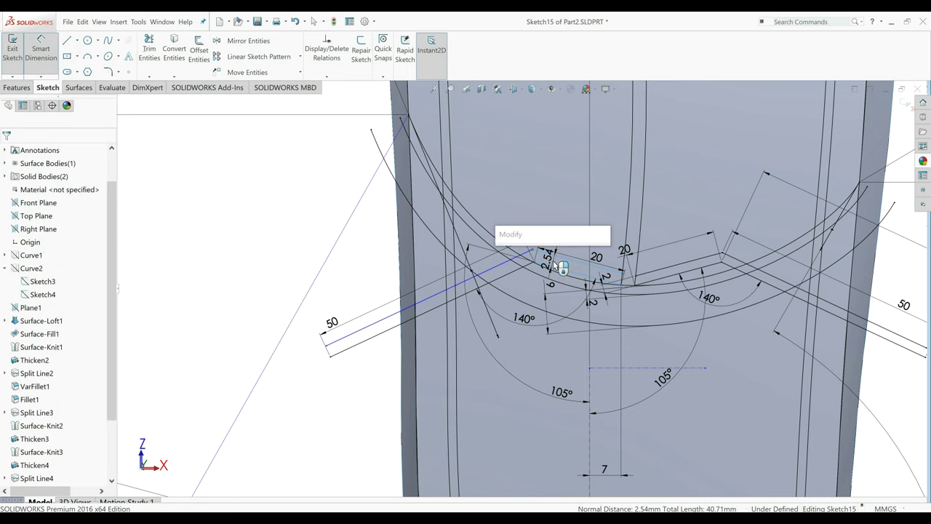
text(2)
key(Return)
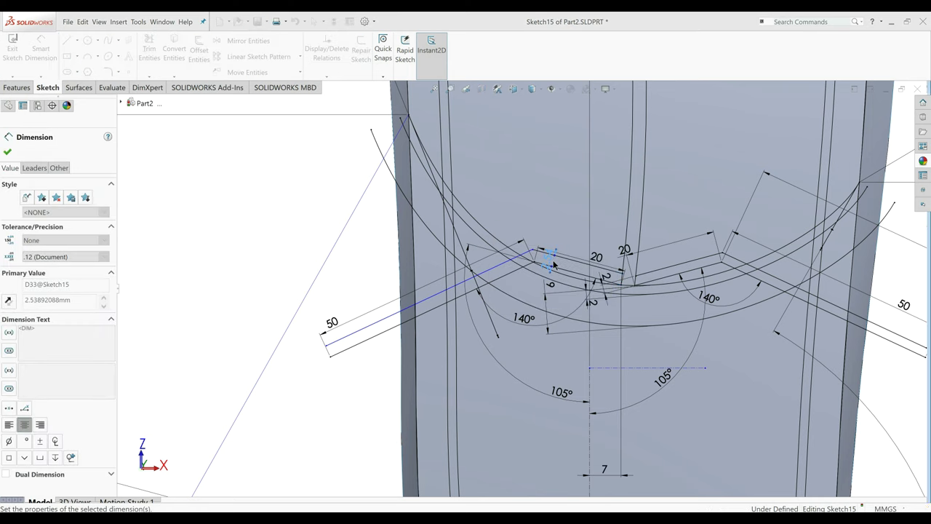
click(389, 319)
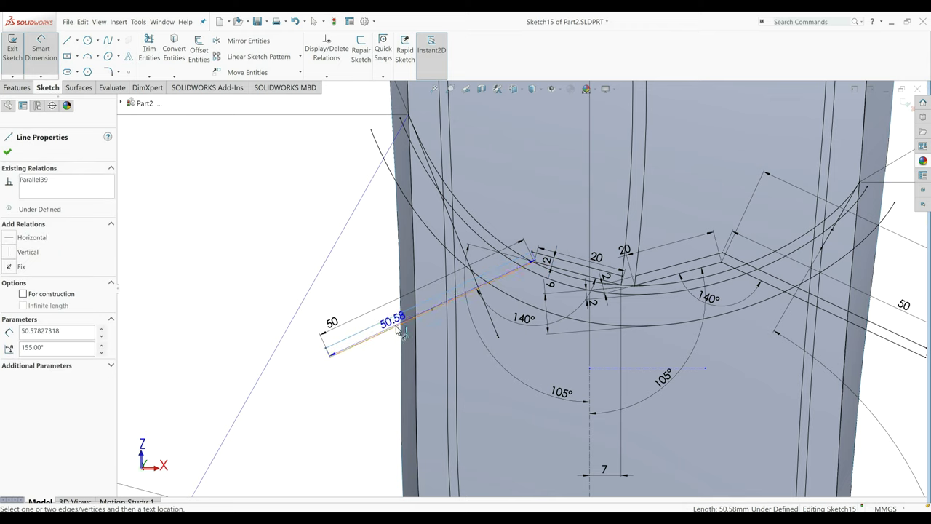
click(398, 327)
click(396, 327)
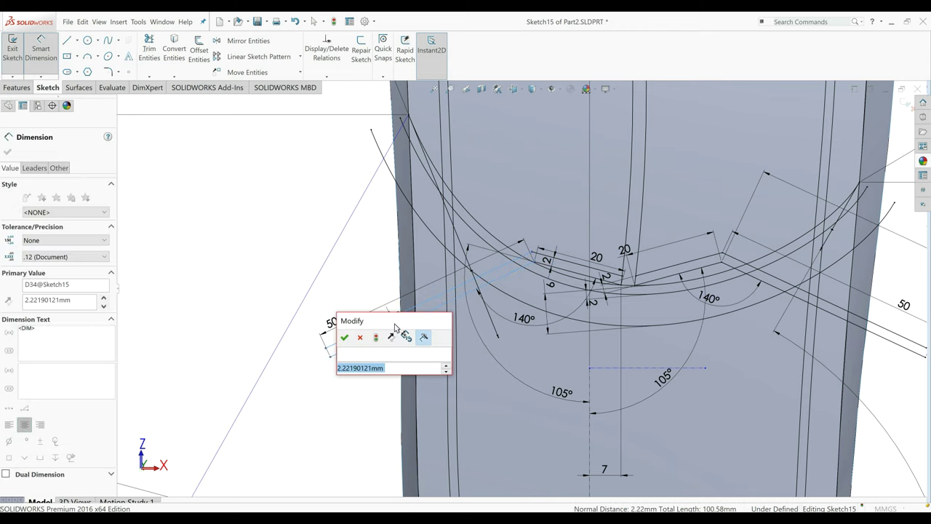
key(Return)
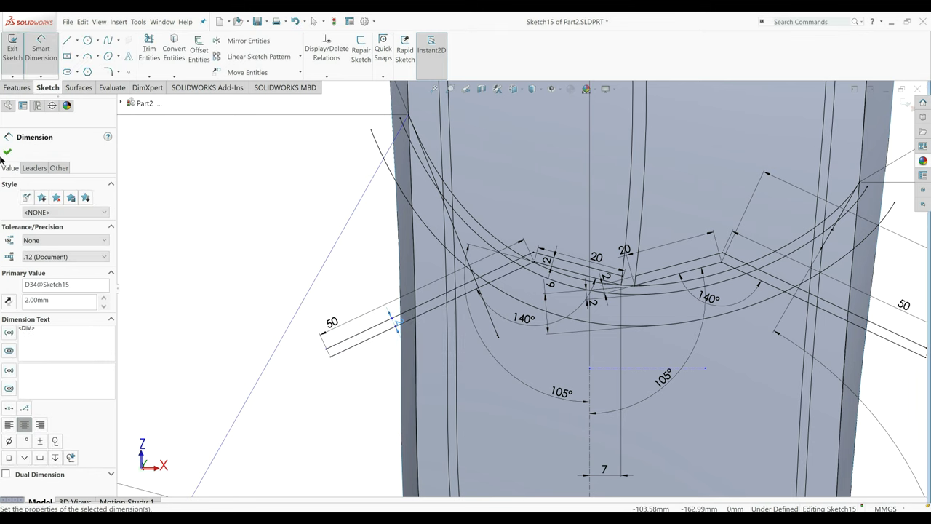
key(Escape)
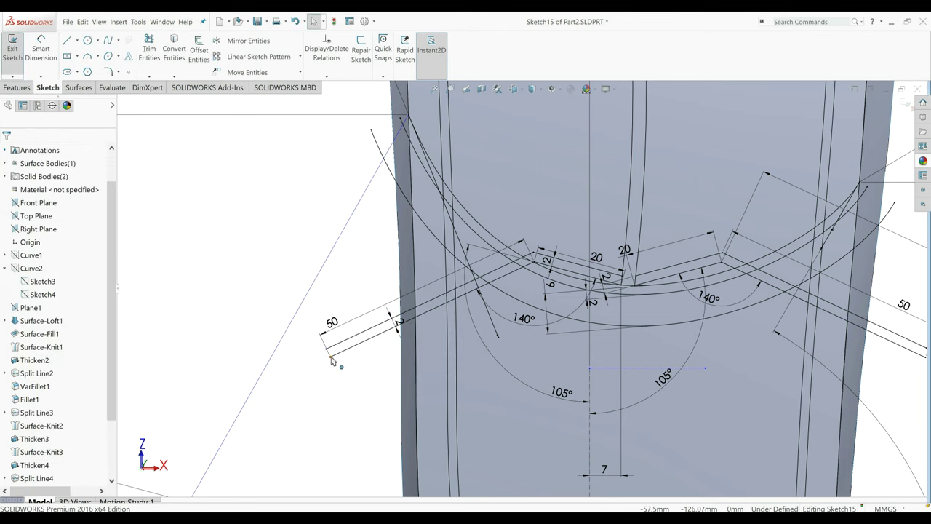
Add a Vertical relation between the two lines' outer endpoints and zoom out.
click(329, 356)
ctrl+click(321, 334)
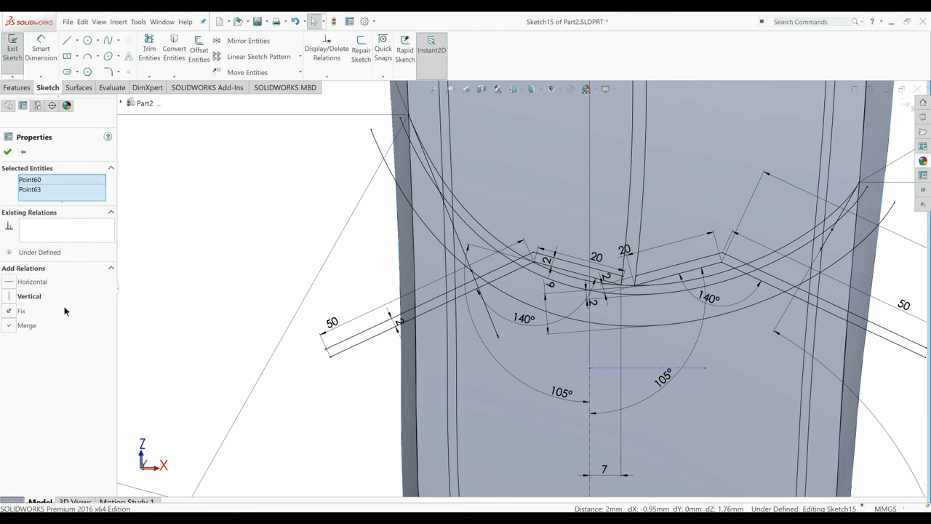
click(6, 297)
click(269, 213)
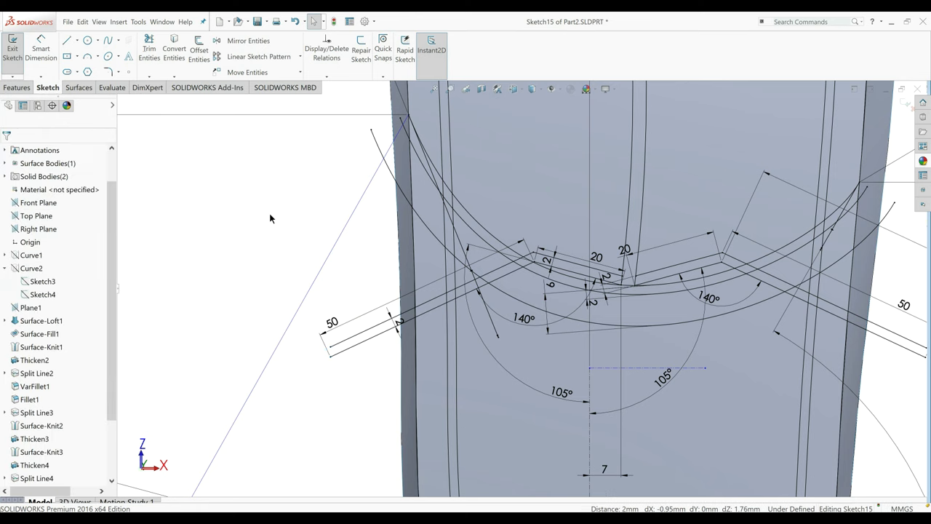
scroll(642, 247, up, 2)
scroll(632, 247, up, 3)
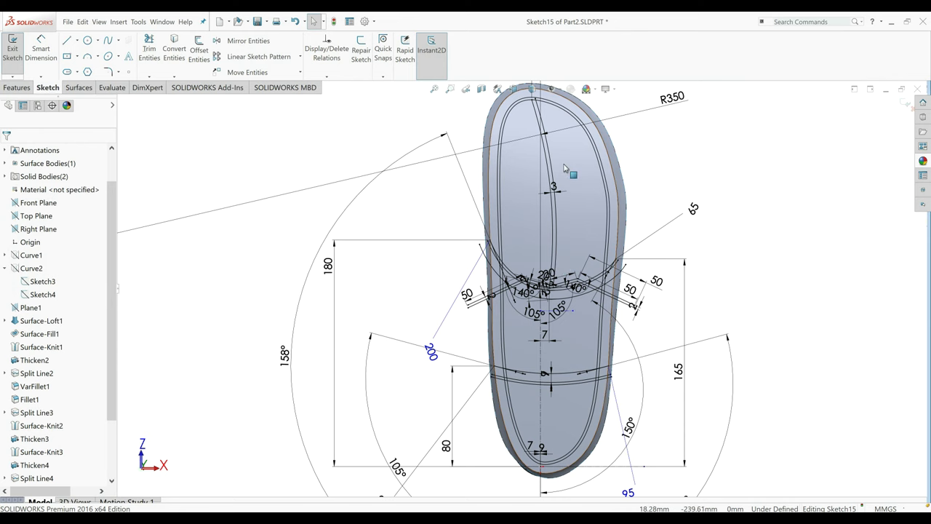
scroll(563, 168, up, 1)
scroll(556, 218, down, 3)
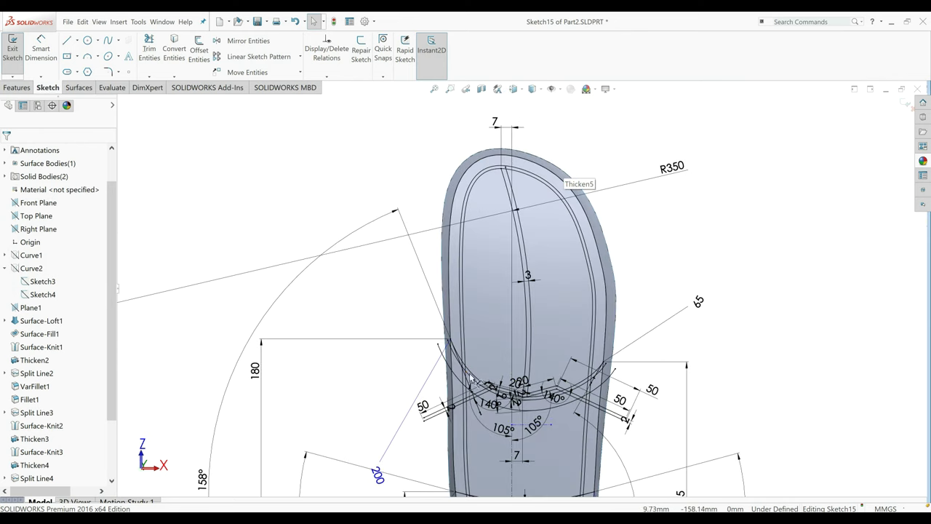
Start a circular sketch pattern centred on the far-left point.
click(299, 56)
click(251, 82)
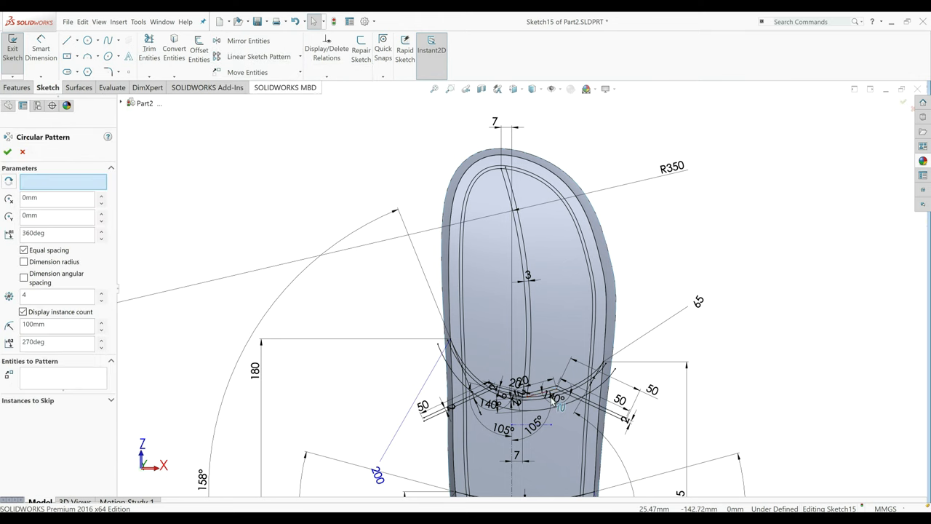
scroll(494, 187, up, 3)
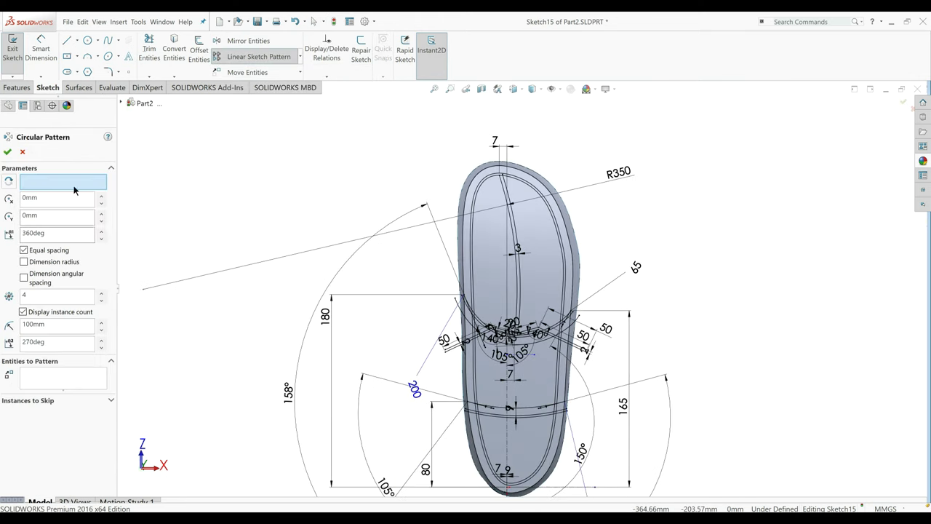
click(80, 184)
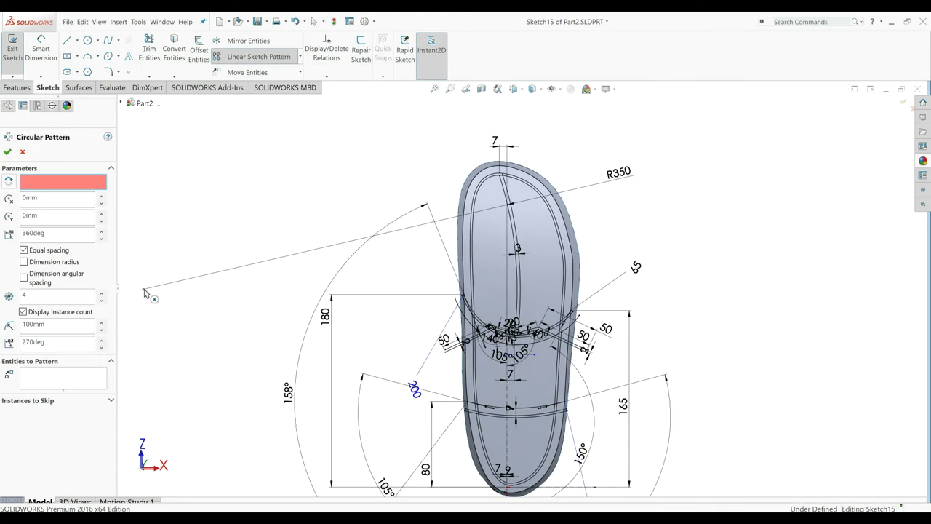
click(143, 290)
scroll(538, 341, down, 4)
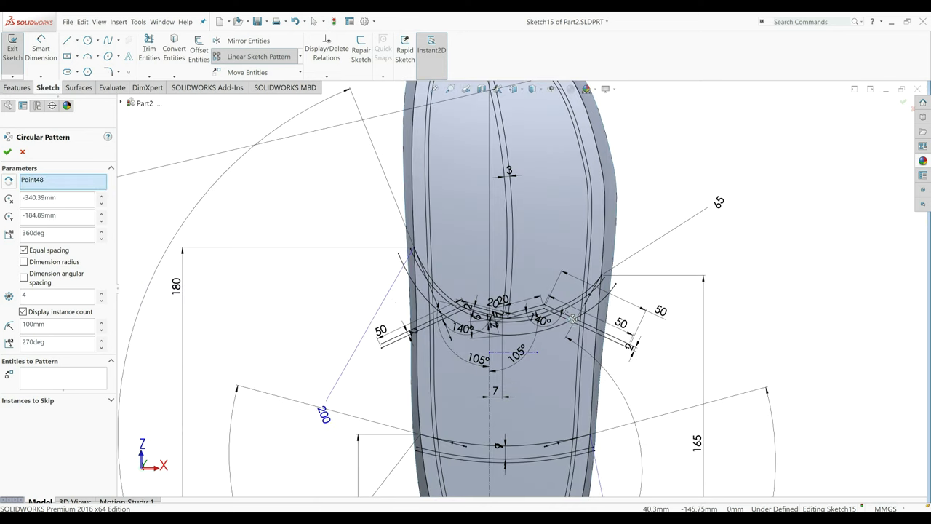
Select the chevron tread lines as the entities to pattern.
click(569, 321)
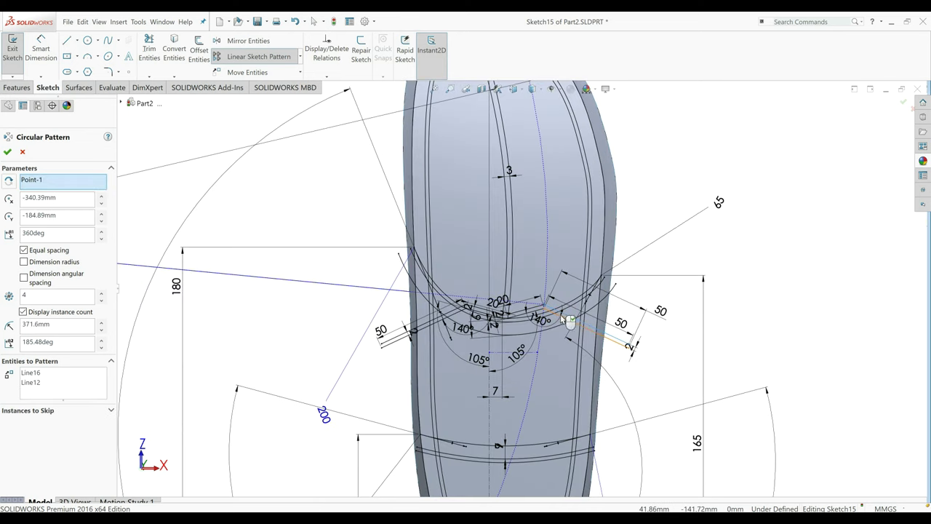
click(541, 313)
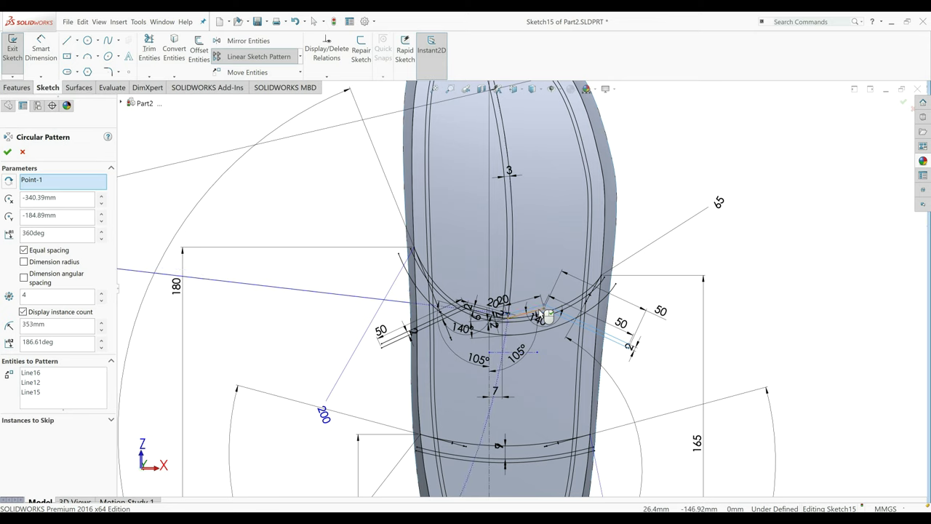
click(536, 316)
click(488, 313)
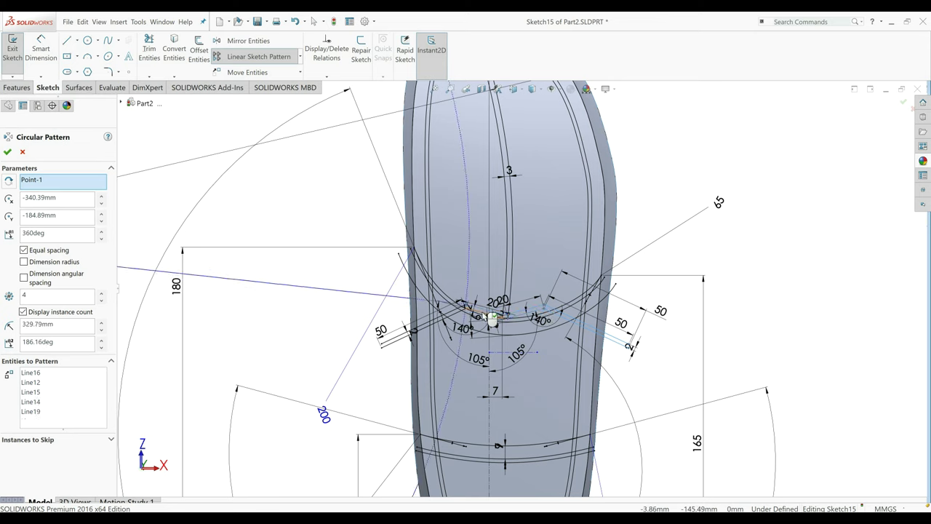
click(473, 317)
click(460, 316)
click(454, 316)
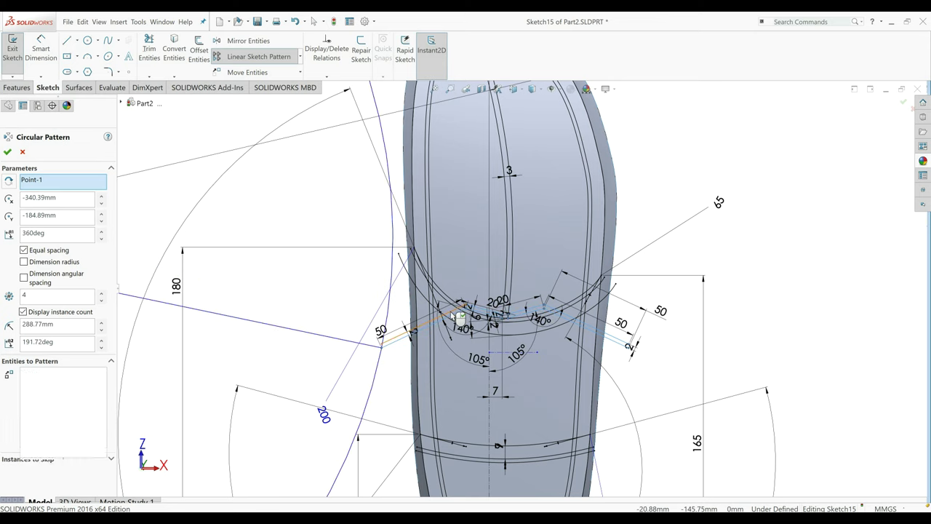
Set the pattern angle to 35° with 23 instances and confirm it.
scroll(400, 302, up, 5)
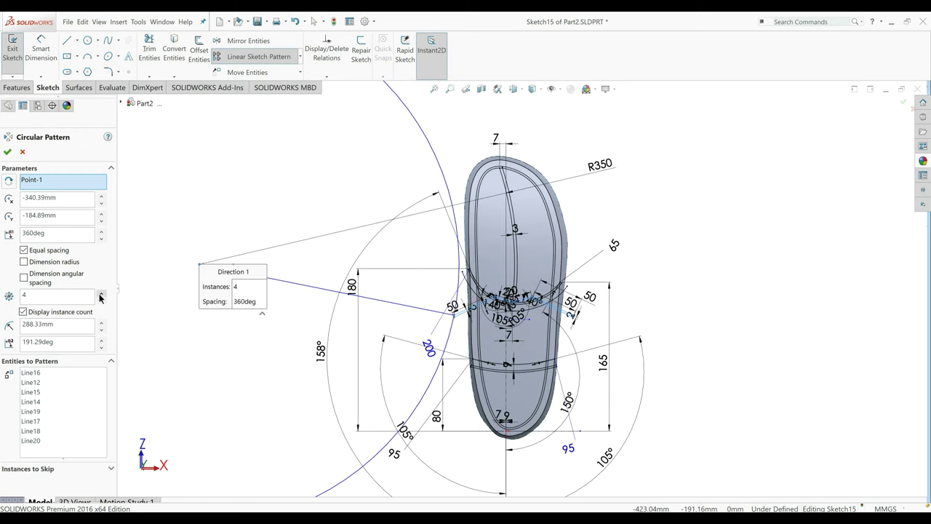
click(90, 235)
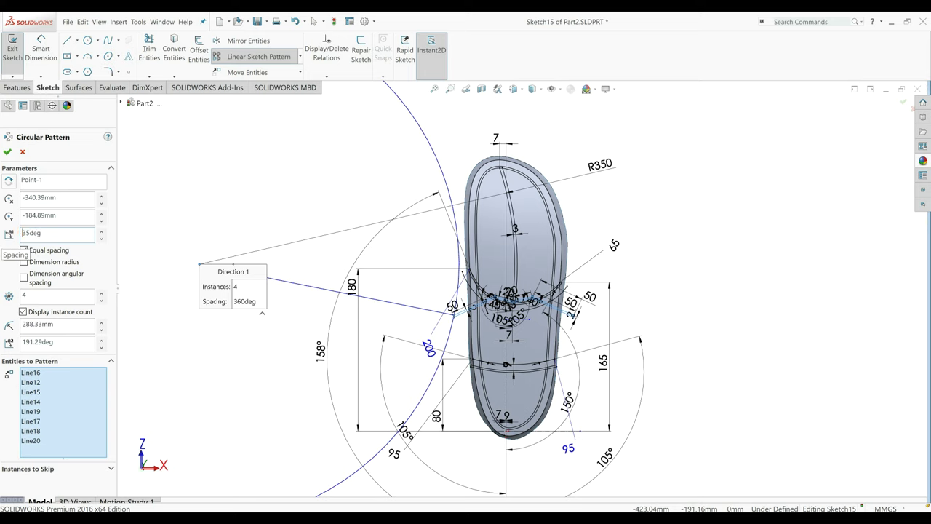
click(101, 291)
click(101, 292)
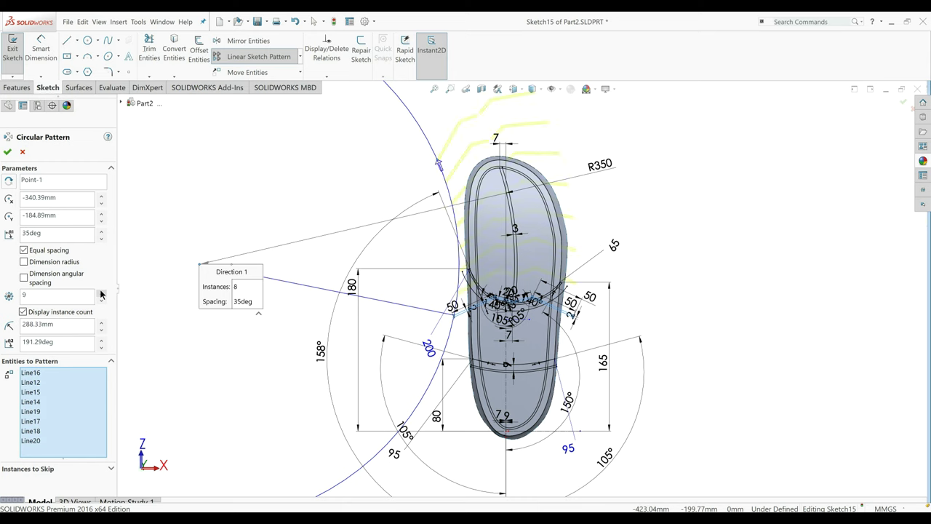
click(101, 291)
click(101, 292)
click(101, 292)
click(101, 292)
click(101, 291)
click(101, 292)
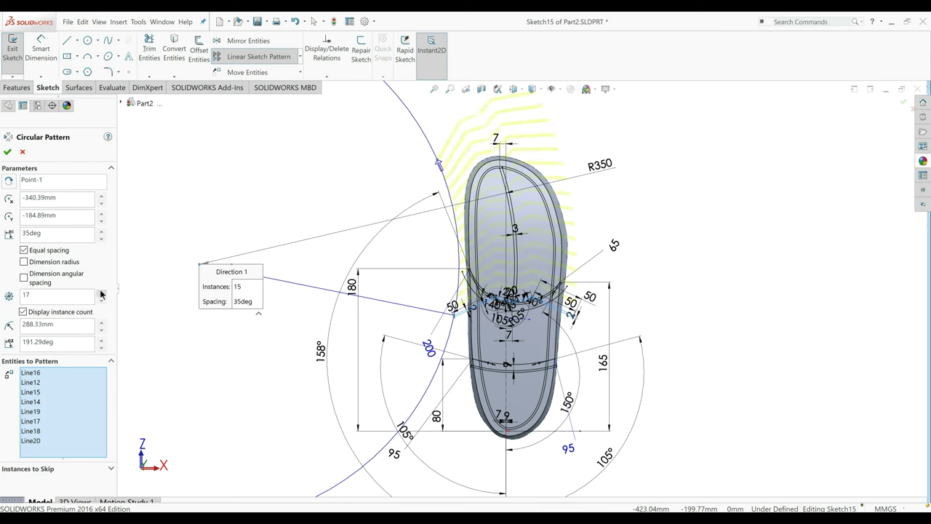
click(101, 291)
click(101, 291)
click(101, 292)
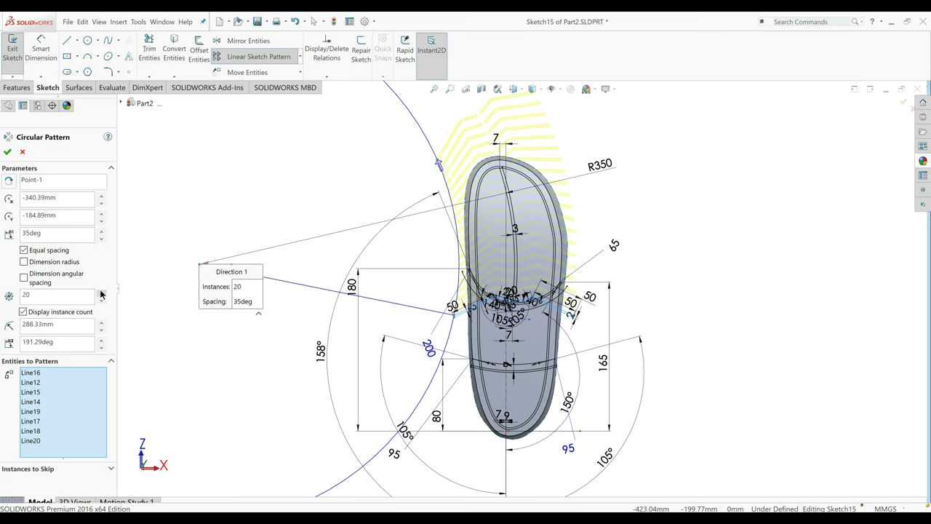
click(101, 292)
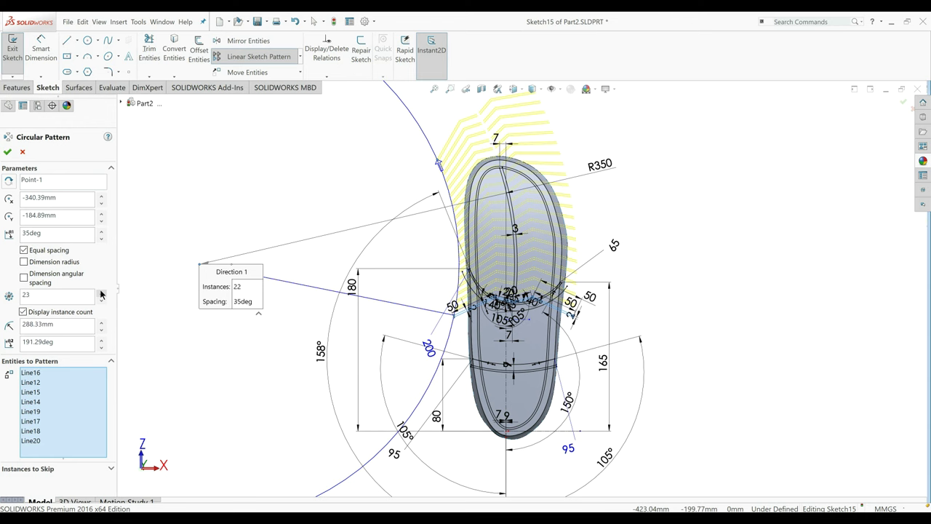
scroll(542, 242, down, 3)
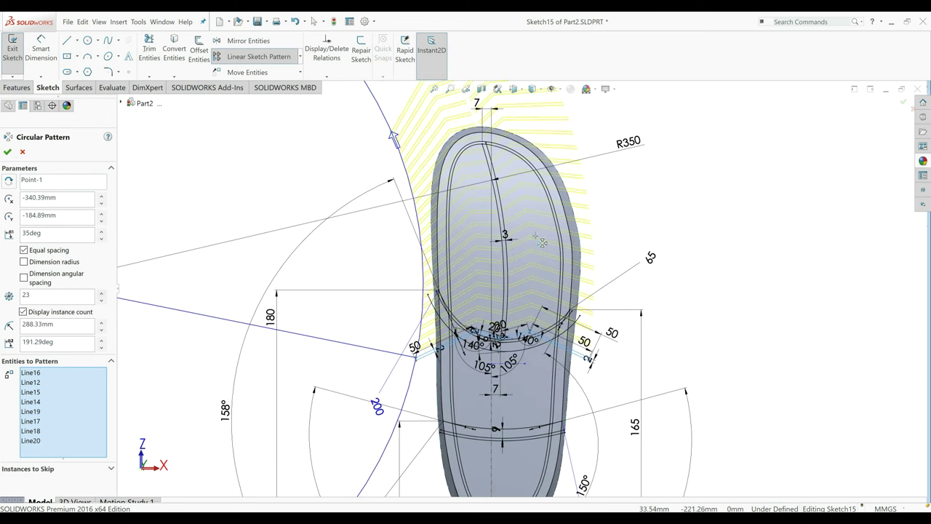
scroll(566, 313, down, 1)
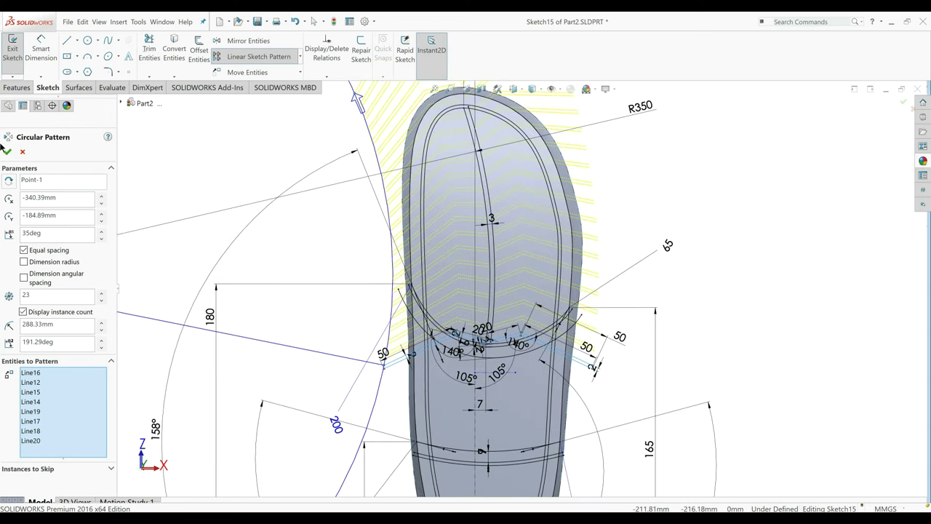
key(Return)
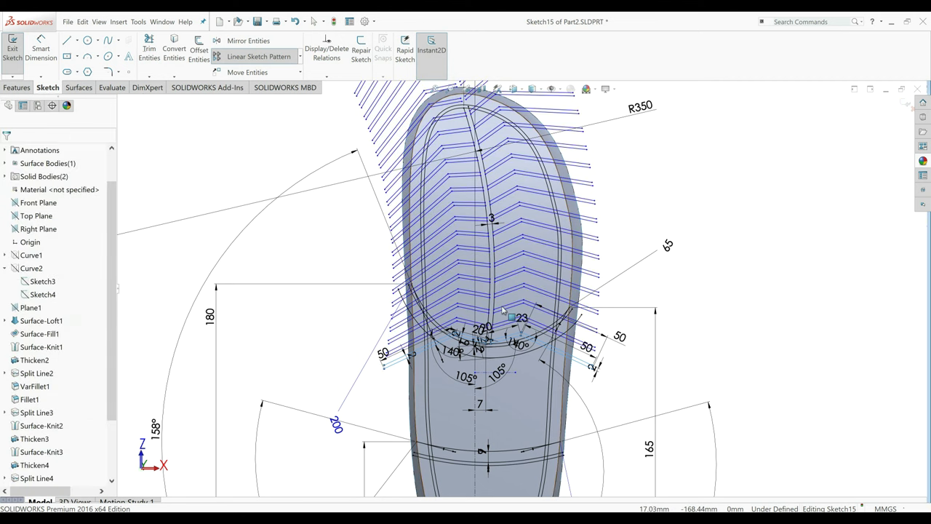
Constrain the point at the bottom of the centre curve onto that curve.
scroll(495, 335, down, 3)
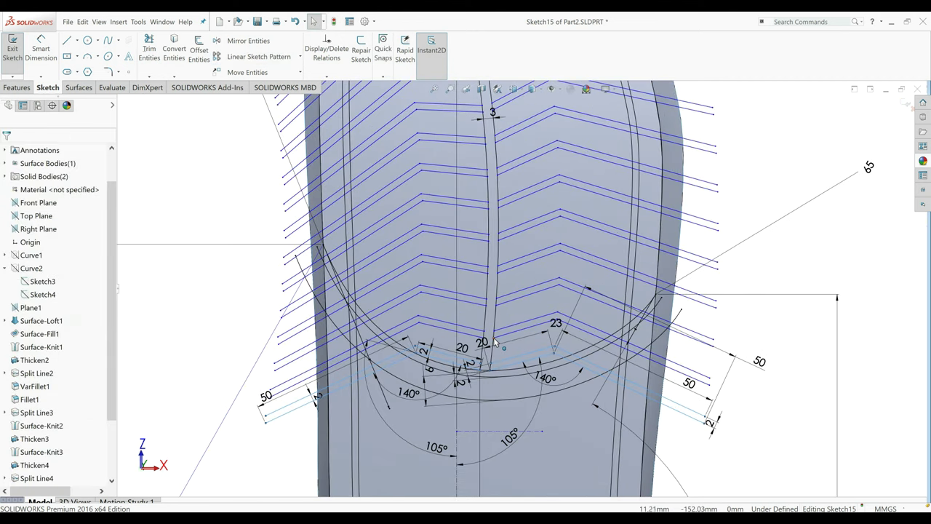
click(490, 341)
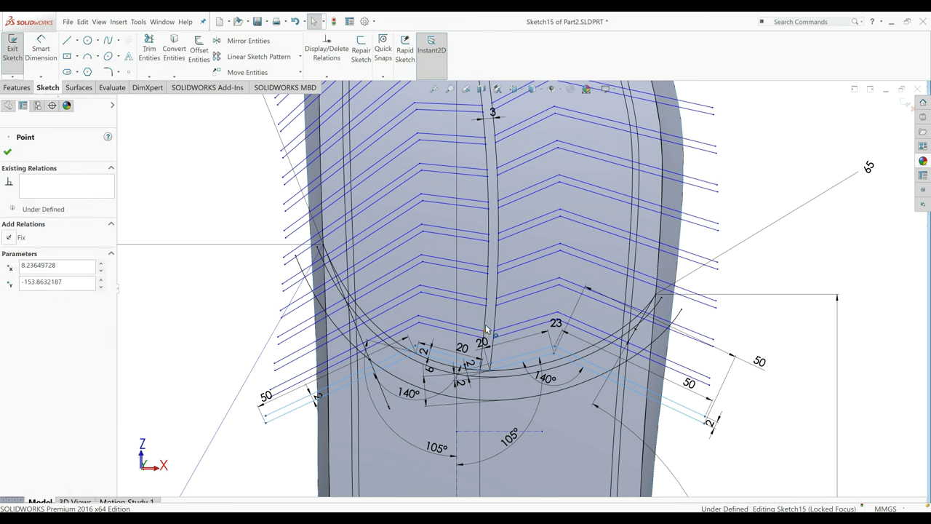
click(485, 328)
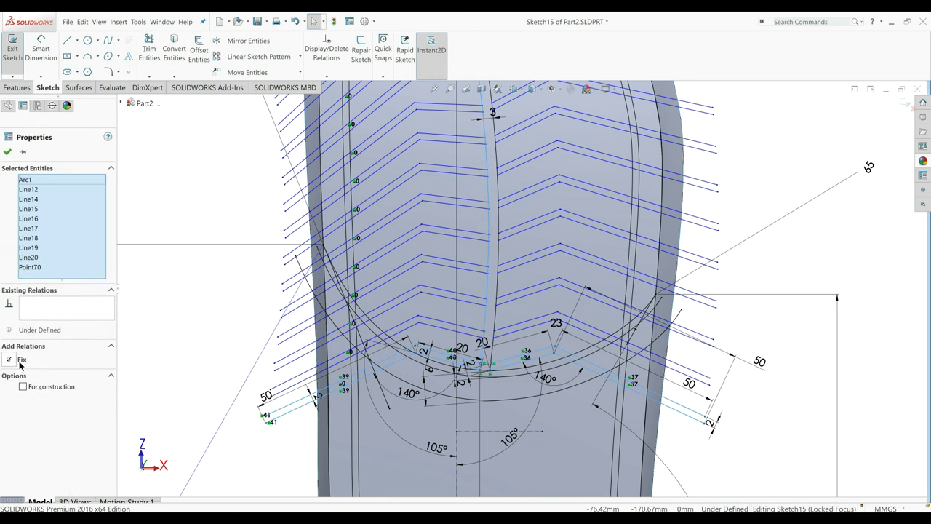
click(192, 304)
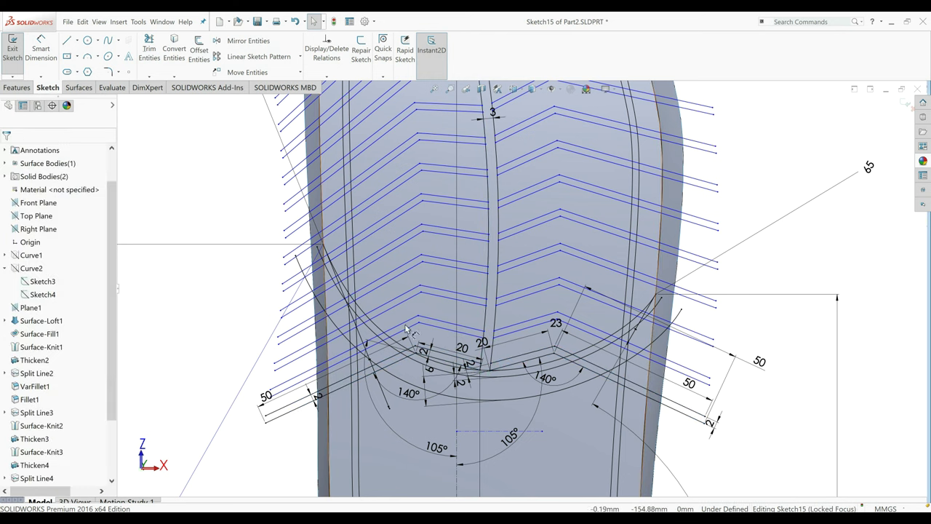
click(486, 342)
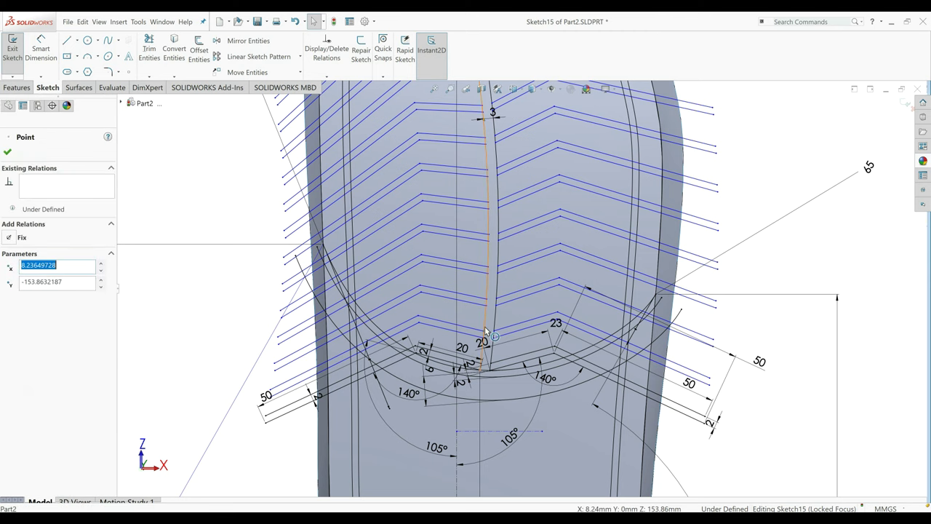
click(486, 329)
ctrl+click(291, 322)
click(20, 308)
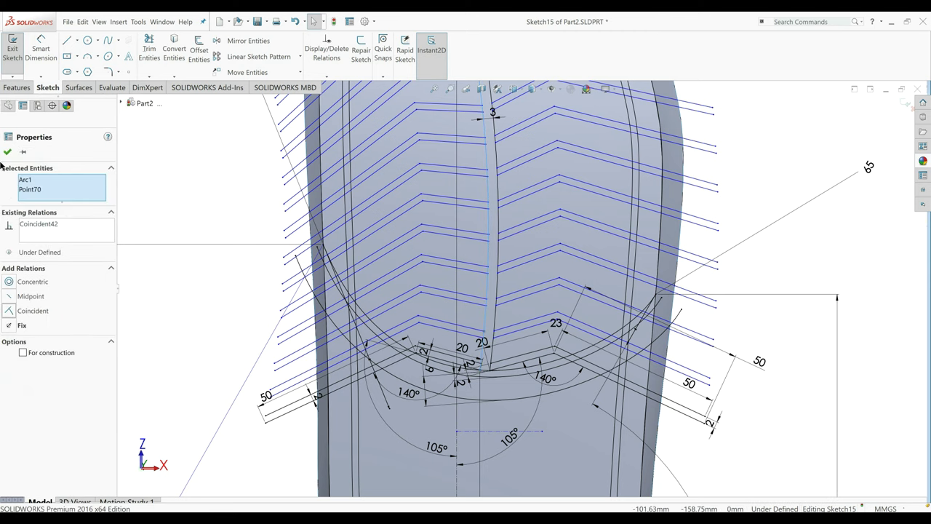
click(22, 106)
Dimension the centre channel line between its two points at 7.70 mm.
scroll(484, 346, down, 4)
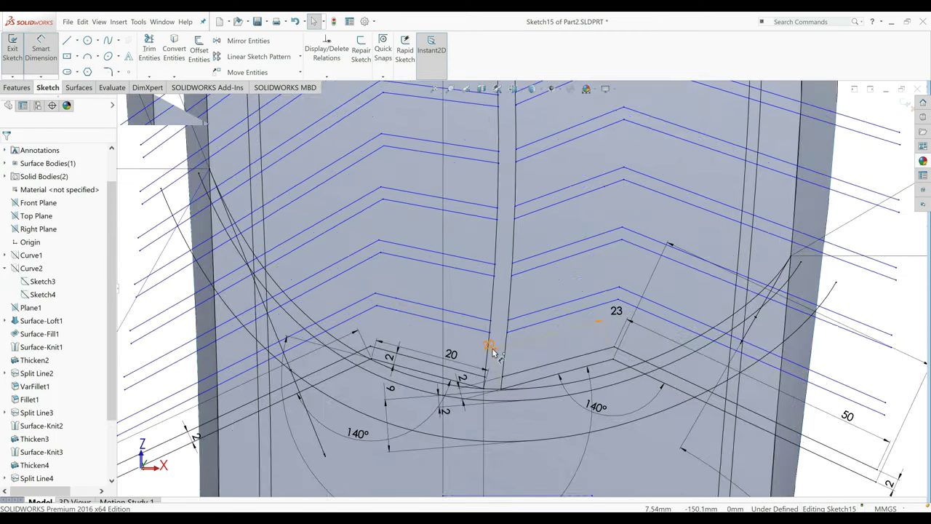
scroll(488, 387, down, 1)
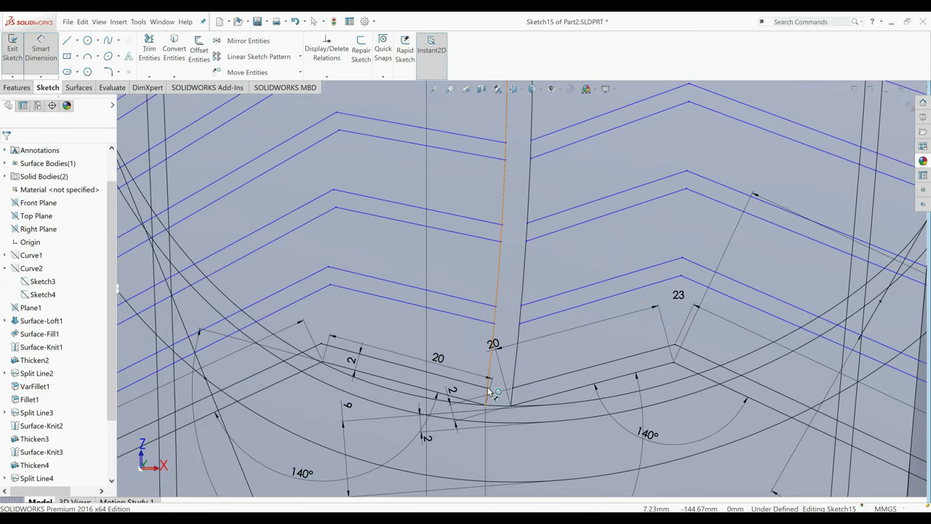
click(489, 393)
click(493, 333)
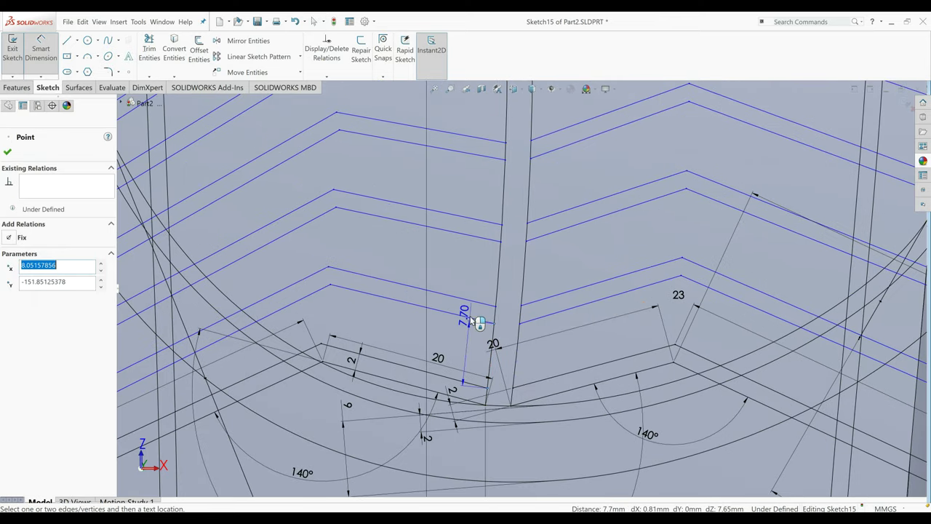
click(473, 329)
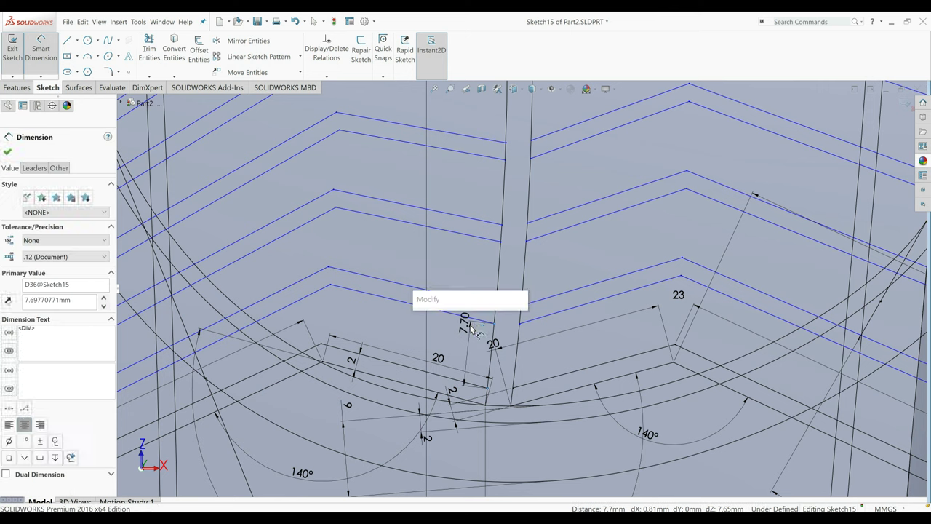
click(420, 337)
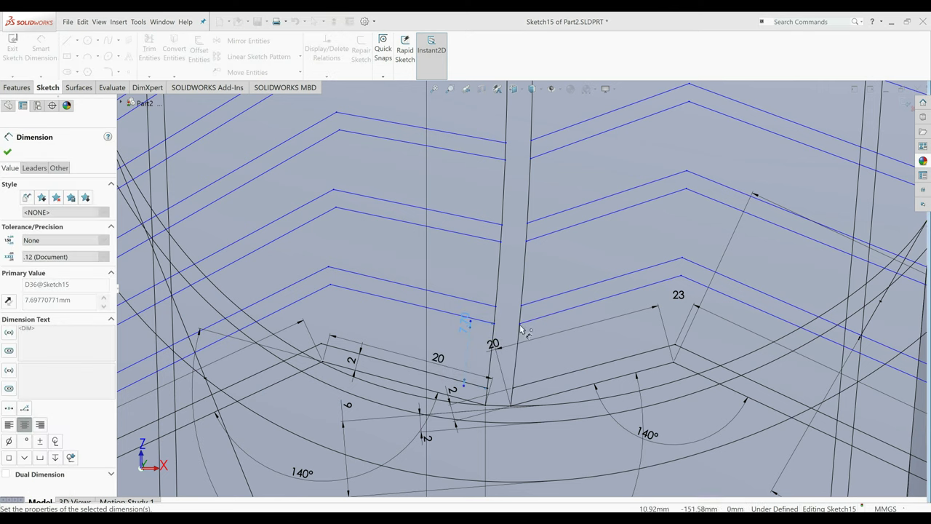
click(522, 325)
click(522, 326)
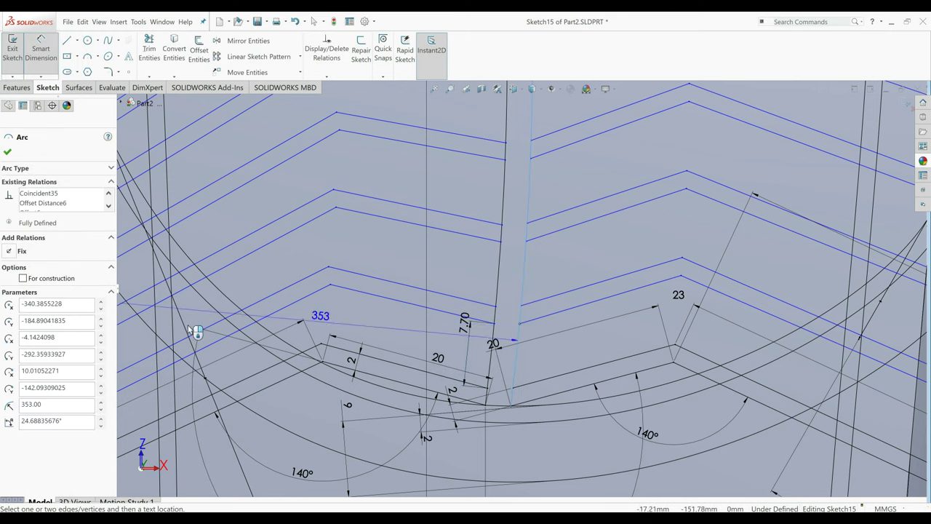
scroll(322, 233, up, 5)
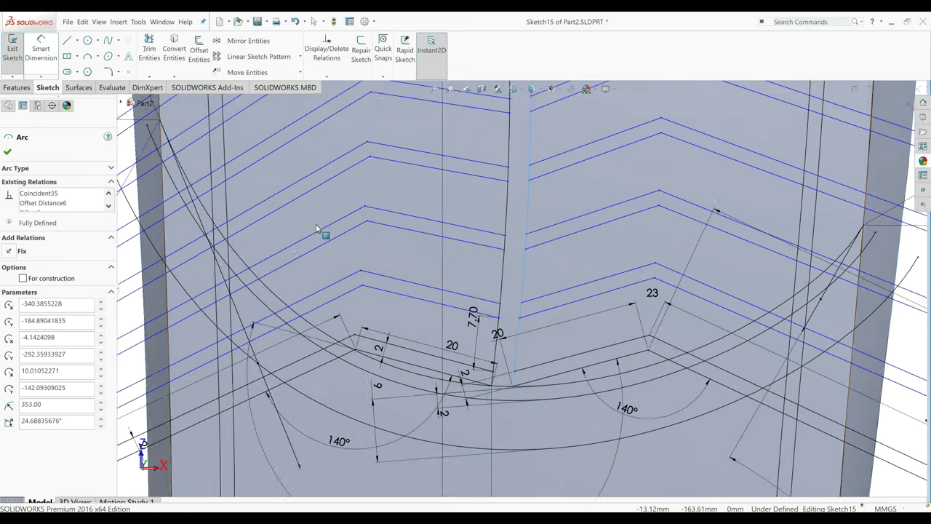
key(Escape)
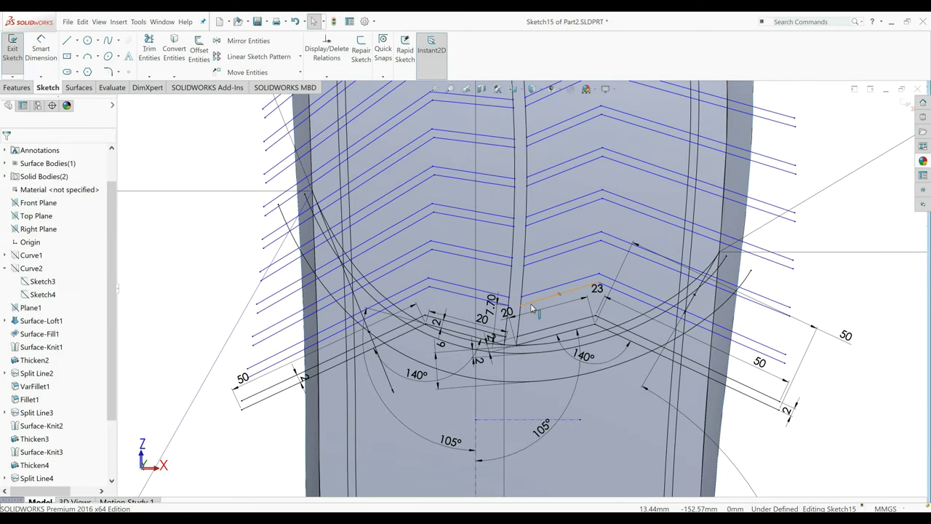
Make both channel lines' end points coincident with their arcs.
scroll(531, 303, down, 3)
click(513, 315)
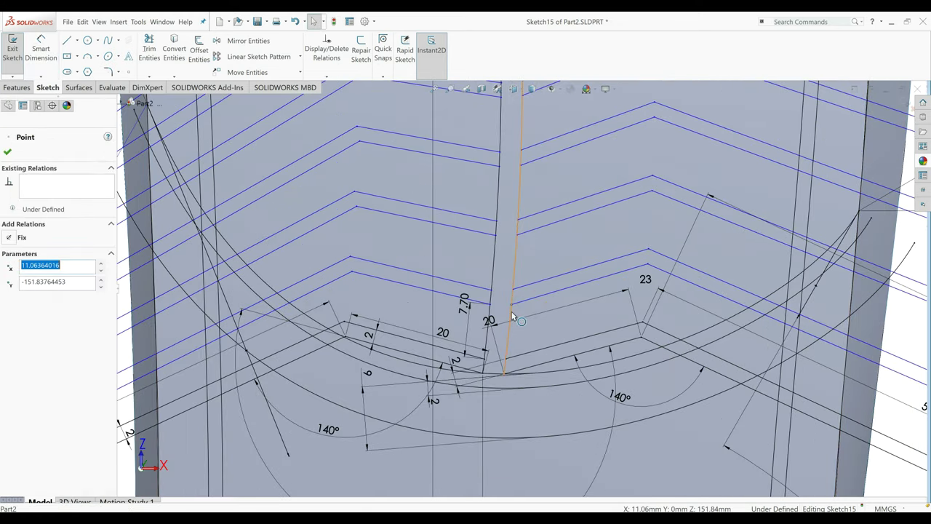
ctrl+click(507, 360)
click(22, 311)
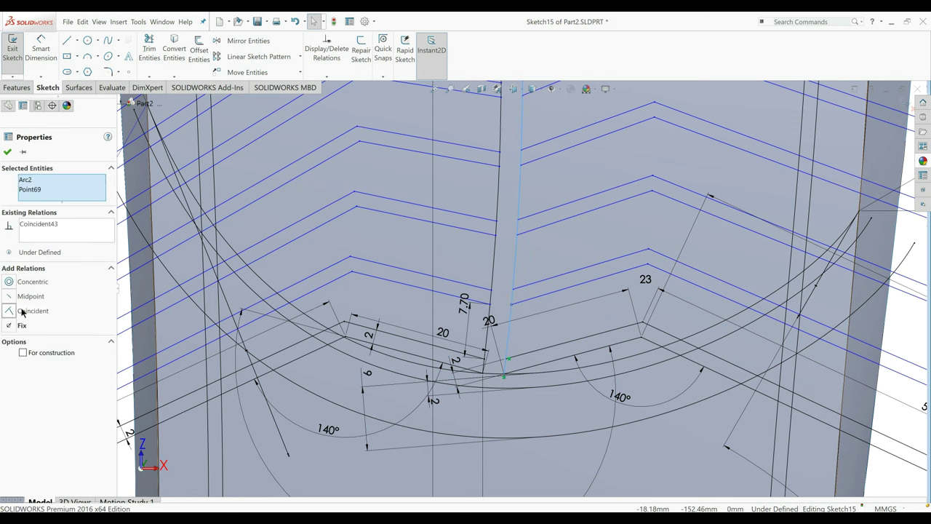
click(8, 152)
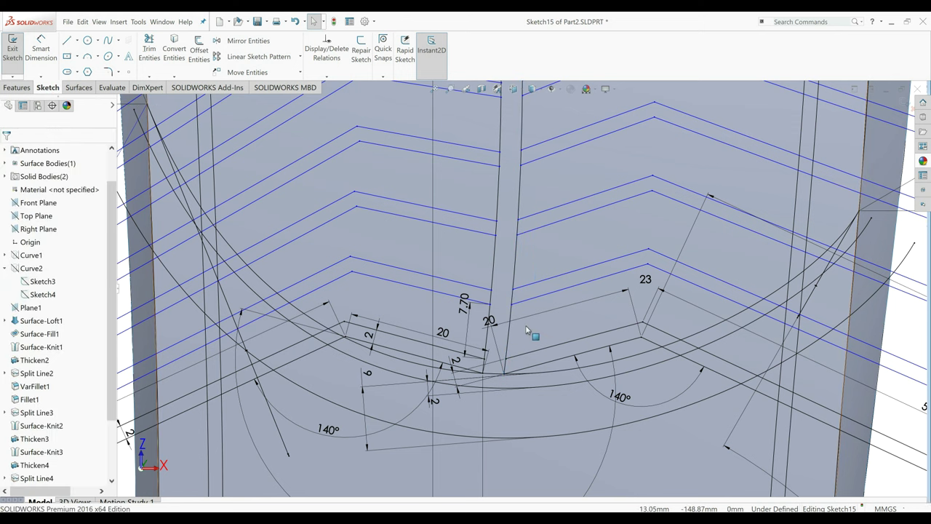
click(492, 307)
click(490, 303)
ctrl+click(477, 305)
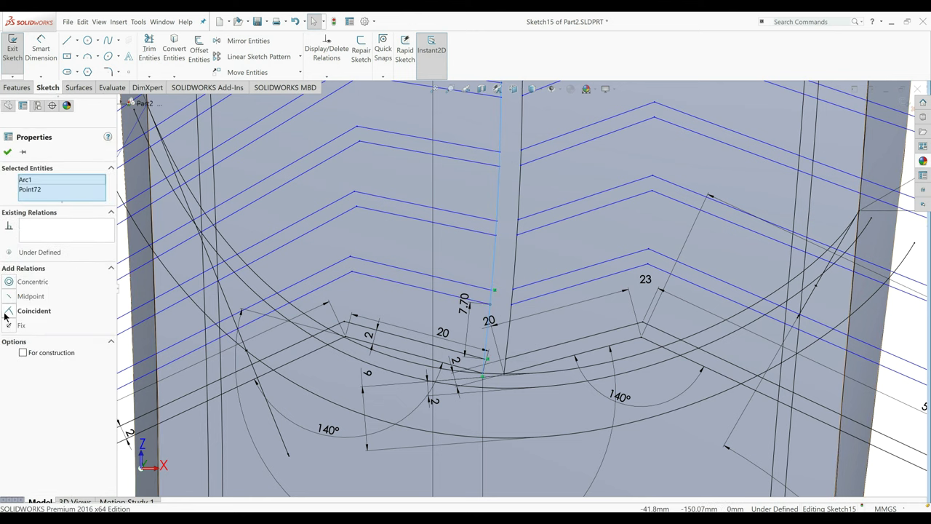
click(9, 312)
click(8, 153)
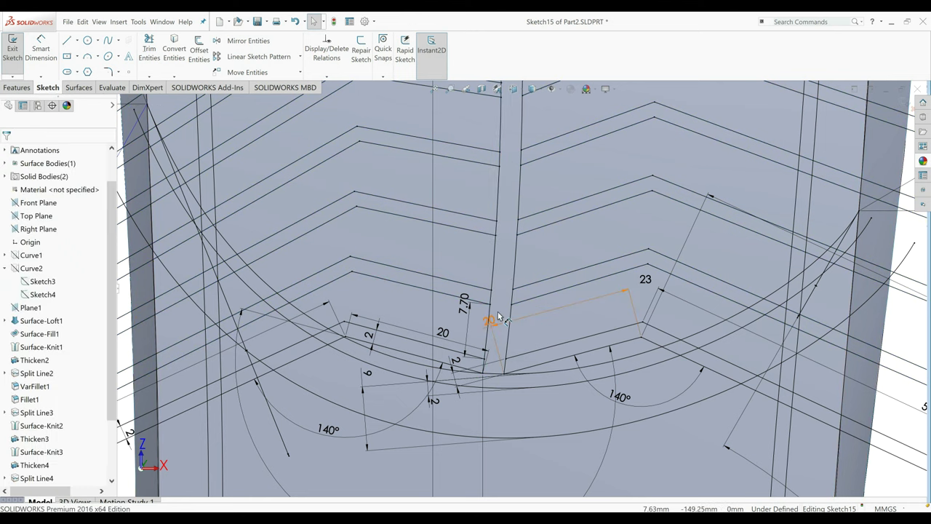
scroll(531, 292, up, 5)
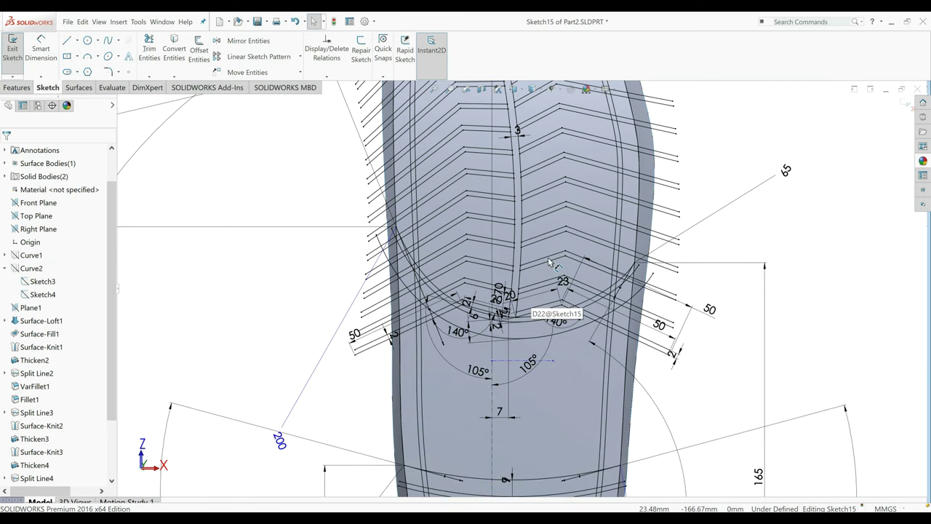
scroll(549, 264, up, 5)
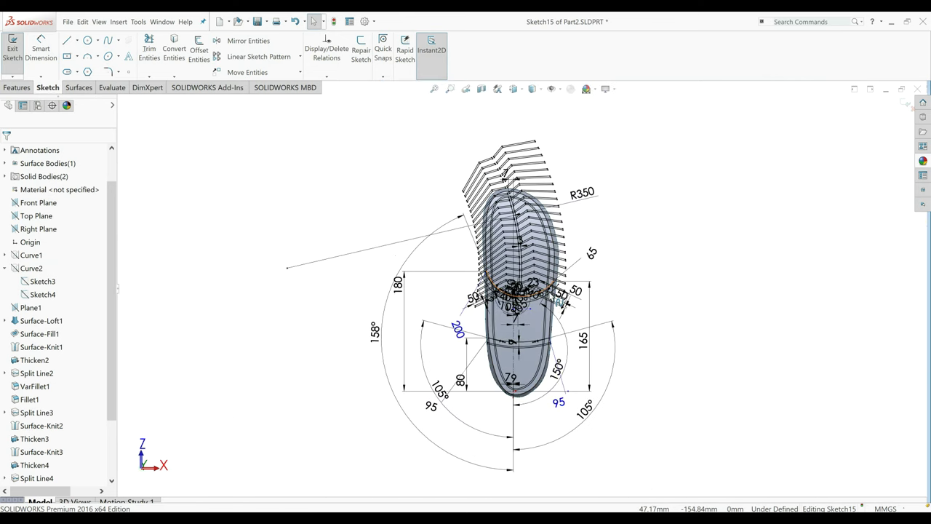
scroll(513, 374, down, 5)
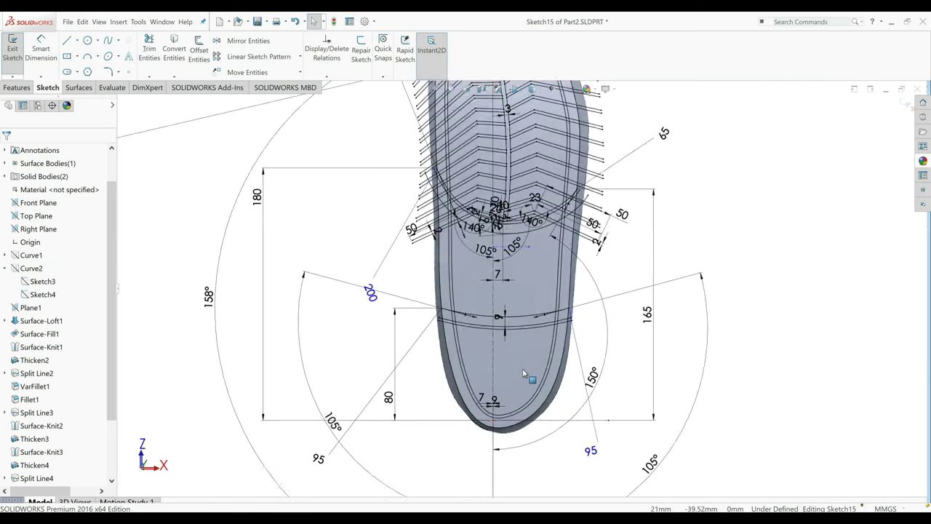
scroll(513, 368, down, 2)
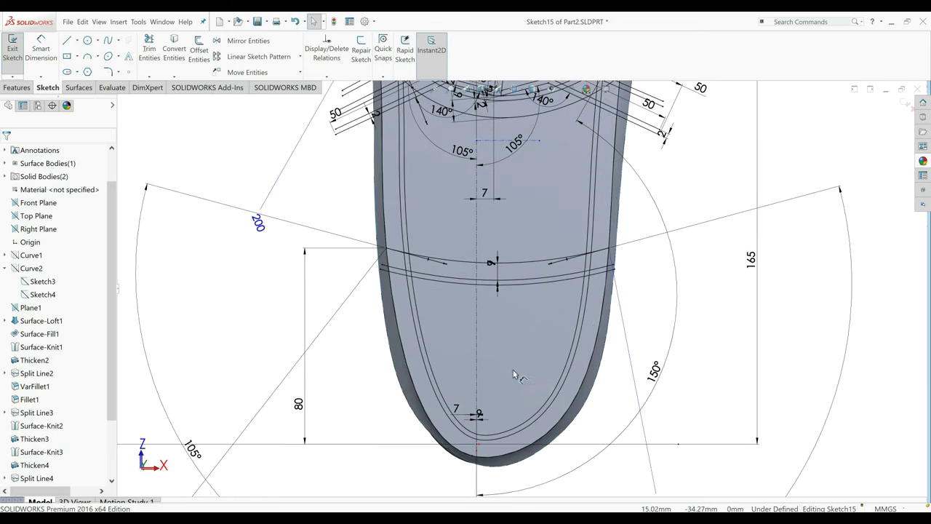
Draw a new vertical line to the right of the heel.
click(67, 45)
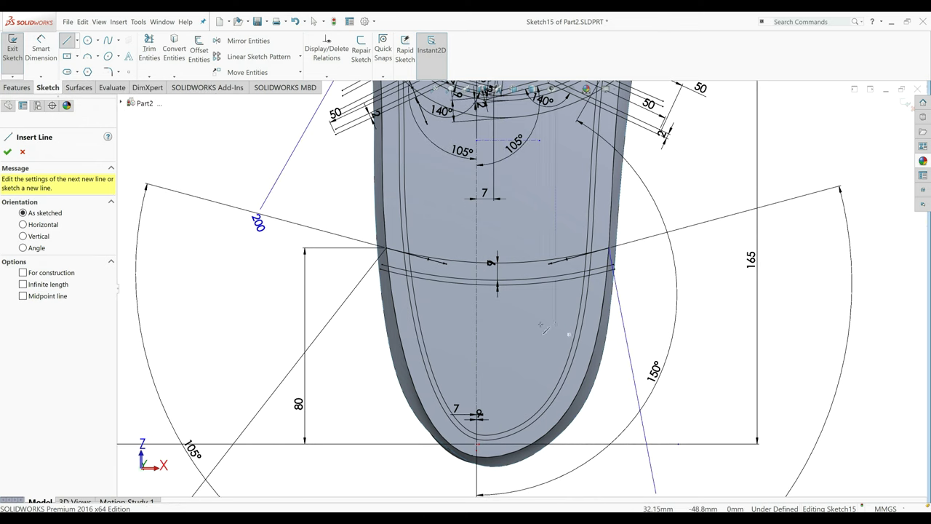
click(728, 317)
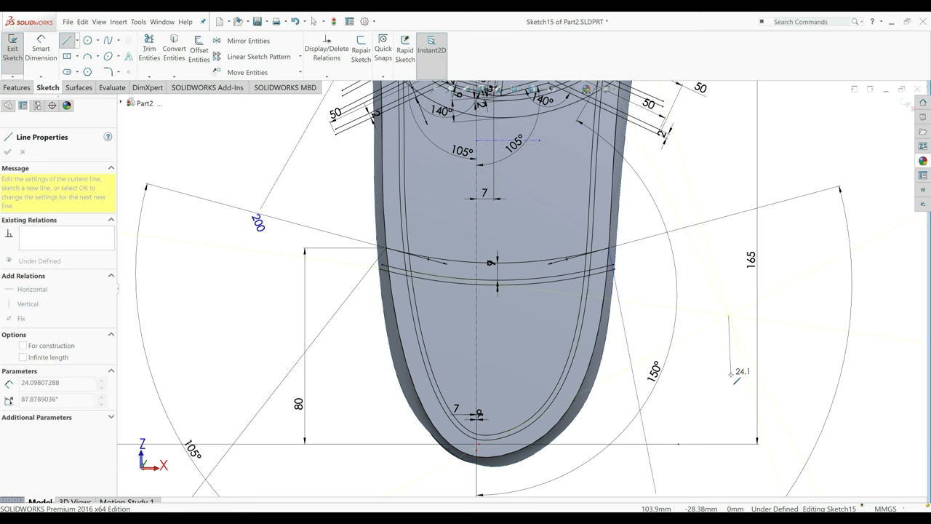
click(730, 374)
right_click(698, 255)
click(727, 283)
key(Escape)
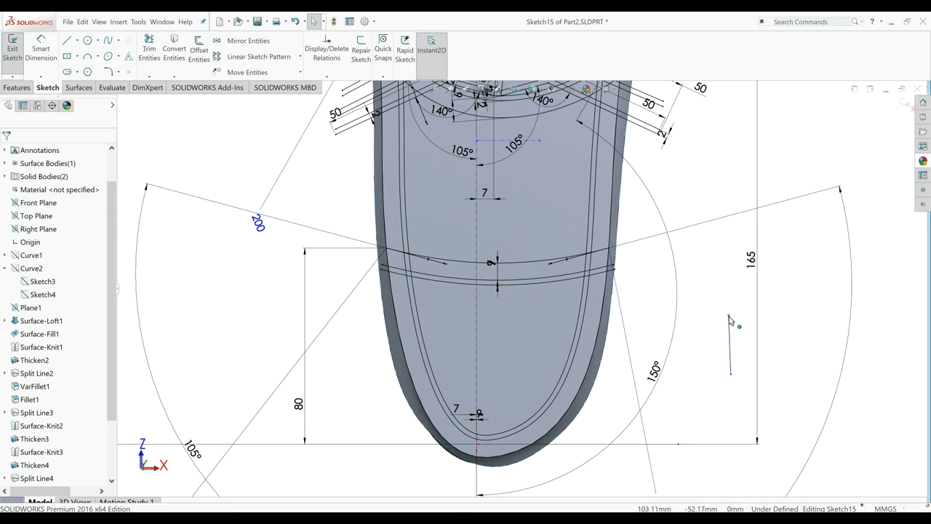
click(729, 316)
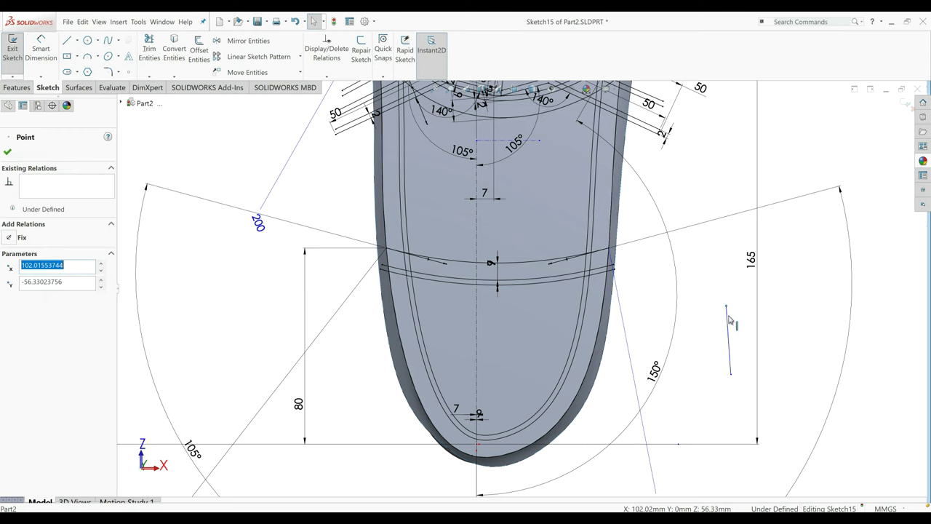
click(730, 363)
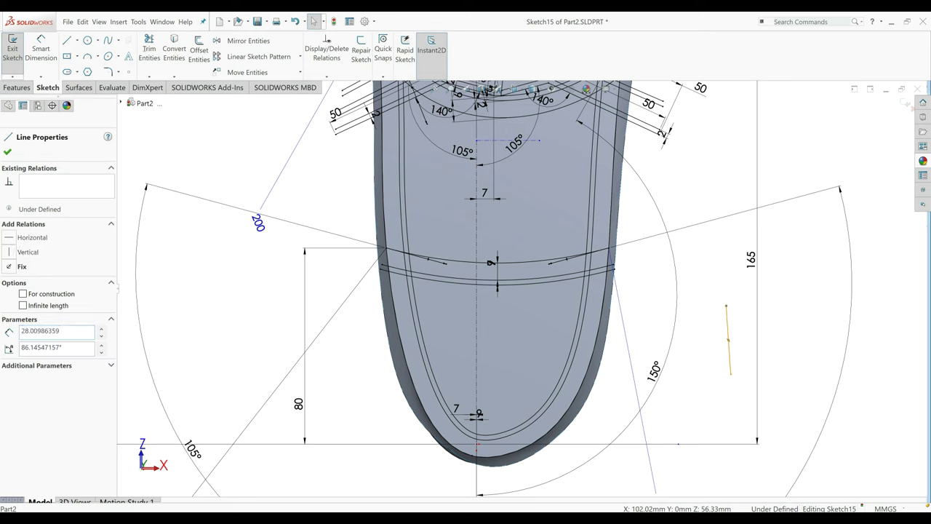
click(10, 252)
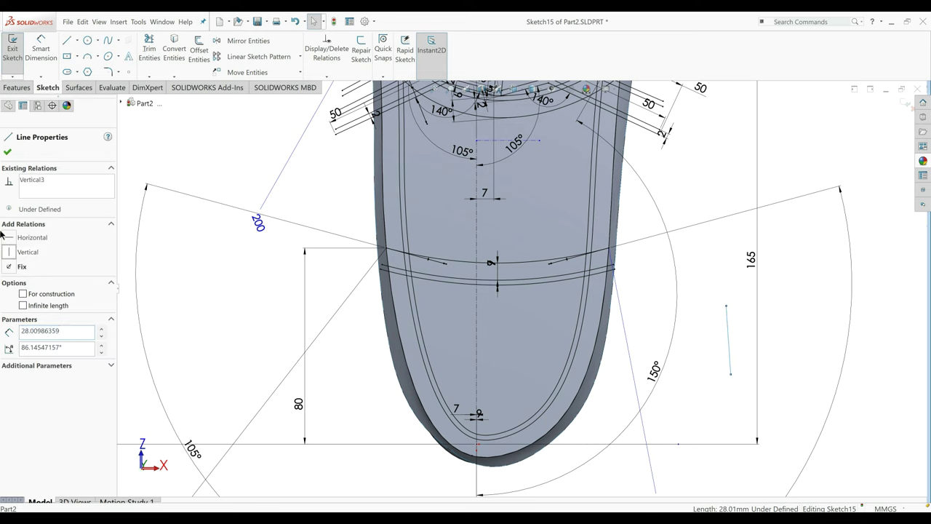
click(8, 154)
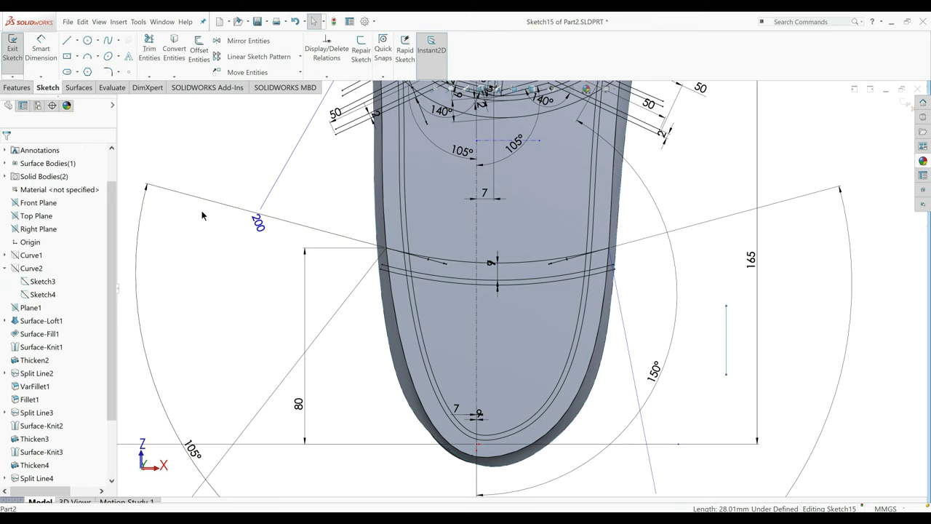
Dimension the vertical line 5 mm from the centre line.
click(40, 50)
click(726, 341)
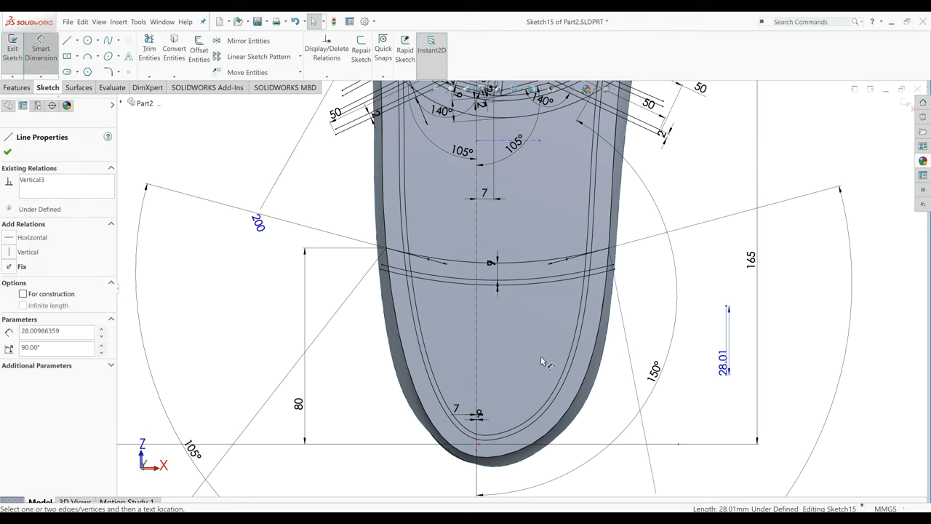
click(476, 331)
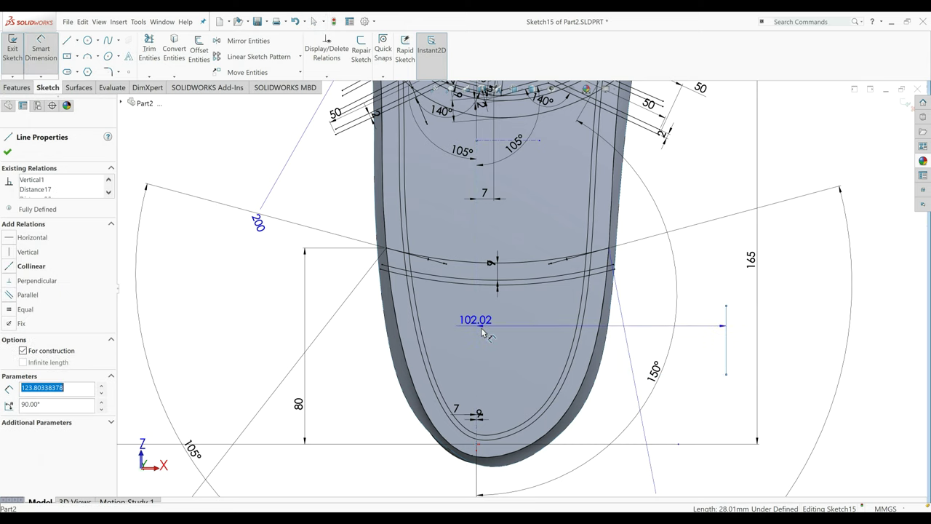
click(504, 336)
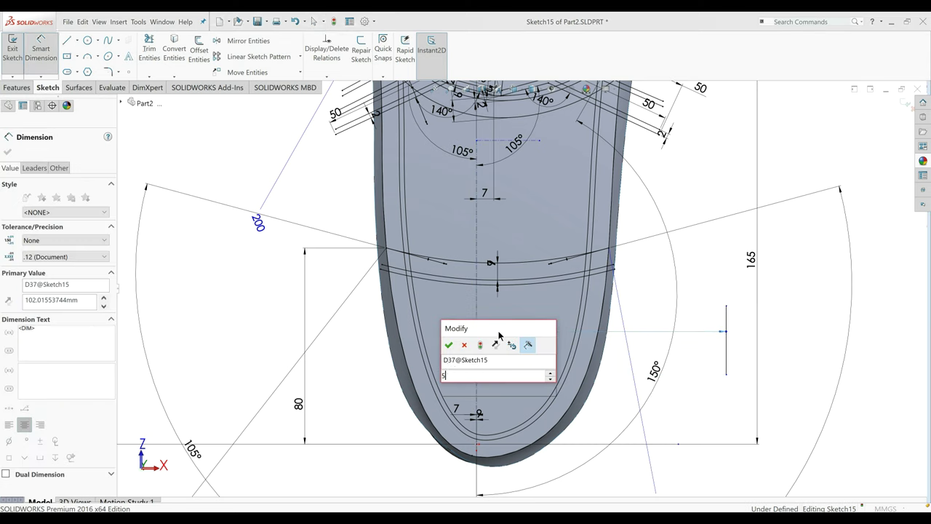
key(Return)
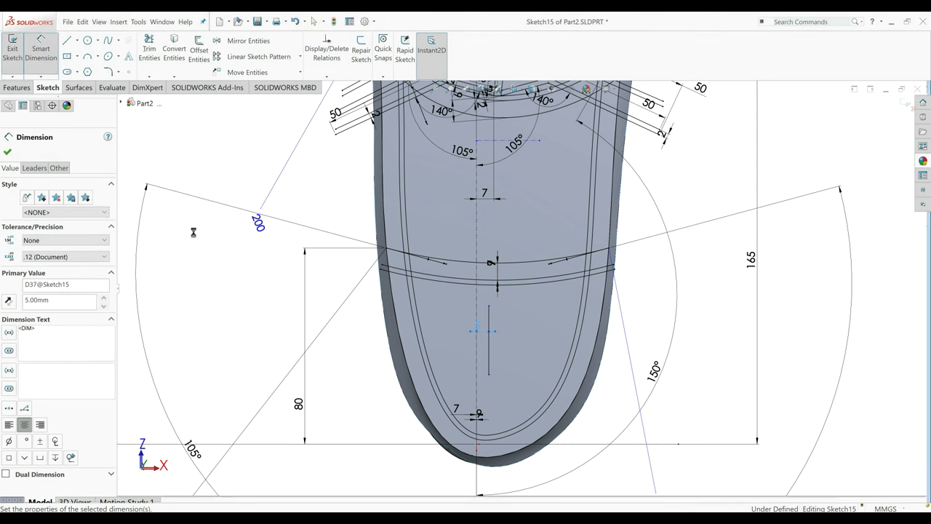
key(Escape)
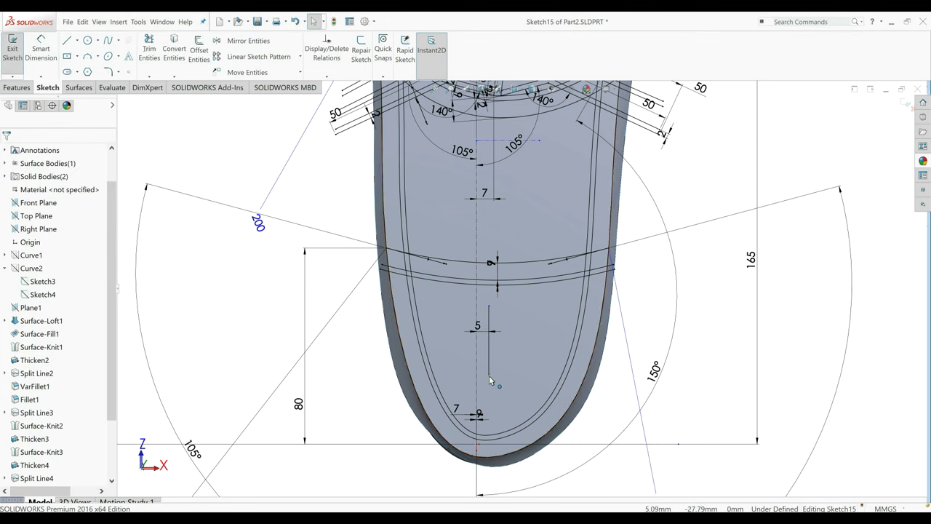
Attach the line's lower end to the inner curve and extend its top toward the forefoot.
click(489, 375)
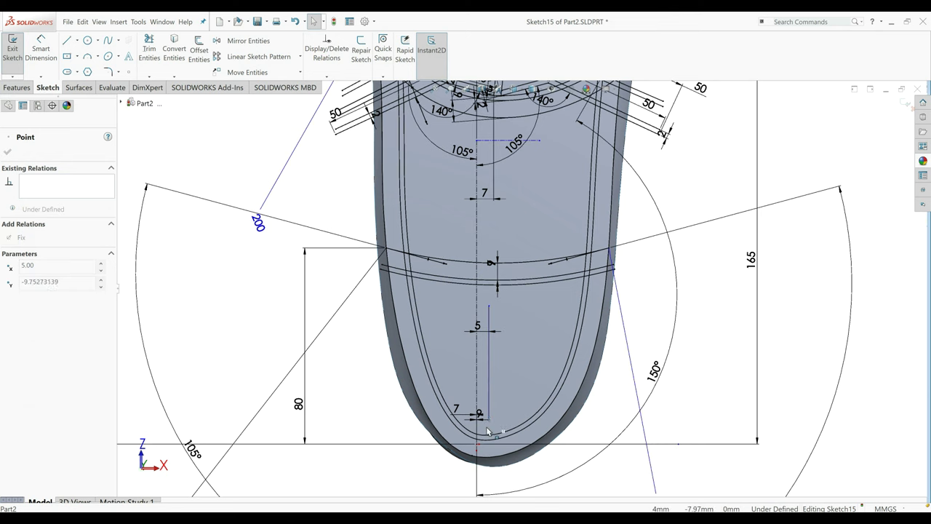
drag(487, 431, 490, 444)
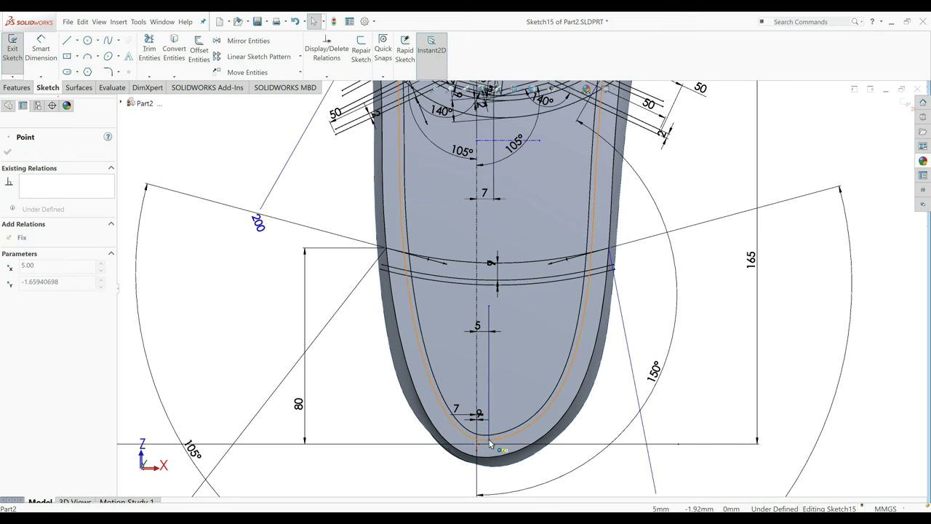
drag(490, 443, 490, 440)
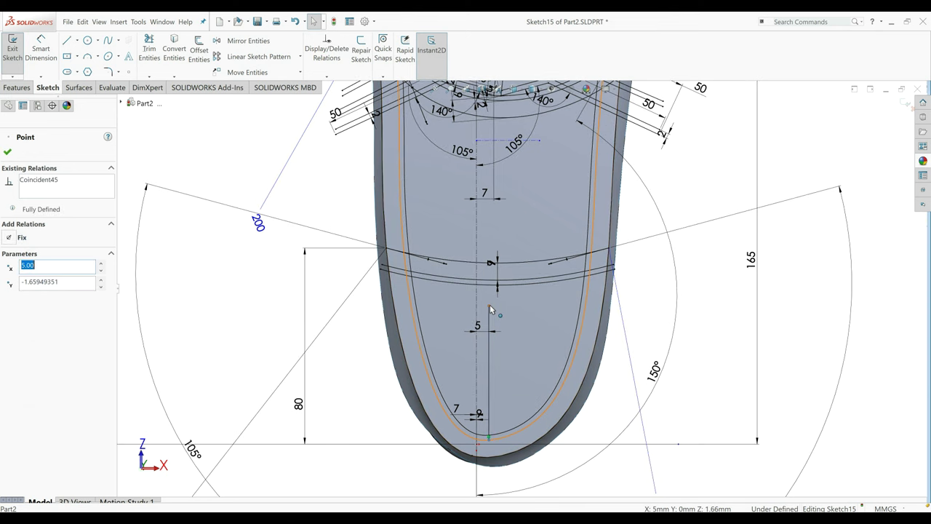
drag(491, 162, 492, 161)
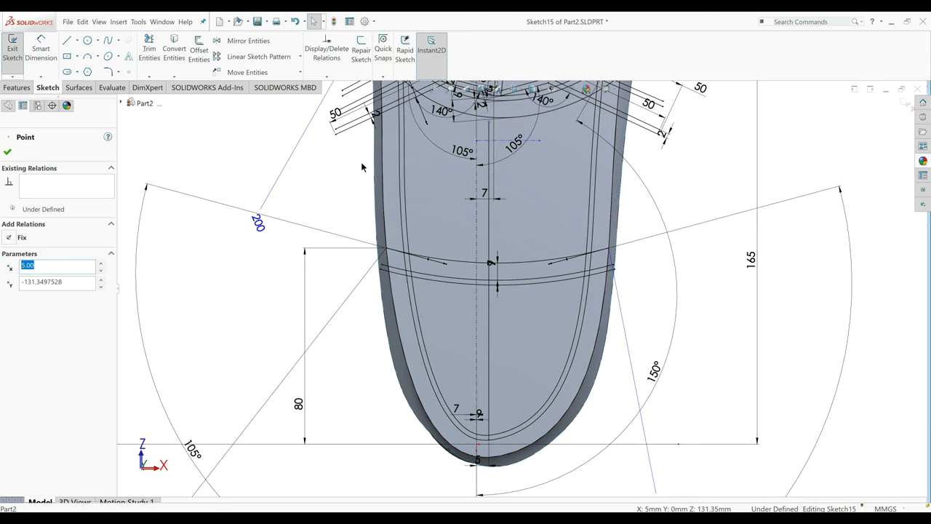
key(Escape)
Make the sketch point near the forefoot arc coincident with the spline.
click(489, 118)
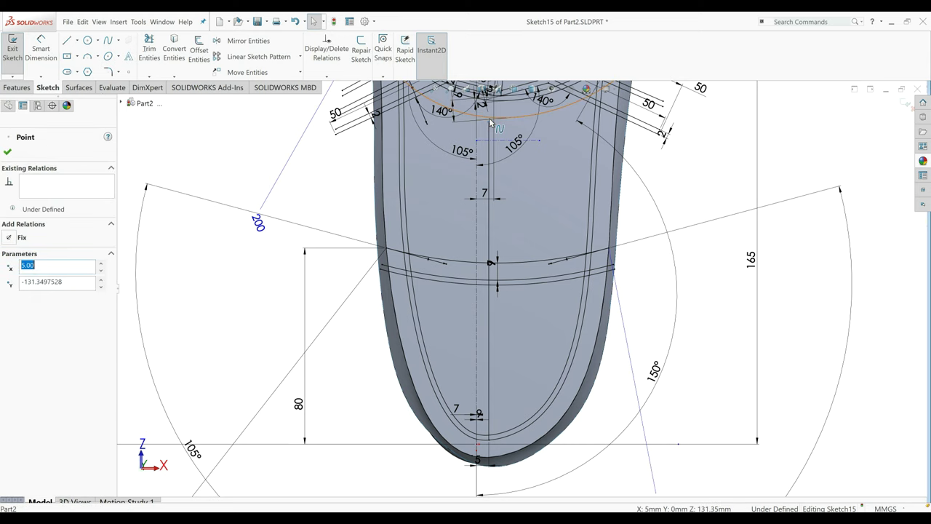
click(488, 116)
ctrl+click(262, 229)
click(20, 283)
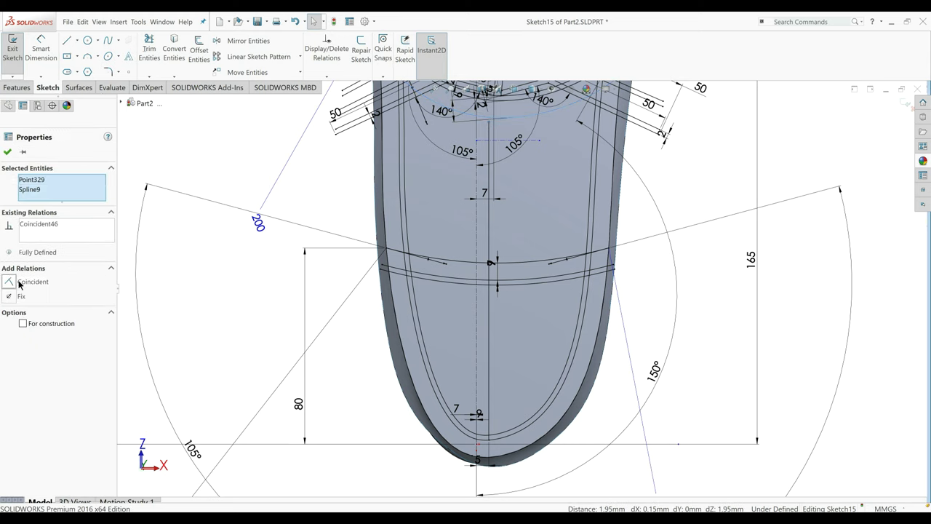
click(7, 151)
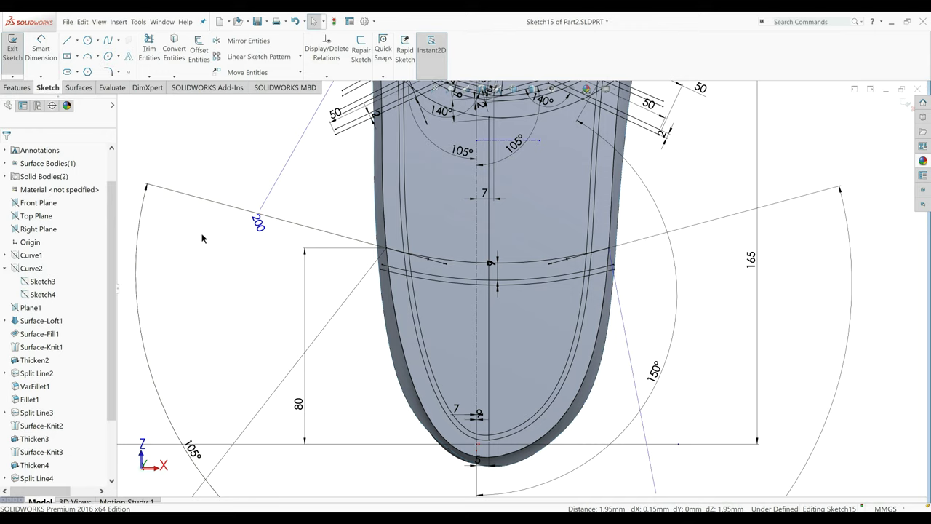
Offset the vertical centre line by 3 mm.
click(199, 49)
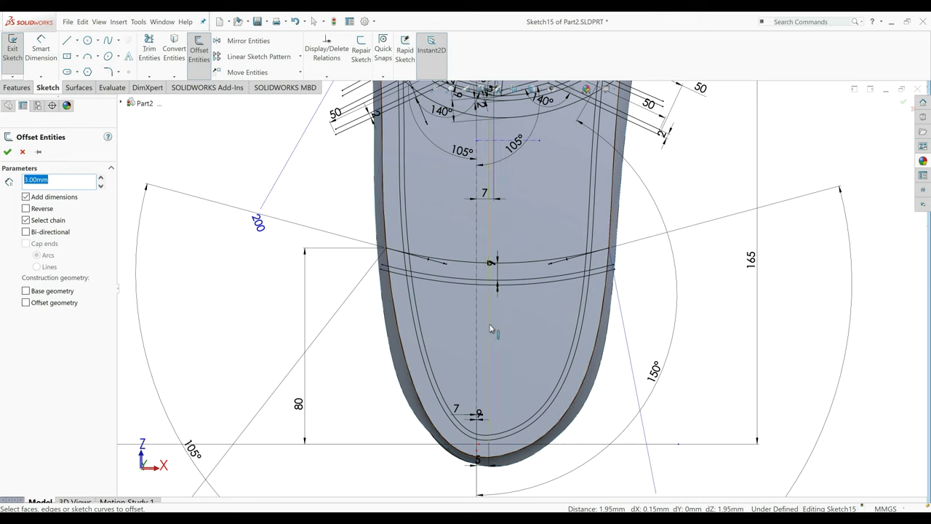
click(490, 325)
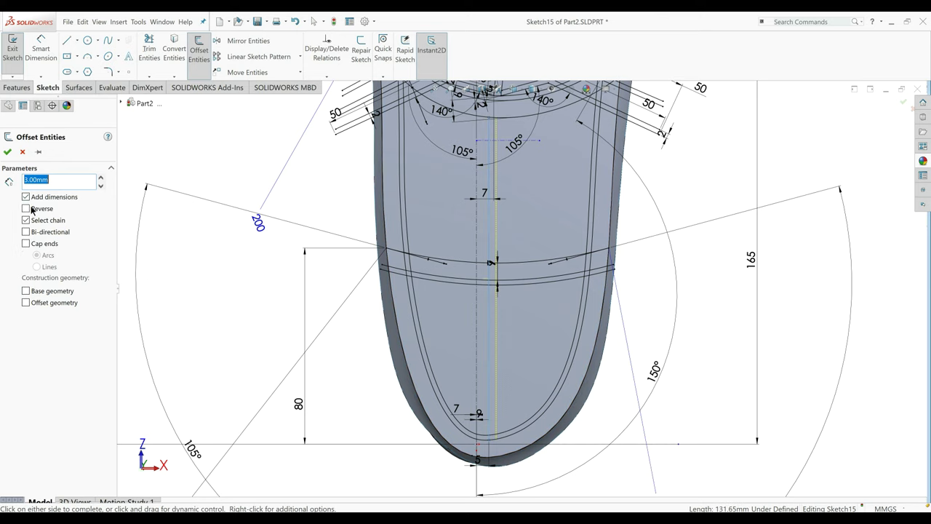
click(7, 151)
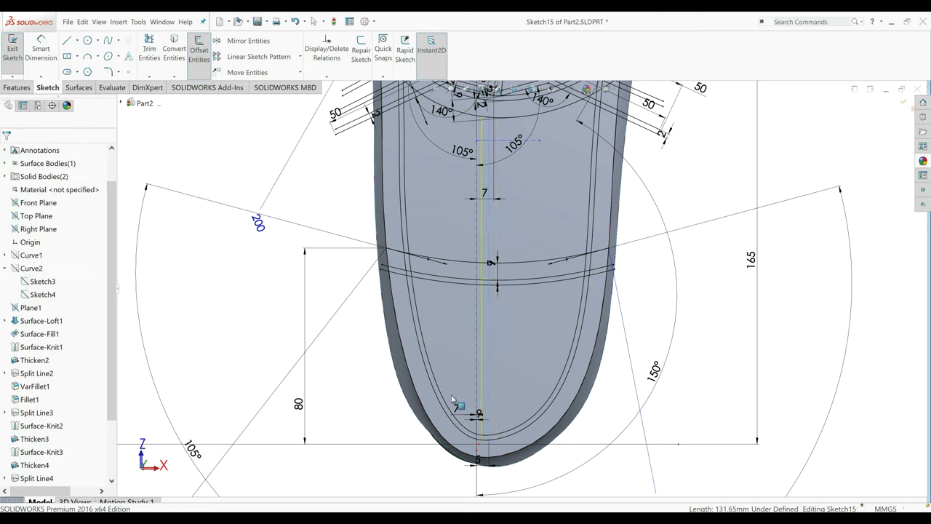
scroll(487, 433, down, 4)
scroll(488, 415, down, 2)
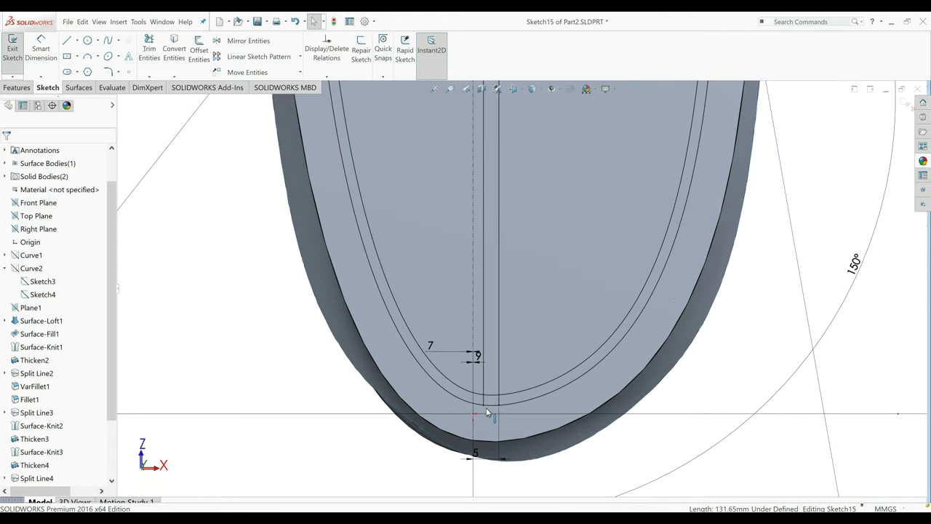
Snap the offset line's ends onto the inner heel curve and the forefoot arc.
click(485, 373)
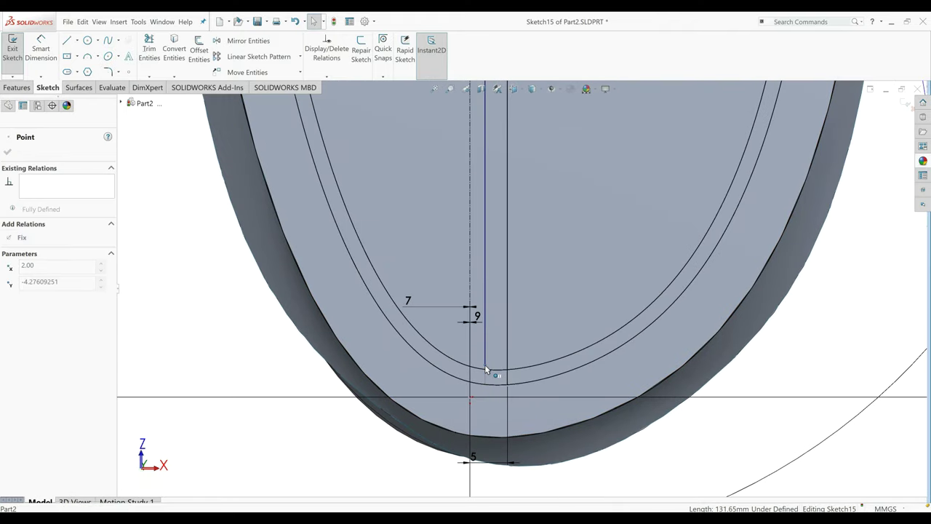
drag(485, 372, 487, 374)
scroll(495, 289, up, 6)
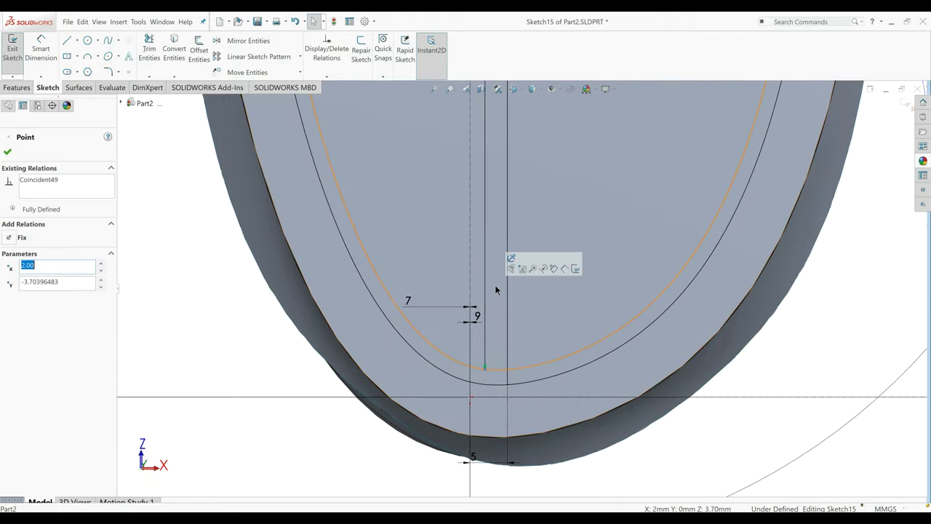
scroll(532, 163, up, 1)
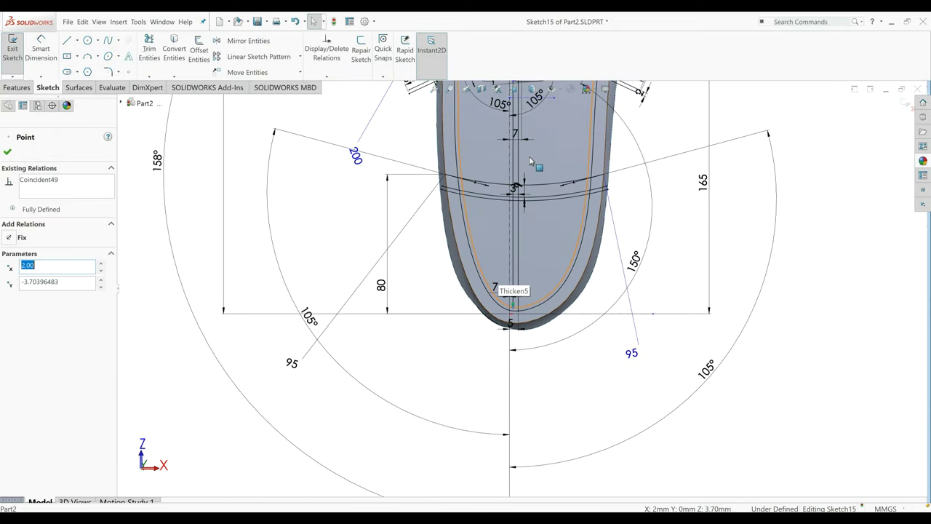
scroll(531, 160, down, 5)
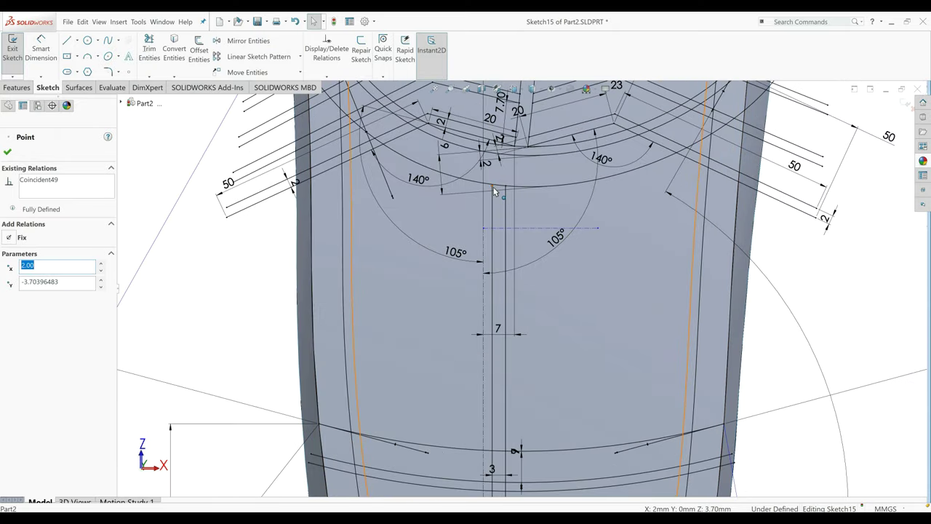
click(492, 186)
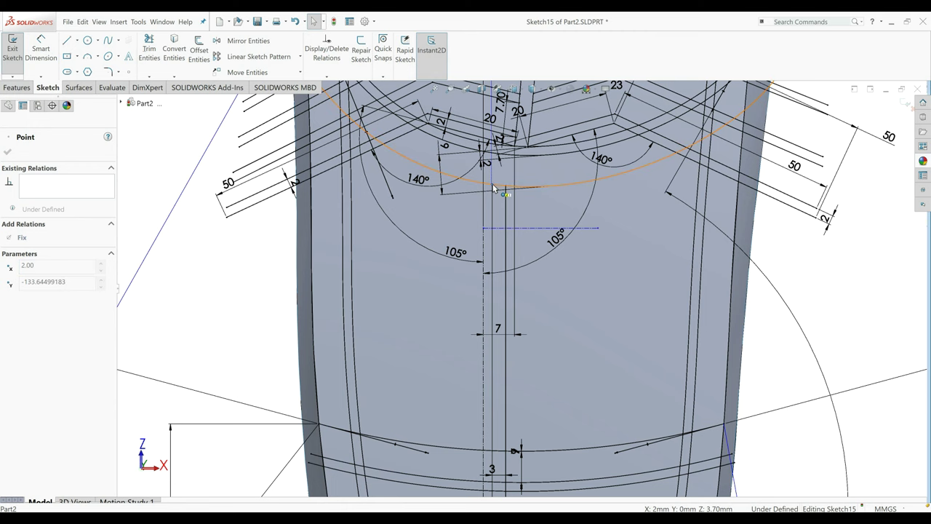
drag(492, 188, 492, 188)
scroll(541, 374, up, 4)
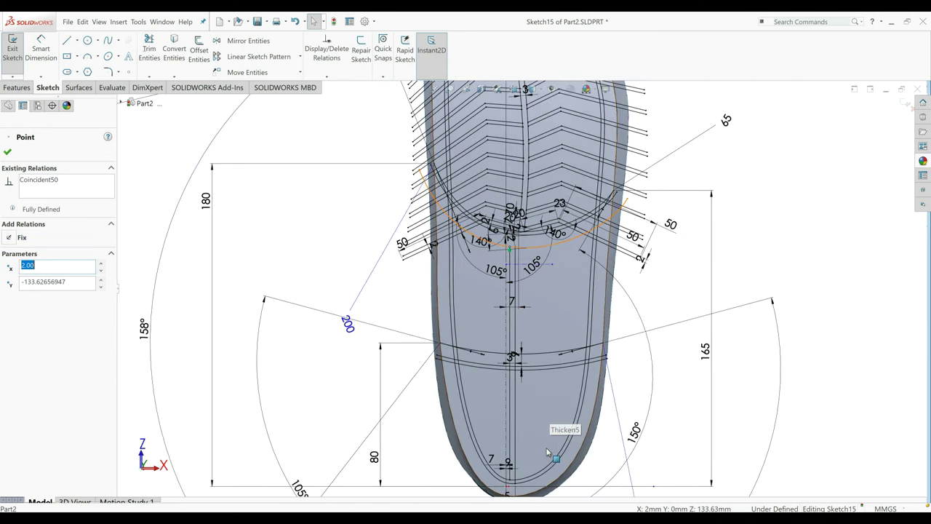
scroll(547, 450, down, 3)
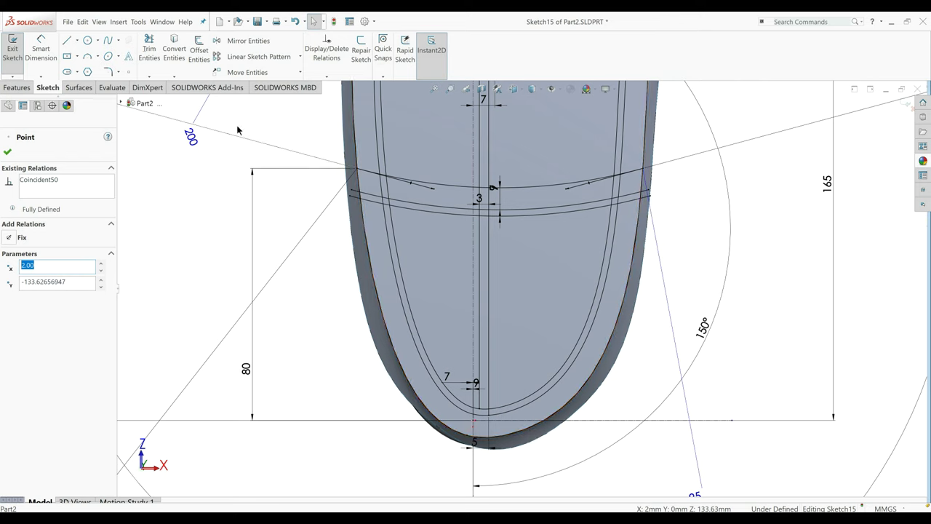
Draw a two-segment line from the heel end, angled down-right then out to the right.
click(66, 41)
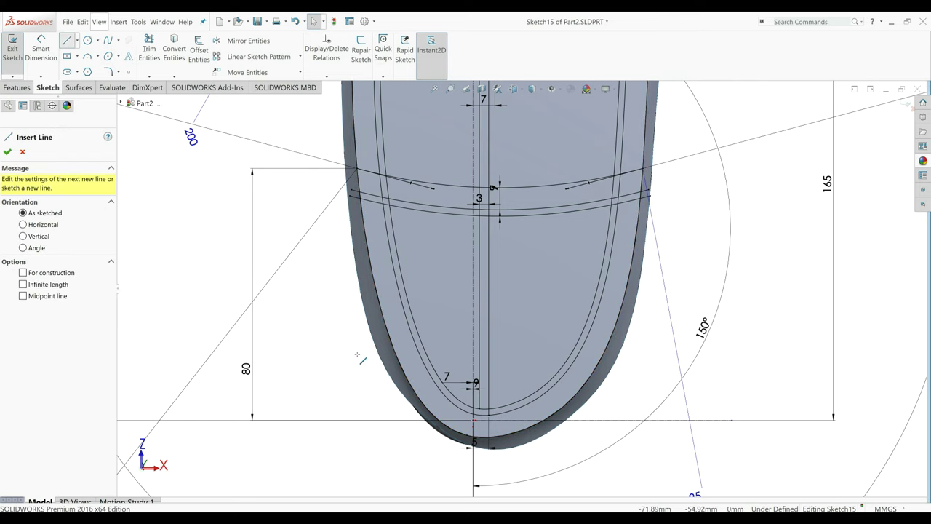
click(489, 392)
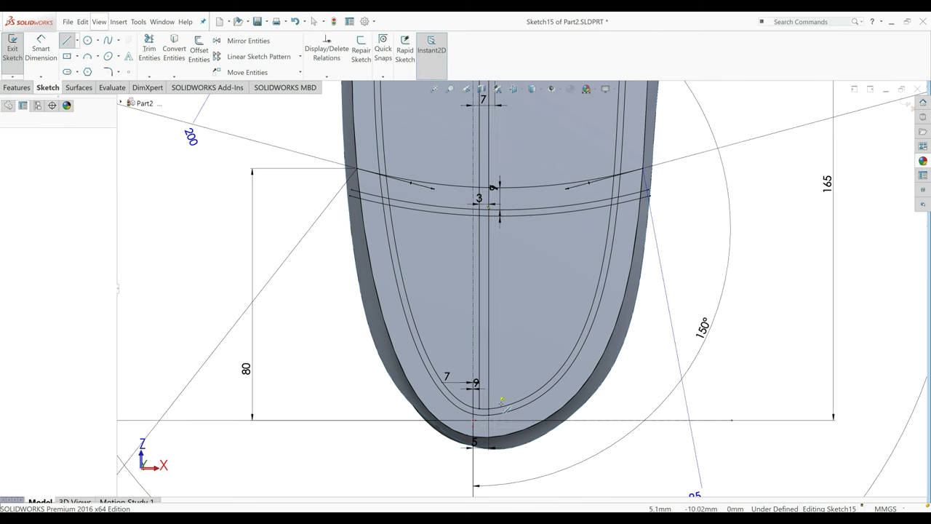
click(549, 445)
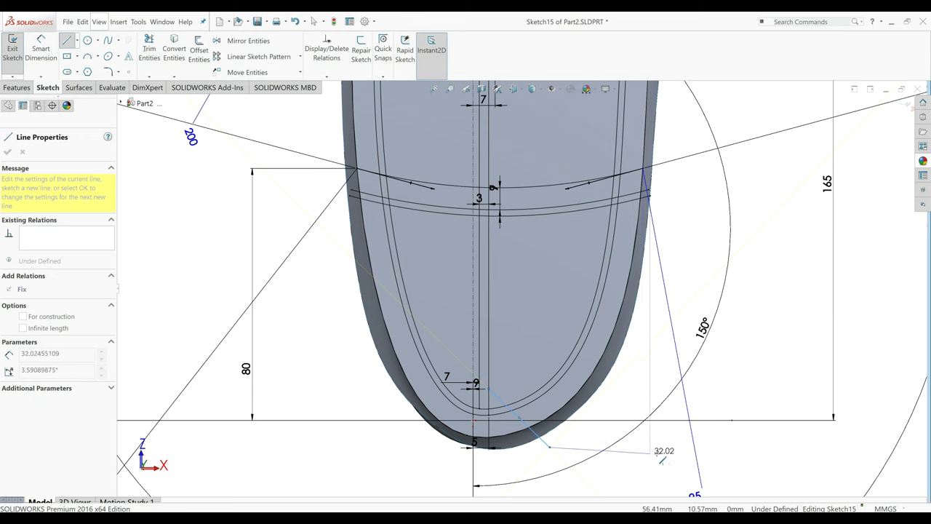
click(792, 399)
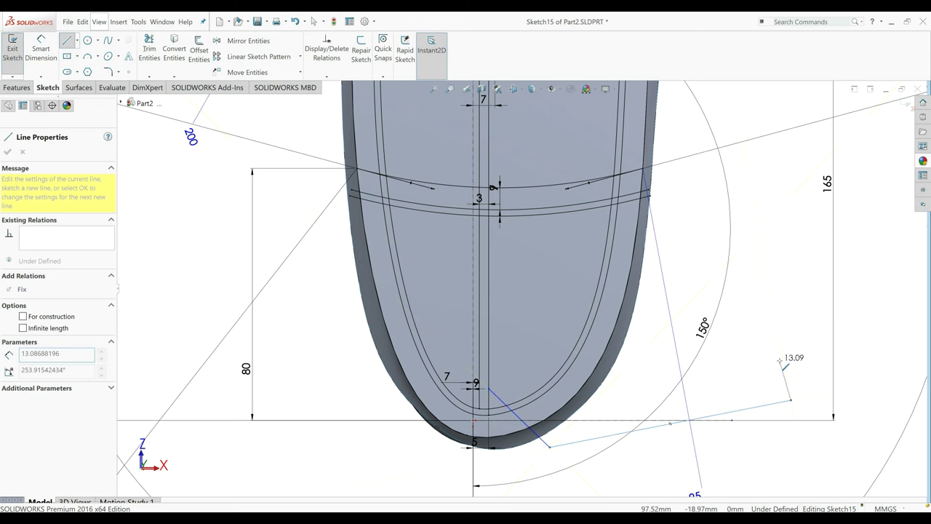
right_click(779, 334)
click(784, 367)
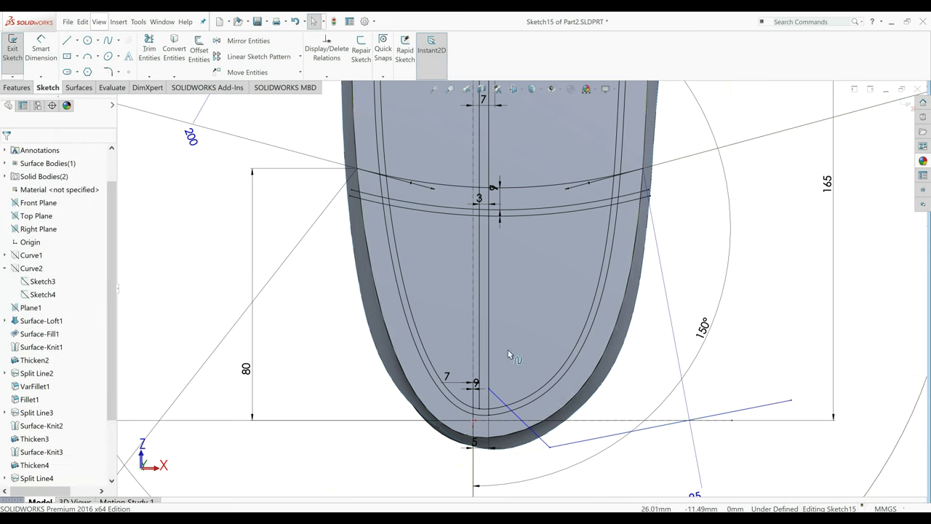
Dimension the diagonal leg and keep its 26.92 mm length.
click(39, 48)
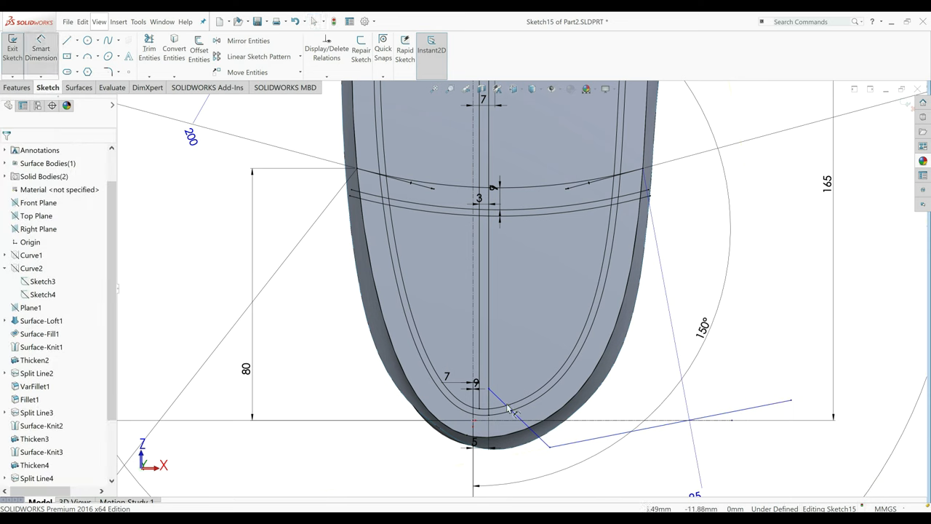
click(546, 443)
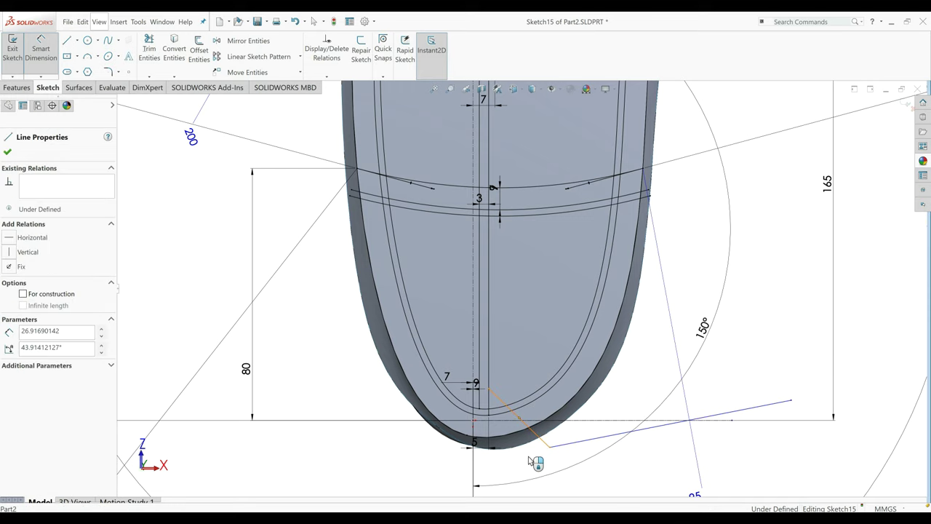
click(457, 478)
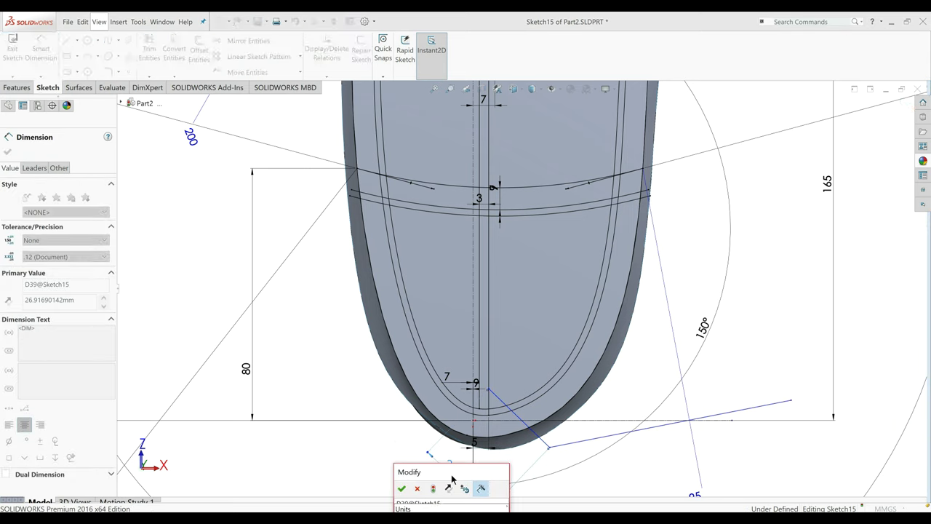
key(z)
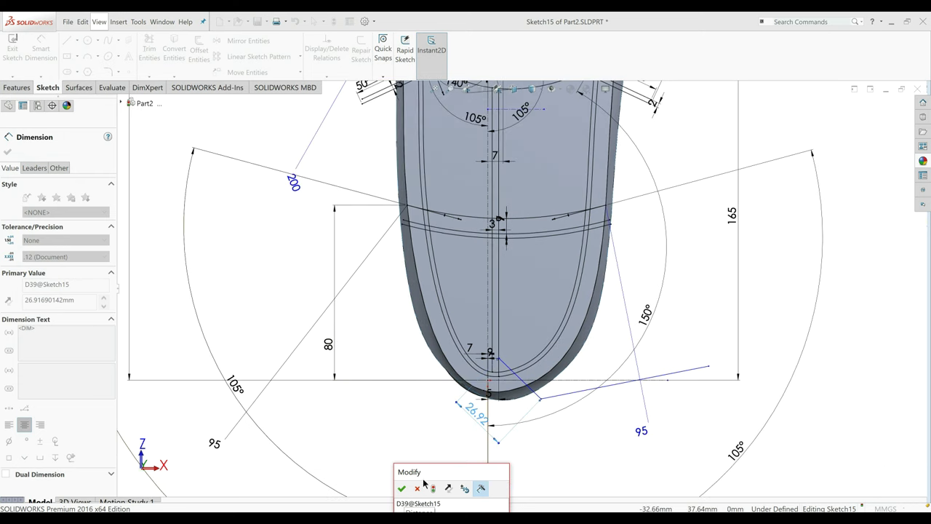
click(478, 416)
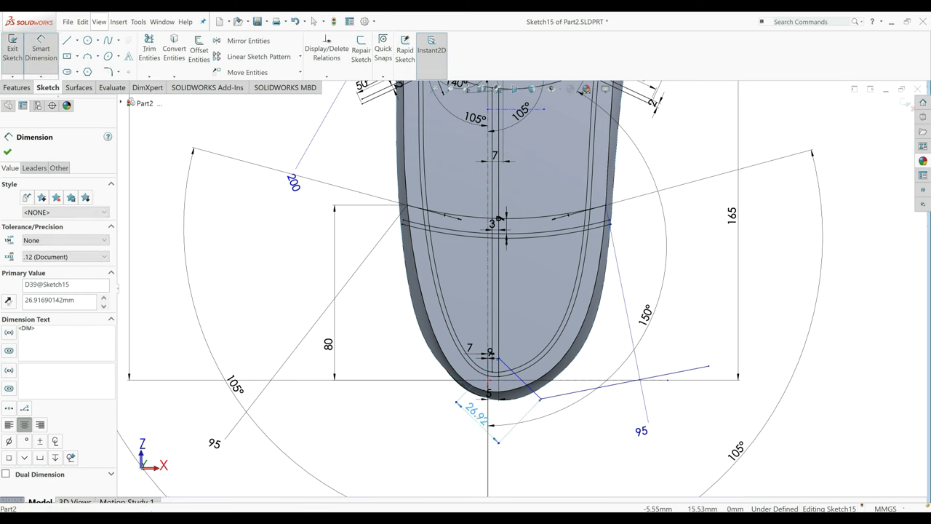
key(Escape)
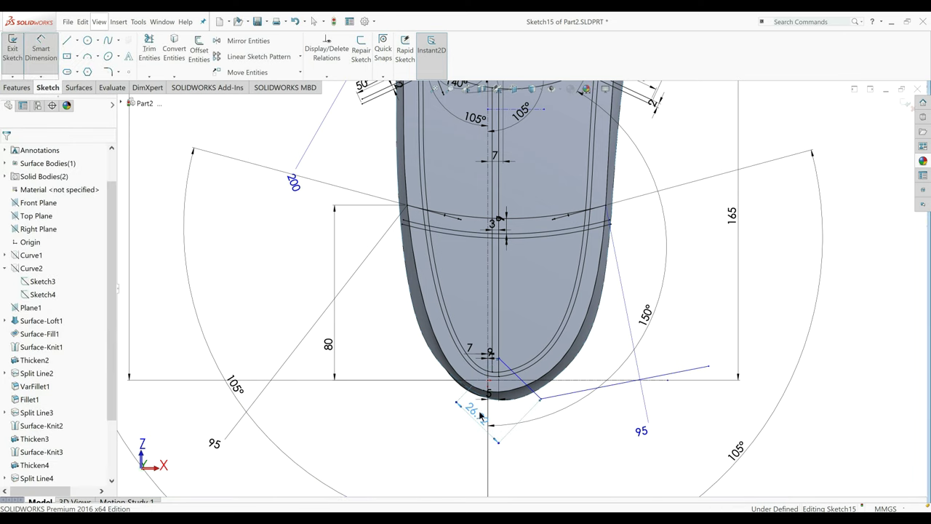
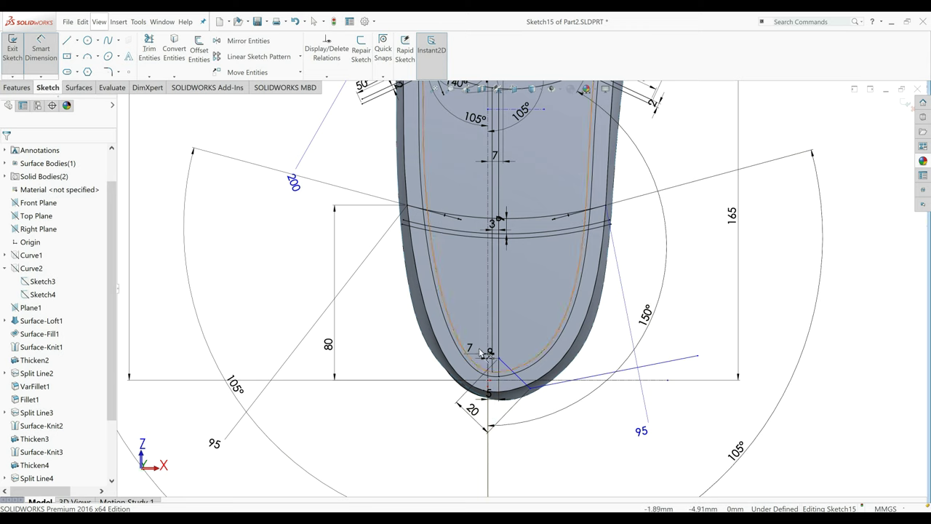
Add a 55° angle dimension between the two slot lines at the sole tip.
click(515, 376)
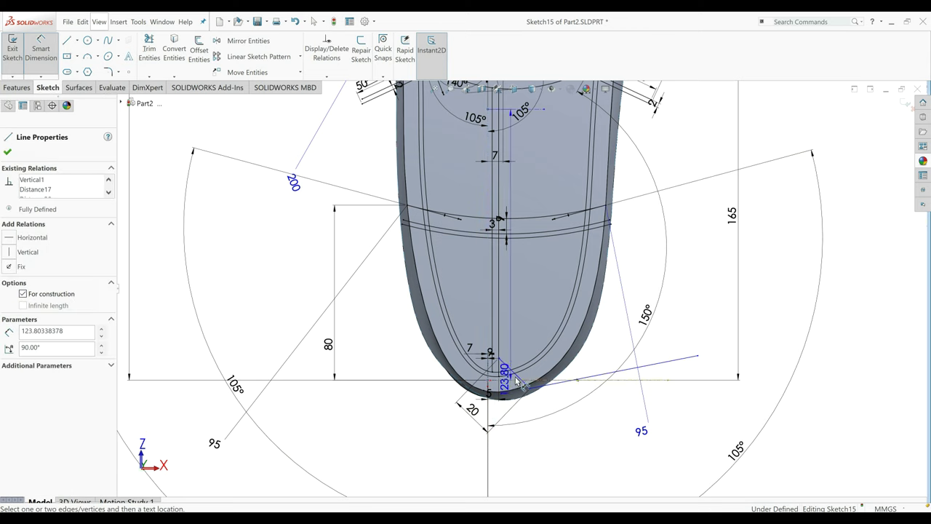
click(516, 374)
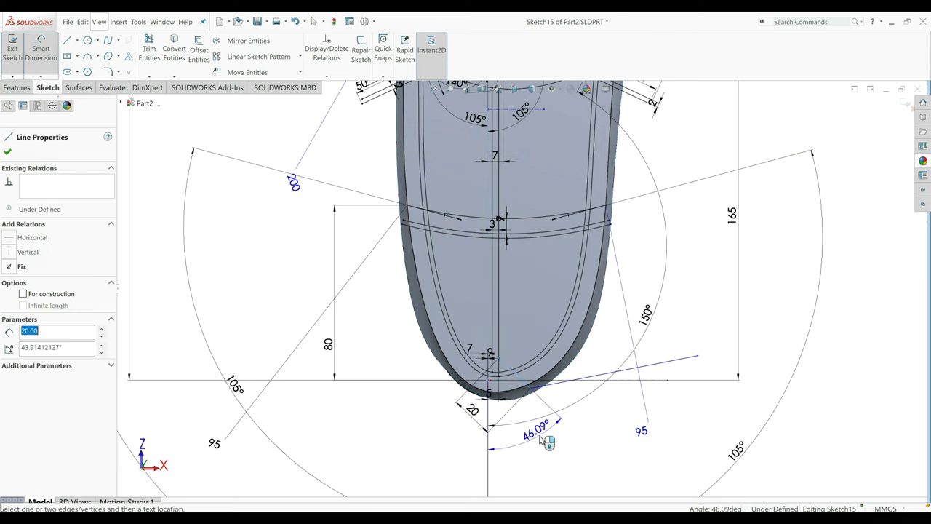
click(539, 438)
text(22)
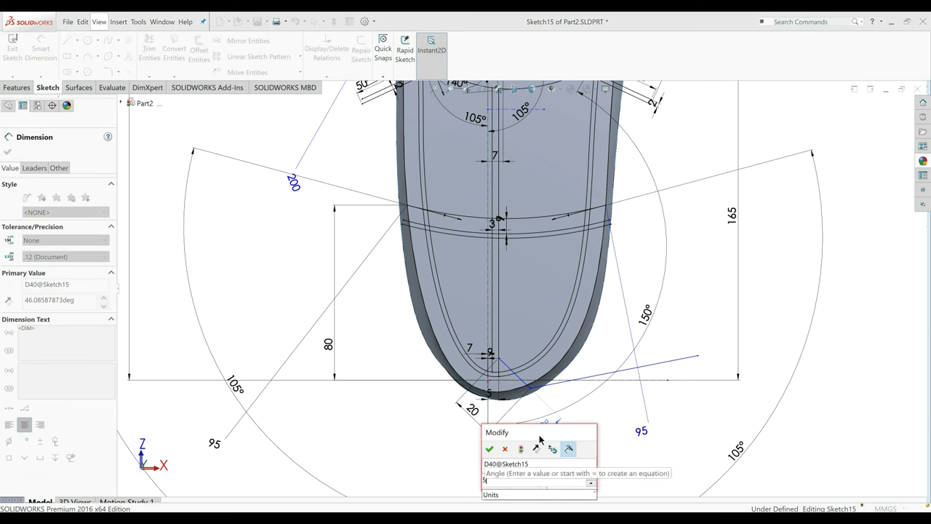
key(Escape)
scroll(563, 393, down, 3)
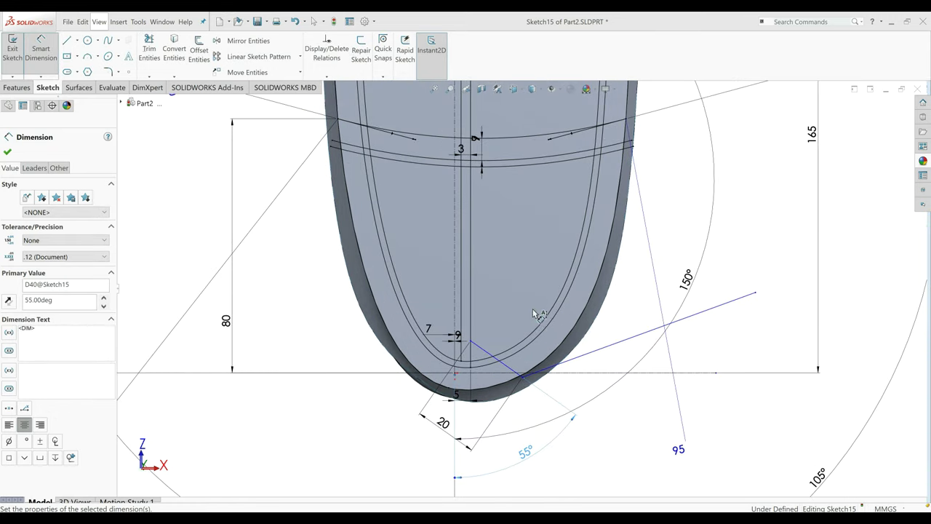
Dimension the long angled slot line to a 50 mm length.
click(582, 361)
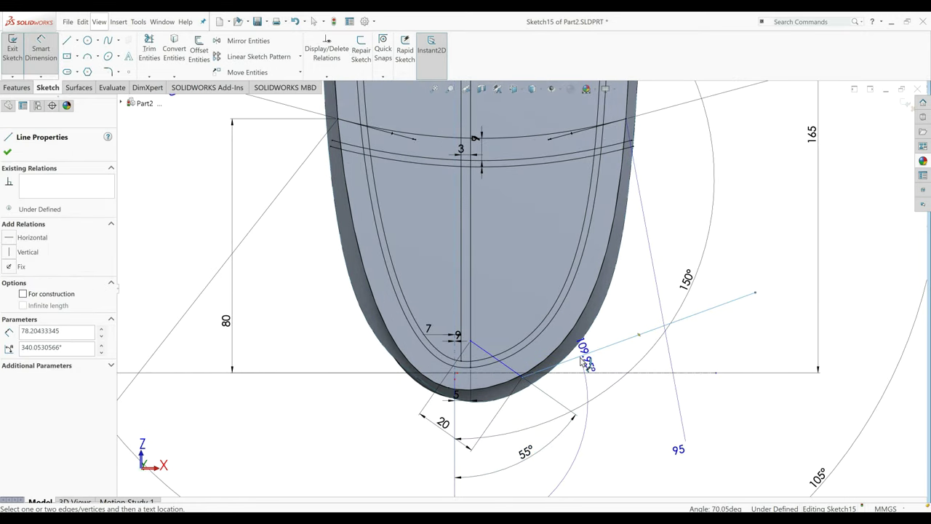
key(Escape)
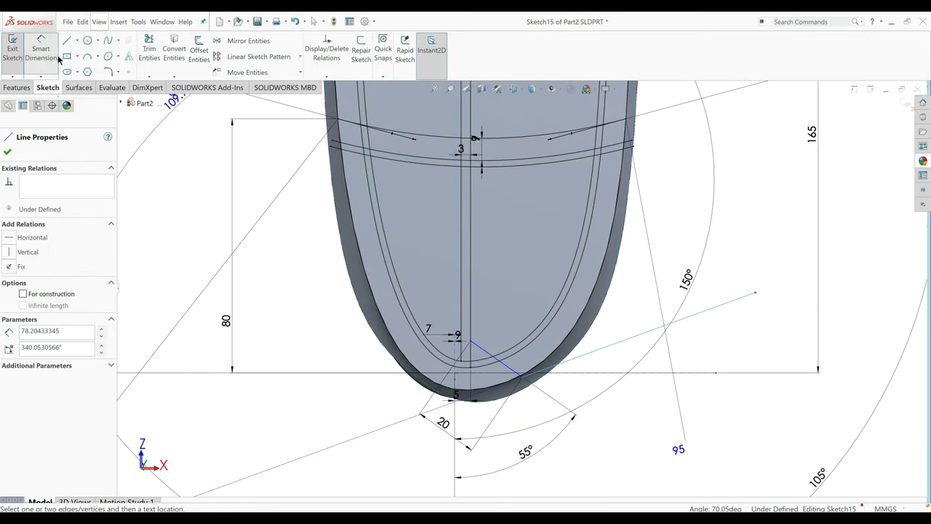
click(318, 333)
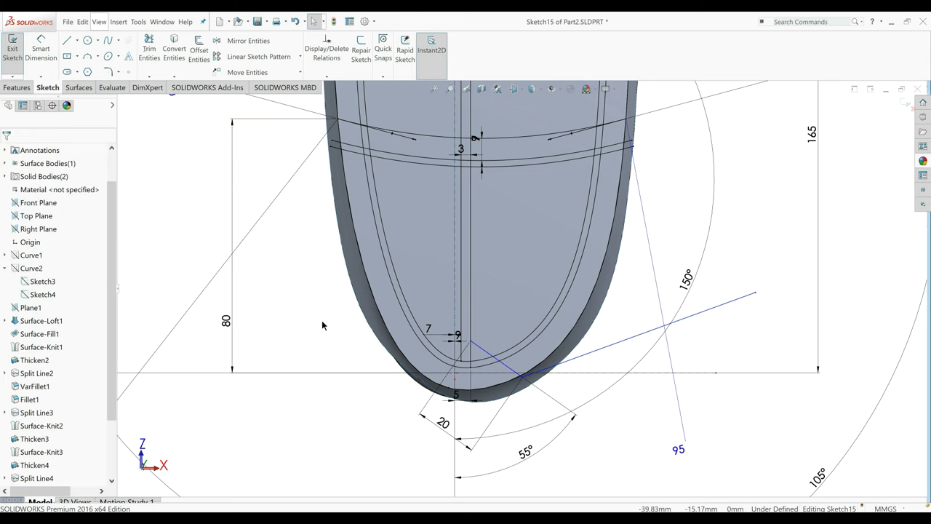
click(41, 49)
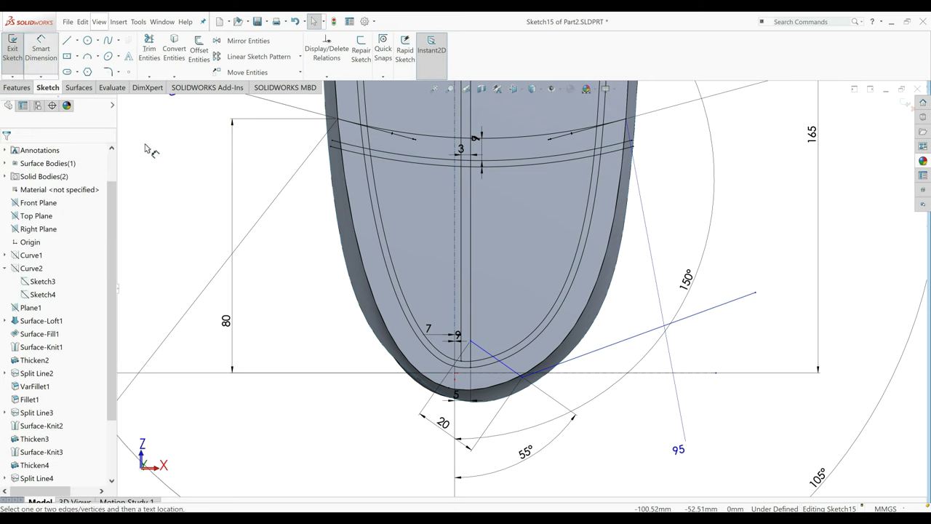
click(584, 355)
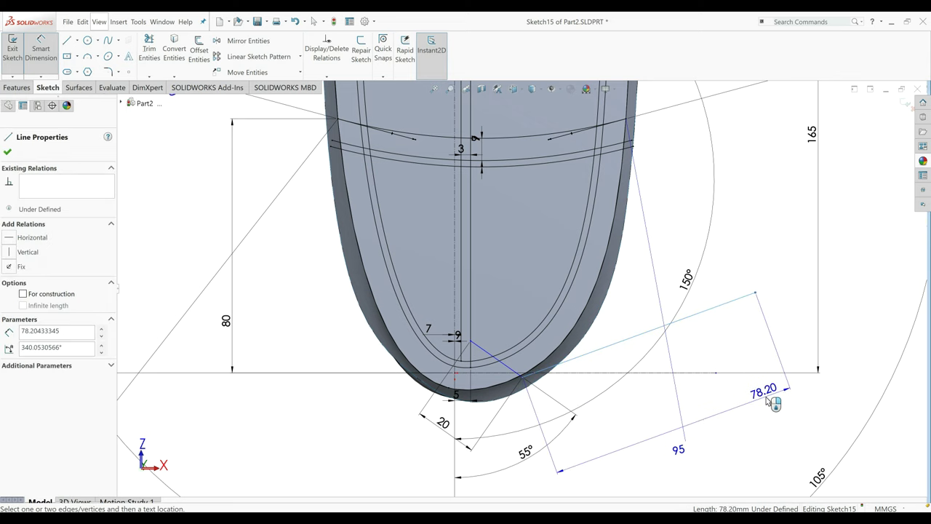
click(774, 393)
text(50)
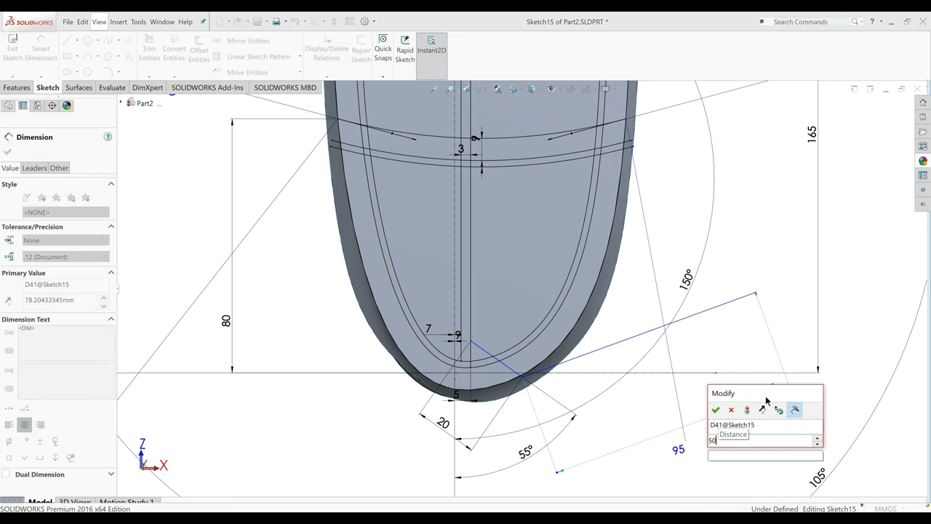
key(Return)
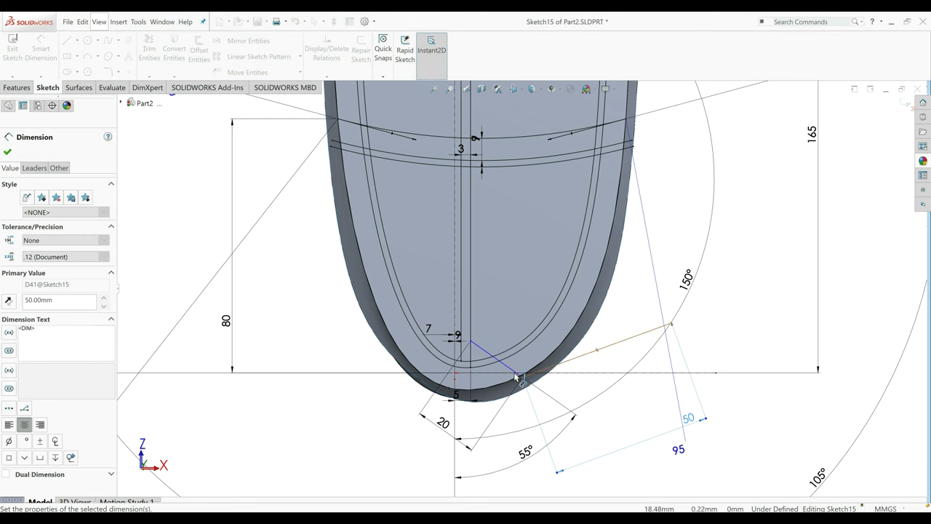
Add a 140° angle dimension between the angled line and its neighbour.
click(584, 355)
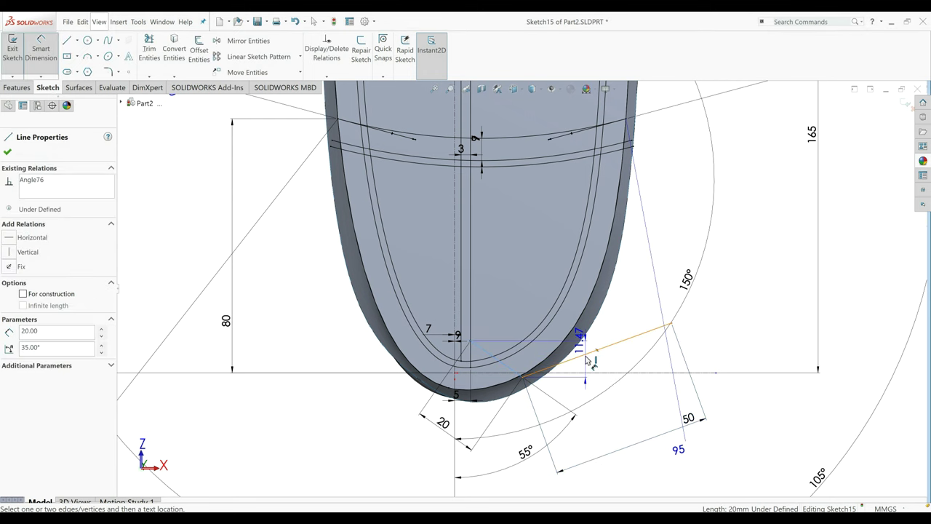
click(580, 341)
click(582, 348)
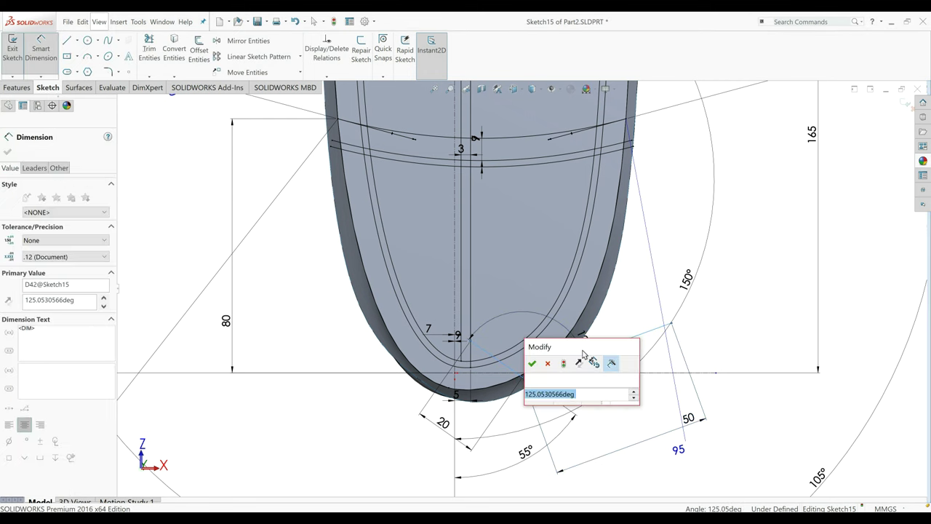
text(140)
key(Return)
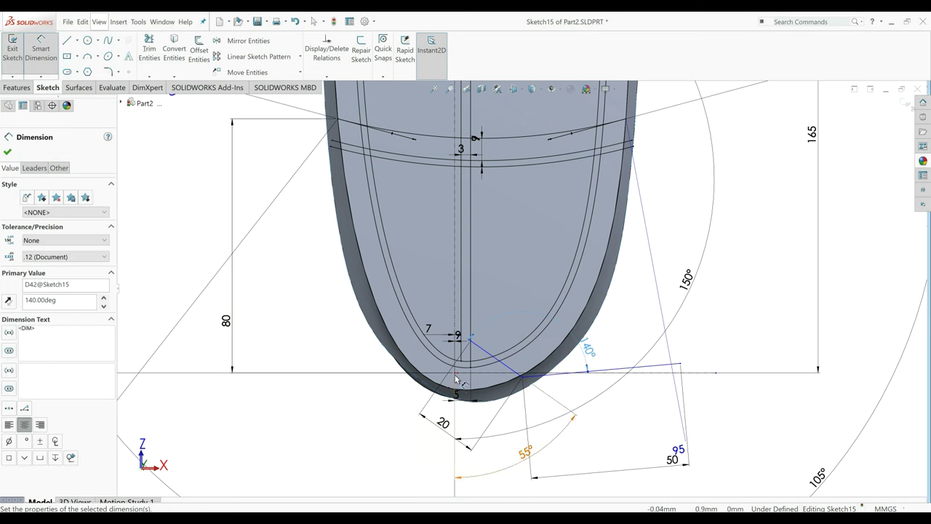
Locate the top sketch point with a 13 mm vertical distance dimension.
click(471, 340)
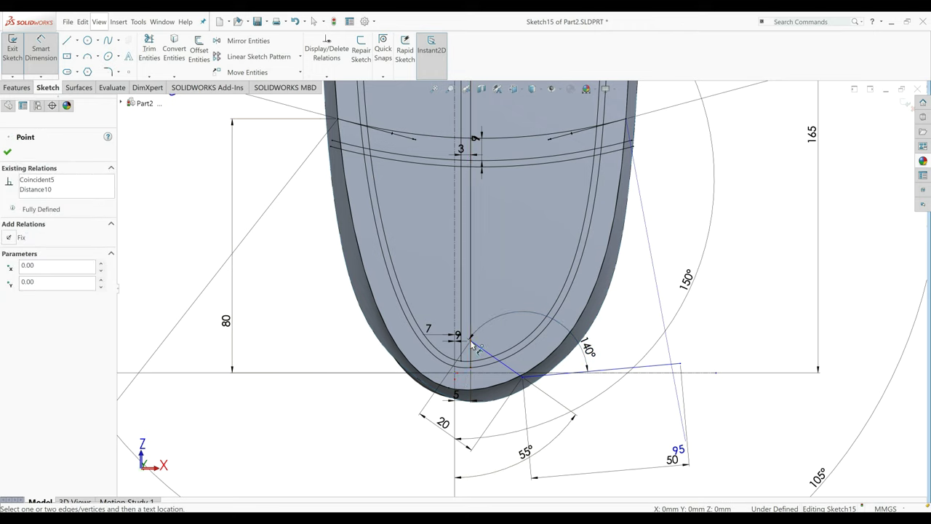
click(470, 339)
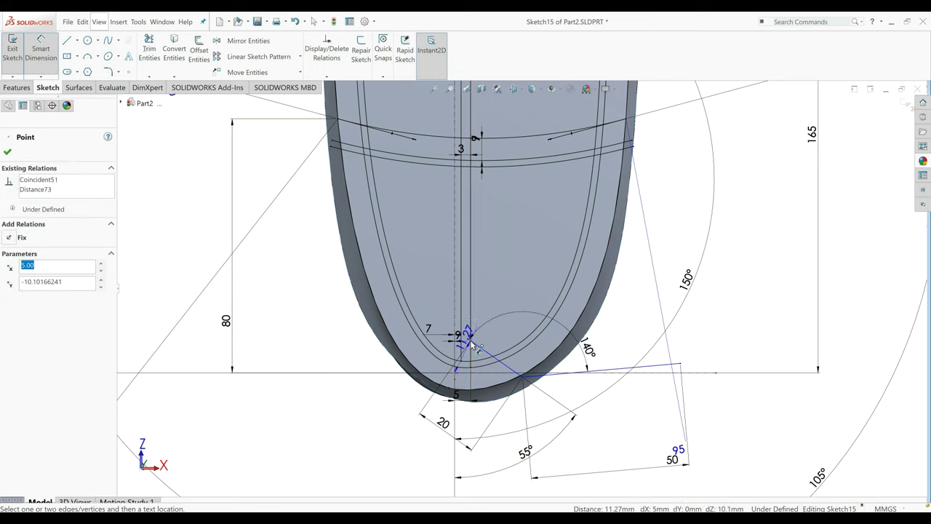
click(356, 369)
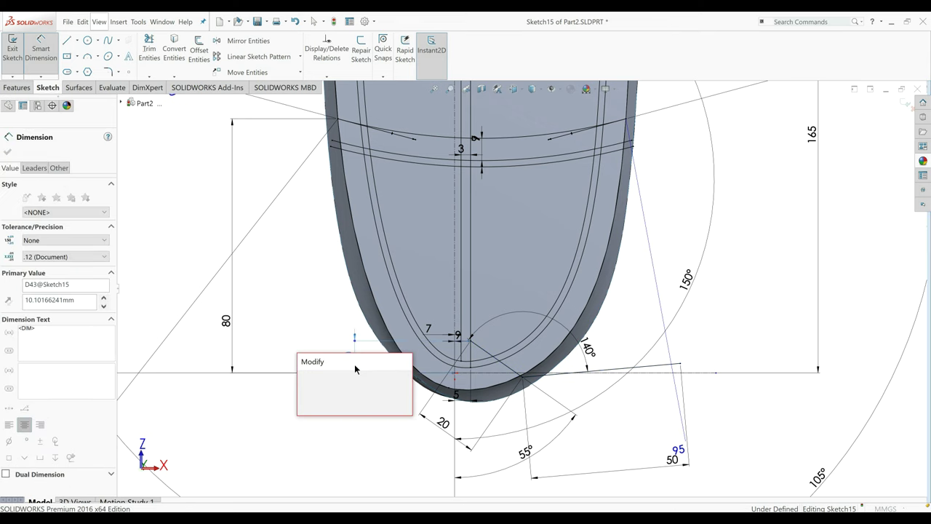
text(13)
key(Return)
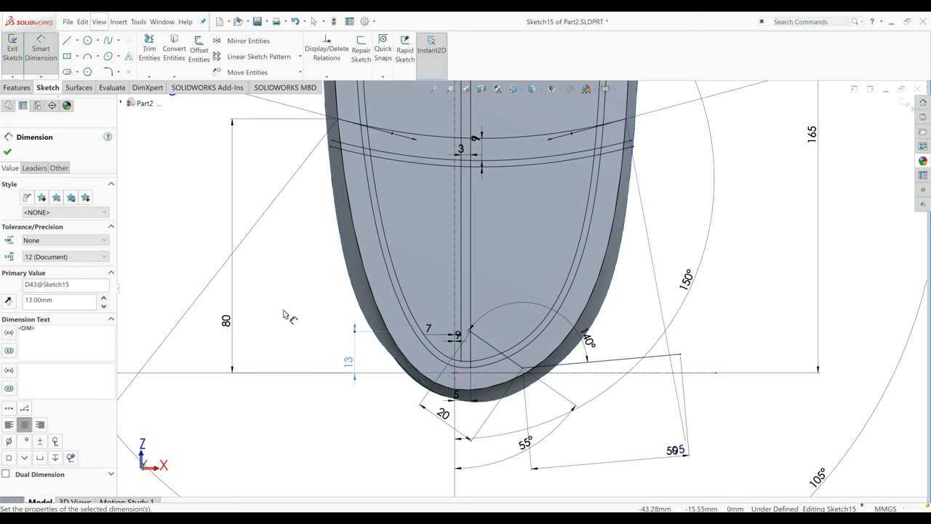
click(7, 152)
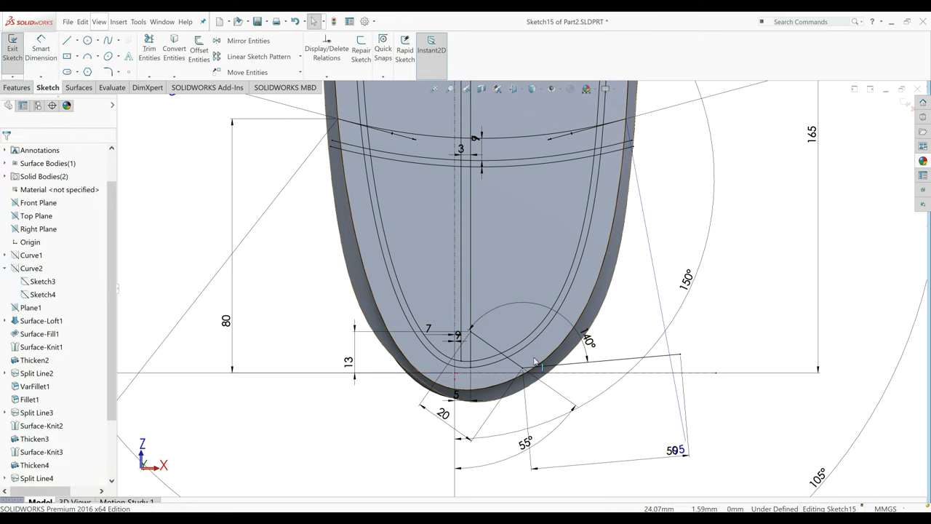
Offset the angled slot line chain by 2 mm.
click(198, 48)
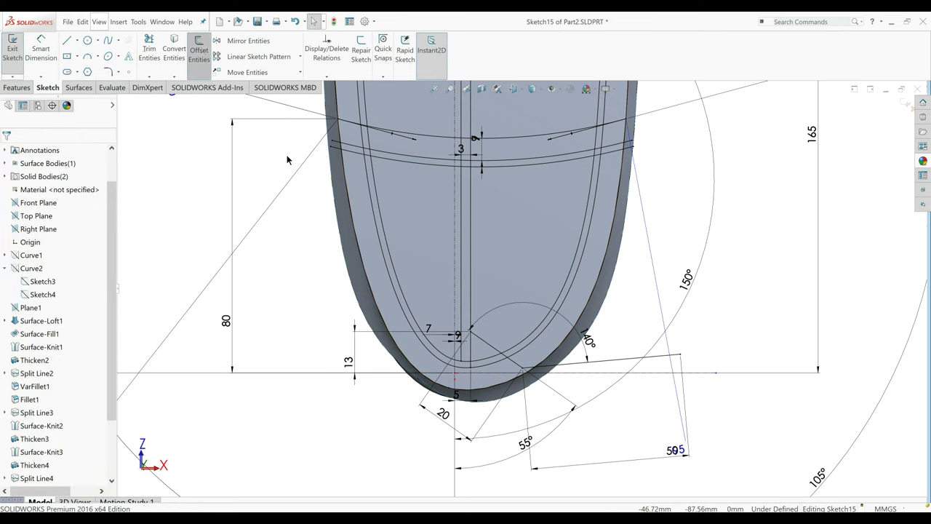
click(577, 363)
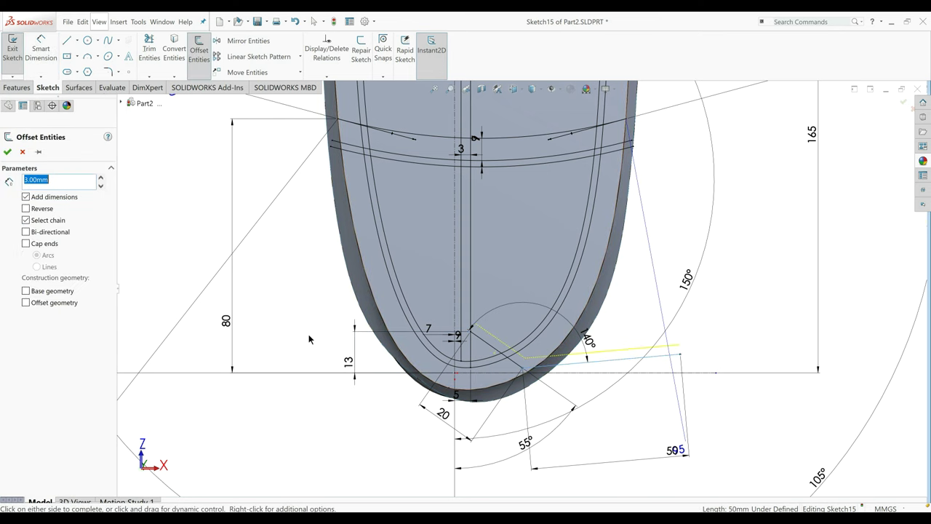
text(2)
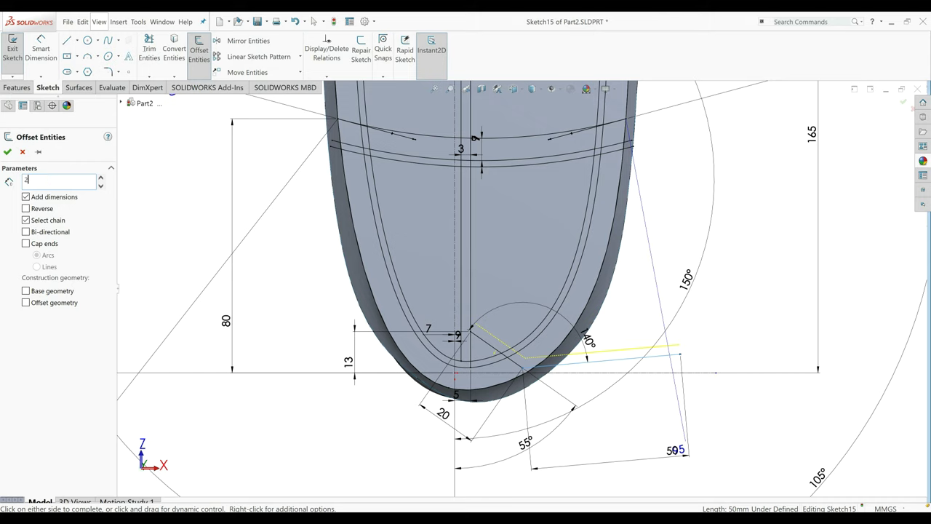
key(Return)
click(7, 151)
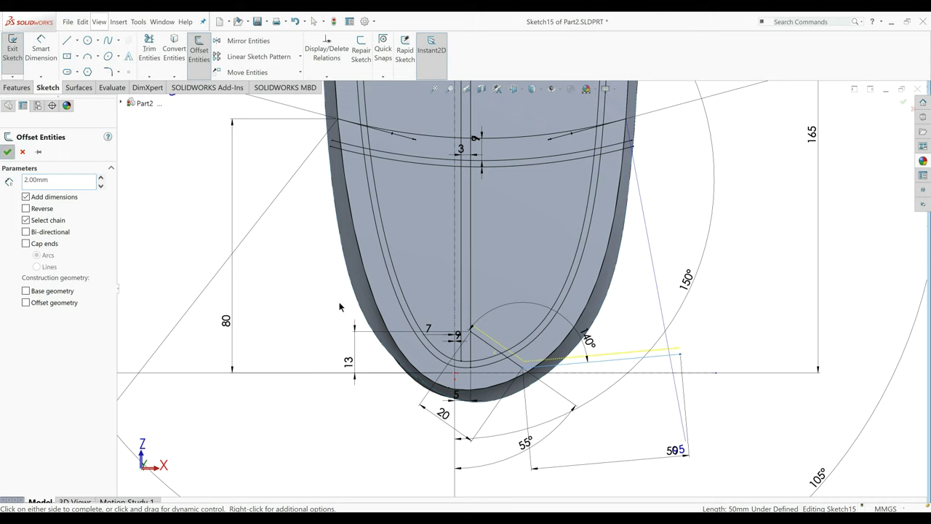
Drag the offset's end point to snap it onto the vertical line.
click(472, 329)
drag(470, 326, 458, 336)
click(285, 298)
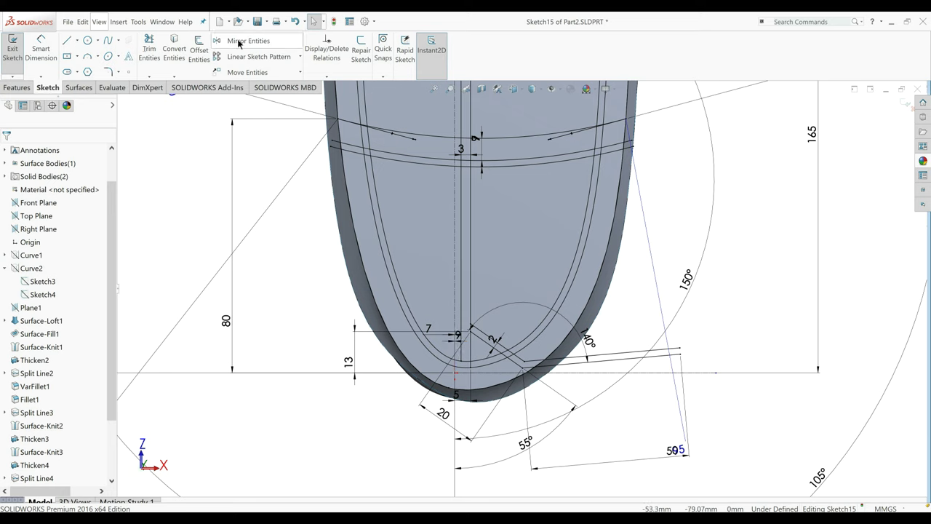
Draw a short vertical centerline to the left of the sole.
click(77, 41)
click(84, 65)
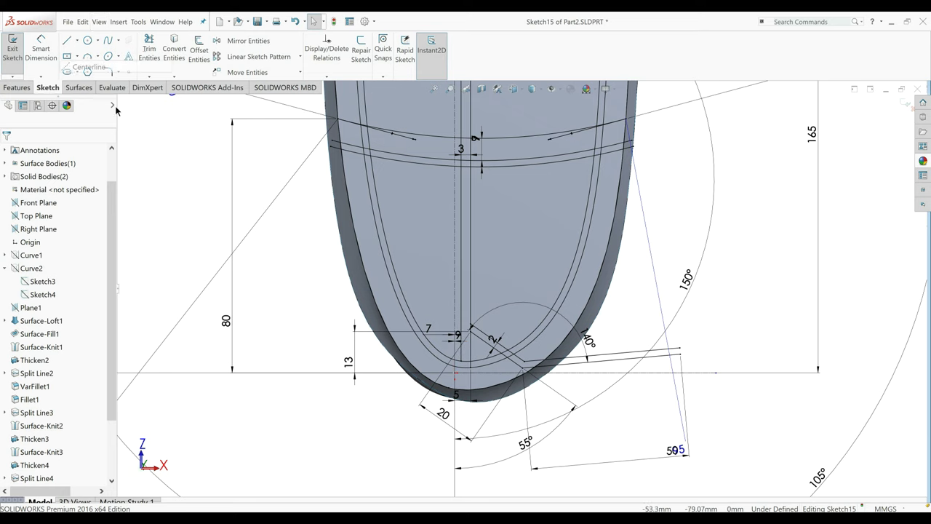
click(179, 175)
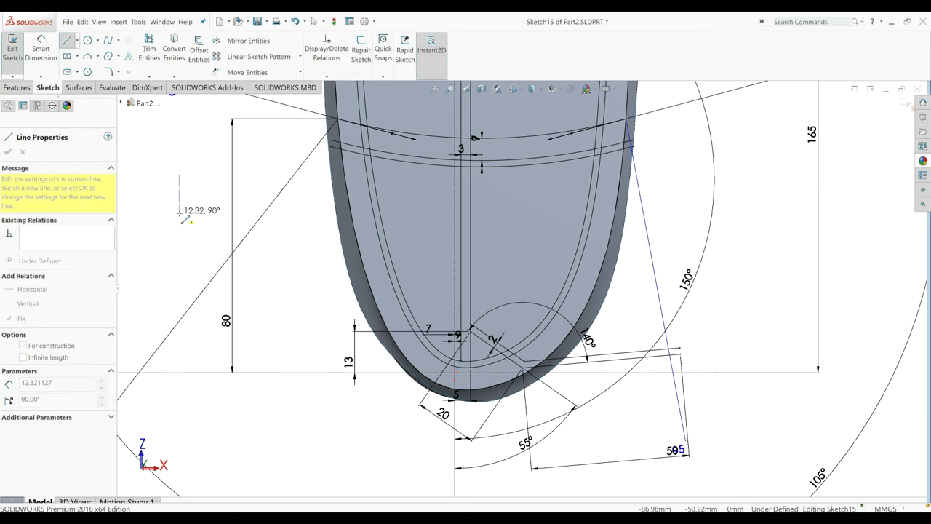
click(179, 215)
right_click(191, 182)
click(211, 191)
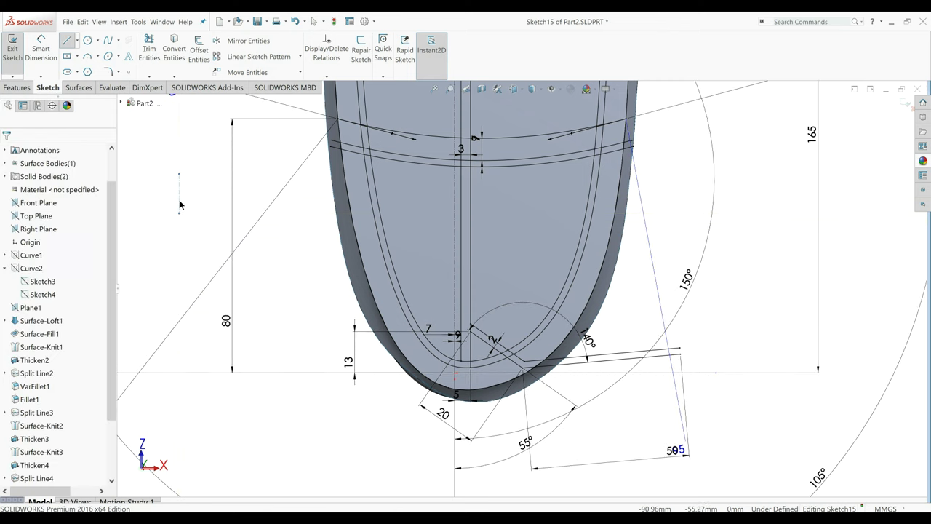
Make the two vertical lines symmetric about the short centerline.
click(180, 210)
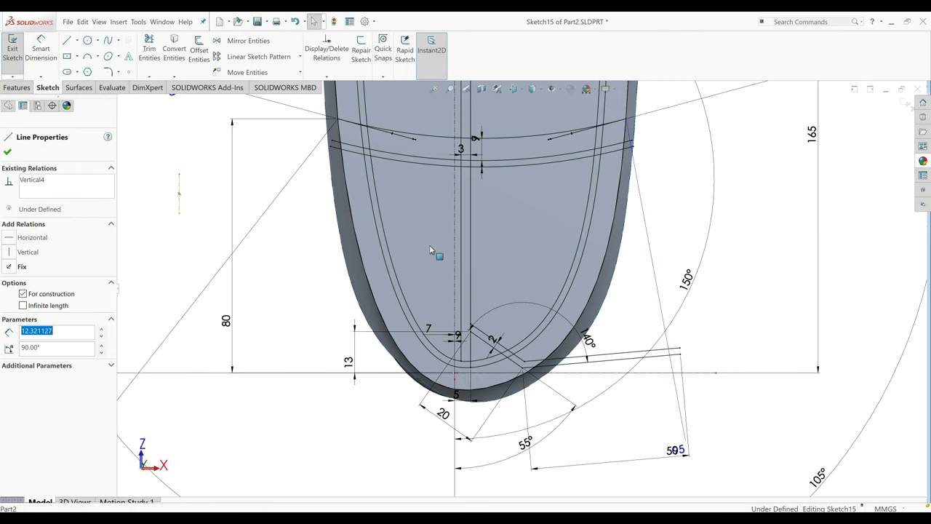
ctrl+click(461, 247)
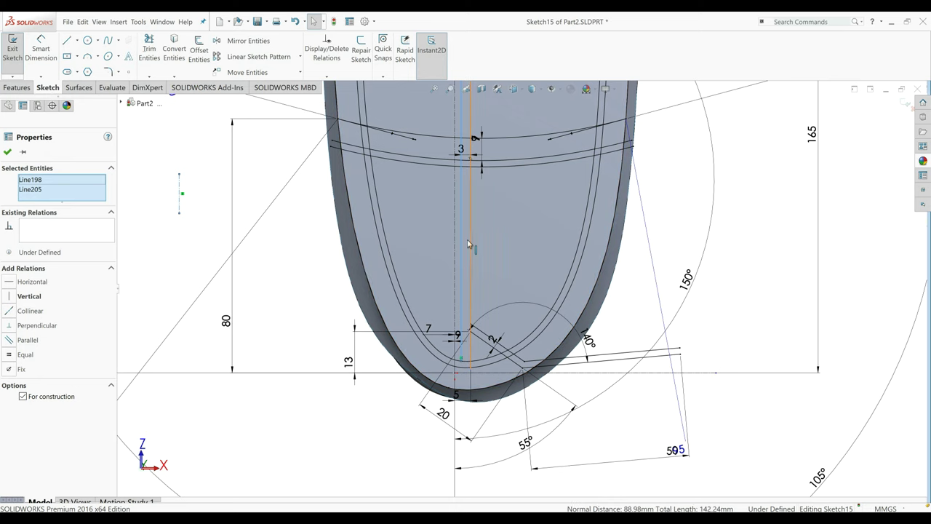
ctrl+click(467, 239)
click(22, 364)
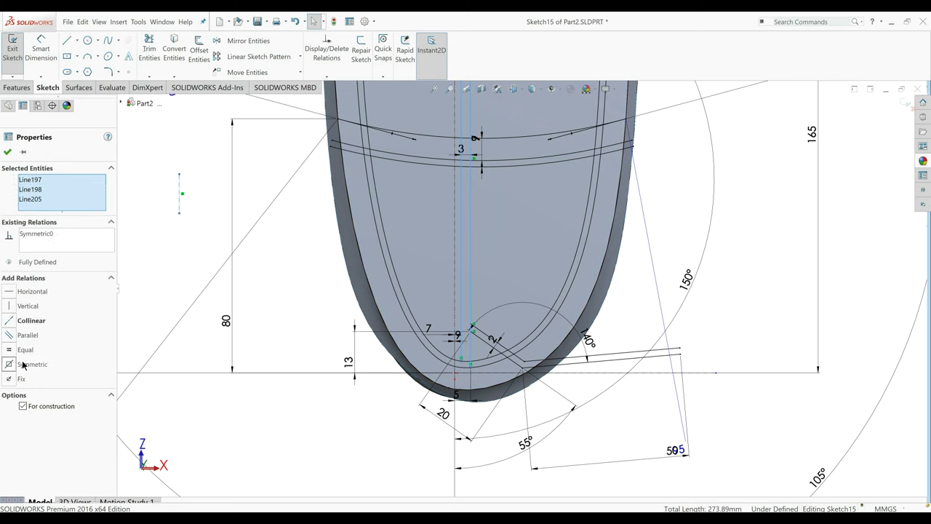
click(6, 152)
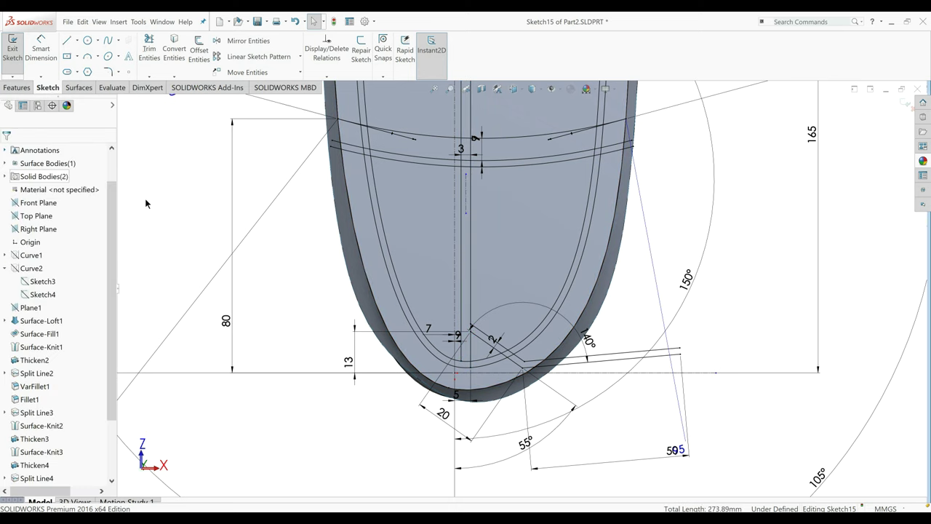
Mirror the four groove lines about the vertical centreline.
click(222, 40)
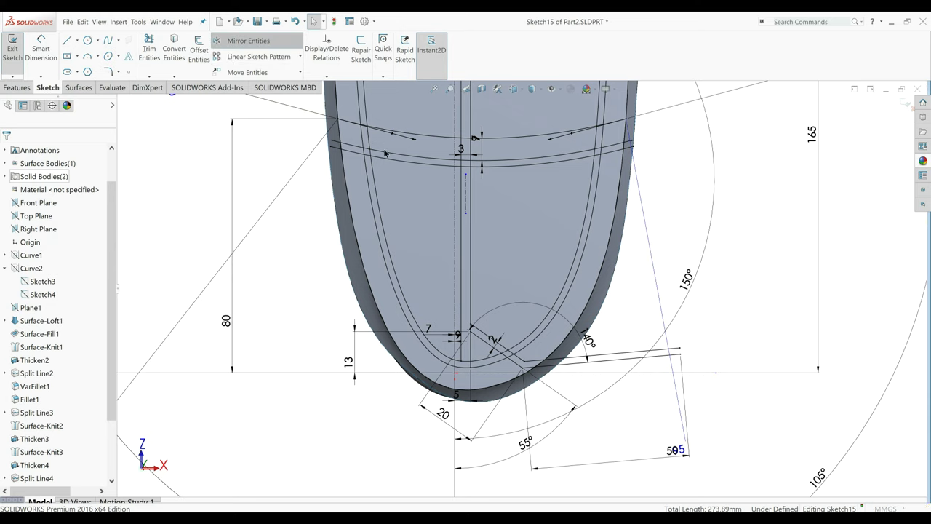
click(513, 357)
click(521, 363)
click(538, 366)
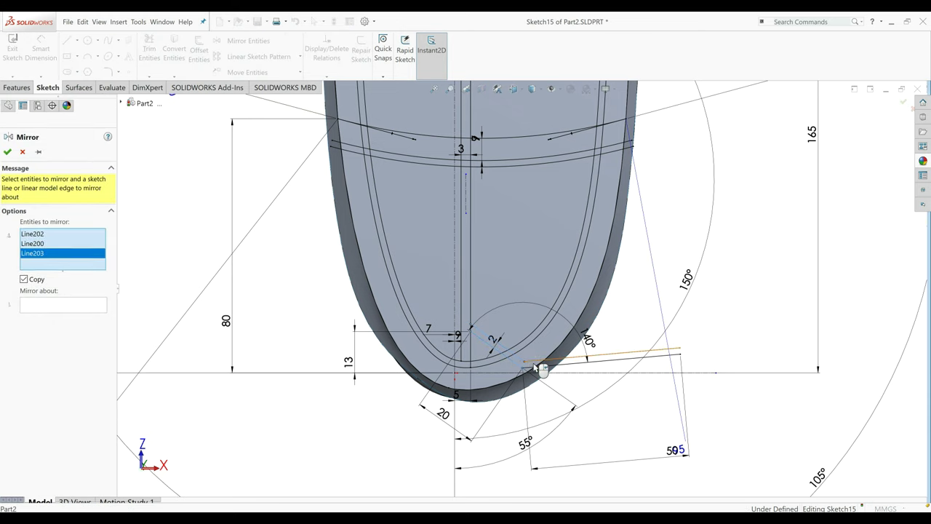
click(537, 369)
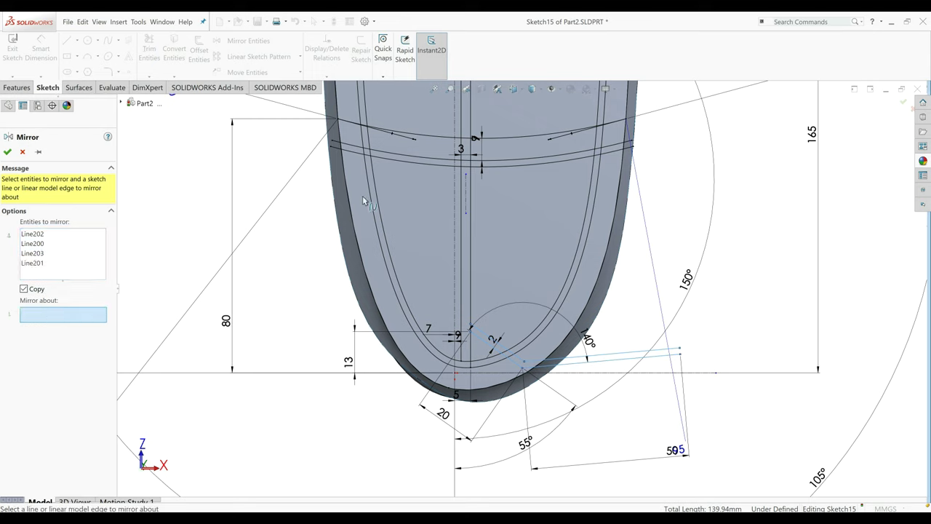
click(468, 204)
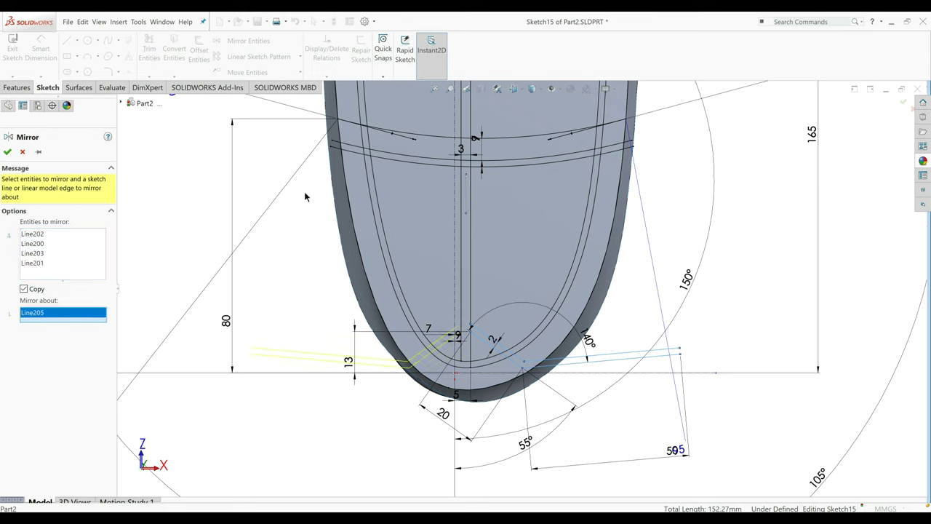
click(8, 152)
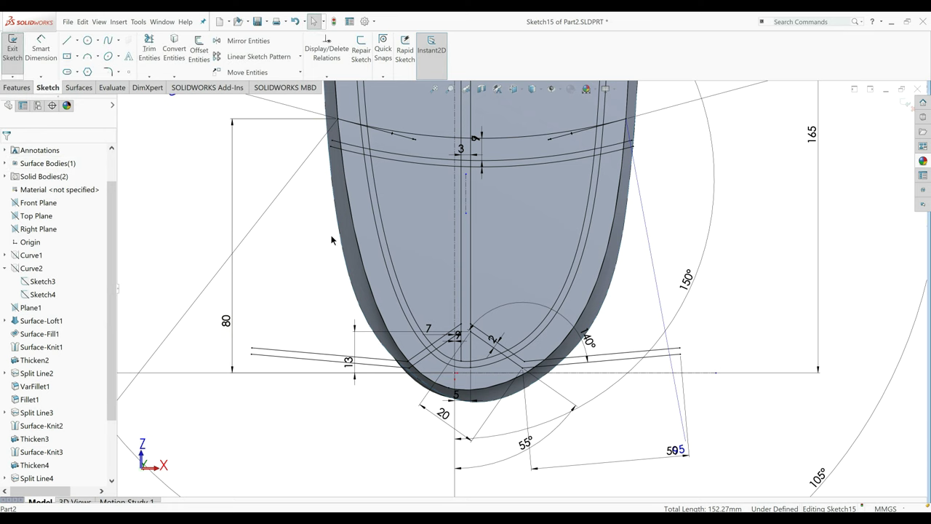
scroll(511, 288, up, 2)
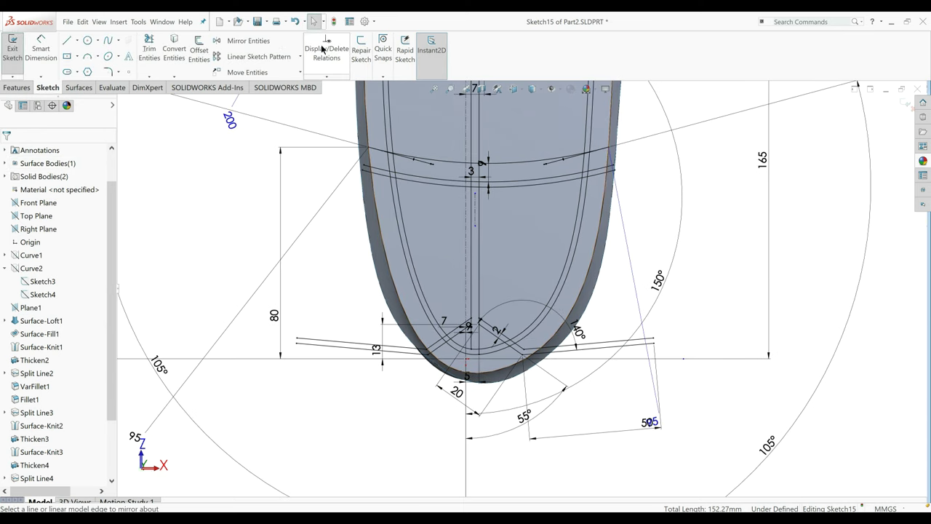
Select all the chevron groove lines for a linear sketch pattern.
click(259, 56)
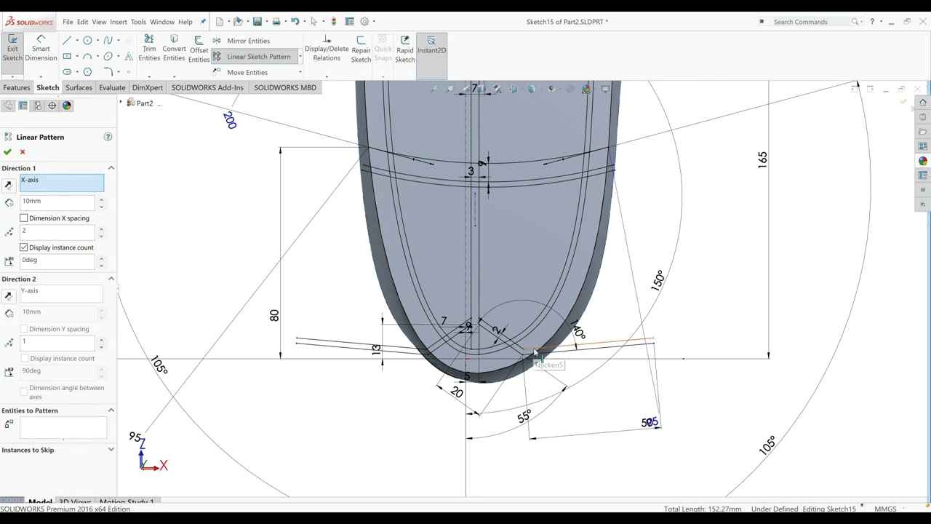
click(535, 354)
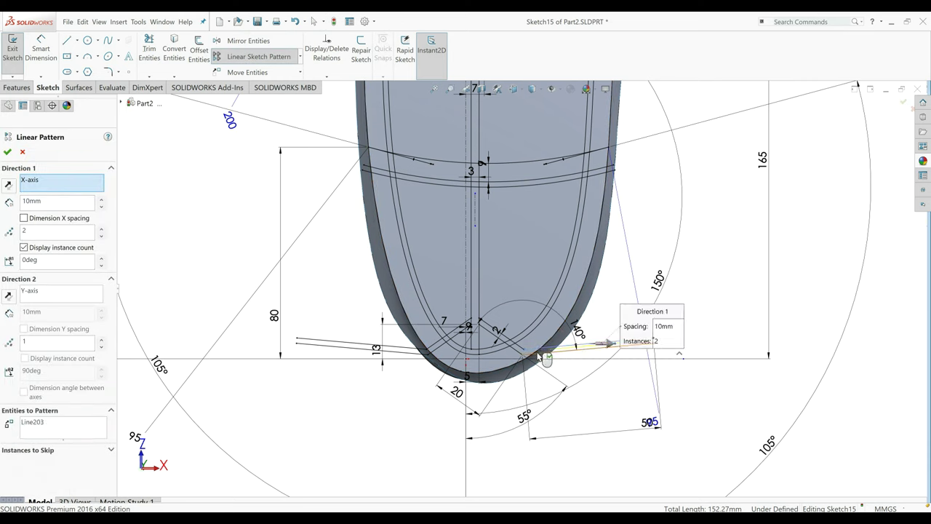
click(520, 355)
click(523, 356)
click(510, 353)
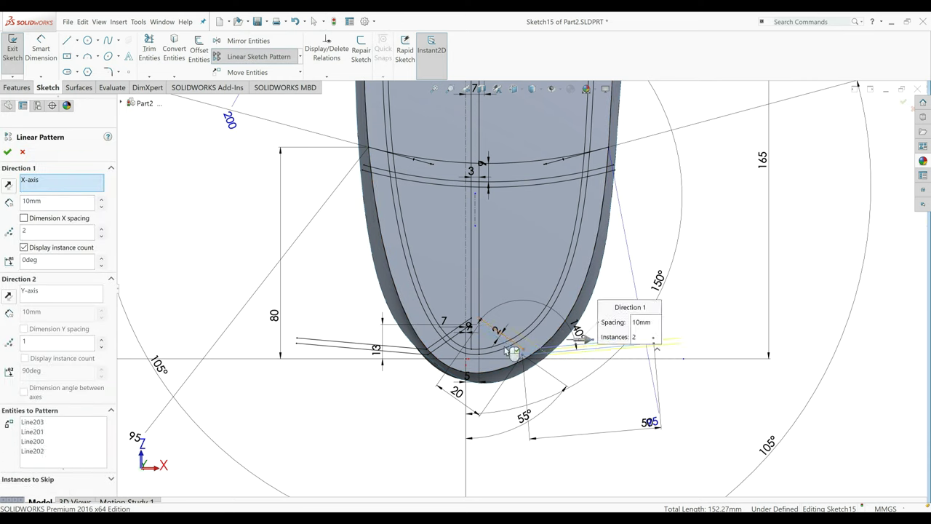
click(440, 352)
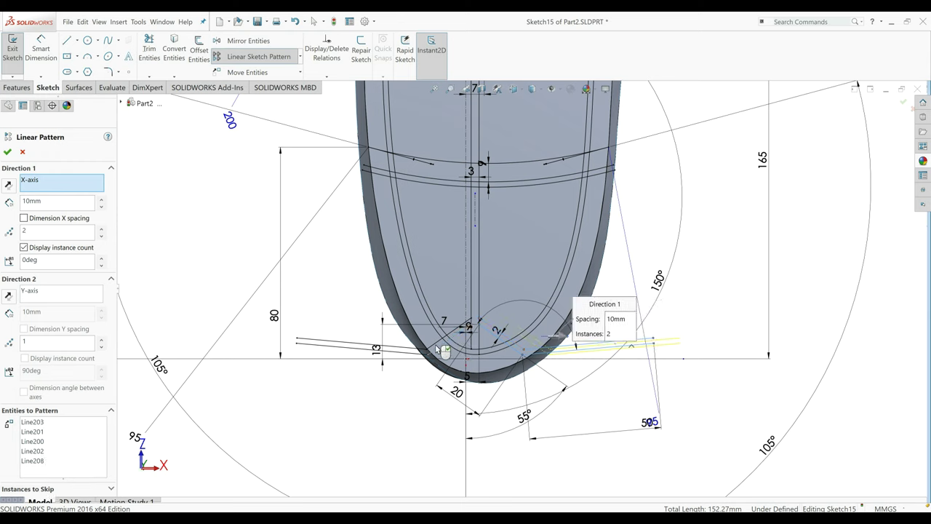
click(437, 350)
click(425, 355)
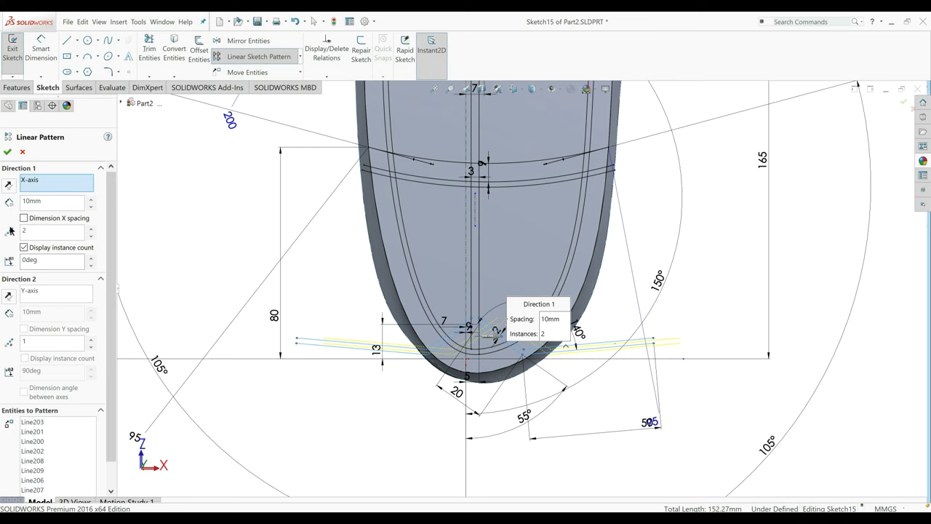
Set Direction 1 to 1 instance and Direction 2 reversed to 7 rows, 10 mm apart.
click(90, 237)
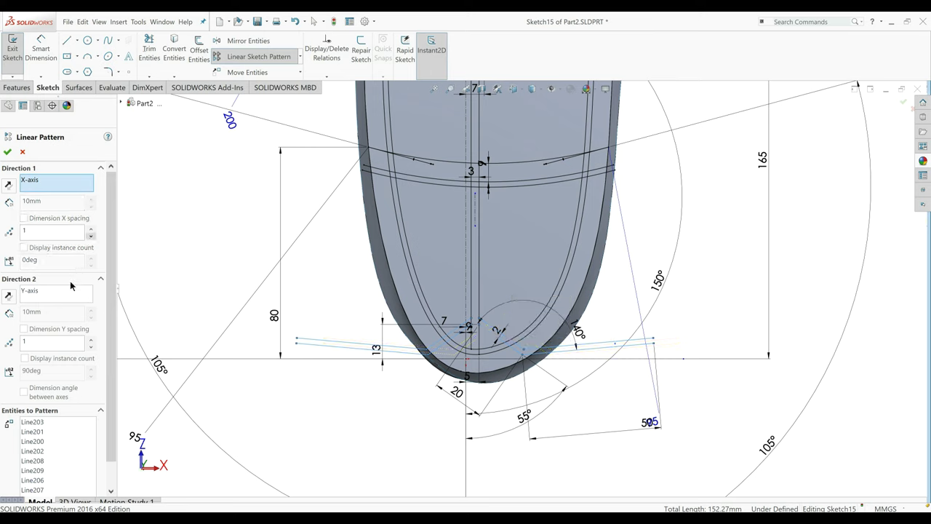
click(91, 339)
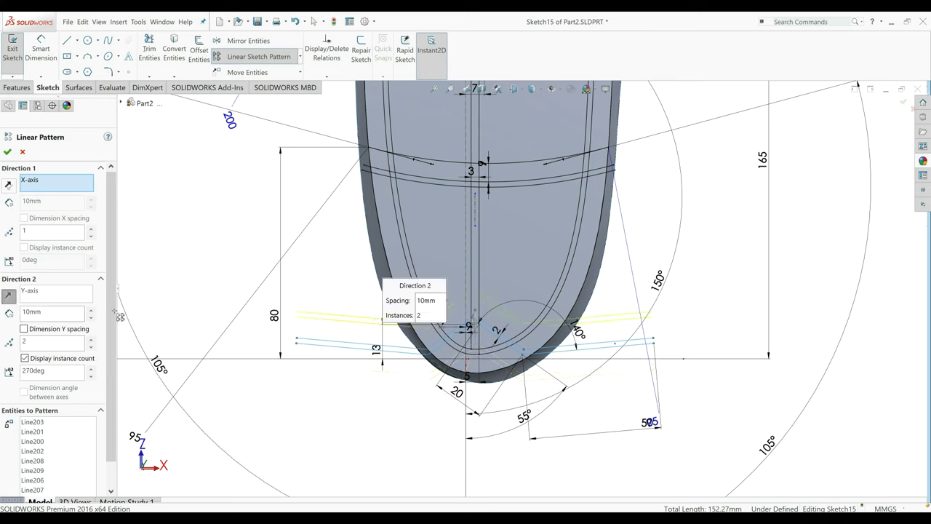
click(90, 339)
click(91, 340)
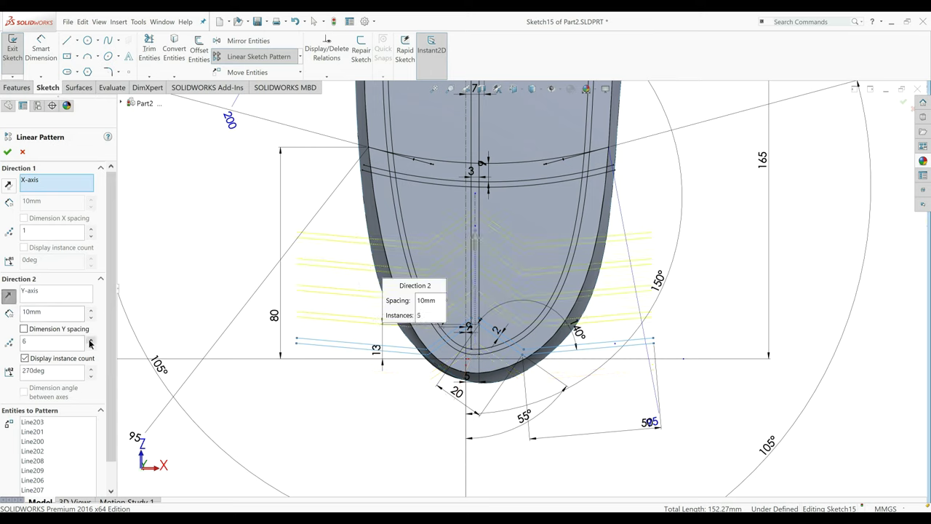
click(90, 340)
click(91, 340)
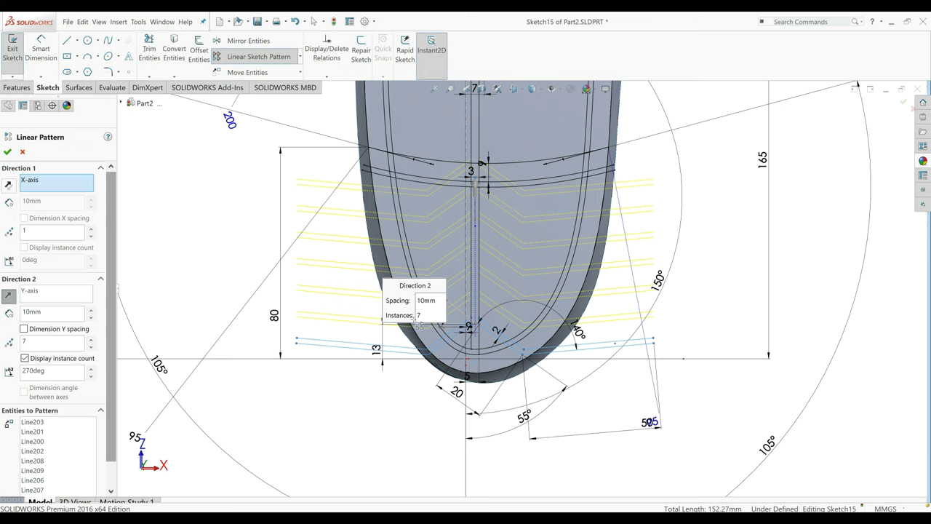
scroll(520, 248, up, 4)
scroll(529, 198, up, 2)
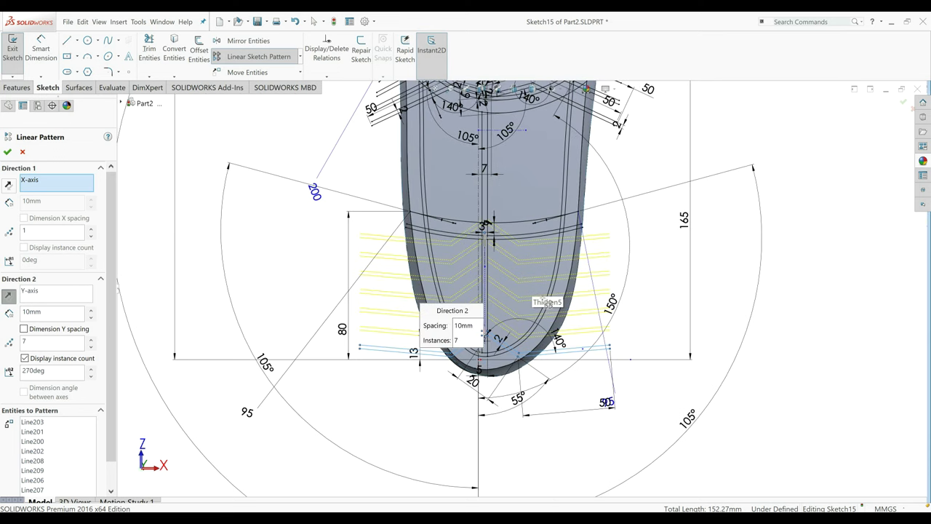
scroll(488, 320, up, 1)
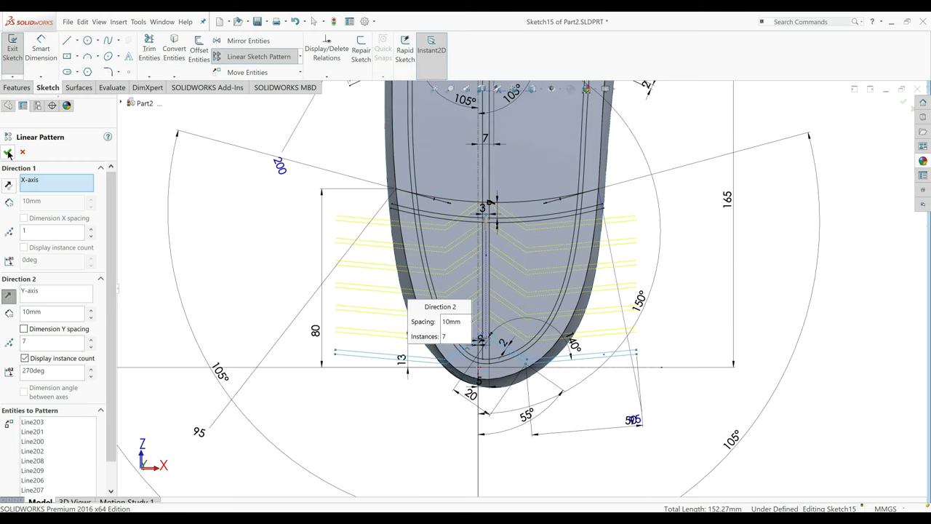
key(Return)
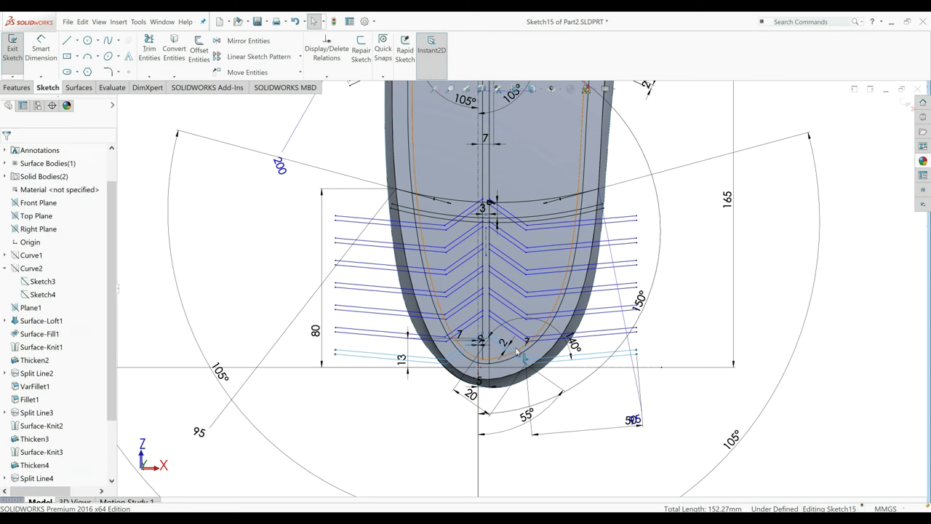
Make the chevron point coincident with the vertical centreline.
scroll(502, 360, down, 3)
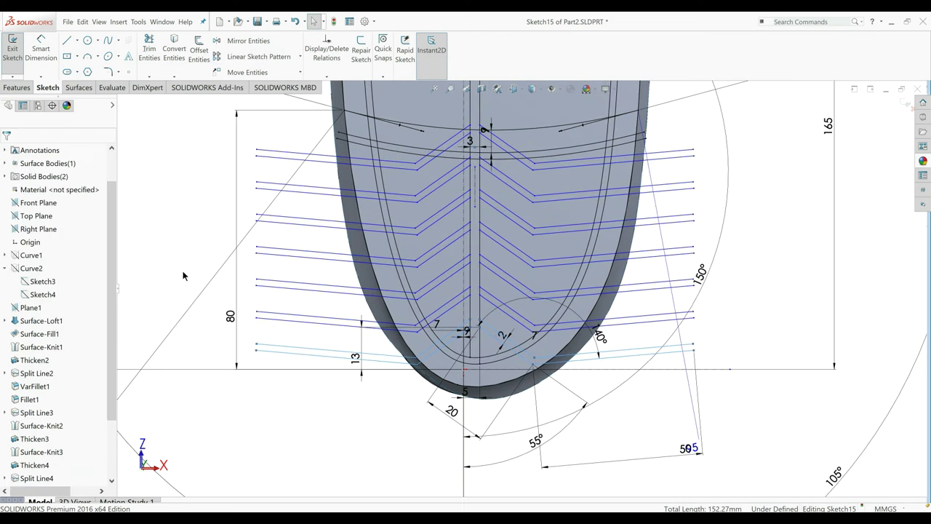
click(470, 302)
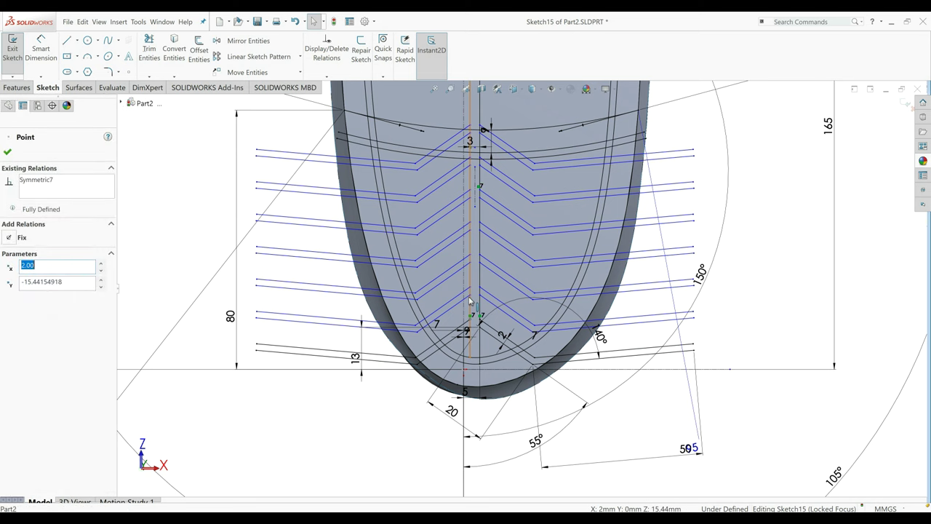
key(Escape)
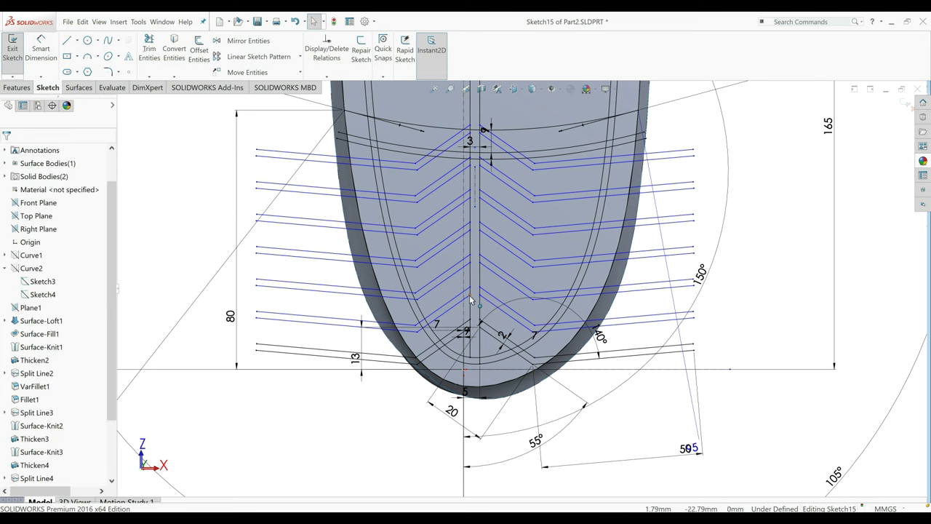
click(470, 301)
ctrl+click(470, 310)
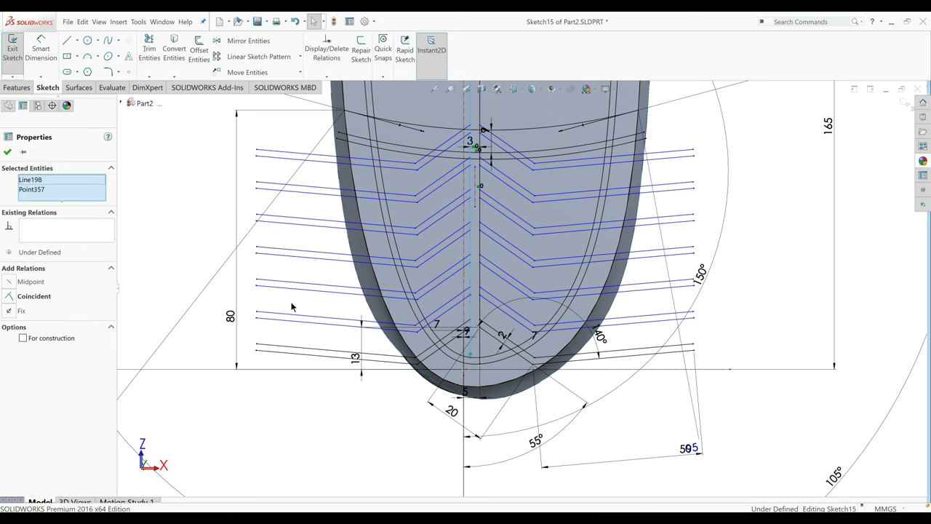
click(20, 296)
click(23, 107)
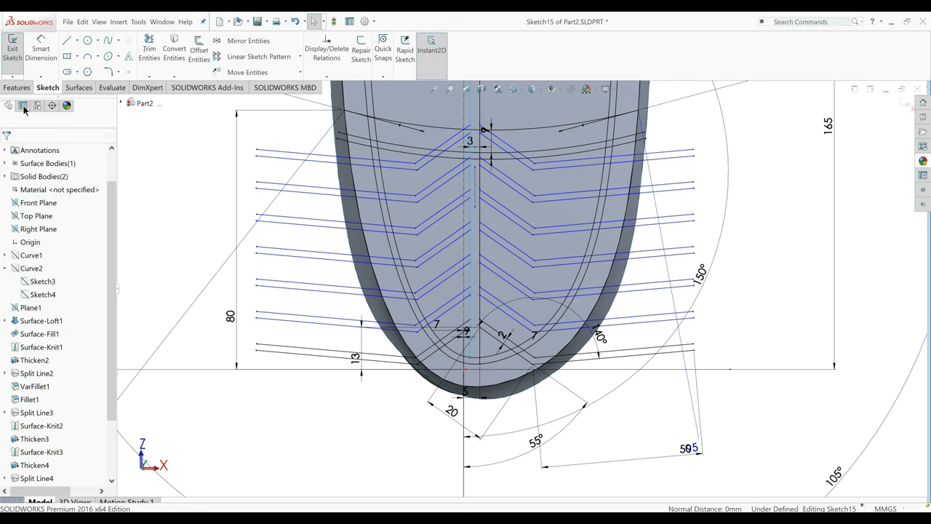
click(467, 309)
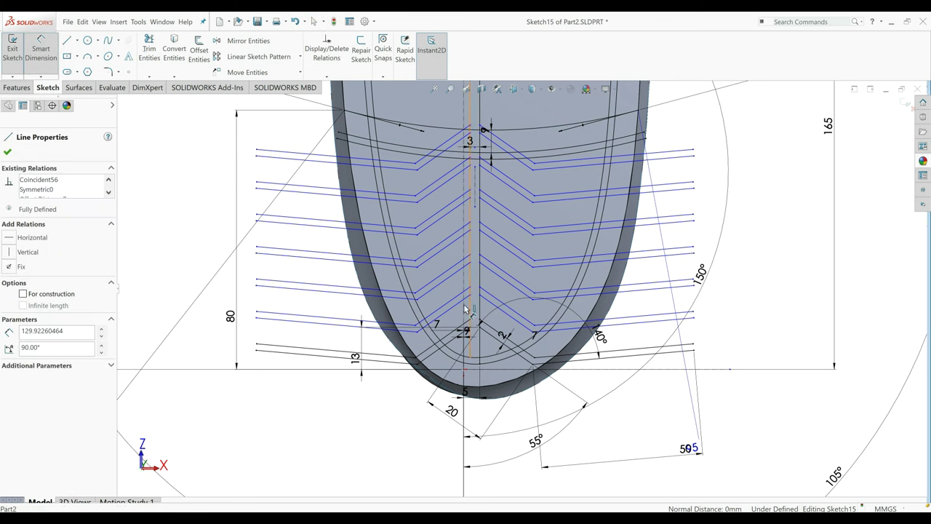
click(126, 115)
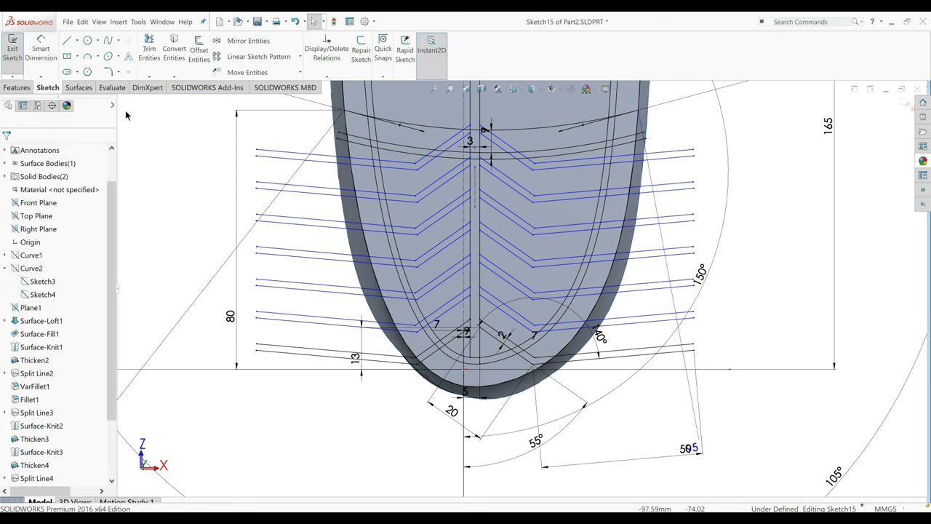
Add a 7.56 mm dimension to the chevron point and exit the sketch.
click(41, 52)
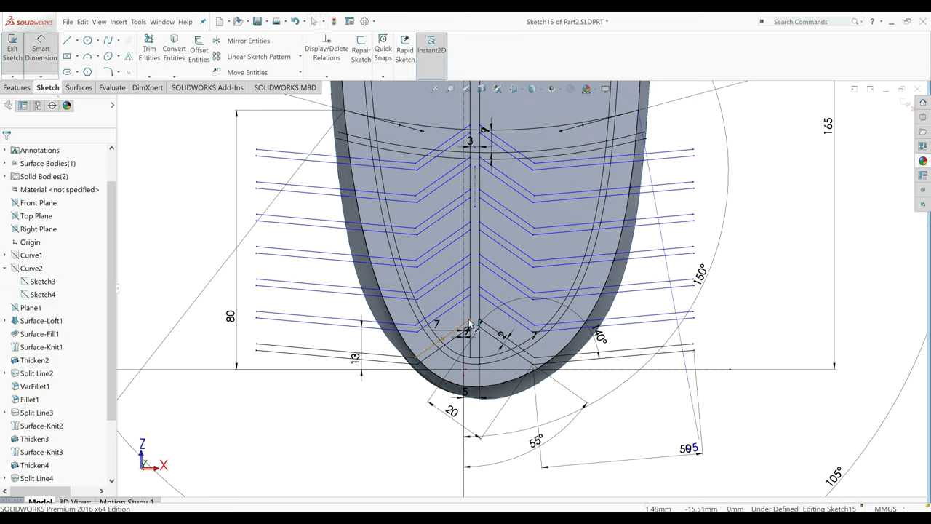
click(472, 325)
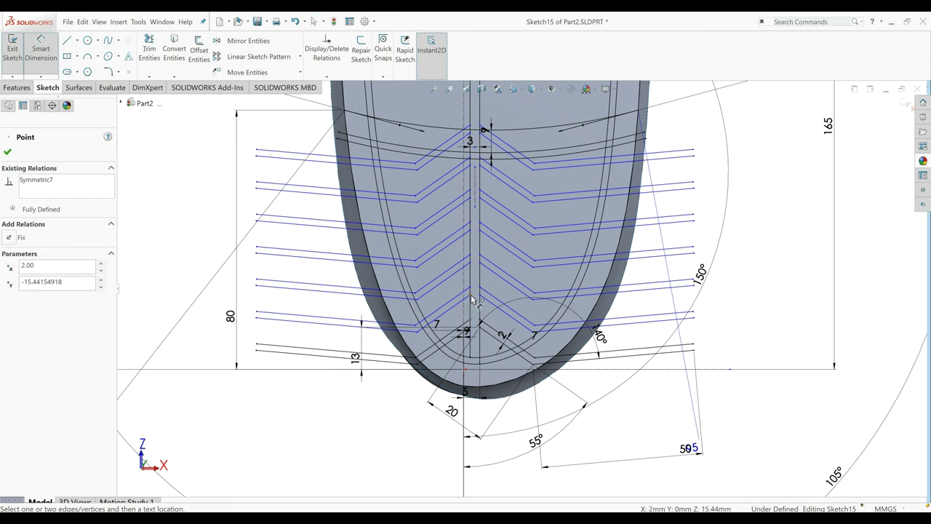
click(470, 305)
click(399, 319)
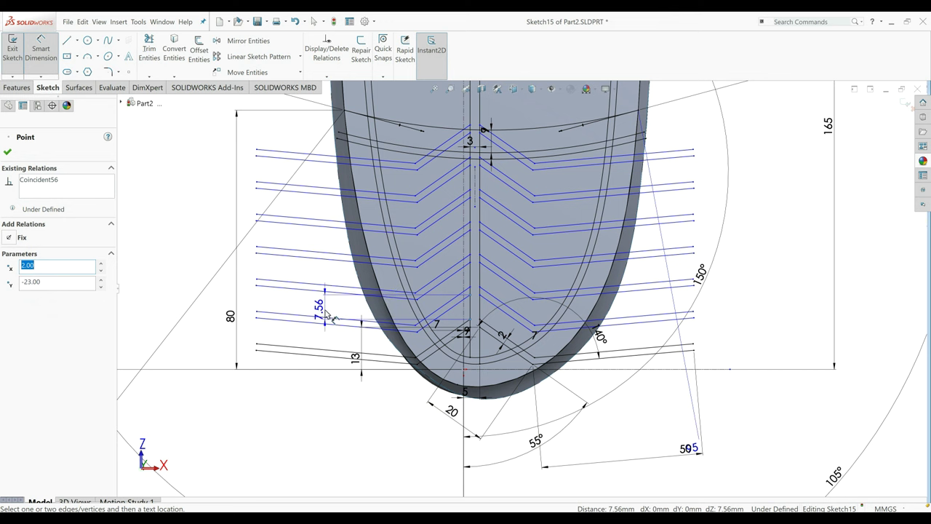
click(327, 314)
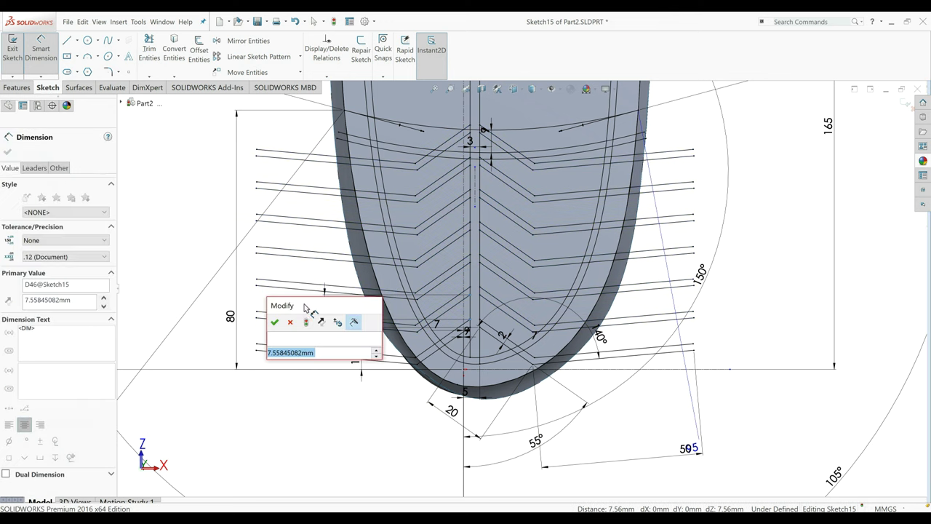
click(278, 320)
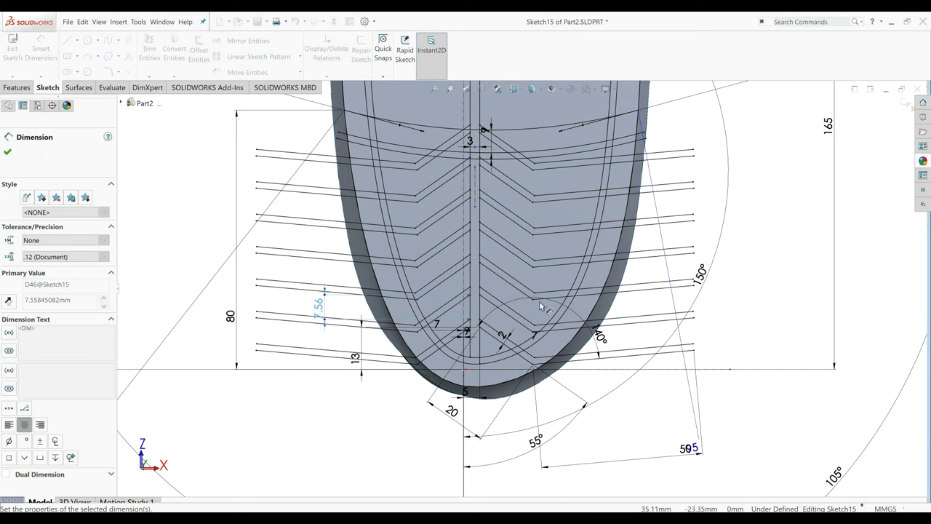
scroll(524, 294, up, 3)
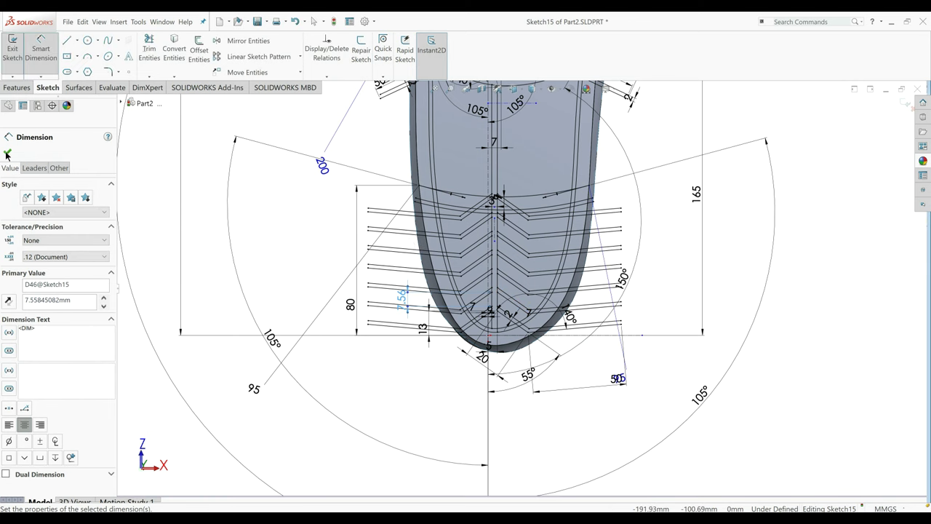
key(Escape)
click(8, 51)
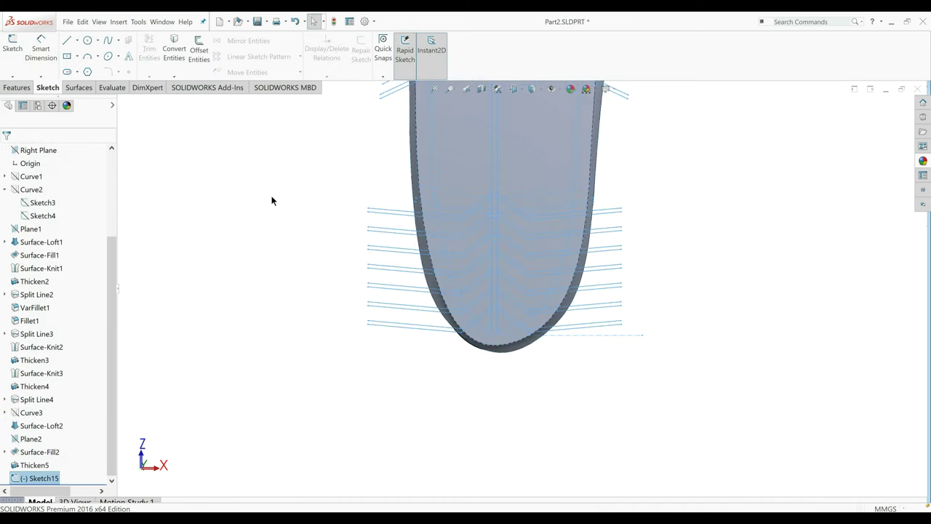
Create a projection Split Line of Sketch15 onto the sole's bottom face.
mouse_move(279, 194)
middle_down()
mouse_move(312, 185)
mouse_move(332, 223)
mouse_move(509, 146)
mouse_move(531, 251)
mouse_move(519, 237)
mouse_move(524, 250)
mouse_move(430, 210)
middle_up()
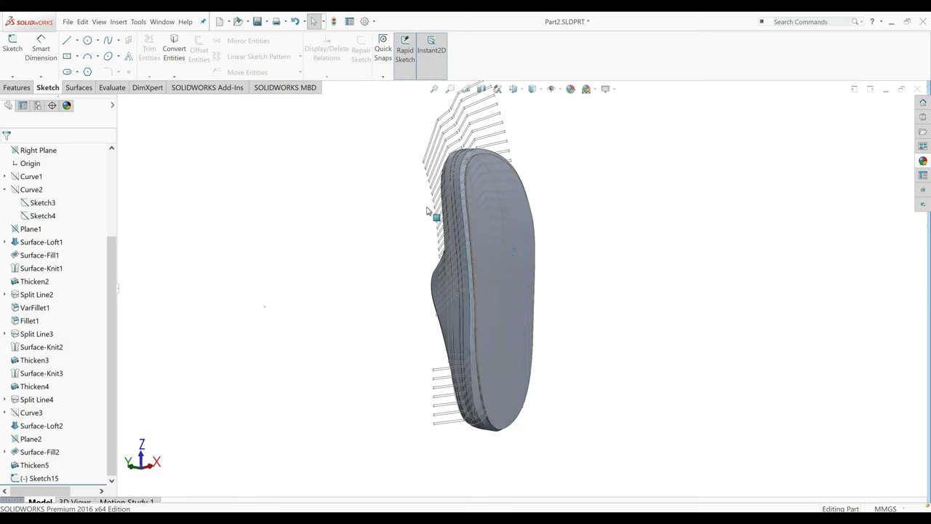
click(18, 87)
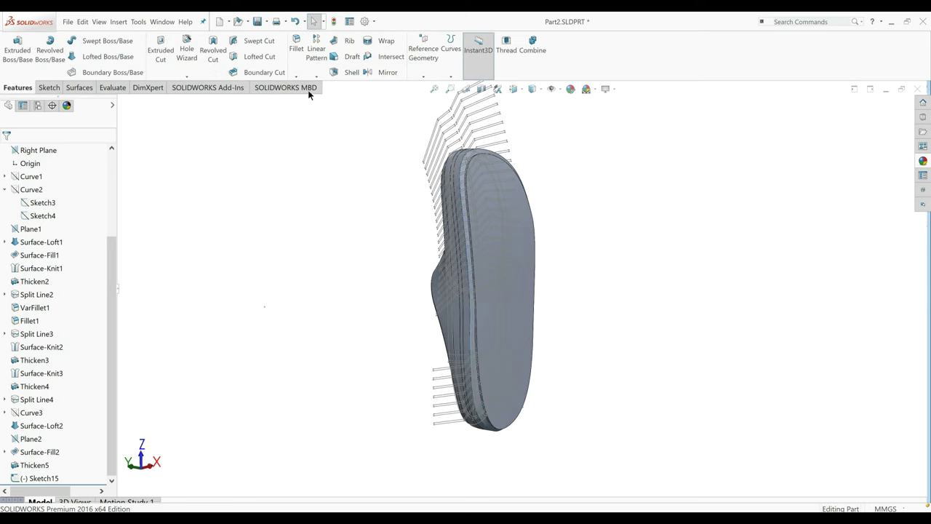
click(443, 53)
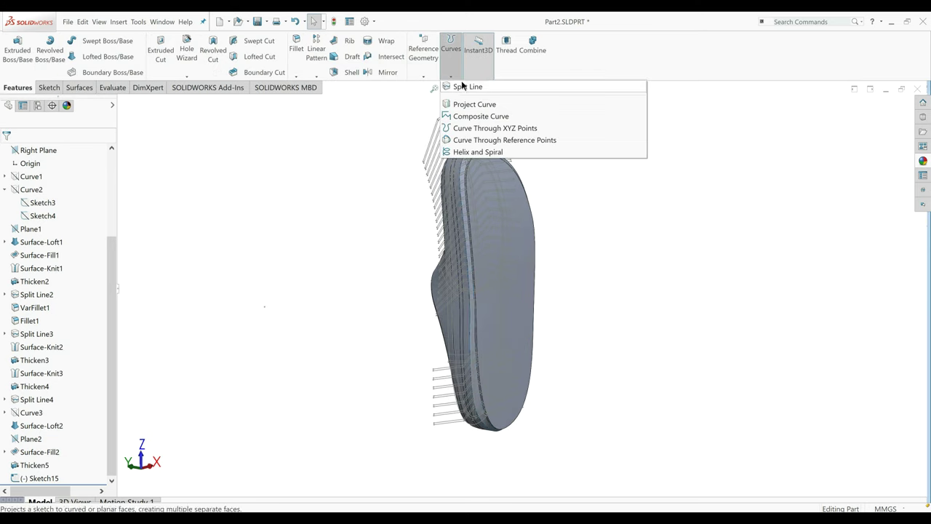
click(457, 85)
click(452, 145)
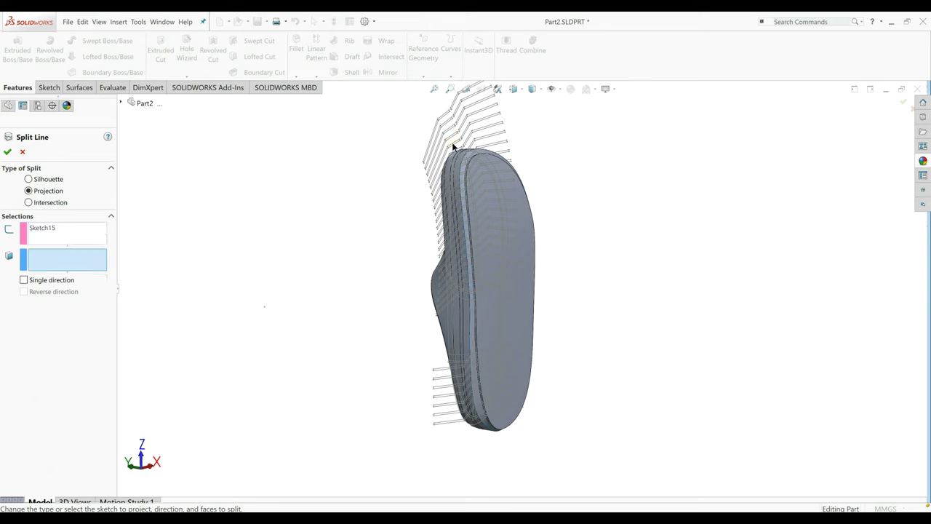
click(519, 232)
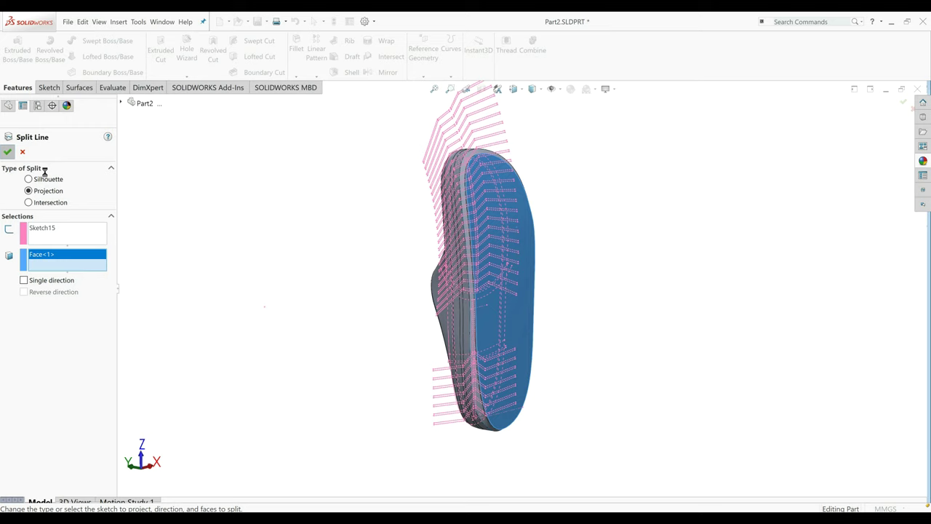
key(Return)
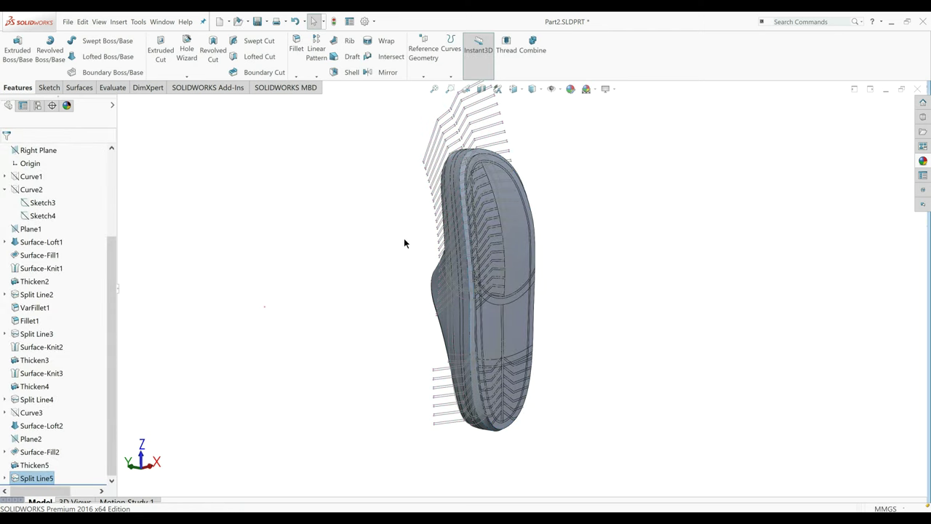
Orbit to inspect the split sole and expand Split Line5 to show Sketch15.
key(z)
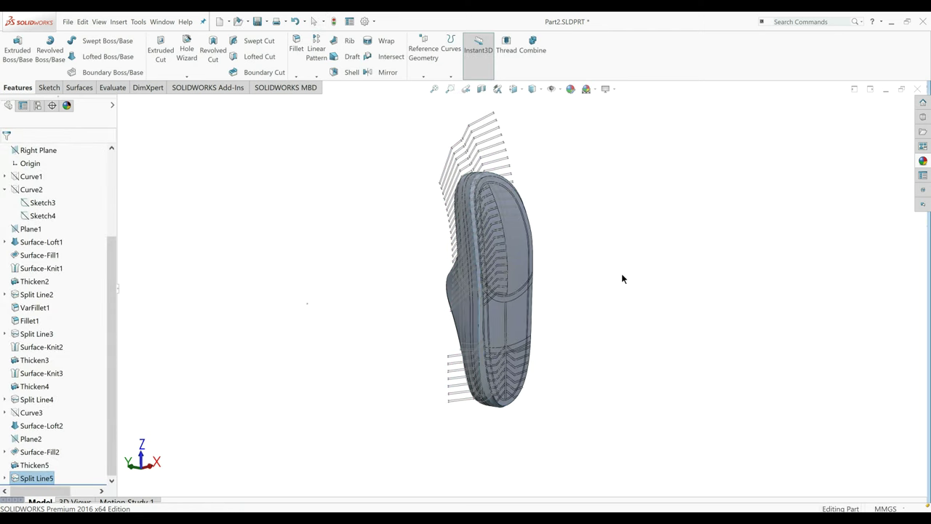
middle_drag(621, 276, 579, 262)
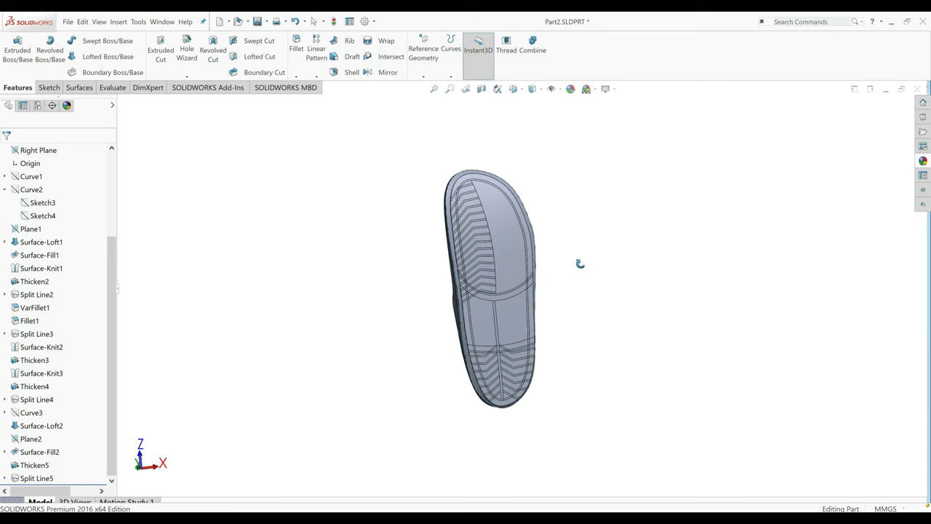
scroll(538, 298, down, 3)
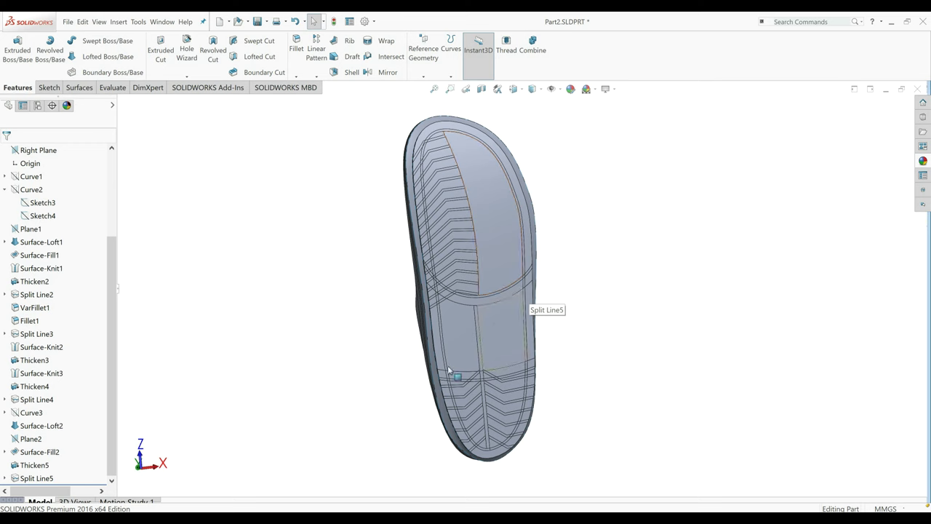
click(4, 478)
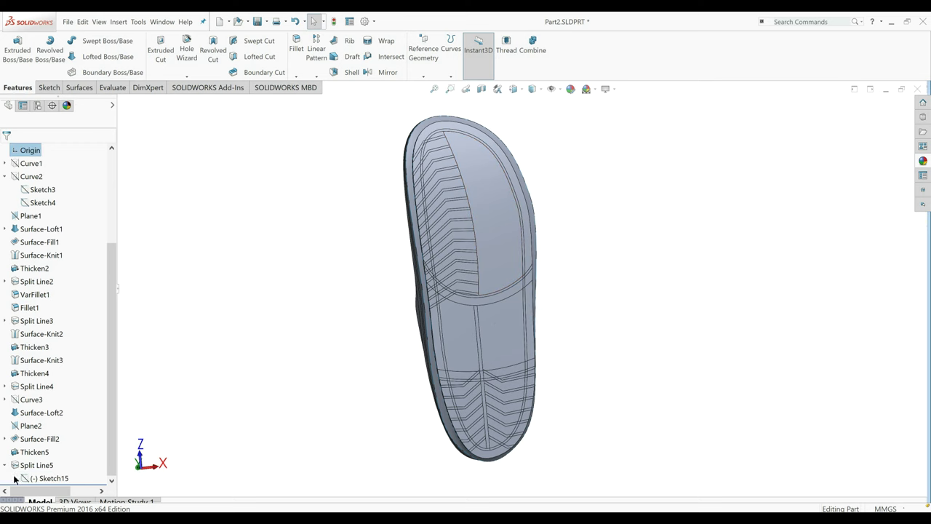
Edit Sketch15 and view it normal to the sketch plane.
right_click(30, 478)
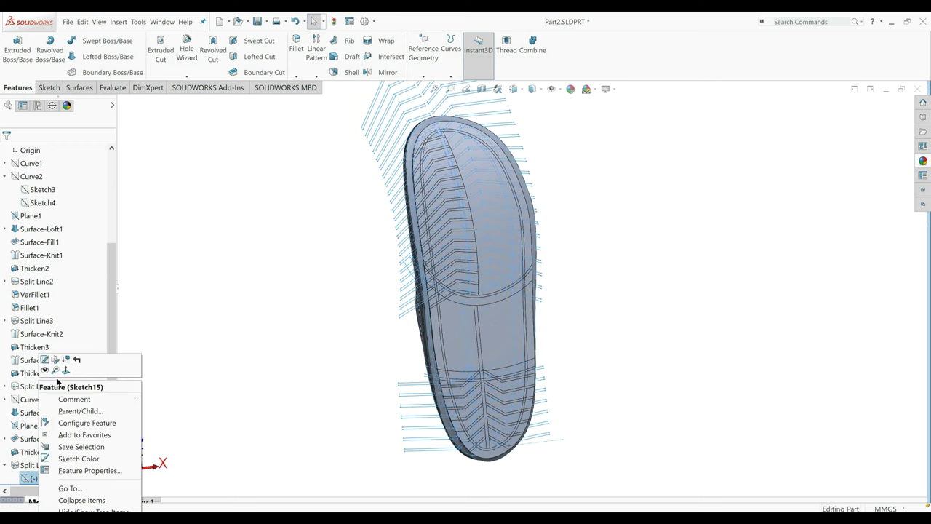
click(44, 359)
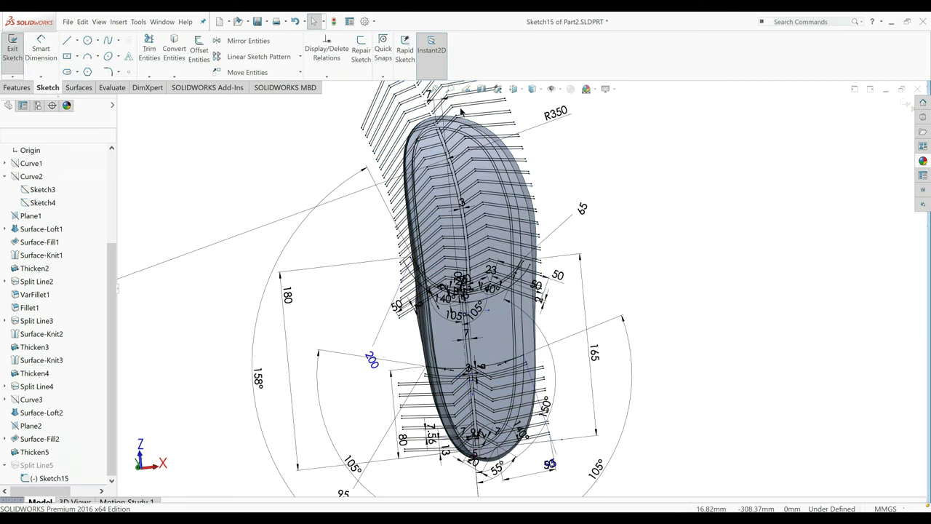
click(523, 93)
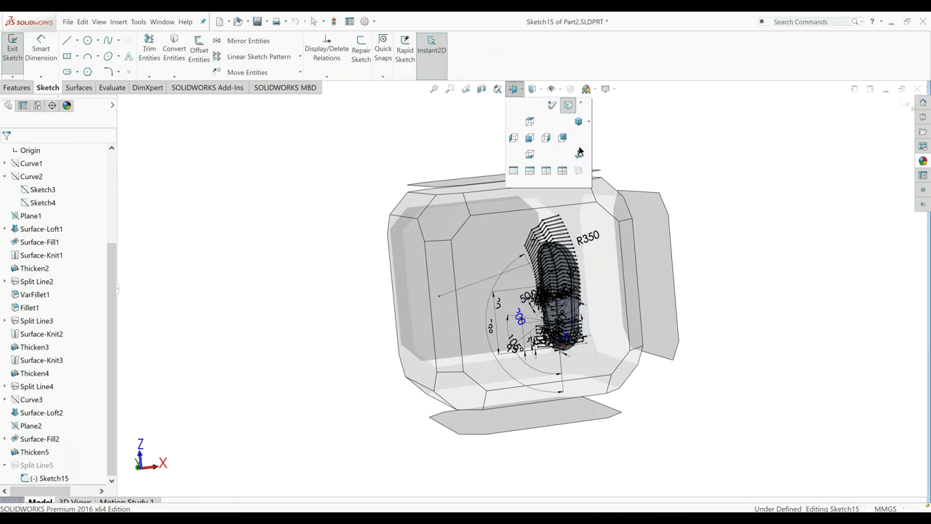
click(577, 172)
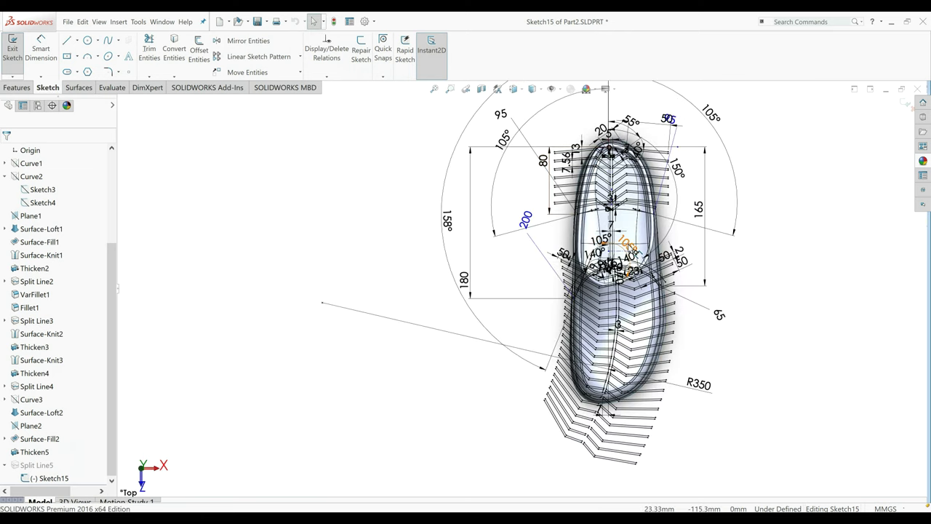
key(ctrl+8)
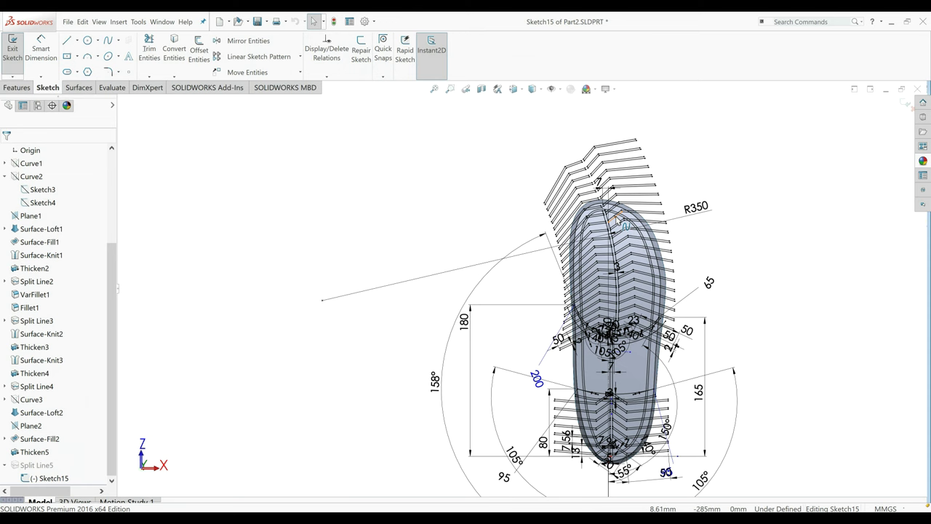
scroll(594, 239, down, 3)
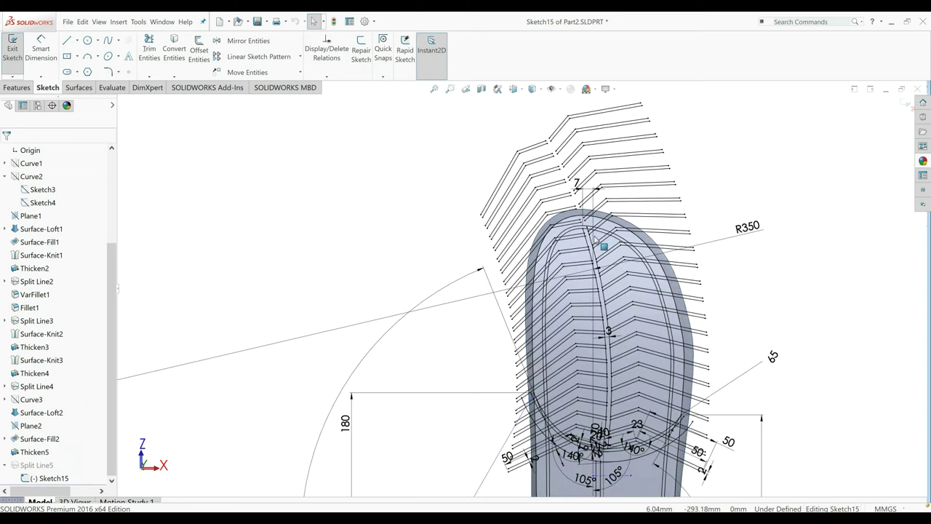
scroll(594, 238, down, 5)
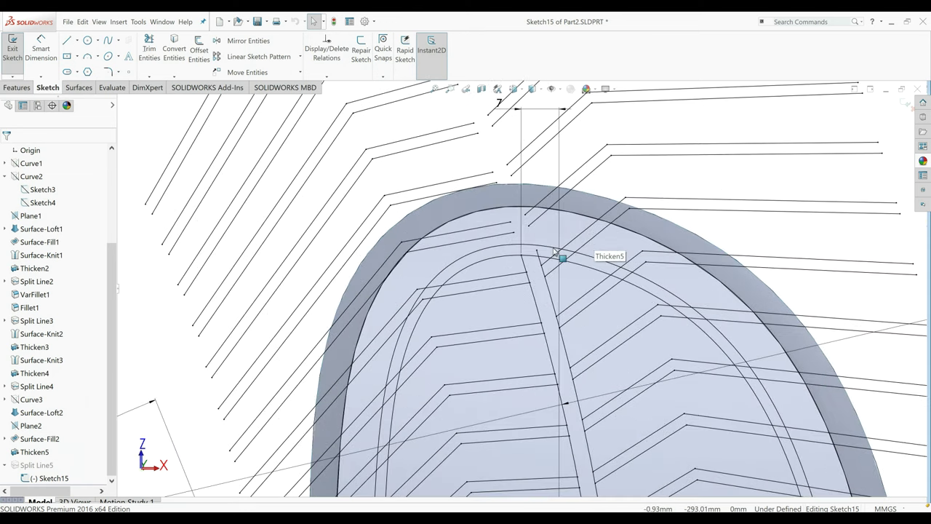
scroll(554, 252, down, 2)
Trim away the short stub above the toe arc.
click(524, 257)
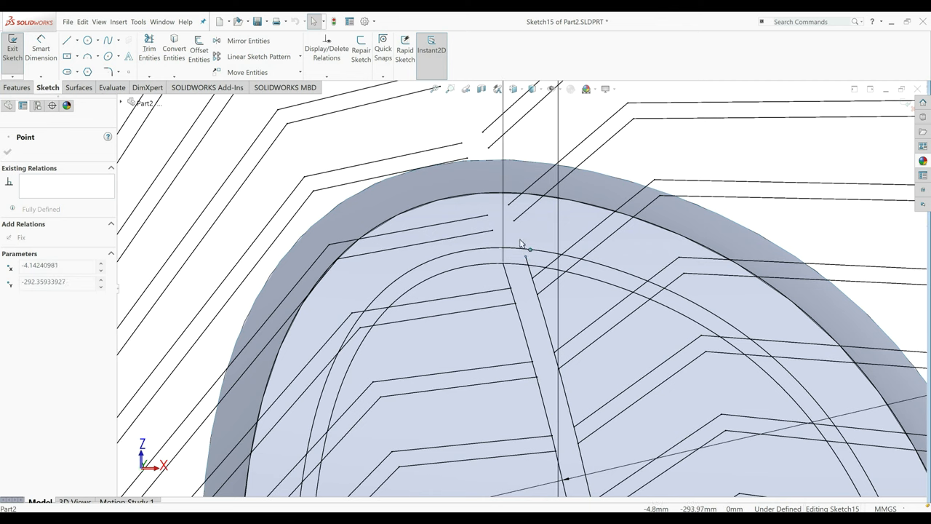
click(528, 252)
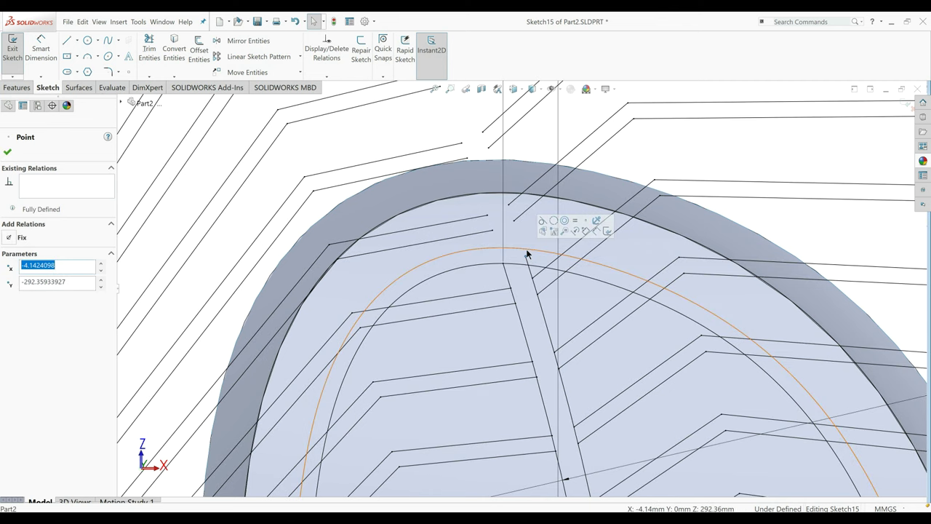
click(267, 211)
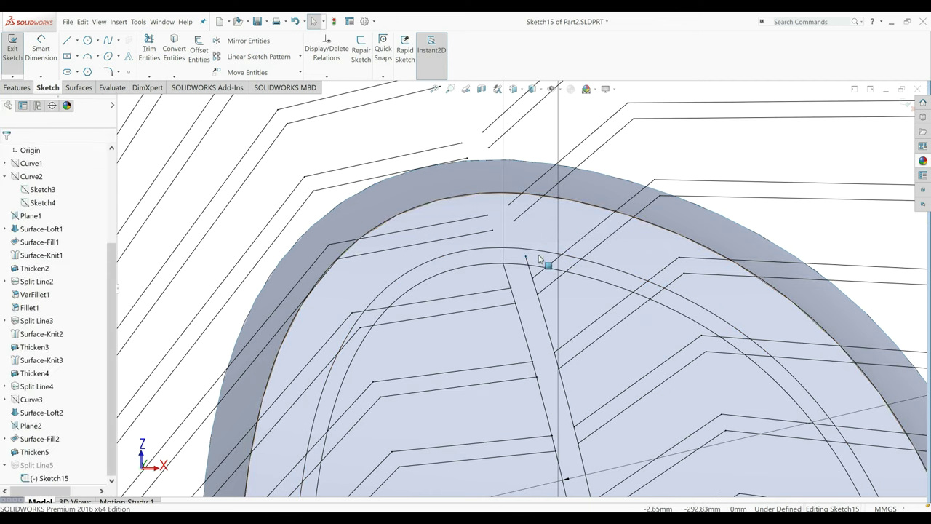
click(525, 259)
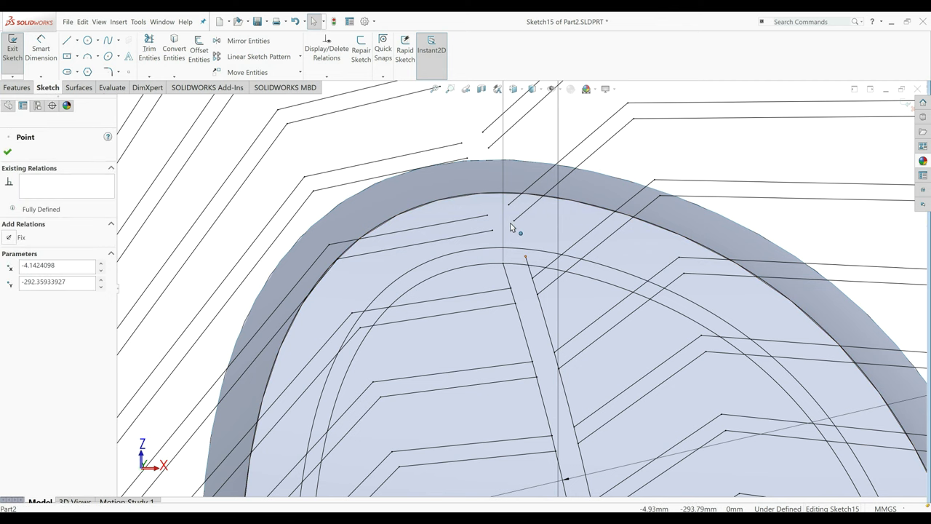
key(Escape)
click(149, 48)
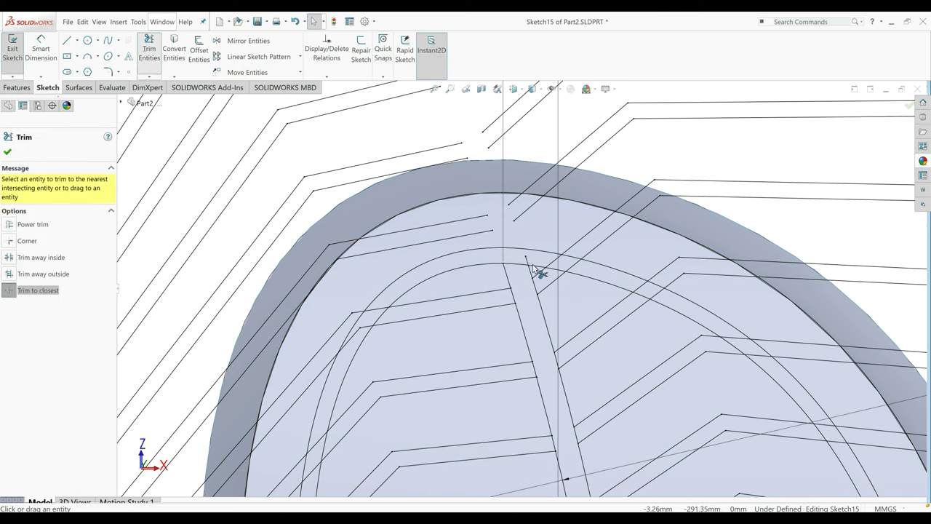
click(526, 260)
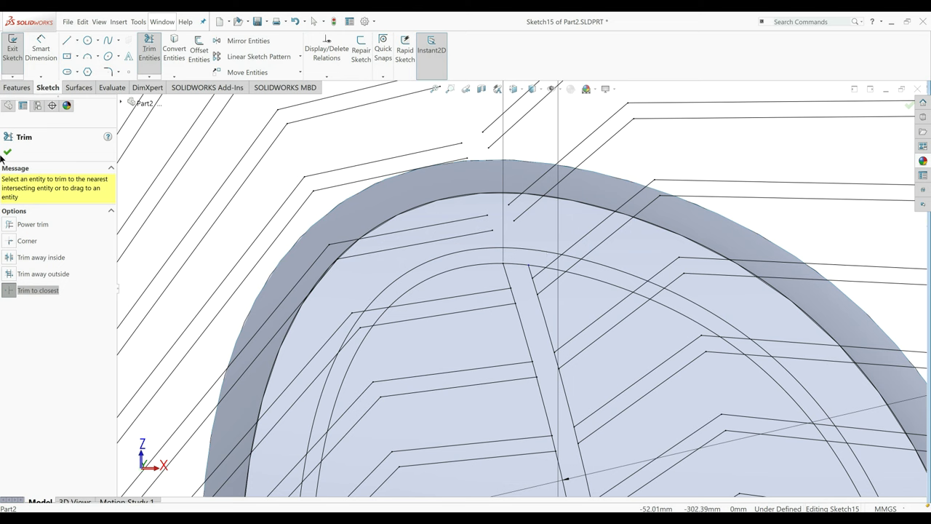
click(6, 152)
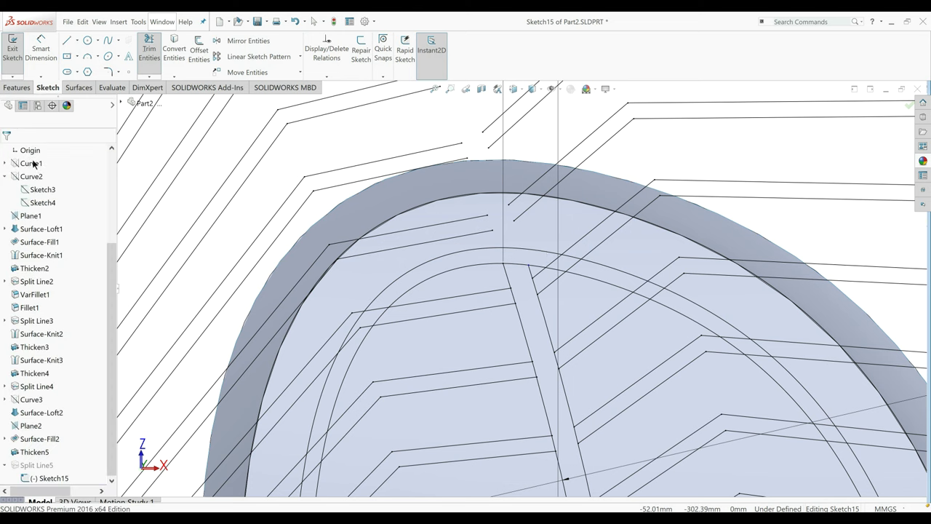
Make the centre groove line's endpoint coincident with the toe arc.
click(528, 268)
ctrl+click(522, 266)
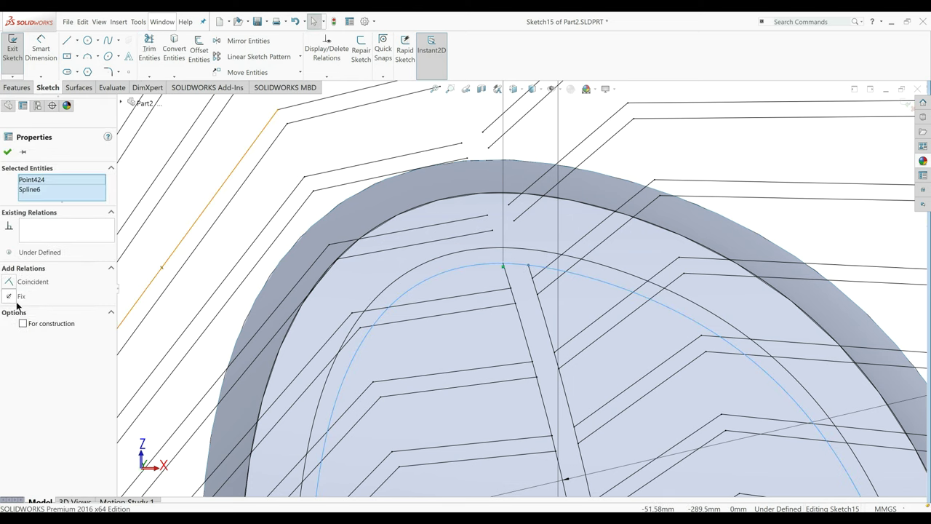
click(12, 282)
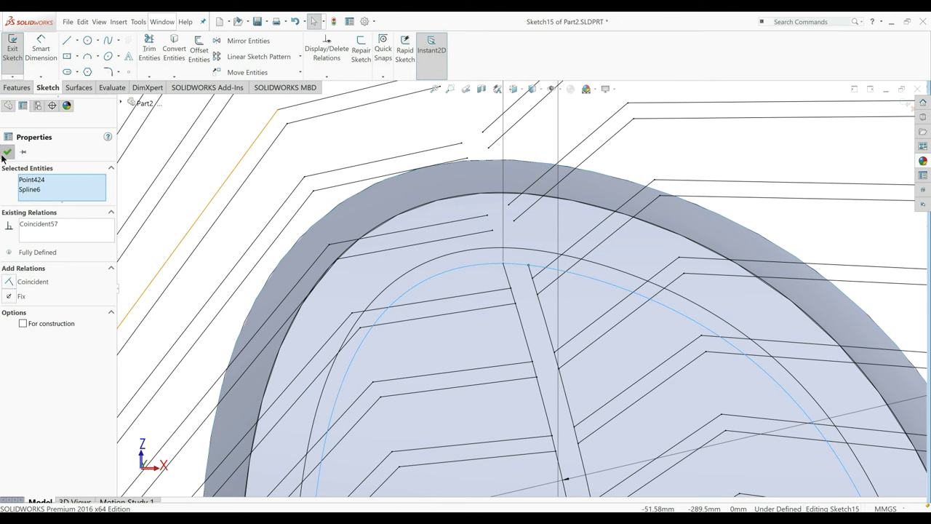
click(254, 190)
key(z)
key(z)
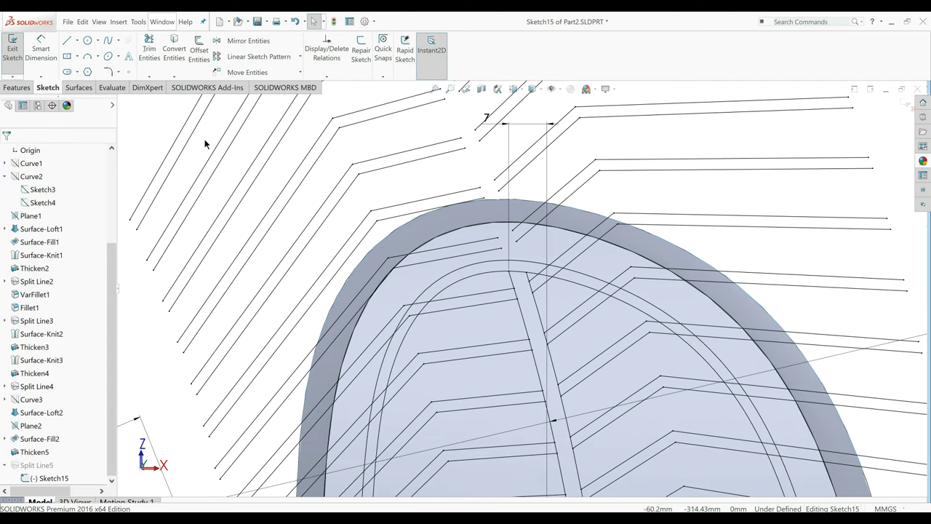
Exit Sketch15 to rebuild Split Line5 and inspect the forefoot grooves.
click(8, 55)
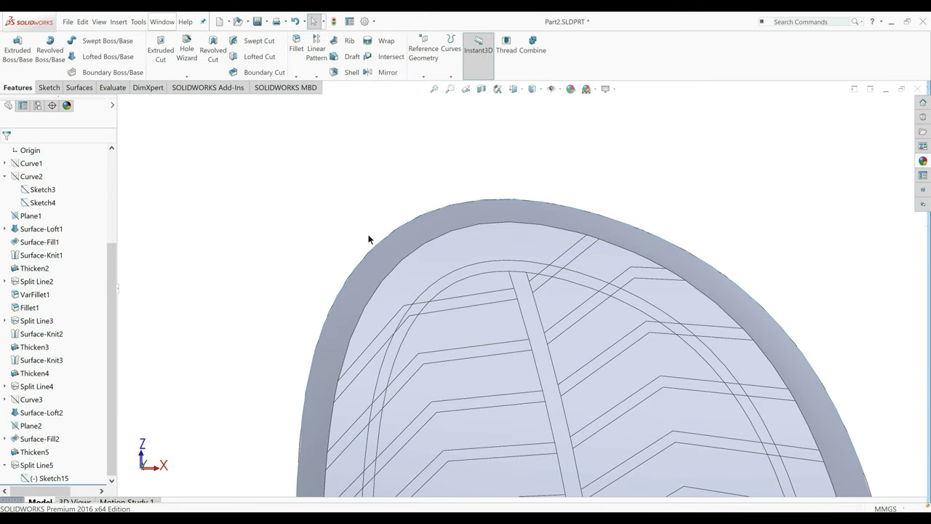
scroll(369, 240, up, 5)
scroll(447, 383, up, 3)
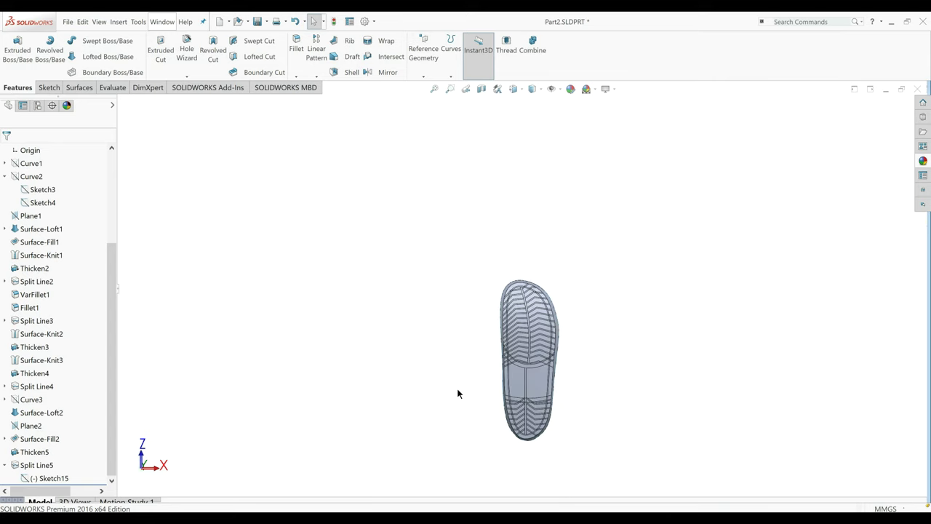
middle_drag(457, 391, 559, 382)
scroll(559, 381, down, 5)
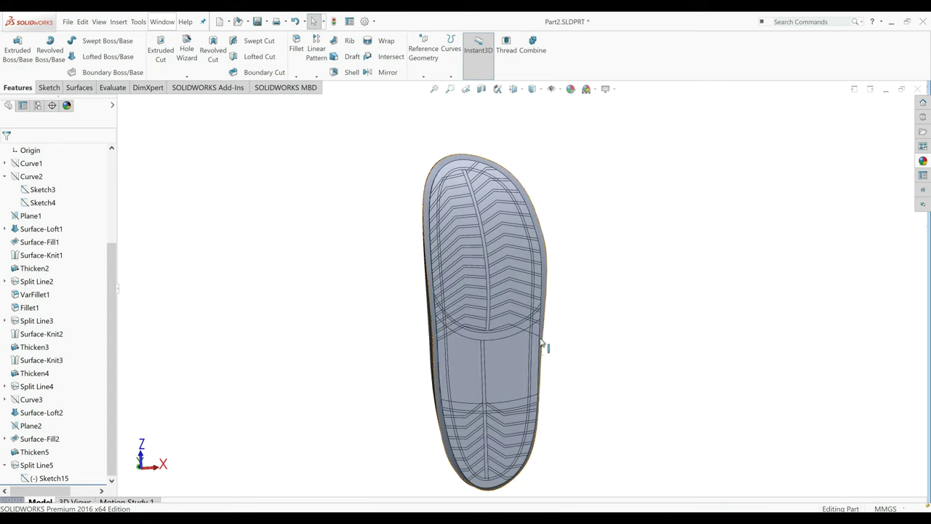
mouse_move(542, 342)
middle_down()
mouse_move(511, 335)
mouse_move(537, 336)
middle_up()
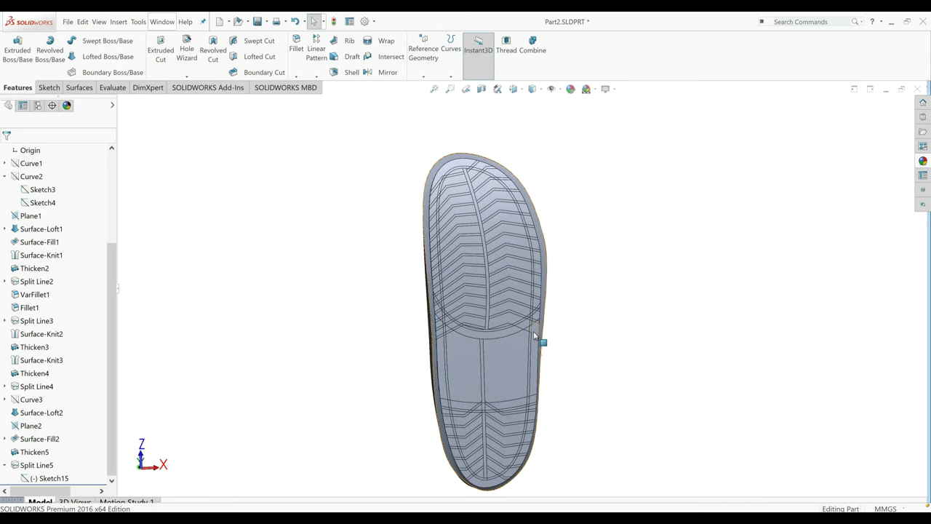
scroll(531, 334, down, 2)
scroll(516, 333, up, 2)
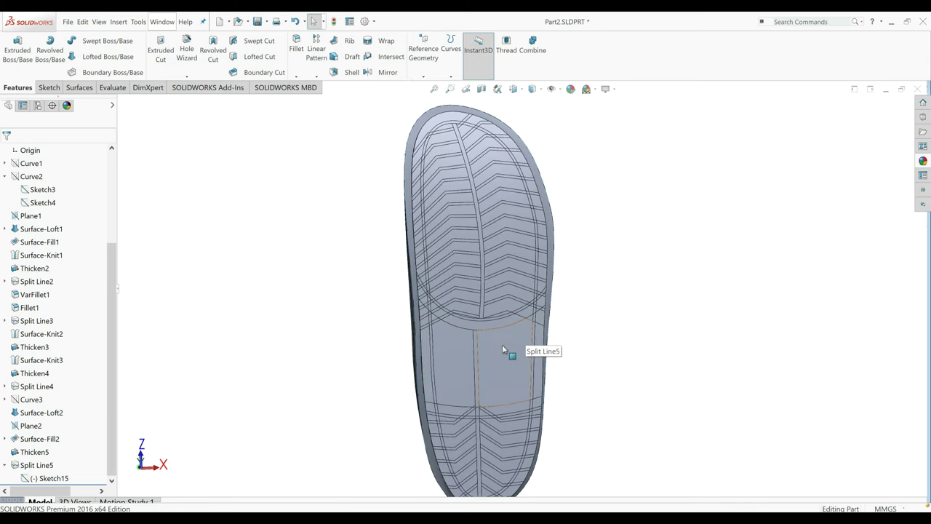
scroll(507, 353, down, 3)
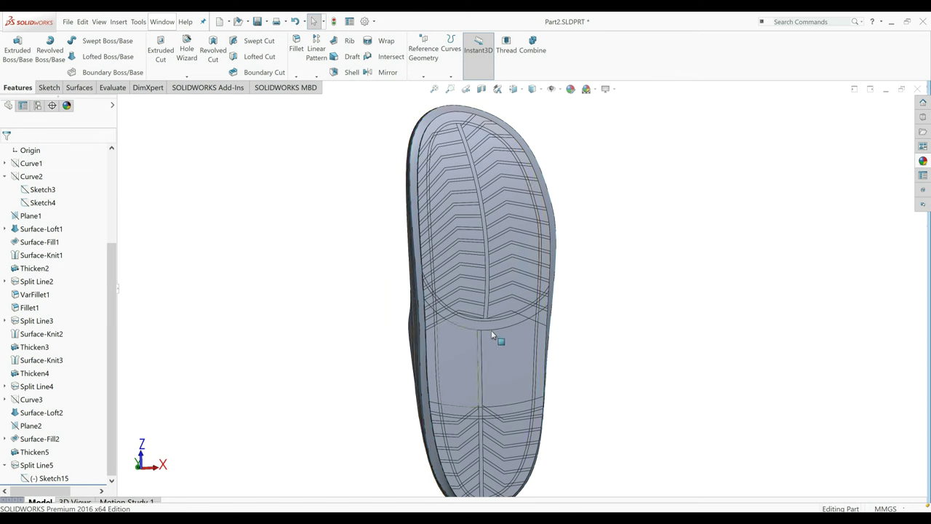
scroll(492, 323, down, 3)
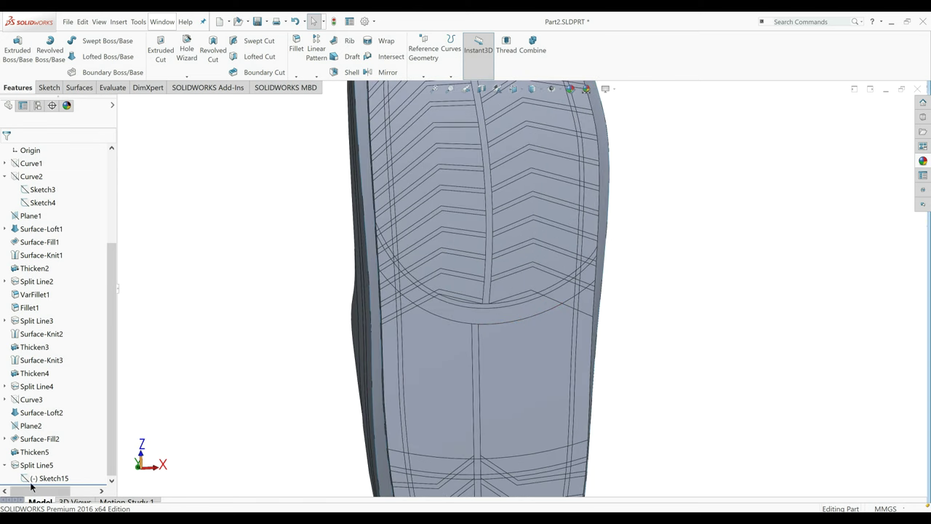
Reopen Sketch15 and review the relations between the tread junction point and Arc2.
right_click(41, 479)
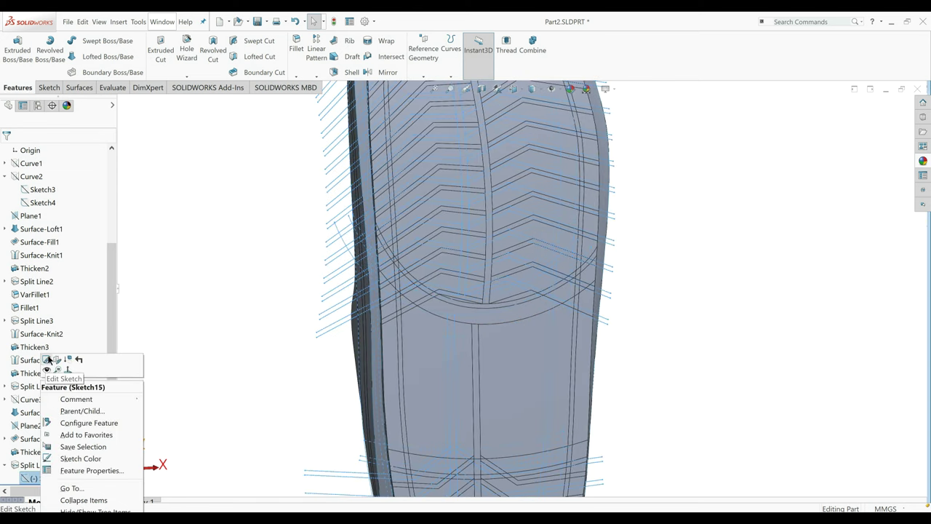
click(54, 359)
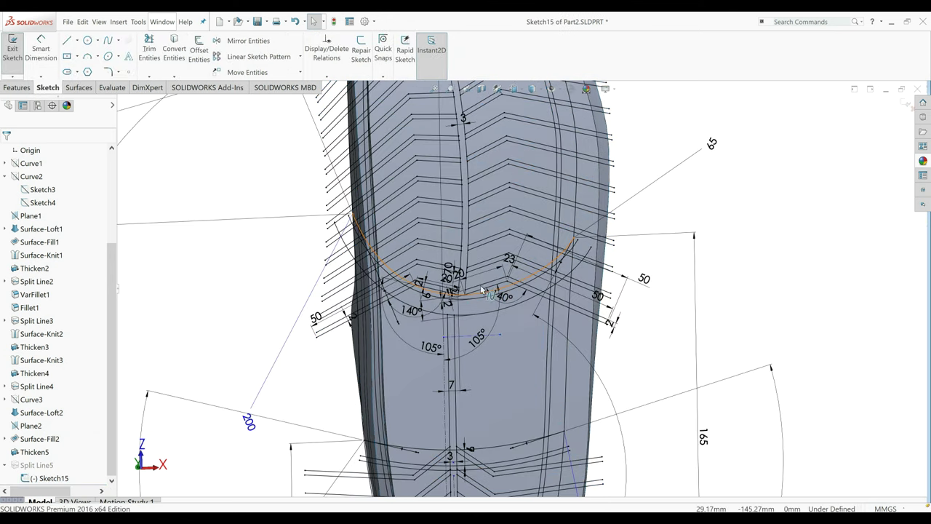
scroll(529, 310, down, 3)
scroll(476, 310, down, 2)
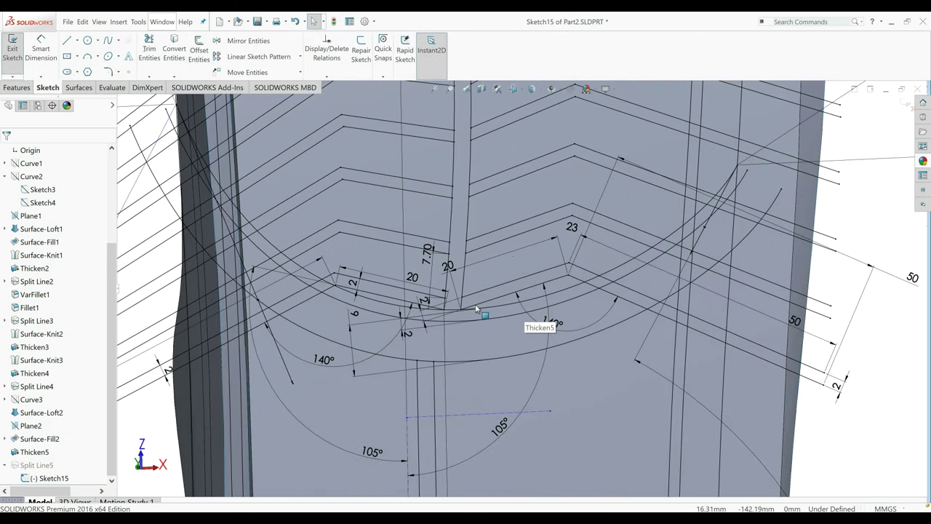
scroll(476, 309, down, 4)
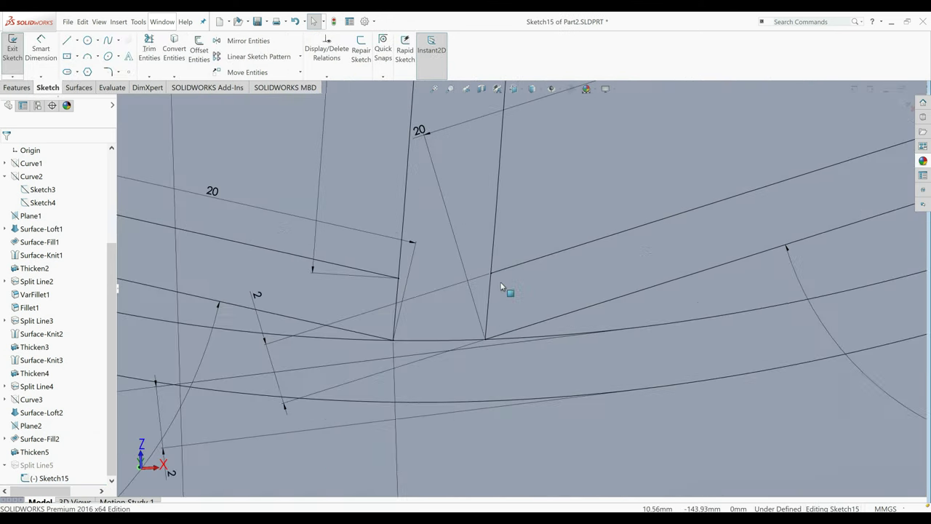
scroll(501, 286, down, 2)
click(489, 269)
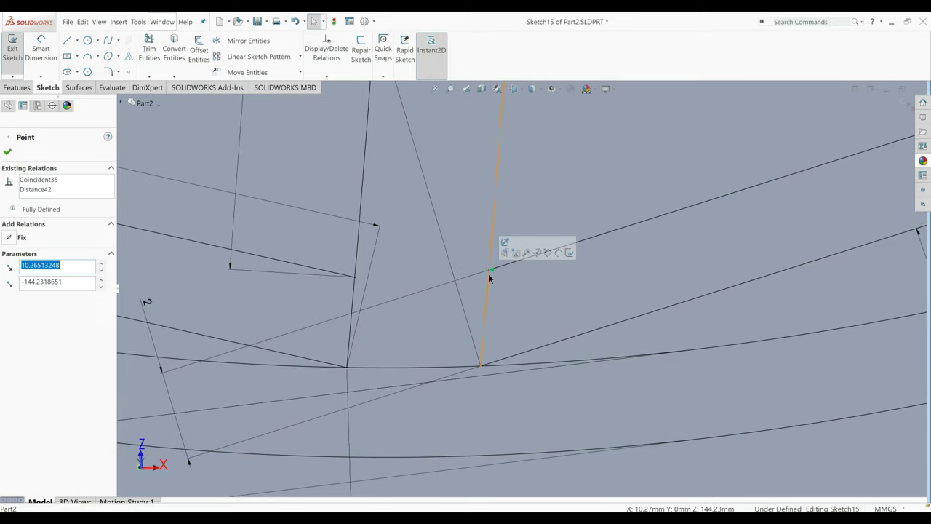
ctrl+click(488, 277)
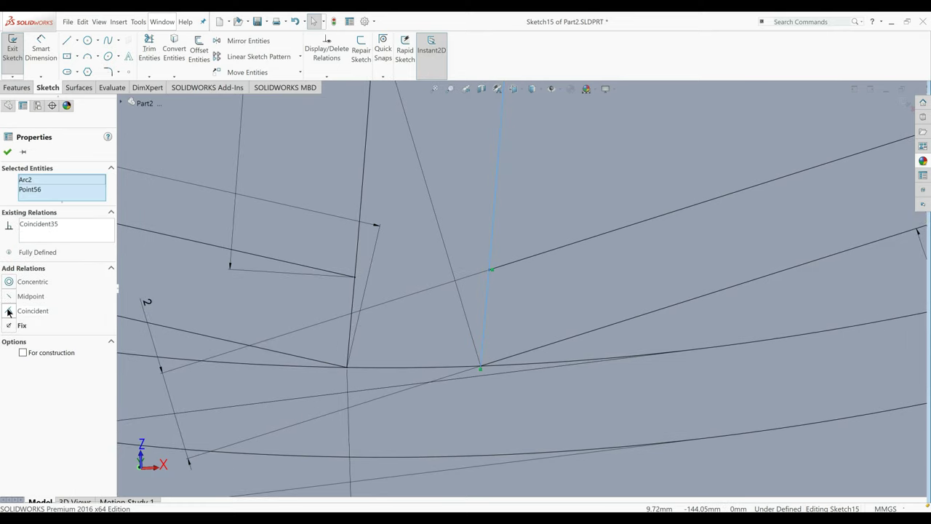
click(7, 152)
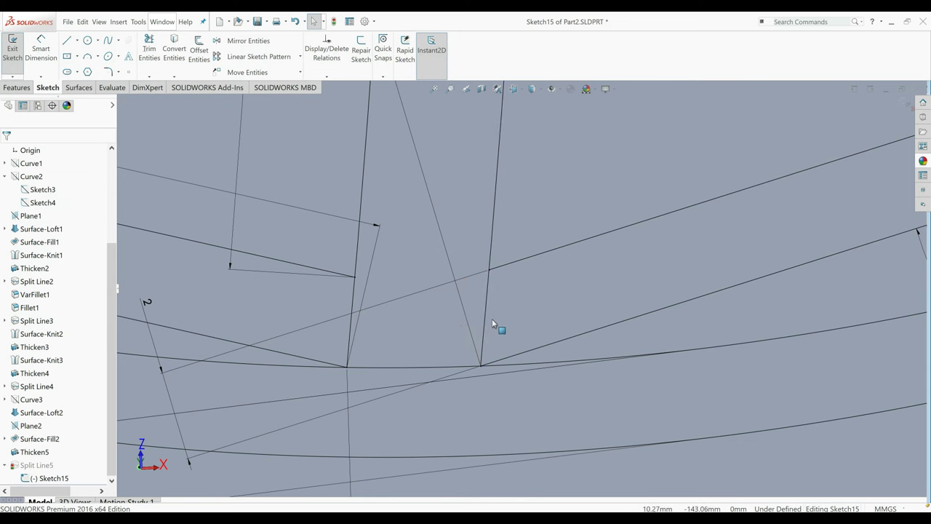
Exit Sketch15 so Split Line5 rebuilds with the curved band.
scroll(492, 319, up, 4)
scroll(810, 306, up, 6)
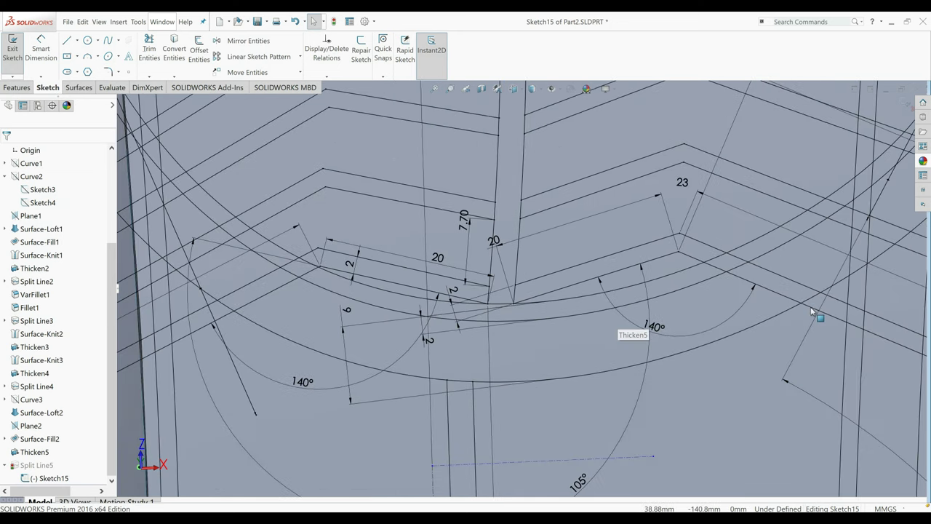
scroll(852, 370, up, 2)
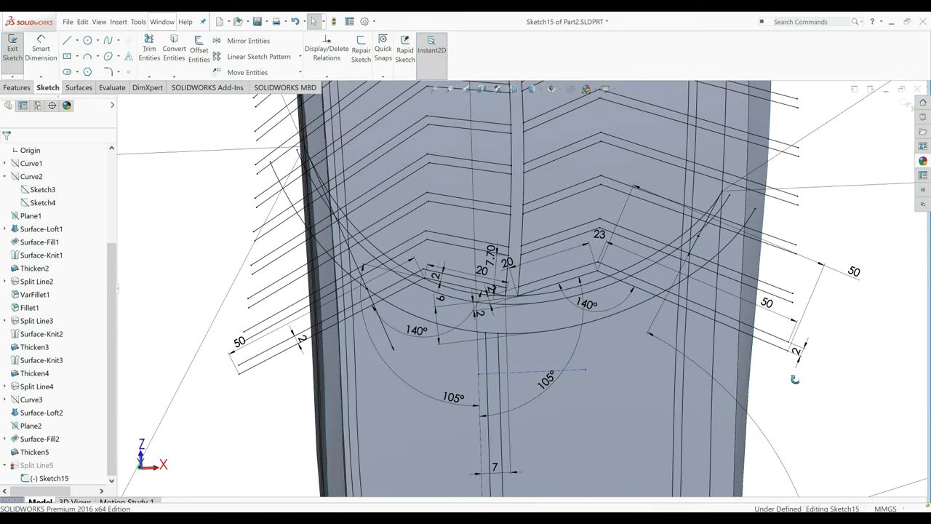
scroll(795, 353, down, 3)
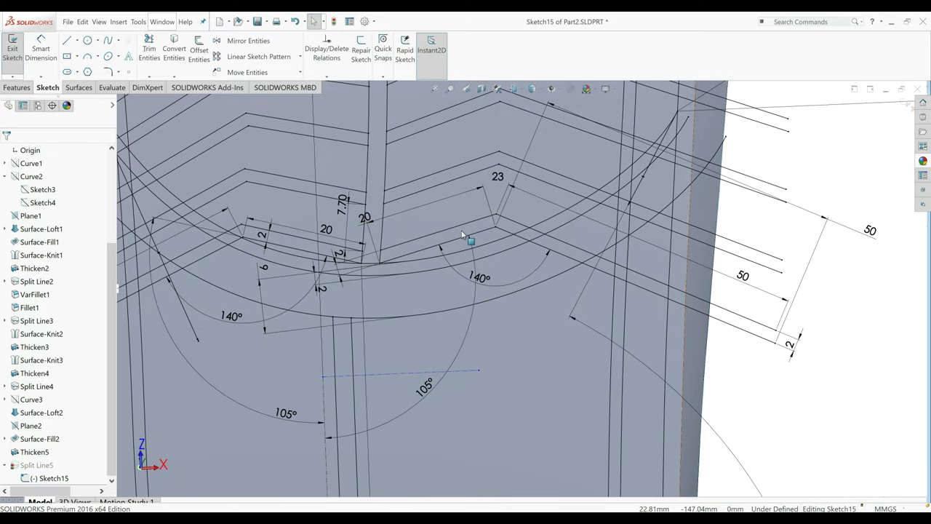
scroll(501, 251, up, 3)
scroll(498, 250, up, 2)
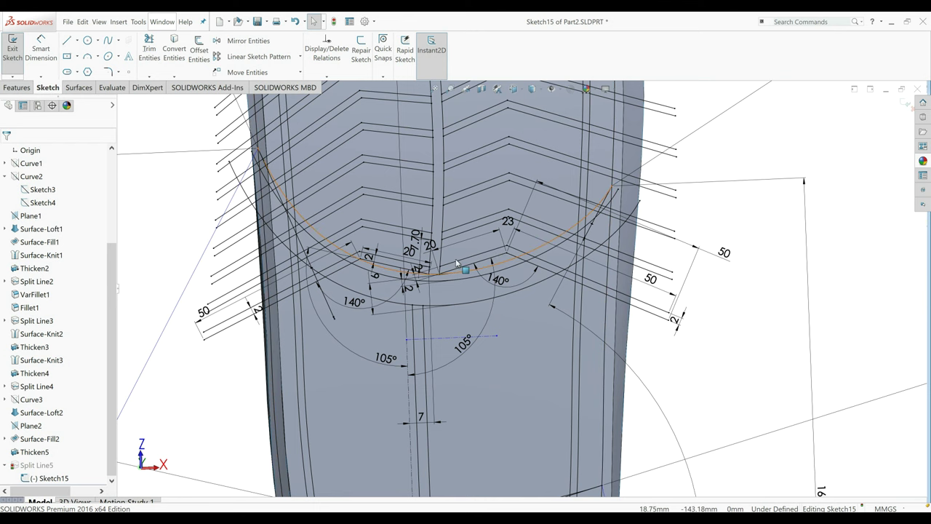
scroll(441, 270, down, 2)
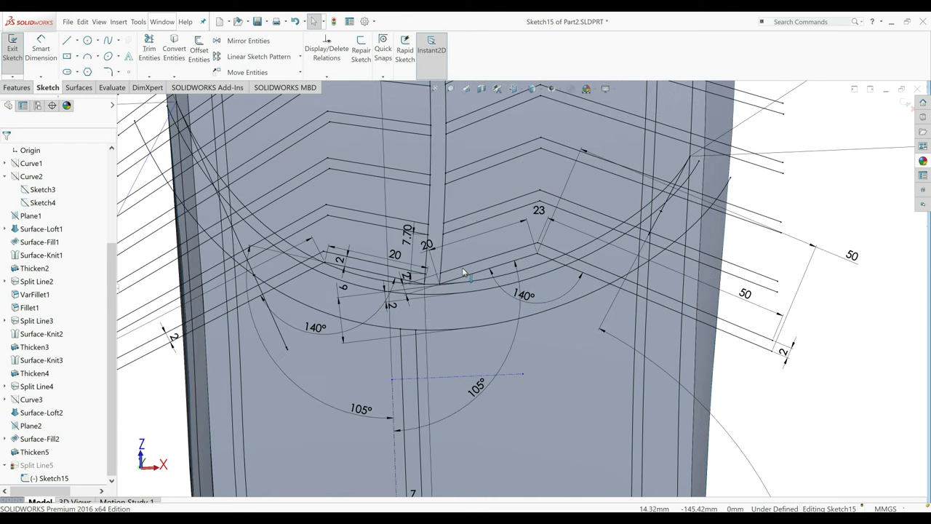
click(12, 52)
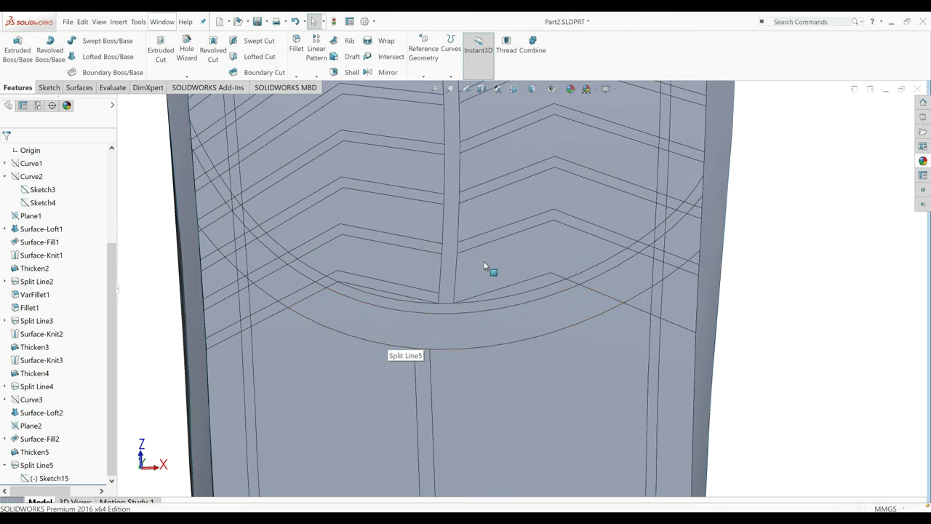
Orbit around the sole and back, then bring up Sketch15's options in the tree.
middle_drag(484, 264, 492, 266)
middle_click(305, 294)
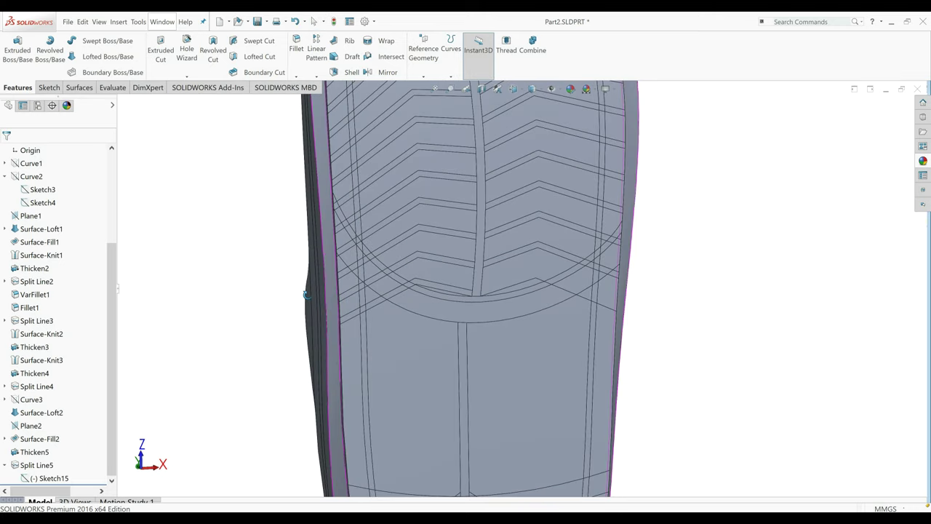
middle_drag(305, 293, 531, 224)
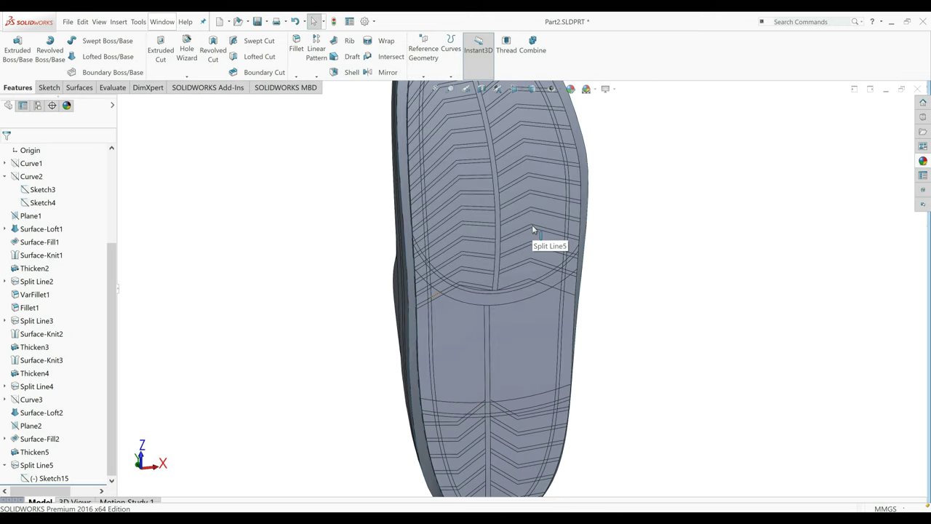
right_click(49, 477)
click(262, 352)
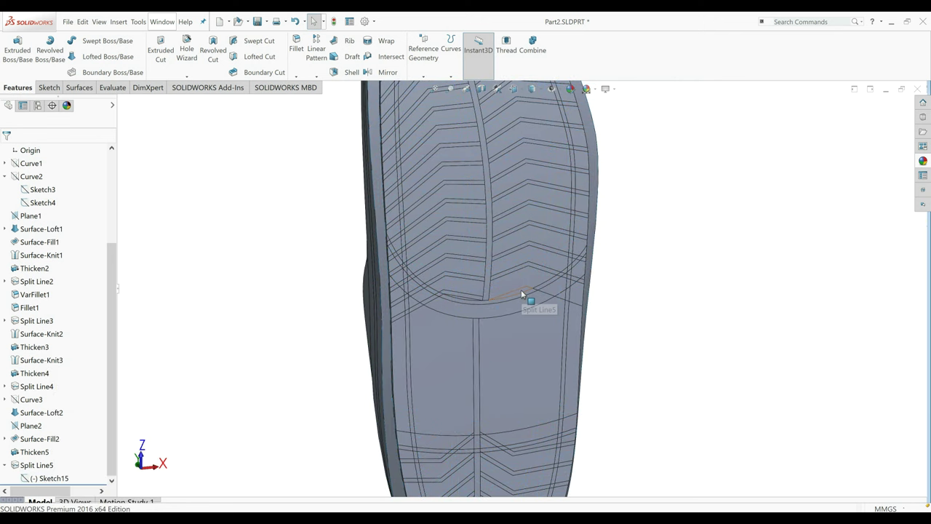
right_click(49, 477)
Edit Sketch15 and delete the junction point's Coincident34 relation.
click(82, 369)
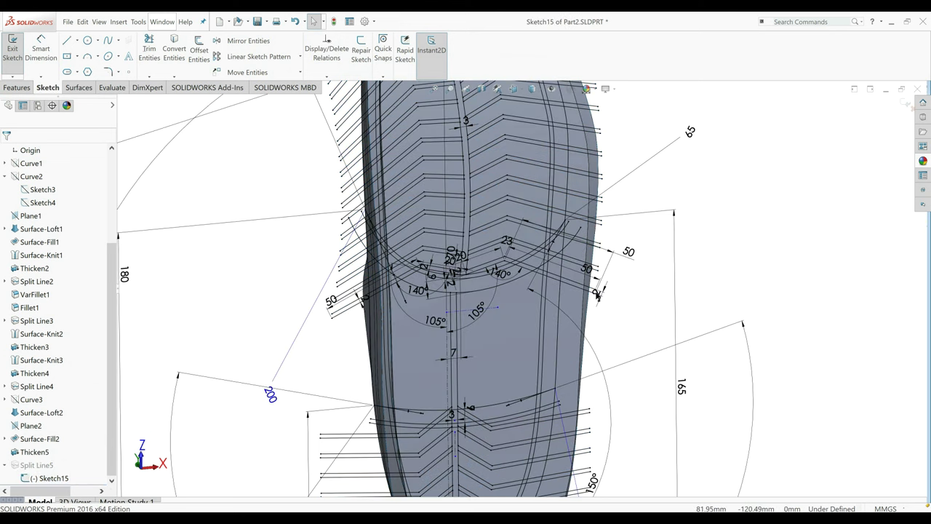
scroll(593, 291, down, 2)
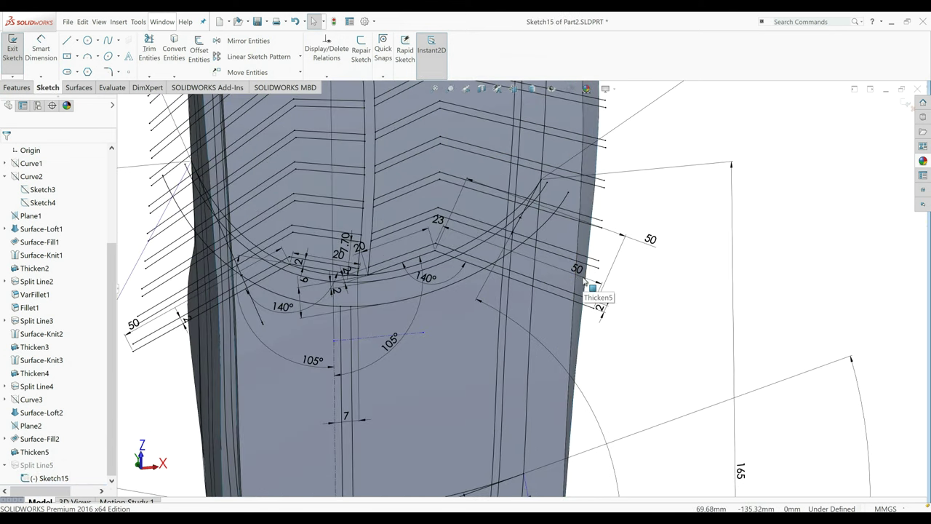
middle_drag(583, 282, 405, 266)
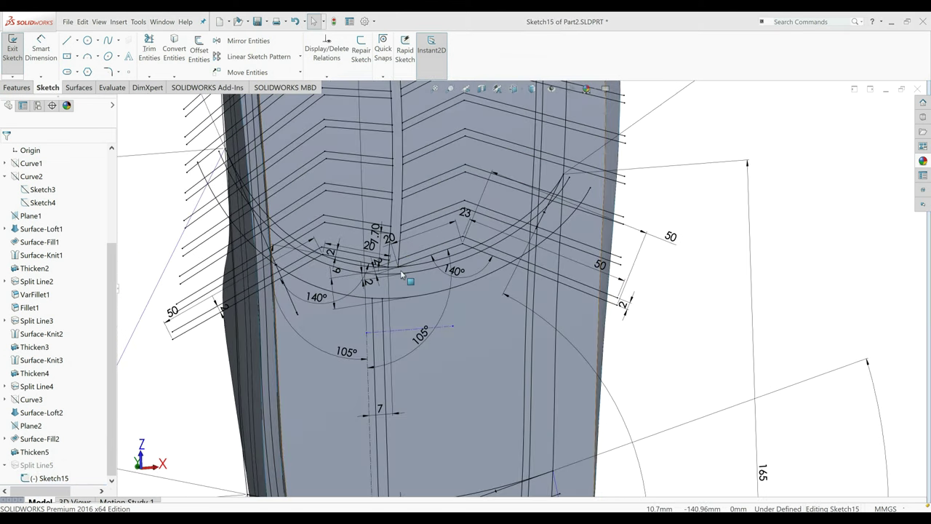
scroll(404, 273, down, 4)
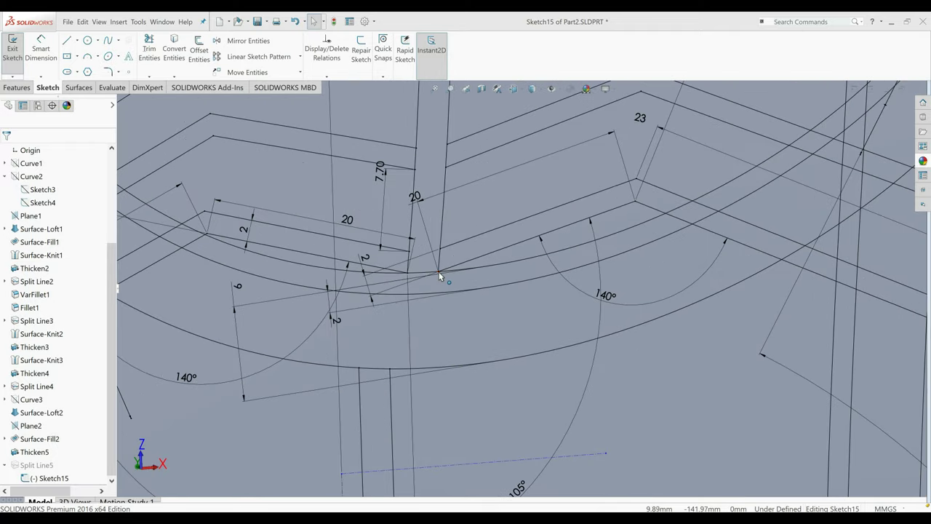
click(438, 275)
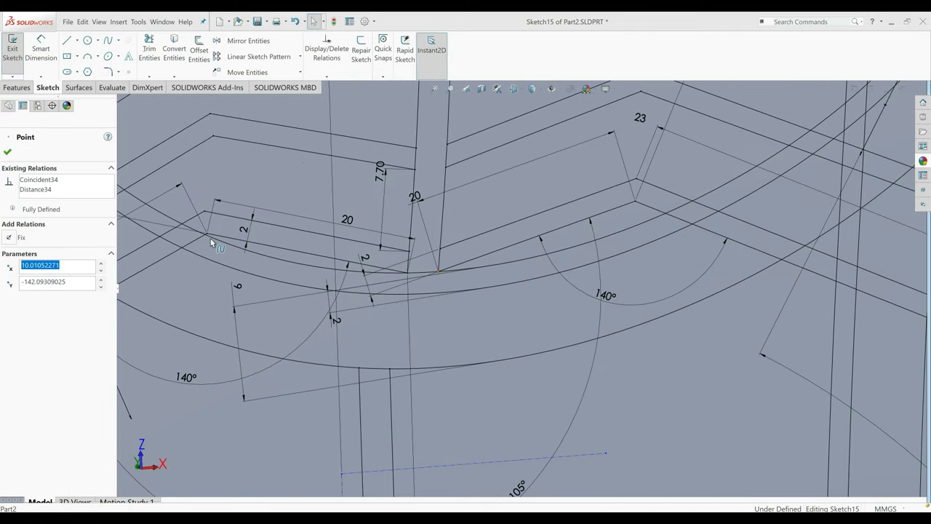
click(38, 181)
right_click(39, 184)
click(54, 198)
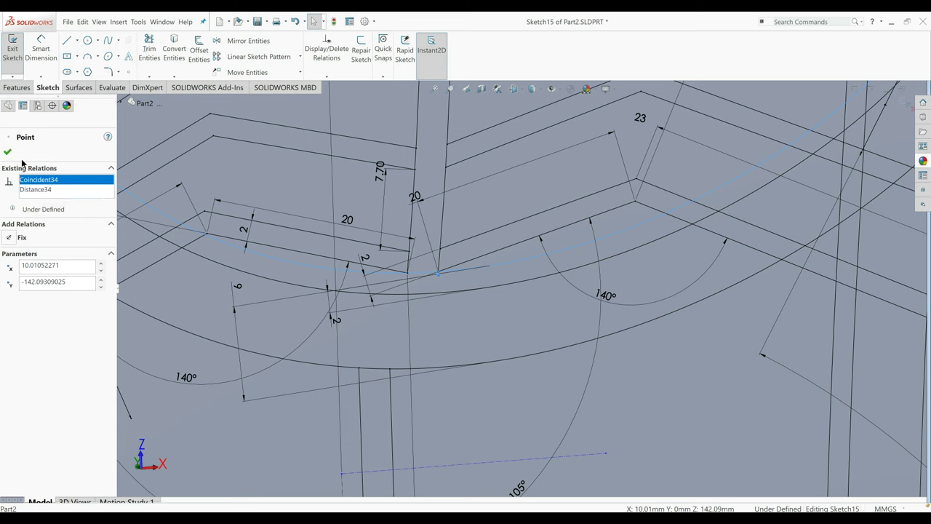
click(6, 153)
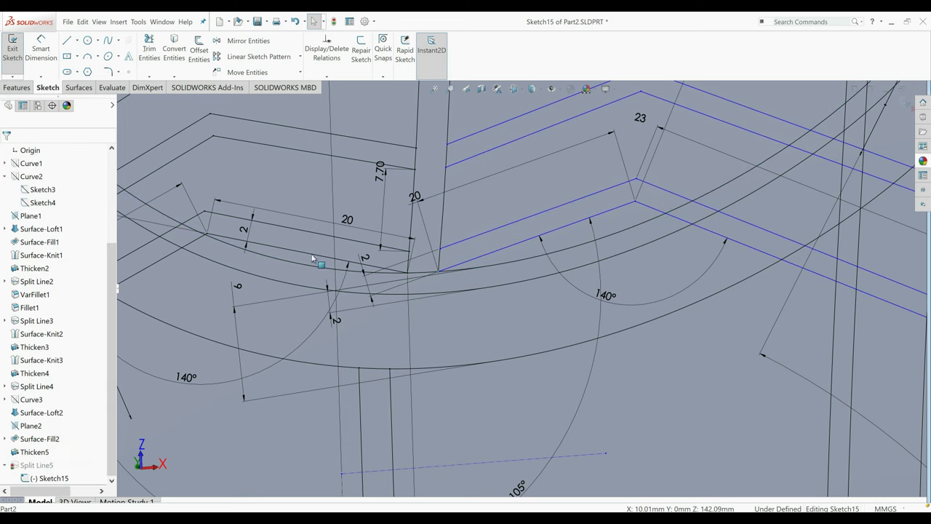
Drag the tread line's end point down and make Point69 coincident with Spline7.
click(439, 270)
drag(438, 288, 438, 314)
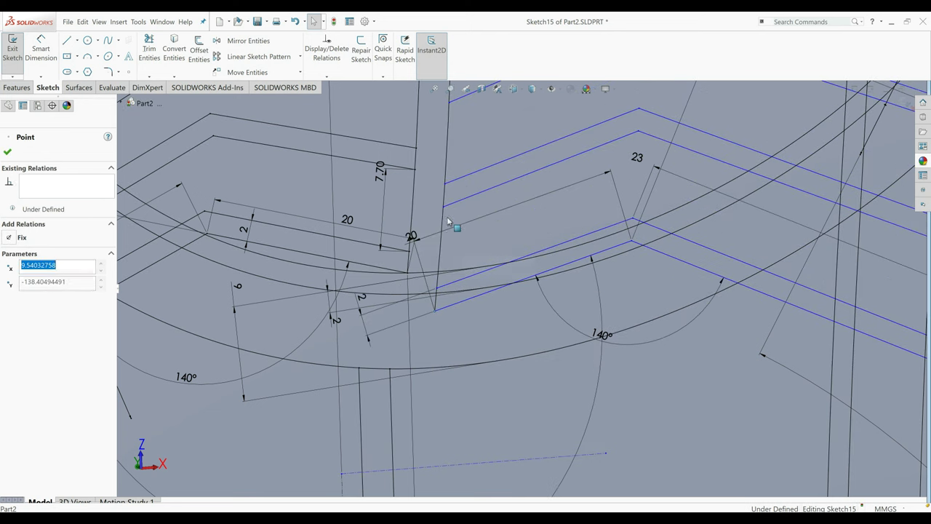
ctrl+click(444, 269)
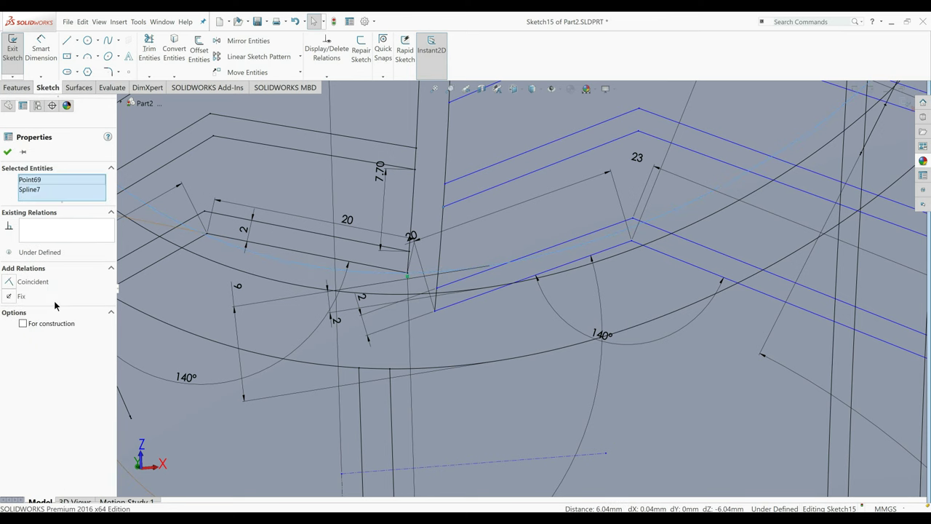
click(7, 282)
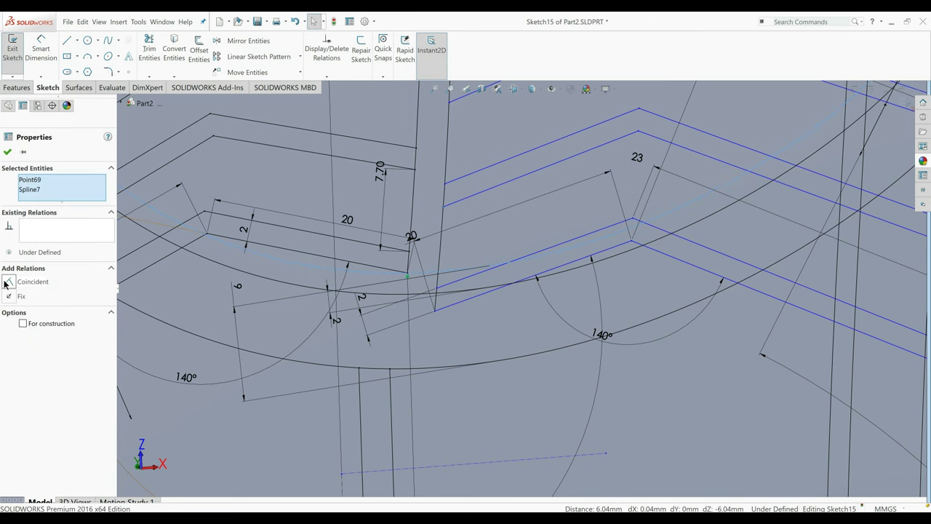
click(8, 151)
scroll(591, 241, up, 3)
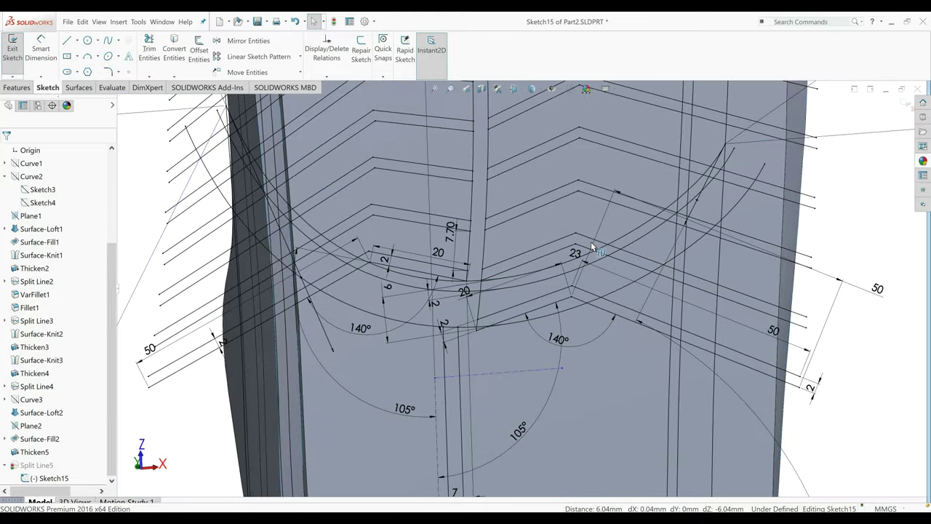
scroll(591, 248, up, 2)
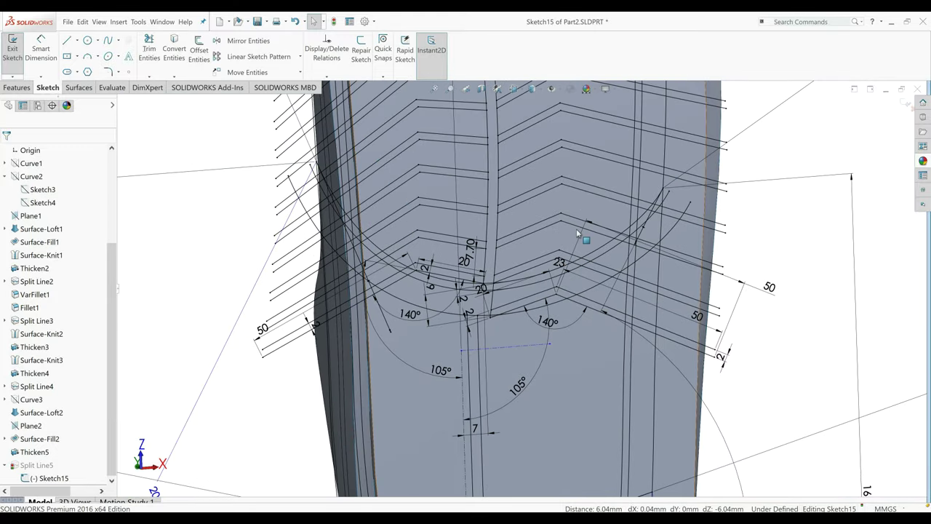
scroll(576, 228, up, 5)
scroll(453, 215, down, 3)
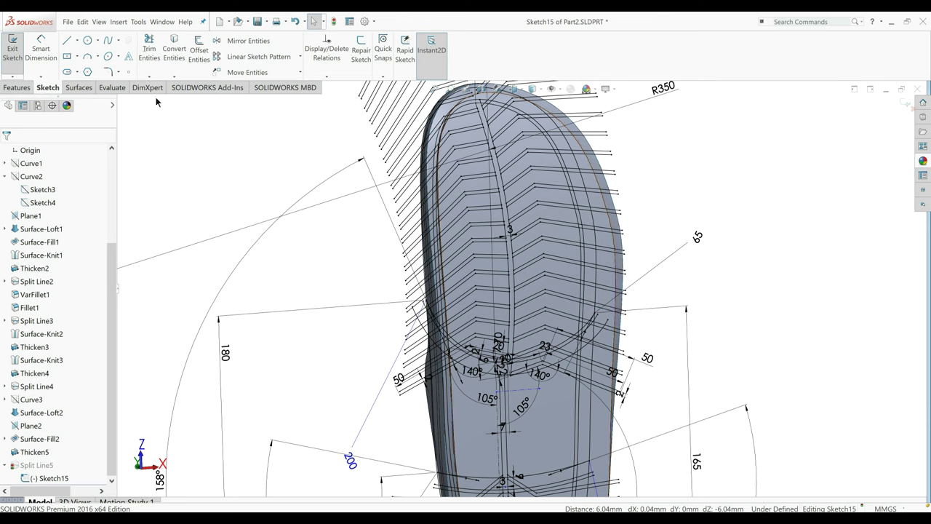
Exit Sketch15 and orbit the shoe until the tread underside faces the view.
click(12, 51)
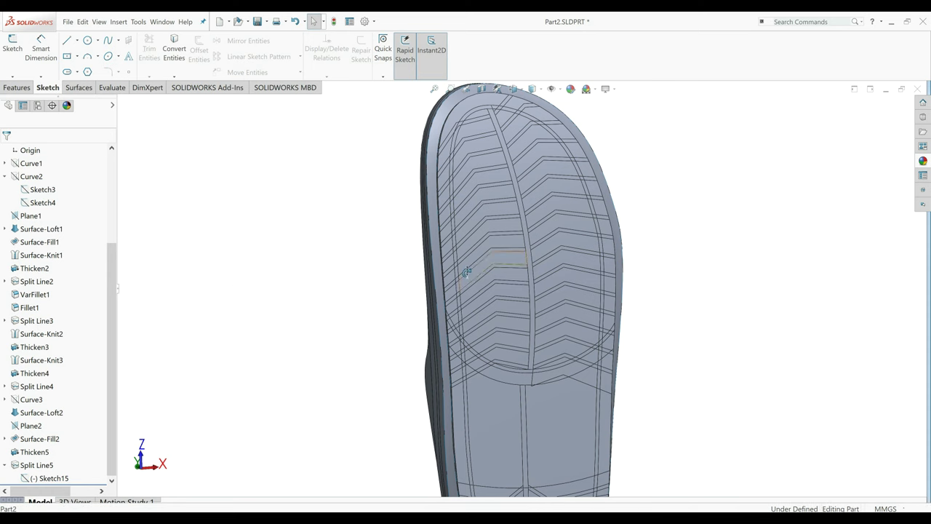
middle_drag(422, 276, 557, 191)
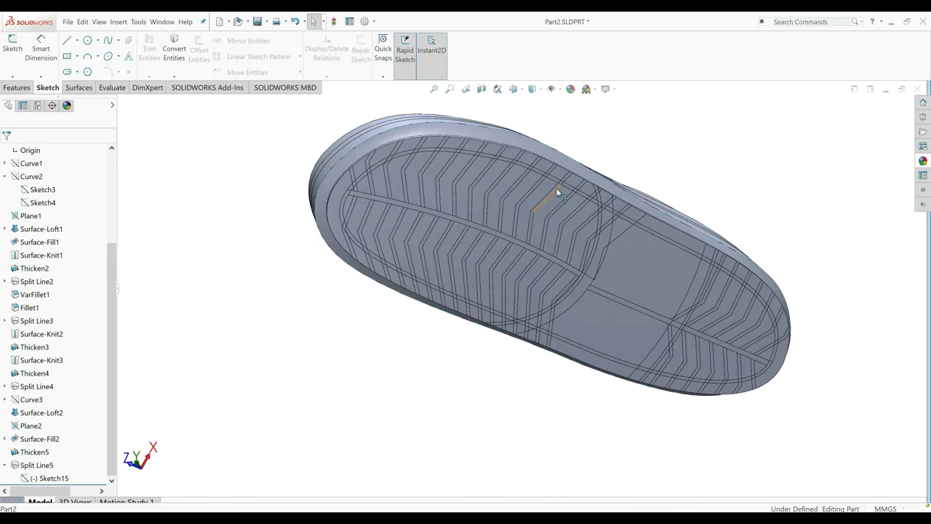
mouse_move(455, 167)
middle_down()
mouse_move(487, 269)
mouse_move(526, 252)
mouse_move(516, 173)
mouse_move(494, 225)
mouse_move(484, 146)
mouse_move(477, 198)
mouse_move(426, 202)
middle_up()
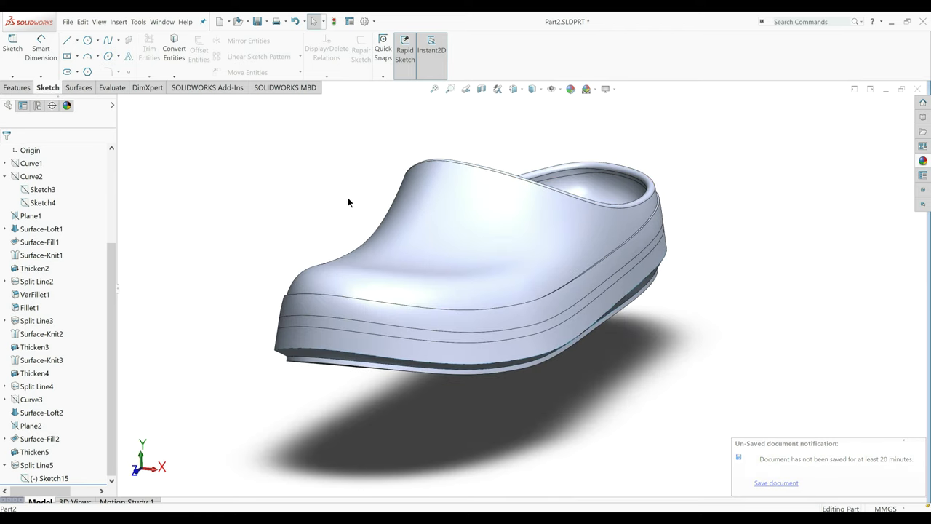
middle_drag(364, 241, 393, 187)
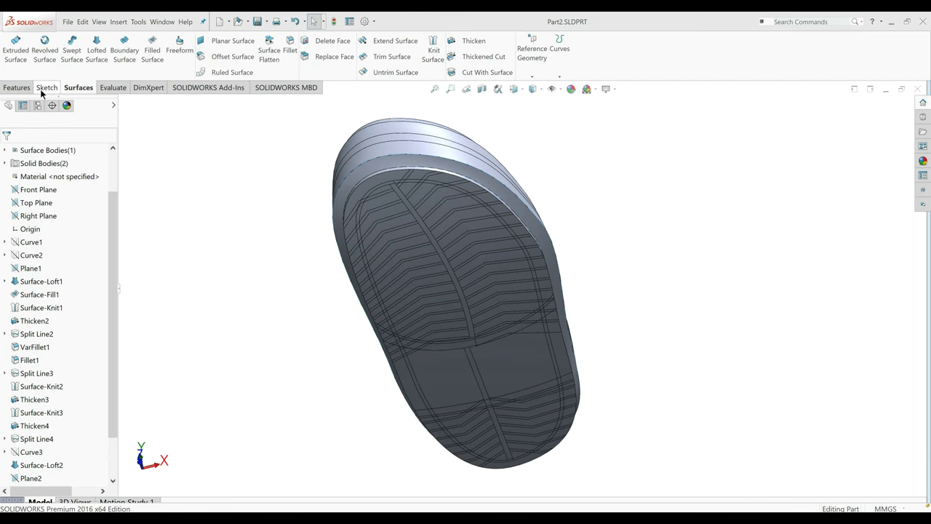
Start a Knit Surface from the Surfaces tools.
click(40, 88)
click(30, 88)
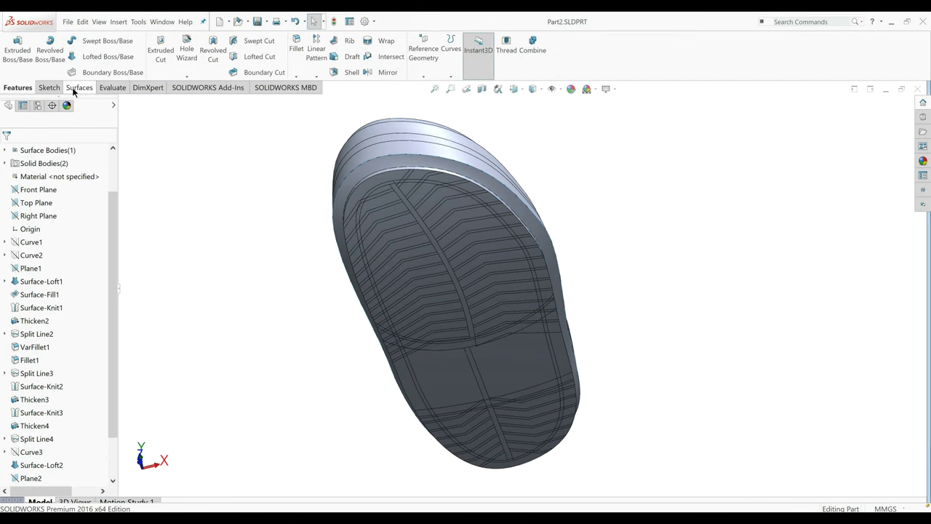
click(76, 87)
click(432, 51)
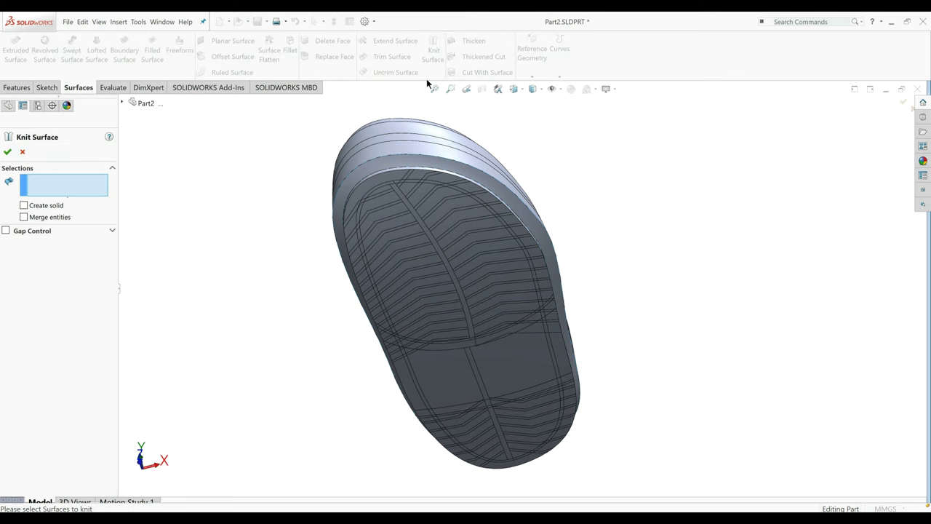
scroll(331, 393, down, 5)
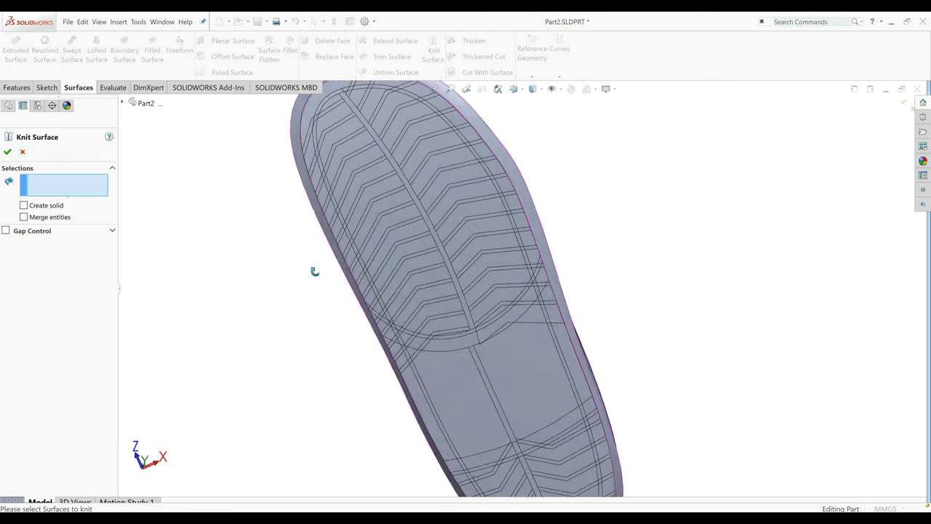
scroll(462, 332, down, 3)
scroll(462, 332, down, 2)
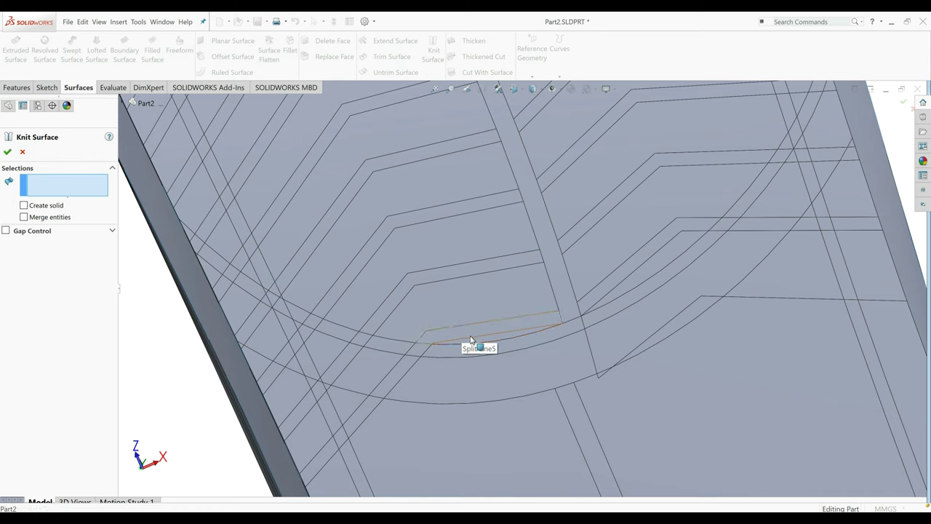
Add the groove strips along the lower arc and upper-right chevrons, dropping one mis-pick.
click(474, 338)
click(528, 338)
click(553, 331)
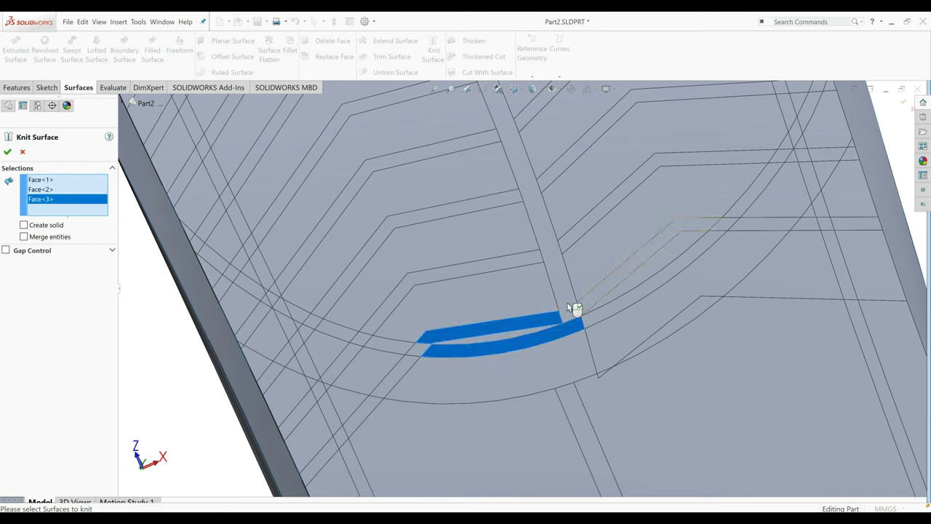
click(578, 315)
click(582, 316)
click(677, 234)
click(734, 222)
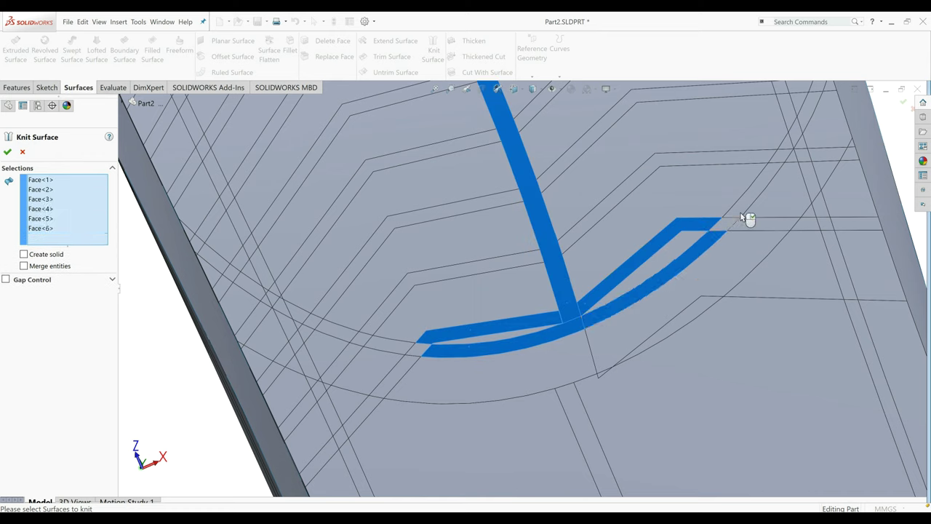
click(786, 159)
click(789, 155)
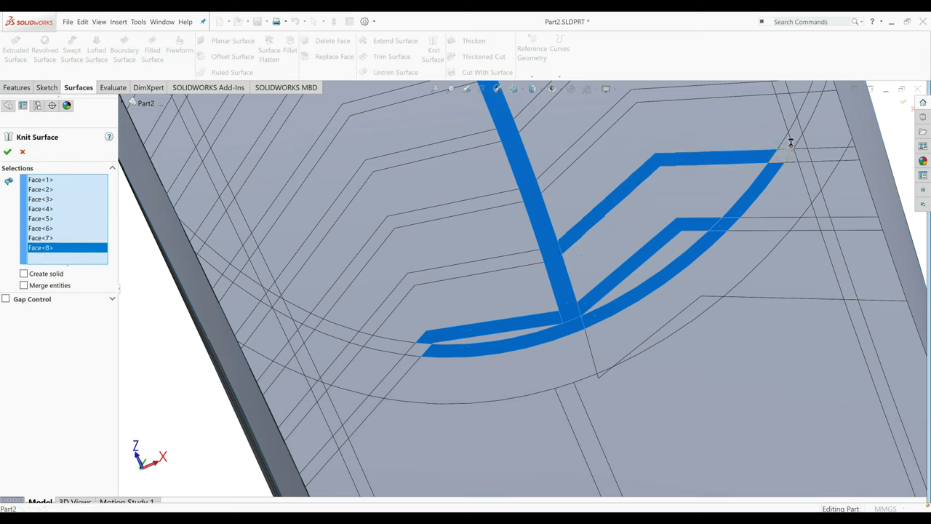
click(794, 145)
click(798, 129)
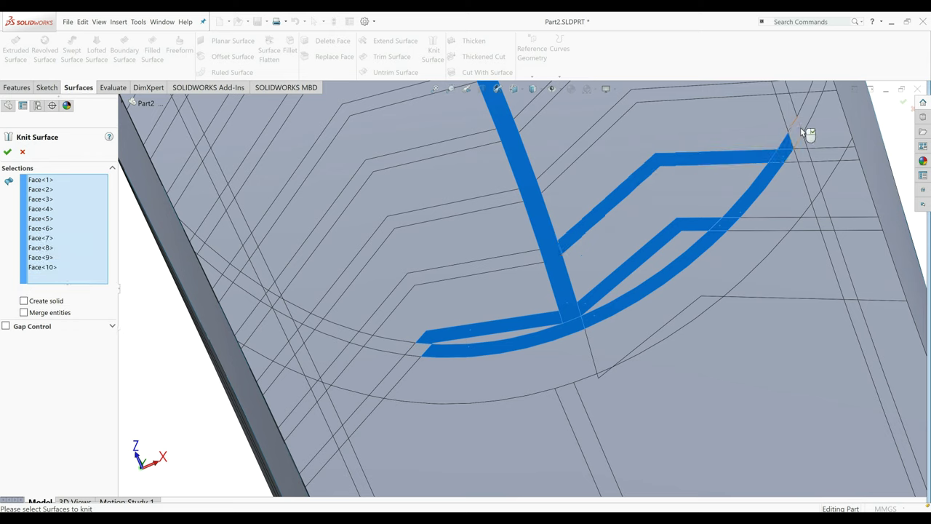
click(795, 120)
click(800, 122)
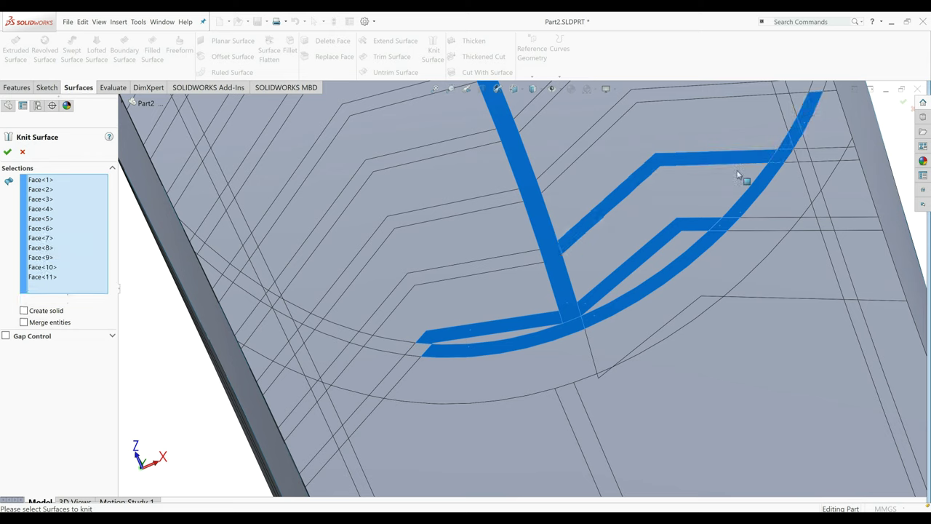
scroll(699, 195, up, 1)
scroll(552, 240, up, 4)
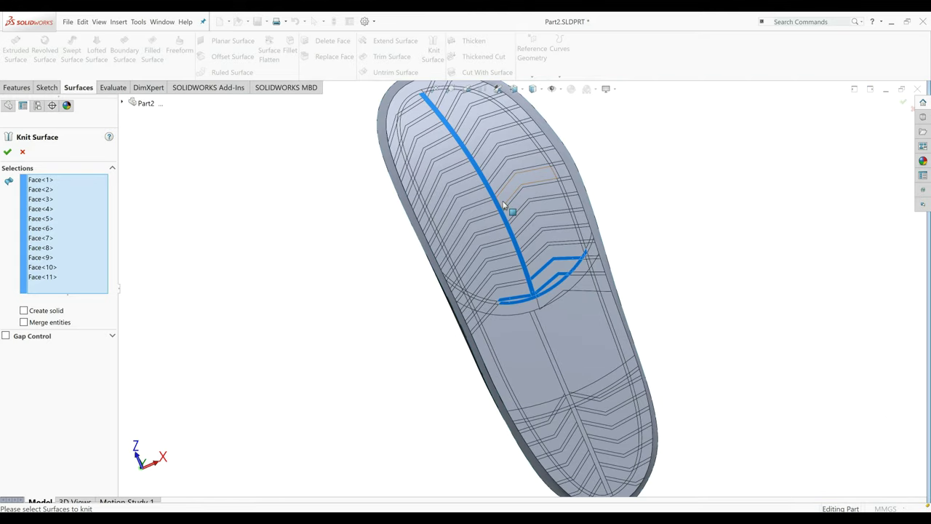
scroll(510, 211, down, 2)
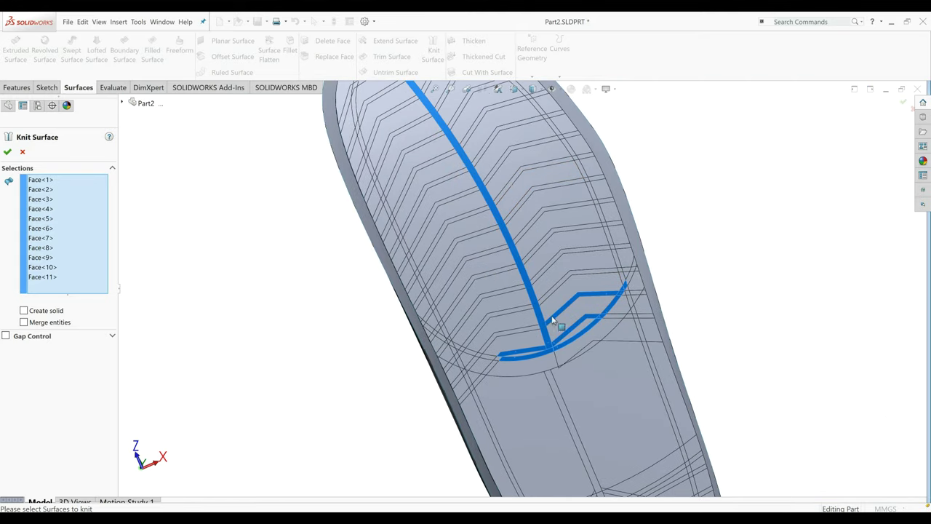
Add the central chevron groove strips running up to the toe.
click(544, 281)
click(537, 264)
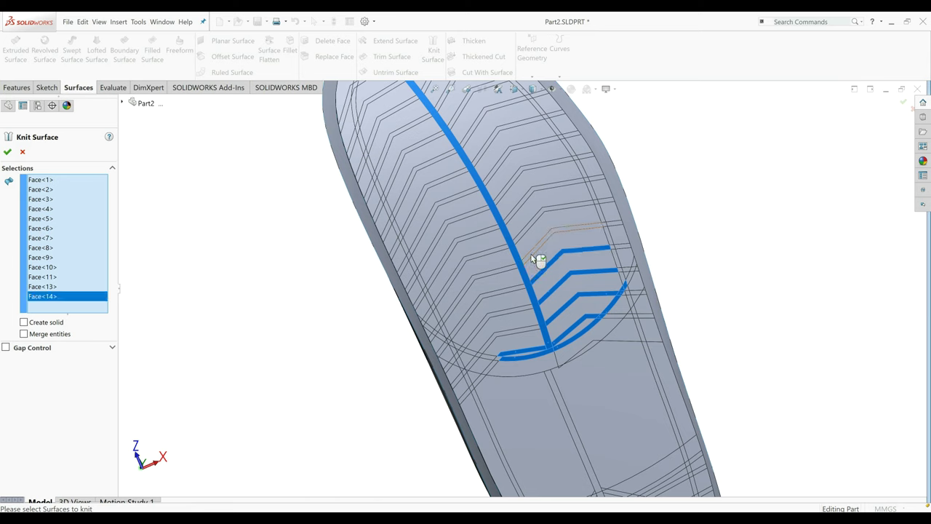
click(531, 241)
click(509, 220)
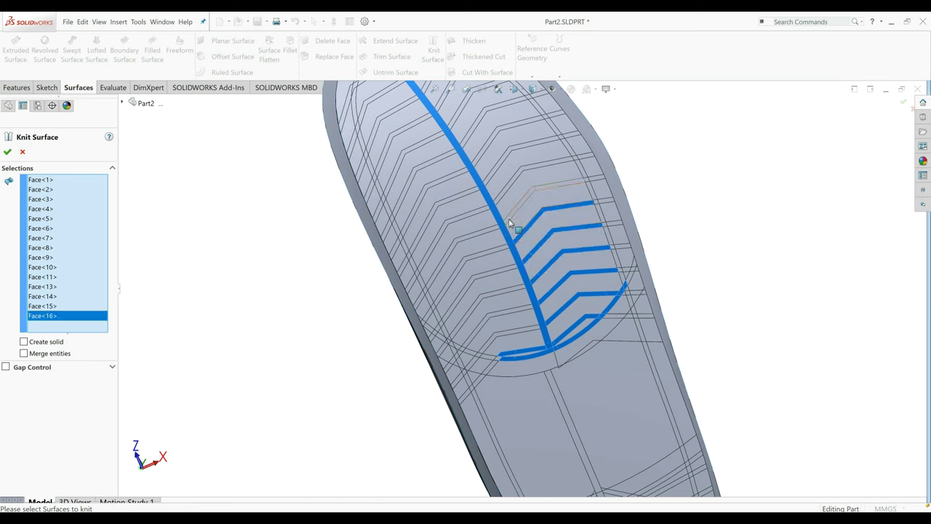
click(504, 198)
click(499, 183)
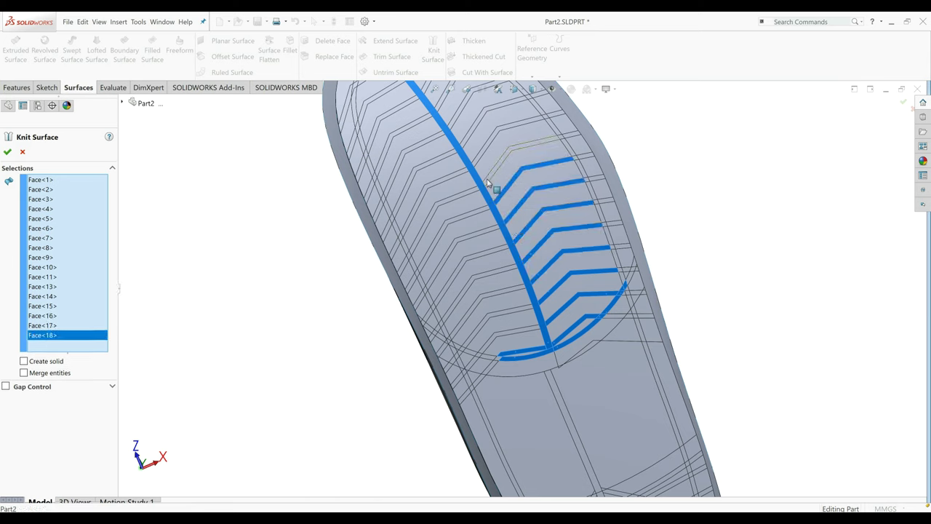
click(479, 162)
click(478, 160)
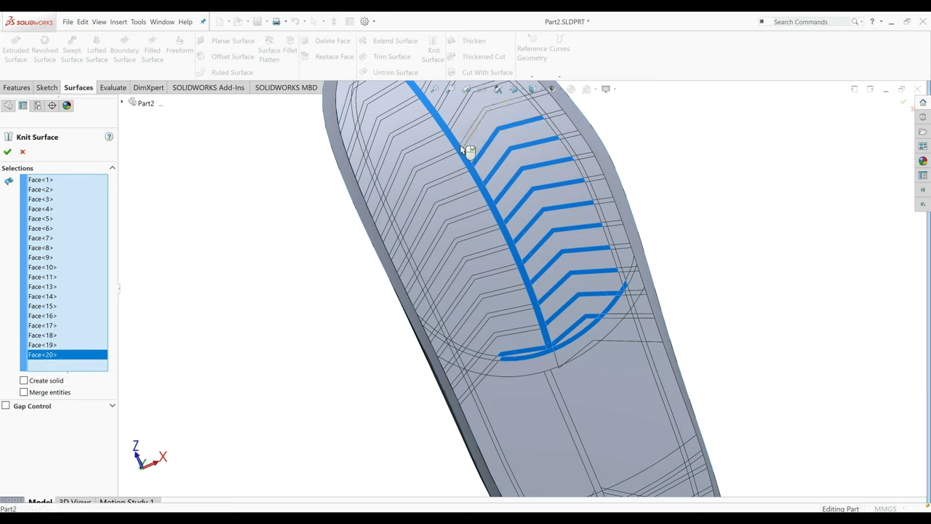
click(466, 157)
click(456, 172)
Add the left-side and lower-left chevron strips down to the sole edge.
click(469, 190)
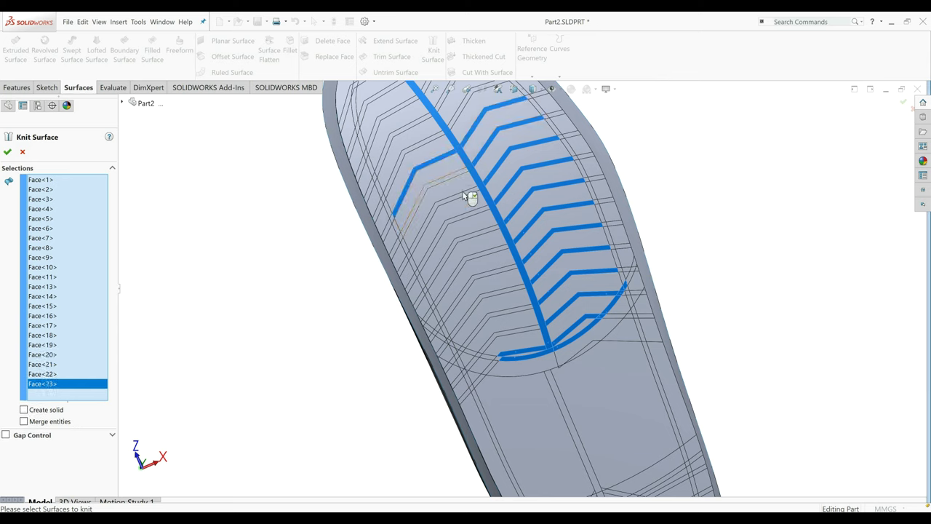
click(475, 218)
click(486, 227)
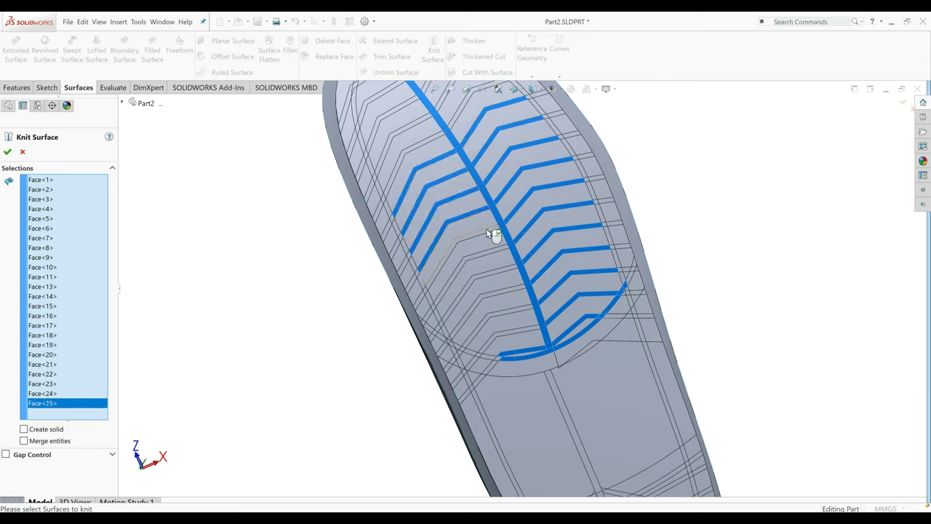
click(493, 240)
click(502, 270)
click(505, 279)
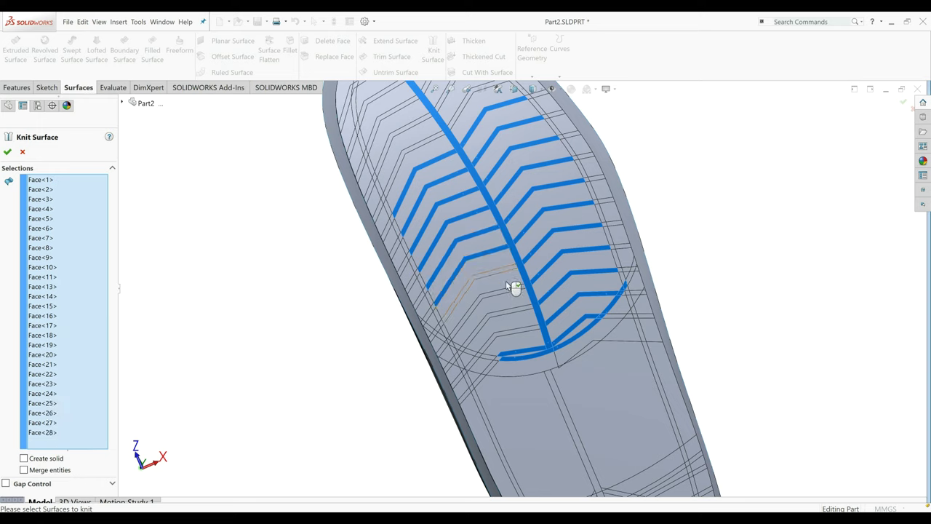
click(517, 297)
click(530, 327)
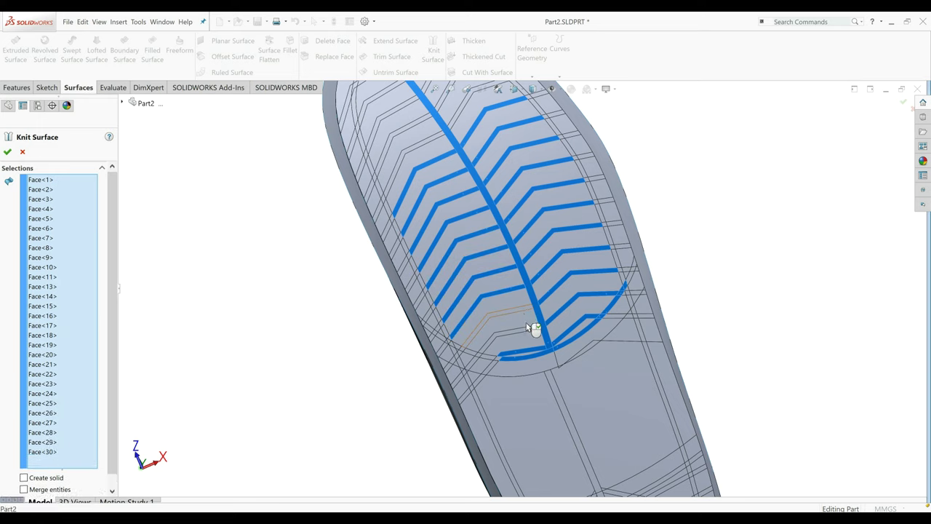
click(530, 332)
Add the small groove faces at the arc's end and the lower-left edge.
scroll(509, 368, down, 2)
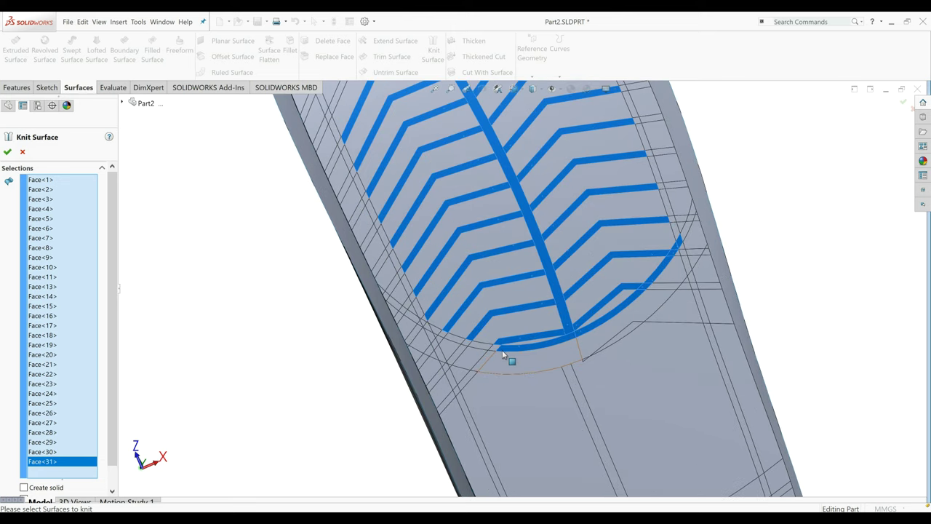
click(496, 355)
click(469, 345)
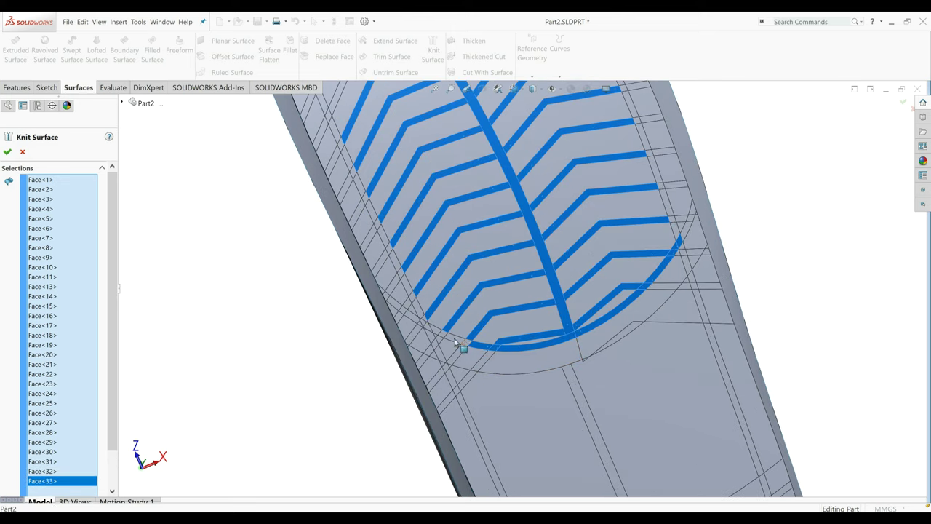
click(453, 335)
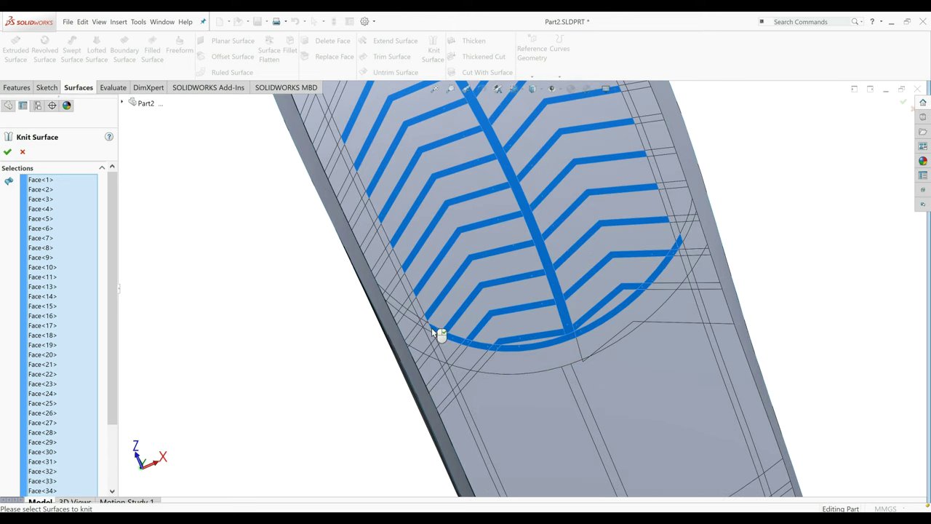
click(431, 328)
scroll(430, 327, down, 6)
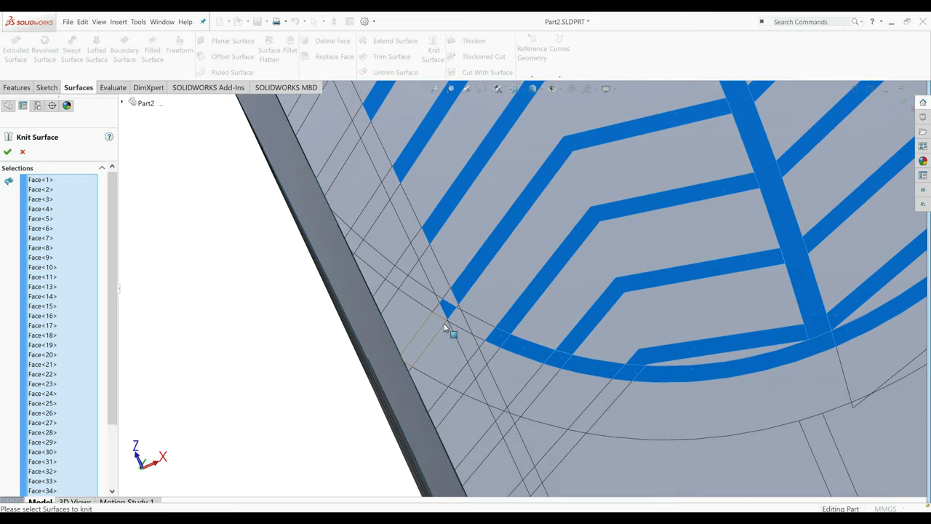
click(476, 298)
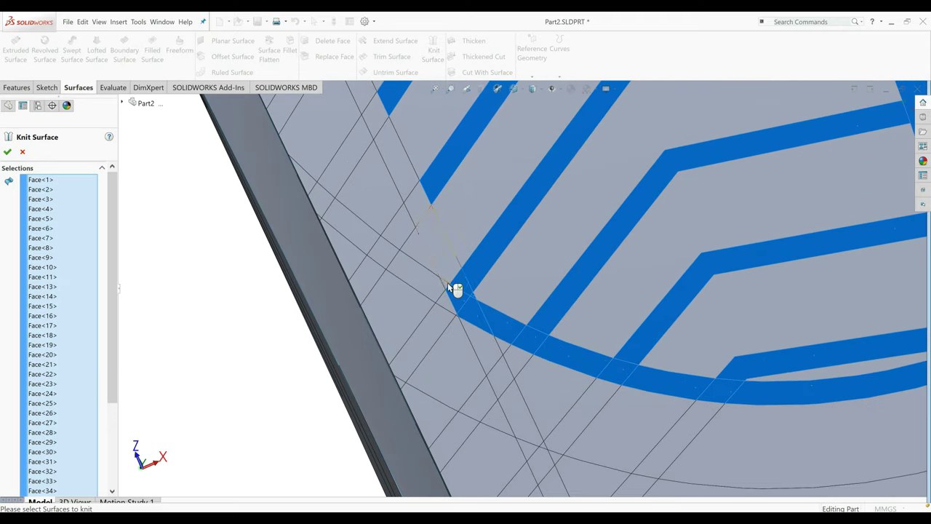
click(466, 281)
scroll(470, 280, up, 8)
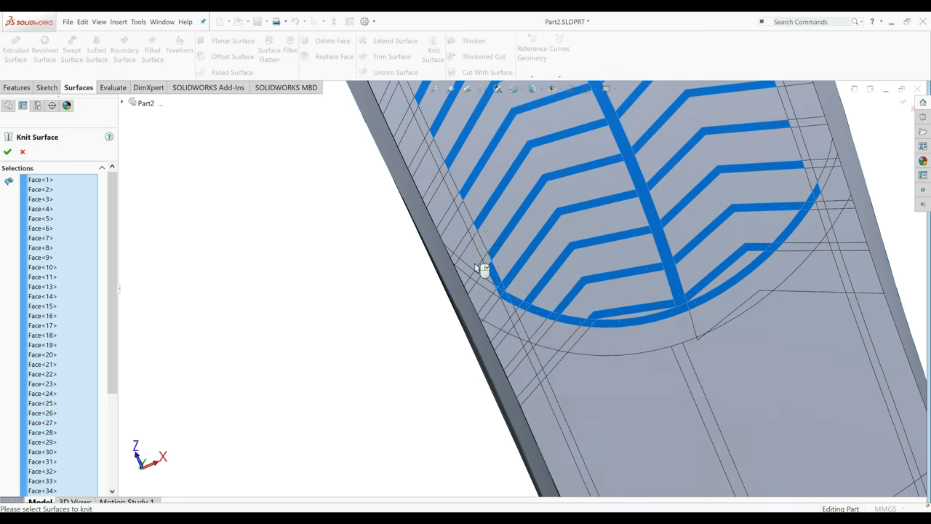
scroll(509, 216, down, 2)
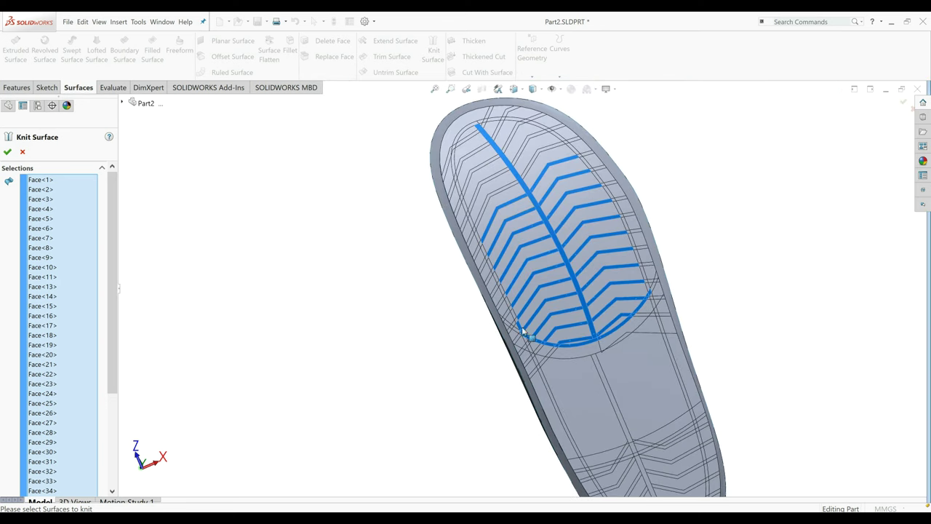
scroll(521, 333, down, 2)
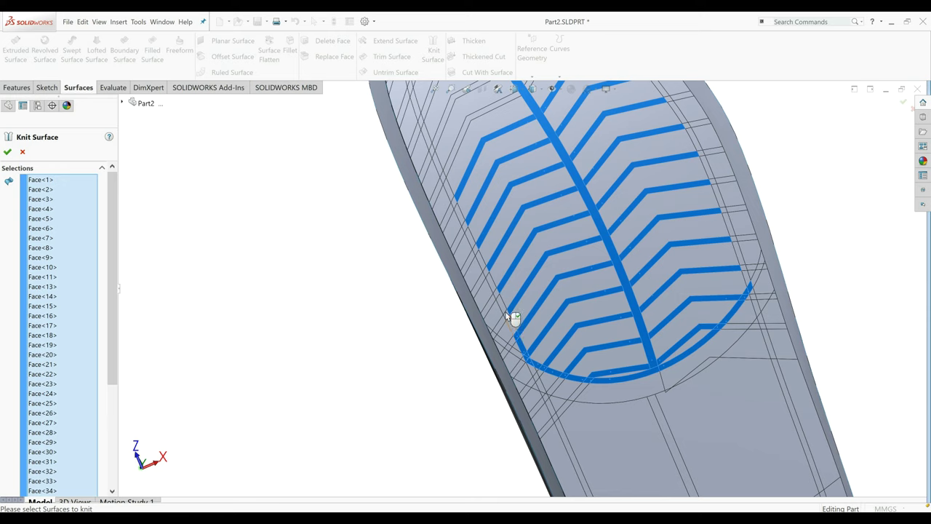
Add the thin faces along the curved sole edge up to the upper-left.
click(501, 294)
click(484, 264)
click(474, 243)
click(458, 210)
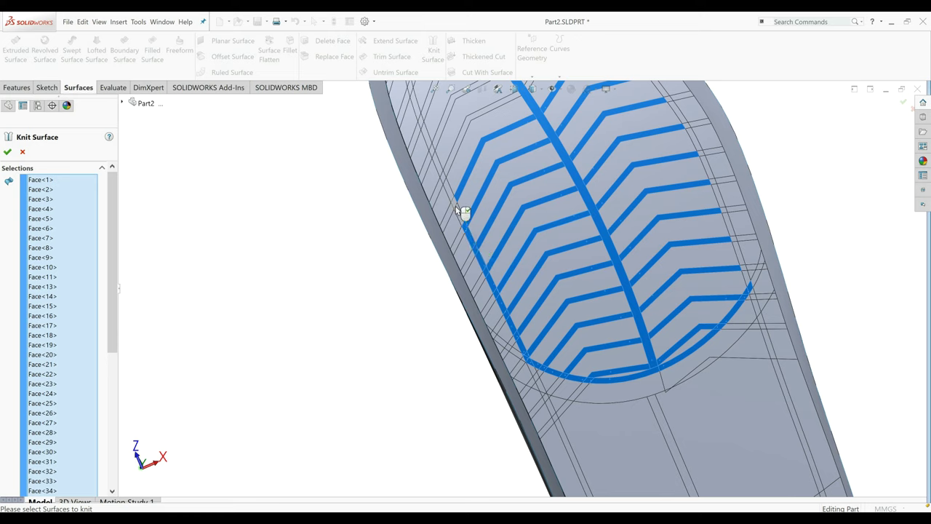
click(443, 183)
click(448, 180)
click(436, 172)
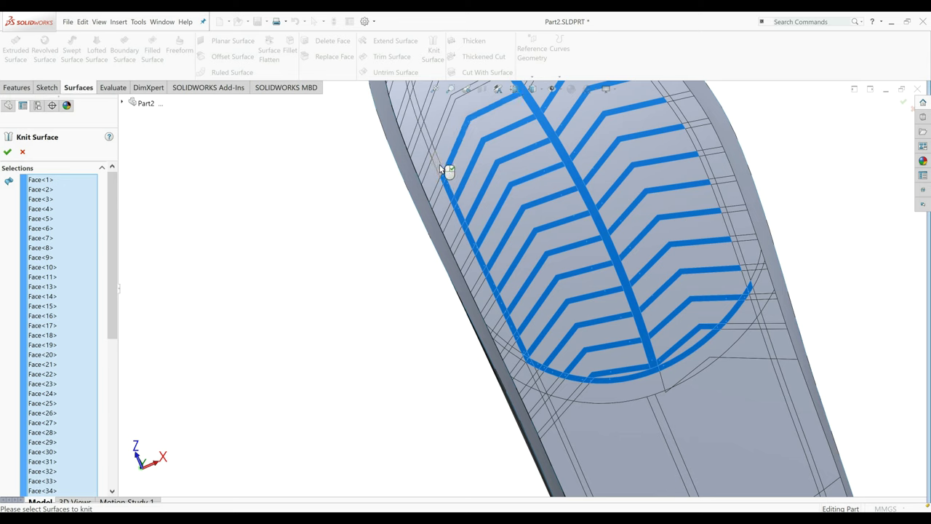
click(437, 165)
click(435, 156)
Add the tread strips along the sole's right edge.
click(747, 277)
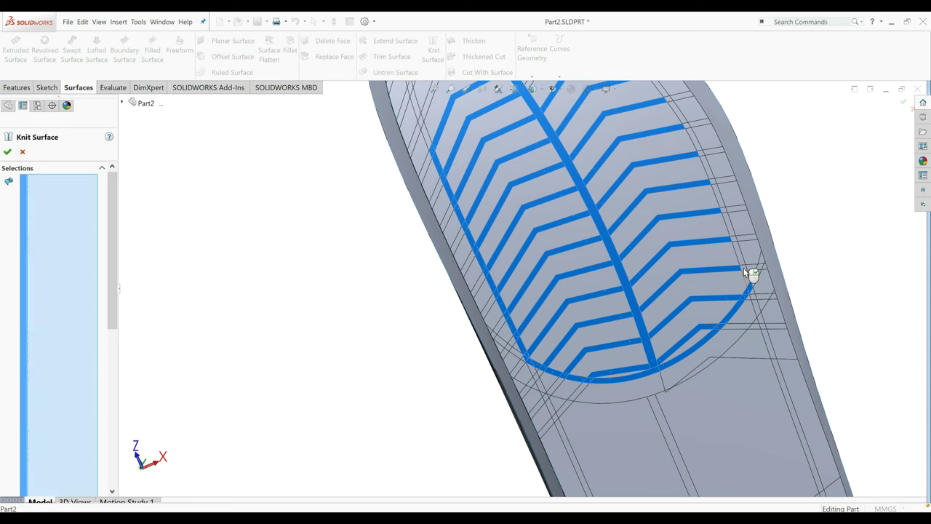
click(741, 258)
click(734, 245)
click(718, 191)
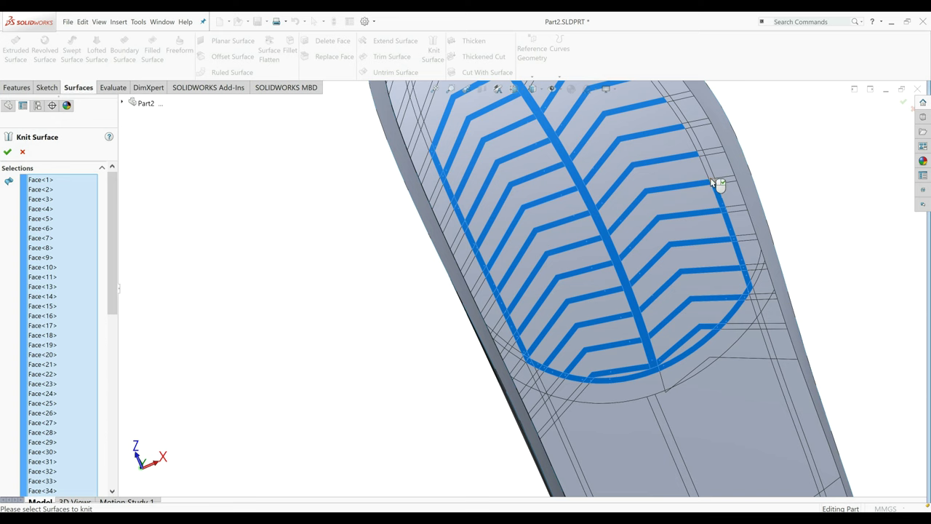
scroll(580, 181, up, 3)
Add the top-edge and left-border groove strips to the Knit Surface selection.
scroll(580, 181, down, 5)
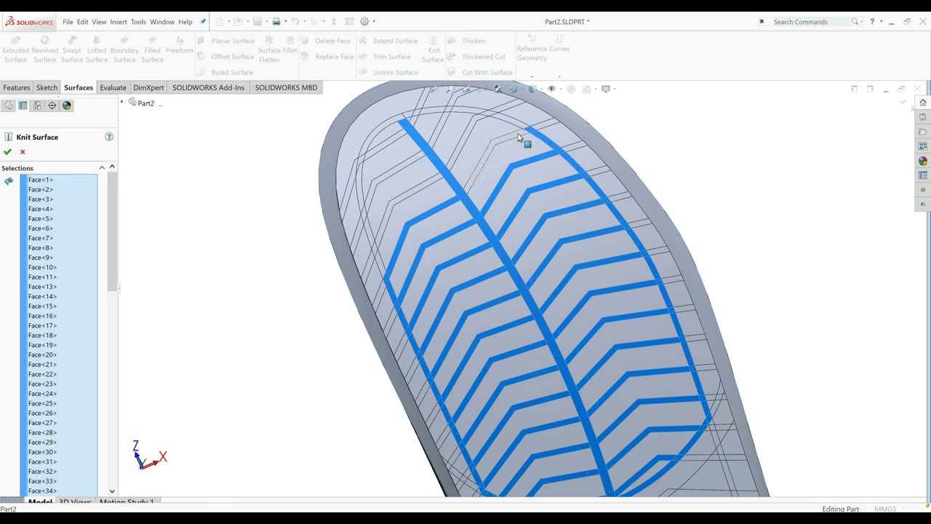
click(482, 120)
click(450, 113)
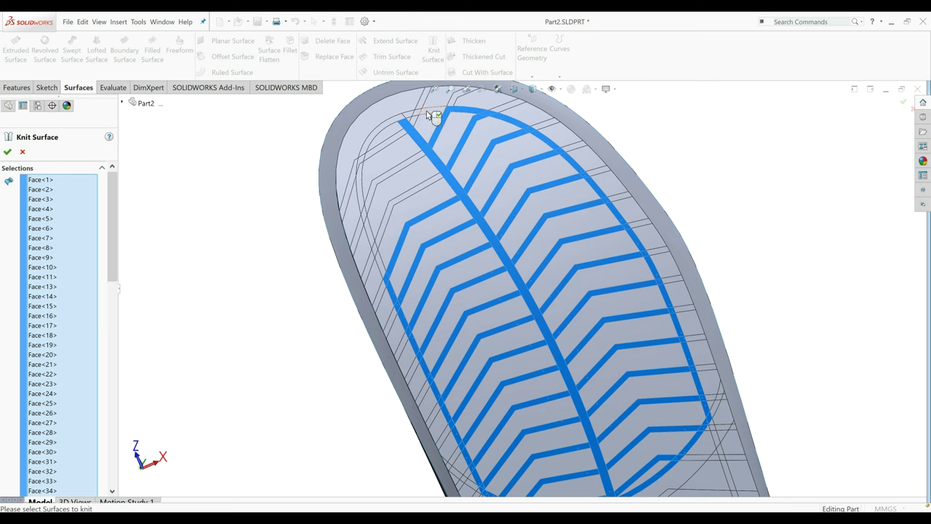
click(415, 120)
click(395, 123)
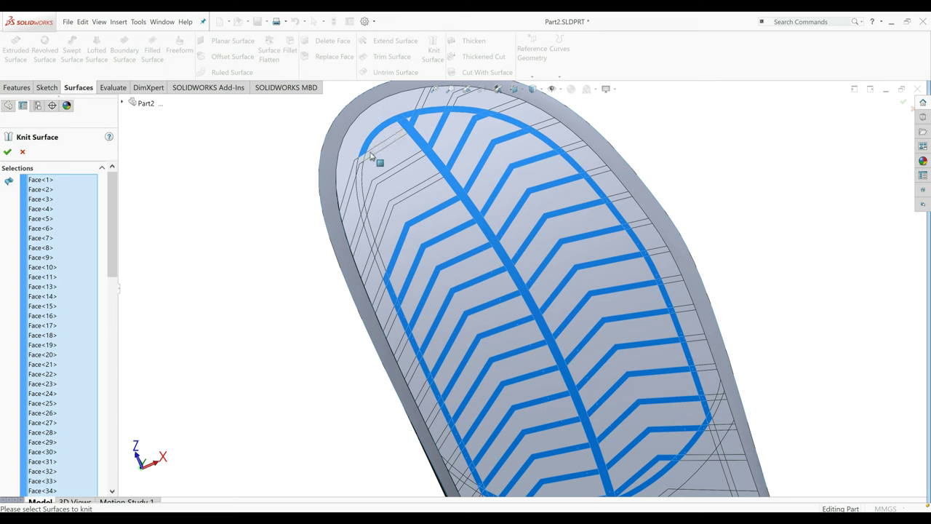
click(367, 178)
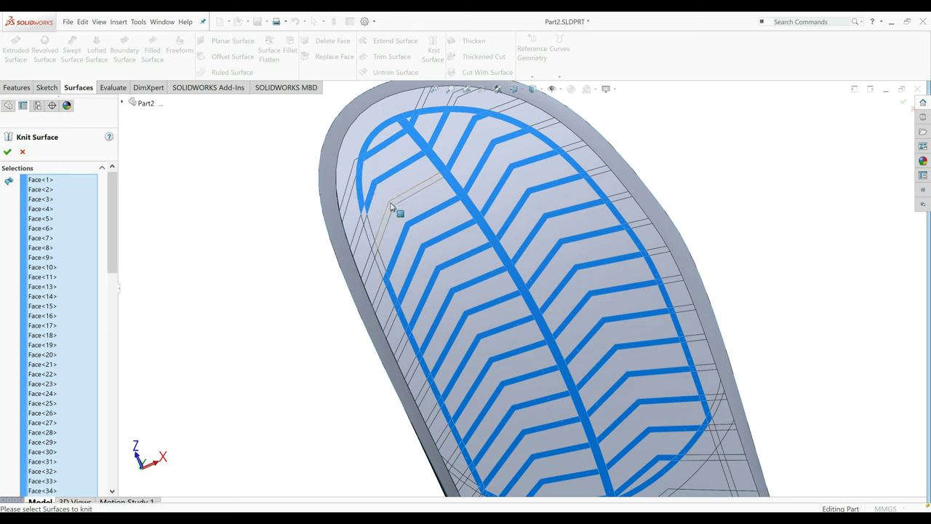
click(370, 231)
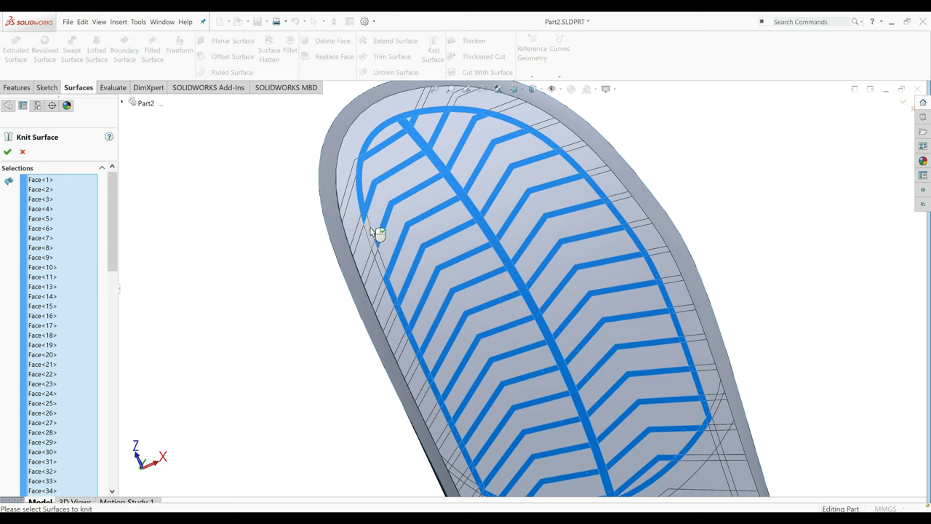
click(375, 250)
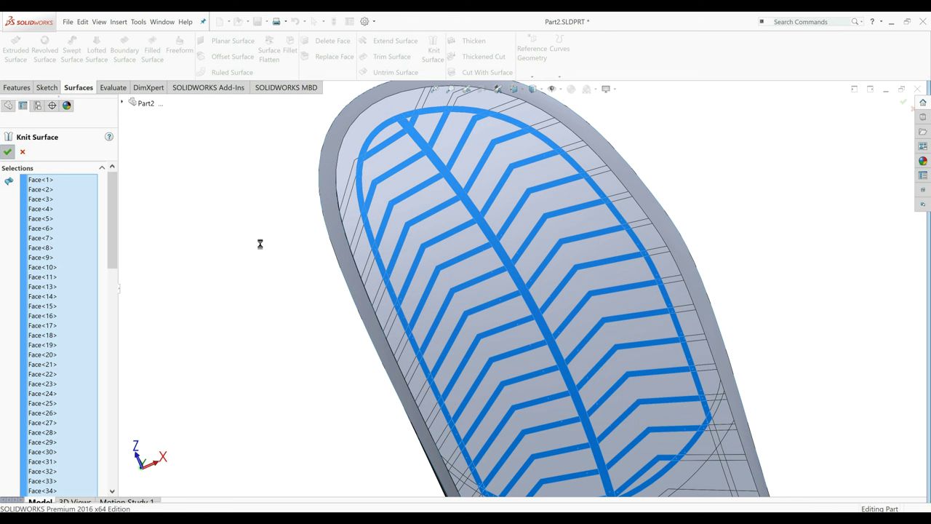
Display the Split Line5 sketch and orbit to view the sole.
scroll(513, 237, up, 3)
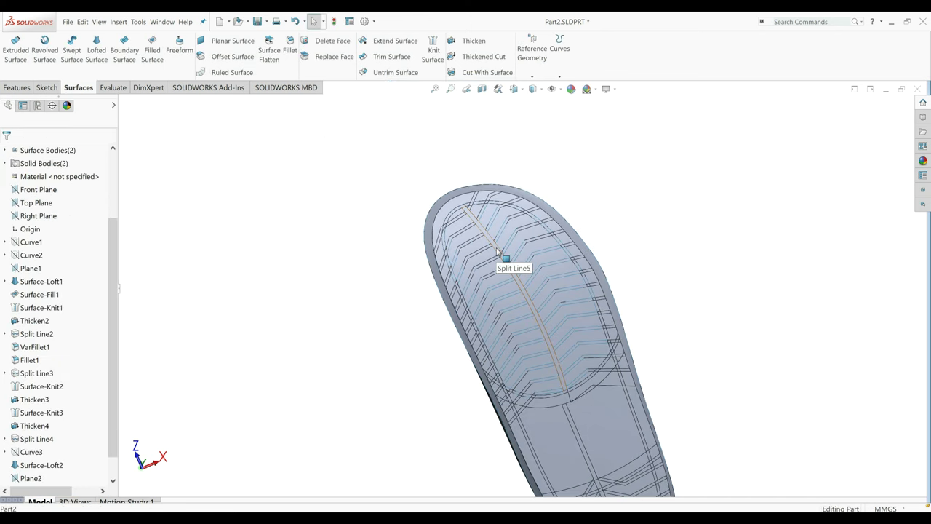
double_click(498, 256)
click(284, 228)
middle_drag(285, 233, 315, 289)
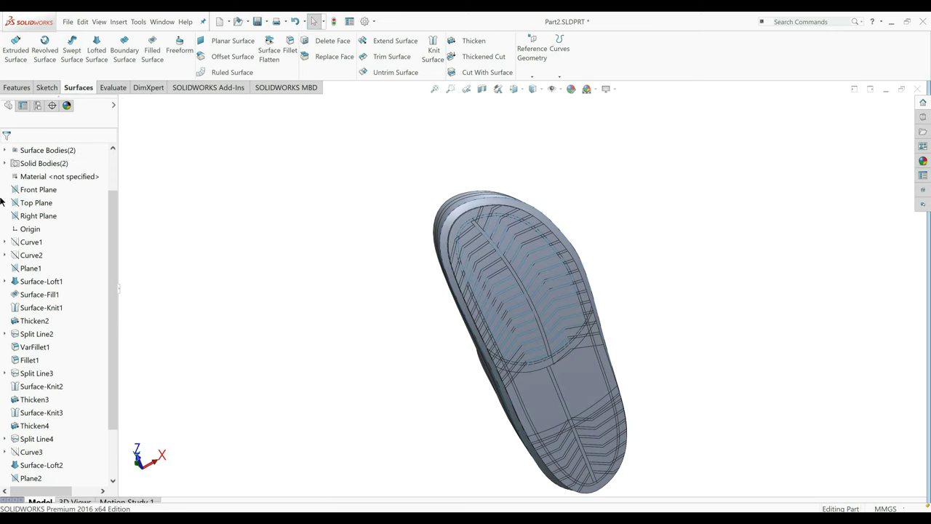
scroll(75, 433, down, 2)
Thicken-cut Surface-Knit4 2 mm inward into the sole.
click(43, 477)
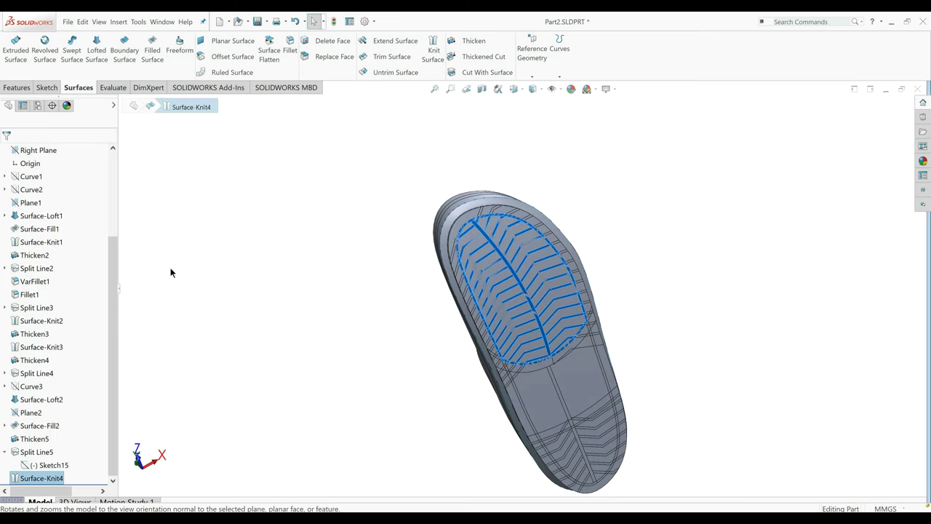
click(462, 57)
middle_drag(299, 365, 567, 253)
click(28, 209)
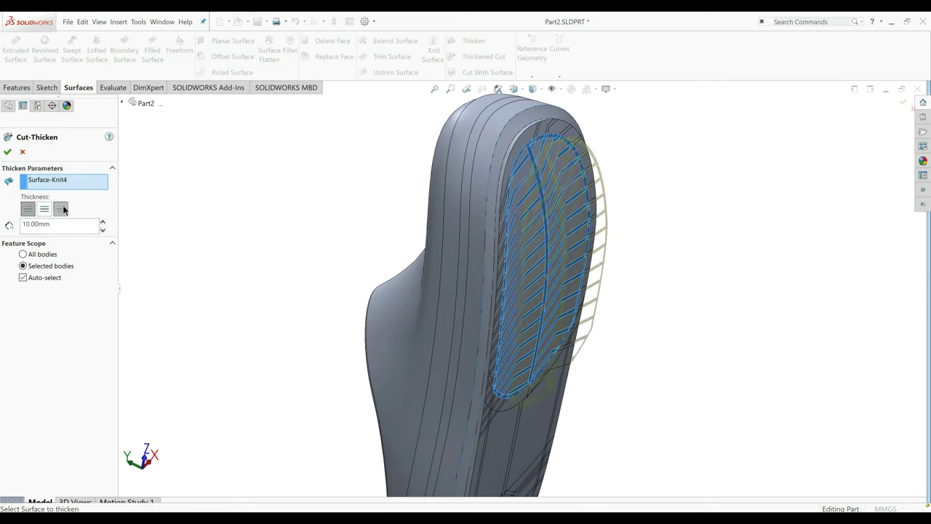
click(63, 210)
drag(69, 226, 5, 243)
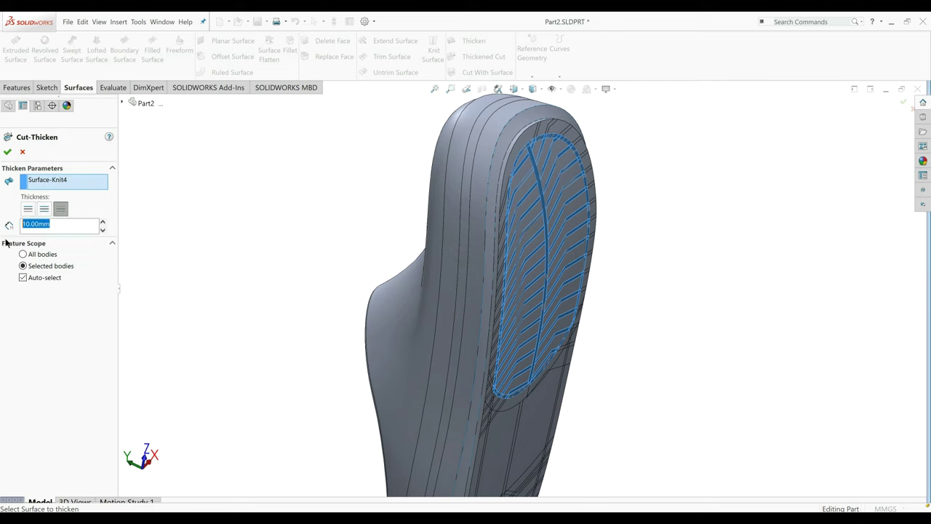
text(2)
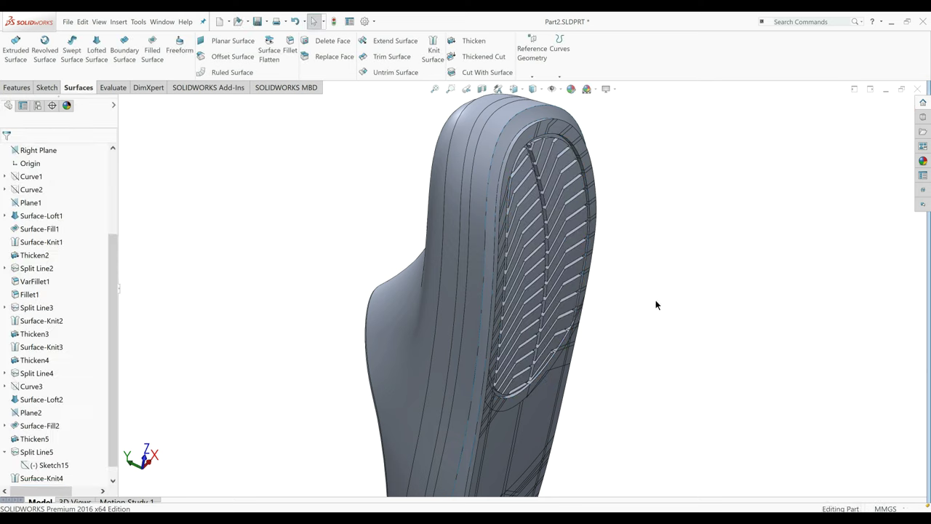
middle_drag(655, 304, 606, 316)
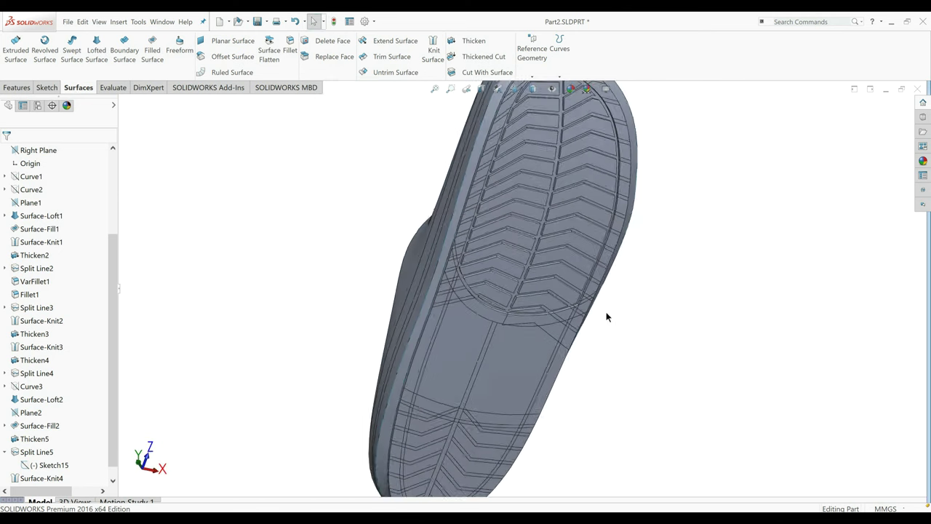
Start a Knit Surface and pick the midfoot band faces along its left border and top-left corner.
key(f)
click(433, 52)
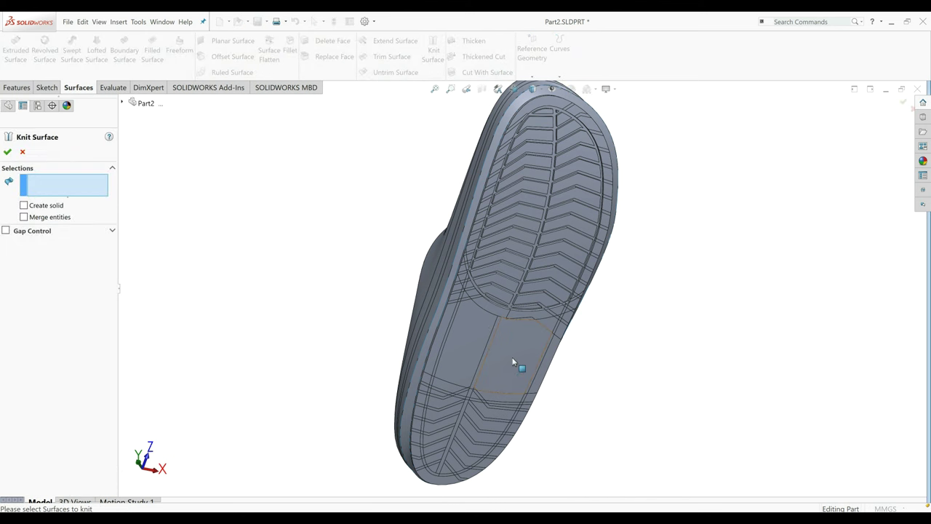
scroll(513, 361, down, 2)
scroll(513, 316, down, 3)
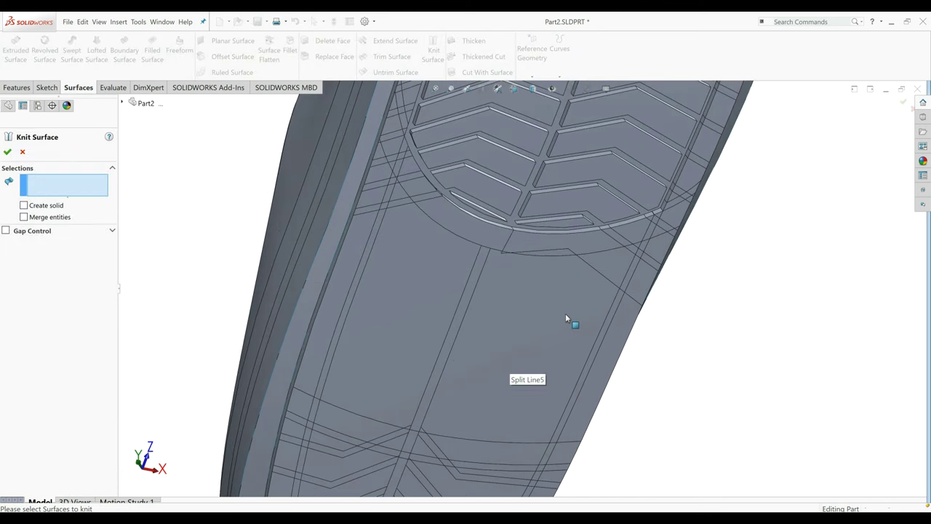
click(566, 318)
scroll(519, 269, down, 4)
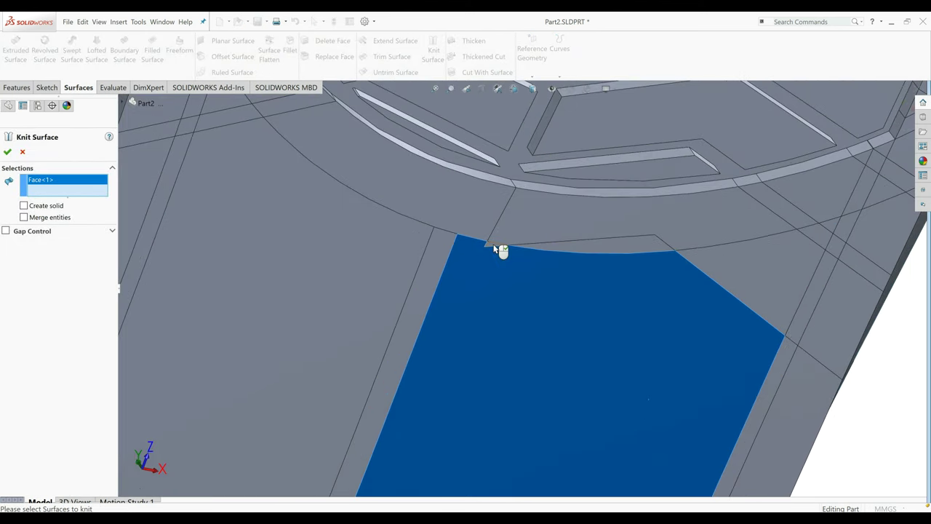
click(495, 248)
scroll(503, 287, up, 4)
click(339, 266)
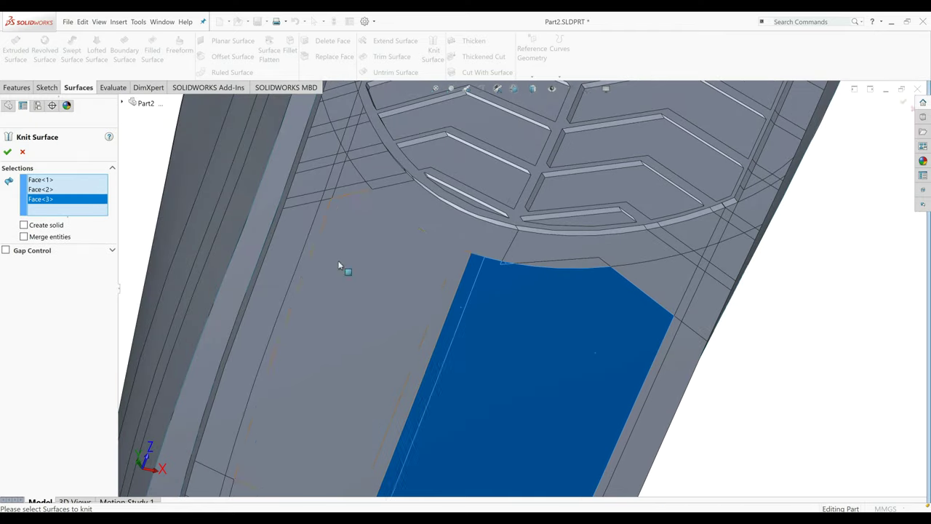
click(320, 255)
click(311, 248)
click(306, 200)
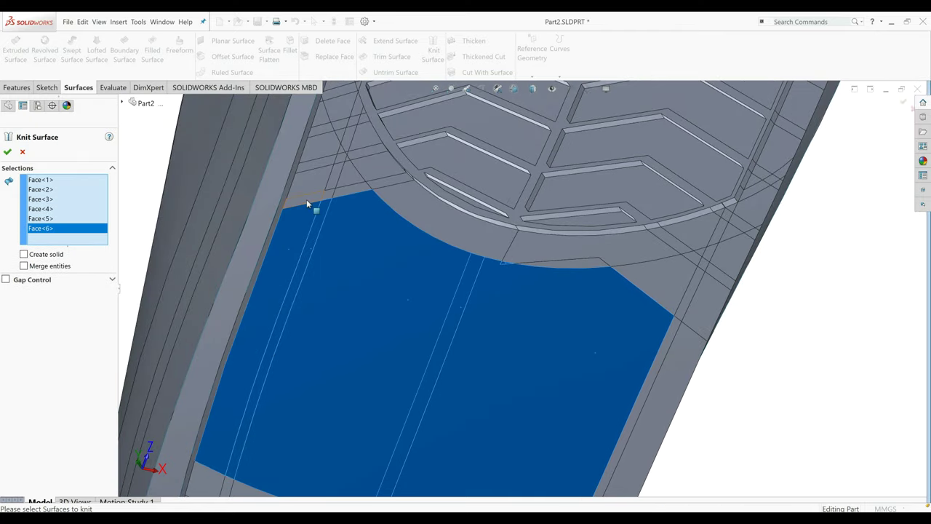
click(326, 194)
click(343, 193)
click(339, 189)
click(337, 184)
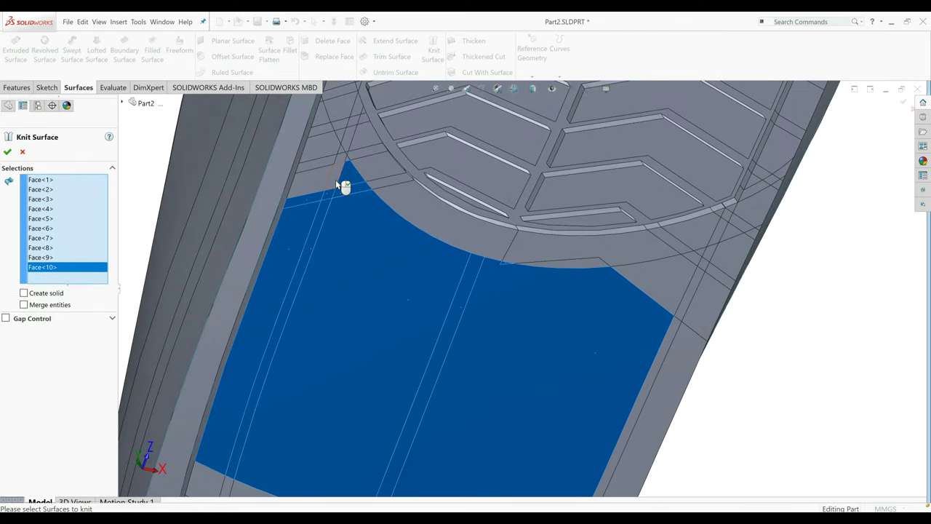
click(340, 183)
click(350, 167)
click(345, 155)
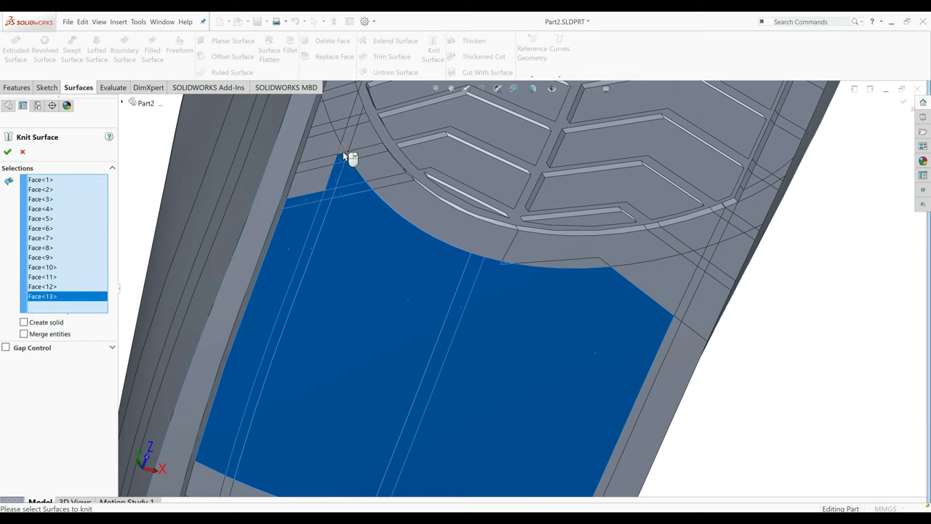
click(343, 152)
click(333, 179)
click(328, 153)
click(328, 146)
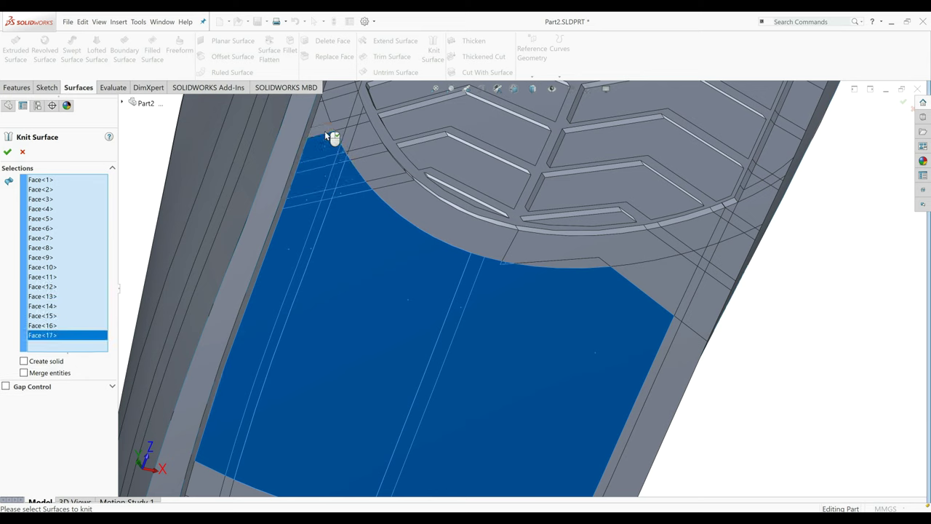
click(332, 128)
click(327, 122)
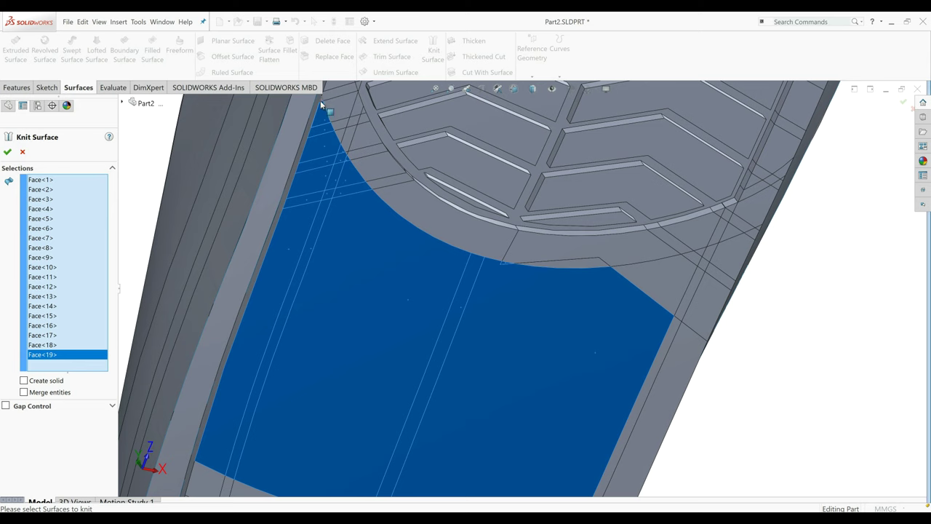
click(322, 106)
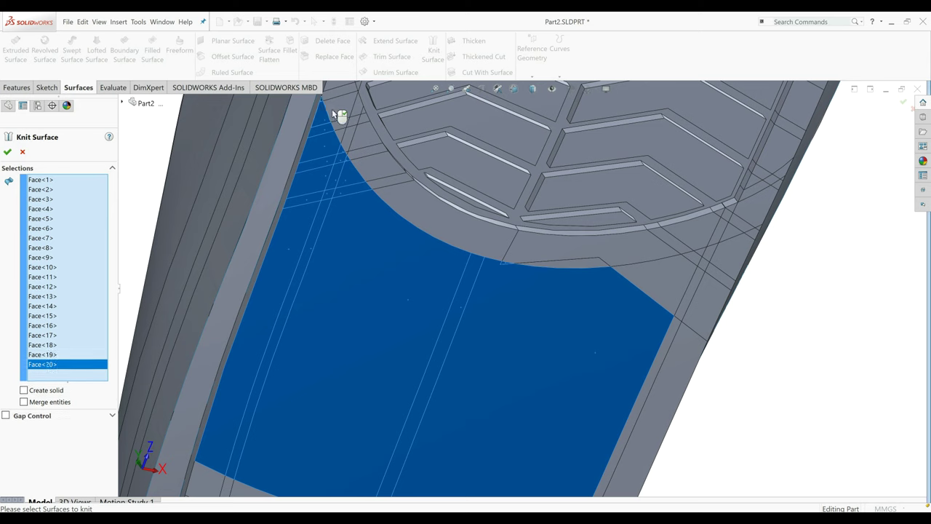
Add the remaining right-side and right-edge midfoot faces, then orbit to review the selected band.
click(656, 281)
click(691, 263)
click(707, 257)
click(723, 252)
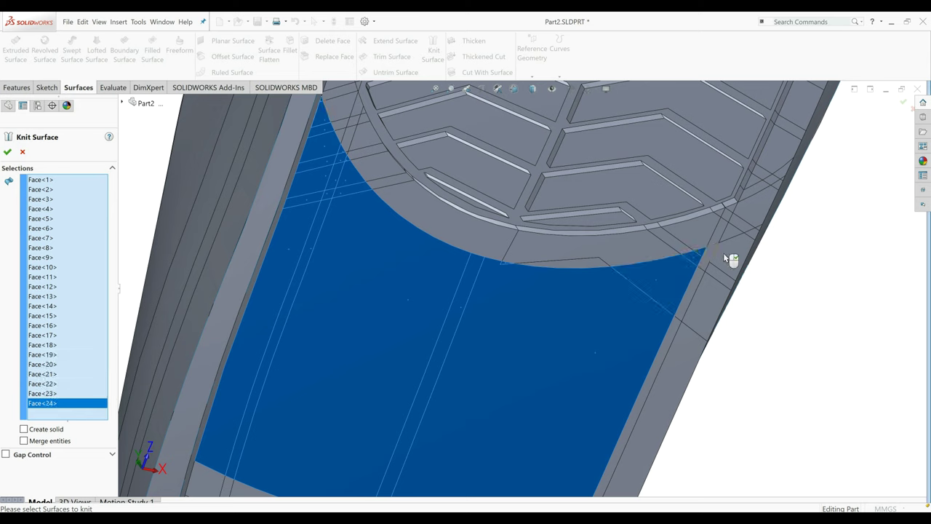
click(749, 246)
click(756, 236)
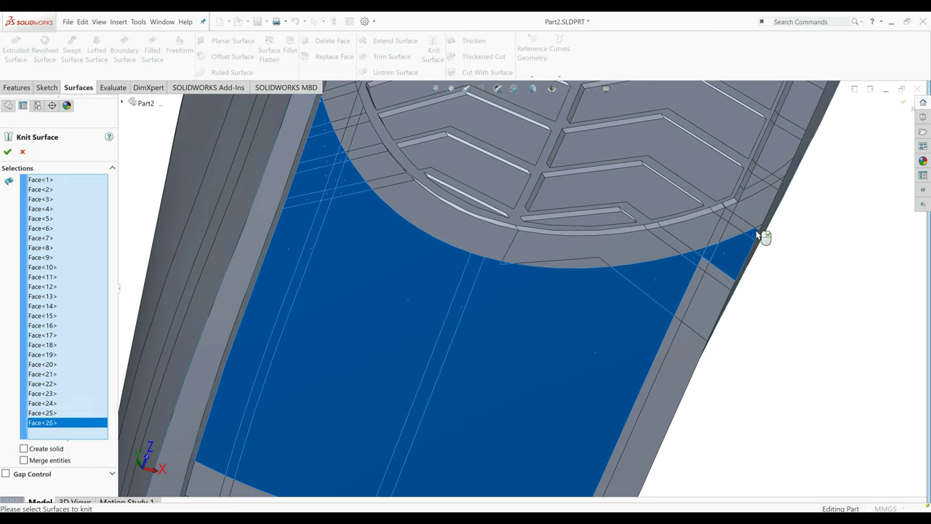
click(752, 243)
click(713, 270)
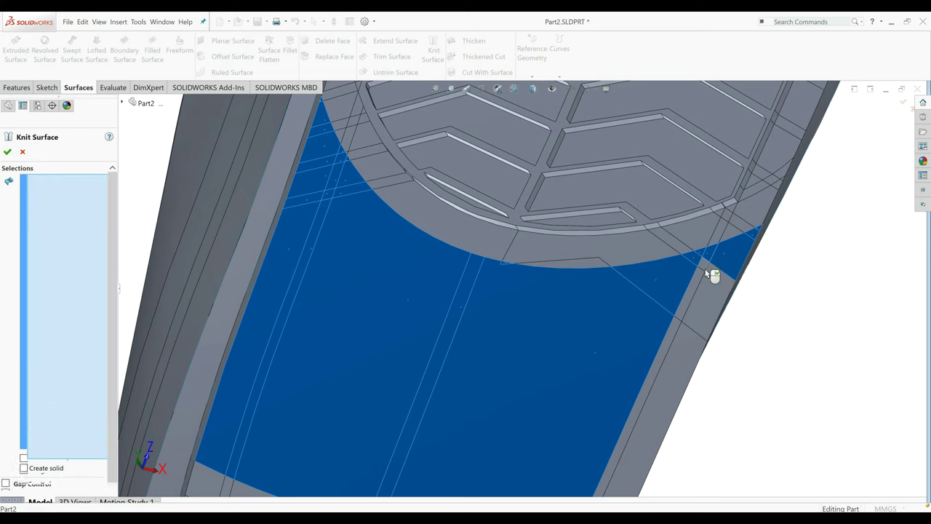
click(702, 267)
click(710, 297)
click(683, 334)
click(677, 346)
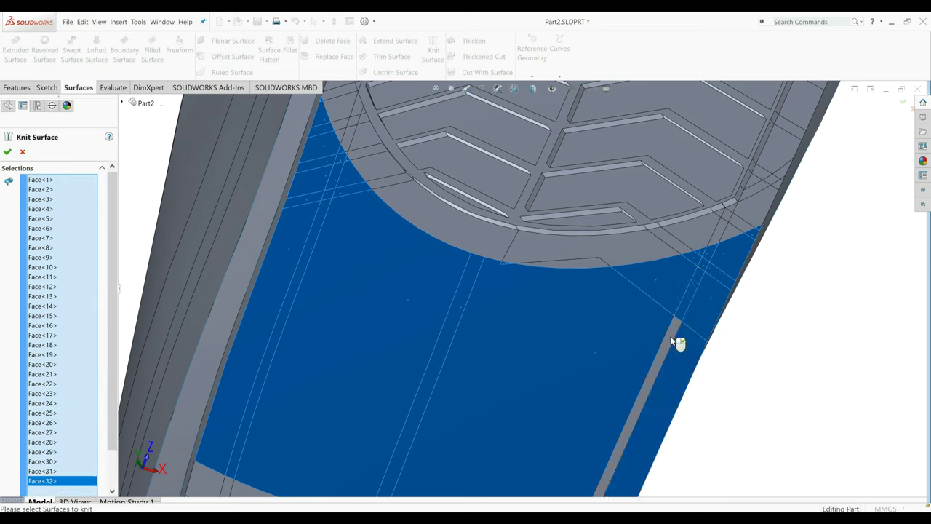
click(629, 416)
scroll(499, 404, up, 5)
scroll(480, 393, down, 8)
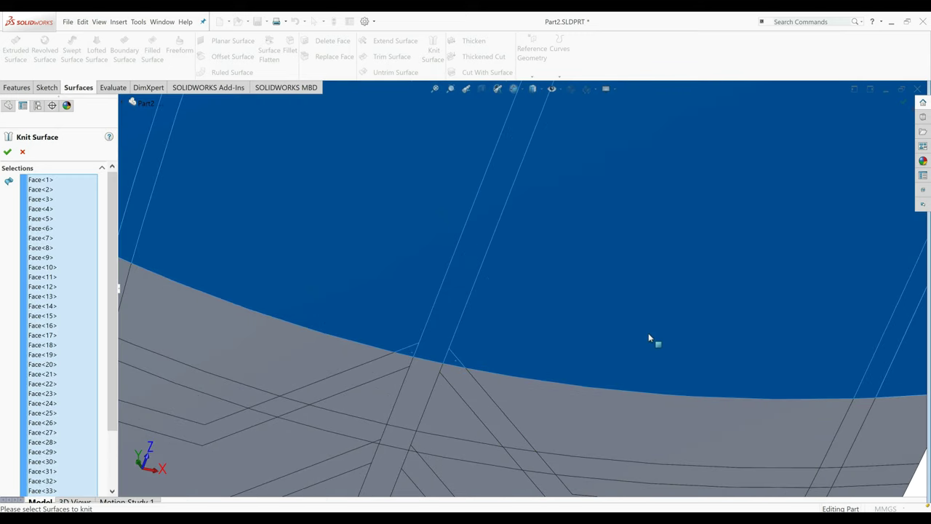
scroll(648, 337, up, 5)
scroll(531, 199, up, 4)
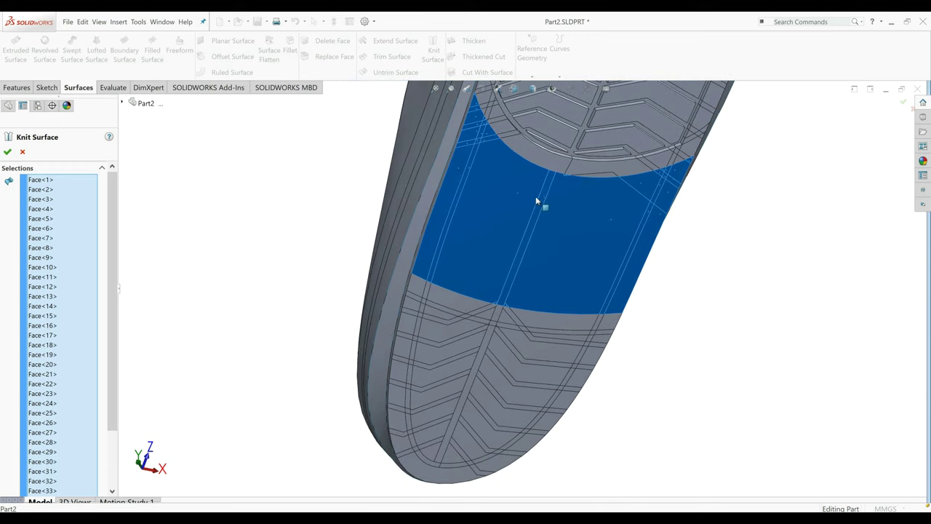
middle_drag(535, 201, 486, 136)
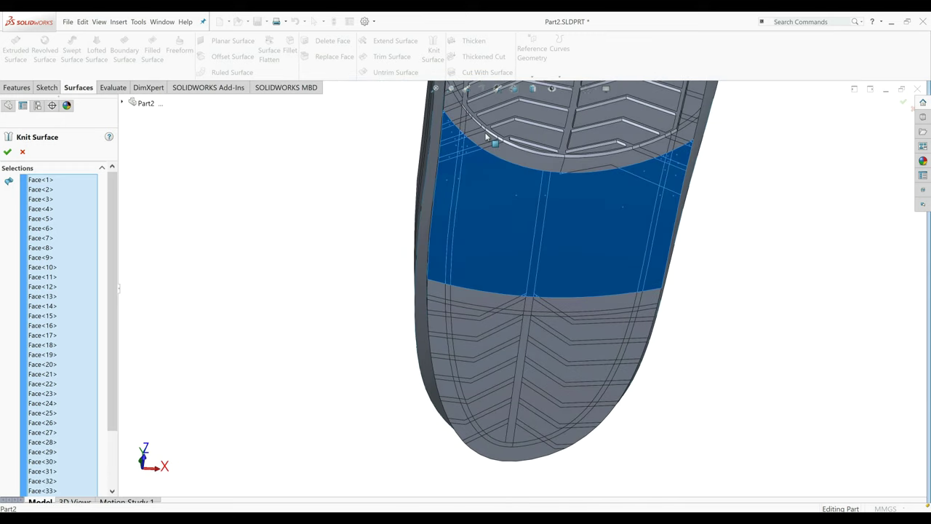
scroll(486, 136, down, 3)
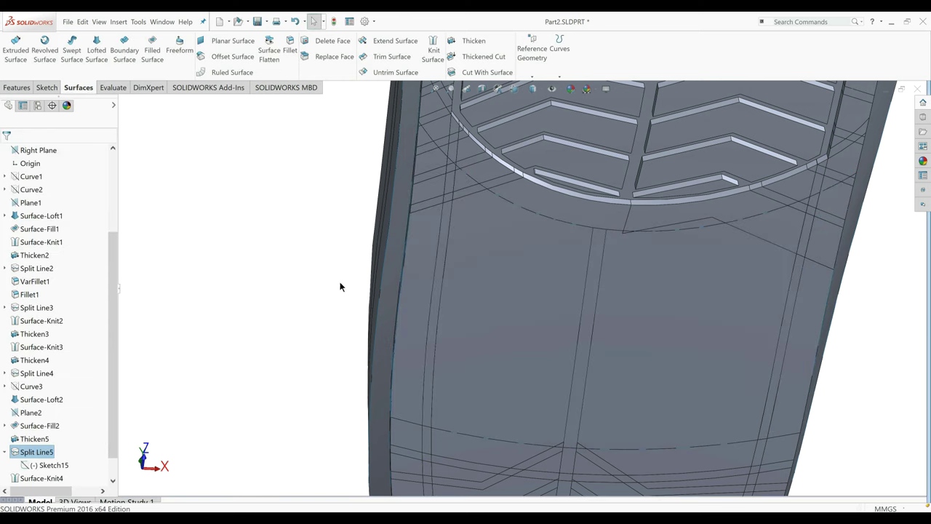
Thicken-cut Surface-Knit5 2.00 mm into the sole to recess the mid-sole band, then orbit to check it.
scroll(41, 486, down, 1)
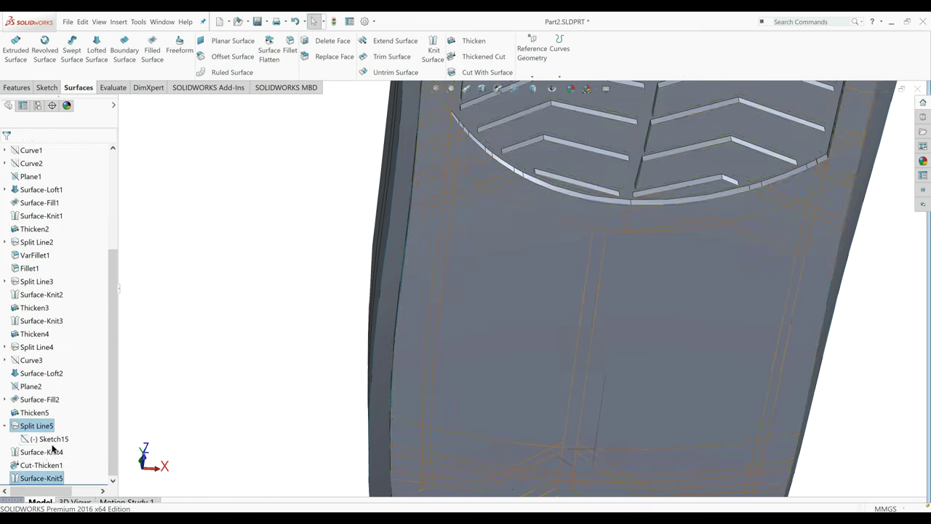
click(42, 478)
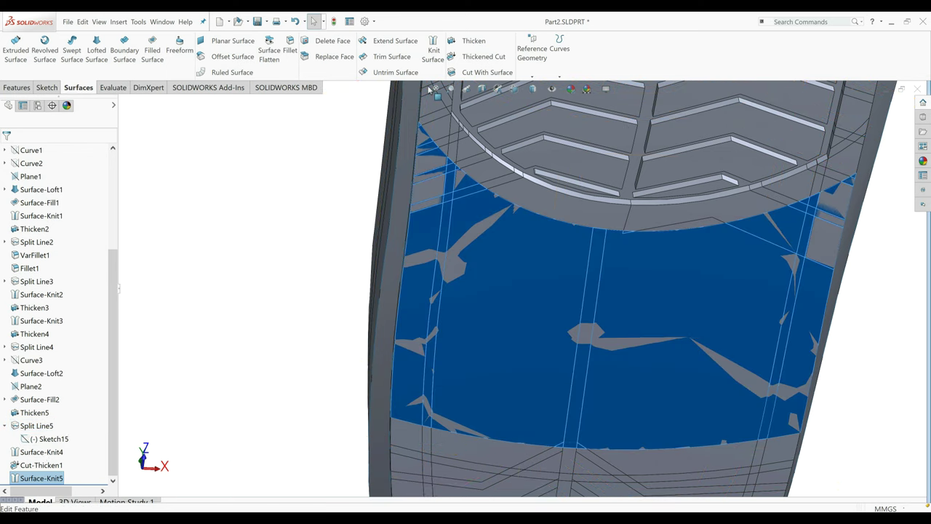
click(472, 56)
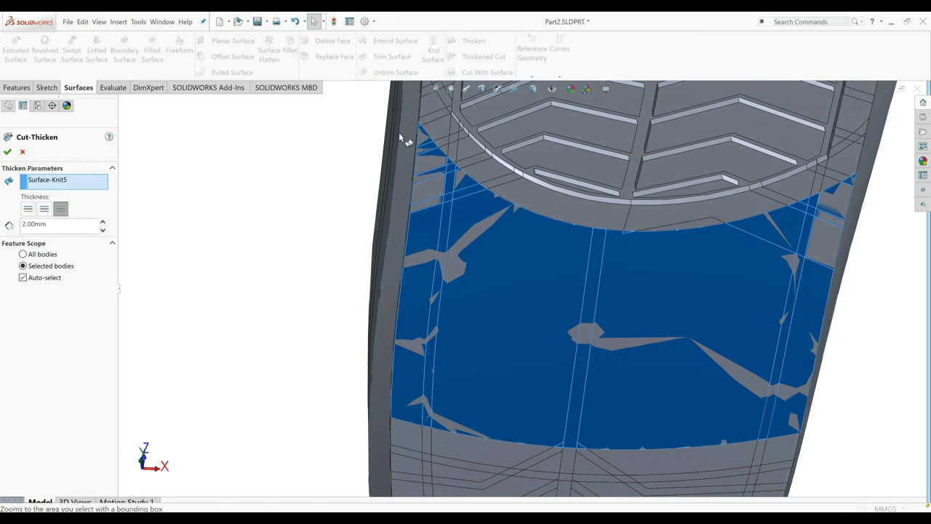
middle_drag(240, 249, 320, 251)
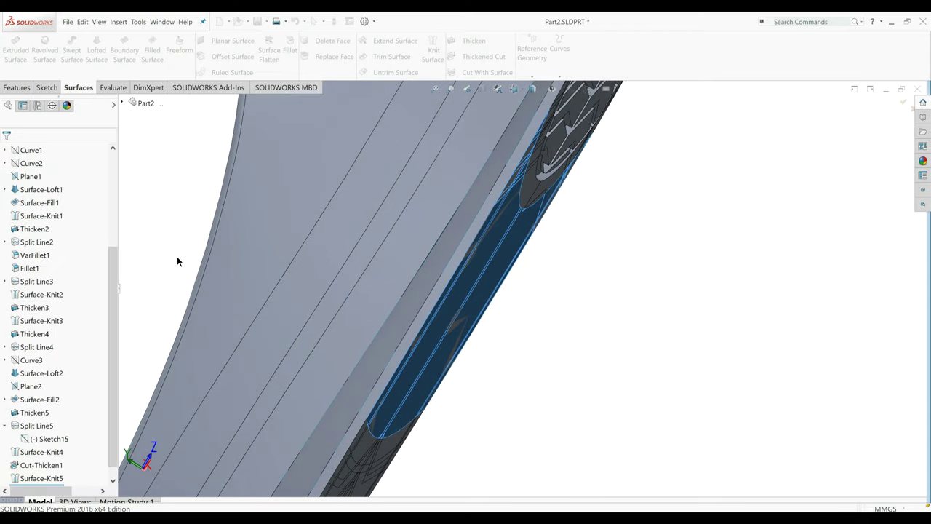
middle_drag(691, 327, 534, 323)
scroll(571, 292, up, 5)
scroll(533, 355, down, 3)
scroll(533, 355, down, 3)
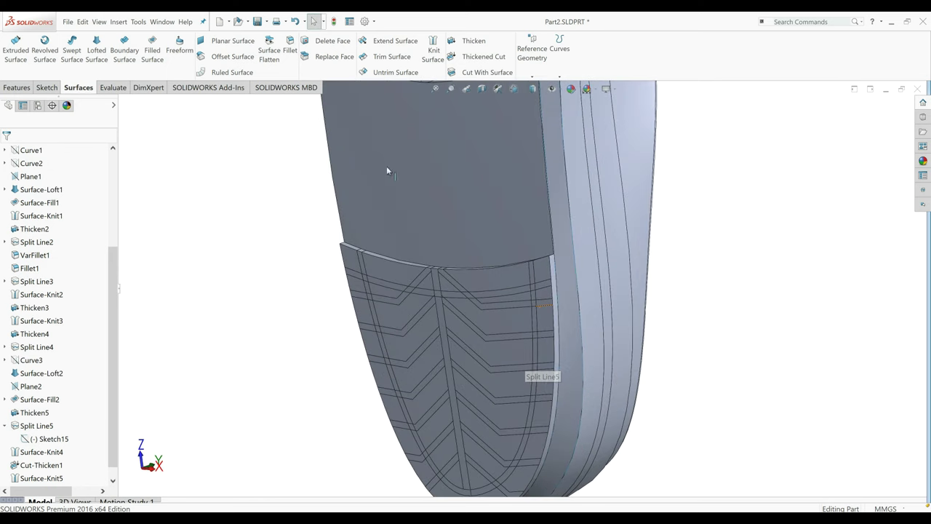
Start a Knit Surface and pick the upper, central and left-end chevron tread strip faces.
click(433, 53)
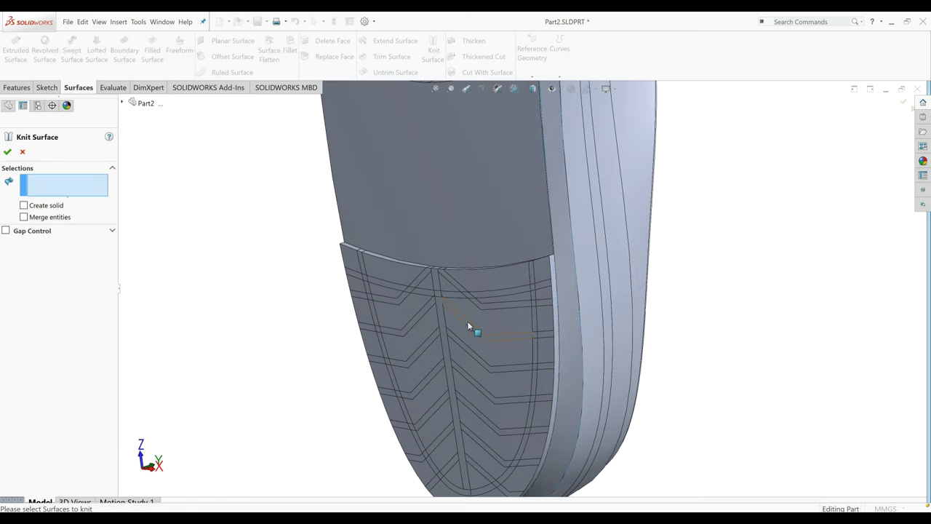
middle_drag(469, 325, 534, 304)
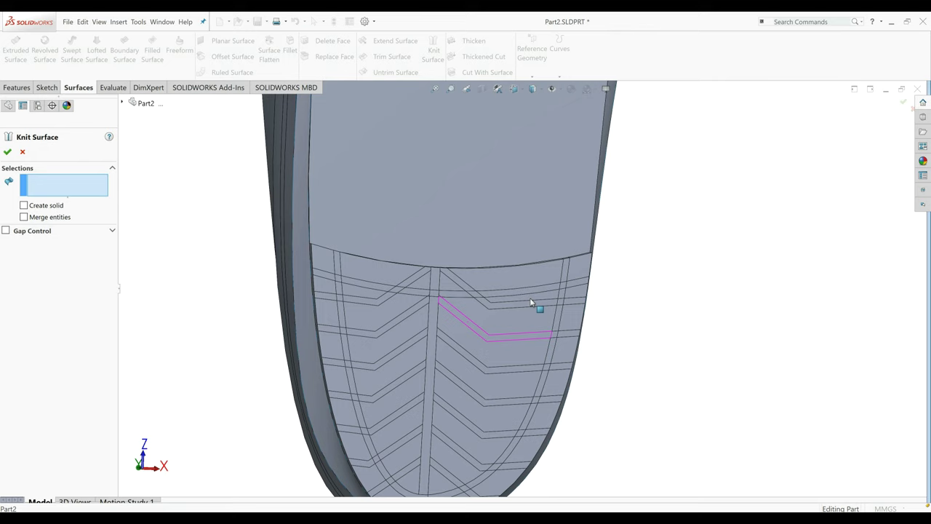
click(485, 303)
click(483, 301)
click(469, 298)
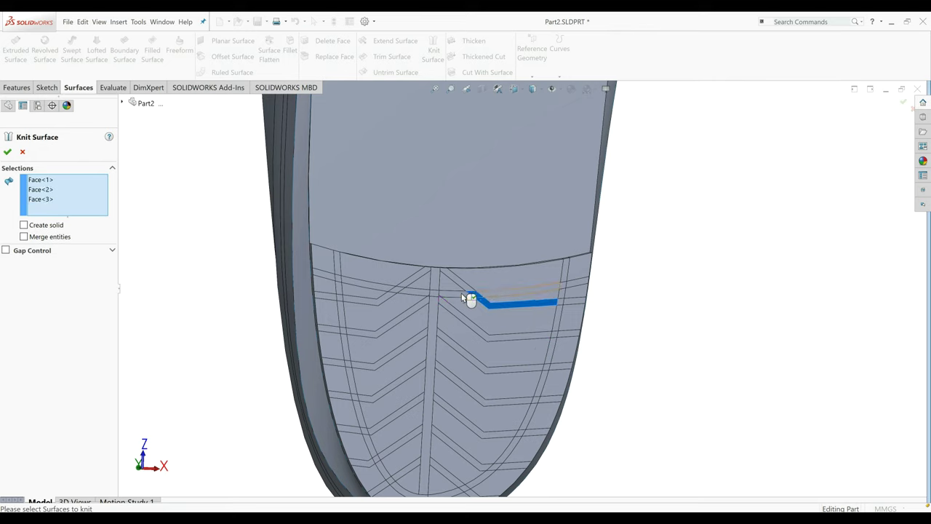
click(466, 298)
click(436, 297)
click(433, 297)
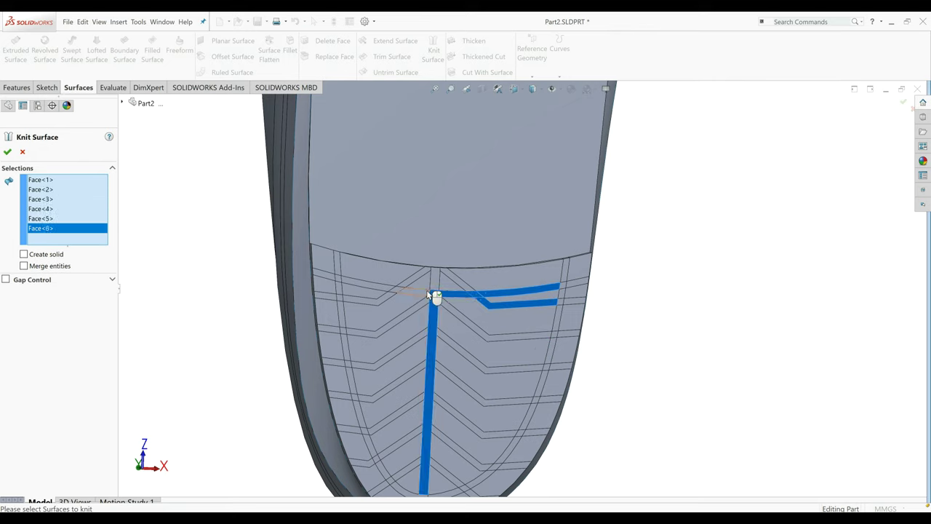
click(412, 293)
click(393, 294)
click(341, 299)
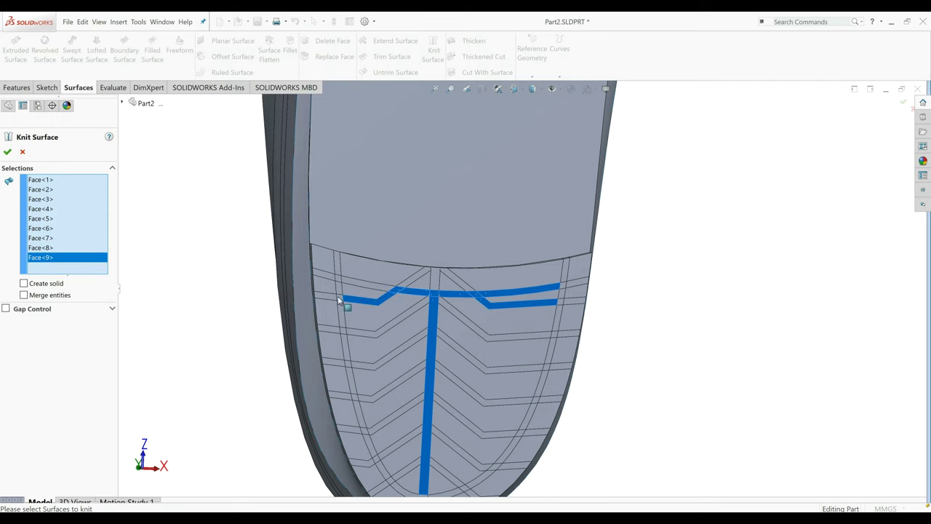
click(343, 287)
click(341, 284)
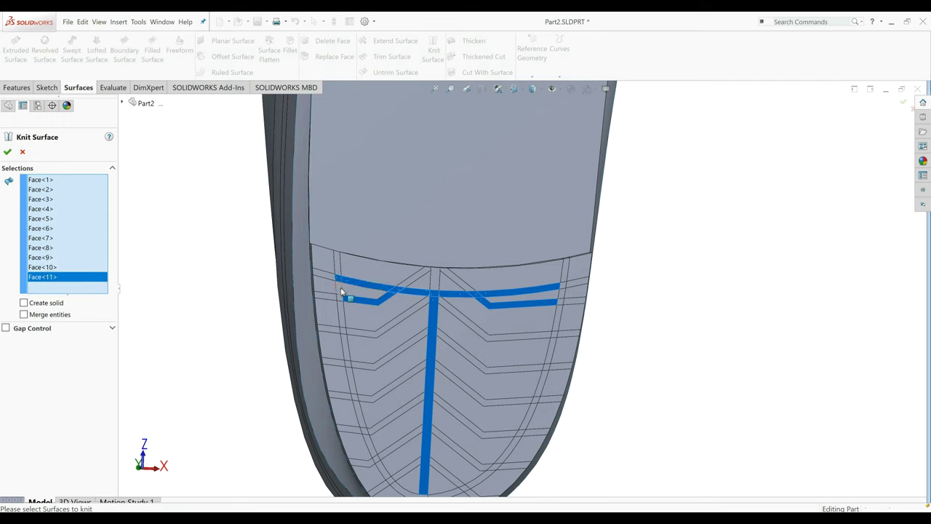
click(342, 300)
click(343, 309)
Add the lower-left horizontal, diagonal and vertical tread strip segments down to the bottom curve.
click(345, 326)
click(355, 335)
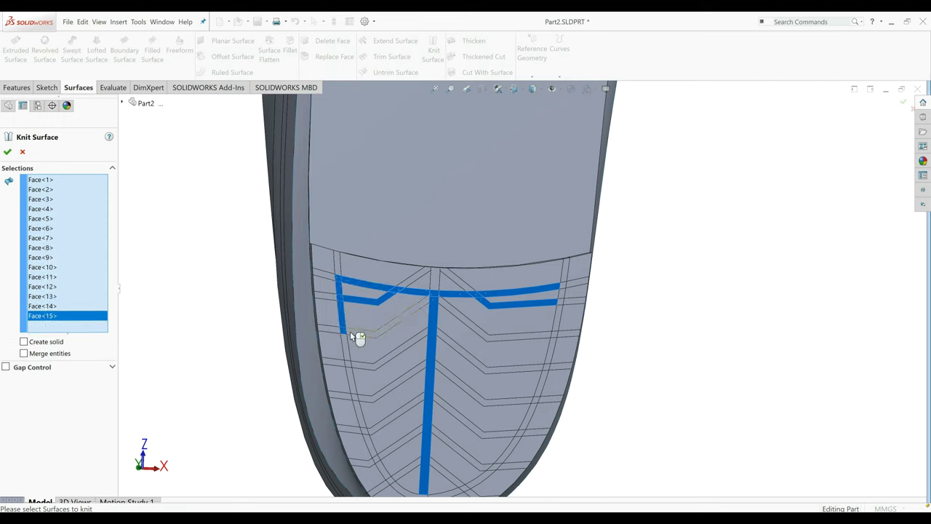
click(349, 343)
click(346, 349)
click(355, 366)
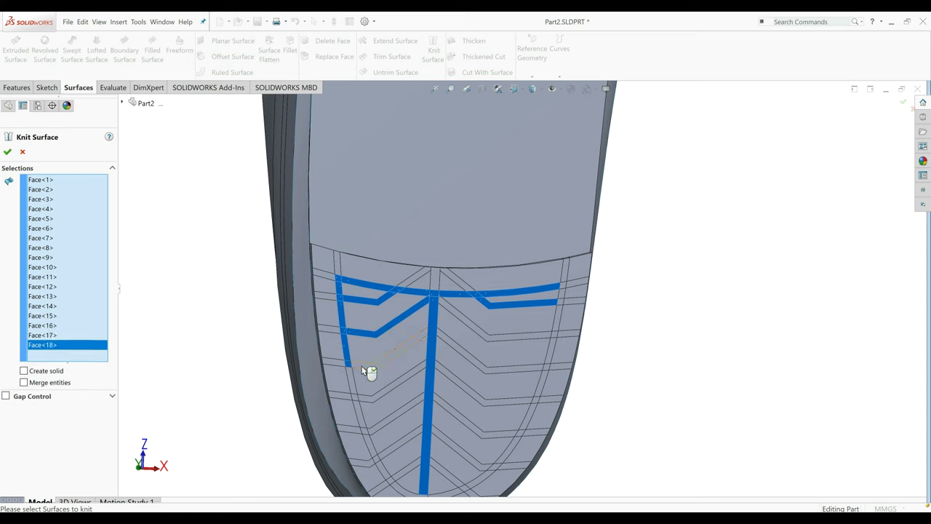
click(360, 364)
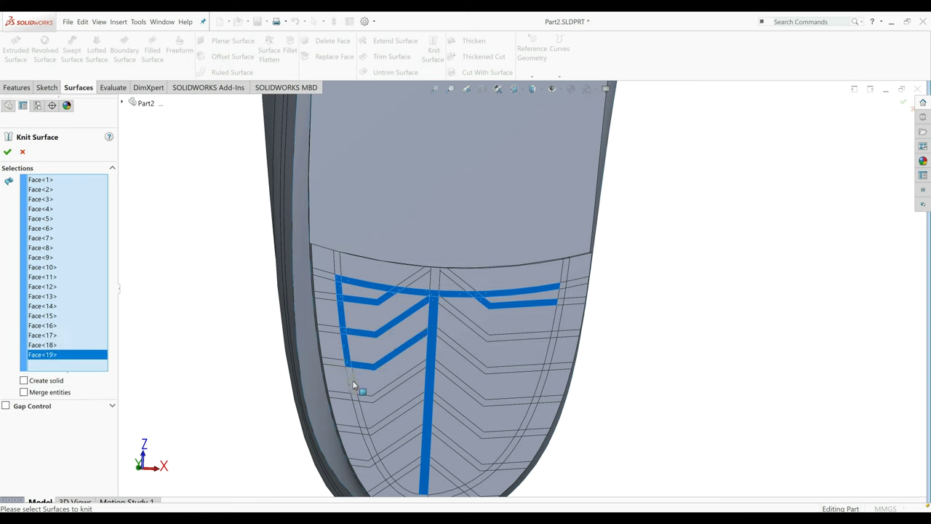
click(354, 387)
click(357, 405)
click(363, 413)
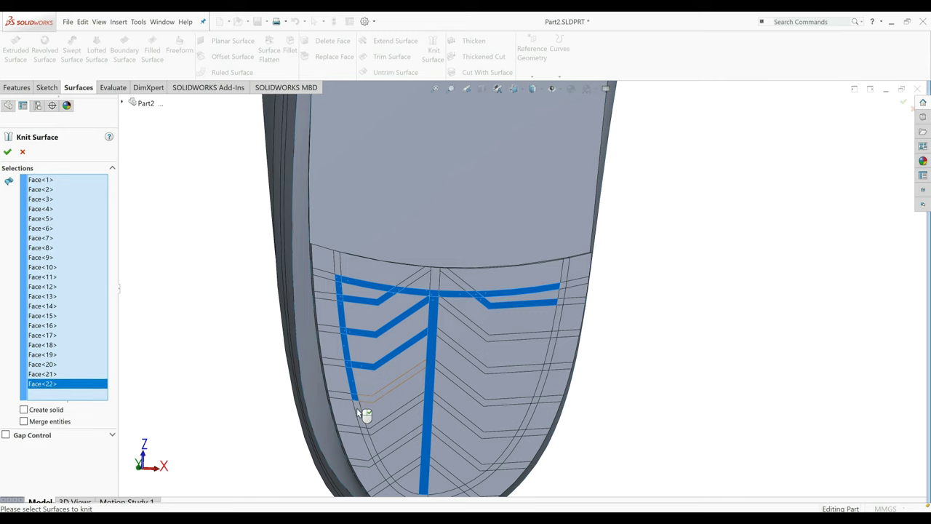
click(372, 425)
click(373, 435)
click(369, 441)
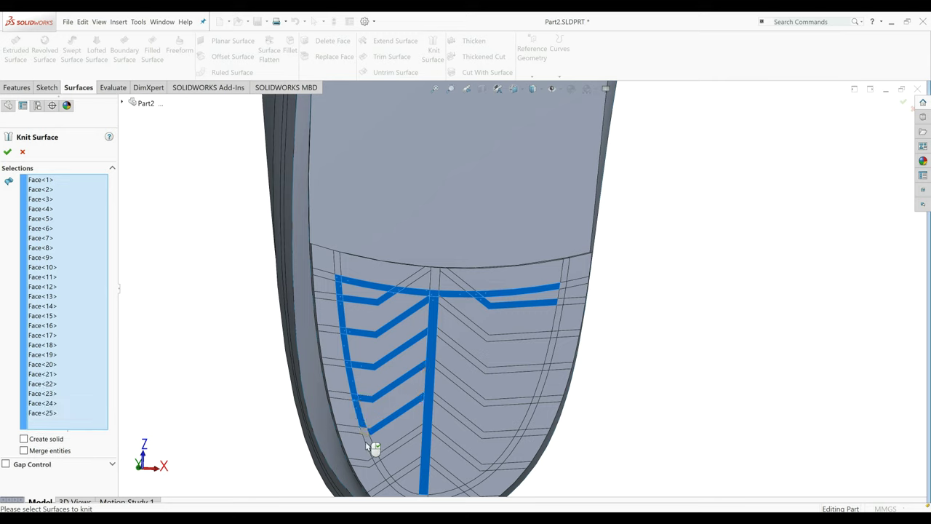
click(378, 451)
click(383, 450)
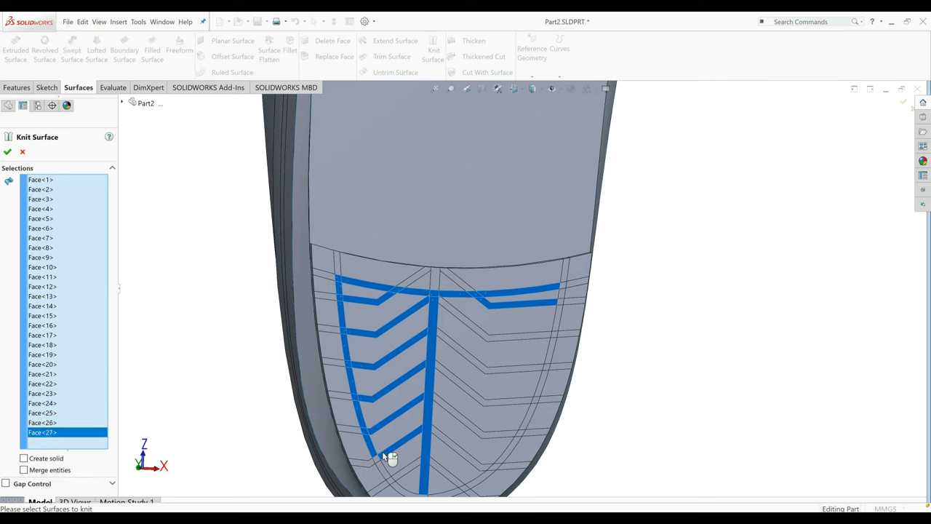
click(381, 468)
click(391, 480)
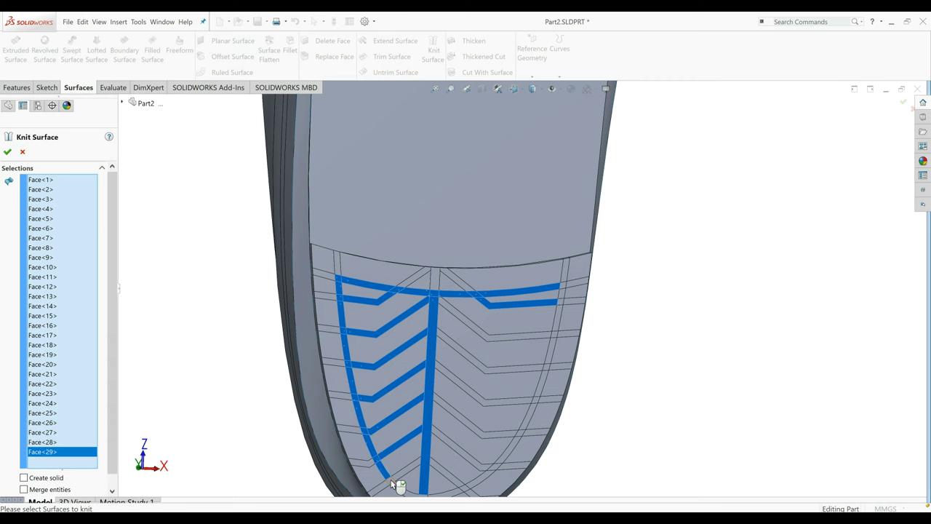
click(396, 475)
click(396, 486)
click(398, 487)
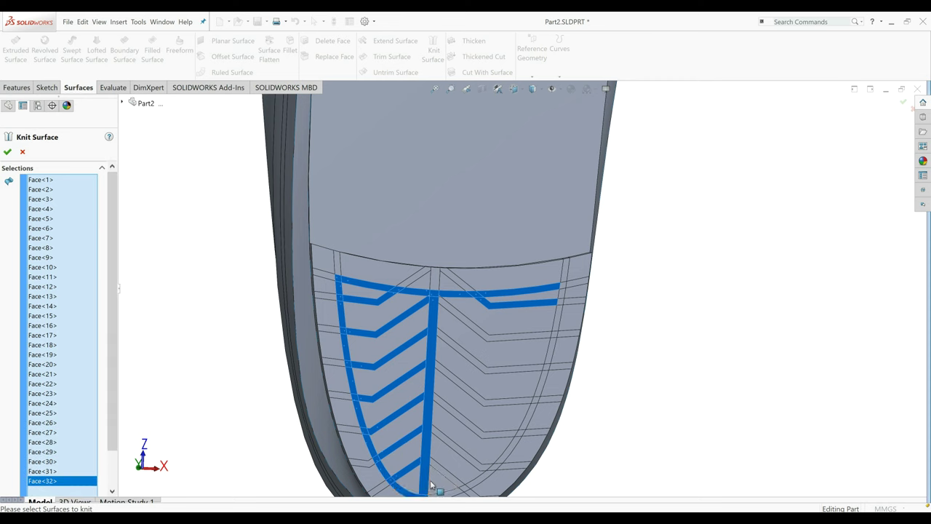
Tilt toward the toe and add the right-side diagonal and edge-curve tread faces up to the corner.
middle_drag(437, 488, 499, 394)
click(523, 390)
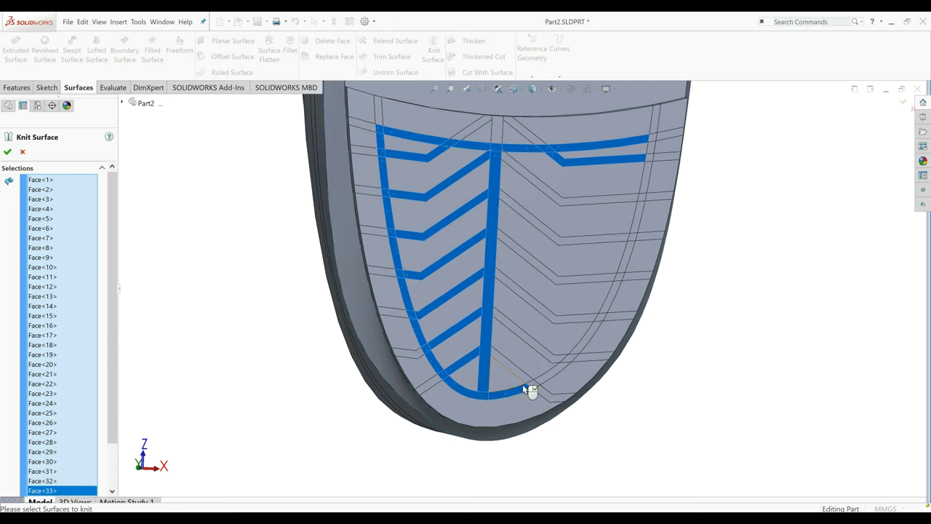
click(530, 381)
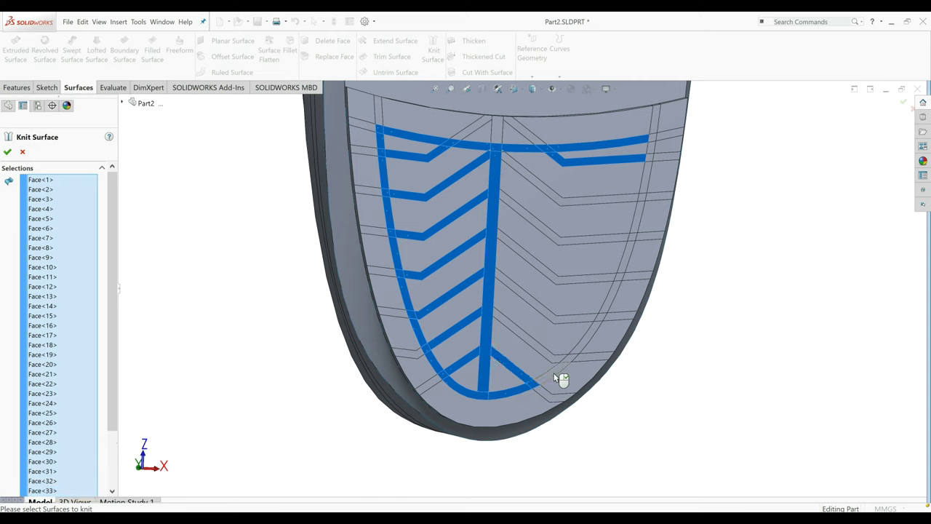
click(572, 360)
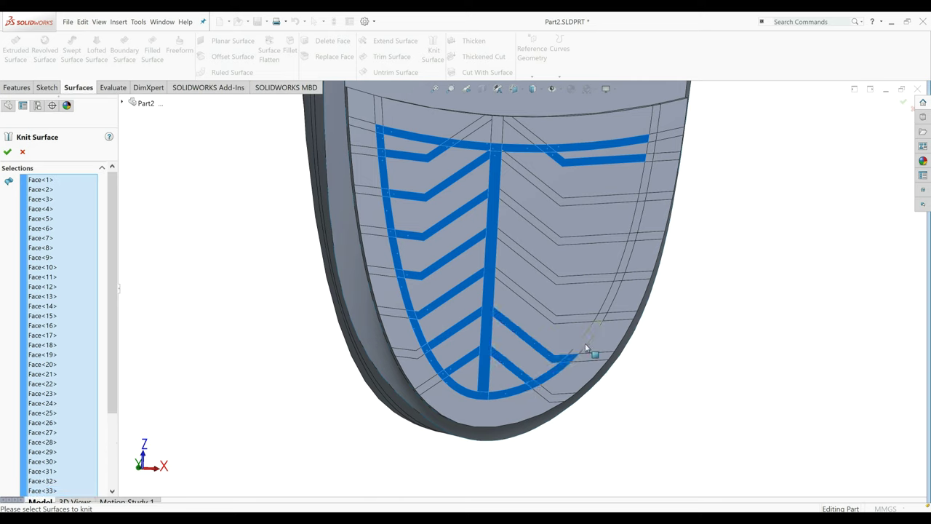
click(606, 327)
click(605, 316)
click(616, 283)
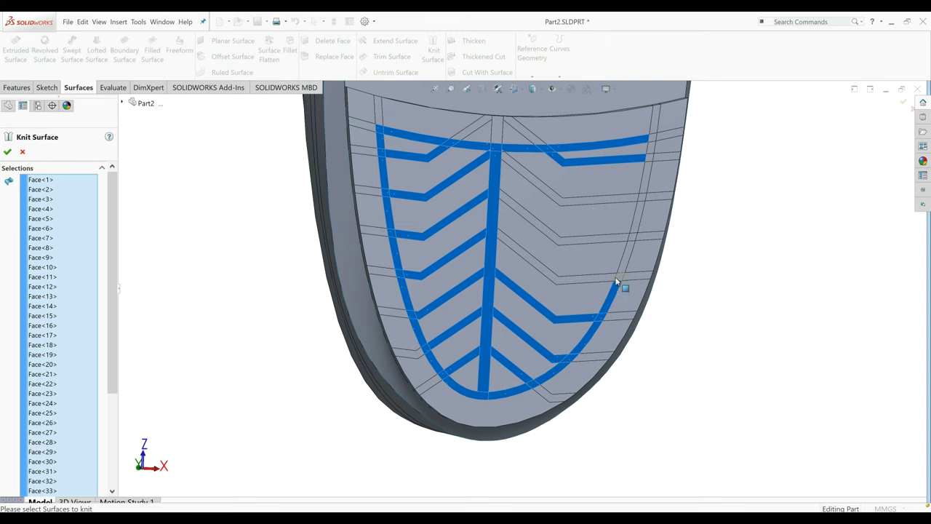
click(620, 277)
click(628, 251)
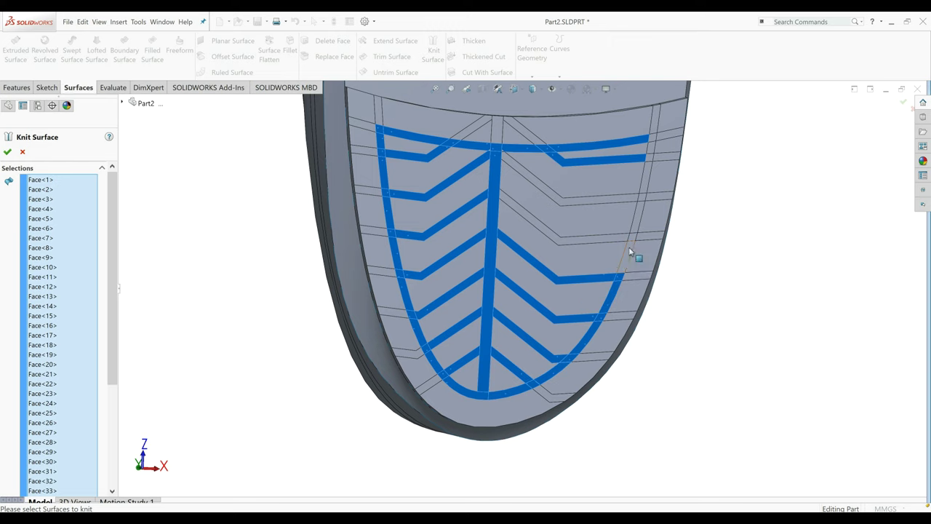
click(637, 231)
click(633, 225)
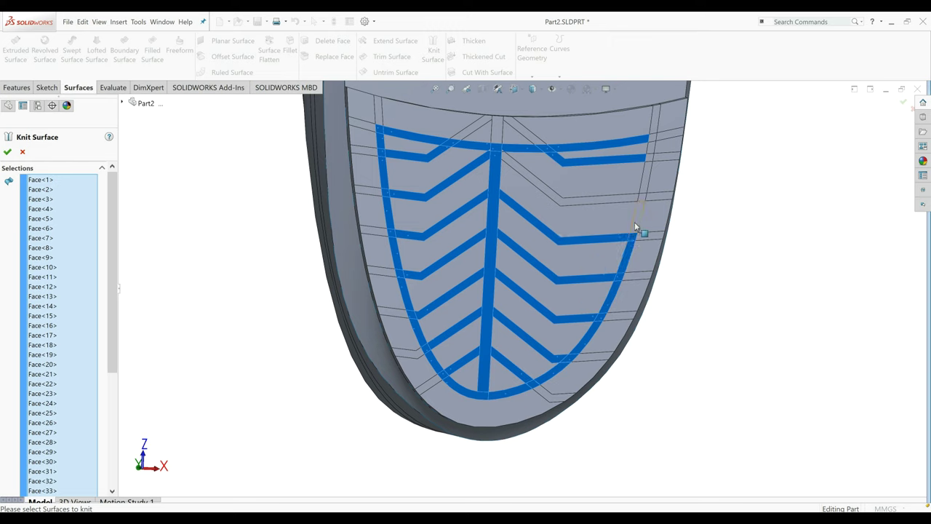
click(629, 198)
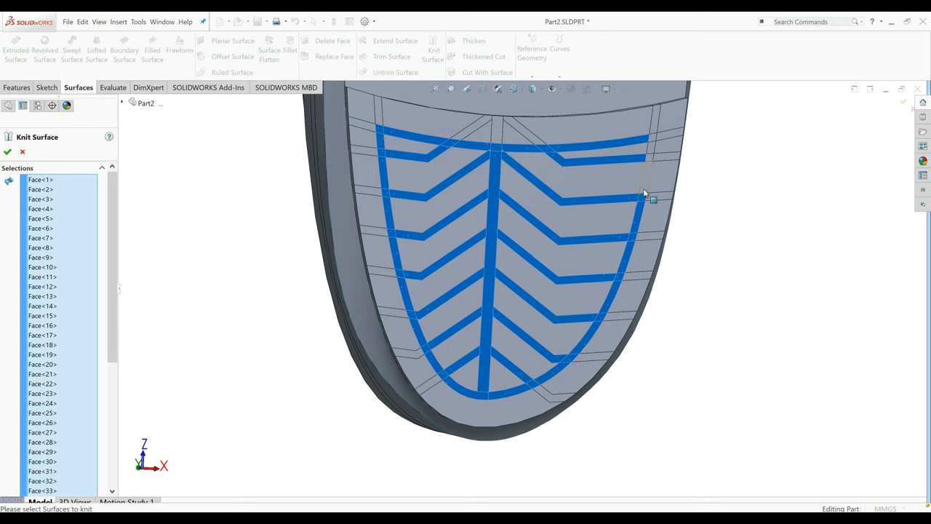
click(652, 136)
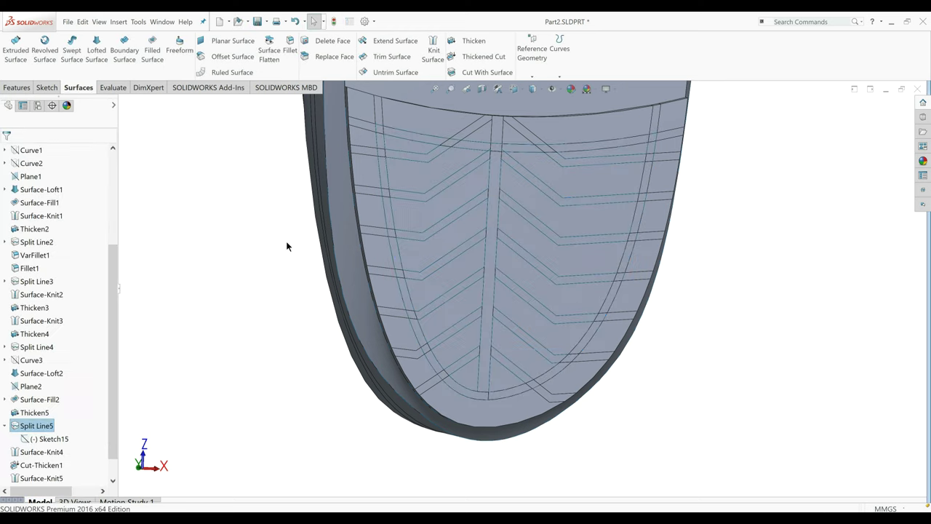
Reopen Surface-Knit6 with Edit Feature and confirm it with all chevron groove faces unchanged.
scroll(51, 484, down, 1)
click(51, 478)
right_click(52, 483)
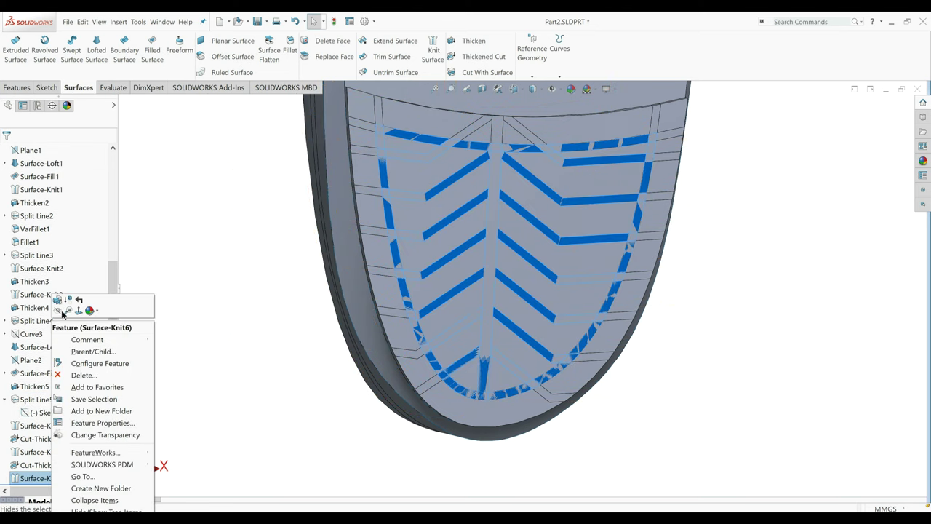
click(96, 307)
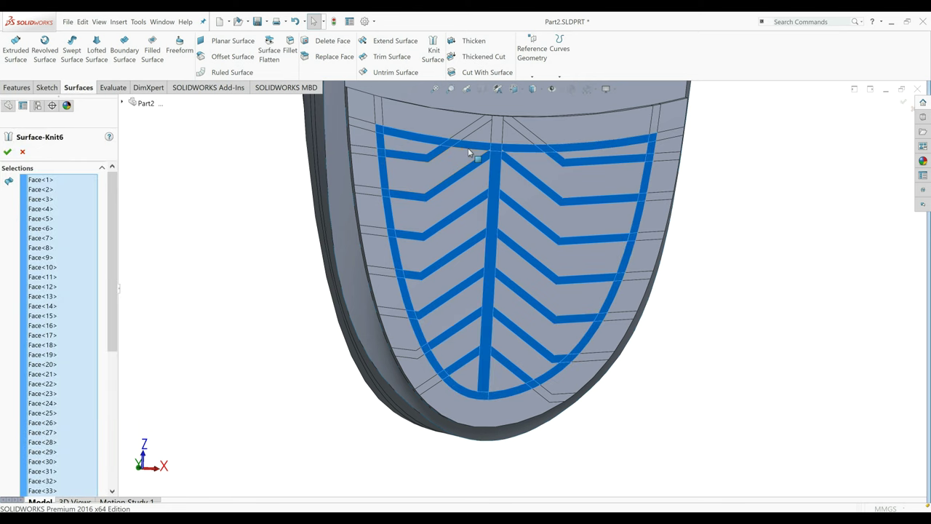
scroll(498, 175, down, 5)
scroll(499, 203, down, 1)
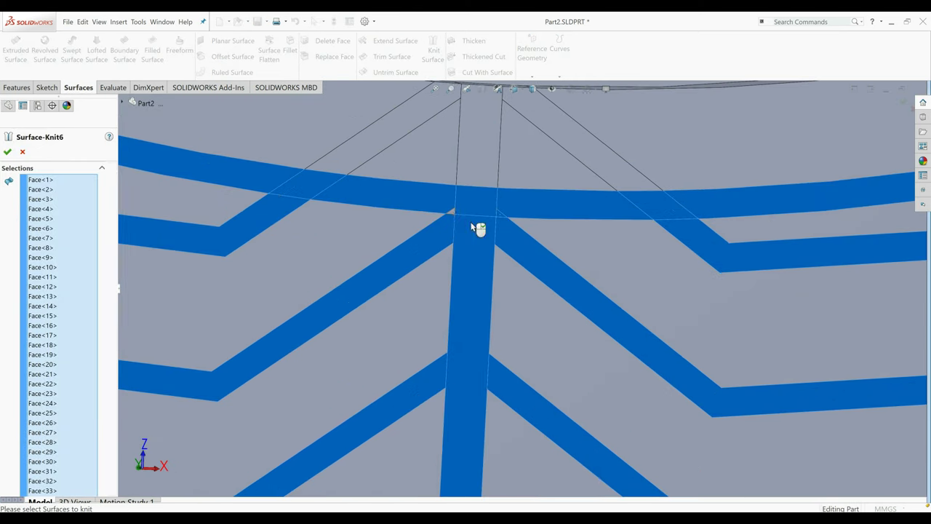
scroll(536, 400, up, 5)
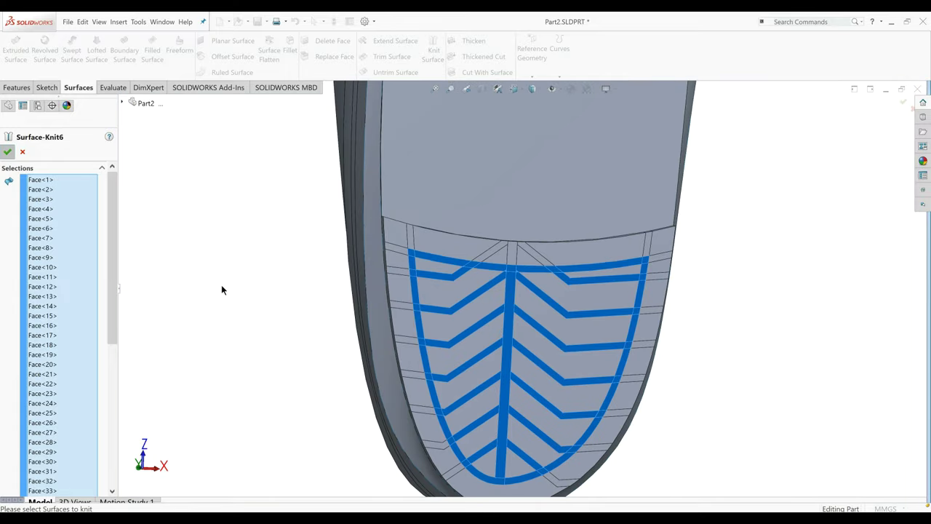
key(Return)
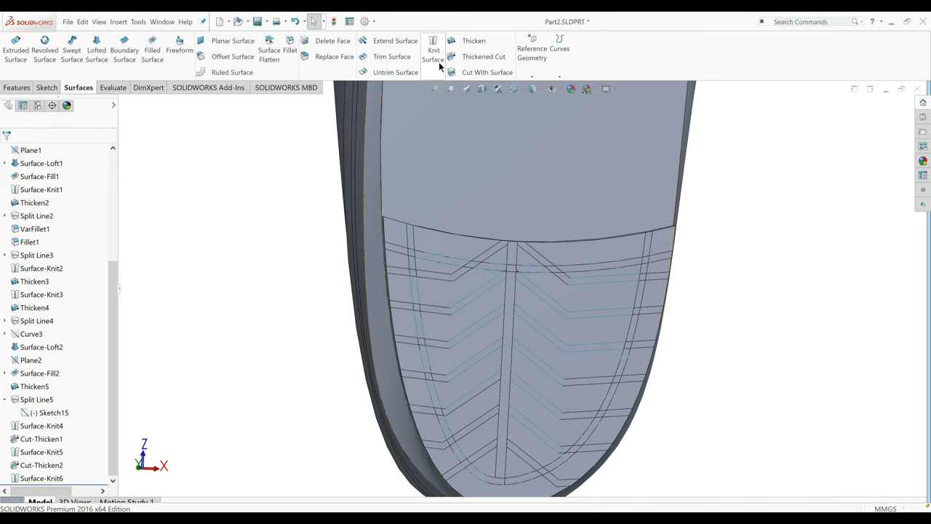
Create a Thickened Cut from Surface-Knit6, 2.00 mm deep into the sole.
click(480, 56)
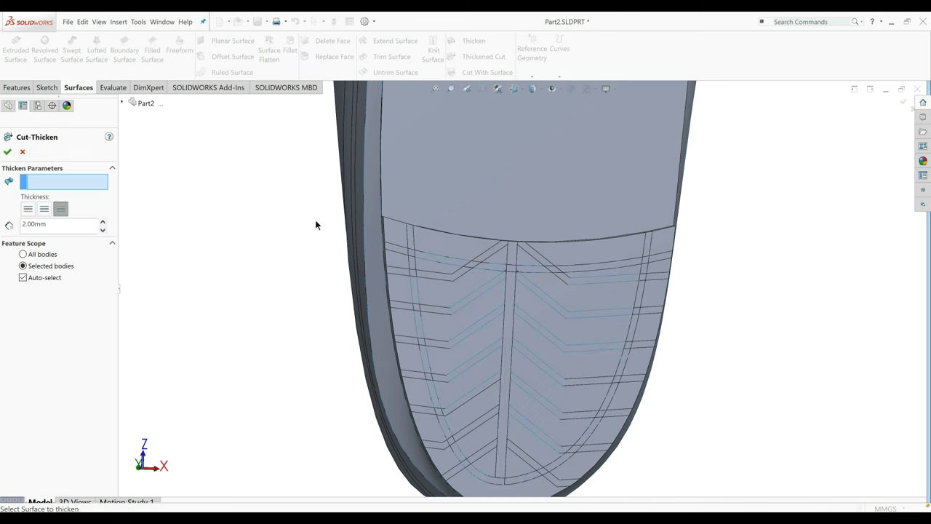
click(123, 103)
scroll(185, 466, down, 3)
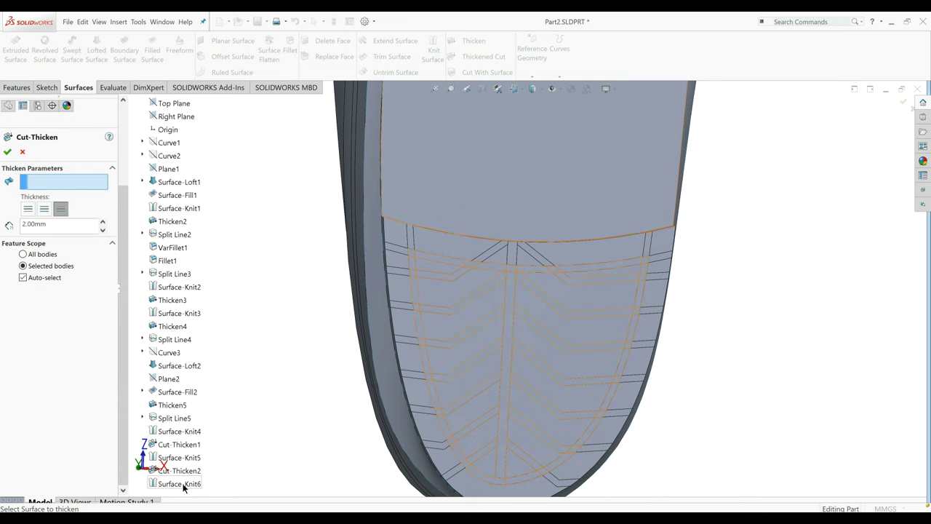
click(182, 484)
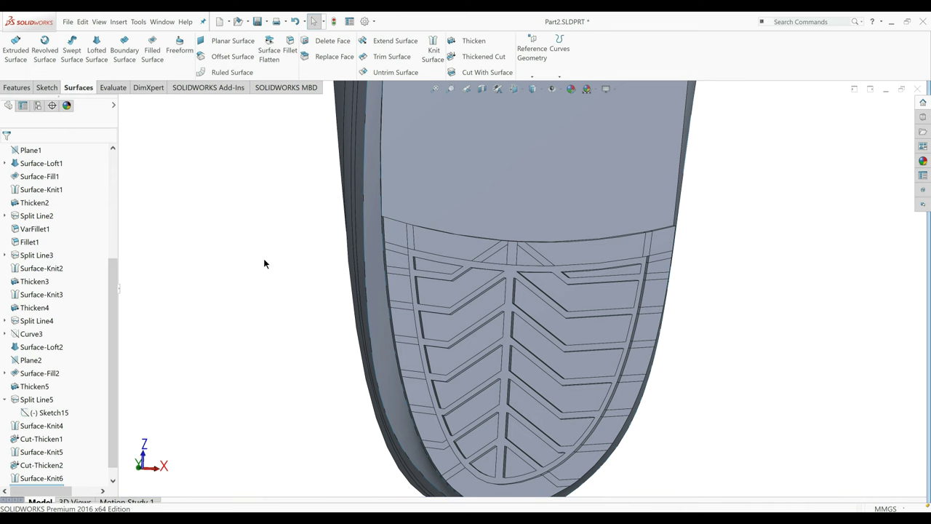
Orbit and zoom around the shoe to inspect the recessed chevron grooves and mid-sole band.
middle_drag(264, 263, 215, 313)
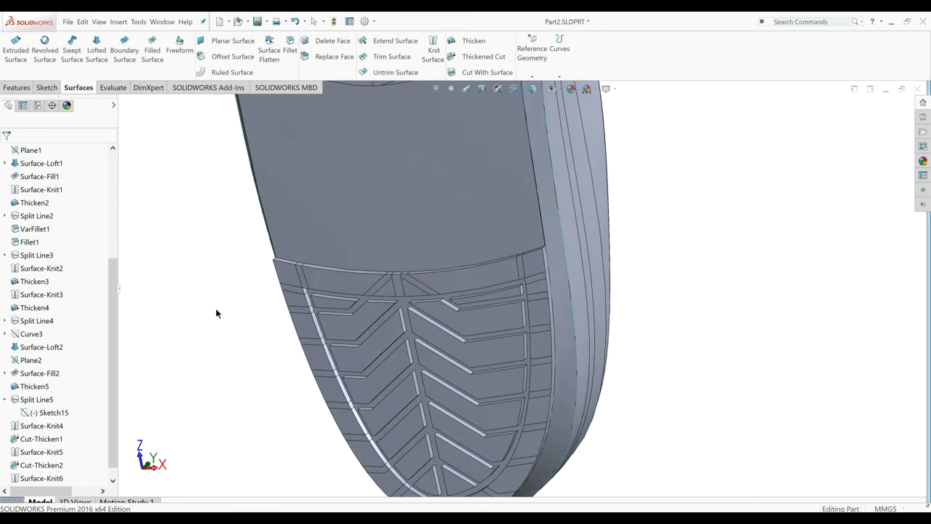
scroll(390, 254, up, 6)
middle_drag(366, 204, 596, 296)
scroll(512, 254, down, 3)
middle_drag(485, 277, 458, 170)
scroll(464, 155, up, 2)
scroll(464, 155, down, 3)
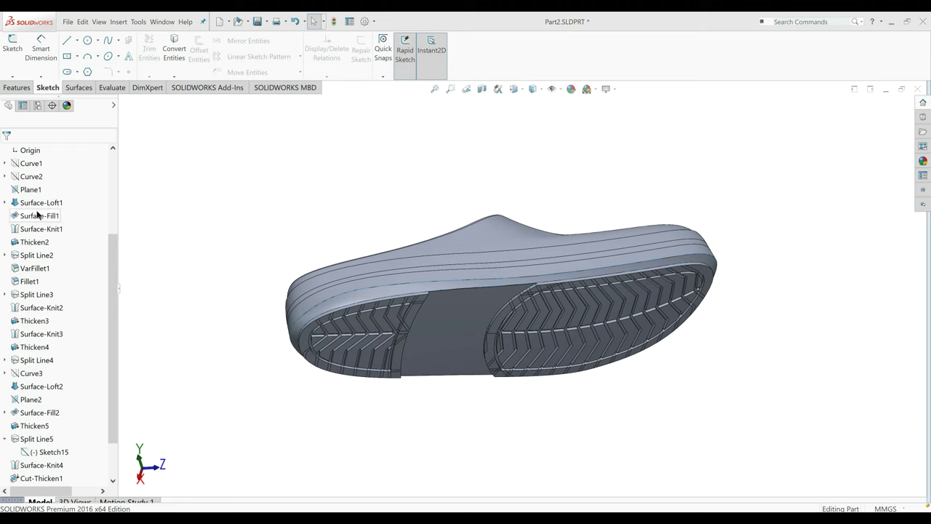
scroll(35, 214, up, 3)
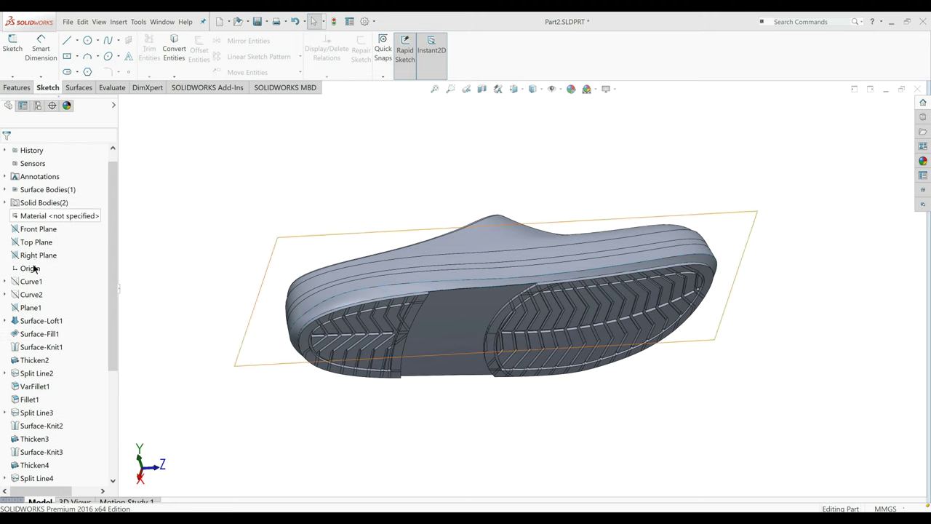
Start a sketch on the Top Plane, viewed normal to it, and draw a small corner rectangle at the tread edge.
click(38, 242)
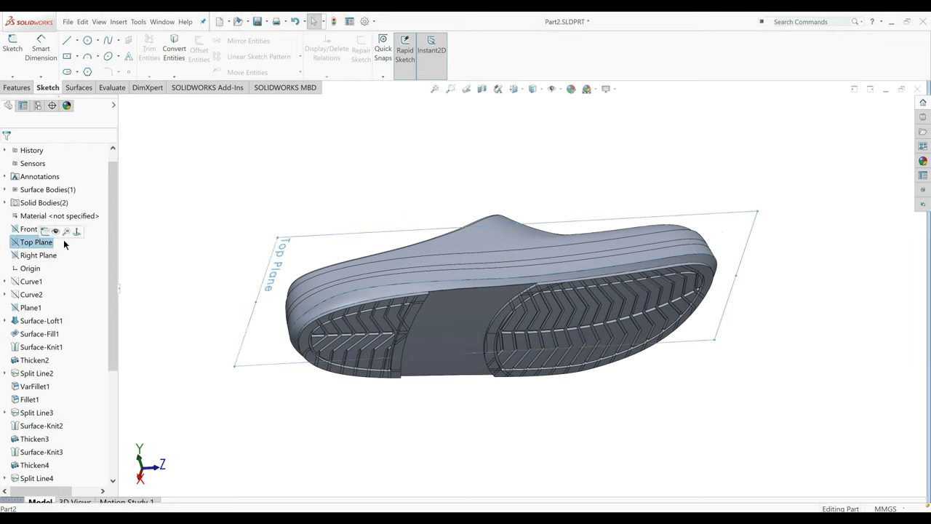
click(73, 230)
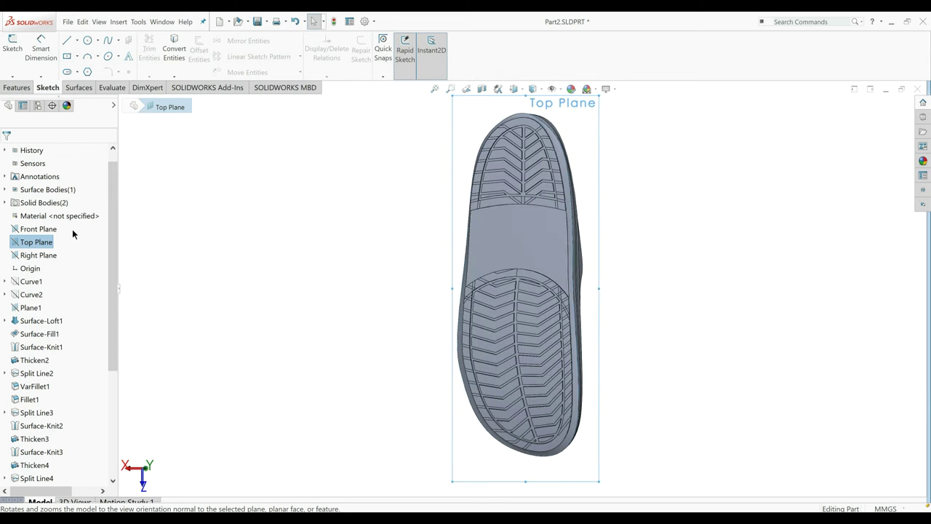
scroll(598, 235, down, 2)
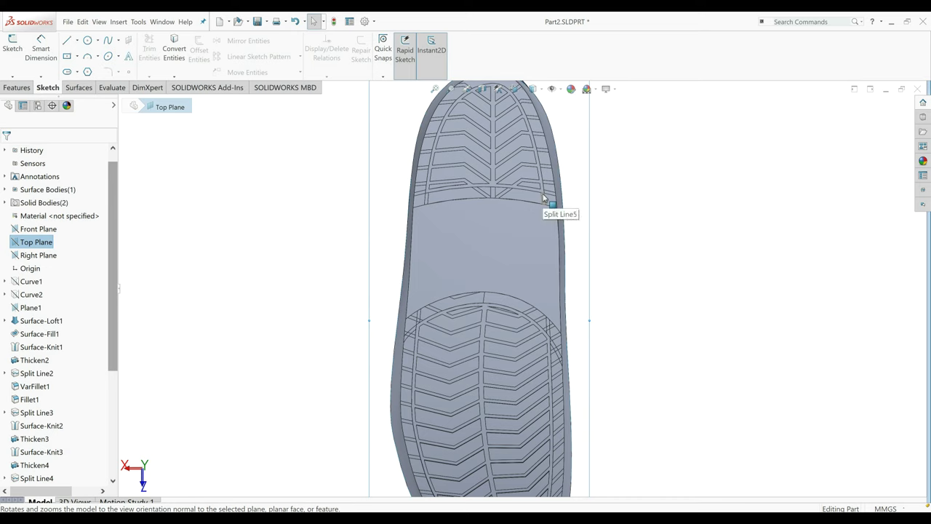
click(12, 53)
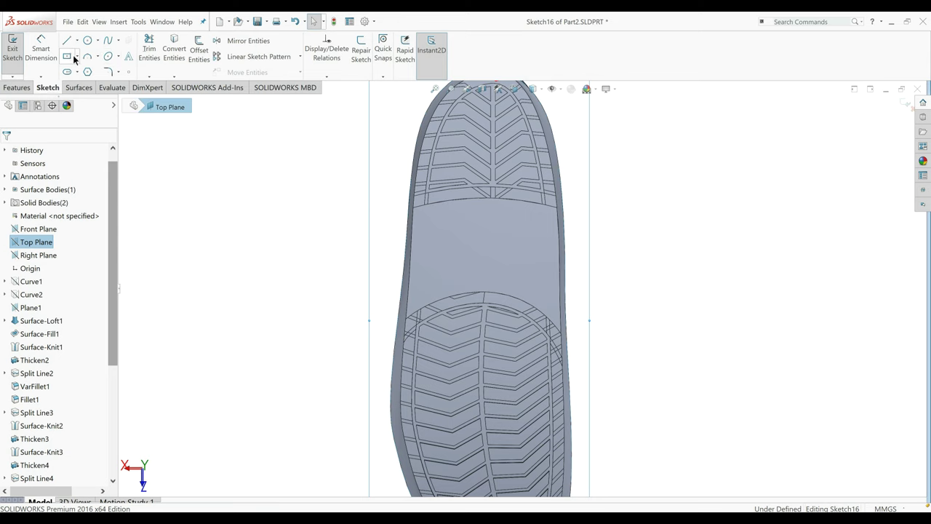
click(77, 60)
click(91, 70)
scroll(445, 227, down, 5)
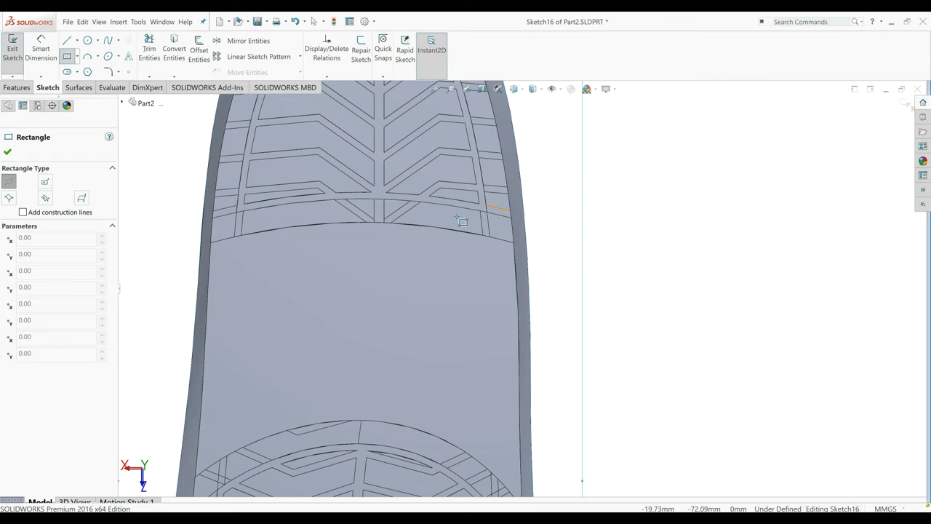
click(458, 216)
click(462, 243)
key(Escape)
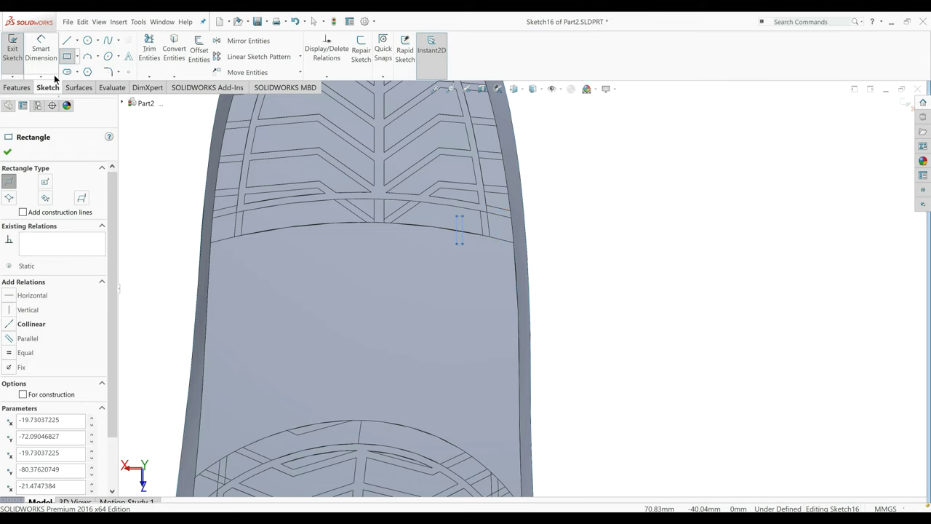
key(Escape)
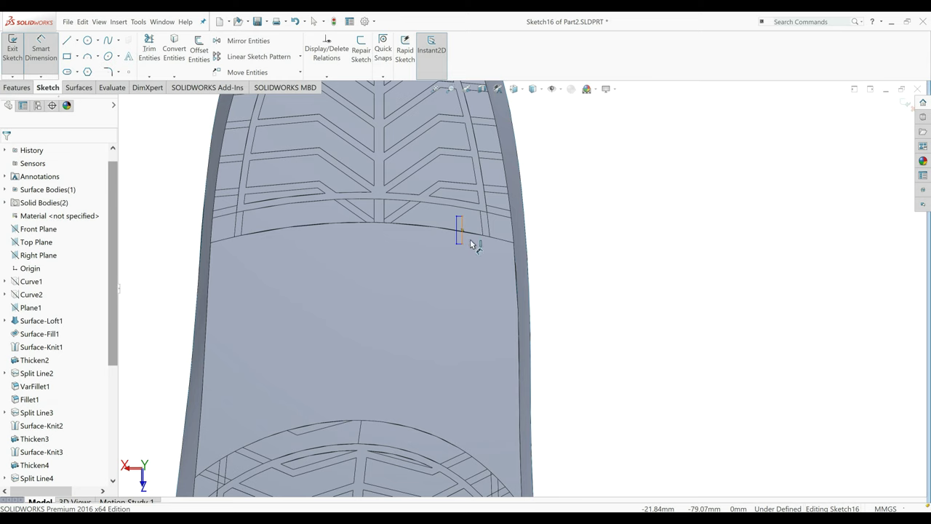
Dimension the rectangle 10 mm tall and 2 mm wide.
click(461, 231)
click(587, 229)
text(1)
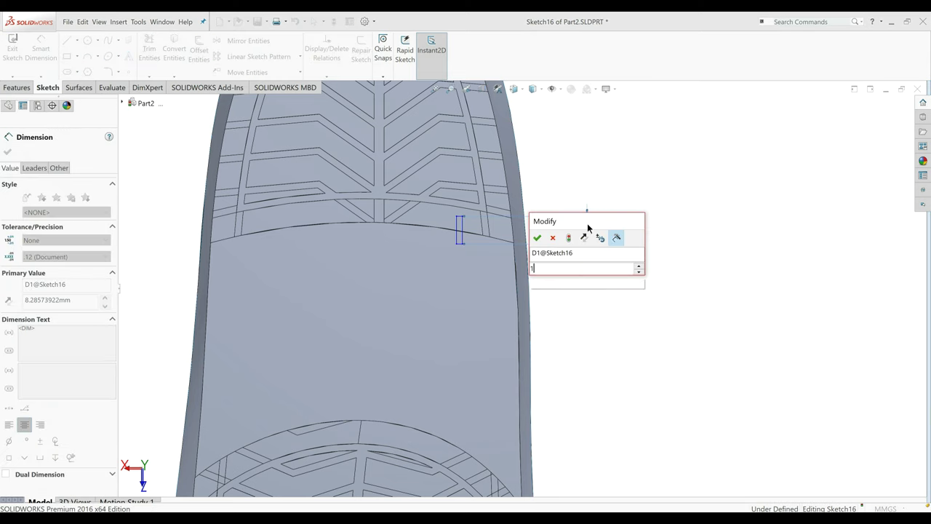
text(0)
key(Return)
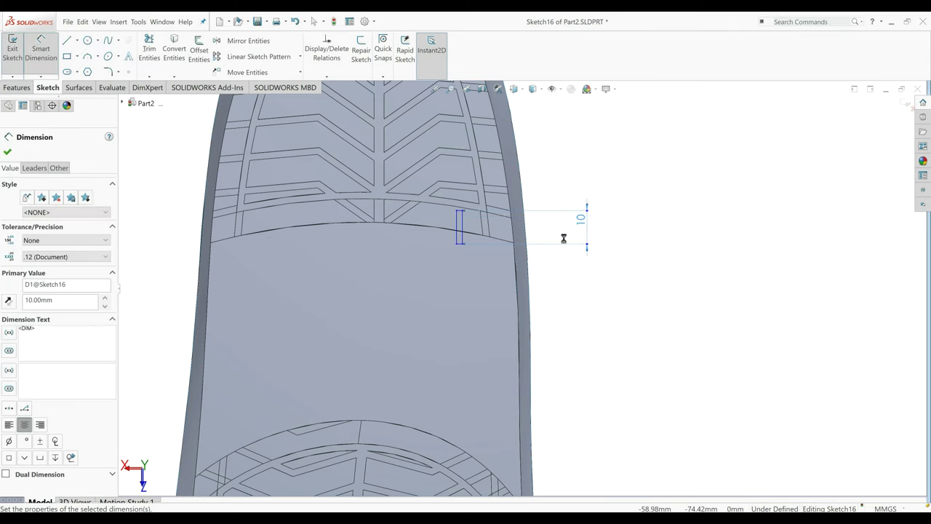
click(460, 245)
click(465, 267)
text(2)
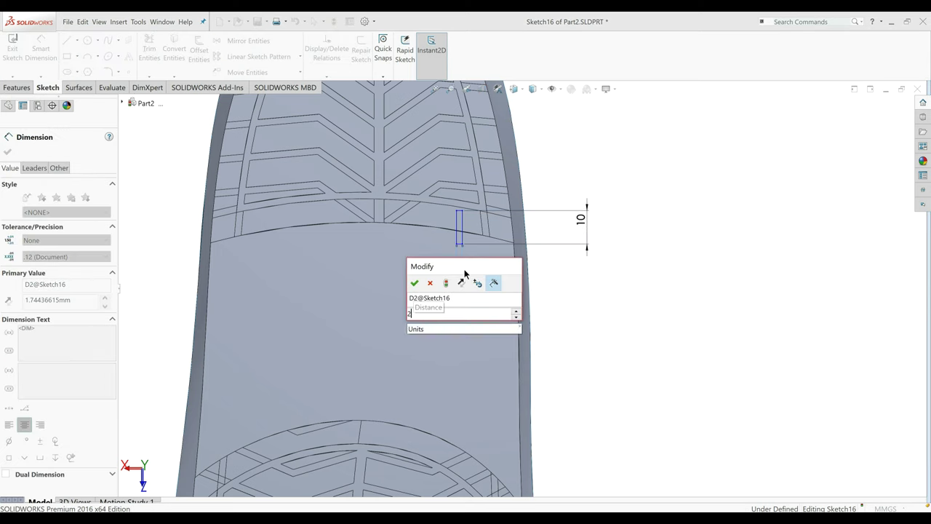
key(Return)
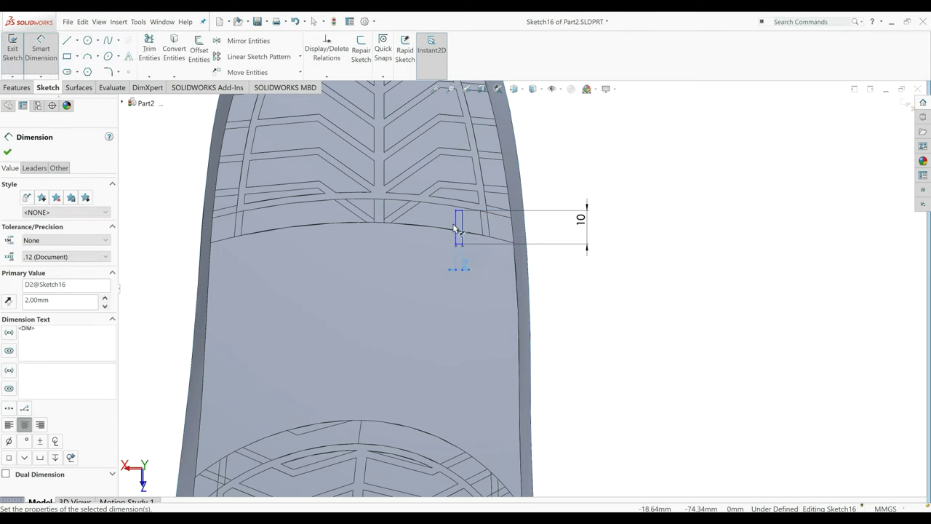
Locate the rectangle 18 mm horizontally and 68 mm vertically from the origin, then exit the sketch.
click(457, 228)
scroll(429, 153, up, 5)
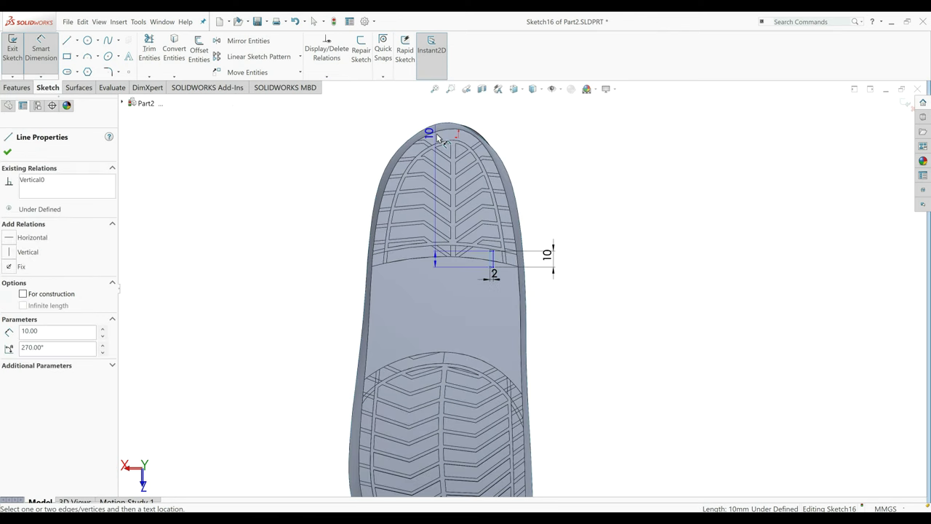
click(457, 137)
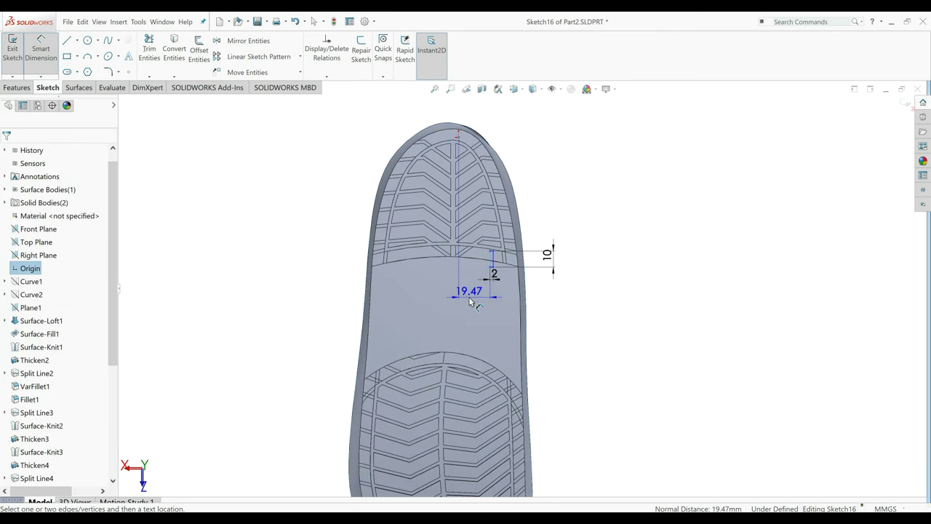
click(469, 300)
text(18)
key(Return)
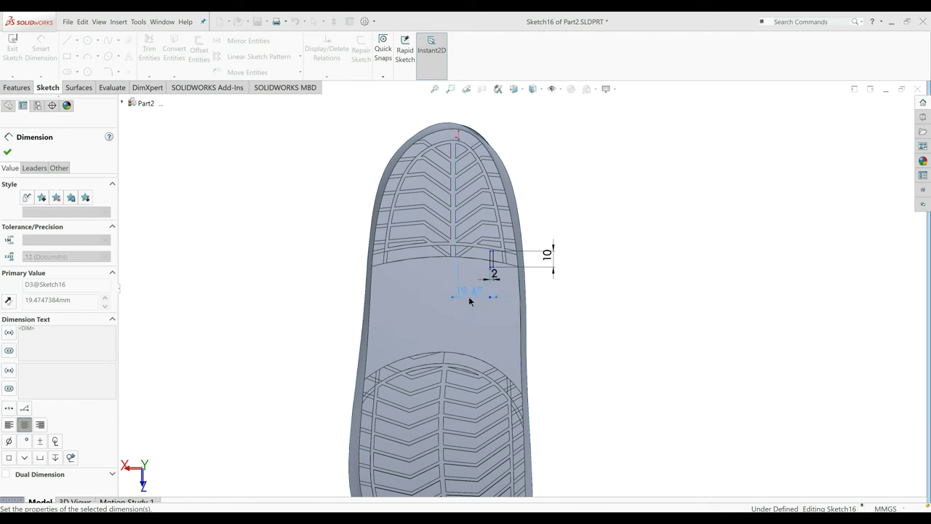
click(488, 252)
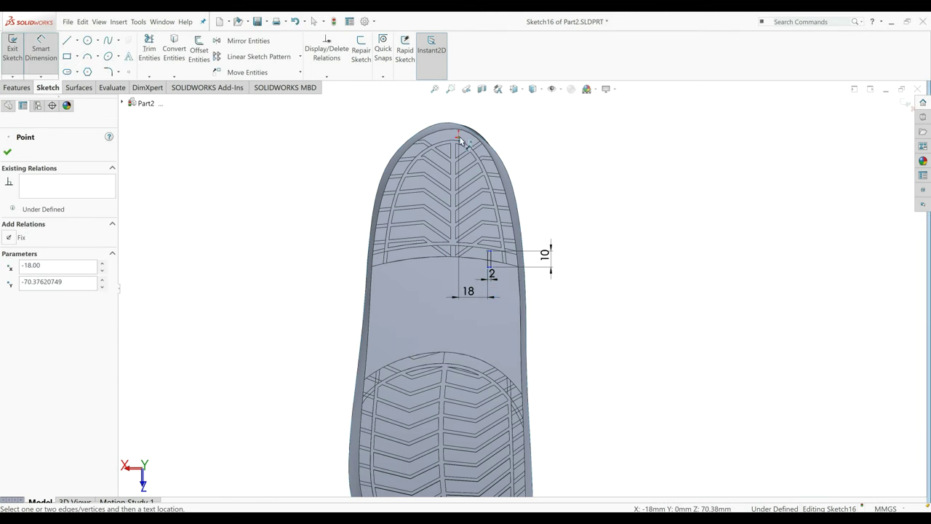
click(458, 137)
click(613, 186)
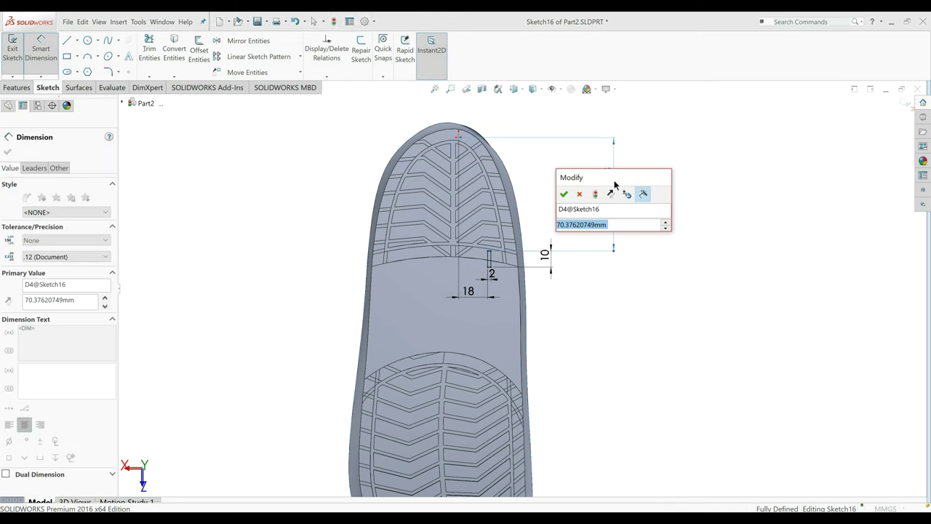
text(68)
key(Return)
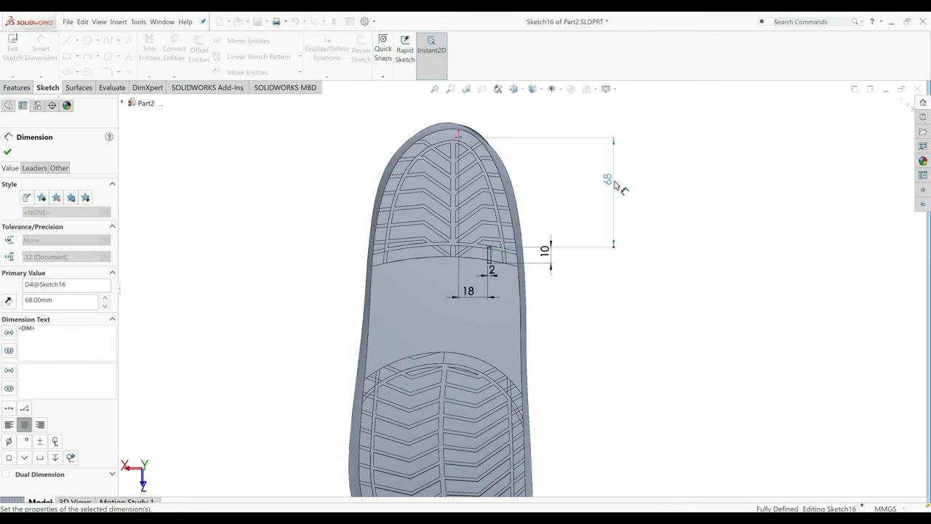
key(Escape)
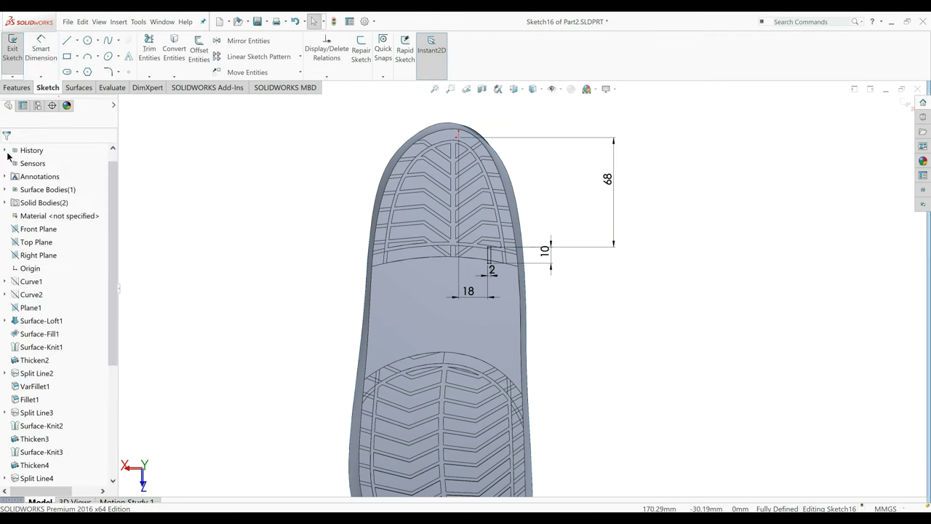
click(12, 53)
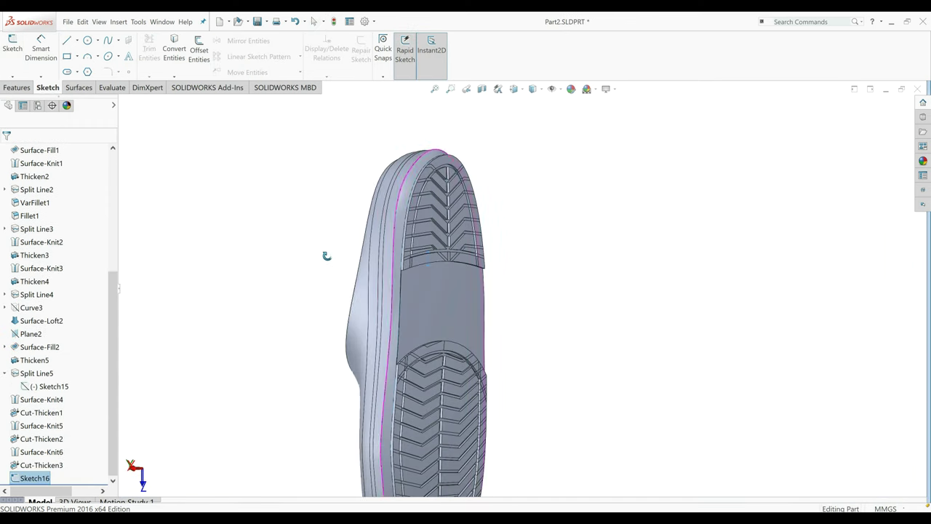
Start an extruded cut from Sketch16 beginning at a reversed 50 mm offset.
click(30, 88)
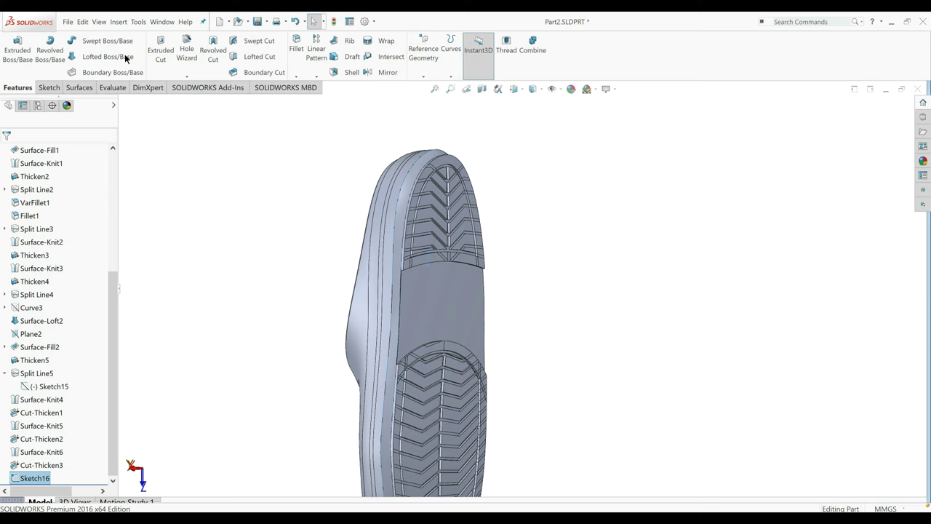
click(170, 59)
click(95, 181)
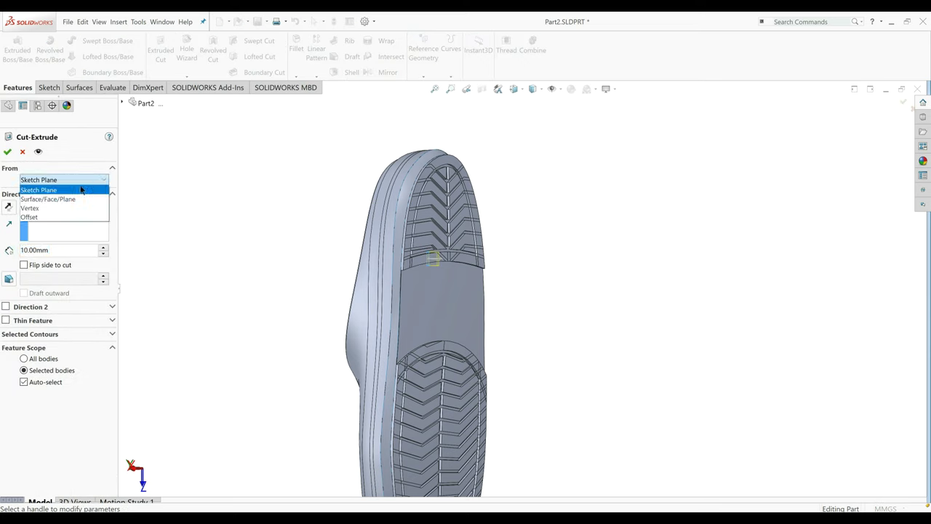
click(58, 213)
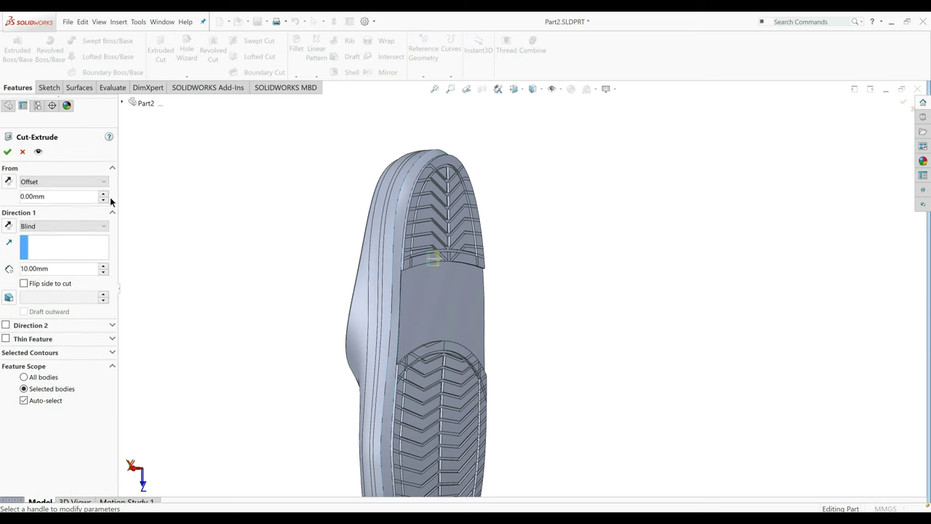
click(104, 195)
click(104, 195)
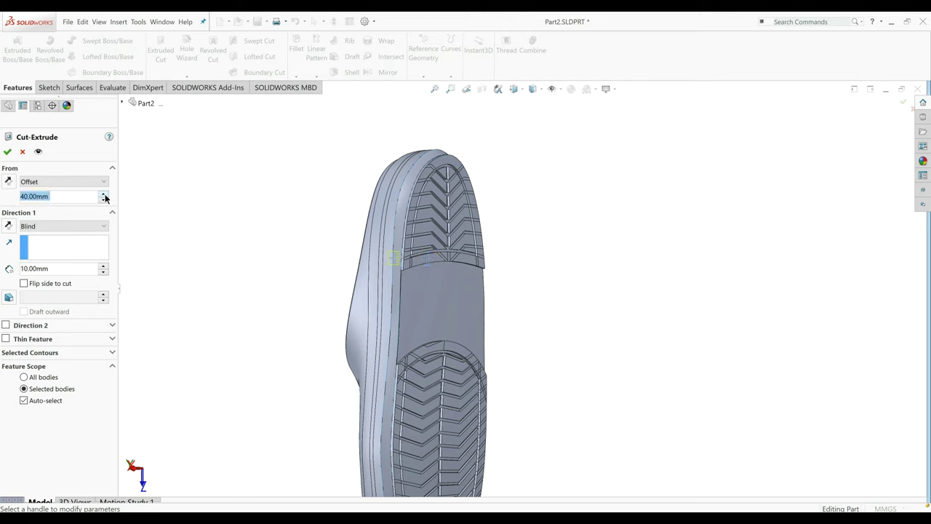
click(13, 185)
middle_drag(227, 220, 256, 224)
click(103, 195)
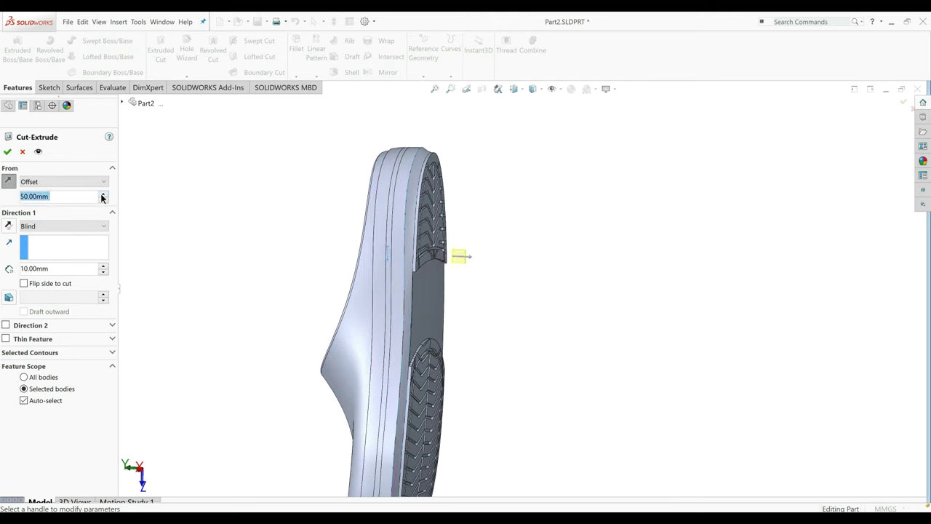
Set the cut to end Up To Surface at the chosen sole face.
click(47, 226)
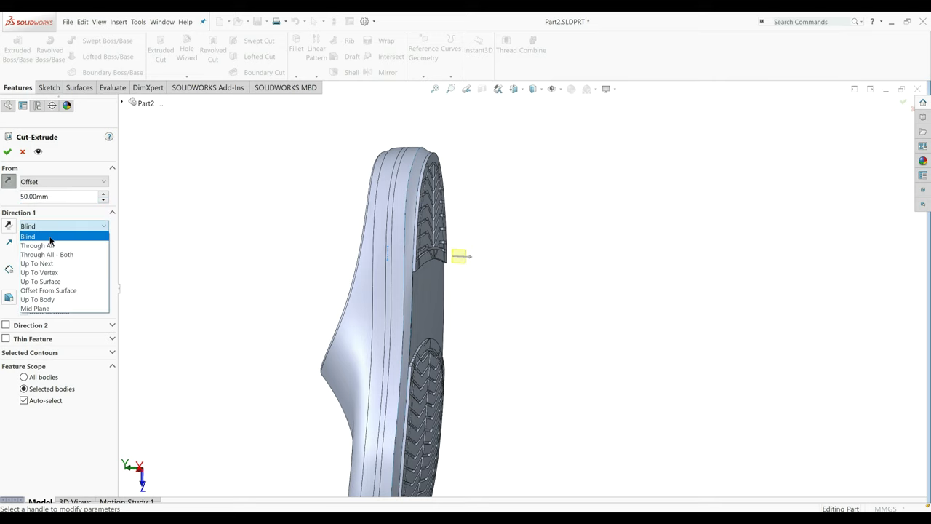
click(55, 281)
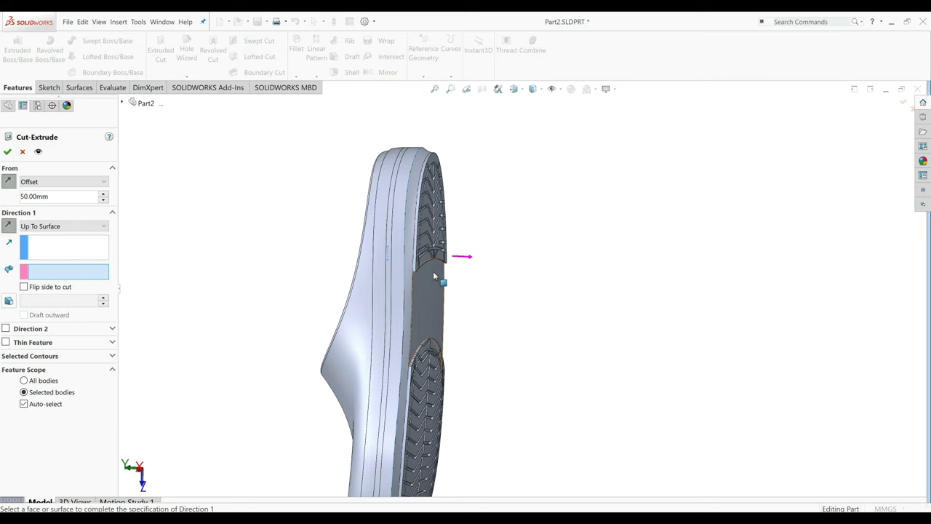
click(433, 275)
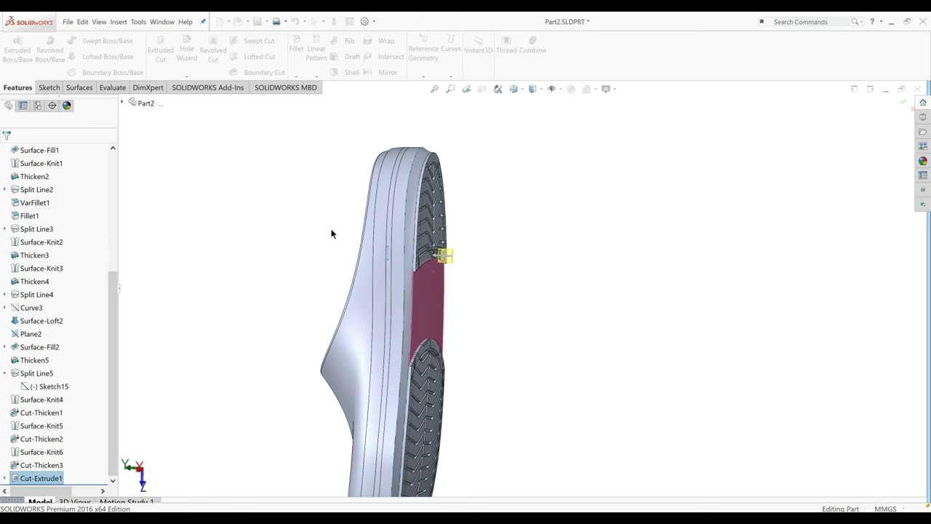
middle_drag(337, 235, 277, 214)
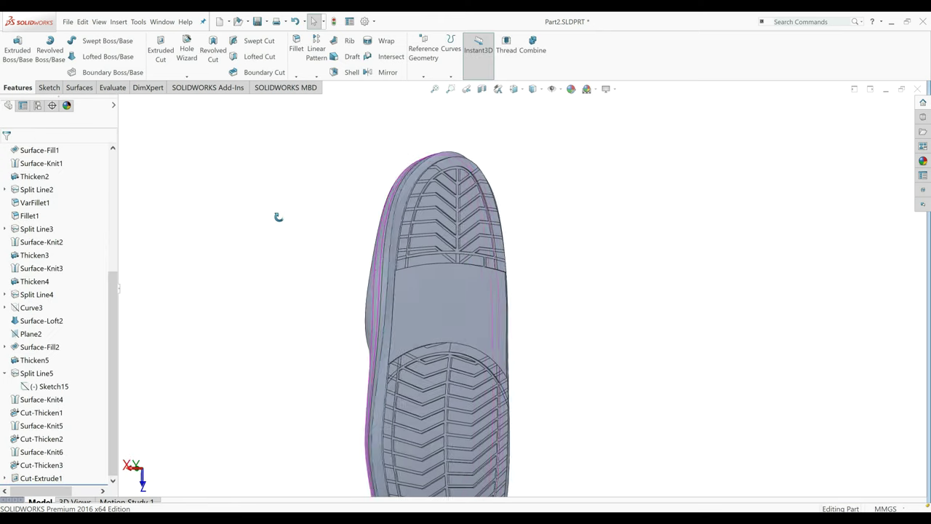
Edit Surface-Knit6 to add the two small tread faces at the forefoot band ends.
scroll(507, 276, down, 3)
middle_drag(507, 276, 453, 304)
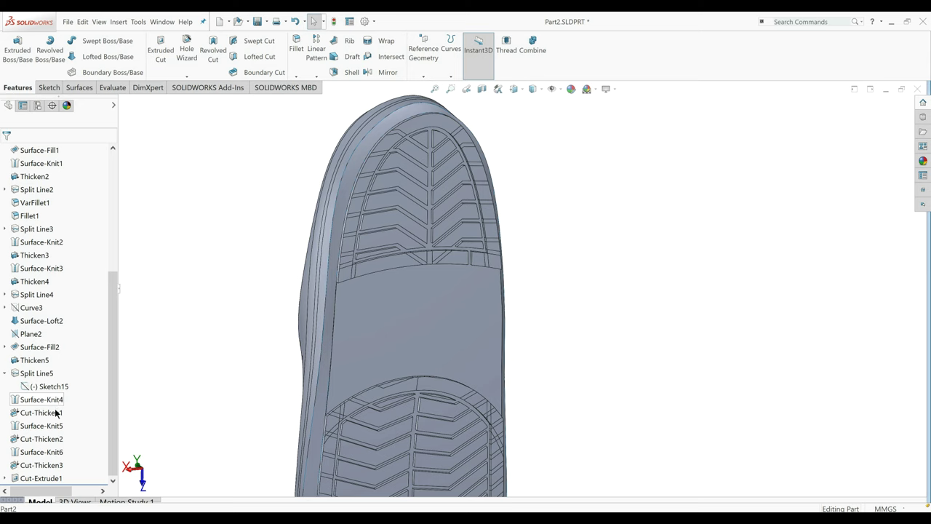
click(56, 451)
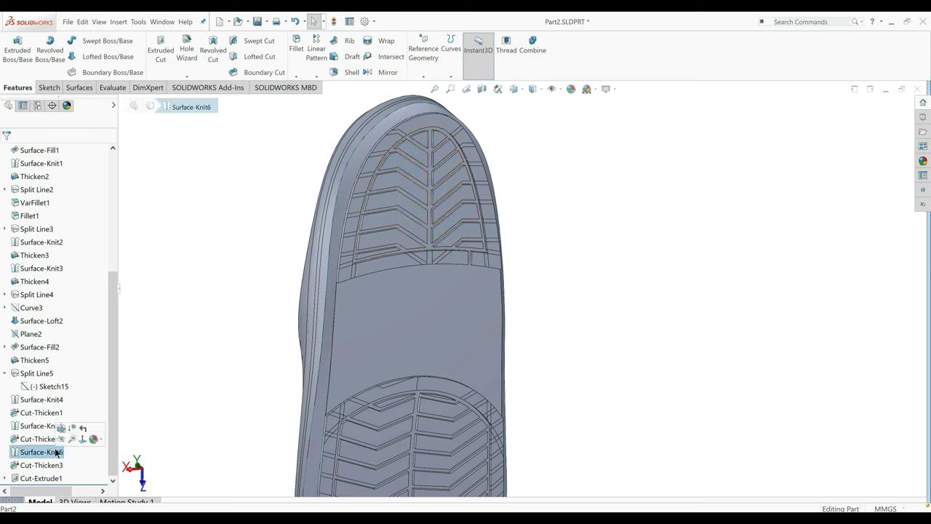
right_click(56, 452)
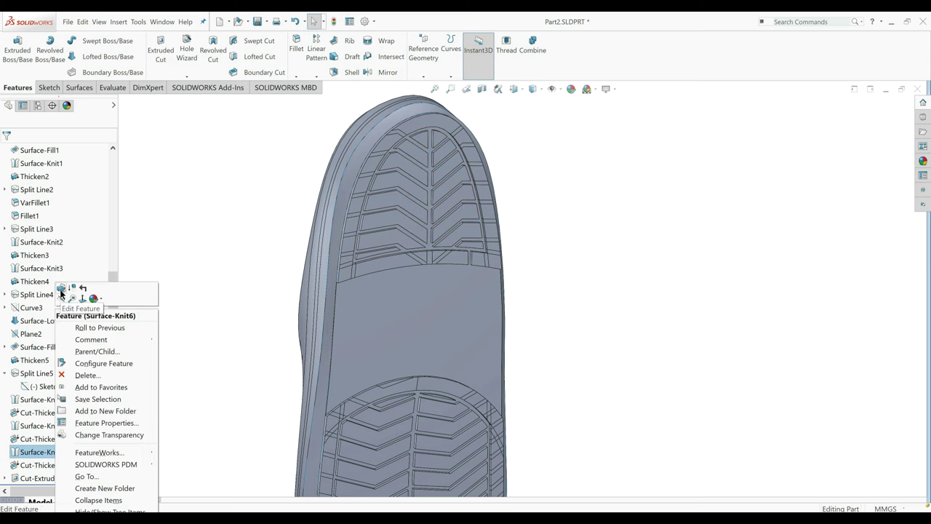
click(61, 289)
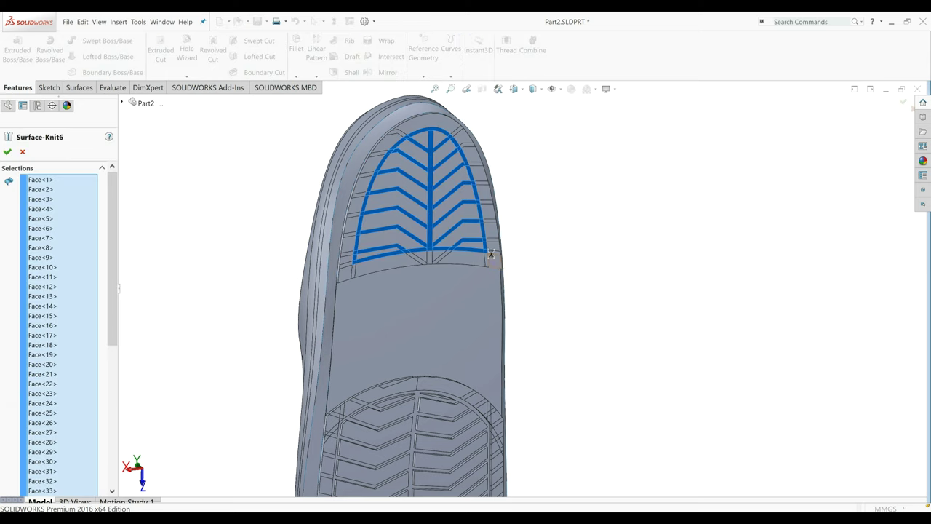
click(487, 259)
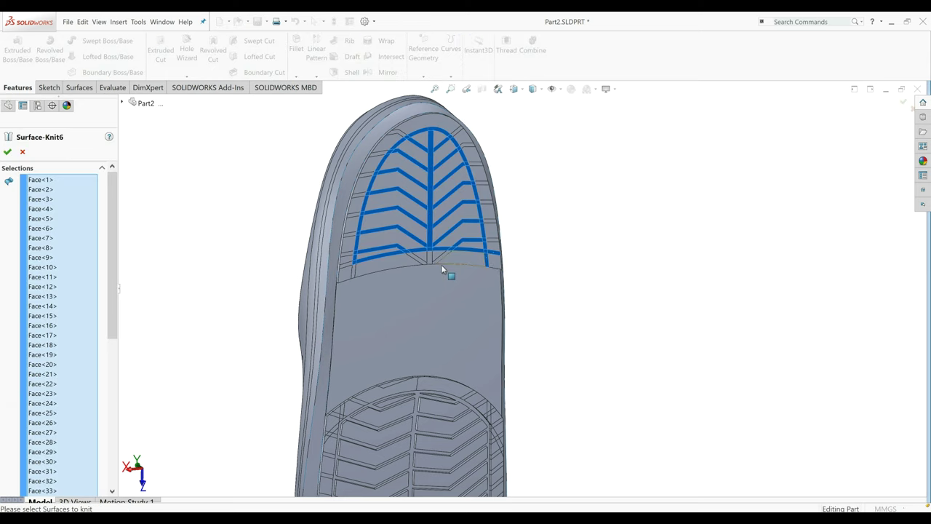
click(351, 266)
key(Return)
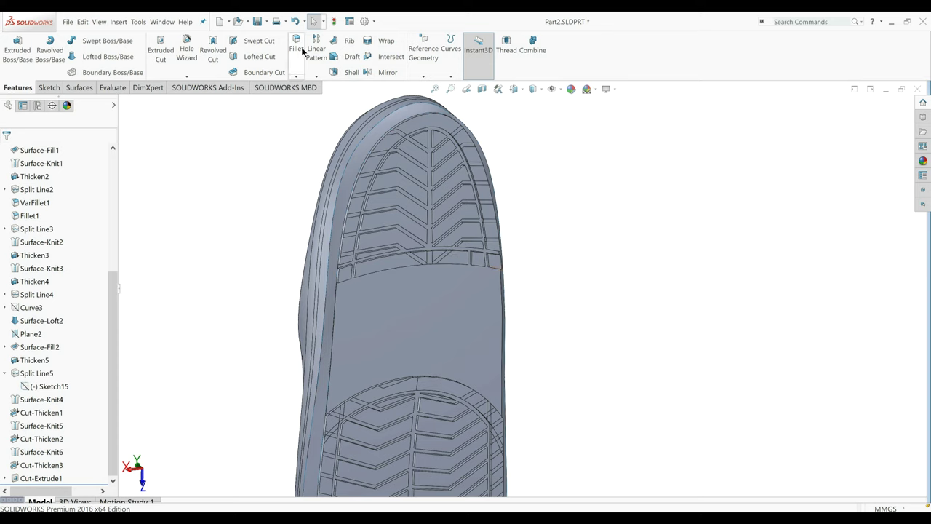
Show Sketch15 on the model so its forefoot spline can be used as a path.
click(320, 76)
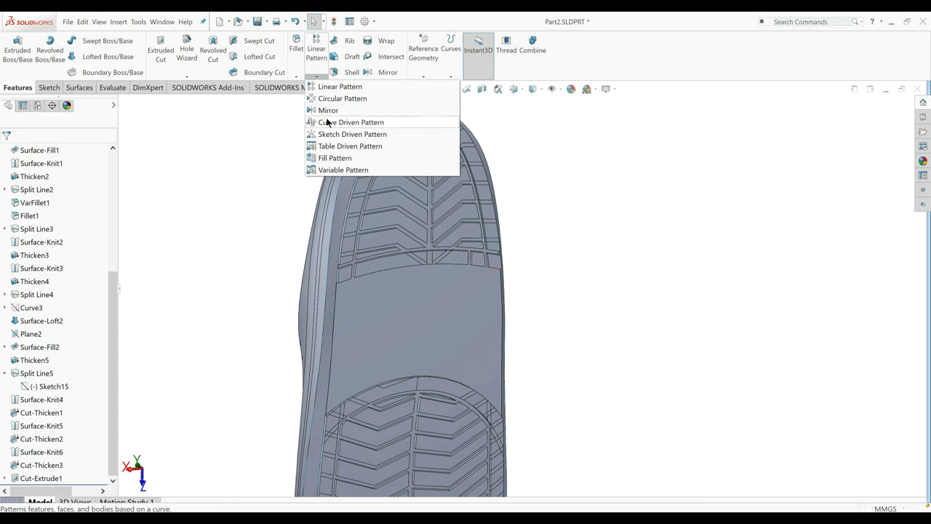
click(328, 122)
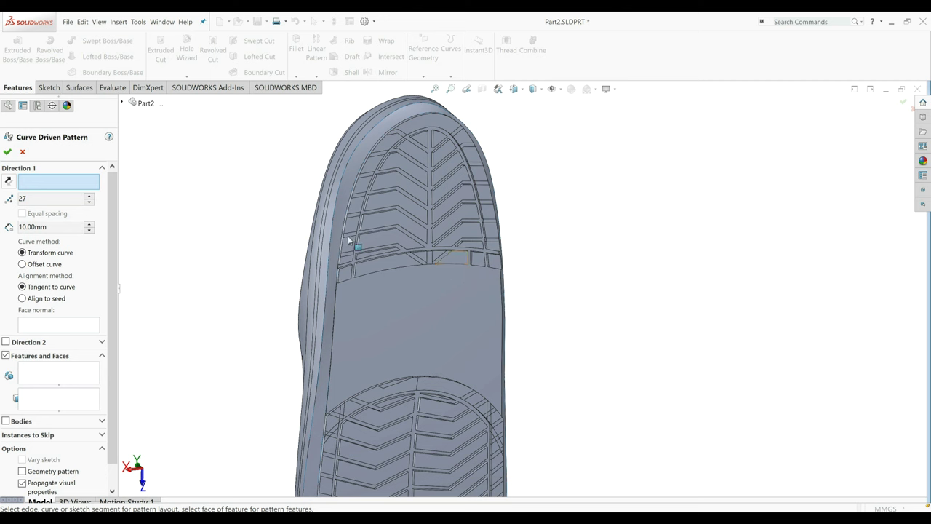
click(23, 152)
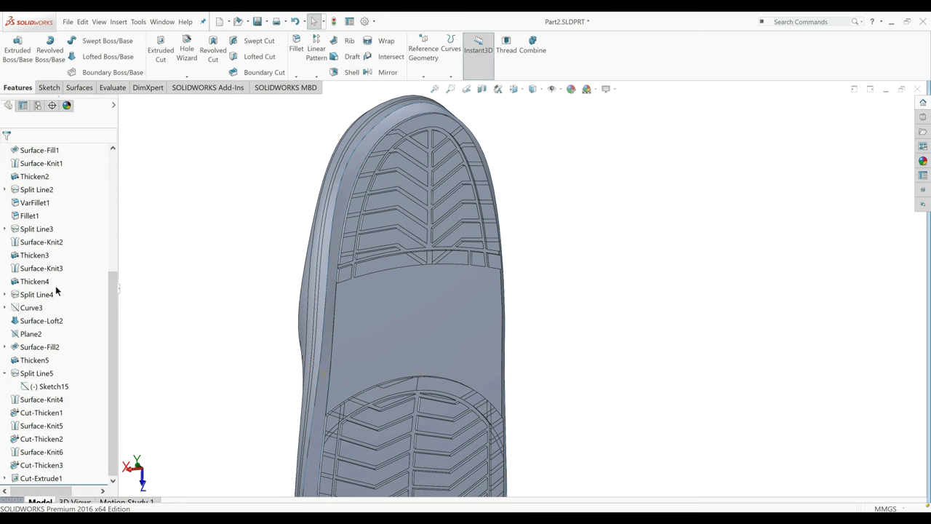
right_click(40, 386)
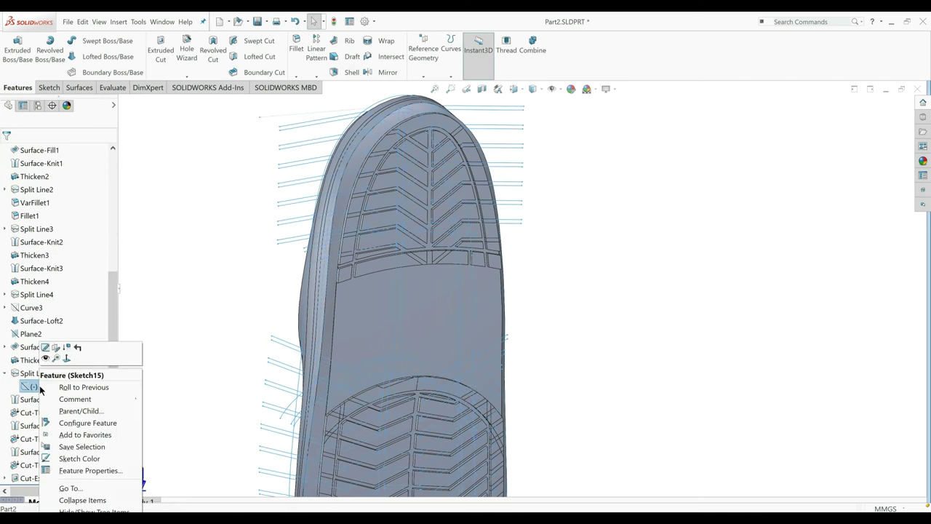
click(46, 359)
click(151, 332)
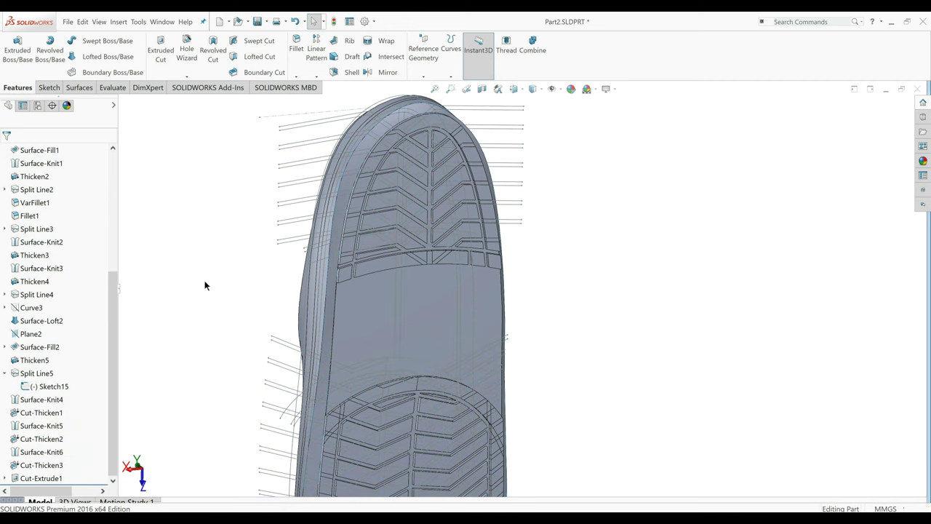
middle_drag(206, 284, 179, 232)
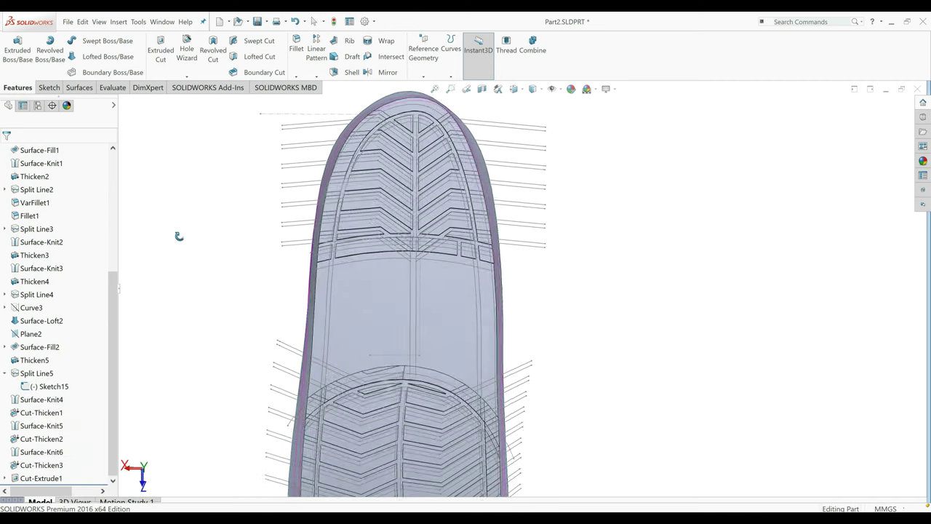
scroll(422, 266, down, 5)
scroll(531, 270, down, 2)
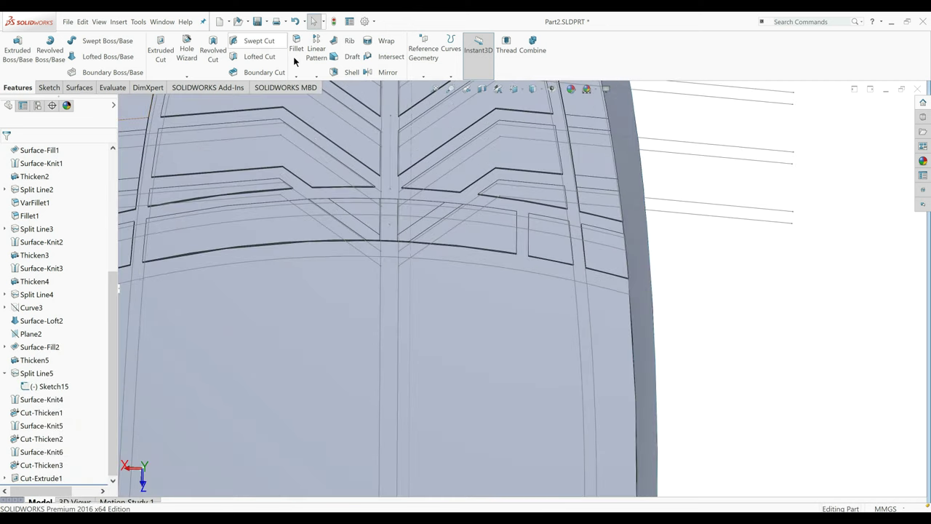
Curve-pattern Cut-Extrude1 along Spline12: 6 instances, 10.5 mm spacing, aligned to seed.
click(317, 79)
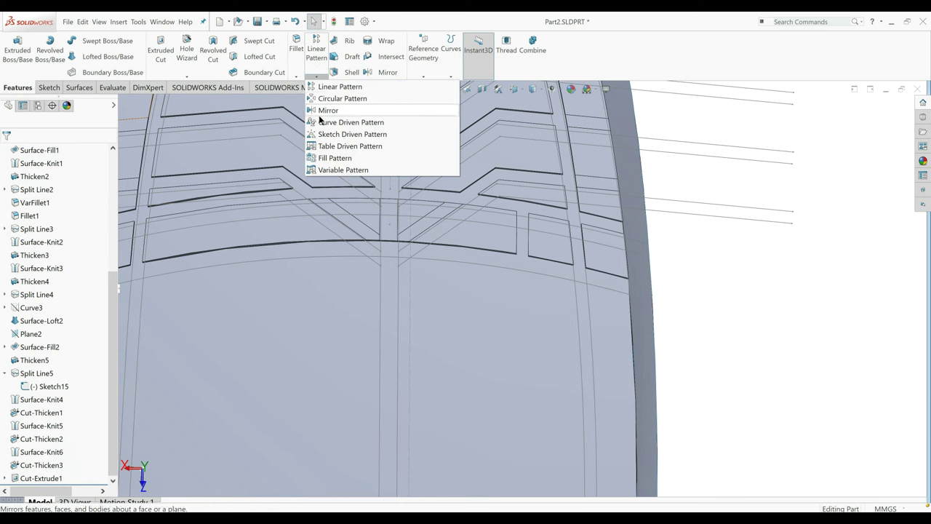
click(326, 120)
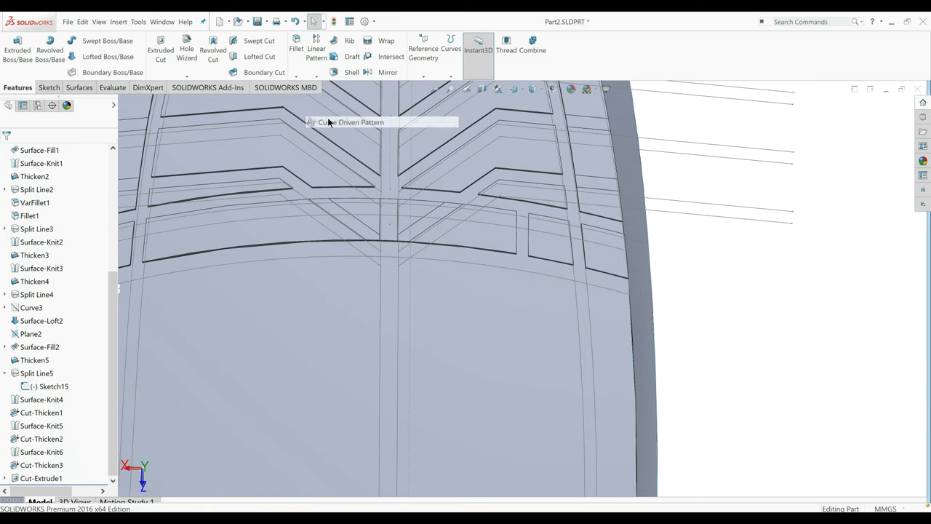
click(495, 272)
mouse_move(482, 295)
middle_down()
mouse_move(476, 284)
mouse_move(486, 290)
mouse_move(532, 258)
middle_up()
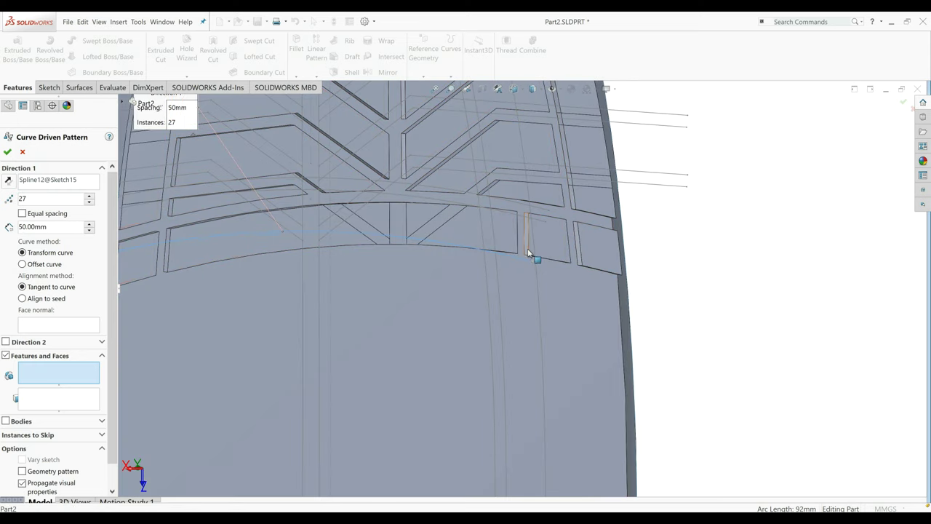
click(529, 254)
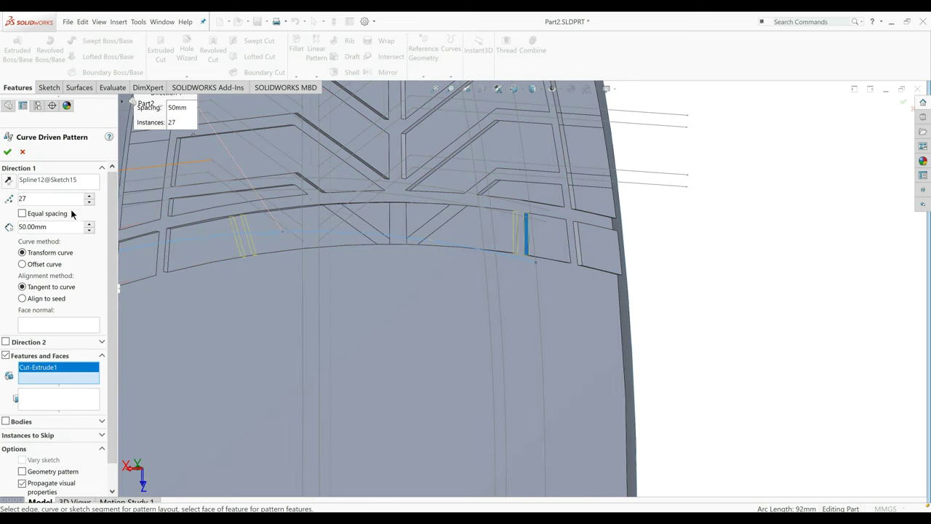
scroll(337, 232, up, 4)
scroll(338, 232, up, 2)
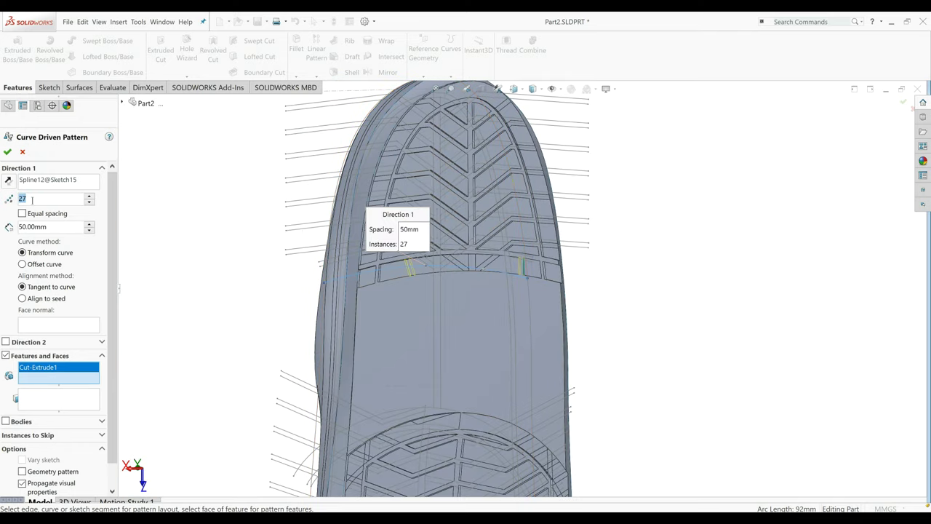
text(6)
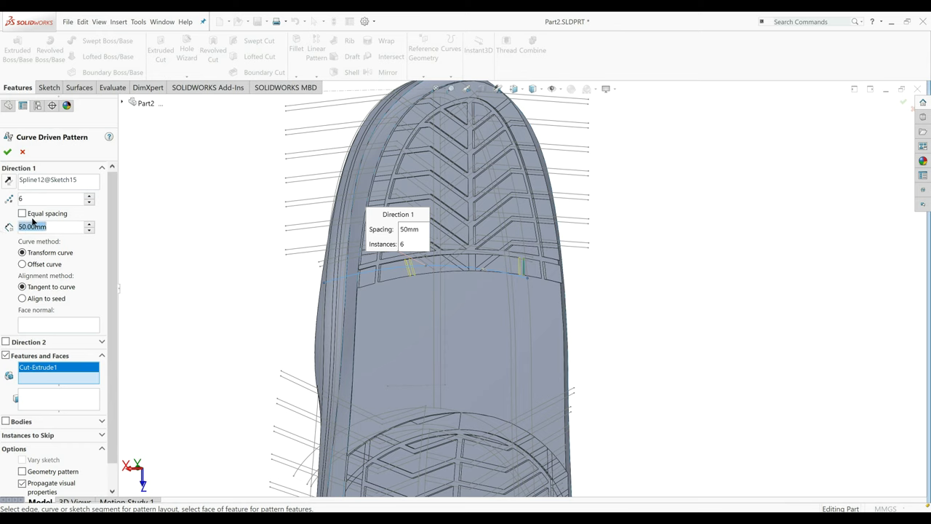
text(10.5)
key(Return)
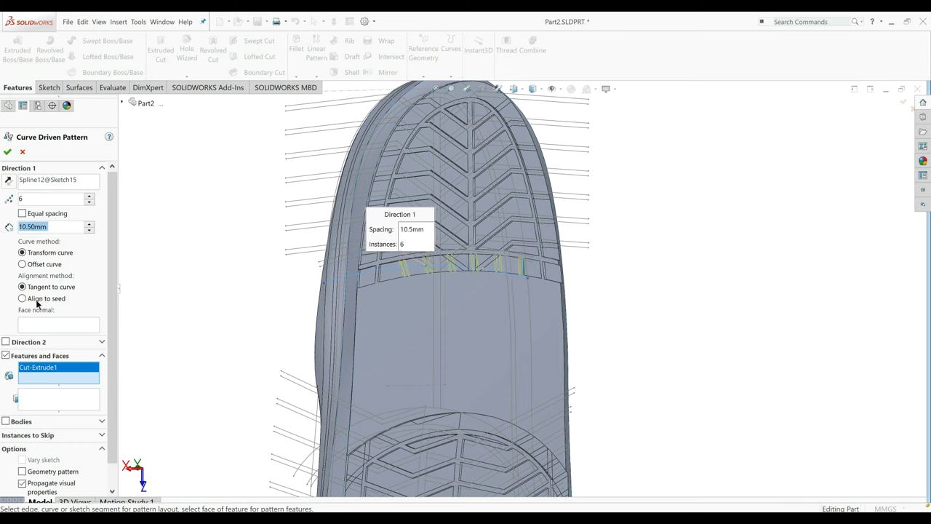
middle_drag(259, 322, 232, 315)
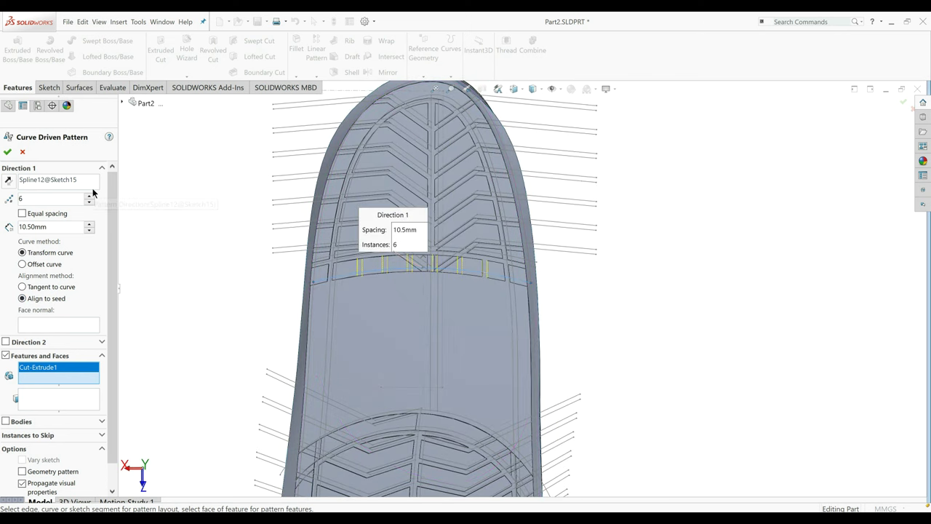
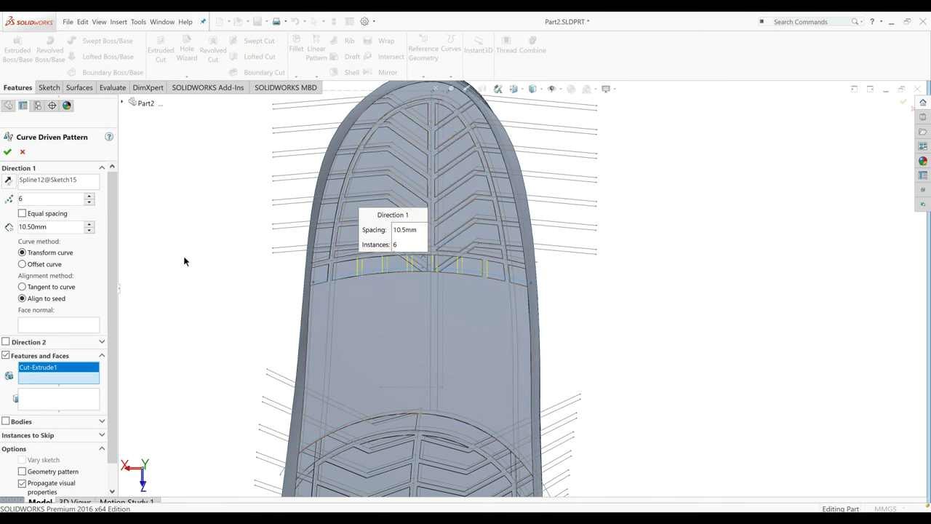
Set the curve-driven pattern spacing to 9 mm for the 7-notch row, then orbit to an oblique view.
click(88, 230)
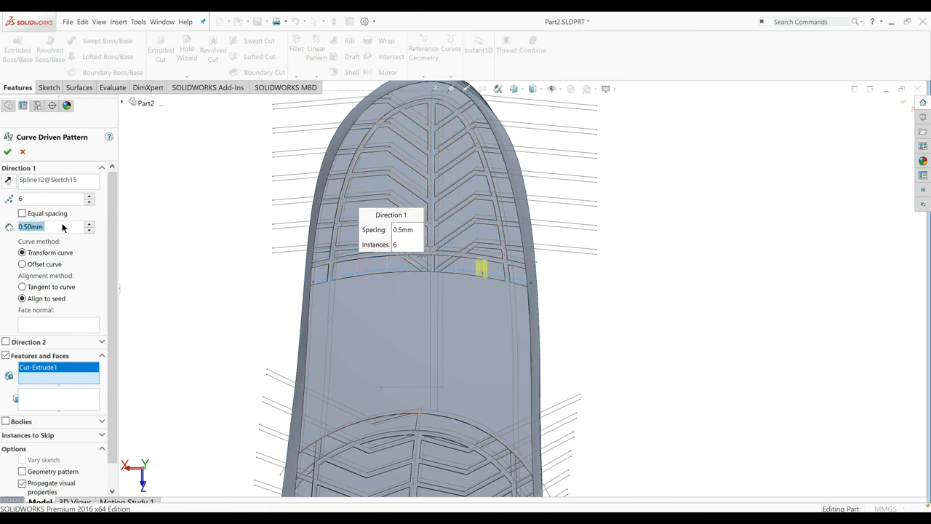
text(9)
key(Return)
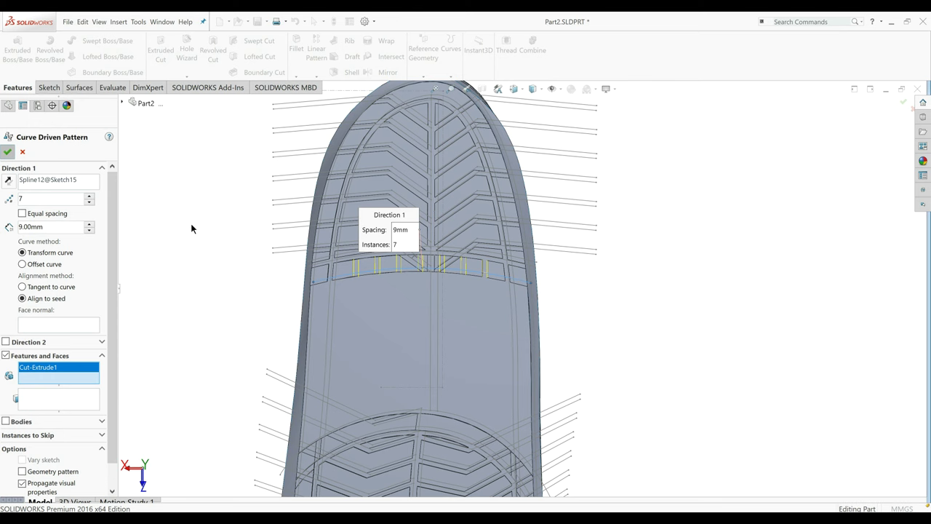
middle_drag(228, 252, 466, 325)
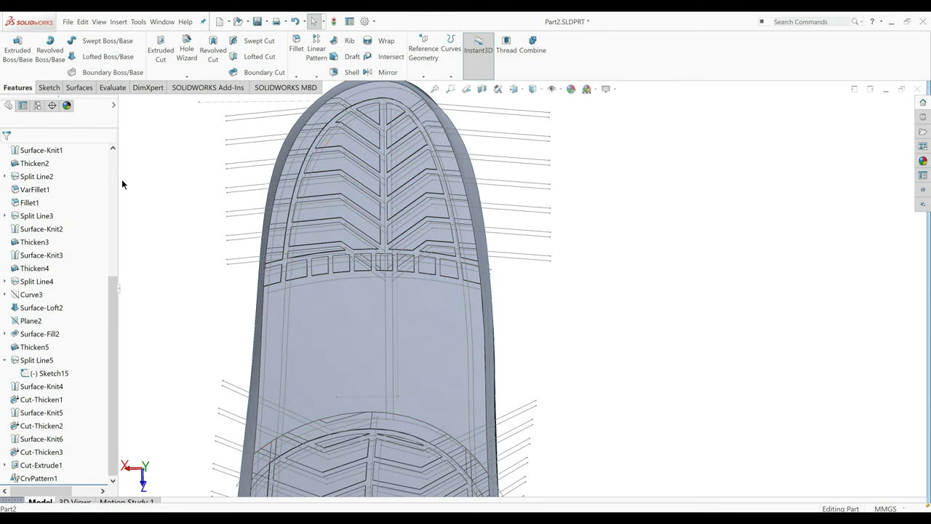
Hide Sketch15 and view the sole straight on from the flipped Top Plane, zoomed in.
right_click(66, 375)
click(83, 352)
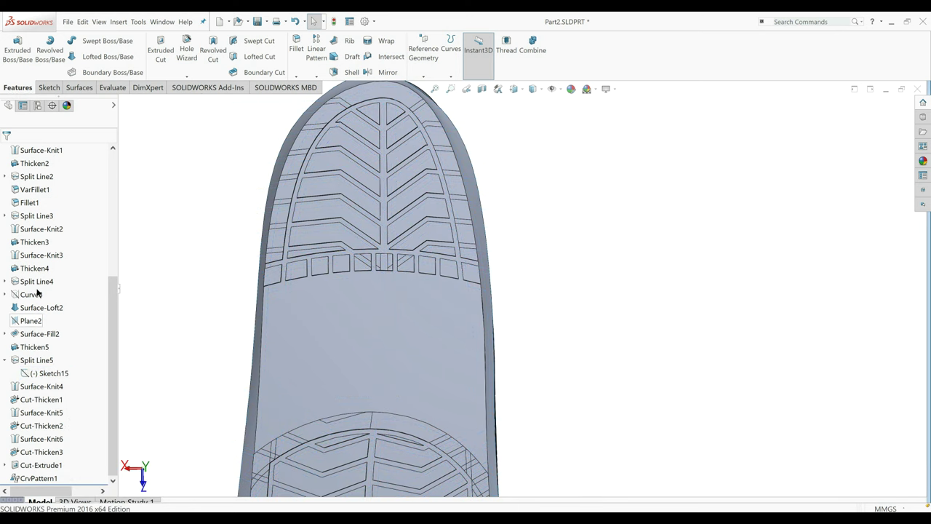
scroll(47, 206, up, 5)
scroll(65, 255, up, 1)
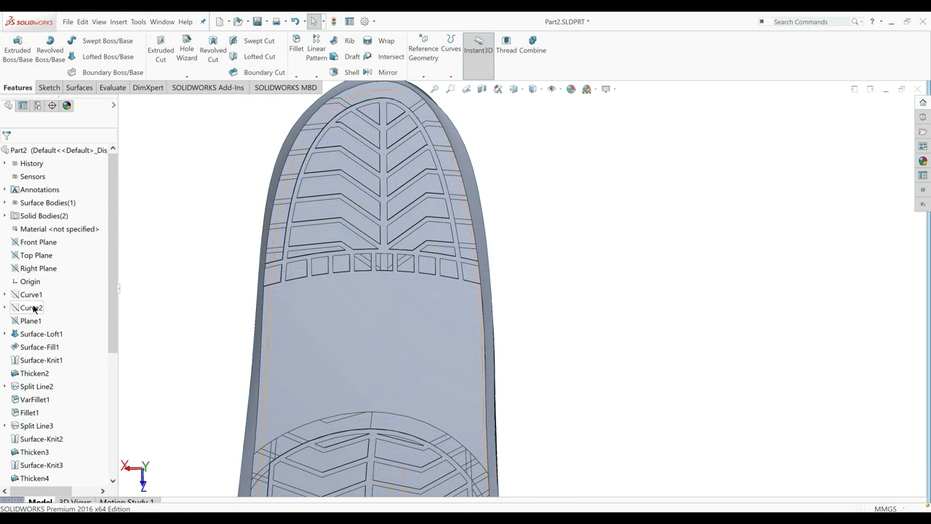
click(43, 256)
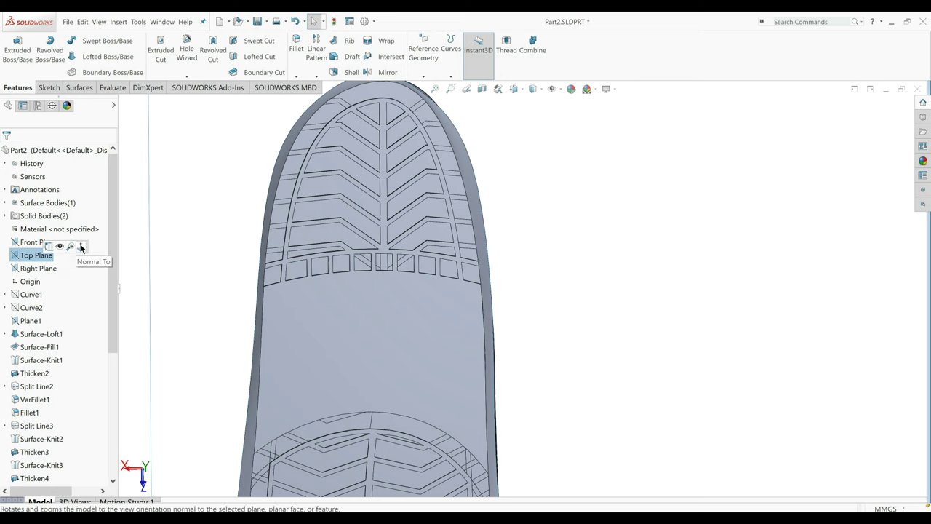
click(78, 247)
key(ctrl+8)
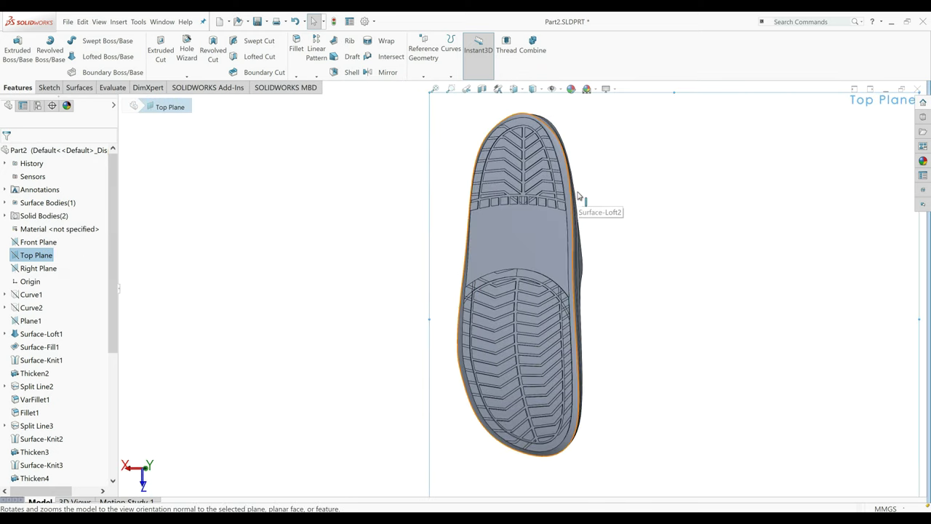
scroll(573, 195, down, 3)
scroll(572, 195, down, 4)
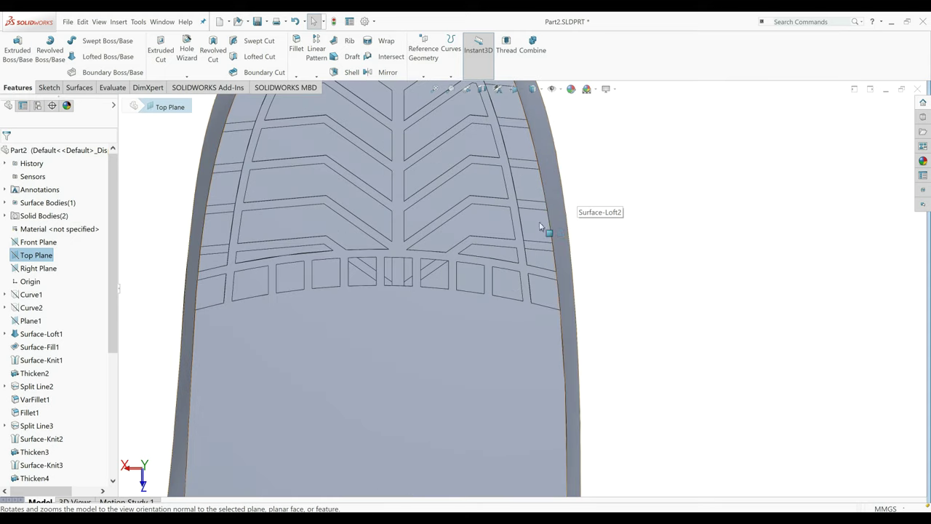
click(50, 88)
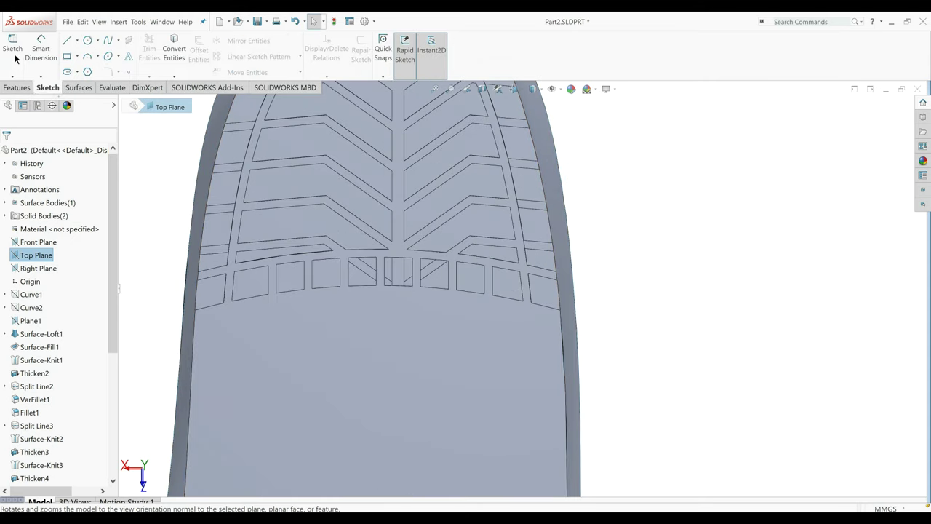
Draw a slanted three-point corner rectangle on the Top Plane near the sole's edge.
click(12, 48)
click(66, 56)
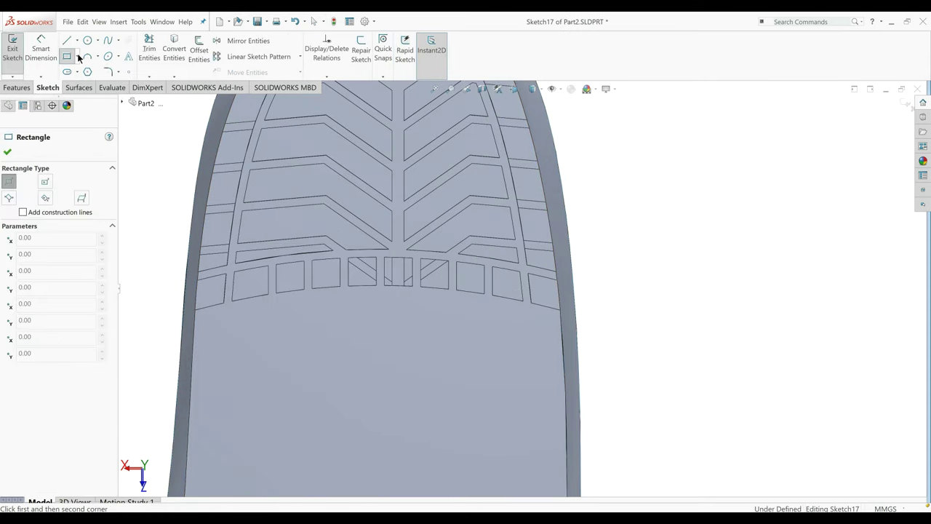
click(76, 56)
click(81, 96)
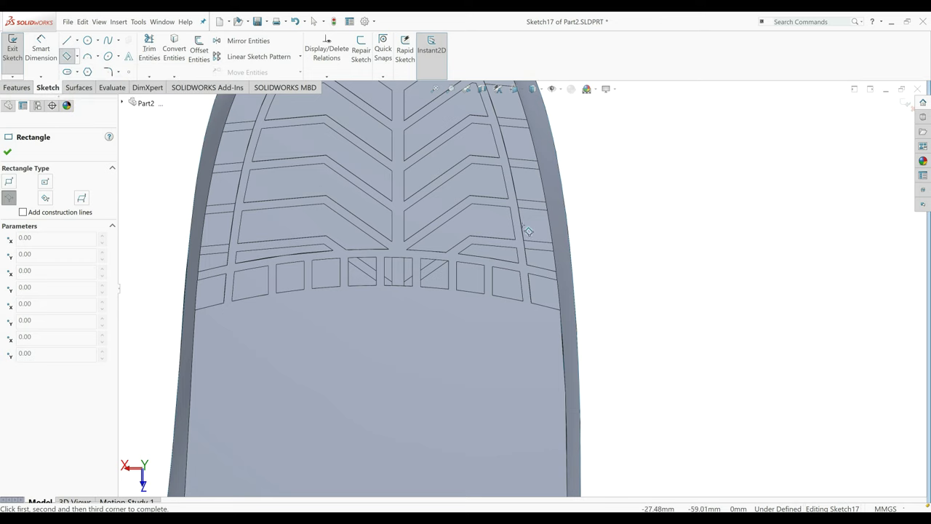
click(520, 224)
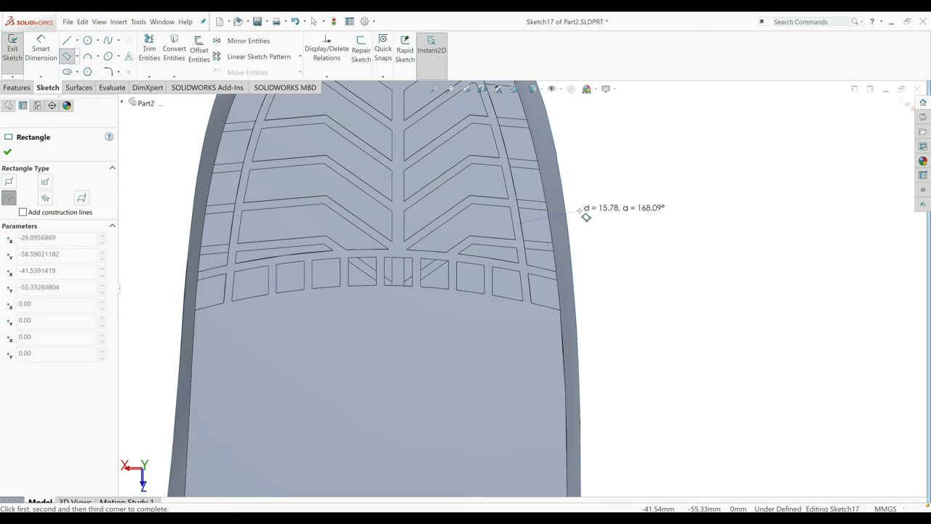
click(584, 218)
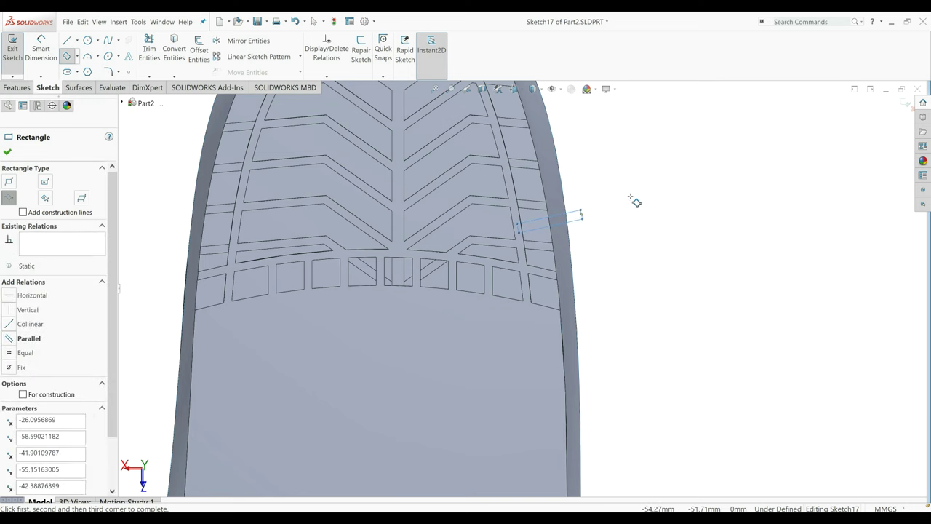
right_click(630, 170)
click(643, 203)
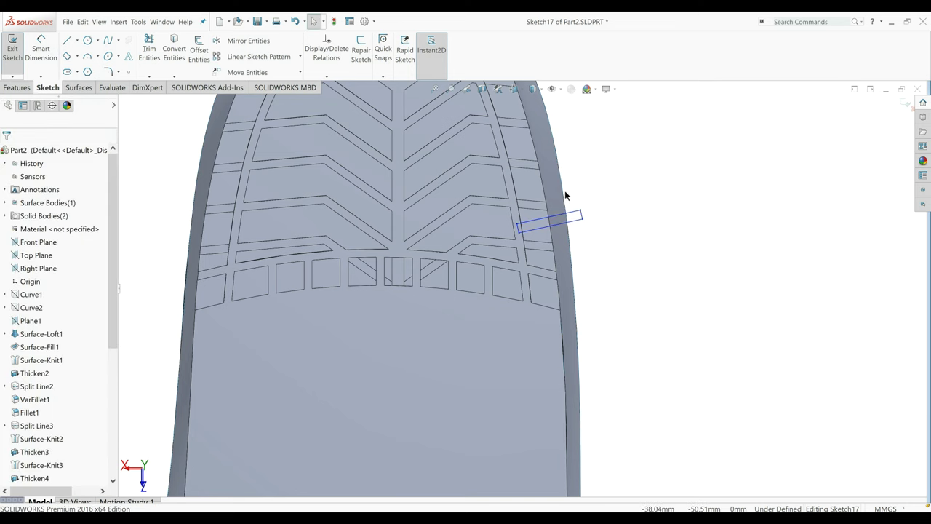
Dimension the rectangle's long side to 10 mm and its short side to 2 mm.
click(37, 49)
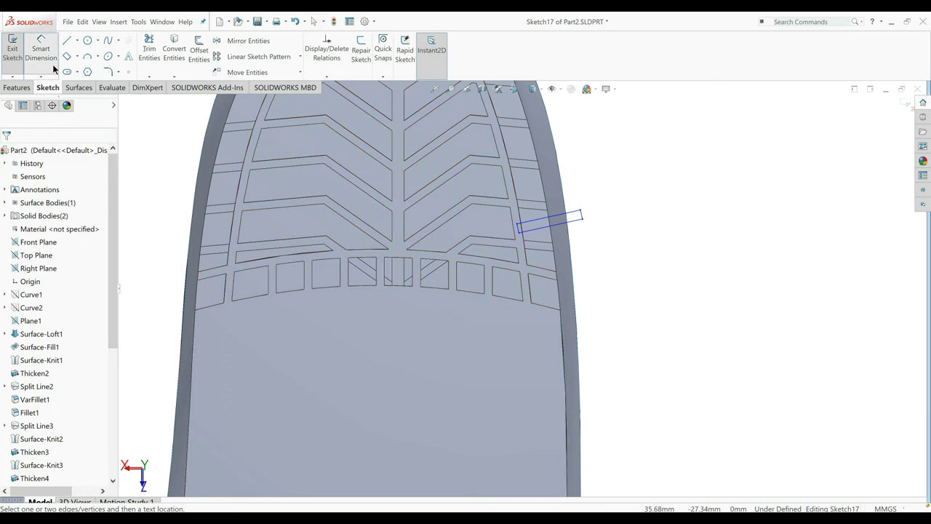
click(575, 226)
click(611, 263)
text(1)
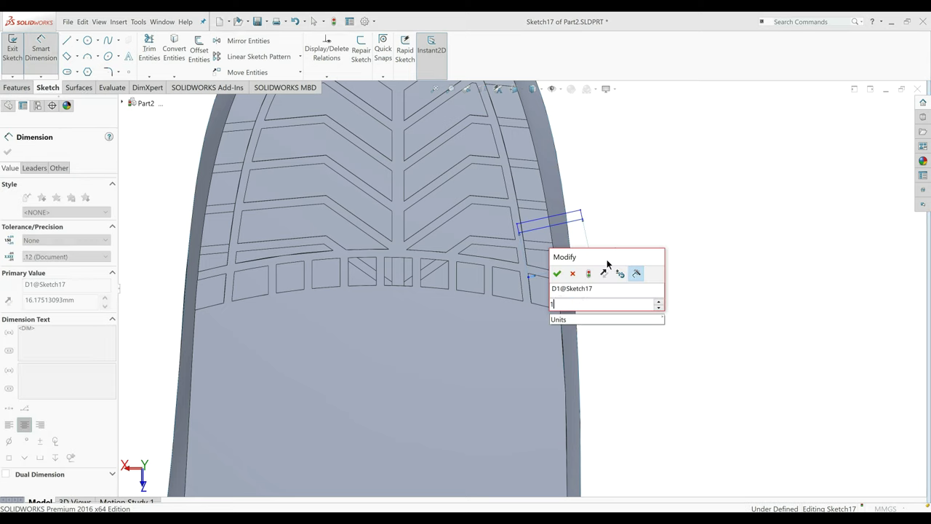
text(0)
key(Return)
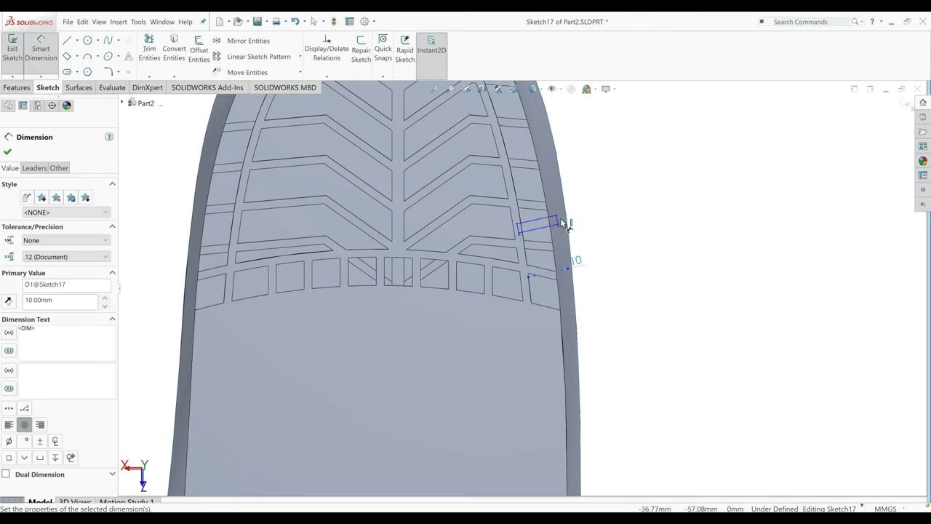
click(561, 224)
click(631, 208)
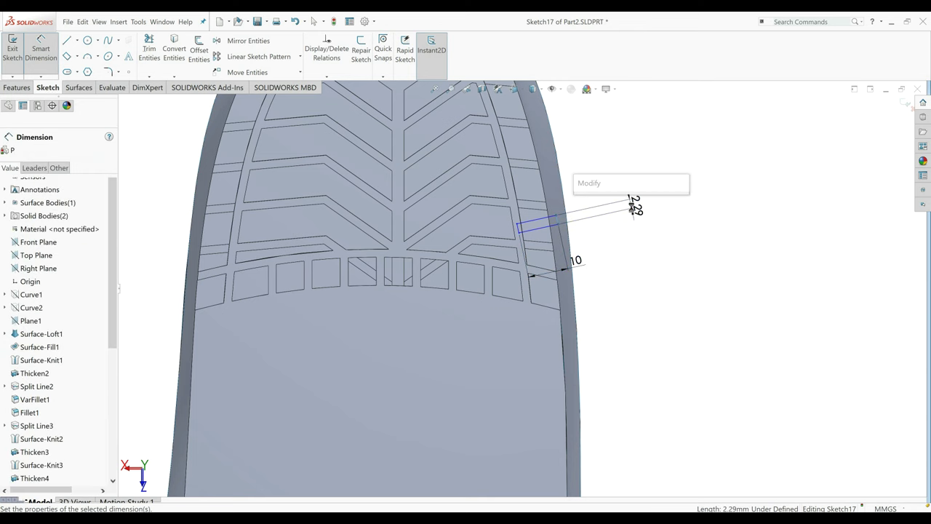
text(2)
key(Return)
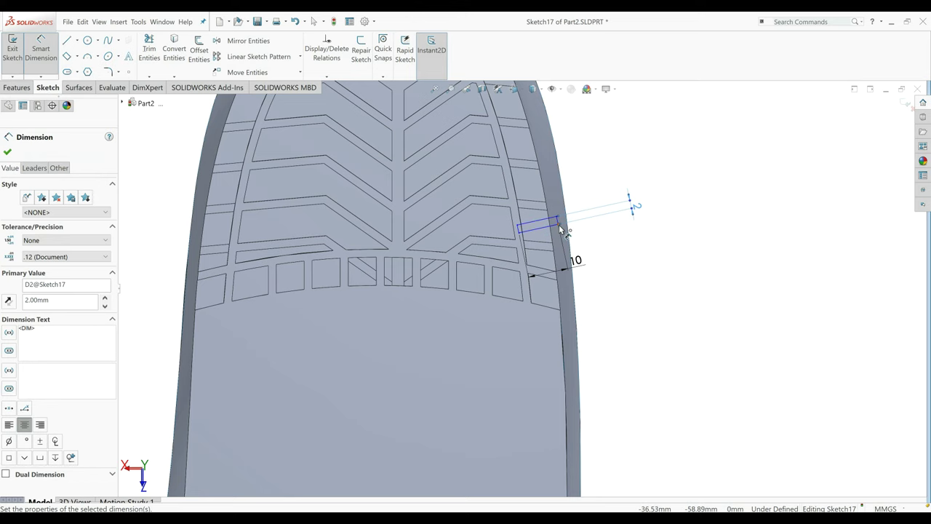
click(558, 224)
scroll(515, 295, up, 3)
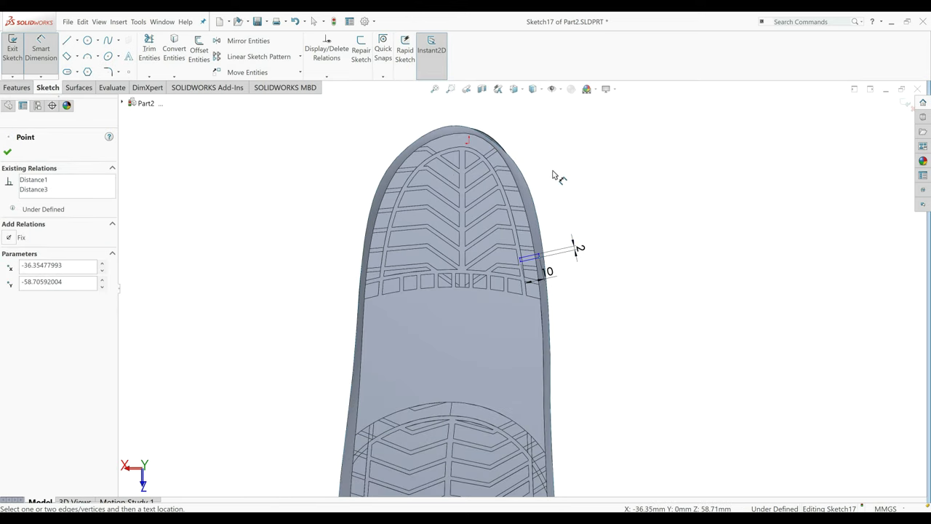
Locate the rectangle 60 mm vertically and 27 mm horizontally from the sole's top point.
click(469, 145)
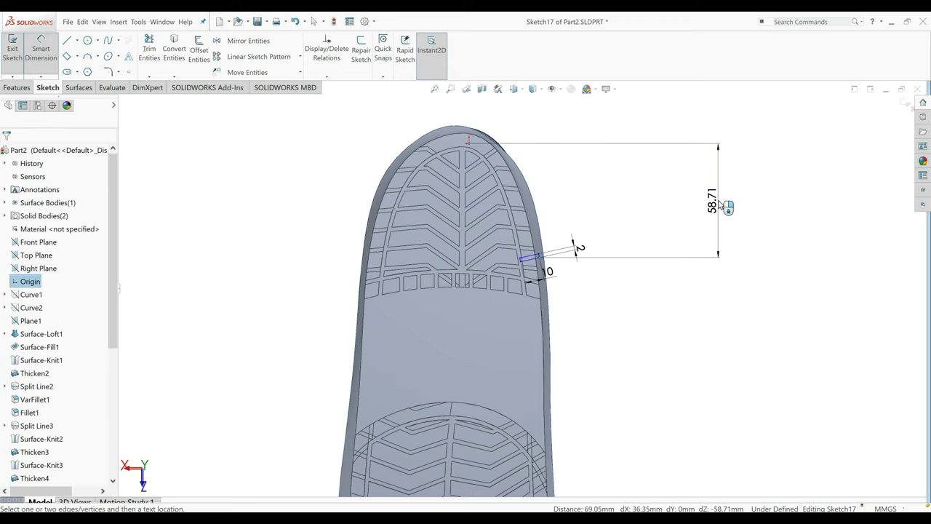
click(709, 201)
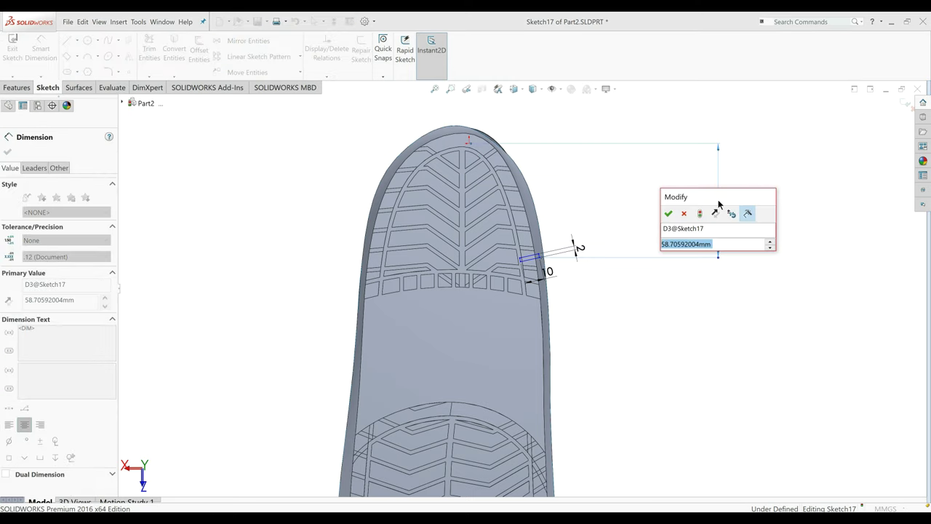
text(60)
key(Return)
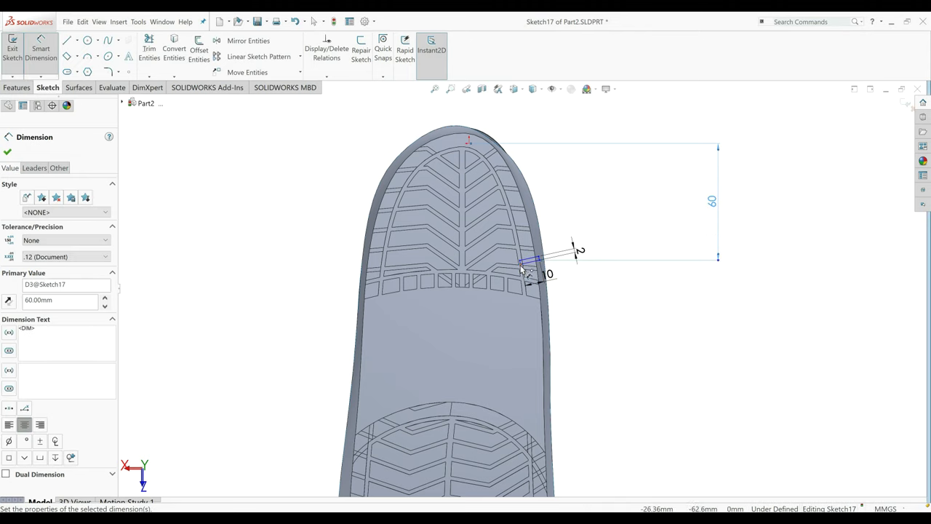
click(471, 152)
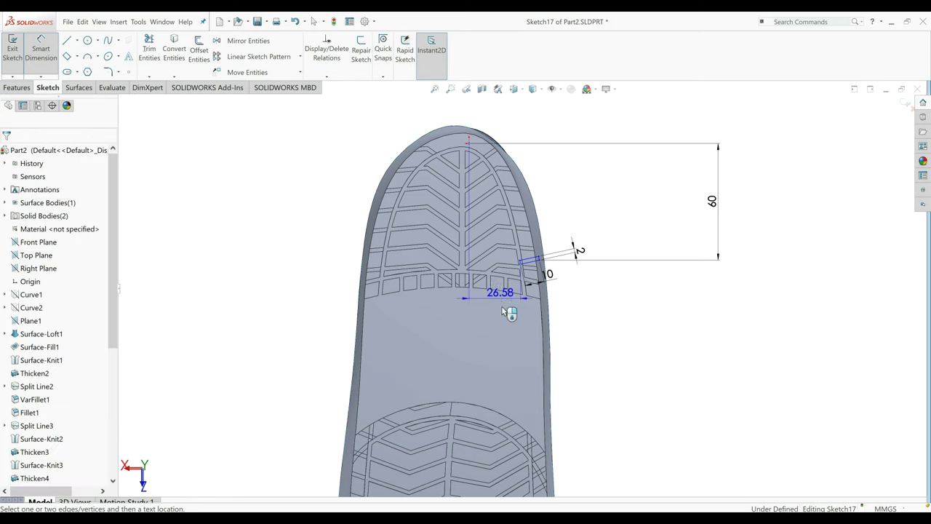
click(510, 322)
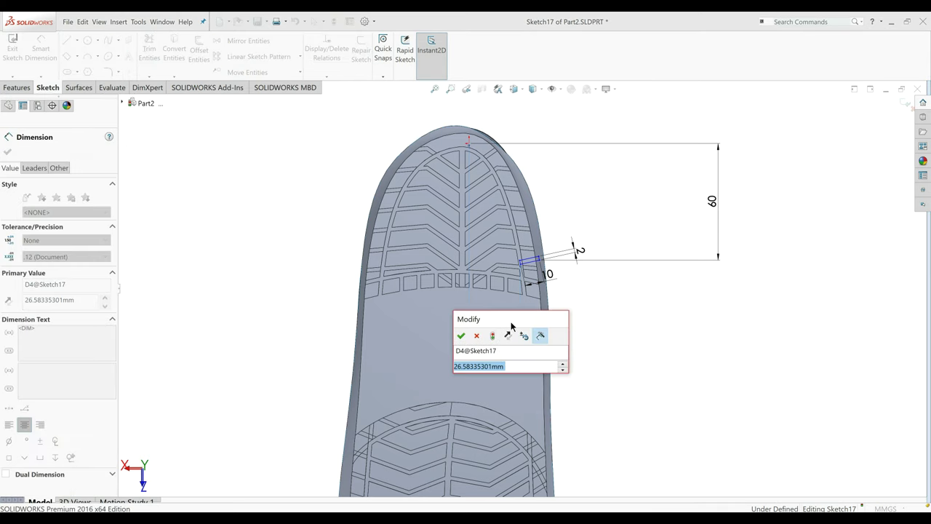
text(27)
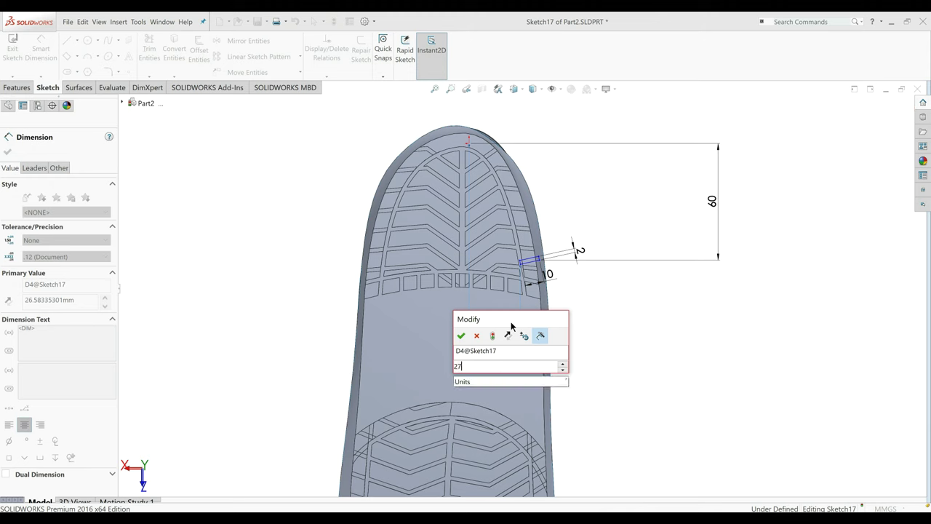
key(Return)
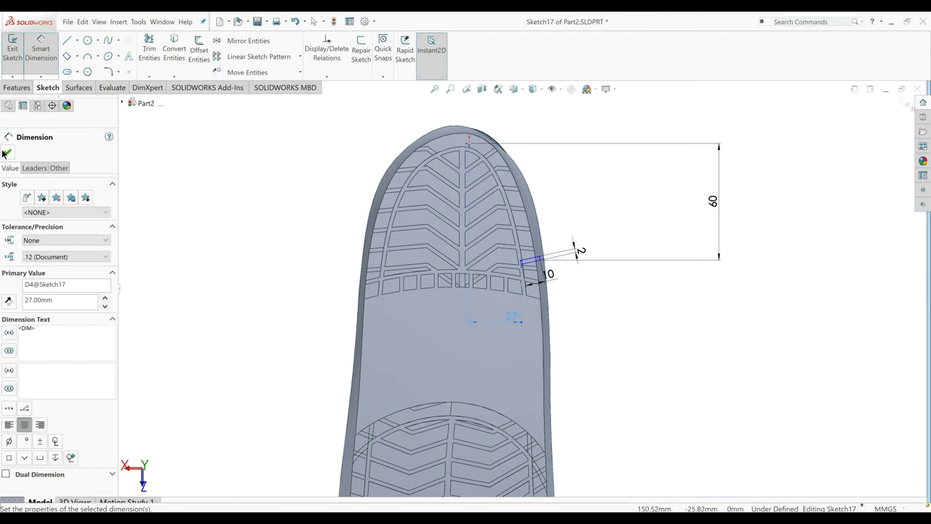
key(Escape)
Draw a construction centerline from the sole's top point toward the toe edge.
click(77, 41)
click(78, 64)
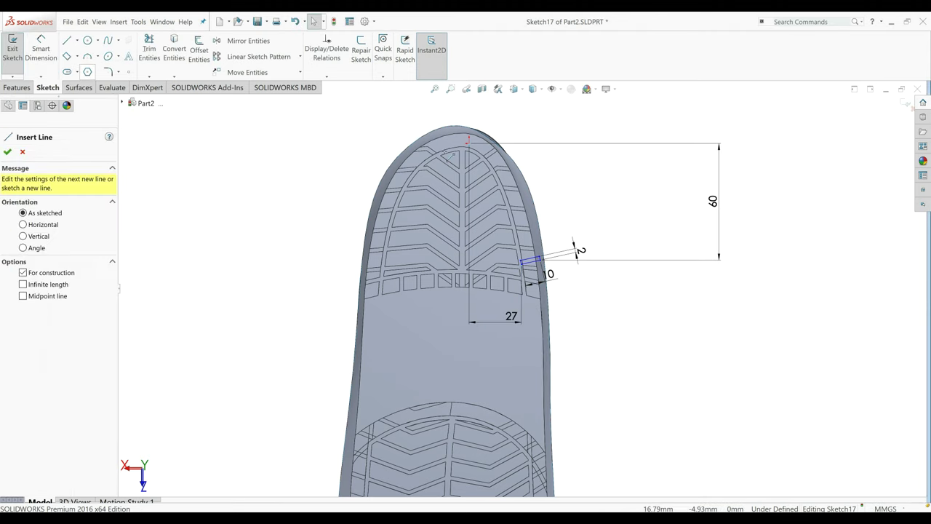
click(503, 144)
click(528, 138)
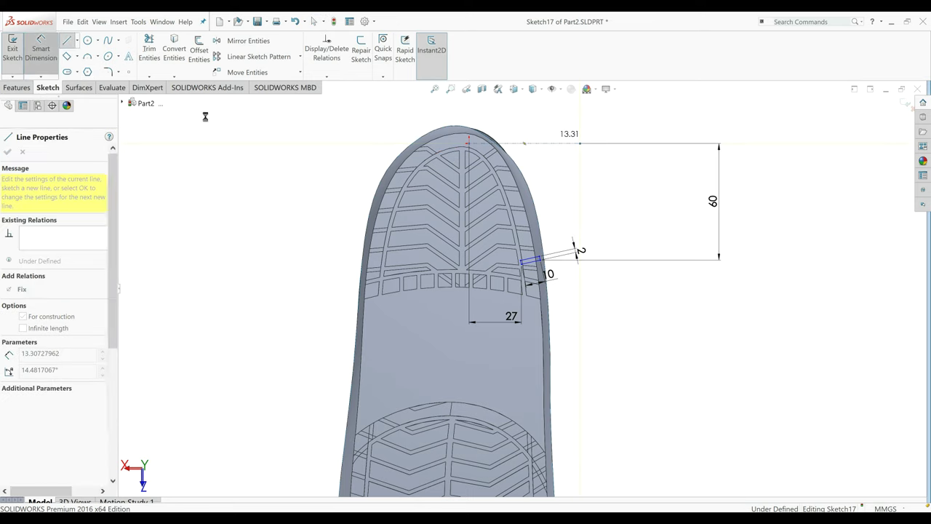
Dimension the notch line's angle to the centerline at 9.50°, fully defining the sketch.
click(40, 49)
click(509, 163)
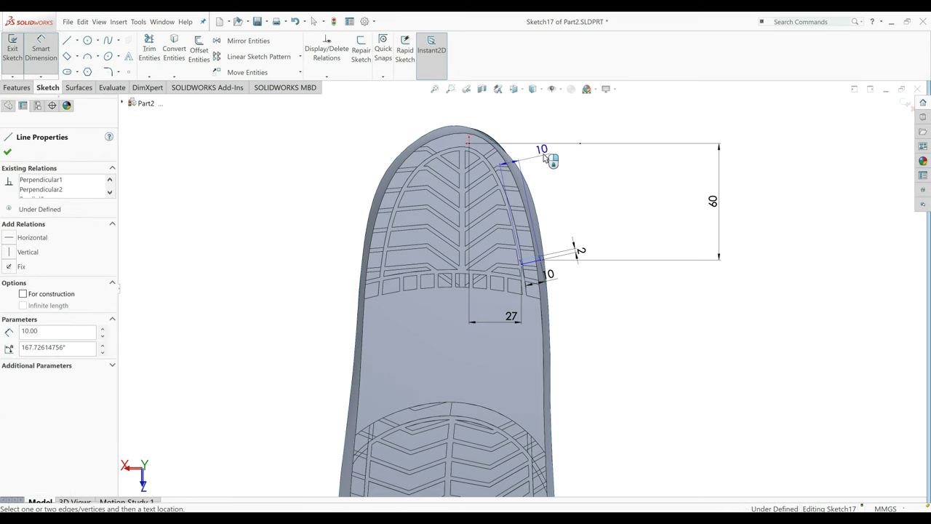
click(550, 145)
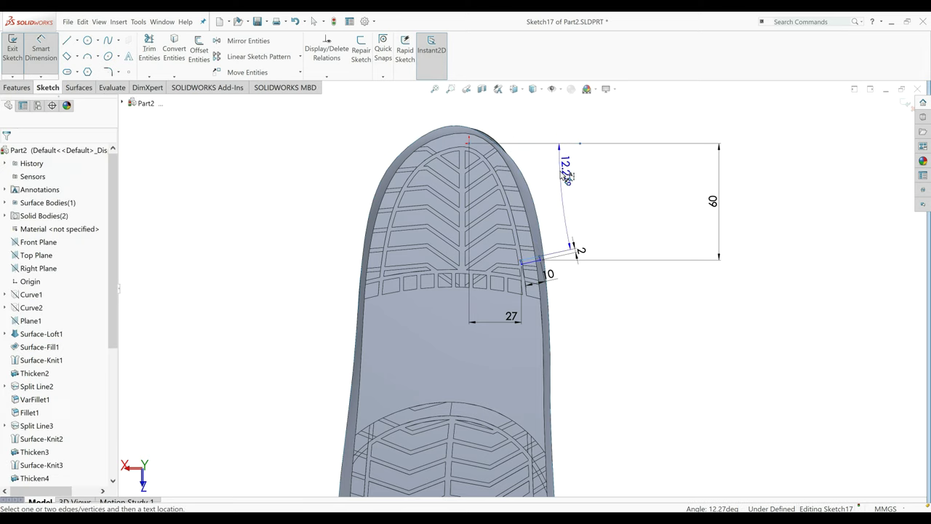
click(559, 168)
text(5)
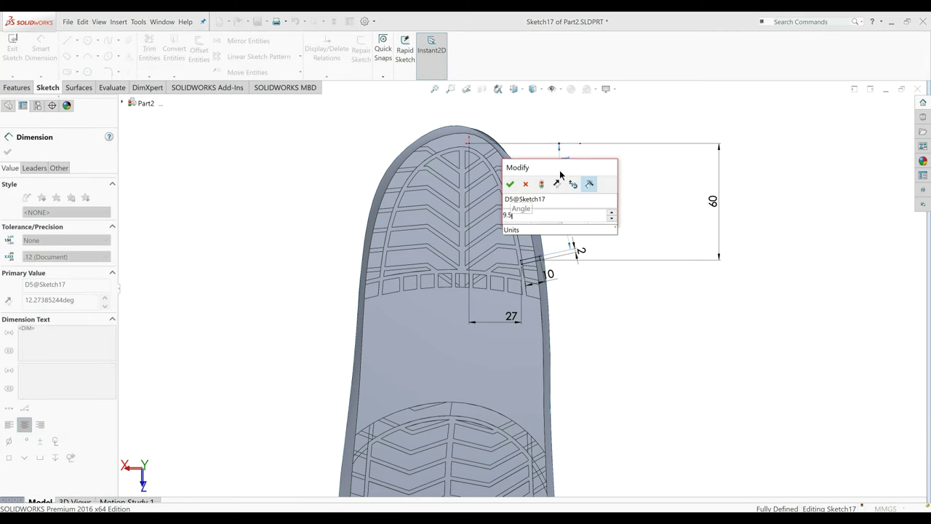
key(Return)
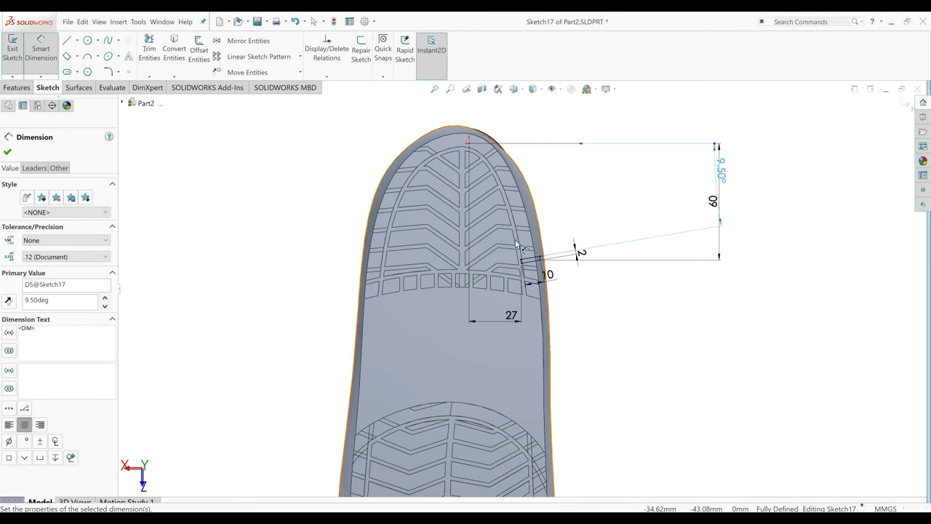
click(6, 149)
mouse_move(720, 168)
mouse_down()
mouse_move(724, 190)
mouse_move(716, 156)
mouse_move(589, 193)
mouse_up()
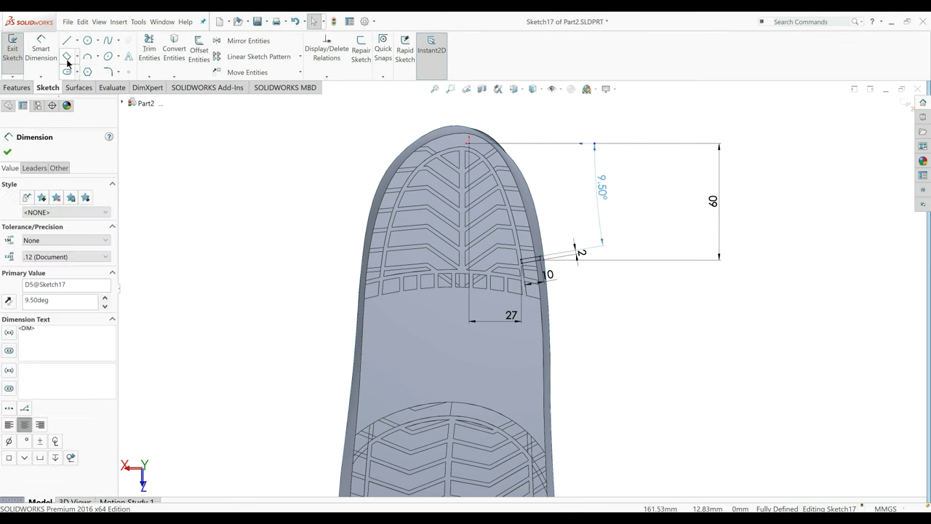
Exit the sketch and start an Extruded Cut offset 50 mm from the sketch plane.
click(13, 52)
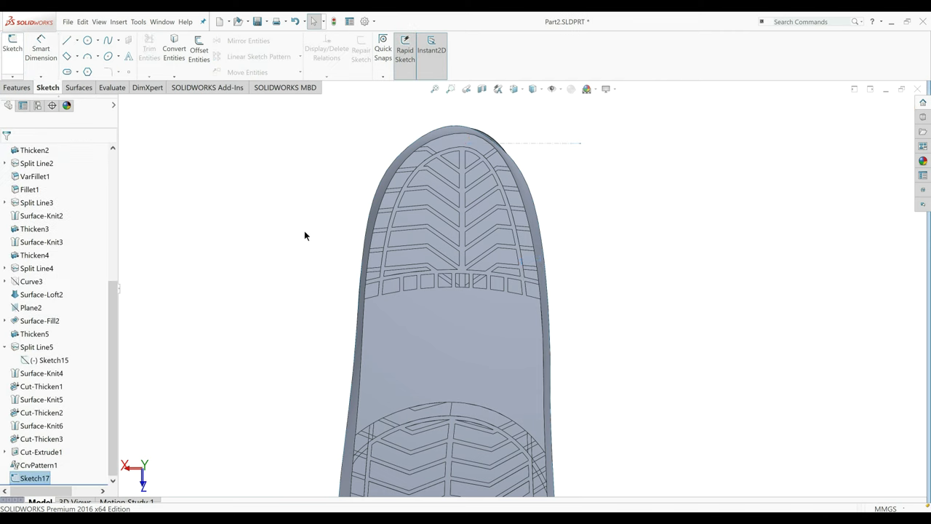
mouse_move(310, 231)
middle_down()
mouse_move(329, 232)
mouse_move(333, 258)
middle_up()
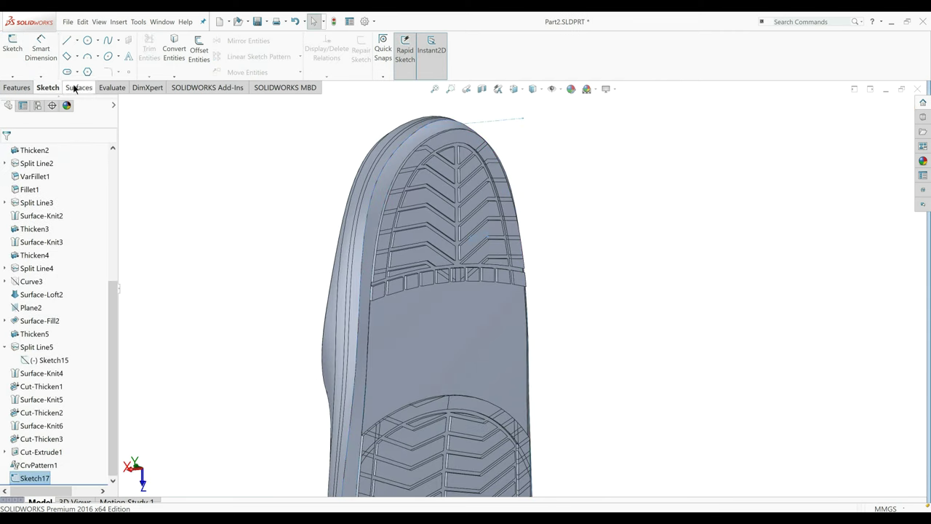
click(17, 88)
click(160, 52)
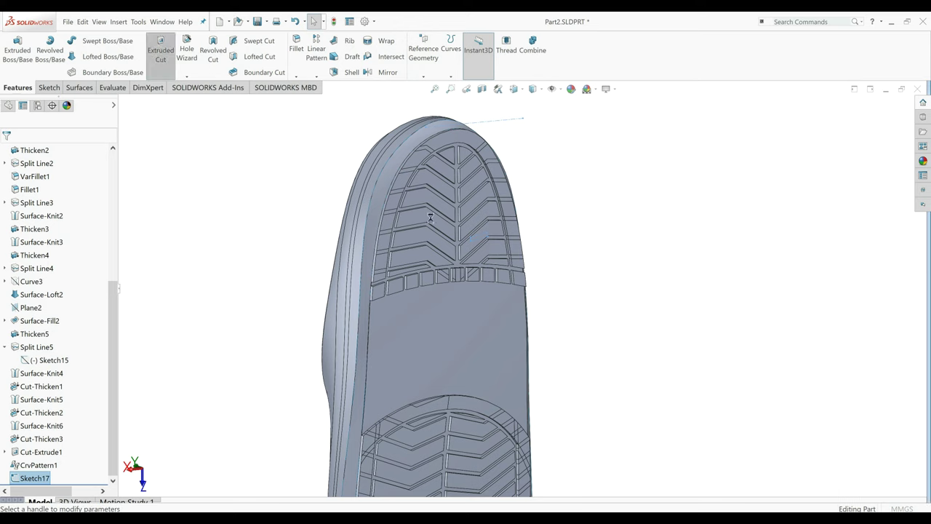
click(63, 181)
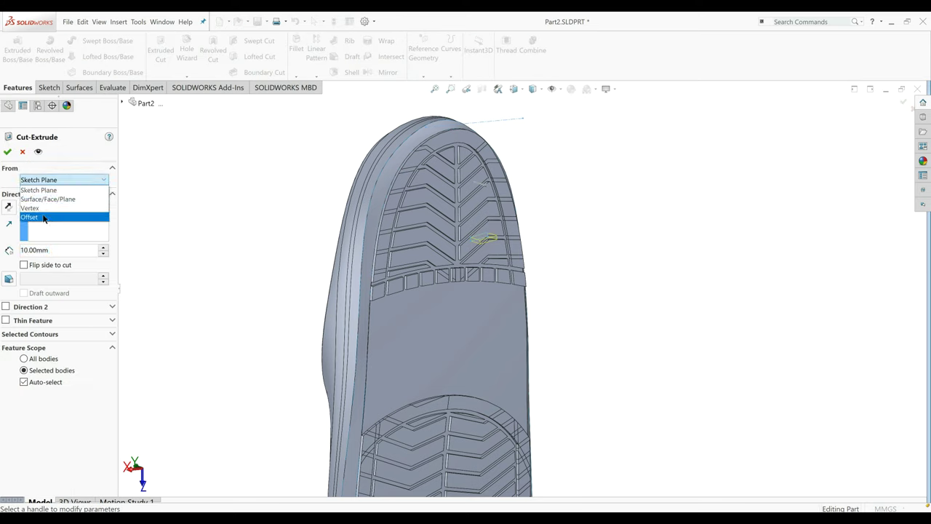
click(40, 216)
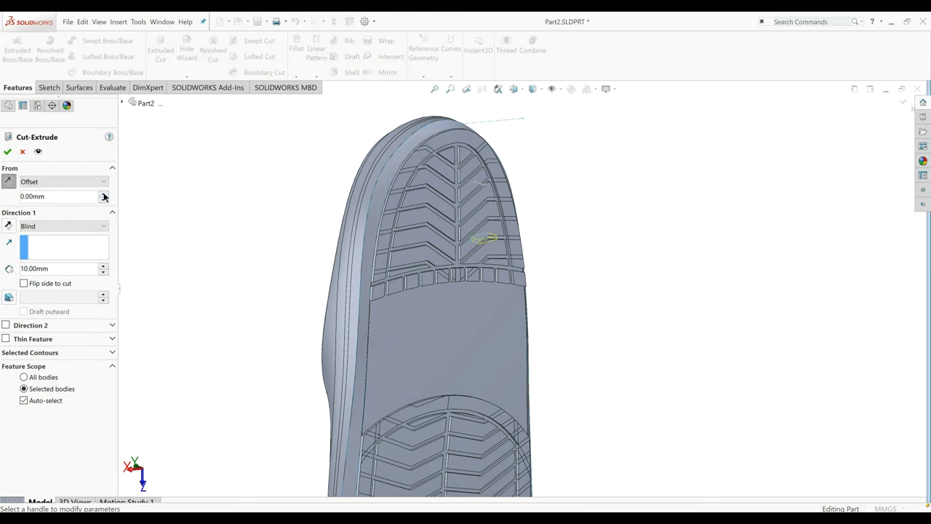
click(103, 193)
click(103, 194)
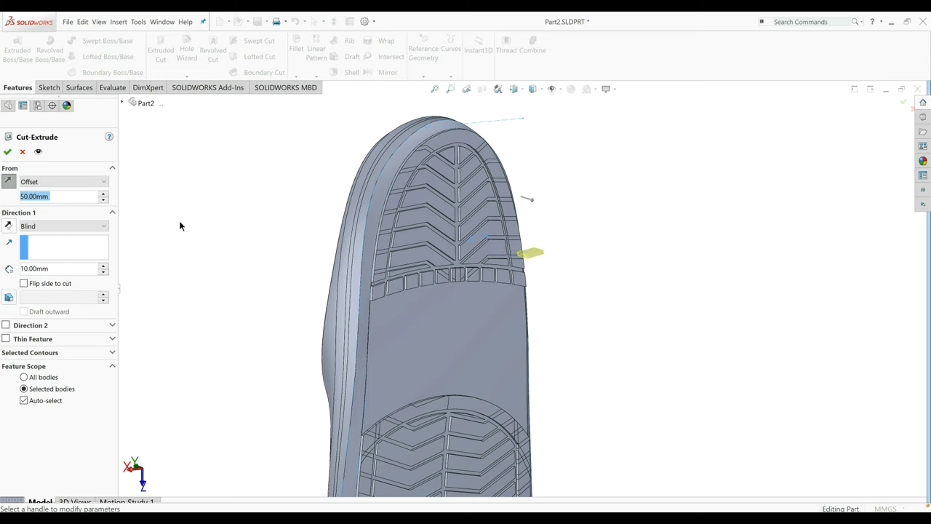
middle_drag(179, 225, 212, 235)
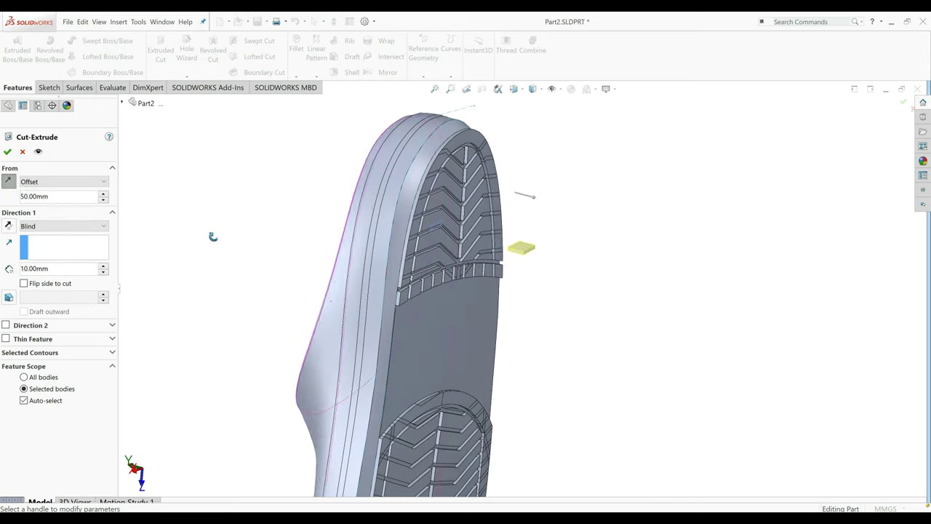
End the cut Up To Surface at the sole face and apply it as Cut-Extrude2.
click(61, 229)
click(50, 274)
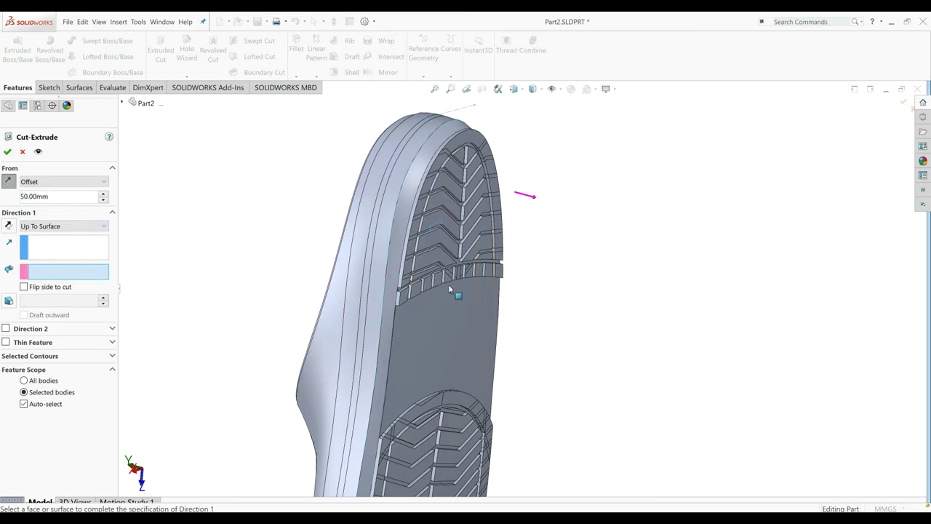
click(486, 263)
middle_drag(554, 287, 166, 184)
click(7, 150)
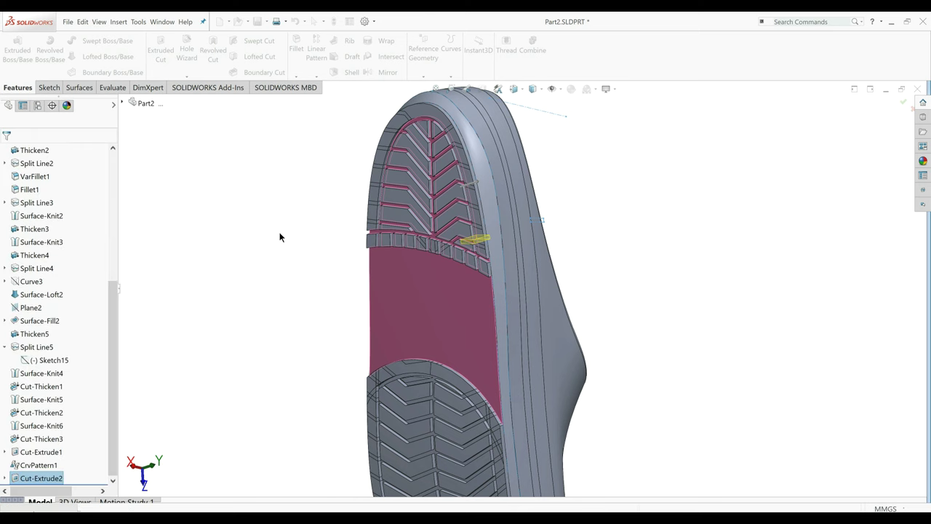
middle_drag(296, 211, 446, 195)
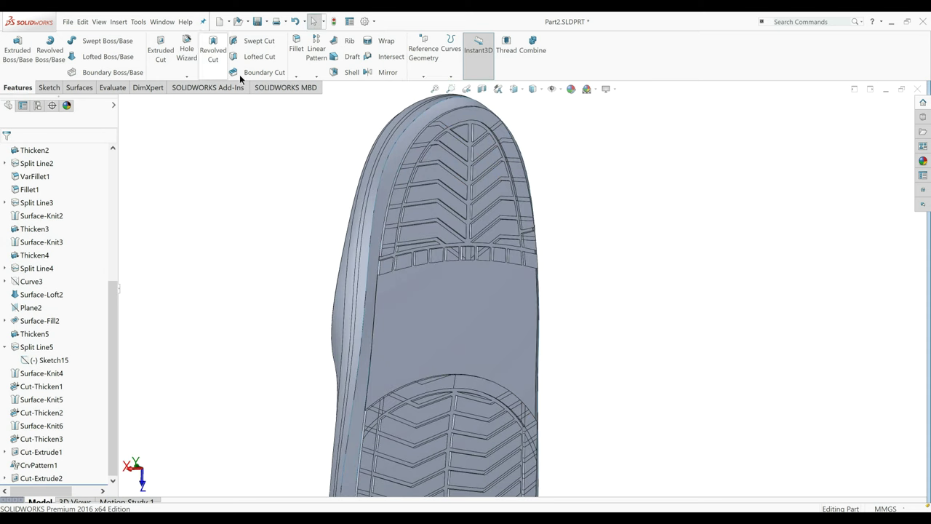
Show Sketch15's guide curves, tilt the sole view, and bring up the pattern type list.
right_click(55, 360)
click(102, 343)
click(208, 266)
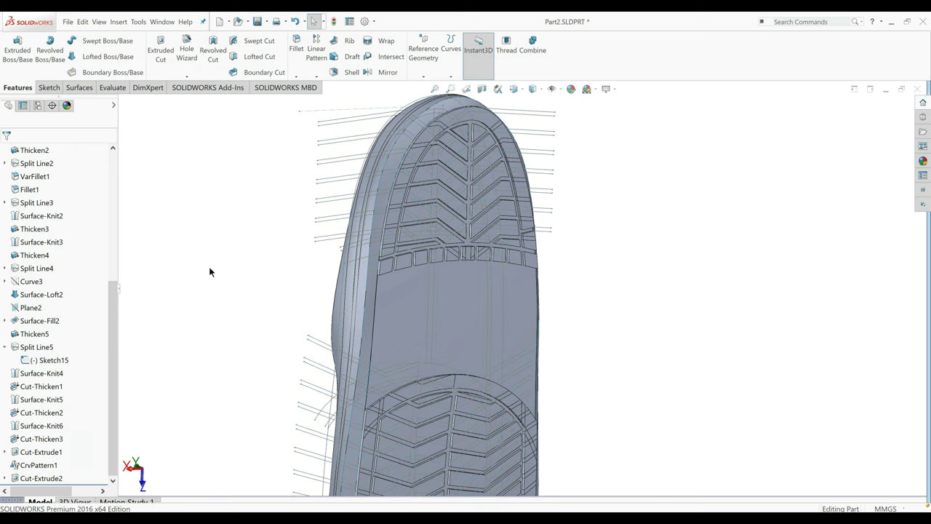
mouse_move(208, 266)
middle_down()
mouse_move(197, 239)
mouse_move(237, 223)
middle_up()
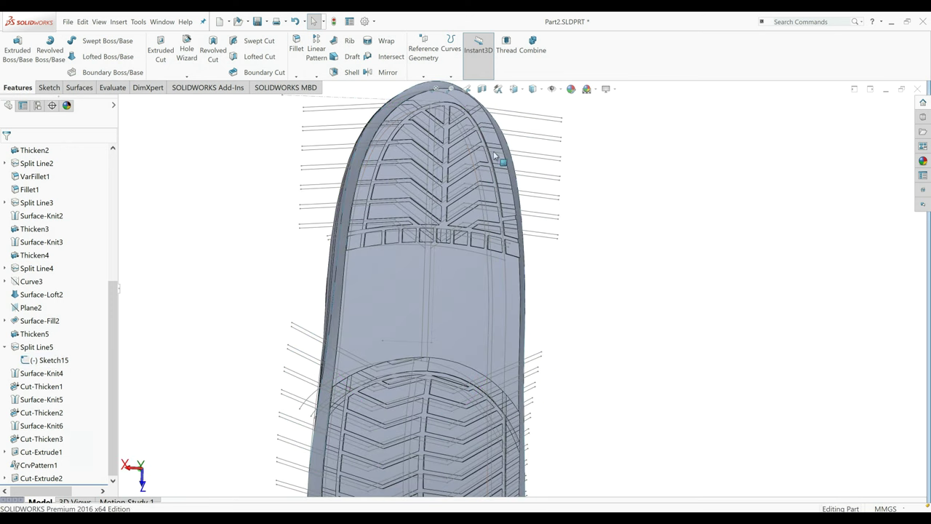
mouse_move(564, 273)
middle_down()
mouse_move(557, 266)
mouse_move(557, 276)
middle_up()
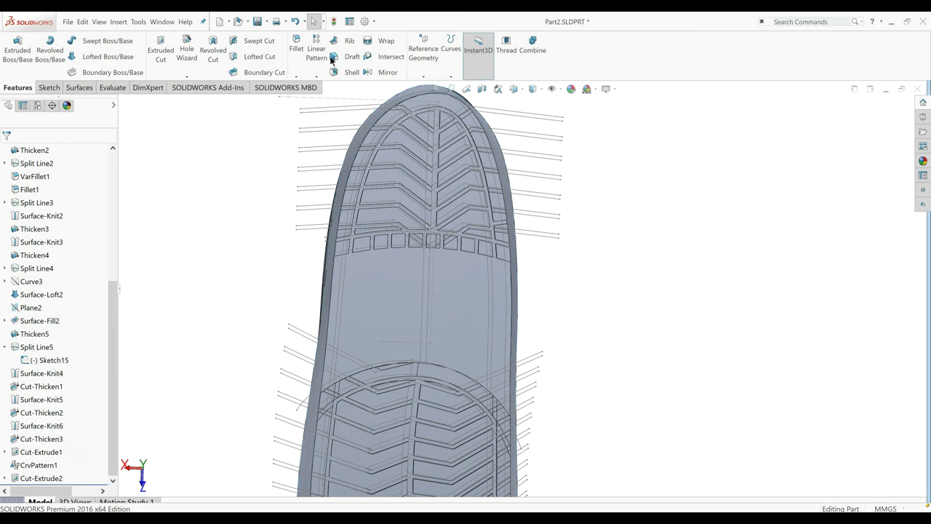
click(317, 78)
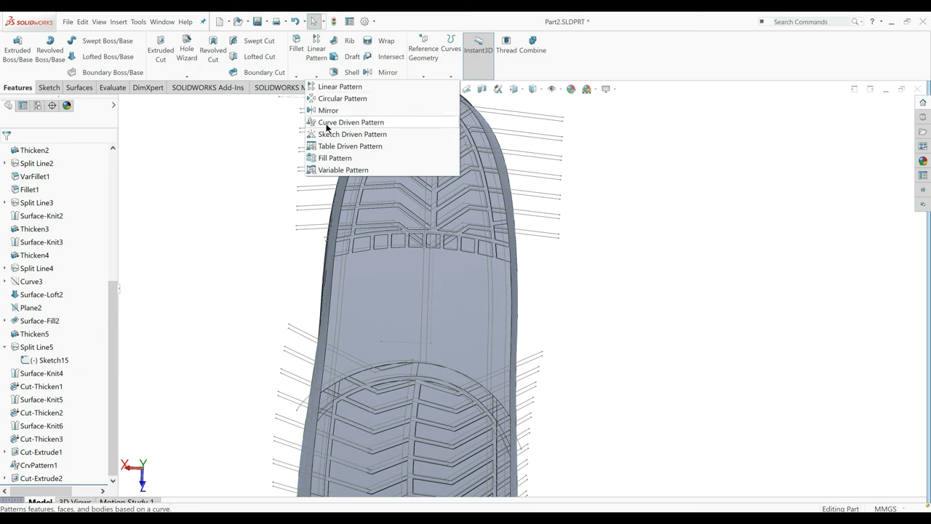
Curve-pattern Cut-Extrude2 along Spline6 of Sketch15, 7 instances 9 mm apart.
click(342, 122)
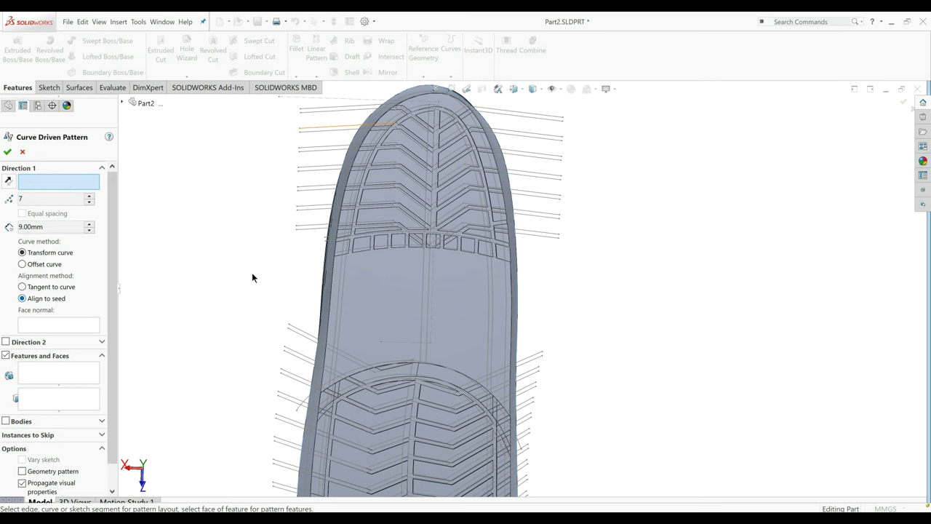
click(488, 296)
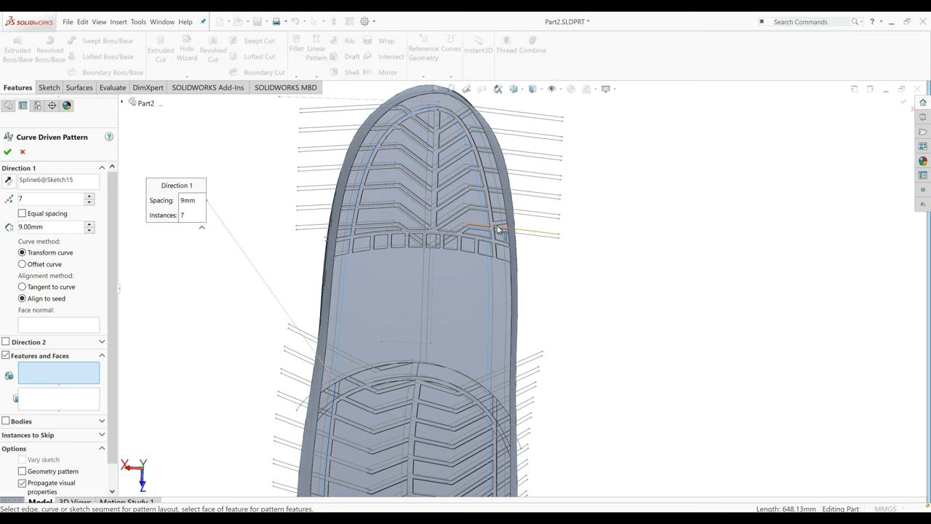
scroll(499, 229, down, 5)
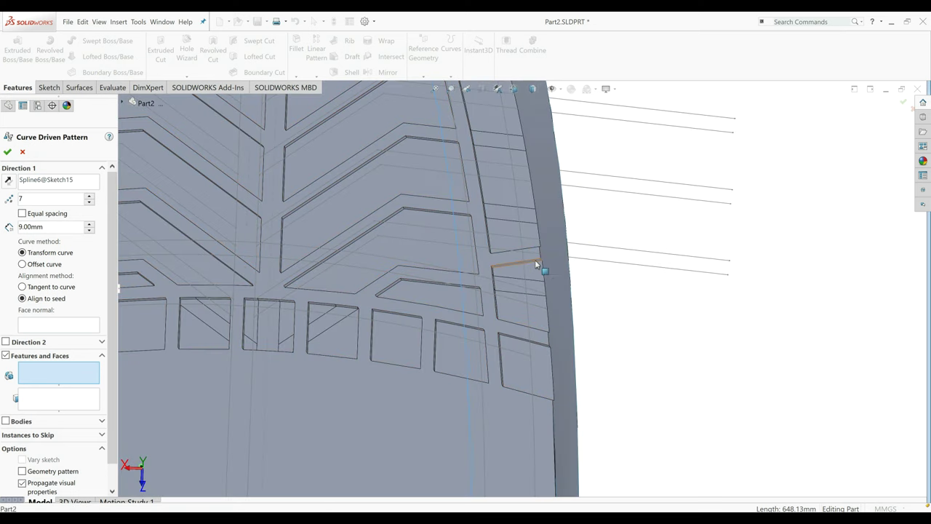
click(535, 260)
scroll(505, 298, up, 5)
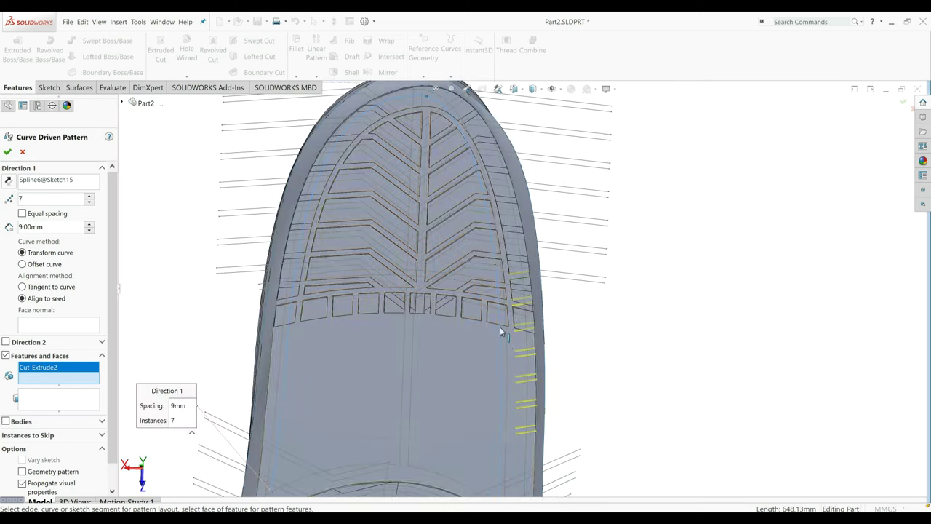
scroll(488, 358, down, 1)
scroll(491, 358, up, 2)
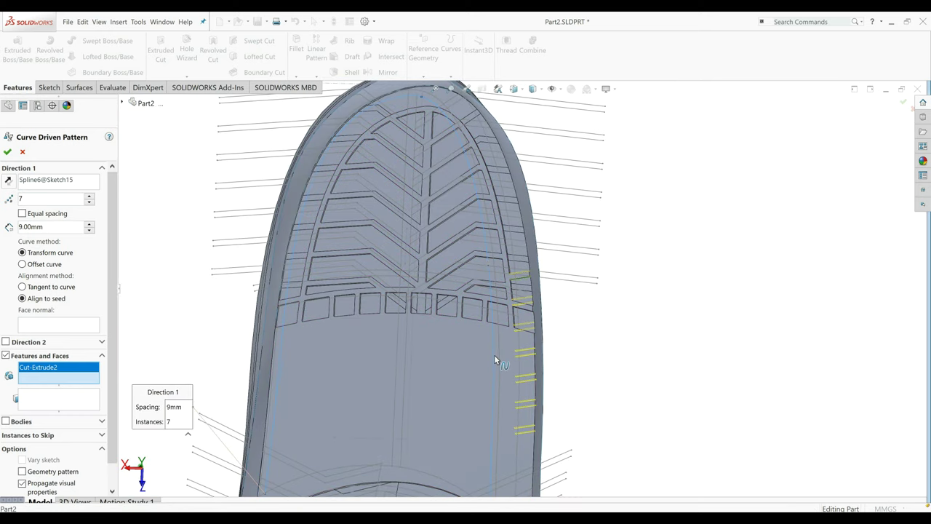
scroll(494, 355, up, 2)
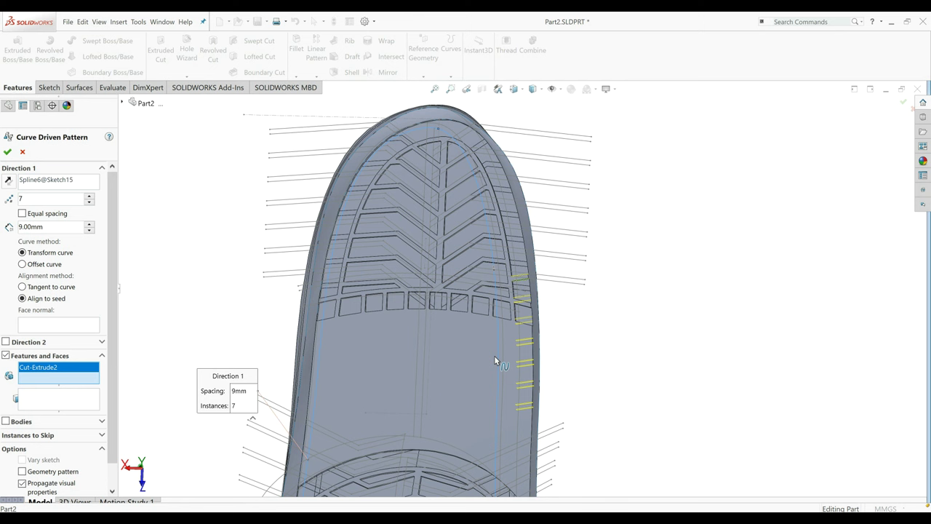
click(22, 153)
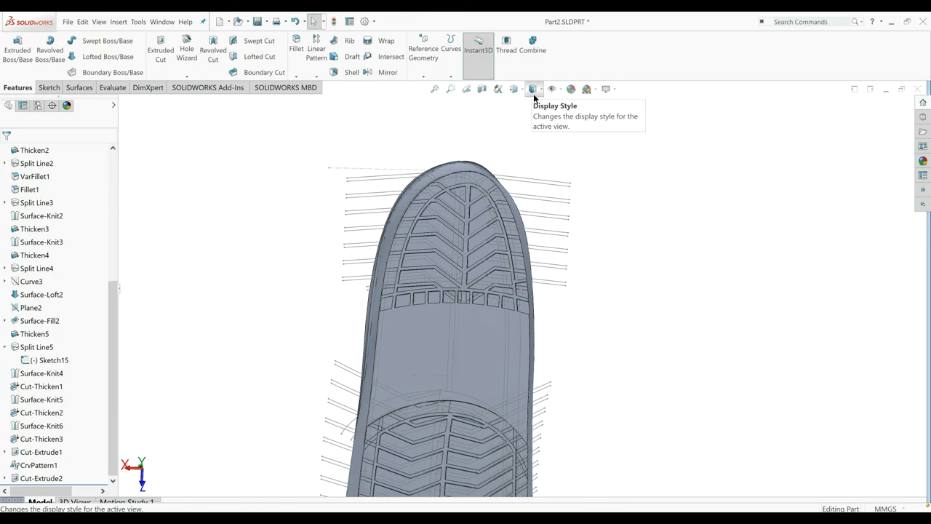
Face the Top Plane from the sole side and start a new sketch on it.
scroll(34, 291, up, 6)
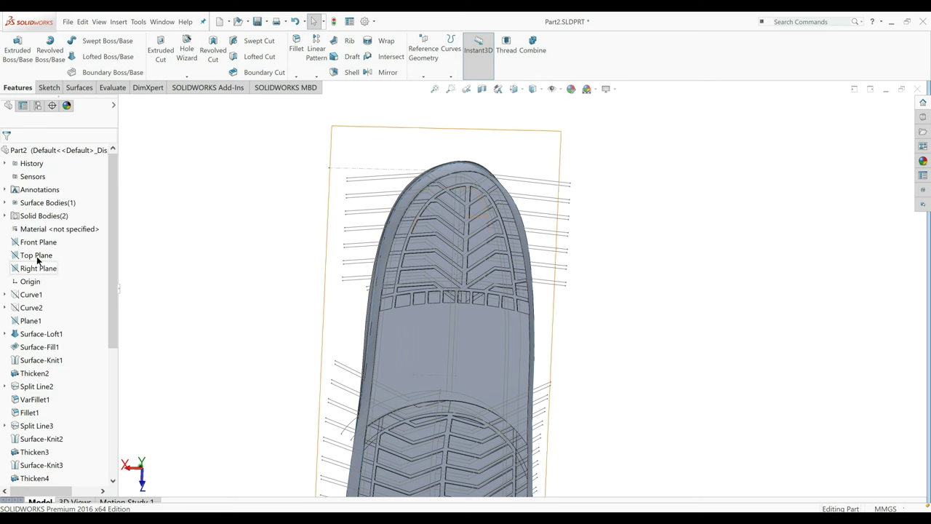
click(38, 256)
click(76, 248)
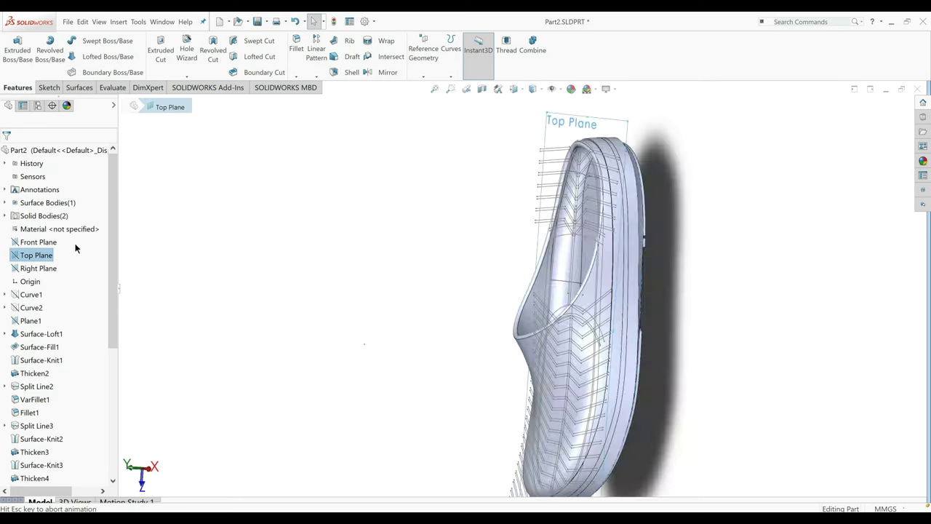
key(ctrl+8)
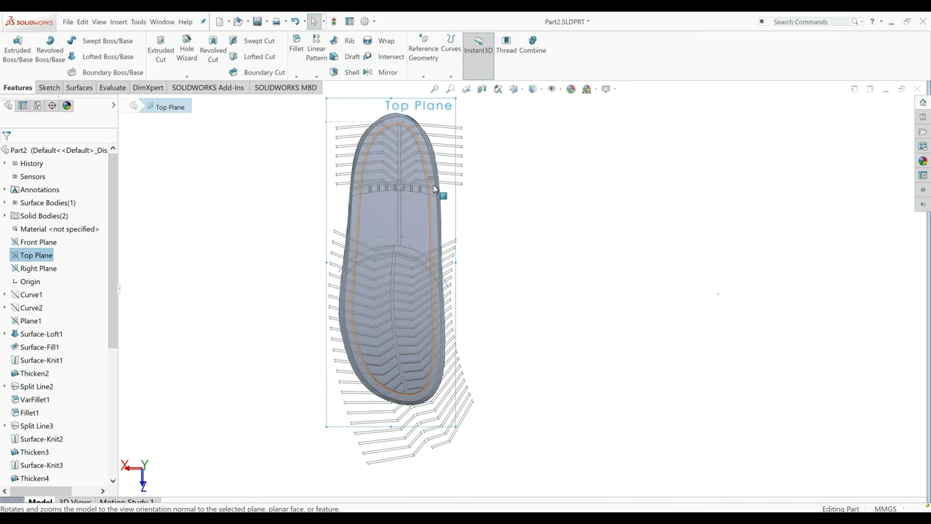
scroll(436, 237, down, 3)
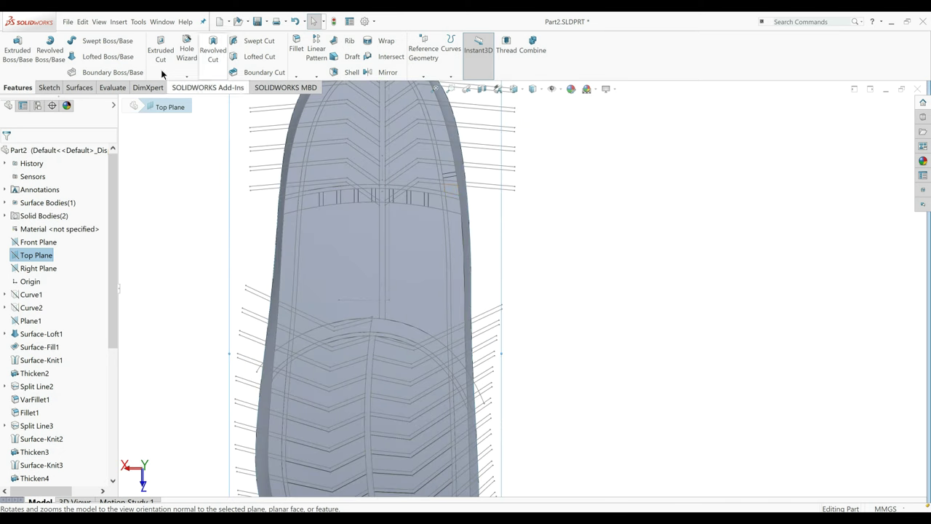
click(49, 87)
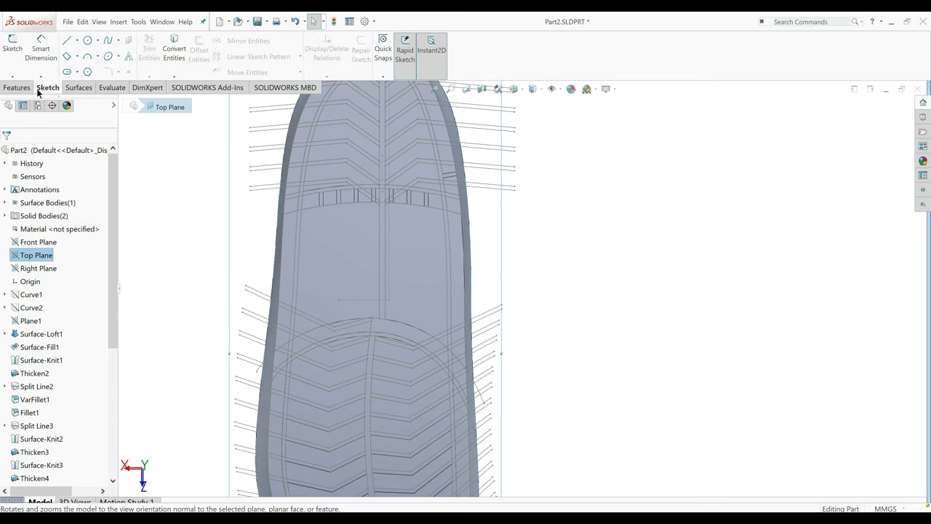
click(13, 50)
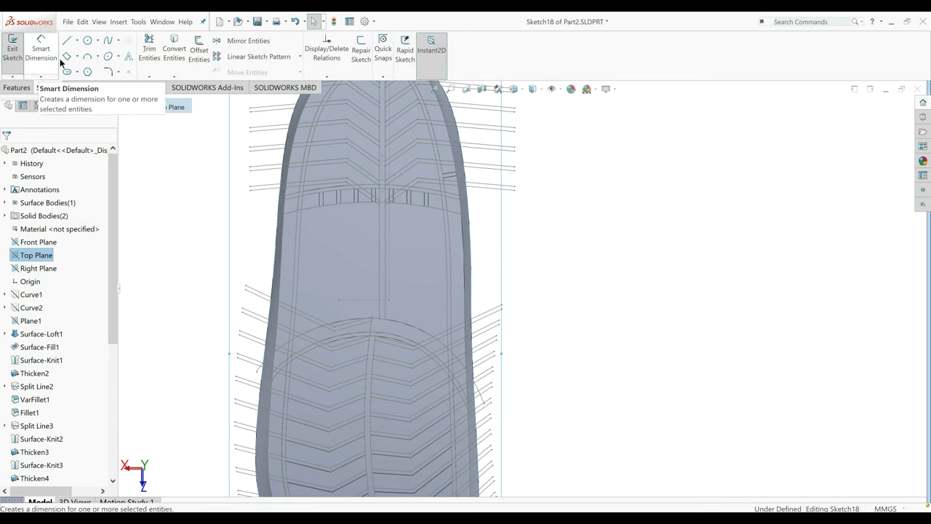
Offset the sole's outer edge 3.5 mm inward and exit the sketch.
click(464, 267)
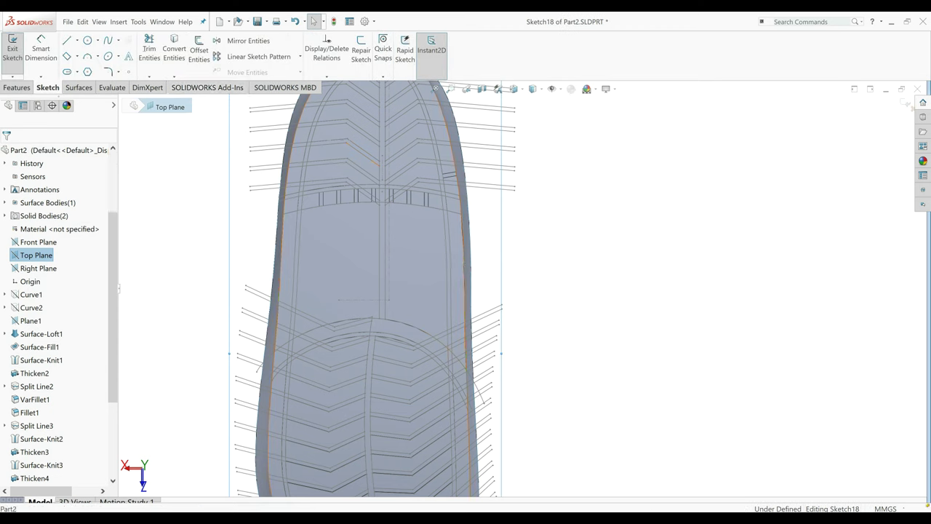
click(199, 49)
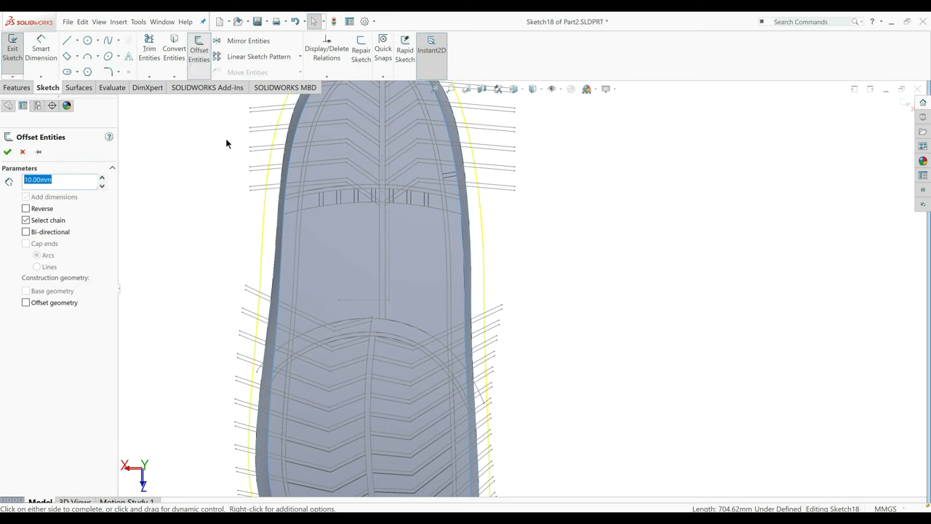
click(26, 208)
text(3.5)
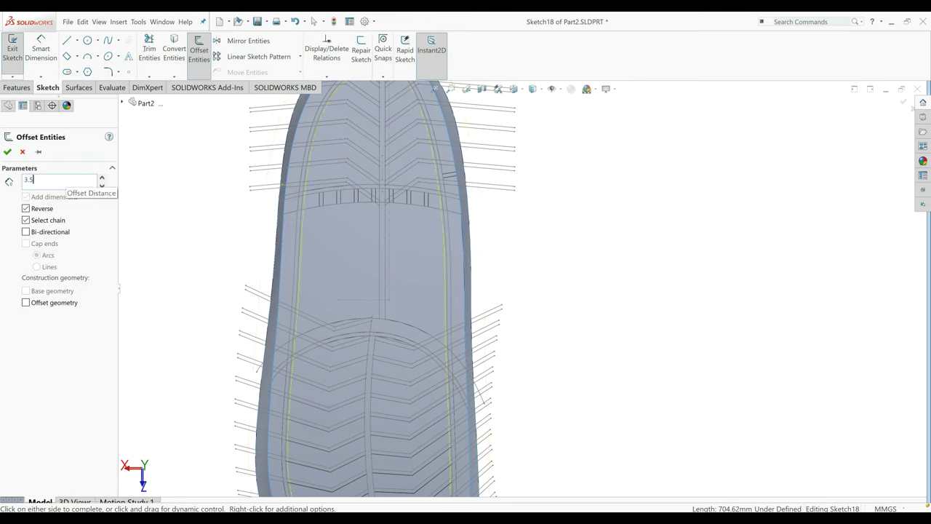
key(Return)
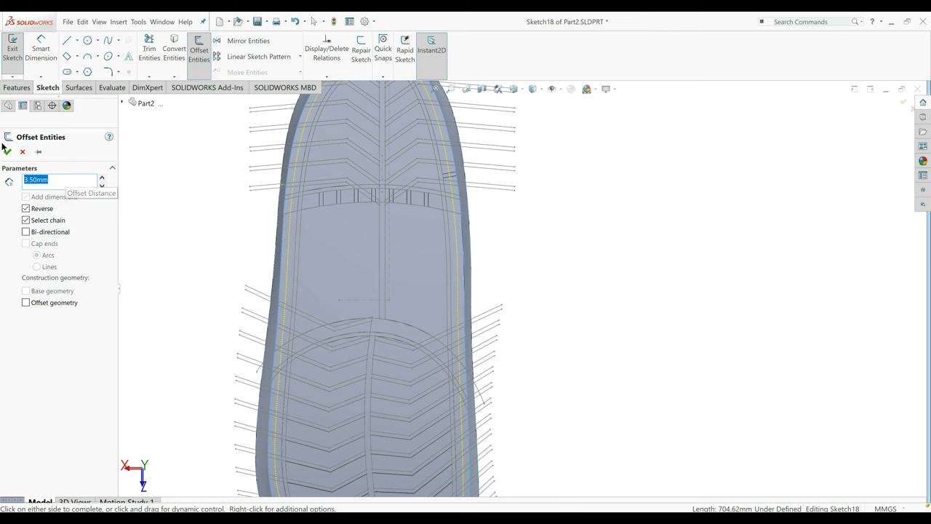
click(7, 152)
click(10, 70)
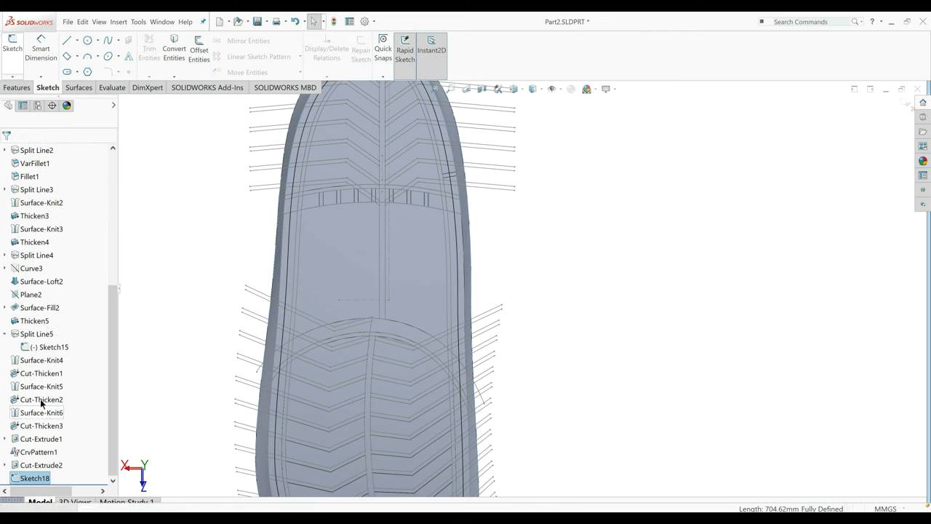
right_click(46, 347)
Hide Sketch15 and start a Curve Driven Pattern of Cut-Extrude2 along Sketch18's Spline5.
click(52, 337)
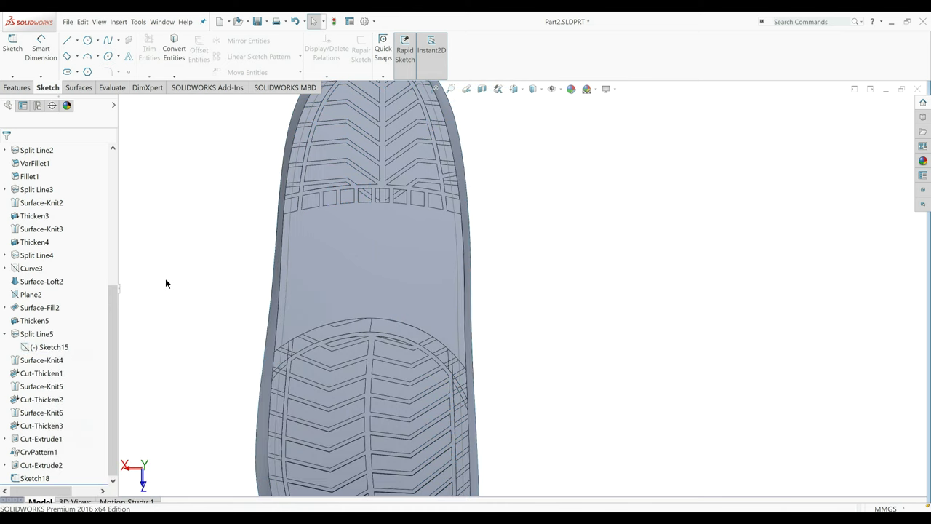
middle_drag(371, 157, 415, 170)
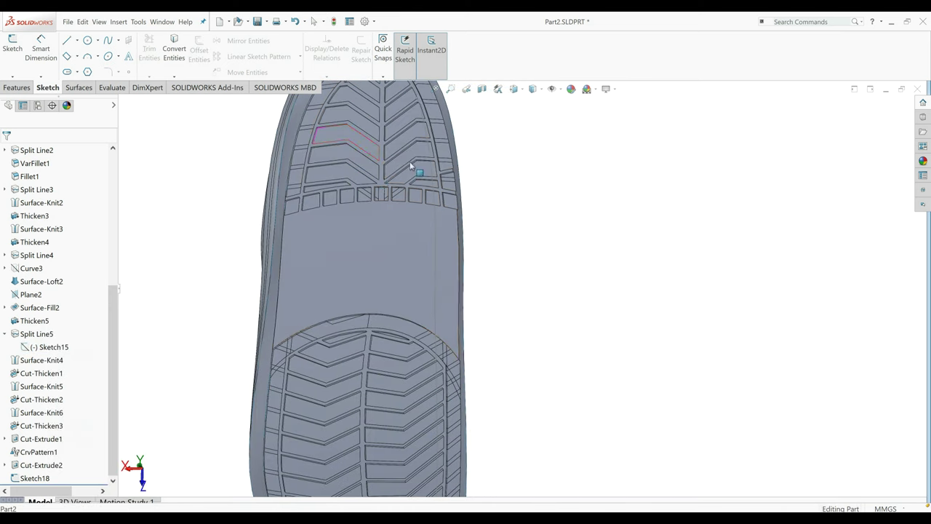
click(15, 88)
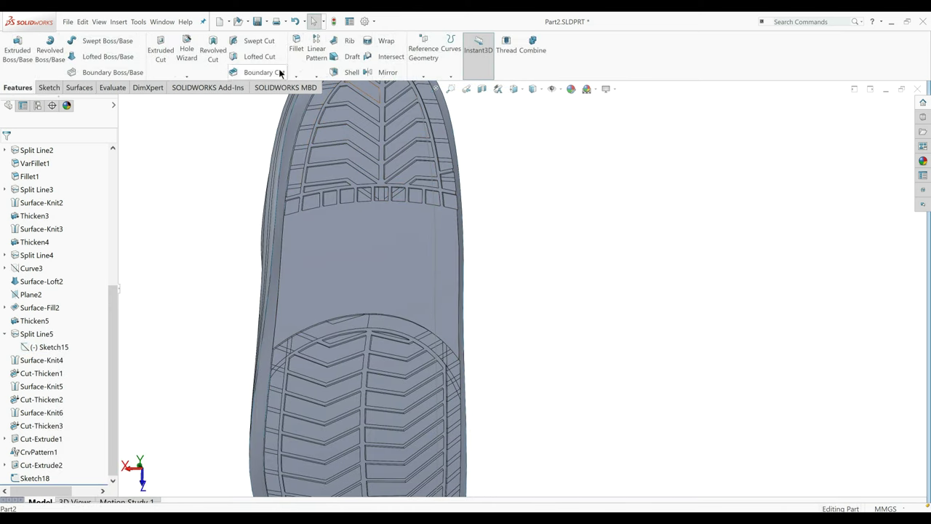
click(315, 79)
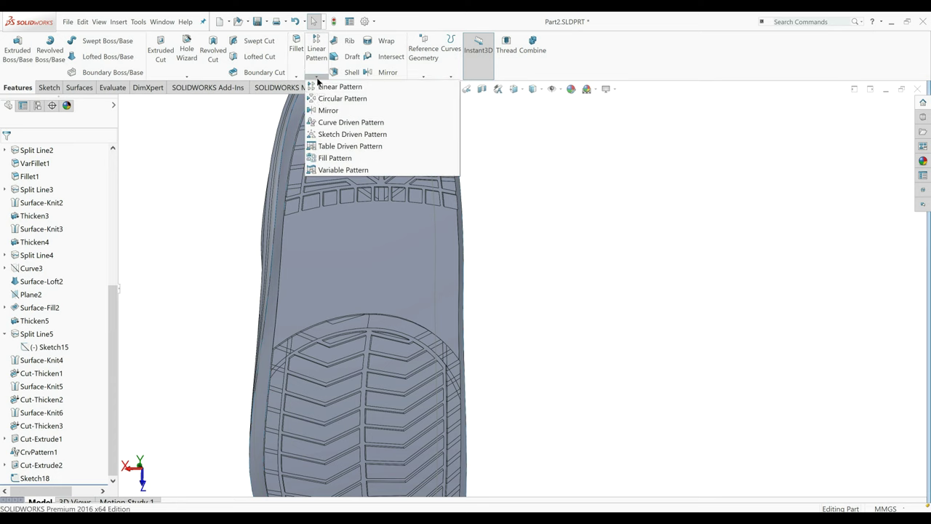
click(342, 122)
click(435, 250)
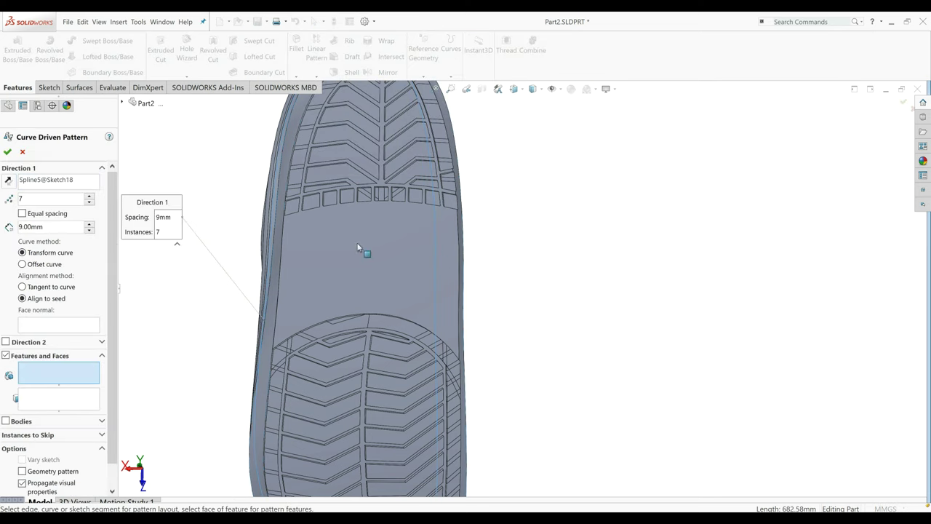
scroll(458, 182, down, 3)
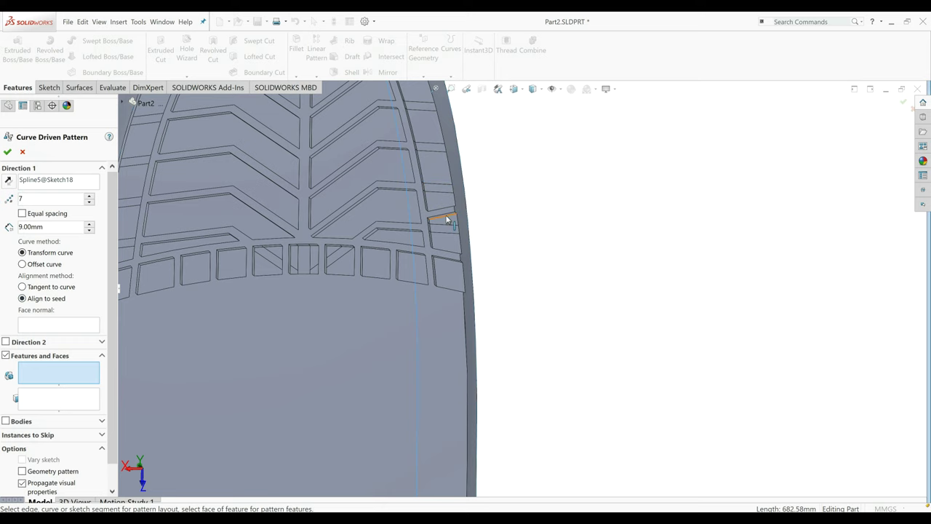
click(447, 219)
scroll(456, 242, up, 2)
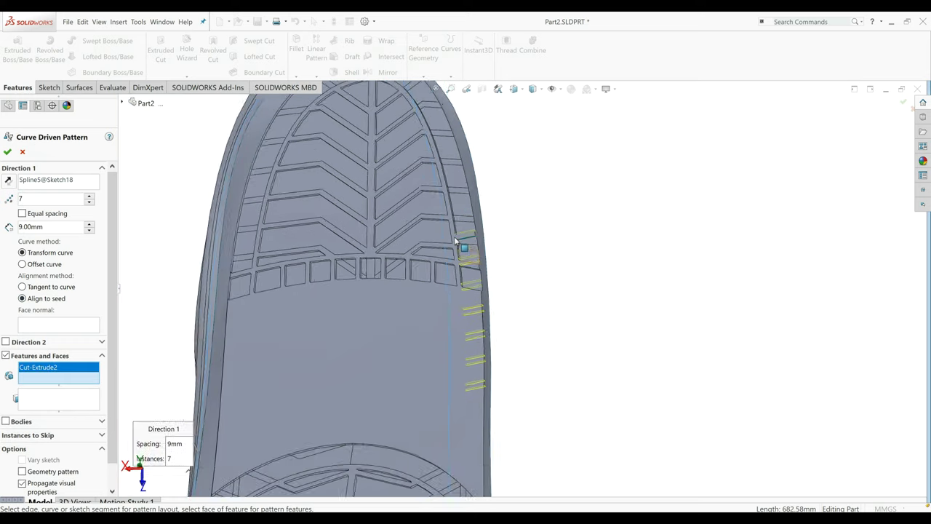
scroll(456, 241, up, 2)
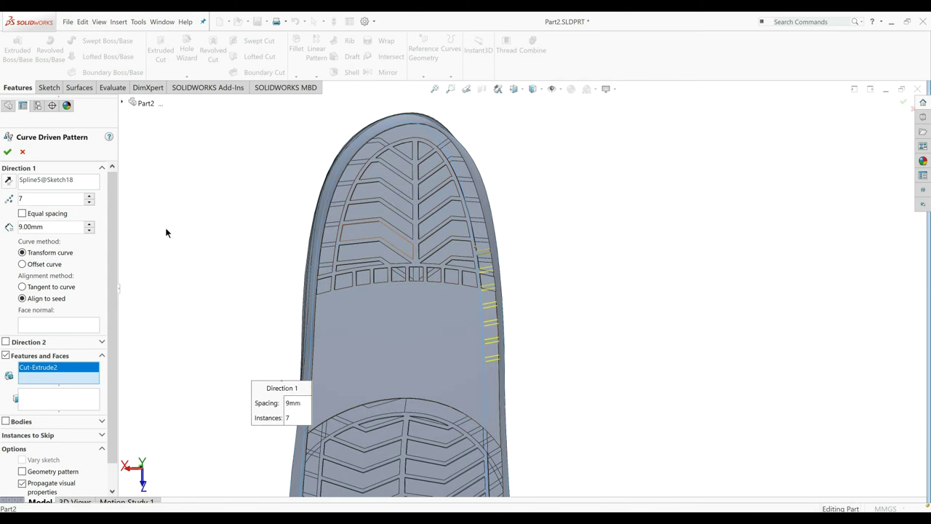
Keep the notches tangent to the curve, reverse toward the toe, and raise the instance count.
click(30, 288)
click(10, 181)
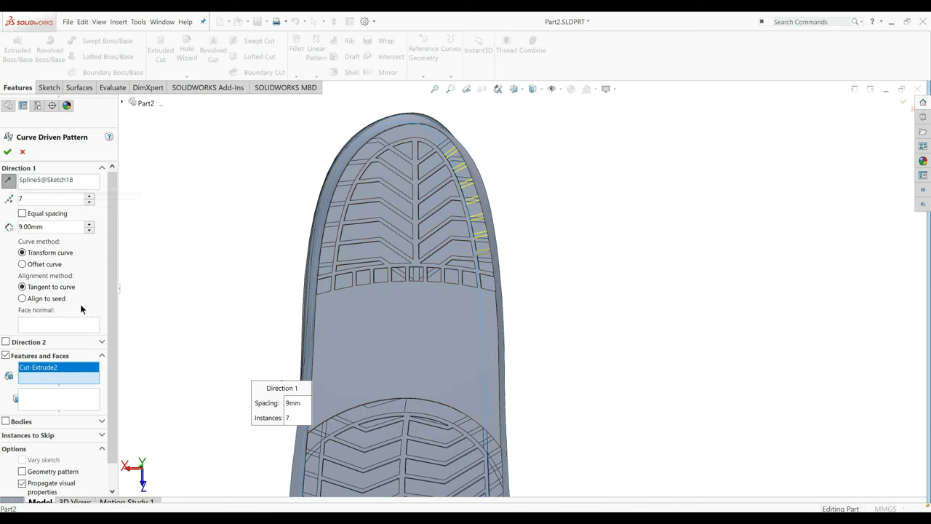
click(88, 195)
click(88, 196)
click(88, 195)
click(88, 196)
click(88, 196)
click(88, 195)
click(88, 196)
click(88, 196)
click(88, 196)
click(88, 195)
click(88, 196)
click(88, 196)
click(88, 196)
click(88, 196)
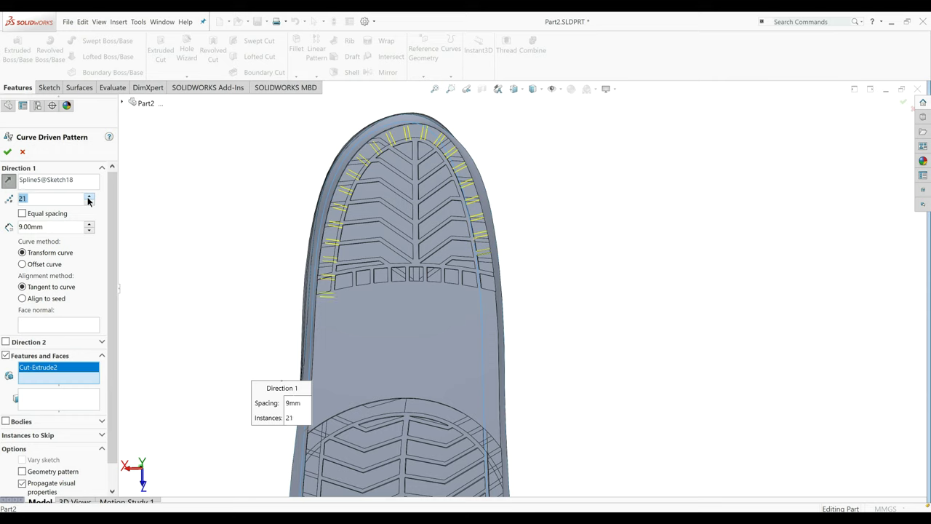
click(88, 196)
Set the notch spacing to 10.5 mm with 16 instances and confirm the pattern.
key(Tab)
text(10.5)
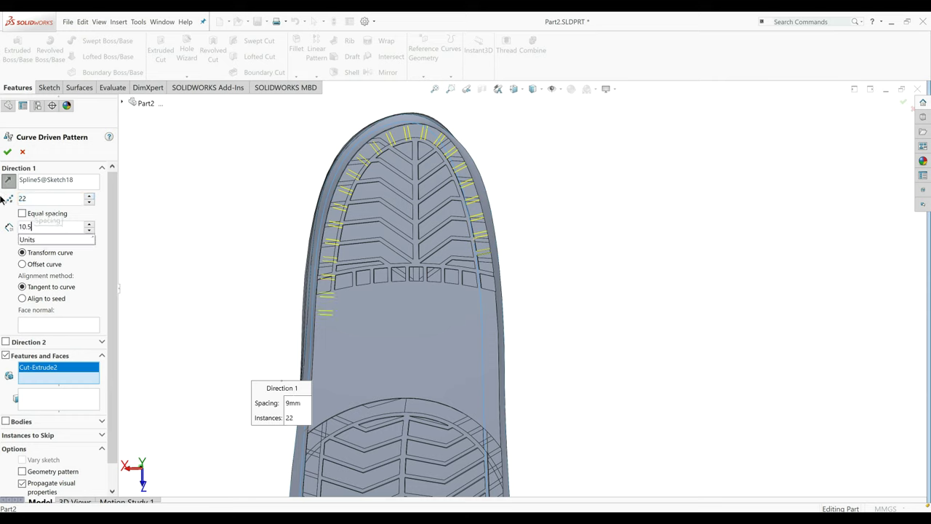
key(Return)
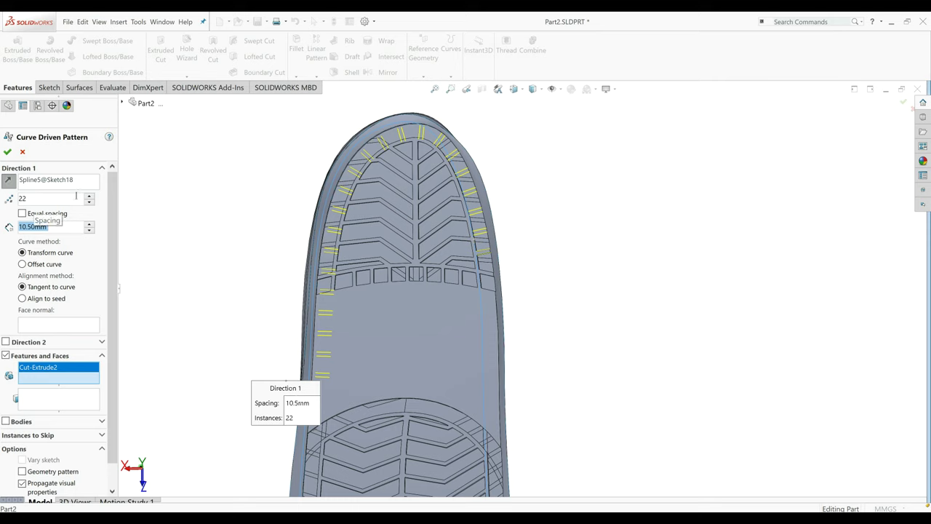
click(89, 201)
click(89, 201)
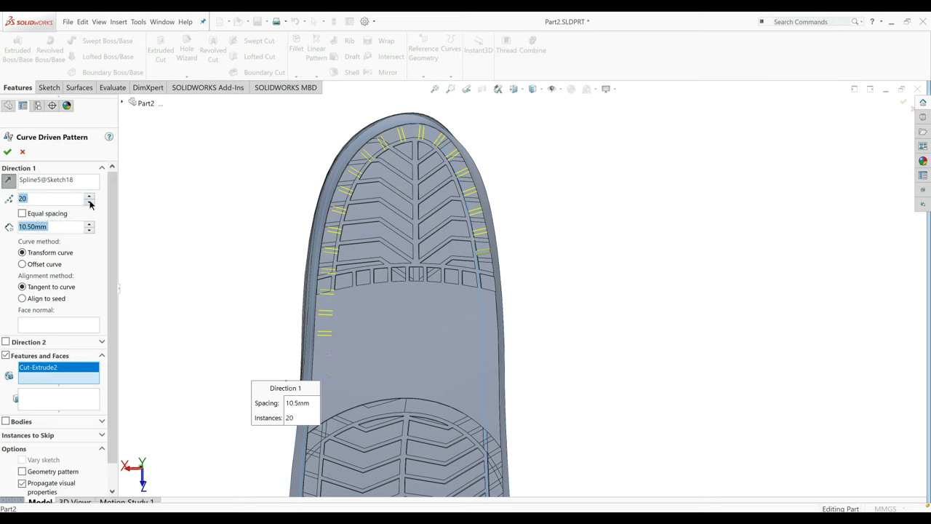
click(89, 201)
click(89, 201)
click(89, 201)
click(89, 202)
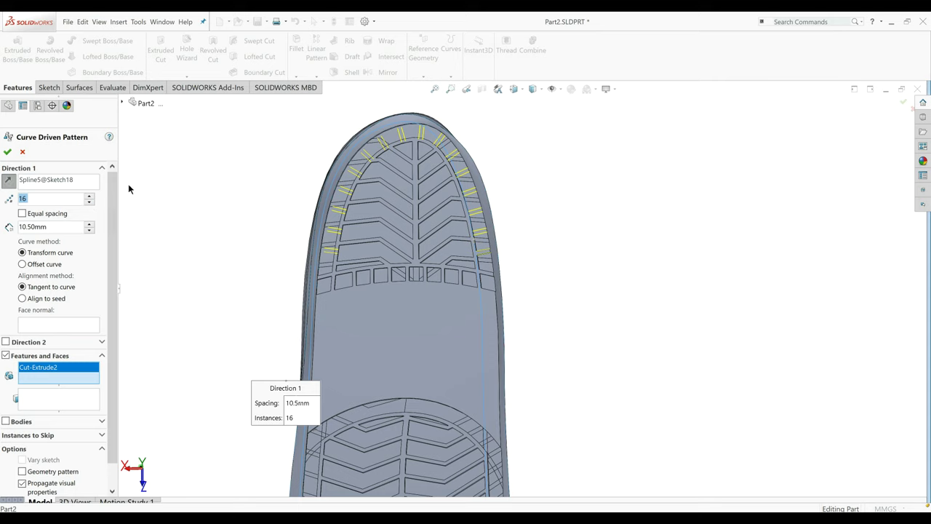
click(8, 151)
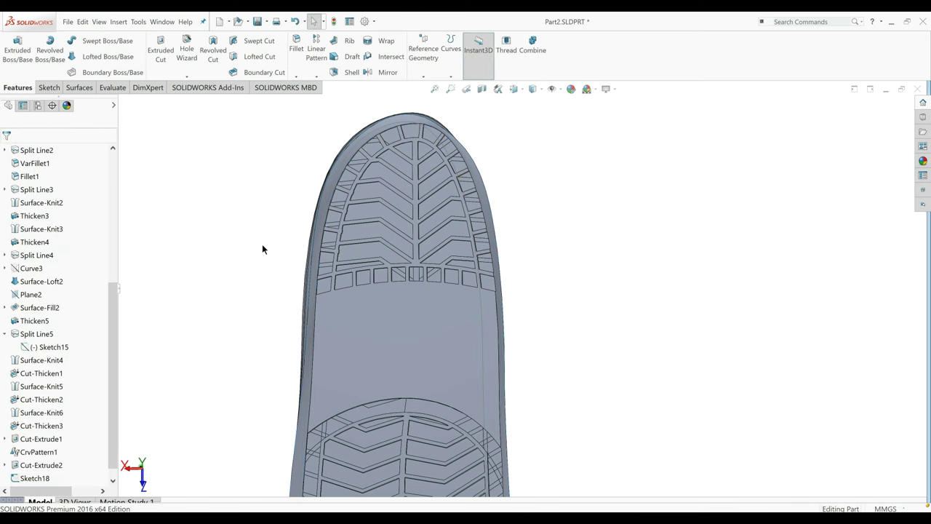
Orbit and zoom around the sole to inspect the notches ringing its rounded end.
middle_drag(259, 239, 408, 97)
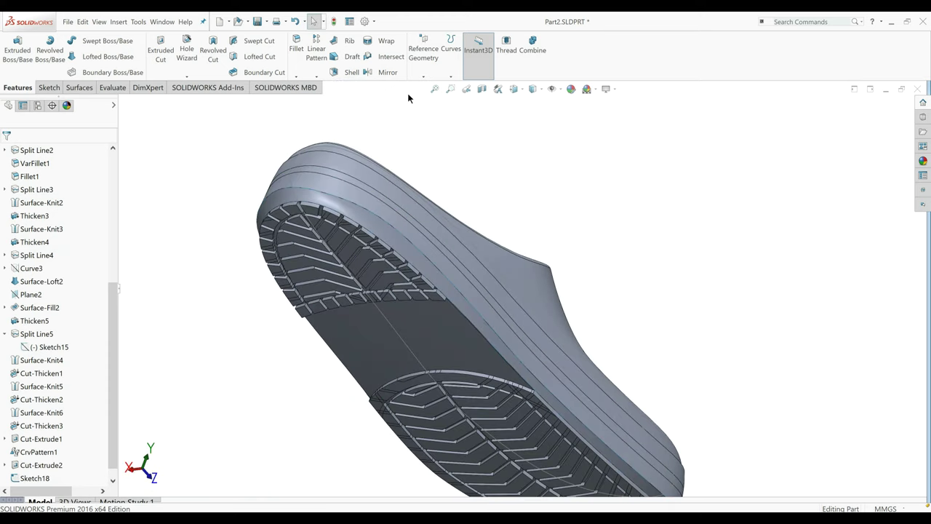
middle_drag(407, 148, 586, 138)
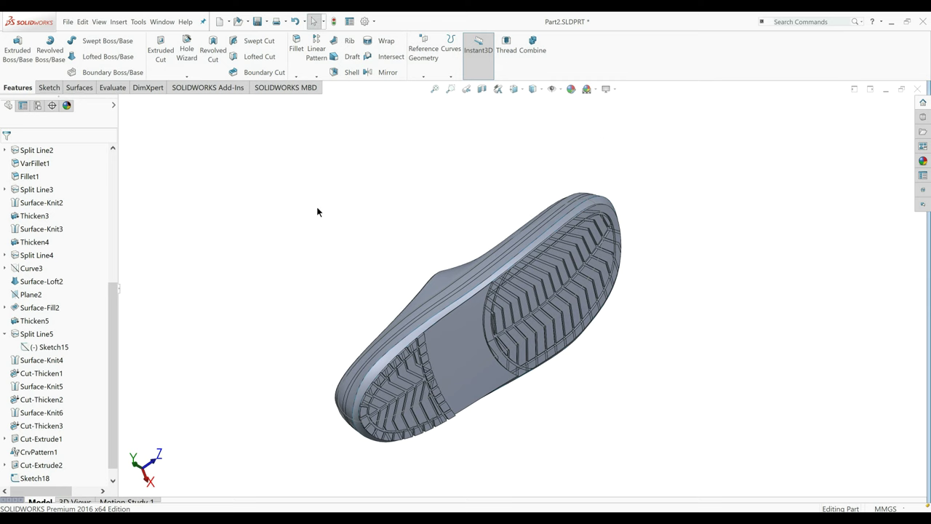
scroll(465, 363, down, 3)
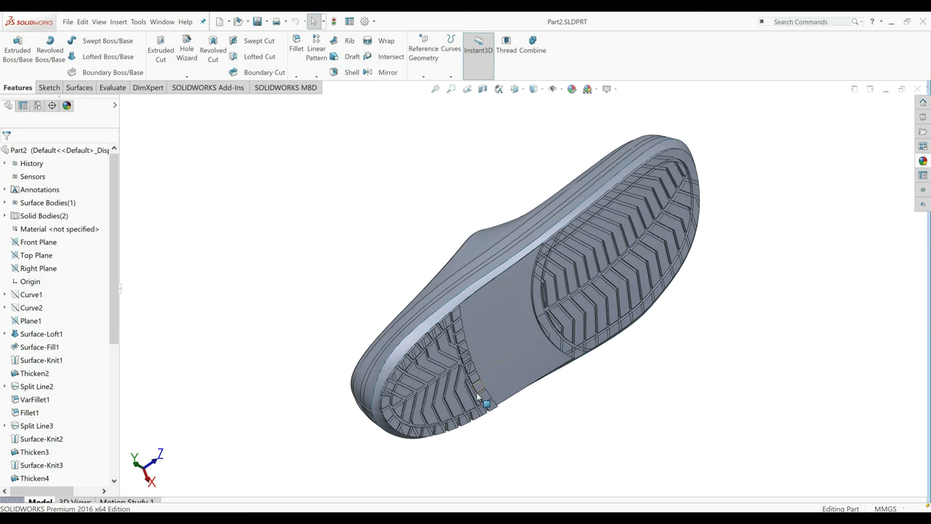
scroll(478, 397, down, 3)
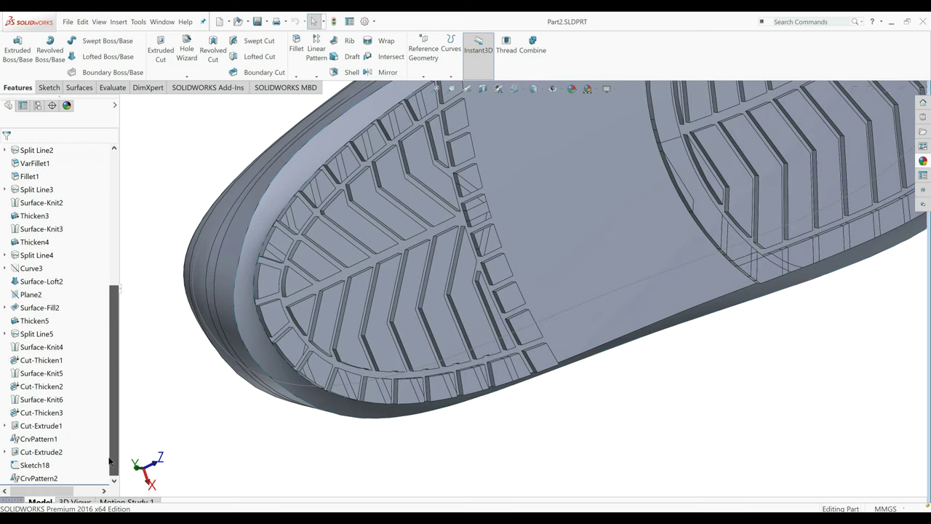
Reopen the Cut-Extrude2 notch sketch for editing and view it face-on.
right_click(38, 452)
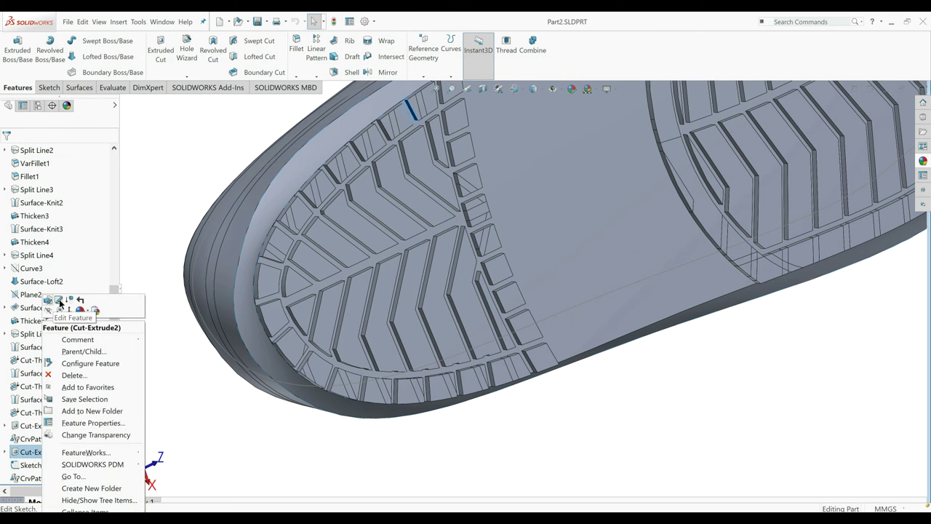
click(61, 301)
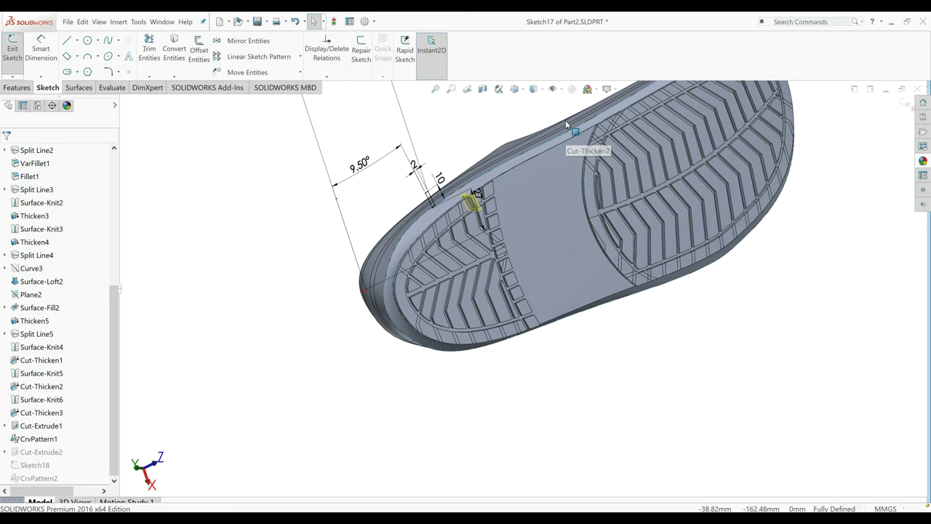
middle_drag(566, 125, 260, 307)
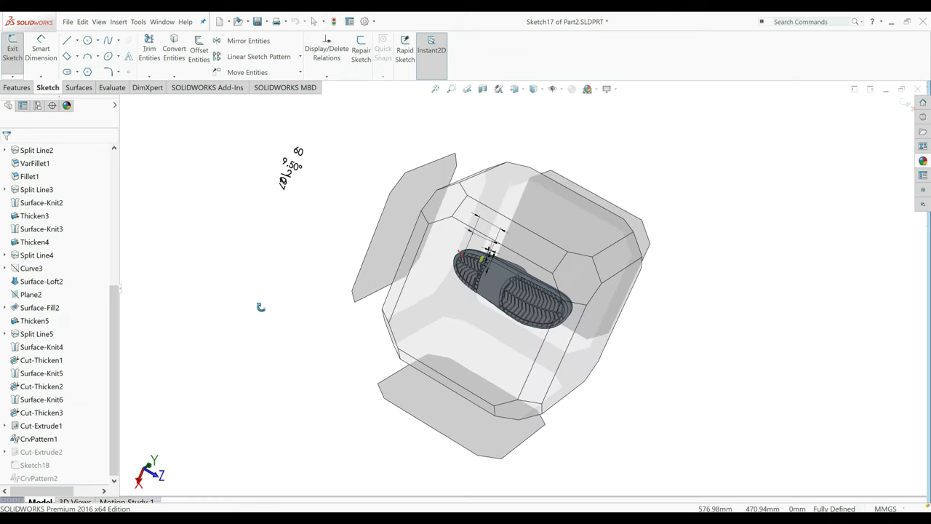
key(ctrl+shift+z)
key(ctrl+shift+z)
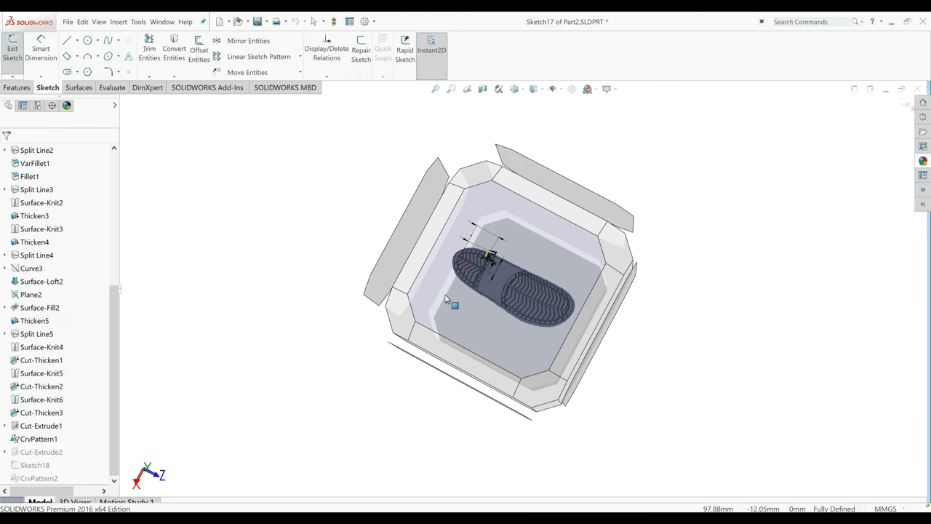
key(ctrl+shift+z)
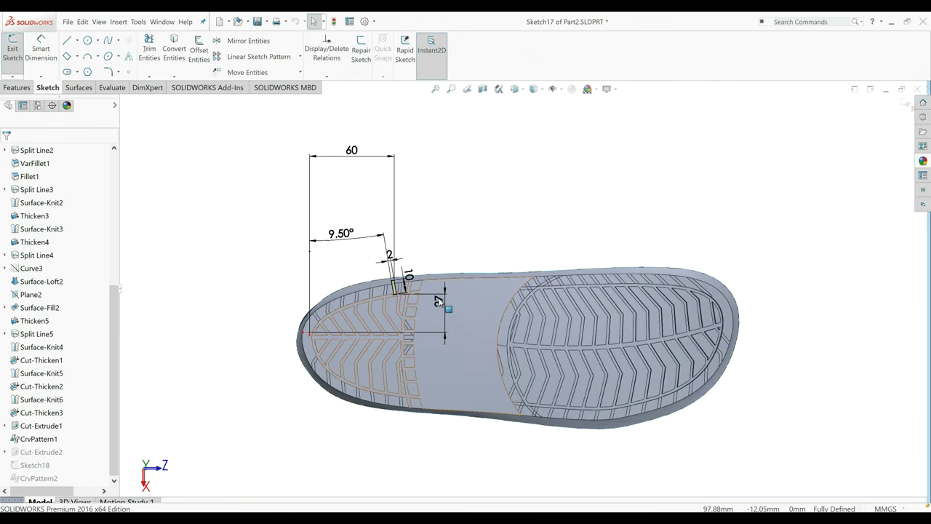
scroll(437, 301, down, 3)
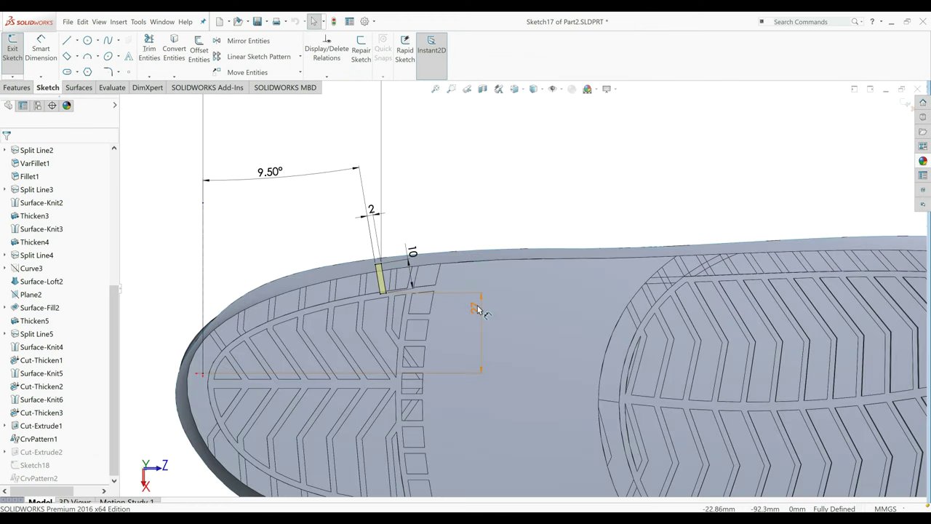
Dimension the notch 26.50 mm from the centreline and exit the sketch.
click(477, 308)
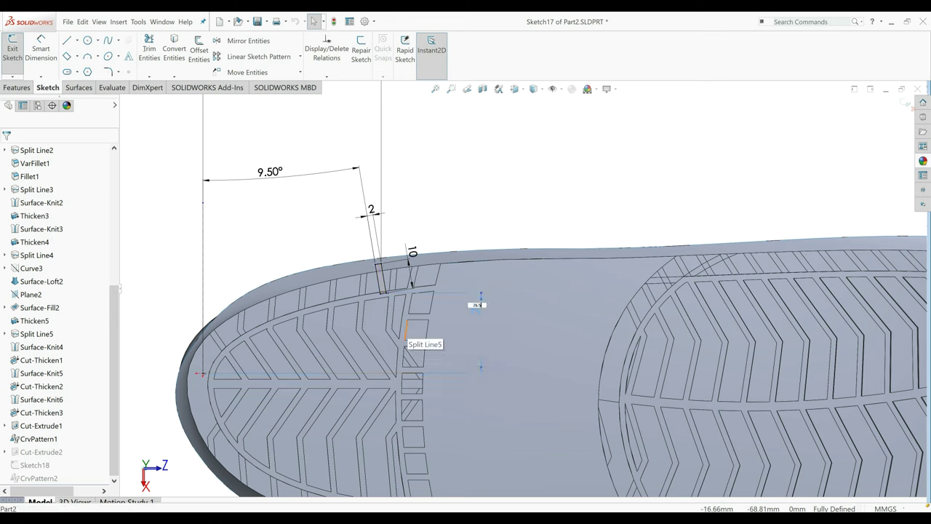
key(Return)
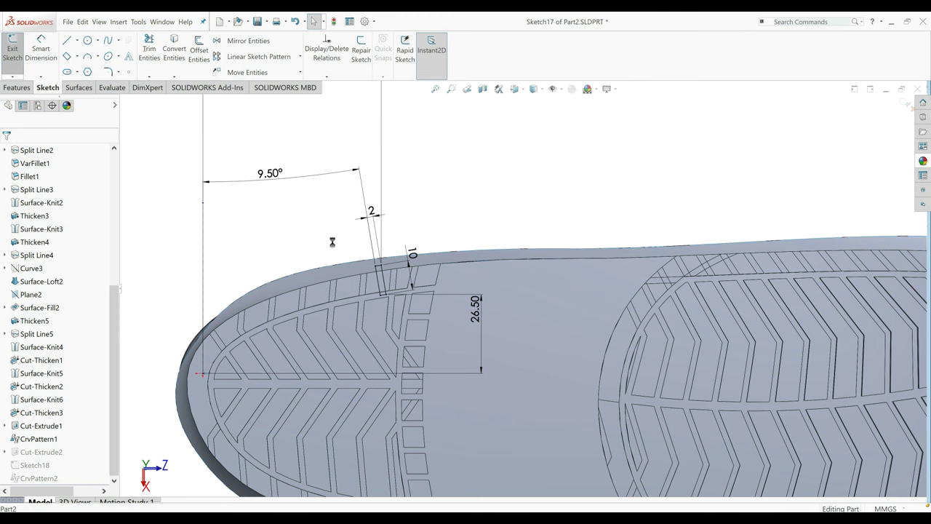
key(ctrl+b)
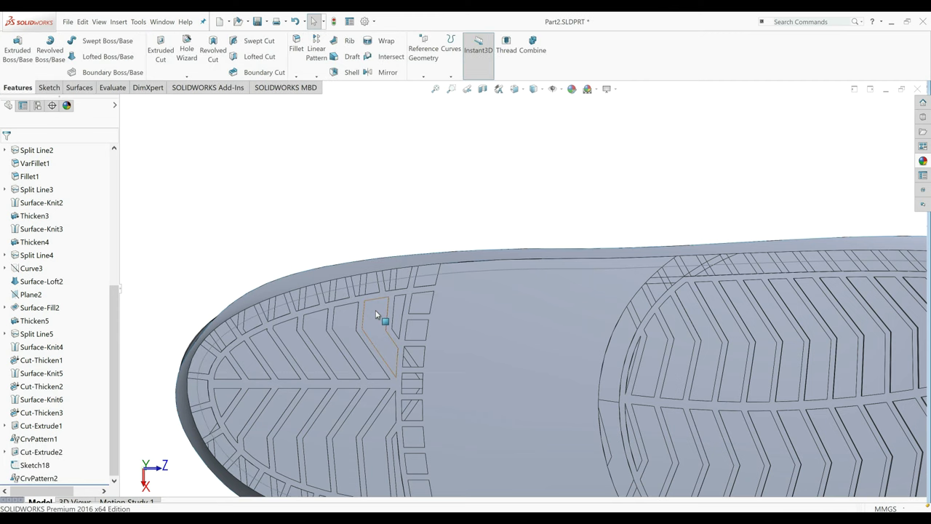
scroll(434, 438, up, 3)
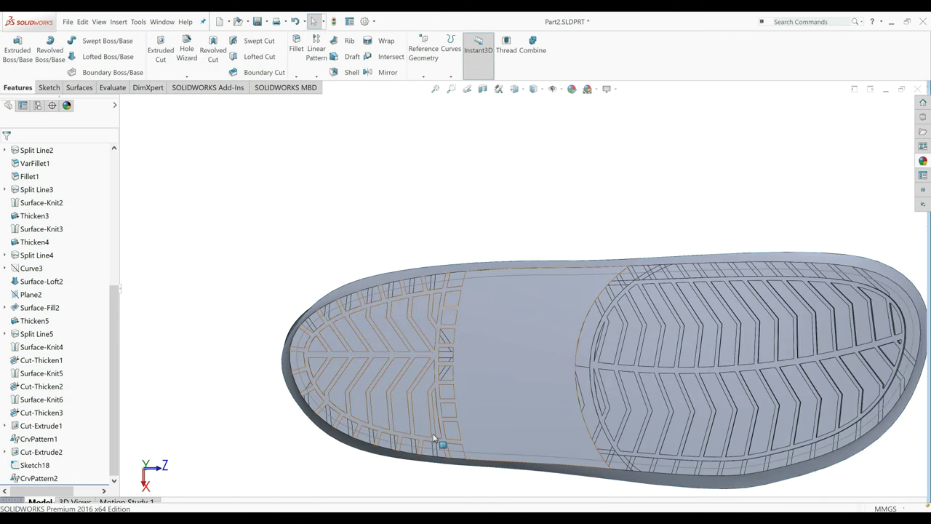
middle_drag(433, 438, 308, 315)
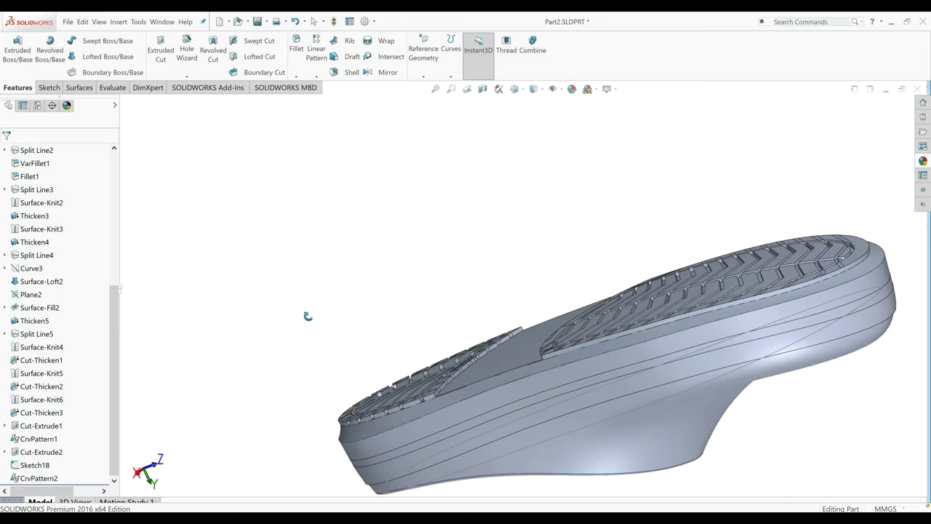
Show Sketch15's tread curves from under Split Line5.
middle_drag(308, 315, 30, 243)
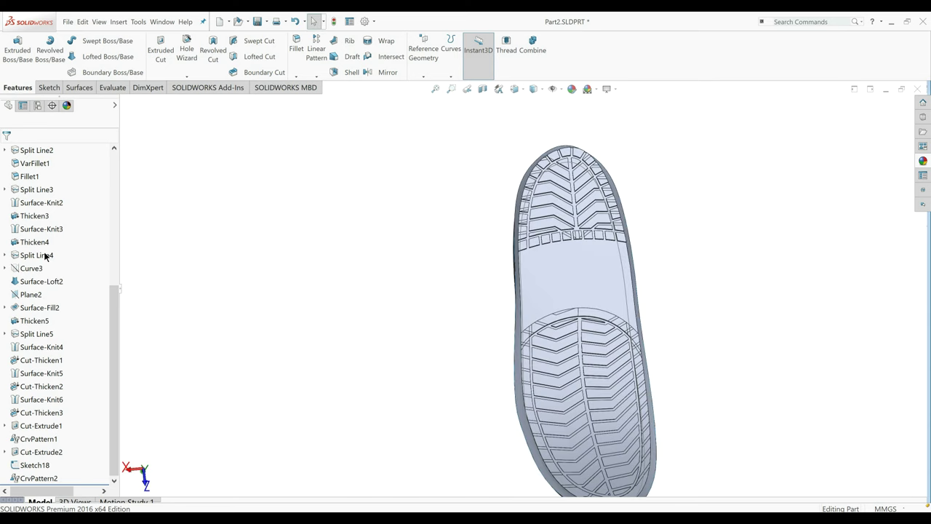
click(5, 334)
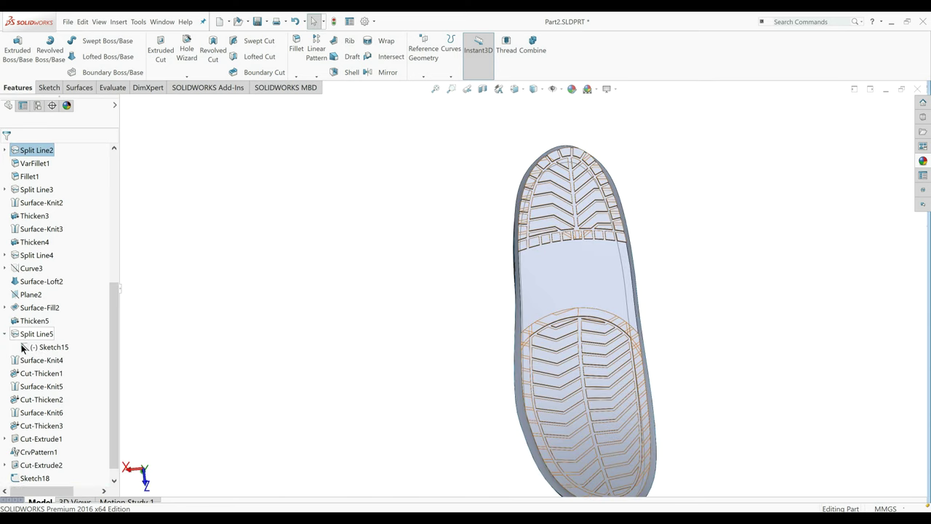
right_click(24, 348)
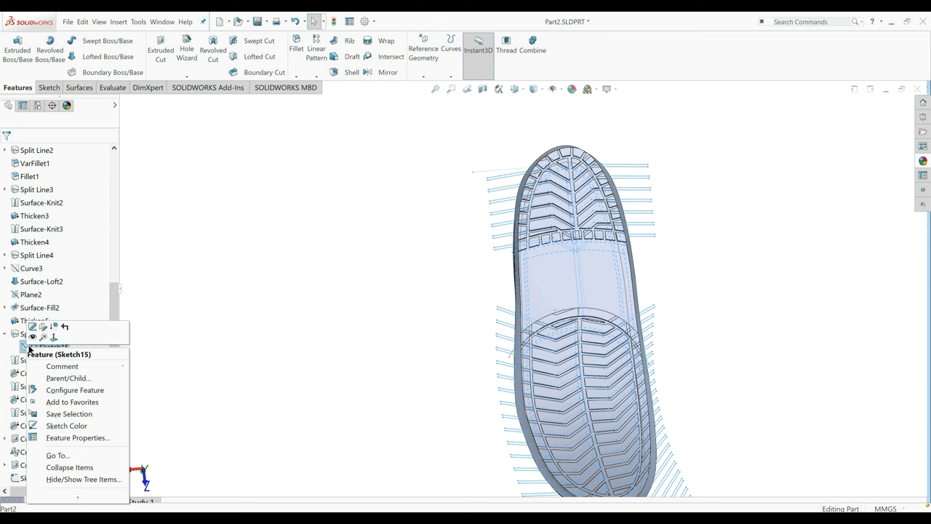
click(32, 337)
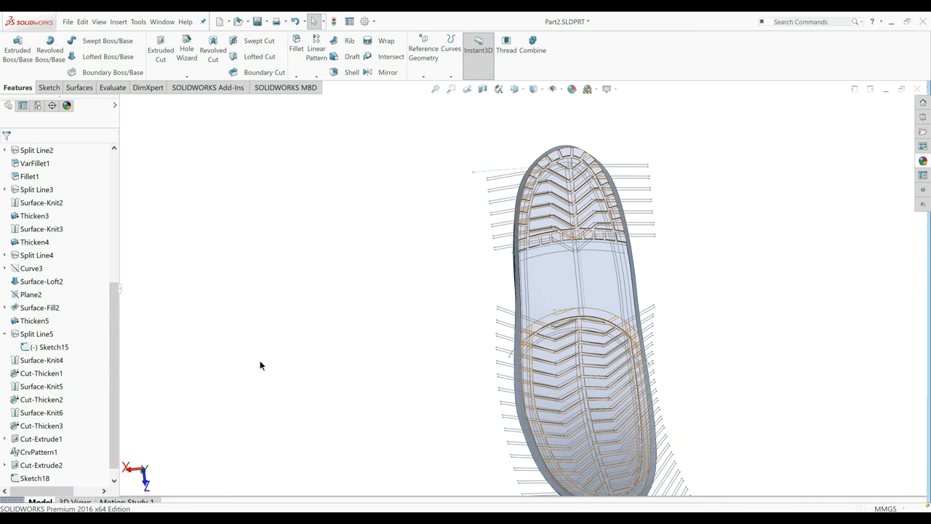
scroll(259, 360, down, 5)
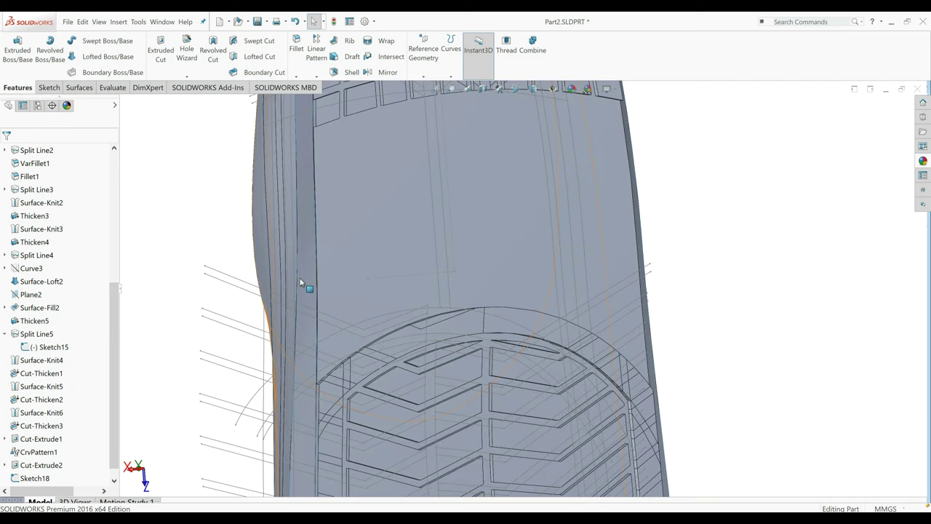
scroll(300, 283, up, 2)
scroll(109, 248, up, 2)
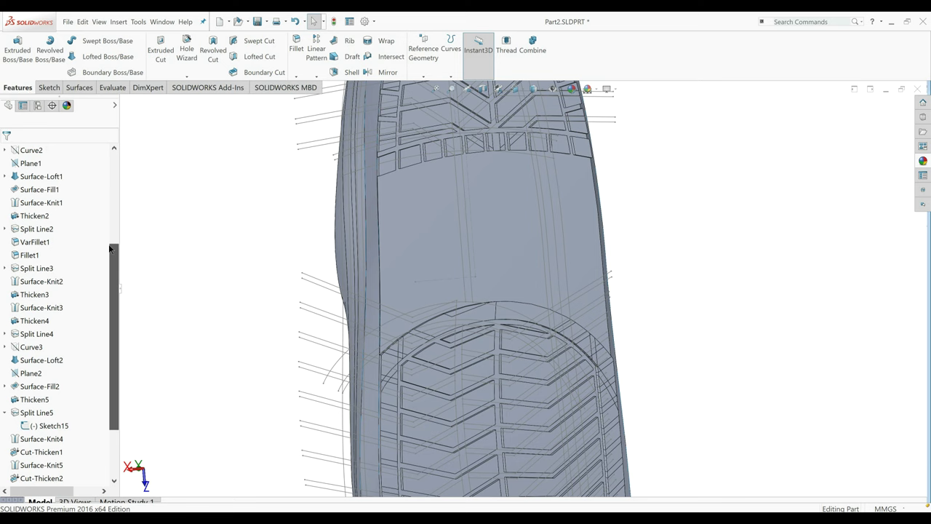
scroll(109, 249, up, 4)
scroll(473, 182, up, 2)
Switch to a face-on standard view of the sole.
click(526, 90)
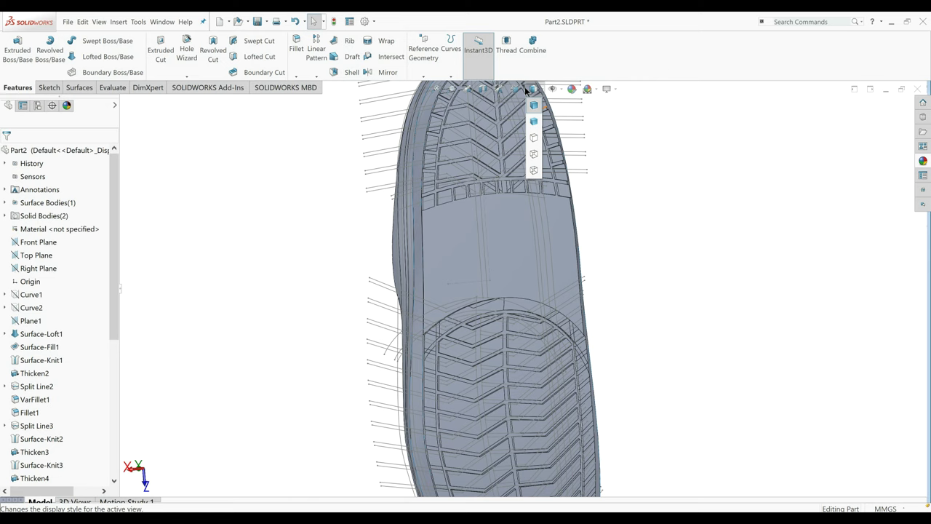
key(ctrl+space)
middle_drag(259, 145, 397, 230)
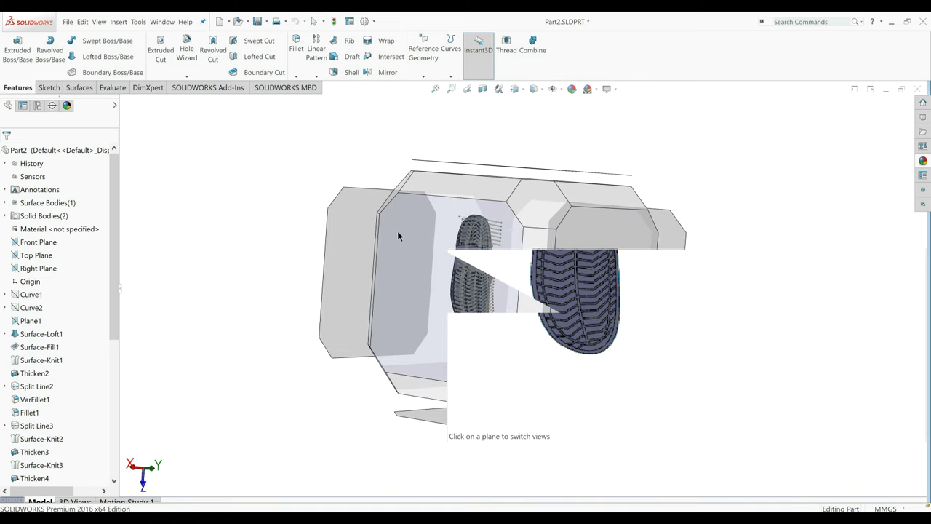
click(398, 235)
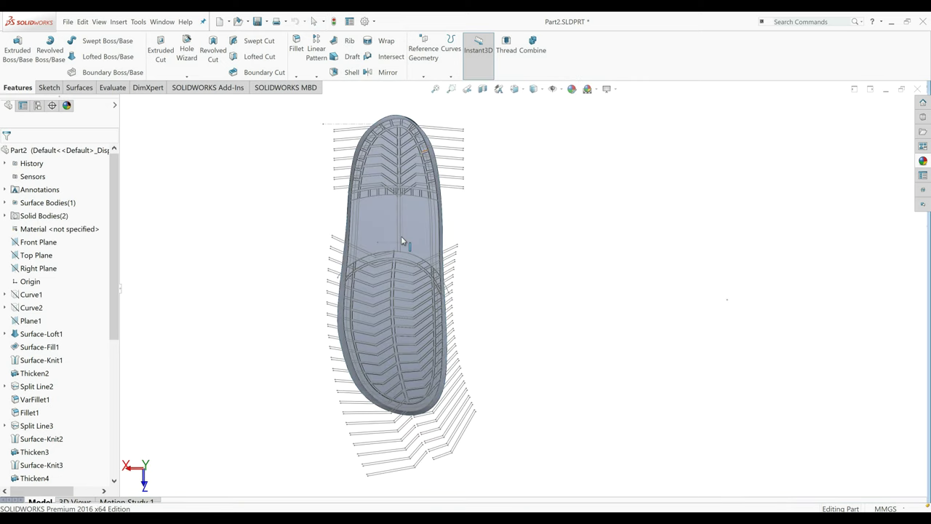
In a new Top Plane sketch, offset the tread-area arc 4.50 mm, reversed.
click(404, 237)
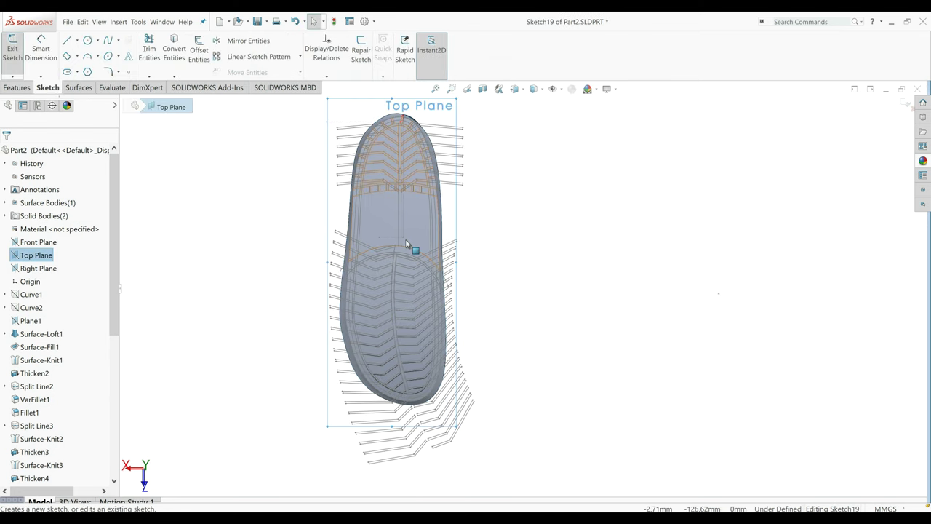
scroll(405, 238, down, 5)
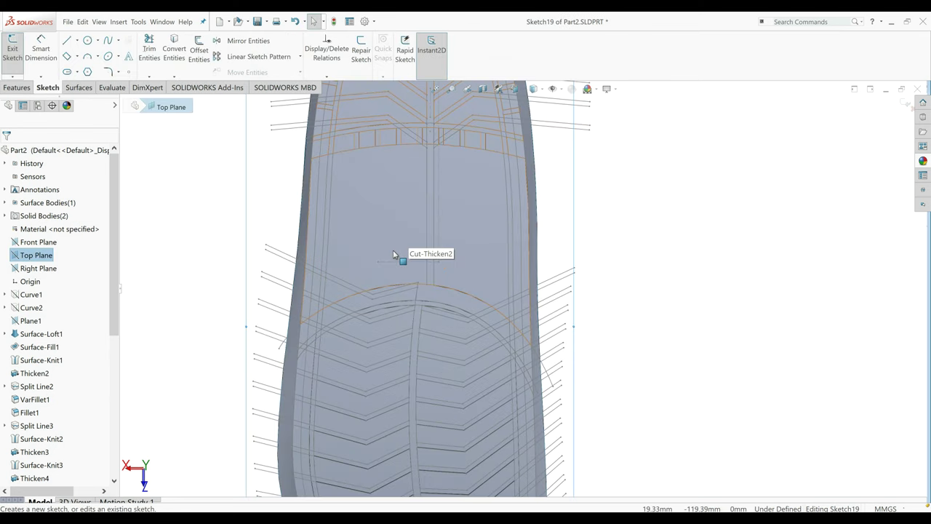
key(o)
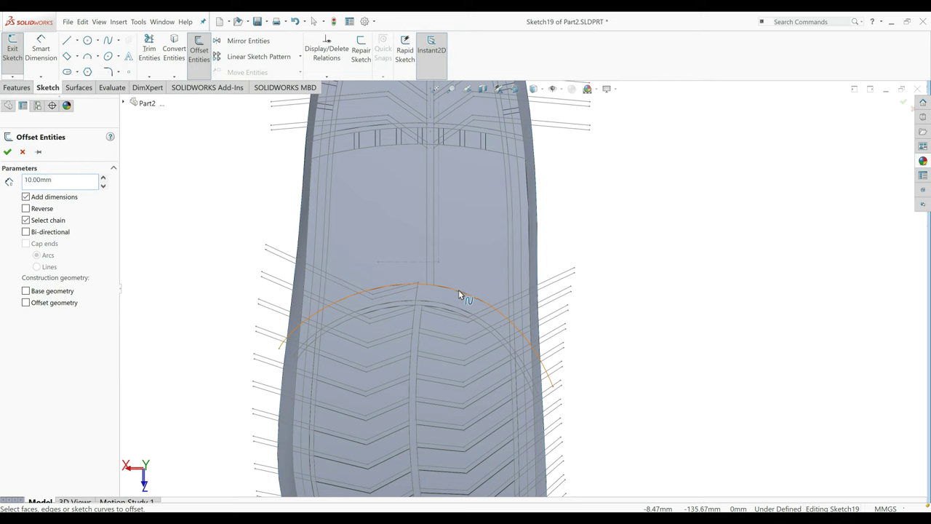
click(451, 312)
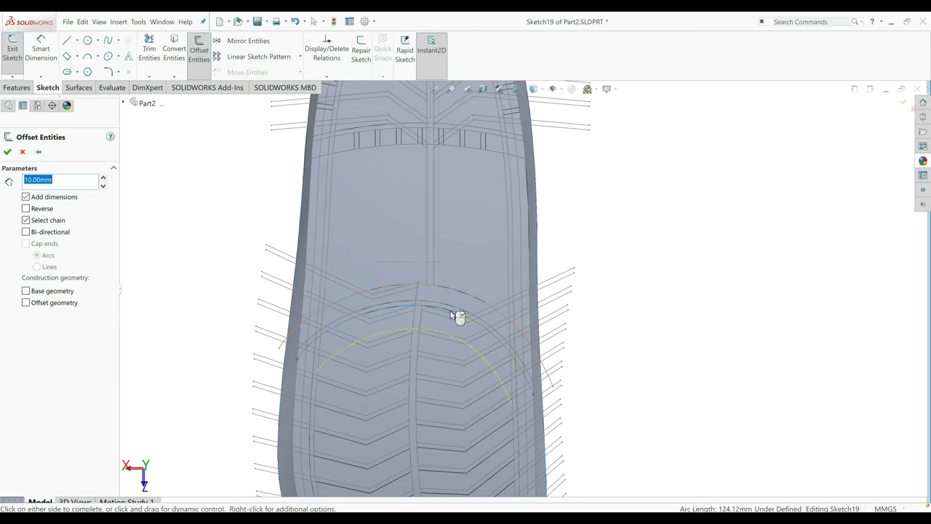
click(29, 210)
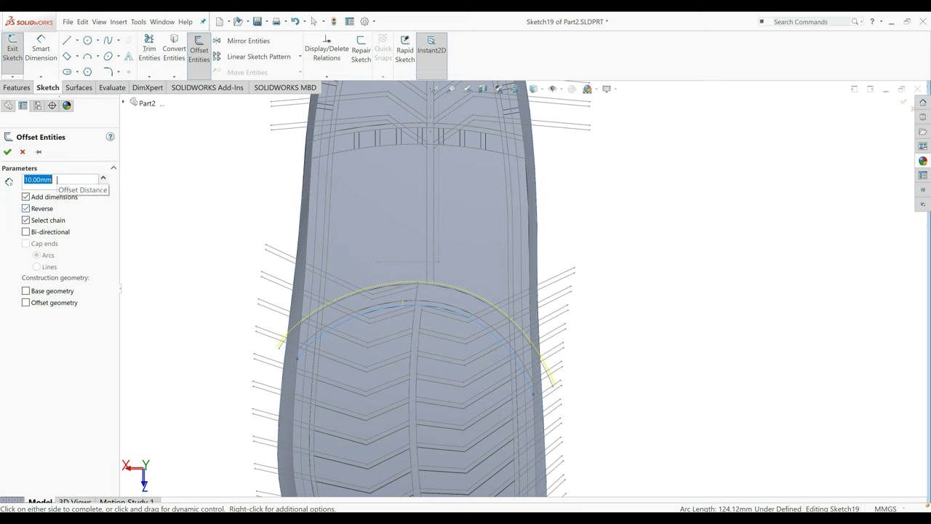
text(4.5)
key(Return)
scroll(481, 320, down, 2)
scroll(482, 320, down, 3)
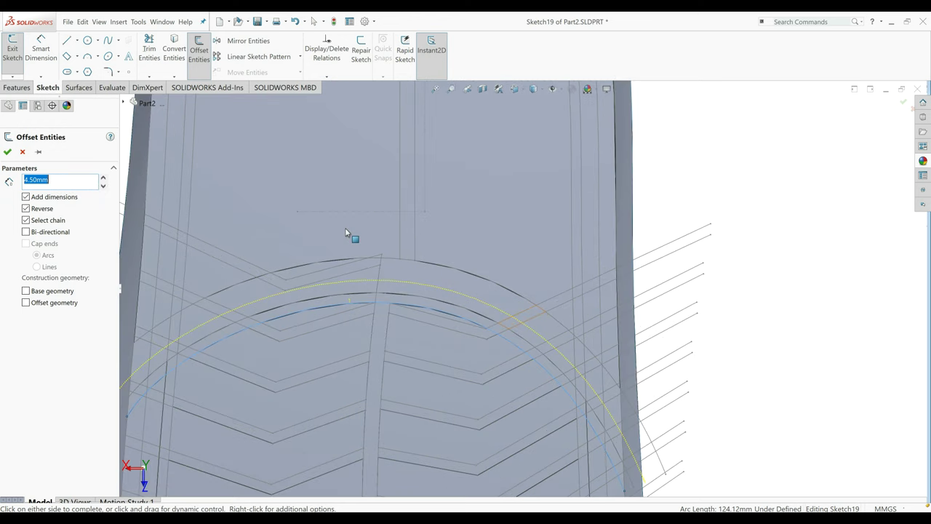
click(280, 291)
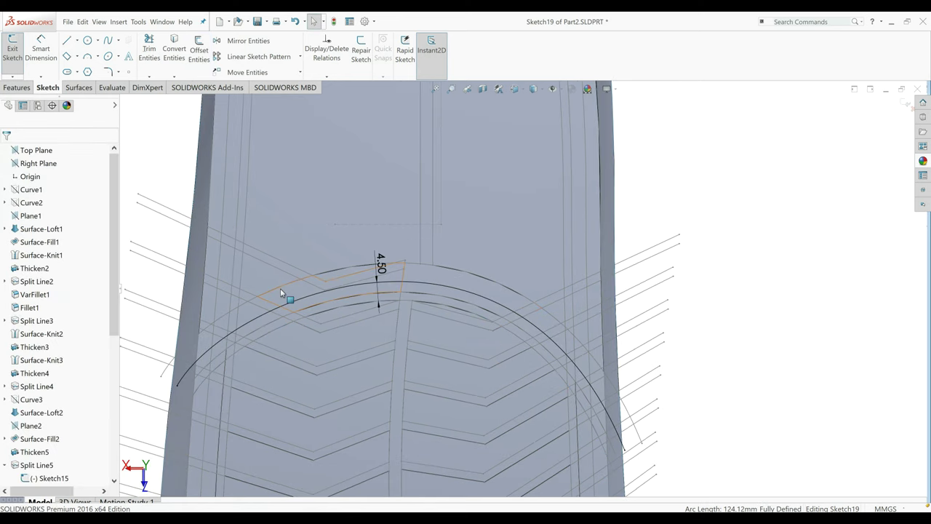
Show Sketch9 from under Split Line2 and finish the offset-arc sketch.
scroll(280, 288, up, 2)
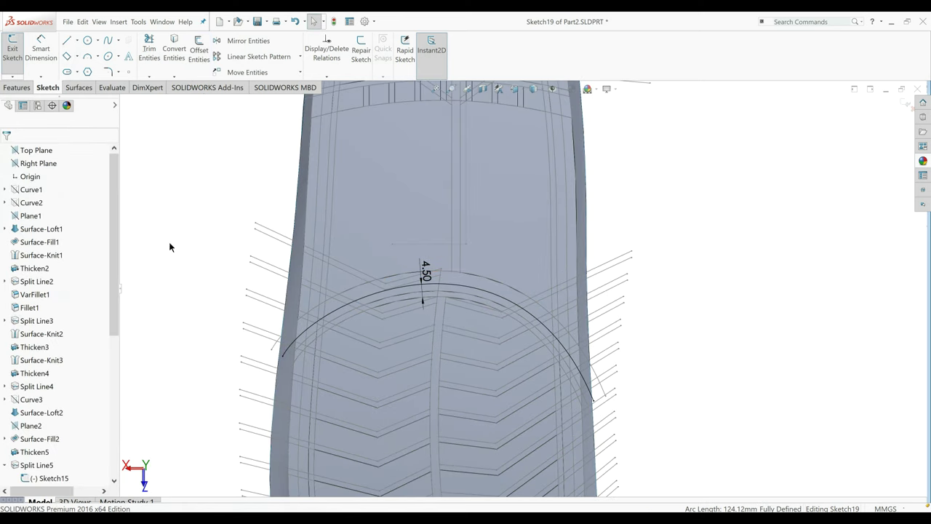
scroll(8, 291, up, 3)
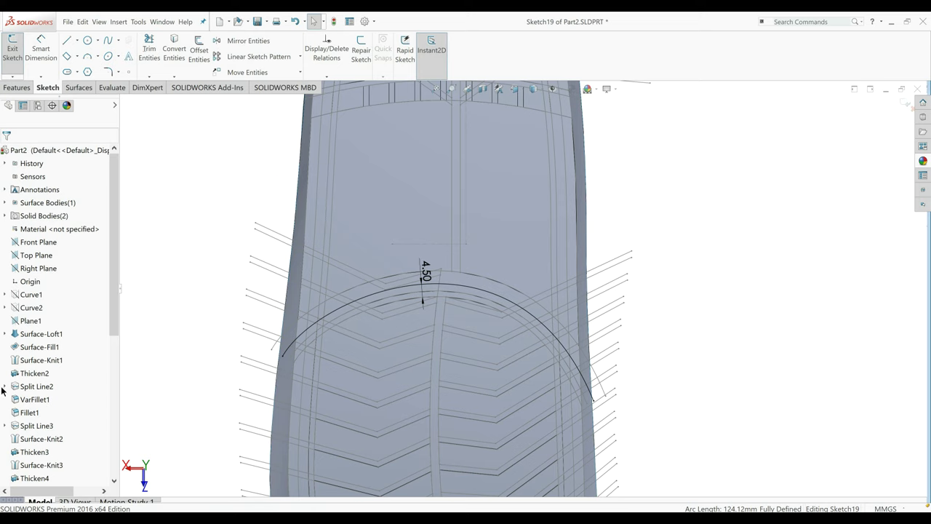
click(5, 386)
right_click(39, 399)
click(166, 340)
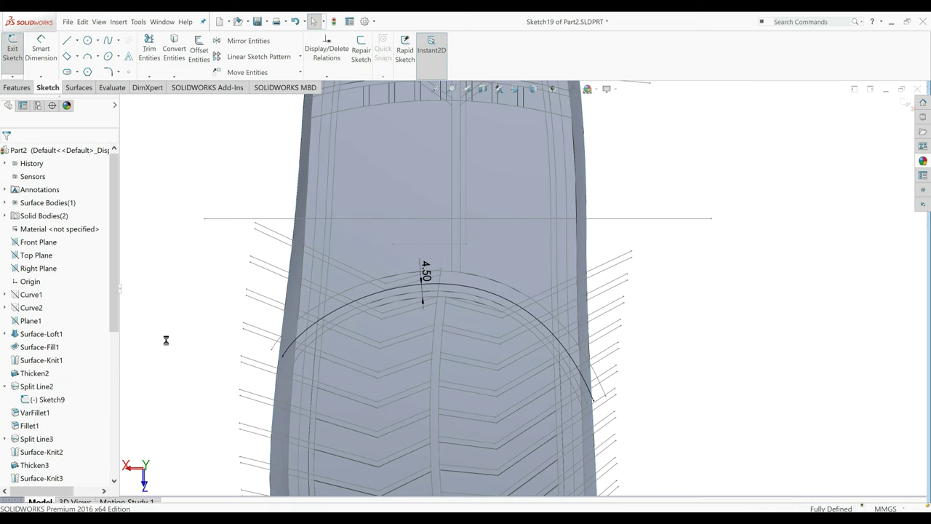
right_click(40, 399)
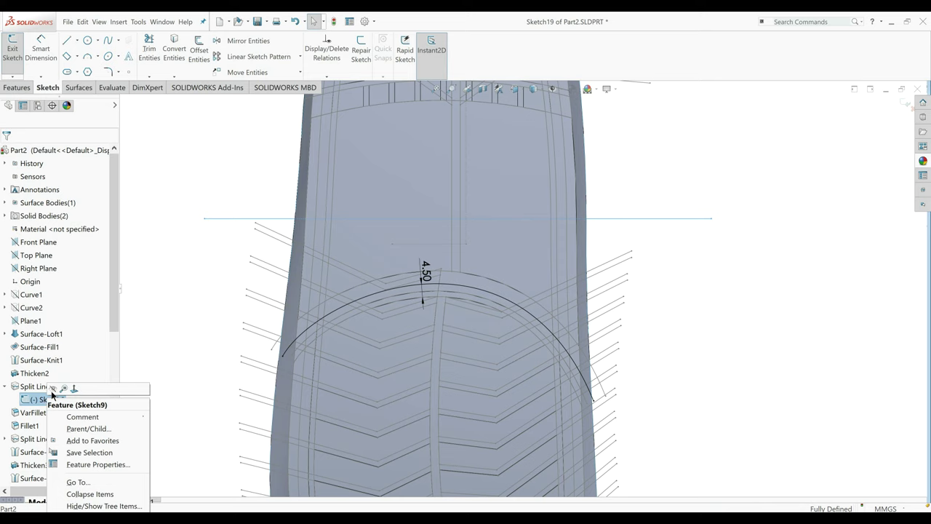
click(212, 260)
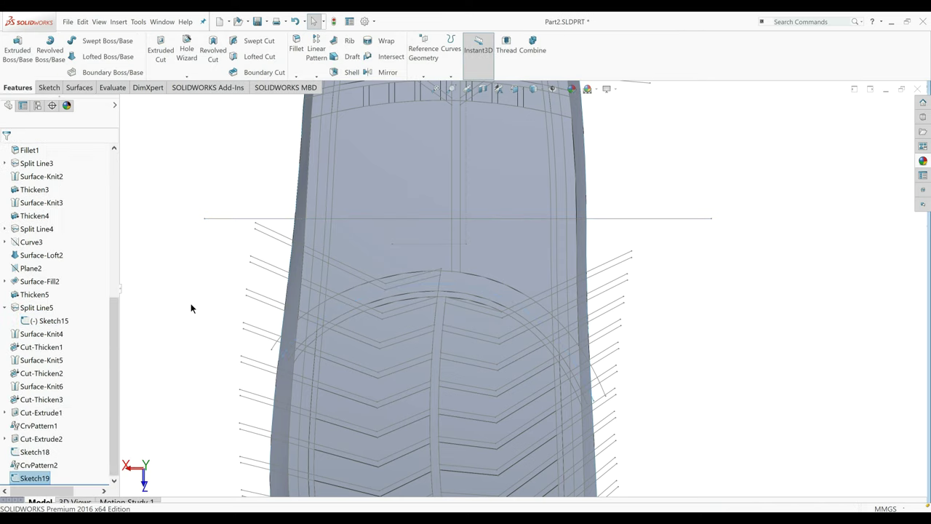
Hide Sketch9 again and show Sketch15's curves on the sole.
scroll(73, 438, up, 7)
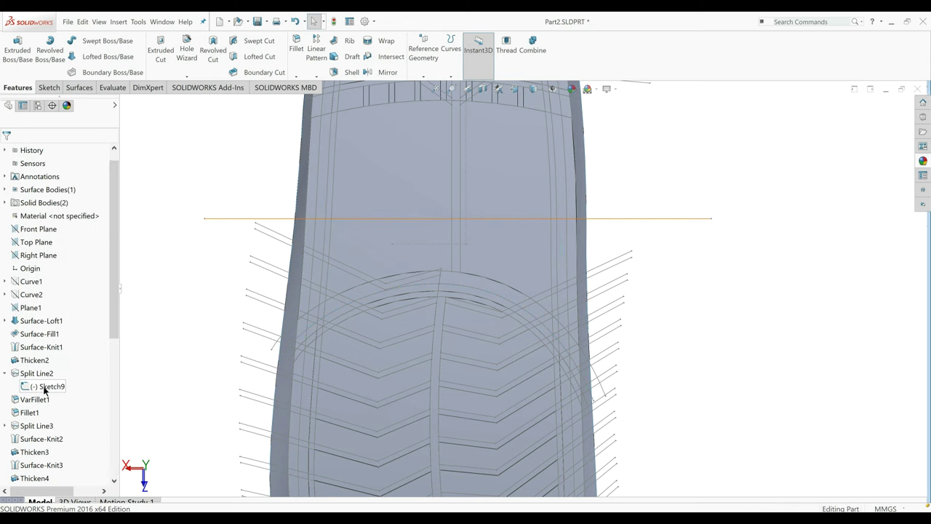
right_click(44, 391)
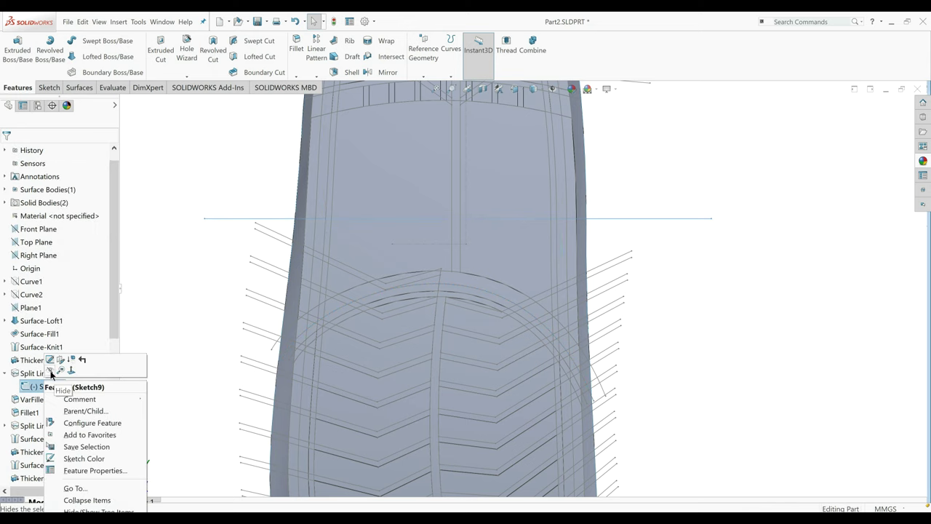
click(223, 311)
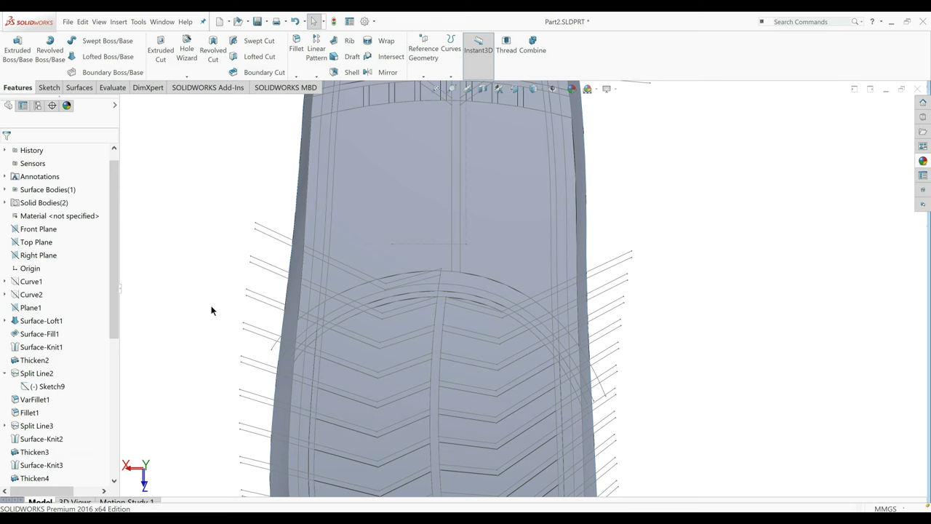
mouse_move(211, 310)
middle_down()
mouse_move(283, 291)
mouse_move(262, 299)
middle_up()
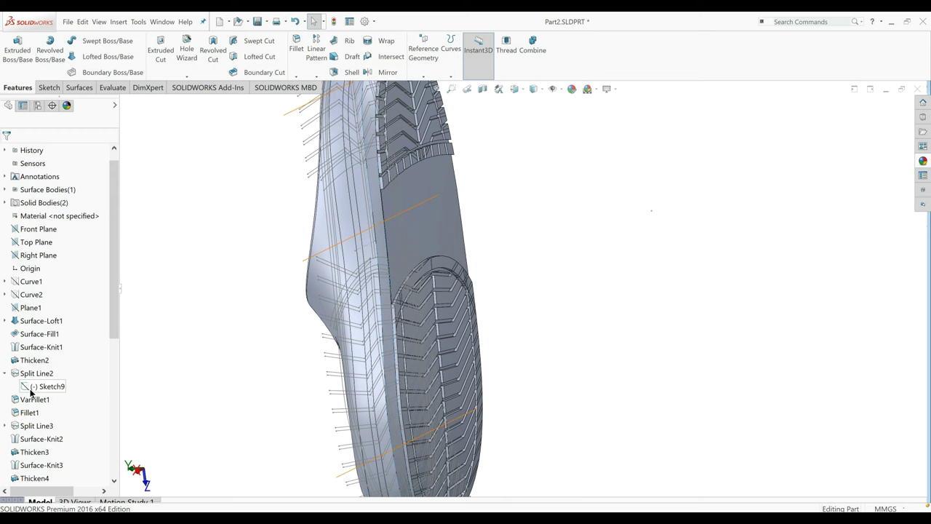
click(29, 373)
scroll(27, 377, down, 3)
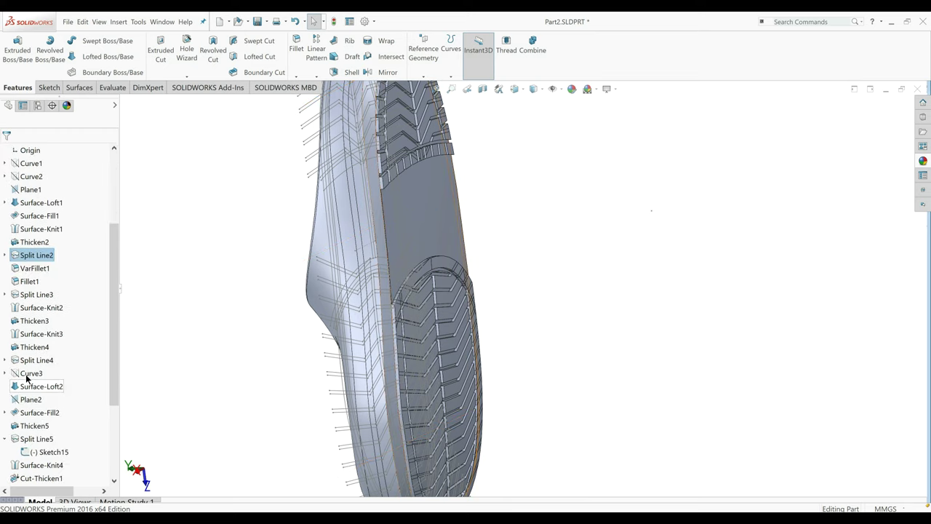
scroll(27, 376, down, 2)
click(42, 374)
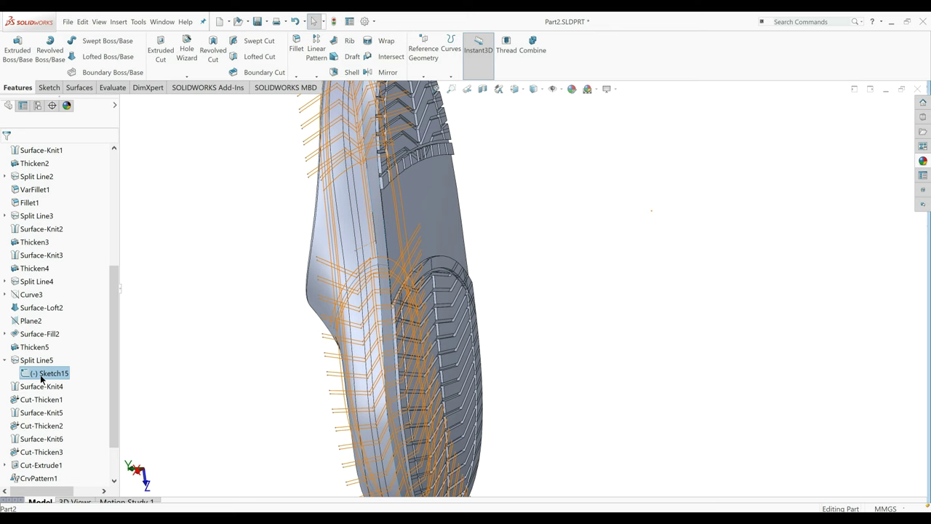
middle_drag(444, 313, 411, 308)
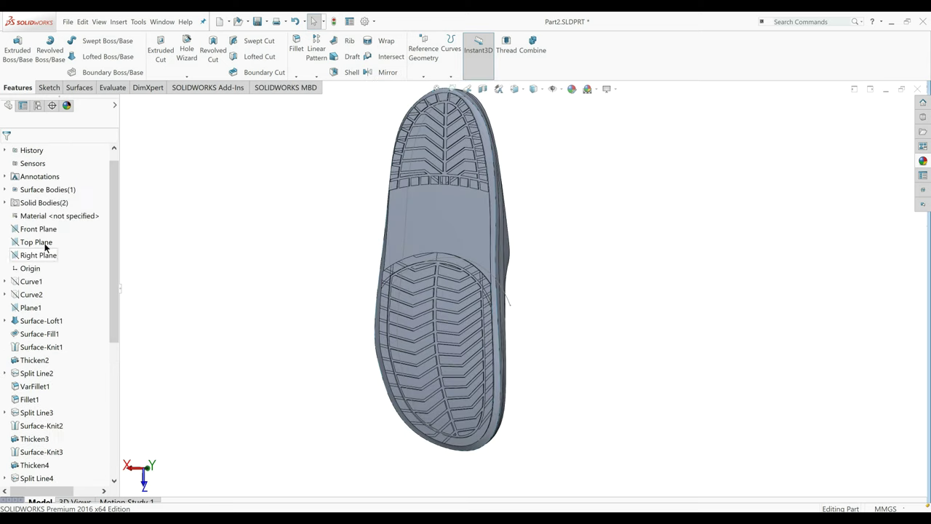
Select the Top Plane and orient the view normal to it, facing the tread.
click(40, 242)
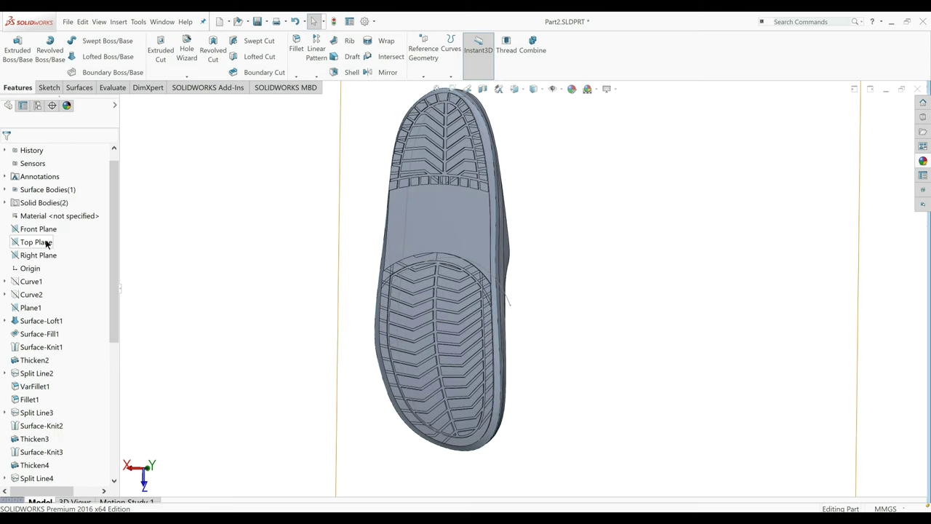
click(82, 232)
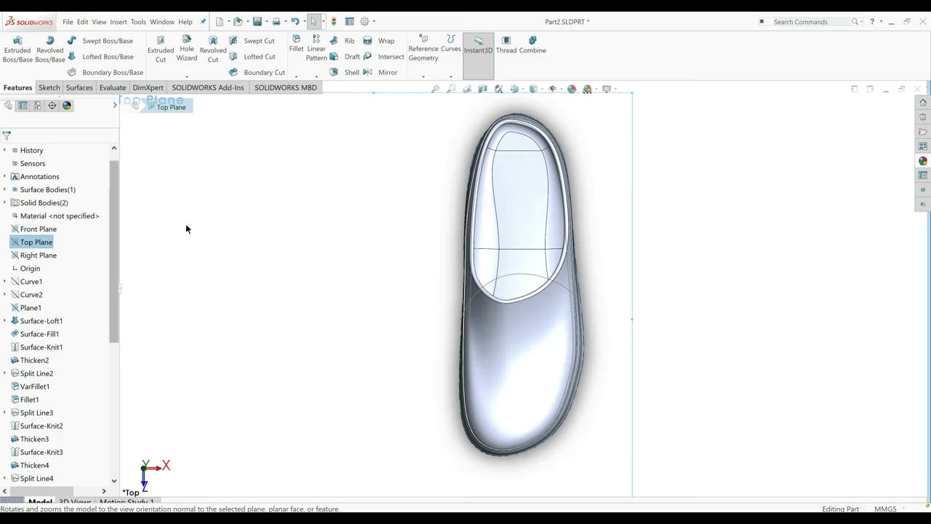
key(Left)
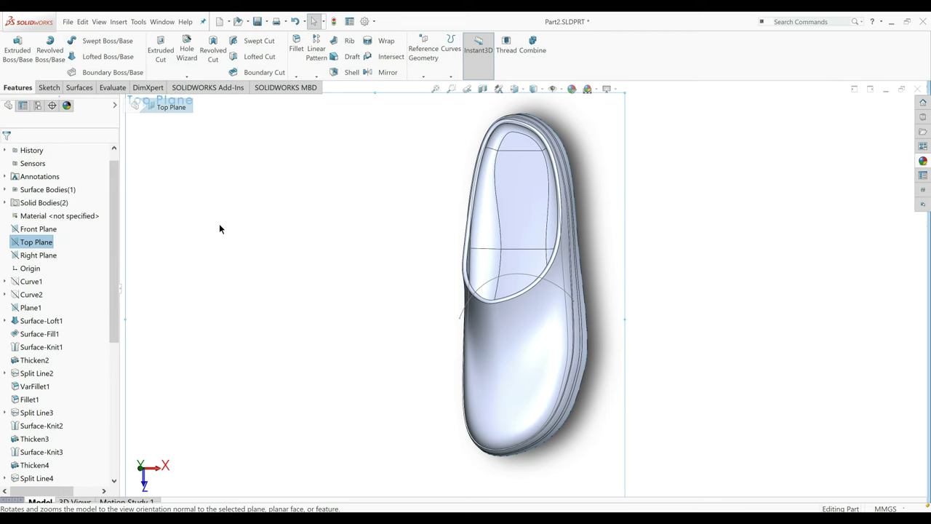
key(ctrl+8)
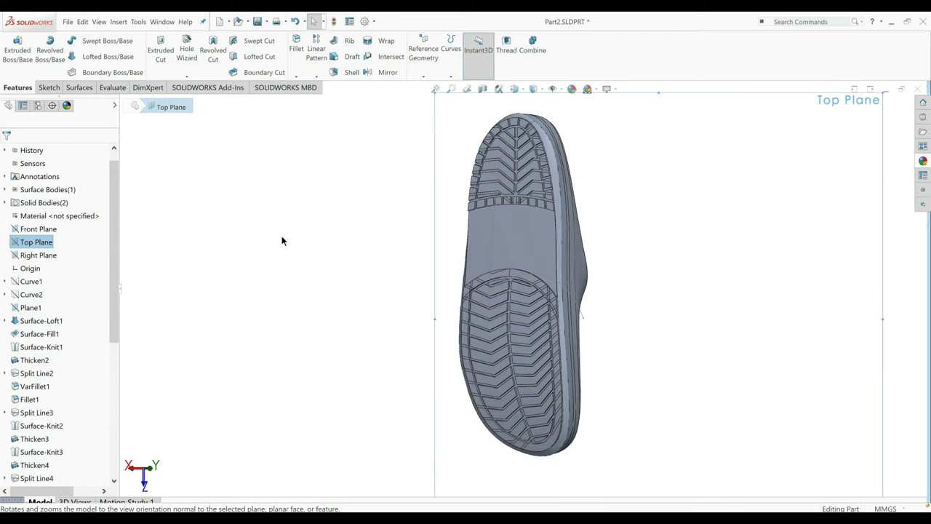
Start a Top Plane sketch and draw a small rectangle at the heel edge.
click(17, 49)
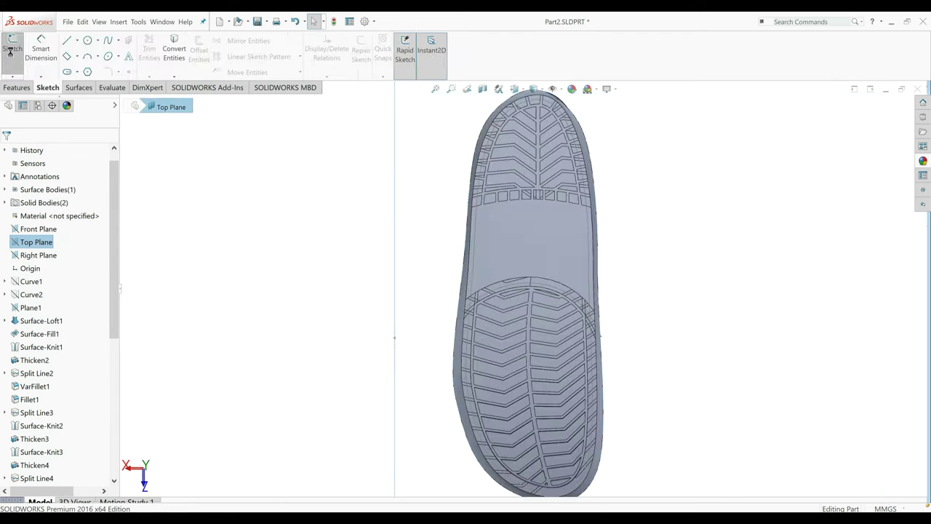
click(67, 57)
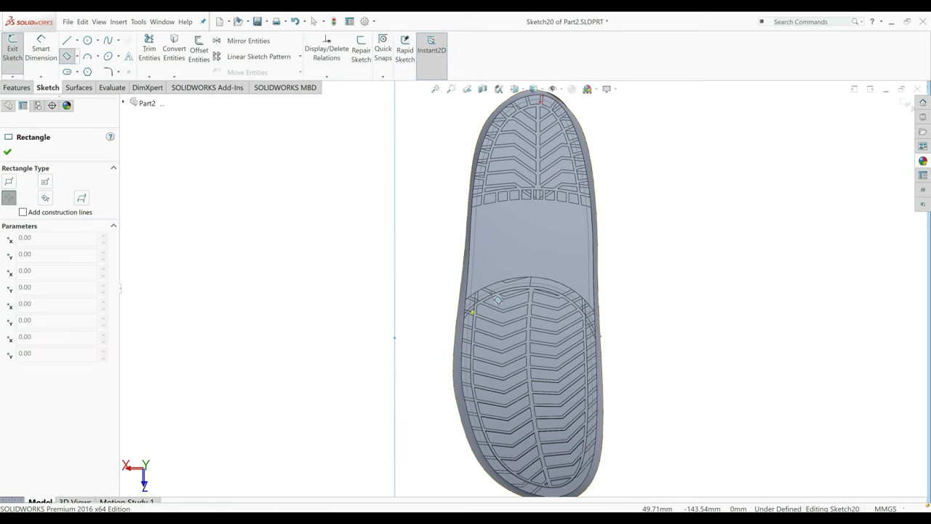
scroll(487, 304, down, 4)
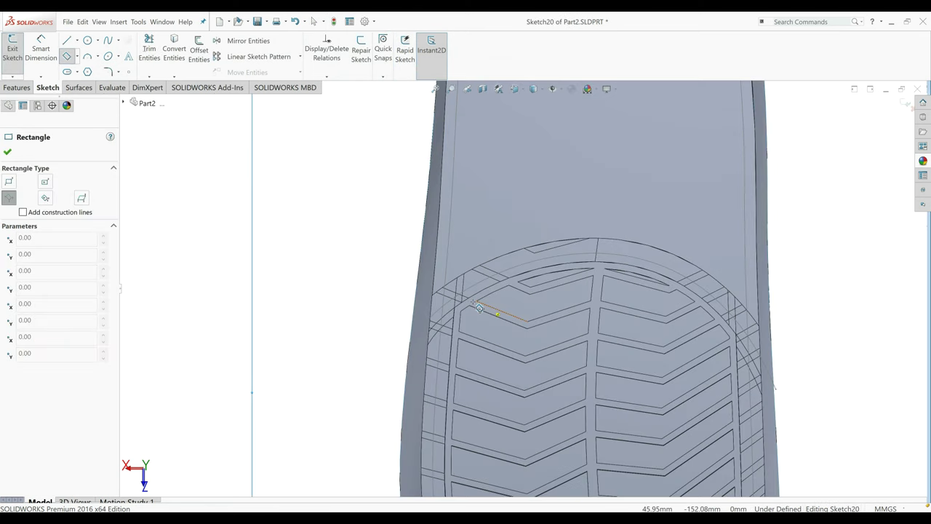
scroll(480, 308, down, 1)
click(430, 284)
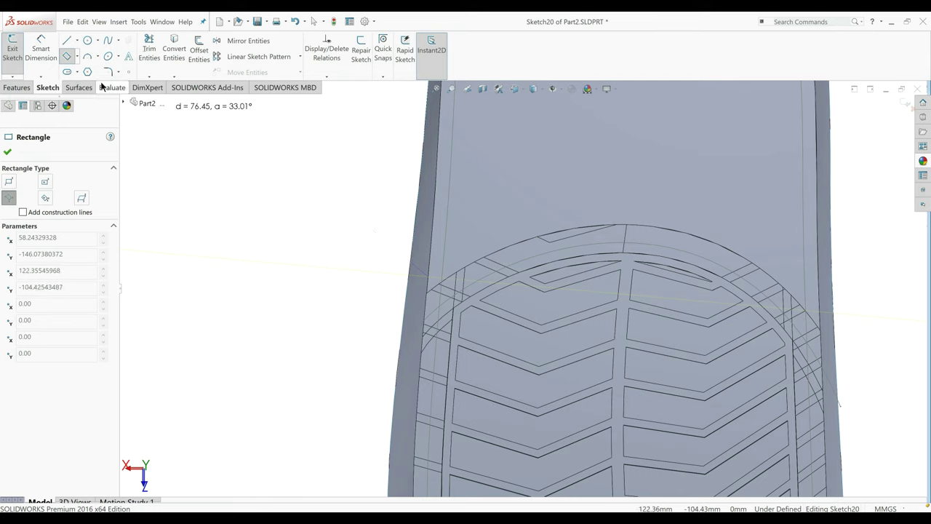
click(441, 285)
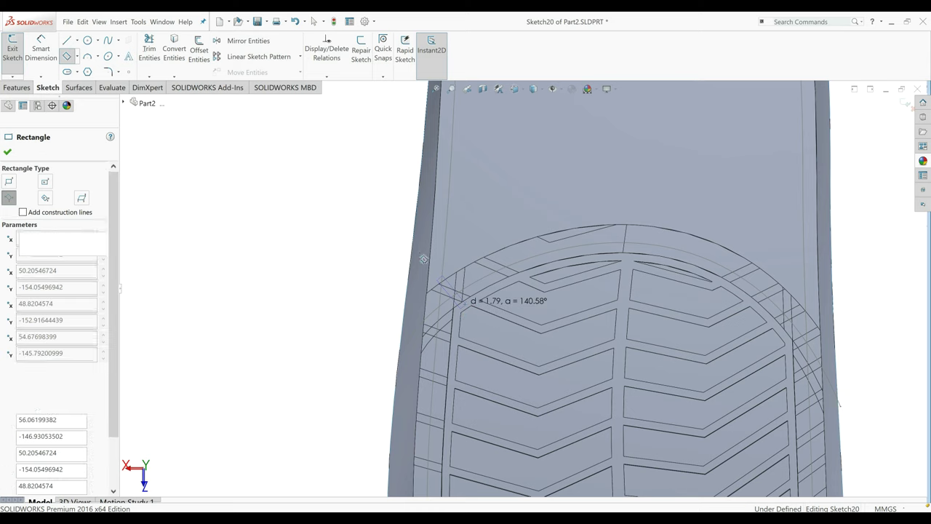
click(423, 259)
Dimension the rectangle's short side to 10 mm and its offset from the sole edge to 2 mm.
right_click(293, 202)
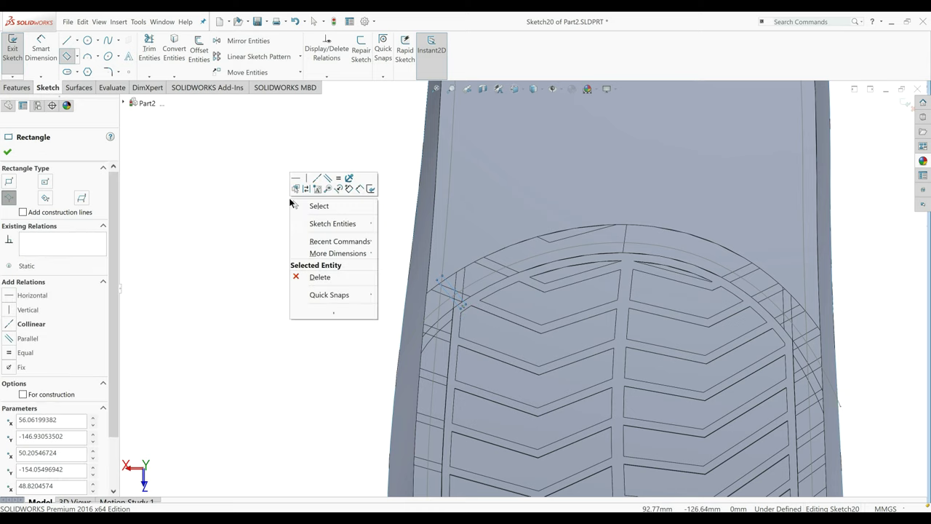
click(356, 191)
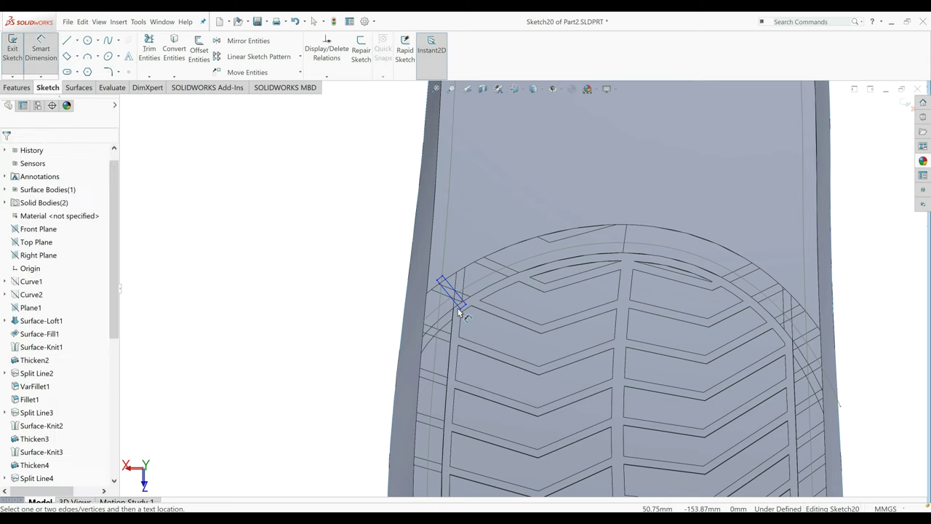
click(455, 295)
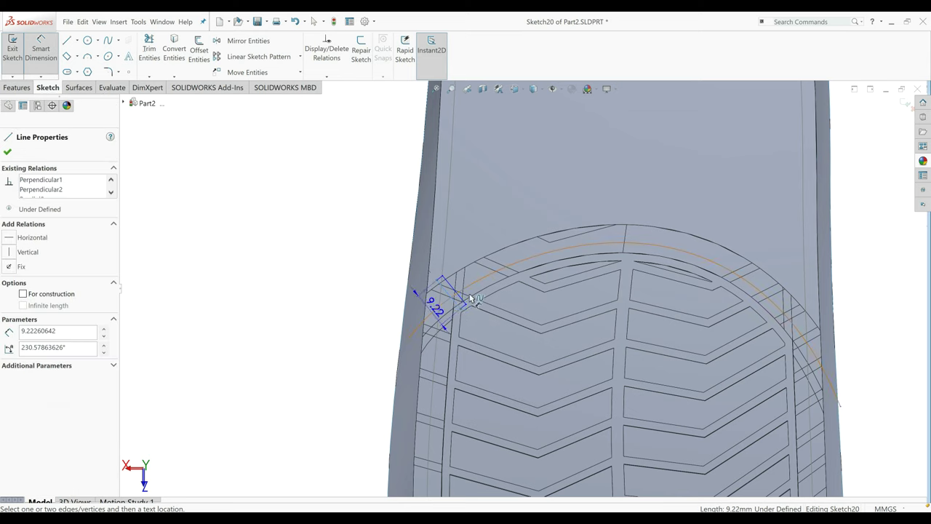
click(357, 339)
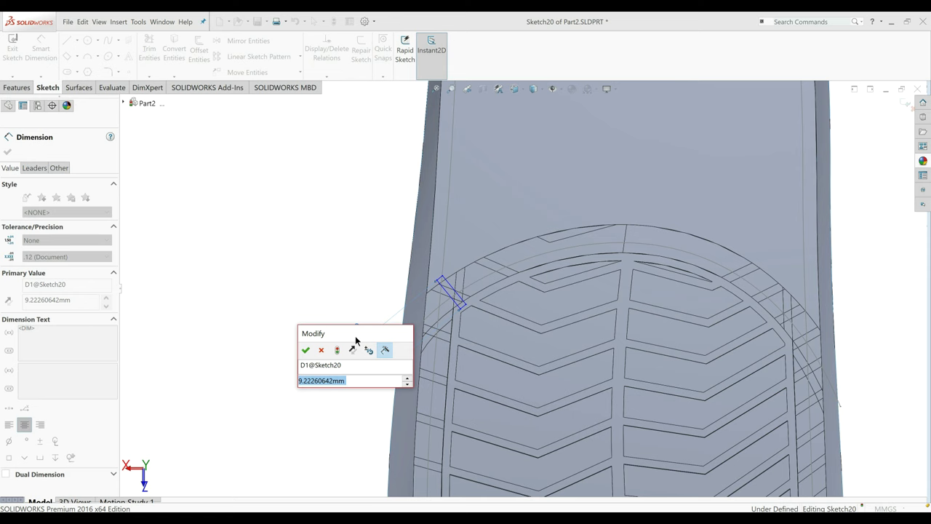
text(10)
key(Return)
click(457, 297)
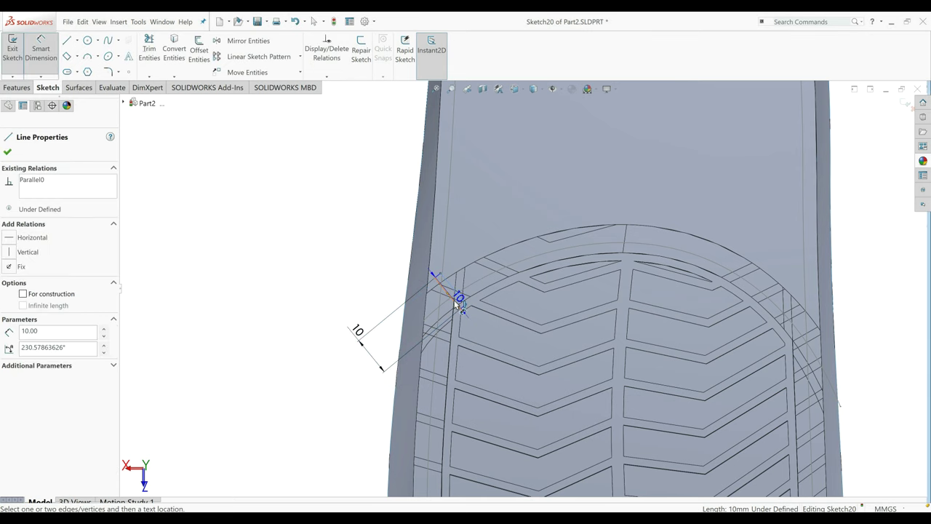
click(397, 247)
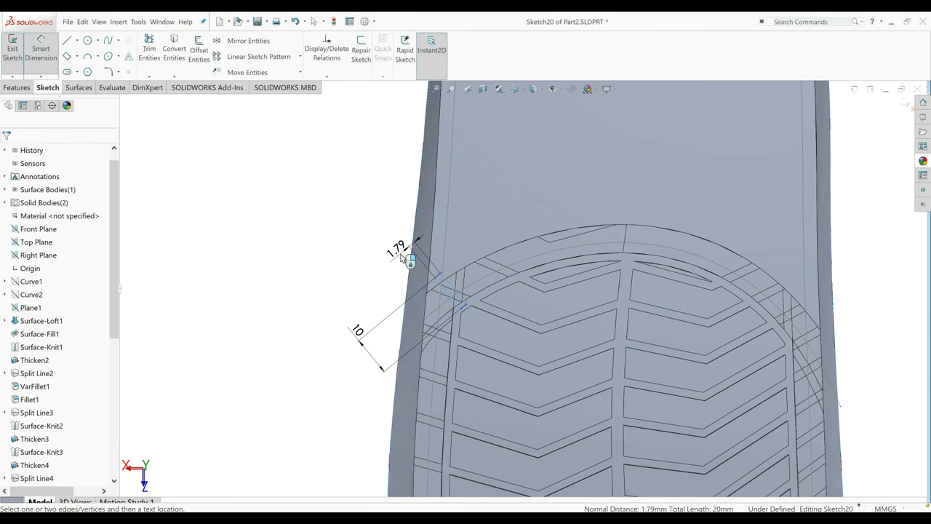
text(2)
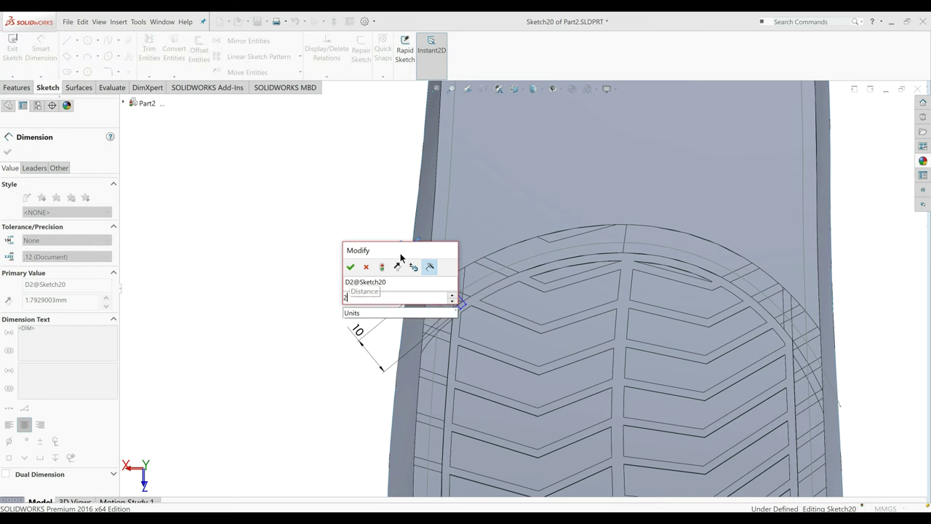
key(Return)
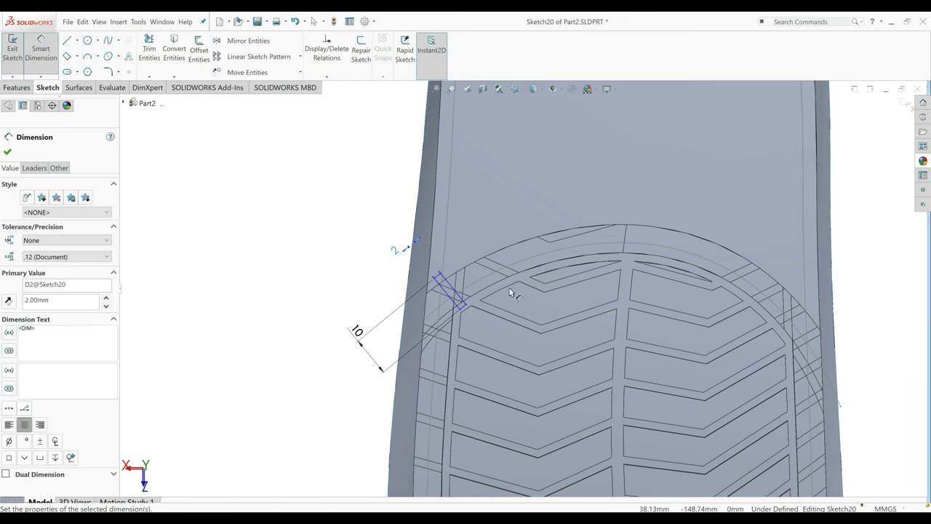
Add a 153 mm vertical distance from the toe to the rectangle's corner.
click(465, 303)
middle_drag(498, 268, 509, 259)
scroll(545, 196, up, 3)
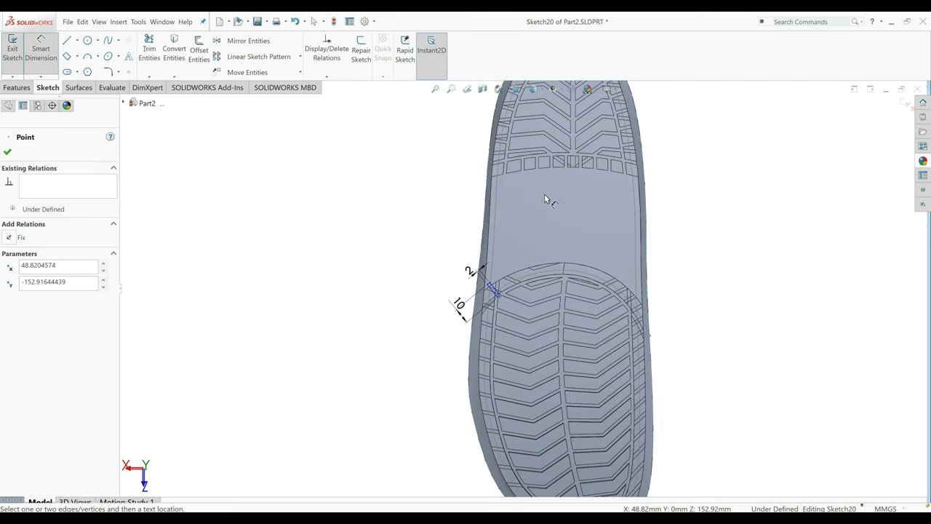
scroll(544, 194, up, 2)
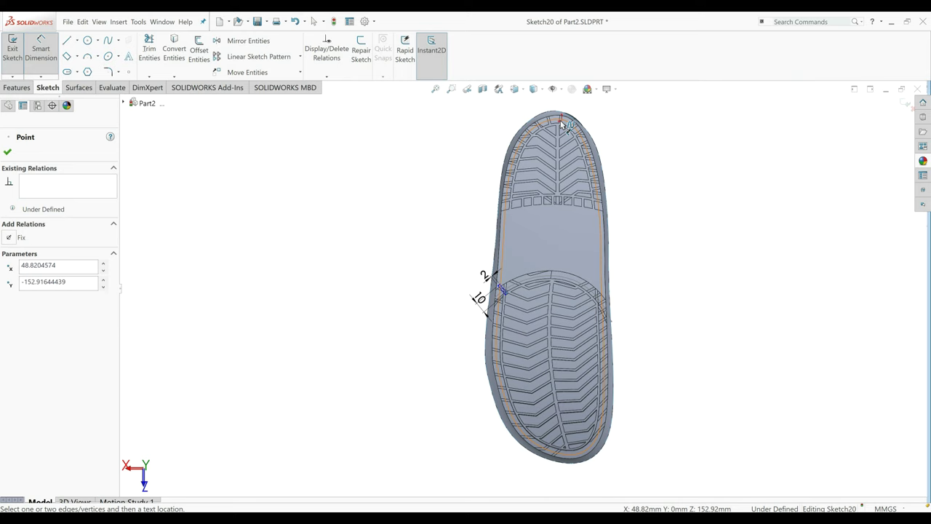
click(391, 197)
text(153)
key(Return)
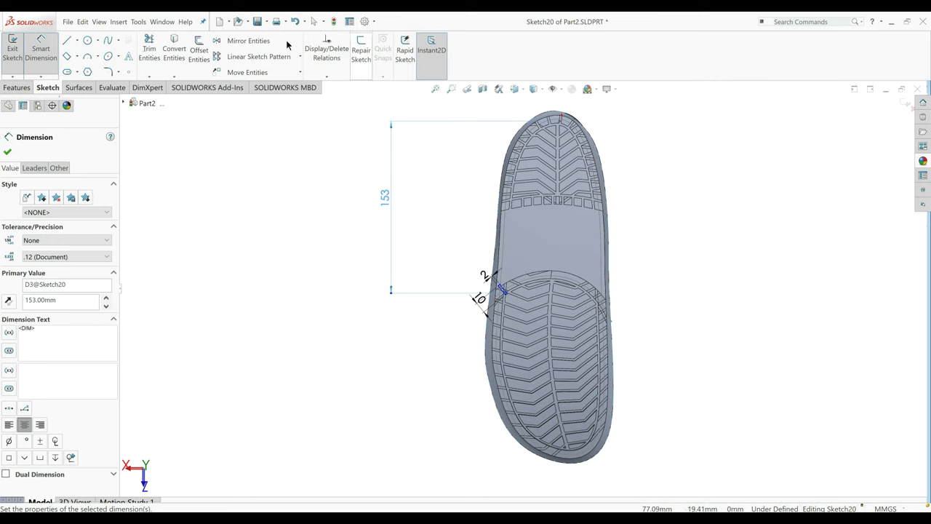
Draw a vertical centerline and set the notch's angle to it at 33°.
click(77, 40)
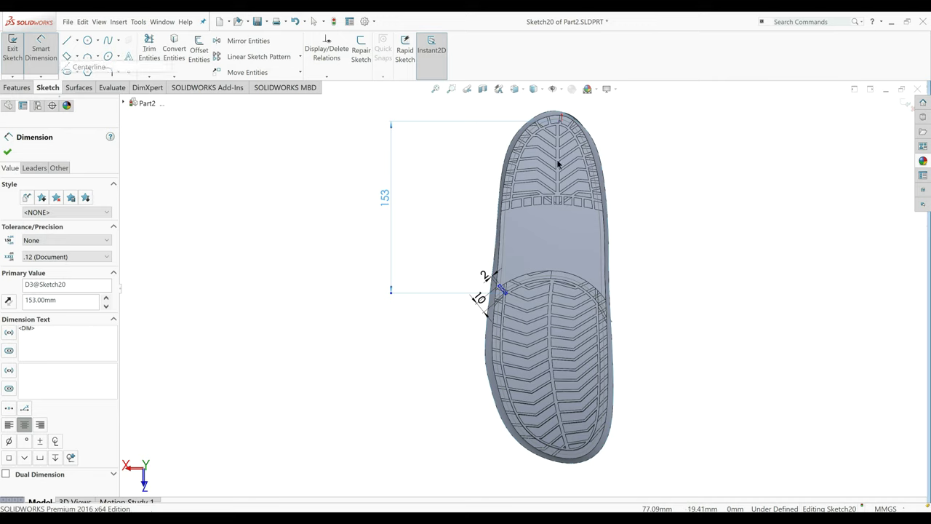
click(560, 118)
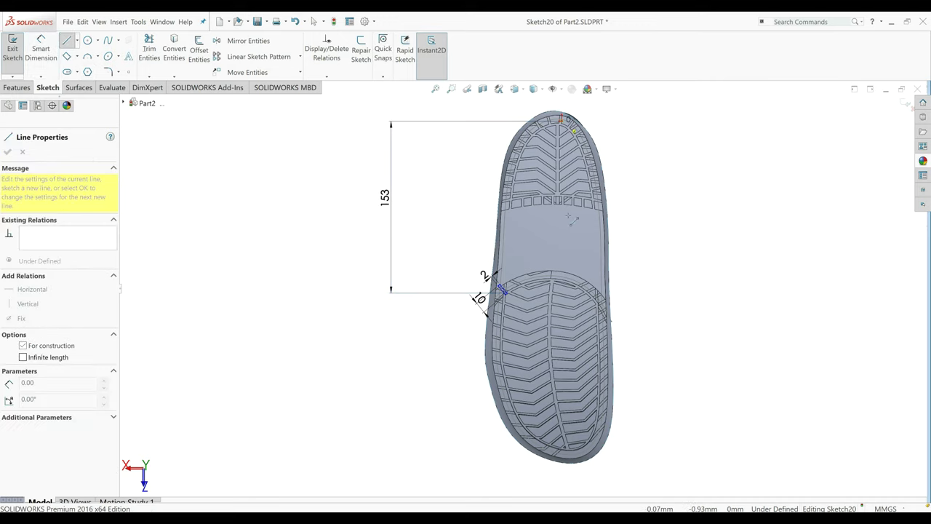
click(561, 251)
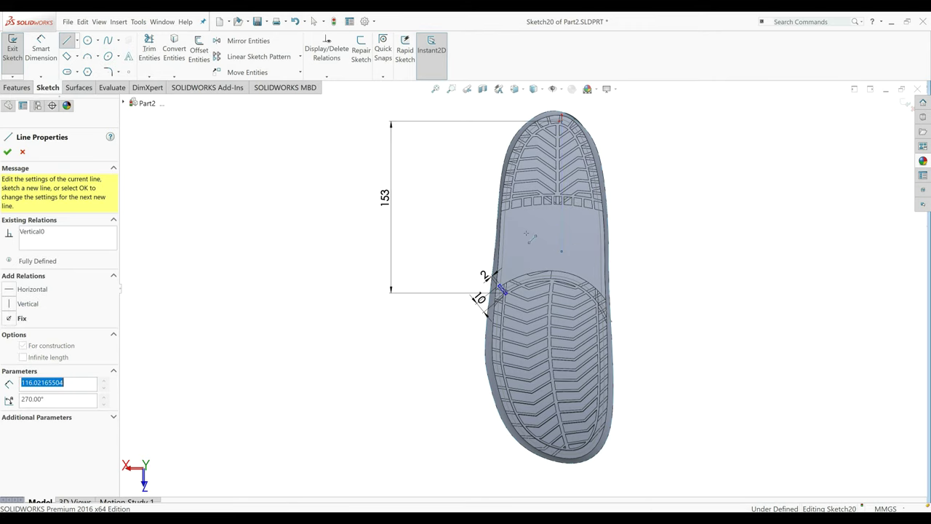
click(43, 45)
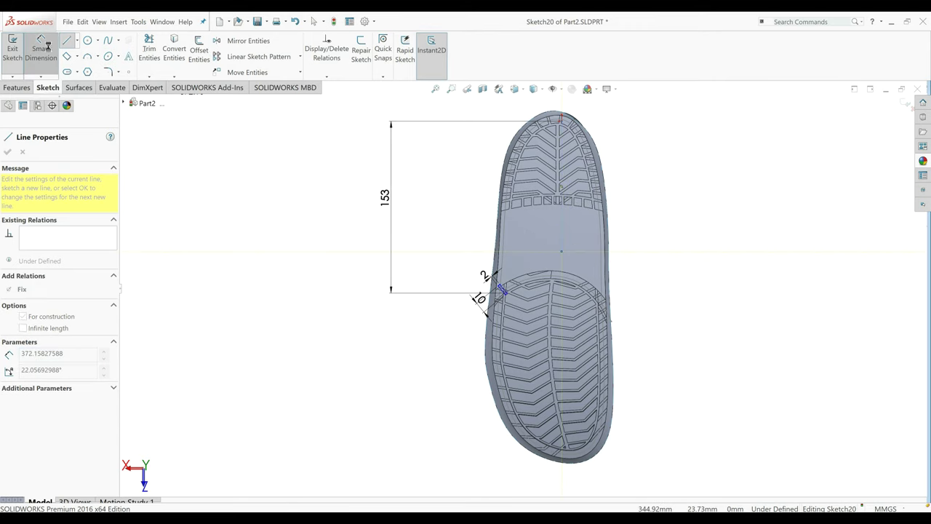
click(502, 290)
scroll(502, 290, down, 3)
click(561, 235)
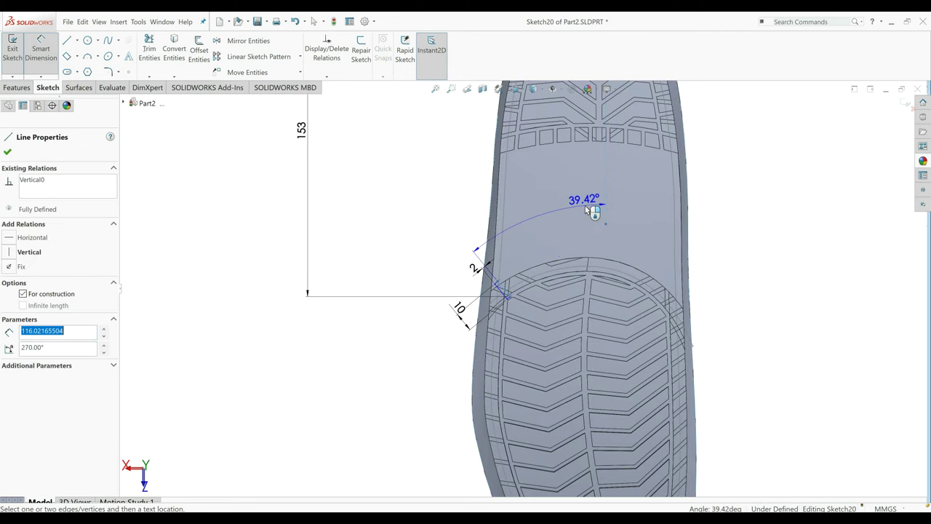
click(585, 206)
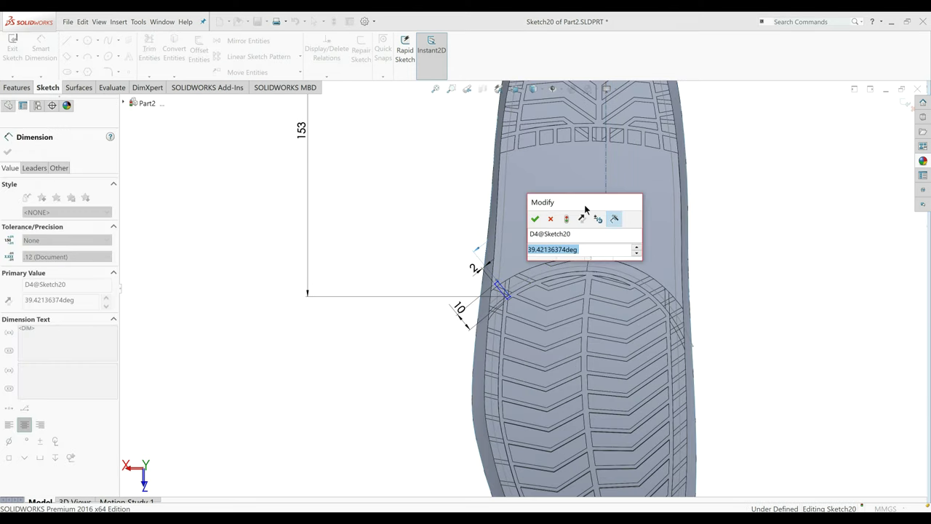
text(33)
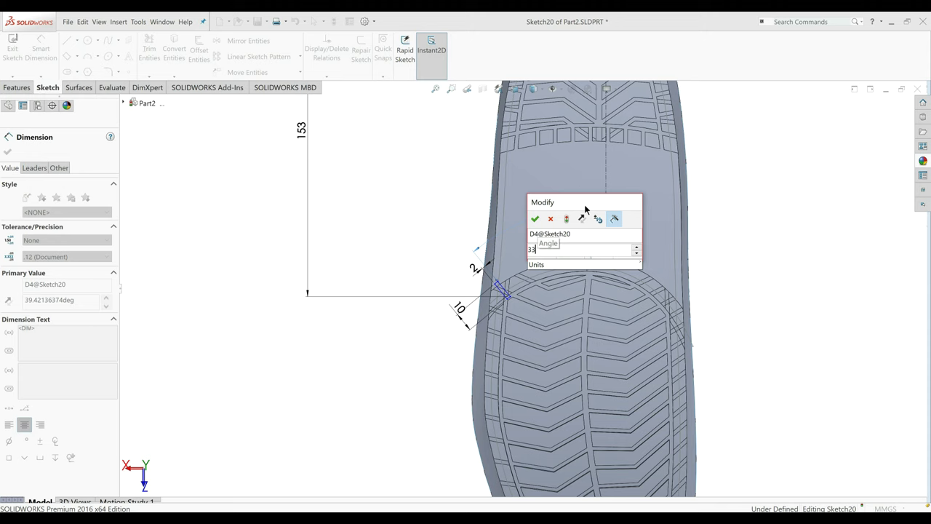
key(Return)
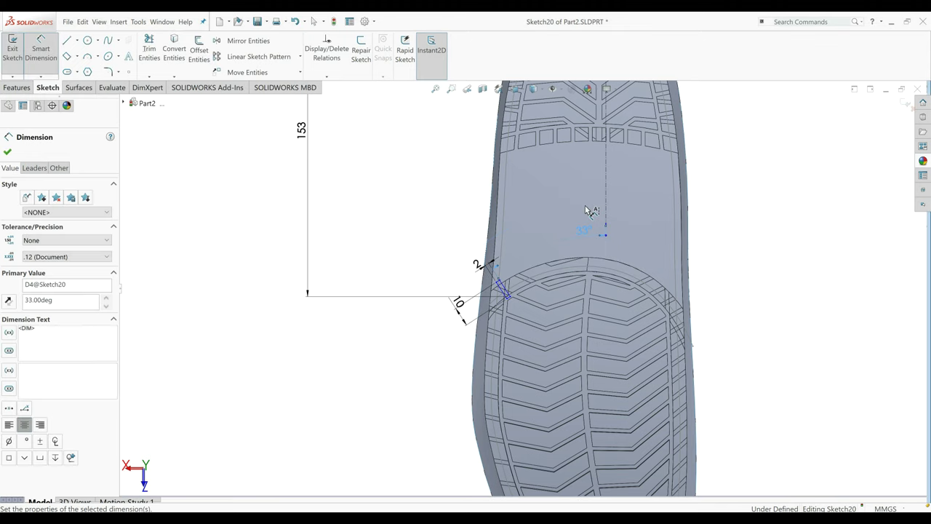
Add the 49 mm horizontal distance to the notch point and exit the sketch.
click(510, 296)
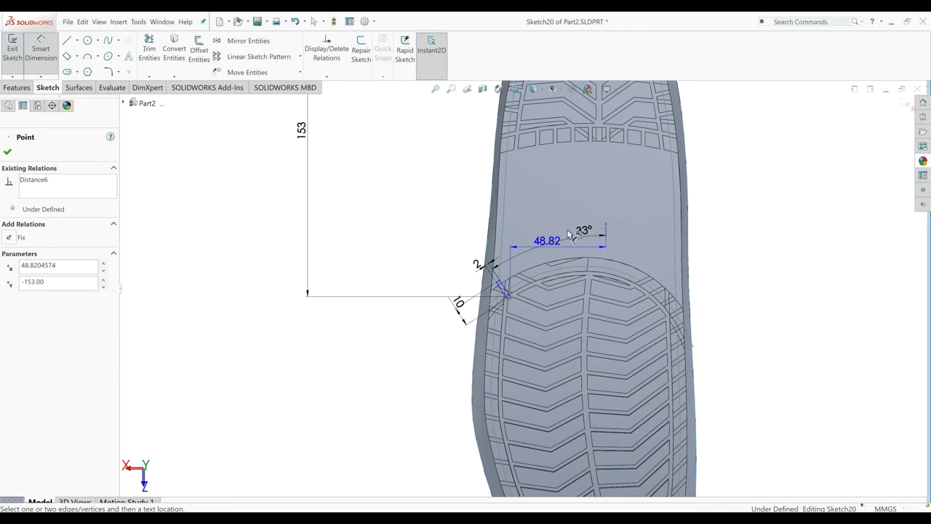
click(581, 197)
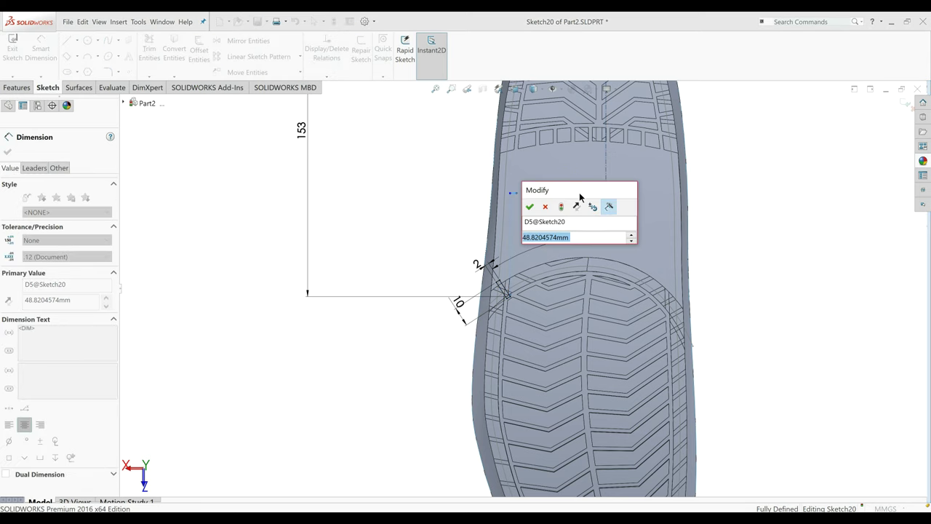
key(Return)
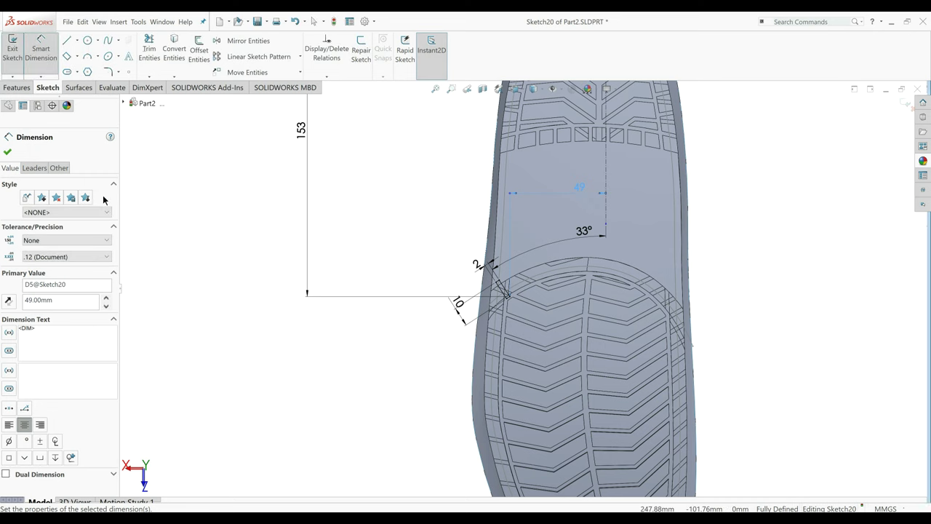
click(7, 151)
click(13, 45)
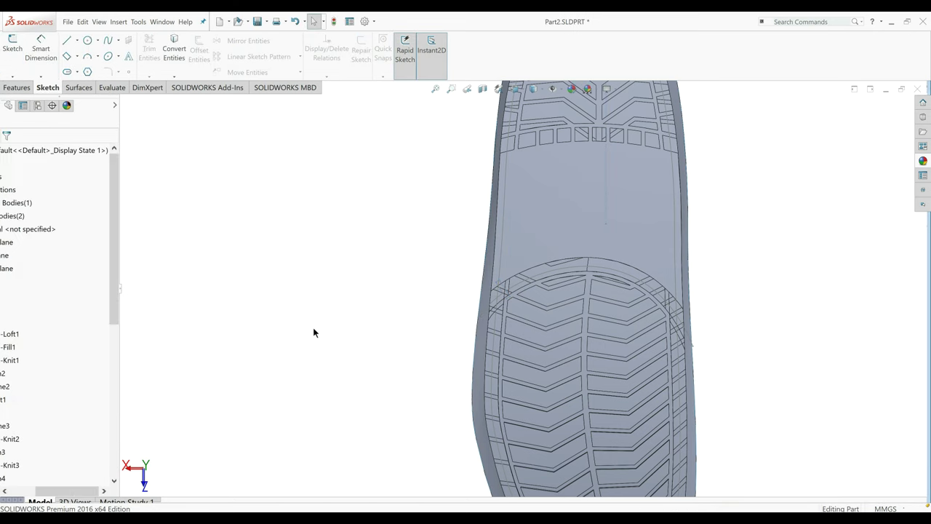
middle_drag(315, 332, 2, 282)
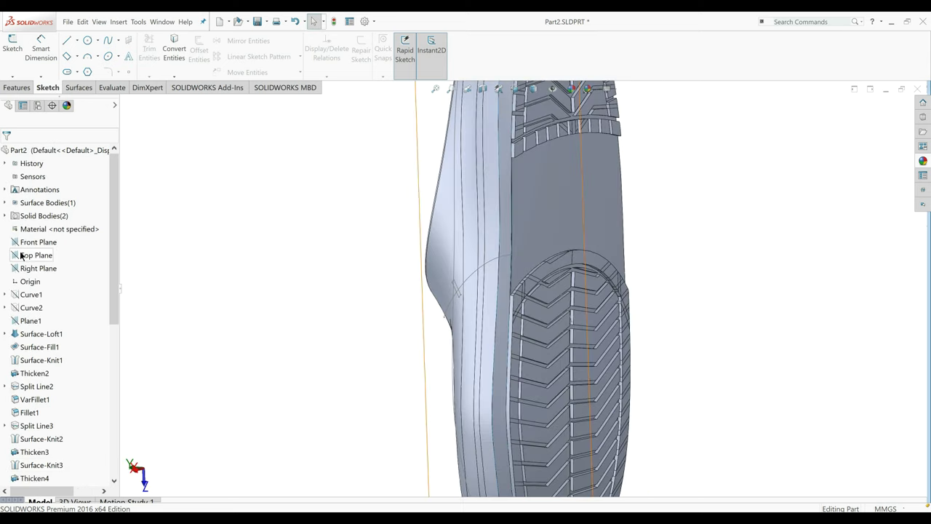
Start an extruded cut on Sketch20, beginning from a 50 mm offset.
click(8, 88)
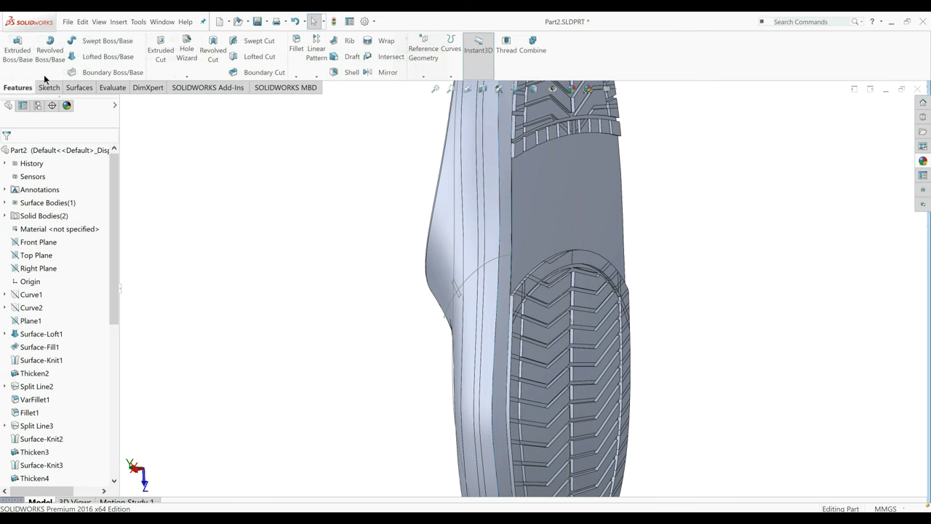
click(149, 53)
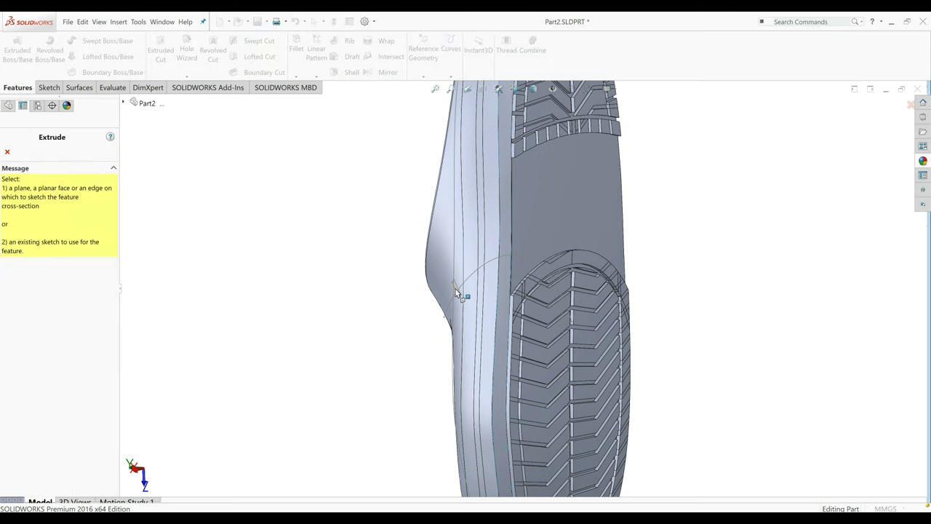
click(456, 289)
click(64, 179)
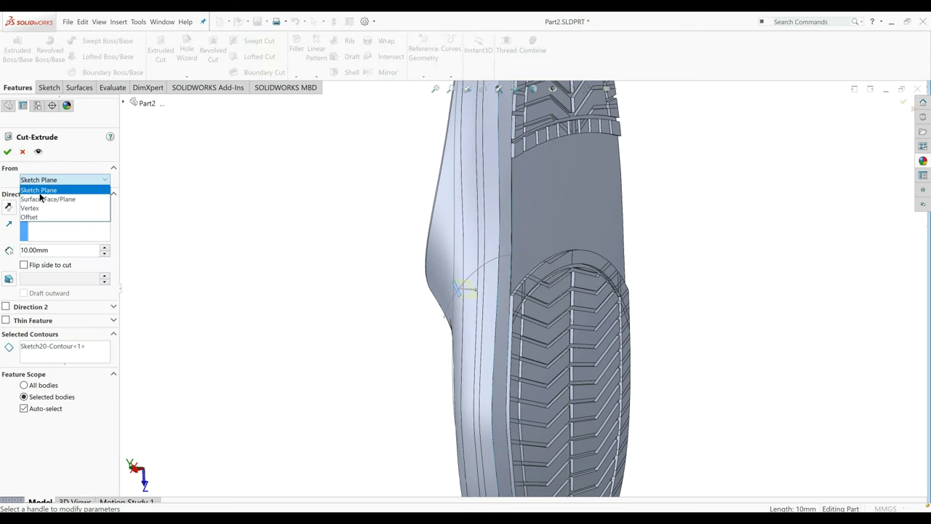
click(32, 216)
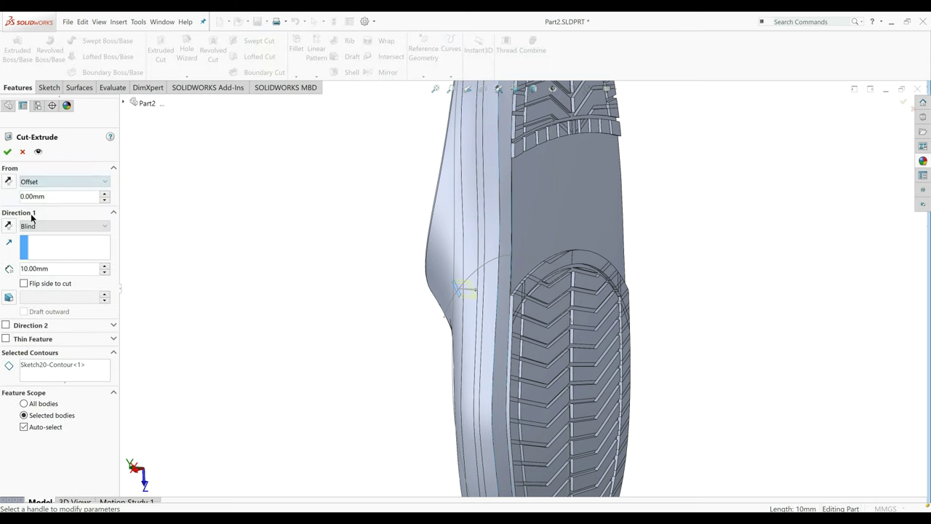
click(105, 193)
click(106, 193)
click(106, 193)
click(106, 193)
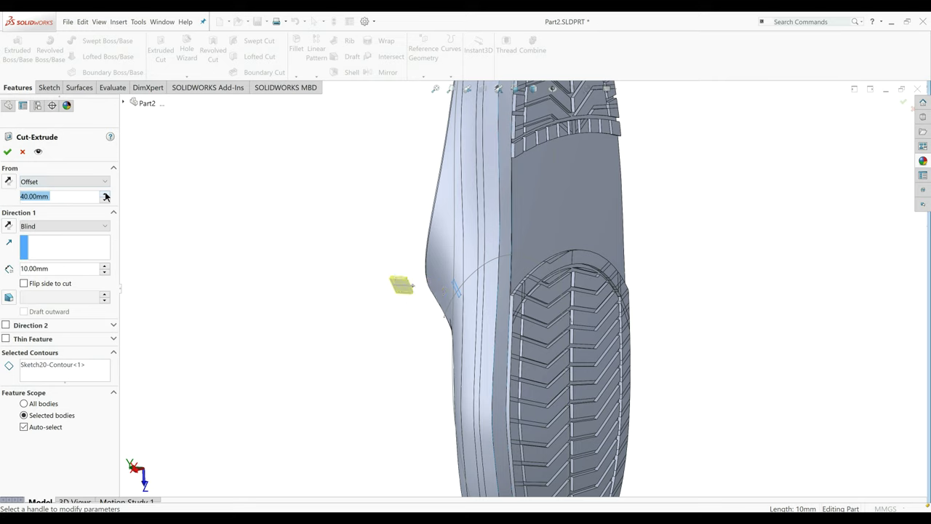
click(105, 194)
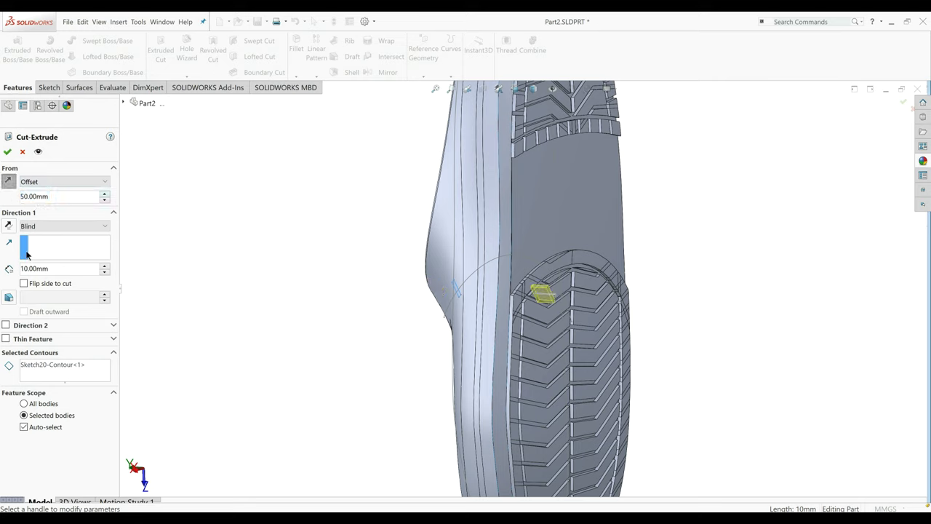
End the cut Up To Surface at the tread face and confirm Cut-Extrude3.
click(46, 230)
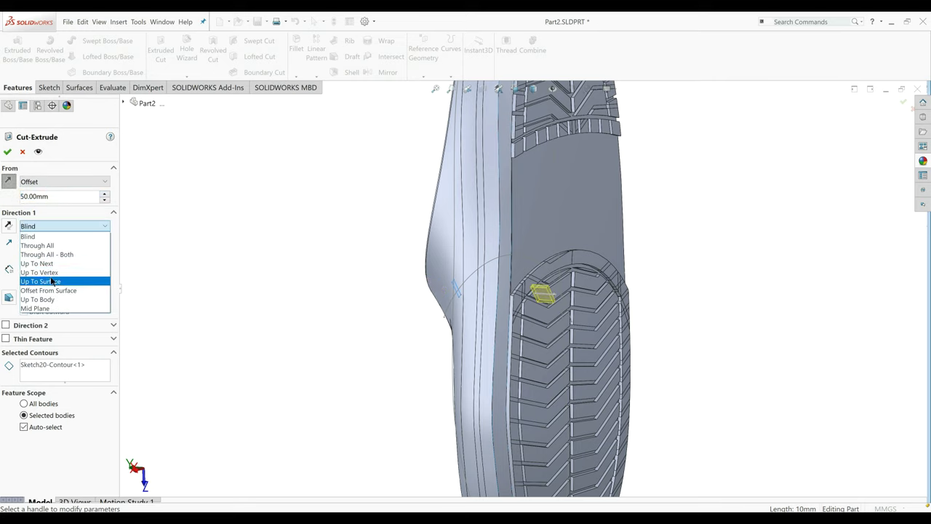
click(46, 272)
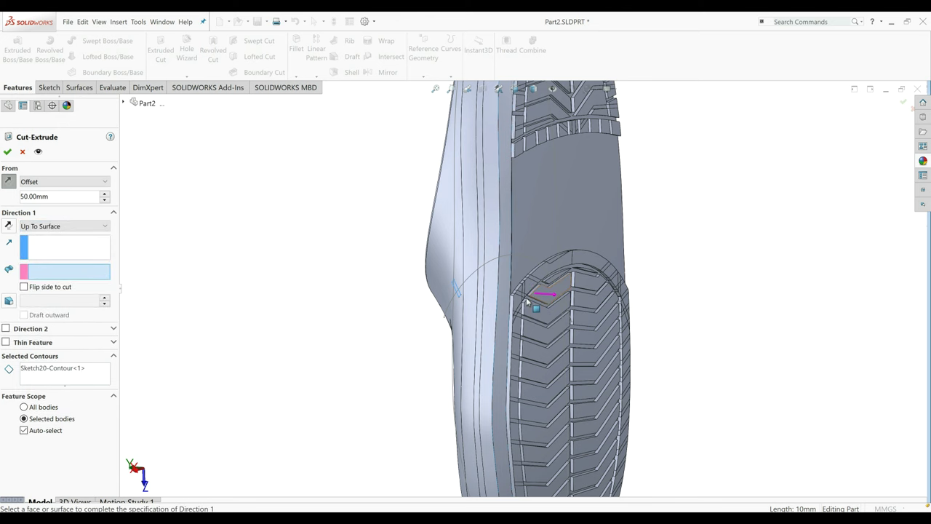
scroll(526, 297, down, 2)
click(506, 296)
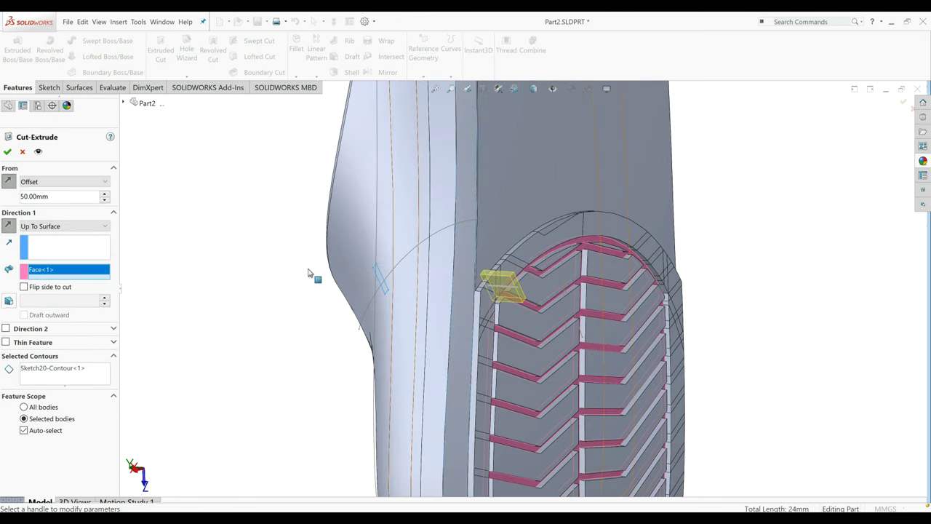
click(7, 152)
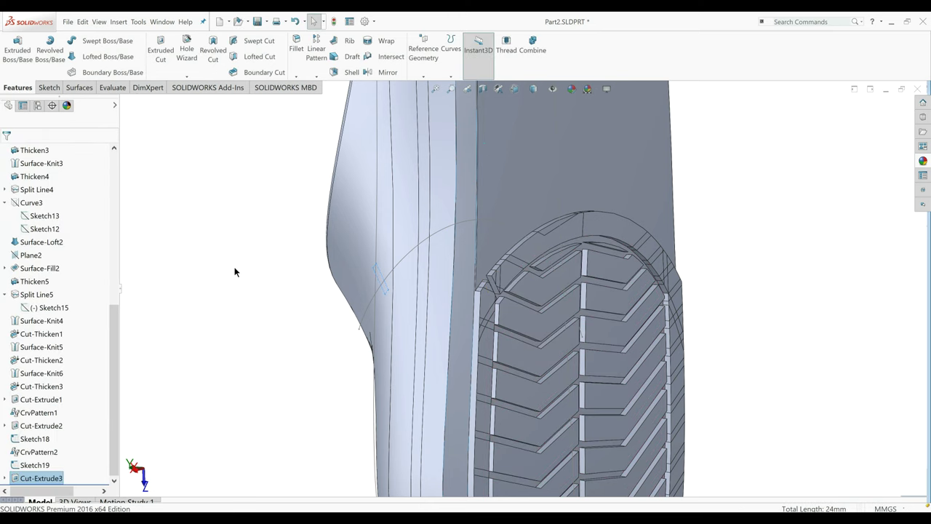
mouse_move(235, 272)
middle_down()
mouse_move(307, 280)
mouse_move(382, 264)
mouse_move(387, 290)
mouse_move(367, 262)
middle_up()
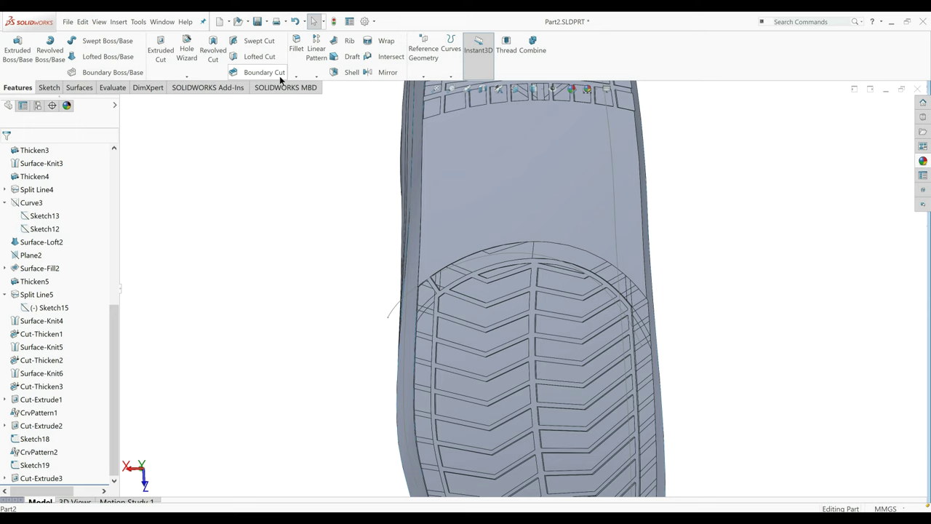
Pattern Cut-Extrude3 along the heel arc spline, with the direction reversed.
click(394, 309)
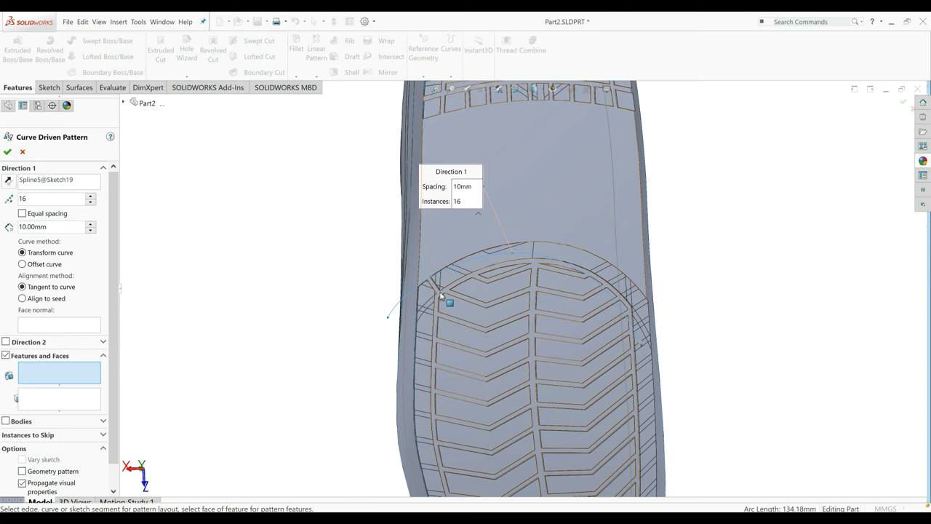
scroll(440, 295, down, 2)
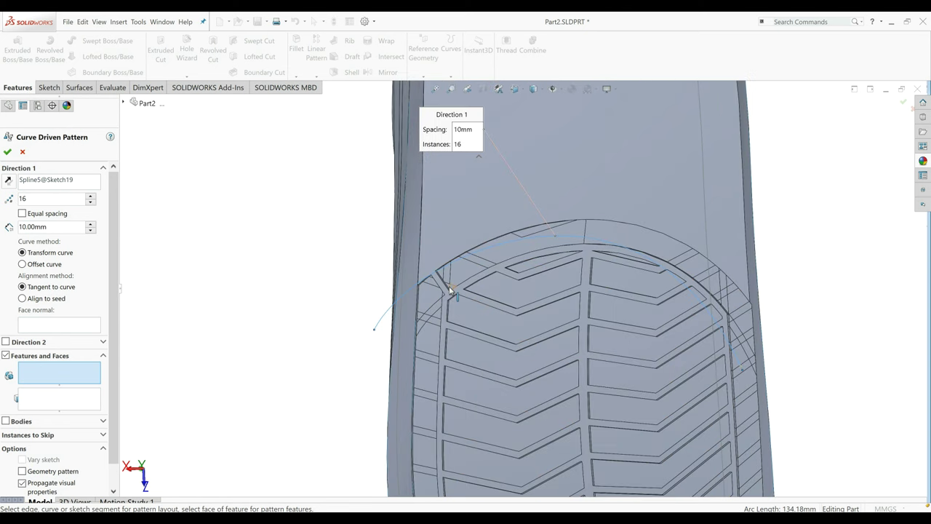
click(450, 291)
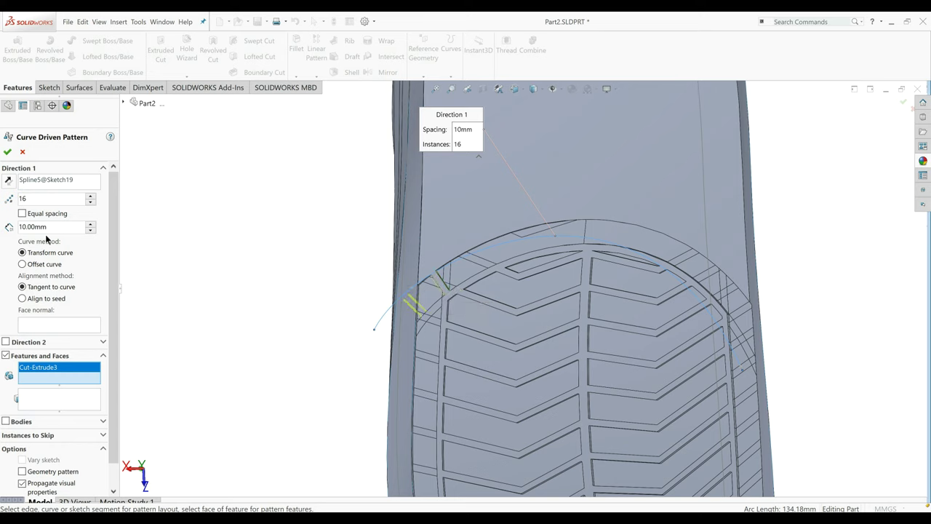
click(8, 179)
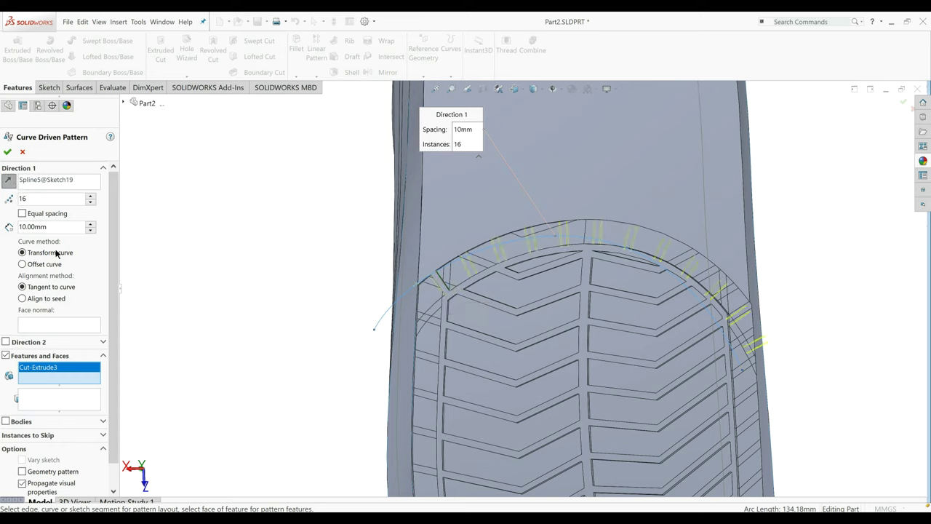
middle_drag(535, 222, 204, 349)
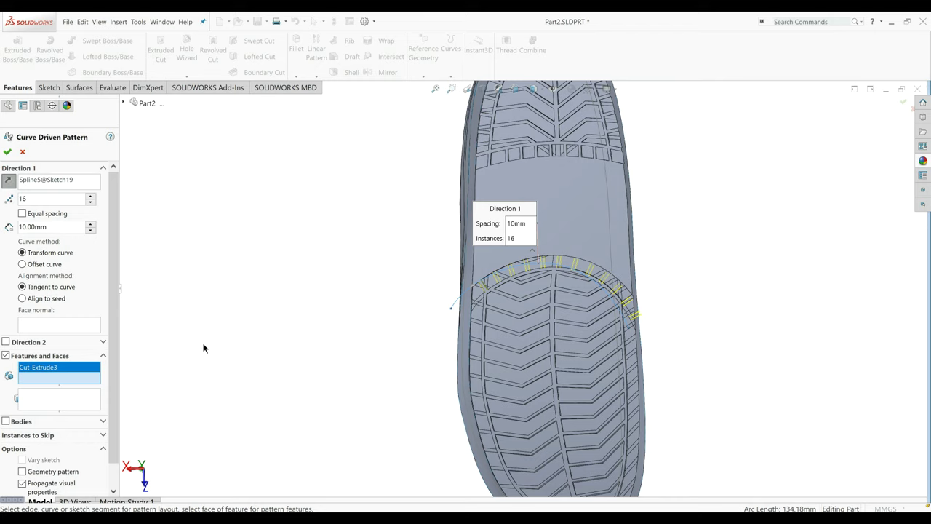
middle_drag(627, 257, 596, 270)
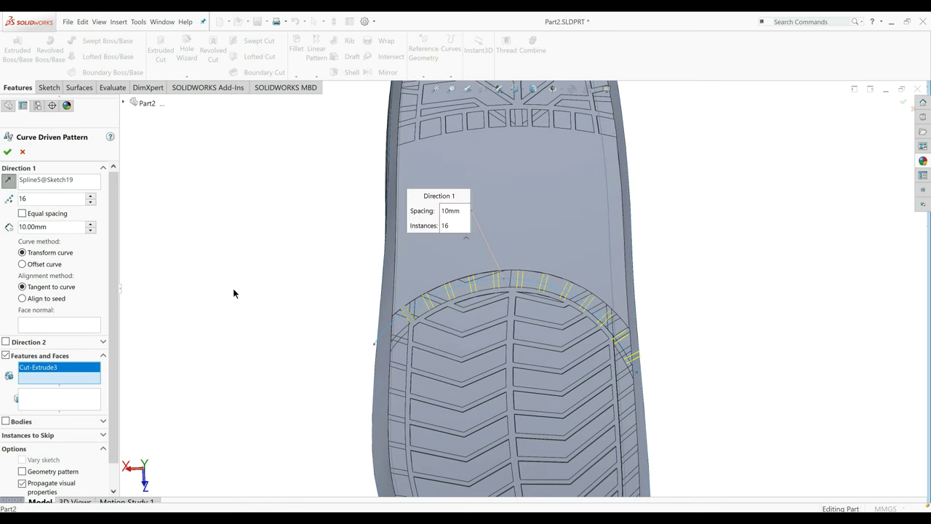
Set the pattern to 10 instances at 10.5 mm spacing and confirm it.
click(89, 202)
click(90, 203)
click(89, 202)
click(90, 202)
click(89, 202)
click(90, 202)
click(90, 203)
click(91, 196)
click(50, 226)
double_click(33, 226)
text(10.5)
key(Return)
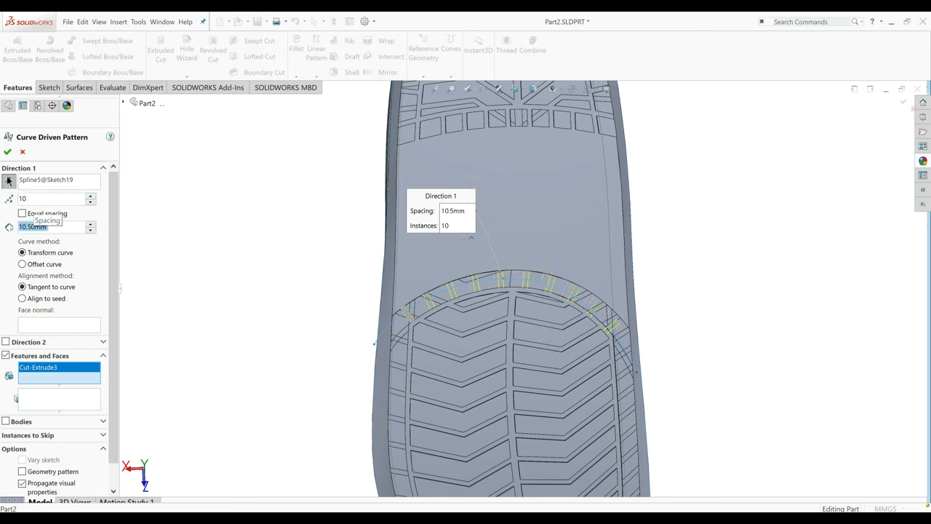
click(7, 151)
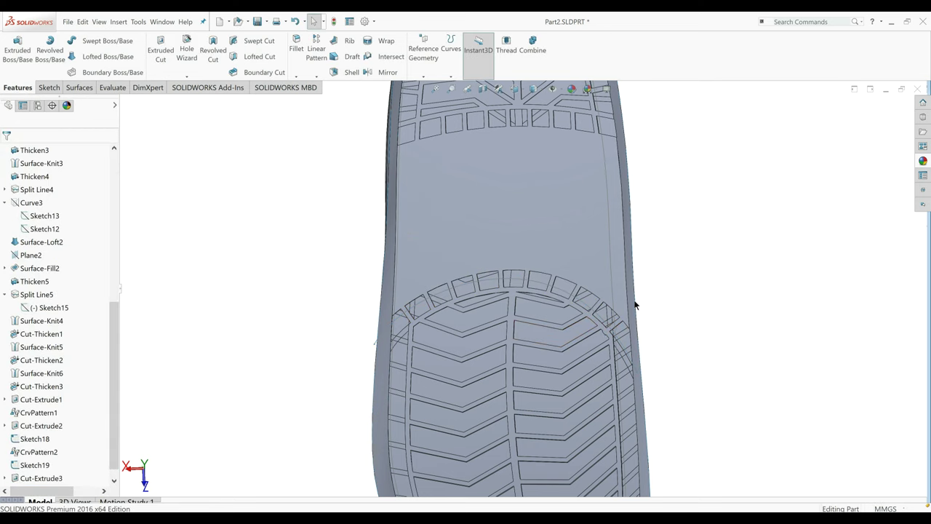
Inspect the heel notches, then open Sketch19 and exit it unchanged.
middle_drag(634, 306, 619, 311)
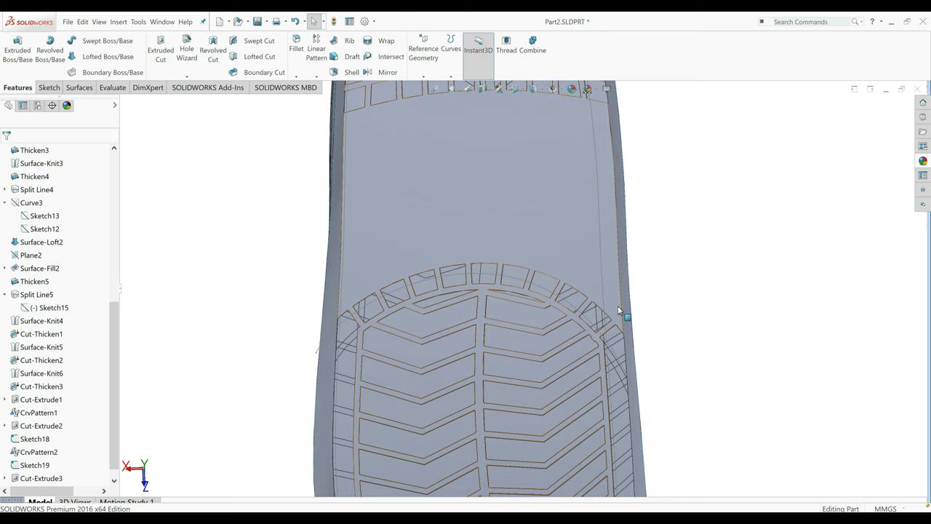
middle_drag(618, 305, 496, 360)
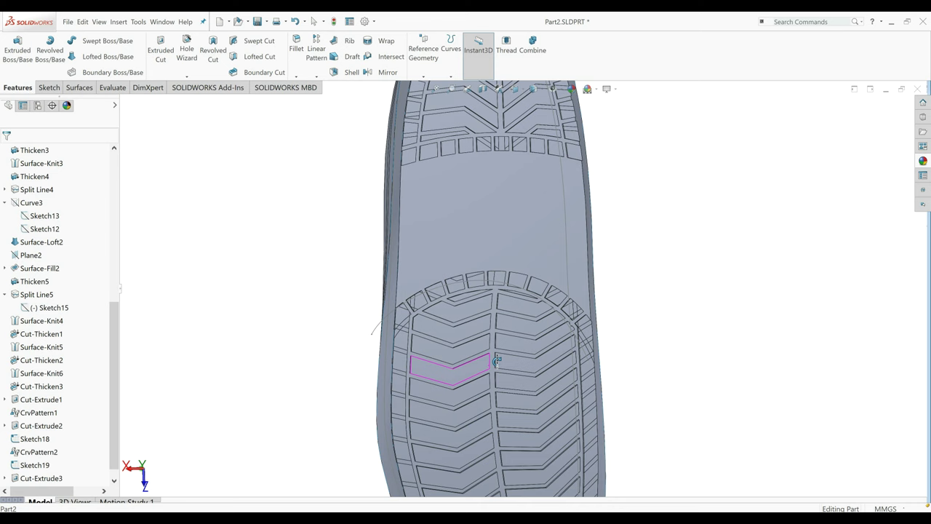
scroll(520, 329, down, 5)
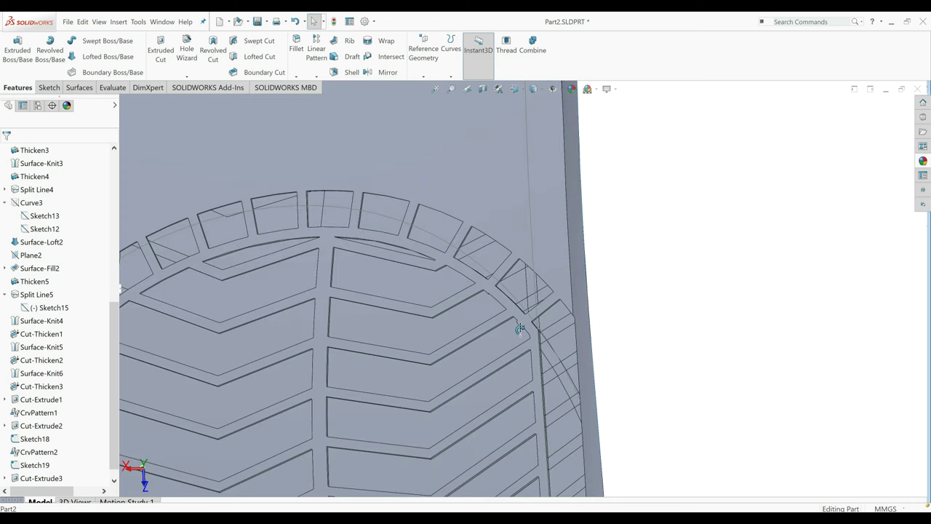
middle_drag(520, 329, 502, 344)
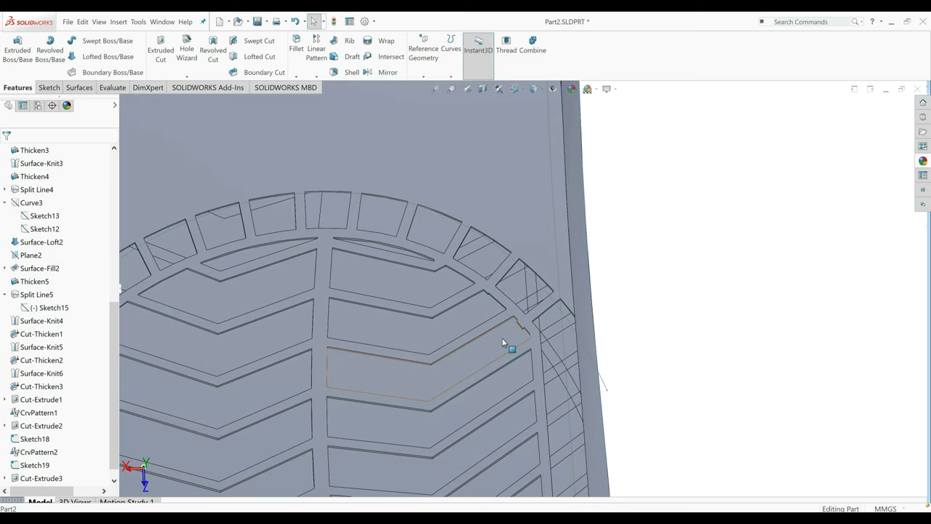
scroll(502, 337, up, 4)
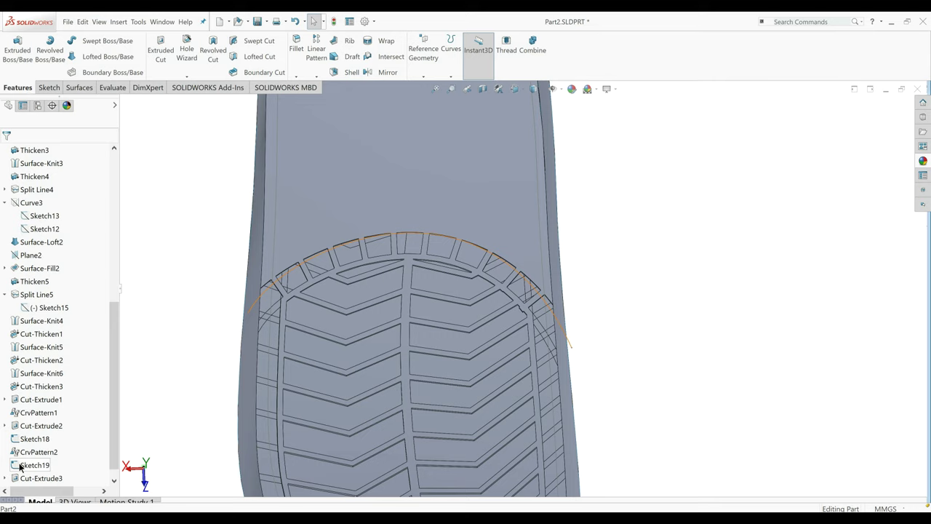
click(22, 465)
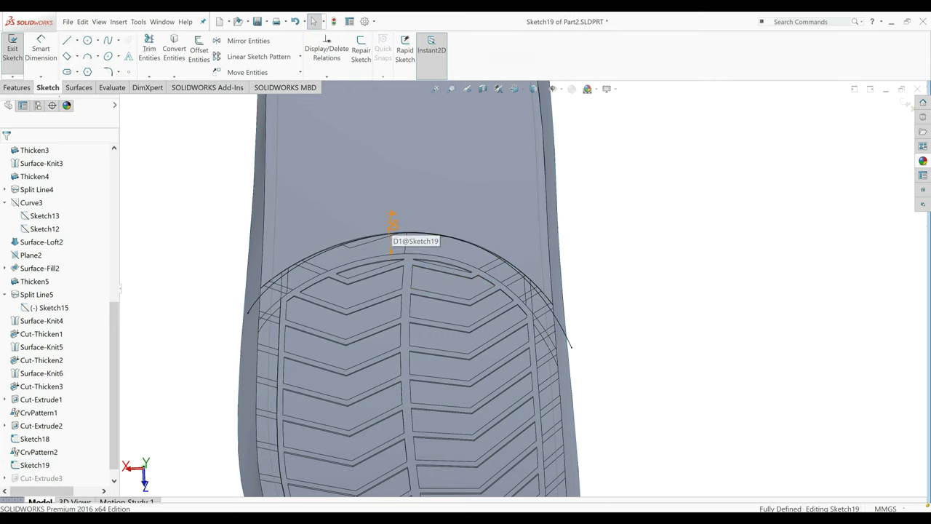
click(392, 218)
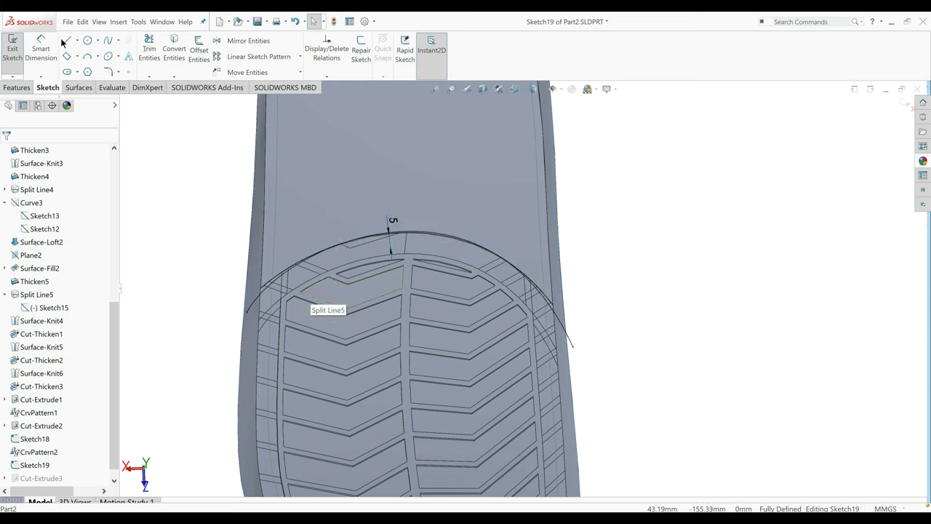
click(12, 48)
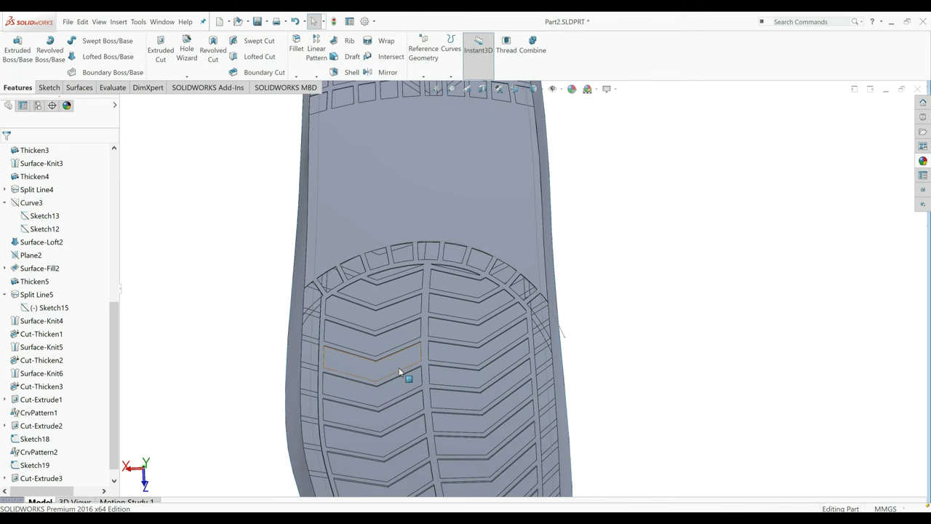
Fit the whole sole in a straight-on standard view and select the Top Plane.
middle_drag(399, 373, 377, 356)
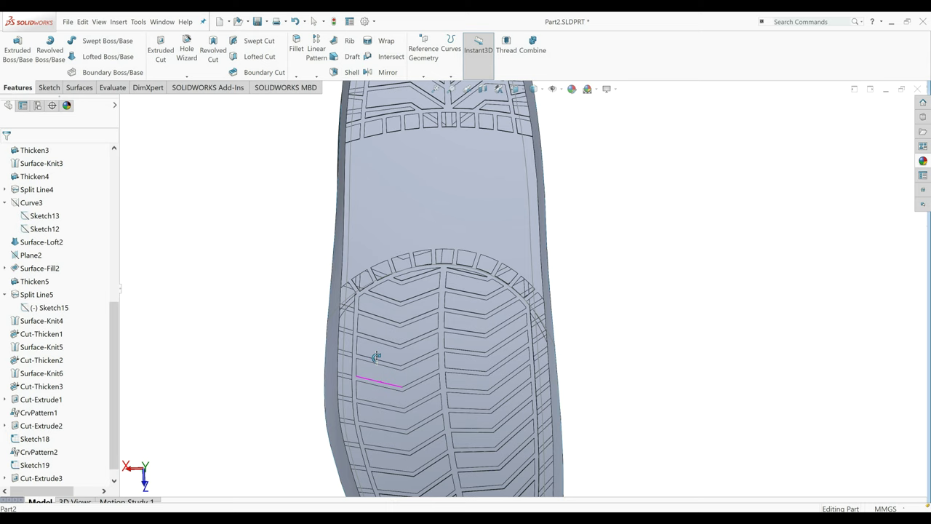
middle_drag(376, 356, 373, 344)
middle_click(366, 319)
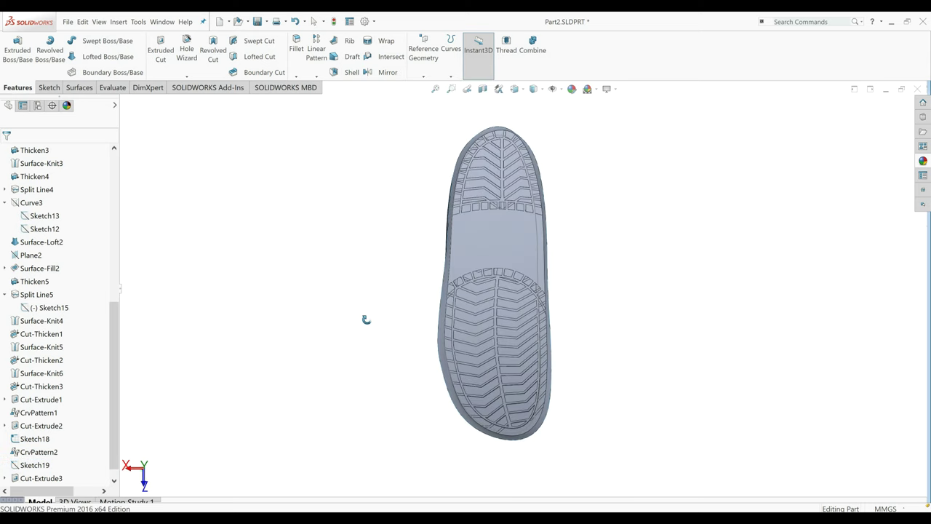
key(Escape)
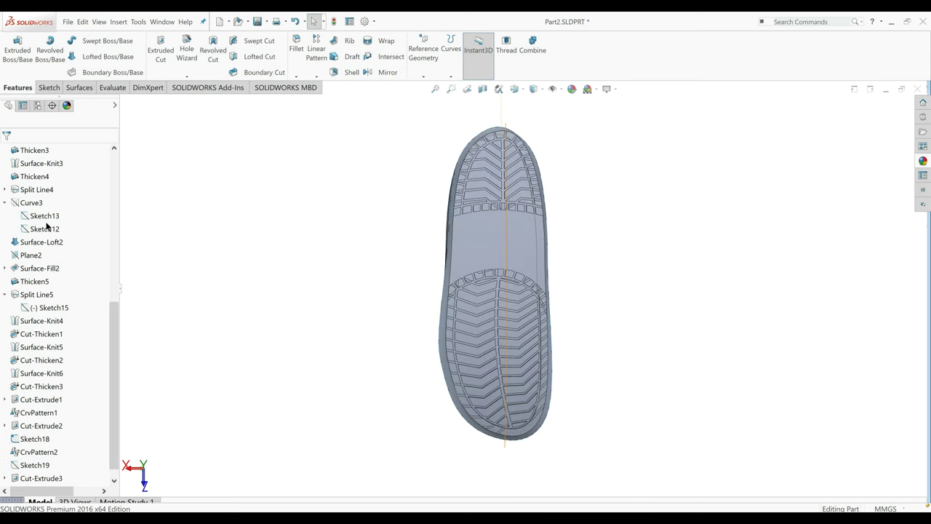
click(516, 91)
click(465, 242)
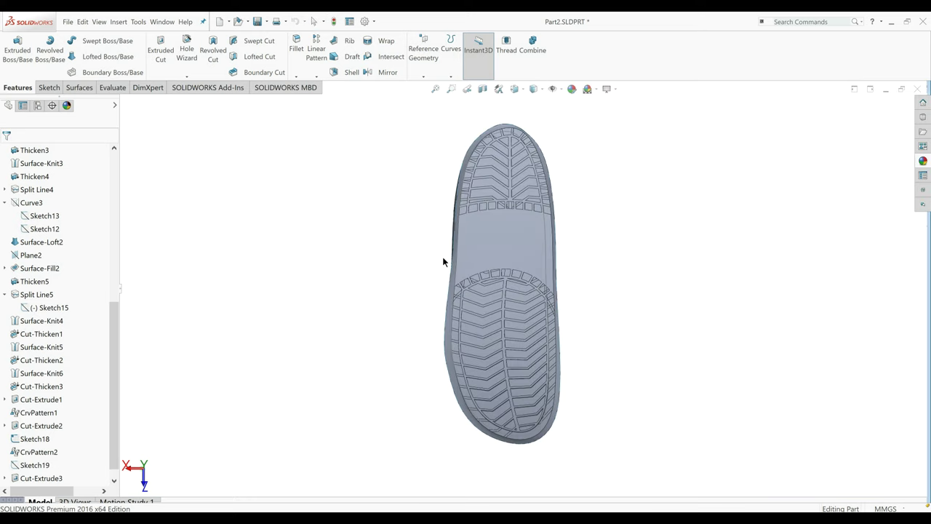
scroll(112, 233, up, 4)
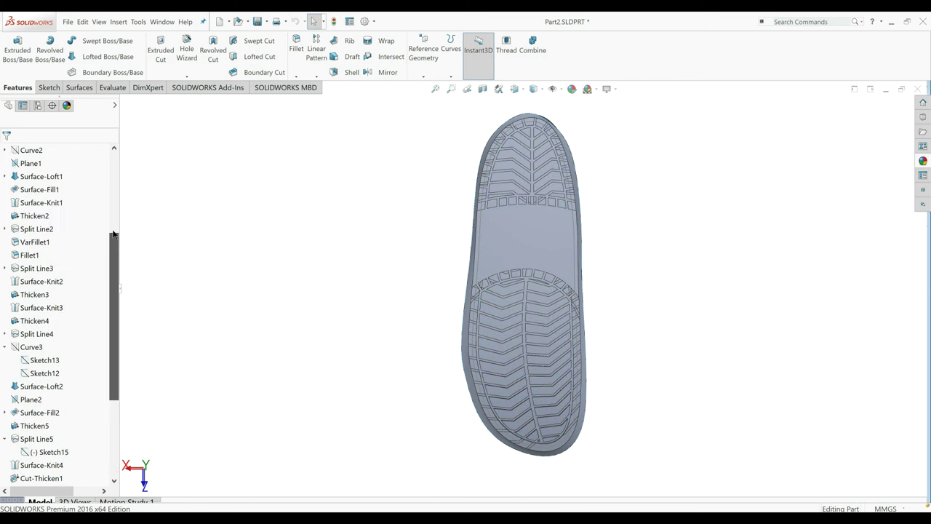
scroll(112, 233, up, 4)
click(37, 241)
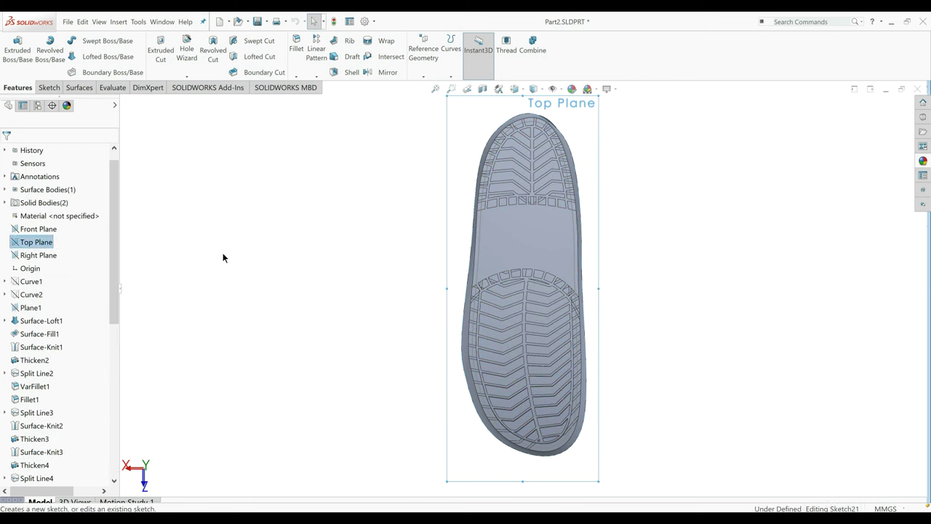
Start a Top Plane sketch and draw a slanted 3-point rectangle at the heel tread edge.
key(s)
scroll(522, 295, down, 1)
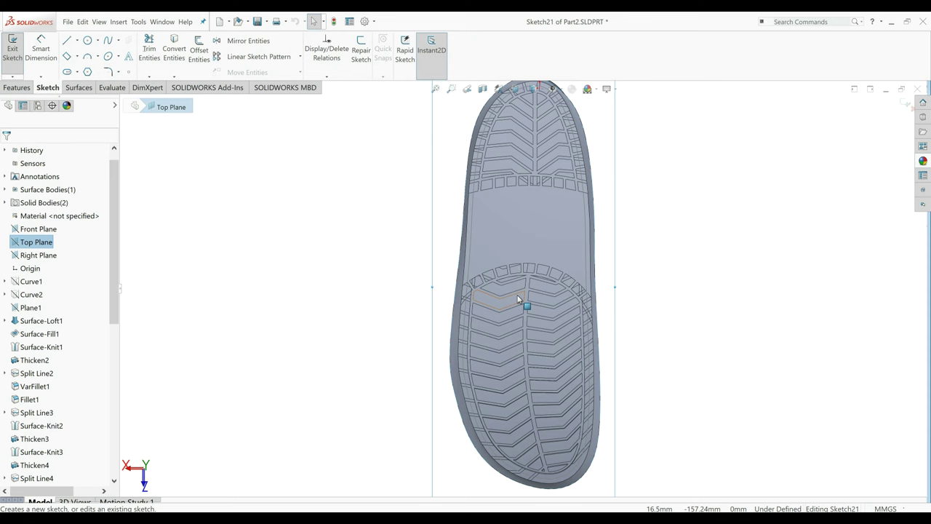
scroll(518, 298, down, 5)
ctrl+middle_drag(441, 315, 473, 307)
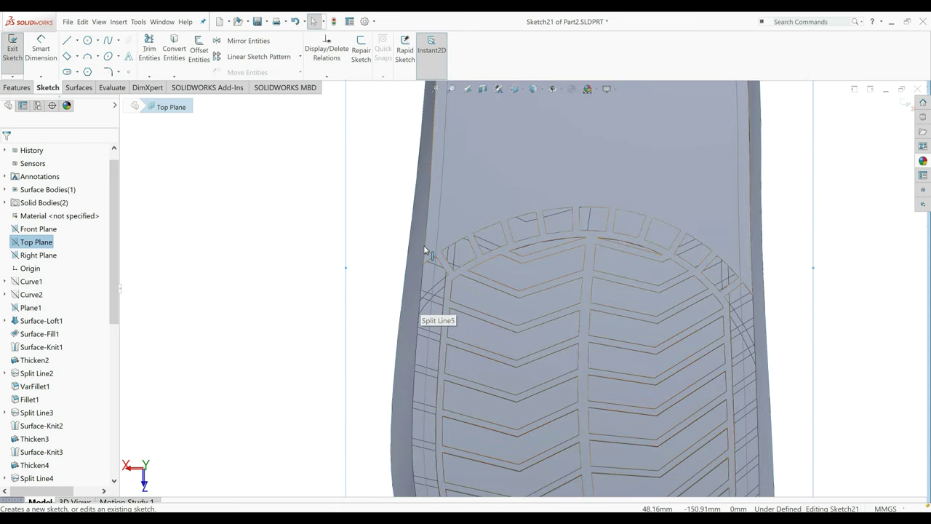
click(70, 59)
click(457, 295)
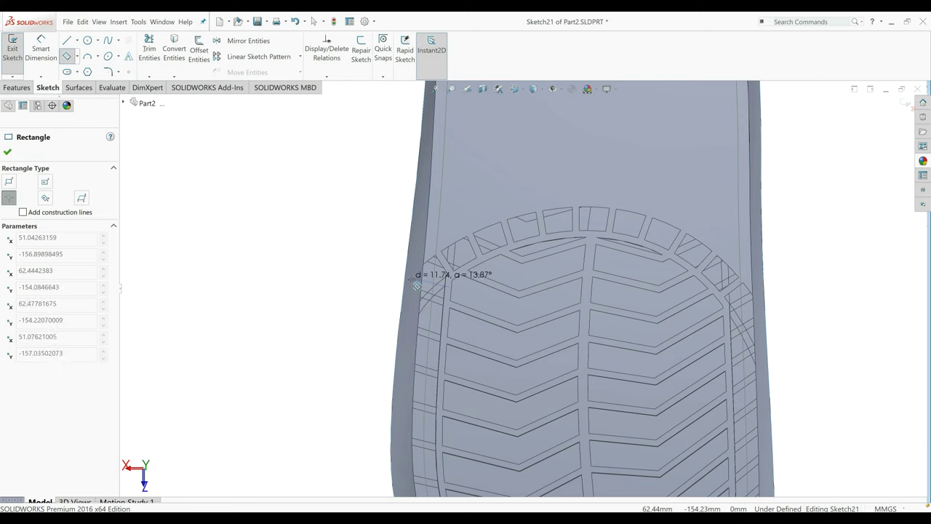
click(412, 281)
click(409, 285)
key(Escape)
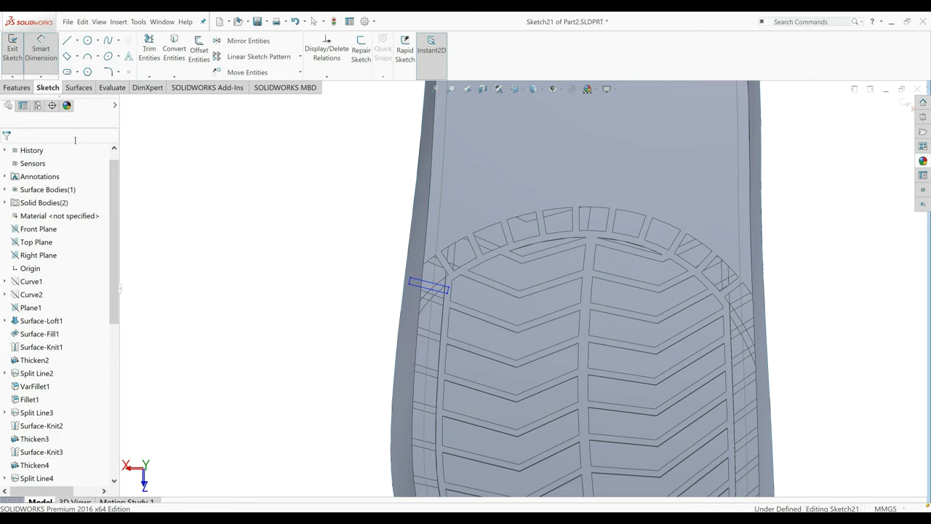
Dimension the rectangle's long edge to 9 mm and its short edge to 2 mm.
click(442, 291)
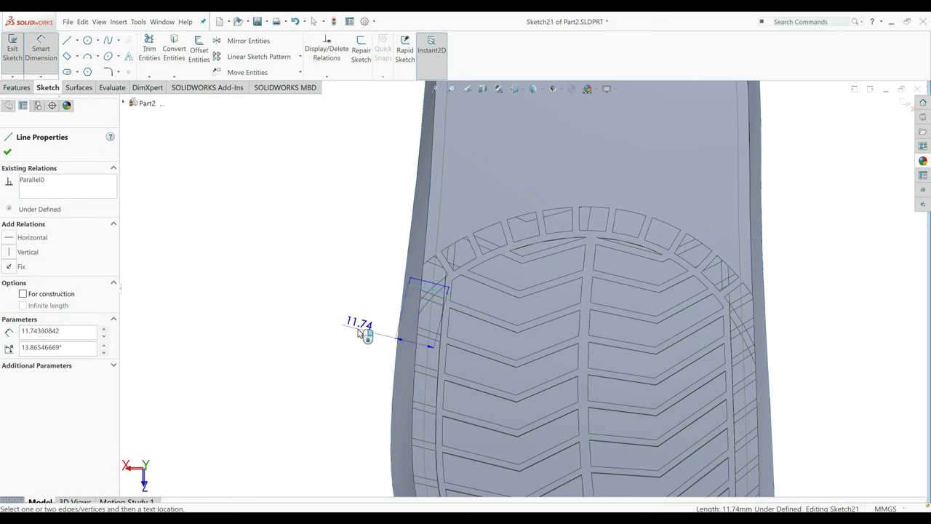
click(357, 332)
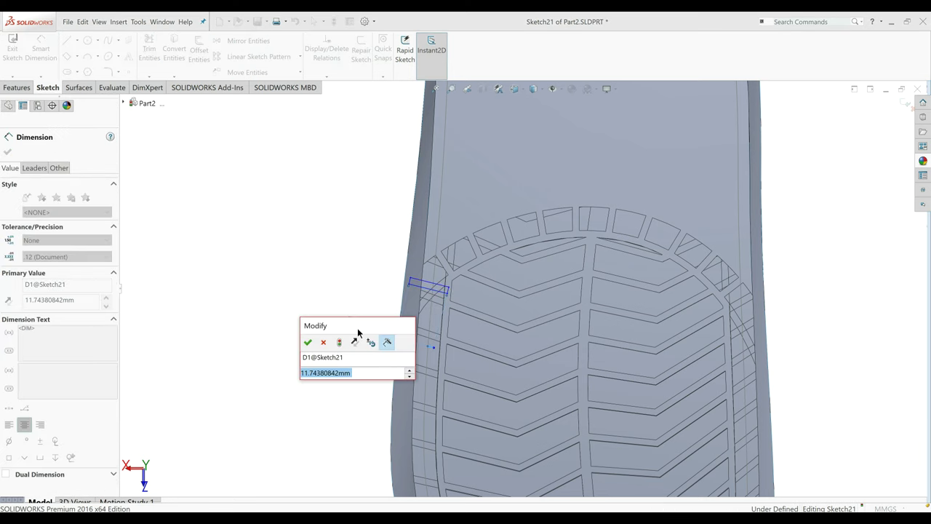
text(9)
key(Return)
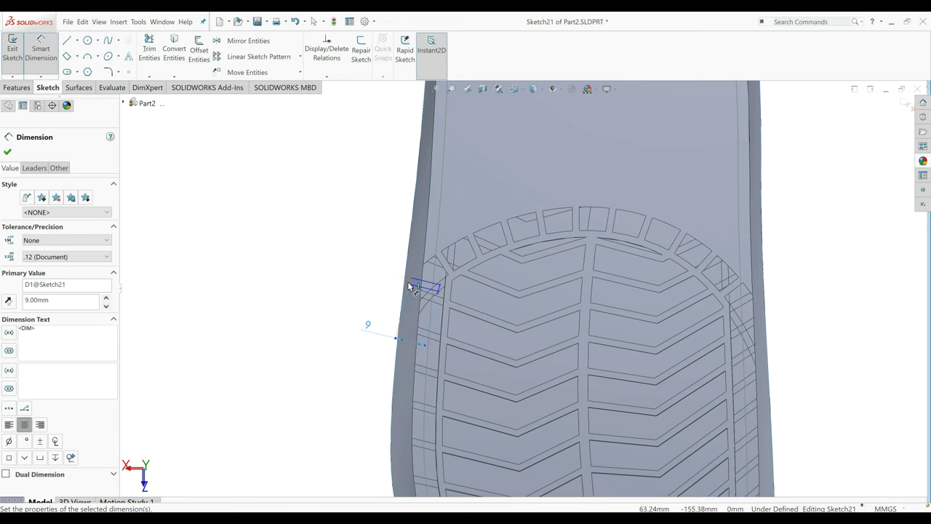
click(411, 285)
click(370, 267)
text(2)
key(Return)
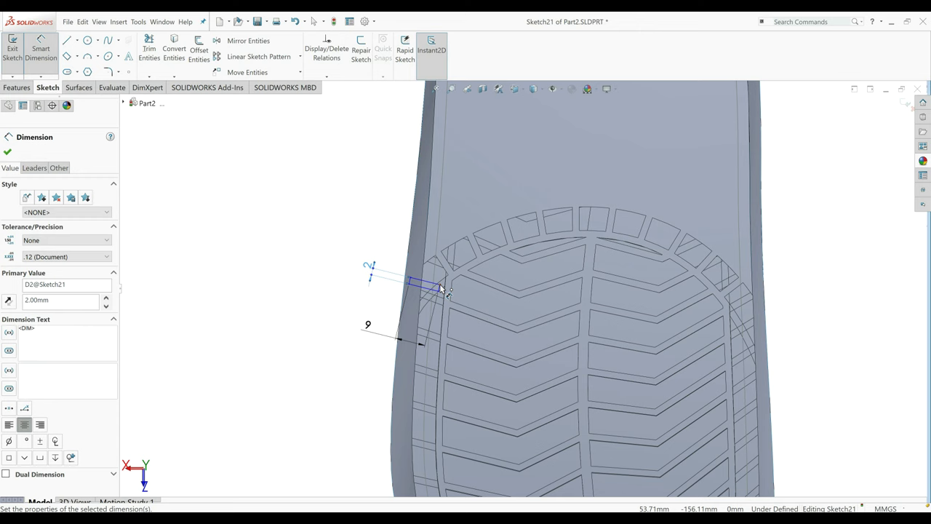
click(440, 284)
scroll(538, 182, up, 4)
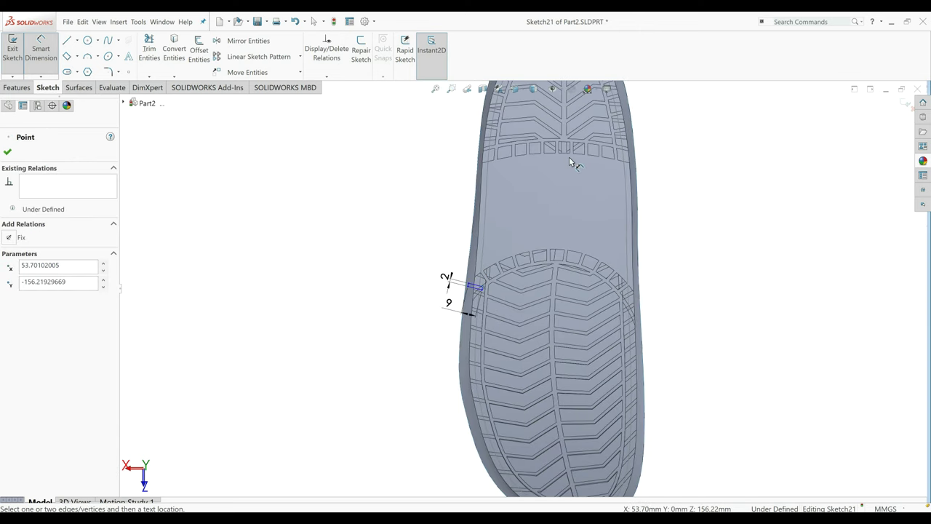
Add a 156 mm vertical distance from the toe tip to the notch.
scroll(569, 156, up, 2)
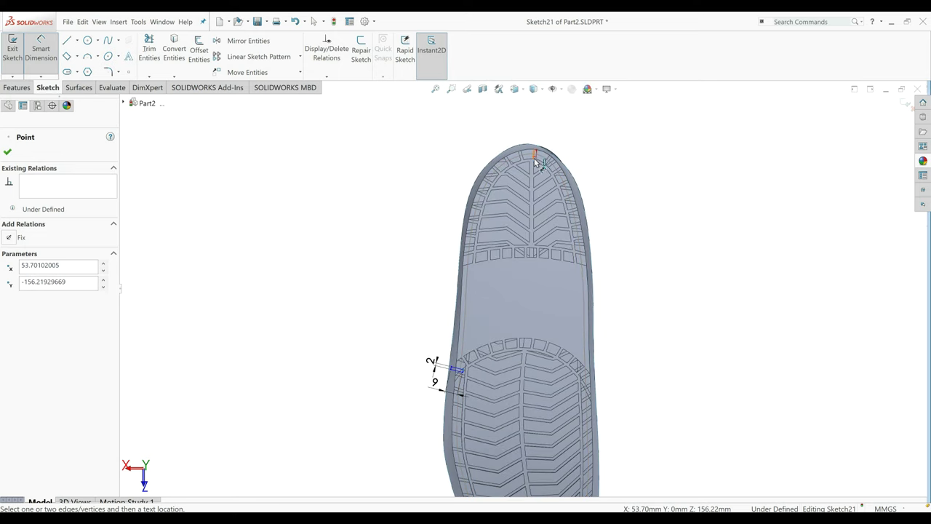
click(536, 156)
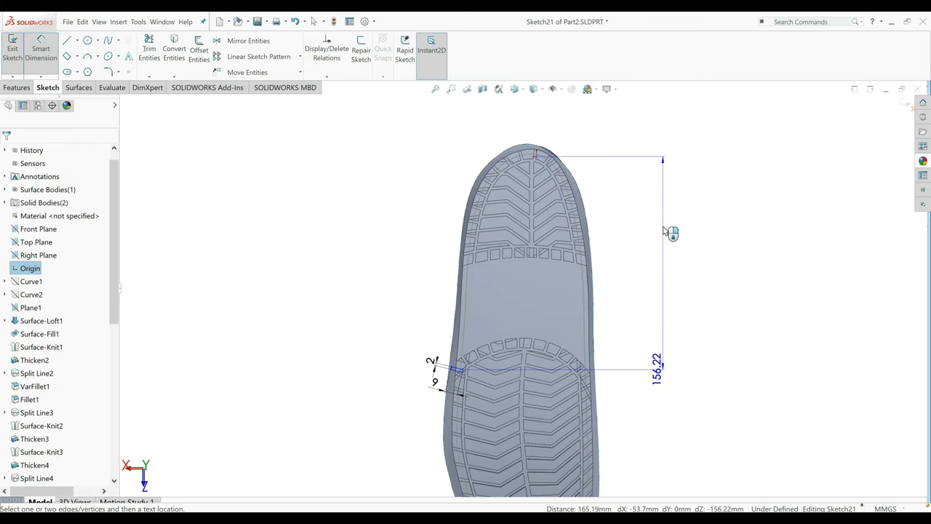
click(664, 231)
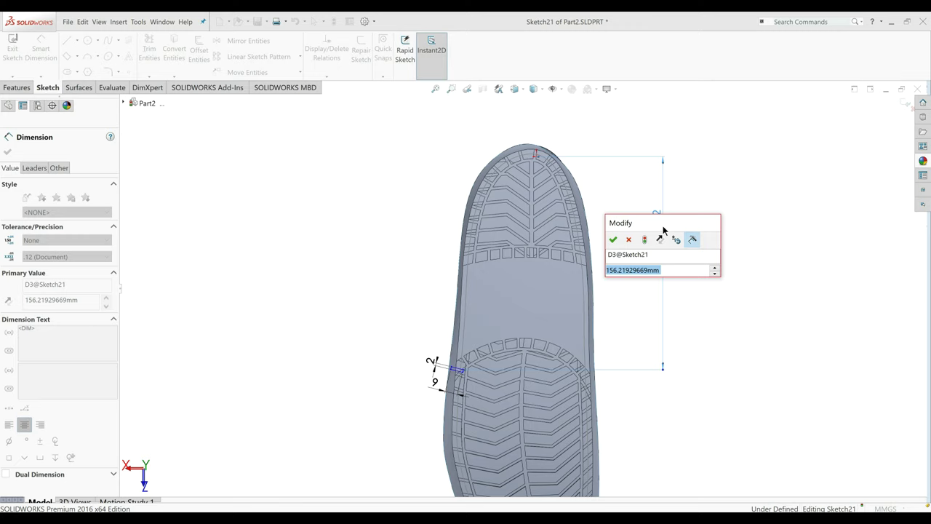
text(156)
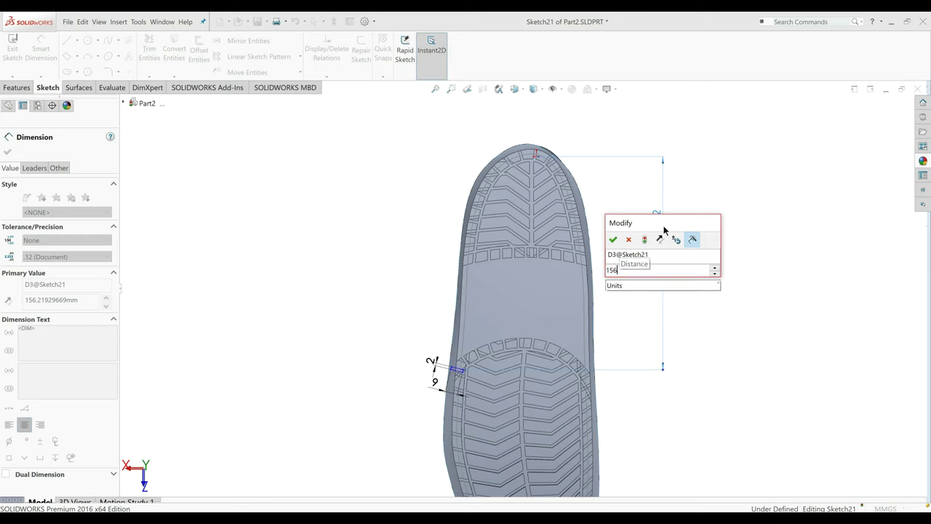
key(Return)
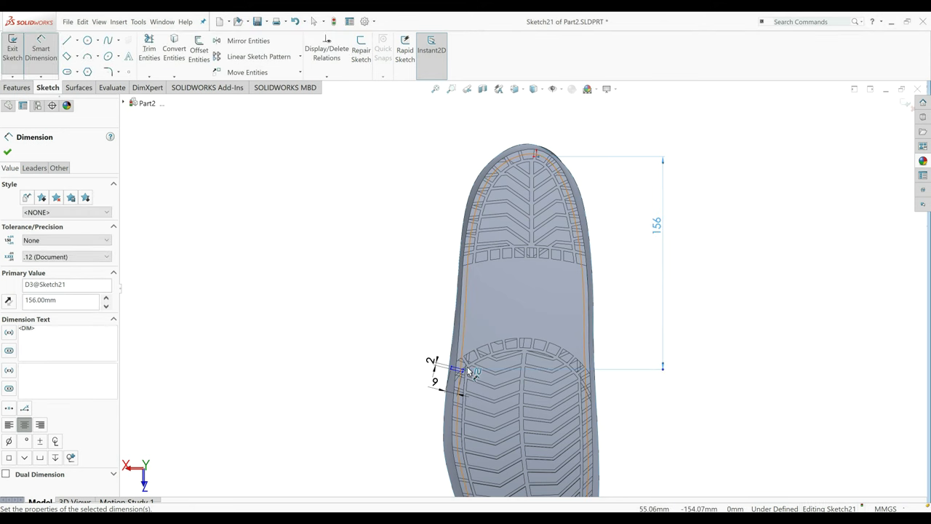
Try dimensioning the rectangle corner to the origin, then cancel the unfinished value.
scroll(475, 362, down, 4)
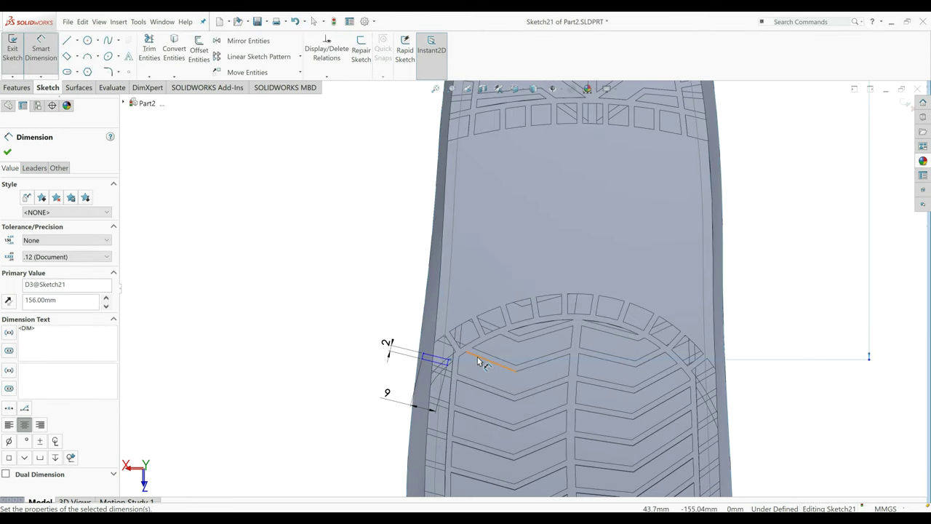
click(432, 361)
scroll(485, 283, up, 2)
scroll(485, 283, up, 2)
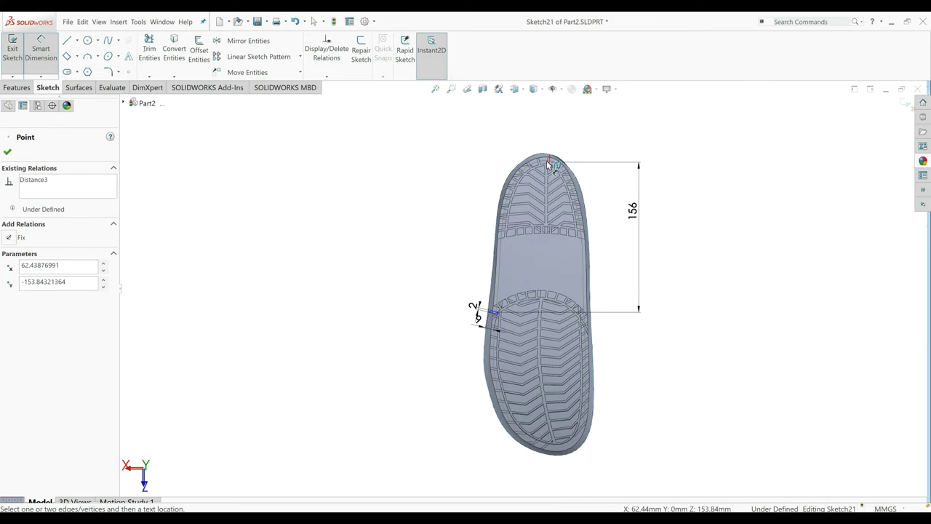
click(550, 159)
click(494, 311)
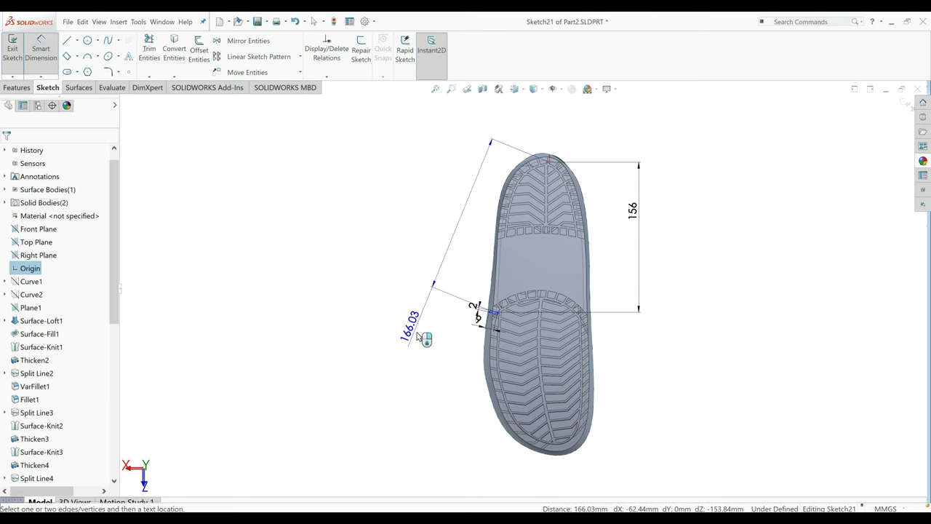
scroll(451, 291, down, 1)
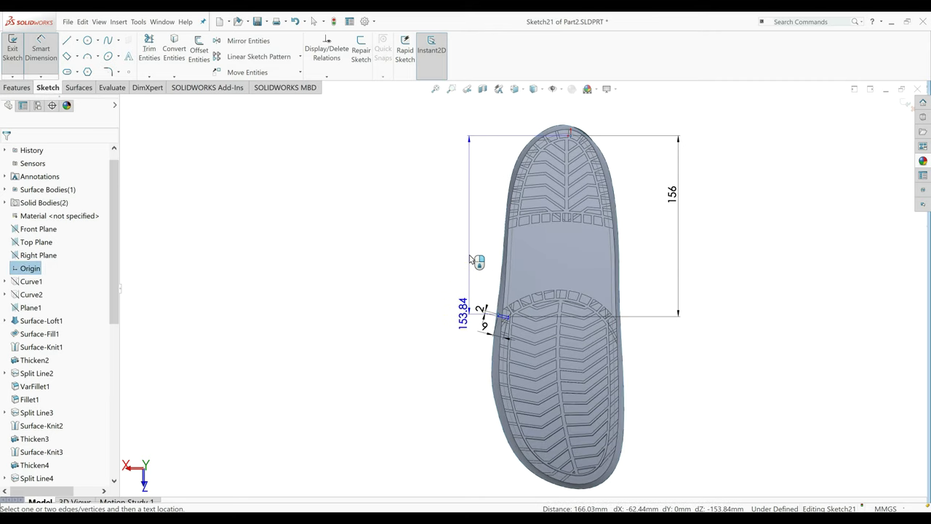
click(469, 258)
scroll(469, 259, down, 2)
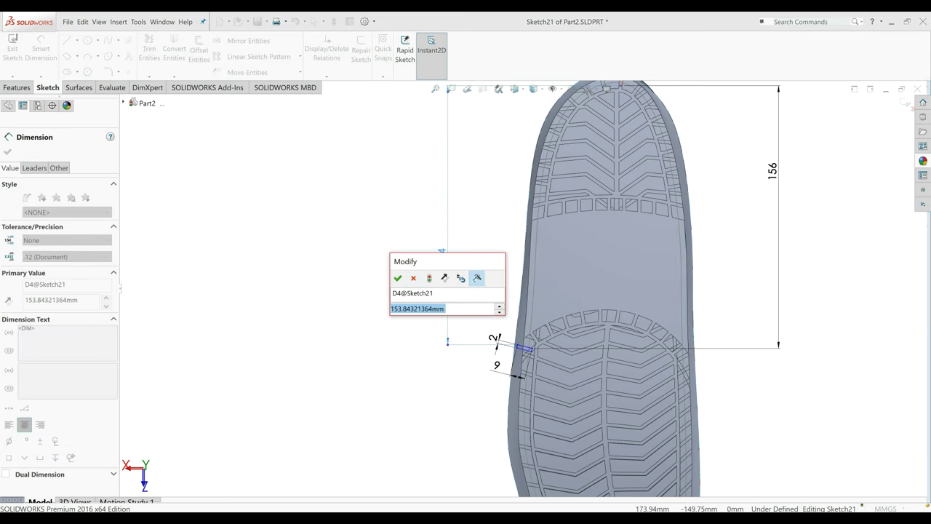
text(1)
key(Escape)
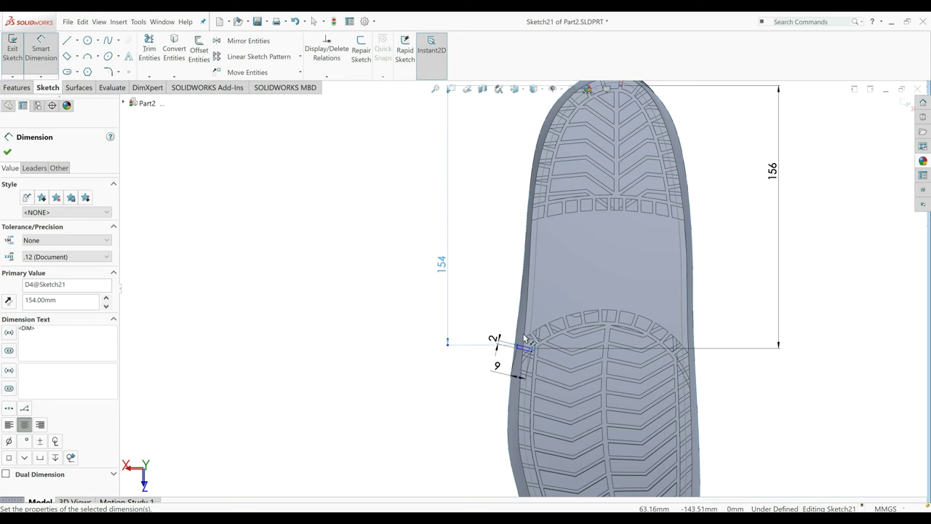
scroll(525, 339, down, 5)
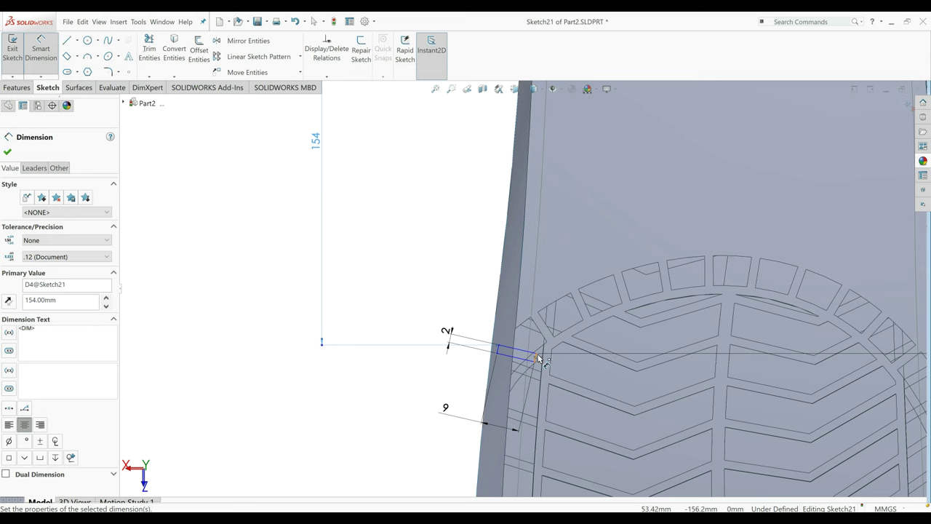
Dimension the notch corner's distance from the toe tip as 53.7 mm and rebuild.
click(538, 357)
scroll(567, 300, up, 5)
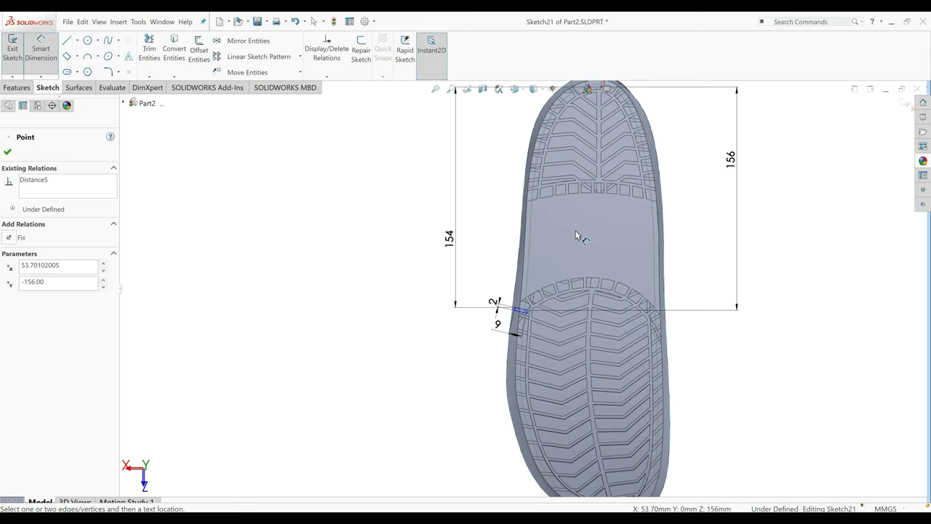
scroll(575, 230, up, 2)
scroll(566, 179, down, 2)
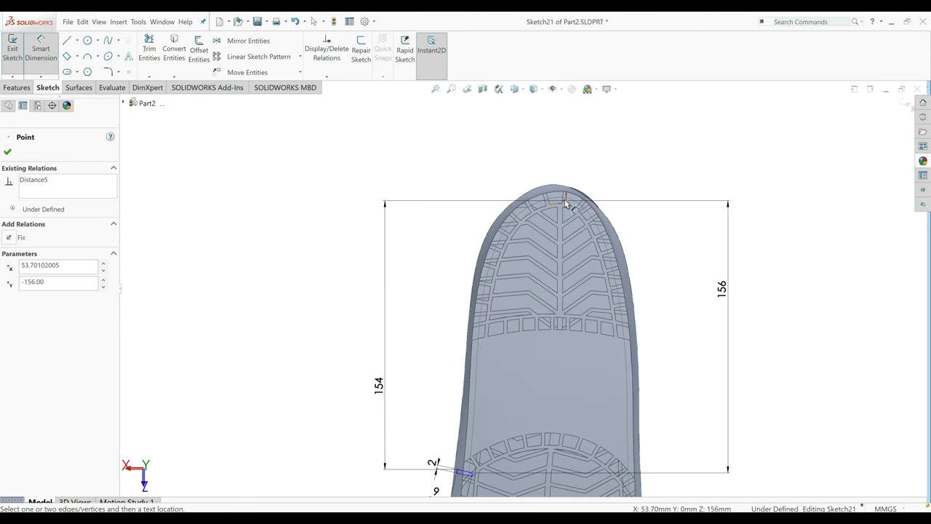
click(565, 197)
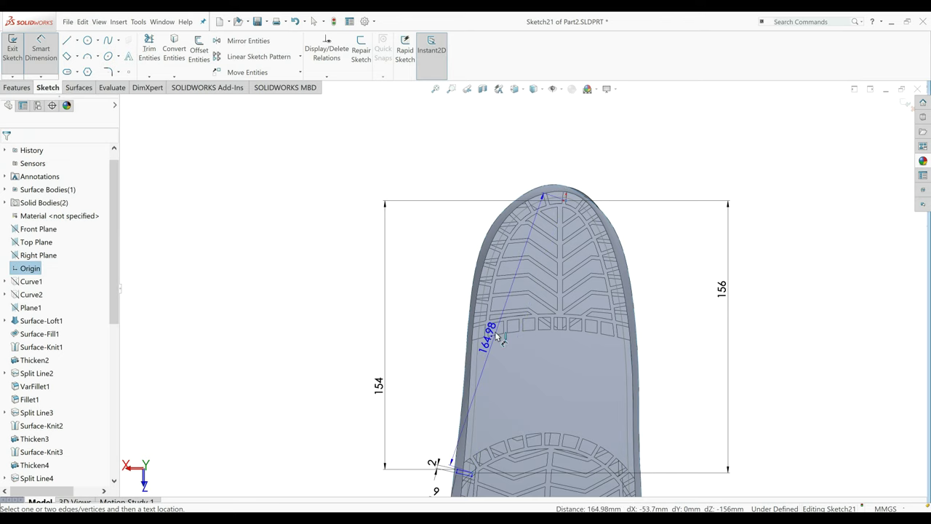
click(494, 331)
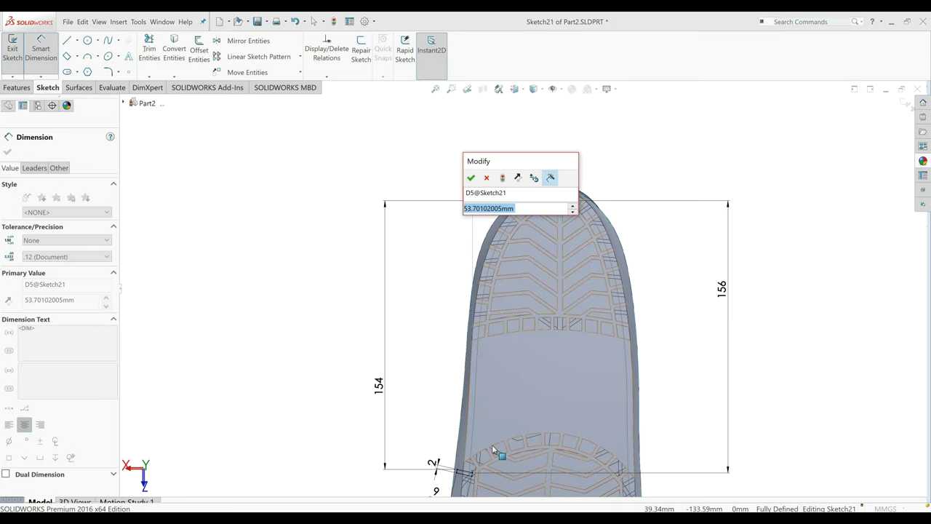
scroll(504, 330, down, 2)
scroll(524, 291, up, 3)
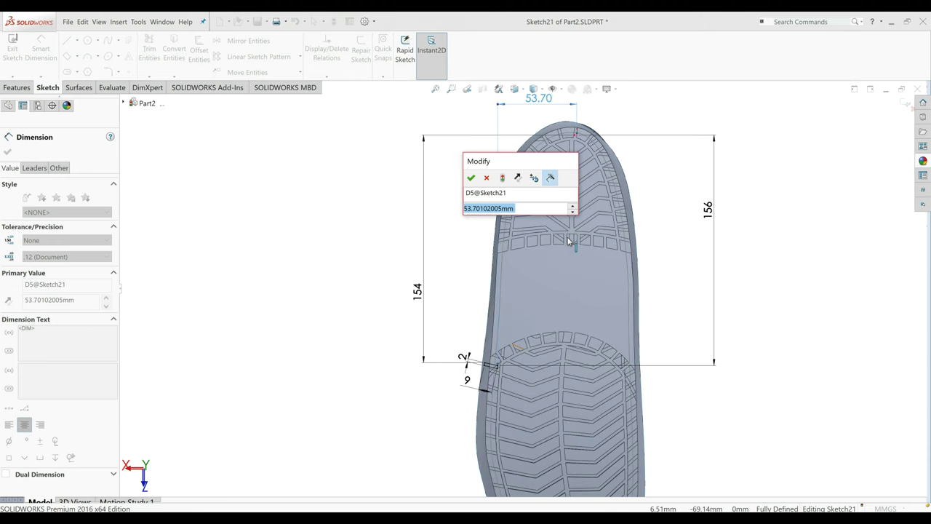
text(53.7)
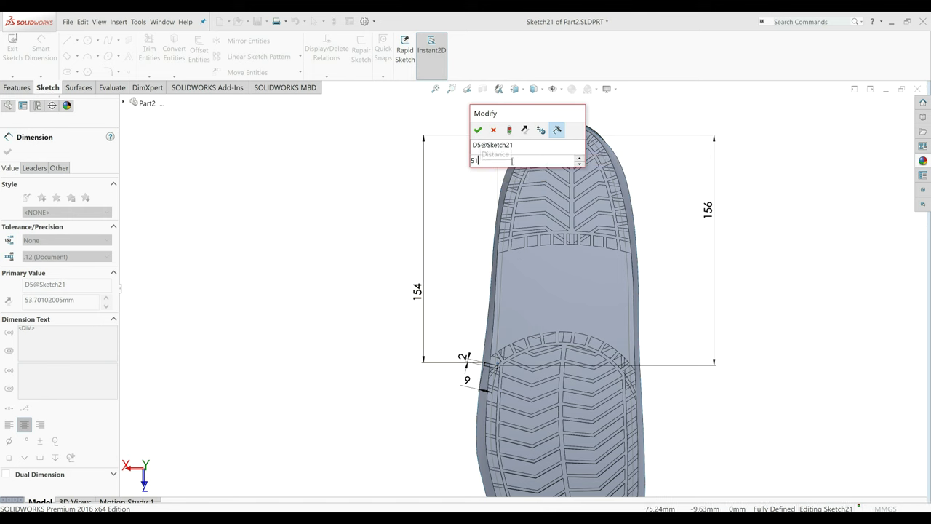
key(Return)
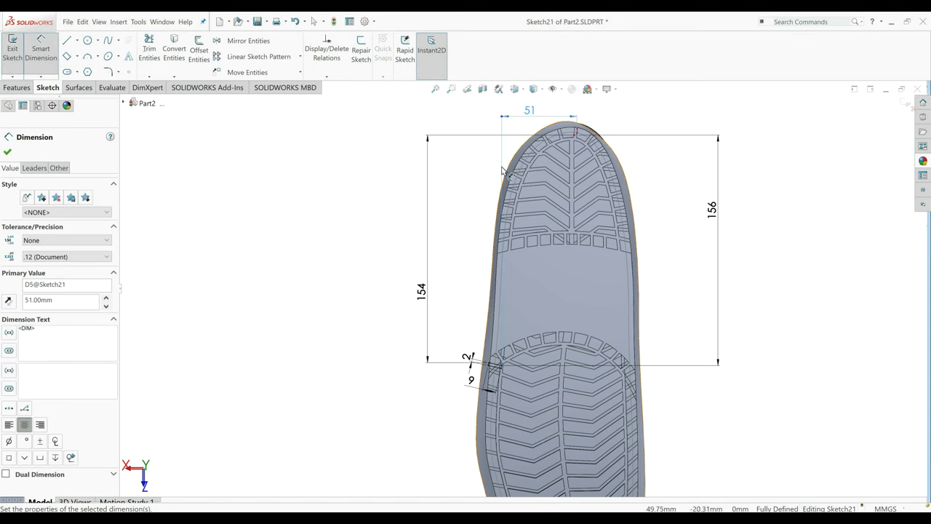
scroll(494, 335, down, 2)
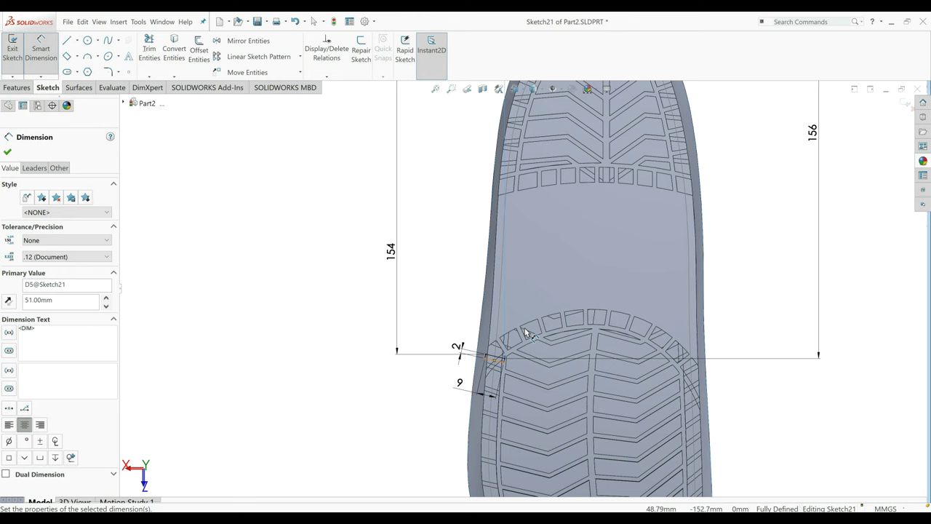
key(ctrl+b)
scroll(385, 356, down, 2)
Start an Extruded Cut from the notch sketch, beginning at a reversed 50 mm offset.
key(ctrl+b)
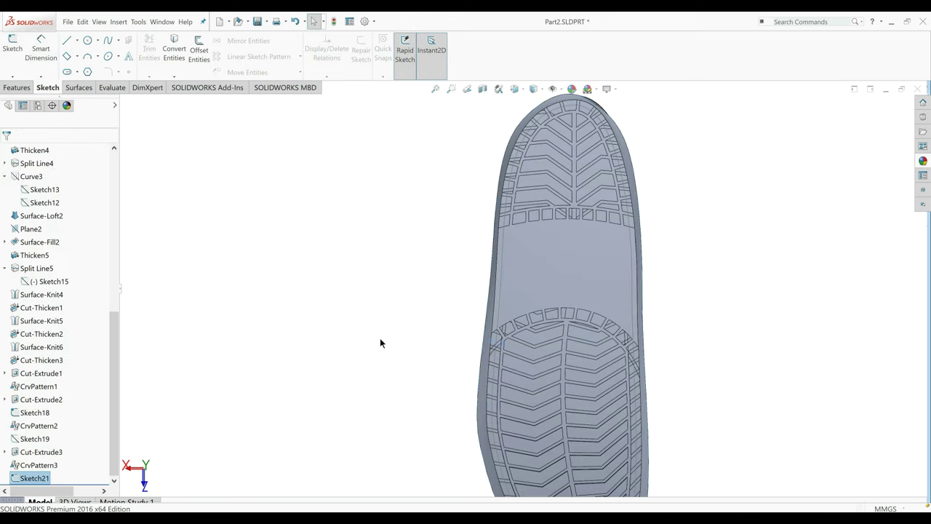
middle_drag(380, 338, 417, 361)
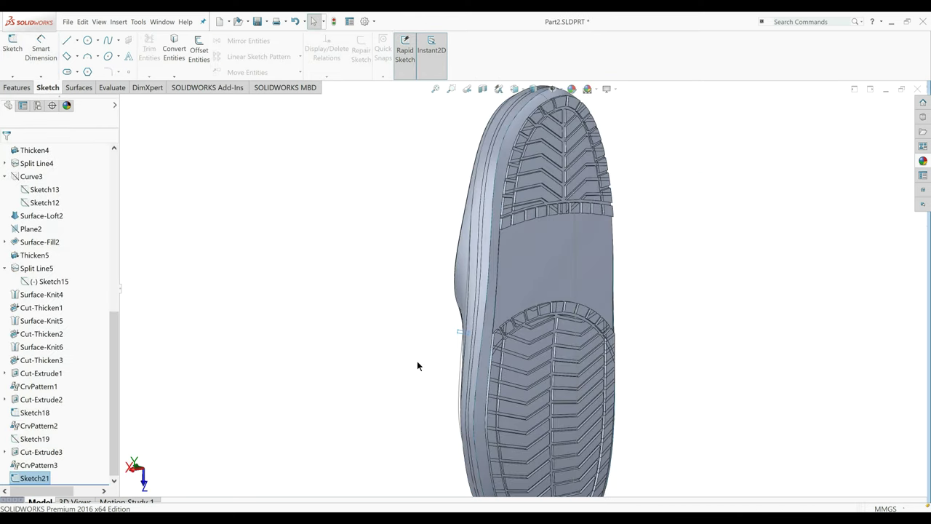
click(18, 88)
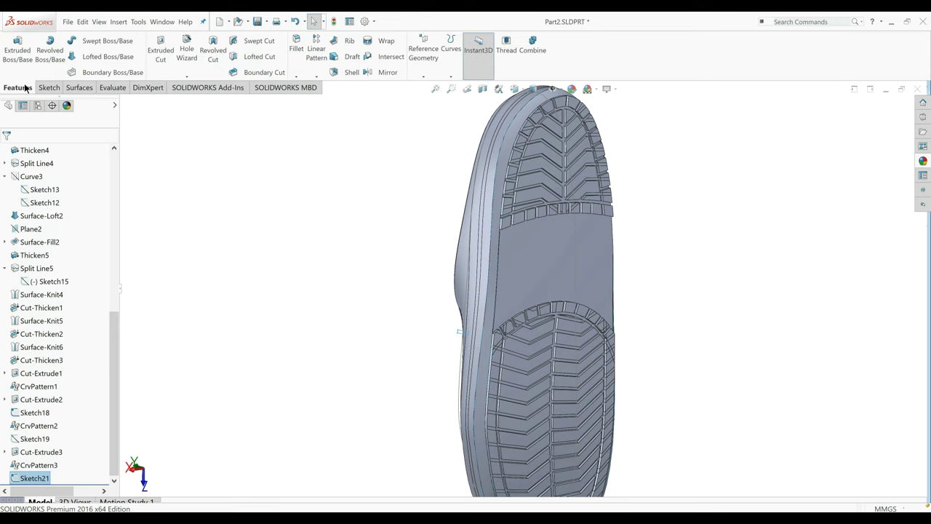
click(161, 50)
click(64, 180)
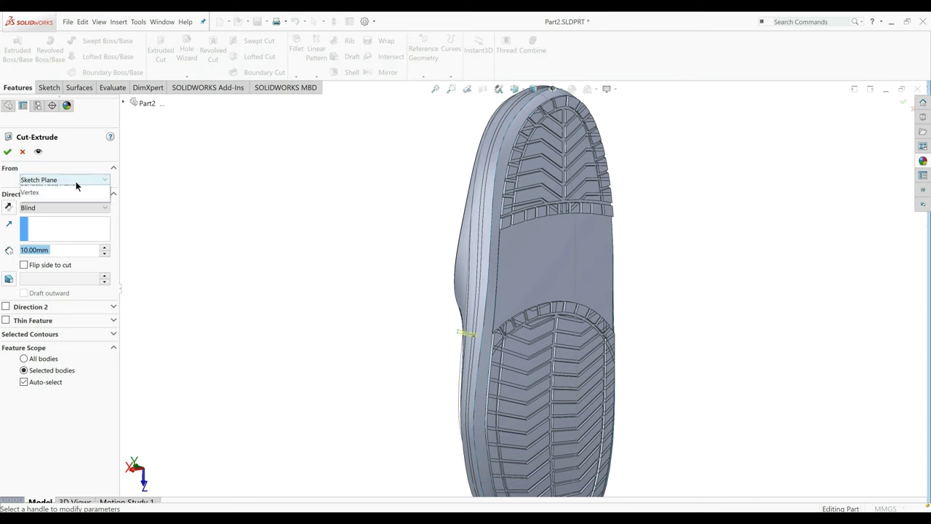
click(50, 216)
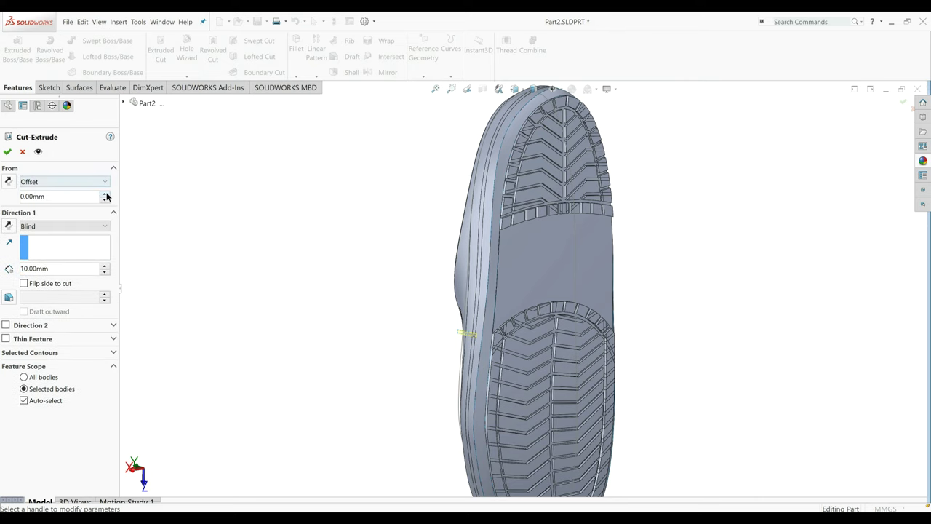
click(106, 193)
click(105, 192)
click(105, 193)
click(106, 193)
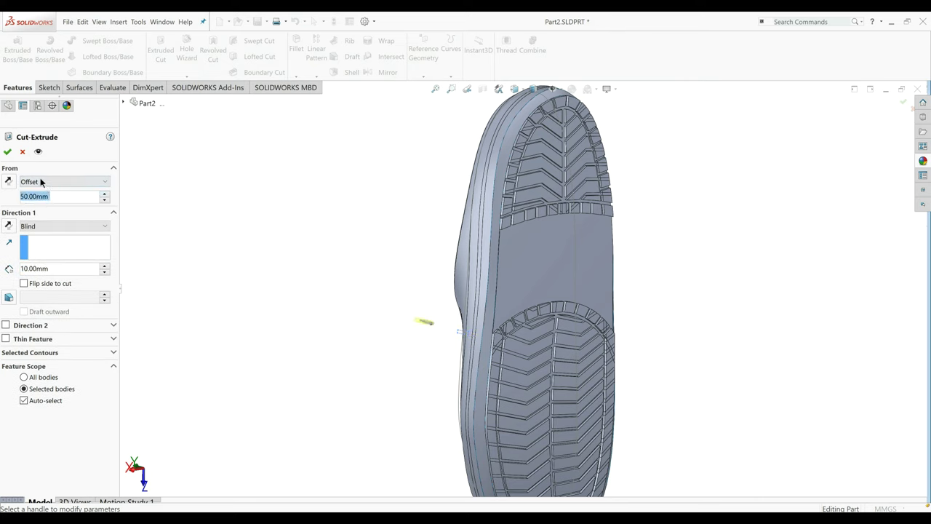
click(9, 225)
End the cut Up To Surface at the sole face and apply it as Cut-Extrude4.
middle_drag(279, 292, 339, 320)
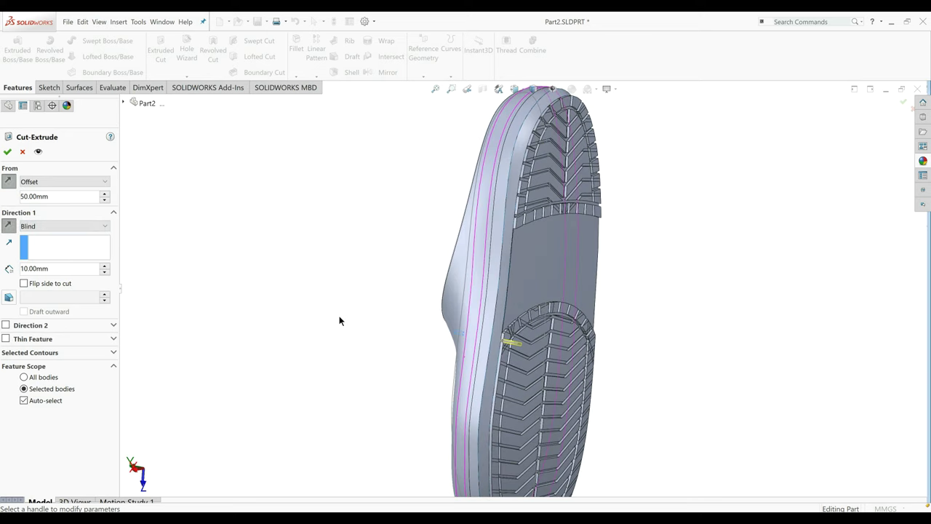
click(73, 226)
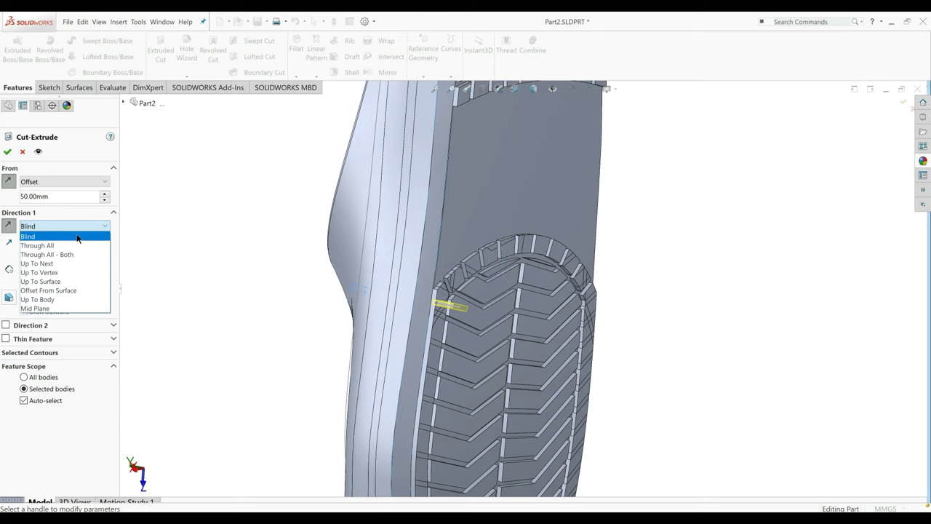
click(40, 281)
click(447, 294)
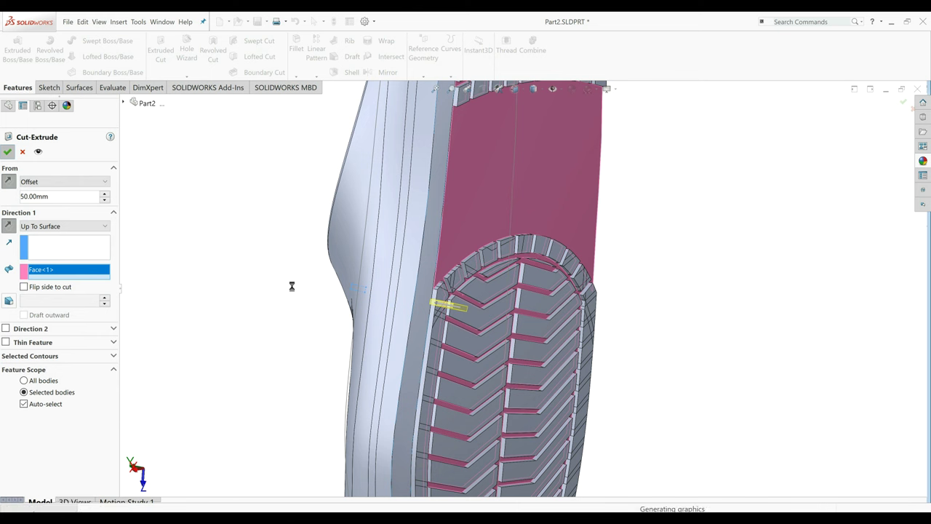
key(Return)
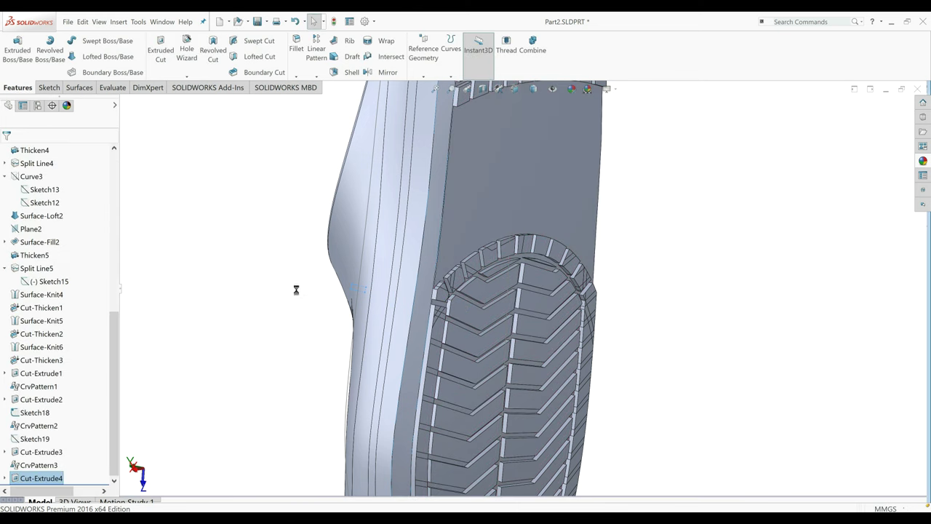
middle_drag(572, 356, 546, 345)
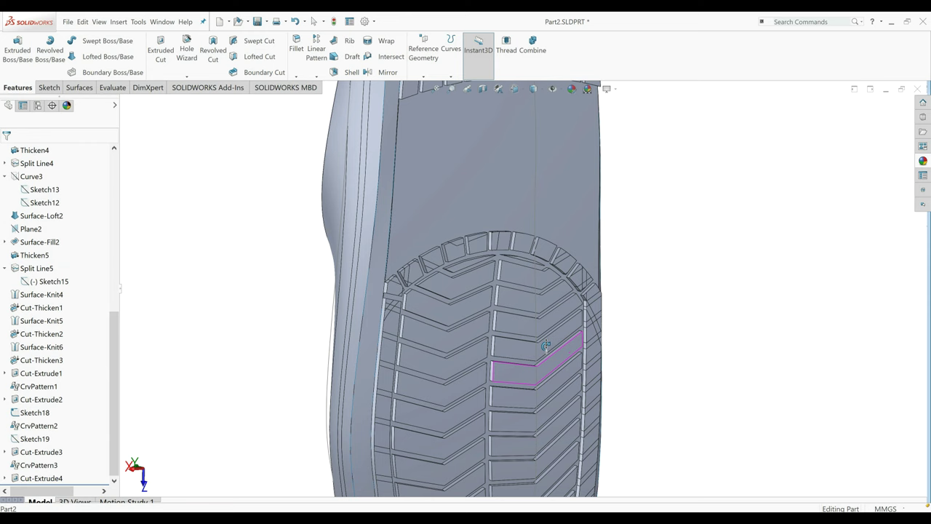
Start a Curve Driven Pattern of Cut-Extrude4 along Spline5, with the direction reversed.
key(ctrl+2)
click(318, 78)
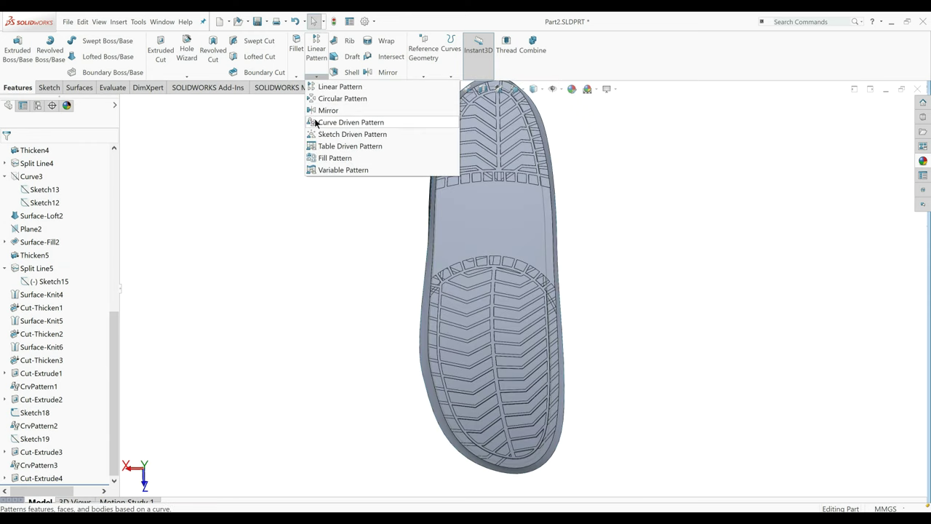
click(353, 121)
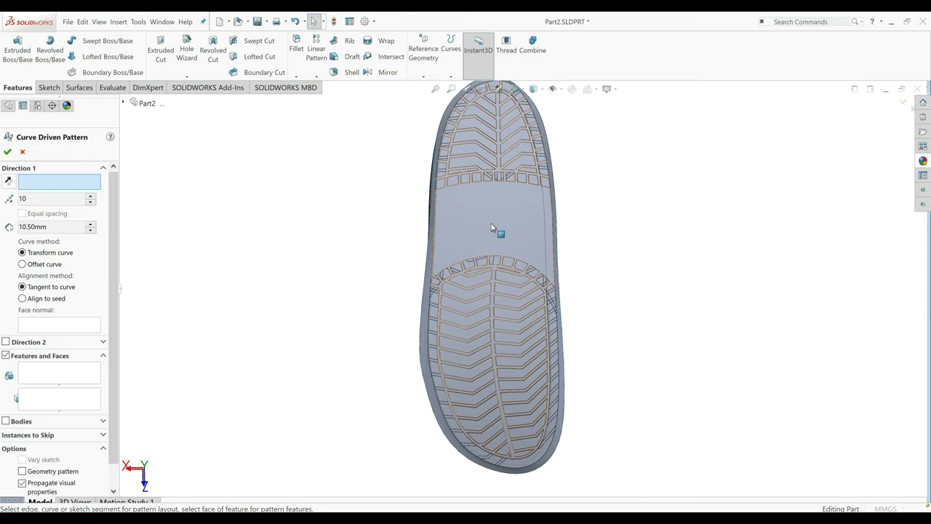
click(543, 227)
scroll(445, 280, down, 4)
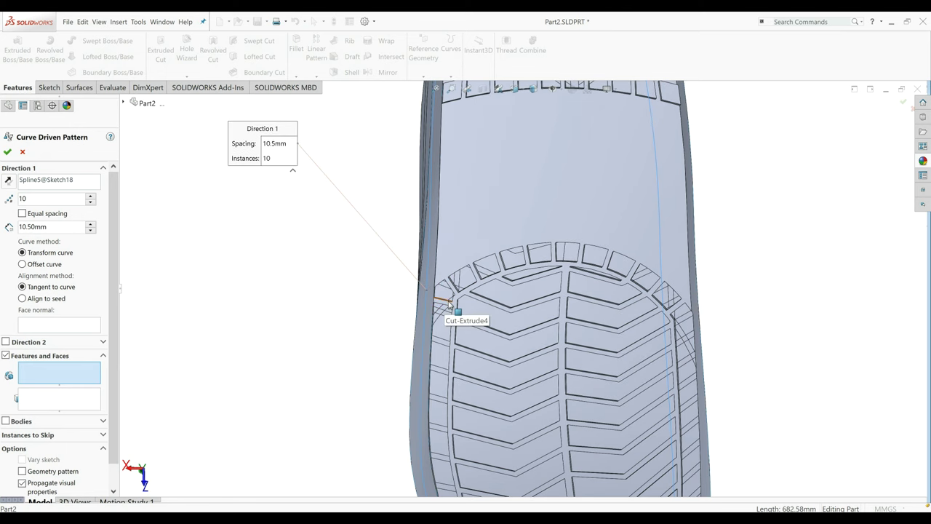
click(450, 302)
scroll(479, 314, up, 3)
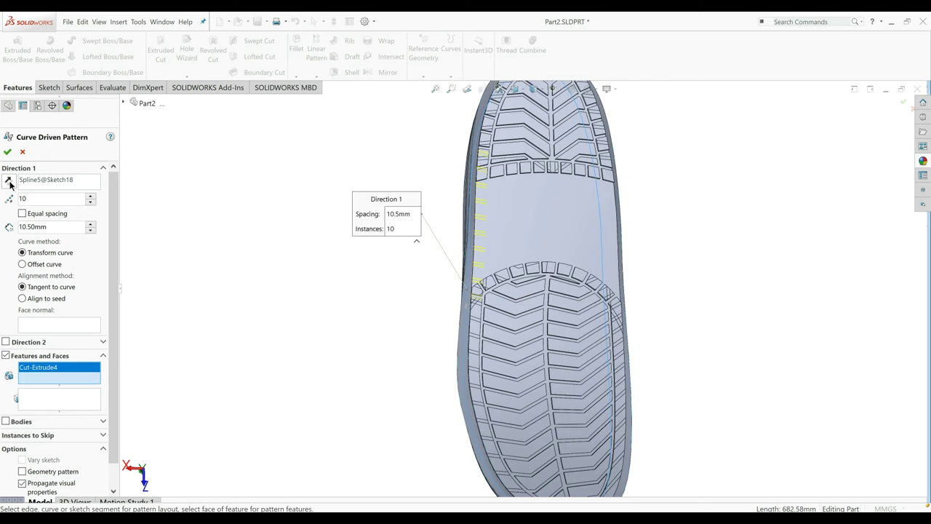
click(9, 181)
key(f)
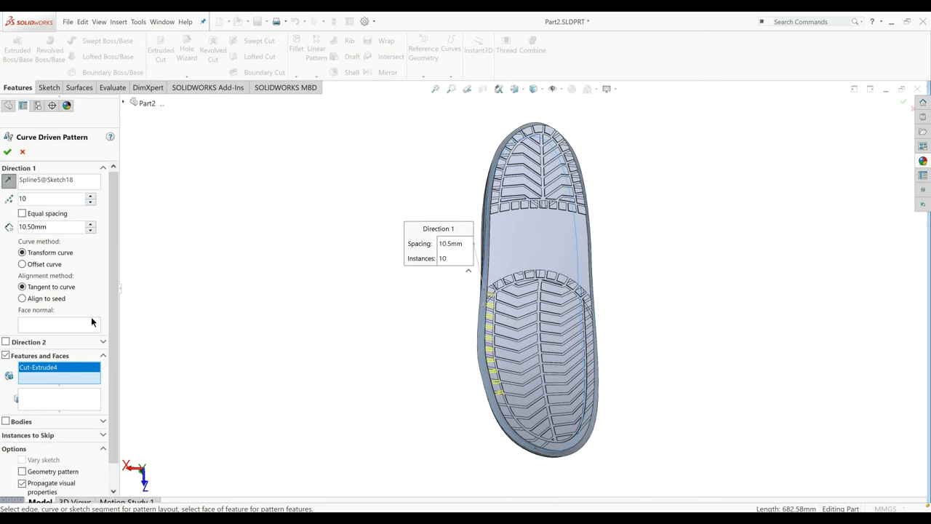
Raise the pattern's notch instance count to 23 at 10.5 mm spacing.
click(90, 195)
click(91, 195)
click(90, 195)
click(92, 195)
click(92, 195)
click(91, 195)
click(92, 195)
click(91, 195)
click(91, 195)
click(92, 195)
click(92, 195)
click(92, 195)
click(92, 195)
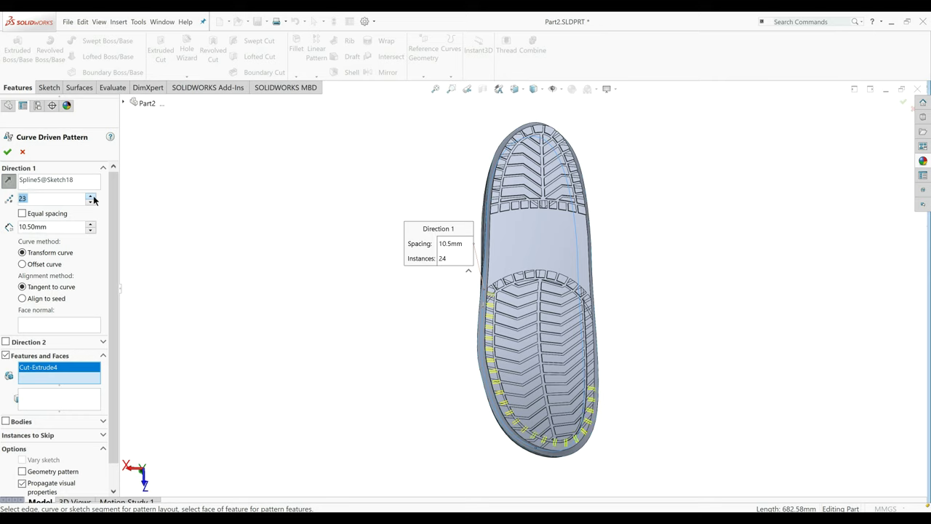
click(92, 195)
click(92, 195)
click(91, 195)
click(91, 195)
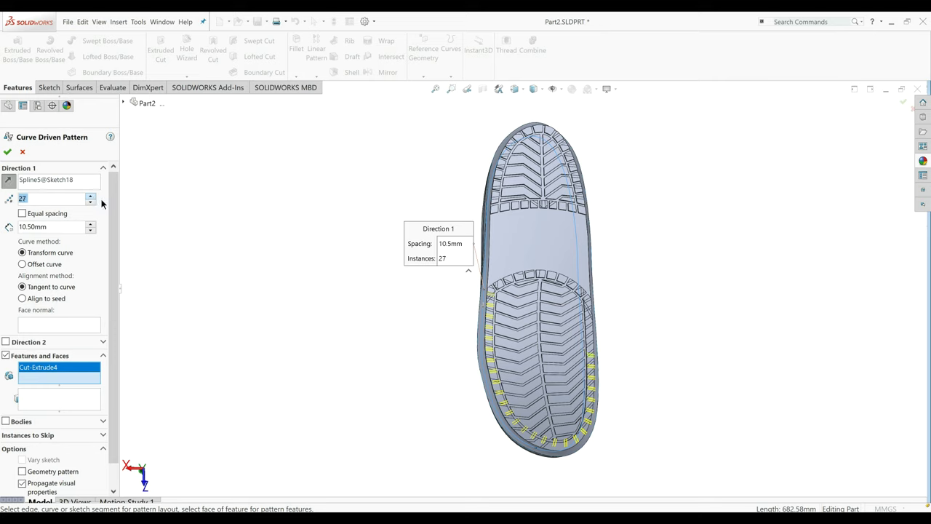
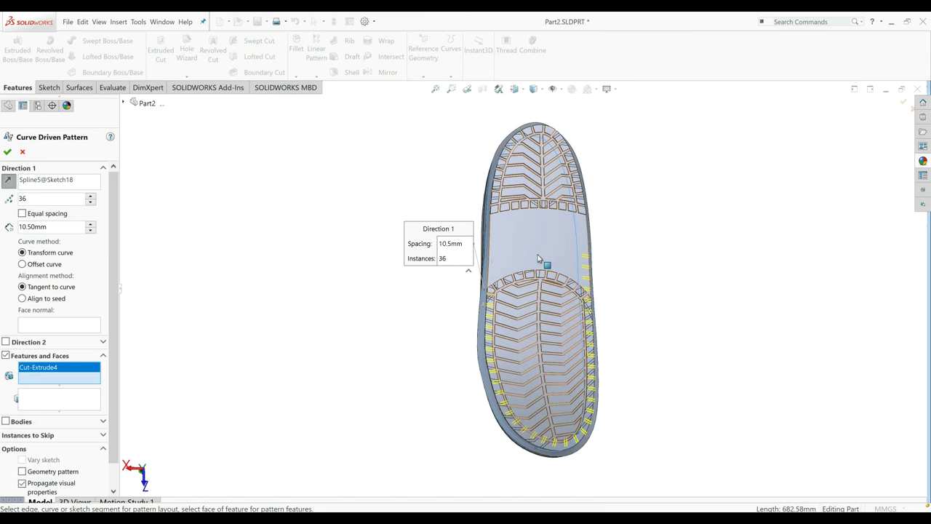
Set the curve-driven pattern to 27 instances at 12 mm spacing.
click(32, 227)
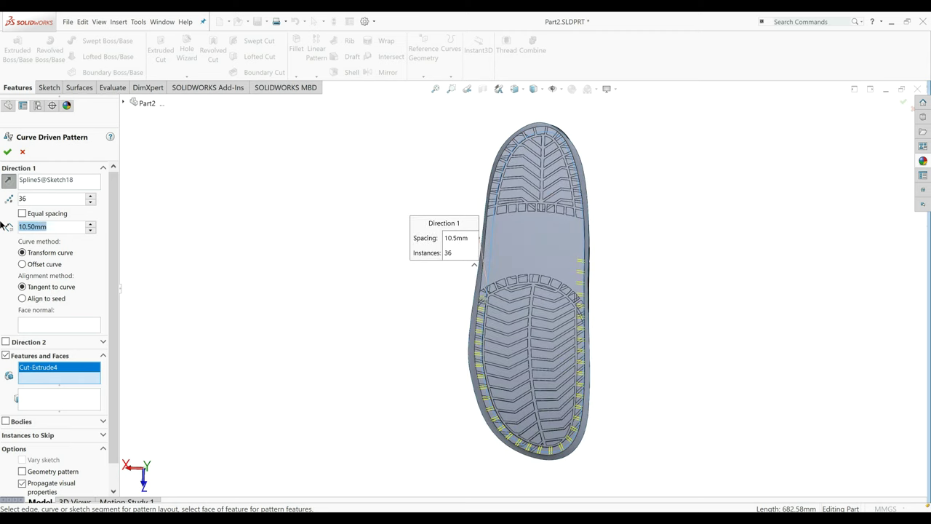
text(12)
key(Return)
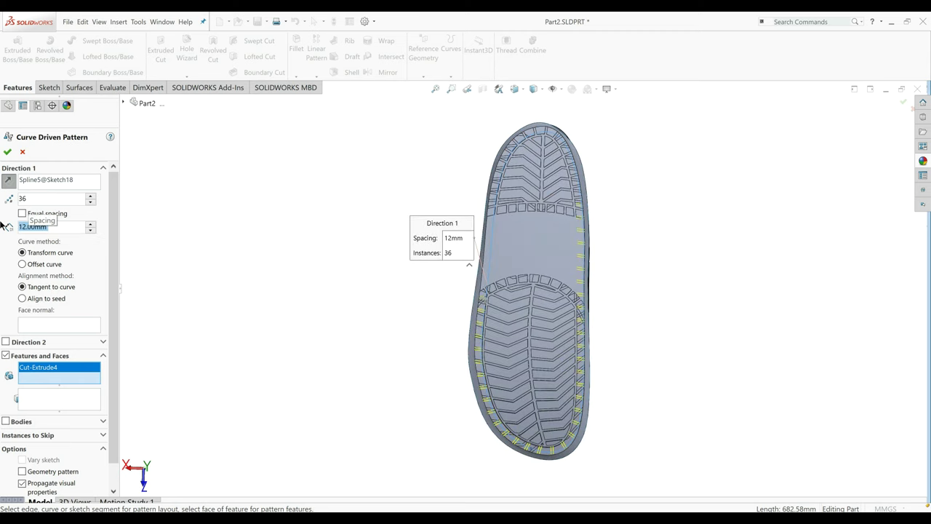
scroll(597, 315, down, 3)
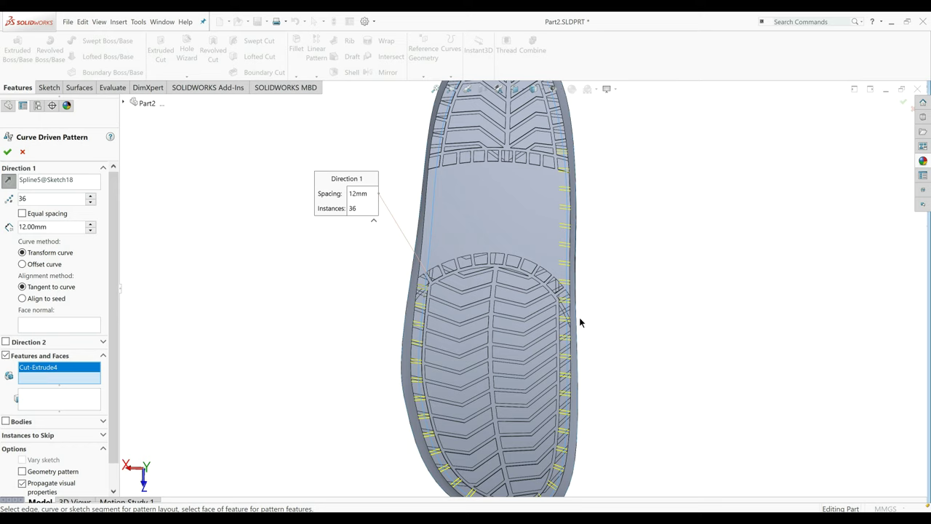
key(f)
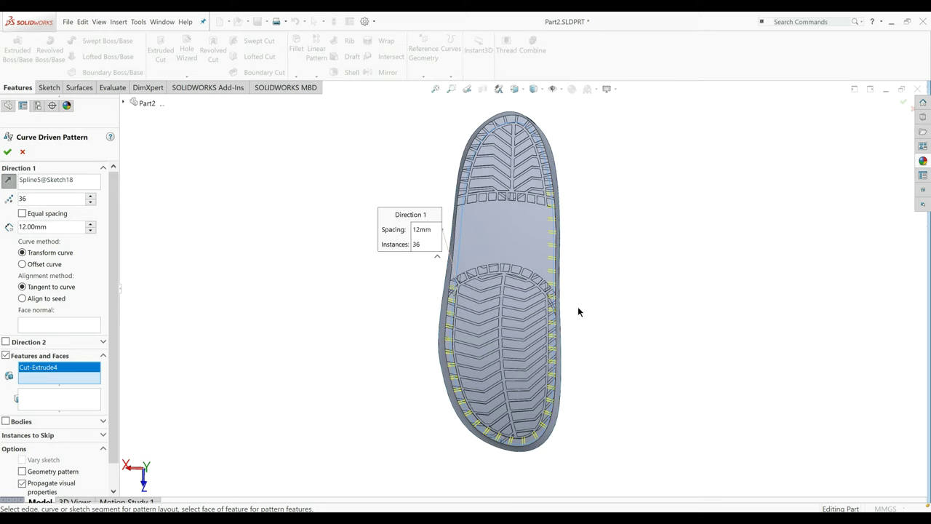
scroll(577, 312, down, 2)
double_click(22, 197)
text(27)
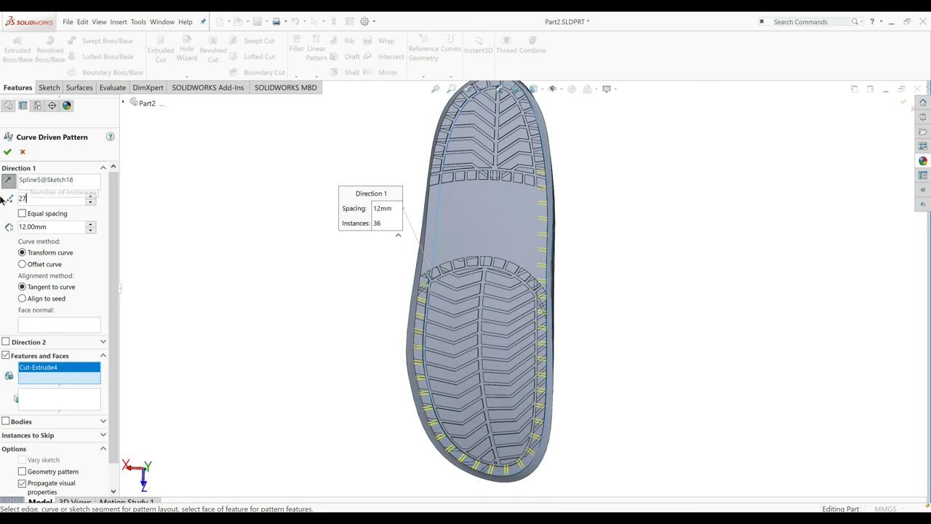
key(Return)
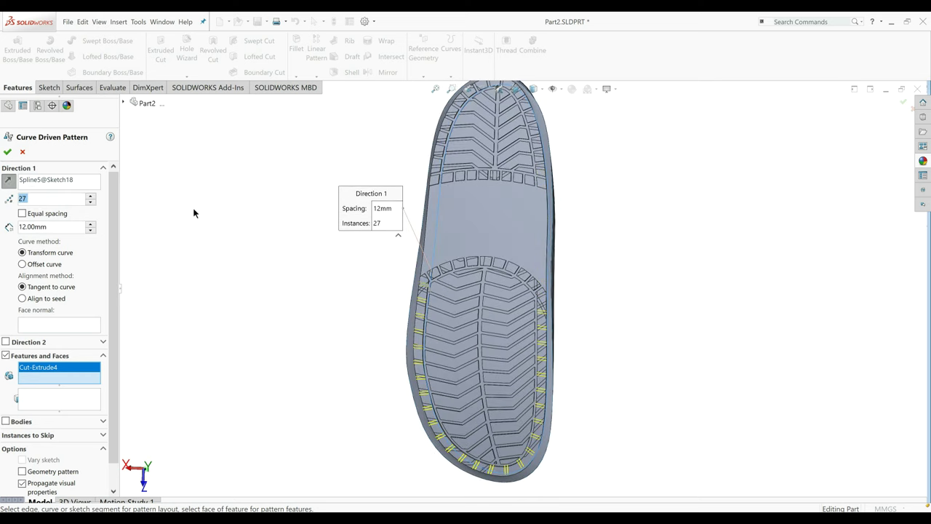
click(91, 195)
click(91, 205)
Change the spacing to 12.3 mm and accept the pattern, which fails to rebuild.
click(48, 226)
drag(48, 227, 18, 229)
text(12.3)
key(Return)
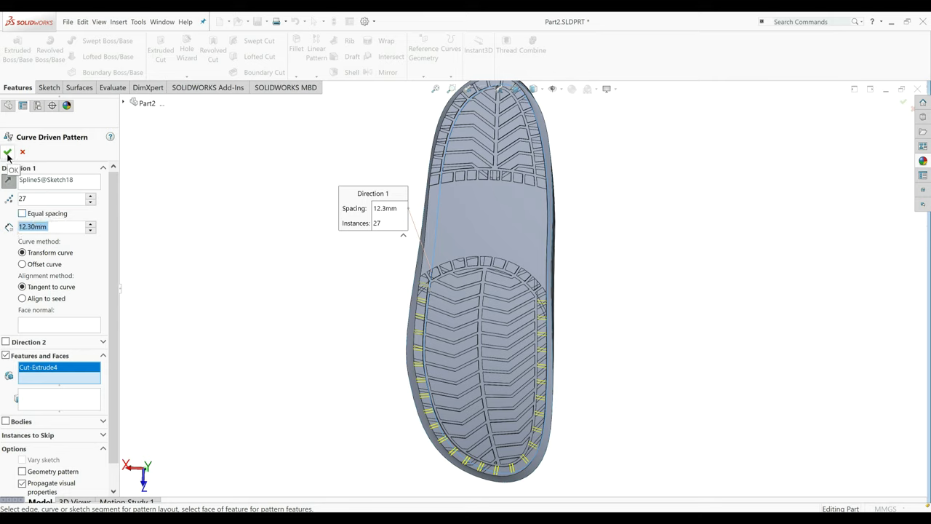
click(8, 153)
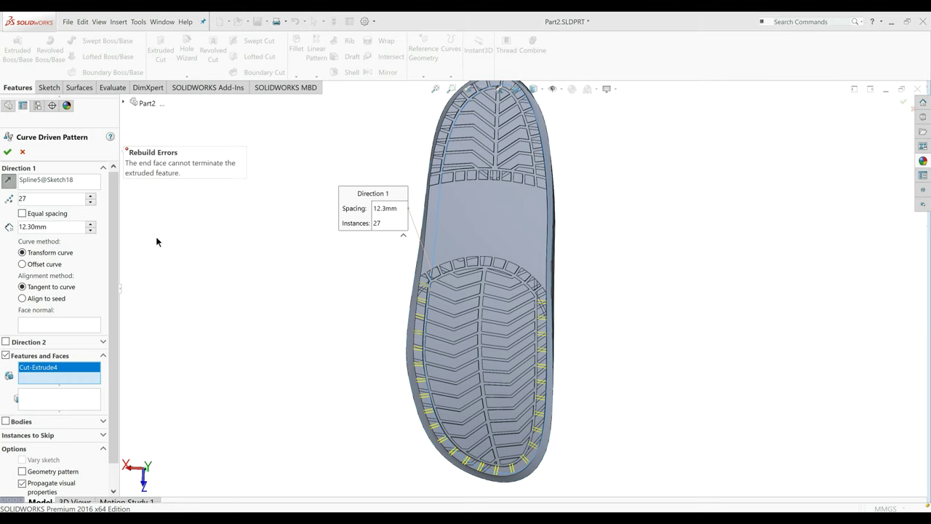
Retry the pattern at 12 mm spacing, then cancel it after the rebuild error.
click(44, 226)
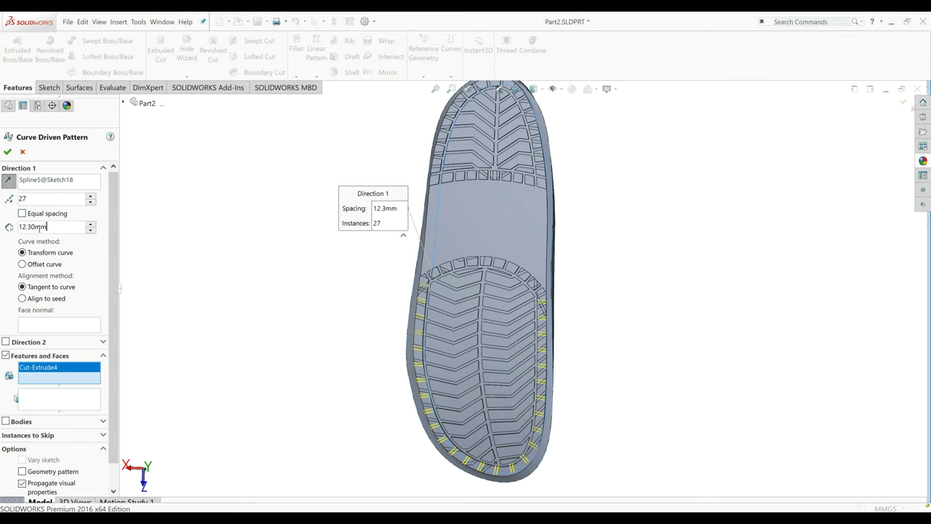
drag(45, 226, 3, 232)
text(12)
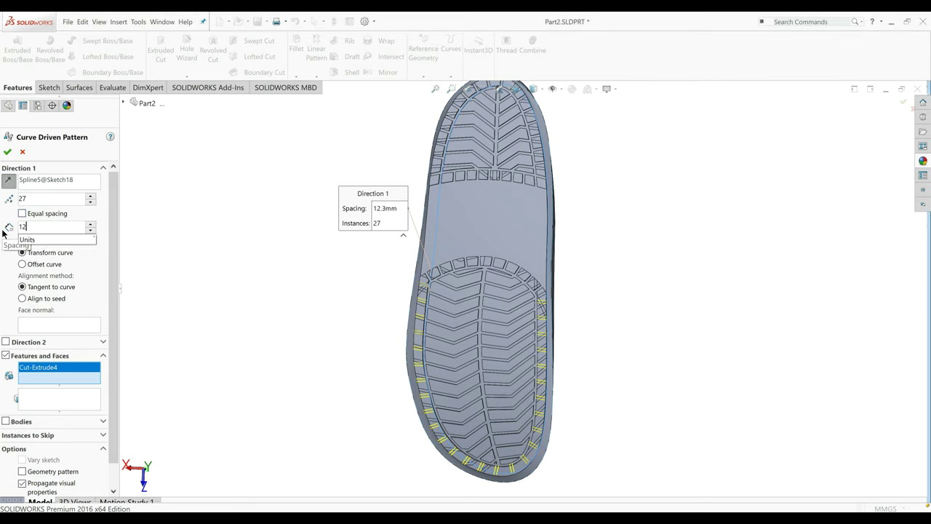
key(Return)
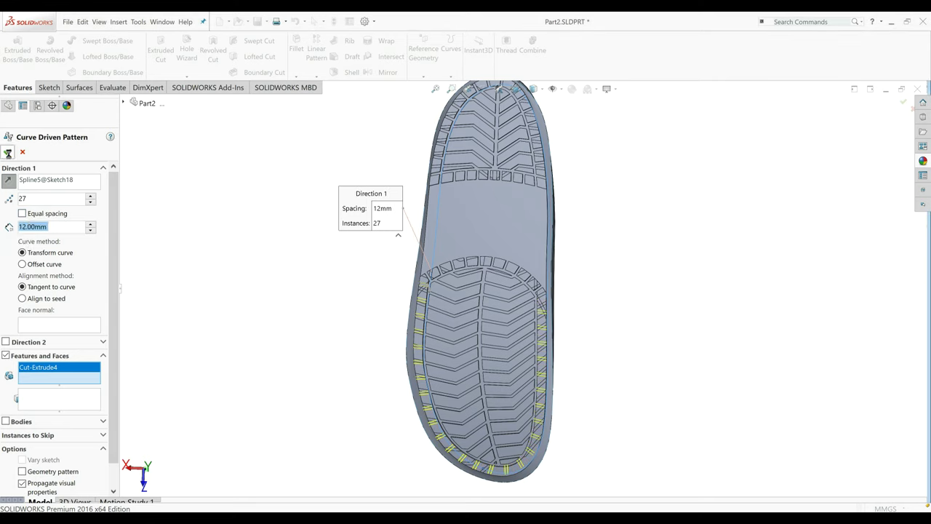
click(7, 152)
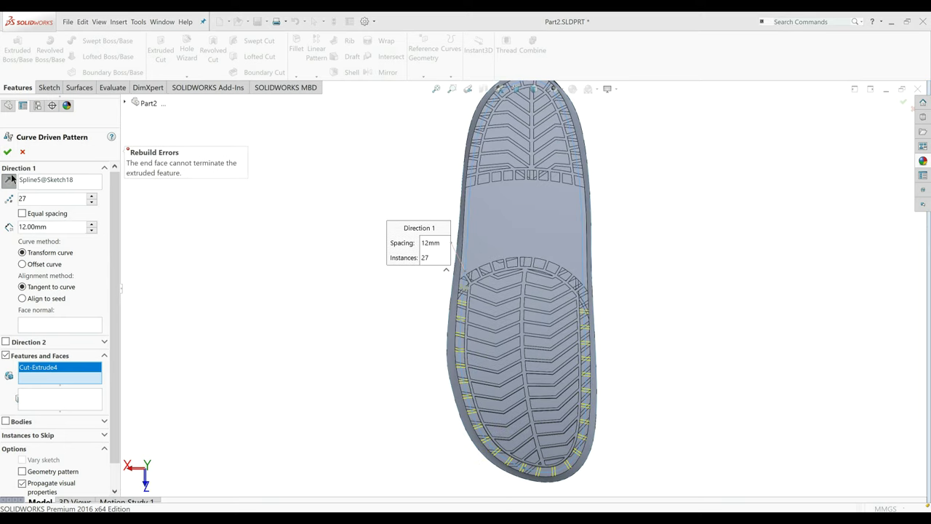
click(23, 152)
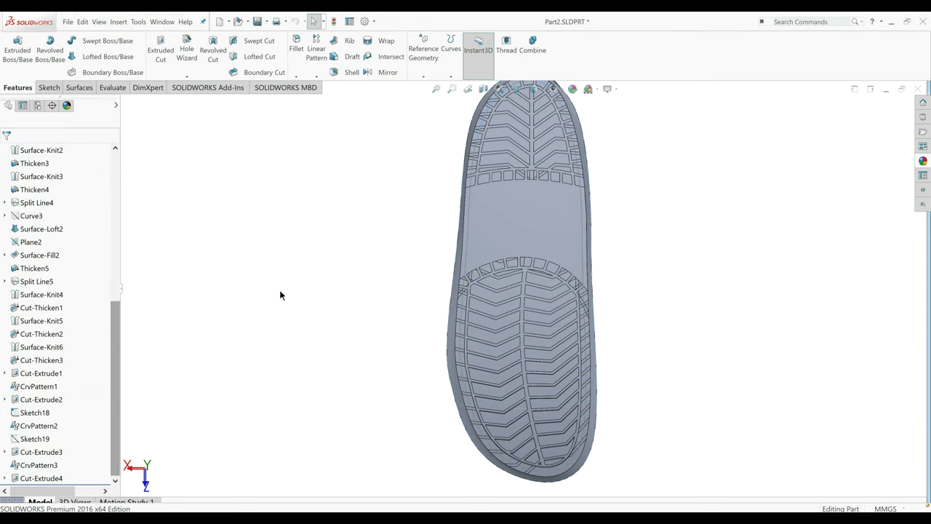
Edit Sketch21 and make the slot's first corner point coincident with the sole edge.
click(4, 478)
right_click(42, 478)
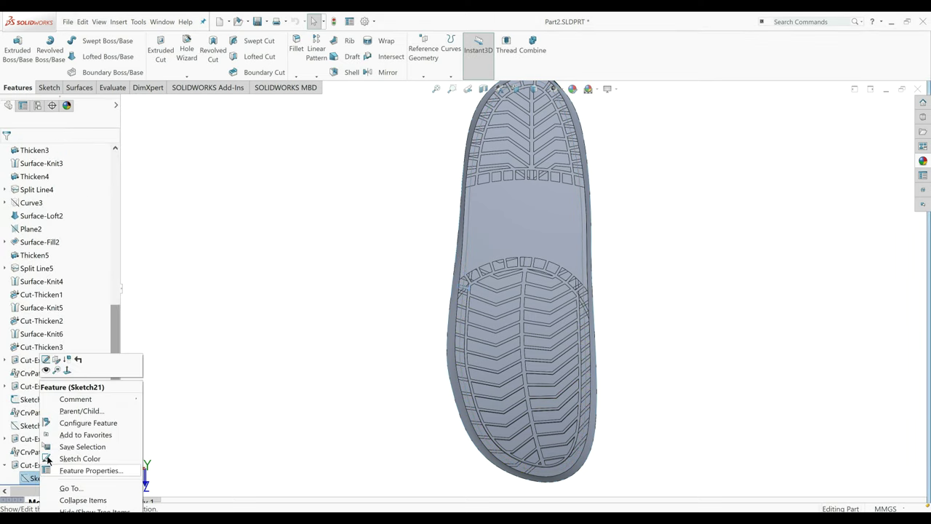
click(47, 362)
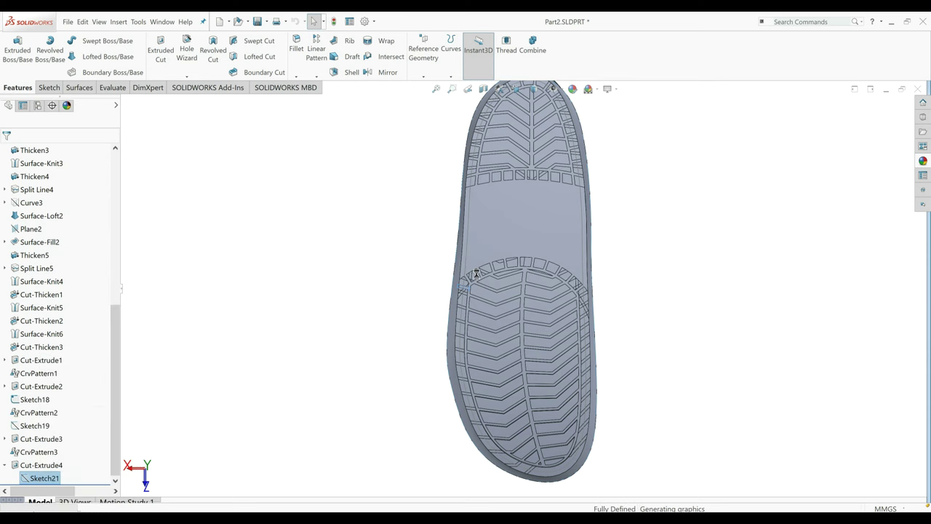
scroll(476, 281, down, 3)
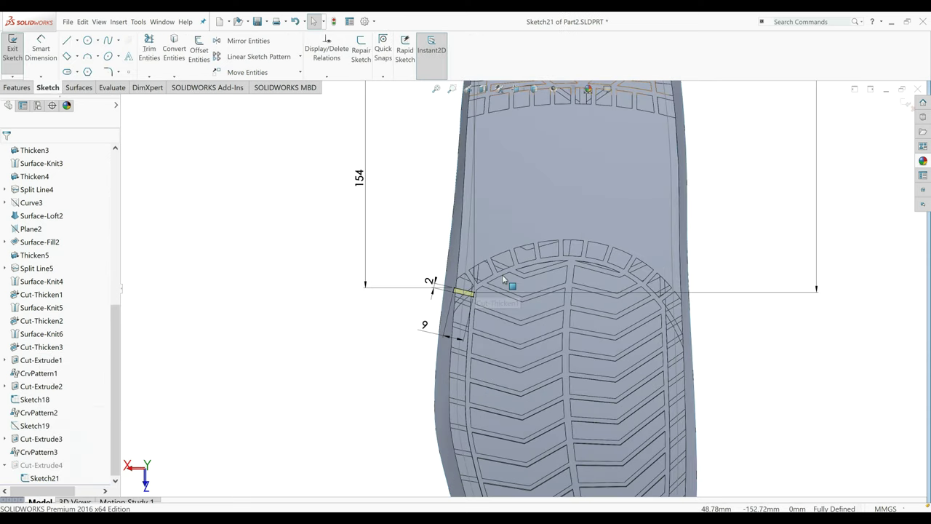
scroll(501, 279, up, 3)
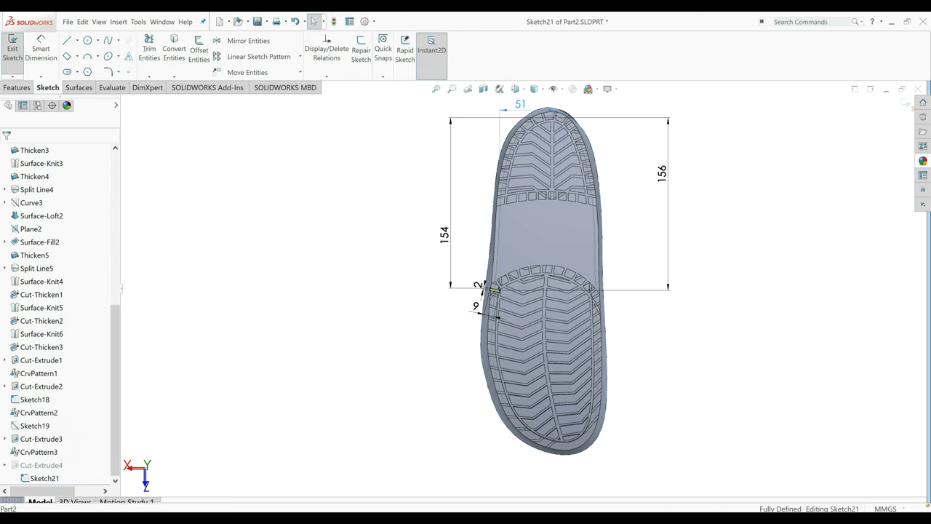
scroll(492, 289, down, 3)
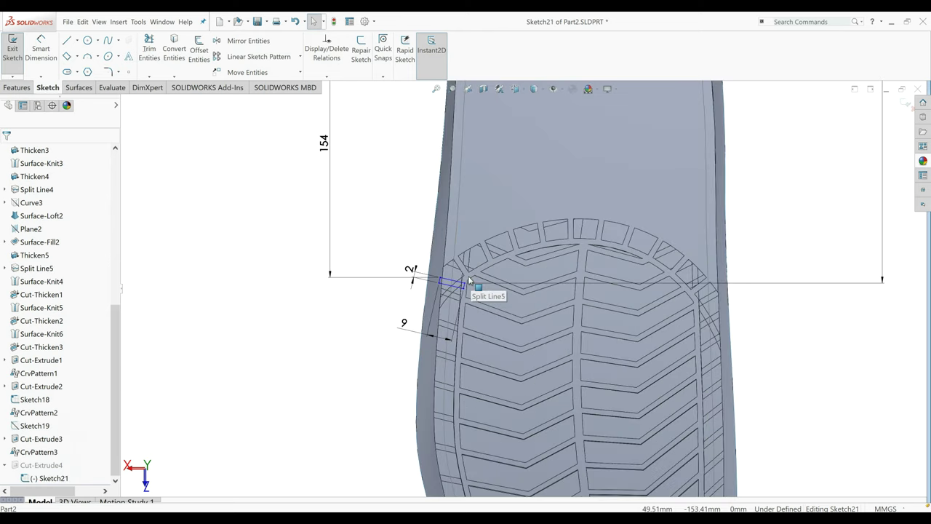
scroll(469, 282, down, 2)
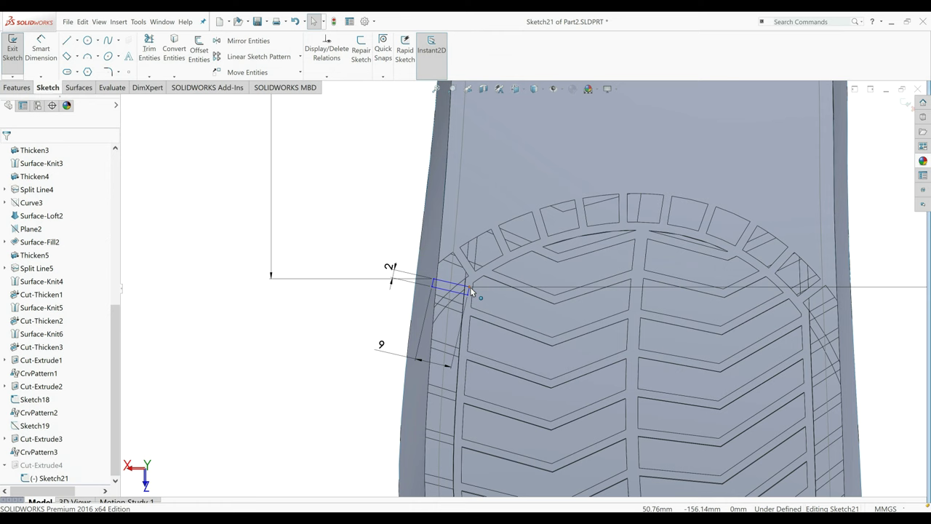
click(470, 287)
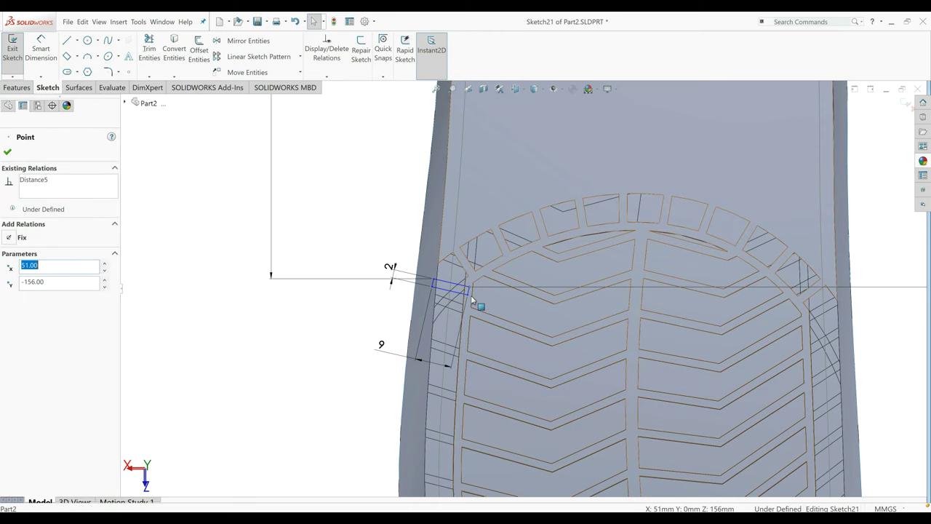
ctrl+click(471, 298)
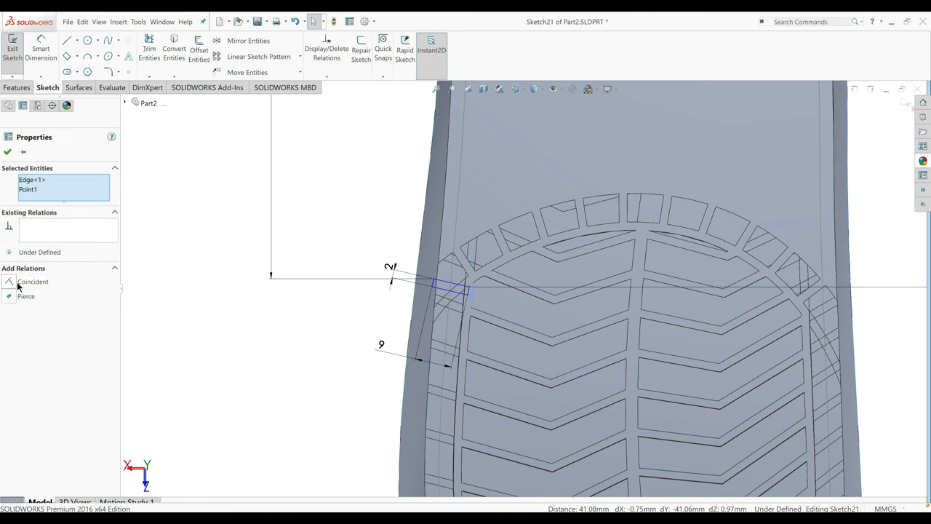
click(32, 282)
click(7, 153)
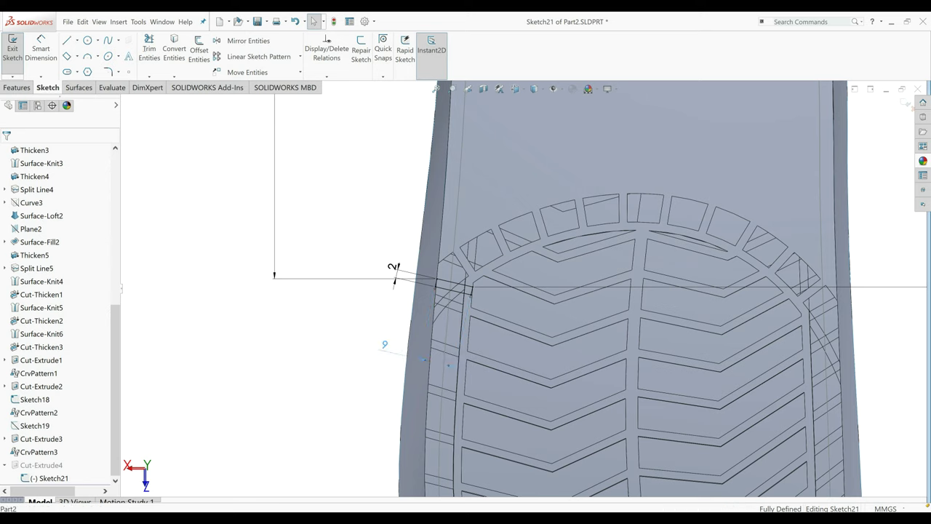
Make the slot's second corner point coincident with the sole edge and exit the sketch.
click(435, 284)
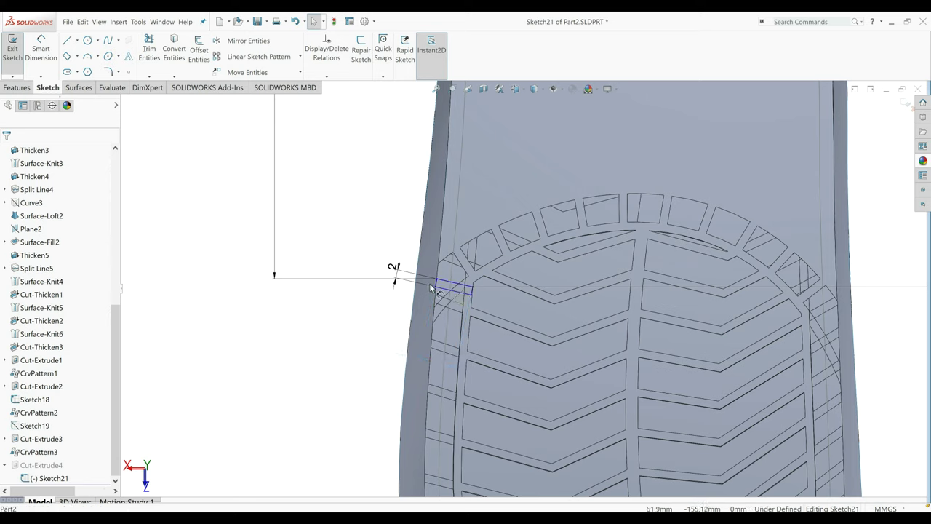
click(440, 285)
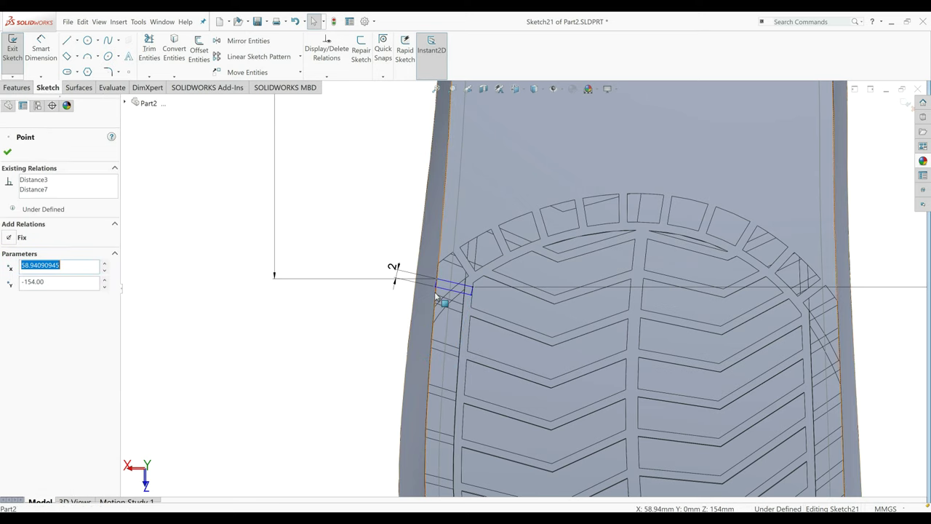
ctrl+click(434, 298)
click(323, 301)
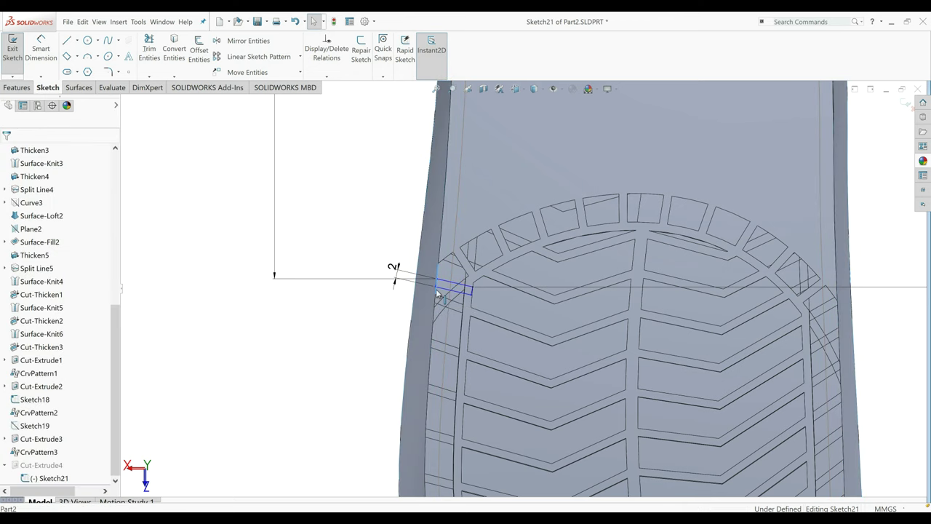
ctrl+click(438, 294)
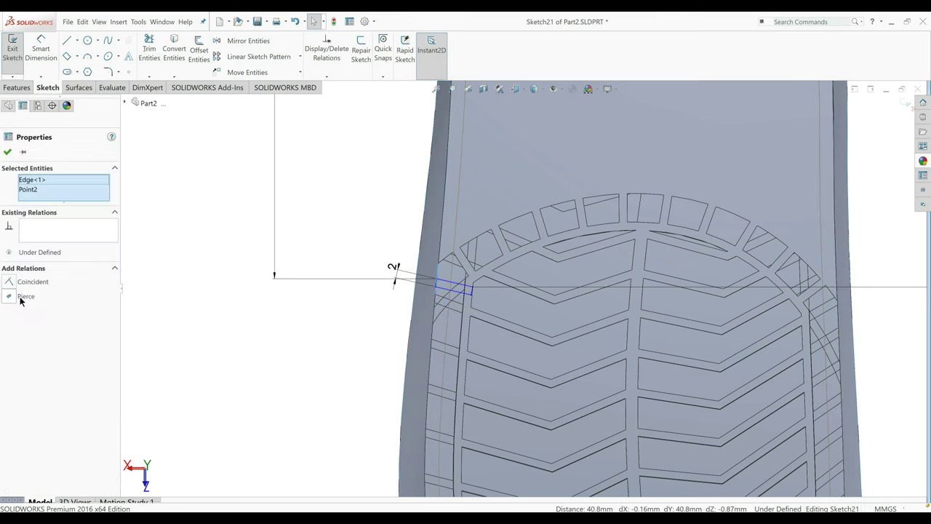
click(21, 297)
click(554, 216)
click(10, 281)
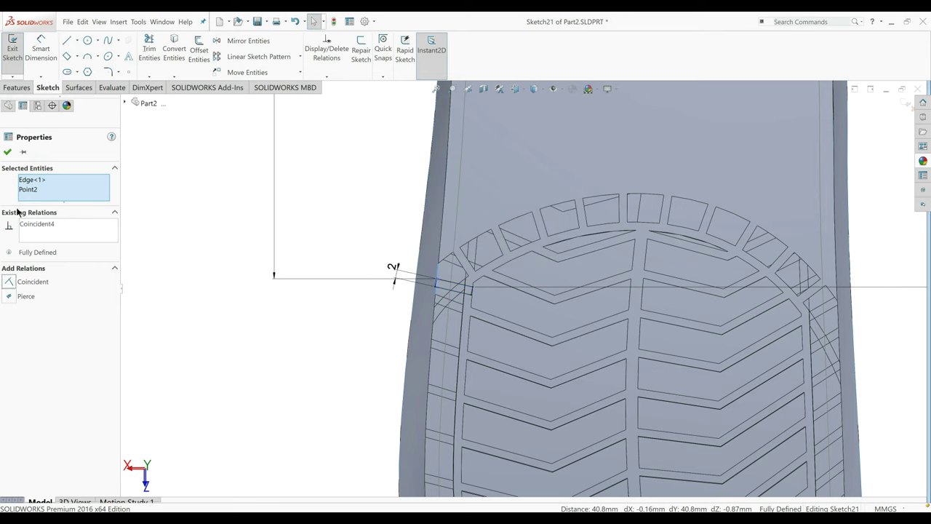
click(7, 152)
click(12, 50)
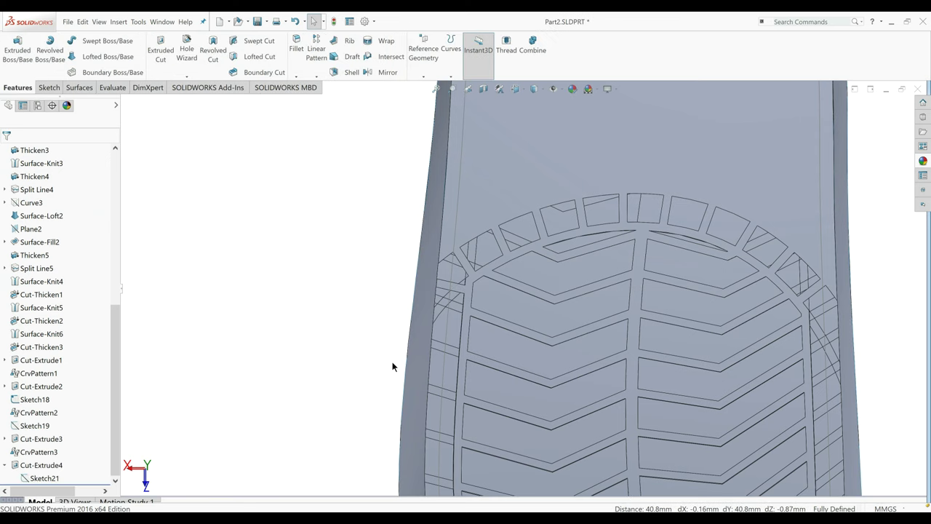
Start a curve-driven pattern of Cut-Extrude4 along Spline5, with the direction reversed.
scroll(393, 362, up, 3)
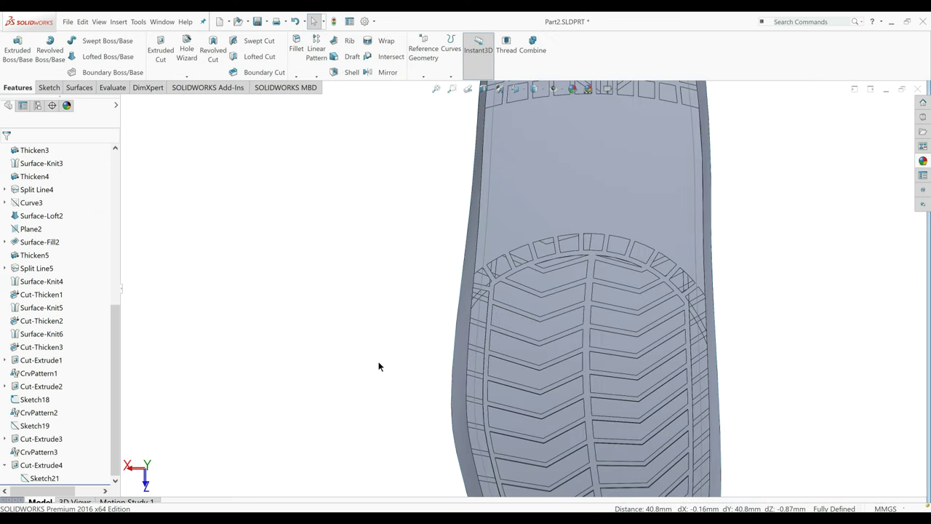
click(314, 77)
click(341, 120)
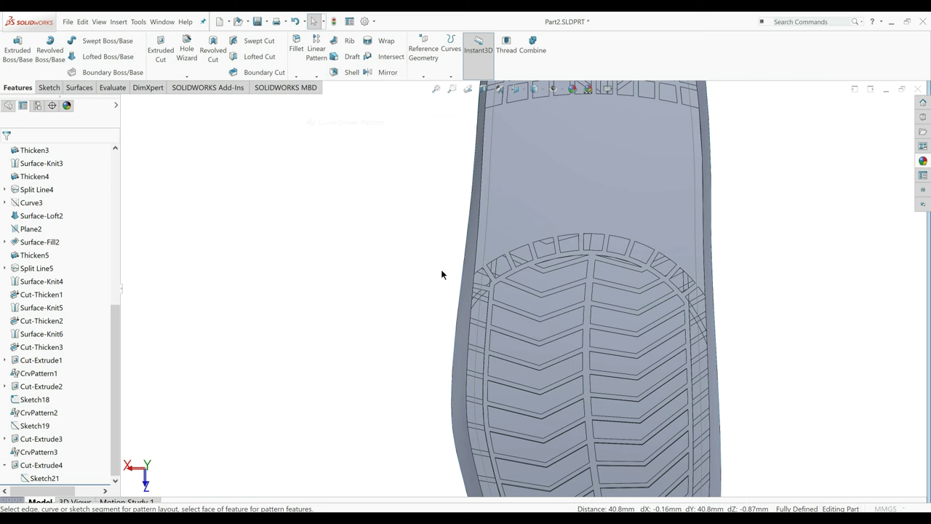
middle_drag(441, 275, 718, 204)
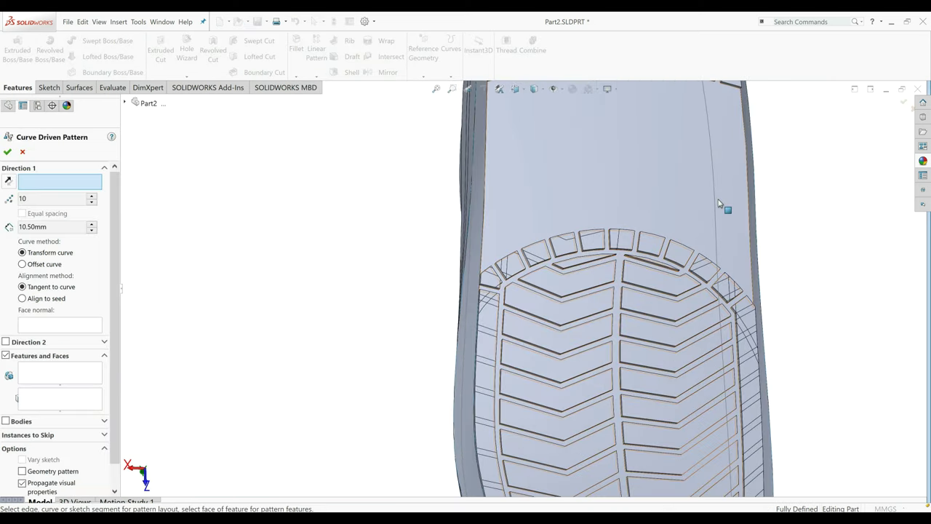
click(716, 203)
click(487, 289)
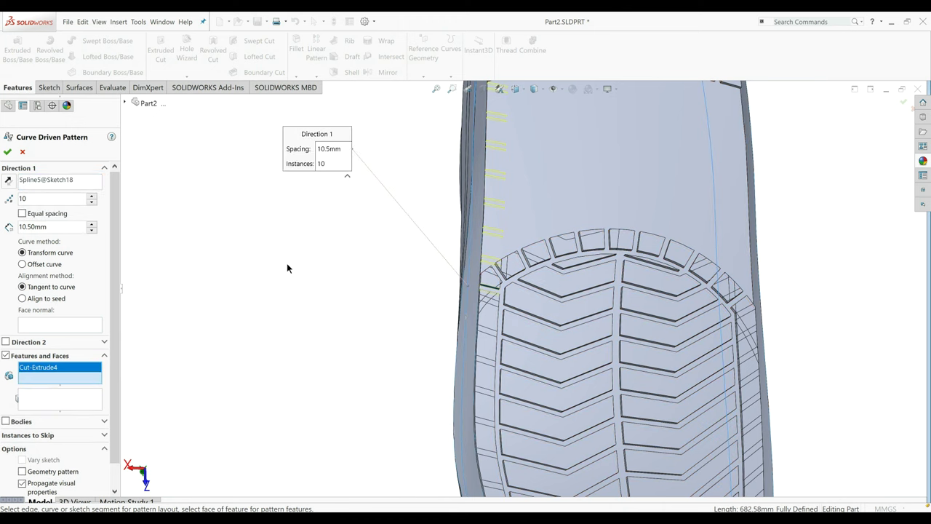
click(8, 180)
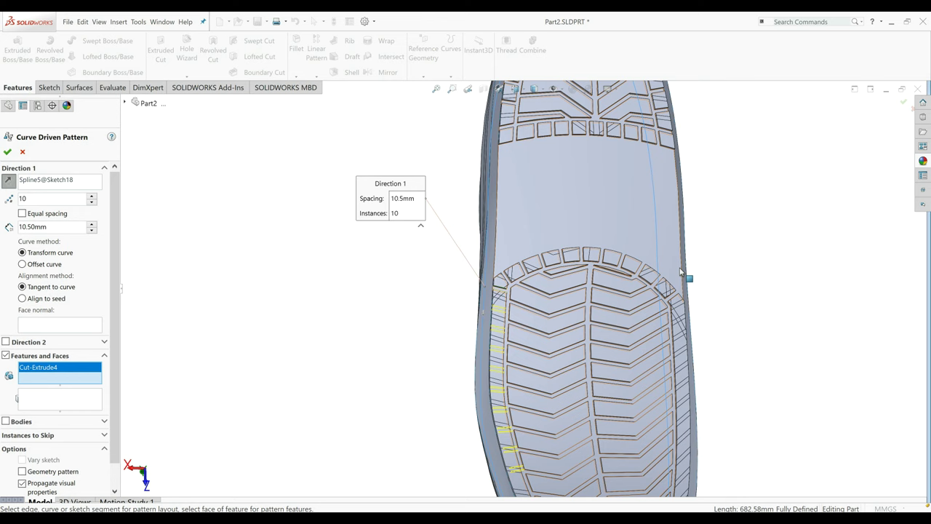
mouse_move(681, 272)
middle_down()
mouse_move(652, 333)
mouse_move(626, 312)
middle_up()
Set 27 instances at 12.2 mm spacing with Offset curve and accept the pattern.
key(BackSpace)
key(BackSpace)
text(27)
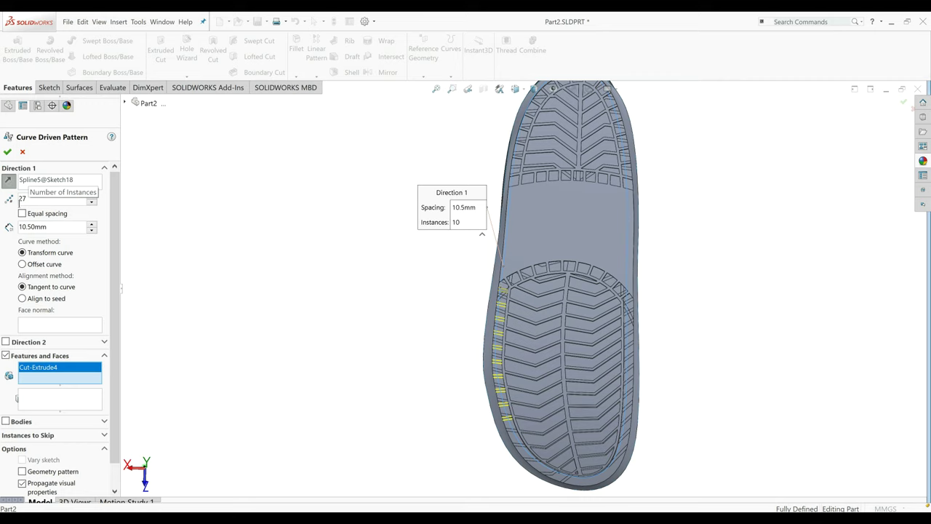
click(44, 227)
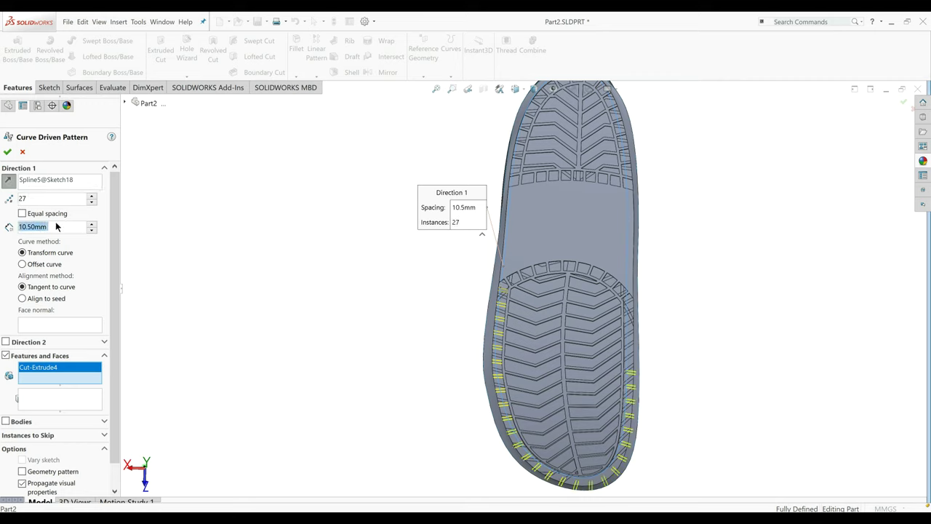
text(12.2)
key(Return)
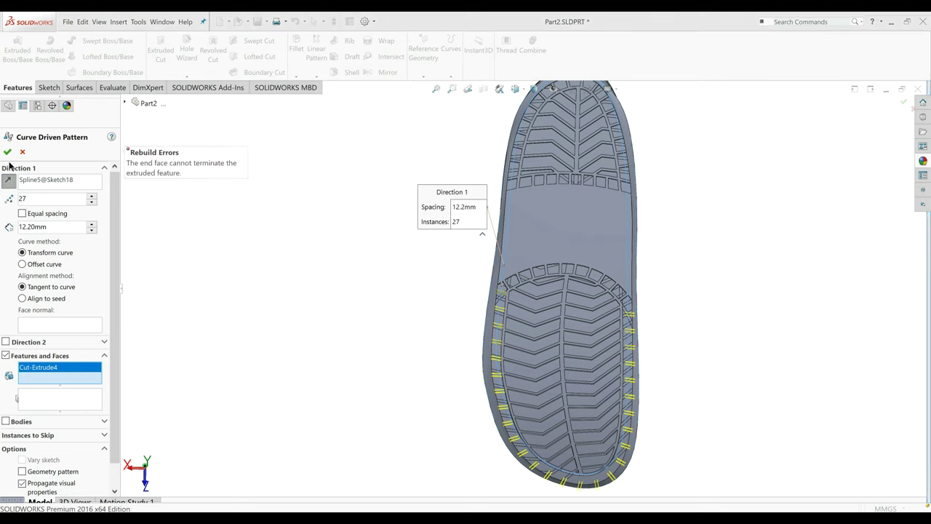
click(41, 266)
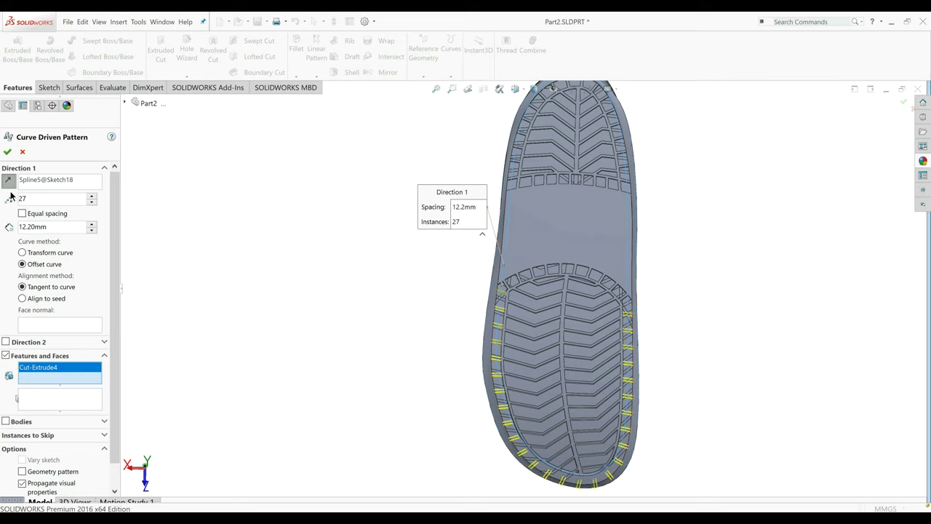
click(7, 151)
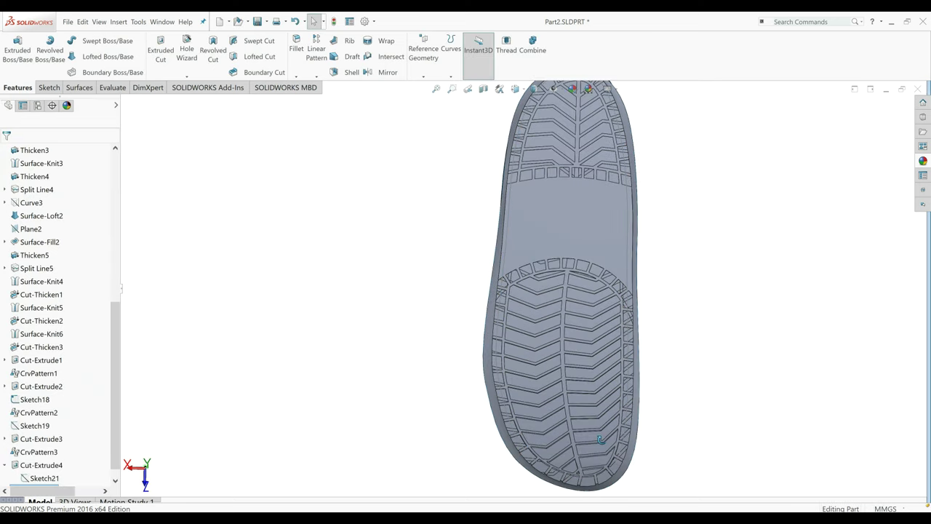
Orbit and zoom around the sole to inspect the patterned slots and side wall.
scroll(600, 440, up, 5)
middle_drag(599, 439, 568, 351)
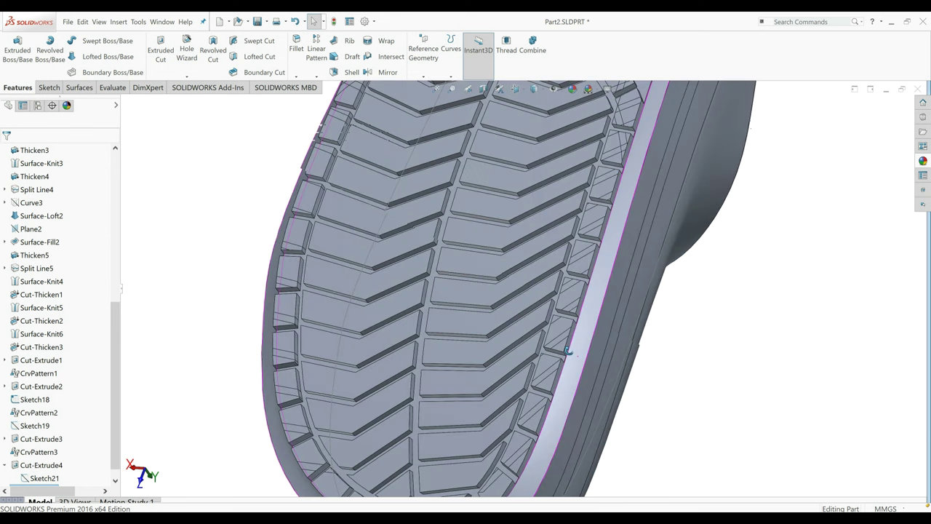
scroll(568, 352, down, 5)
middle_drag(568, 352, 470, 188)
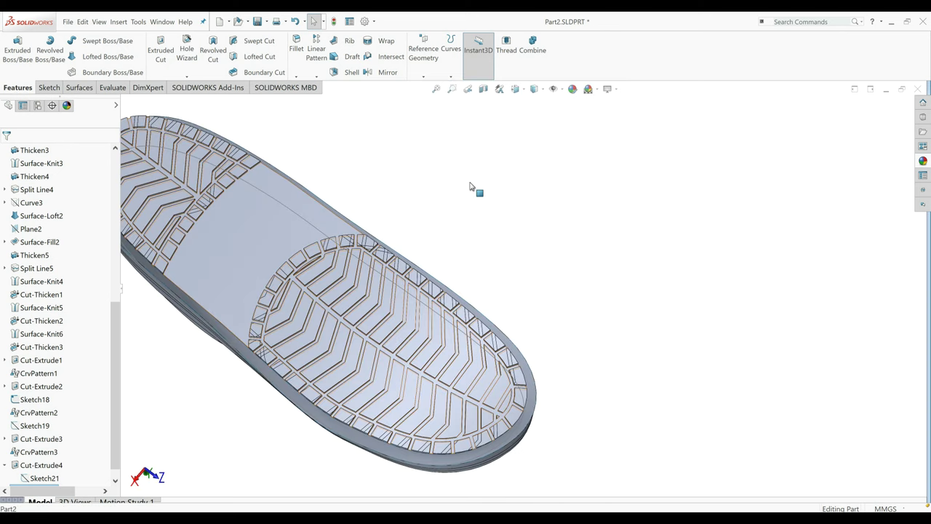
middle_drag(387, 297, 408, 227)
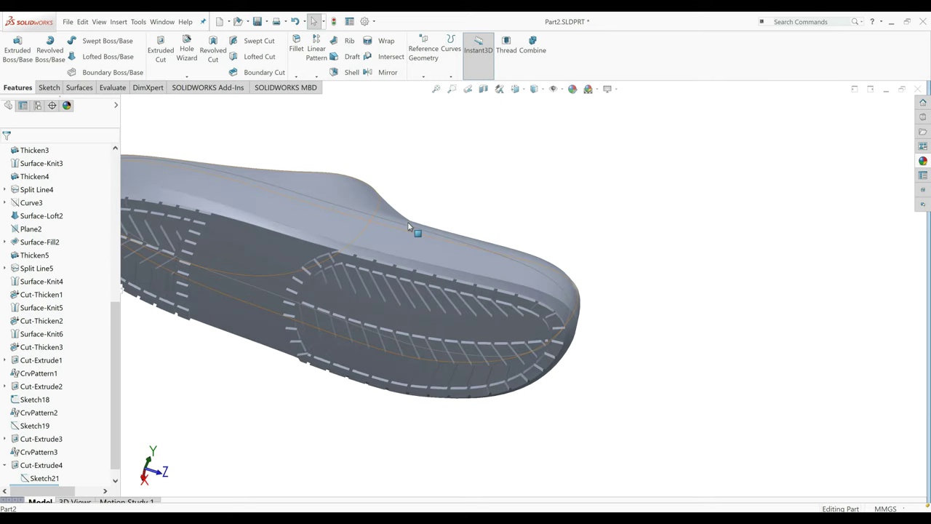
middle_drag(294, 372, 414, 217)
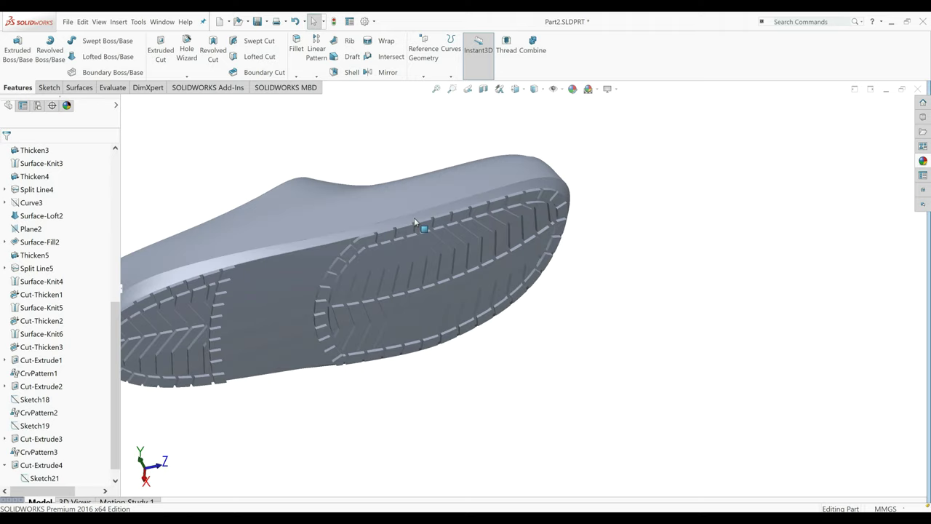
Switch the display style to Shaded With Edges and view the clog from the side.
click(536, 90)
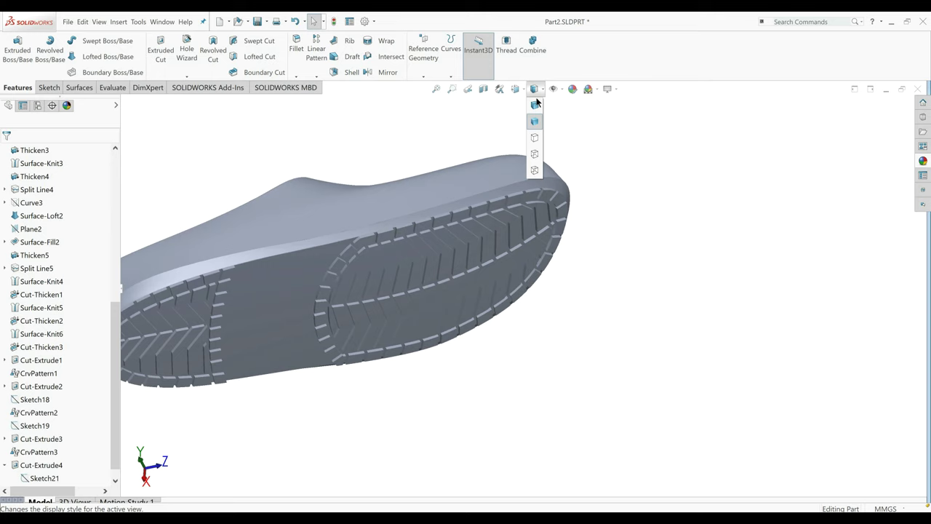
click(536, 104)
scroll(368, 302, up, 5)
middle_drag(369, 302, 264, 293)
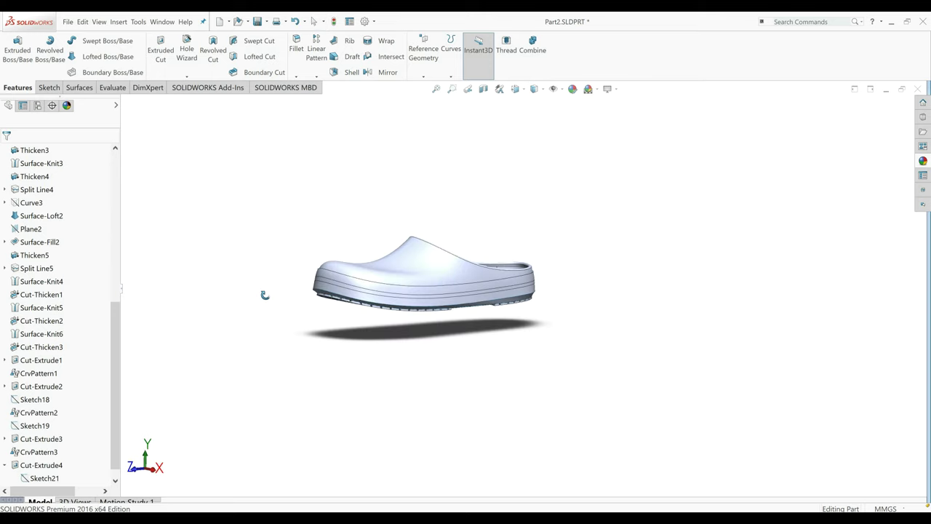
scroll(368, 270, down, 3)
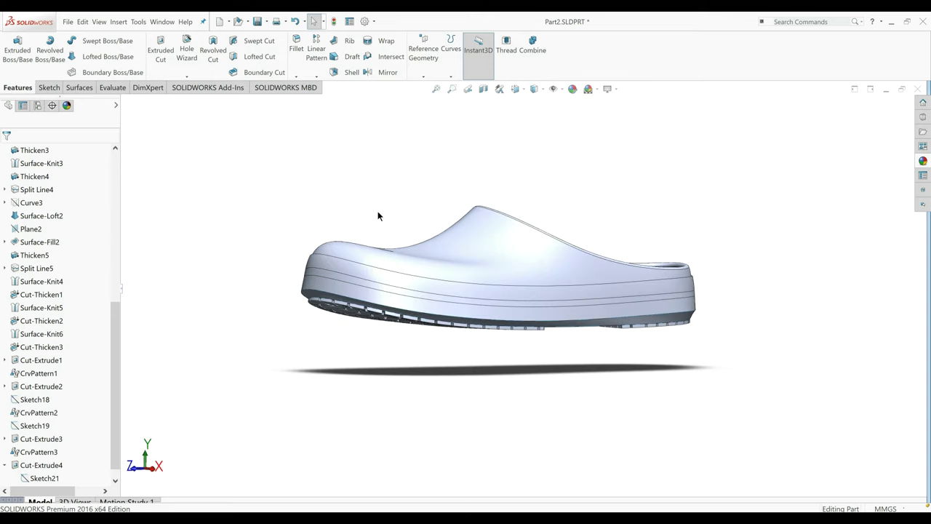
scroll(378, 215, down, 2)
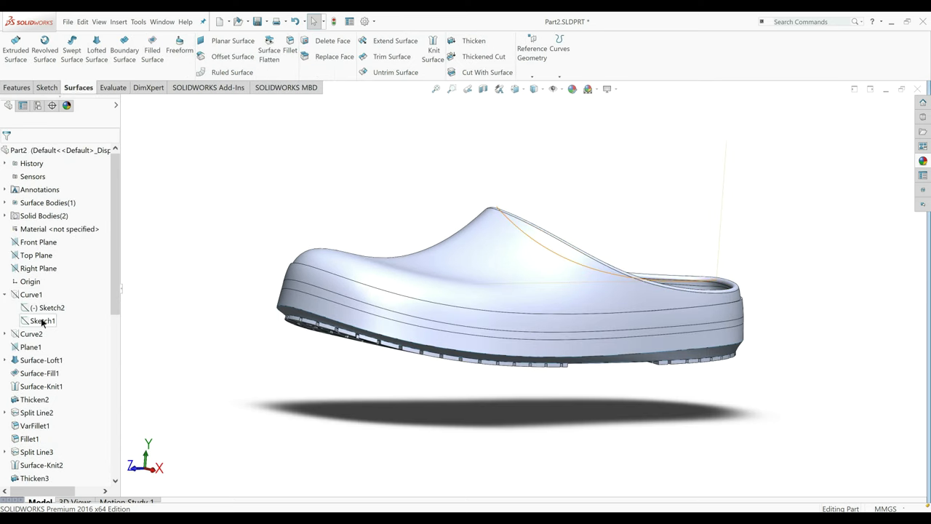
Show Sketch1 and begin a new sketch on the Right Plane.
right_click(41, 320)
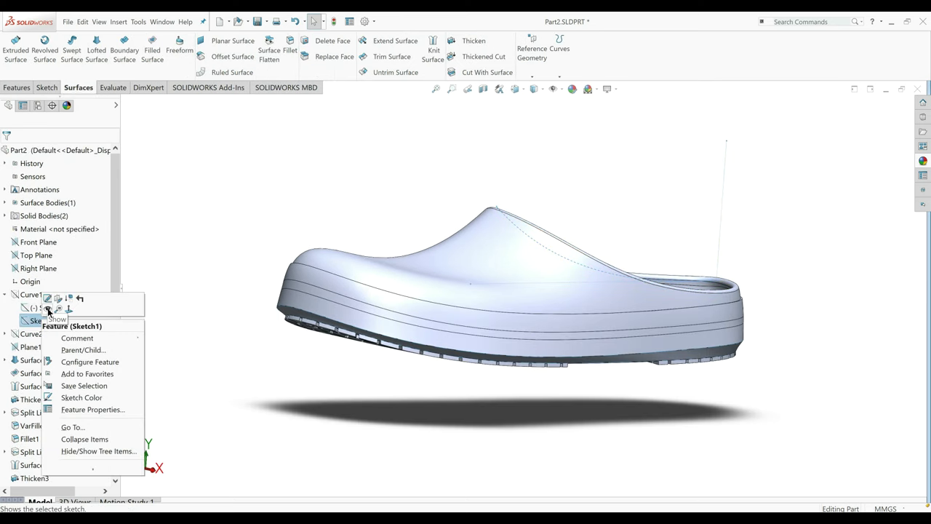
click(48, 310)
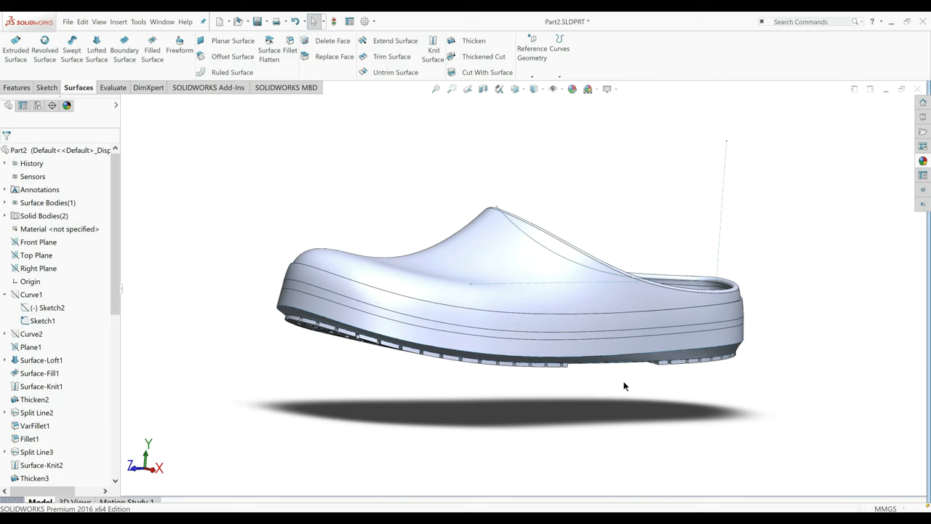
middle_drag(622, 398, 507, 162)
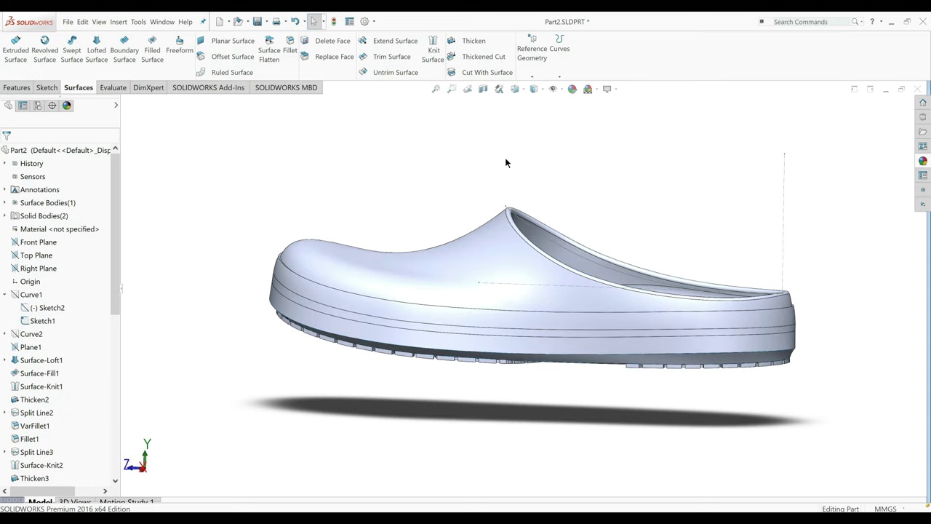
click(43, 268)
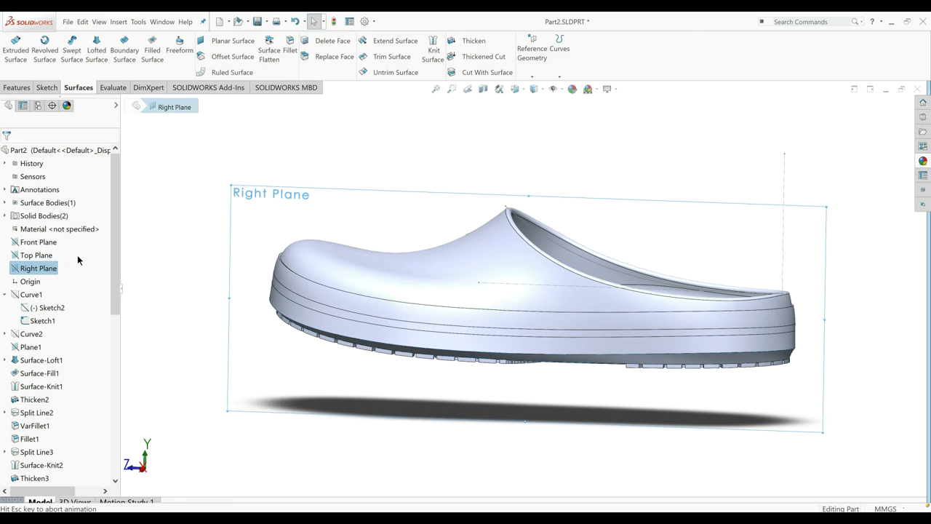
click(46, 87)
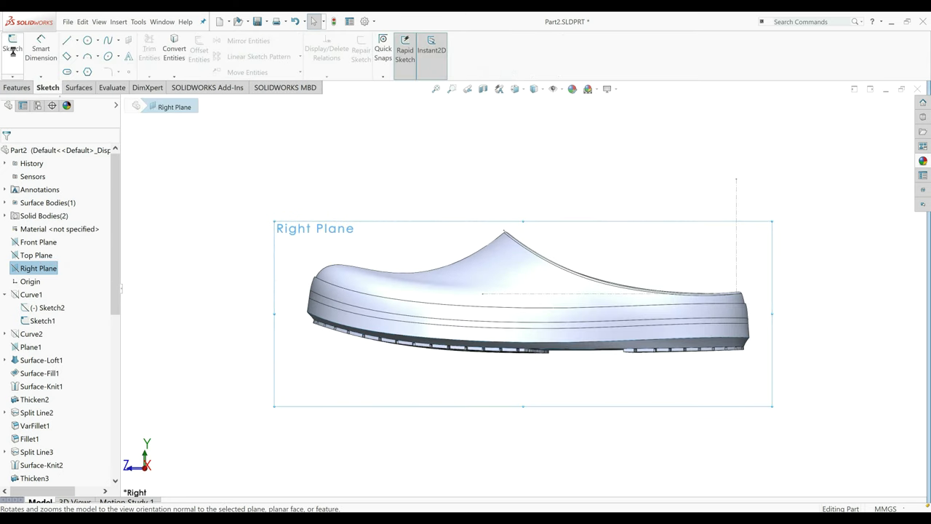
click(13, 50)
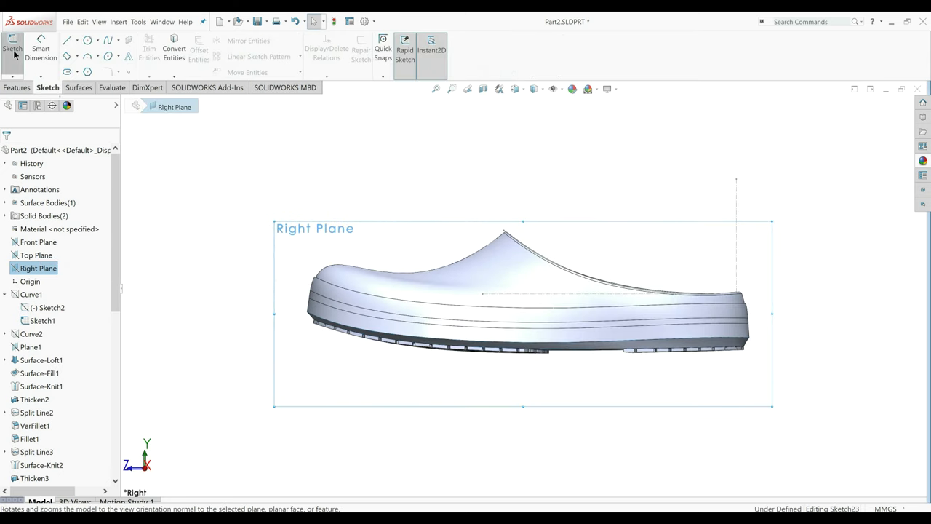
Offset the clog's top edge chain 4 mm inward into the sketch.
click(198, 50)
click(588, 267)
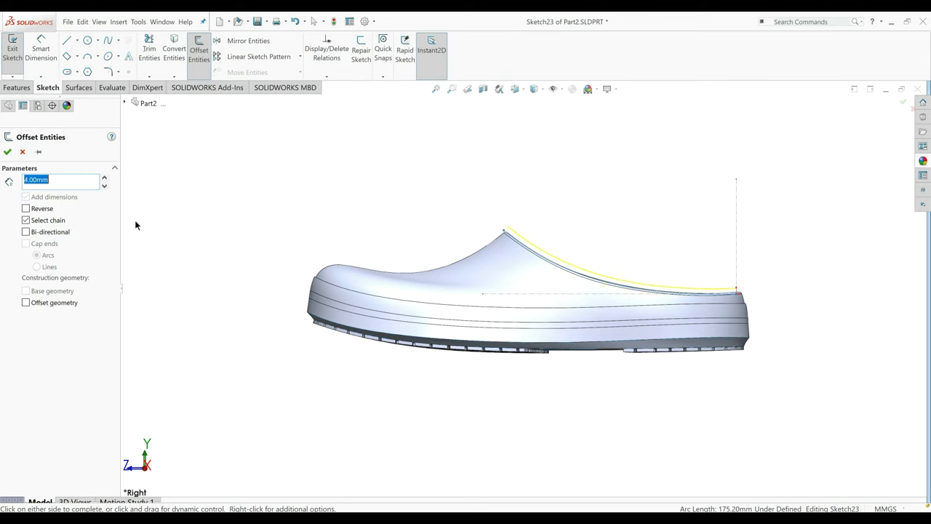
click(26, 208)
click(8, 151)
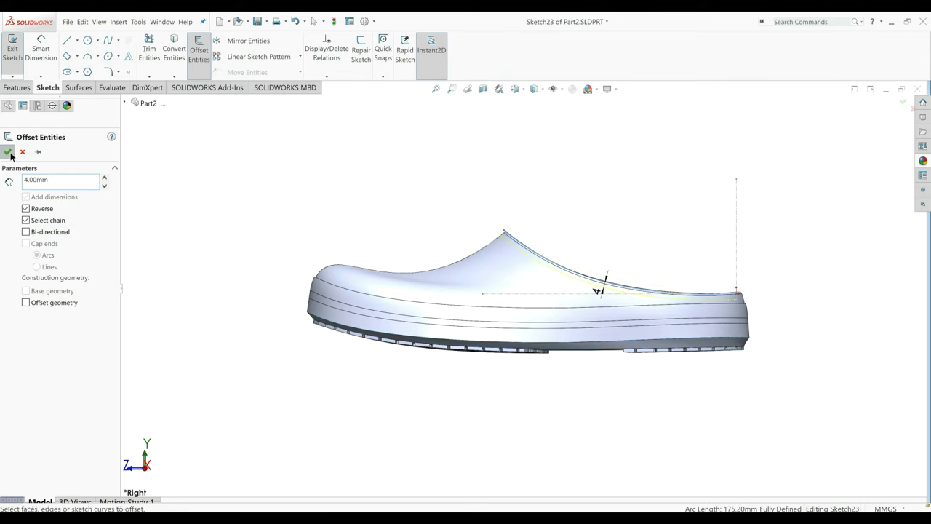
scroll(576, 254, down, 3)
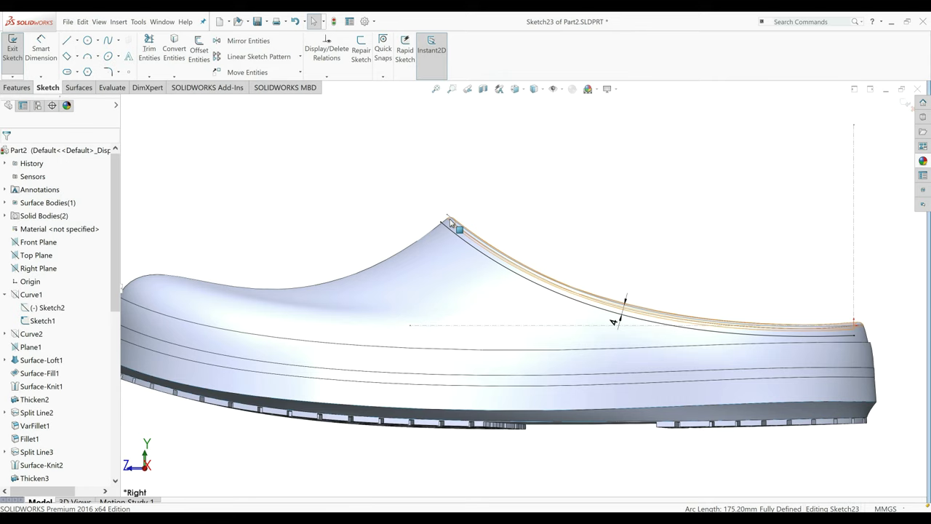
Add a 16 mm inward offset of the top edge and extend its ends past the clog.
key(Return)
click(25, 208)
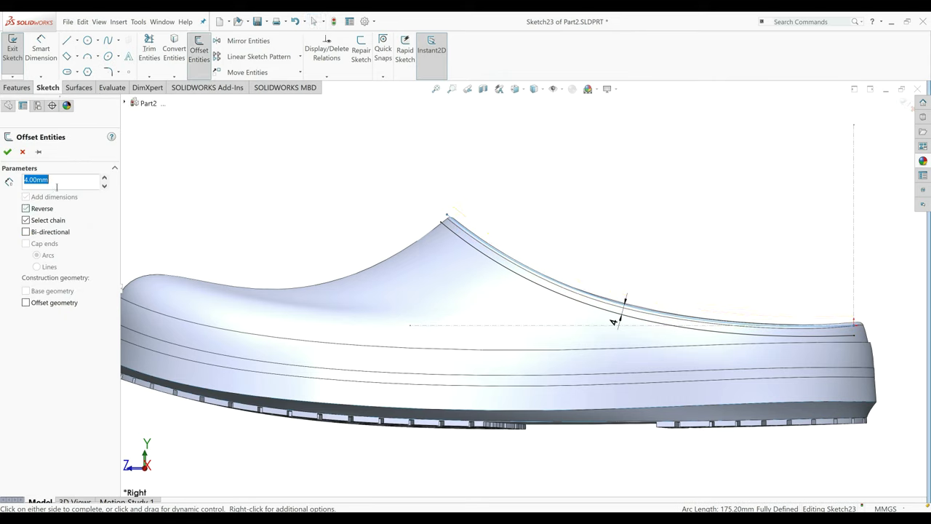
text(16)
key(Return)
click(7, 152)
drag(430, 252, 401, 227)
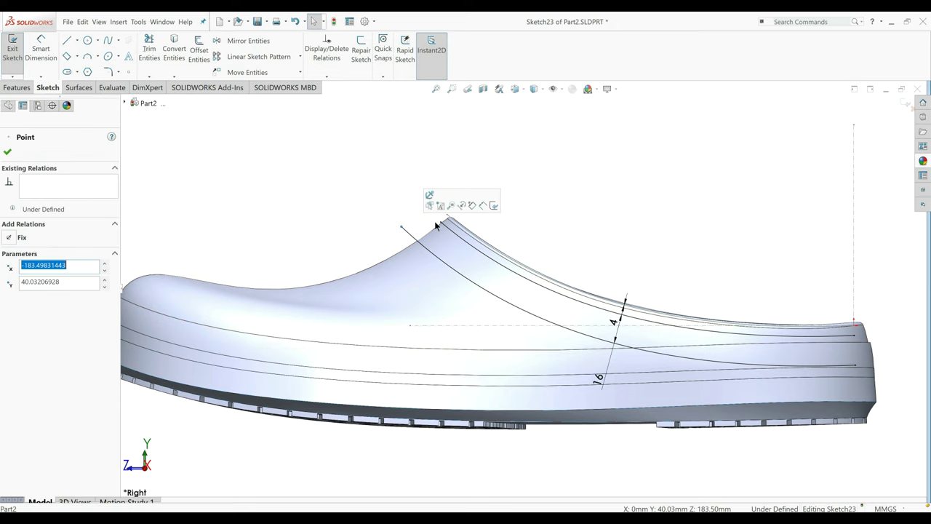
click(856, 336)
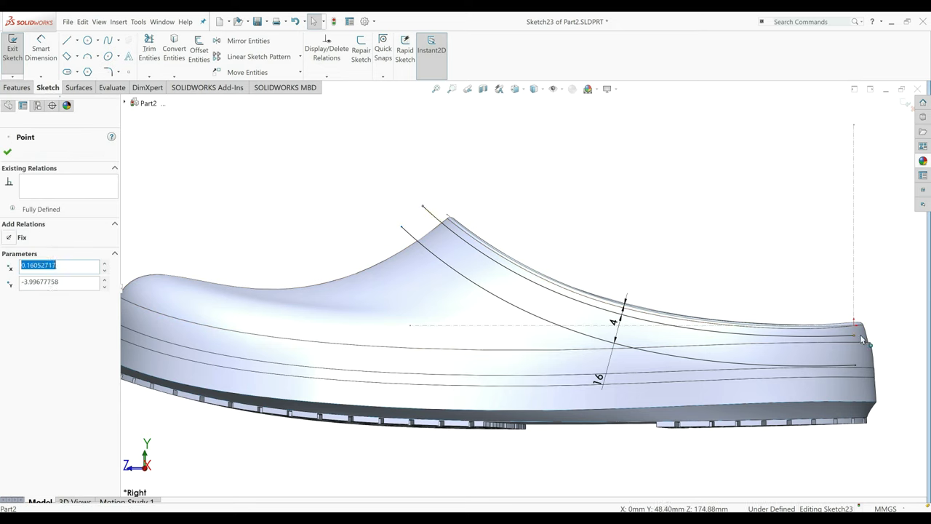
drag(862, 338, 875, 333)
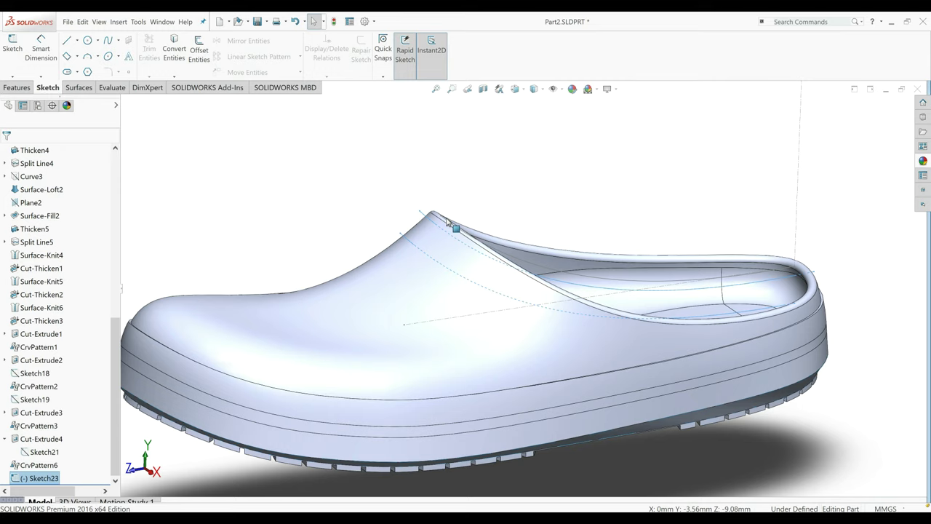
Create a projection Split Line from Sketch23 on the clog's upper face.
key(f)
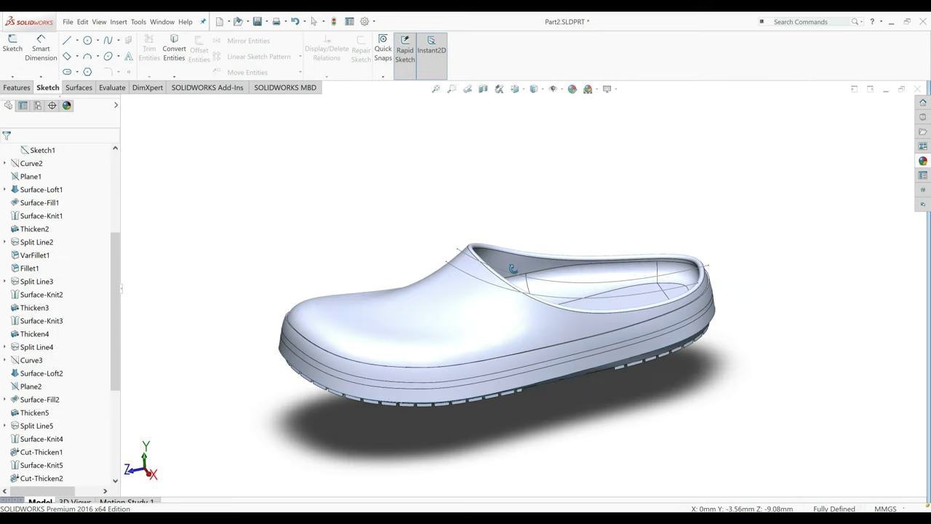
middle_drag(513, 268, 379, 133)
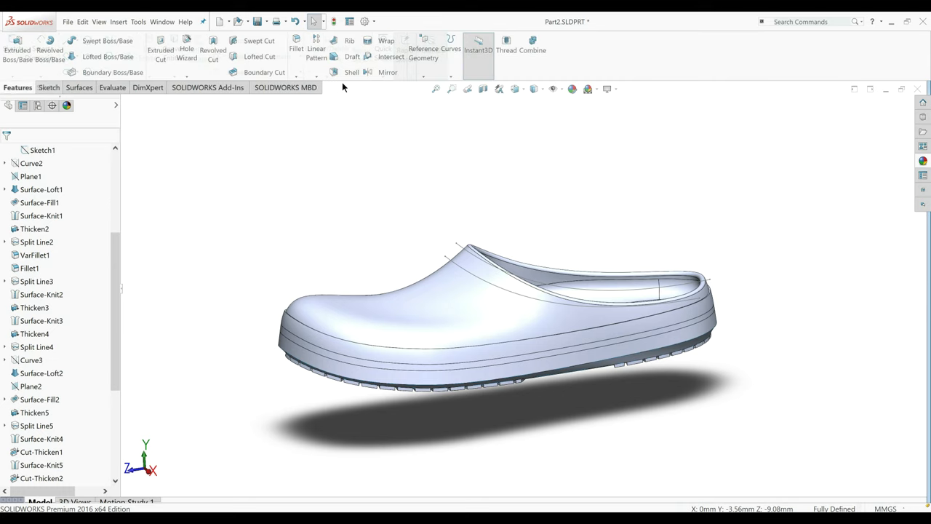
click(423, 52)
click(451, 45)
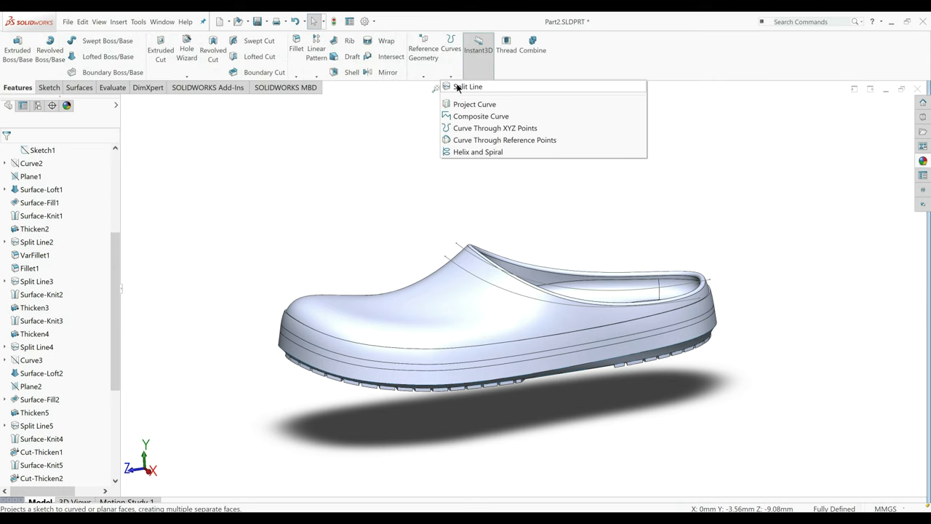
click(466, 86)
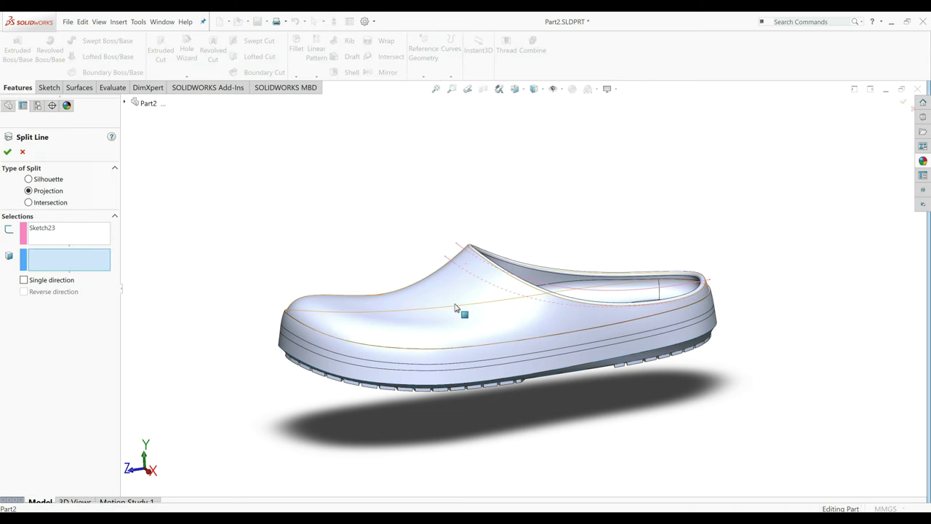
click(454, 308)
click(6, 152)
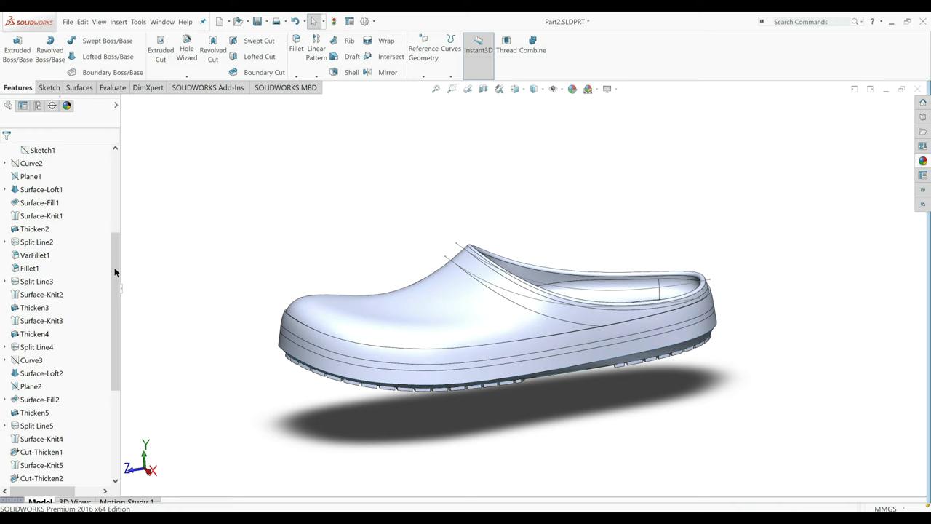
scroll(114, 267, down, 3)
middle_drag(338, 213, 330, 185)
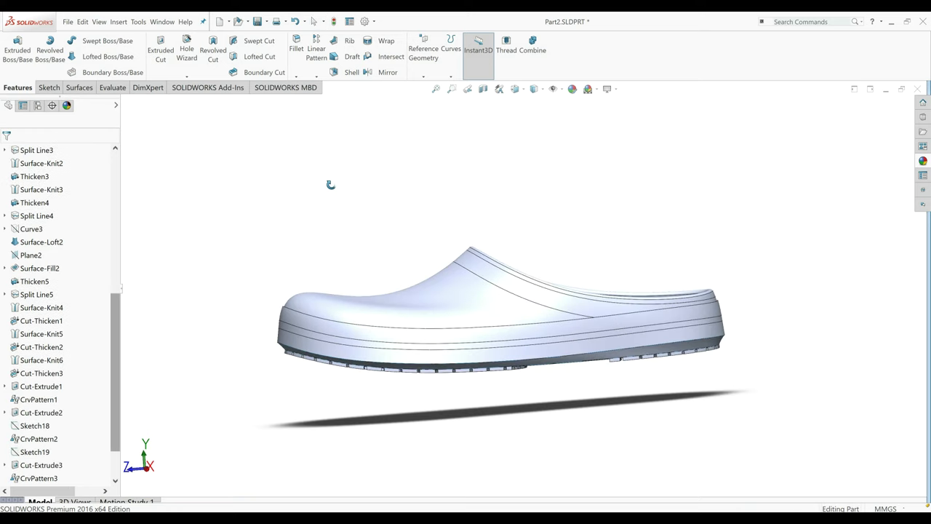
Knit the band face into a surface with Merge entities enabled.
middle_drag(330, 184, 363, 146)
scroll(429, 66, down, 2)
click(430, 64)
click(479, 272)
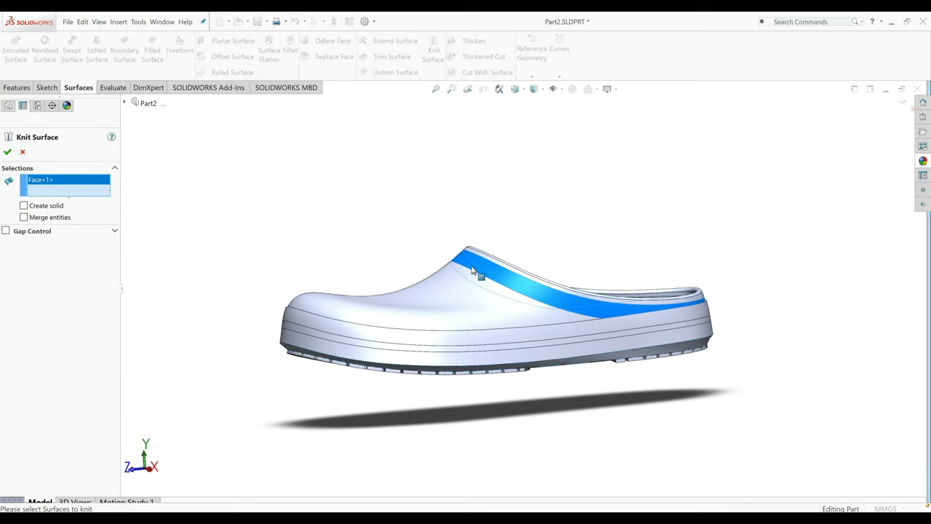
click(26, 216)
click(8, 152)
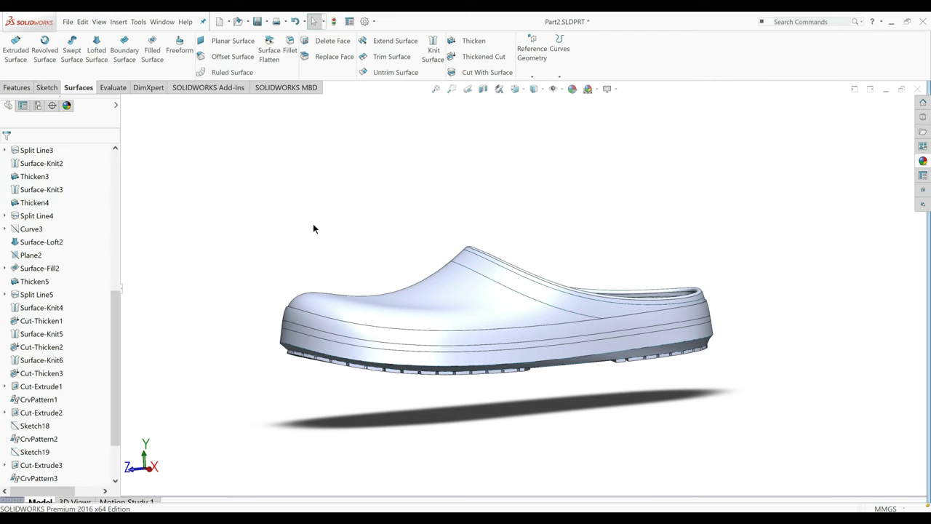
Thicken the knitted band surface by 0.50 mm, merging it into the clog.
click(452, 41)
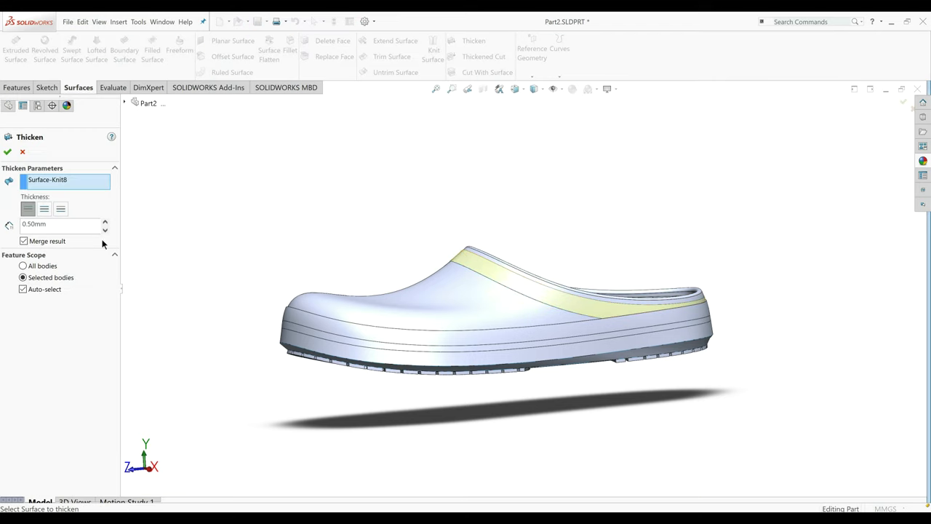
click(59, 223)
click(7, 151)
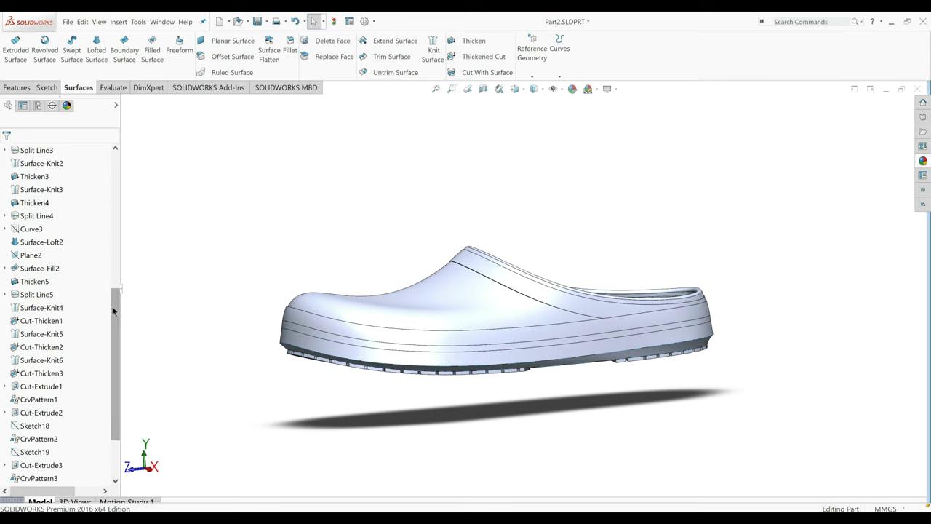
drag(112, 304, 112, 338)
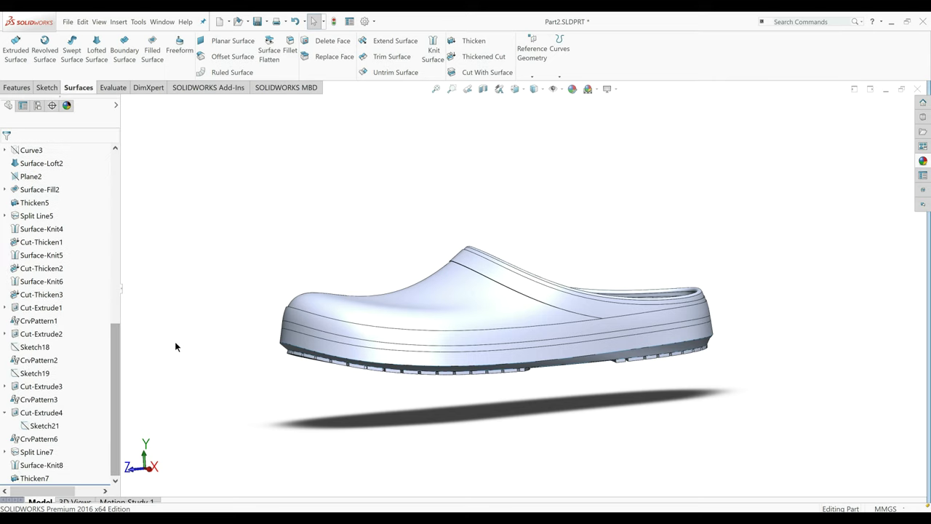
middle_drag(175, 343, 551, 289)
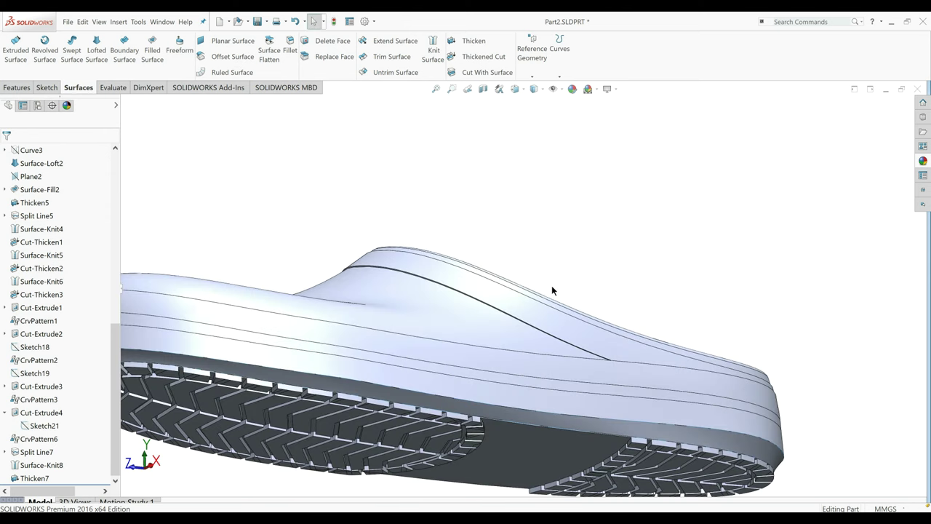
middle_drag(551, 290, 370, 89)
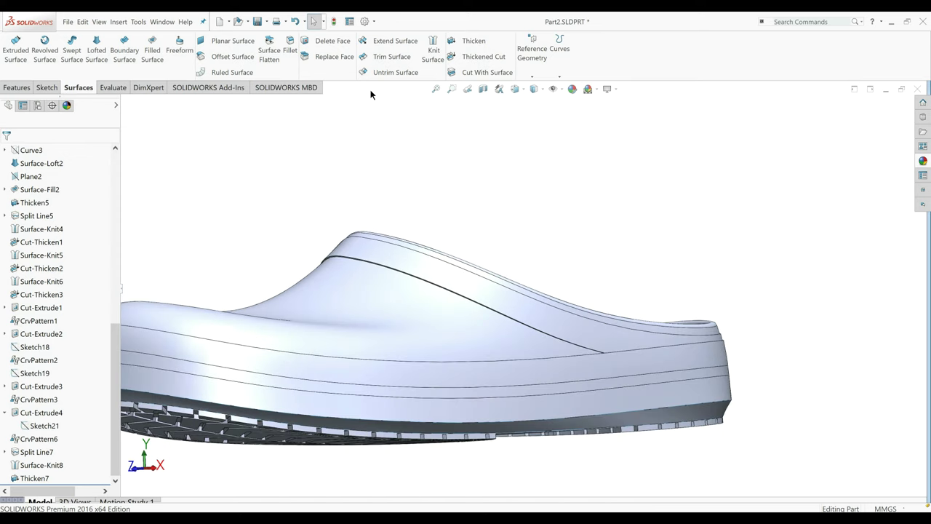
Apply a 2 mm constant-size fillet to the raised band's curved front edge.
click(290, 45)
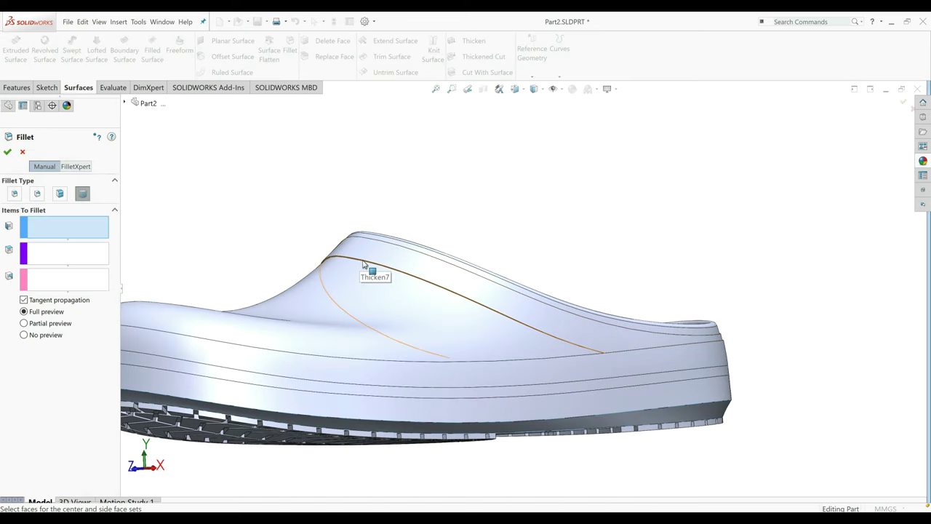
click(13, 193)
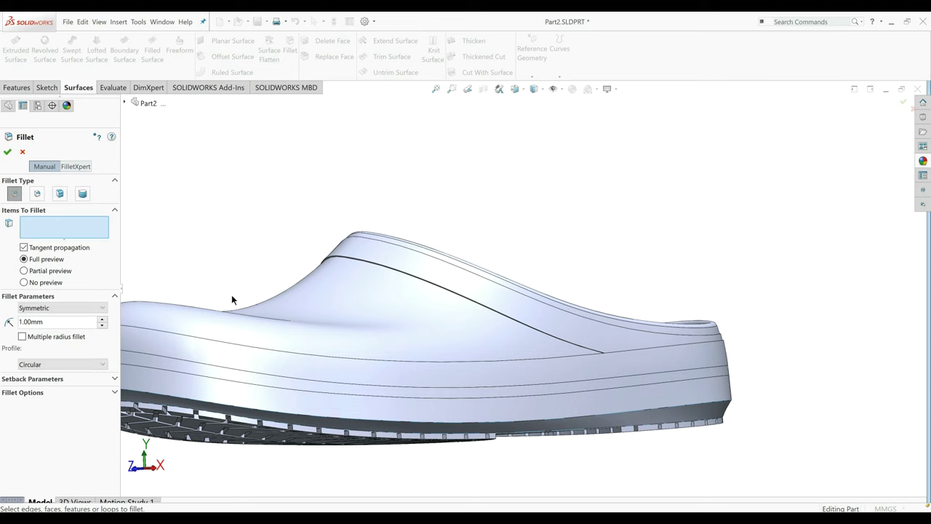
scroll(231, 299, down, 3)
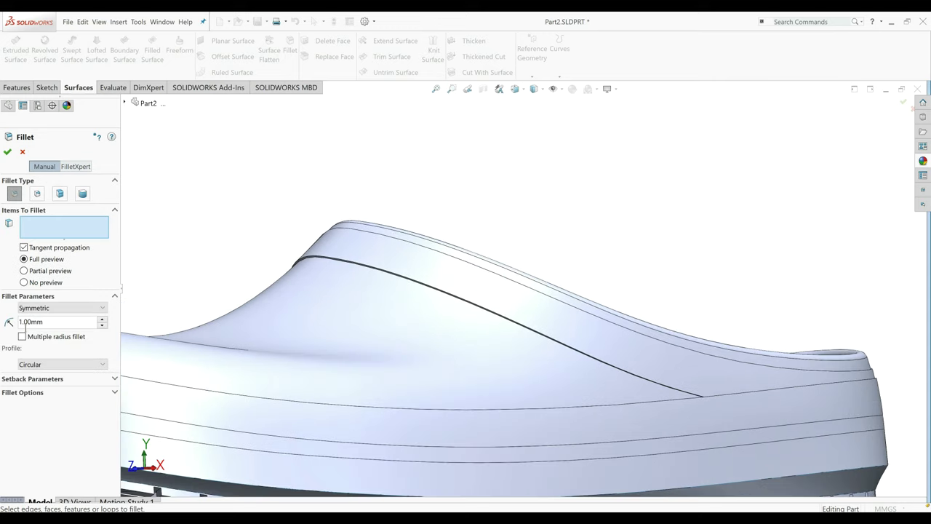
click(370, 270)
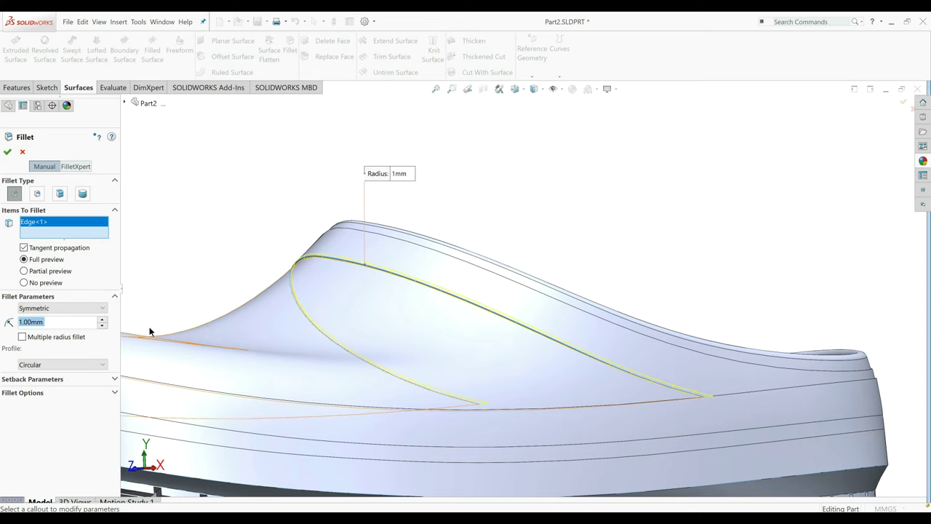
scroll(55, 321, up, 1)
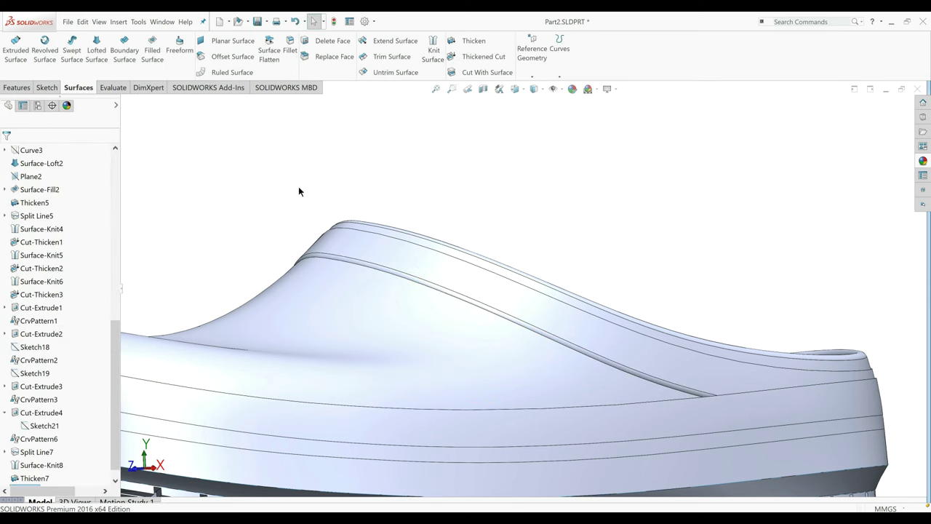
middle_drag(299, 186, 298, 193)
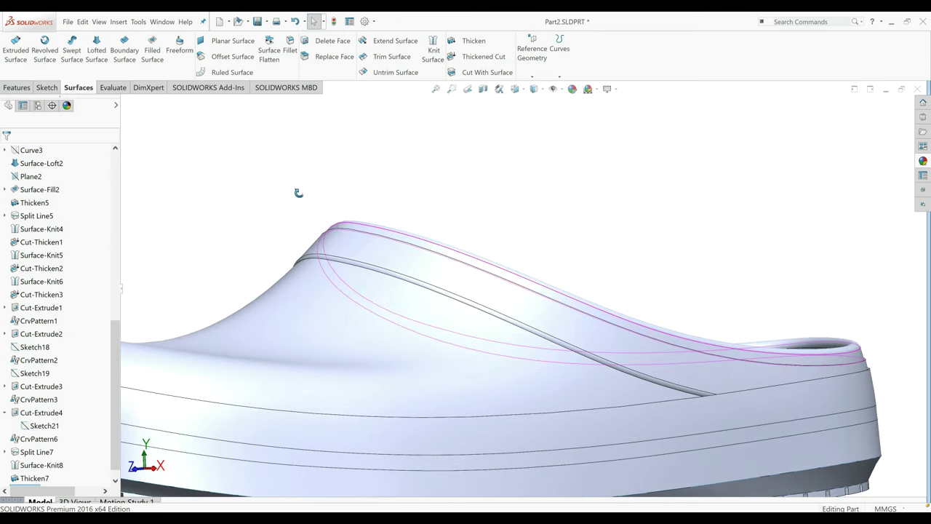
Fillet the band edge along the heel opening at 1 mm, after trying 0.50 mm.
middle_drag(298, 193, 156, 61)
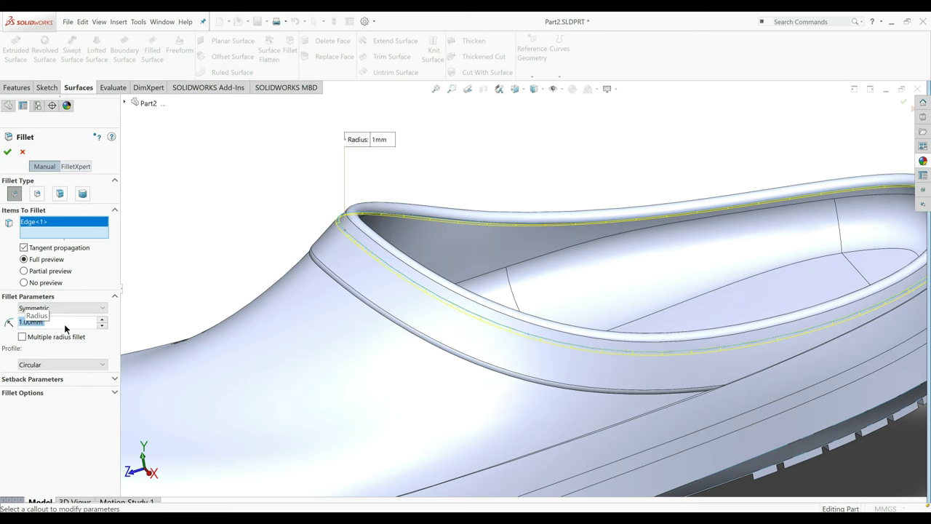
text(0.50mm)
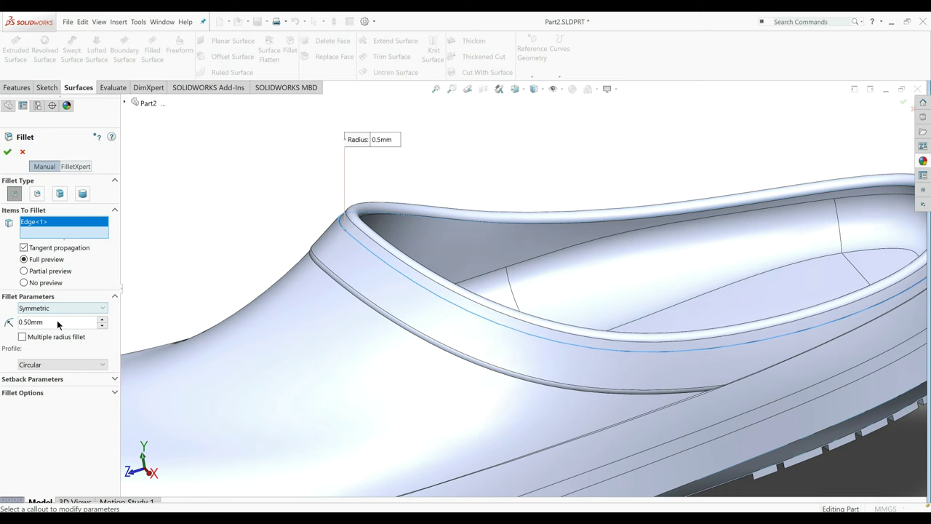
double_click(56, 321)
text(1.)
key(Return)
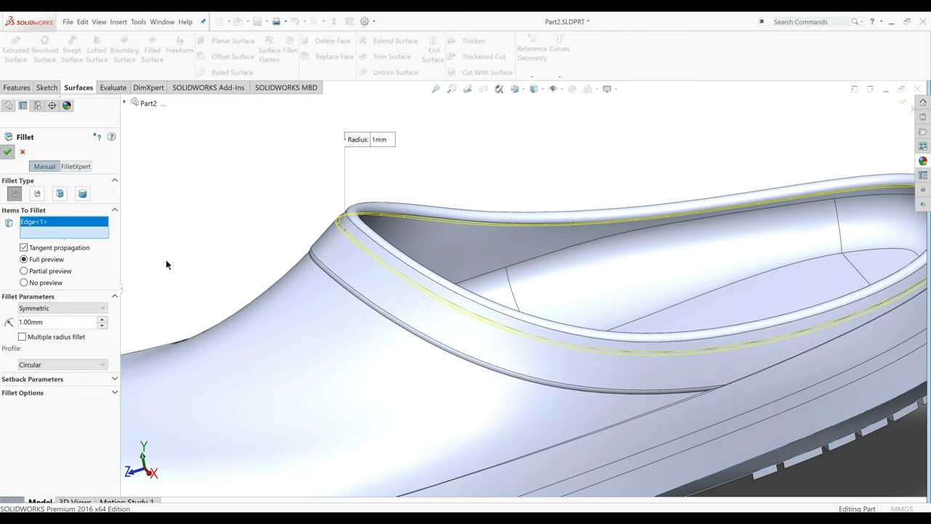
key(Return)
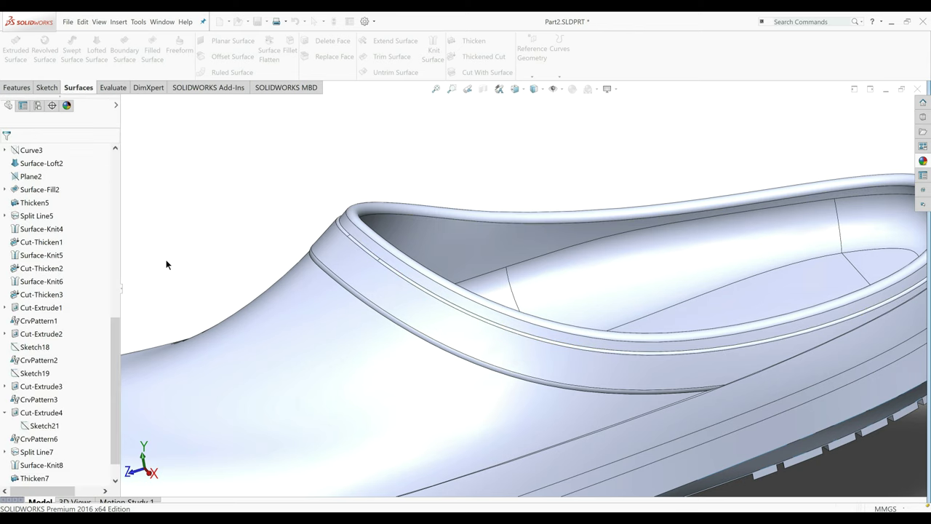
Start a new reference plane based on the Front Plane.
key(f)
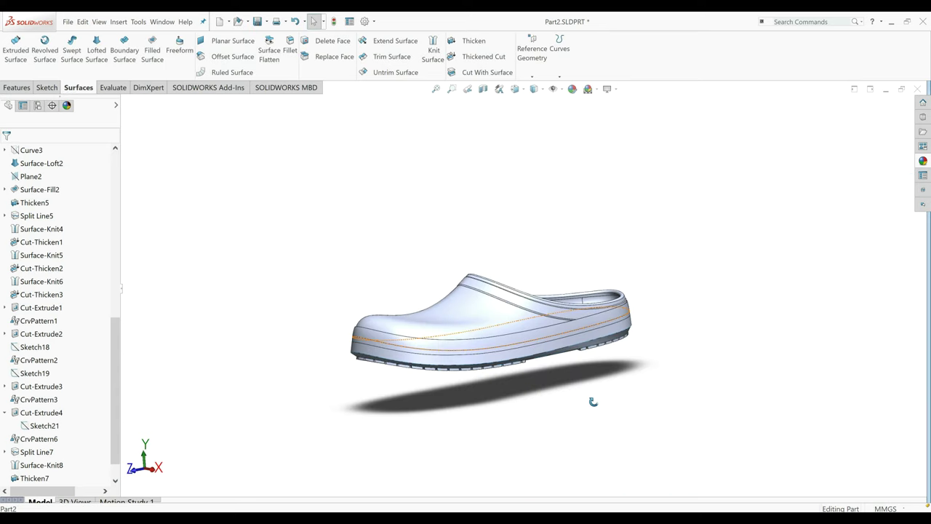
middle_drag(592, 401, 582, 395)
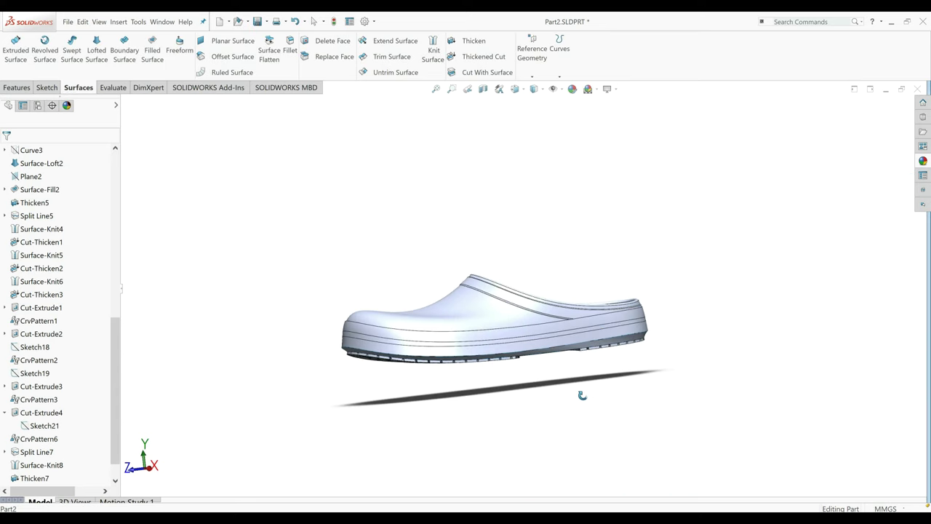
middle_drag(582, 395, 553, 363)
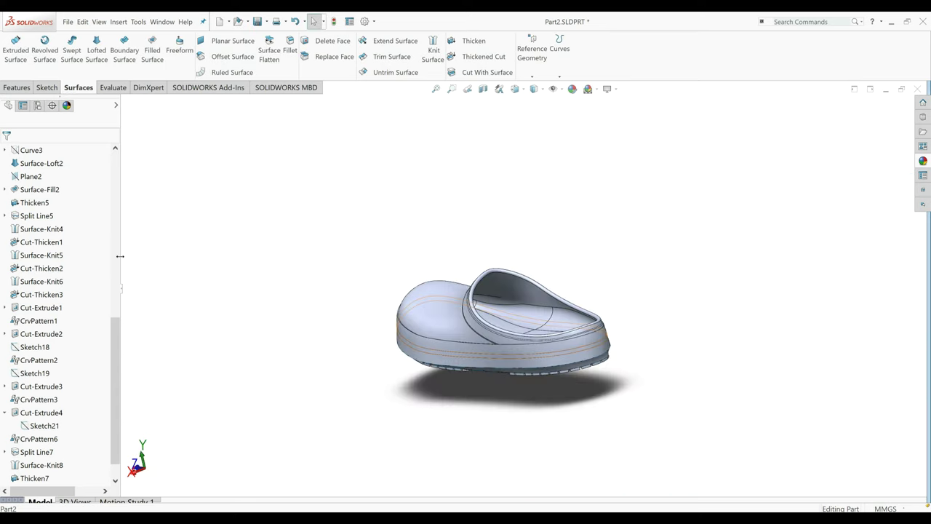
scroll(114, 321, up, 1)
drag(115, 322, 114, 167)
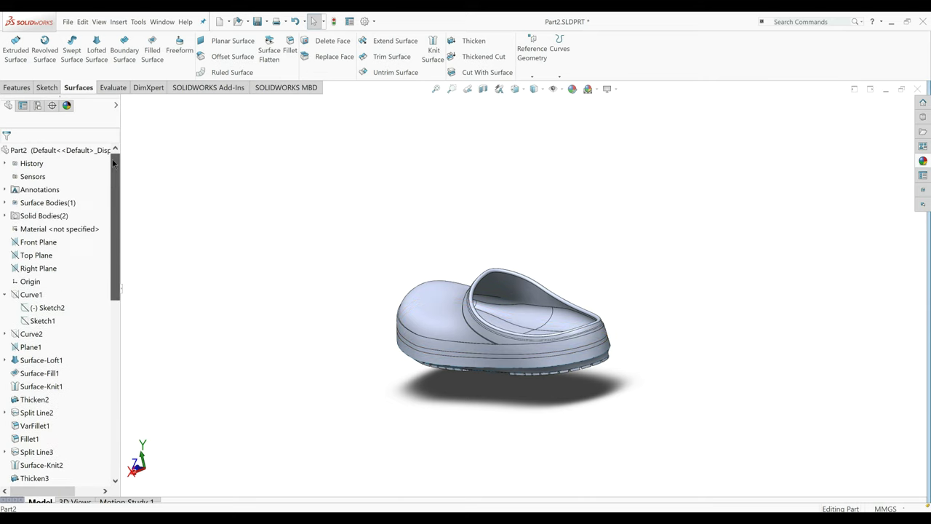
click(46, 243)
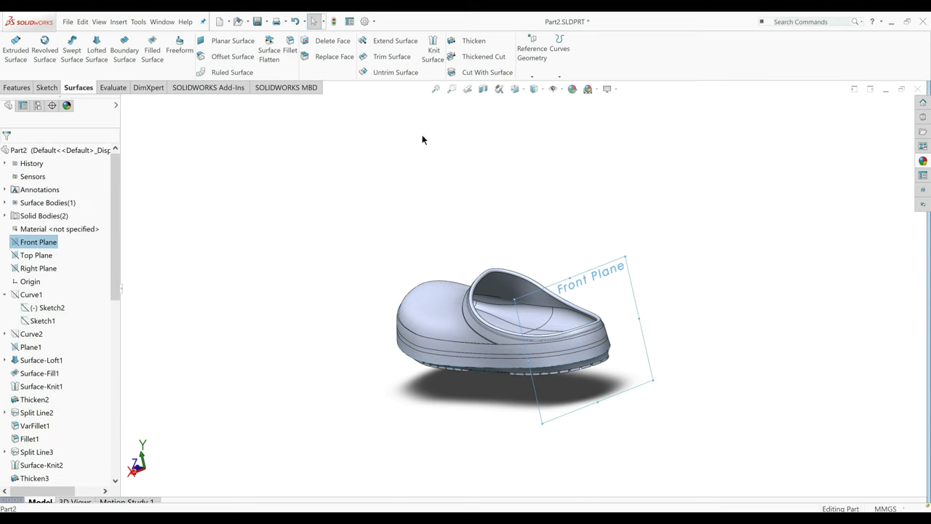
click(531, 53)
click(536, 83)
Offset Plane3 70 mm from the Front Plane and view it normal to sketch on.
mouse_move(340, 330)
middle_down()
mouse_move(383, 320)
mouse_move(356, 320)
middle_up()
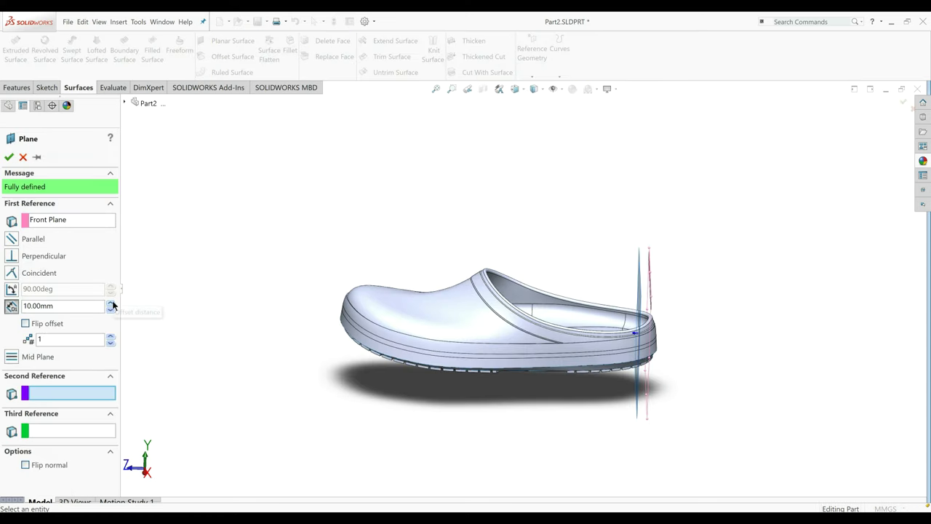
click(111, 303)
click(112, 304)
click(111, 304)
click(111, 304)
click(111, 303)
click(112, 303)
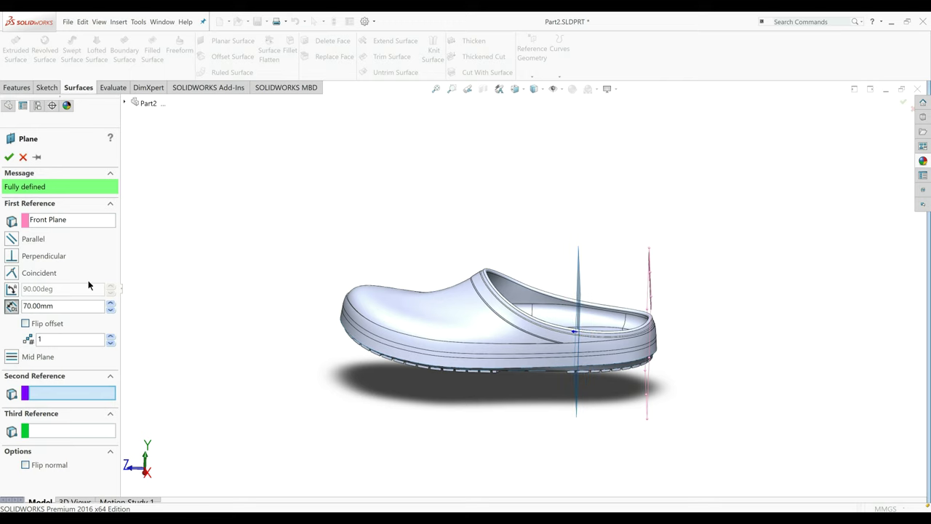
click(9, 157)
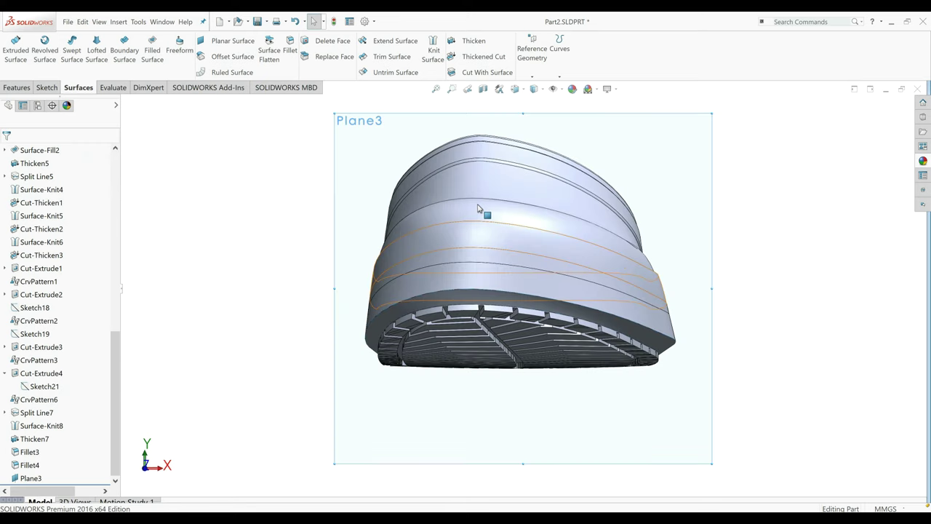
key(ctrl+8)
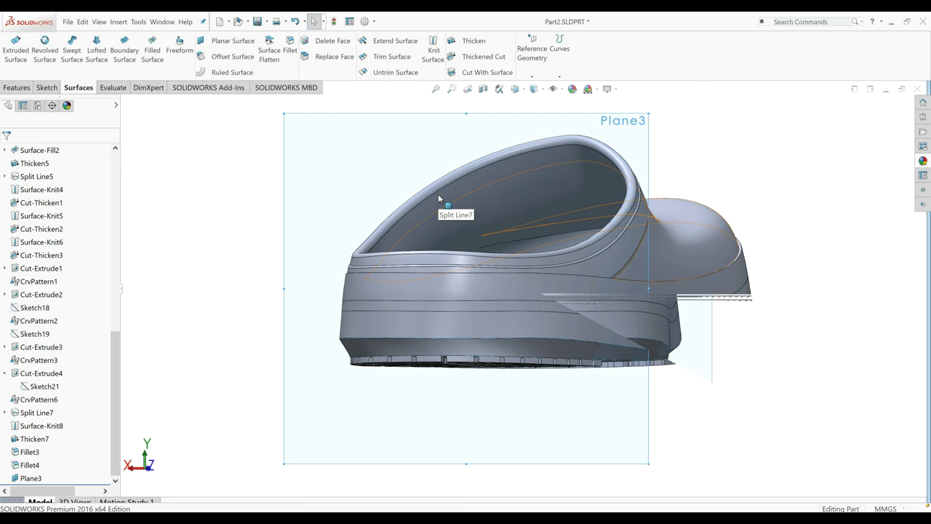
click(77, 56)
Draw a center rectangle over the heel area.
click(95, 80)
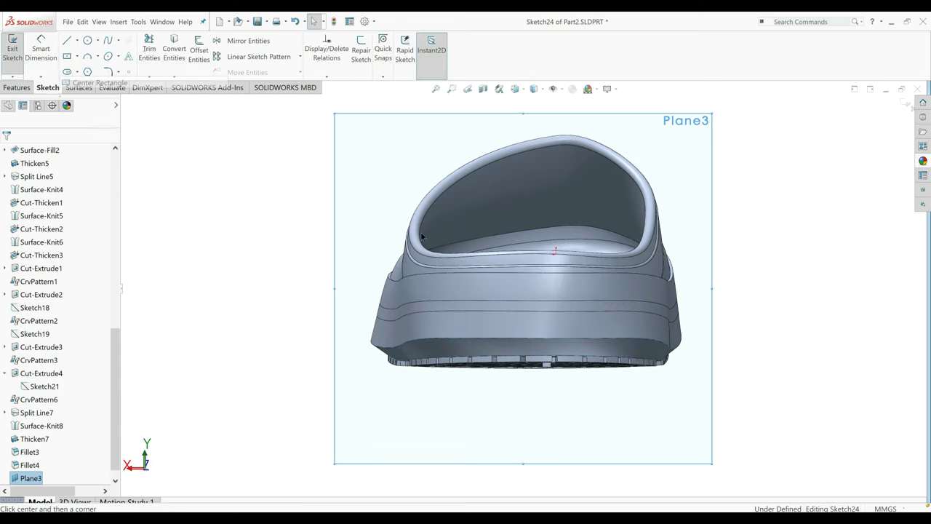
click(526, 292)
click(600, 327)
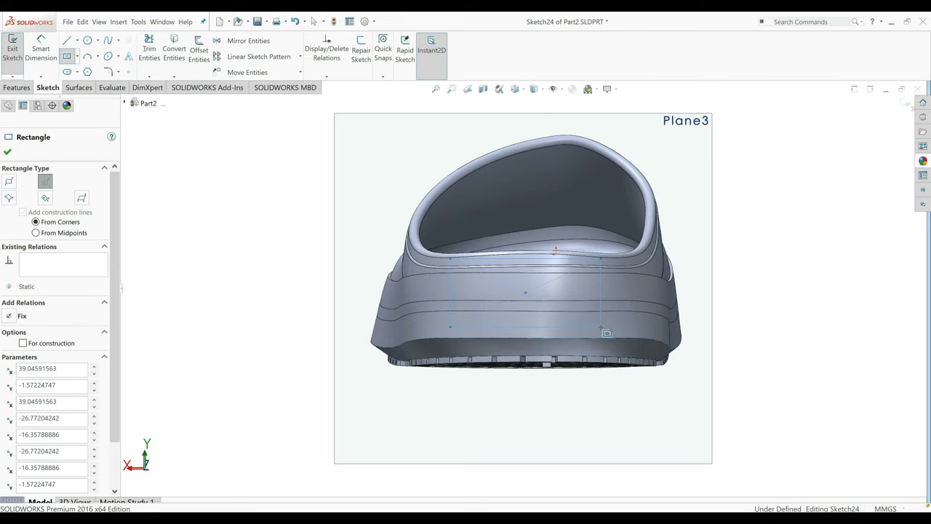
Dimension the rectangle 21 mm high and 55 mm wide.
click(49, 59)
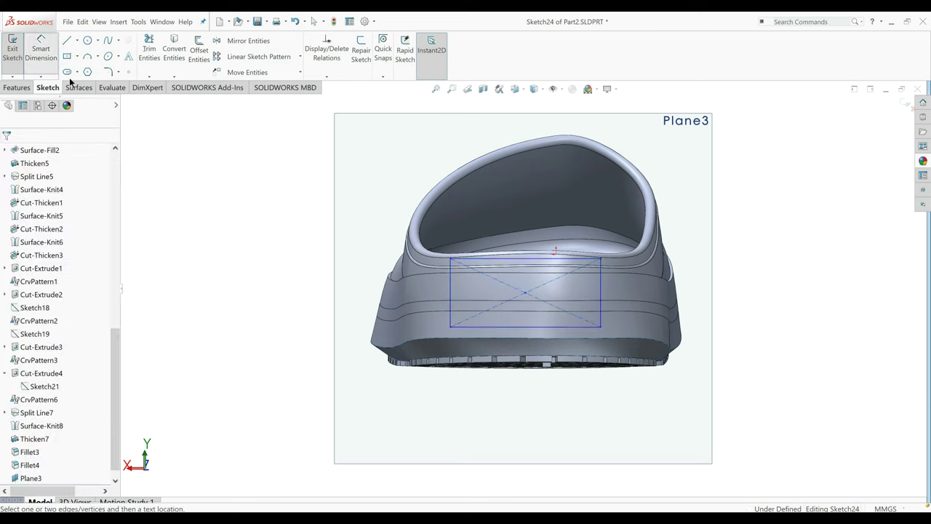
click(451, 290)
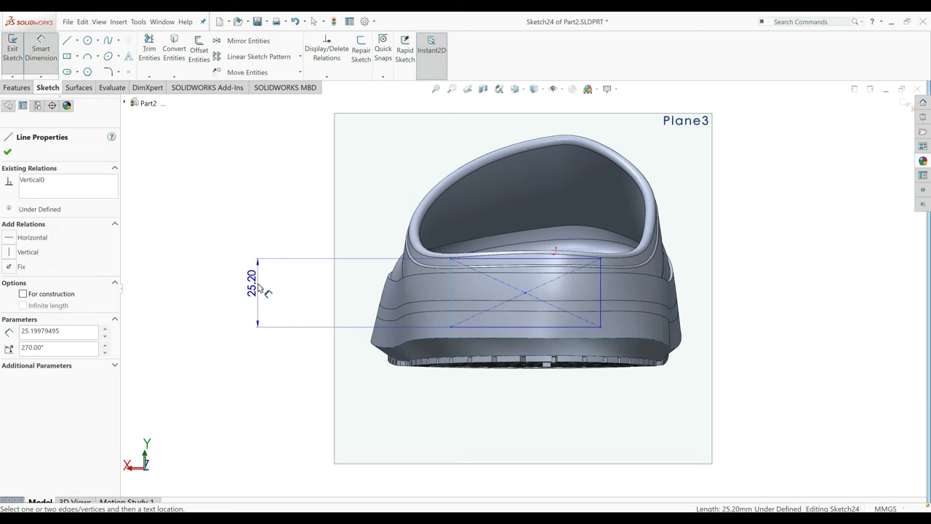
click(259, 288)
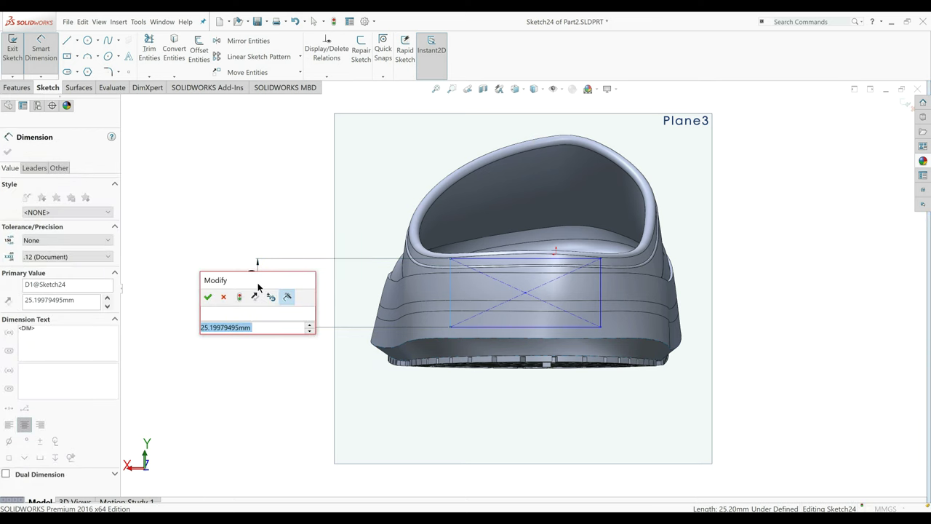
text(21)
key(Return)
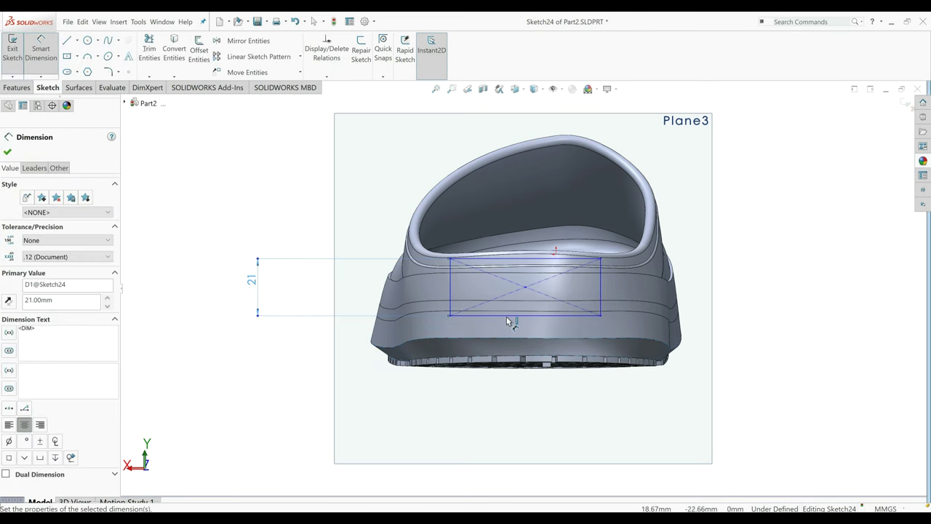
click(510, 317)
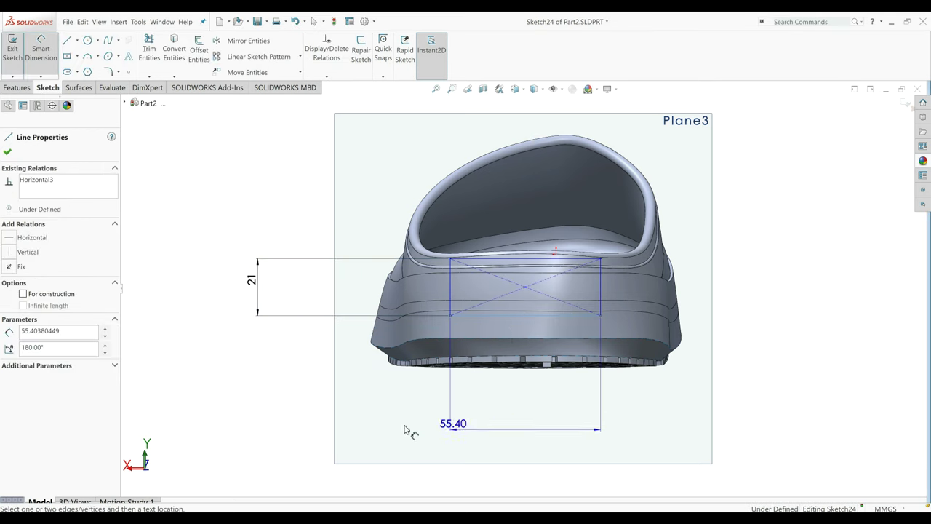
click(307, 421)
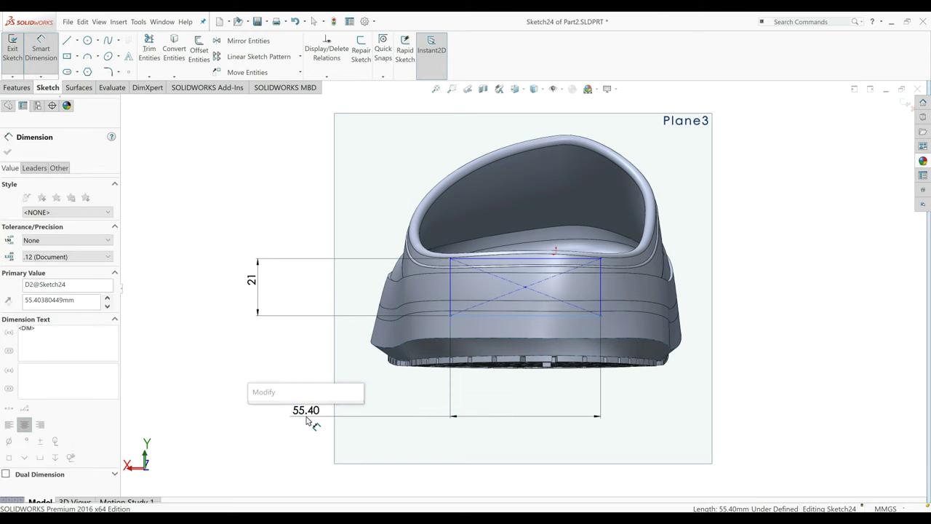
key(Return)
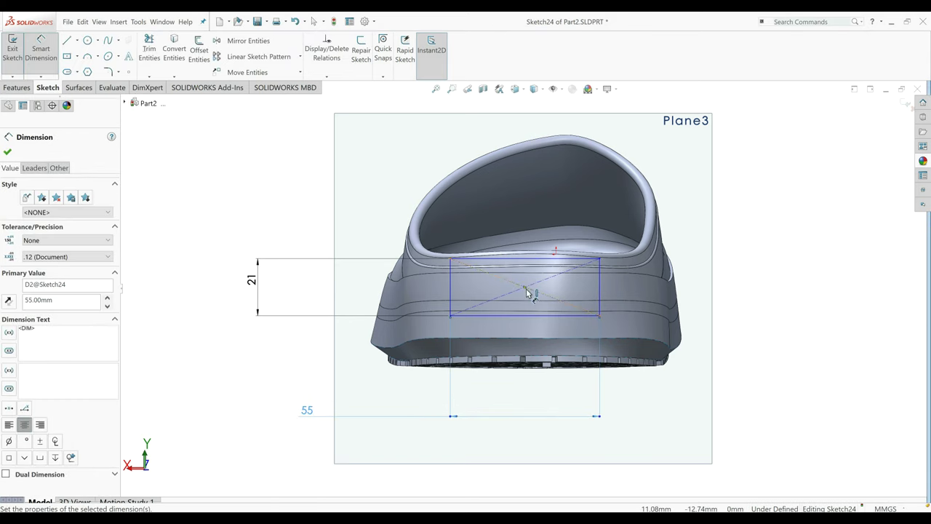
Offset the rectangle centre 19 mm vertically from the reference point.
click(558, 258)
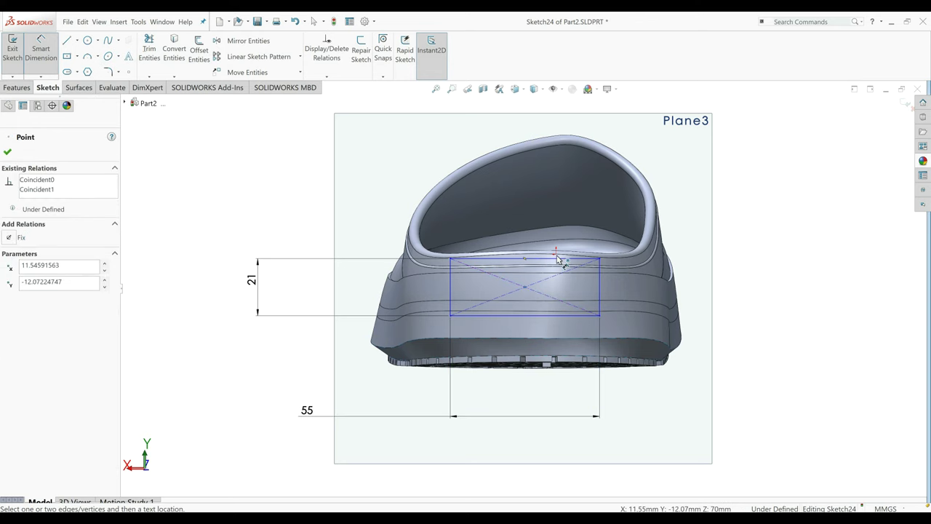
click(524, 287)
click(756, 275)
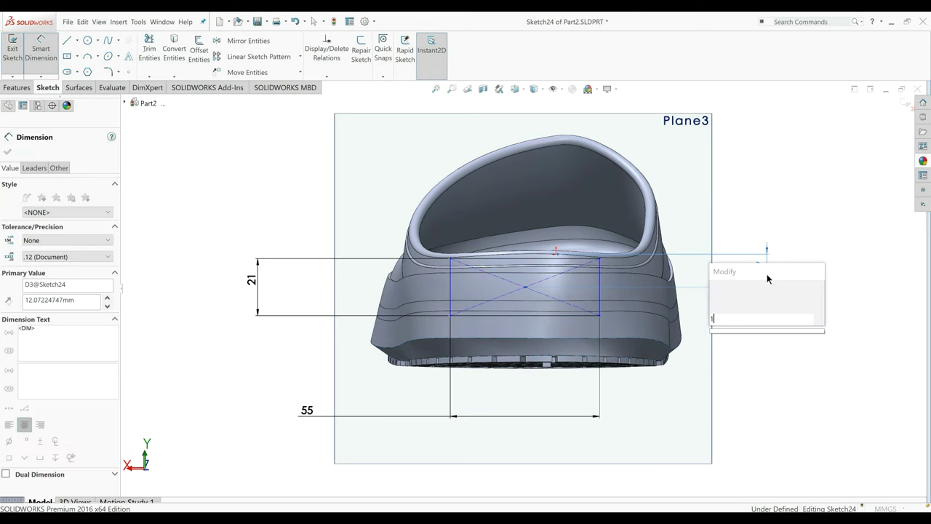
text(19)
key(Return)
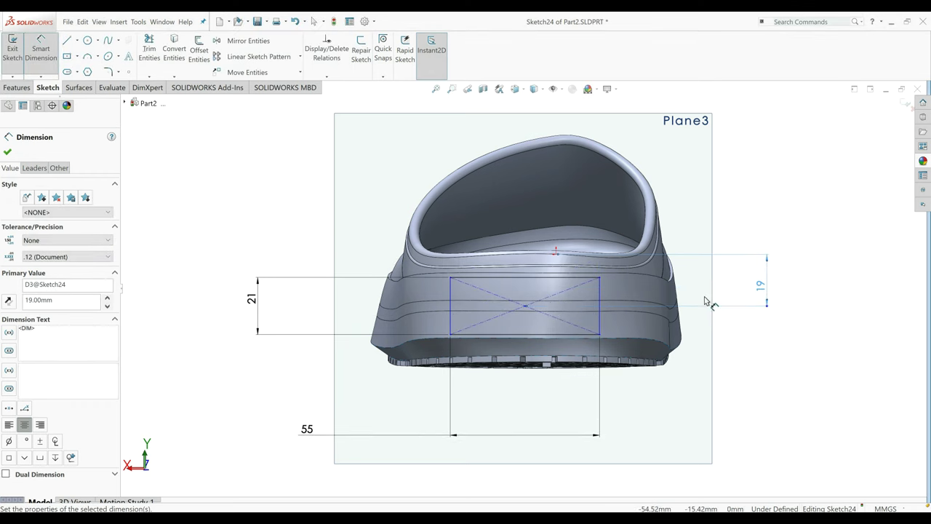
scroll(560, 304, down, 2)
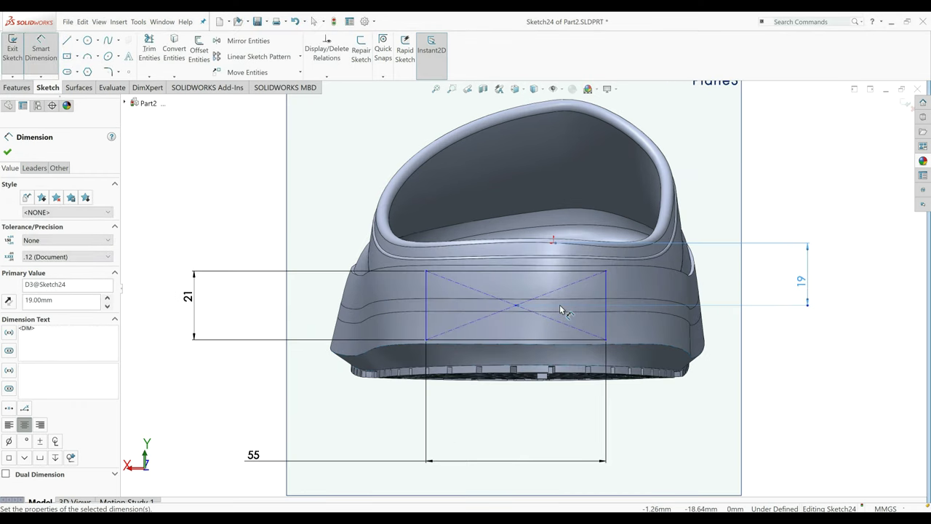
Set the rectangle's horizontal offset to 7 mm and exit Sketch24.
click(554, 242)
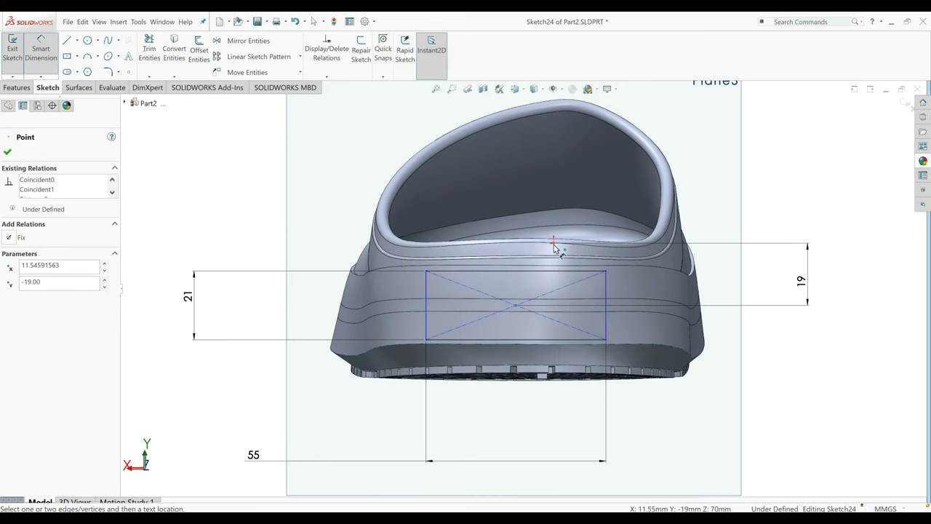
click(555, 244)
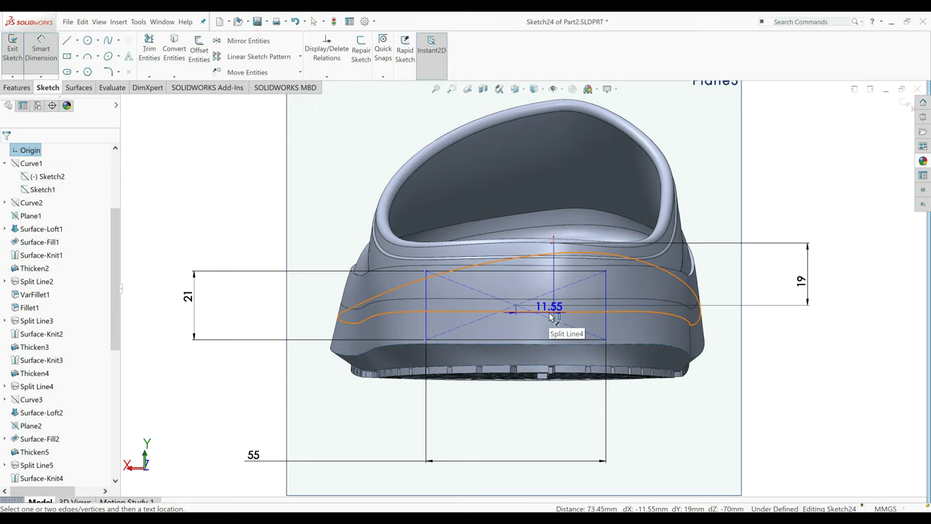
click(522, 201)
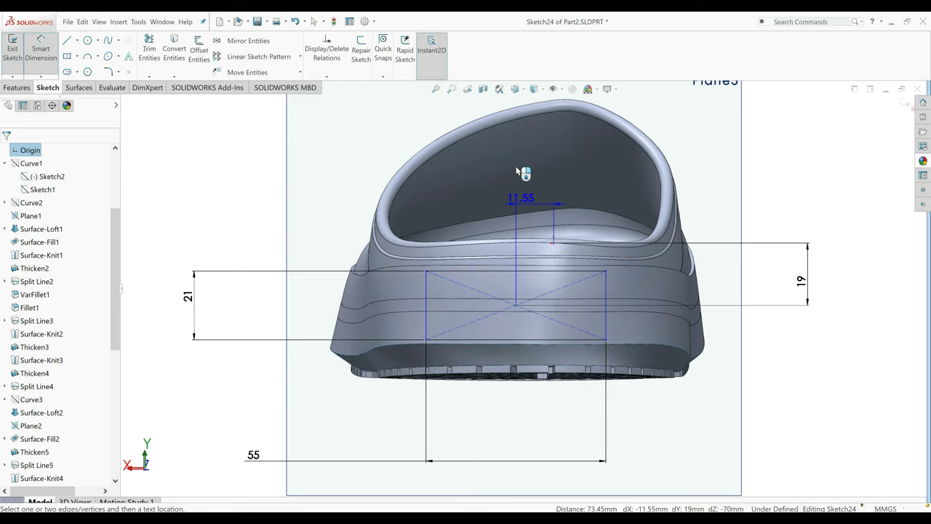
scroll(523, 173, up, 3)
double_click(521, 148)
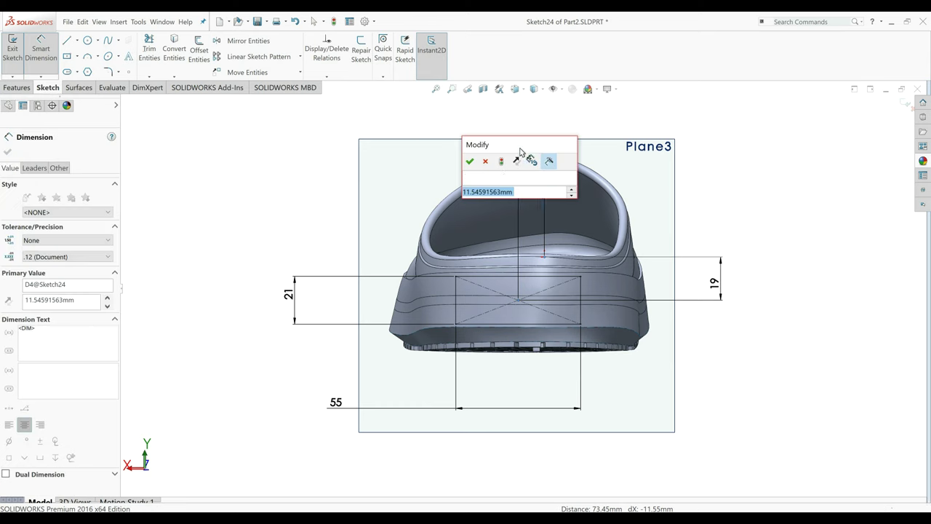
text(17)
key(Return)
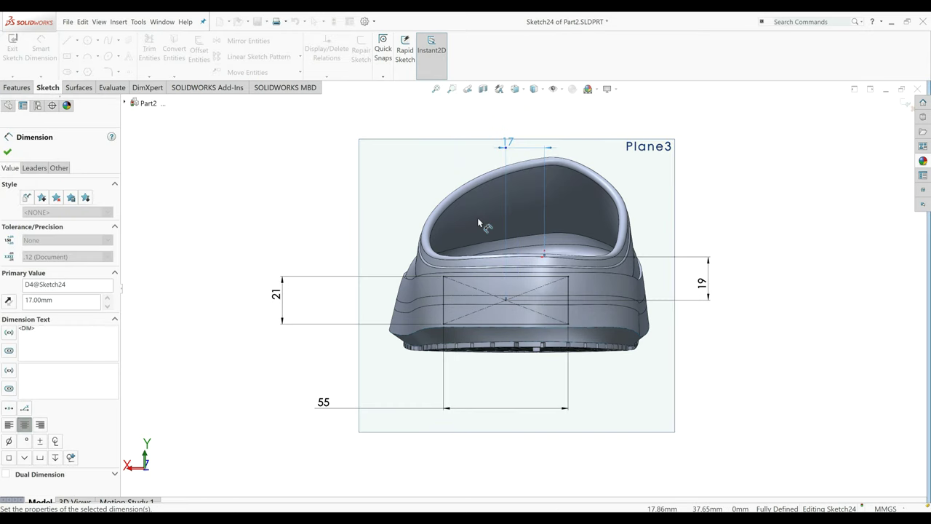
click(37, 300)
text(7)
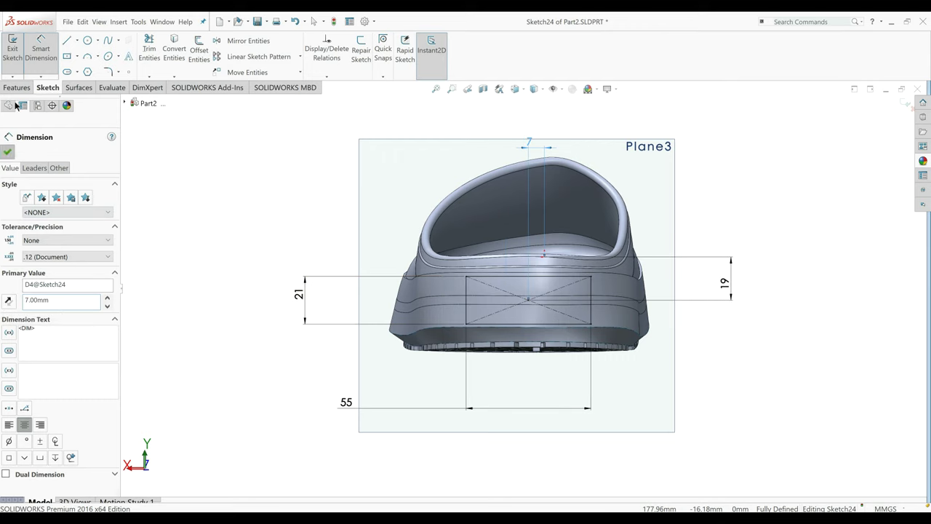
click(7, 151)
click(14, 52)
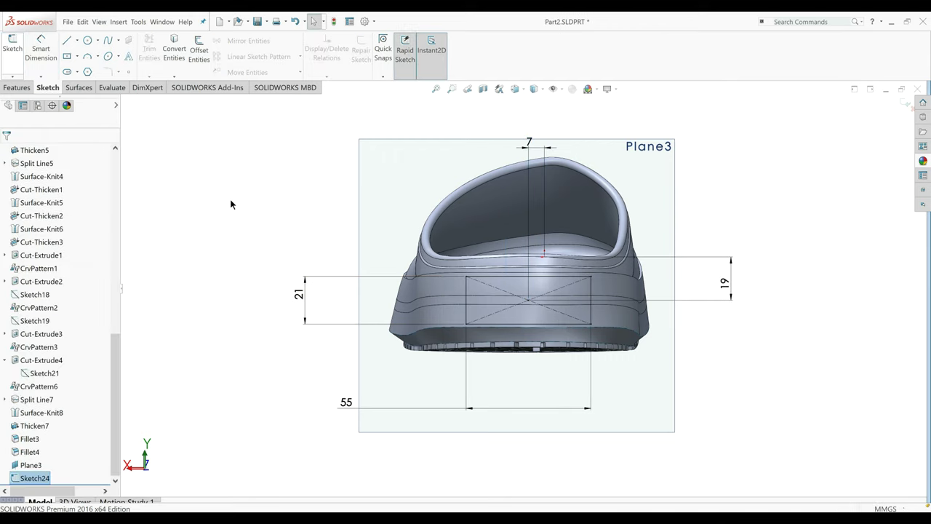
Split the three rear faces with Sketch24, projected in a single direction.
middle_drag(252, 222, 268, 238)
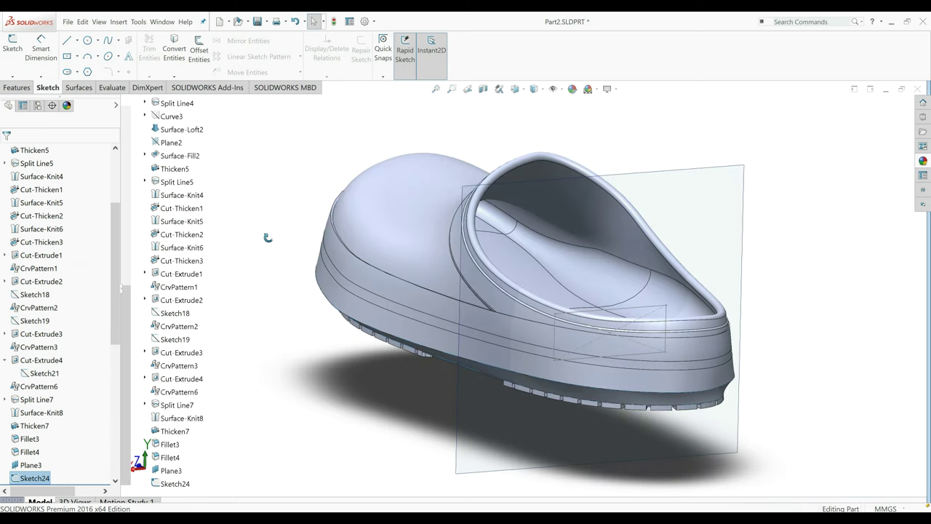
middle_drag(268, 238, 753, 241)
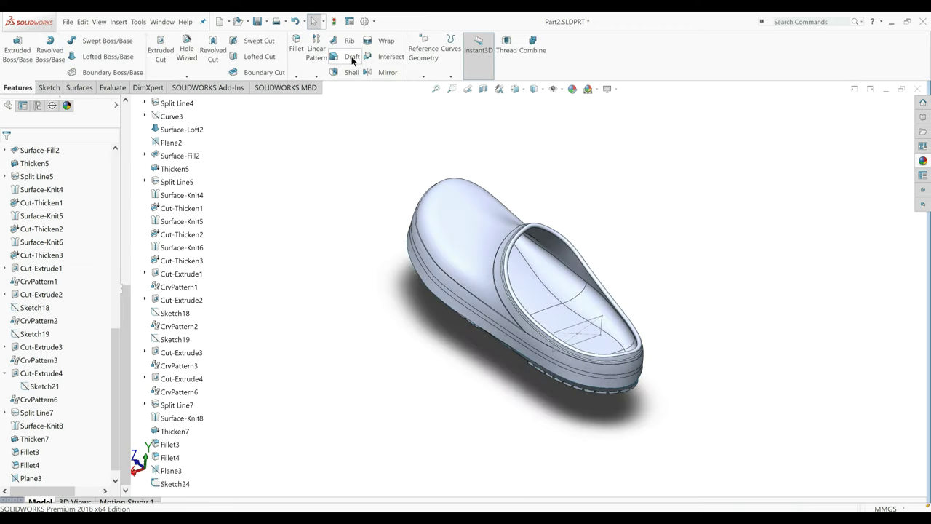
click(451, 48)
click(464, 86)
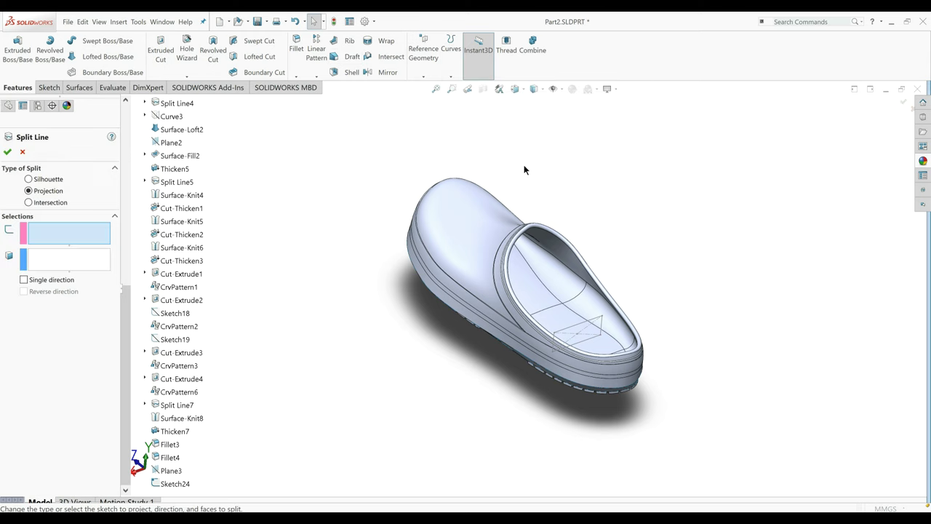
click(578, 329)
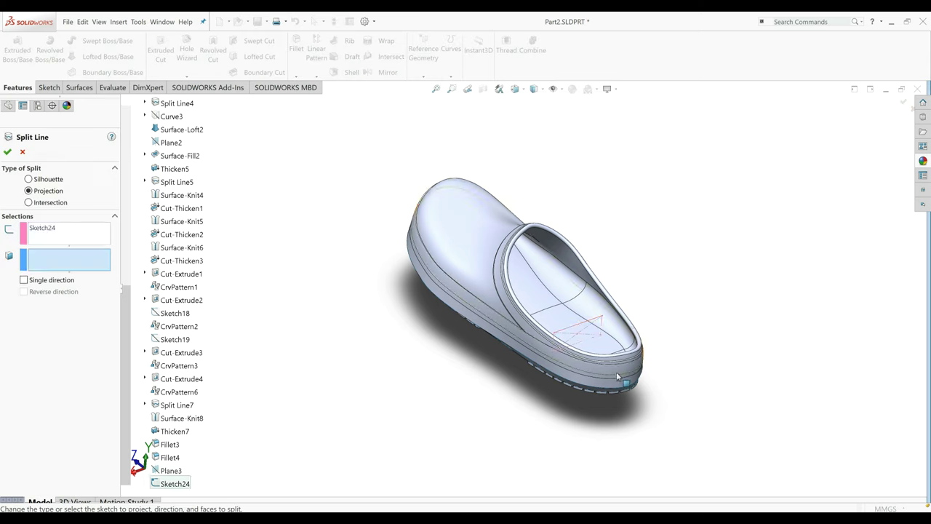
click(622, 381)
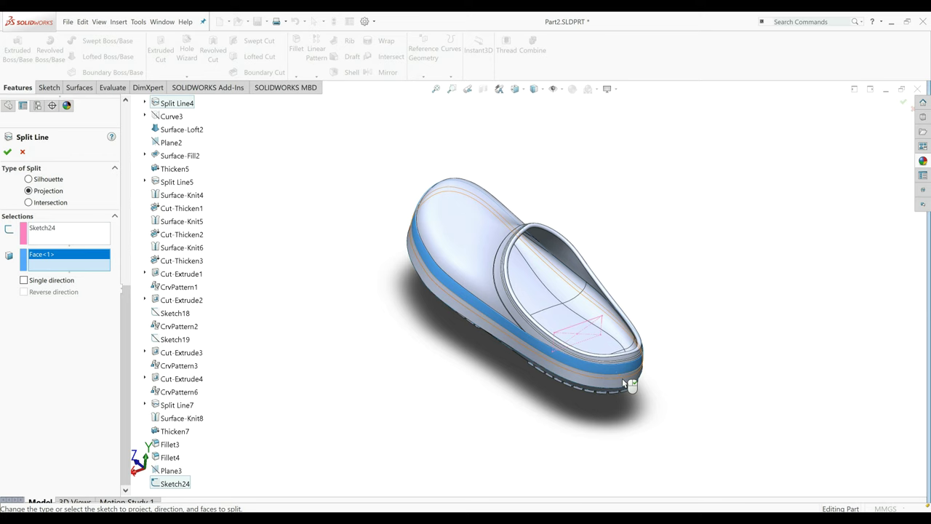
click(624, 382)
click(624, 382)
click(39, 302)
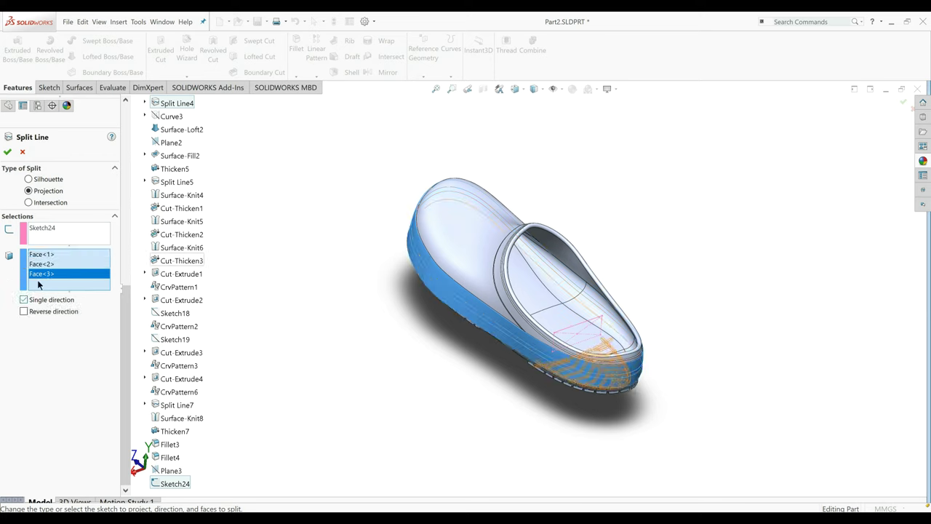
click(7, 152)
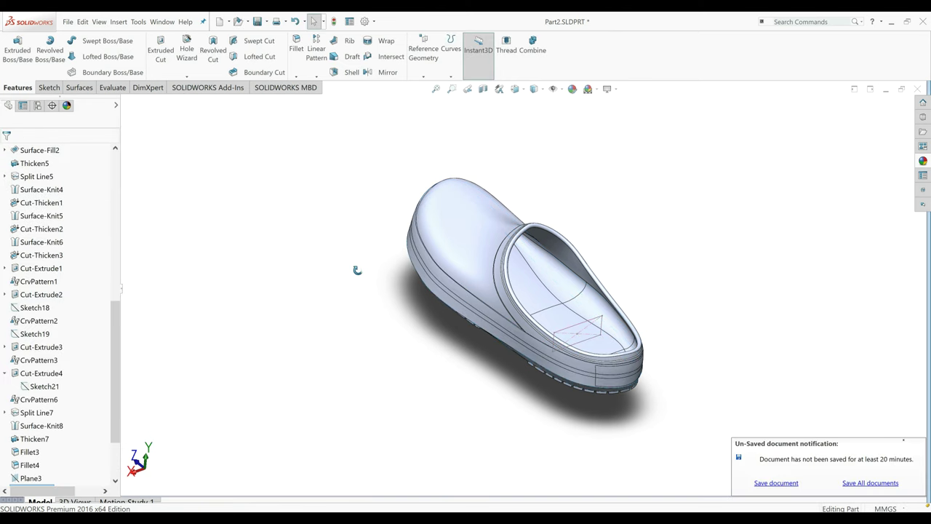
Knit the three heel patch faces into one surface, Surface-Knit9.
middle_drag(356, 270, 327, 259)
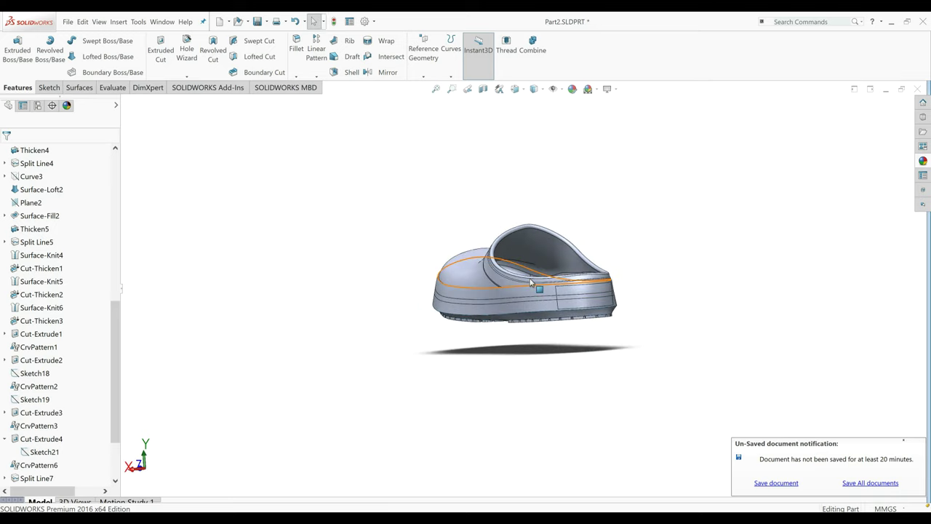
scroll(531, 283, down, 3)
middle_drag(589, 288, 555, 301)
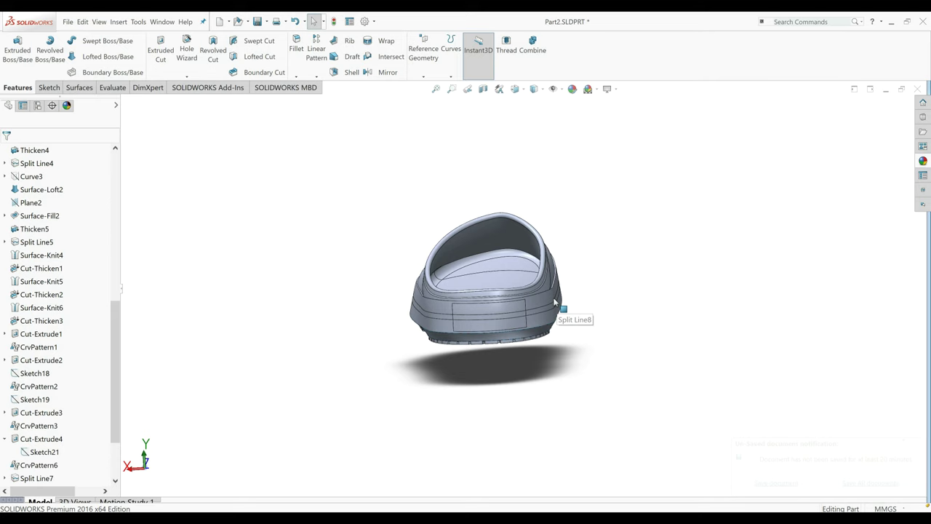
key(k)
scroll(499, 315, down, 3)
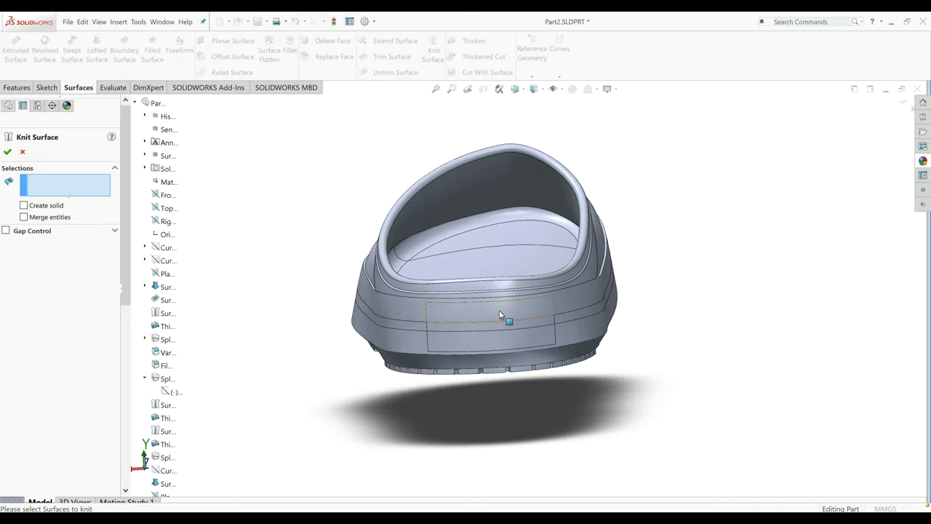
click(499, 309)
click(505, 319)
click(508, 336)
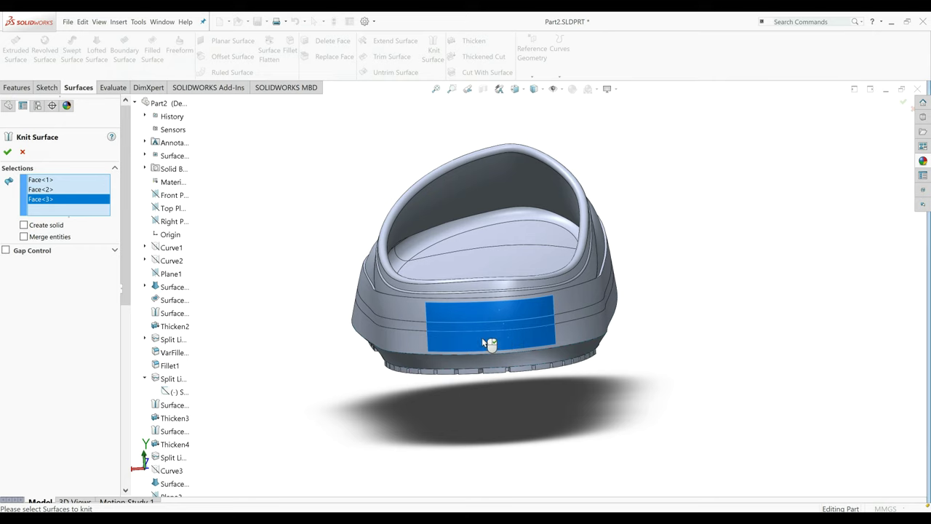
click(24, 236)
click(8, 151)
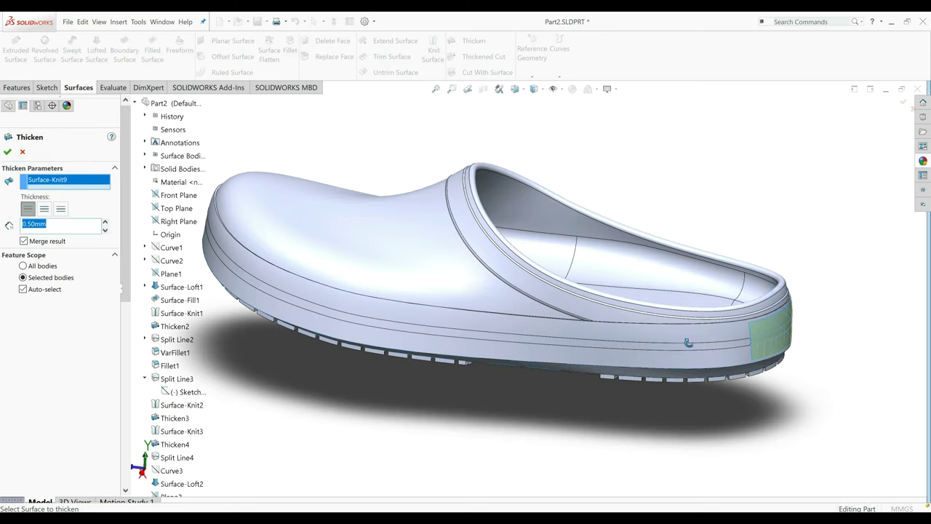
Thicken the knitted heel patch by 1.3 mm, merged into the shoe.
middle_drag(687, 342, 673, 341)
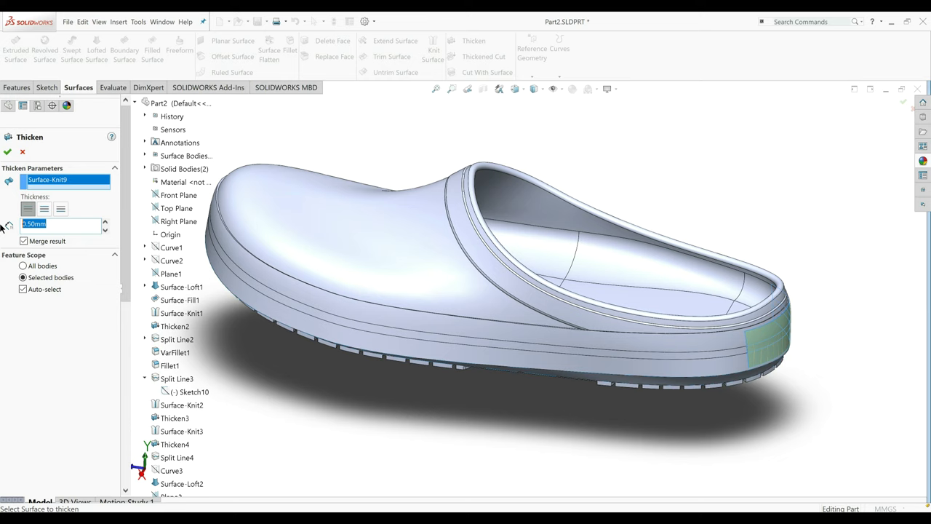
text(1.3)
key(Return)
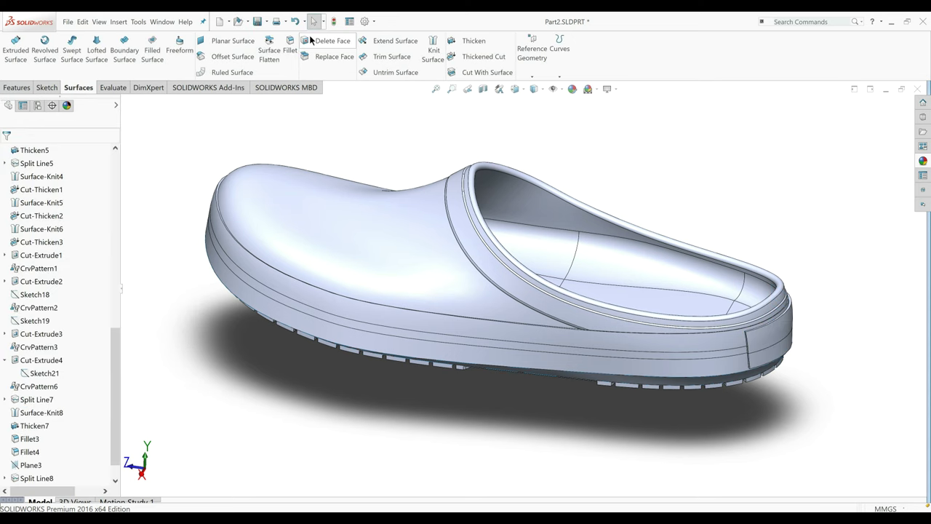
Fillet the four heel patch edges at 1 mm, then view Plane3 Normal To.
click(289, 45)
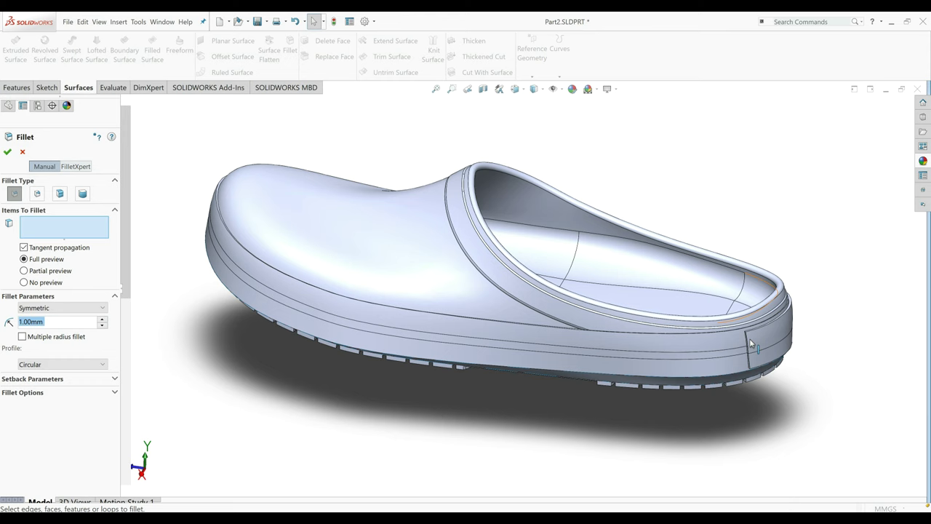
click(749, 342)
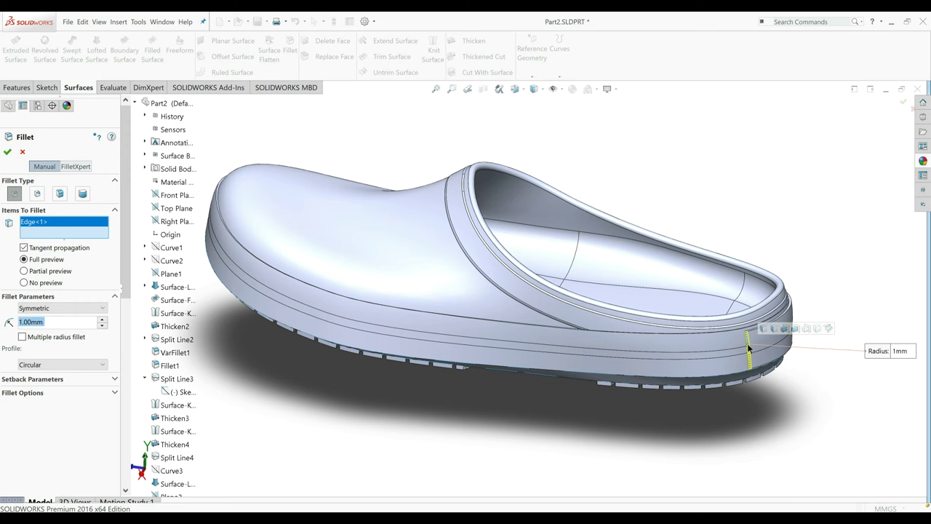
scroll(748, 349, down, 3)
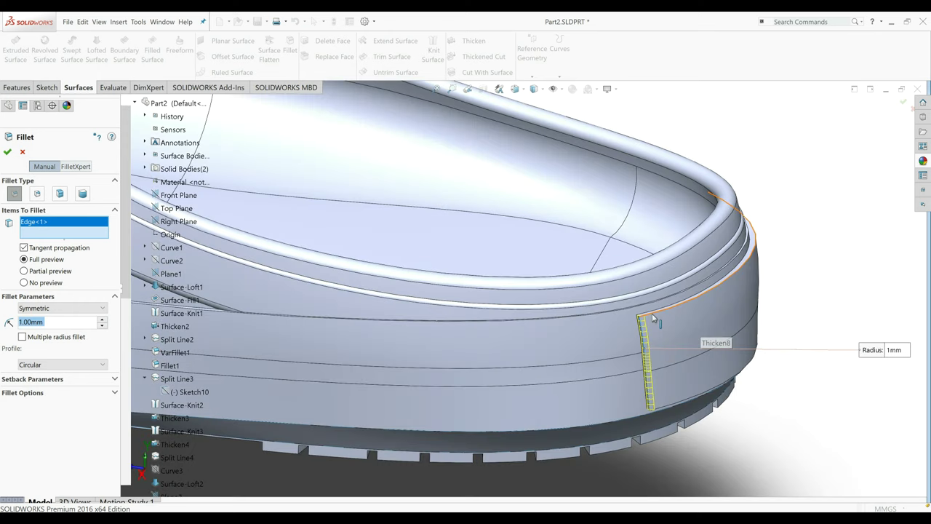
middle_drag(653, 317, 762, 278)
click(763, 279)
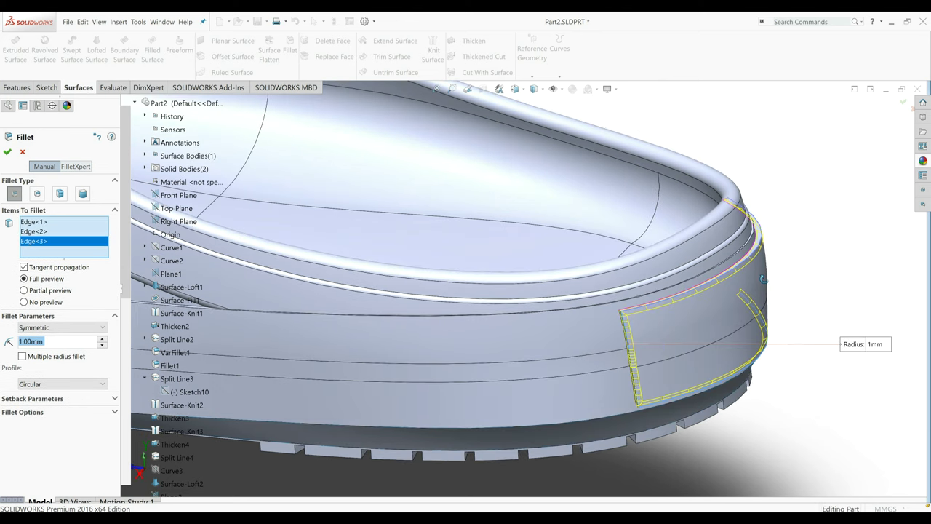
middle_drag(762, 279, 873, 286)
click(872, 286)
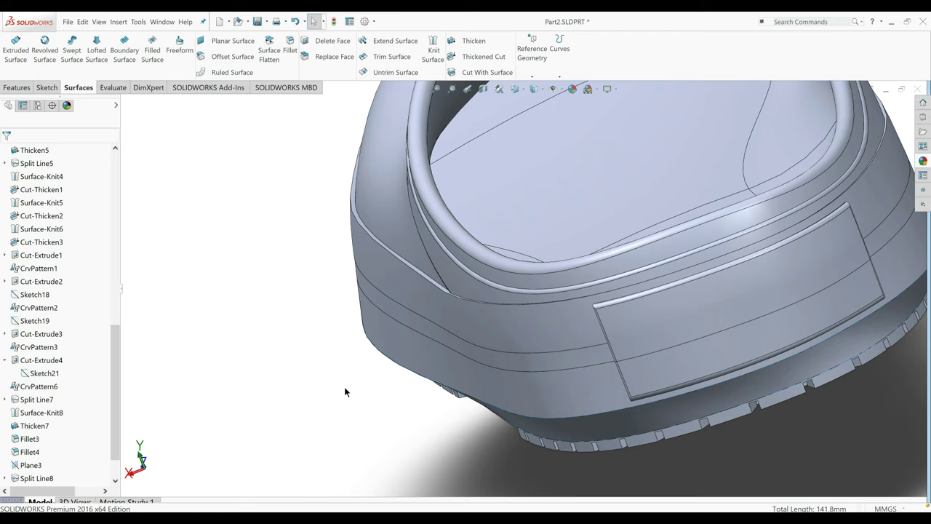
middle_drag(345, 392, 327, 264)
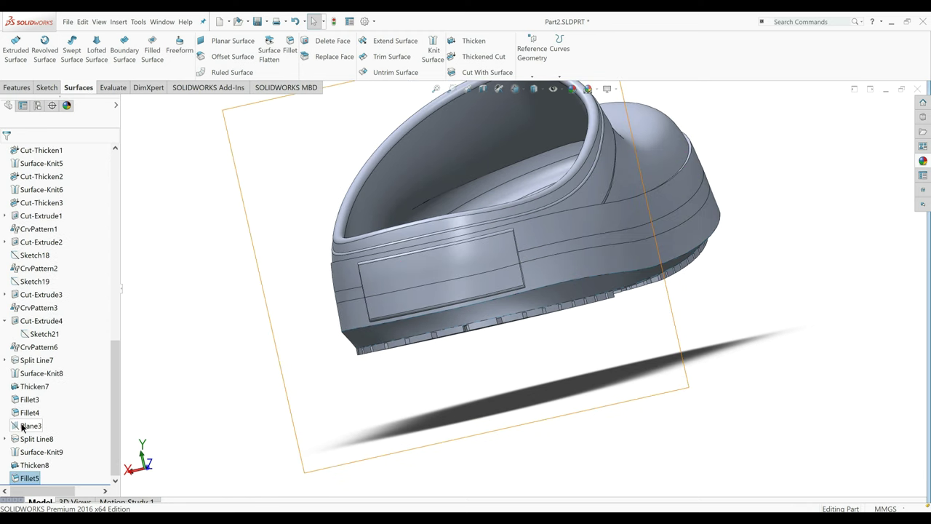
click(22, 427)
click(66, 411)
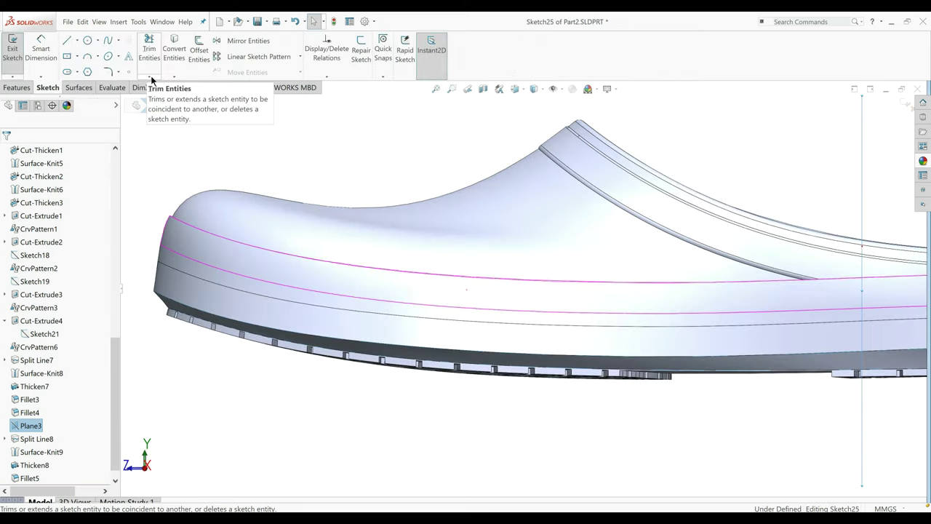
Draw a horizontal centerline across the heel patch on Plane3.
key(ctrl+8)
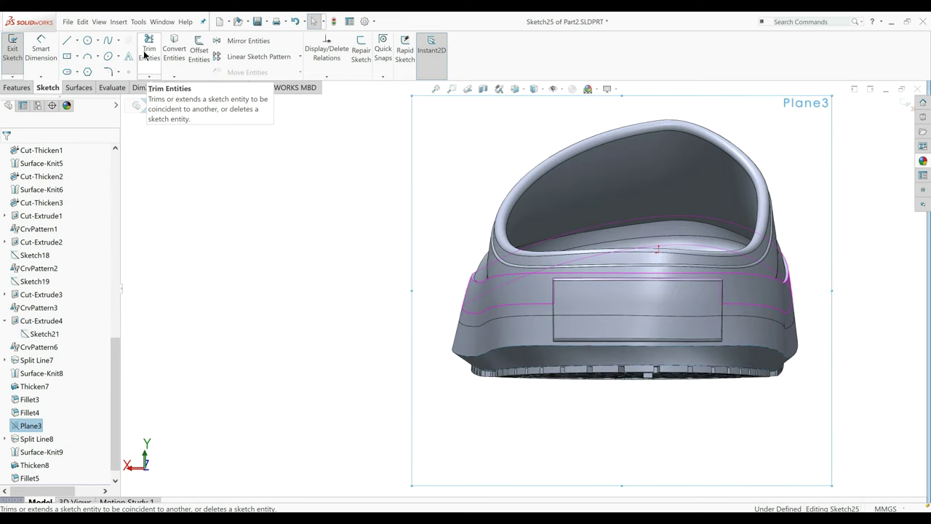
click(76, 46)
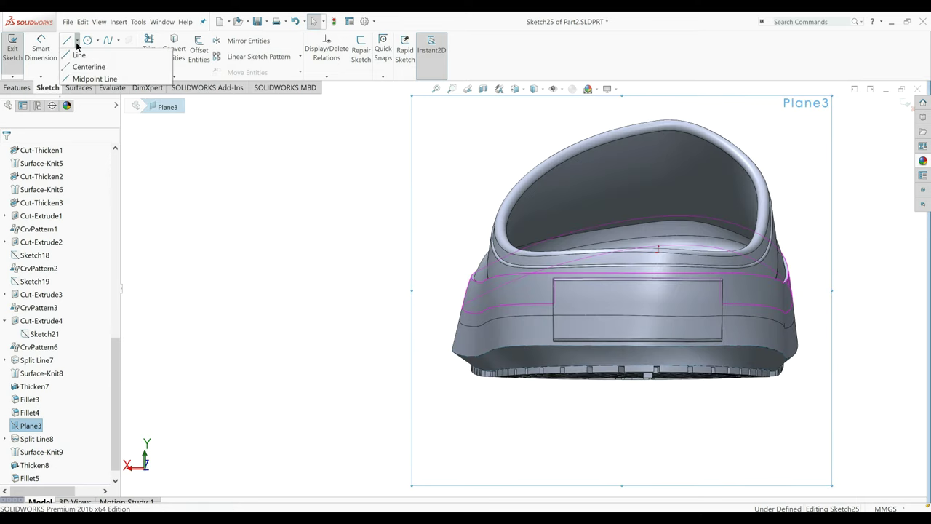
click(76, 67)
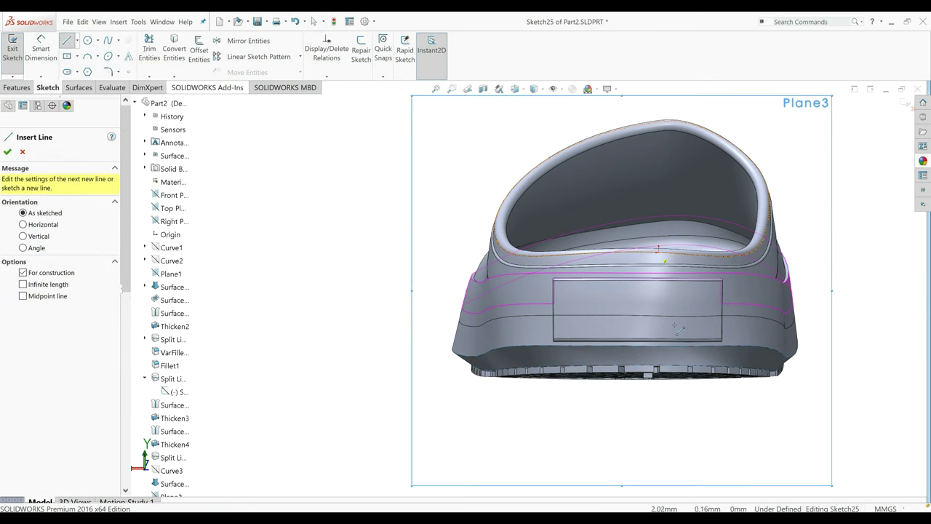
scroll(680, 324, down, 2)
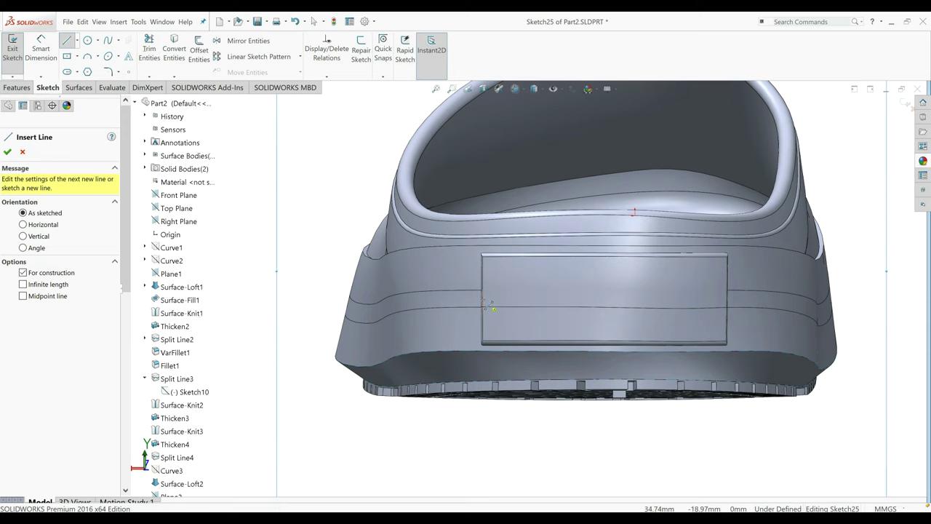
click(483, 300)
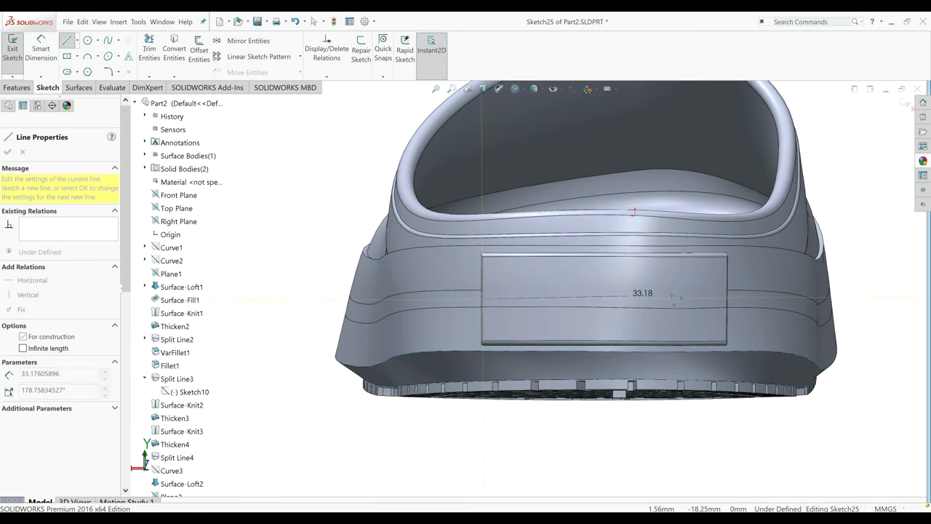
click(710, 298)
key(Escape)
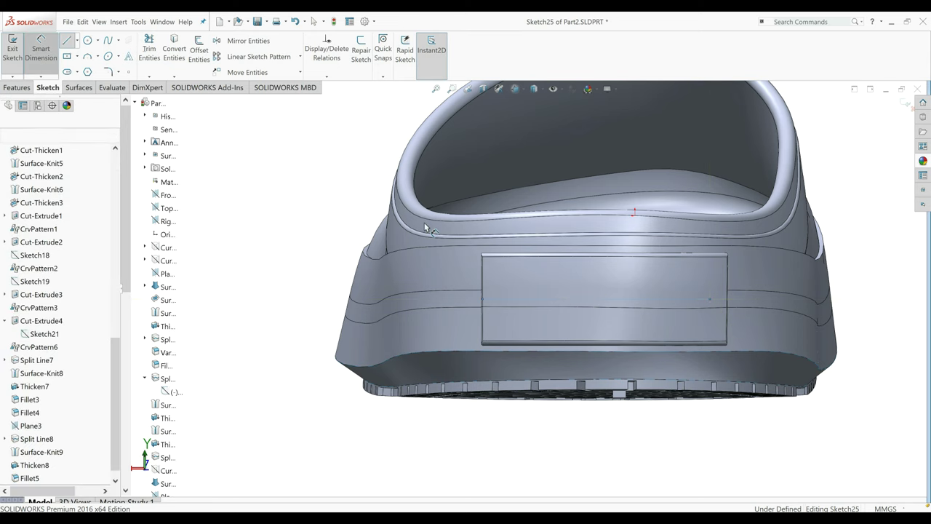
Dimension the centerline 19 mm below the origin.
key(d)
click(644, 299)
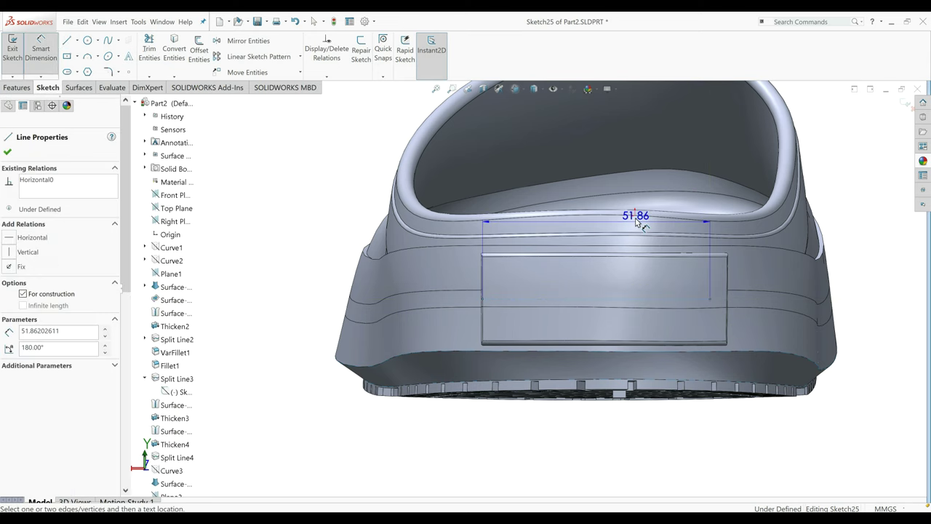
click(635, 213)
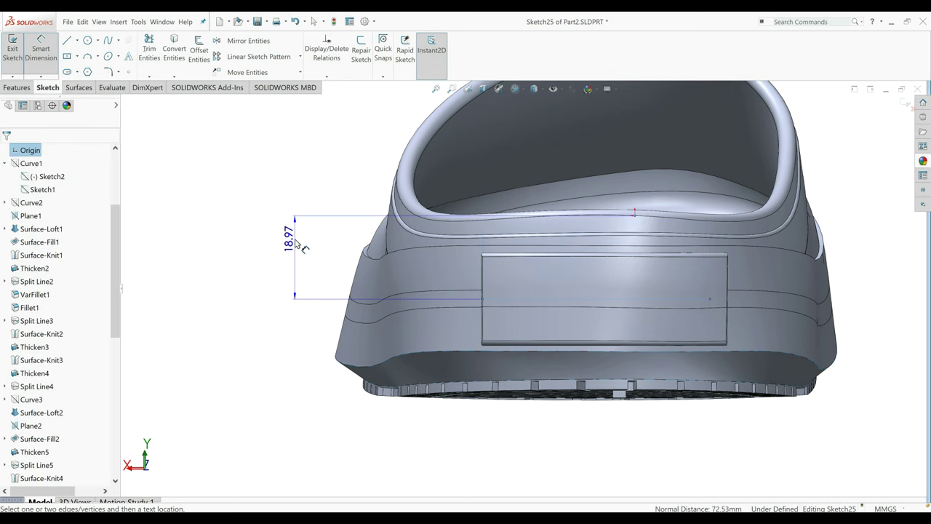
click(294, 243)
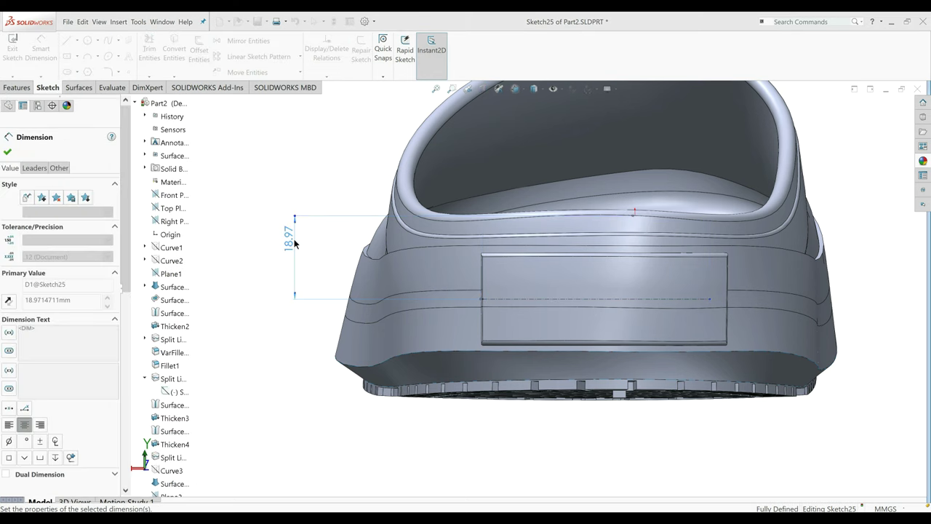
text(19)
key(Return)
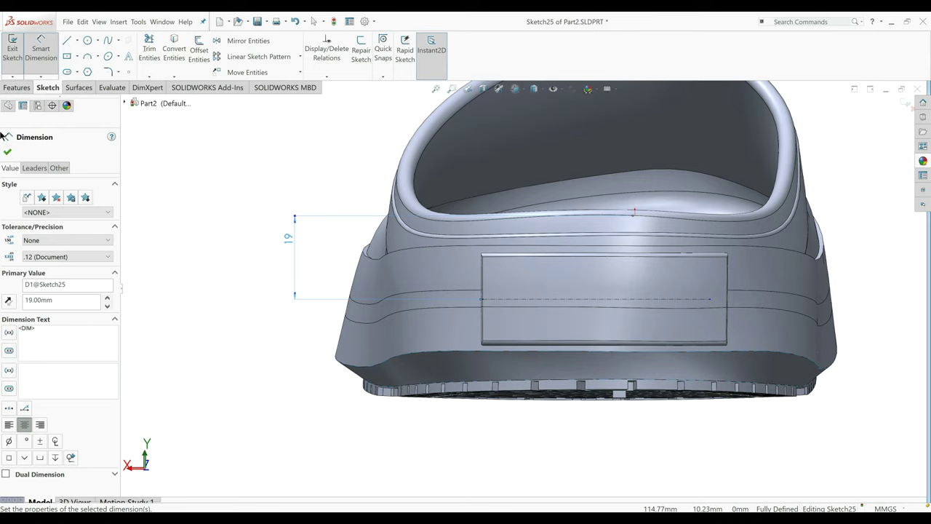
click(8, 153)
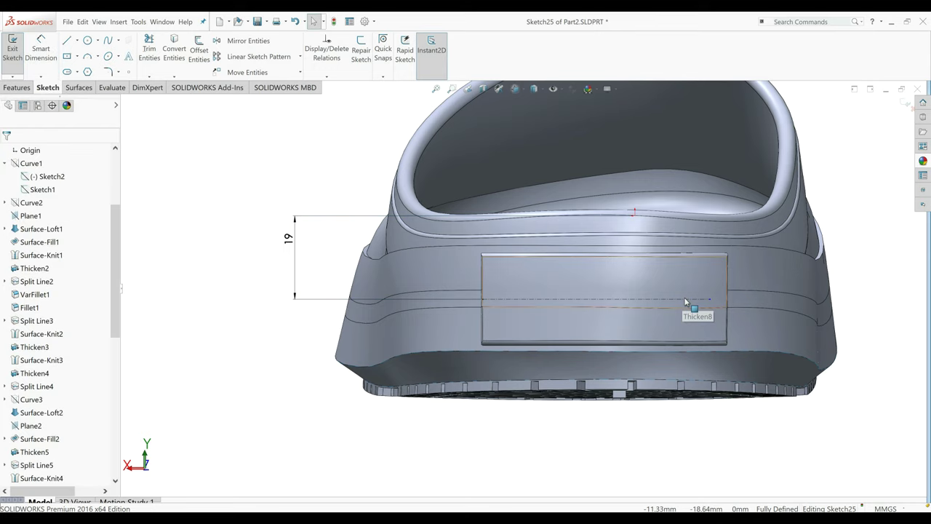
Snap the centerline's right endpoint onto the heel patch edge.
click(684, 299)
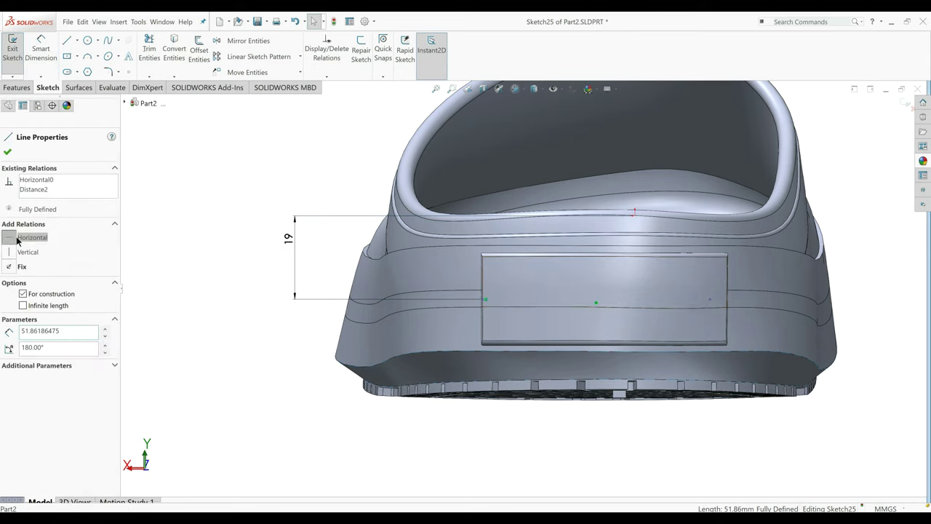
click(8, 153)
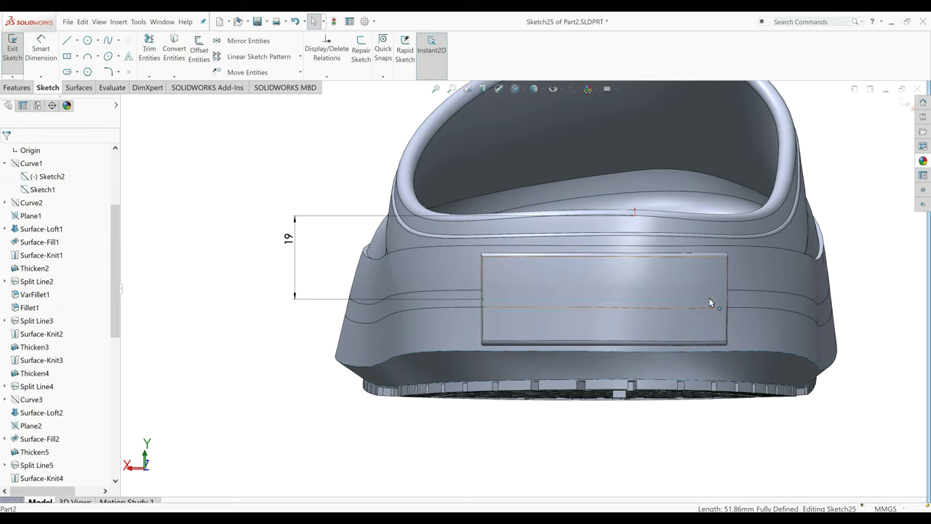
click(721, 298)
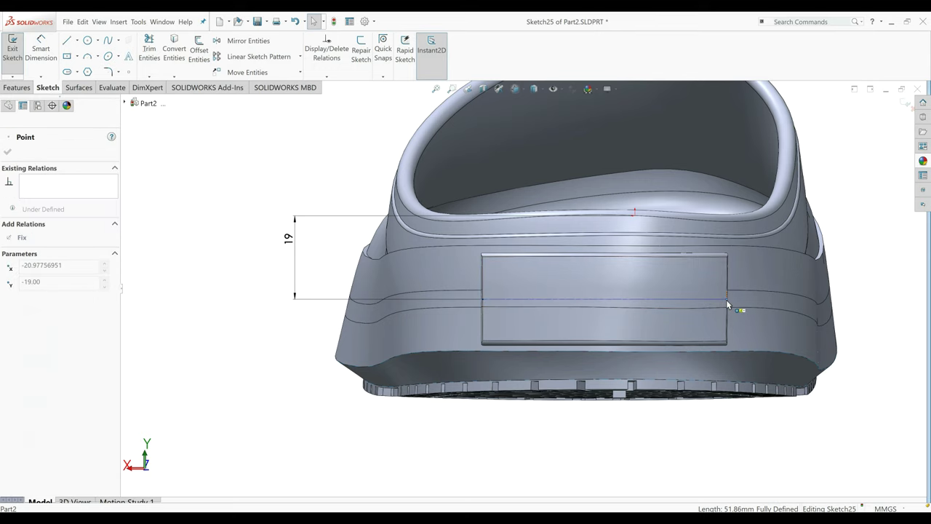
drag(726, 299, 726, 299)
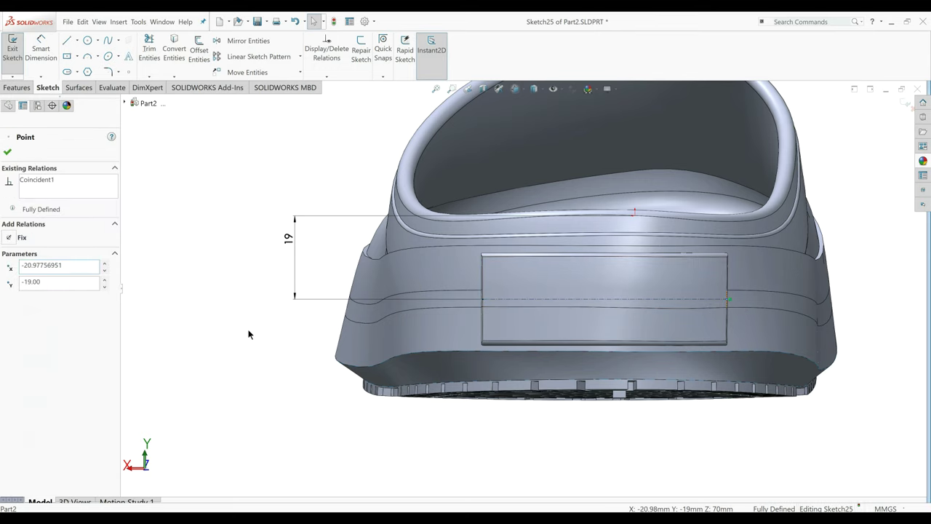
click(248, 334)
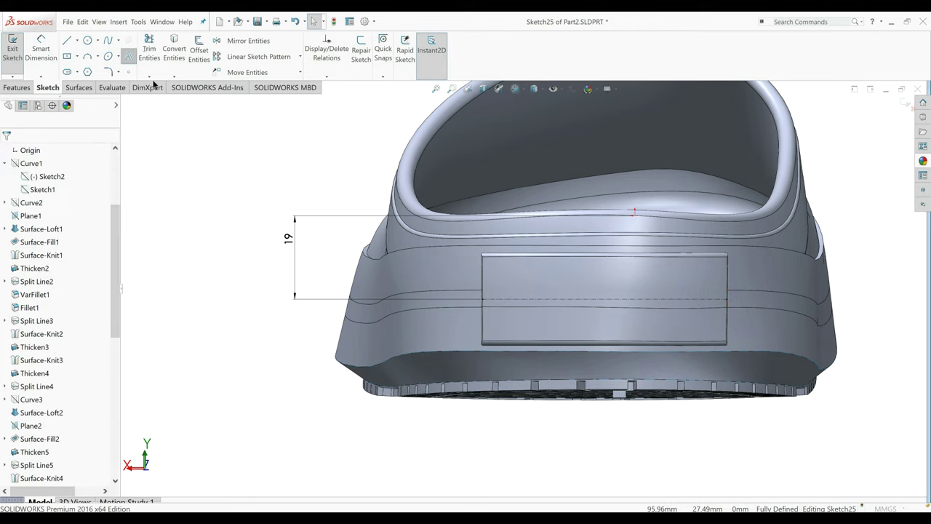
Add sketch text 'CROCS' on the centerline, flipped above it and centered.
click(527, 298)
click(55, 247)
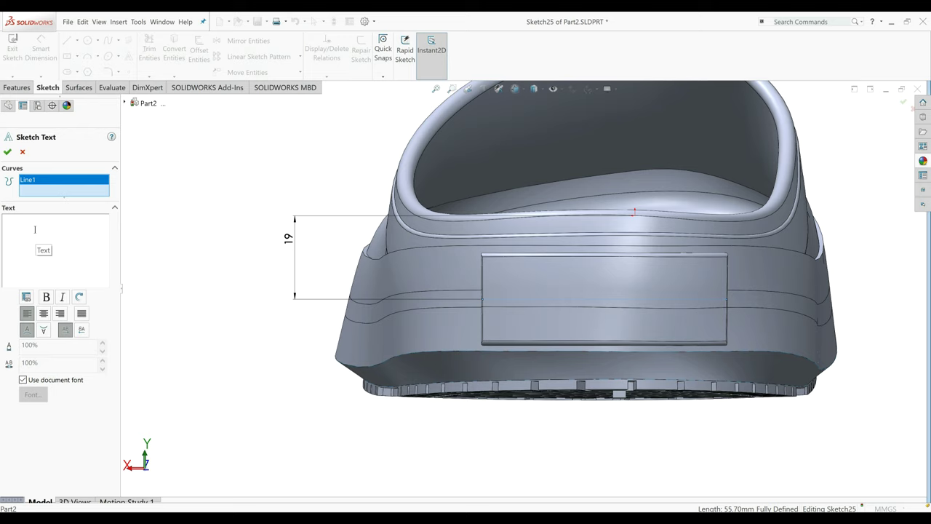
text(crocr)
key(BackSpace)
key(BackSpace)
key(BackSpace)
key(BackSpace)
key(BackSpace)
text(cROC)
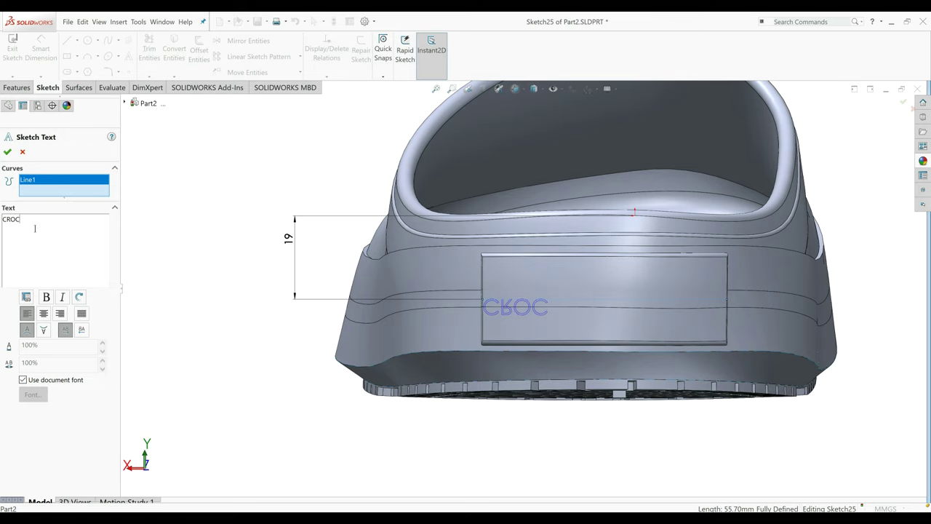
text(S)
click(43, 329)
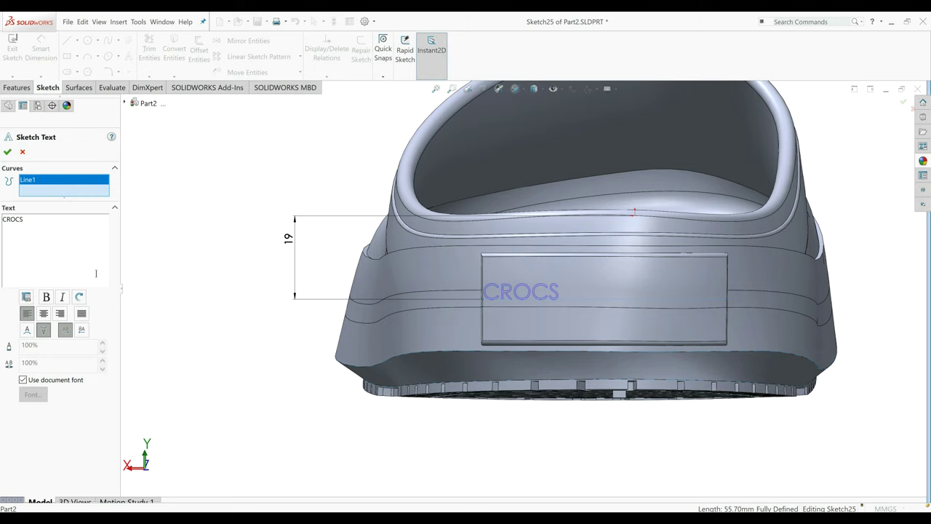
click(44, 312)
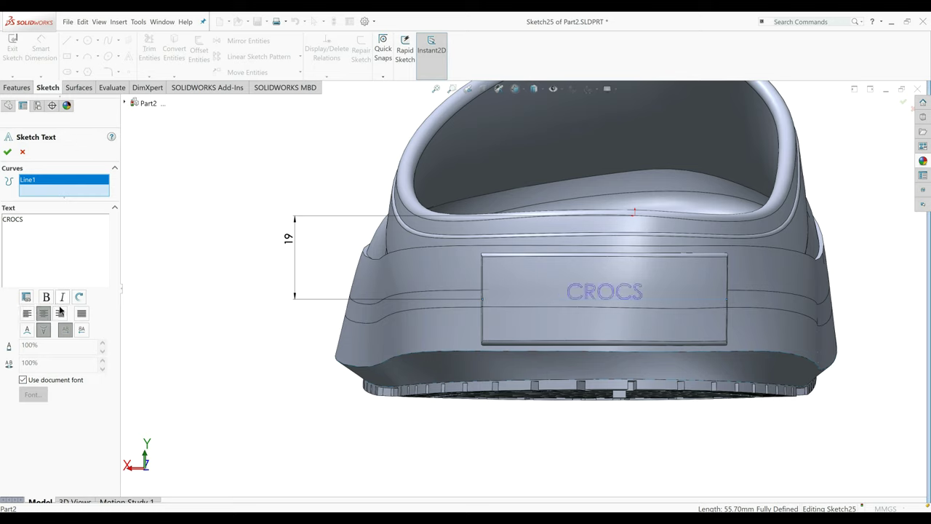
Set the text font to Comic Sans MS Bold at 8 mm height.
click(23, 380)
click(32, 394)
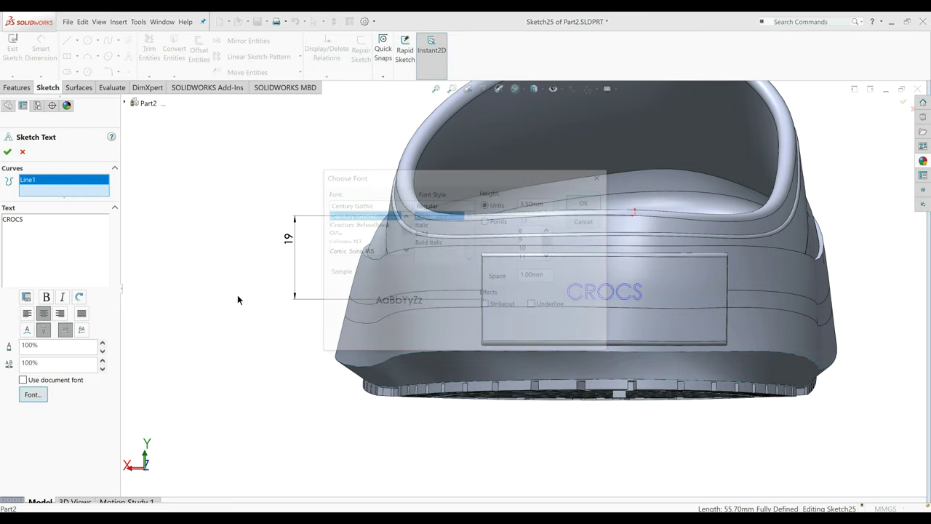
click(427, 232)
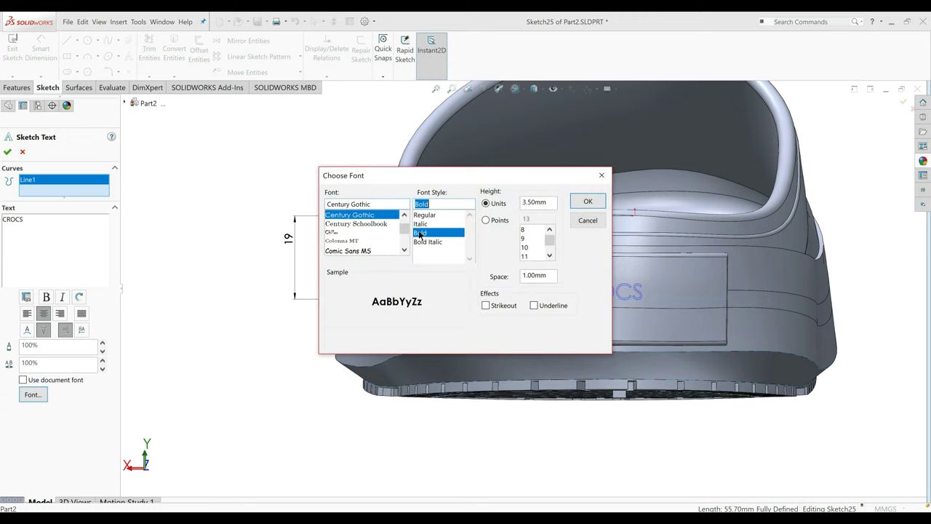
click(360, 251)
double_click(534, 202)
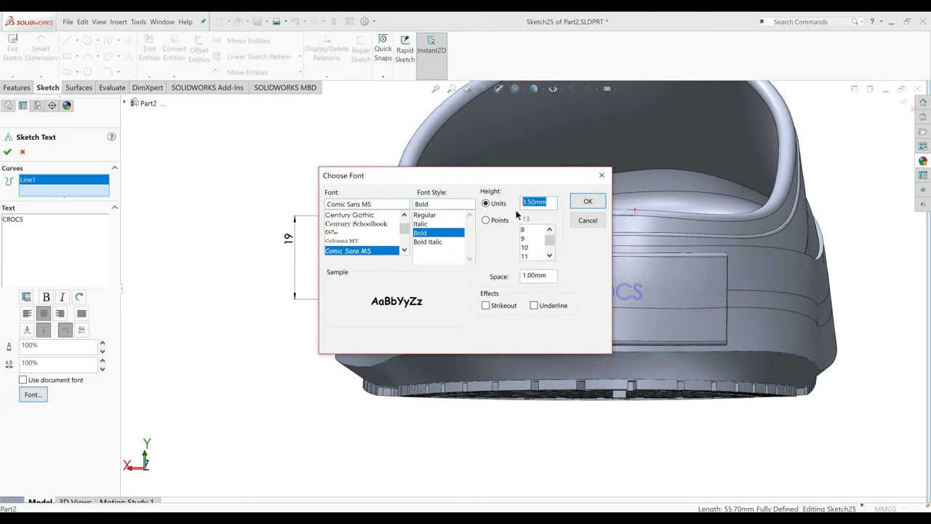
text(8)
click(589, 202)
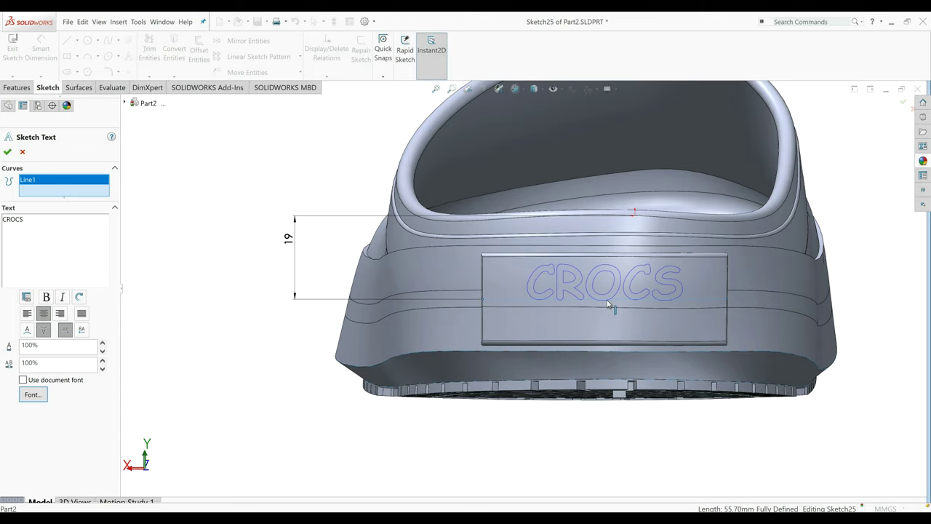
Select the CROCS wording in the text box and delete it.
middle_drag(608, 304, 664, 244)
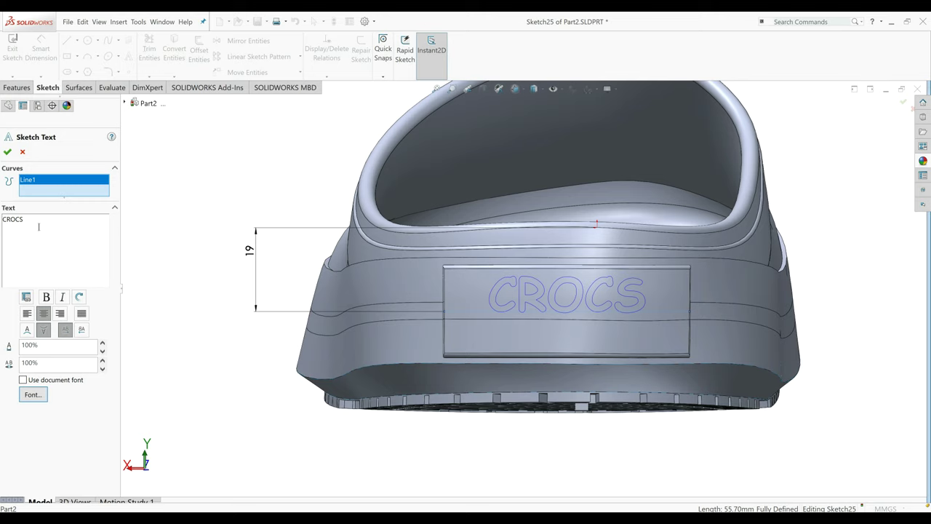
drag(39, 226, 2, 235)
text(CROCS)
key(BackSpace)
key(BackSpace)
key(BackSpace)
key(BackSpace)
key(BackSpace)
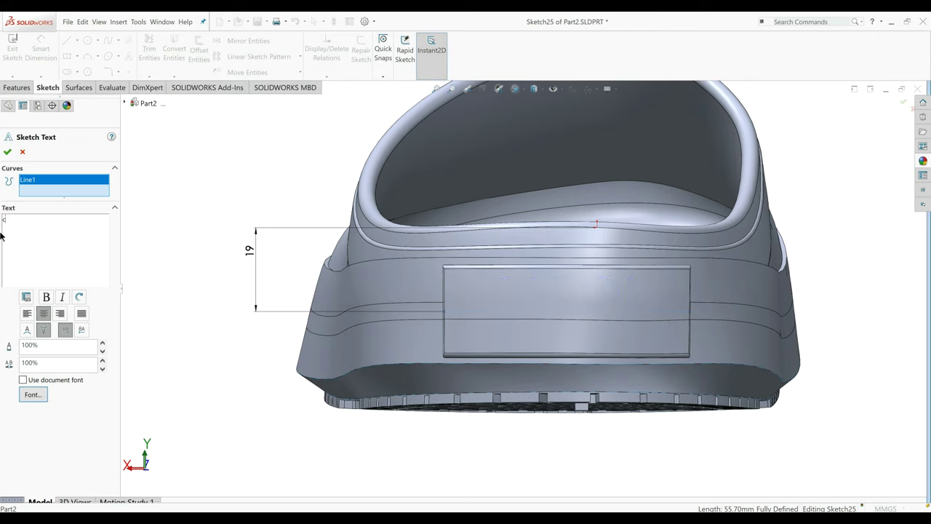
Type lowercase 'crocs' and raise the font height to 15.
text(crocs)
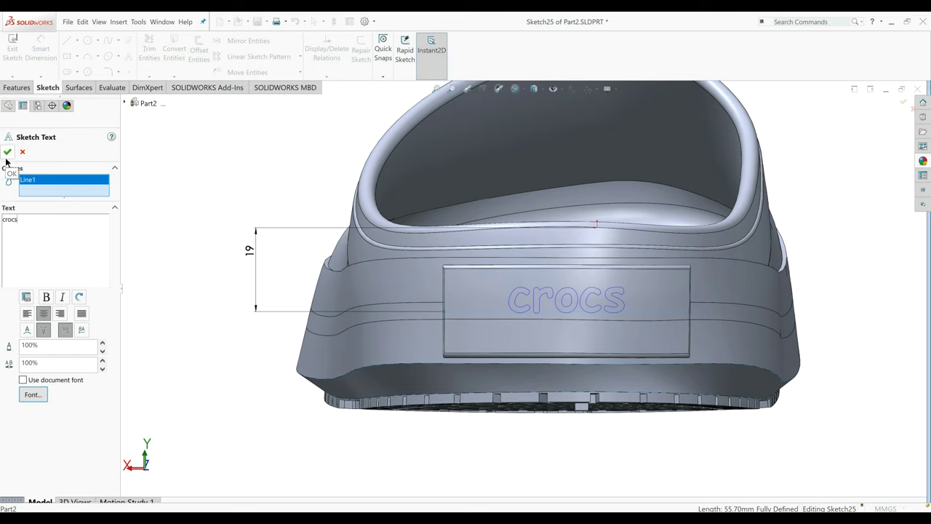
click(37, 394)
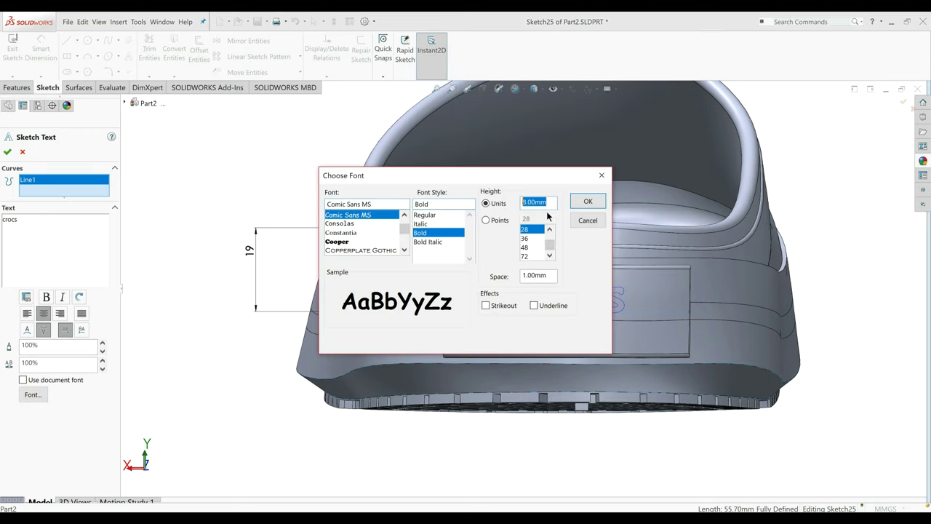
text(15)
key(Return)
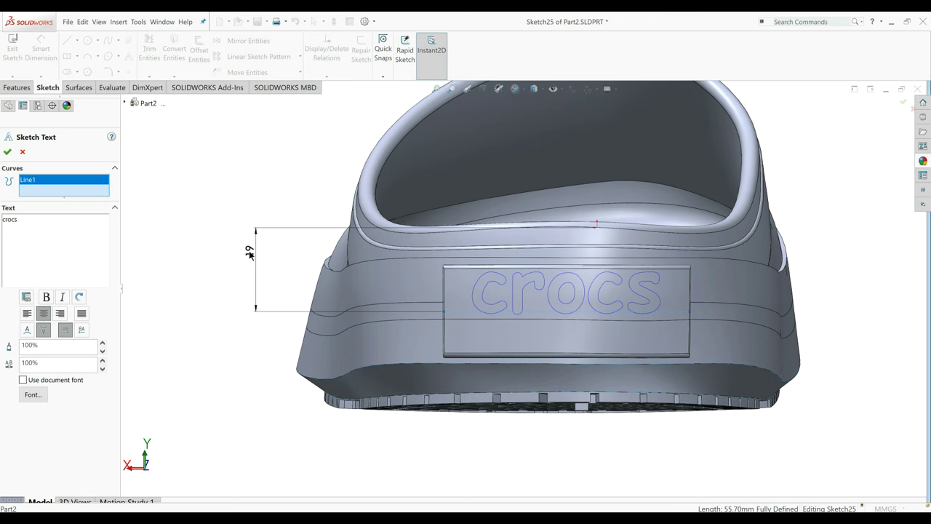
Commit the text, move the baseline down and dimension it 23 mm.
key(Return)
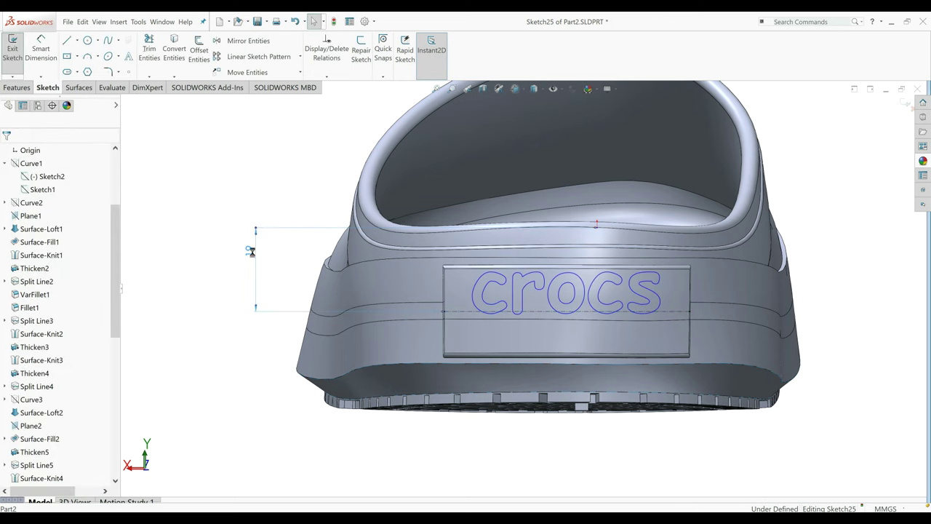
click(455, 313)
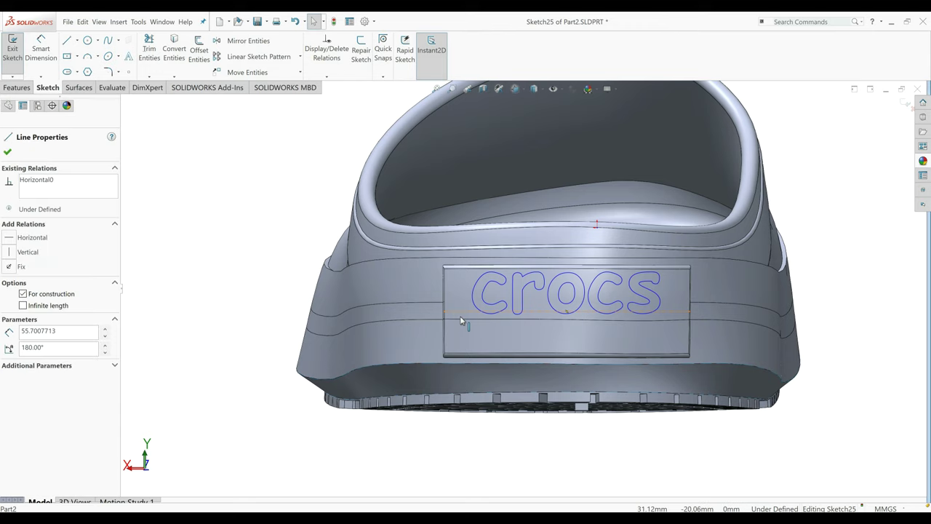
drag(460, 320, 598, 228)
click(146, 120)
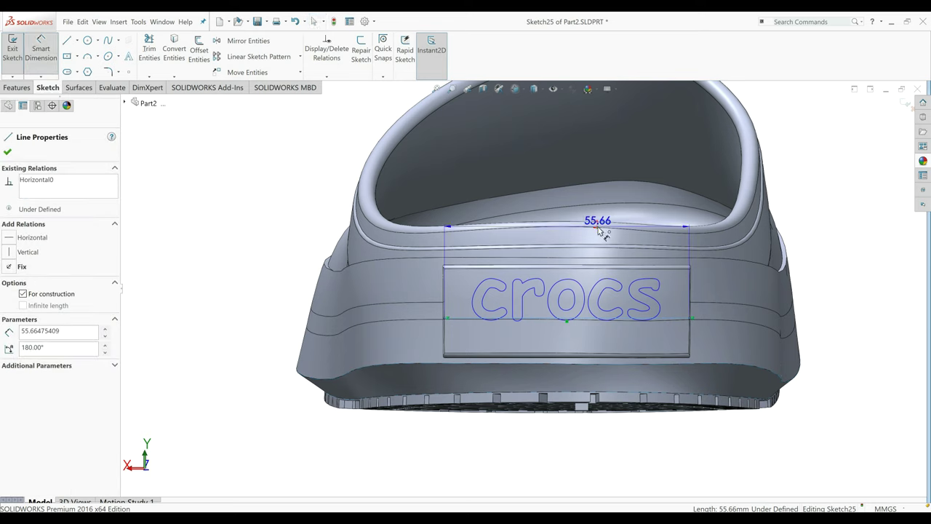
click(273, 268)
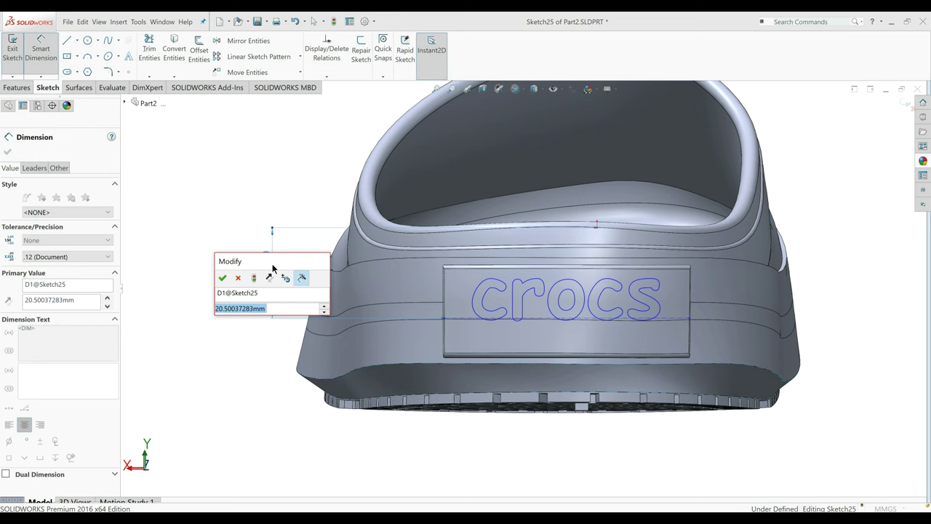
text(23)
key(Return)
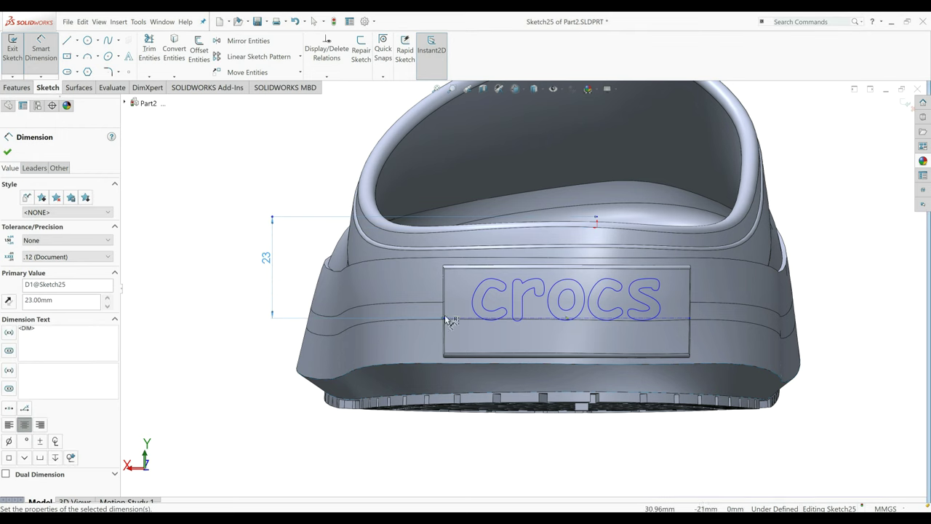
click(6, 153)
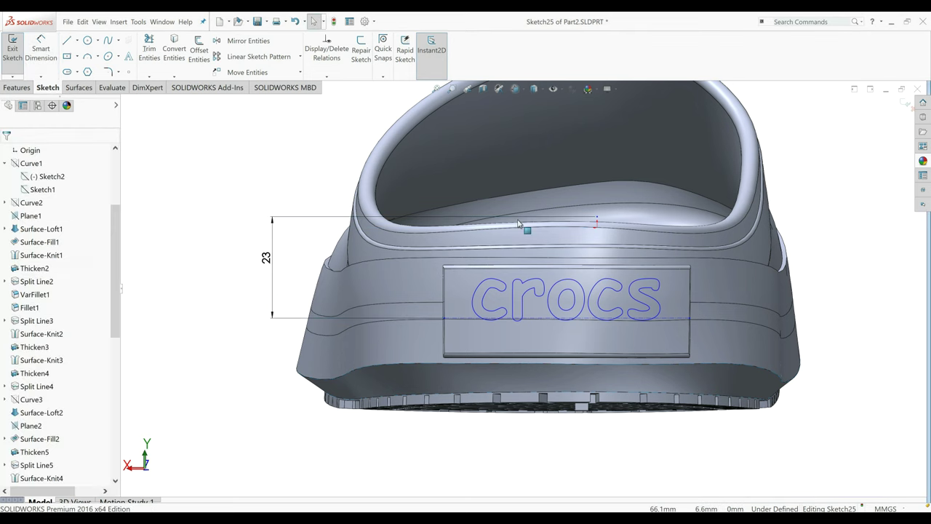
Relate the baseline point vertically to the origin and delete the conflicting relation.
ctrl+click(598, 224)
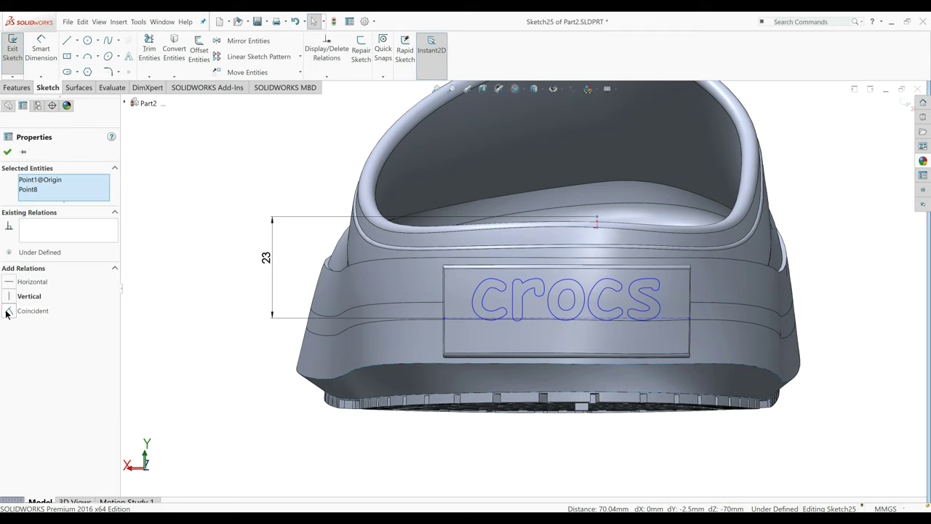
click(29, 296)
right_click(39, 226)
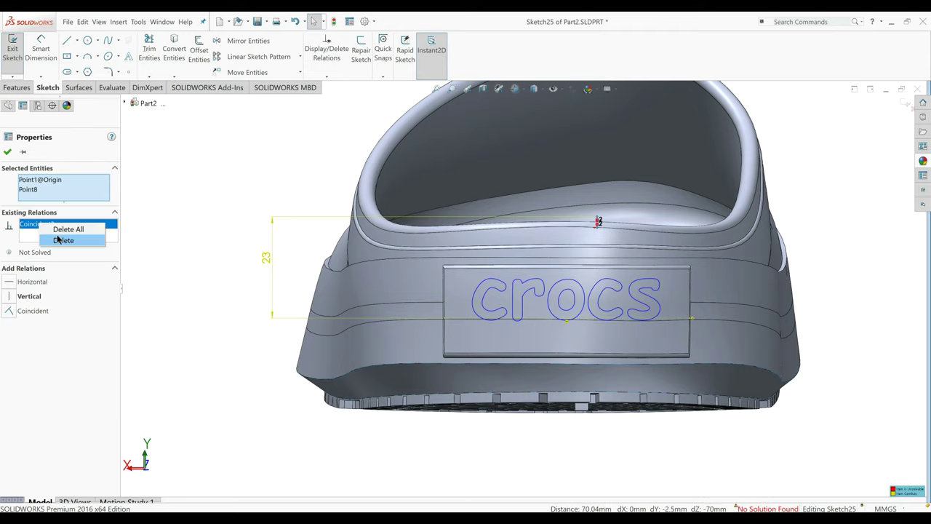
click(60, 241)
click(9, 151)
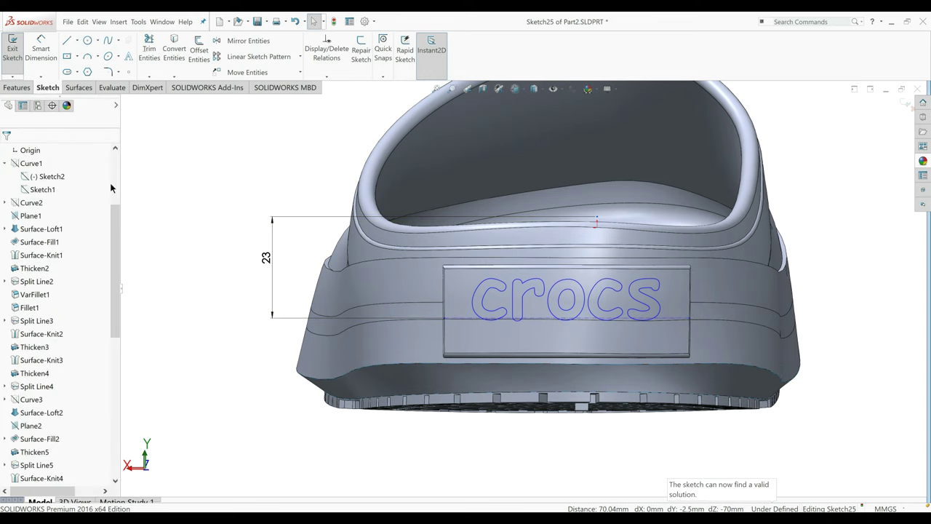
Remove both baseline endpoint coincident relations and the 23 mm dimension.
click(447, 319)
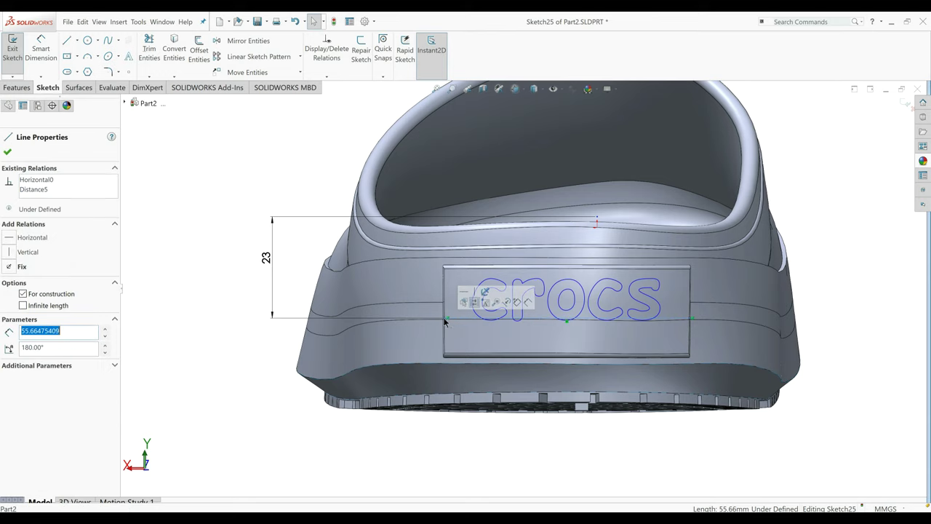
click(446, 318)
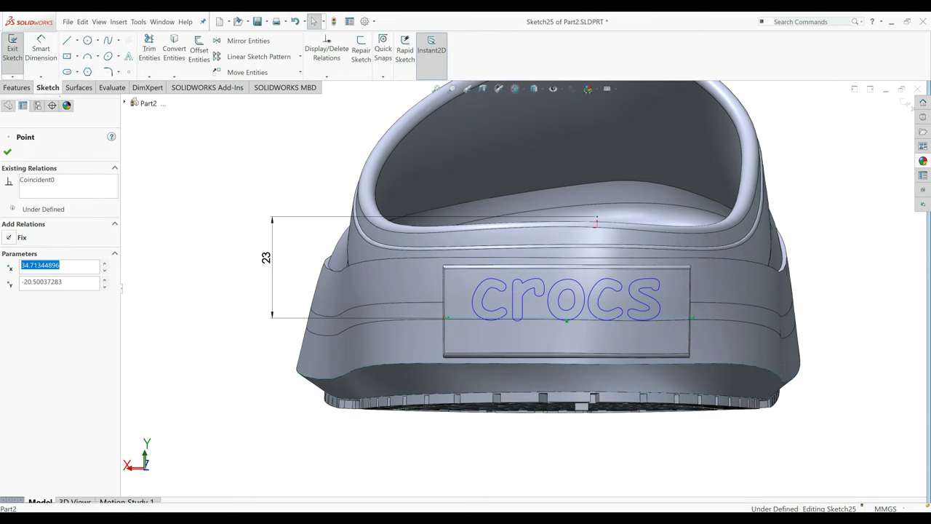
right_click(73, 179)
click(87, 197)
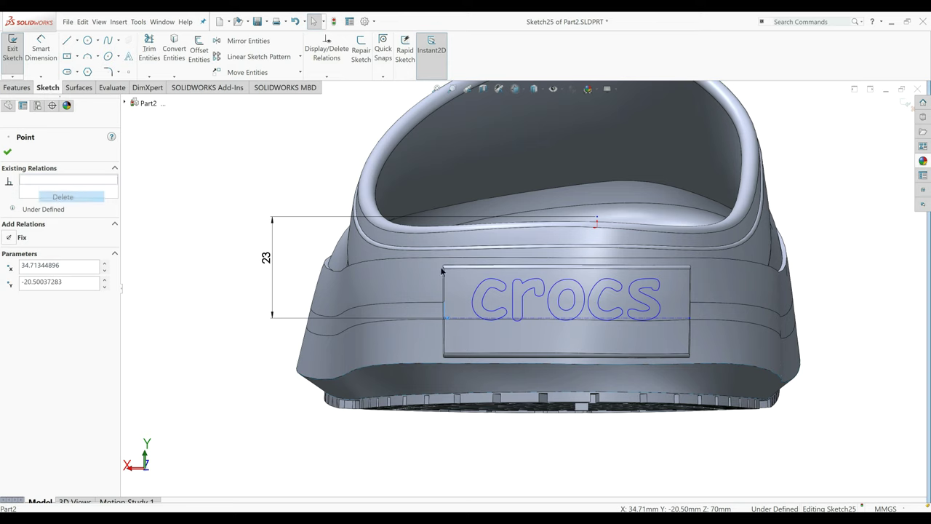
click(687, 318)
click(689, 320)
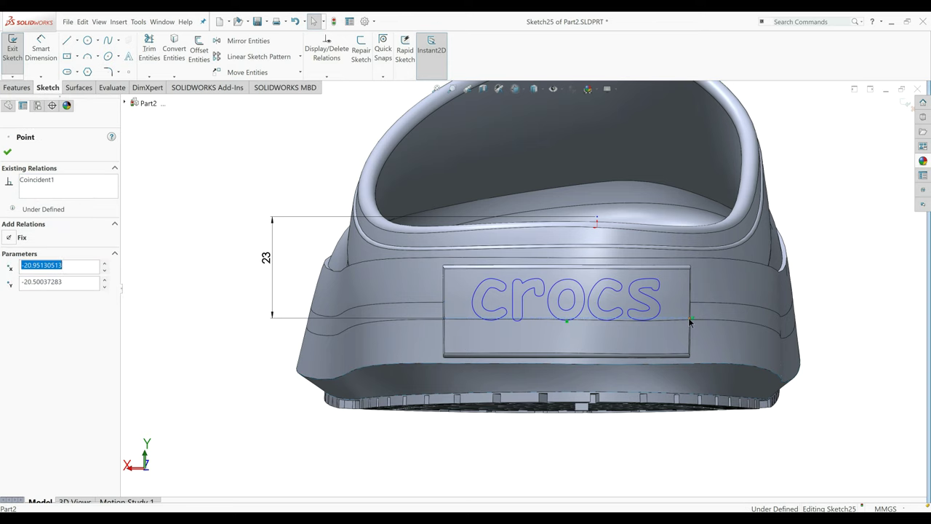
right_click(690, 321)
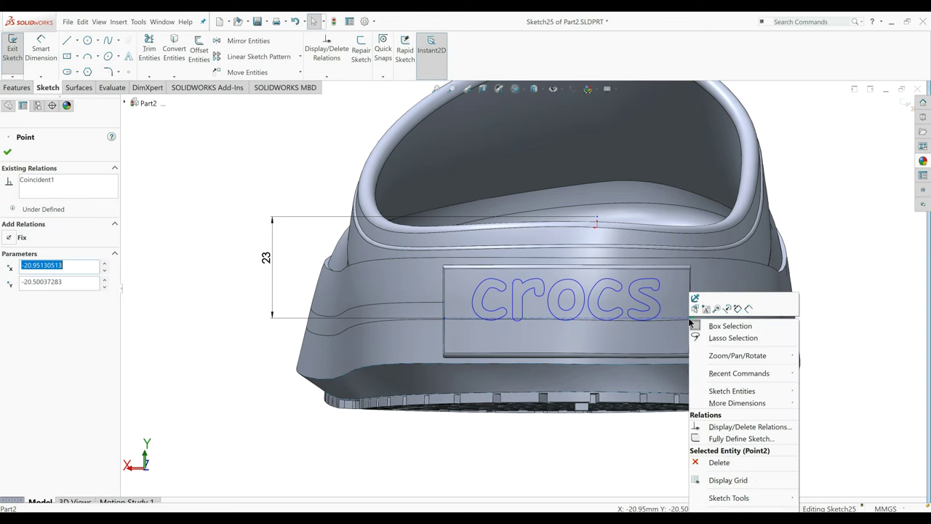
click(34, 182)
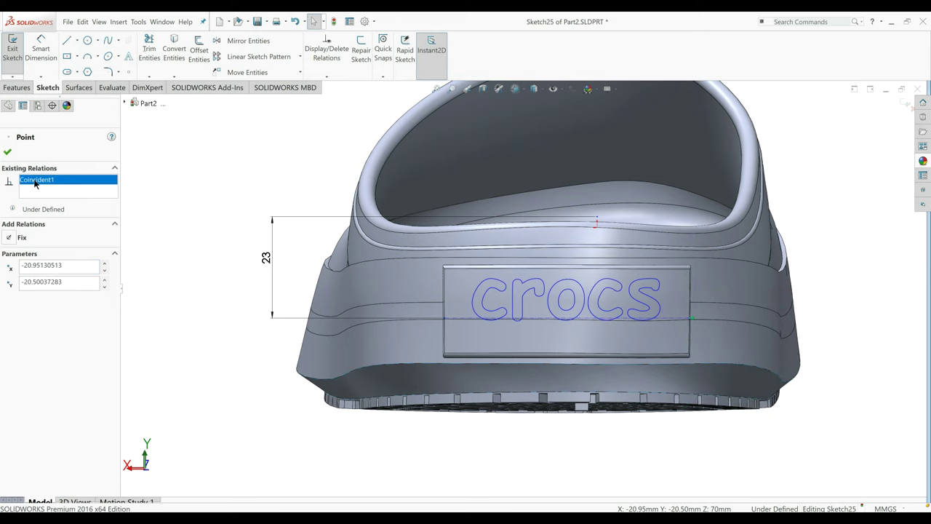
key(Delete)
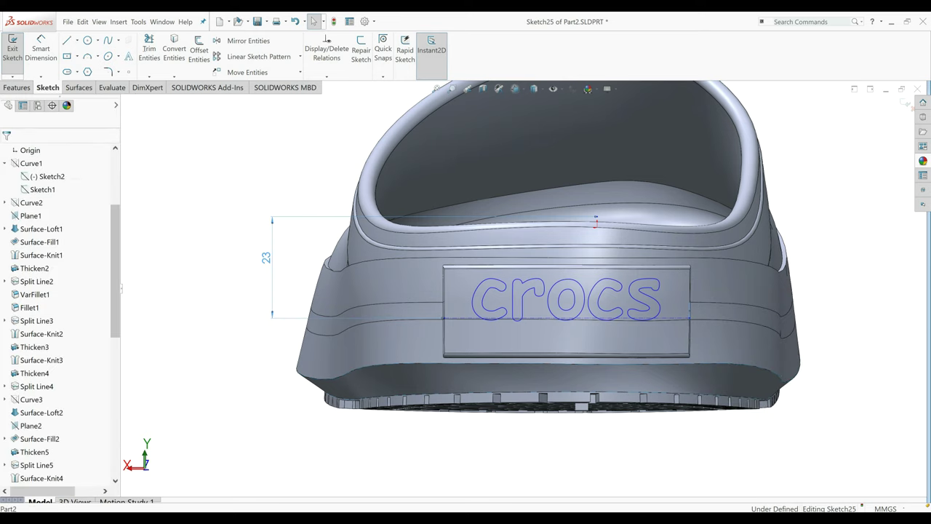
key(Delete)
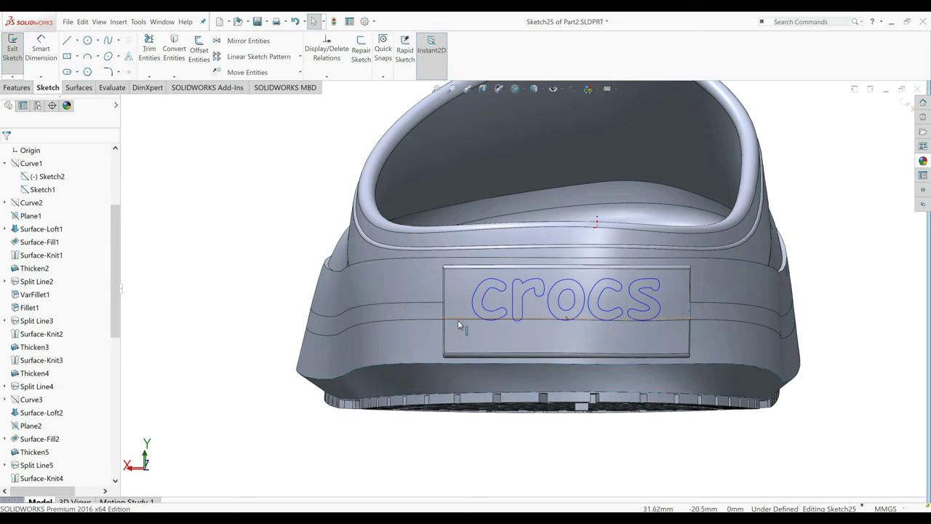
Re-dimension the text baseline 22.5 mm from the origin.
click(459, 324)
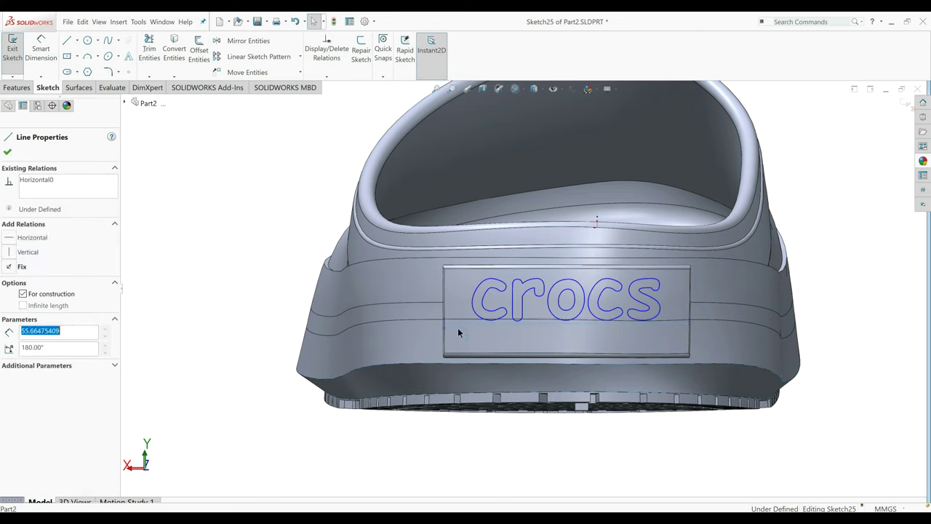
right_drag(458, 333, 458, 291)
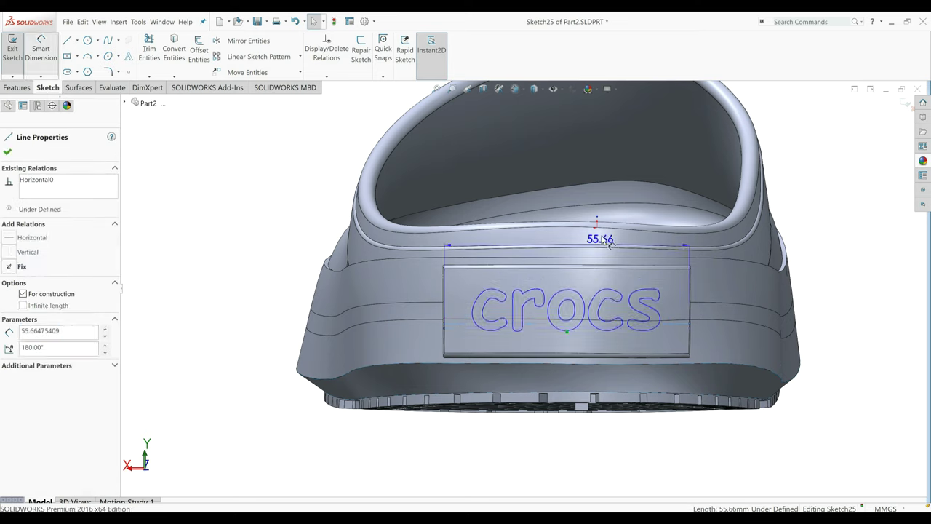
click(596, 227)
click(443, 328)
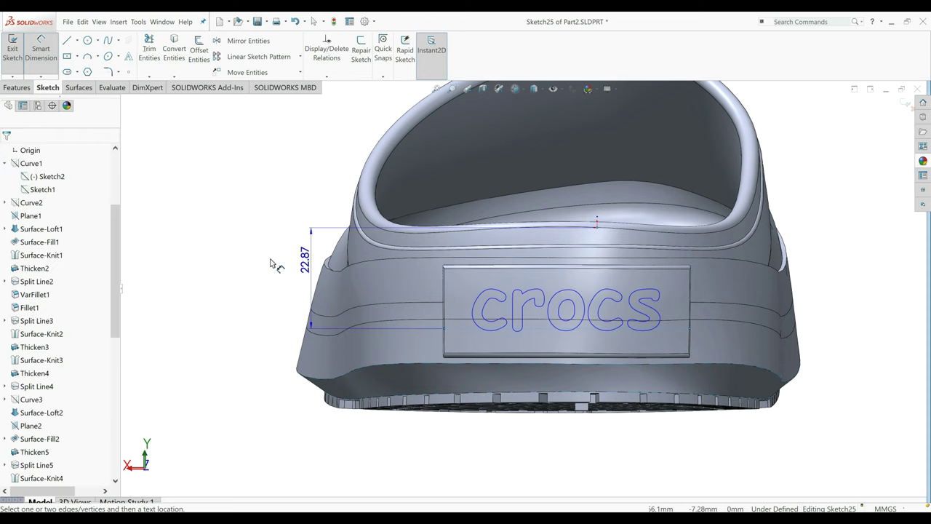
click(256, 262)
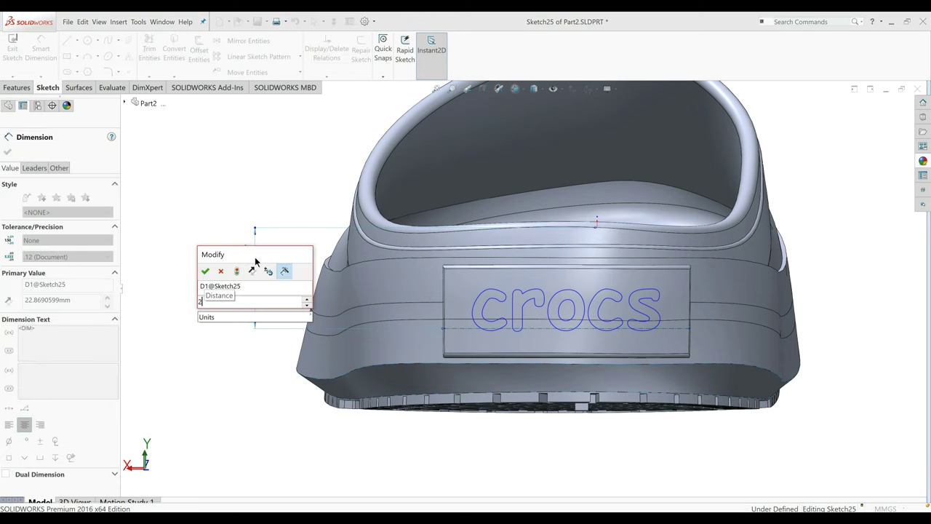
text(22.5)
key(Return)
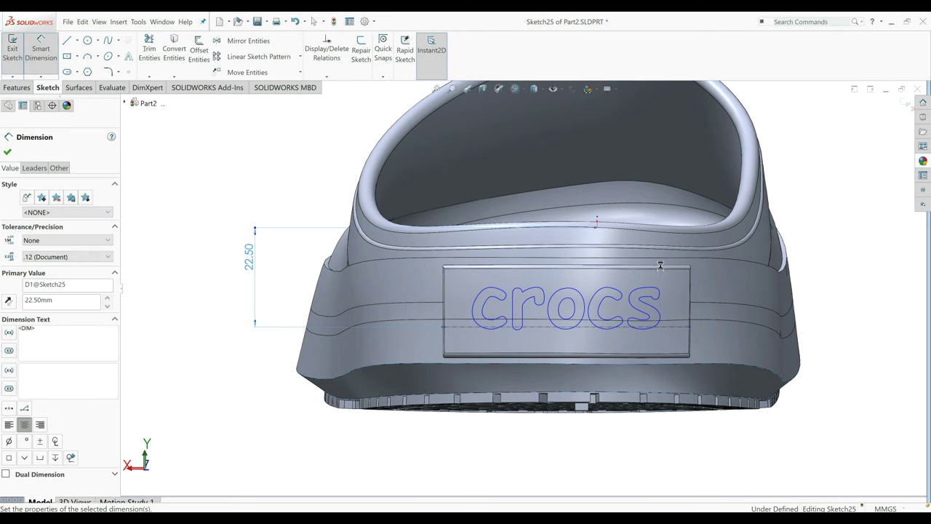
click(8, 151)
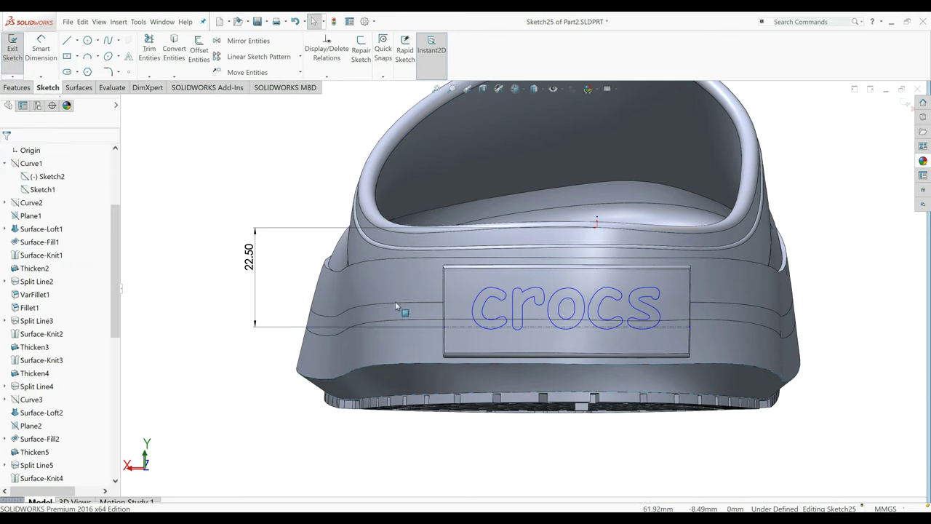
Make the text anchor point coincident with the heel patch edge.
ctrl+click(444, 328)
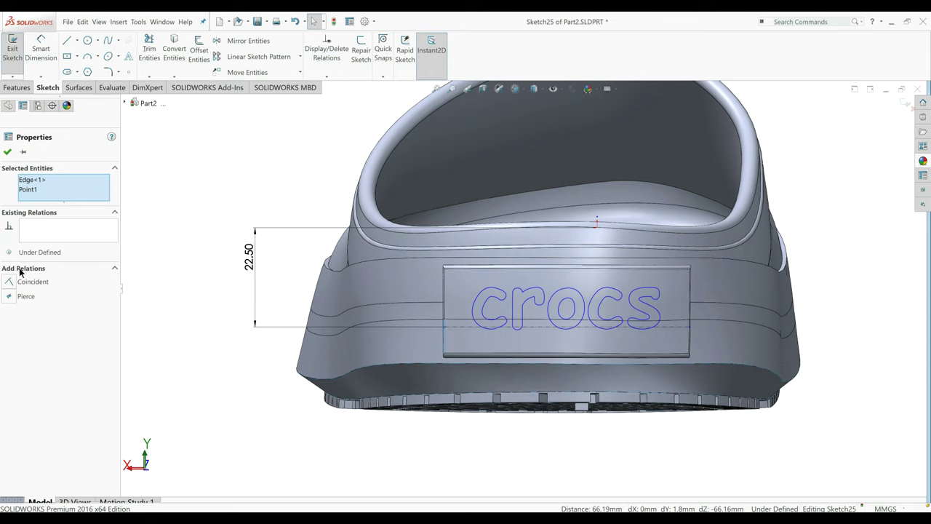
key(Escape)
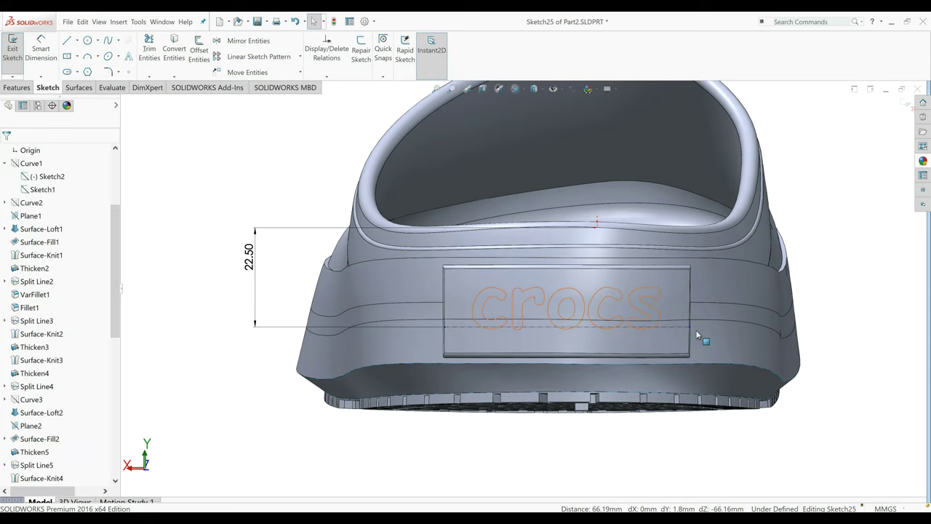
click(690, 326)
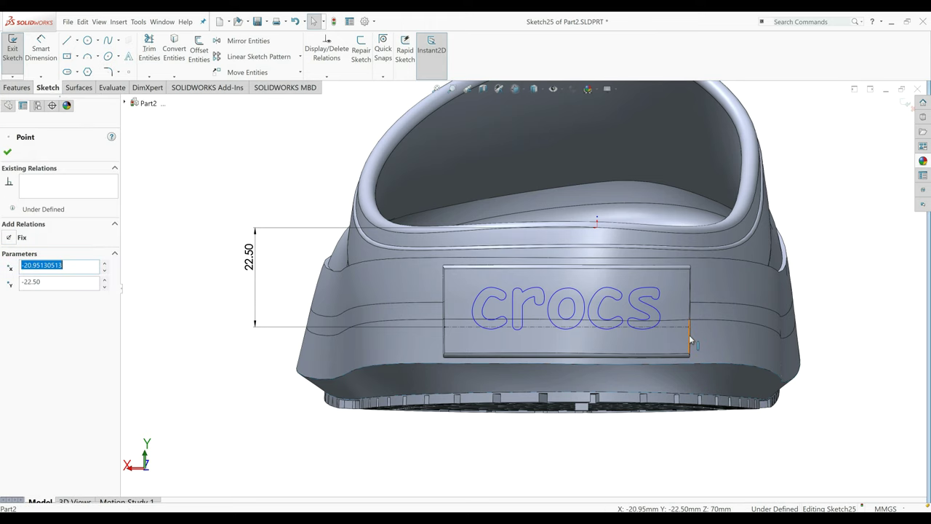
ctrl+click(691, 323)
click(30, 282)
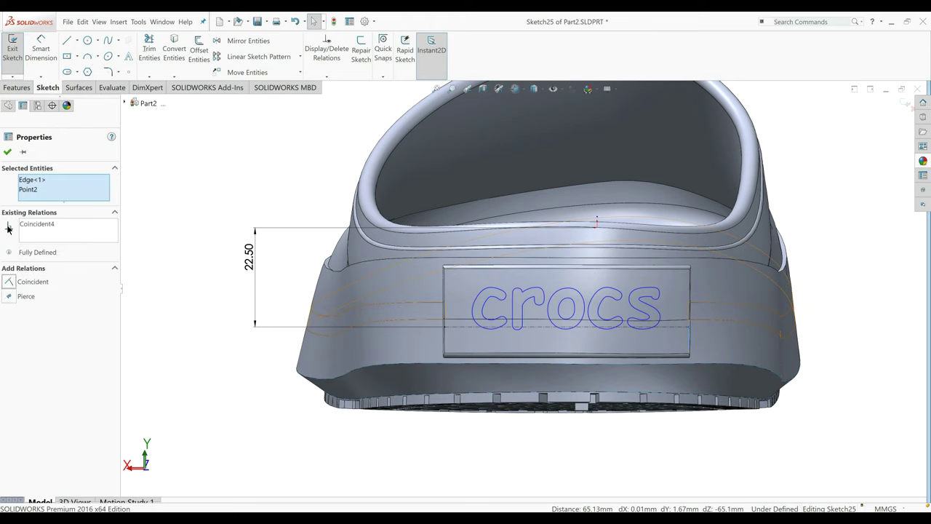
key(Escape)
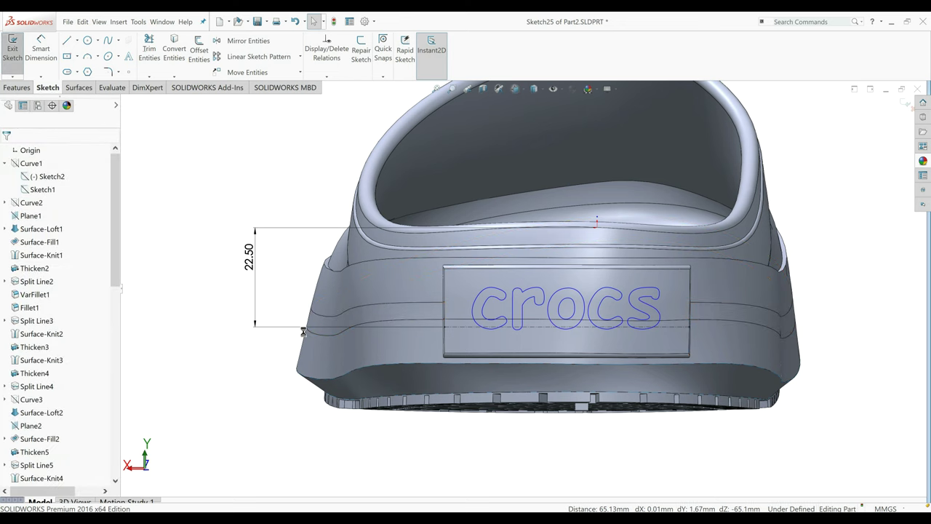
Project the crocs text from Sketch25 onto the two heel patch faces as a split line.
key(ctrl+b)
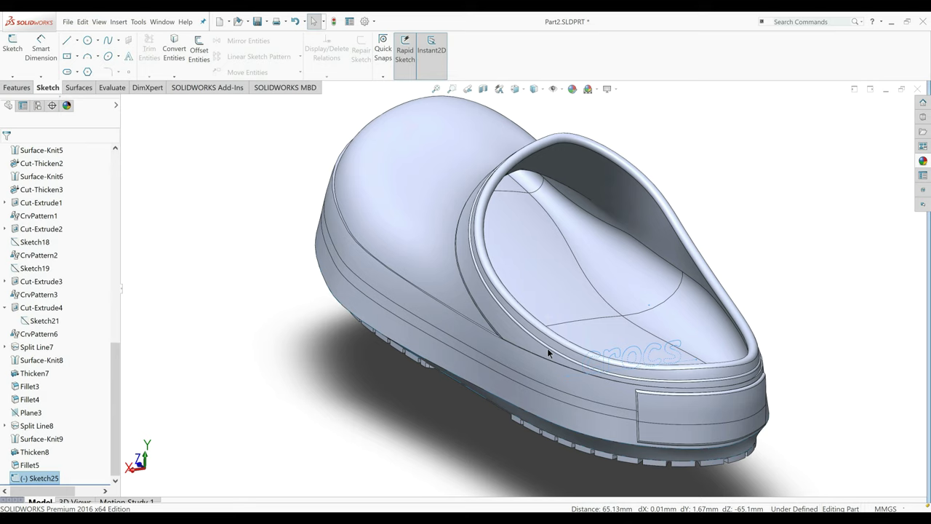
key(Return)
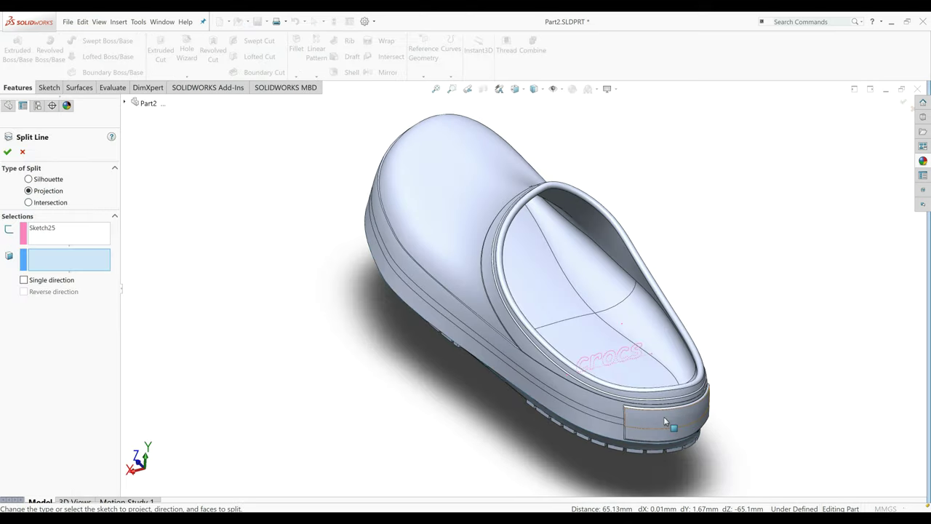
click(664, 419)
click(664, 431)
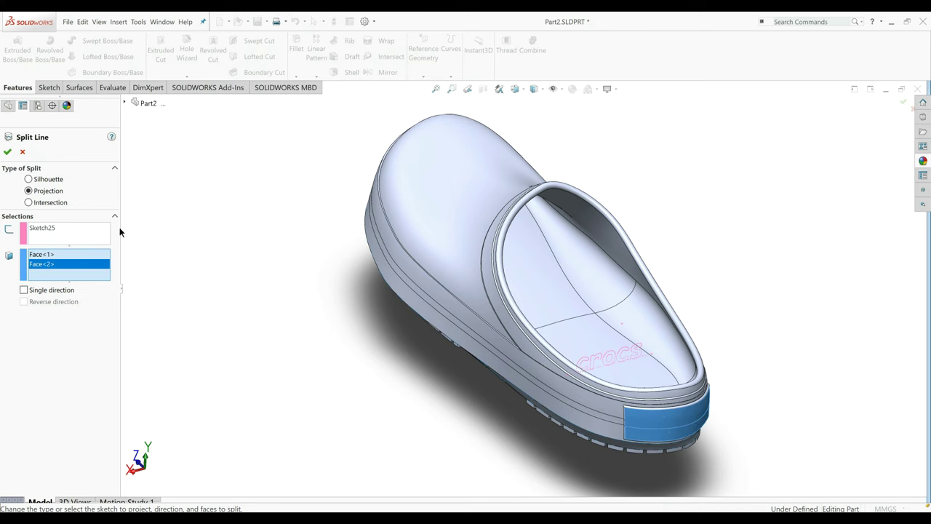
click(7, 151)
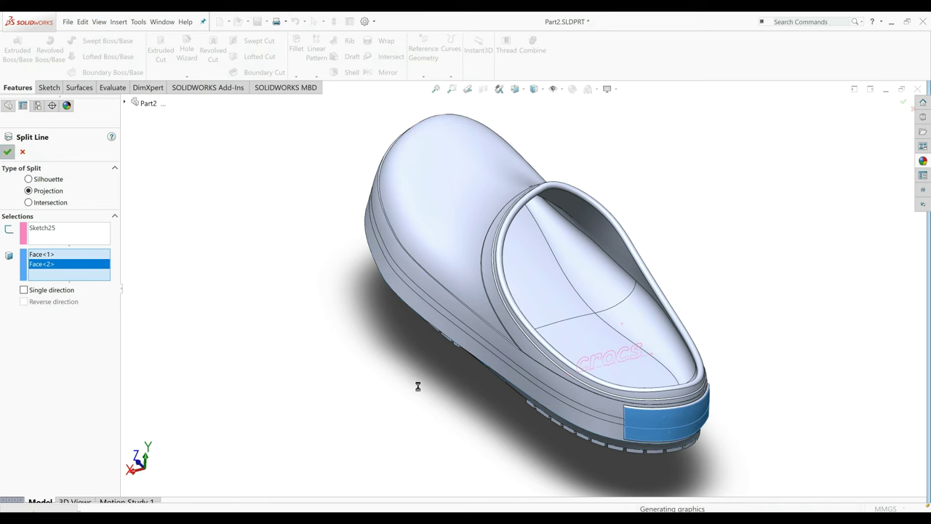
Turn the shoe toward a side view and select the Right Plane.
middle_drag(418, 390, 208, 242)
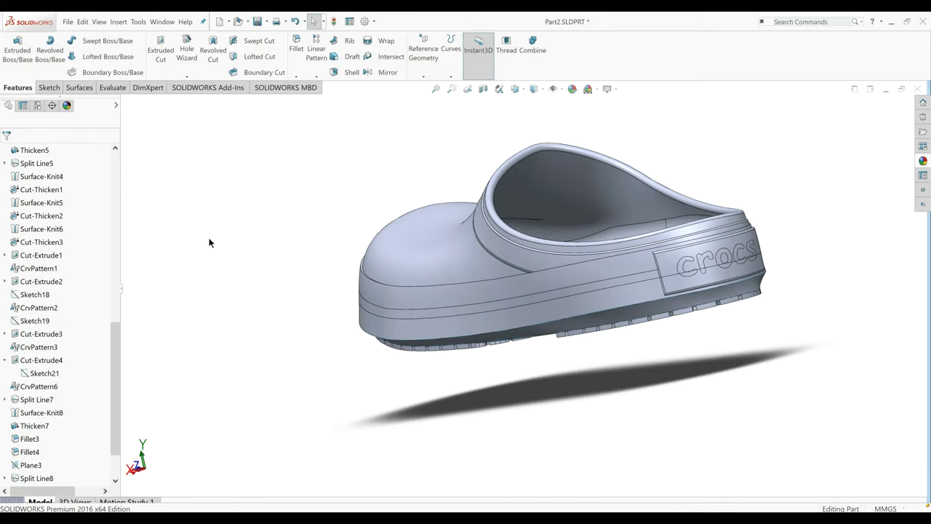
scroll(87, 240, up, 10)
click(40, 254)
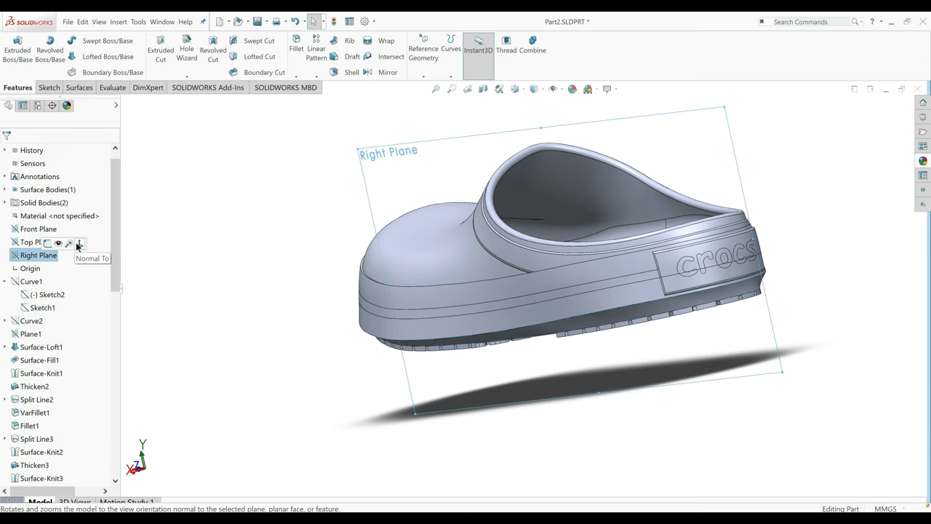
Draw a small circle on the Right Plane near the heel, viewed normal to the plane.
click(77, 243)
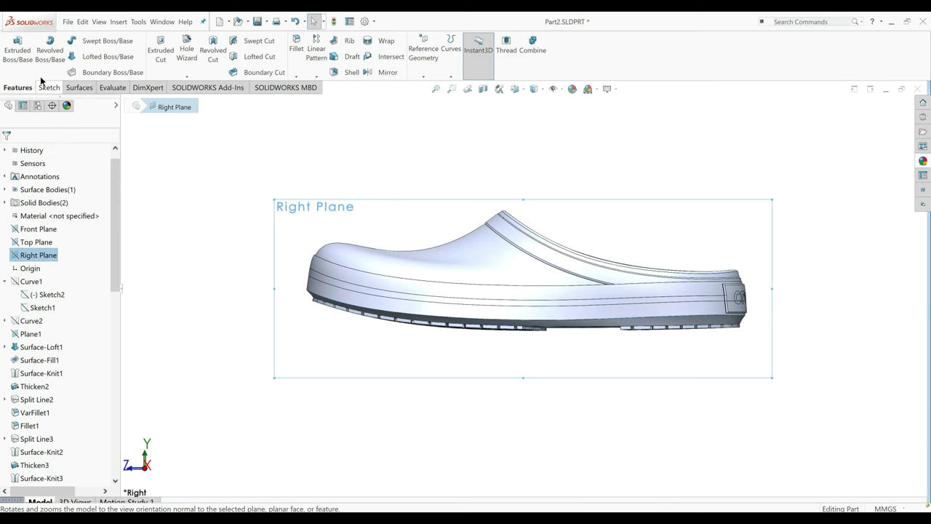
click(49, 87)
click(87, 40)
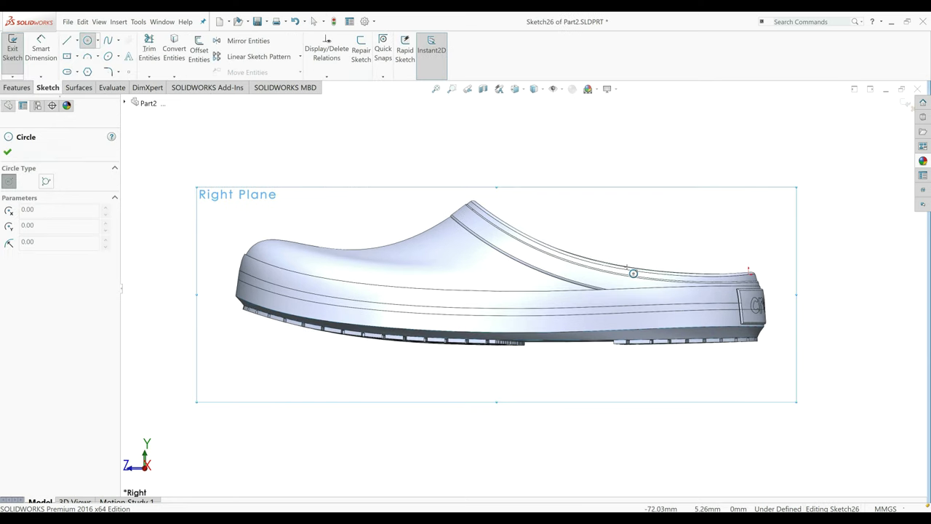
scroll(633, 274, down, 2)
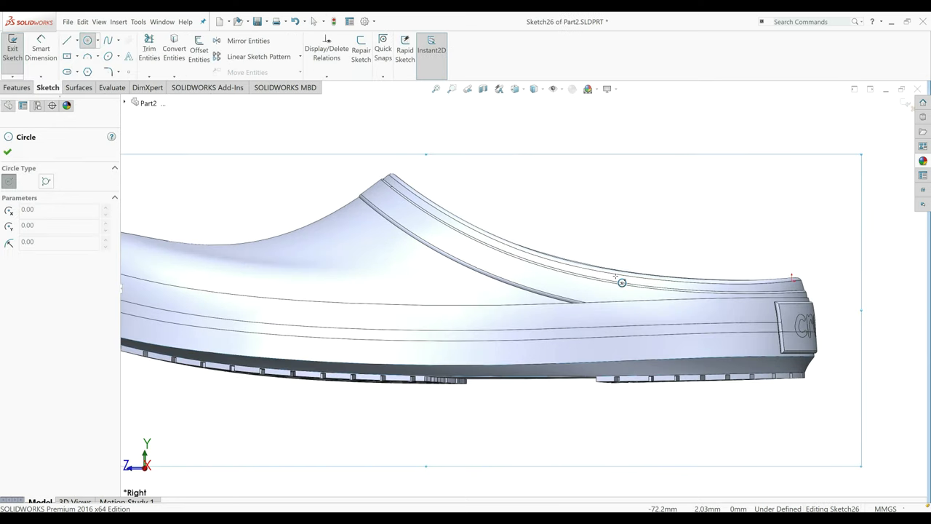
click(581, 286)
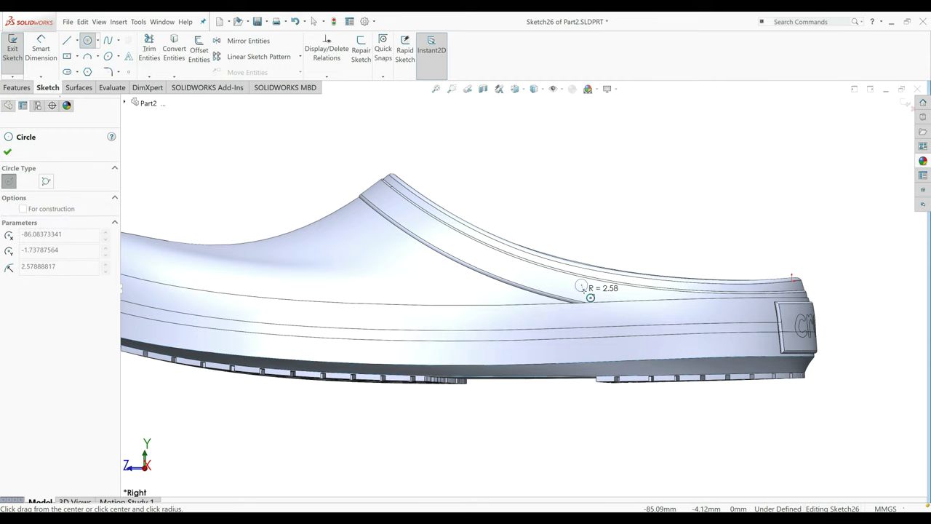
click(584, 290)
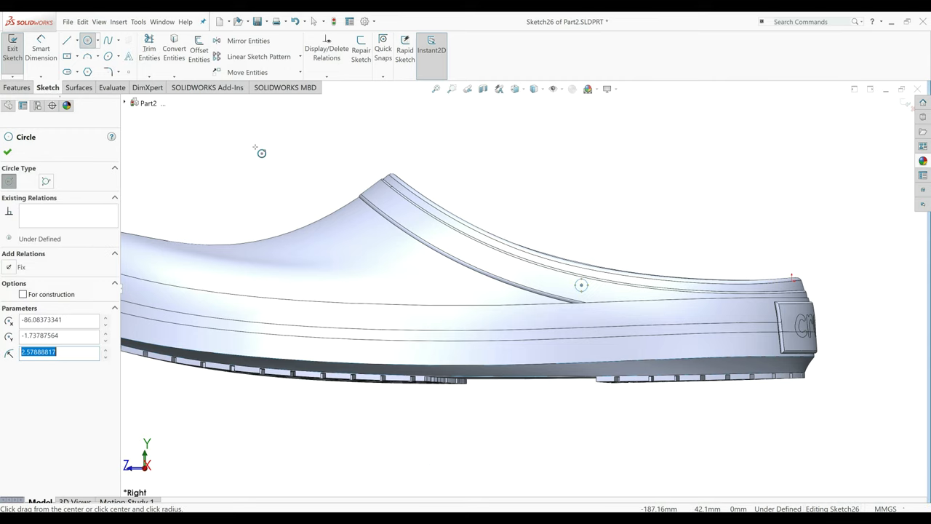
key(Escape)
Dimension the circle centre 105 mm horizontally from the heel point and shift it upward.
click(581, 285)
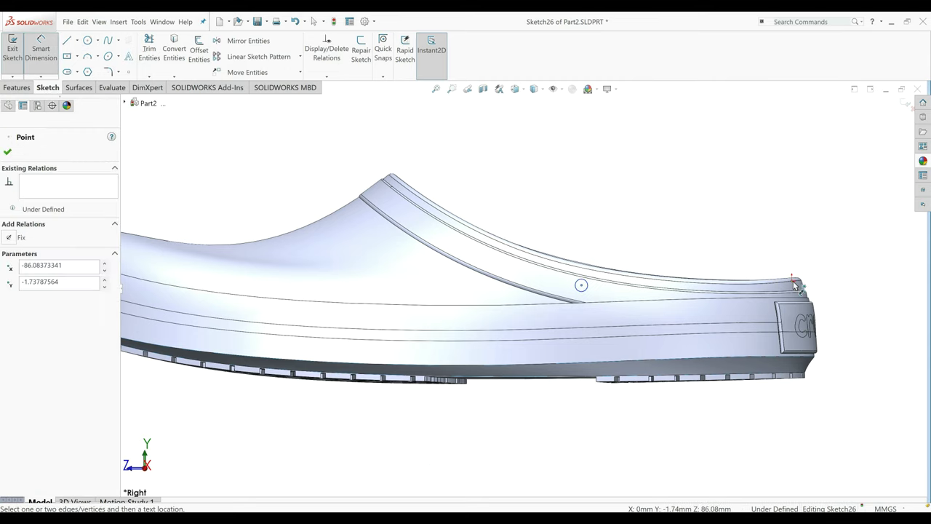
click(792, 278)
click(764, 230)
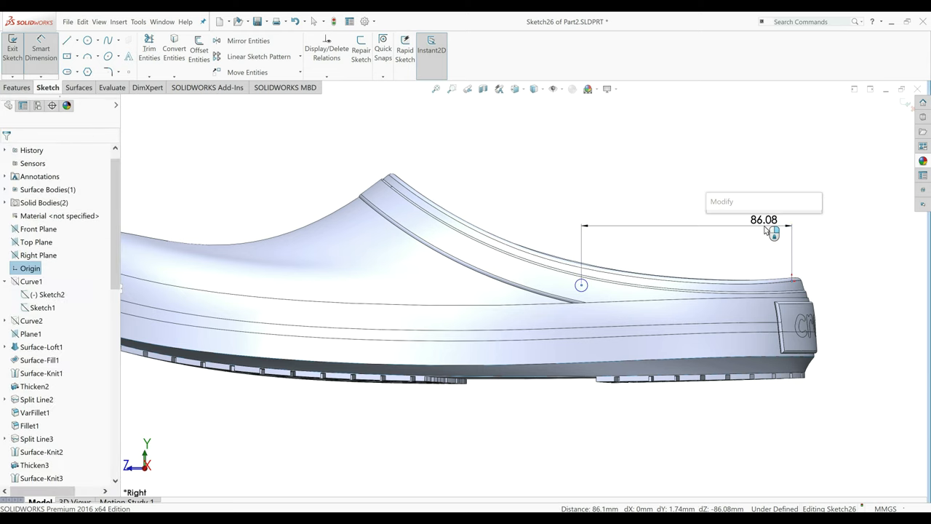
text(10)
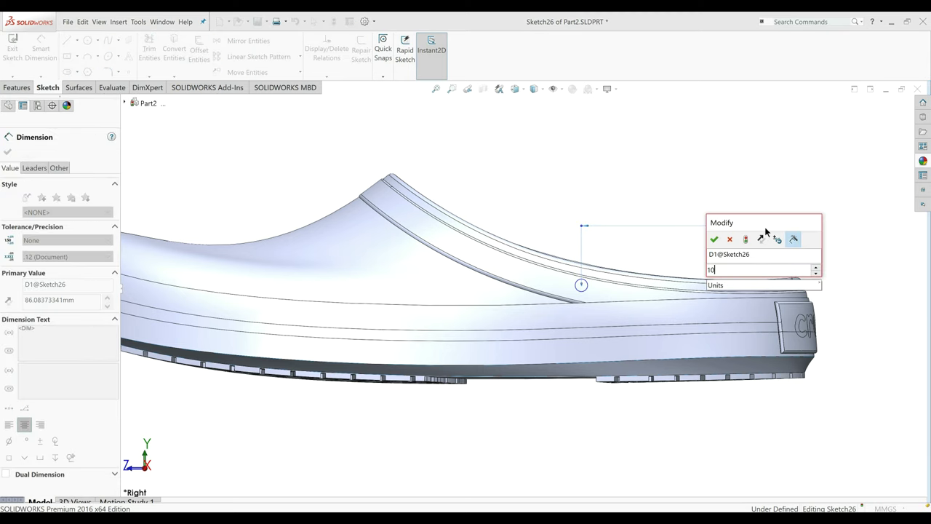
text(5)
key(Return)
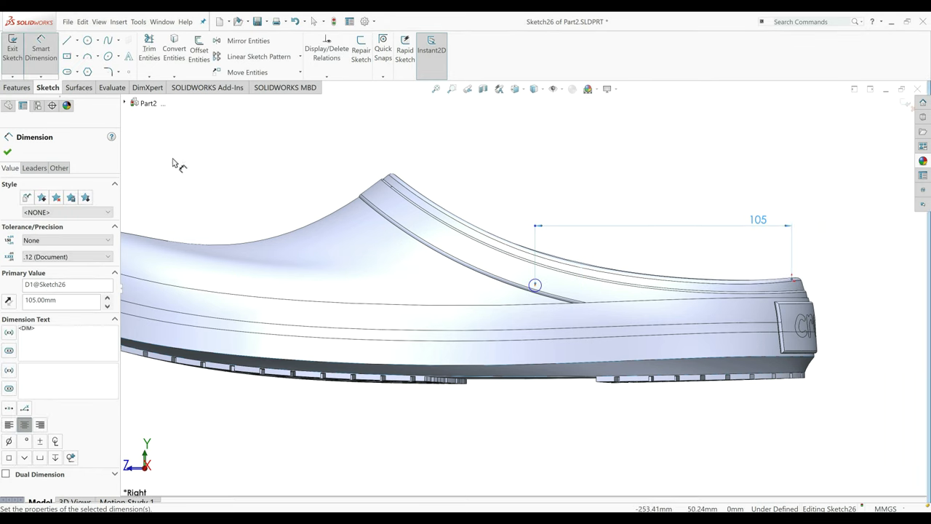
click(7, 151)
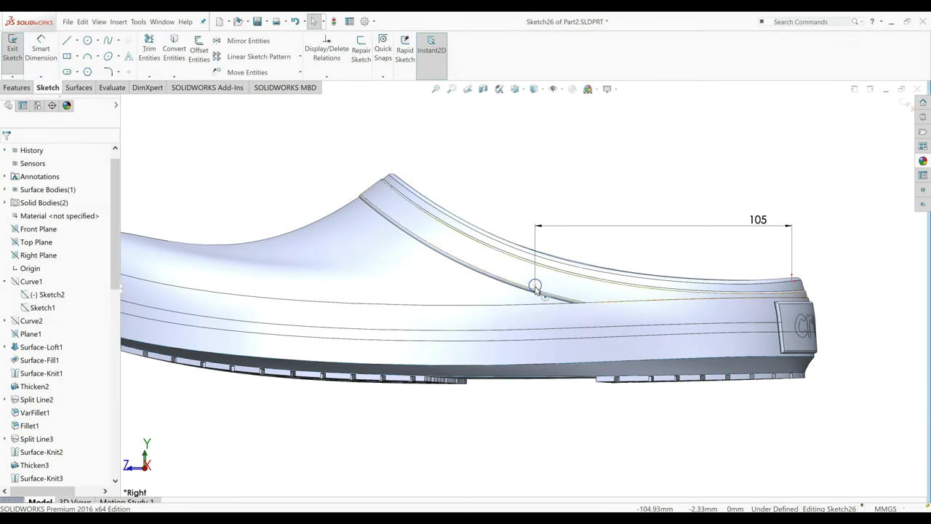
drag(535, 284, 535, 272)
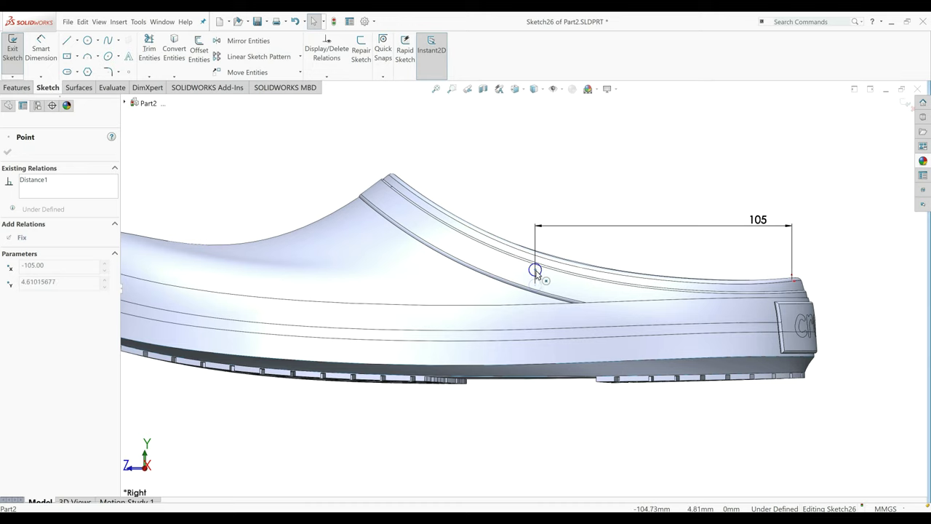
Add a 3.50 mm vertical offset from the heel point and a 5 mm diameter, closing the sketch.
key(d)
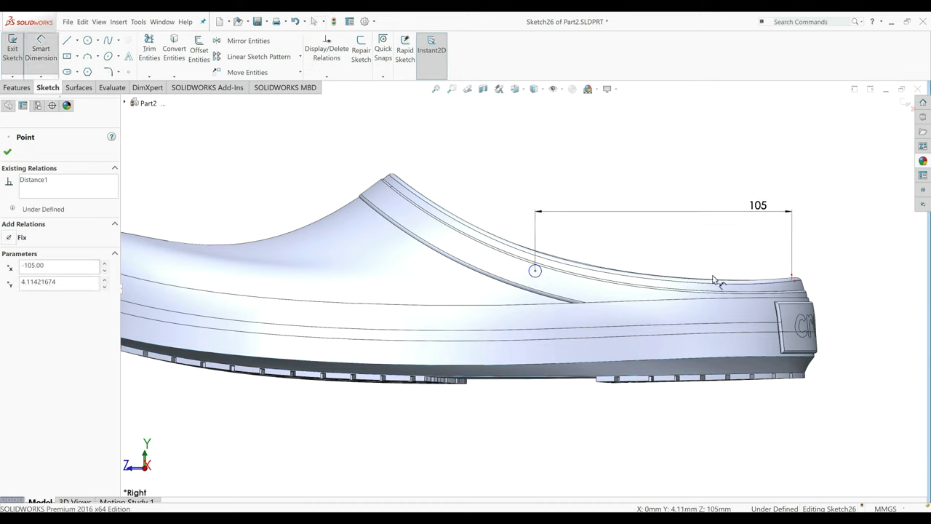
click(794, 282)
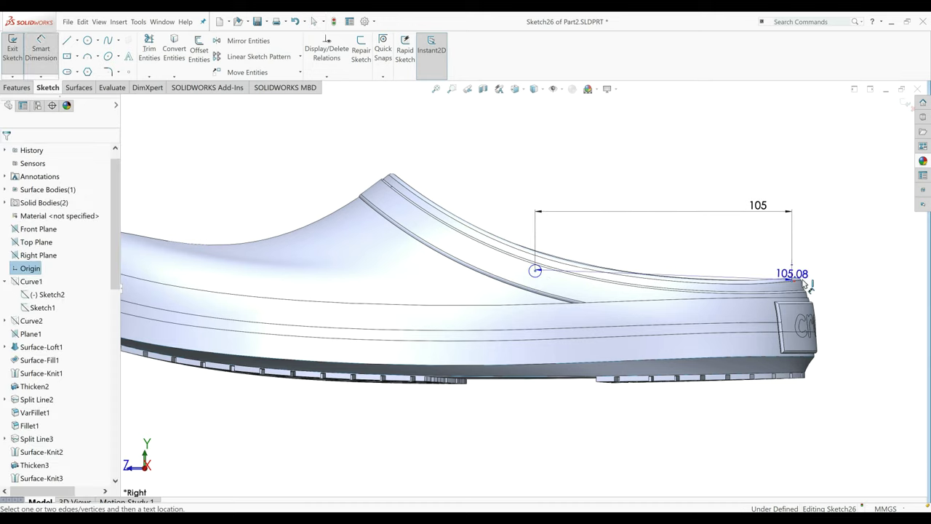
click(816, 280)
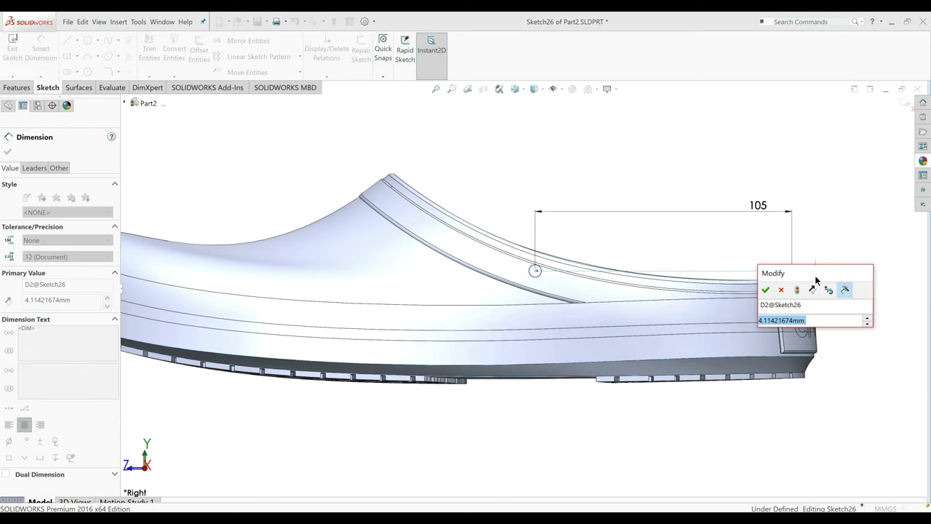
text(3.5)
key(Return)
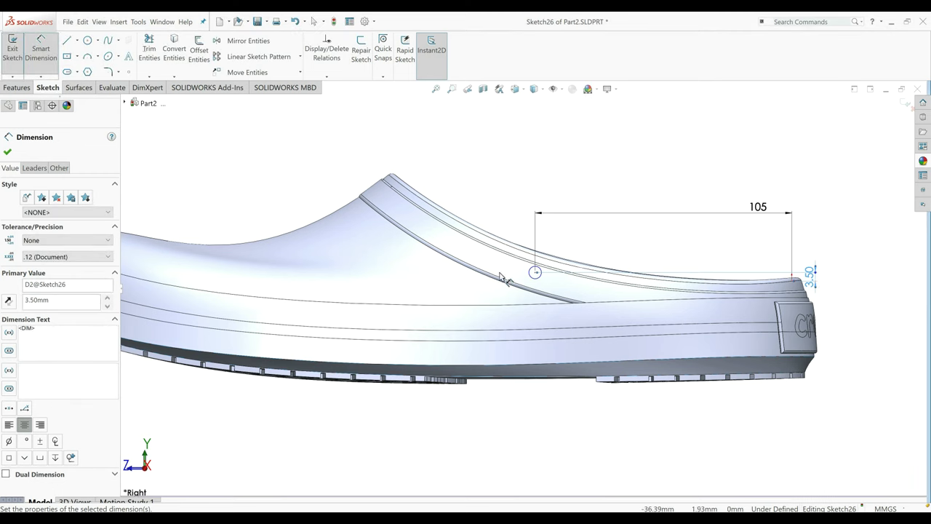
click(536, 275)
click(591, 148)
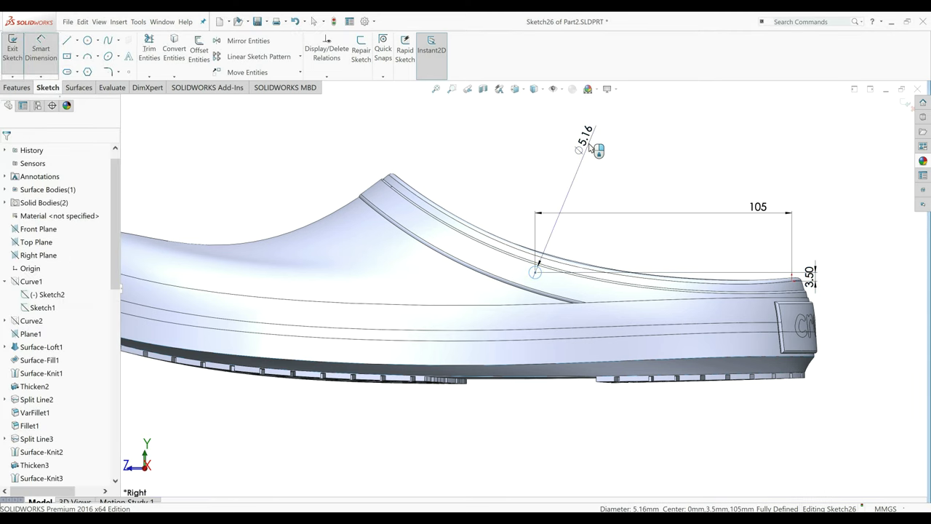
click(589, 145)
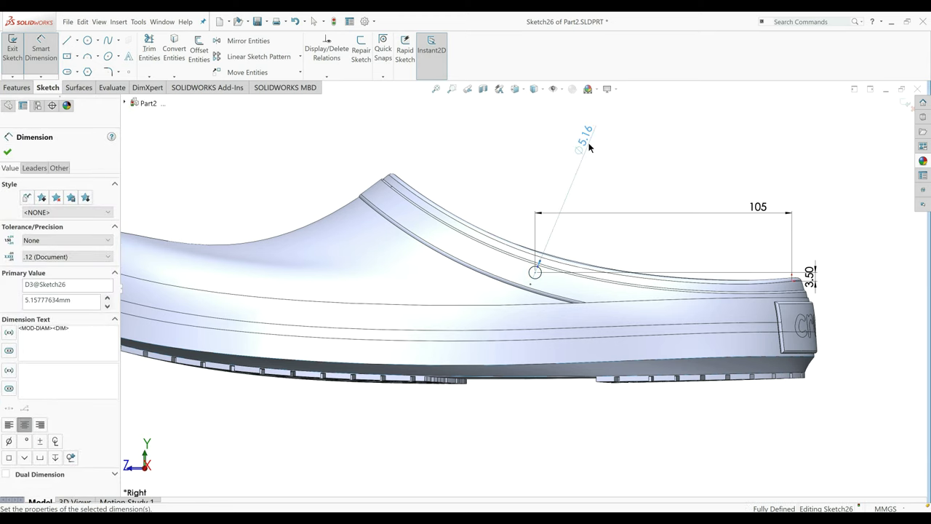
key(Escape)
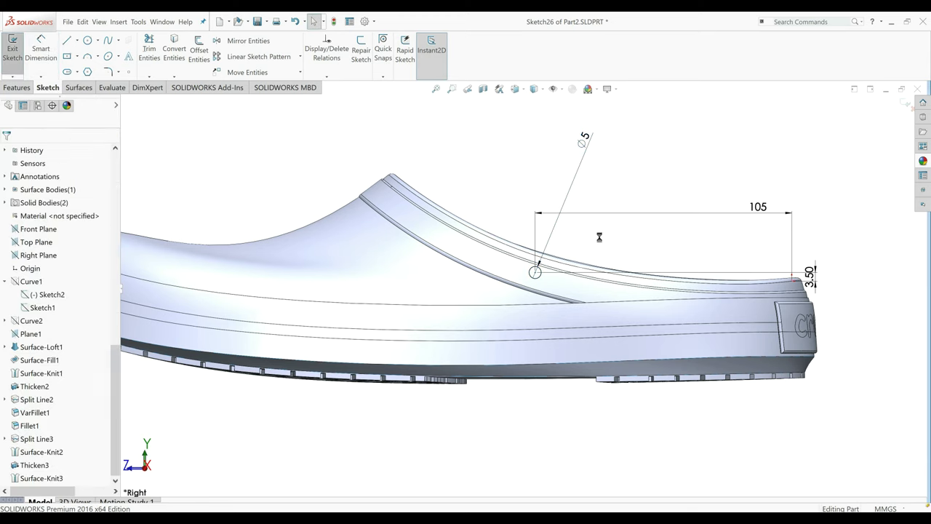
key(ctrl+b)
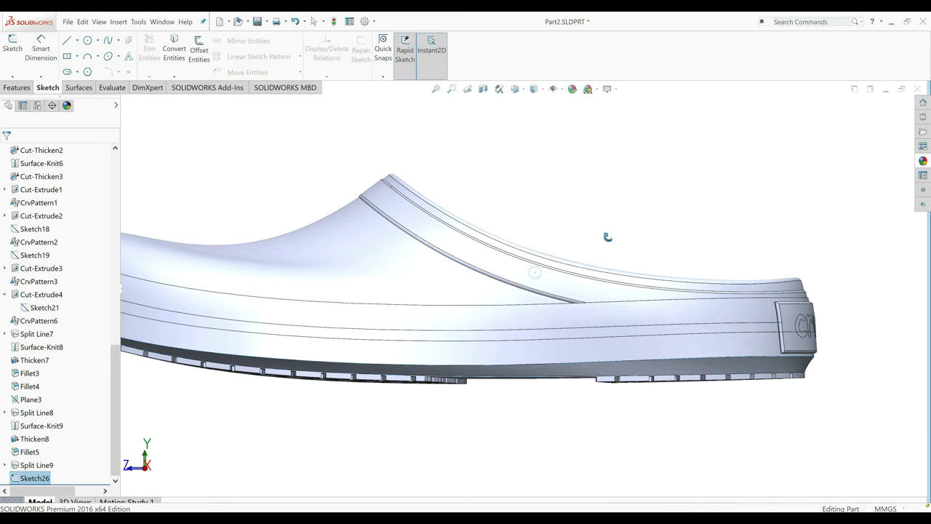
Set the extruded cut from Sketch26 to Through All - Both across the clog.
middle_drag(608, 237, 521, 256)
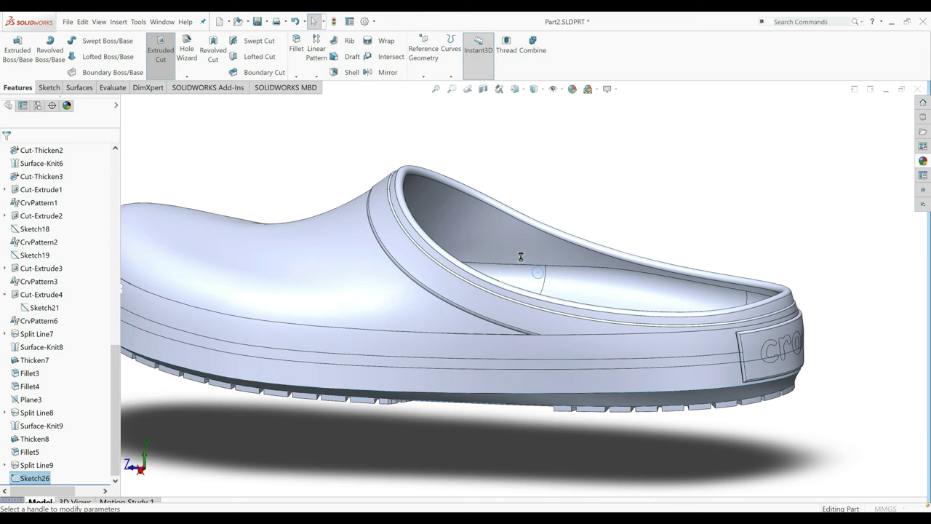
click(66, 207)
click(75, 236)
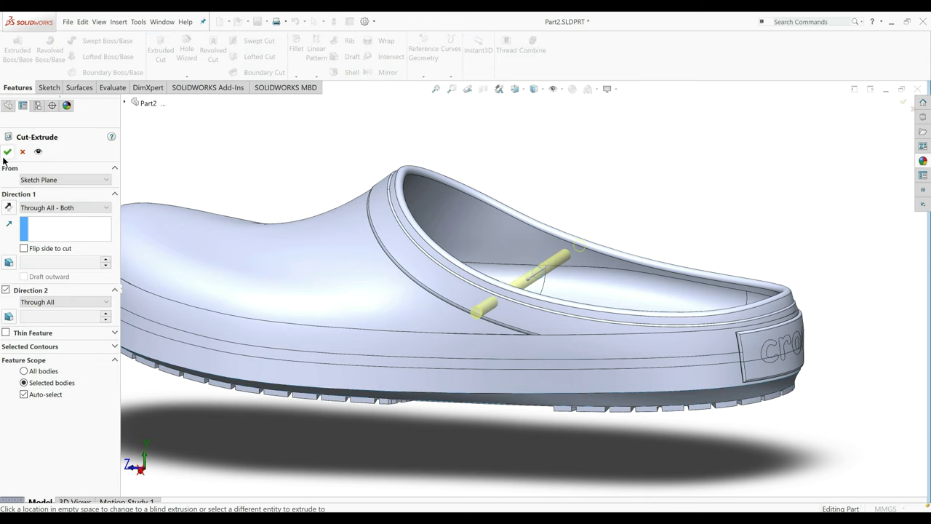
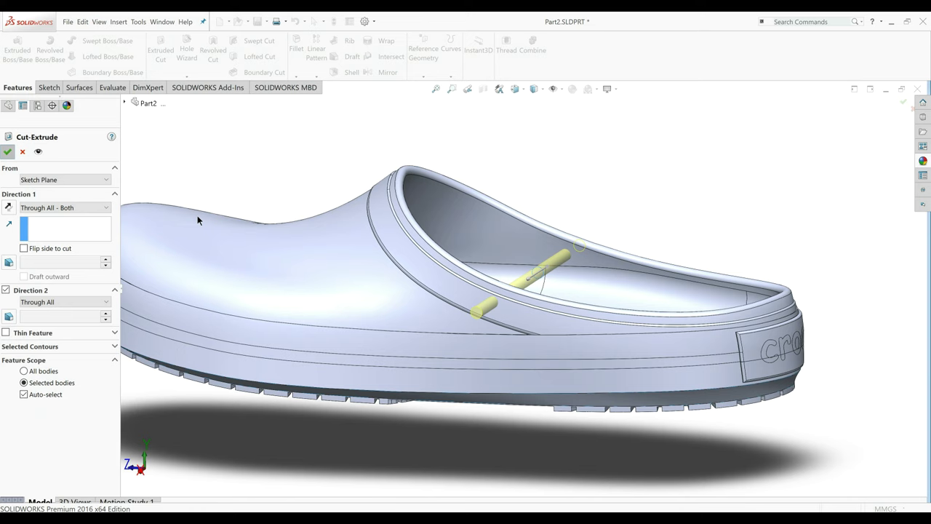
Confirm the through-all cut and inspect the clog's top opening.
key(Return)
middle_drag(525, 345, 559, 202)
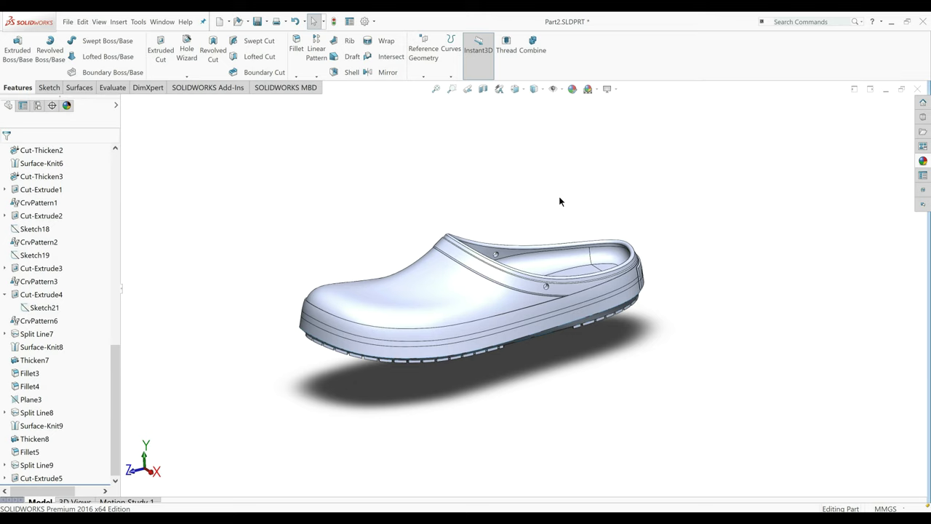
scroll(559, 201, down, 3)
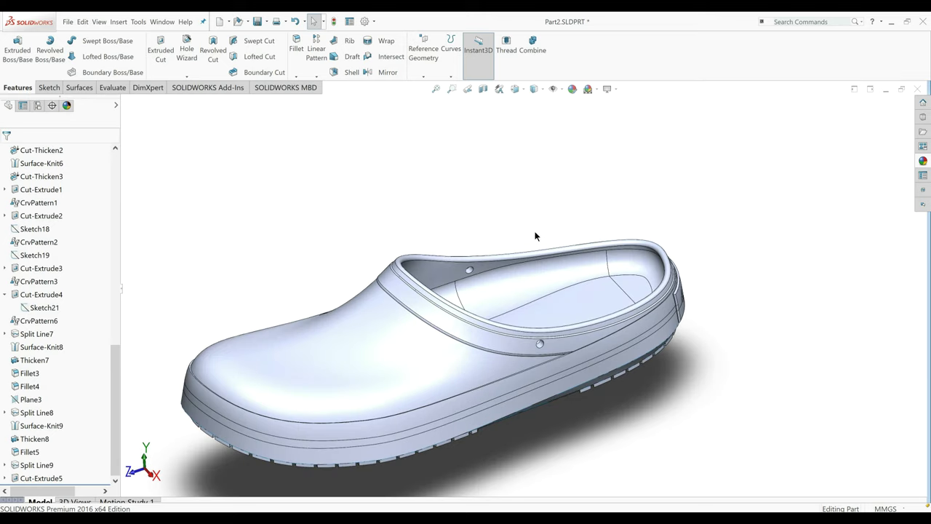
View the Top Plane straight on with Normal To.
middle_drag(535, 235, 465, 271)
scroll(48, 242, up, 1)
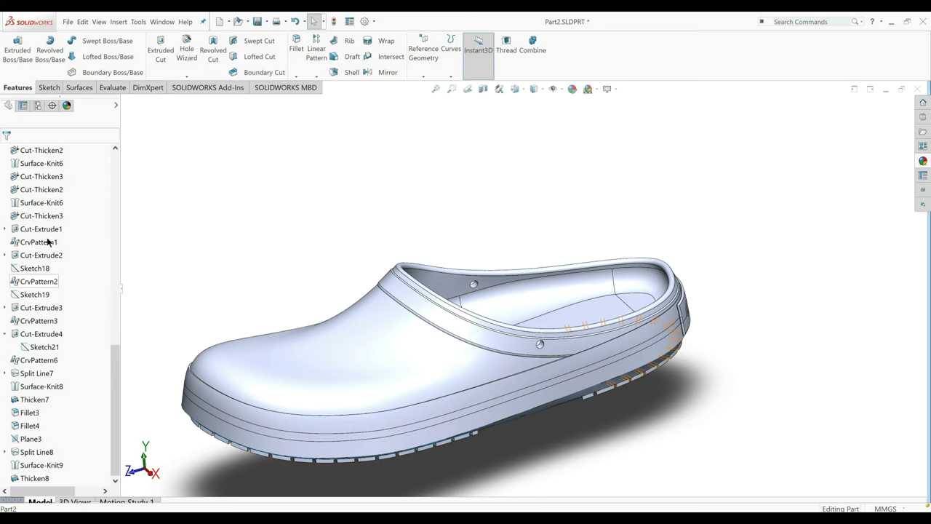
scroll(48, 242, up, 15)
click(37, 228)
key(ctrl+8)
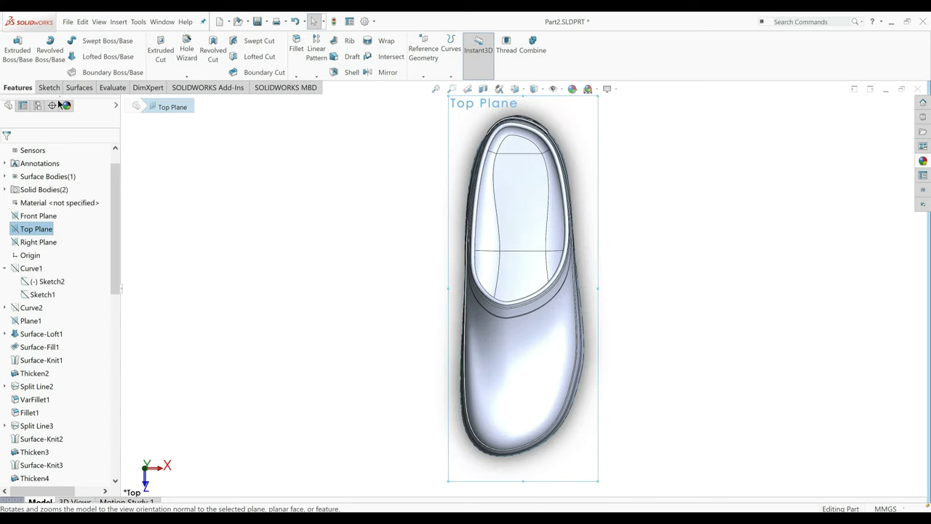
Start a sketch on the Top Plane and draw an 8 mm diameter circle at the clog's front.
click(49, 87)
click(13, 48)
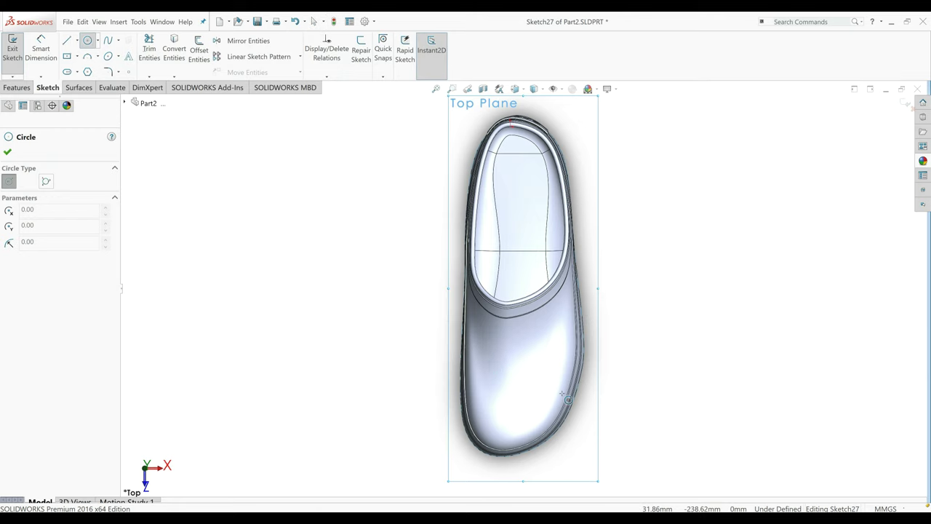
scroll(481, 329, down, 2)
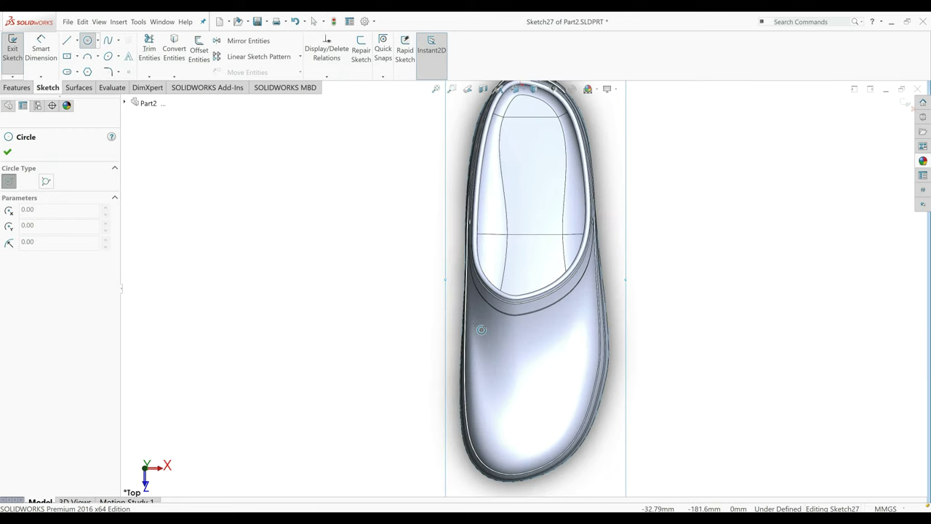
scroll(481, 330, down, 2)
drag(491, 340, 493, 342)
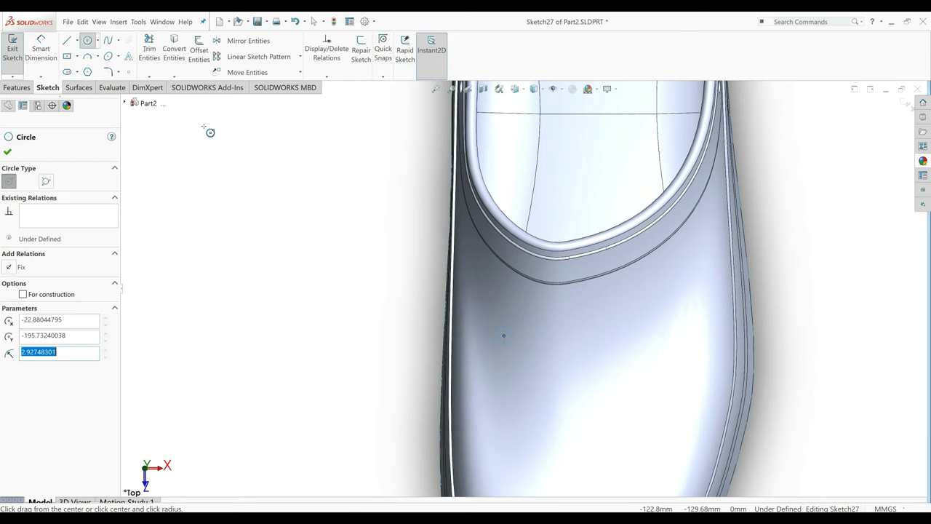
key(Escape)
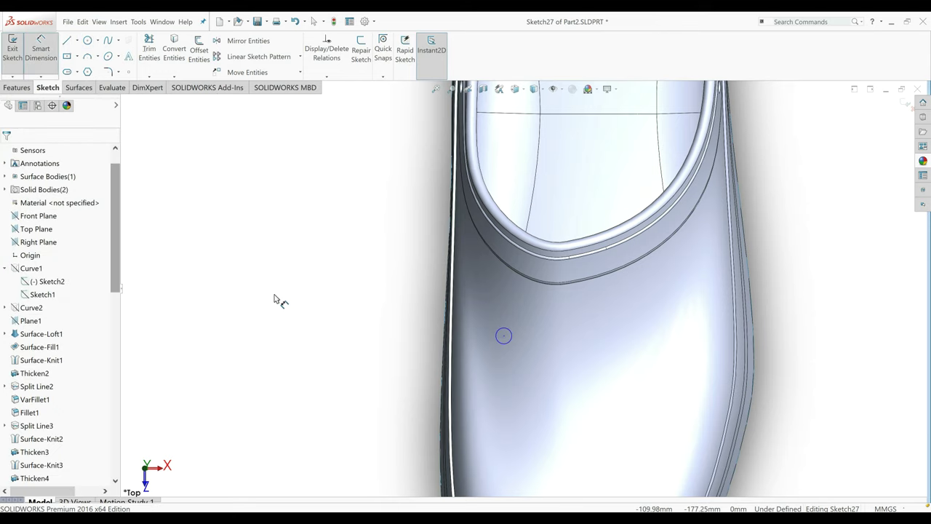
click(503, 343)
click(343, 279)
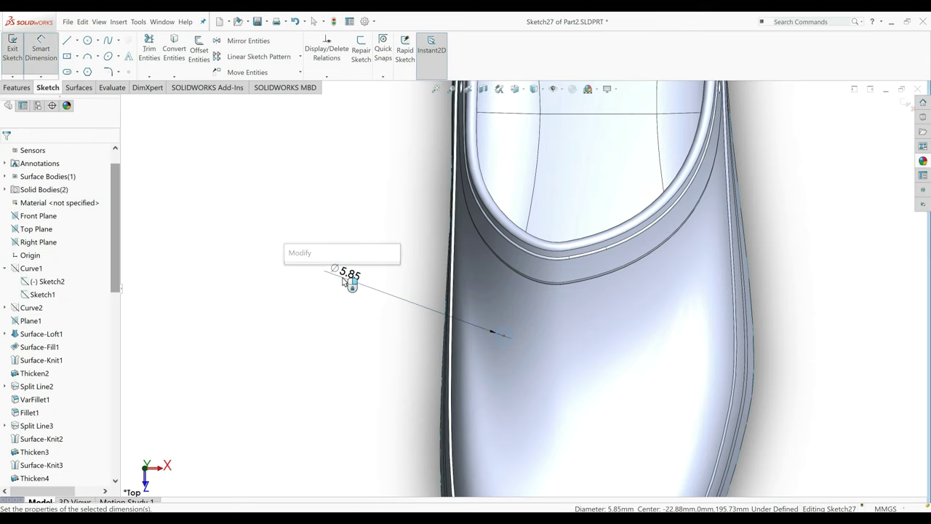
text(8)
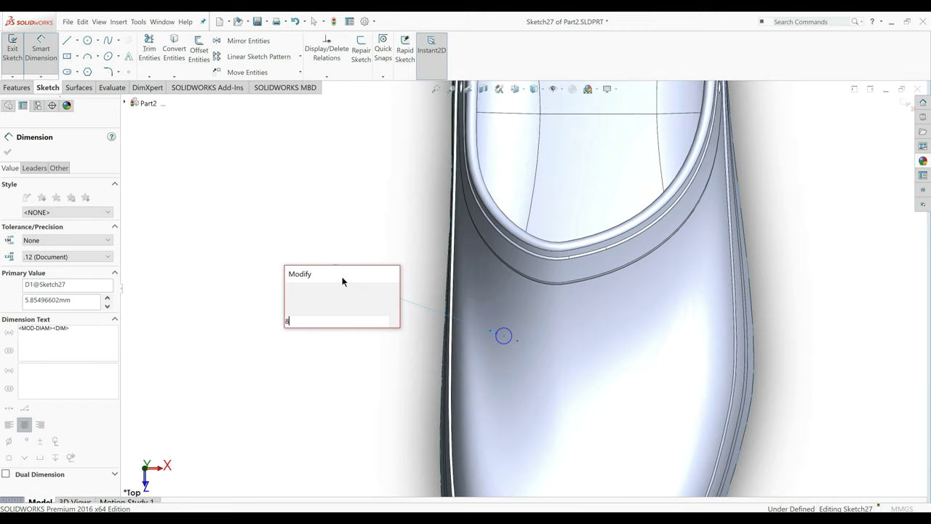
key(Return)
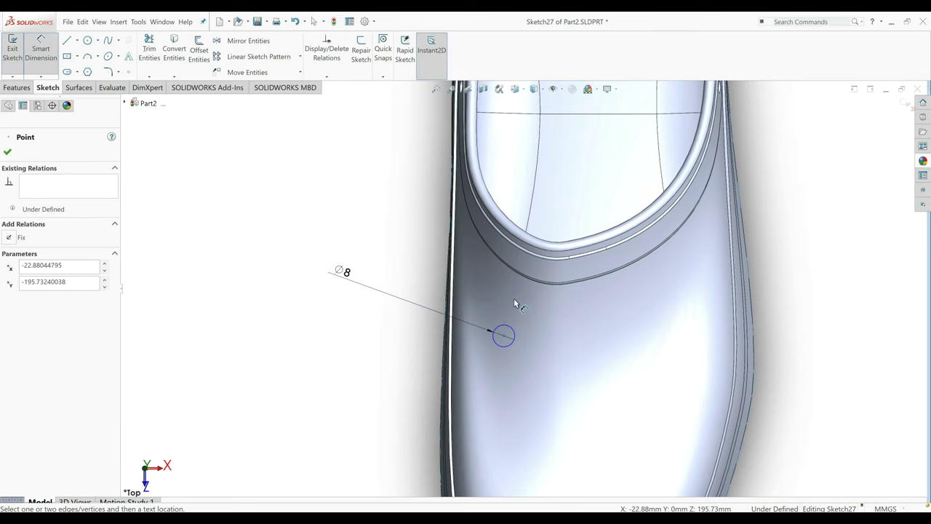
Locate the circle 16 mm sideways and 200 mm vertically from the origin.
scroll(514, 303, up, 5)
click(510, 230)
click(509, 203)
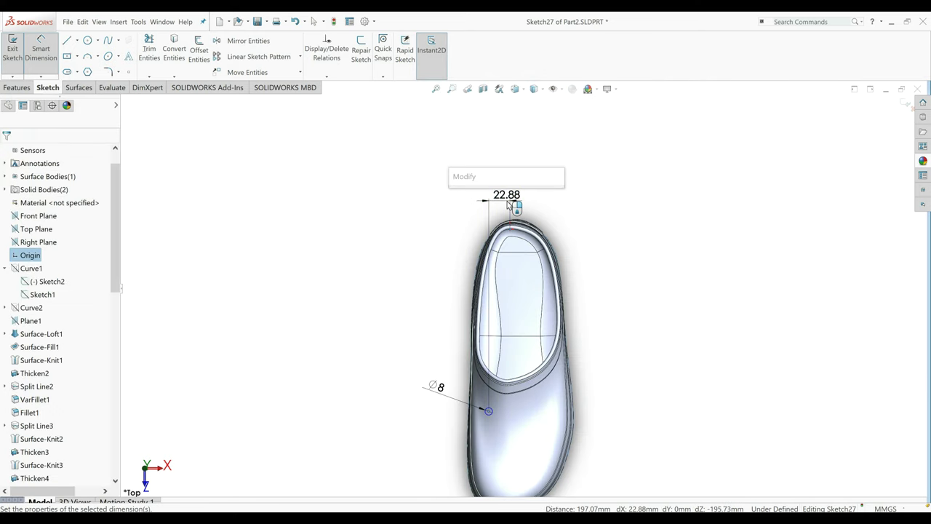
key(Return)
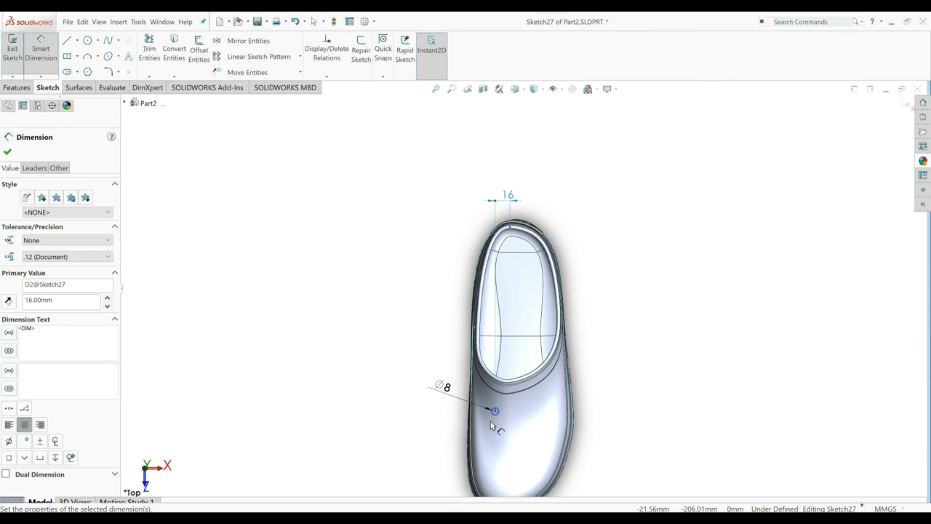
scroll(492, 419, down, 3)
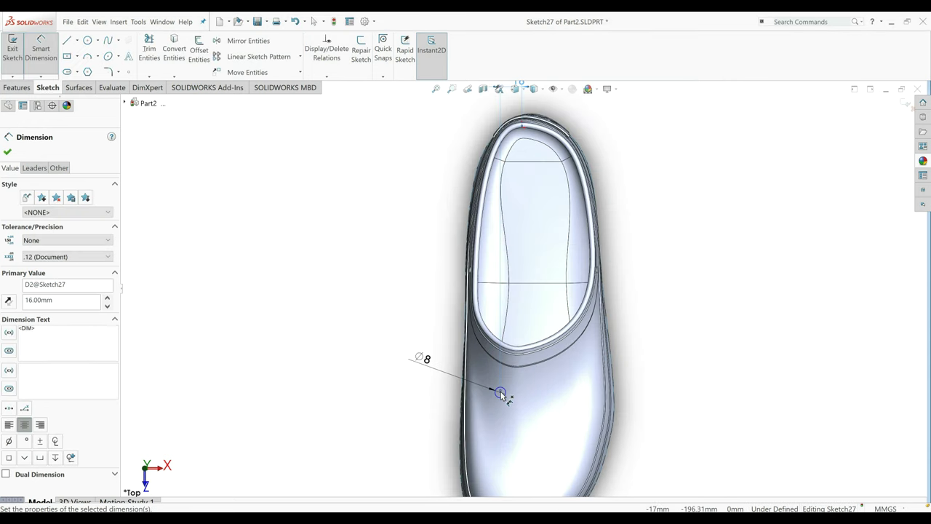
click(500, 392)
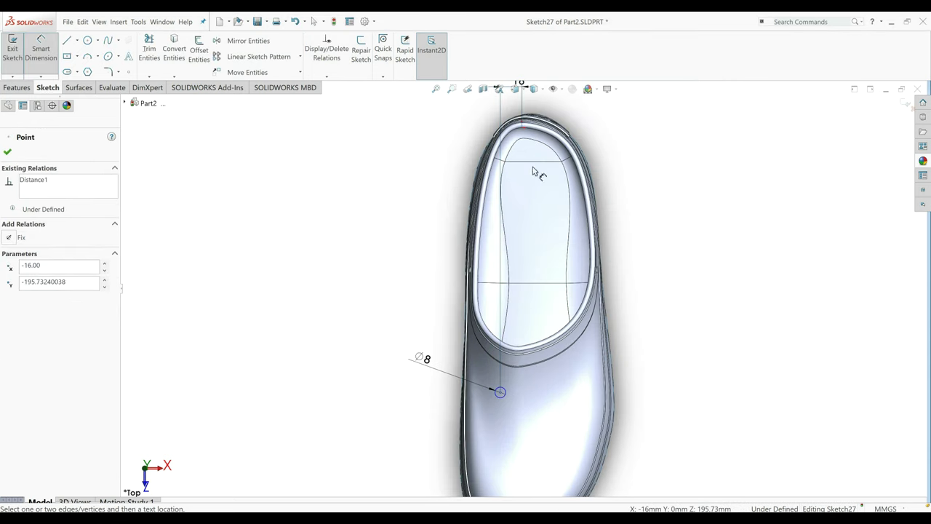
click(522, 128)
click(350, 206)
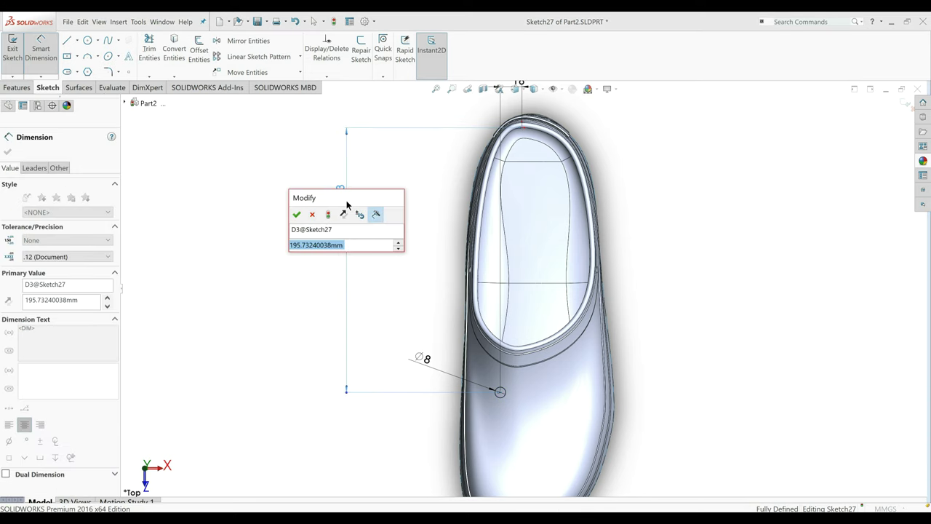
text(200)
key(Return)
key(Escape)
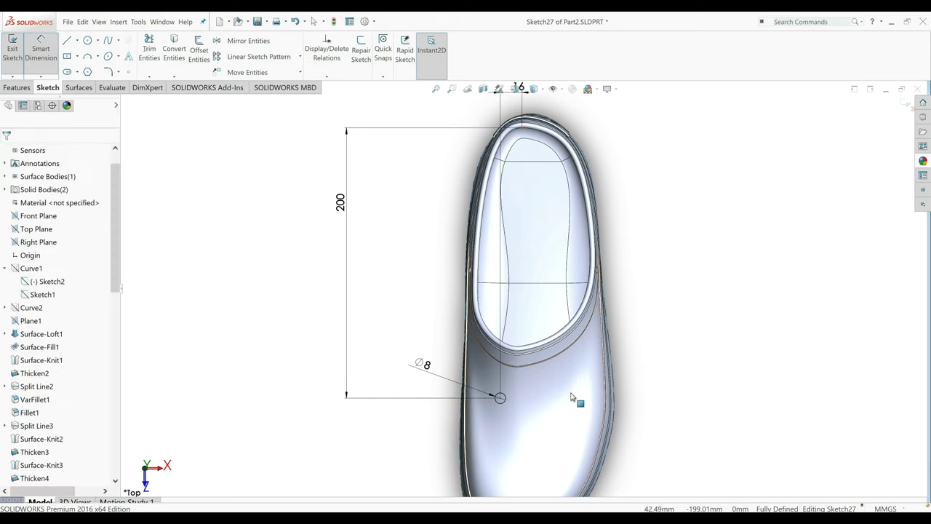
Zoom out to the whole clog and start a Linear Sketch Pattern.
key(f)
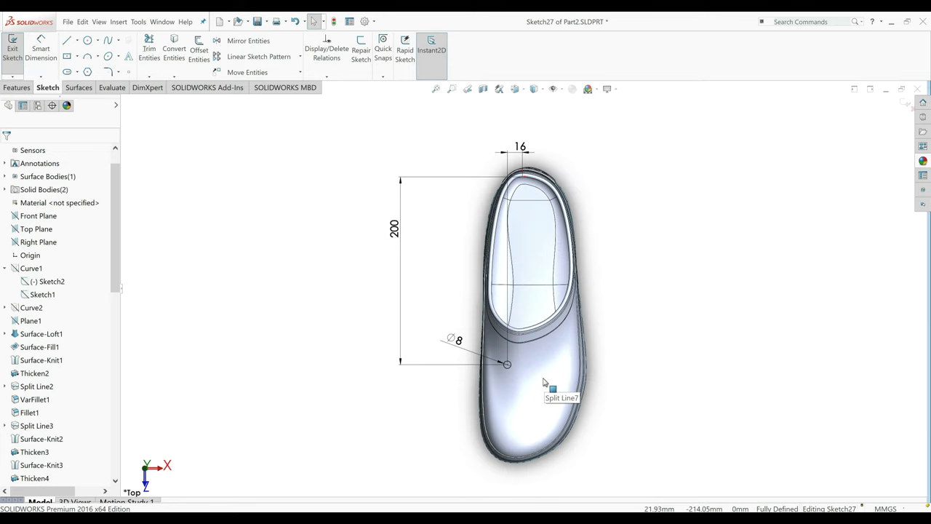
key(z)
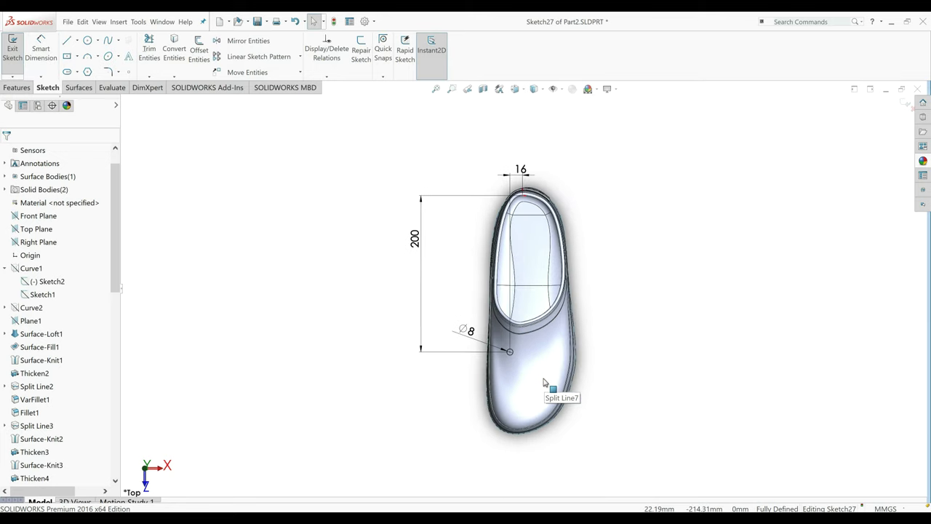
click(262, 64)
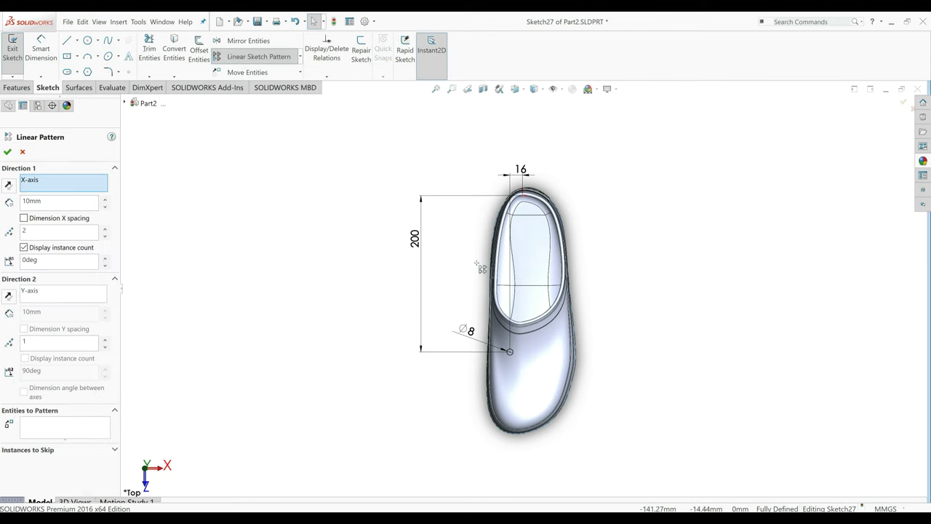
Pattern the Ø8 circle into 3 instances spaced 31 mm, reversed toward the toe.
key(f)
scroll(518, 360, down, 2)
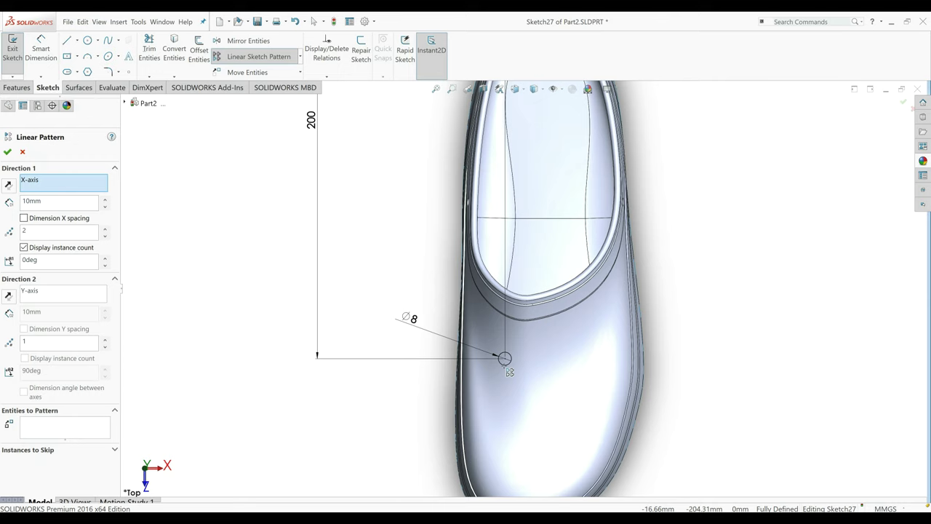
click(504, 363)
click(9, 295)
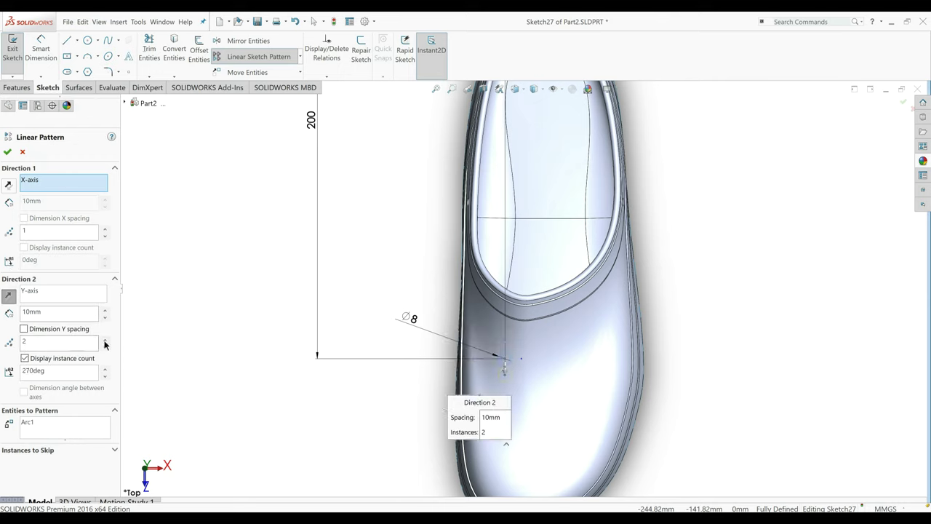
click(105, 339)
click(105, 309)
scroll(521, 417, down, 2)
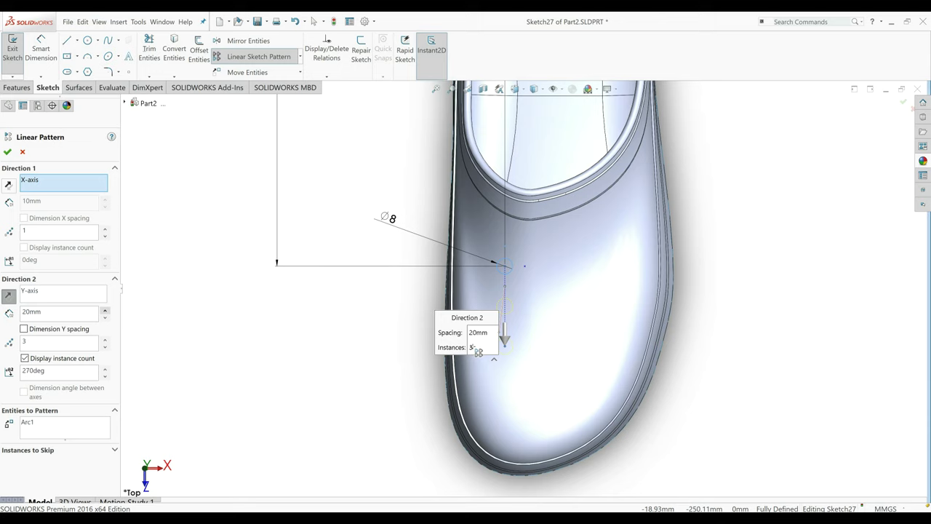
click(104, 311)
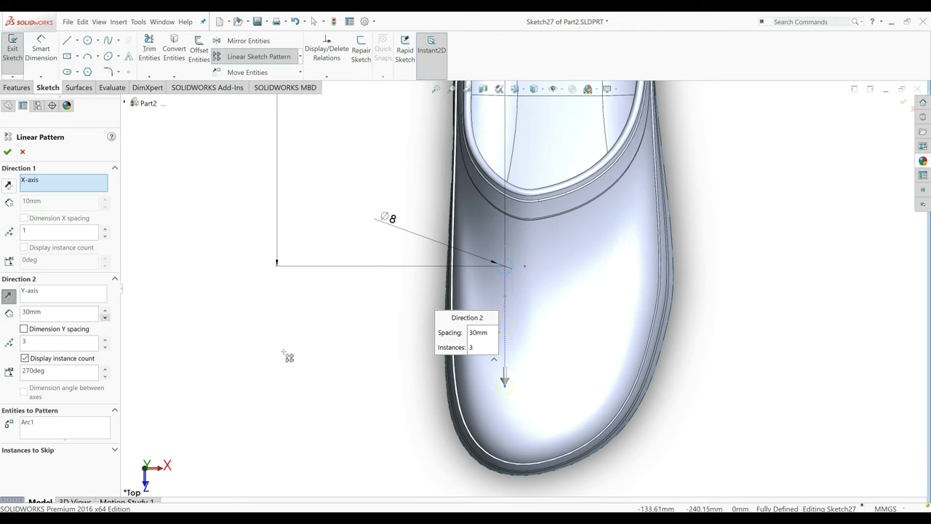
double_click(43, 312)
text(31)
click(8, 151)
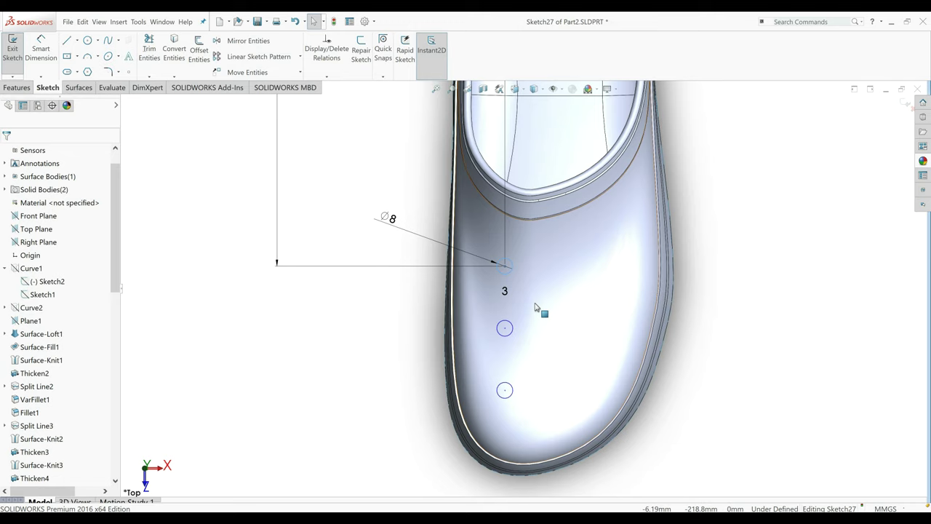
Place a sketch point at the top circle's centre and select it.
scroll(407, 337, up, 1)
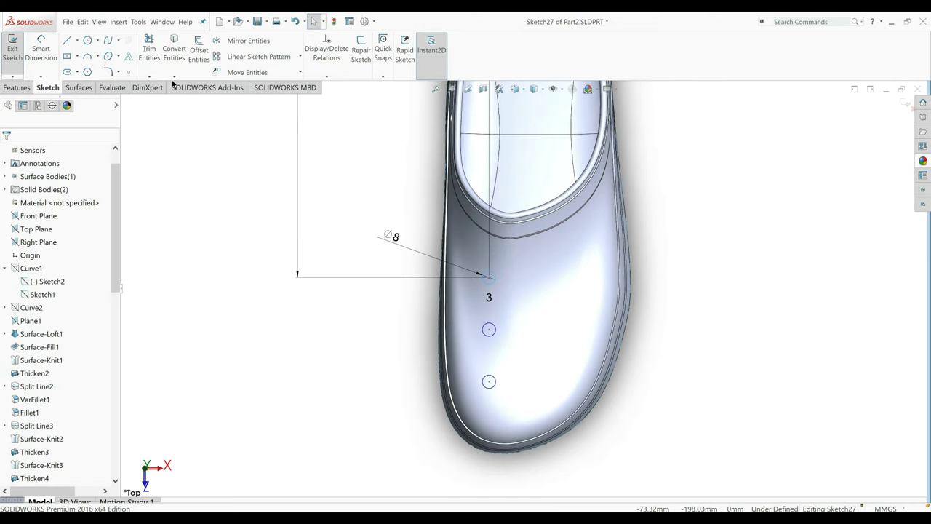
click(128, 71)
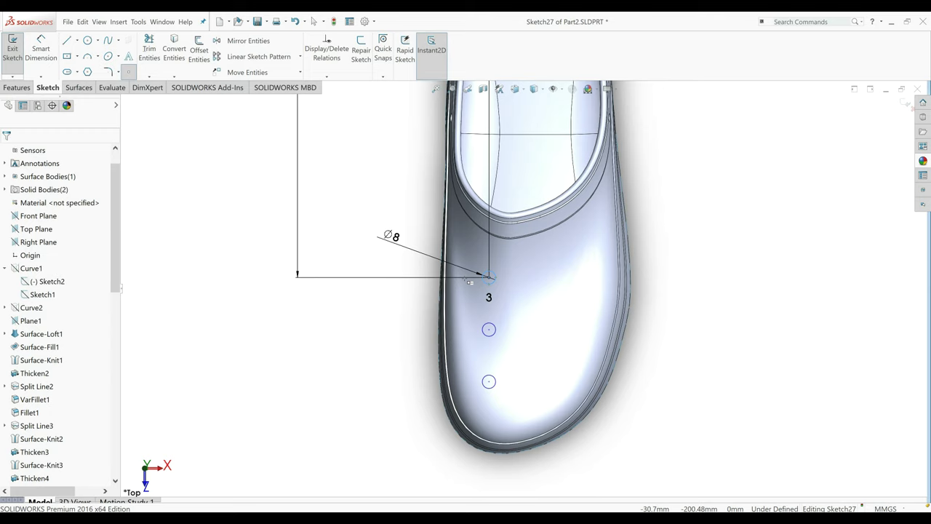
click(488, 277)
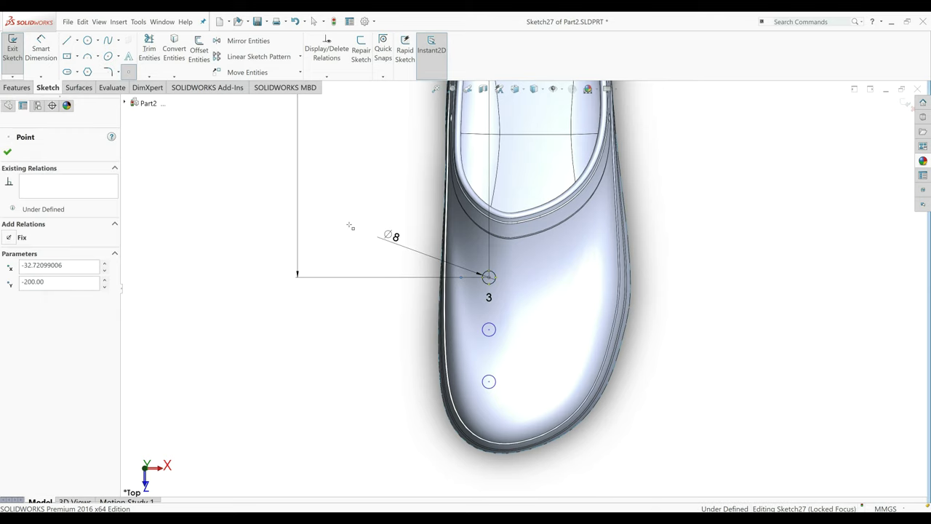
key(Escape)
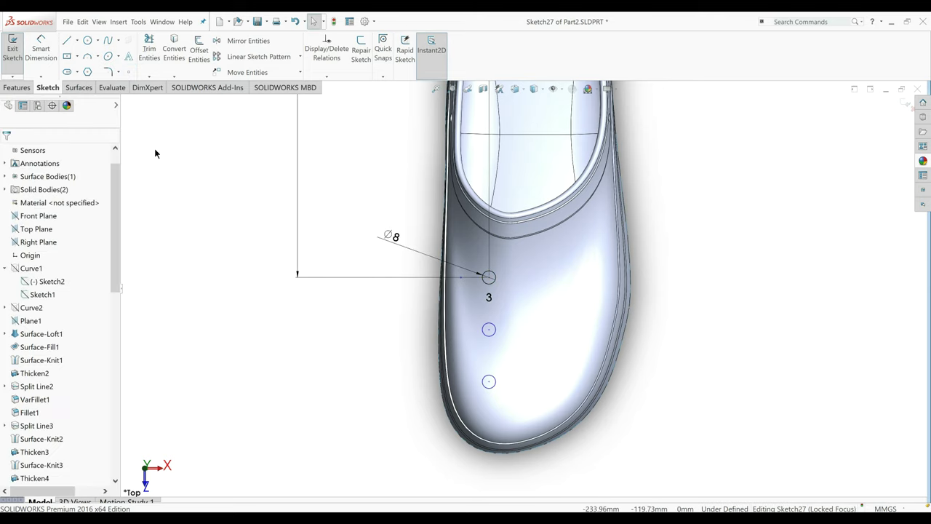
click(488, 278)
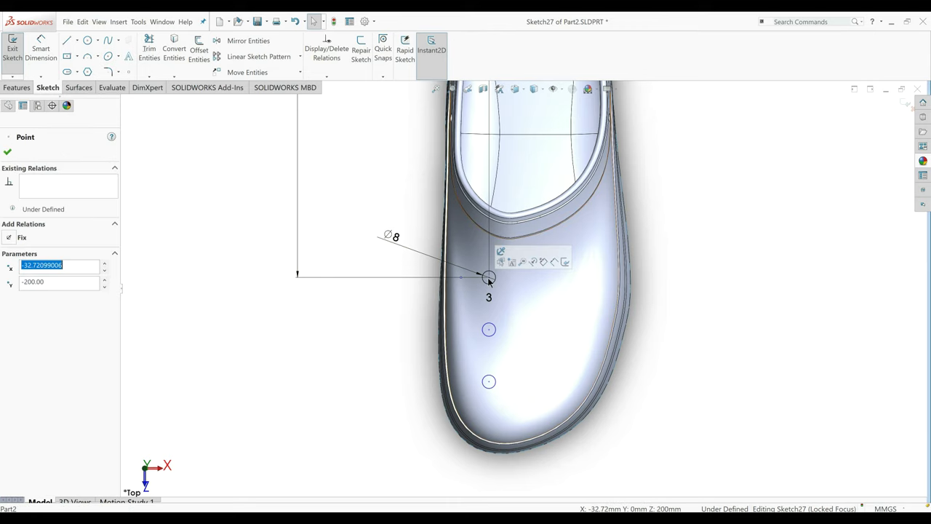
ctrl+click(461, 277)
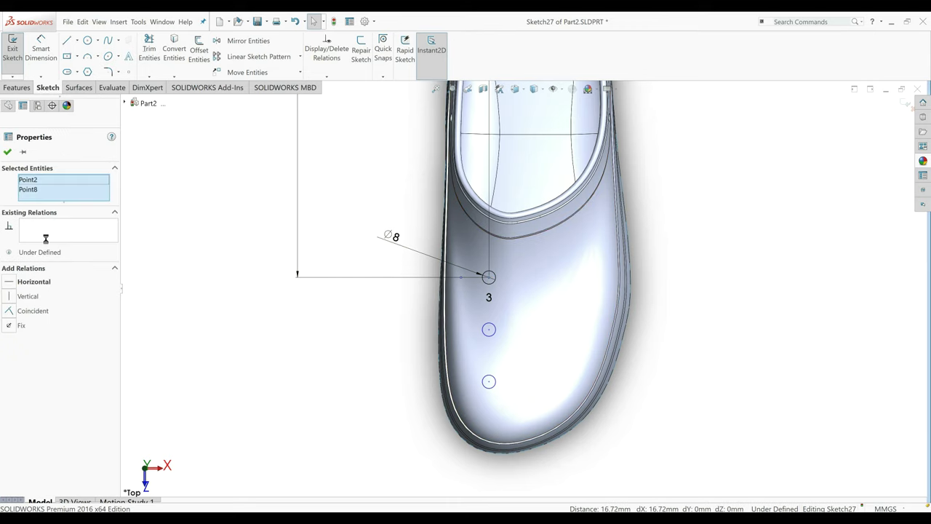
Dimension the top circle's centre 17 mm horizontally.
click(40, 53)
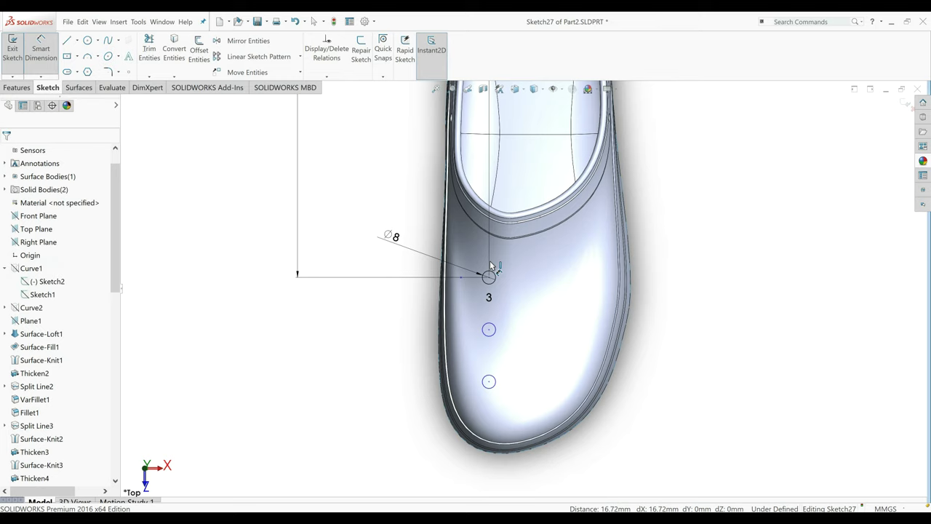
click(488, 275)
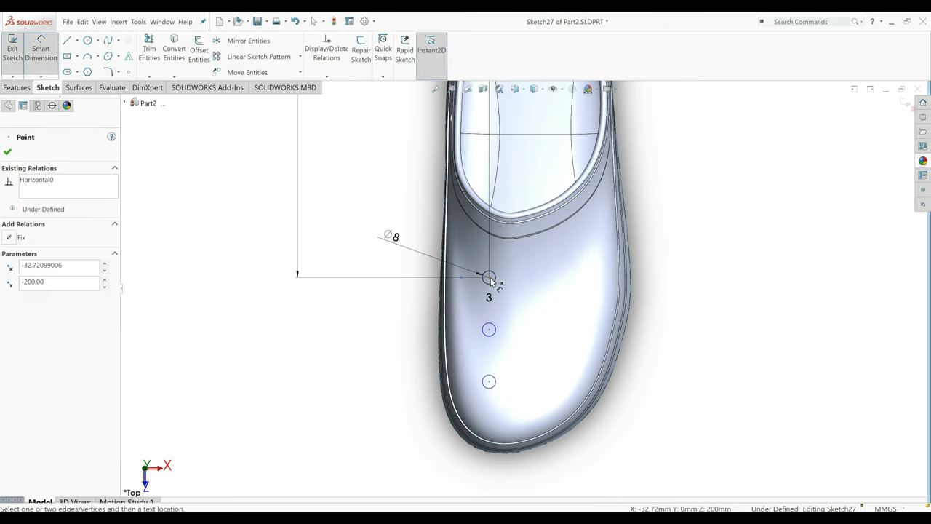
click(386, 297)
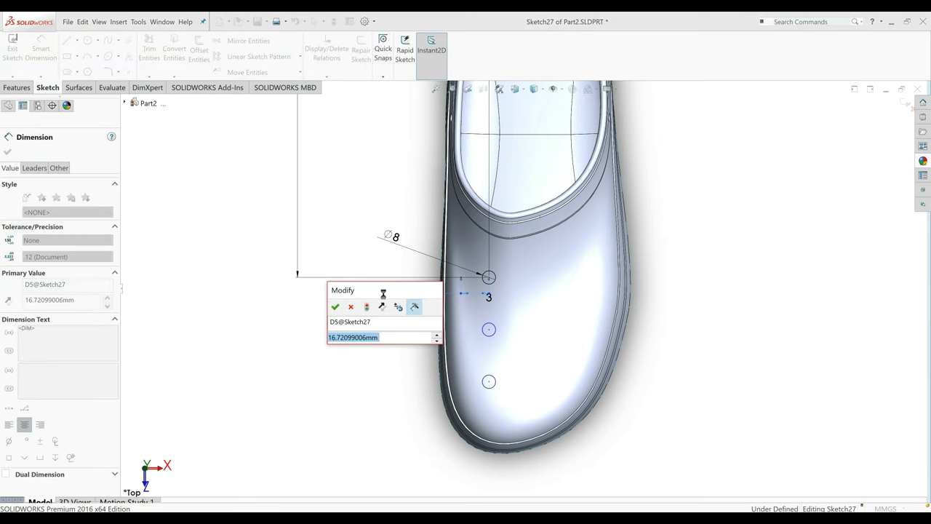
text(17)
key(Return)
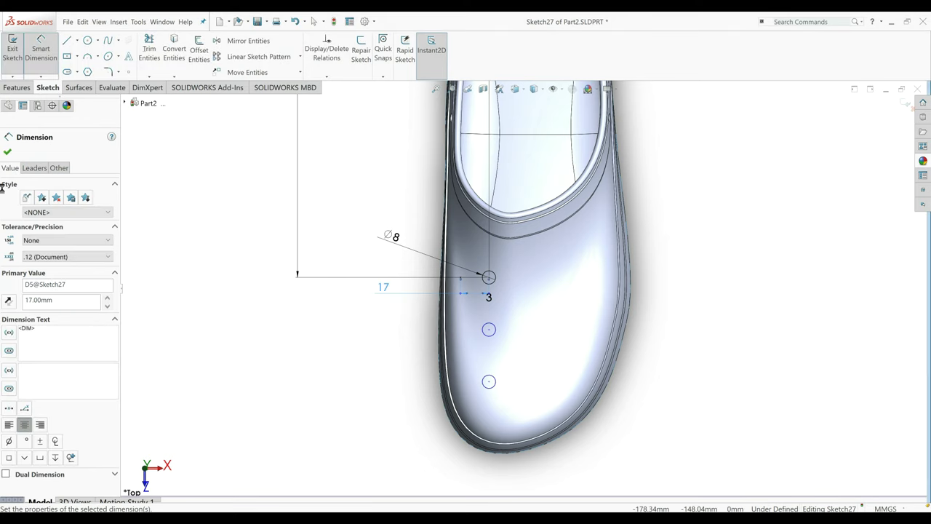
Draw a new circle near the toe and locate it 12 mm horizontally.
key(Escape)
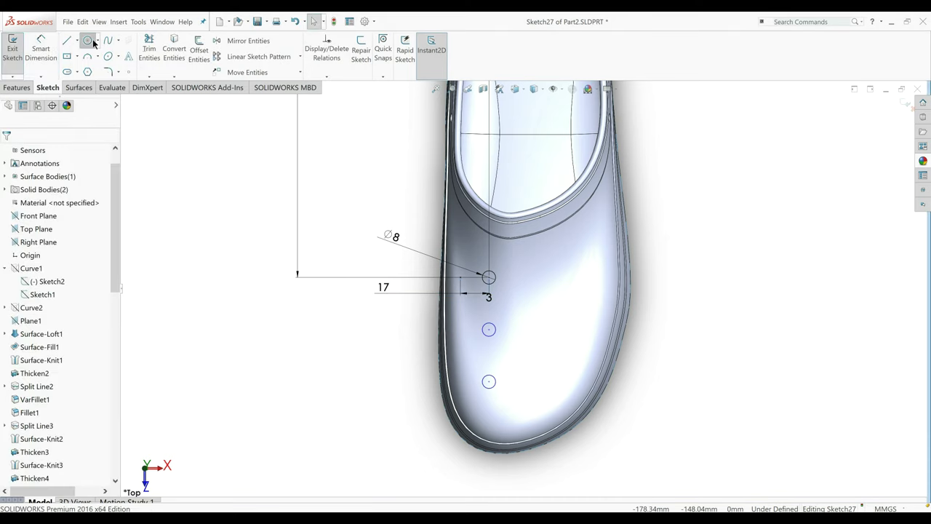
click(87, 40)
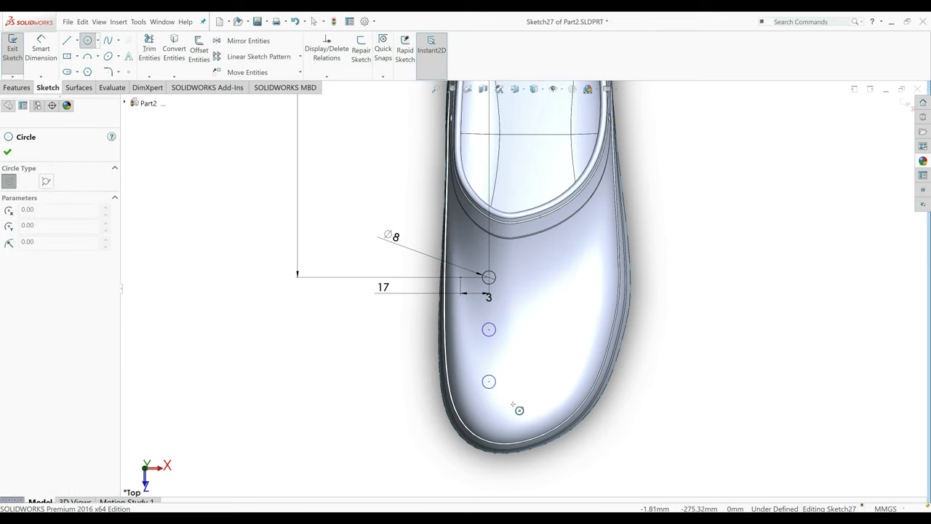
click(512, 404)
click(516, 414)
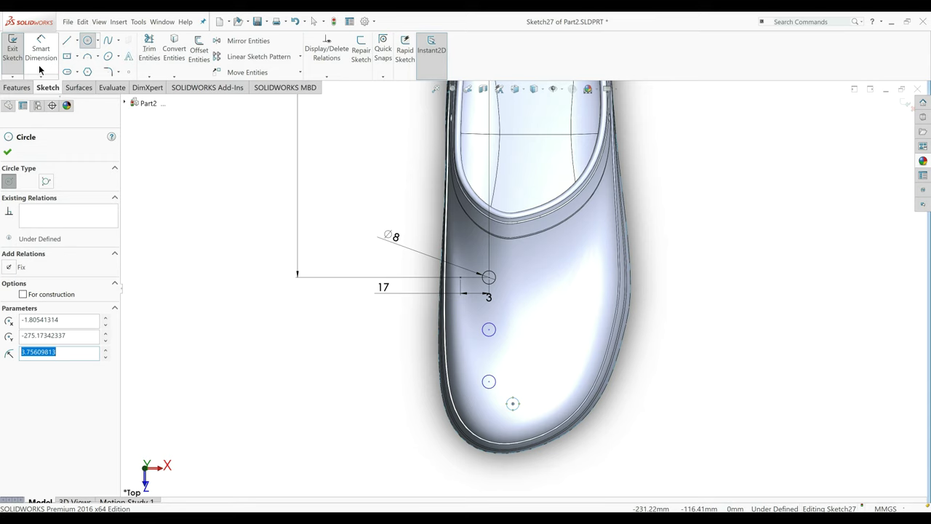
key(Escape)
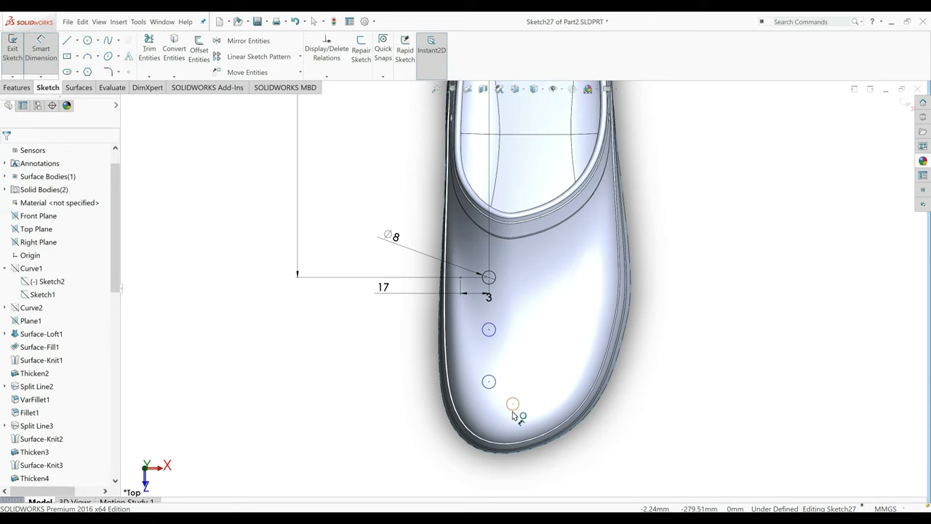
click(489, 382)
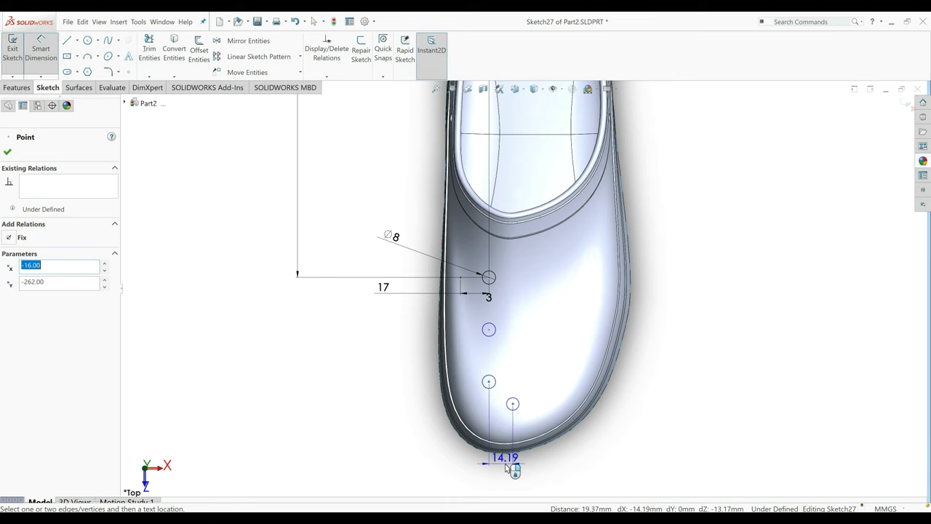
click(499, 446)
click(505, 464)
text(12)
key(Return)
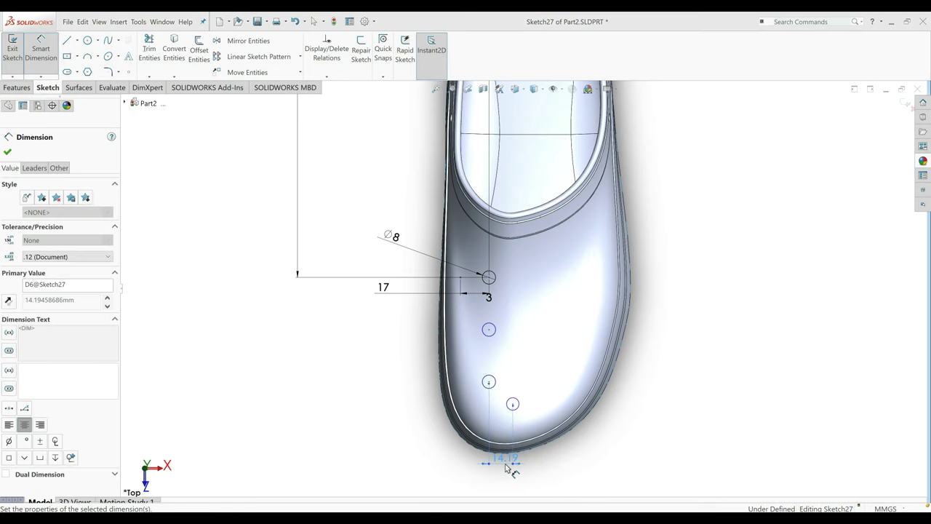
Place the new circle 77 mm below the top hole and give it an 8 mm diameter.
click(510, 406)
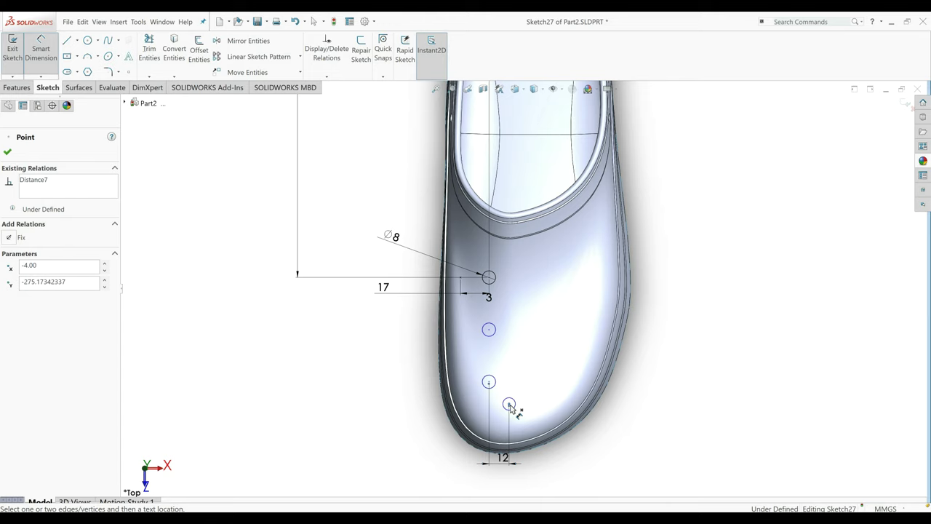
click(489, 382)
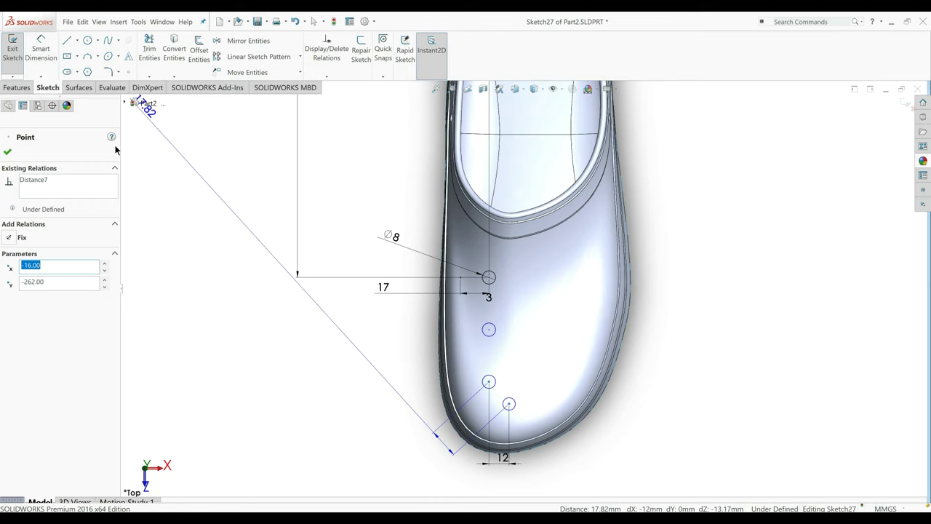
key(Escape)
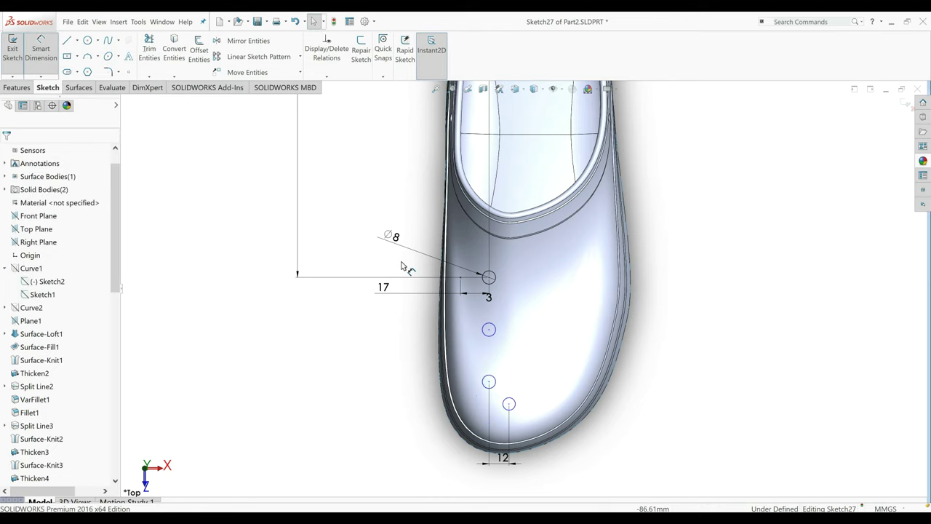
click(489, 277)
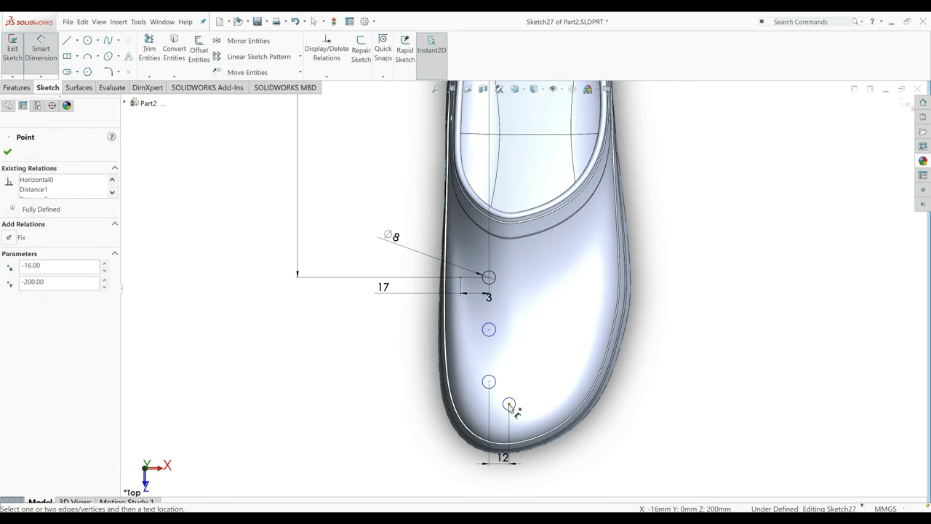
click(509, 404)
click(315, 363)
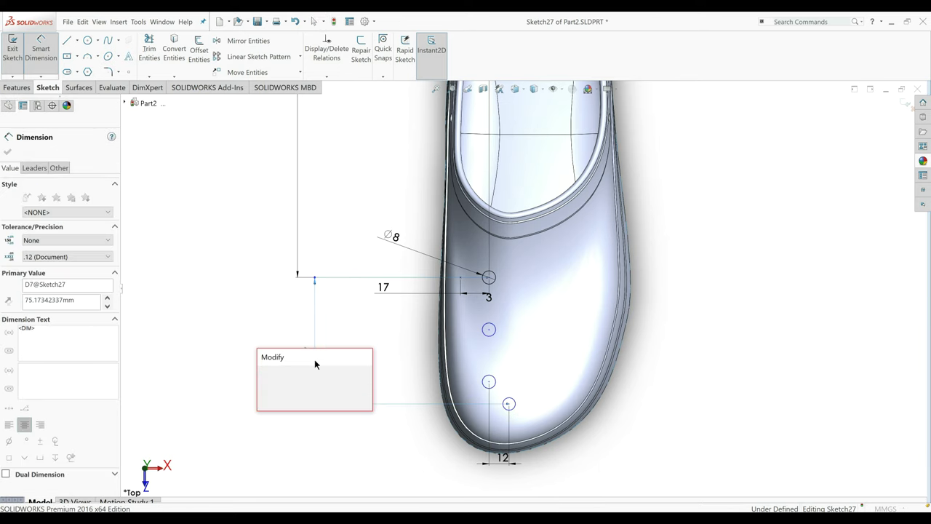
text(77)
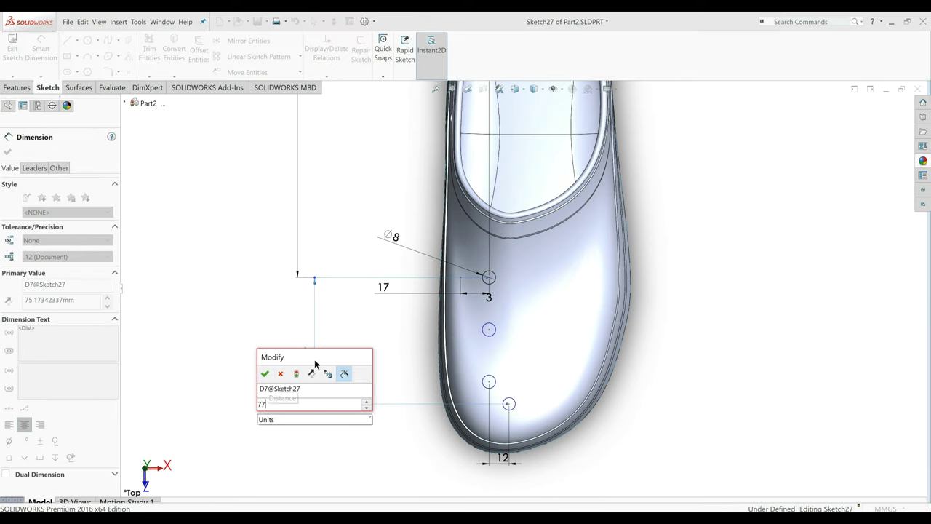
key(Return)
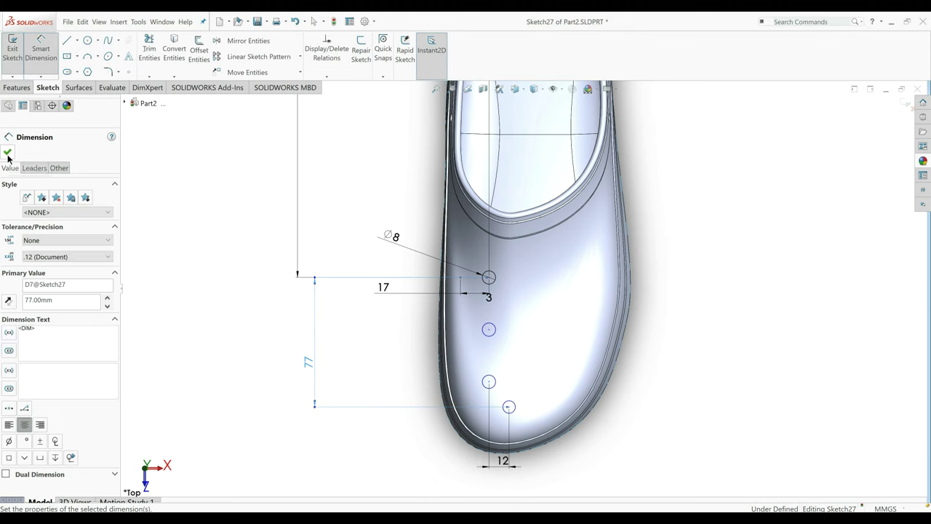
click(505, 411)
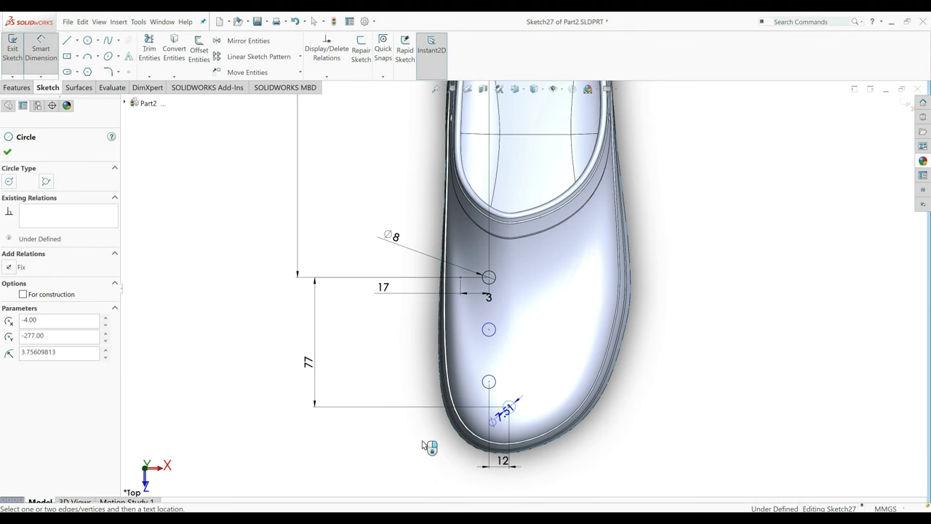
click(383, 442)
text(8)
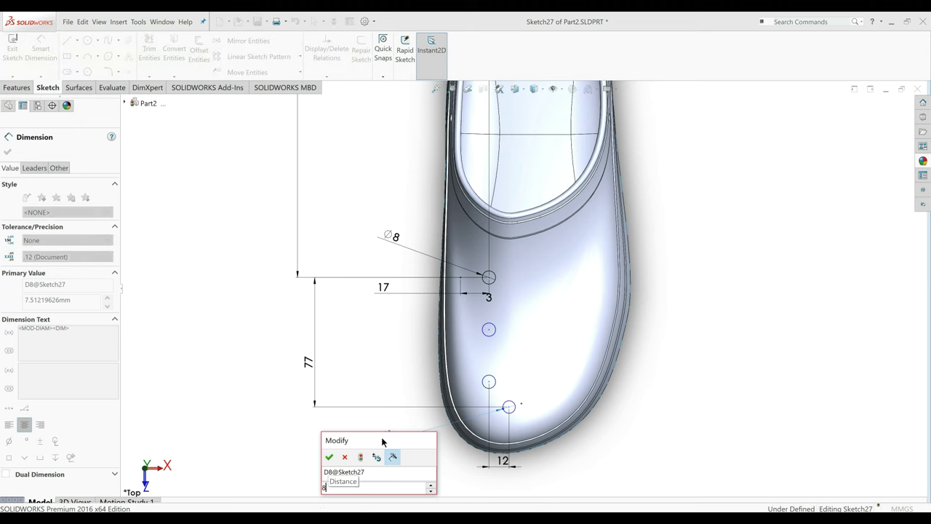
key(Return)
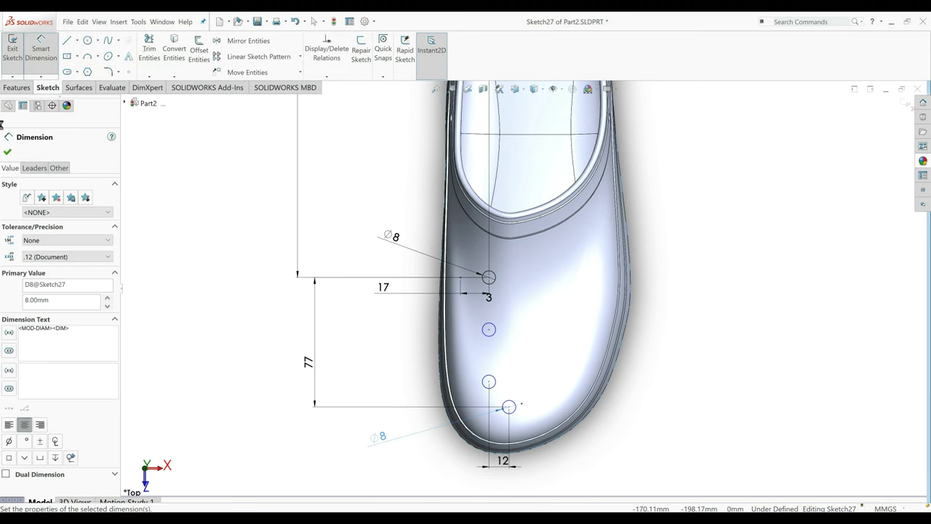
Align the selected hole centre points vertically.
key(Escape)
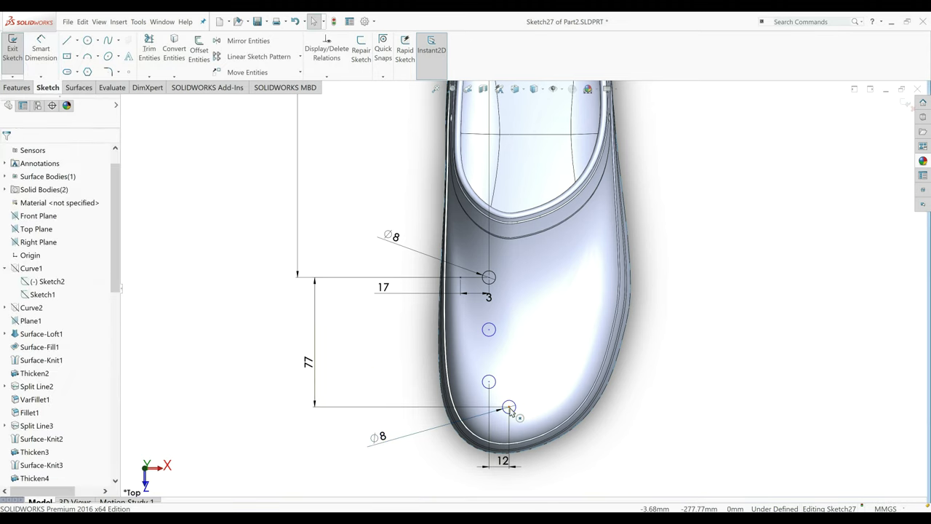
click(509, 407)
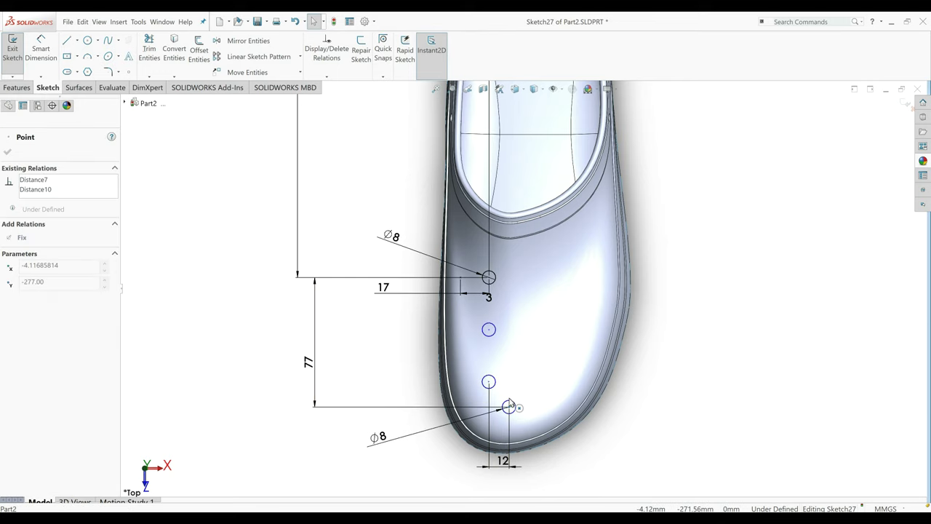
click(488, 330)
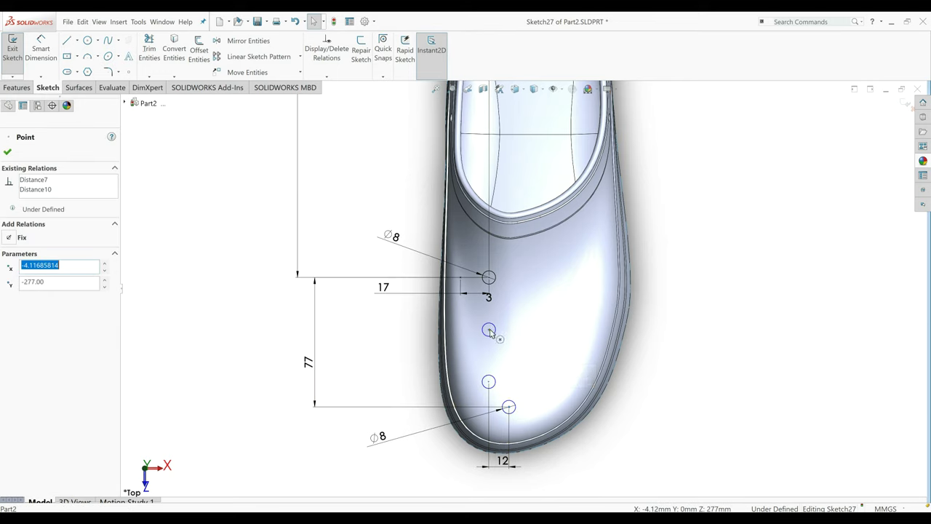
ctrl+click(488, 277)
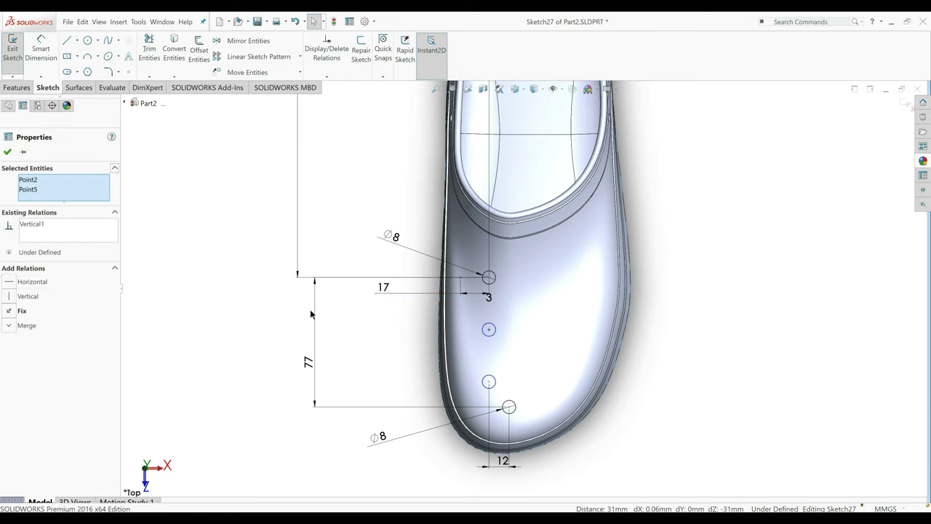
ctrl+click(489, 382)
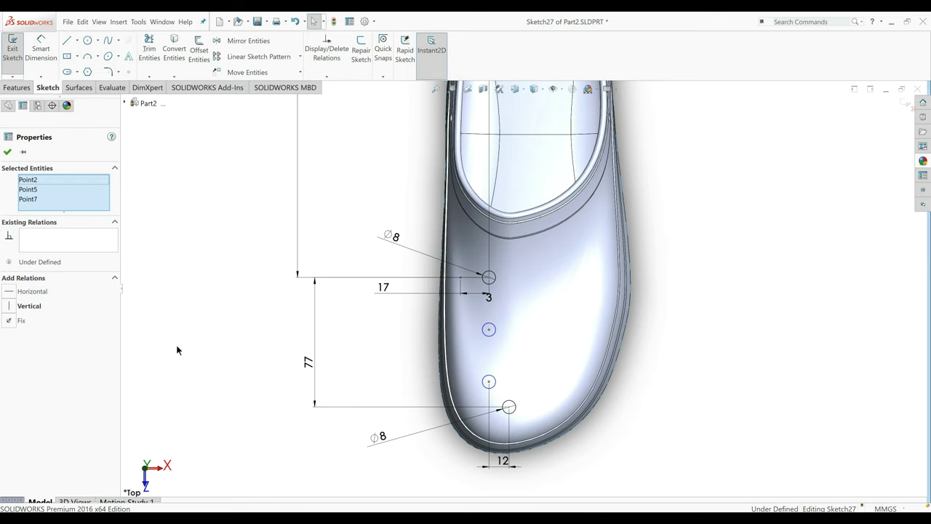
click(9, 308)
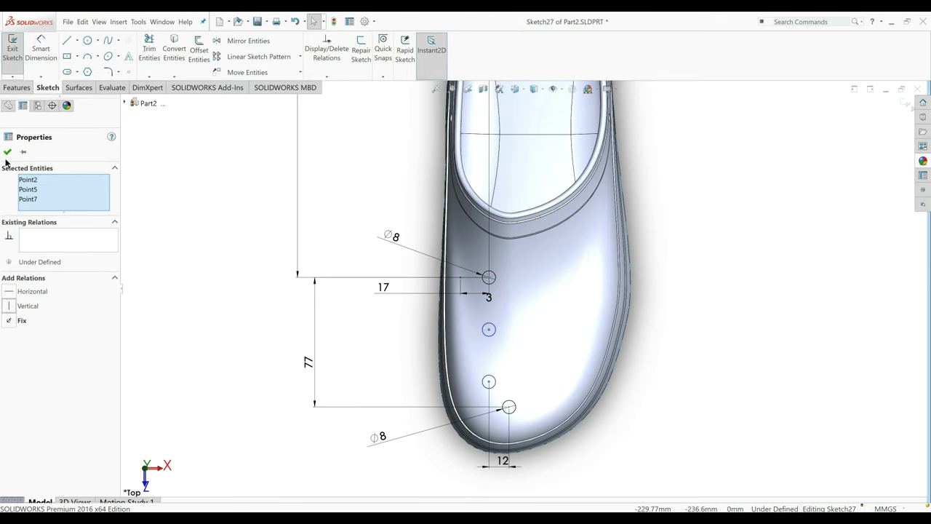
click(7, 151)
Dimension the upper-to-middle hole spacing as 31 mm.
click(490, 378)
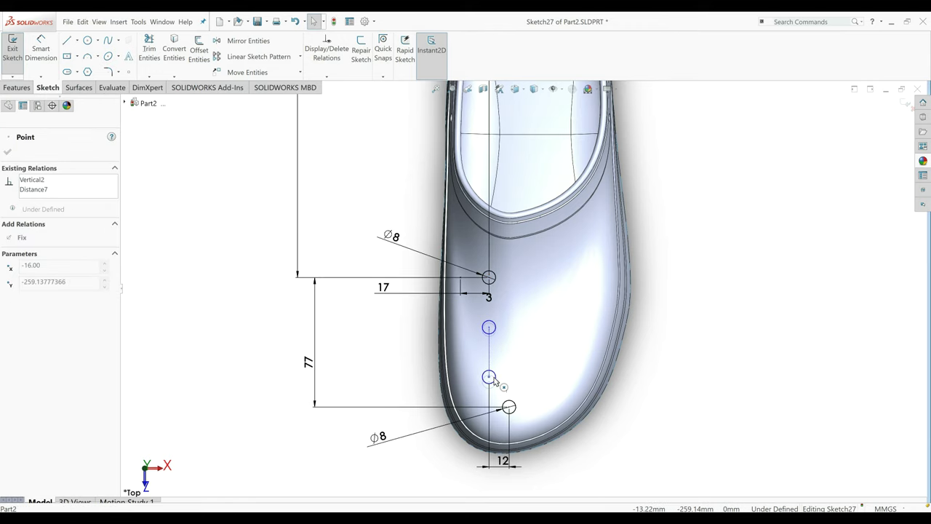
click(406, 382)
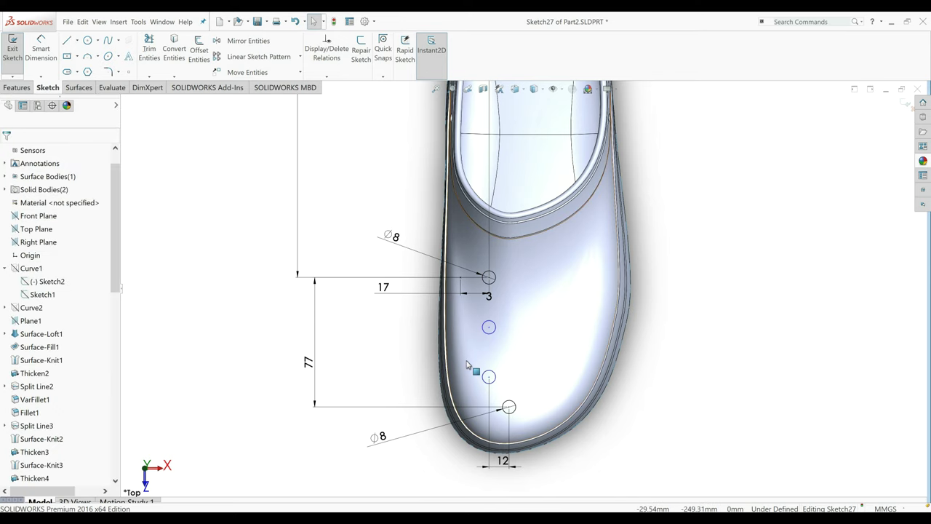
click(489, 280)
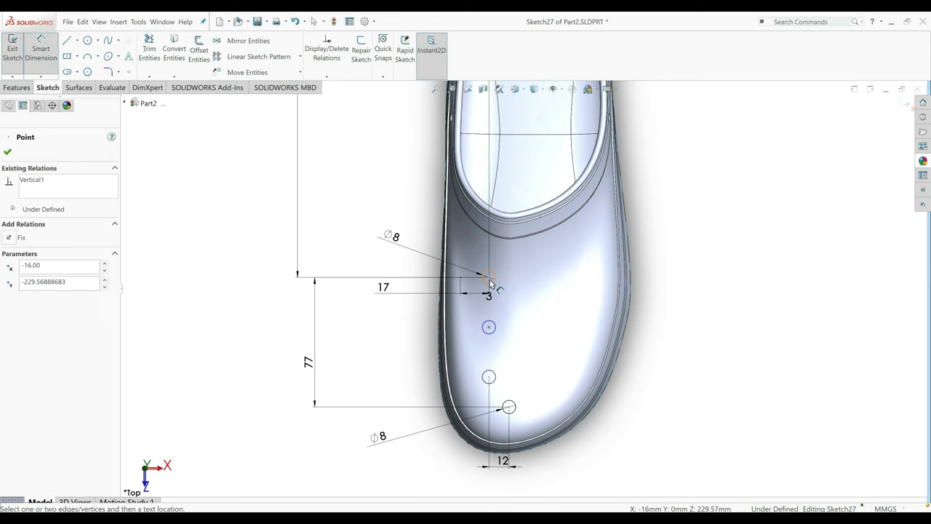
click(488, 326)
click(412, 327)
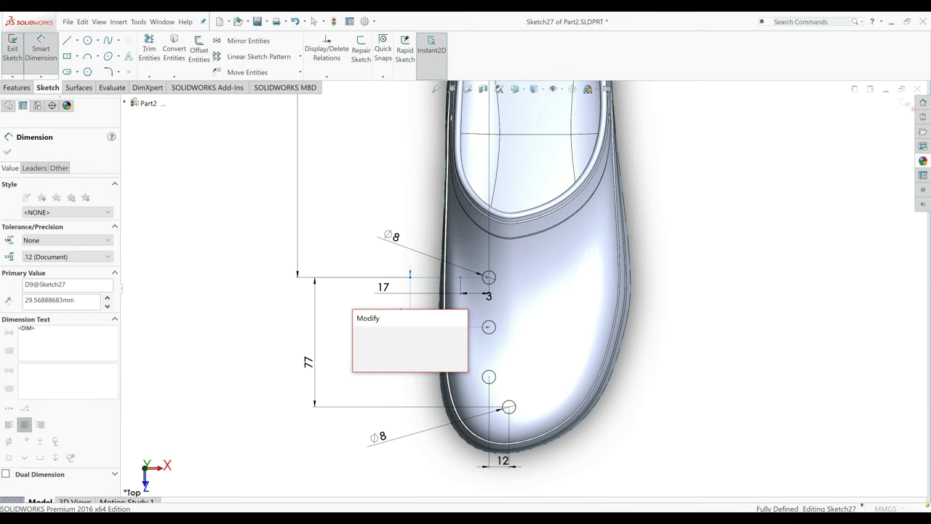
text(31)
key(Return)
key(Escape)
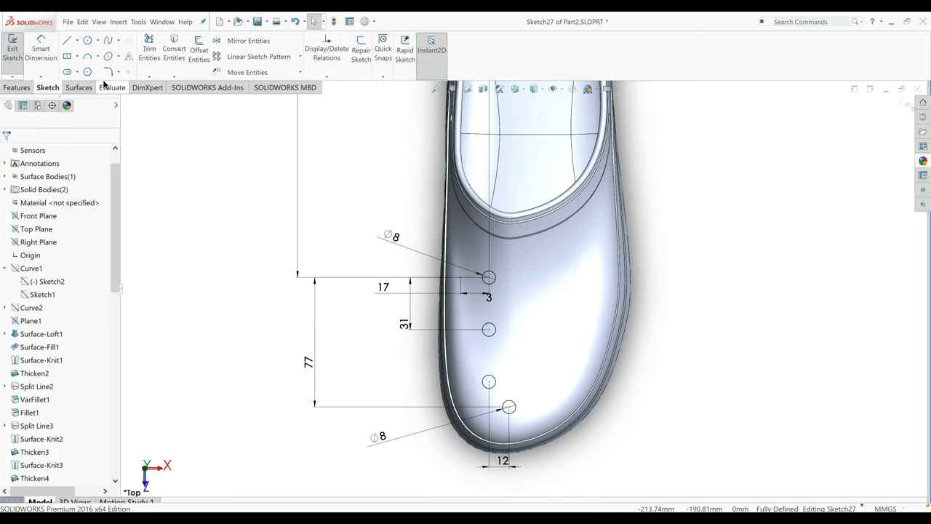
Circular-pattern the bottom hole into 5 instances at a -60° angle, reversed toward the right side.
click(300, 56)
click(285, 70)
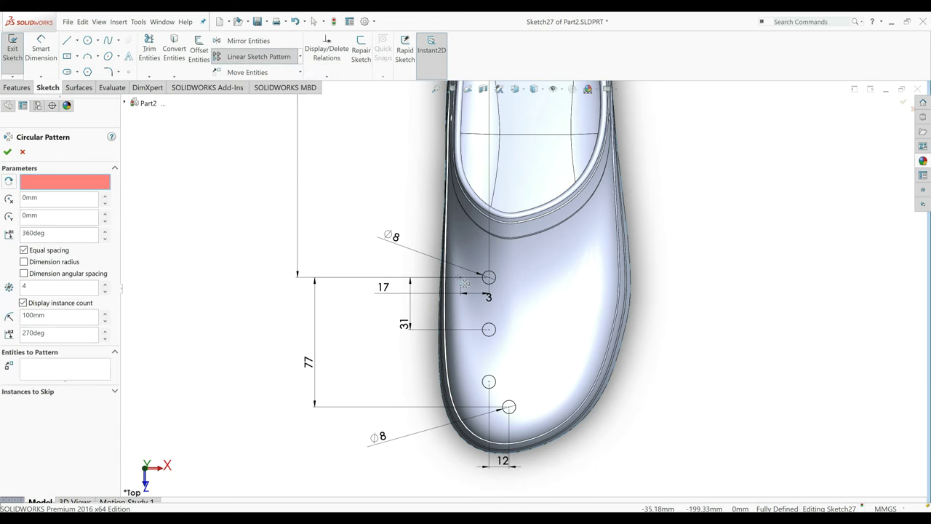
click(509, 407)
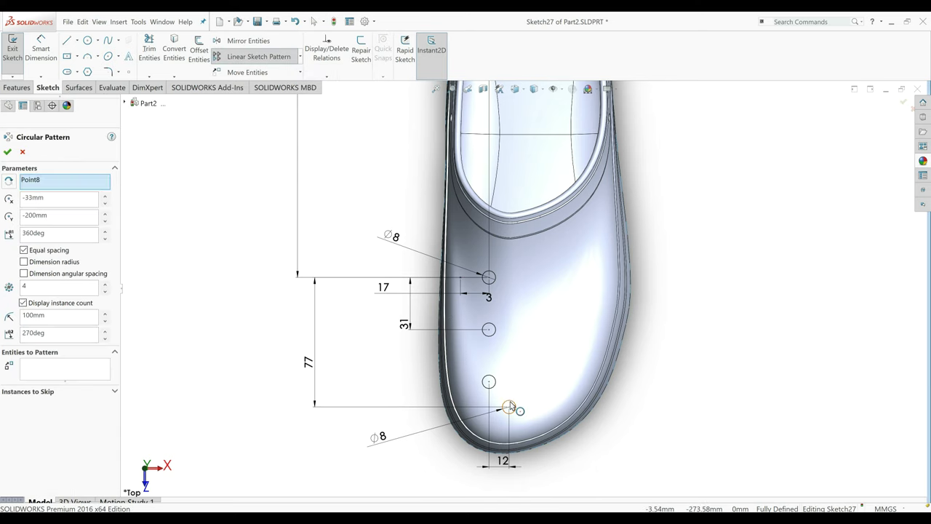
click(510, 406)
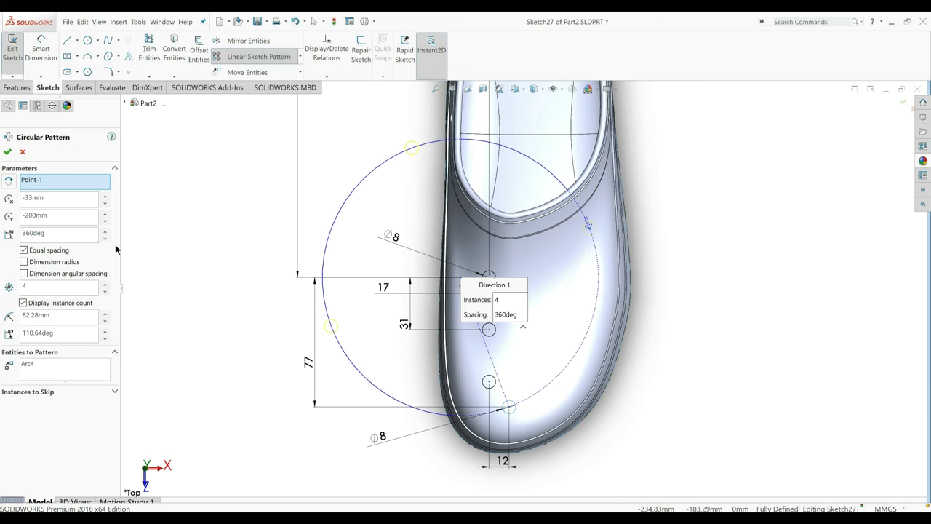
click(58, 232)
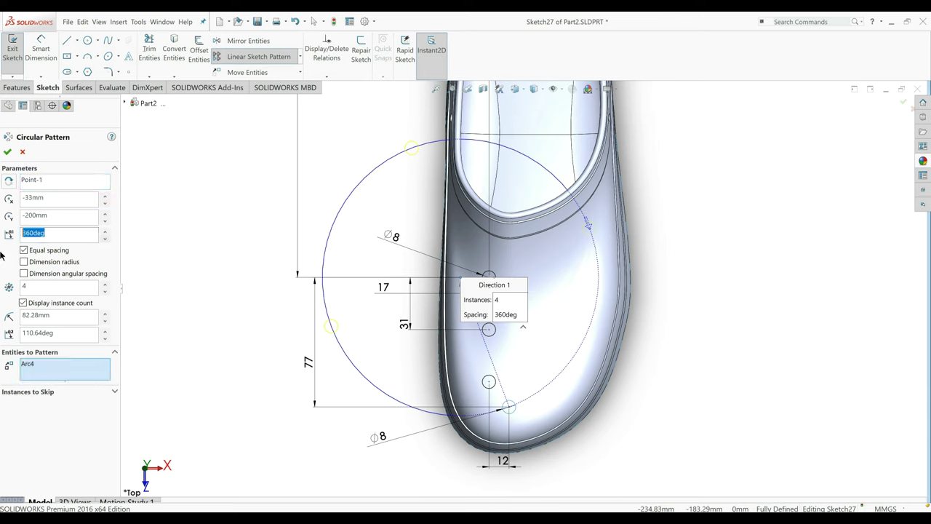
text(80)
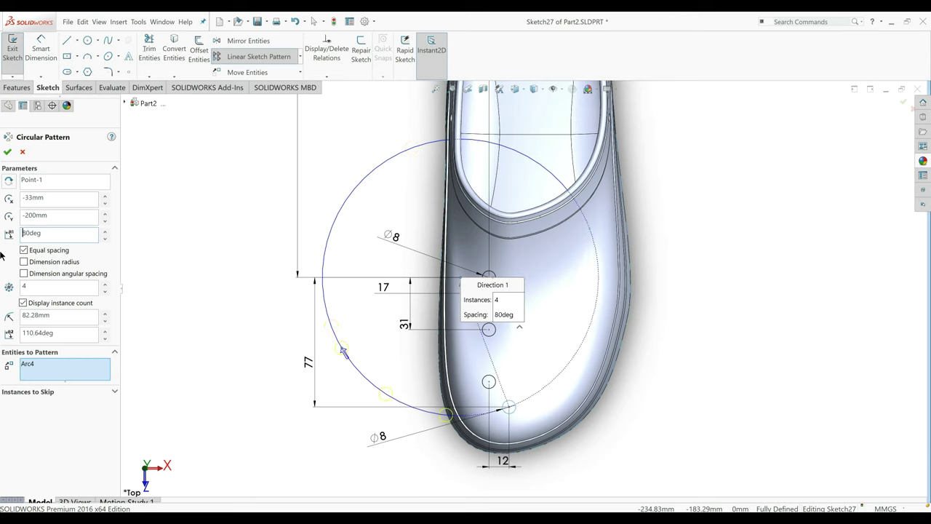
click(9, 181)
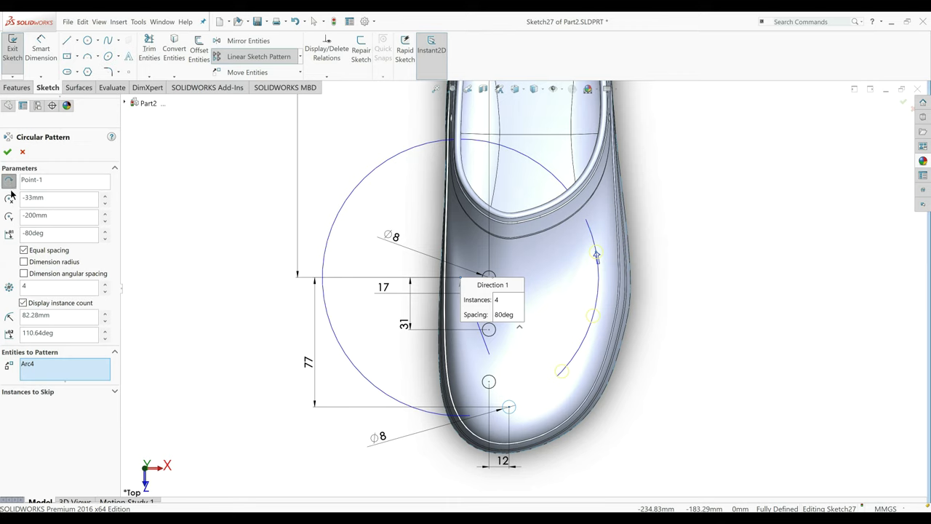
click(105, 284)
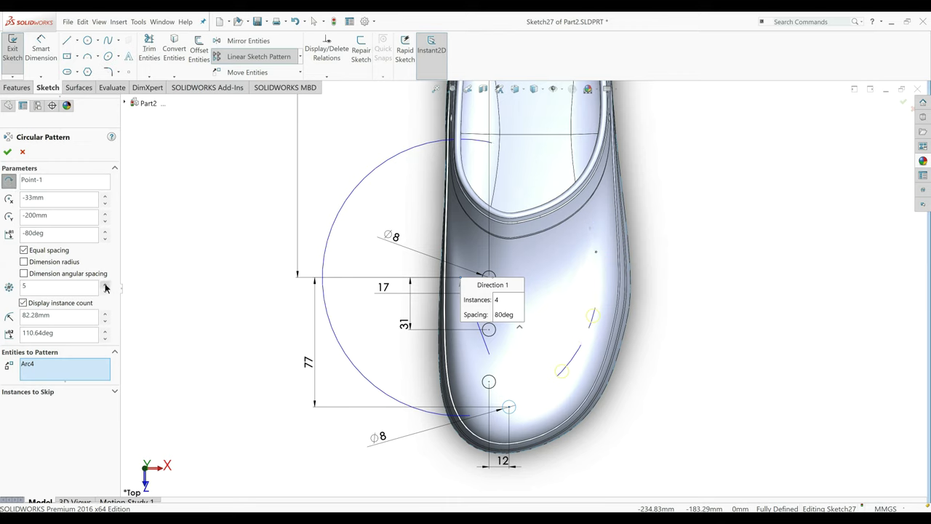
double_click(68, 231)
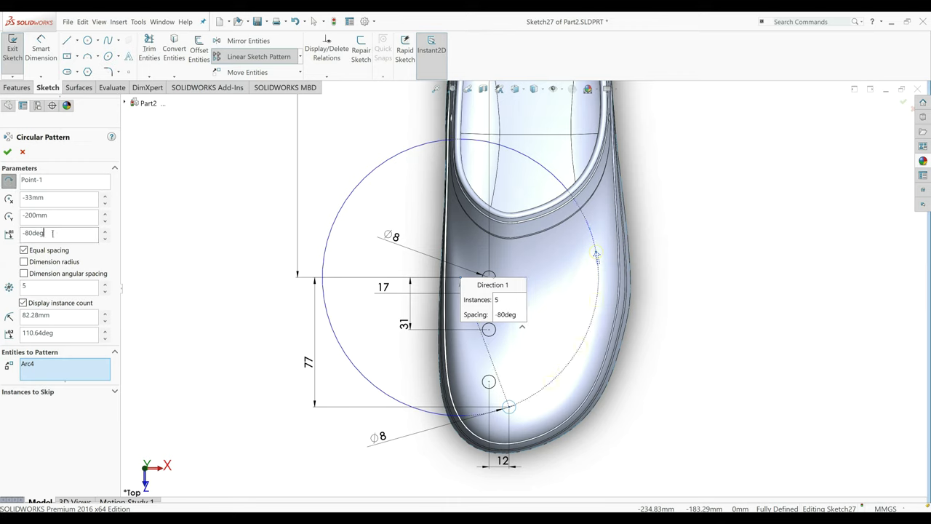
text(-60)
key(Return)
scroll(46, 232, down, 5)
click(7, 151)
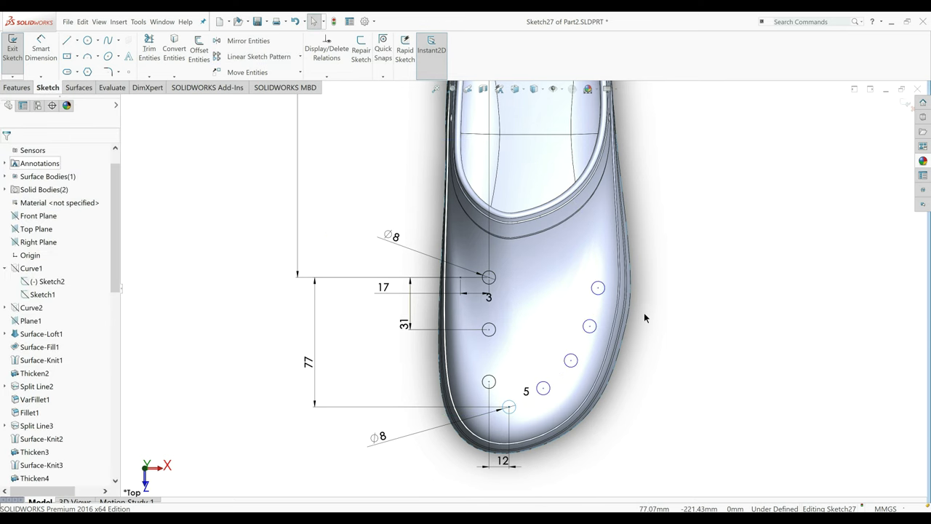
Draw five freehand hole circles across the middle of the toe.
scroll(643, 312, down, 2)
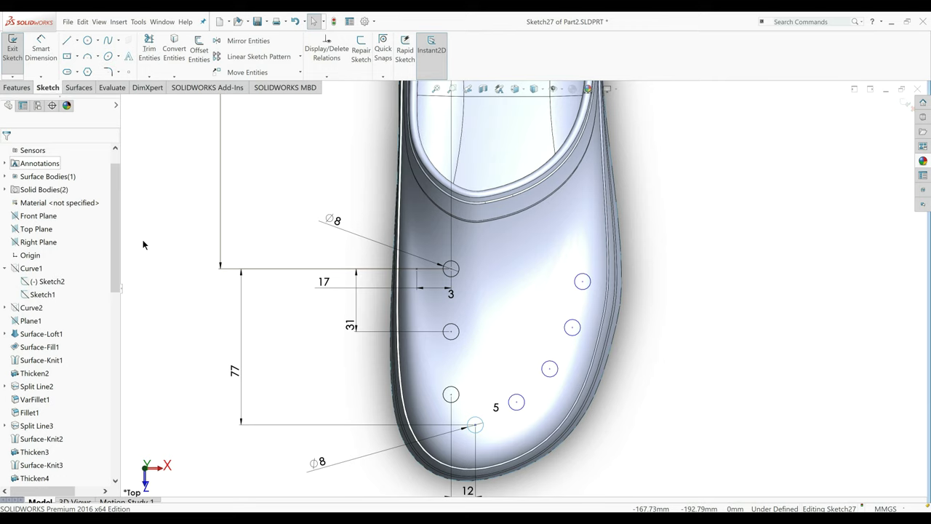
key(c)
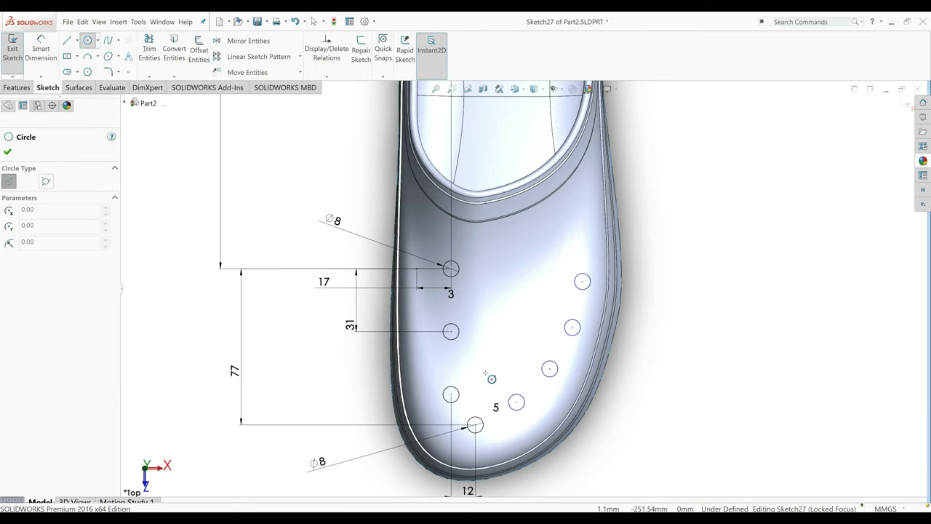
click(468, 366)
click(475, 366)
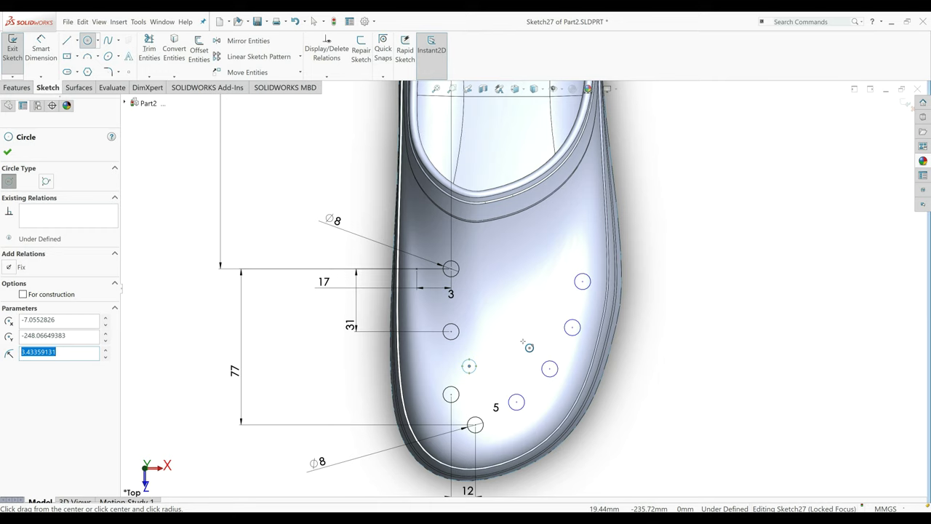
click(523, 340)
click(514, 338)
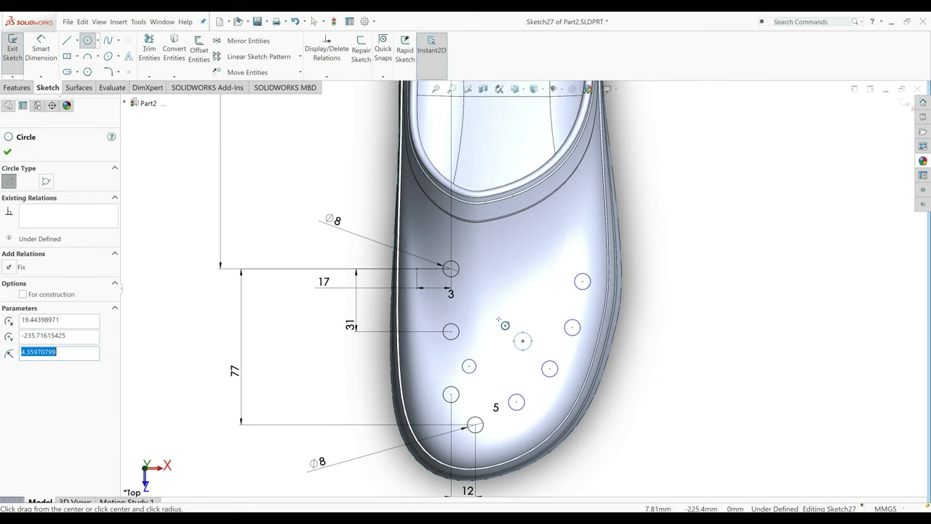
click(493, 314)
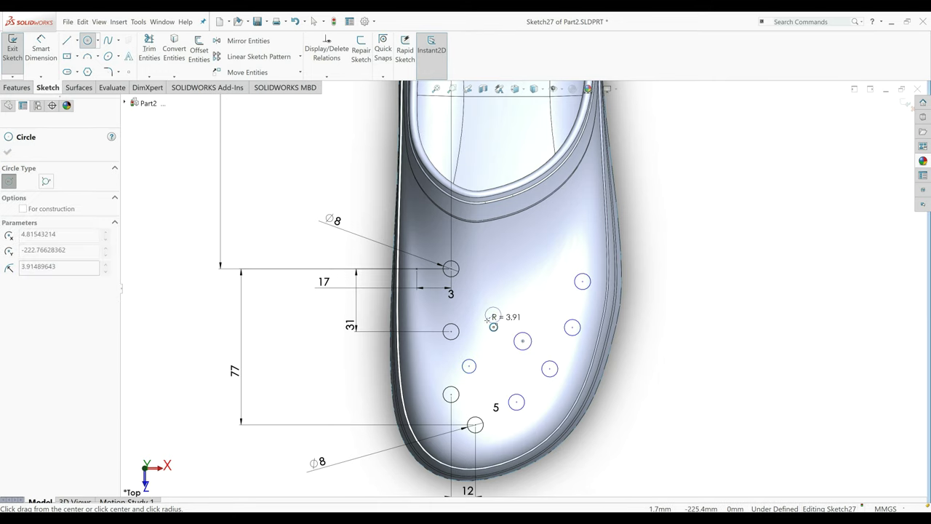
click(500, 312)
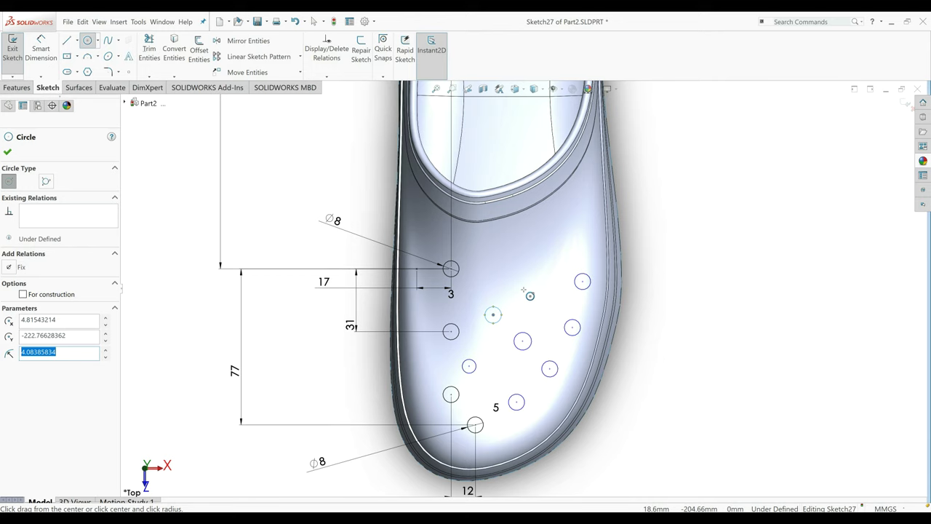
click(540, 302)
click(548, 305)
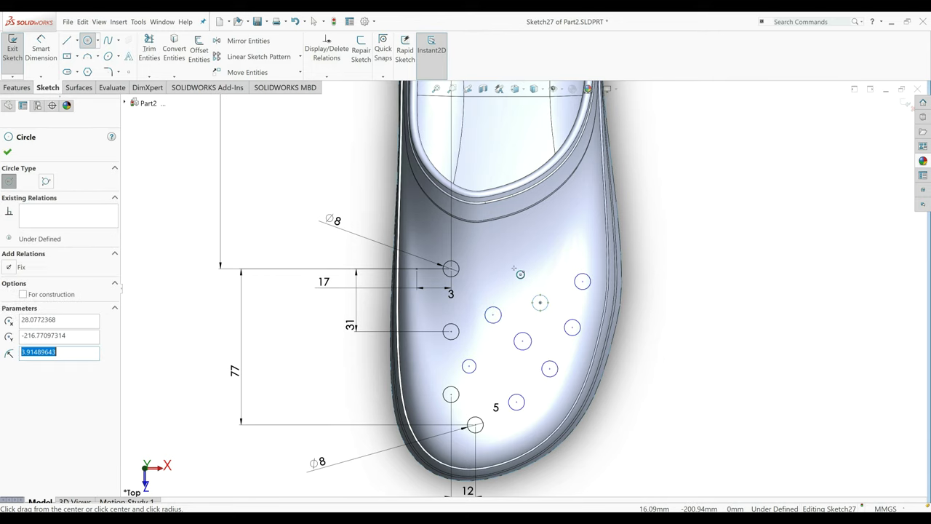
click(511, 266)
click(520, 271)
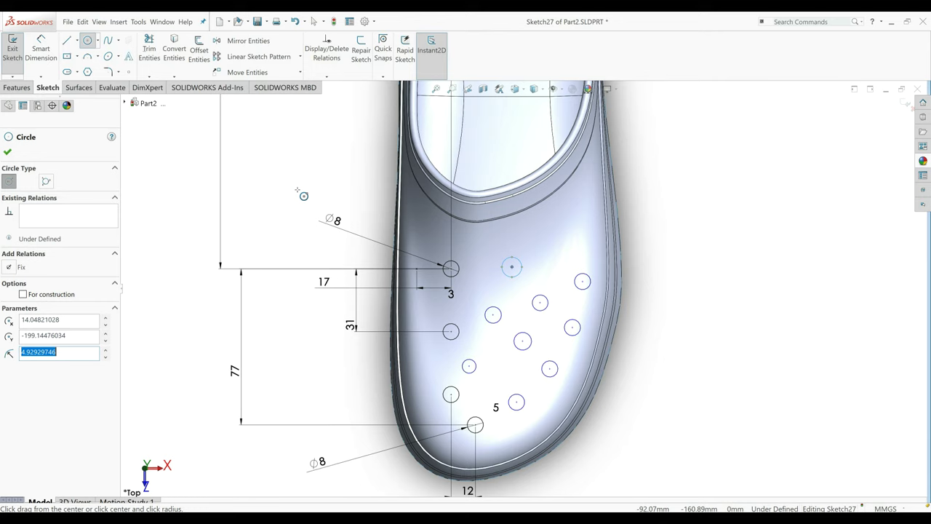
key(Escape)
Give the five new hole circles an Equal relation.
click(530, 334)
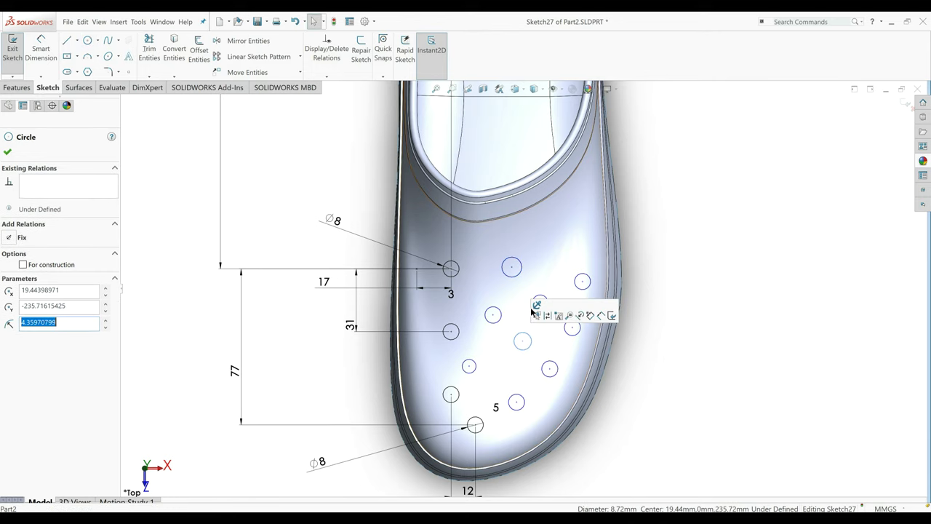
ctrl+click(539, 302)
ctrl+click(512, 266)
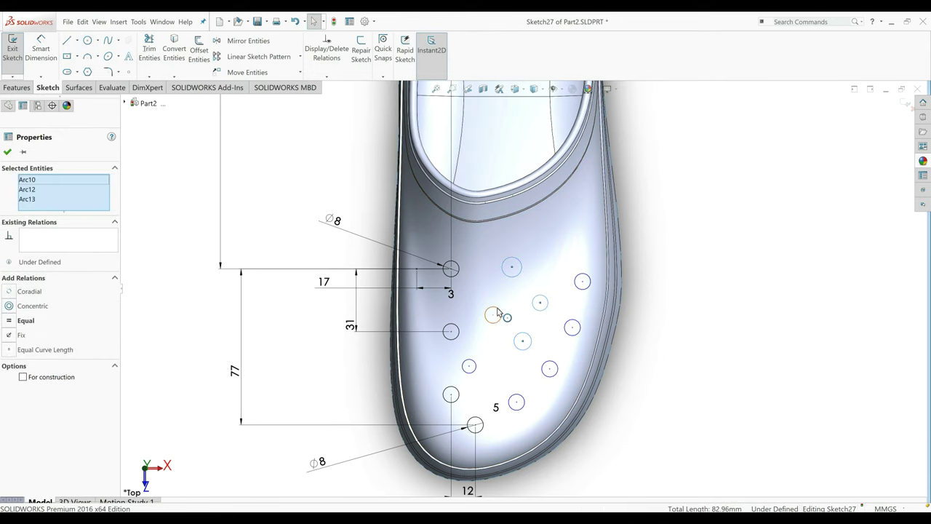
ctrl+click(494, 315)
ctrl+click(474, 368)
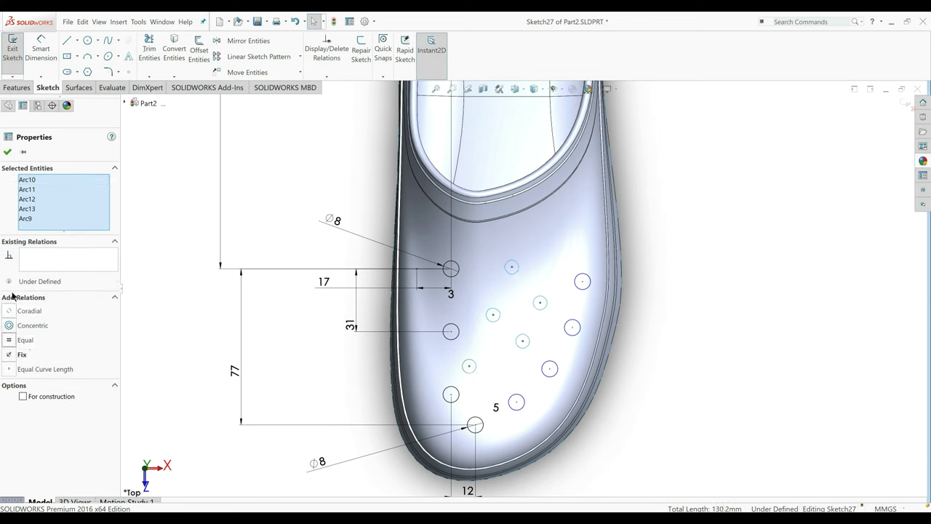
click(448, 359)
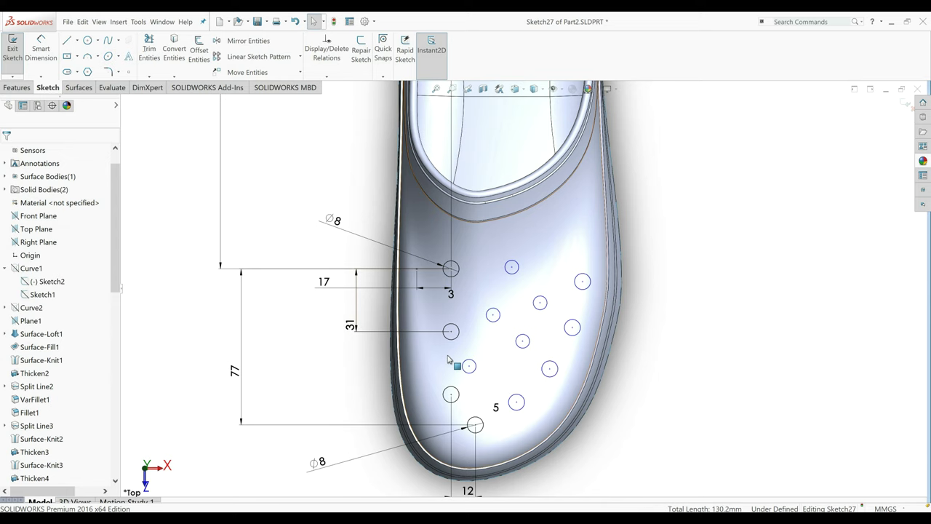
Drag the new toe hole circles into alignment and exit Sketch27.
mouse_move(469, 366)
mouse_down()
mouse_move(483, 369)
mouse_move(475, 369)
mouse_up()
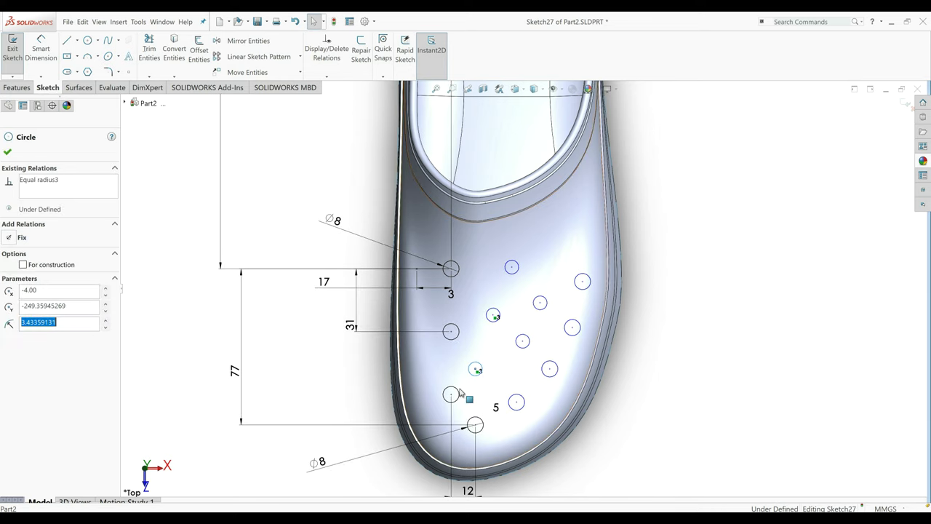
ctrl+click(459, 394)
click(7, 151)
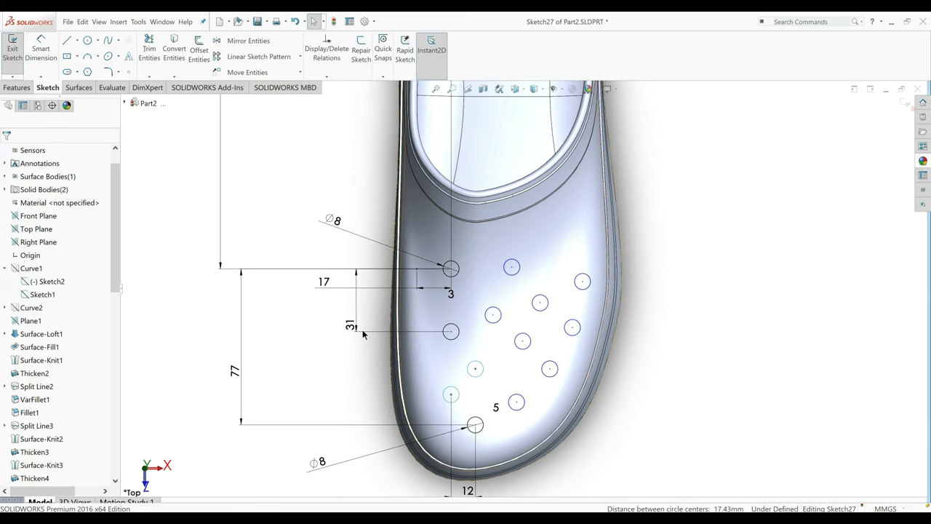
drag(475, 371, 484, 371)
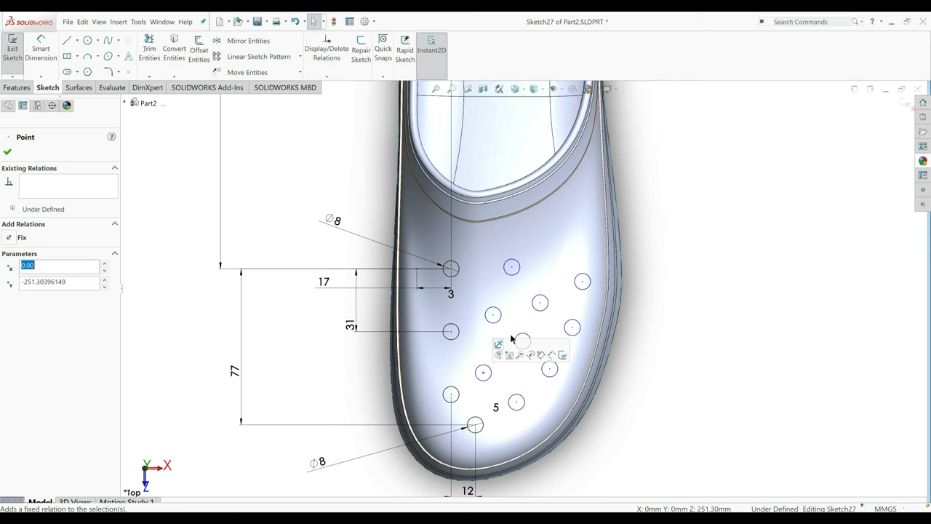
drag(493, 314, 487, 308)
click(511, 268)
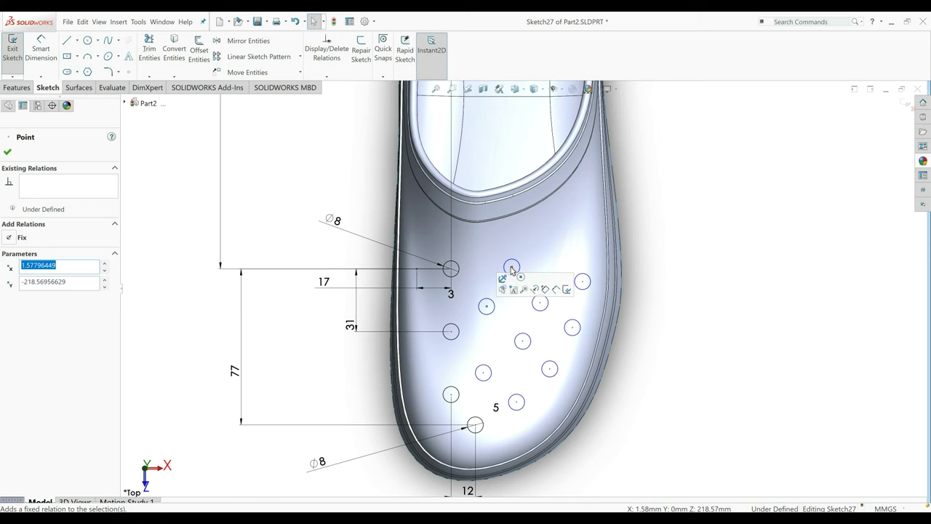
drag(511, 270, 516, 262)
drag(539, 304, 539, 311)
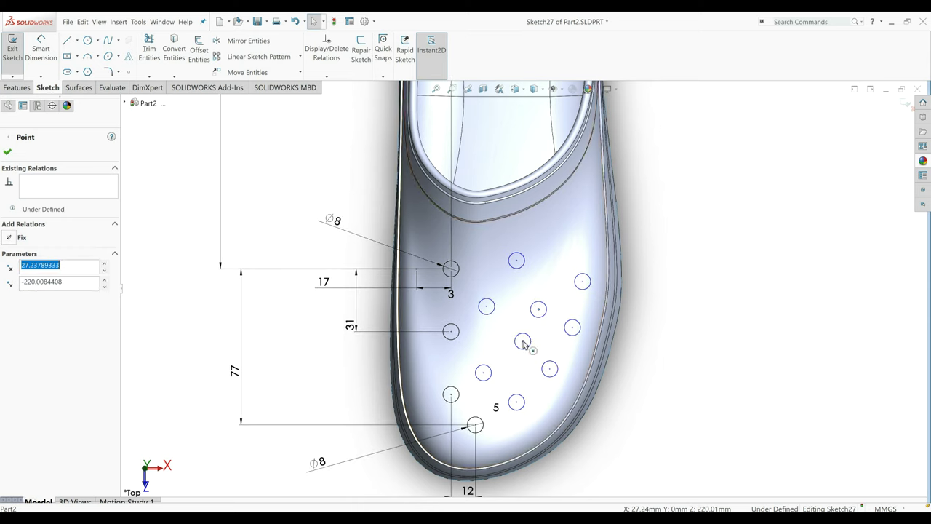
drag(524, 342, 517, 346)
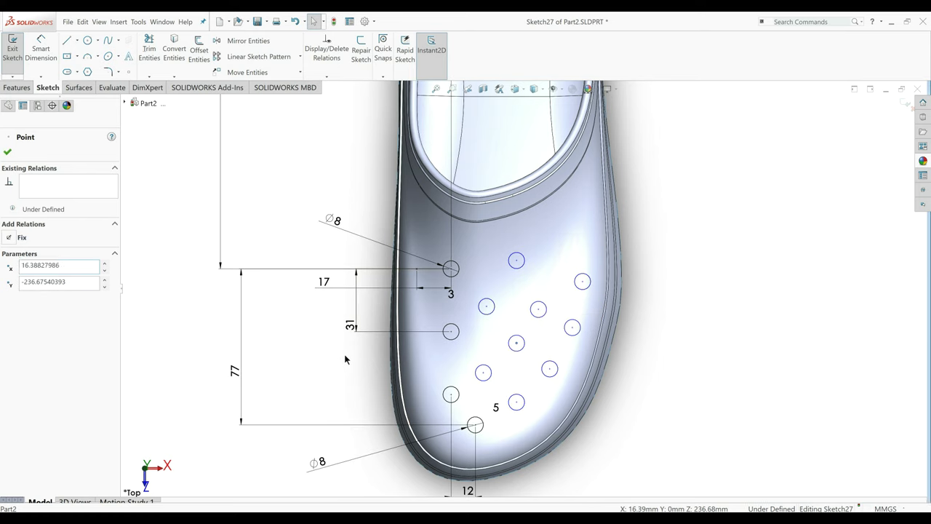
click(369, 337)
click(13, 51)
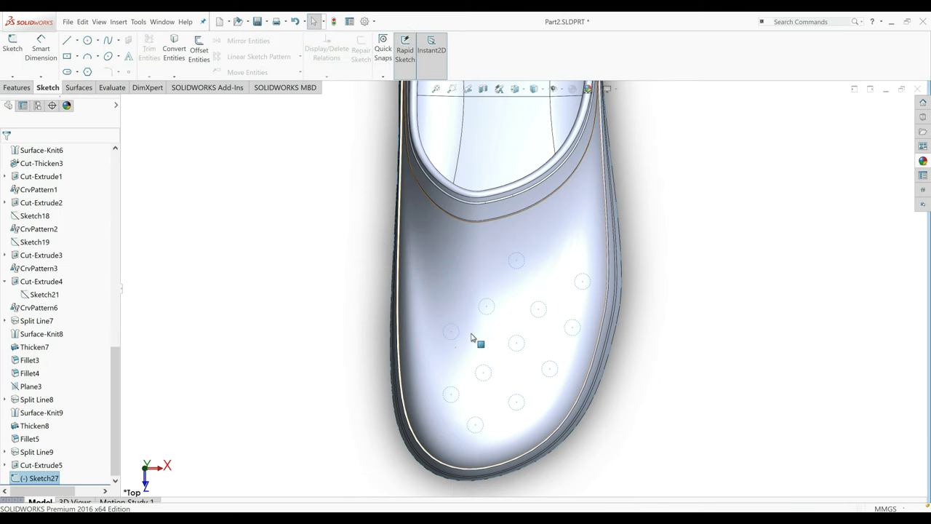
Start the toe-hole extruded cut from an offset of 50 mm.
middle_drag(470, 338, 503, 311)
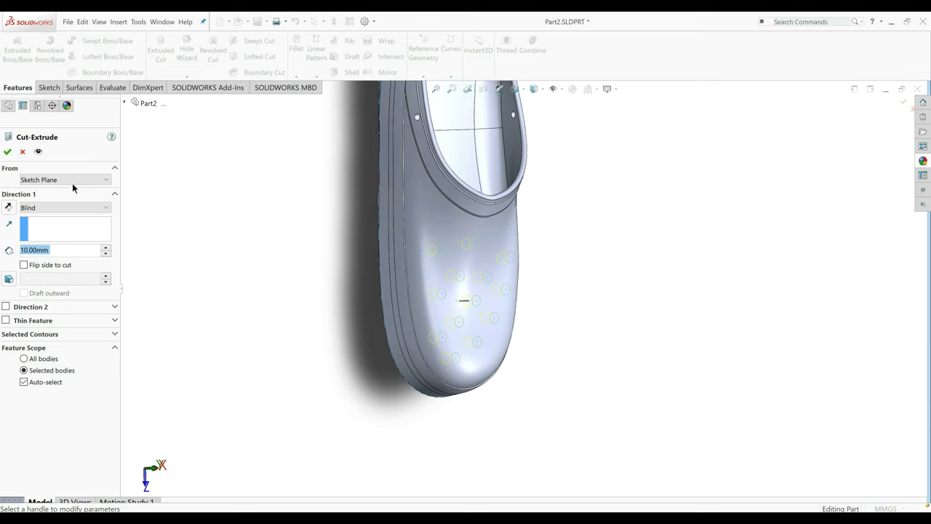
click(72, 181)
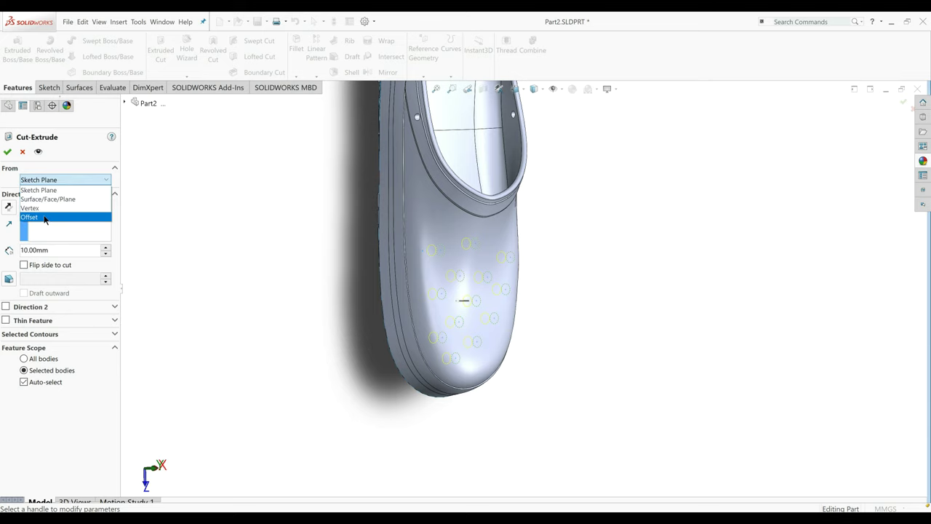
click(50, 214)
click(107, 195)
click(106, 195)
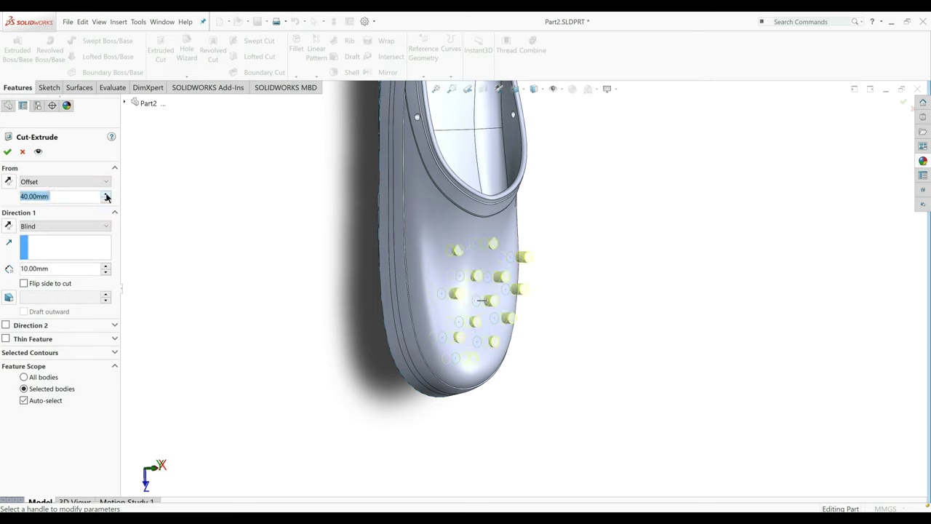
click(106, 194)
click(106, 194)
click(106, 194)
End the cut Up To Surface at the chosen shoe face, punching the holes.
click(56, 227)
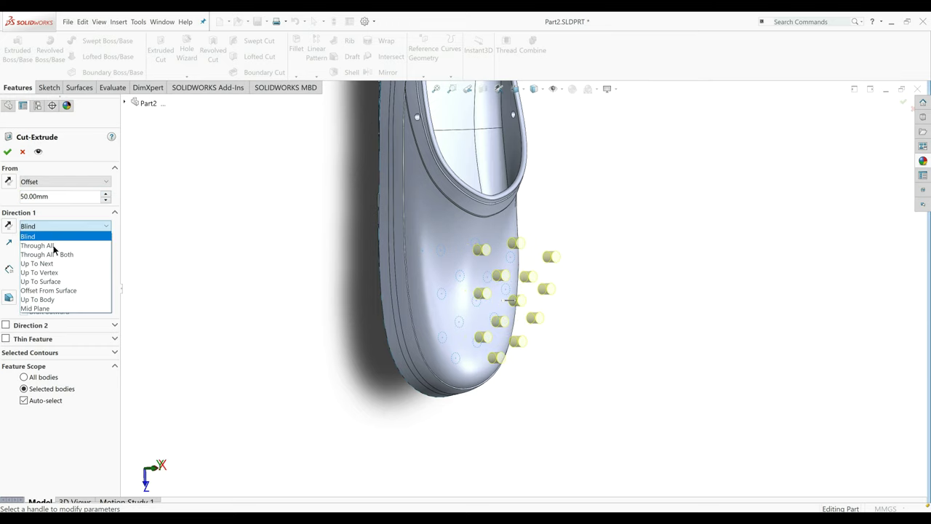
click(61, 282)
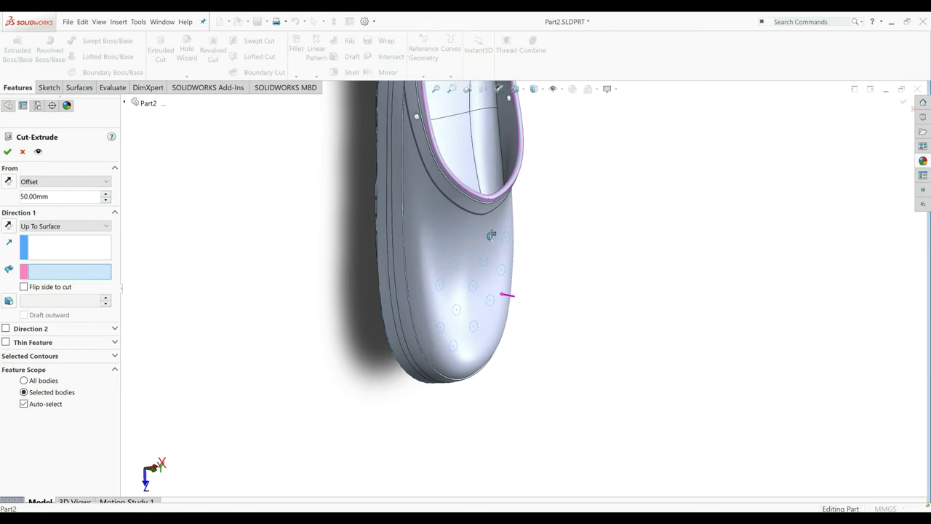
middle_drag(491, 235, 478, 184)
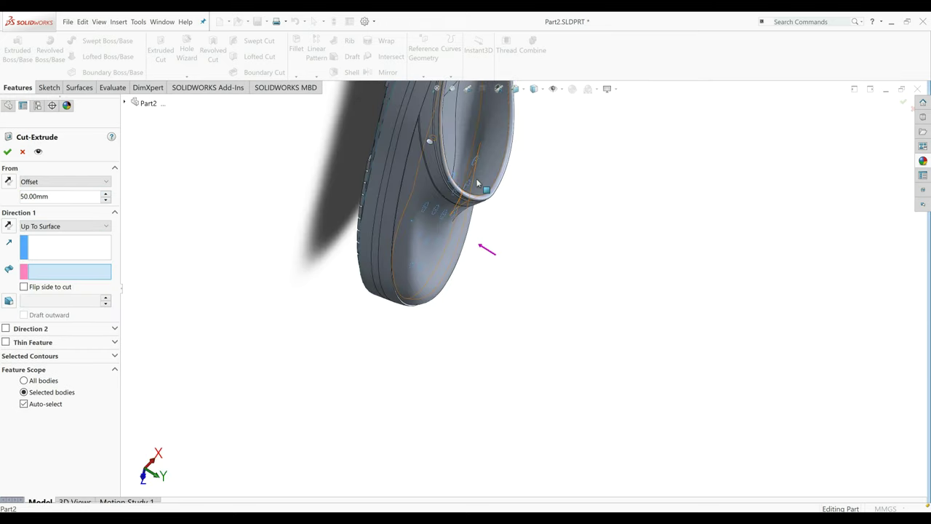
click(477, 189)
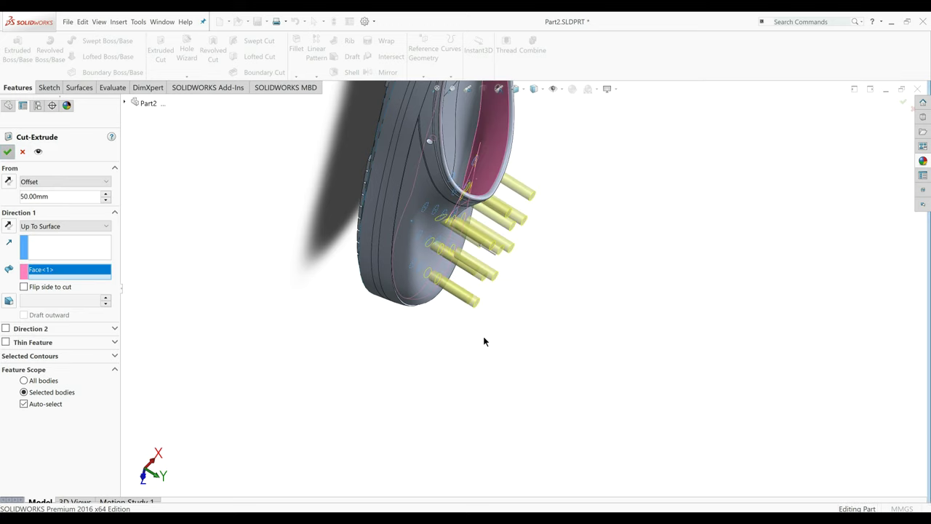
key(Return)
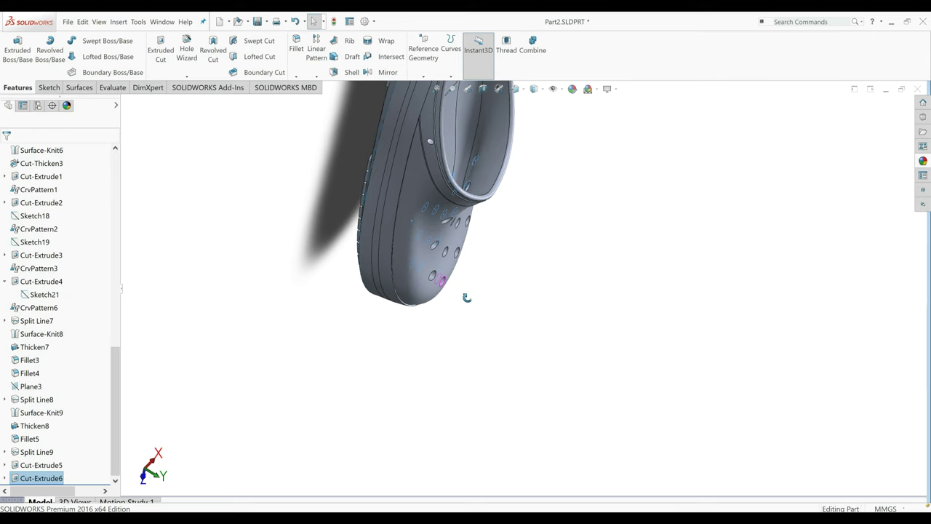
Orbit to a side view of the holes and start a fillet on their edges.
middle_drag(466, 297, 424, 227)
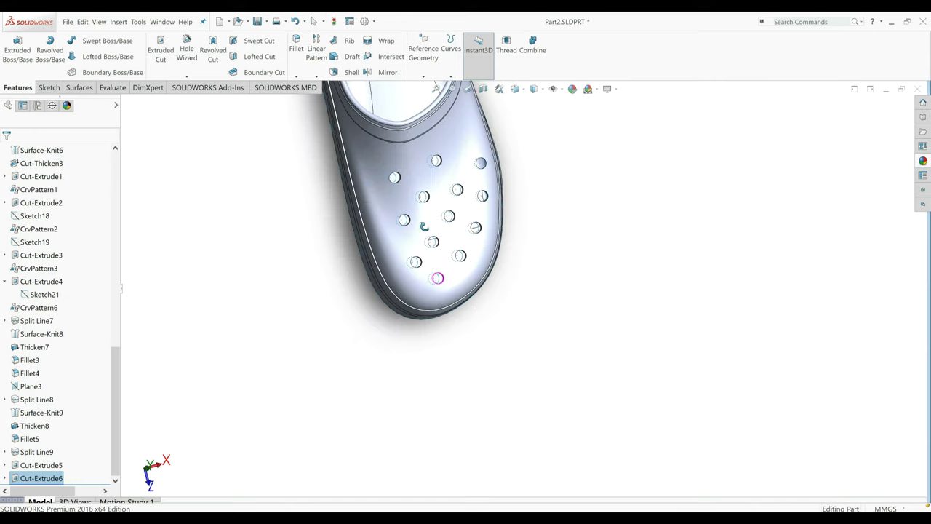
middle_drag(424, 226, 301, 57)
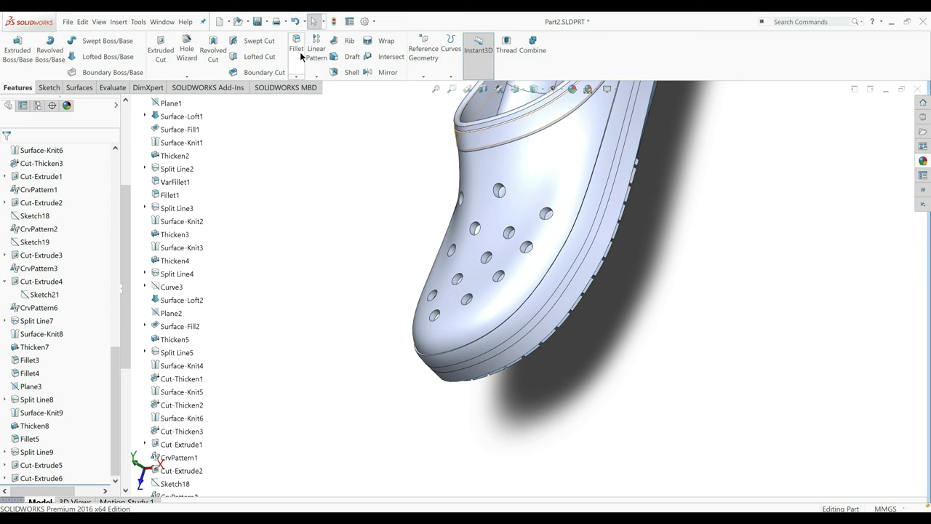
click(301, 57)
Select the first group of toe-hole faces and edges for the 1 mm fillet.
click(507, 197)
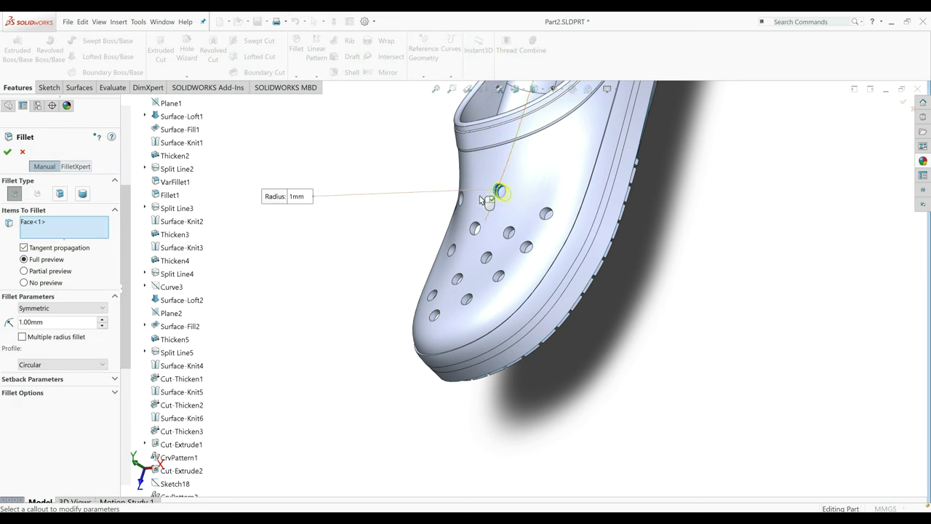
scroll(469, 207, down, 2)
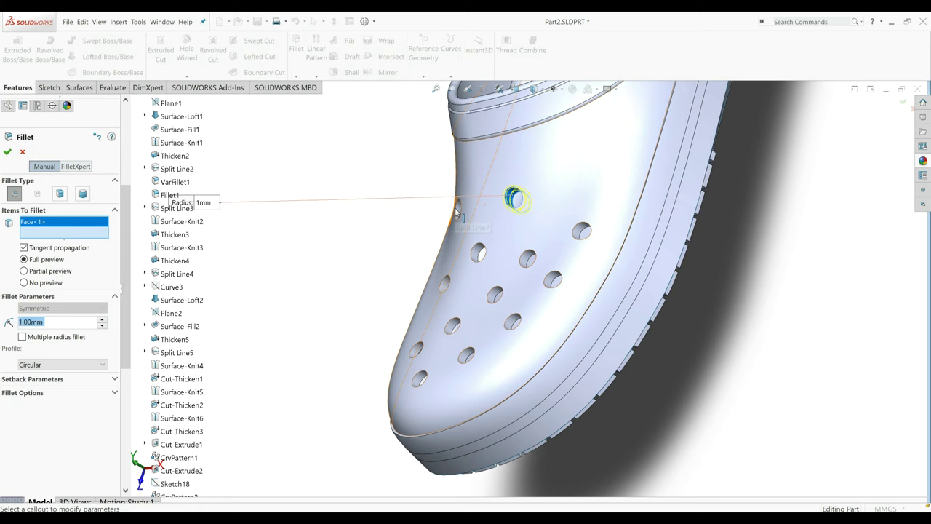
click(458, 211)
click(479, 254)
click(555, 281)
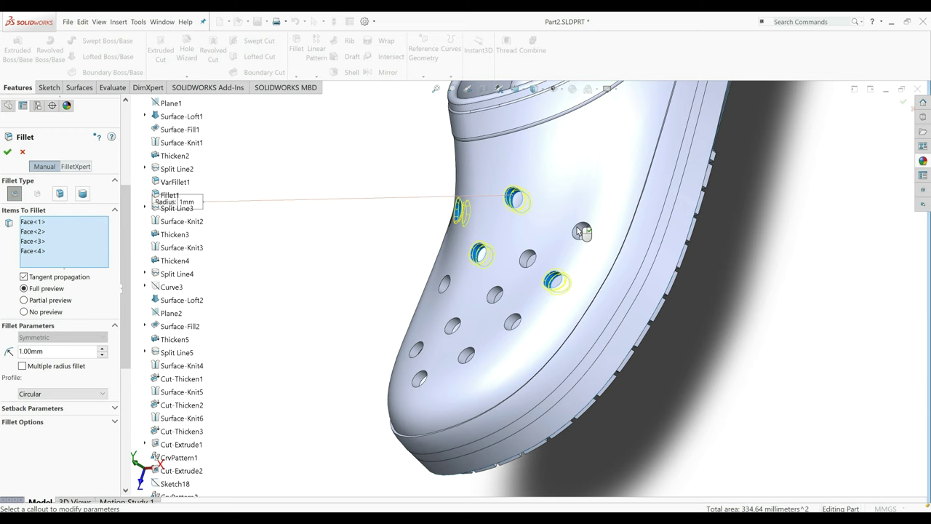
click(579, 232)
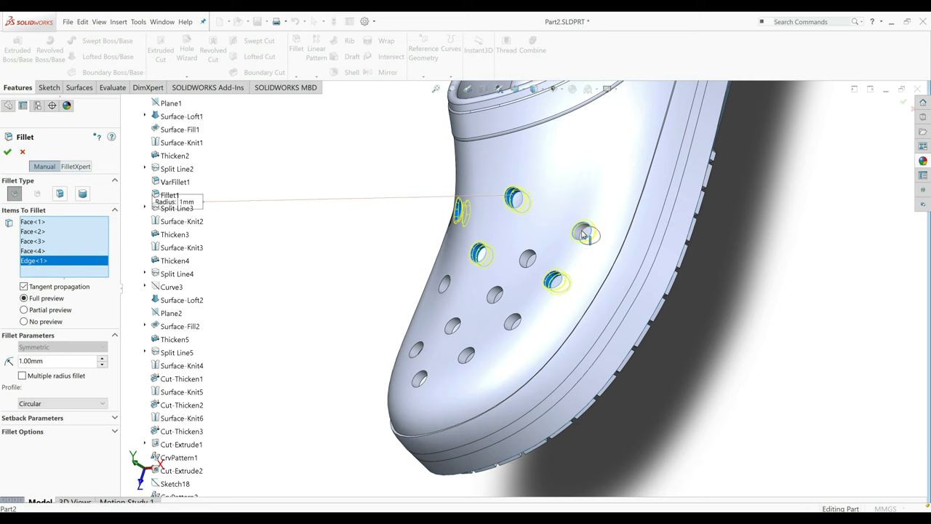
click(584, 235)
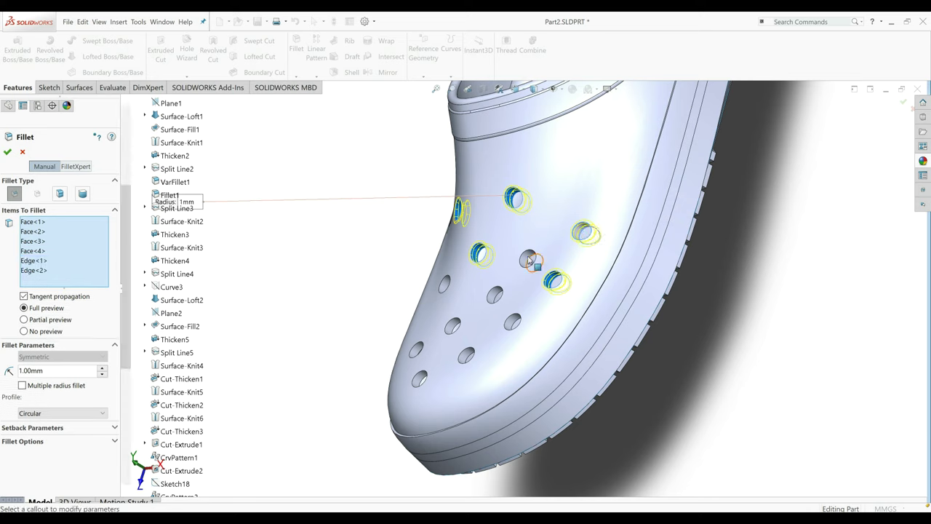
click(529, 260)
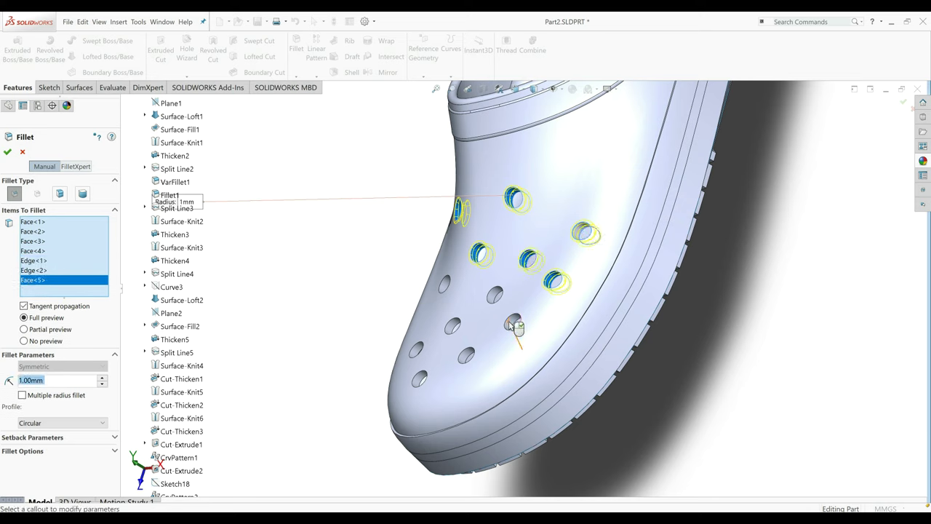
click(514, 324)
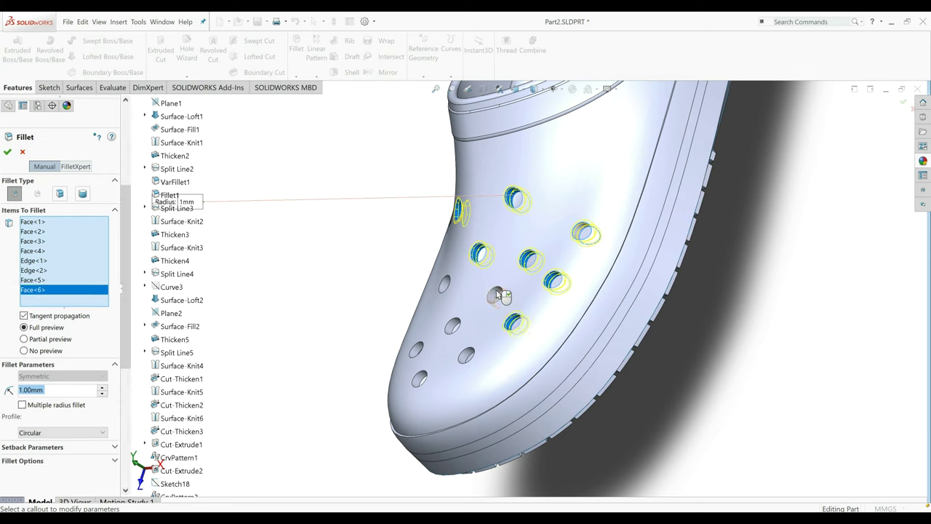
click(497, 295)
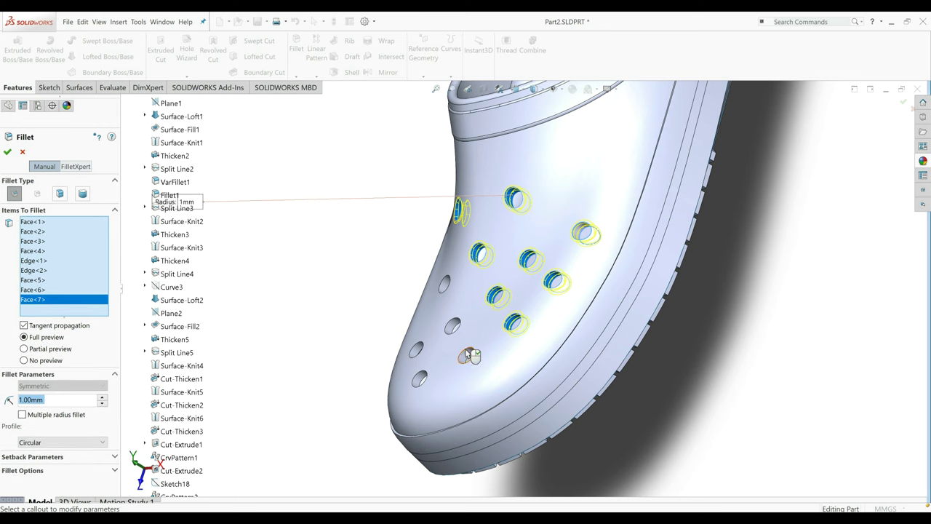
Add the remaining toe and side holes and apply the 1 mm fillet.
scroll(472, 357, down, 3)
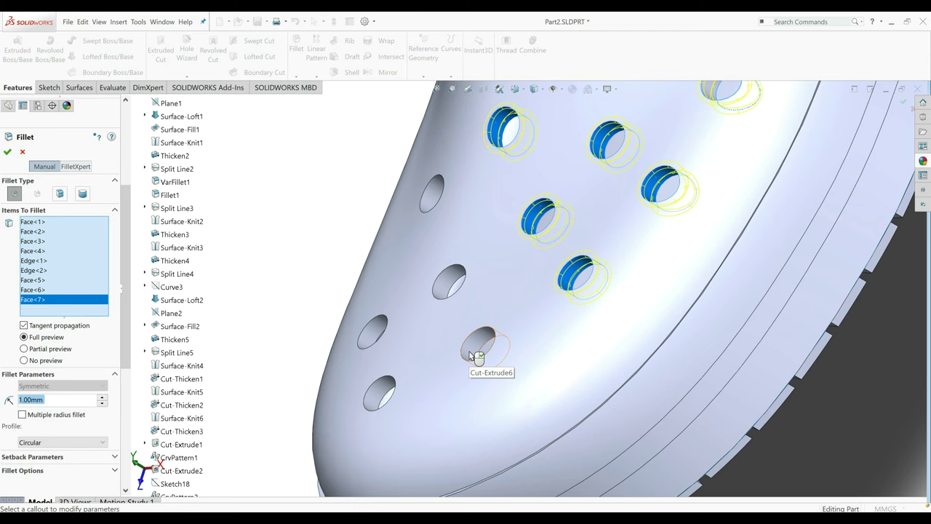
click(461, 340)
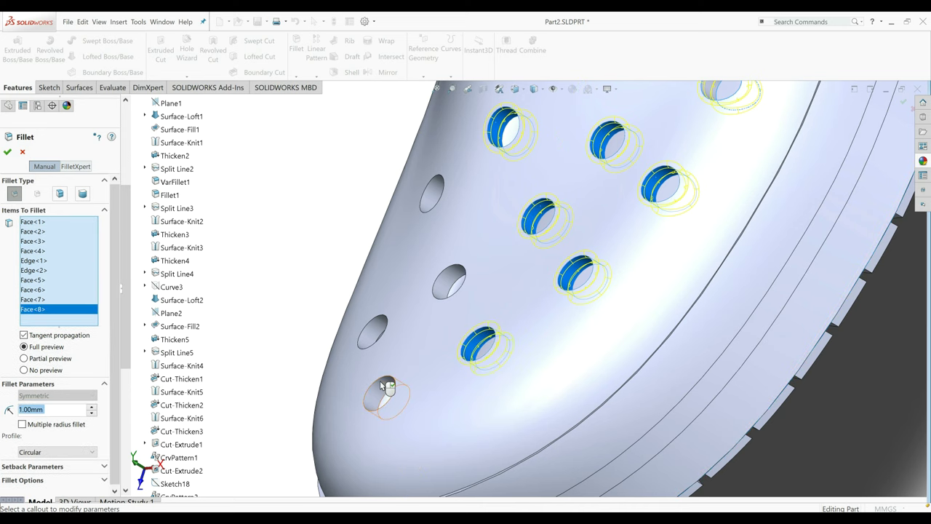
click(386, 387)
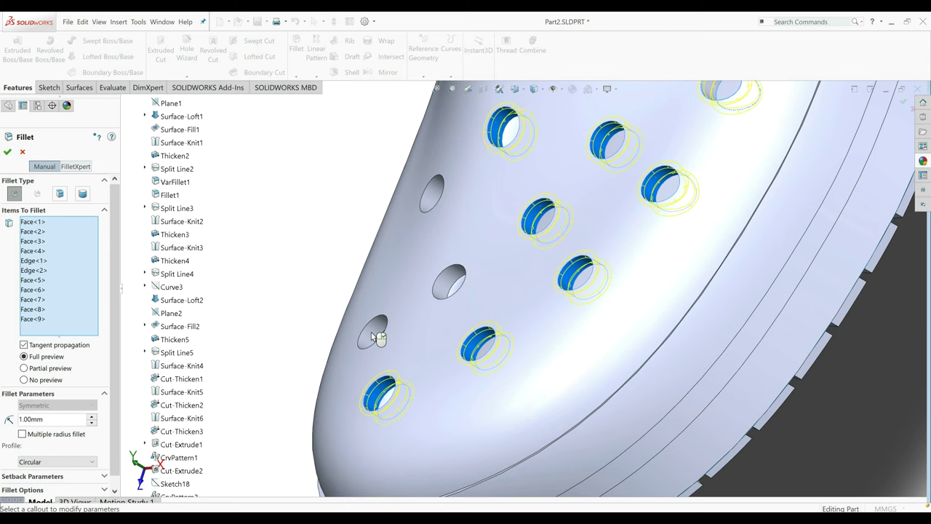
click(373, 336)
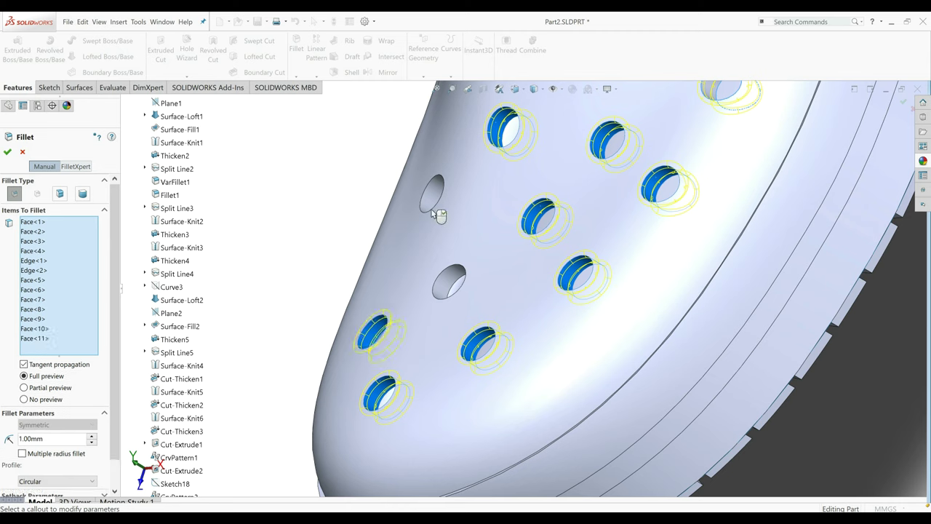
click(432, 209)
scroll(432, 210, down, 3)
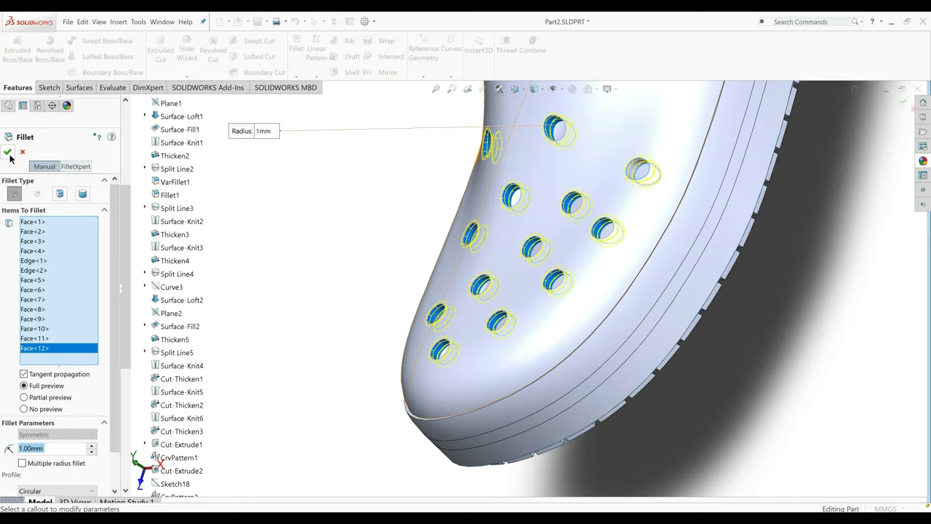
click(8, 153)
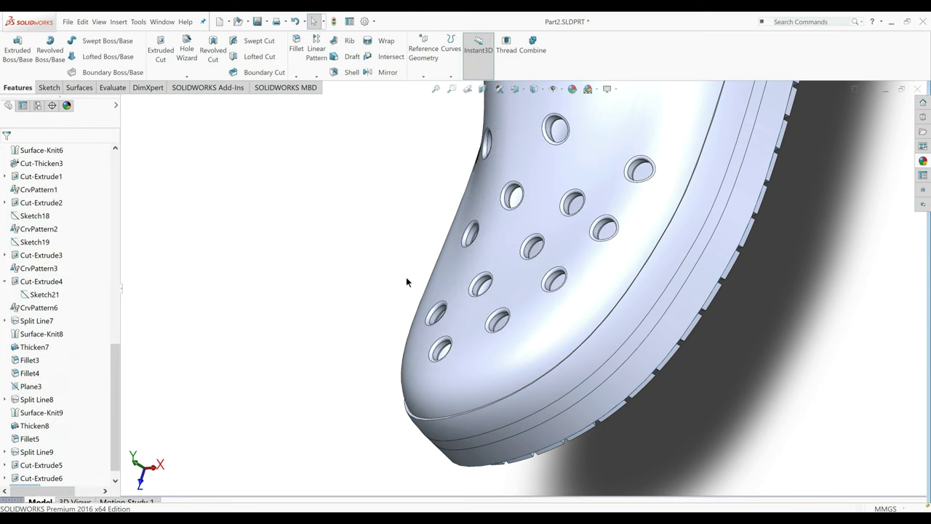
Orbit to a three-quarter view of the clog and save the part.
scroll(406, 282, down, 3)
middle_drag(406, 281, 538, 208)
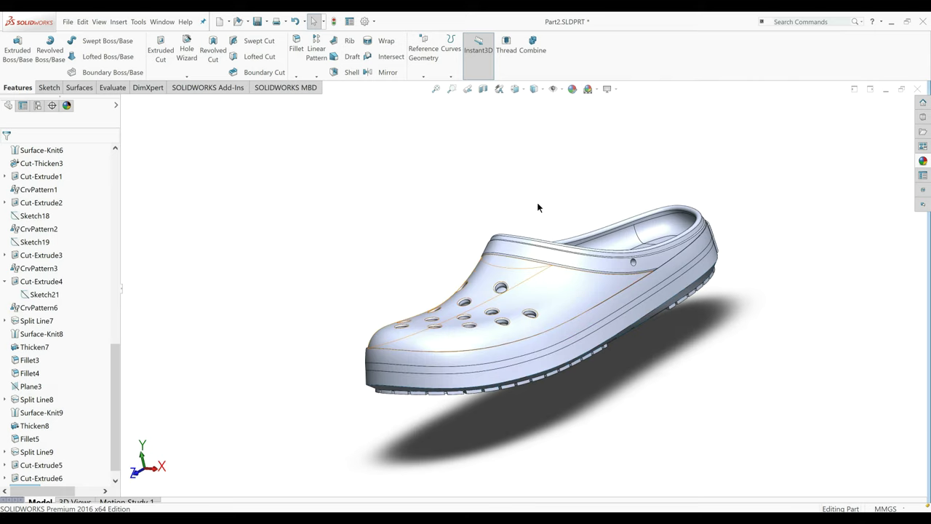
key(ctrl+s)
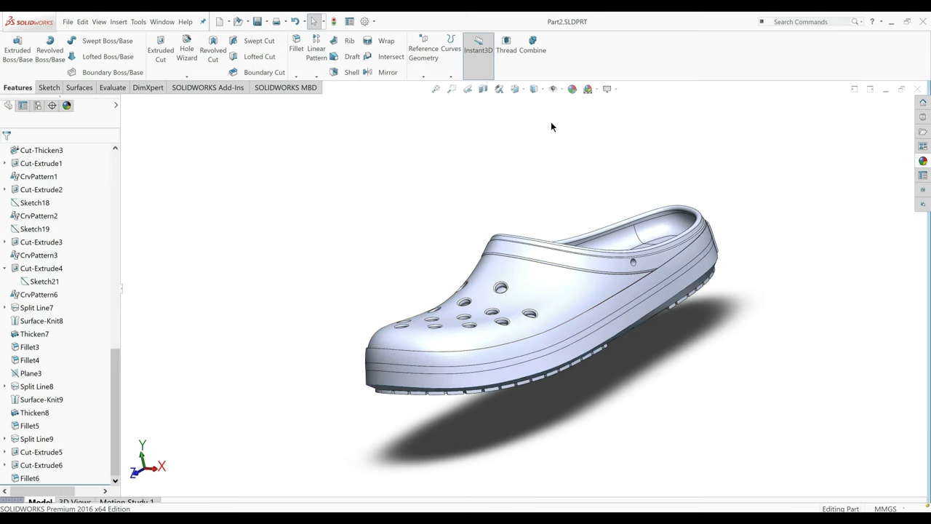
Apply a dark red appearance to the whole clog and orbit to check it.
click(573, 90)
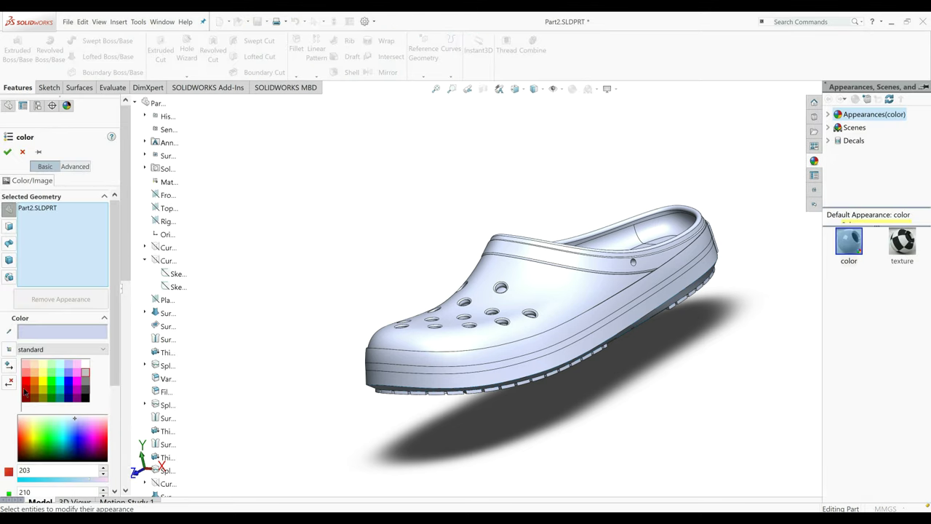
click(25, 397)
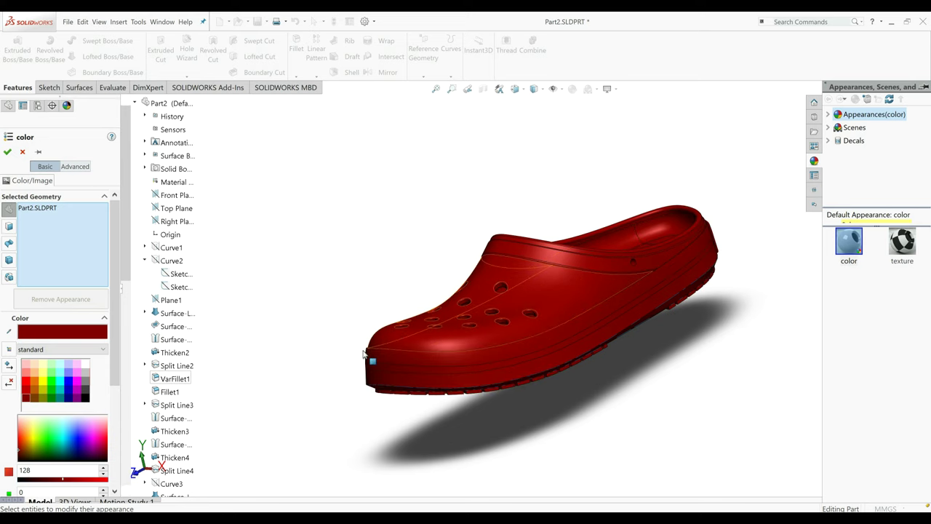
middle_drag(364, 354, 271, 243)
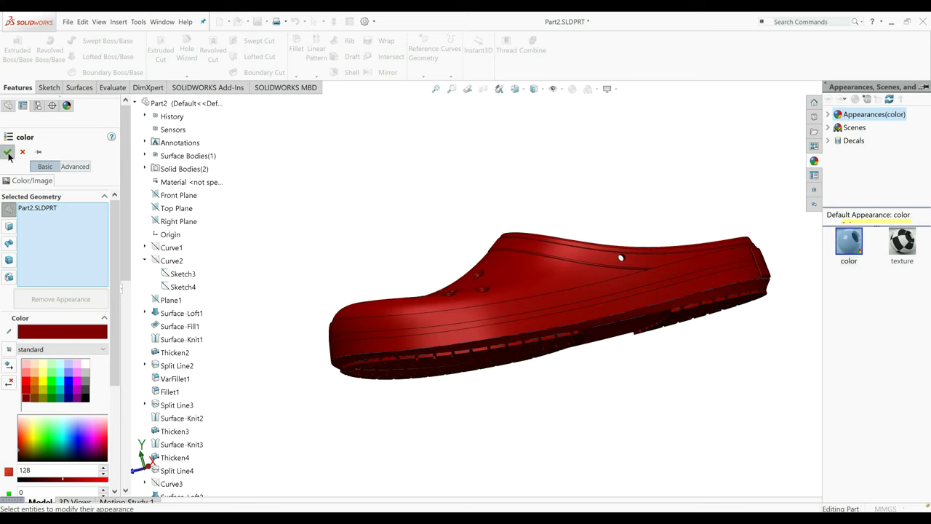
key(Return)
middle_drag(305, 291, 648, 338)
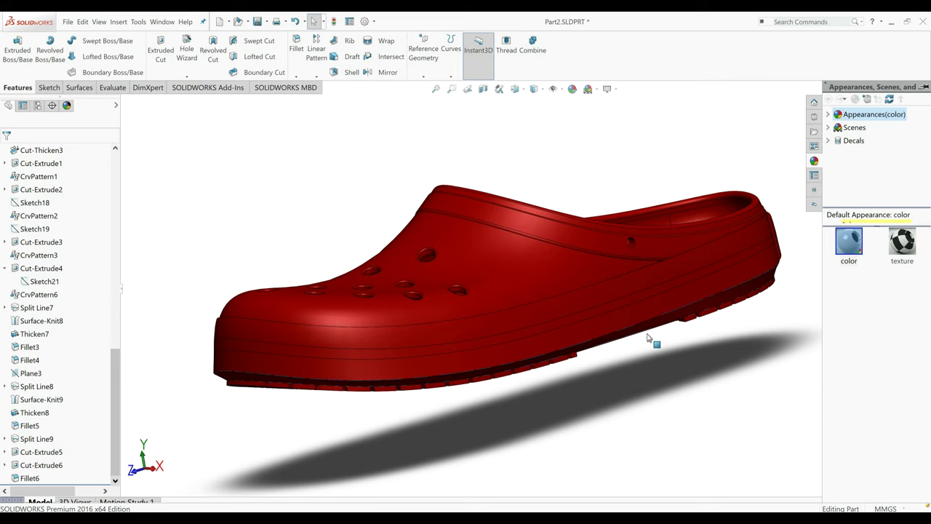
middle_drag(648, 338, 589, 91)
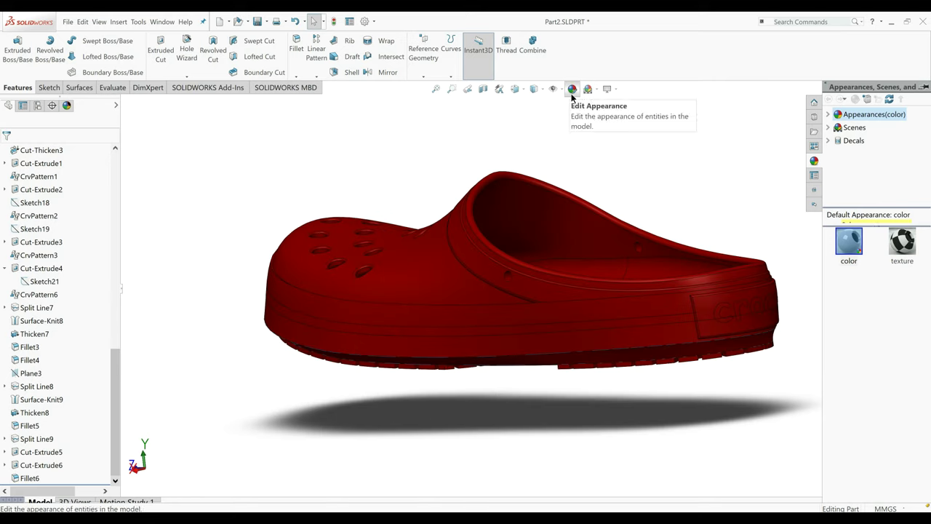
Switch the appearance target to faces and select the side stripe and heel logo faces.
click(571, 89)
click(558, 205)
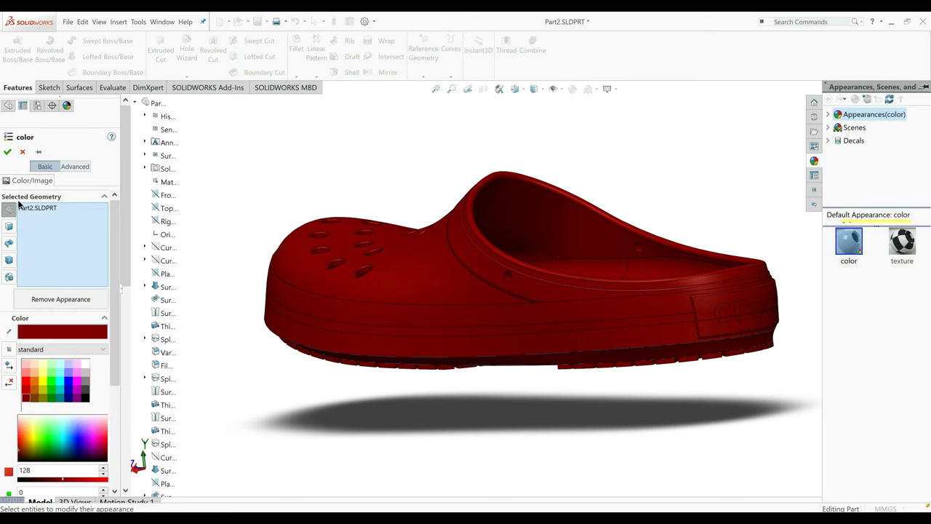
click(22, 208)
click(12, 229)
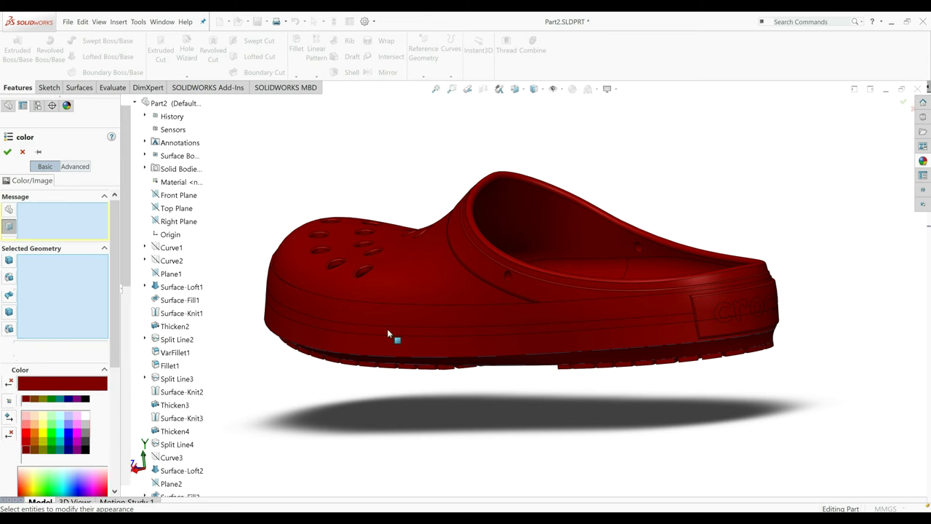
click(330, 371)
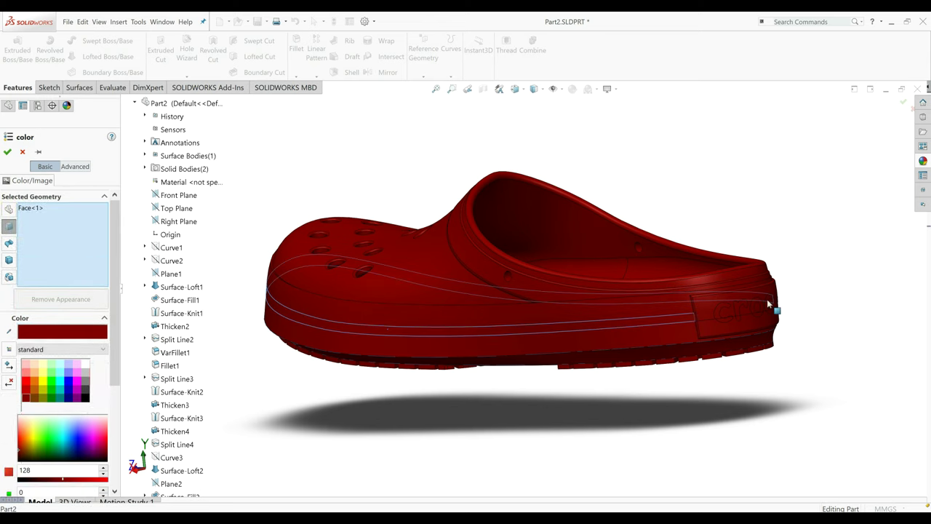
click(725, 317)
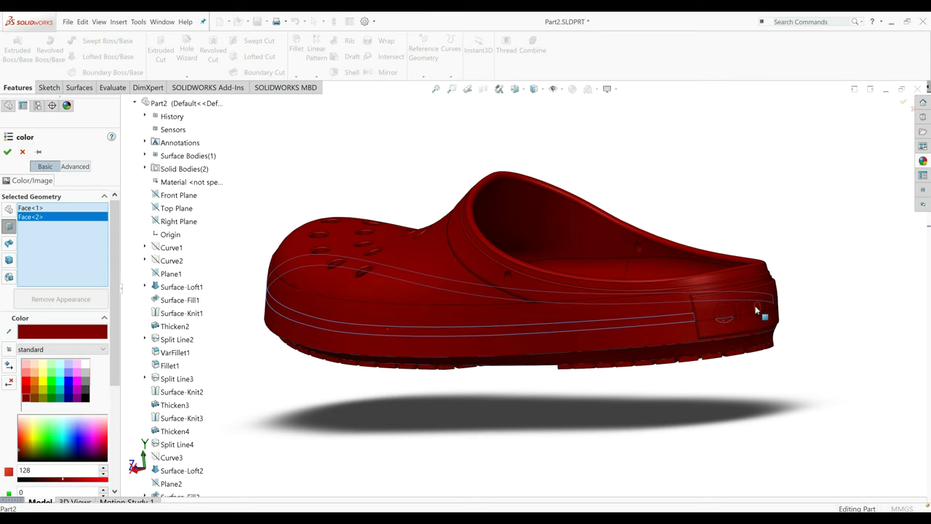
click(756, 310)
Add the remaining crocs letter faces to the selection.
scroll(757, 311, down, 5)
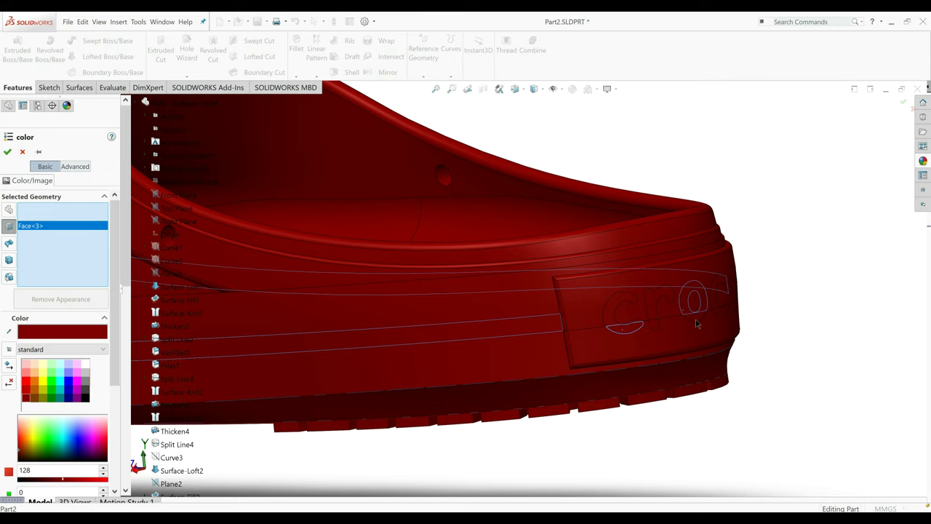
click(619, 308)
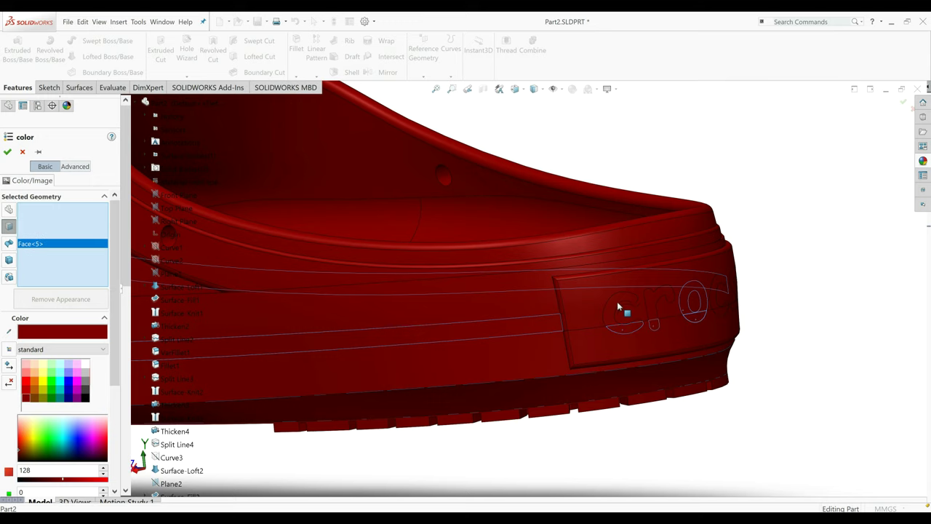
click(669, 303)
click(749, 297)
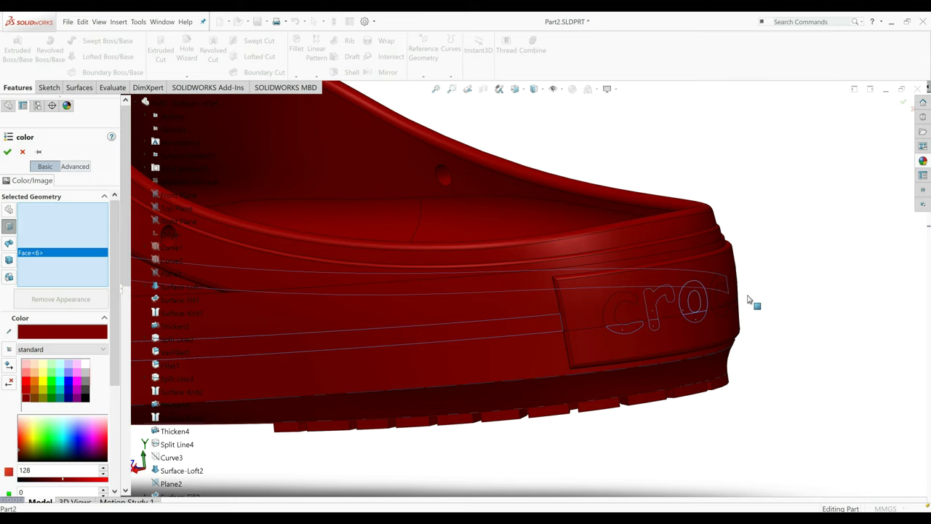
middle_drag(749, 300, 735, 297)
click(735, 297)
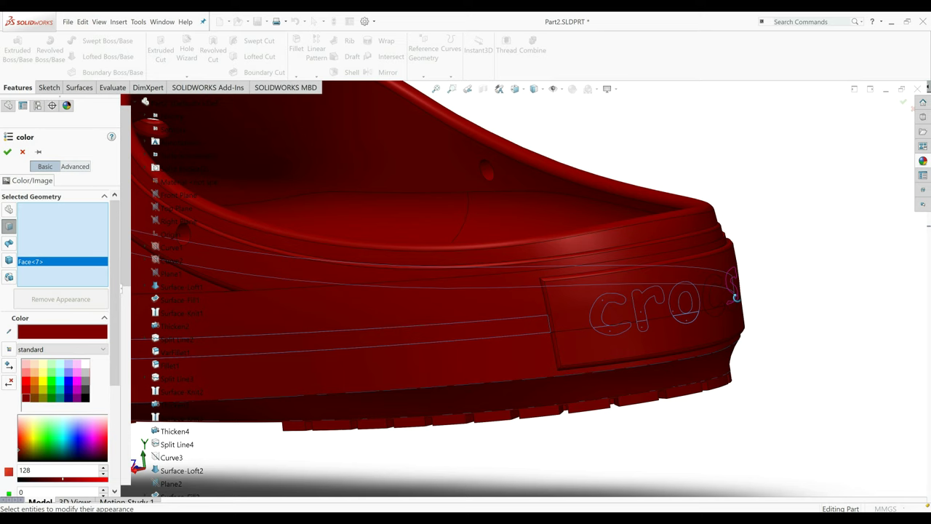
middle_drag(736, 297, 710, 311)
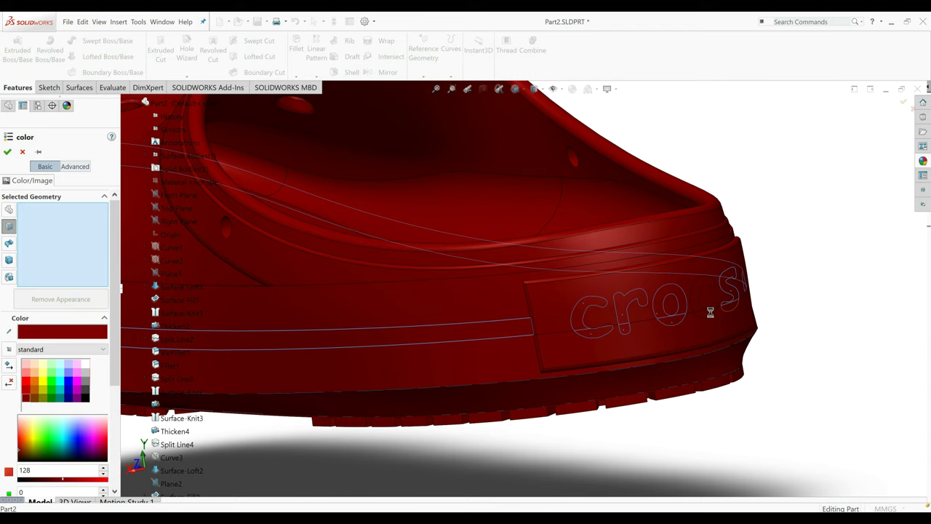
Colour the selected stripe and lettering white and fit the shoe in view.
click(84, 361)
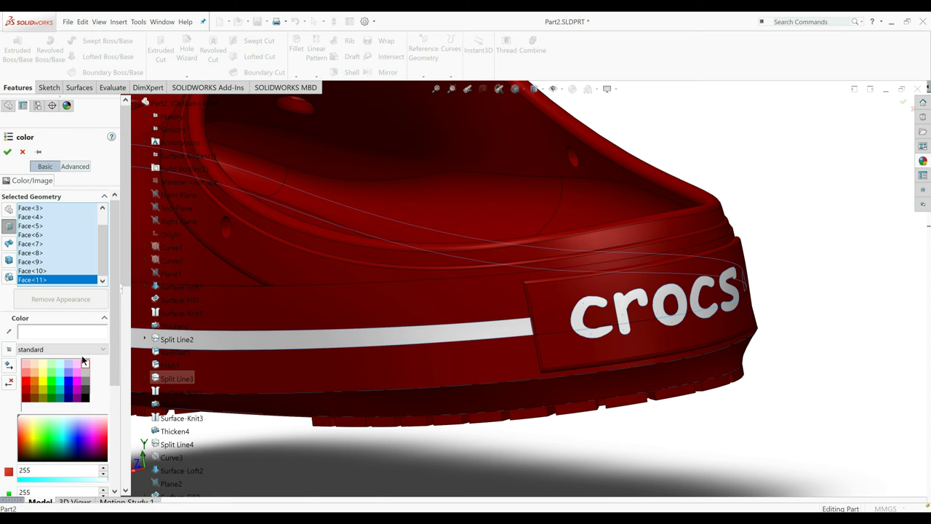
key(Return)
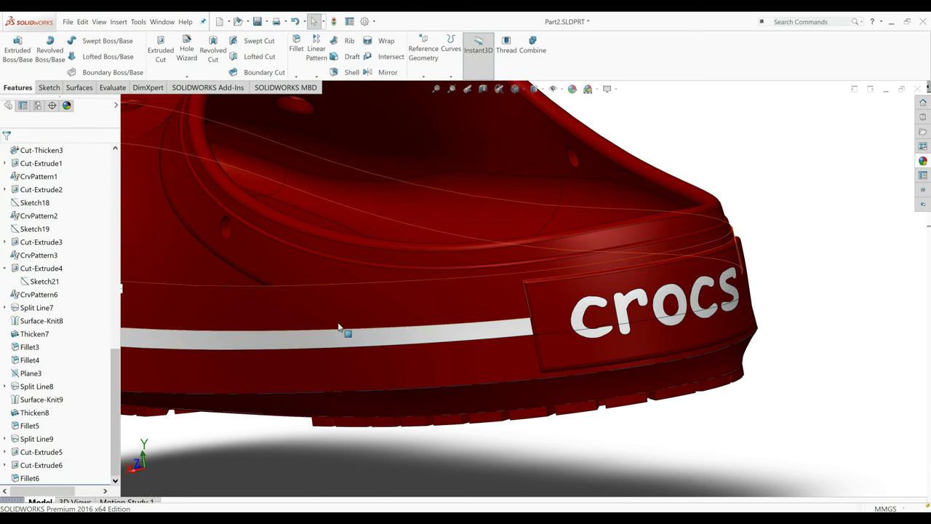
key(f)
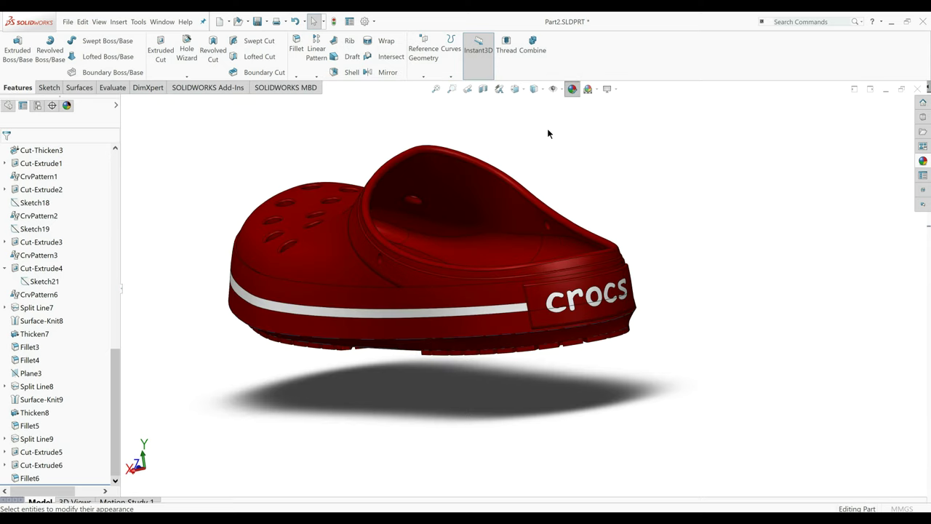
key(Return)
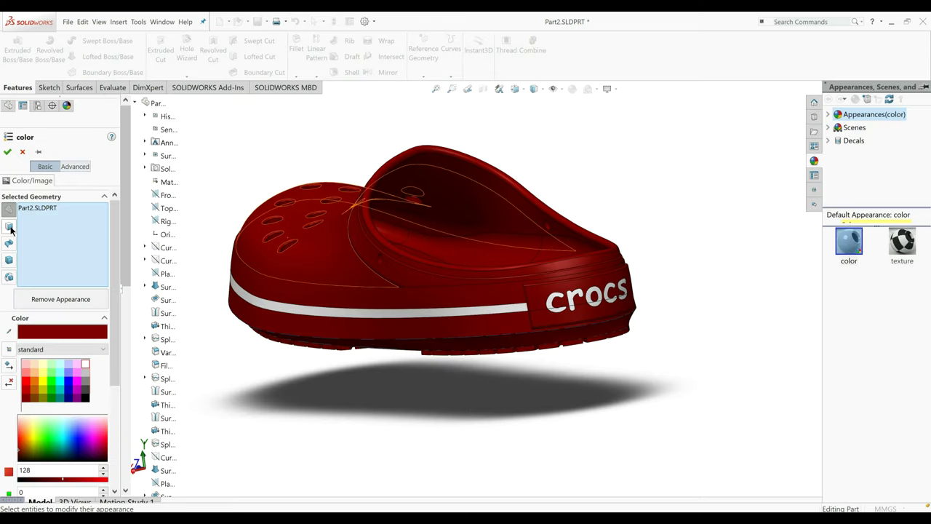
Clear the whole-part target and colour the side bands around the white stripe blue.
right_click(38, 209)
click(11, 241)
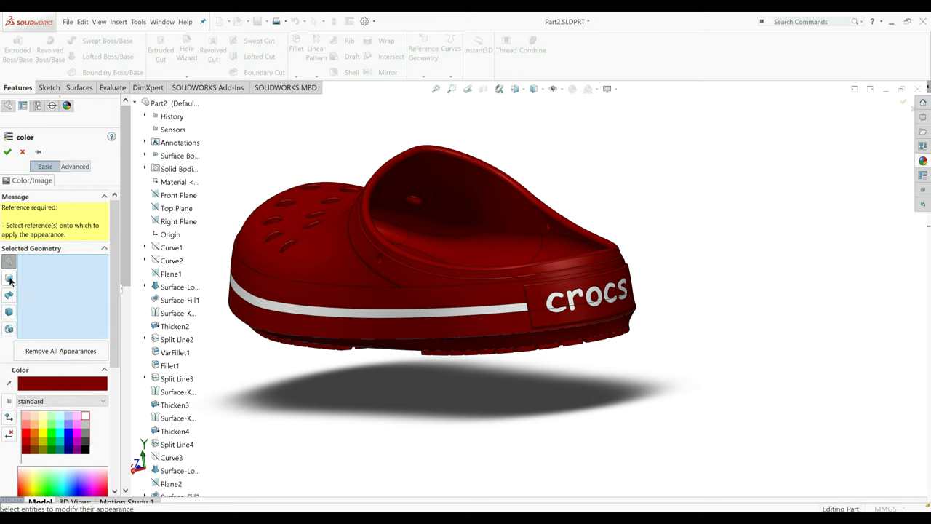
click(10, 278)
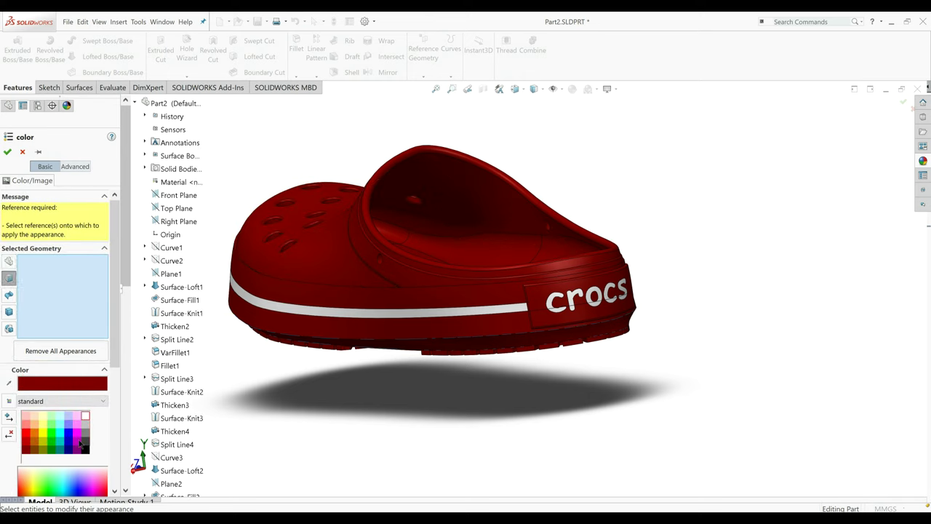
click(79, 440)
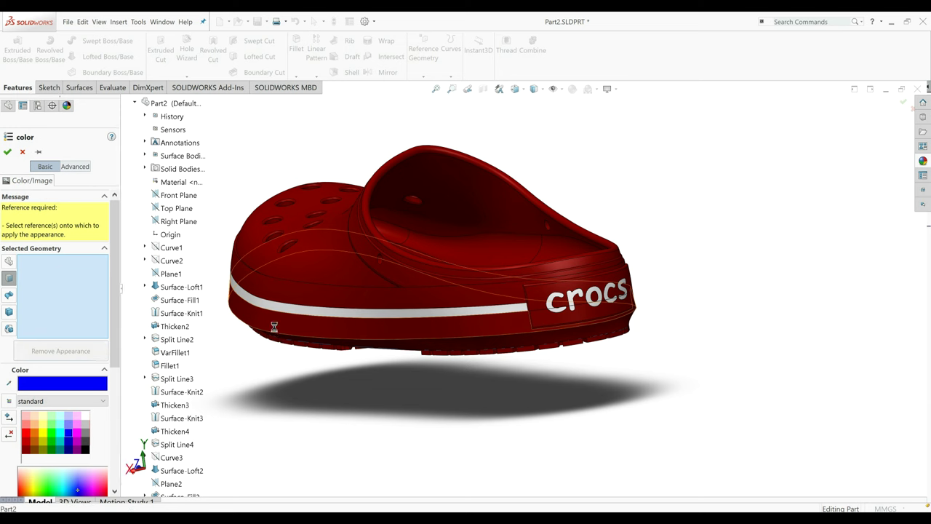
click(291, 312)
click(298, 291)
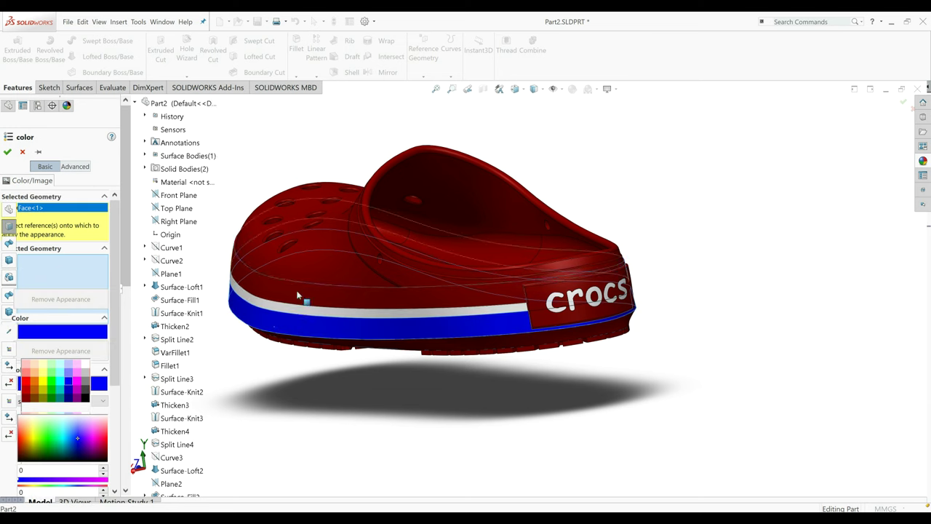
Add the crocs label panel and its top edge face to the blue colour.
click(549, 314)
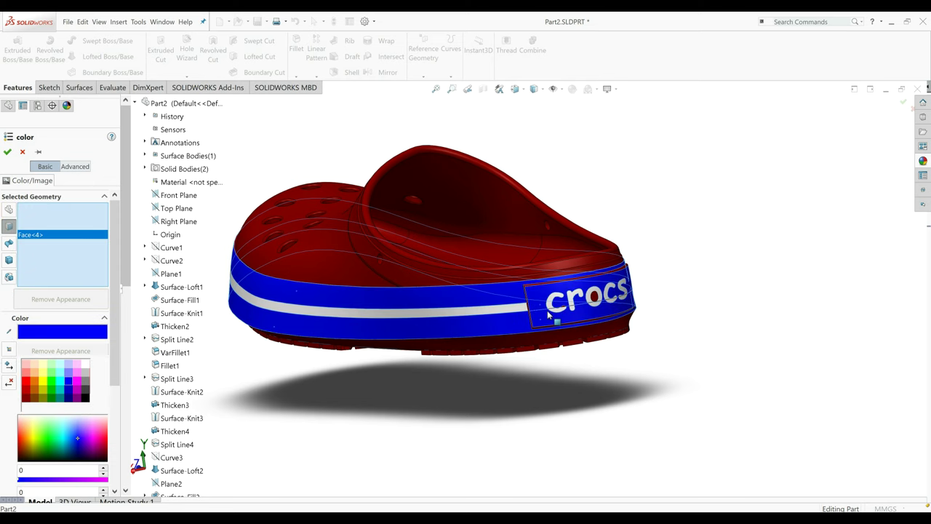
scroll(548, 314, down, 3)
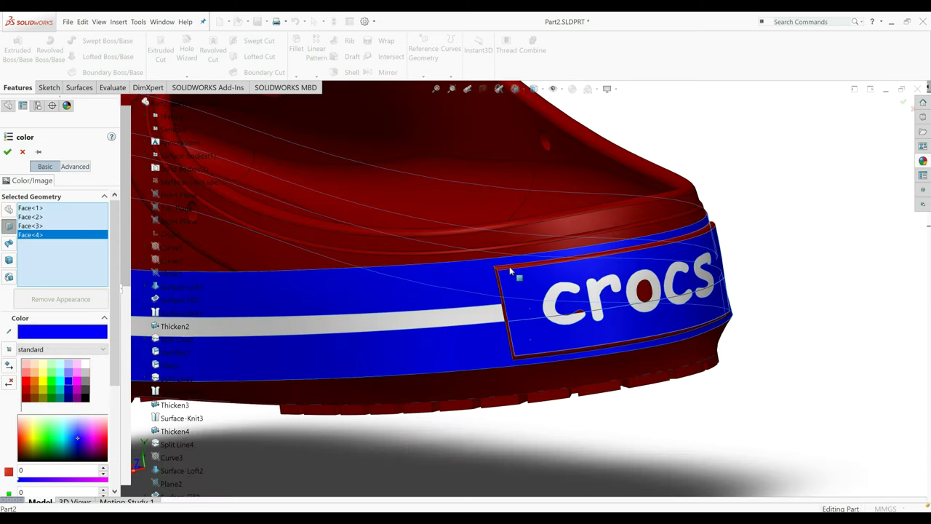
click(511, 272)
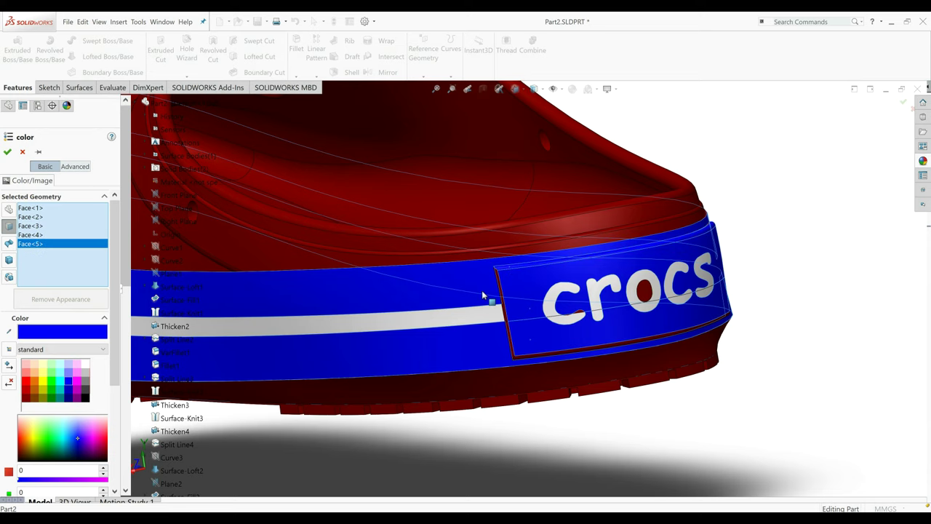
middle_drag(481, 290, 536, 302)
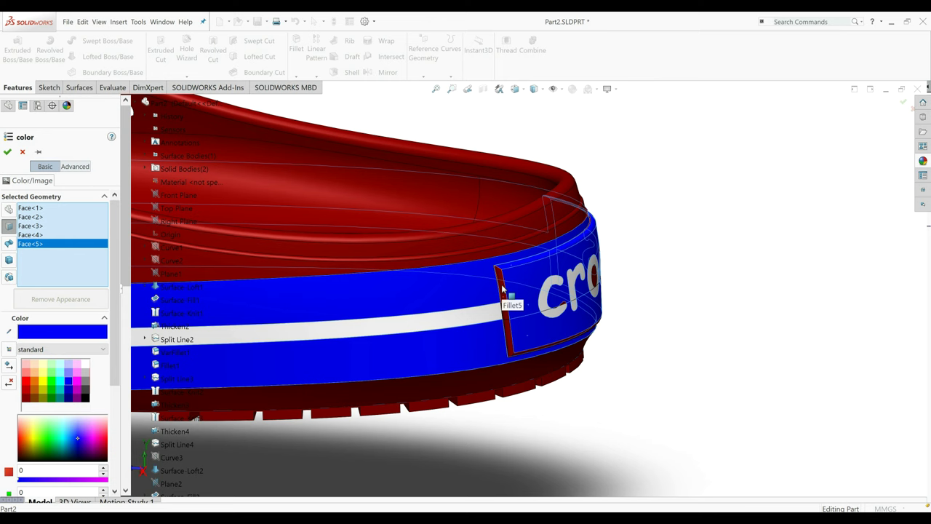
key(Return)
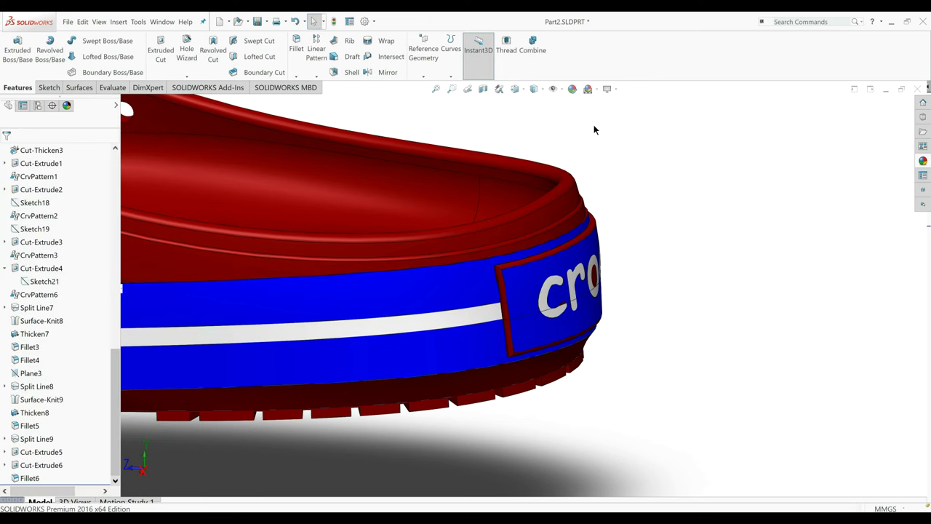
middle_drag(593, 129, 552, 231)
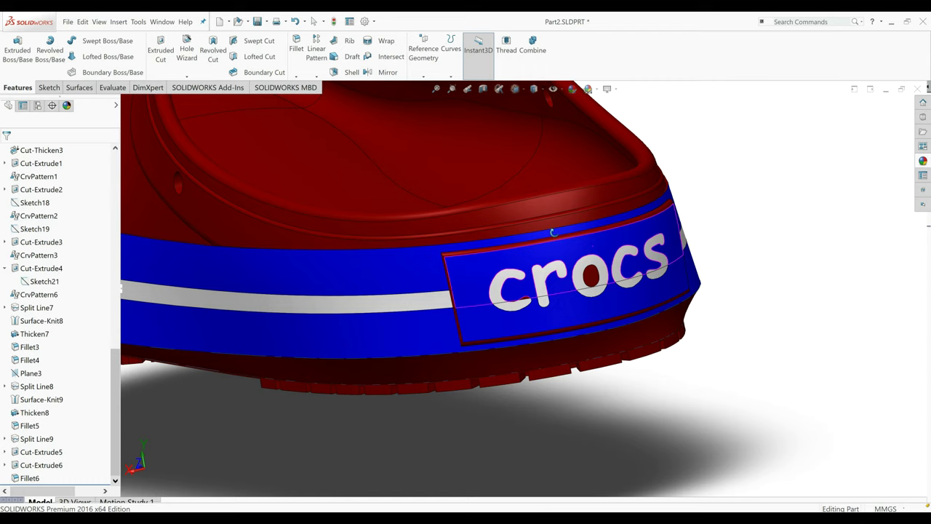
Add three more crocs badge faces to the blue appearance.
click(67, 105)
right_click(23, 206)
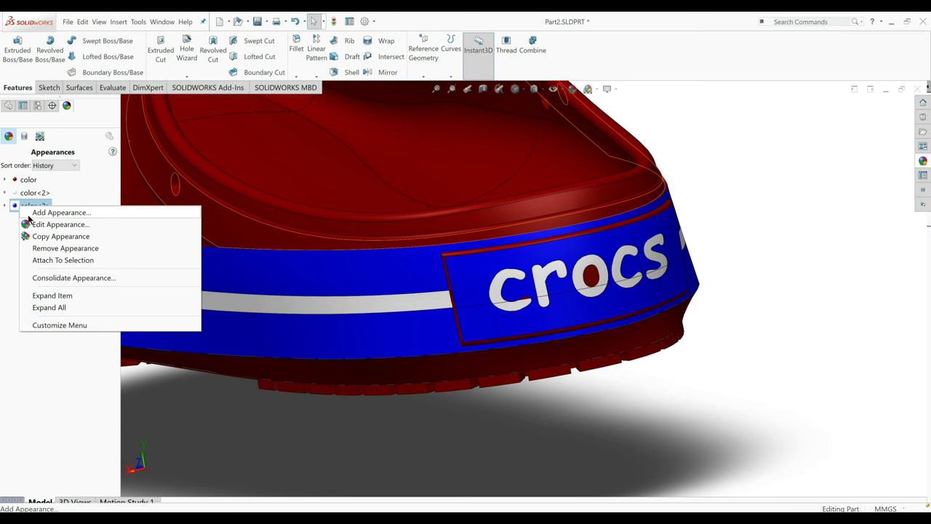
click(28, 216)
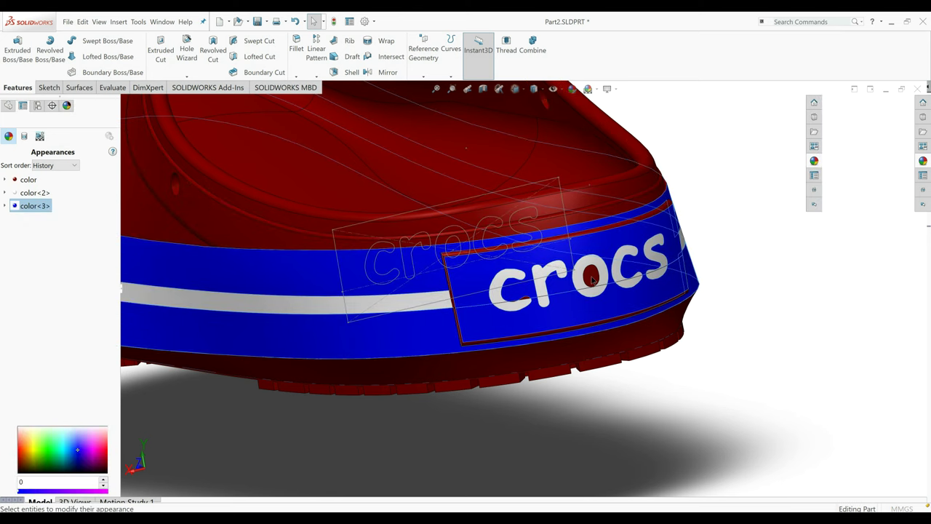
click(528, 301)
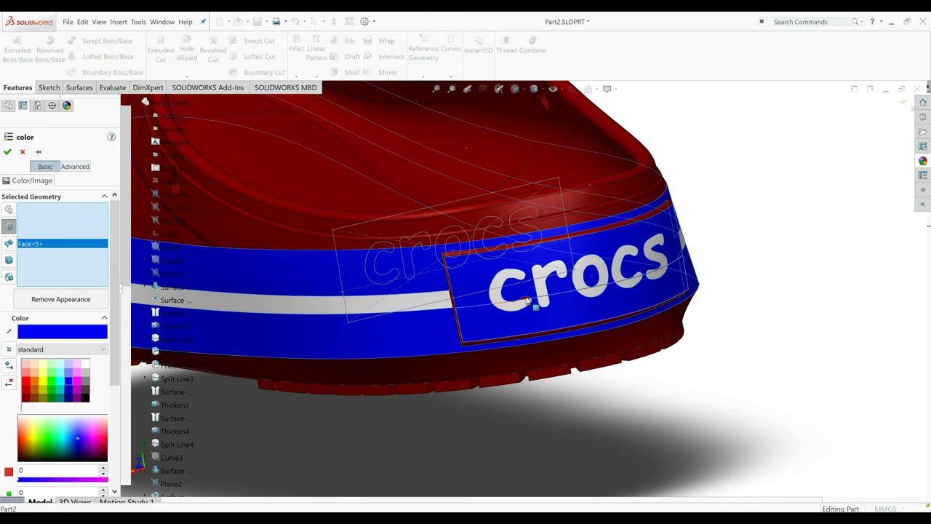
click(528, 300)
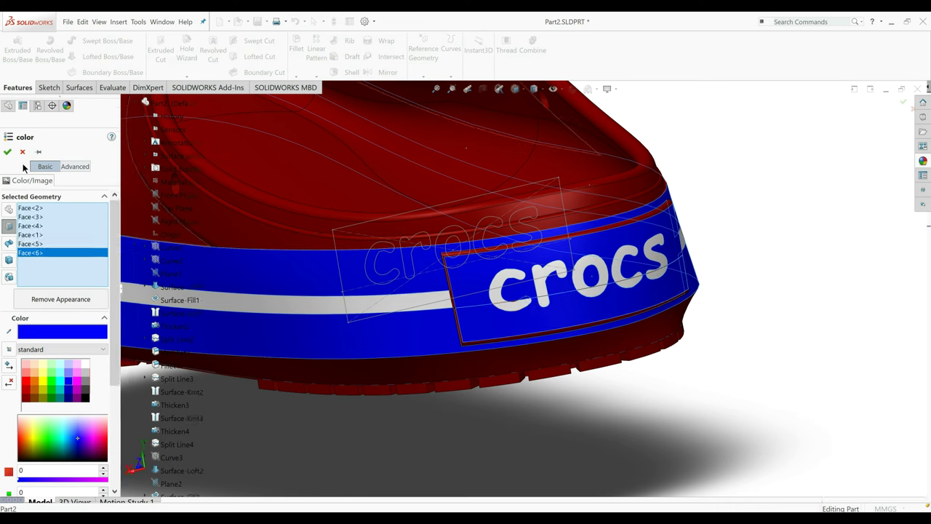
click(7, 152)
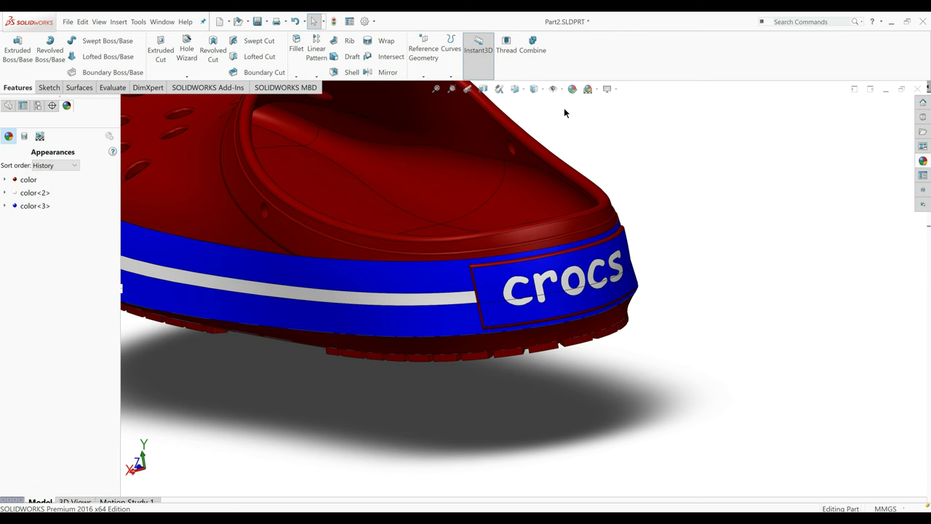
scroll(481, 312, down, 1)
click(481, 311)
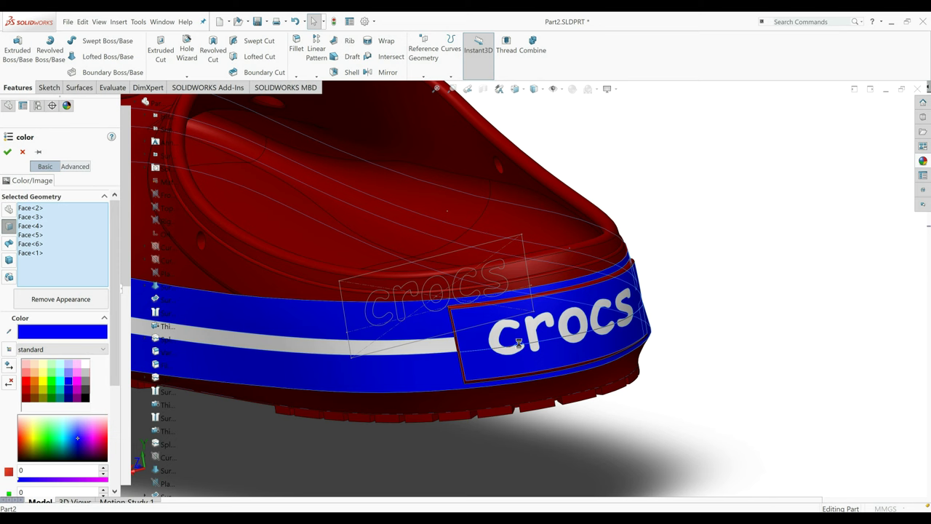
scroll(518, 343, down, 2)
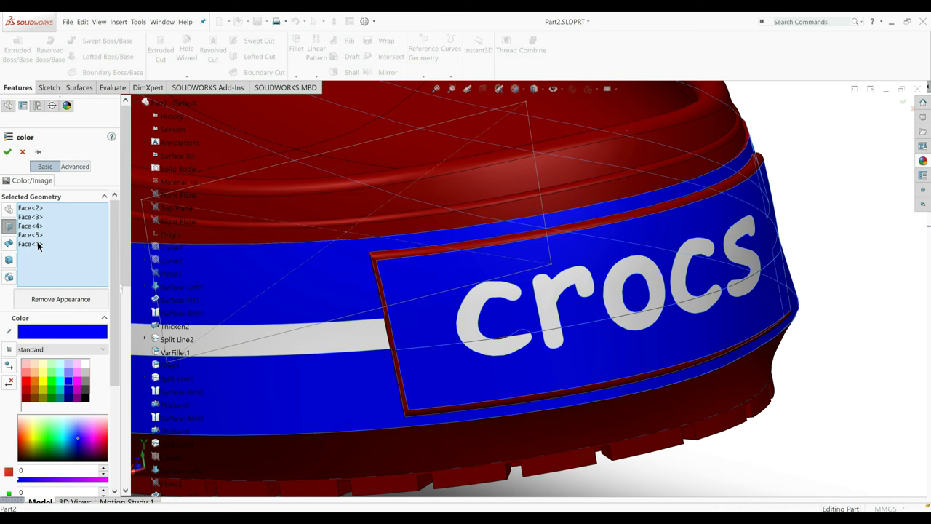
click(37, 246)
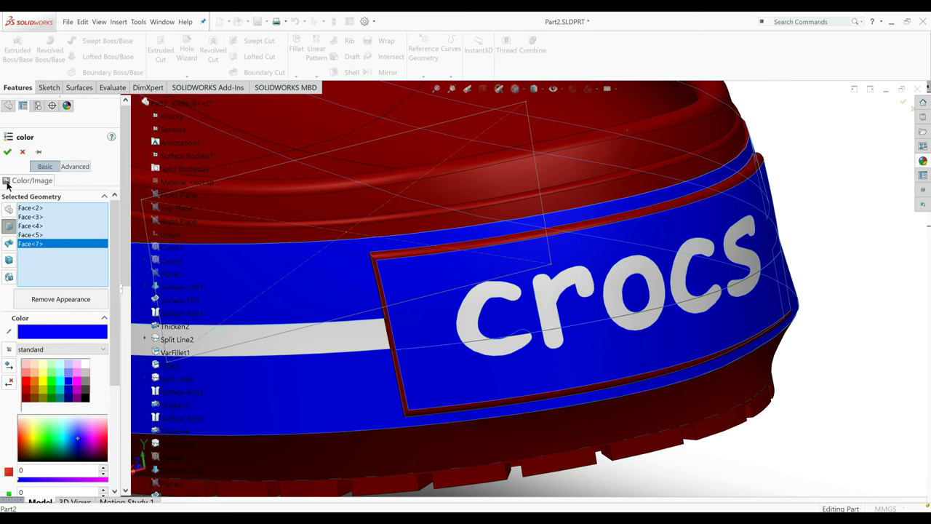
Update the faces assigned to the white appearance.
right_click(37, 193)
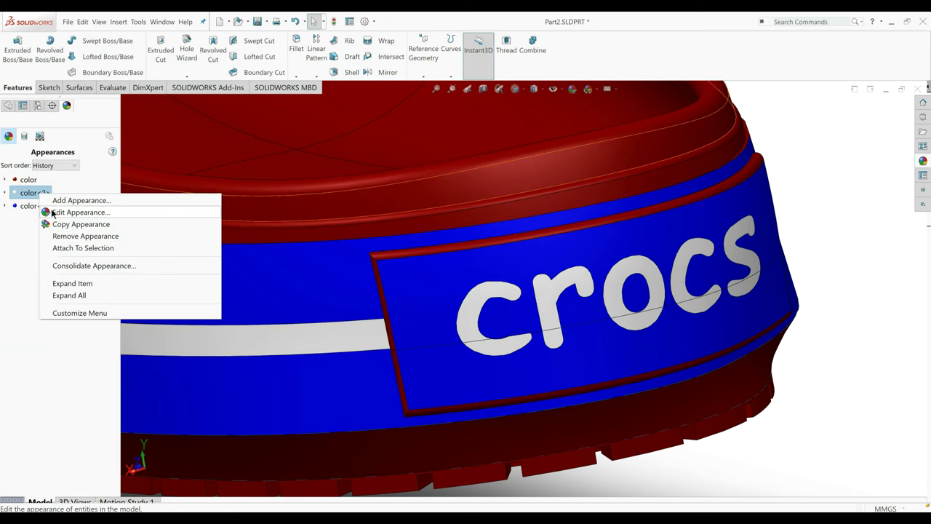
click(73, 212)
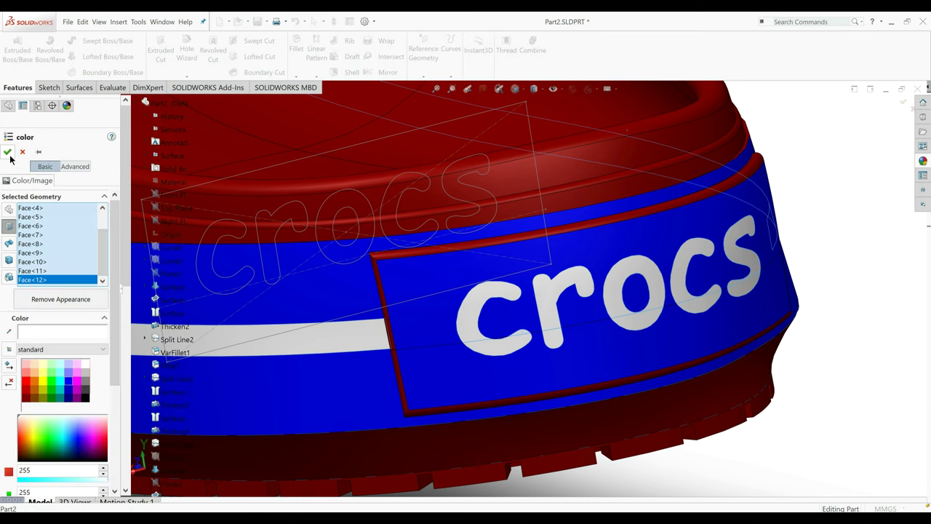
click(8, 153)
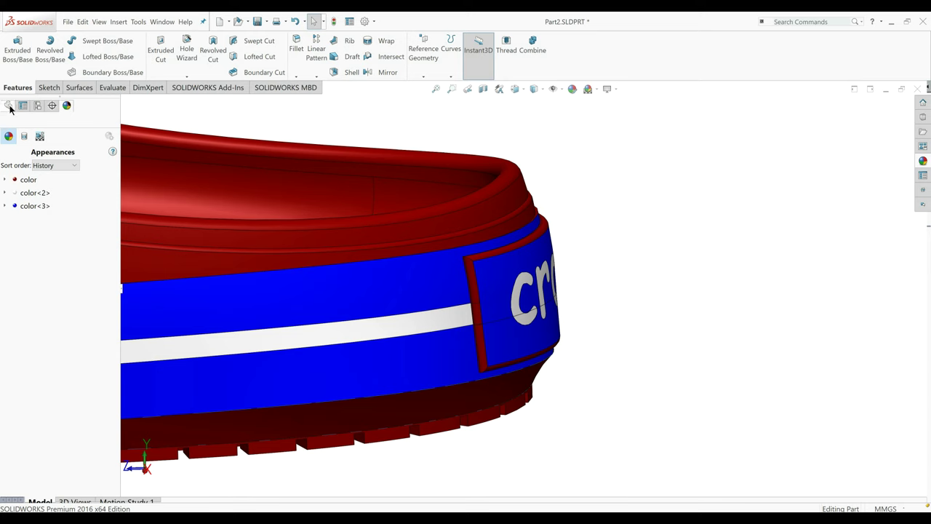
Open Edit Appearance on the whole part, tilt to inspect the heel, then cancel unchanged.
click(572, 89)
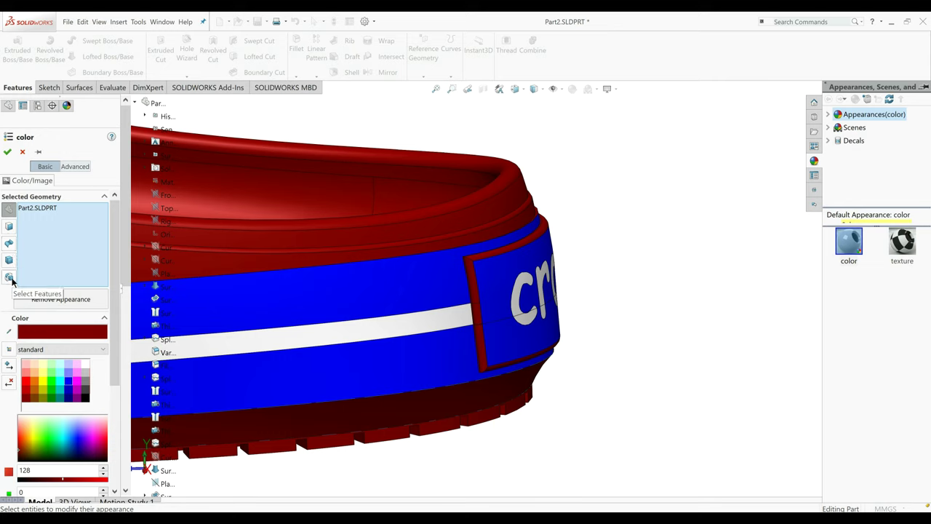
click(11, 280)
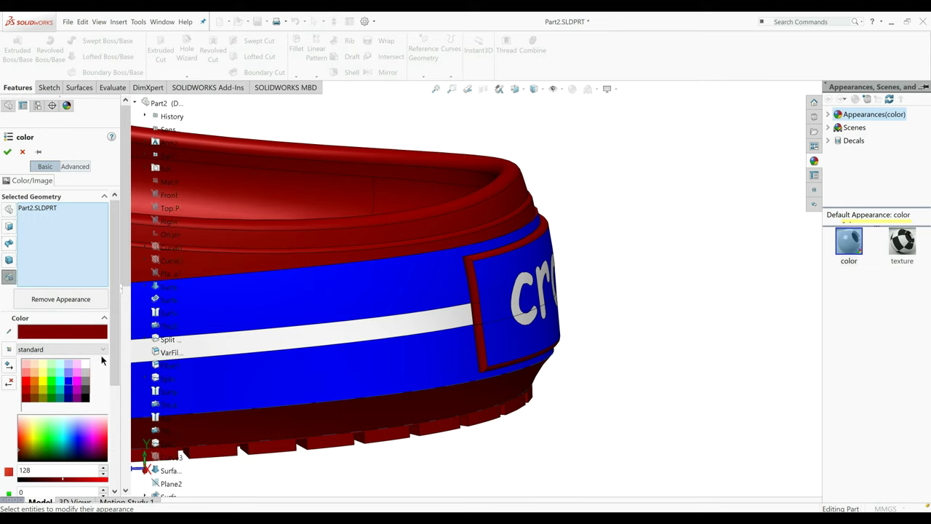
mouse_move(113, 280)
mouse_down()
mouse_move(117, 351)
mouse_move(128, 281)
mouse_up()
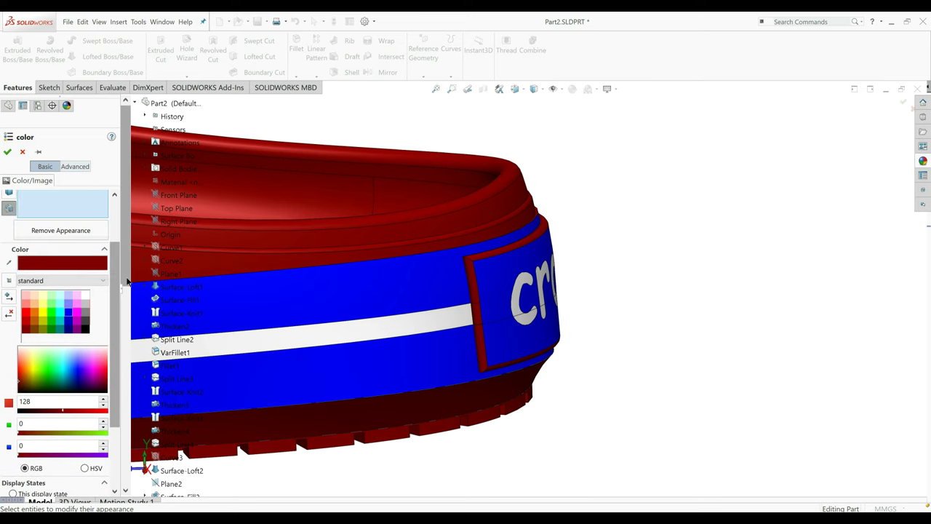
drag(127, 281, 170, 486)
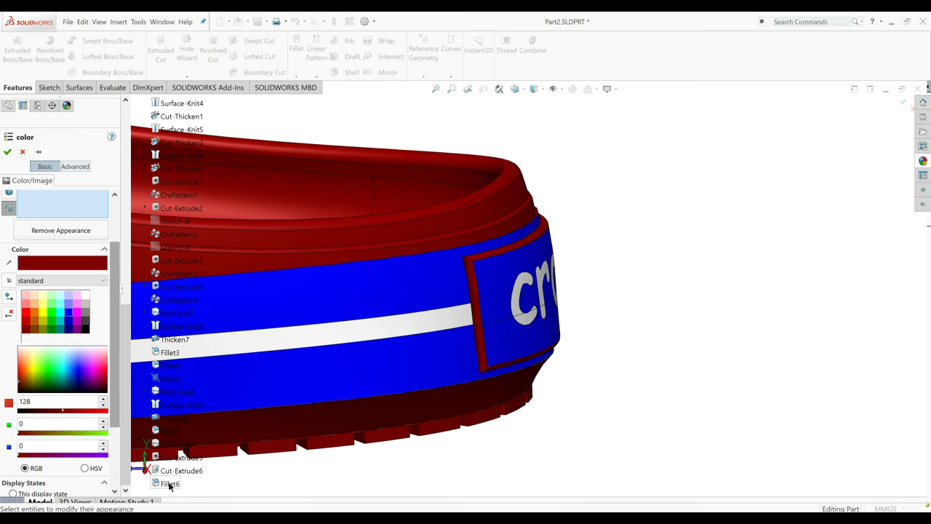
mouse_move(170, 486)
middle_down()
mouse_move(423, 315)
mouse_move(174, 477)
middle_up()
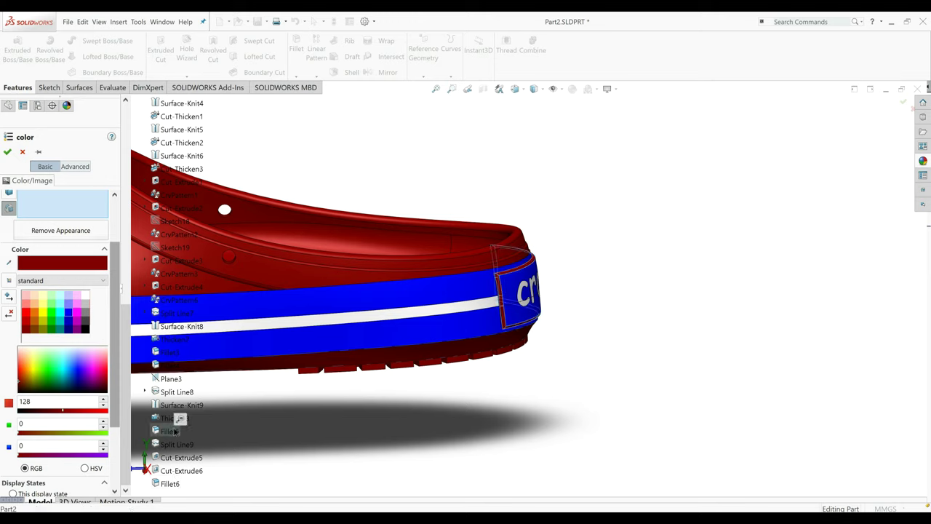
click(71, 313)
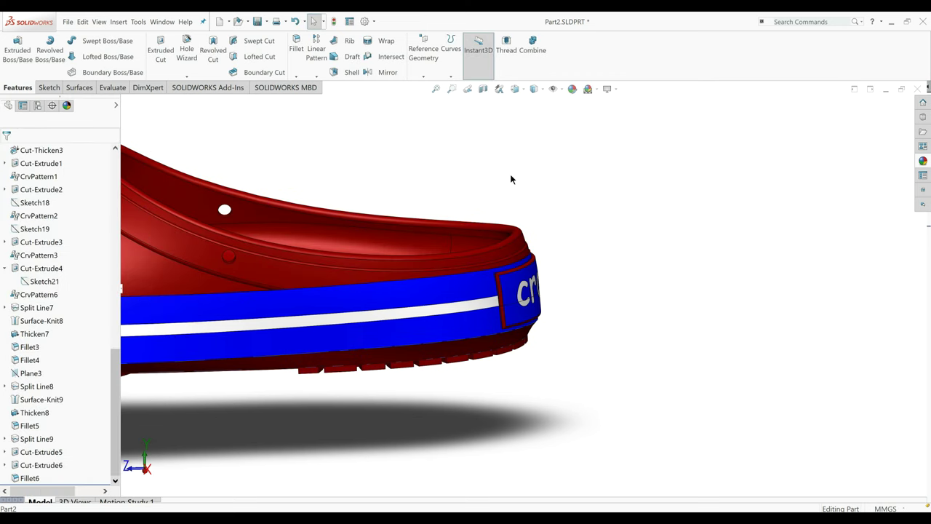
Snap to a straight side view and open the blue appearance for face editing.
middle_drag(511, 179, 467, 270)
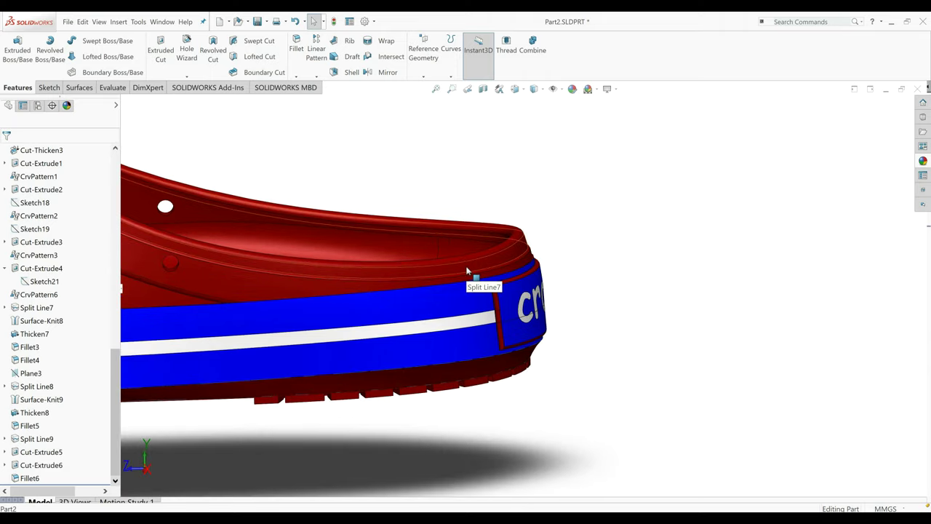
key(ctrl+4)
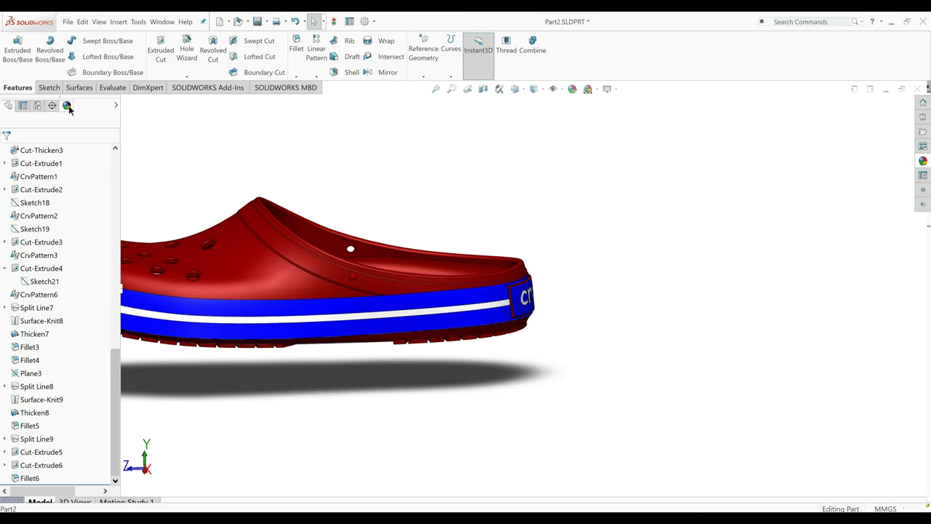
click(67, 106)
right_click(29, 206)
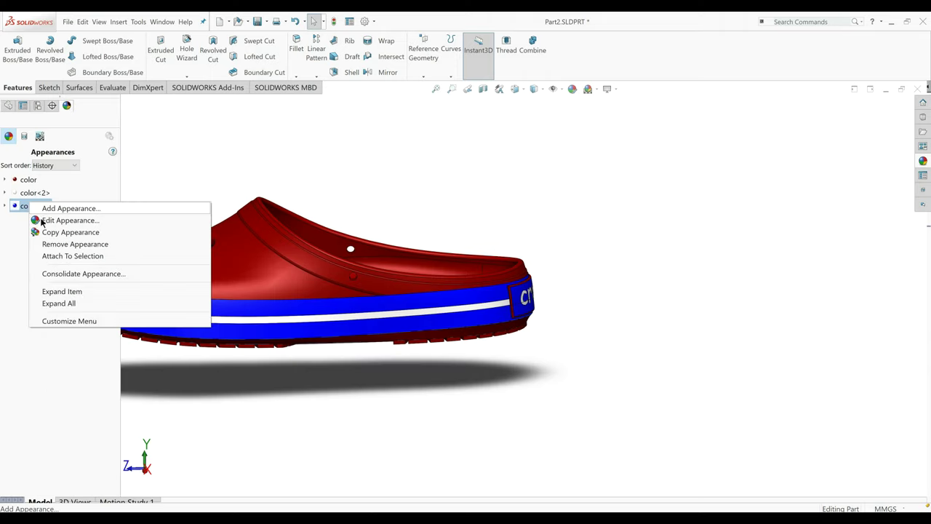
click(65, 220)
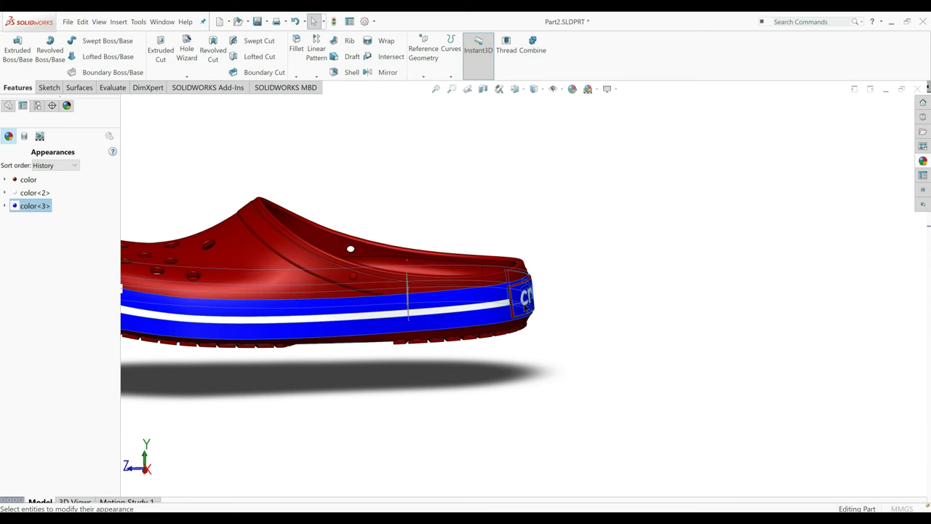
Add the crocs badge border face to blue, check it by orbiting, and zoom out.
scroll(518, 297, down, 4)
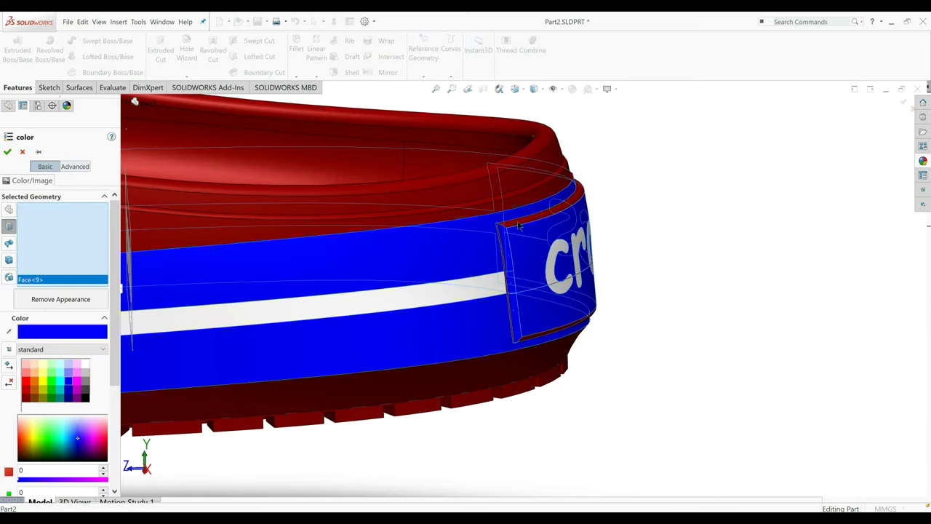
click(547, 336)
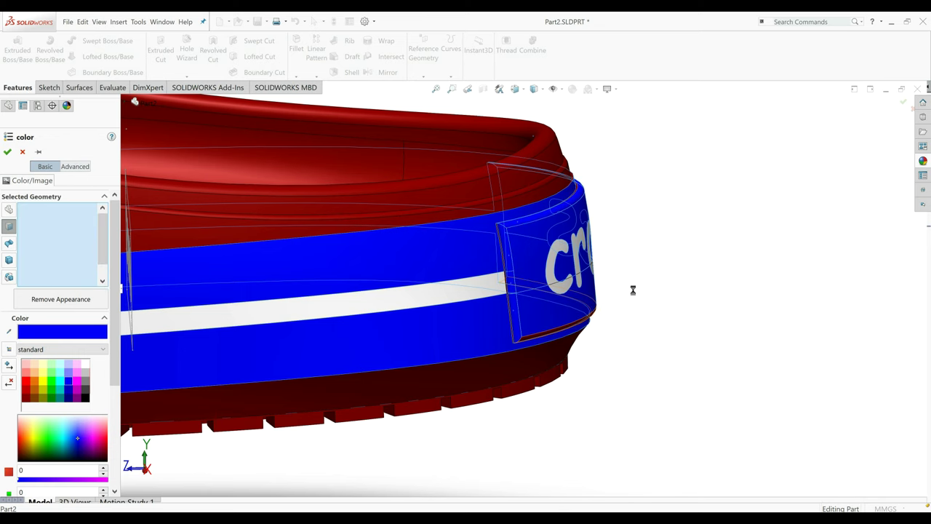
middle_drag(608, 291, 480, 331)
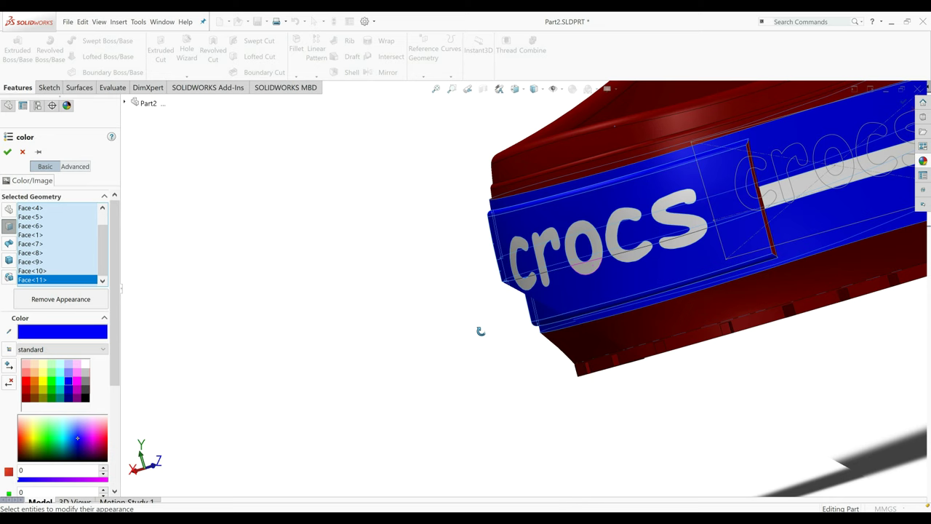
middle_drag(480, 331, 328, 174)
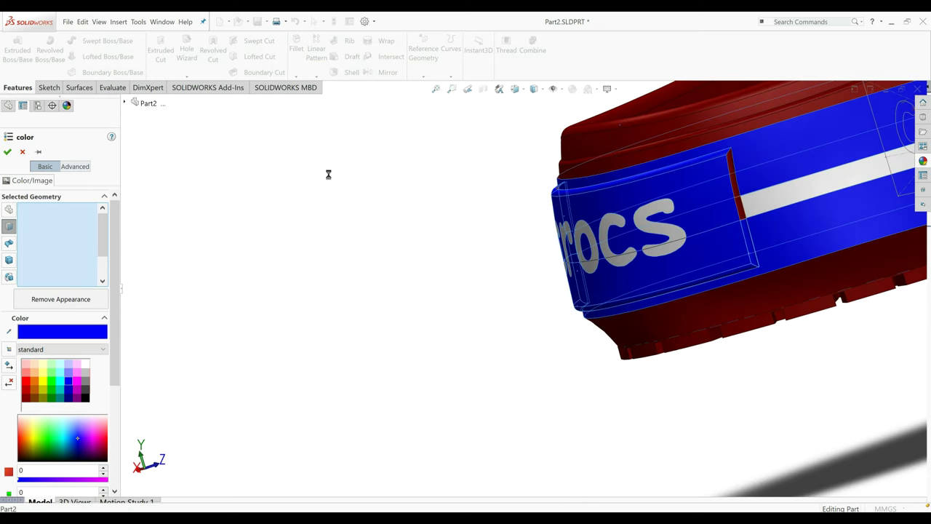
click(7, 151)
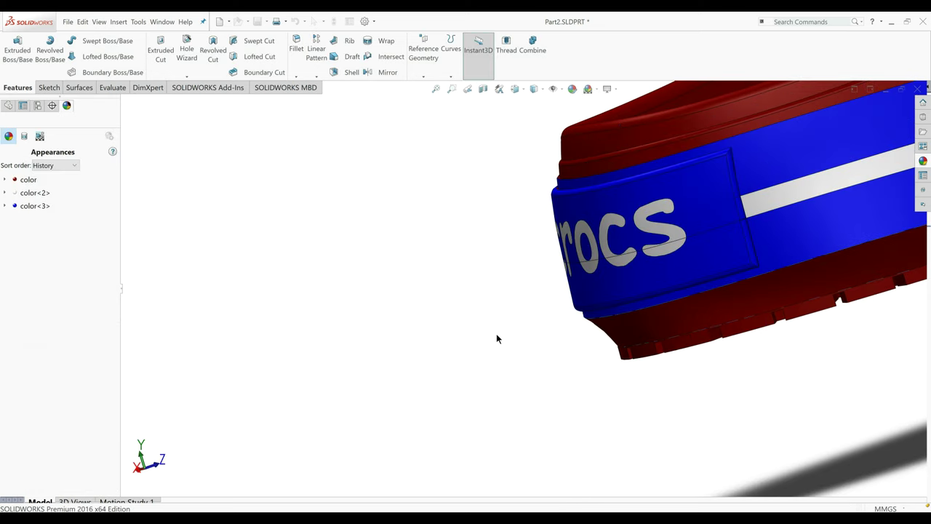
scroll(496, 338, up, 3)
scroll(523, 287, up, 3)
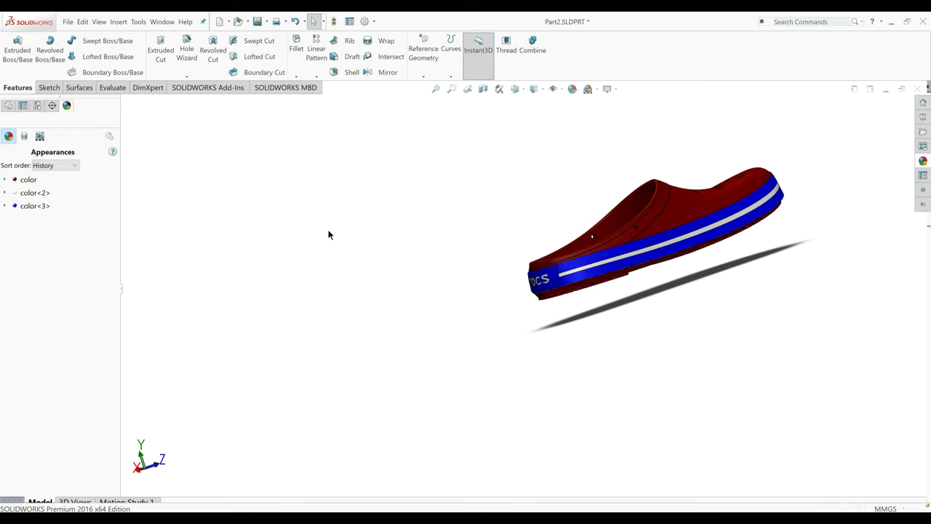
Orbit and zoom around the finished clog to inspect its sides, sole and top.
click(7, 105)
middle_drag(742, 185, 678, 213)
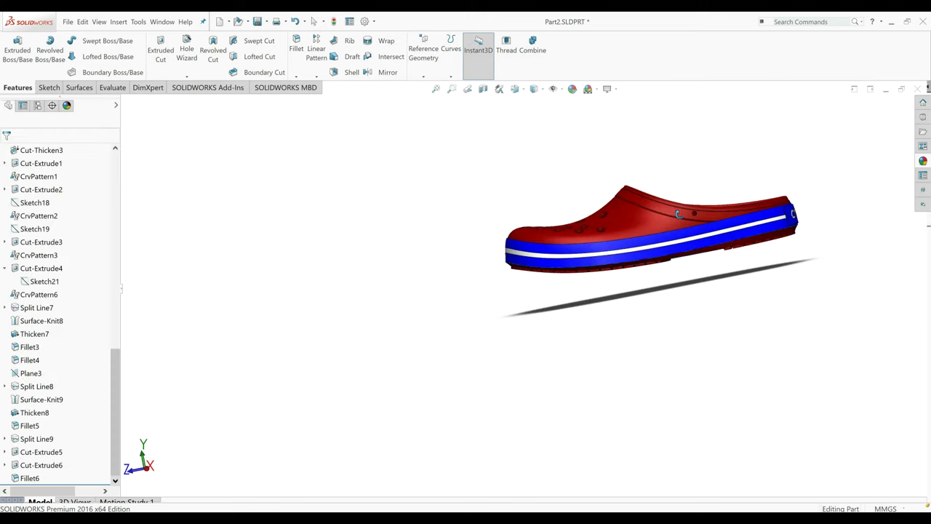
scroll(678, 213, down, 3)
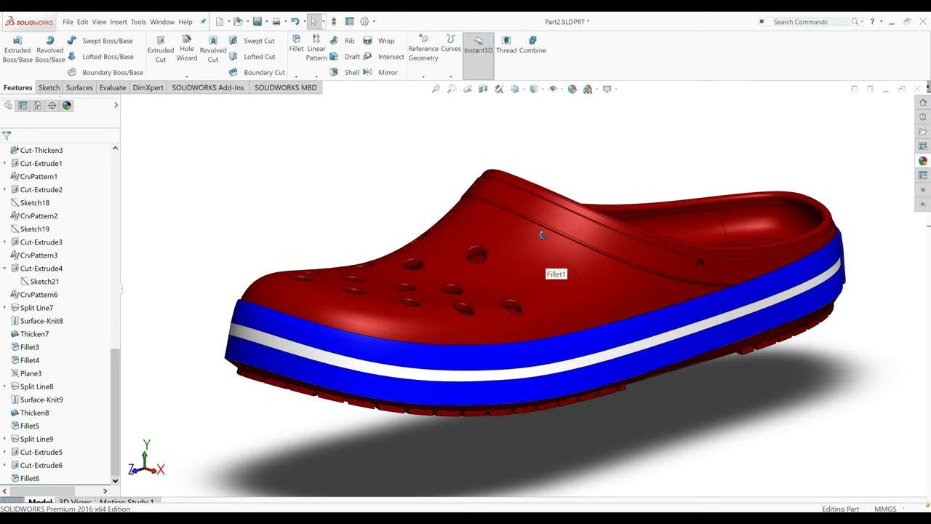
middle_drag(542, 234, 571, 197)
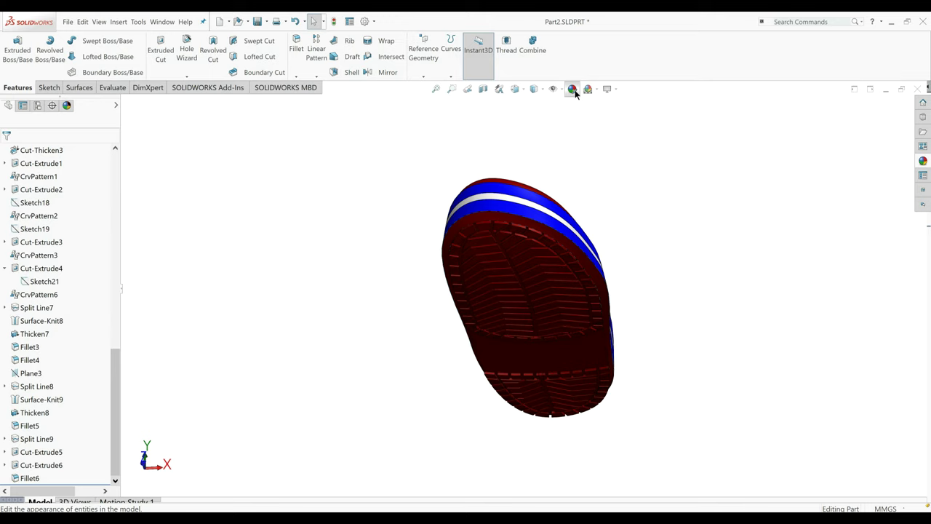
middle_drag(502, 291, 590, 102)
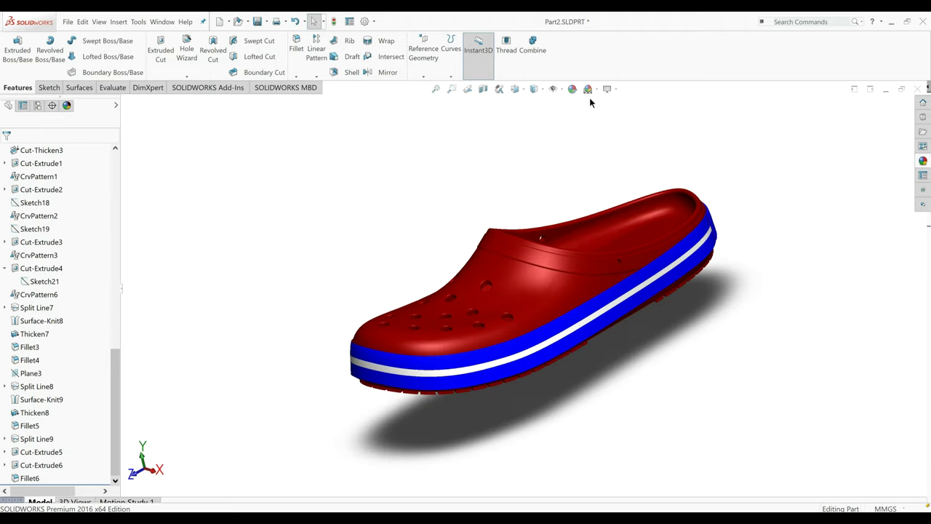
middle_drag(590, 102, 797, 337)
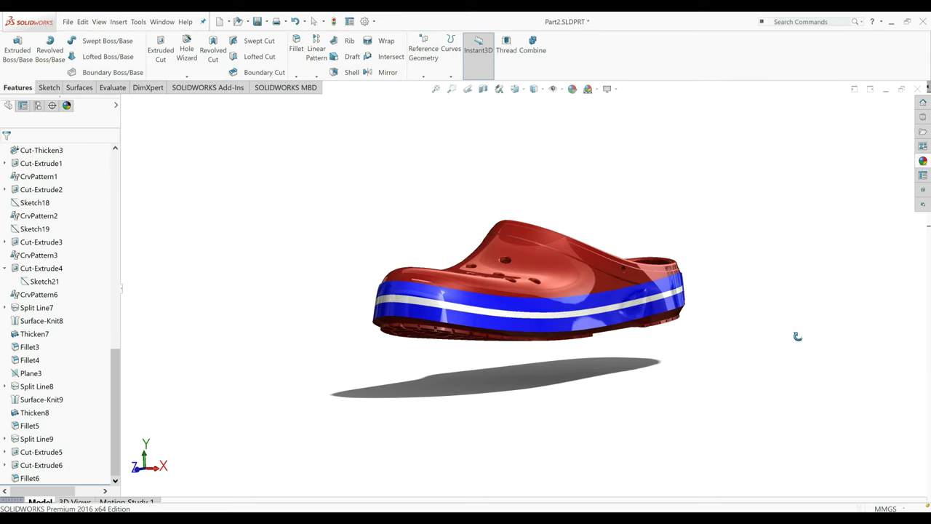
scroll(582, 251, down, 3)
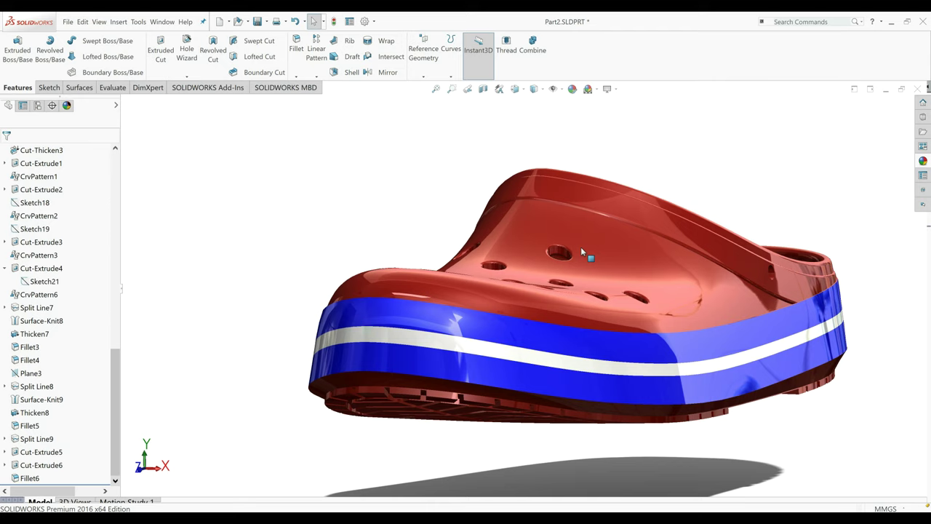
scroll(581, 247, up, 5)
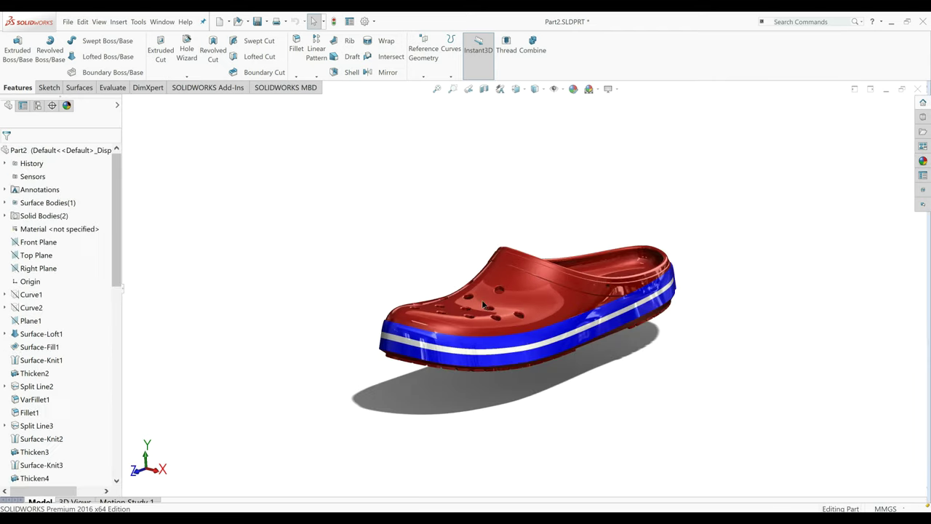
middle_drag(483, 304, 592, 299)
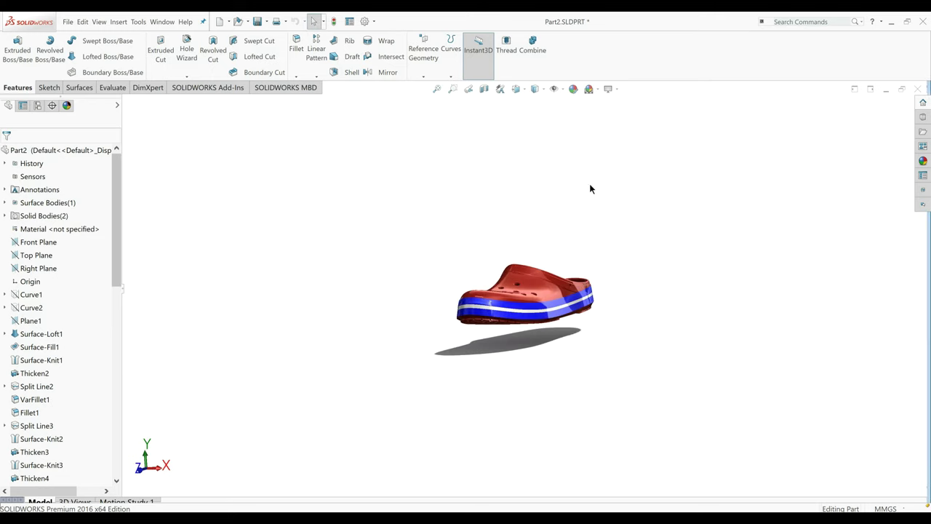
scroll(533, 288, down, 2)
scroll(532, 291, down, 2)
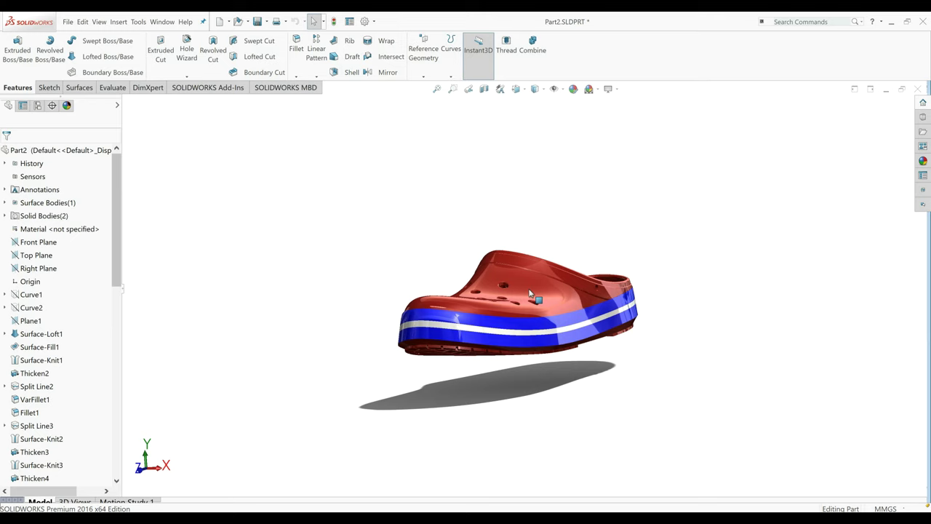
middle_drag(529, 294, 112, 256)
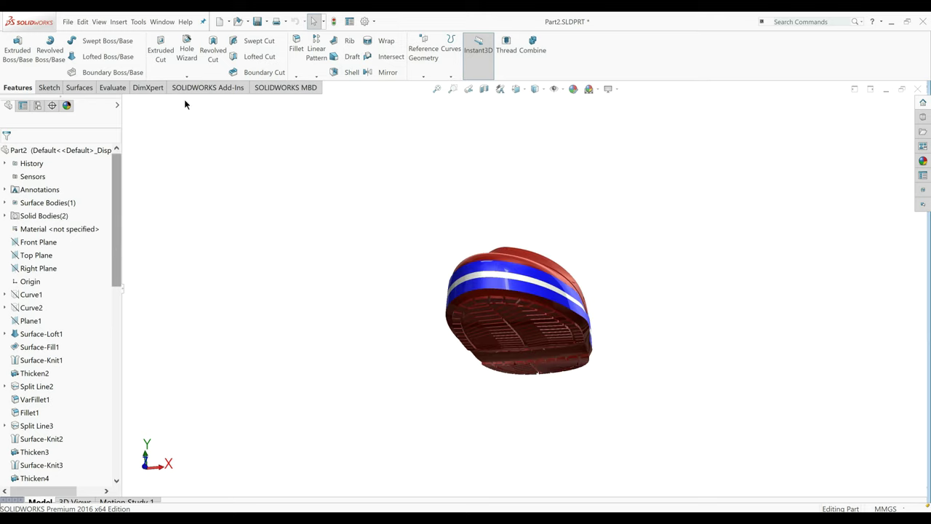
Open the Surfaces tools, start and cancel Knit Surface, and select the Front Plane.
click(79, 87)
click(433, 54)
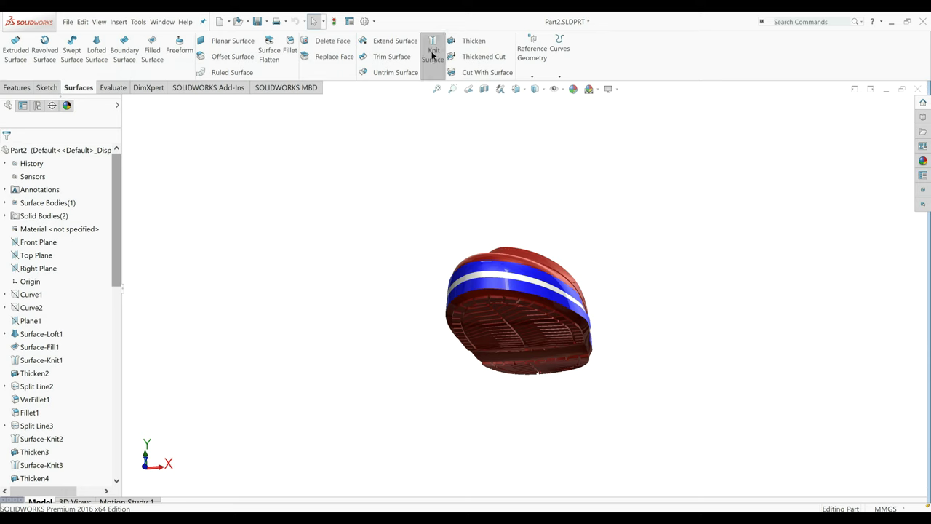
click(24, 151)
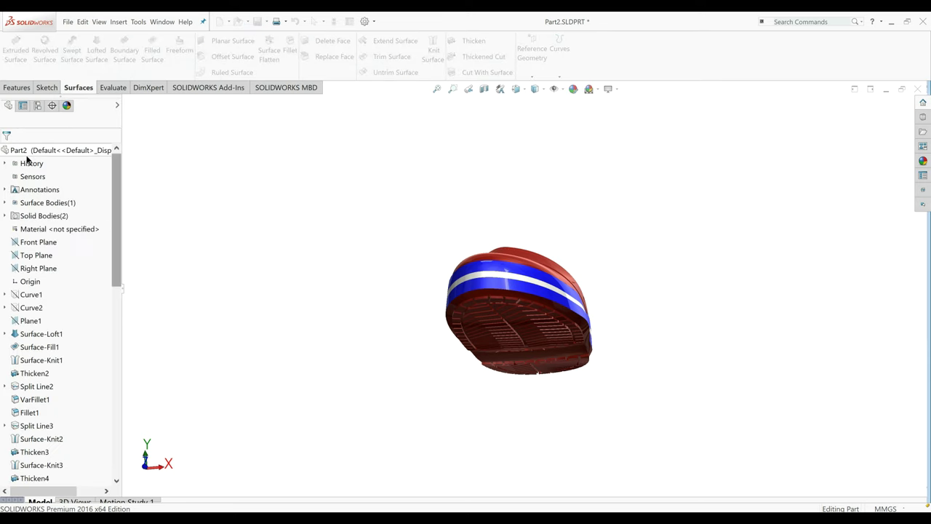
click(35, 243)
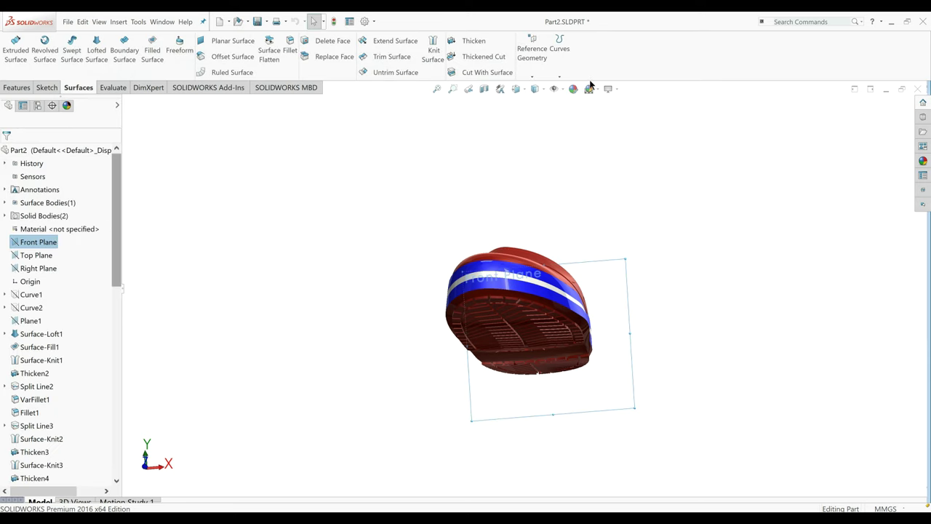
Check a section view through the Front Plane cut 79 mm in, then close it.
click(483, 88)
middle_drag(440, 263, 487, 289)
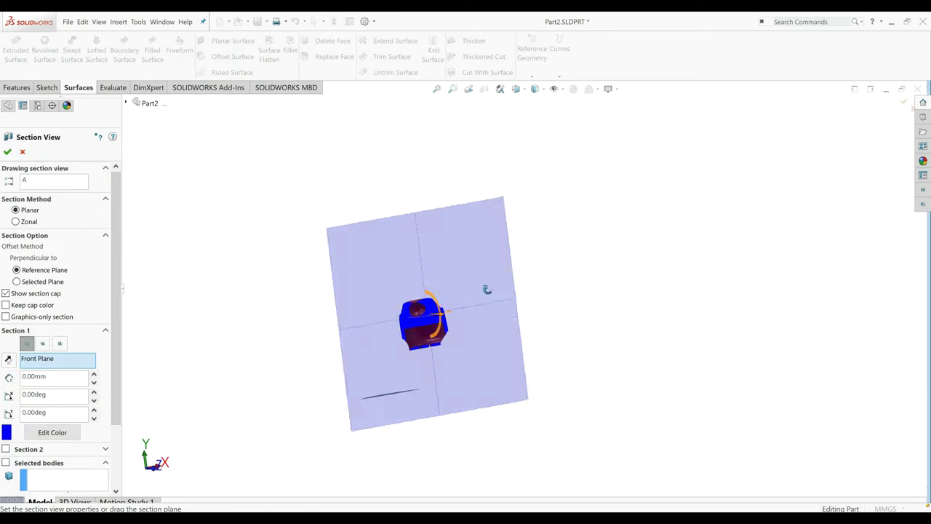
drag(428, 308, 479, 320)
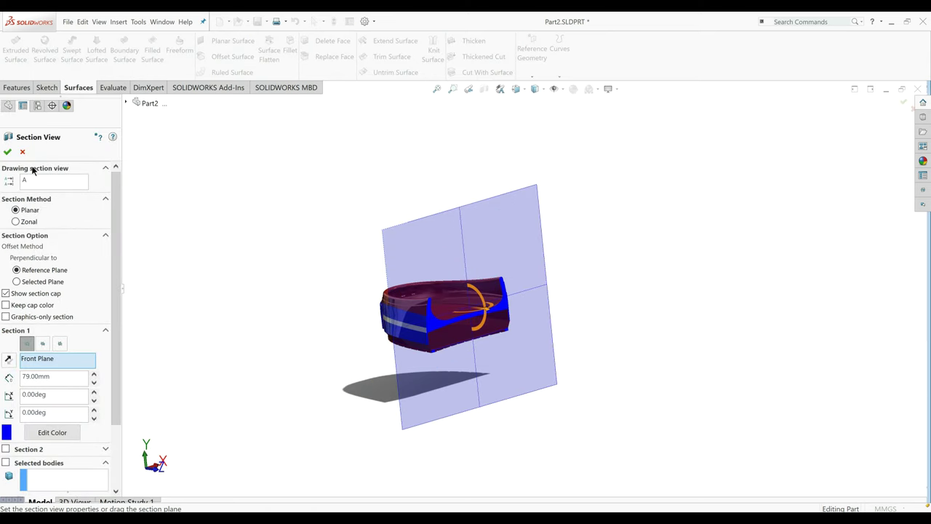
click(484, 89)
Knit Surface-Loft2 with the shoe's bottom face with Merge entities enabled.
click(434, 53)
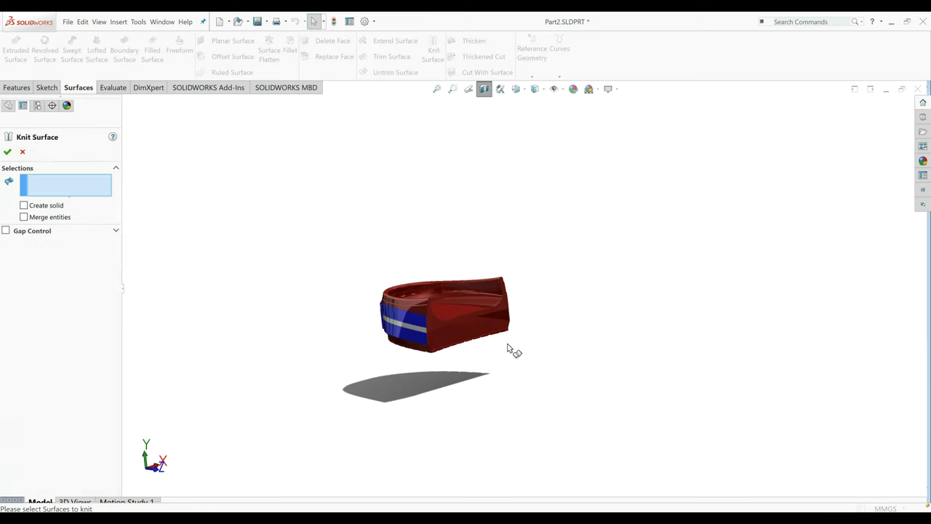
scroll(497, 346, down, 3)
click(489, 291)
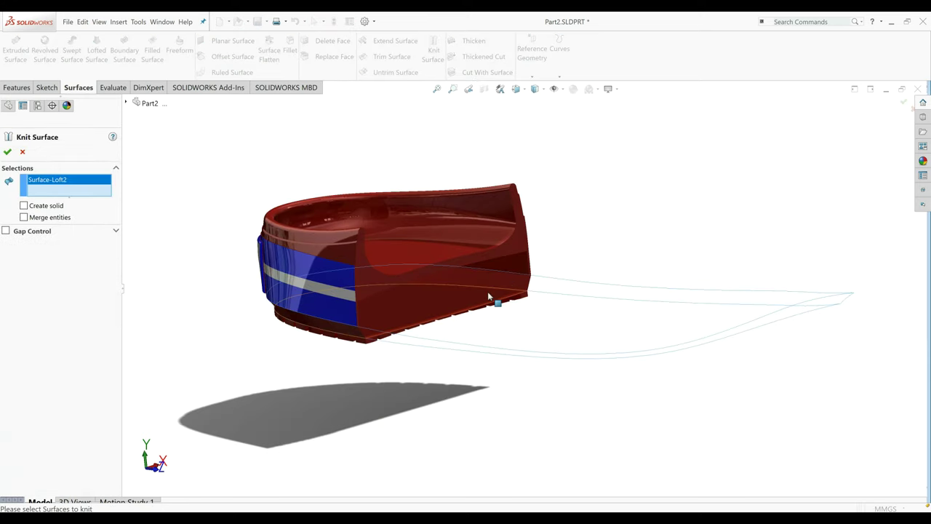
click(486, 295)
click(24, 228)
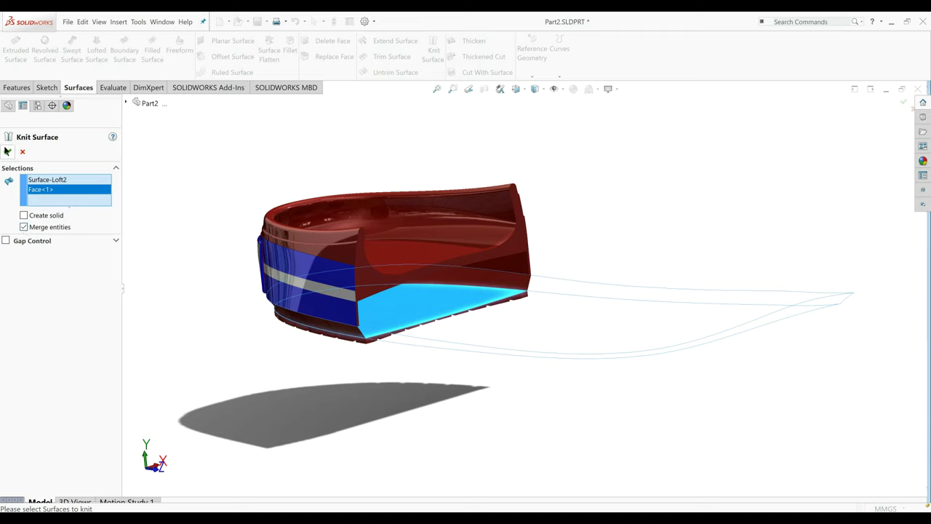
click(7, 152)
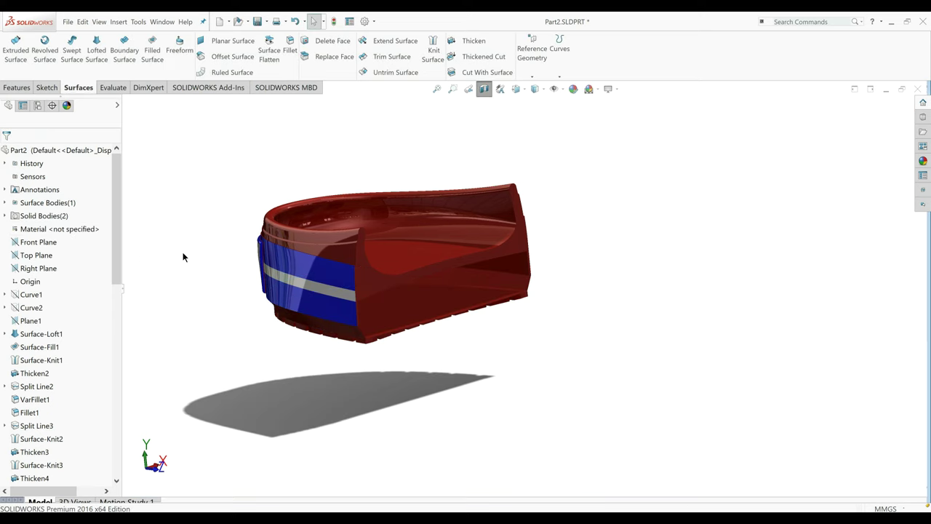
Thicken Surface-Knit10 by 0.10 mm, merging the result into the clog body.
click(469, 41)
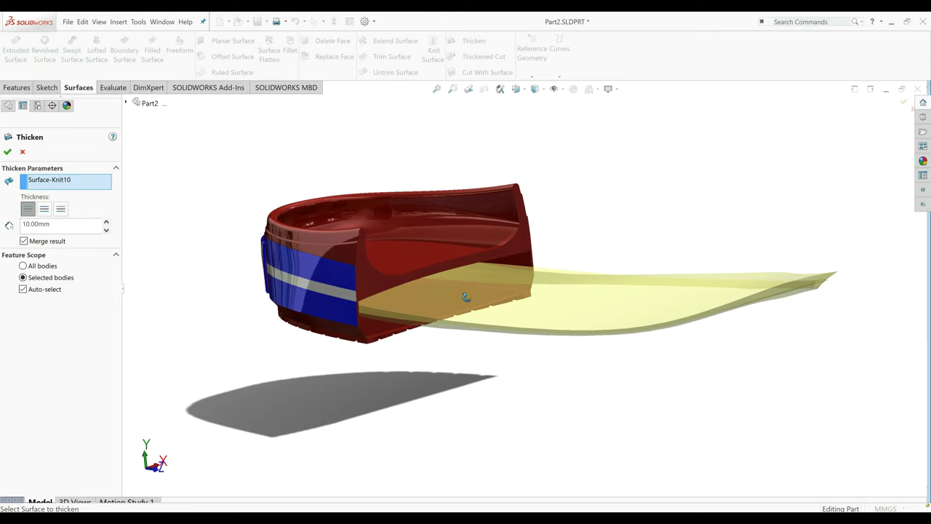
middle_drag(466, 296, 484, 322)
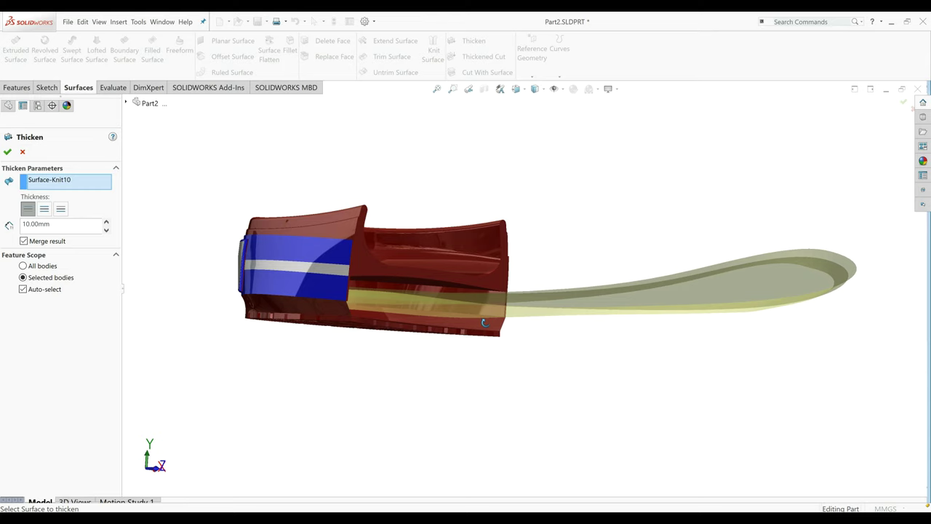
middle_drag(483, 322, 465, 327)
double_click(44, 224)
text(0.1)
key(Return)
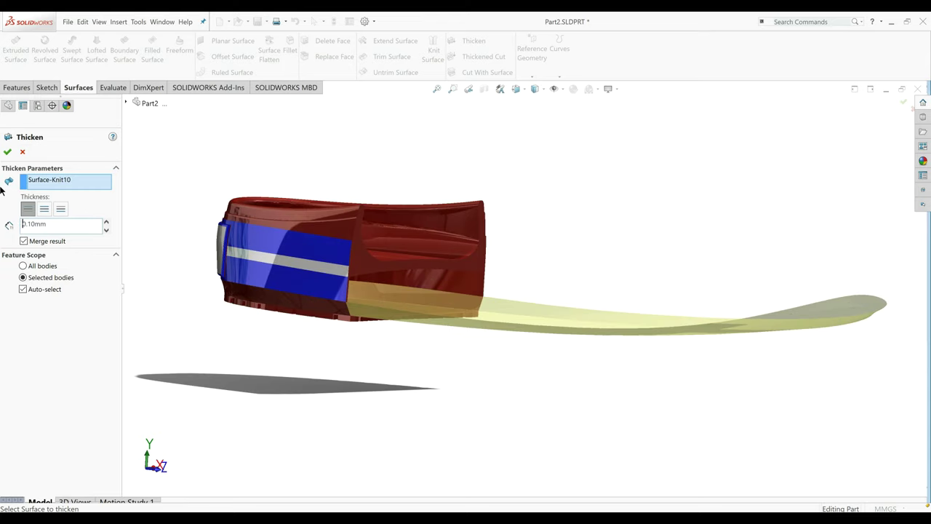
click(7, 153)
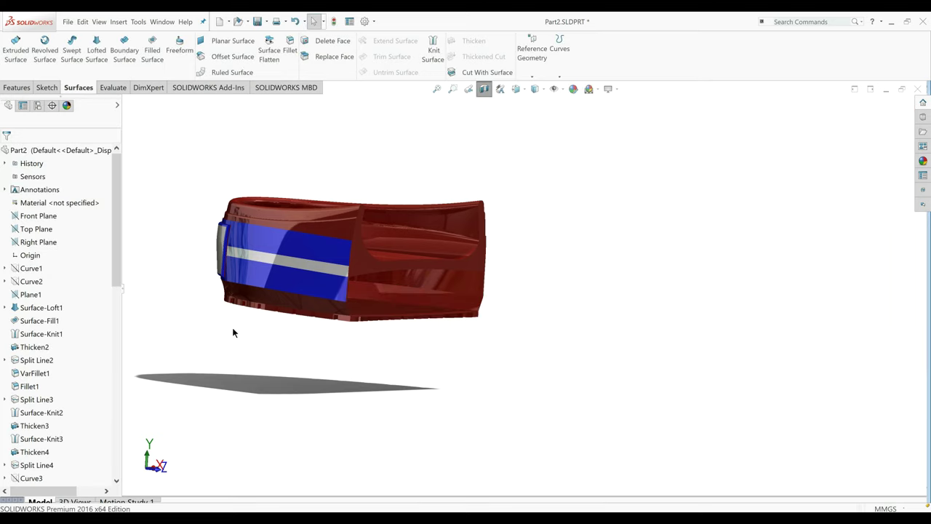
middle_drag(449, 349, 441, 344)
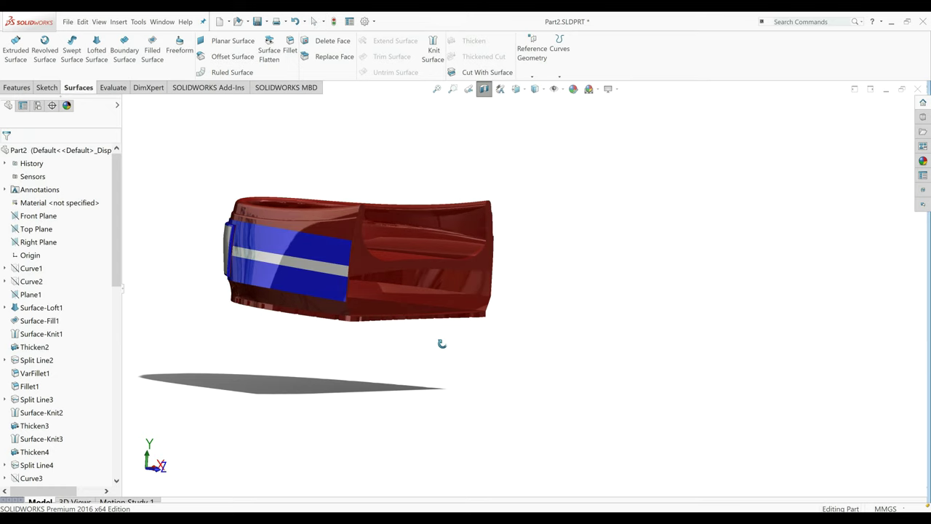
middle_drag(442, 343, 547, 221)
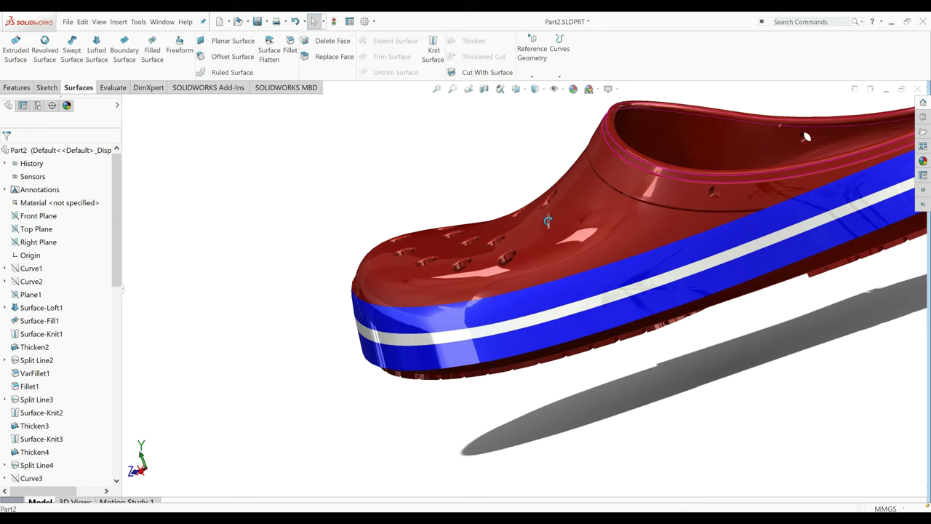
key(ctrl+shift+z)
click(38, 241)
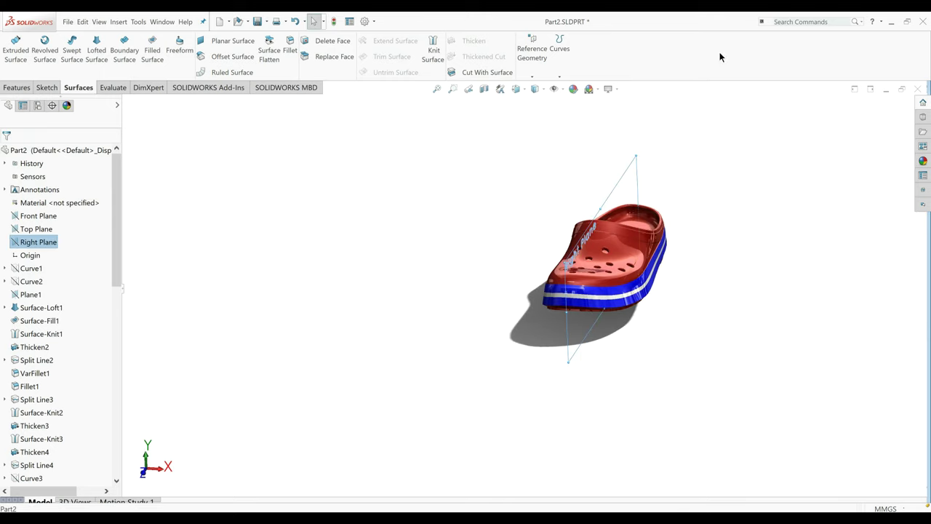
click(29, 87)
click(390, 72)
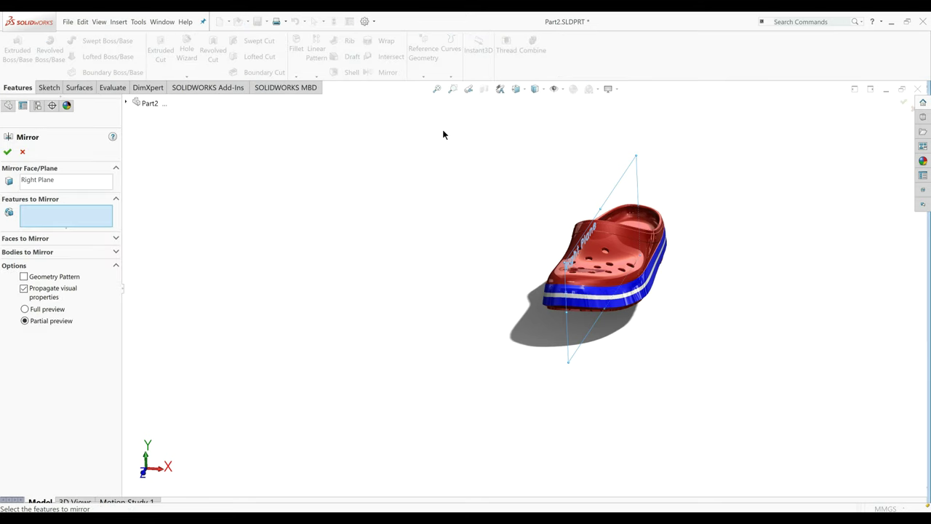
key(Escape)
click(428, 72)
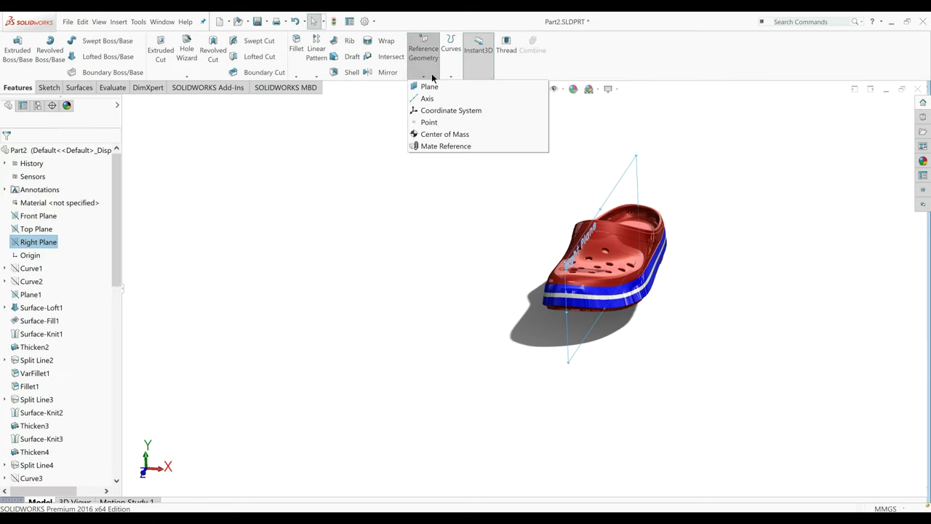
click(434, 87)
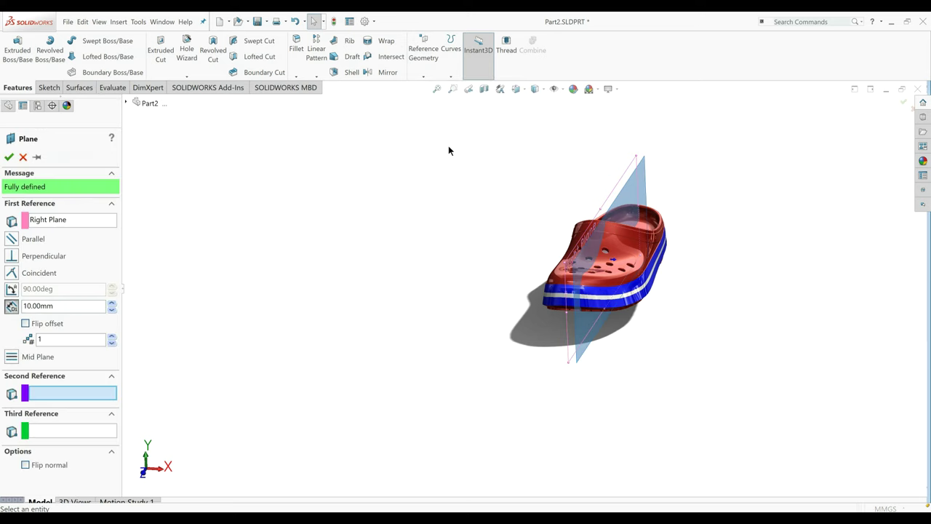
text(140)
click(64, 318)
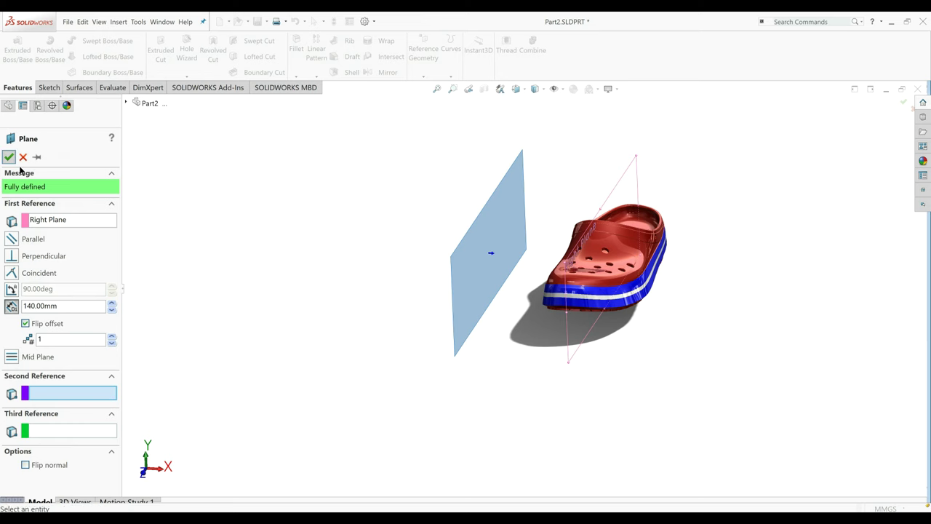
click(9, 156)
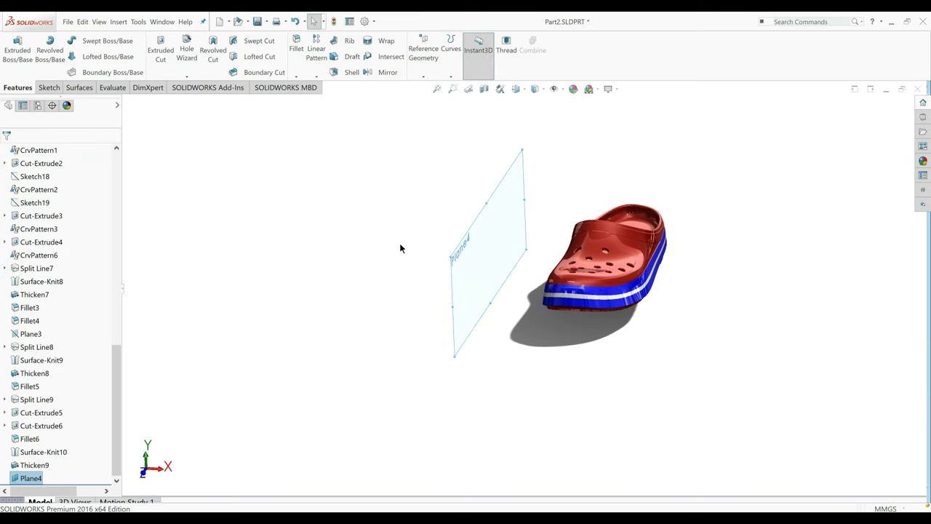
middle_drag(590, 230, 593, 200)
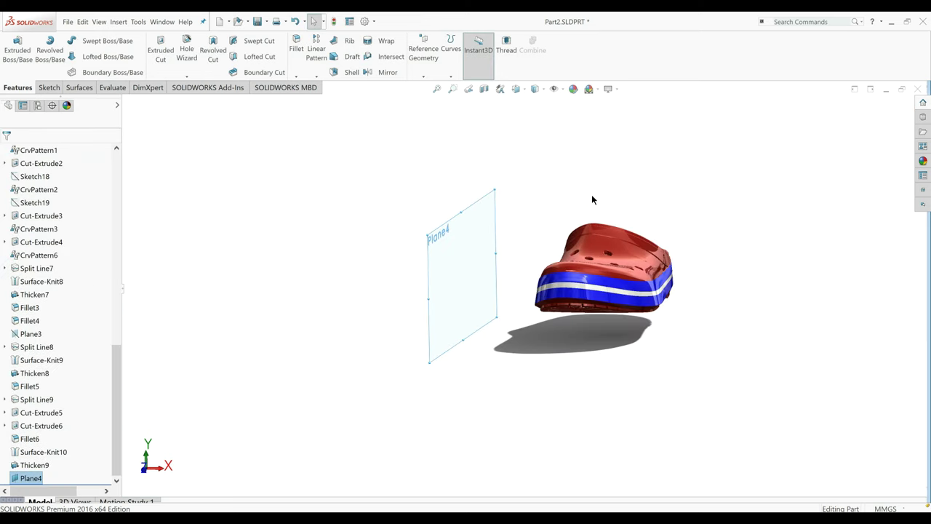
scroll(593, 200, down, 2)
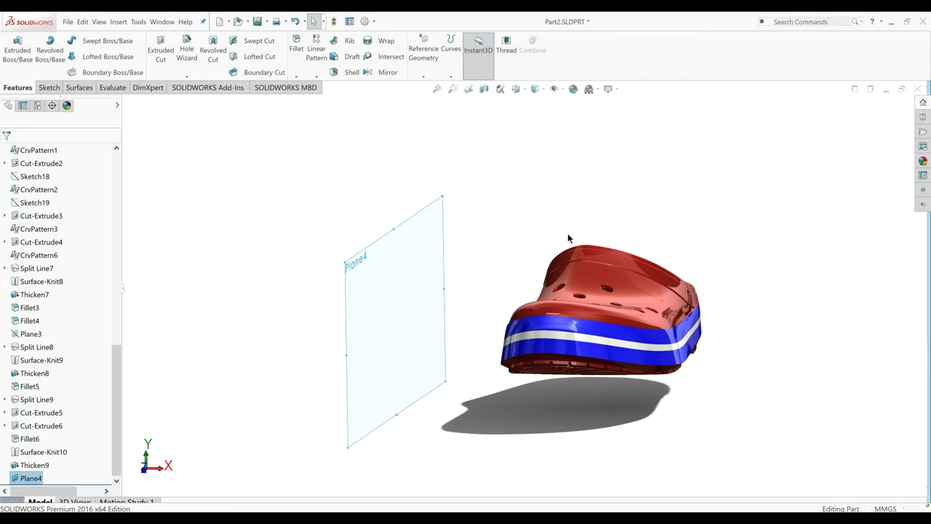
Mirror the Thicken9 clog body across Plane4 with Merge solids unchecked.
click(379, 72)
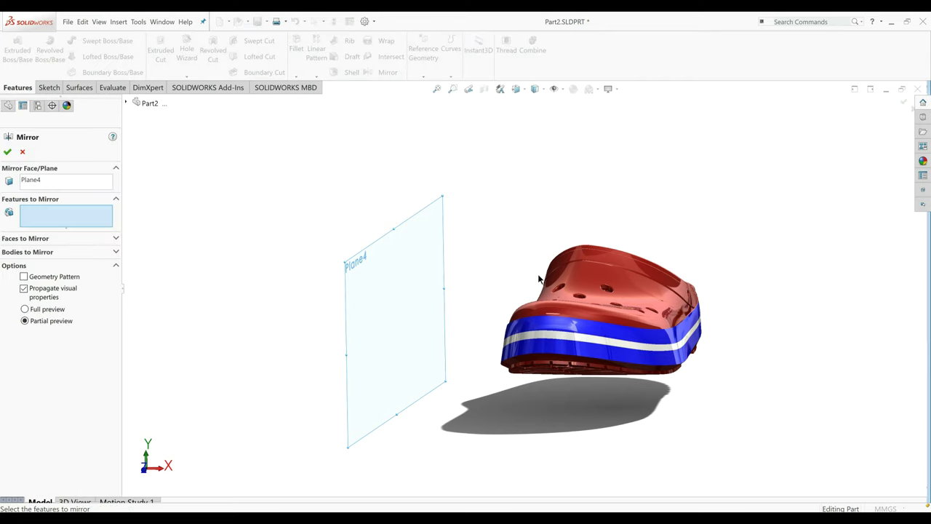
click(28, 251)
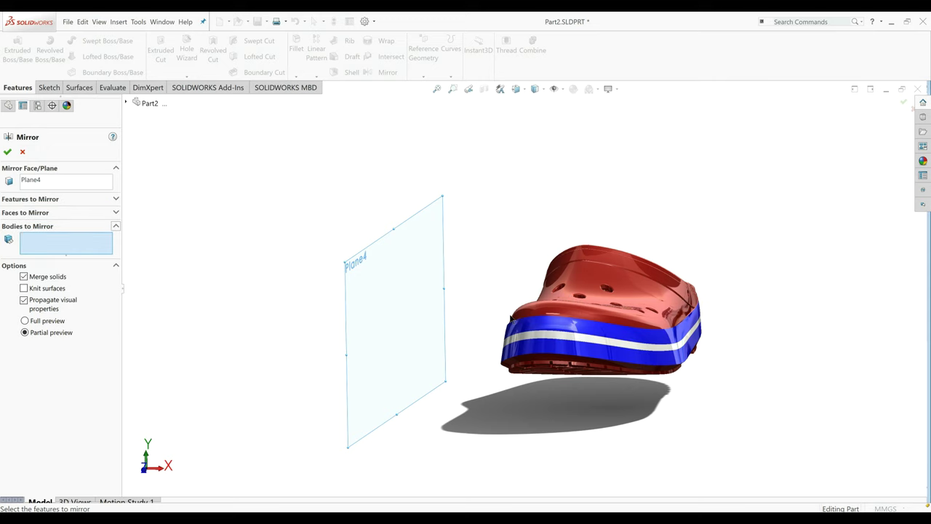
click(627, 338)
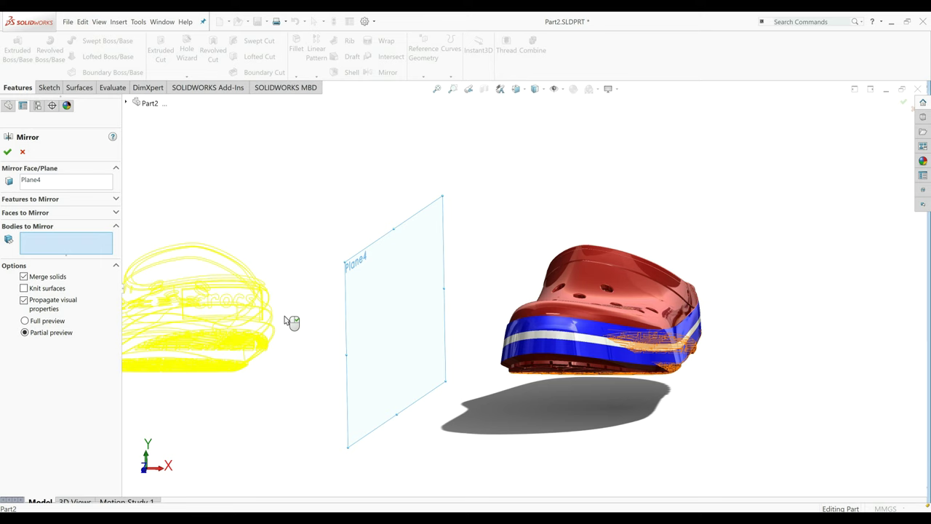
click(32, 278)
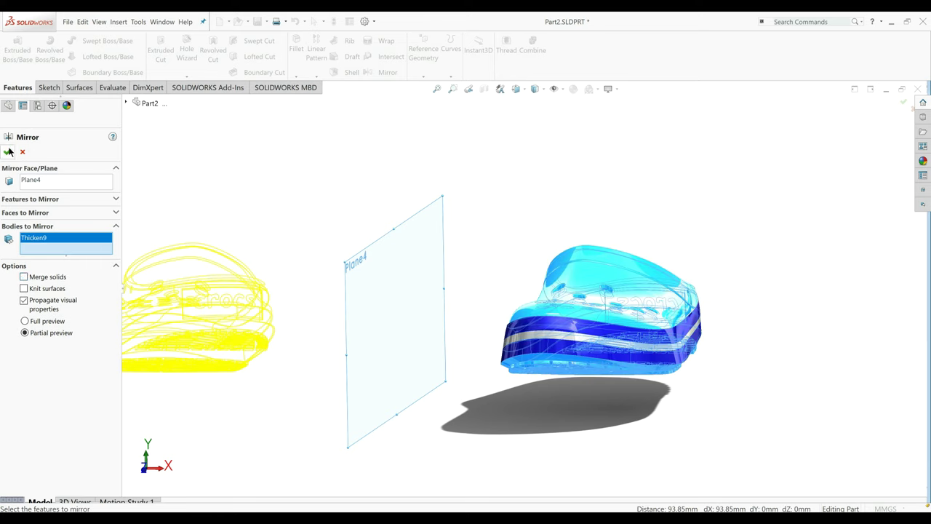
key(Return)
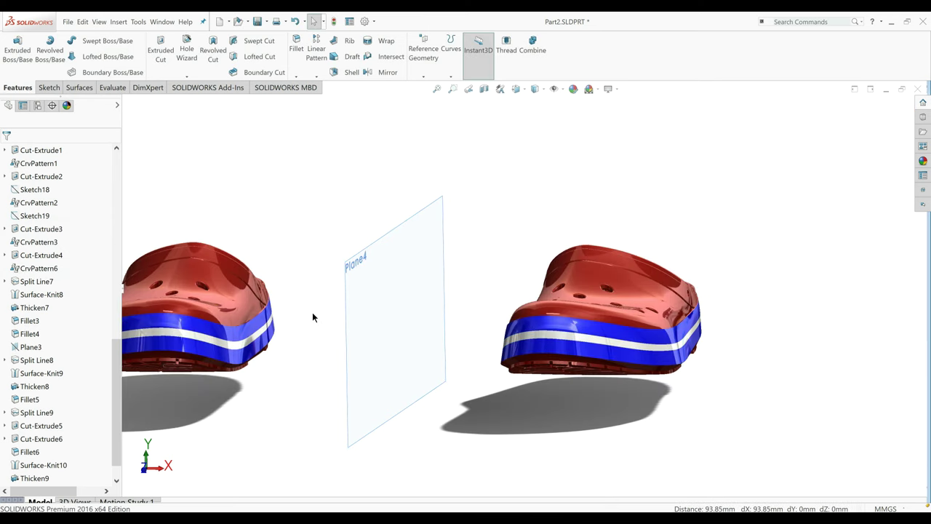
Hide Plane4 so only the pair of clogs remains visible.
middle_drag(313, 315, 437, 315)
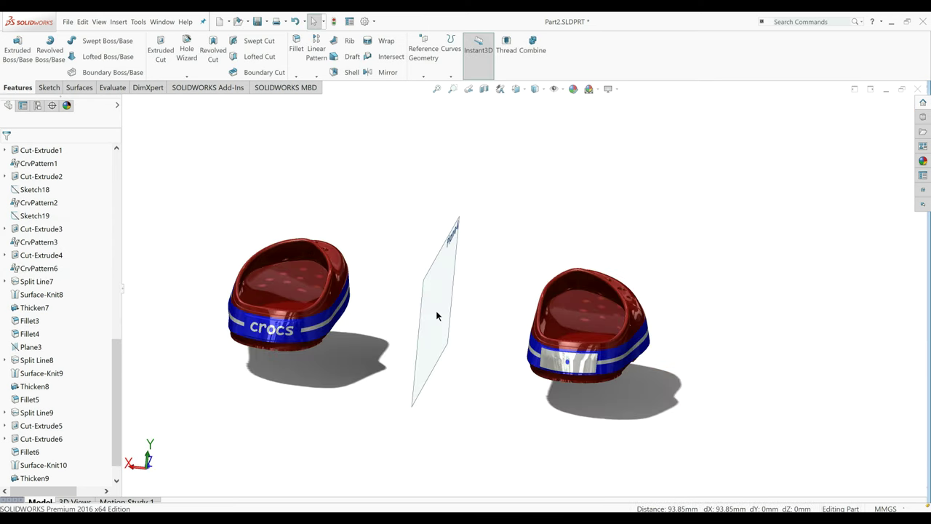
right_click(417, 295)
click(425, 298)
right_click(426, 298)
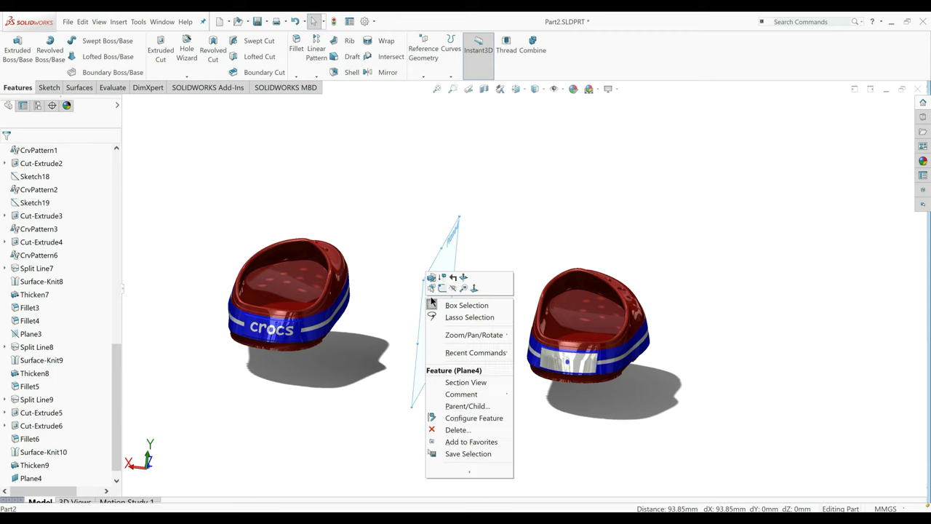
click(452, 289)
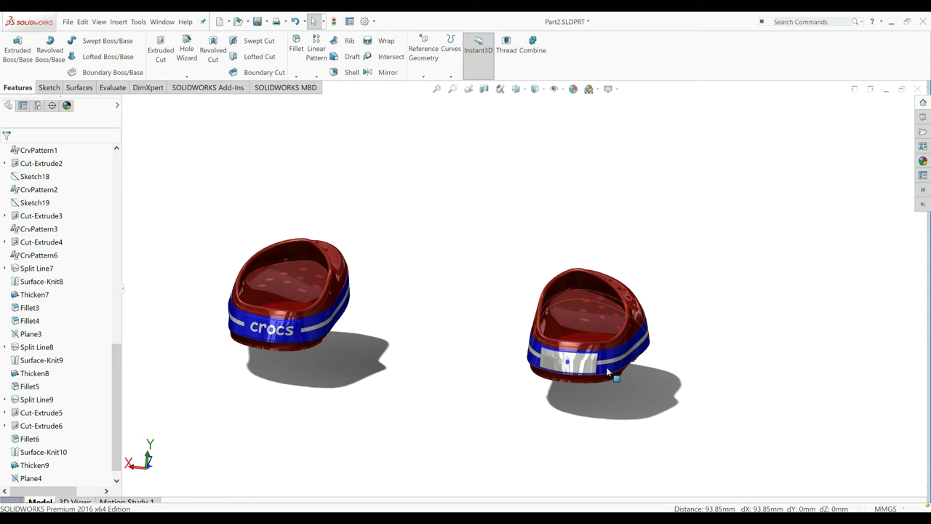
scroll(631, 390, down, 3)
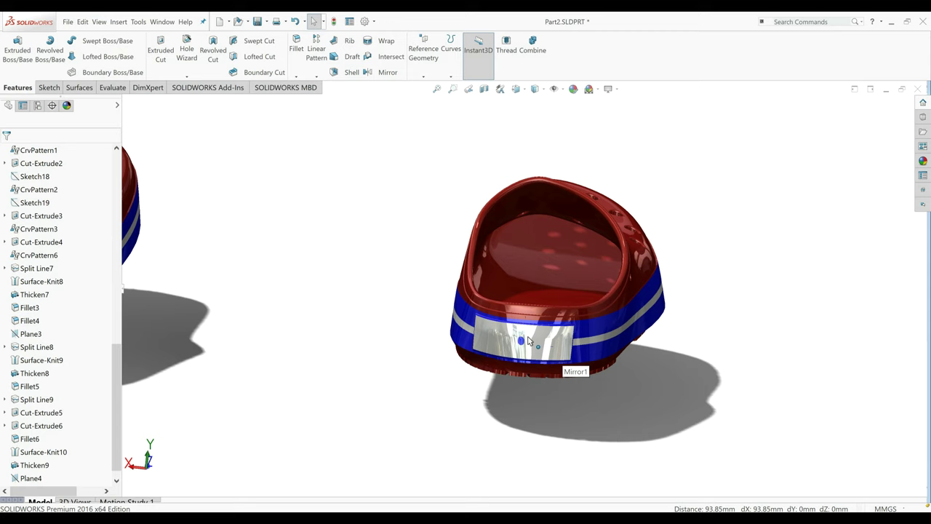
Remove Part2.SLDPRT from the appearance target and colour the heel logo plate faces blue.
click(573, 88)
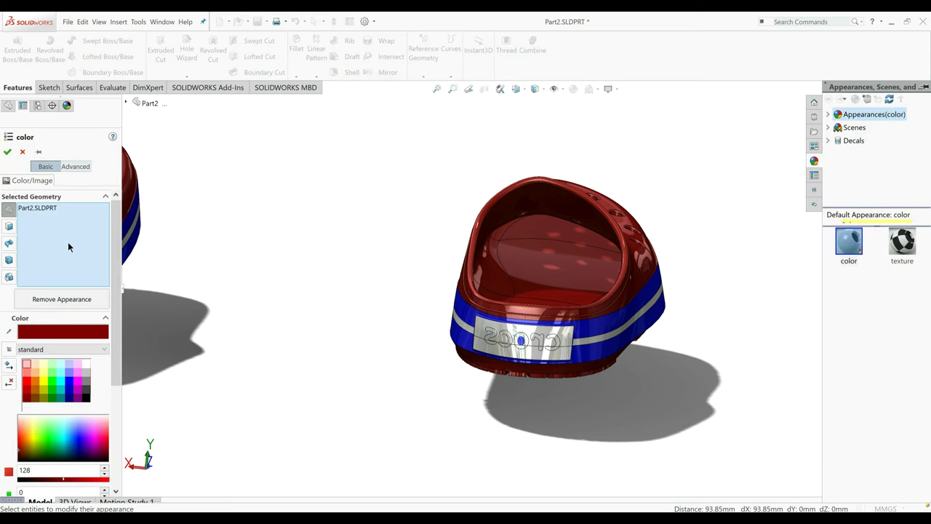
right_click(47, 210)
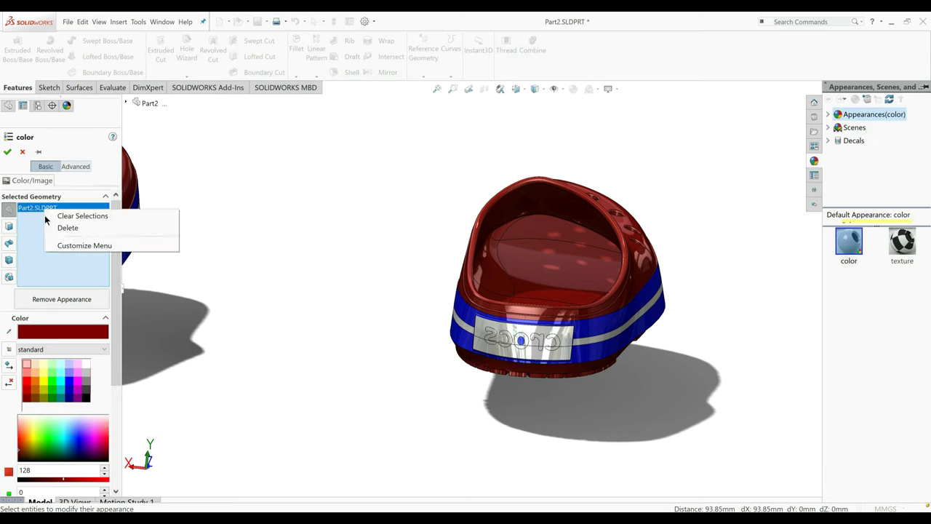
click(47, 225)
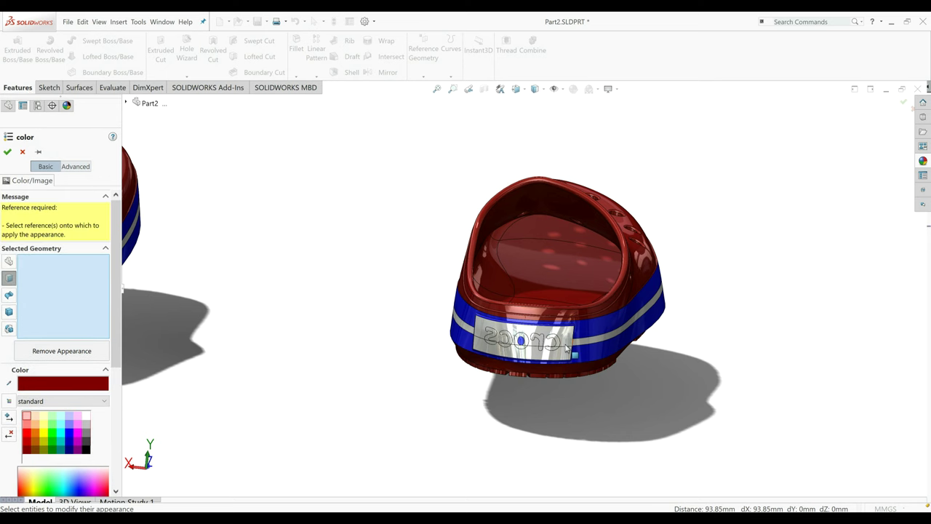
scroll(567, 349, down, 5)
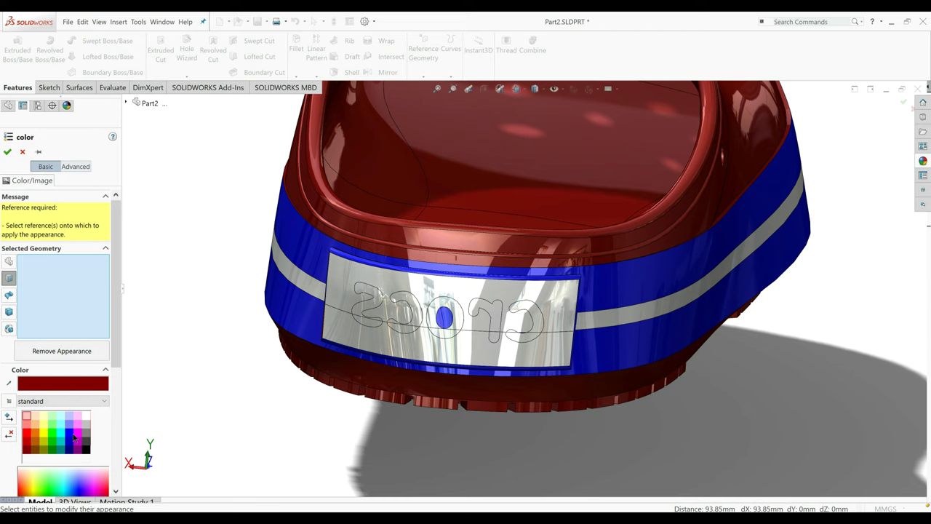
click(74, 437)
click(287, 298)
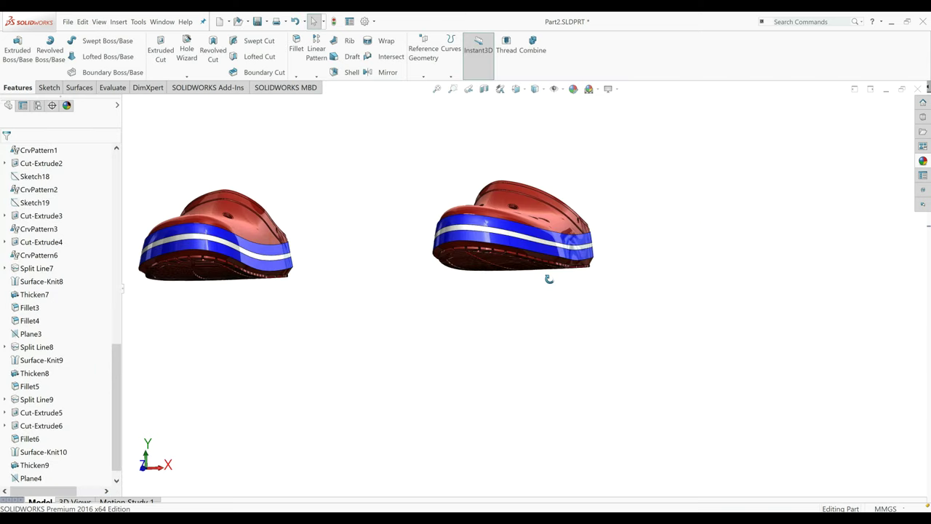
Insert the Mirror1 body into a new part saved as side2, with Propagate visual properties checked.
middle_drag(549, 278, 553, 277)
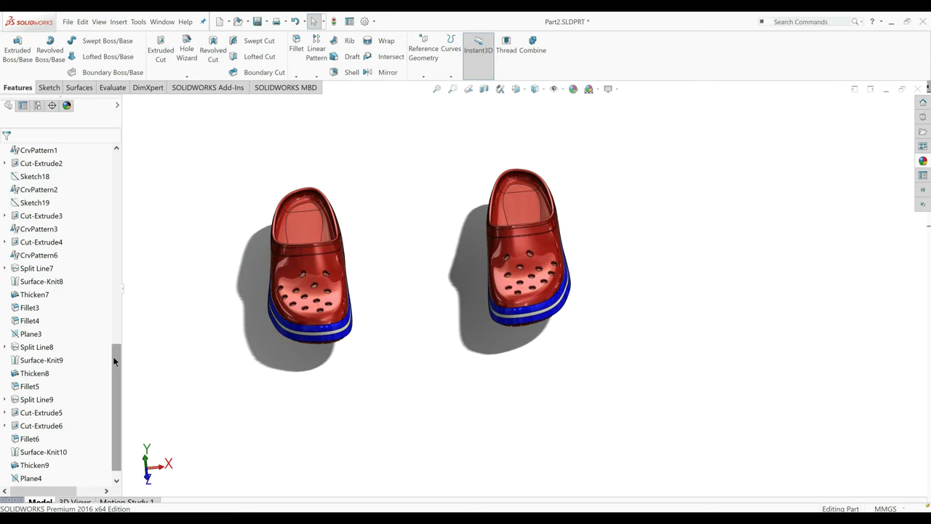
drag(113, 356, 123, 162)
click(5, 202)
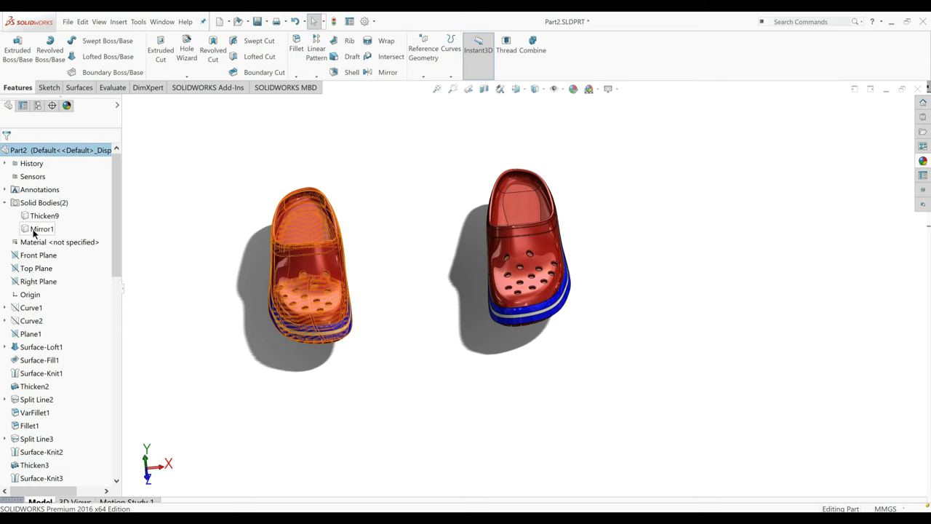
right_click(33, 231)
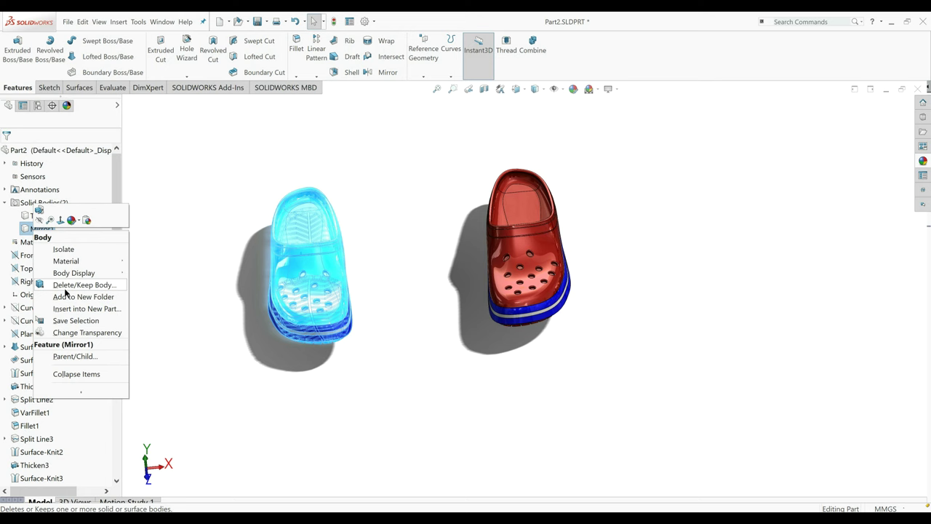
click(72, 309)
click(95, 290)
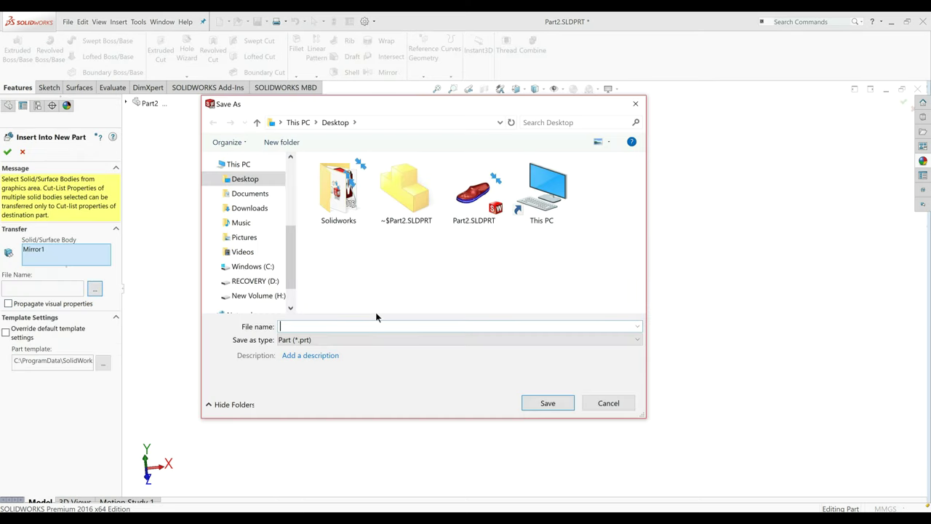
text(s)
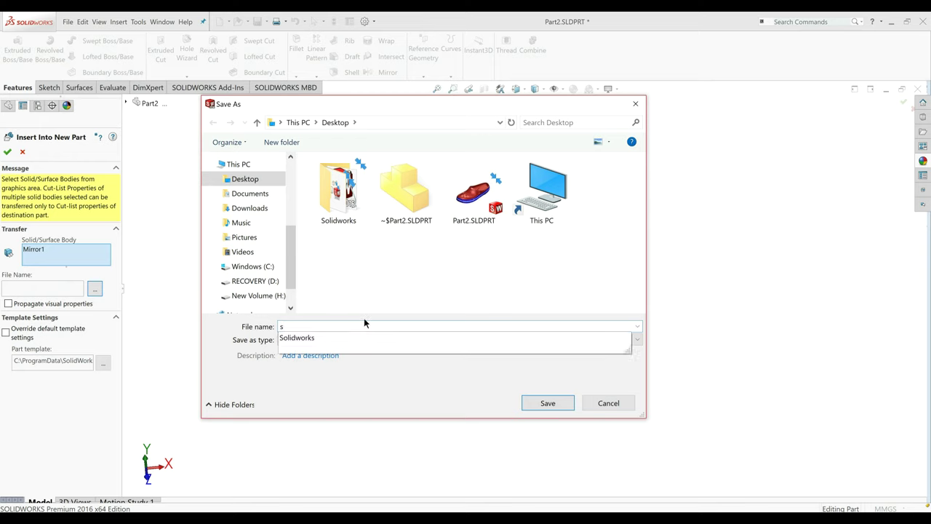
text(ide2)
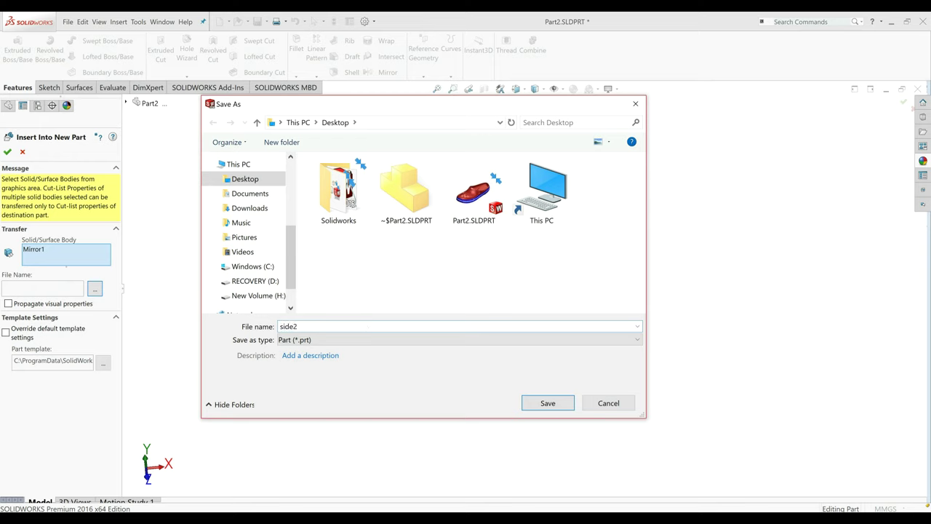
click(550, 402)
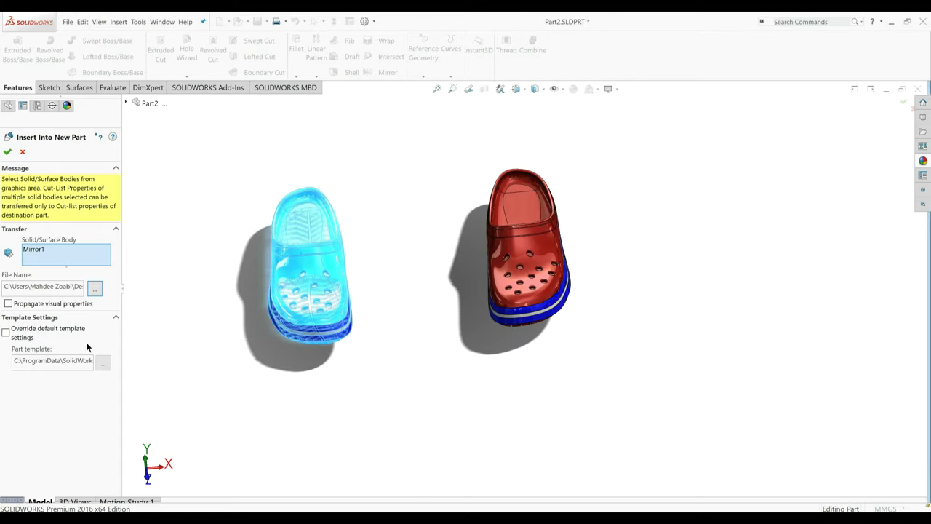
click(51, 304)
click(7, 152)
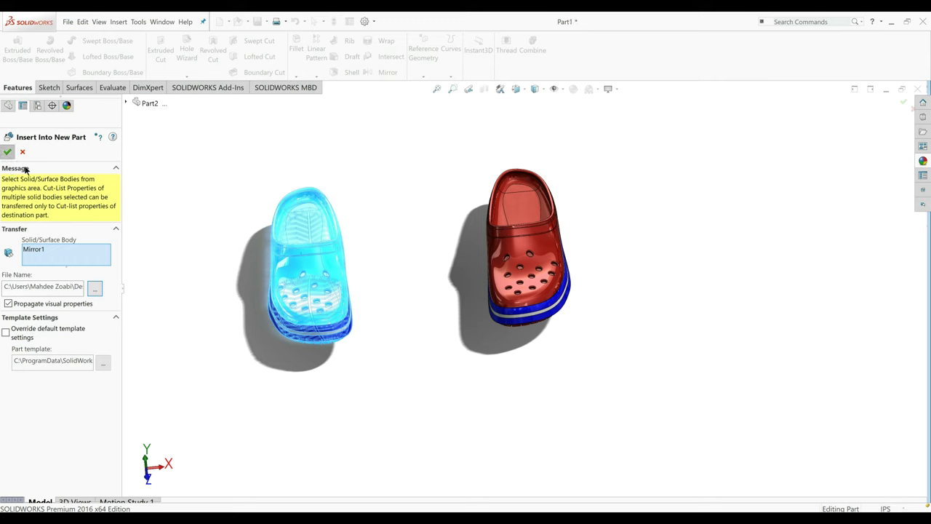
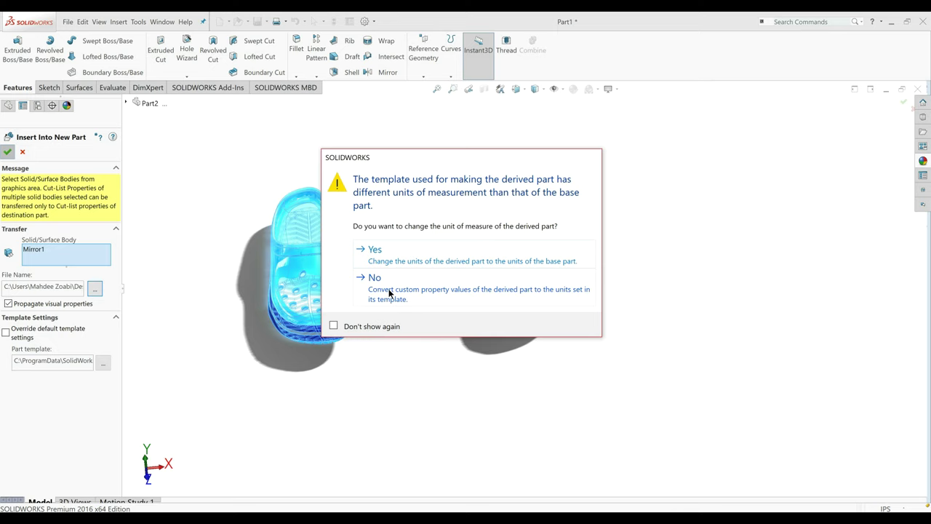
Give side2 the base part's units, then save it and Part2 with Save All.
click(392, 250)
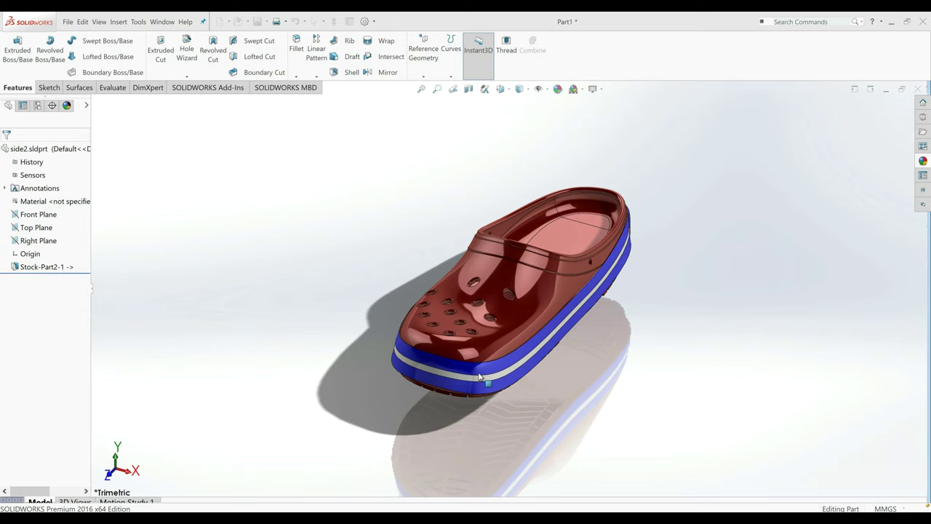
middle_drag(479, 376, 473, 418)
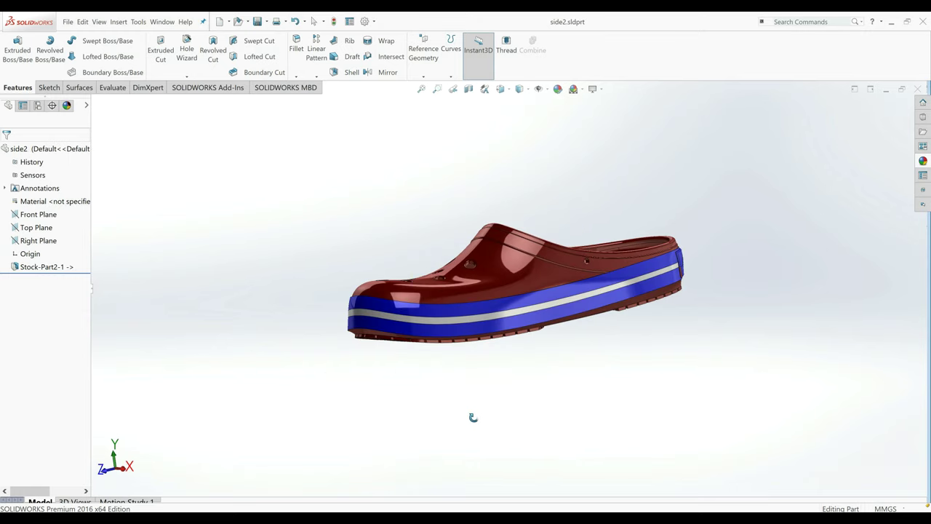
key(ctrl+s)
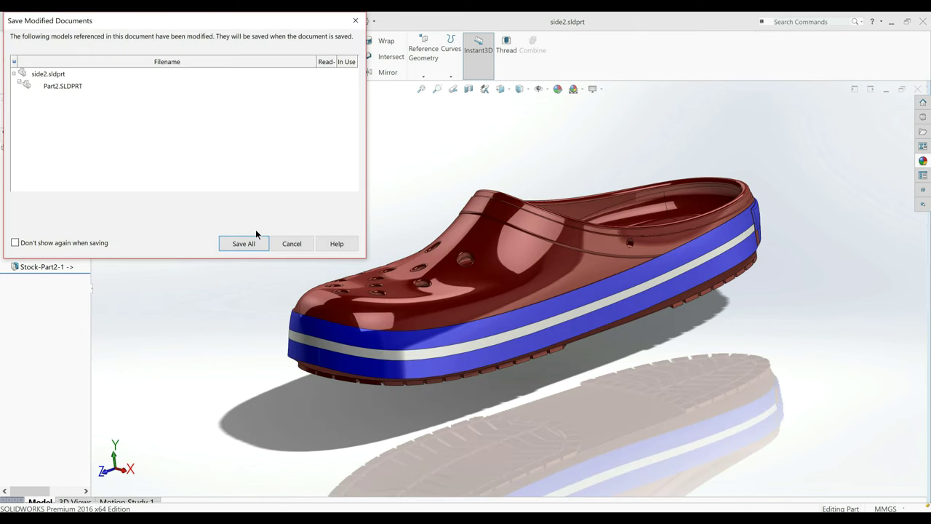
click(244, 243)
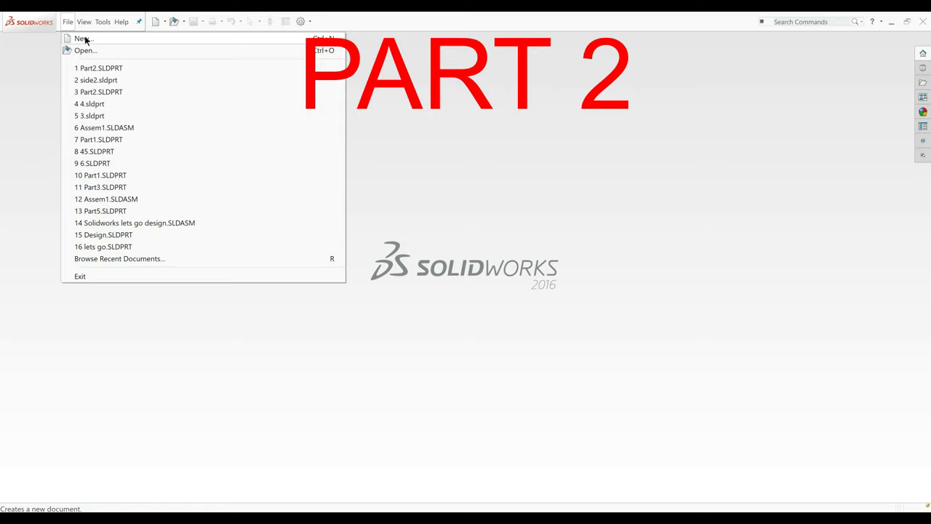
Create a new part and set its unit system to MMGS (millimetre-gram-second).
click(73, 36)
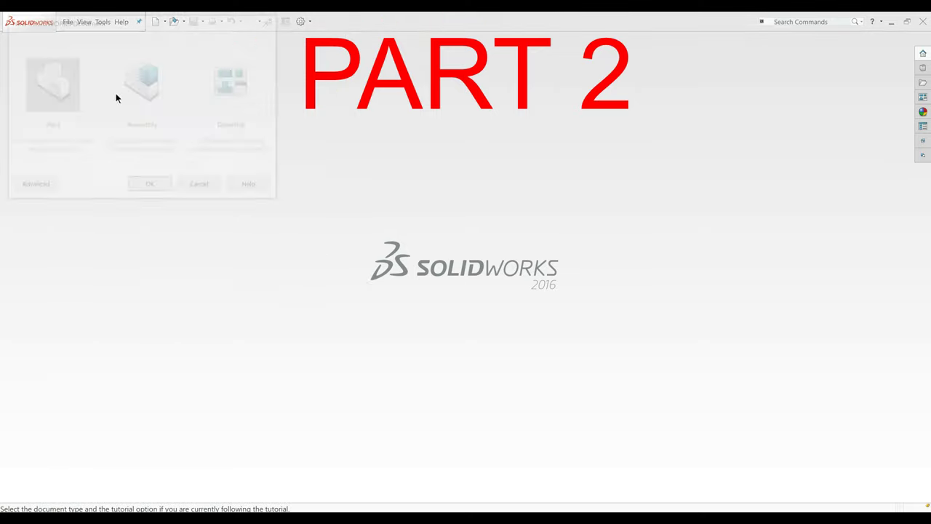
click(151, 186)
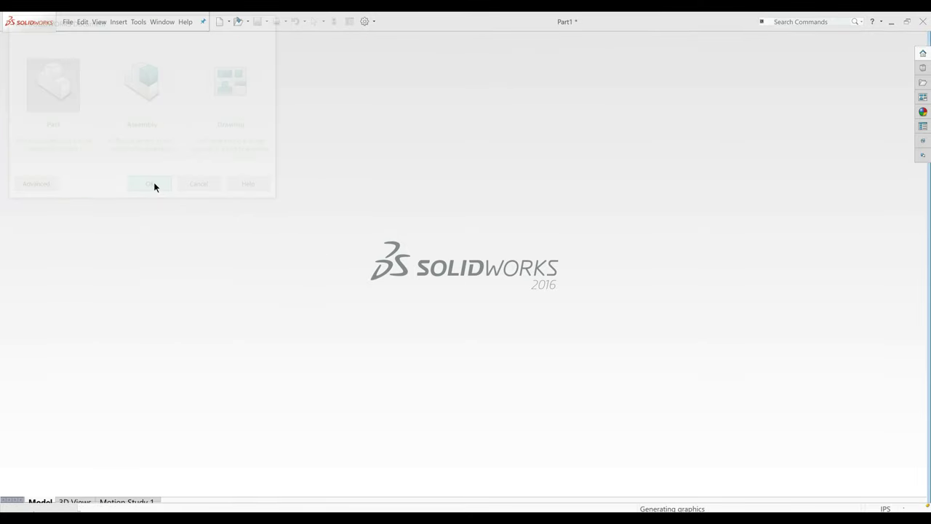
click(885, 508)
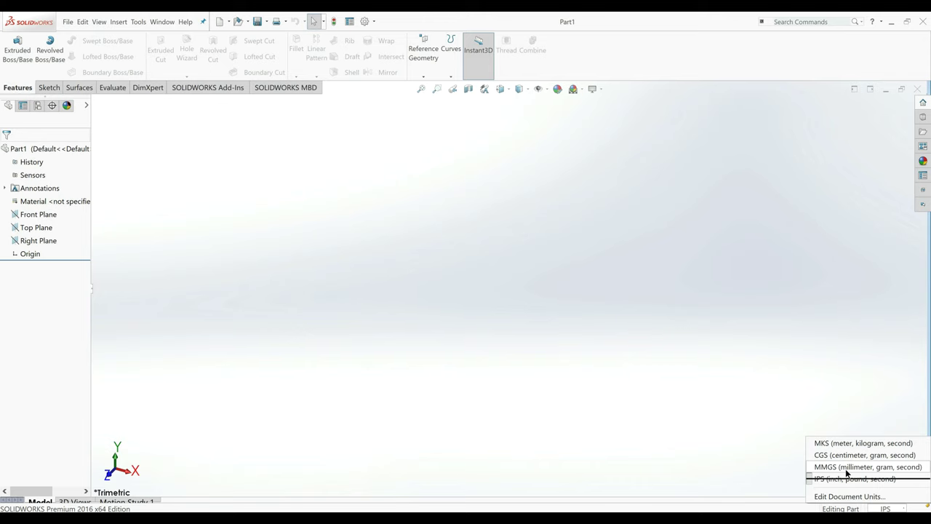
click(846, 467)
Sketch a center rectangle about the origin on the Front Plane.
click(37, 214)
click(12, 44)
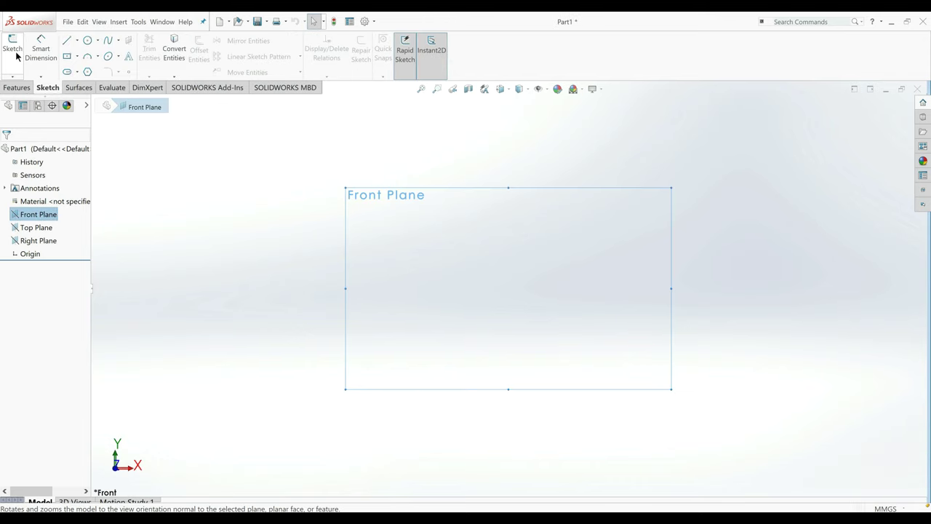
click(67, 56)
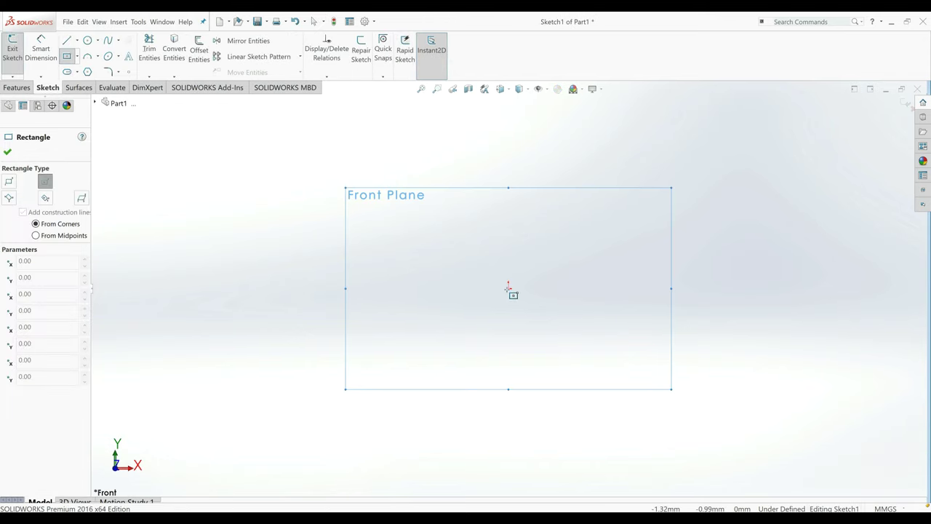
click(508, 288)
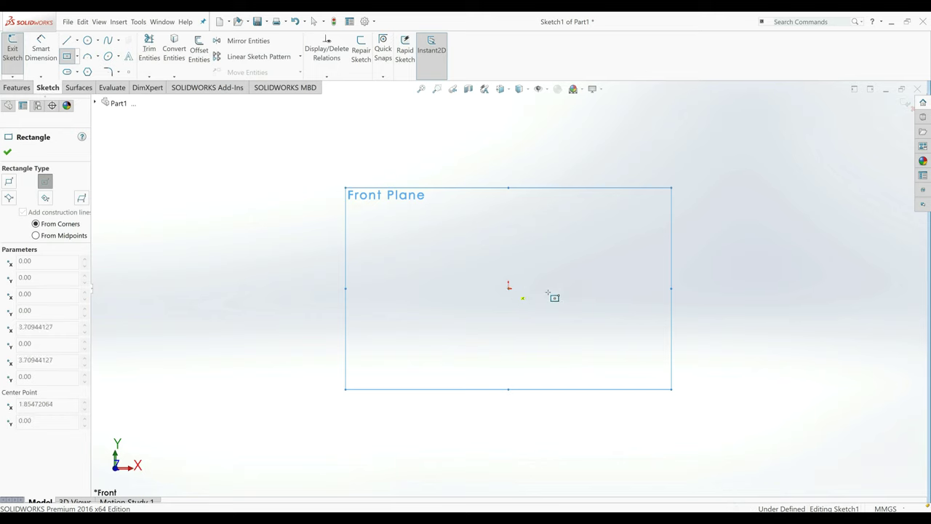
click(600, 303)
Dimension the rectangle 22 mm wide and 4 mm tall, then exit the sketch.
click(41, 48)
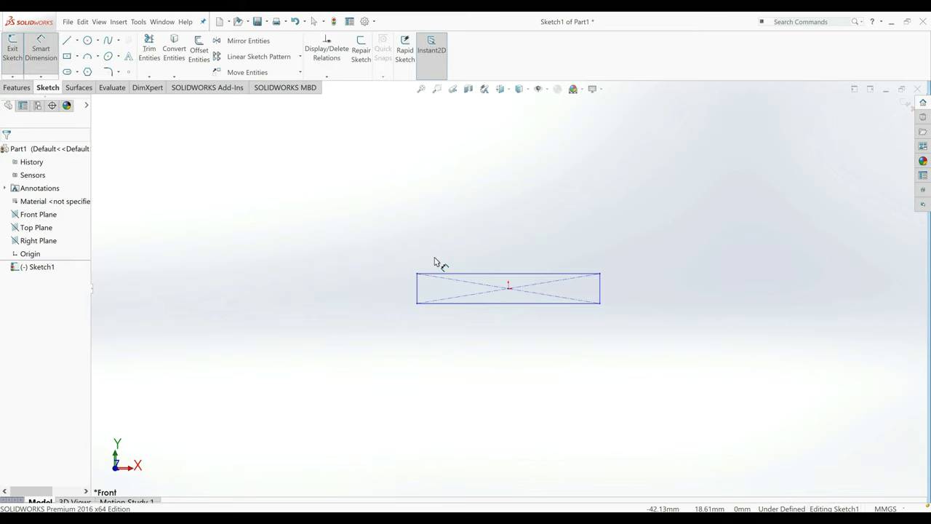
click(438, 273)
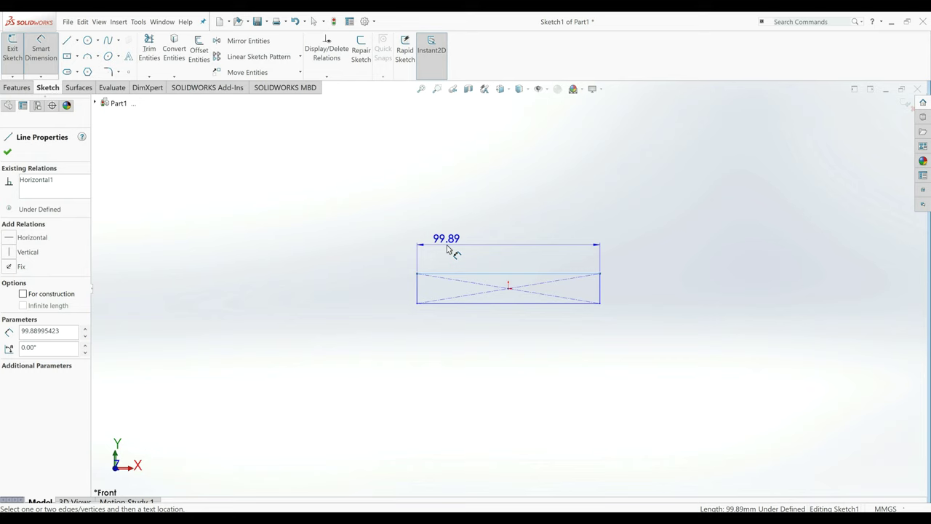
click(447, 248)
text(22)
key(Return)
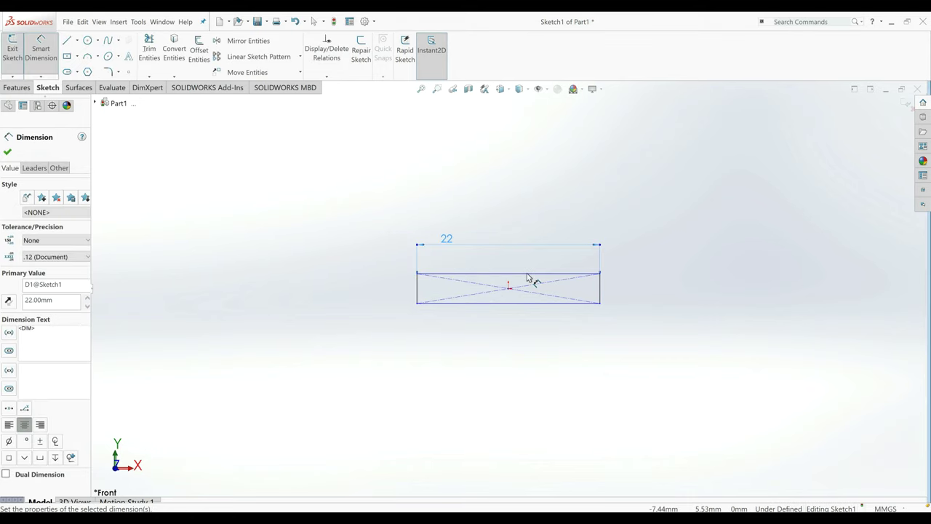
click(601, 300)
click(656, 304)
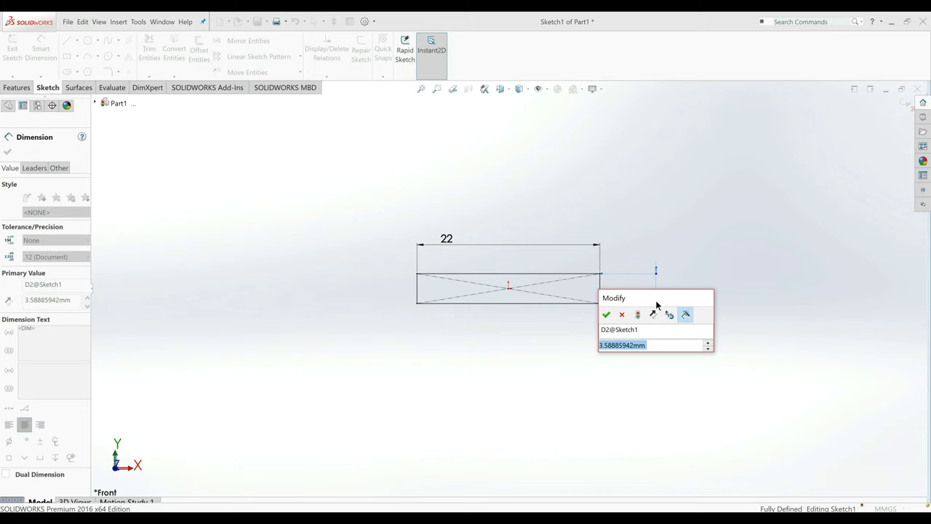
text(4)
key(Return)
key(Escape)
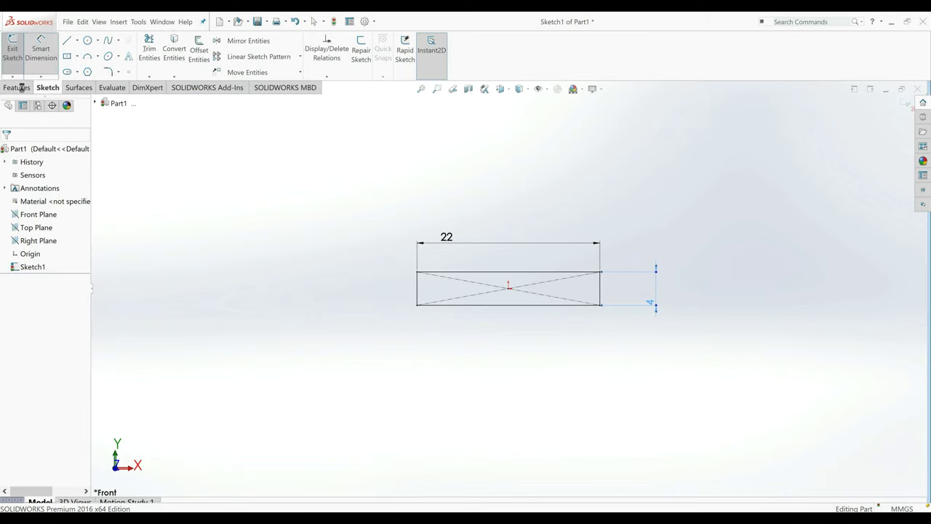
click(12, 48)
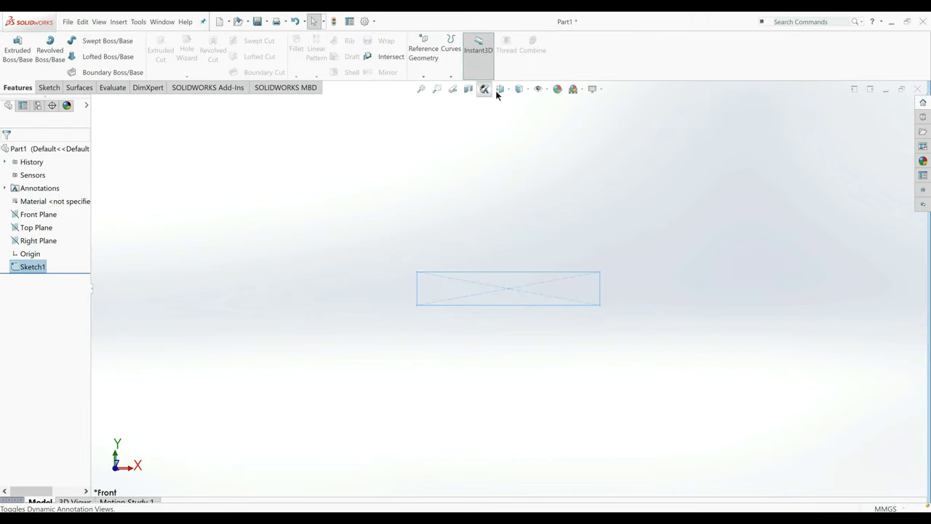
Start a sketch facing the Right Plane and draw a vertical centerline down from the origin.
click(41, 243)
click(78, 234)
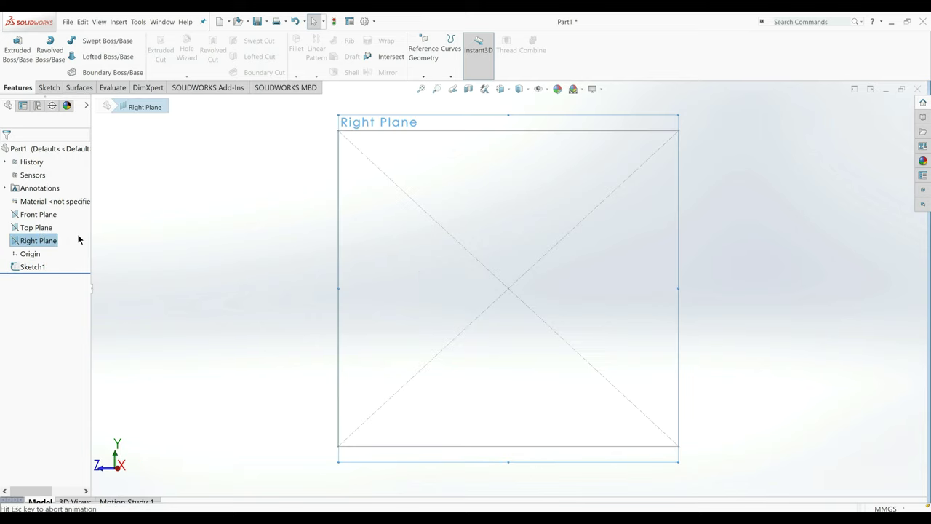
scroll(451, 247, up, 6)
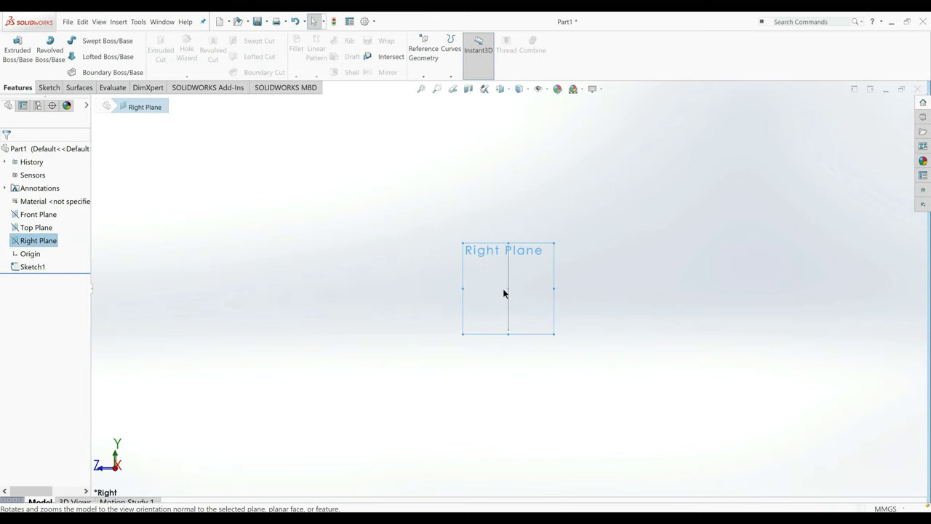
scroll(504, 293, up, 2)
click(49, 87)
click(12, 48)
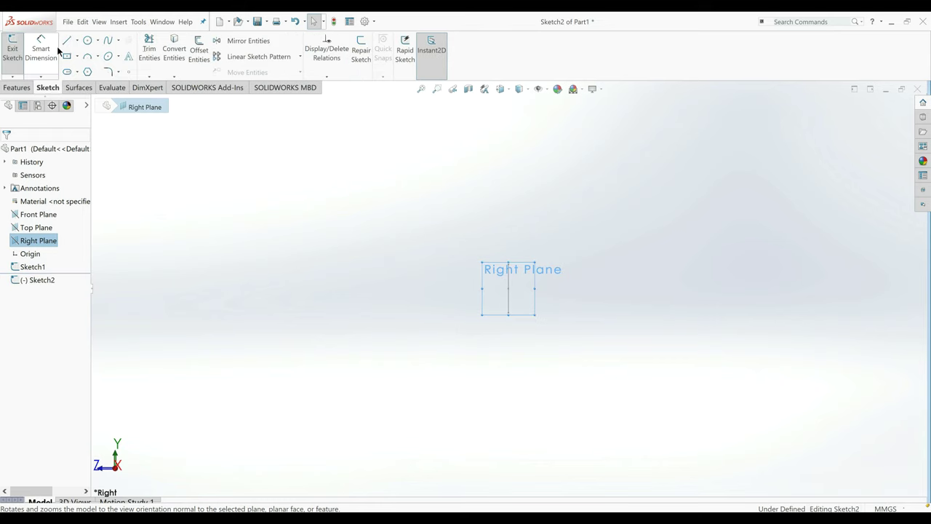
click(66, 41)
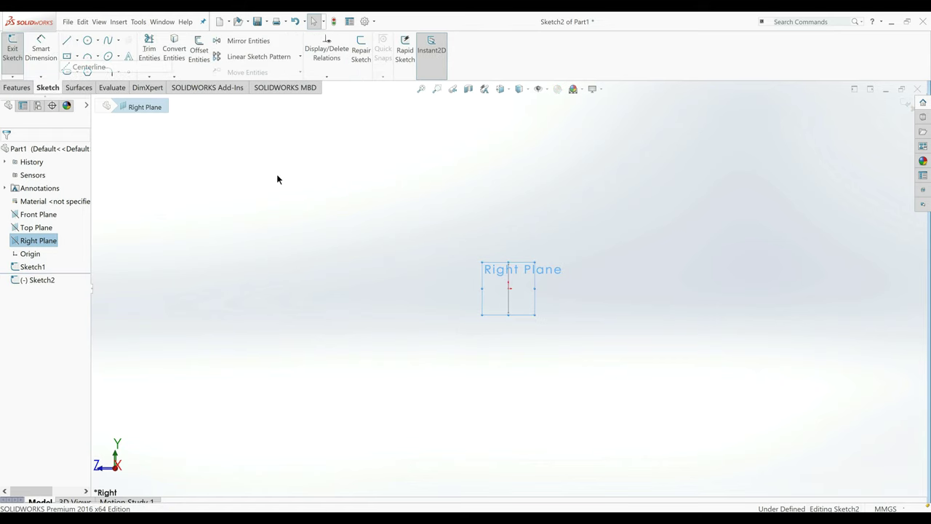
click(509, 288)
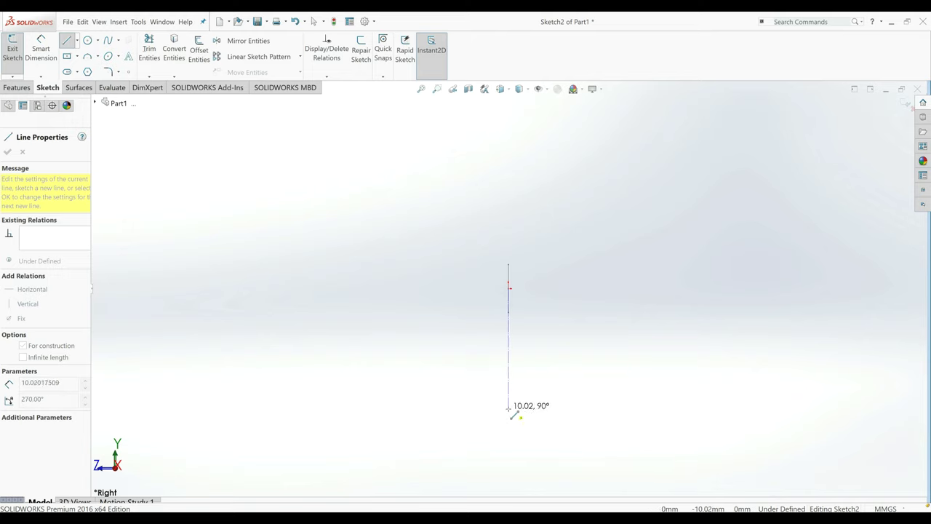
click(508, 409)
Draw a curved spline from the origin down-right with a horizontal start and vertical end tangent.
key(Escape)
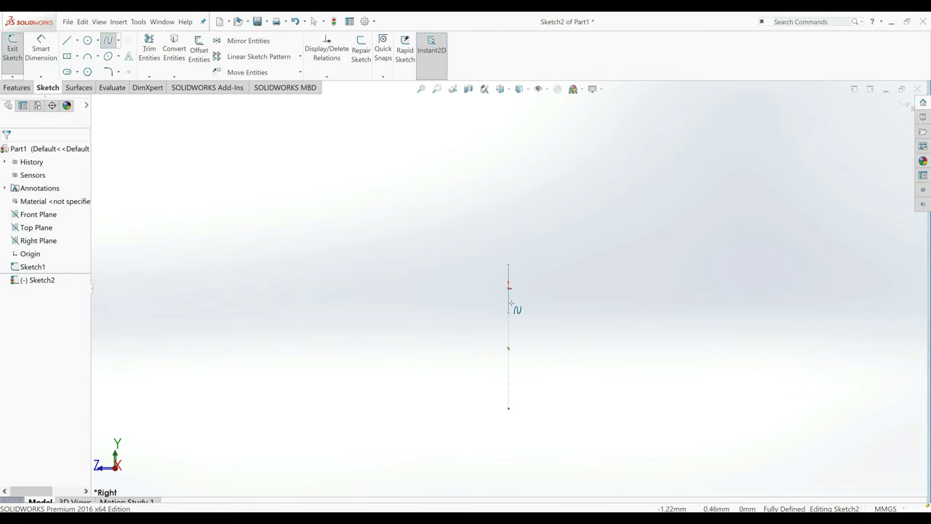
click(508, 287)
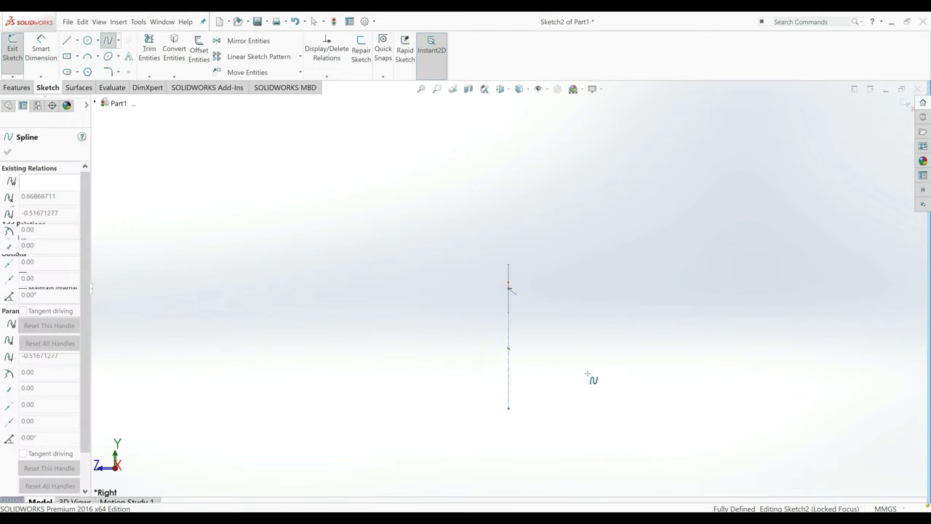
click(596, 401)
right_click(615, 333)
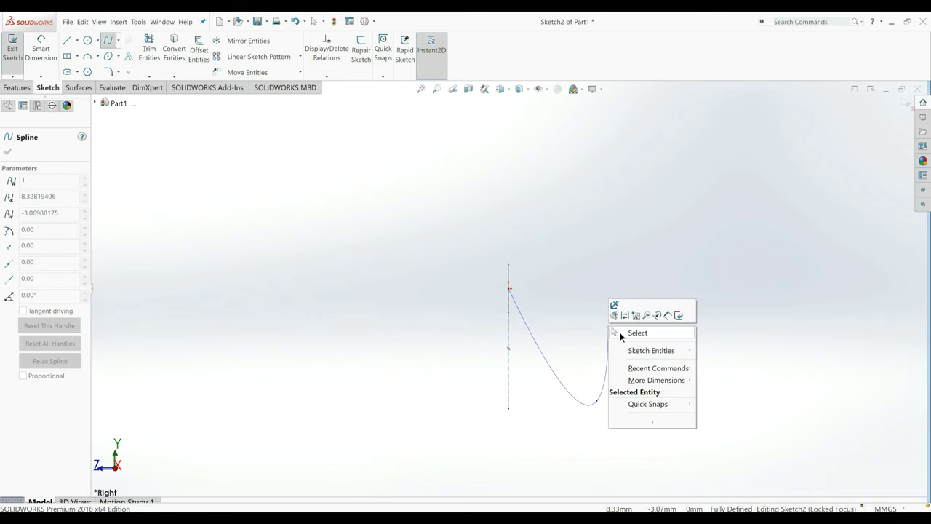
click(633, 333)
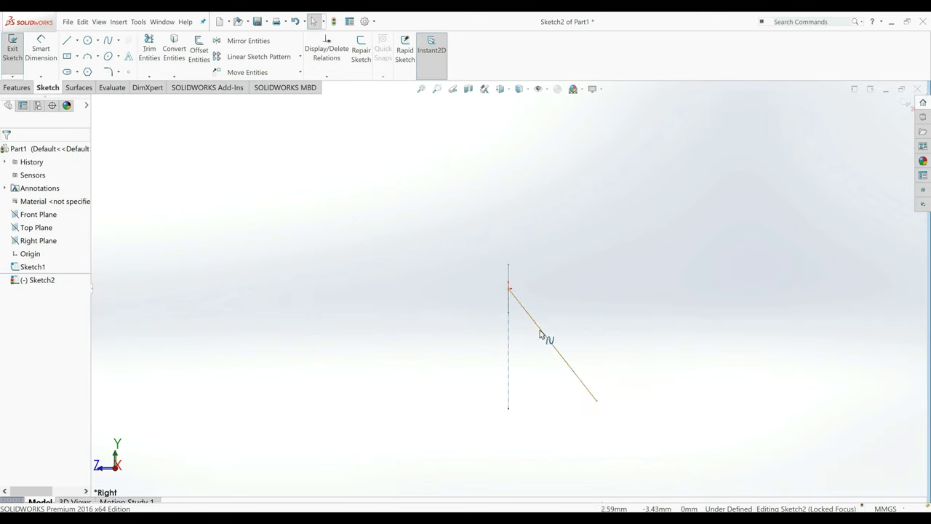
click(539, 333)
drag(534, 323, 543, 299)
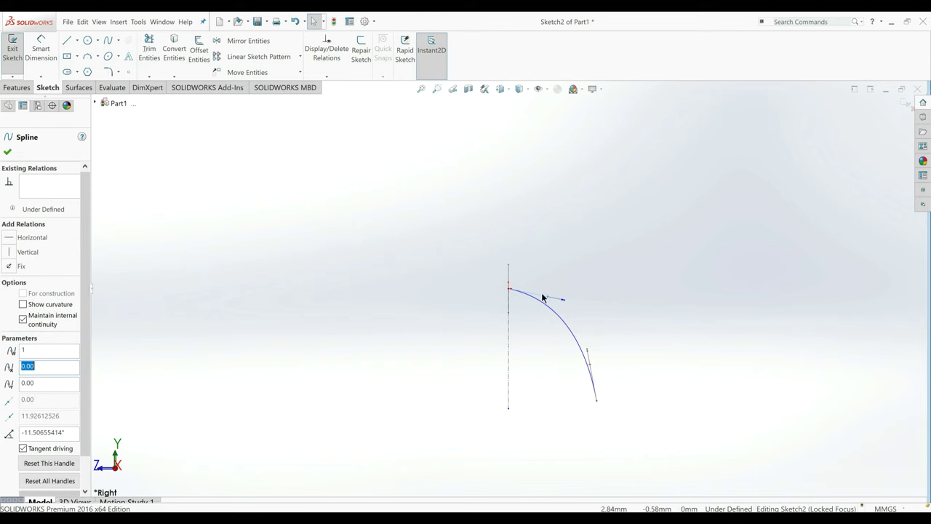
click(18, 238)
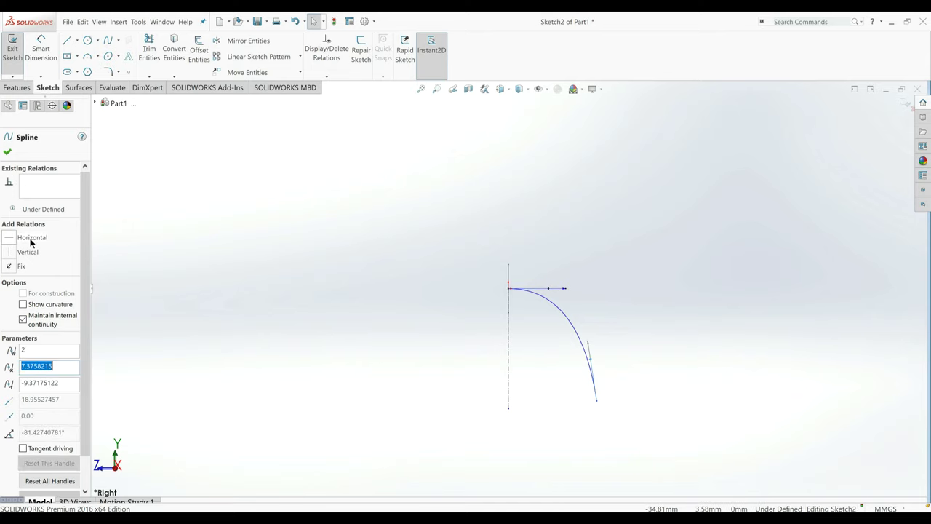
click(12, 252)
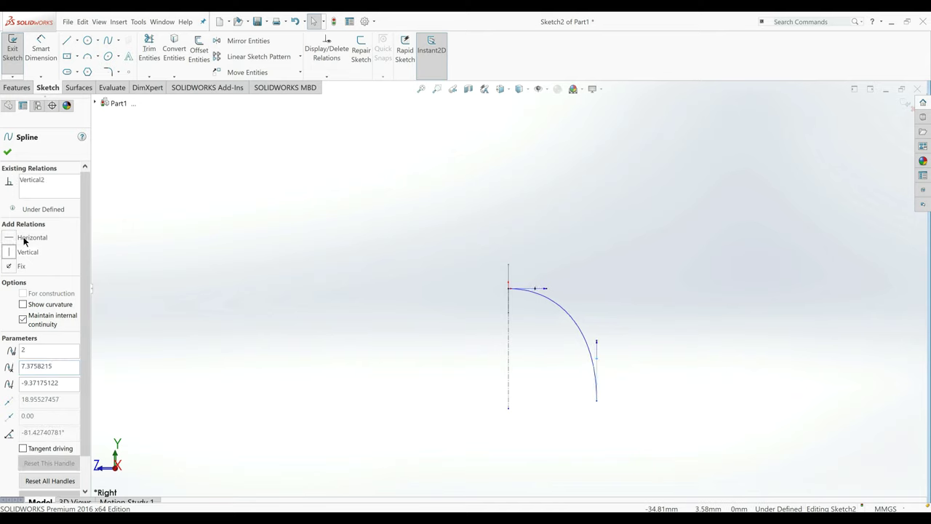
click(7, 151)
click(38, 58)
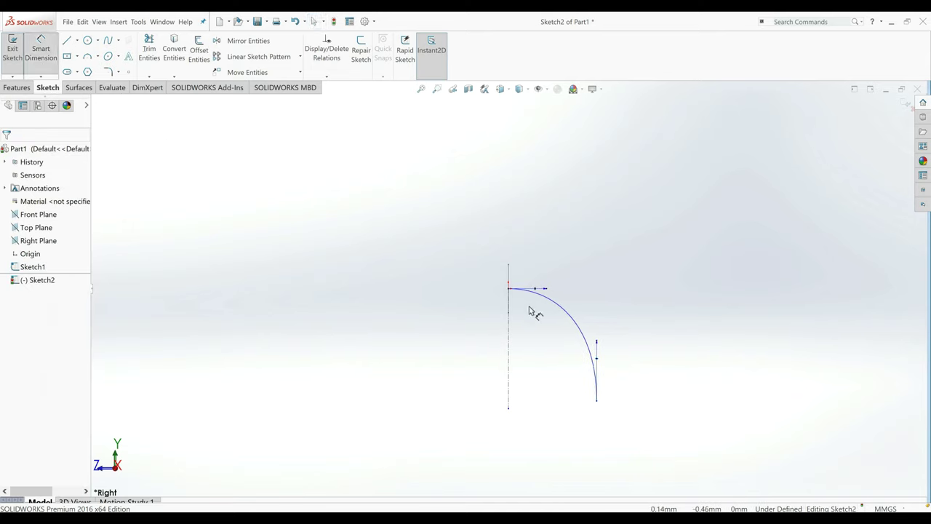
Dimension the half-arch 90 high and 50 wide.
click(509, 289)
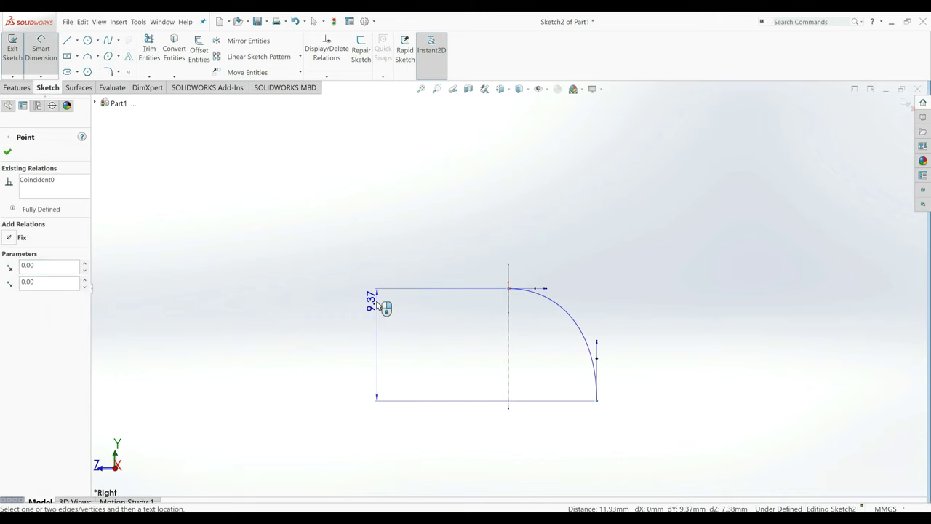
click(377, 305)
text(9)
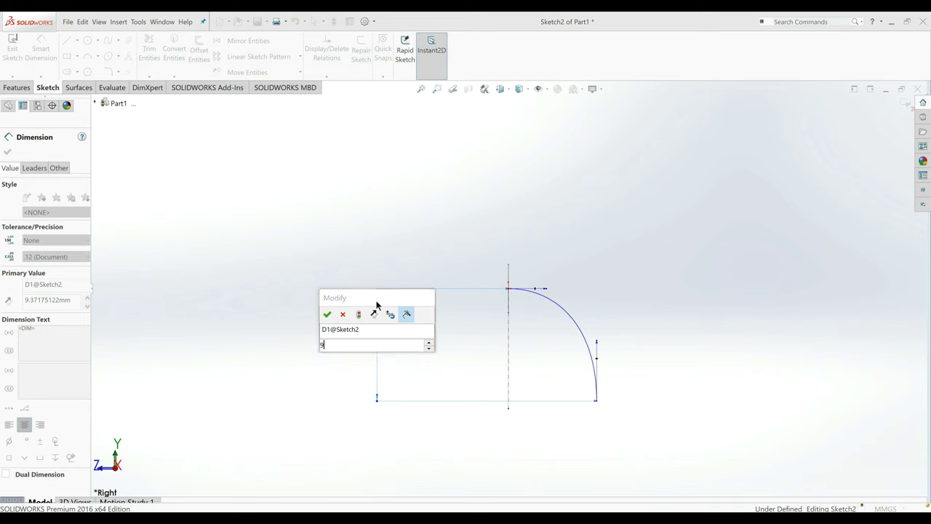
text(0)
key(Return)
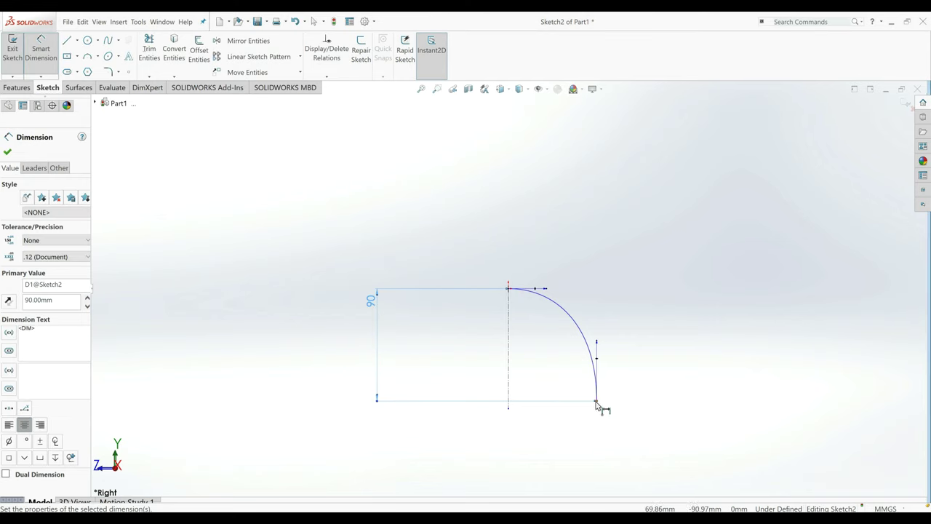
click(509, 290)
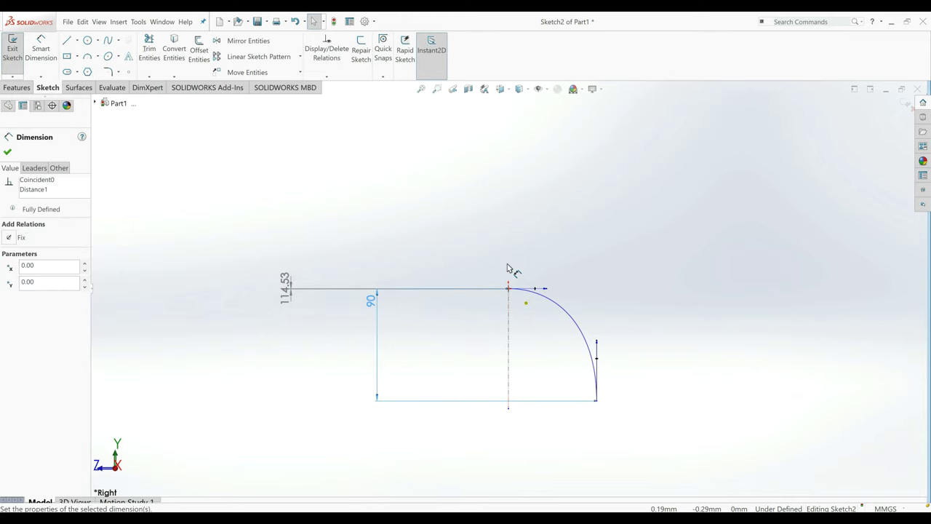
click(41, 40)
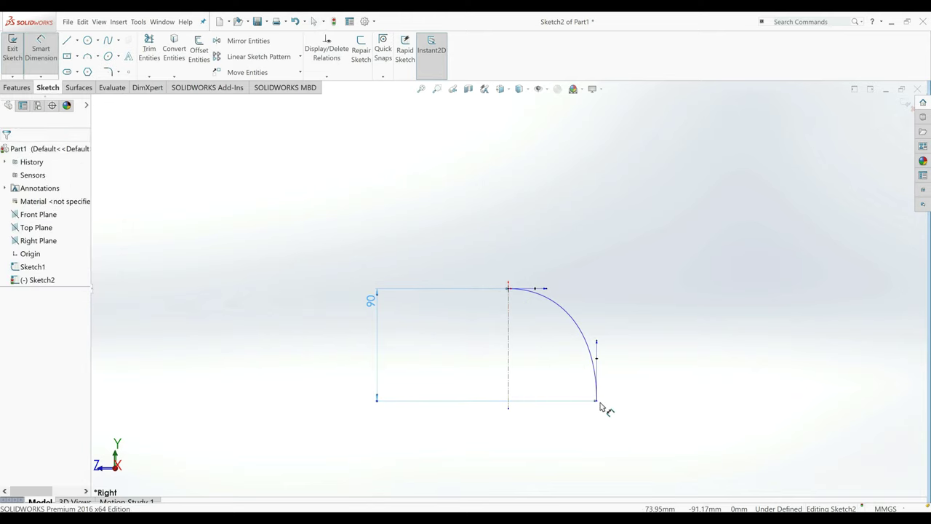
click(597, 400)
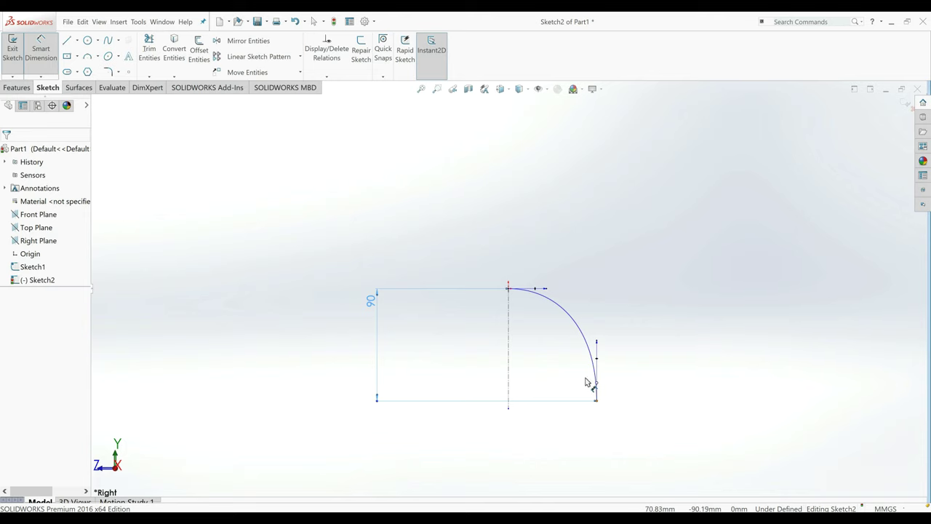
click(509, 289)
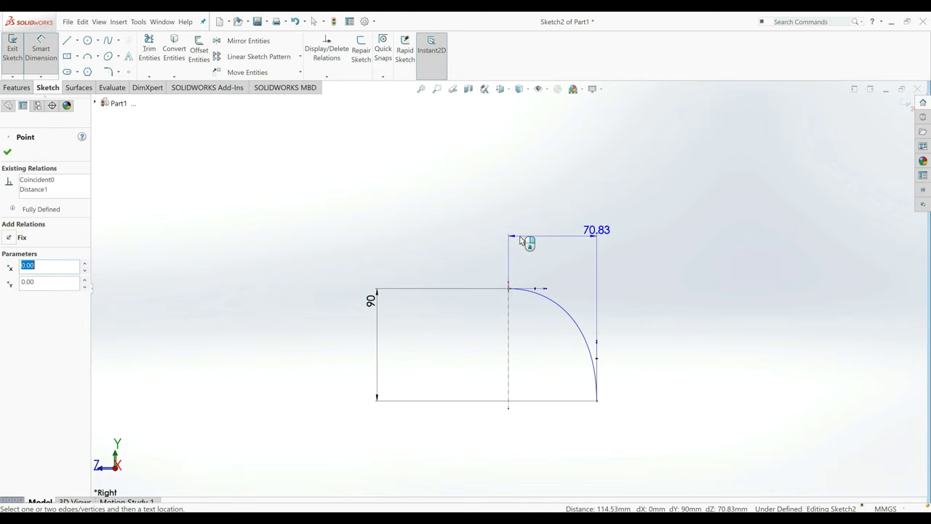
click(520, 241)
text(50)
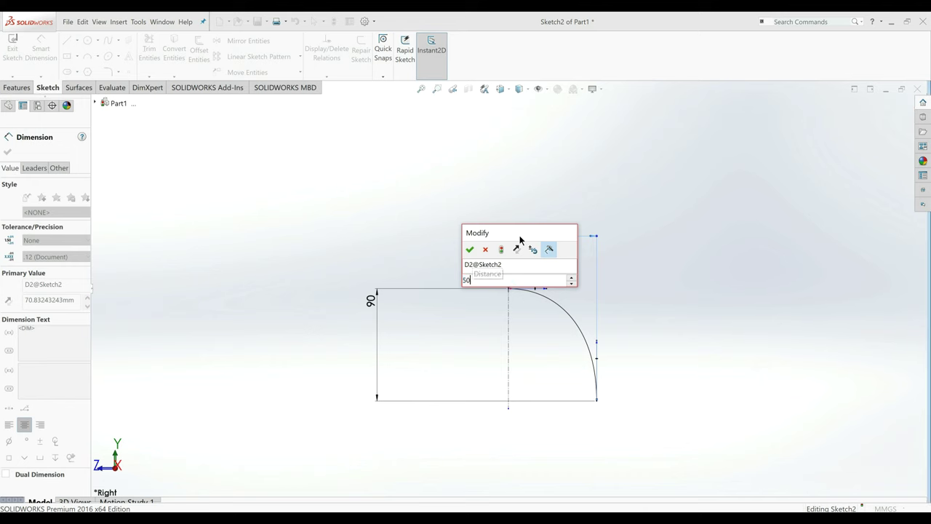
key(Return)
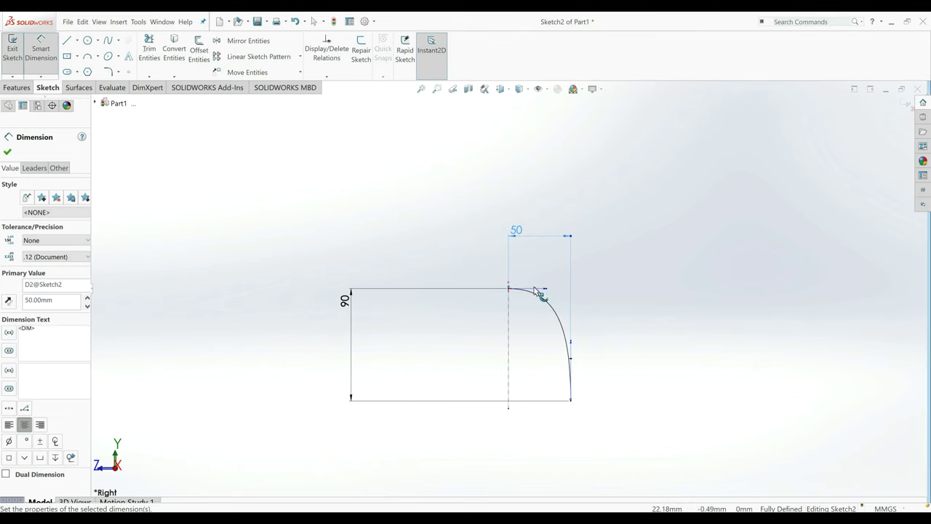
Dimension the spline's top and bottom tangent handle lengths as 120 and 200.
click(544, 291)
key(Escape)
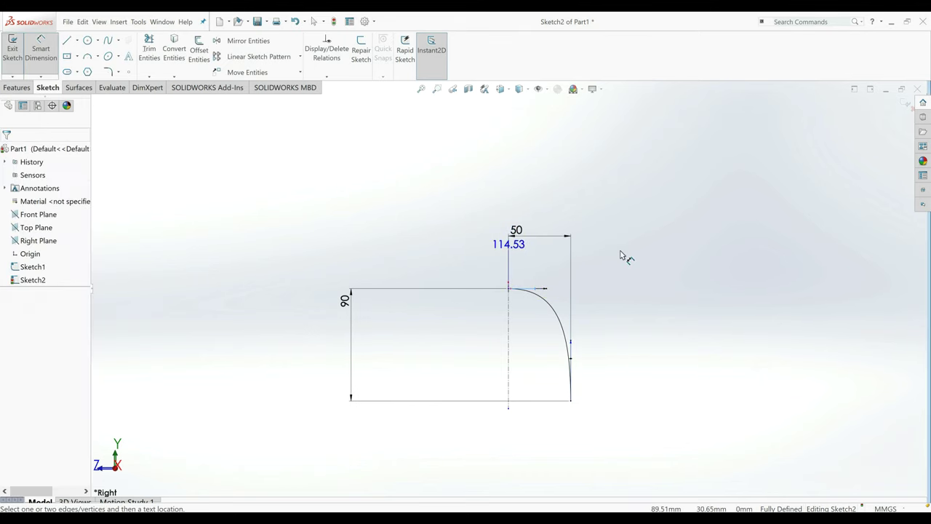
click(621, 254)
text(120)
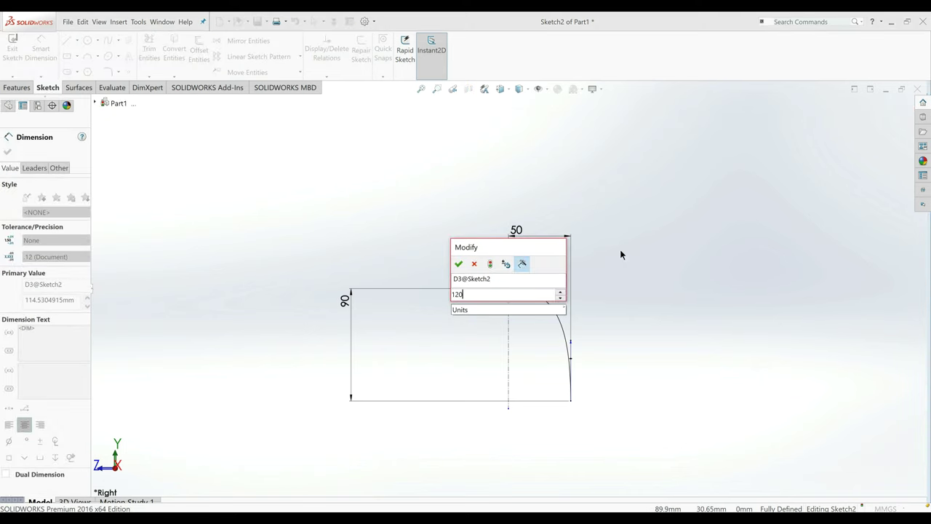
key(Return)
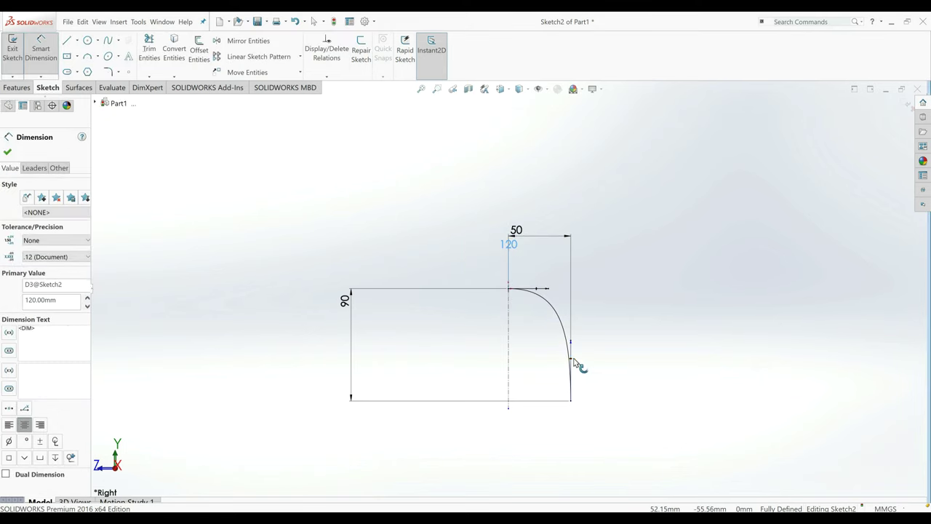
click(590, 368)
click(619, 349)
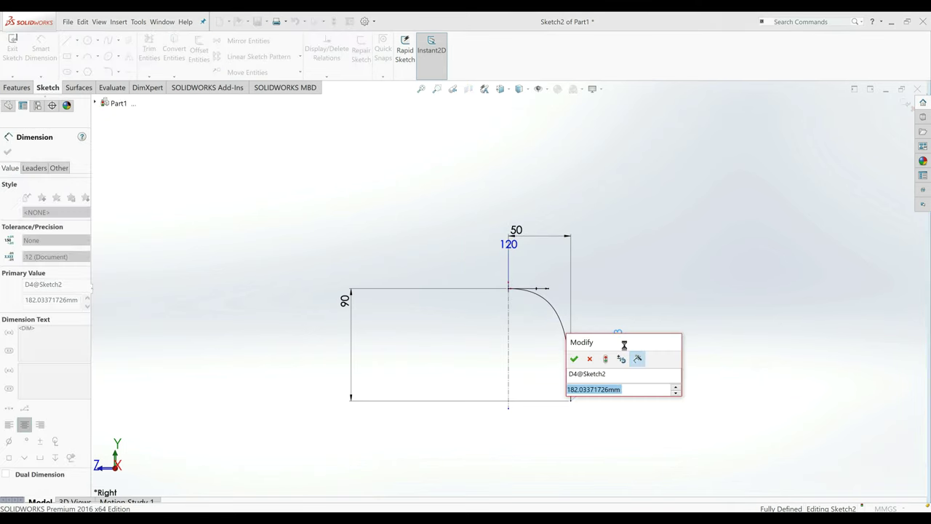
text(200)
key(Return)
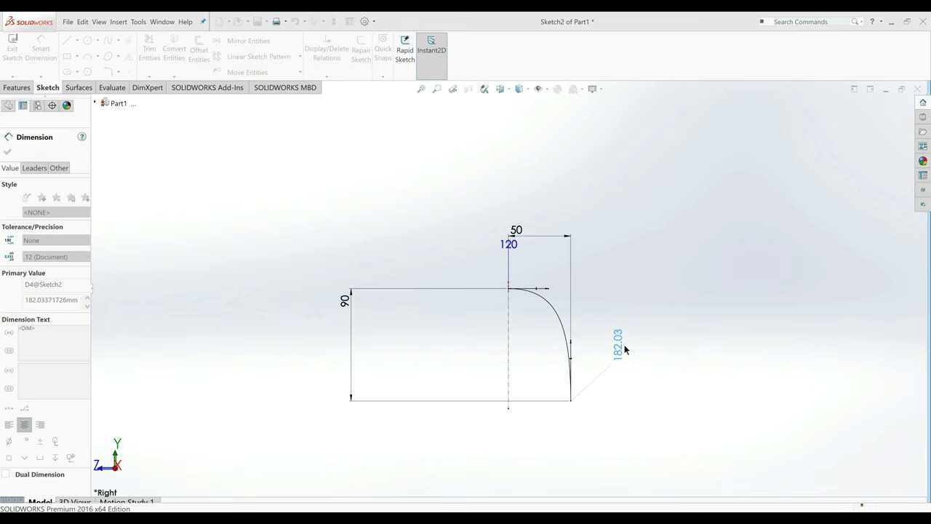
click(15, 105)
Mirror the spline about the vertical centerline into a full arch and exit the sketch.
click(258, 45)
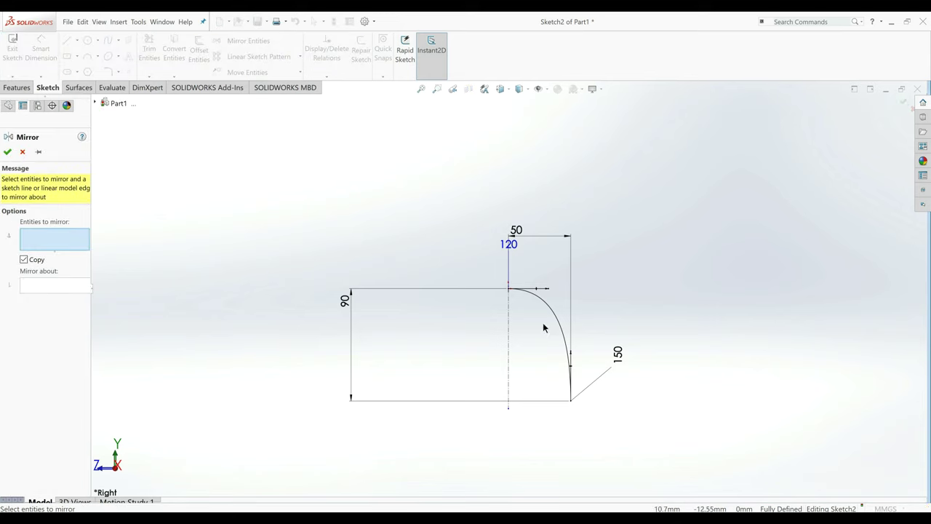
click(561, 333)
click(77, 287)
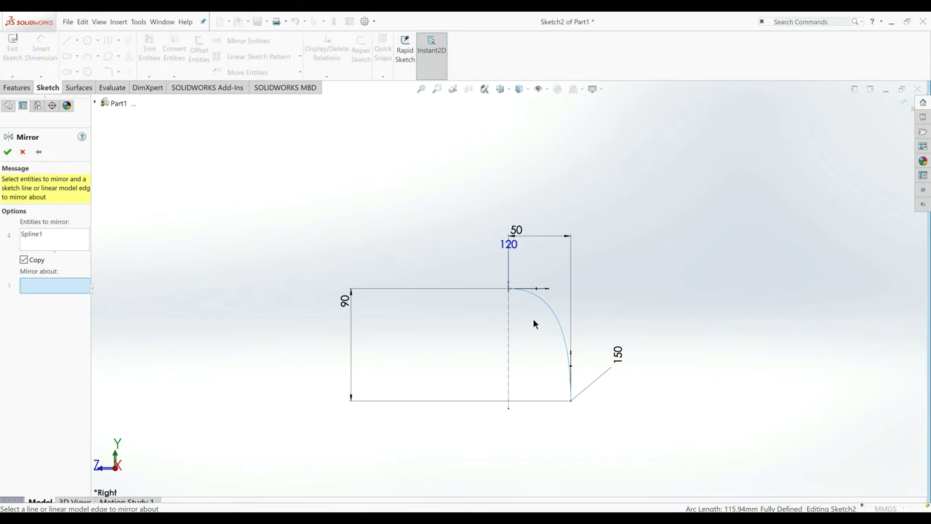
click(509, 330)
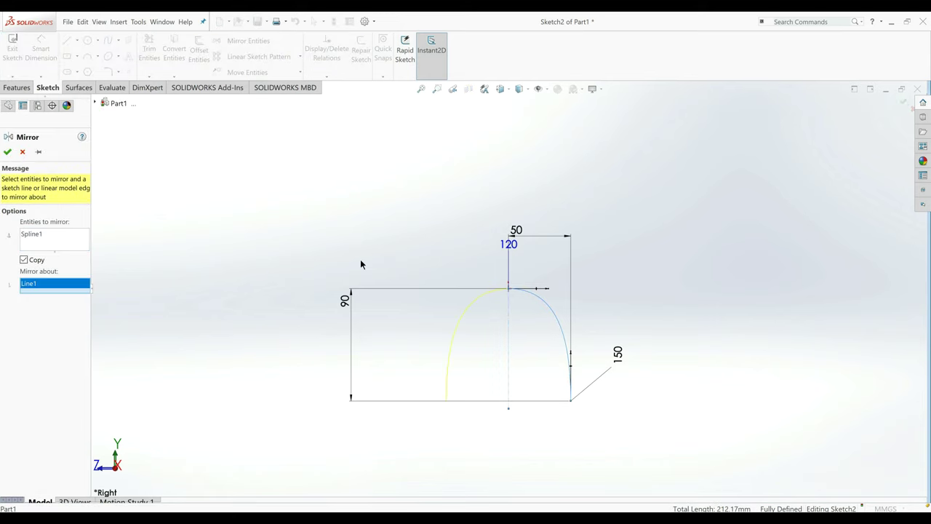
key(Return)
click(12, 44)
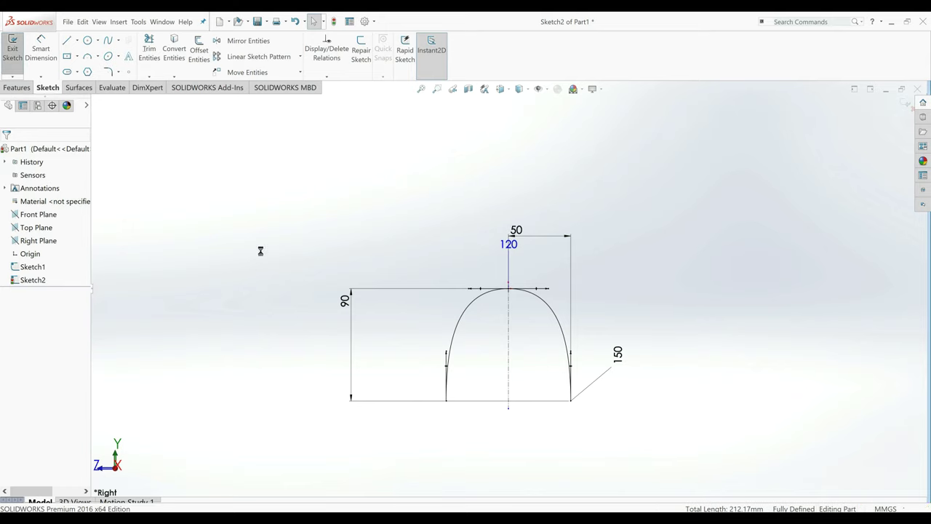
click(279, 227)
mouse_move(278, 227)
middle_down()
mouse_move(308, 243)
mouse_move(327, 279)
middle_up()
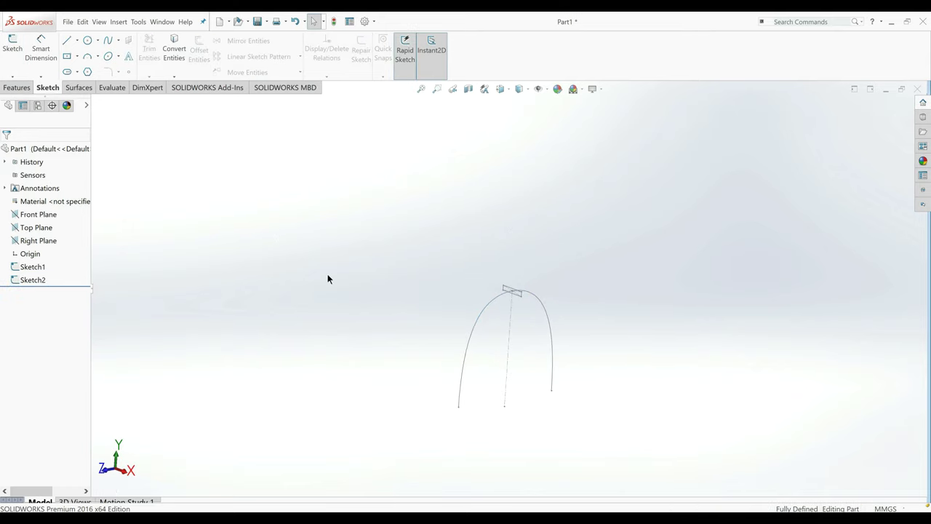
Sweep the Sketch1 rectangle along the Sketch2 arch path to create Sweep1.
click(16, 87)
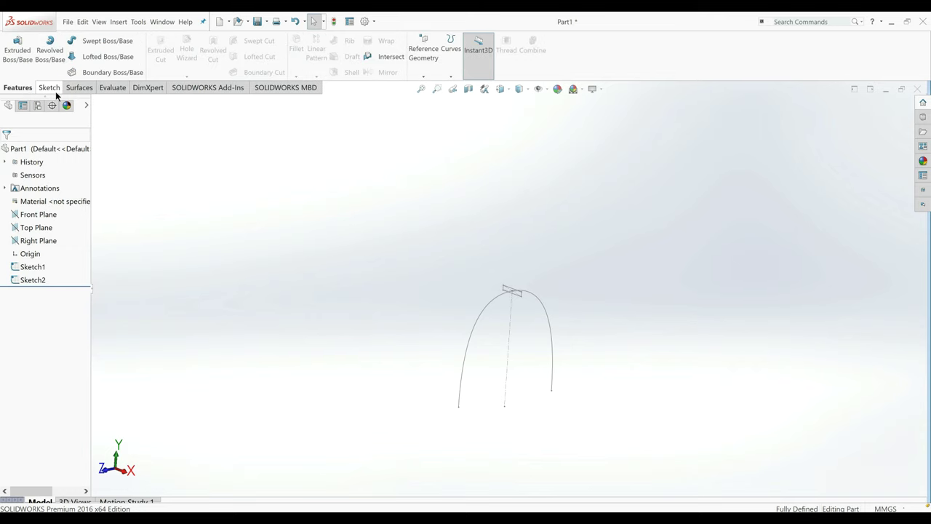
click(80, 56)
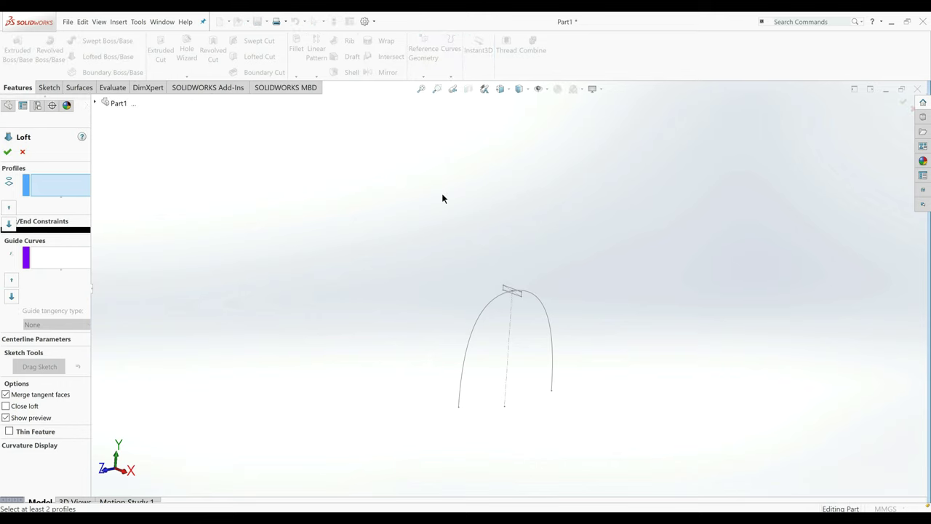
click(23, 151)
click(94, 40)
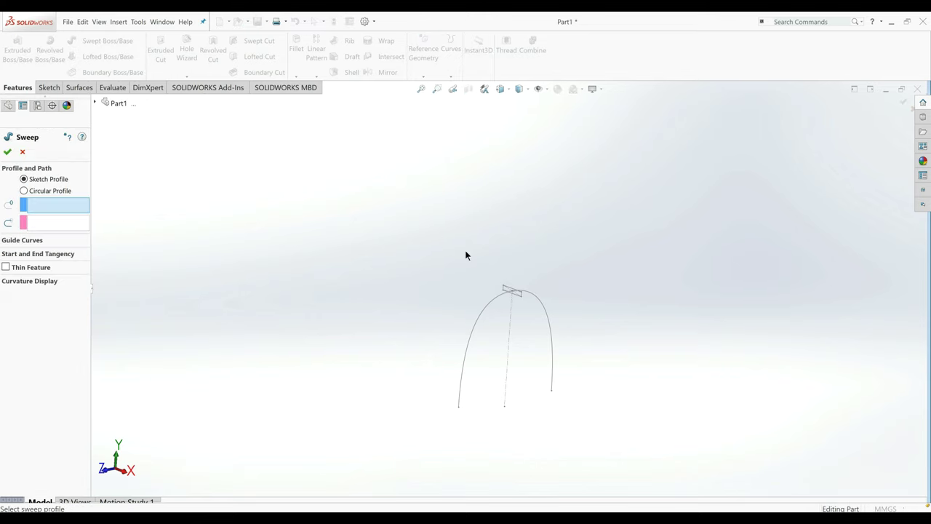
click(504, 283)
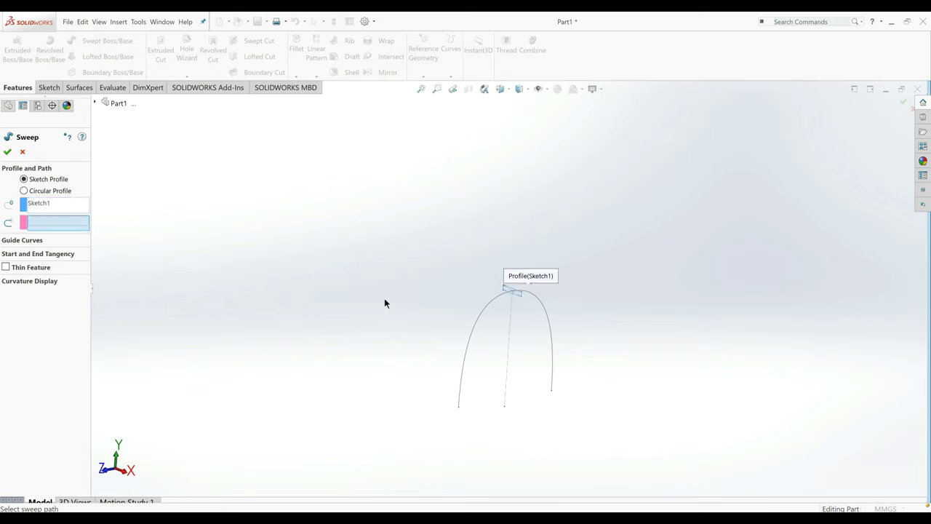
click(471, 330)
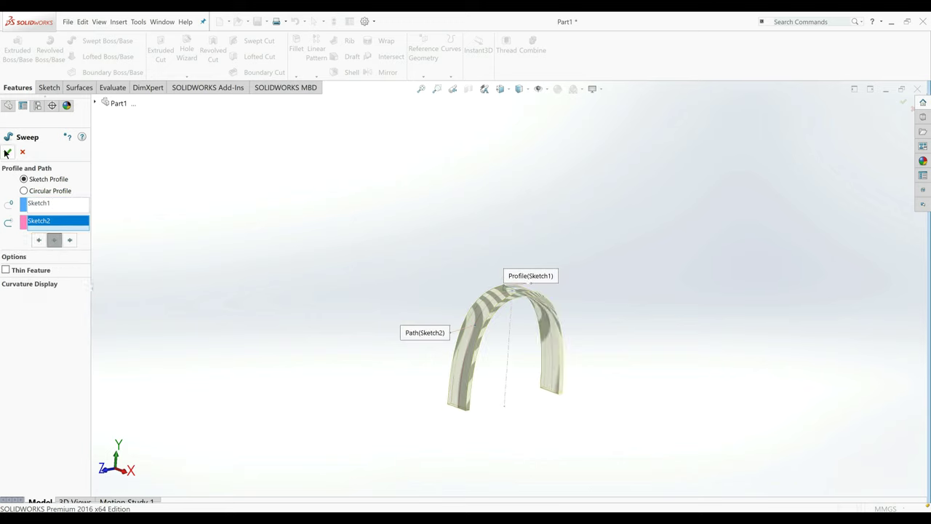
key(Return)
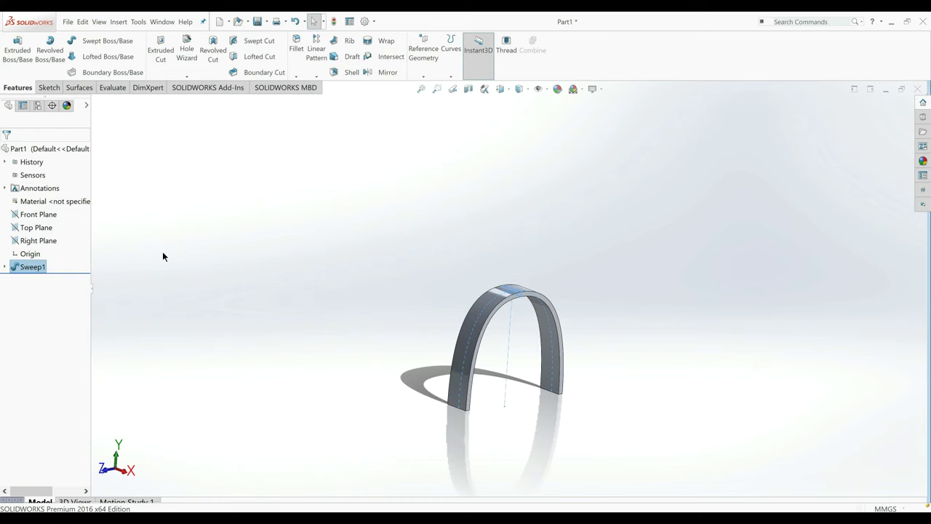
View the Top Plane normal-to and apply the Plain White scene.
click(22, 228)
key(ctrl+8)
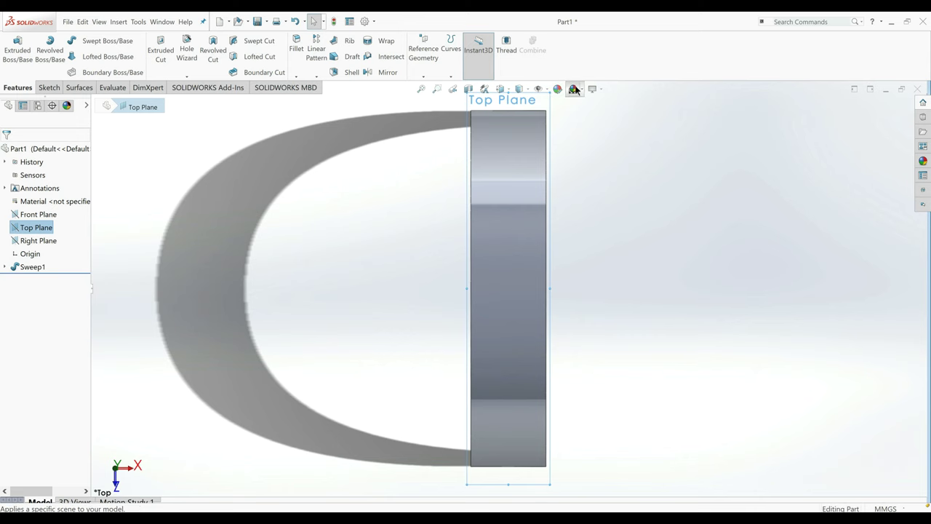
click(576, 88)
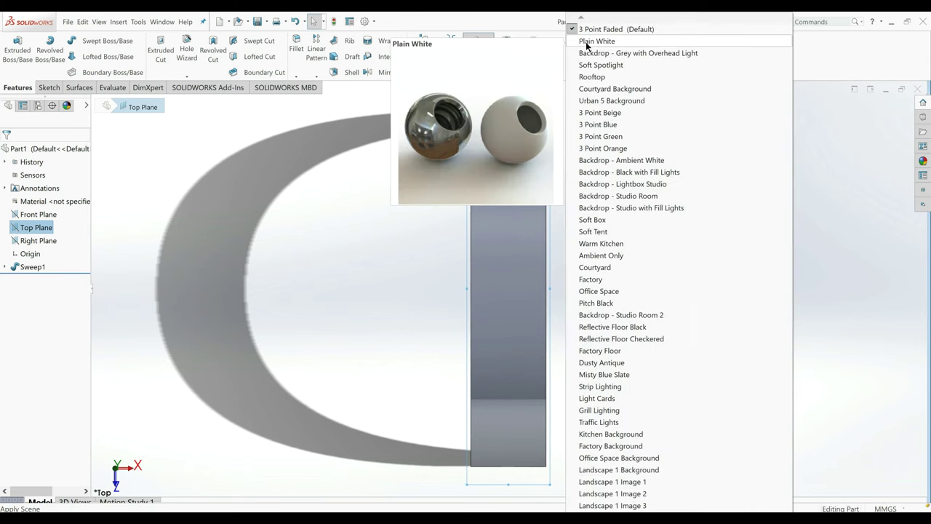
click(586, 41)
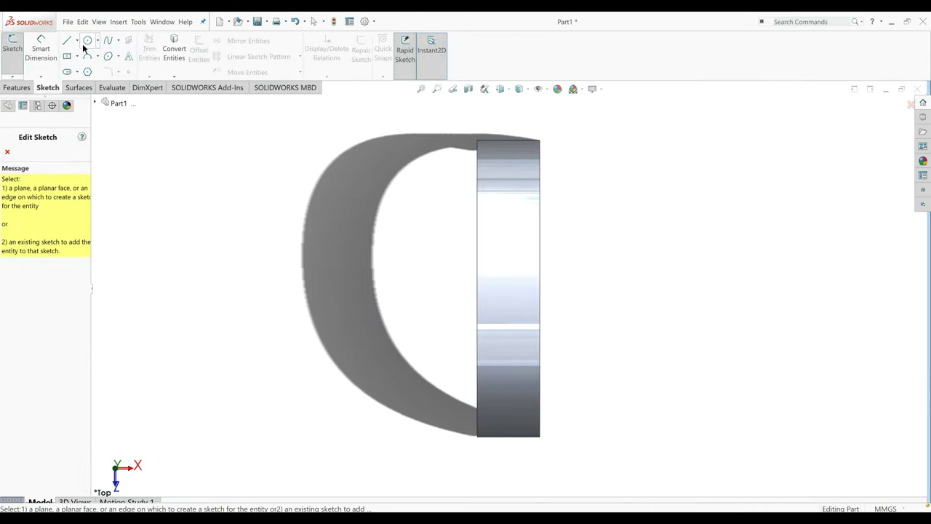
click(77, 40)
On the Top Plane, sketch vertical and horizontal construction centerlines from the origin.
click(85, 64)
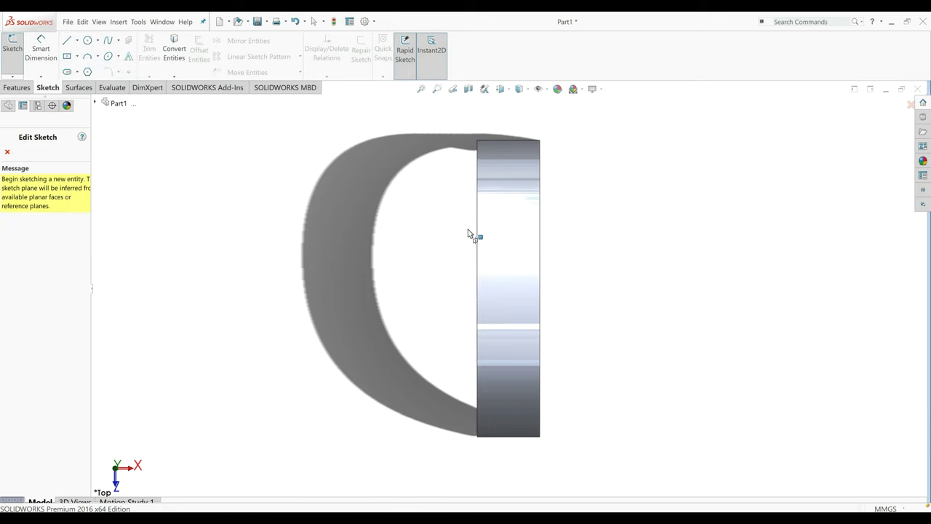
click(96, 103)
click(124, 182)
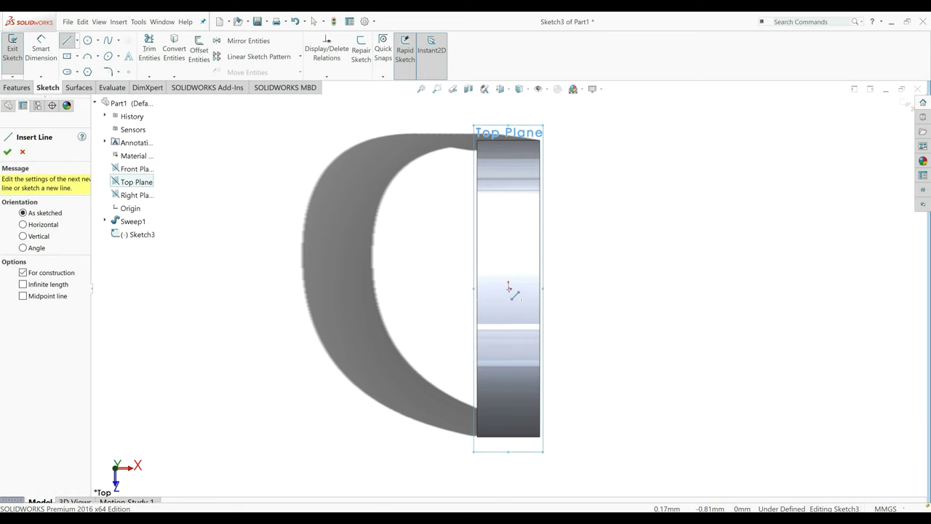
click(509, 286)
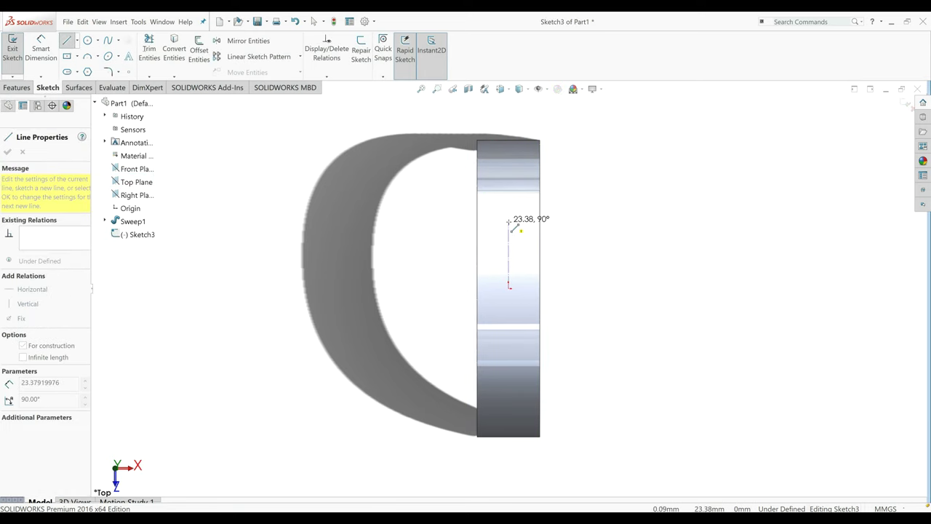
click(509, 222)
click(509, 287)
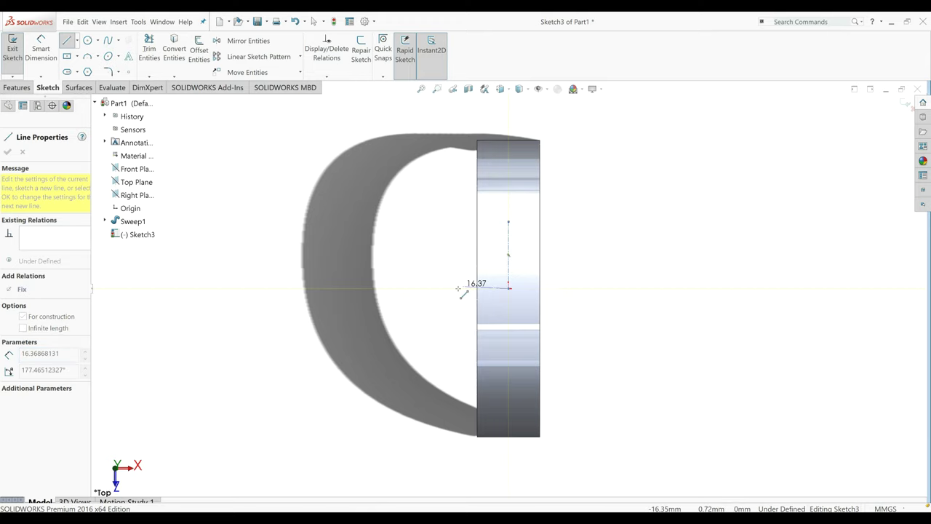
click(457, 288)
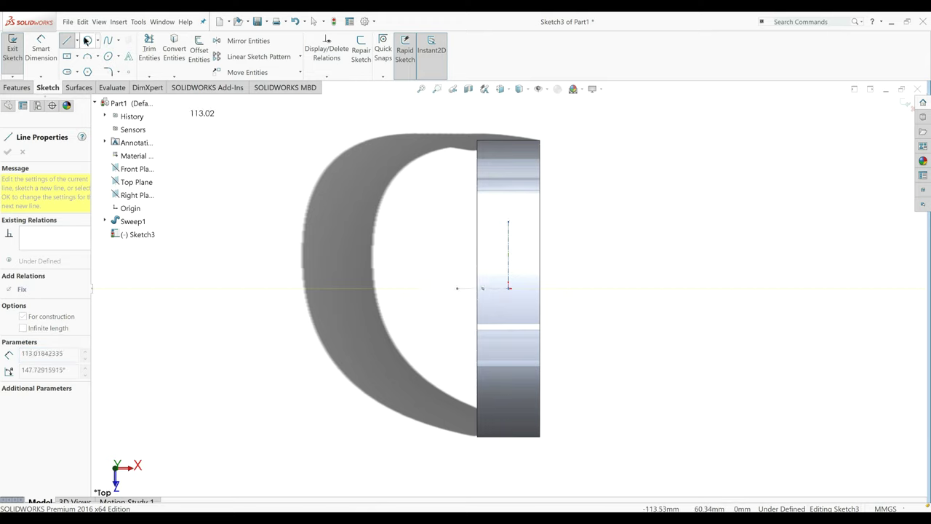
Draw a vertical line up from the hub's left face, then a spline from its top back down.
click(66, 41)
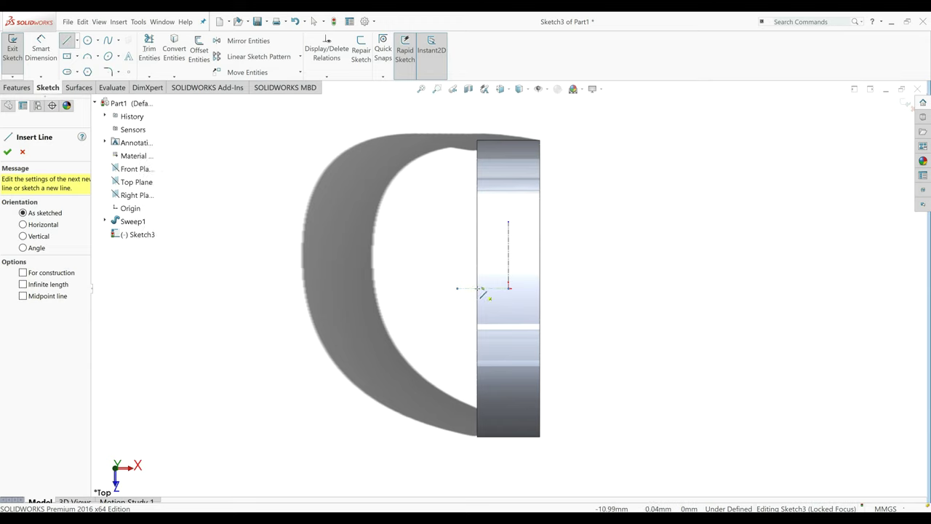
click(479, 288)
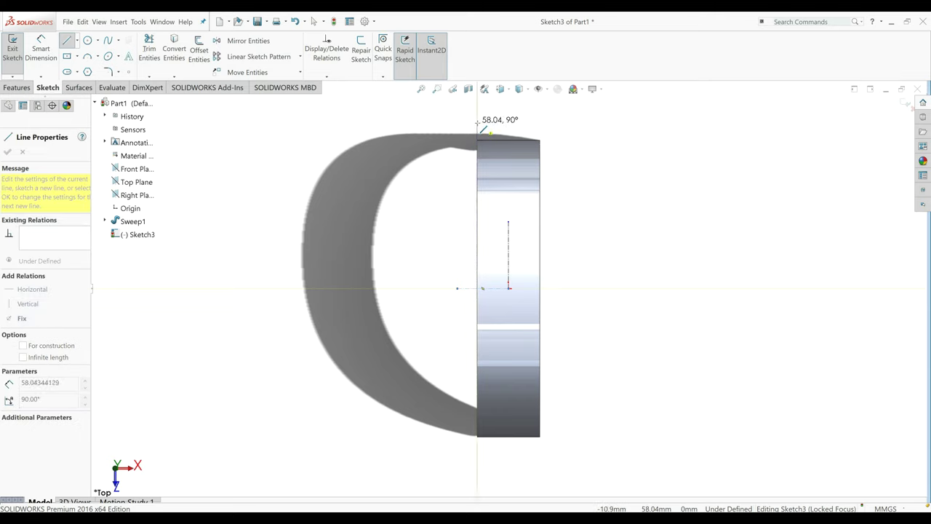
click(478, 119)
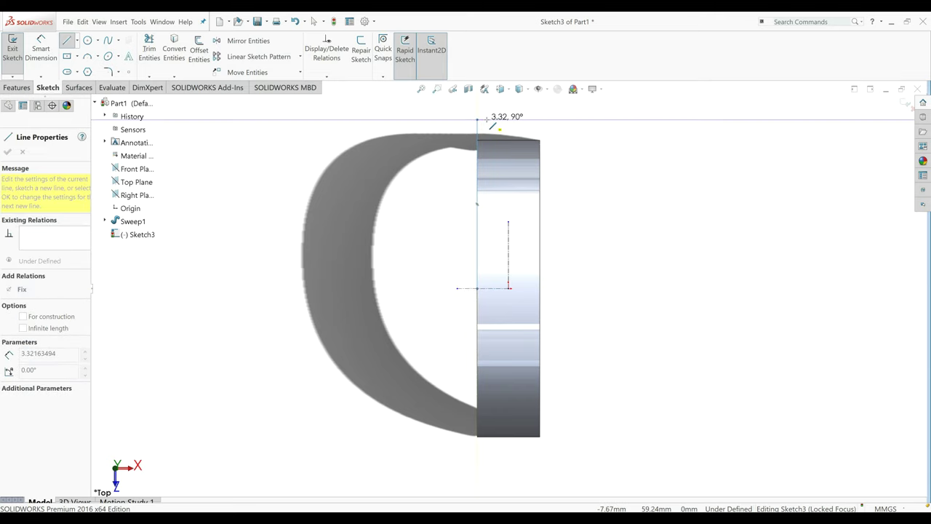
click(108, 41)
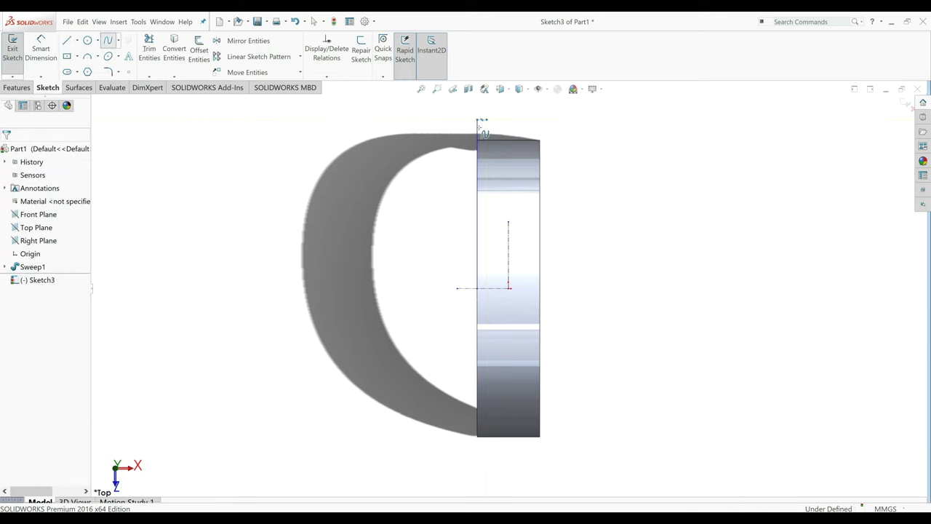
click(477, 120)
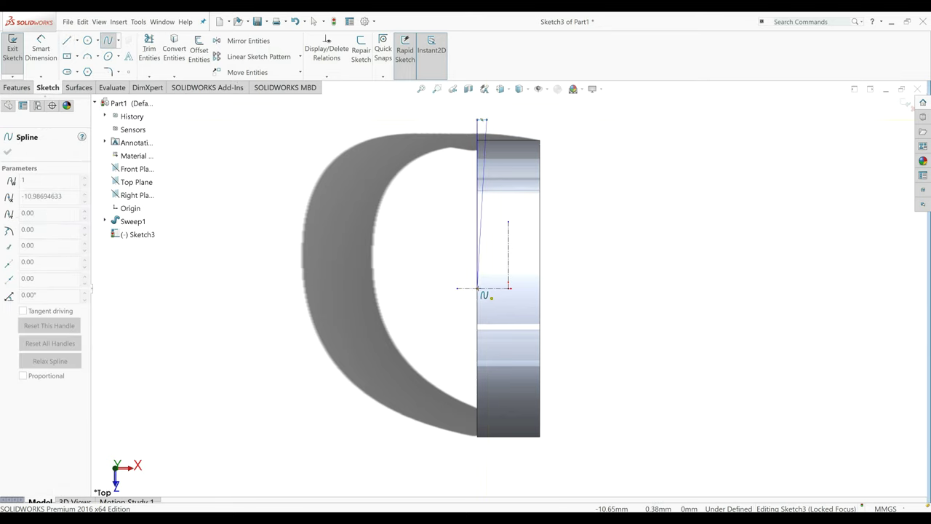
right_drag(480, 291, 461, 214)
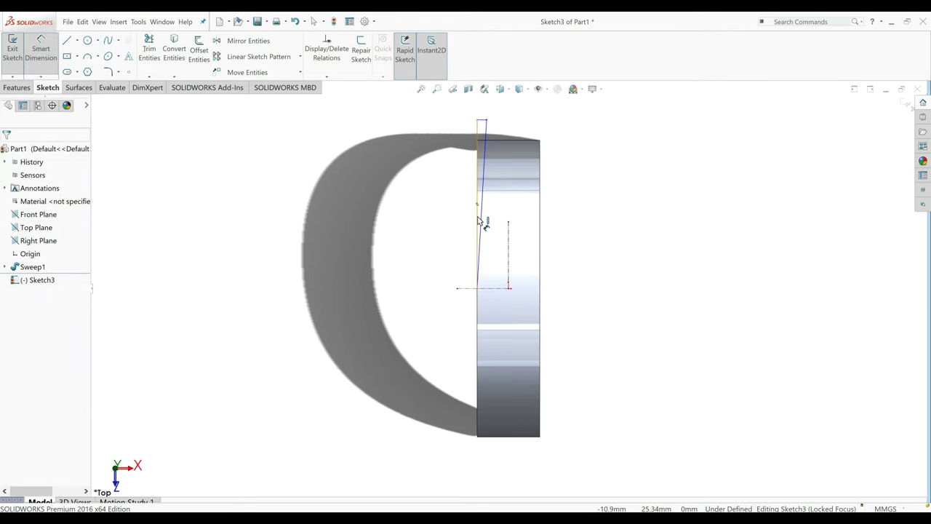
Dimension the vertical line 60 mm tall and 8 mm from the centerline.
click(481, 218)
click(419, 229)
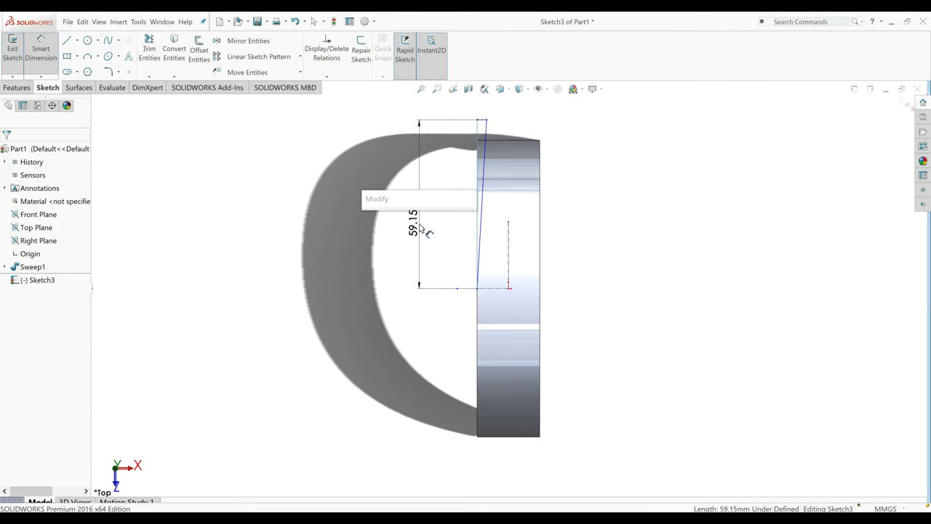
key(Return)
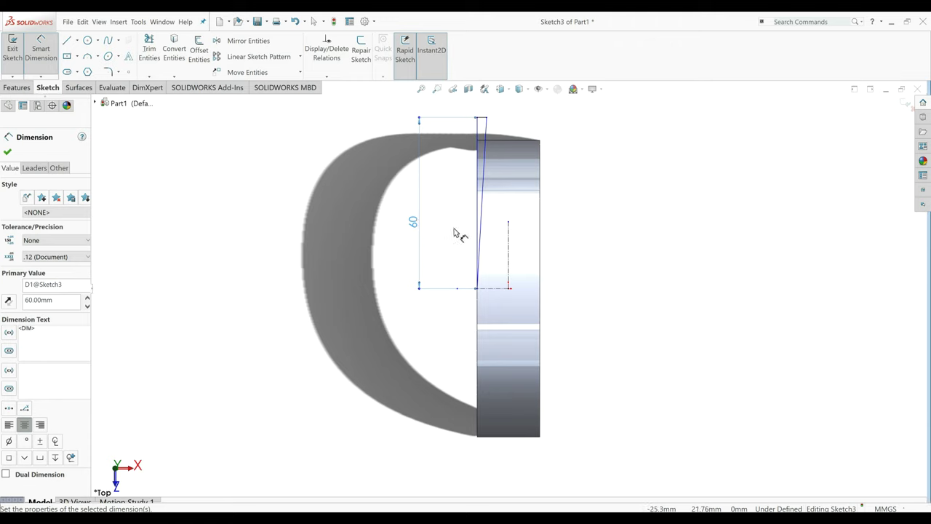
click(509, 242)
click(509, 251)
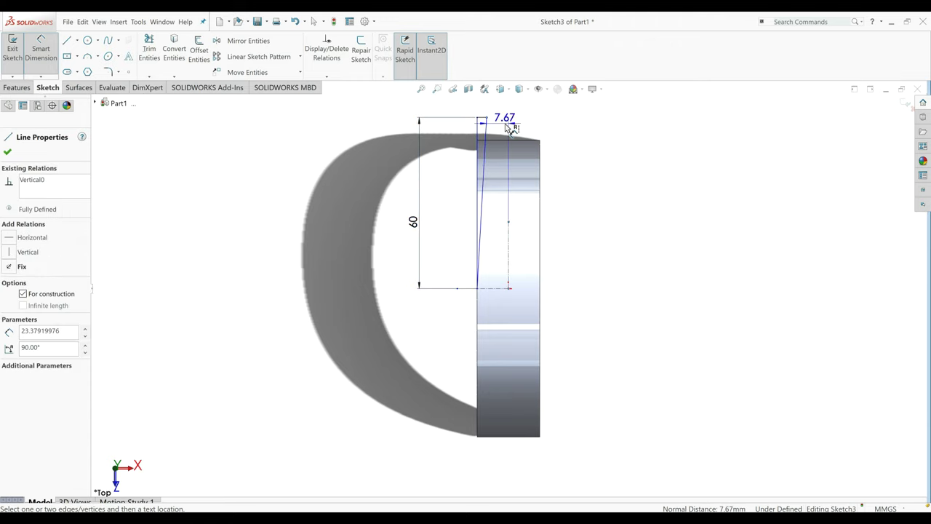
click(512, 128)
text(8)
key(Return)
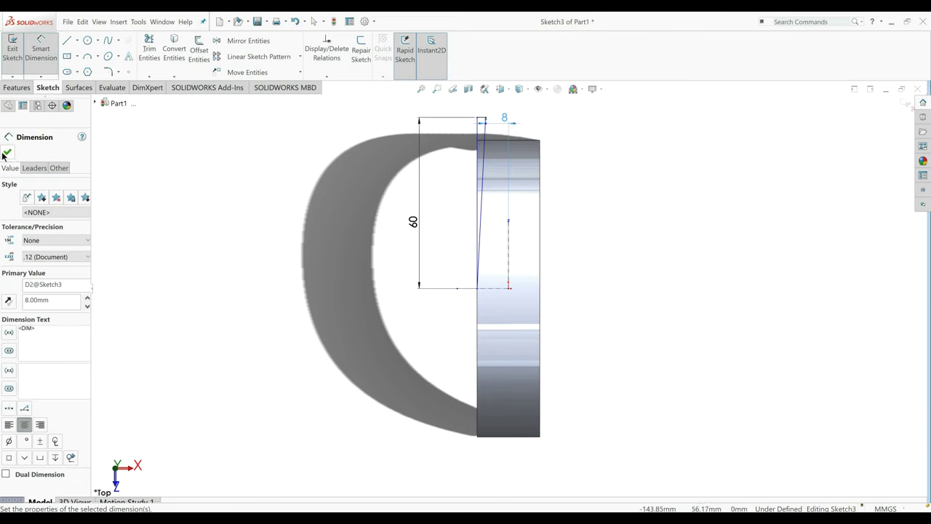
key(Escape)
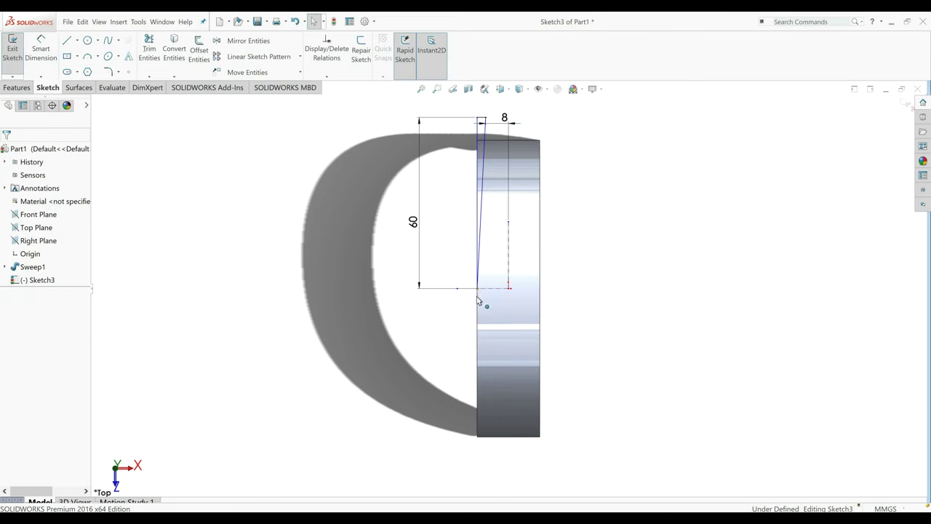
Make the line's foot coincident with the hub edge, drop the conflicting relation, and delete the spline.
click(478, 286)
ctrl+click(478, 306)
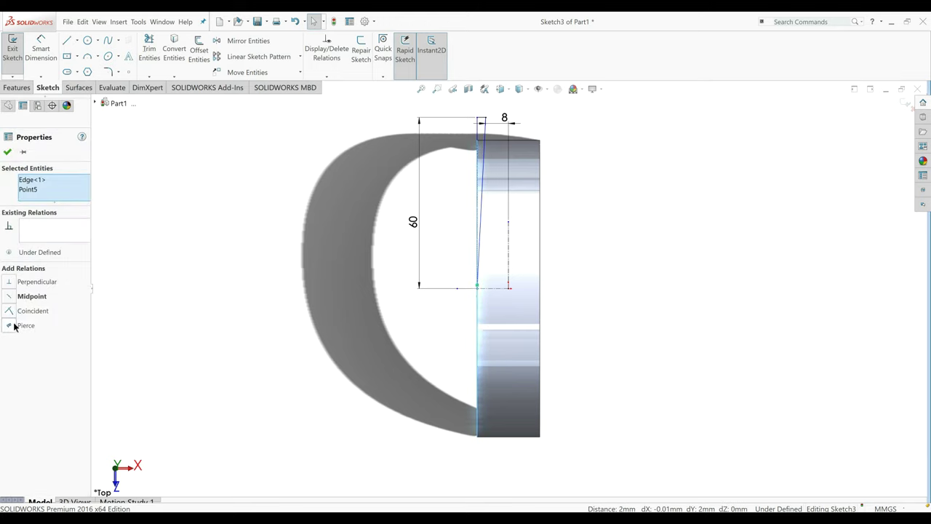
click(14, 326)
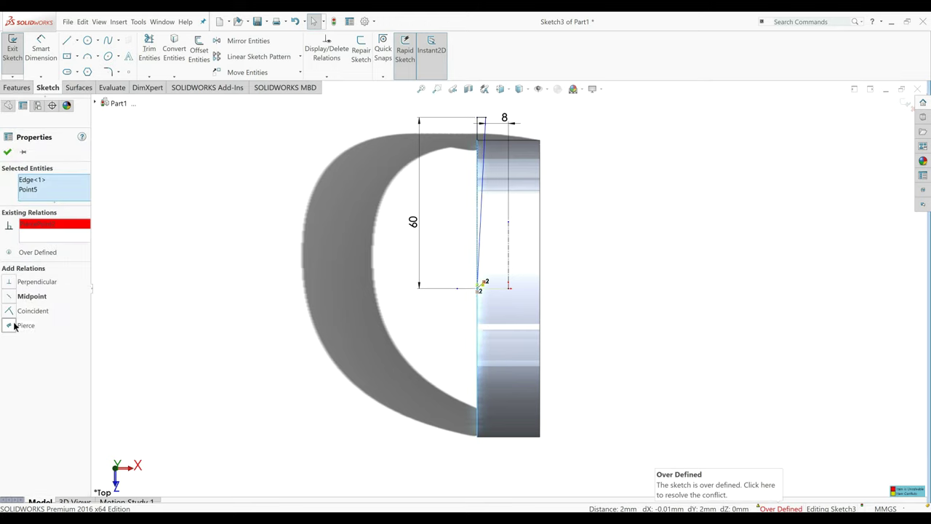
right_click(34, 227)
click(52, 241)
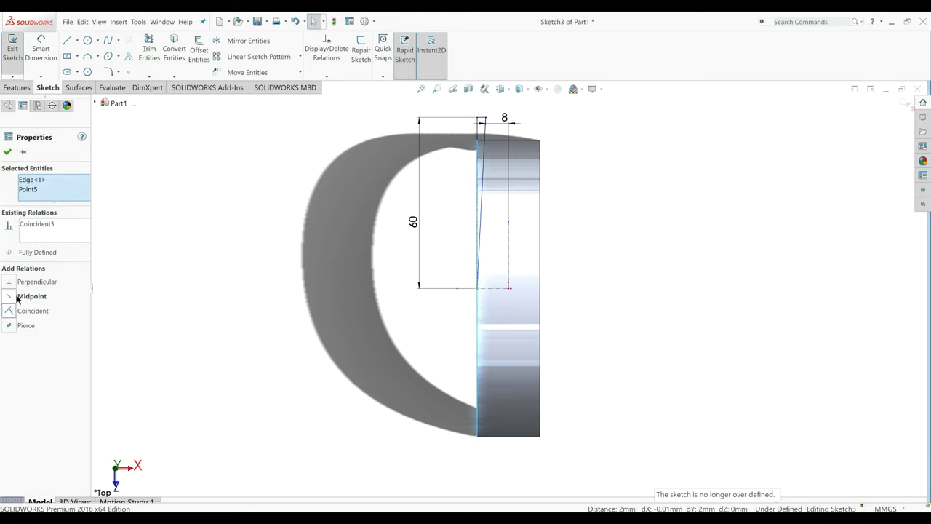
click(4, 154)
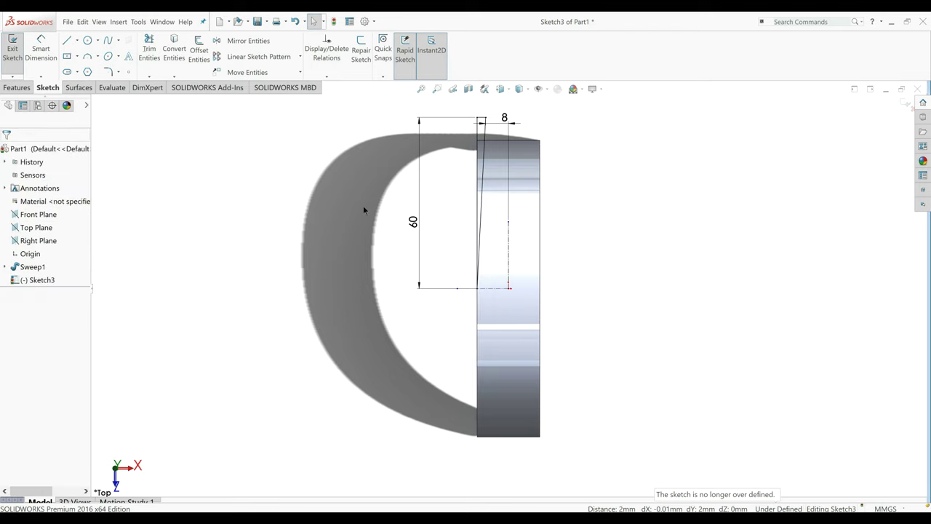
click(484, 177)
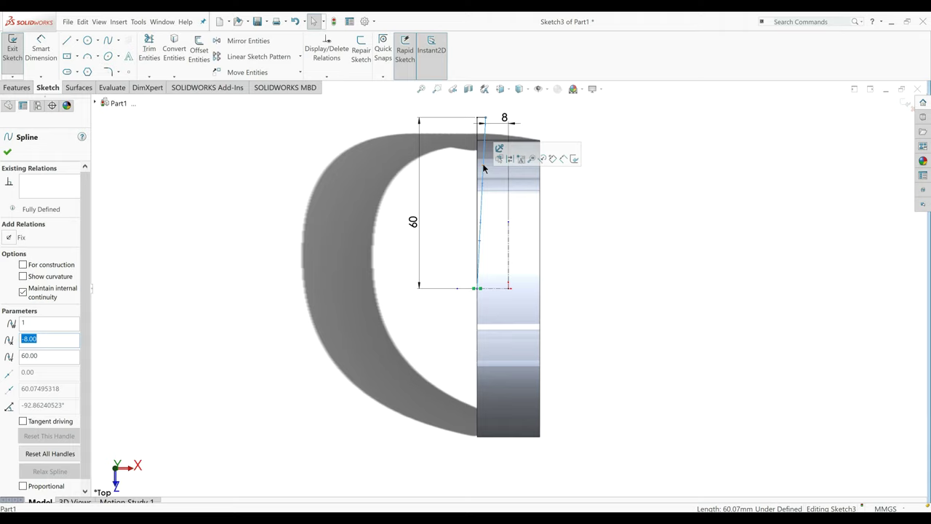
key(Delete)
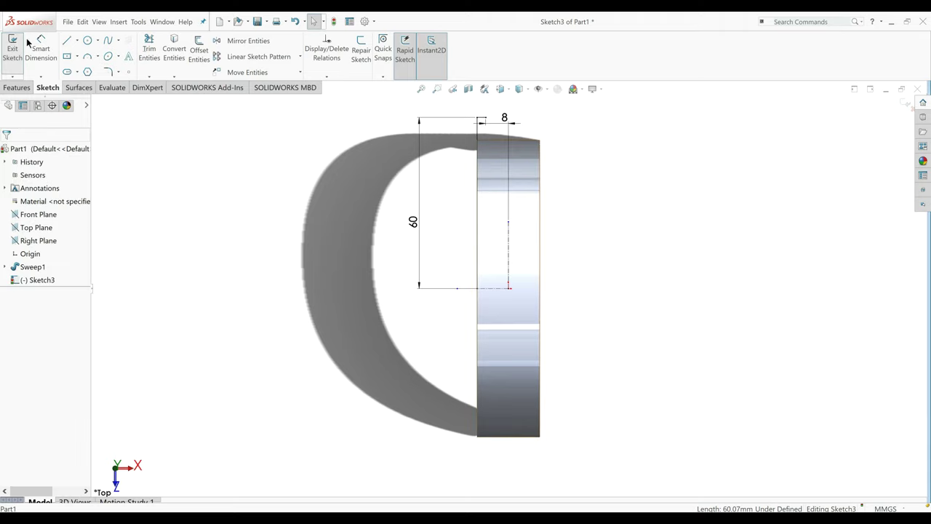
Draw a vertical line from the hub's top corner down to its bottom corner.
click(66, 42)
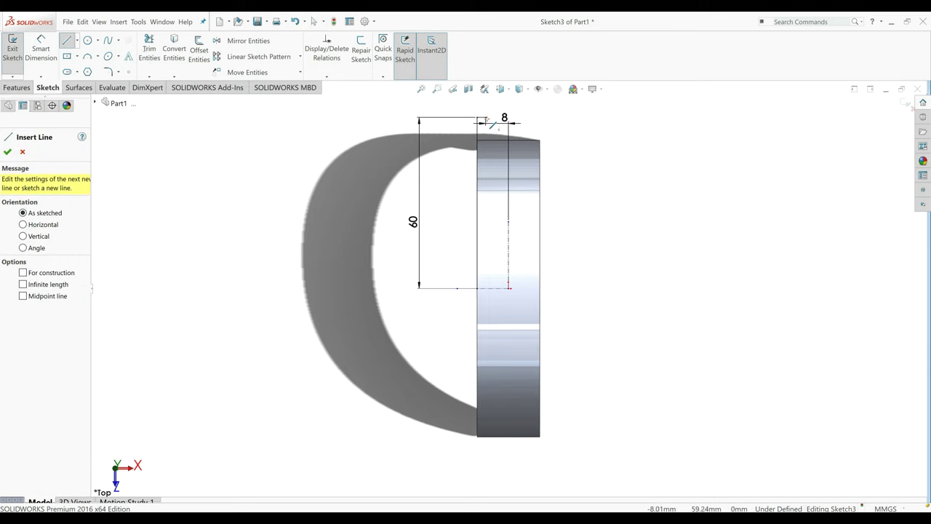
click(479, 139)
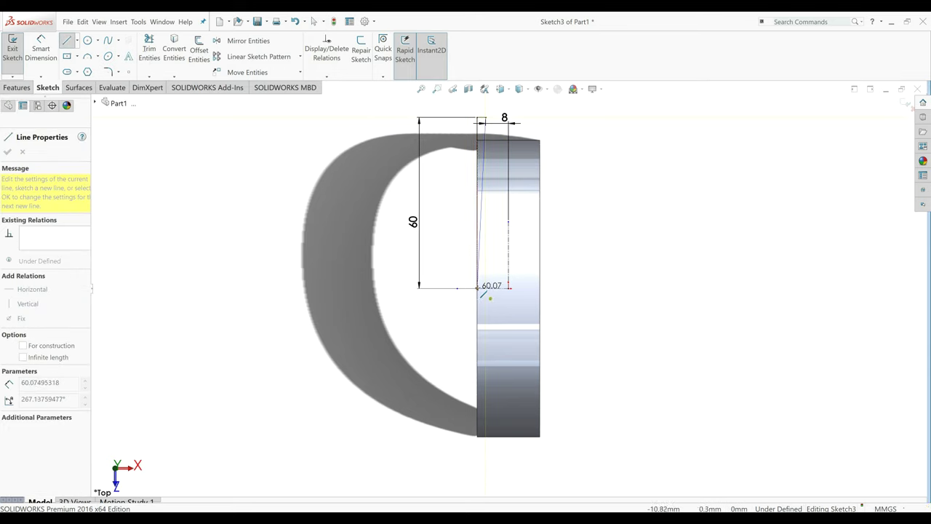
click(479, 288)
right_click(358, 221)
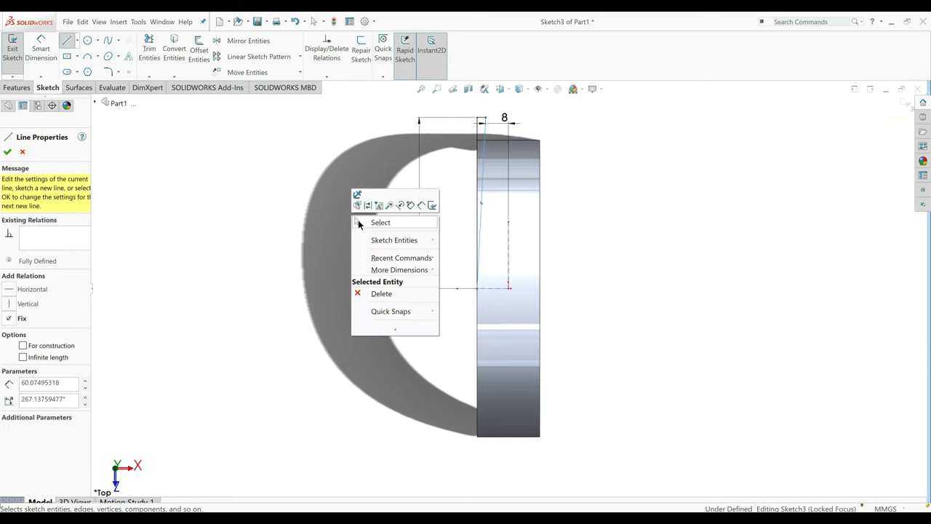
click(358, 221)
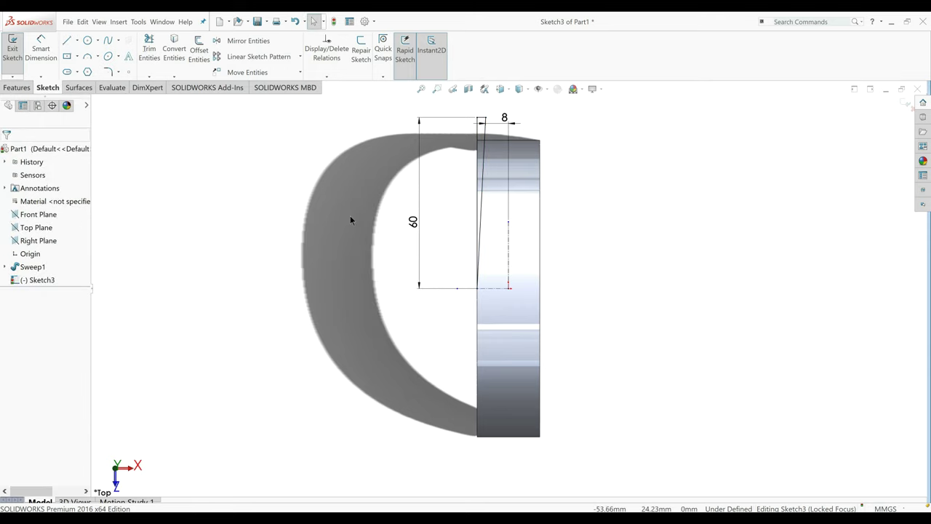
Mirror the left-side profile lines about the vertical centerline.
right_drag(350, 221, 455, 147)
drag(454, 106, 495, 207)
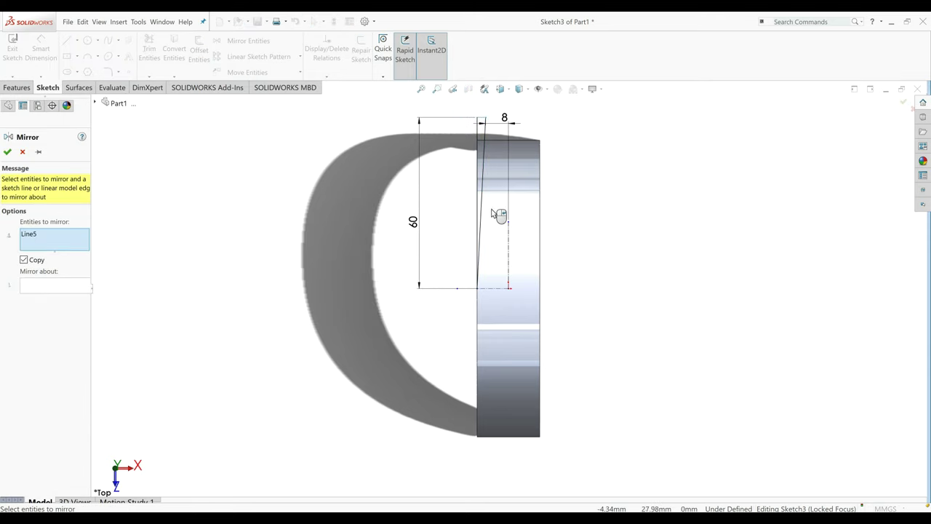
drag(451, 276, 490, 97)
click(480, 183)
click(490, 182)
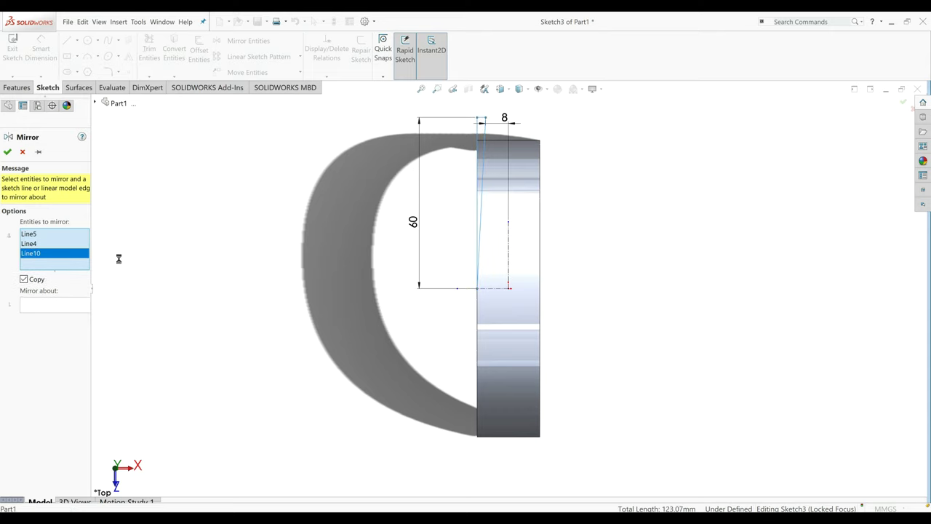
click(52, 304)
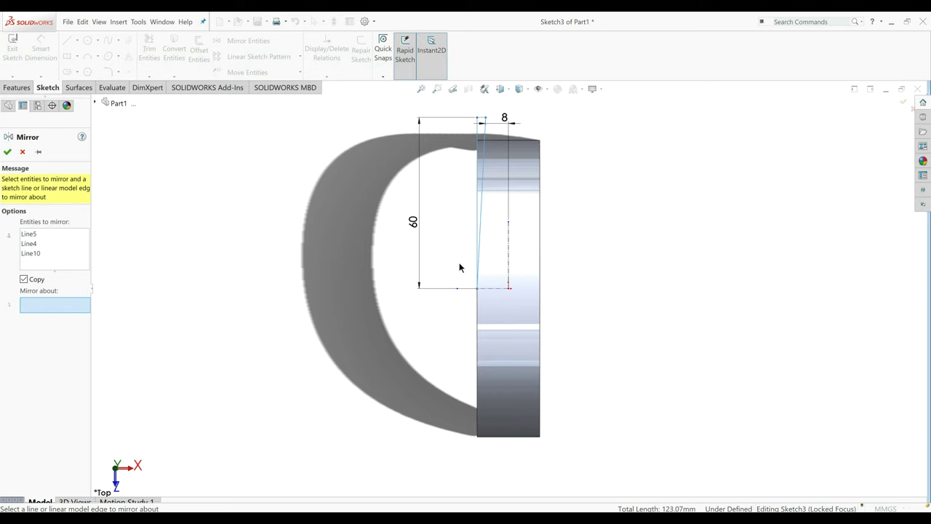
click(508, 252)
click(7, 152)
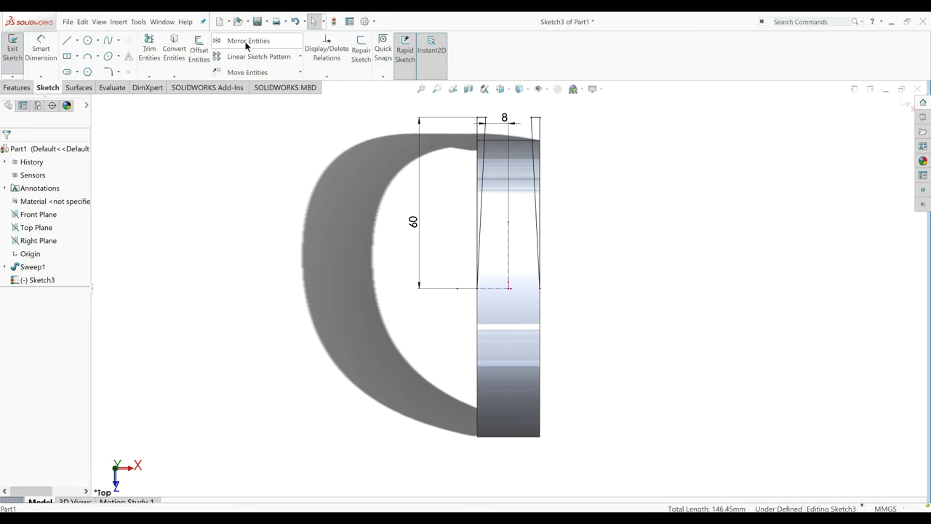
Mirror the upper profile lines about the horizontal centreline.
click(246, 40)
mouse_move(592, 304)
mouse_down()
mouse_move(470, 254)
mouse_move(423, 116)
mouse_up()
drag(595, 284, 434, 103)
click(50, 357)
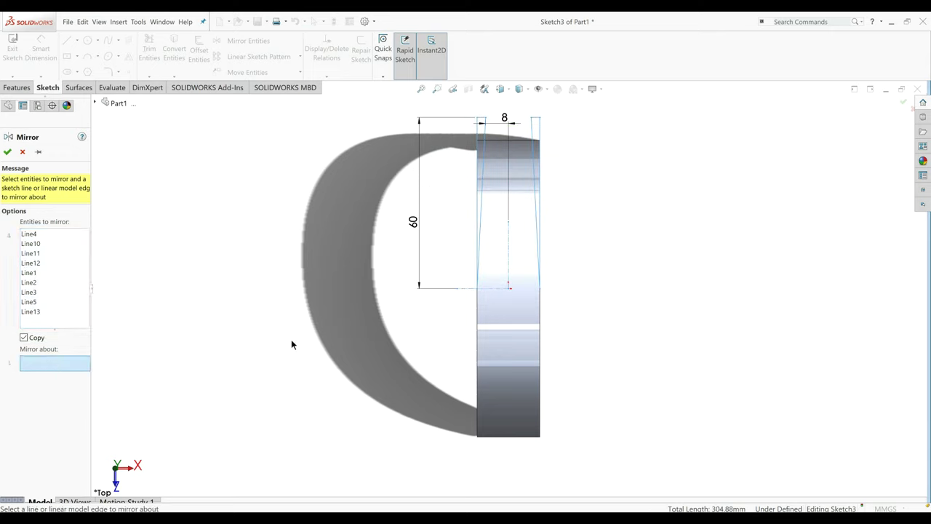
click(494, 289)
click(8, 151)
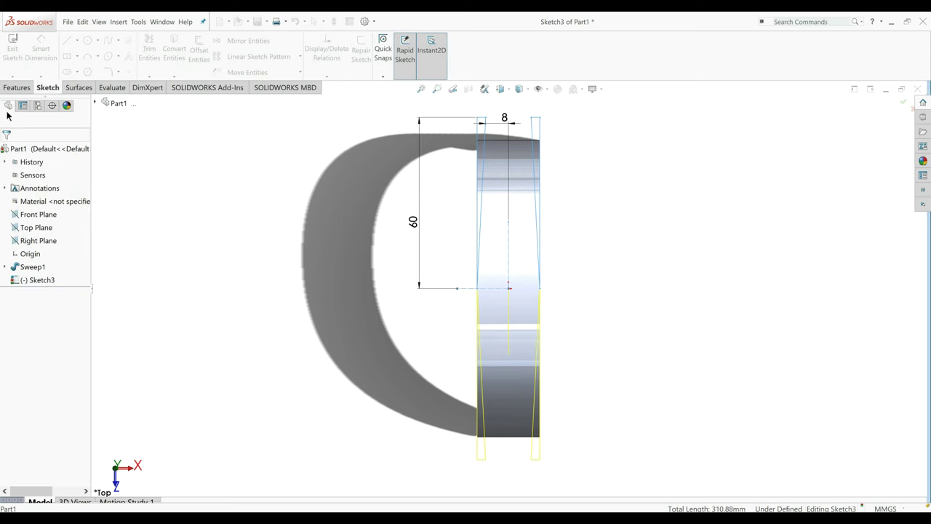
click(16, 88)
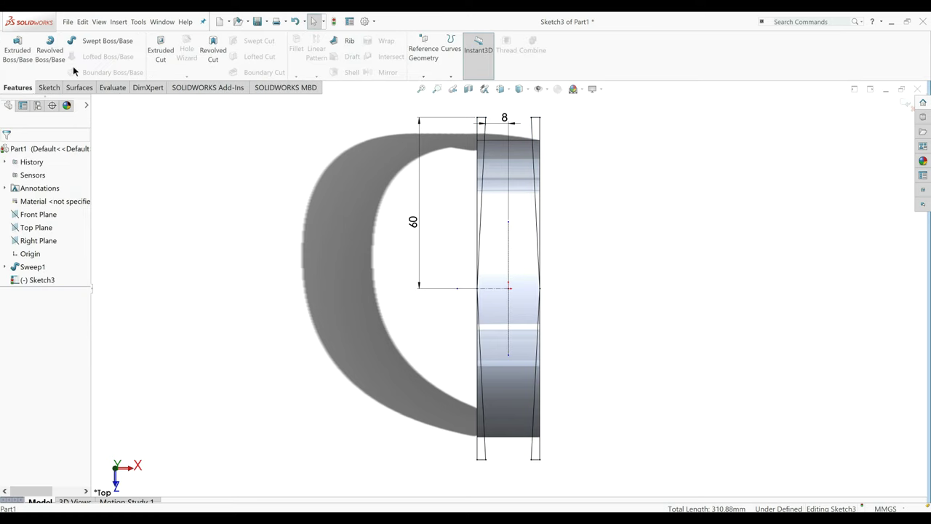
Start an extruded cut from Sketch3 and select its four strip regions.
click(161, 50)
middle_drag(264, 299, 627, 131)
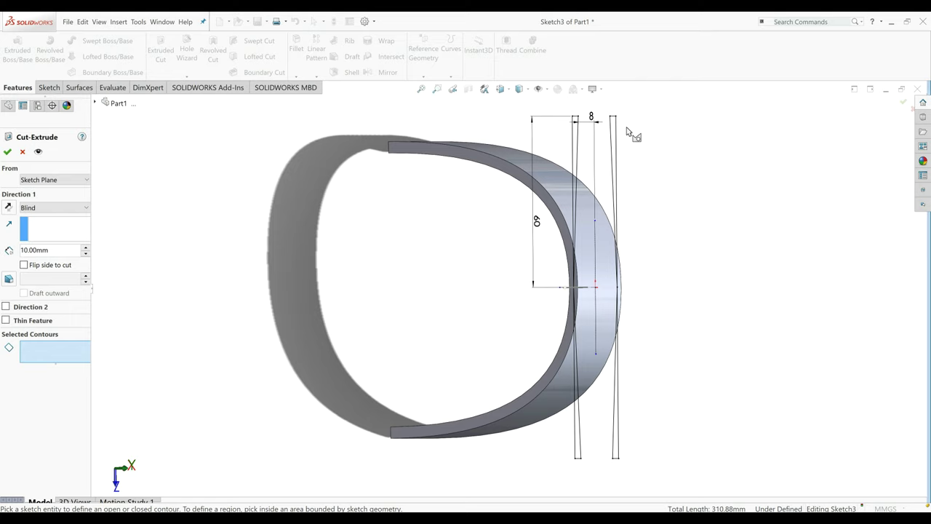
click(622, 418)
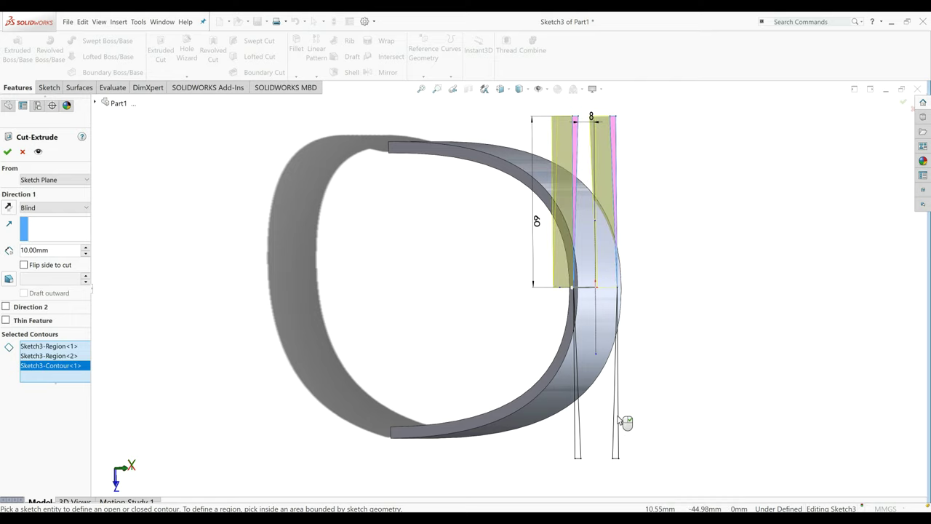
click(619, 426)
click(617, 429)
click(617, 430)
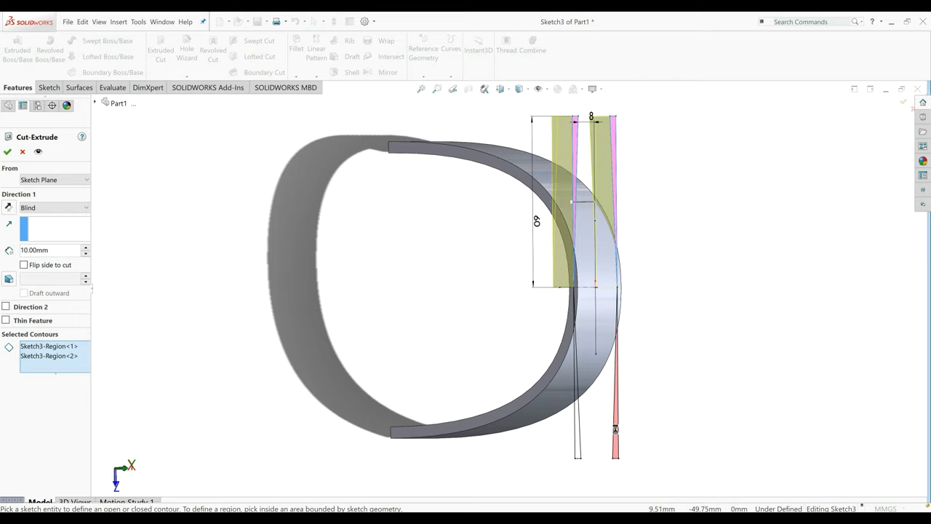
click(609, 440)
click(575, 446)
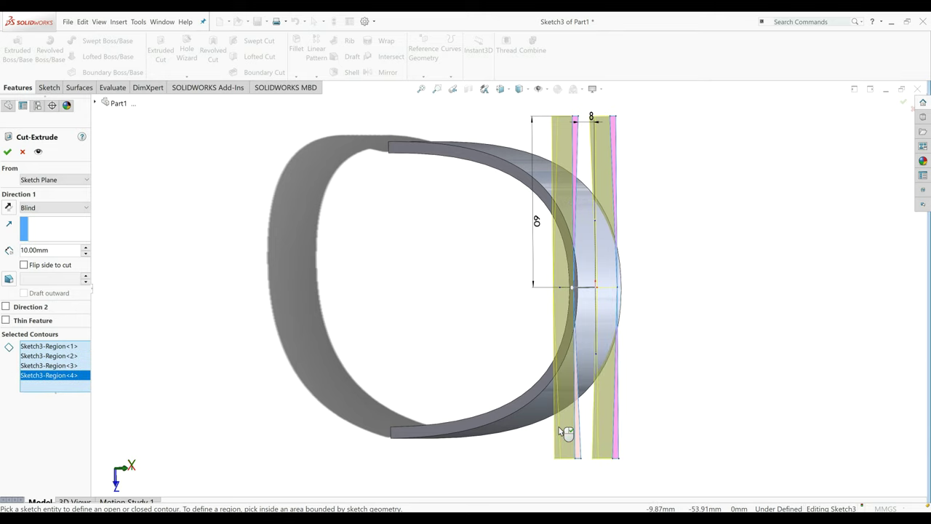
Cut the regions Through All - Both, leaving a narrow curved U-shaped band.
click(32, 211)
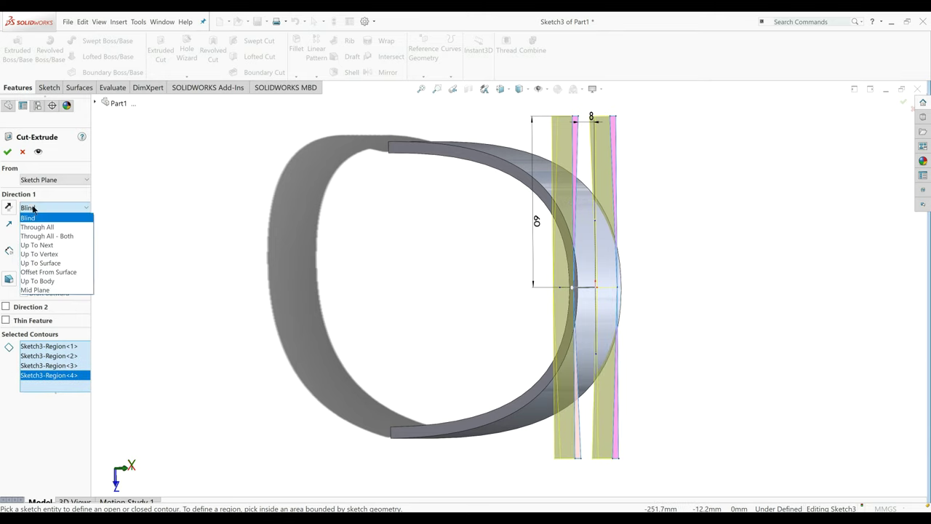
click(33, 229)
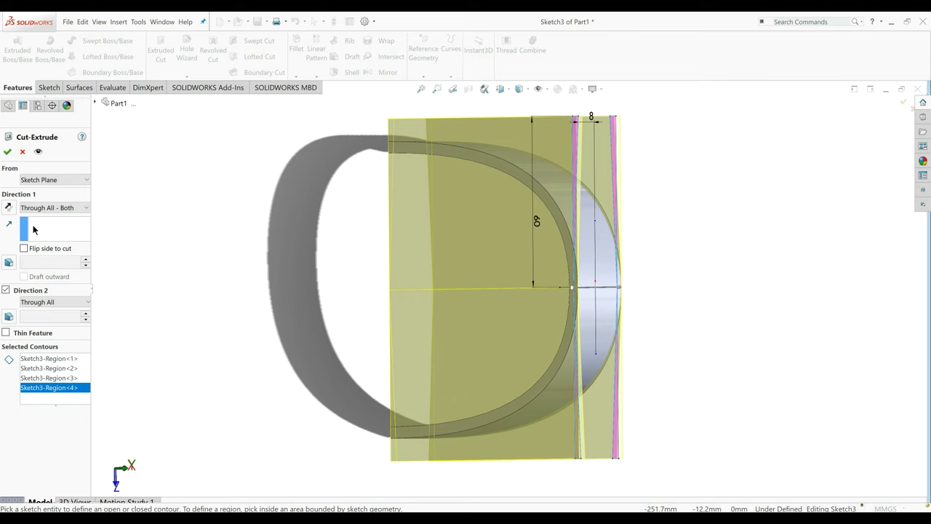
click(8, 152)
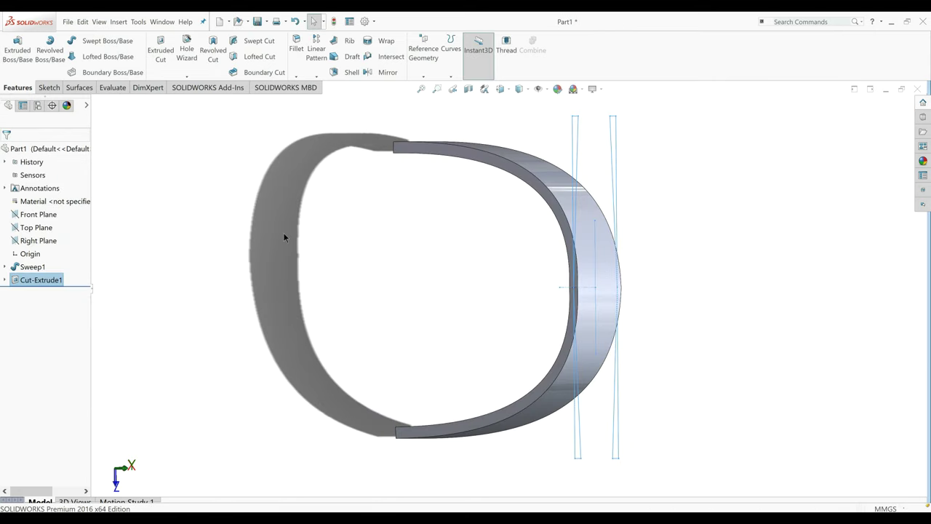
mouse_move(283, 236)
middle_down()
mouse_move(412, 166)
mouse_move(398, 178)
middle_up()
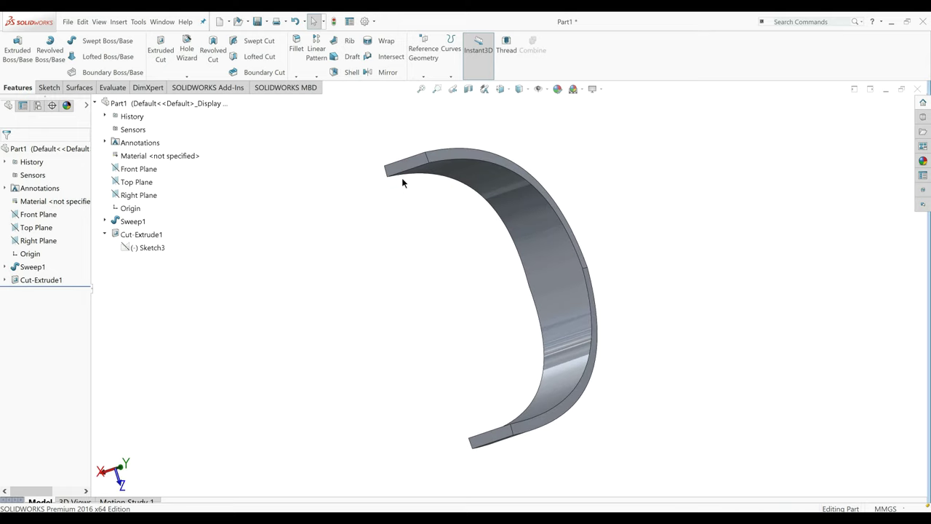
middle_drag(409, 189, 332, 292)
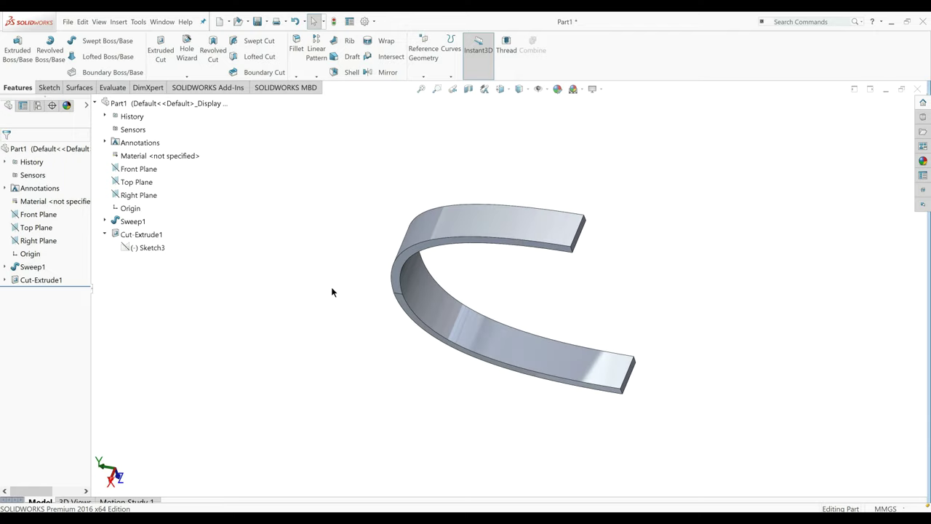
Add a full round fillet across the top arm's end using side, end and opposite faces.
click(296, 48)
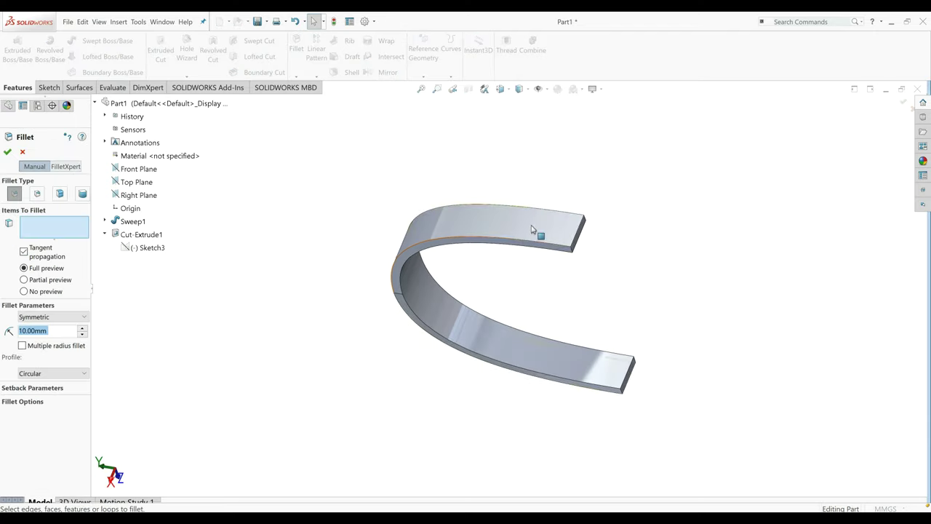
click(83, 192)
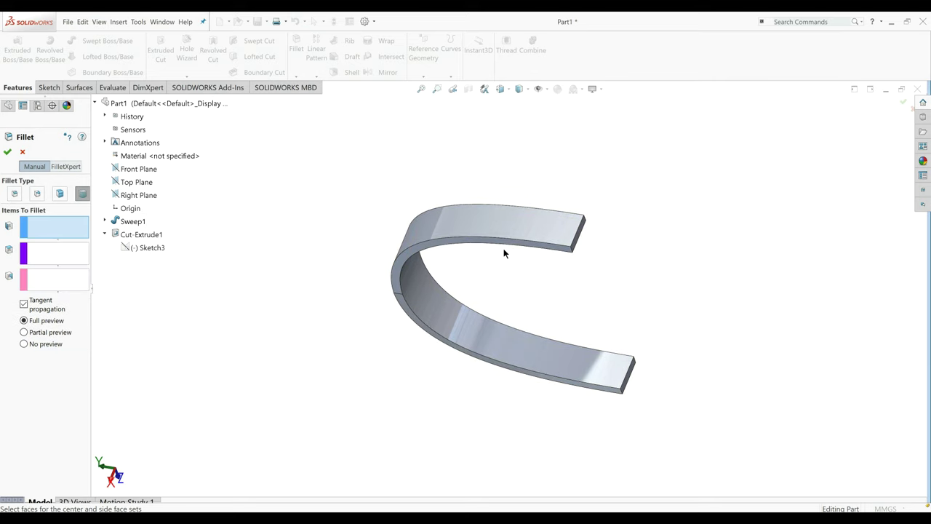
click(530, 248)
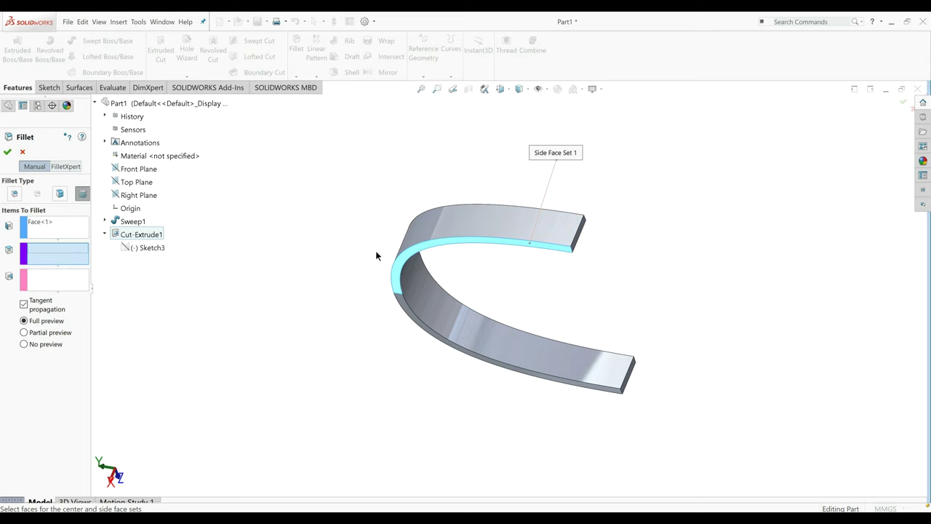
click(581, 238)
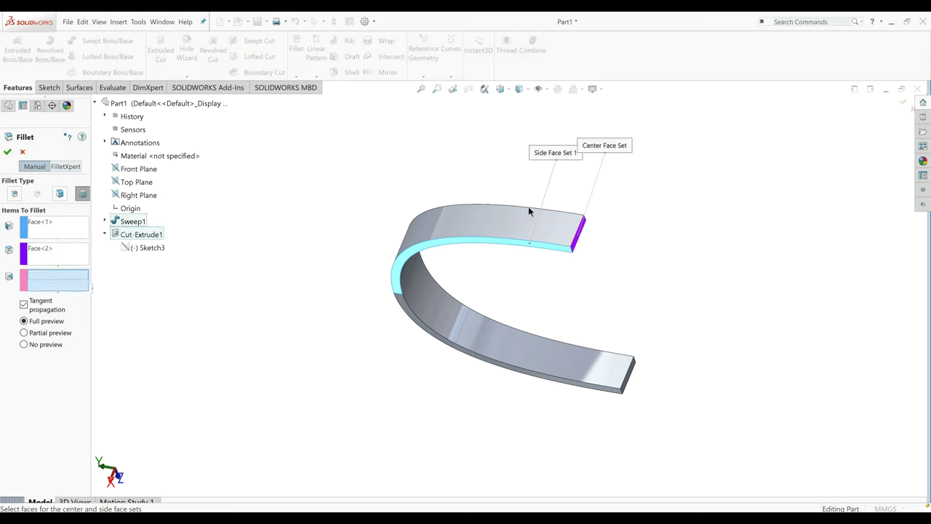
middle_drag(530, 211, 453, 273)
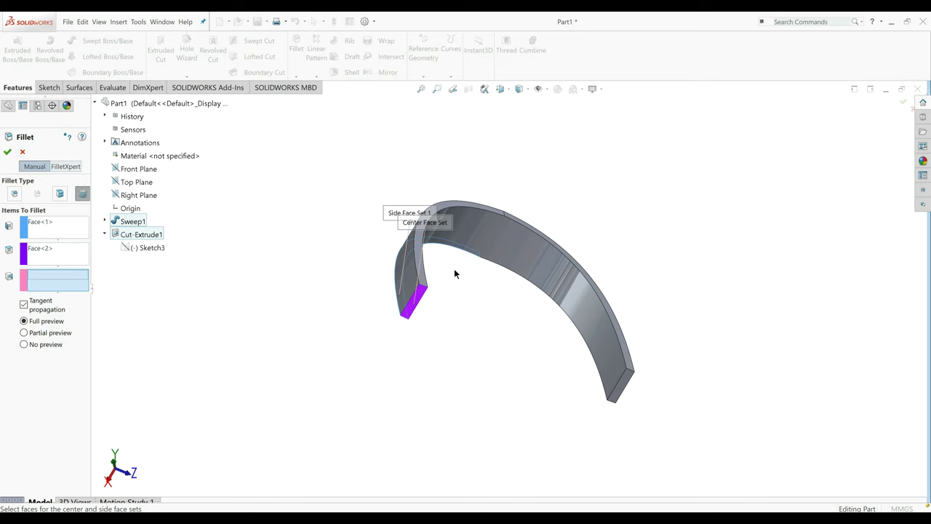
click(409, 255)
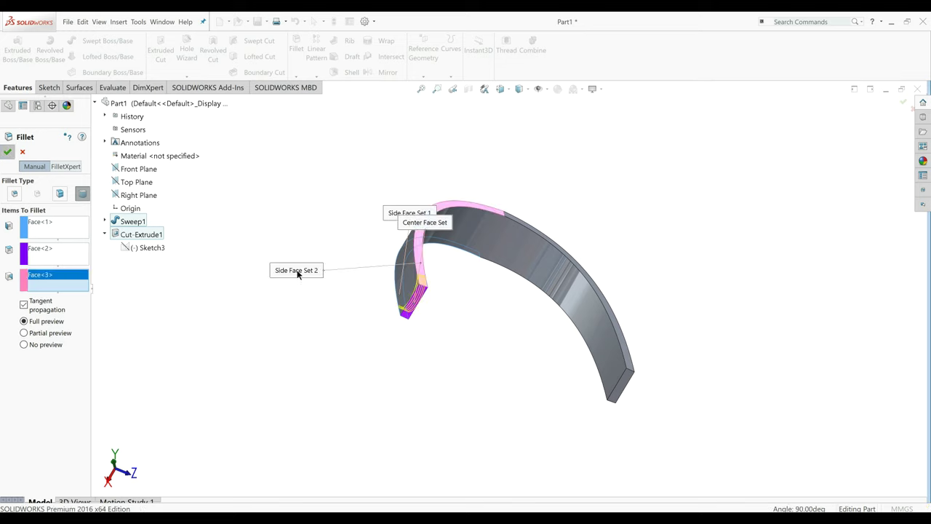
key(Return)
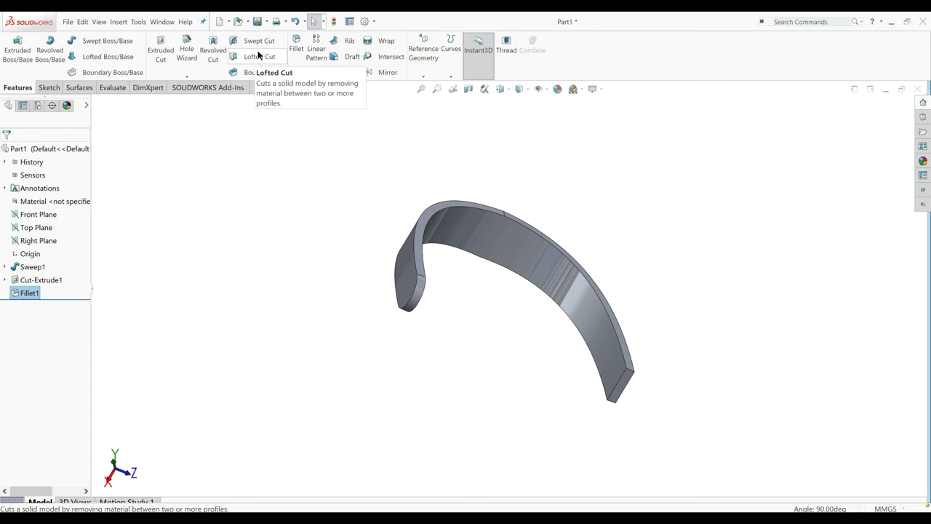
Add a second full round fillet across the strap's other end.
click(296, 45)
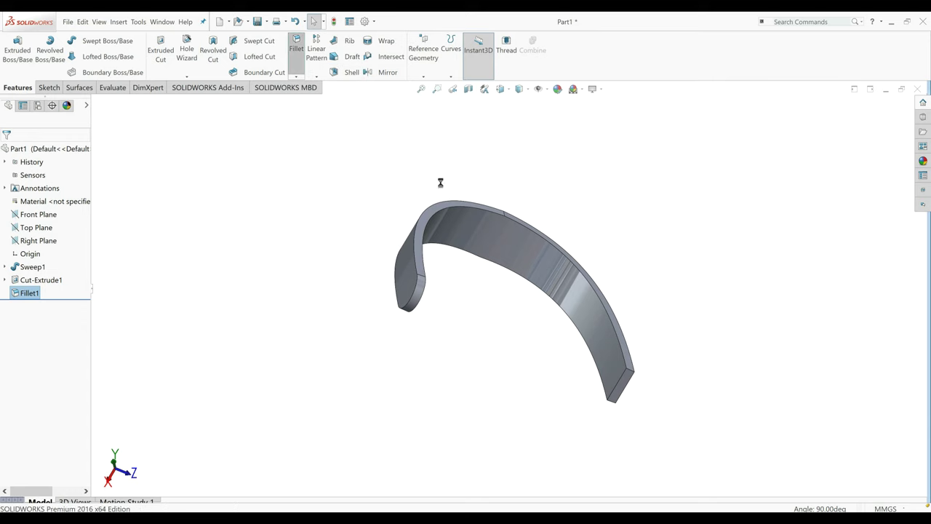
click(627, 371)
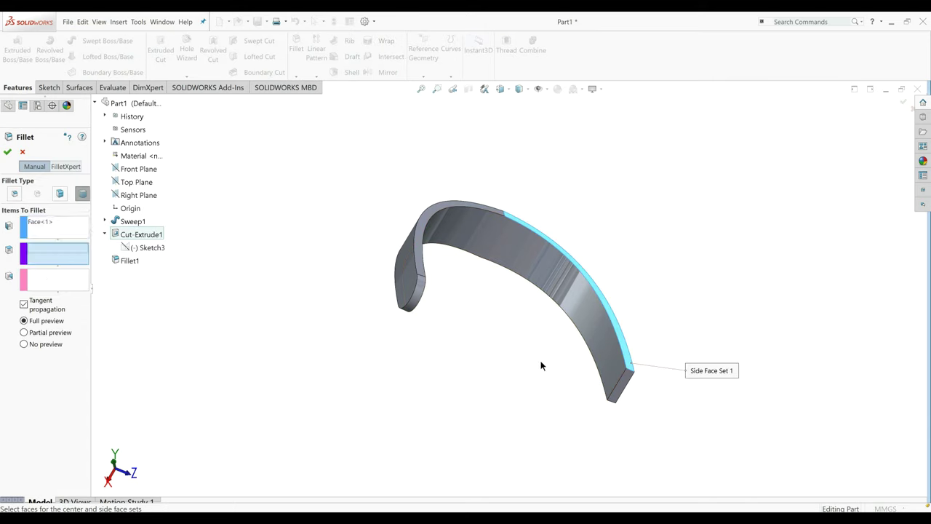
click(615, 383)
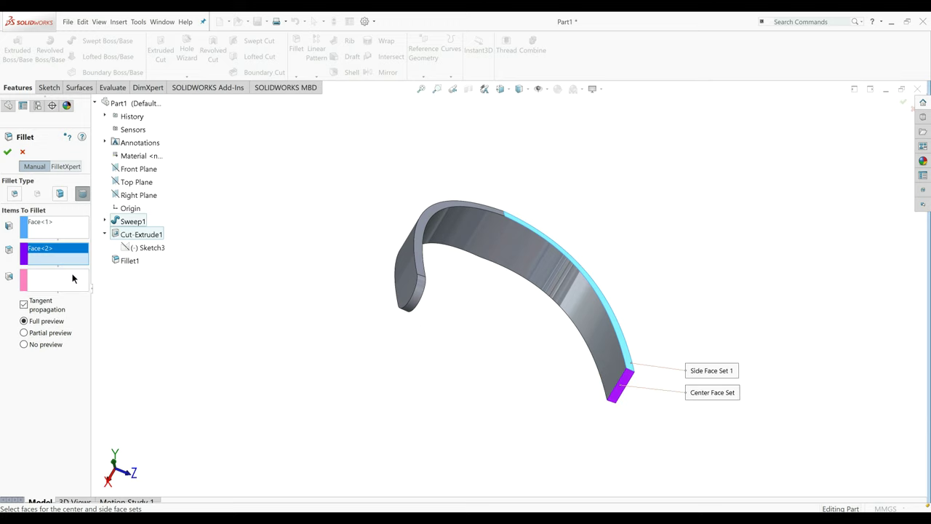
click(61, 279)
middle_drag(557, 376, 612, 376)
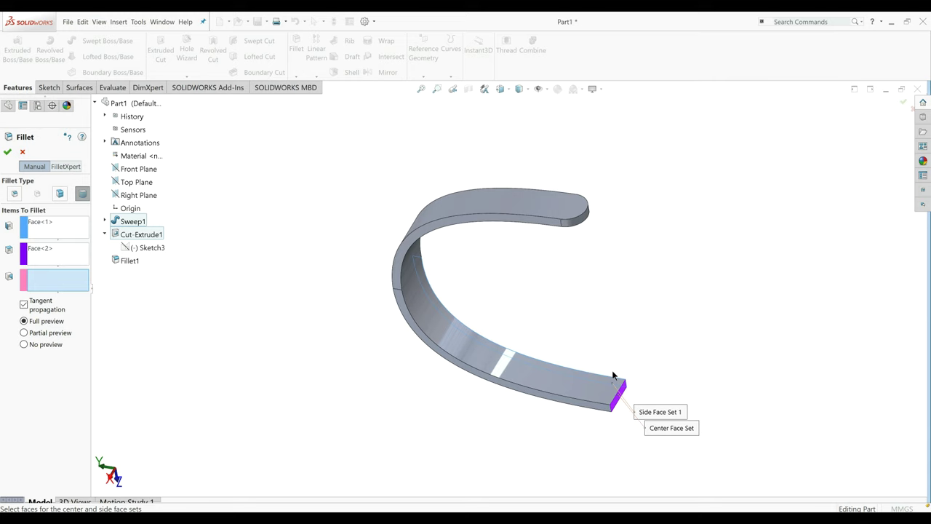
click(610, 403)
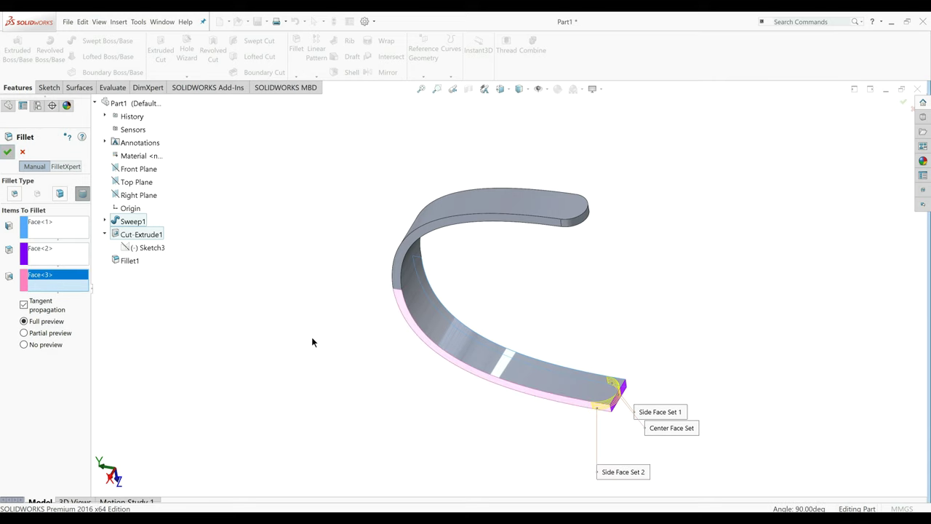
key(Return)
middle_drag(304, 337, 419, 250)
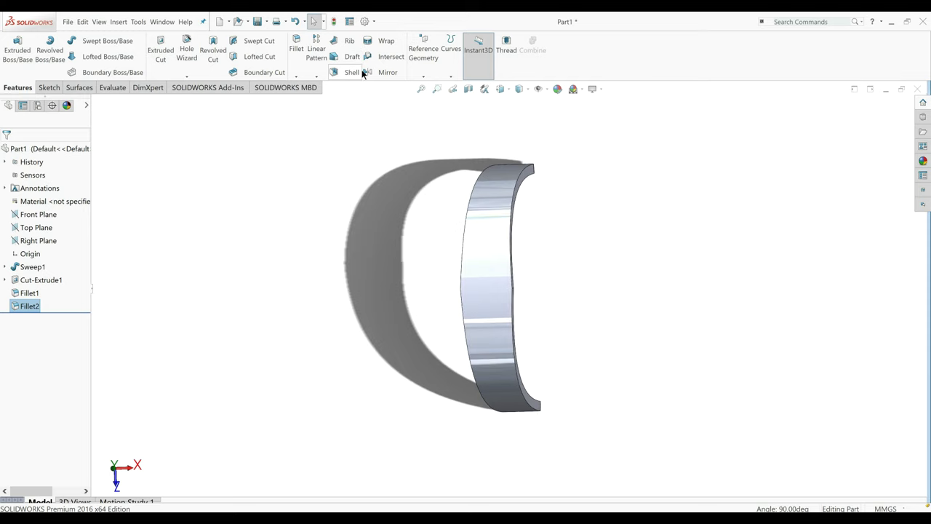
Start a constant-radius fillet and set its radius, entering 2 mm then editing it.
click(295, 47)
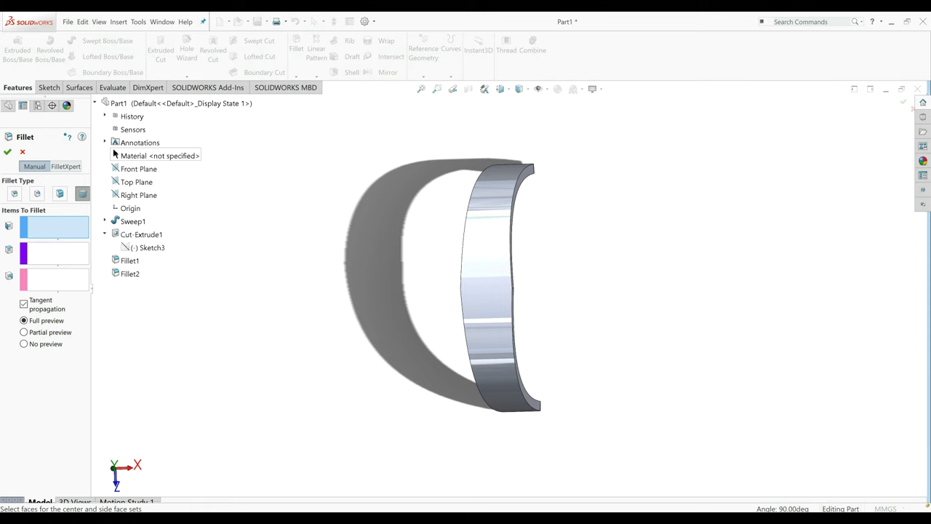
click(10, 194)
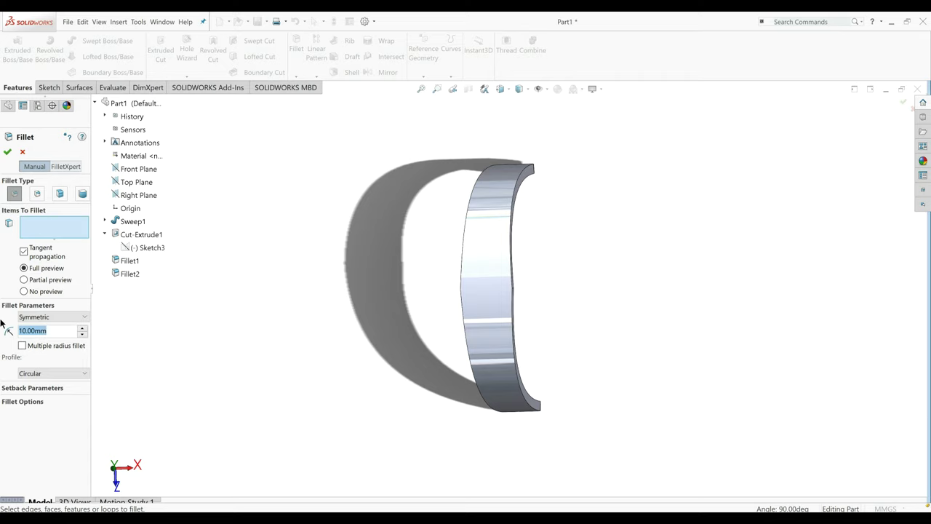
text(2)
key(Return)
middle_drag(396, 359, 133, 276)
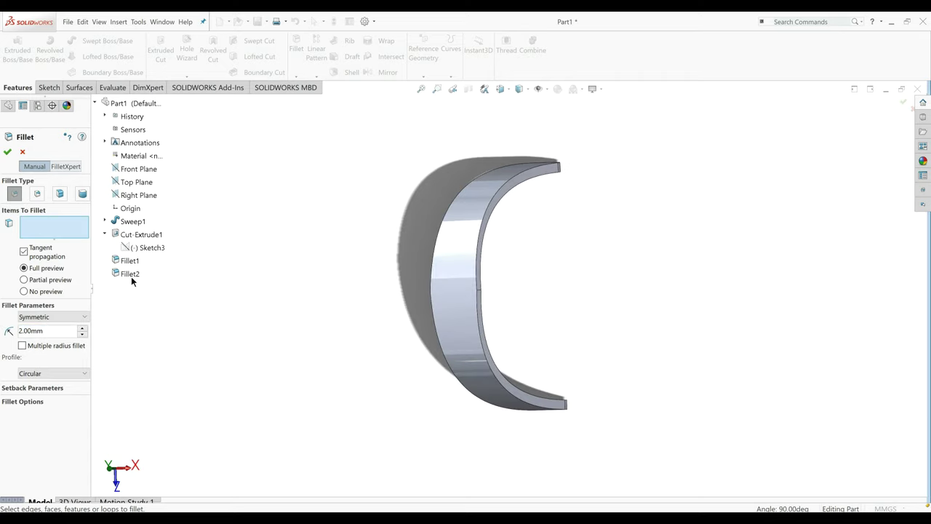
double_click(22, 329)
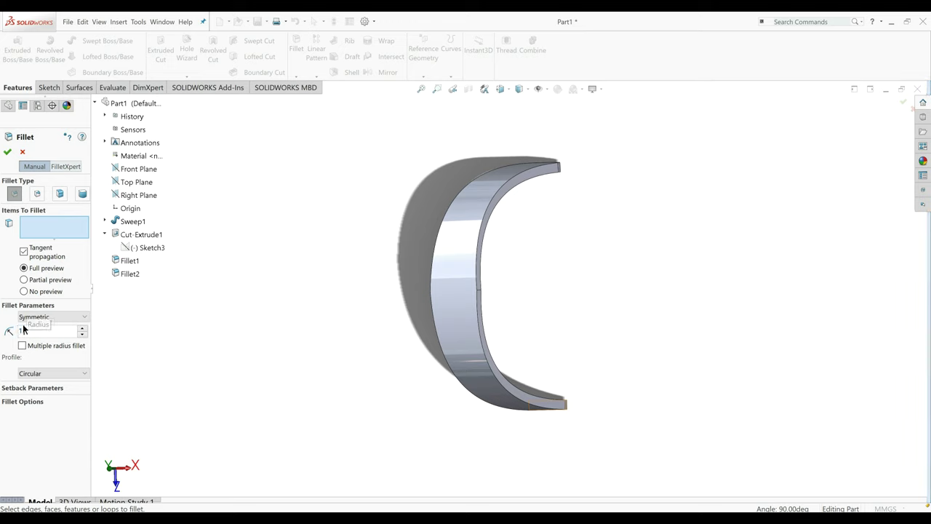
Select four long edges of the band and apply the 1.9 mm fillet.
click(479, 304)
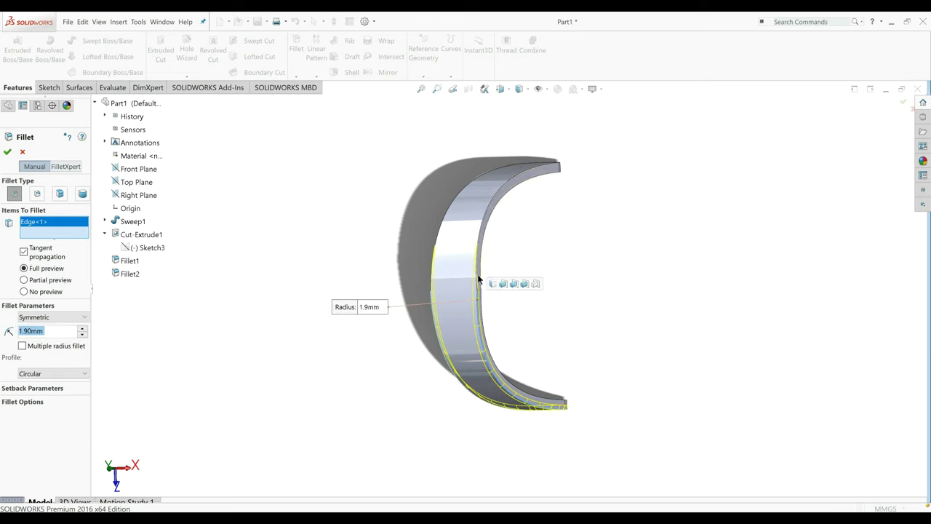
click(482, 268)
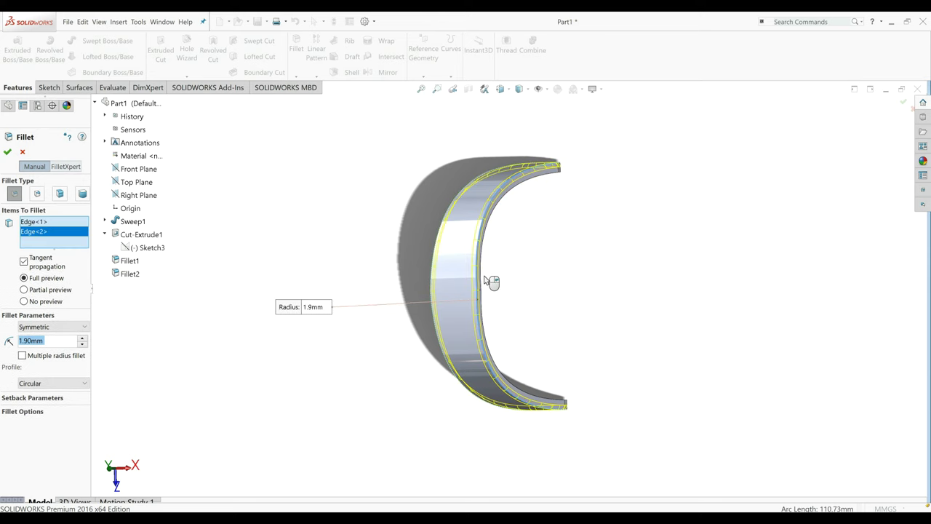
click(482, 297)
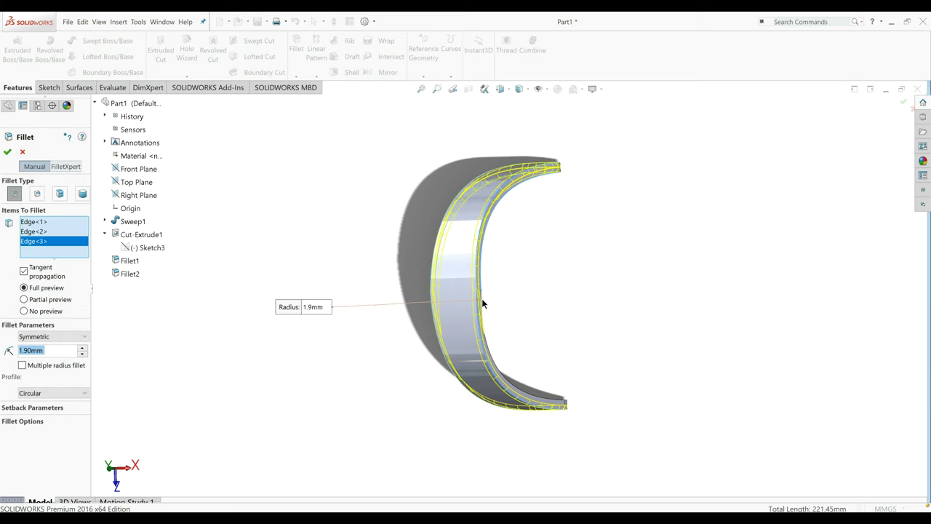
click(481, 296)
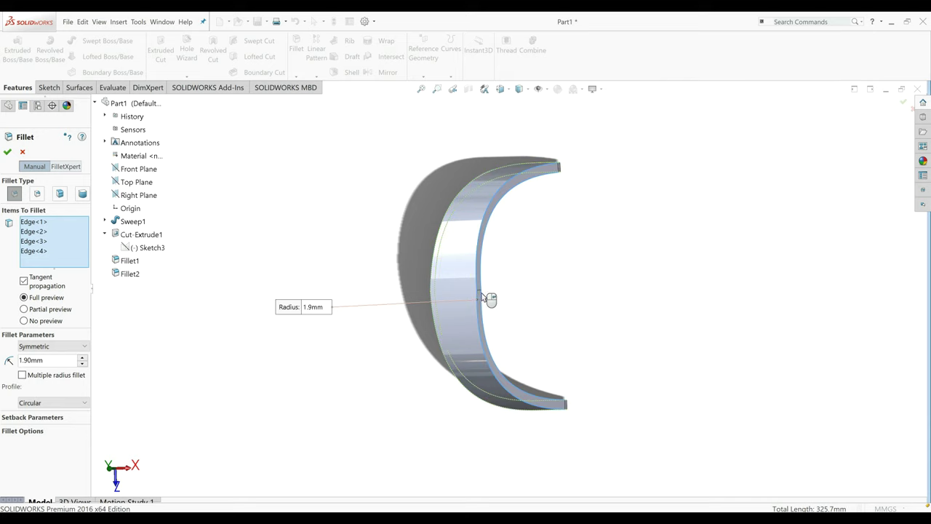
middle_drag(402, 342, 504, 298)
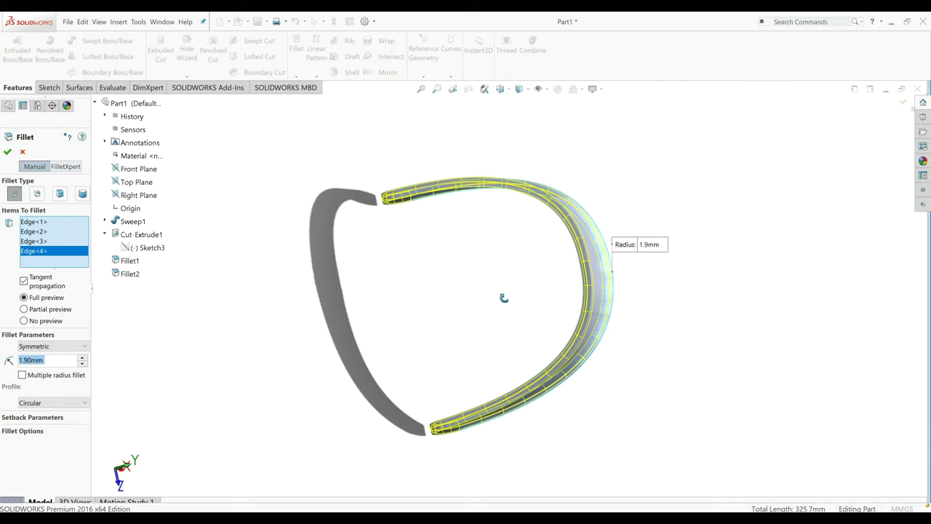
middle_drag(503, 298, 604, 267)
key(Return)
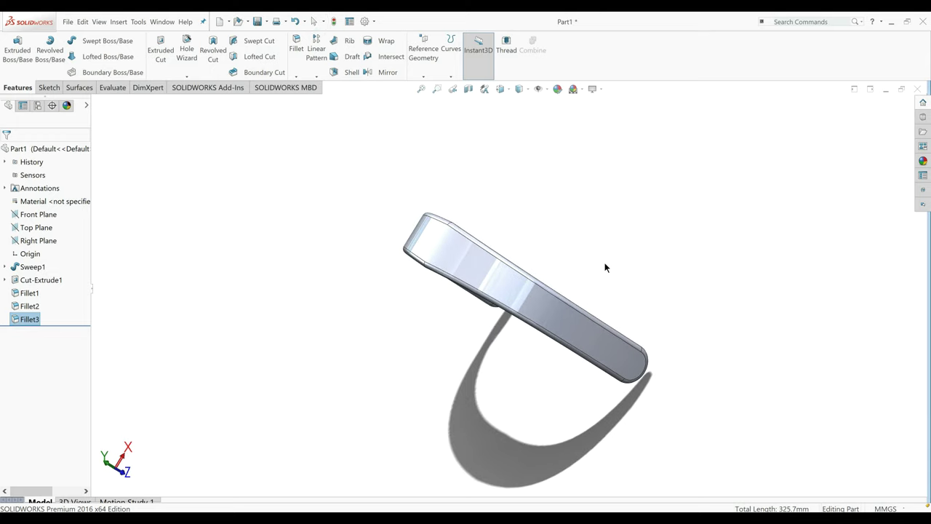
Open a sketch on the Front Plane, viewed normal, and draw a straight slot down the band.
click(36, 240)
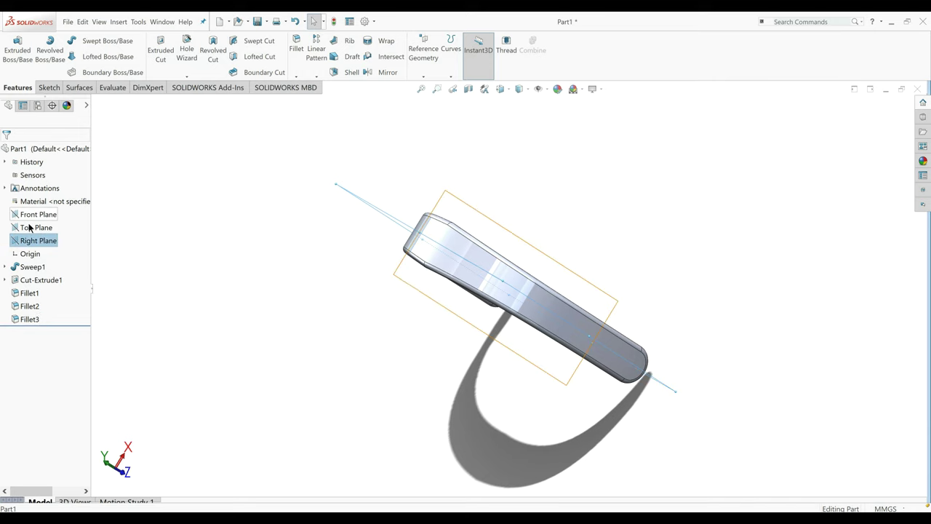
click(69, 212)
key(ctrl+8)
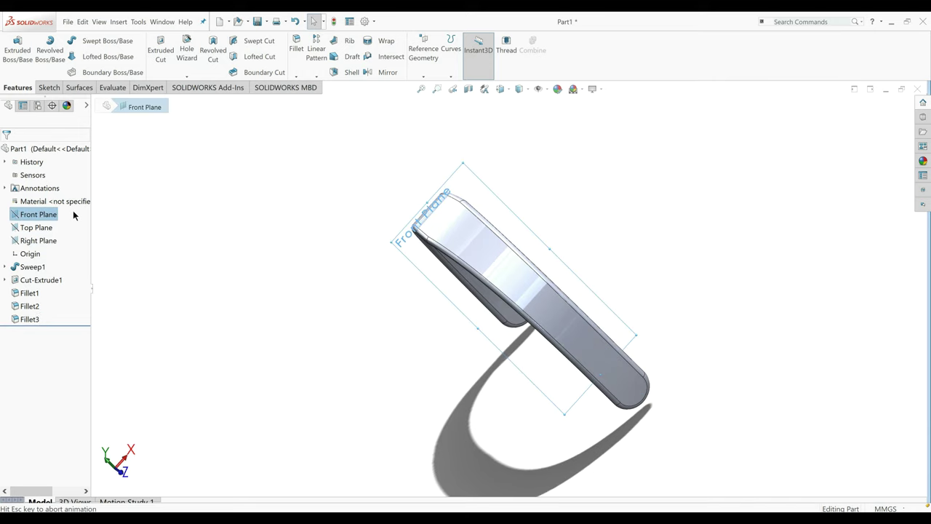
click(48, 87)
click(12, 48)
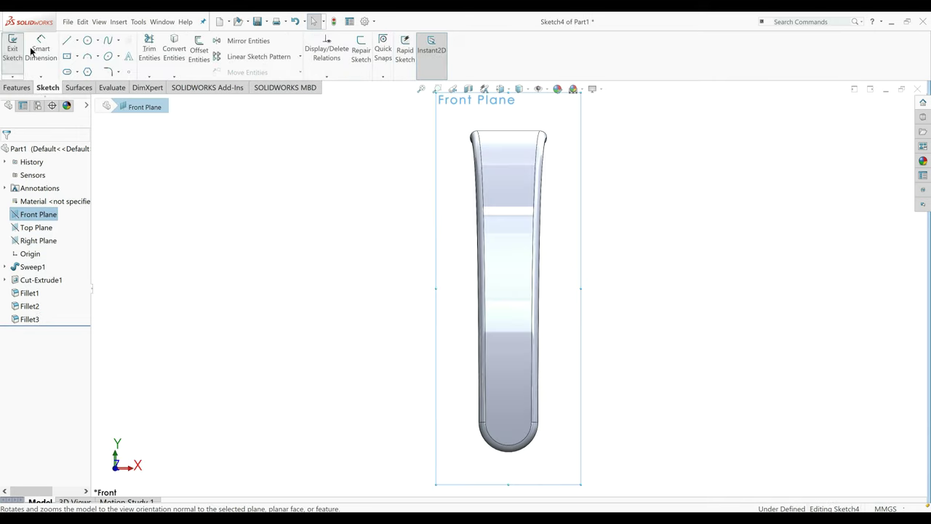
click(67, 72)
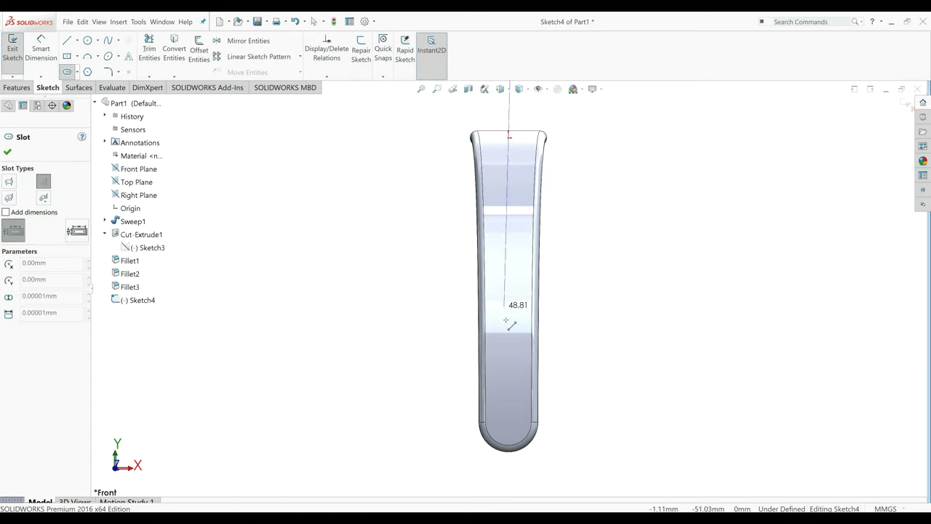
click(509, 333)
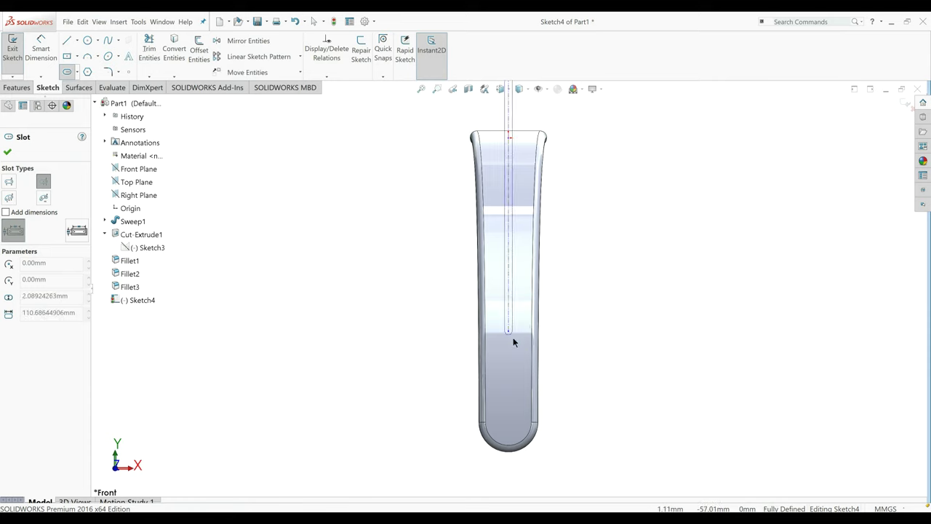
click(507, 335)
Dimension the slot length to 130 mm.
key(d)
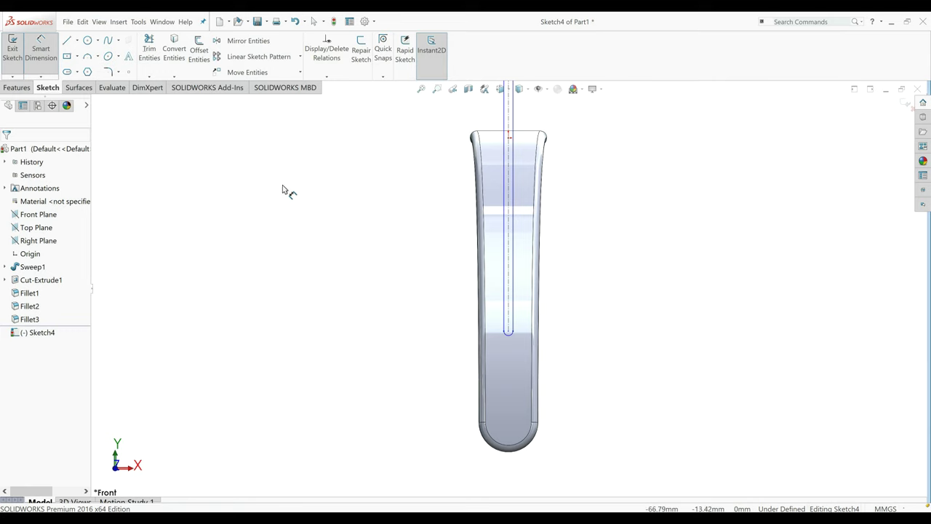
scroll(500, 192, up, 2)
click(507, 195)
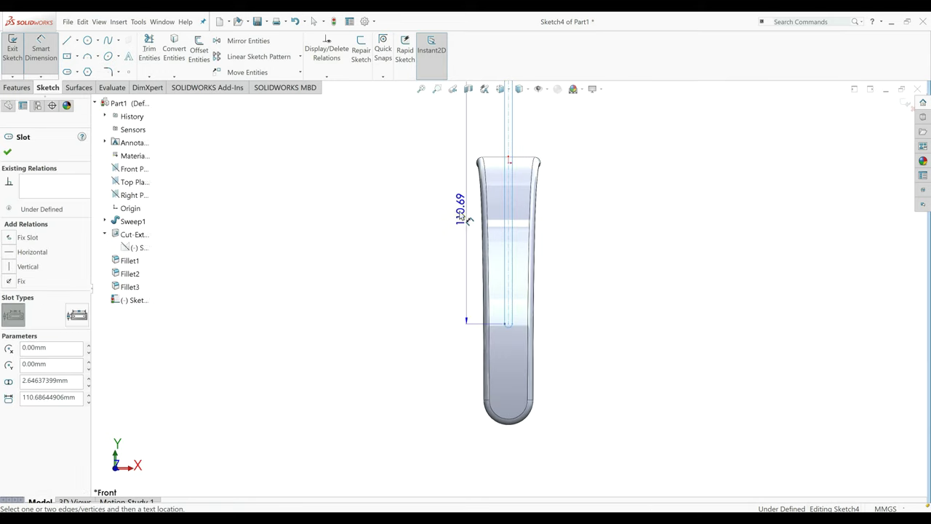
scroll(460, 186, up, 2)
click(458, 184)
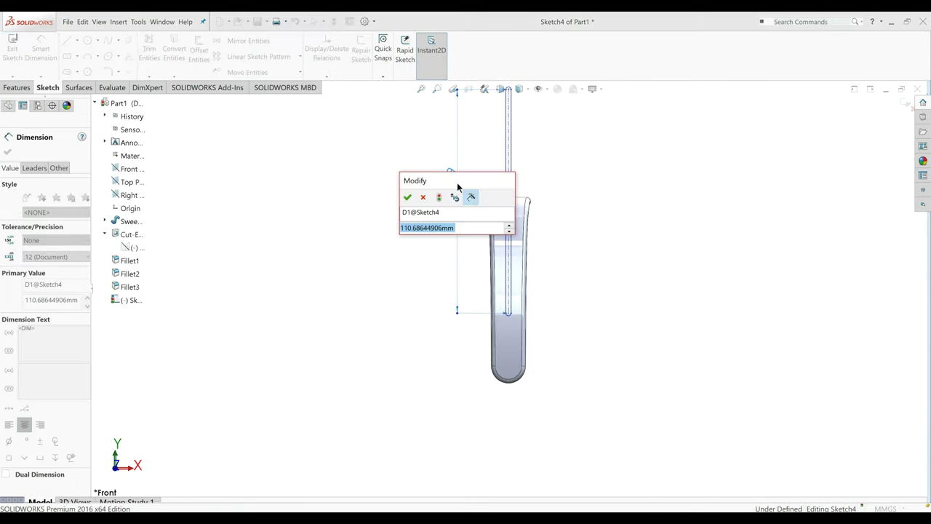
text(130)
key(Return)
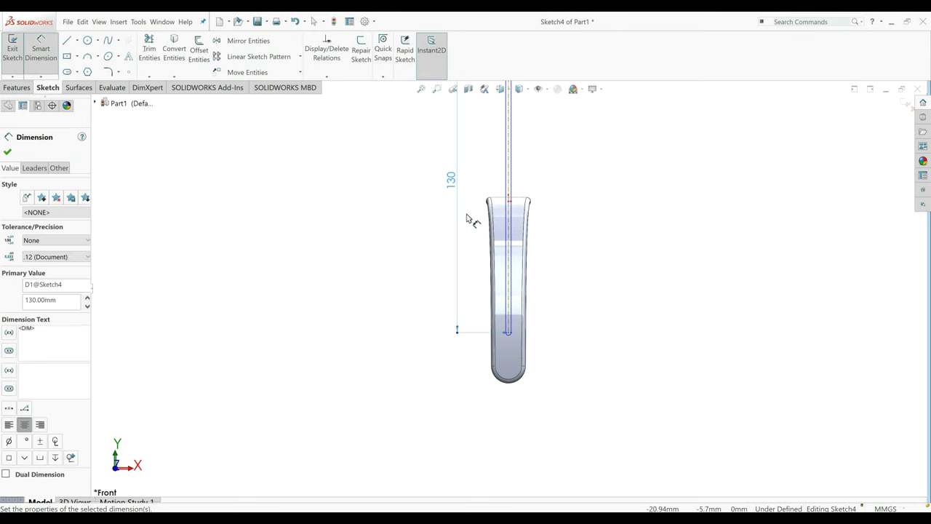
Dimension the slot width to 5 mm and check that the slot is fully defined.
click(512, 217)
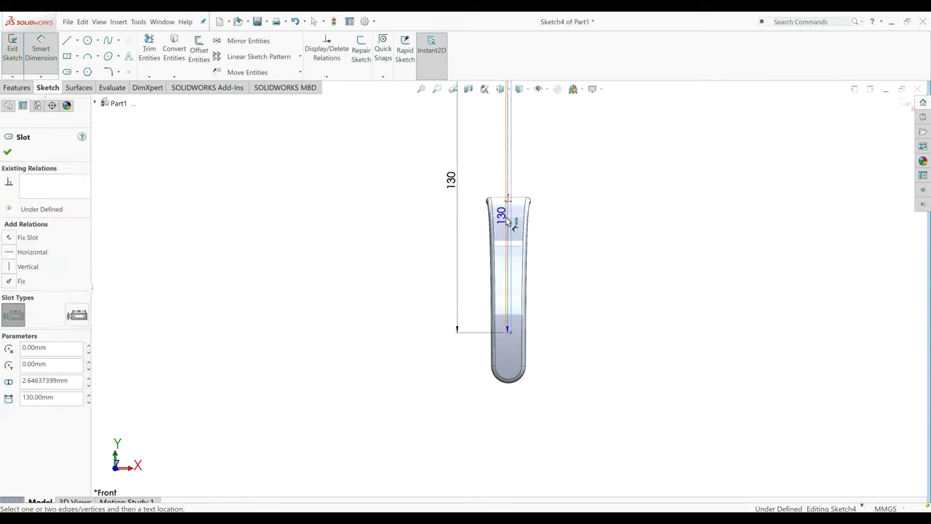
click(590, 238)
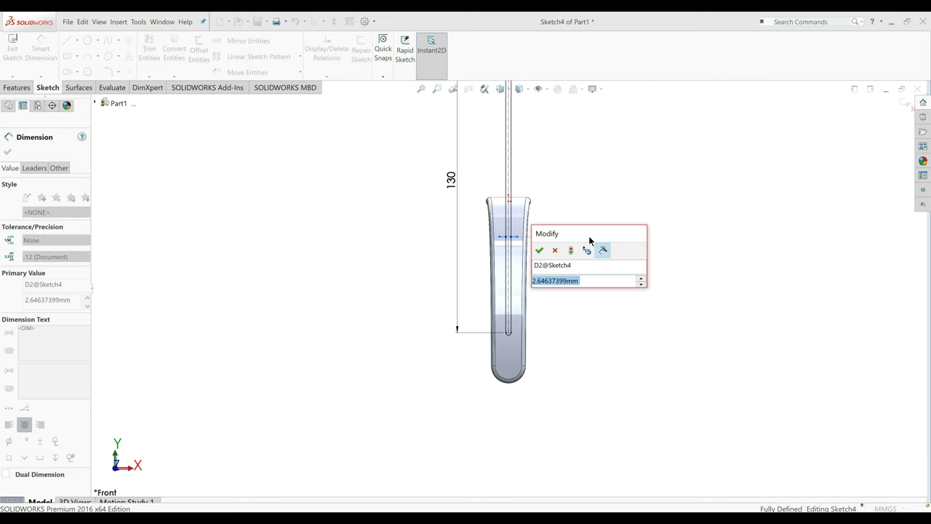
text(5)
key(Return)
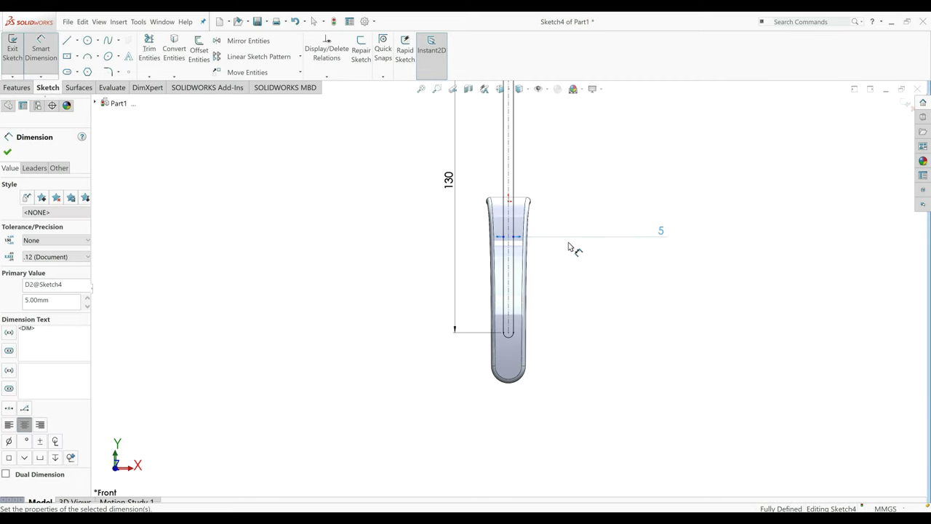
click(568, 247)
scroll(530, 212, up, 3)
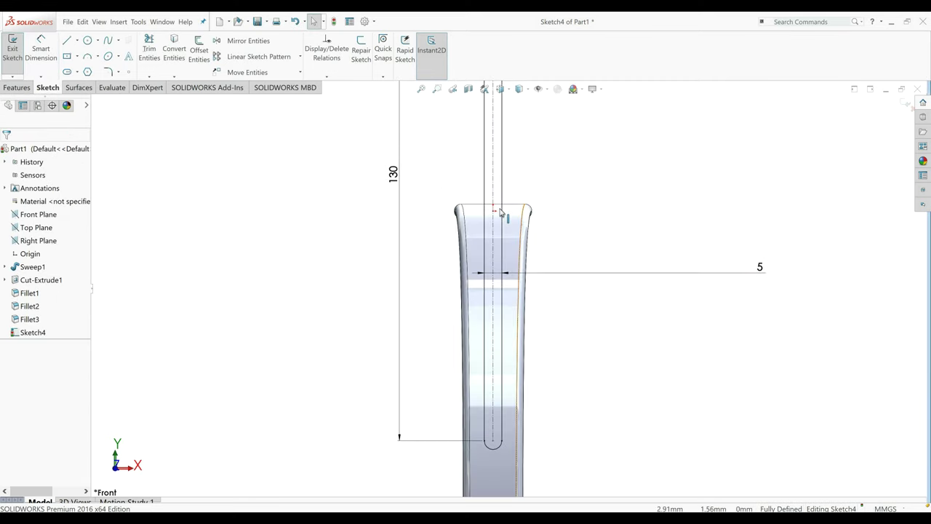
click(493, 214)
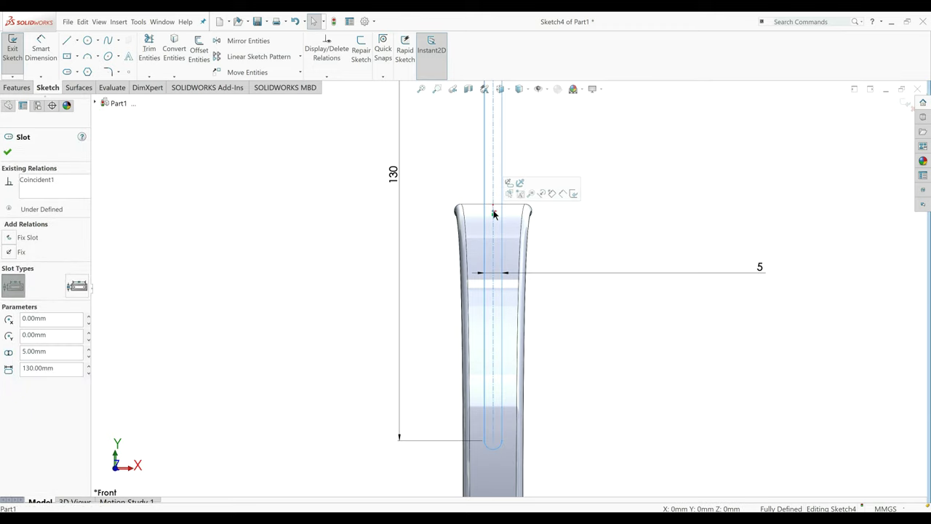
click(424, 268)
scroll(423, 268, down, 3)
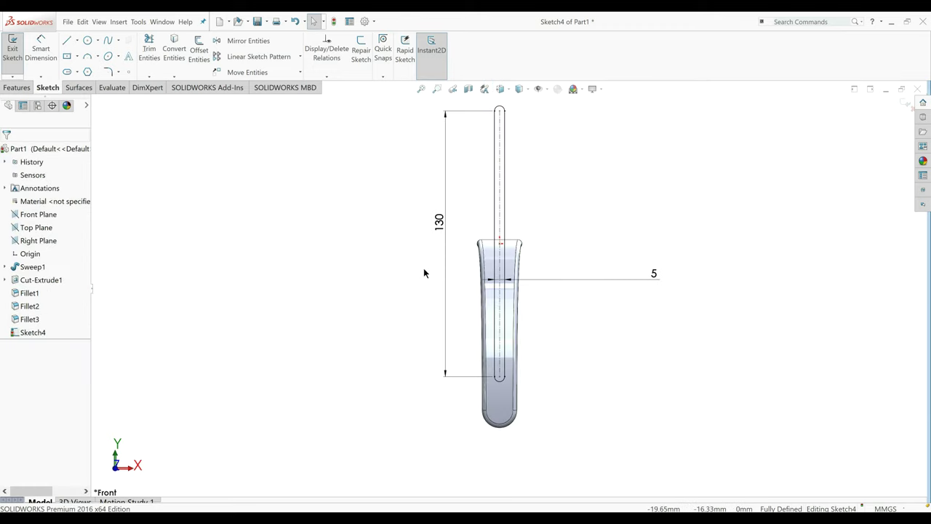
Project the slot outline onto the band face as Split Line1, then launch Knit Surface.
click(439, 223)
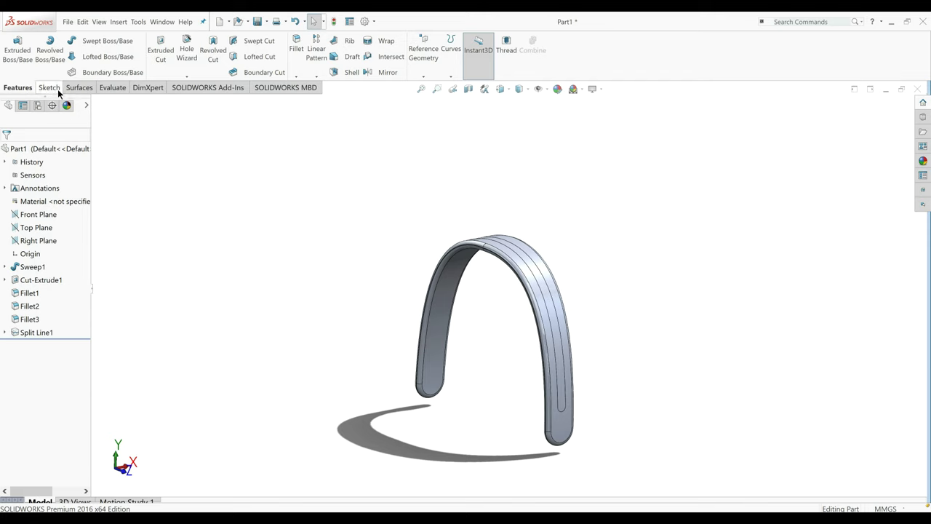
click(76, 90)
click(433, 51)
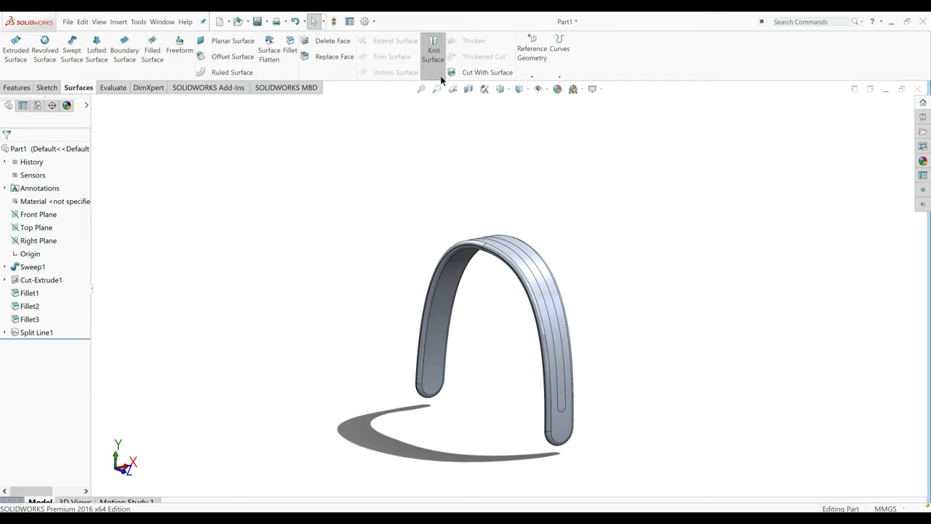
Knit the split strip face on the band into Surface-Knit1.
click(534, 260)
click(7, 151)
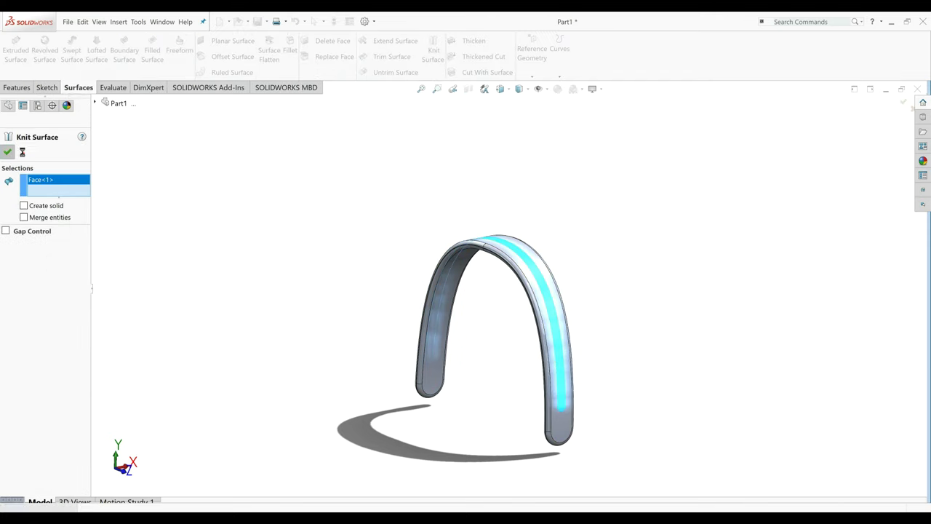
click(196, 158)
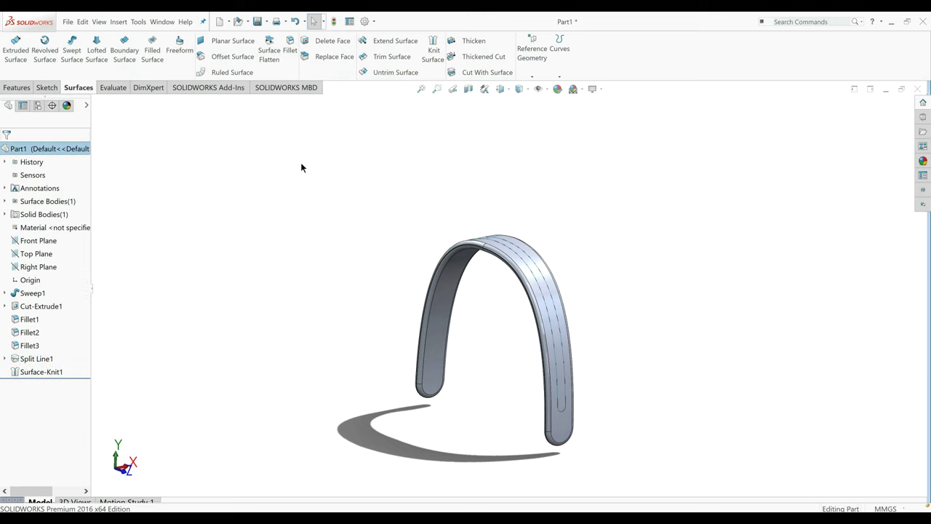
click(476, 43)
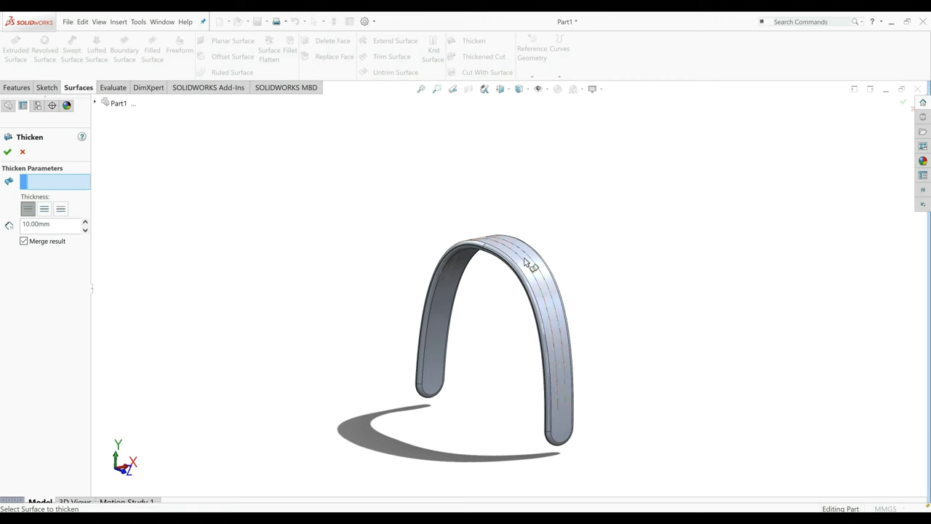
click(497, 266)
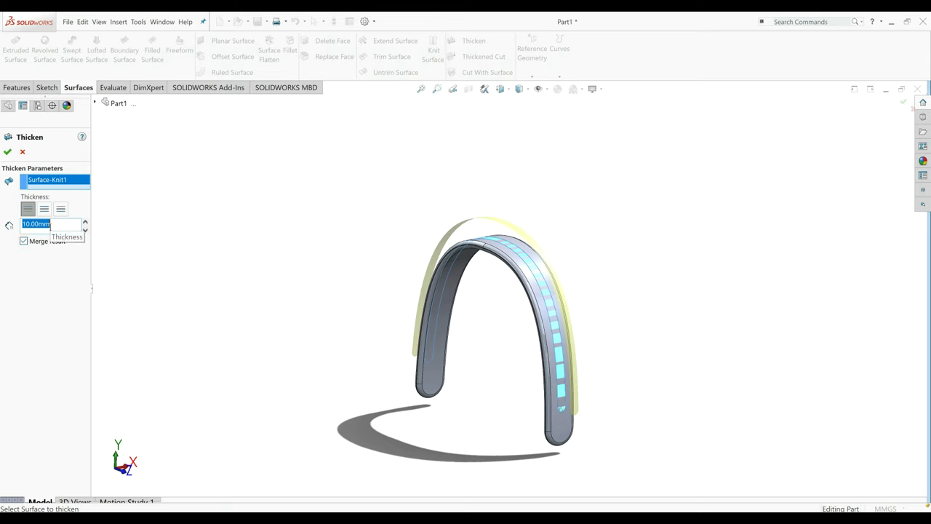
text(1)
key(Return)
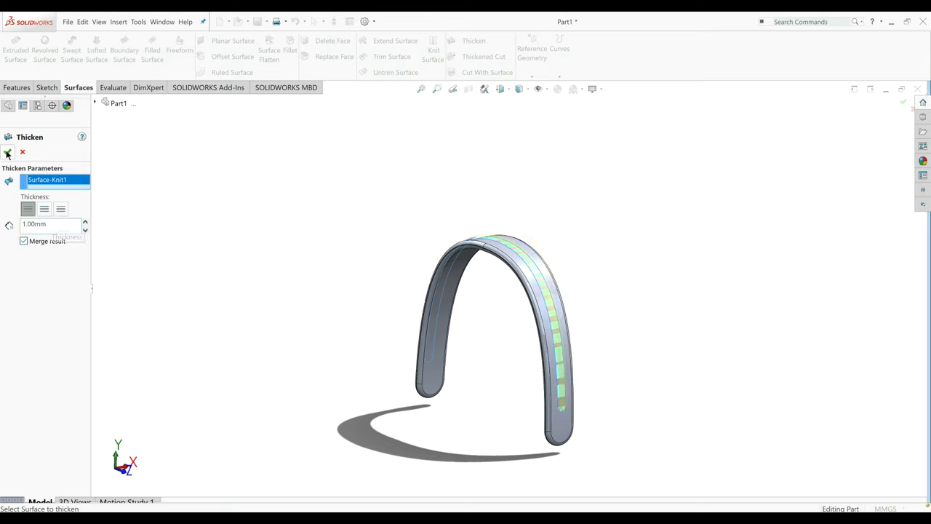
click(296, 277)
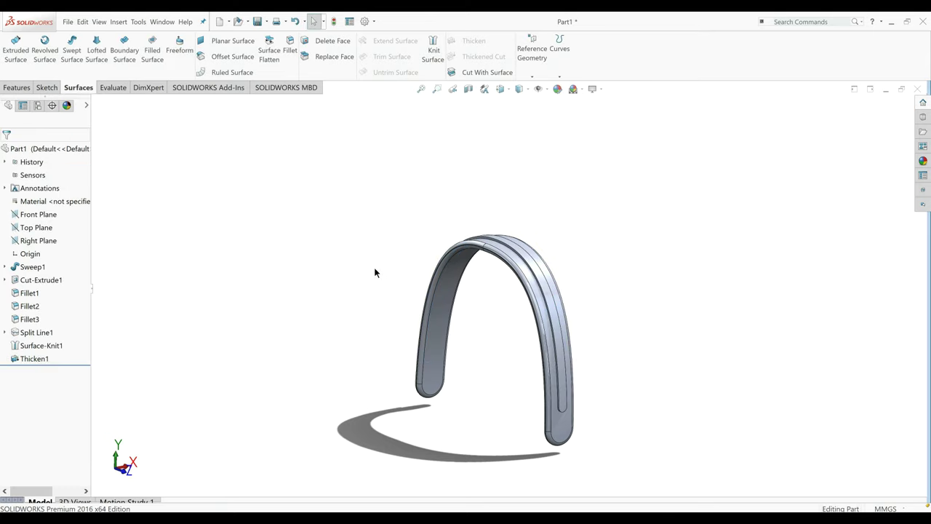
middle_drag(502, 314, 435, 332)
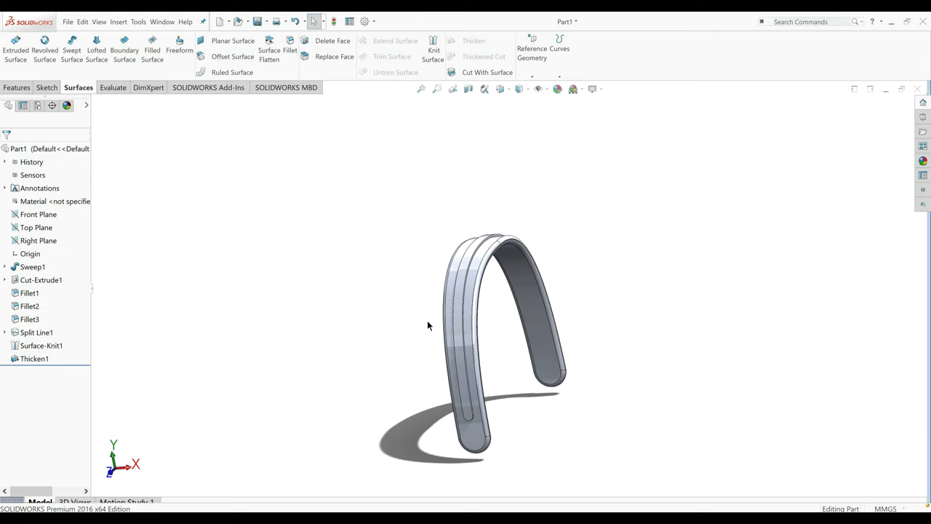
Round the edges of the raised rib face with a 1 mm fillet.
click(289, 58)
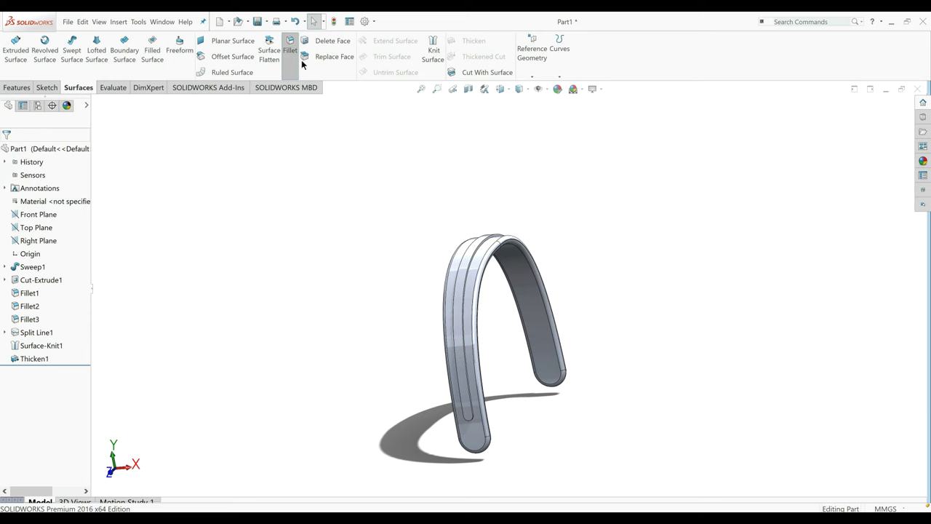
scroll(471, 263, down, 4)
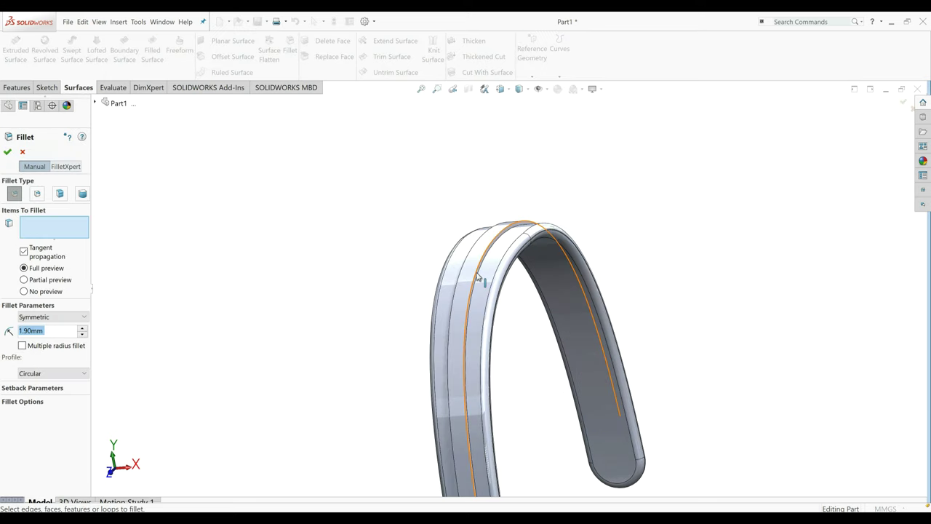
click(464, 275)
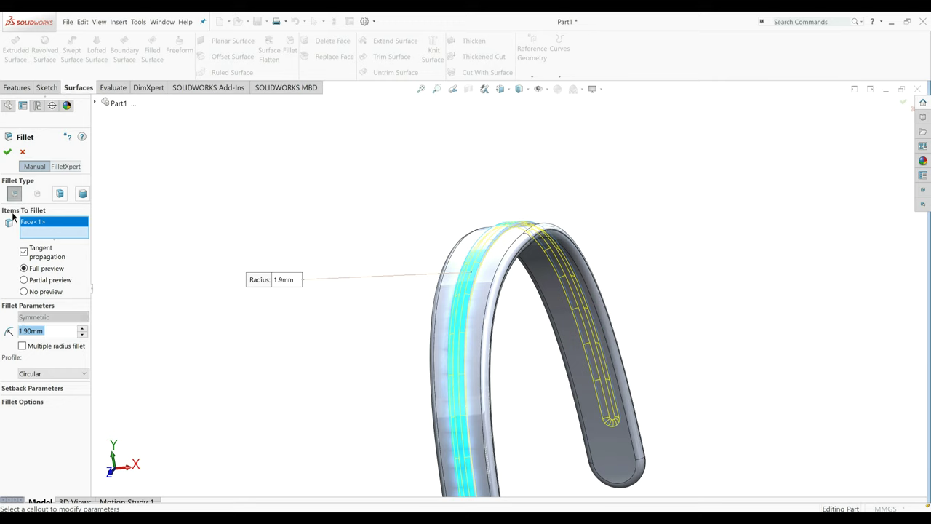
text(1)
key(Return)
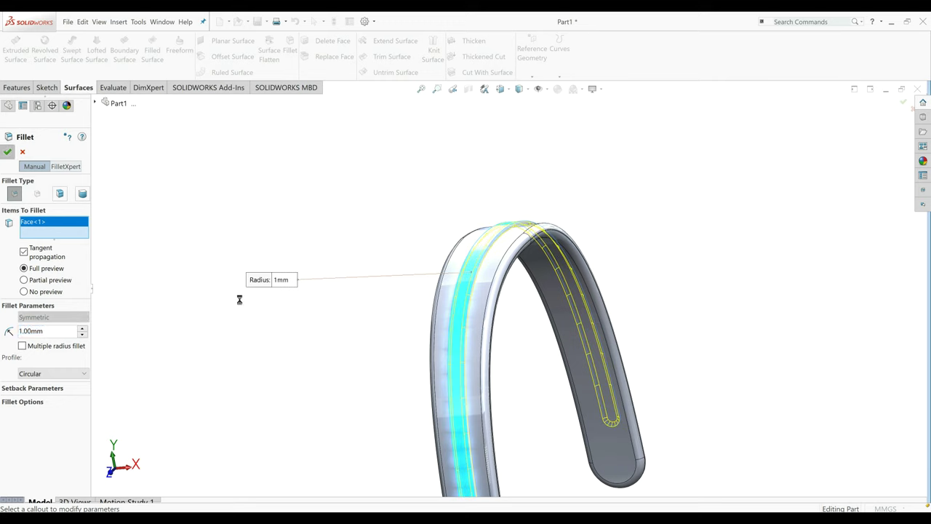
key(Return)
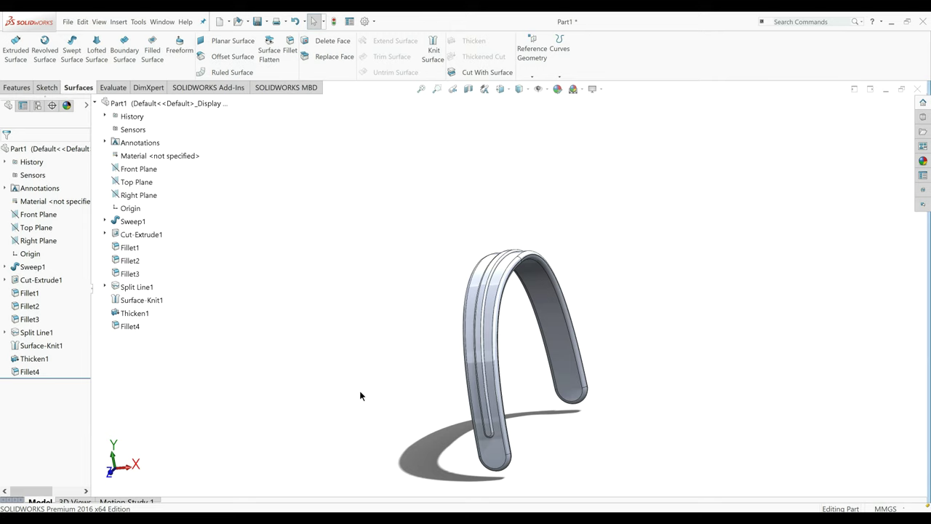
Open a sketch on the Front Plane and draw a small circle near the strap's bottom end.
click(38, 214)
click(86, 203)
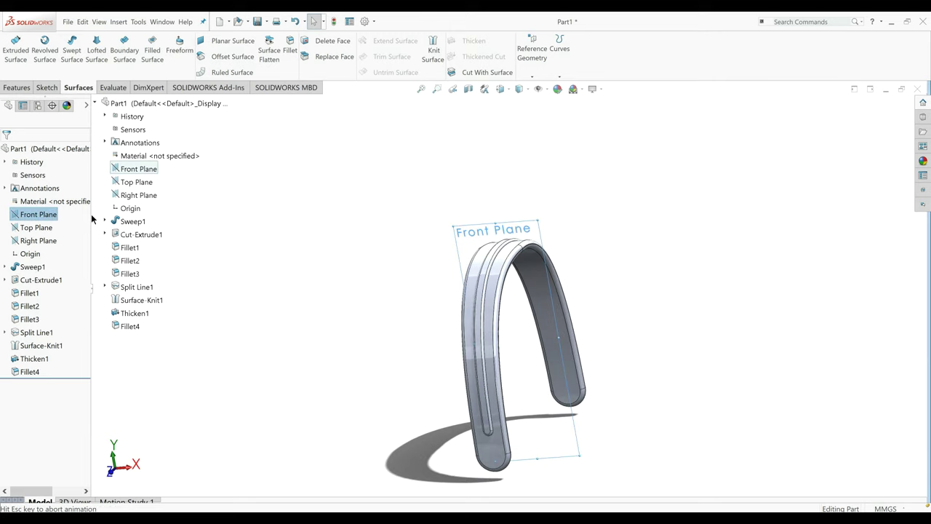
click(47, 87)
click(13, 45)
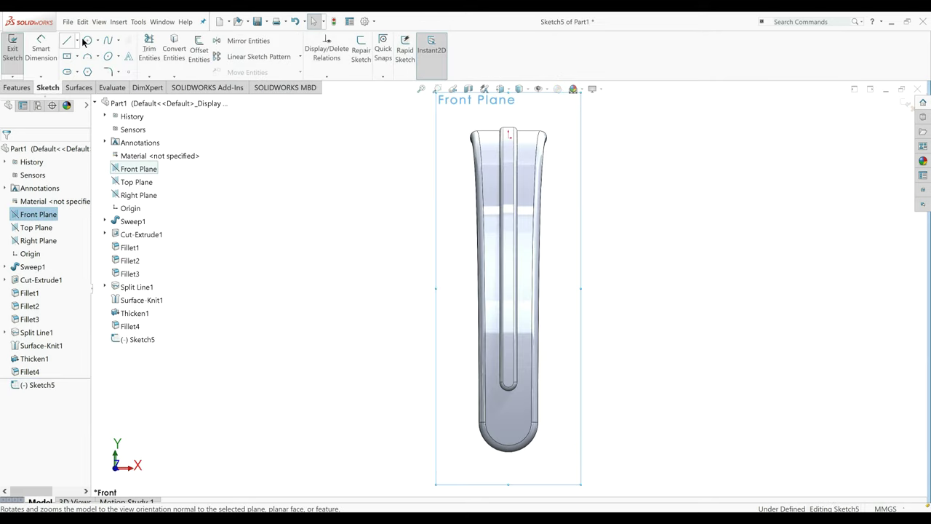
click(87, 40)
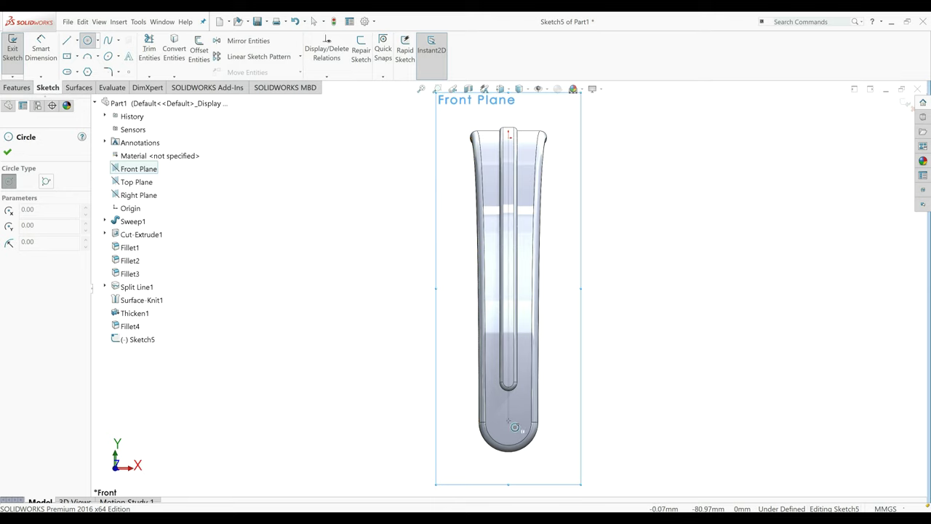
drag(507, 420, 515, 421)
Dimension the circle to a 5 mm diameter.
click(40, 45)
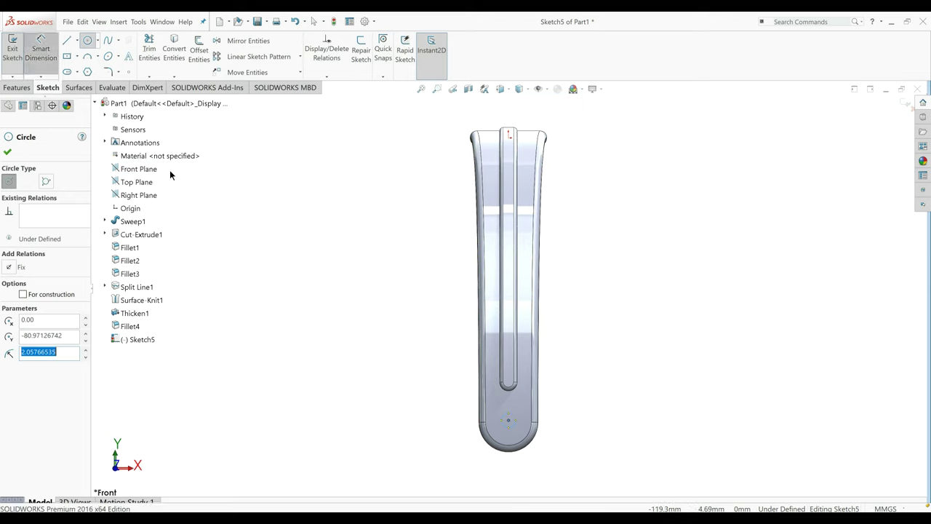
click(502, 424)
click(619, 412)
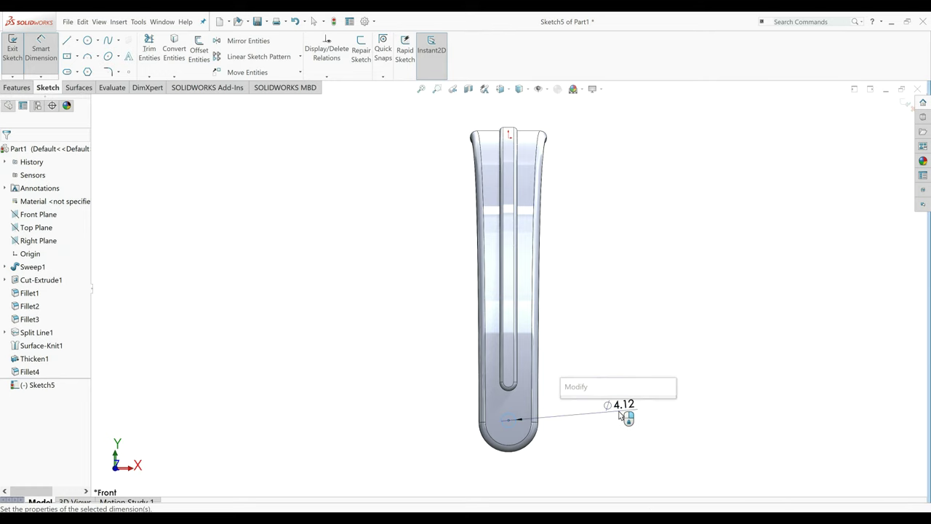
text(5)
key(Return)
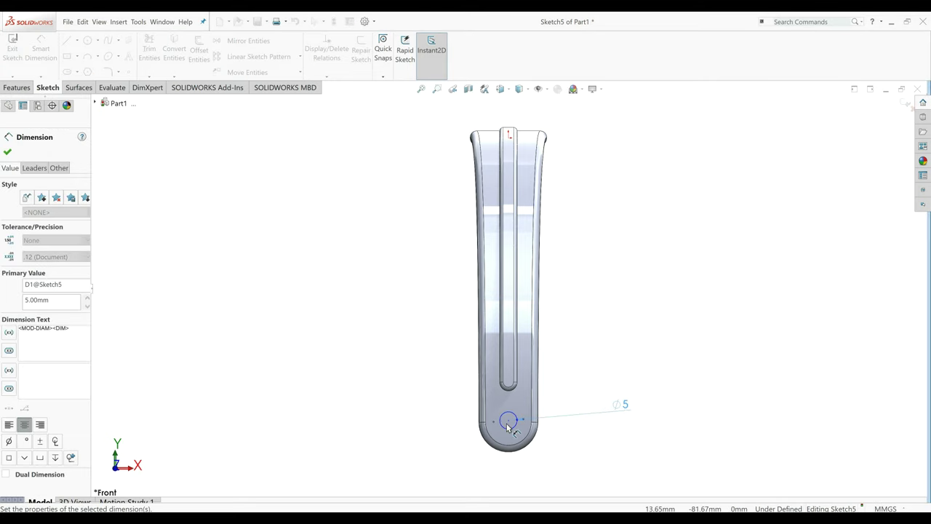
click(507, 420)
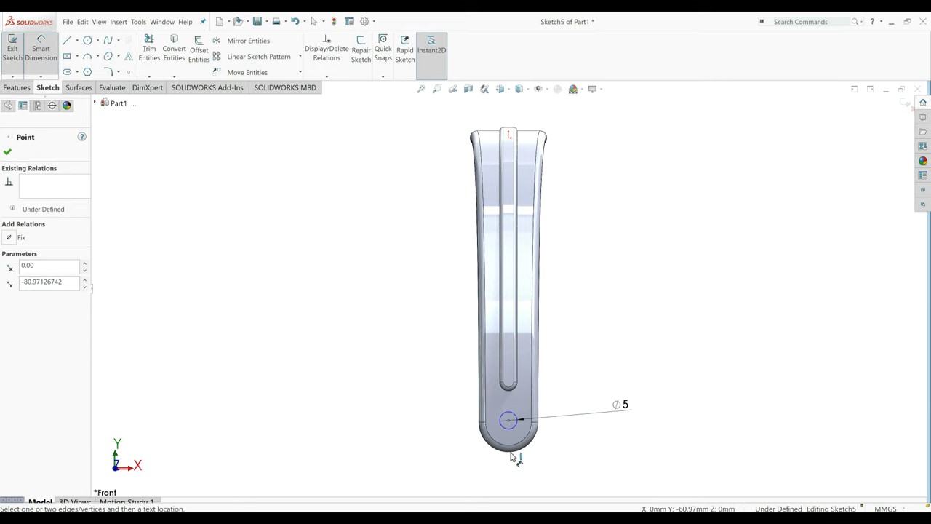
scroll(516, 452, down, 3)
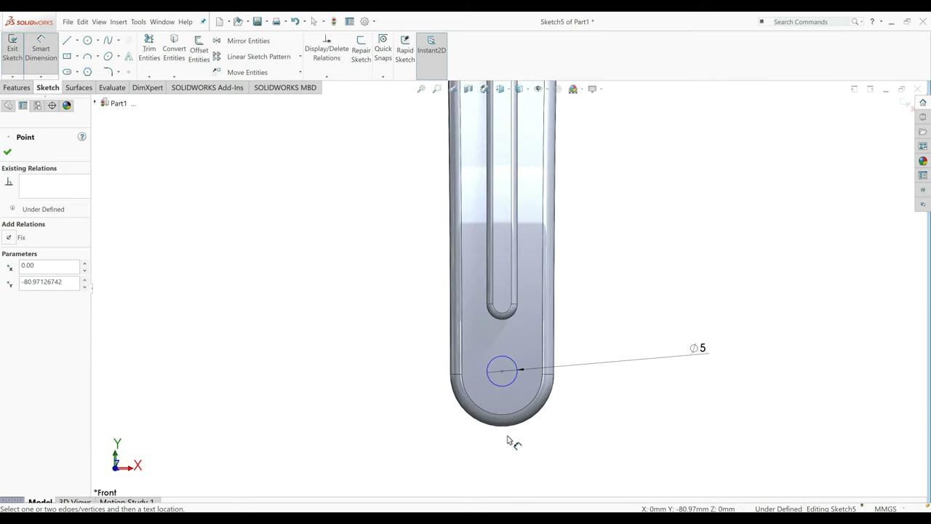
scroll(509, 420, up, 2)
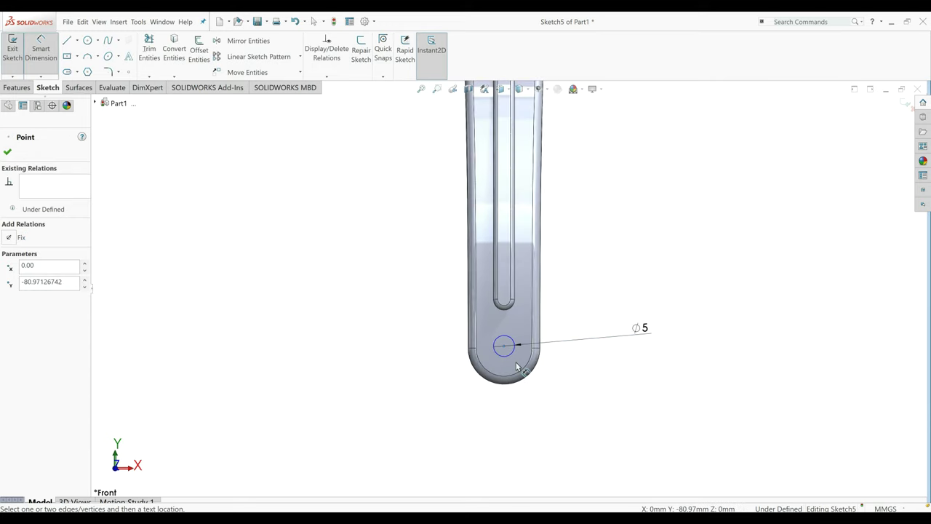
scroll(521, 375, down, 1)
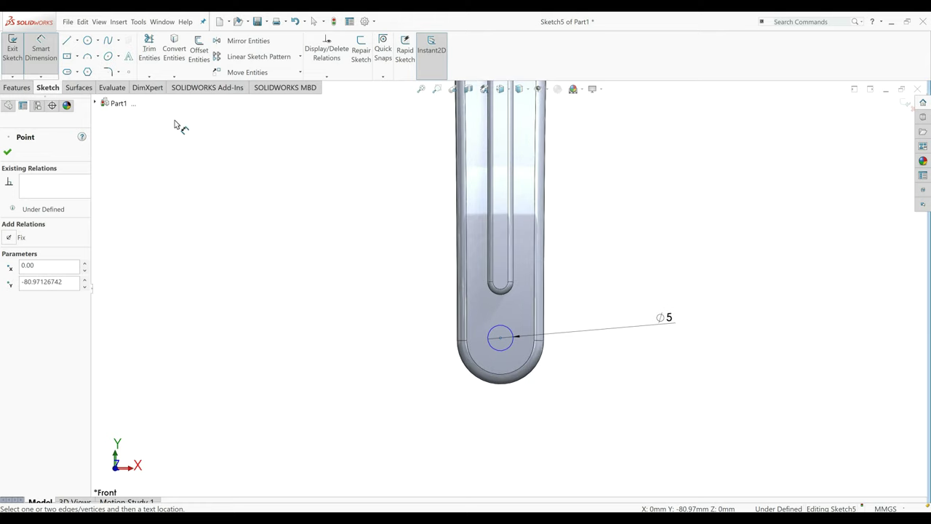
Draw a horizontal construction centerline from the strap's bottom point.
click(77, 41)
click(91, 66)
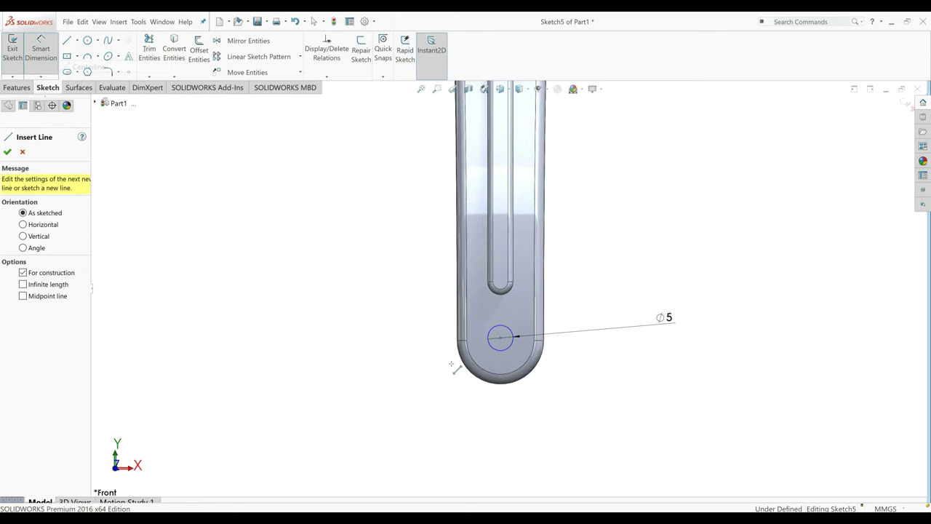
click(502, 385)
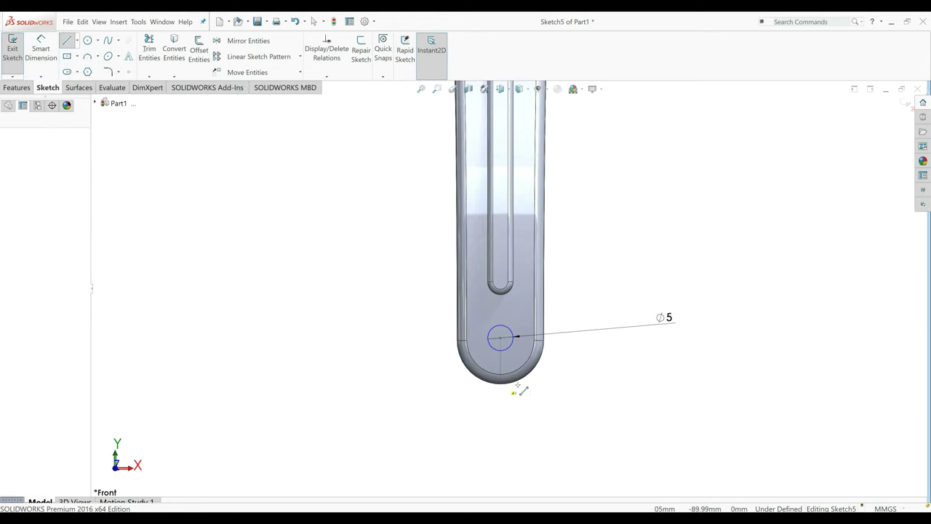
click(549, 383)
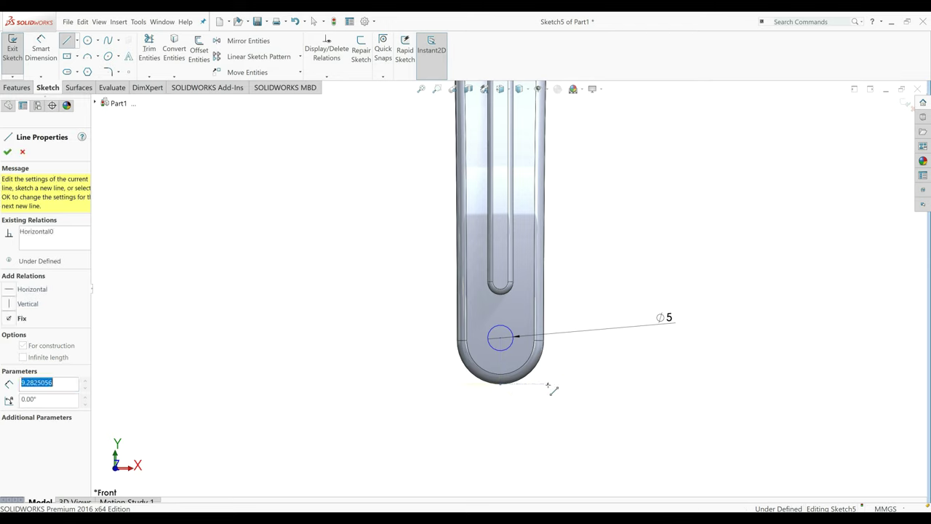
Dimension the circle centre 8 mm from the horizontal centerline.
click(45, 54)
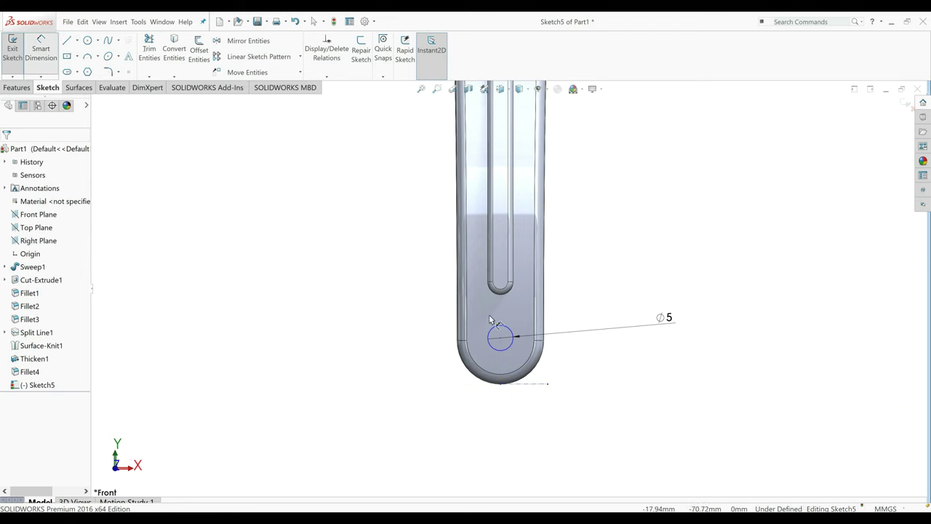
click(540, 384)
click(545, 384)
click(582, 374)
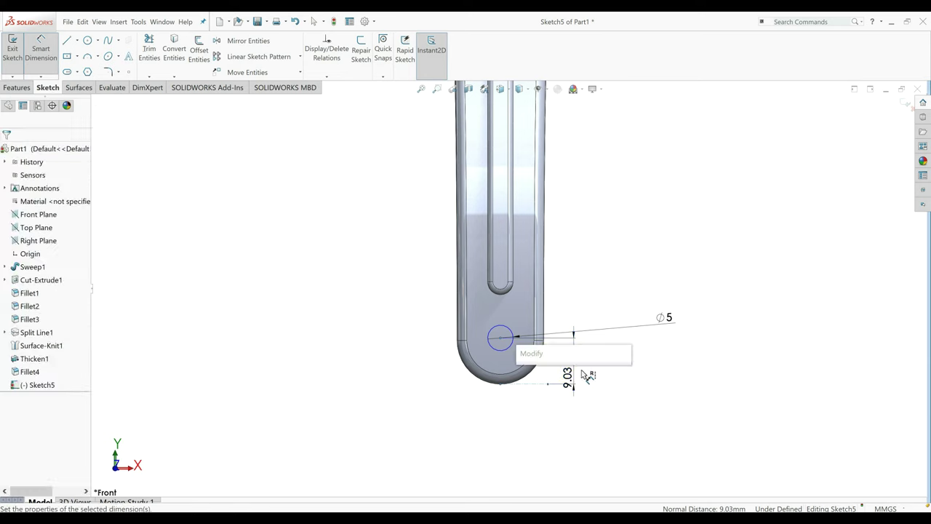
text(8)
key(Return)
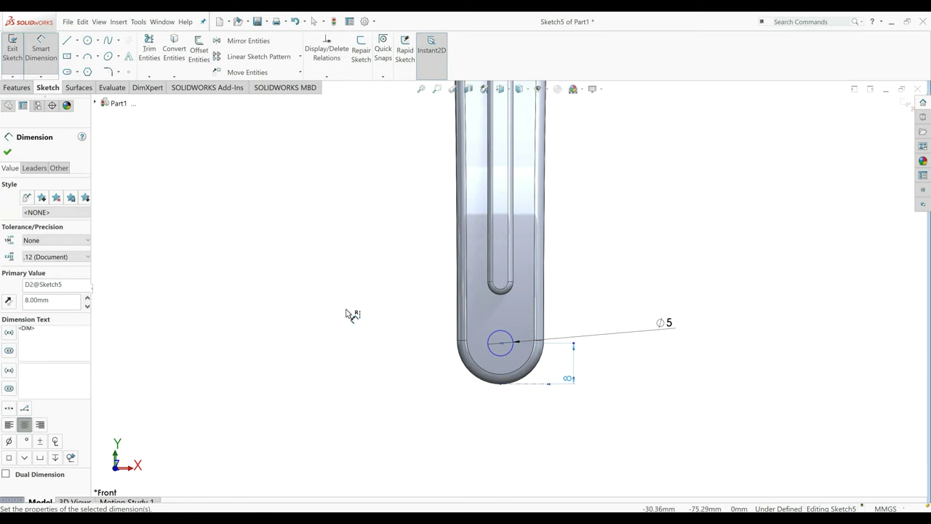
click(531, 390)
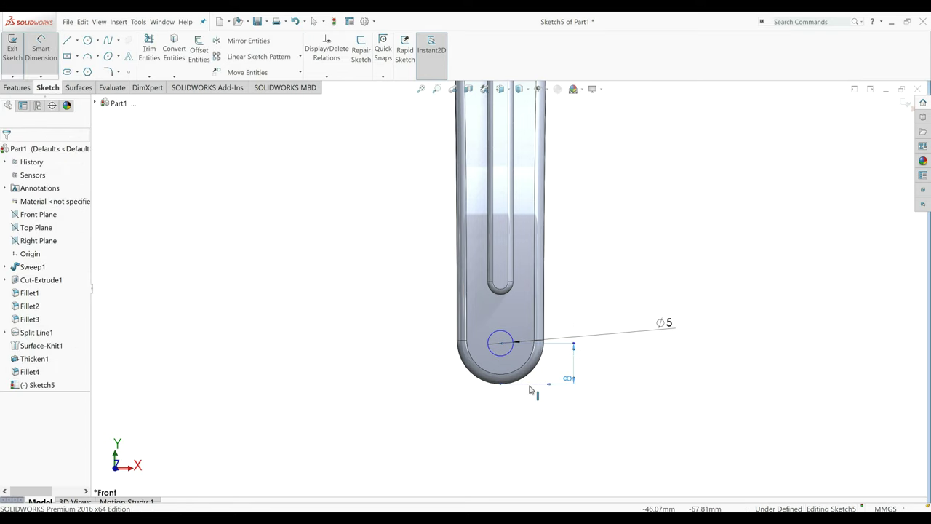
key(Escape)
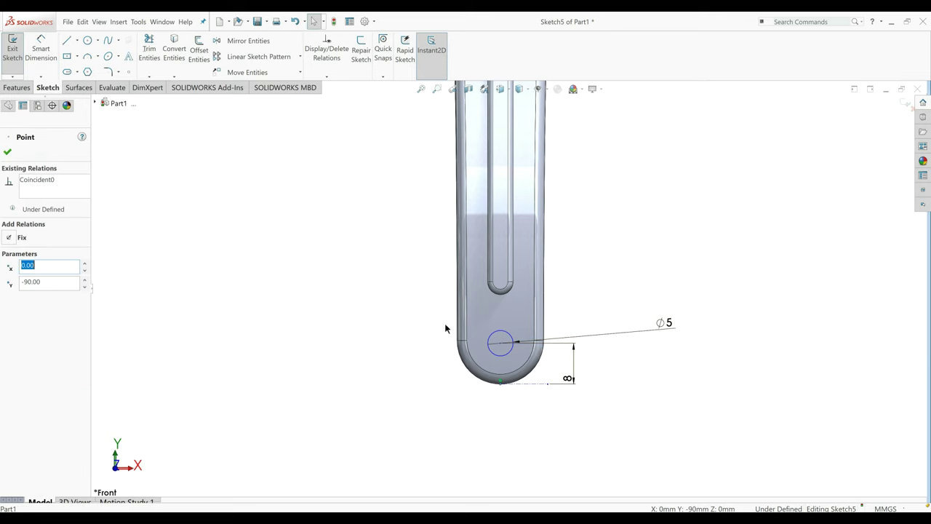
key(Escape)
Make the circle centre vertical with the origin.
click(499, 348)
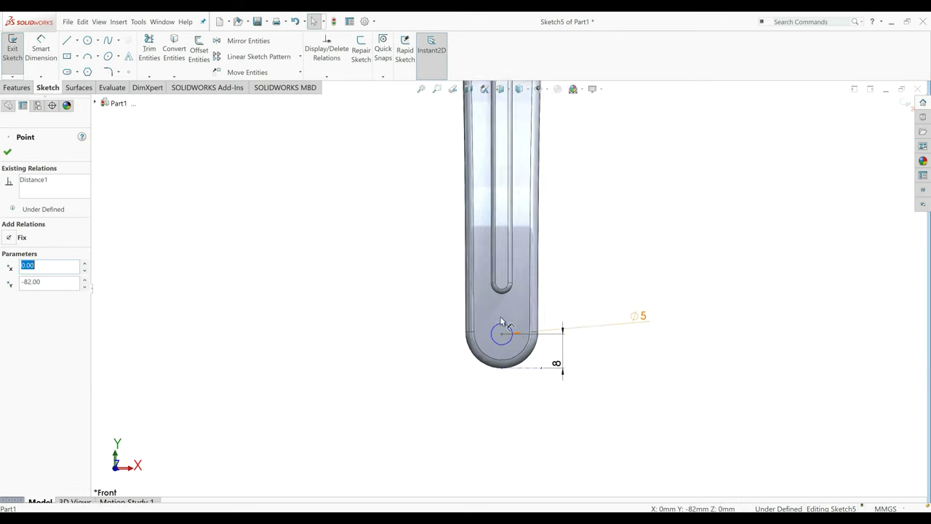
scroll(504, 175, up, 4)
ctrl+click(505, 164)
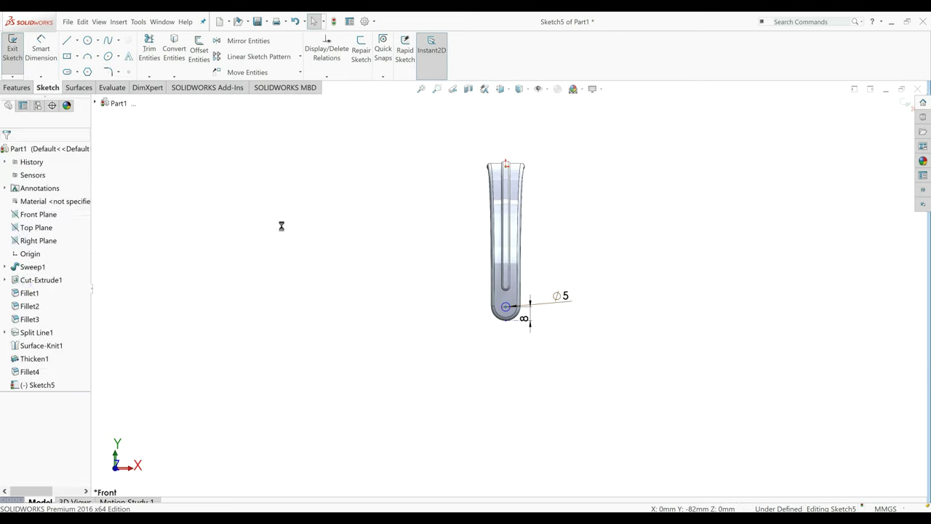
click(13, 297)
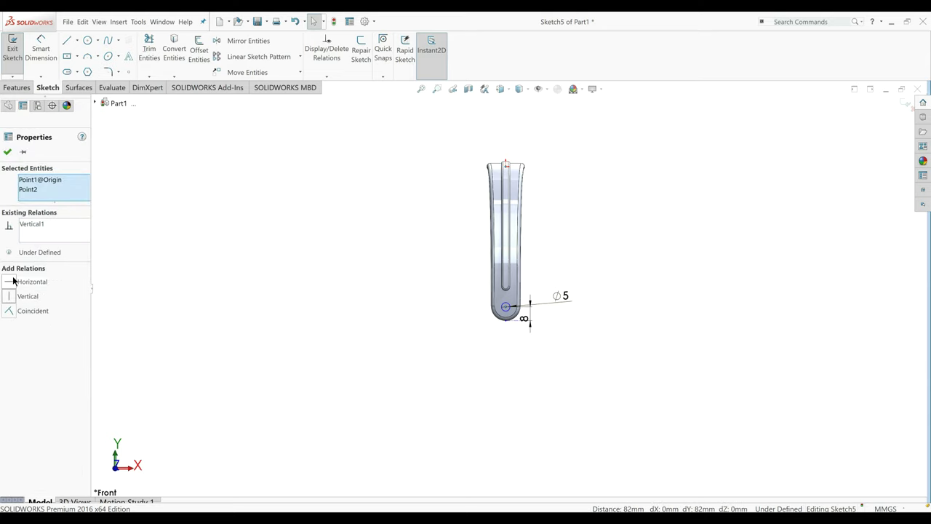
key(Escape)
Make the centerline's end point vertical with the origin, fully defining the sketch.
scroll(426, 353, up, 3)
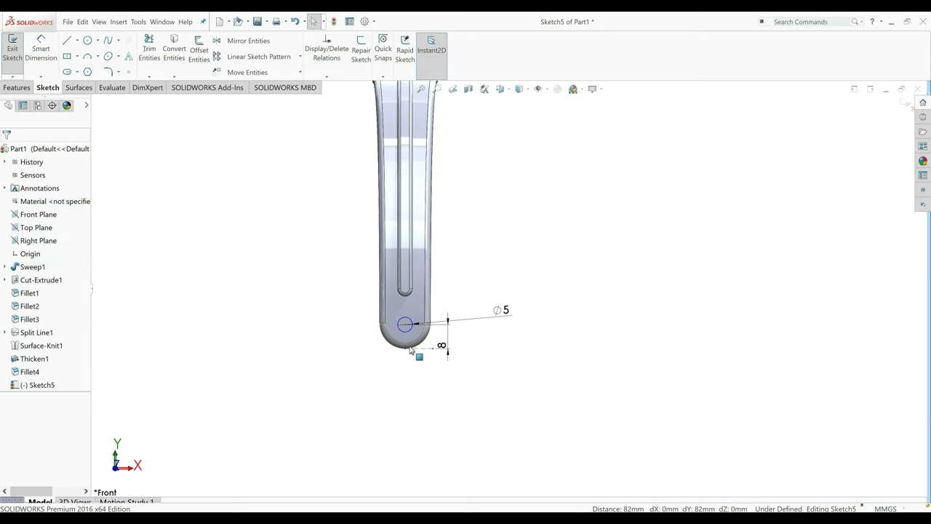
click(430, 316)
scroll(436, 179, down, 2)
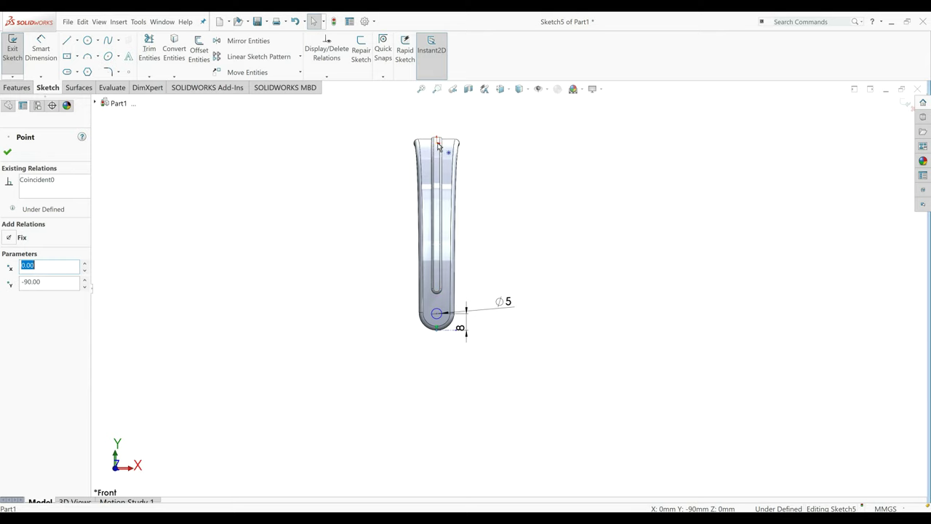
ctrl+click(436, 143)
click(9, 296)
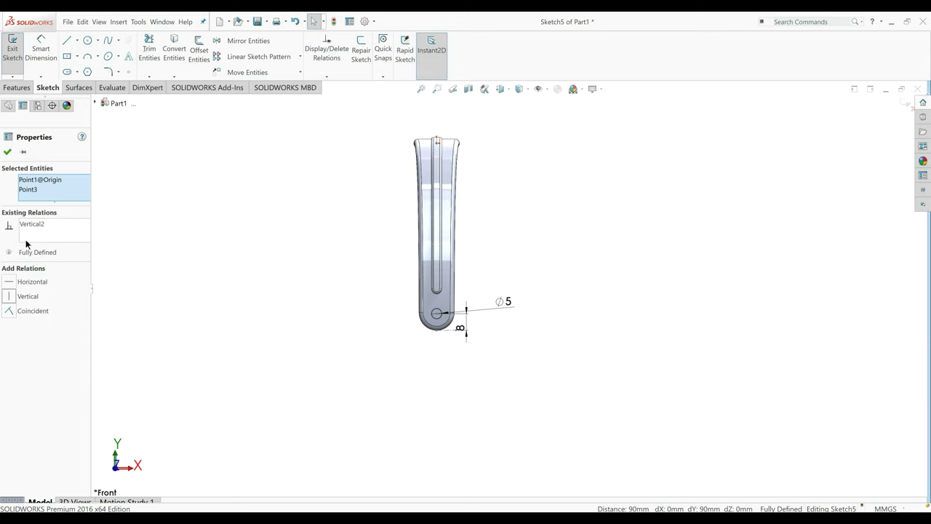
click(7, 153)
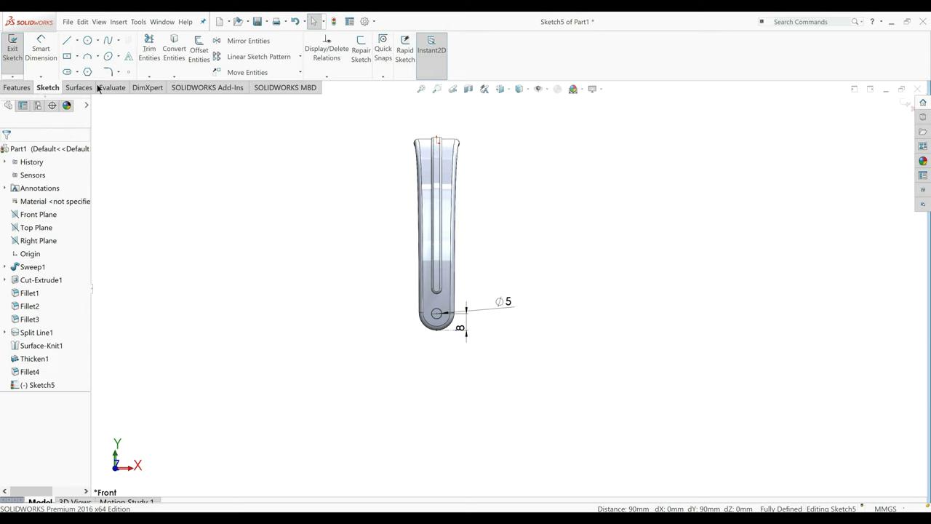
click(14, 87)
click(161, 51)
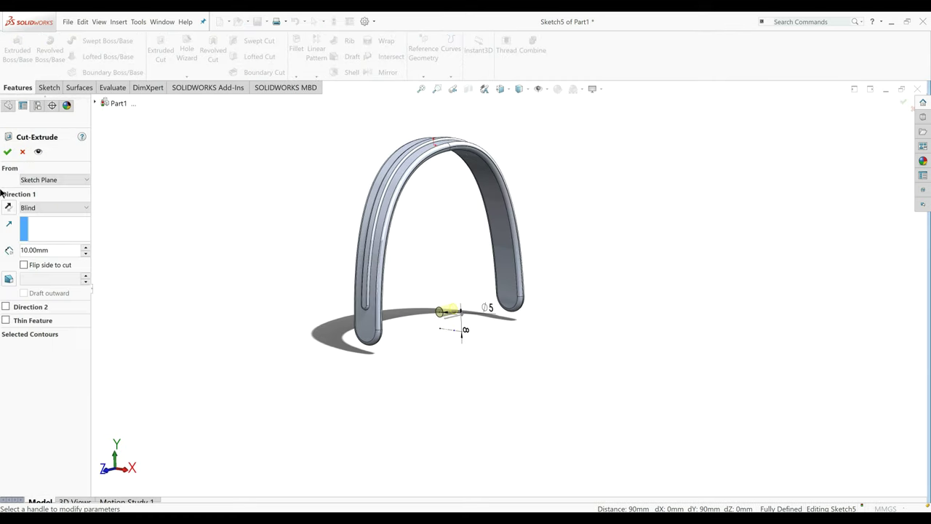
Cut the Ø5 hole Through All - Both, piercing both ends of the band.
click(36, 209)
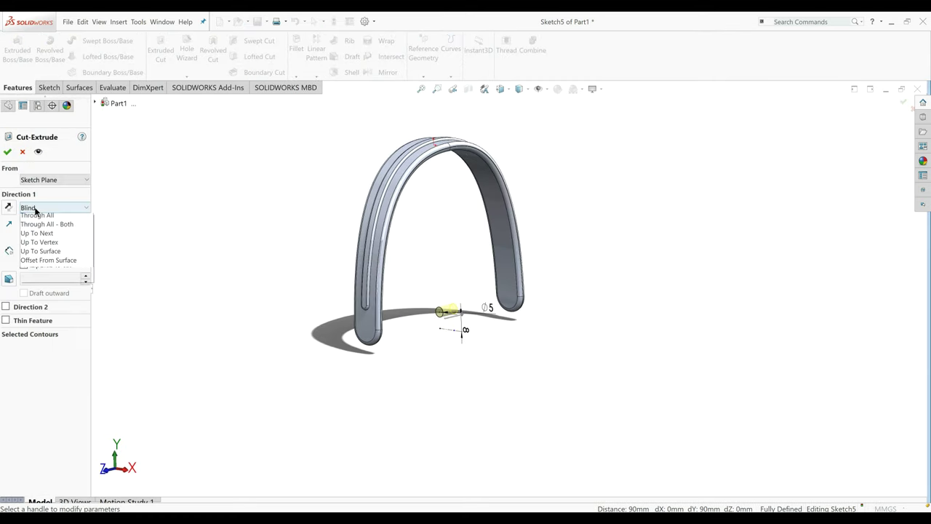
click(46, 224)
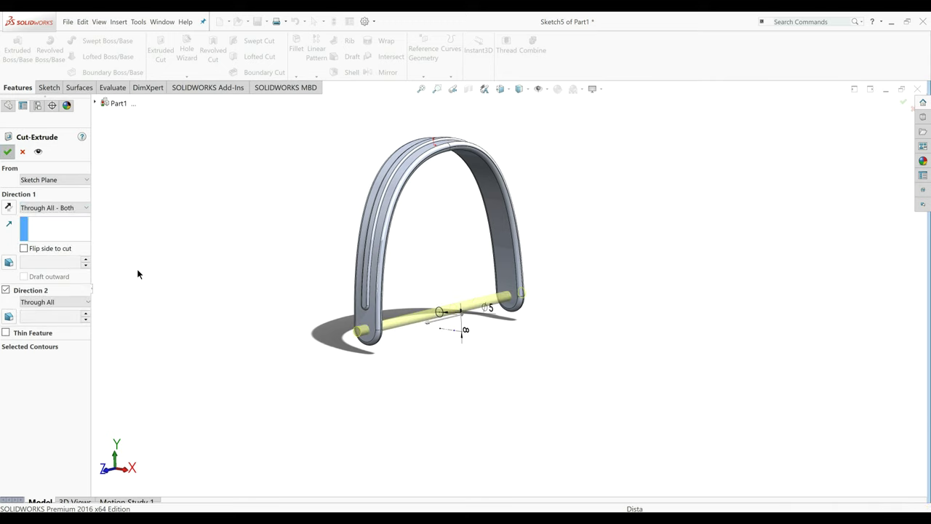
key(Return)
click(254, 274)
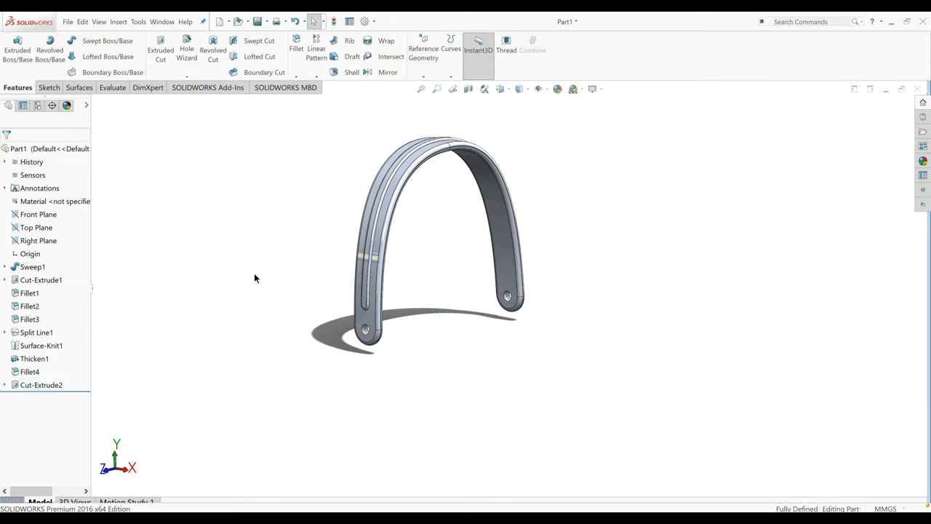
middle_drag(255, 274, 356, 319)
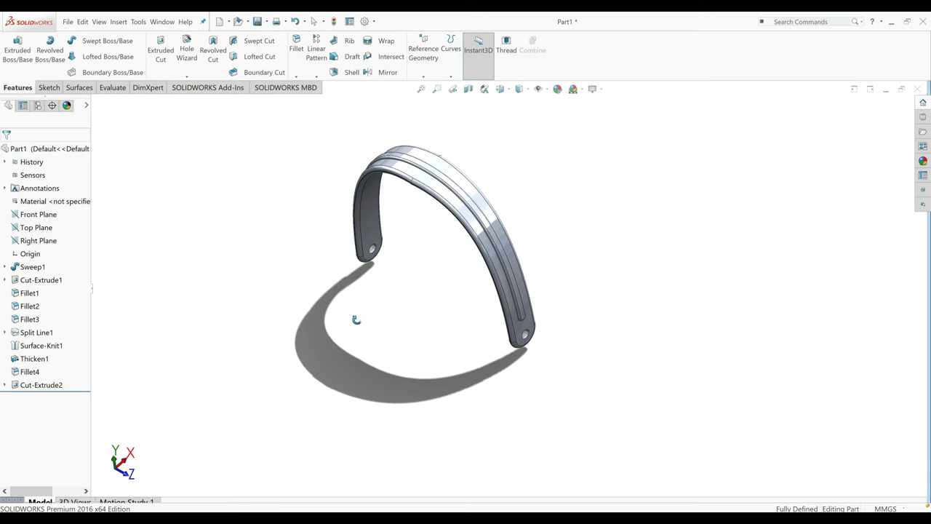
Apply a dark red appearance to the strap and zoom in.
middle_drag(356, 319, 501, 179)
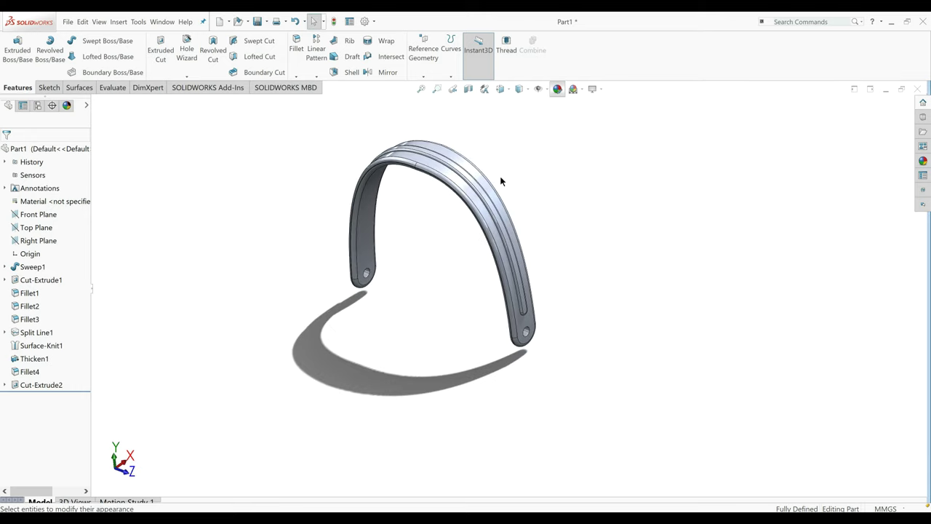
click(557, 88)
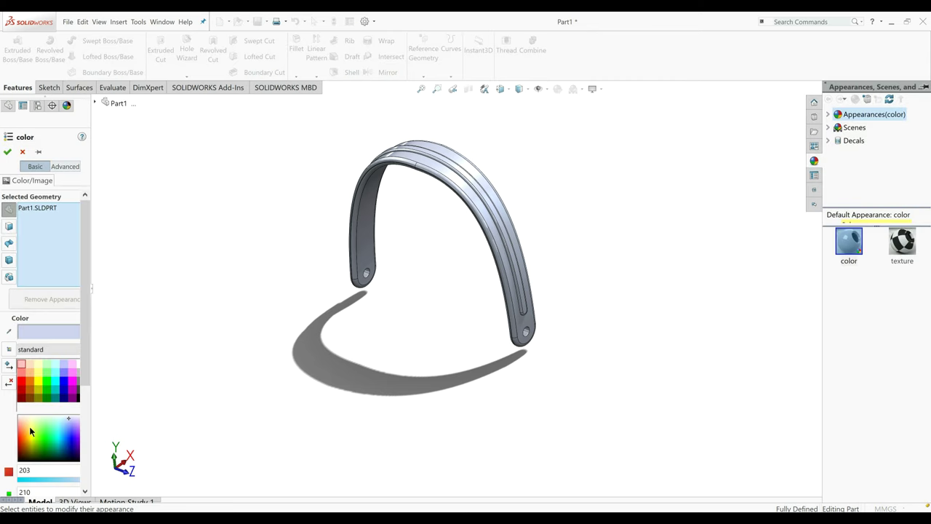
click(22, 397)
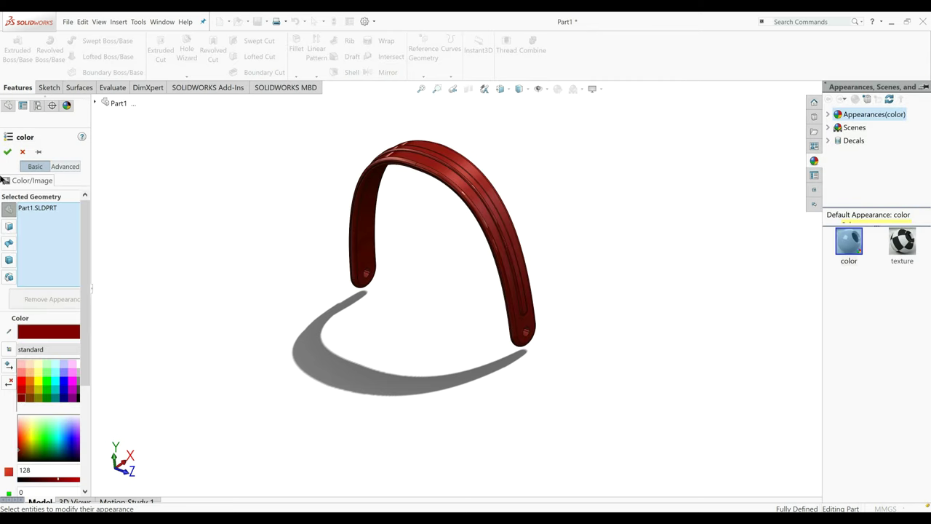
click(8, 151)
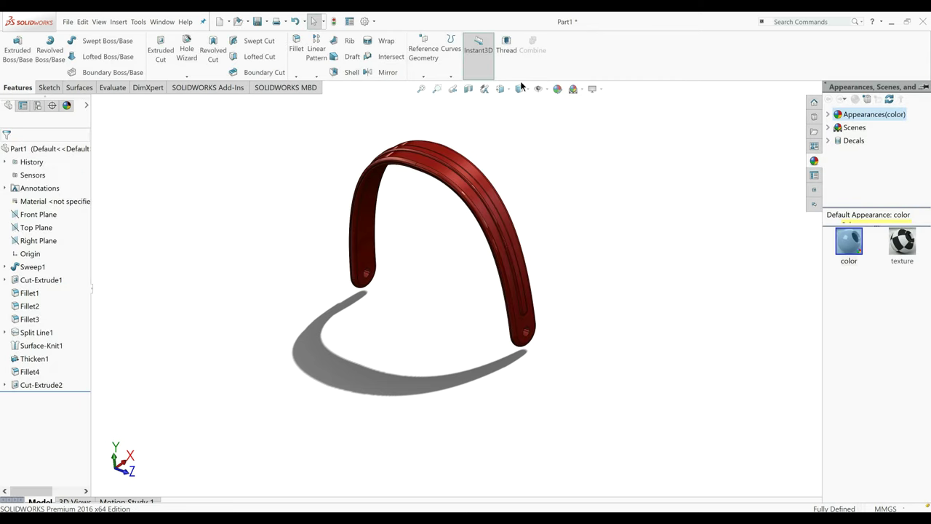
scroll(494, 148, down, 3)
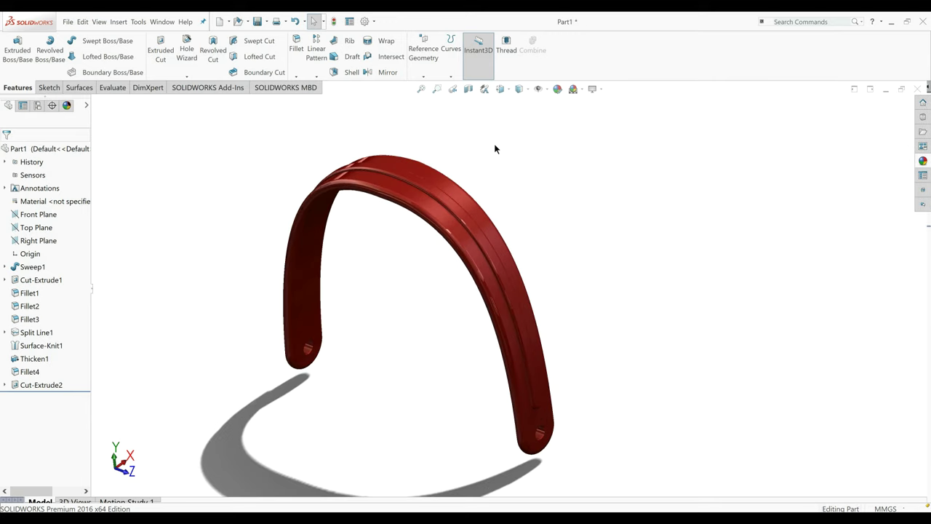
scroll(459, 295, down, 1)
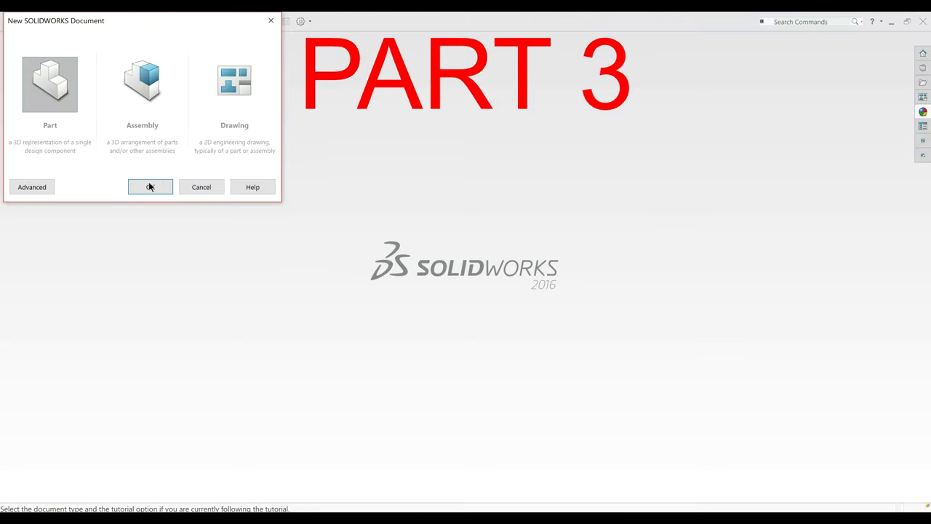
Create a new blank part document, Part2.
click(150, 187)
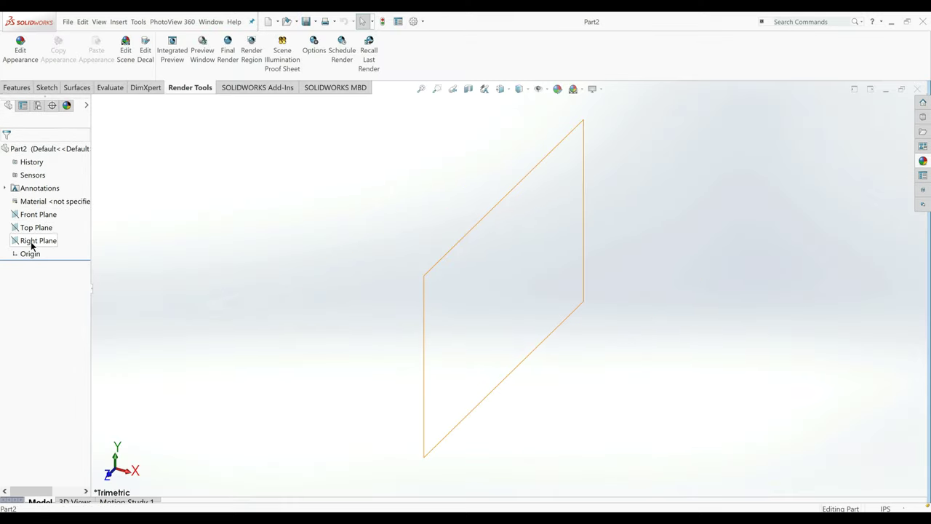
Start a sketch on the Right Plane, viewed normal to it.
click(33, 241)
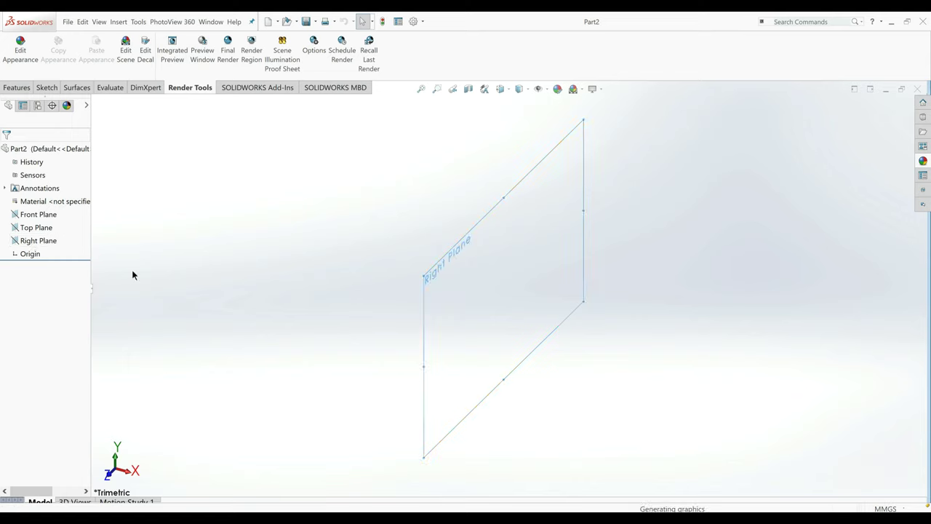
click(40, 241)
click(64, 230)
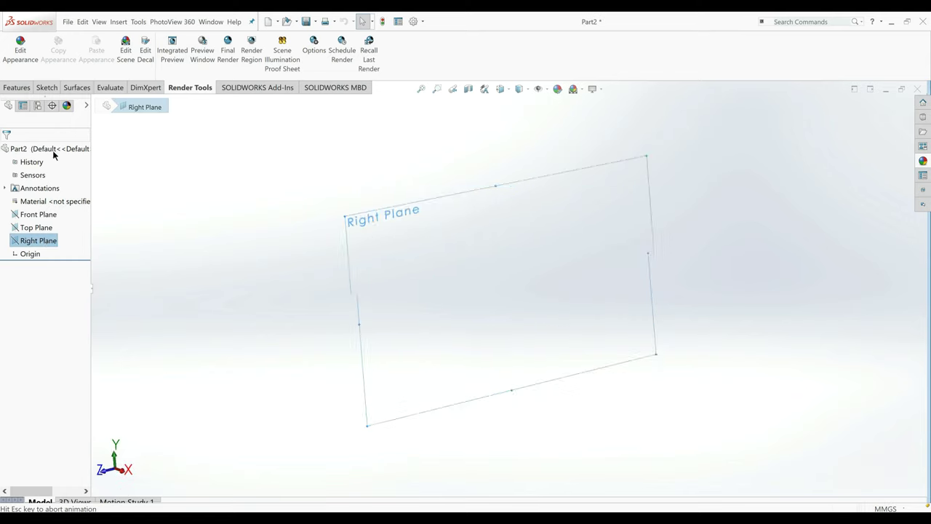
click(47, 86)
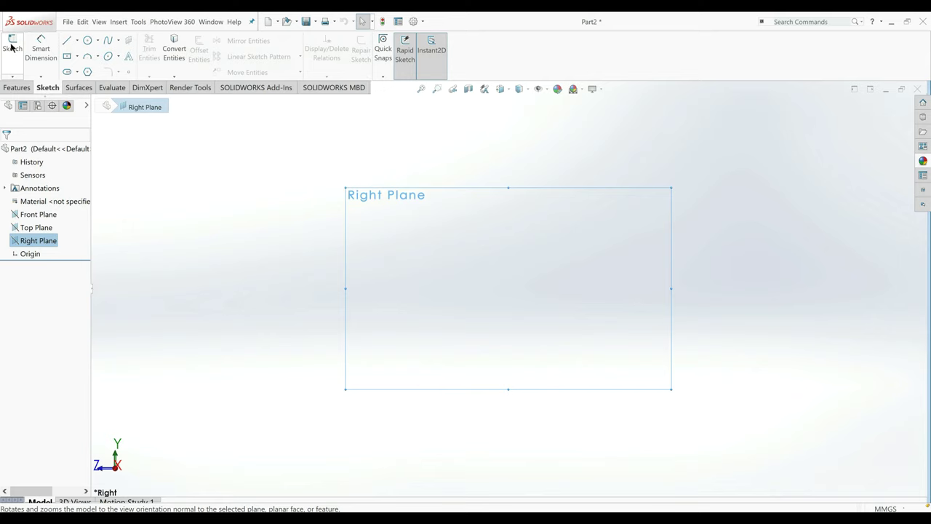
click(14, 49)
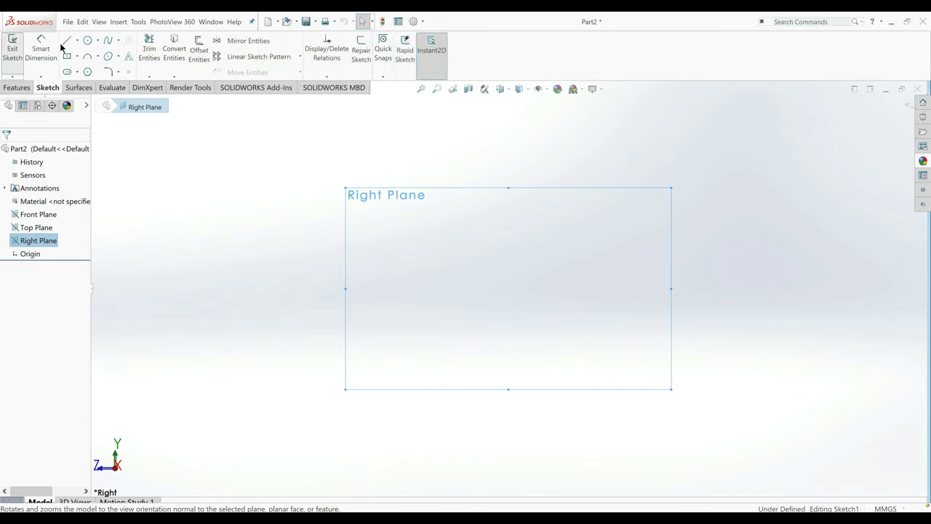
Draw the closed stepped C-shaped half-profile of lines starting from the origin.
click(67, 40)
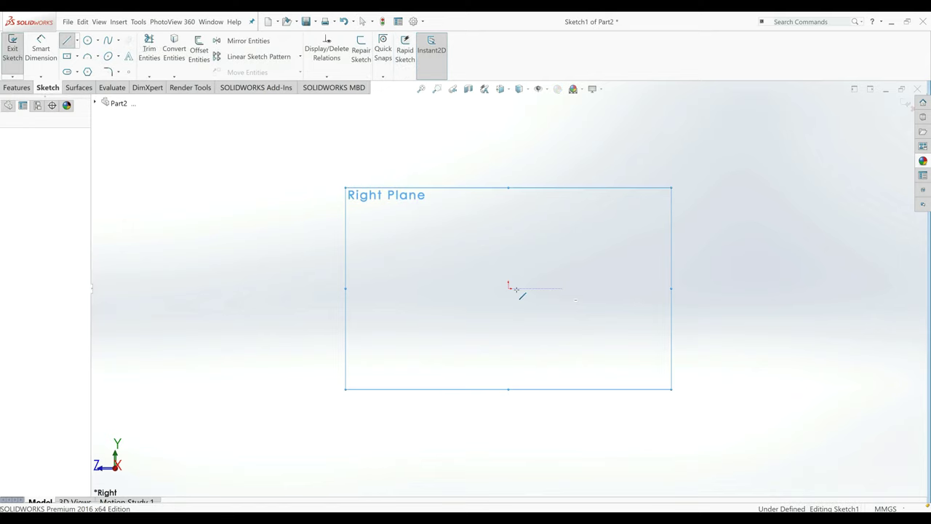
click(509, 288)
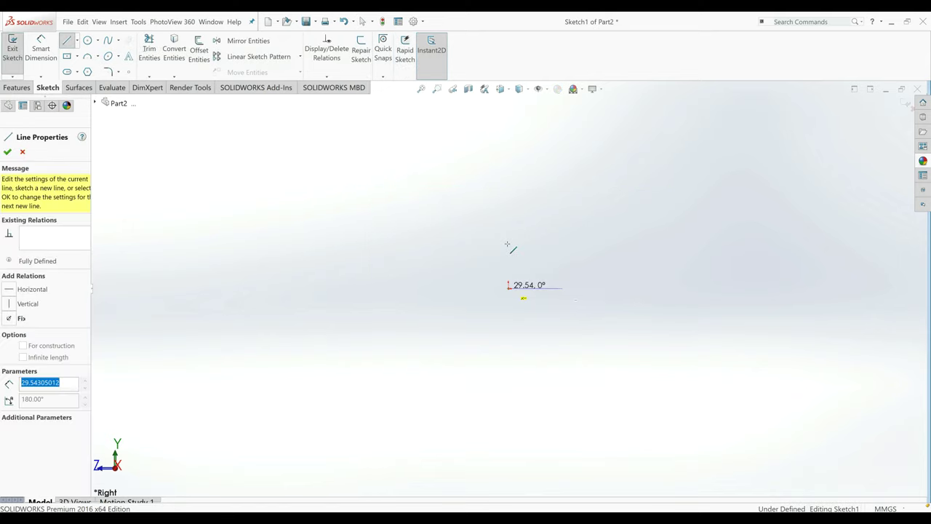
click(508, 164)
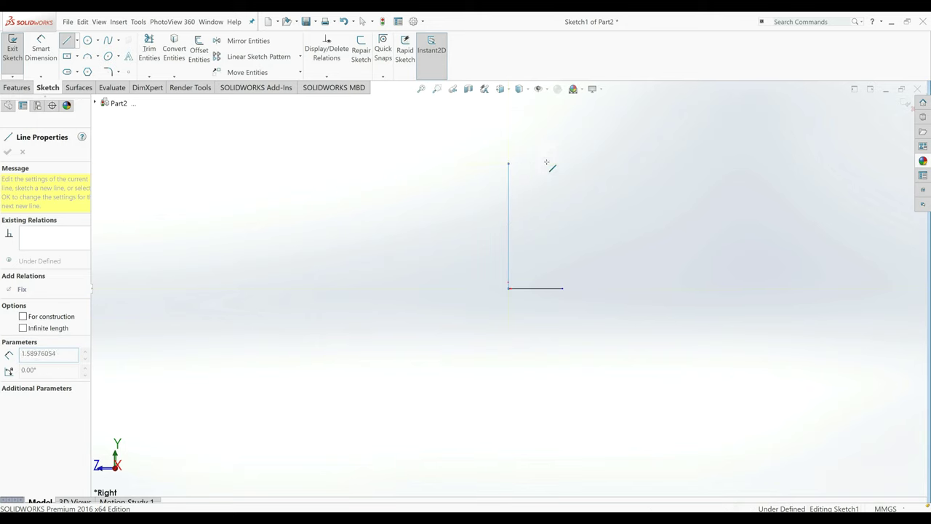
click(589, 163)
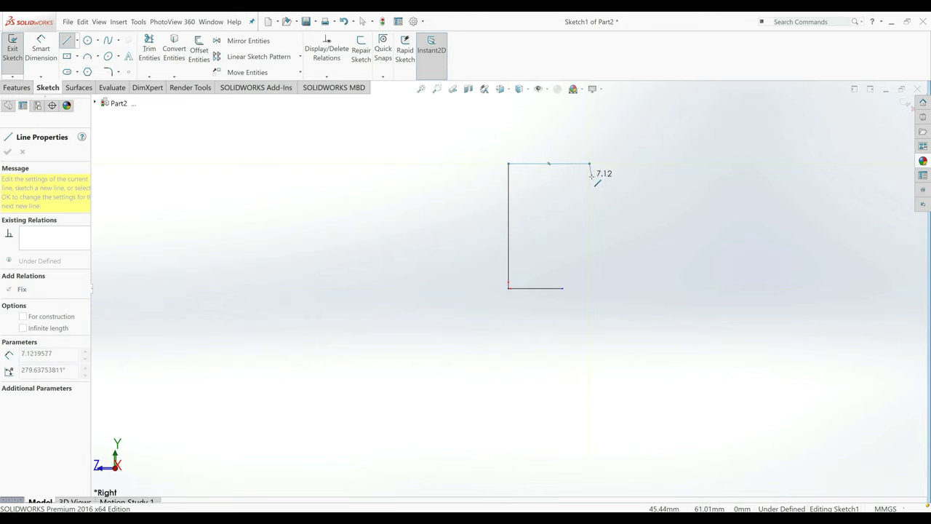
click(590, 176)
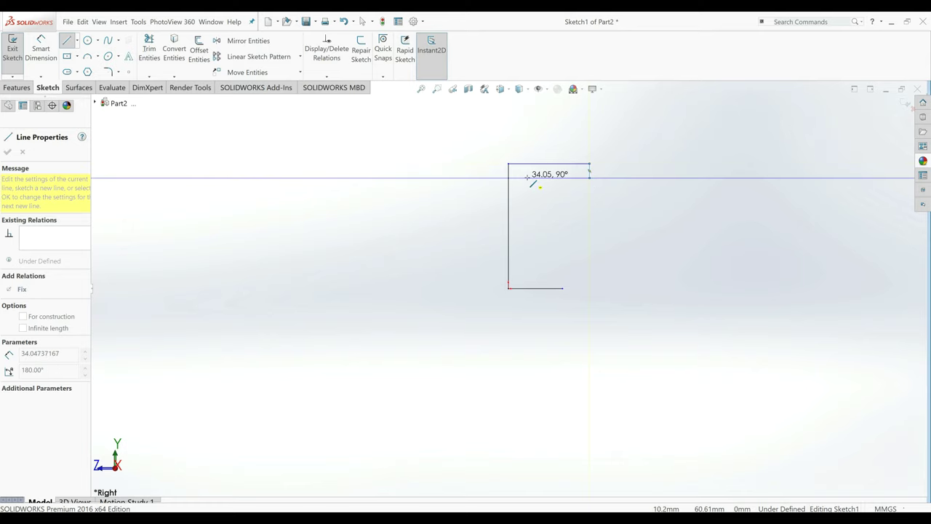
click(527, 177)
click(528, 267)
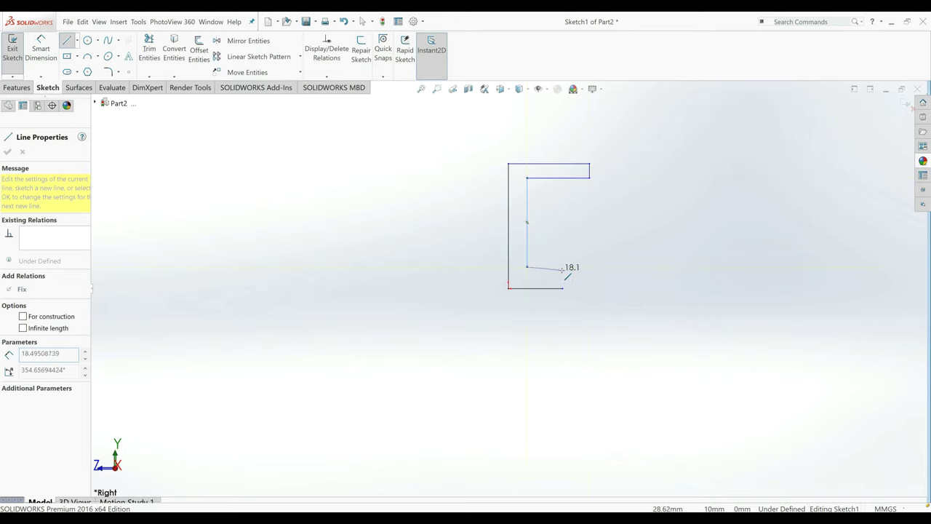
click(562, 267)
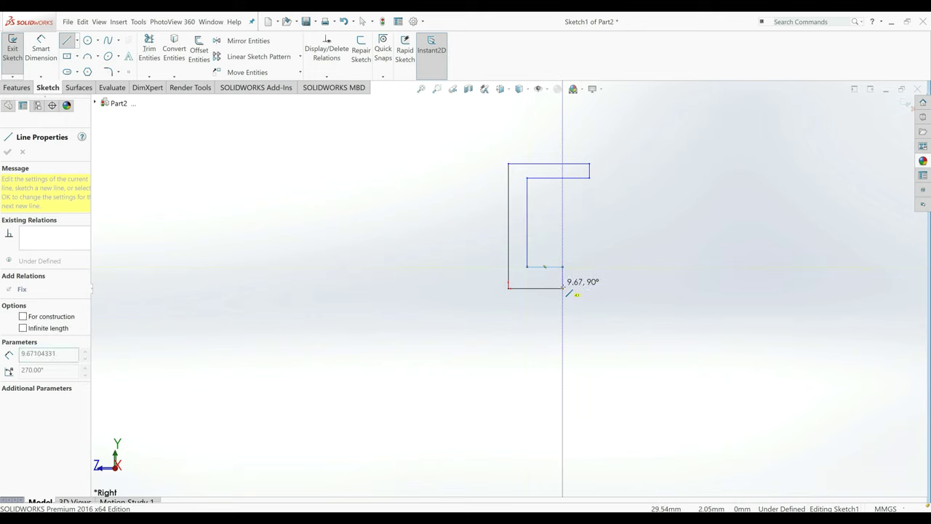
click(562, 287)
right_click(449, 252)
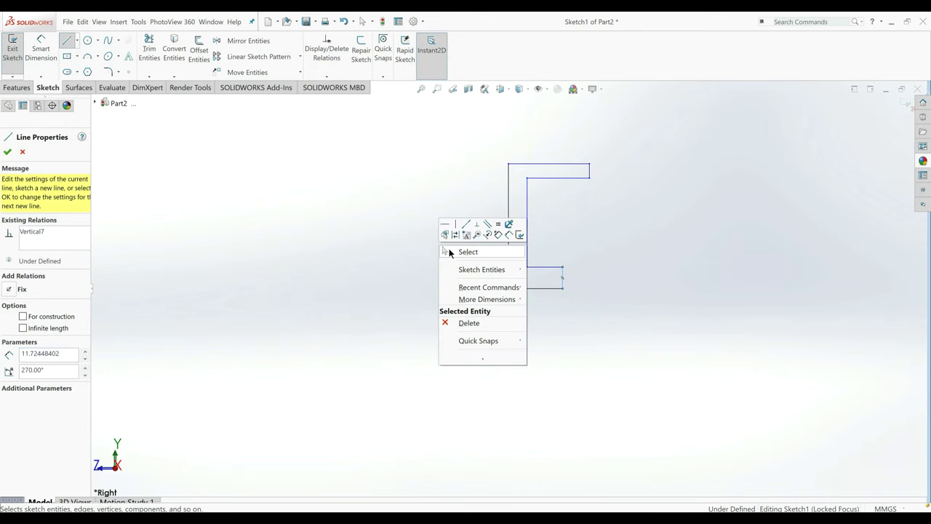
click(468, 252)
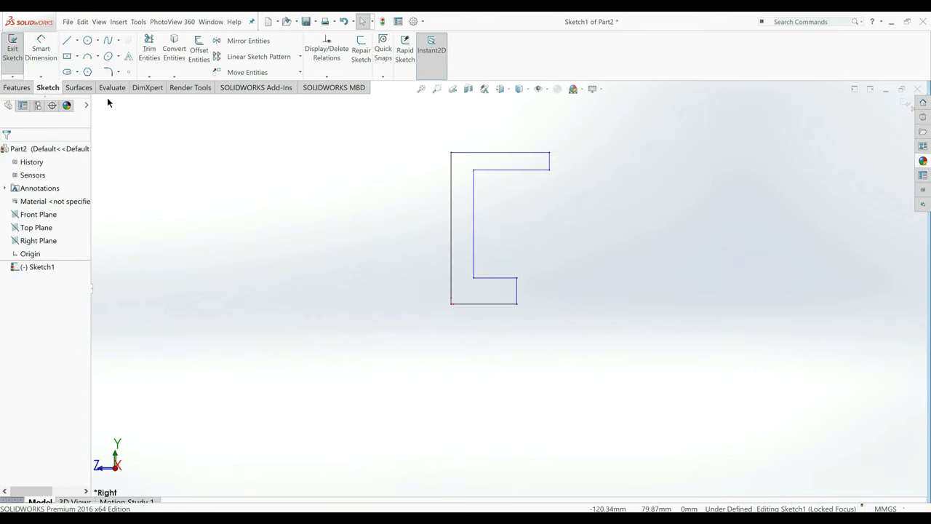
Dimension both short vertical step lines of the profile to 1 mm.
click(41, 52)
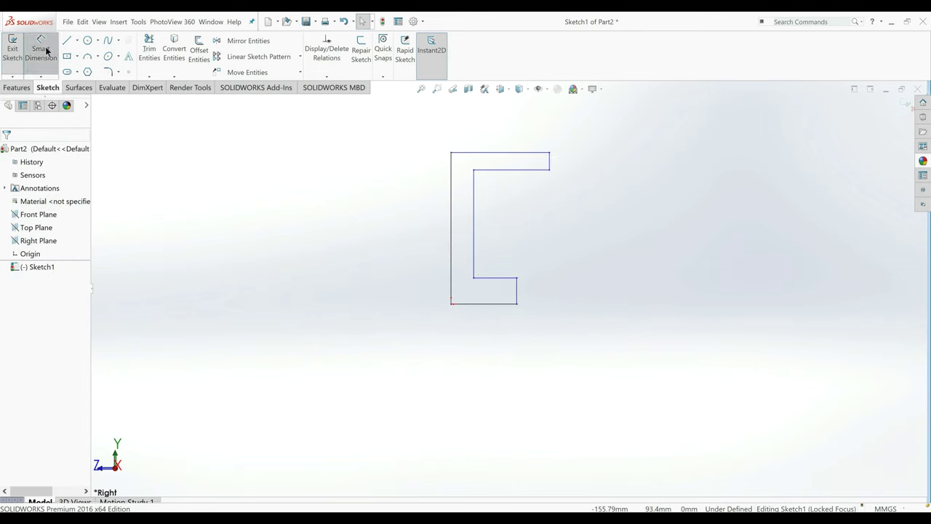
click(517, 294)
click(601, 306)
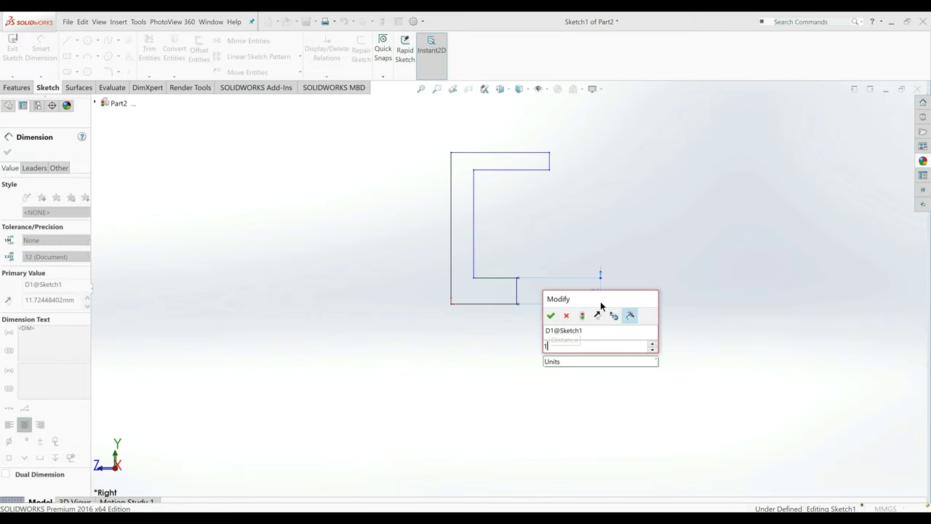
text(1)
key(Return)
click(550, 162)
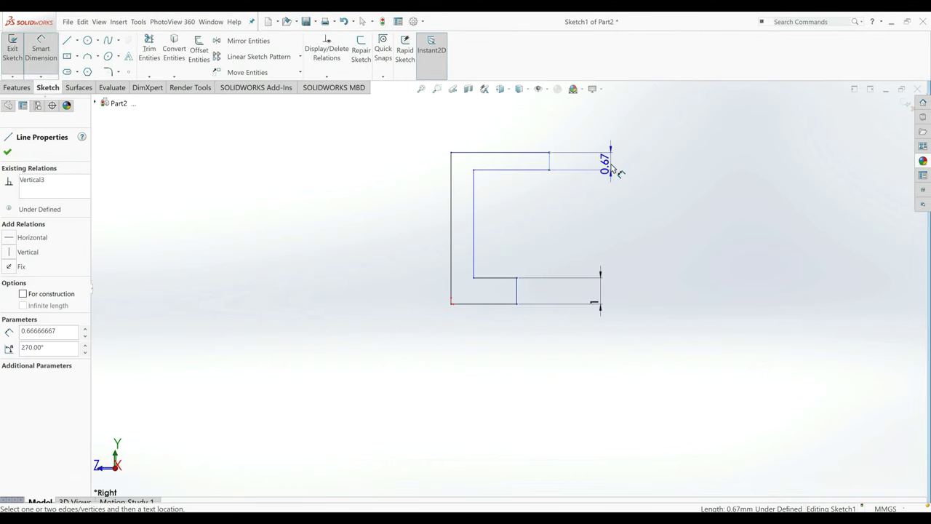
click(611, 167)
text(1)
key(Return)
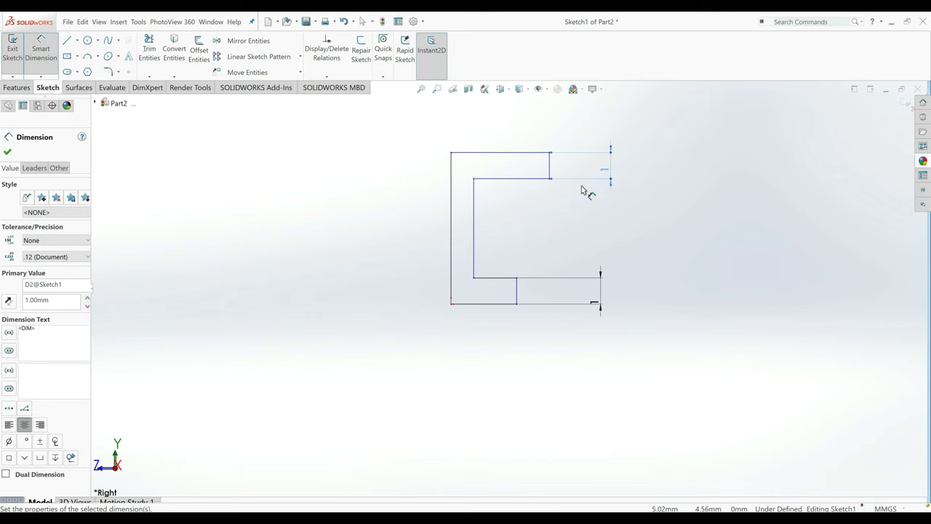
Dimension the long vertical line to 8.5, the top width to 5 and the bottom width to 3.5.
click(474, 218)
click(524, 221)
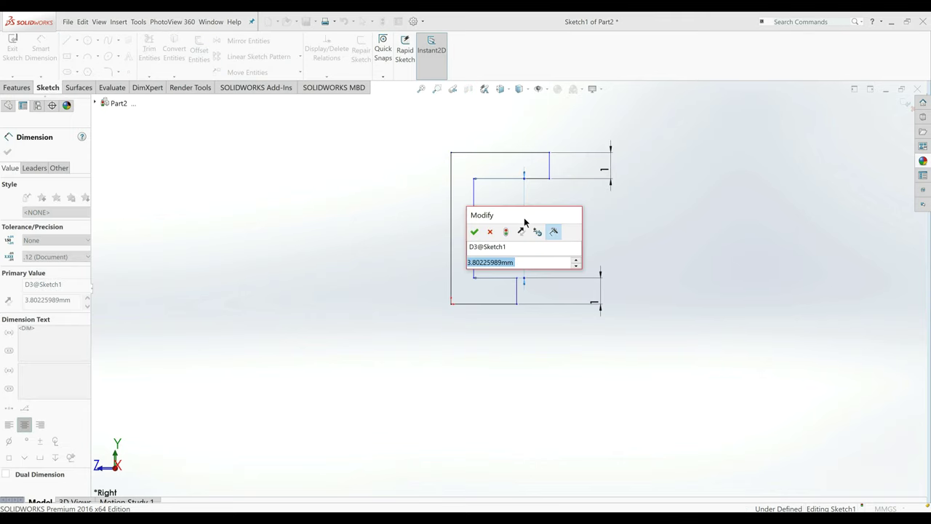
text(8.5)
key(Return)
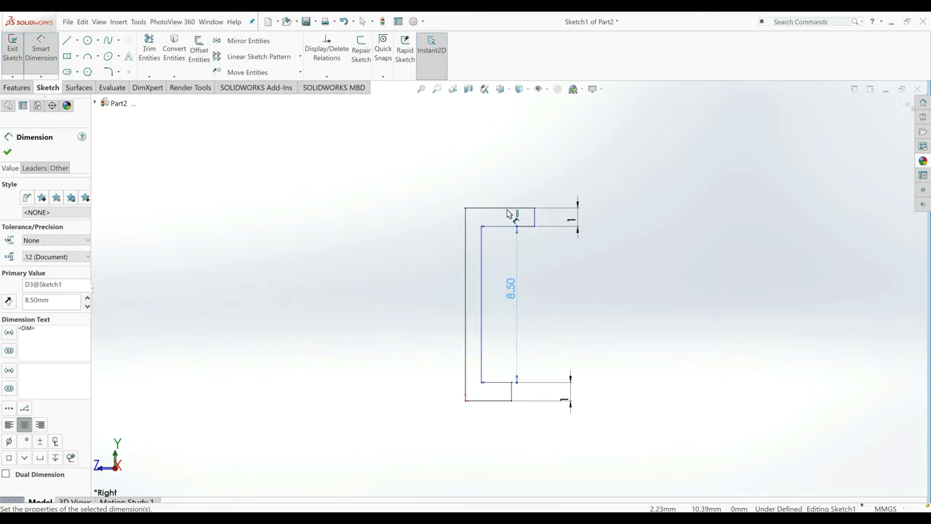
click(509, 206)
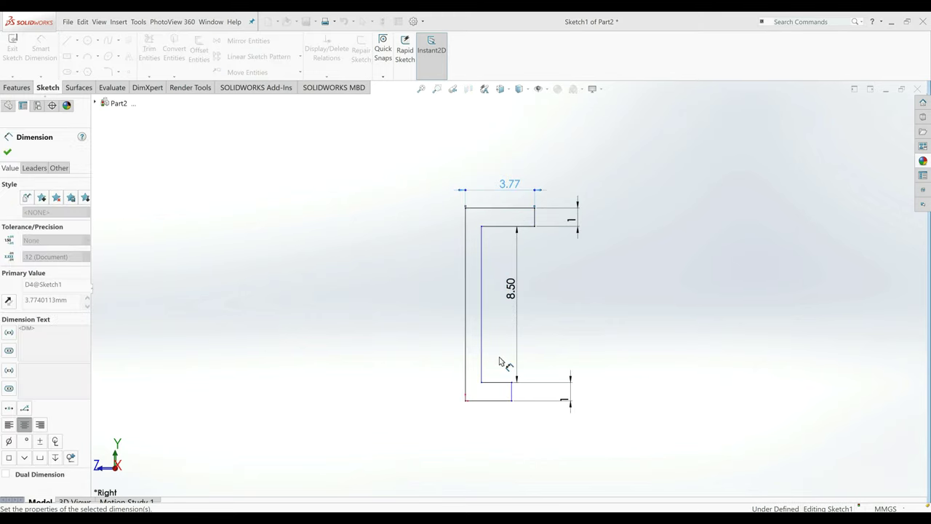
click(518, 399)
click(522, 415)
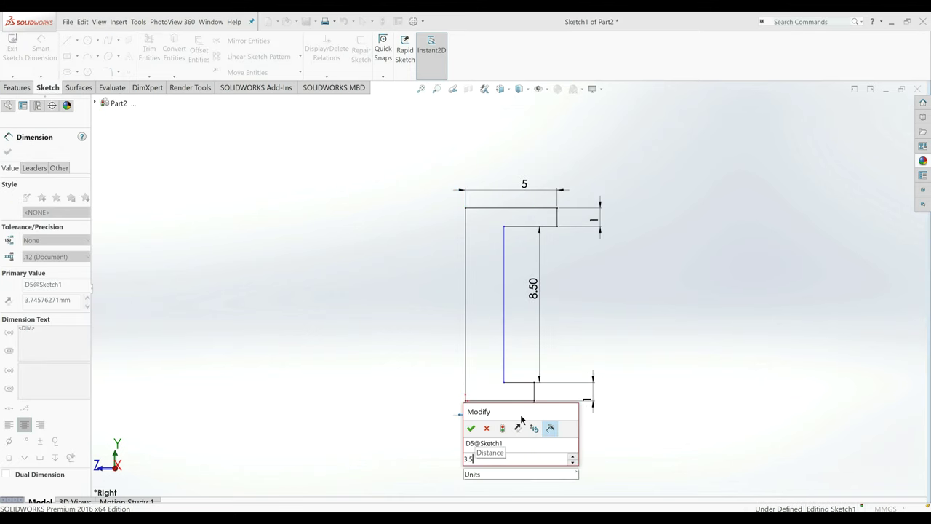
key(Return)
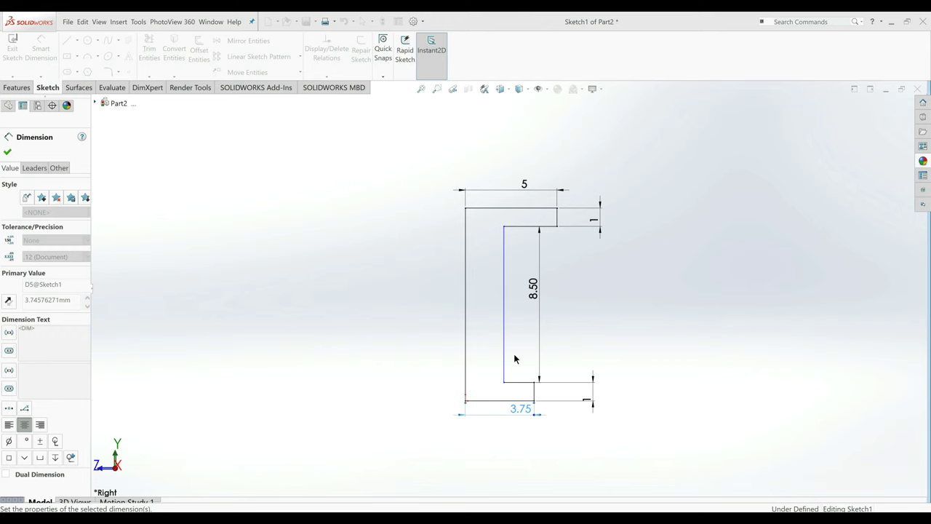
Set the 2.5 mm gap between the outer and inner vertical lines, fully defining the sketch.
click(464, 356)
click(503, 355)
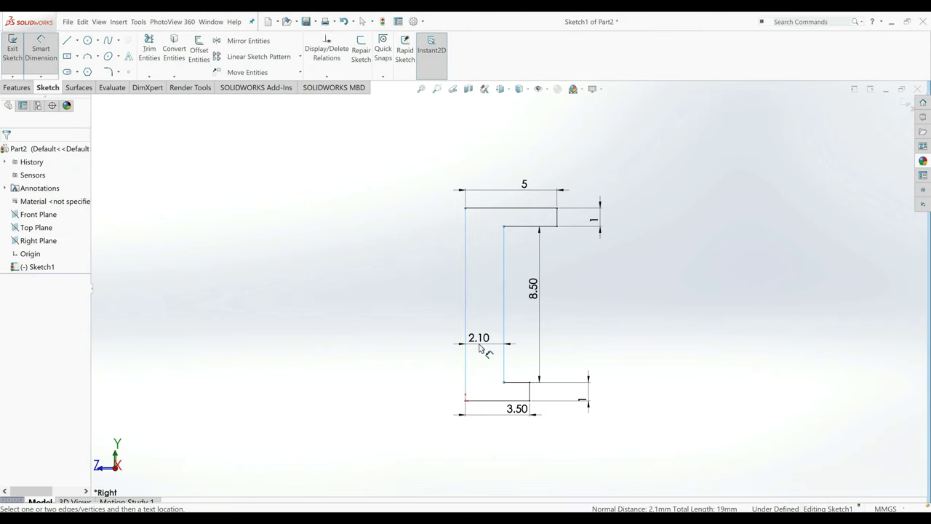
click(481, 350)
text(2.5)
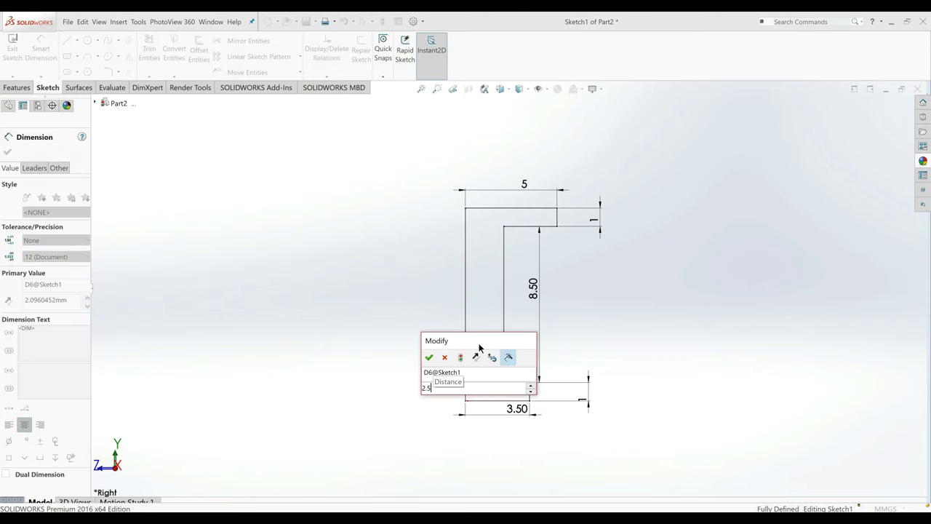
key(Return)
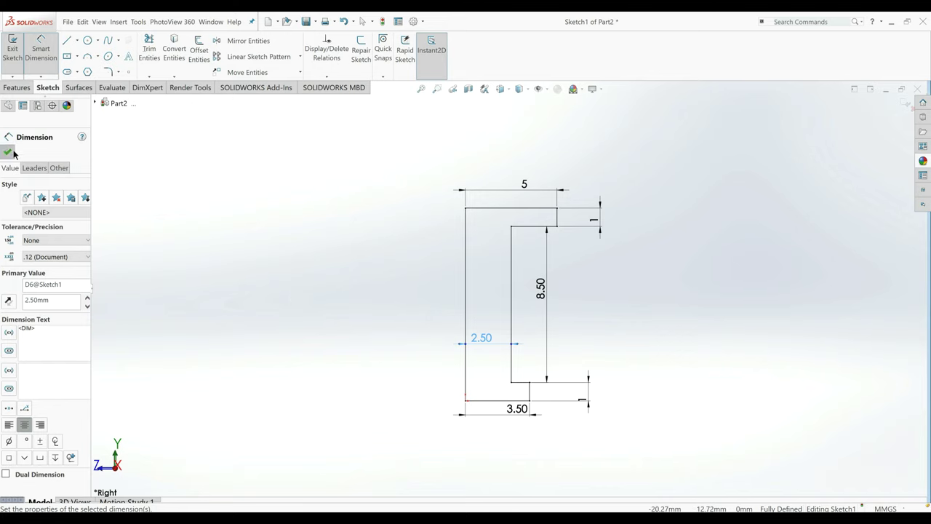
click(12, 151)
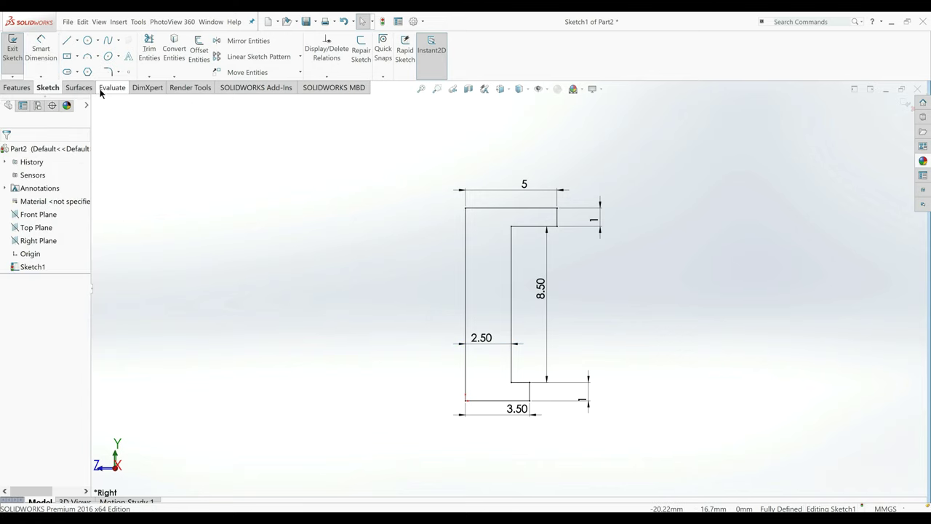
click(108, 72)
Round the bottom flange corner with a 0.80 mm sketch fillet and leave the sketch.
click(530, 401)
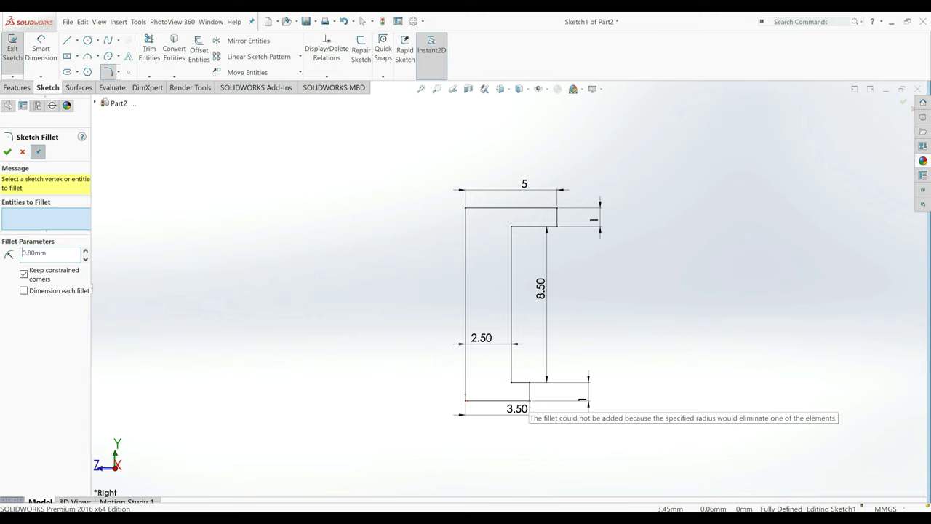
click(537, 401)
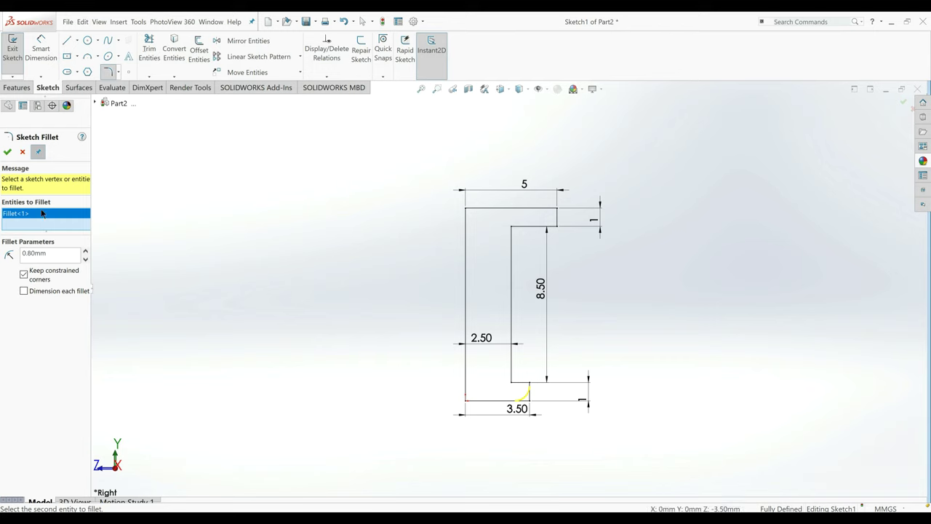
click(7, 152)
click(6, 152)
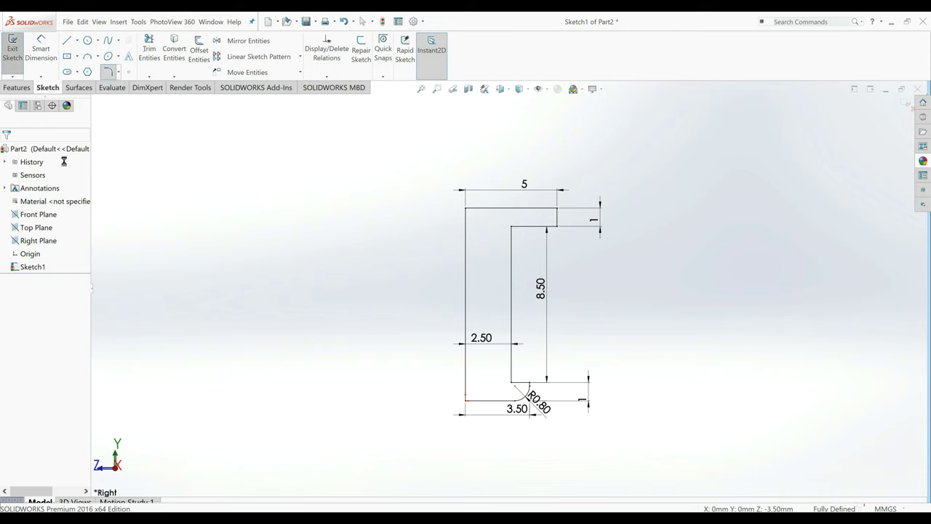
key(ctrl+b)
key(z)
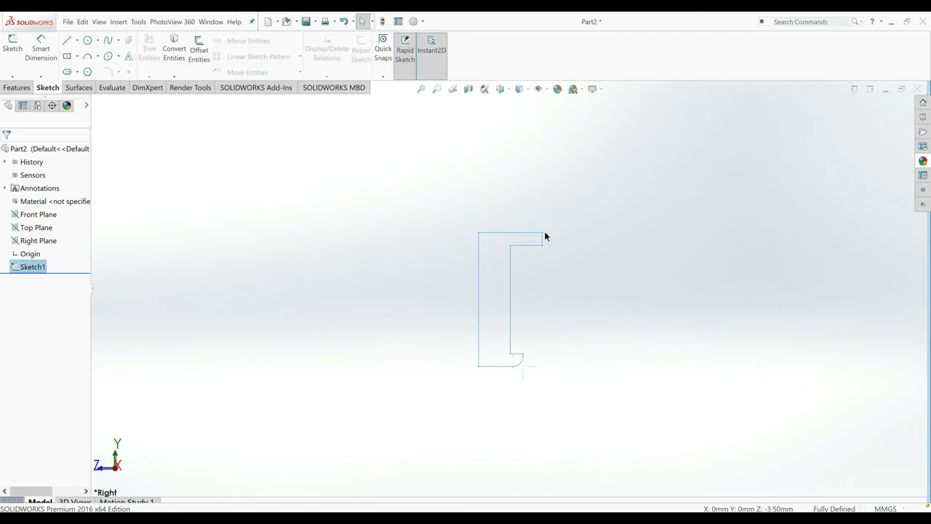
Reopen Sketch1, round the top flange corner with a 0.80 mm fillet, and exit the sketch.
scroll(544, 236, down, 1)
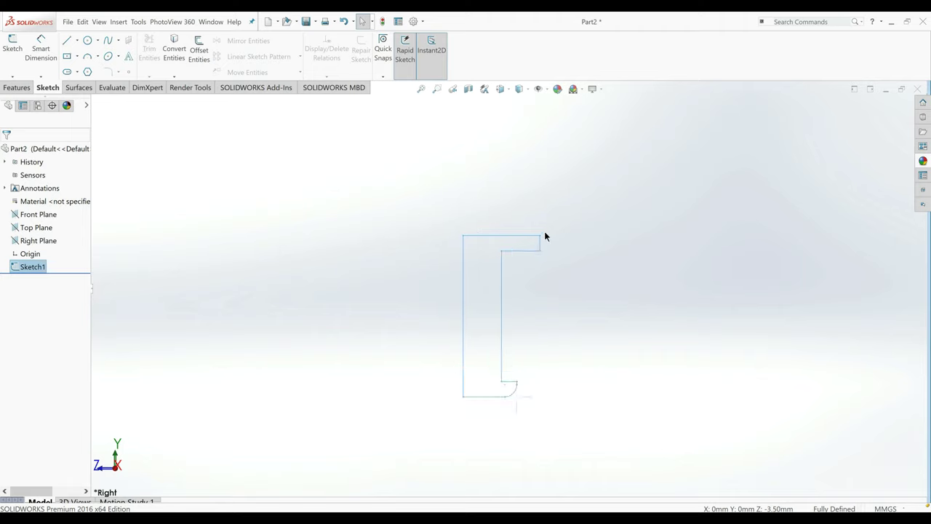
right_click(43, 267)
click(46, 247)
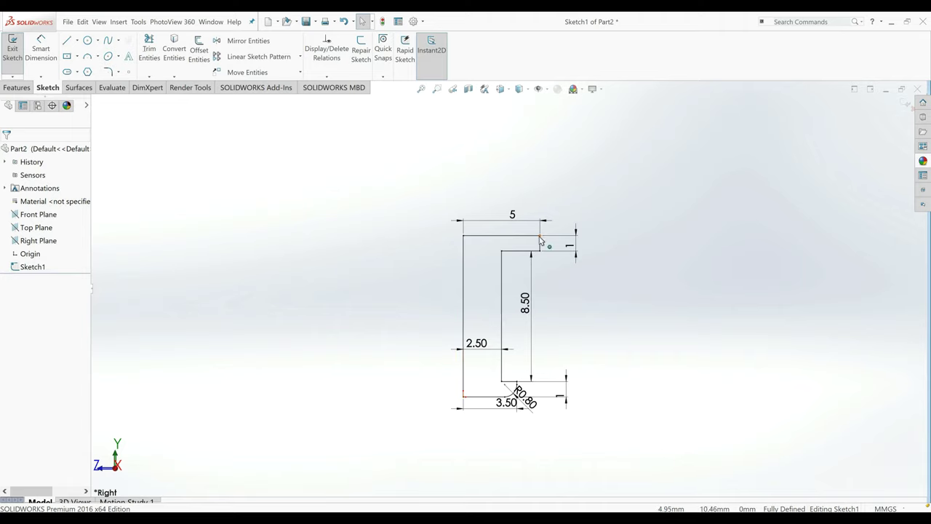
scroll(540, 256, down, 2)
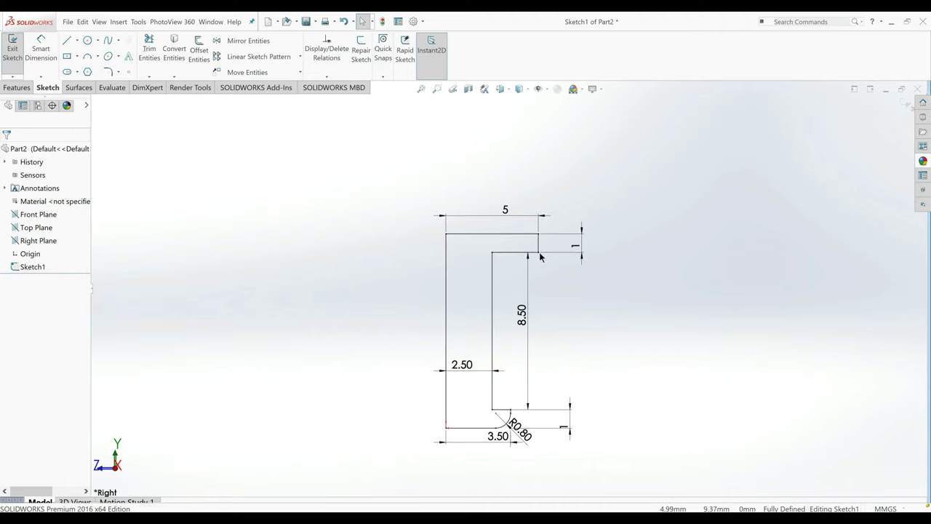
click(108, 71)
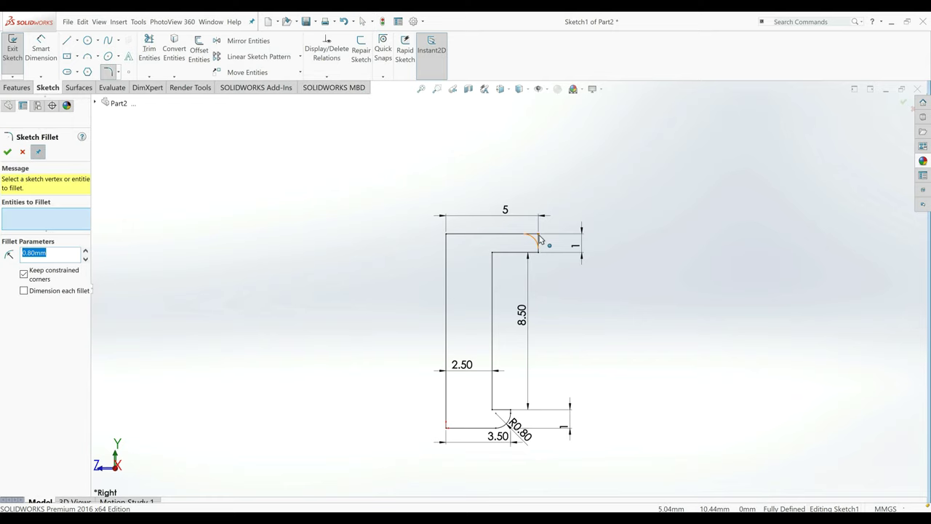
click(538, 233)
click(7, 152)
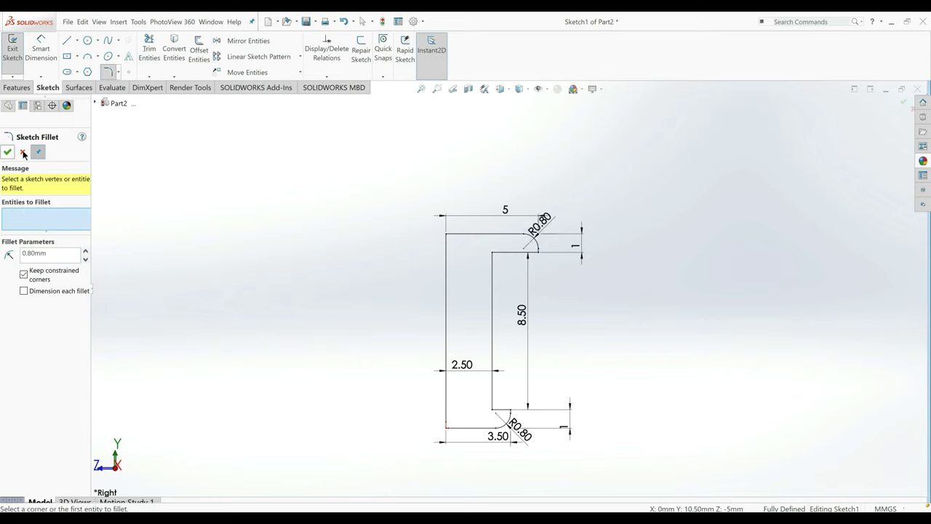
click(22, 64)
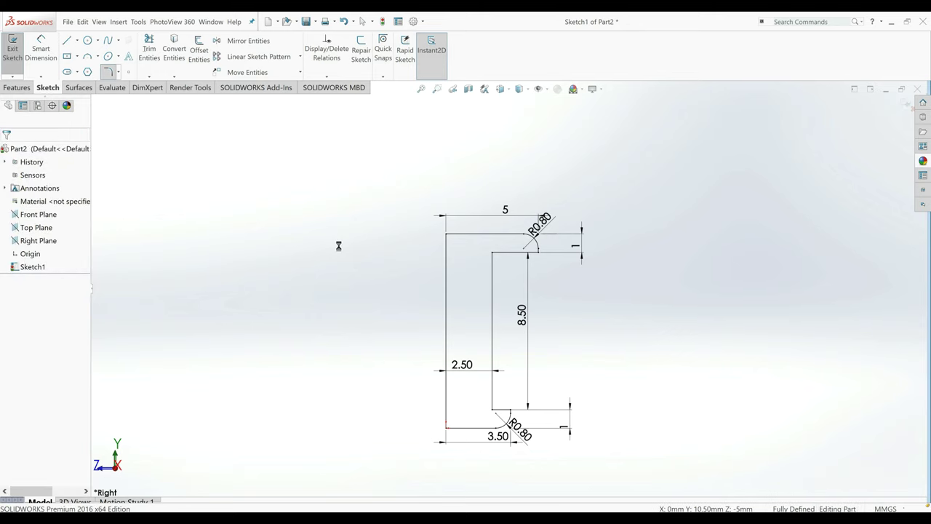
click(16, 87)
Revolve Sketch1 360° about its long vertical line to form the solid pin.
click(50, 52)
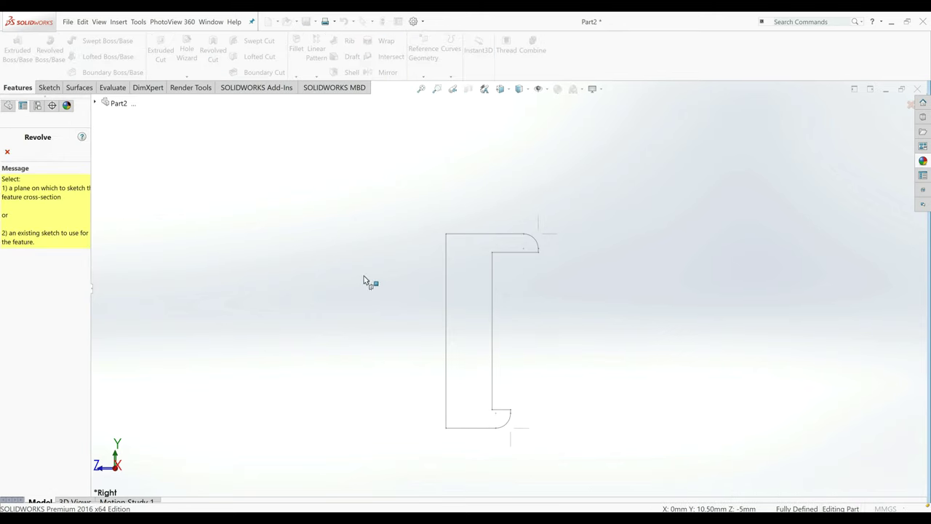
click(447, 306)
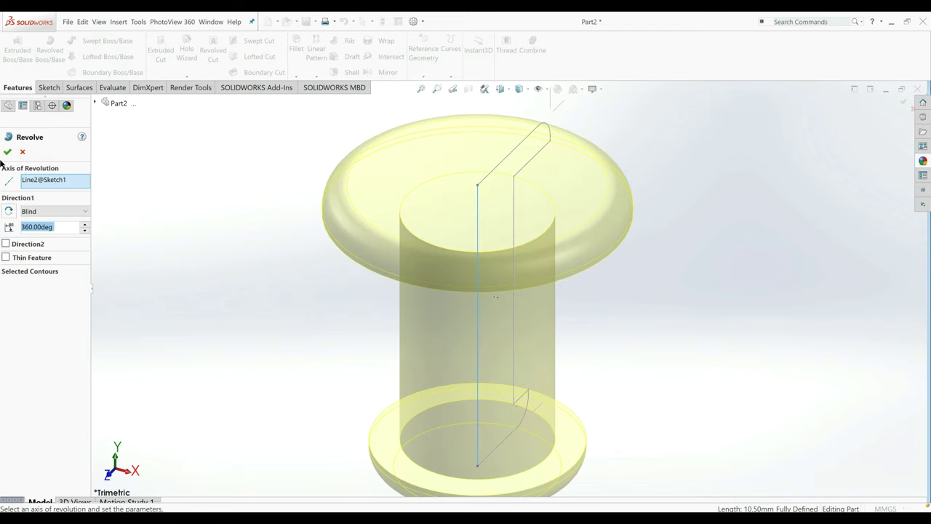
click(7, 151)
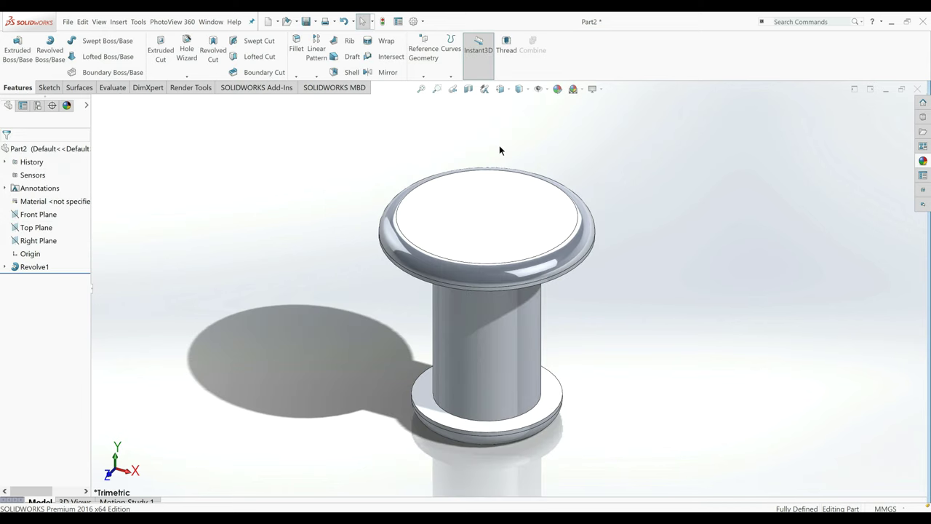
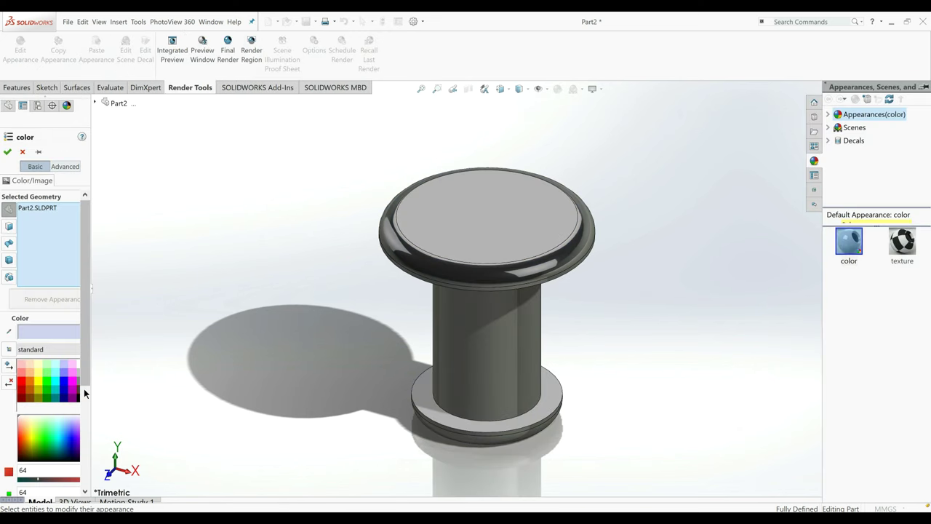
Close the Appearance panel and show the pin Shaded without edges, orbiting to its top face.
key(Escape)
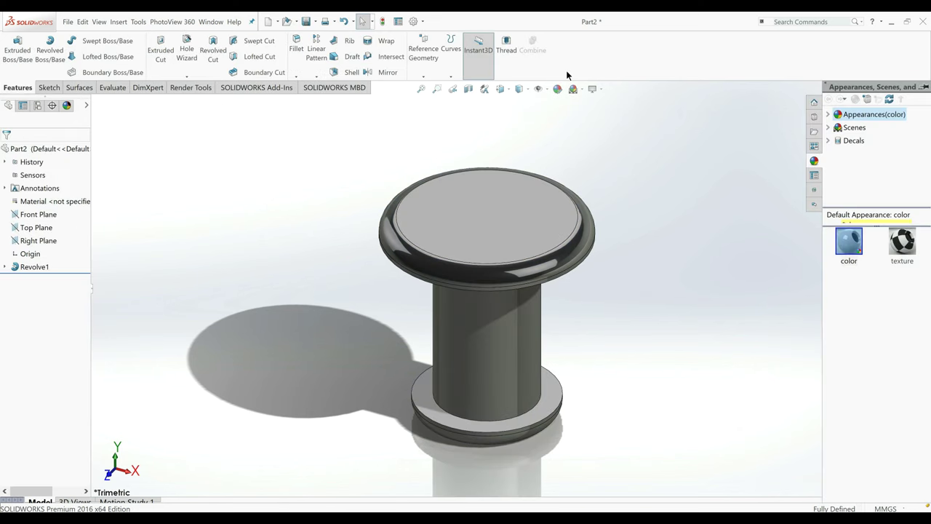
click(519, 89)
click(519, 121)
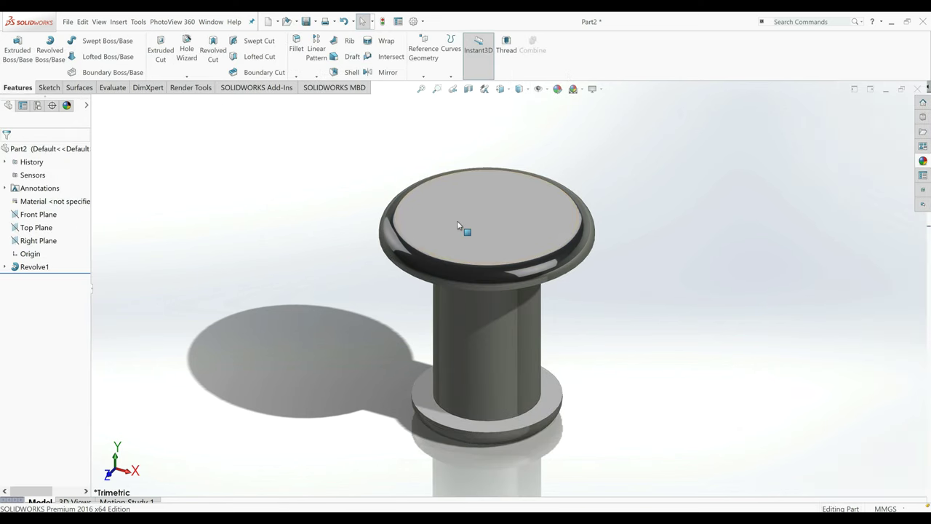
key(z)
middle_drag(456, 233, 431, 243)
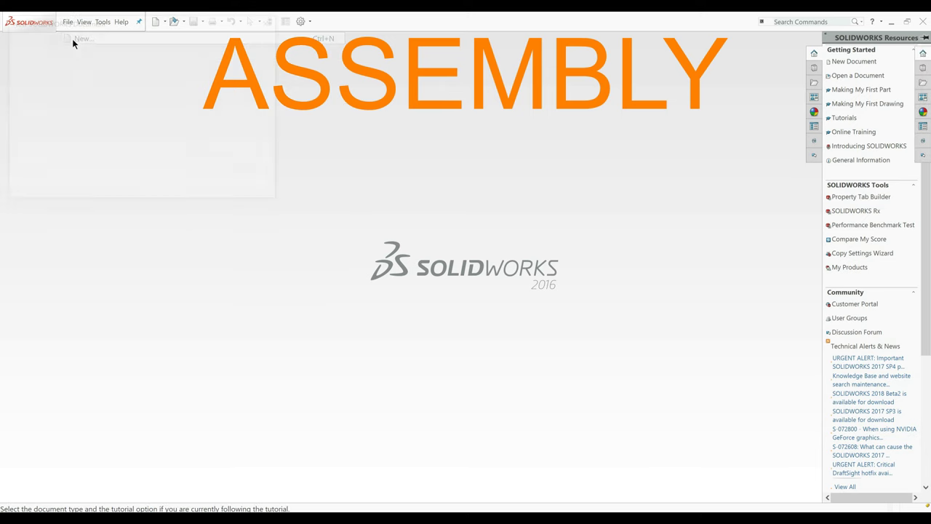
Start a new assembly and choose the Part1 and Part2 clog files to insert.
click(73, 42)
click(142, 84)
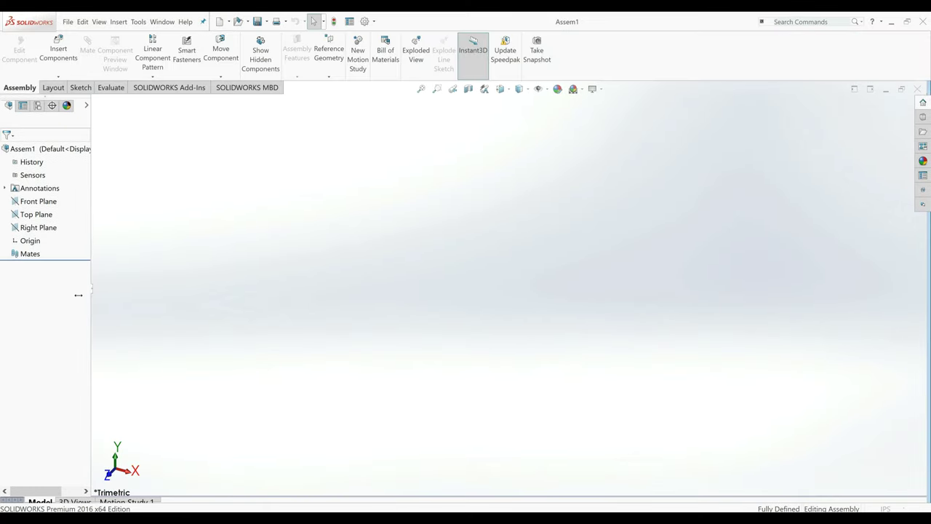
click(46, 370)
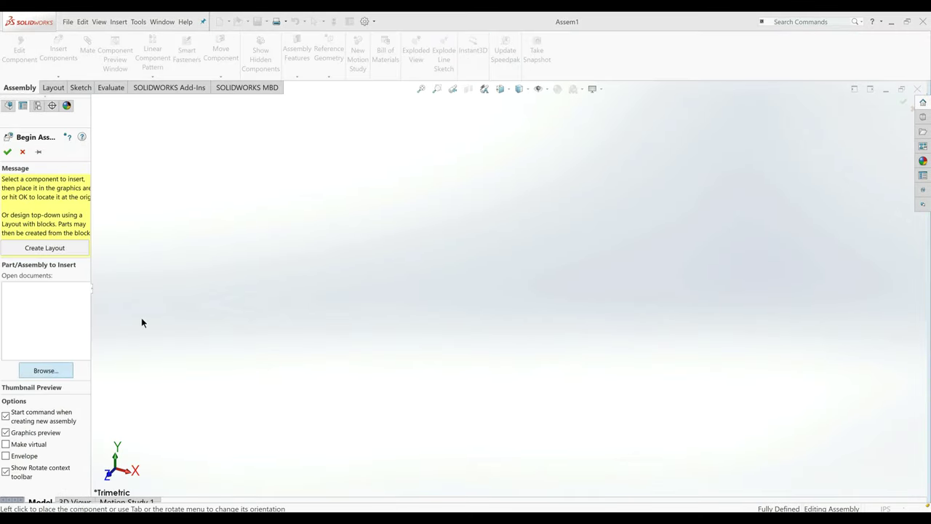
scroll(487, 197, up, 1)
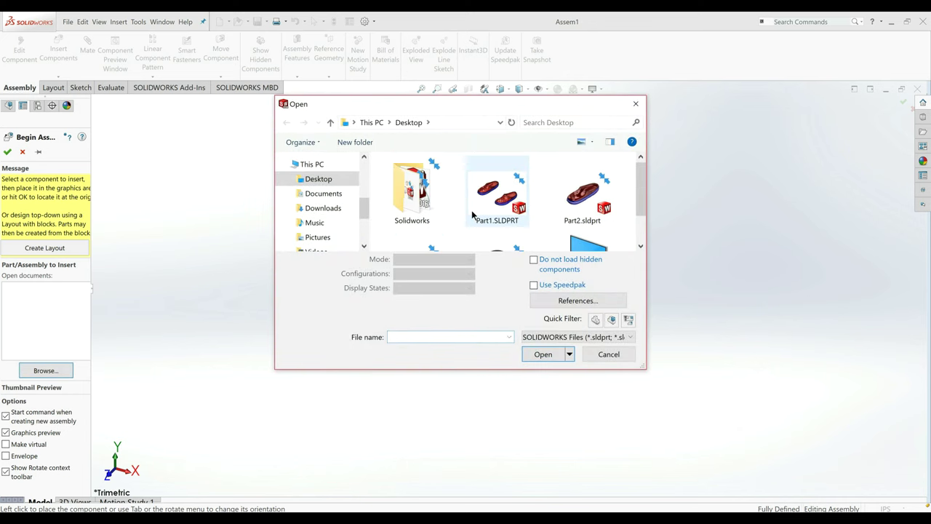
click(497, 200)
ctrl+click(582, 200)
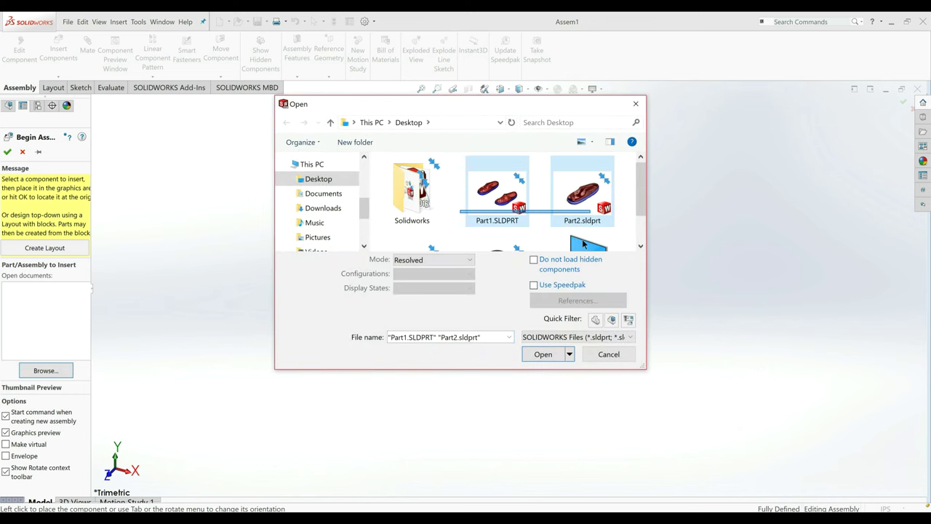
click(534, 354)
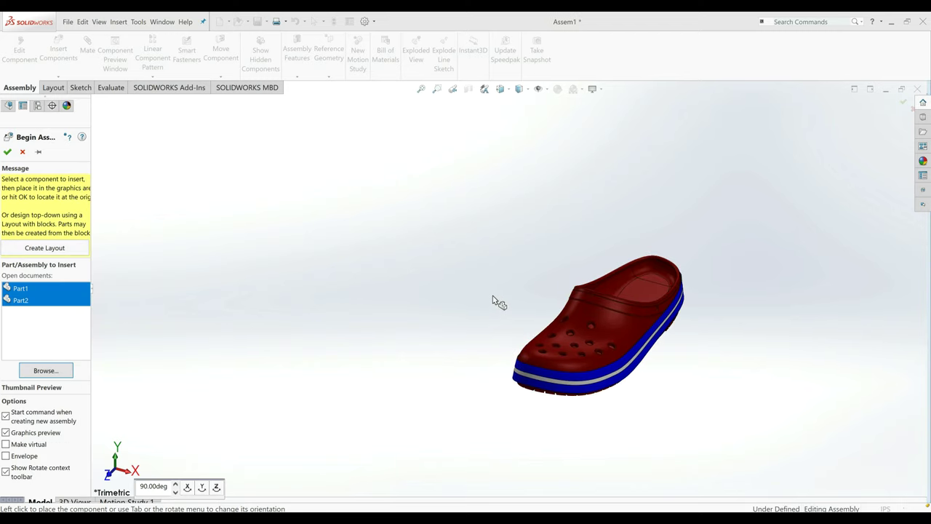
Place the two clogs side by side and orbit to a side-on view.
click(461, 270)
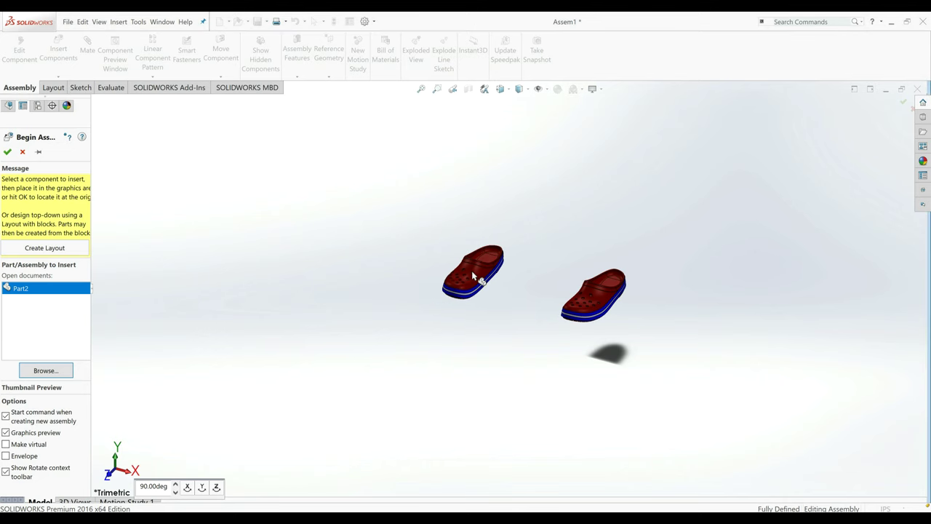
click(470, 271)
middle_drag(522, 314, 538, 278)
scroll(538, 278, down, 2)
Insert the Part3 strap and Part4 pin, placing one strap, a pin and a second strap.
click(72, 60)
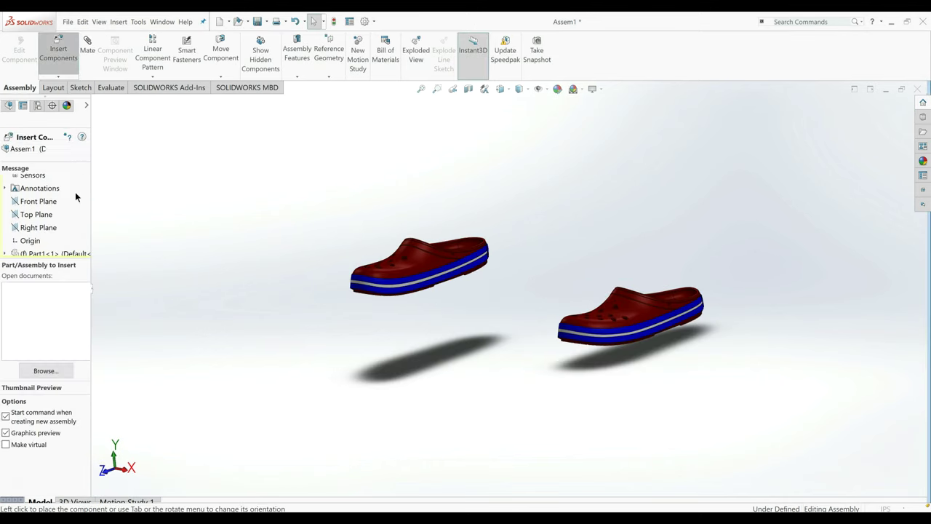
scroll(460, 215, down, 2)
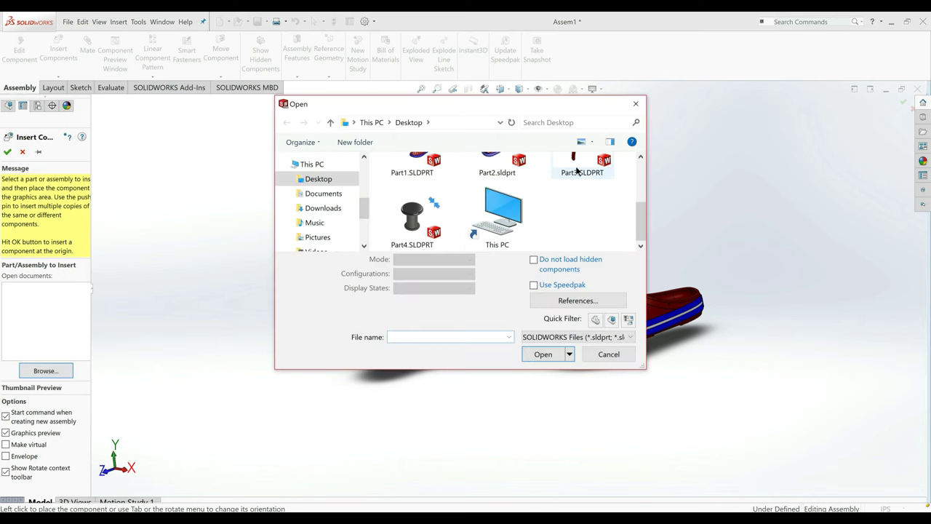
click(577, 169)
ctrl+click(412, 226)
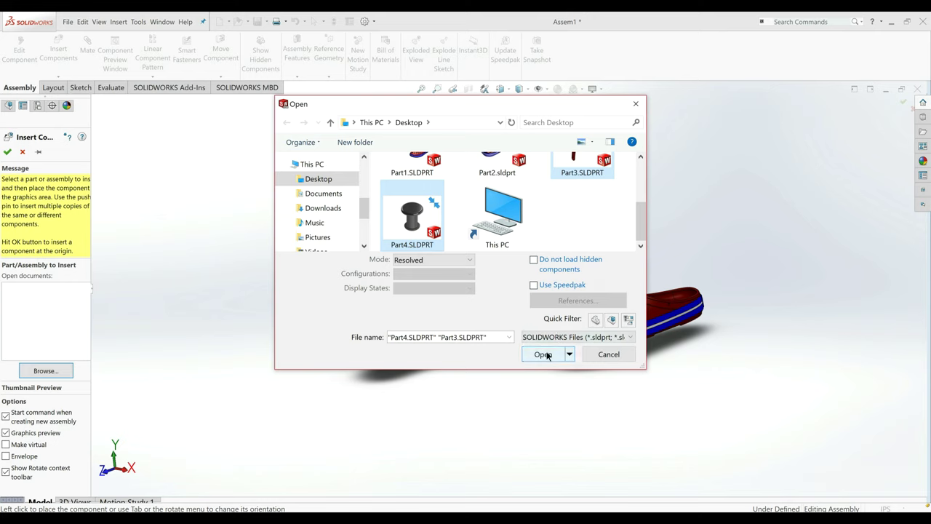
click(543, 354)
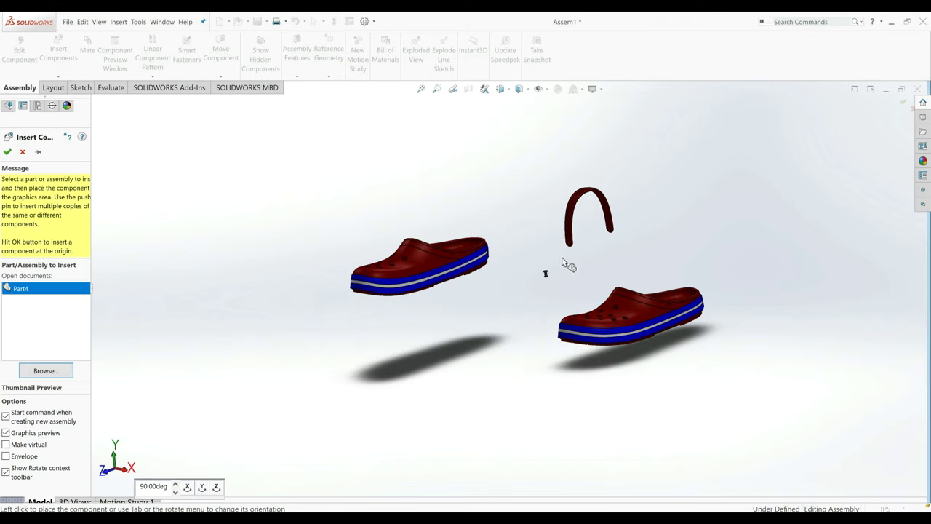
click(565, 241)
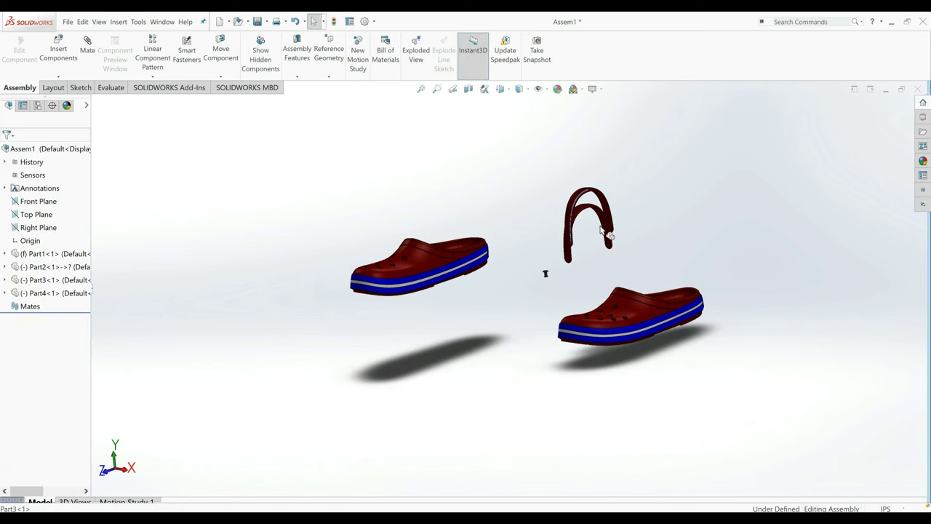
click(629, 216)
Copy the pin twice so three pins sit in the assembly, and start mating.
scroll(544, 277, down, 4)
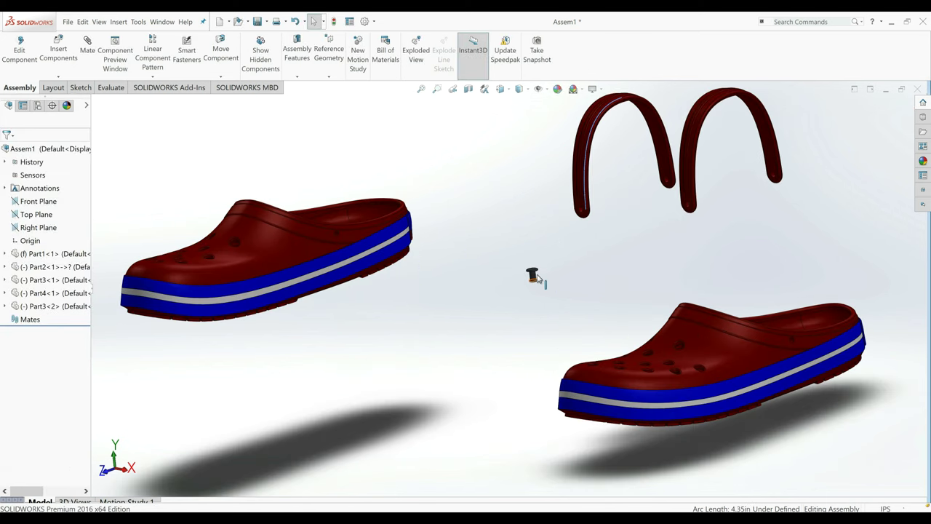
click(534, 276)
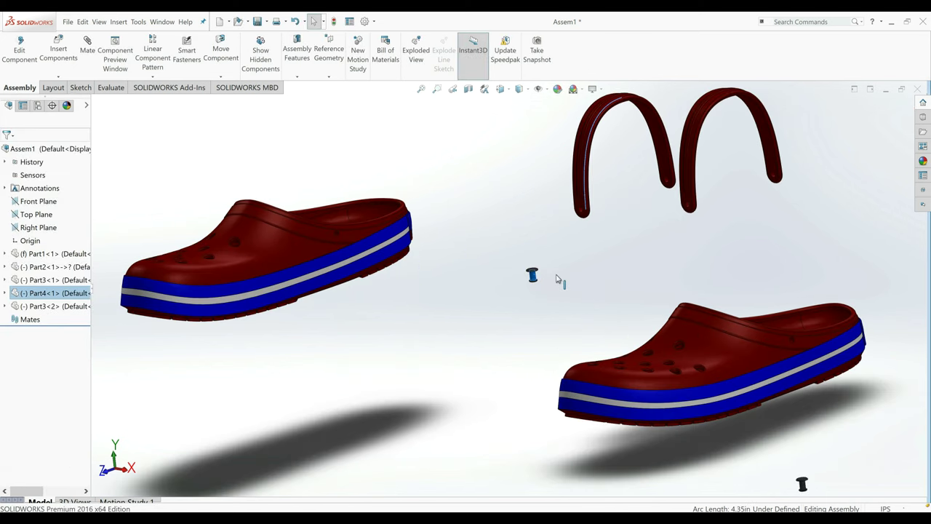
ctrl+click(550, 276)
click(534, 279)
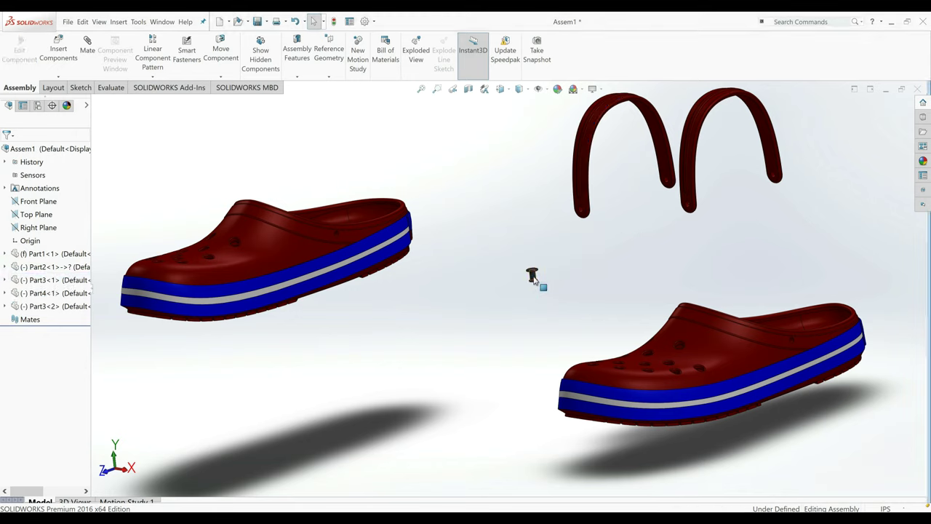
ctrl+drag(534, 276, 484, 312)
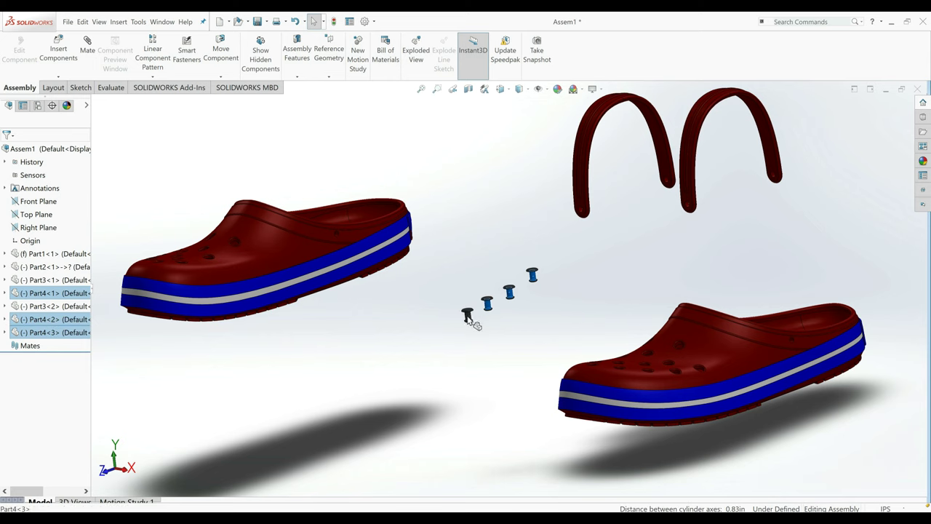
click(457, 281)
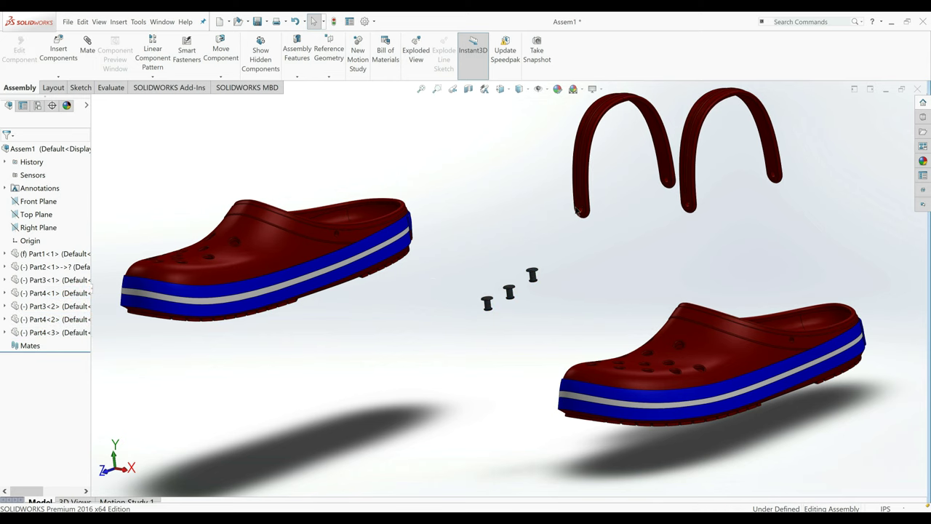
click(88, 44)
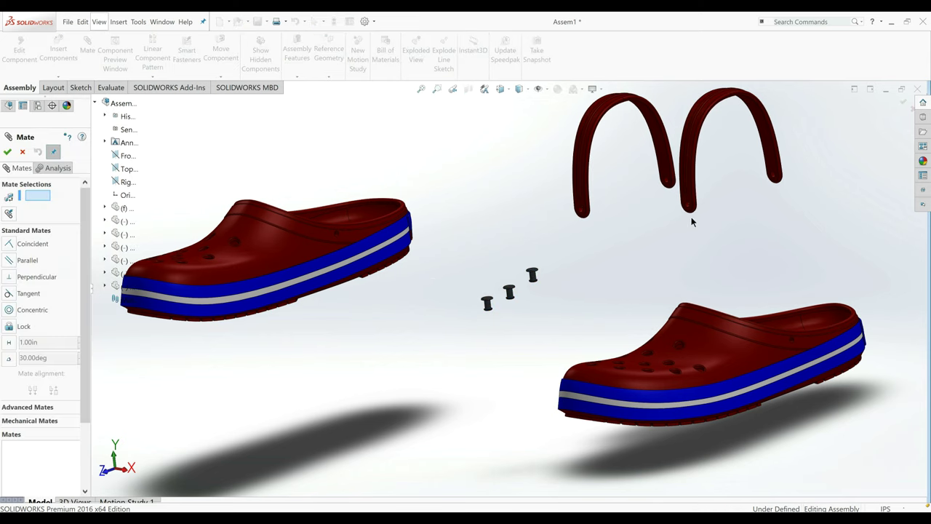
Mate each strap's end hole concentric to its clog's side hole (Concentric1 and Concentric2).
scroll(691, 217, up, 2)
click(668, 209)
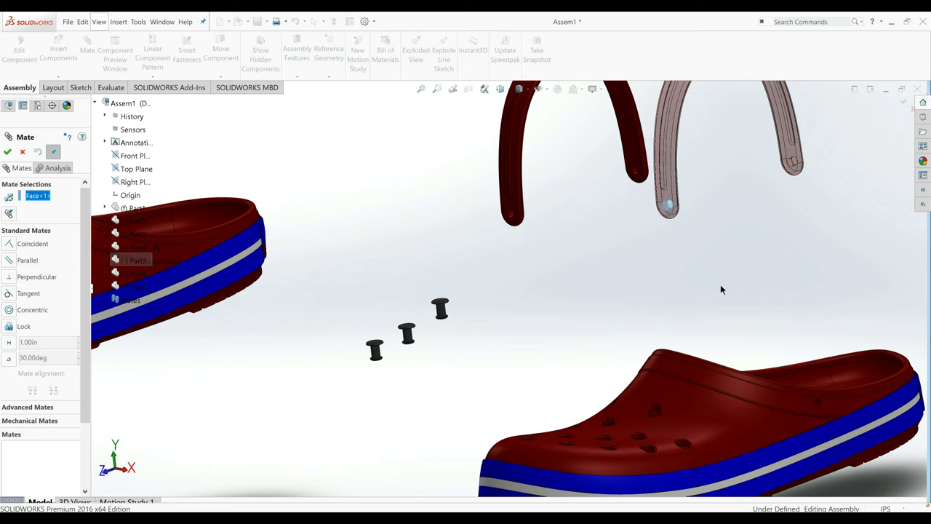
click(817, 405)
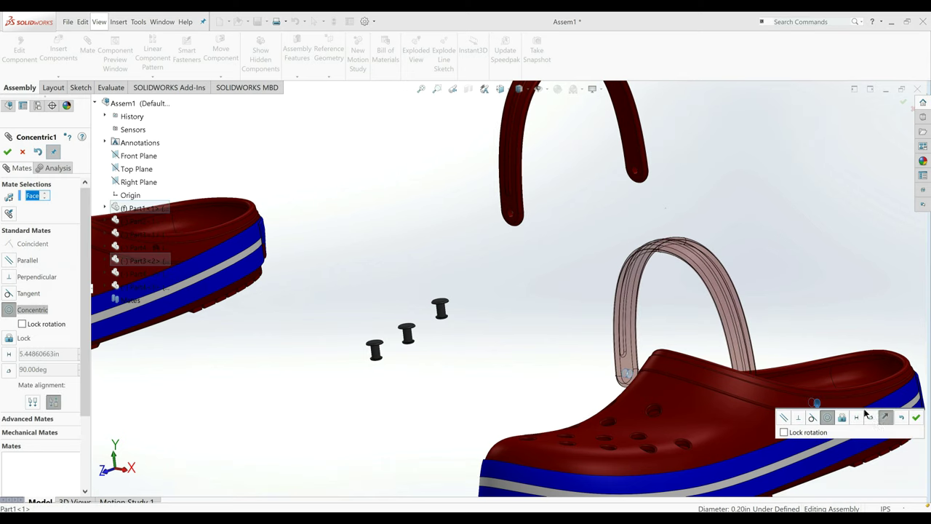
click(916, 418)
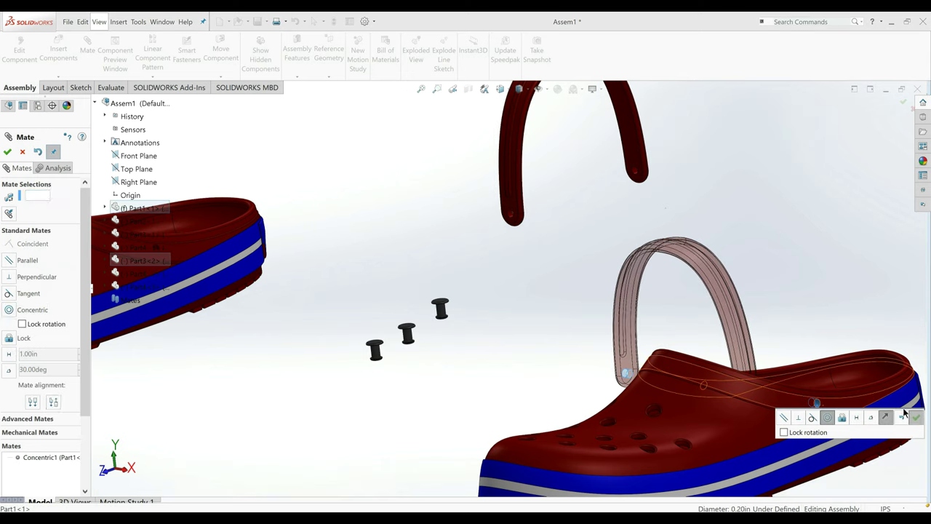
click(513, 212)
scroll(407, 243, up, 2)
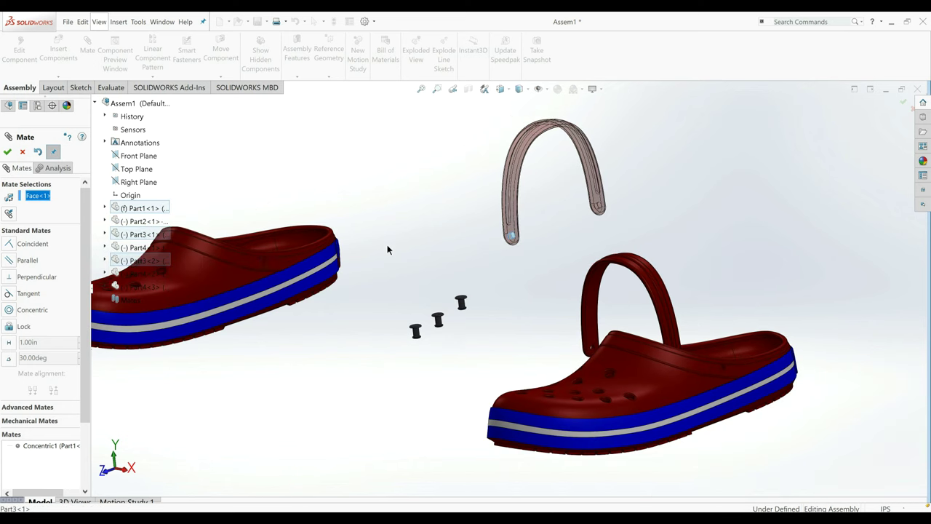
click(262, 263)
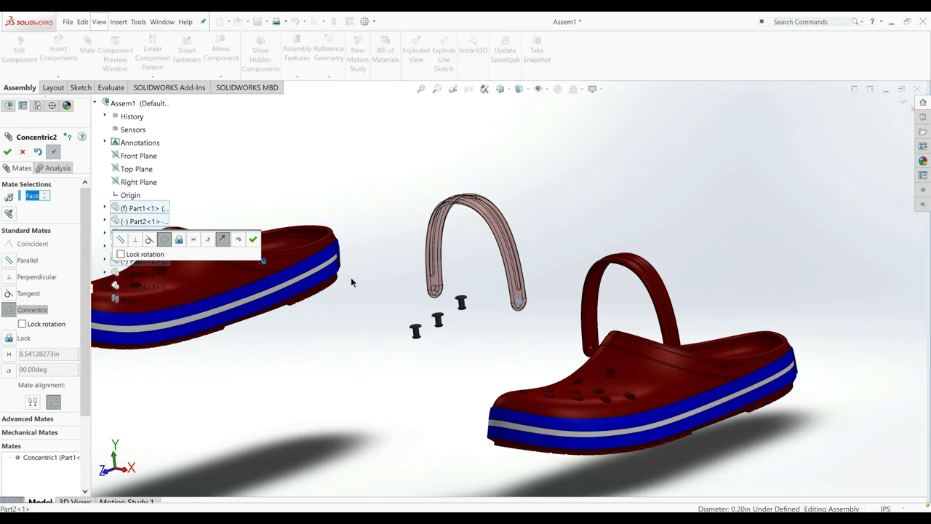
click(253, 238)
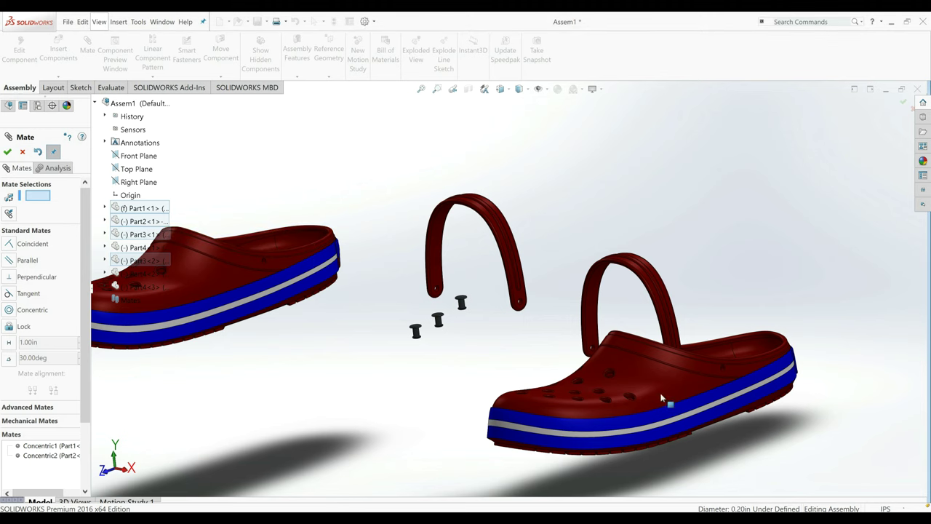
middle_drag(662, 398, 560, 444)
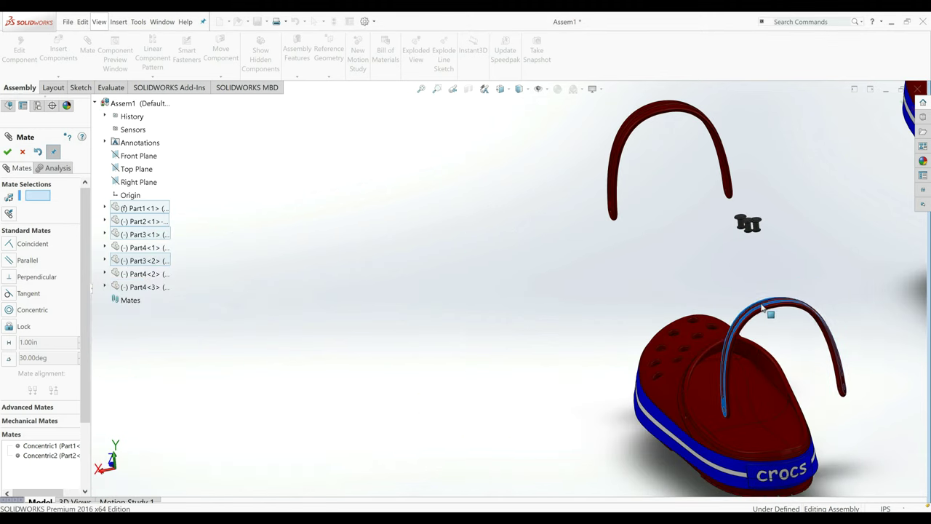
Swing the right strap onto the clog and clear an unwanted face from the mate selections.
drag(763, 308, 627, 450)
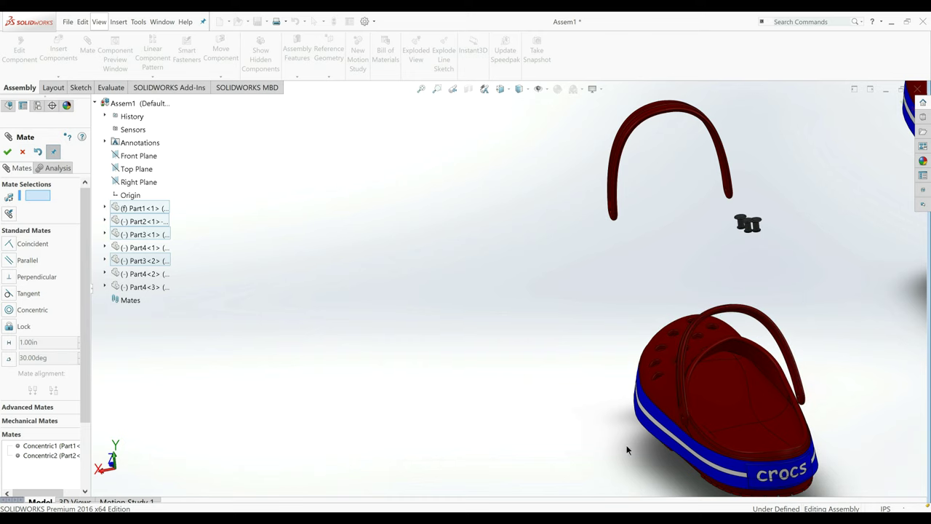
middle_drag(627, 449, 603, 464)
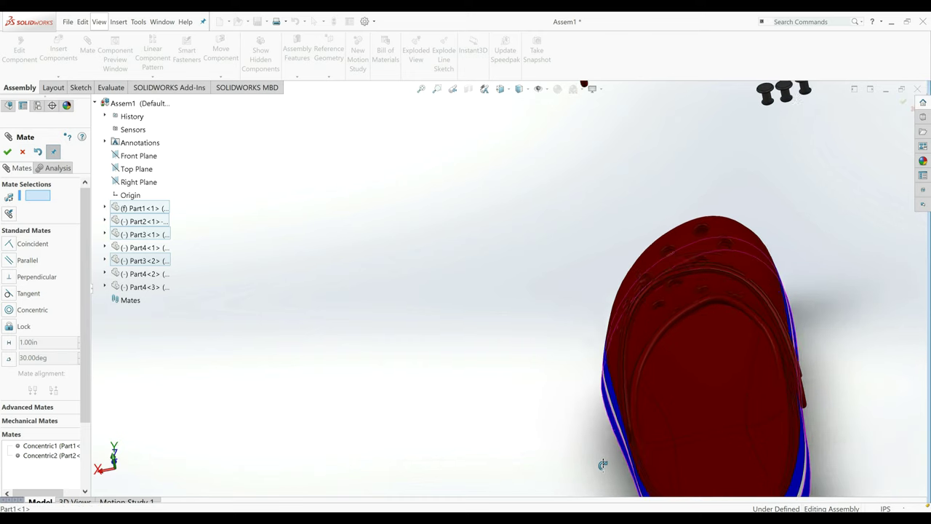
scroll(625, 444, down, 3)
scroll(616, 426, down, 3)
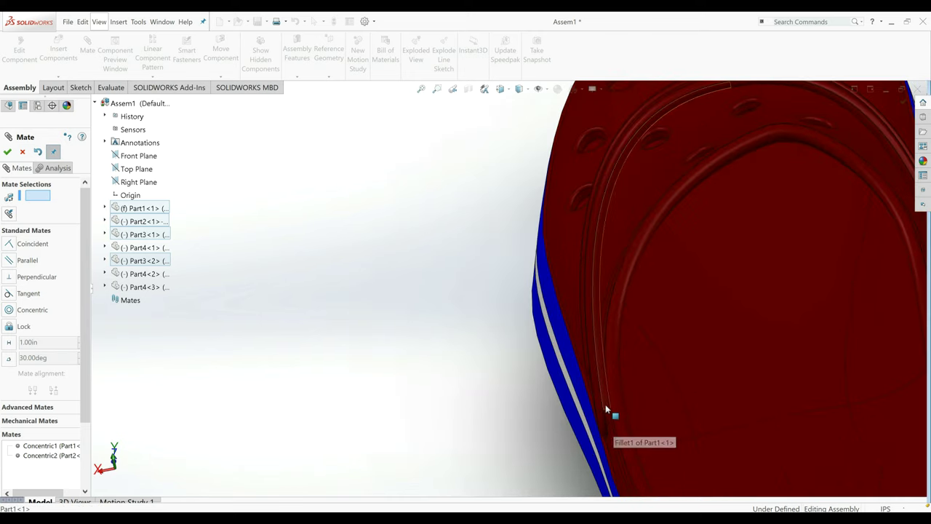
middle_drag(504, 443, 511, 451)
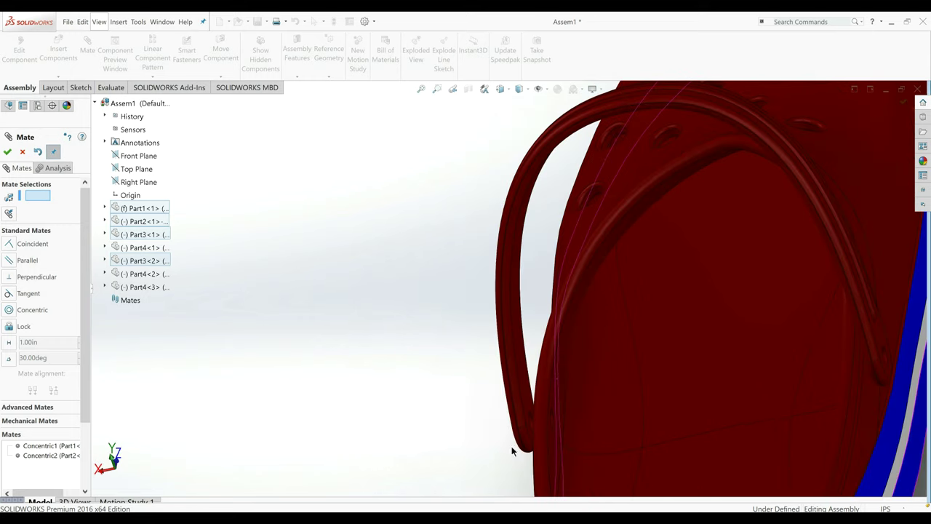
scroll(538, 437, down, 3)
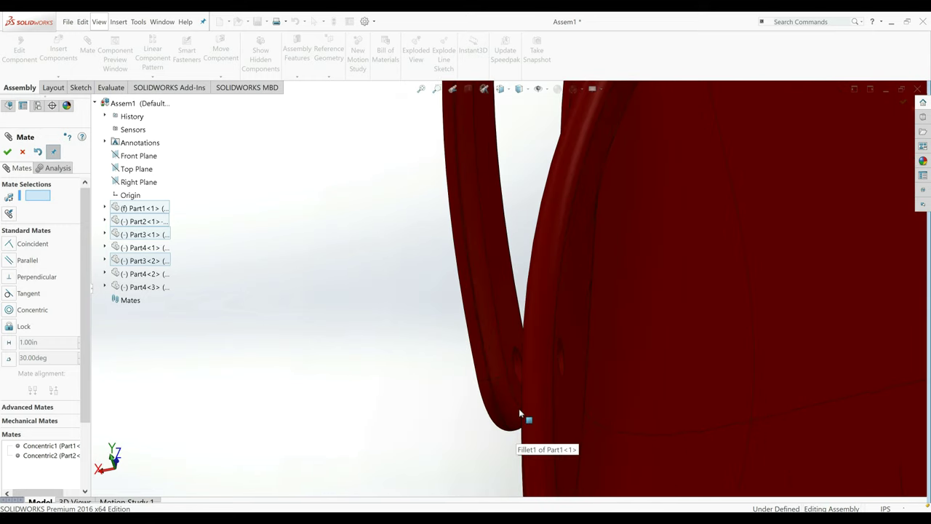
click(519, 408)
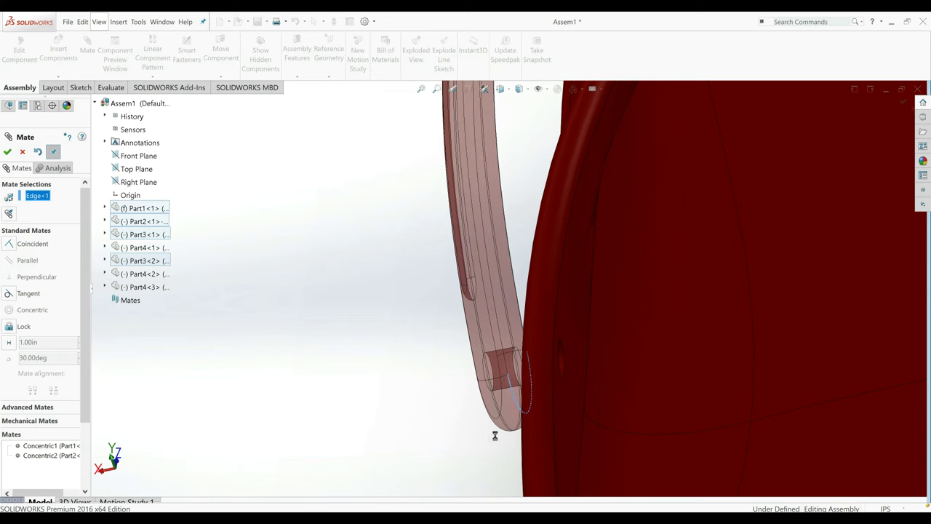
scroll(494, 434, down, 3)
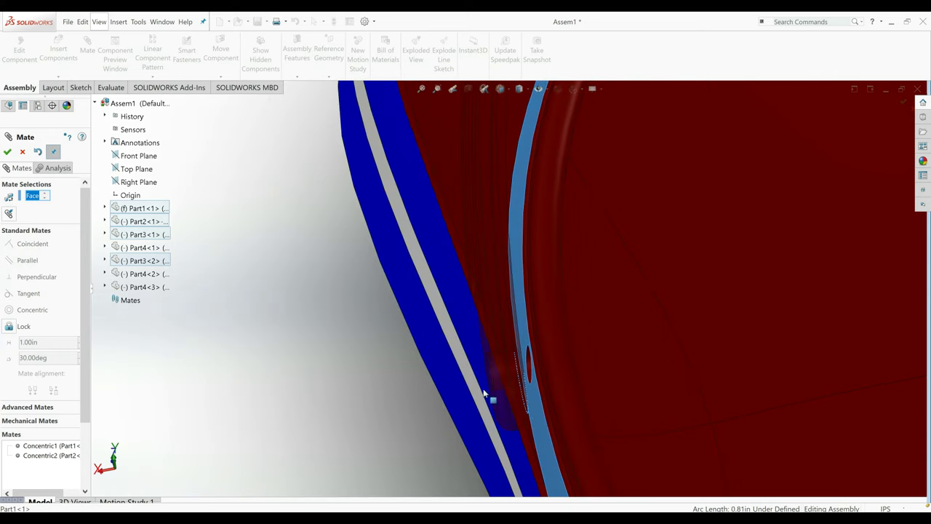
right_click(35, 198)
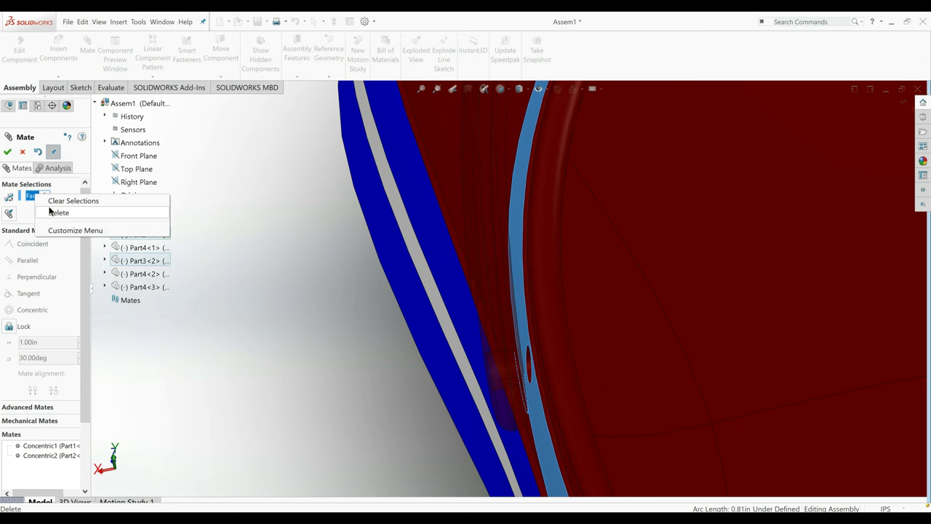
click(111, 210)
scroll(507, 428, up, 1)
scroll(508, 428, up, 10)
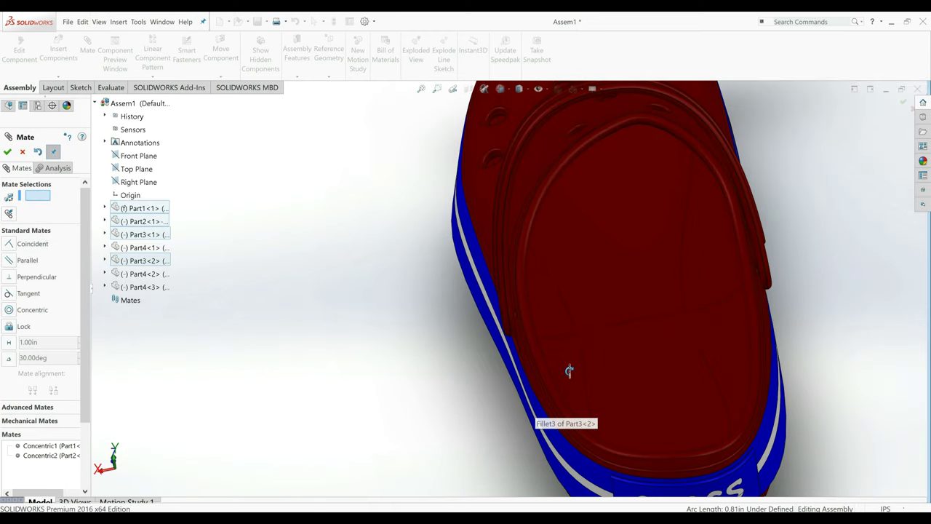
scroll(603, 281, down, 3)
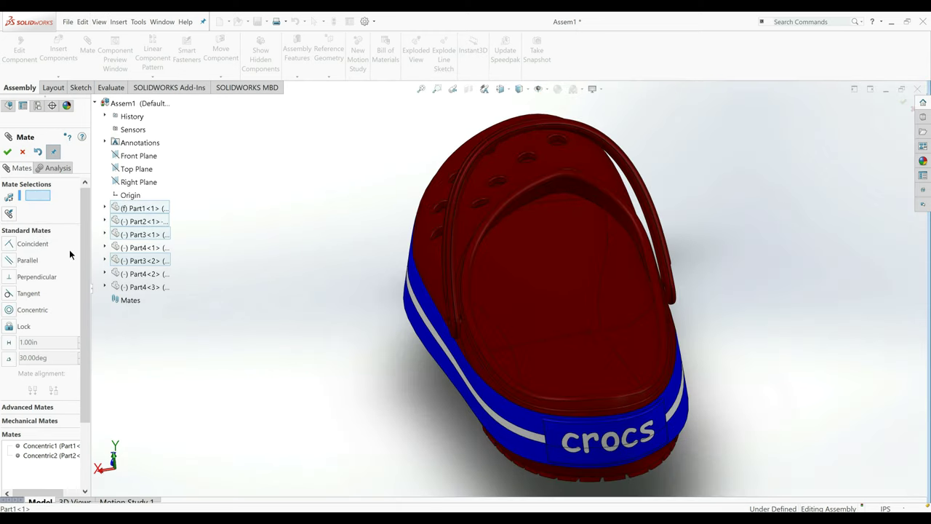
Select Part1's Right Plane and Part3<2>'s Front Plane as the mate references.
click(105, 208)
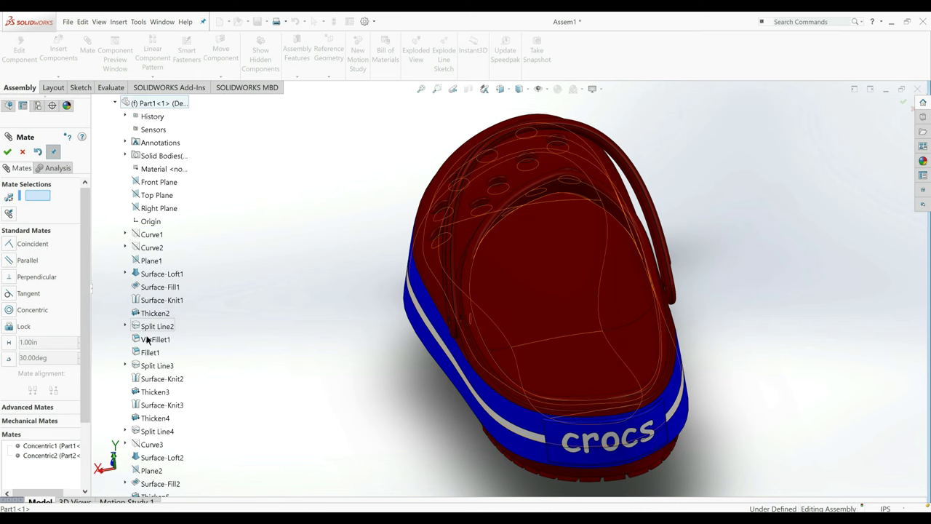
click(154, 209)
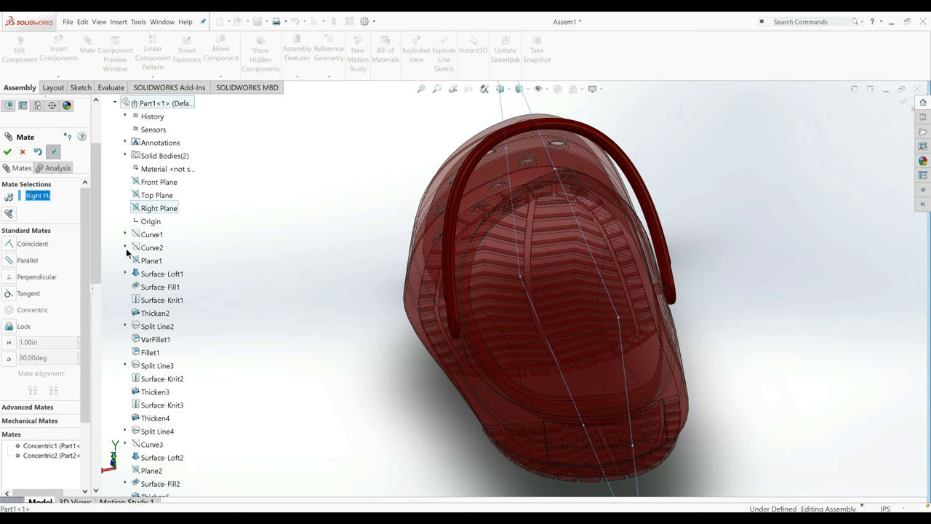
drag(96, 266, 106, 460)
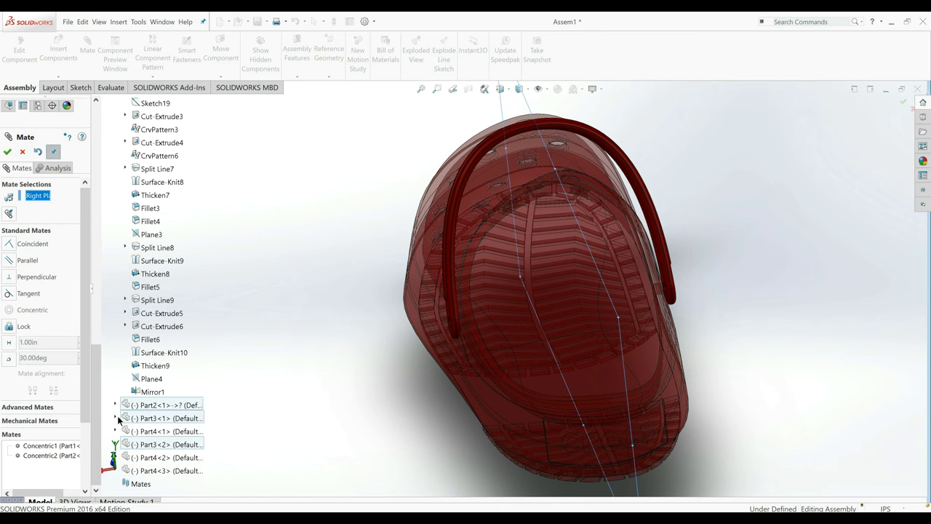
click(116, 418)
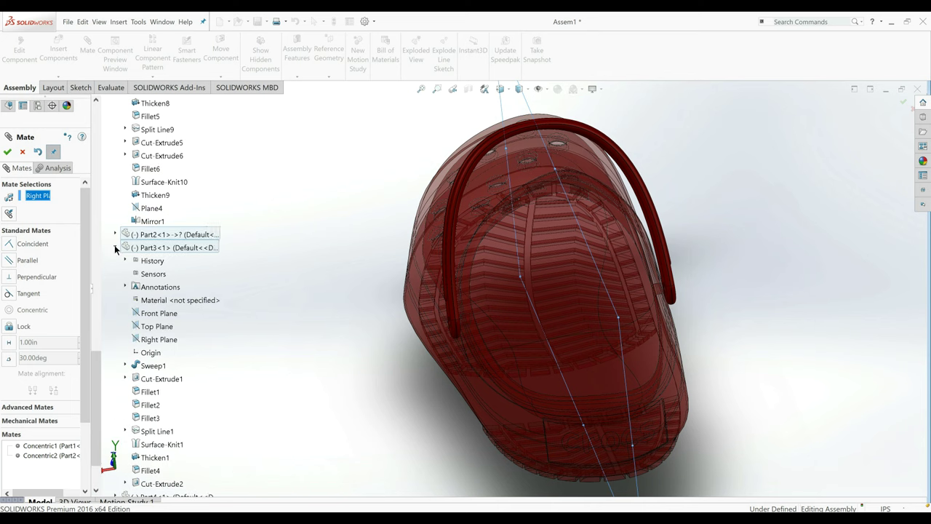
click(115, 248)
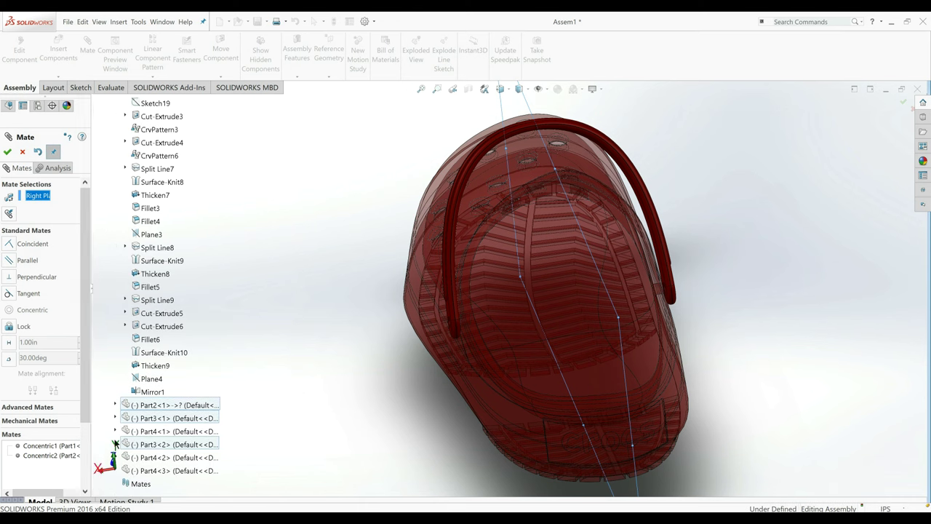
click(115, 444)
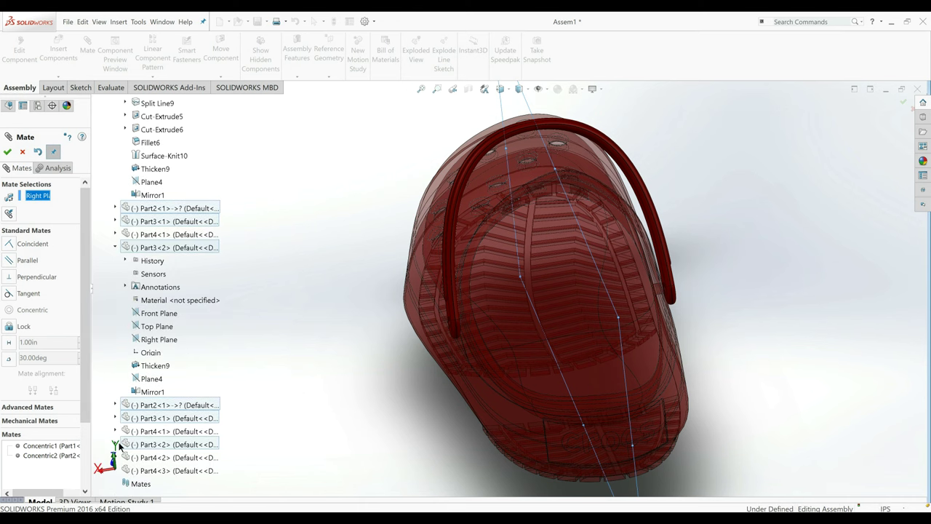
click(157, 313)
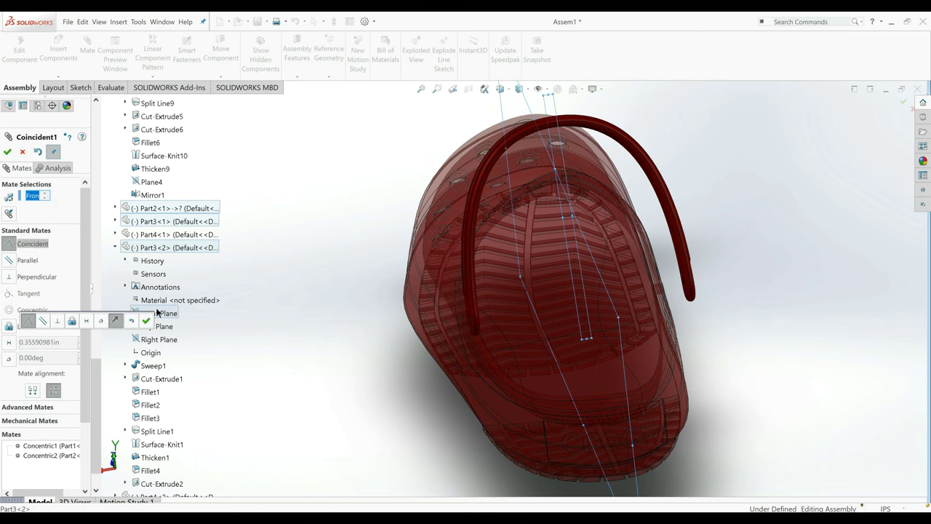
Make it an 8.60 mm Distance mate with units switched to MMGS, and confirm.
click(10, 343)
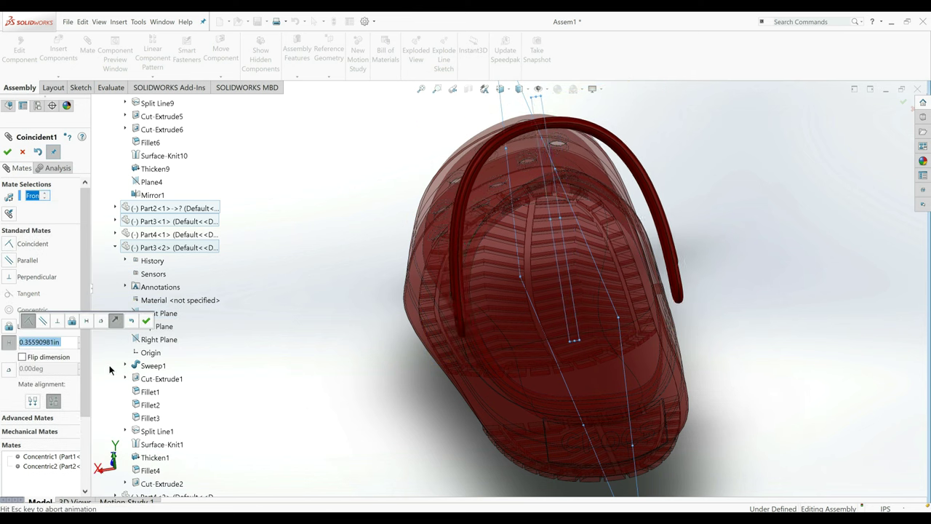
click(885, 509)
click(841, 467)
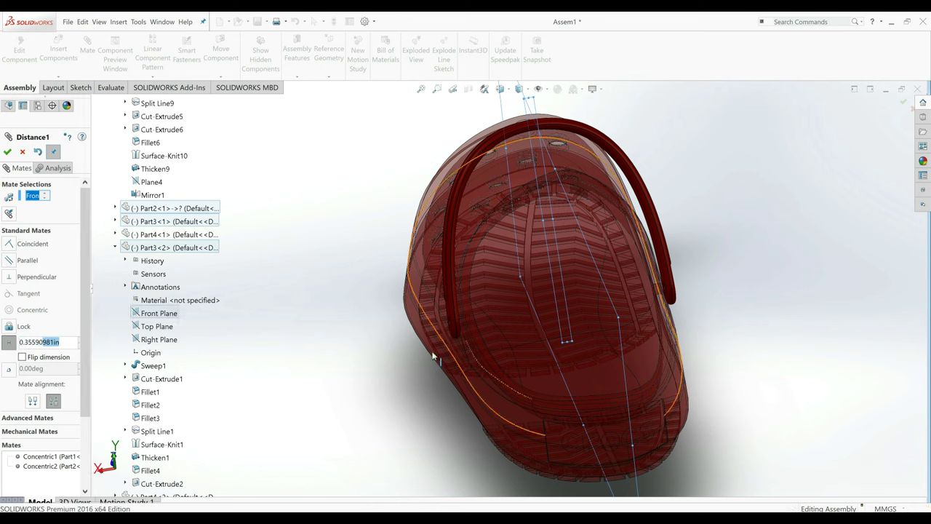
middle_drag(436, 350, 446, 380)
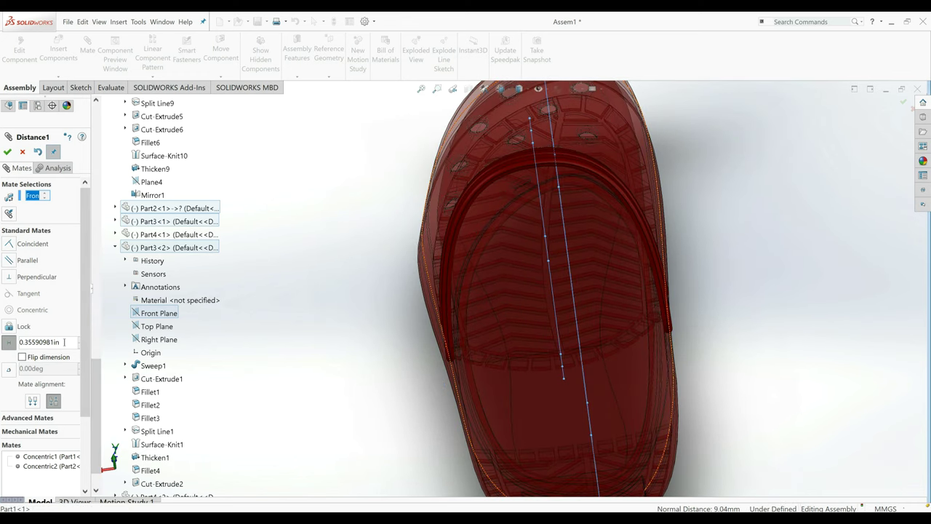
click(8, 342)
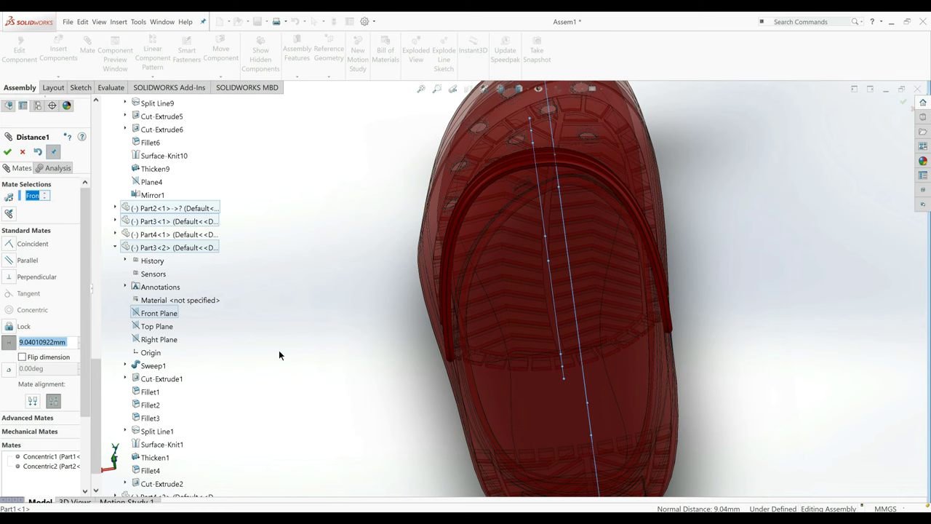
text(8.6)
key(Return)
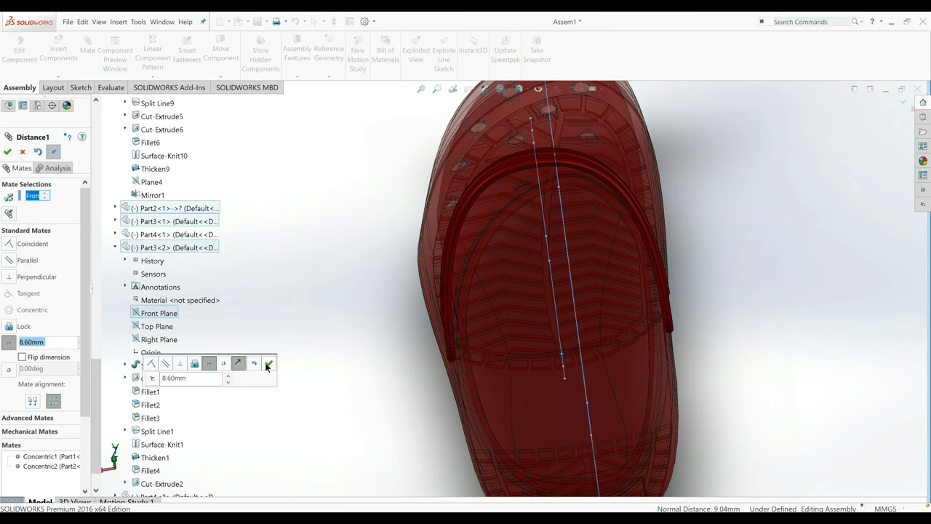
click(268, 363)
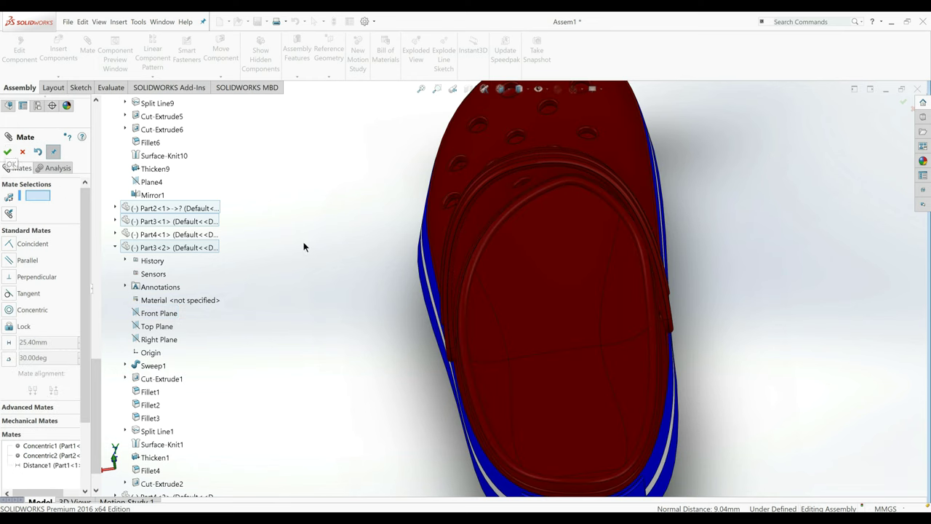
Orbit to a tilted view and drag the first clog with its strap up and right.
scroll(499, 263, up, 5)
middle_drag(584, 267, 636, 153)
scroll(609, 143, up, 5)
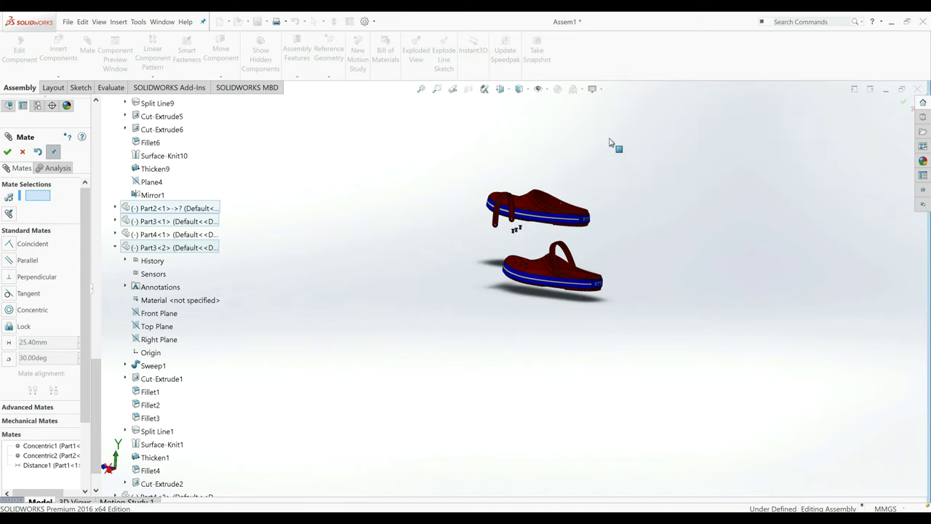
scroll(533, 215, down, 5)
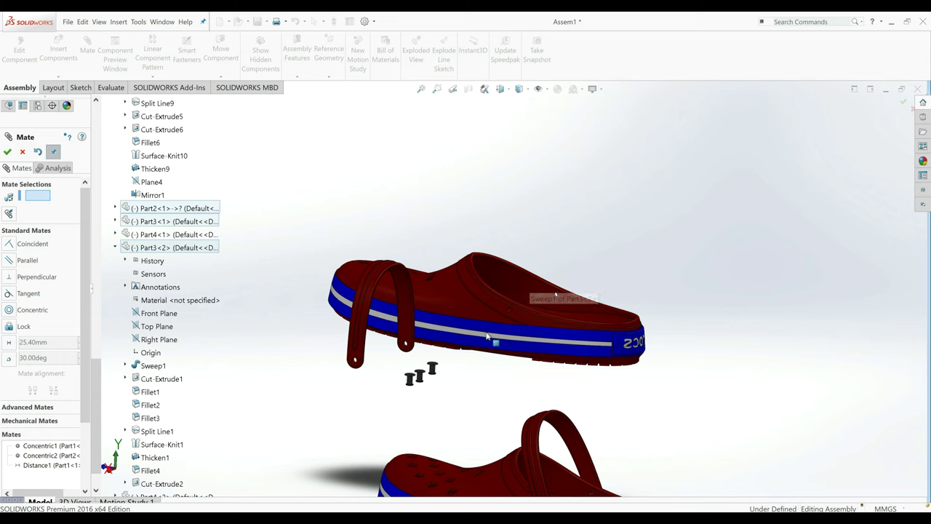
middle_drag(486, 336, 369, 369)
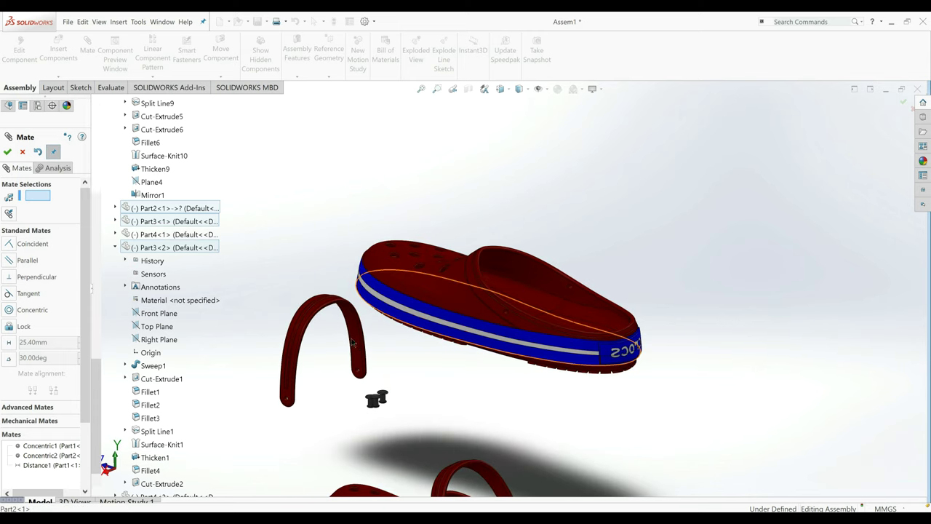
mouse_move(432, 335)
mouse_down()
mouse_move(424, 304)
mouse_move(415, 327)
mouse_move(426, 333)
mouse_up()
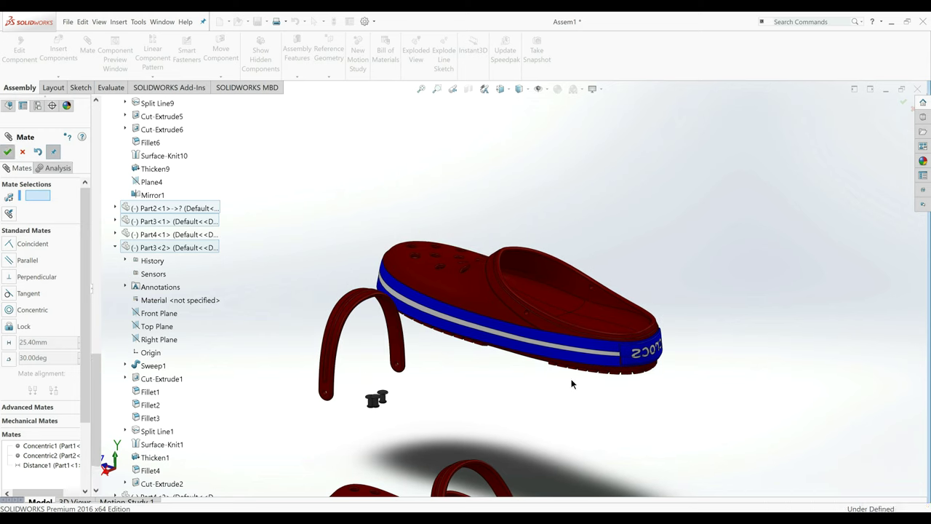
Fix Part2 in place and drag the strap onto the shoe over the heel.
key(Escape)
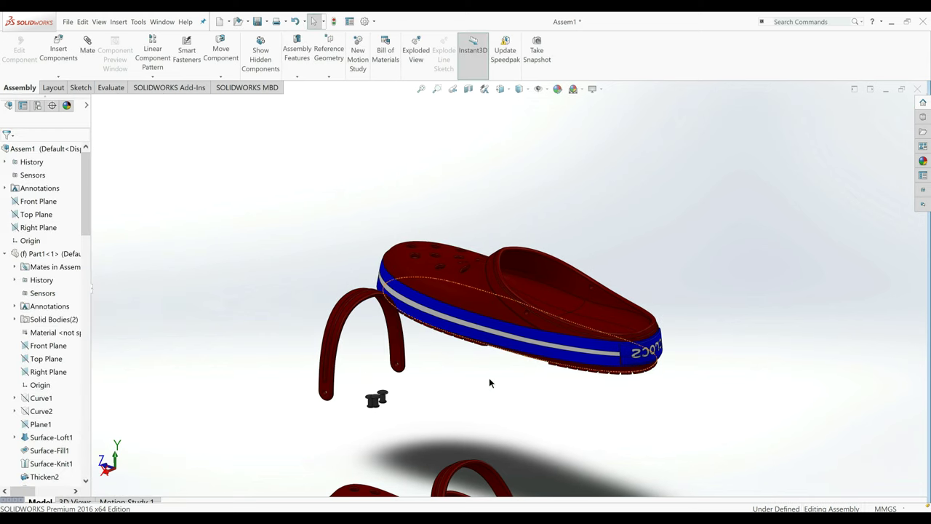
right_click(506, 342)
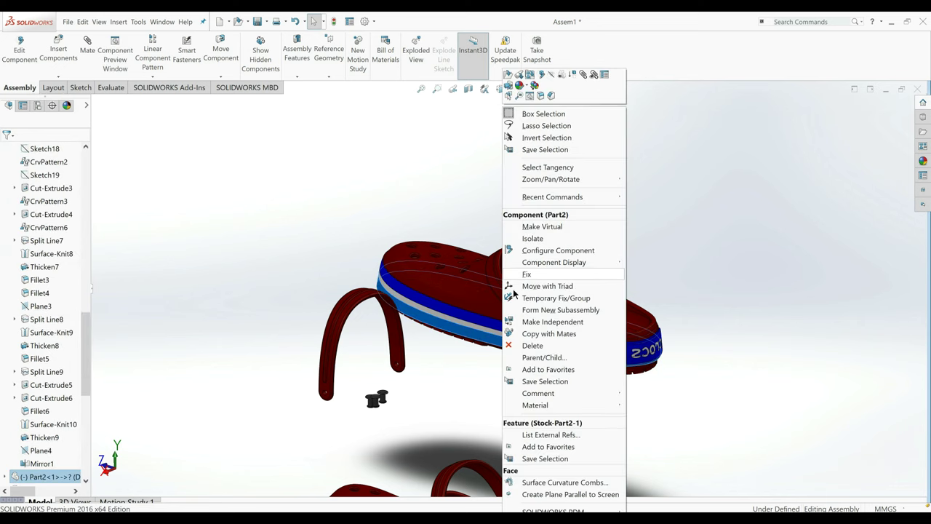
click(525, 274)
drag(458, 318, 535, 354)
middle_drag(535, 354, 540, 303)
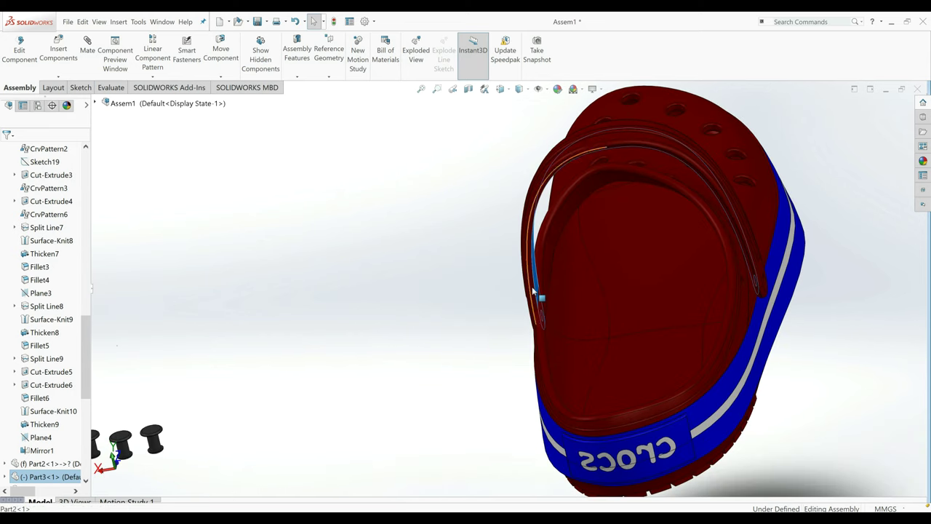
drag(533, 292, 525, 298)
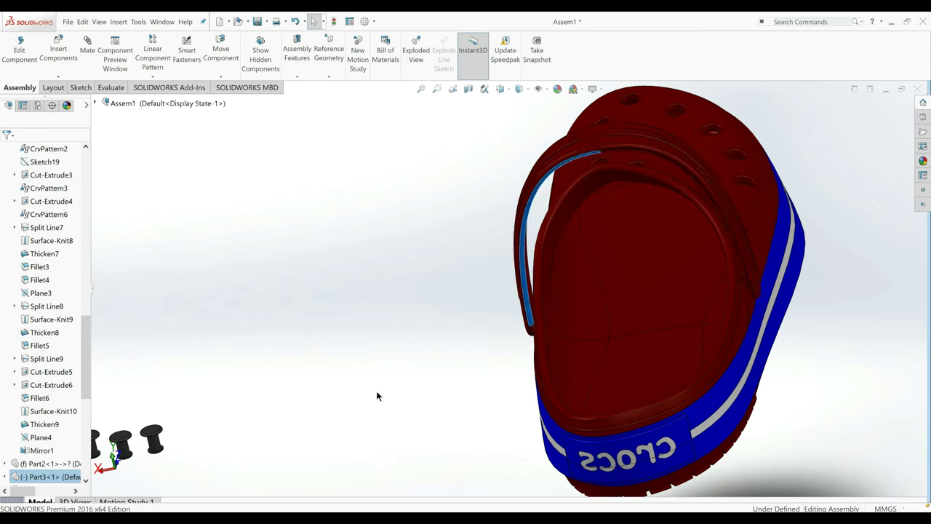
click(151, 255)
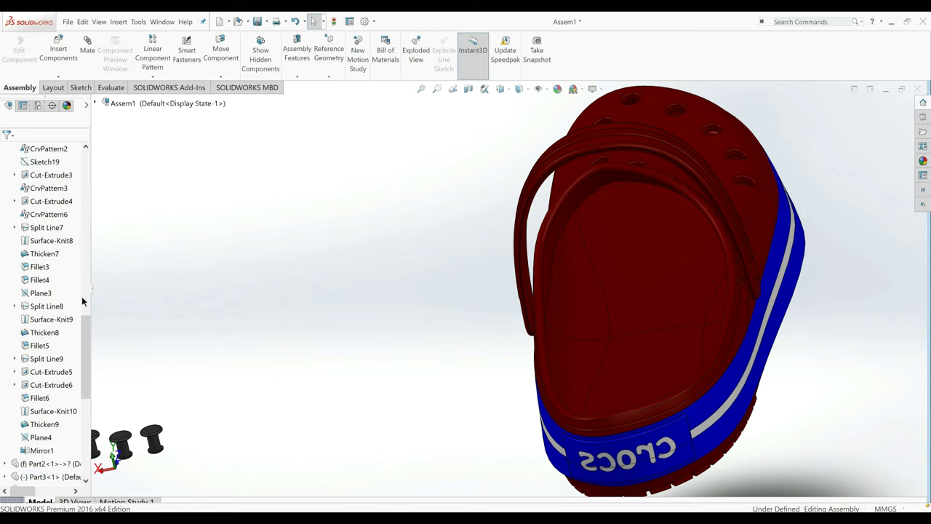
Select Part2's Right Plane and Part3<1>'s Front Plane in the feature tree.
drag(82, 331, 49, 206)
click(5, 228)
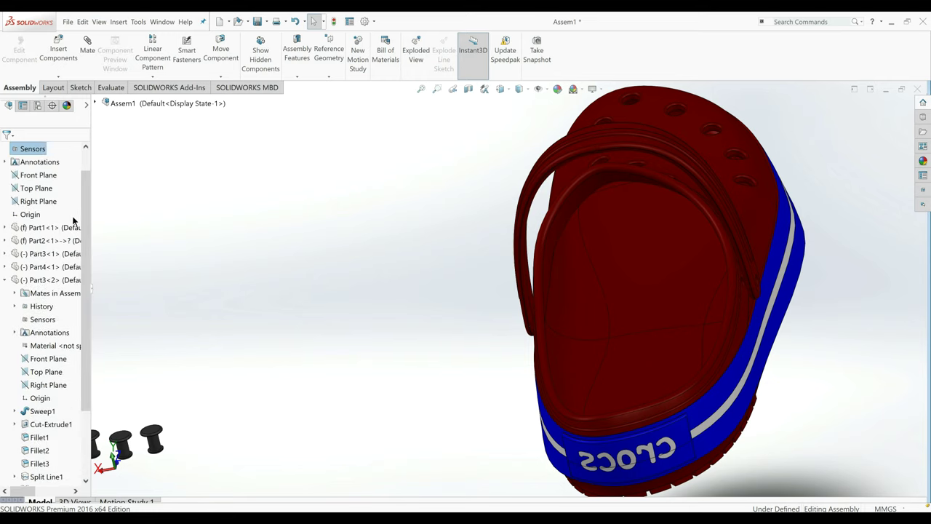
click(5, 240)
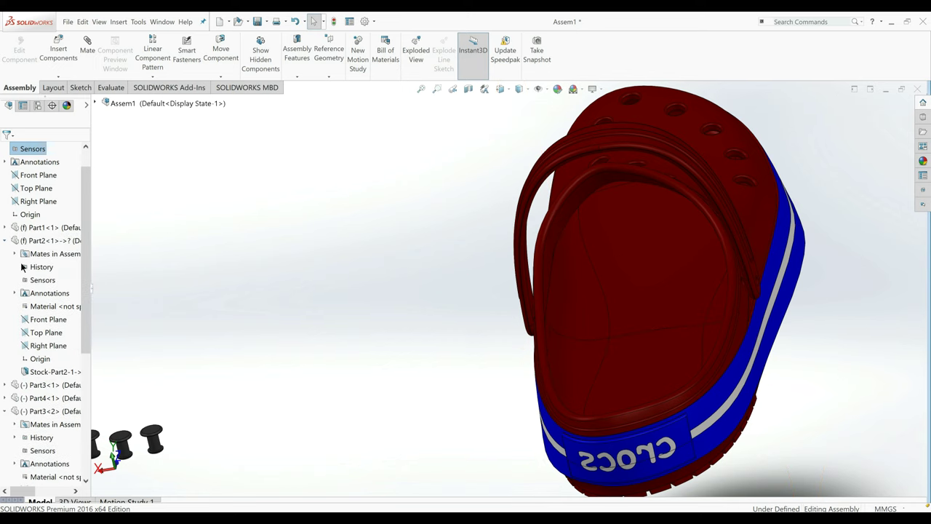
click(39, 348)
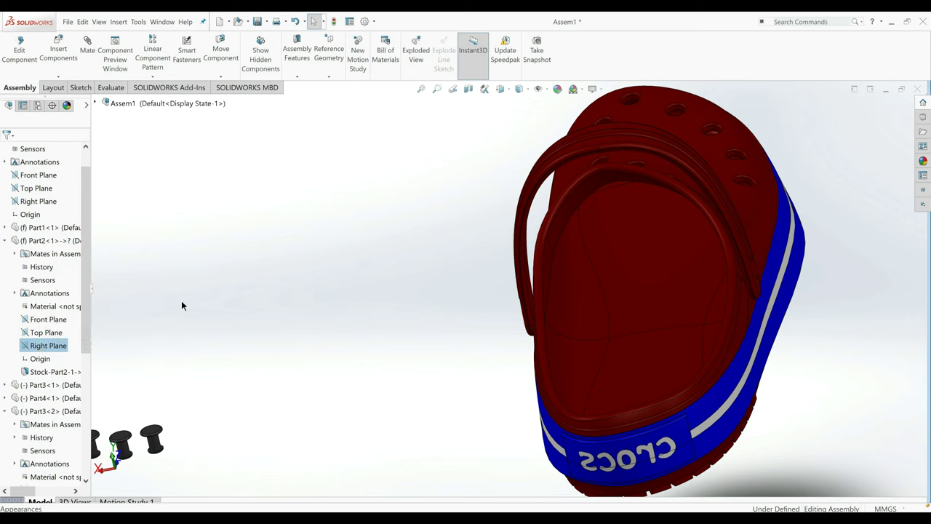
key(f)
drag(81, 273, 83, 379)
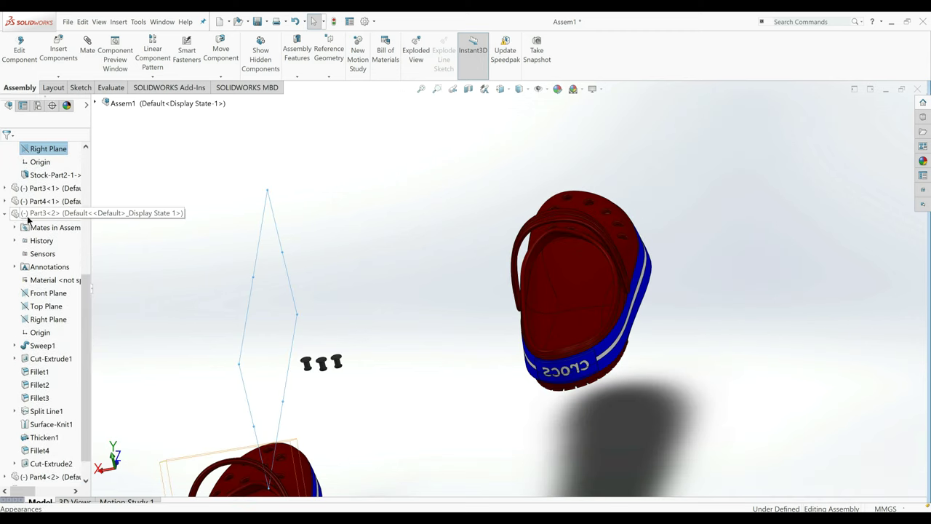
click(5, 214)
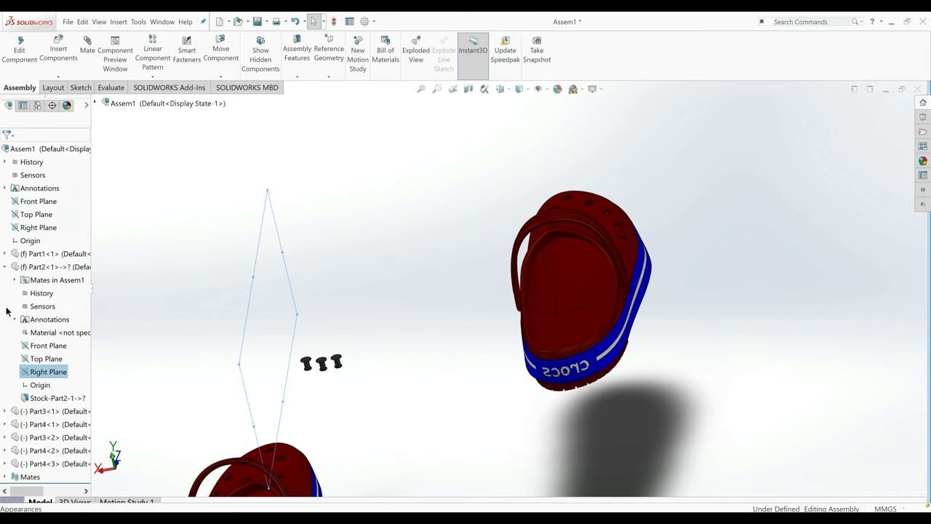
click(5, 411)
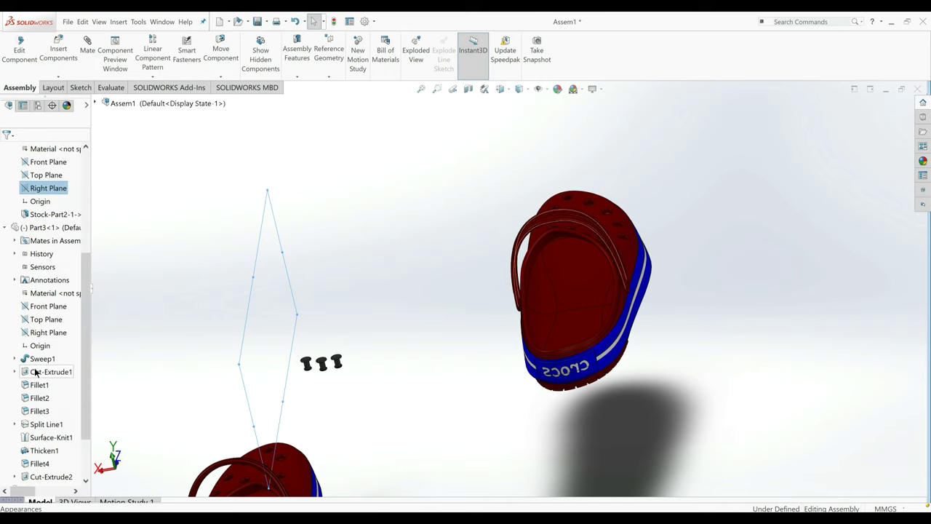
ctrl+click(49, 307)
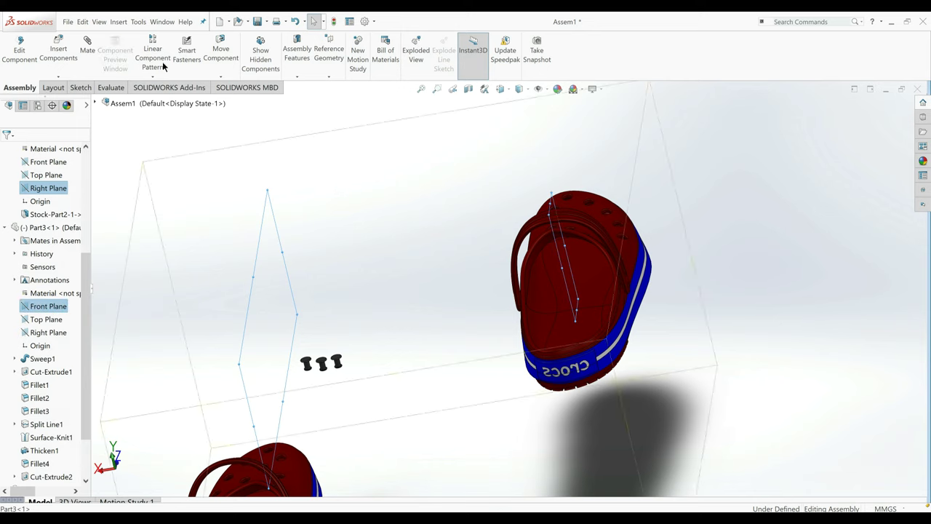
Add a 288.50 mm Distance mate between the two selected planes.
click(87, 73)
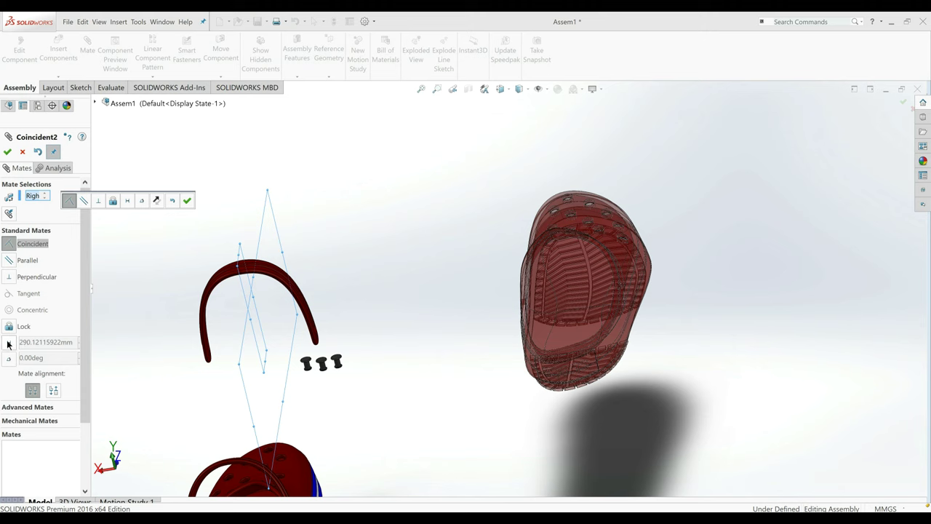
click(8, 342)
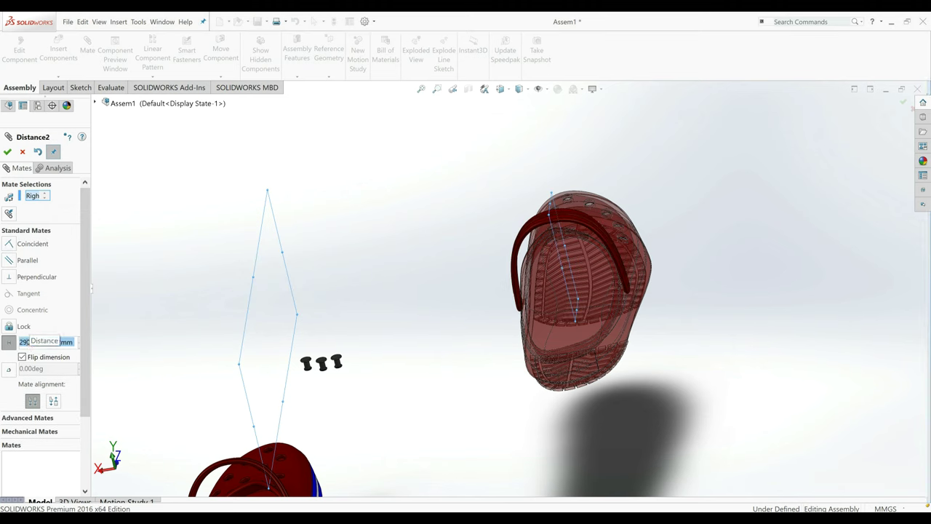
text(288.5)
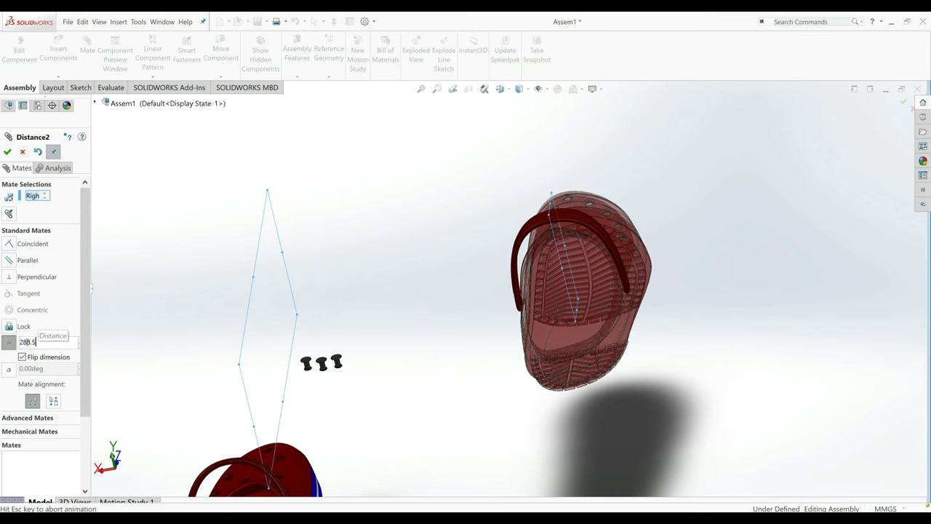
key(Return)
click(8, 152)
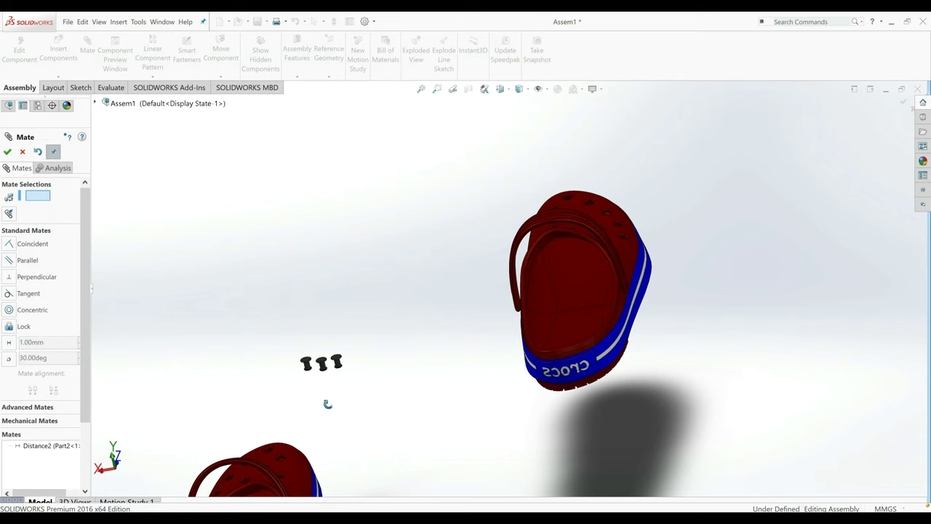
middle_drag(327, 404, 285, 448)
Mate the three pins concentric with the clogs' side holes, flipping the last pin's direction.
scroll(339, 391, down, 5)
click(284, 447)
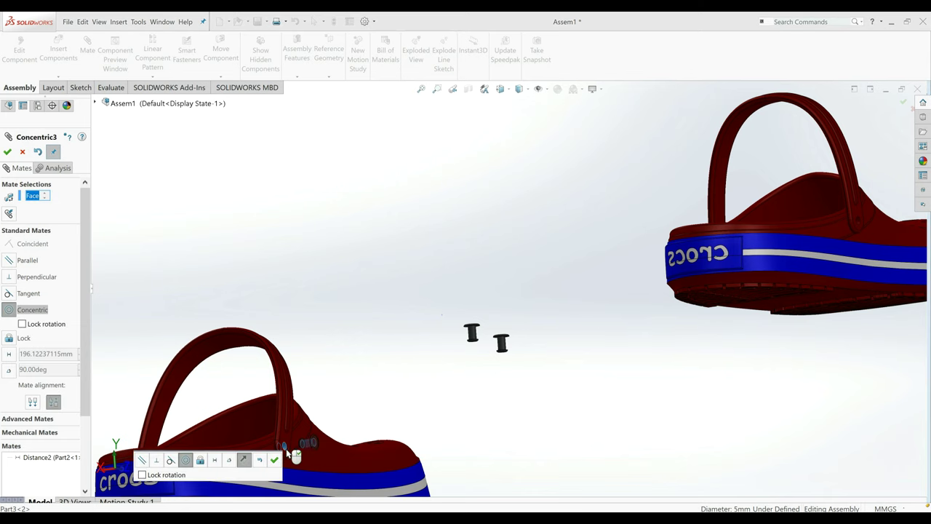
key(Return)
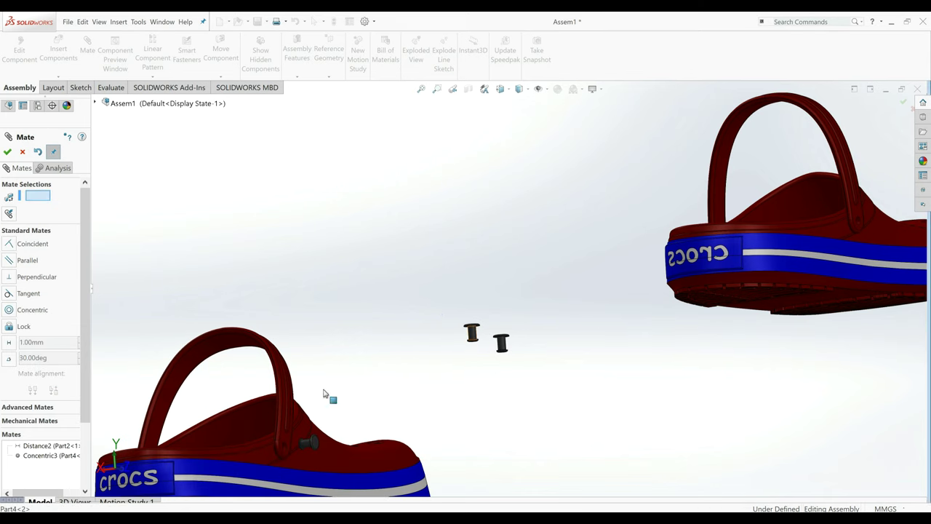
click(472, 333)
middle_drag(216, 437, 154, 475)
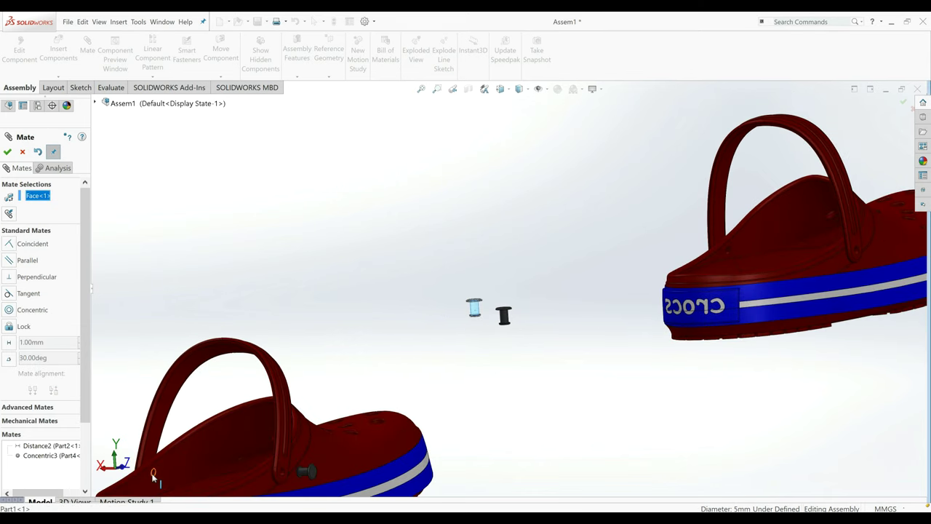
click(154, 474)
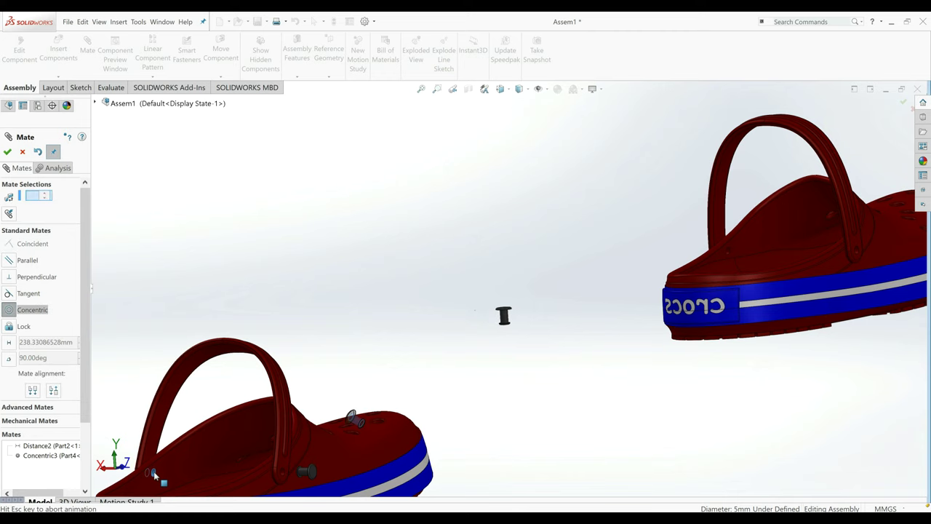
click(143, 473)
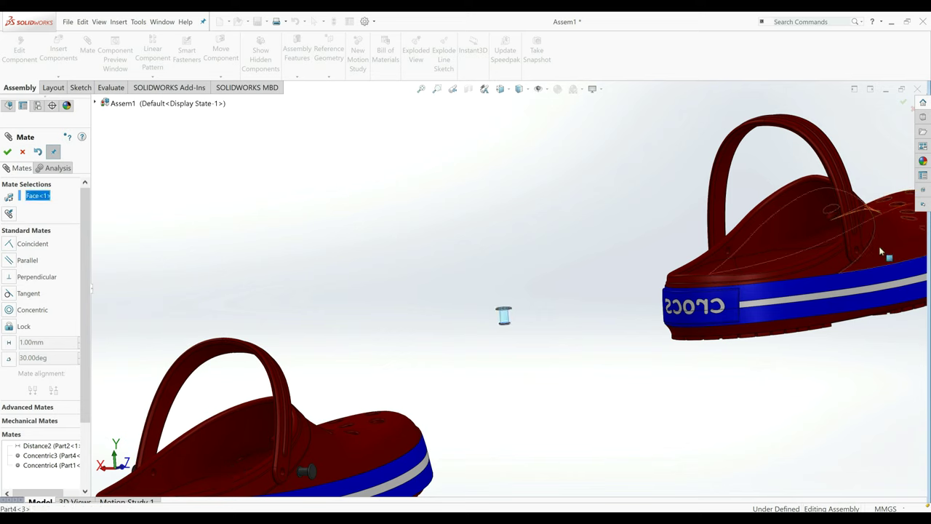
click(857, 251)
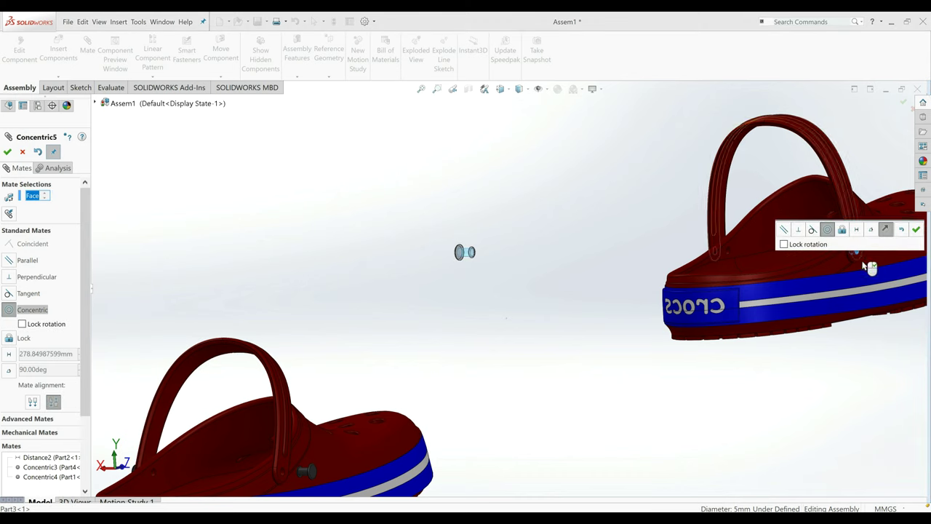
click(886, 230)
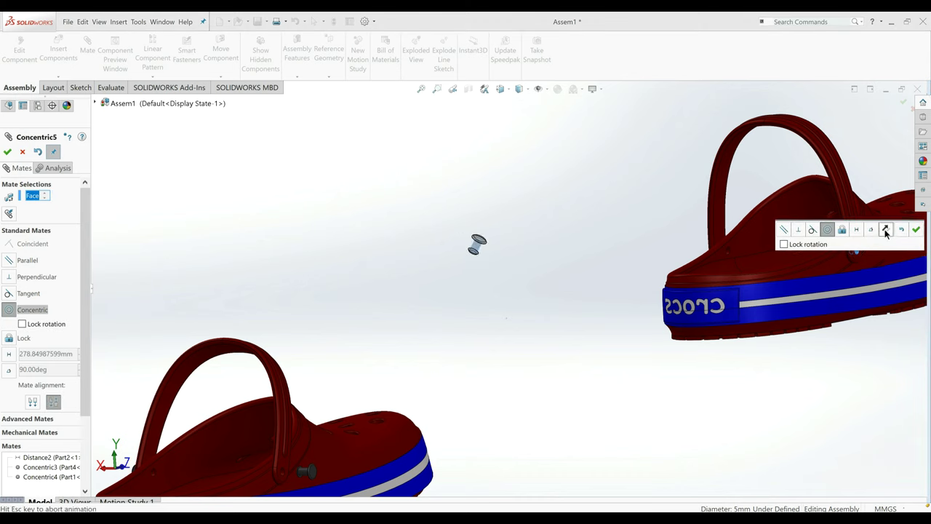
click(916, 229)
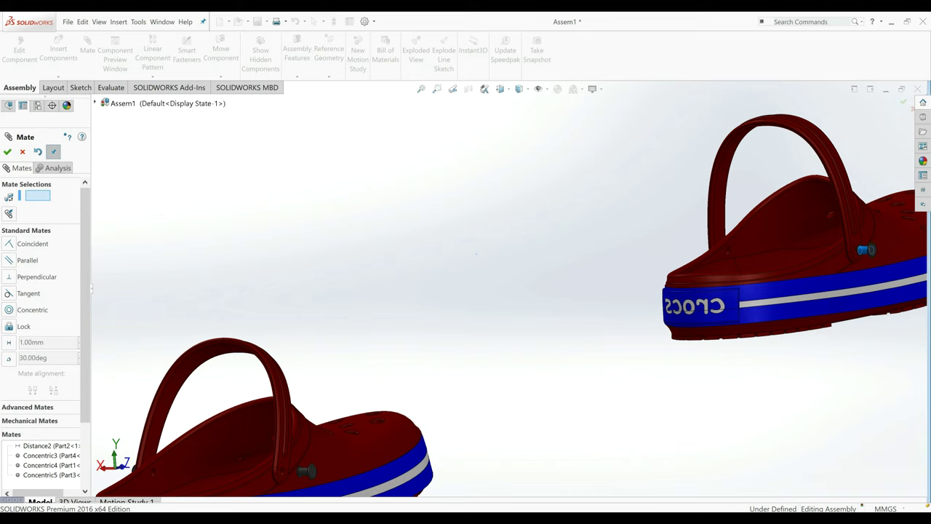
Add a tangent mate between the shoe's rim edge and the strap.
scroll(599, 291, up, 5)
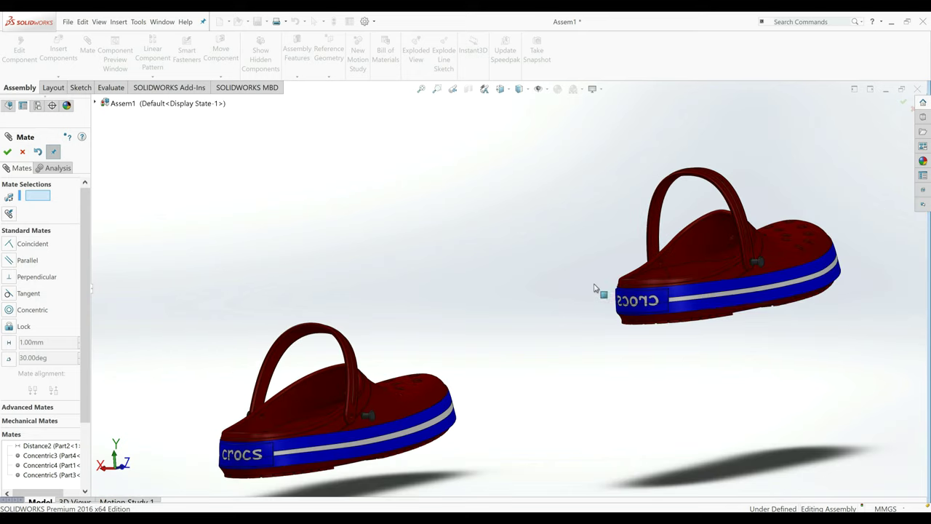
middle_drag(599, 291, 593, 357)
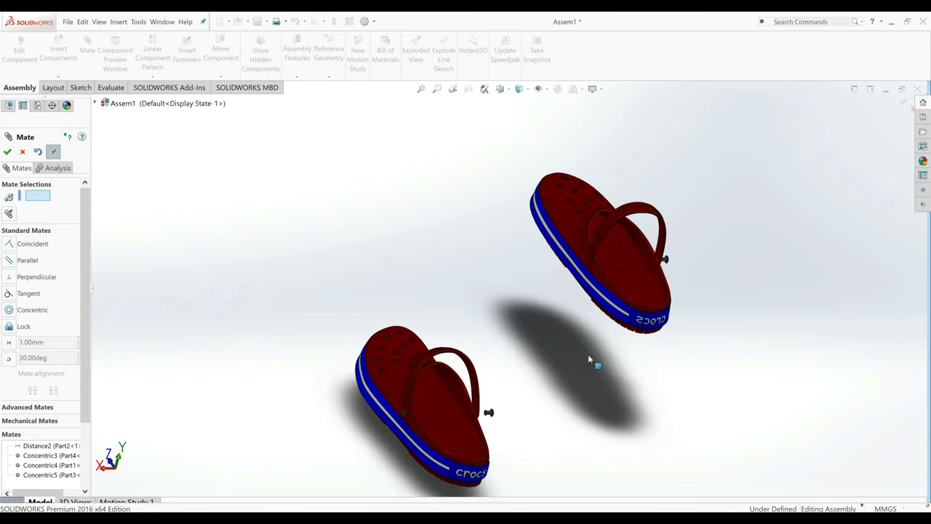
scroll(667, 284, down, 10)
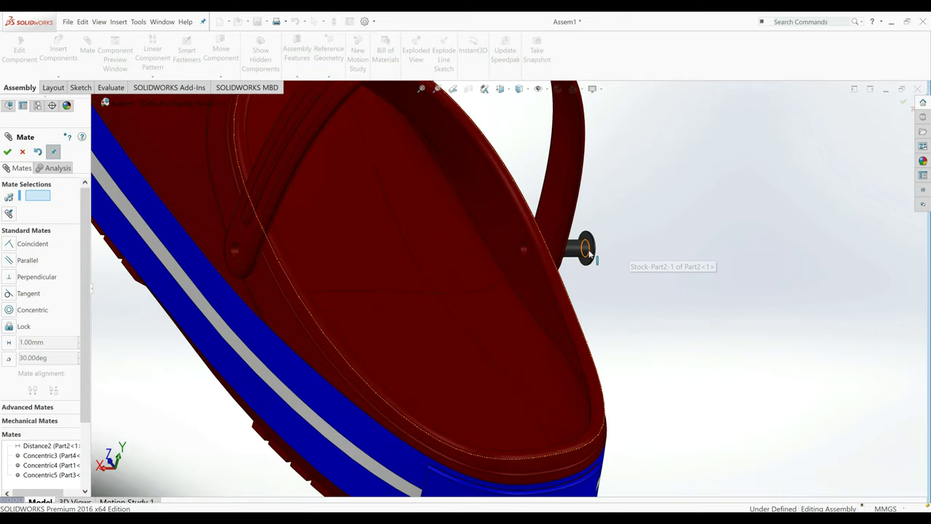
click(572, 269)
click(591, 249)
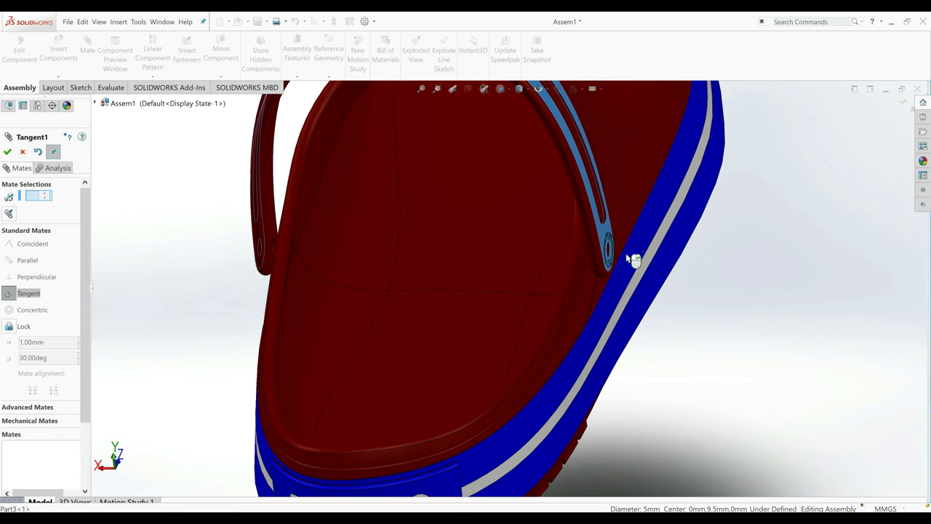
key(Return)
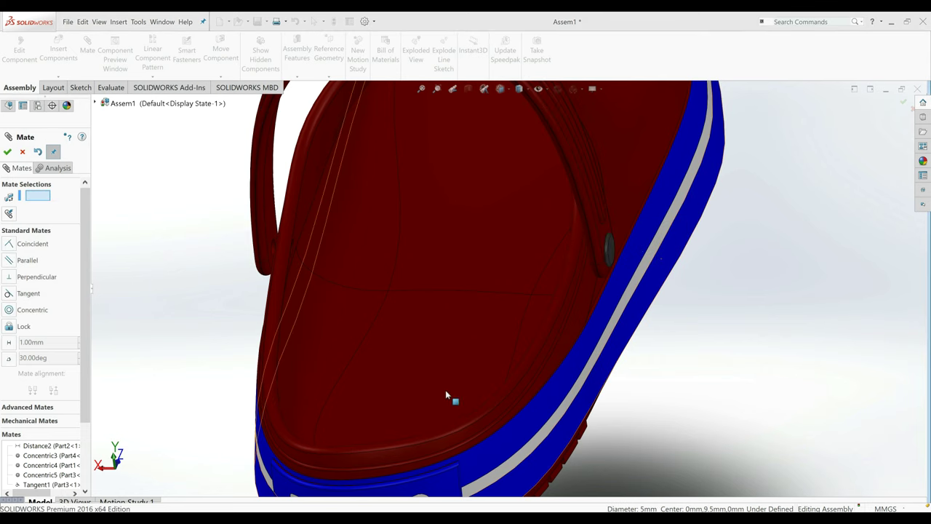
Tangent-mate a pin's edge to the strap face, after clearing a wrong first selection.
scroll(446, 390, up, 6)
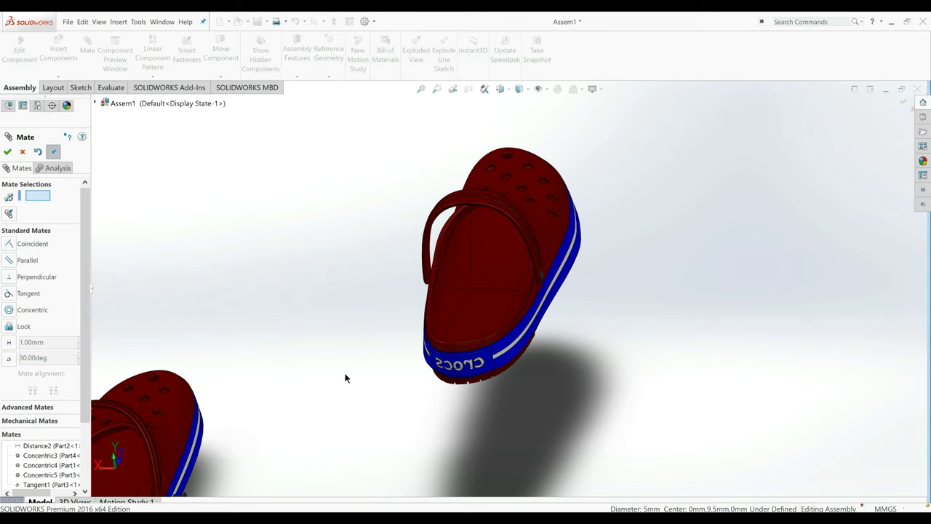
scroll(270, 432, up, 2)
middle_drag(327, 404, 374, 384)
scroll(406, 348, down, 5)
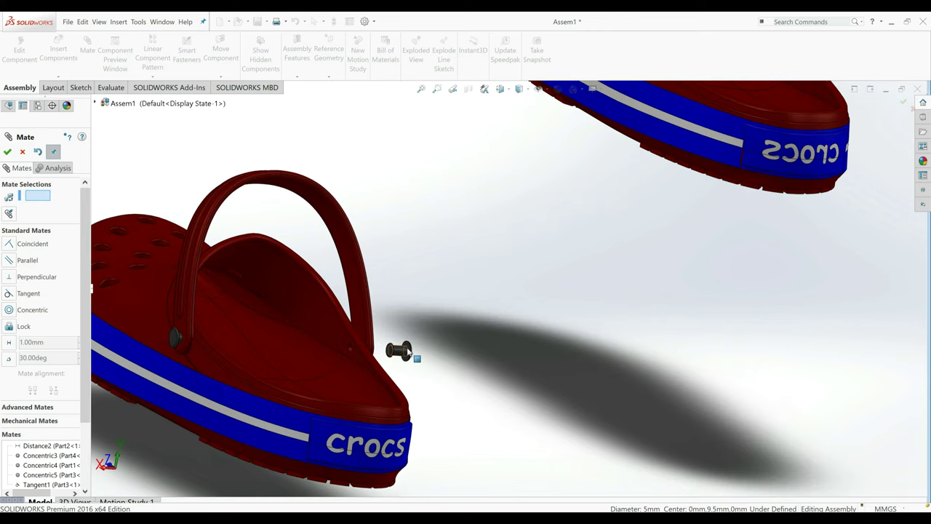
click(410, 352)
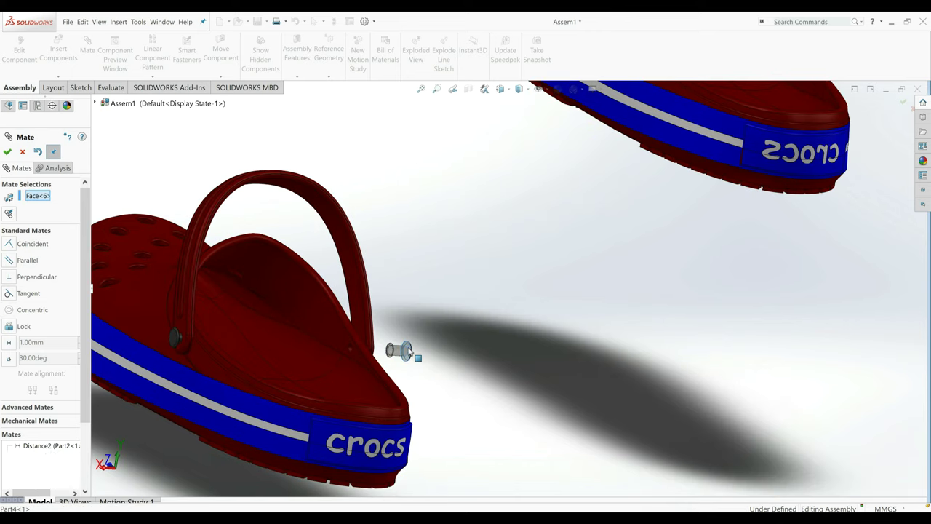
right_click(45, 196)
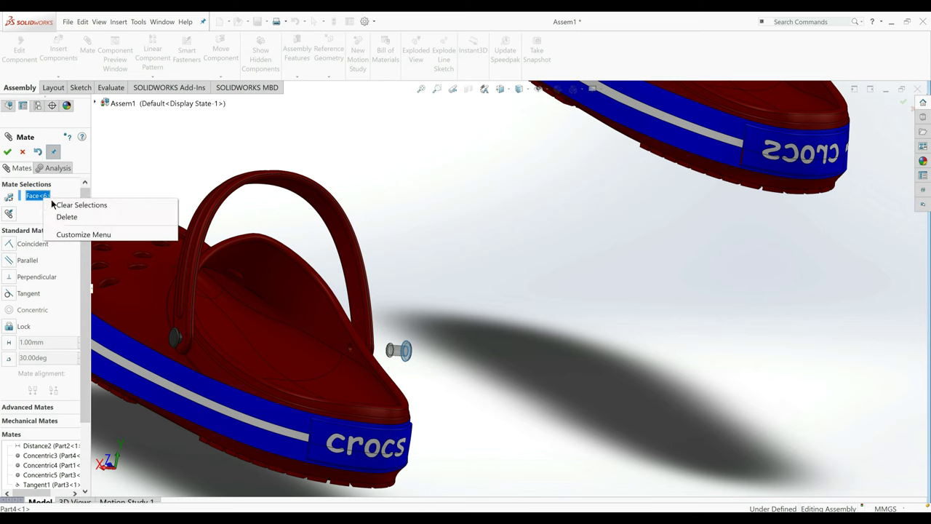
click(81, 204)
click(410, 353)
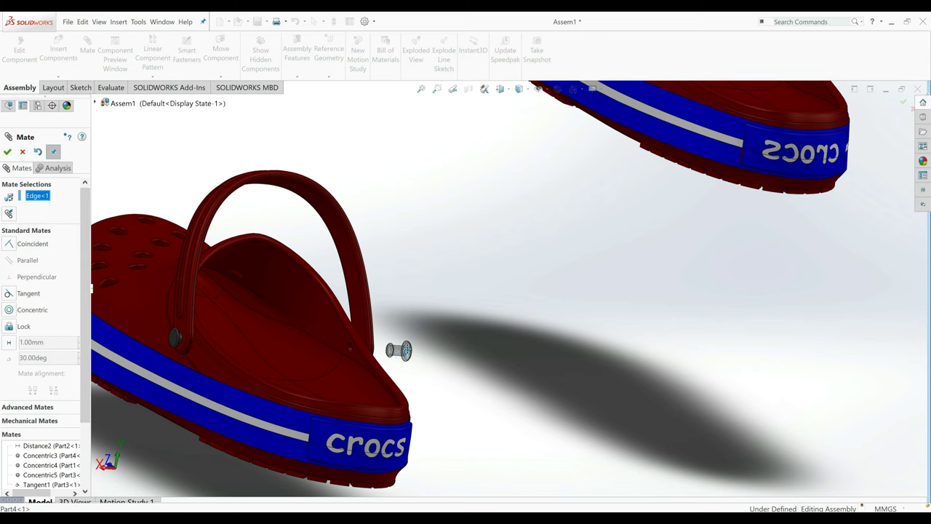
middle_drag(409, 353, 361, 357)
click(368, 342)
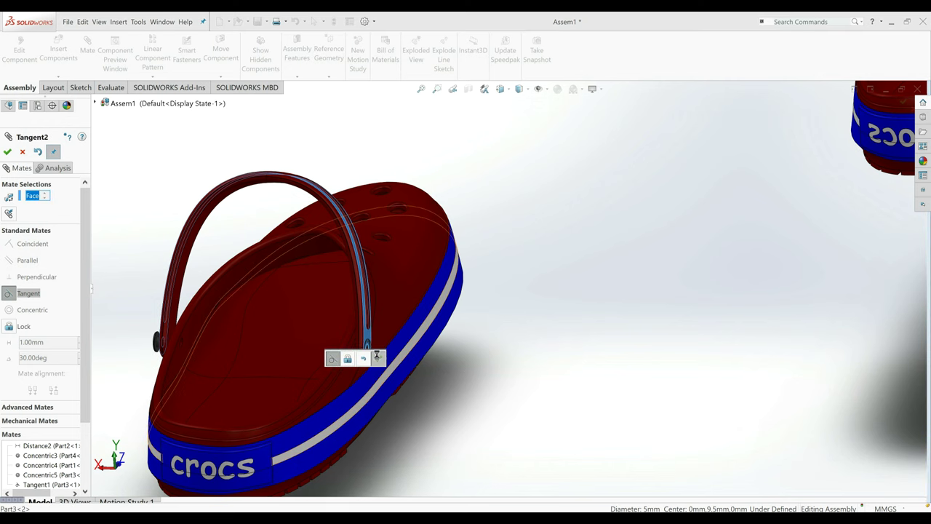
click(379, 359)
Tangent-mate the last pin's edge to its strap face, then close mating.
click(158, 347)
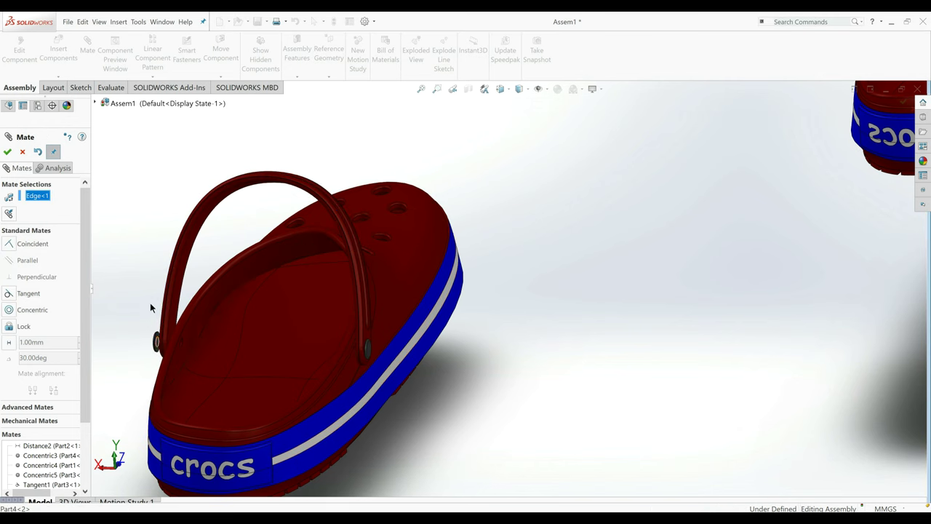
middle_drag(160, 302, 151, 330)
scroll(191, 326, down, 3)
click(168, 340)
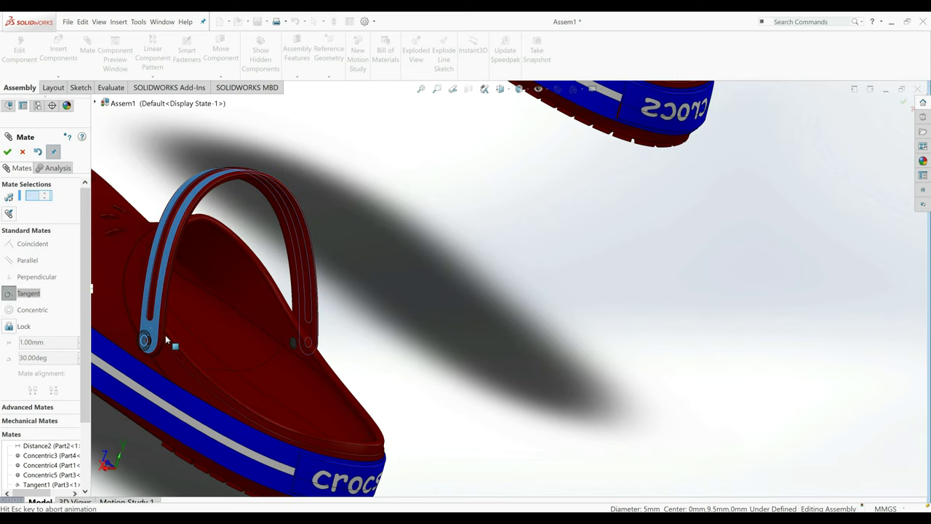
click(162, 354)
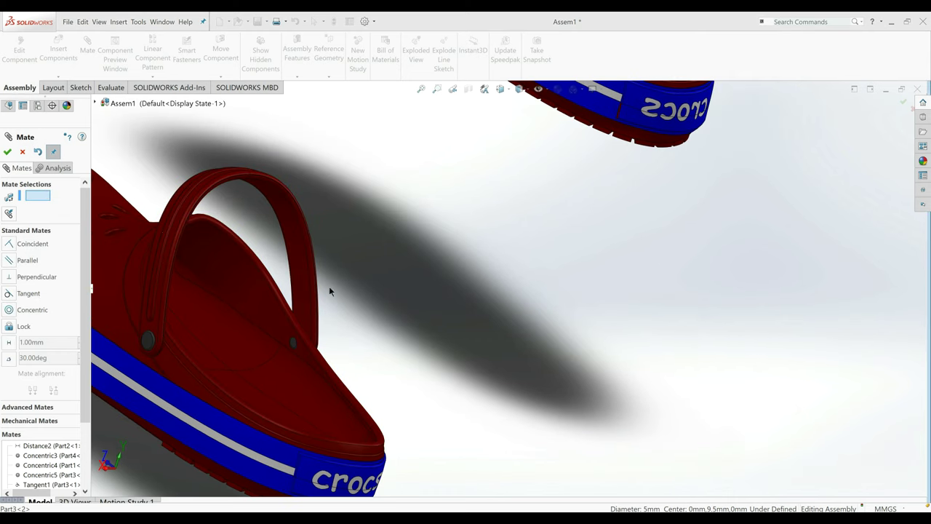
key(z)
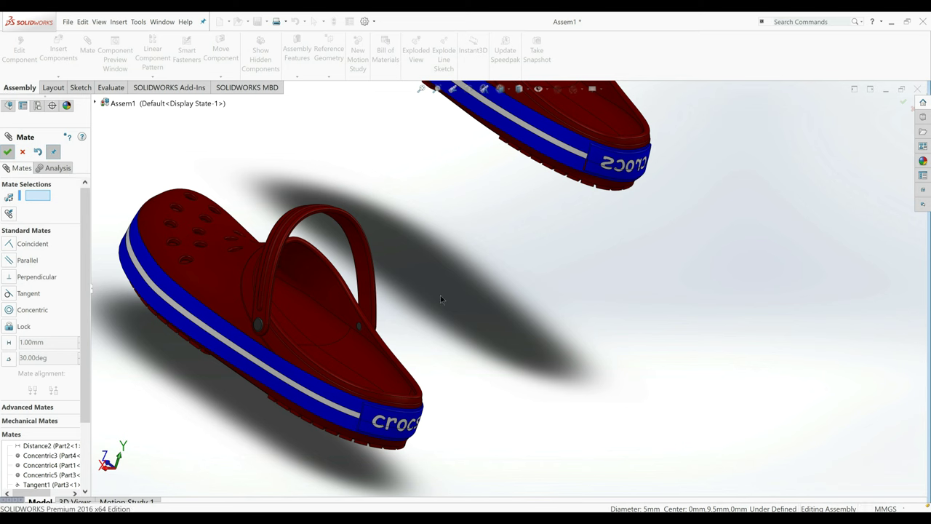
key(Escape)
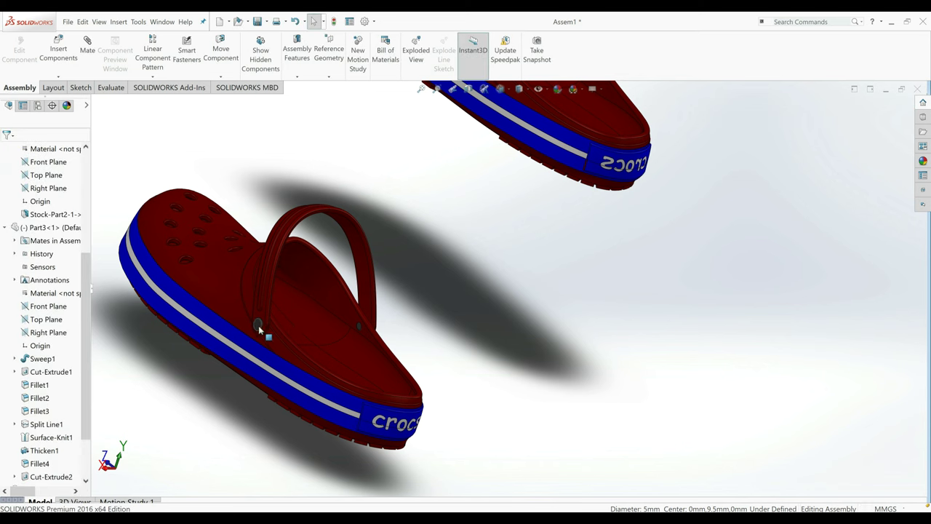
Ctrl-drag a second copy of the pin out near the other clog.
ctrl+drag(258, 325, 429, 226)
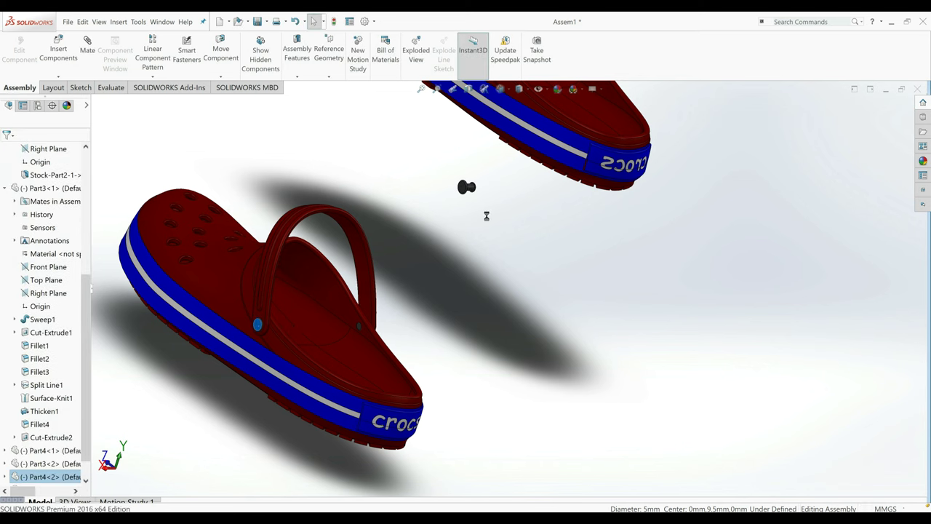
scroll(515, 151, up, 3)
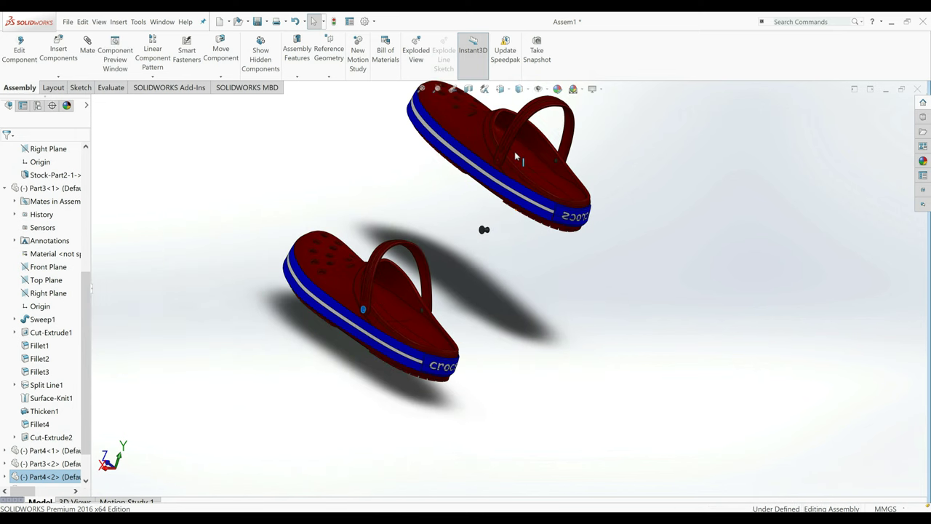
scroll(478, 203, down, 5)
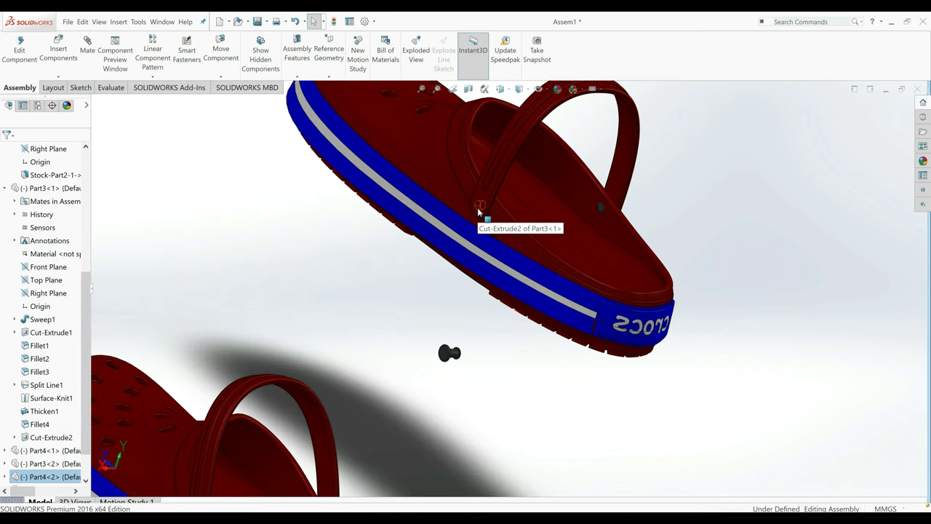
Add Concentric6 mate centring the new pin in the upper clog's strap hole.
click(477, 207)
middle_drag(477, 211, 455, 222)
key(Escape)
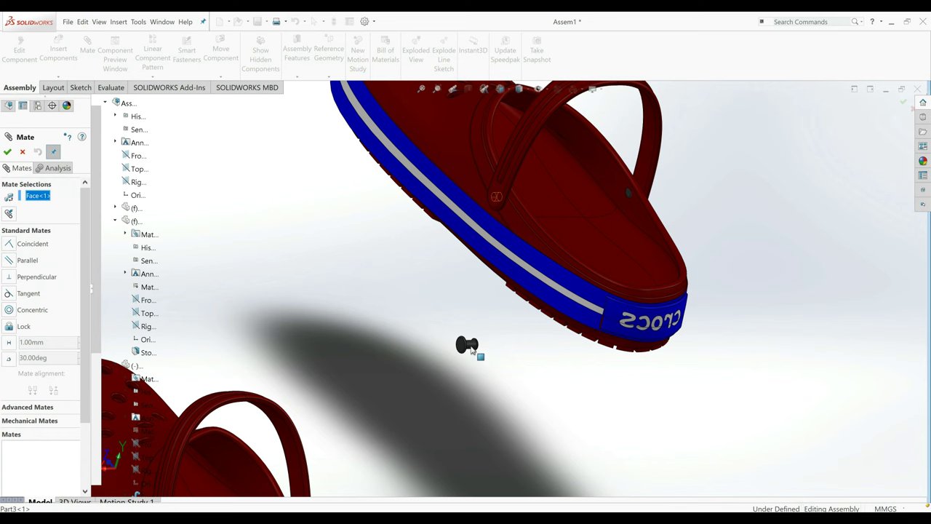
click(467, 346)
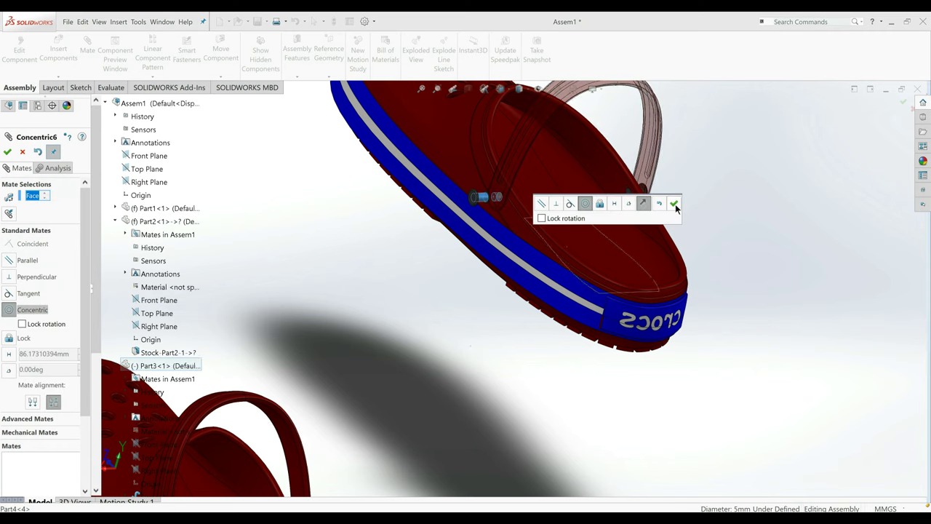
click(675, 205)
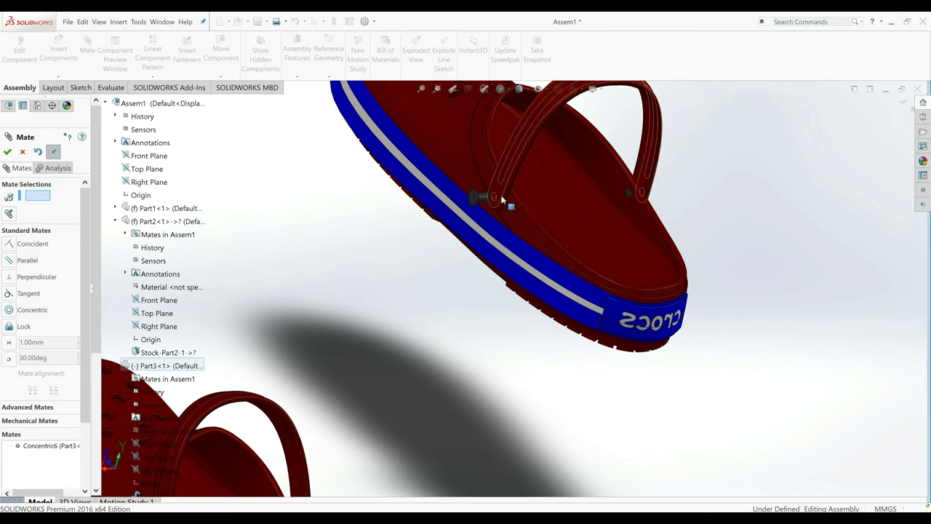
Add Tangent4 mate seating the pin edge against the clog's inner face.
middle_drag(502, 200, 466, 209)
click(498, 190)
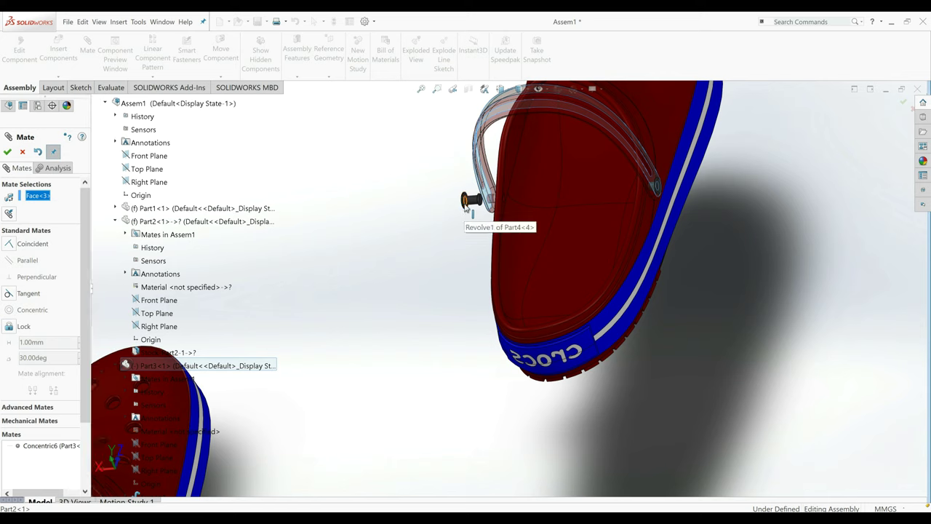
click(471, 200)
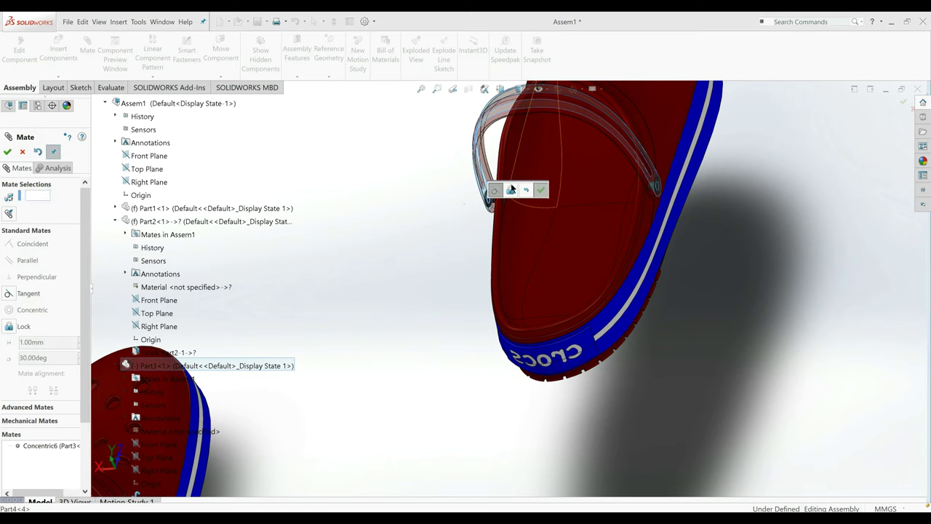
click(6, 150)
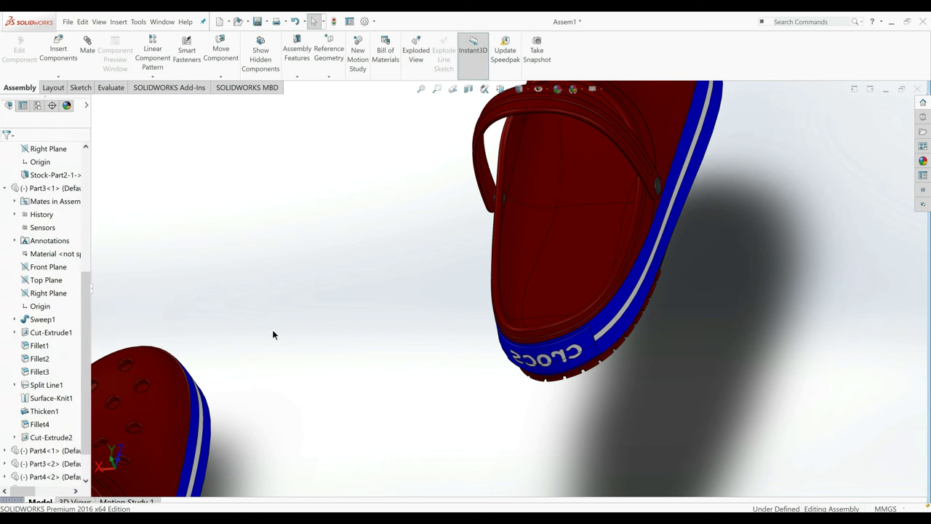
Swing the lower clog's strap back over its heel.
middle_drag(433, 331, 509, 248)
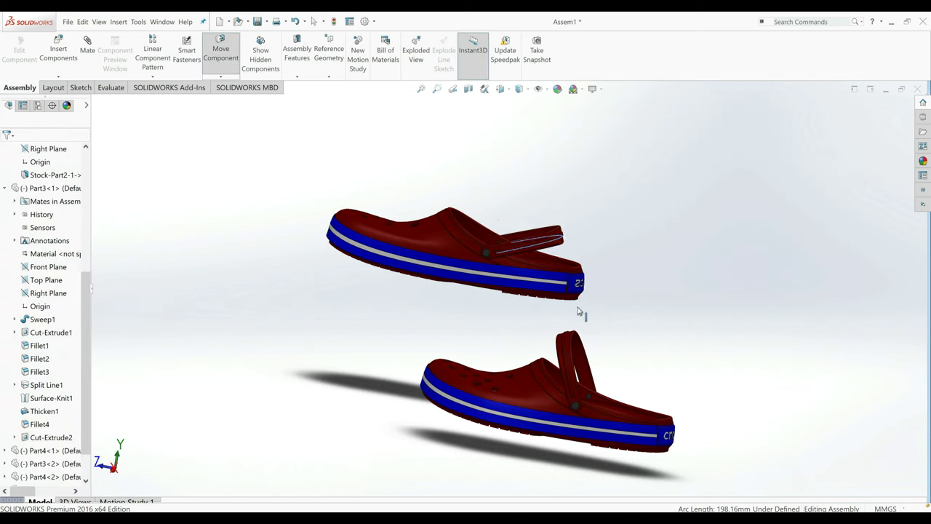
drag(575, 336, 675, 407)
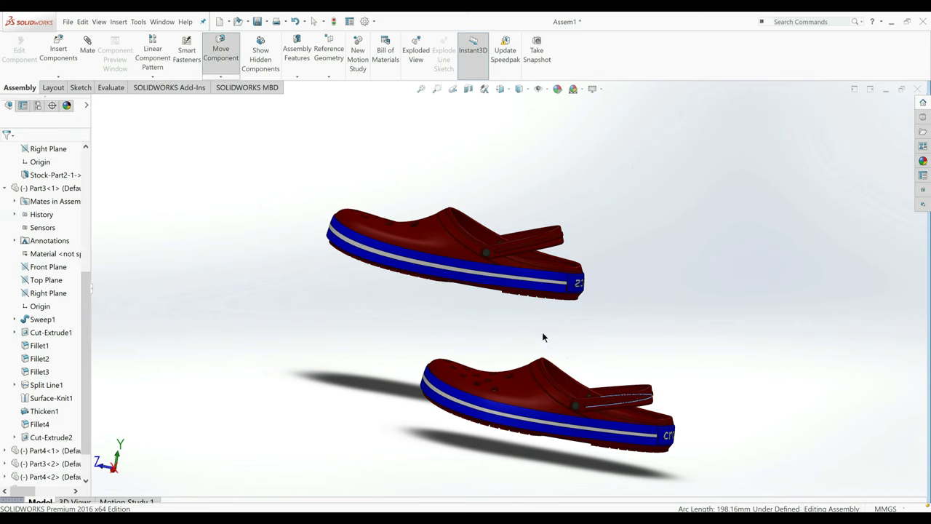
middle_drag(335, 313, 368, 301)
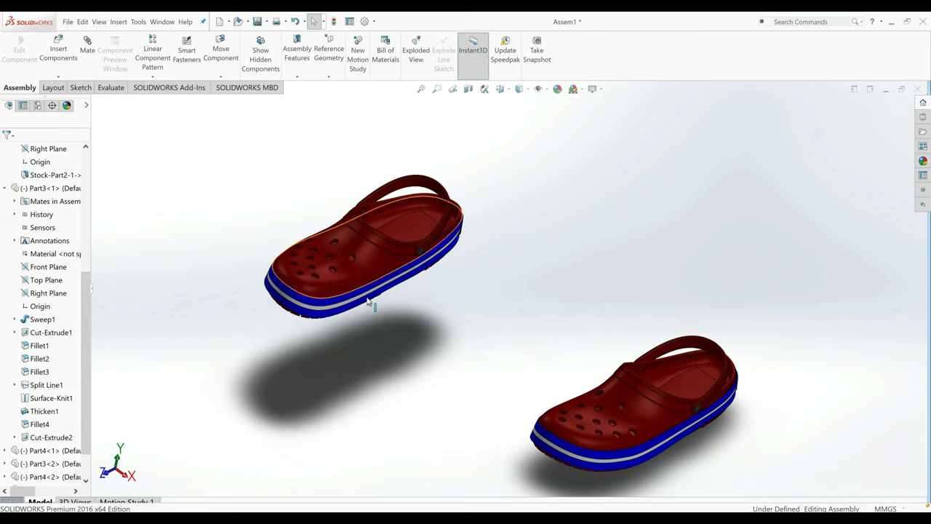
Float Part2 and move it beside the other clog, aligned side by side.
right_click(376, 291)
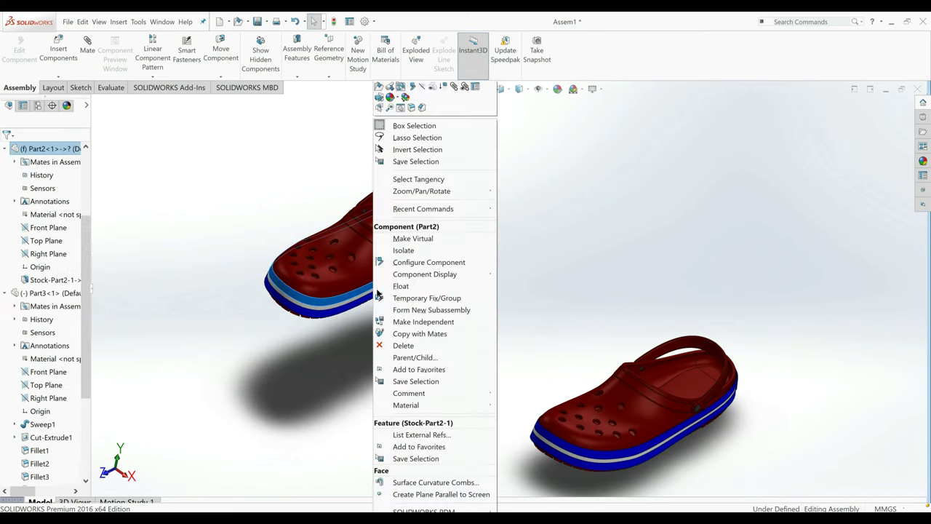
click(361, 280)
drag(365, 285, 589, 382)
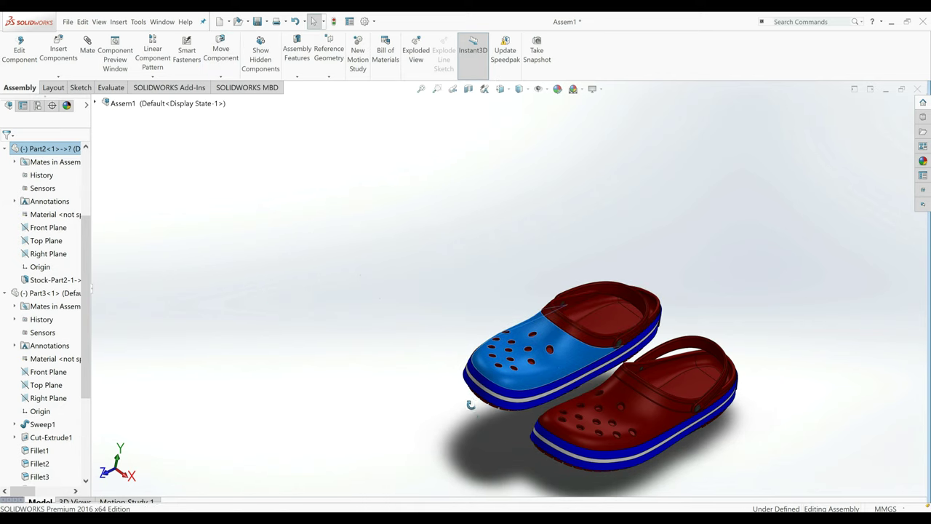
middle_drag(472, 399, 501, 396)
drag(501, 397, 457, 457)
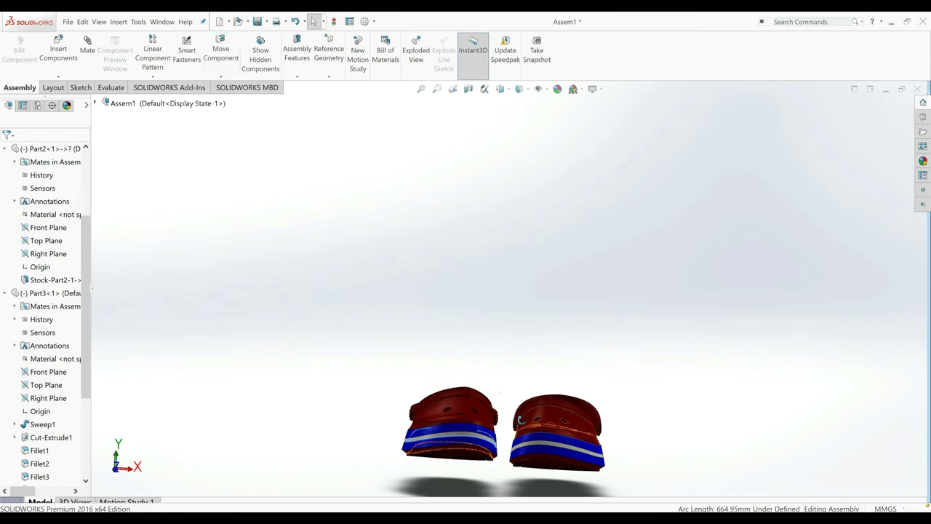
middle_drag(456, 457, 522, 397)
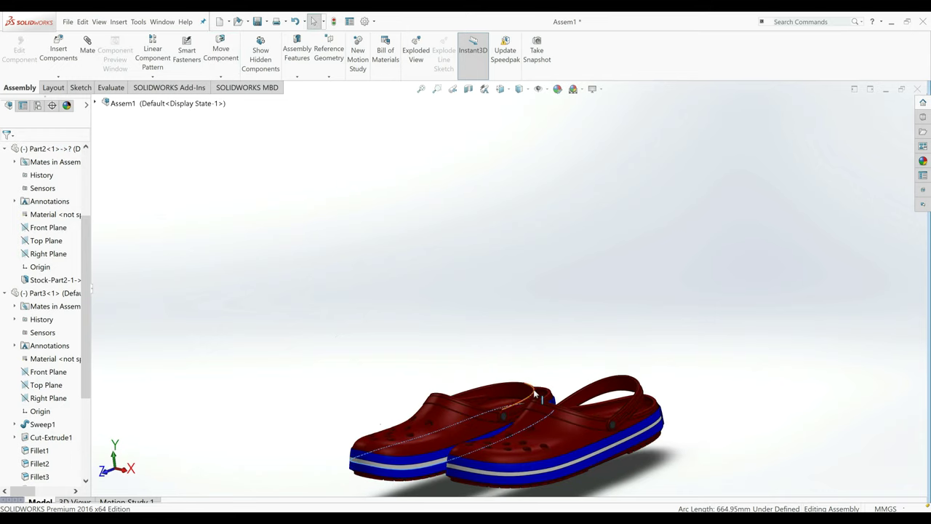
drag(535, 389, 448, 449)
Fix the left clog, Part2, in place in the assembly.
right_click(443, 441)
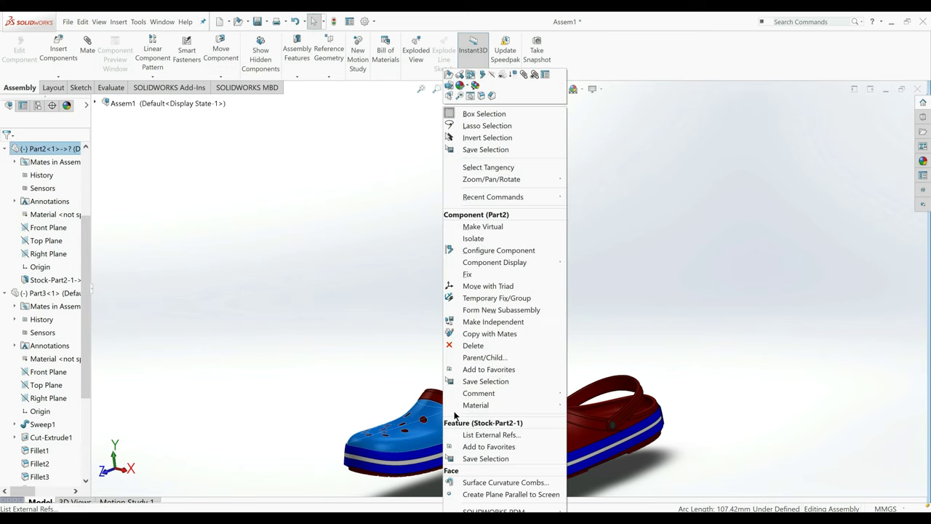
click(487, 325)
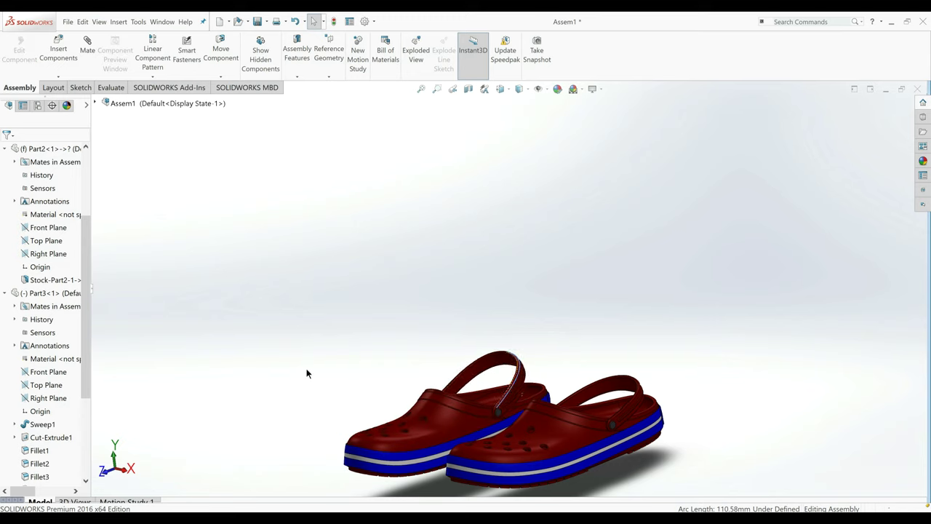
middle_drag(316, 364, 495, 346)
Show the clogs in the Ctrl+7 front three-quarter view with shaded display style.
key(ctrl+7)
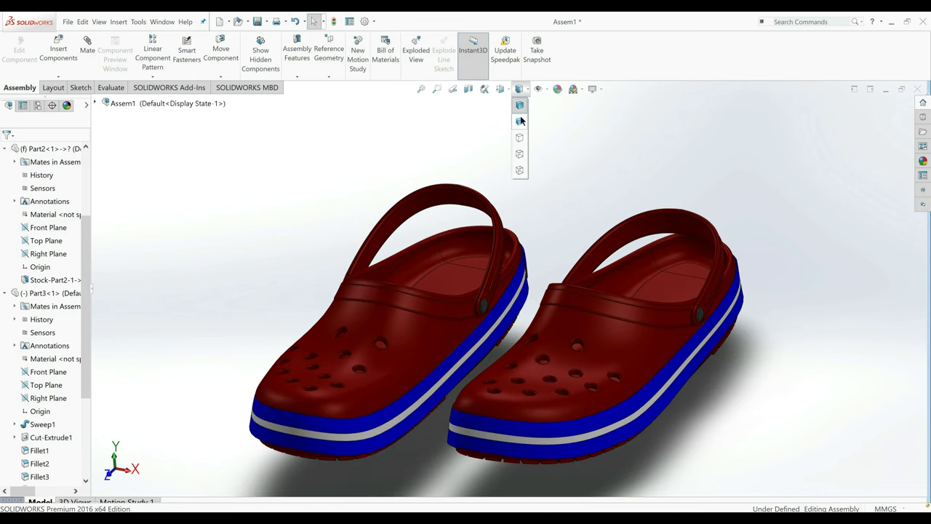
click(519, 103)
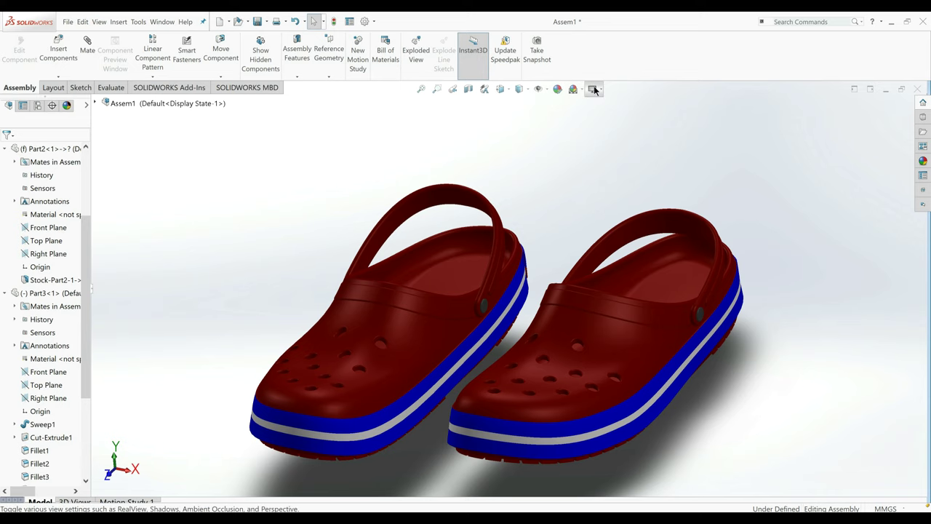
middle_drag(447, 428, 445, 447)
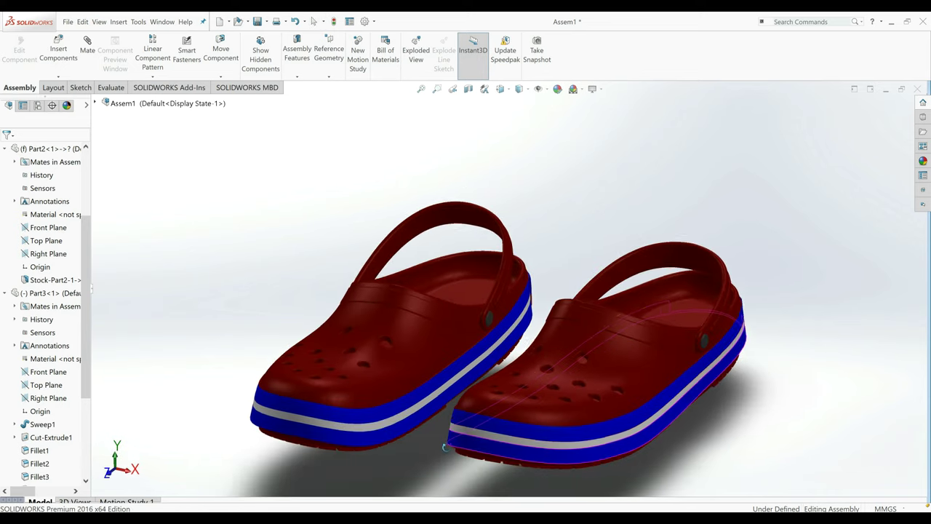
Turn on RealView Graphics for glossy, reflective rendering of the clogs.
click(594, 89)
click(601, 104)
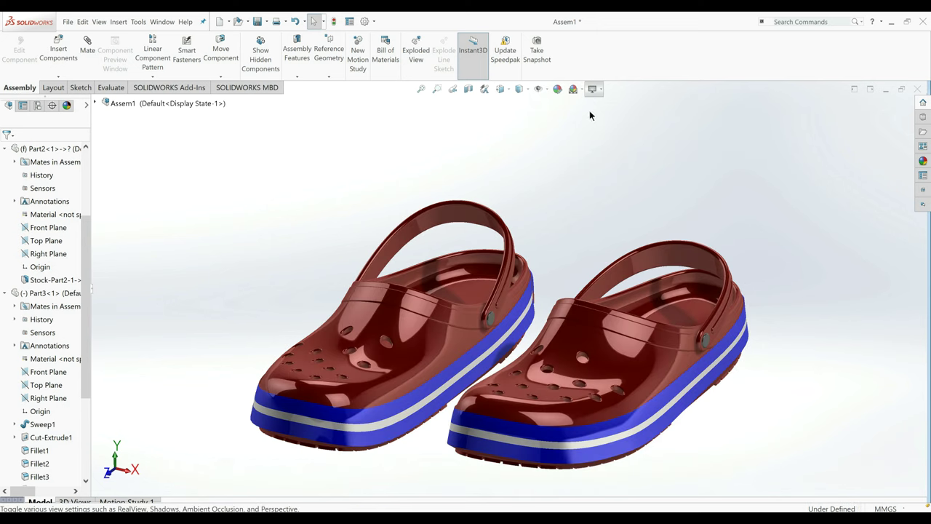
scroll(469, 426, down, 2)
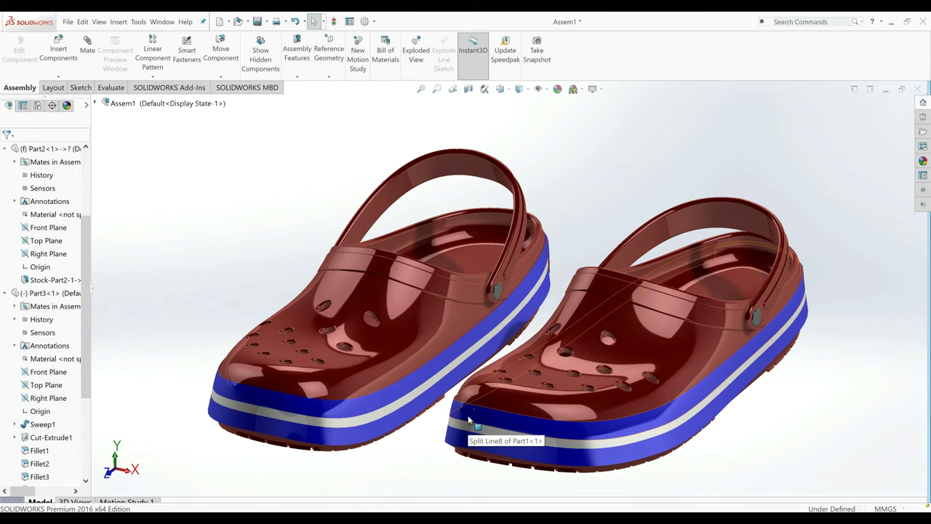